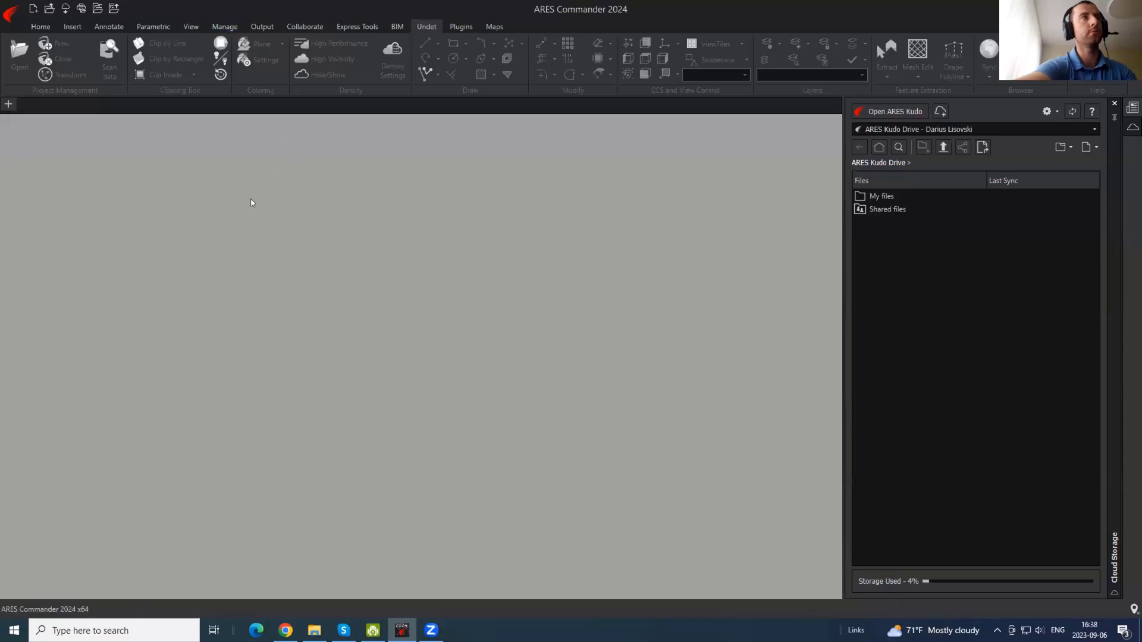
# - Create new drawing NONAME_2 from the Undet Floor Plan M100_edit.dwt template
pyautogui.click(9, 14)
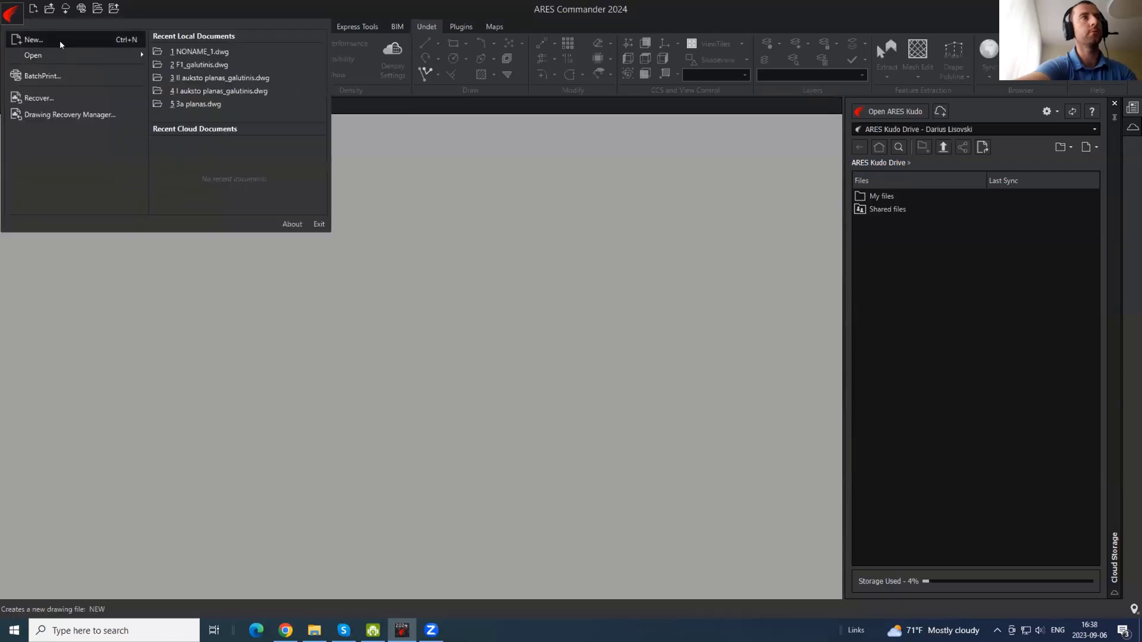
pyautogui.click(61, 44)
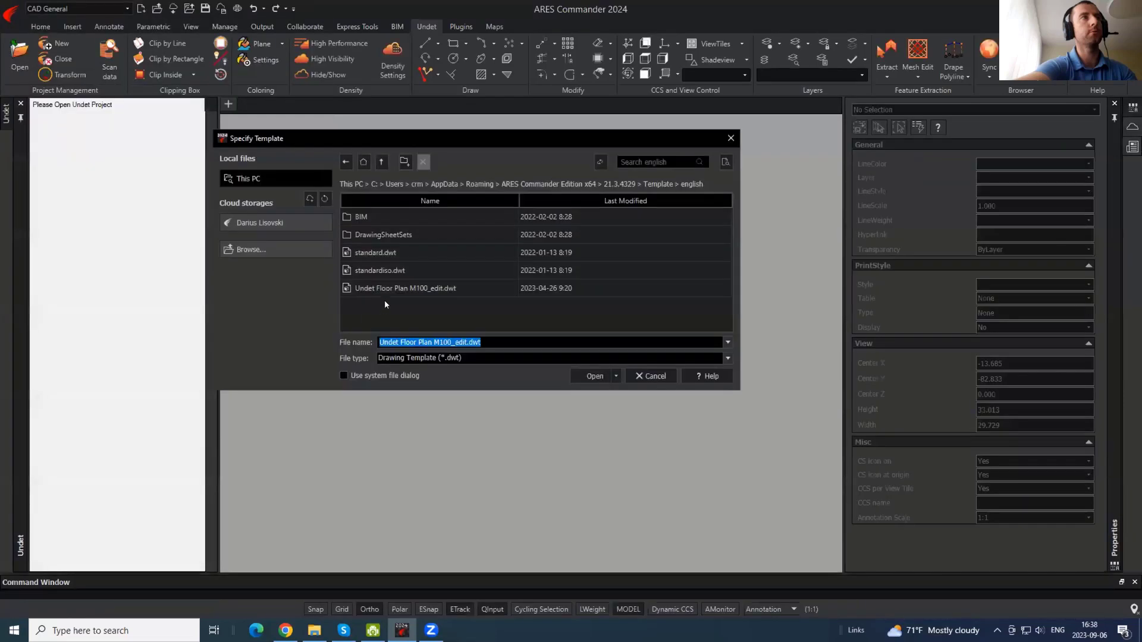
pyautogui.click(392, 308)
pyautogui.click(393, 293)
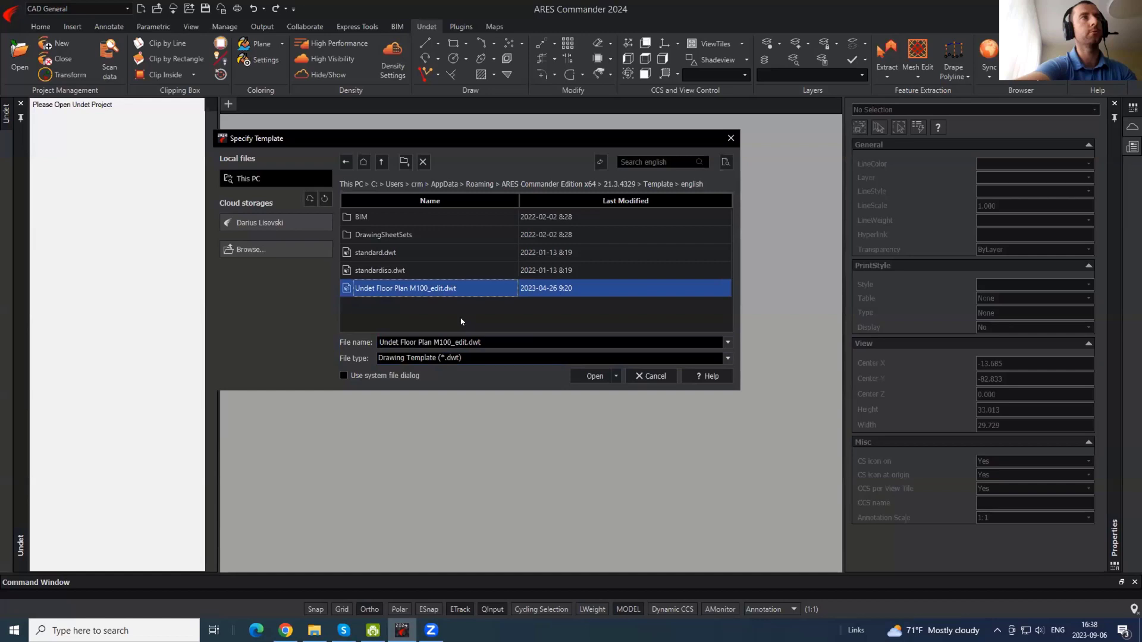
pyautogui.click(597, 376)
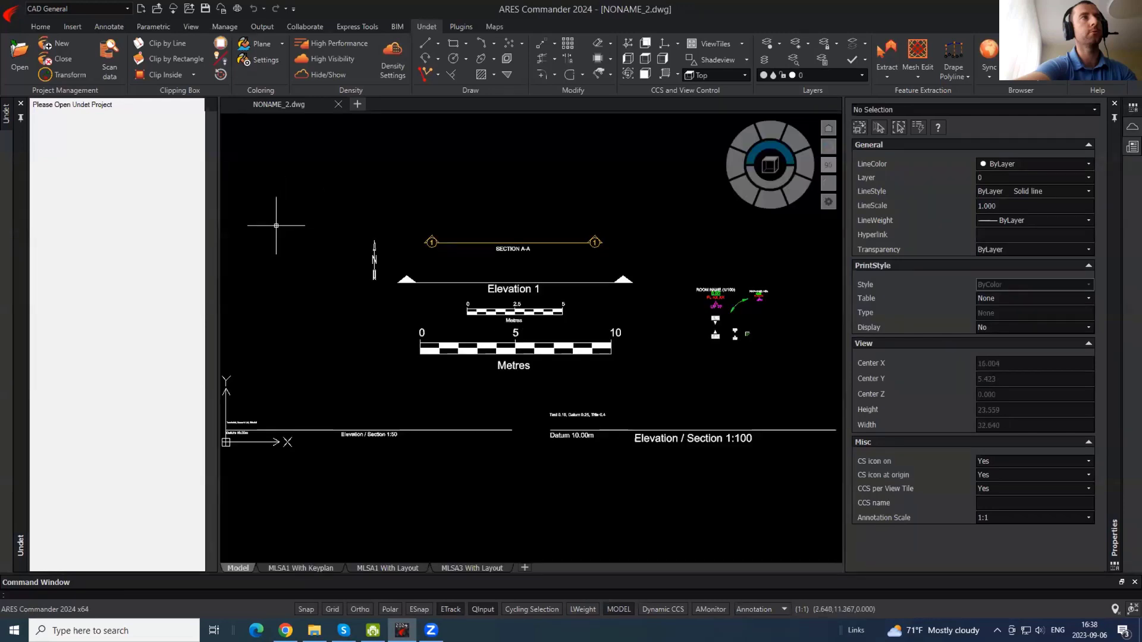
# - Window-select and delete all 39 sample objects left by the template
pyautogui.scroll(-3, 449, 297)
pyautogui.click(585, 378)
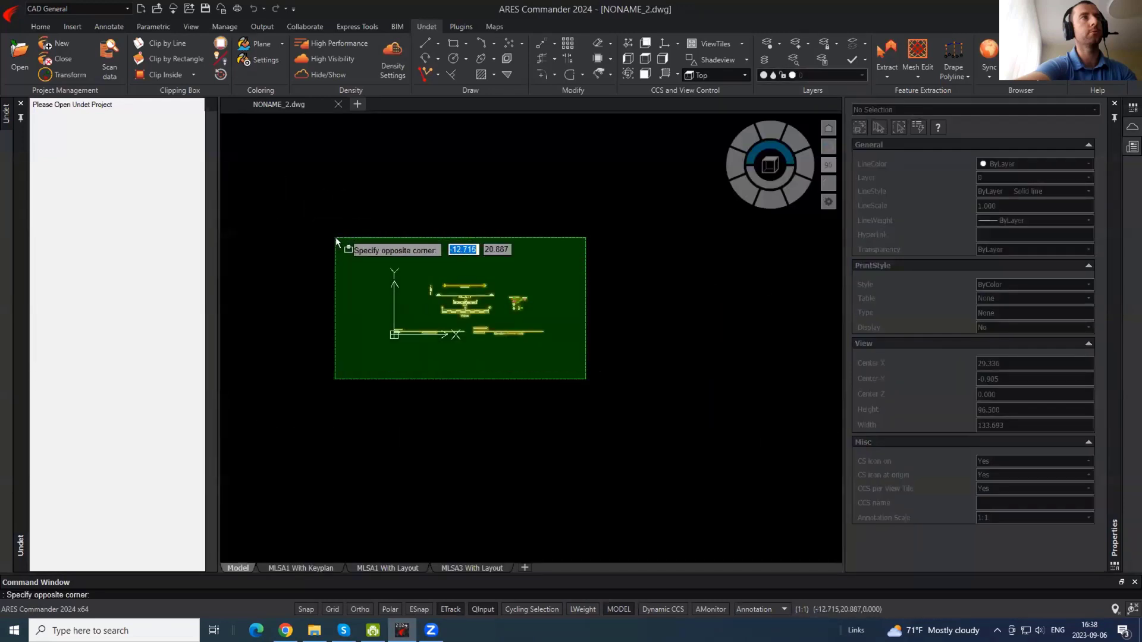
pyautogui.click(332, 238)
pyautogui.moveTo(548, 229); pyautogui.dragTo(528, 311, button='middle')
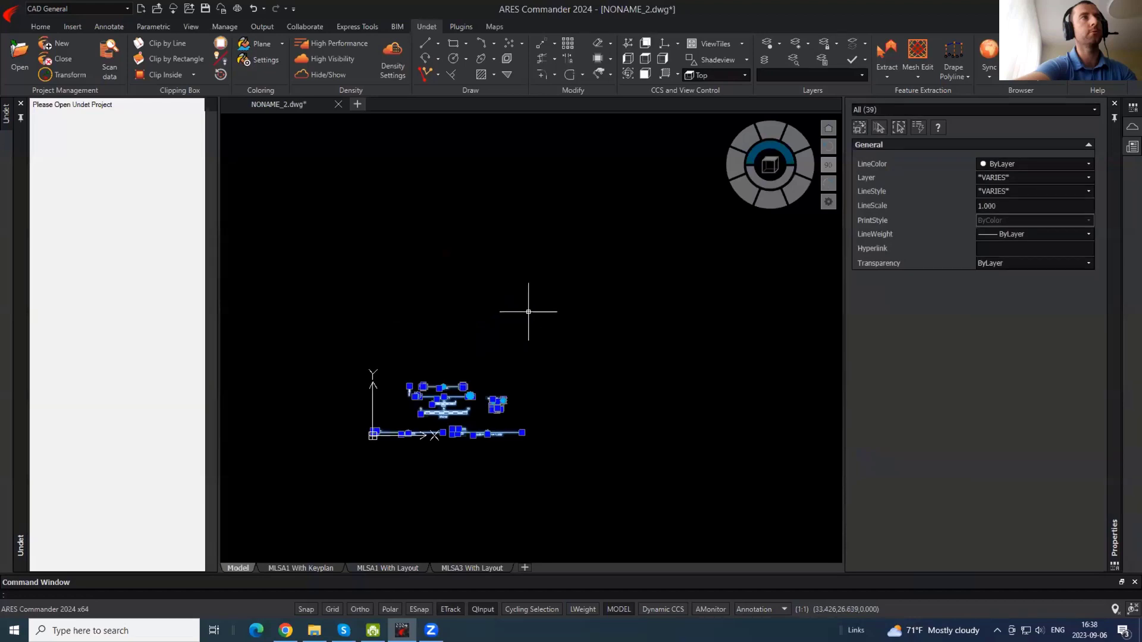
pyautogui.press('Delete')
# - Load the Kaunas_cut_x2.ipcp point cloud project, accepting the switch to 3D Wireframe
pyautogui.click(20, 59)
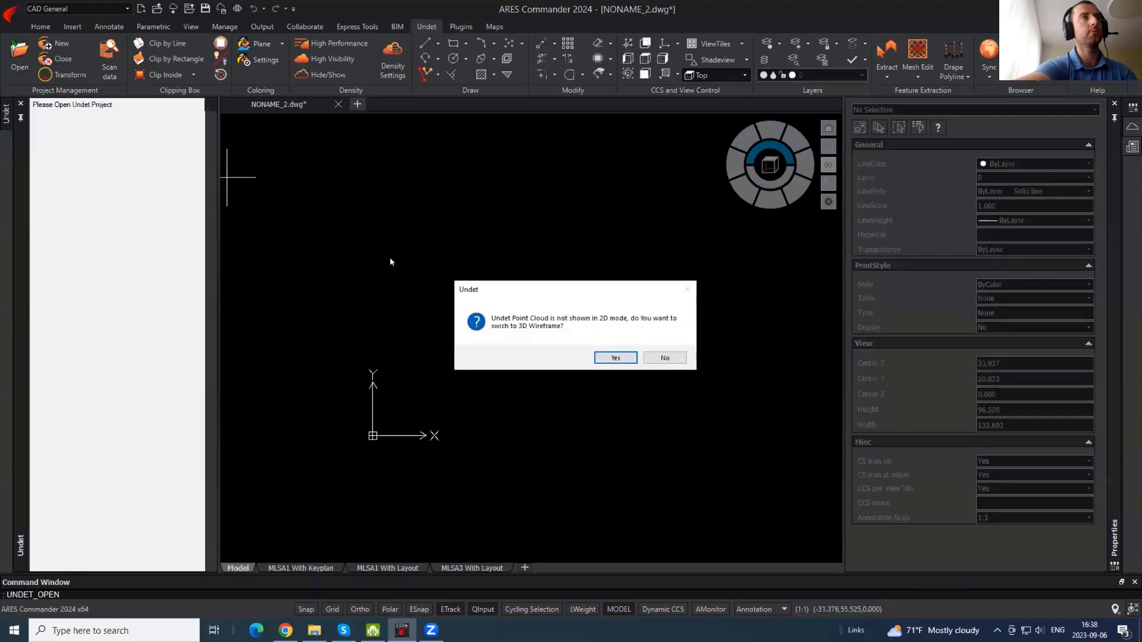
pyautogui.click(612, 358)
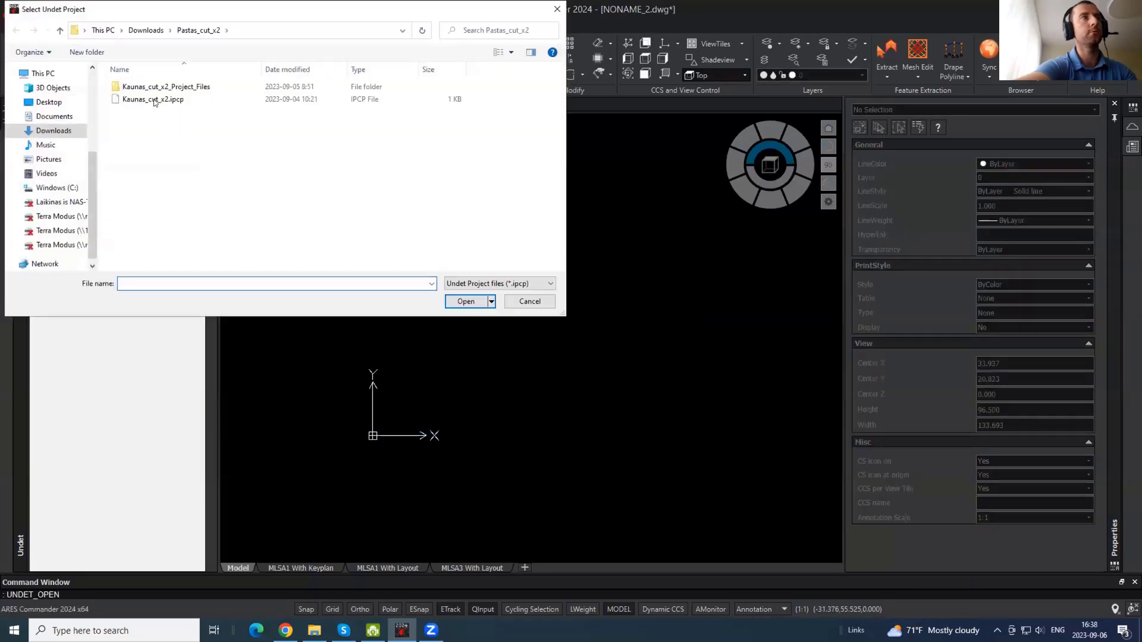
pyautogui.click(156, 99)
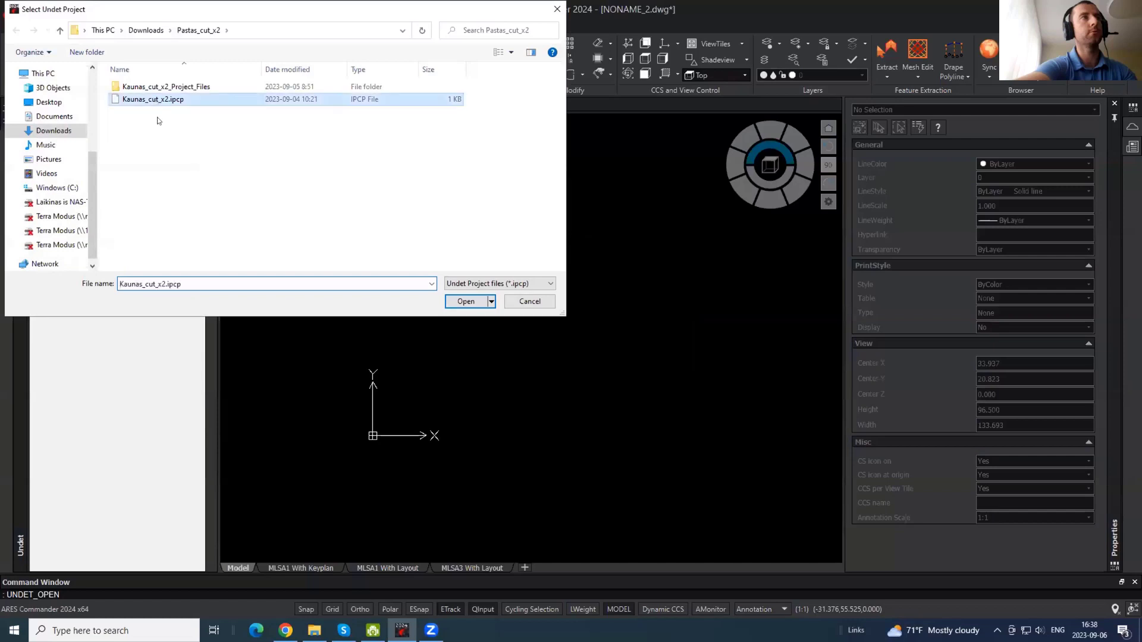
pyautogui.click(465, 302)
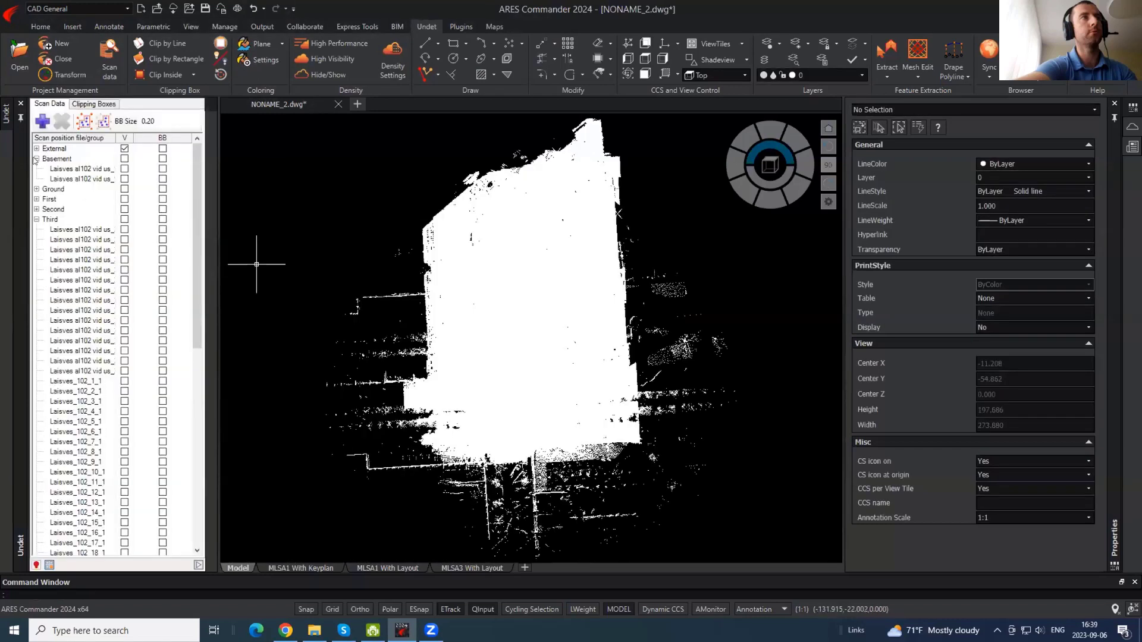
# - Collapse the scan groups, make Basement through Third visible and hide Roof
pyautogui.click(36, 159)
pyautogui.click(36, 199)
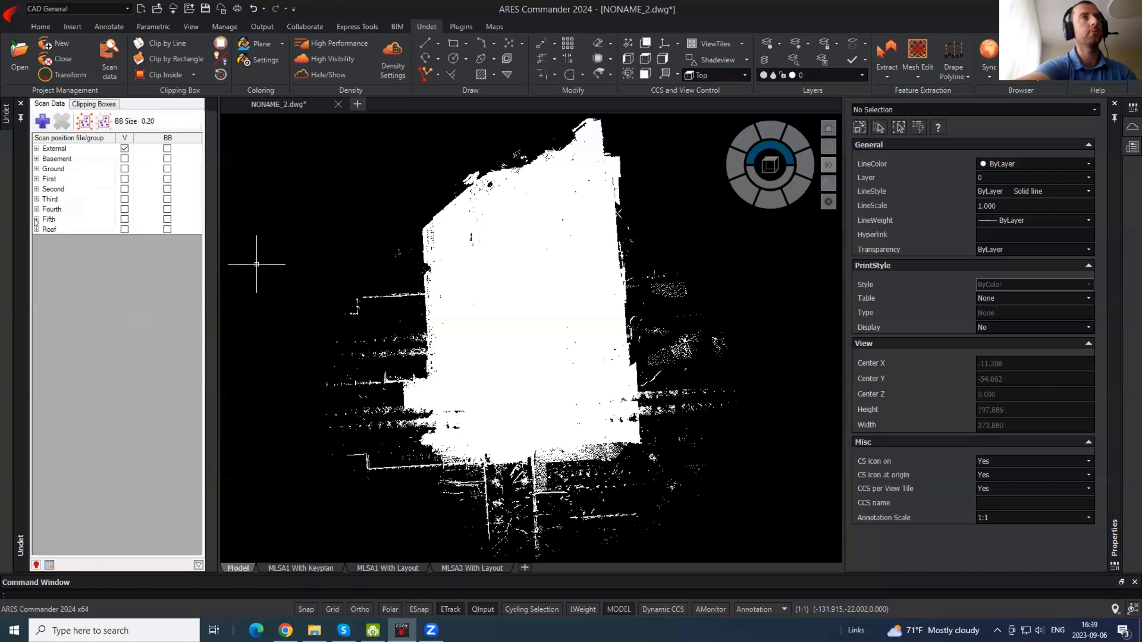
pyautogui.click(67, 159)
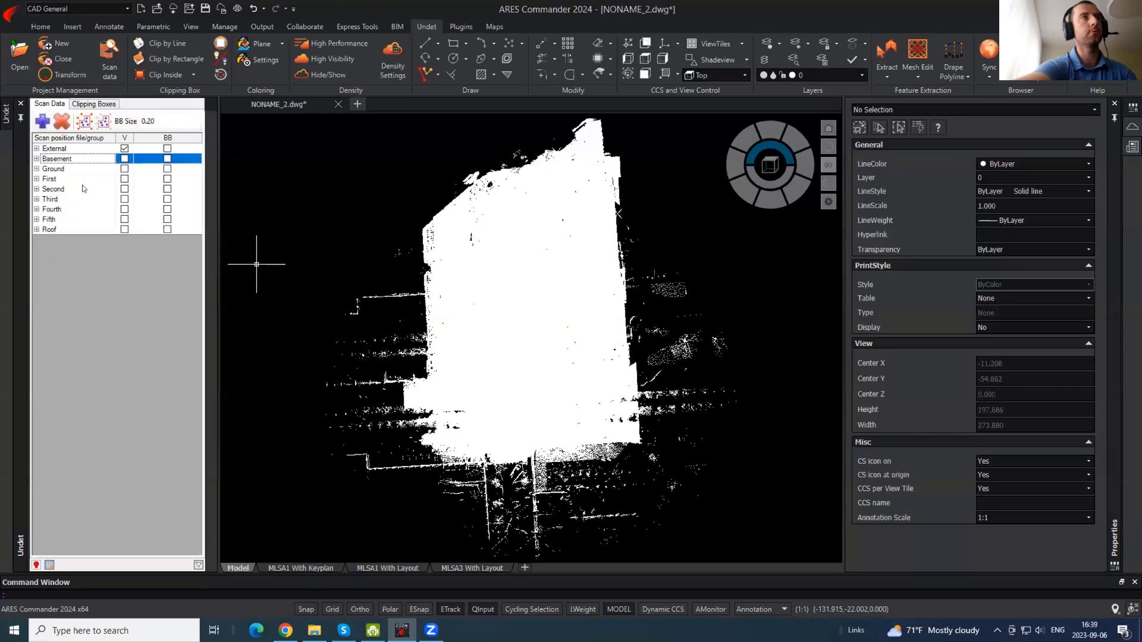
pyautogui.keyDown('shift'); pyautogui.click(68, 229); pyautogui.keyUp('shift')
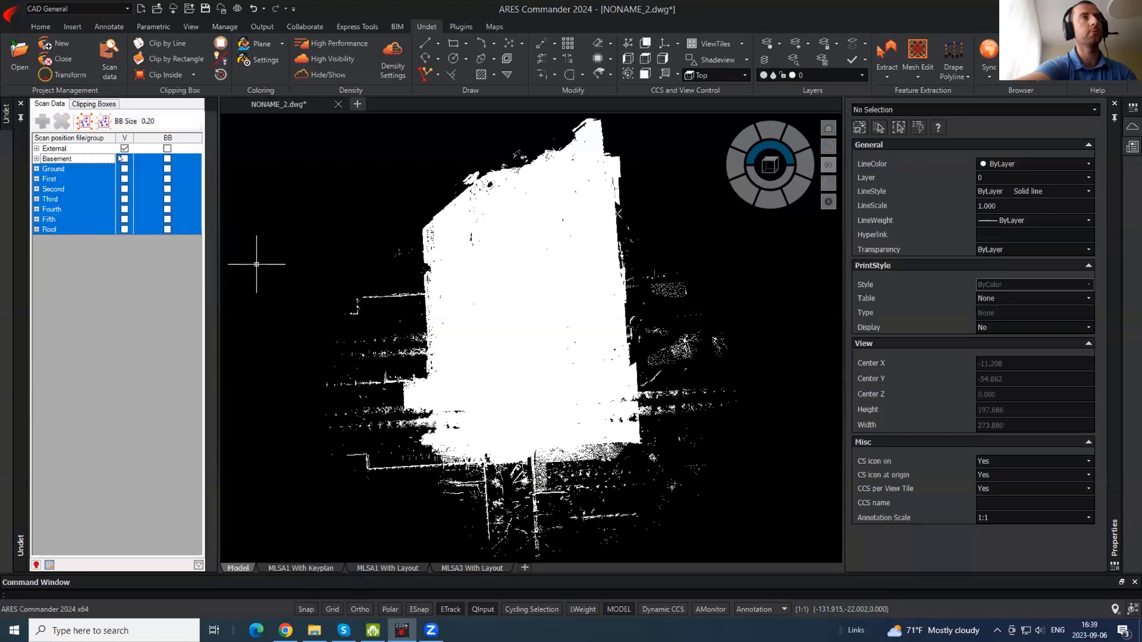
pyautogui.click(61, 157)
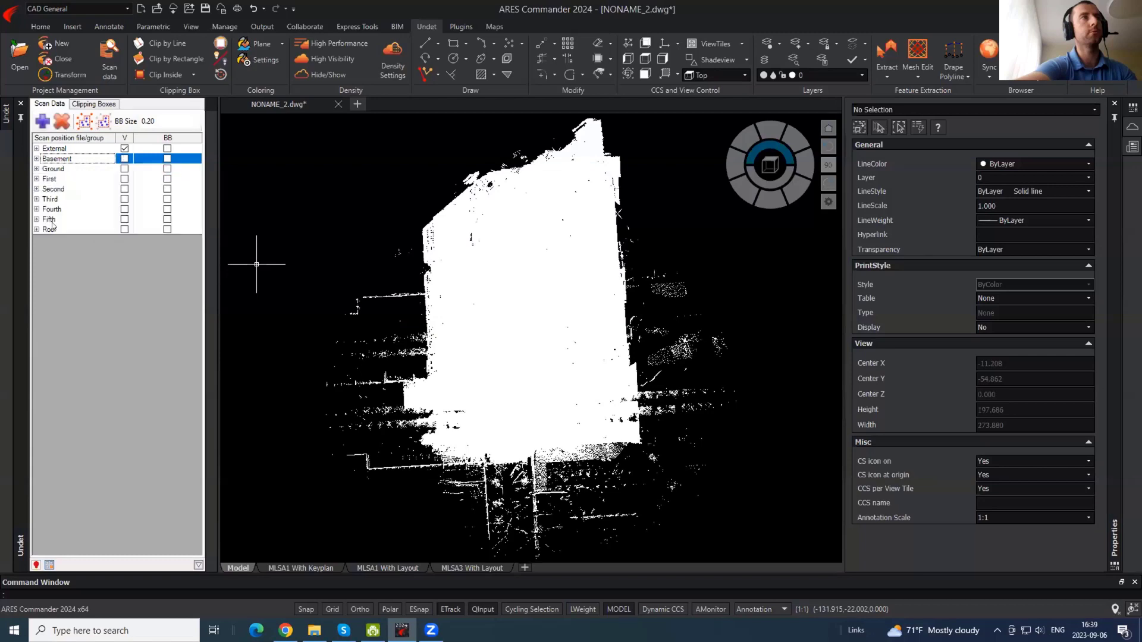
pyautogui.keyDown('shift'); pyautogui.click(53, 227); pyautogui.keyUp('shift')
pyautogui.click(125, 159)
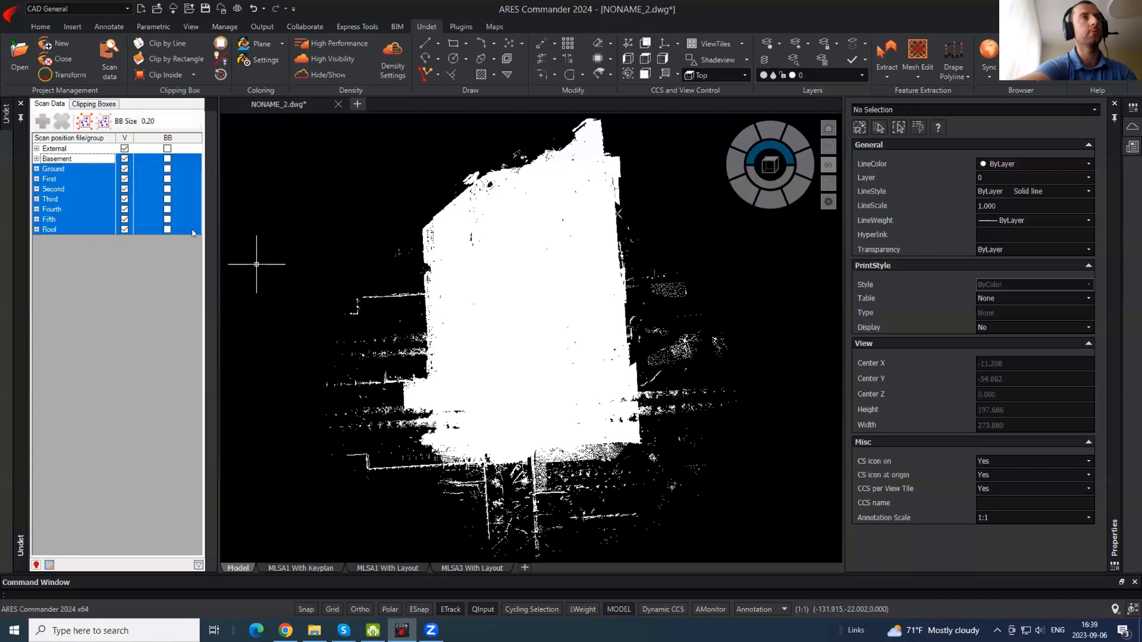
pyautogui.click(119, 231)
pyautogui.click(124, 230)
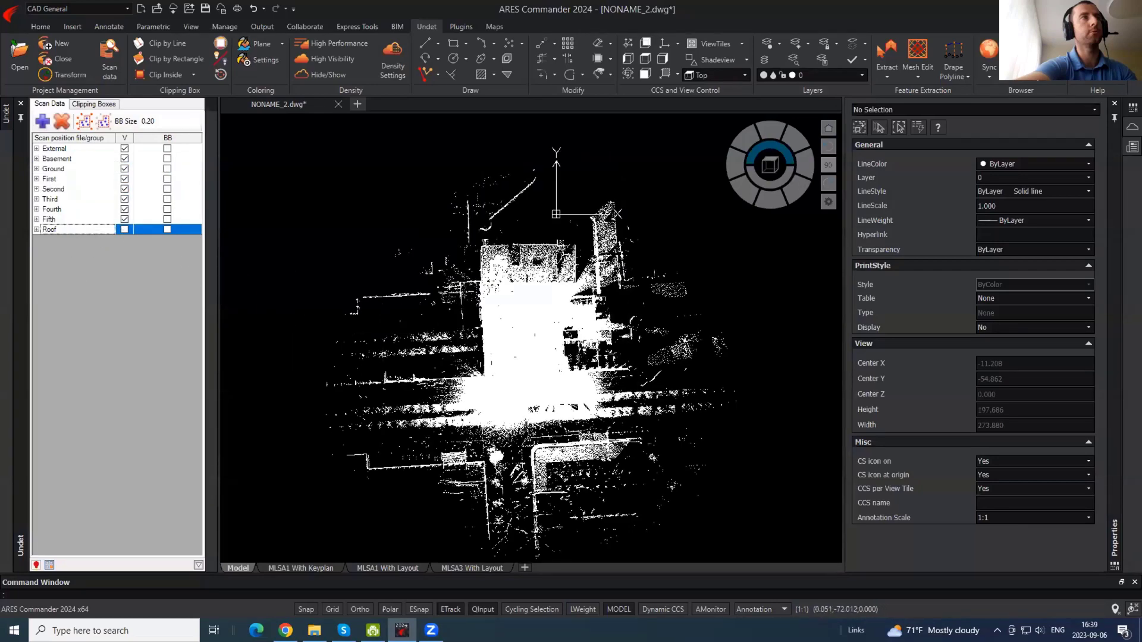
# - Zoom over the exposed interior and display the empty Clipping Boxes list
pyautogui.scroll(2, 535, 373)
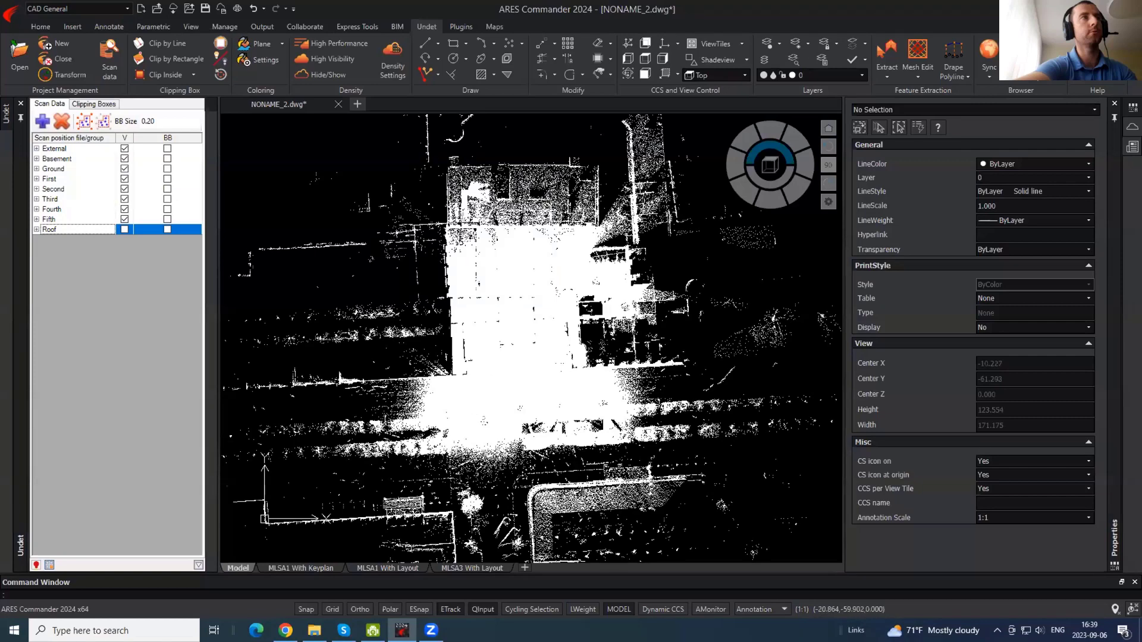
pyautogui.click(681, 386)
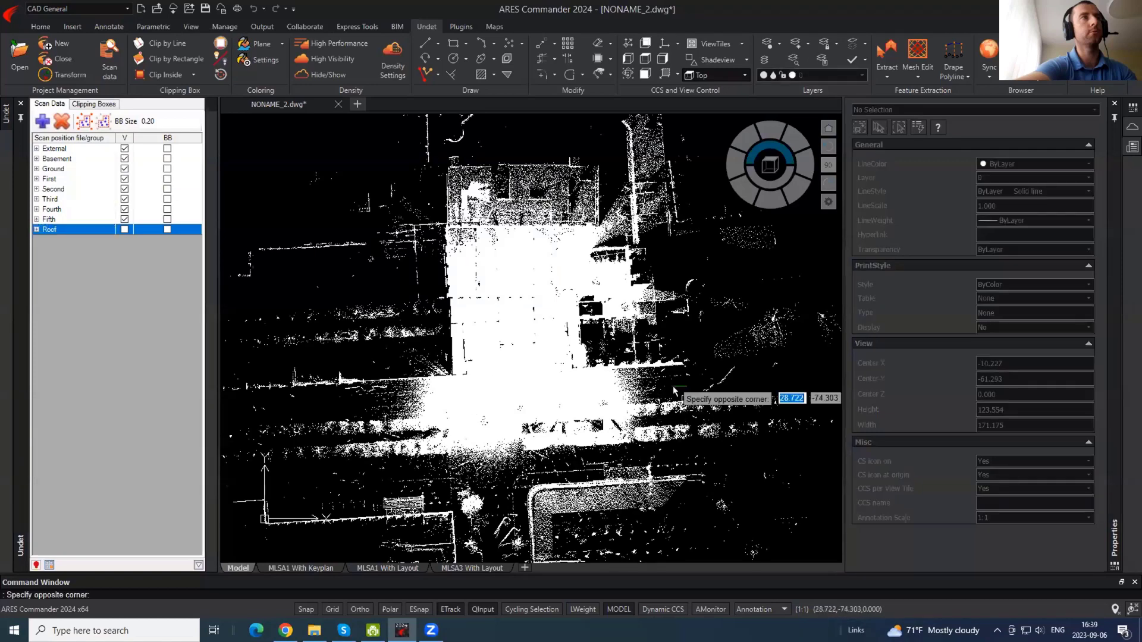
pyautogui.click(652, 387)
pyautogui.scroll(2, 502, 339)
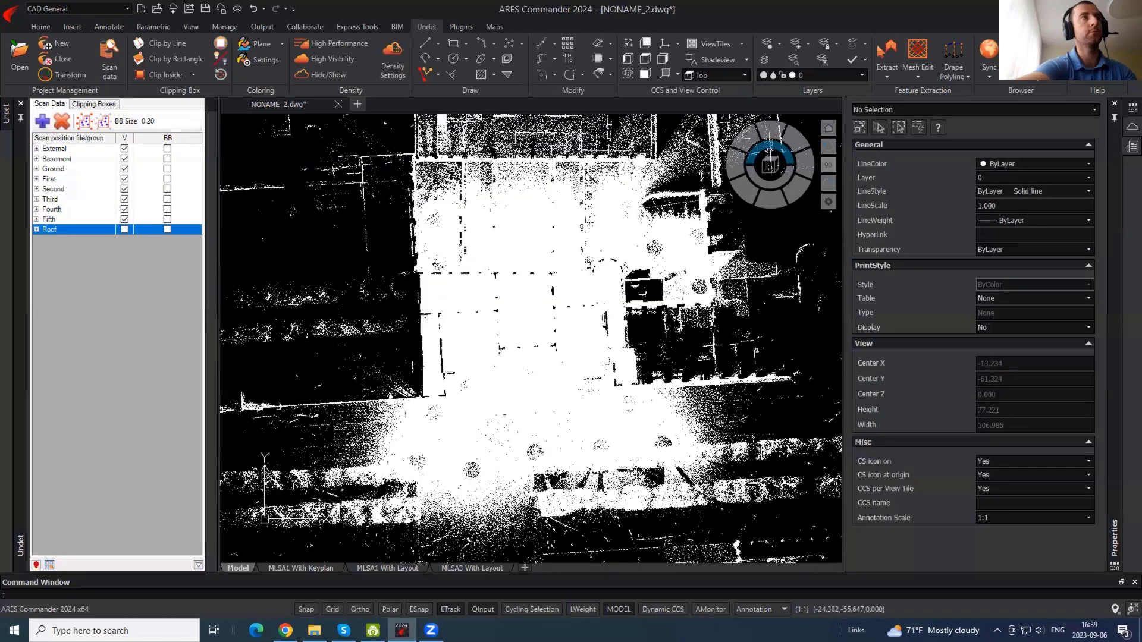
pyautogui.scroll(2, 469, 357)
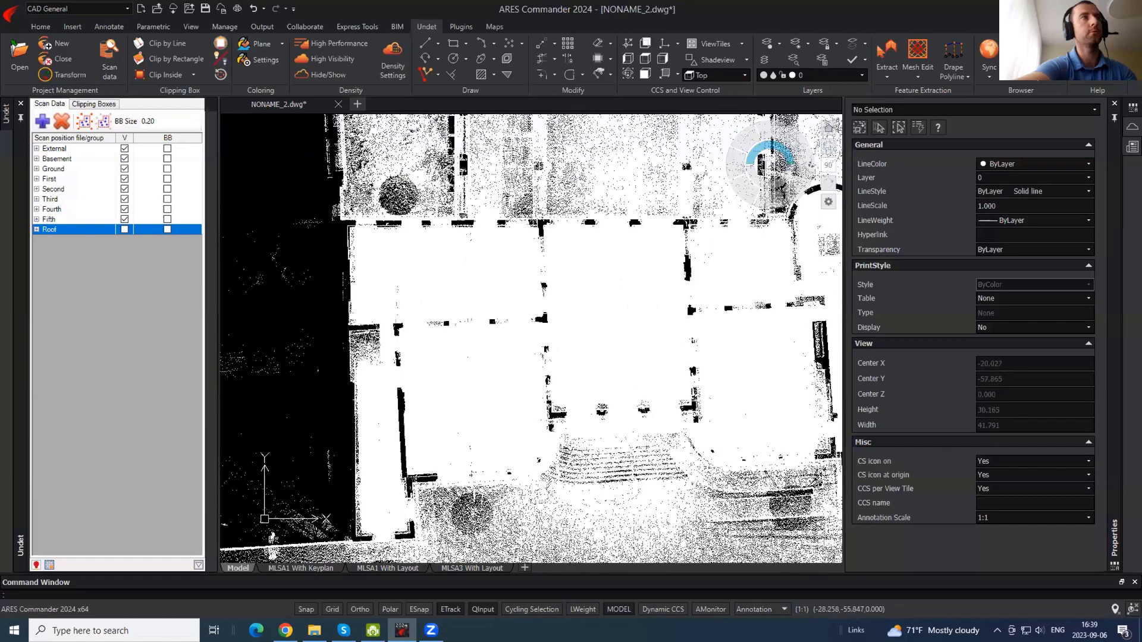
pyautogui.scroll(-2, 387, 288)
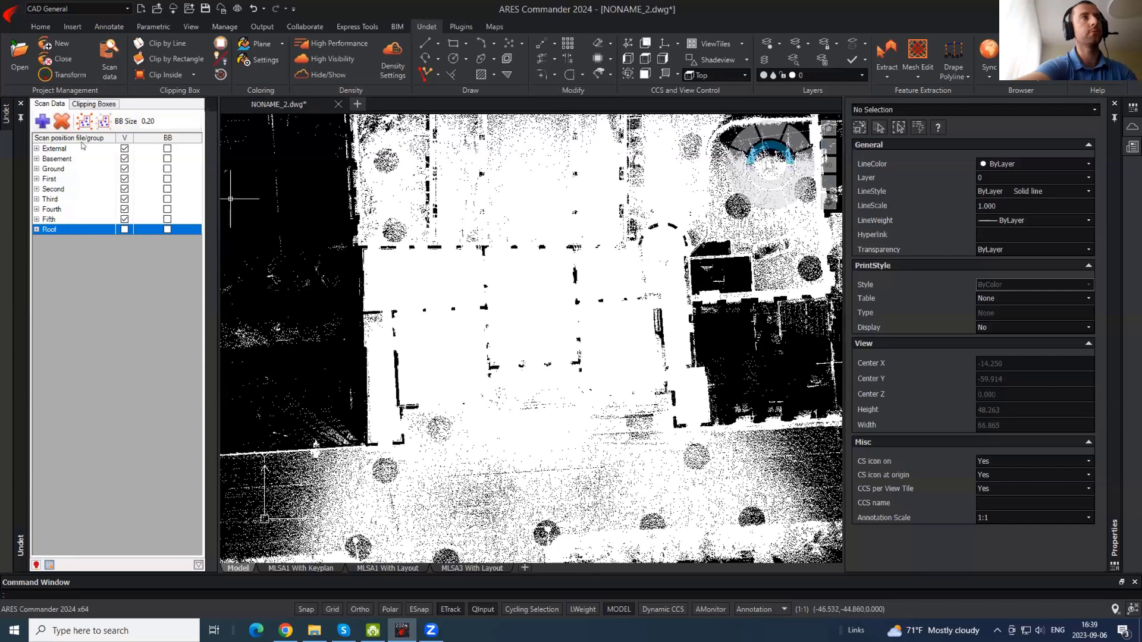
pyautogui.click(94, 104)
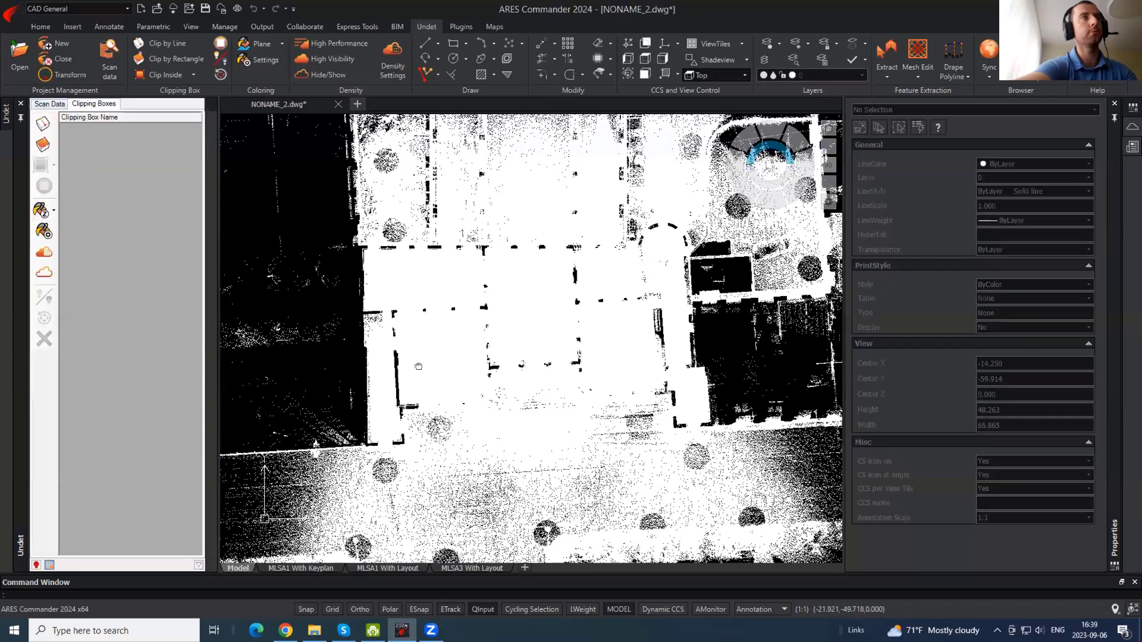
pyautogui.scroll(-3, 420, 291)
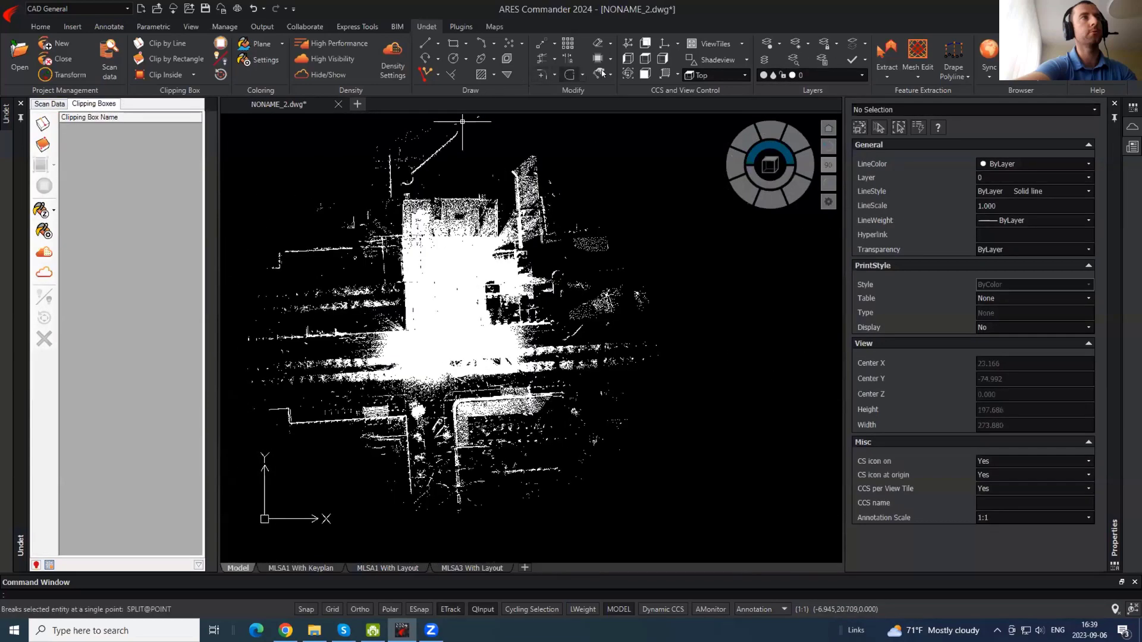
# - Colour the point cloud by intensity and inspect it in a tilted 3D view
pyautogui.click(281, 43)
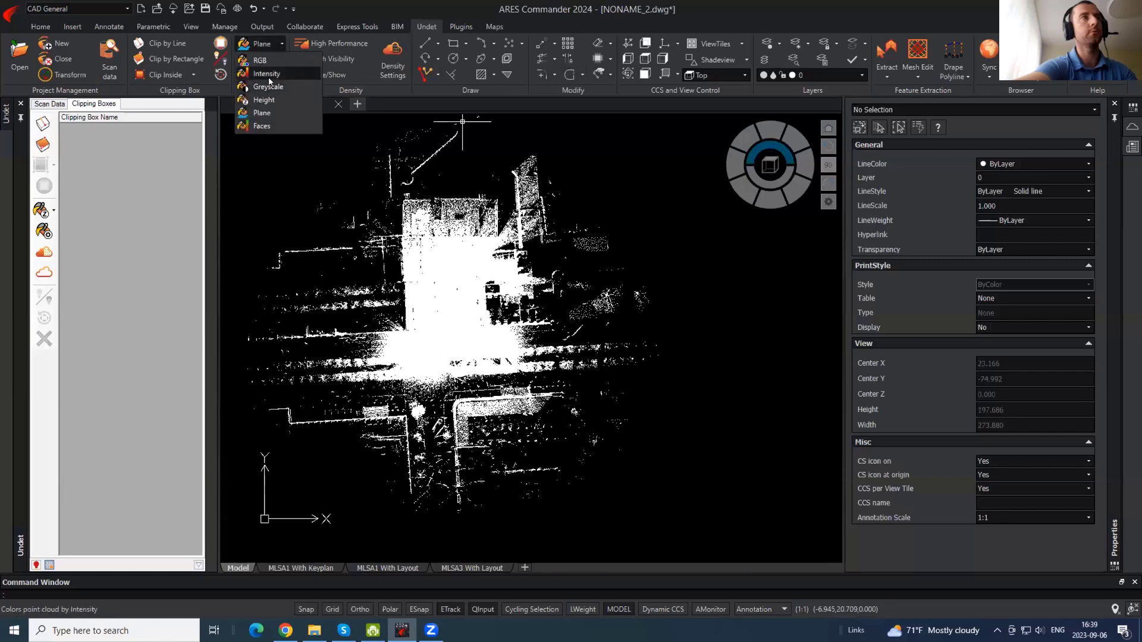
pyautogui.click(269, 74)
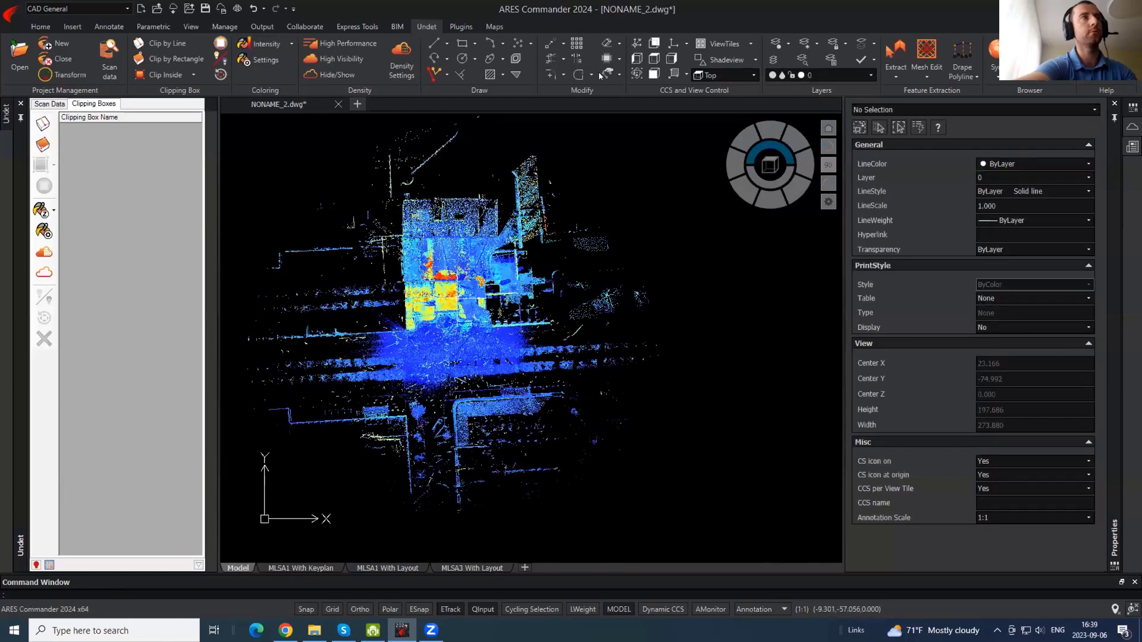
pyautogui.scroll(5, 458, 298)
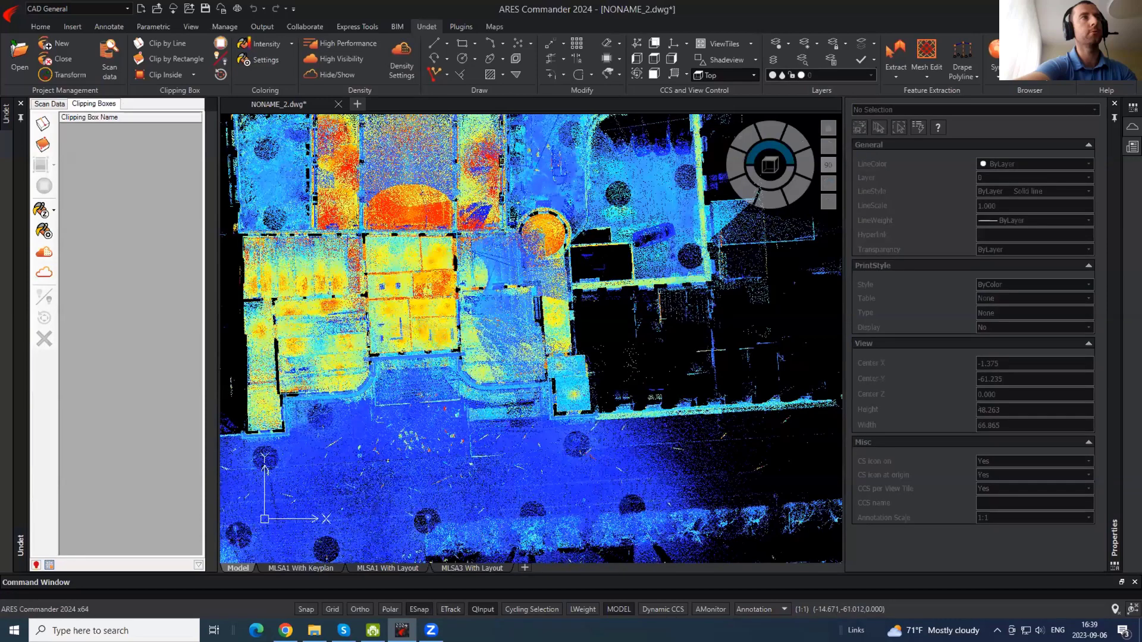
pyautogui.keyDown('shift'); pyautogui.moveTo(407, 337); pyautogui.dragTo(445, 328, button='middle'); pyautogui.keyUp('shift')
# - Return to plan view and clip the cloud to a rectangular section, View Section 1
pyautogui.write('pl')
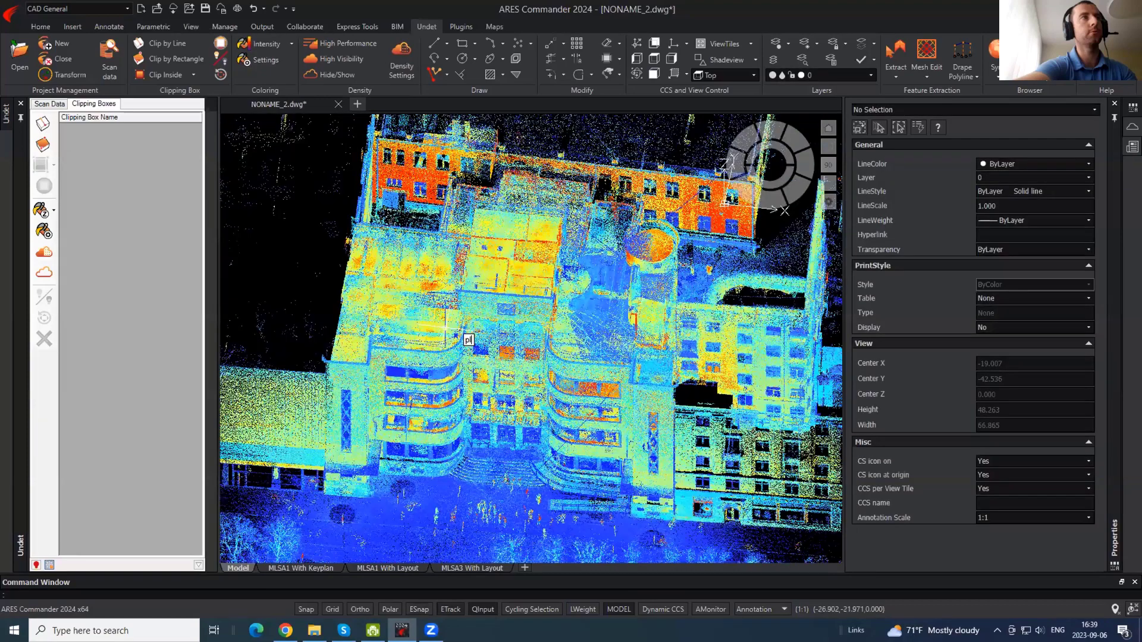
pyautogui.write('an')
pyautogui.press('Return')
pyautogui.press('Return')
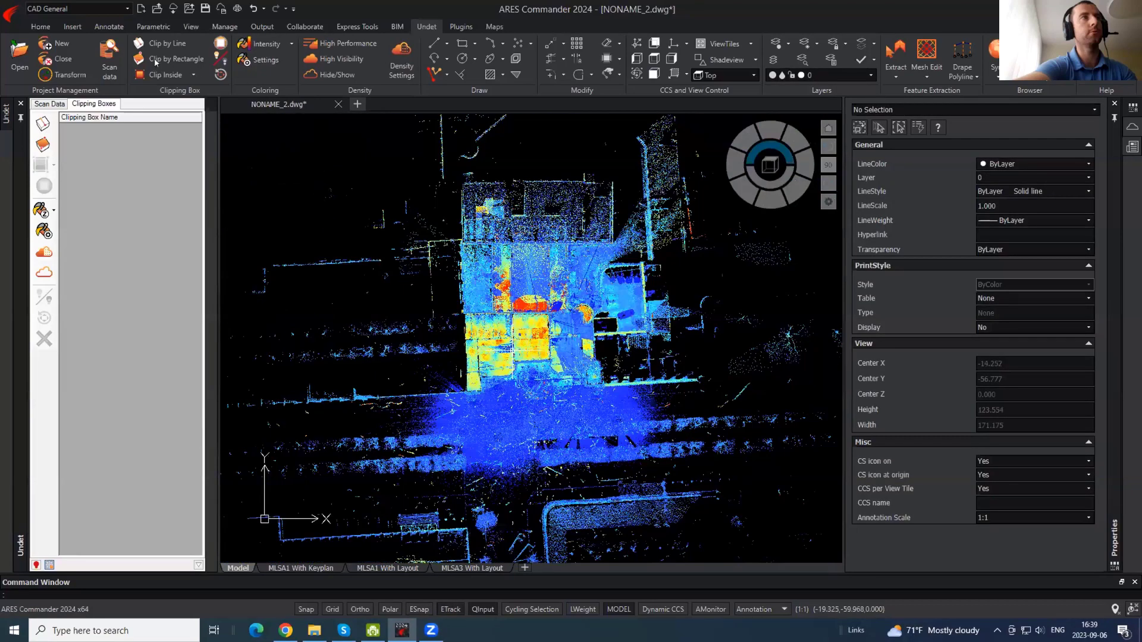
pyautogui.scroll(6, 489, 322)
pyautogui.click(291, 185)
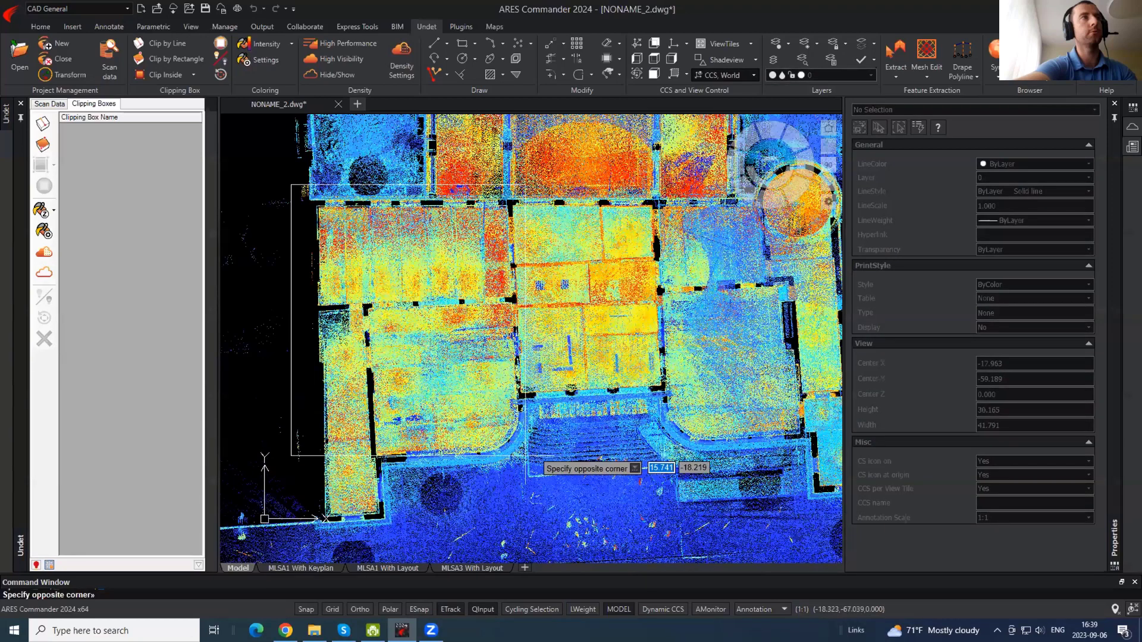
pyautogui.click(531, 507)
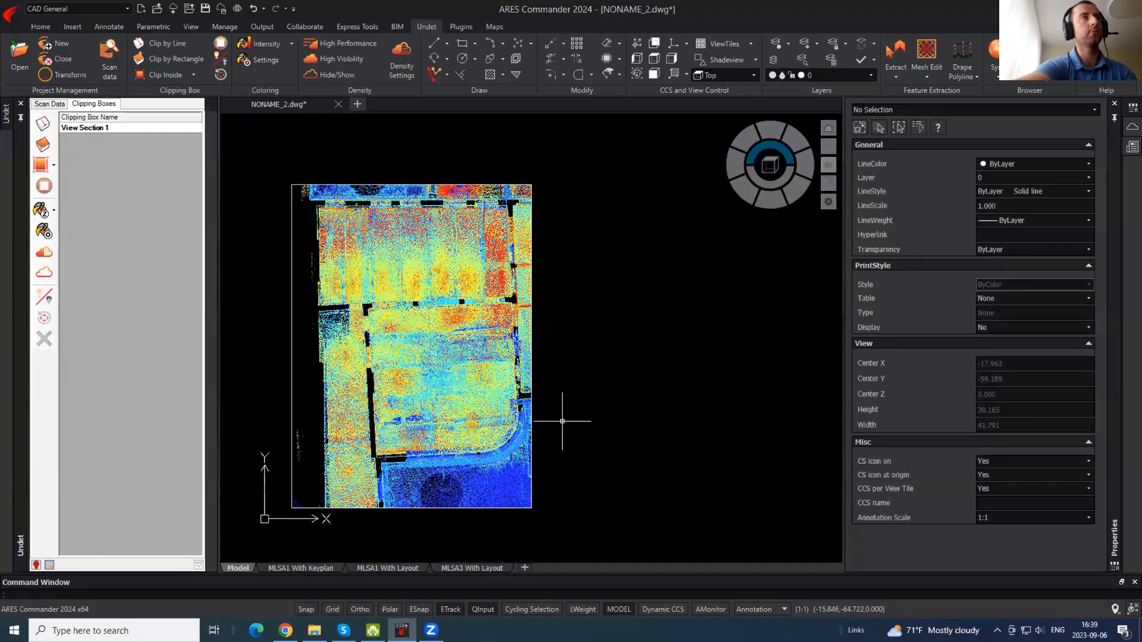
pyautogui.moveTo(569, 433)
pyautogui.mouseDown(button='middle')
pyautogui.moveTo(614, 481)
pyautogui.moveTo(552, 407)
pyautogui.mouseUp(button='middle')
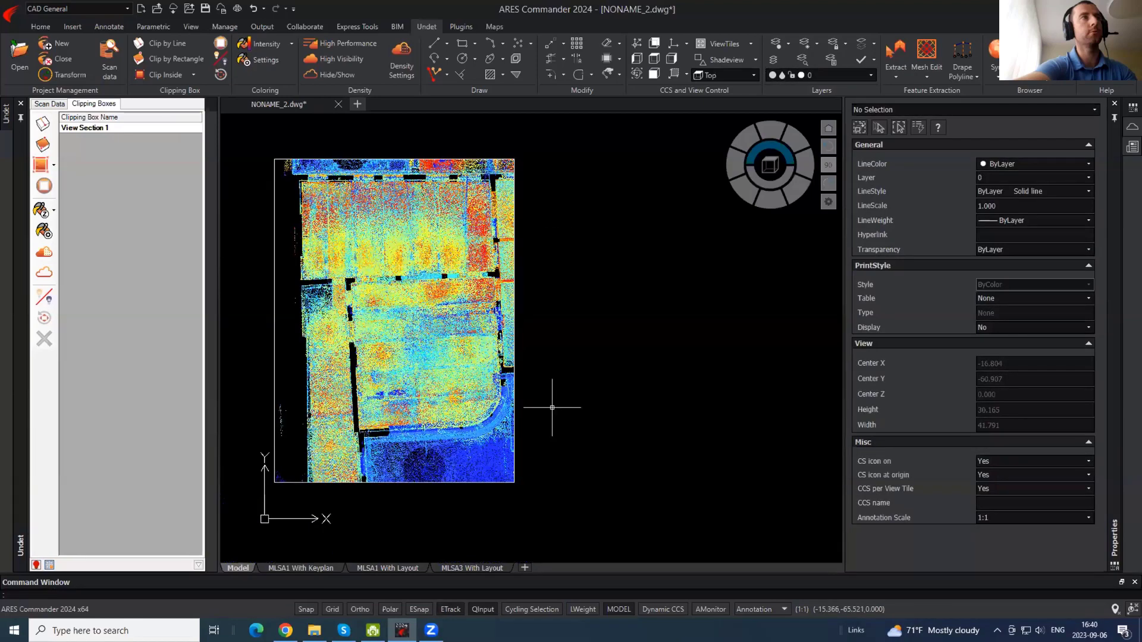
# - Run the VPORTS command to bring up the View Tiles dialog
pyautogui.write('VPOR')
pyautogui.press('Escape')
pyautogui.write('vports')
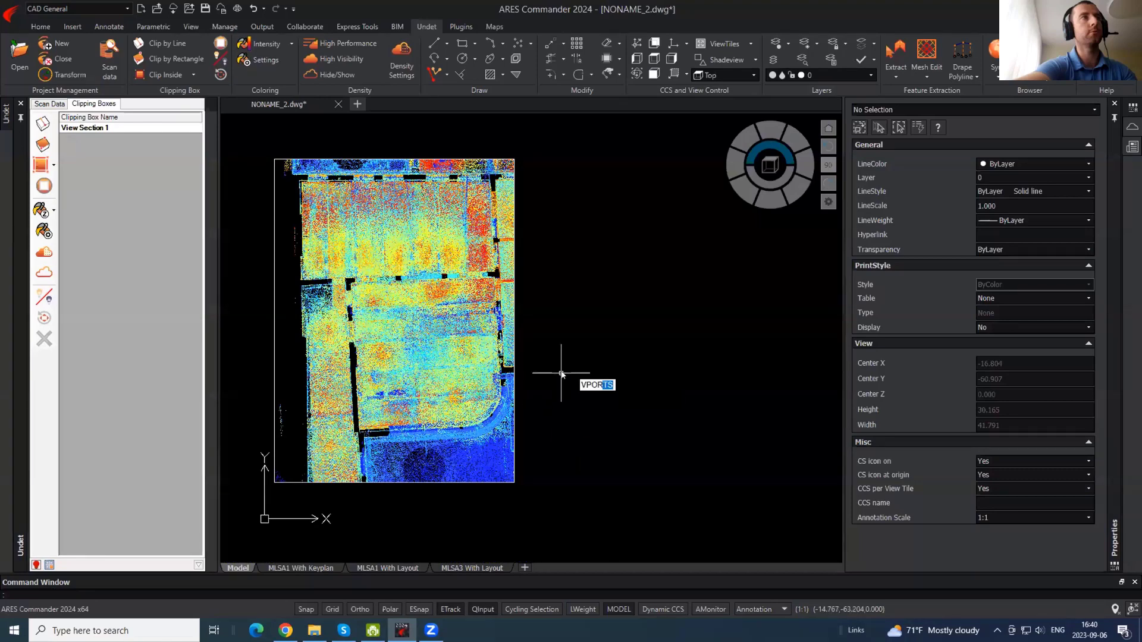
pyautogui.press('Return')
# - Apply the Two: Vertical tile layout and bring up the View Port Resizer
pyautogui.click(401, 292)
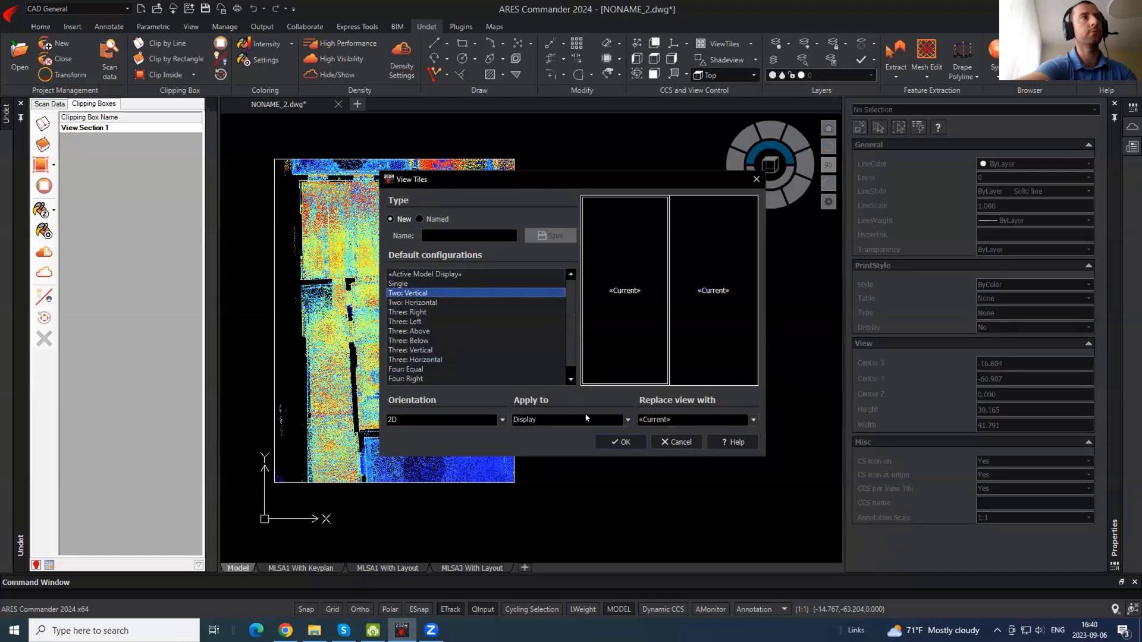
pyautogui.click(615, 442)
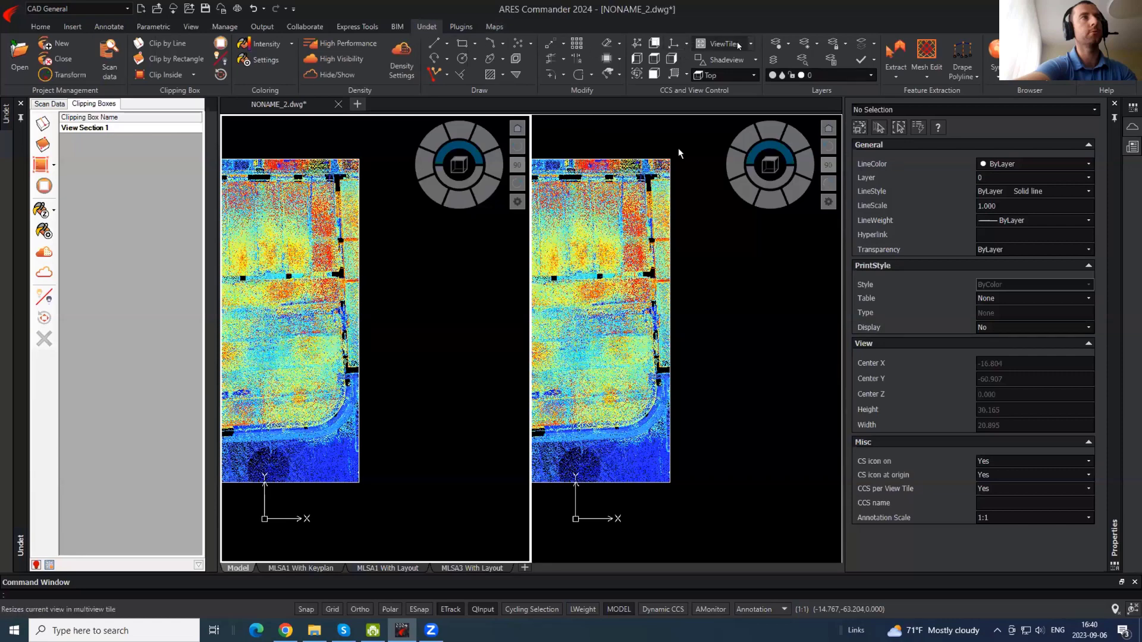
pyautogui.click(717, 45)
# - Widen the left view tile and recentre the plan within it
pyautogui.moveTo(573, 224); pyautogui.dragTo(598, 224)
pyautogui.click(676, 200)
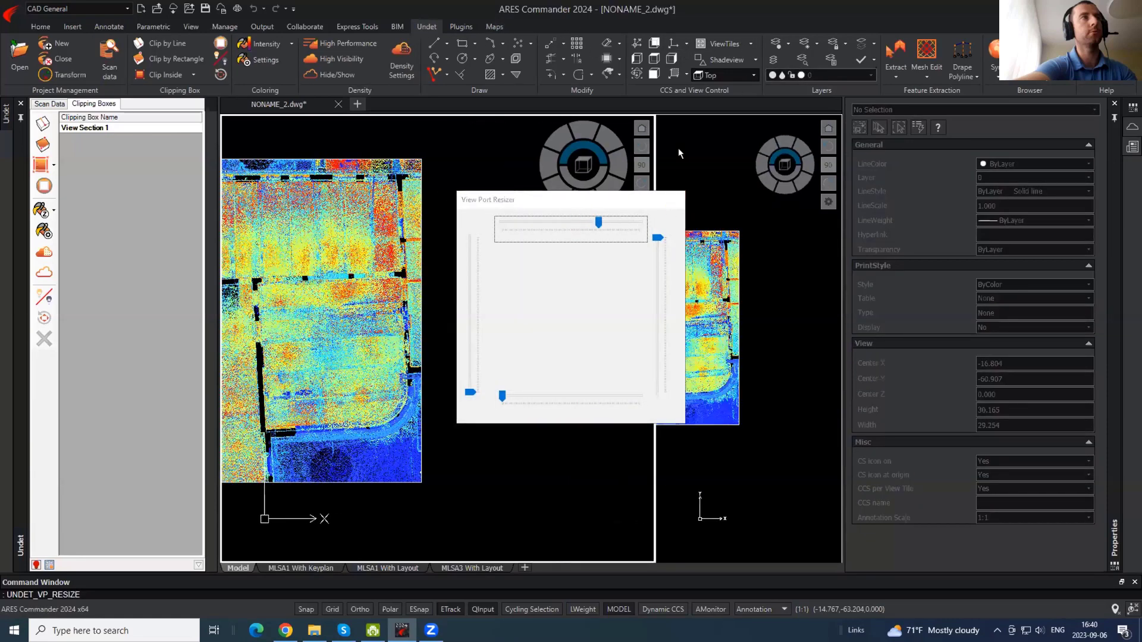
pyautogui.click(515, 336)
pyautogui.click(469, 364)
pyautogui.click(737, 338)
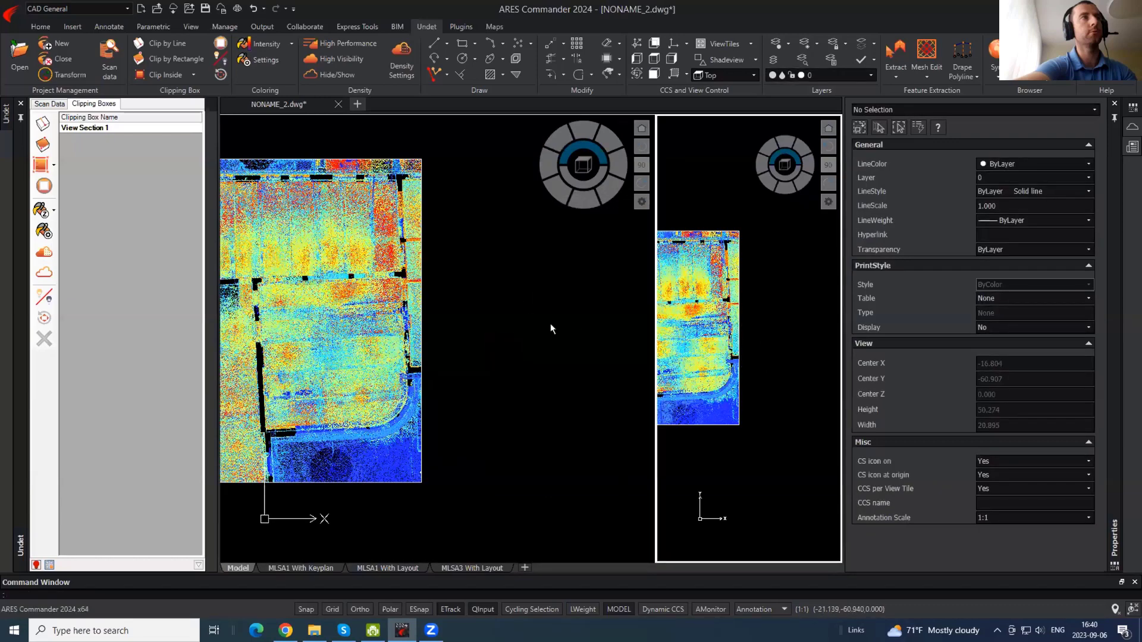
pyautogui.click(518, 342)
pyautogui.moveTo(363, 340); pyautogui.dragTo(508, 324, button='middle')
# - Turn the right tile into a front elevation and select the clipping box there
pyautogui.click(743, 325)
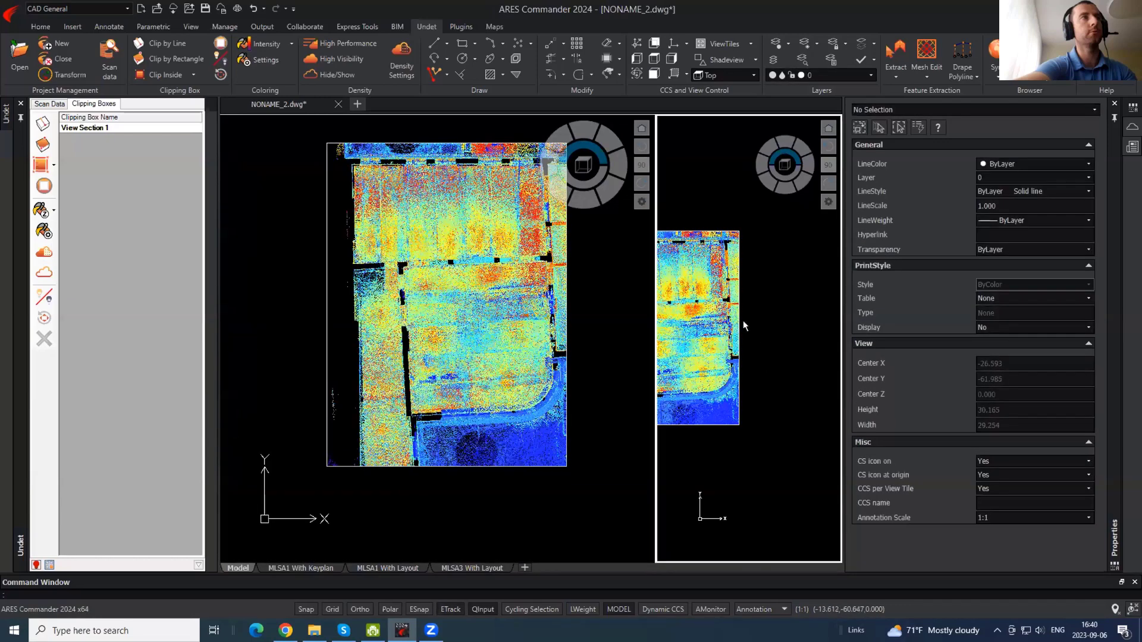
pyautogui.moveTo(749, 322); pyautogui.dragTo(726, 347, button='middle')
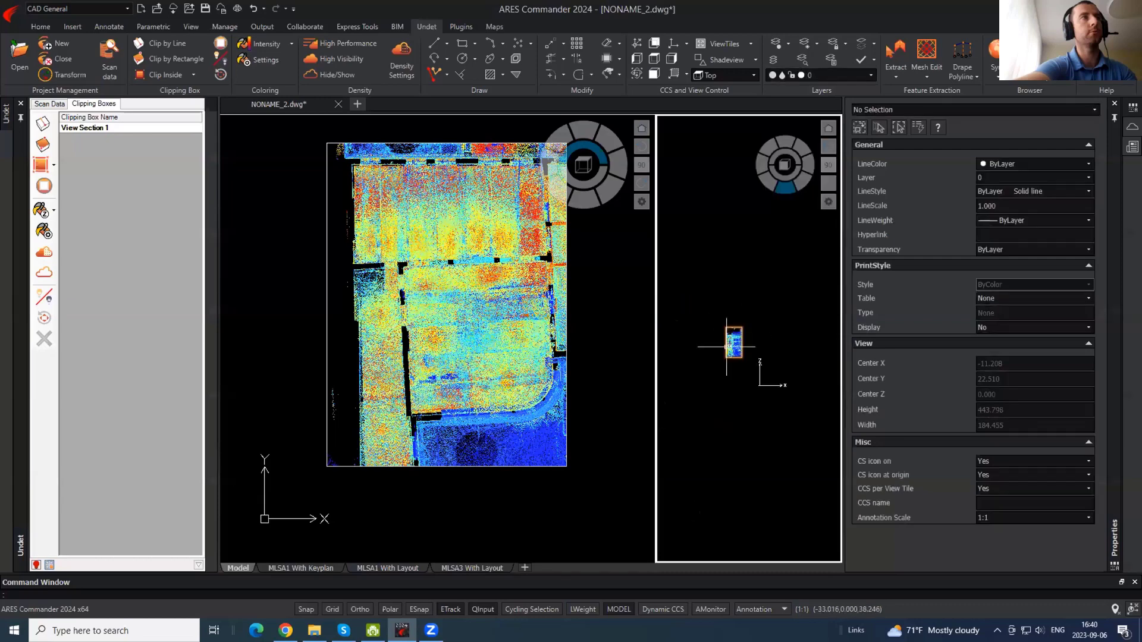
pyautogui.click(535, 337)
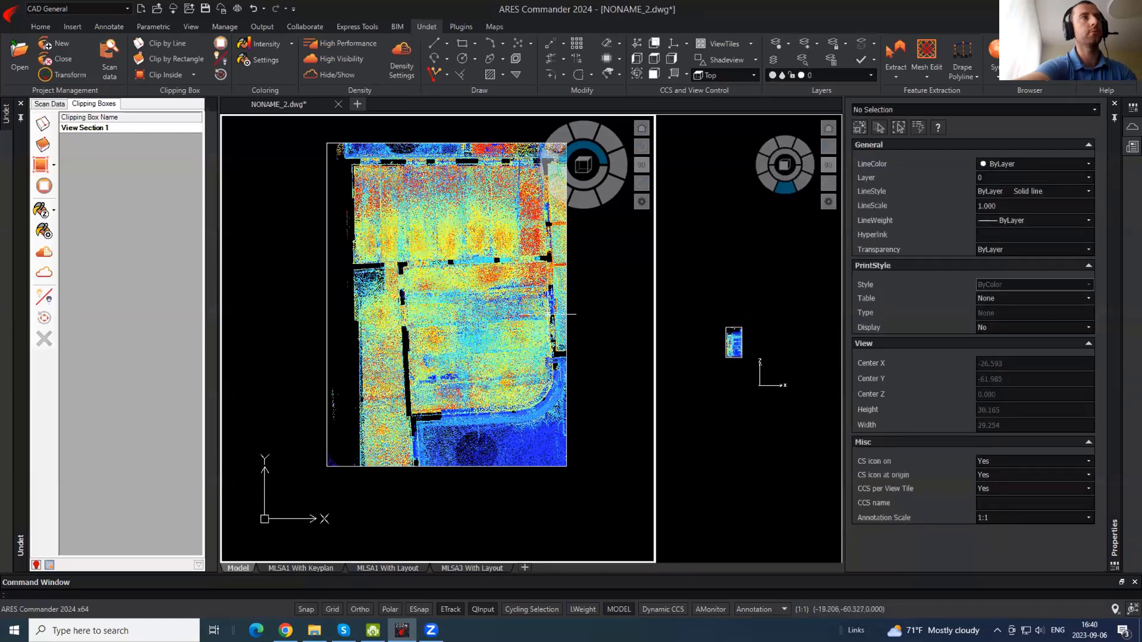
pyautogui.moveTo(563, 291); pyautogui.dragTo(446, 361, button='middle')
pyautogui.click(750, 359)
pyautogui.scroll(8, 750, 359)
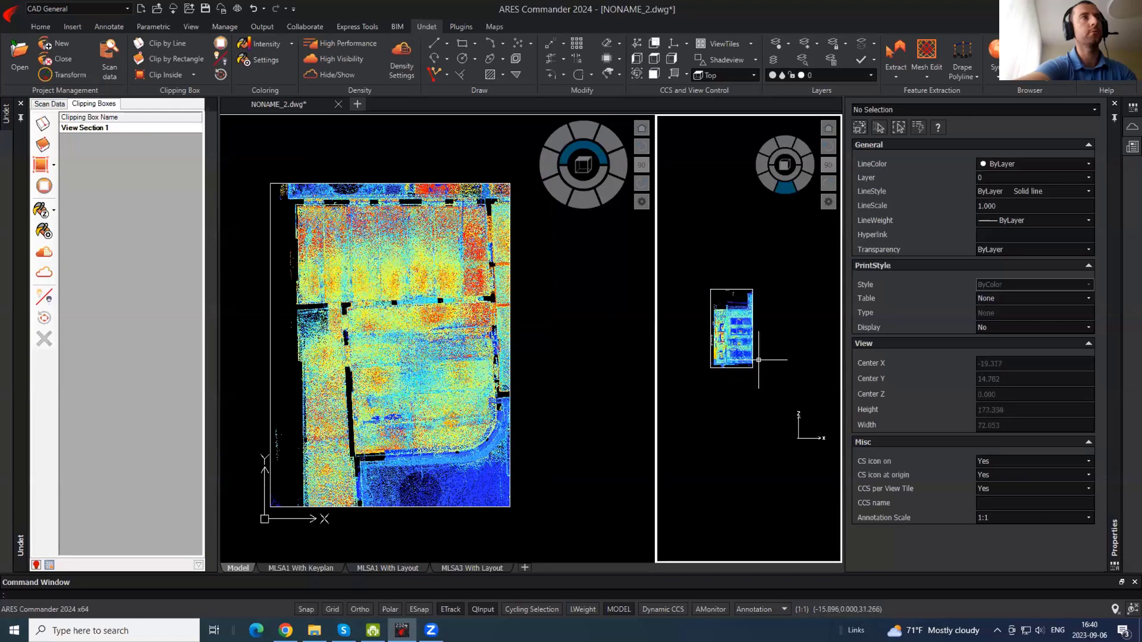
pyautogui.click(776, 428)
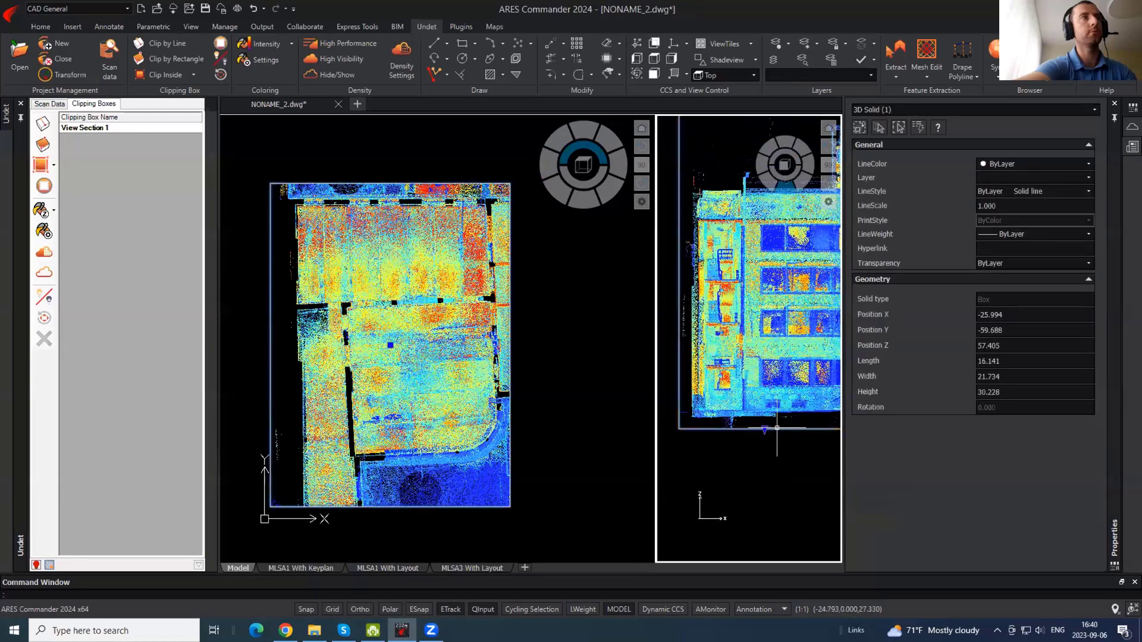
pyautogui.moveTo(717, 447); pyautogui.dragTo(706, 563, button='middle')
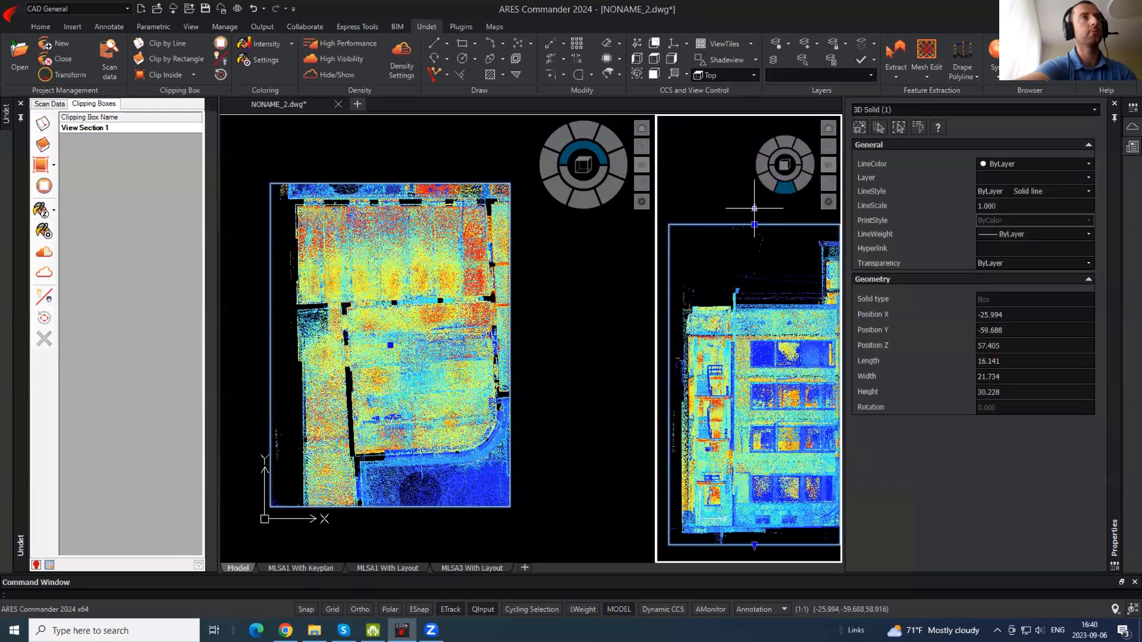
# - Lower the clipping box top to cut a section through the building
pyautogui.click(755, 208)
pyautogui.moveTo(778, 495); pyautogui.dragTo(755, 377, button='middle')
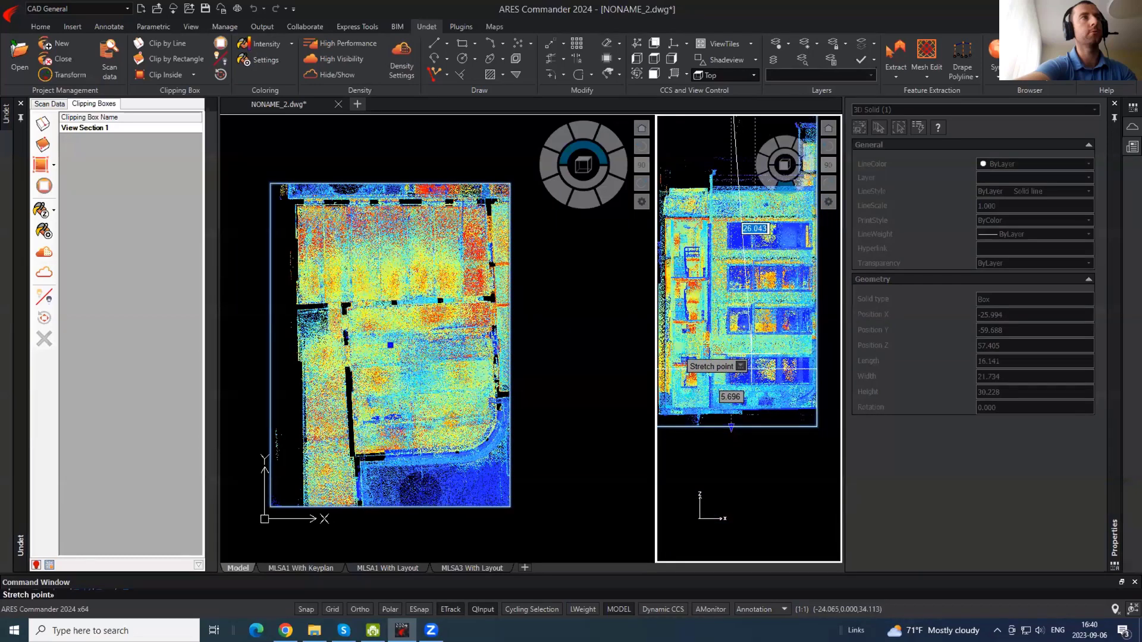
pyautogui.click(751, 369)
pyautogui.press('Escape')
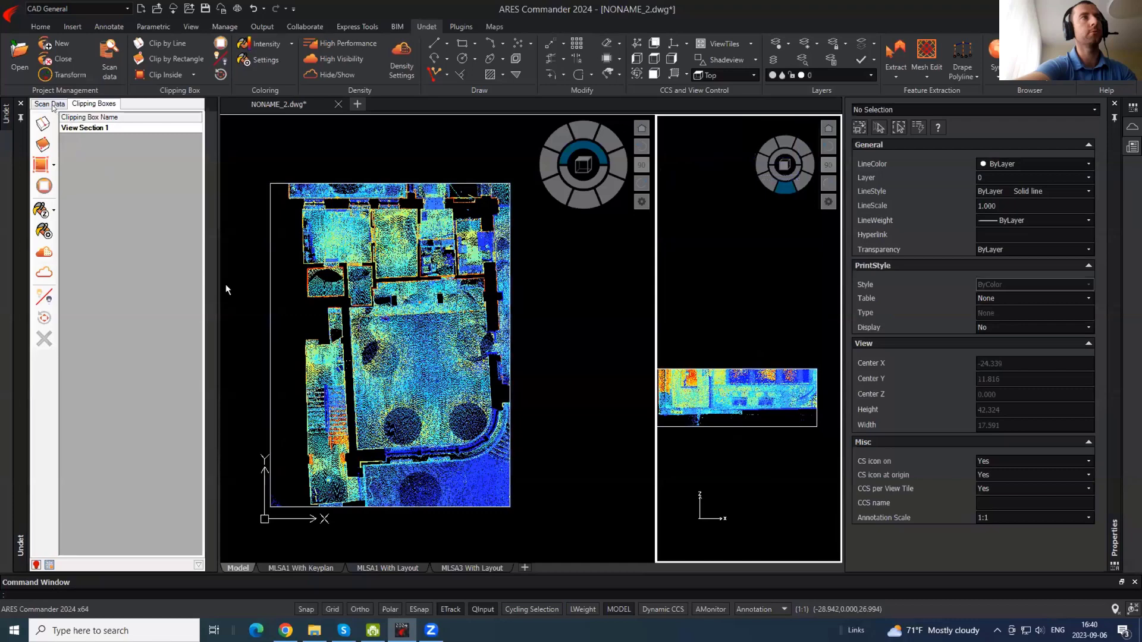
# - Show bounding boxes for the Ground scan positions
pyautogui.click(50, 104)
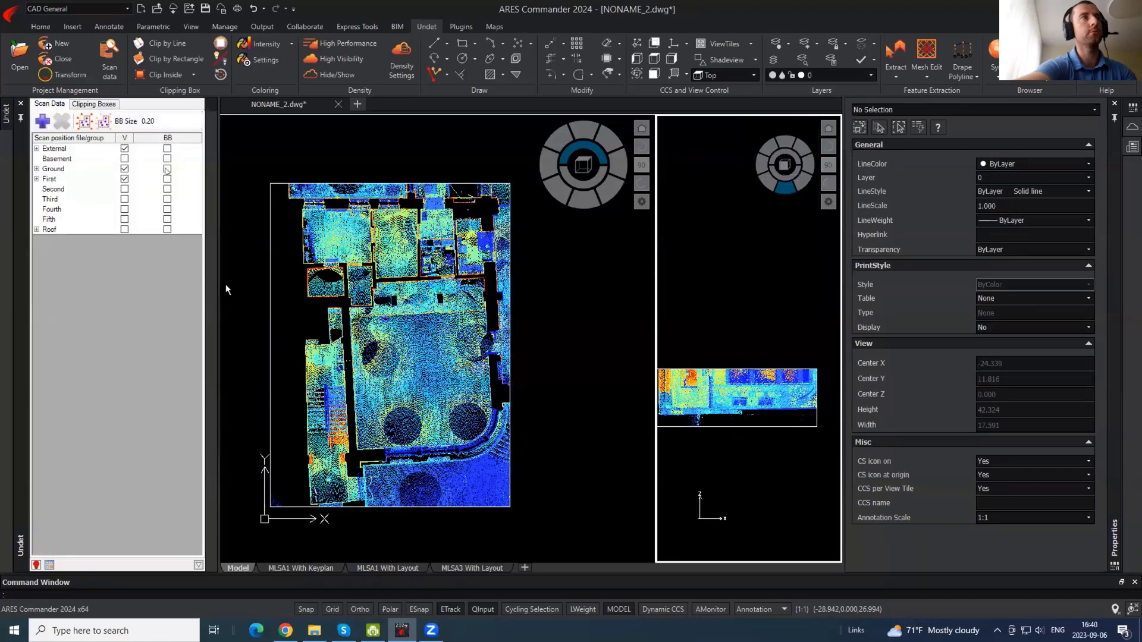
pyautogui.click(167, 169)
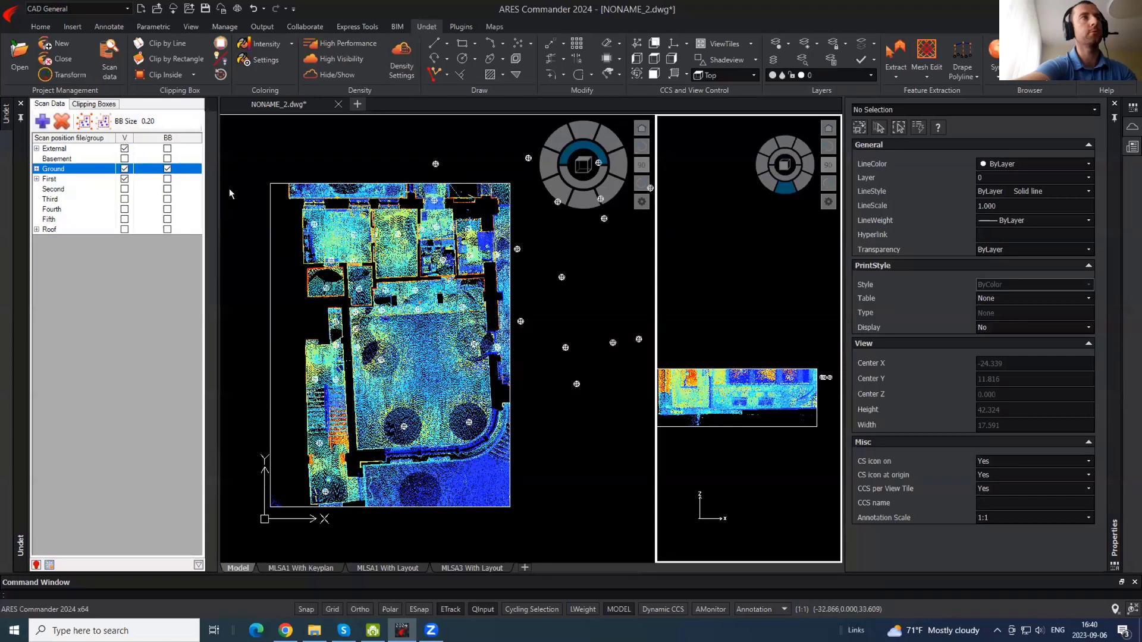
pyautogui.click(534, 339)
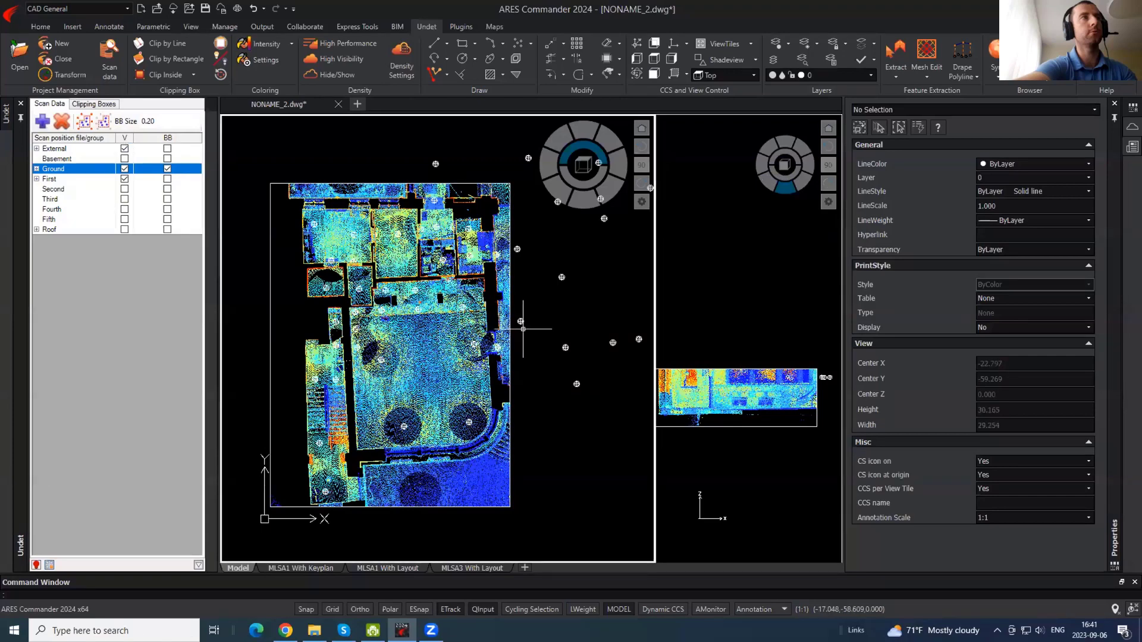
pyautogui.click(773, 396)
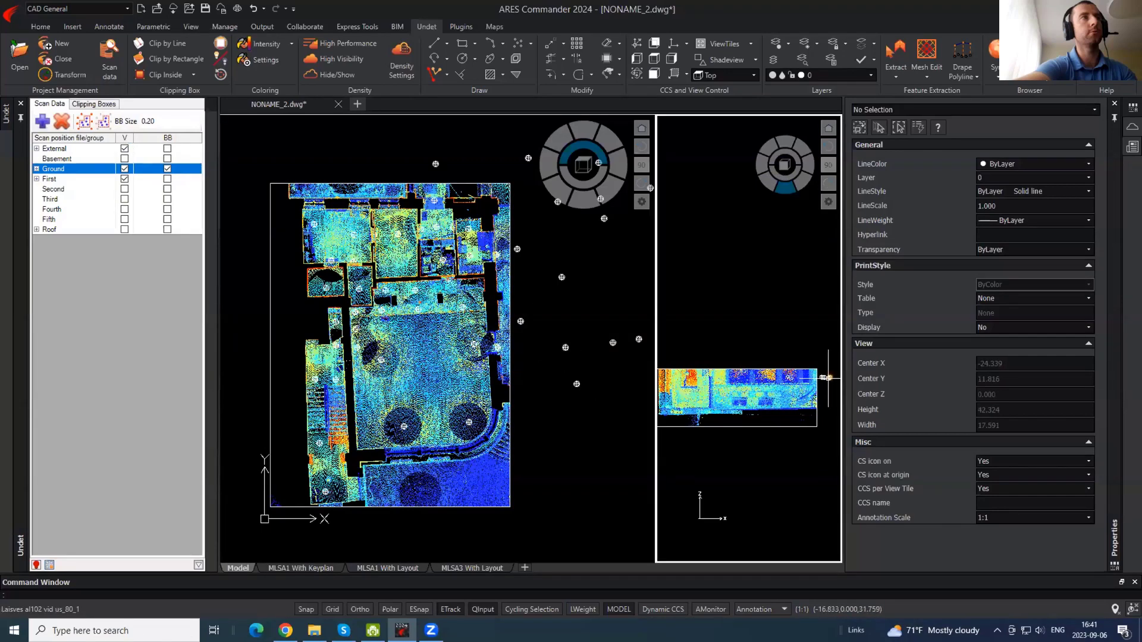
pyautogui.scroll(3, 827, 378)
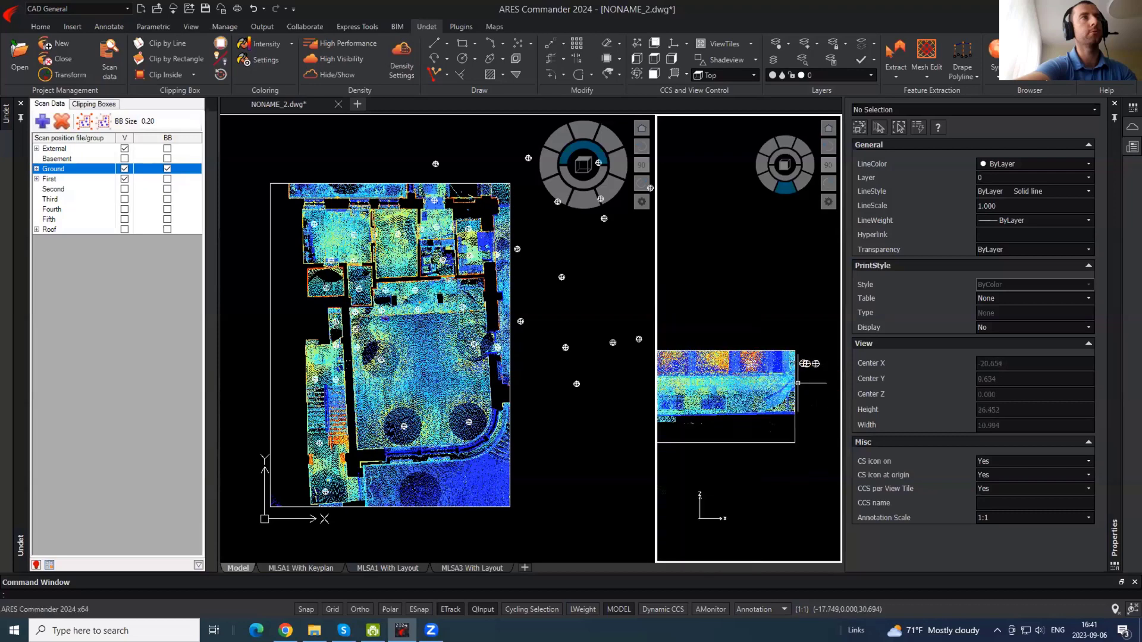
# - Lower the clipping box top to height 2.368
pyautogui.click(793, 406)
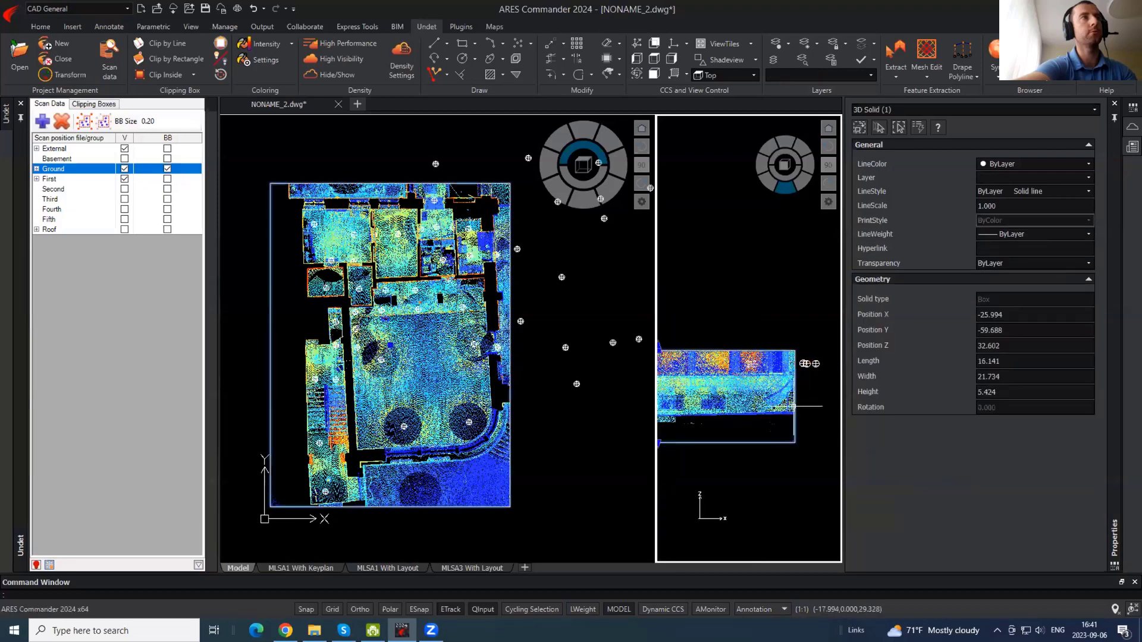
pyautogui.click(793, 406)
pyautogui.scroll(3, 736, 383)
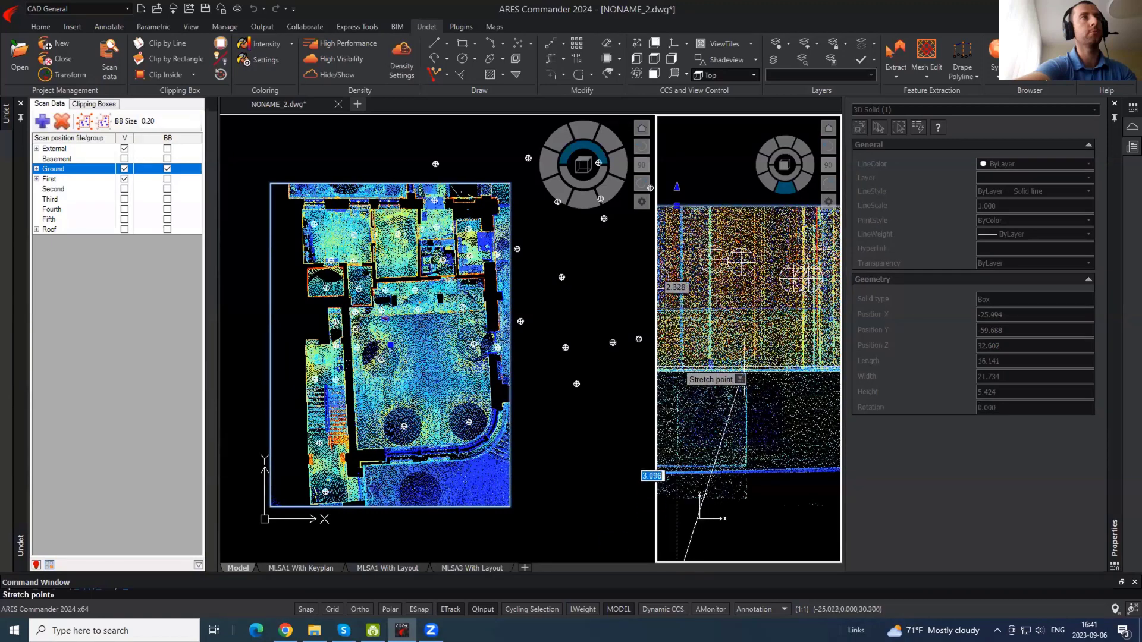
pyautogui.scroll(2, 744, 369)
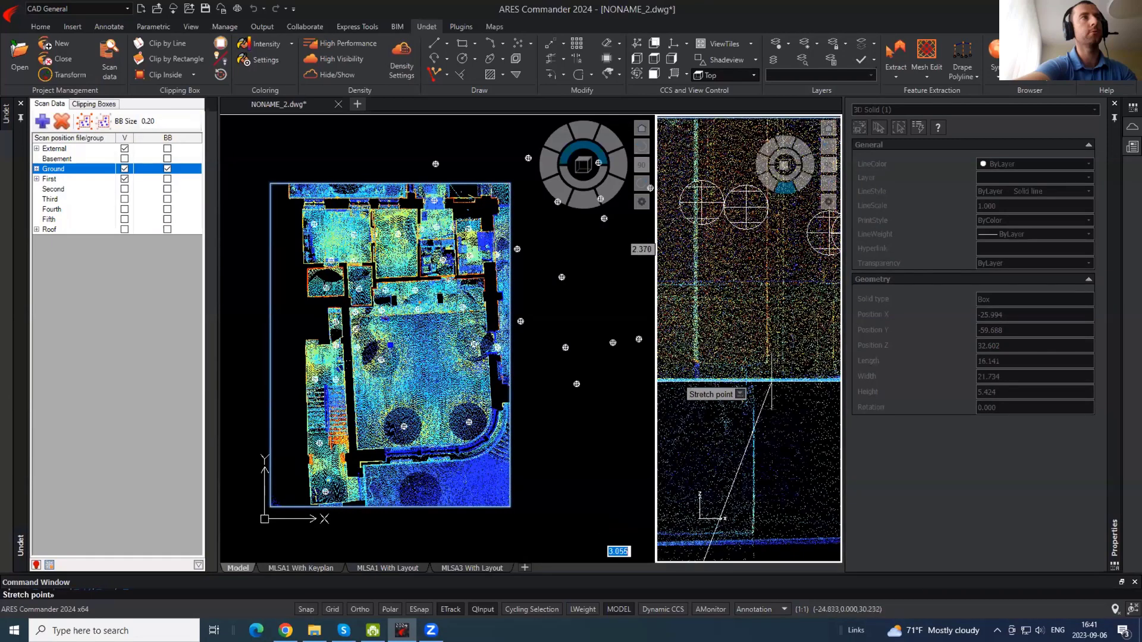
pyautogui.scroll(-4, 772, 384)
pyautogui.scroll(3, 749, 382)
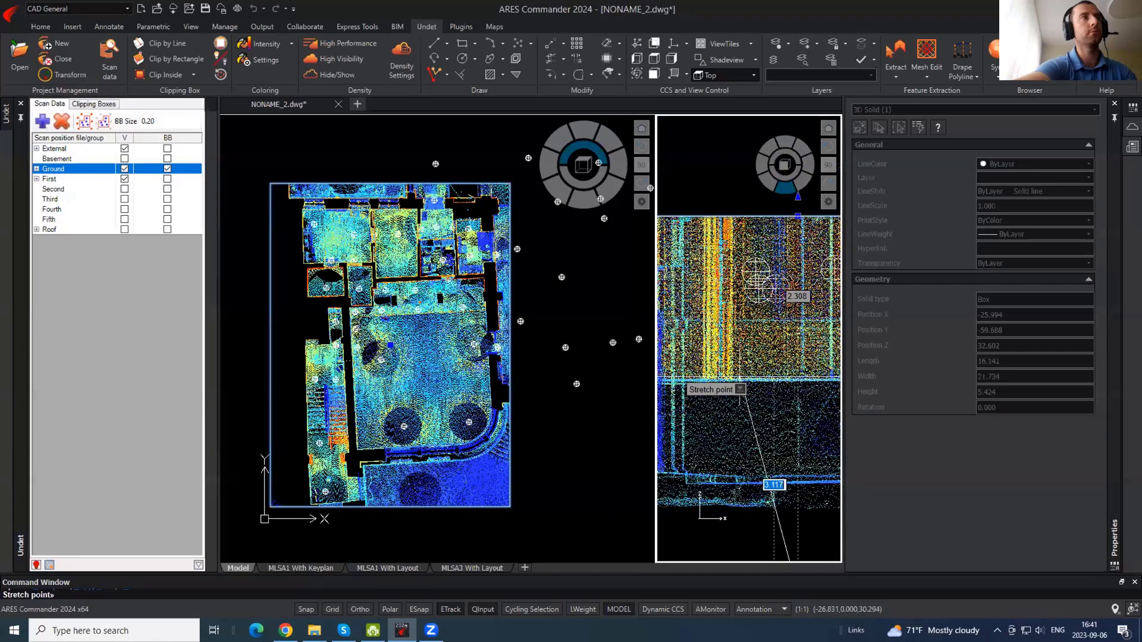
pyautogui.click(744, 381)
pyautogui.scroll(-4, 731, 345)
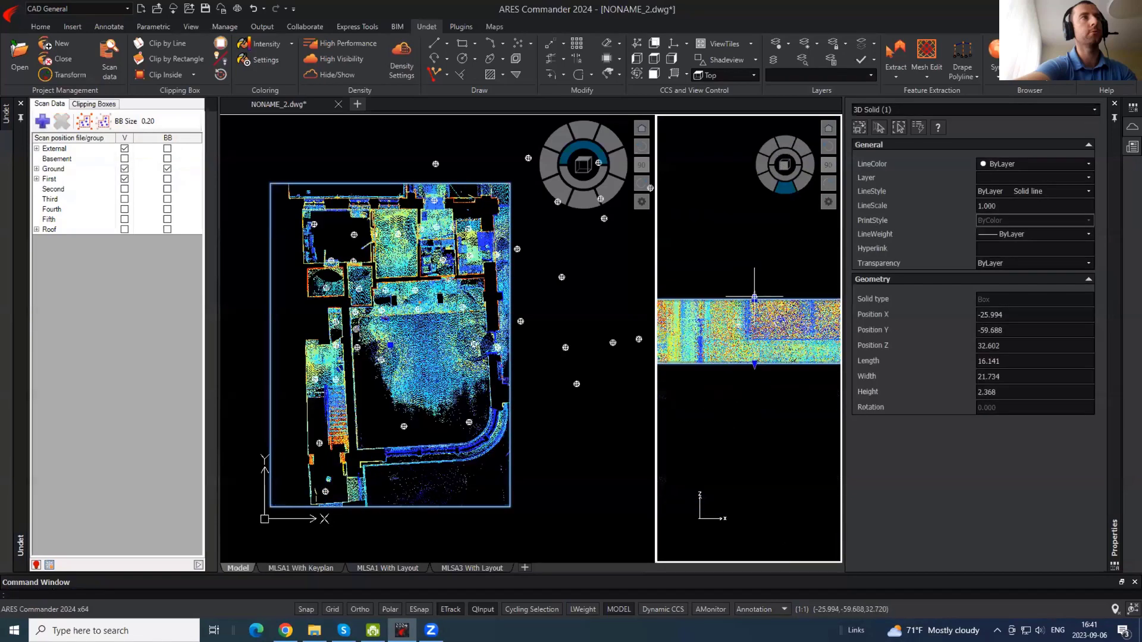
# - Lower the box top to 1.589 and raise its bottom to form a thin slice
pyautogui.click(755, 295)
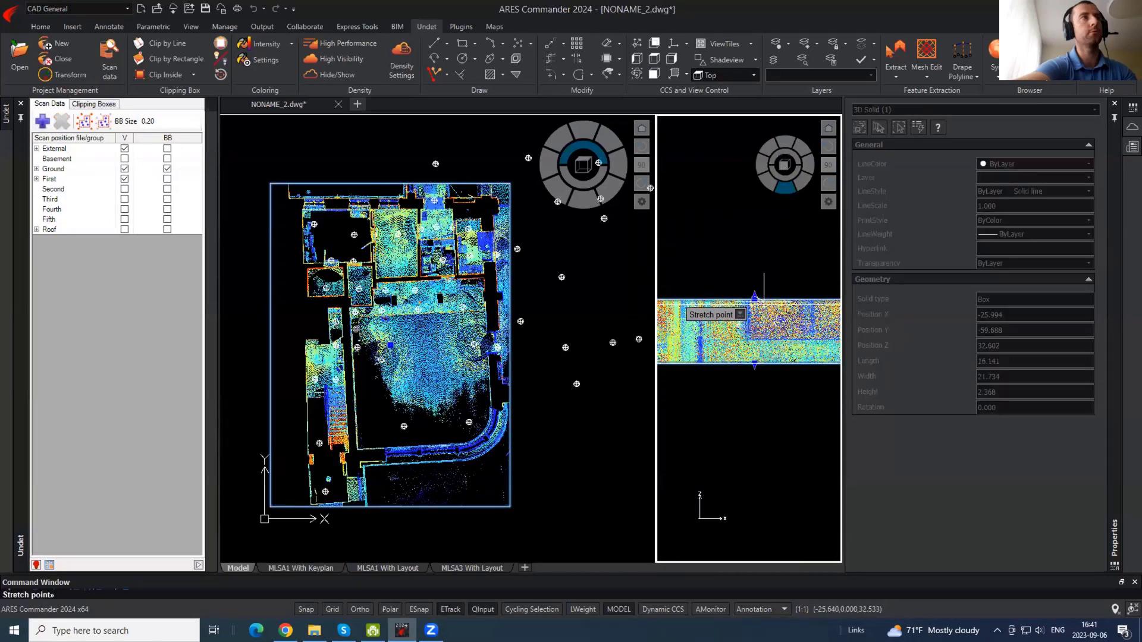
pyautogui.scroll(4, 764, 297)
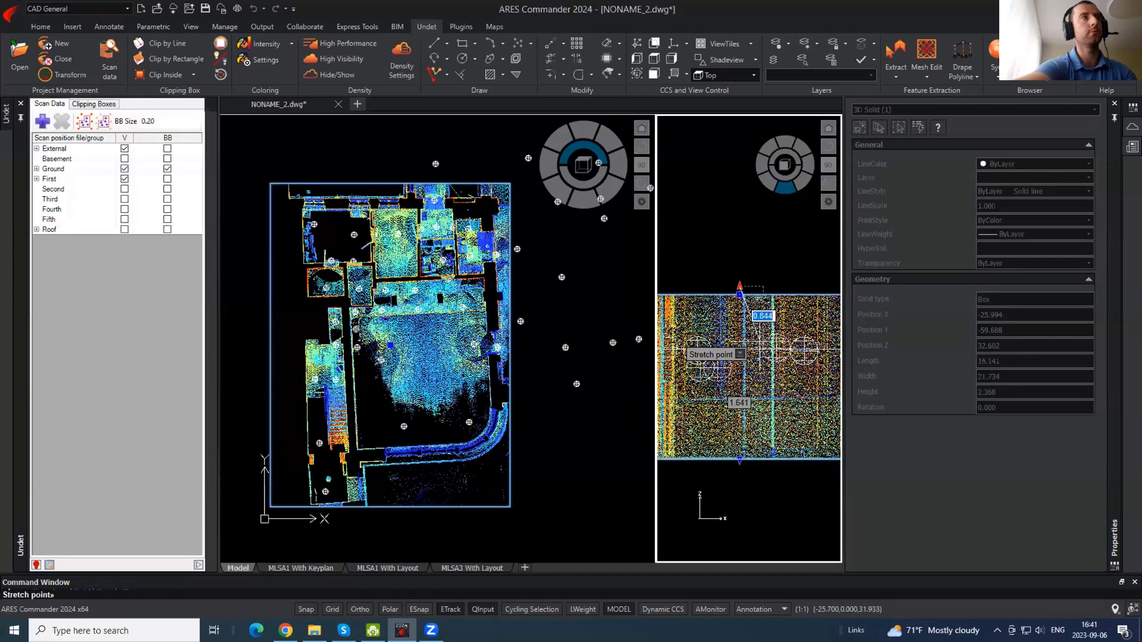
pyautogui.click(760, 348)
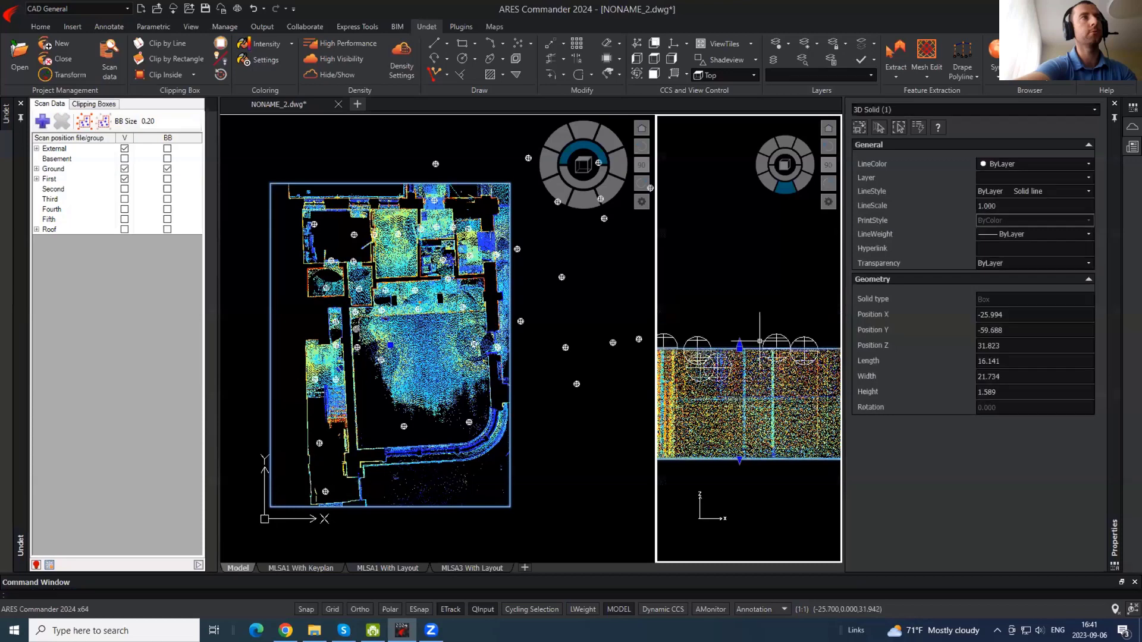
pyautogui.click(739, 459)
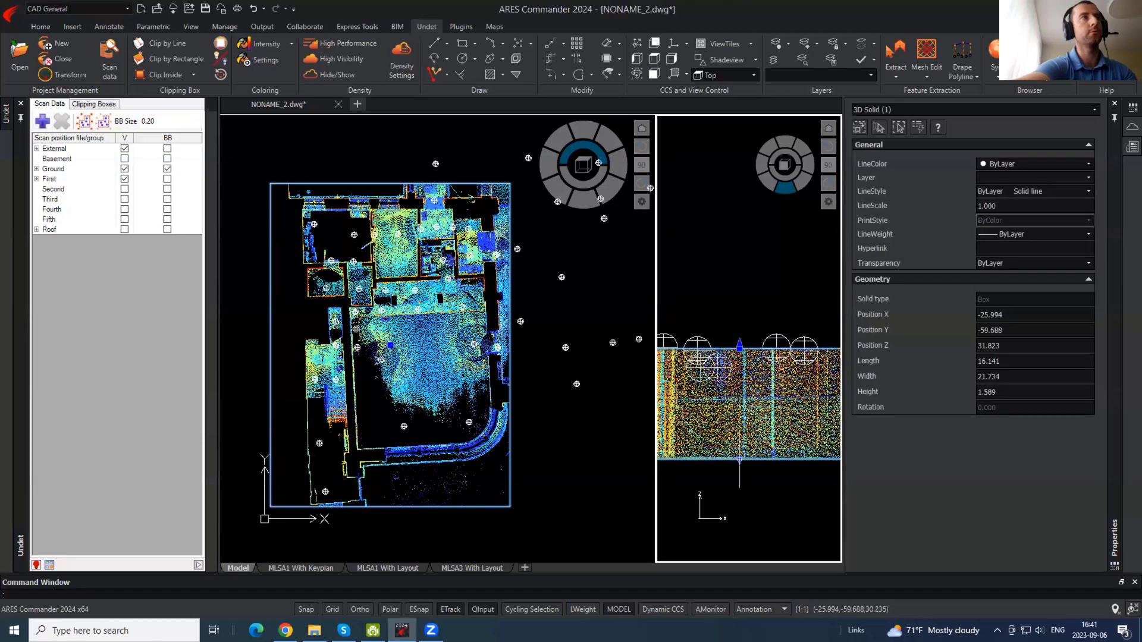
pyautogui.click(751, 360)
pyautogui.click(331, 252)
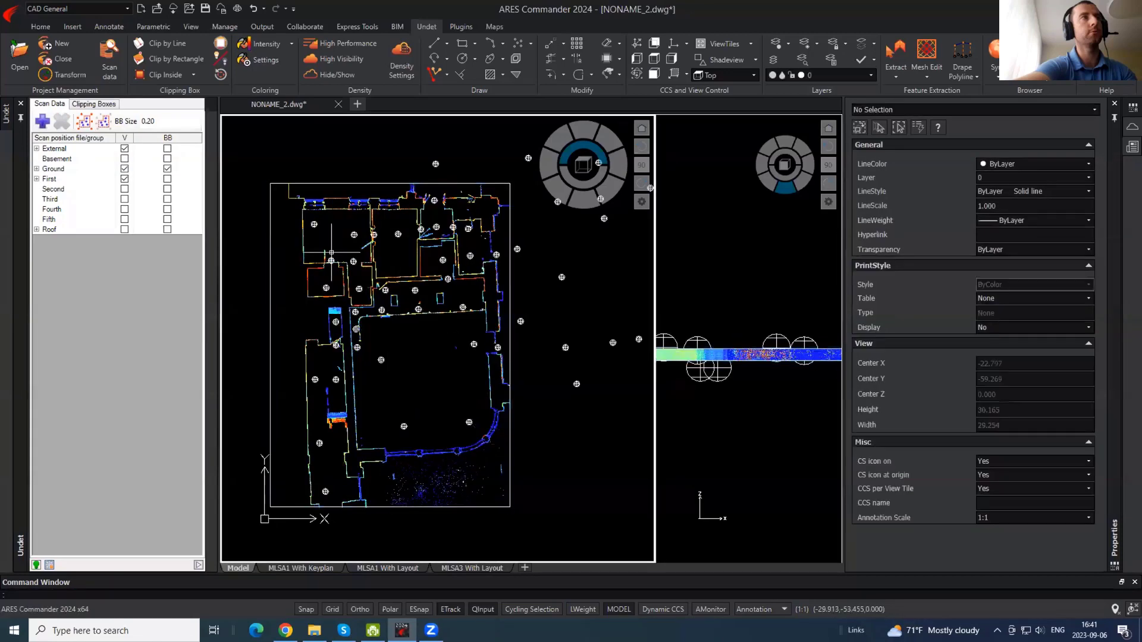
# - Hide the Ground scan position markers and reposition the floor plan view
pyautogui.click(167, 169)
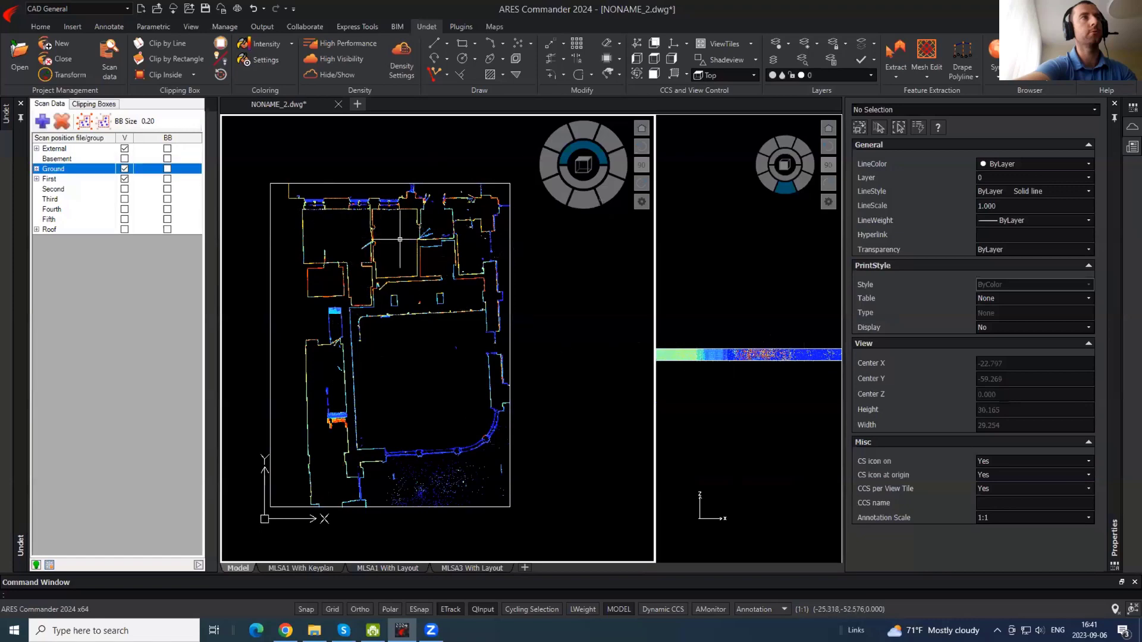
pyautogui.scroll(4, 297, 171)
pyautogui.scroll(6, 319, 334)
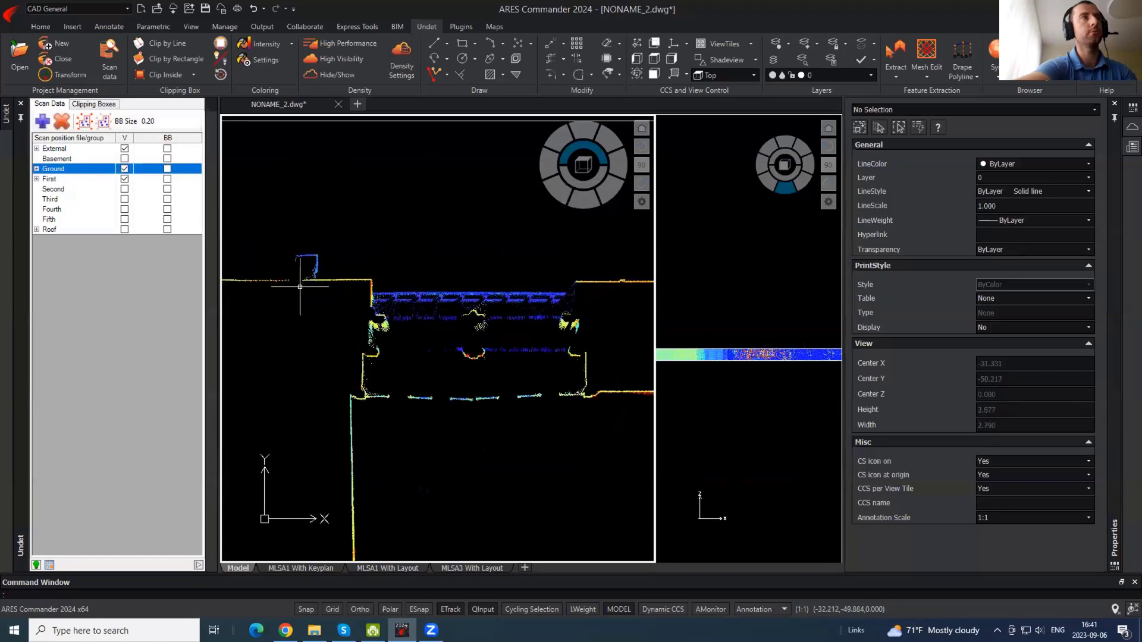
pyautogui.scroll(-5, 358, 198)
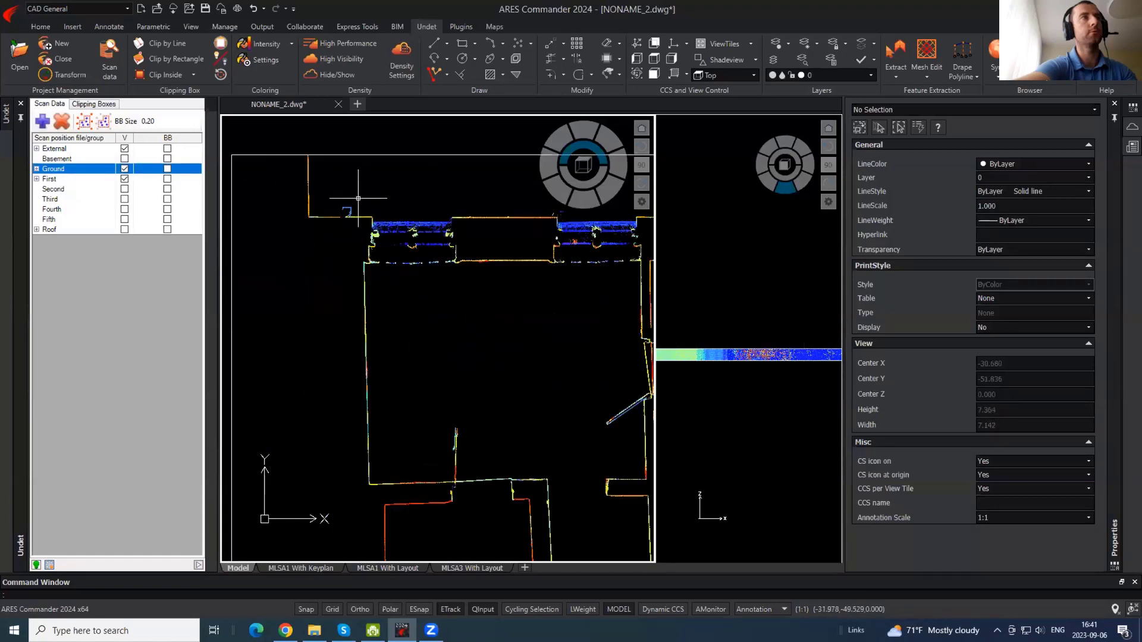
pyautogui.scroll(-3, 356, 198)
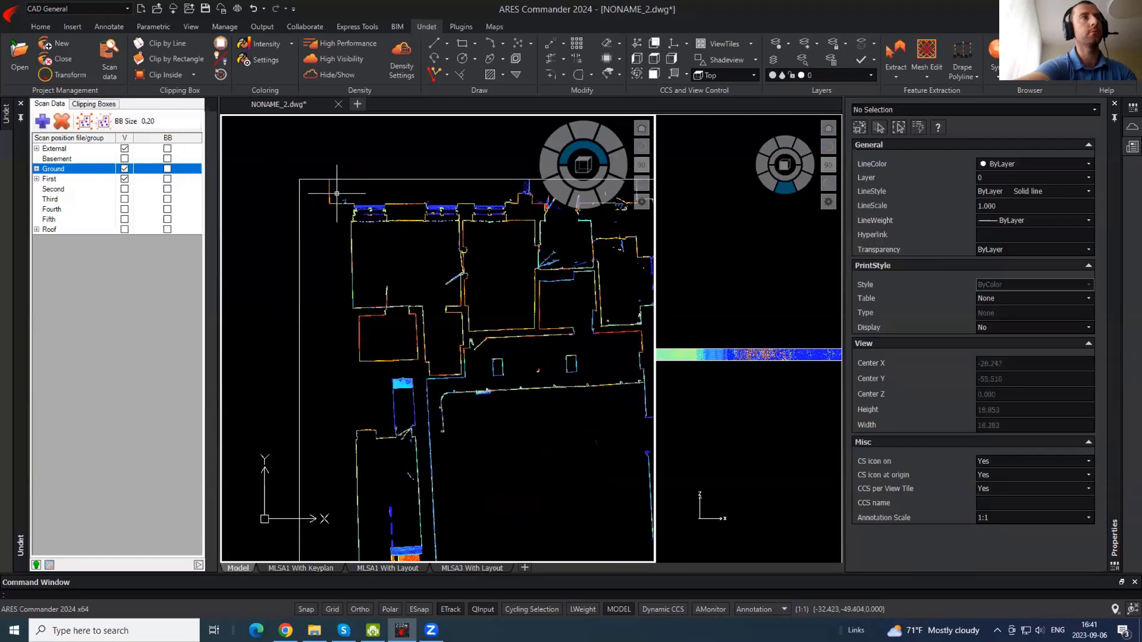
pyautogui.moveTo(431, 410); pyautogui.dragTo(306, 260, button='middle')
pyautogui.scroll(-1, 425, 323)
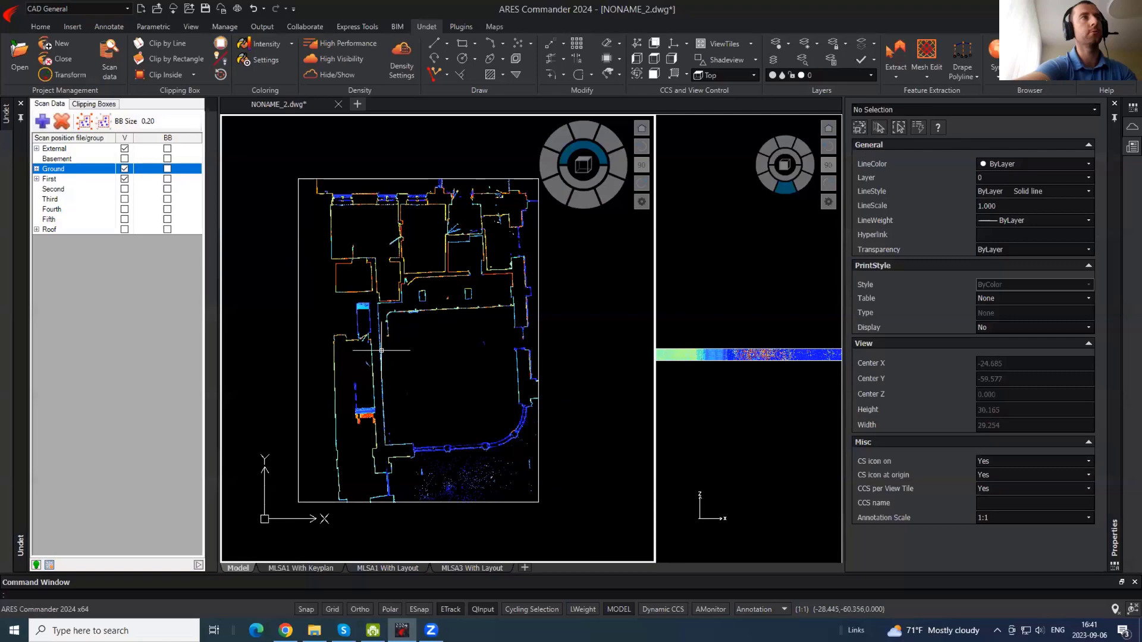
# - Make INTERNAL_WALLS the current layer
pyautogui.write('l')
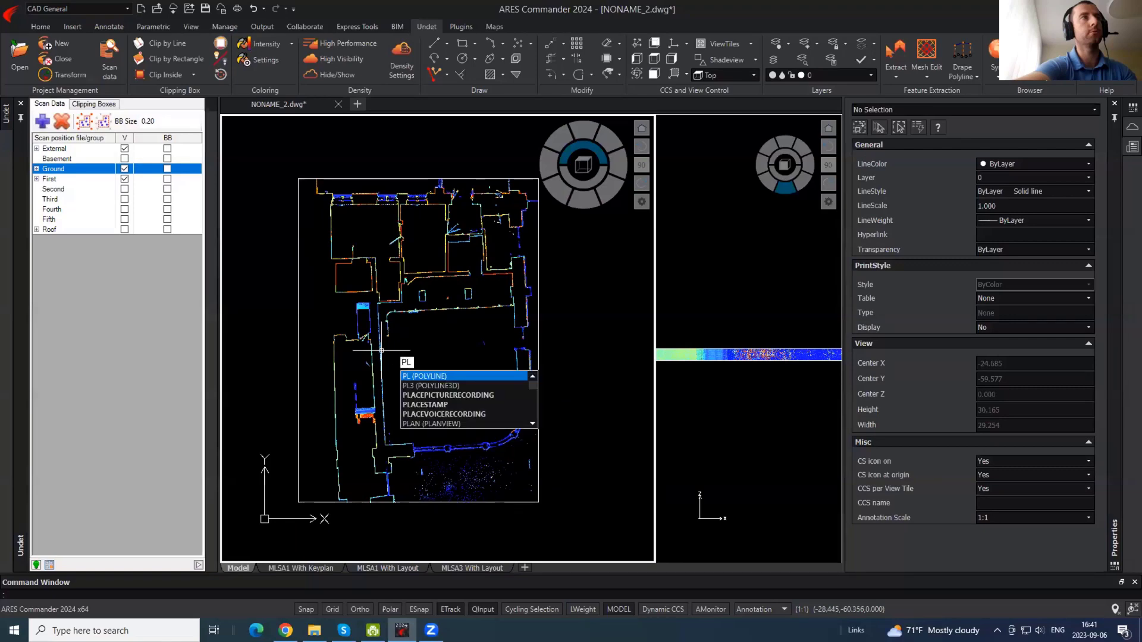
pyautogui.press('Return')
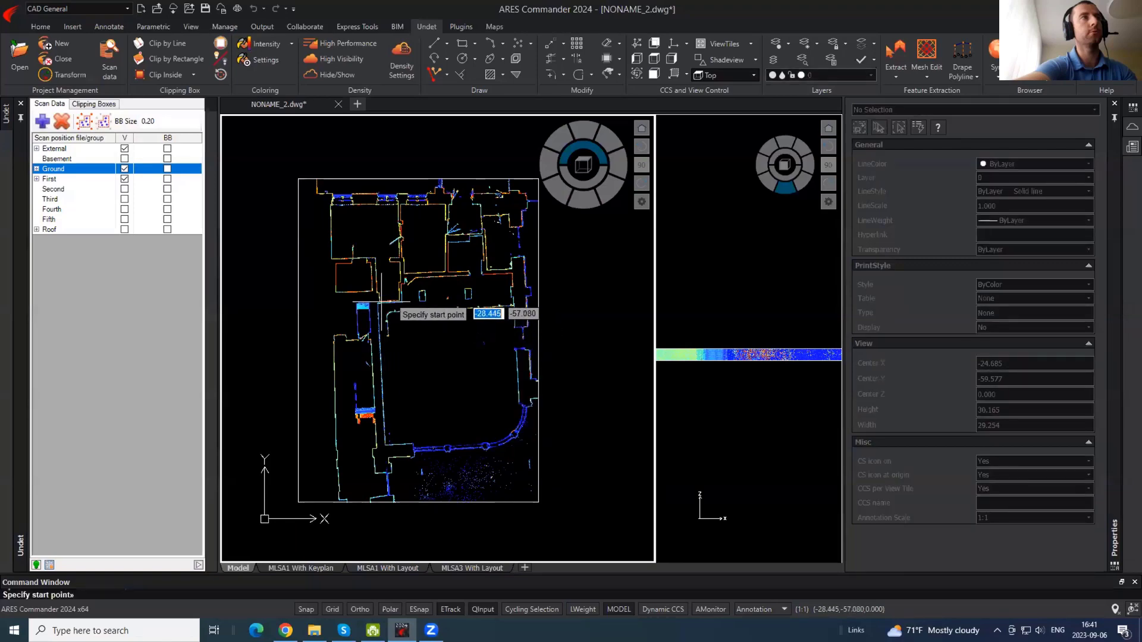
pyautogui.scroll(4, 390, 307)
pyautogui.press('Escape')
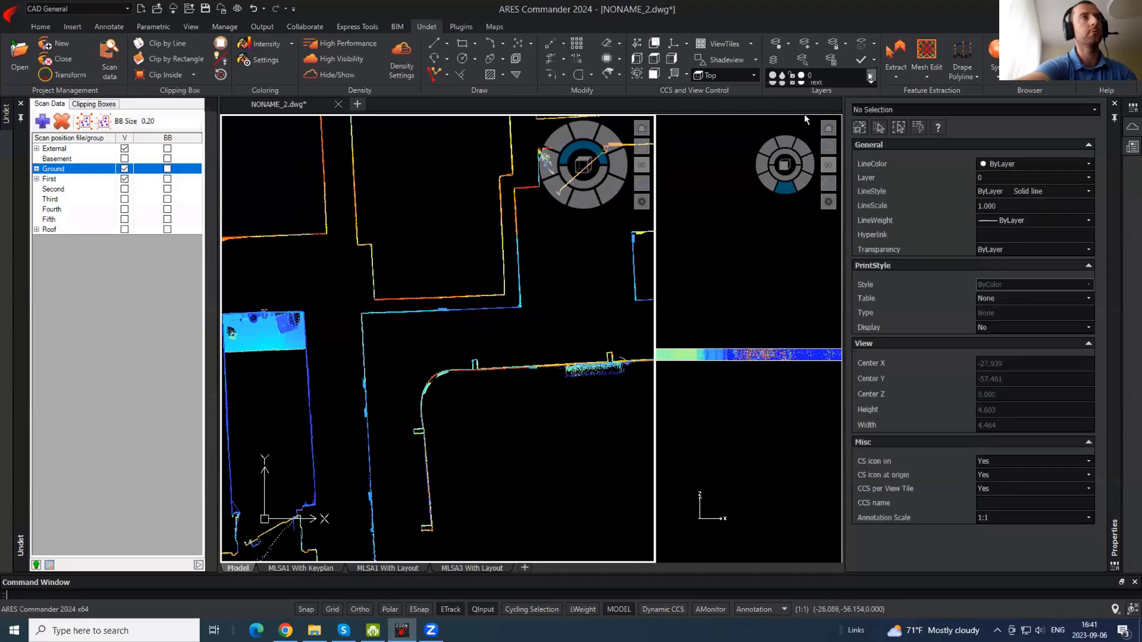
pyautogui.click(870, 75)
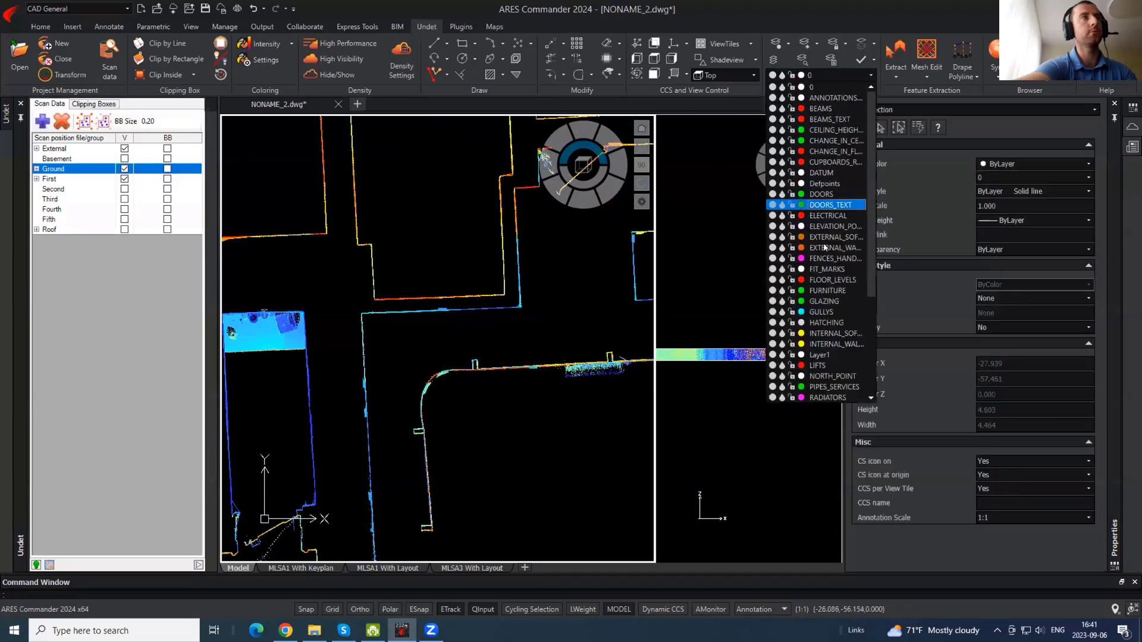
pyautogui.click(836, 344)
pyautogui.scroll(3, 361, 309)
# - Draw a horizontal polyline from the right-hand wall to the left wall corner
pyautogui.press('Return')
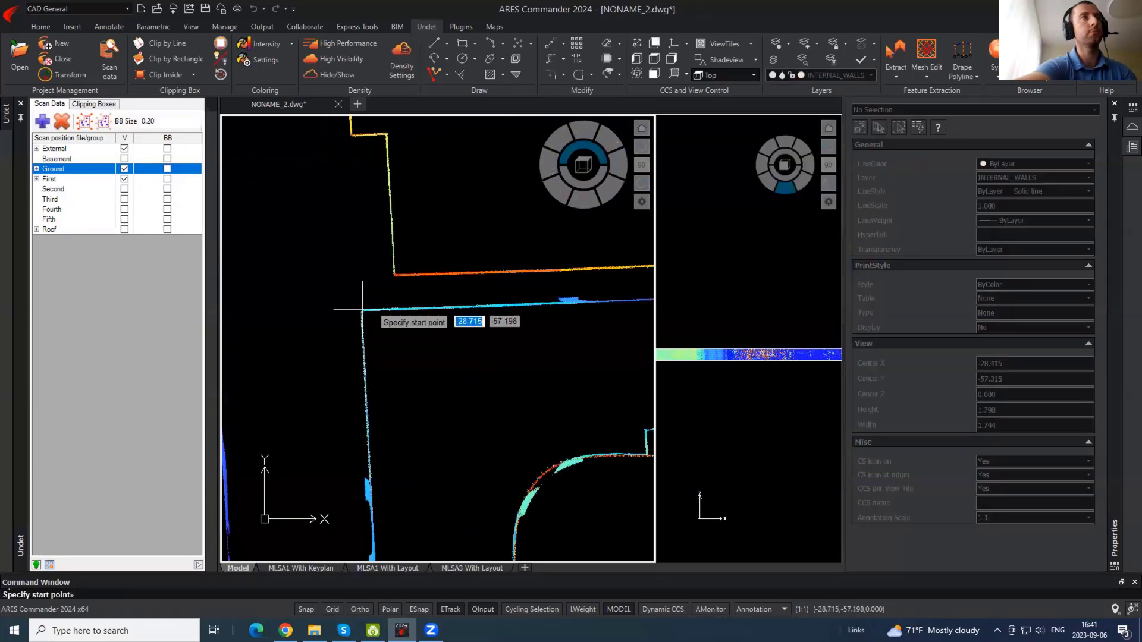
pyautogui.click(362, 309)
pyautogui.scroll(-5, 365, 314)
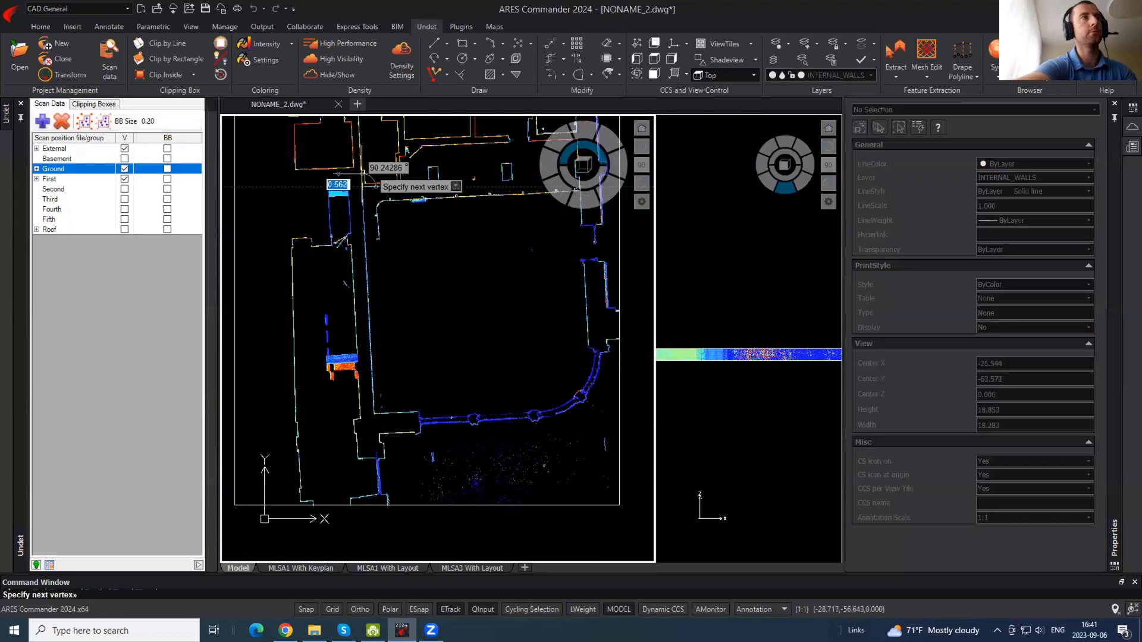
pyautogui.press('F8')
pyautogui.scroll(4, 395, 347)
pyautogui.press('F8')
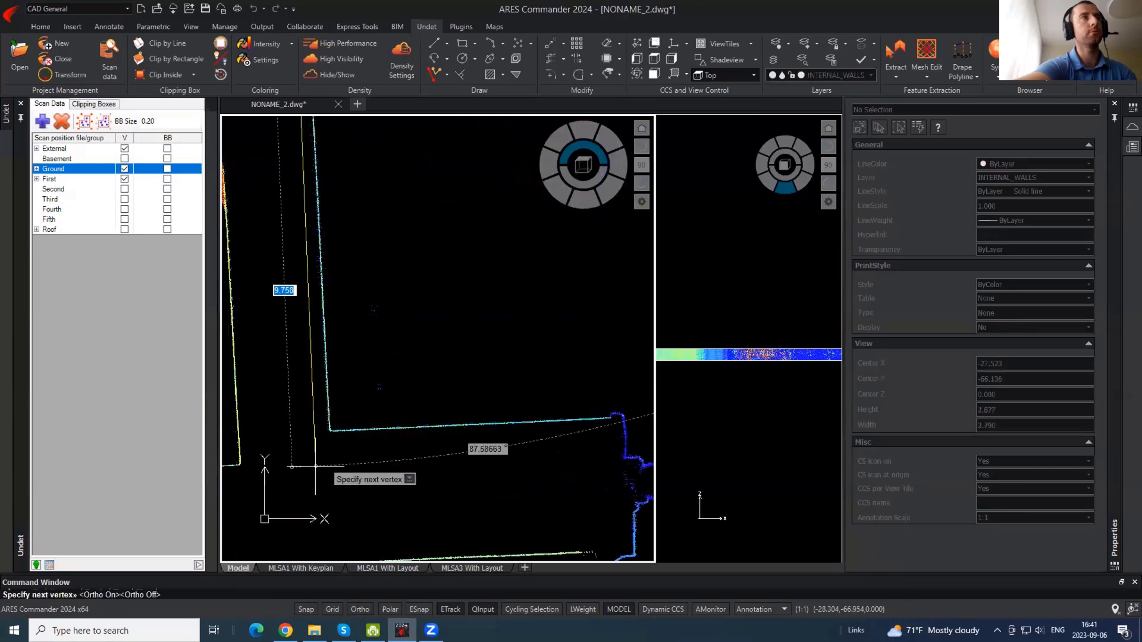
pyautogui.press('Escape')
pyautogui.scroll(-4, 375, 471)
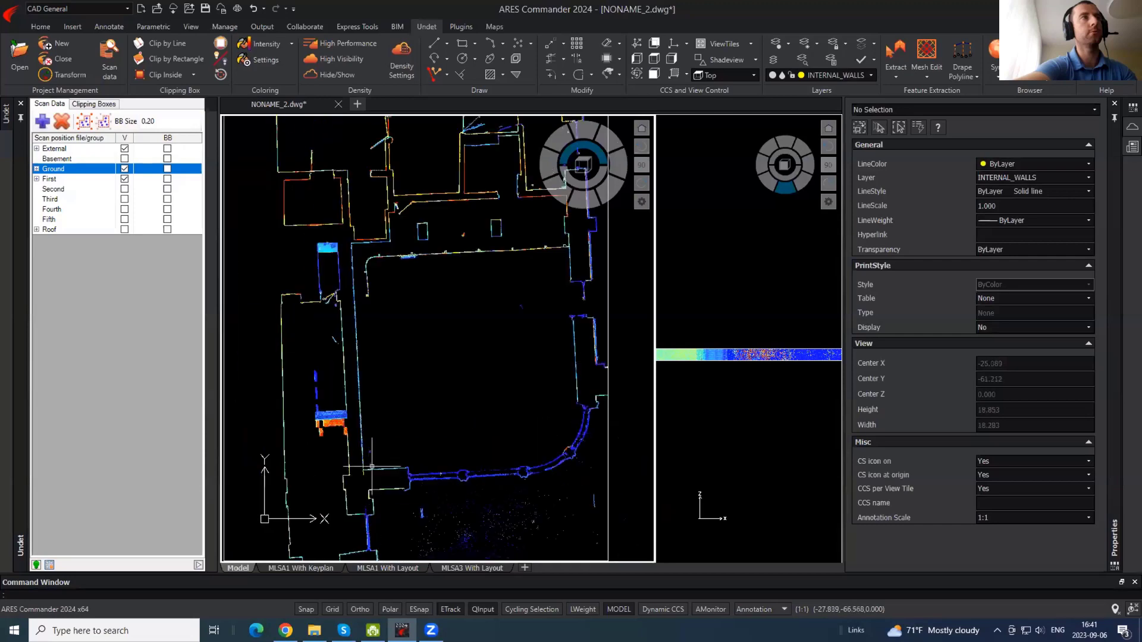
pyautogui.press('space')
pyautogui.click(560, 387)
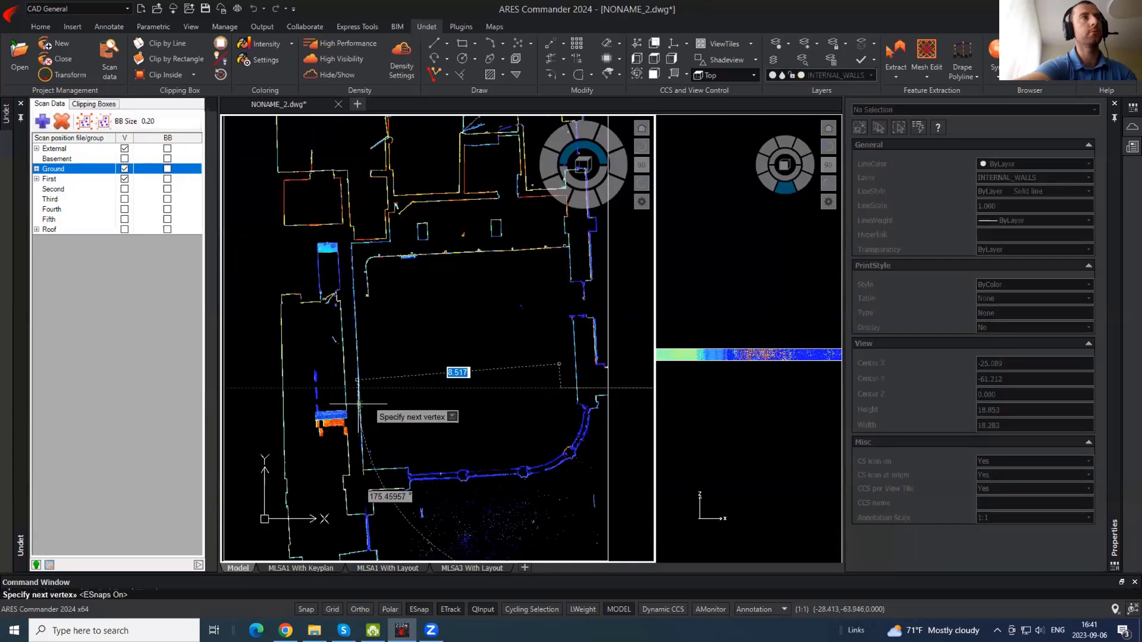
pyautogui.click(359, 398)
pyautogui.press('Return')
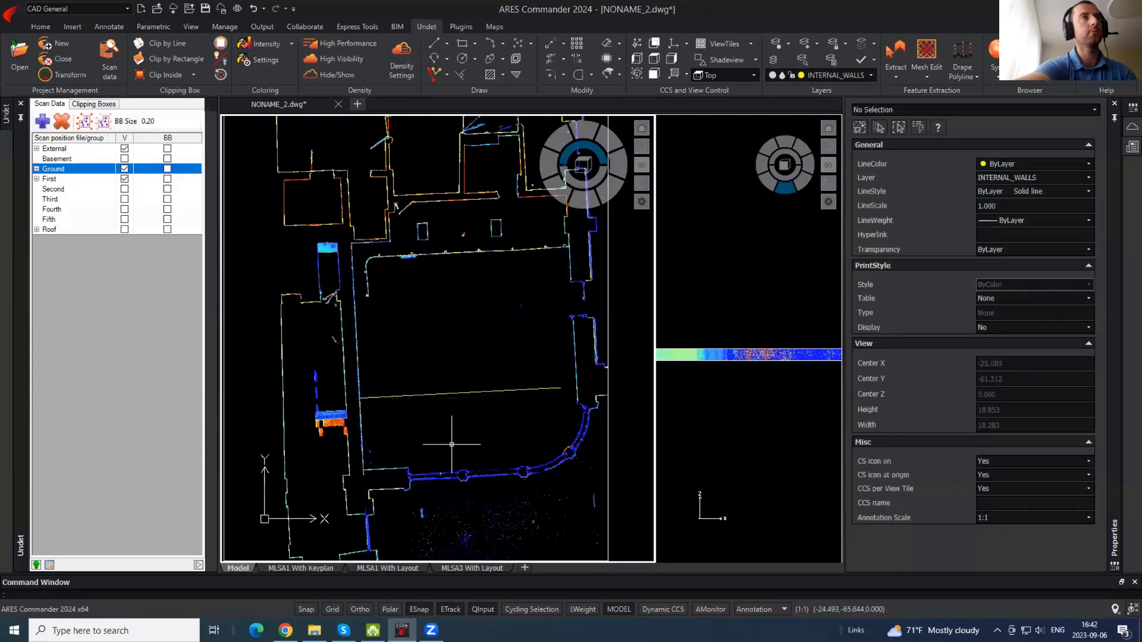
# - Define a custom coordinate system with origin at the left wall corner, X along the line
pyautogui.click(685, 44)
pyautogui.click(690, 73)
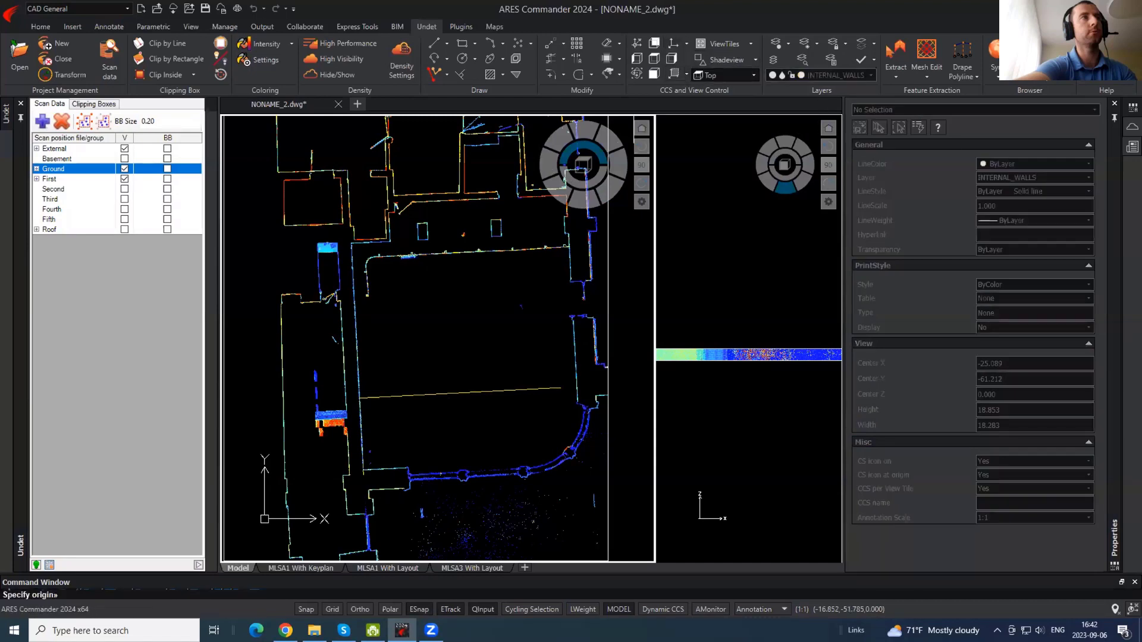
pyautogui.click(359, 398)
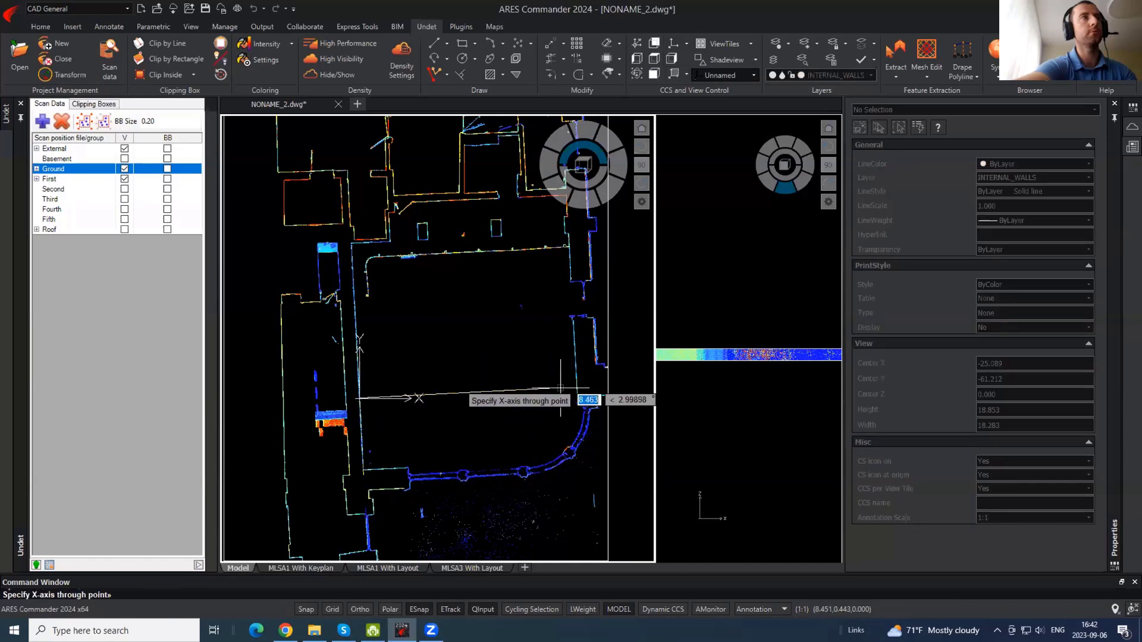
pyautogui.click(484, 315)
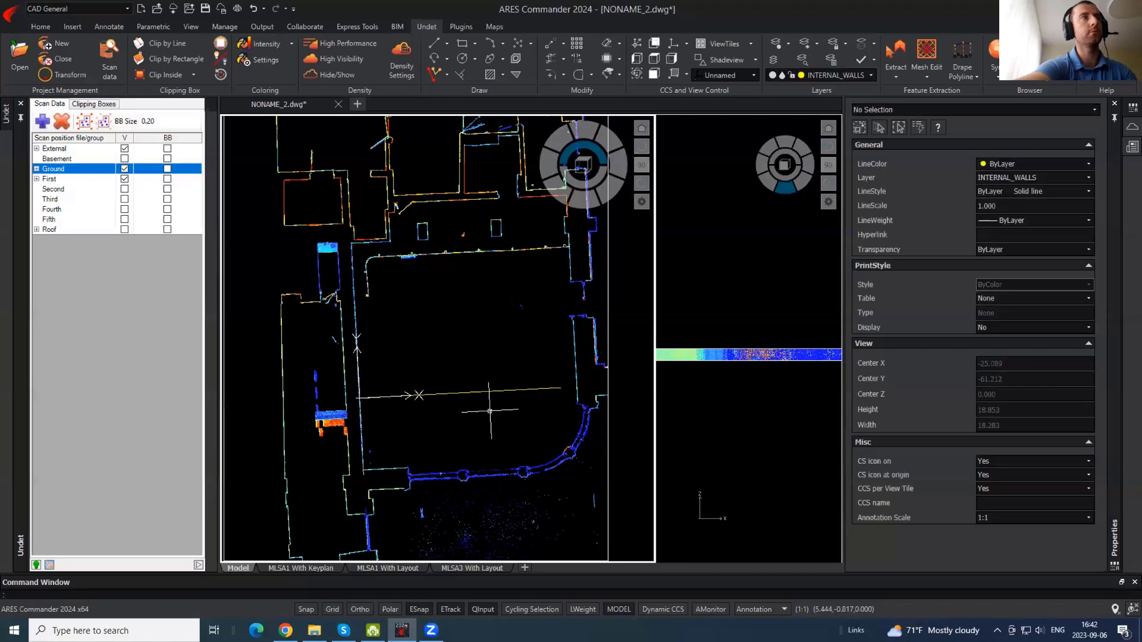
# - Select and delete the yellow reference polyline
pyautogui.click(501, 425)
pyautogui.click(451, 377)
pyautogui.press('Delete')
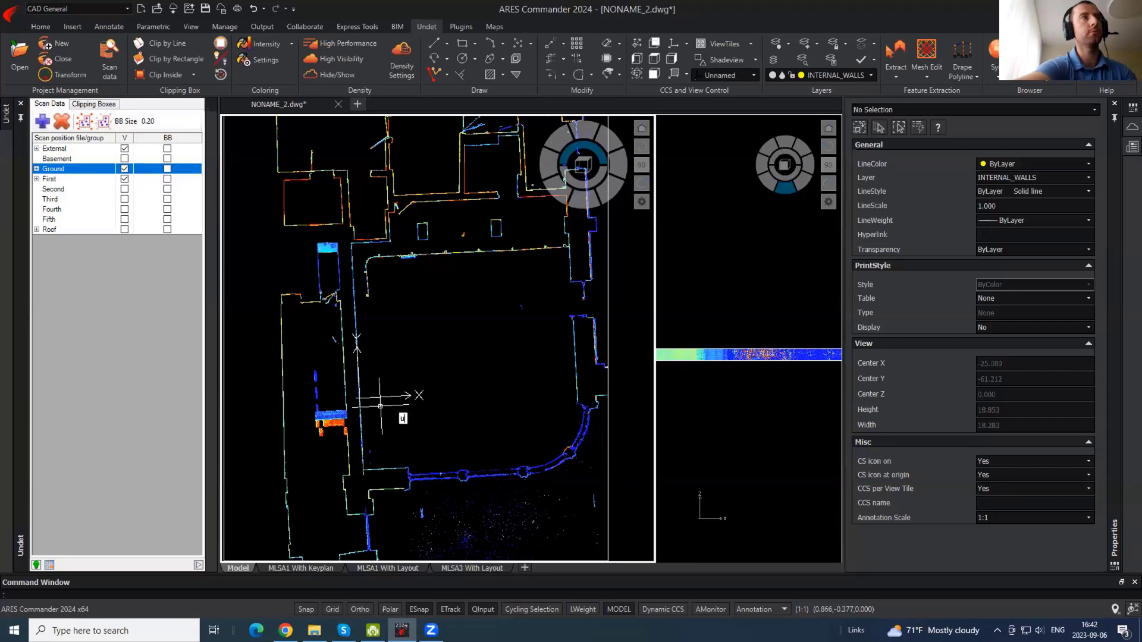
pyautogui.write('m')
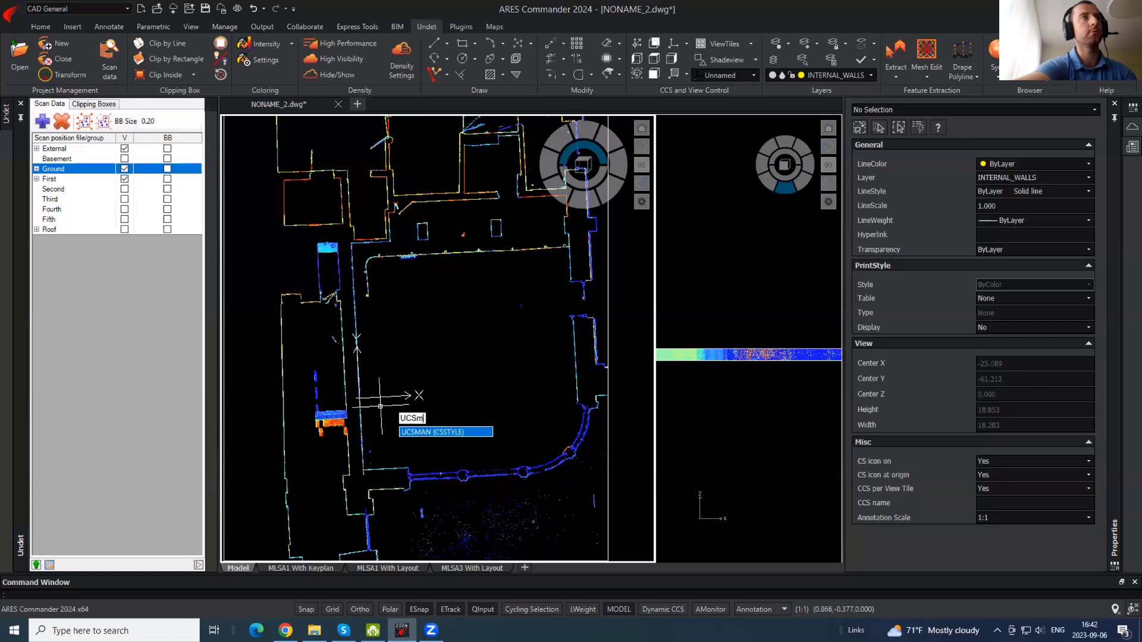
pyautogui.rightClick(410, 428)
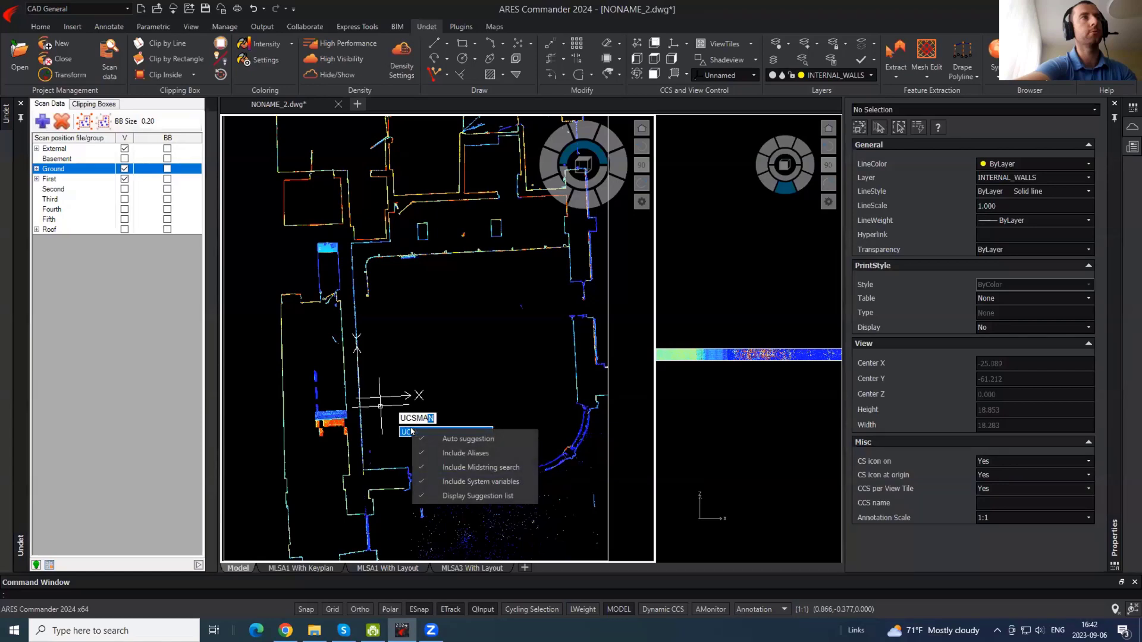
# - Rename the Unnamed coordinate system to Plan1 in the named coordinate systems manager
pyautogui.click(408, 427)
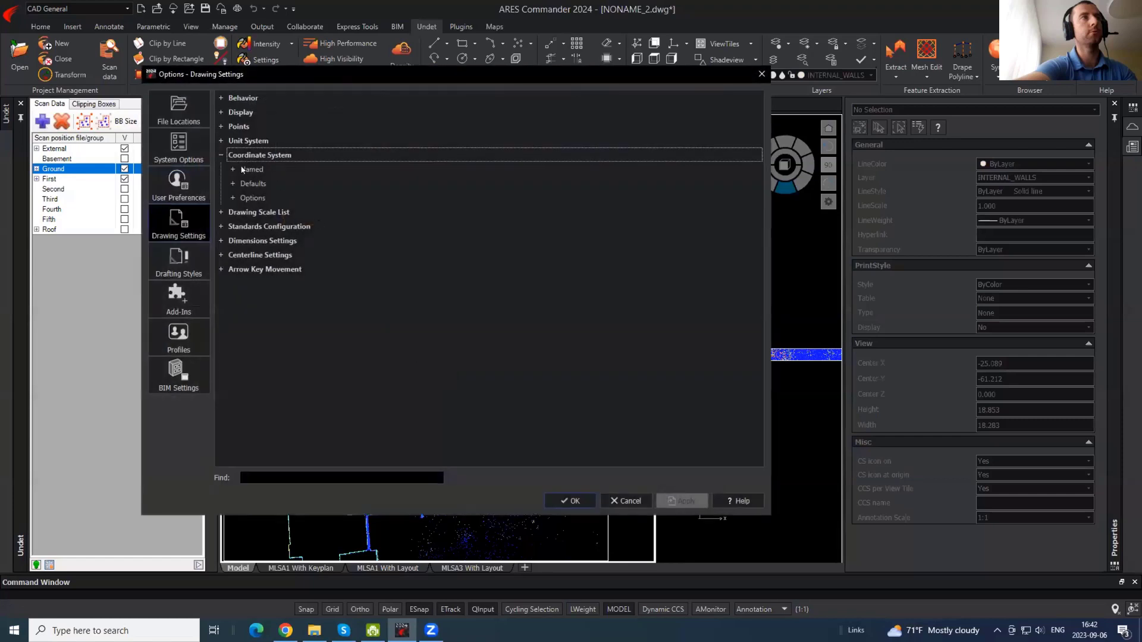
pyautogui.click(394, 199)
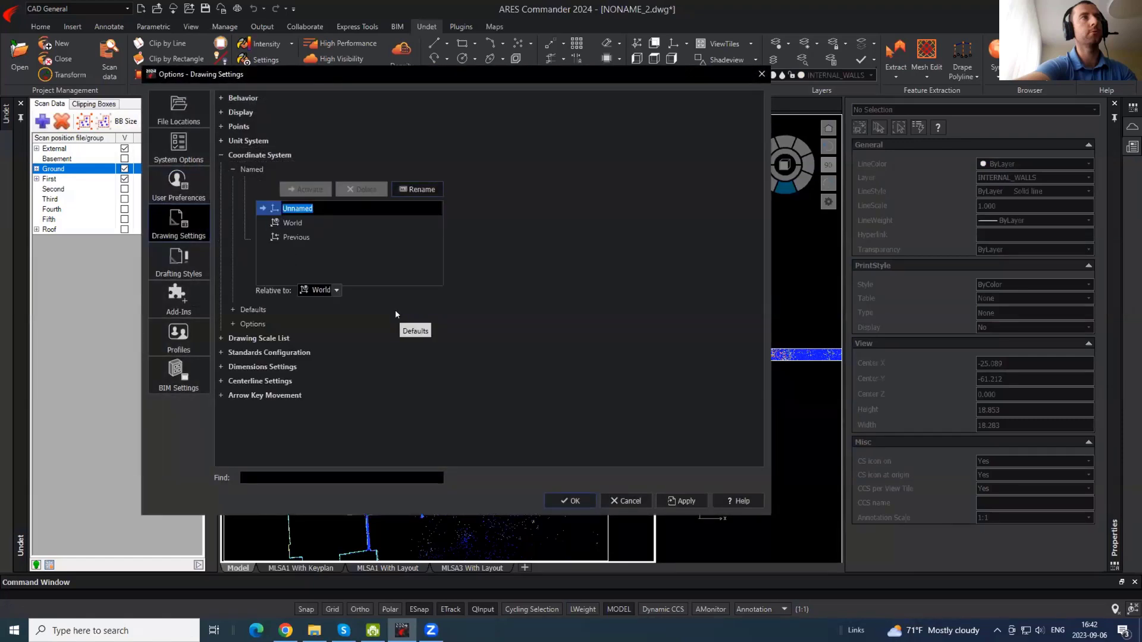
pyautogui.write('Plan1')
pyautogui.press('Return')
pyautogui.click(572, 502)
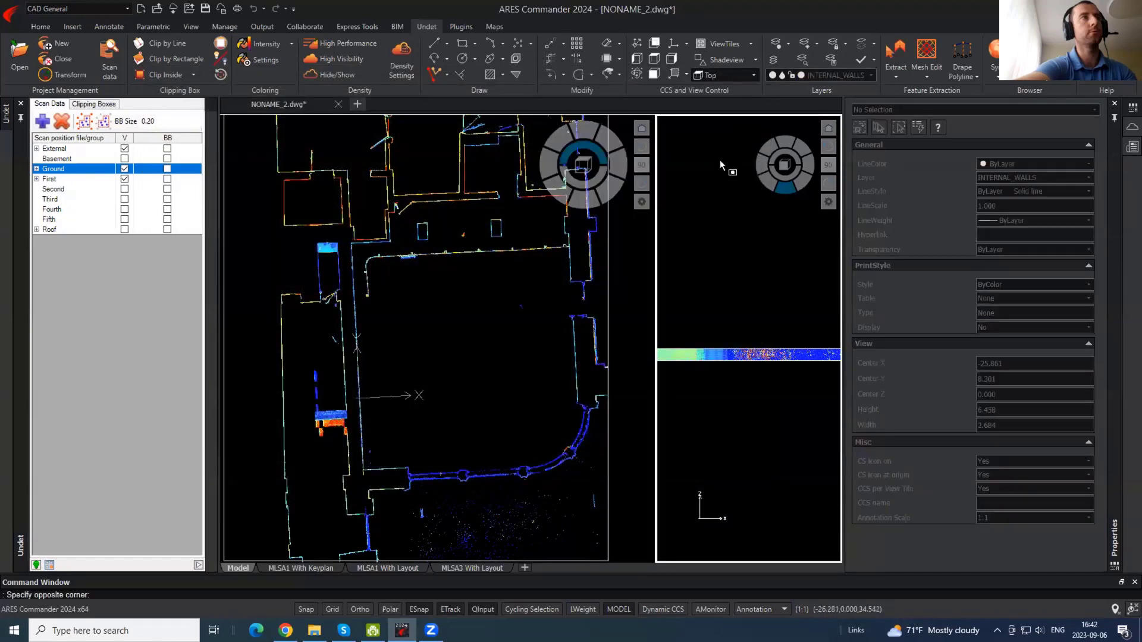
# - Switch the view's coordinate system to Plan1
pyautogui.click(753, 75)
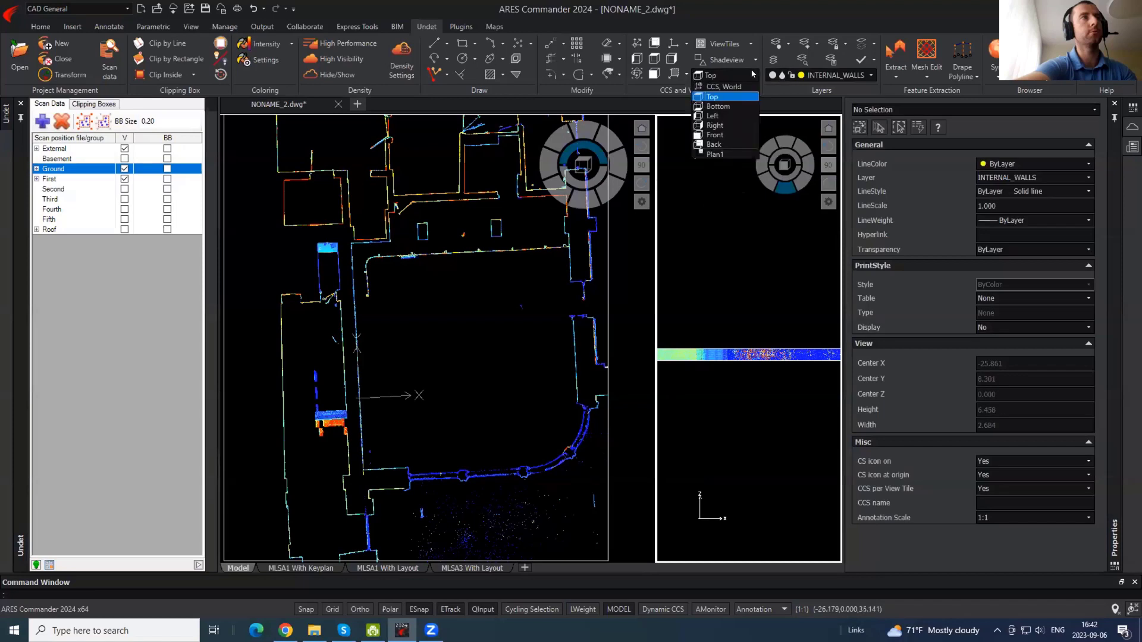
pyautogui.click(715, 154)
pyautogui.click(750, 251)
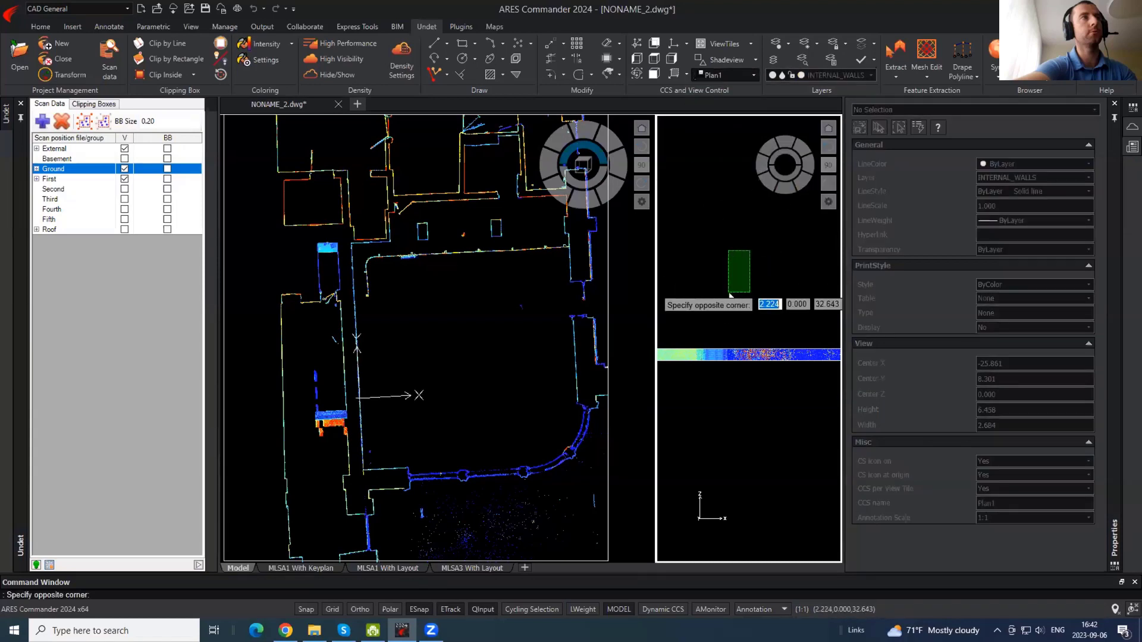
pyautogui.click(730, 295)
pyautogui.scroll(-10, 728, 332)
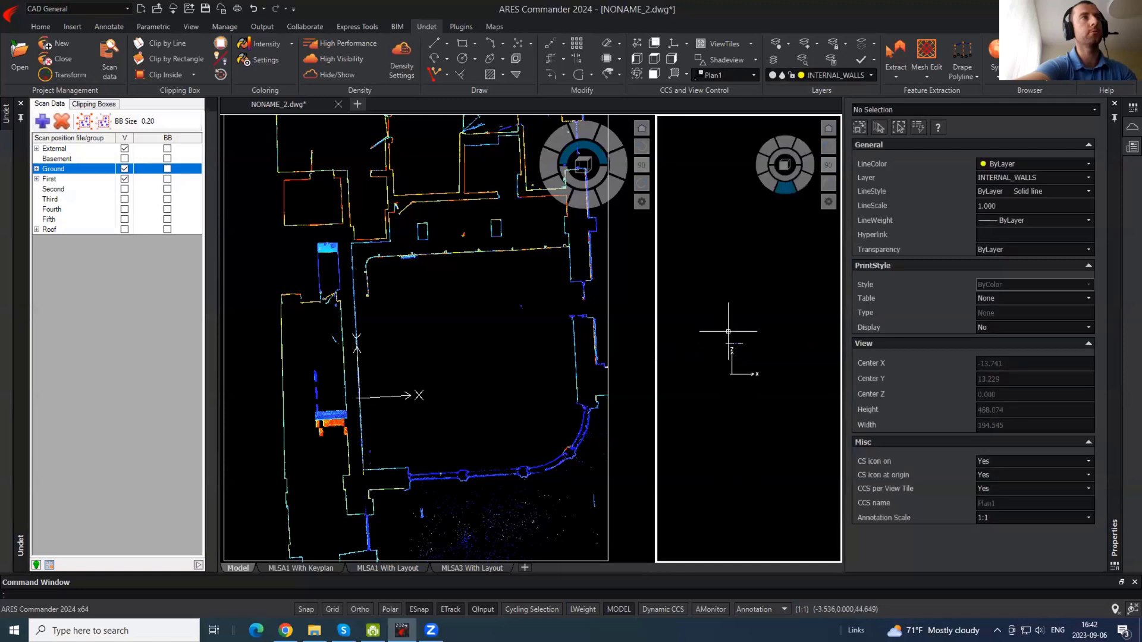
# - Set the left view square-on with PLAN, pan to the upper plan, and hide the point cloud
pyautogui.click(463, 343)
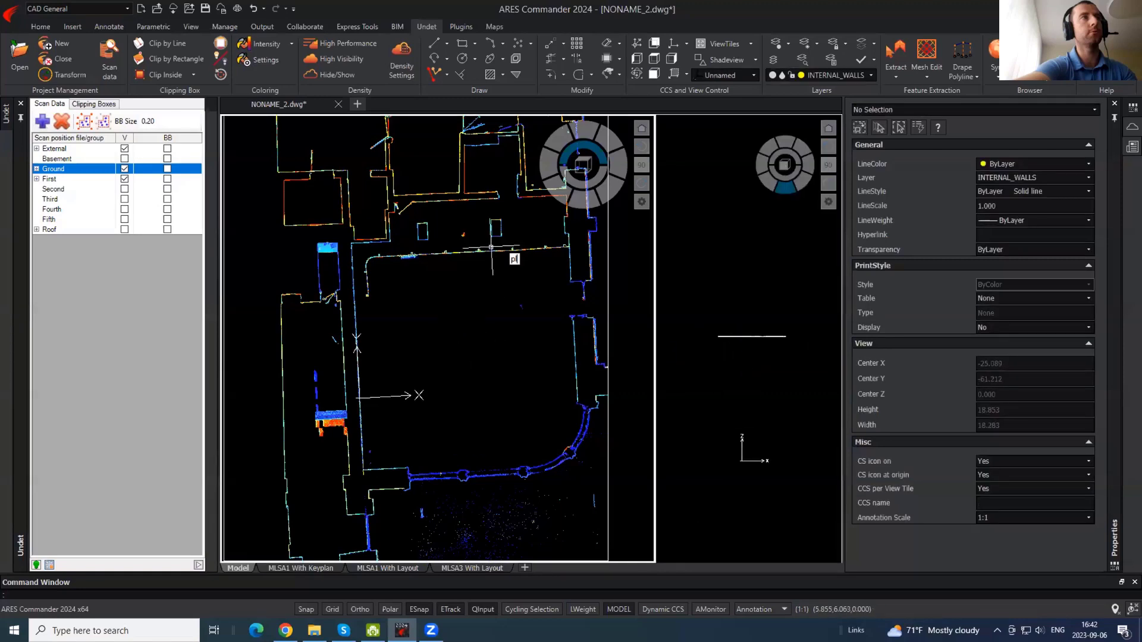
pyautogui.write('plan')
pyautogui.press('Return')
pyautogui.press('Return')
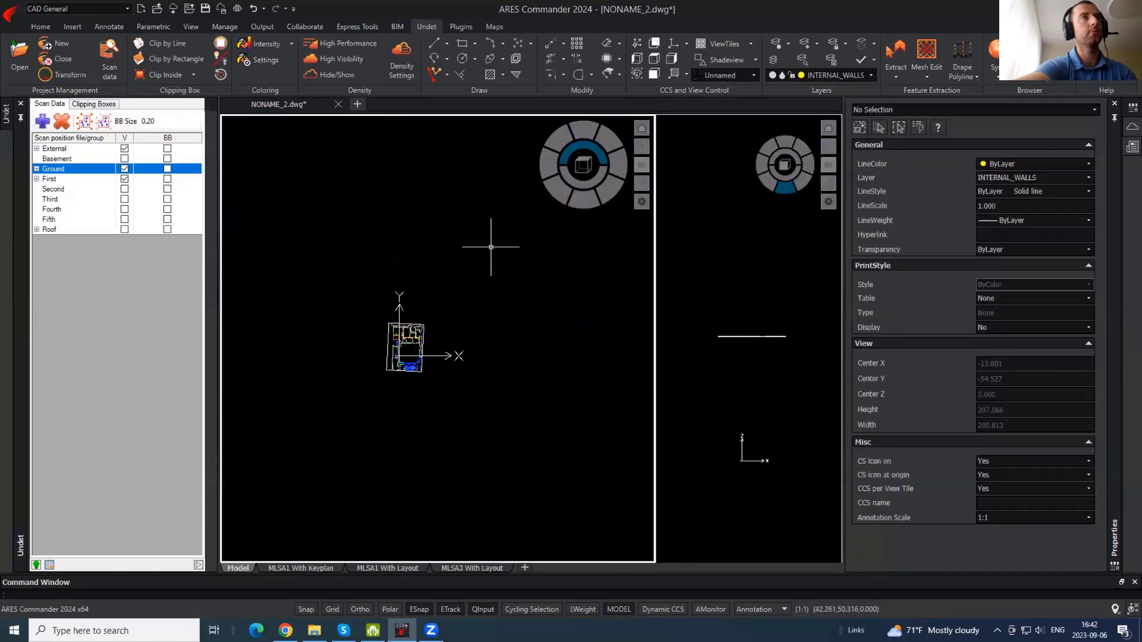
pyautogui.scroll(3, 387, 381)
pyautogui.scroll(5, 410, 275)
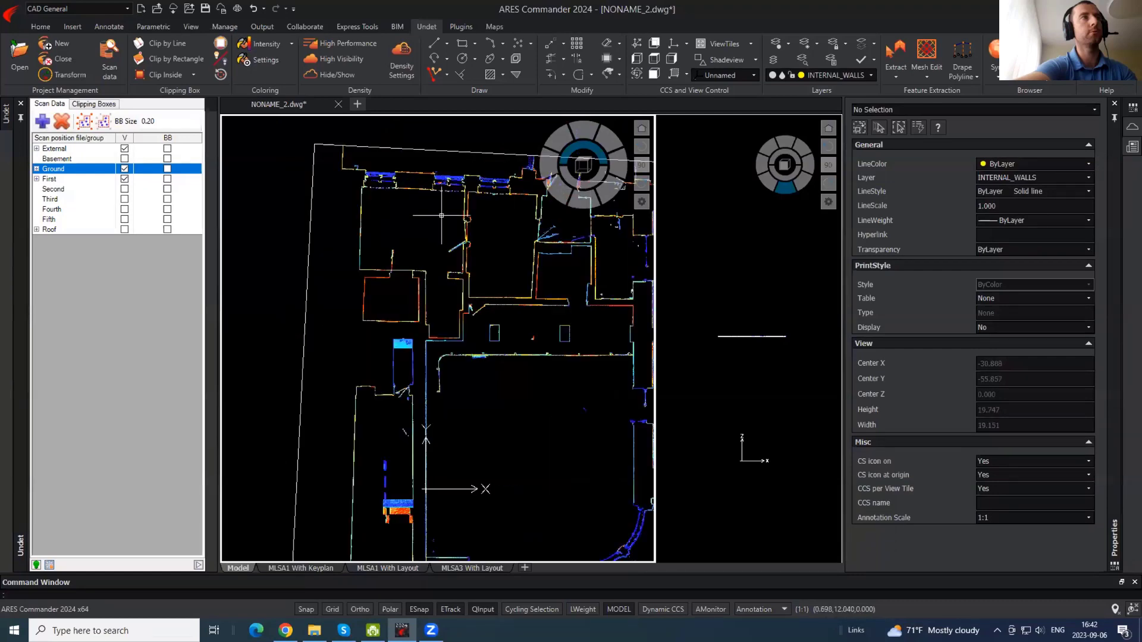
pyautogui.moveTo(459, 287); pyautogui.dragTo(391, 145, button='middle')
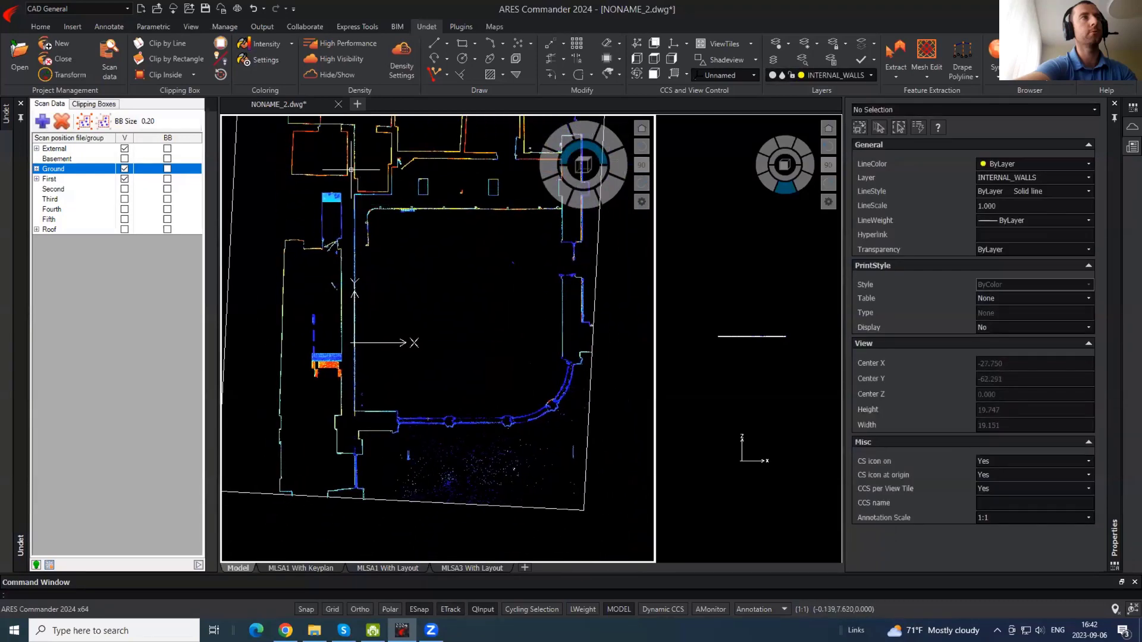
pyautogui.scroll(3, 351, 170)
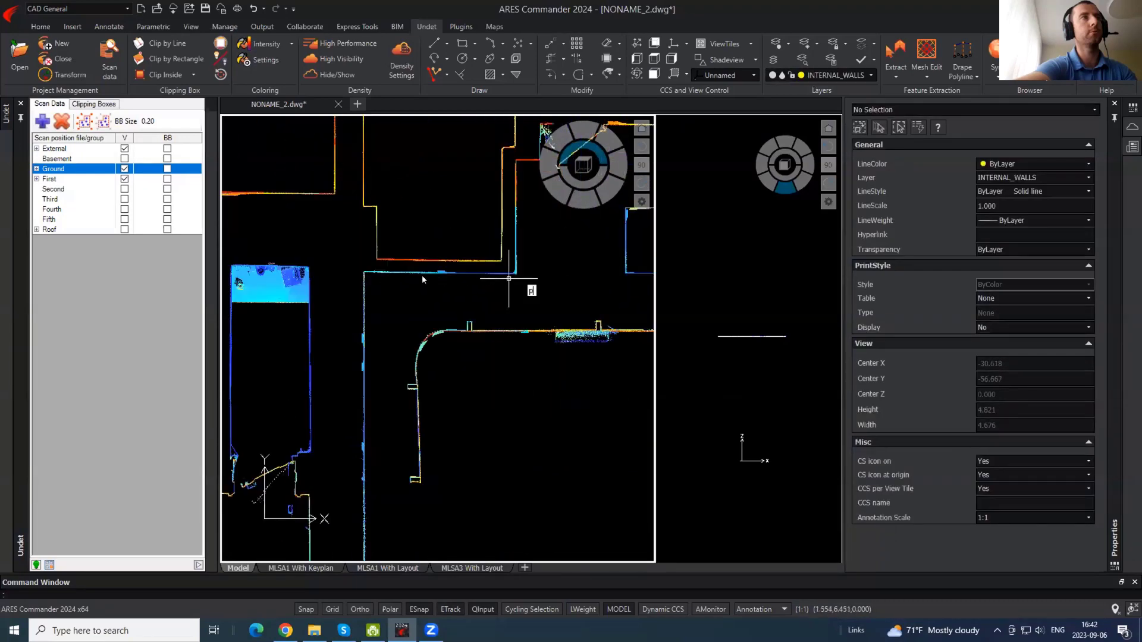
pyautogui.click(337, 73)
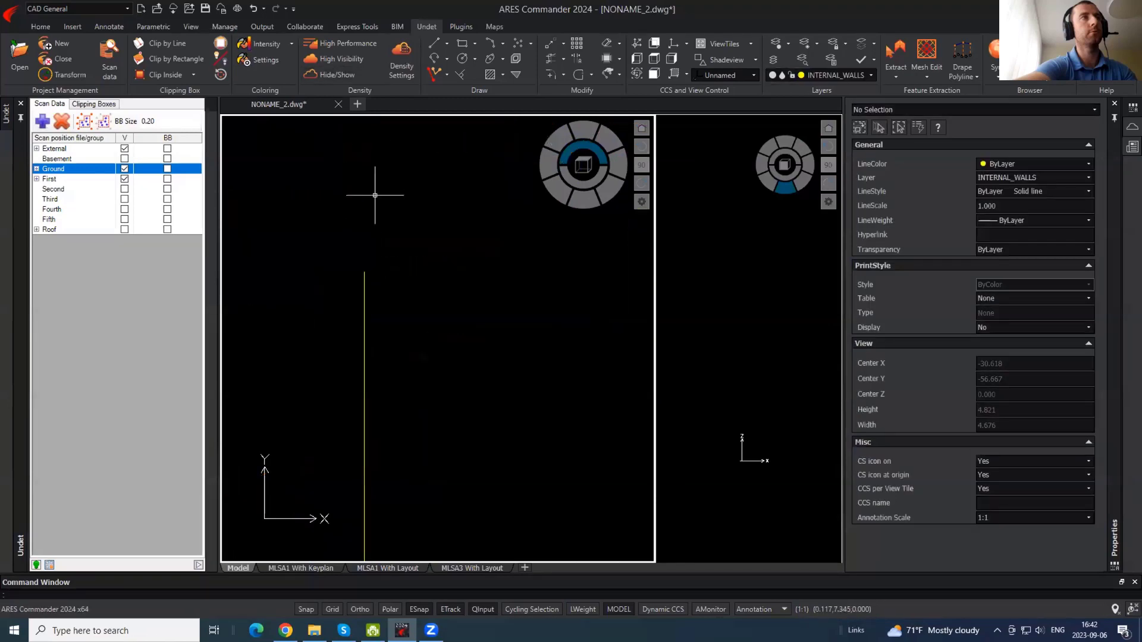
# - Show the point cloud again and copy the vertical wall polyline a short distance left with Ortho on
pyautogui.click(337, 73)
pyautogui.click(364, 317)
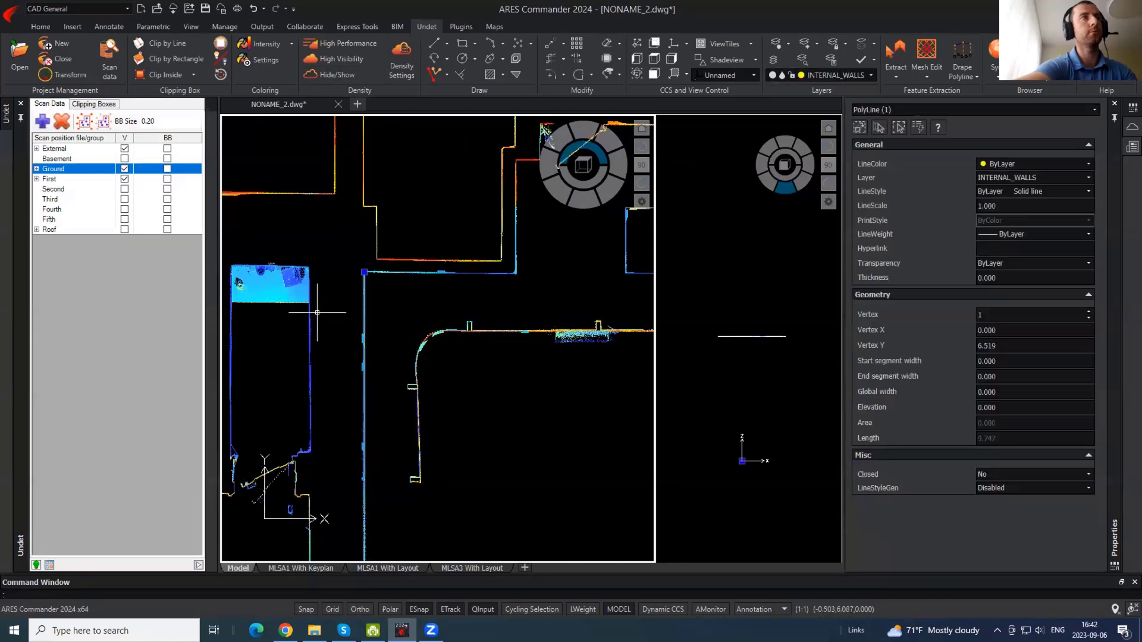
pyautogui.press('Return')
pyautogui.click(460, 298)
pyautogui.press('F8')
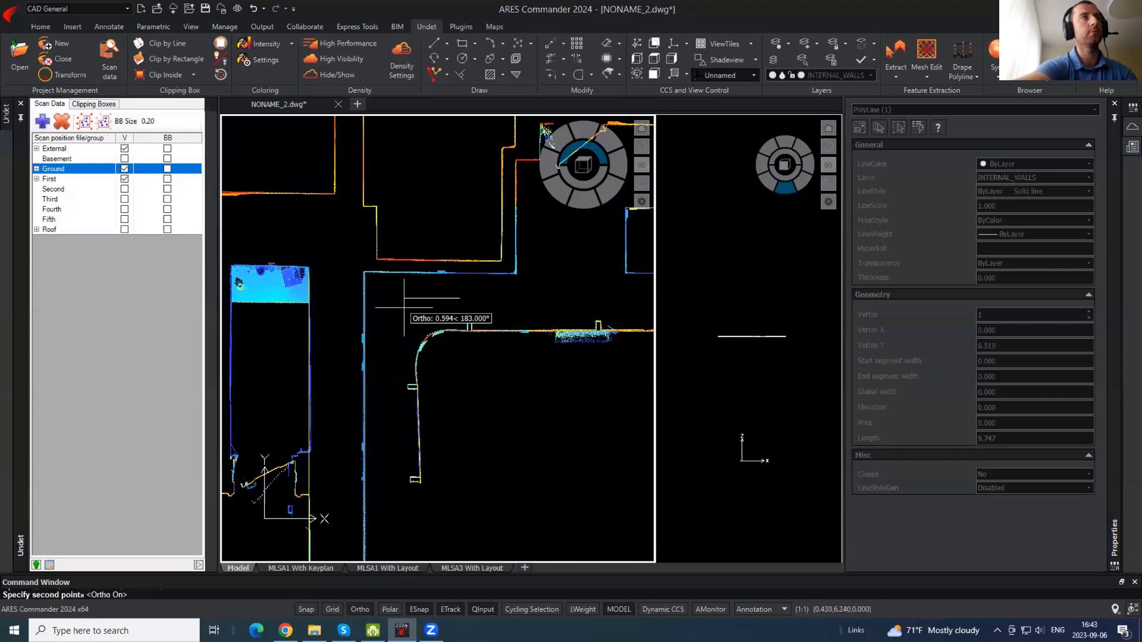
pyautogui.click(403, 309)
# - Pan and zoom around the plan to review the upper rooms, right side and top edge
pyautogui.scroll(-3, 410, 310)
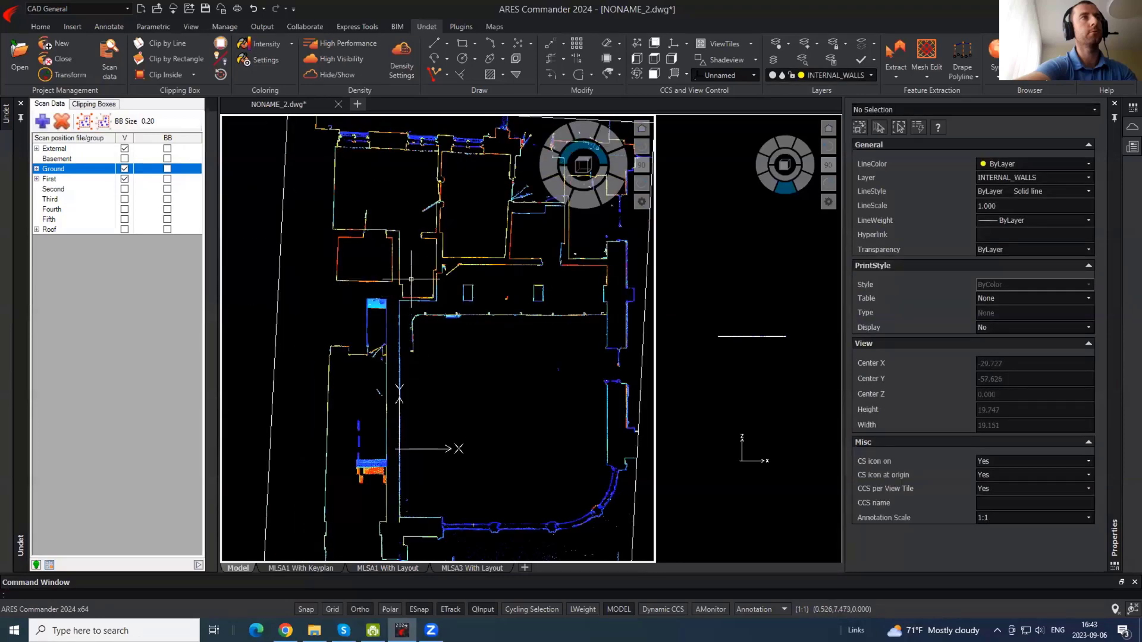
pyautogui.moveTo(411, 279); pyautogui.dragTo(409, 361, button='middle')
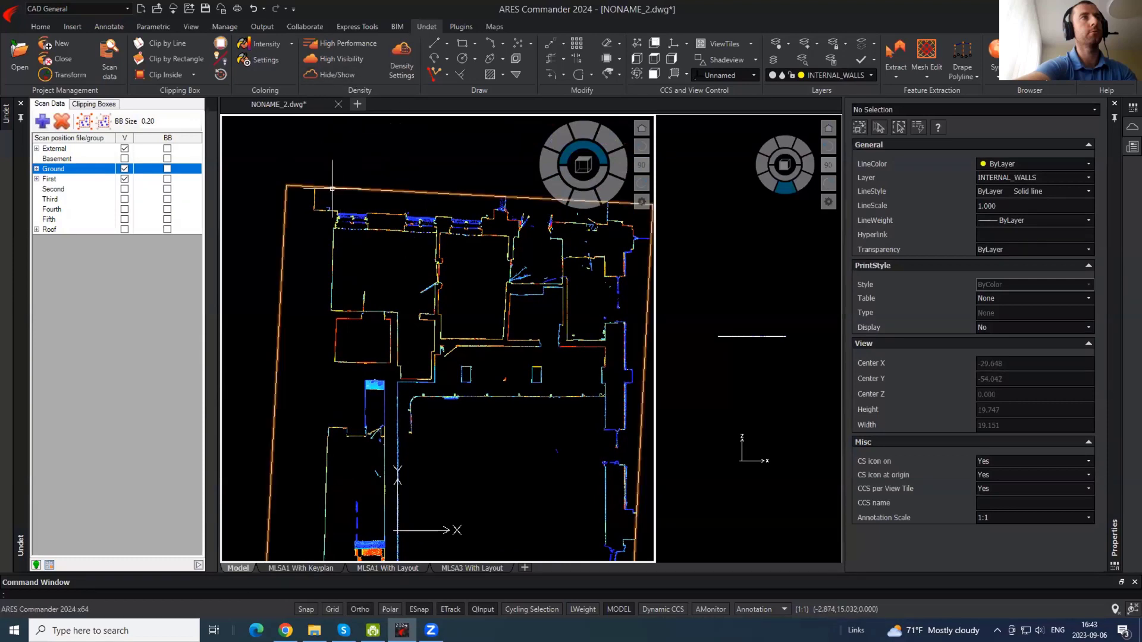
pyautogui.scroll(-3, 308, 197)
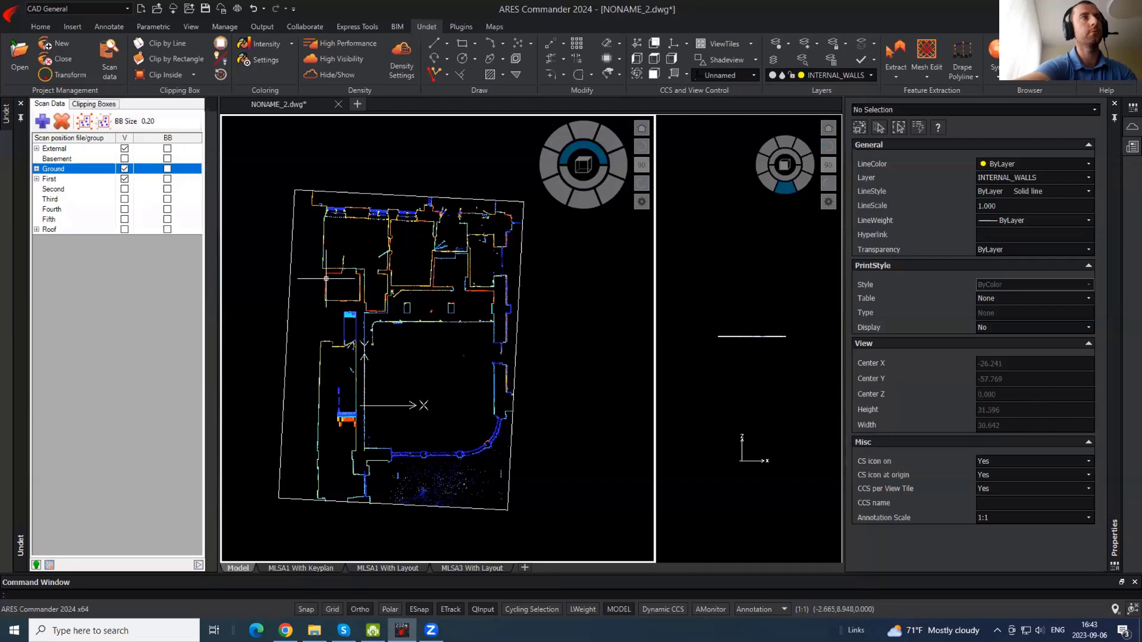
pyautogui.scroll(8, 334, 228)
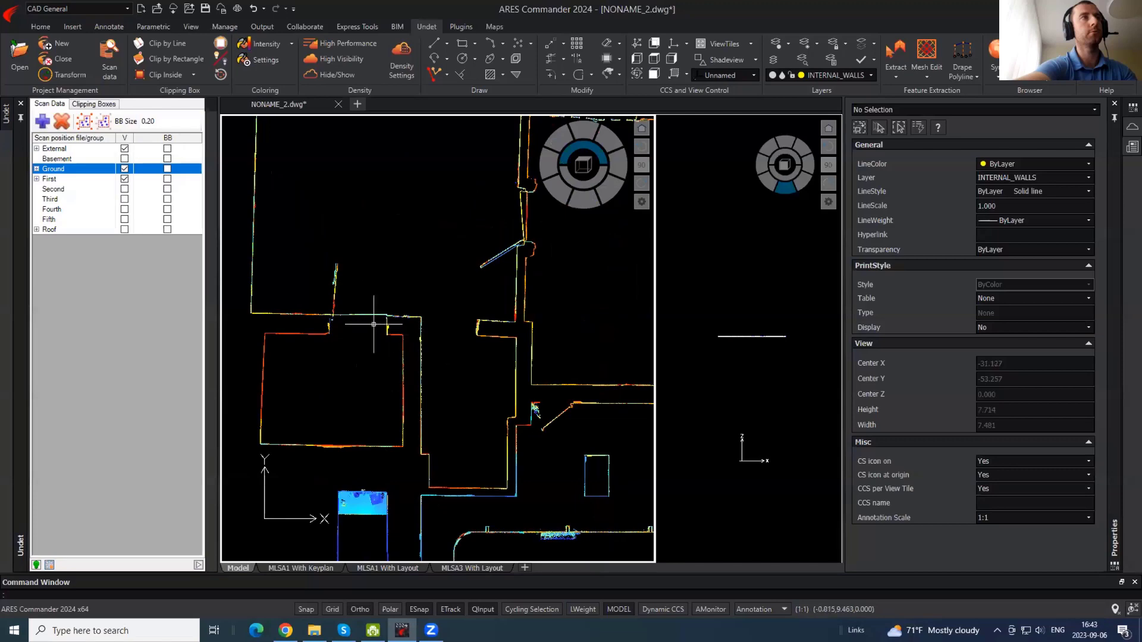
pyautogui.moveTo(523, 229); pyautogui.dragTo(388, 191, button='middle')
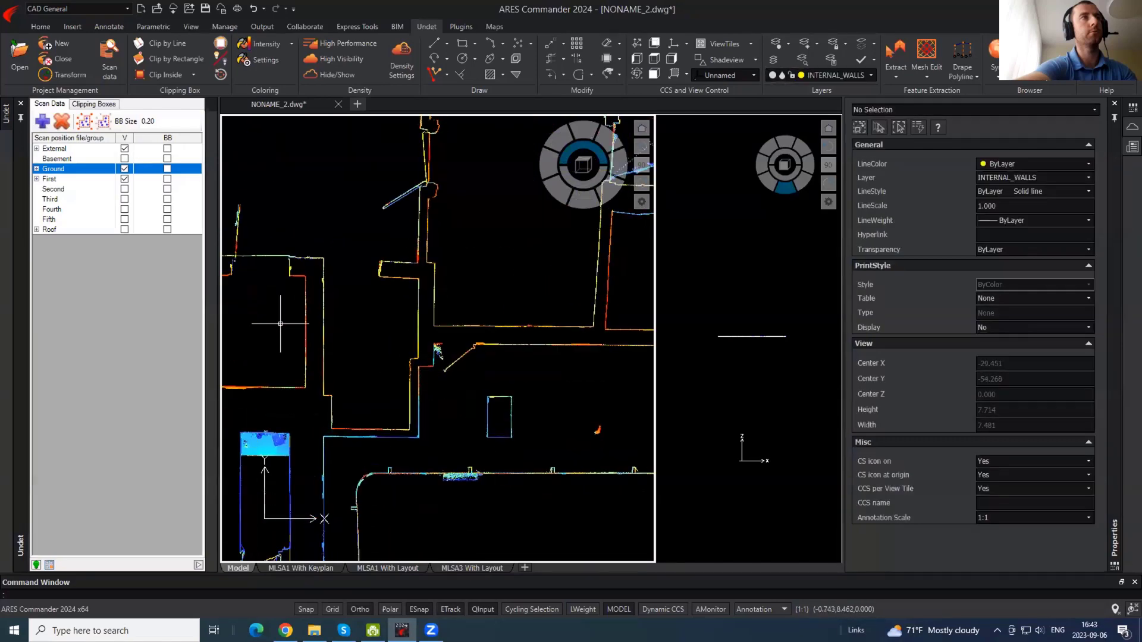
pyautogui.scroll(-3, 358, 316)
pyautogui.scroll(-2, 409, 259)
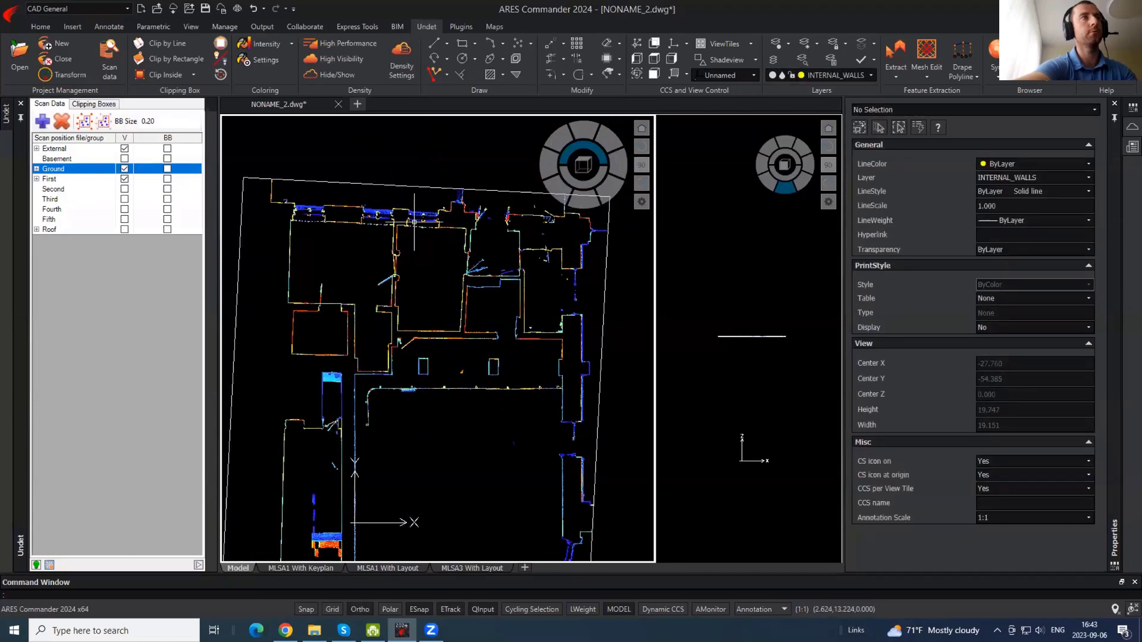
pyautogui.scroll(-2, 416, 212)
pyautogui.scroll(2, 376, 243)
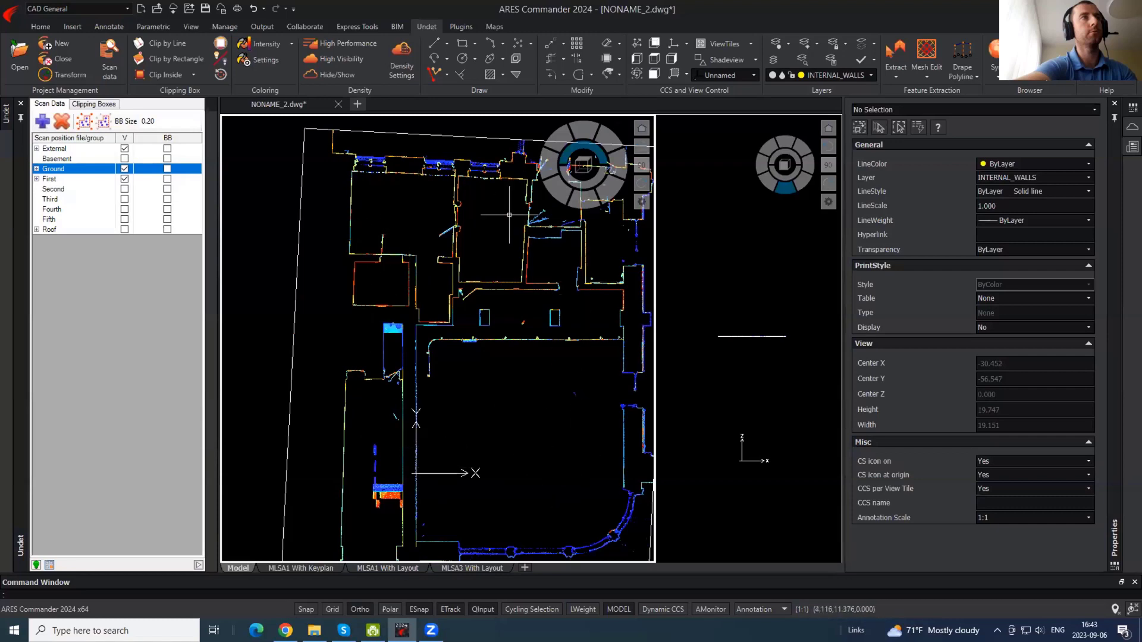
pyautogui.moveTo(599, 279); pyautogui.dragTo(493, 284, button='middle')
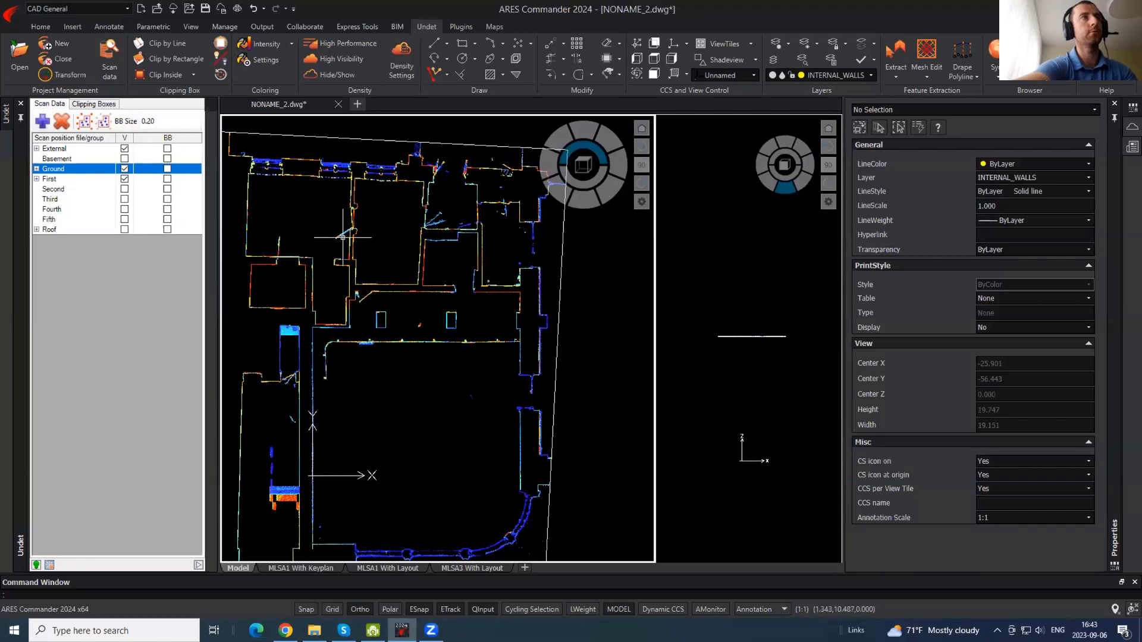
pyautogui.moveTo(273, 178); pyautogui.dragTo(294, 275, button='middle')
pyautogui.scroll(2, 294, 275)
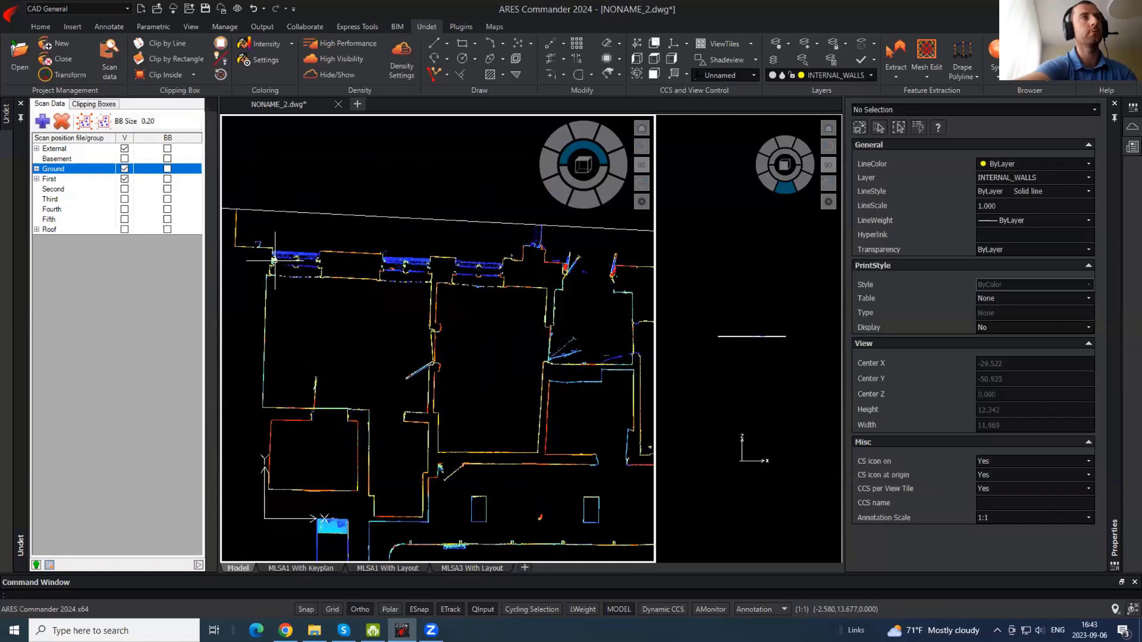
pyautogui.scroll(2, 279, 263)
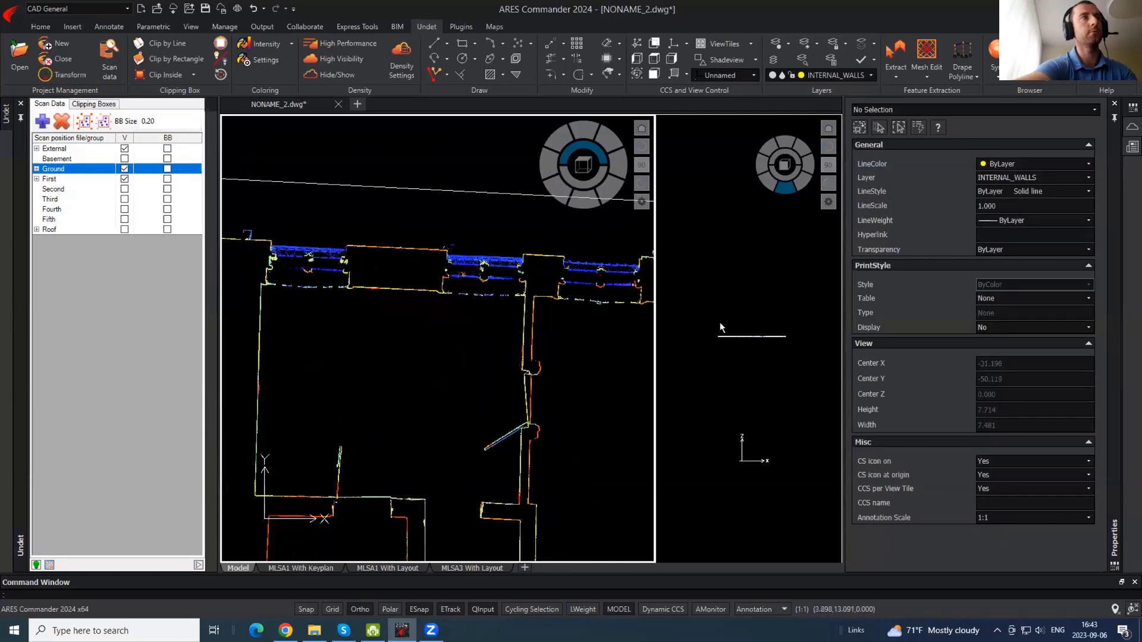
pyautogui.scroll(-2, 316, 226)
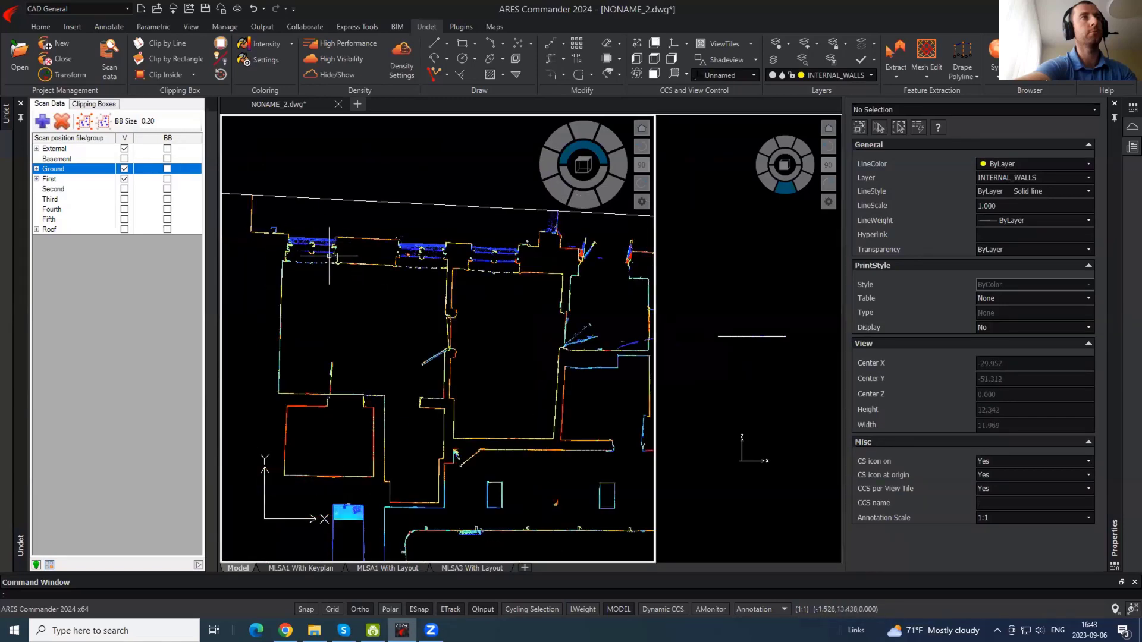
# - Toggle the point cloud off and on, then start a wall polyline and abandon it
pyautogui.moveTo(365, 446); pyautogui.dragTo(424, 338, button='middle')
pyautogui.write('pl')
pyautogui.press('Escape')
pyautogui.click(336, 77)
pyautogui.click(336, 76)
pyautogui.write('pl')
pyautogui.press('Return')
pyautogui.scroll(4, 427, 358)
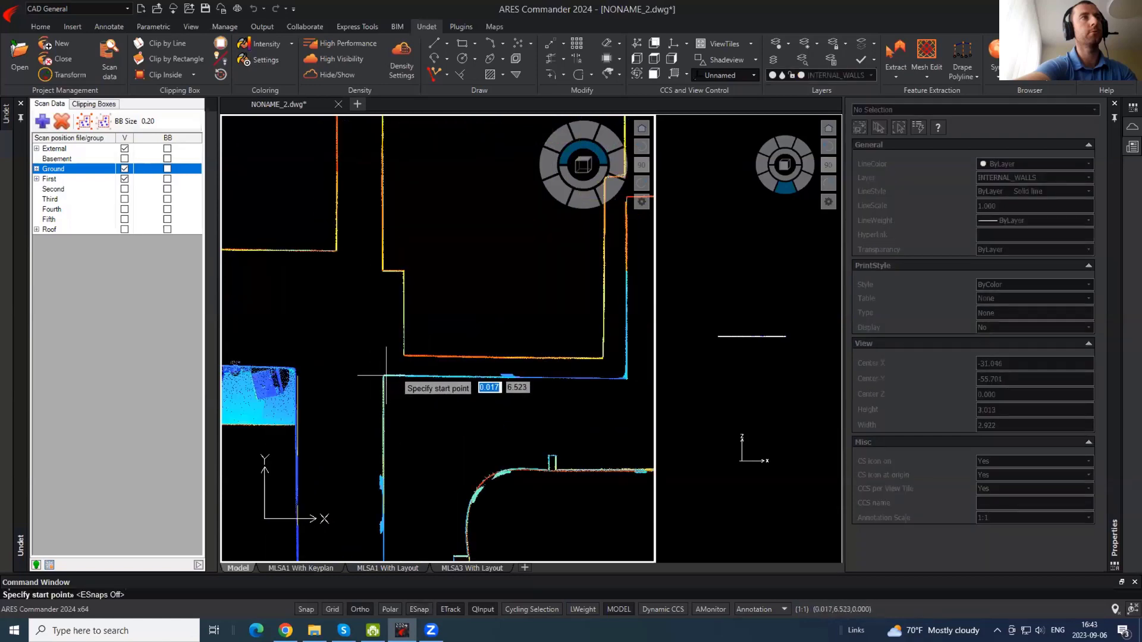
pyautogui.click(382, 376)
pyautogui.scroll(-4, 364, 376)
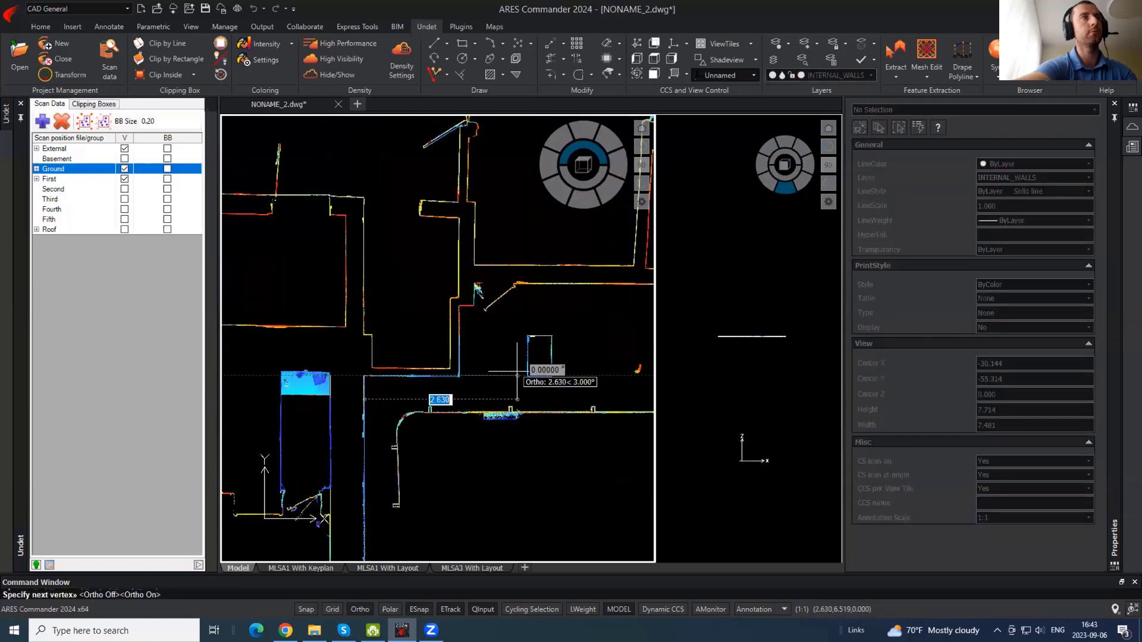
pyautogui.press('Escape')
# - Trace a vertical wall polyline from the corner up along the scanned wall
pyautogui.scroll(4, 435, 397)
pyautogui.press('Return')
pyautogui.click(448, 398)
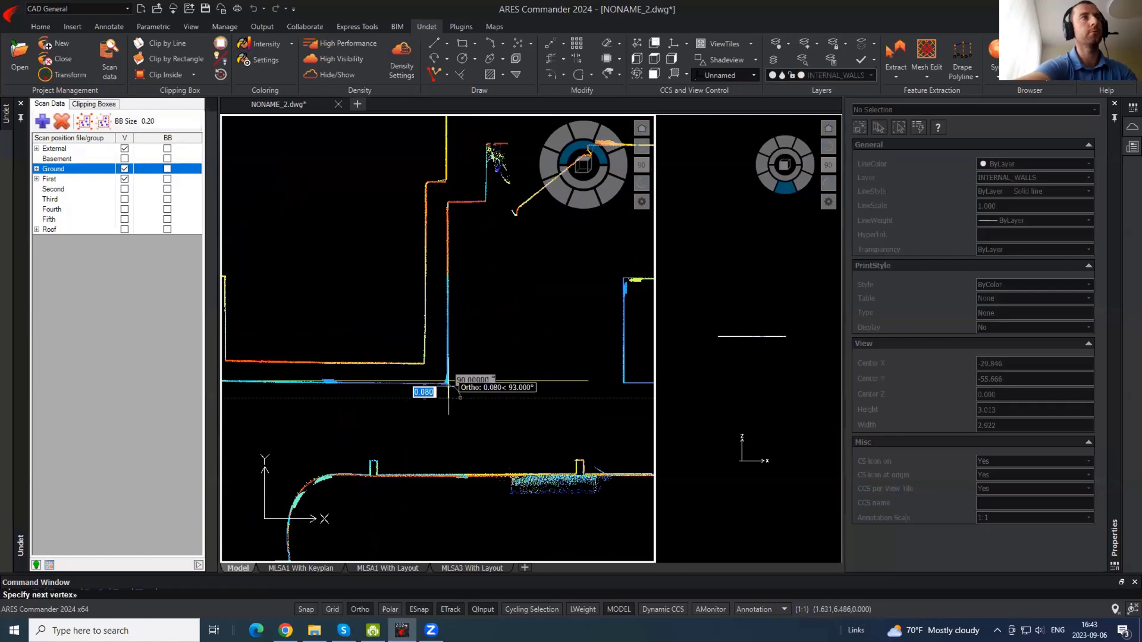
pyautogui.click(447, 186)
pyautogui.press('Escape')
# - Move the new polyline's right end point slightly down onto the wall
pyautogui.click(512, 357)
pyautogui.click(434, 382)
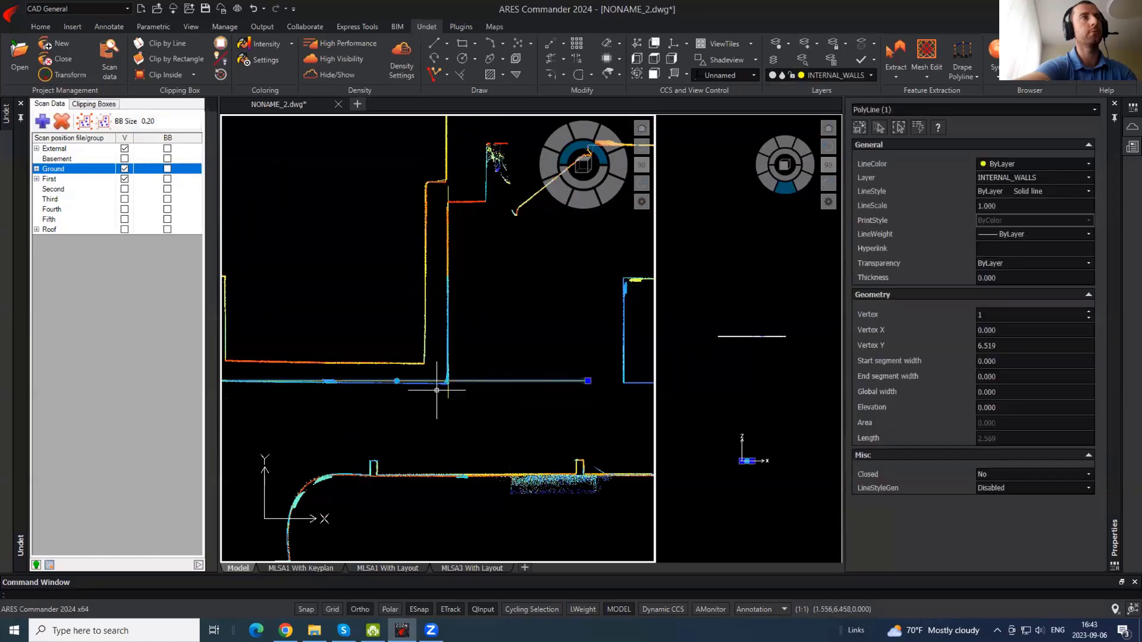
pyautogui.scroll(8, 433, 382)
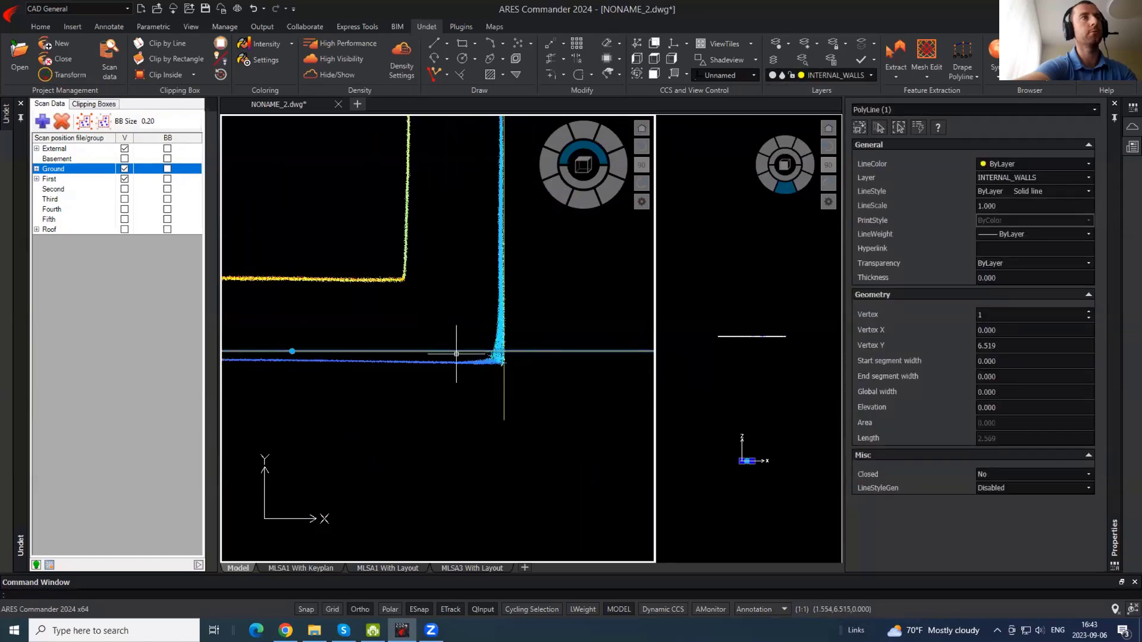
pyautogui.scroll(-8, 361, 331)
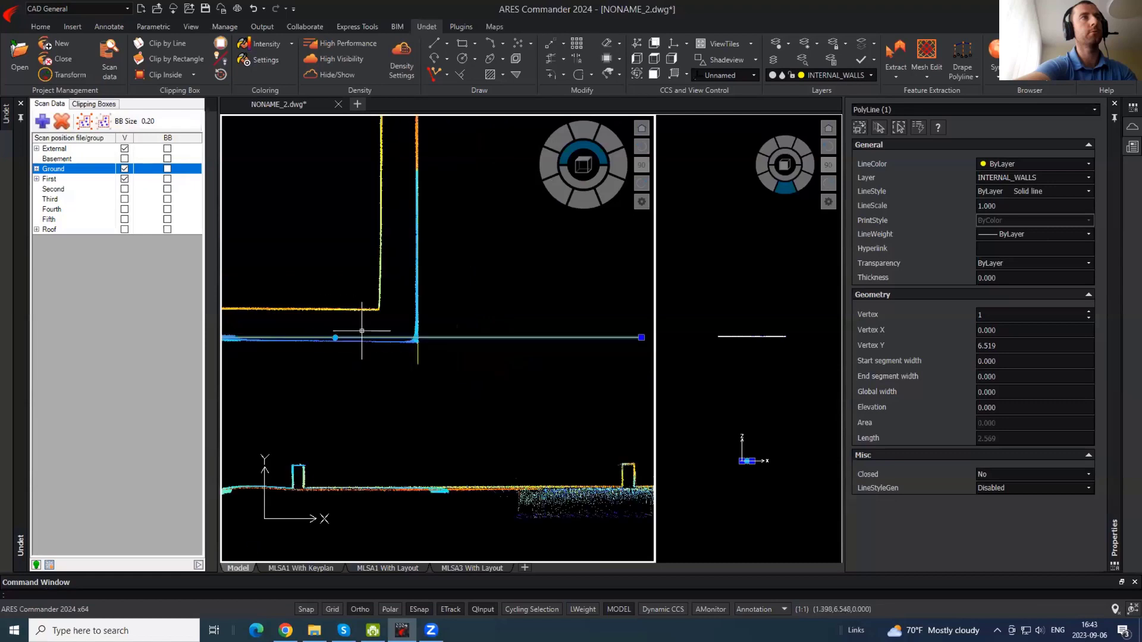
pyautogui.click(642, 338)
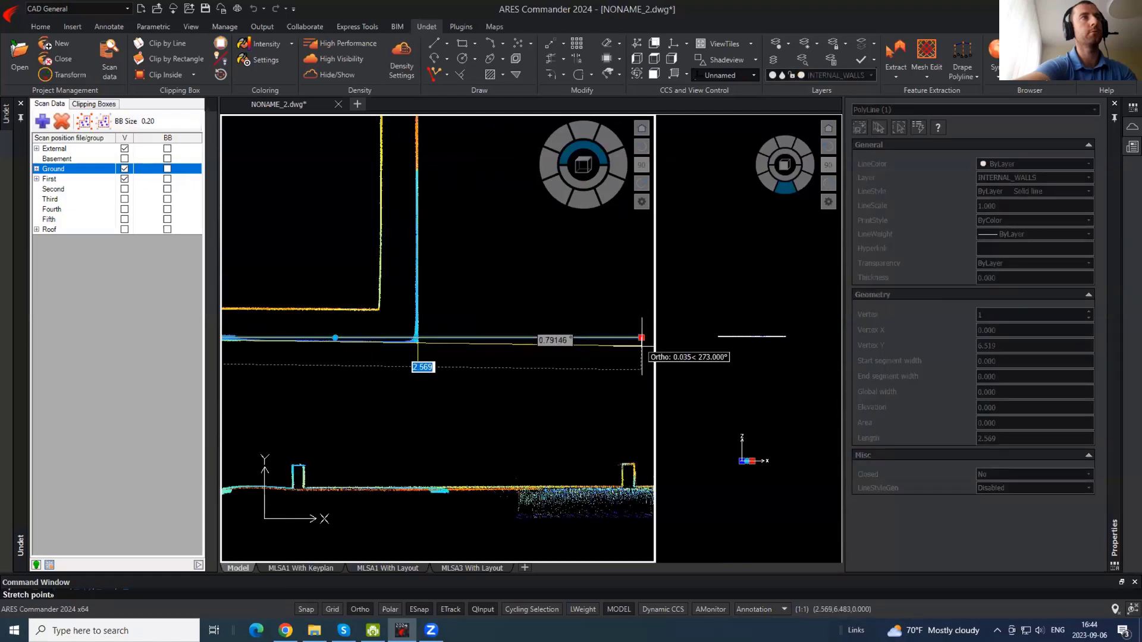
pyautogui.click(641, 347)
pyautogui.scroll(2, 582, 394)
pyautogui.scroll(-5, 583, 395)
# - Copy the wall line to a nearby position with Ortho and object snap turned off
pyautogui.write('co')
pyautogui.press('Return')
pyautogui.click(577, 386)
pyautogui.press('F8')
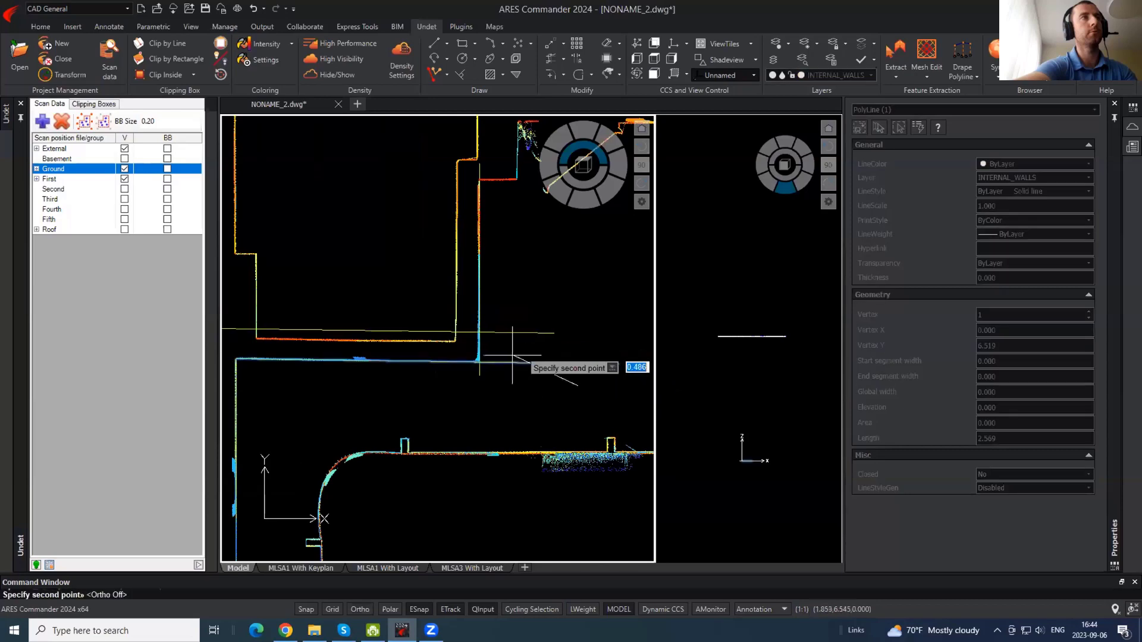
pyautogui.press('F8')
pyautogui.press('F8')
pyautogui.press('F3')
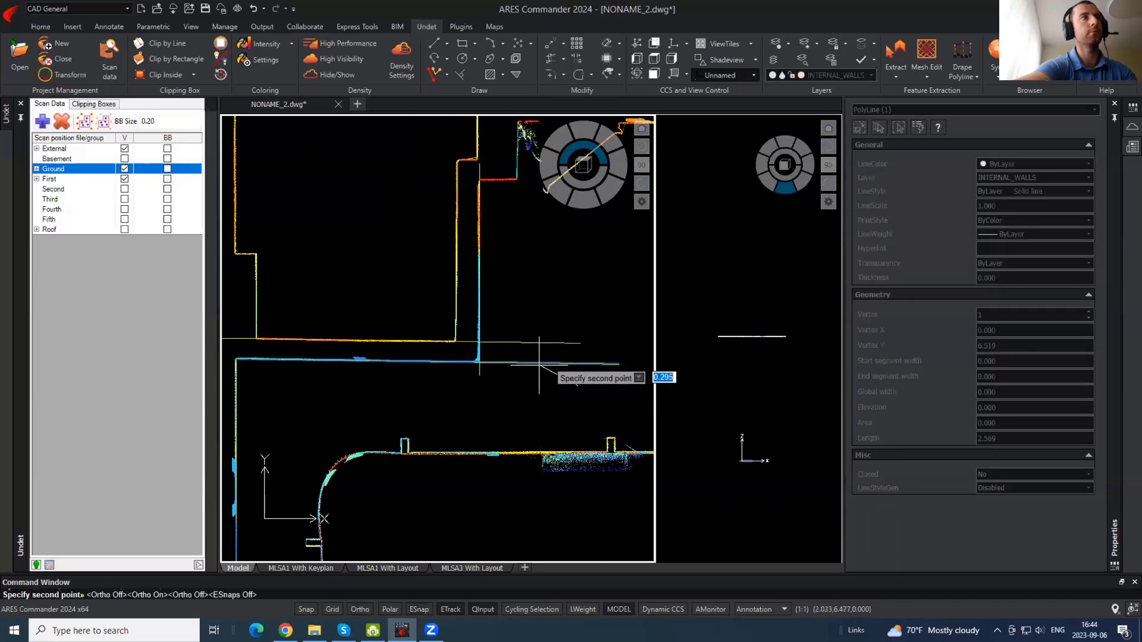
pyautogui.click(539, 365)
# - Copy the vertical wall polyline onto the parallel wall face
pyautogui.click(479, 236)
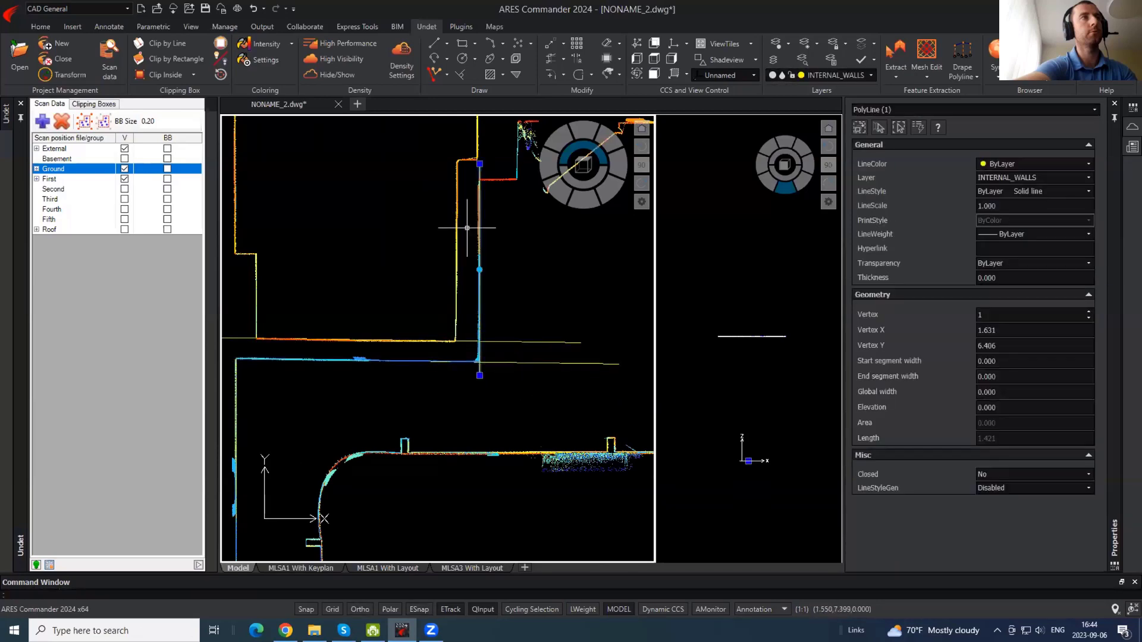
pyautogui.moveTo(528, 248); pyautogui.dragTo(526, 323, button='middle')
pyautogui.write('co')
pyautogui.press('Return')
pyautogui.click(538, 325)
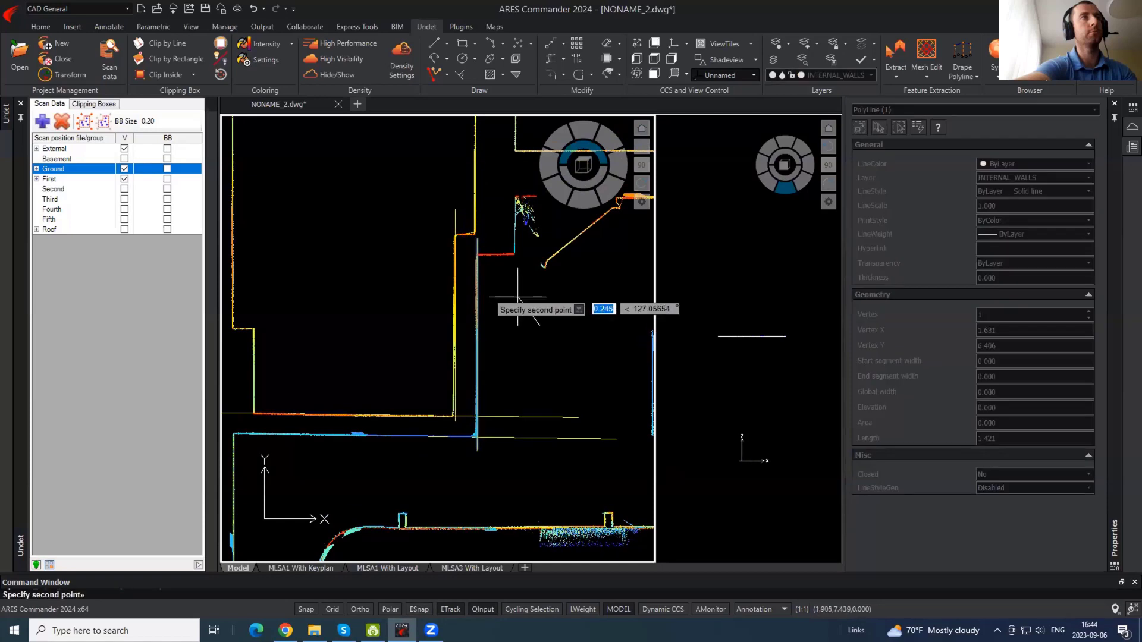
pyautogui.click(517, 298)
pyautogui.press('Return')
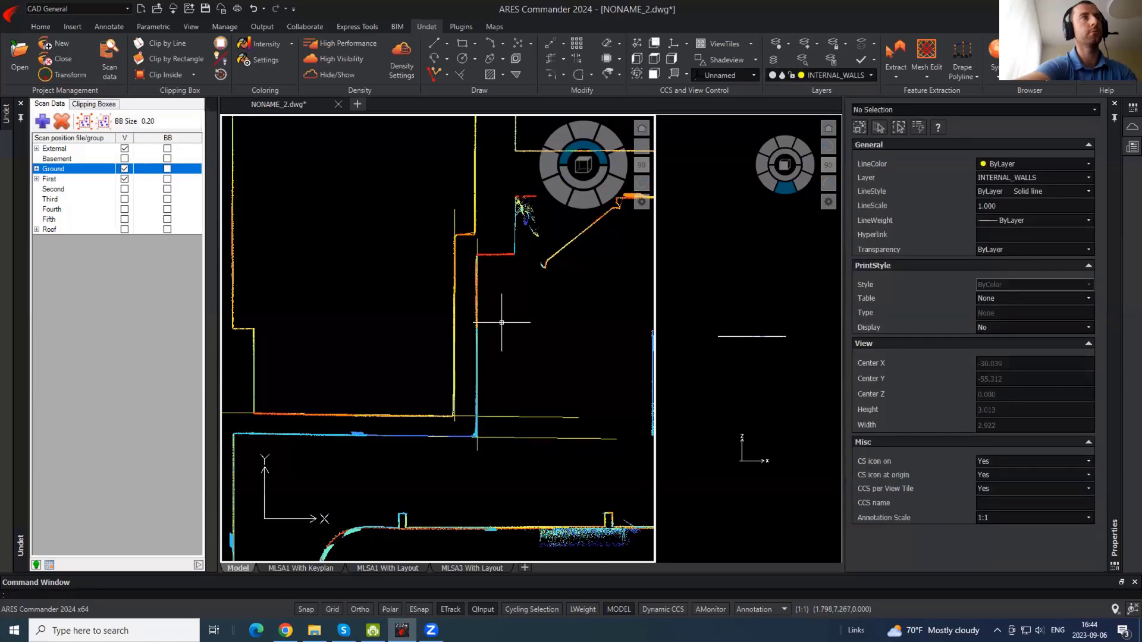
# - Trace a horizontal wall polyline along the wall with Ortho on, after one cancelled attempt
pyautogui.write('pl')
pyautogui.press('Return')
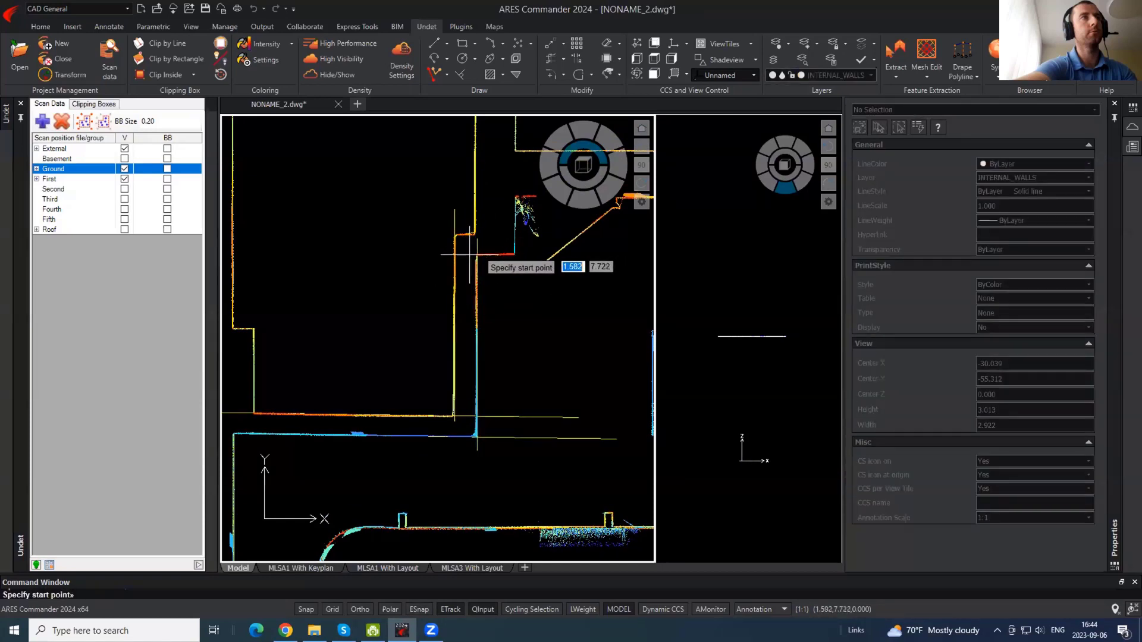
pyautogui.click(459, 276)
pyautogui.moveTo(573, 318); pyautogui.dragTo(520, 383, button='middle')
pyautogui.press('F8')
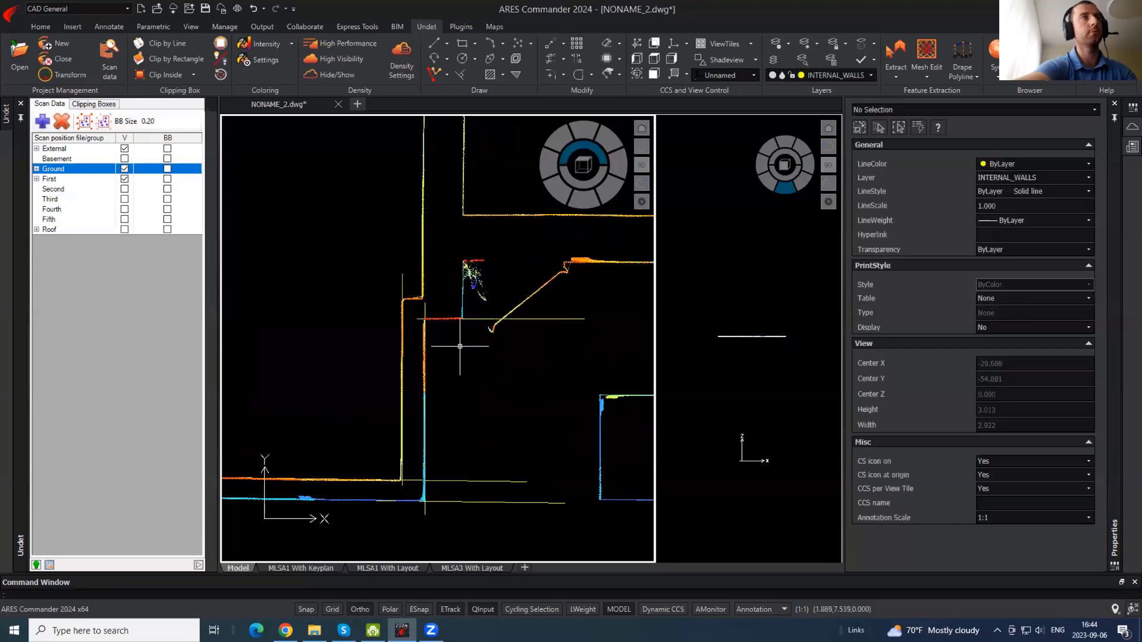
pyautogui.press('Escape')
pyautogui.press('Return')
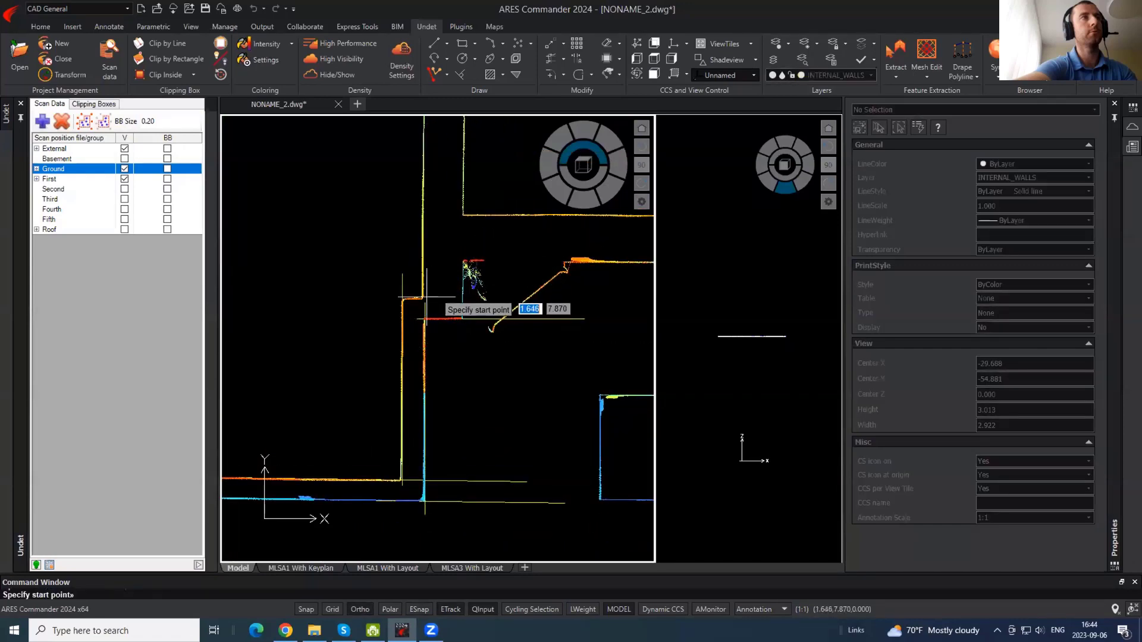
pyautogui.scroll(-1, 553, 336)
pyautogui.moveTo(348, 322); pyautogui.dragTo(508, 345, button='middle')
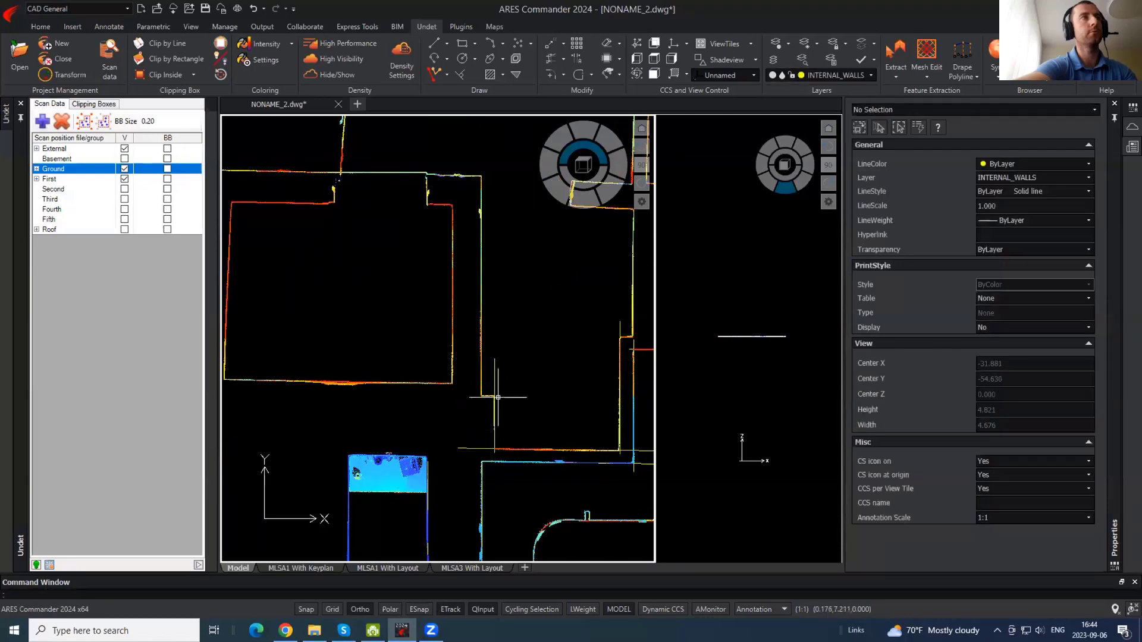
pyautogui.scroll(4, 479, 398)
pyautogui.click(623, 383)
pyautogui.click(431, 401)
pyautogui.press('Escape')
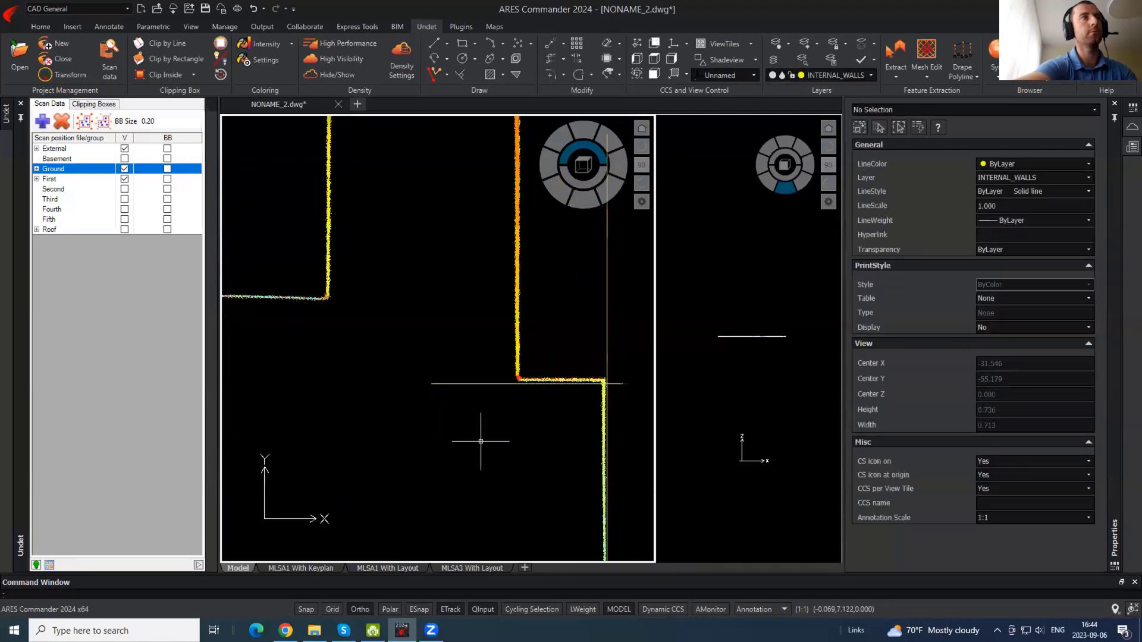
# - Trace a vertical wall polyline up the wall from its corner
pyautogui.press('Return')
pyautogui.click(517, 399)
pyautogui.scroll(-4, 469, 496)
pyautogui.click(495, 216)
pyautogui.press('Escape')
# - Copy the new vertical polyline onto the opposite wall face
pyautogui.click(491, 315)
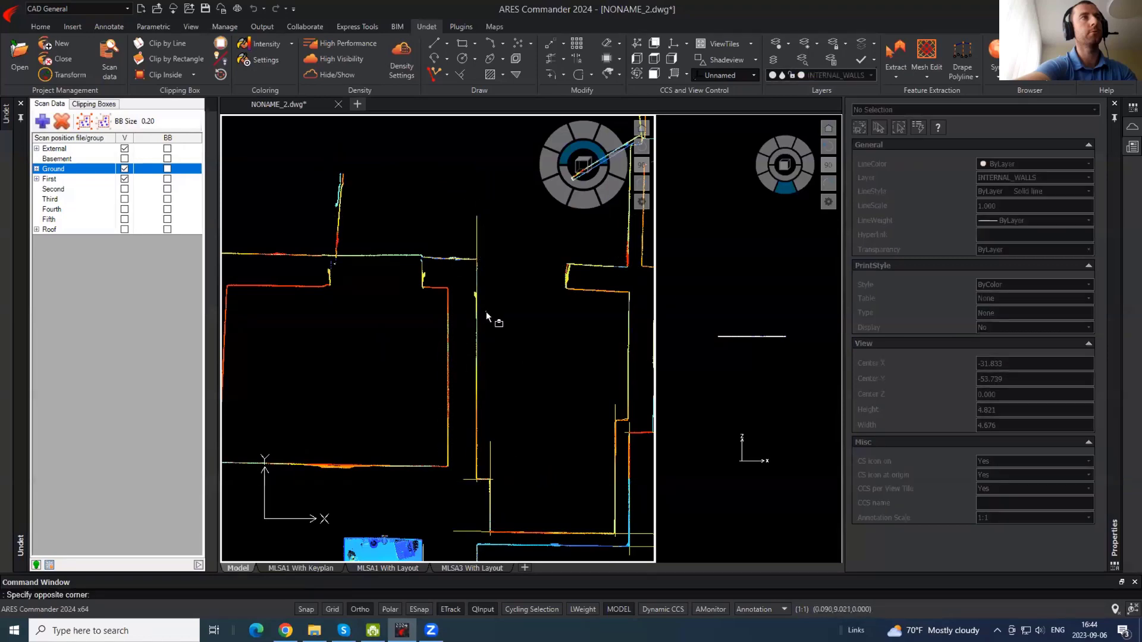
pyautogui.click(465, 324)
pyautogui.press('Return')
pyautogui.click(525, 327)
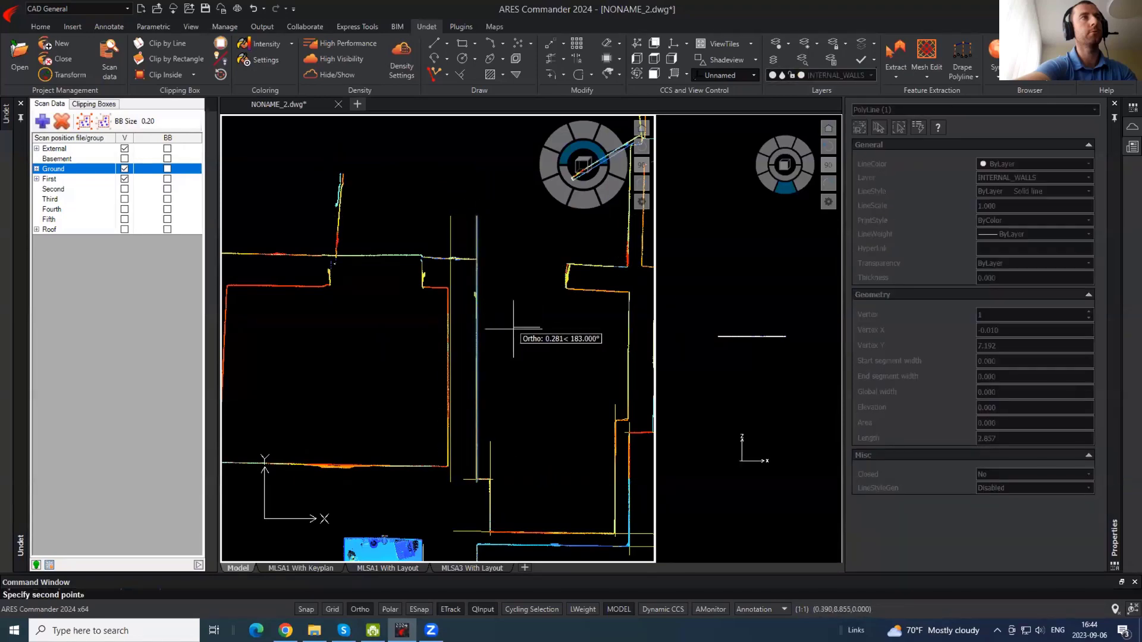
pyautogui.click(510, 329)
pyautogui.press('Escape')
# - Trace a polyline up the left wall of the next room with Ortho off
pyautogui.moveTo(352, 350); pyautogui.dragTo(539, 365, button='middle')
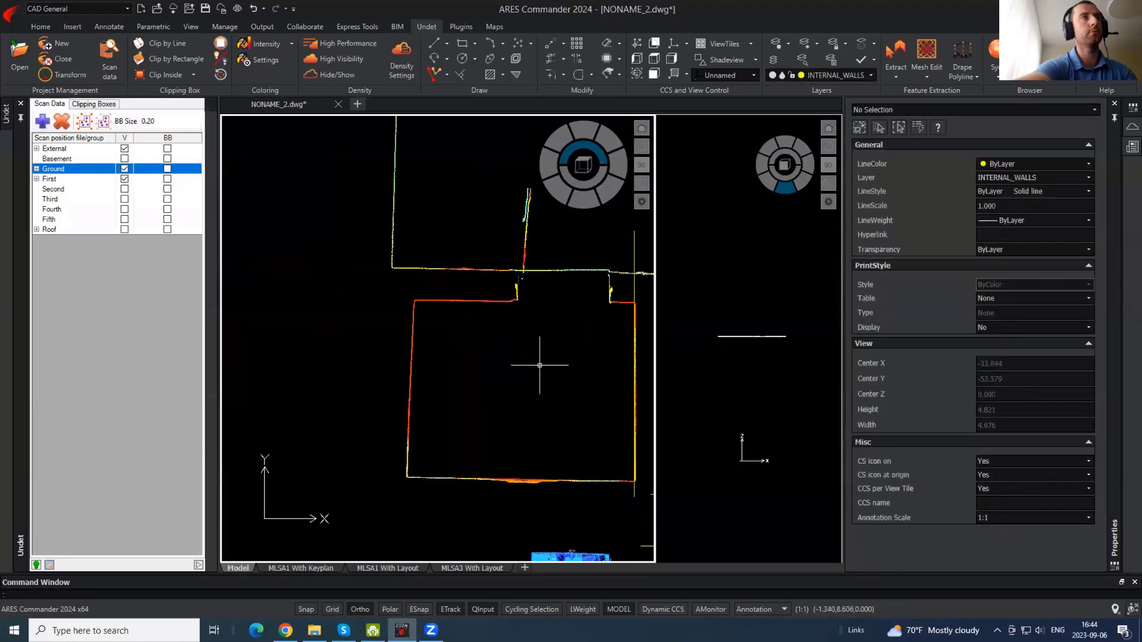
pyautogui.write('pl')
pyautogui.press('Return')
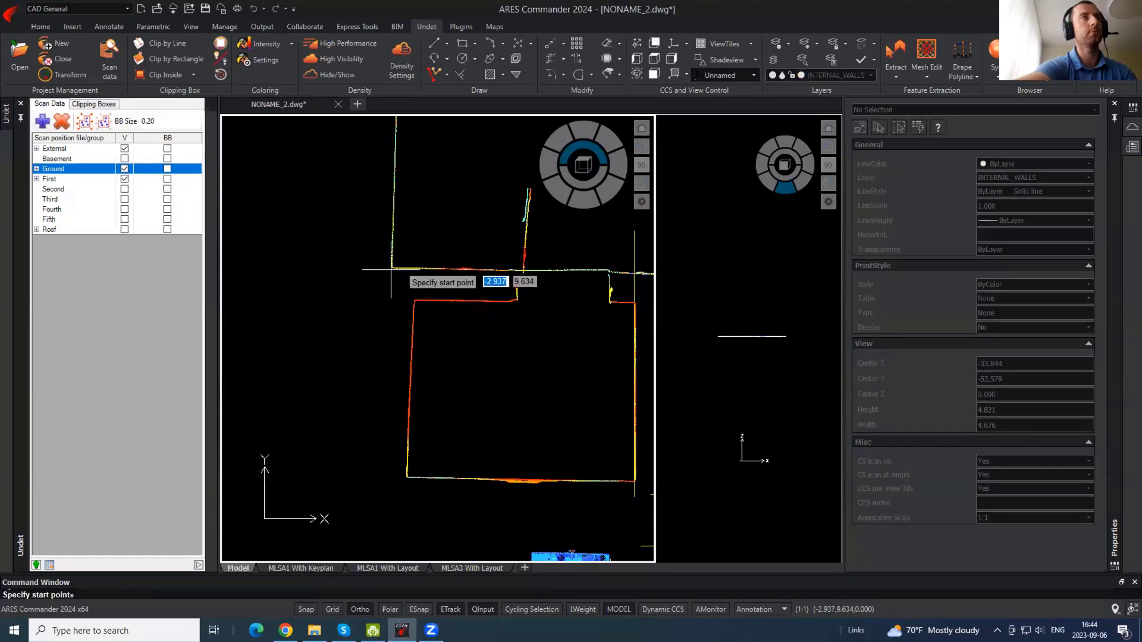
pyautogui.click(391, 268)
pyautogui.moveTo(423, 356); pyautogui.dragTo(409, 636, button='middle')
pyautogui.press('F8')
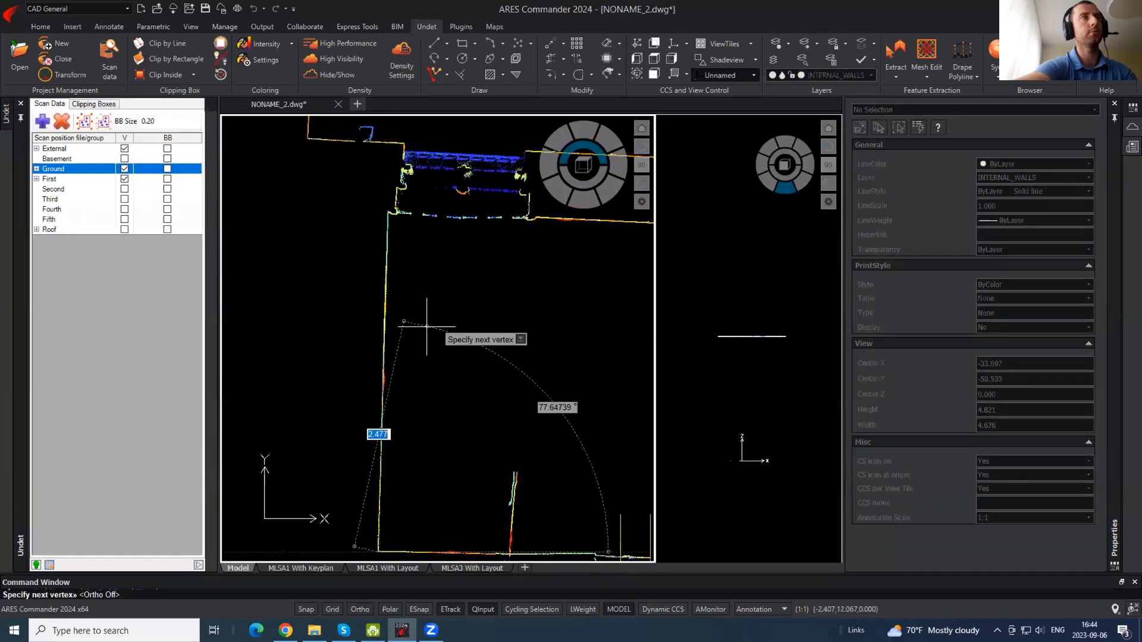
pyautogui.click(389, 178)
pyautogui.press('Escape')
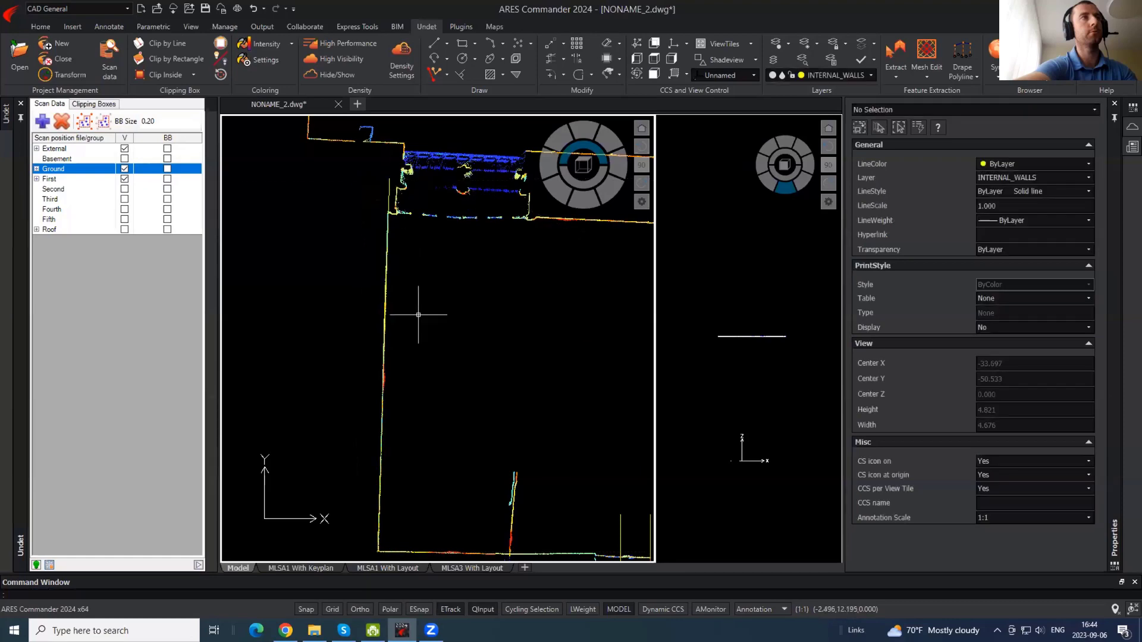
# - Copy the left wall polyline onto the inner wall face
pyautogui.moveTo(404, 340); pyautogui.dragTo(364, 223, button='middle')
pyautogui.click(317, 235)
pyautogui.scroll(-2, 359, 225)
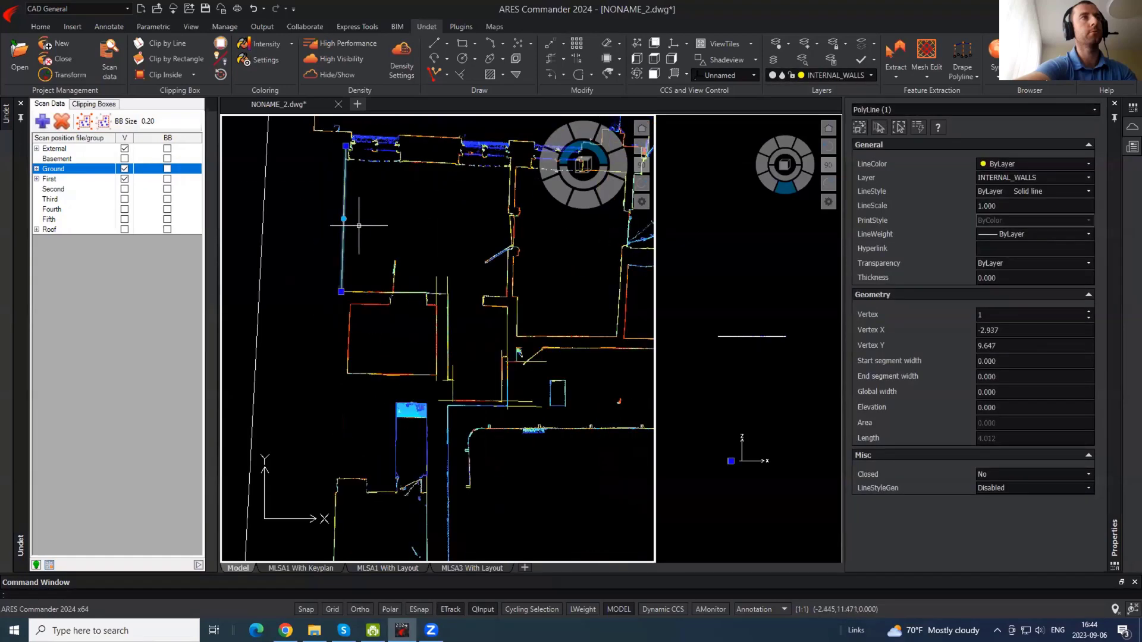
pyautogui.press('Return')
pyautogui.click(360, 209)
pyautogui.scroll(2, 356, 336)
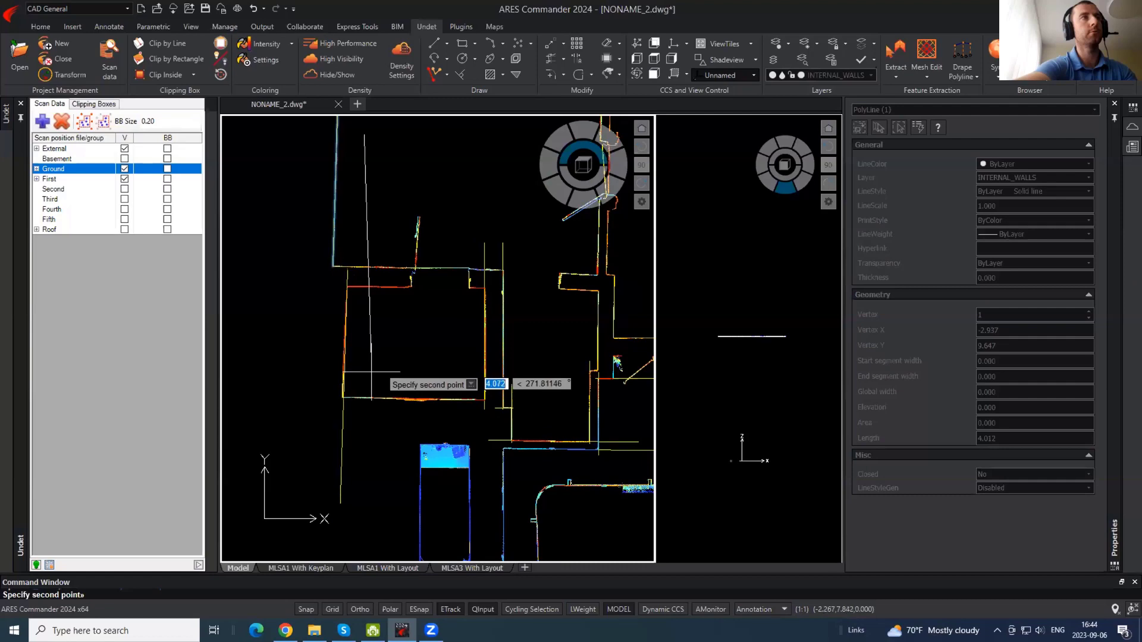
pyautogui.click(370, 372)
pyautogui.press('Escape')
# - Shorten the copied wall line by moving its top end down to the wall corner
pyautogui.scroll(4, 359, 380)
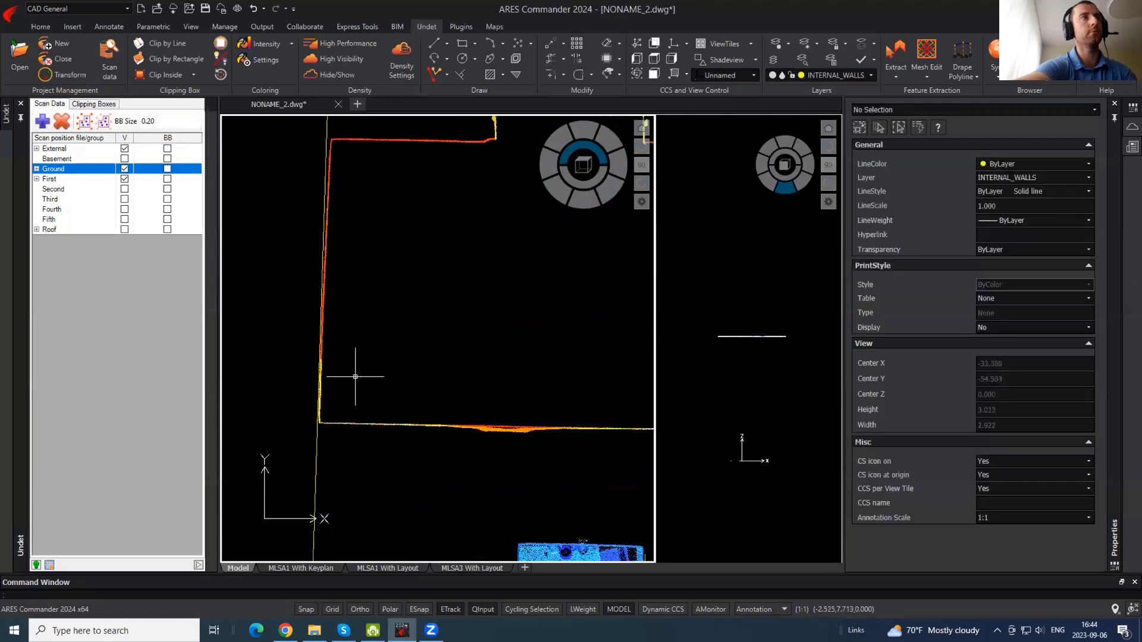
pyautogui.click(346, 287)
pyautogui.click(323, 255)
pyautogui.moveTo(347, 203); pyautogui.dragTo(367, 348, button='middle')
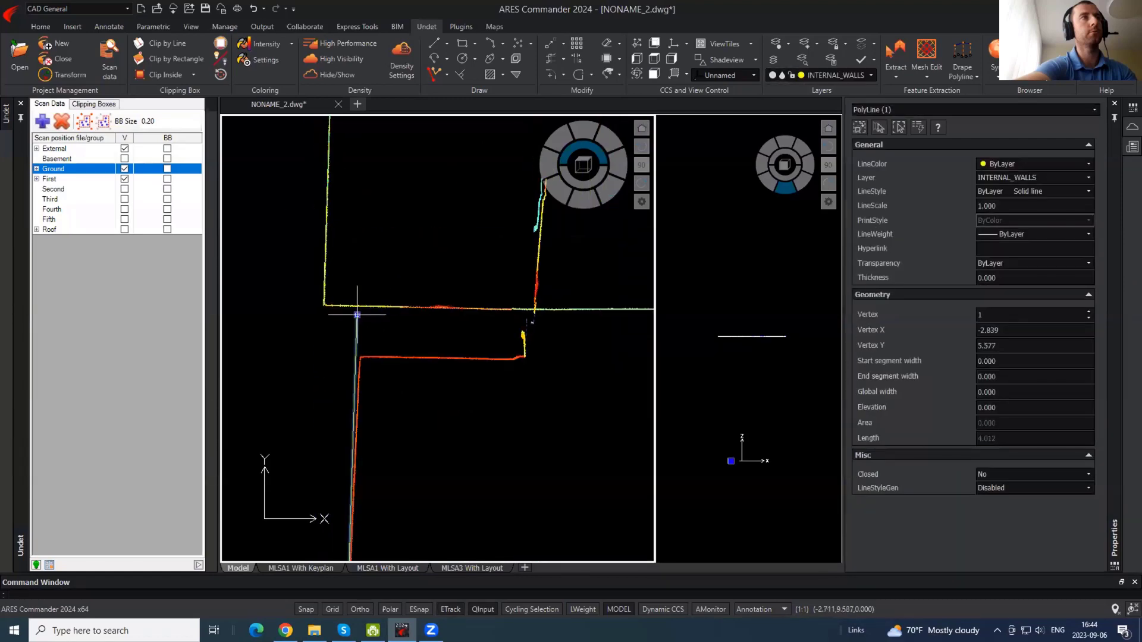
pyautogui.click(357, 314)
pyautogui.scroll(2, 349, 362)
pyautogui.click(377, 296)
pyautogui.scroll(-3, 386, 207)
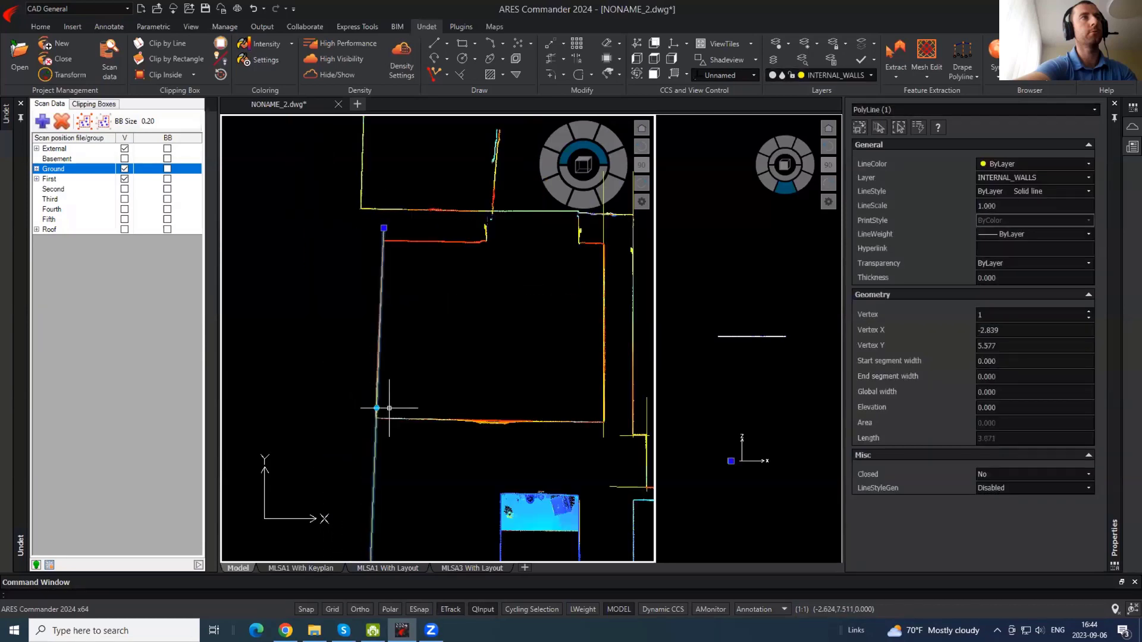
pyautogui.scroll(2, 377, 408)
pyautogui.press('Escape')
pyautogui.scroll(-2, 296, 368)
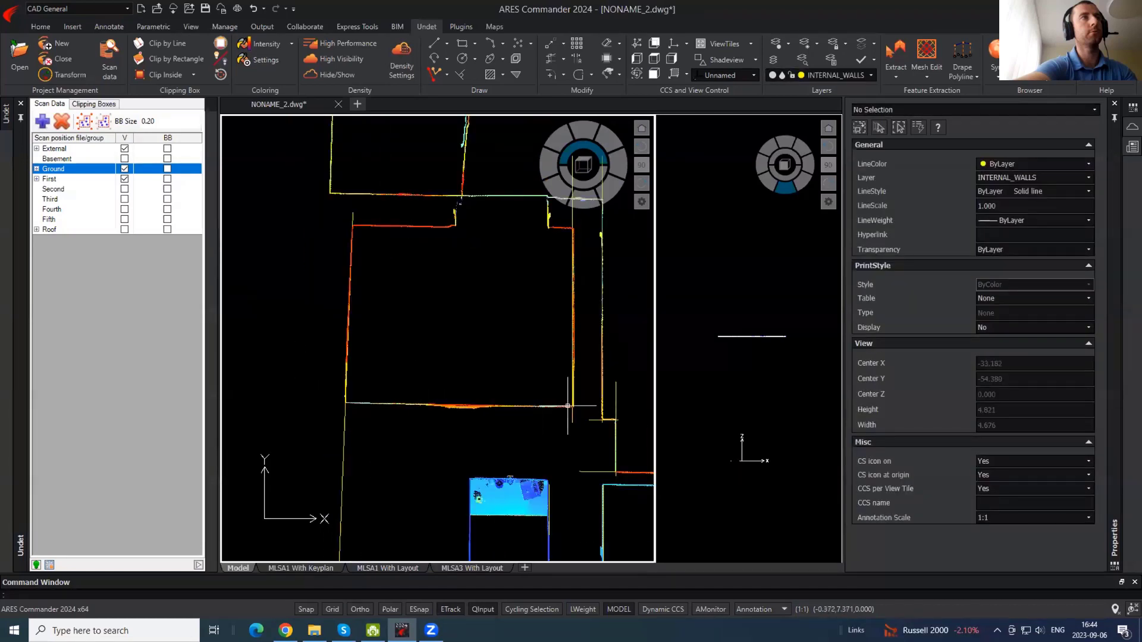
# - Trace a polyline along the horizontal wall from corner to corner
pyautogui.write('pl')
pyautogui.press('Return')
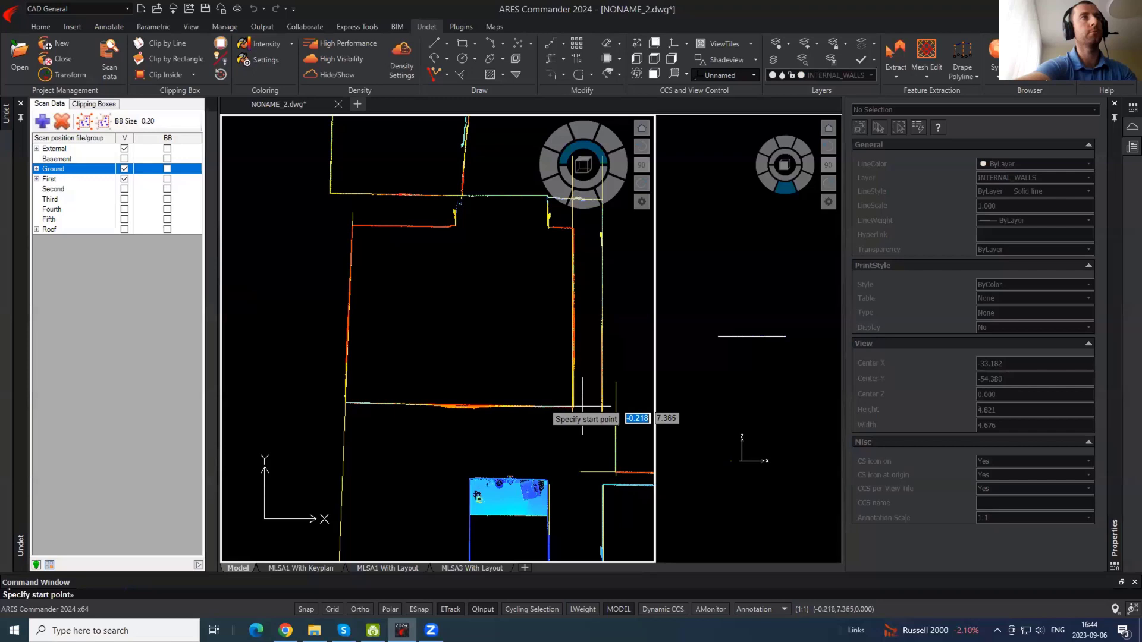
pyautogui.click(582, 405)
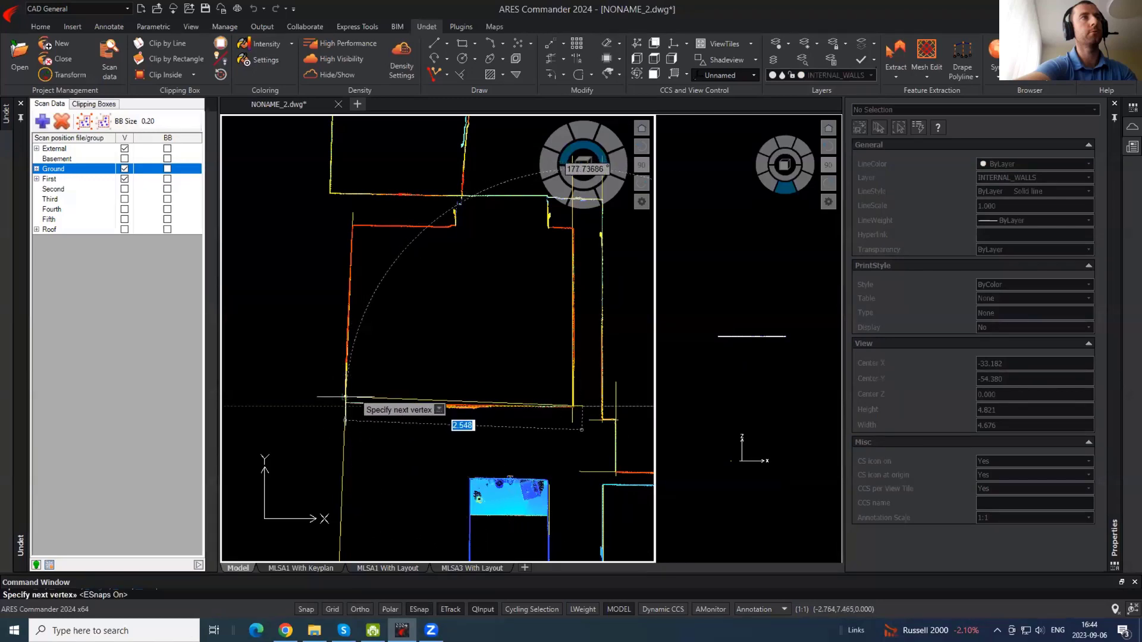
pyautogui.scroll(4, 345, 397)
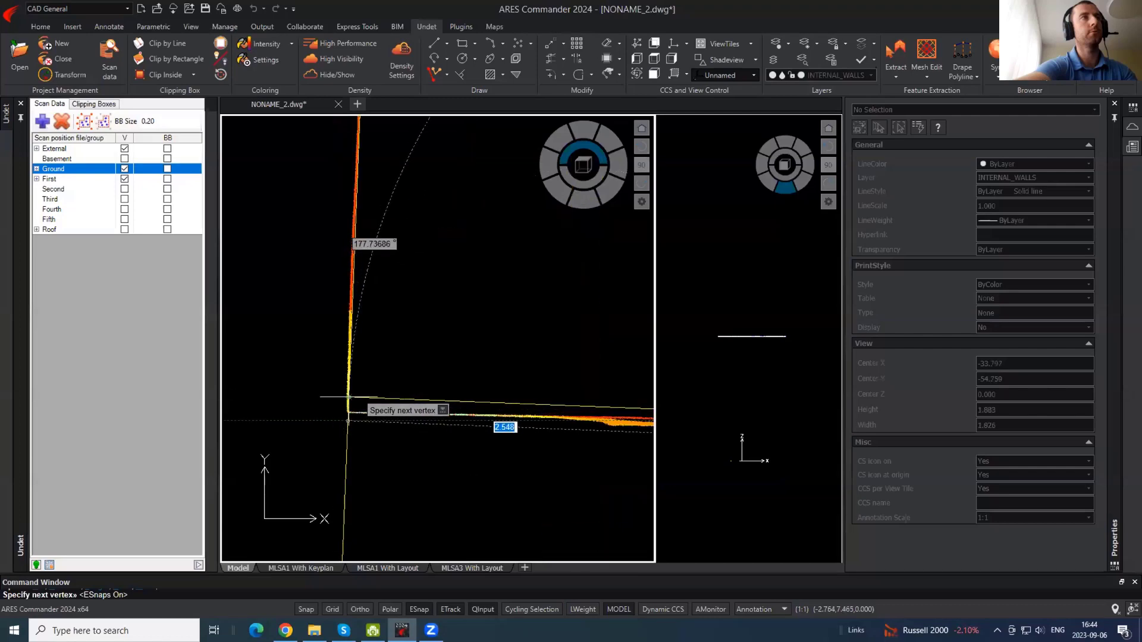
pyautogui.click(293, 413)
pyautogui.press('Return')
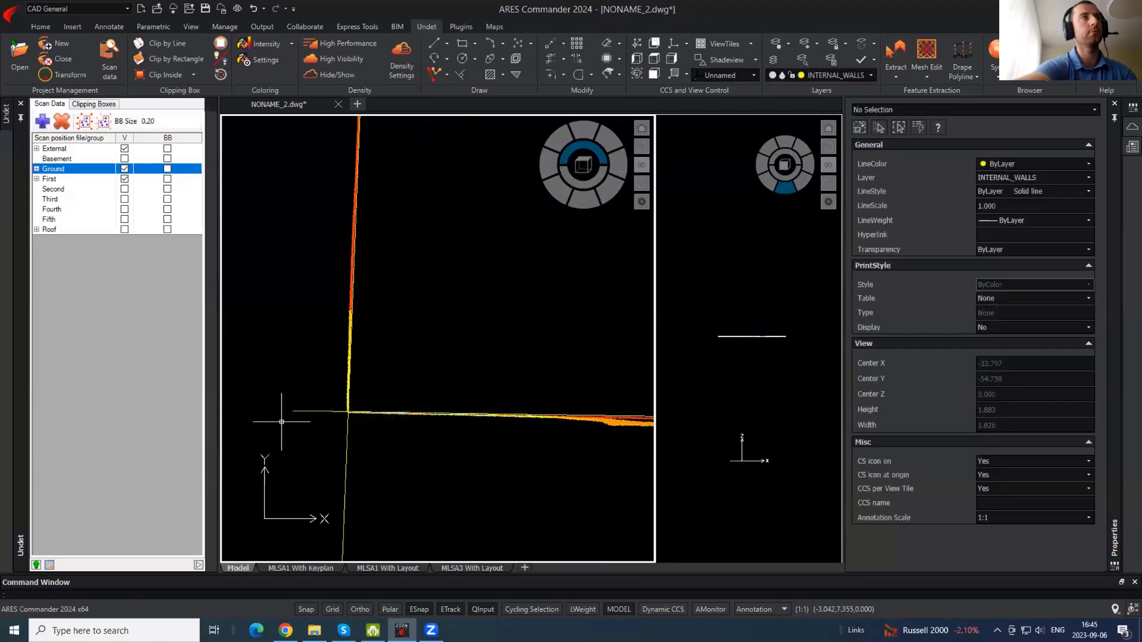
pyautogui.scroll(-4, 280, 408)
# - Copy the horizontal polyline onto the opposite wall face, then start and cancel EXTEND
pyautogui.press('Return')
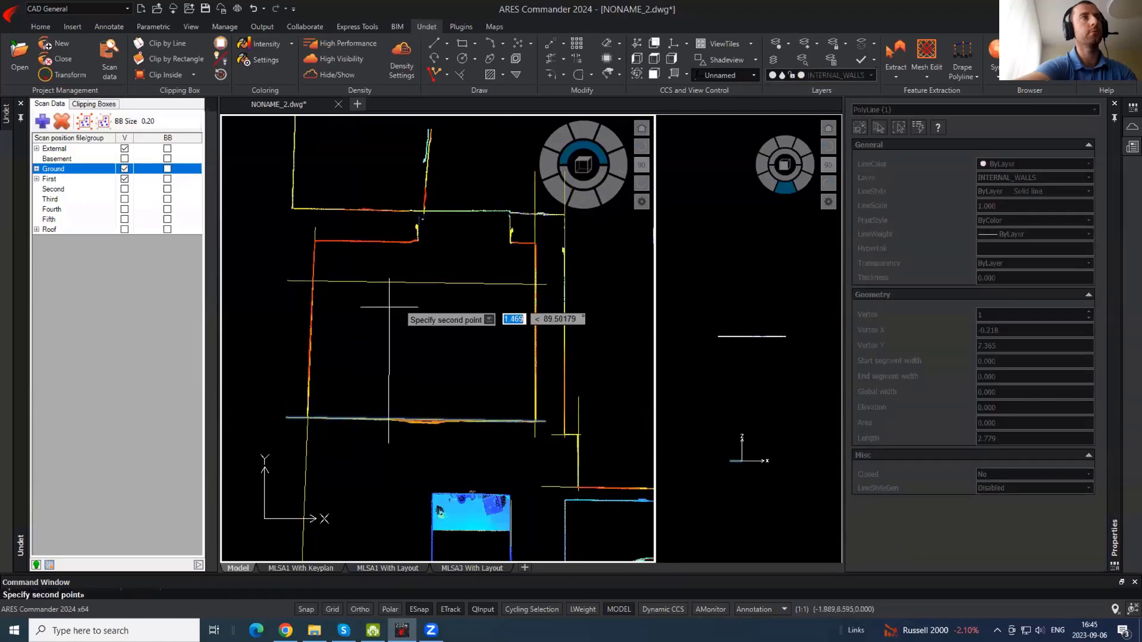
pyautogui.click(389, 442)
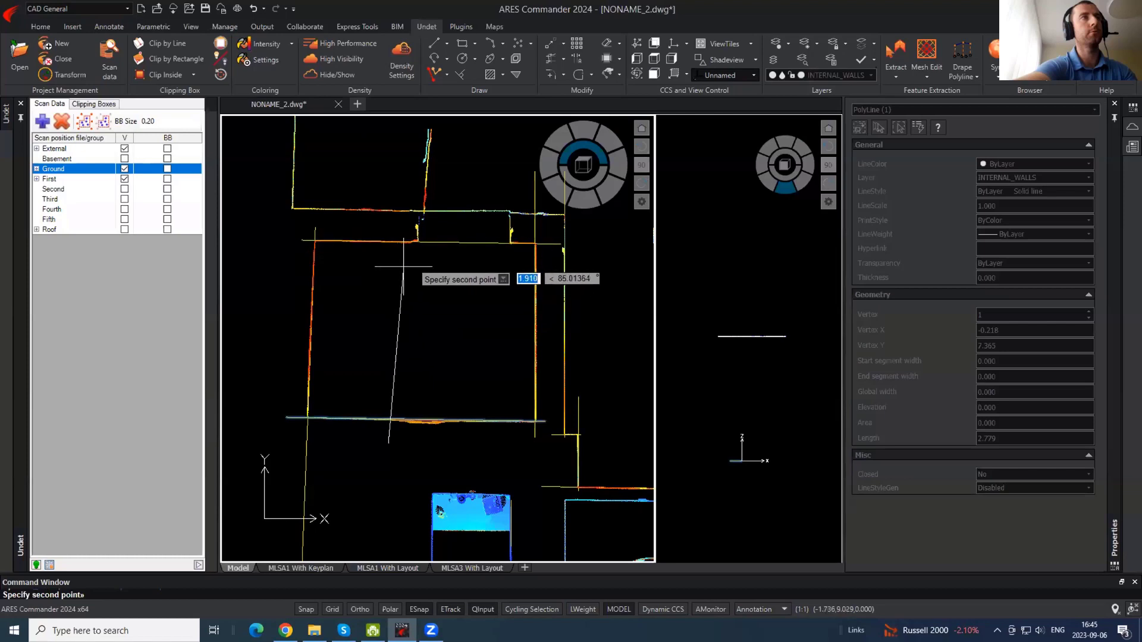
pyautogui.click(419, 236)
pyautogui.press('Return')
pyautogui.write('ex')
pyautogui.press('Return')
pyautogui.press('Return')
pyautogui.press('Escape')
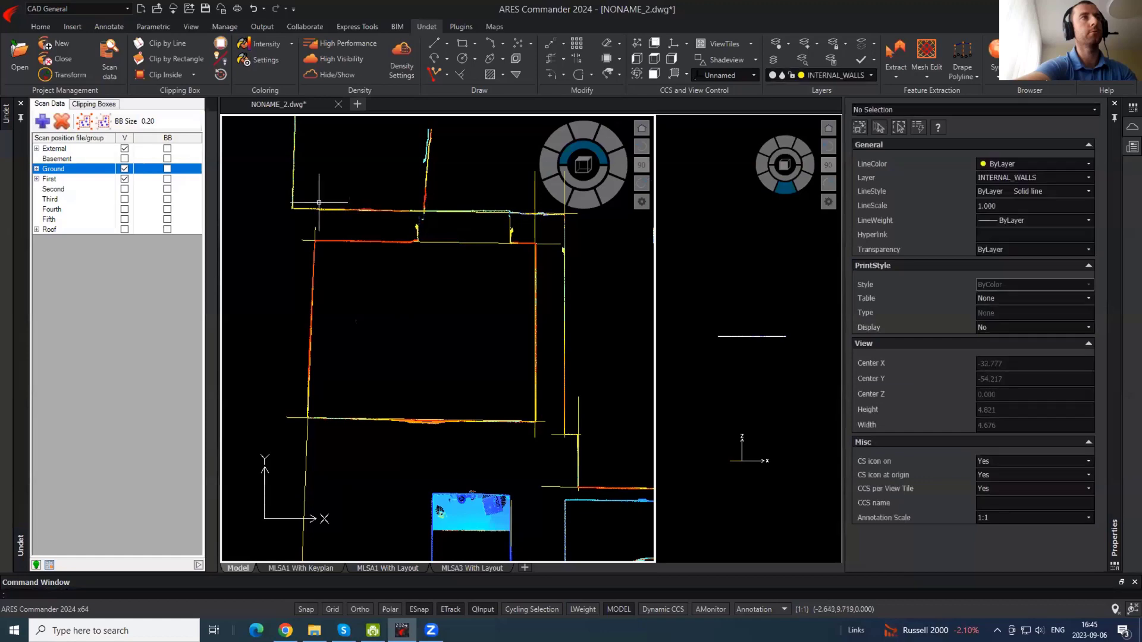
pyautogui.scroll(-4, 356, 155)
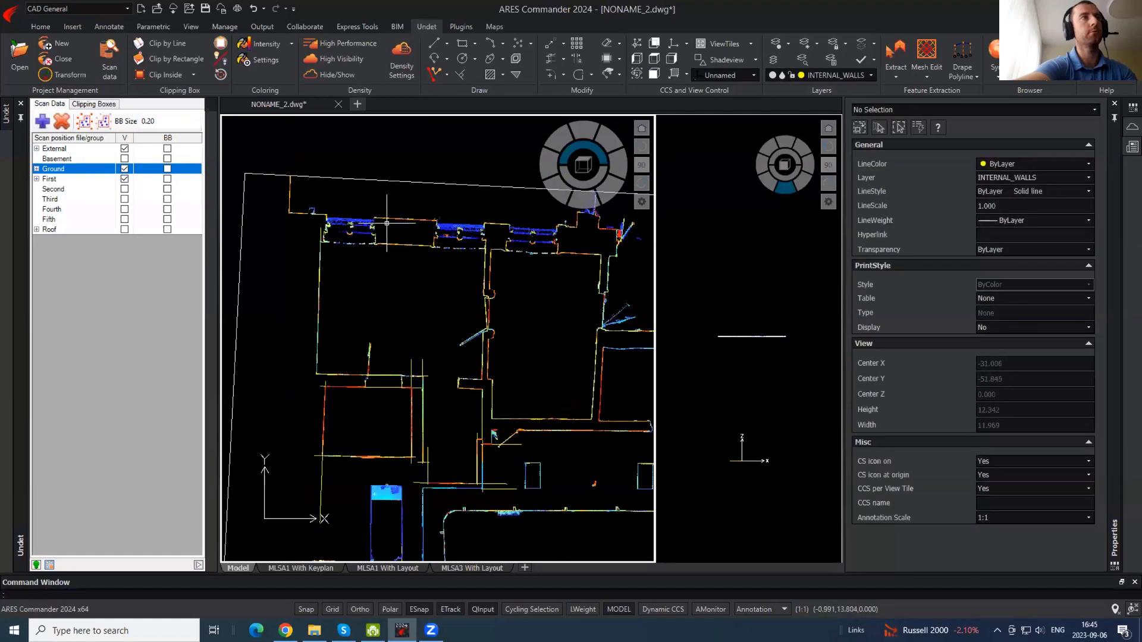
# - Hide and reshow the point cloud to check the traced lines, then zoom in
pyautogui.click(318, 74)
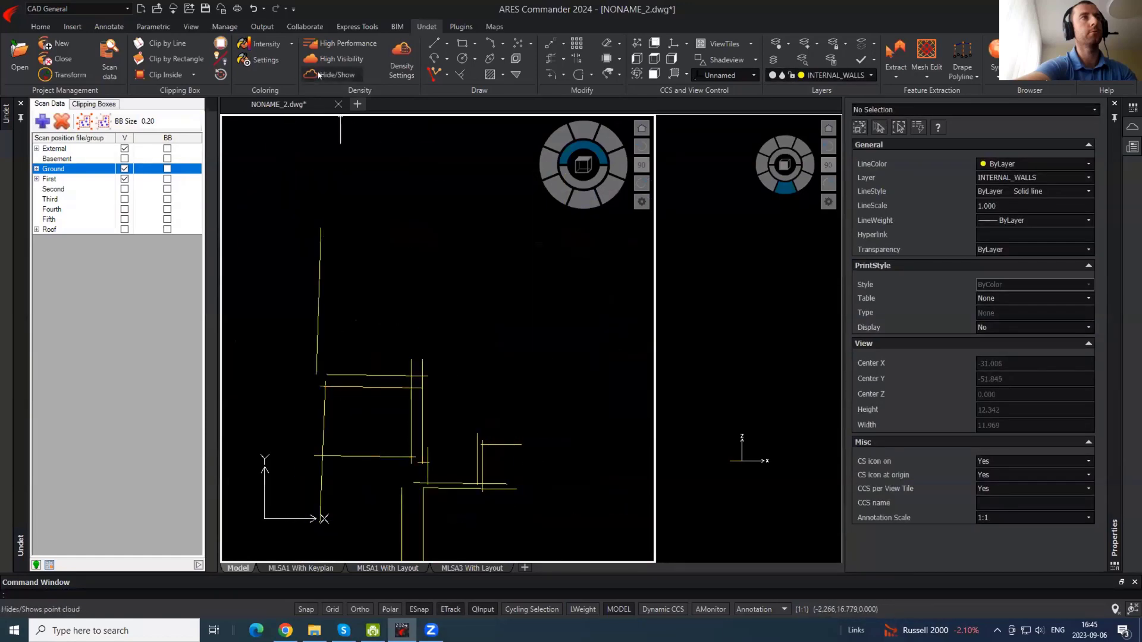
pyautogui.click(318, 75)
pyautogui.scroll(2, 487, 412)
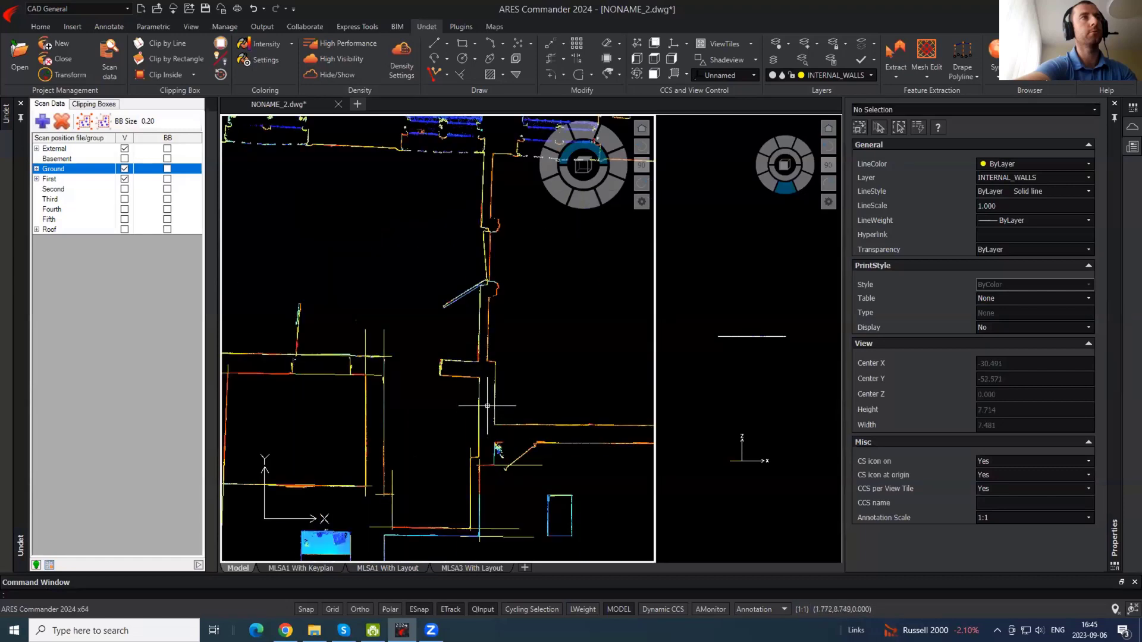
pyautogui.scroll(4, 482, 380)
# - Outline the angled wall stub with a REC rectangle rotated to the wall's direction
pyautogui.write('rec')
pyautogui.press('Return')
pyautogui.scroll(-1, 499, 300)
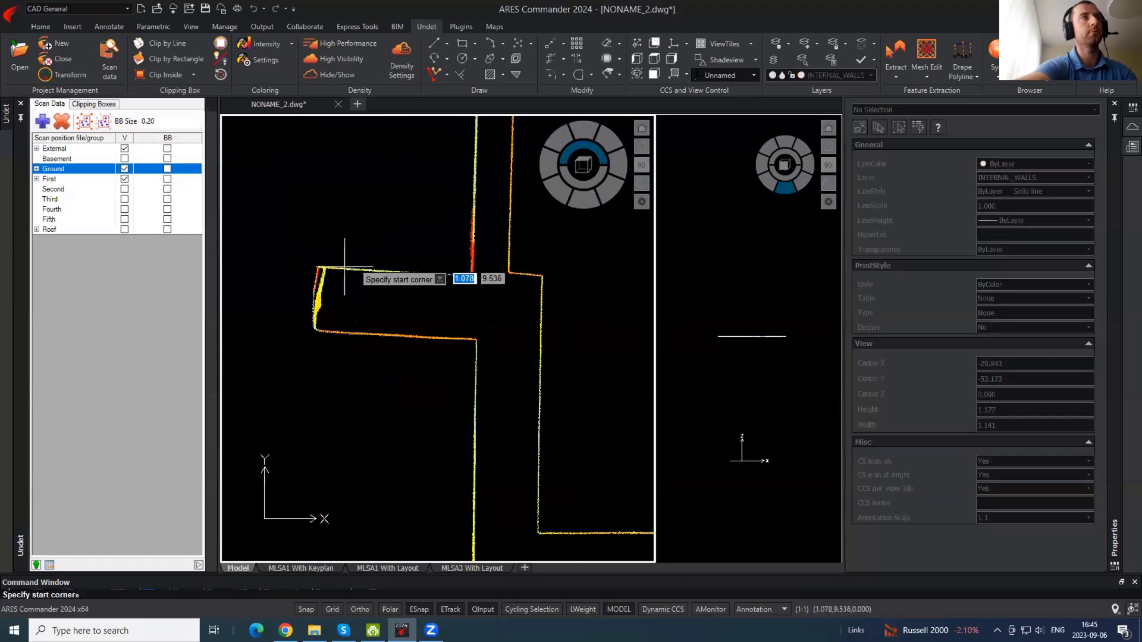
pyautogui.click(317, 266)
pyautogui.write('r')
pyautogui.press('Return')
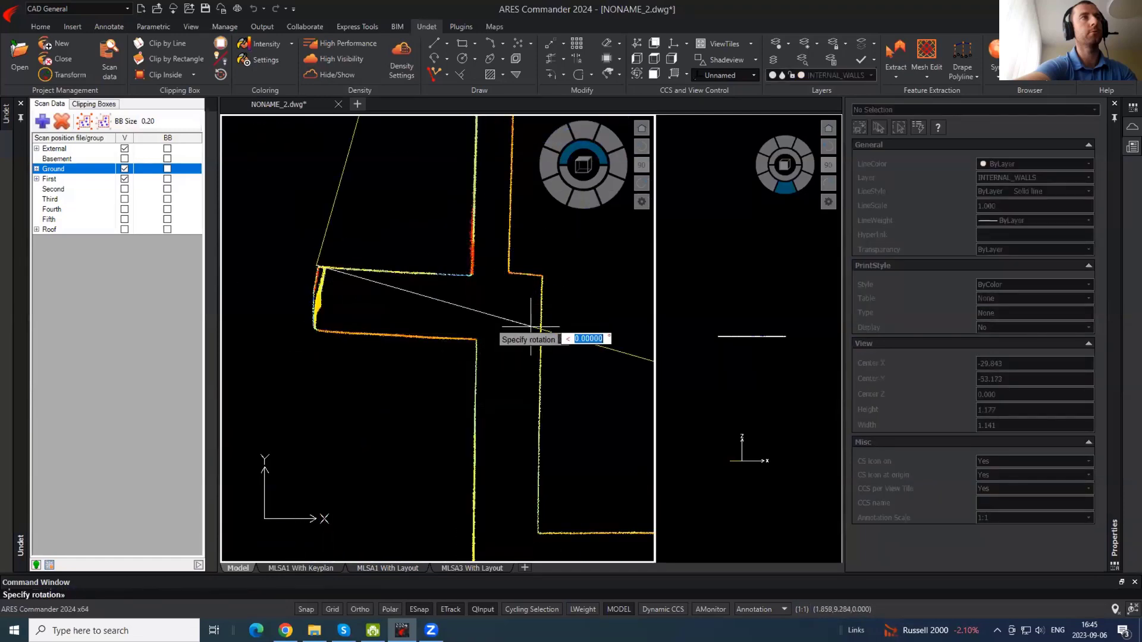
pyautogui.click(528, 277)
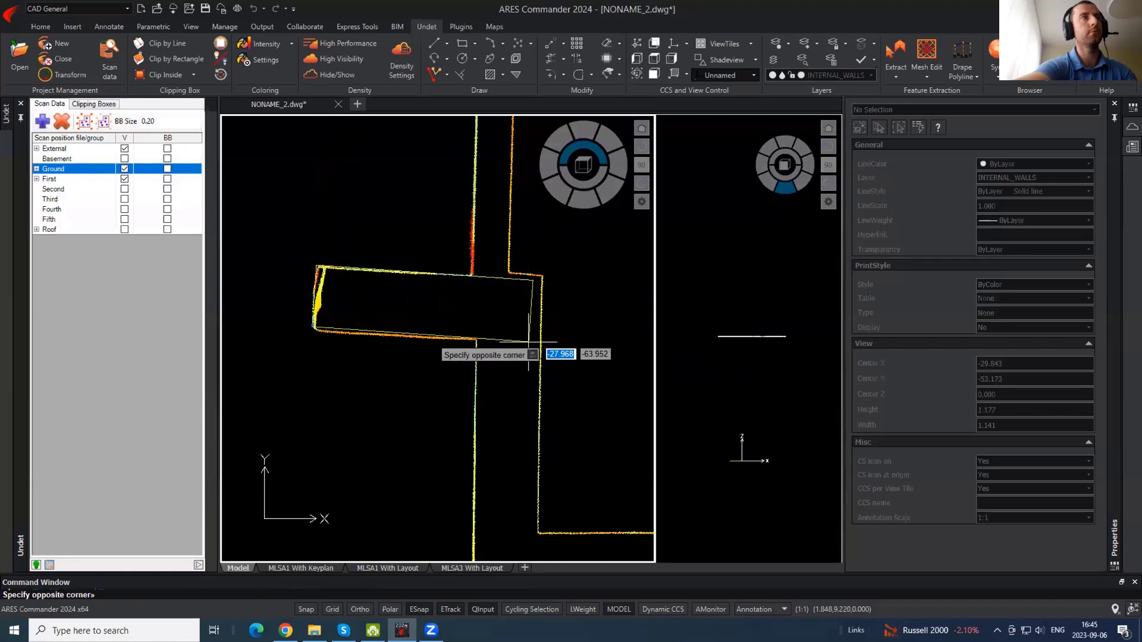
pyautogui.click(529, 345)
# - Start a LINE and pan to bring the next wall corner into view
pyautogui.scroll(-2, 458, 289)
pyautogui.write('l')
pyautogui.press('Return')
pyautogui.moveTo(473, 445); pyautogui.dragTo(433, 309, button='middle')
pyautogui.scroll(2, 461, 452)
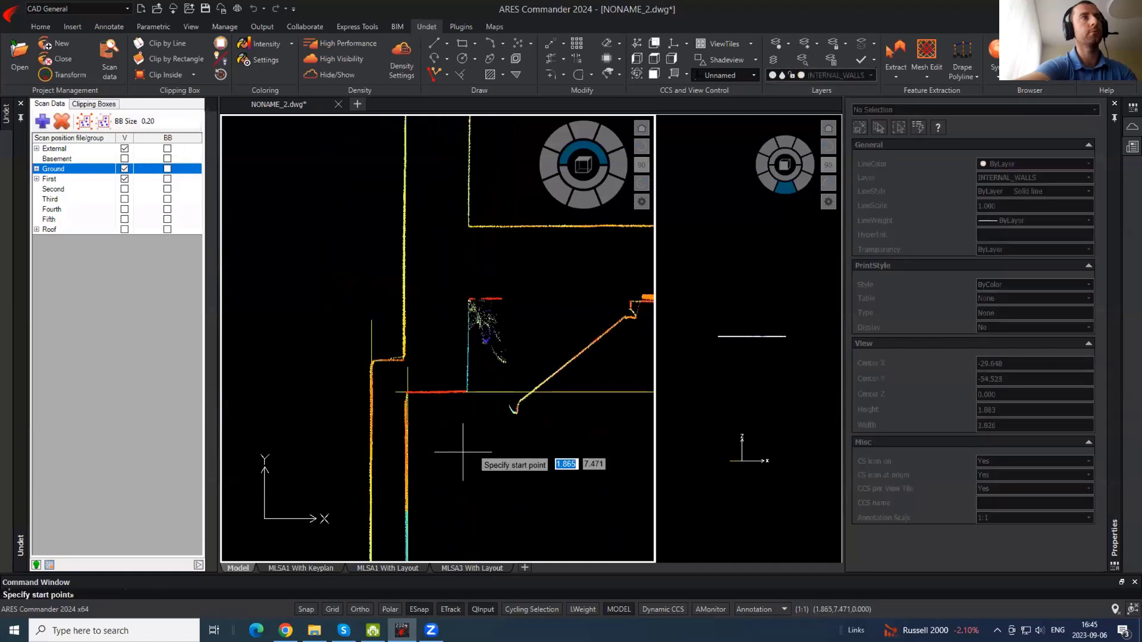
# - Finish the horizontal wall line with ortho (F8) turned on
pyautogui.click(359, 361)
pyautogui.press('F8')
pyautogui.click(450, 363)
pyautogui.press('Return')
pyautogui.press('Return')
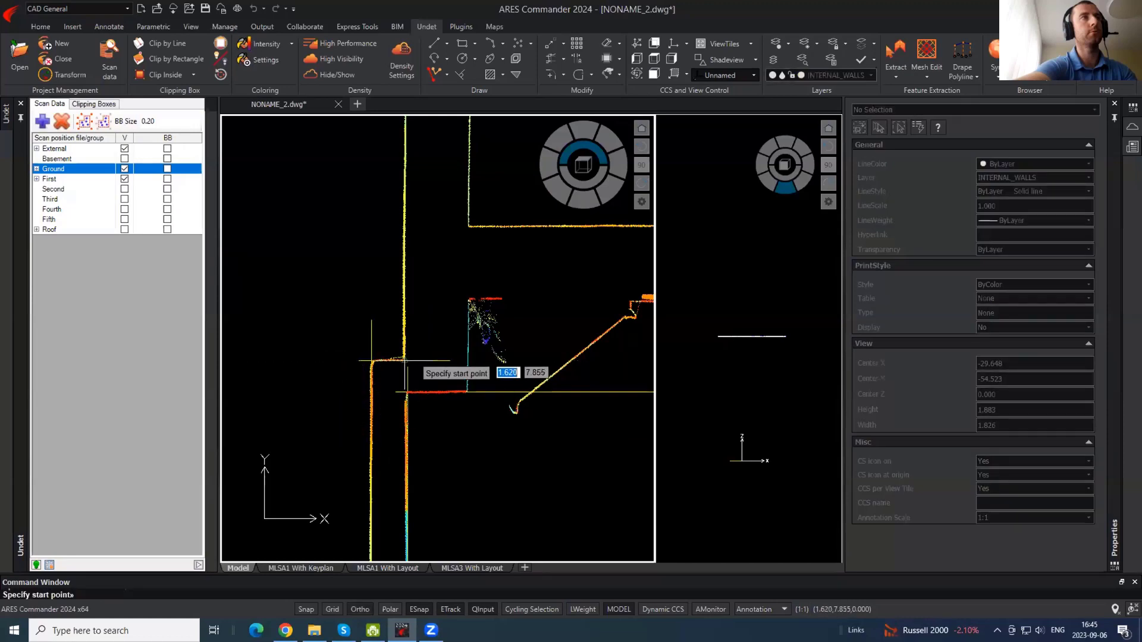
# - Draw a line from the wall corner along the adjacent wall
pyautogui.scroll(2, 406, 369)
pyautogui.click(405, 377)
pyautogui.scroll(-4, 423, 500)
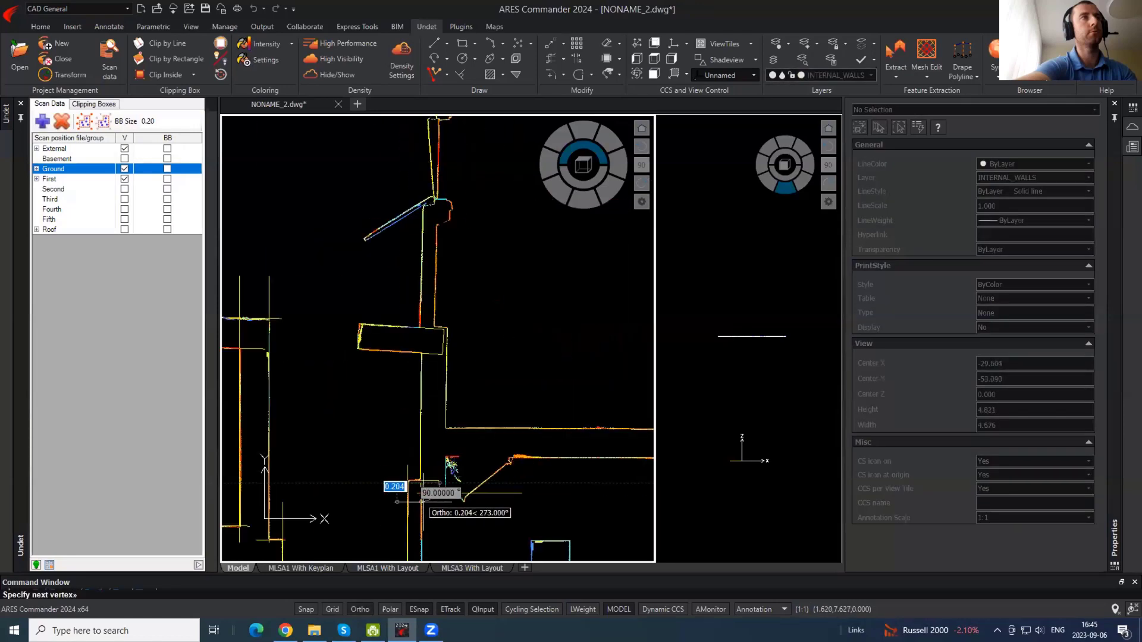
pyautogui.click(471, 344)
pyautogui.press('Return')
pyautogui.press('Return')
pyautogui.scroll(3, 441, 329)
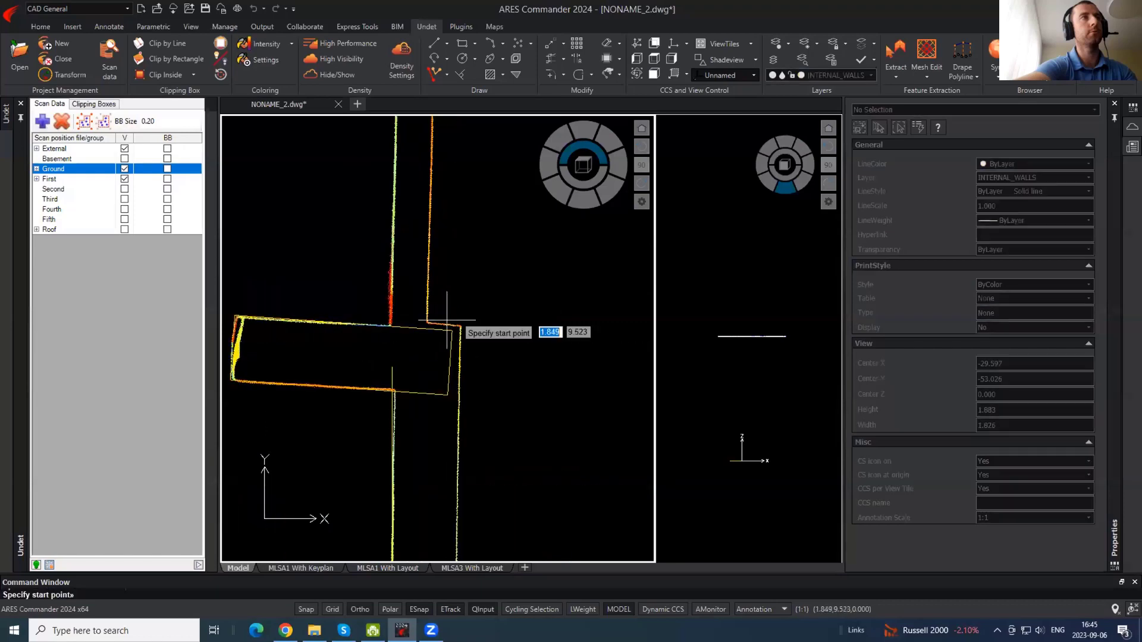
pyautogui.scroll(-4, 461, 307)
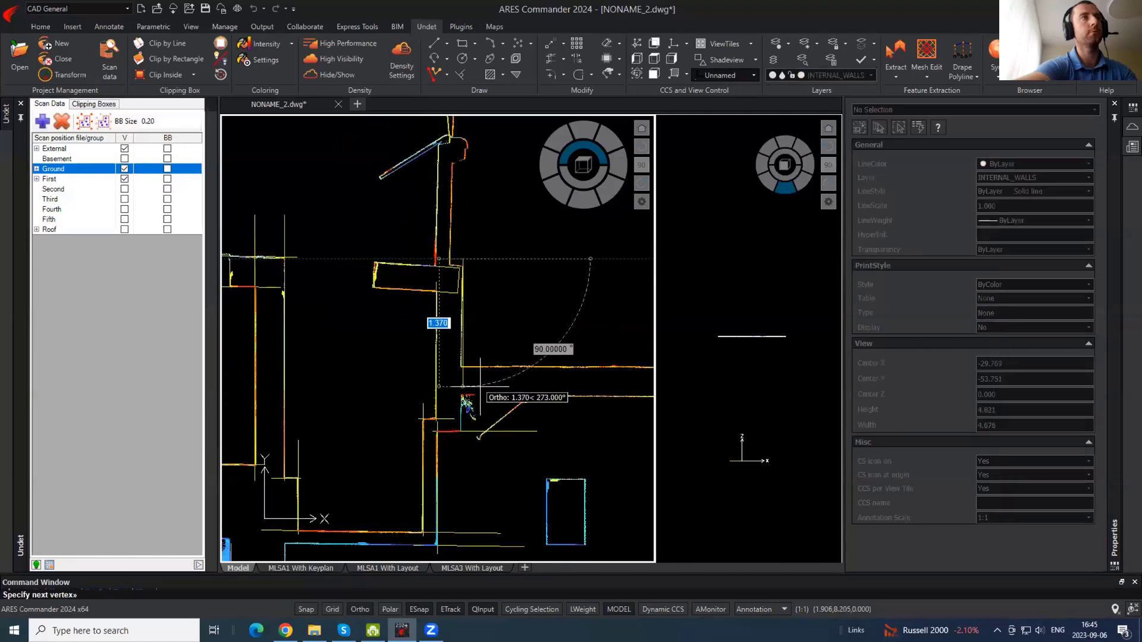
pyautogui.press('Escape')
# - Move the vertical wall polyline onto the scanned wall face
pyautogui.click(470, 365)
pyautogui.click(459, 352)
pyautogui.scroll(2, 467, 323)
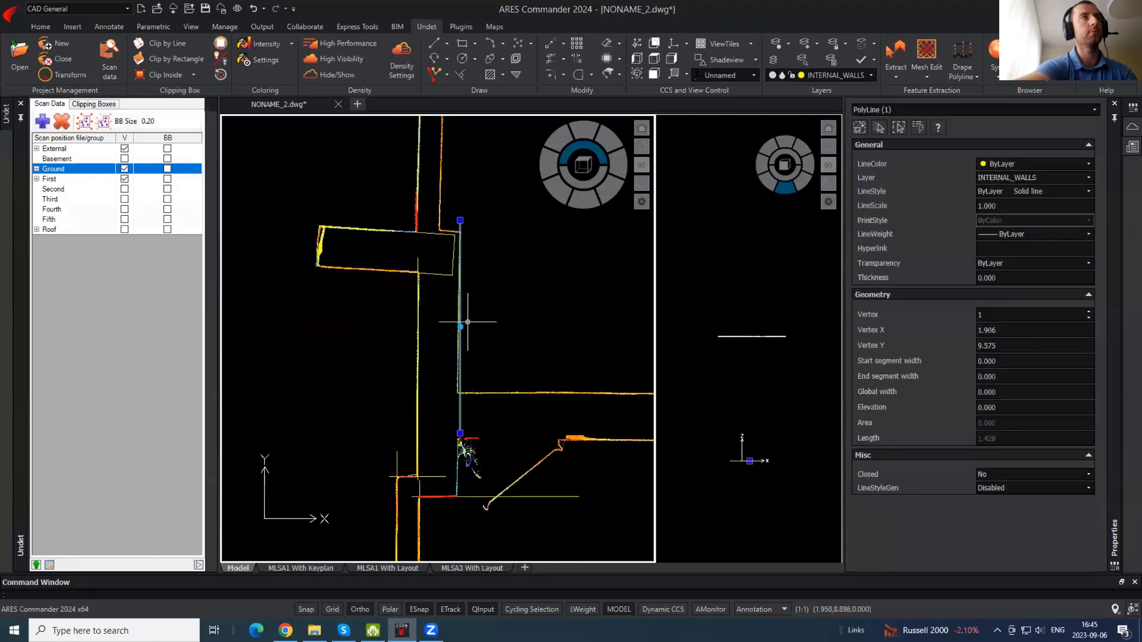
pyautogui.write('m')
pyautogui.press('Return')
pyautogui.click(510, 316)
pyautogui.scroll(3, 507, 310)
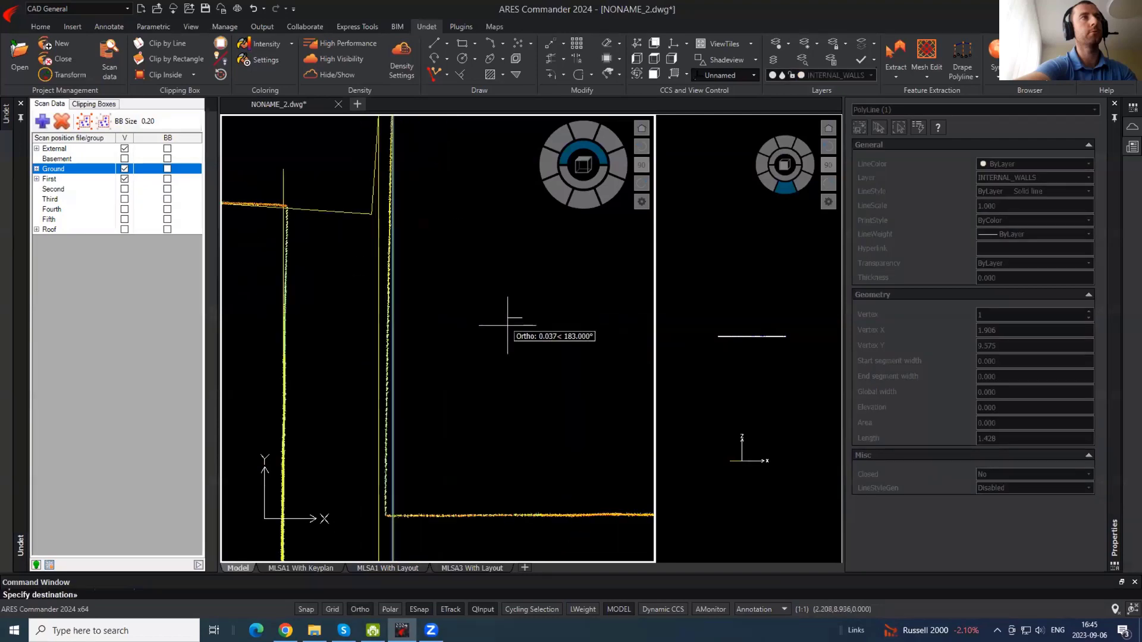
pyautogui.scroll(3, 392, 339)
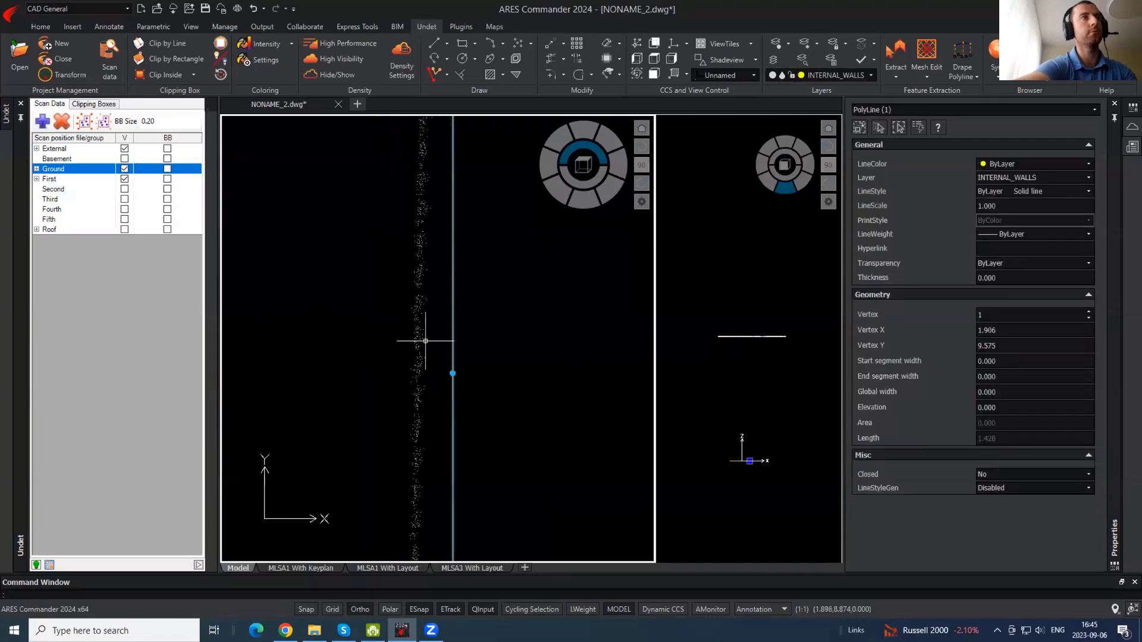
pyautogui.click(505, 347)
pyautogui.scroll(-6, 436, 477)
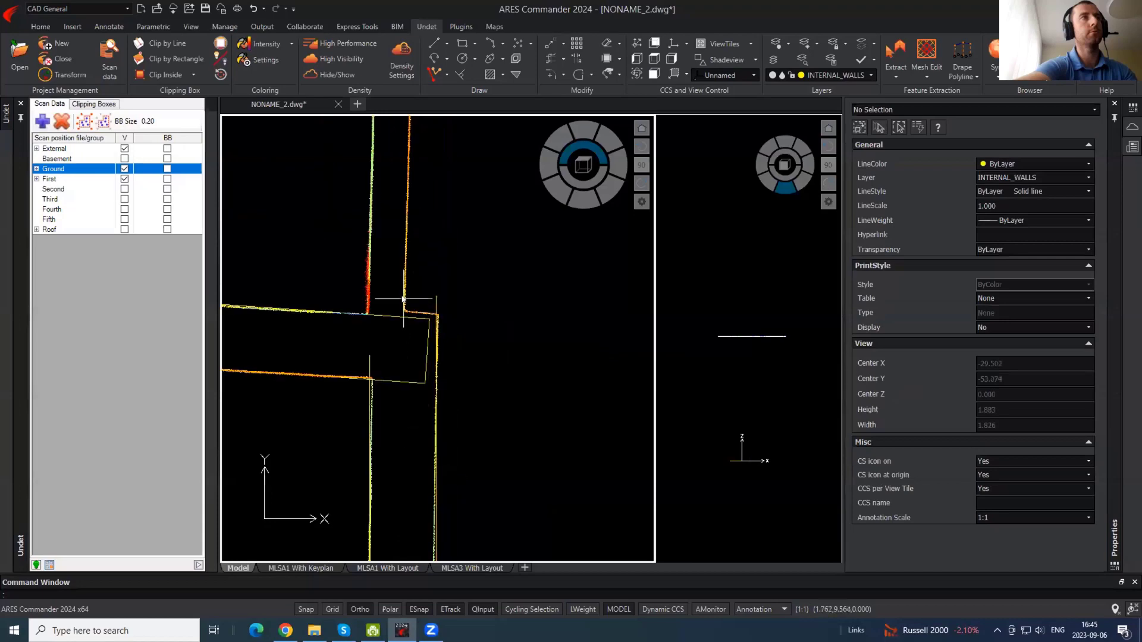
# - Trace a polyline along the wall starting at its corner
pyautogui.write('pl')
pyautogui.press('Return')
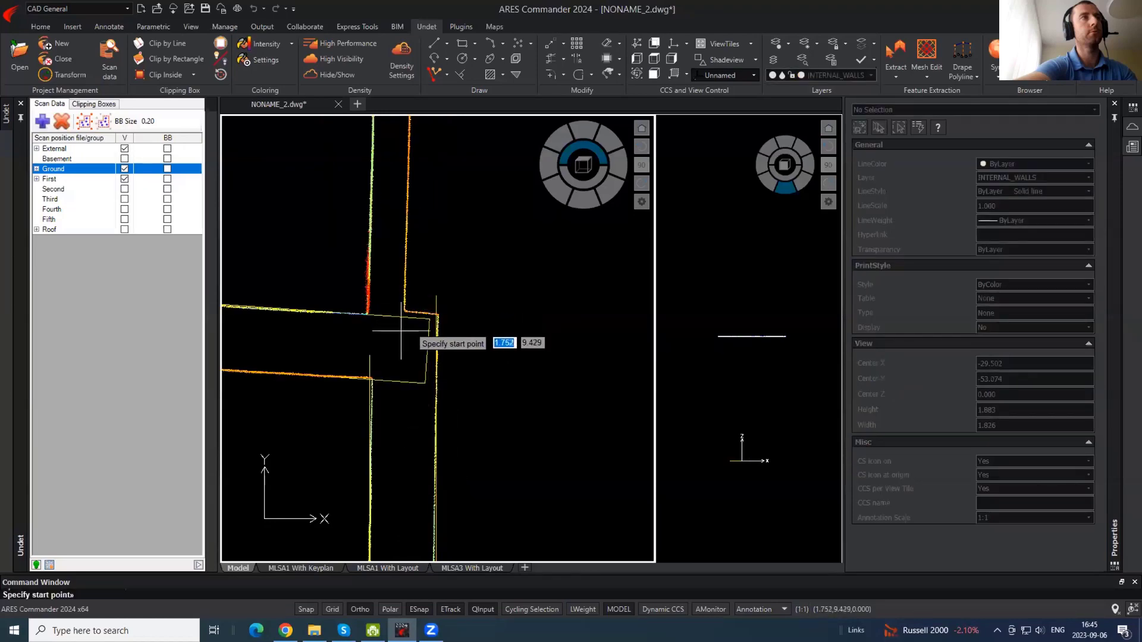
pyautogui.click(366, 327)
pyautogui.scroll(-3, 392, 476)
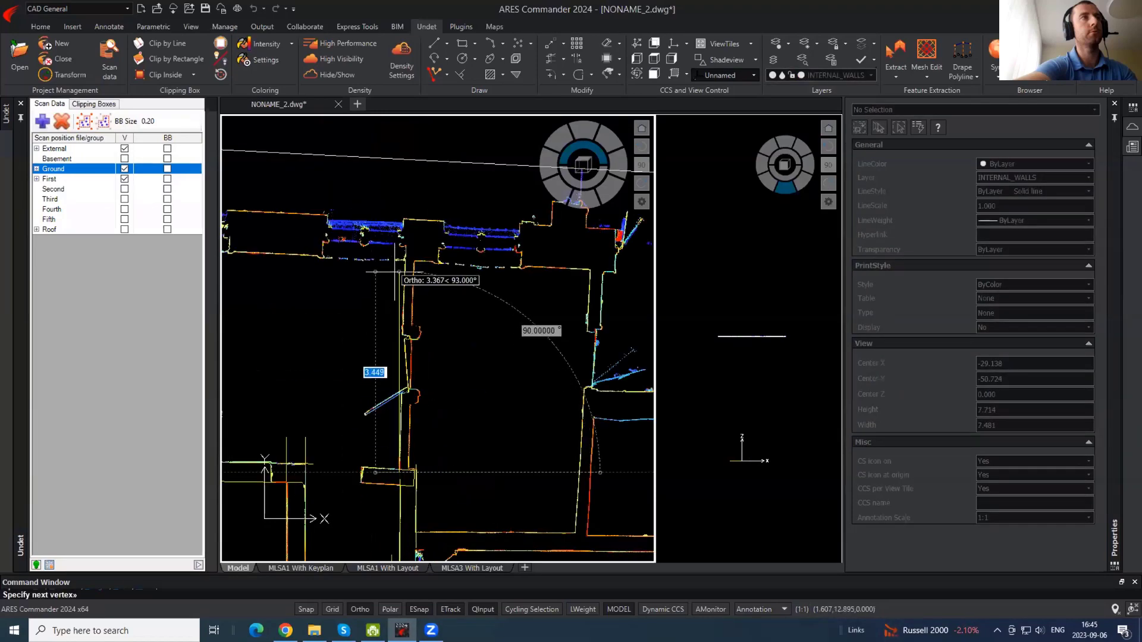
pyautogui.scroll(3, 406, 231)
pyautogui.scroll(-3, 411, 231)
pyautogui.press('Escape')
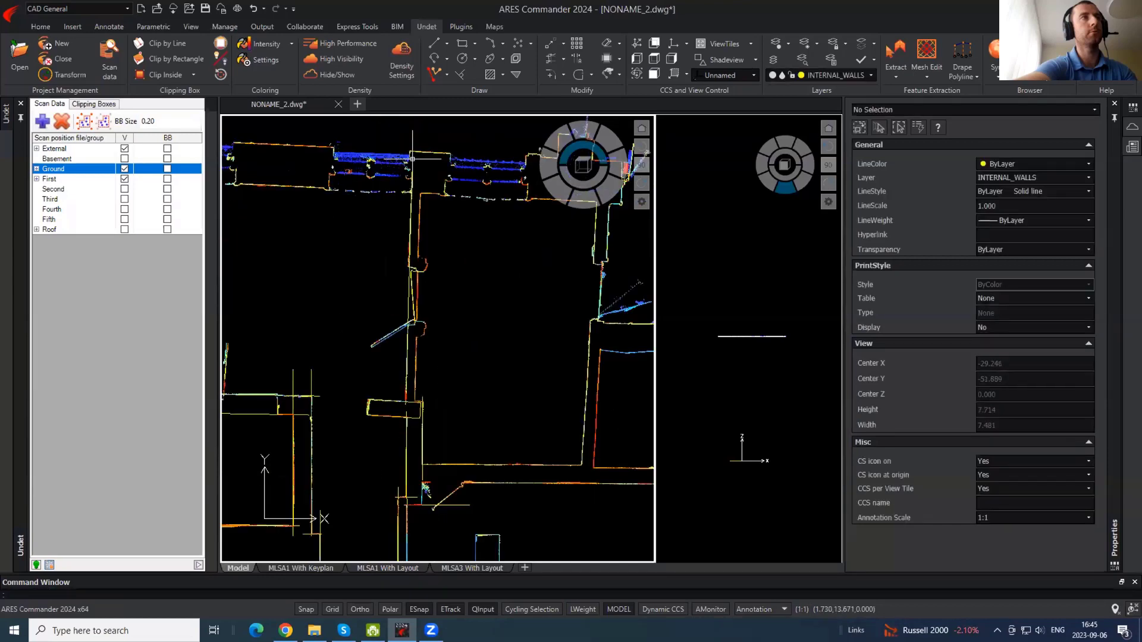
# - Copy the new wall polyline onto the opposite wall face
pyautogui.scroll(4, 419, 230)
pyautogui.click(421, 248)
pyautogui.click(318, 298)
pyautogui.scroll(-3, 400, 420)
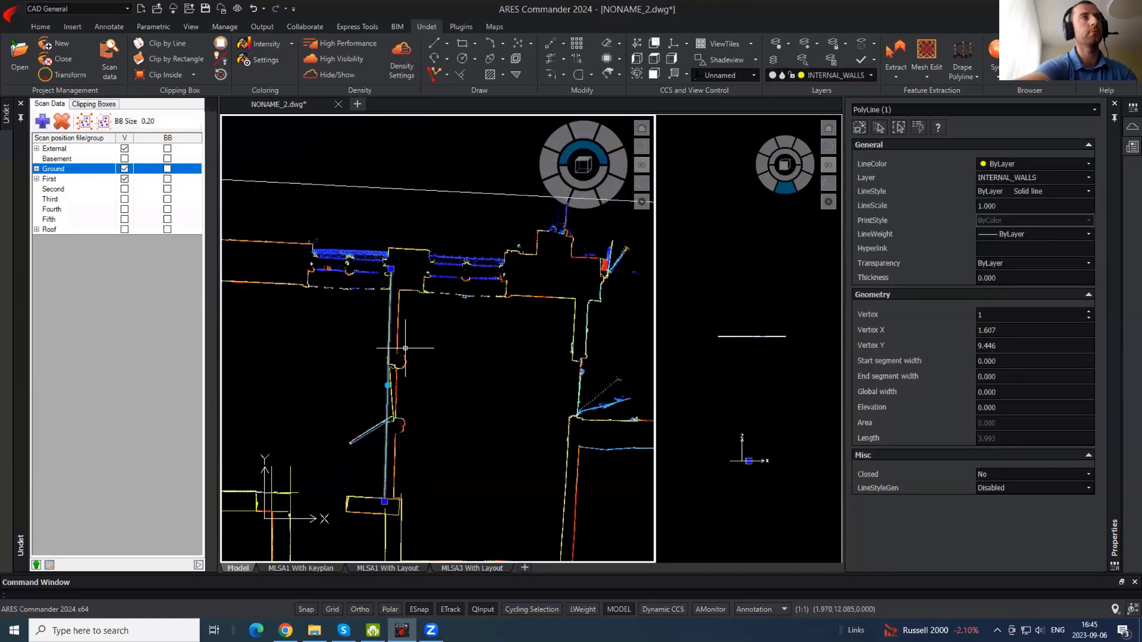
pyautogui.scroll(2, 404, 330)
pyautogui.write('co')
pyautogui.press('Return')
pyautogui.scroll(2, 380, 267)
pyautogui.click(380, 267)
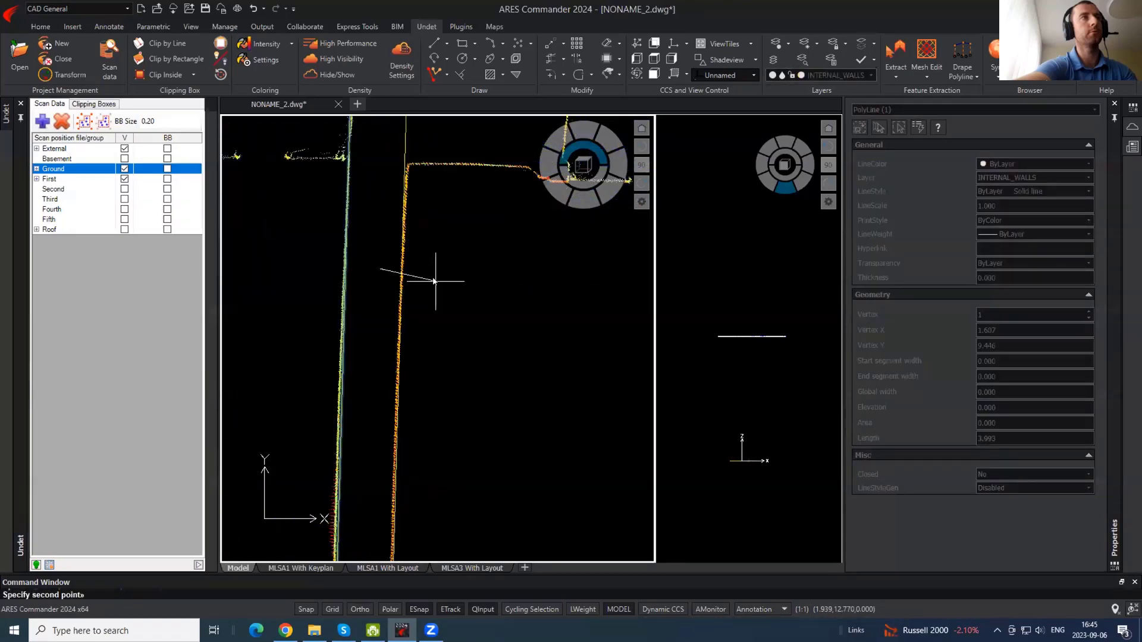
pyautogui.scroll(-4, 434, 220)
pyautogui.press('Escape')
# - Copy the orange wall polyline onto the other wall face
pyautogui.scroll(3, 424, 323)
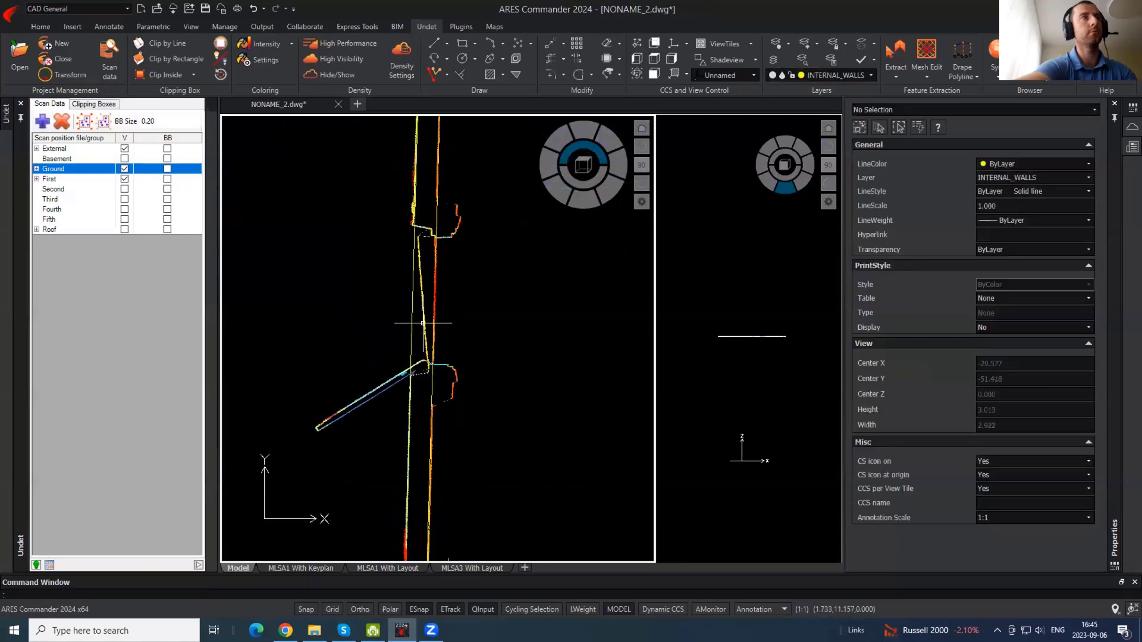
pyautogui.click(447, 278)
pyautogui.click(432, 264)
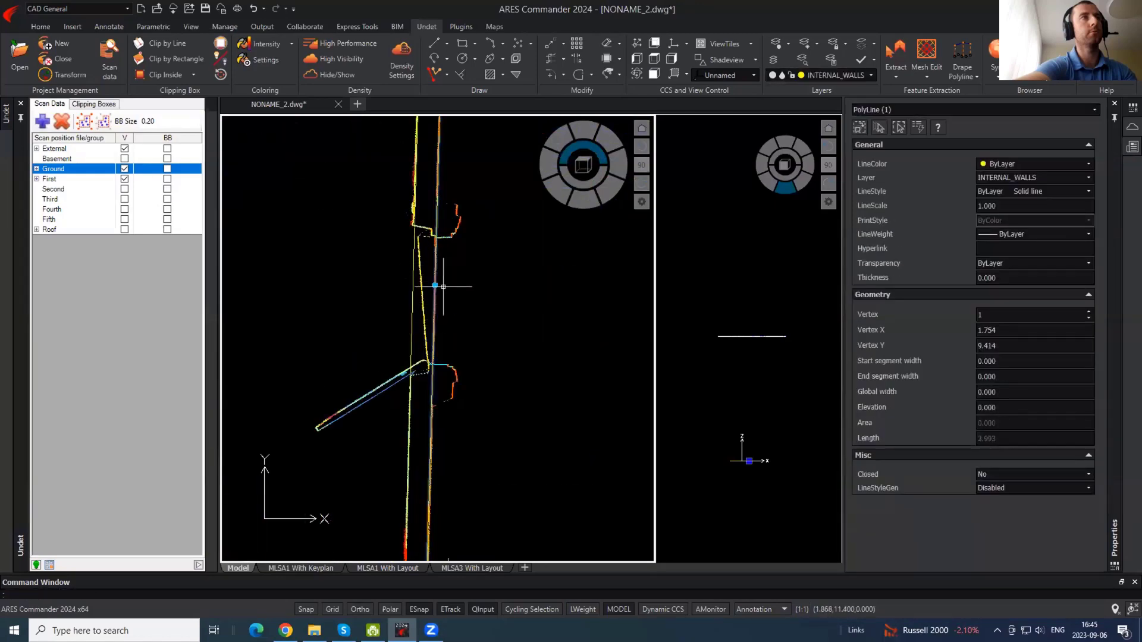
pyautogui.press('Return')
pyautogui.click(447, 287)
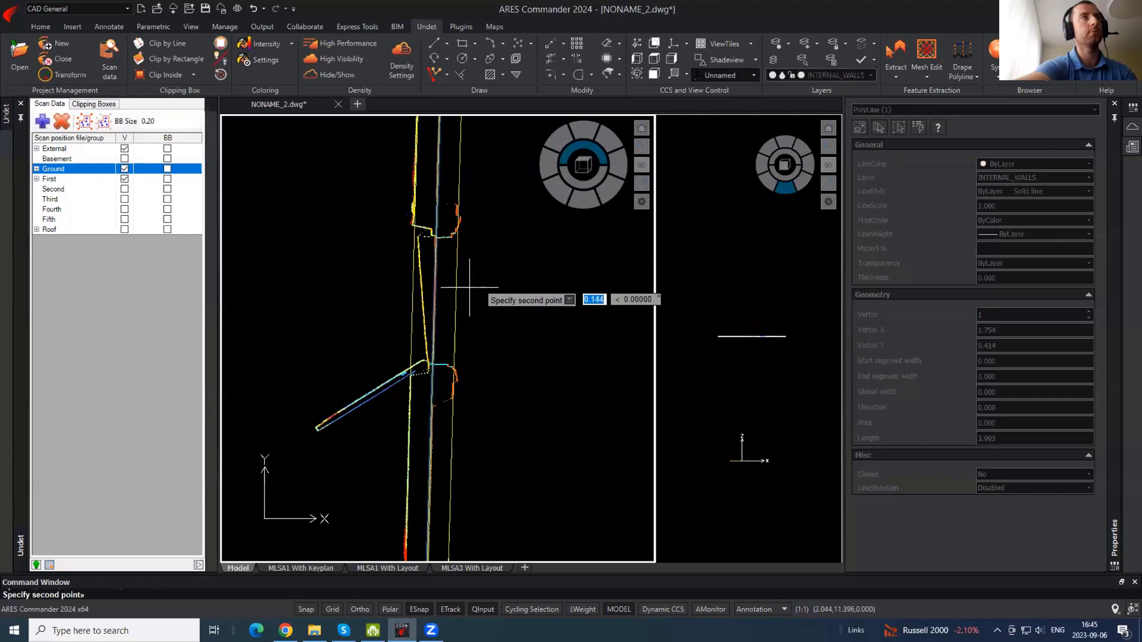
pyautogui.press('Escape')
# - Draw closing lines across the upper and lower wall ends
pyautogui.write('l')
pyautogui.press('Return')
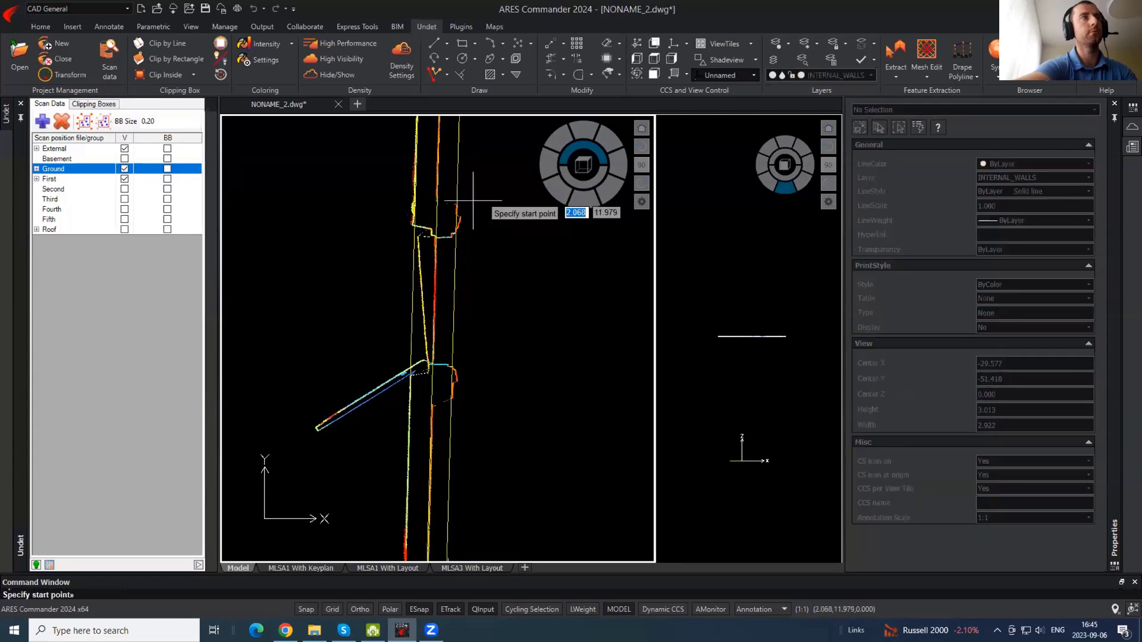
pyautogui.click(472, 204)
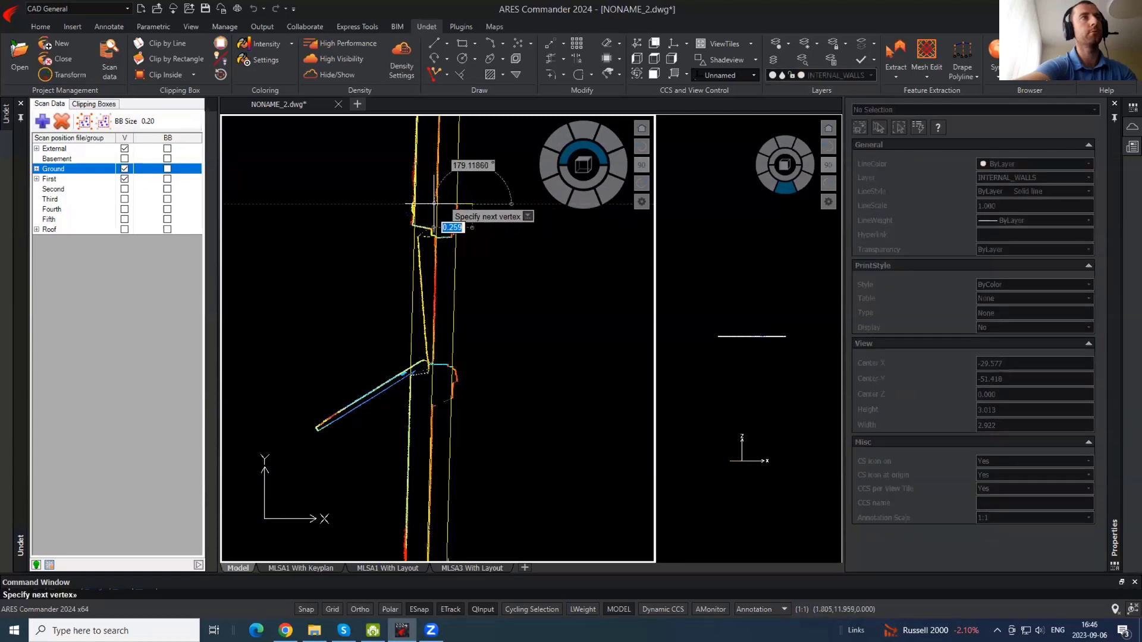
pyautogui.press('Return')
pyautogui.press('Return')
pyautogui.click(458, 397)
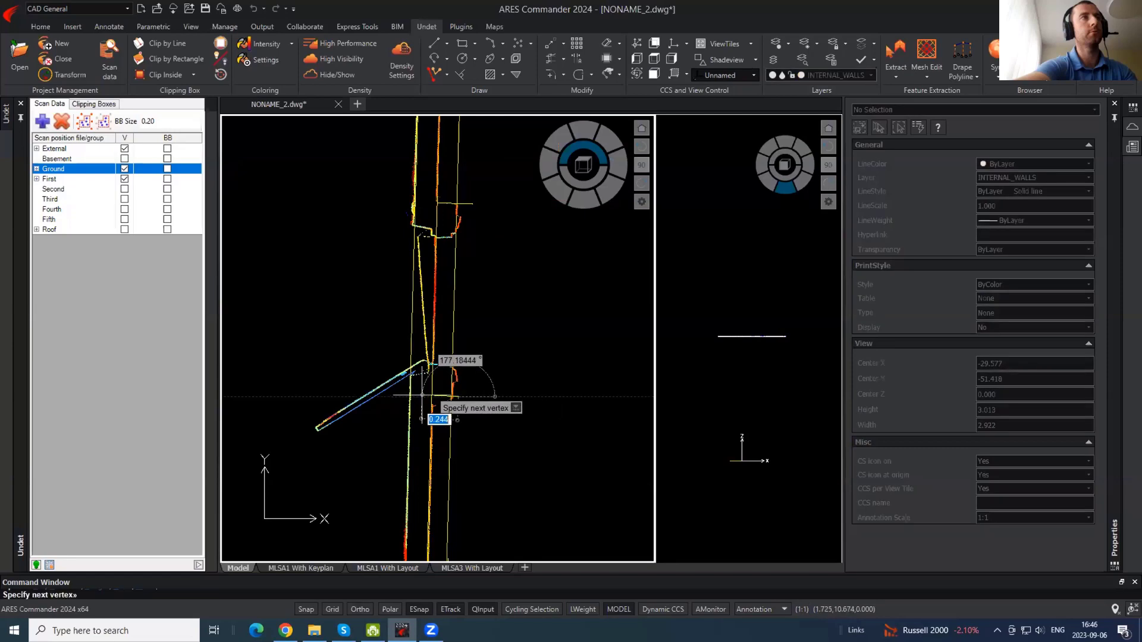
pyautogui.press('Escape')
pyautogui.scroll(-5, 377, 336)
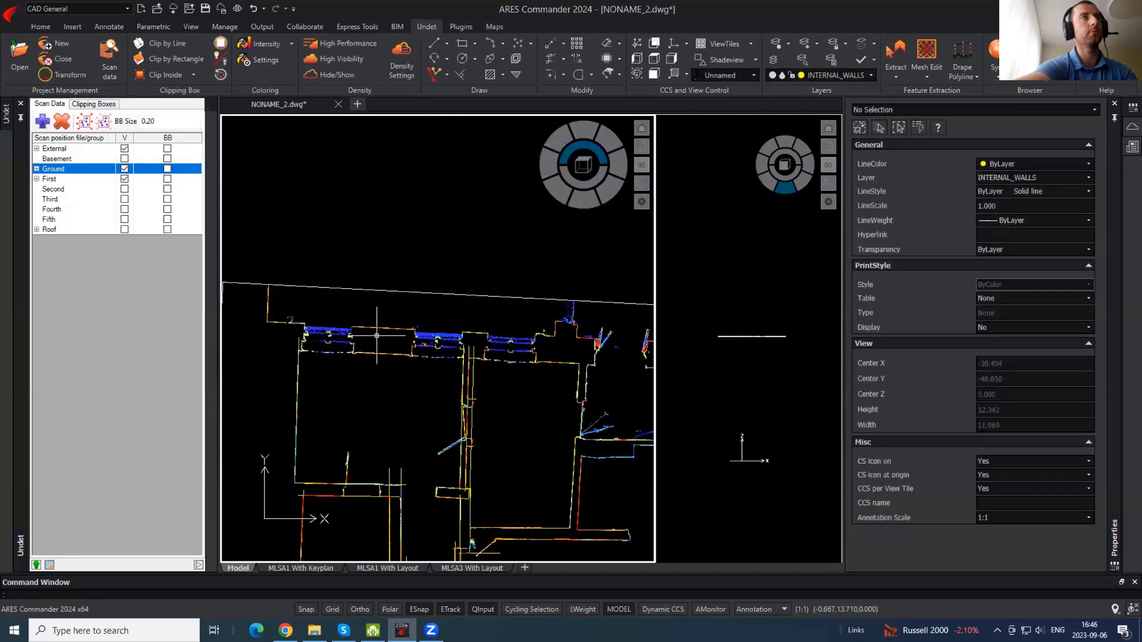
# - Trace an 8.431-long polyline along the horizontal wall from its corner
pyautogui.press('Return')
pyautogui.scroll(8, 258, 324)
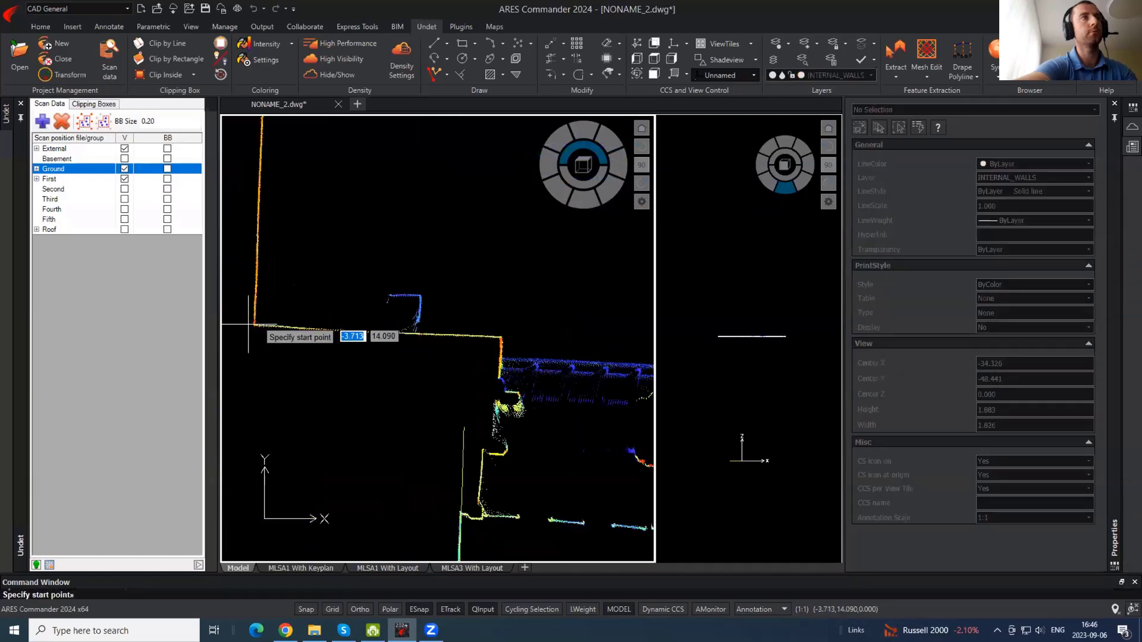
pyautogui.click(248, 325)
pyautogui.scroll(-5, 249, 325)
pyautogui.scroll(5, 416, 333)
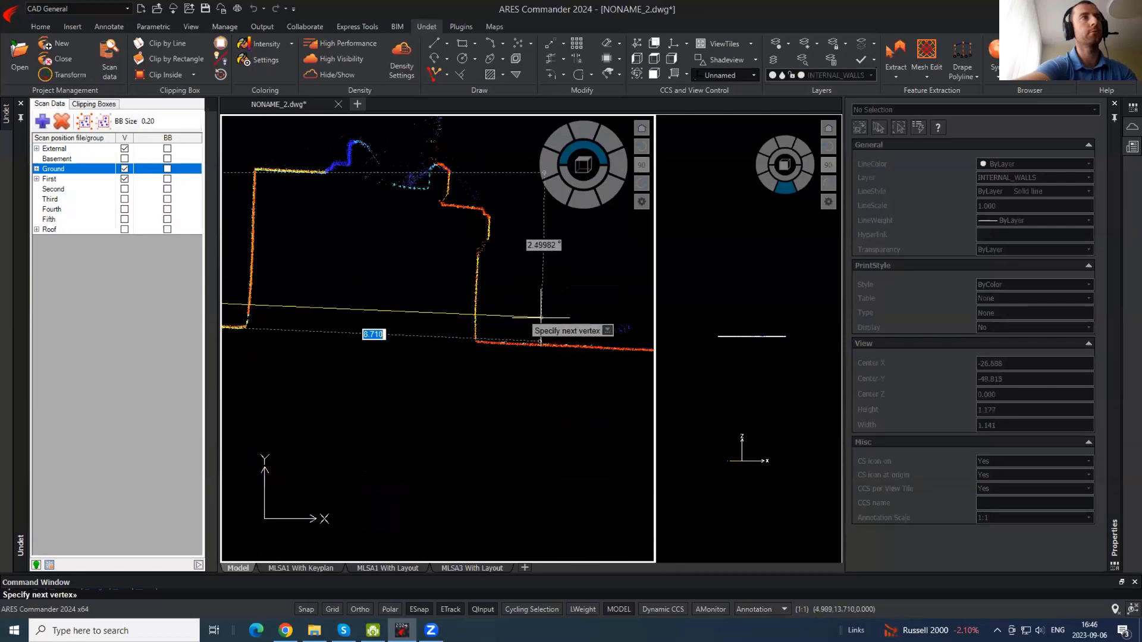
pyautogui.click(433, 338)
pyautogui.press('Escape')
pyautogui.scroll(-4, 594, 317)
# - Copy the horizontal wall polyline onto the opposite wall face
pyautogui.click(501, 327)
pyautogui.click(477, 306)
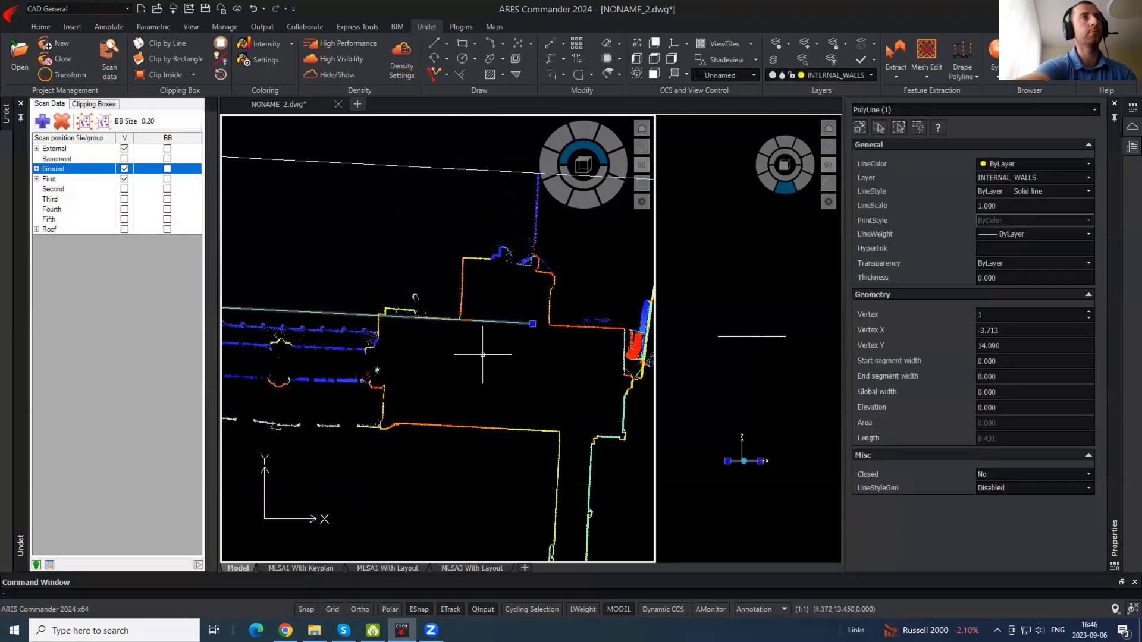
pyautogui.press('Return')
pyautogui.click(480, 349)
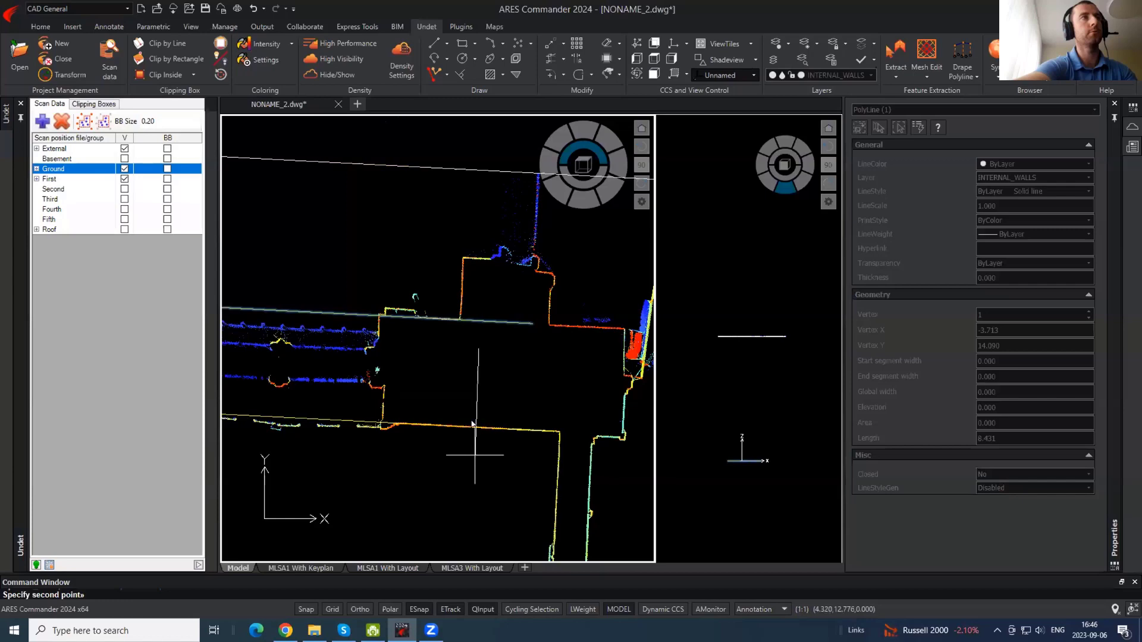
pyautogui.click(474, 455)
pyautogui.press('Escape')
# - Move the original wall polyline onto the red ELECTRICAL layer
pyautogui.click(459, 337)
pyautogui.click(415, 305)
pyautogui.click(871, 75)
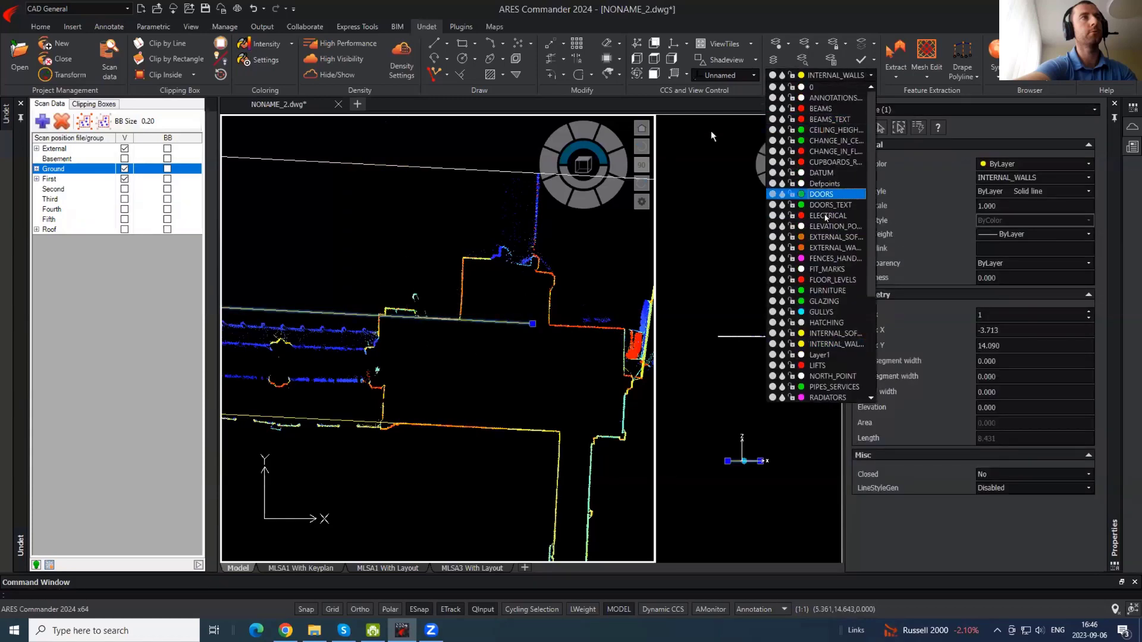
pyautogui.click(827, 216)
pyautogui.press('Escape')
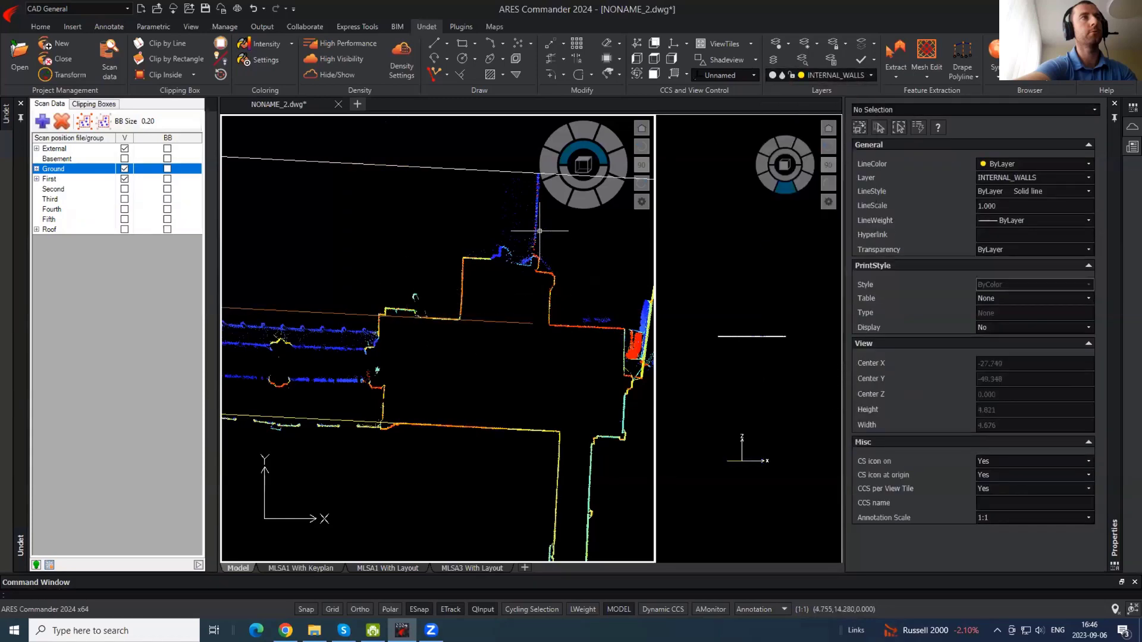
# - Zoom out and hide the point cloud so only drawn lines show
pyautogui.scroll(-2, 538, 231)
pyautogui.scroll(-4, 441, 213)
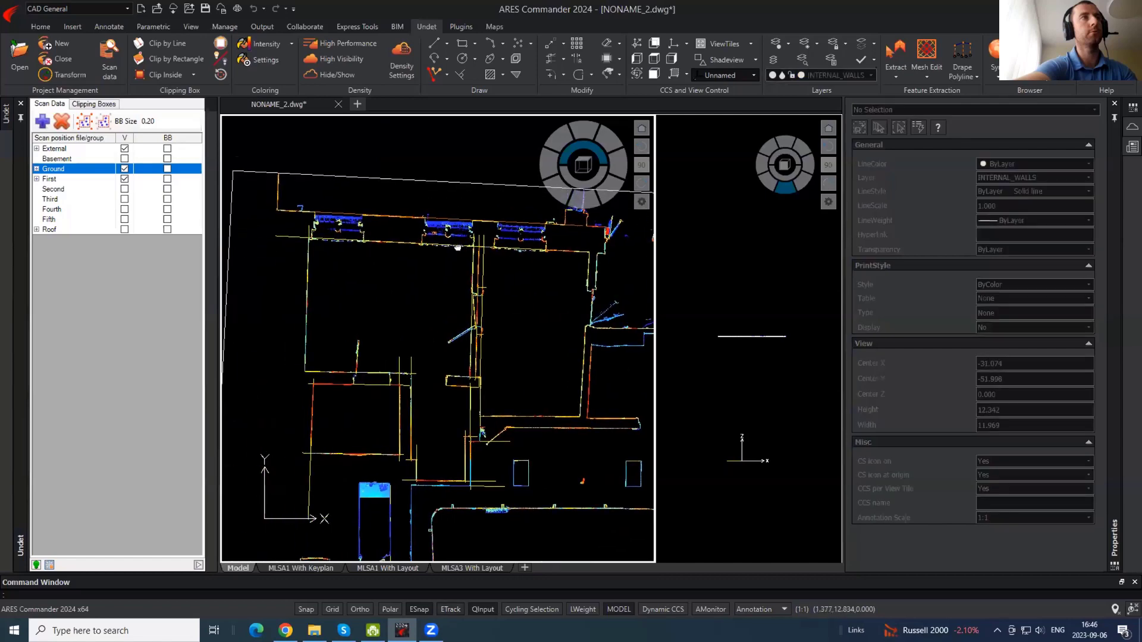
pyautogui.click(317, 74)
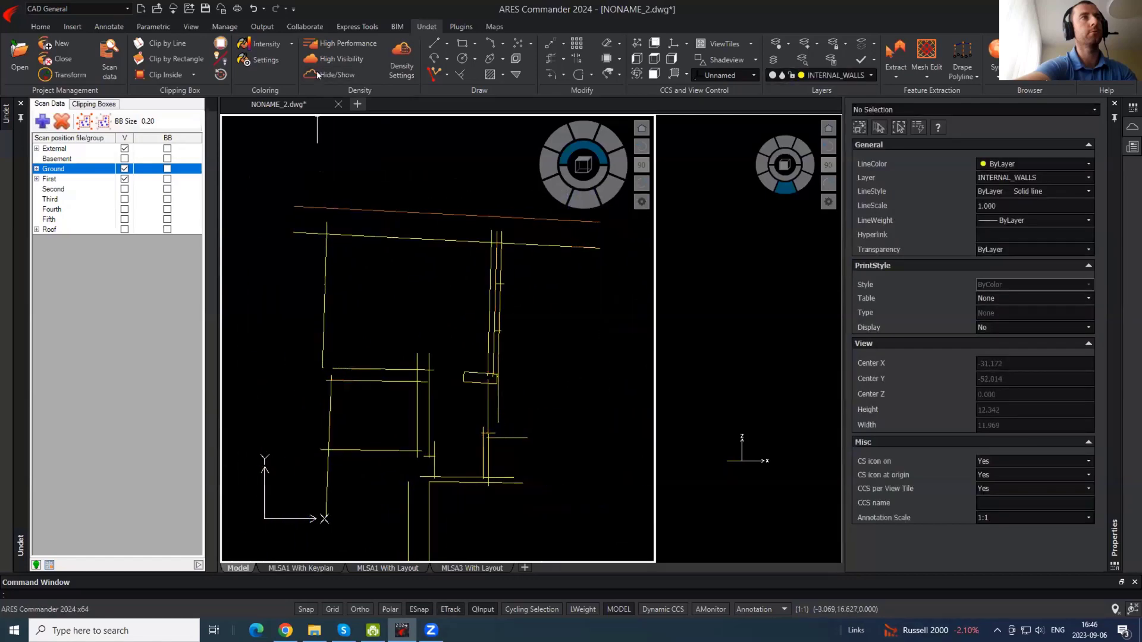
# - Toggle the point cloud on and off to compare, leaving it hidden
pyautogui.click(317, 74)
pyautogui.click(317, 74)
pyautogui.click(317, 74)
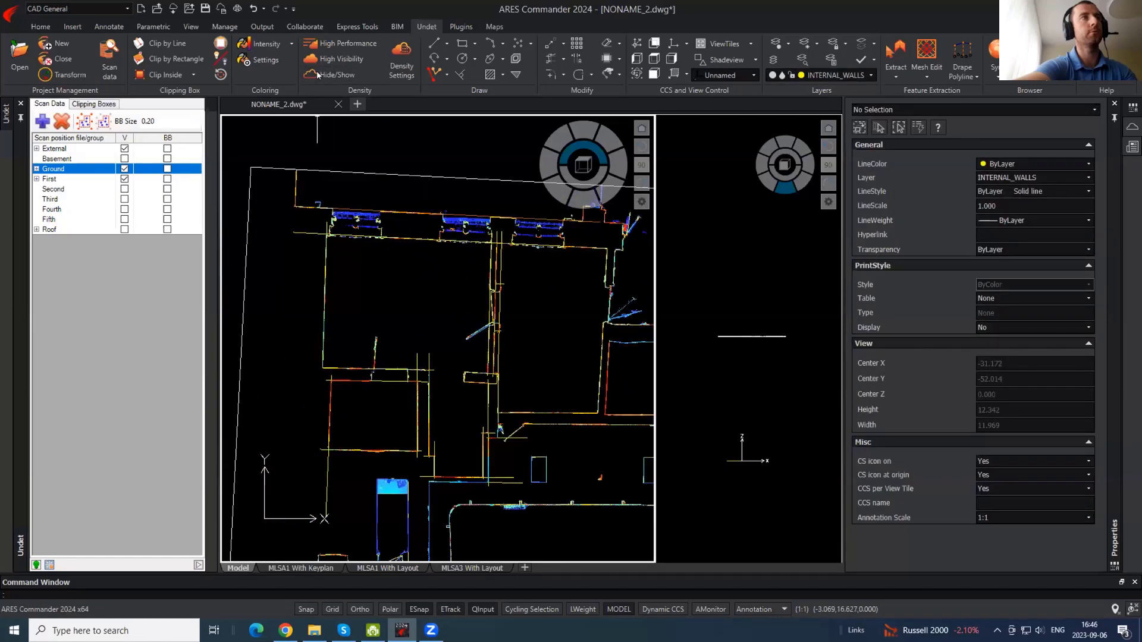
pyautogui.click(318, 74)
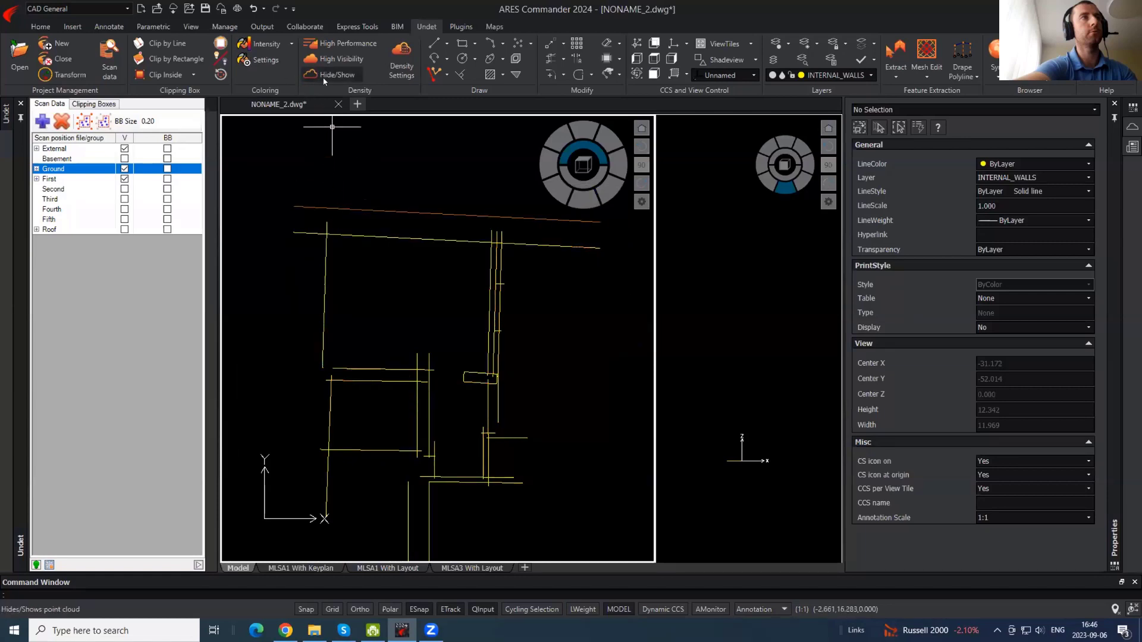
pyautogui.click(339, 79)
pyautogui.click(340, 79)
# - Start TRIM with the vertical wall line as the cutting edge
pyautogui.scroll(2, 311, 238)
pyautogui.write('tr')
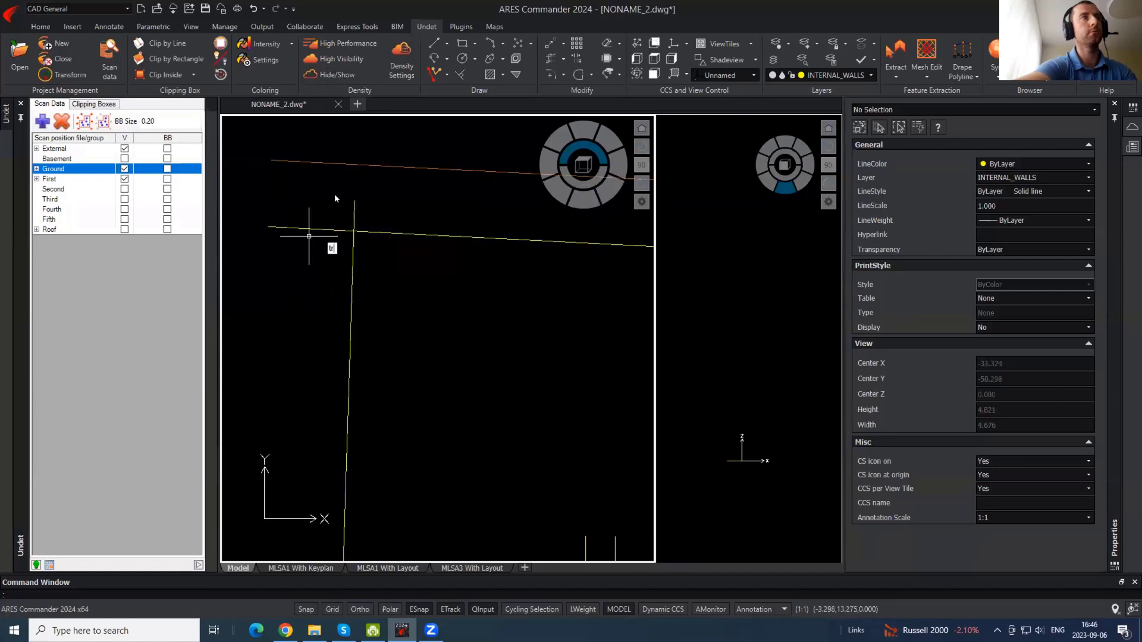
pyautogui.press('space')
pyautogui.scroll(-3, 337, 180)
pyautogui.scroll(2, 337, 190)
pyautogui.click(345, 241)
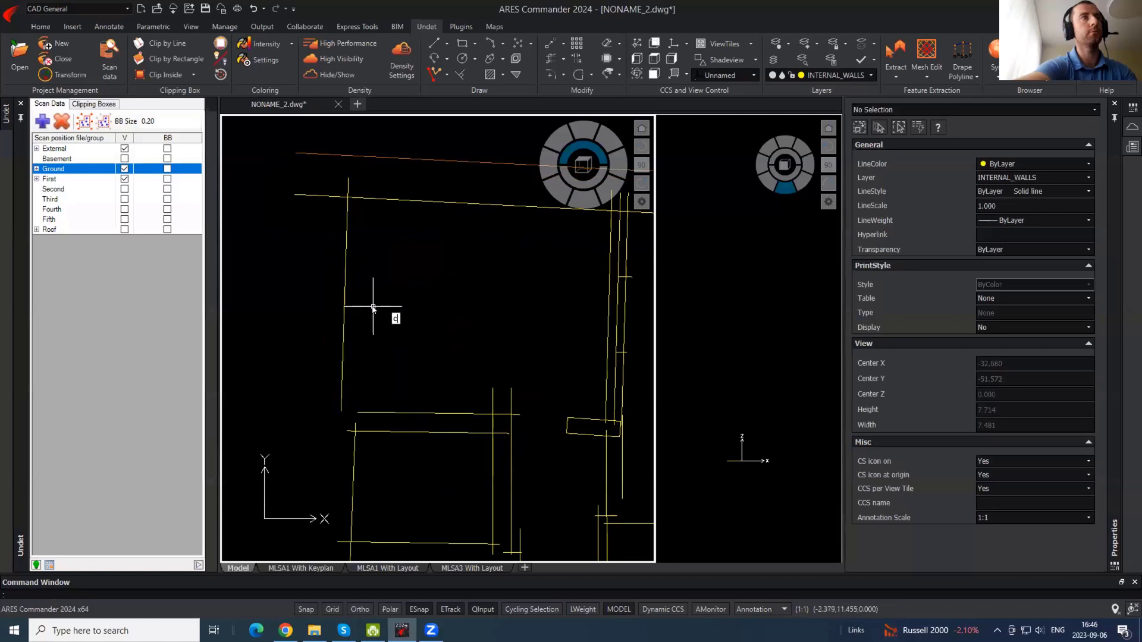
# - Chamfer the top and left wall lines into a closed corner
pyautogui.write('cha')
pyautogui.press('Return')
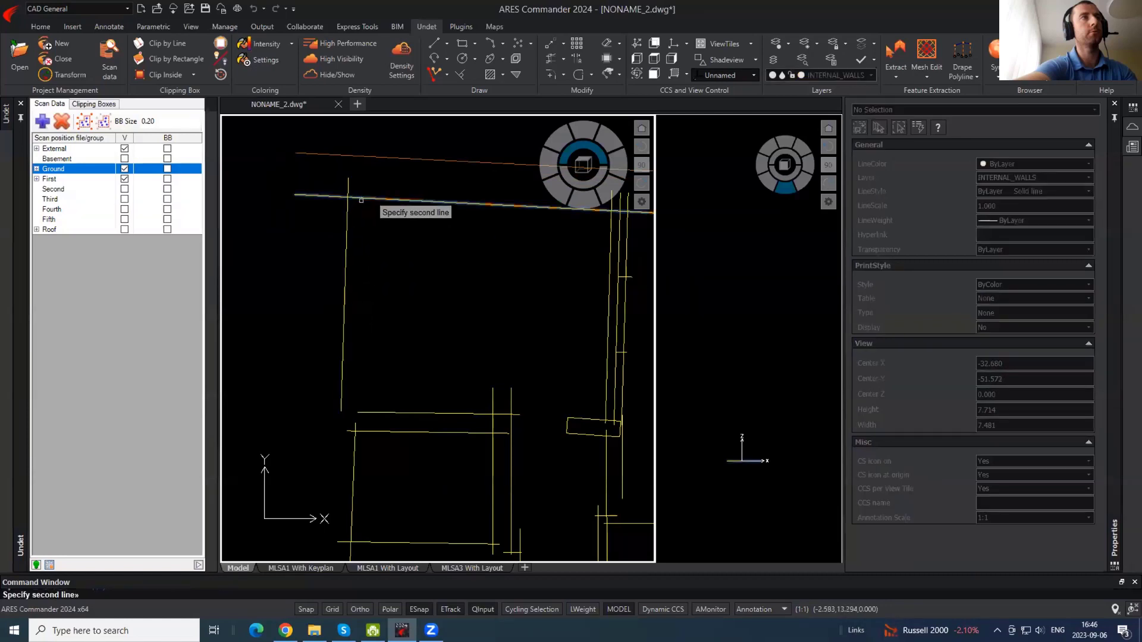
pyautogui.click(361, 200)
pyautogui.press('space')
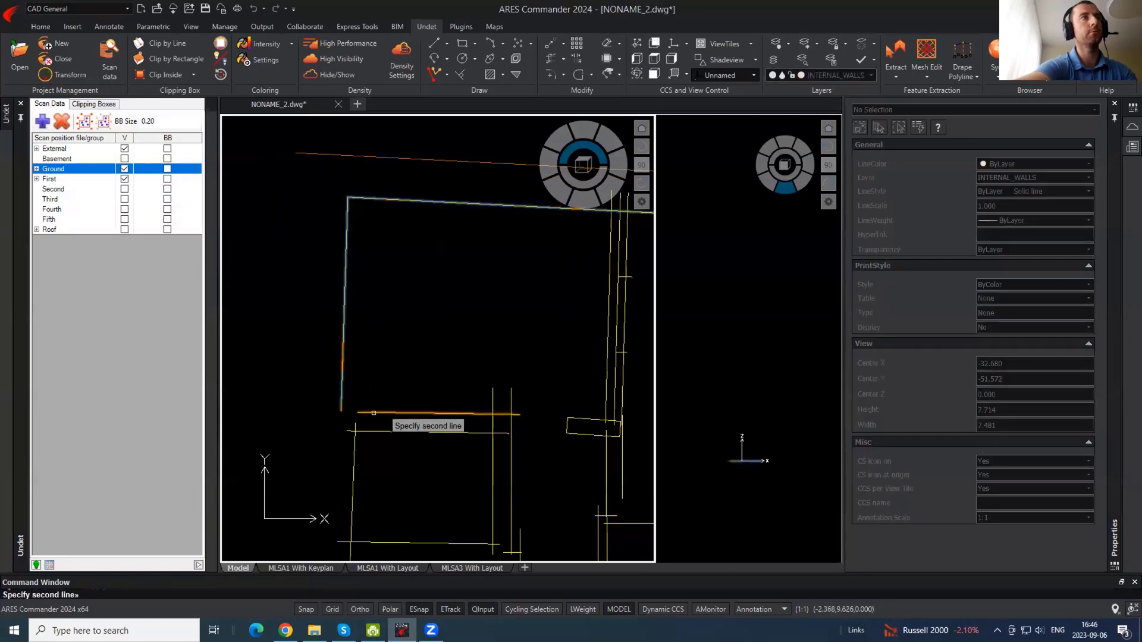
pyautogui.click(373, 413)
# - Trim the three overhanging line ends at the wall corners with crossing windows
pyautogui.scroll(4, 520, 418)
pyautogui.click(520, 418)
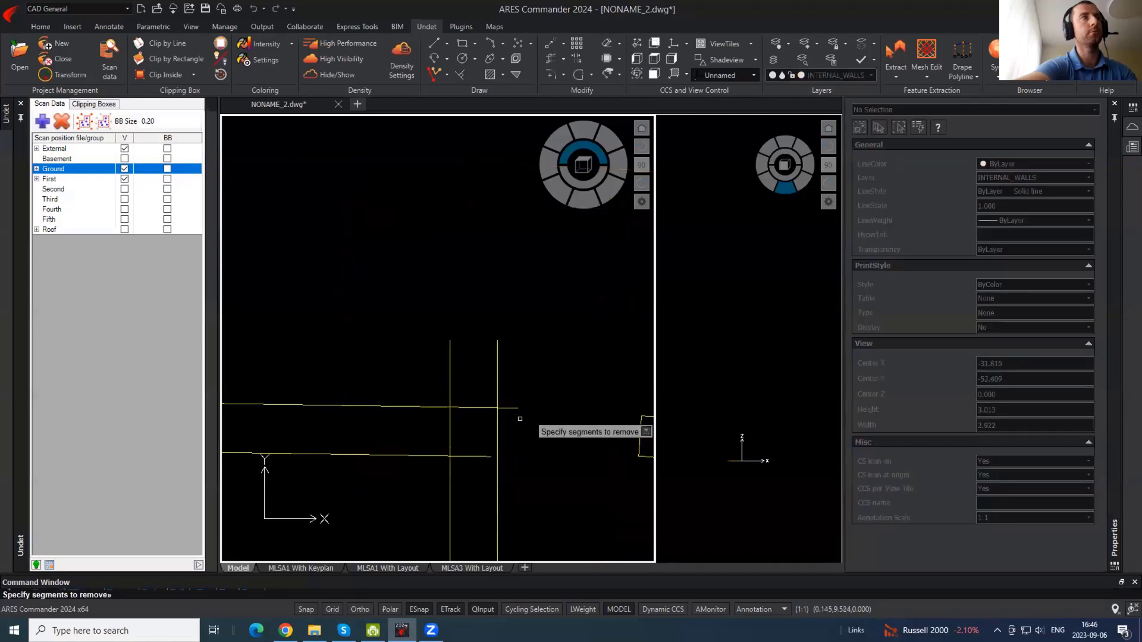
pyautogui.click(504, 392)
pyautogui.click(534, 367)
pyautogui.click(421, 333)
pyautogui.click(455, 429)
pyautogui.click(440, 428)
# - Trim the overhanging line ends at the upper-left and lower-left wall corners
pyautogui.click(466, 456)
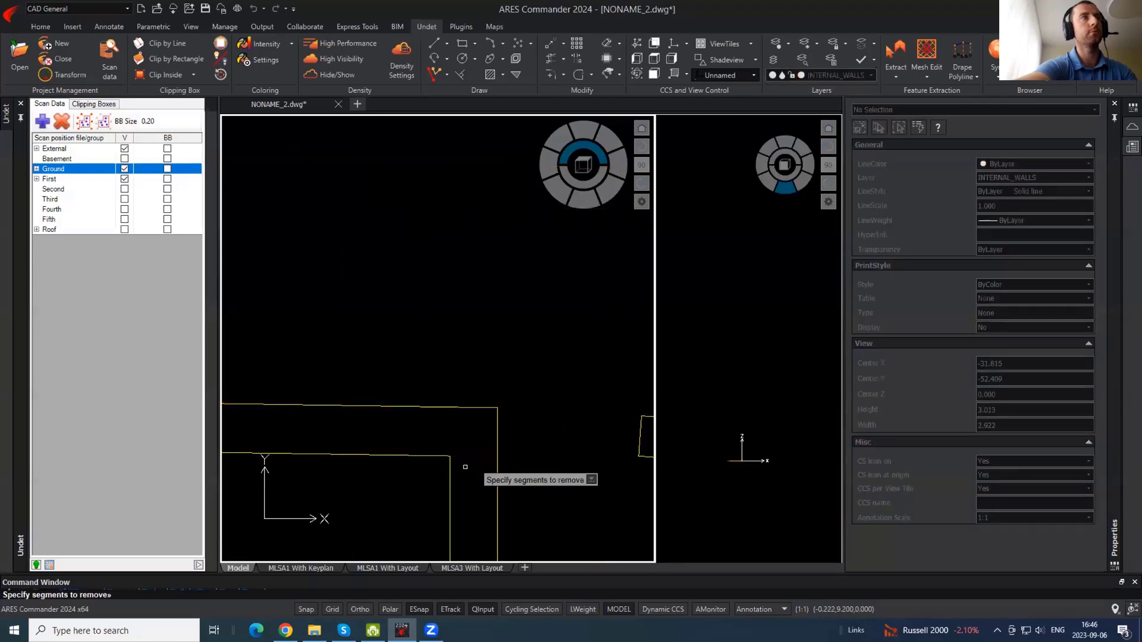
pyautogui.scroll(-1, 493, 304)
pyautogui.moveTo(330, 442); pyautogui.dragTo(533, 321, button='middle')
pyautogui.click(450, 262)
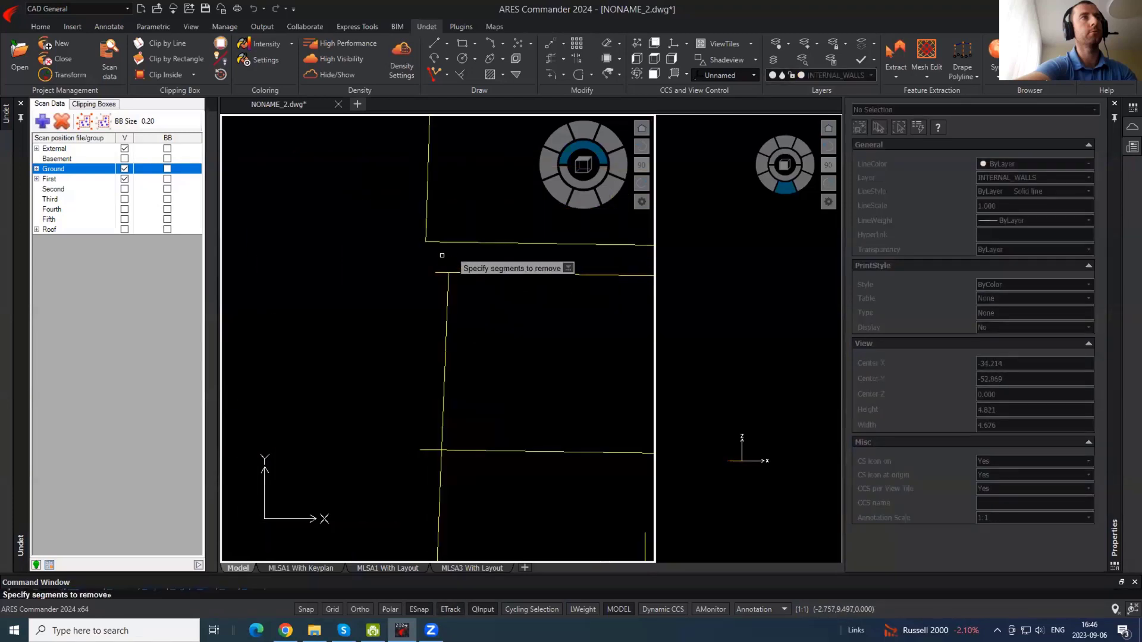
pyautogui.click(442, 255)
pyautogui.click(425, 286)
pyautogui.click(423, 425)
pyautogui.click(418, 465)
pyautogui.click(382, 499)
pyautogui.click(461, 510)
# - Trim the horizontal and vertical overhangs around the lower-right corner
pyautogui.moveTo(425, 420); pyautogui.dragTo(263, 320, button='middle')
pyautogui.click(408, 305)
pyautogui.click(400, 297)
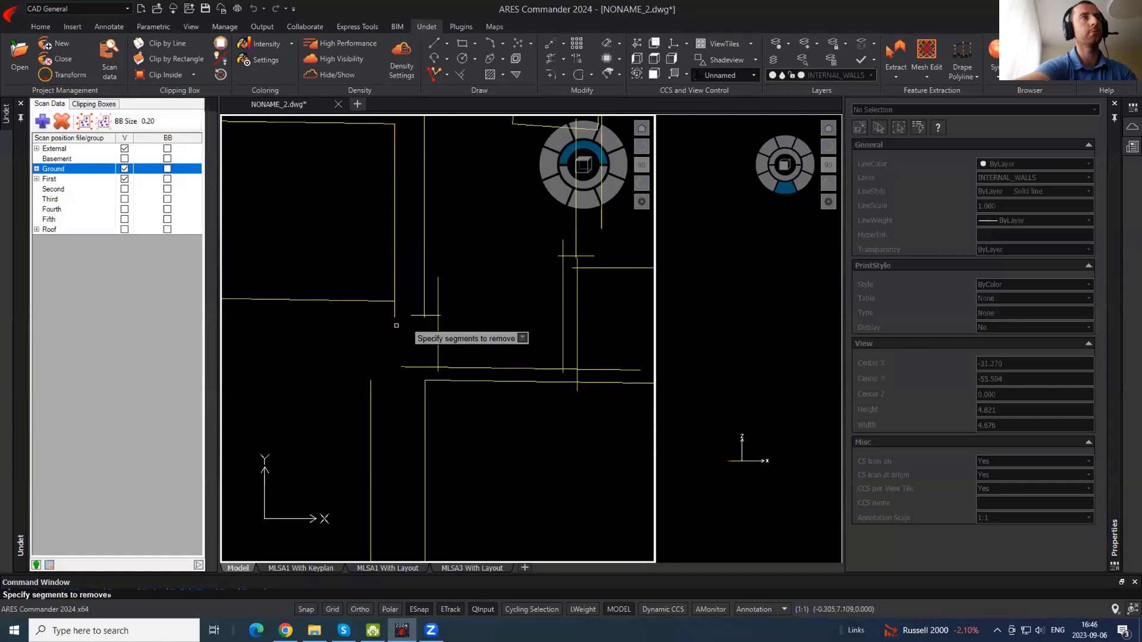
pyautogui.click(399, 318)
pyautogui.click(384, 307)
pyautogui.click(409, 375)
pyautogui.click(402, 359)
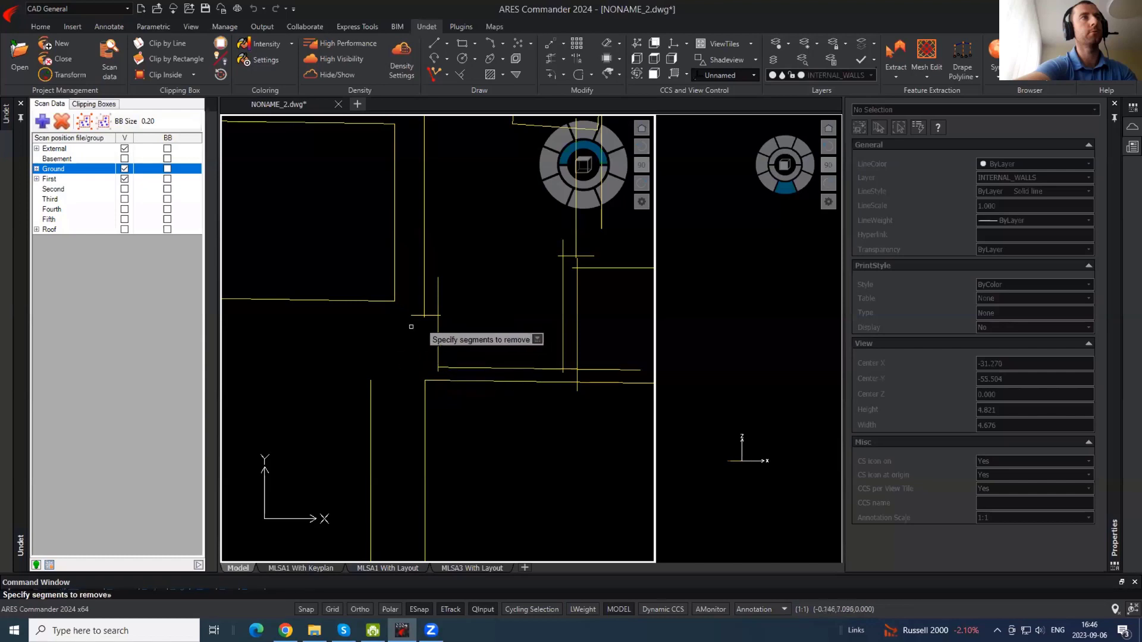
pyautogui.click(428, 290)
pyautogui.click(451, 271)
pyautogui.scroll(1, 470, 320)
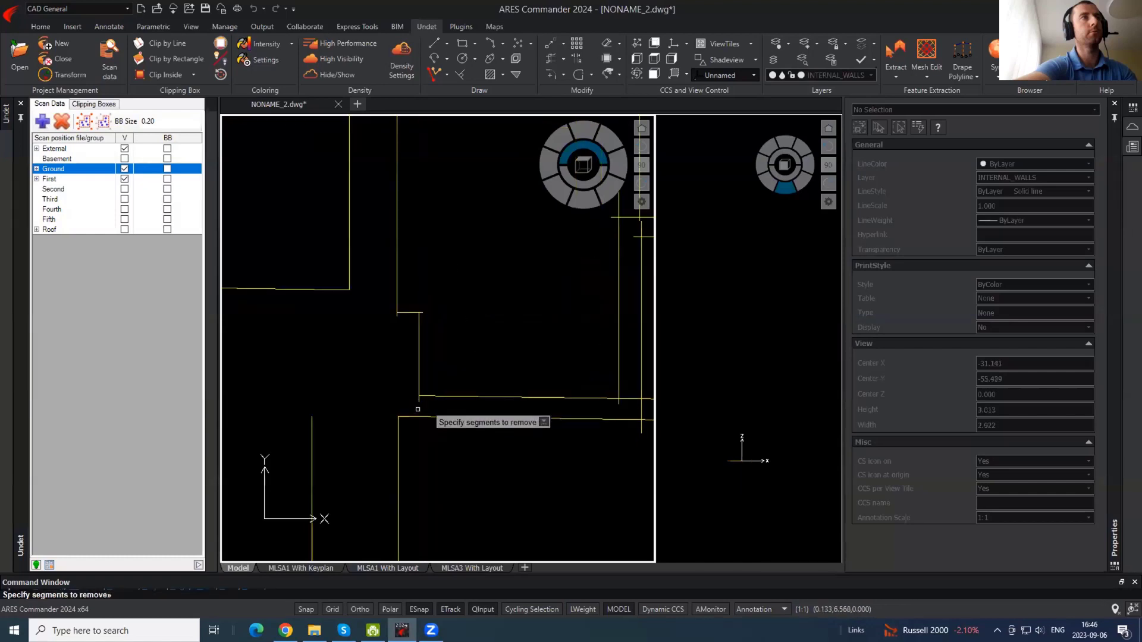
pyautogui.press('Escape')
# - Chamfer the vertical and horizontal wall lines so they meet in a closed corner
pyautogui.press('Return')
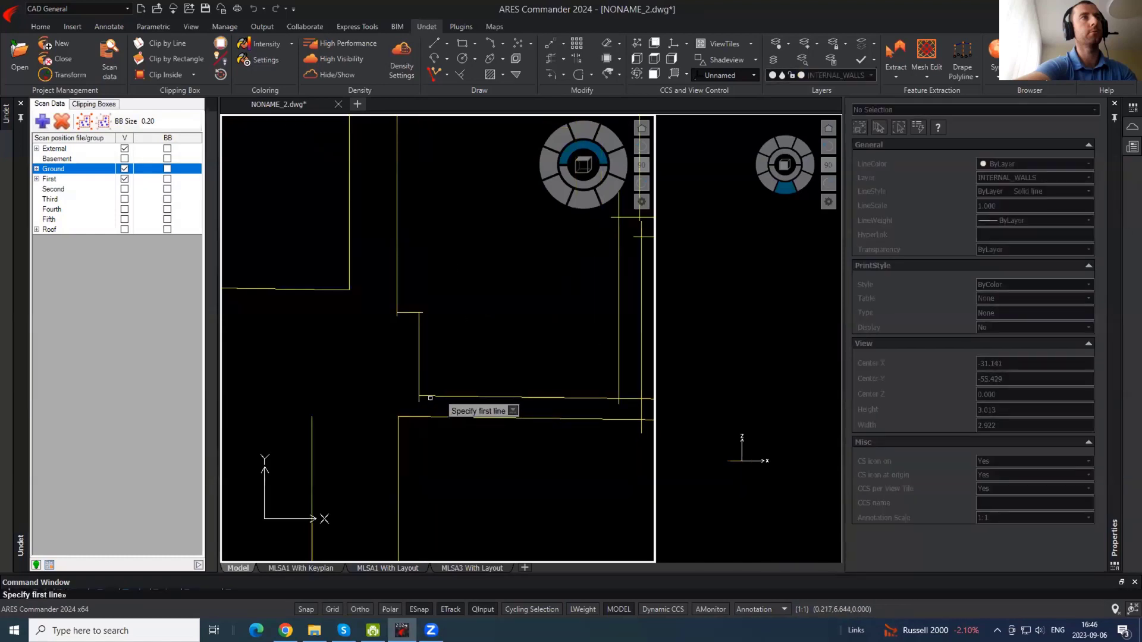
pyautogui.click(425, 396)
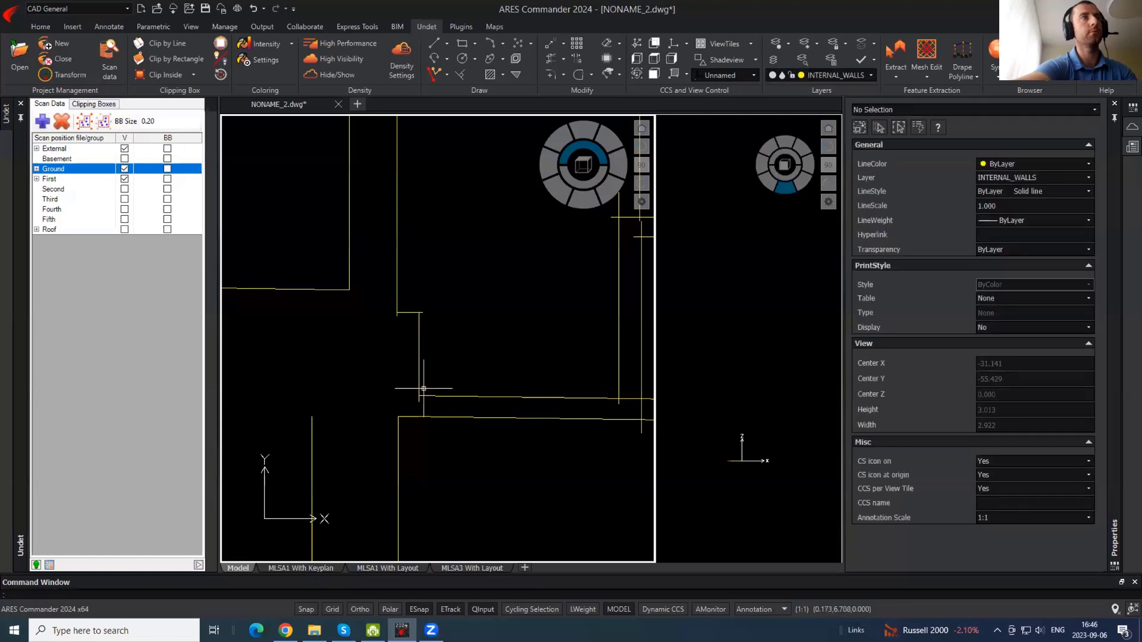
pyautogui.click(419, 381)
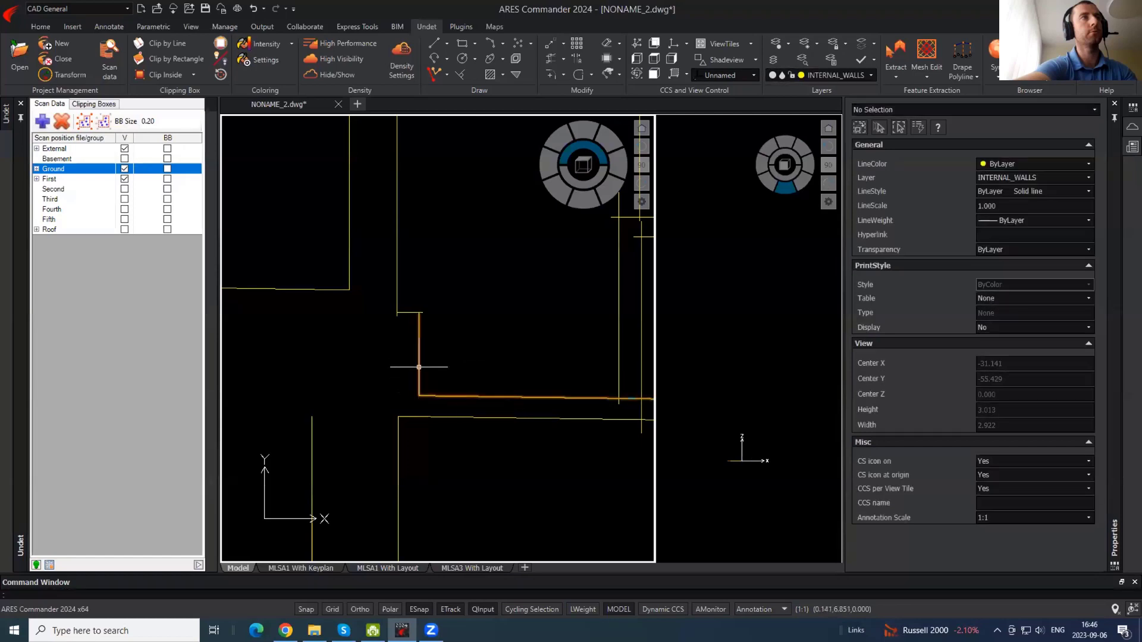
pyautogui.click(418, 368)
pyautogui.moveTo(465, 390); pyautogui.dragTo(462, 394, button='middle')
pyautogui.press('Escape')
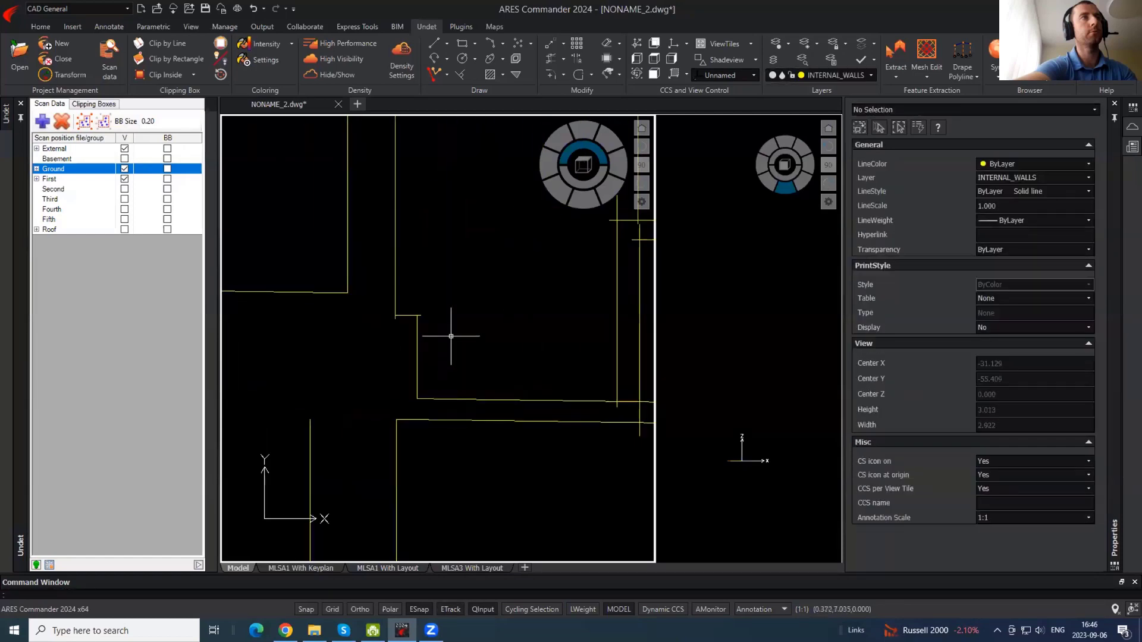
# - Trim the overhangs right of the vertical line and below the next corner
pyautogui.scroll(6, 437, 314)
pyautogui.write('tr')
pyautogui.press('Return')
pyautogui.click(317, 323)
pyautogui.moveTo(492, 340); pyautogui.dragTo(683, 339, button='middle')
pyautogui.click(374, 366)
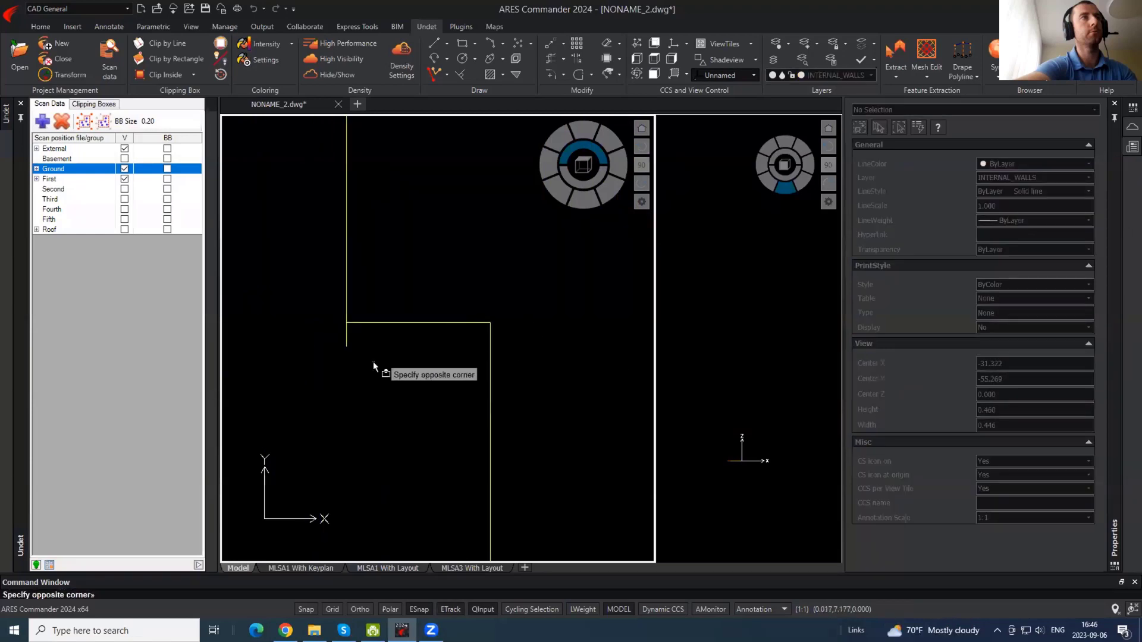
pyautogui.click(333, 335)
pyautogui.press('Escape')
pyautogui.scroll(-6, 312, 342)
# - Trim the horizontal and vertical overhangs at the next wall intersection
pyautogui.moveTo(629, 441); pyautogui.dragTo(534, 420, button='middle')
pyautogui.scroll(1, 512, 434)
pyautogui.write('tr')
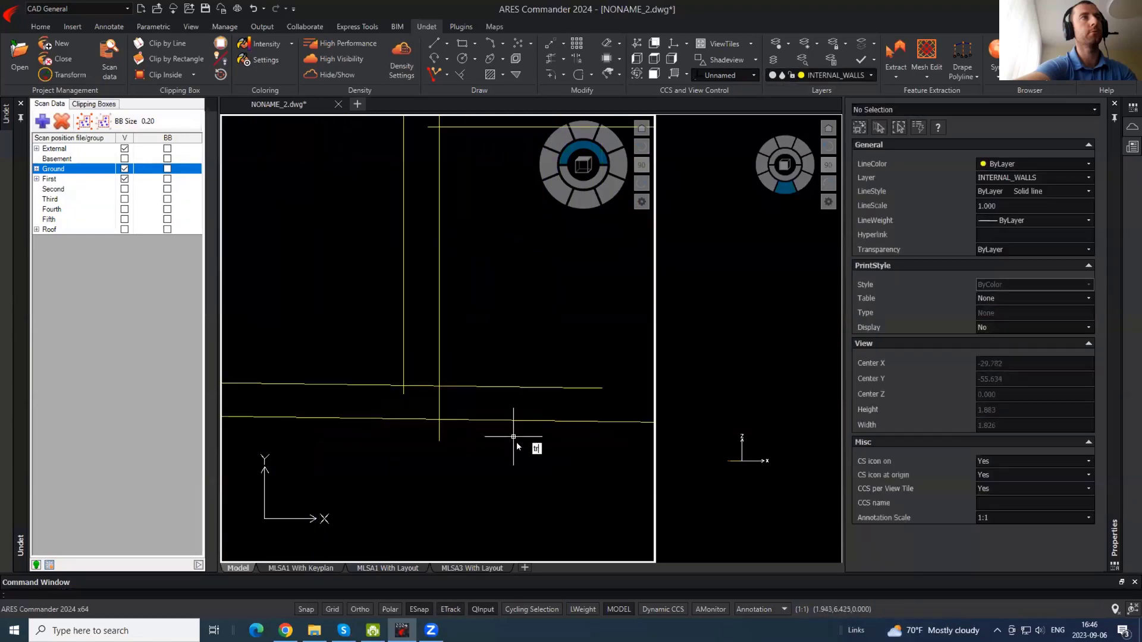
pyautogui.press('Return')
pyautogui.click(534, 451)
pyautogui.click(494, 339)
pyautogui.click(466, 443)
pyautogui.click(433, 432)
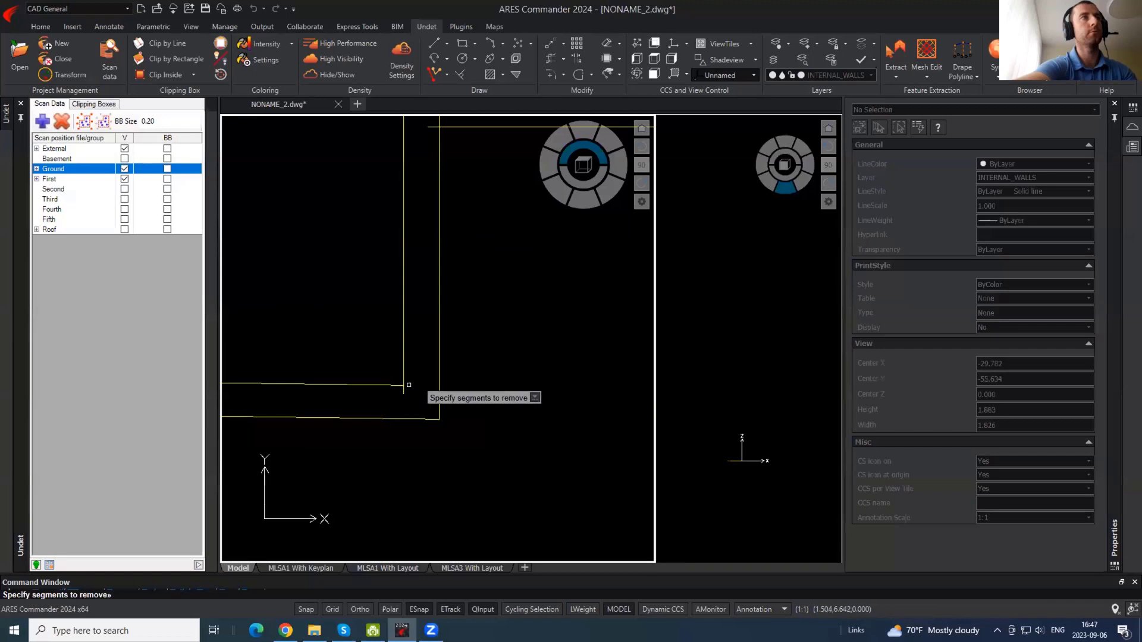
pyautogui.click(397, 400)
pyautogui.click(416, 390)
# - Trim the overhangs above and on both sides of the upper wall intersections
pyautogui.moveTo(442, 264); pyautogui.dragTo(401, 548, button='middle')
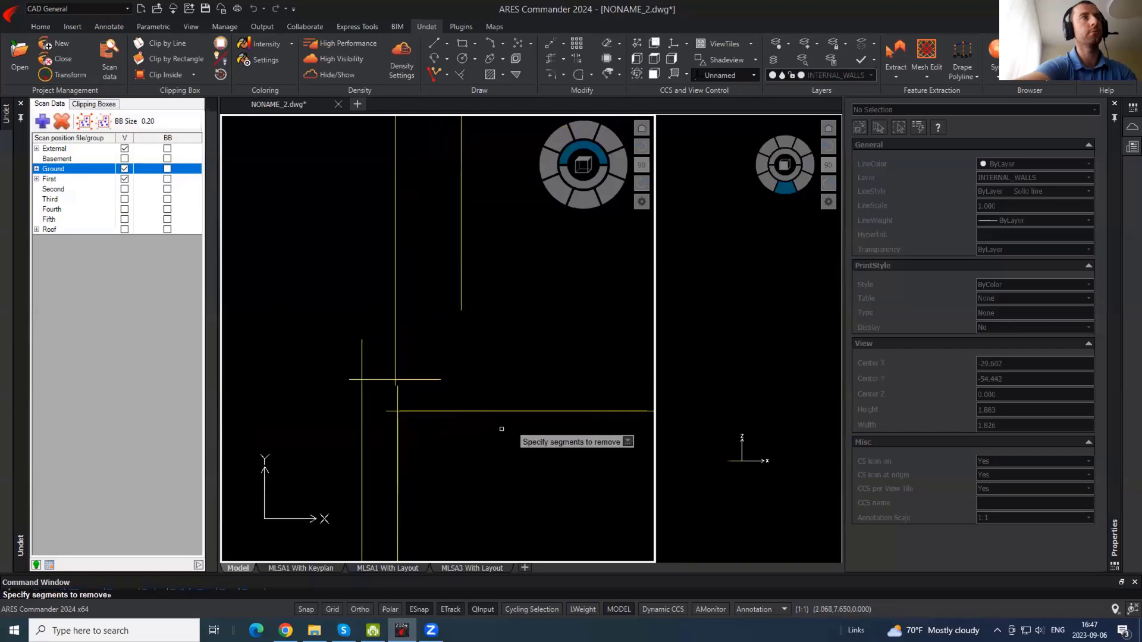
pyautogui.click(392, 411)
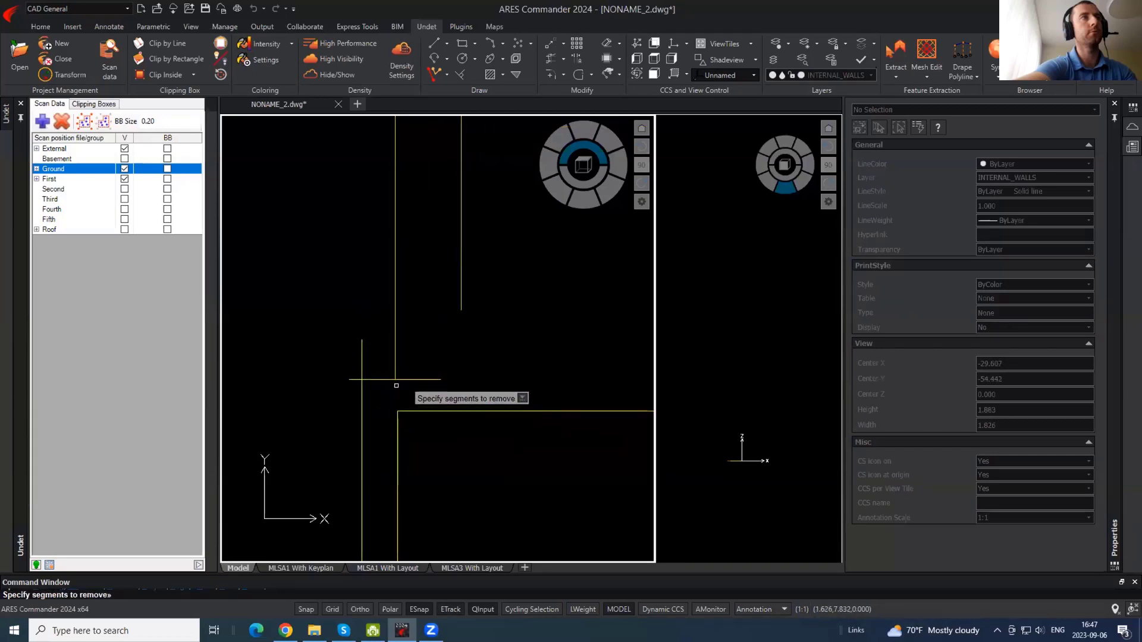
pyautogui.click(350, 360)
pyautogui.click(366, 342)
pyautogui.click(358, 363)
pyautogui.click(334, 390)
pyautogui.click(452, 381)
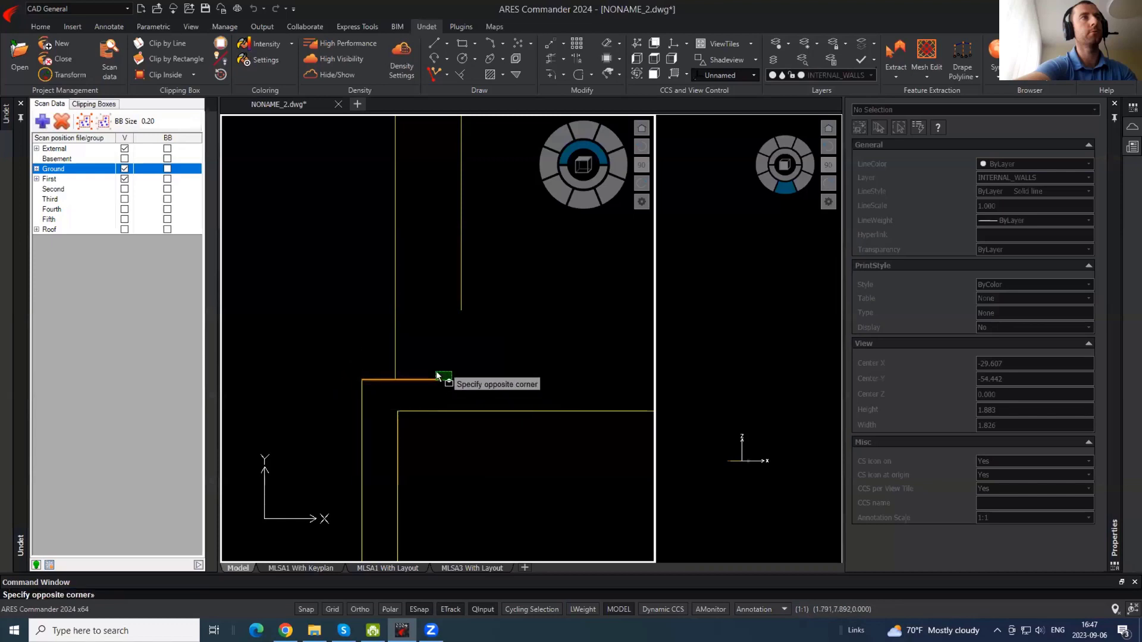
pyautogui.click(437, 376)
pyautogui.press('Escape')
pyautogui.scroll(-5, 441, 443)
pyautogui.scroll(5, 443, 330)
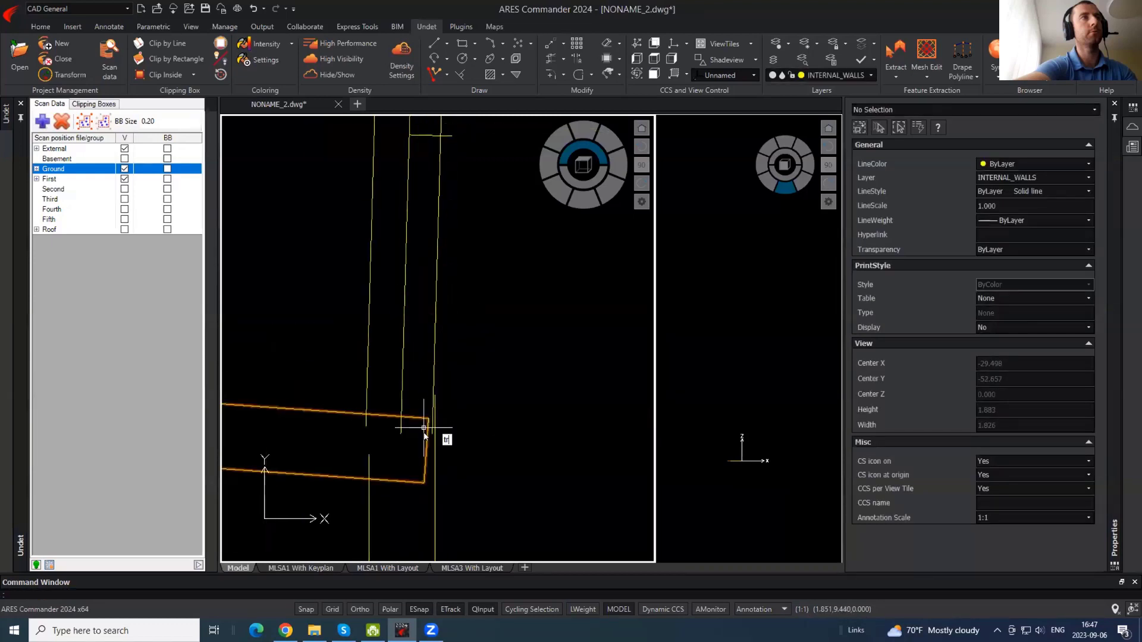
pyautogui.press('Return')
# - Draw a short wall polyline along the horizontal wall edge from the corner to the intersection
pyautogui.moveTo(410, 438); pyautogui.dragTo(554, 356, button='middle')
pyautogui.scroll(1, 606, 334)
pyautogui.scroll(3, 606, 333)
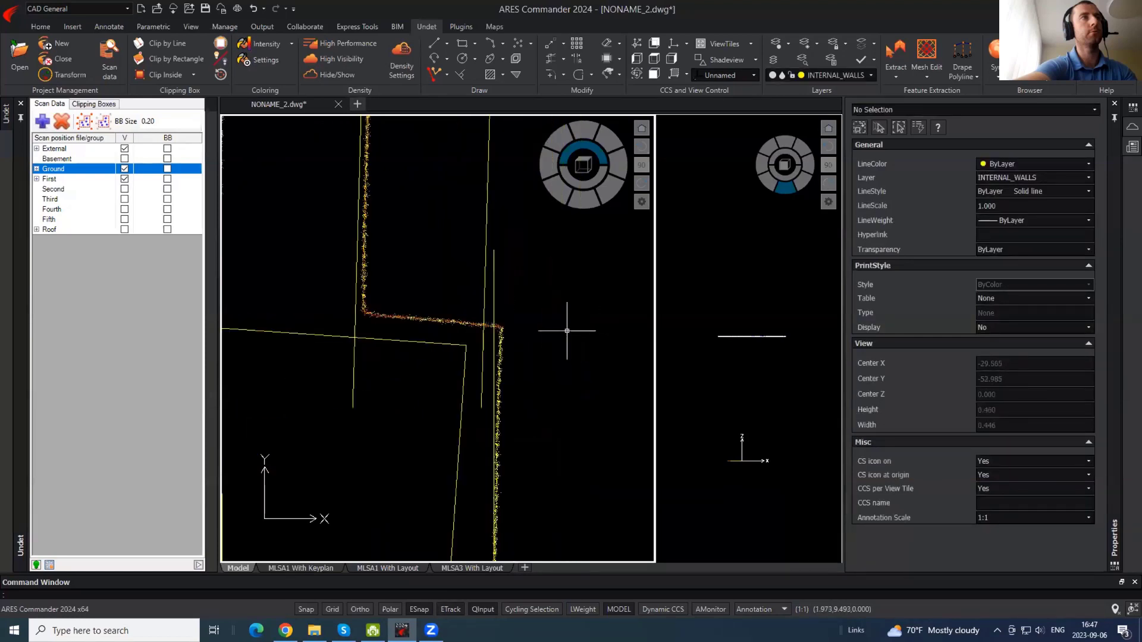
pyautogui.write('l')
pyautogui.press('Return')
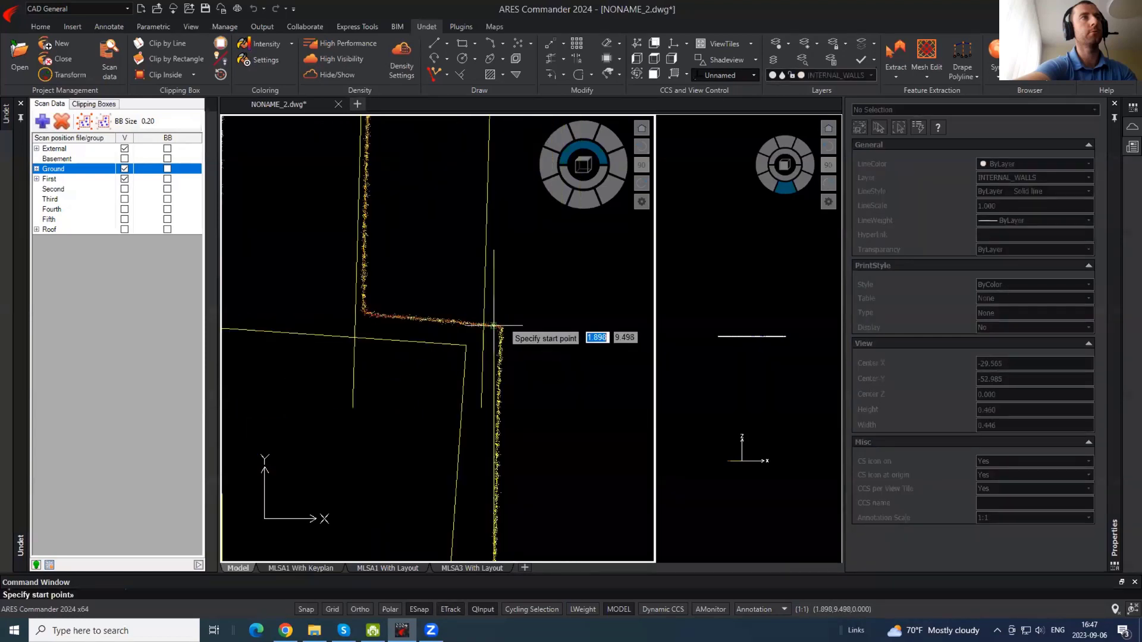
pyautogui.click(493, 325)
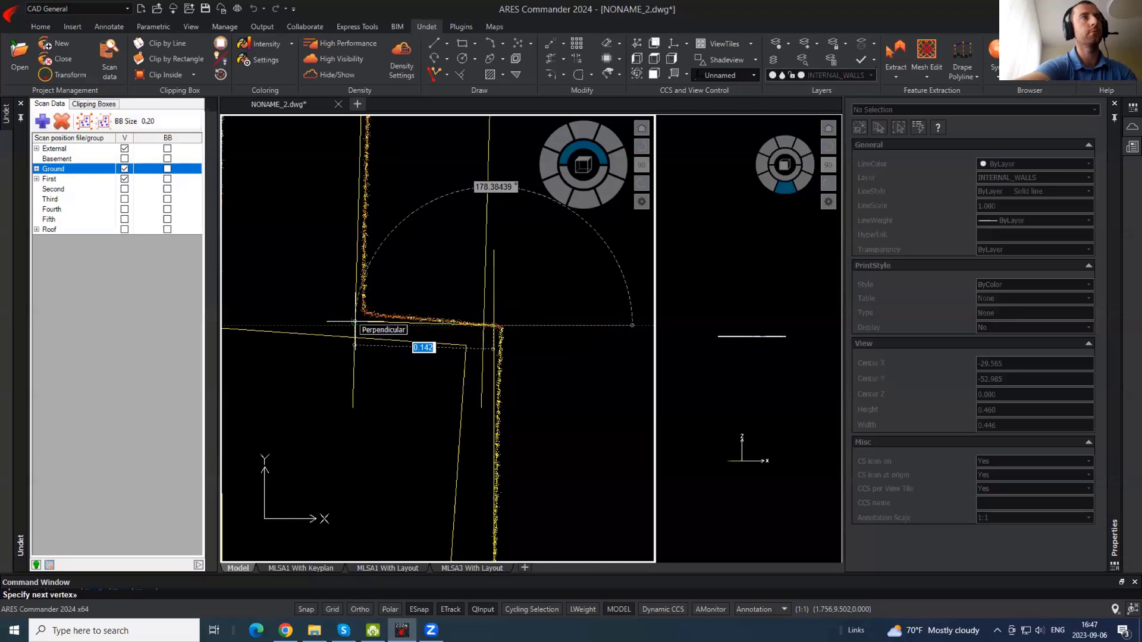
pyautogui.scroll(-1, 355, 322)
pyautogui.click(355, 322)
pyautogui.press('Return')
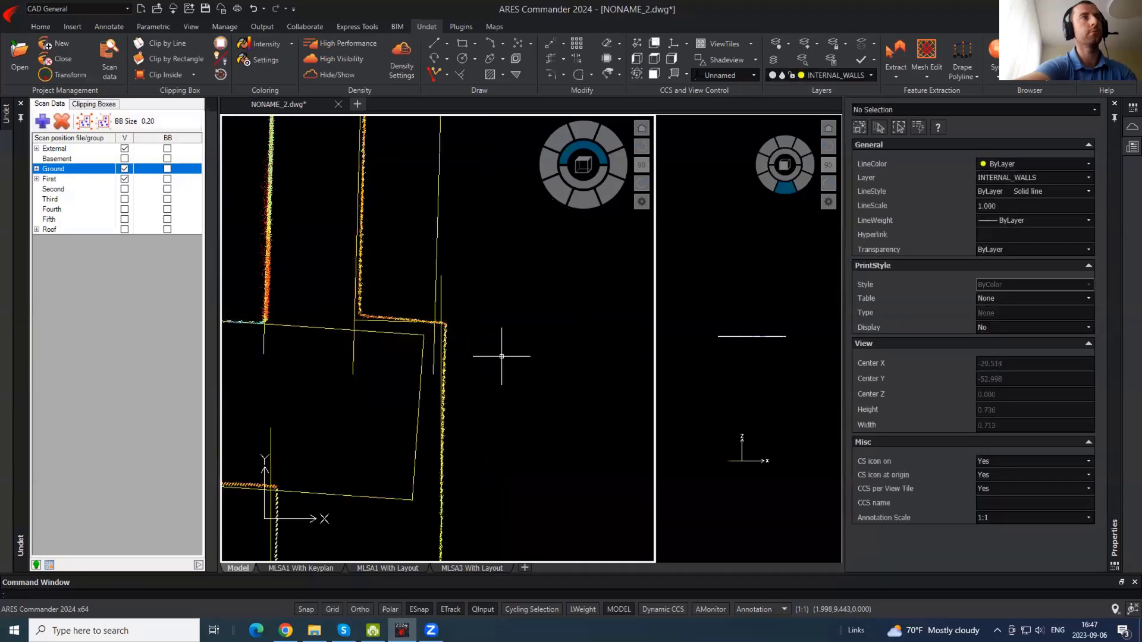
# - Hide the point cloud and start Trim with TR
pyautogui.scroll(-1, 502, 356)
pyautogui.click(327, 79)
pyautogui.write('tr')
pyautogui.press('Return')
pyautogui.press('Return')
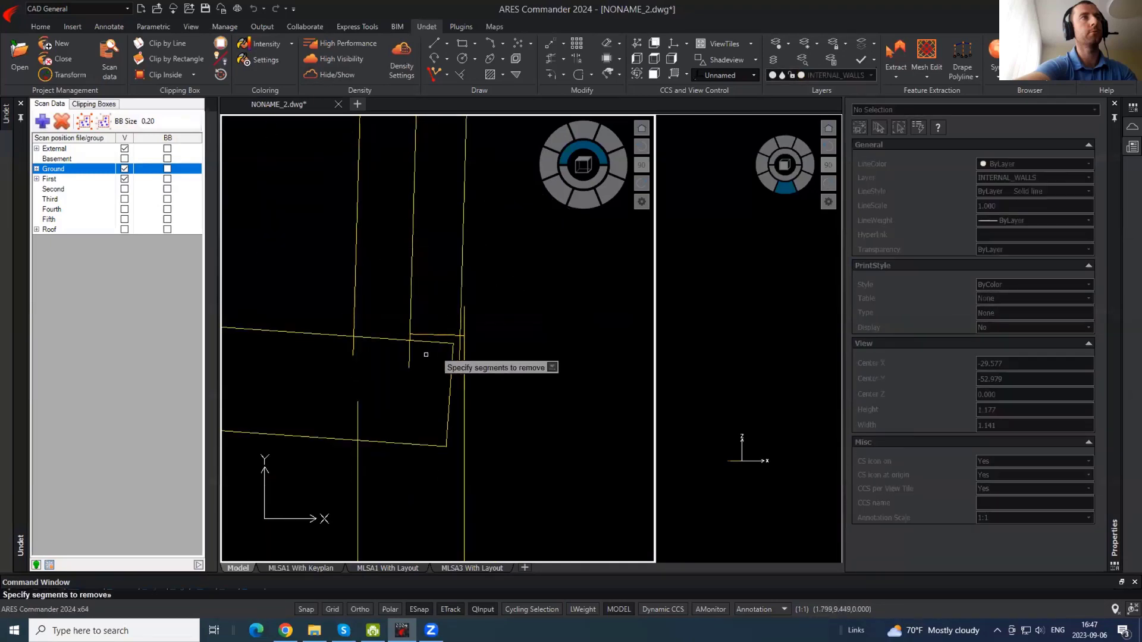
# - Trim the overshooting right segments, the slanted line end and the vertical stubs below the wall line
pyautogui.scroll(1, 424, 358)
pyautogui.click(467, 398)
pyautogui.click(450, 523)
pyautogui.click(393, 470)
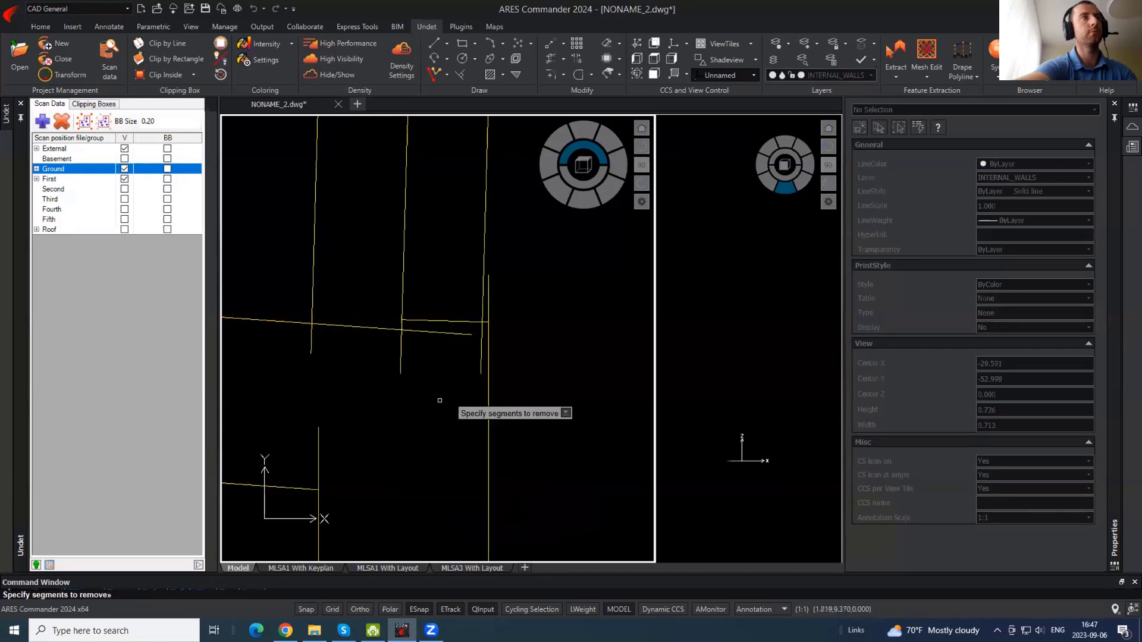
pyautogui.click(440, 402)
pyautogui.click(298, 348)
pyautogui.click(318, 443)
pyautogui.click(433, 333)
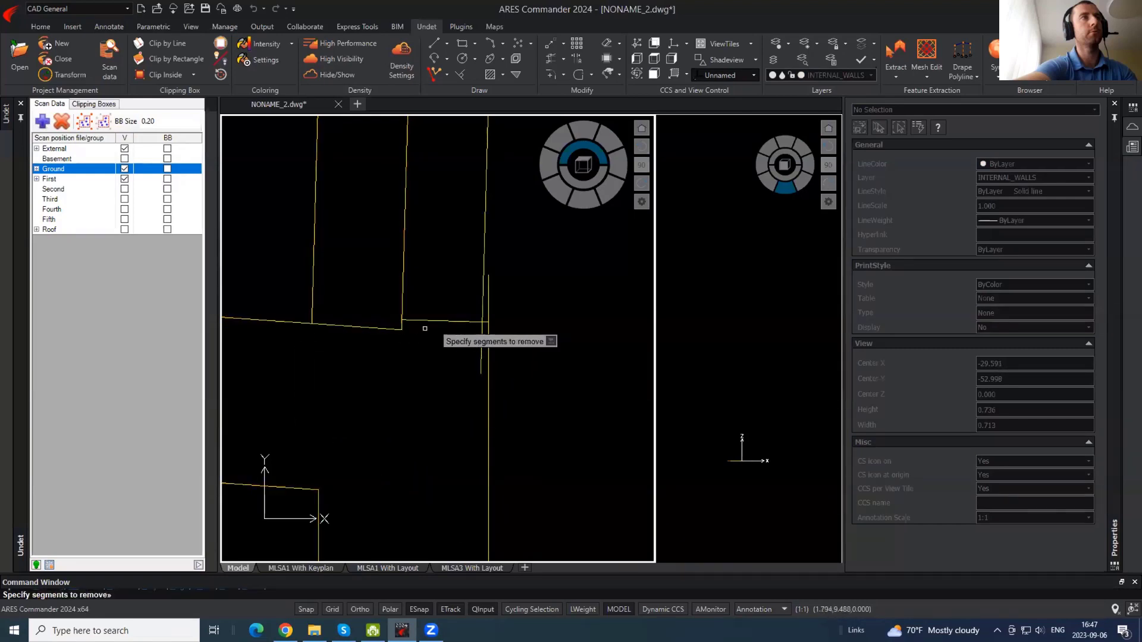
pyautogui.click(402, 325)
pyautogui.click(387, 328)
pyautogui.click(490, 300)
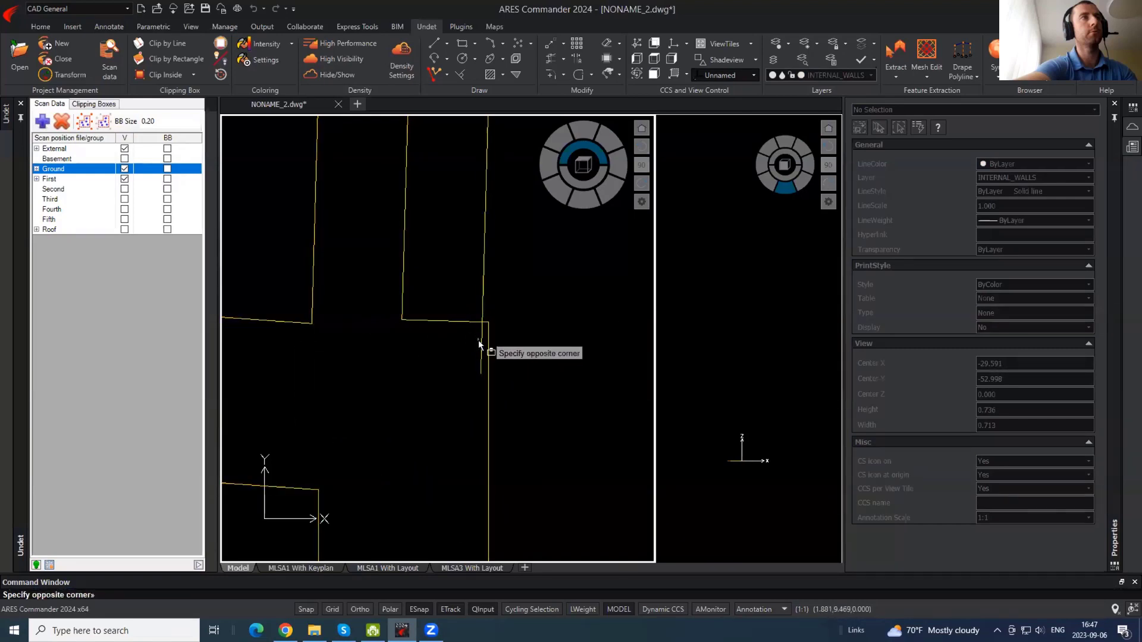
pyautogui.press('Escape')
pyautogui.scroll(-5, 457, 438)
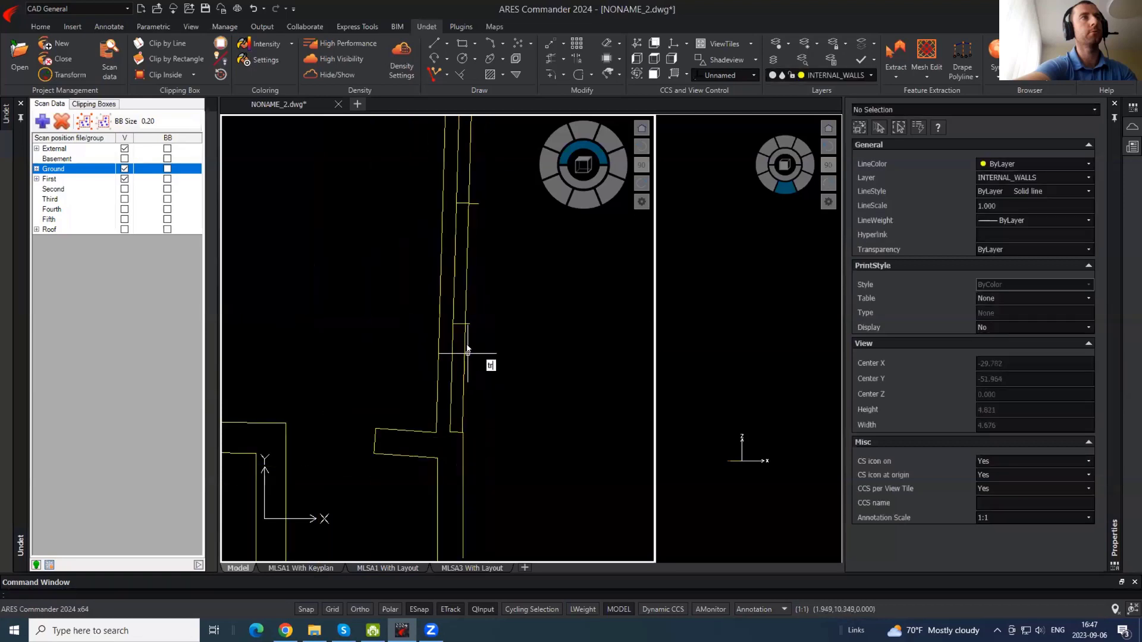
# - Trim the middle wall segment, the right line above the wall and a short stub
pyautogui.press('Return')
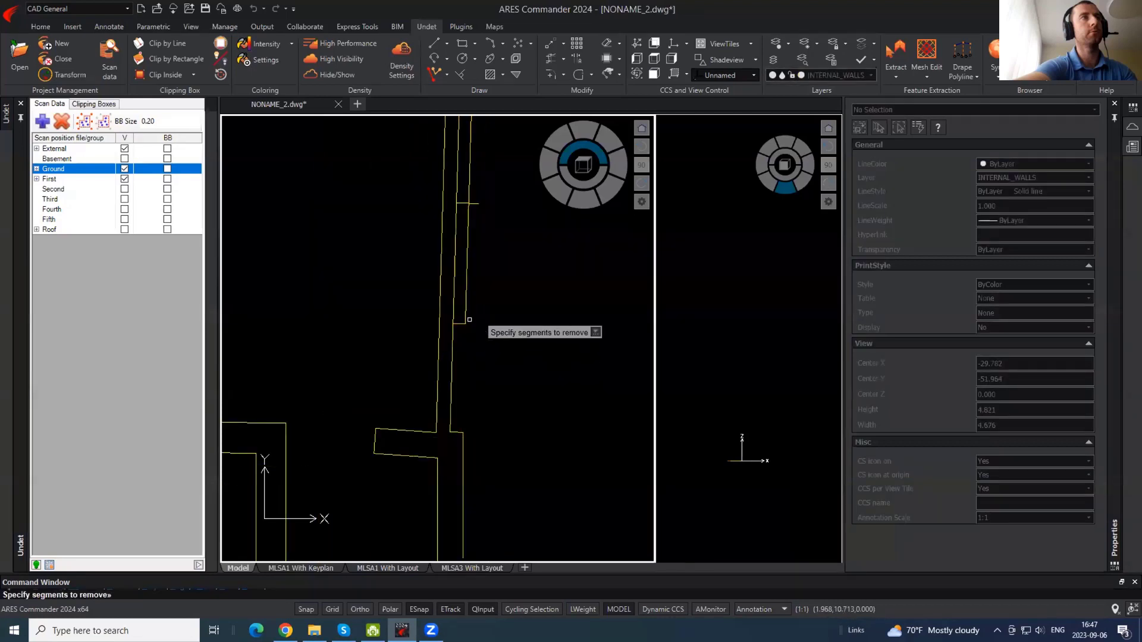
pyautogui.click(455, 279)
pyautogui.click(463, 179)
pyautogui.click(479, 160)
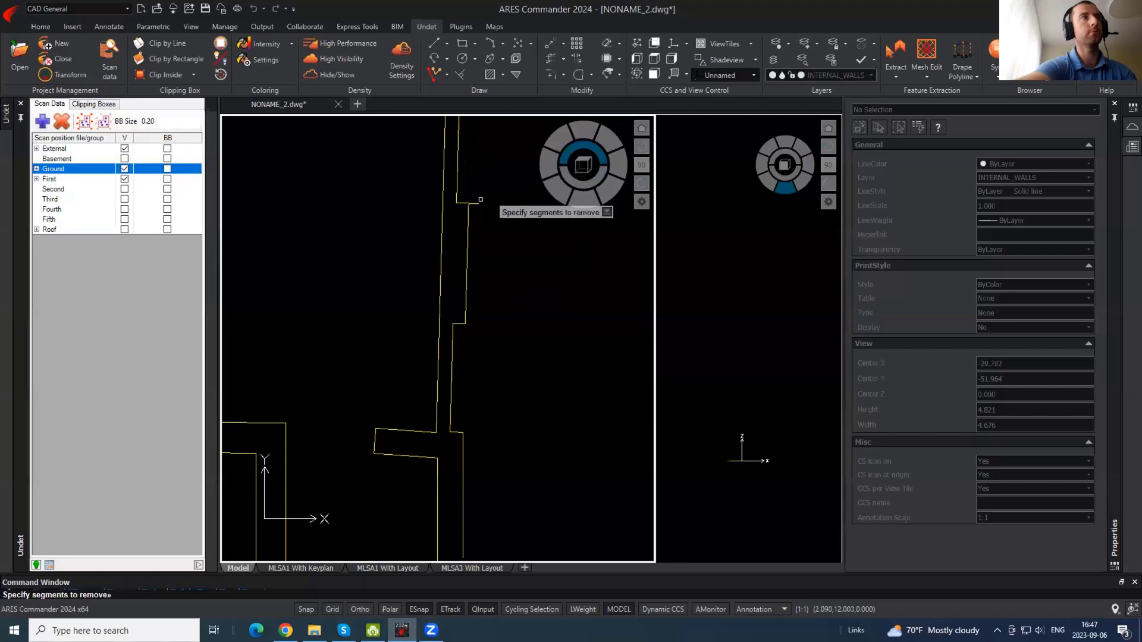
pyautogui.click(474, 204)
pyautogui.press('Return')
pyautogui.scroll(-1, 494, 265)
# - Trim the two wall stubs and the crossing segment at the wall crossing
pyautogui.moveTo(449, 277); pyautogui.dragTo(434, 381, button='middle')
pyautogui.scroll(3, 449, 260)
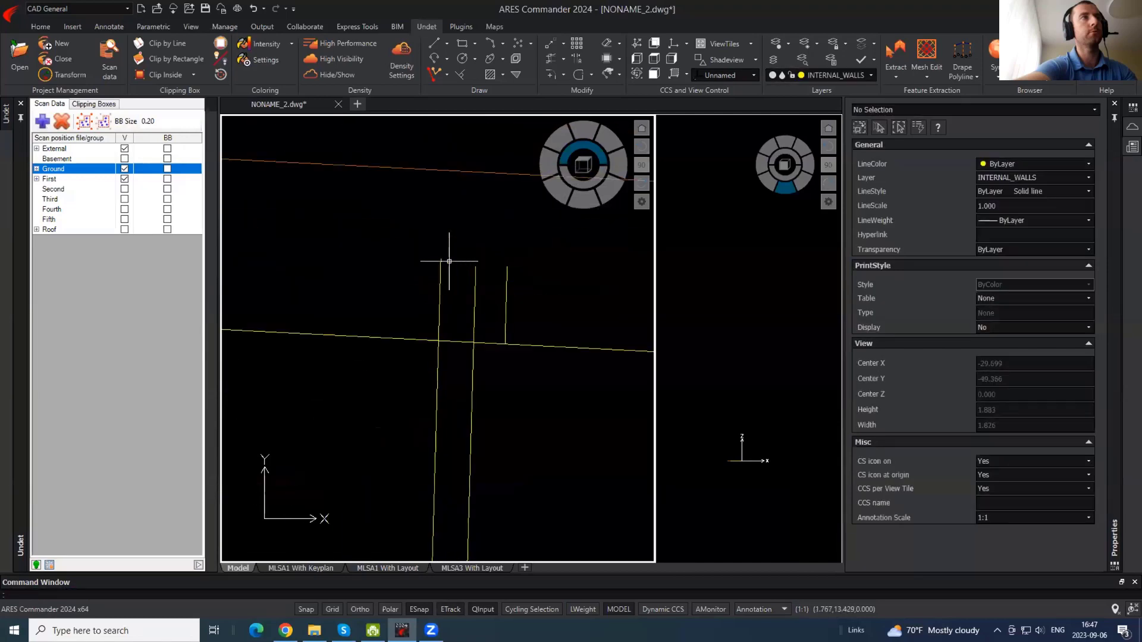
pyautogui.press('Return')
pyautogui.press('Return')
pyautogui.click(494, 293)
pyautogui.click(436, 259)
pyautogui.click(445, 341)
pyautogui.press('Return')
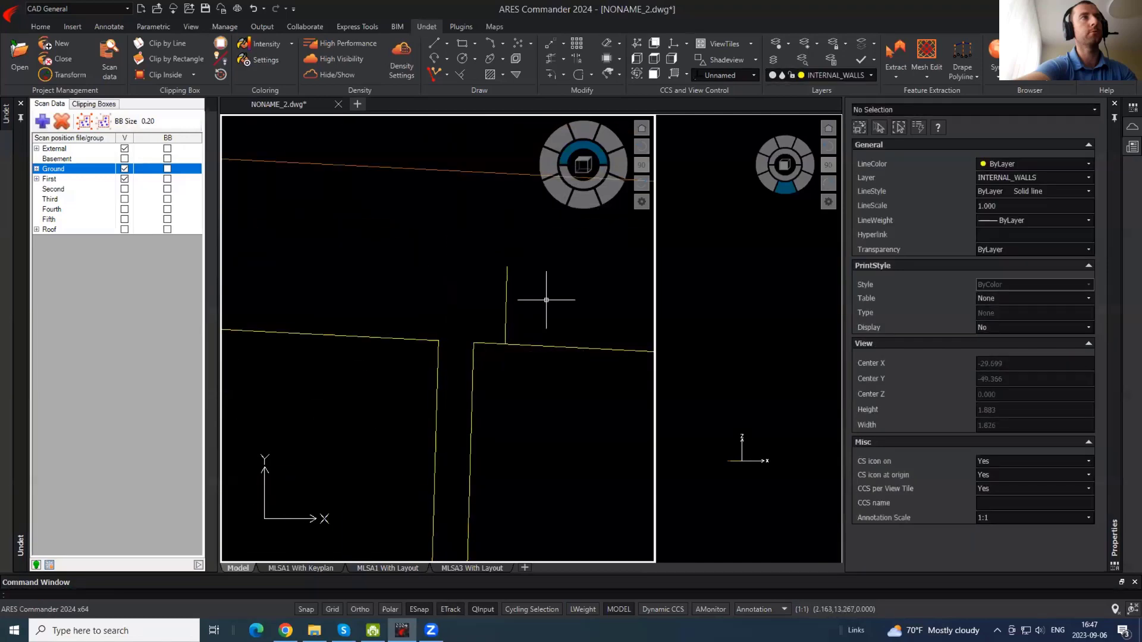
pyautogui.click(542, 299)
# - Delete the leftover short polyline
pyautogui.click(495, 274)
pyautogui.scroll(-3, 481, 248)
pyautogui.press('Delete')
pyautogui.scroll(-4, 482, 248)
pyautogui.scroll(1, 477, 250)
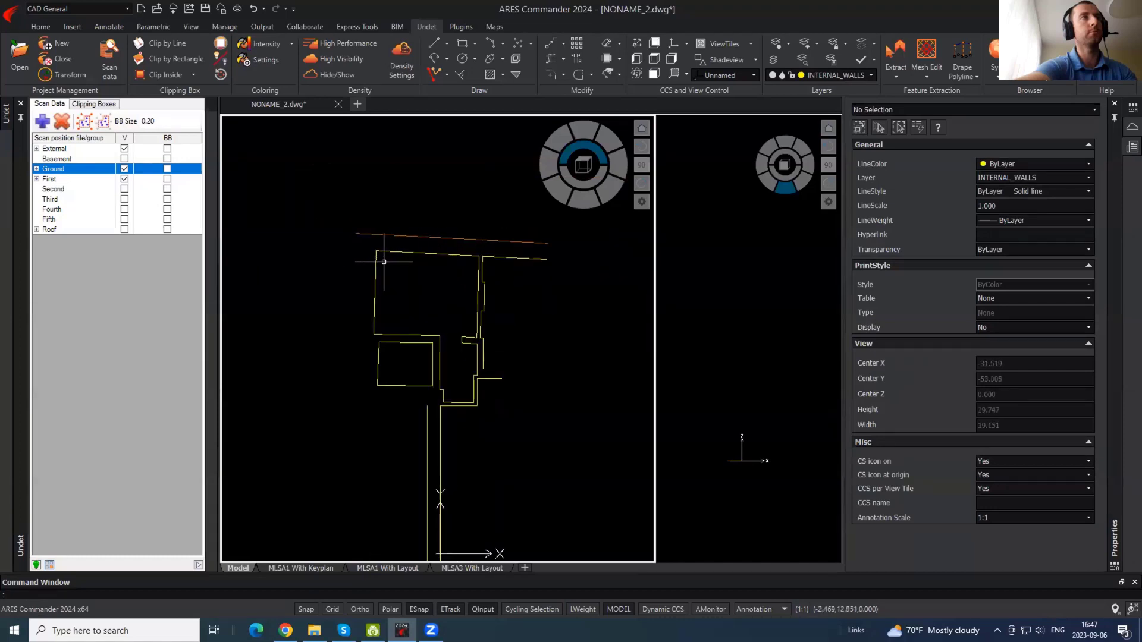
pyautogui.scroll(1, 386, 261)
pyautogui.moveTo(495, 286); pyautogui.dragTo(422, 249, button='middle')
# - Show the point cloud again and select the right wall polyline, starting then cancelling a copy
pyautogui.click(313, 80)
pyautogui.scroll(1, 413, 254)
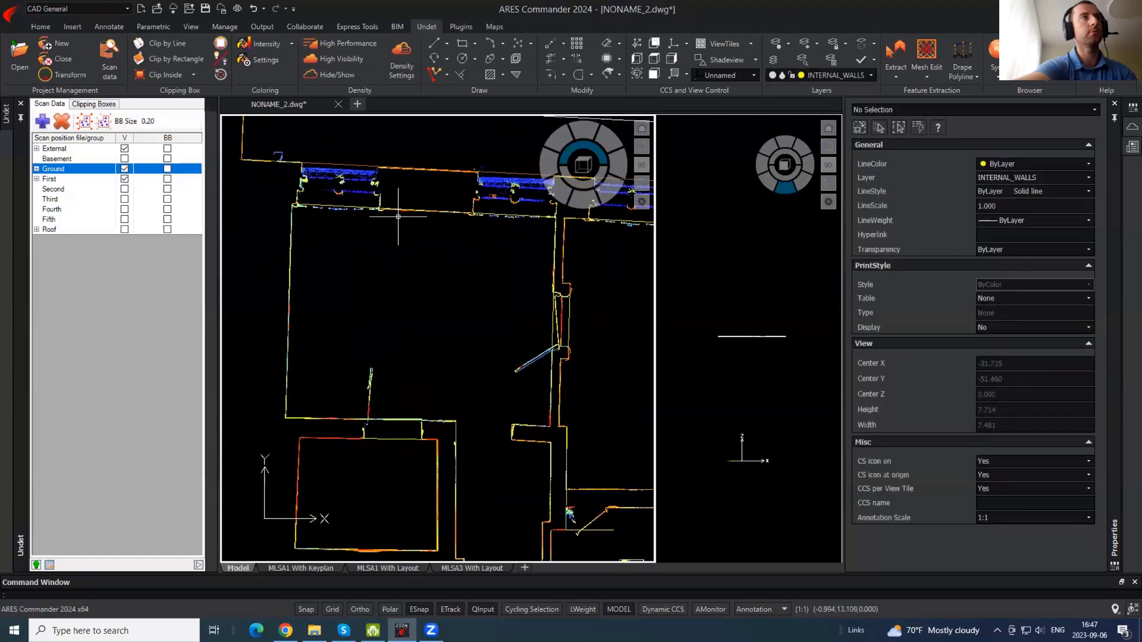
pyautogui.scroll(-1, 386, 206)
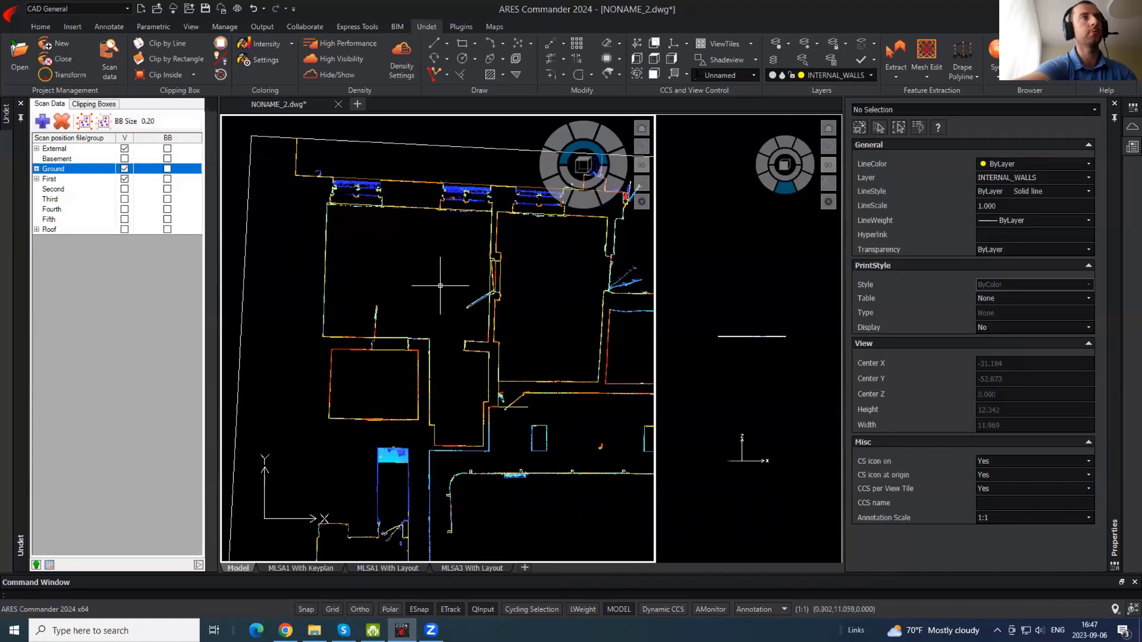
pyautogui.scroll(7, 517, 259)
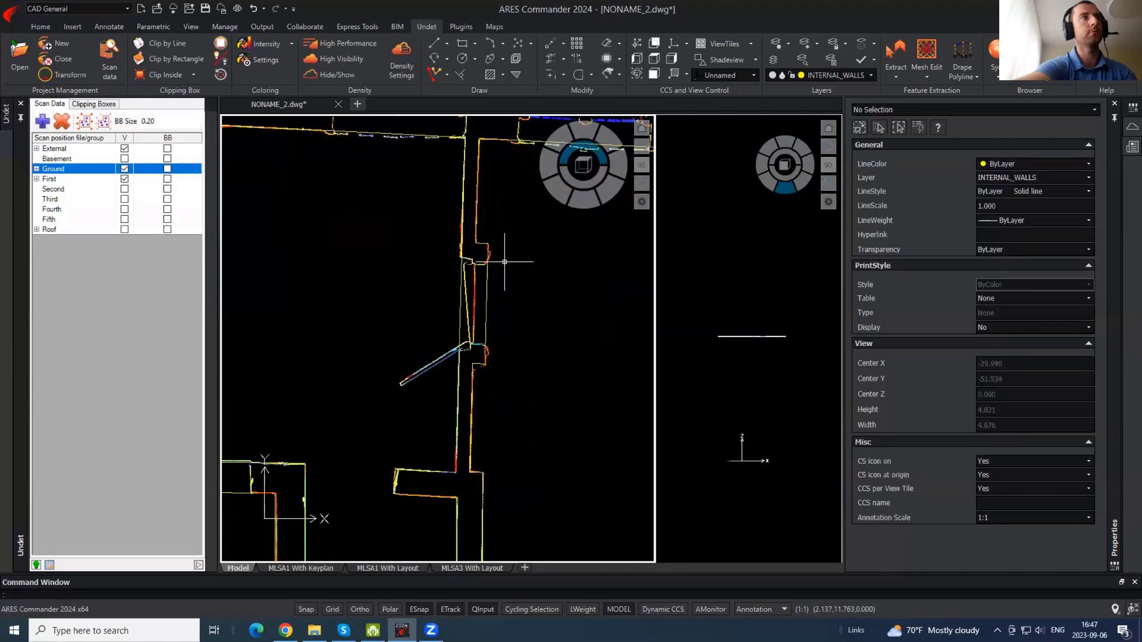
pyautogui.click(443, 273)
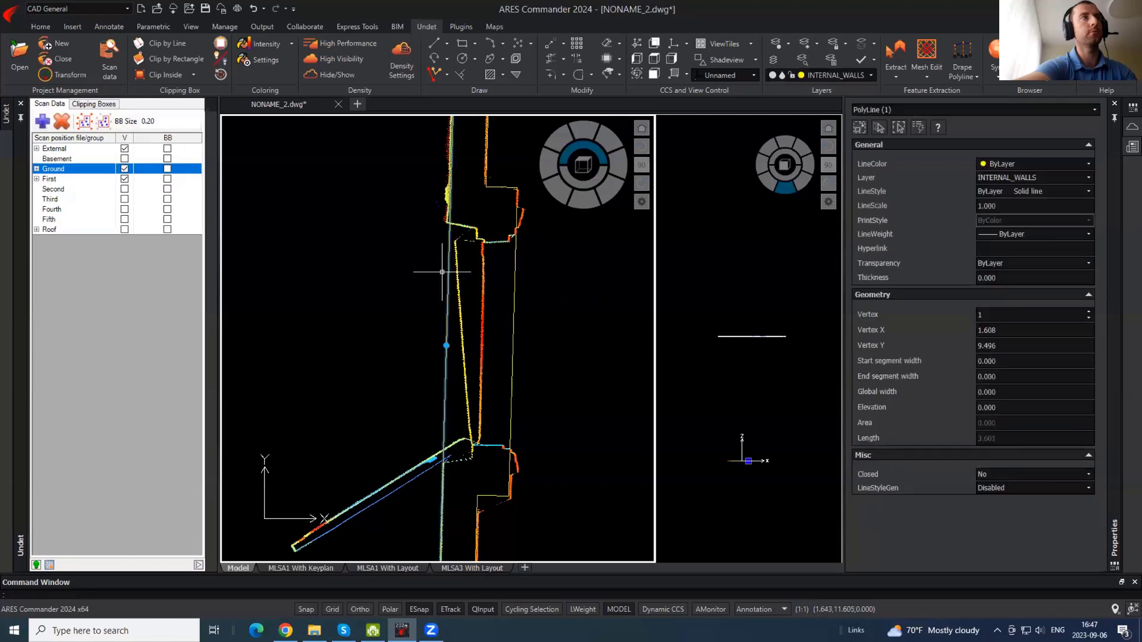
pyautogui.press('Escape')
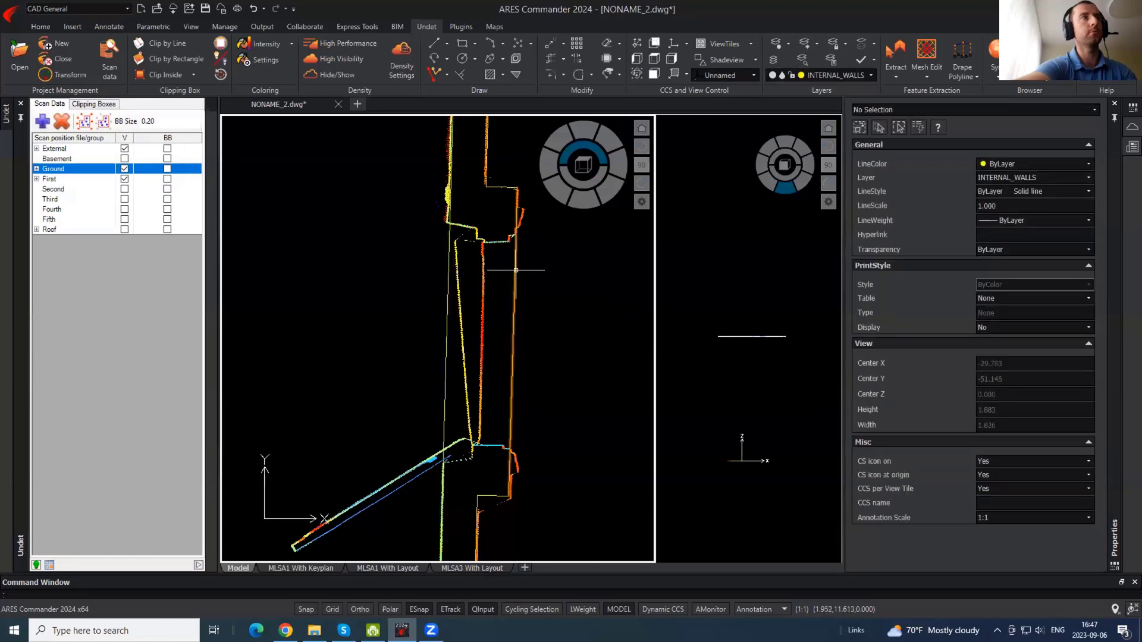
pyautogui.click(516, 278)
pyautogui.write('co')
pyautogui.press('space')
pyautogui.click(599, 309)
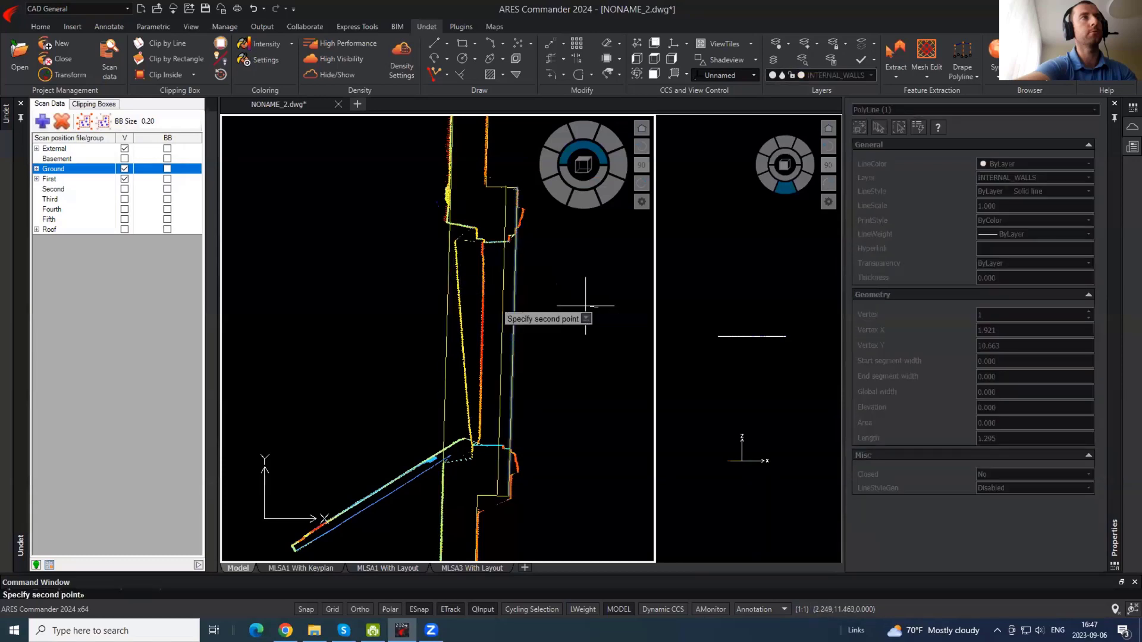
pyautogui.press('Escape')
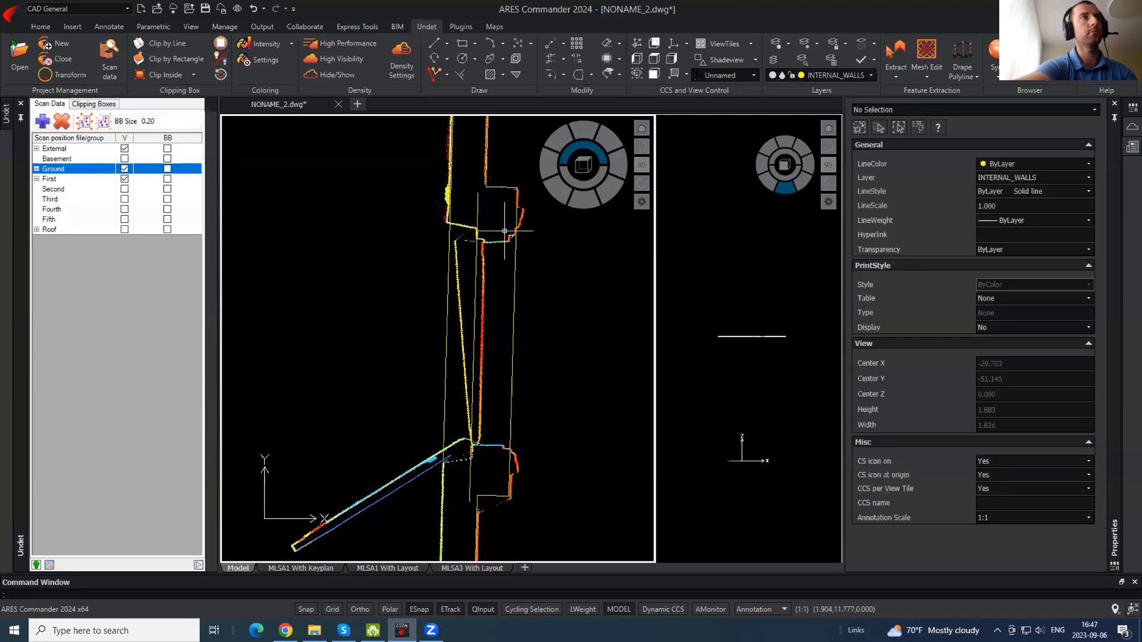
# - Draw the lower and upper horizontal ledge polylines on the right wall
pyautogui.press('Return')
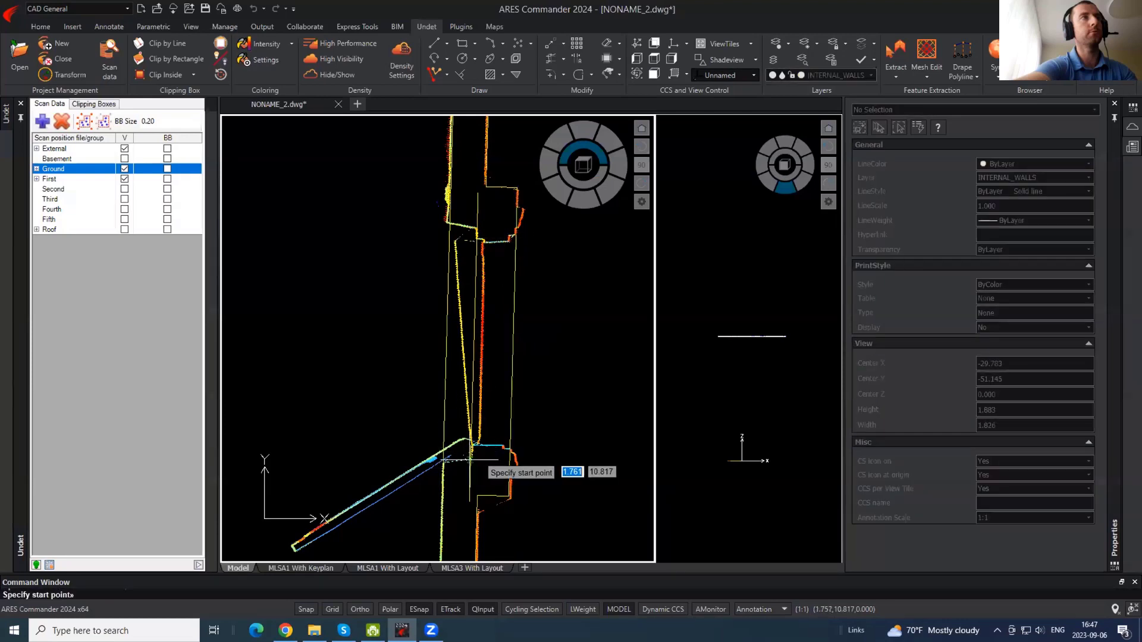
pyautogui.click(452, 462)
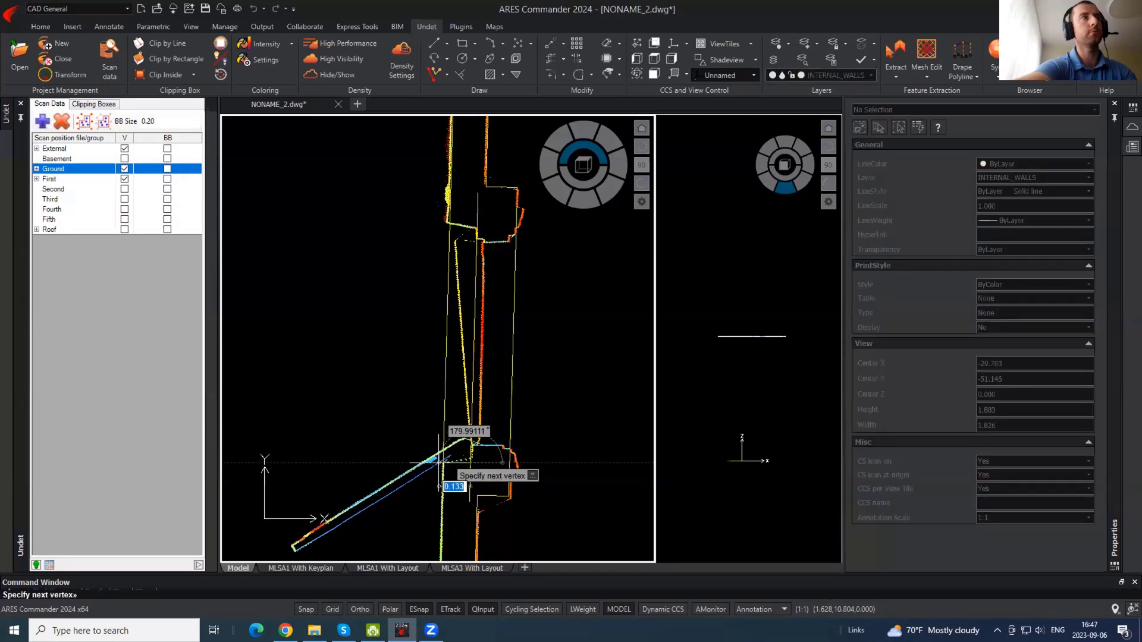
pyautogui.click(471, 462)
pyautogui.press('Return')
pyautogui.press('Return')
pyautogui.click(478, 226)
pyautogui.click(450, 224)
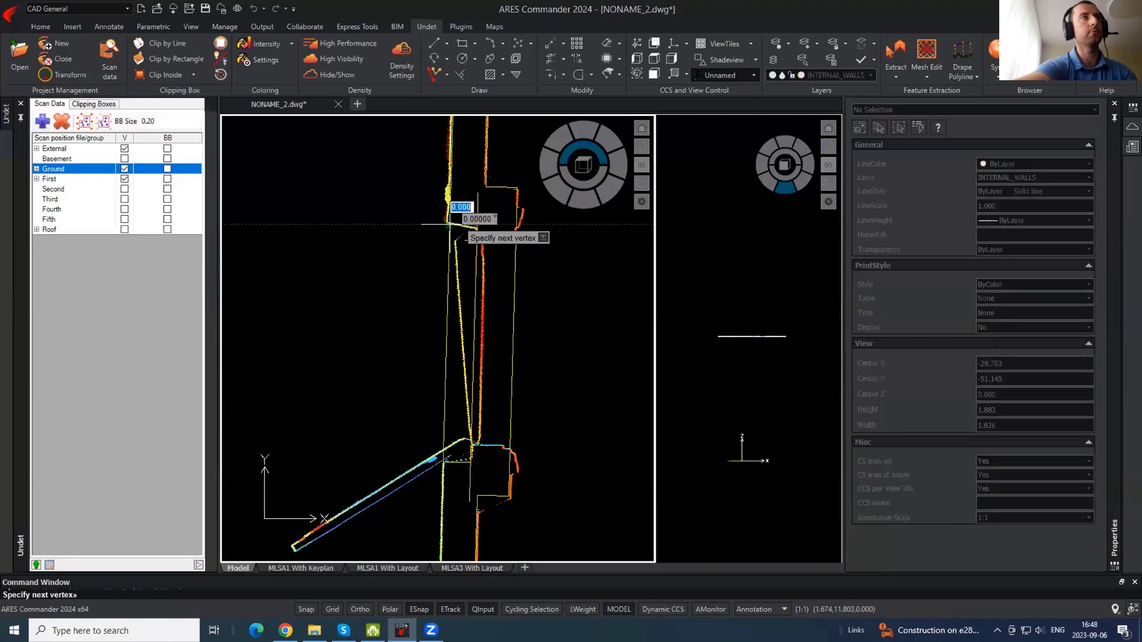
# - Hide the point cloud and start Trim with TR
pyautogui.press('Return')
pyautogui.click(340, 76)
pyautogui.write('tr')
pyautogui.press('Return')
pyautogui.press('Return')
# - Trim the wall line between the ledges and the upper and lower stubs past them
pyautogui.click(451, 262)
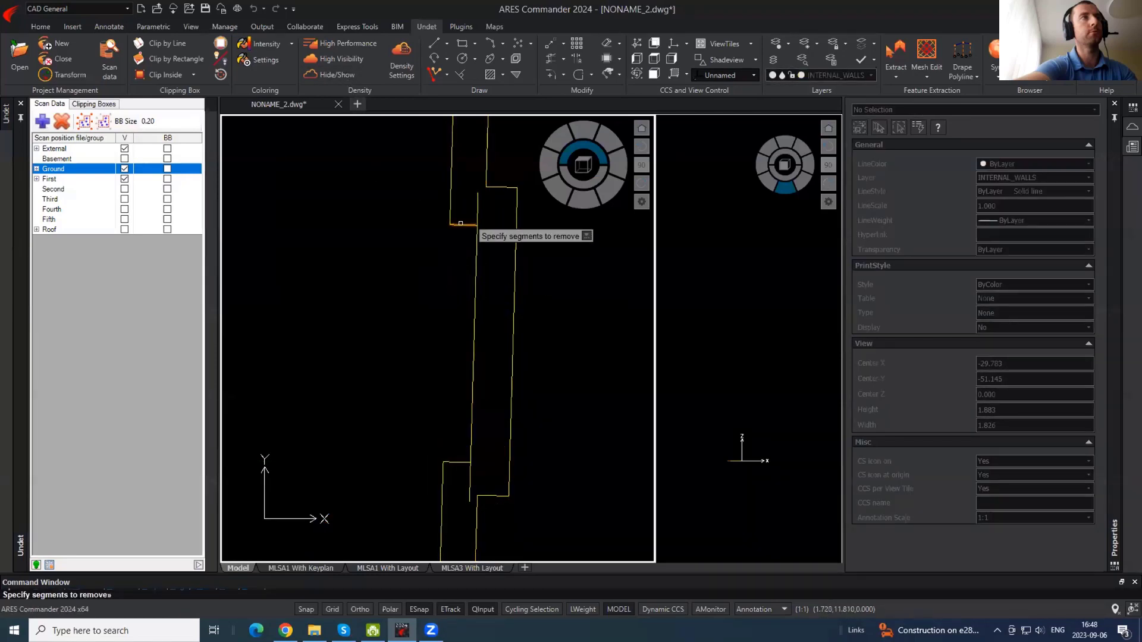
pyautogui.click(477, 208)
pyautogui.click(470, 493)
pyautogui.press('Return')
pyautogui.scroll(-4, 521, 326)
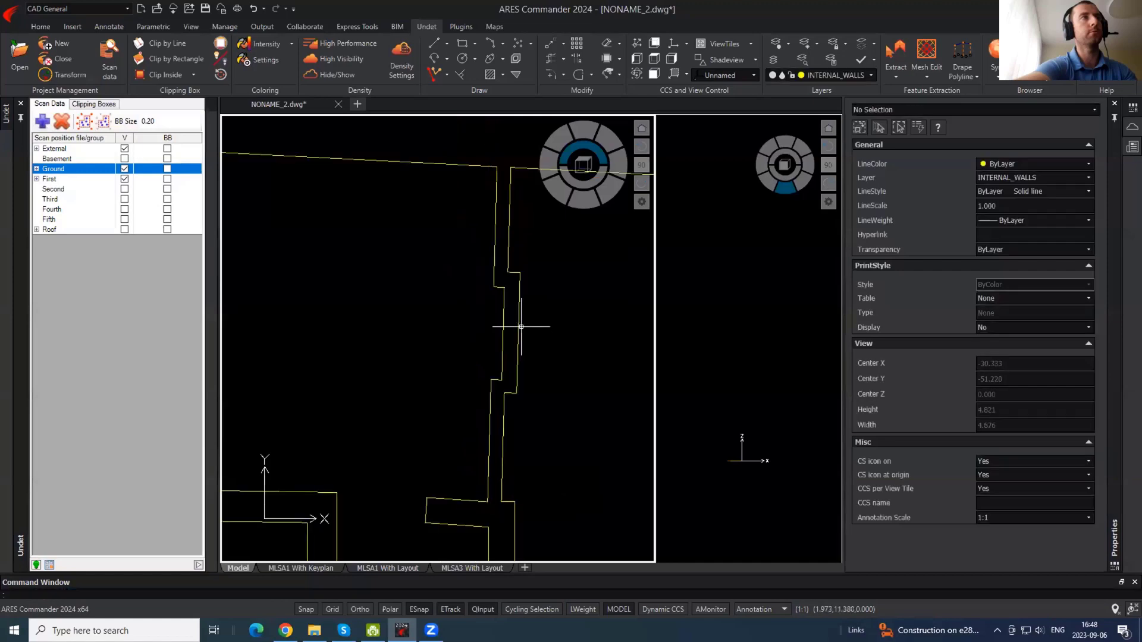
pyautogui.scroll(-5, 427, 276)
# - Window-select the whole traced floor outline, clear the selection and show the point cloud again
pyautogui.moveTo(382, 243)
pyautogui.mouseDown(button='middle')
pyautogui.moveTo(458, 265)
pyautogui.moveTo(449, 255)
pyautogui.mouseUp(button='middle')
pyautogui.click(553, 486)
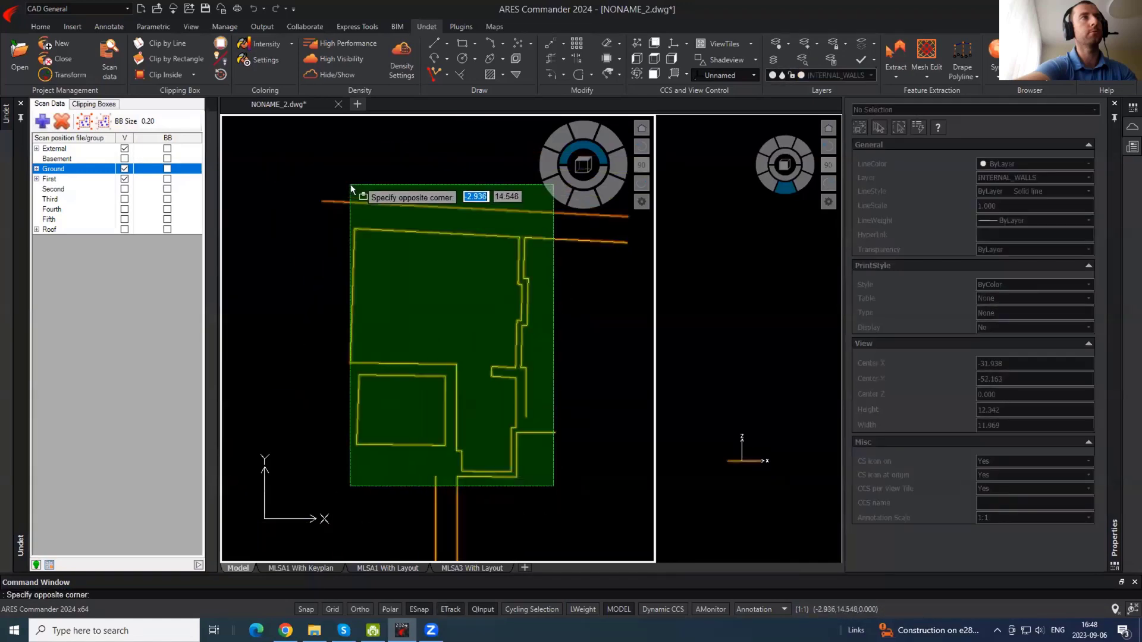
pyautogui.click(354, 187)
pyautogui.press('Escape')
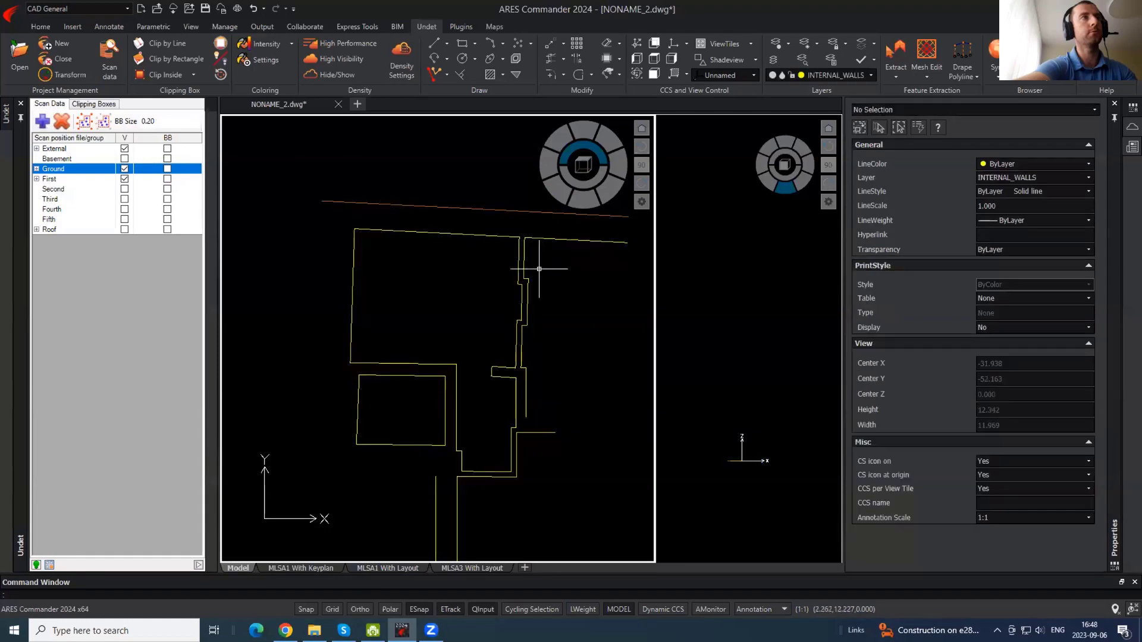
pyautogui.click(341, 75)
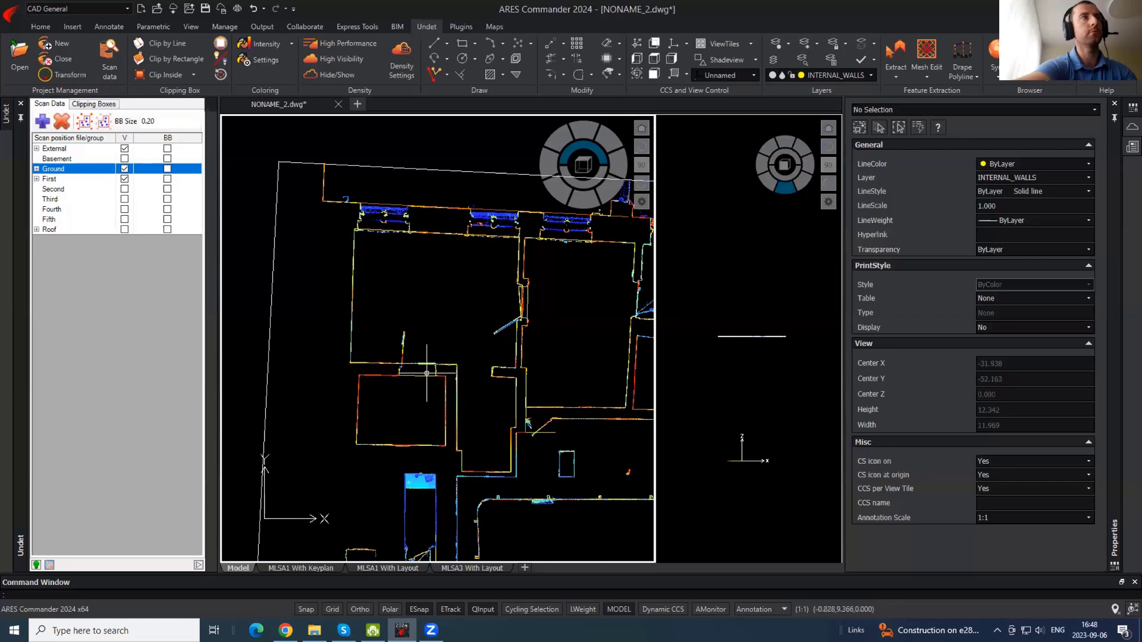
# - Switch to the Floor Plans (UNDET) workspace to show its wall and opening tools
pyautogui.scroll(4, 427, 373)
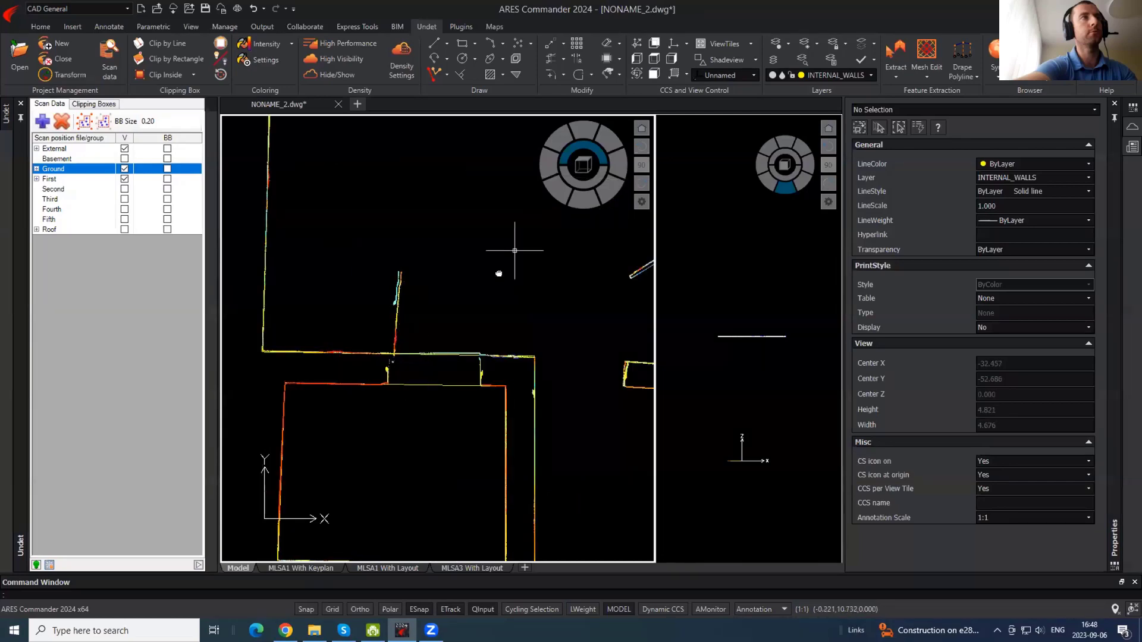
pyautogui.moveTo(498, 274); pyautogui.dragTo(510, 317, button='middle')
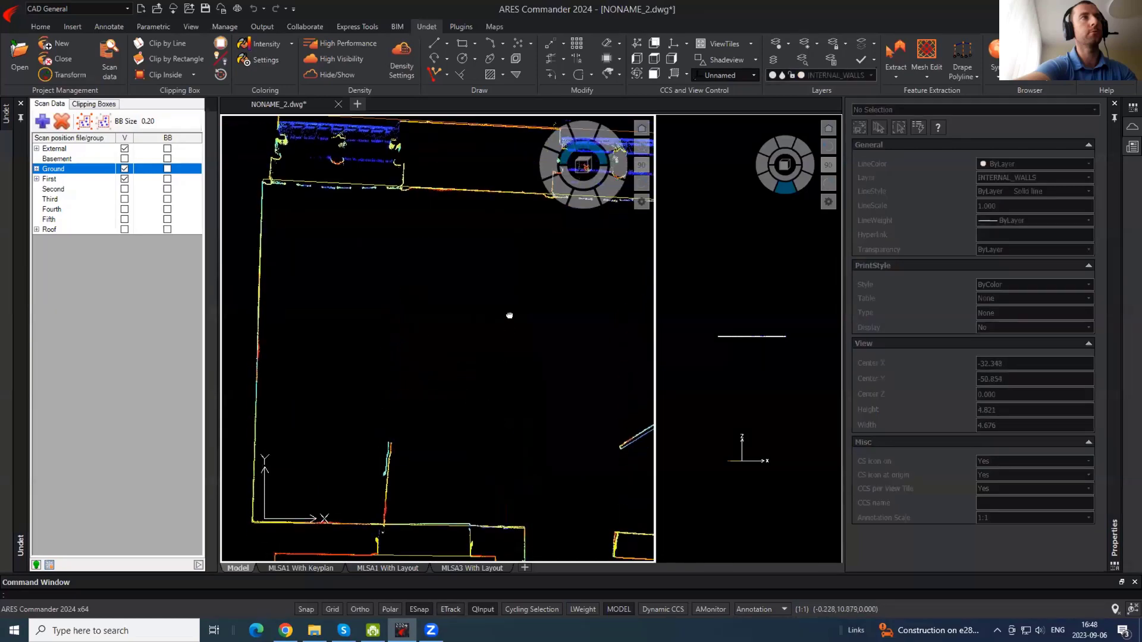
pyautogui.click(40, 26)
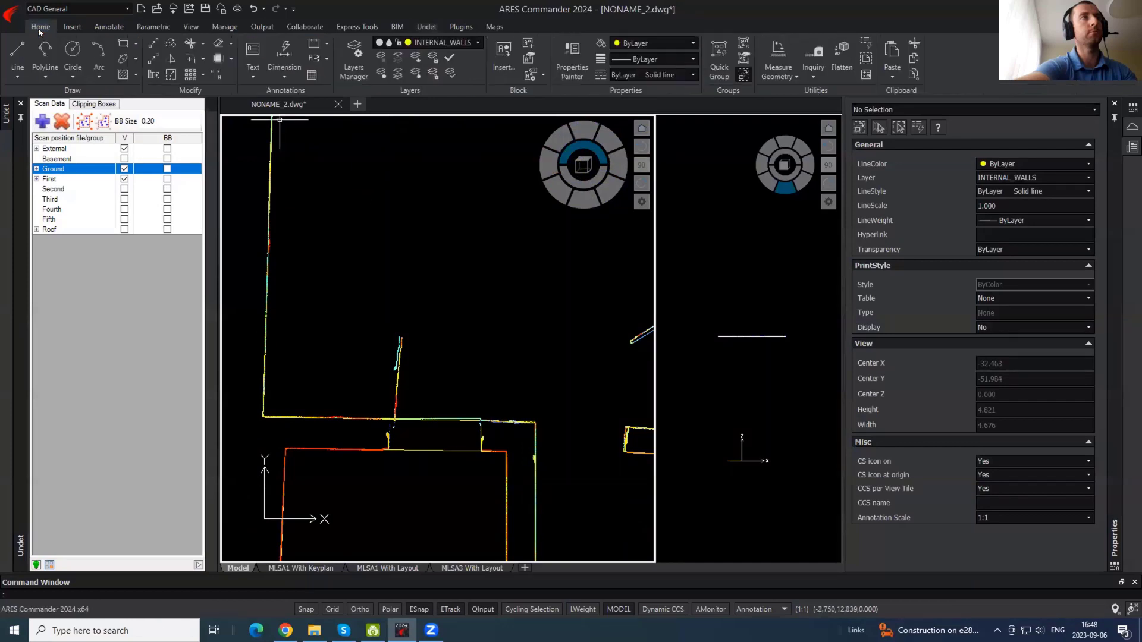
pyautogui.click(127, 8)
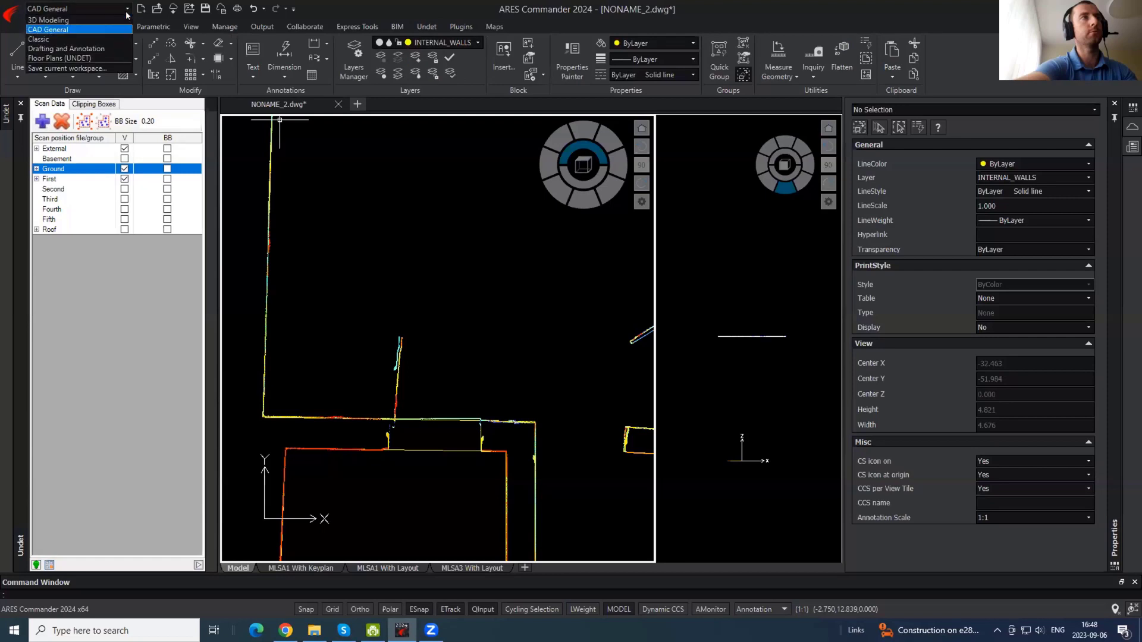
pyautogui.click(65, 58)
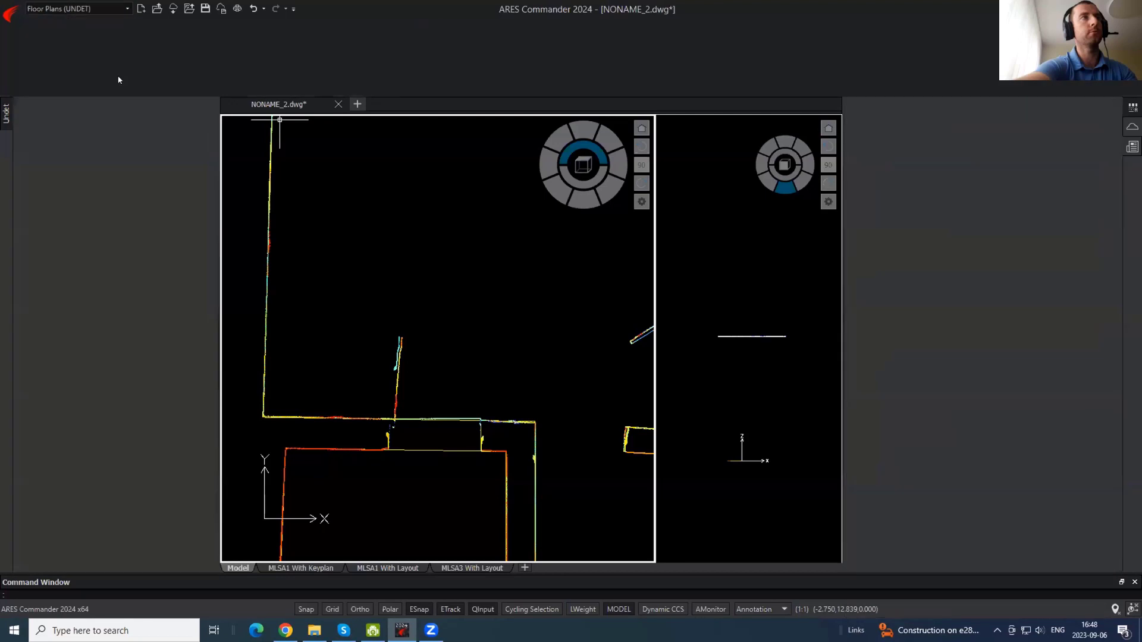
pyautogui.click(128, 28)
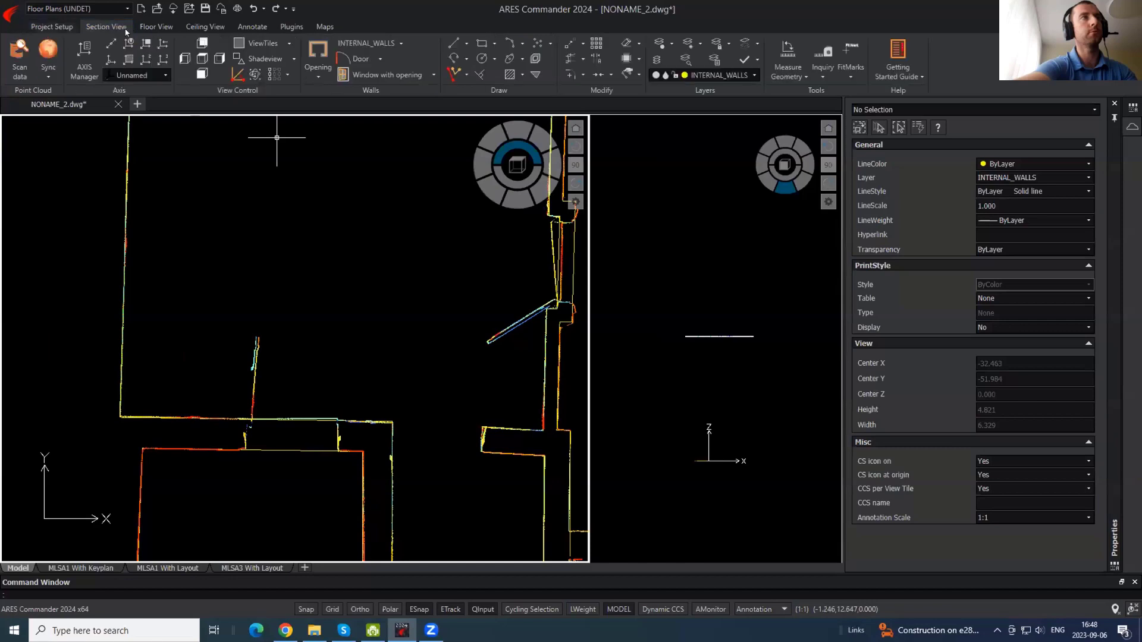
# - Insert a door with opening into the interior wall gap
pyautogui.click(380, 60)
pyautogui.click(383, 89)
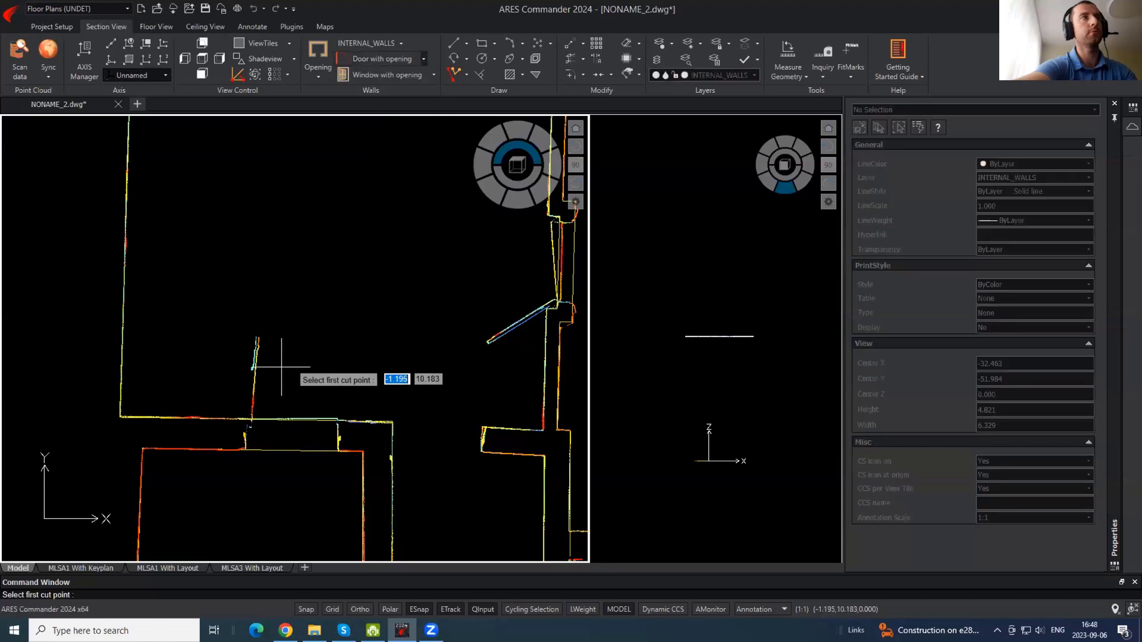
pyautogui.scroll(2, 248, 447)
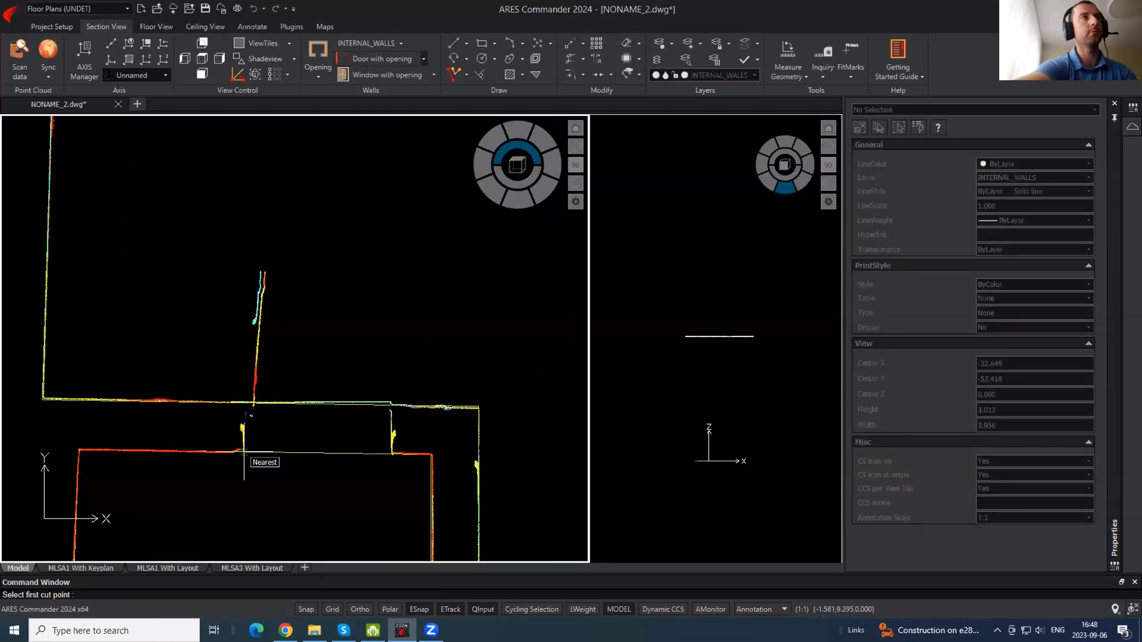
pyautogui.click(244, 452)
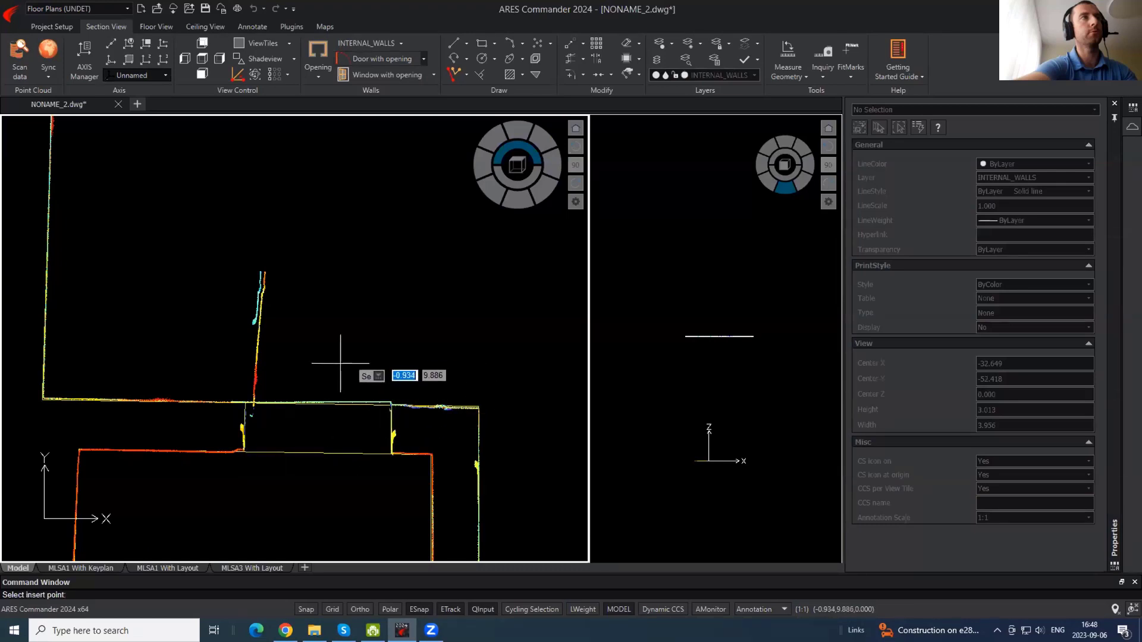
pyautogui.click(247, 416)
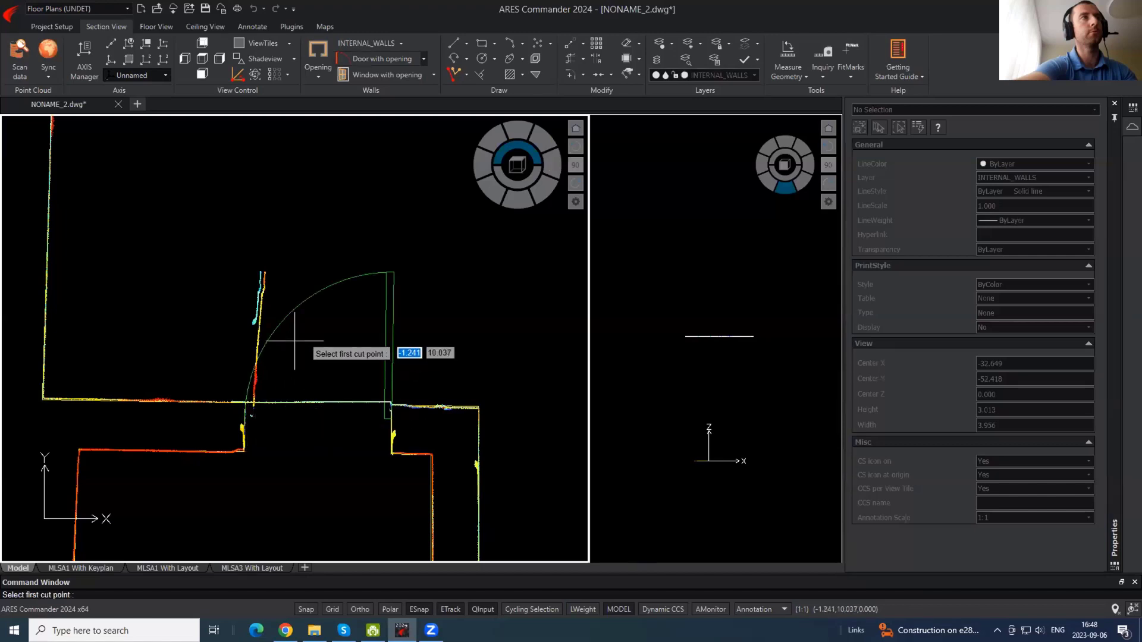
pyautogui.press('Escape')
# - Flip the door's swing to the other side and set its type to Closed
pyautogui.click(332, 333)
pyautogui.click(285, 277)
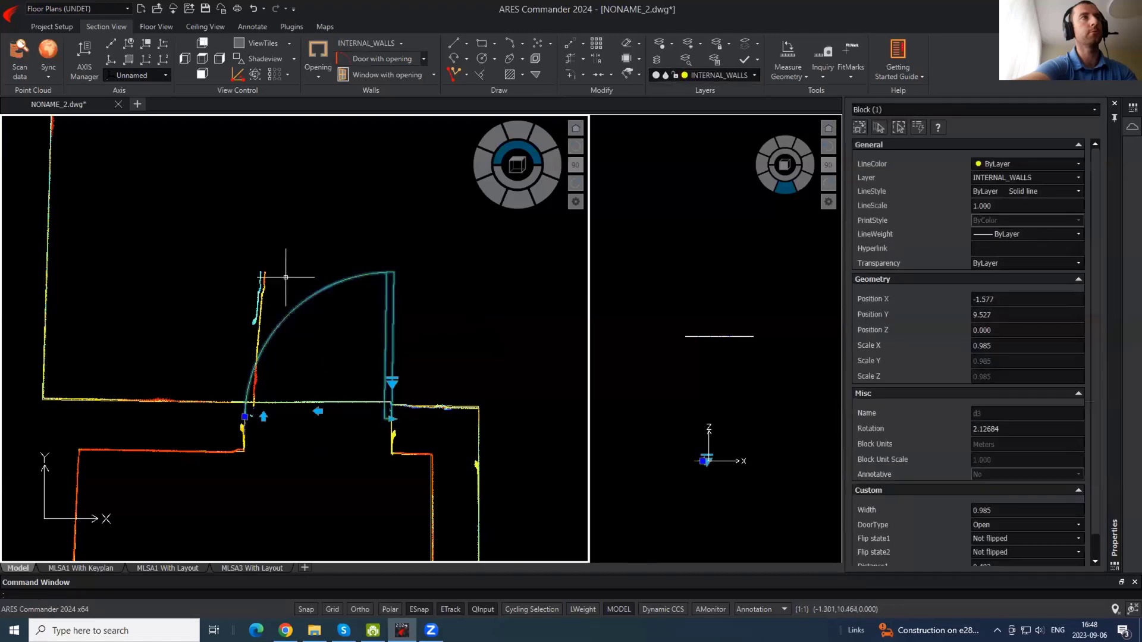
pyautogui.click(319, 409)
pyautogui.click(393, 381)
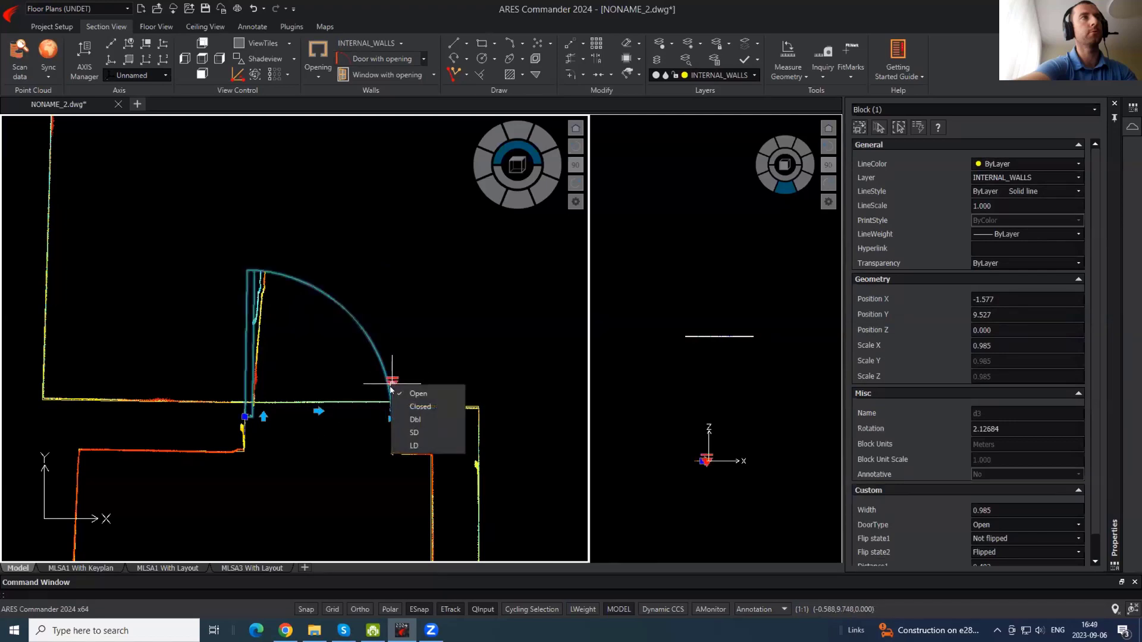
pyautogui.click(420, 407)
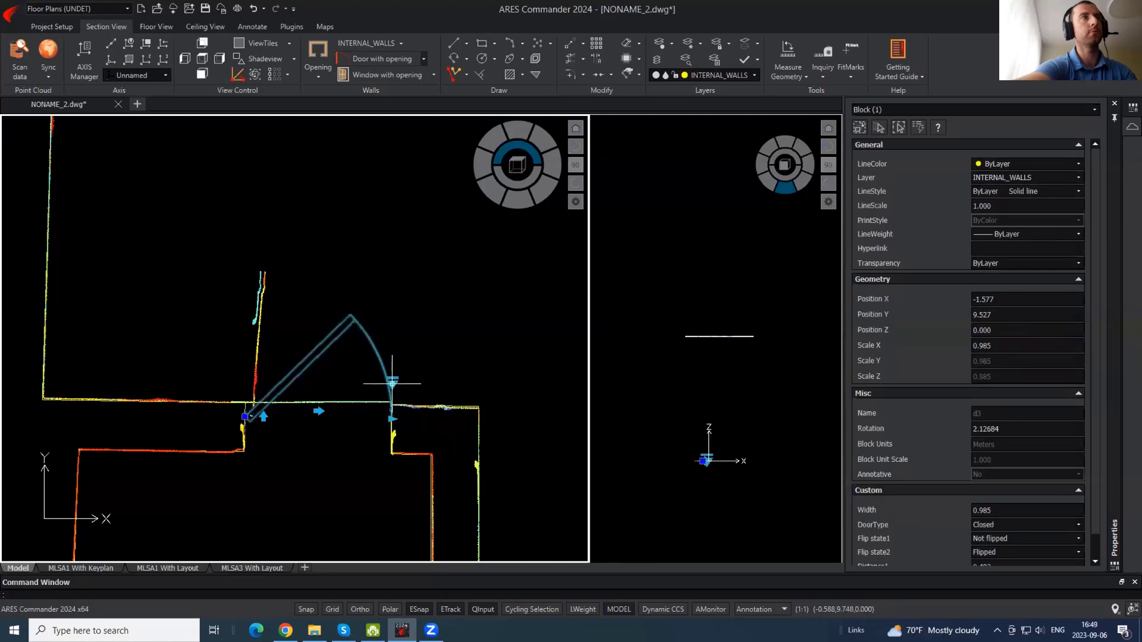
pyautogui.press('Escape')
# - Reselect the door and set its DoorType back to Open
pyautogui.click(321, 360)
pyautogui.click(393, 372)
pyautogui.click(393, 382)
pyautogui.click(405, 392)
pyautogui.press('Escape')
pyautogui.scroll(-5, 381, 387)
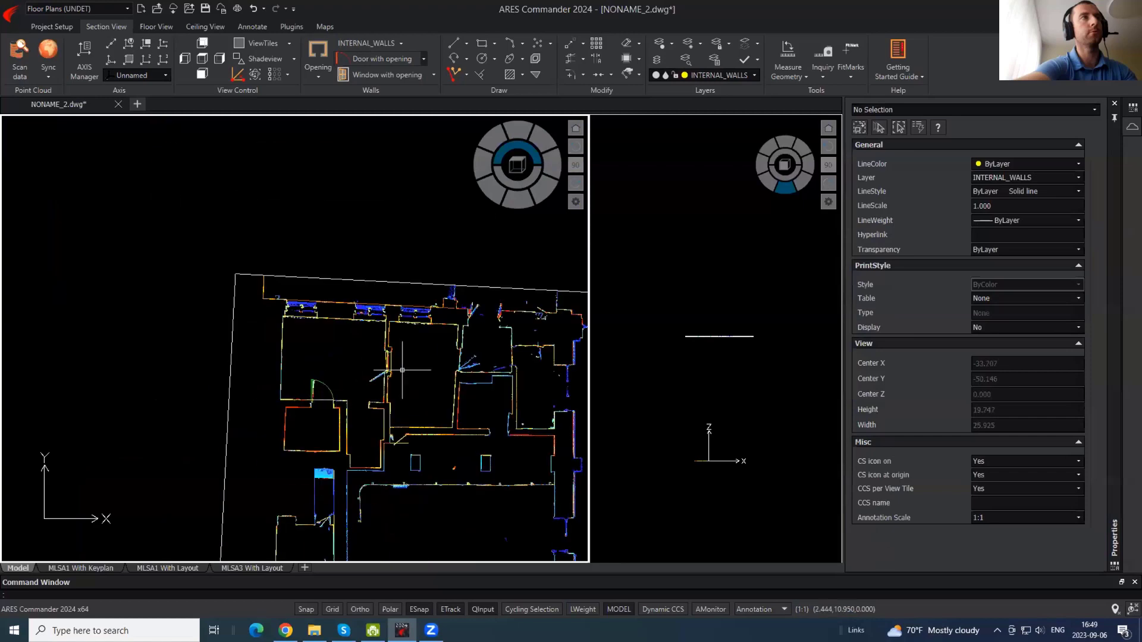
# - Insert a 0.886-wide door with opening into the vertical wall's gap beside the angled wall
pyautogui.scroll(5, 402, 370)
pyautogui.scroll(2, 328, 341)
pyautogui.scroll(-2, 336, 403)
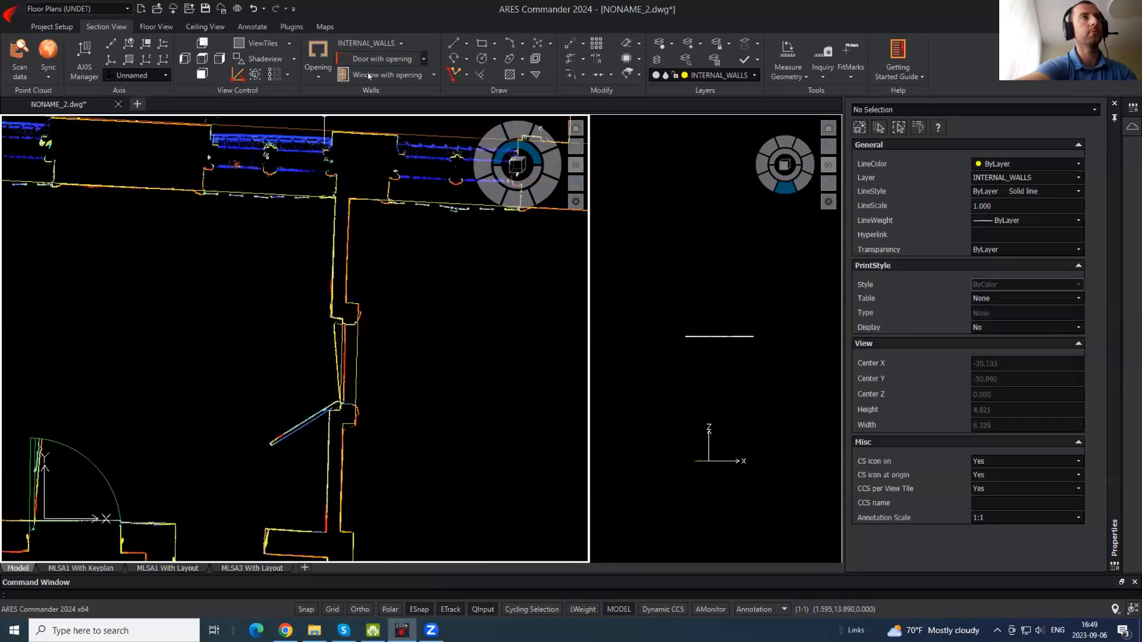
pyautogui.click(381, 59)
pyautogui.scroll(4, 357, 365)
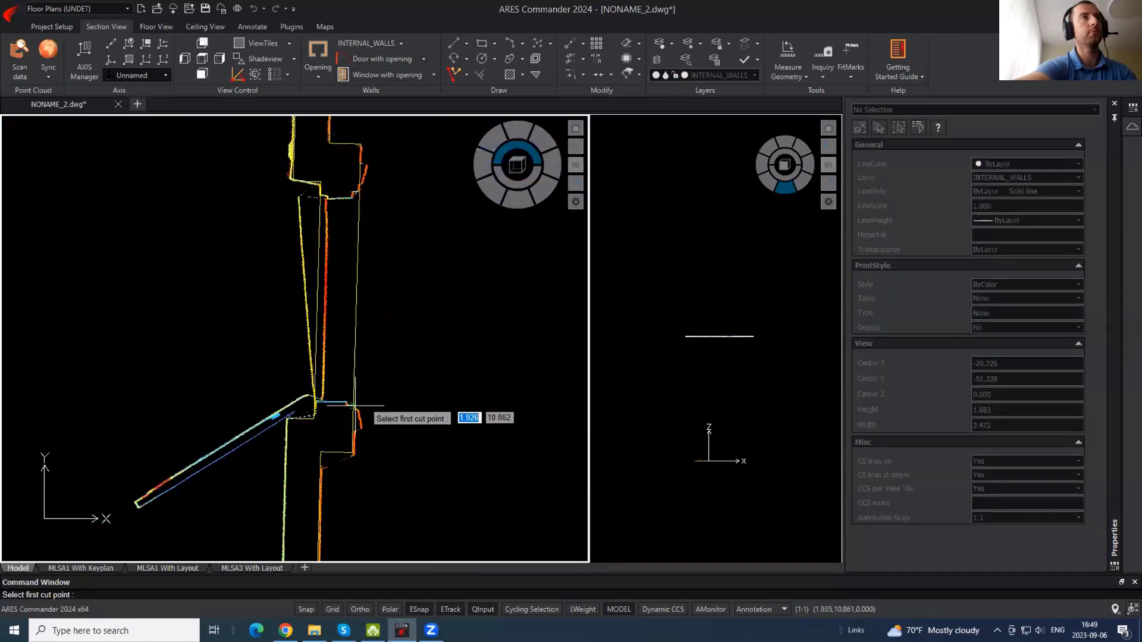
pyautogui.click(355, 390)
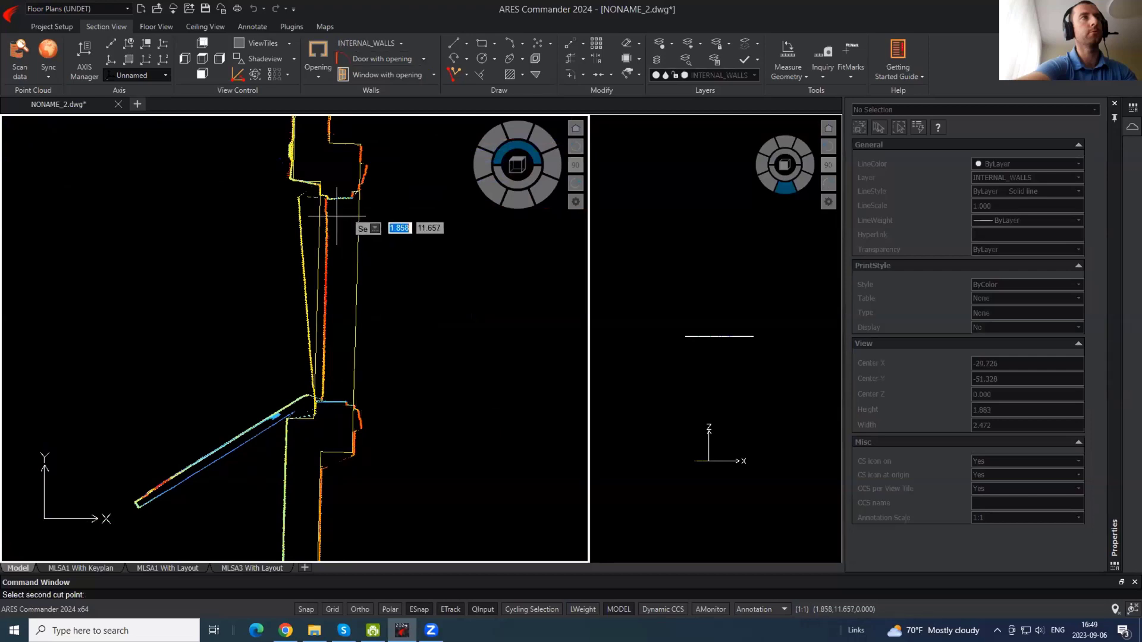
pyautogui.click(318, 195)
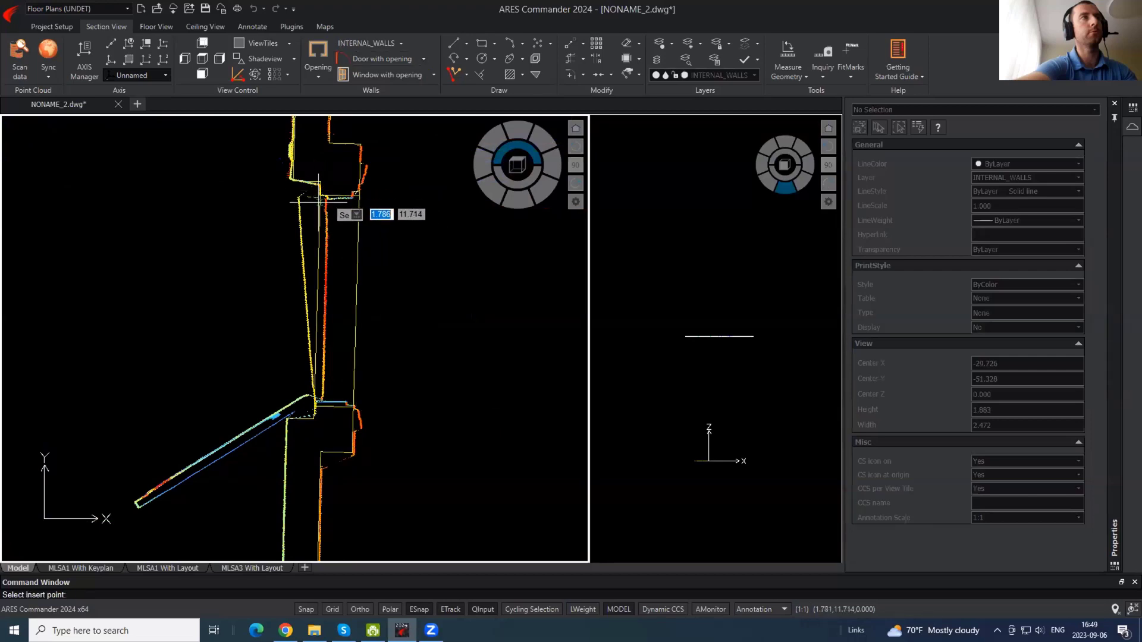
pyautogui.click(314, 406)
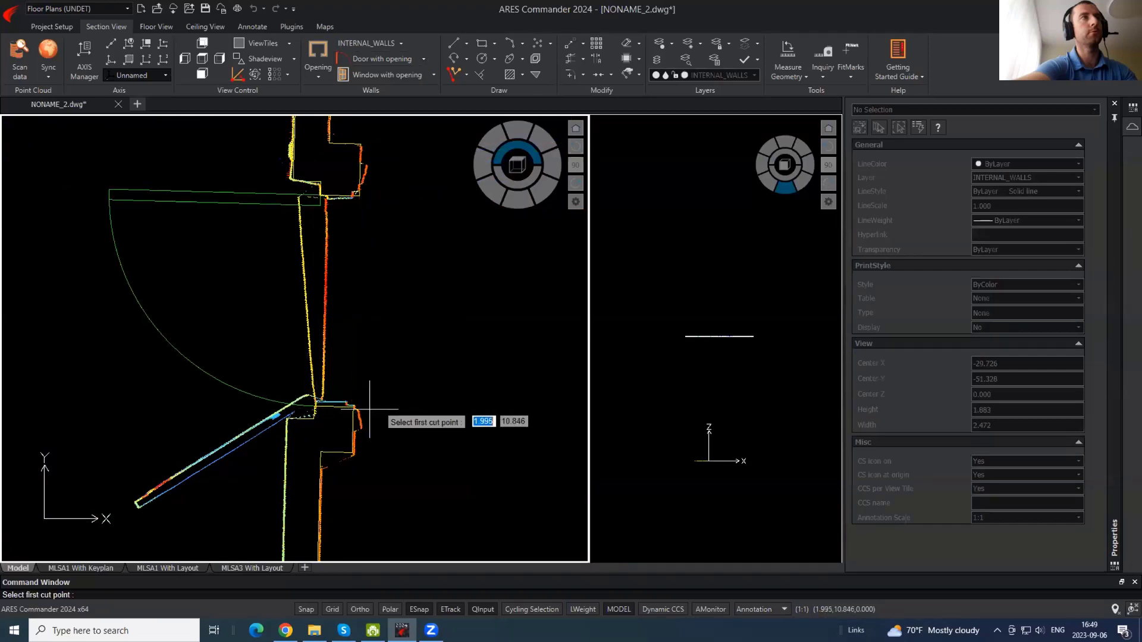
# - Flip the new door's swing and set its type to open
pyautogui.click(256, 393)
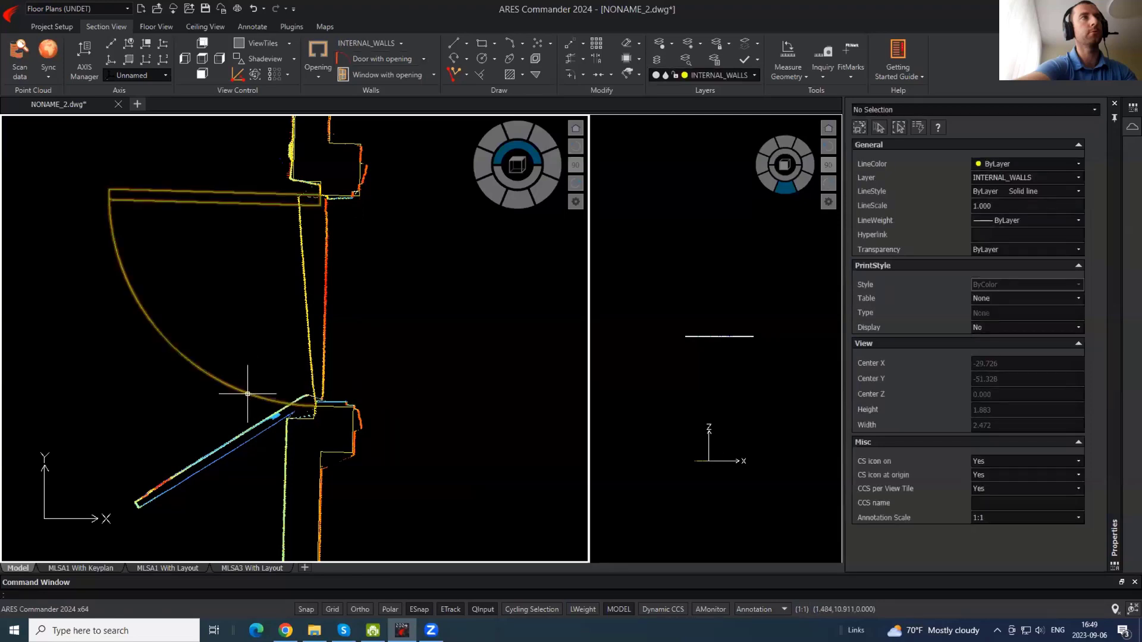
pyautogui.click(308, 300)
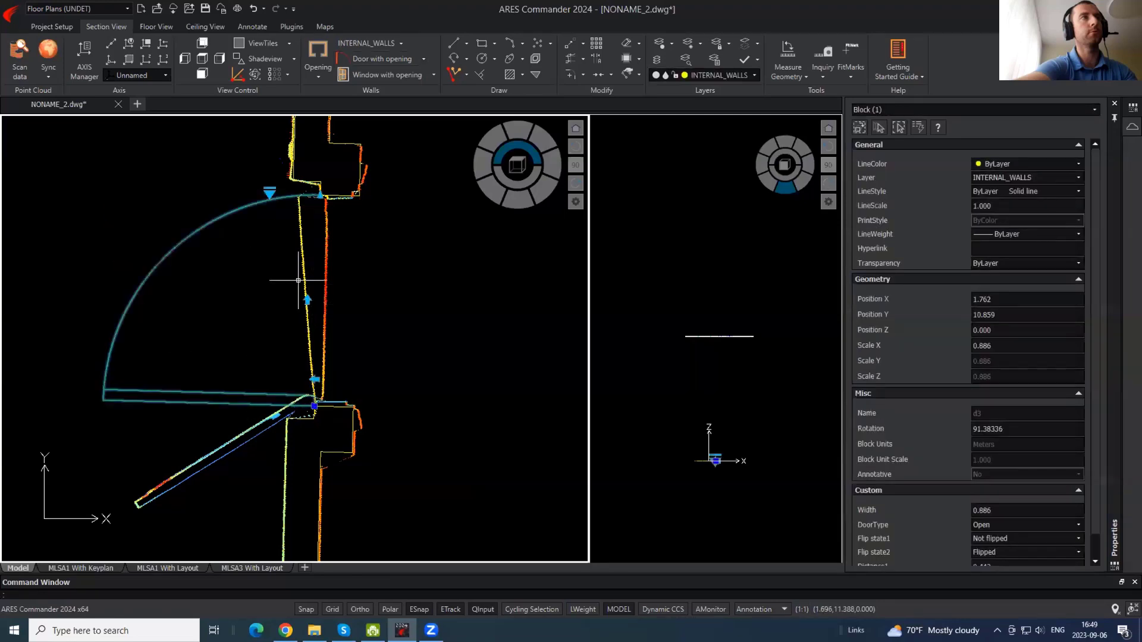
pyautogui.click(270, 192)
pyautogui.click(295, 217)
pyautogui.press('Escape')
pyautogui.scroll(-5, 452, 301)
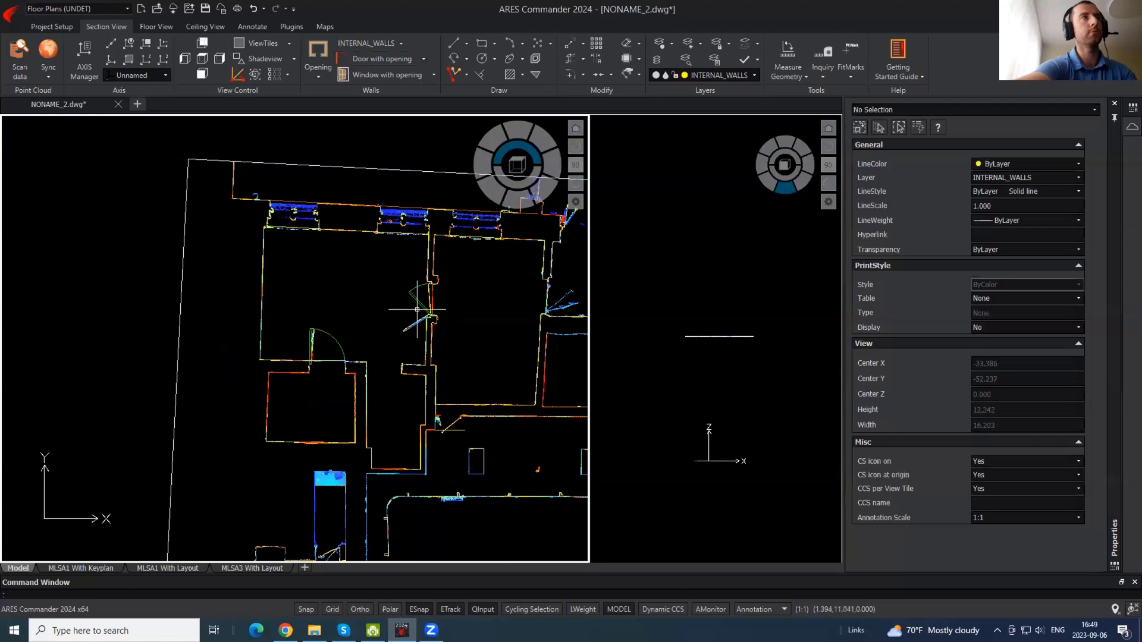
# - Insert a 1.330-wide window with opening into the long horizontal wall
pyautogui.scroll(2, 367, 335)
pyautogui.moveTo(364, 189)
pyautogui.mouseDown(button='middle')
pyautogui.moveTo(369, 268)
pyautogui.moveTo(403, 323)
pyautogui.mouseUp(button='middle')
pyautogui.scroll(2, 273, 267)
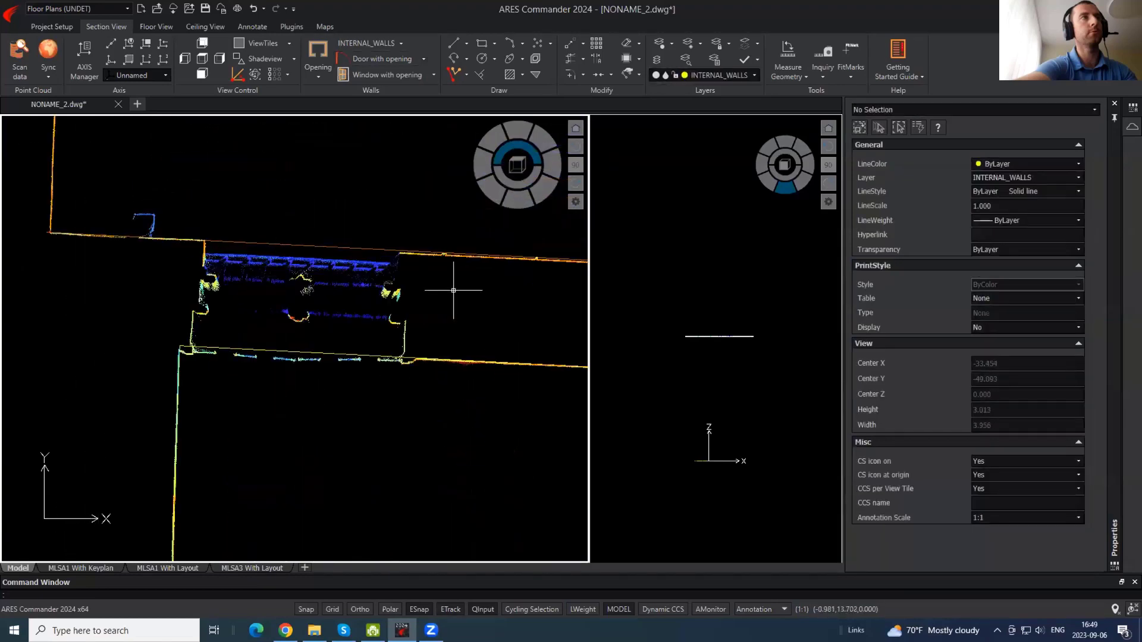
pyautogui.moveTo(522, 302)
pyautogui.mouseDown(button='middle')
pyautogui.moveTo(123, 255)
pyautogui.moveTo(532, 277)
pyautogui.mouseUp(button='middle')
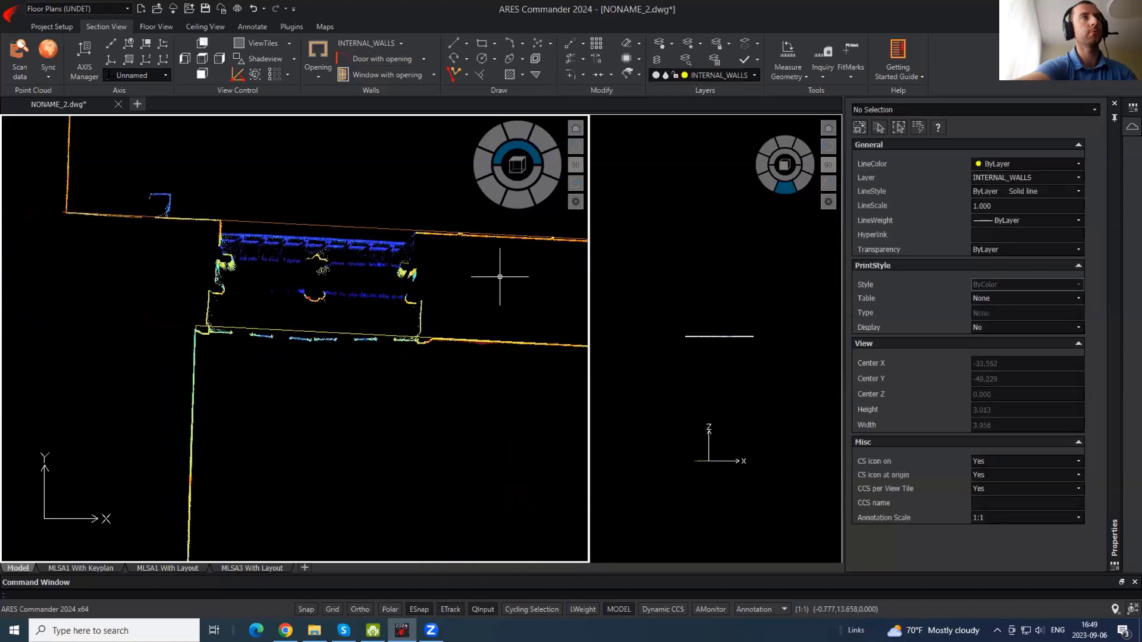
pyautogui.click(416, 76)
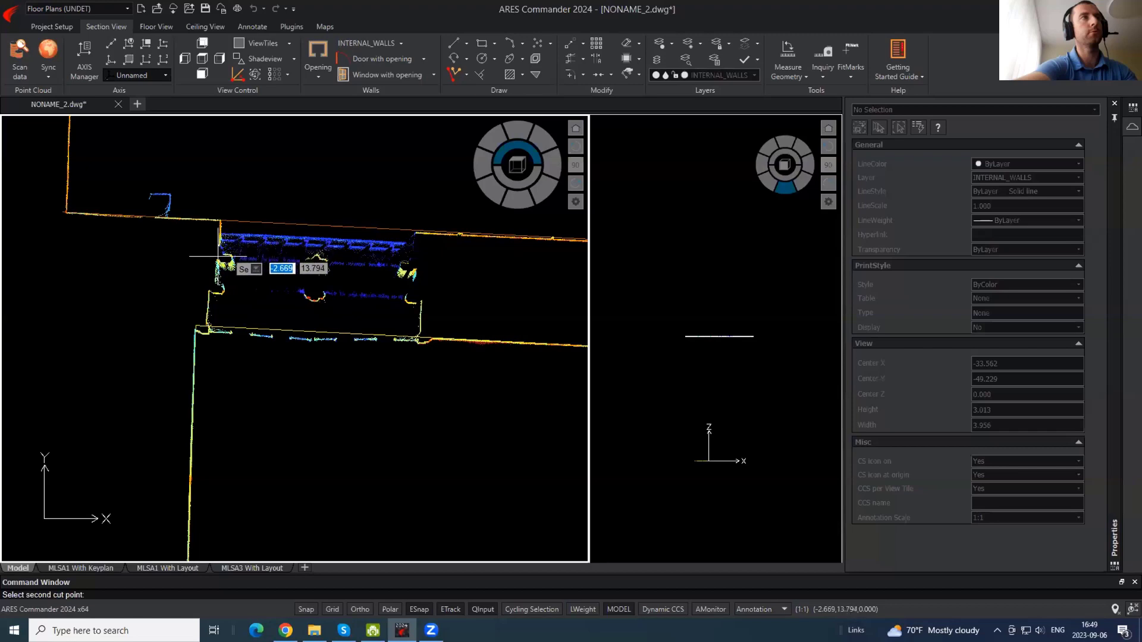
pyautogui.click(212, 327)
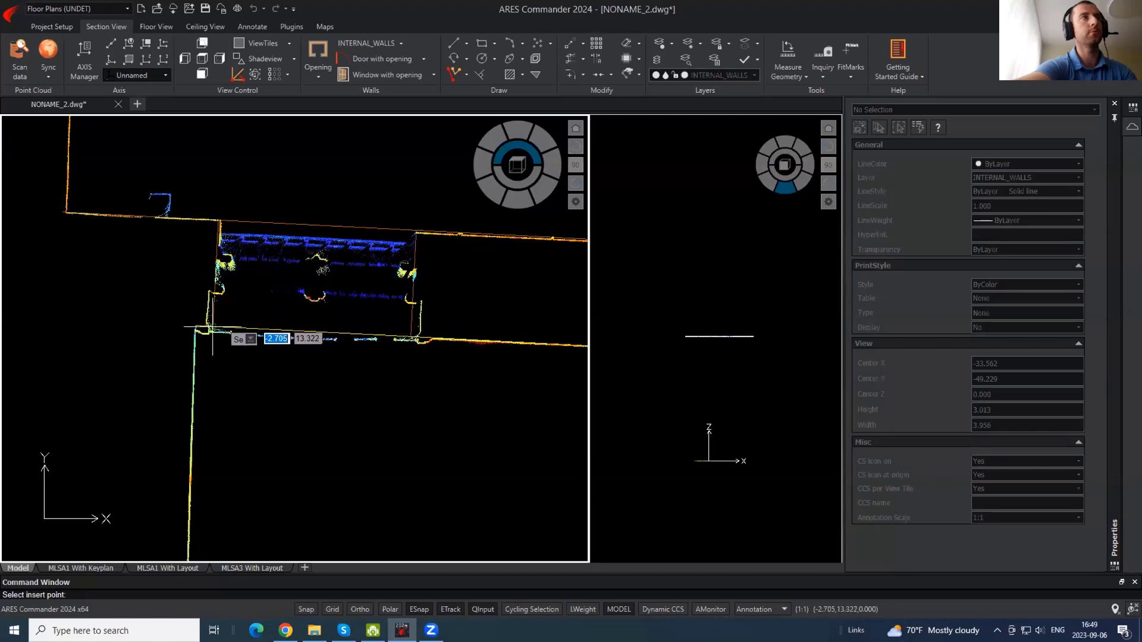
pyautogui.click(415, 268)
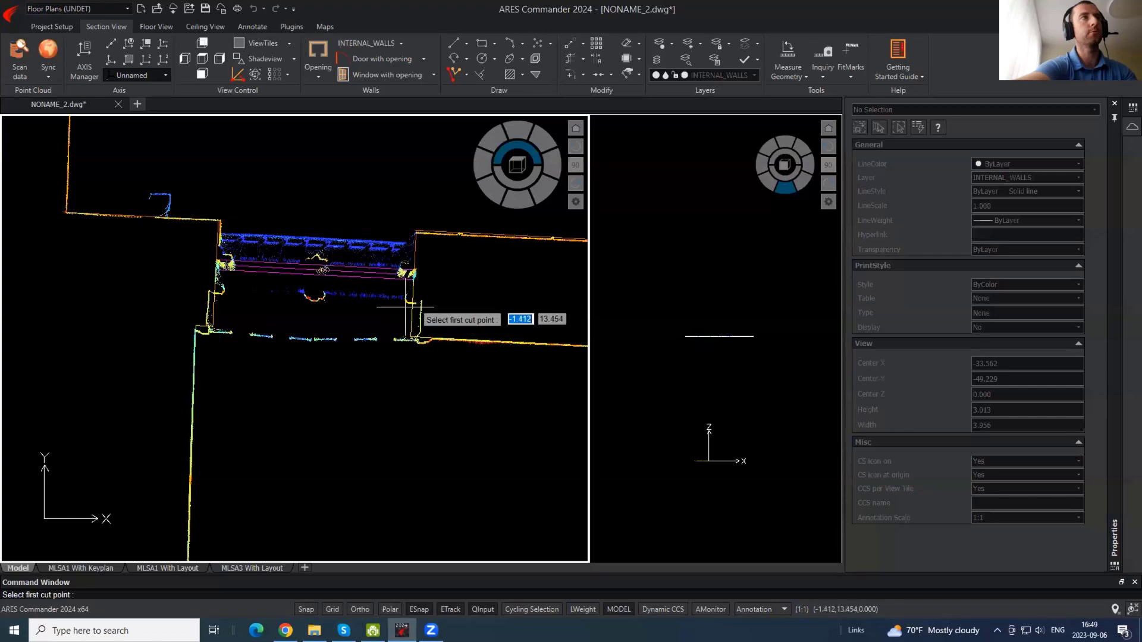
pyautogui.press('Escape')
# - Nudge the window slightly upward to align it with the wall
pyautogui.click(396, 268)
pyautogui.scroll(3, 397, 268)
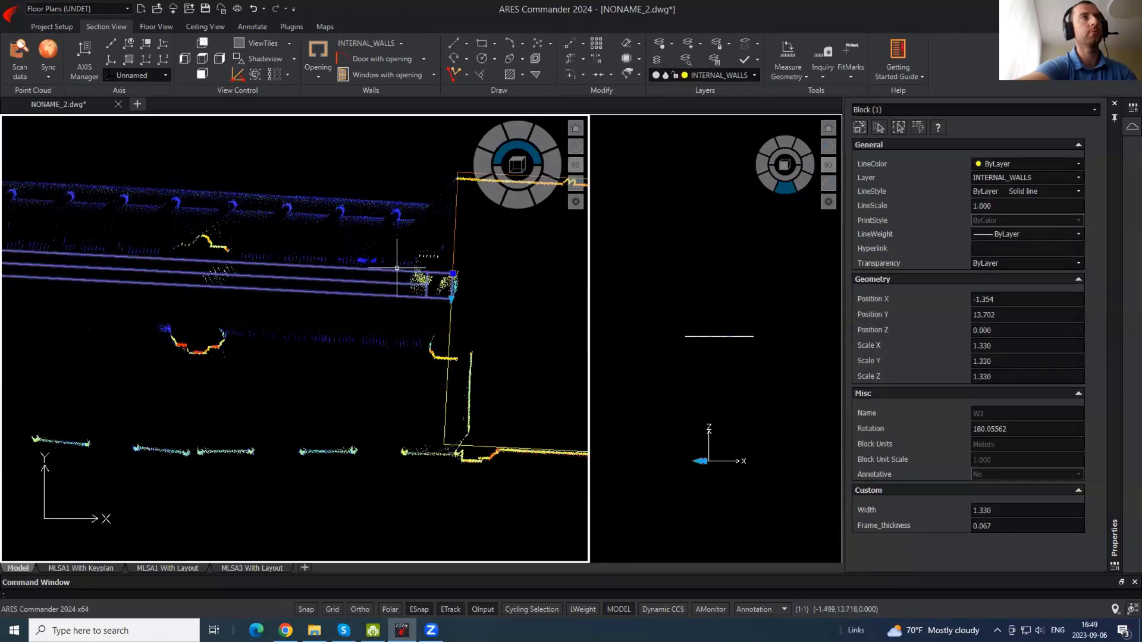
pyautogui.click(453, 274)
pyautogui.click(454, 255)
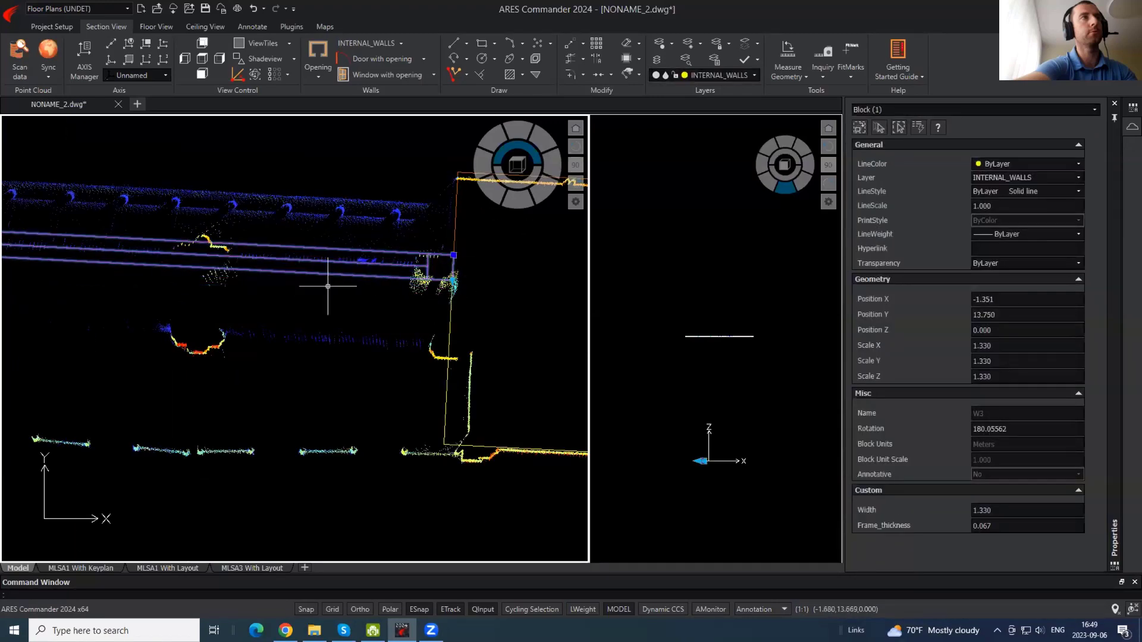
pyautogui.moveTo(226, 242)
pyautogui.mouseDown(button='middle')
pyautogui.moveTo(351, 257)
pyautogui.moveTo(203, 252)
pyautogui.mouseUp(button='middle')
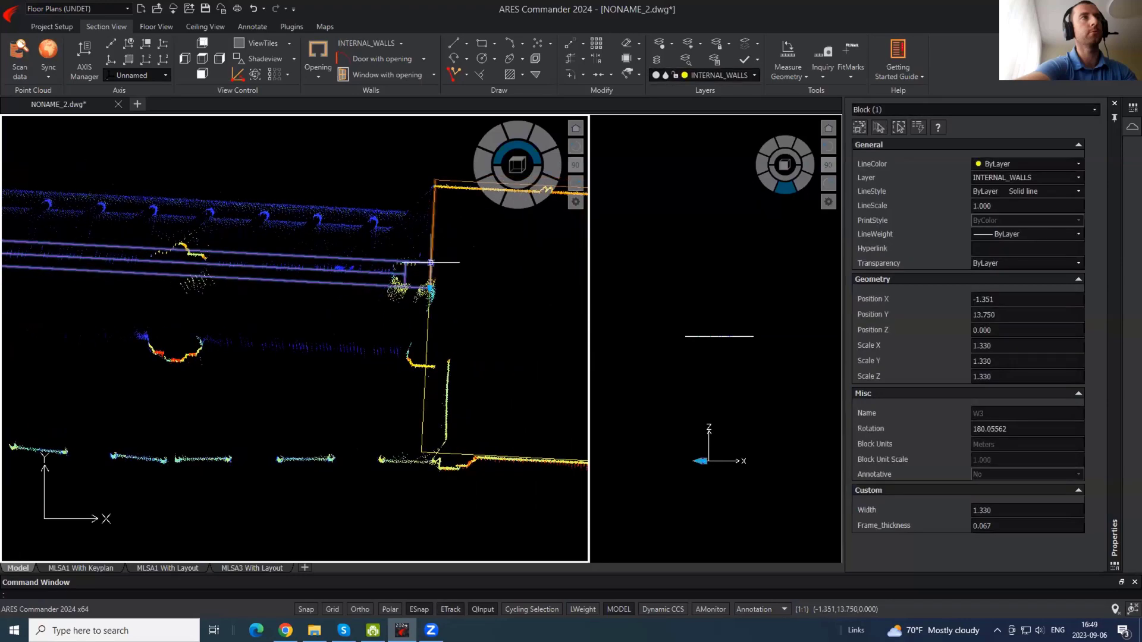
pyautogui.click(431, 262)
pyautogui.scroll(4, 430, 262)
pyautogui.click(431, 252)
pyautogui.scroll(-2, 510, 273)
pyautogui.moveTo(302, 289)
pyautogui.mouseDown(button='middle')
pyautogui.moveTo(541, 297)
pyautogui.moveTo(263, 280)
pyautogui.mouseUp(button='middle')
pyautogui.scroll(-3, 541, 296)
pyautogui.scroll(2, 229, 274)
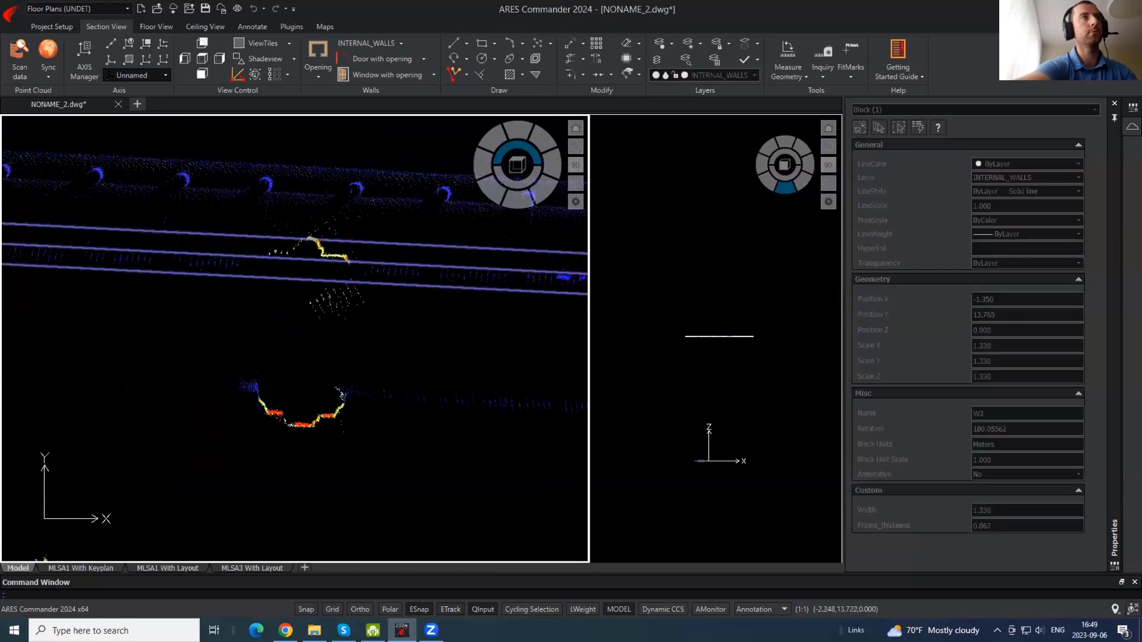
pyautogui.scroll(-1, 264, 282)
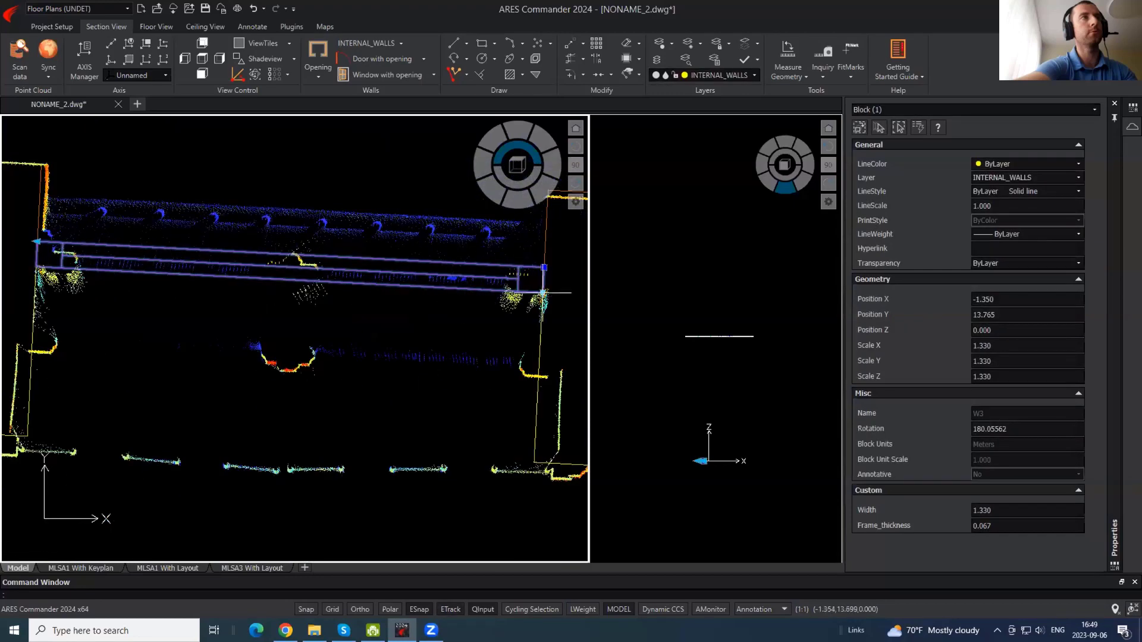
# - Stretch the window's corner grip so its frame thickness becomes 0.080
pyautogui.click(542, 292)
pyautogui.click(520, 302)
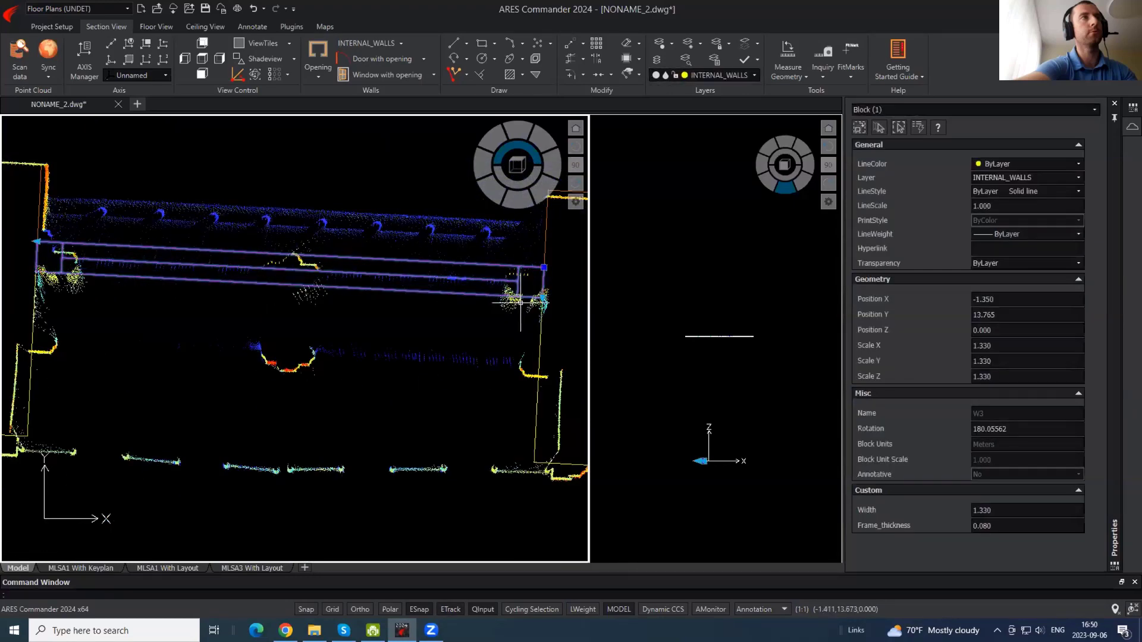
pyautogui.press('Escape')
pyautogui.scroll(-2, 405, 263)
pyautogui.click(406, 264)
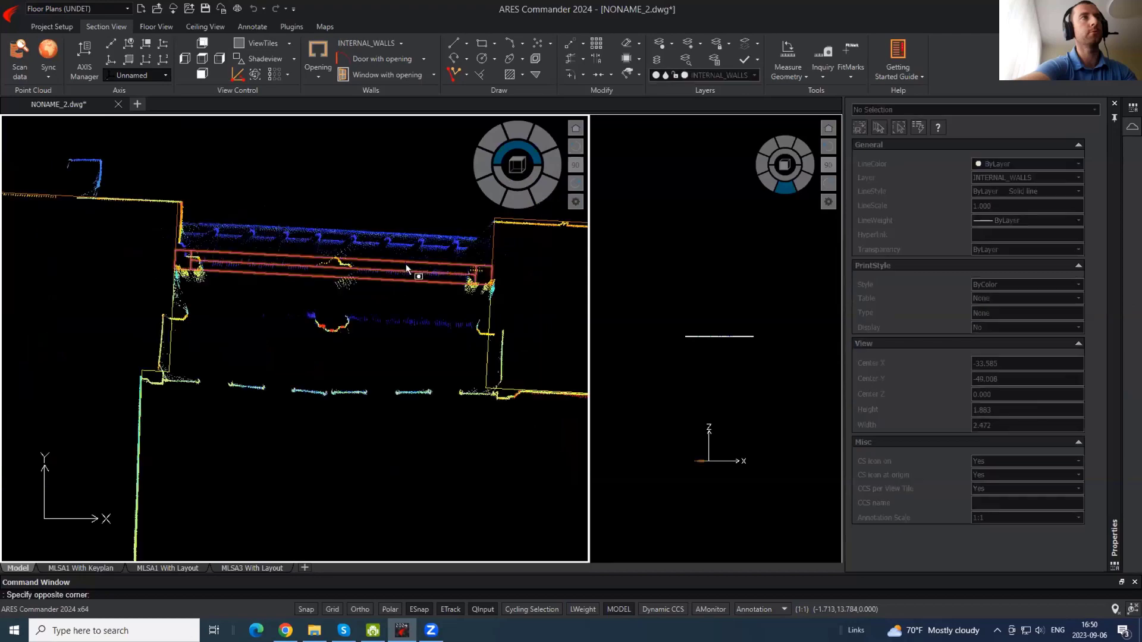
# - Copy window block W3 onto the lower parallel wall
pyautogui.click(384, 289)
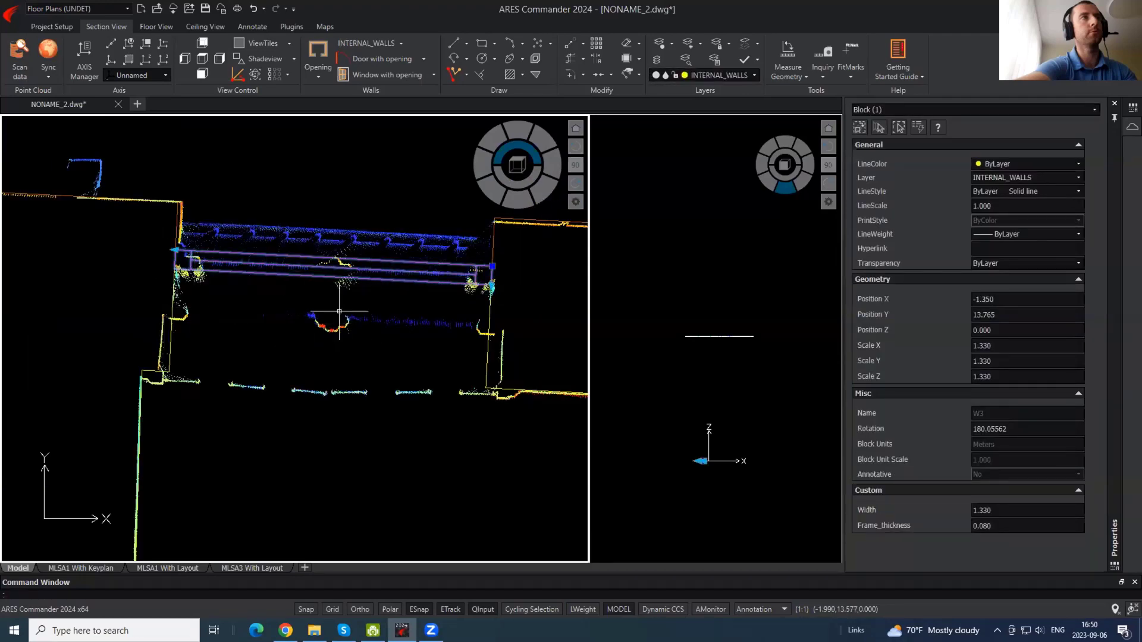
pyautogui.press('Return')
pyautogui.click(492, 266)
pyautogui.press('Escape')
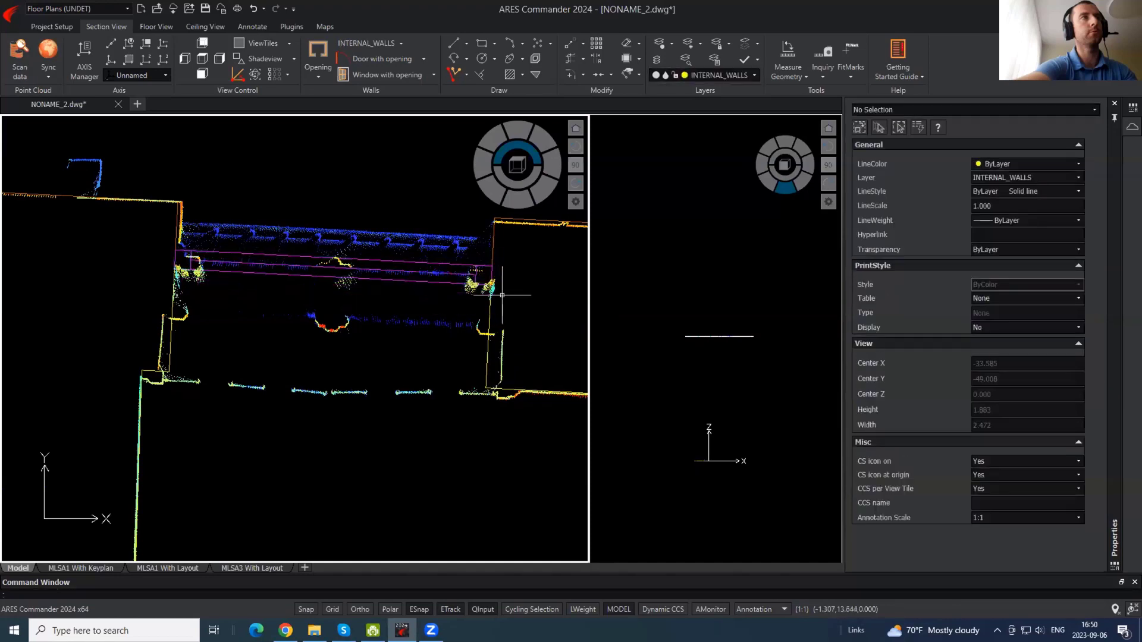
pyautogui.click(503, 292)
pyautogui.click(475, 285)
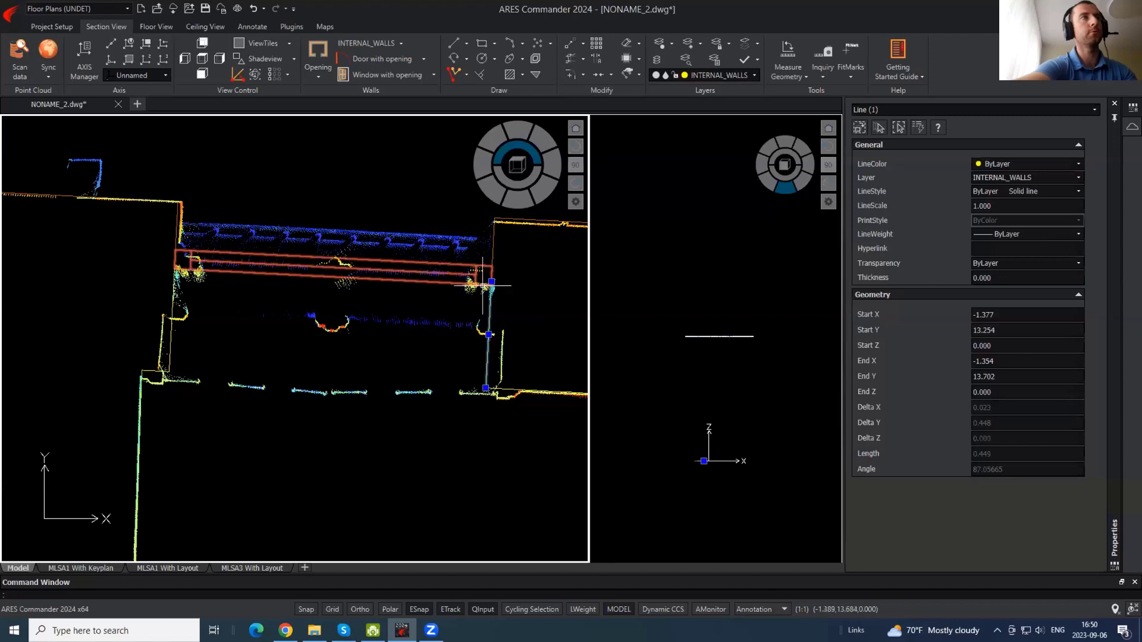
pyautogui.click(483, 286)
pyautogui.press('Return')
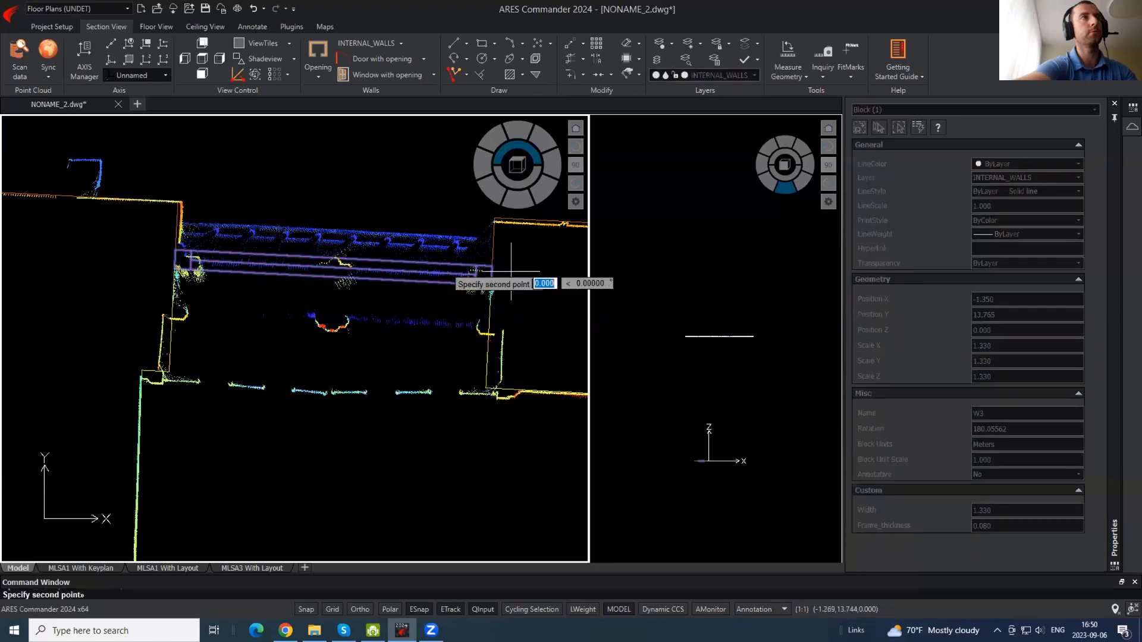
pyautogui.click(510, 269)
pyautogui.scroll(2, 519, 326)
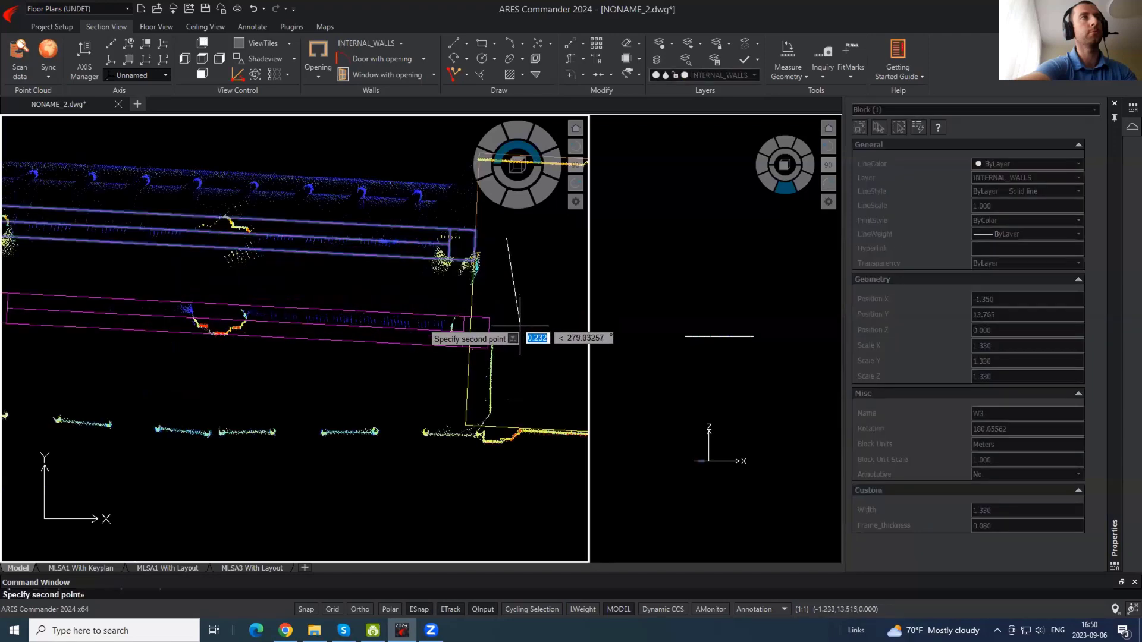
pyautogui.click(527, 321)
pyautogui.scroll(-3, 527, 321)
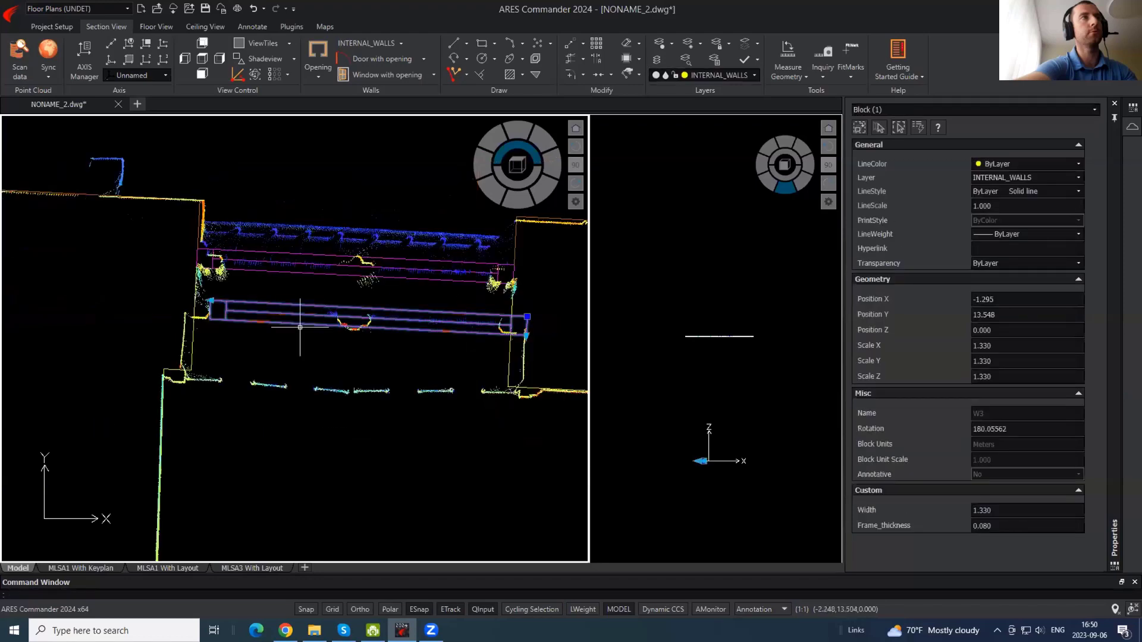
# - Stretch the copy's left end to the wall, widening it to 1.436
pyautogui.click(211, 300)
pyautogui.click(183, 300)
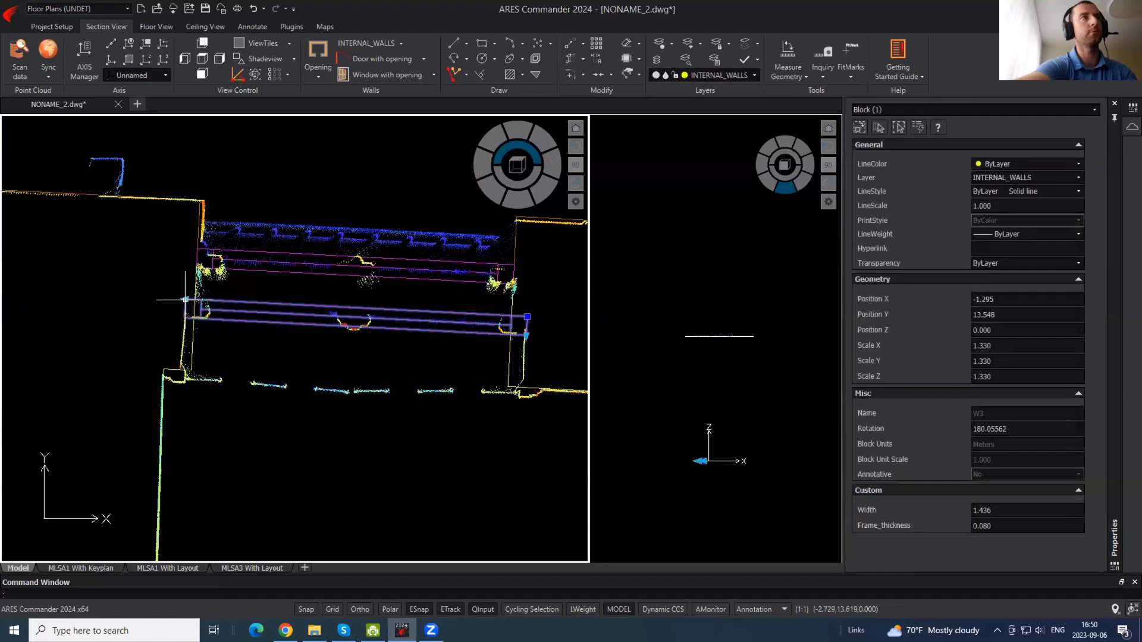
pyautogui.press('Escape')
pyautogui.scroll(-2, 176, 337)
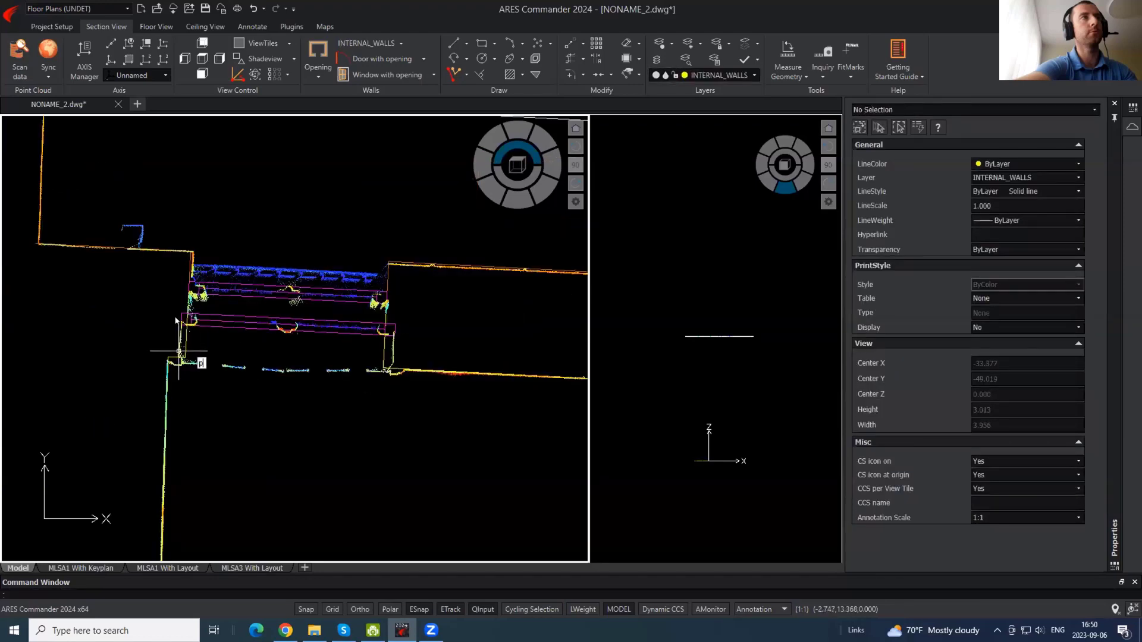
# - Begin a polyline at the lower wall corner
pyautogui.press('Return')
pyautogui.click(169, 357)
pyautogui.scroll(3, 171, 360)
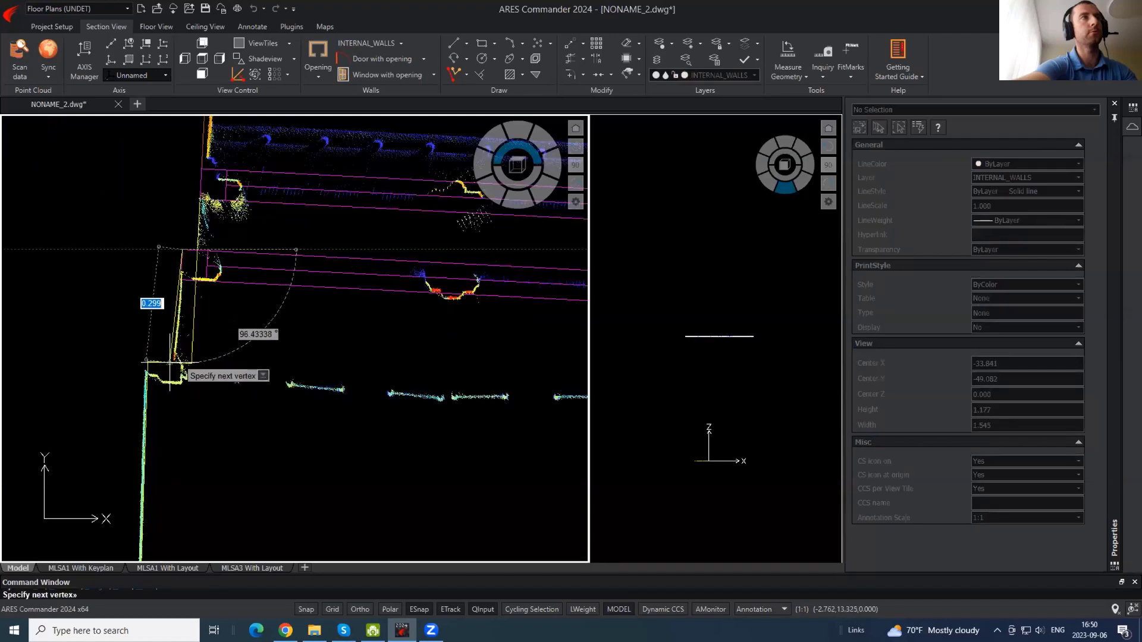
# - Draw the wall return at the window's left end, re-placing a misplaced vertex
pyautogui.click(169, 362)
pyautogui.hotkey('ctrl', 'z')
pyautogui.click(177, 363)
pyautogui.press('Escape')
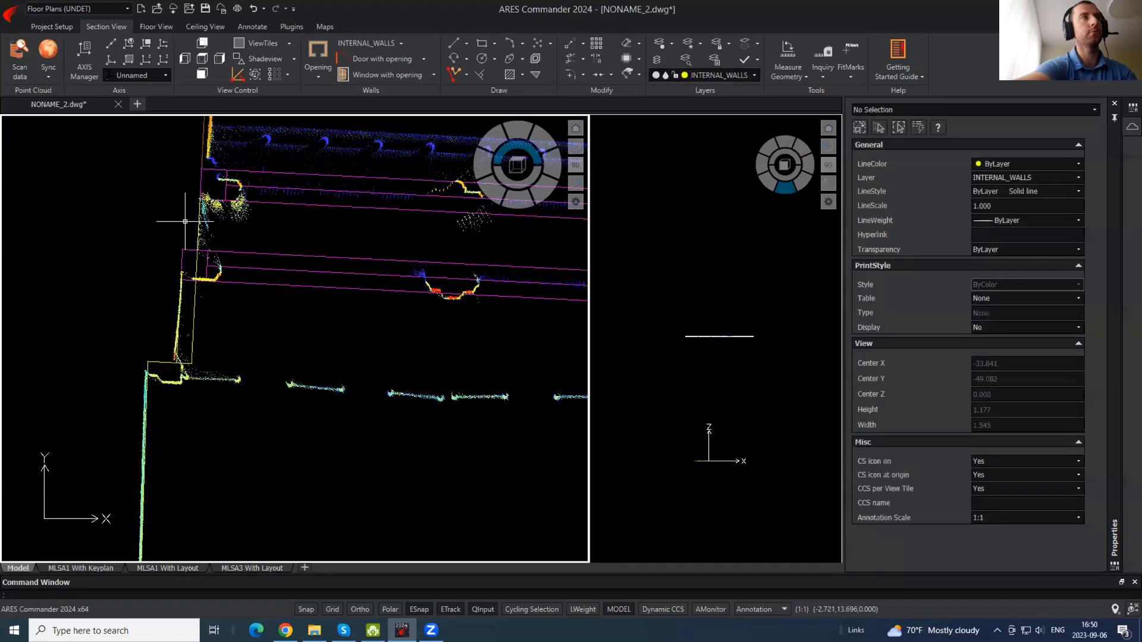
pyautogui.press('Return')
pyautogui.click(182, 251)
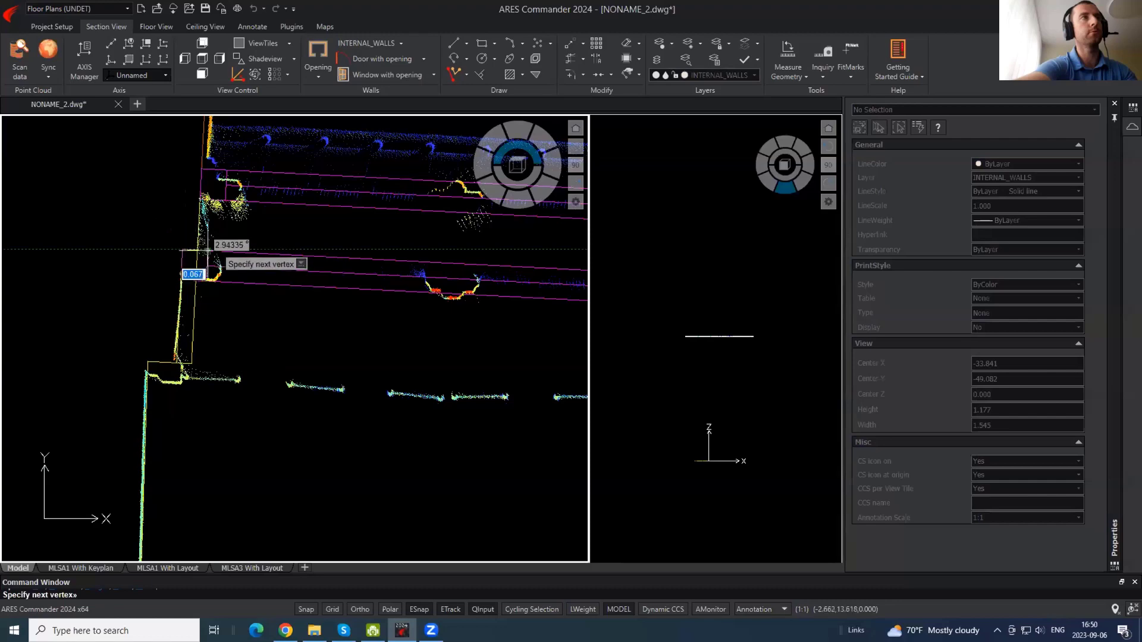
# - Switch on the Nearest entity snap in the snap settings
pyautogui.scroll(2, 201, 250)
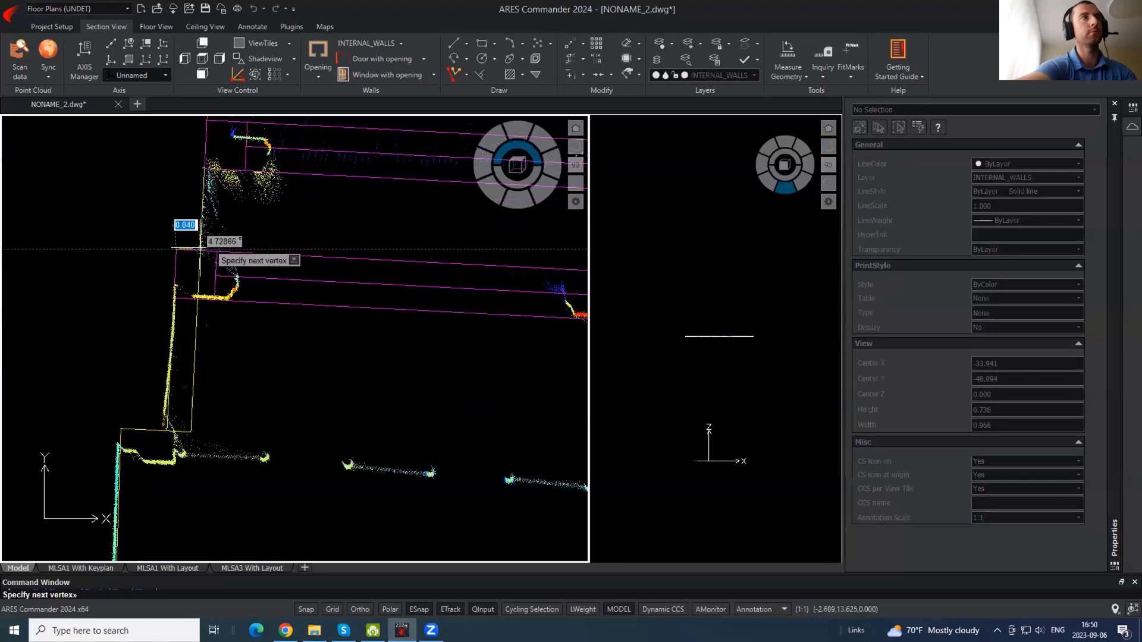
pyautogui.scroll(-2, 200, 252)
pyautogui.keyDown('shift'); pyautogui.rightClick(266, 353); pyautogui.keyUp('shift')
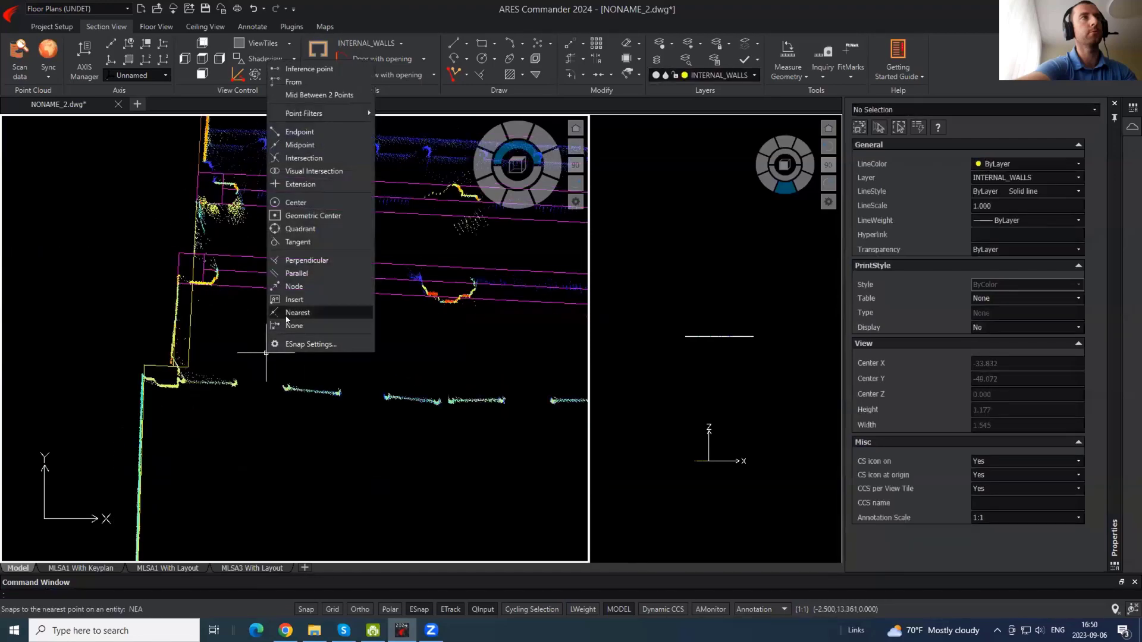
pyautogui.click(297, 343)
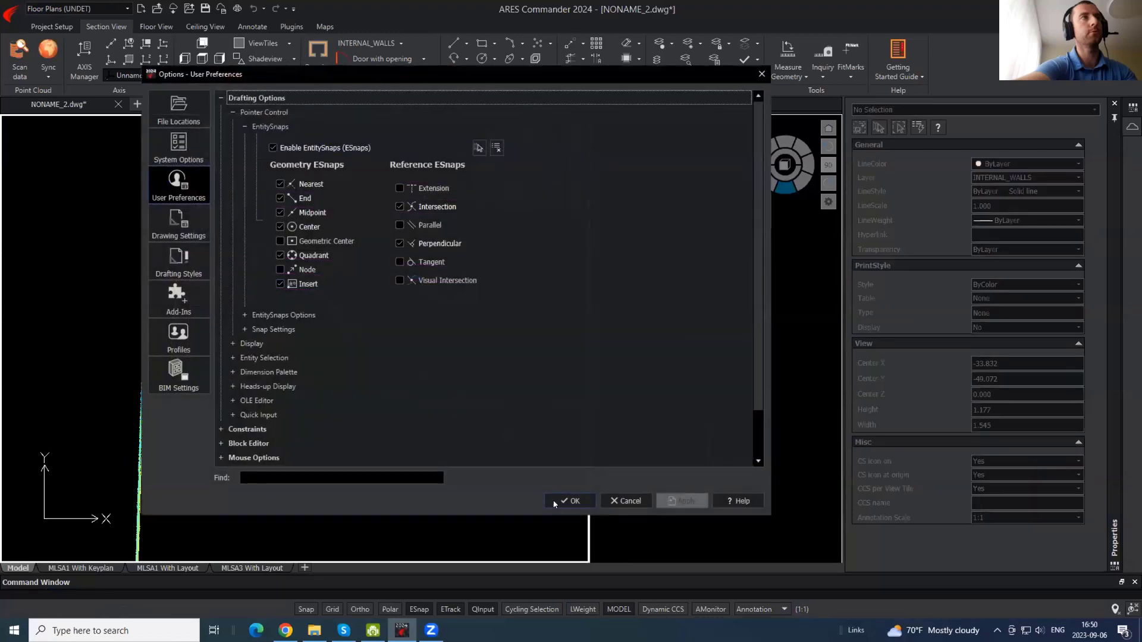
pyautogui.click(554, 504)
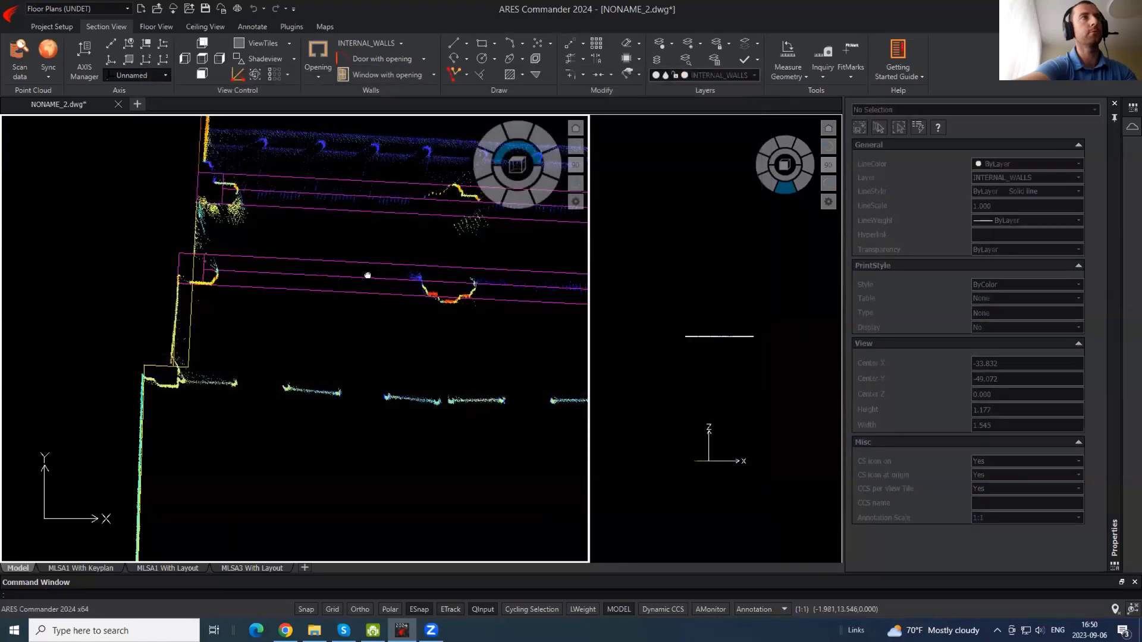
# - Draw polylines from the window's right end to the lower wall corner and along its edge
pyautogui.moveTo(367, 275); pyautogui.dragTo(277, 304, button='middle')
pyautogui.write('pl')
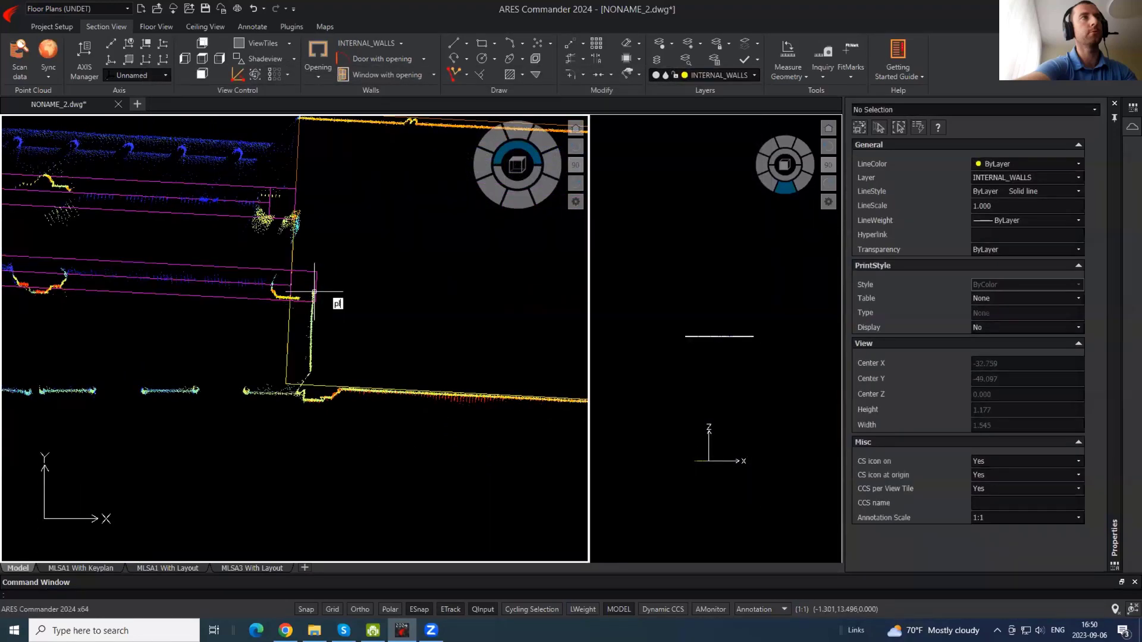
pyautogui.press('Return')
pyautogui.click(317, 272)
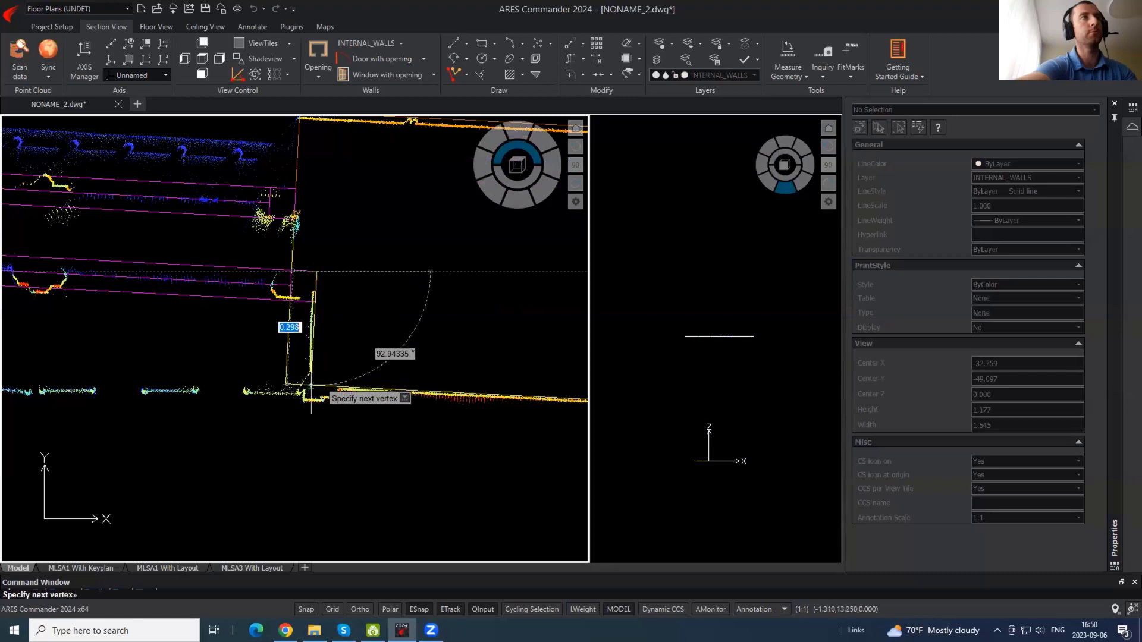
pyautogui.press('F3')
pyautogui.press('F3')
pyautogui.click(311, 384)
pyautogui.press('Return')
pyautogui.press('Return')
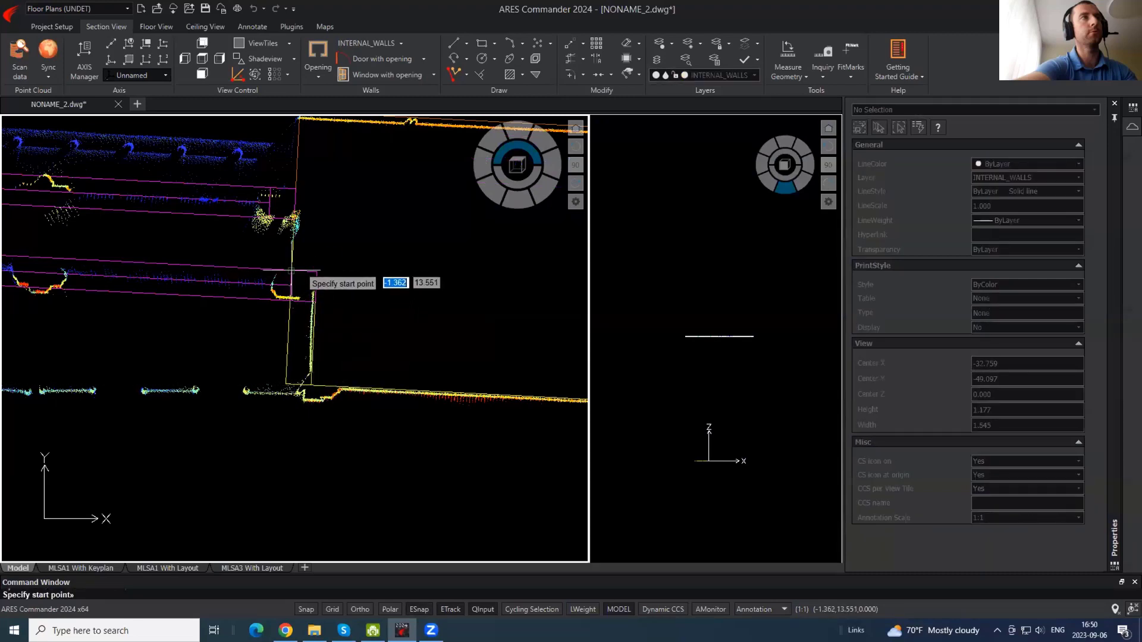
pyautogui.click(291, 271)
pyautogui.click(317, 272)
pyautogui.press('Return')
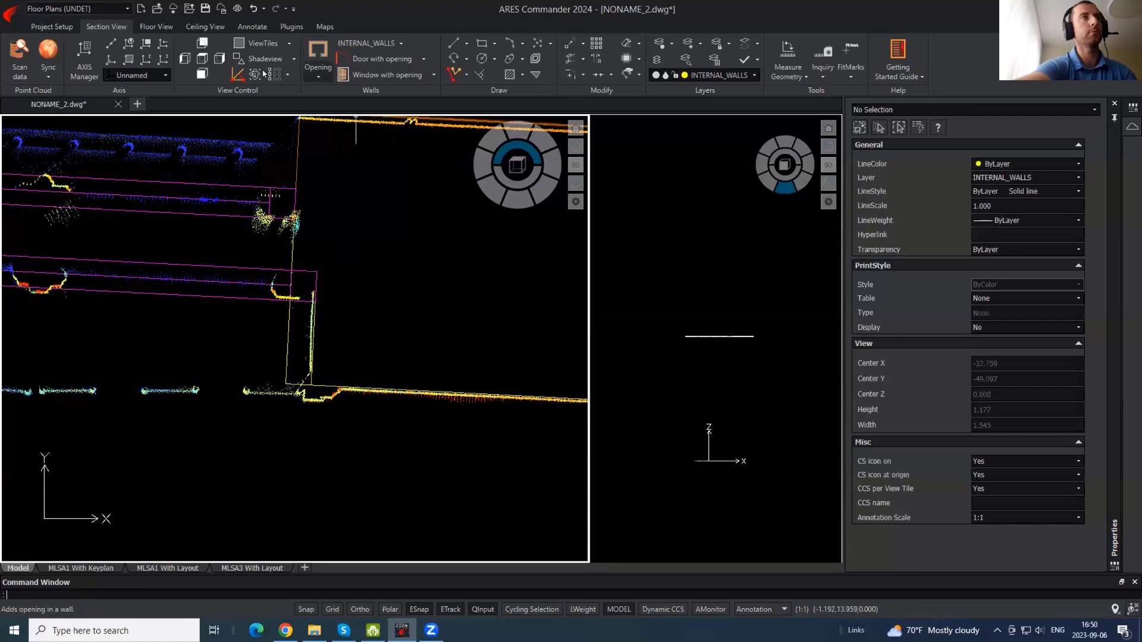
# - Hide the point cloud from the Scan data Clipping Boxes list
pyautogui.click(20, 54)
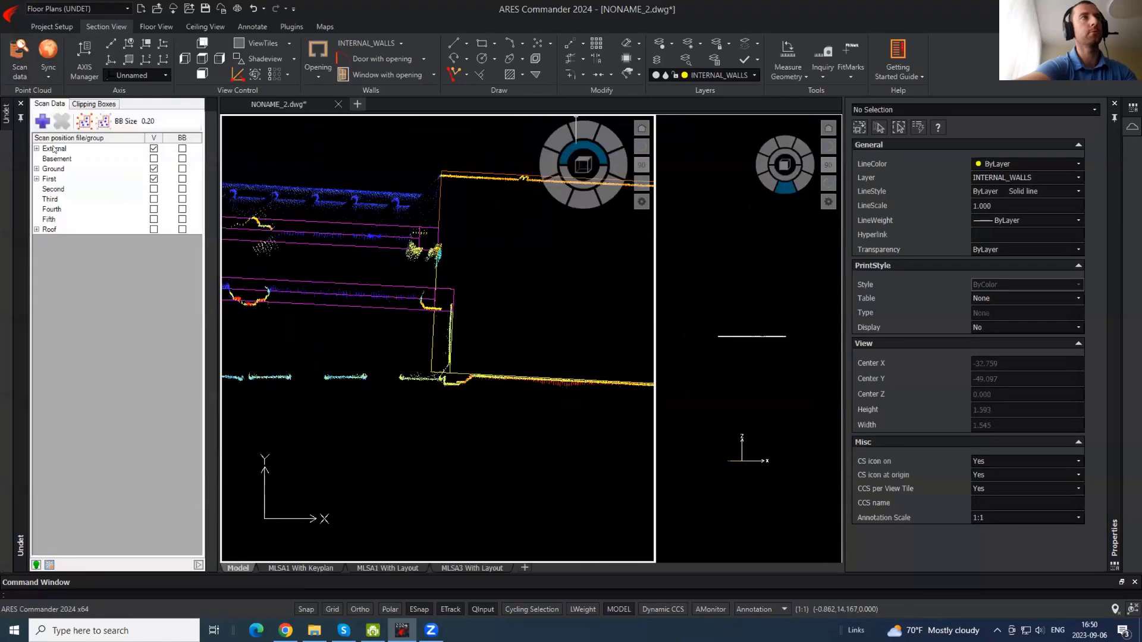
pyautogui.click(105, 104)
pyautogui.click(44, 272)
pyautogui.scroll(2, 463, 338)
# - Trim the overlapping wall line segments at the window ends with TR
pyautogui.write('tr')
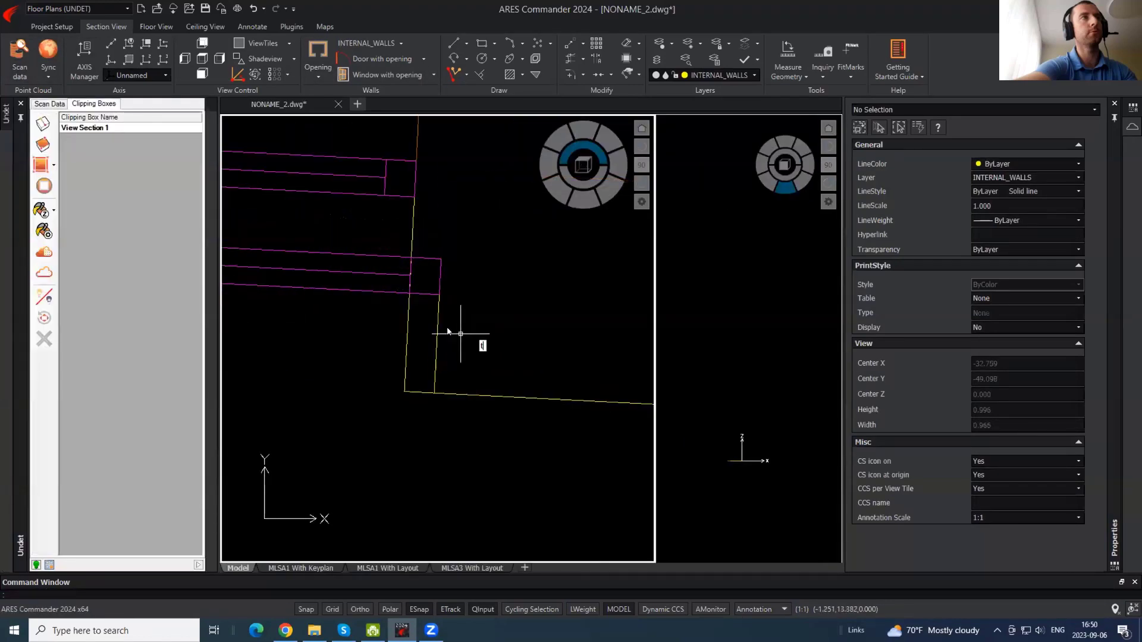
pyautogui.press('Return')
pyautogui.press('Return')
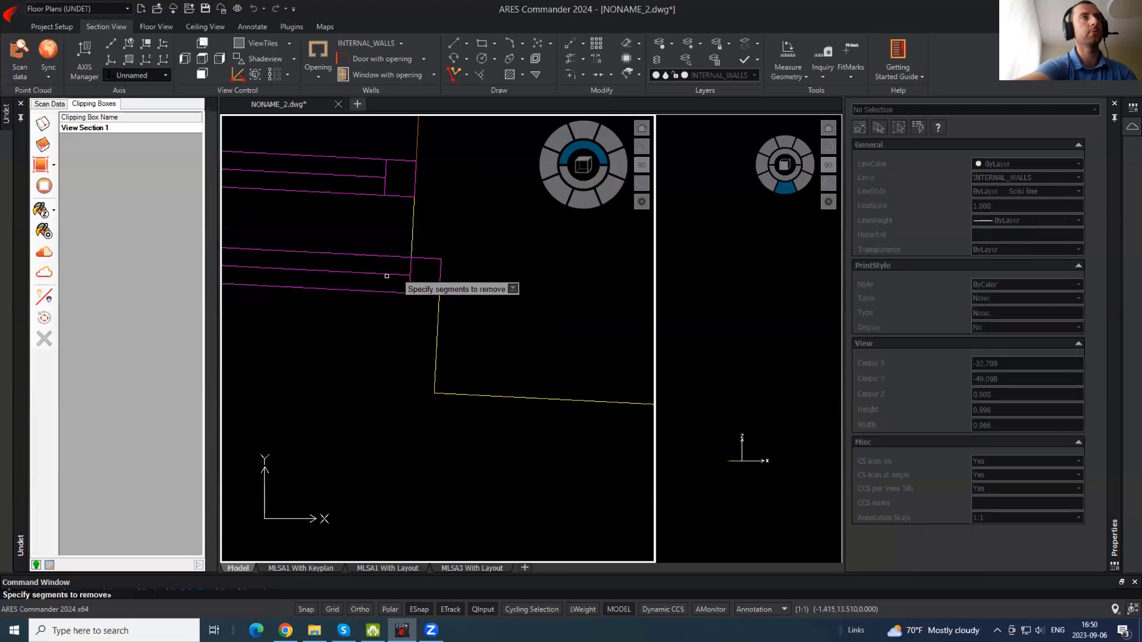
pyautogui.moveTo(385, 275); pyautogui.dragTo(632, 341, button='middle')
pyautogui.moveTo(301, 364); pyautogui.dragTo(385, 354, button='middle')
pyautogui.click(333, 437)
pyautogui.click(312, 414)
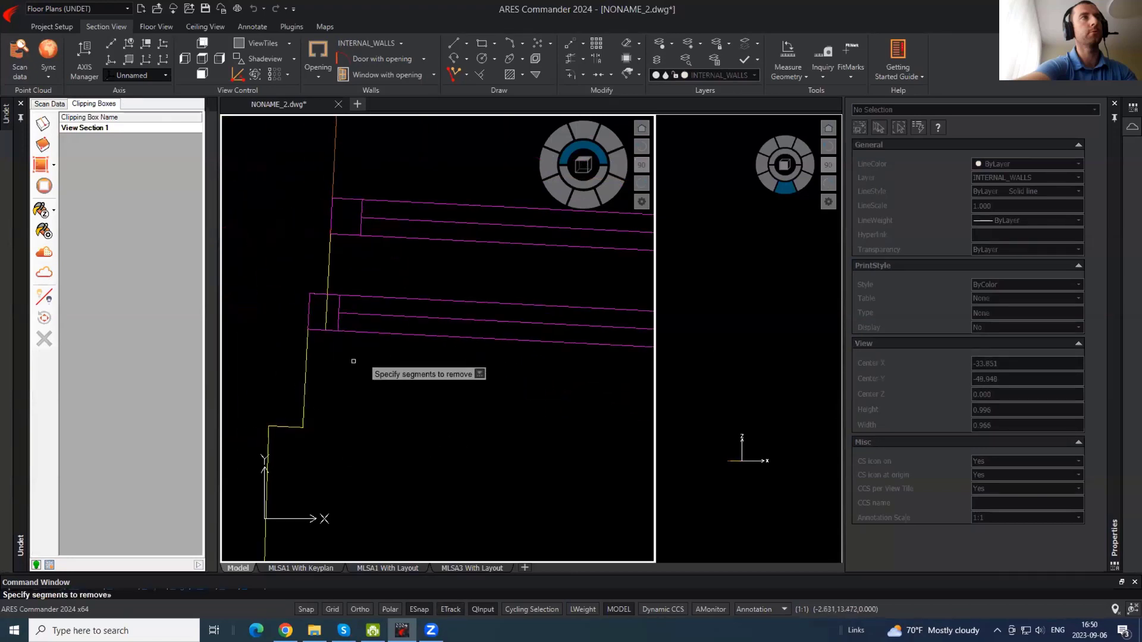
pyautogui.click(354, 359)
pyautogui.click(325, 311)
pyautogui.scroll(-3, 368, 370)
pyautogui.press('Return')
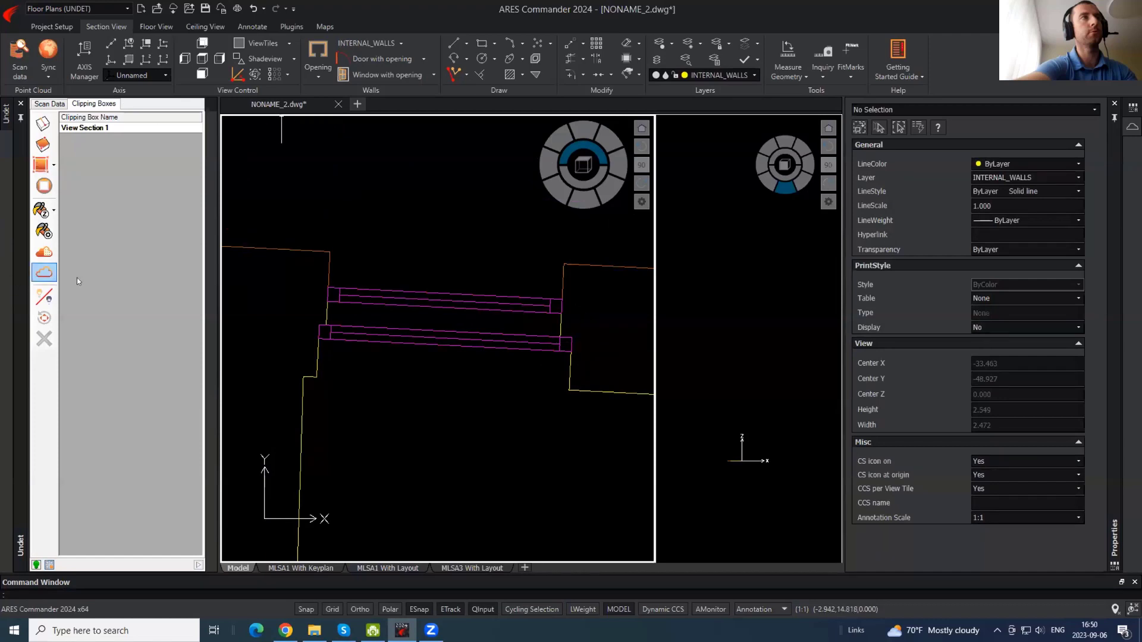
# - Show the point cloud and select the new walls and windows, abandoning a copy
pyautogui.click(599, 360)
pyautogui.click(302, 283)
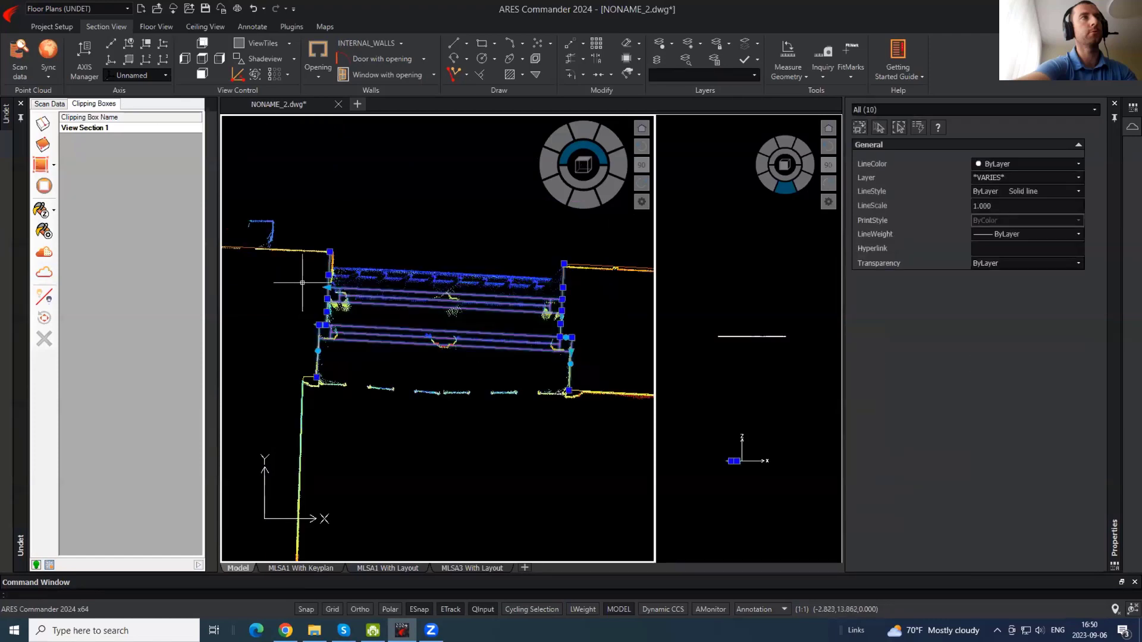
pyautogui.scroll(-4, 302, 284)
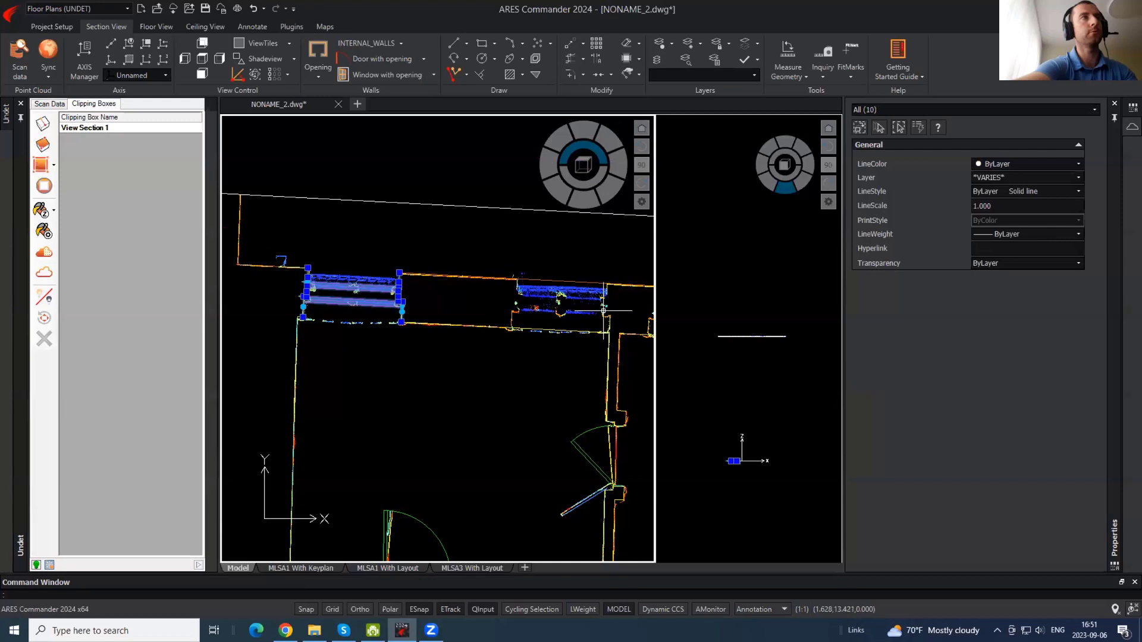
pyautogui.press('Return')
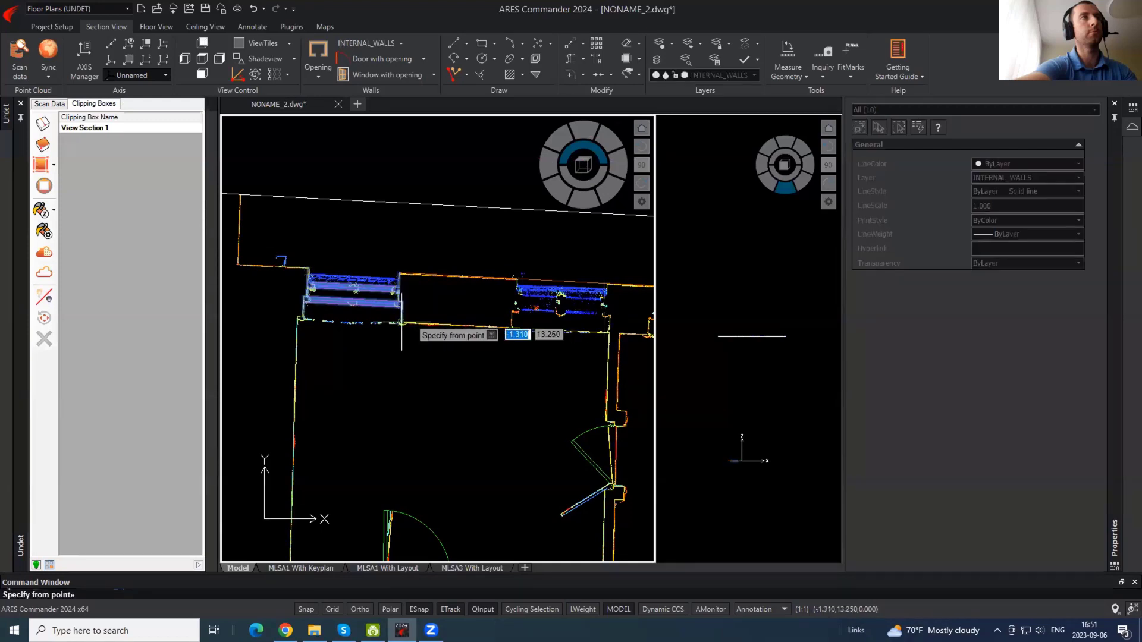
pyautogui.click(402, 323)
pyautogui.scroll(3, 600, 333)
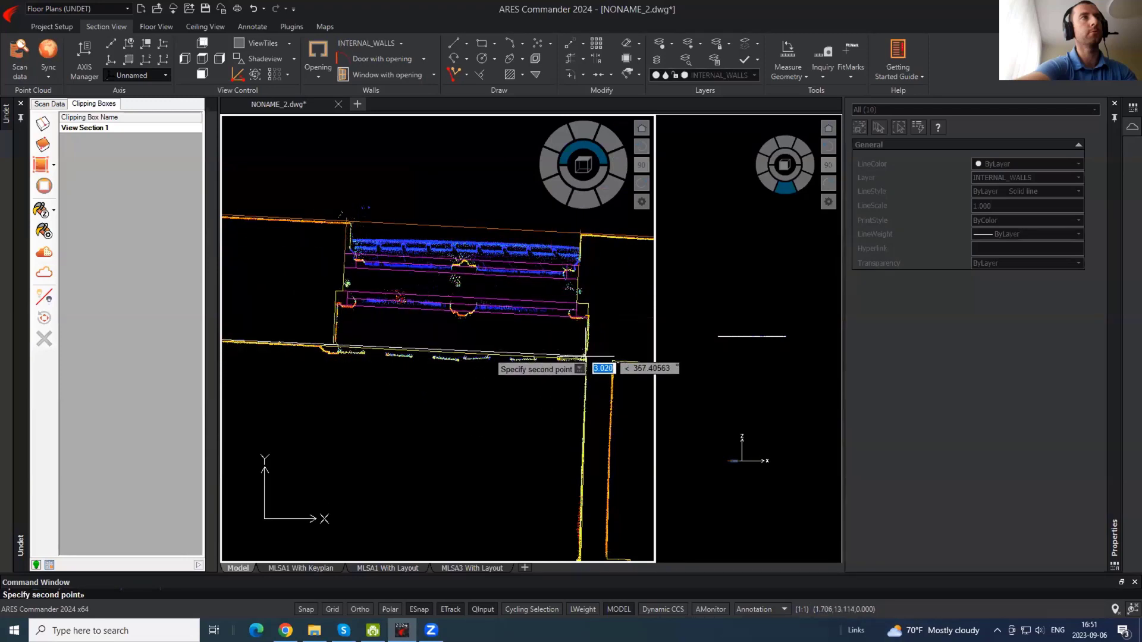
pyautogui.press('Escape')
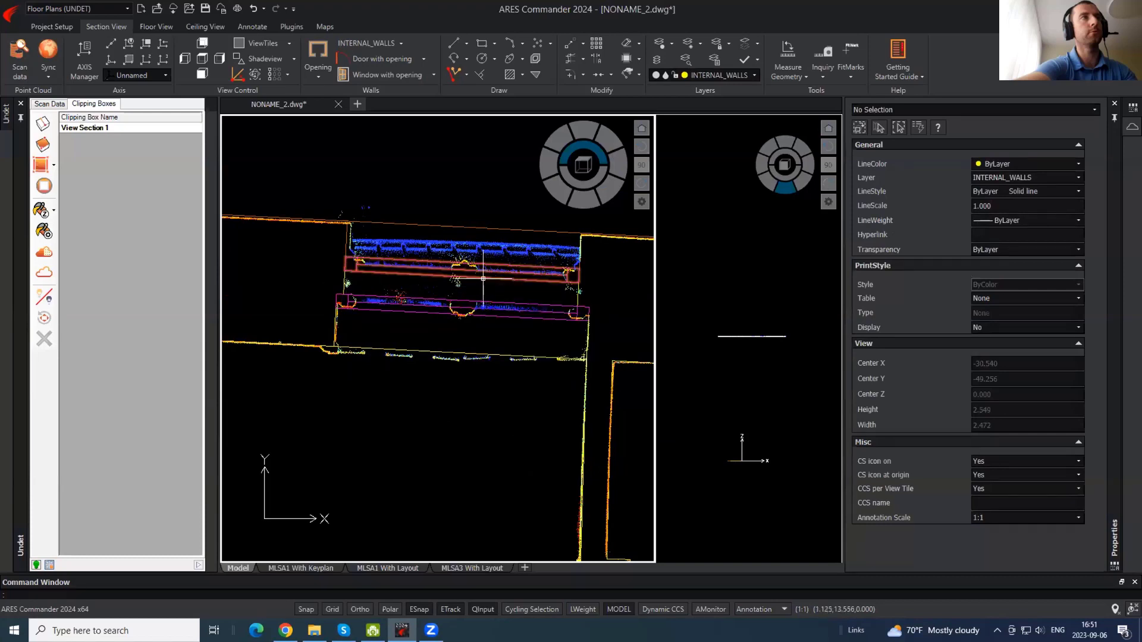
# - Trim the extra top wall segment with the cloud hidden, then zoom out over the plan
pyautogui.click(50, 273)
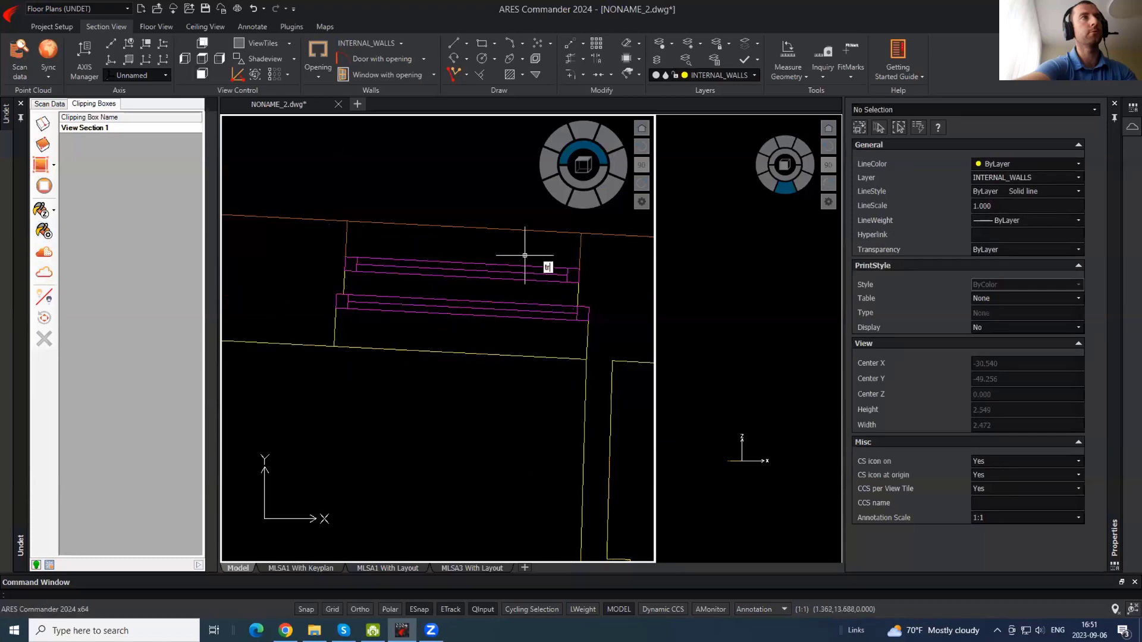
pyautogui.press('Return')
pyautogui.press('Return')
pyautogui.click(512, 231)
pyautogui.click(477, 365)
pyautogui.moveTo(626, 410); pyautogui.dragTo(339, 332, button='middle')
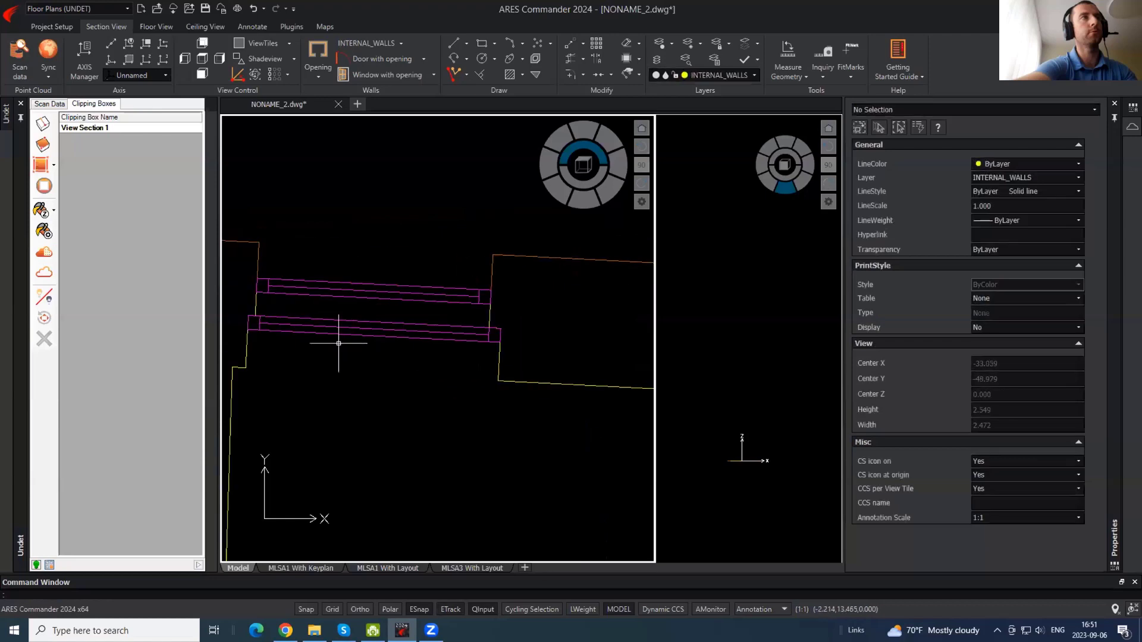
pyautogui.scroll(-3, 339, 331)
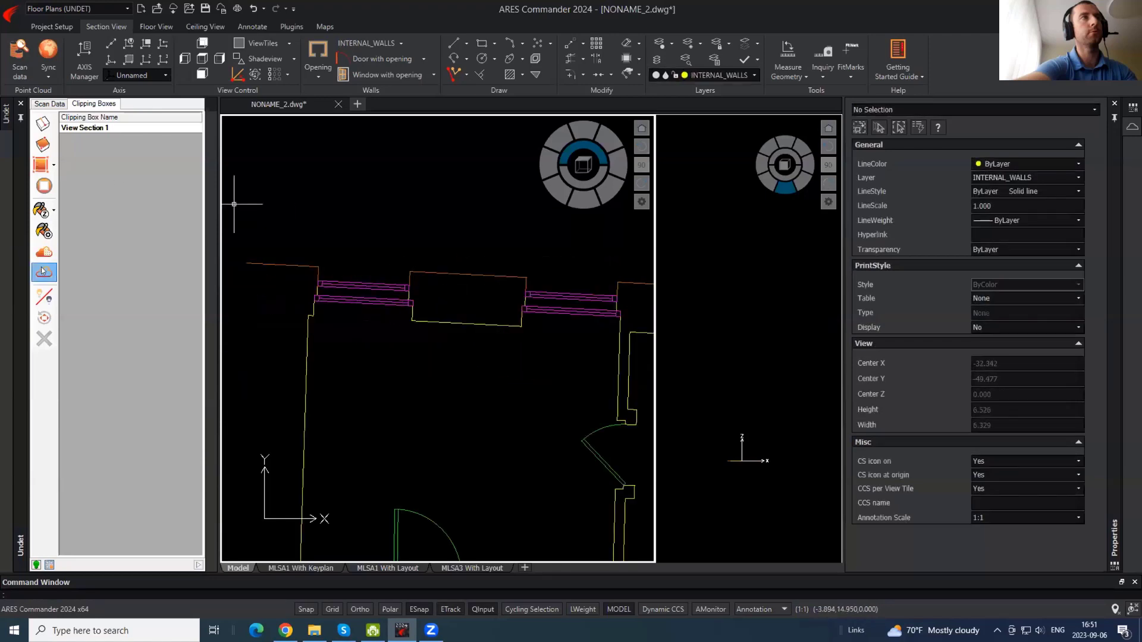
pyautogui.moveTo(514, 333); pyautogui.dragTo(468, 267, button='middle')
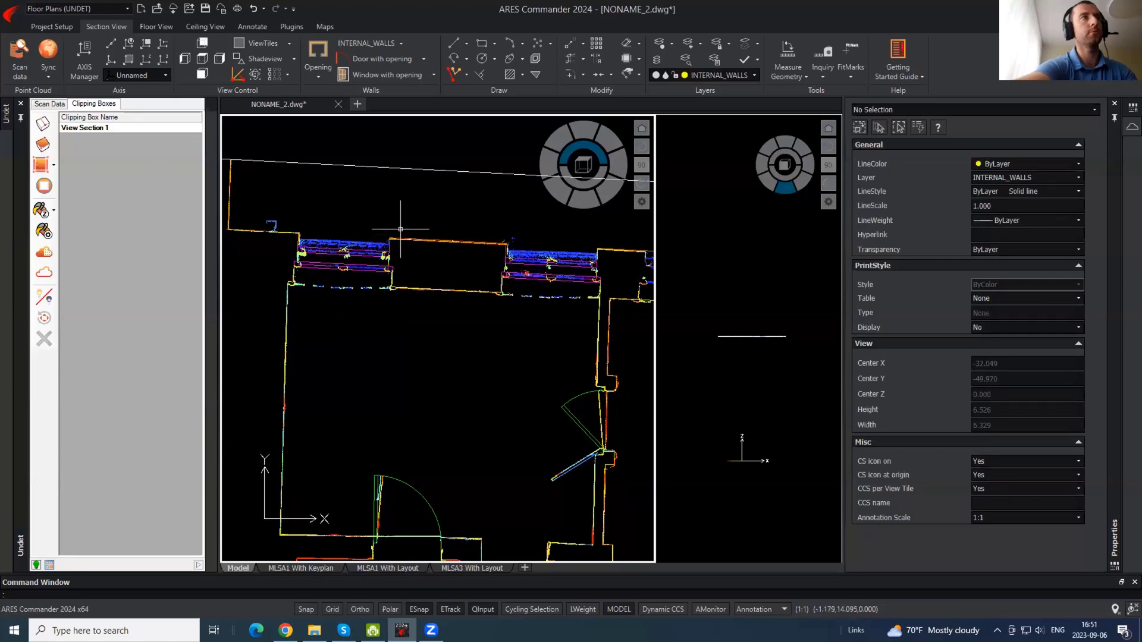
# - Rename the View Section 1 clipping box to Plan
pyautogui.scroll(-3, 400, 228)
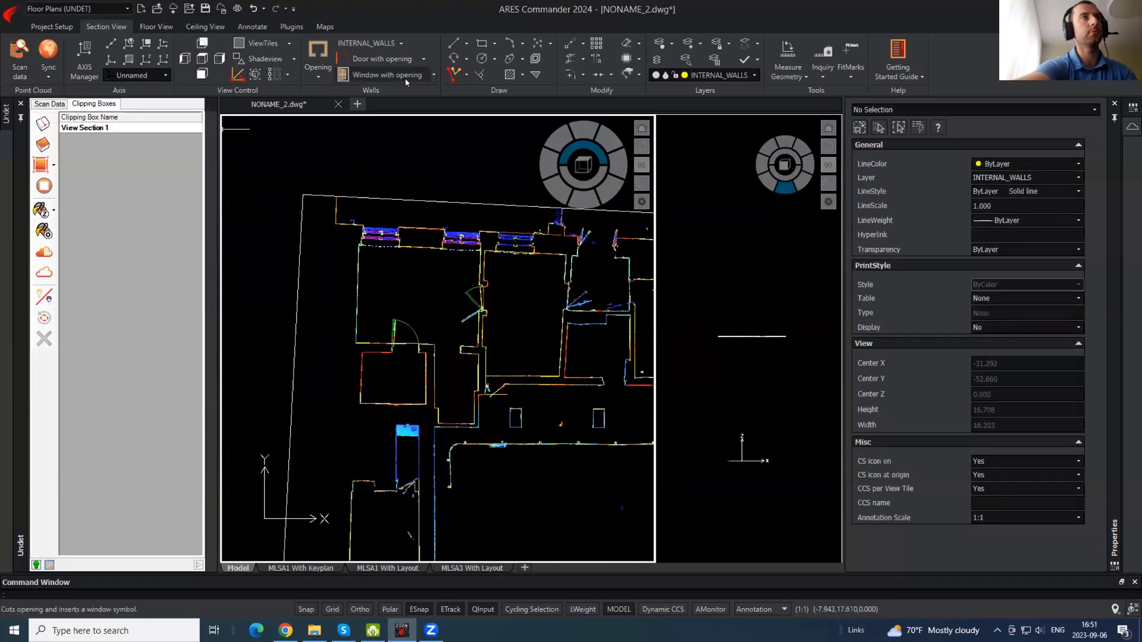
pyautogui.scroll(2, 429, 226)
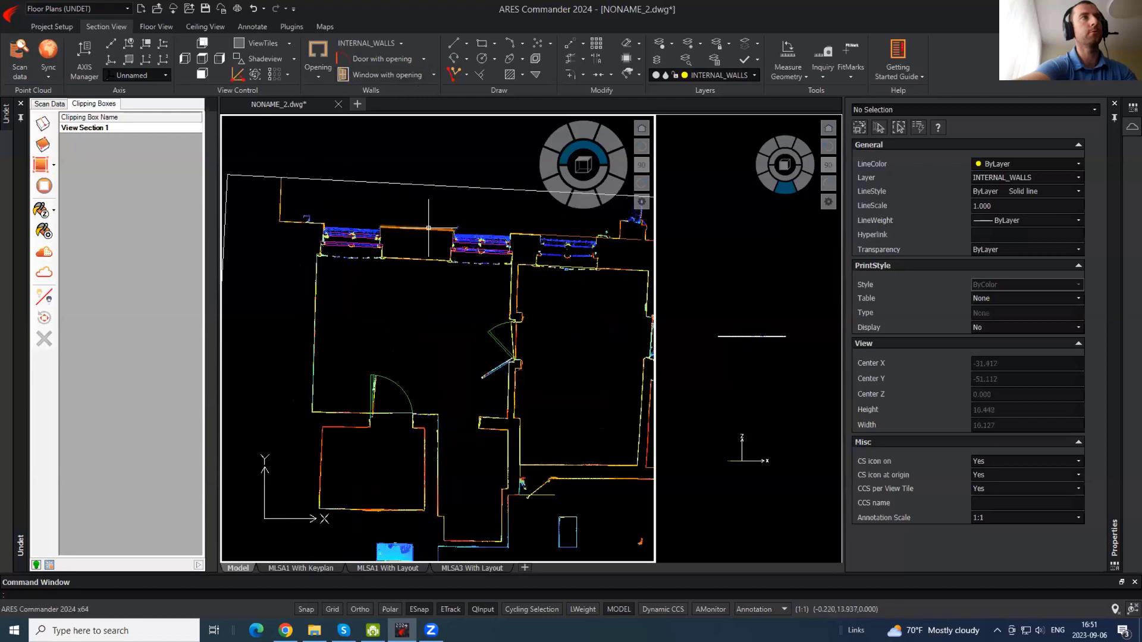
pyautogui.click(103, 128)
pyautogui.click(110, 128)
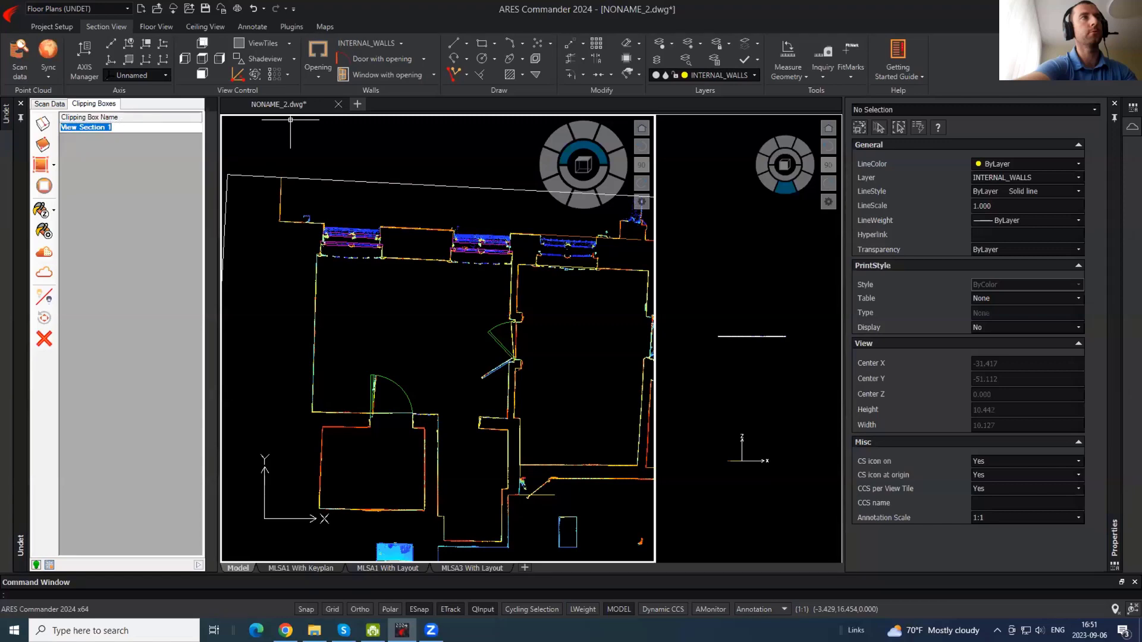
pyautogui.press('Return')
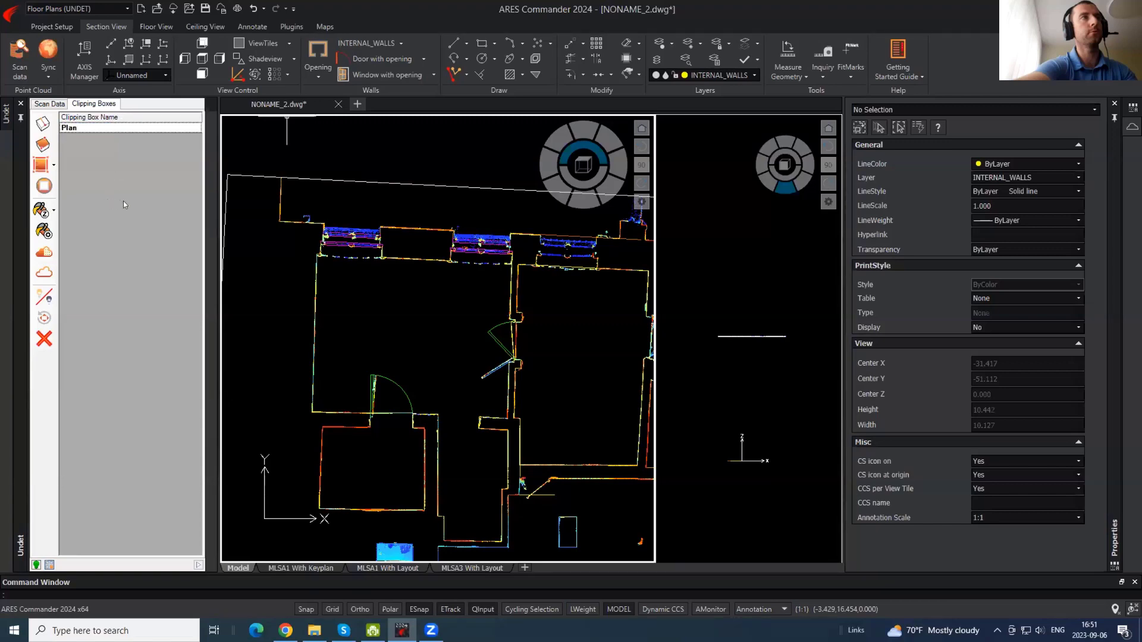
# - Duplicate the Plan clipping box, name the copy Floor, and select its outline
pyautogui.rightClick(100, 129)
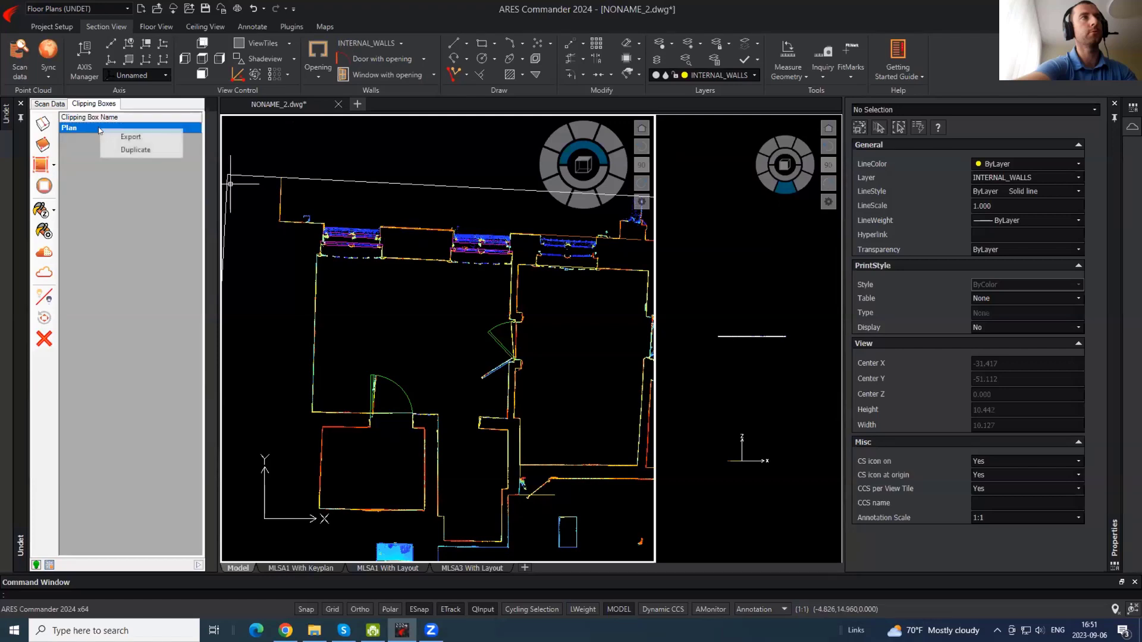
pyautogui.click(117, 150)
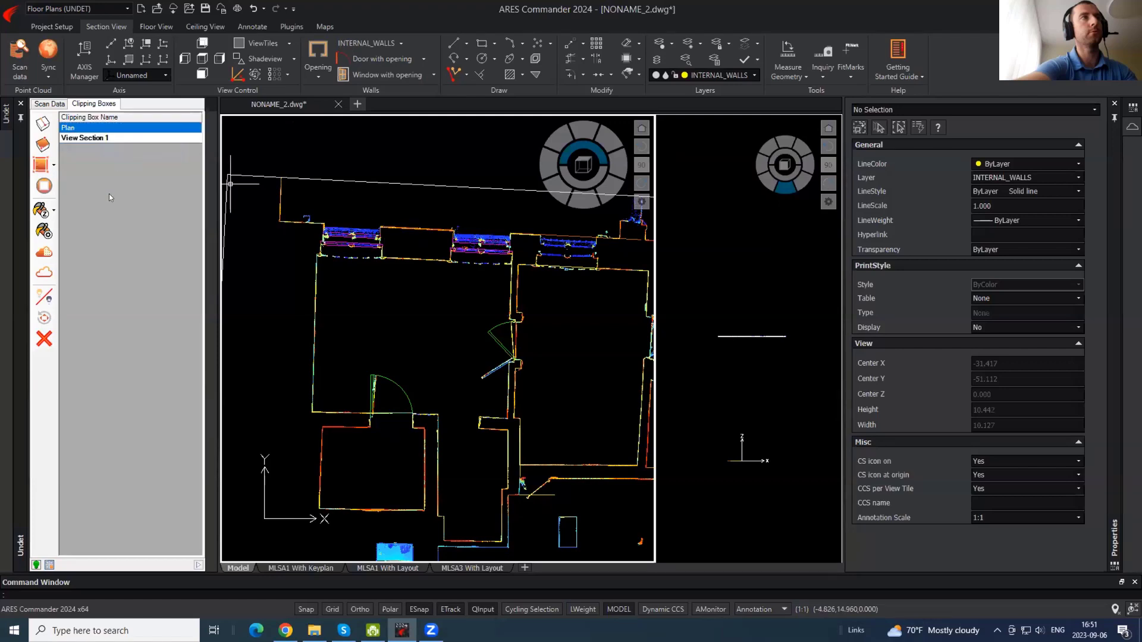
pyautogui.click(81, 139)
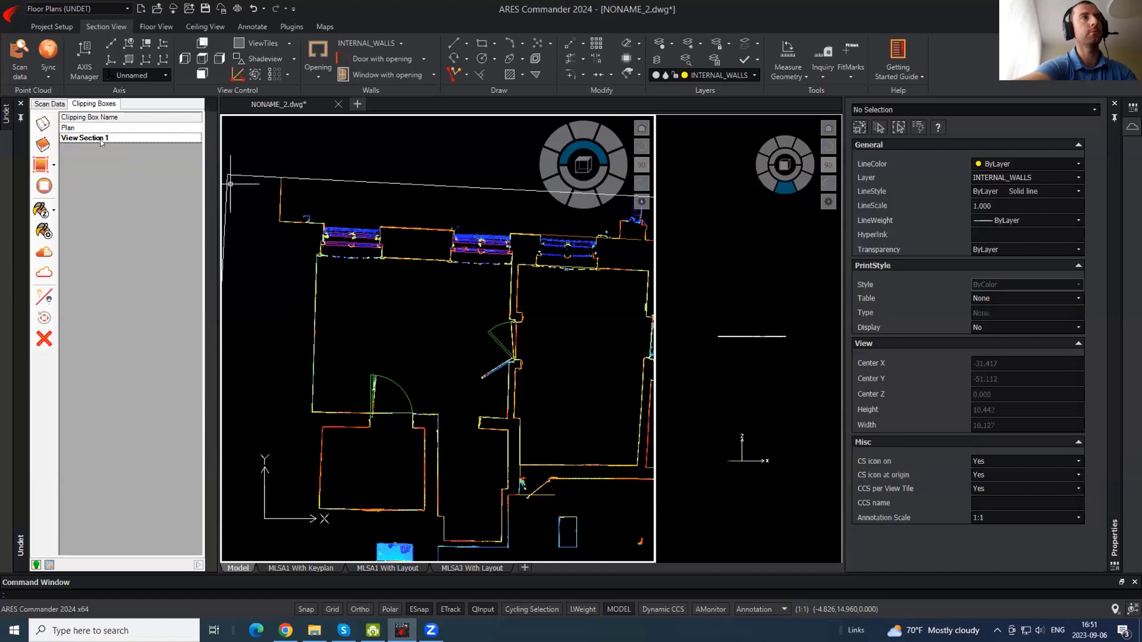
pyautogui.click(100, 138)
pyautogui.rightClick(101, 139)
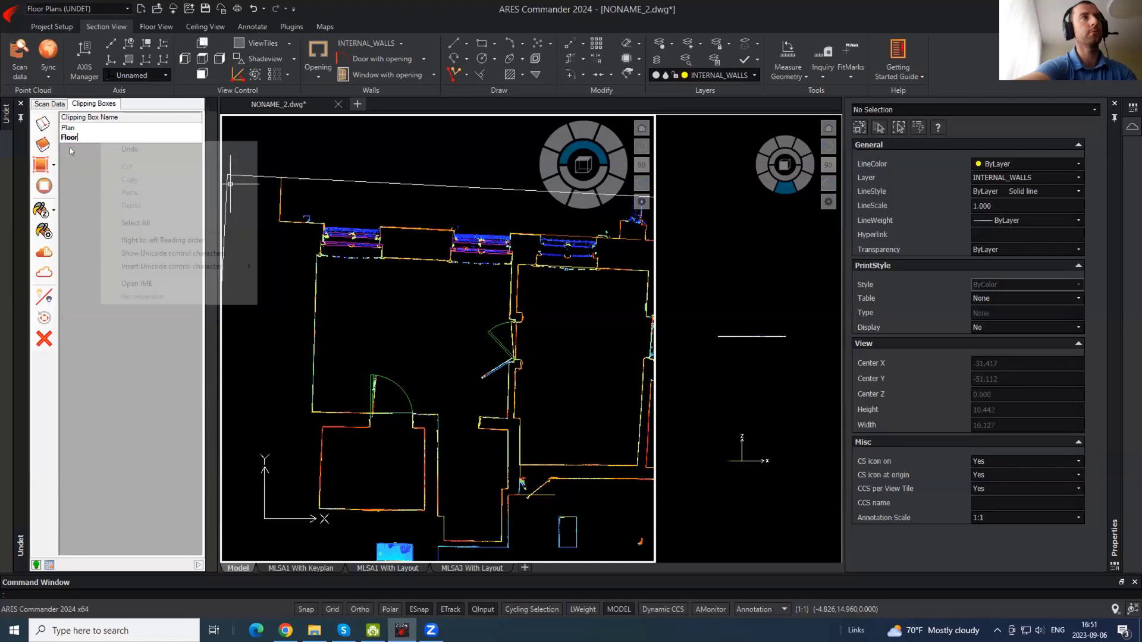
pyautogui.click(79, 183)
pyautogui.scroll(-2, 381, 222)
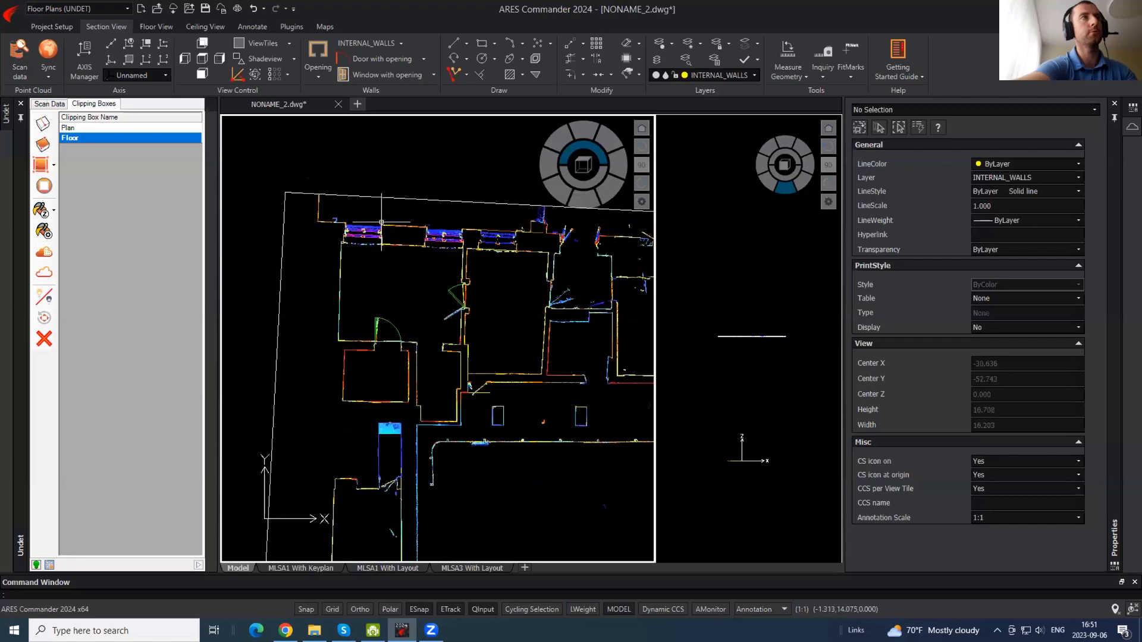
pyautogui.click(382, 198)
# - Stretch the Floor box bottom down in the side elevation to a height of 1.728
pyautogui.click(770, 345)
pyautogui.scroll(5, 770, 345)
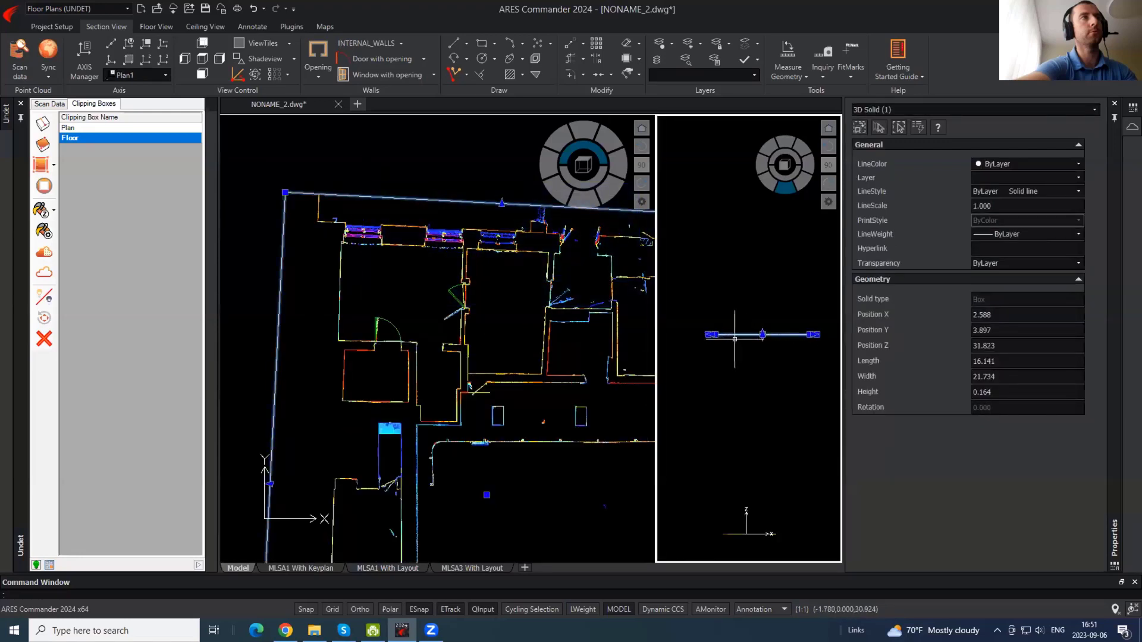
pyautogui.click(739, 327)
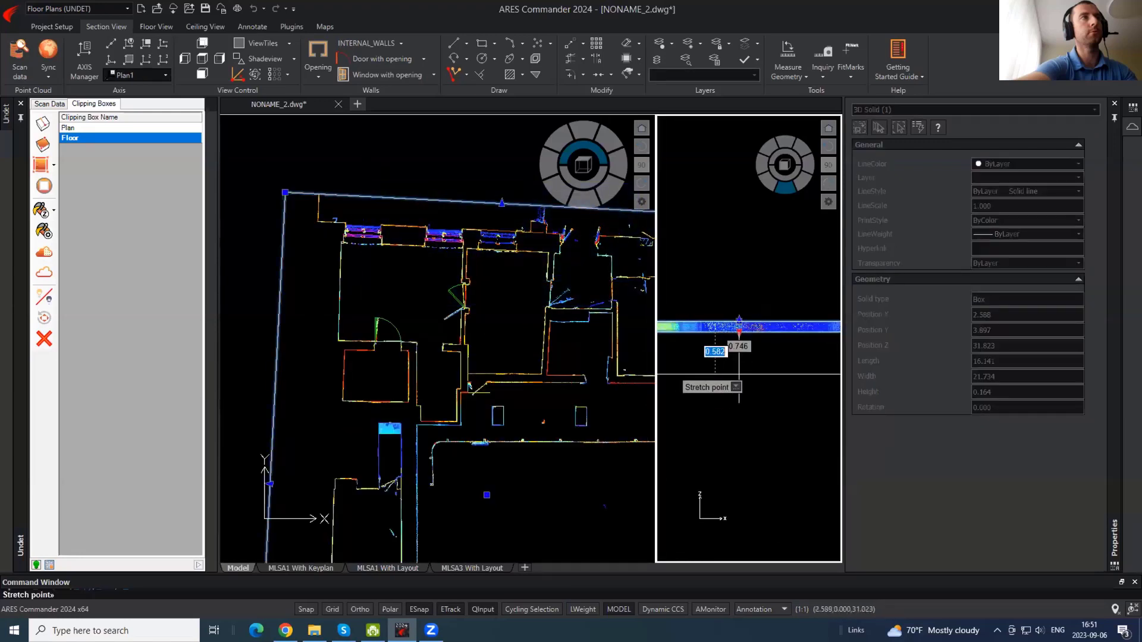
pyautogui.click(750, 430)
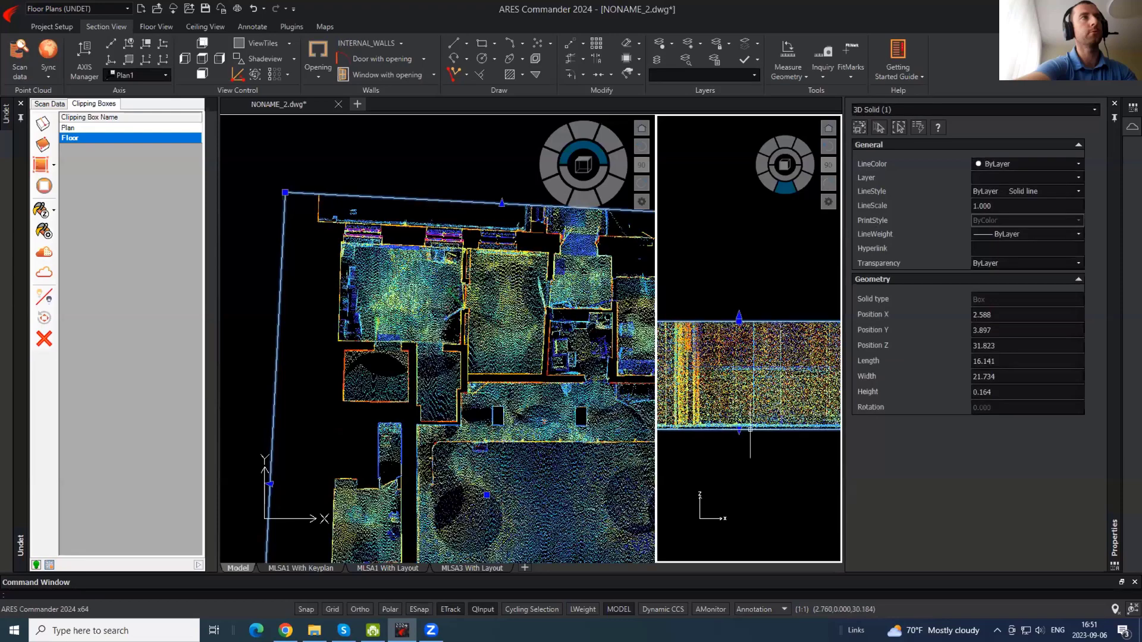
pyautogui.click(739, 430)
pyautogui.scroll(5, 740, 445)
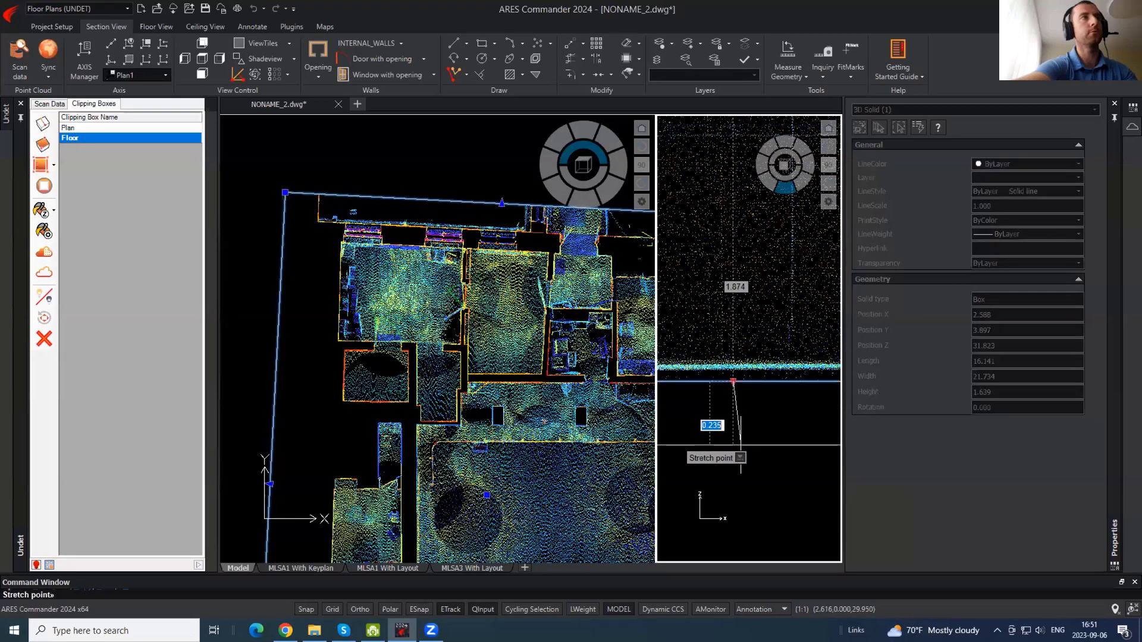
pyautogui.click(737, 406)
pyautogui.press('Escape')
pyautogui.scroll(-3, 395, 190)
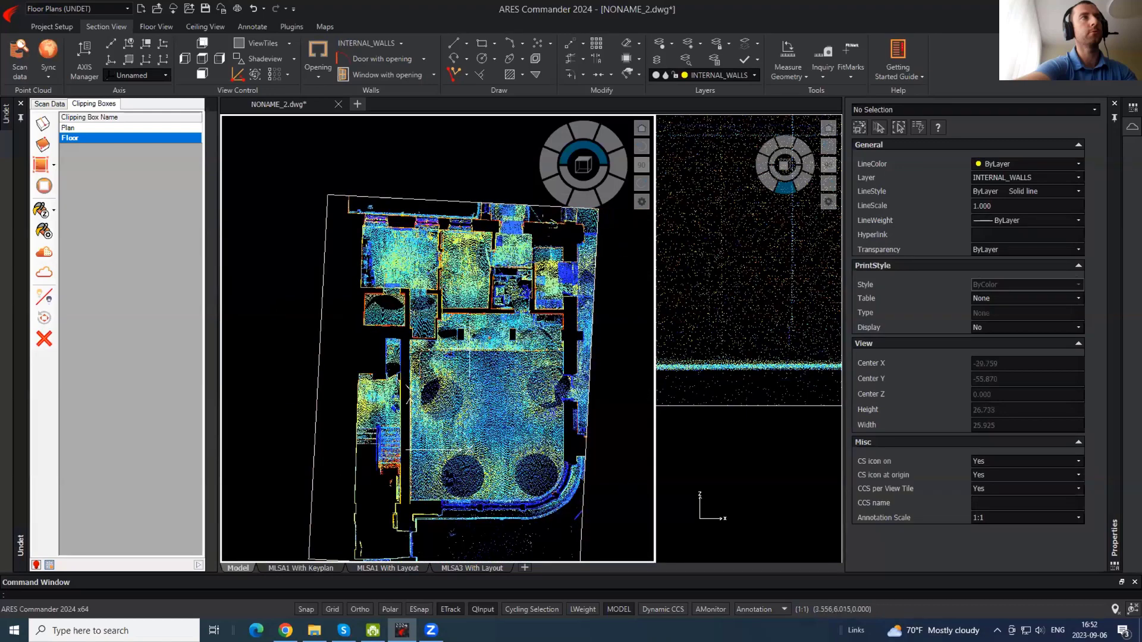
pyautogui.scroll(-2, 481, 303)
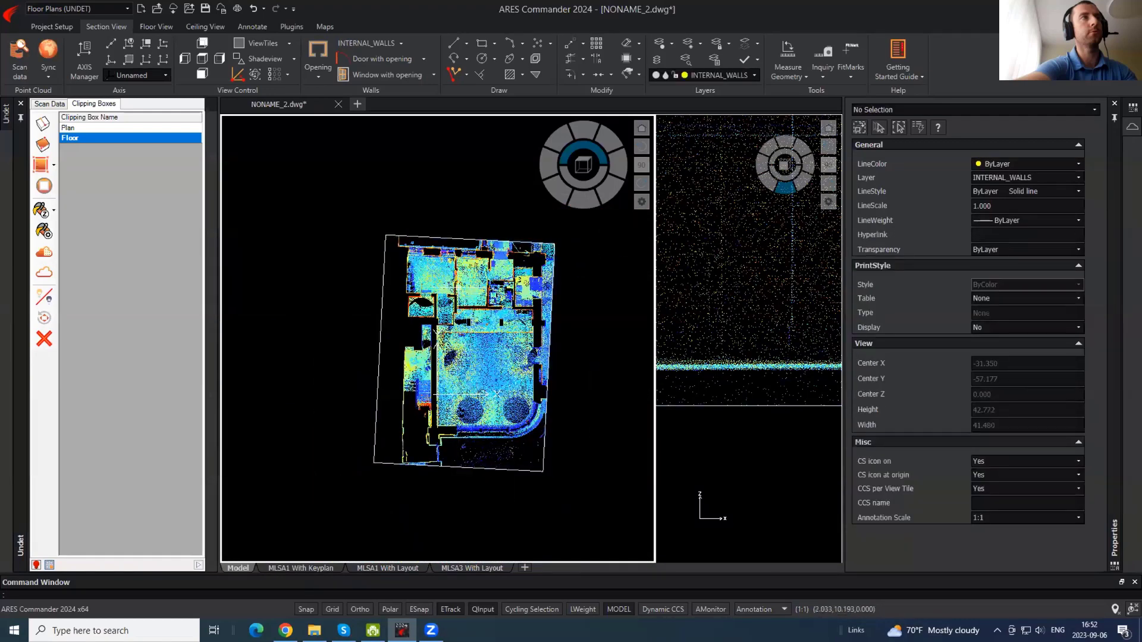
pyautogui.scroll(4, 447, 271)
# - Duplicate the Floor clipping box and rename the new View Section 1 copy to Ceiling
pyautogui.rightClick(81, 140)
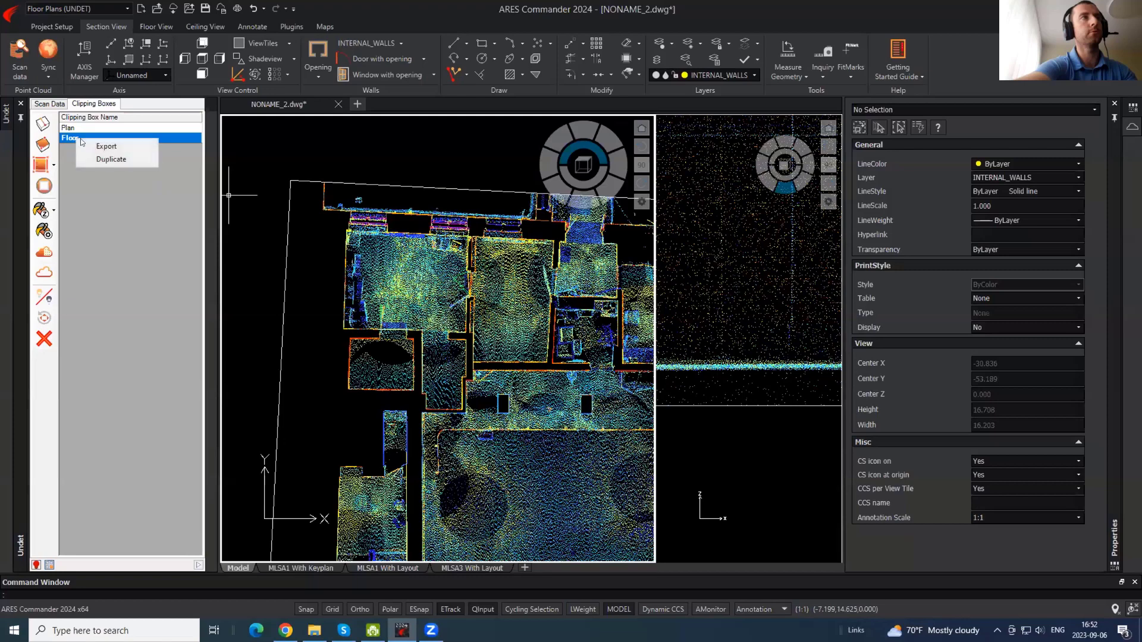
pyautogui.click(90, 159)
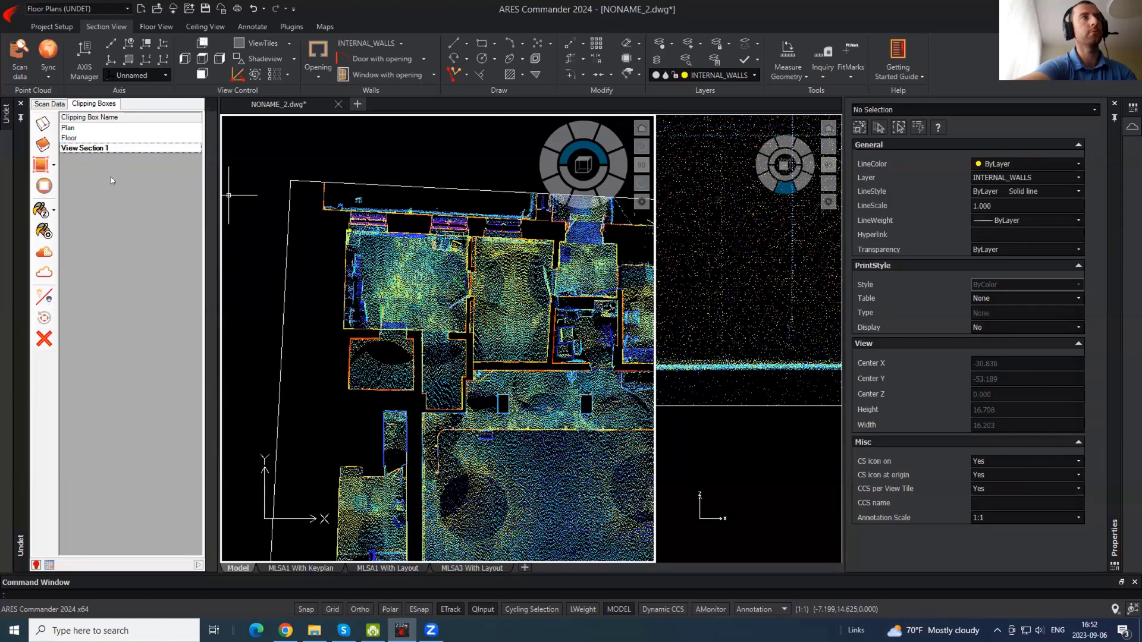
pyautogui.doubleClick(106, 148)
pyautogui.write('Ceiling')
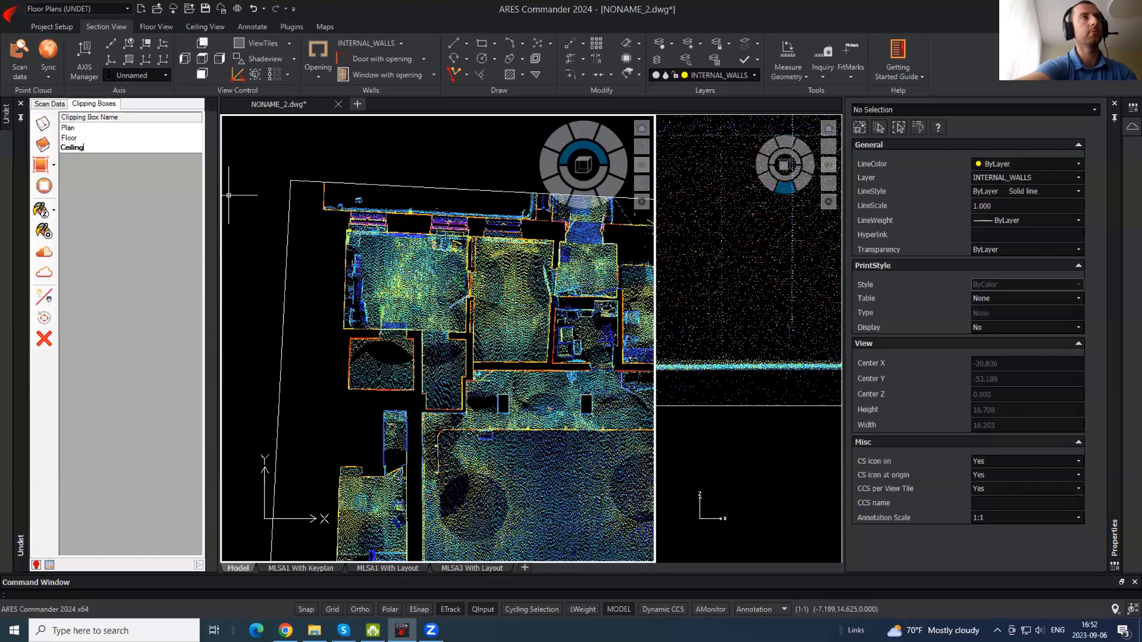
pyautogui.press('Return')
pyautogui.press('Escape')
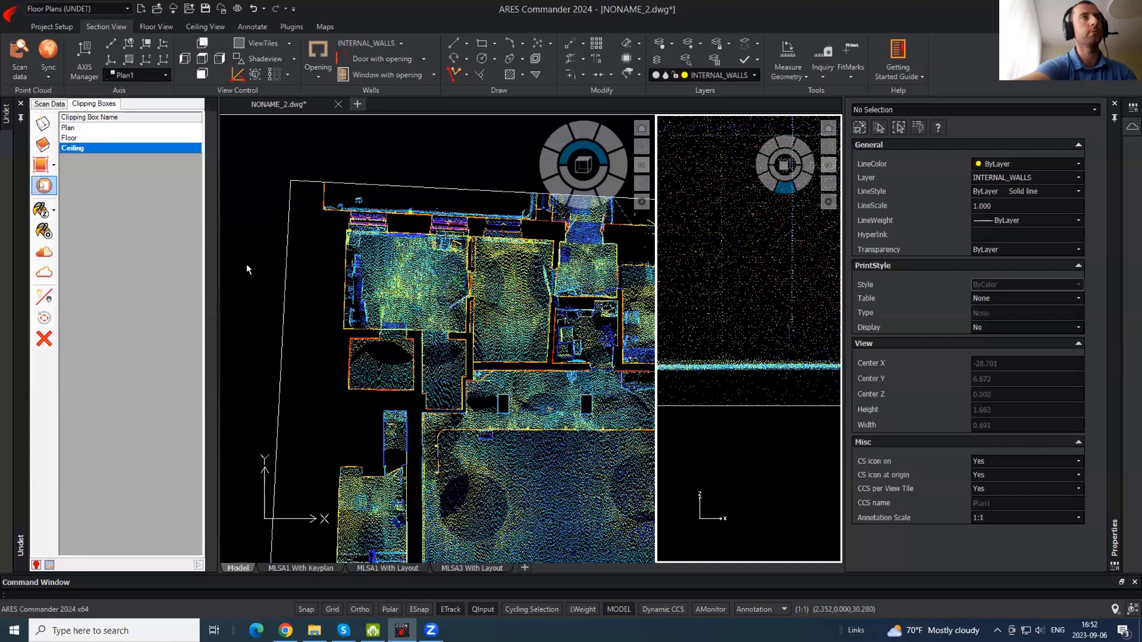
pyautogui.click(44, 185)
# - In Scan Data, collapse the Basement to Fifth scan groups and turn off the First floor scans
pyautogui.click(49, 104)
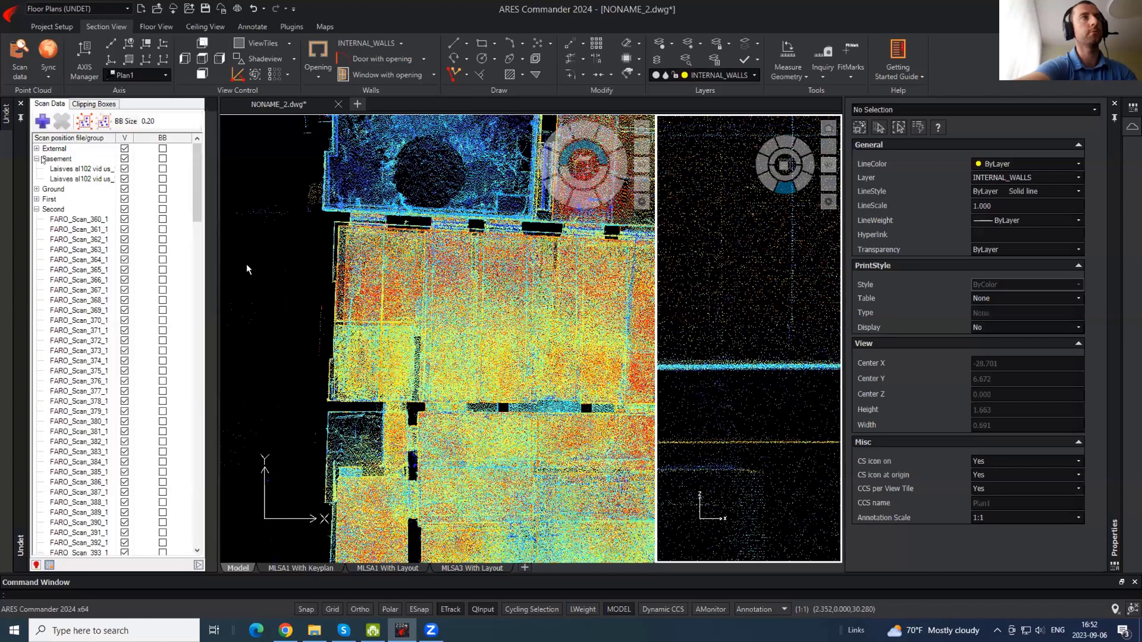
pyautogui.click(36, 159)
pyautogui.click(37, 189)
pyautogui.click(36, 200)
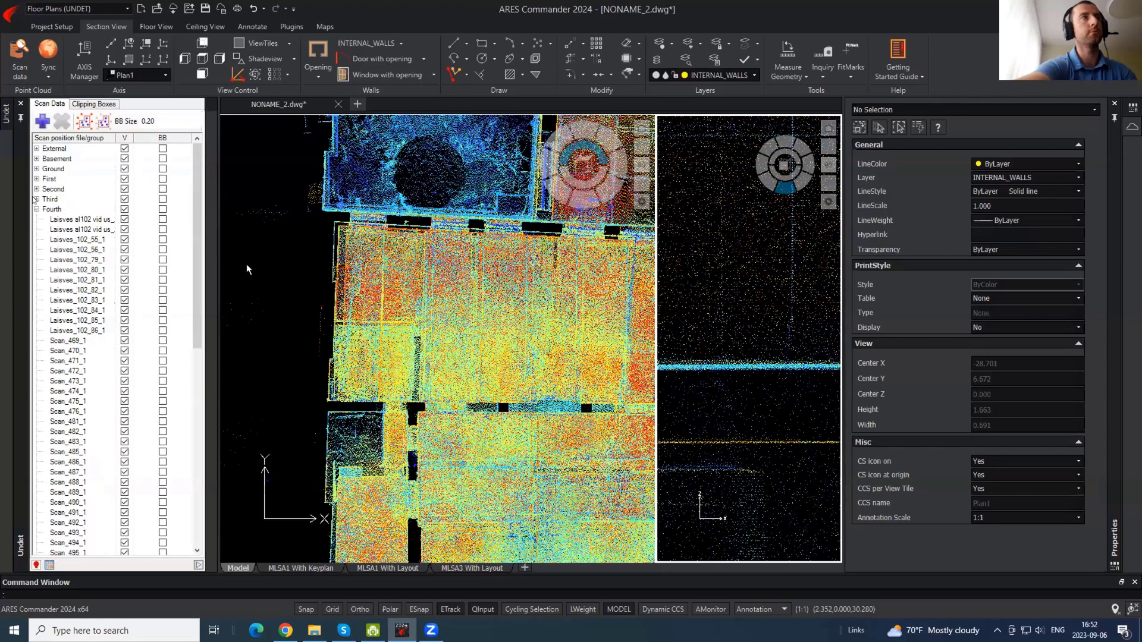
pyautogui.click(37, 210)
pyautogui.click(36, 219)
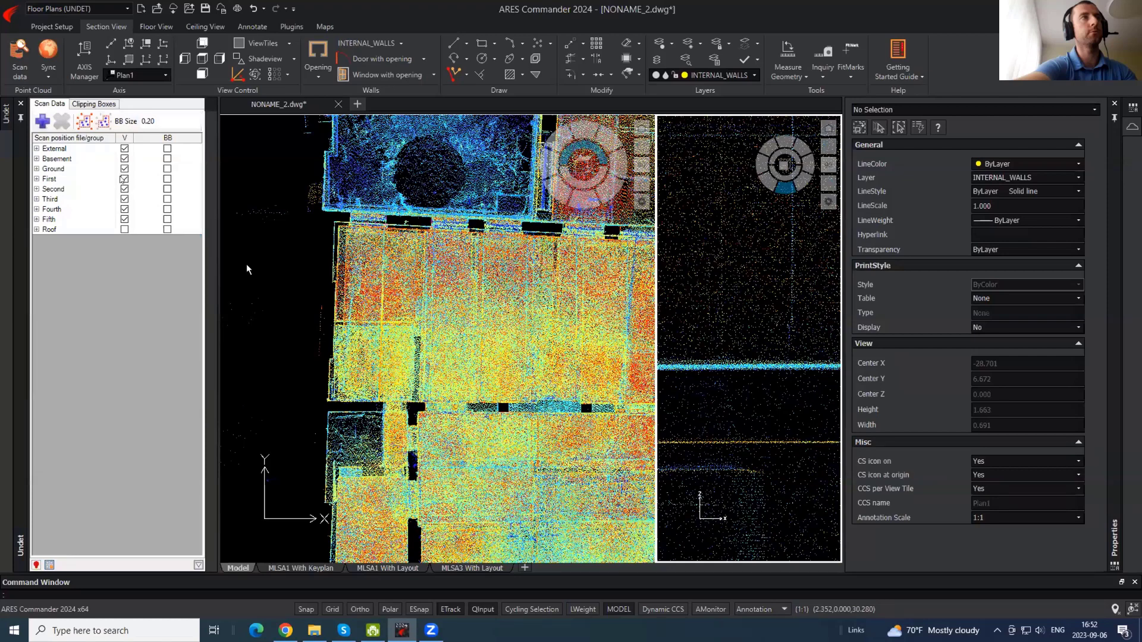
pyautogui.click(124, 179)
pyautogui.click(104, 106)
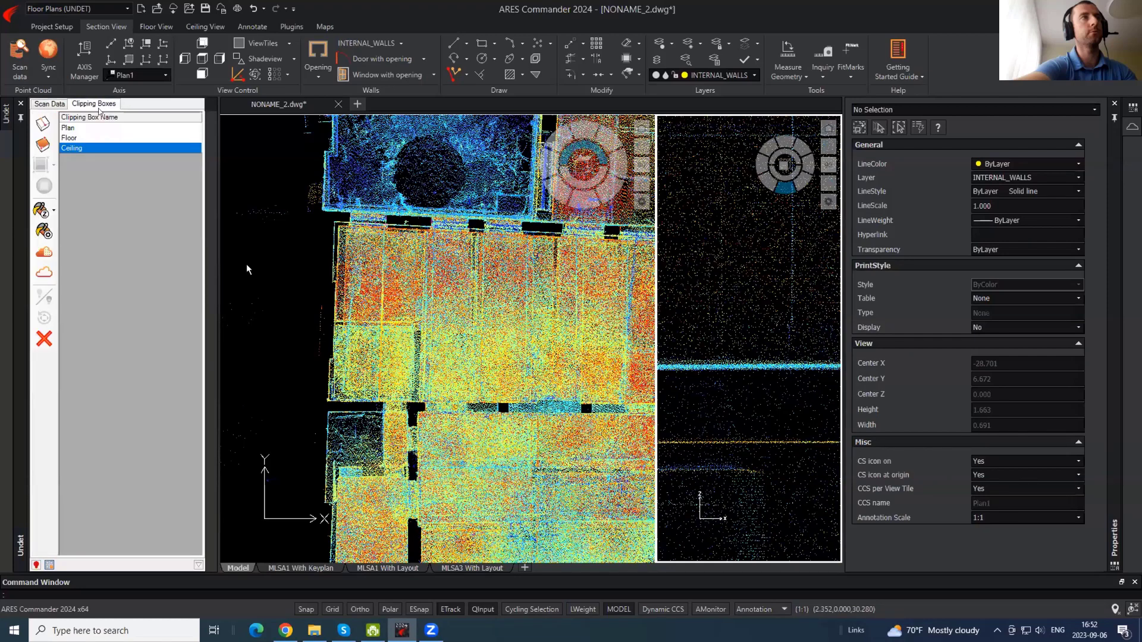
# - Activate Ceiling and stretch its top and bottom upward to ceiling level, leaving height 2.638
pyautogui.doubleClick(72, 149)
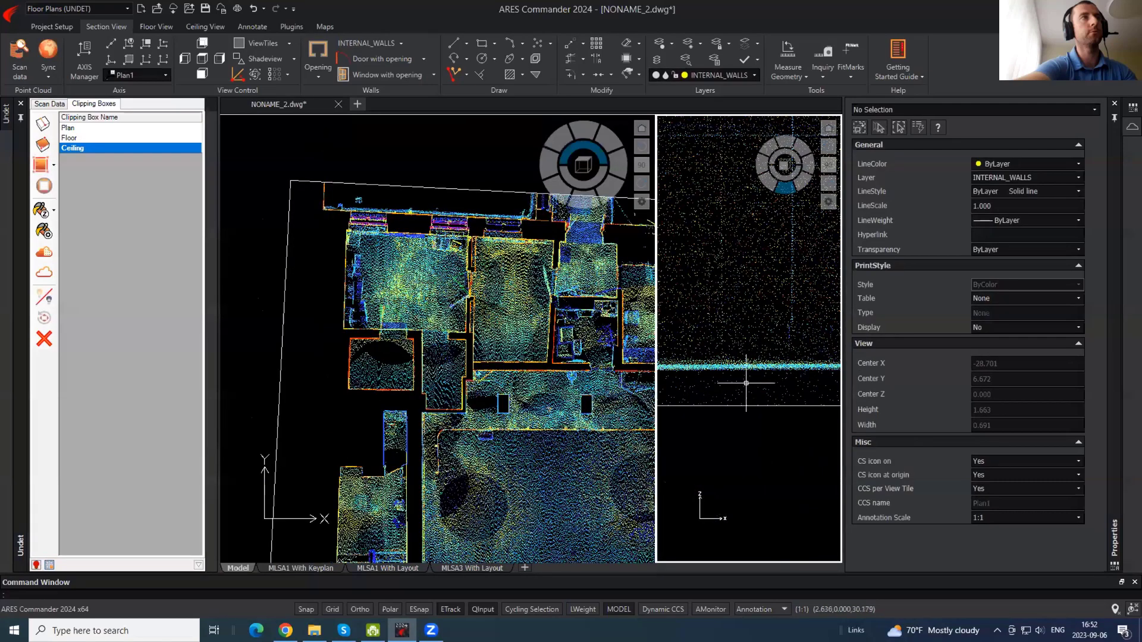
pyautogui.click(723, 428)
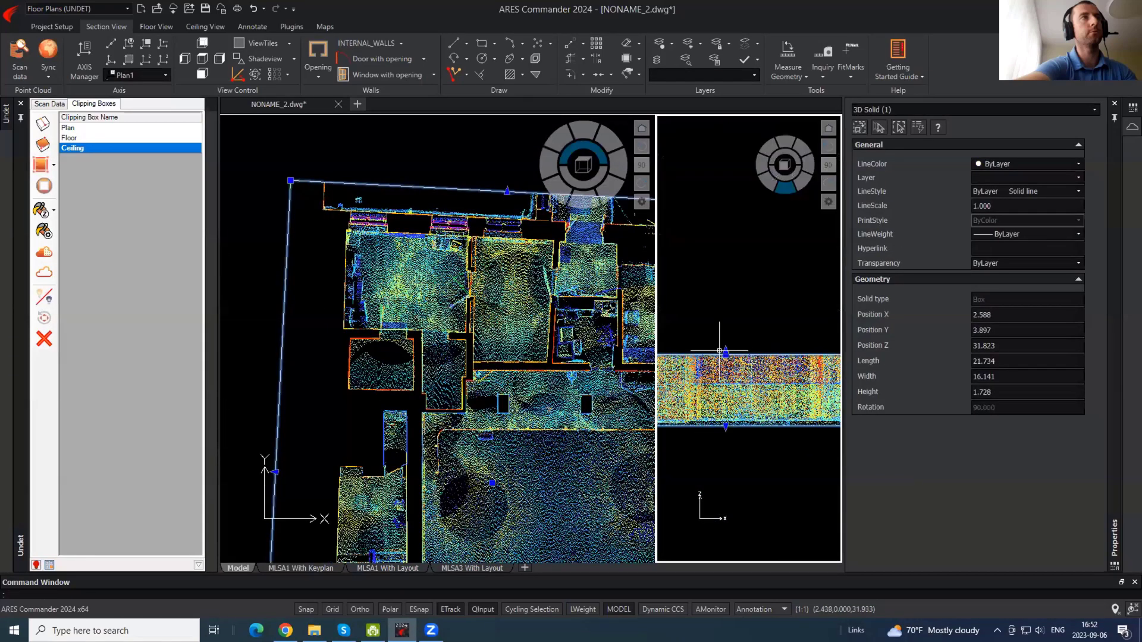
pyautogui.moveTo(725, 352); pyautogui.dragTo(738, 229)
pyautogui.click(726, 223)
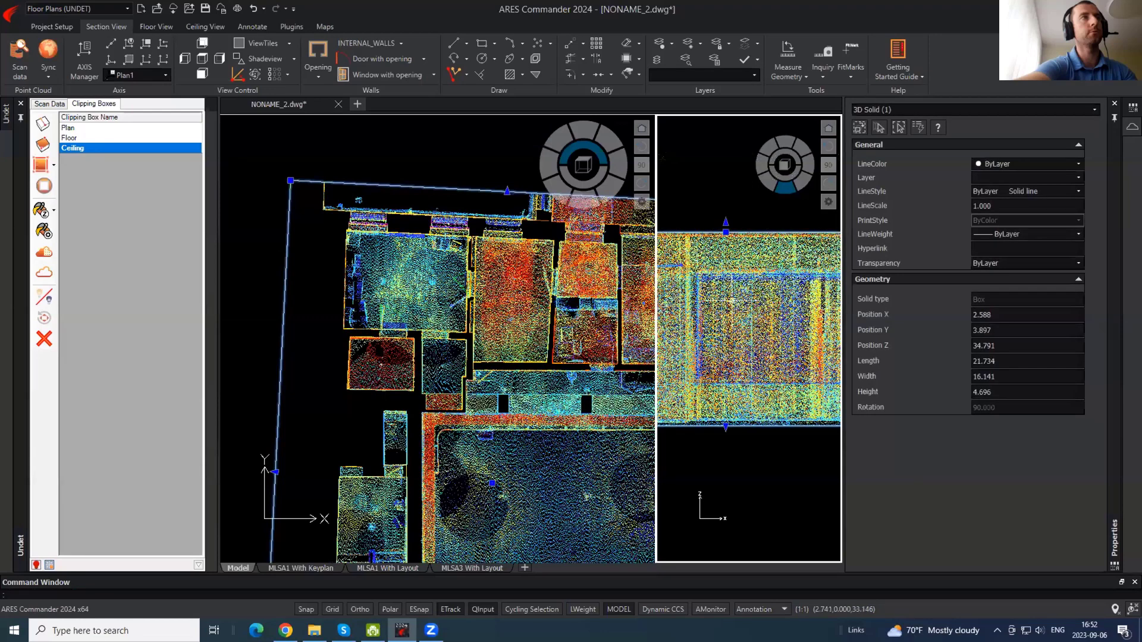
pyautogui.click(722, 208)
pyautogui.click(726, 425)
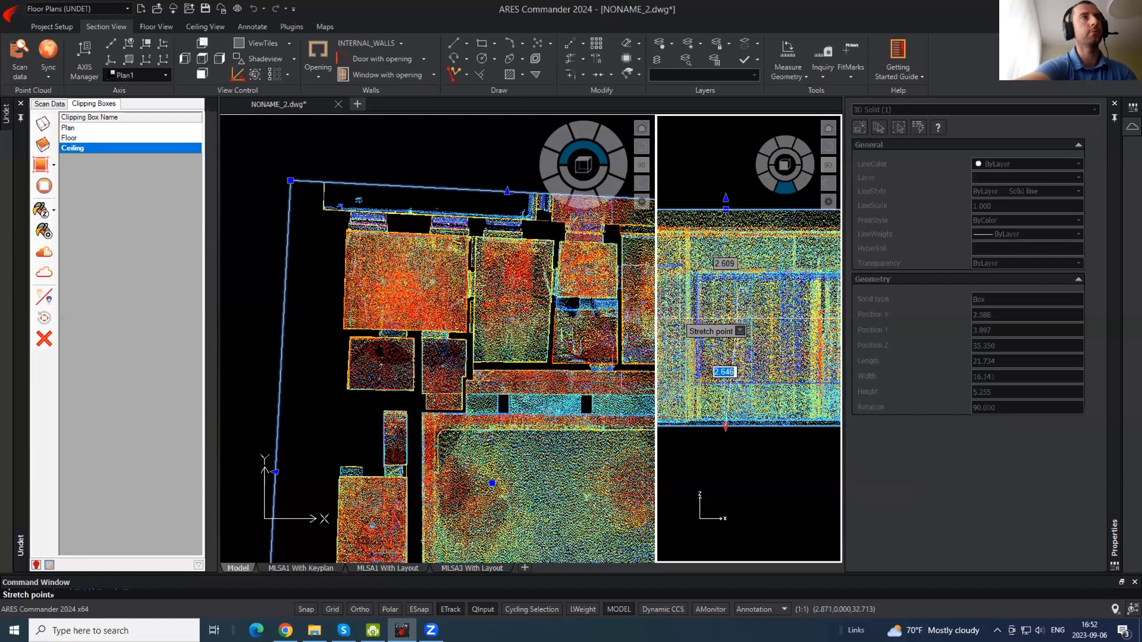
pyautogui.click(736, 318)
pyautogui.click(488, 292)
pyautogui.press('Escape')
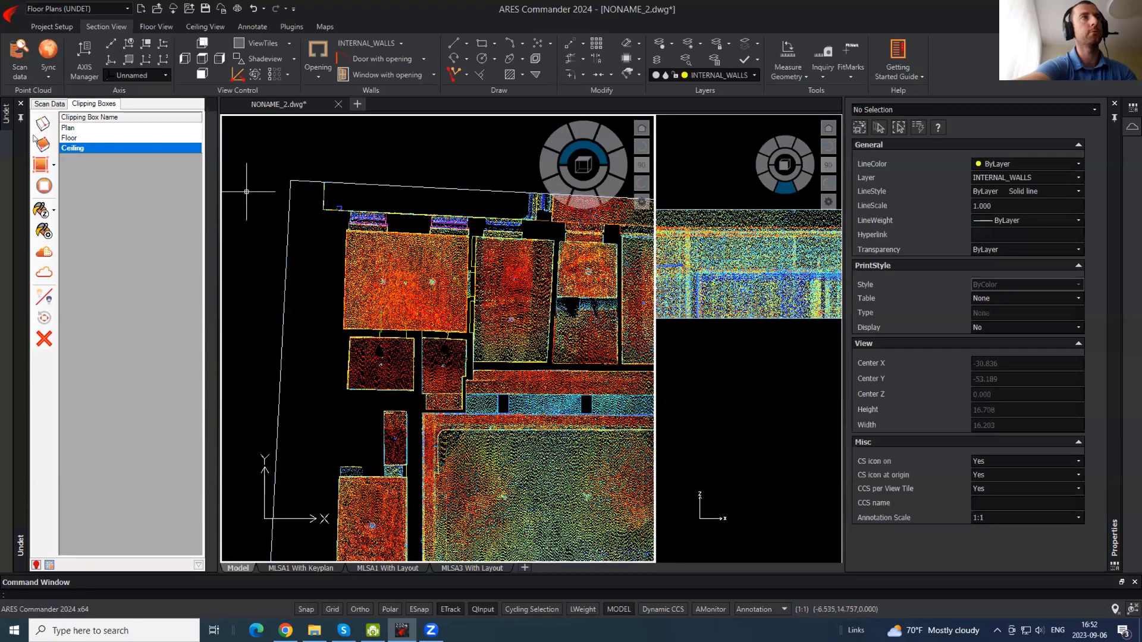
# - Switch to the Floor clipping box and colour the point cloud by Plane
pyautogui.click(70, 138)
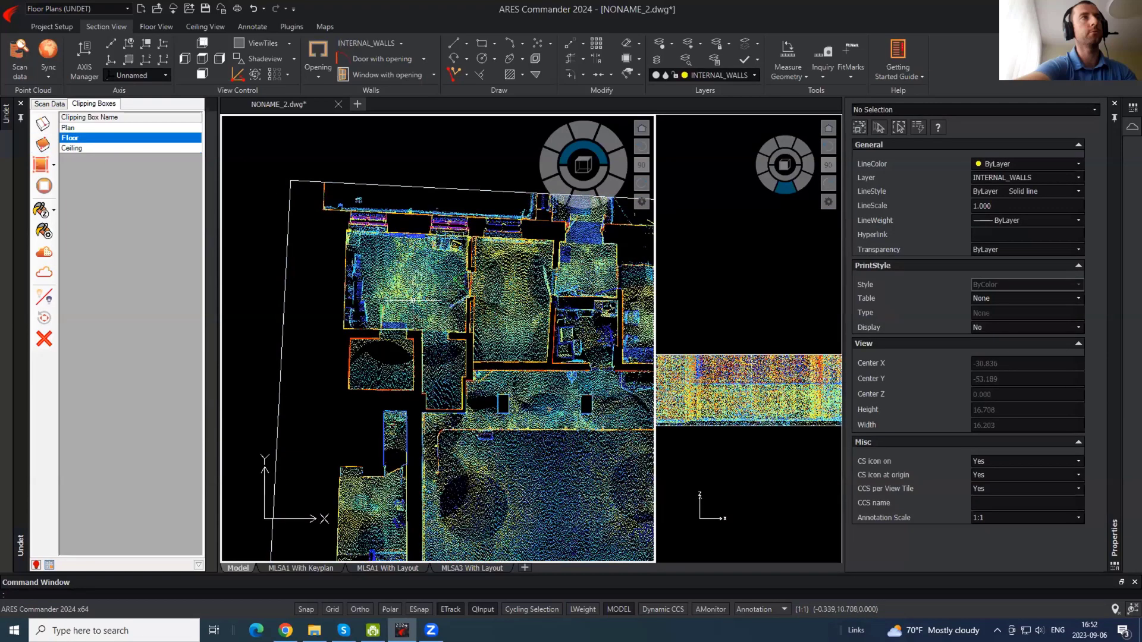
pyautogui.scroll(2, 412, 300)
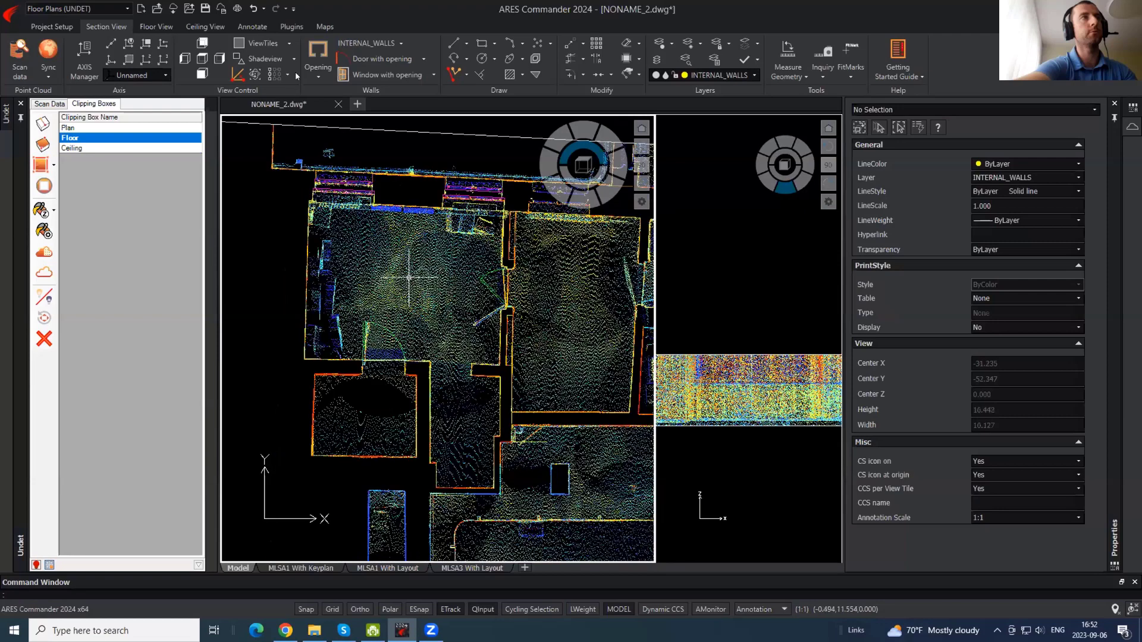
pyautogui.click(54, 209)
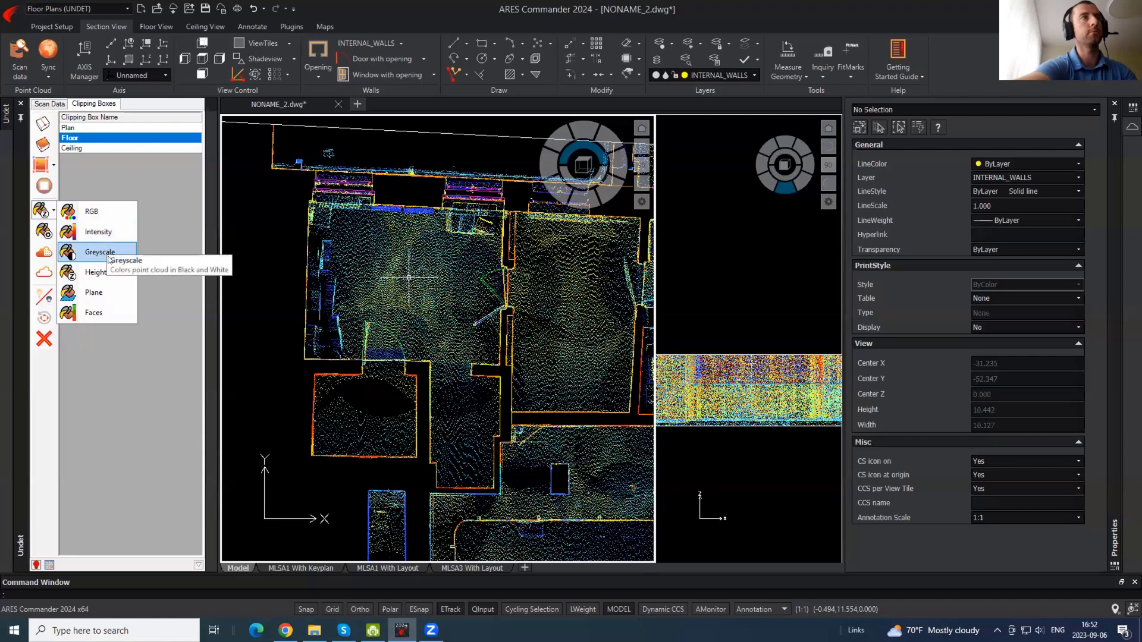
pyautogui.click(105, 288)
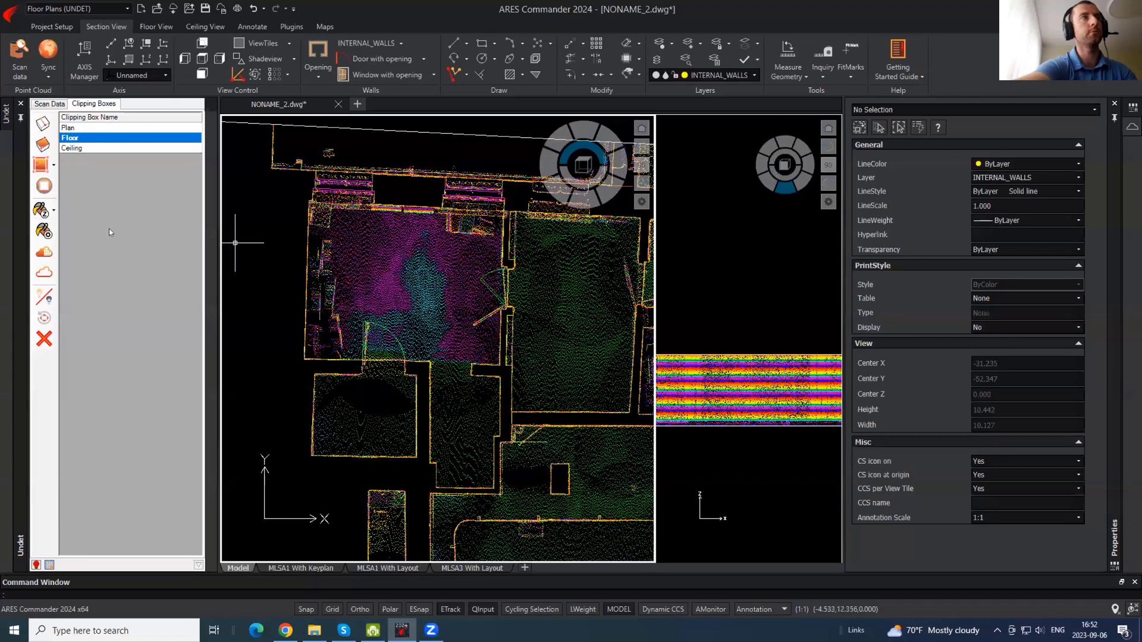
# - In Coloring Settings, choose a different palette and set Fixed Size to 0.030 m
pyautogui.click(50, 236)
pyautogui.moveTo(243, 119); pyautogui.dragTo(156, 129)
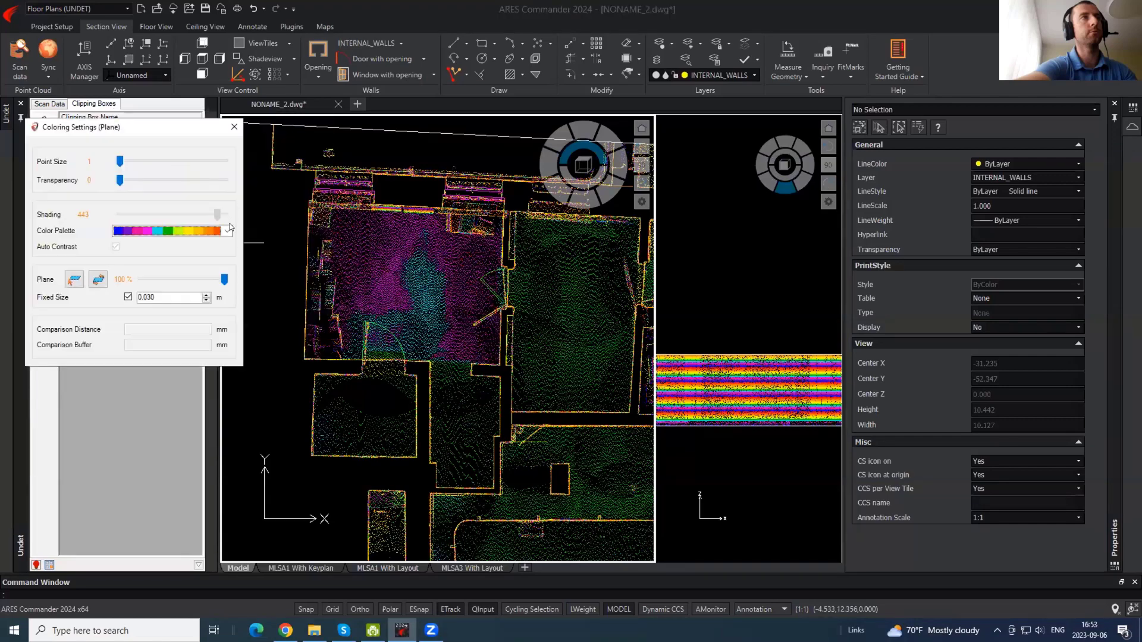
pyautogui.click(227, 231)
pyautogui.moveTo(223, 259)
pyautogui.mouseDown()
pyautogui.moveTo(226, 283)
pyautogui.moveTo(226, 247)
pyautogui.mouseUp()
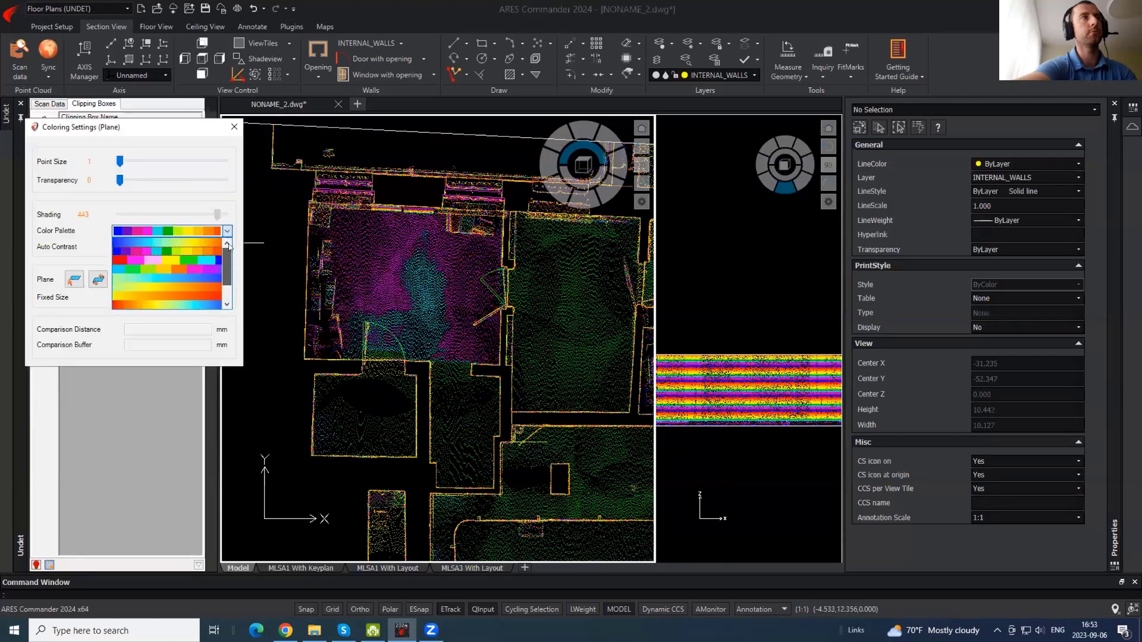
pyautogui.click(183, 251)
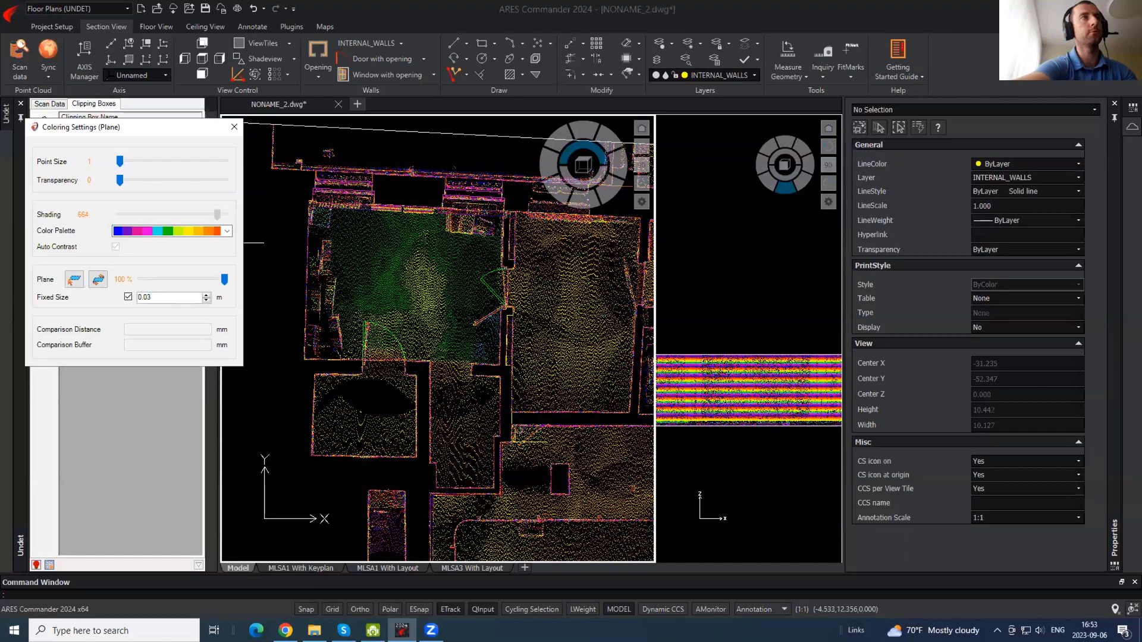
pyautogui.press('Return')
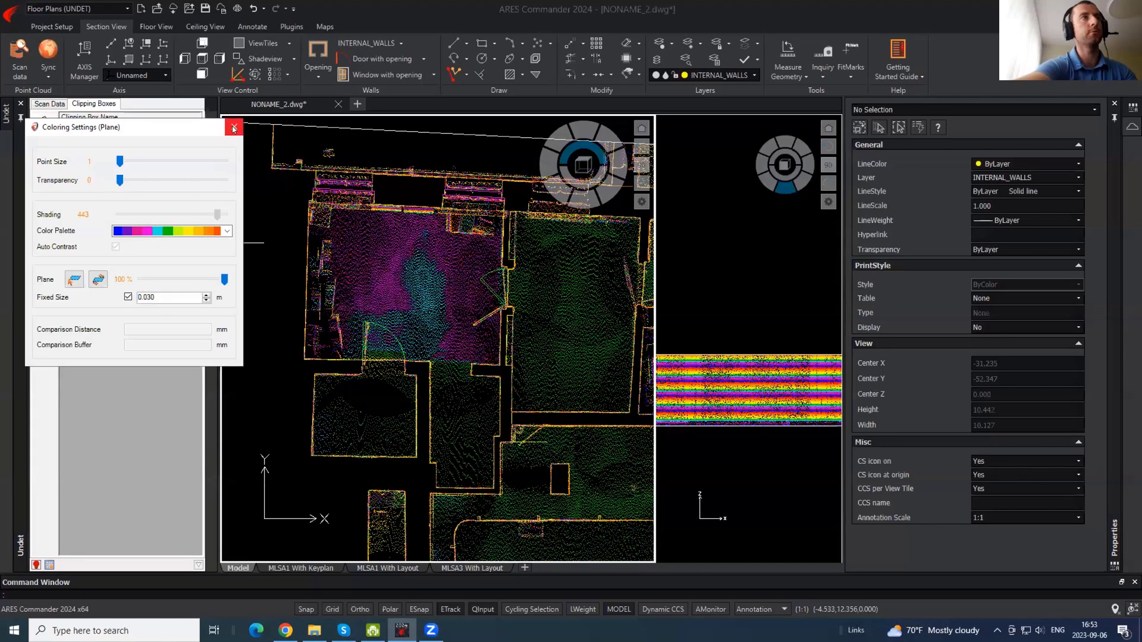
pyautogui.click(233, 128)
# - Draw a new clipping box around the benches along the top room's north wall
pyautogui.moveTo(398, 331); pyautogui.dragTo(284, 253, button='middle')
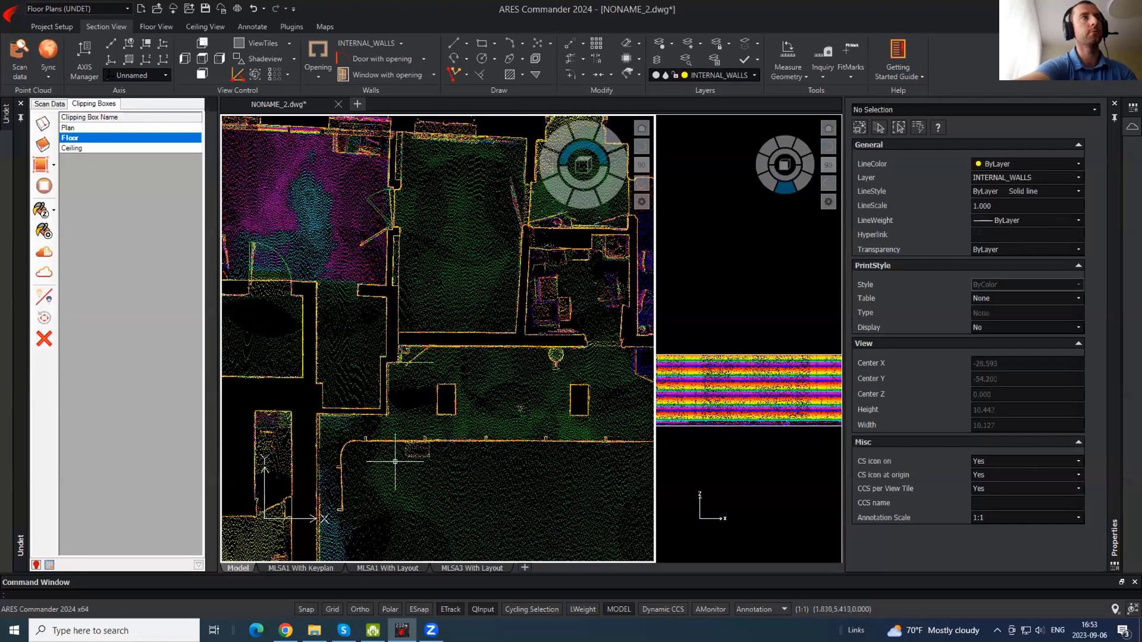
pyautogui.moveTo(446, 376); pyautogui.dragTo(347, 454, button='middle')
pyautogui.moveTo(482, 284); pyautogui.dragTo(676, 161, button='middle')
pyautogui.moveTo(396, 296); pyautogui.dragTo(402, 397, button='middle')
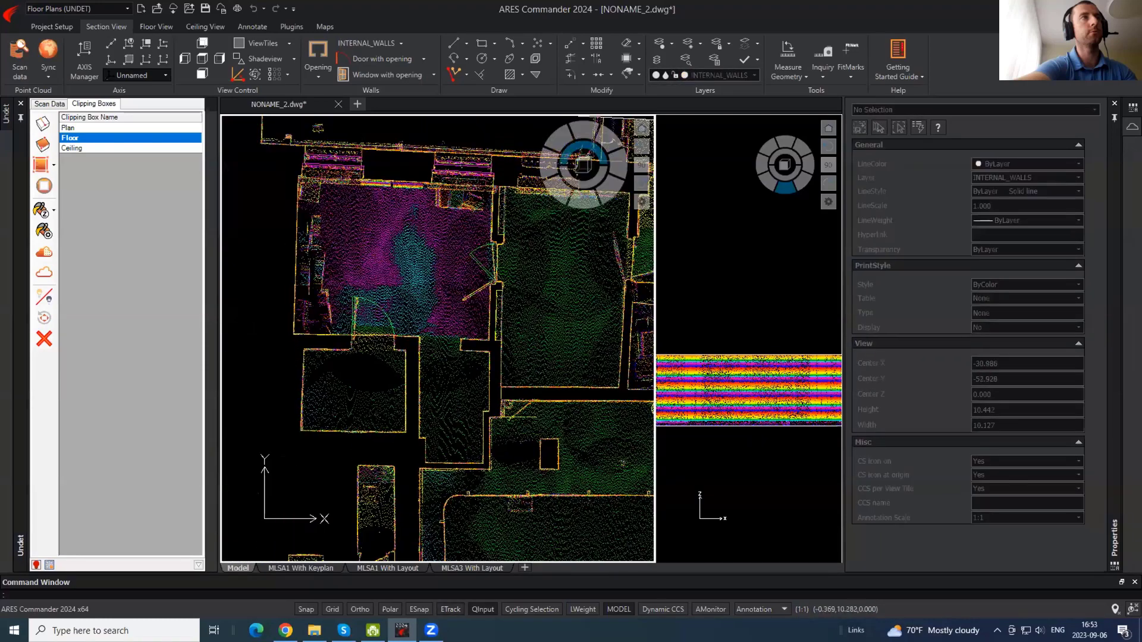
pyautogui.scroll(2, 398, 231)
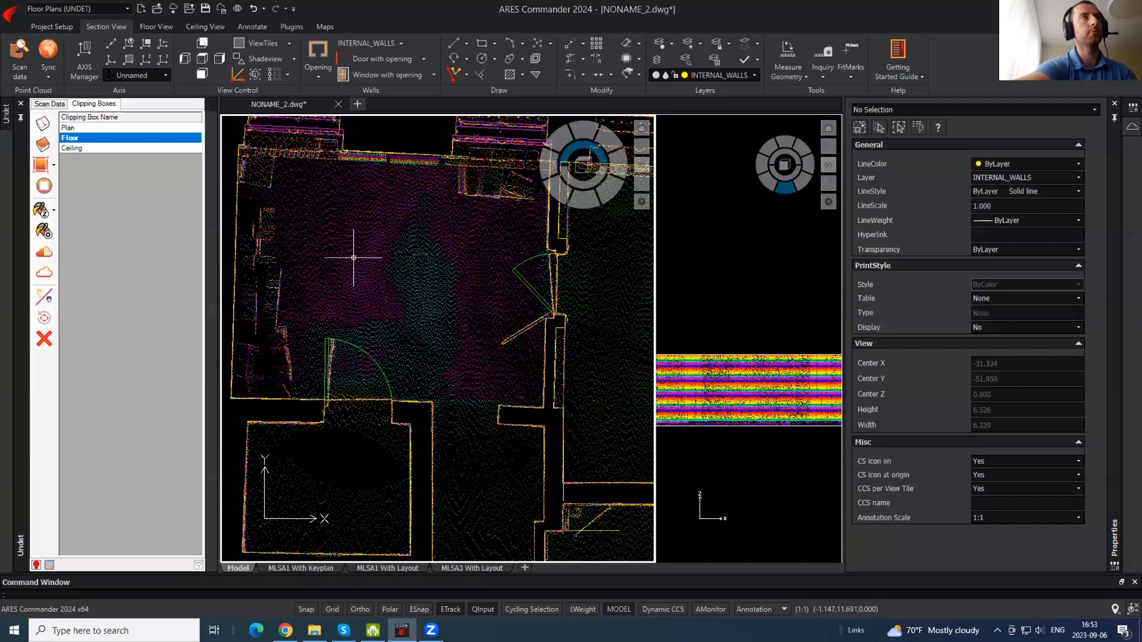
pyautogui.moveTo(459, 224); pyautogui.dragTo(542, 340, button='middle')
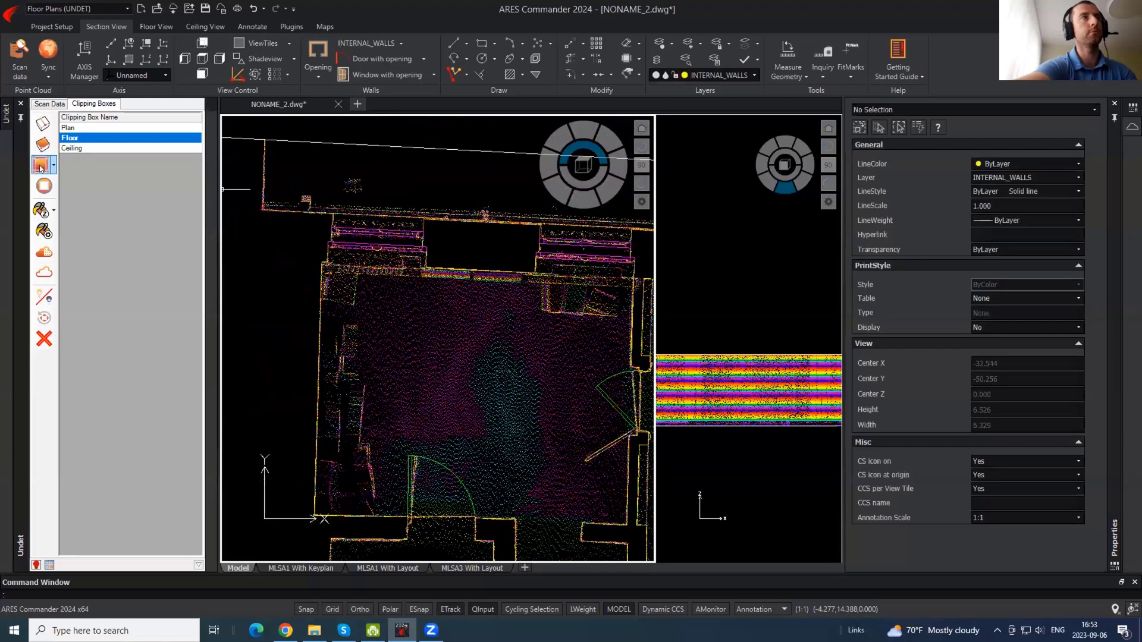
pyautogui.click(43, 144)
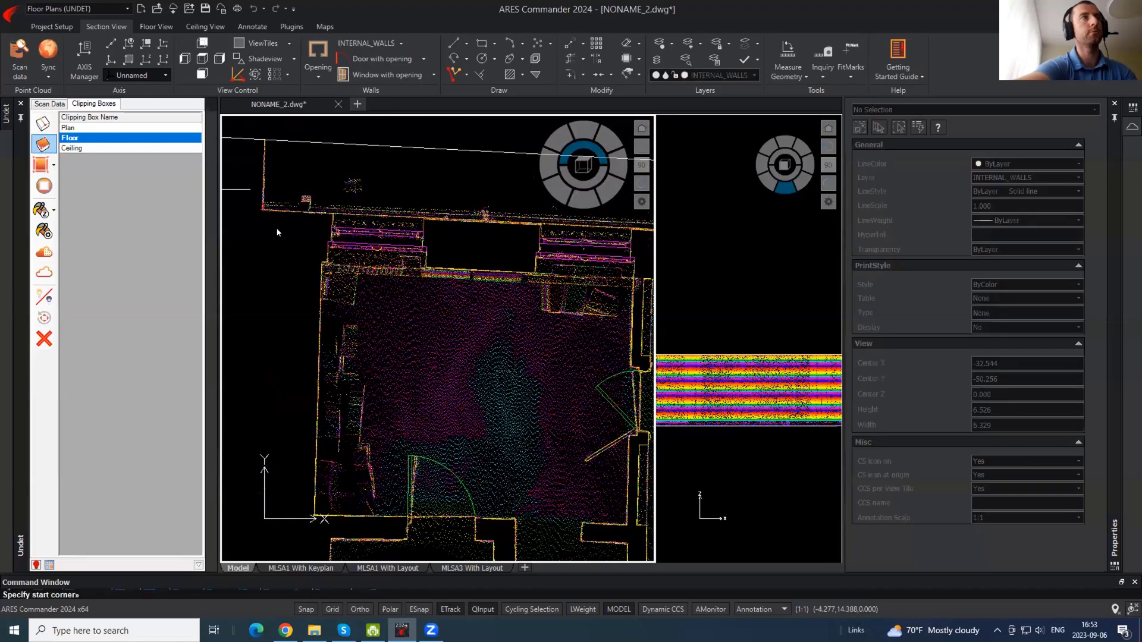
pyautogui.click(304, 243)
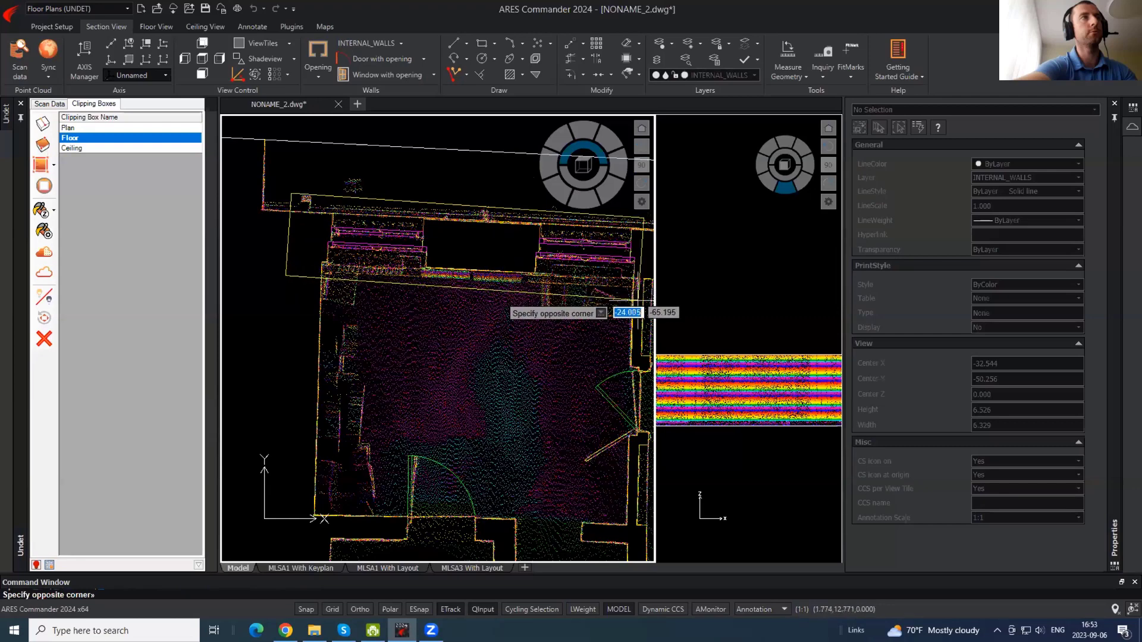
pyautogui.click(638, 299)
# - Stretch the new box's bottom grip in the section view to make it a thin slice
pyautogui.click(708, 369)
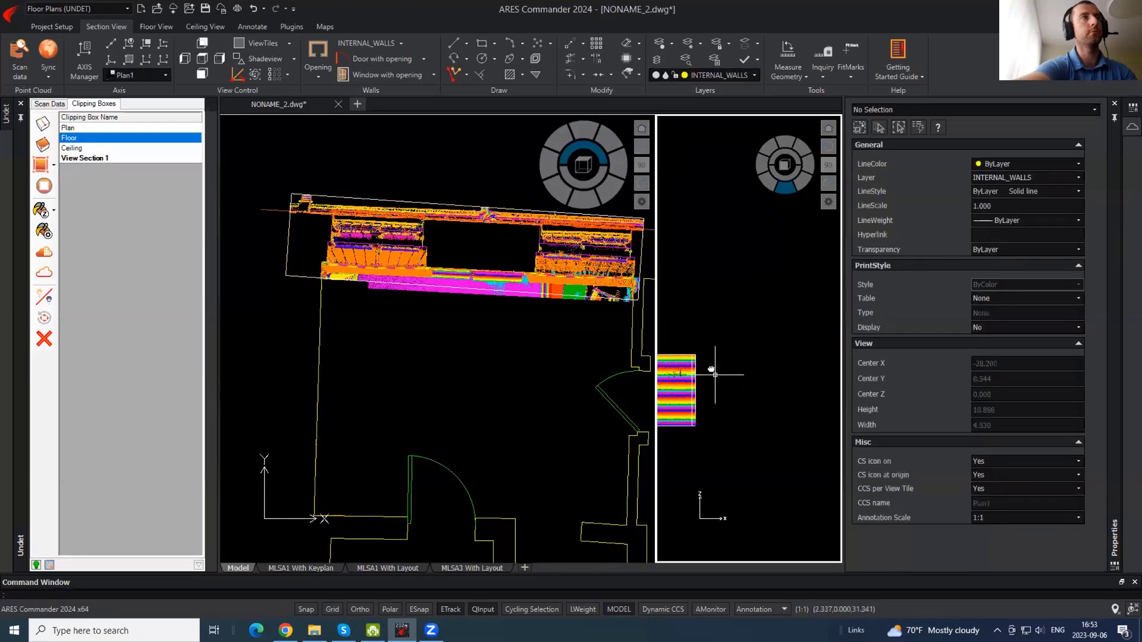
pyautogui.click(713, 426)
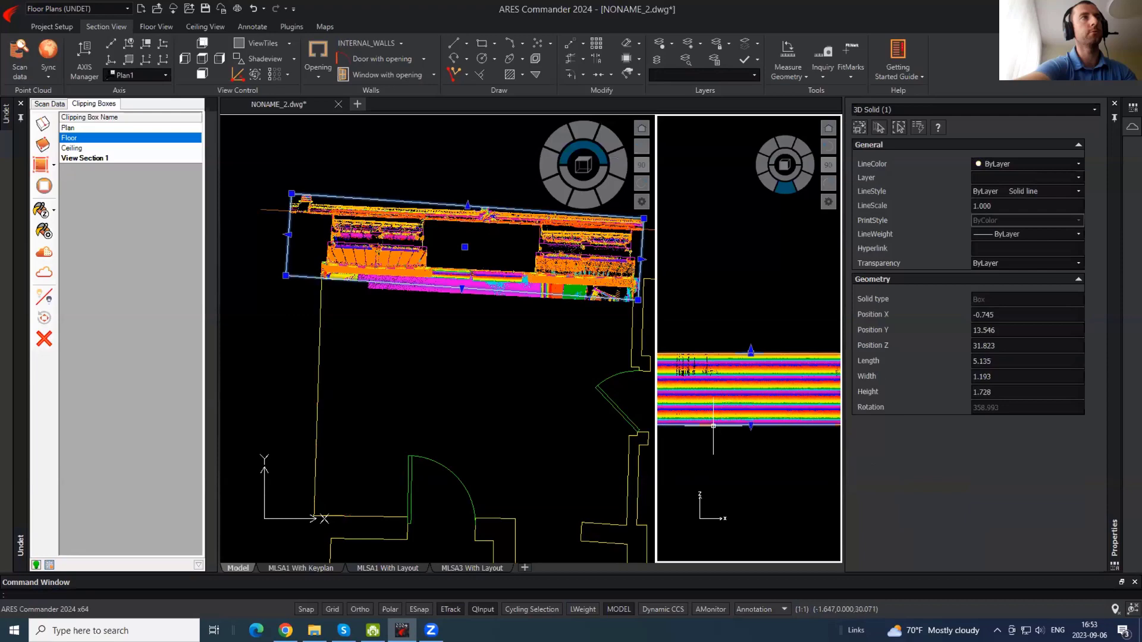
pyautogui.click(751, 426)
pyautogui.scroll(5, 752, 404)
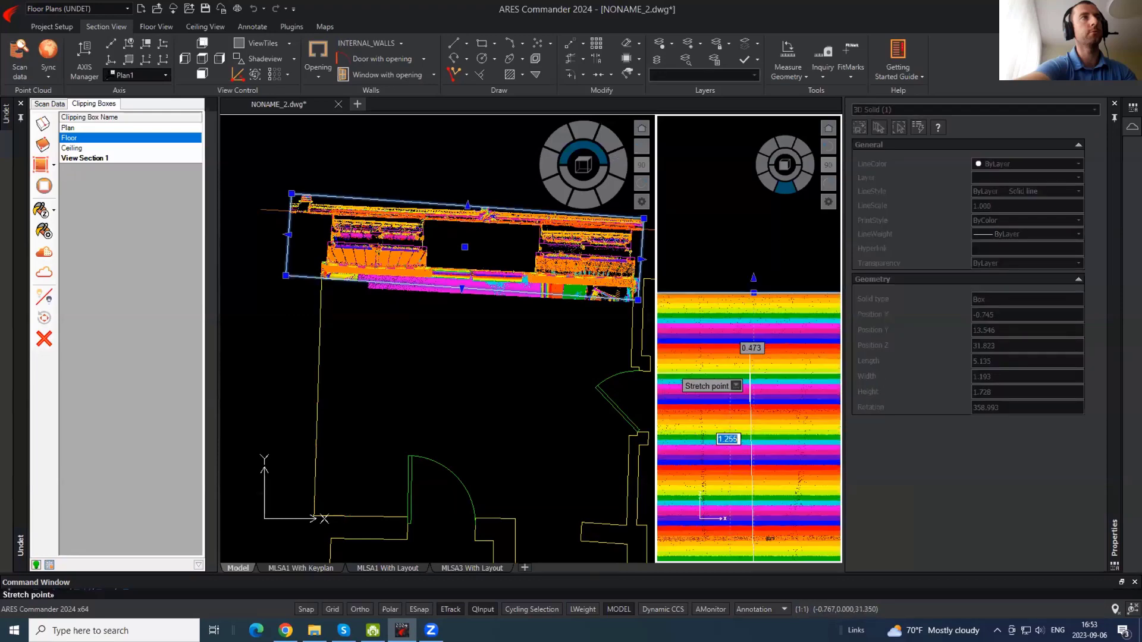
pyautogui.click(754, 385)
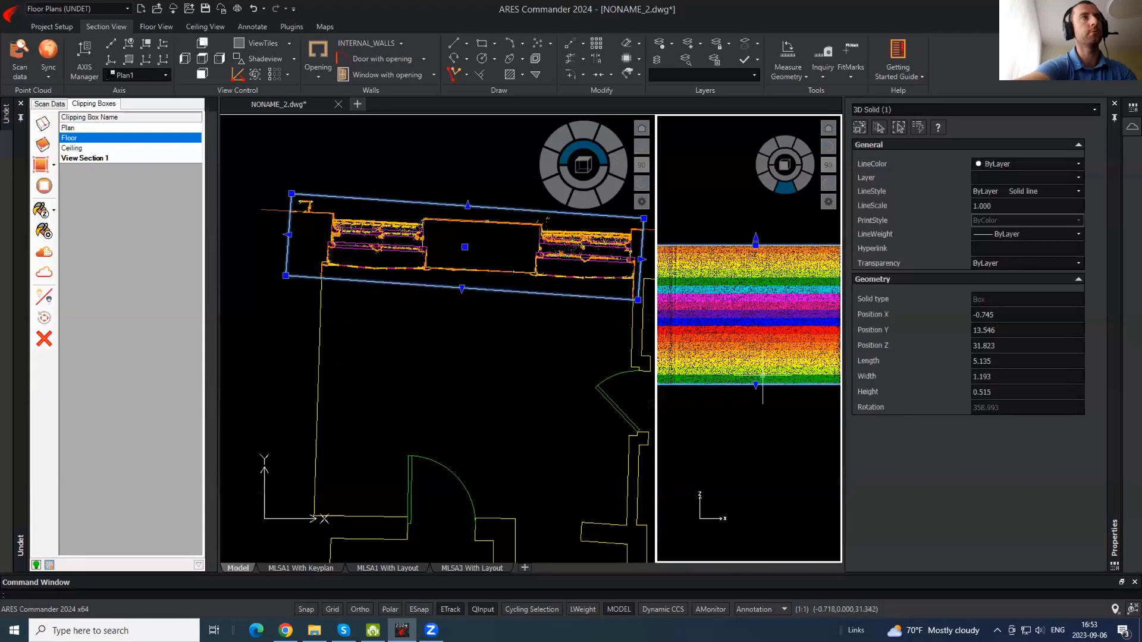
pyautogui.click(756, 405)
pyautogui.click(756, 405)
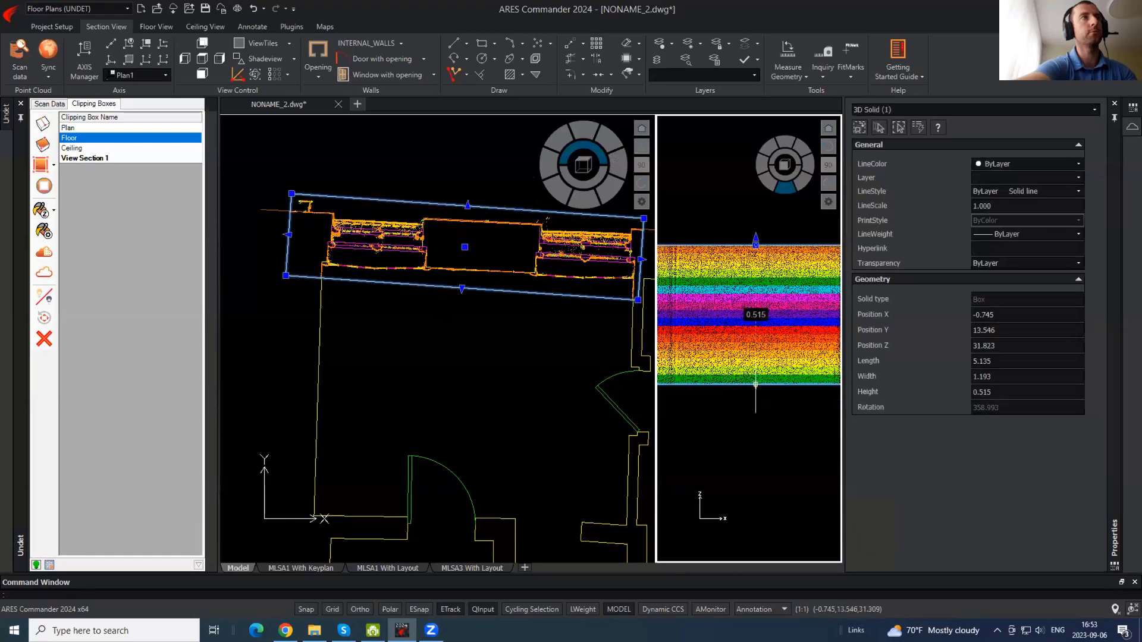
pyautogui.click(755, 384)
pyautogui.click(754, 452)
# - Copy the bench-edge line further along the bench edge with CO
pyautogui.press('Escape')
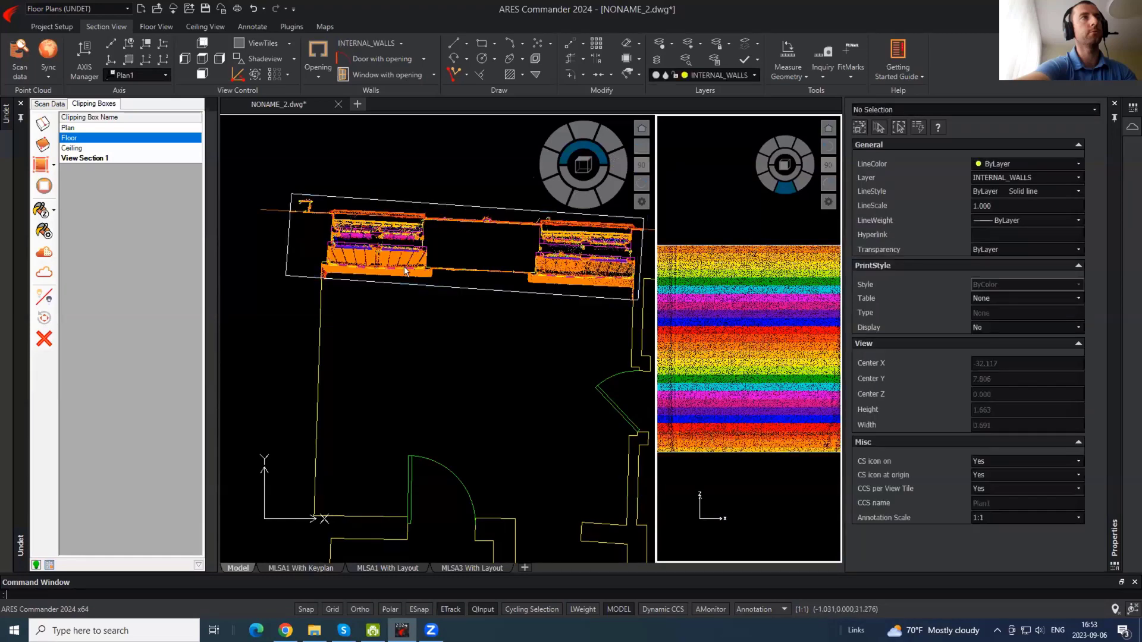
pyautogui.click(495, 298)
pyautogui.scroll(4, 336, 251)
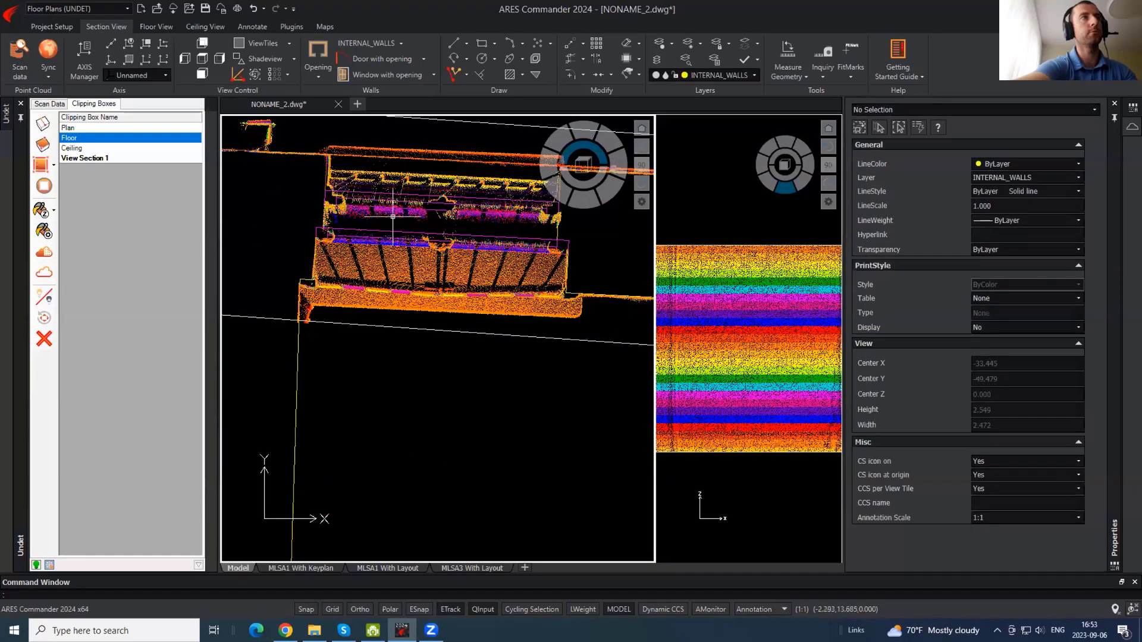
pyautogui.moveTo(392, 216); pyautogui.dragTo(391, 282, button='middle')
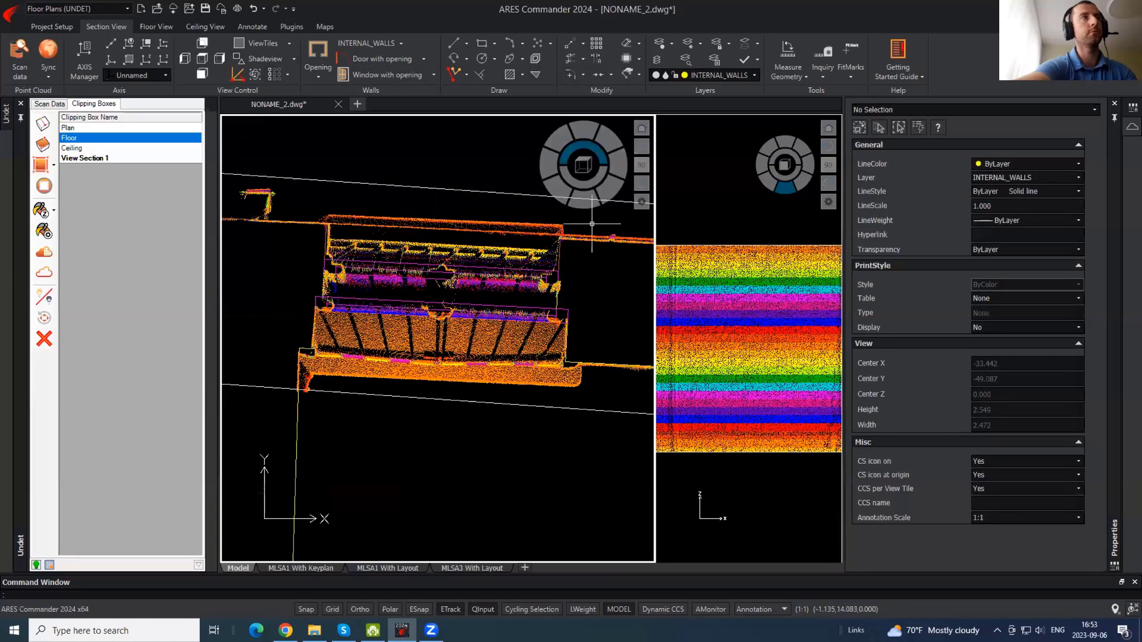
pyautogui.click(580, 367)
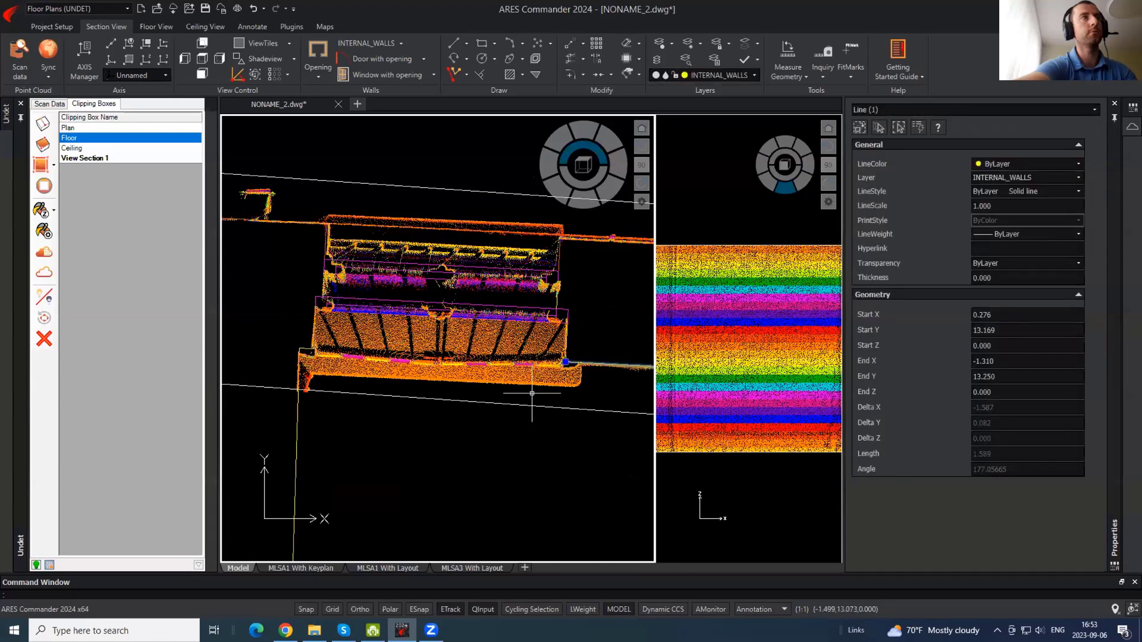
pyautogui.moveTo(608, 391); pyautogui.dragTo(656, 374, button='middle')
pyautogui.write('co')
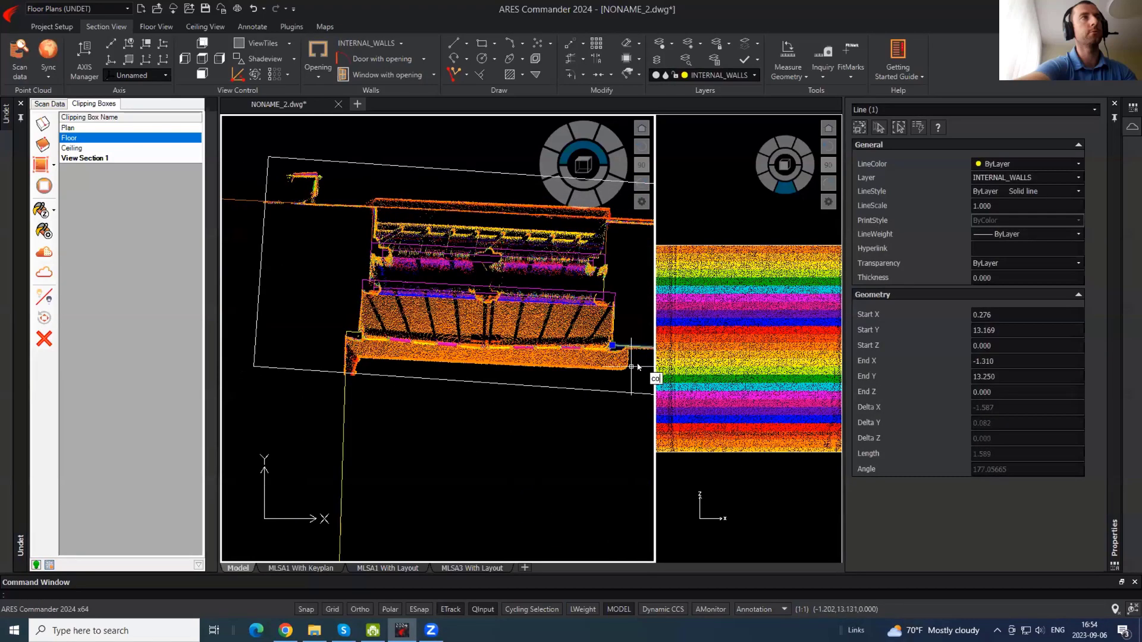
pyautogui.press('Return')
pyautogui.click(632, 366)
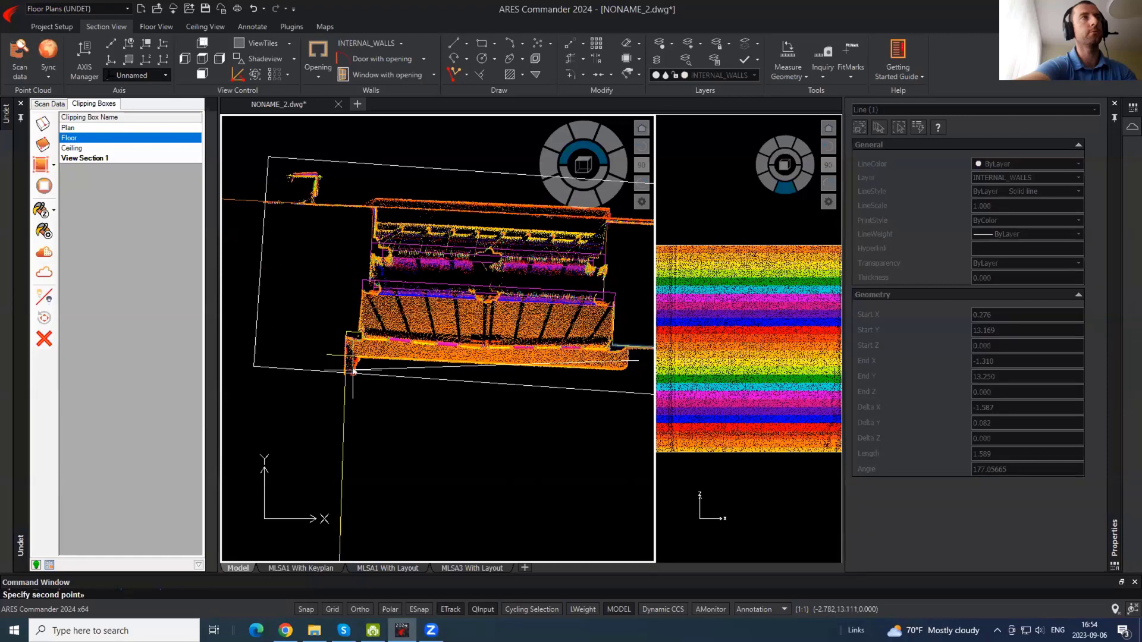
pyautogui.click(352, 356)
# - Move the copied line to the WINDOWS layer and extend it toward the wall line
pyautogui.click(754, 76)
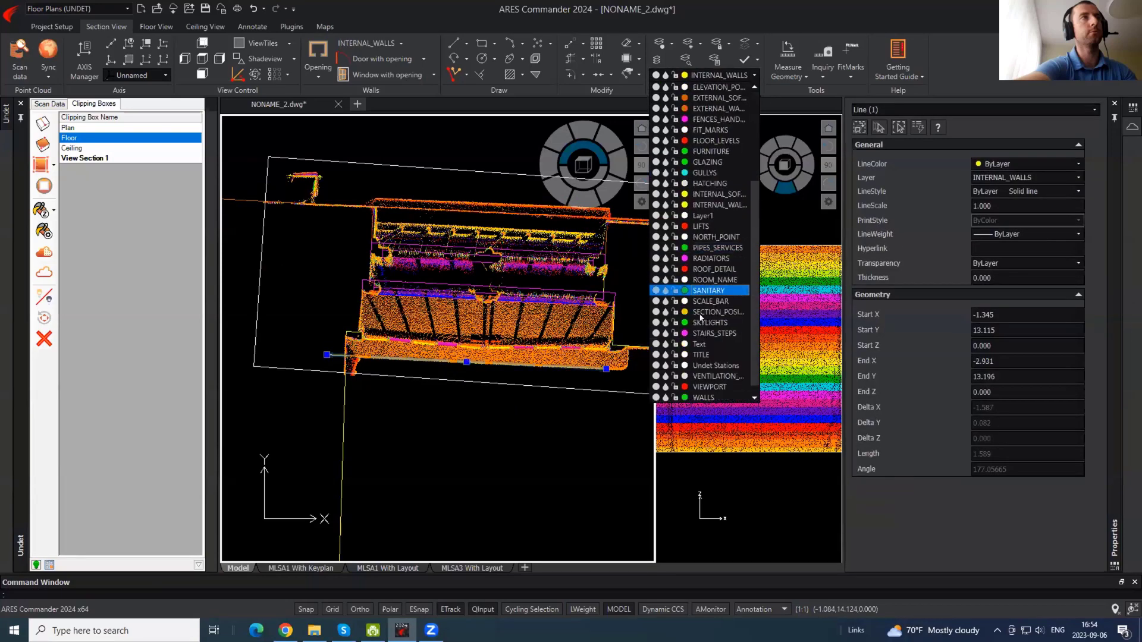
pyautogui.click(702, 395)
pyautogui.press('Escape')
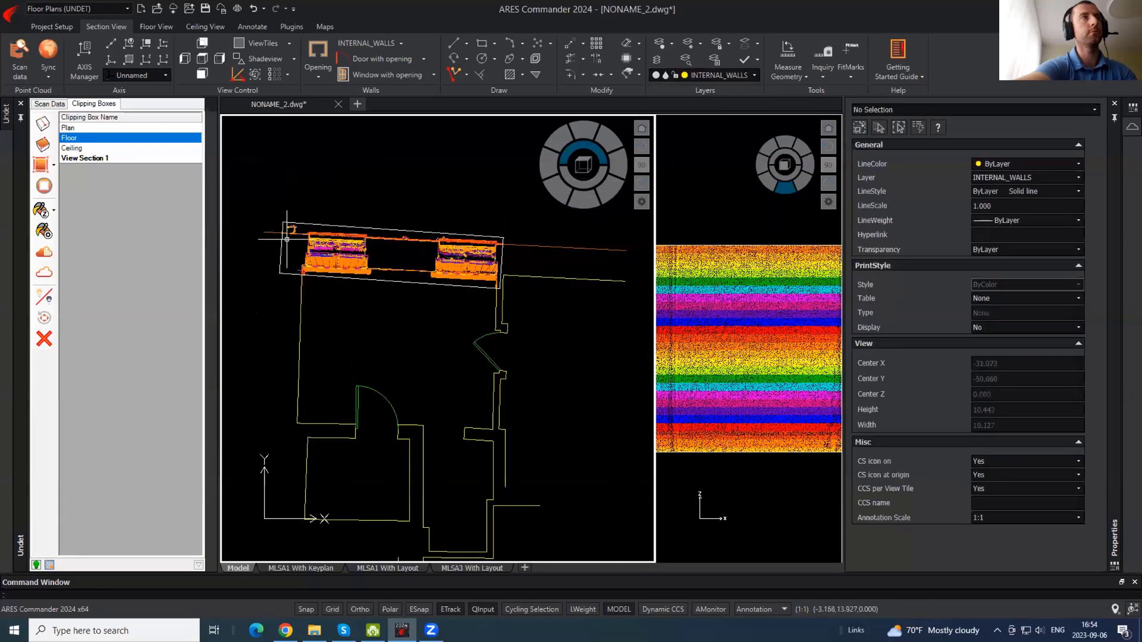
pyautogui.scroll(-3, 339, 283)
pyautogui.click(44, 272)
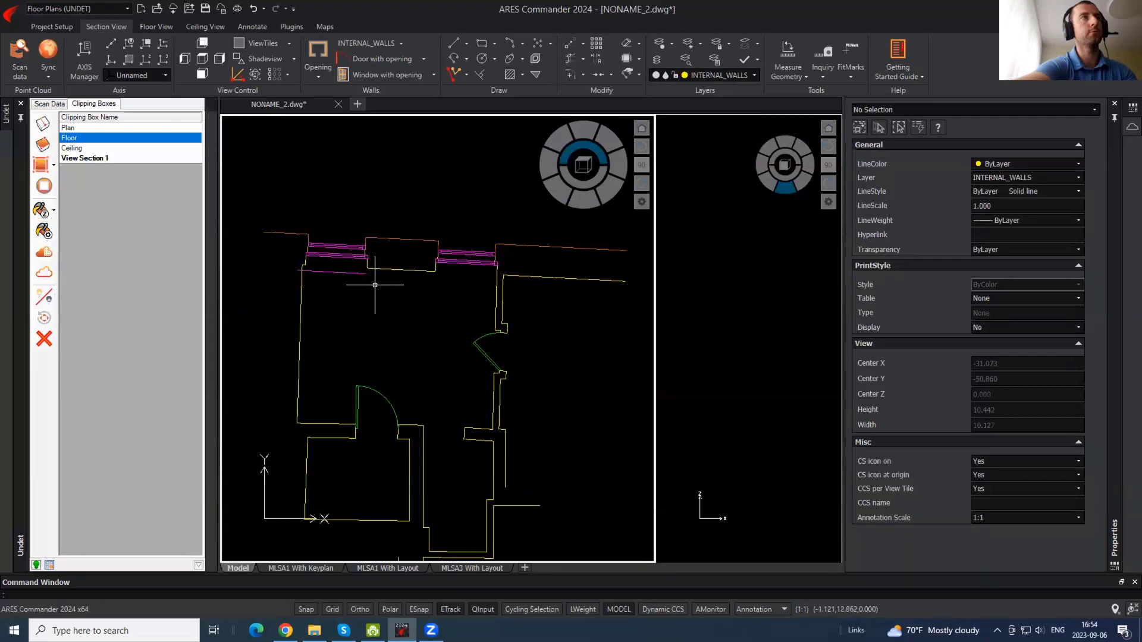
pyautogui.press('Return')
pyautogui.scroll(2, 305, 274)
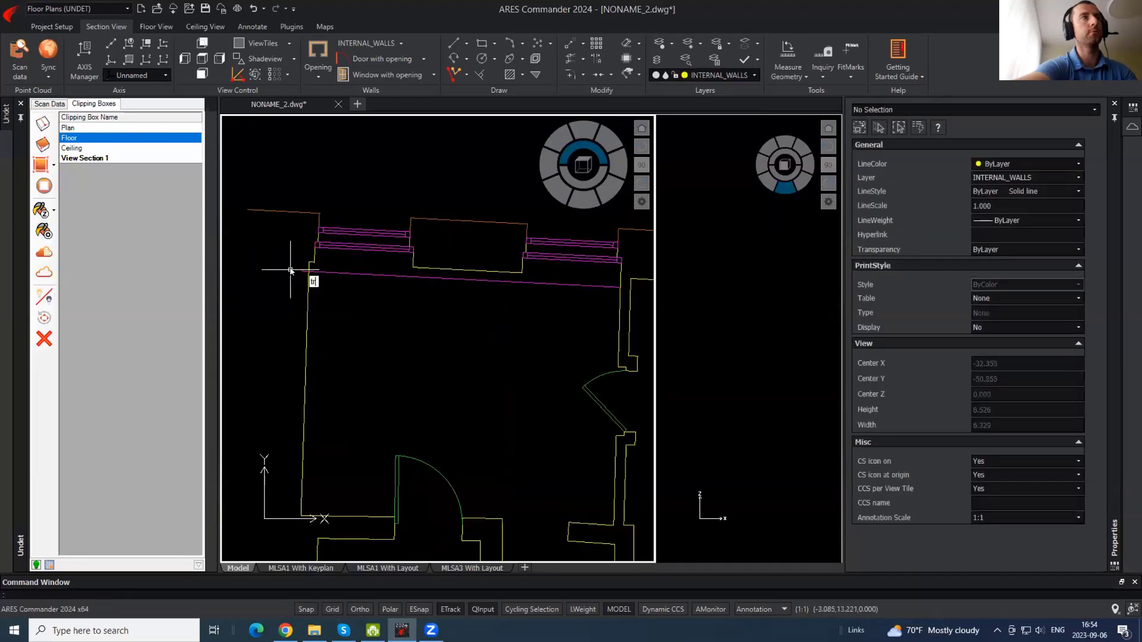
pyautogui.click(302, 274)
pyautogui.press('Escape')
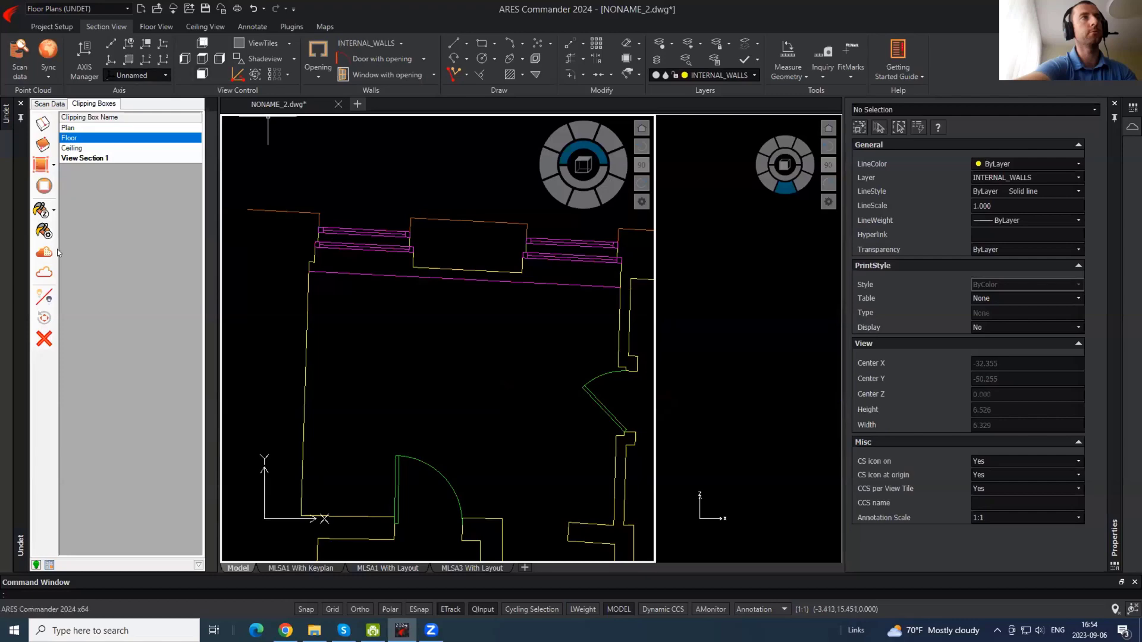
pyautogui.click(44, 272)
pyautogui.scroll(8, 484, 247)
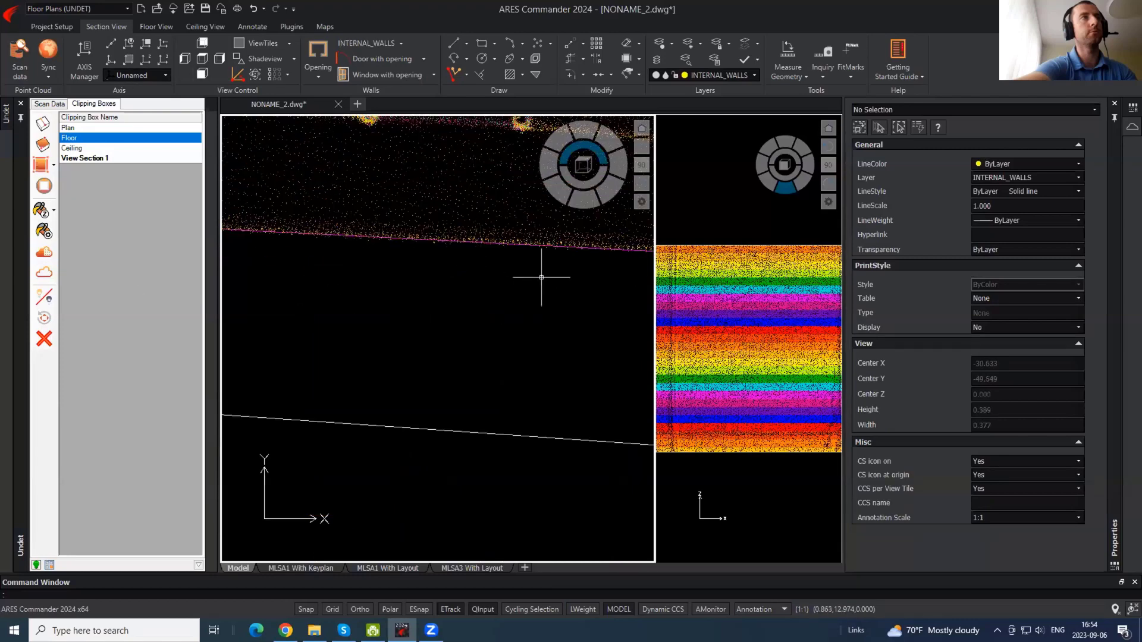
pyautogui.scroll(-2, 593, 313)
# - Make WINDOWS the current layer from the Layers dropdown
pyautogui.write('pl')
pyautogui.press('Return')
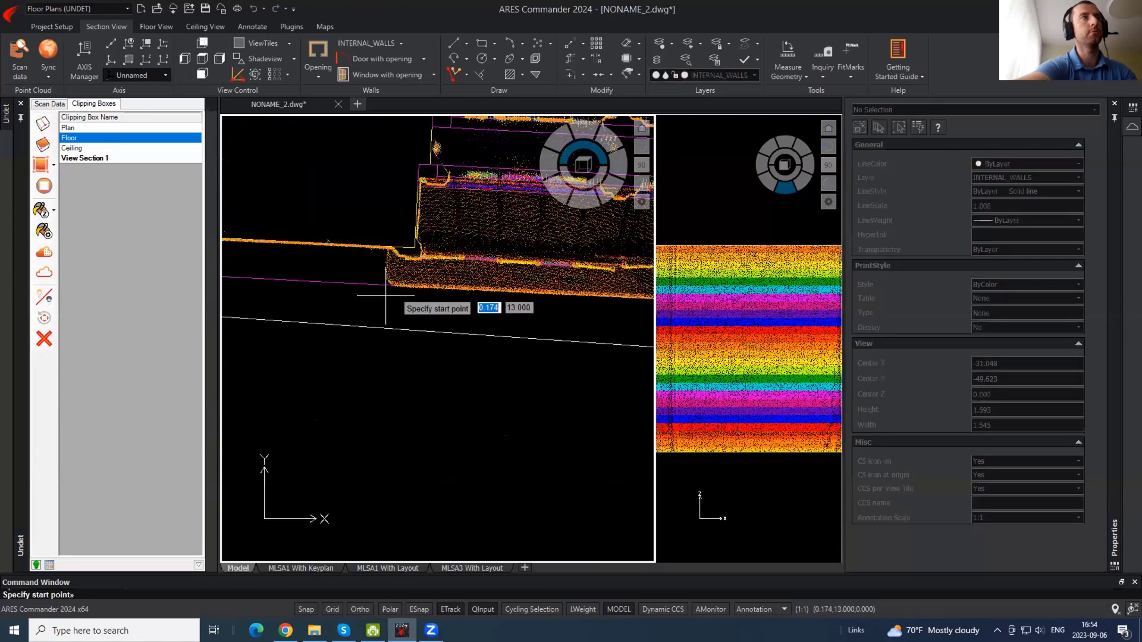
pyautogui.click(386, 295)
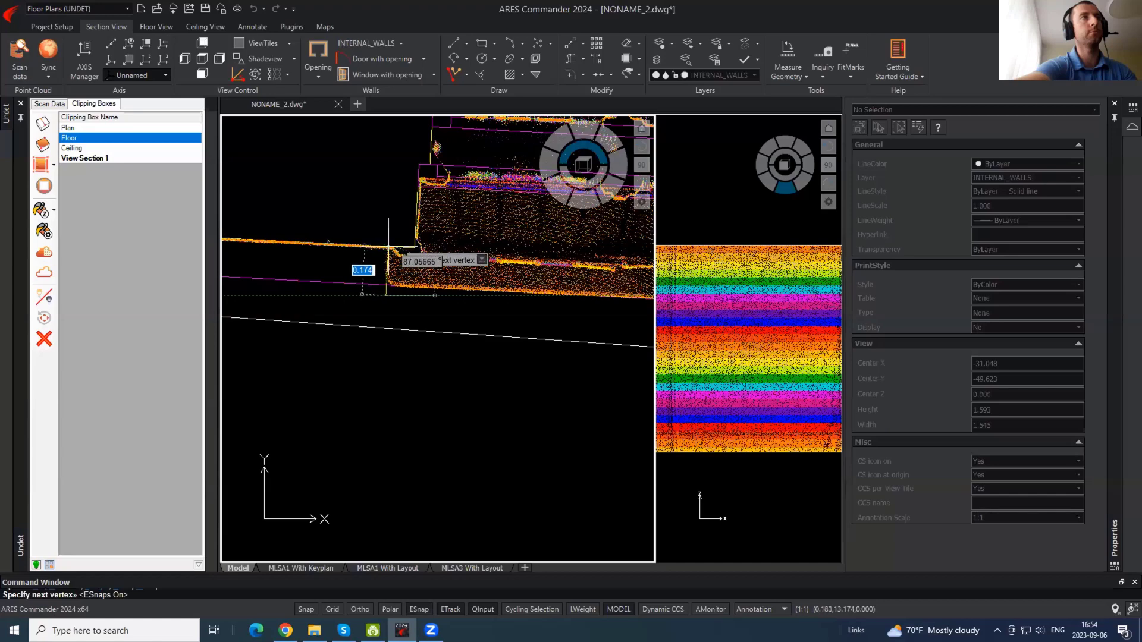
pyautogui.press('Escape')
pyautogui.click(707, 75)
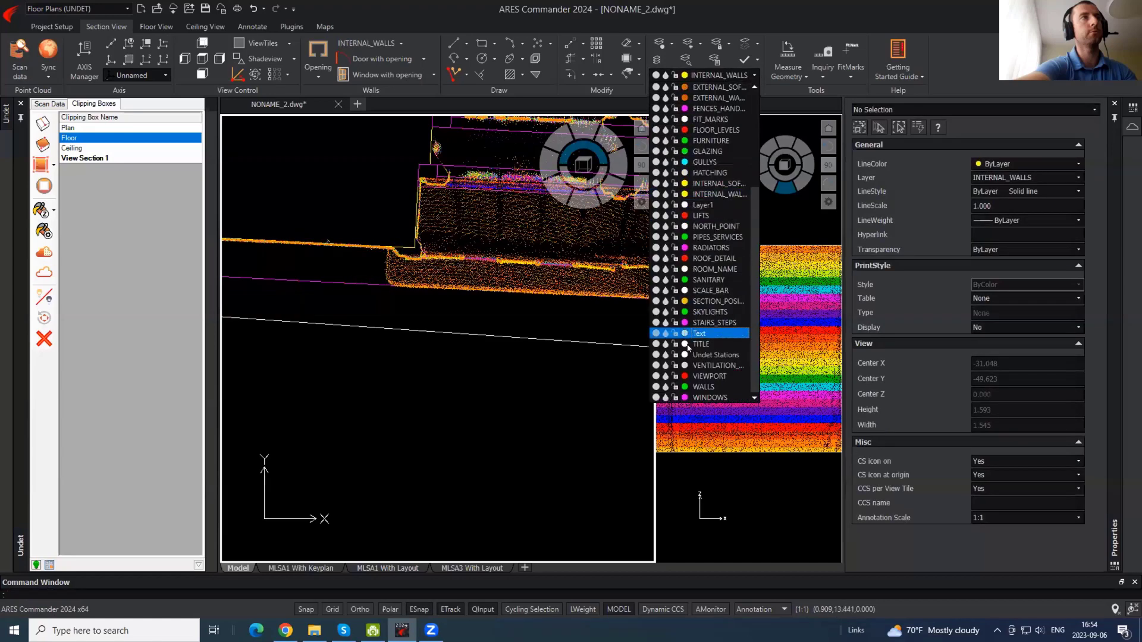
pyautogui.click(698, 387)
pyautogui.click(717, 75)
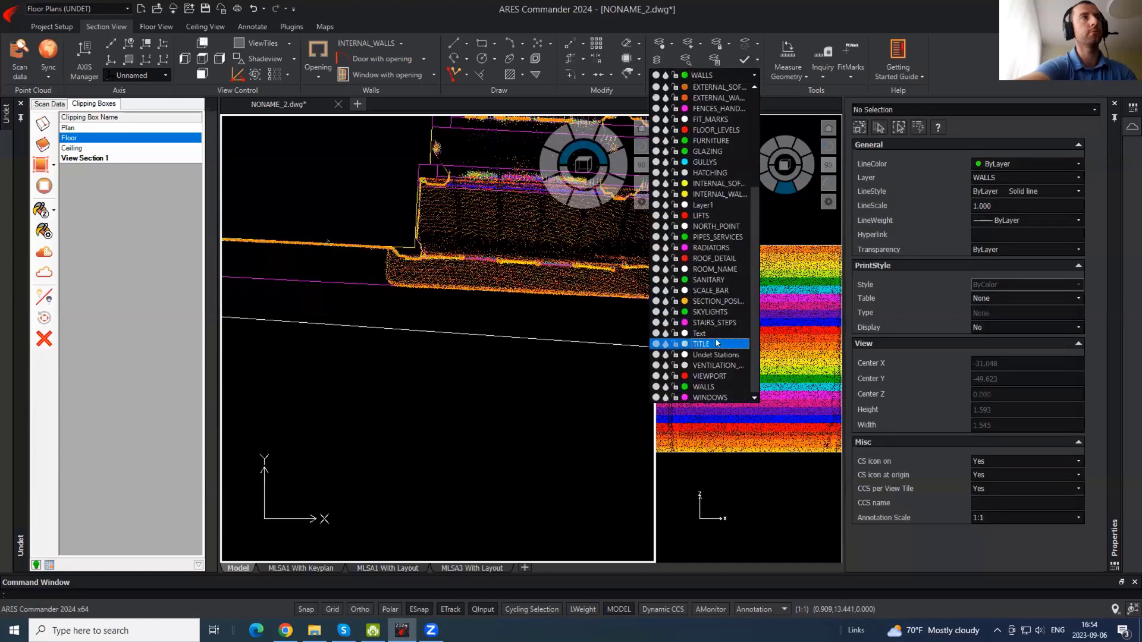
pyautogui.click(713, 400)
# - Draw the sill polyline from the sill corner, then pan to the neighbouring window
pyautogui.write('pl')
pyautogui.press('Return')
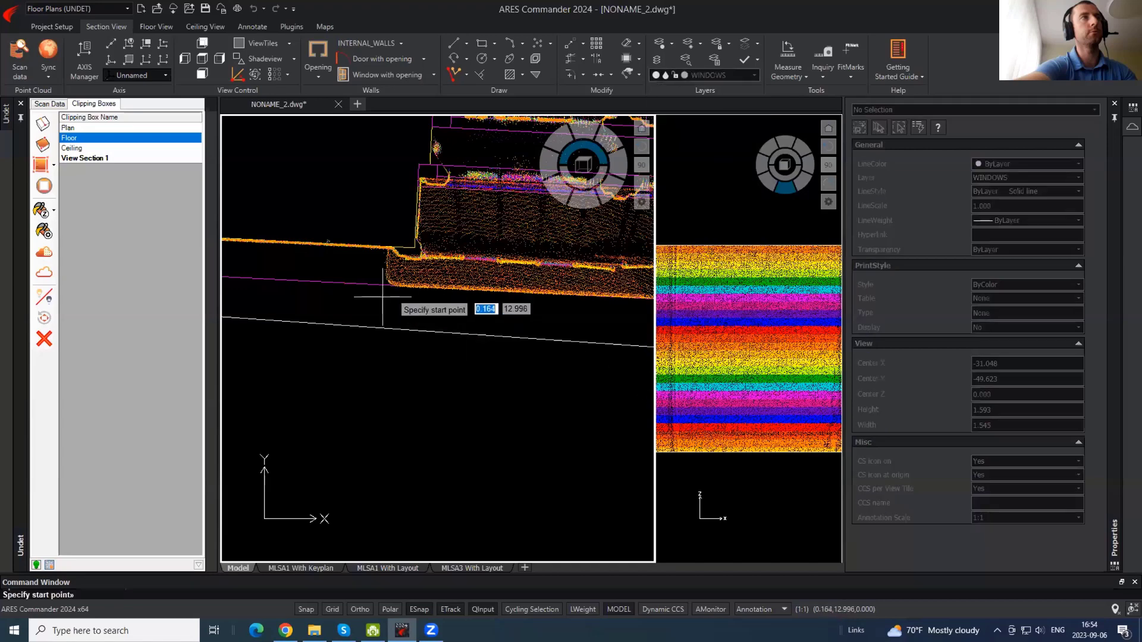
pyautogui.click(387, 299)
pyautogui.click(392, 248)
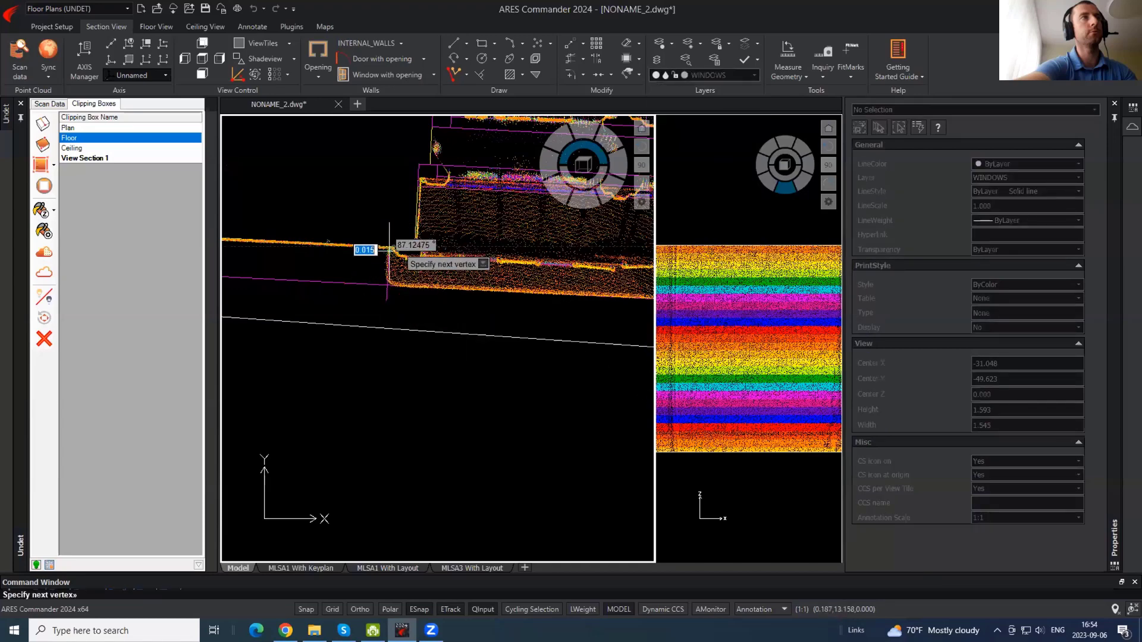
pyautogui.press('Return')
pyautogui.moveTo(291, 296); pyautogui.dragTo(628, 350, button='middle')
pyautogui.press('Return')
pyautogui.moveTo(346, 323); pyautogui.dragTo(418, 306, button='middle')
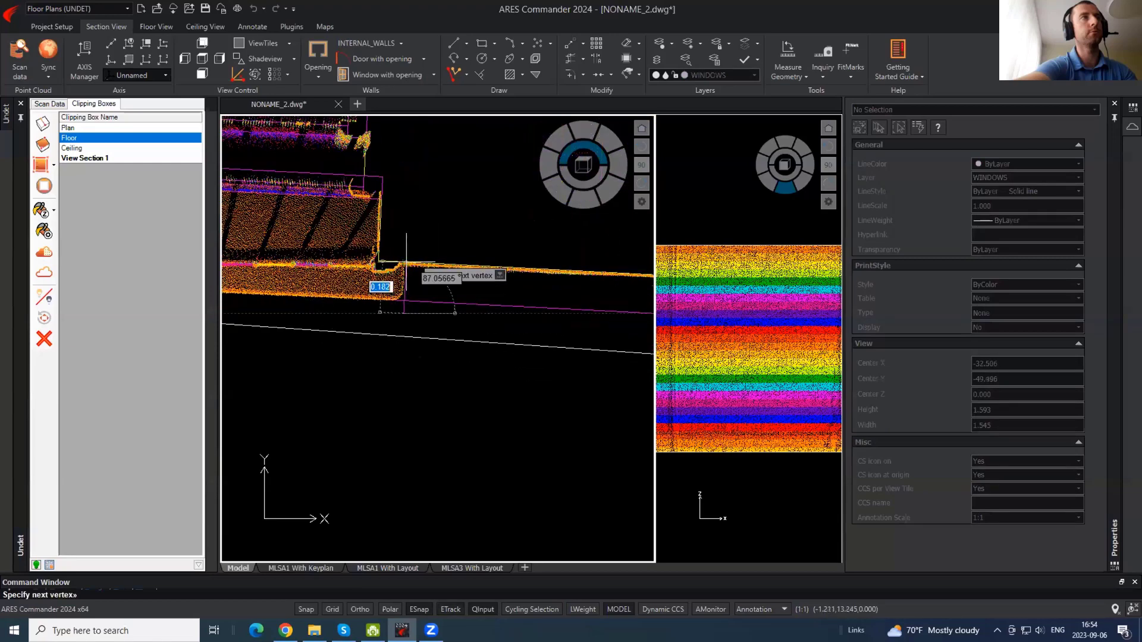
pyautogui.press('Escape')
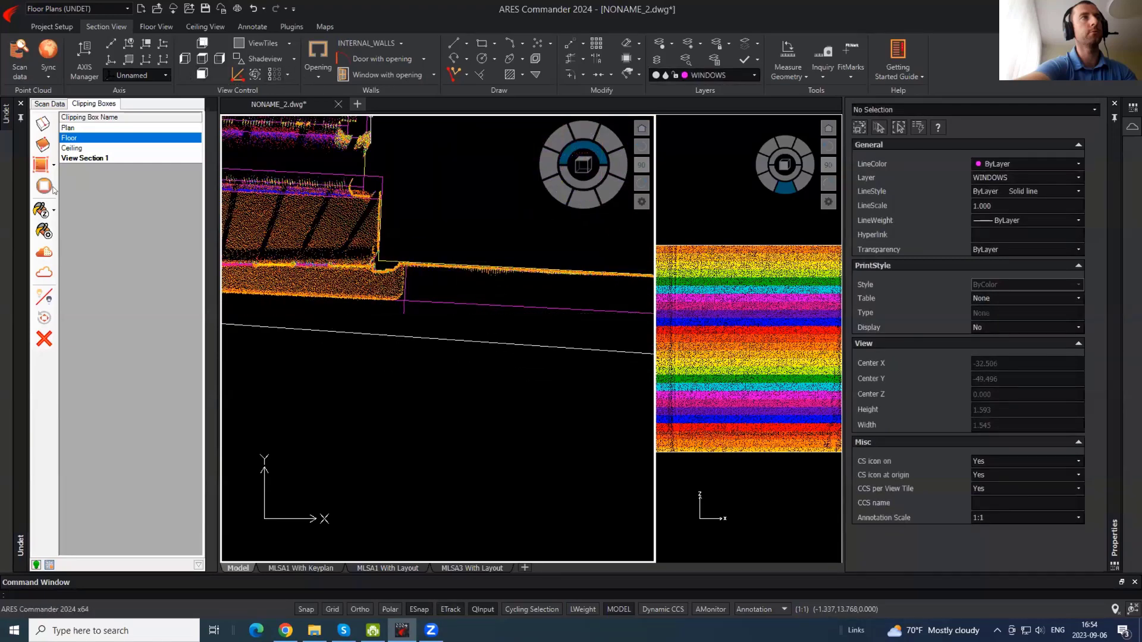
# - Hide the point cloud and measure the sill-to-wall gap with DI
pyautogui.click(45, 272)
pyautogui.scroll(-1, 253, 259)
pyautogui.click(461, 296)
pyautogui.press('Escape')
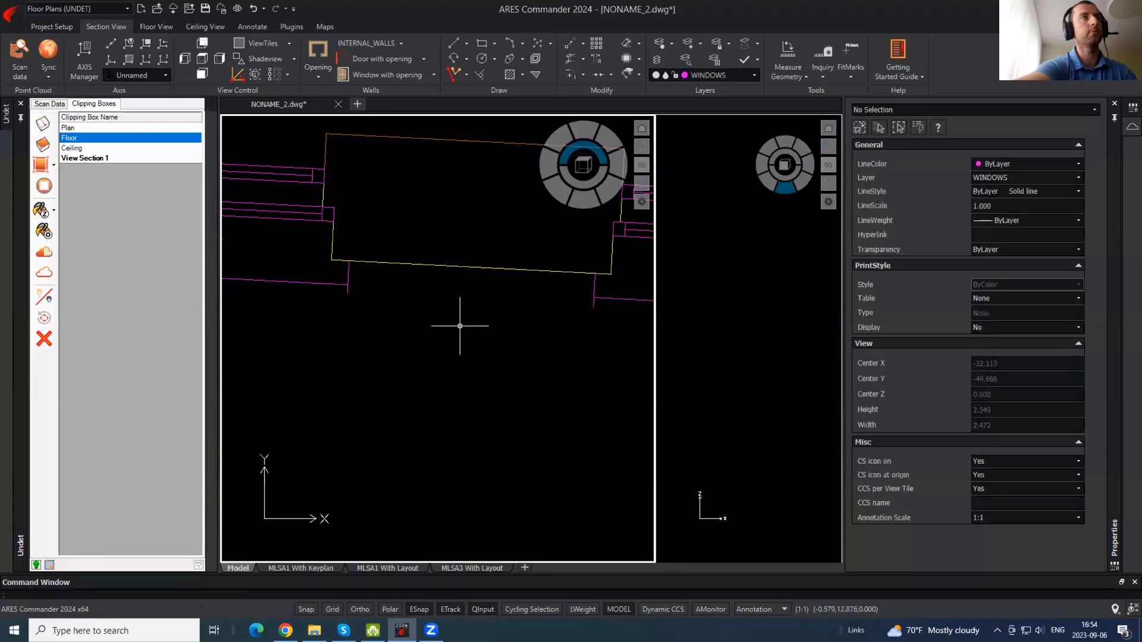
pyautogui.scroll(-2, 459, 321)
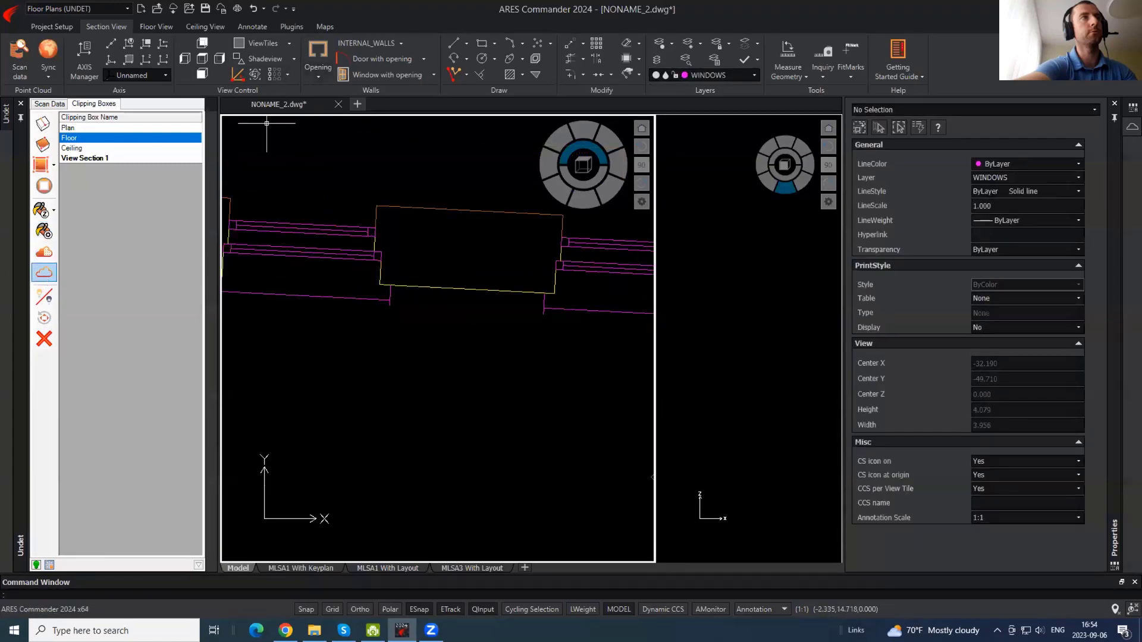
pyautogui.scroll(10, 389, 292)
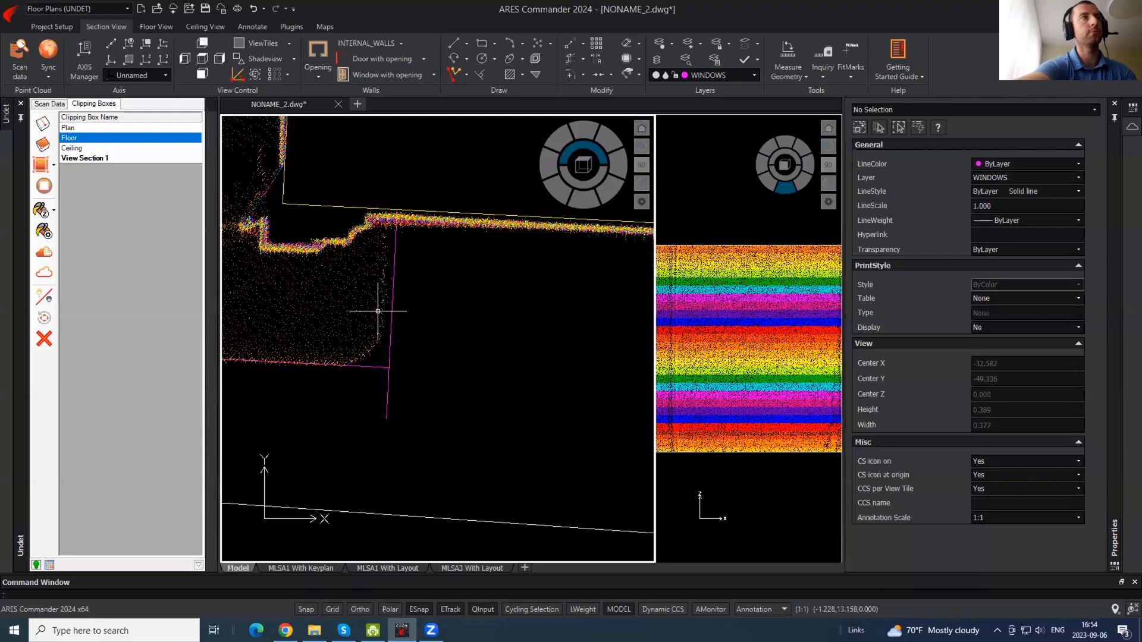
pyautogui.write('DI')
pyautogui.press('Return')
pyautogui.click(373, 346)
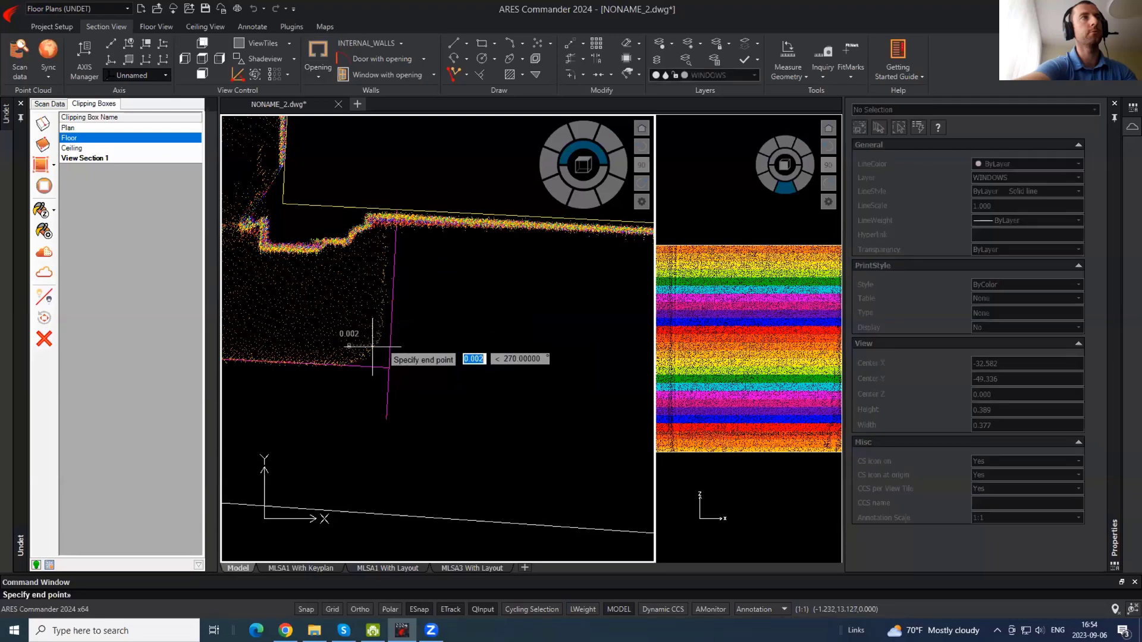
pyautogui.click(386, 367)
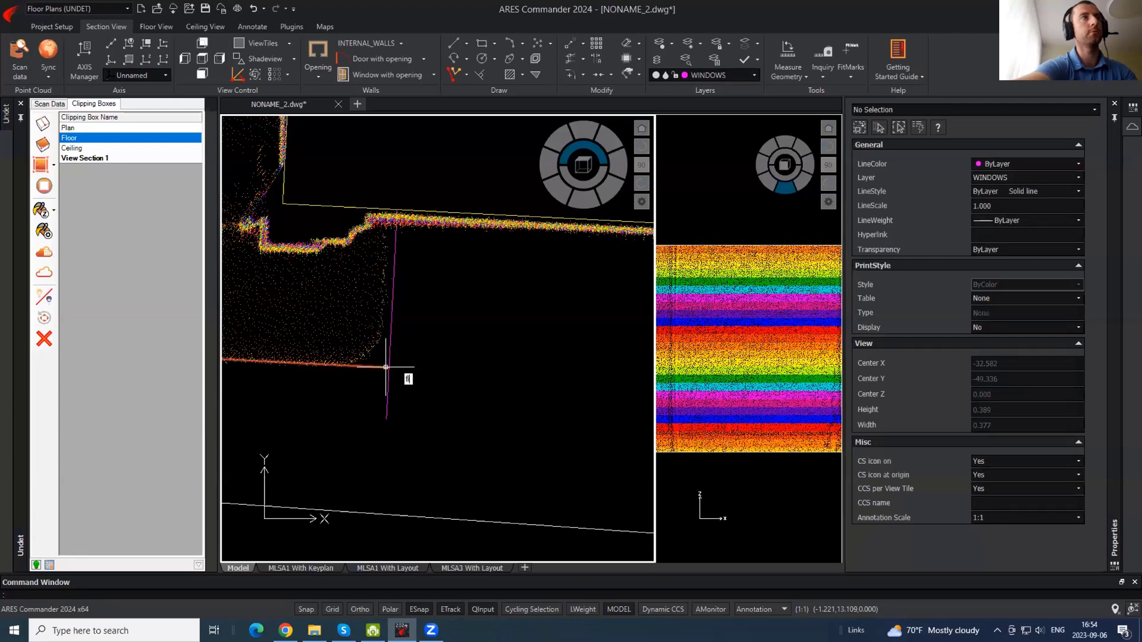
# - Fillet the bottom sill and vertical side lines into clean corners at the window's left end
pyautogui.write('fillet')
pyautogui.press('Return')
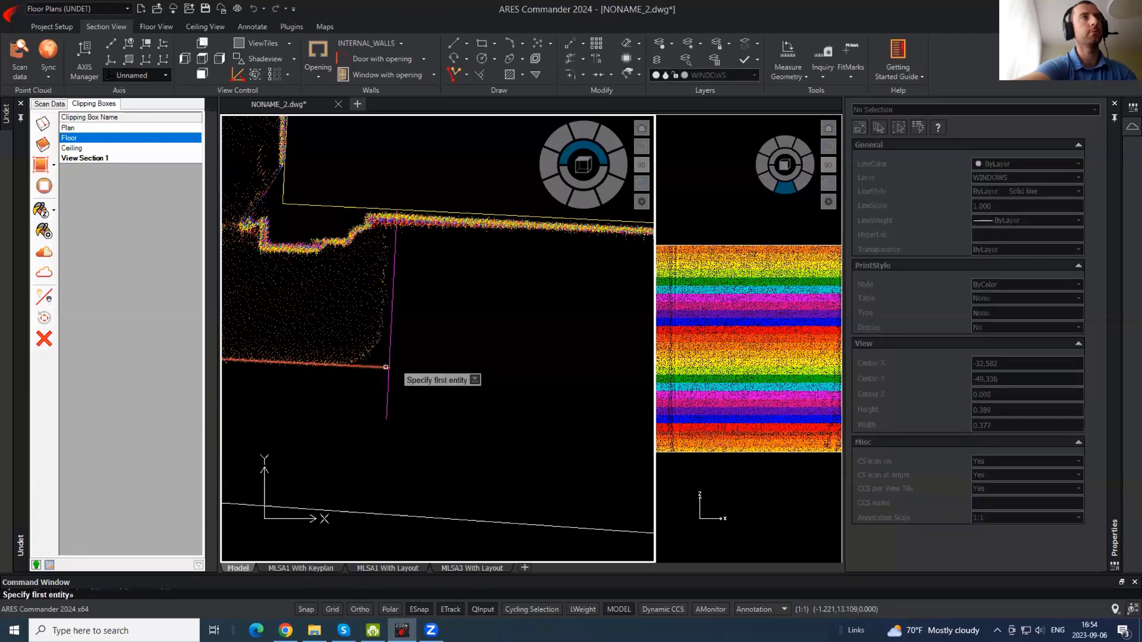
pyautogui.press('Return')
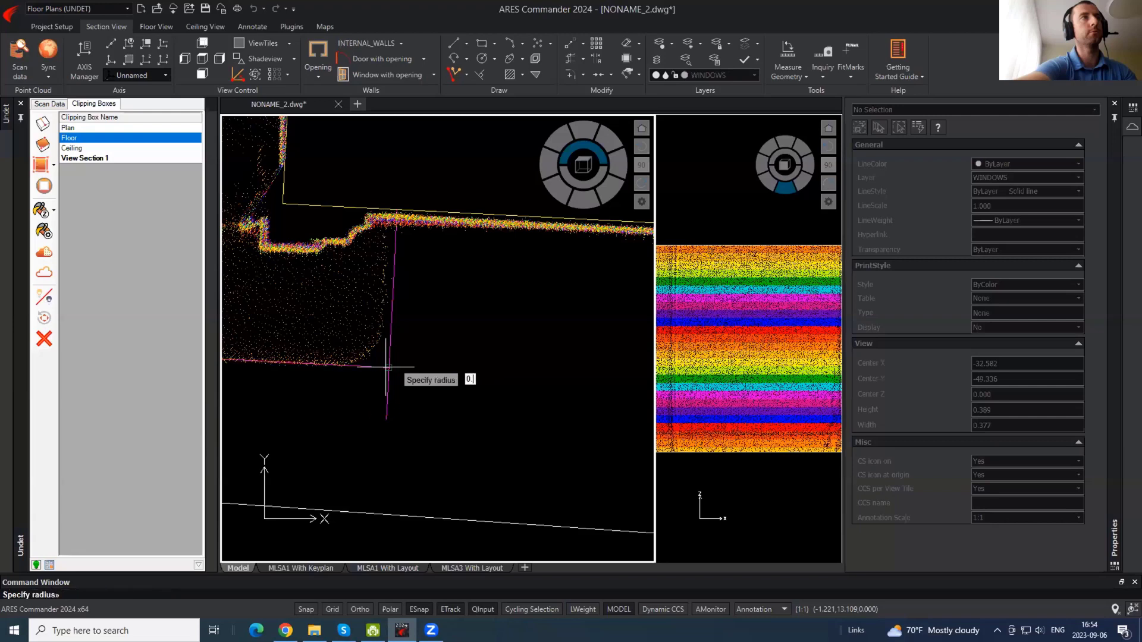
pyautogui.press('Return')
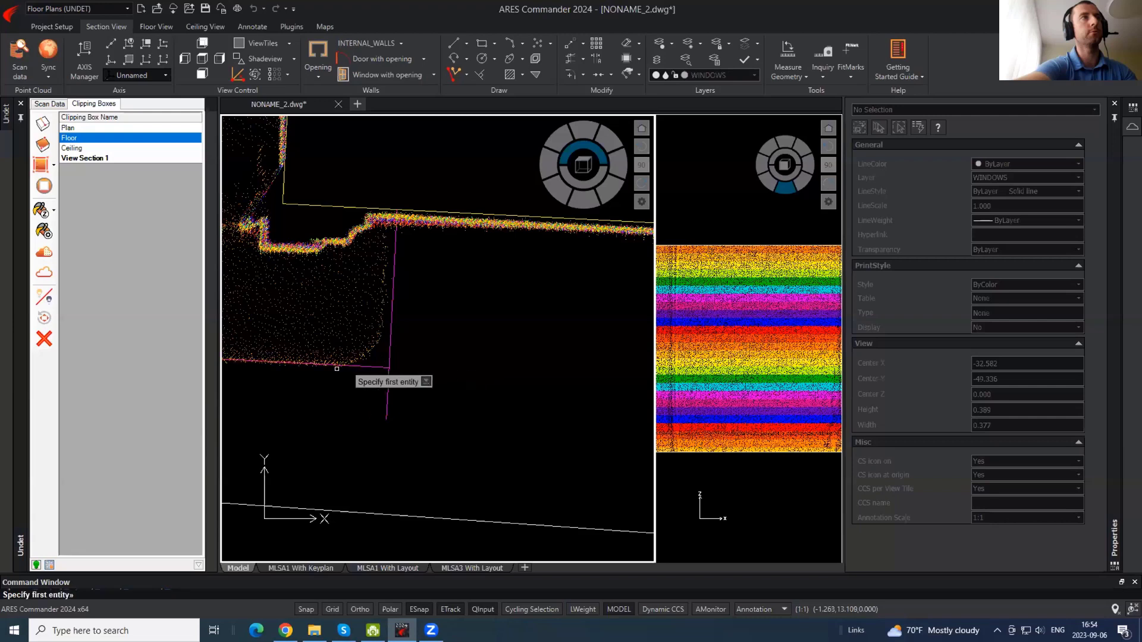
pyautogui.click(315, 367)
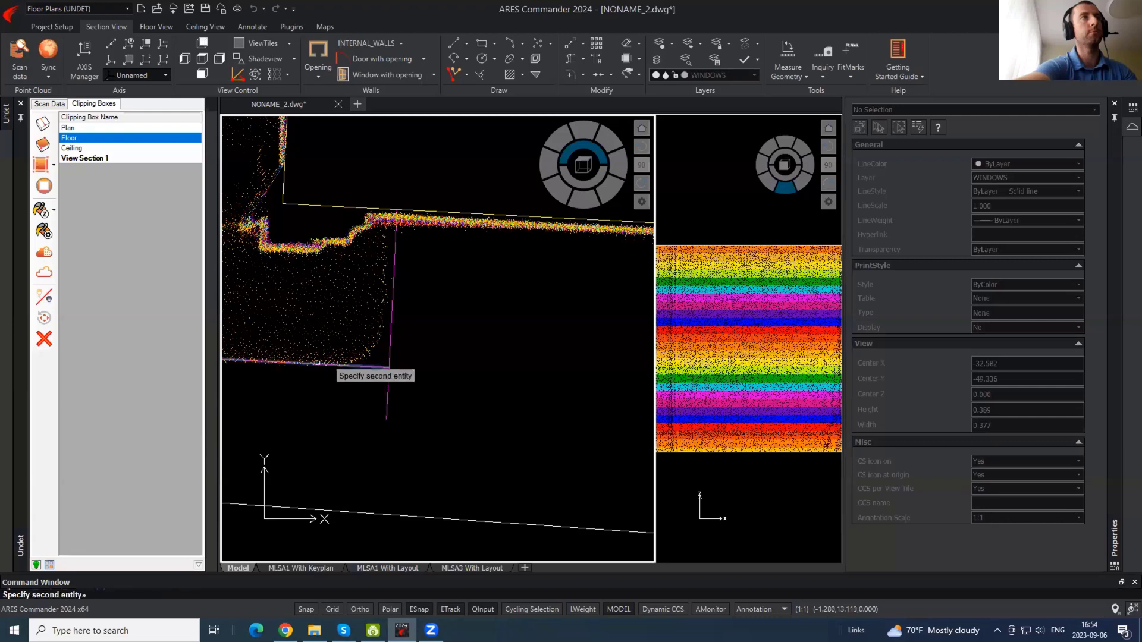
pyautogui.click(394, 308)
pyautogui.press('Return')
pyautogui.click(391, 308)
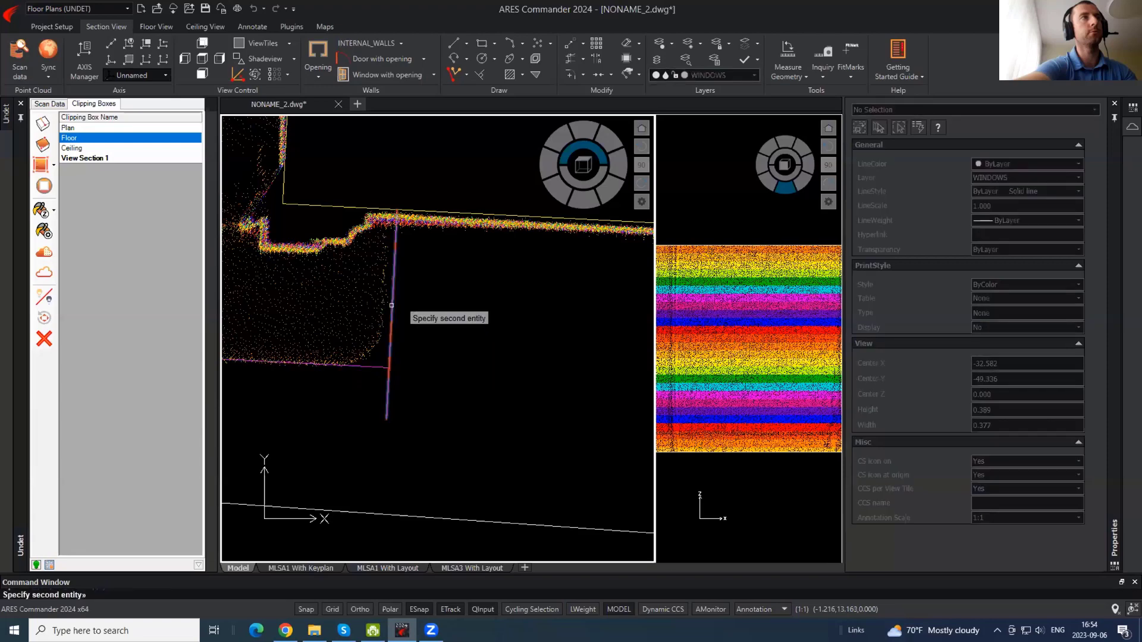
pyautogui.click(331, 365)
pyautogui.scroll(-4, 331, 365)
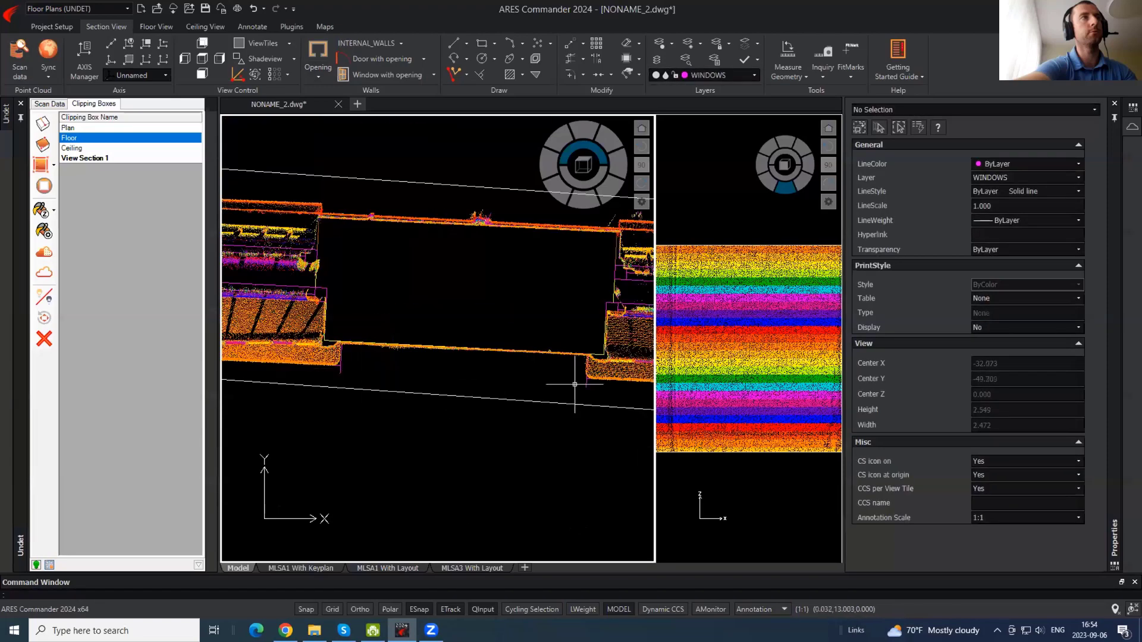
# - Fillet the two lines meeting at the right-hand window corner
pyautogui.press('Return')
pyautogui.click(587, 370)
pyautogui.click(607, 379)
pyautogui.write('re')
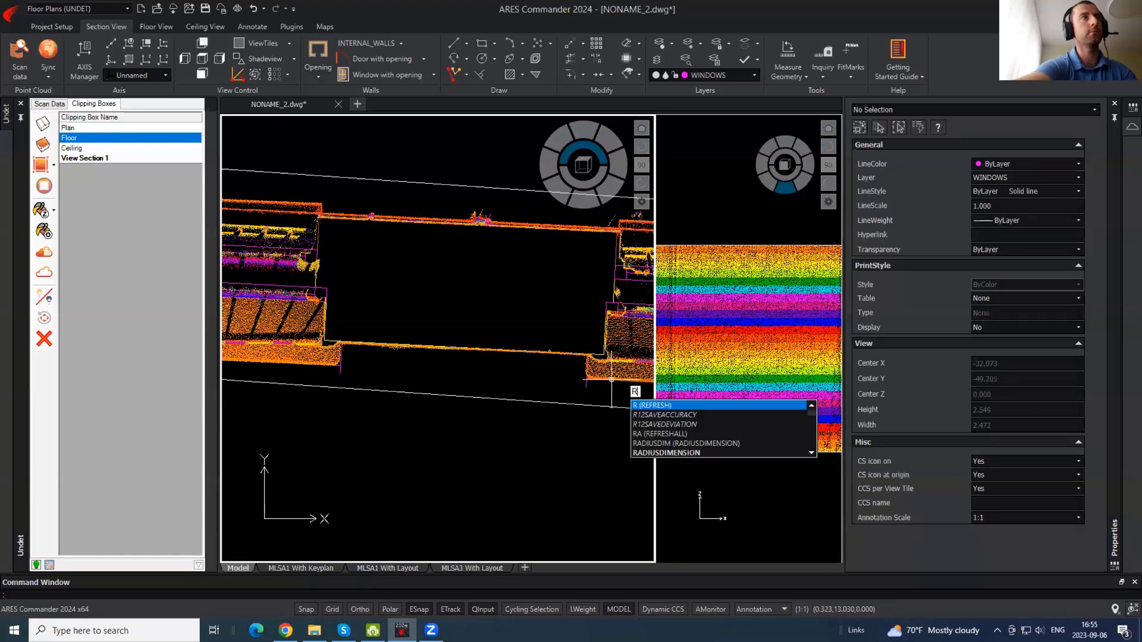
pyautogui.press('Return')
# - Rerun FILLET with the radius option and close the left floor corner and the sill's lower corner
pyautogui.write('fillet')
pyautogui.press('Return')
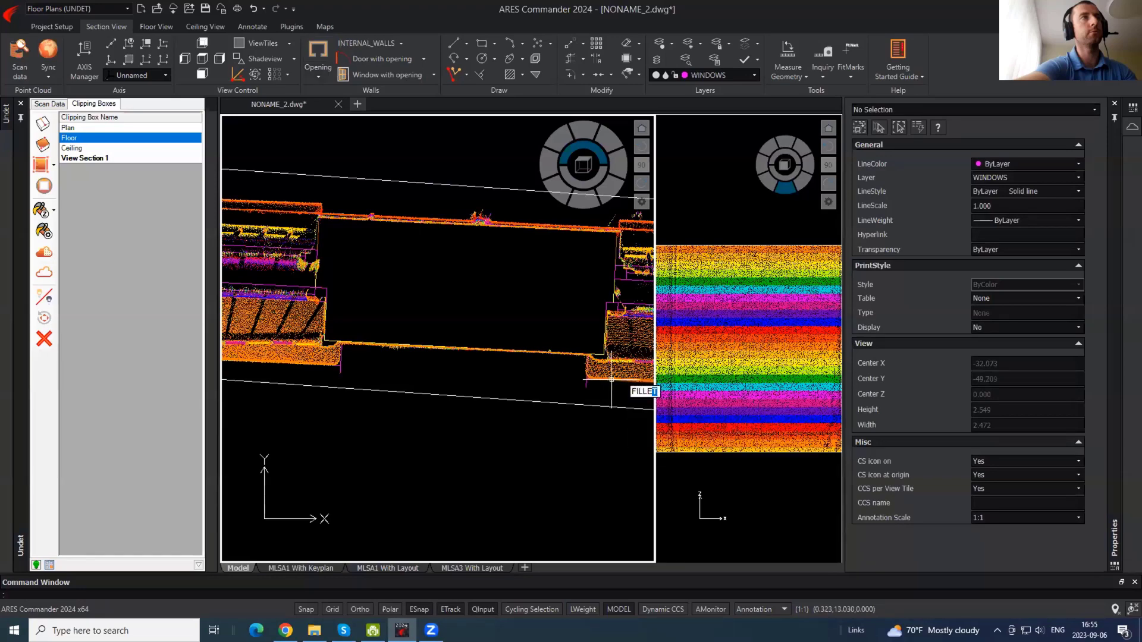
pyautogui.write('r')
pyautogui.press('Return')
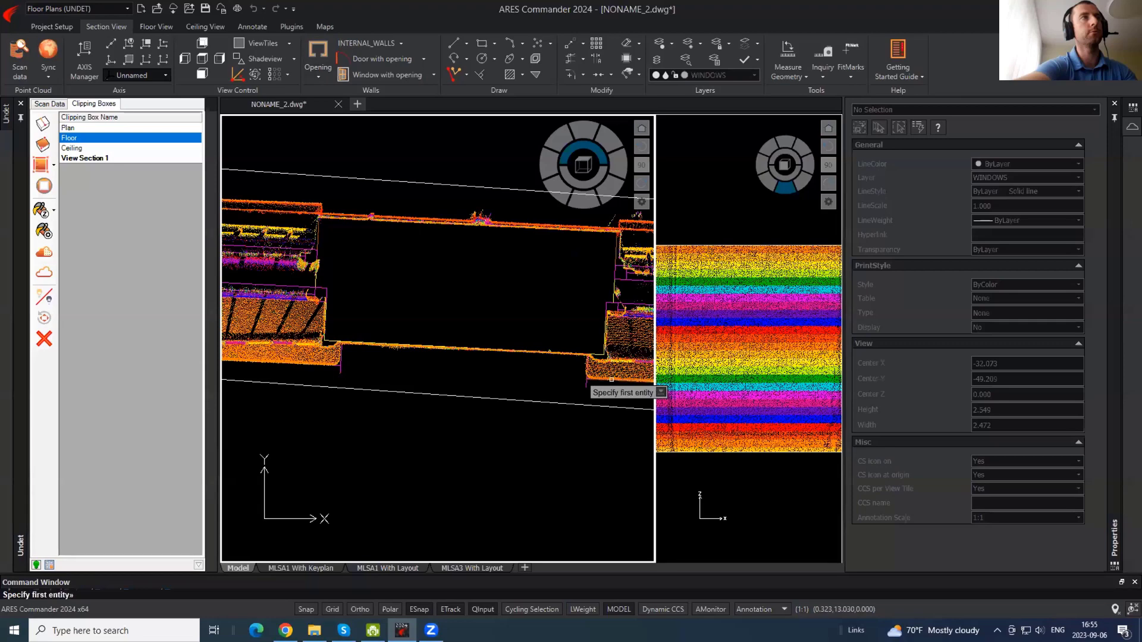
pyautogui.scroll(4, 352, 357)
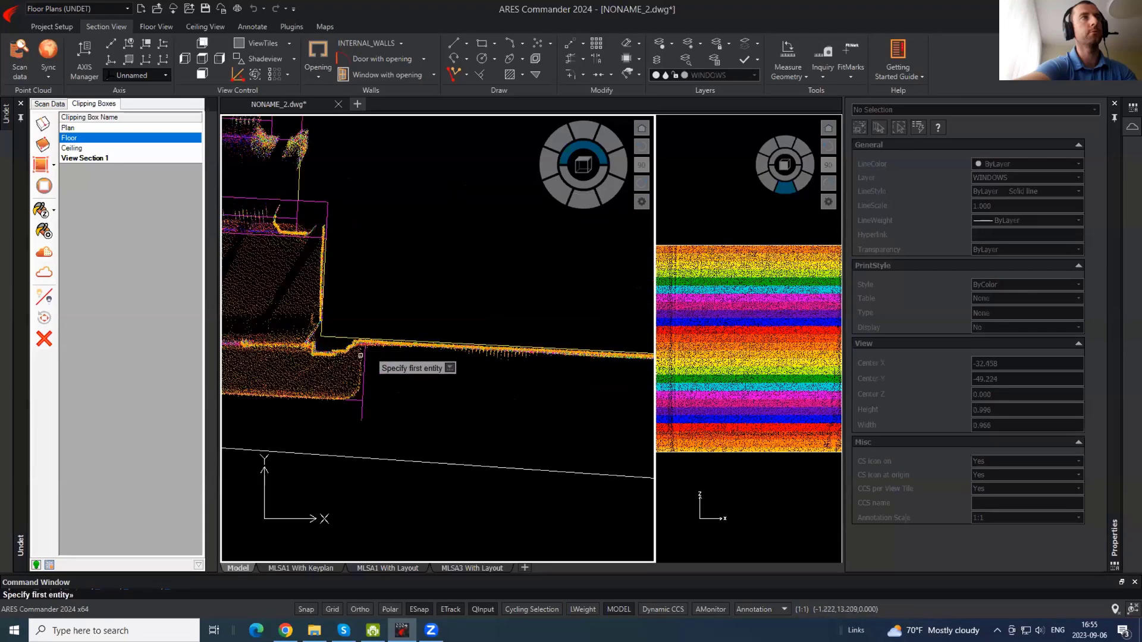
pyautogui.click(362, 356)
pyautogui.click(320, 397)
pyautogui.scroll(-4, 415, 387)
pyautogui.scroll(4, 553, 392)
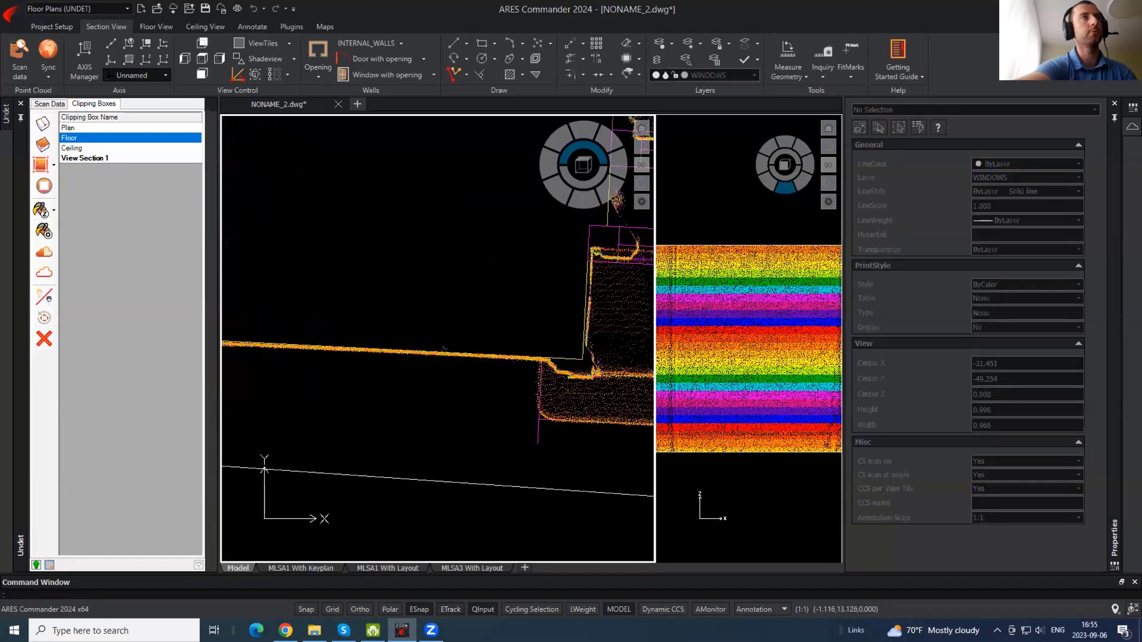
pyautogui.press('Return')
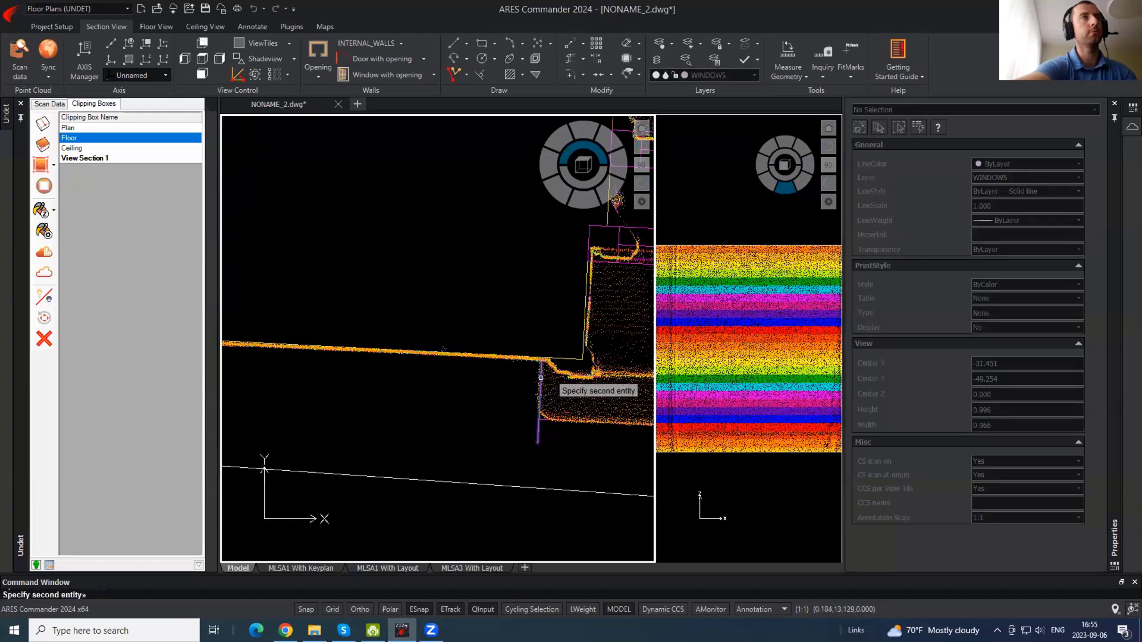
pyautogui.click(575, 421)
pyautogui.scroll(-4, 575, 421)
# - Draw a polyline from the second window's upper-left corner to the block corner
pyautogui.scroll(2, 428, 379)
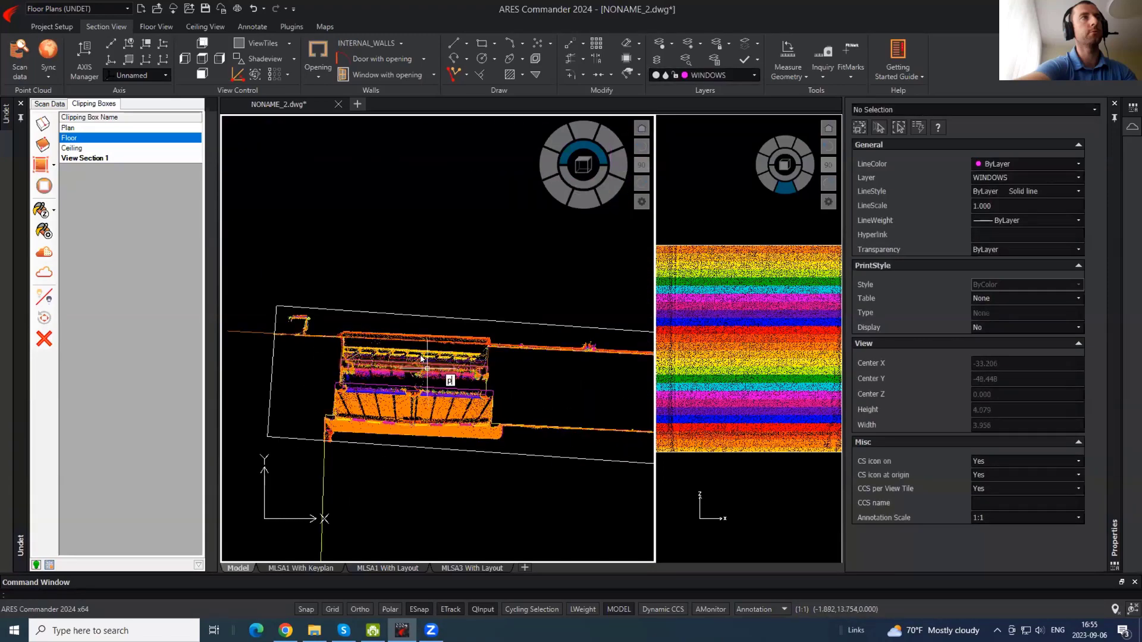
pyautogui.write('pl')
pyautogui.press('Return')
pyautogui.click(342, 337)
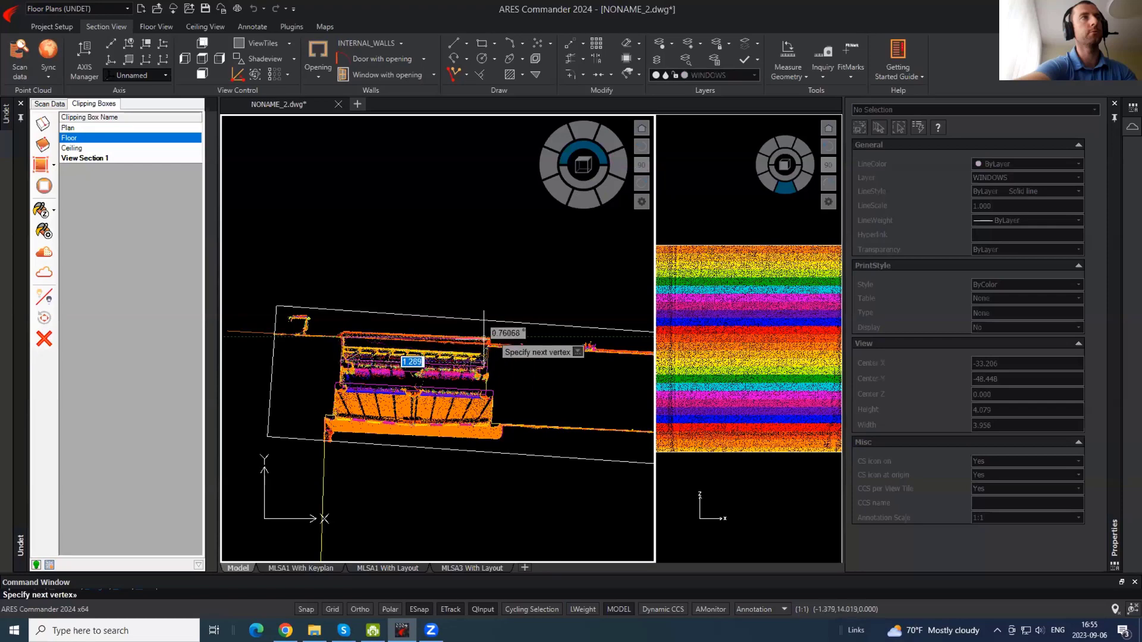
pyautogui.scroll(3, 509, 354)
pyautogui.click(501, 368)
pyautogui.press('Return')
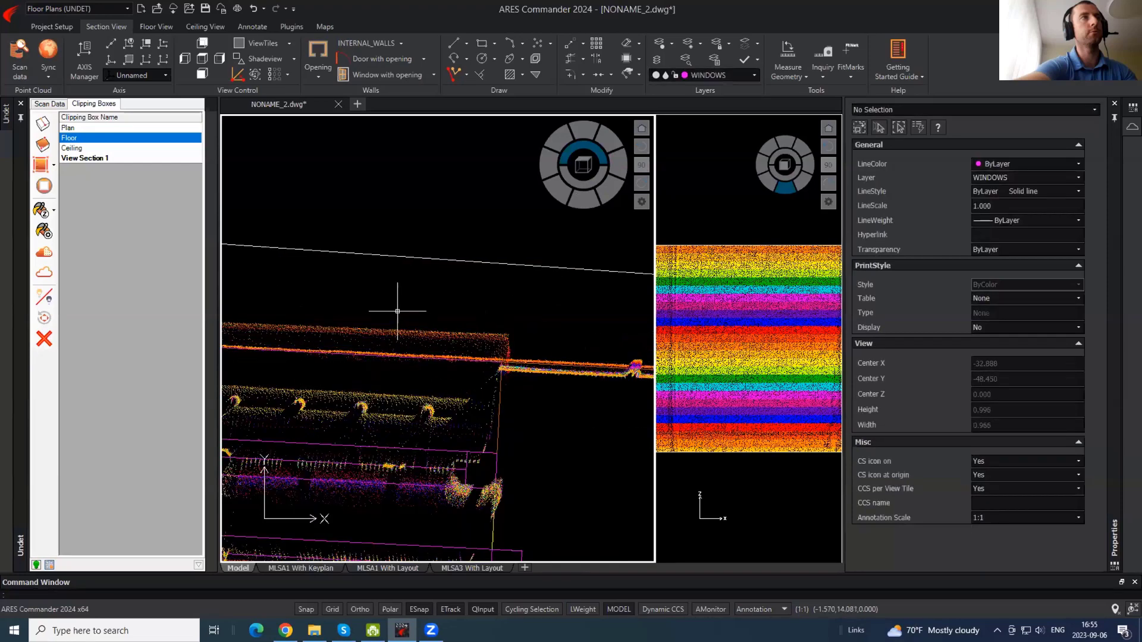
pyautogui.scroll(-4, 398, 312)
pyautogui.scroll(3, 610, 333)
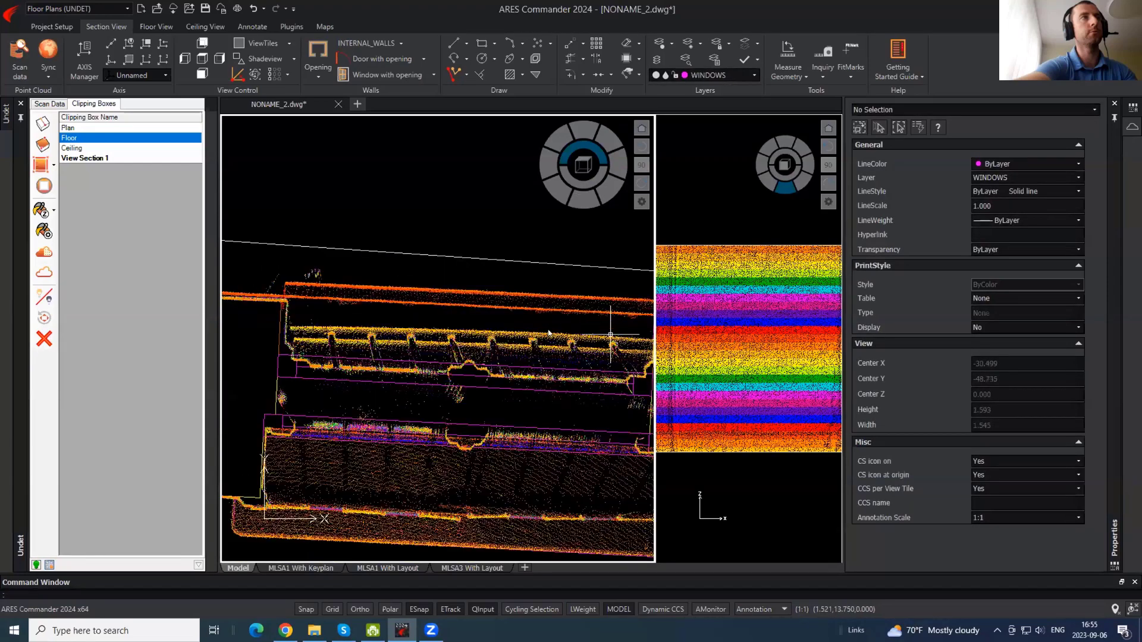
# - Draw the sill polyline from the left wall corner across to the far end of the sill
pyautogui.write('pl')
pyautogui.press('Return')
pyautogui.click(282, 303)
pyautogui.press('Escape')
pyautogui.press('Return')
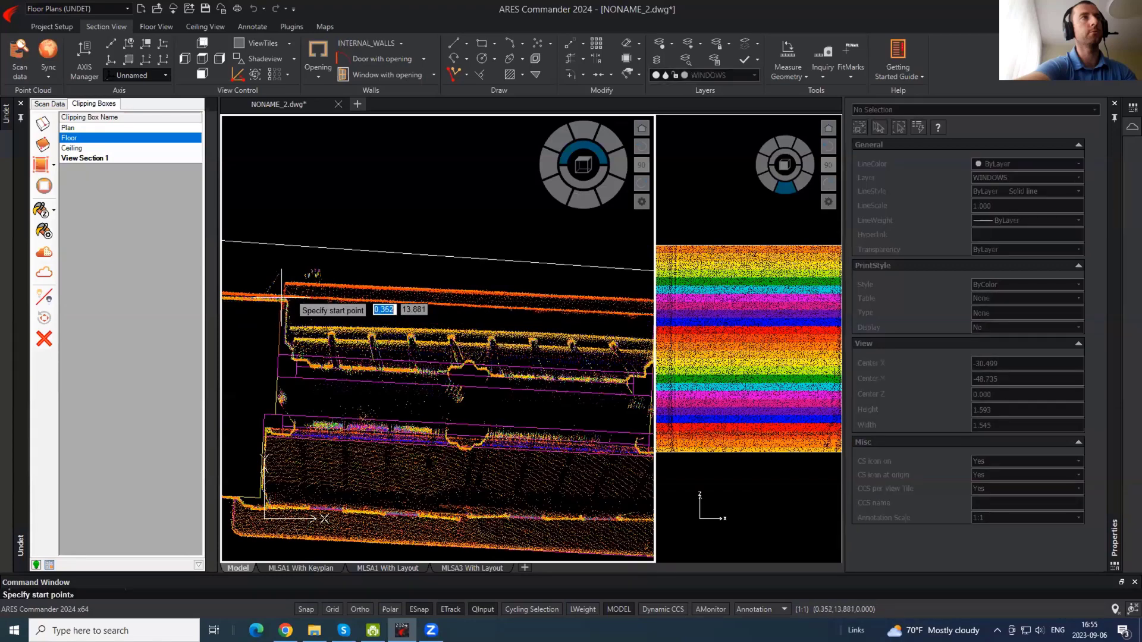
pyautogui.click(282, 298)
pyautogui.moveTo(644, 309); pyautogui.dragTo(358, 301, button='middle')
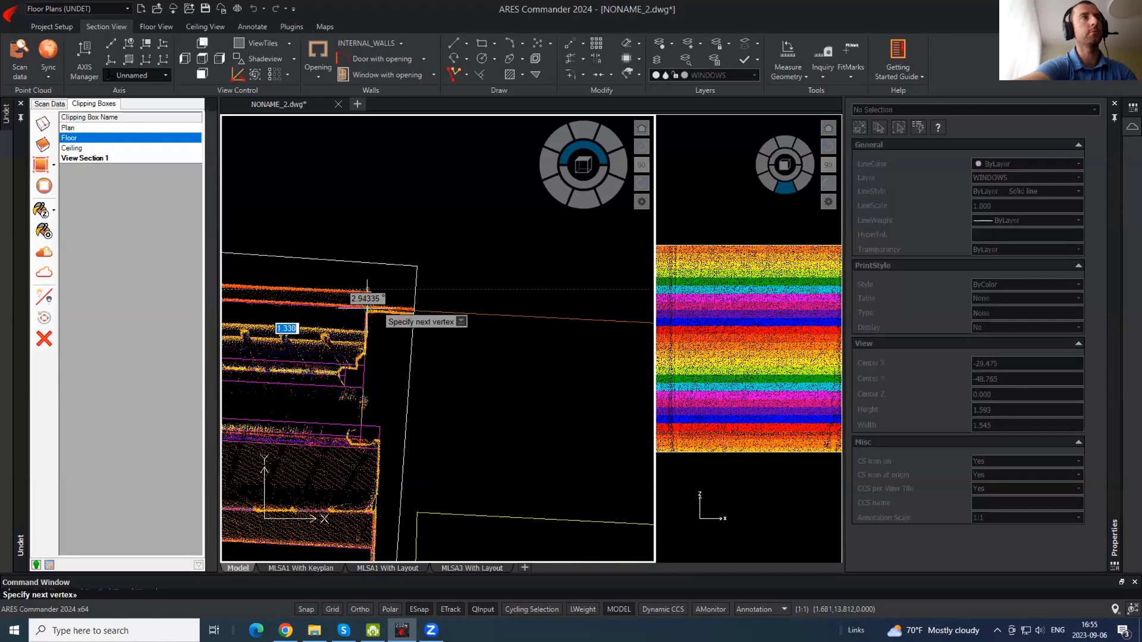
pyautogui.press('Return')
pyautogui.scroll(-4, 534, 266)
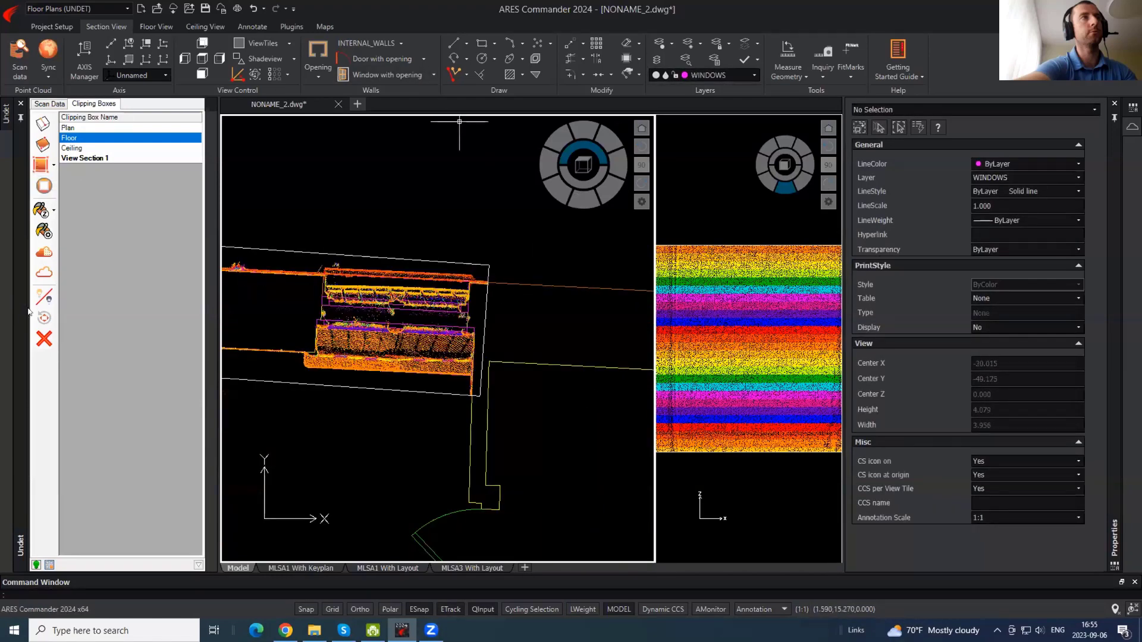
pyautogui.scroll(-3, 512, 256)
pyautogui.scroll(1, 490, 289)
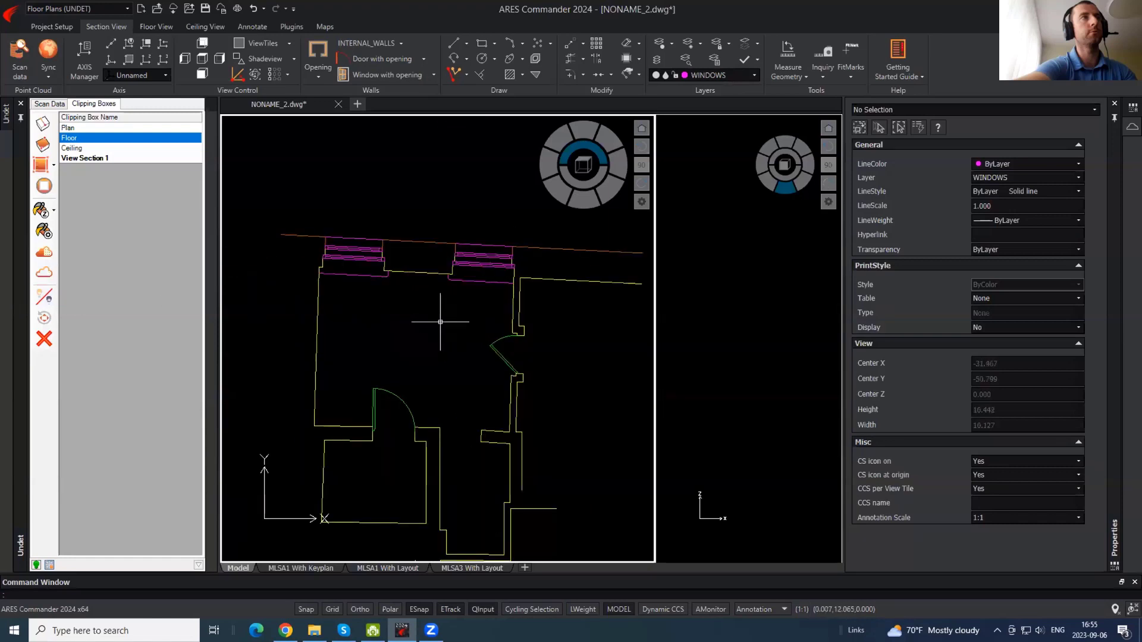
# - Turn the Floor clipping box's point cloud back on and pan to the door area
pyautogui.click(79, 138)
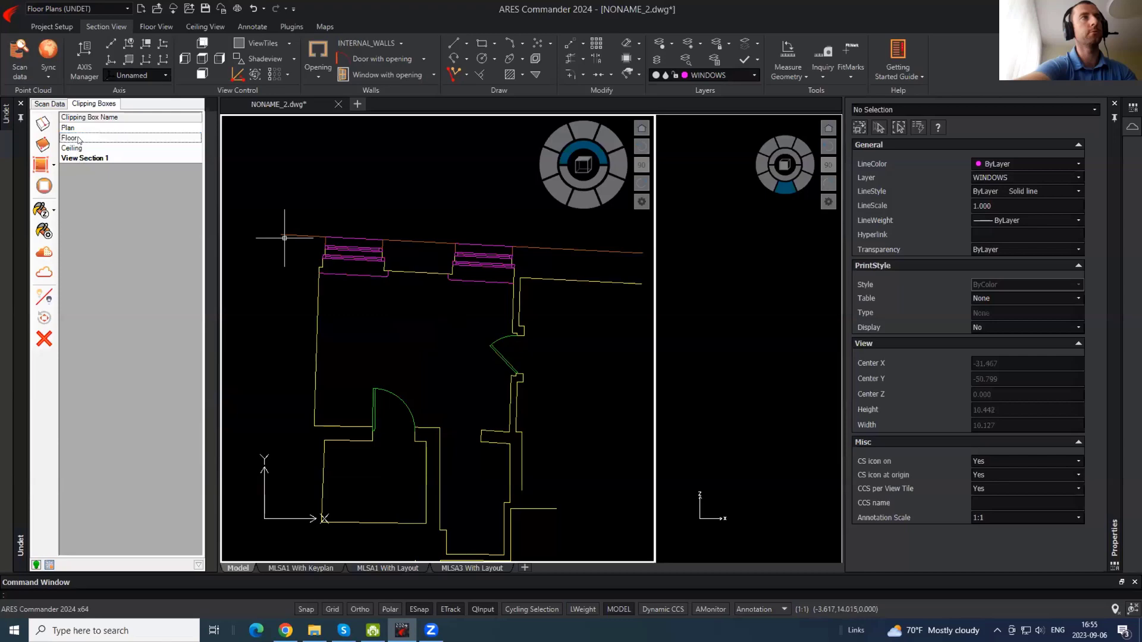
pyautogui.click(40, 273)
pyautogui.moveTo(451, 446)
pyautogui.mouseDown(button='middle')
pyautogui.moveTo(437, 350)
pyautogui.moveTo(361, 443)
pyautogui.mouseUp(button='middle')
pyautogui.scroll(2, 375, 345)
pyautogui.moveTo(565, 332); pyautogui.dragTo(521, 272, button='middle')
# - Create clipping box View Section 2 around the doorway and make CHANGE_IN_FLOORS the current layer
pyautogui.scroll(2, 320, 415)
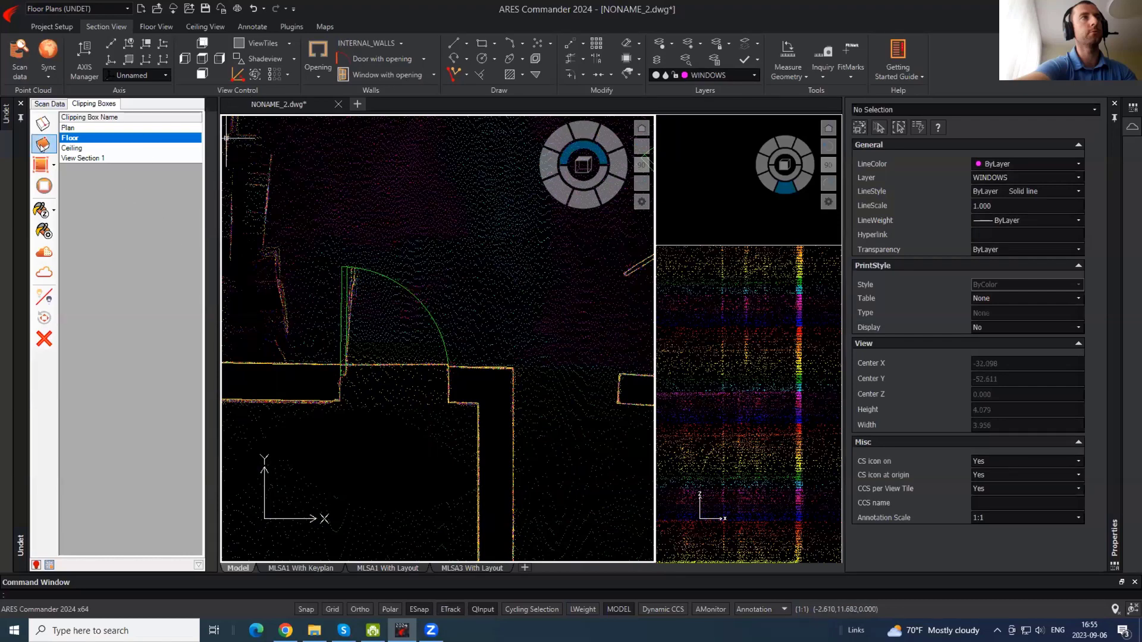
pyautogui.click(42, 145)
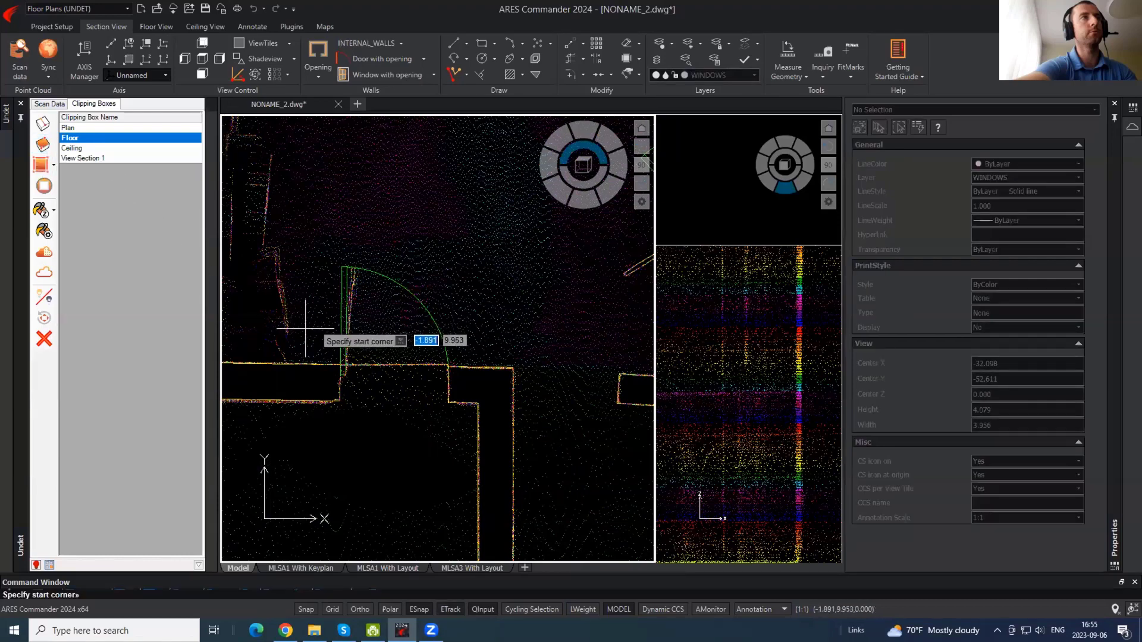
pyautogui.click(296, 309)
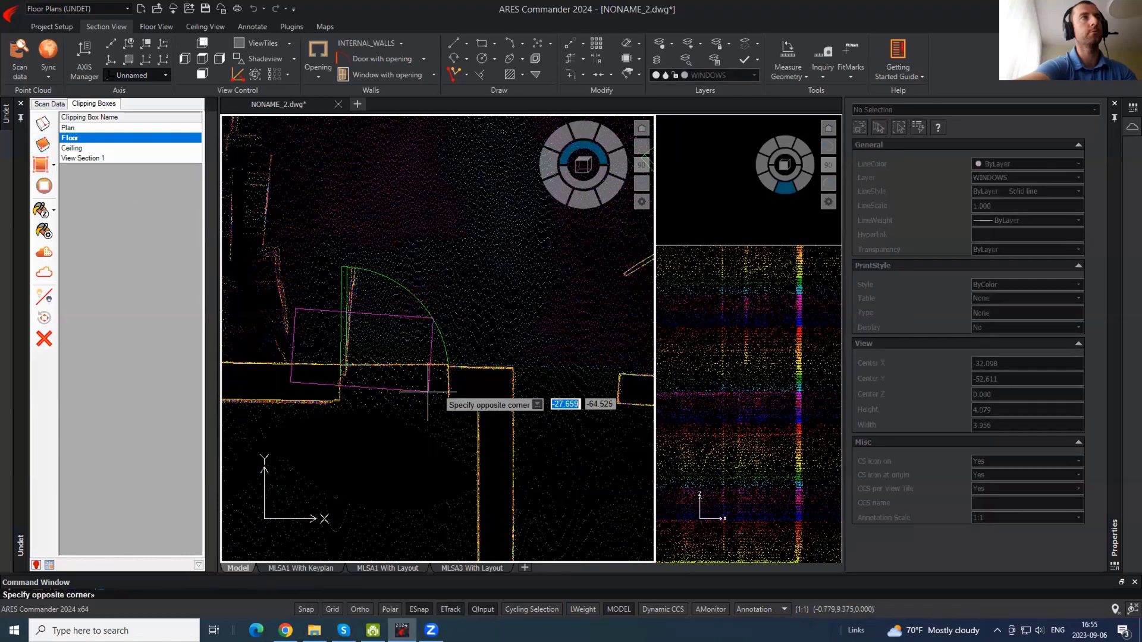
pyautogui.click(632, 448)
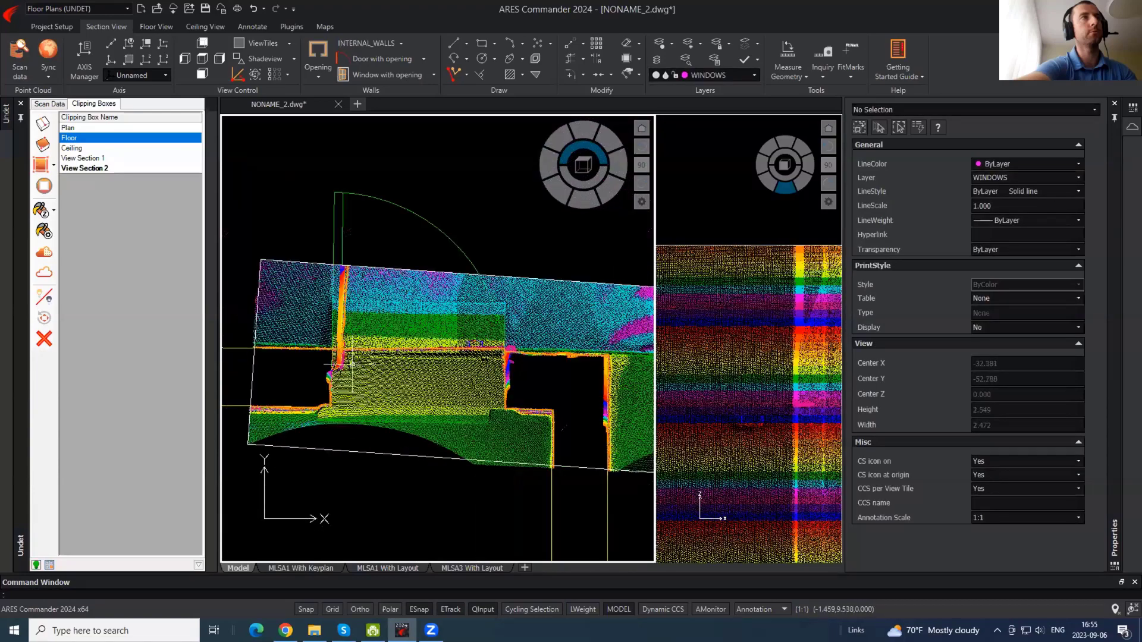
pyautogui.click(754, 75)
pyautogui.scroll(3, 751, 201)
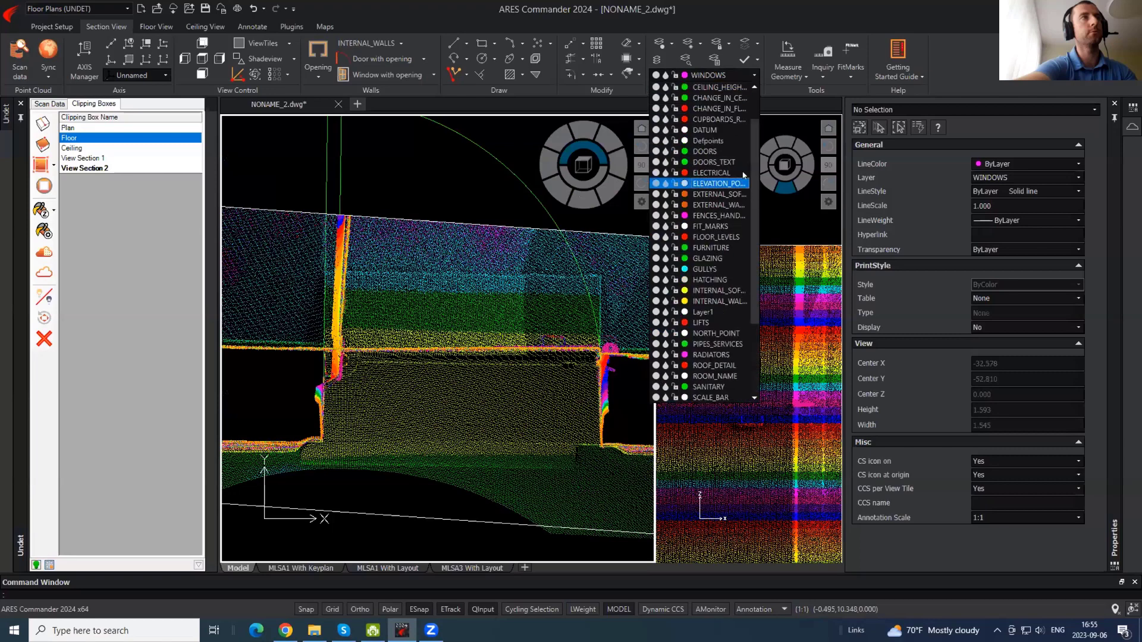
pyautogui.click(720, 108)
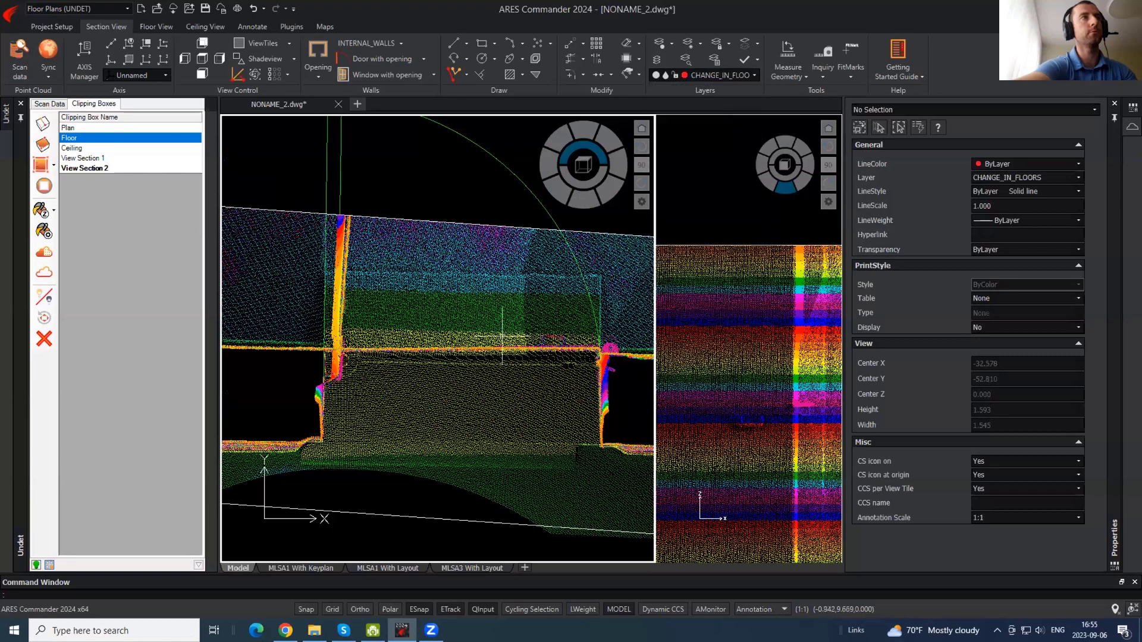
# - Draw a floor-change line from the wall's lower corner to the left jamb corner
pyautogui.write('l')
pyautogui.press('Return')
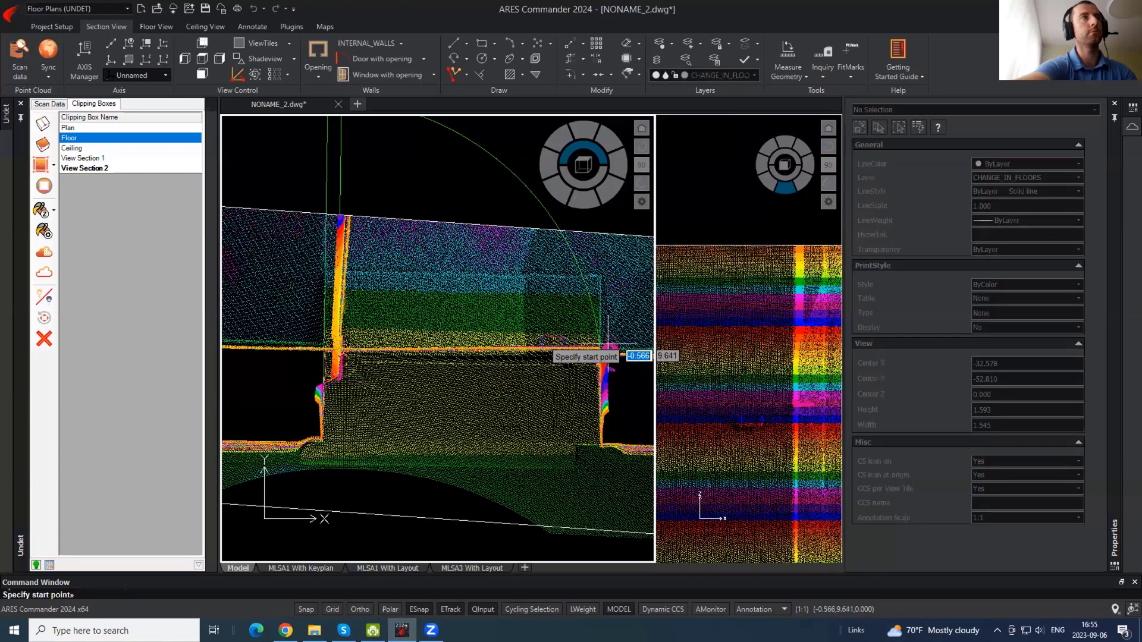
pyautogui.scroll(5, 600, 448)
pyautogui.click(600, 447)
pyautogui.scroll(-4, 591, 354)
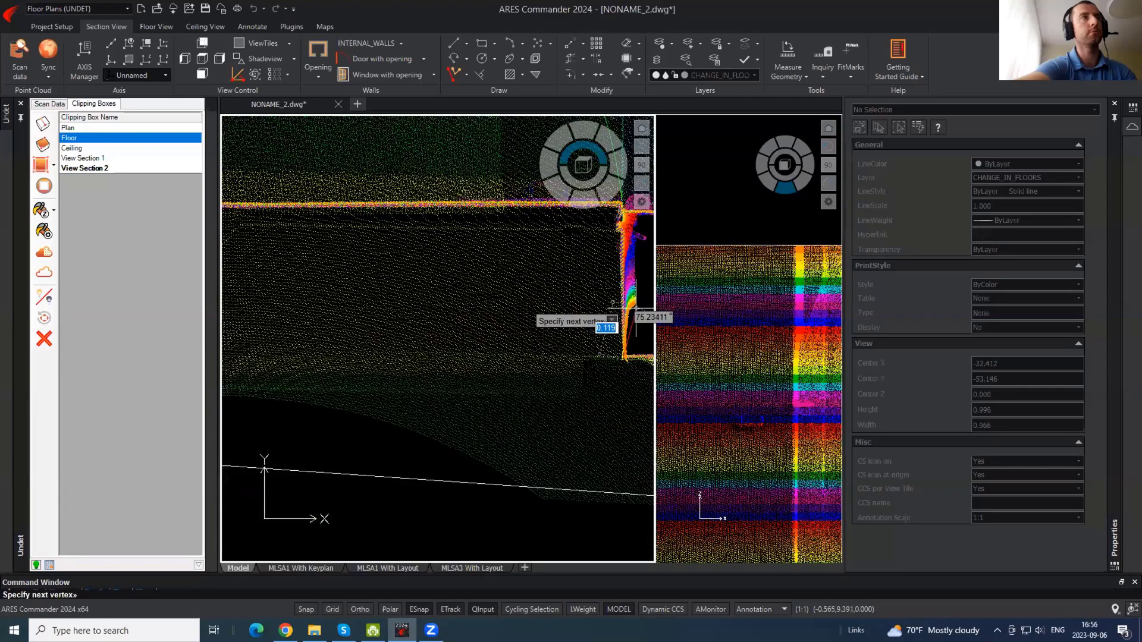
pyautogui.moveTo(348, 362); pyautogui.dragTo(604, 377, button='middle')
pyautogui.click(449, 375)
pyautogui.press('Escape')
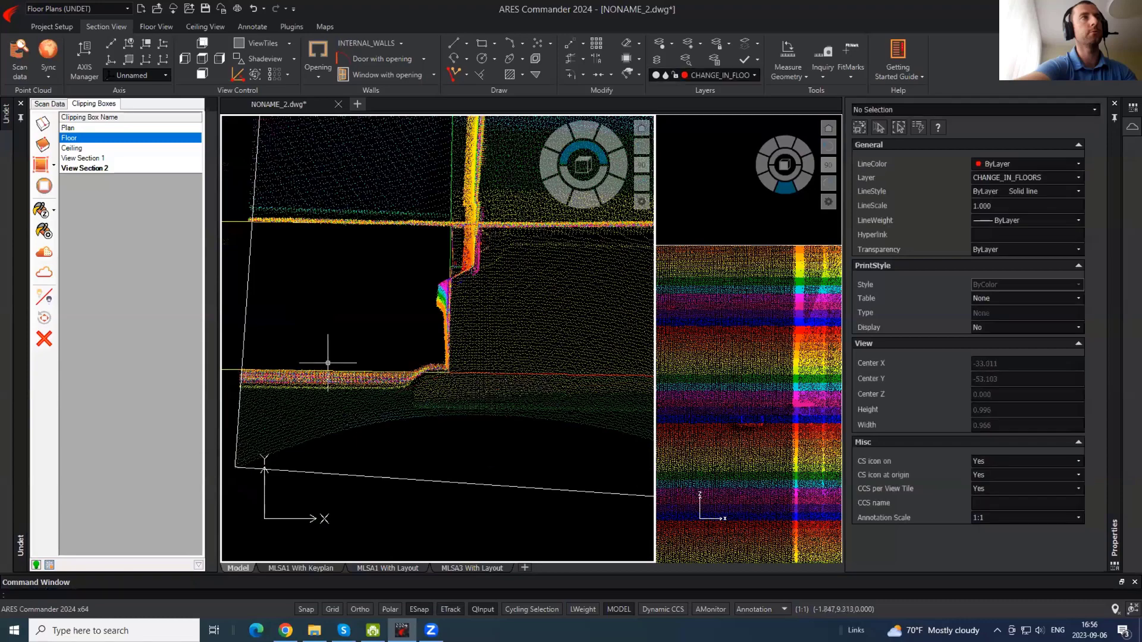
pyautogui.scroll(-7, 326, 360)
pyautogui.scroll(7, 503, 358)
# - Start a second floor-change line at the opposite jamb corner, then end it
pyautogui.press('Return')
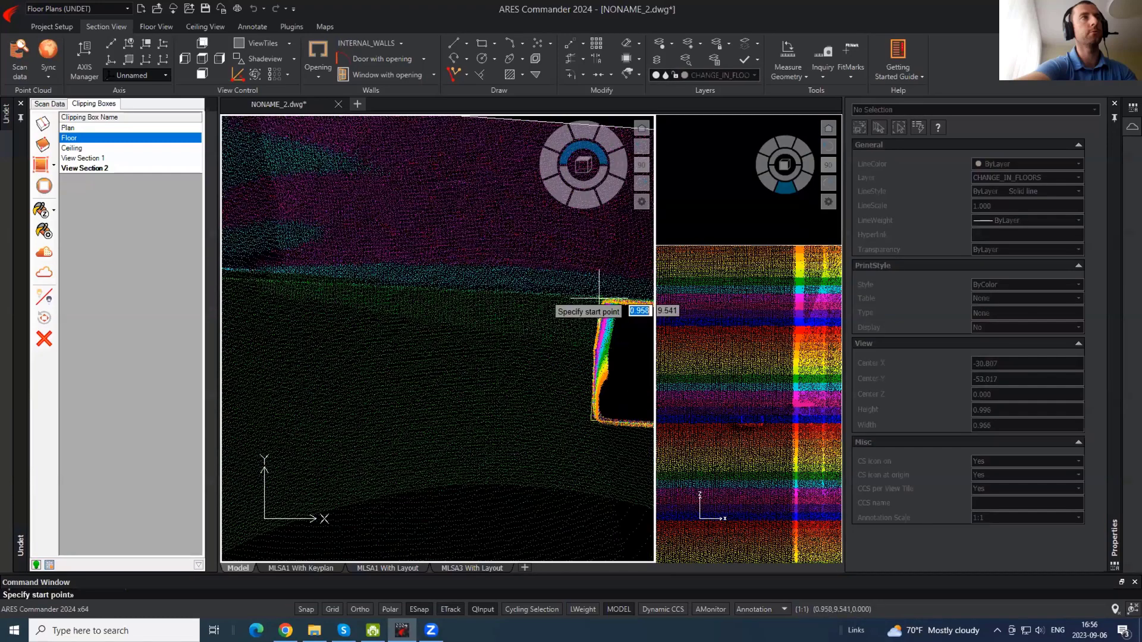
pyautogui.click(598, 298)
pyautogui.scroll(-3, 620, 357)
pyautogui.scroll(5, 509, 333)
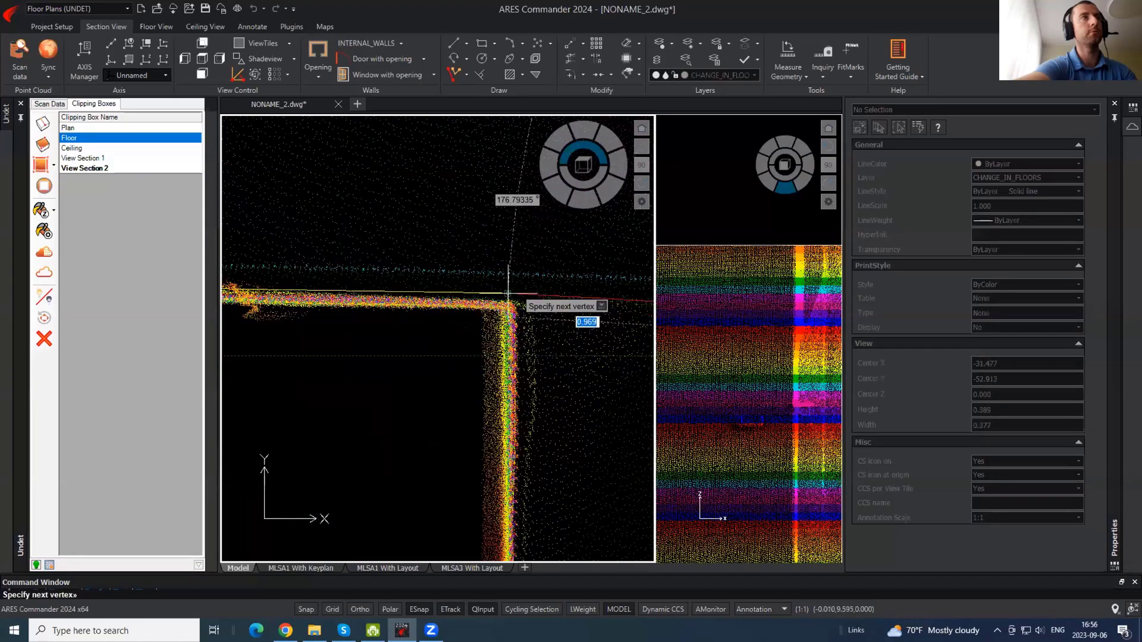
pyautogui.press('Escape')
pyautogui.scroll(-7, 466, 329)
pyautogui.moveTo(360, 322); pyautogui.dragTo(465, 320, button='middle')
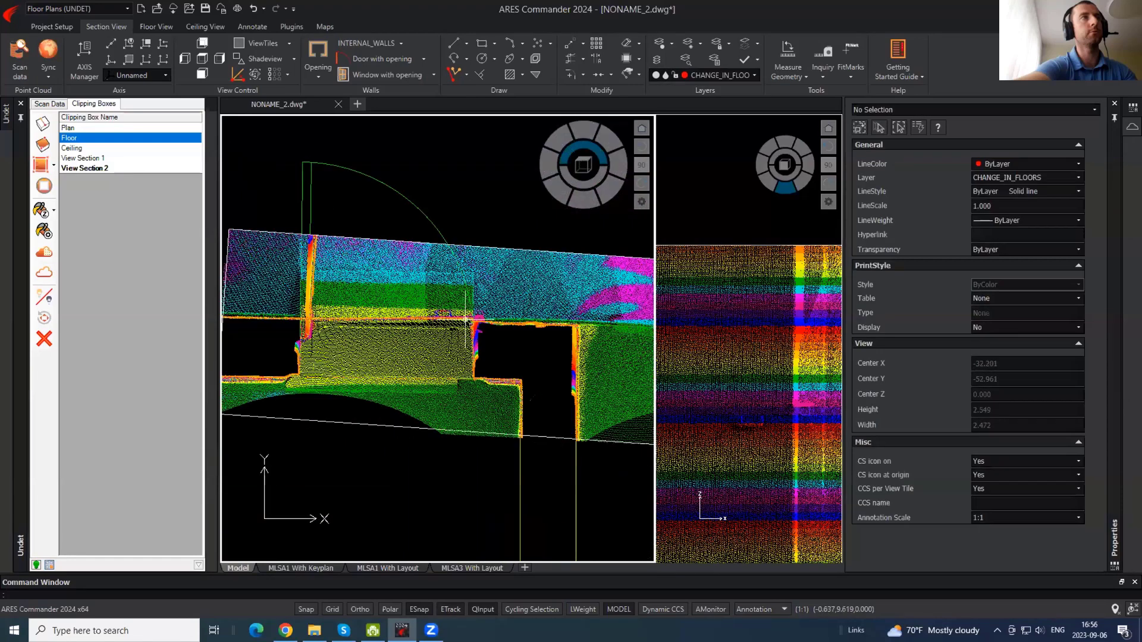
# - Copy the floor-edge line up across the doorway threshold
pyautogui.click(429, 377)
pyautogui.click(405, 400)
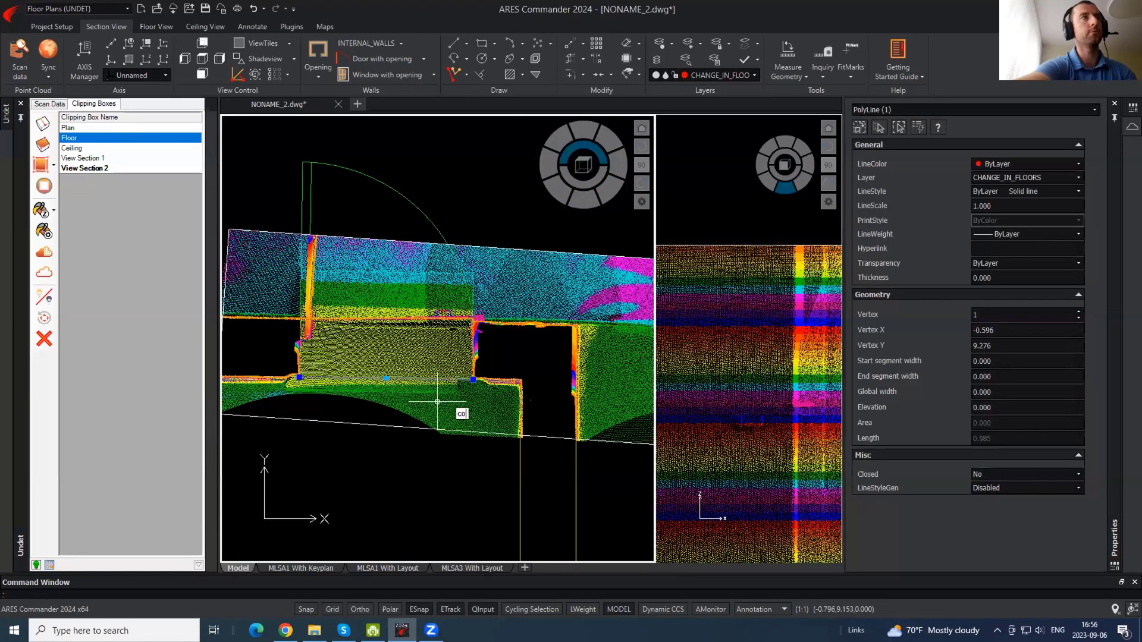
pyautogui.press('Return')
pyautogui.click(415, 395)
pyautogui.scroll(2, 451, 298)
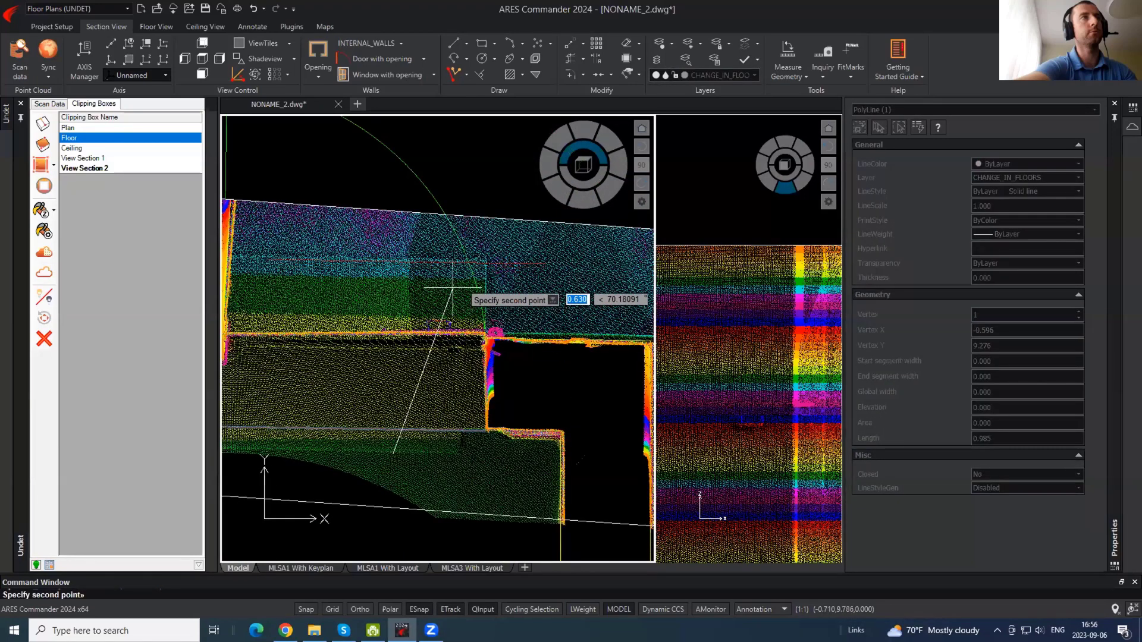
pyautogui.click(454, 286)
pyautogui.press('Escape')
pyautogui.moveTo(334, 281); pyautogui.dragTo(471, 280, button='middle')
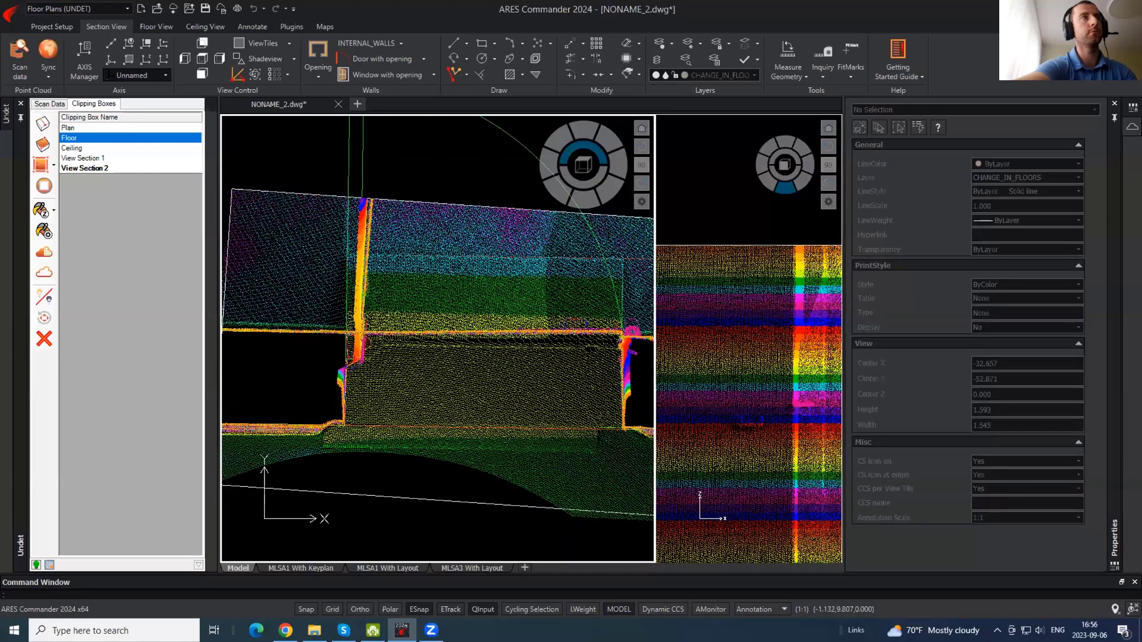
# - Hide the point cloud and extend the copied red line to the door line
pyautogui.click(437, 259)
pyautogui.press('Escape')
pyautogui.write('ex')
pyautogui.press('Return')
pyautogui.press('Return')
pyautogui.click(413, 257)
pyautogui.press('Escape')
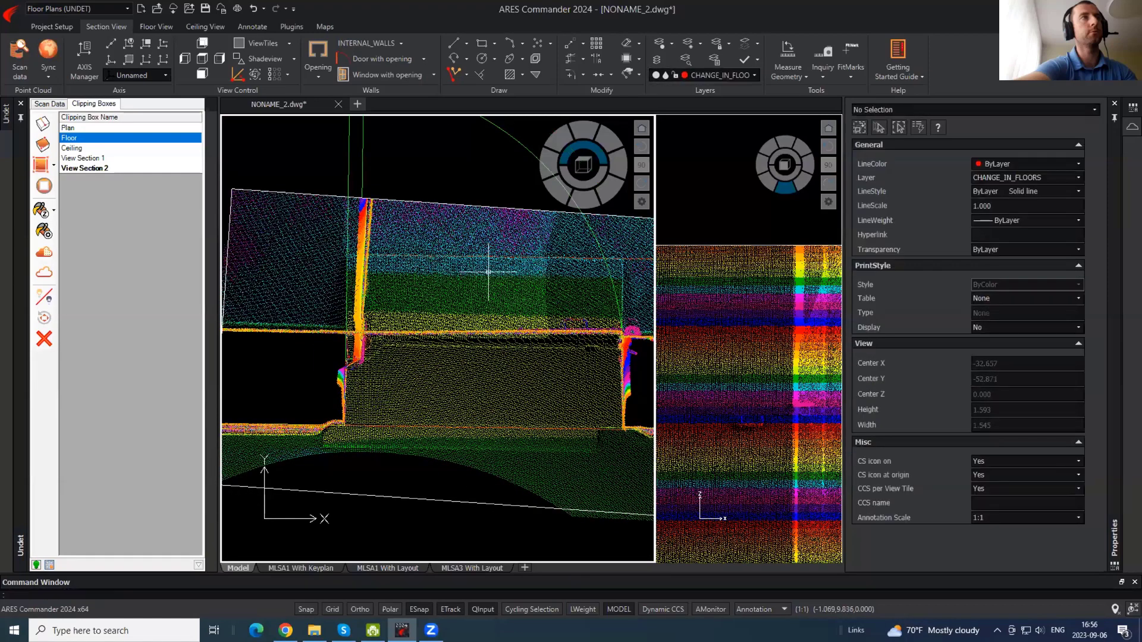
pyautogui.click(43, 270)
pyautogui.click(376, 256)
pyautogui.click(383, 258)
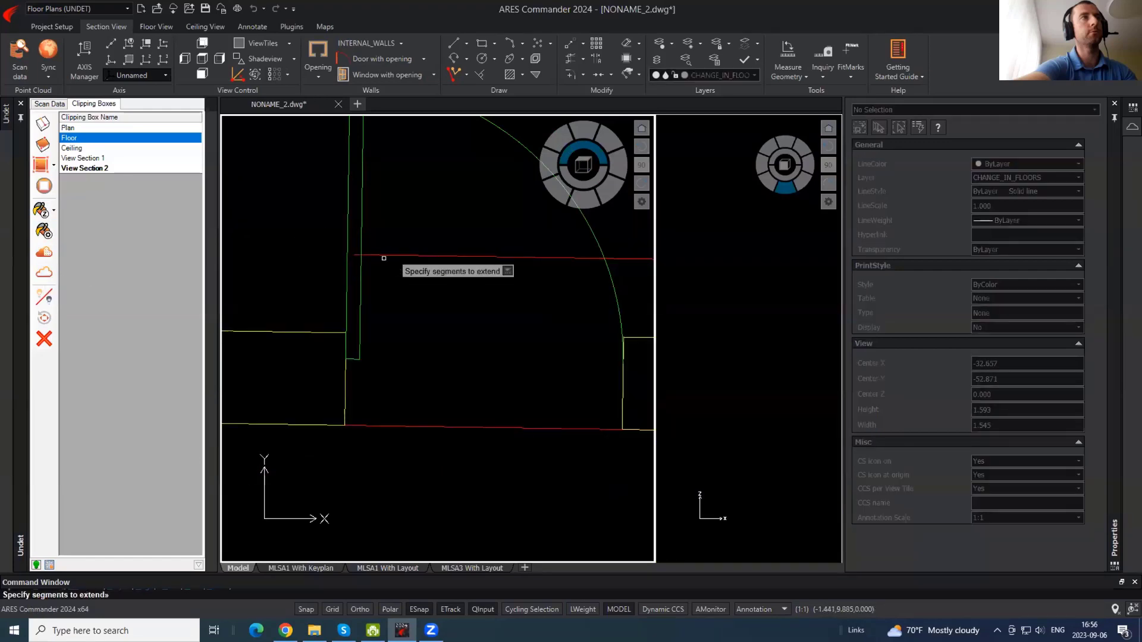
pyautogui.click(369, 255)
pyautogui.press('Escape')
# - Draw polylines from the left and right wall corners up to the red line
pyautogui.write('pl')
pyautogui.press('Return')
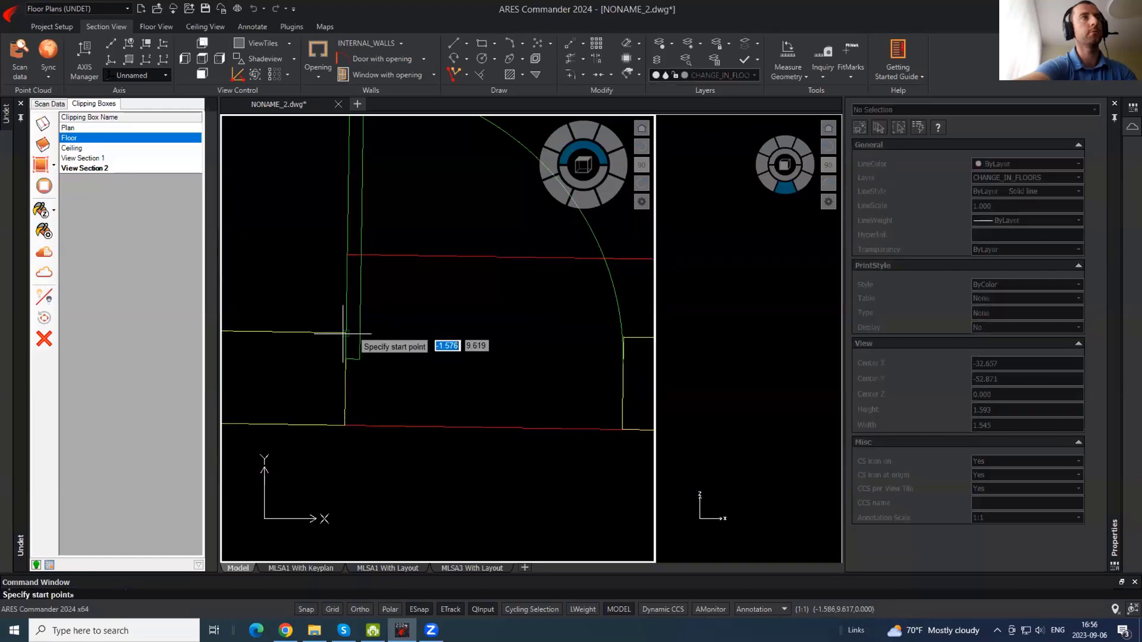
pyautogui.click(346, 332)
pyautogui.click(347, 254)
pyautogui.press('Return')
pyautogui.press('Return')
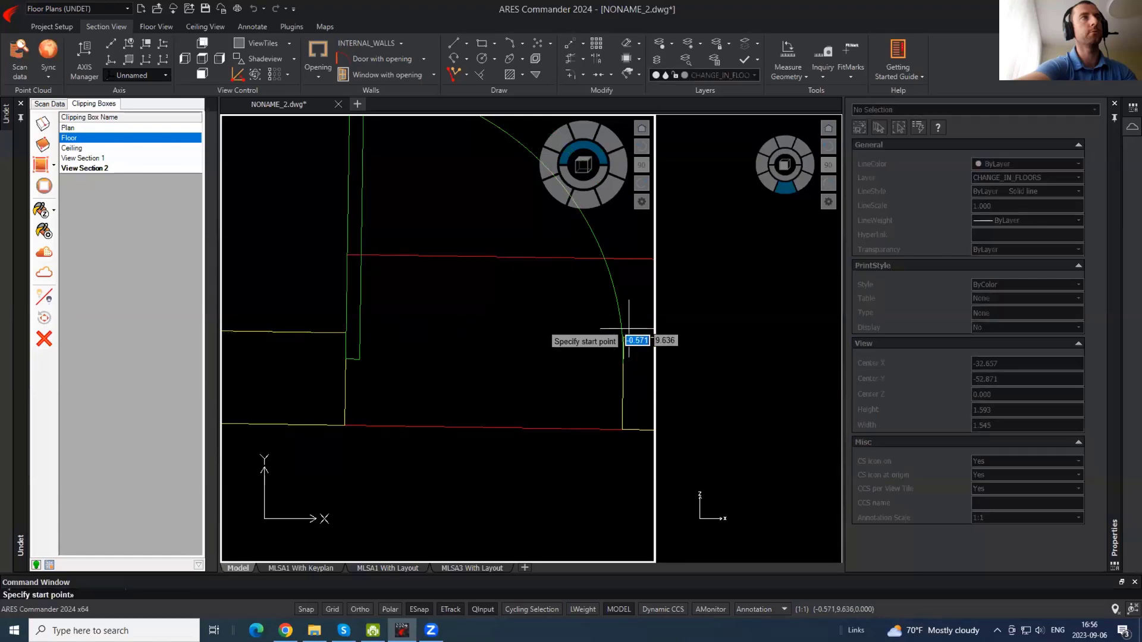
pyautogui.click(623, 337)
pyautogui.click(624, 259)
pyautogui.press('Return')
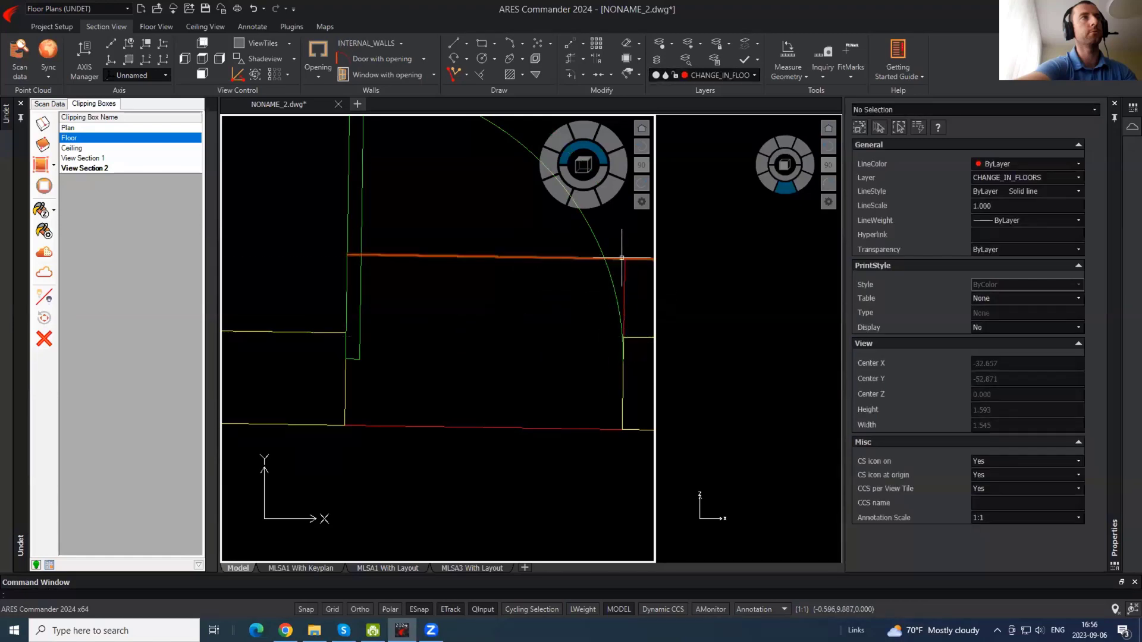
# - Trim the red line's overhangs at the walls and show the point cloud again
pyautogui.moveTo(638, 277); pyautogui.dragTo(387, 279, button='middle')
pyautogui.click(451, 284)
pyautogui.click(477, 298)
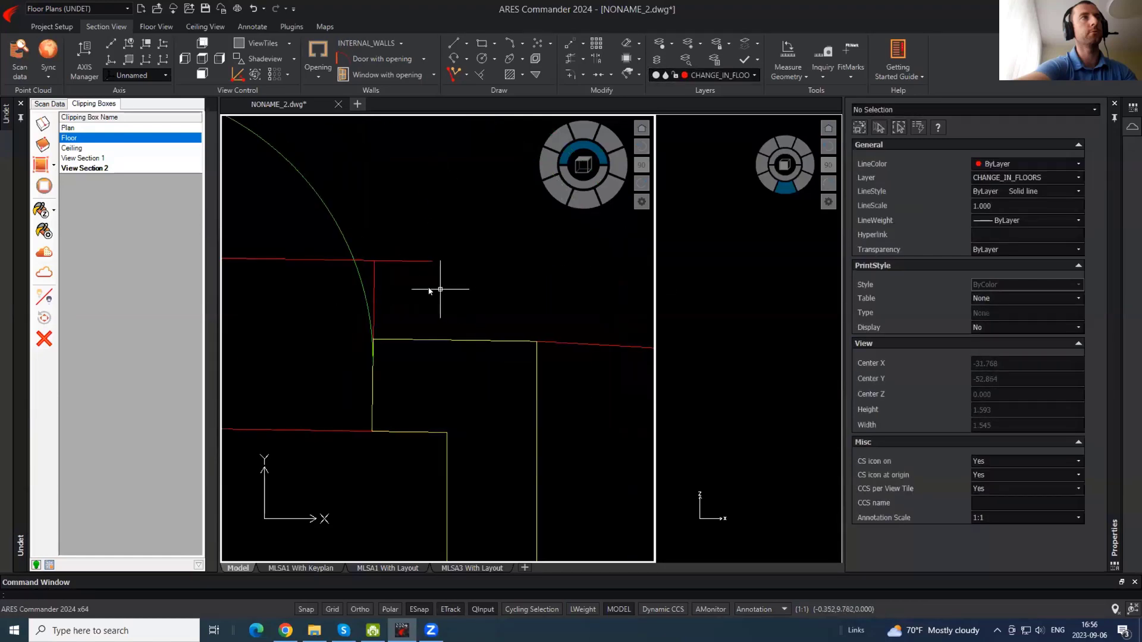
pyautogui.write('tr')
pyautogui.press('Return')
pyautogui.press('Return')
pyautogui.click(433, 289)
pyautogui.click(401, 240)
pyautogui.press('Return')
pyautogui.scroll(-2, 421, 334)
pyautogui.moveTo(421, 334); pyautogui.dragTo(285, 283, button='middle')
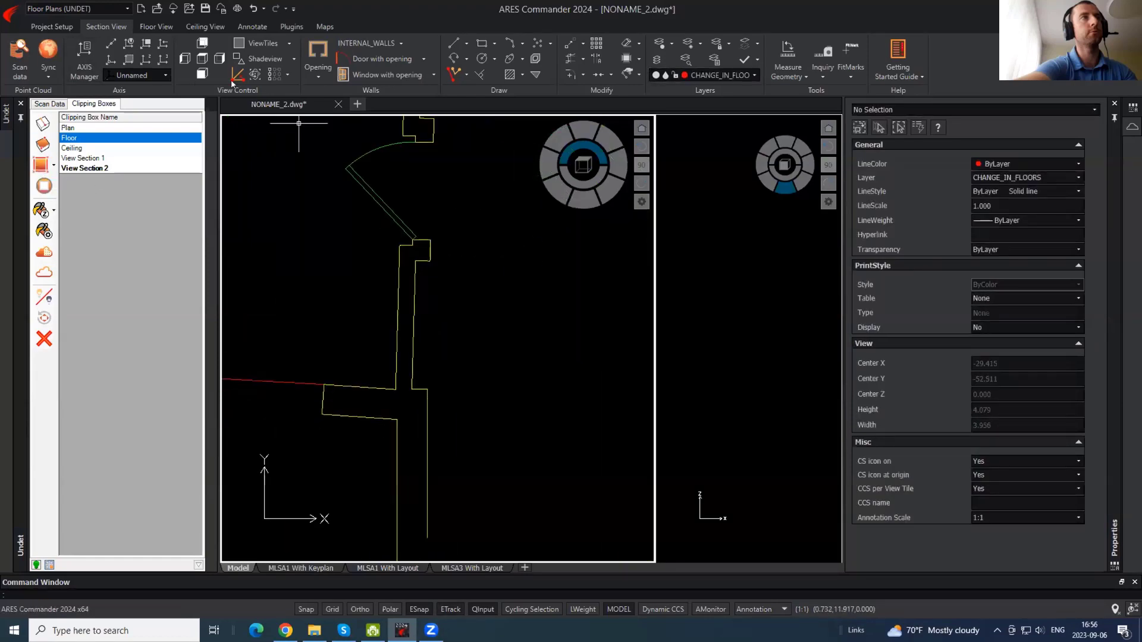
pyautogui.click(42, 274)
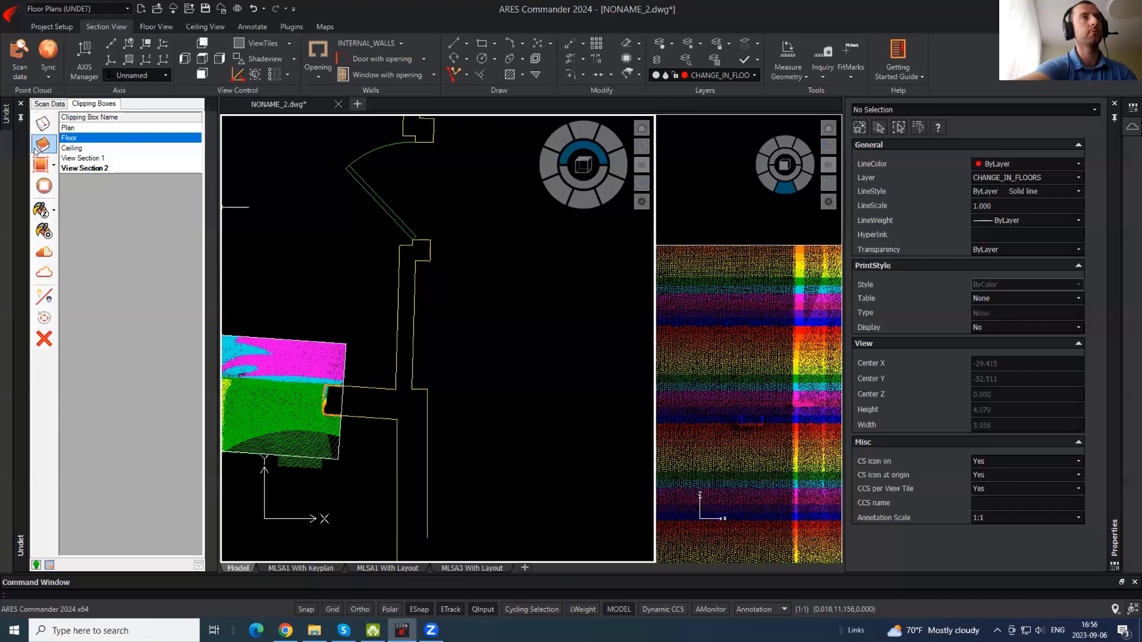
# - Double-click the Floor clipping box to return to the floor-level view
pyautogui.click(80, 148)
pyautogui.doubleClick(70, 138)
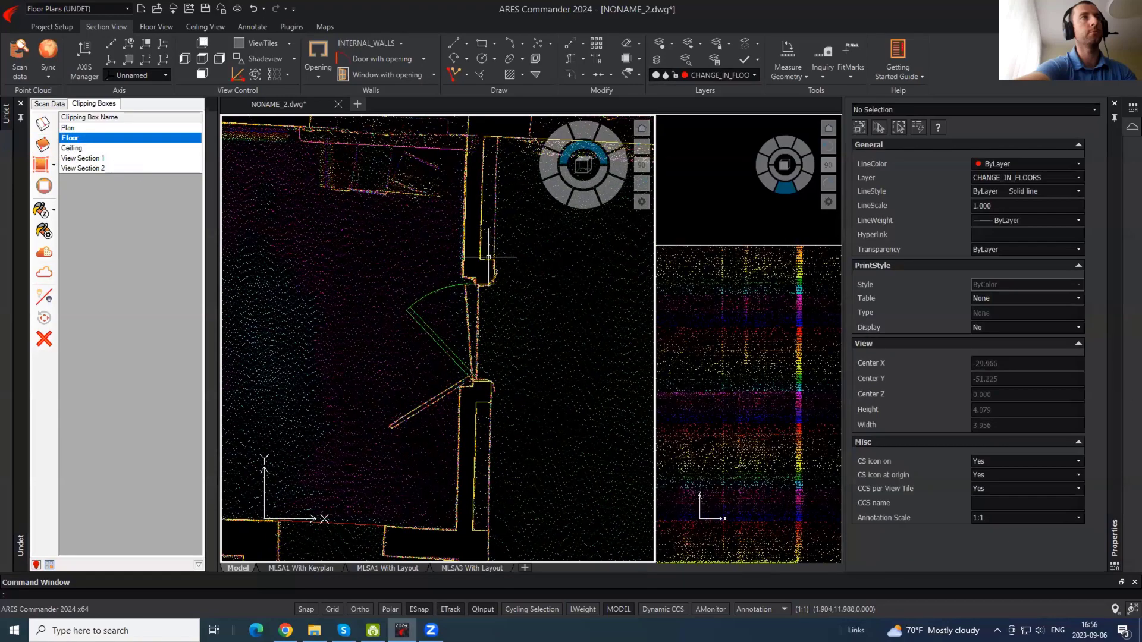
pyautogui.scroll(-4, 479, 275)
pyautogui.scroll(4, 502, 268)
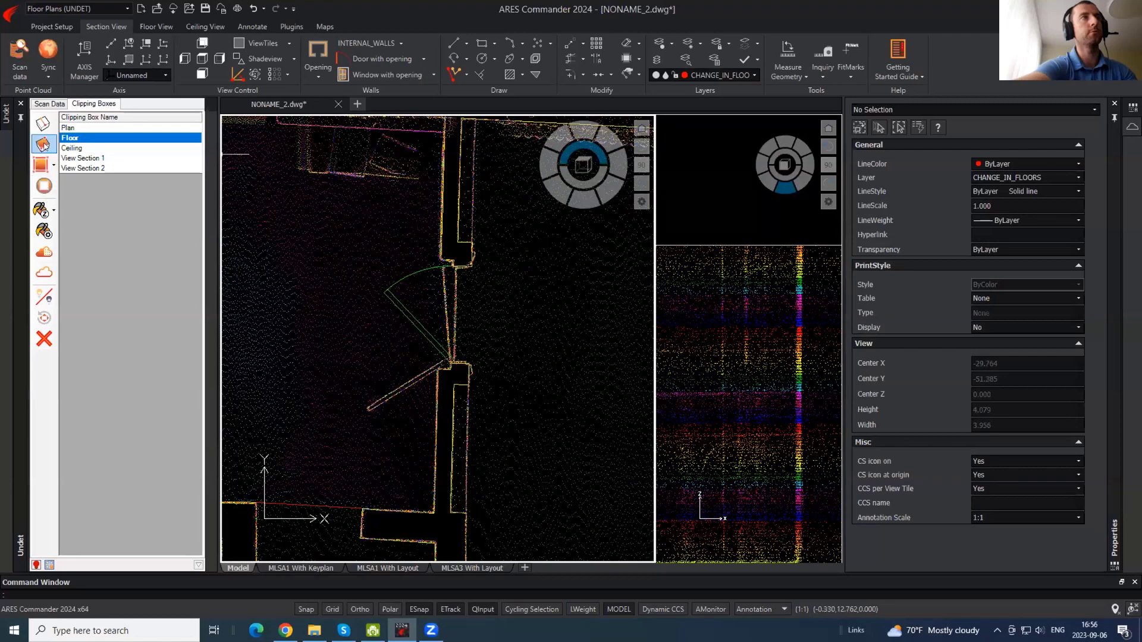
# - Create clipping box View Section 3 and move it down over the second doorway
pyautogui.click(43, 144)
pyautogui.click(396, 241)
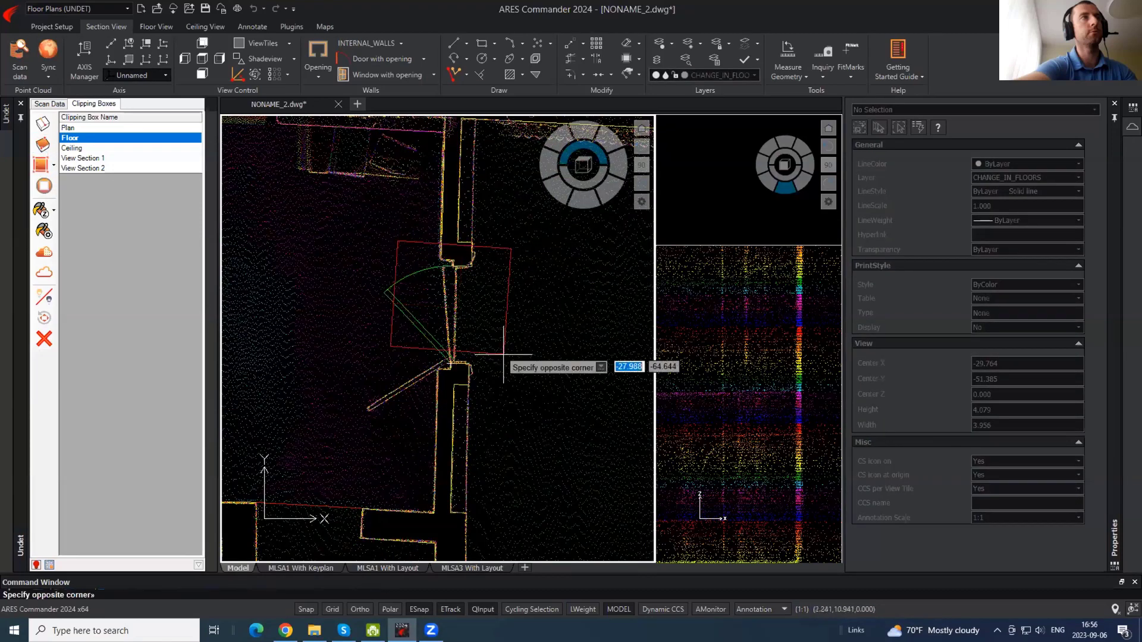
pyautogui.click(531, 400)
pyautogui.click(511, 250)
pyautogui.click(511, 263)
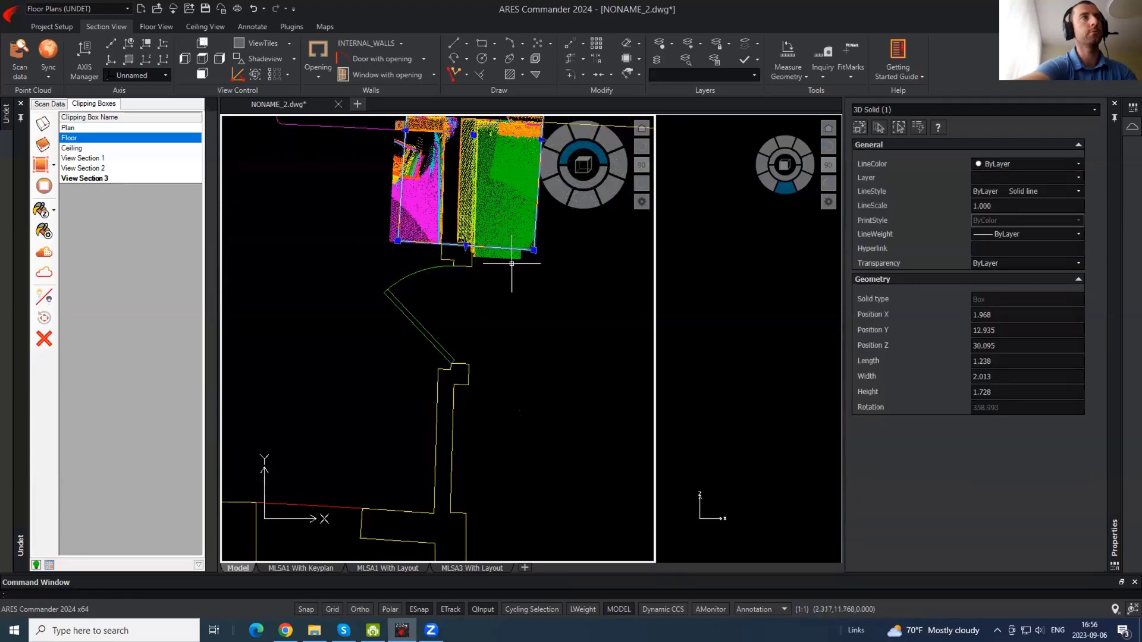
pyautogui.write('m')
pyautogui.press('Return')
pyautogui.click(517, 223)
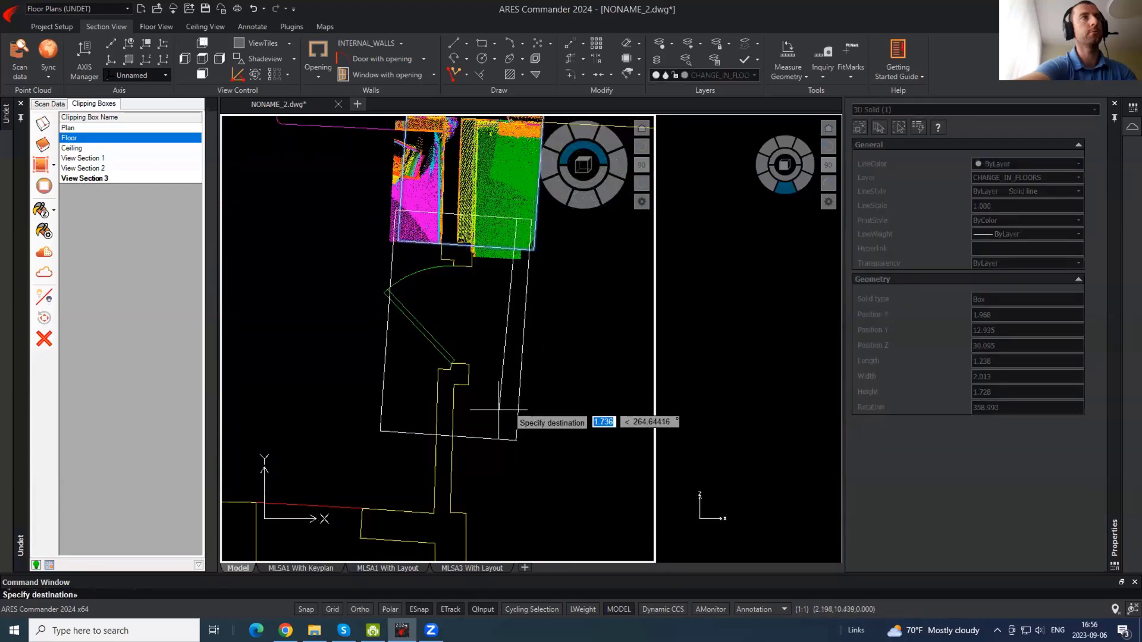
pyautogui.click(498, 412)
# - Begin a floor-change line at the door jamb corner, then cancel it
pyautogui.scroll(5, 458, 321)
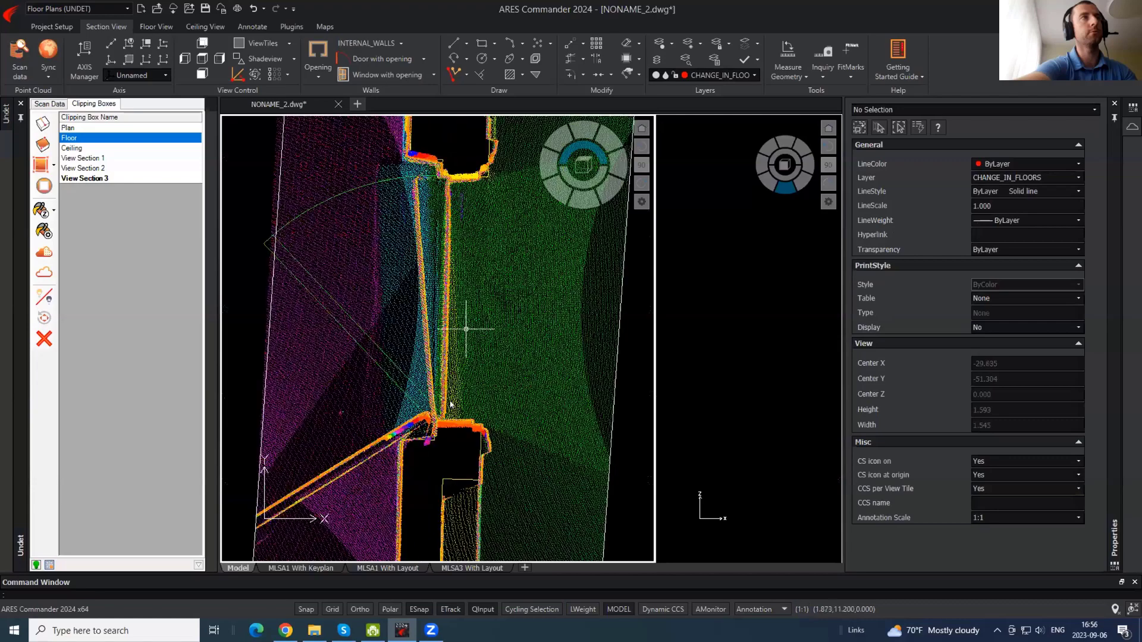
pyautogui.write('l')
pyautogui.press('Return')
pyautogui.scroll(5, 460, 434)
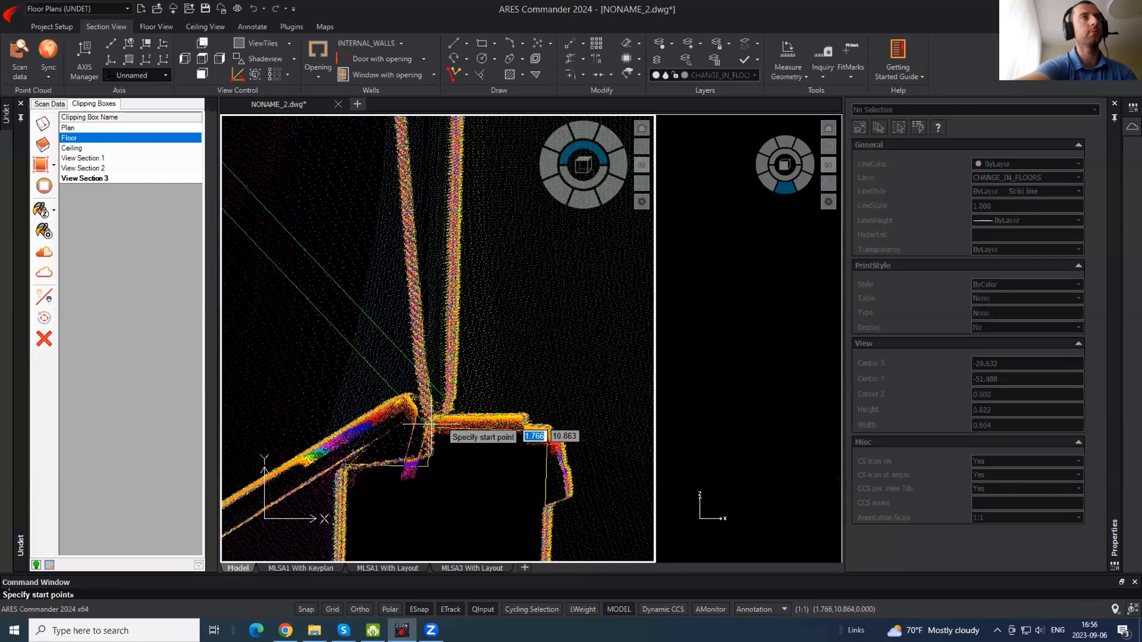
pyautogui.click(435, 437)
pyautogui.scroll(-3, 462, 479)
pyautogui.scroll(5, 458, 229)
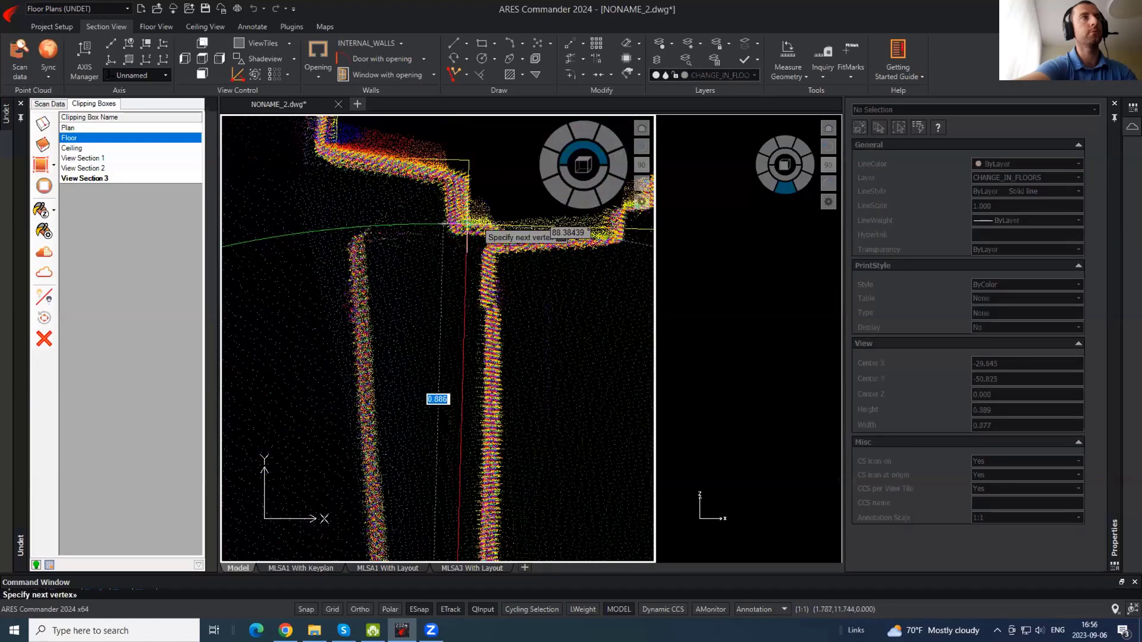
pyautogui.scroll(-10, 458, 232)
pyautogui.press('Escape')
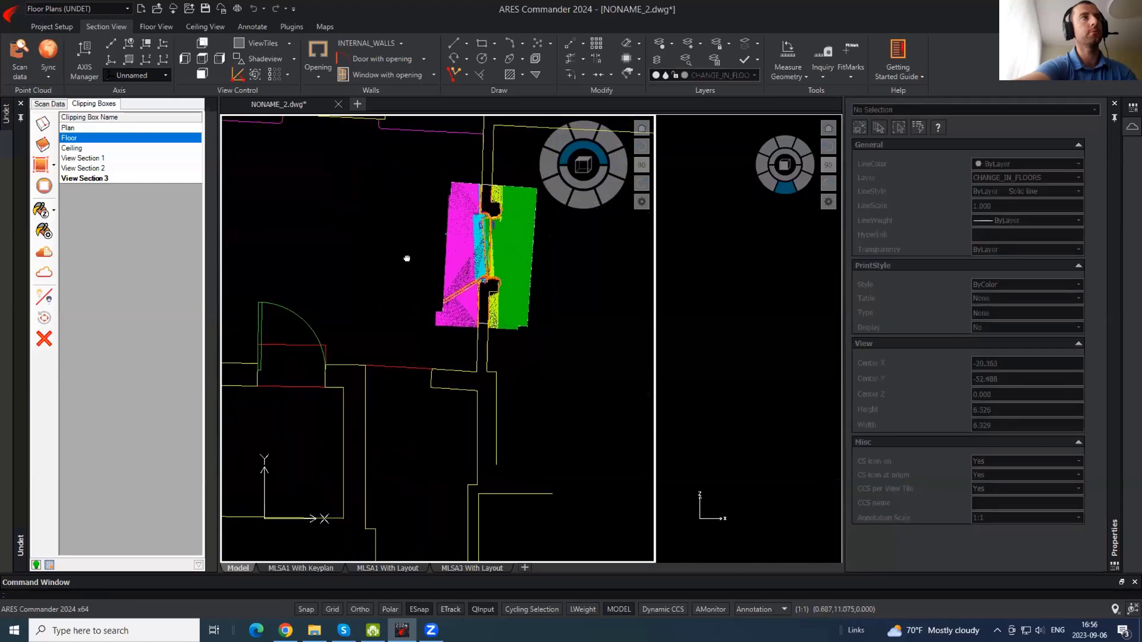
# - Reactivate the Floor clipping box so the whole floor plan is shown
pyautogui.scroll(5, 500, 239)
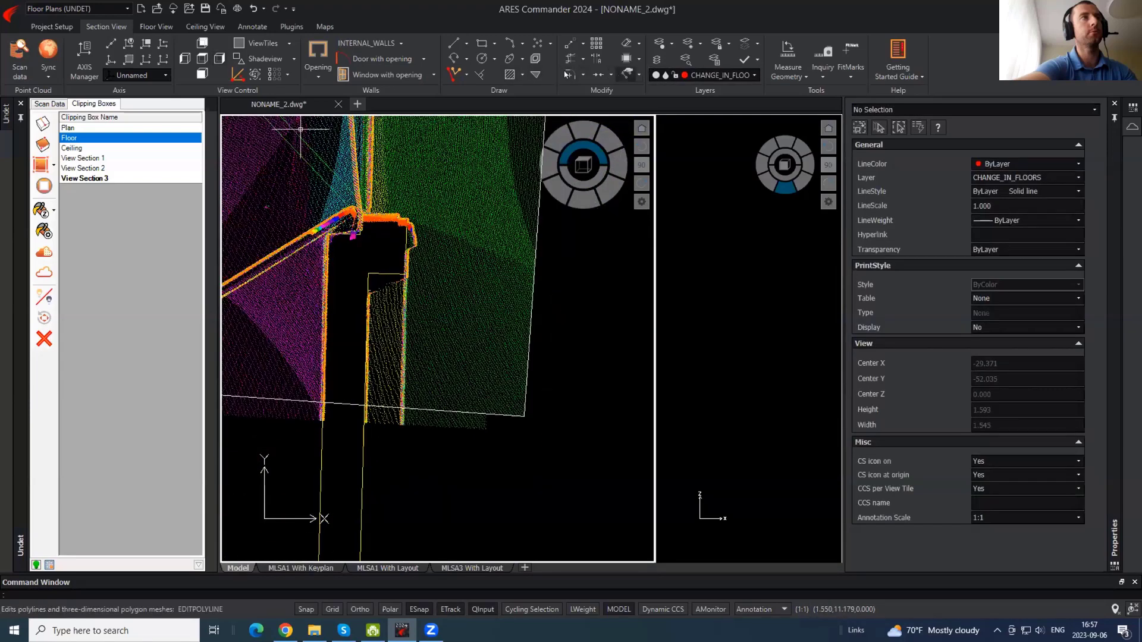
pyautogui.scroll(-3, 406, 329)
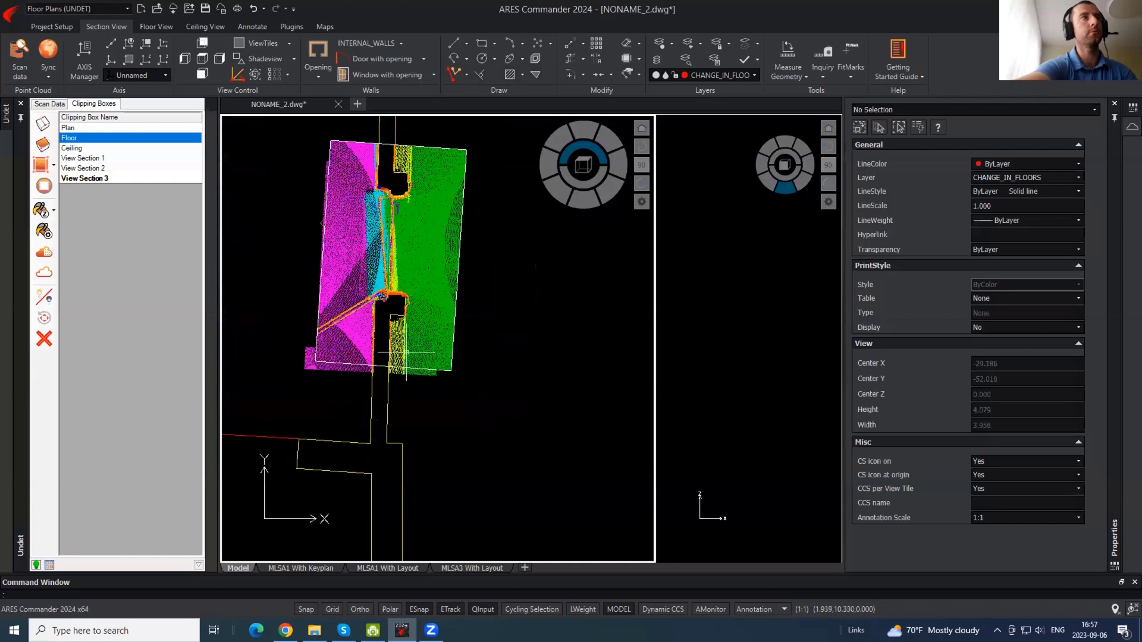
pyautogui.click(69, 141)
pyautogui.doubleClick(70, 140)
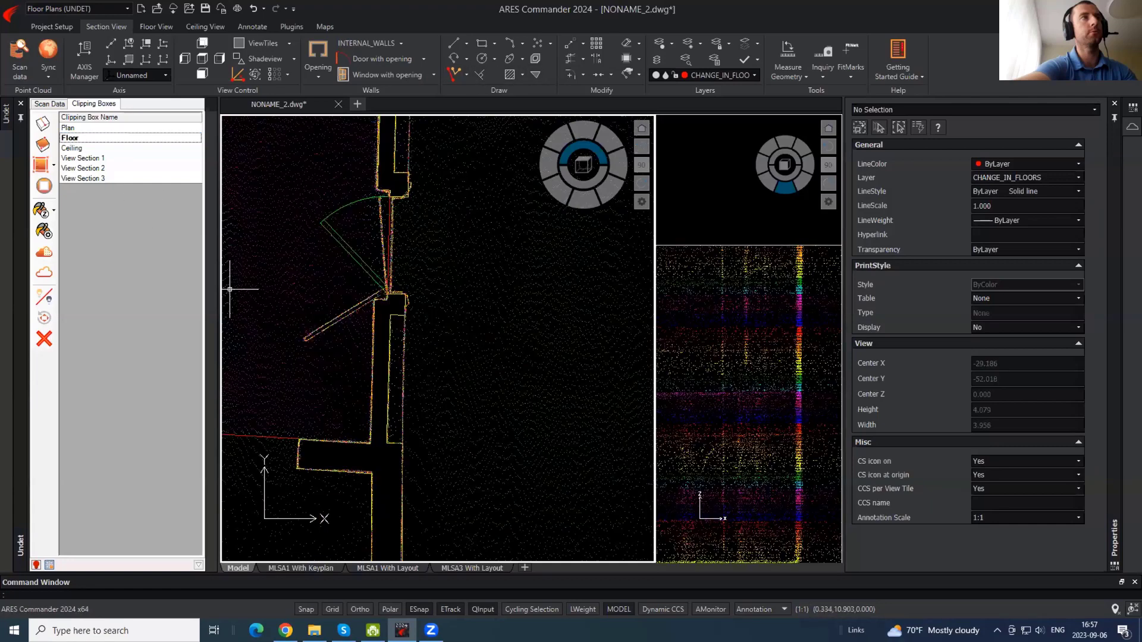
# - Turn on the Ground scan-position spheres from Scan Data and select a station inside the room
pyautogui.click(50, 105)
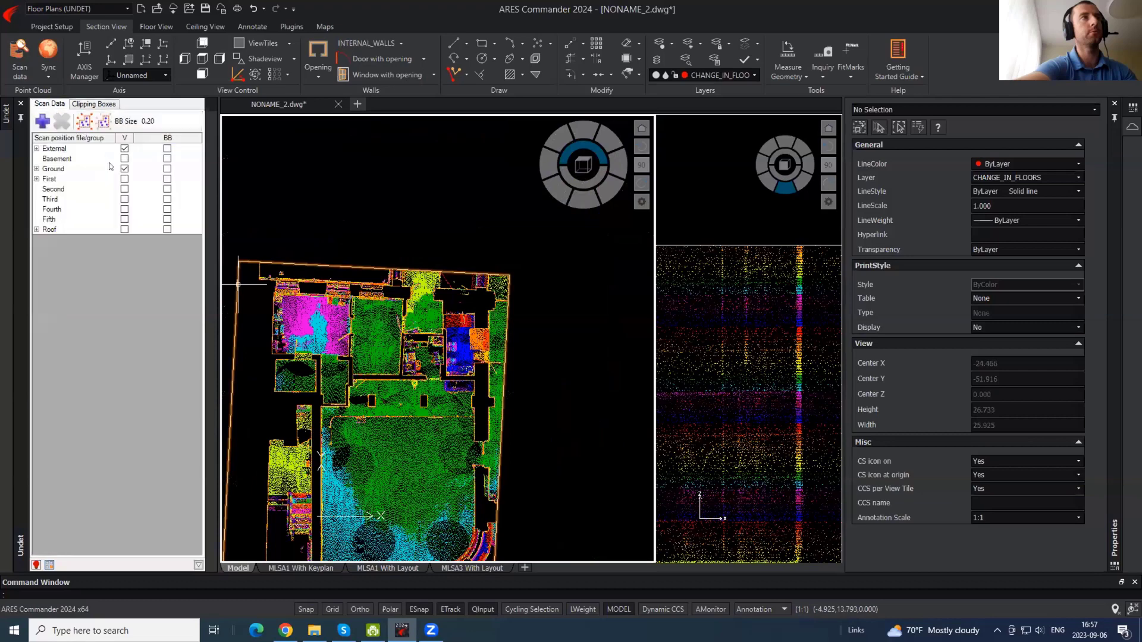
pyautogui.click(167, 169)
pyautogui.scroll(5, 333, 335)
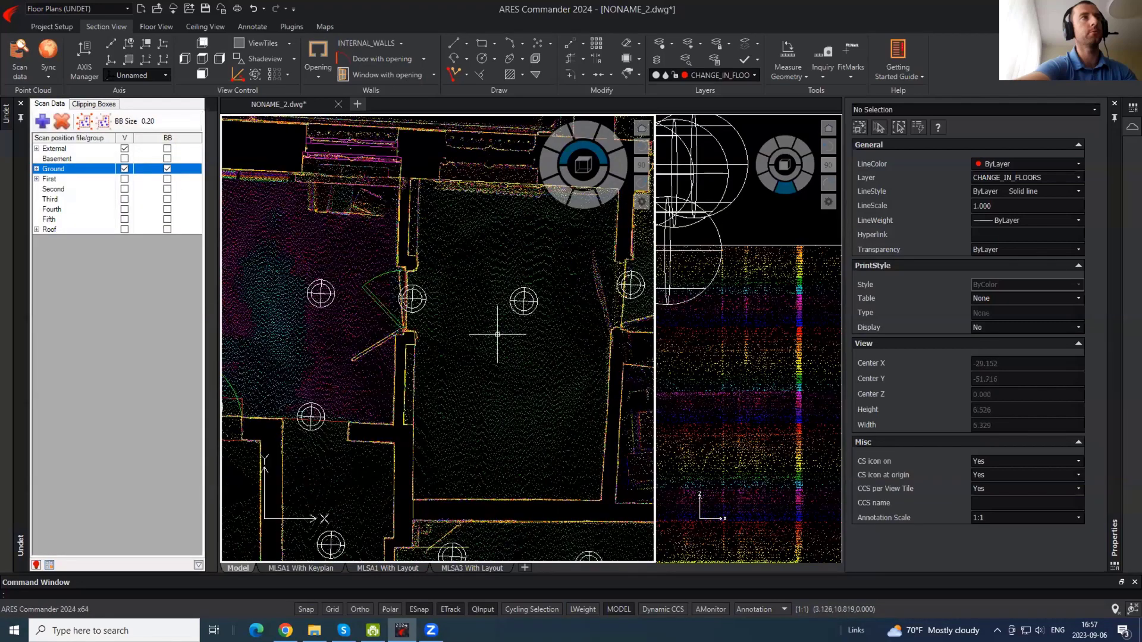
pyautogui.click(523, 301)
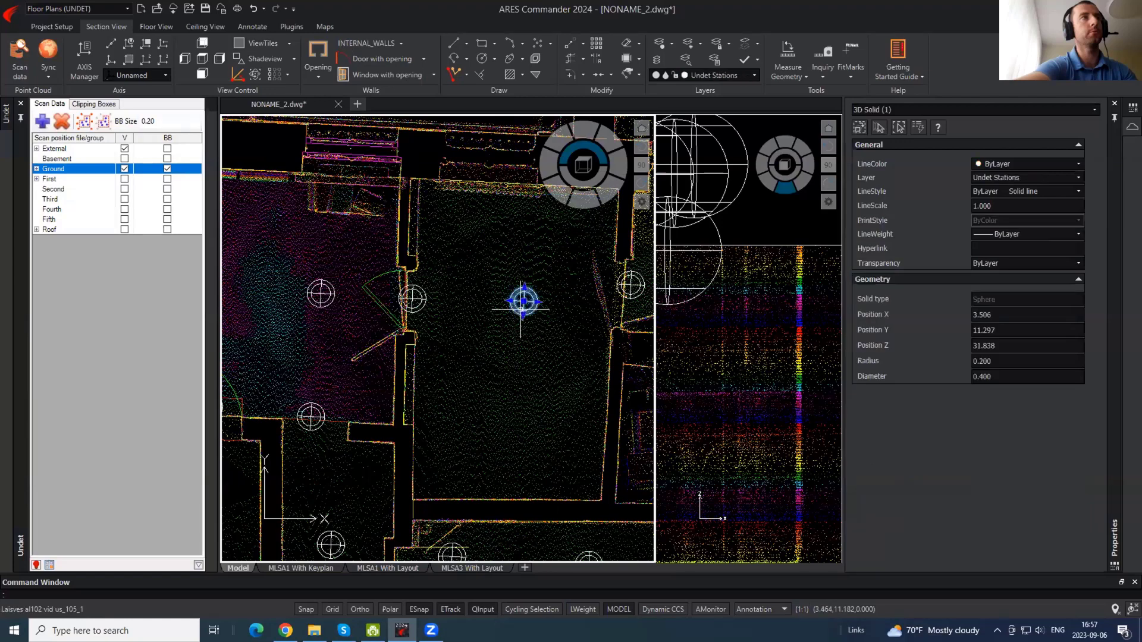
# - Open the station's Undet Browser panorama and look around at the door, room corner and barred window
pyautogui.doubleClick(522, 302)
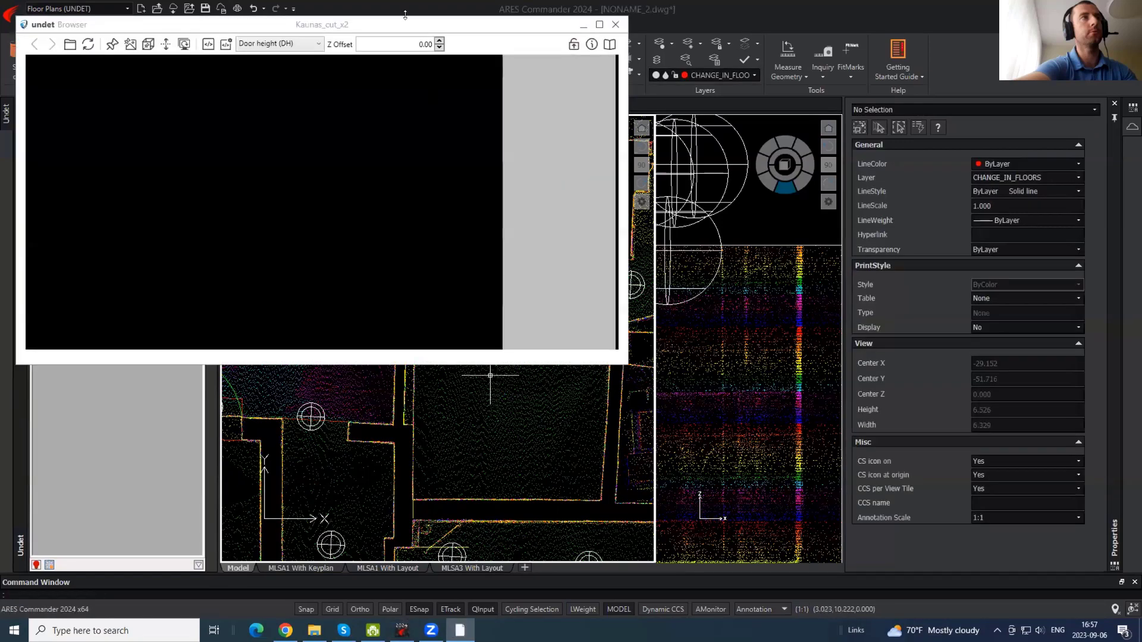
pyautogui.moveTo(394, 25); pyautogui.dragTo(806, 71)
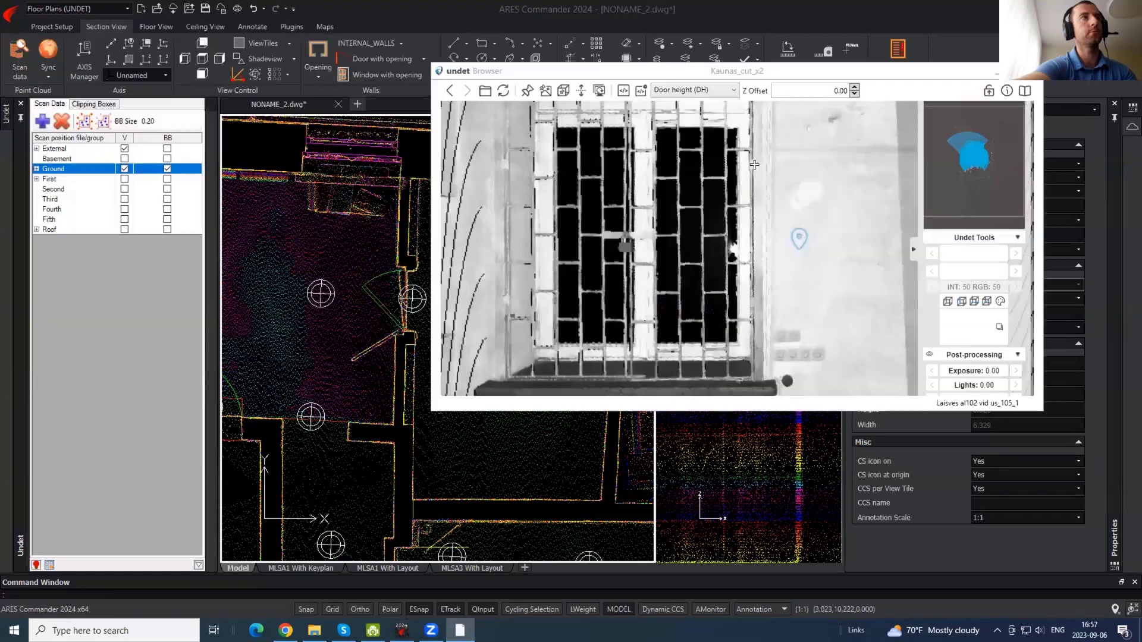
pyautogui.moveTo(605, 288); pyautogui.dragTo(751, 193)
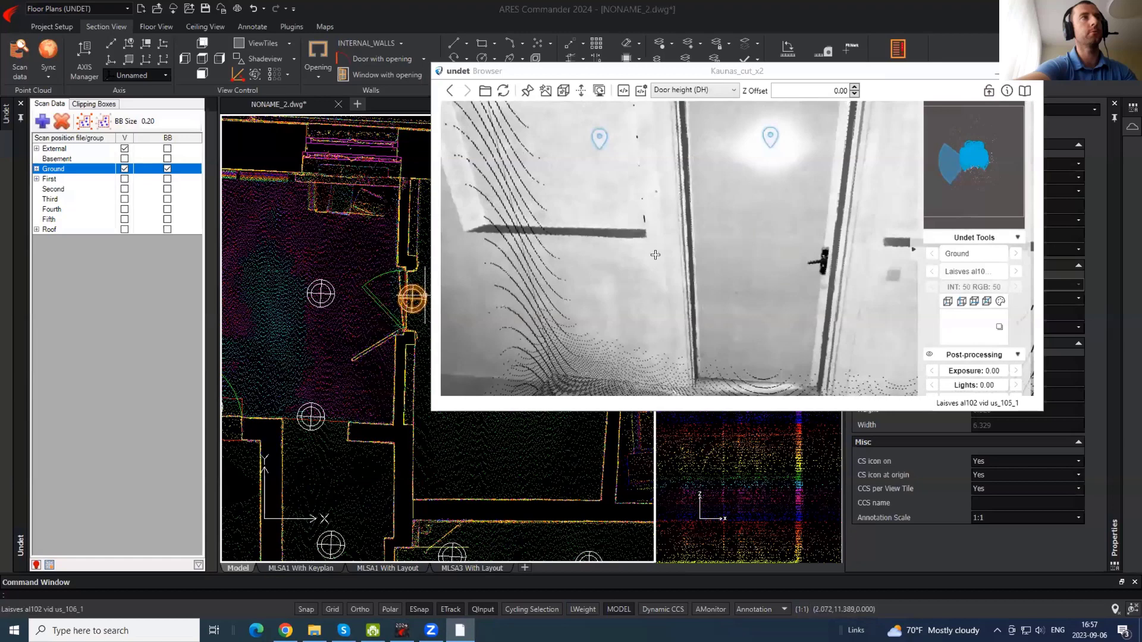
pyautogui.moveTo(655, 254); pyautogui.dragTo(581, 283)
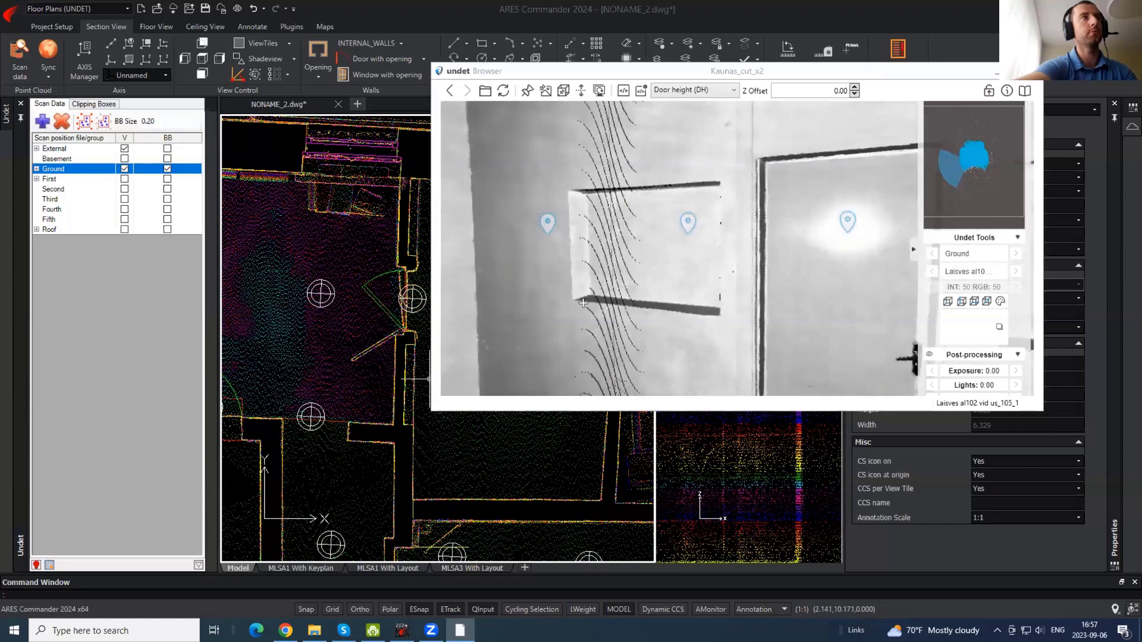
pyautogui.moveTo(717, 302); pyautogui.dragTo(416, 267)
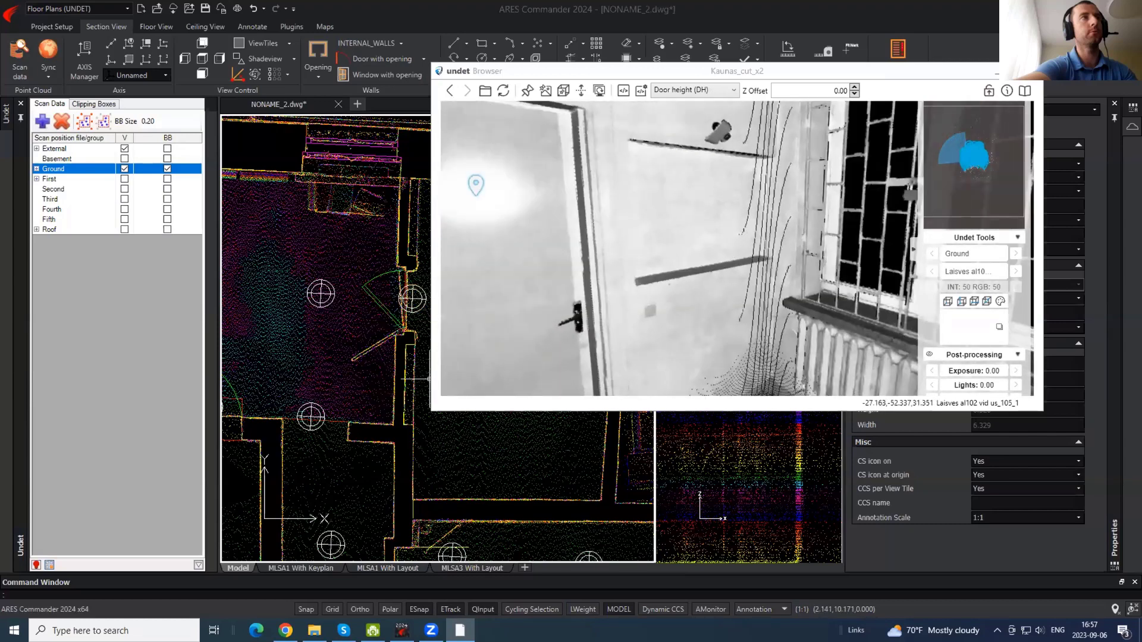
pyautogui.click(397, 360)
pyautogui.scroll(5, 433, 400)
pyautogui.press('Escape')
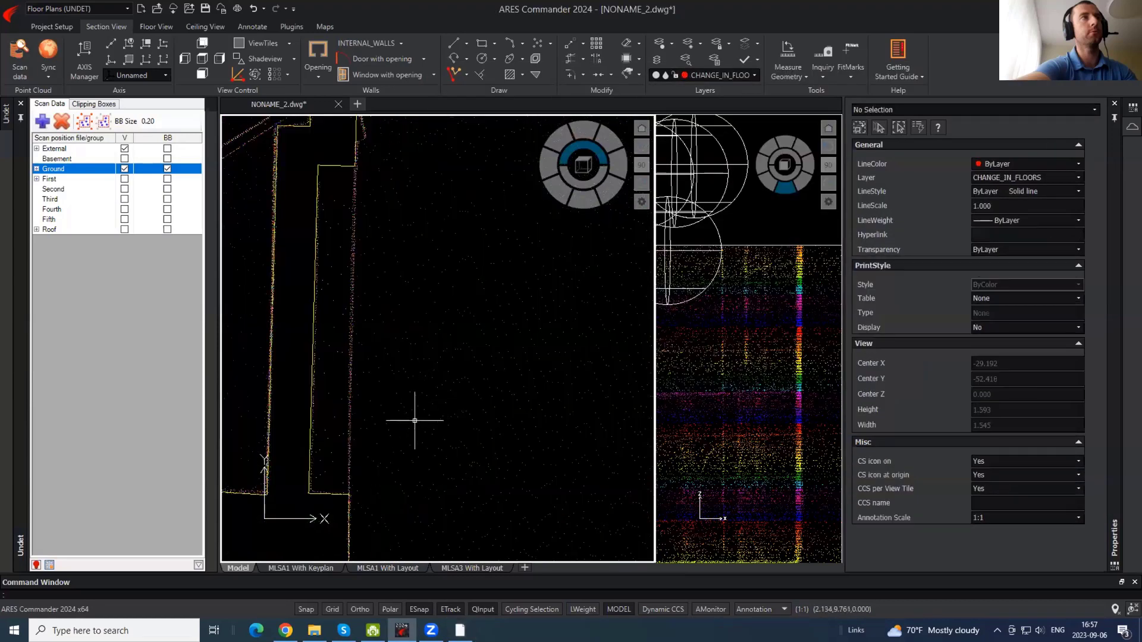
# - Draw a floor-change polyline across the wall's notch
pyautogui.write('pl')
pyautogui.press('space')
pyautogui.click(351, 493)
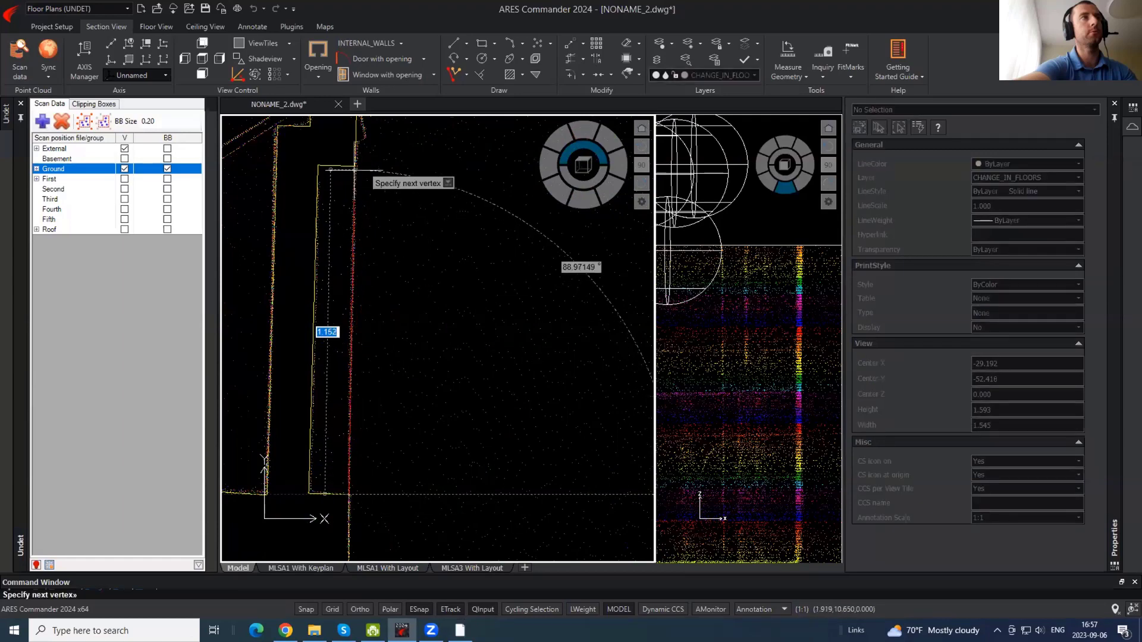
pyautogui.press('space')
pyautogui.moveTo(503, 297); pyautogui.dragTo(497, 566, button='middle')
pyautogui.moveTo(443, 239); pyautogui.dragTo(464, 559, button='middle')
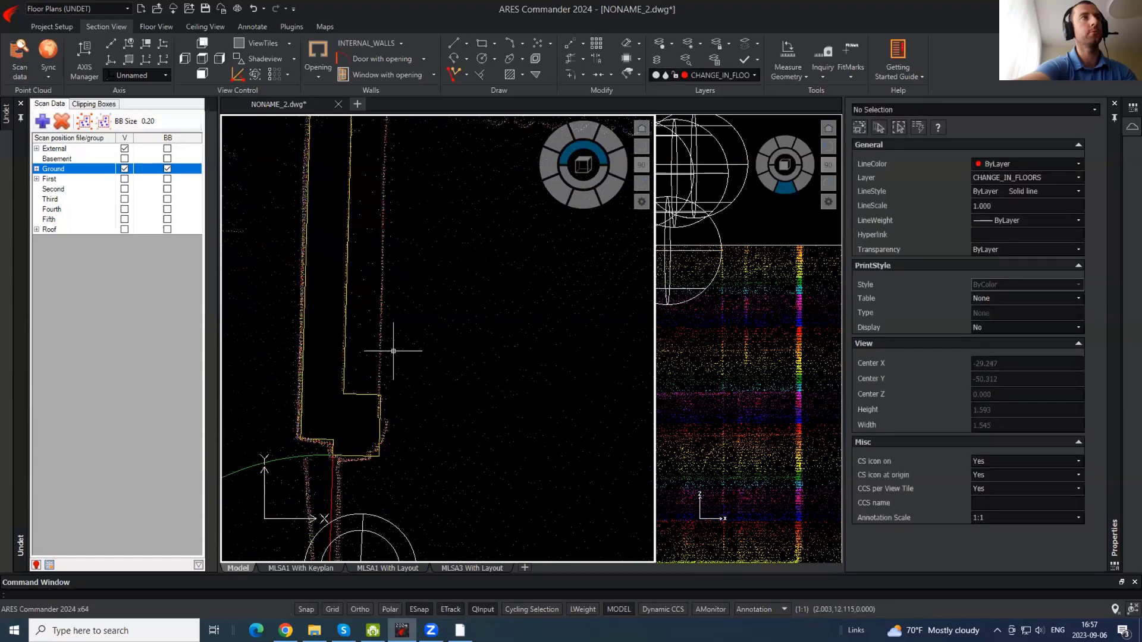
pyautogui.press('space')
pyautogui.click(379, 393)
pyautogui.moveTo(496, 268); pyautogui.dragTo(531, 558, button='middle')
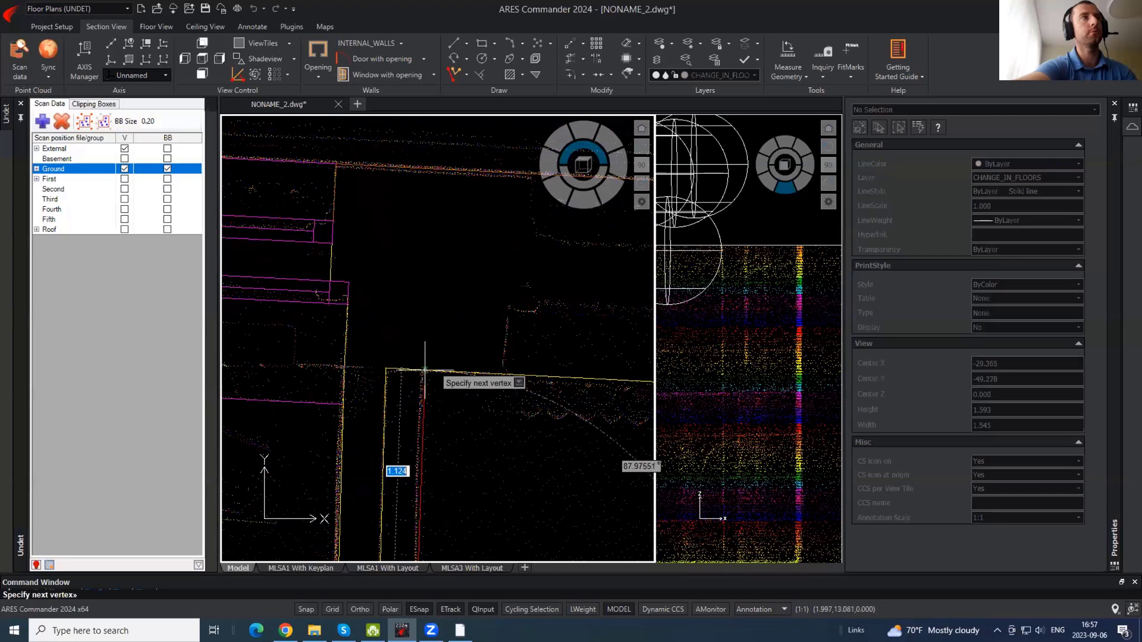
pyautogui.click(420, 370)
pyautogui.press('space')
pyautogui.scroll(-4, 443, 262)
pyautogui.moveTo(465, 452); pyautogui.dragTo(458, 373, button='middle')
# - Copy the floor-change line to the neighbouring corner
pyautogui.click(423, 423)
pyautogui.press('space')
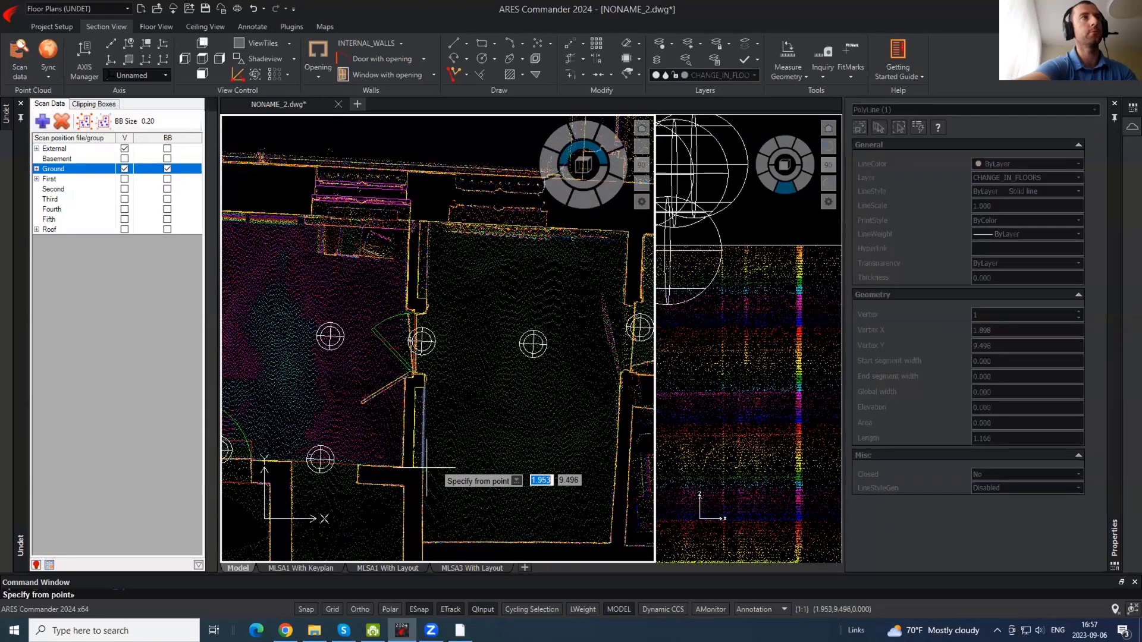
pyautogui.click(422, 468)
pyautogui.press('Escape')
pyautogui.click(423, 451)
pyautogui.scroll(4, 421, 475)
pyautogui.write('co')
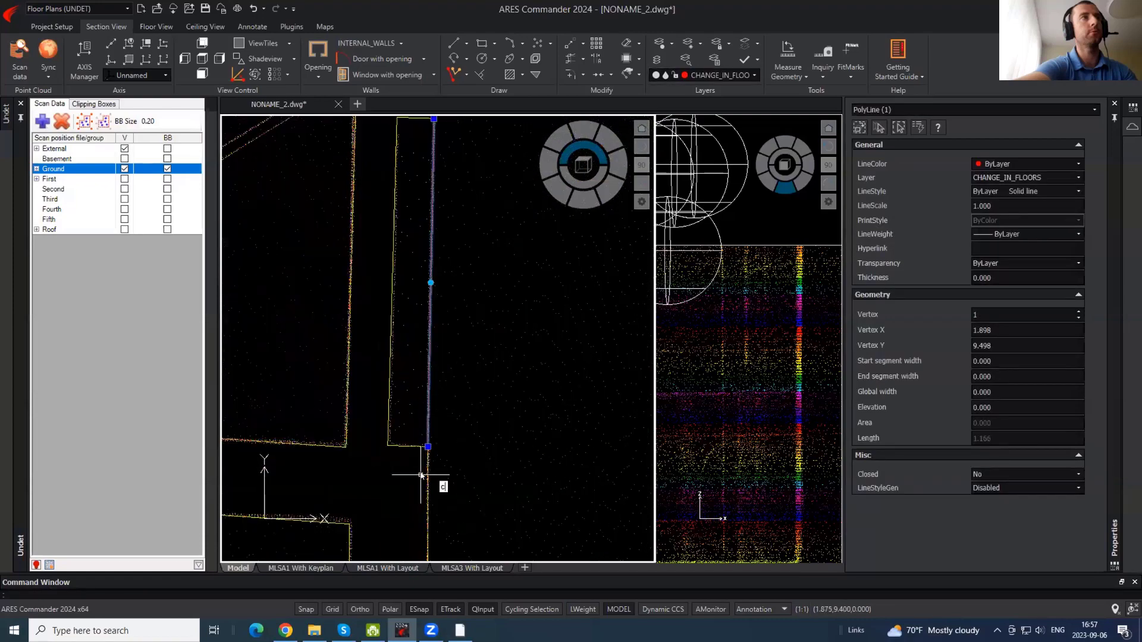
pyautogui.press('space')
pyautogui.click(428, 449)
pyautogui.scroll(-4, 435, 482)
pyautogui.scroll(5, 434, 485)
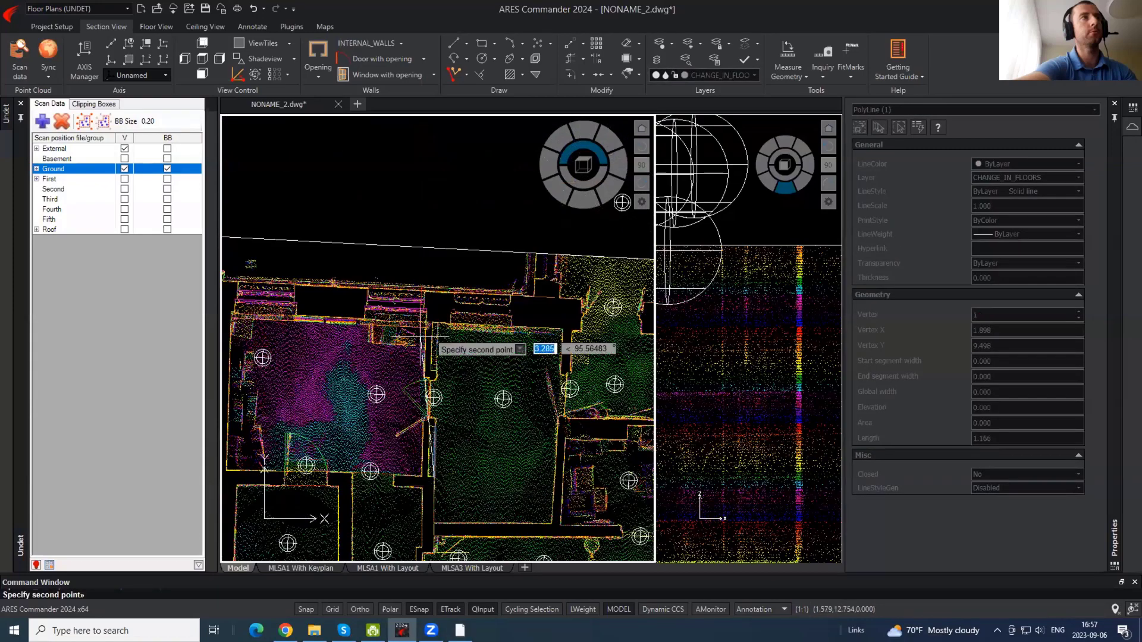
pyautogui.click(526, 550)
pyautogui.press('Escape')
# - Trim the copied line's overhang at the yellow line and hide the Ground station markers
pyautogui.write('tr')
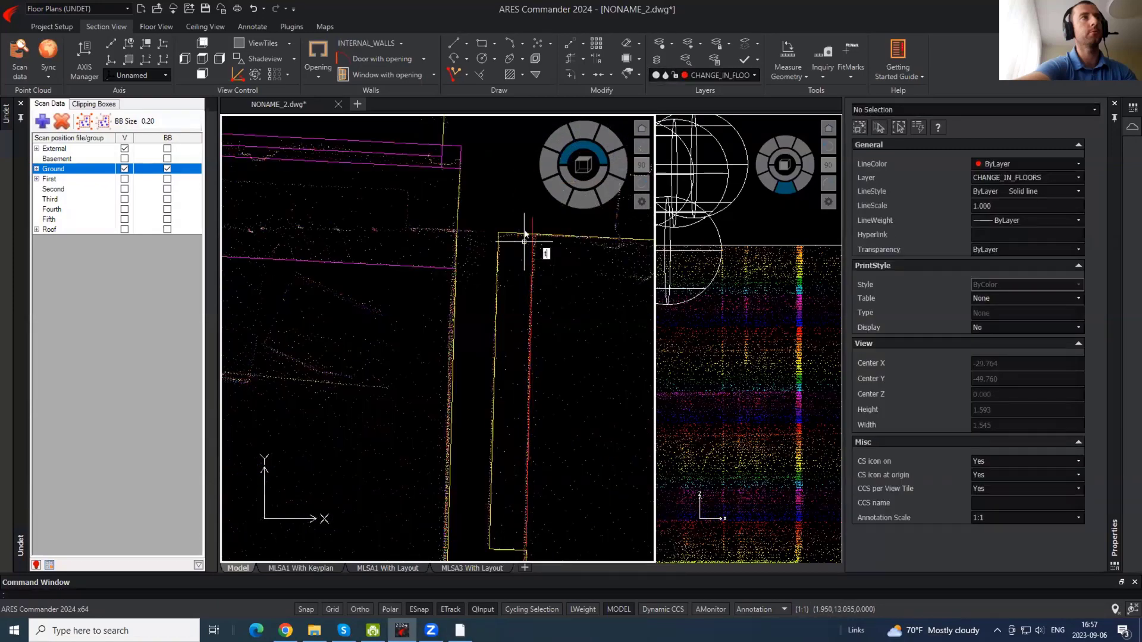
pyautogui.press('space')
pyautogui.click(530, 226)
pyautogui.click(535, 220)
pyautogui.press('Escape')
pyautogui.scroll(-2, 487, 203)
pyautogui.scroll(-4, 486, 203)
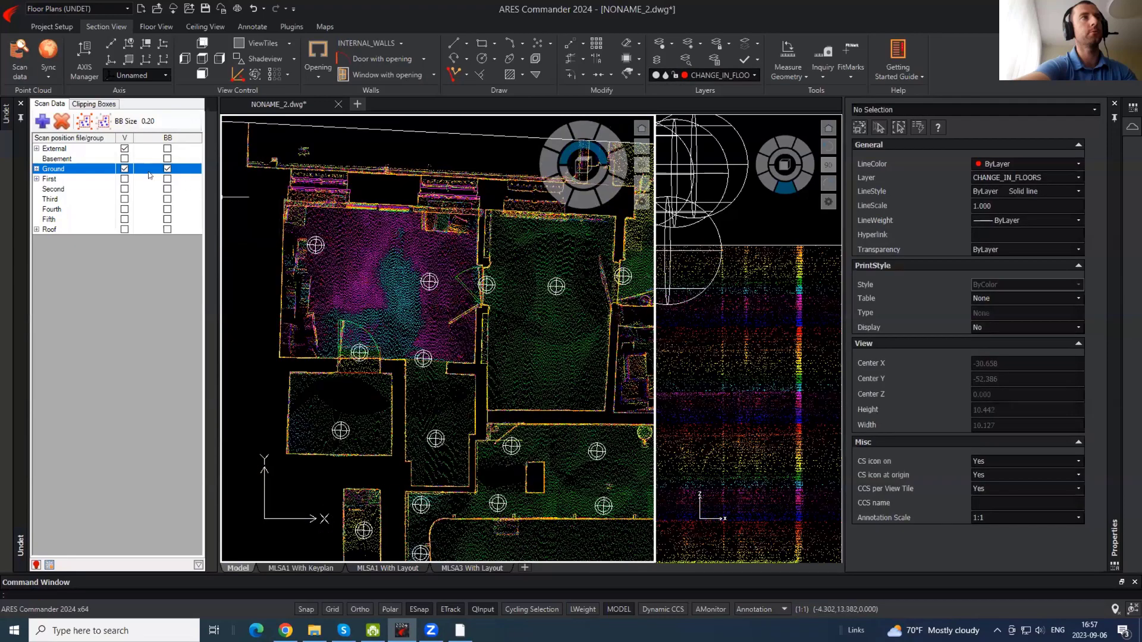
pyautogui.click(167, 170)
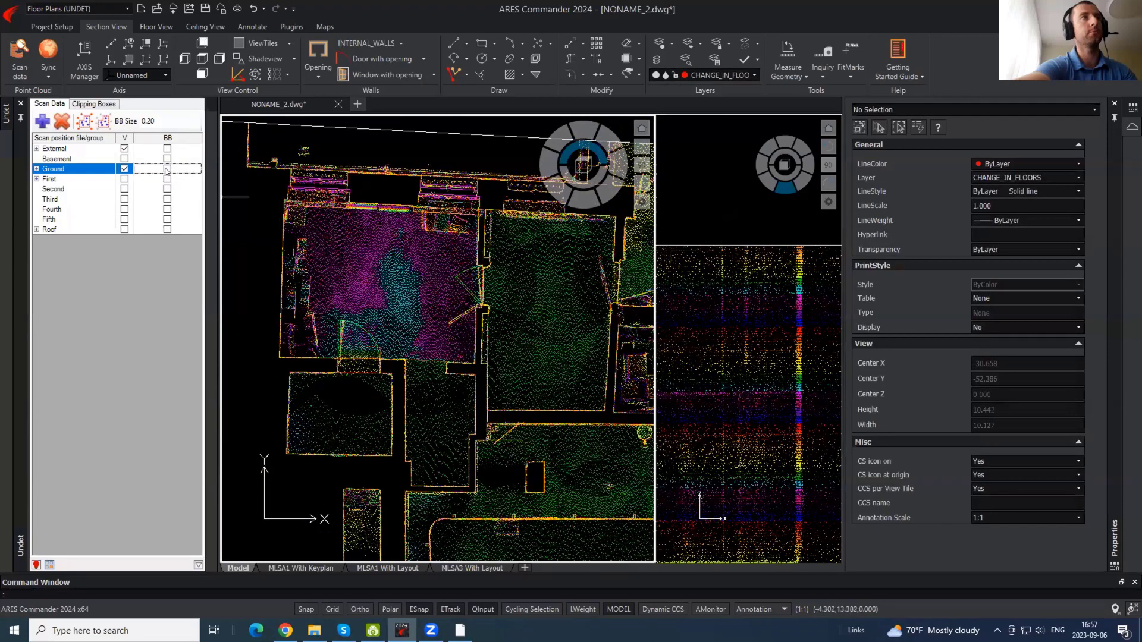
# - Activate the Ceiling clipping box and select it in the side section view
pyautogui.click(94, 104)
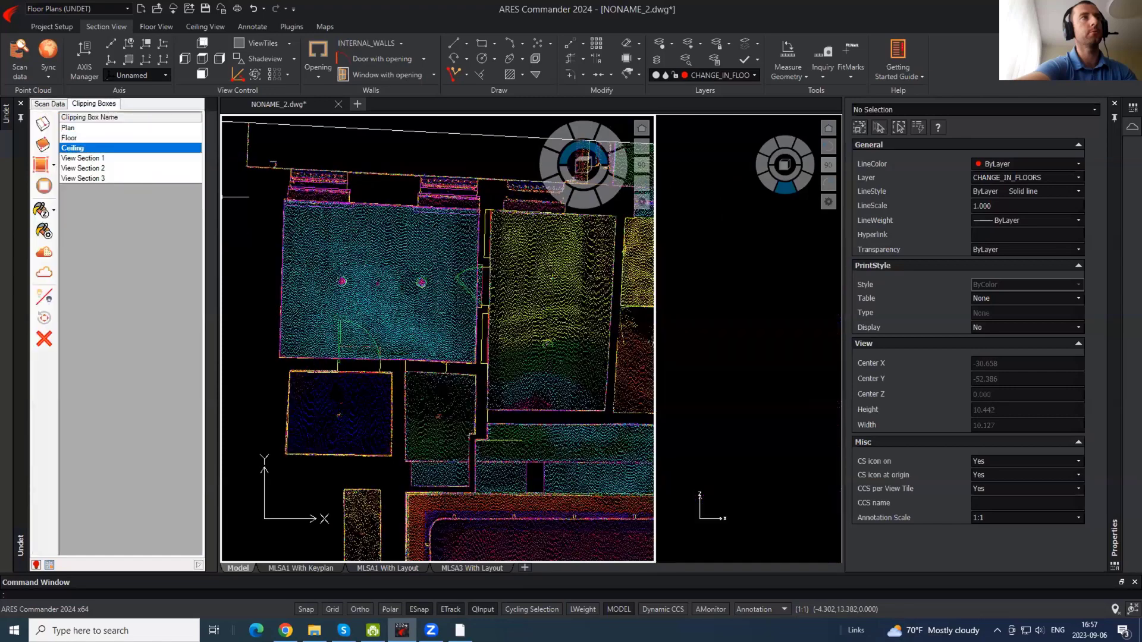
pyautogui.moveTo(493, 302); pyautogui.dragTo(444, 277, button='middle')
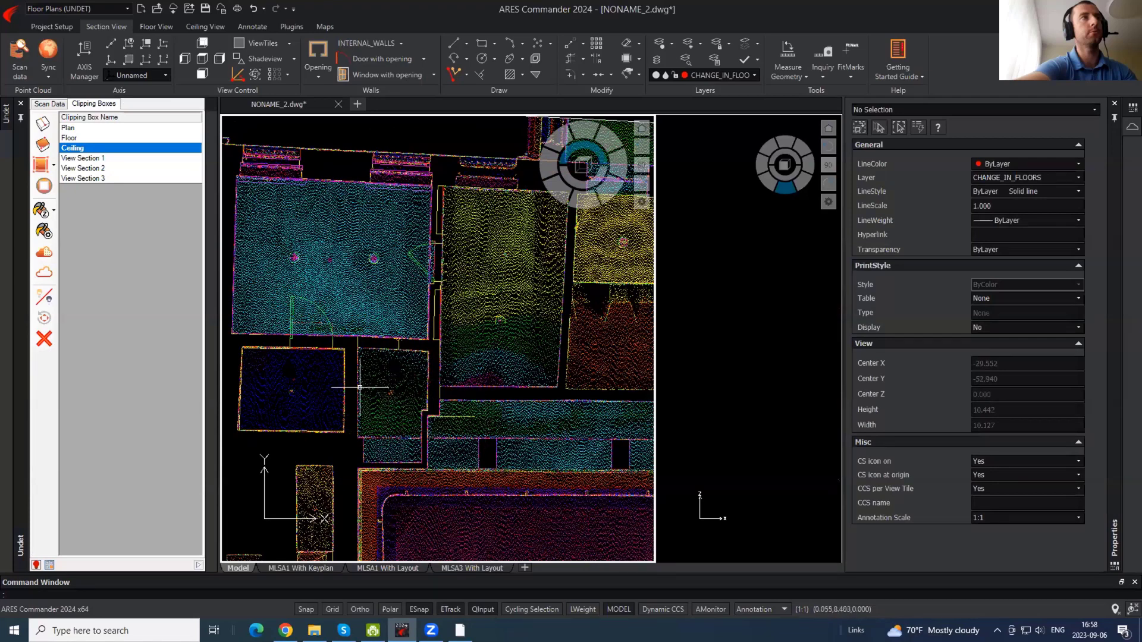
pyautogui.scroll(2, 360, 387)
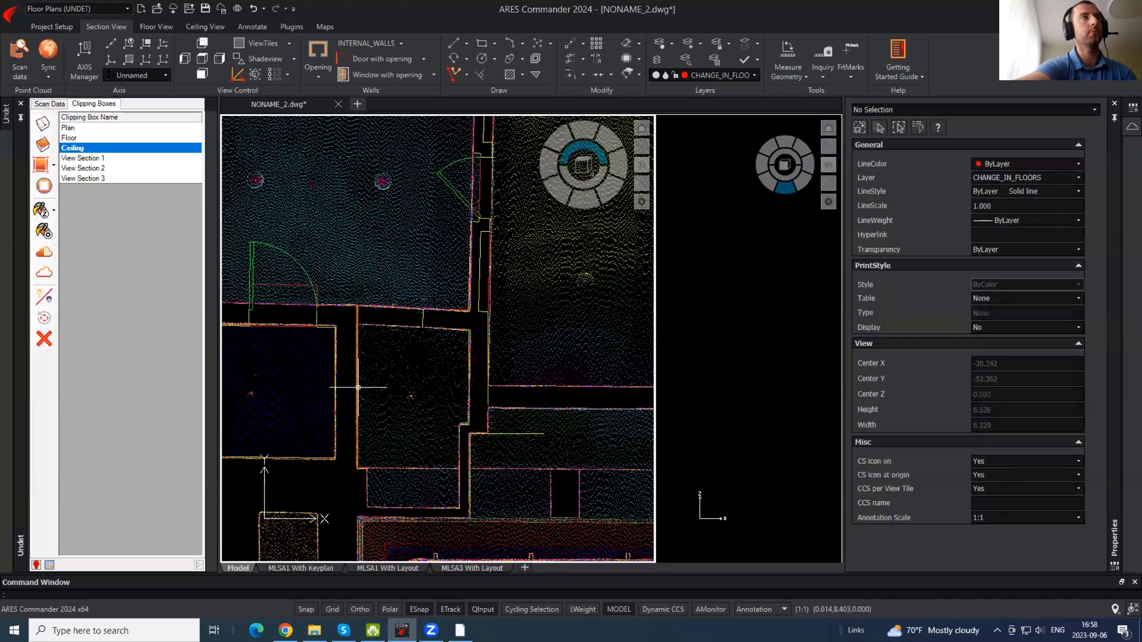
pyautogui.click(742, 263)
pyautogui.click(741, 223)
pyautogui.click(727, 218)
pyautogui.scroll(-2, 749, 252)
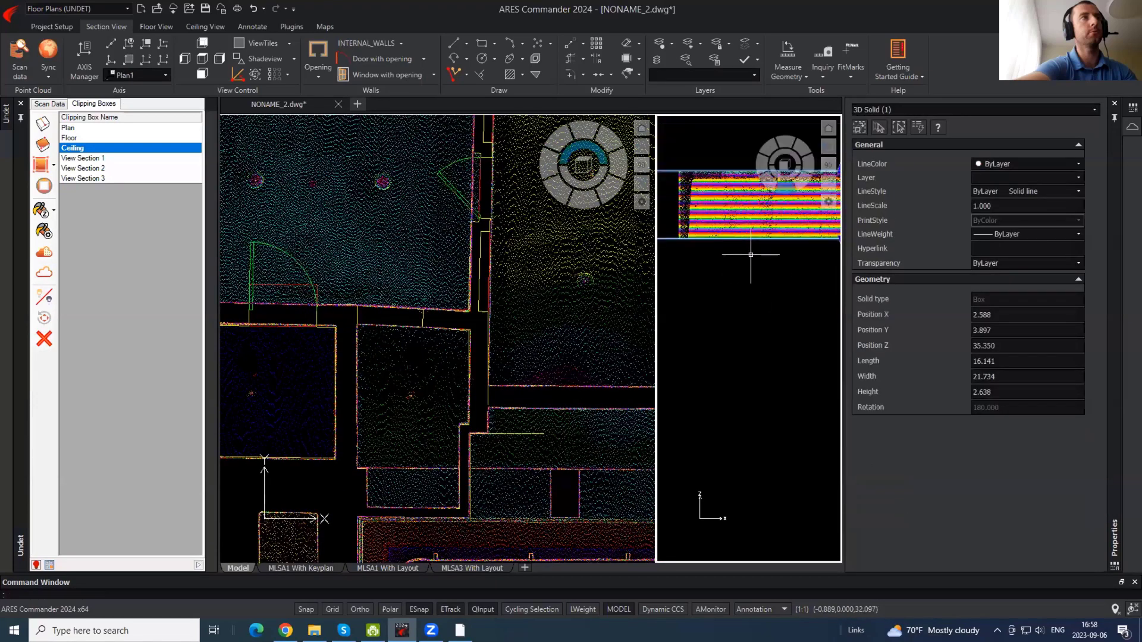
pyautogui.moveTo(758, 260); pyautogui.dragTo(650, 291, button='middle')
pyautogui.scroll(-2, 809, 276)
pyautogui.scroll(3, 767, 277)
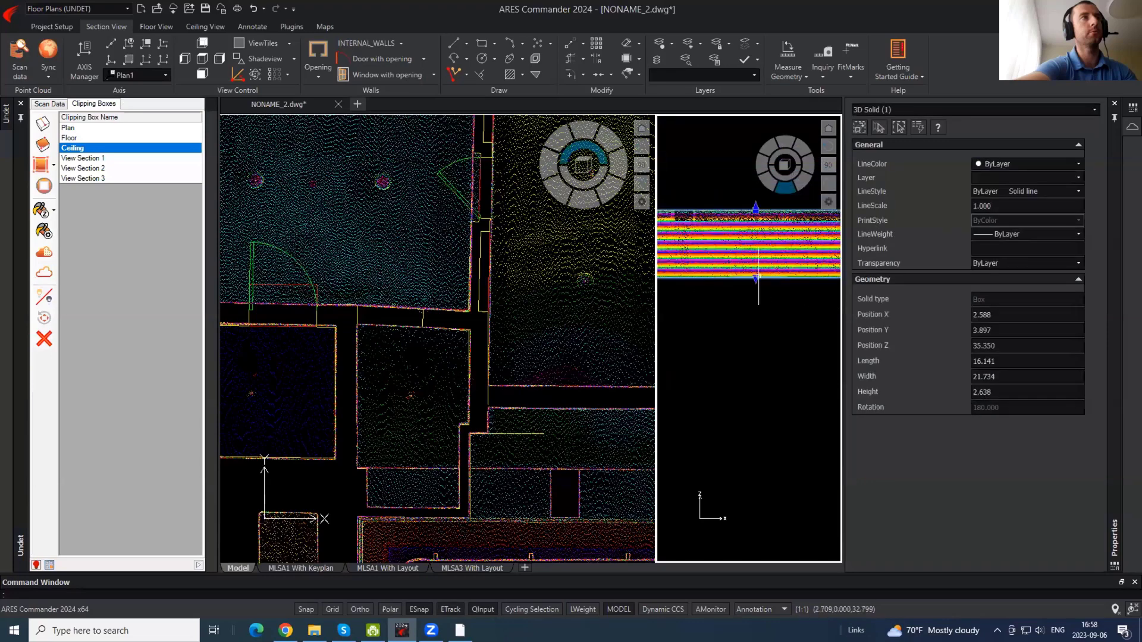
# - Stretch the box's bottom down twice, raising its height to 3.150 and then 3.488
pyautogui.click(756, 276)
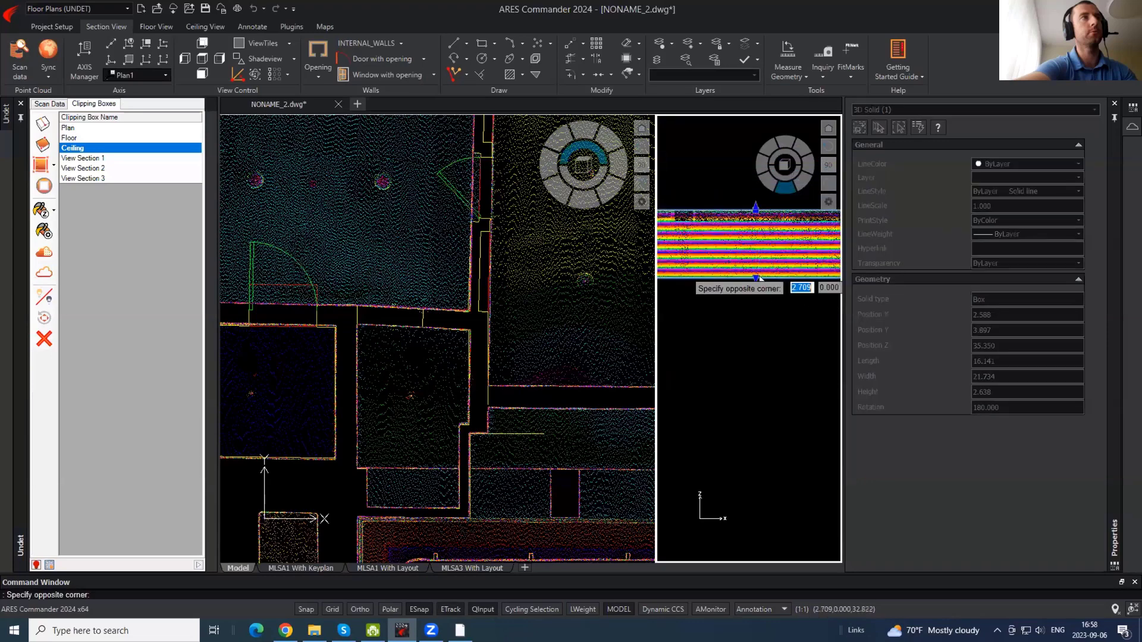
pyautogui.click(755, 333)
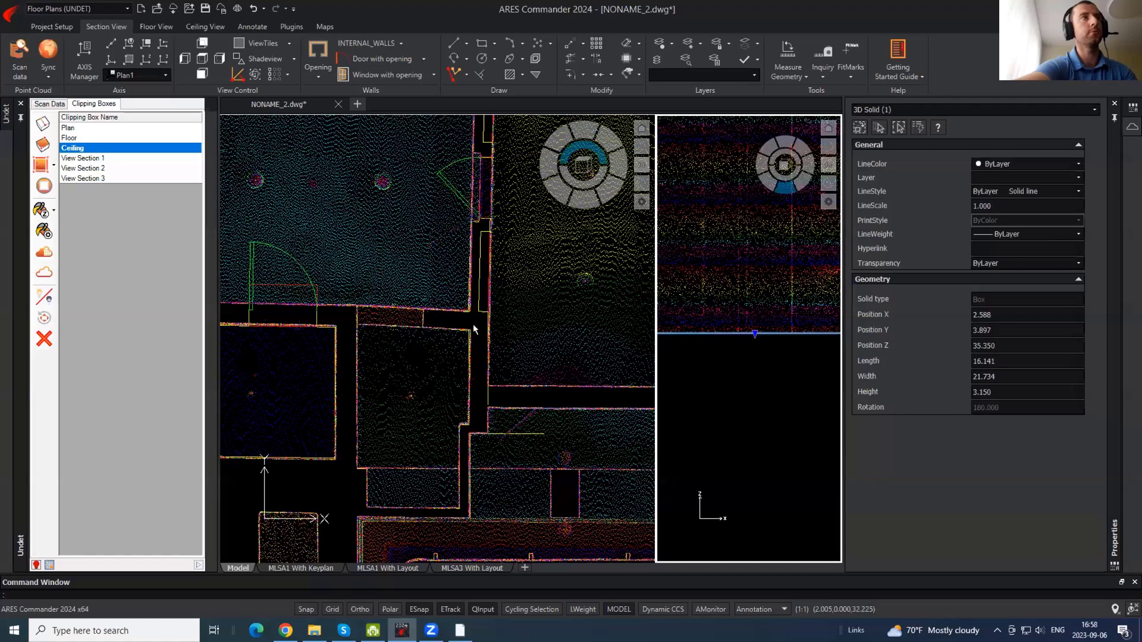
pyautogui.click(755, 333)
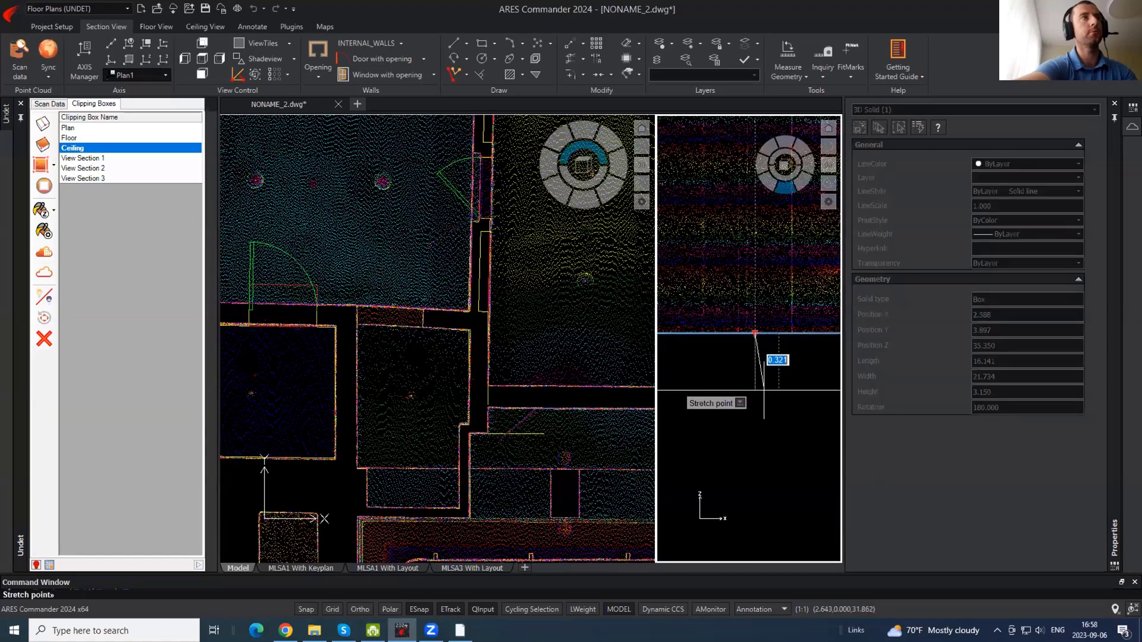
pyautogui.click(765, 392)
pyautogui.press('Escape')
pyautogui.click(469, 263)
pyautogui.moveTo(357, 296); pyautogui.dragTo(473, 259, button='middle')
pyautogui.moveTo(461, 415); pyautogui.dragTo(442, 375, button='middle')
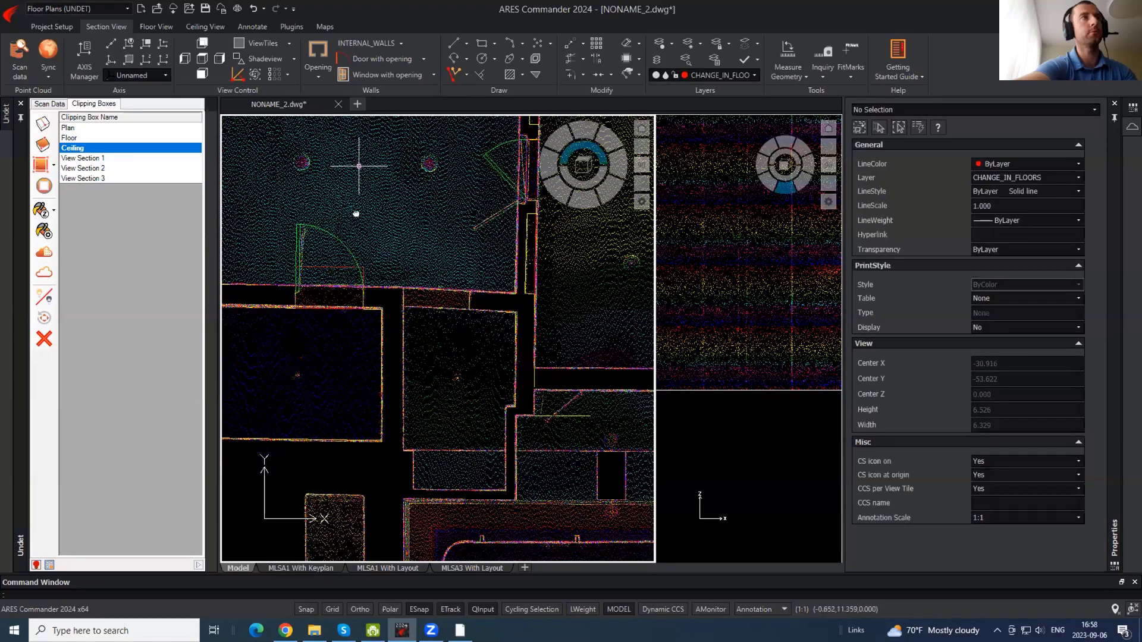
# - Pan to other rooms and briefly check the point-cloud colouring settings
pyautogui.moveTo(355, 214); pyautogui.dragTo(356, 283, button='middle')
pyautogui.moveTo(364, 179); pyautogui.dragTo(340, 223, button='middle')
pyautogui.moveTo(465, 370); pyautogui.dragTo(289, 356, button='middle')
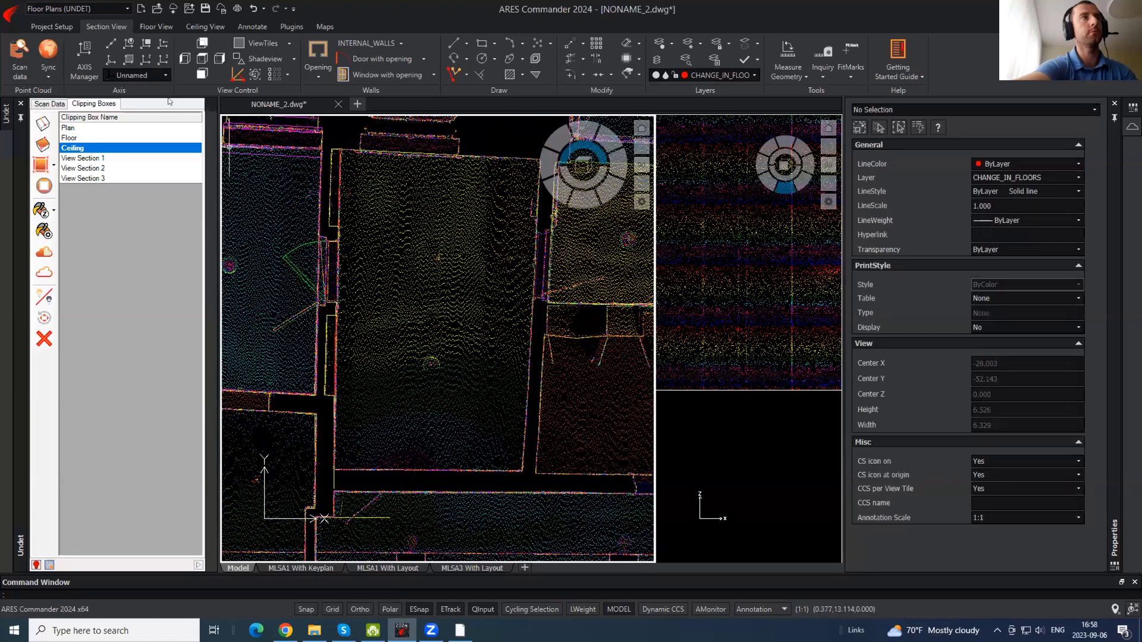
pyautogui.click(53, 237)
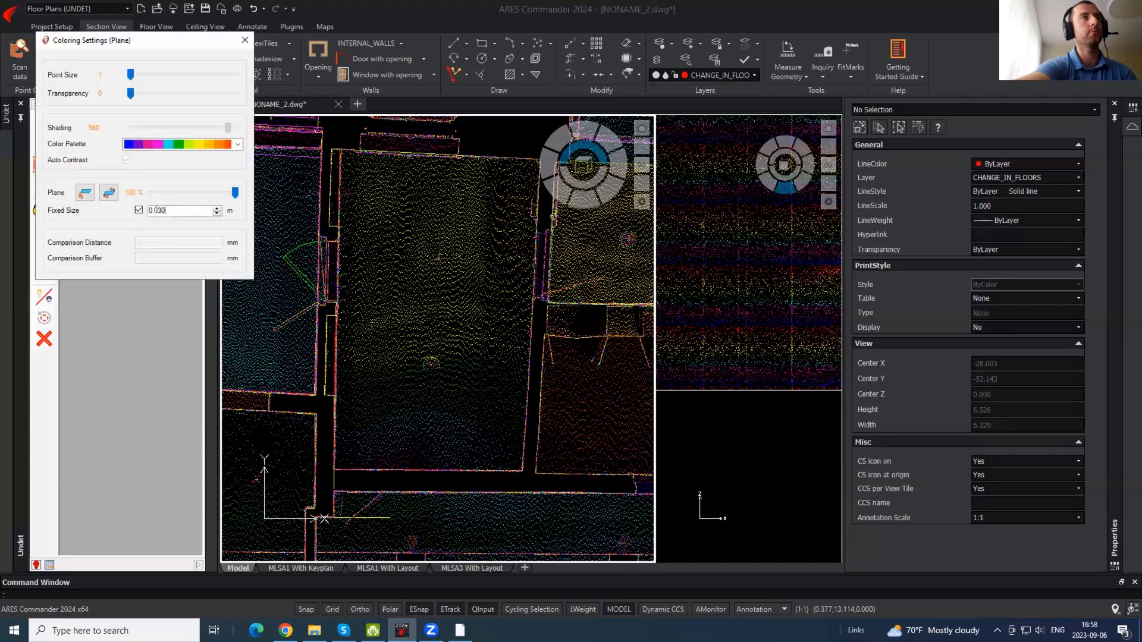
pyautogui.click(245, 41)
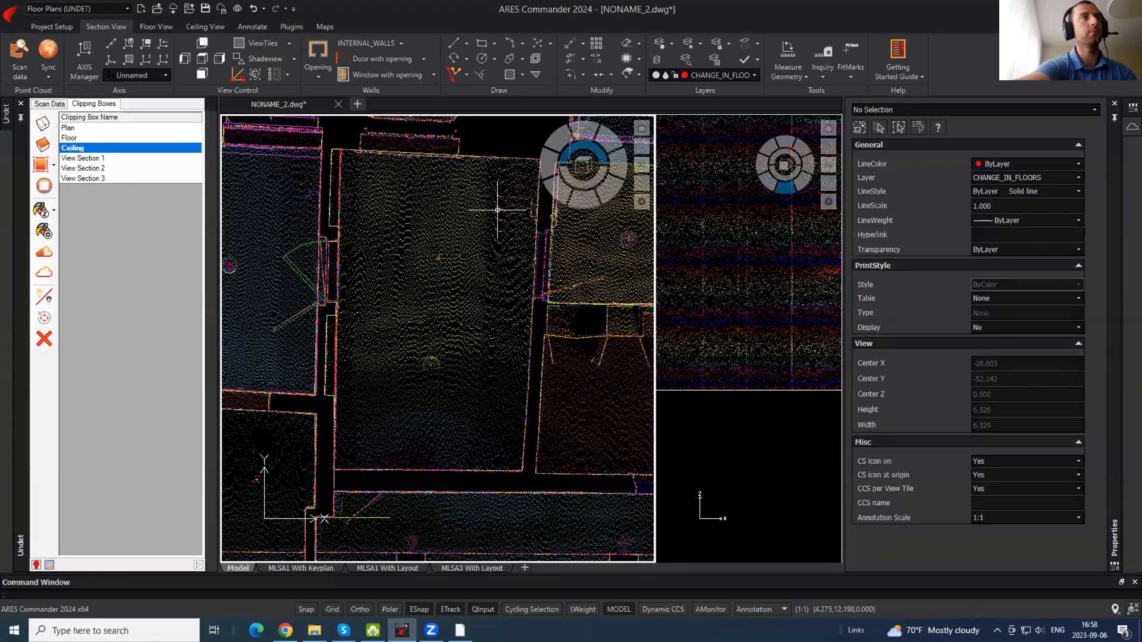
# - Pan to a new area of the plan and bring up the Layers list
pyautogui.scroll(-3, 497, 210)
pyautogui.scroll(3, 333, 318)
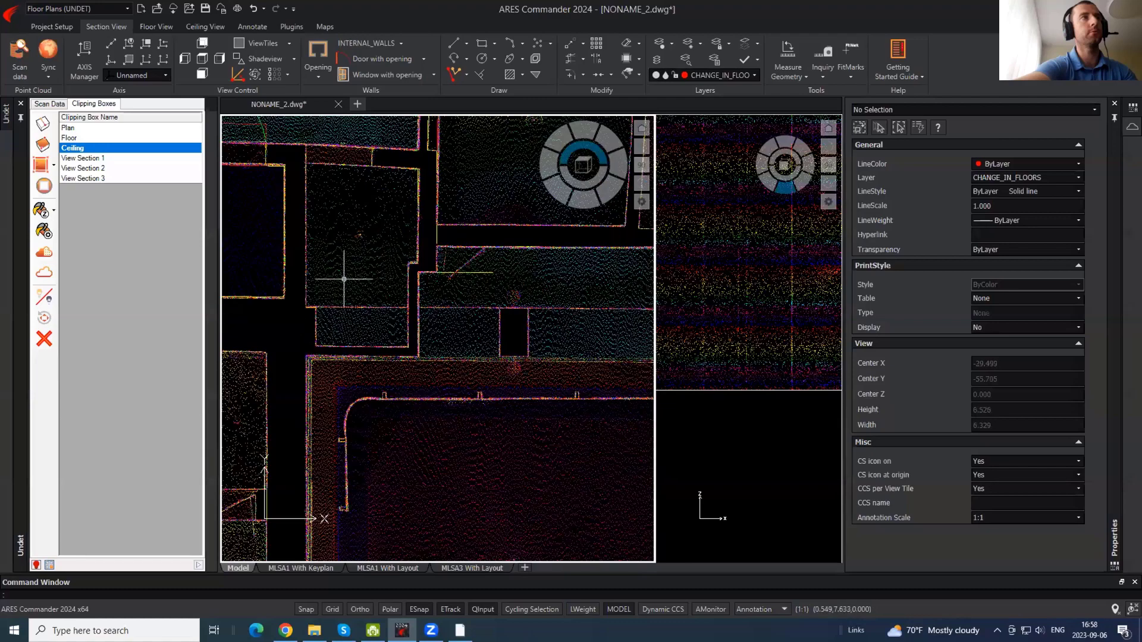
pyautogui.moveTo(344, 270); pyautogui.dragTo(386, 335, button='middle')
pyautogui.click(754, 76)
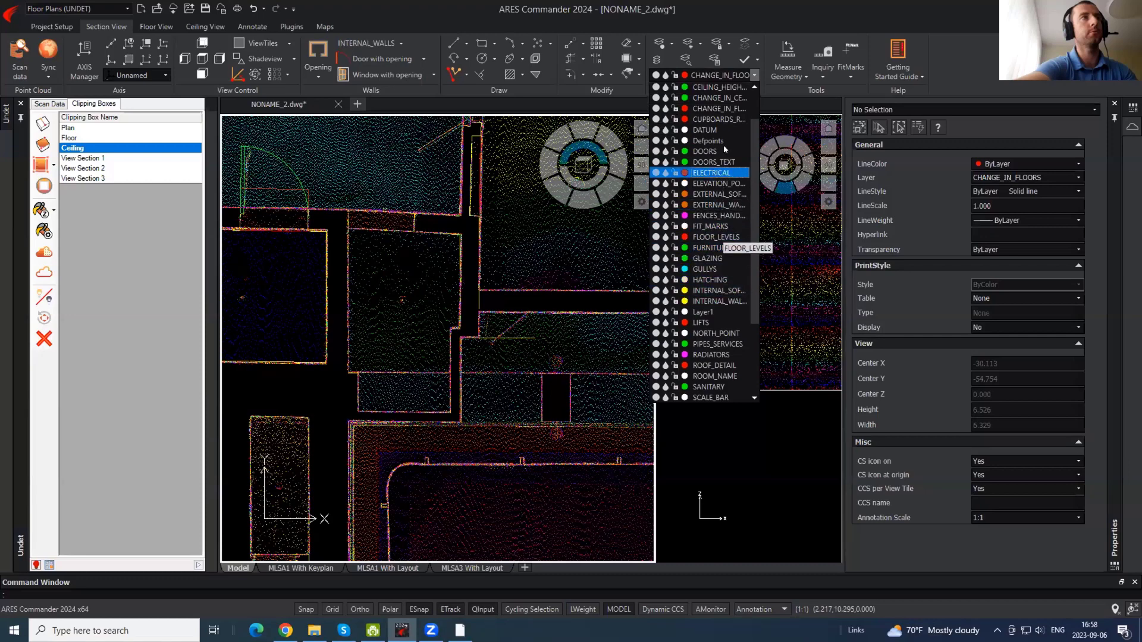
# - Make CHANGE_IN_CEILING current and draw an orthogonal ceiling-change polyline from the wall corner
pyautogui.click(717, 97)
pyautogui.write('pl')
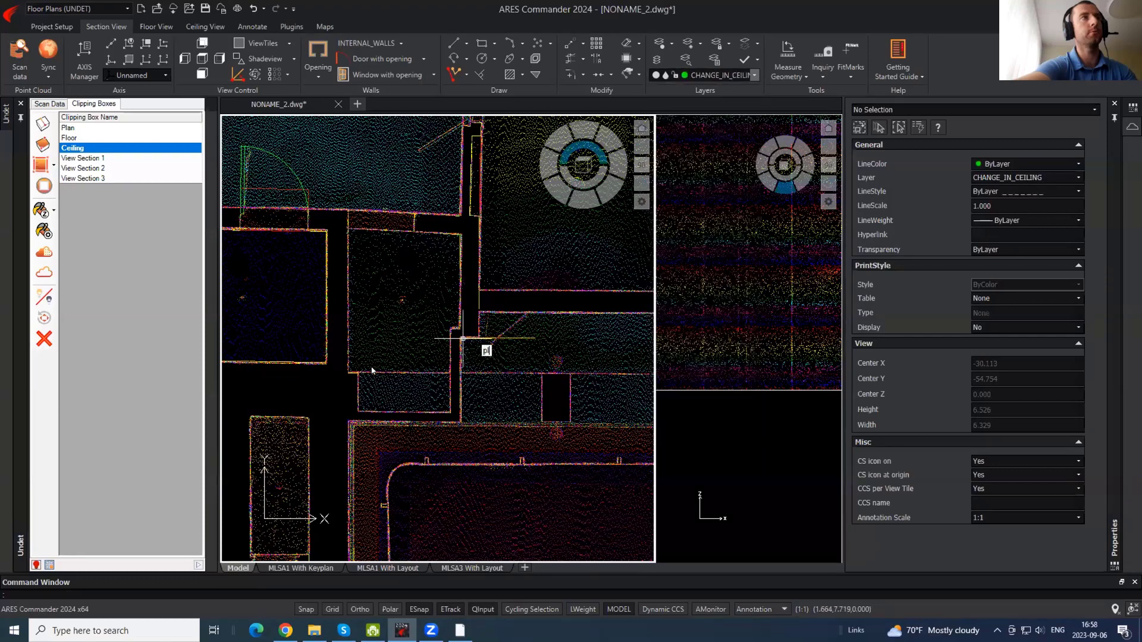
pyautogui.press('Return')
pyautogui.click(358, 373)
pyautogui.scroll(1, 400, 384)
pyautogui.scroll(6, 480, 376)
pyautogui.press('F8')
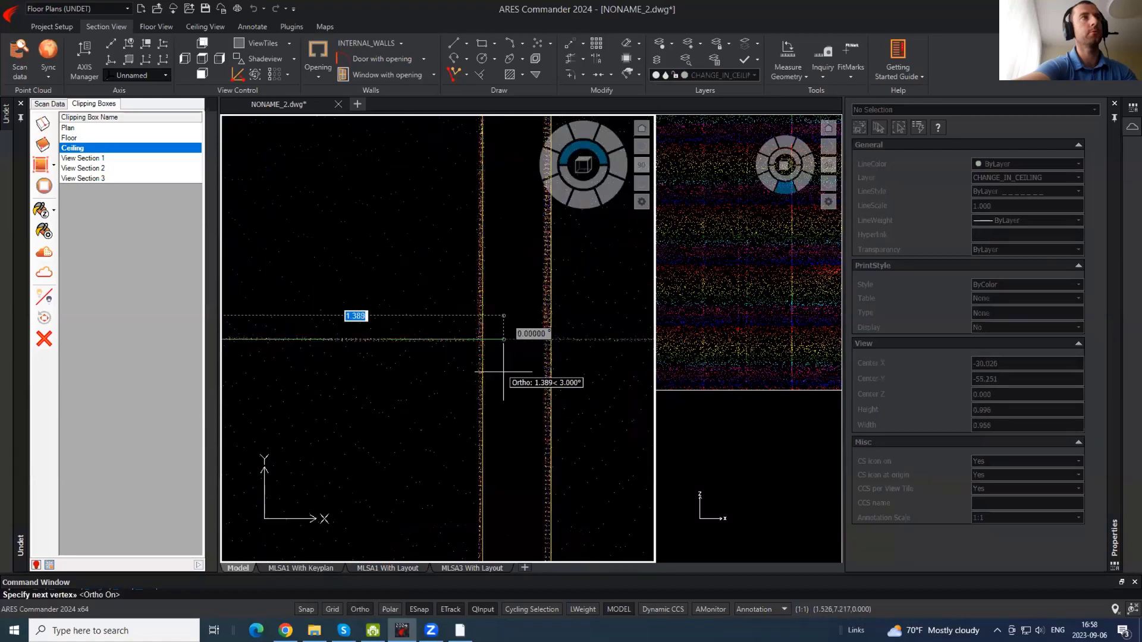
pyautogui.click(504, 370)
pyautogui.press('Return')
# - Trim the ceiling-change line's overshoot past the wall line
pyautogui.write('tr')
pyautogui.press('Return')
pyautogui.press('Return')
pyautogui.click(500, 341)
pyautogui.press('Escape')
pyautogui.scroll(-9, 518, 399)
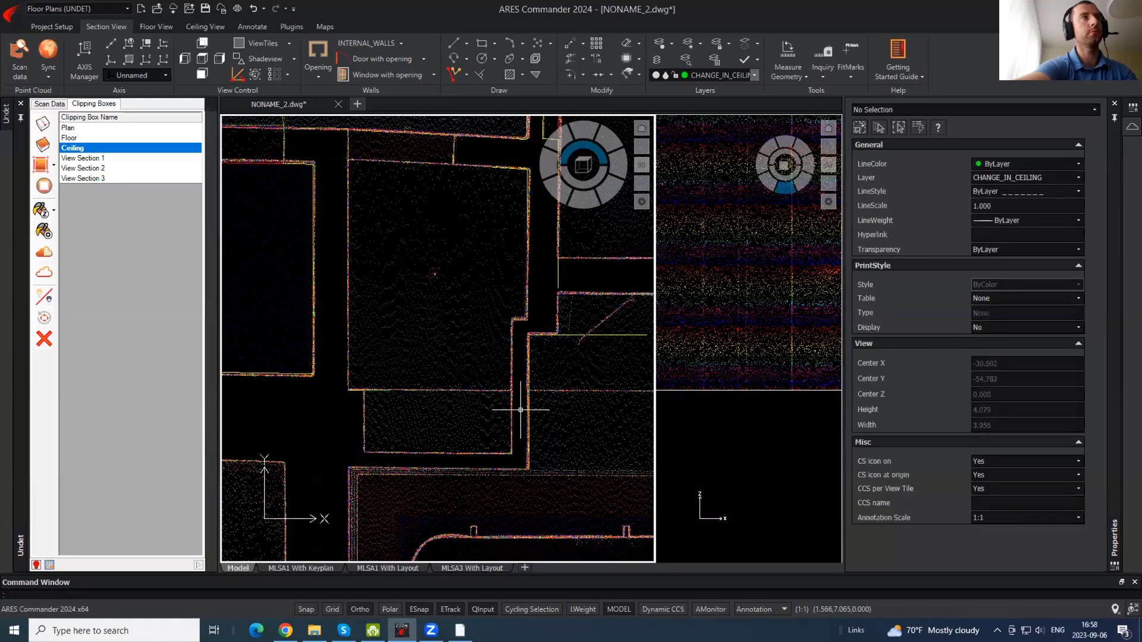
pyautogui.scroll(7, 424, 244)
pyautogui.moveTo(381, 237); pyautogui.dragTo(291, 257, button='middle')
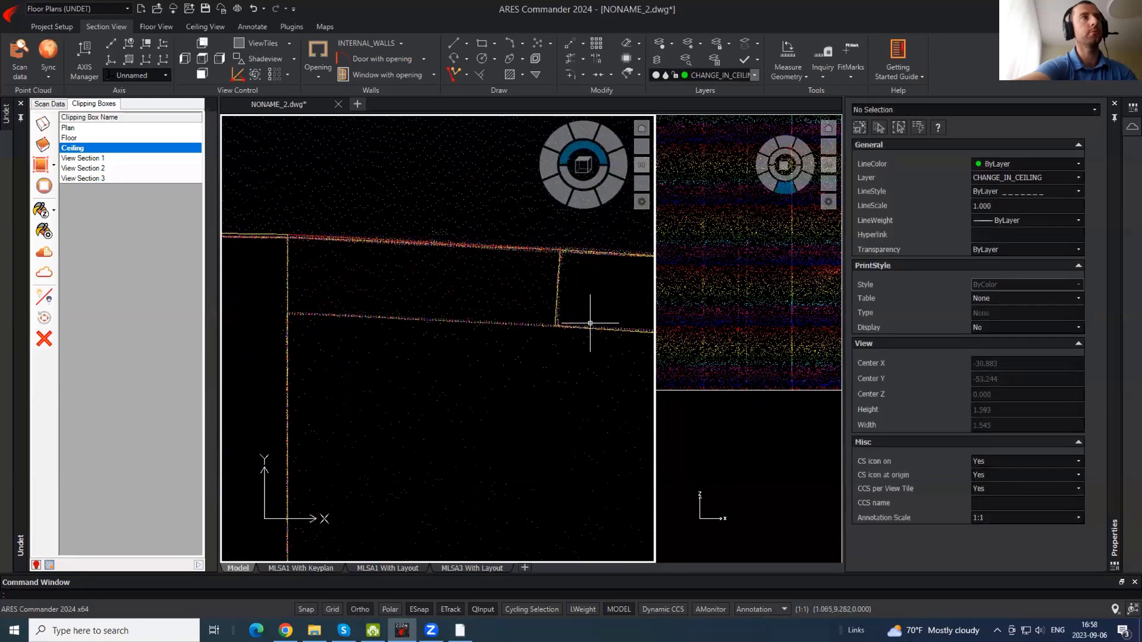
pyautogui.scroll(-5, 538, 304)
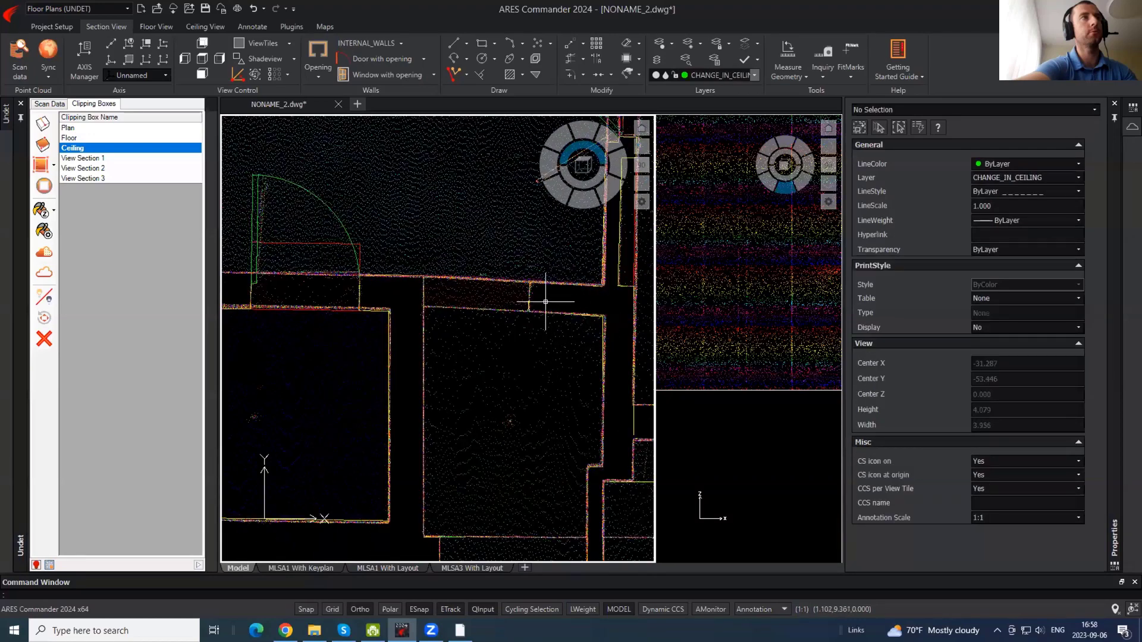
pyautogui.scroll(1, 541, 307)
pyautogui.write('pl')
pyautogui.press('Return')
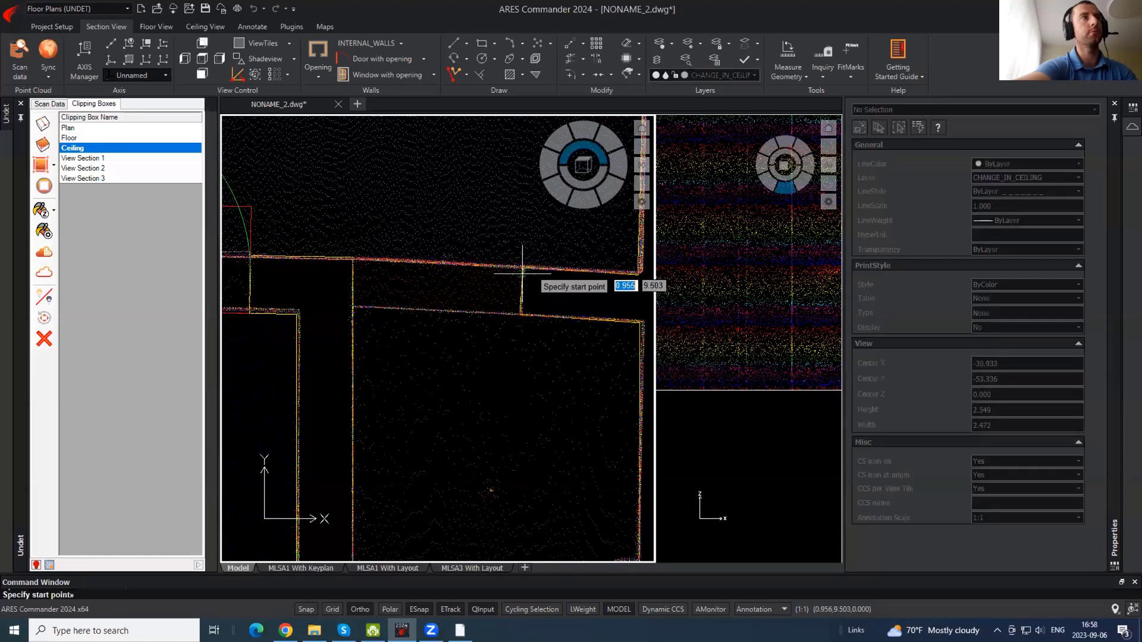
pyautogui.press('Escape')
# - Make INTERNAL_SOFFIT the current layer
pyautogui.click(754, 76)
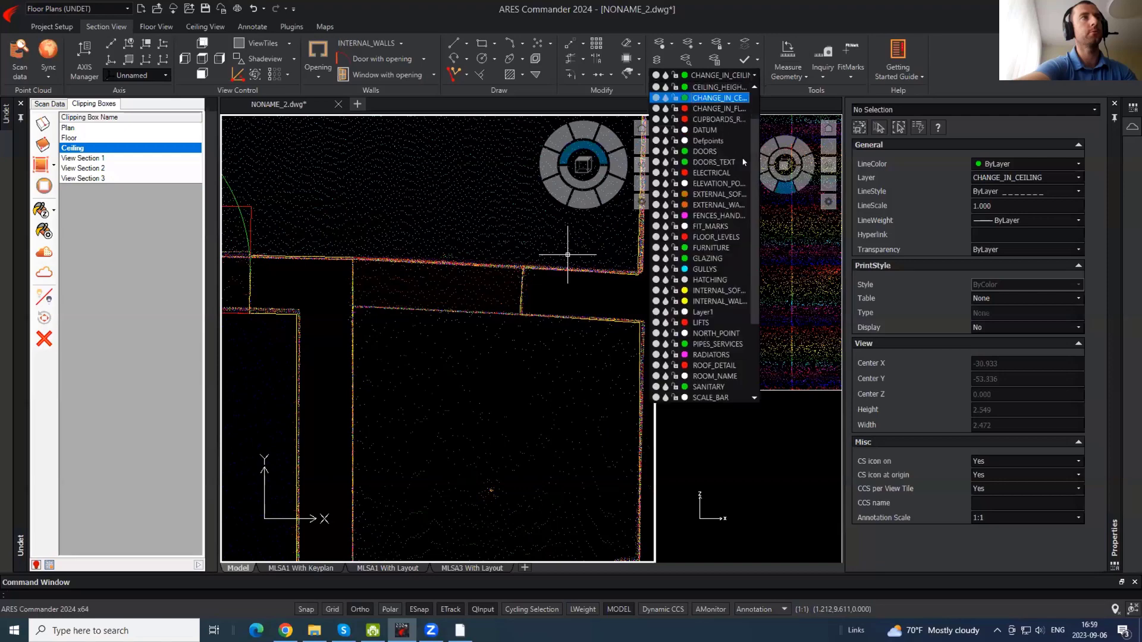
pyautogui.click(699, 289)
pyautogui.scroll(-4, 446, 339)
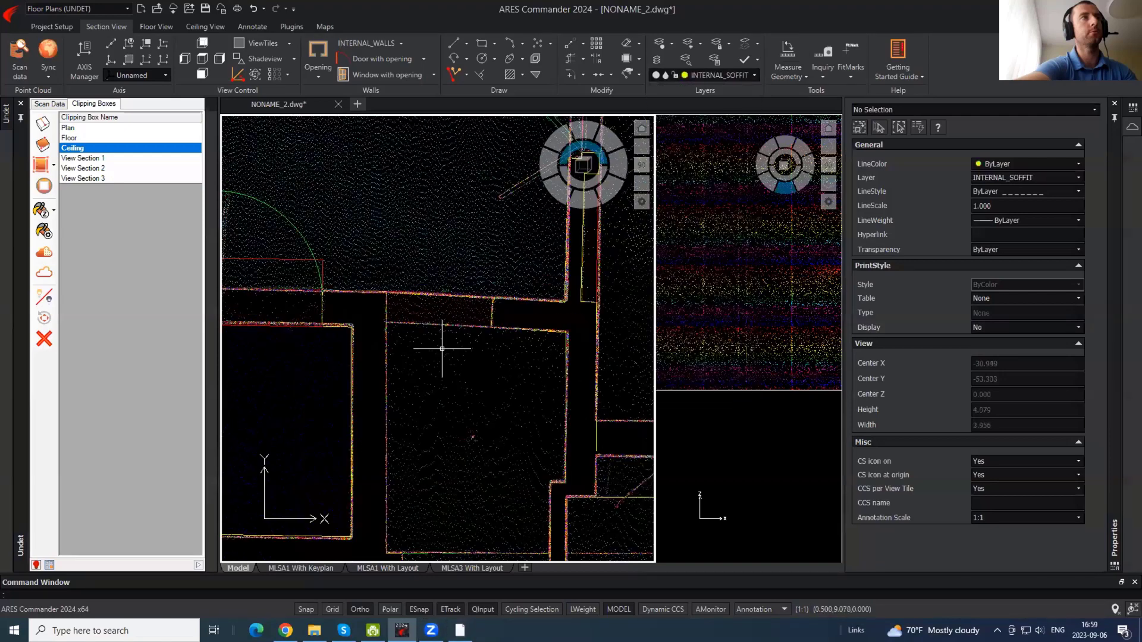
# - Show the Ground scan positions and check the bright doorway in a station's panorama
pyautogui.click(49, 104)
pyautogui.click(168, 169)
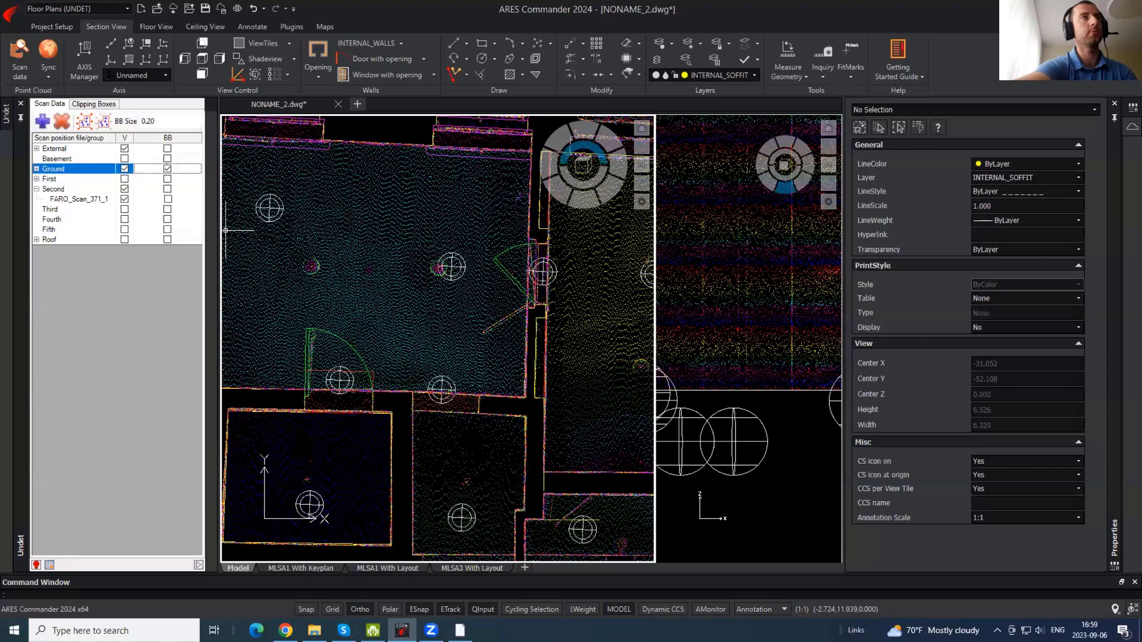
pyautogui.doubleClick(451, 267)
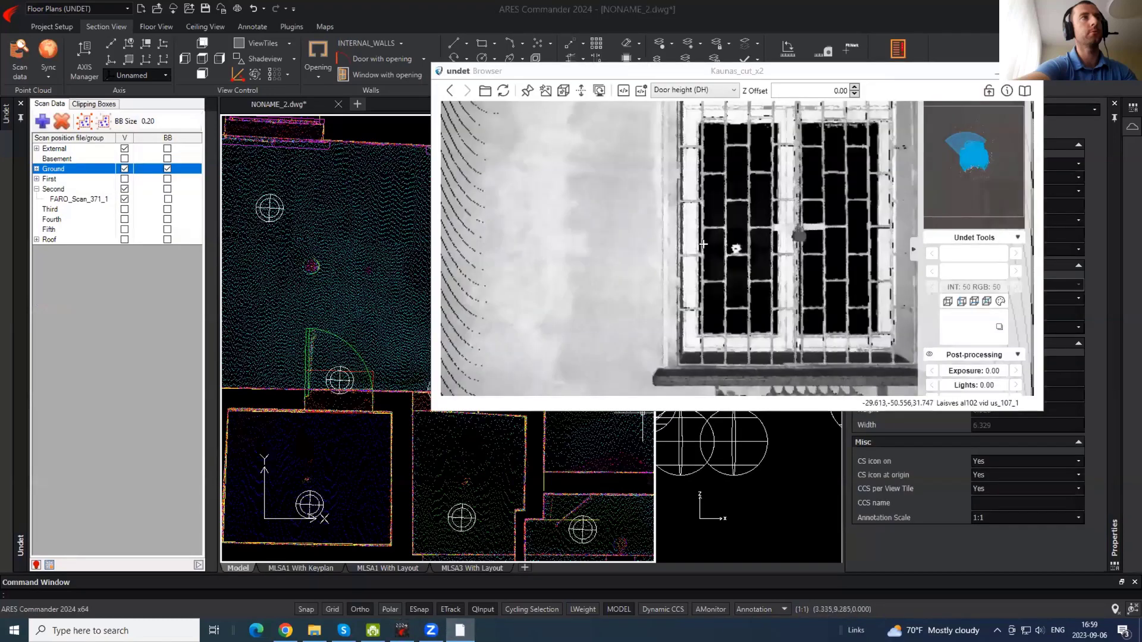
pyautogui.moveTo(769, 269); pyautogui.dragTo(686, 301)
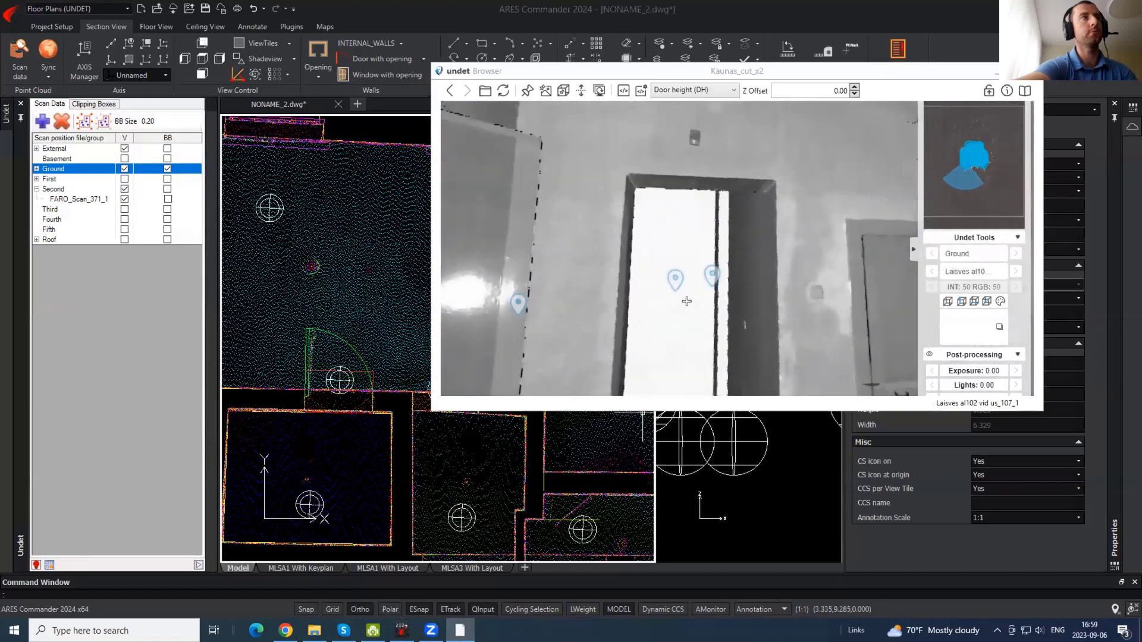
pyautogui.click(308, 266)
# - Draw a soffit polyline from the soffit corner along the wall with PL
pyautogui.press('Escape')
pyautogui.scroll(6, 470, 425)
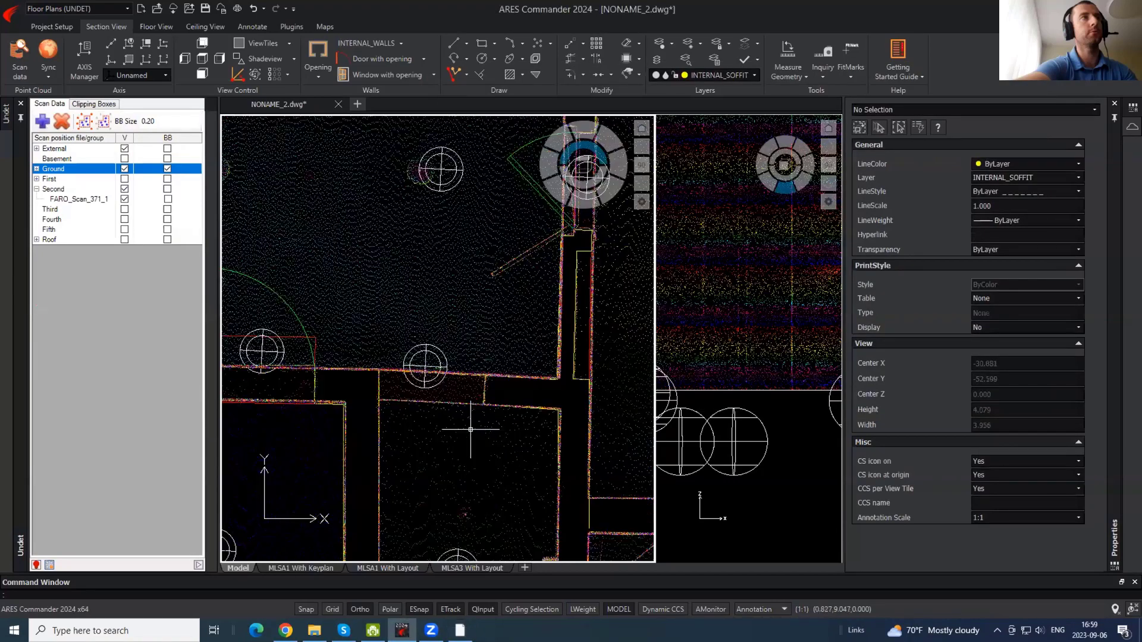
pyautogui.write('pl')
pyautogui.press('Return')
pyautogui.click(508, 290)
pyautogui.moveTo(395, 388); pyautogui.dragTo(528, 399, button='middle')
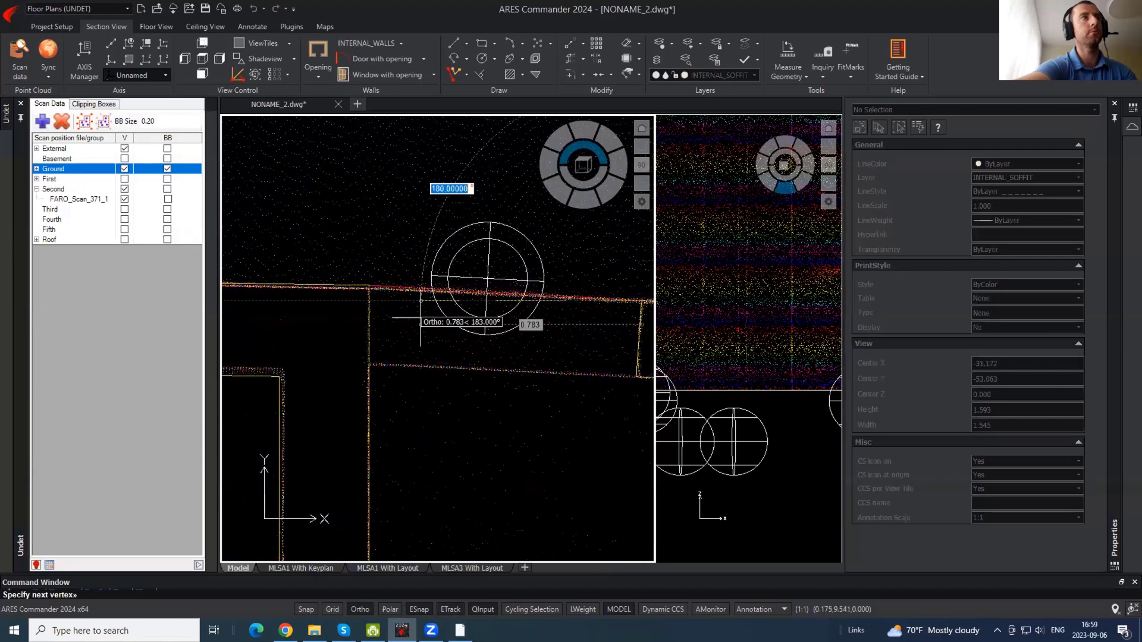
pyautogui.click(370, 289)
pyautogui.press('Return')
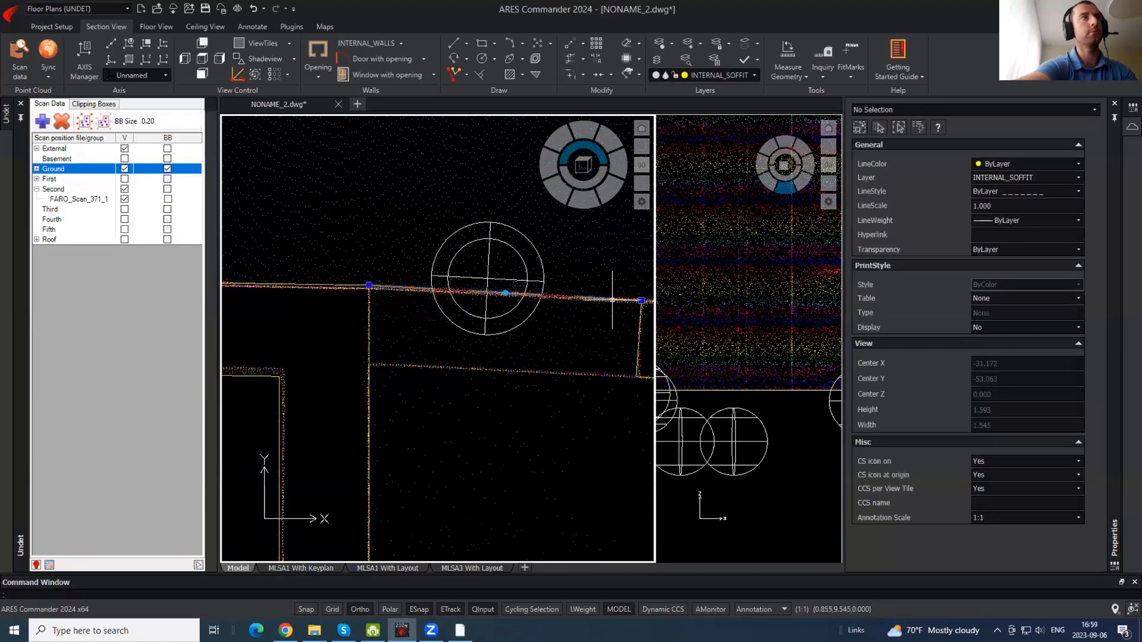
# - Select the soffit polyline among the overlapping lines; an offset is started and cancelled
pyautogui.press('Escape')
pyautogui.click(613, 297)
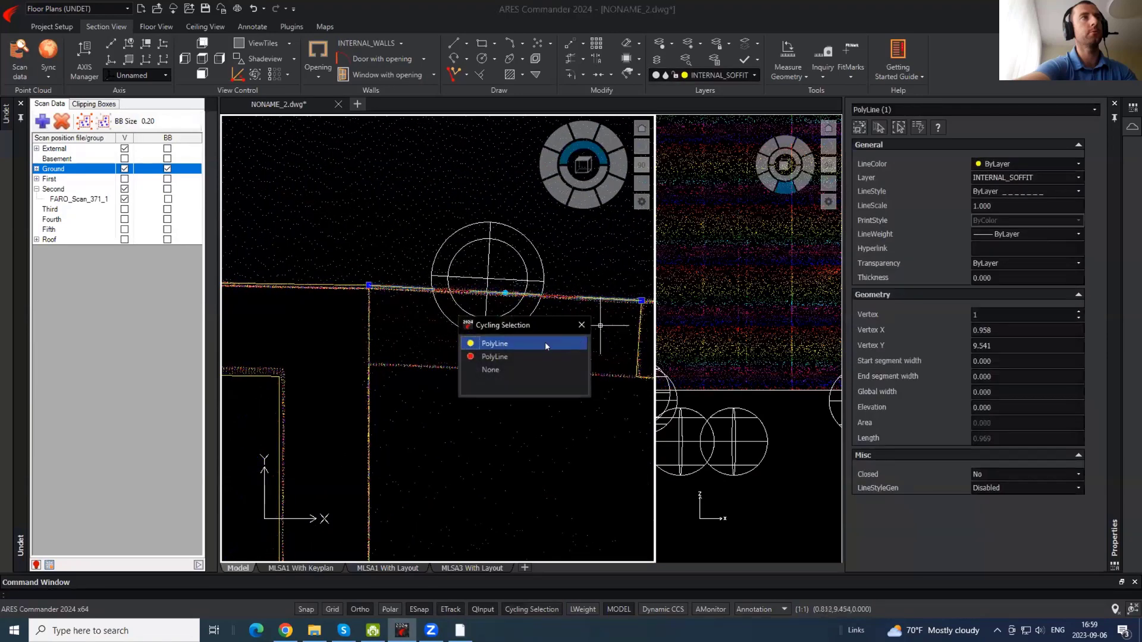
pyautogui.click(582, 325)
pyautogui.moveTo(621, 343); pyautogui.dragTo(486, 329, button='middle')
pyautogui.write('o')
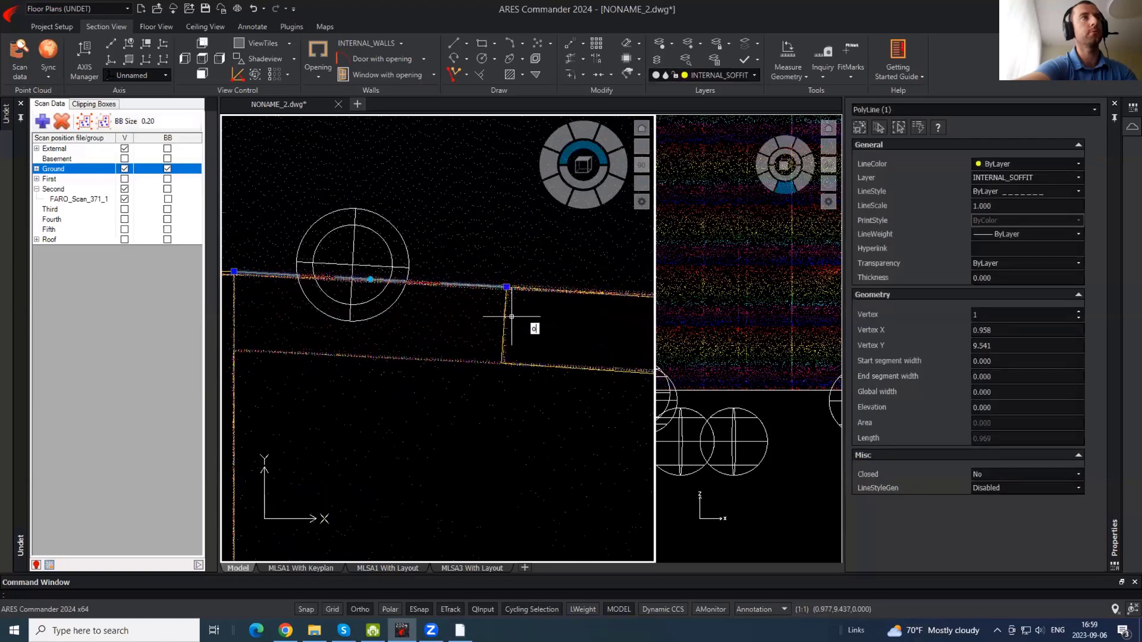
pyautogui.press('Return')
pyautogui.click(506, 287)
pyautogui.press('Escape')
# - Copy the soffit polyline from its endpoint down onto the lower soffit edge, ortho off
pyautogui.press('Return')
pyautogui.click(506, 287)
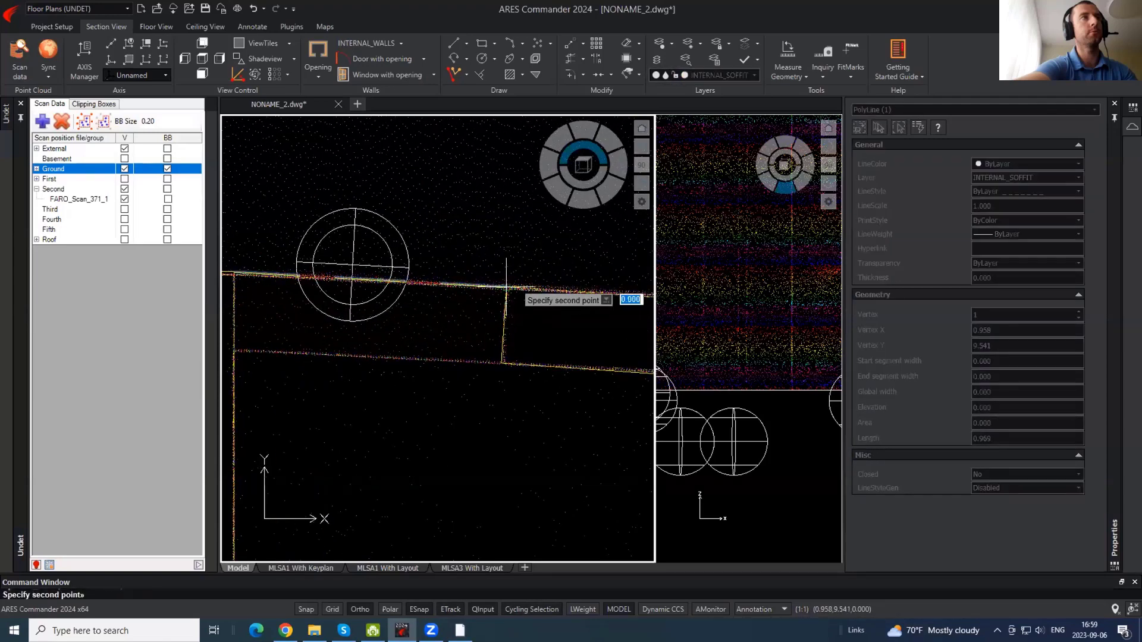
pyautogui.press('F8')
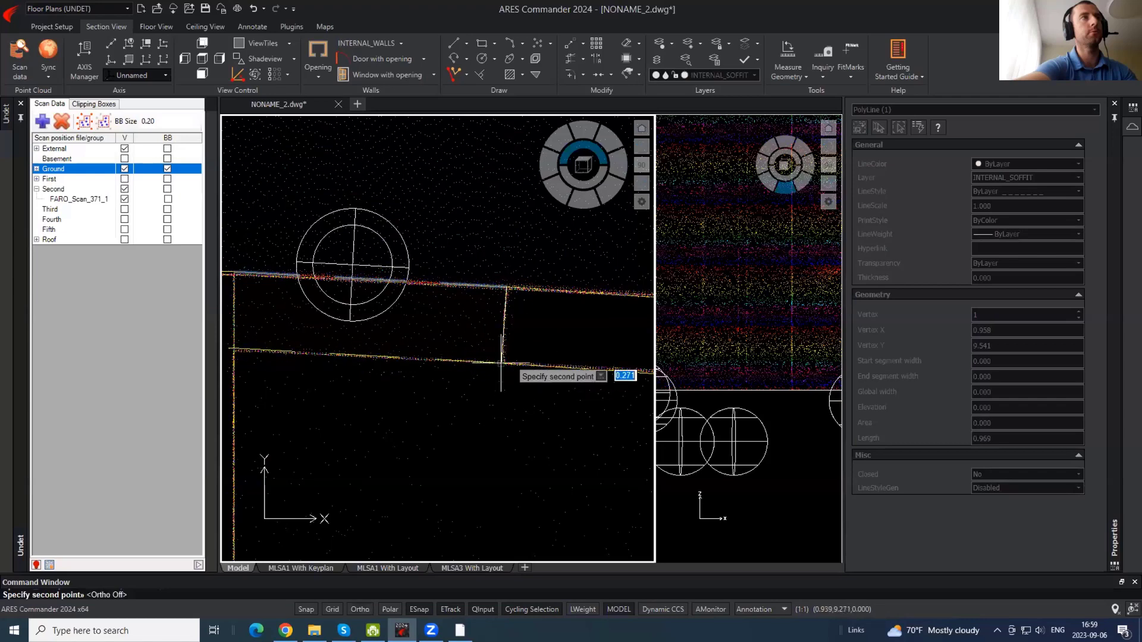
pyautogui.click(502, 363)
pyautogui.press('Escape')
# - Trim away the short stub left on the soffit line with TR
pyautogui.moveTo(291, 364); pyautogui.dragTo(474, 364, button='middle')
pyautogui.write('tr')
pyautogui.press('Return')
pyautogui.press('Return')
pyautogui.click(406, 348)
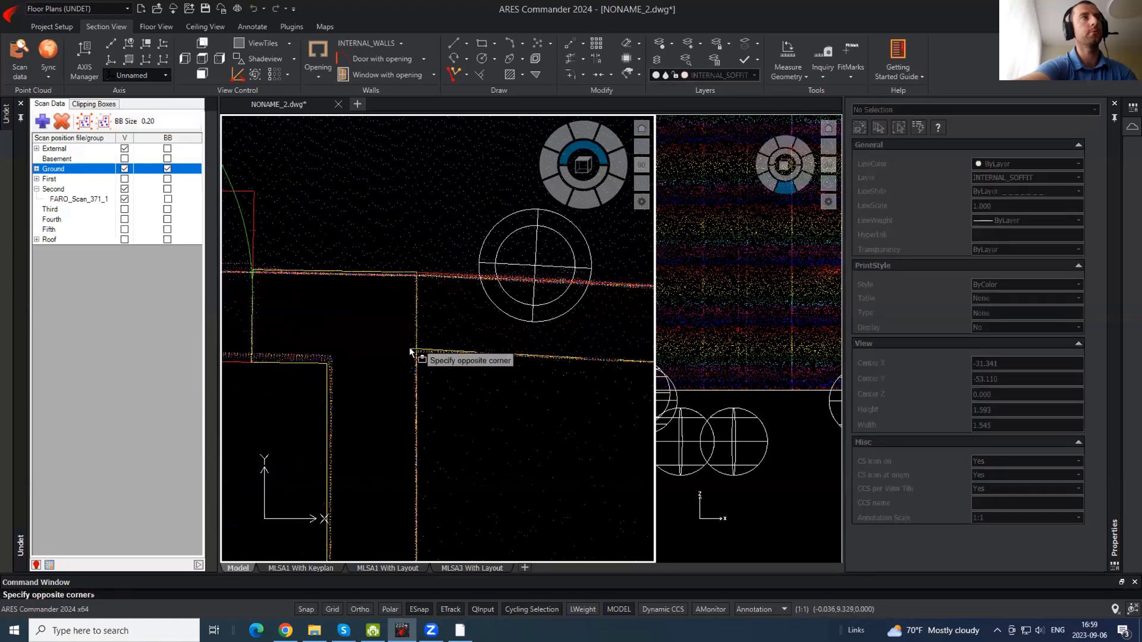
pyautogui.click(412, 354)
pyautogui.press('Escape')
# - Draw a soffit polyline from the wall's left end to the opening's right corner
pyautogui.moveTo(356, 348); pyautogui.dragTo(446, 332, button='middle')
pyautogui.scroll(-2, 413, 337)
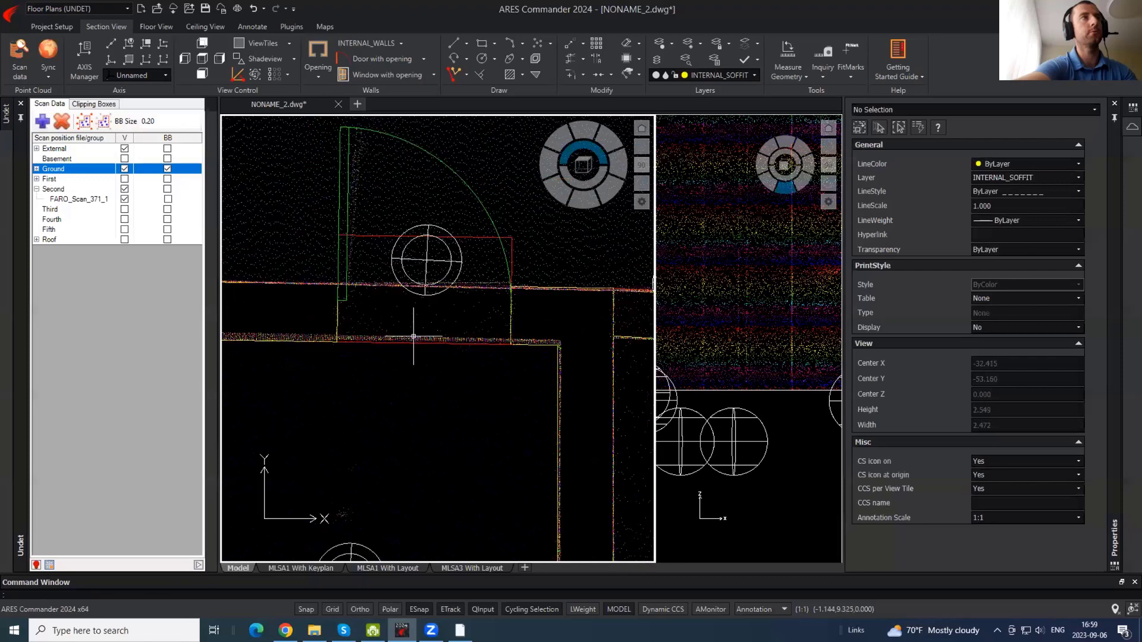
pyautogui.write('pl')
pyautogui.press('Return')
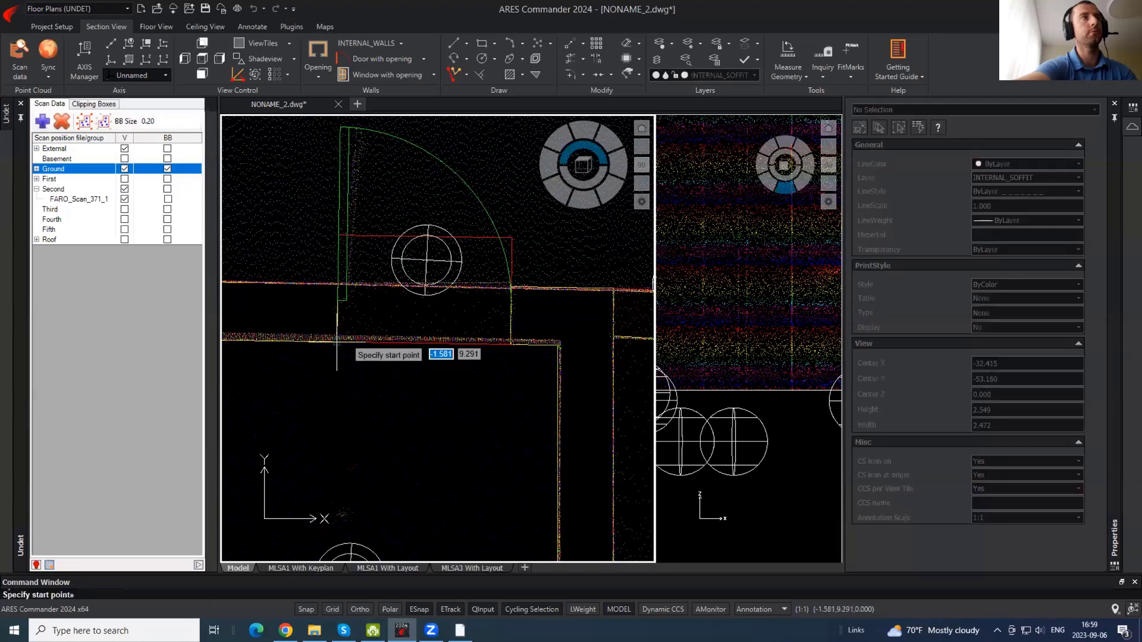
pyautogui.click(337, 340)
pyautogui.click(511, 343)
pyautogui.press('Escape')
# - Start soffit polylines up the wall and at the soffit corner, following the soffit
pyautogui.moveTo(565, 321); pyautogui.dragTo(49, 375, button='middle')
pyautogui.press('Return')
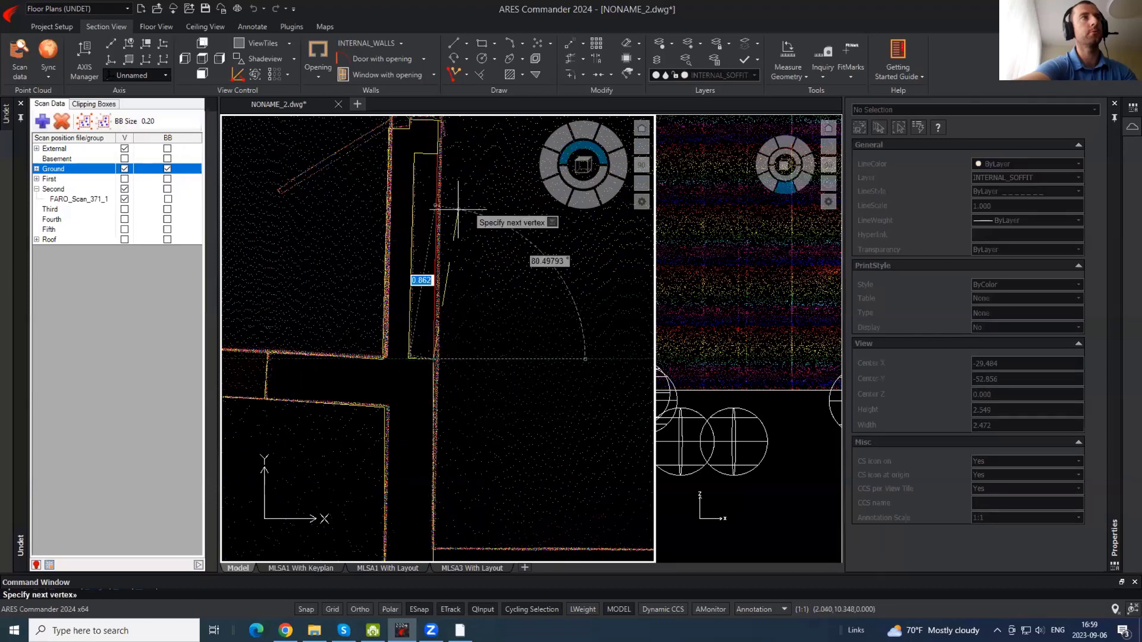
pyautogui.click(440, 153)
pyautogui.press('Escape')
pyautogui.moveTo(478, 249); pyautogui.dragTo(467, 640, button='middle')
pyautogui.press('Return')
pyautogui.click(431, 318)
pyautogui.moveTo(480, 238); pyautogui.dragTo(489, 329, button='middle')
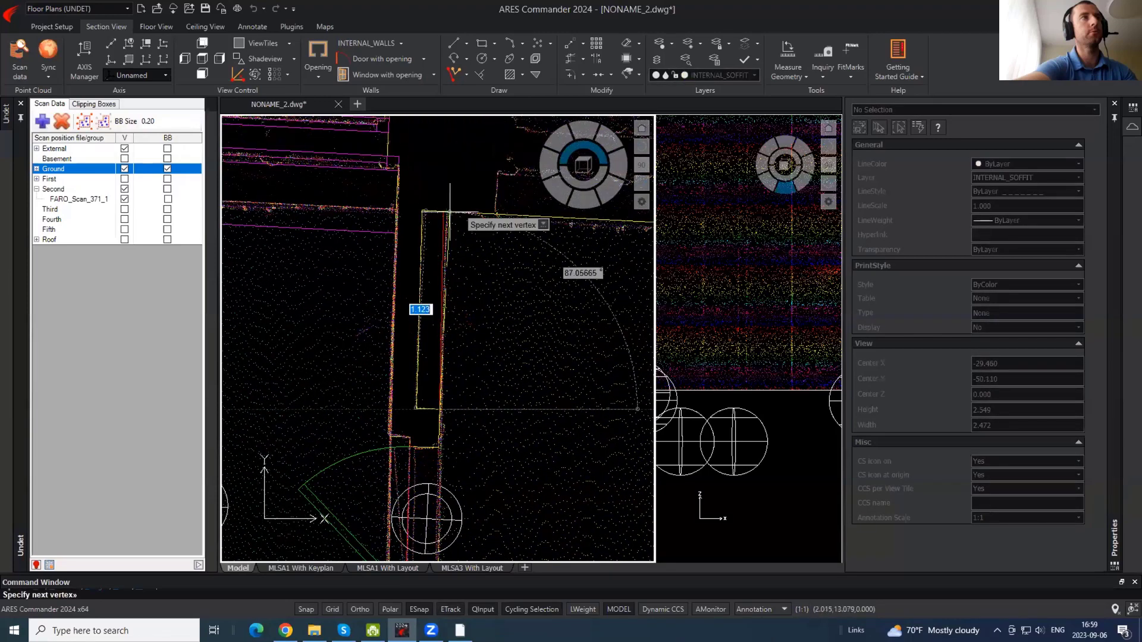
pyautogui.press('Escape')
# - Start a soffit polyline beside the door, then end it and zoom out
pyautogui.scroll(-4, 503, 215)
pyautogui.scroll(4, 477, 340)
pyautogui.press('Return')
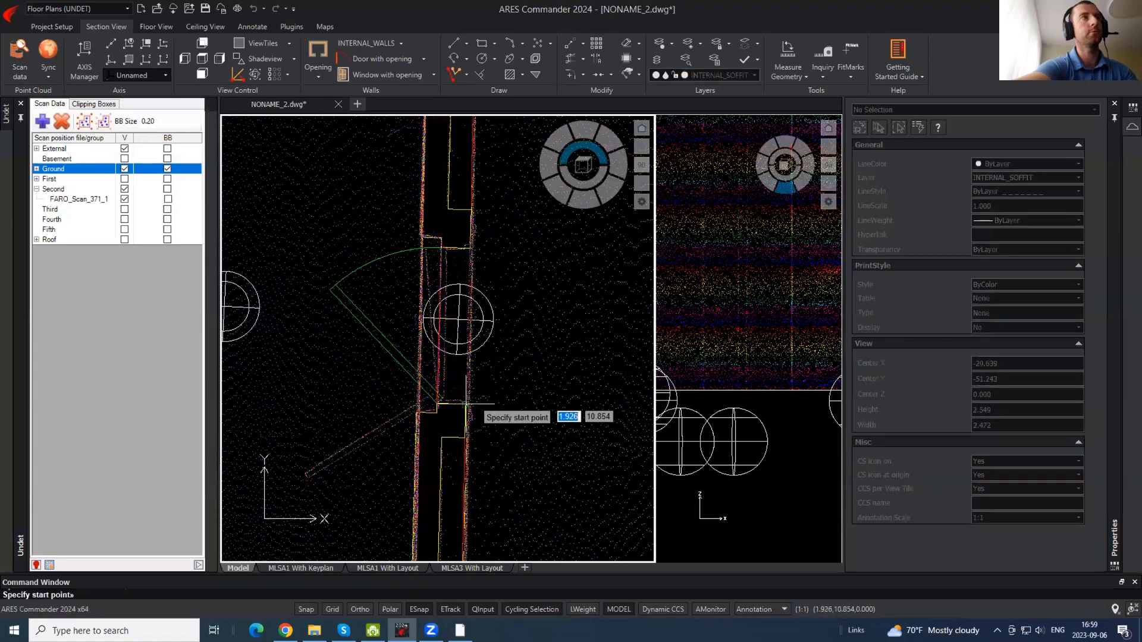
pyautogui.click(467, 404)
pyautogui.press('Escape')
pyautogui.scroll(-6, 581, 285)
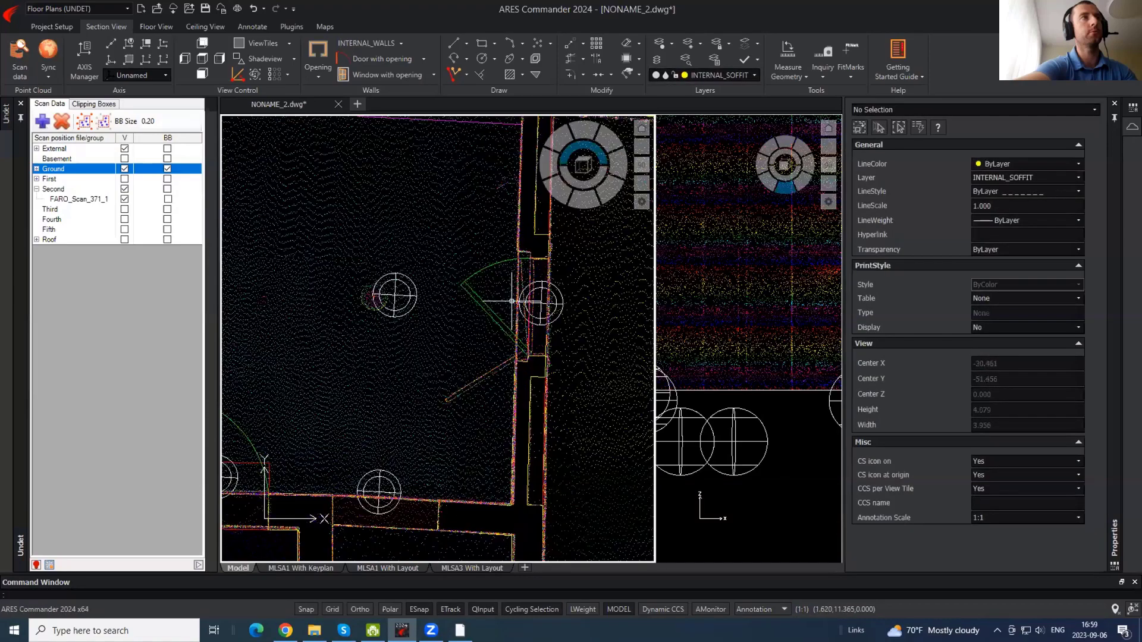
pyautogui.moveTo(441, 331); pyautogui.dragTo(416, 294, button='middle')
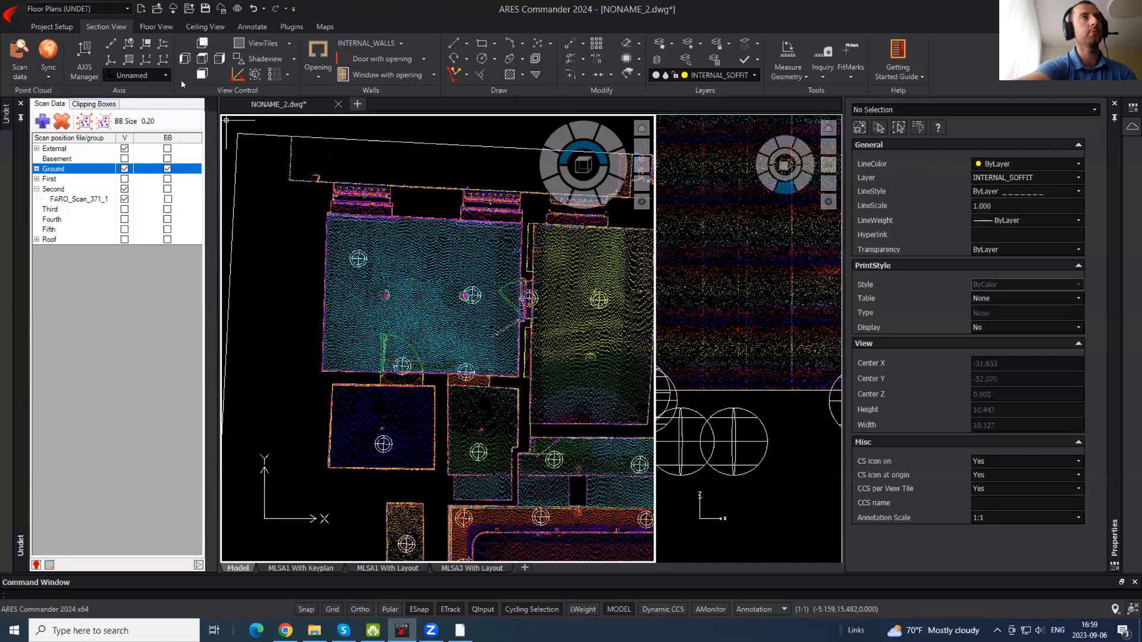
# - Hide the point cloud from the Clipping Boxes list to check the traced linework
pyautogui.click(105, 104)
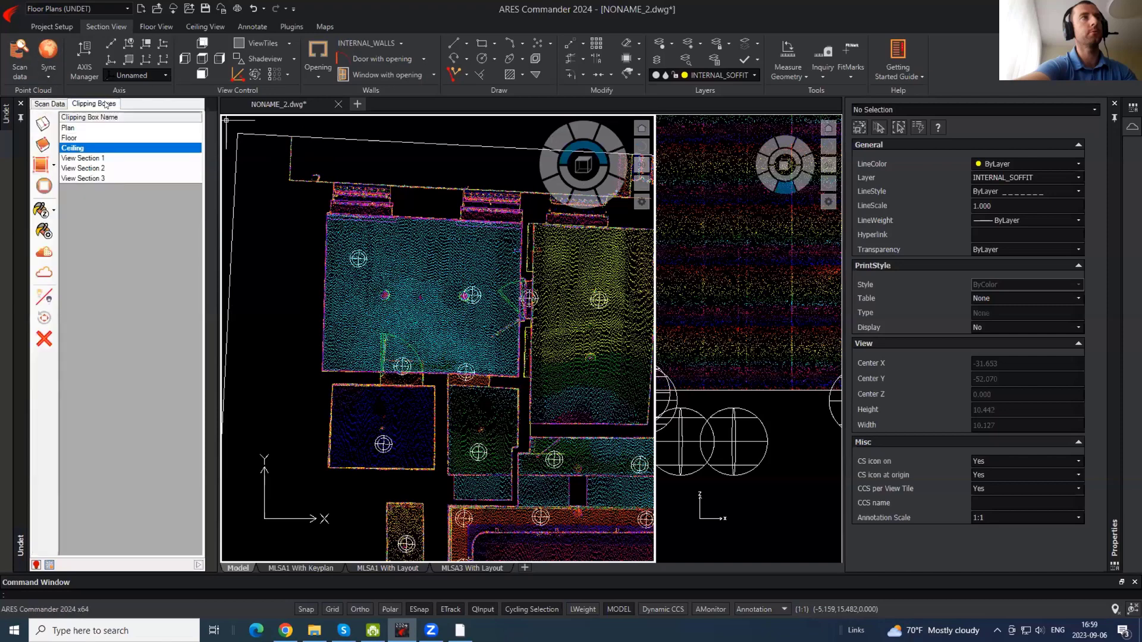
pyautogui.click(46, 273)
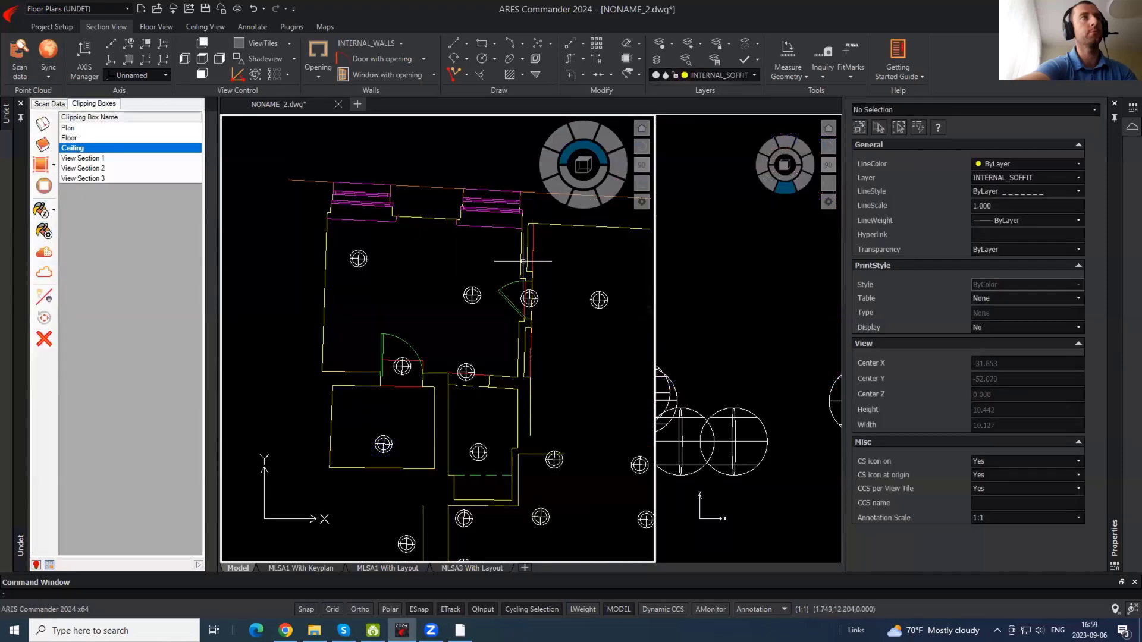
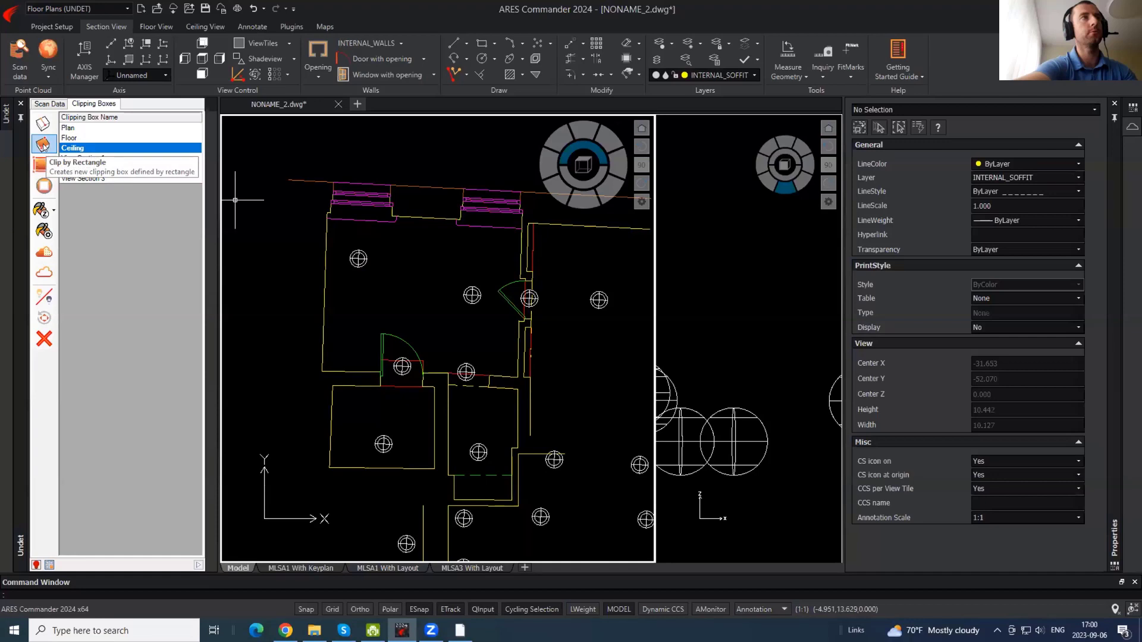
# - Hide the Ground scan-position bounding-box markers in the Scan Data list
pyautogui.click(50, 103)
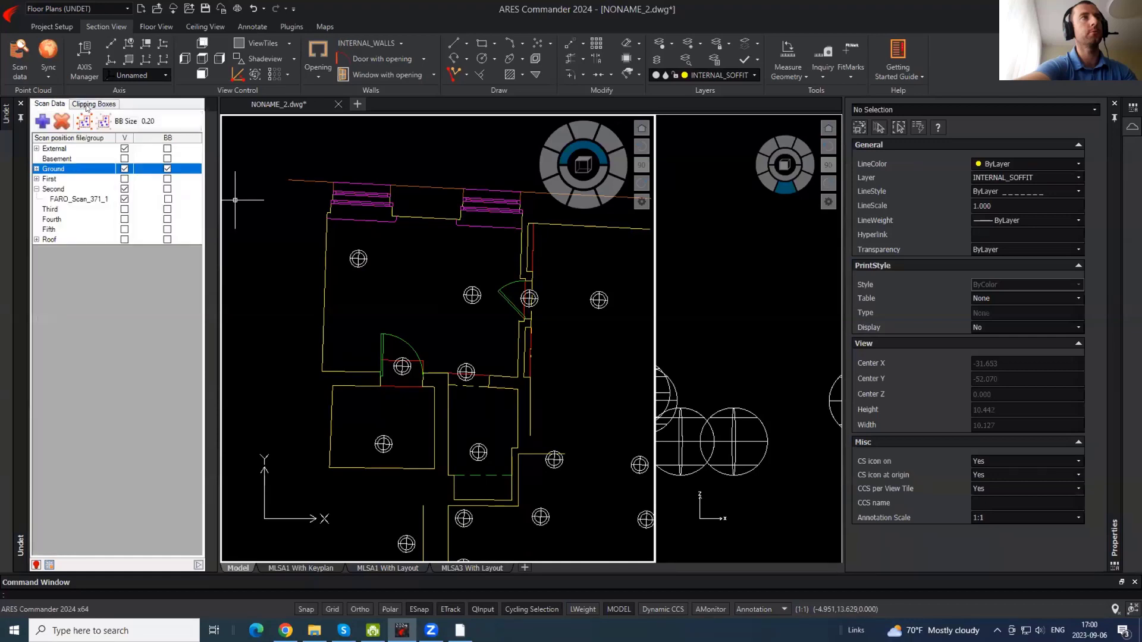
pyautogui.click(167, 169)
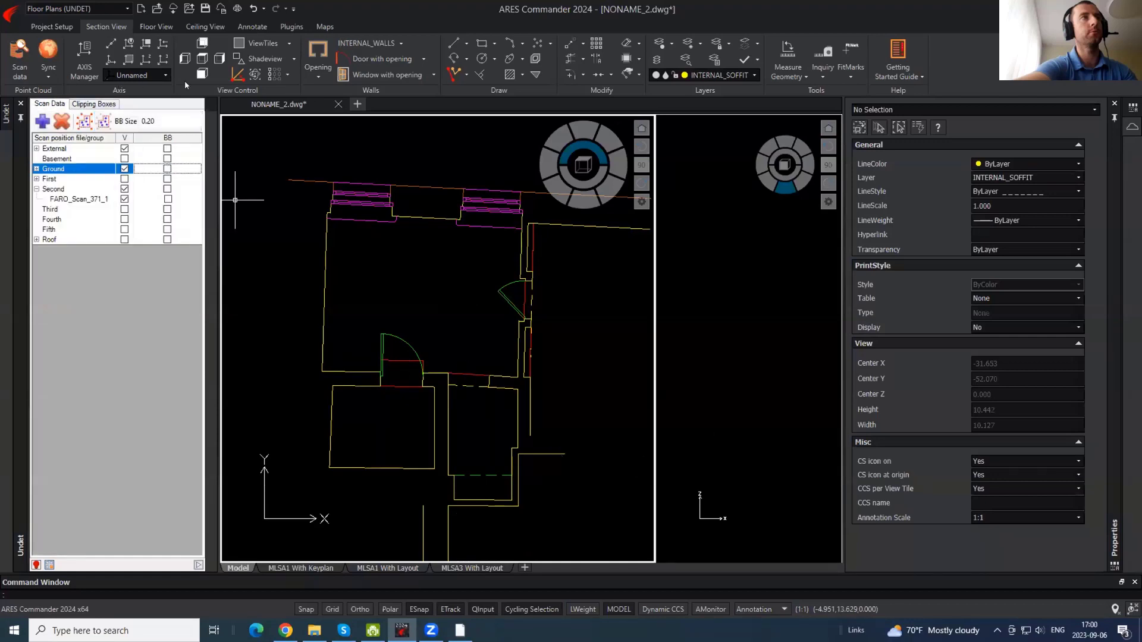
pyautogui.click(81, 104)
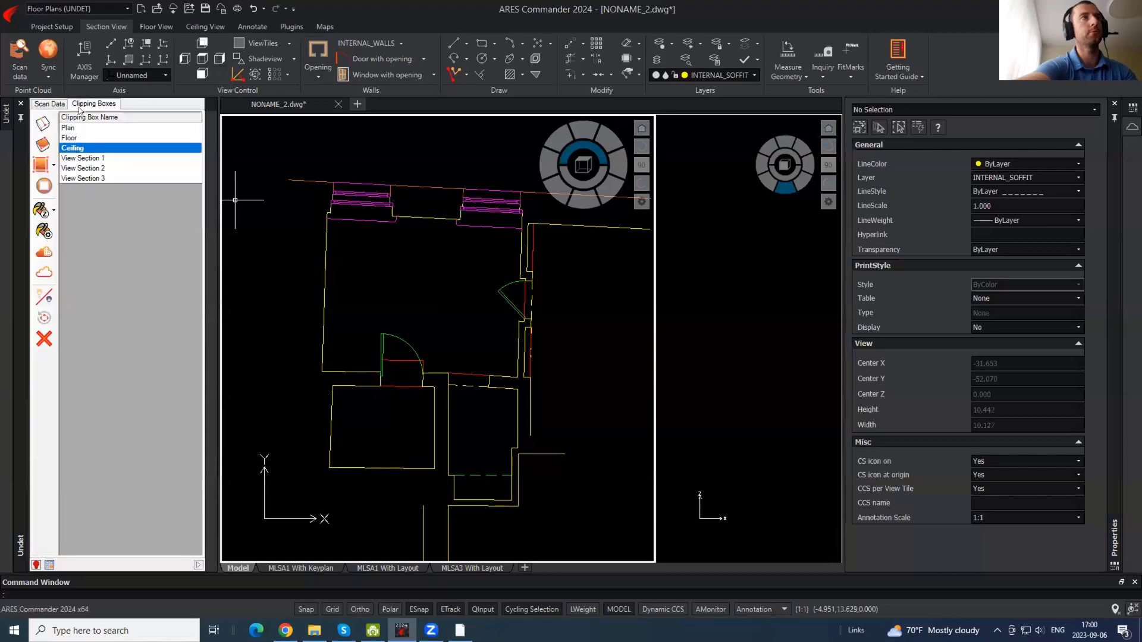
# - Show the point cloud clipped by the Floor box and bring up the Floor View tools
pyautogui.click(45, 272)
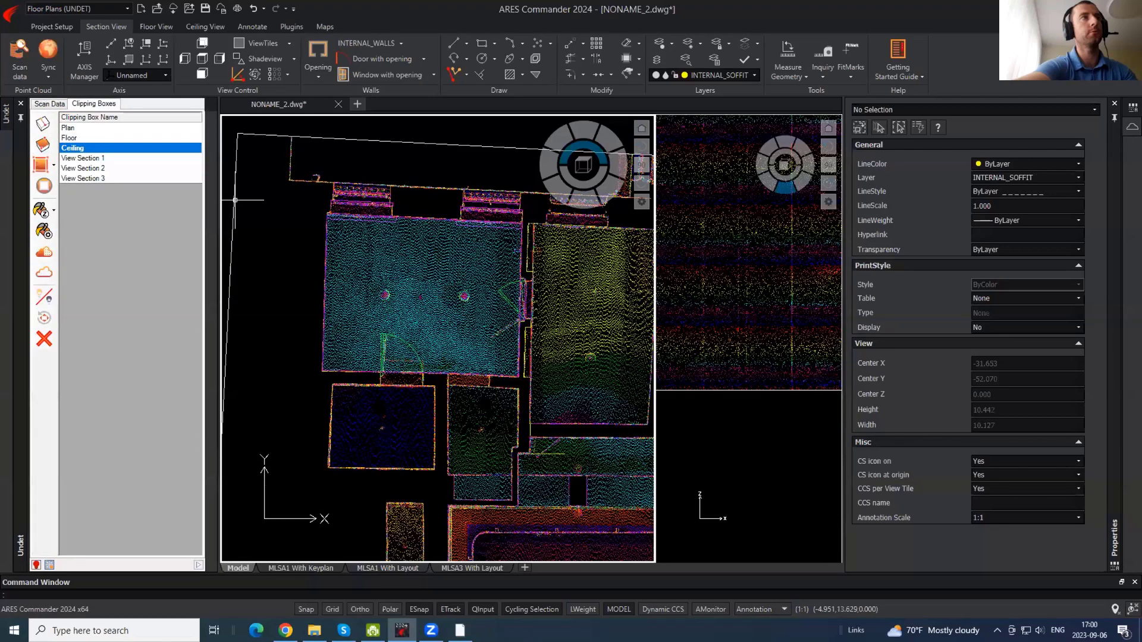
pyautogui.moveTo(519, 325); pyautogui.dragTo(484, 308, button='middle')
pyautogui.click(70, 140)
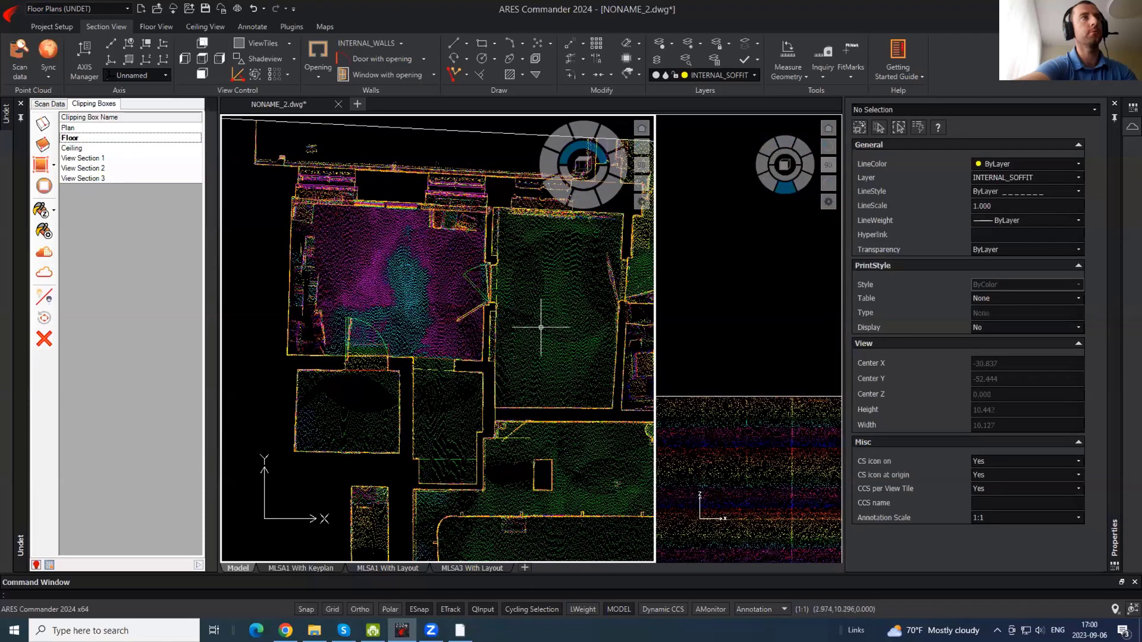
pyautogui.moveTo(567, 312); pyautogui.dragTo(542, 315, button='middle')
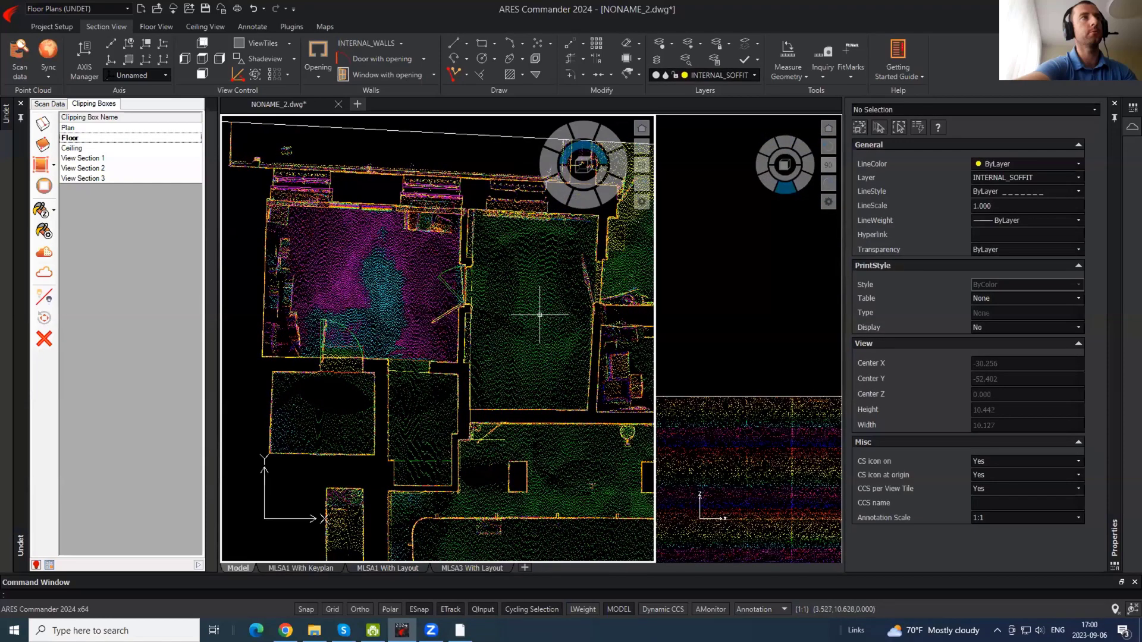
pyautogui.click(155, 28)
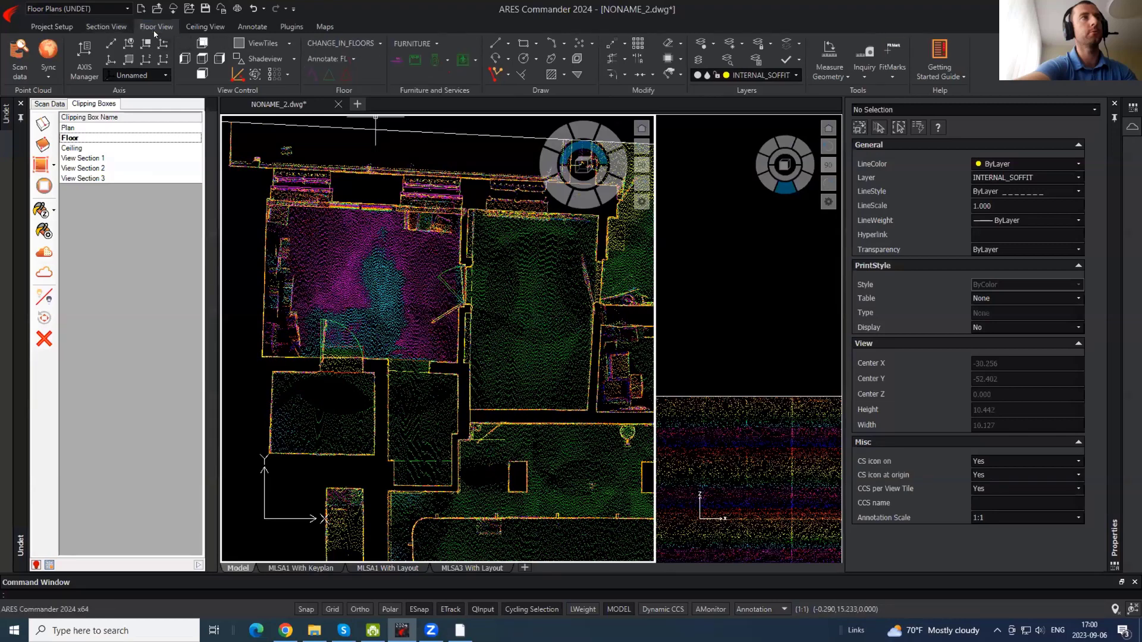
# - Enable Node snapping in ESnap Settings, then restart the FL floor-level annotation
pyautogui.click(355, 58)
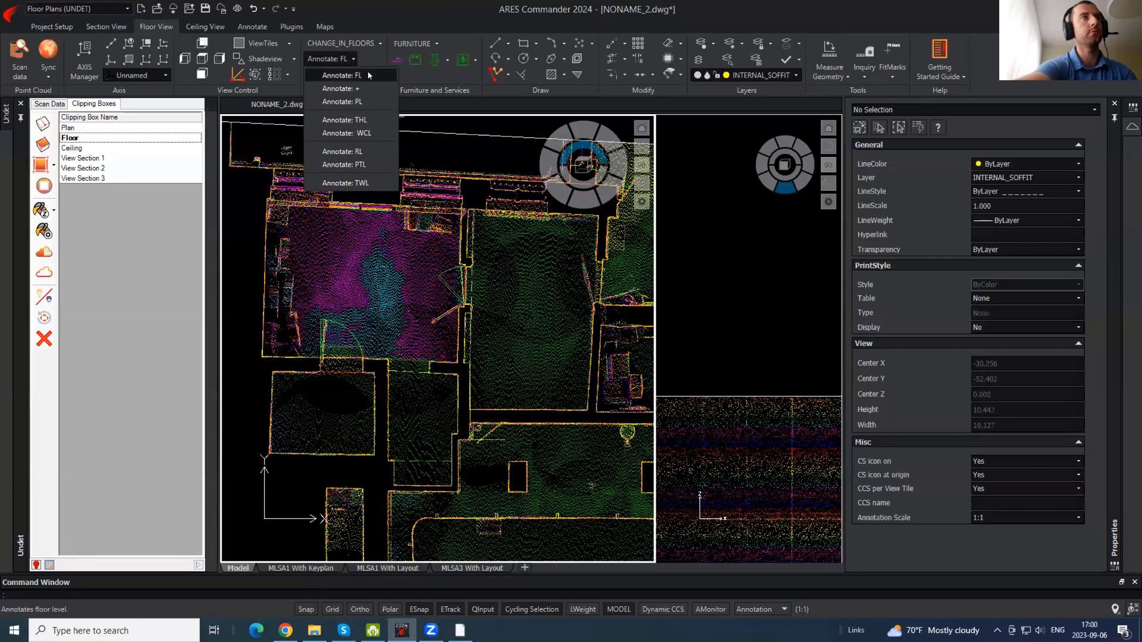
pyautogui.click(368, 75)
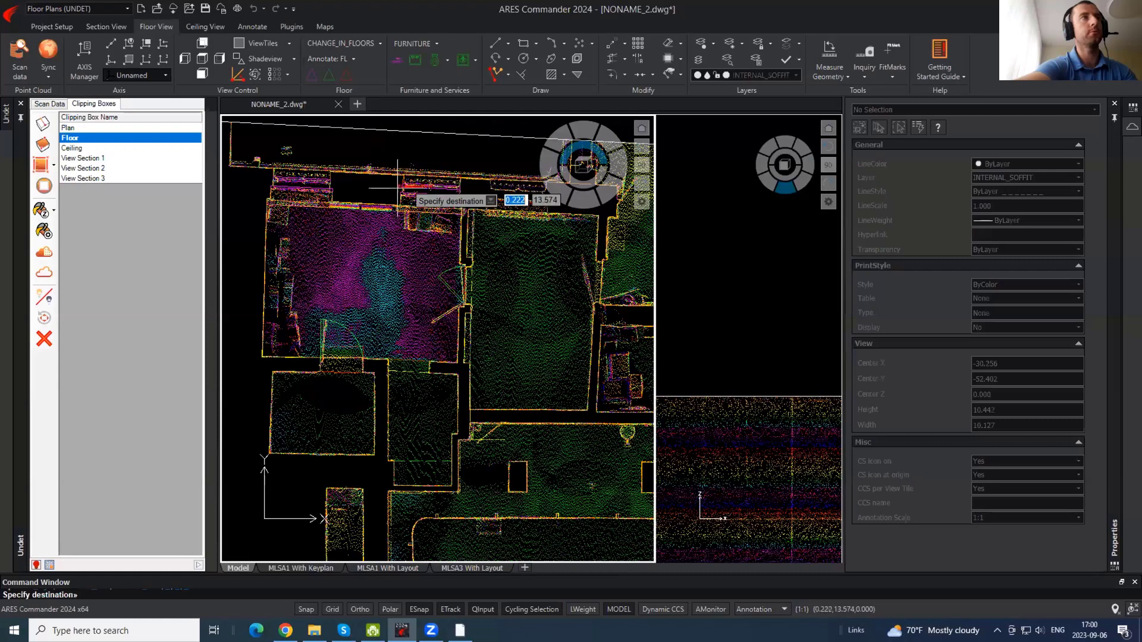
pyautogui.keyDown('shift'); pyautogui.rightClick(377, 188); pyautogui.keyUp('shift')
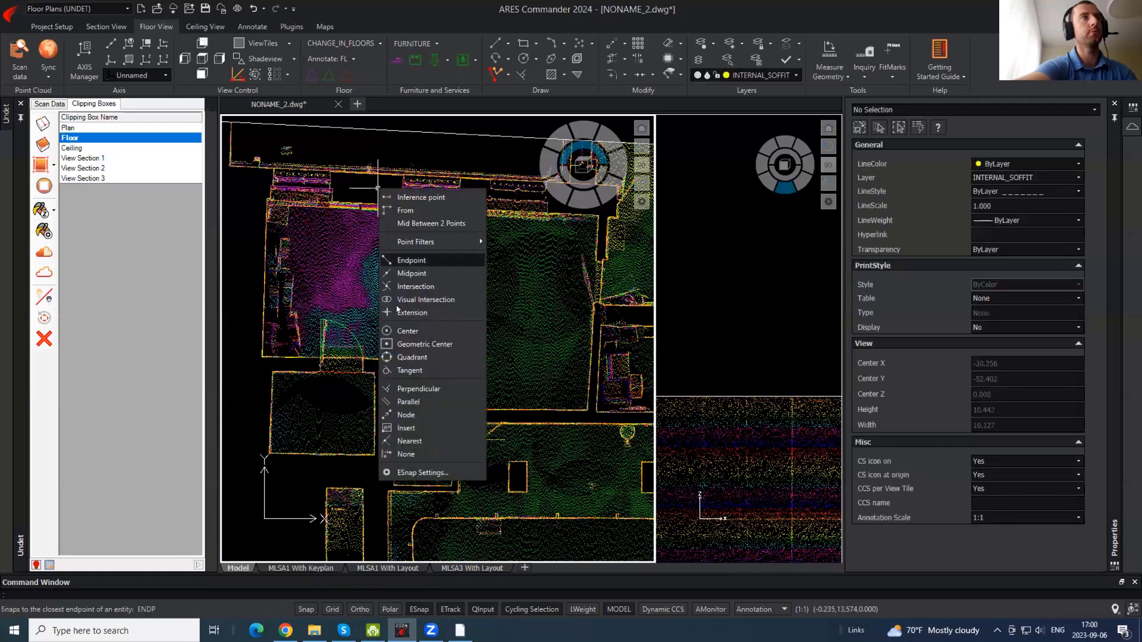
pyautogui.click(420, 473)
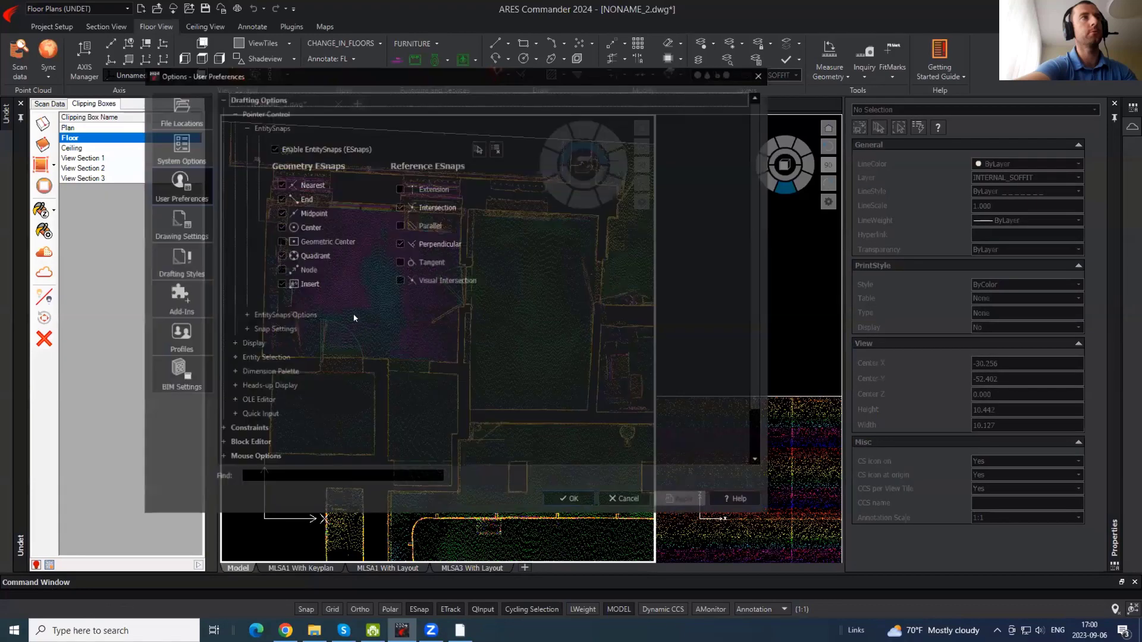
pyautogui.click(279, 270)
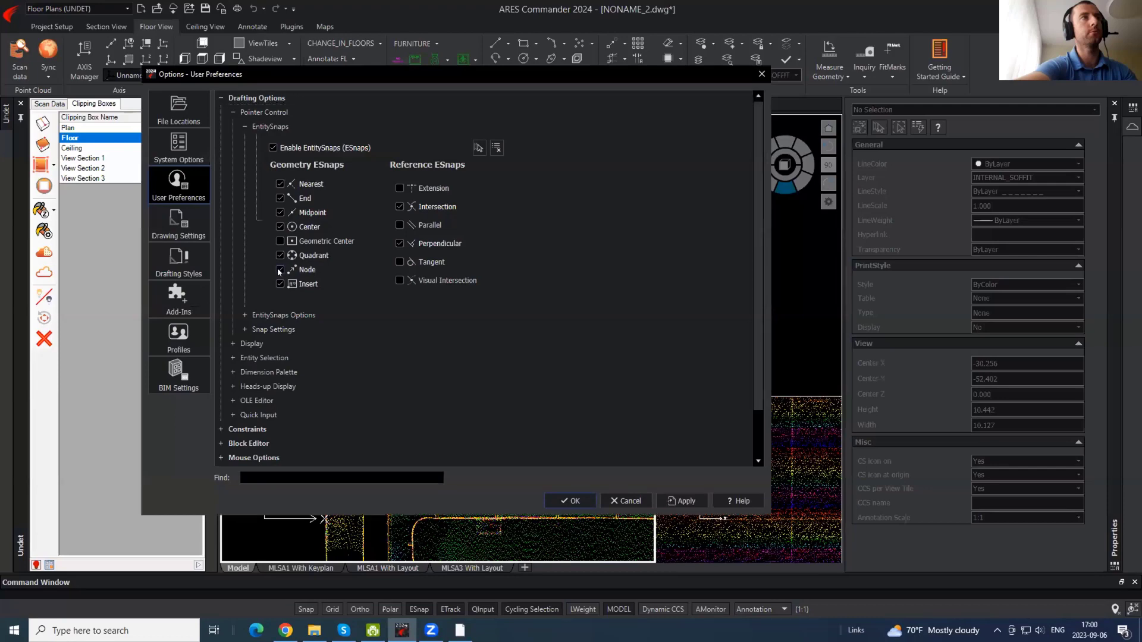
pyautogui.click(583, 500)
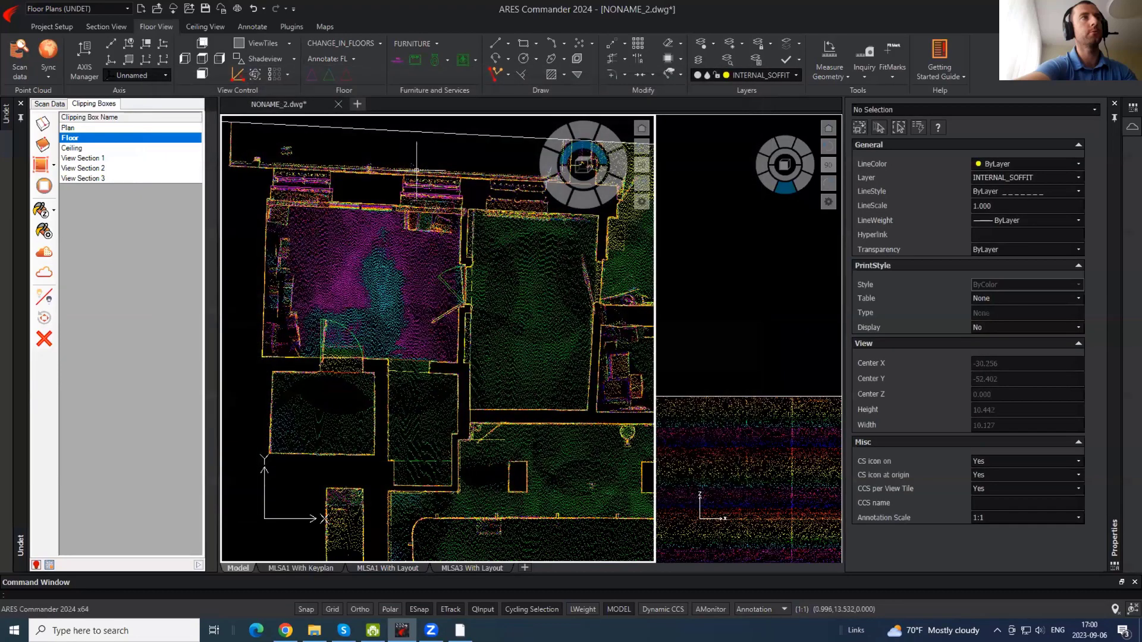
pyautogui.click(325, 60)
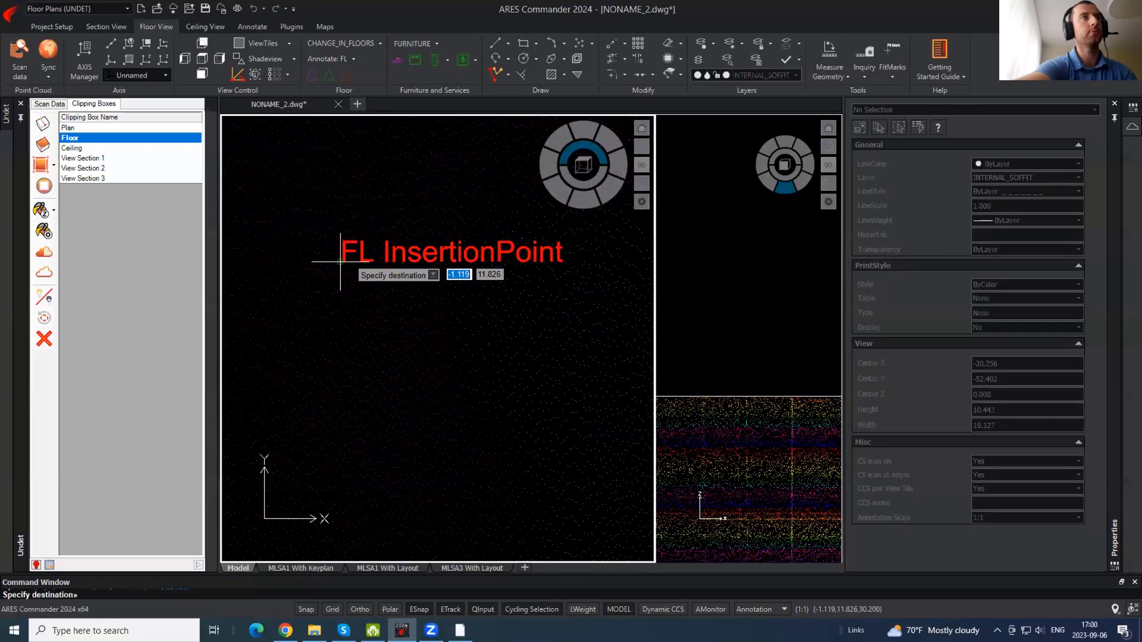
# - Place the FL floor-level tag in the upper-left room
pyautogui.scroll(-3, 336, 256)
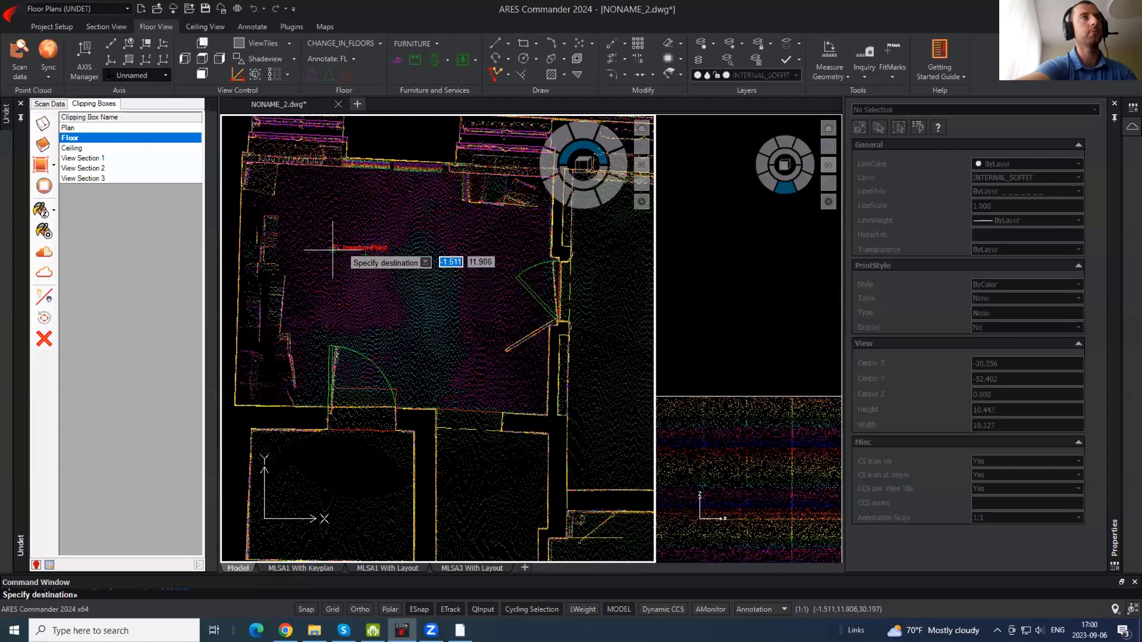
pyautogui.click(335, 267)
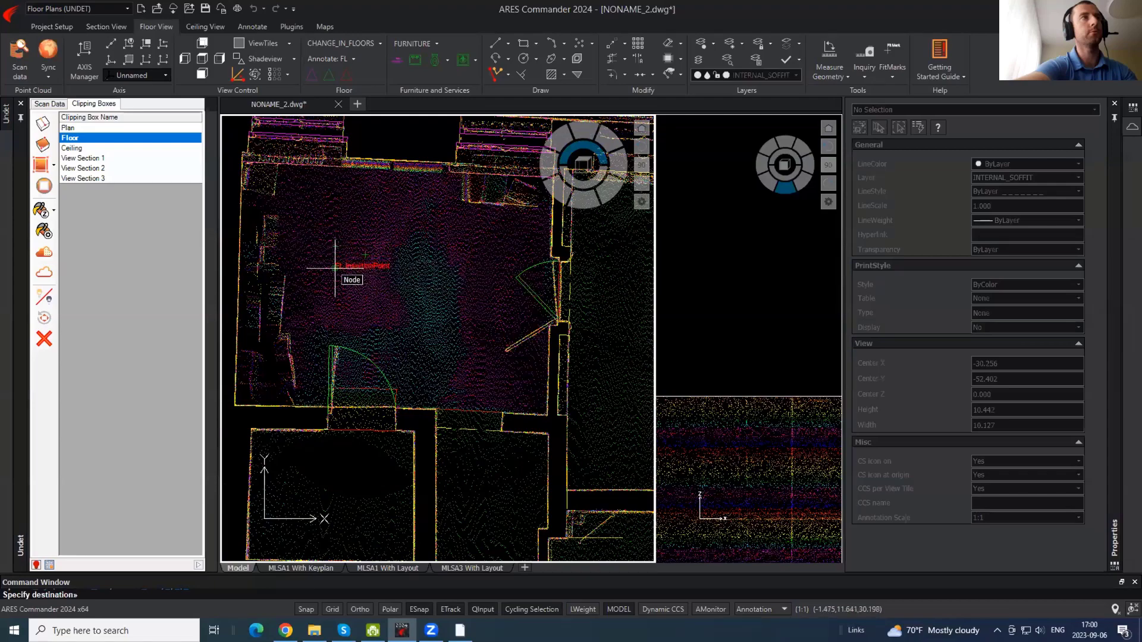
pyautogui.scroll(5, 356, 262)
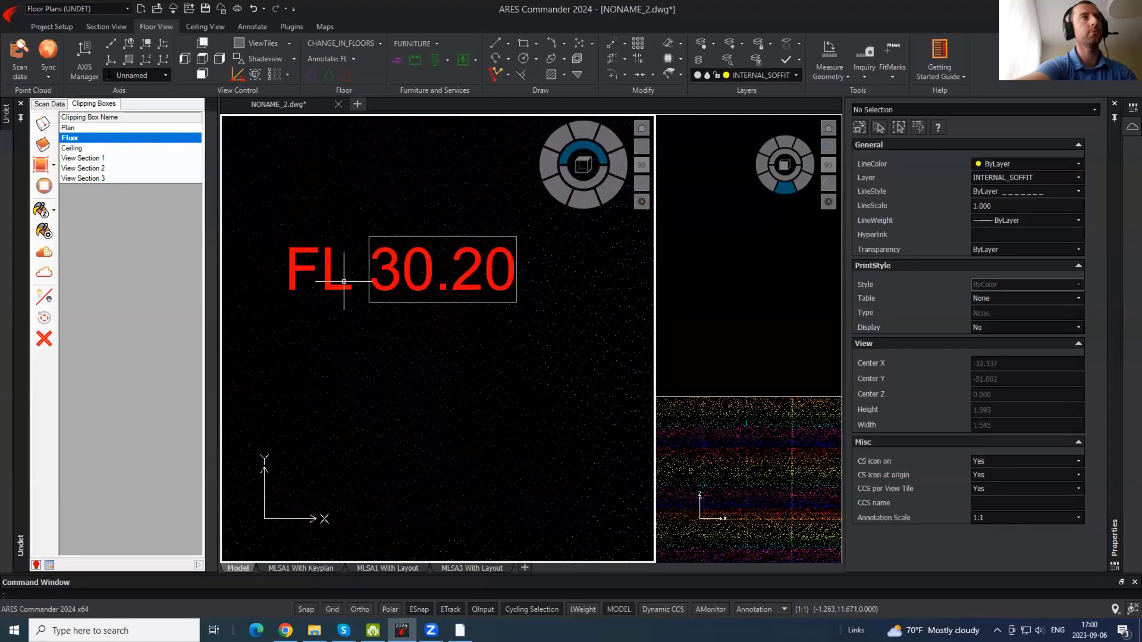
pyautogui.scroll(-4, 445, 268)
# - Select the FL 30.20 tag and start a copy, then cancel it
pyautogui.click(446, 269)
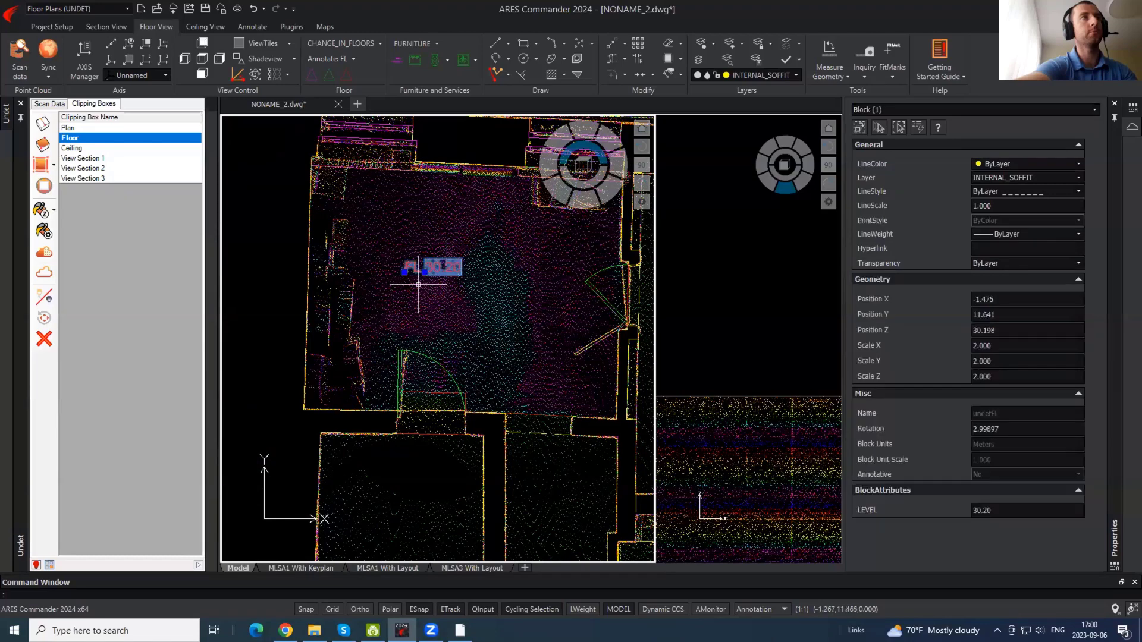
pyautogui.scroll(3, 418, 284)
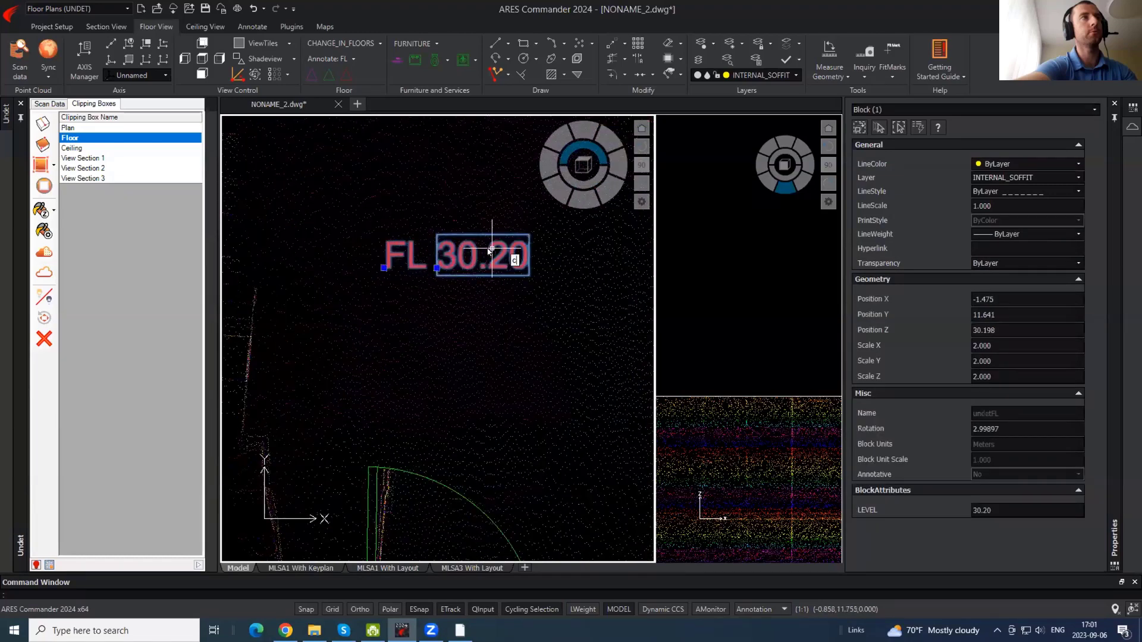
pyautogui.write('o')
pyautogui.press('Return')
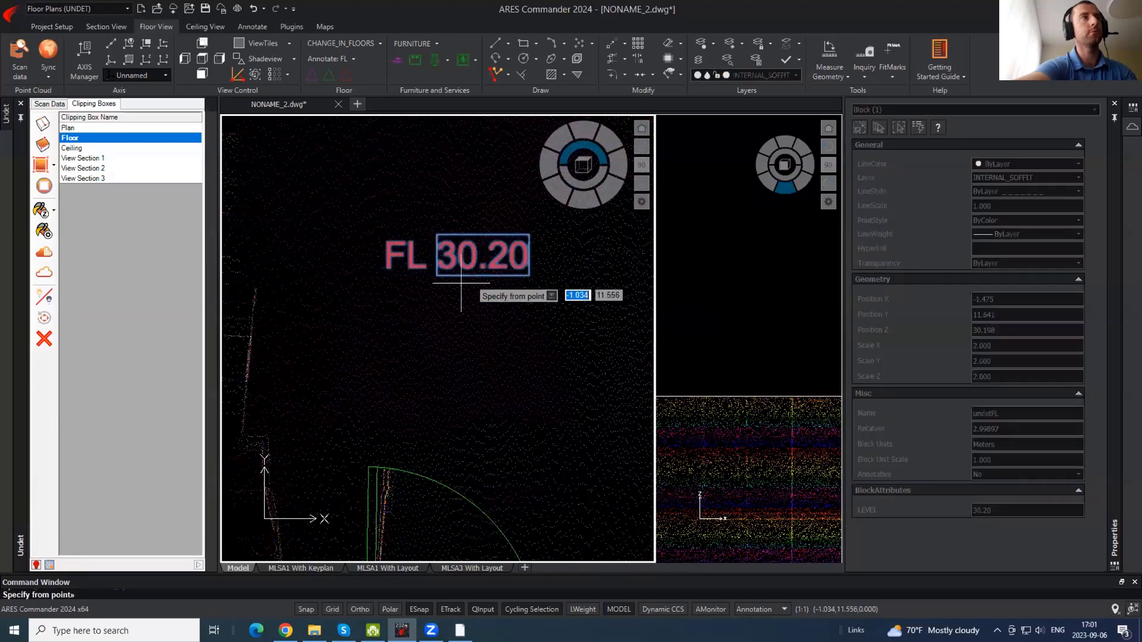
pyautogui.keyDown('shift'); pyautogui.rightClick(429, 326); pyautogui.keyUp('shift')
pyautogui.press('Escape')
pyautogui.press('Escape')
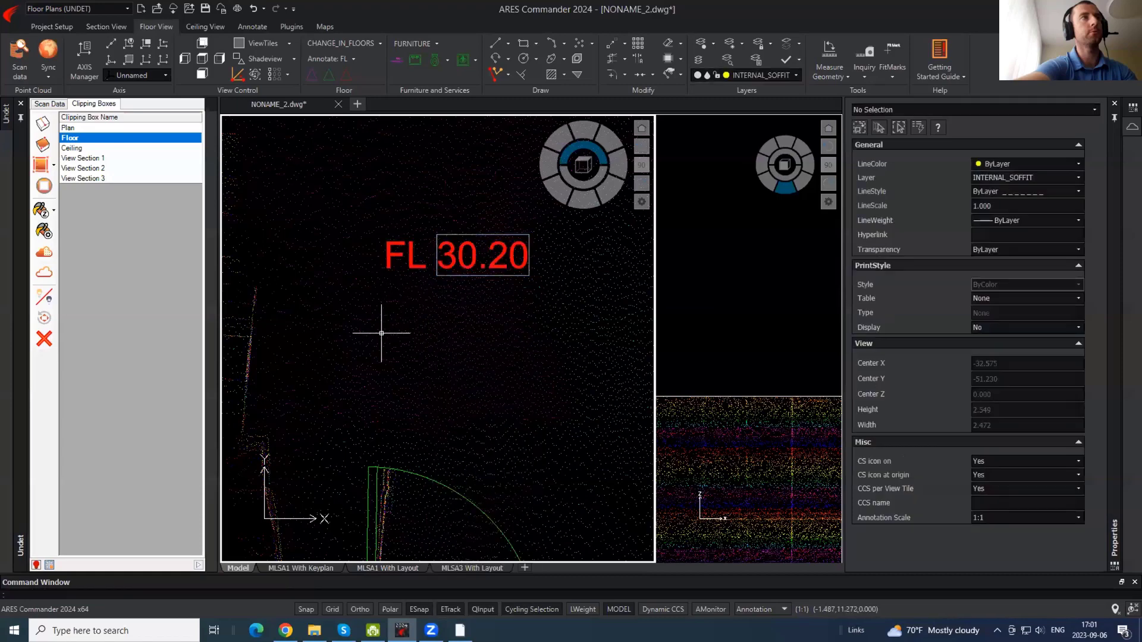
# - Copy the FL 30.20 tag from its insertion point into another room
pyautogui.click(445, 268)
pyautogui.write('co')
pyautogui.press('Return')
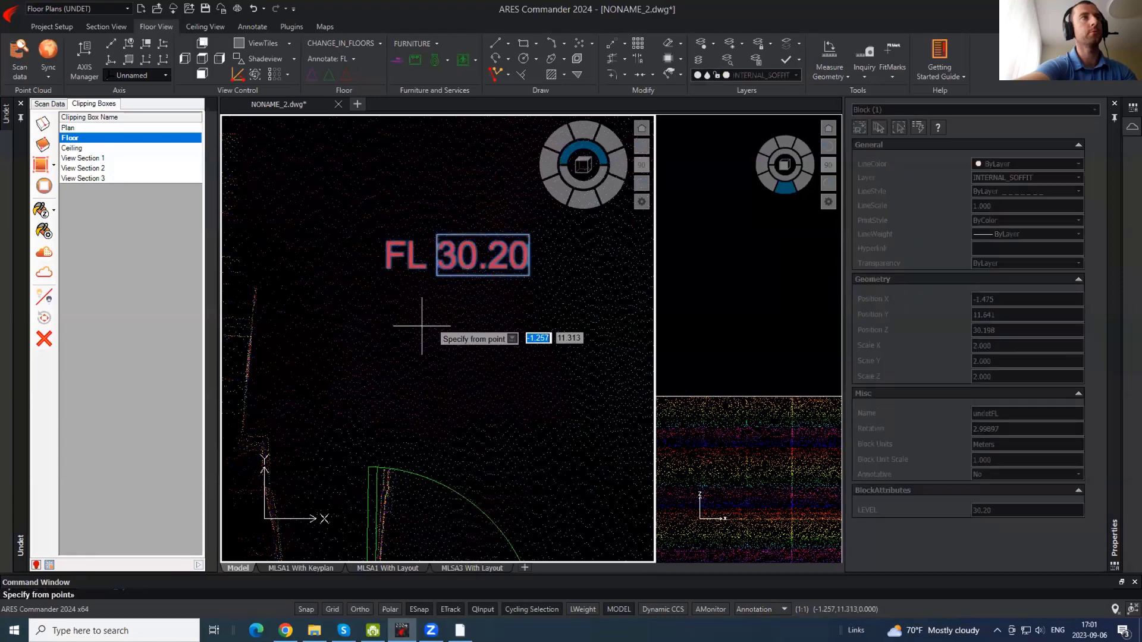
pyautogui.keyDown('shift'); pyautogui.rightClick(418, 339); pyautogui.keyUp('shift')
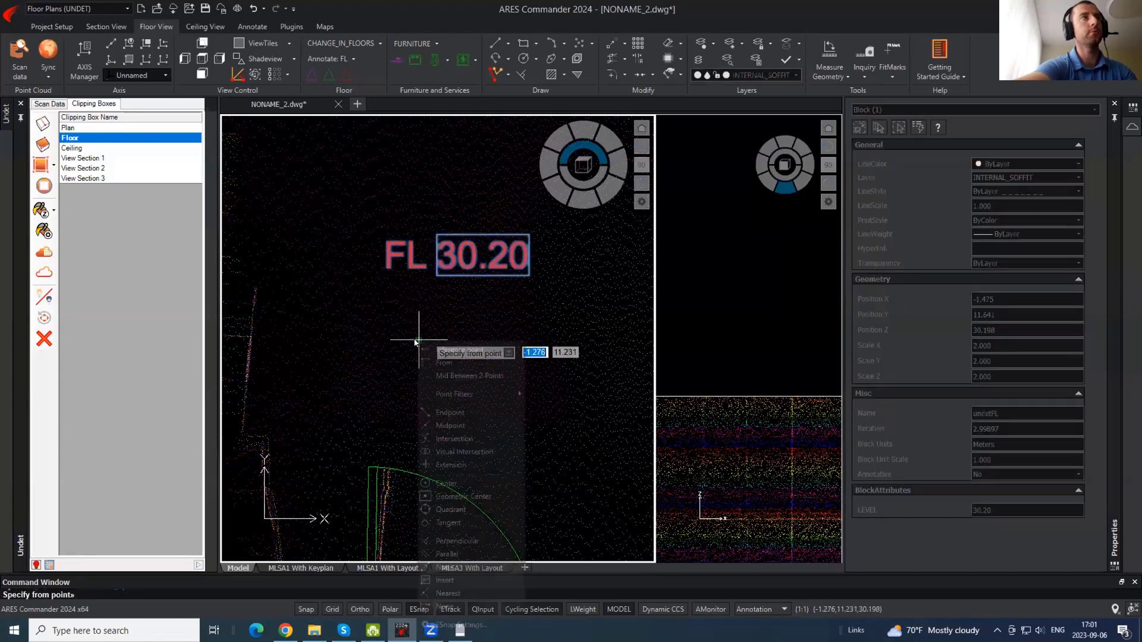
pyautogui.click(444, 579)
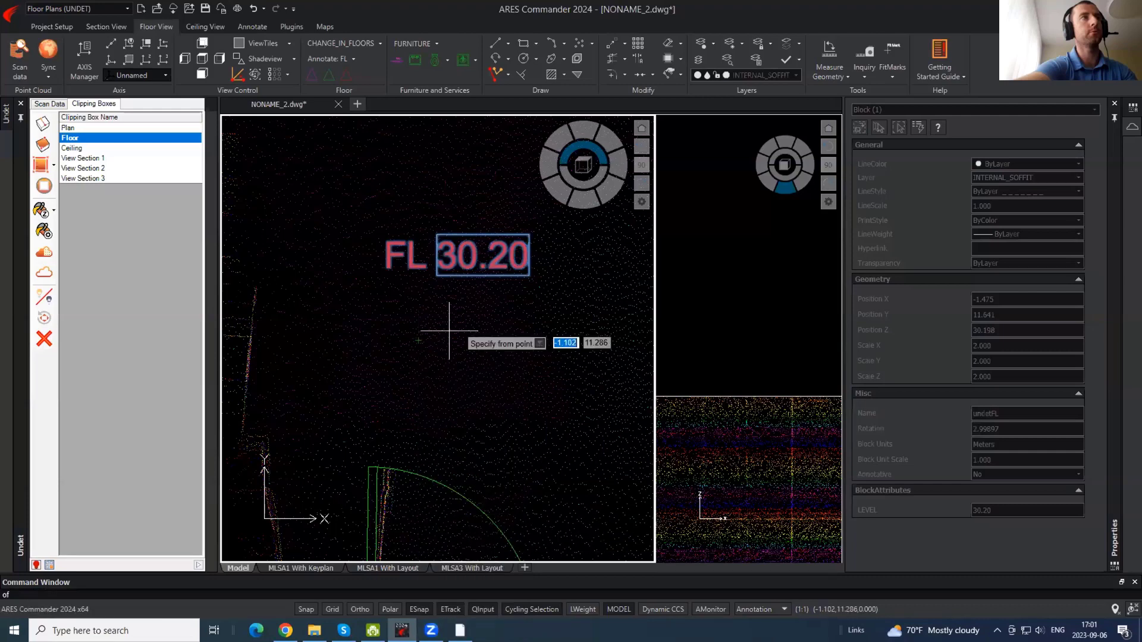
pyautogui.click(388, 270)
pyautogui.scroll(-3, 336, 226)
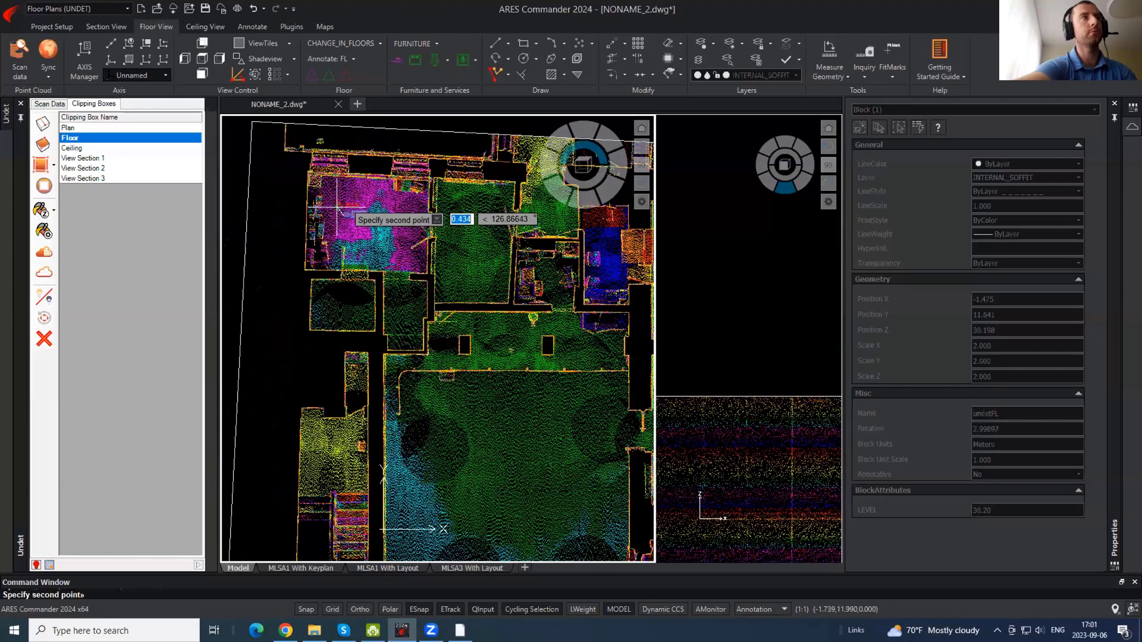
pyautogui.click(470, 317)
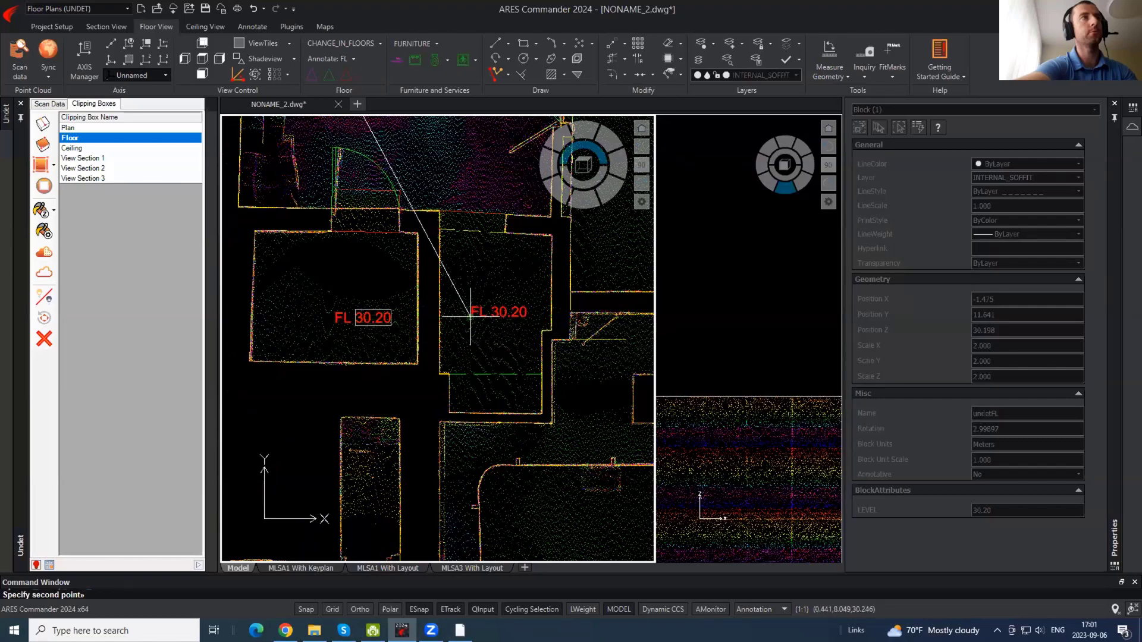
# - Place another copied FL level tag in the neighbouring room
pyautogui.moveTo(299, 450); pyautogui.dragTo(110, 572, button='middle')
pyautogui.scroll(-5, 404, 226)
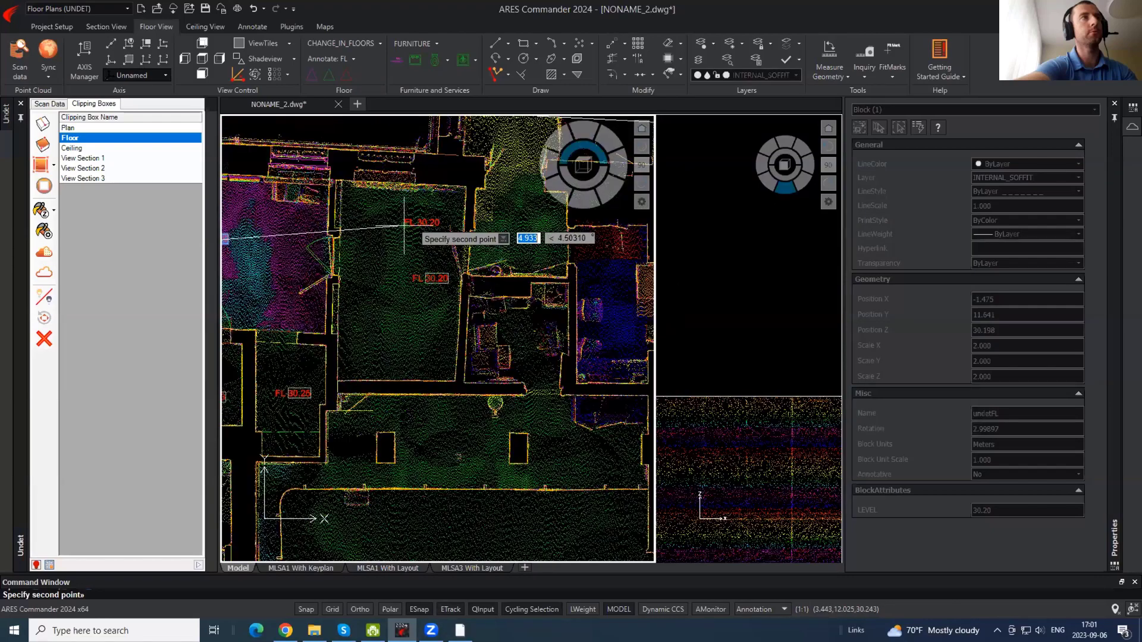
pyautogui.scroll(2, 440, 318)
pyautogui.scroll(3, 440, 318)
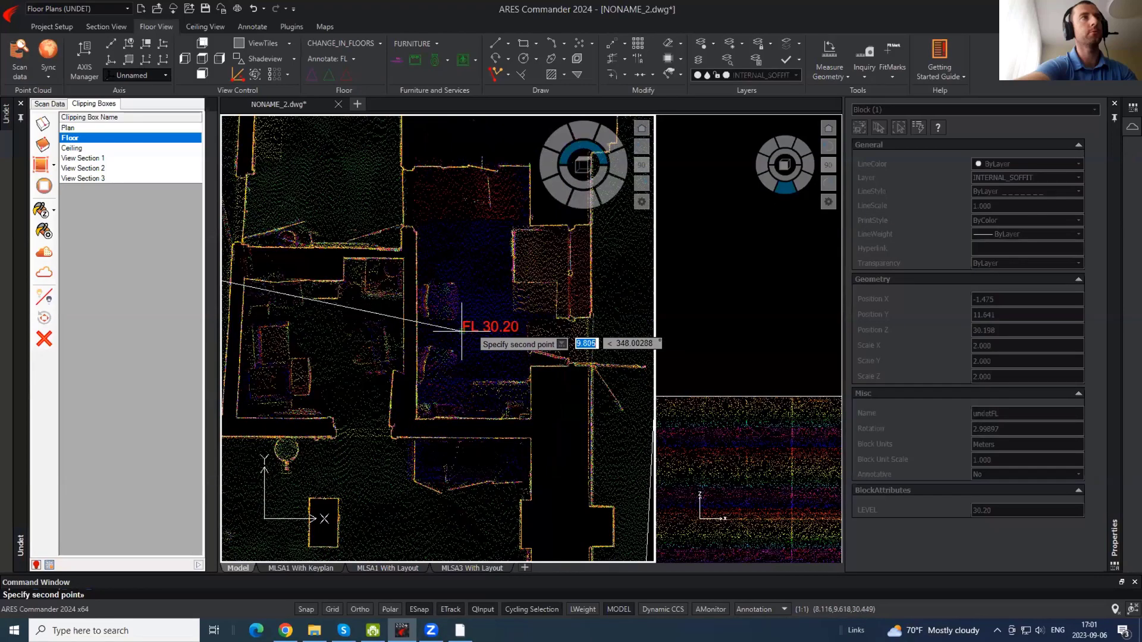
pyautogui.click(492, 290)
pyautogui.scroll(3, 483, 249)
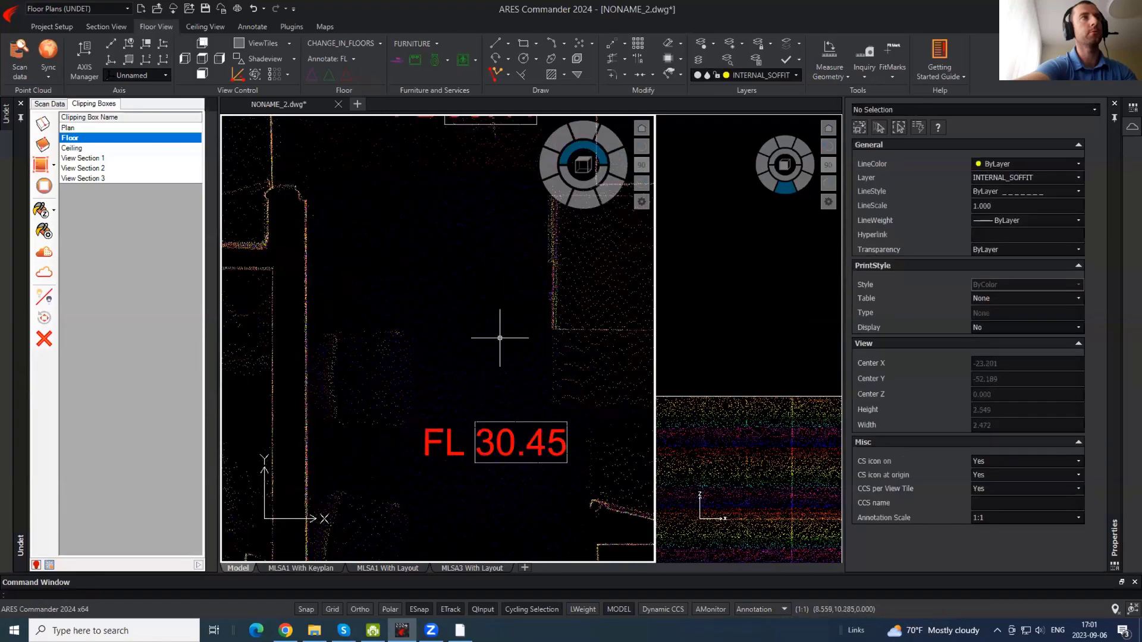
pyautogui.scroll(-2, 518, 434)
pyautogui.scroll(-3, 606, 328)
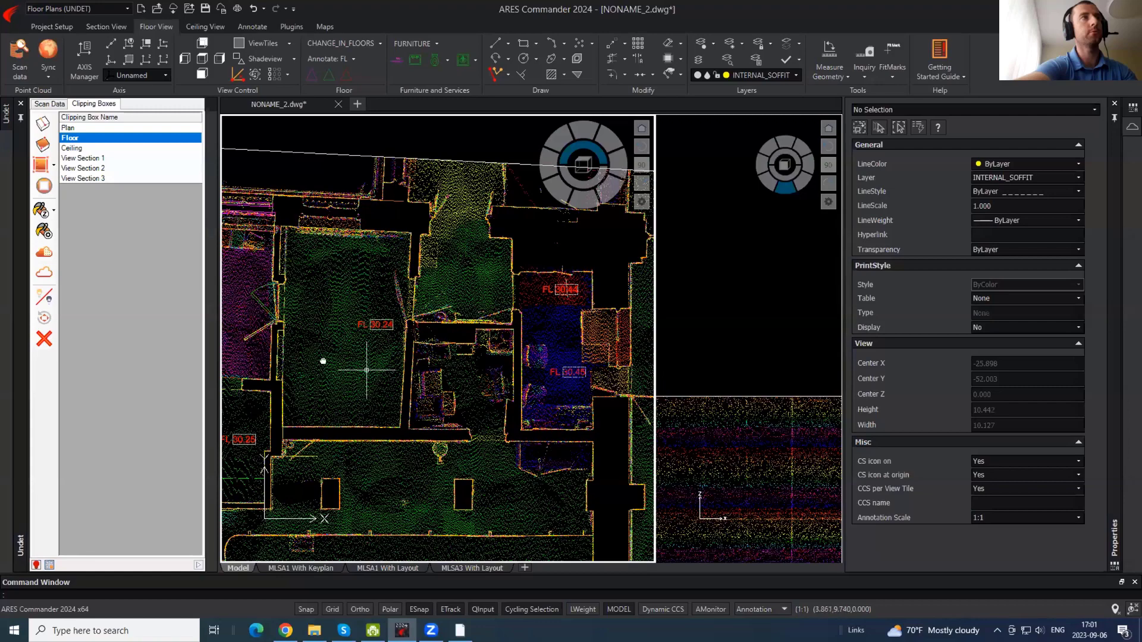
# - Pan toward the lower rooms and switch the point cloud to the Ceiling clipping box
pyautogui.moveTo(323, 361); pyautogui.dragTo(558, 329, button='middle')
pyautogui.scroll(1, 400, 380)
pyautogui.moveTo(456, 298); pyautogui.dragTo(452, 310, button='middle')
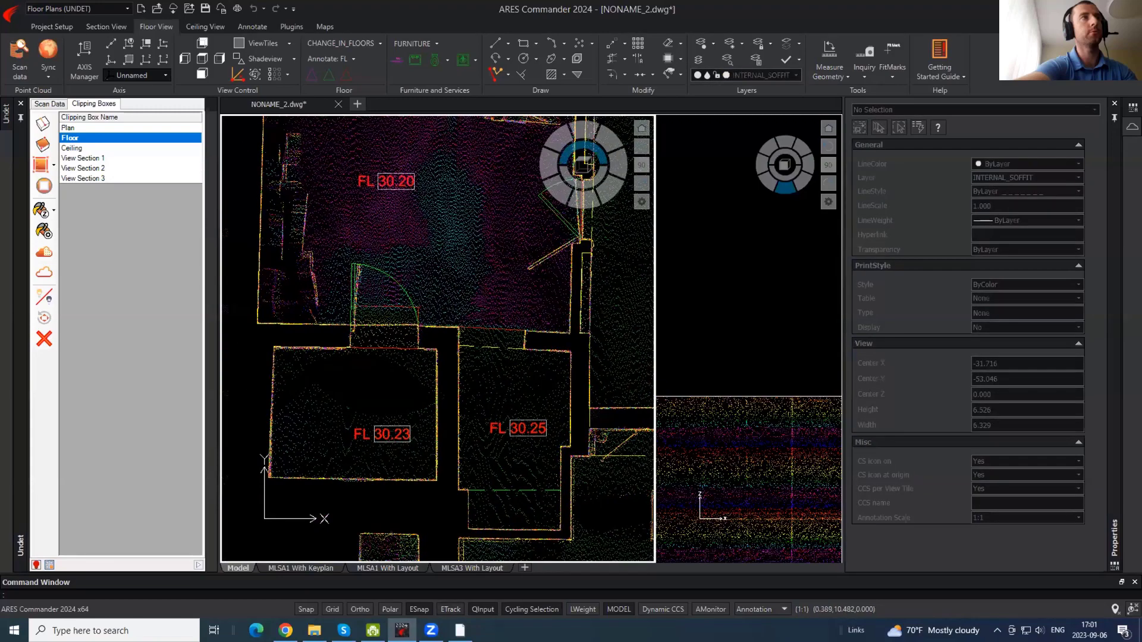
pyautogui.moveTo(490, 262); pyautogui.dragTo(451, 350, button='middle')
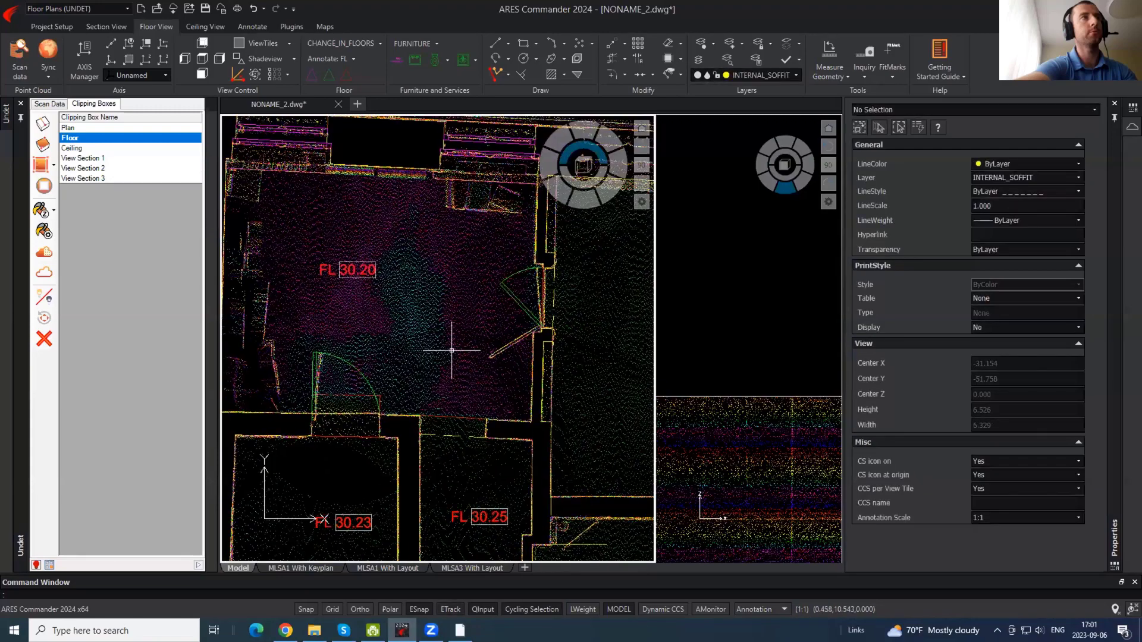
pyautogui.click(83, 148)
pyautogui.moveTo(396, 230); pyautogui.dragTo(443, 246, button='middle')
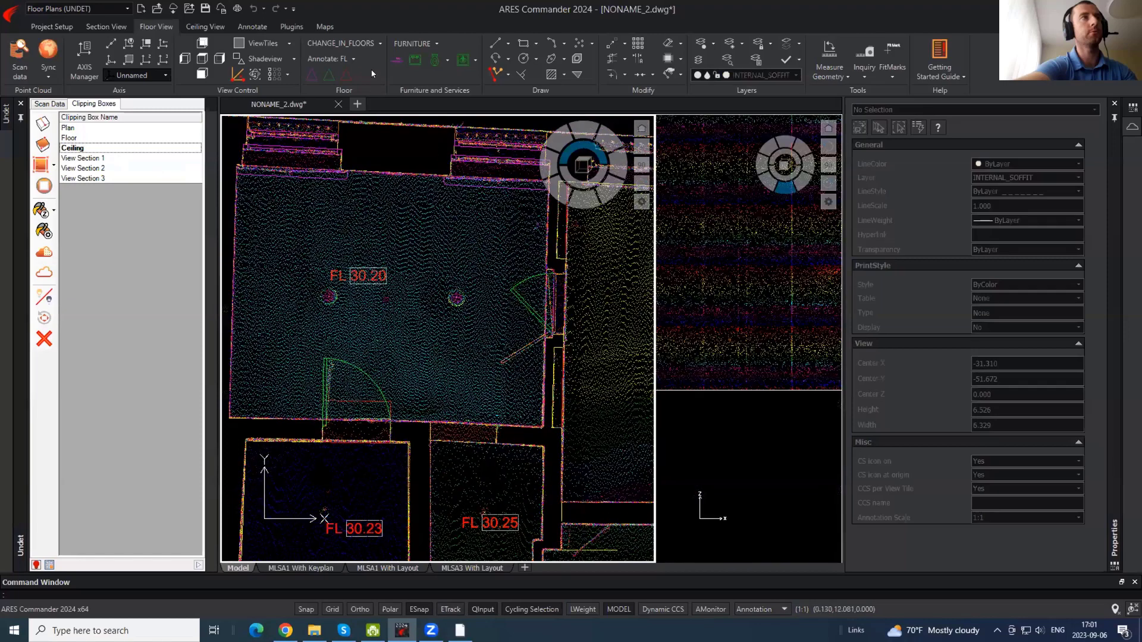
# - Place a CL 34.91 ceiling-level tag in the large room
pyautogui.click(109, 27)
pyautogui.scroll(-1, 173, 27)
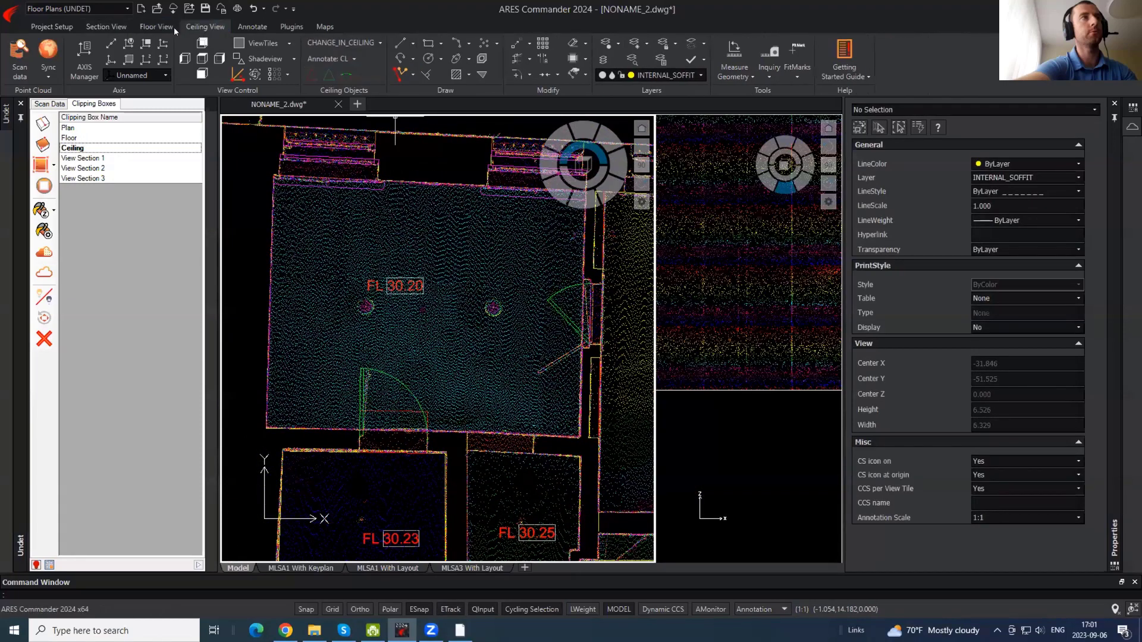
pyautogui.click(338, 58)
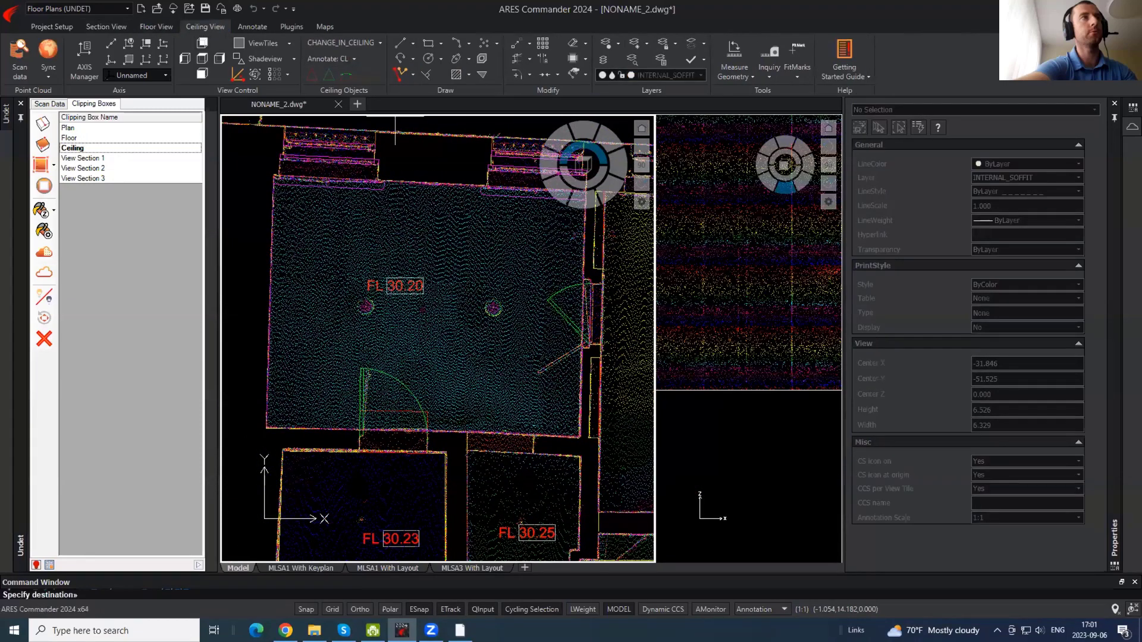
pyautogui.click(354, 58)
pyautogui.click(342, 75)
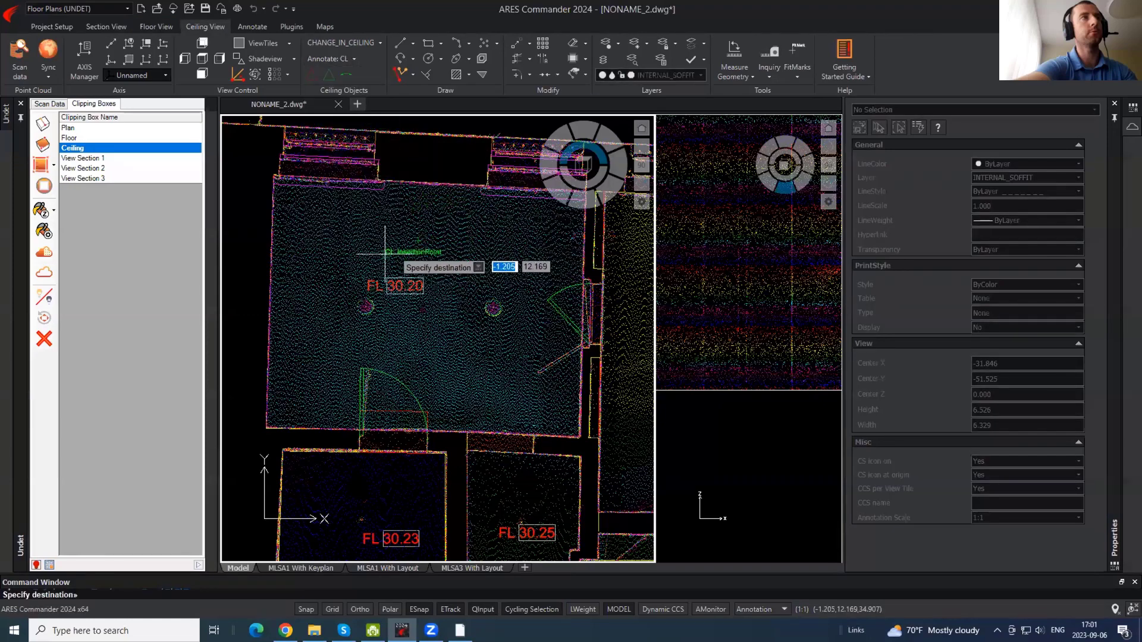
pyautogui.click(413, 250)
# - Copy the CL tag from its insertion point into the lower and upper rooms
pyautogui.click(418, 253)
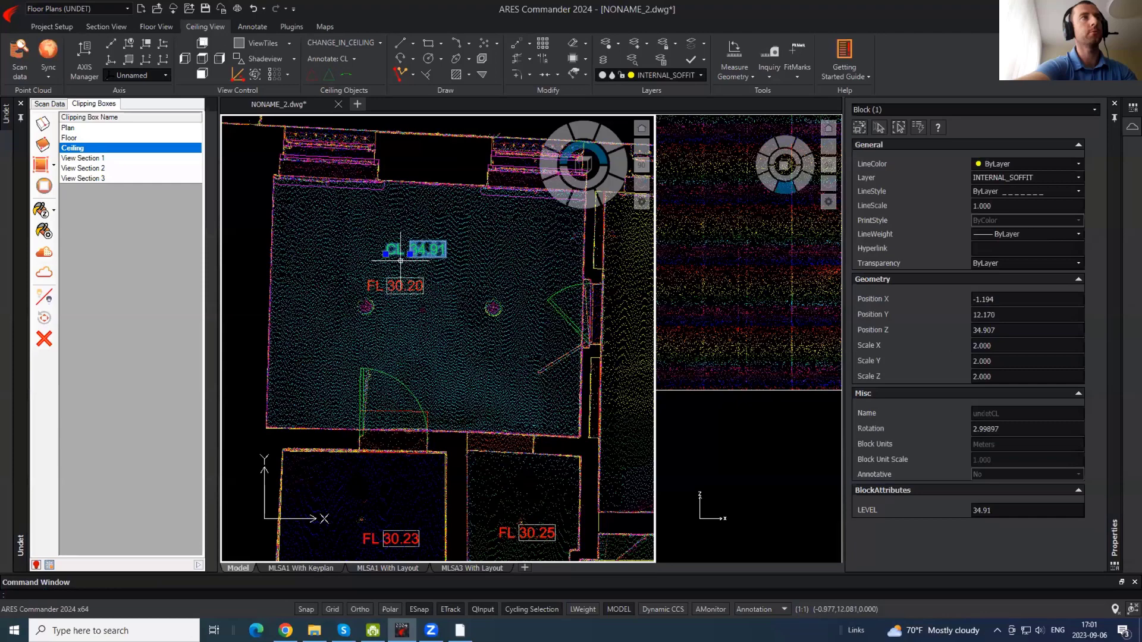
pyautogui.write('co')
pyautogui.press('Return')
pyautogui.keyDown('shift'); pyautogui.rightClick(383, 265); pyautogui.keyUp('shift')
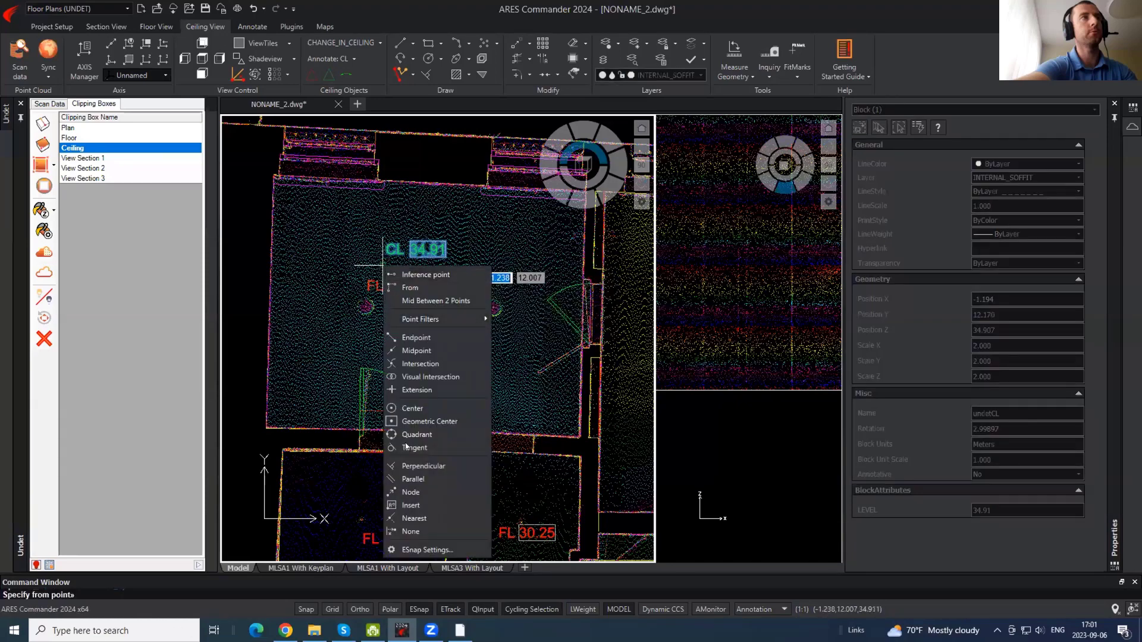
pyautogui.click(410, 505)
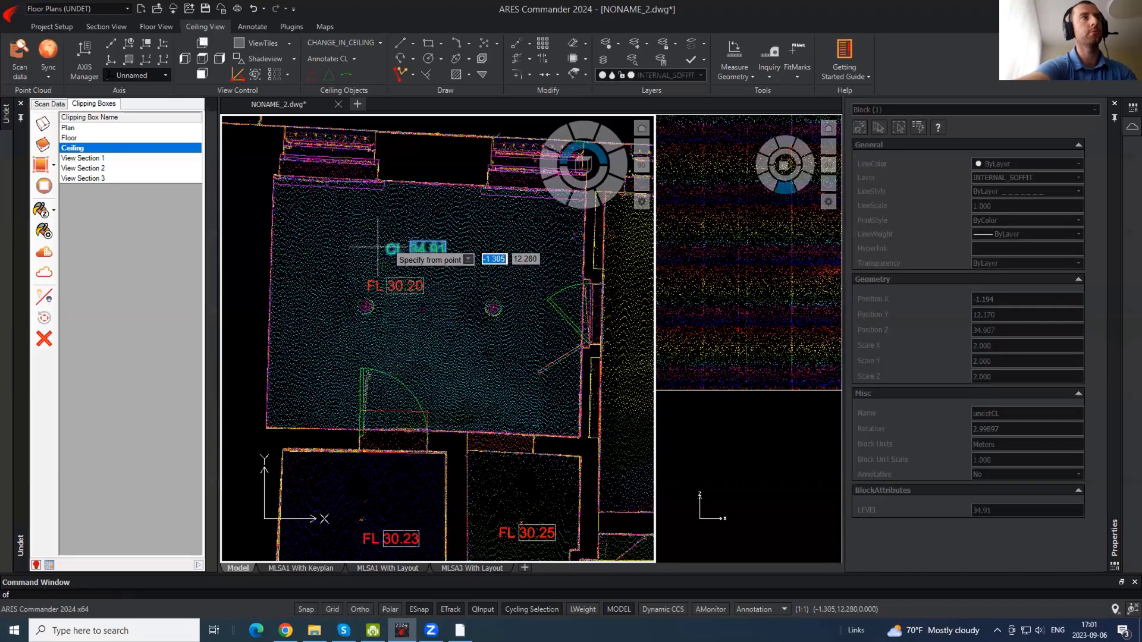
pyautogui.click(385, 255)
pyautogui.moveTo(473, 261)
pyautogui.mouseDown(button='middle')
pyautogui.moveTo(448, 179)
pyautogui.moveTo(447, 90)
pyautogui.mouseUp(button='middle')
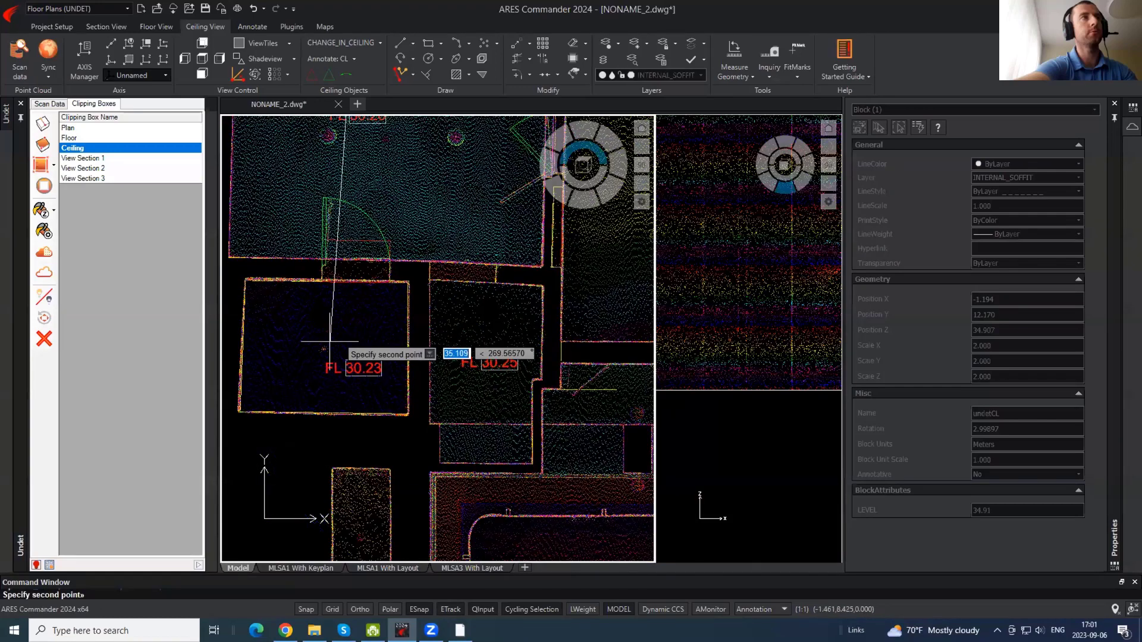
pyautogui.click(463, 448)
pyautogui.moveTo(309, 437); pyautogui.dragTo(37, 536, button='middle')
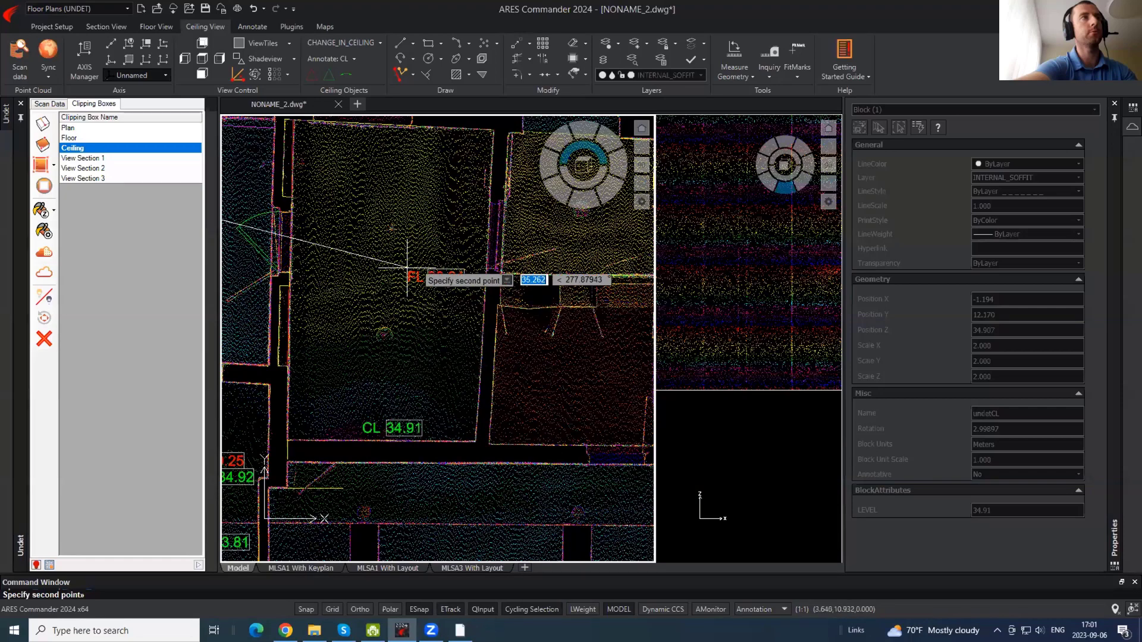
pyautogui.click(391, 138)
pyautogui.press('Return')
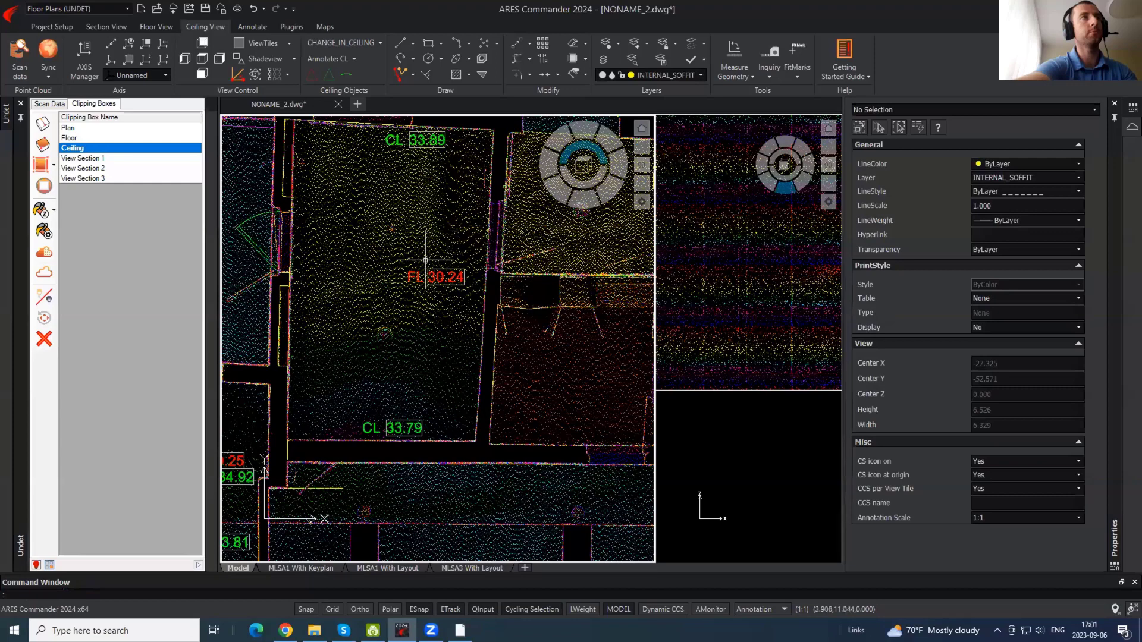
# - Add a change-in-ceiling symbol aligned to the top wall, pointing down into the room
pyautogui.moveTo(386, 285); pyautogui.dragTo(392, 307, button='middle')
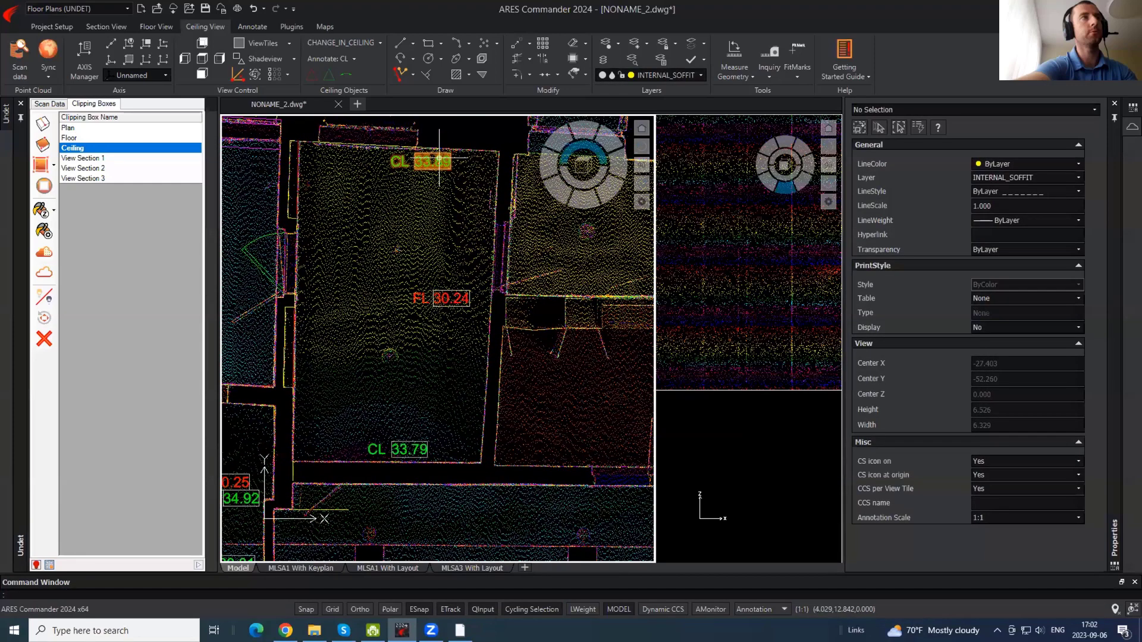
pyautogui.scroll(2, 439, 158)
pyautogui.scroll(-2, 438, 159)
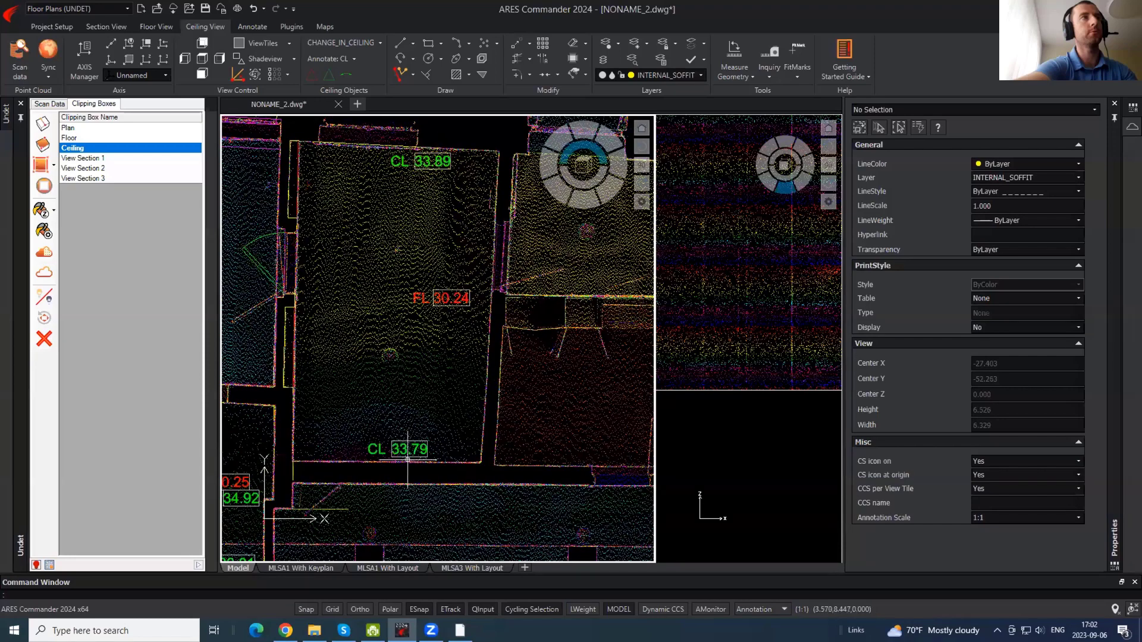
pyautogui.click(346, 76)
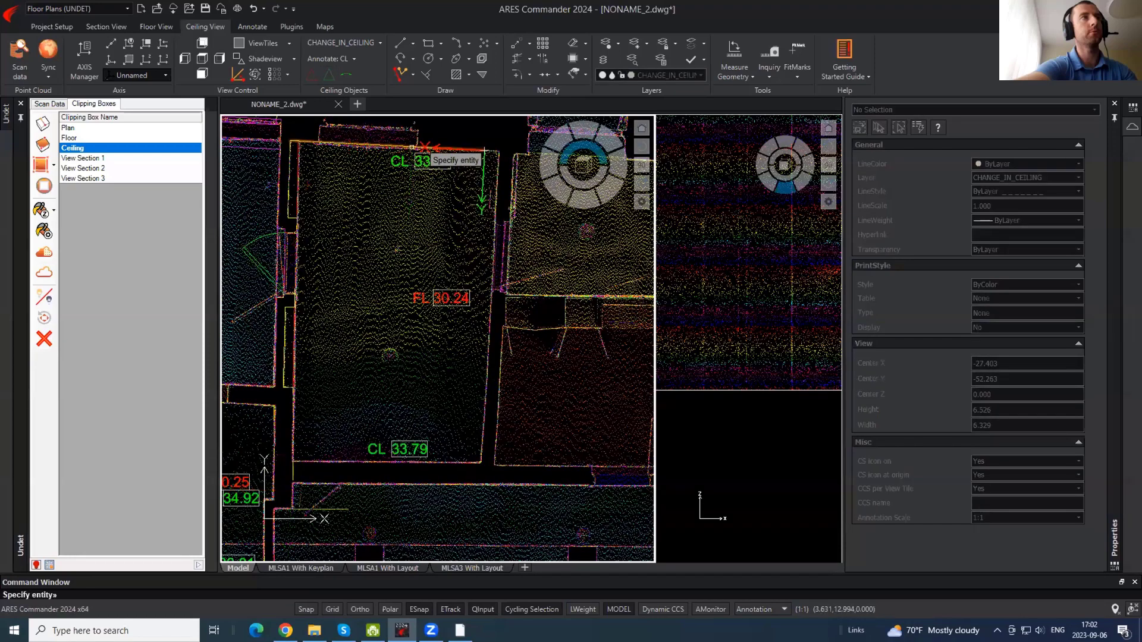
pyautogui.click(411, 147)
pyautogui.click(407, 239)
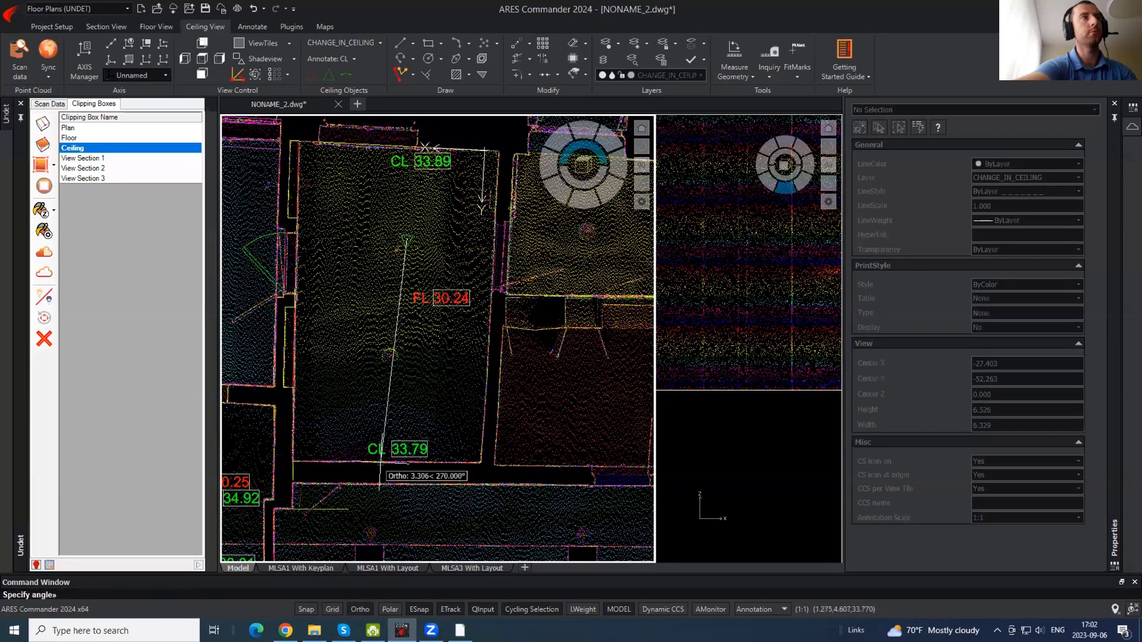
pyautogui.click(387, 476)
# - Check the ceiling in the Undet panorama browser, then return to the drawing
pyautogui.scroll(-2, 567, 321)
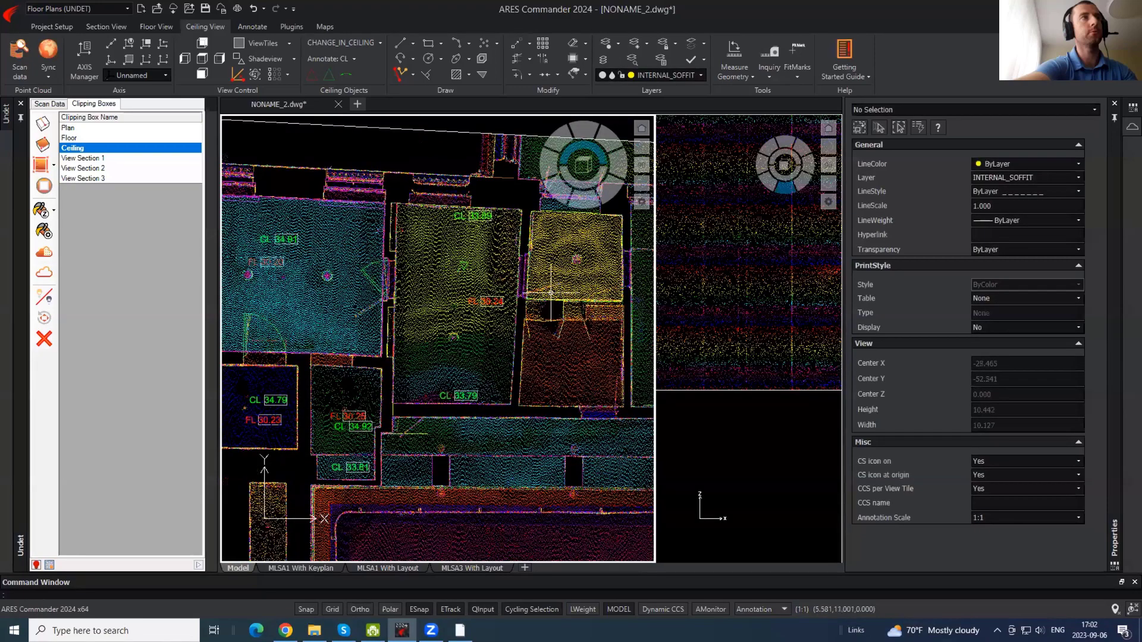
pyautogui.moveTo(345, 288); pyautogui.dragTo(446, 282, button='middle')
pyautogui.scroll(2, 416, 359)
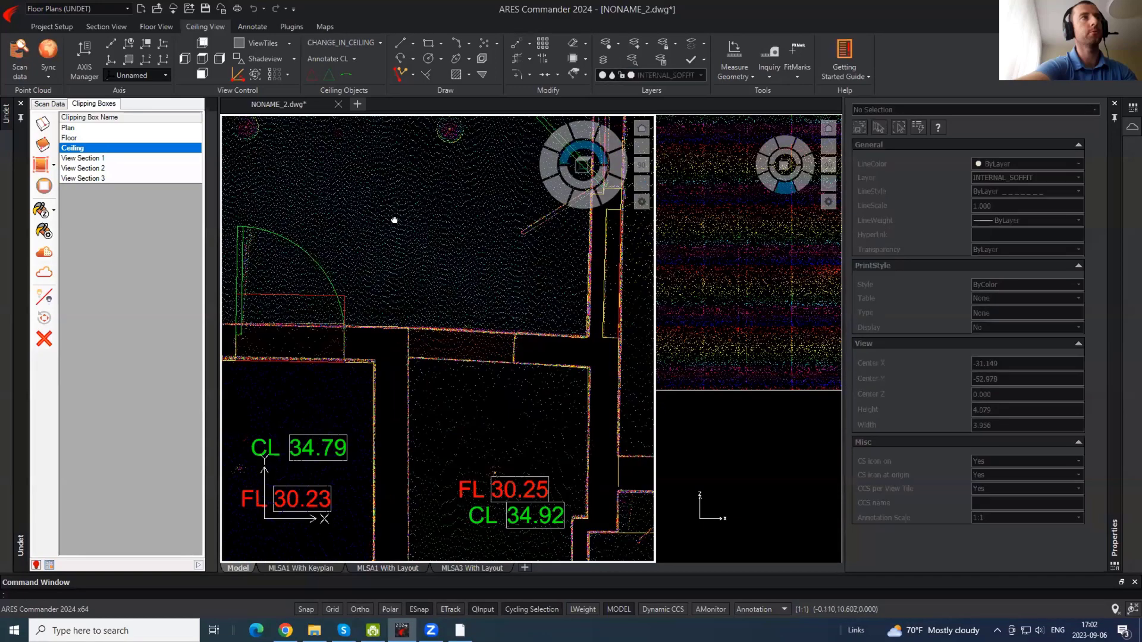
pyautogui.moveTo(407, 220); pyautogui.dragTo(417, 332, button='middle')
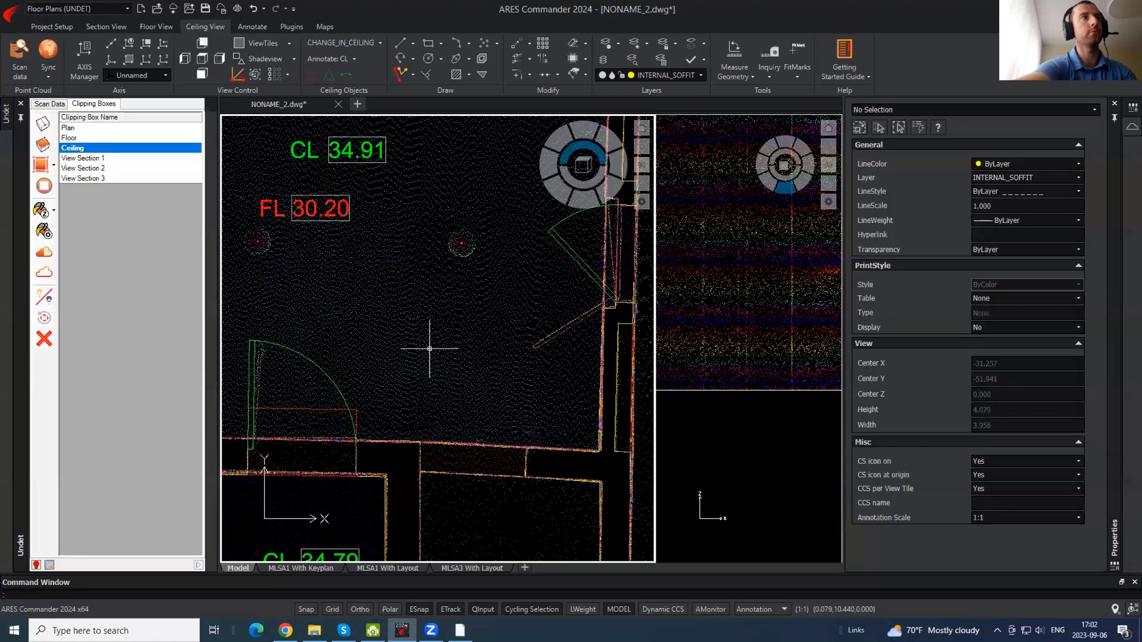
pyautogui.scroll(-2, 430, 349)
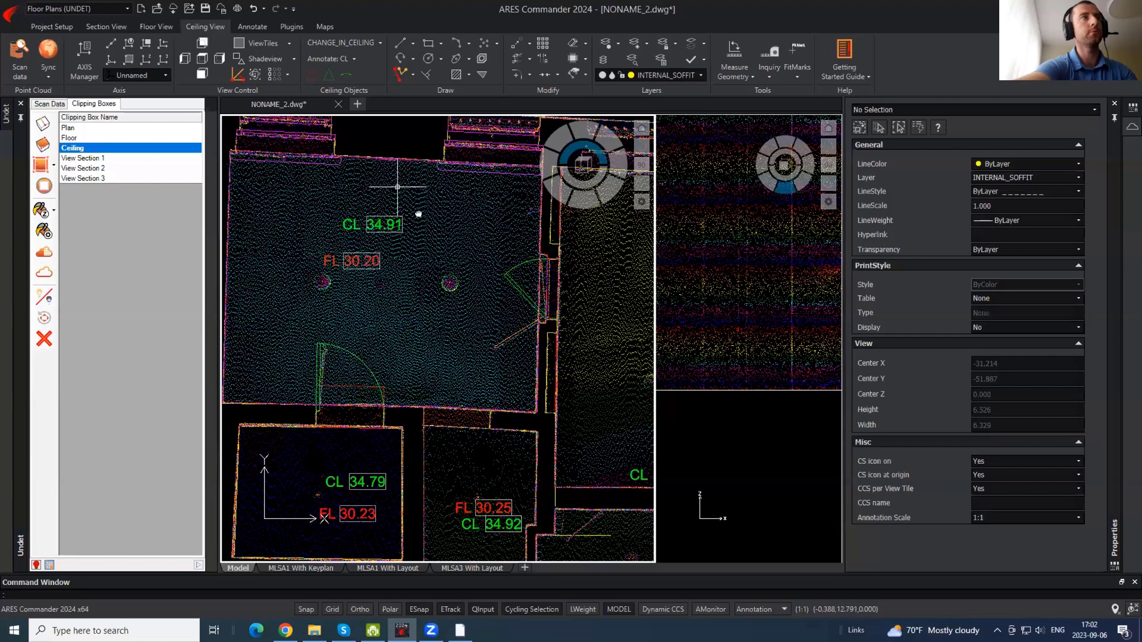
pyautogui.moveTo(418, 214)
pyautogui.mouseDown(button='middle')
pyautogui.moveTo(419, 229)
pyautogui.moveTo(471, 265)
pyautogui.mouseUp(button='middle')
pyautogui.moveTo(451, 624)
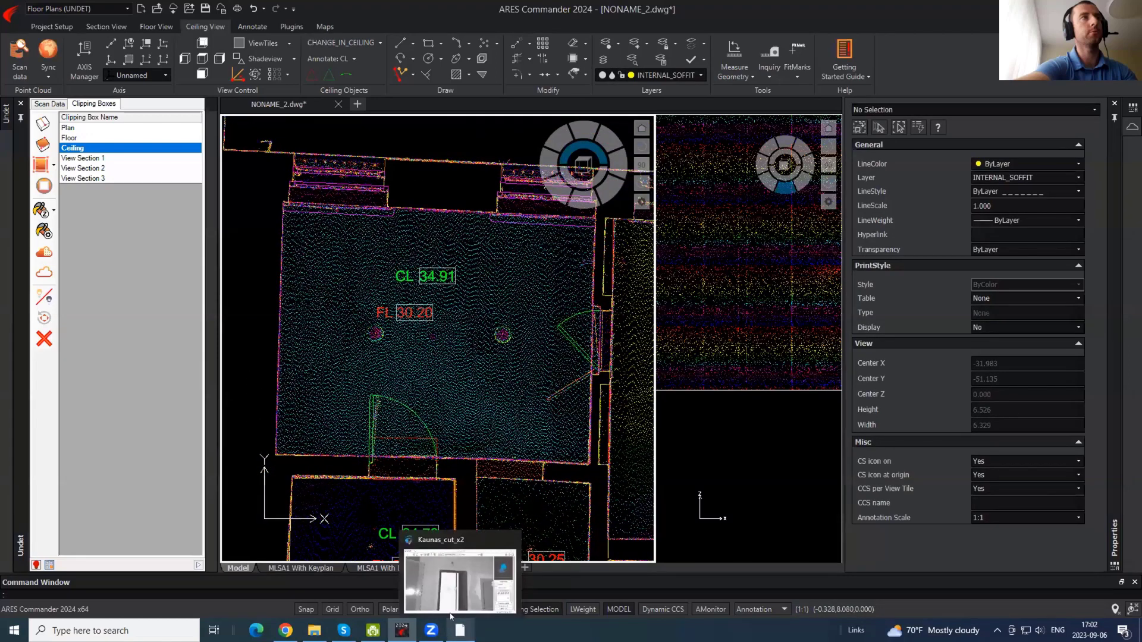
pyautogui.click(457, 593)
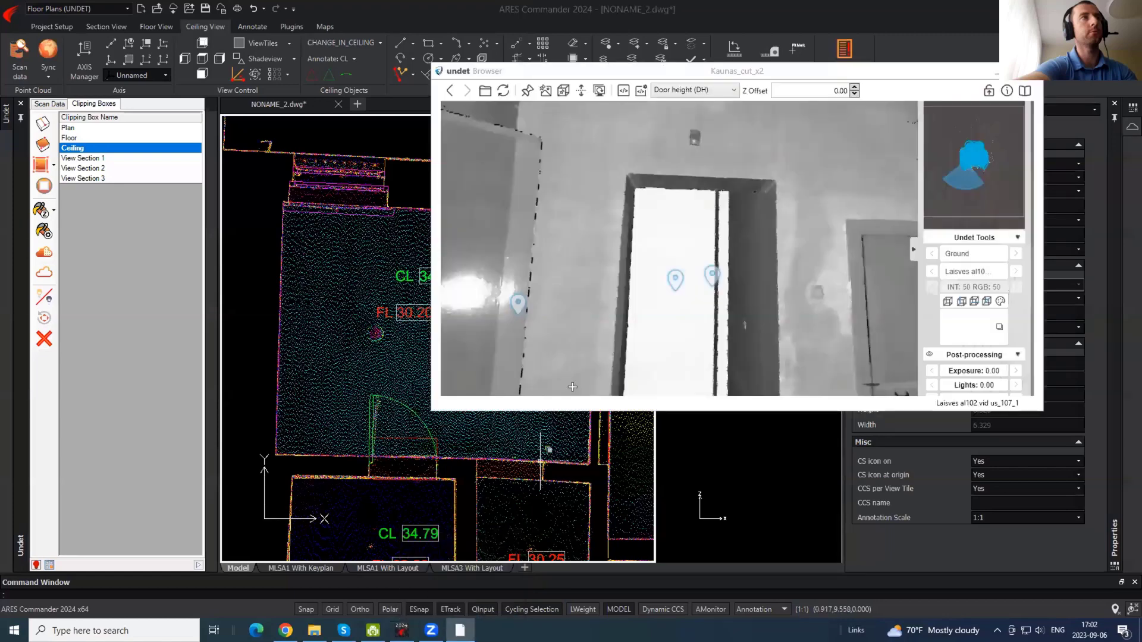
pyautogui.moveTo(799, 268); pyautogui.dragTo(635, 191)
pyautogui.click(355, 256)
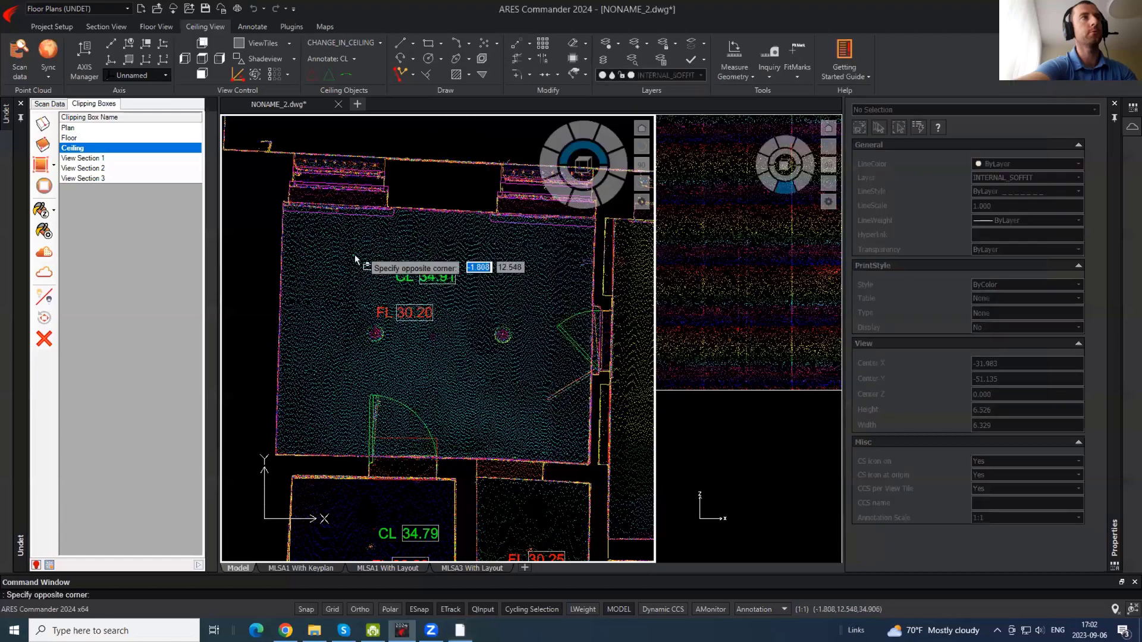
# - Show the Ground scan-position markers again
pyautogui.click(43, 105)
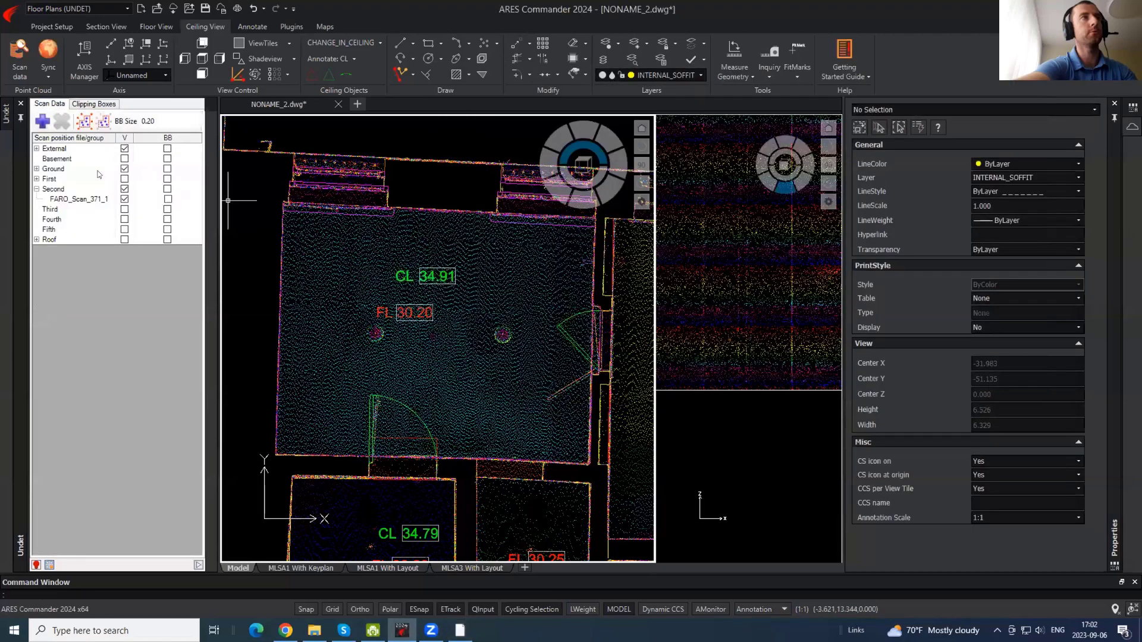
pyautogui.click(167, 169)
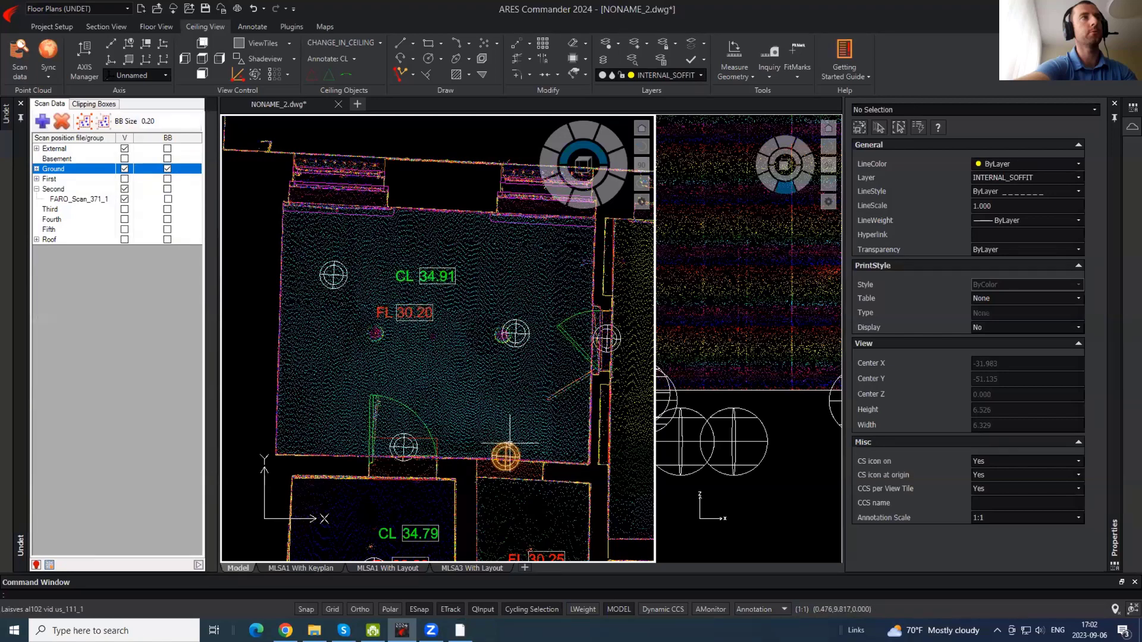
pyautogui.scroll(5, 522, 473)
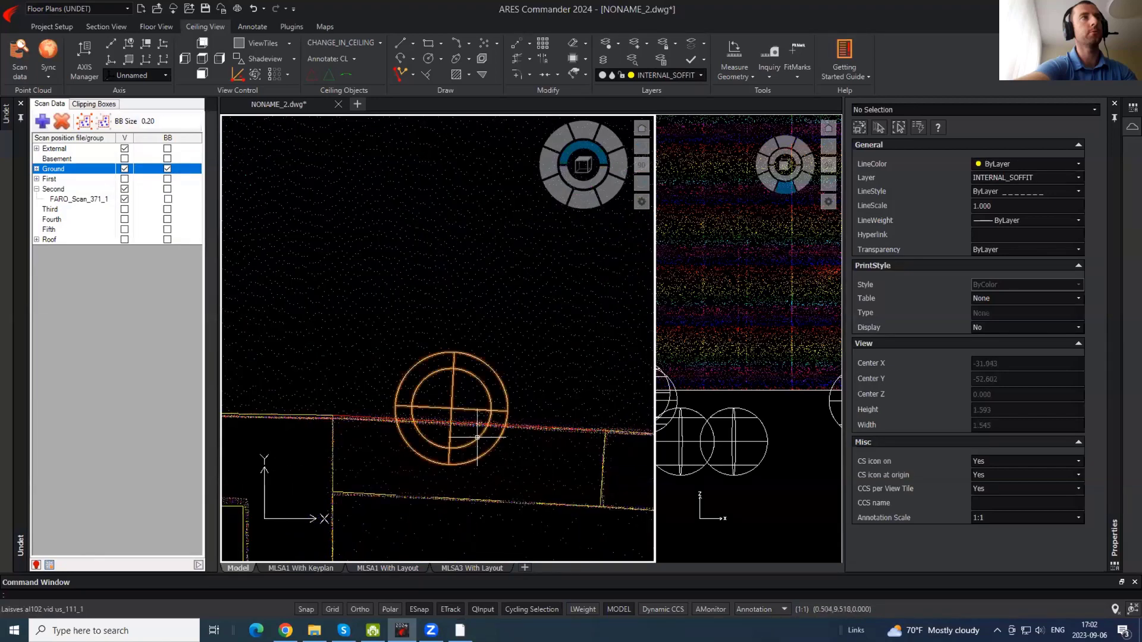
# - In the Undet browser, enable Script and choose Soffit head (SOH) as the tag type
pyautogui.click(457, 629)
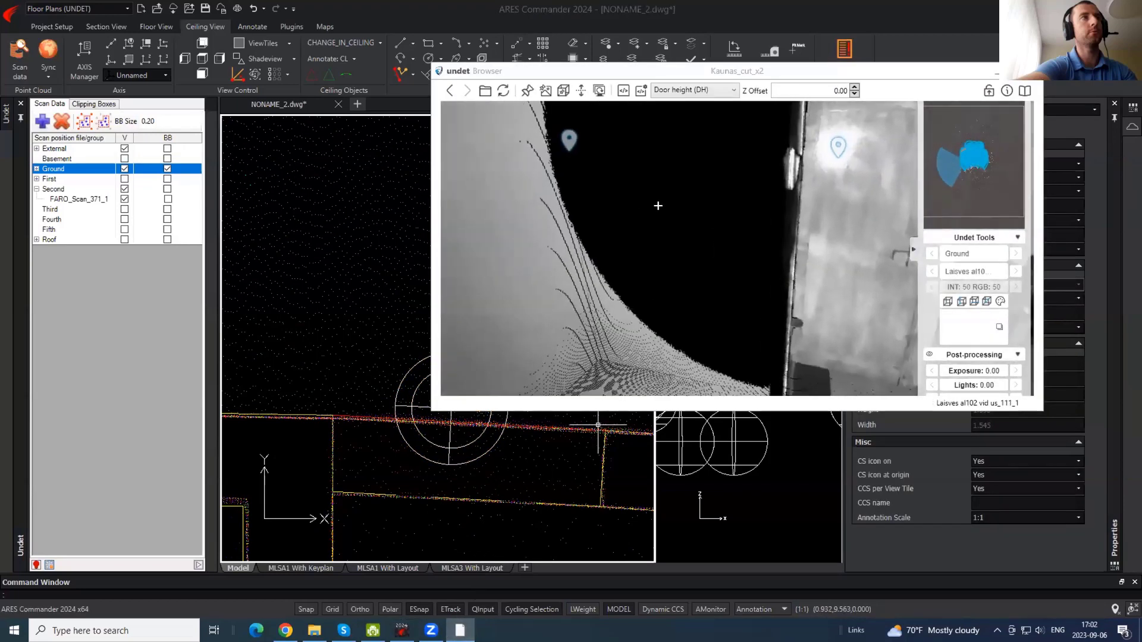
pyautogui.moveTo(658, 206); pyautogui.dragTo(732, 238)
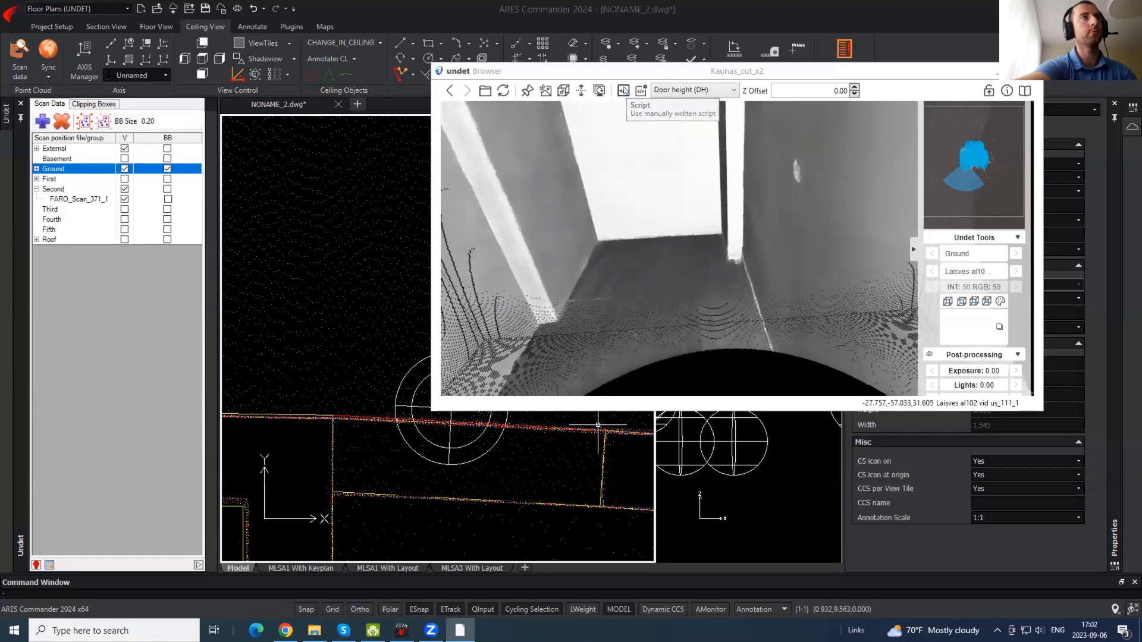
pyautogui.click(622, 91)
pyautogui.click(708, 89)
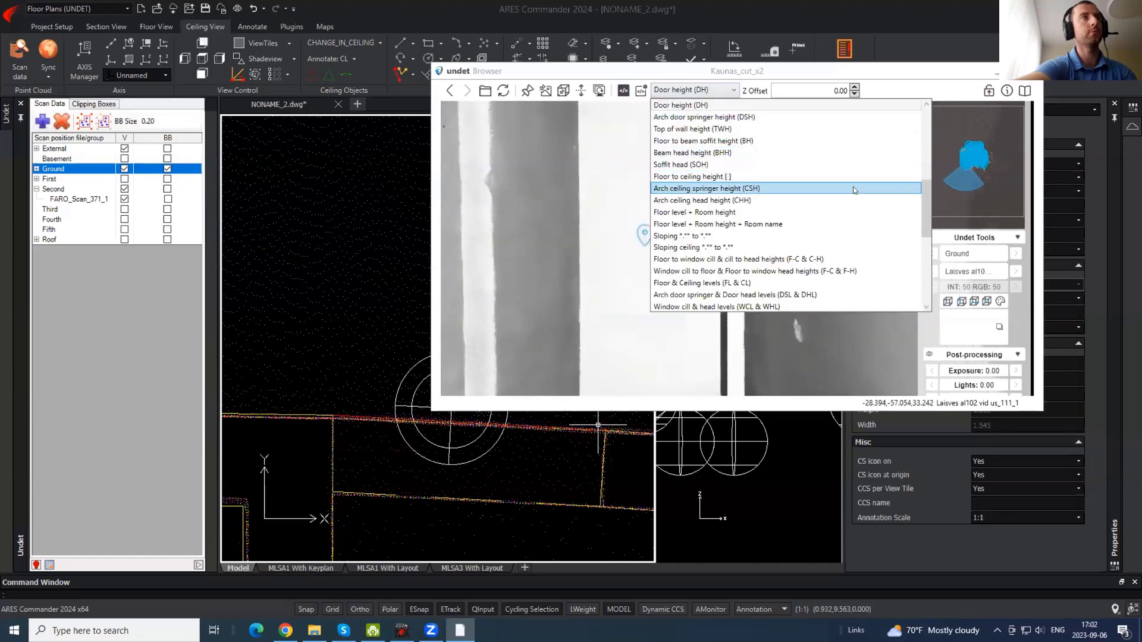
pyautogui.moveTo(926, 195)
pyautogui.mouseDown()
pyautogui.moveTo(925, 223)
pyautogui.moveTo(925, 130)
pyautogui.moveTo(914, 176)
pyautogui.mouseUp()
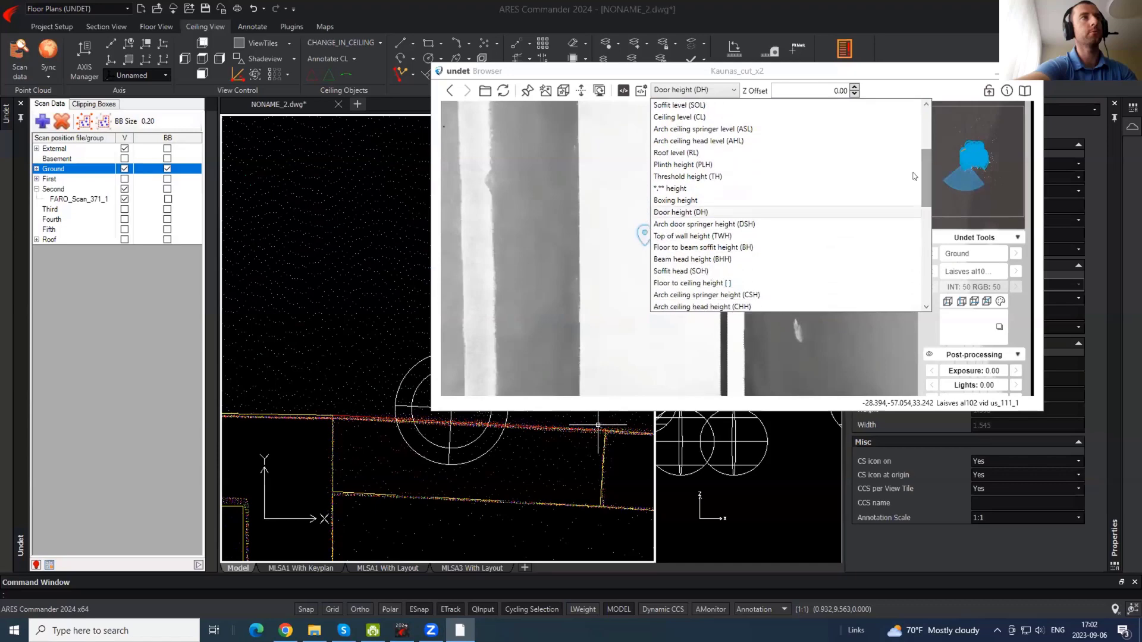
pyautogui.click(679, 271)
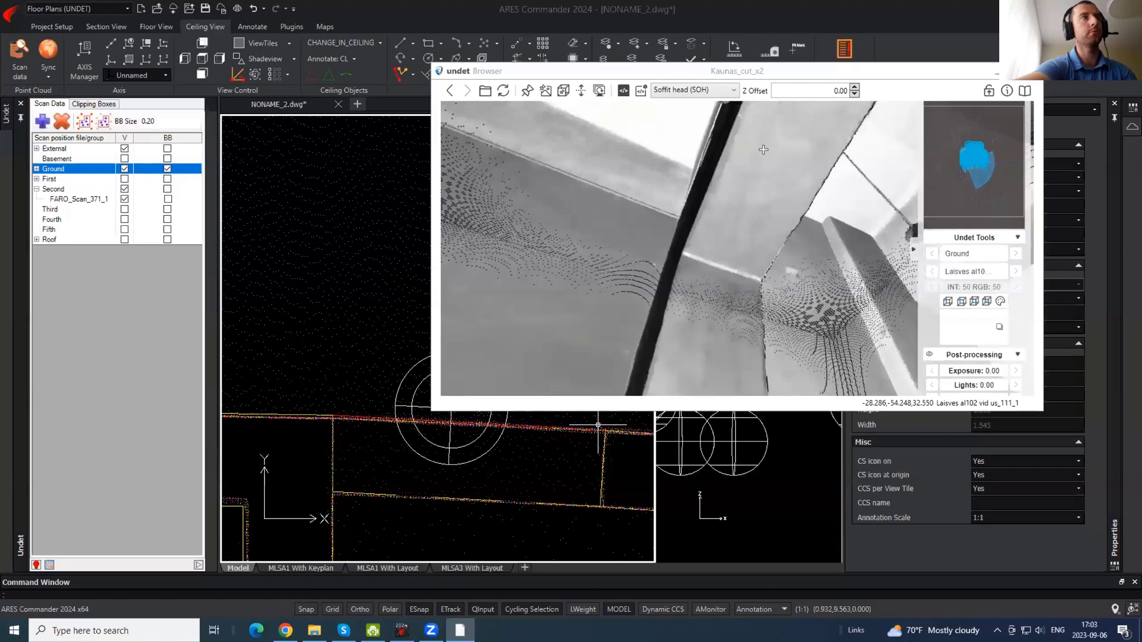
pyautogui.moveTo(619, 240); pyautogui.dragTo(598, 219)
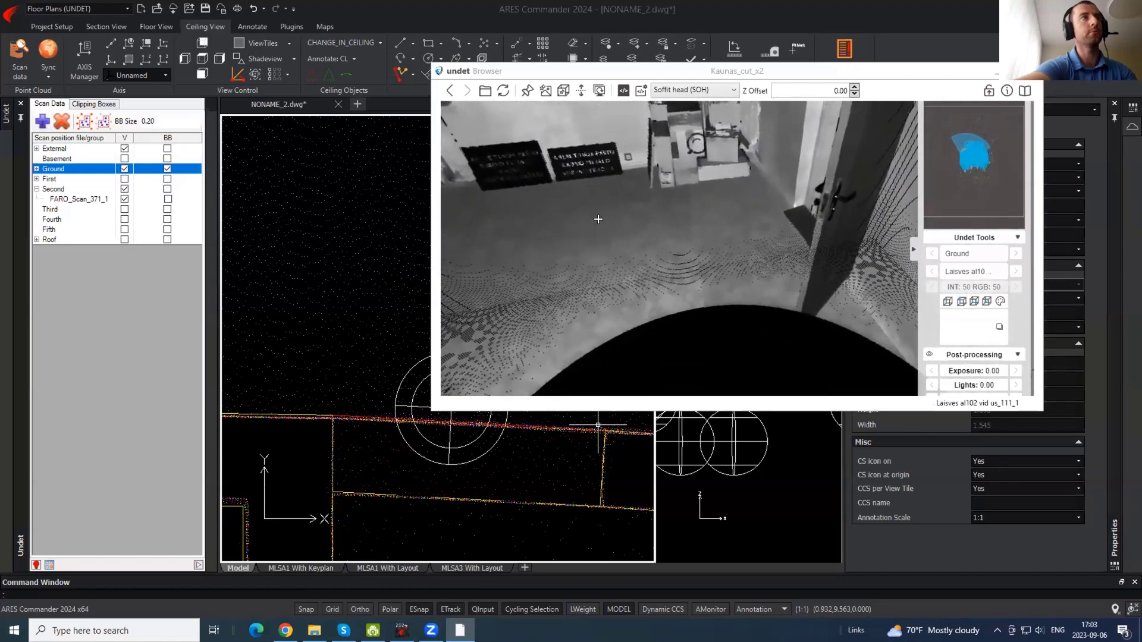
# - Place the SOH 2.35 tag by picking the soffit point in the scan viewer
pyautogui.click(395, 238)
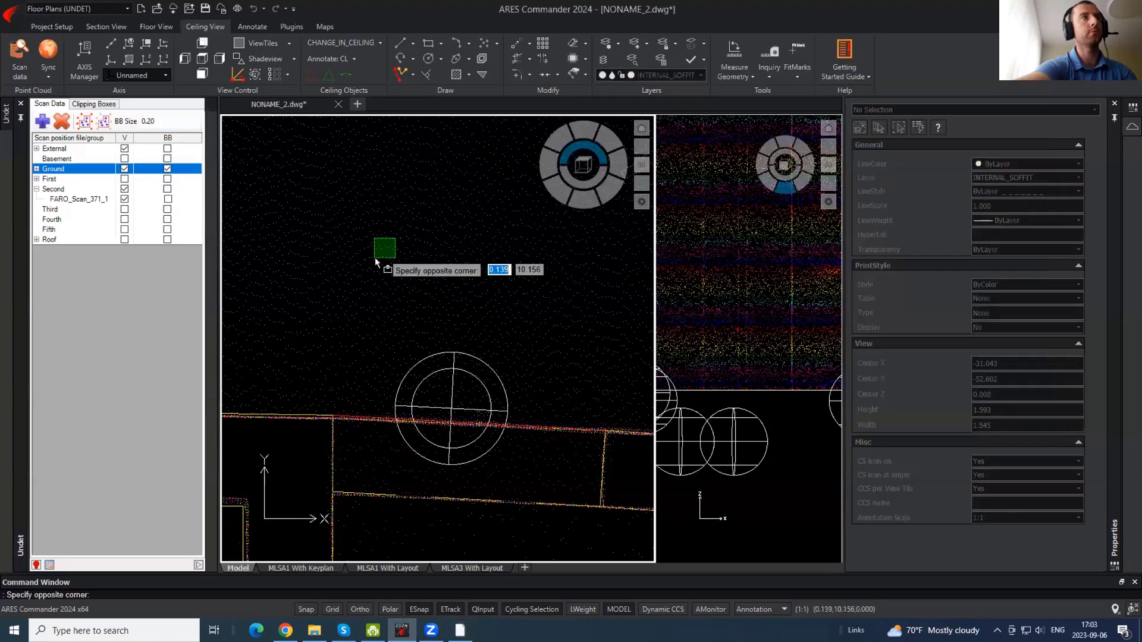
pyautogui.click(377, 261)
pyautogui.moveTo(442, 212); pyautogui.dragTo(490, 377, button='middle')
pyautogui.scroll(-2, 469, 391)
pyautogui.scroll(-2, 457, 348)
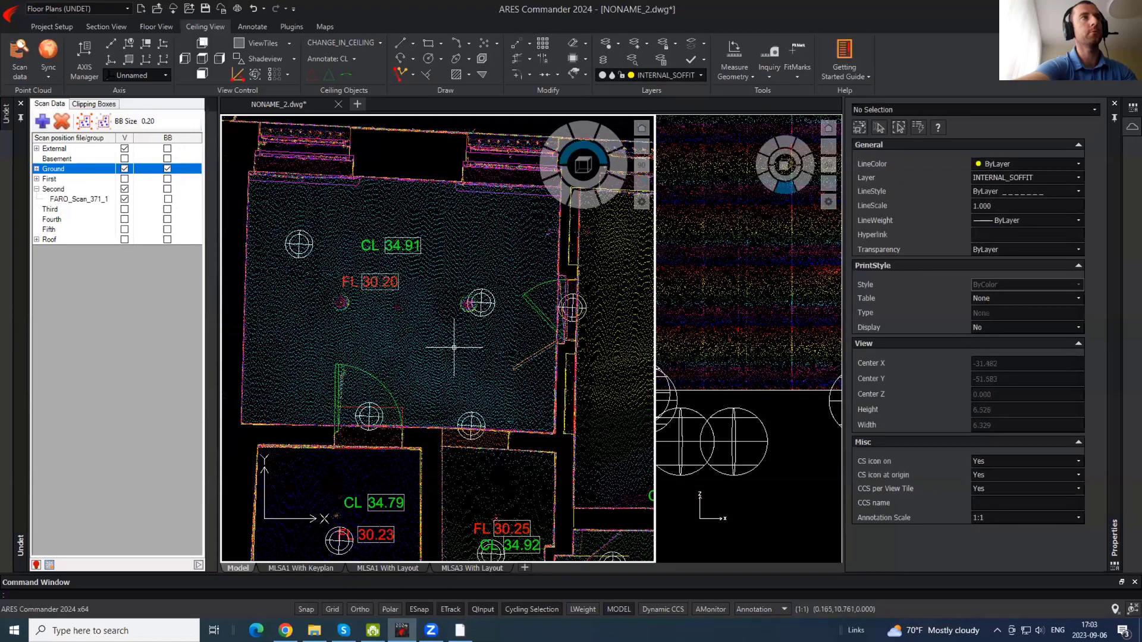
pyautogui.click(459, 630)
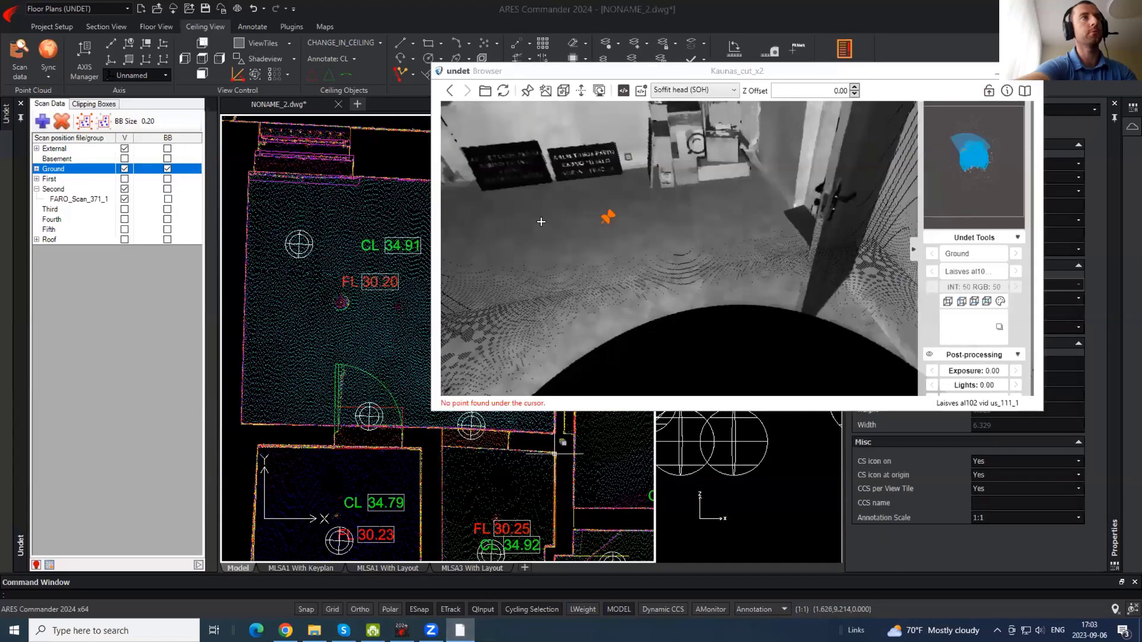
pyautogui.click(541, 226)
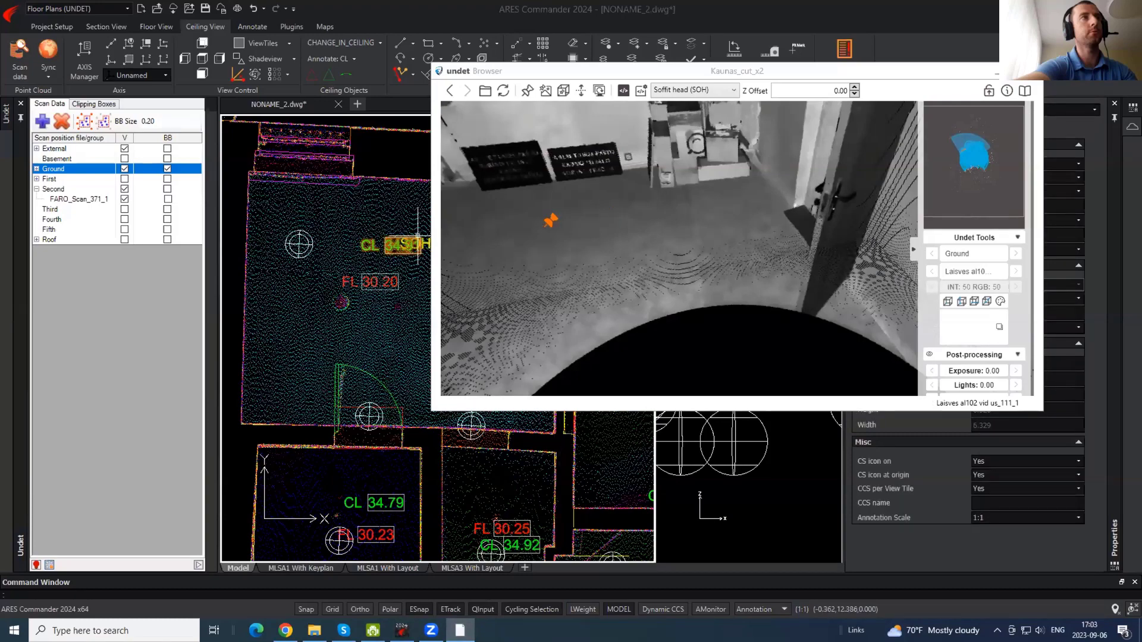
# - Copy the SOH 2.35 tag to the opening between the rooms with snapping off
pyautogui.click(428, 242)
pyautogui.scroll(2, 453, 274)
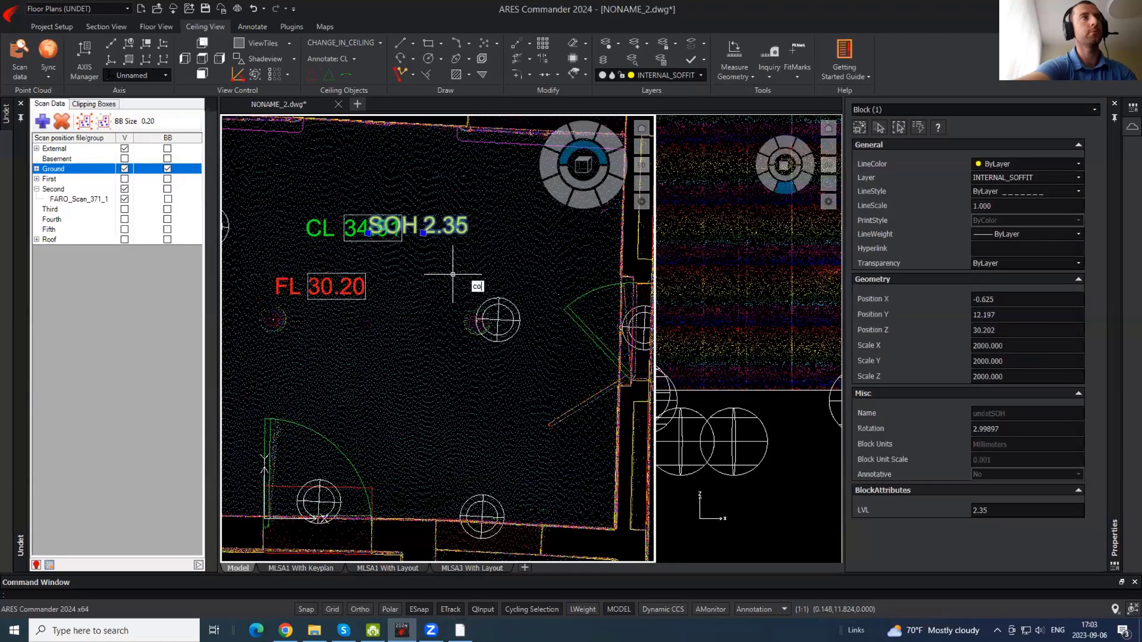
pyautogui.press('space')
pyautogui.click(444, 231)
pyautogui.moveTo(507, 505); pyautogui.dragTo(510, 384, button='middle')
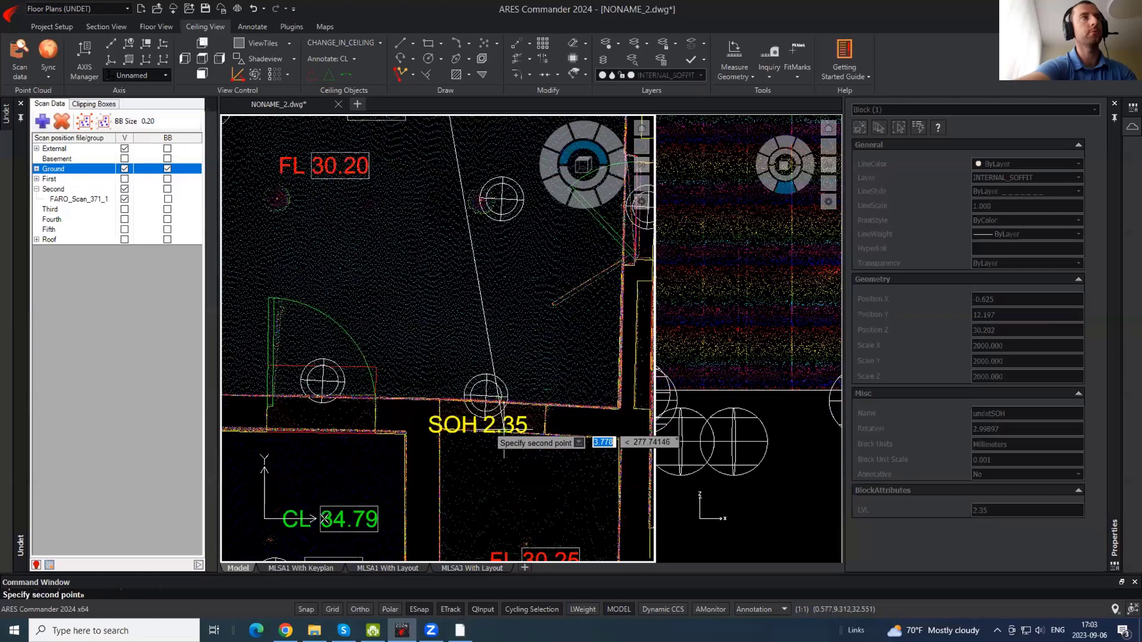
pyautogui.scroll(6, 506, 427)
pyautogui.press('F3')
pyautogui.click(559, 405)
pyautogui.scroll(-6, 463, 339)
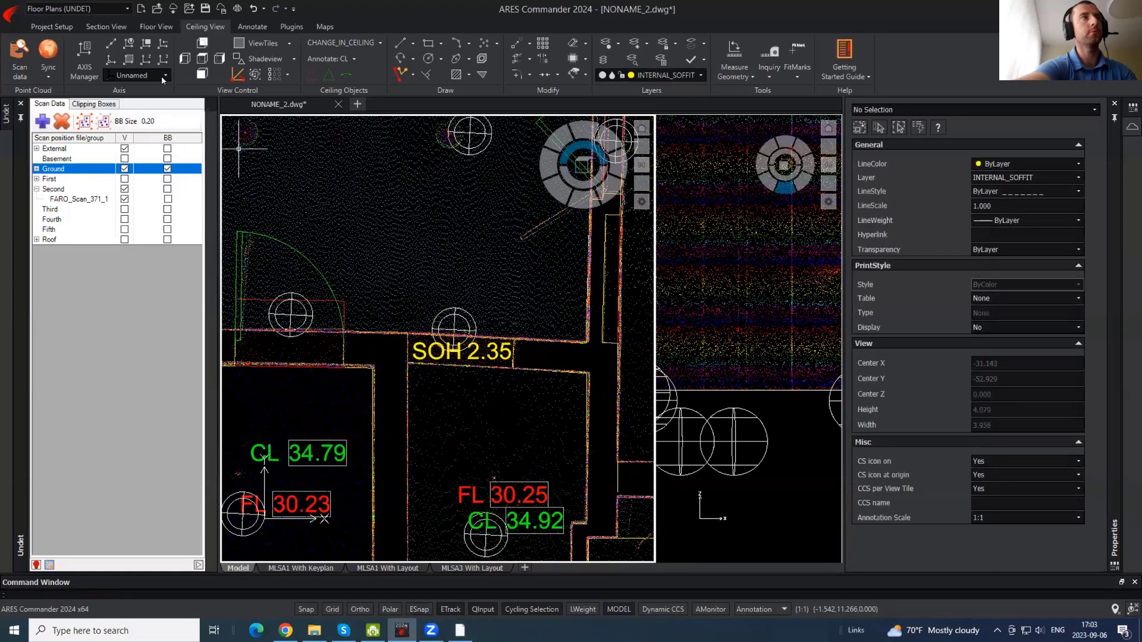
# - Draw a new clipping box, View Section 4, around the SOH opening
pyautogui.click(52, 27)
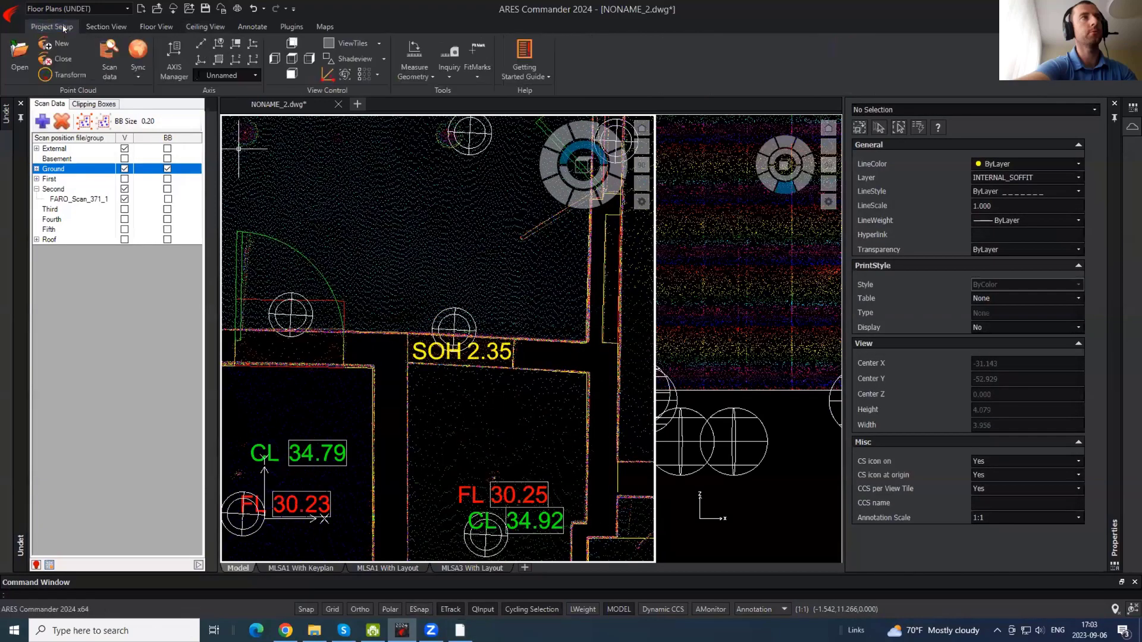
pyautogui.click(90, 103)
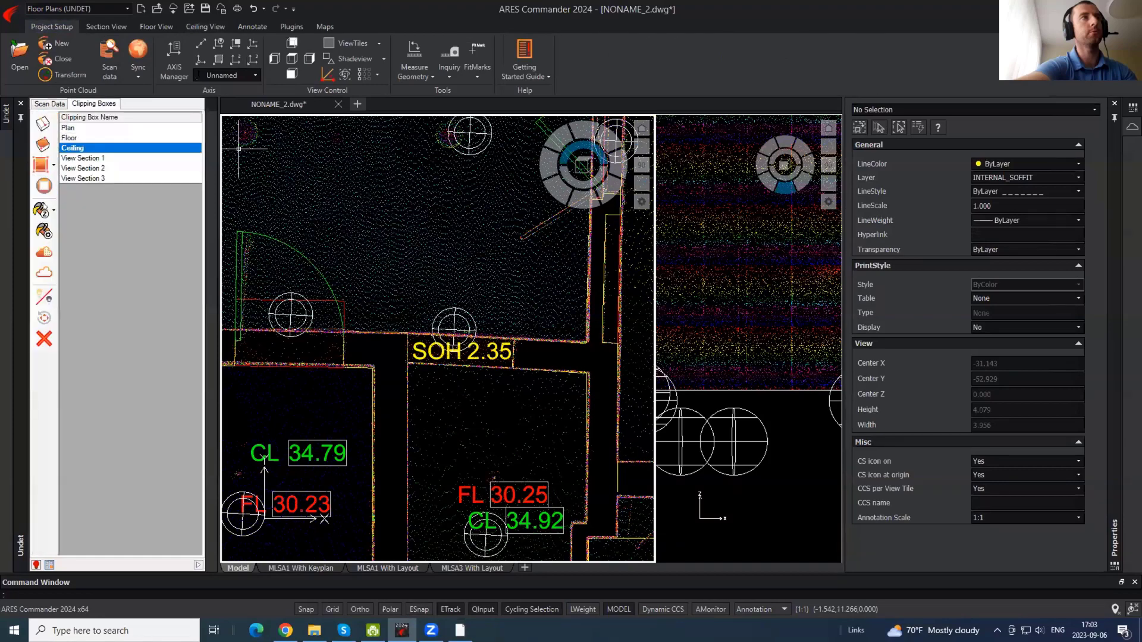
pyautogui.click(43, 144)
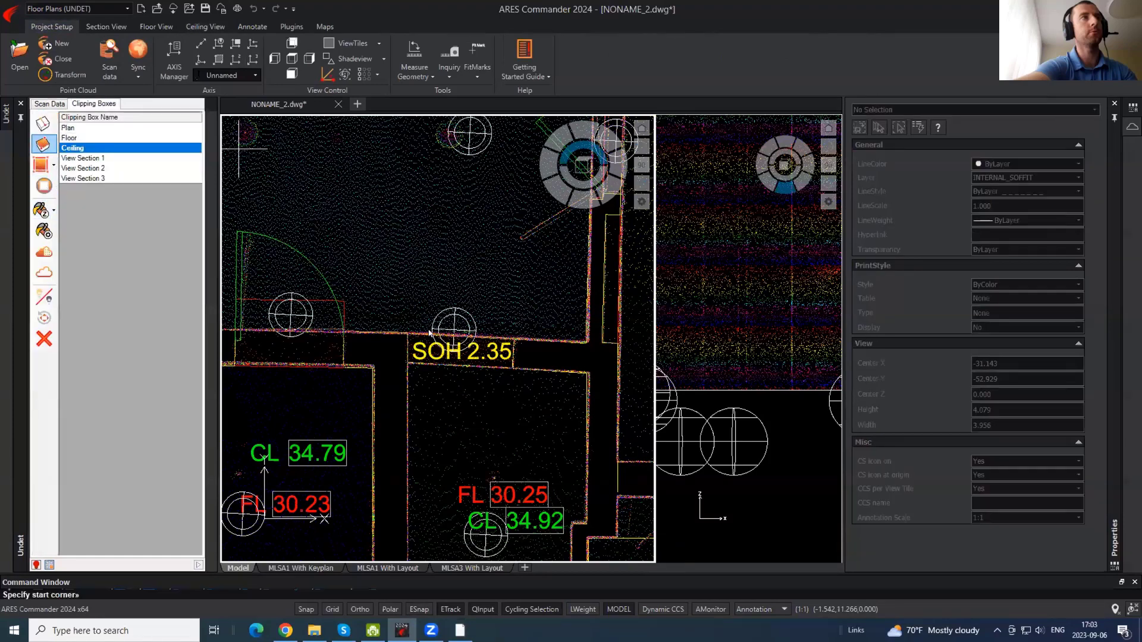
pyautogui.click(453, 287)
pyautogui.click(576, 405)
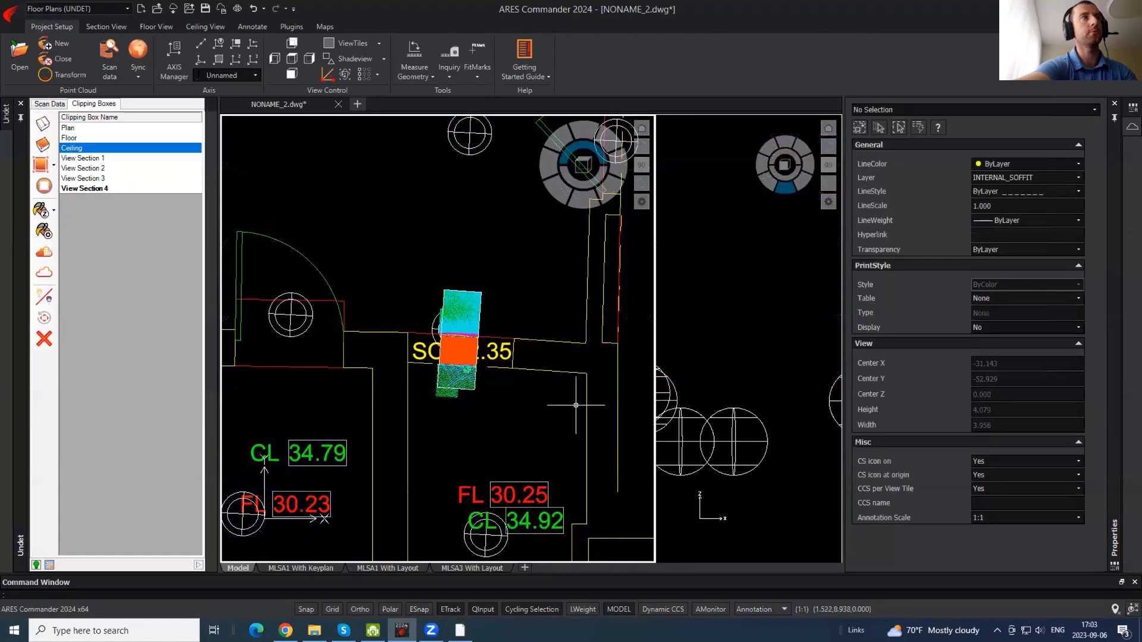
# - Set the right tile to a side view and stretch the box bottom to a 6.363 height
pyautogui.click(748, 303)
pyautogui.scroll(-7, 752, 296)
pyautogui.scroll(2, 709, 256)
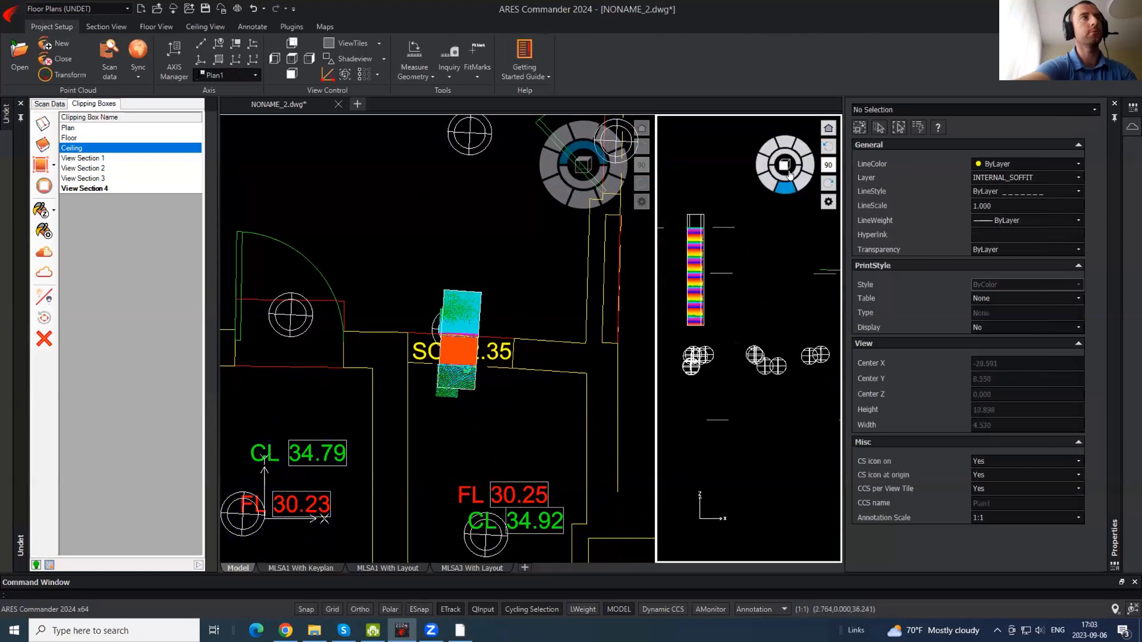
pyautogui.click(806, 167)
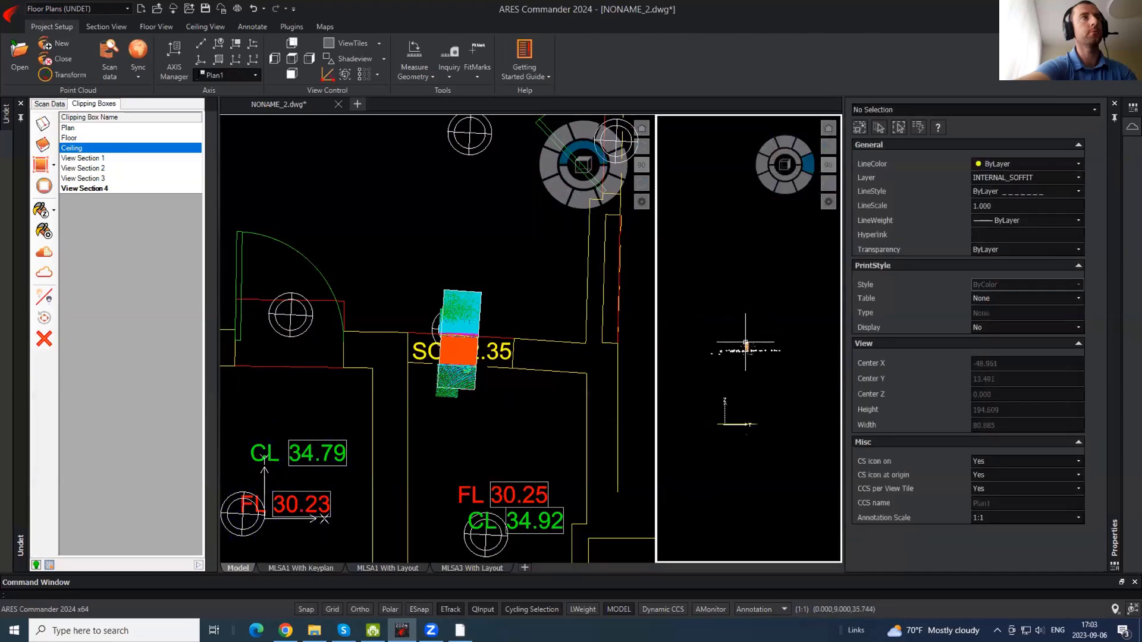
pyautogui.scroll(12, 746, 344)
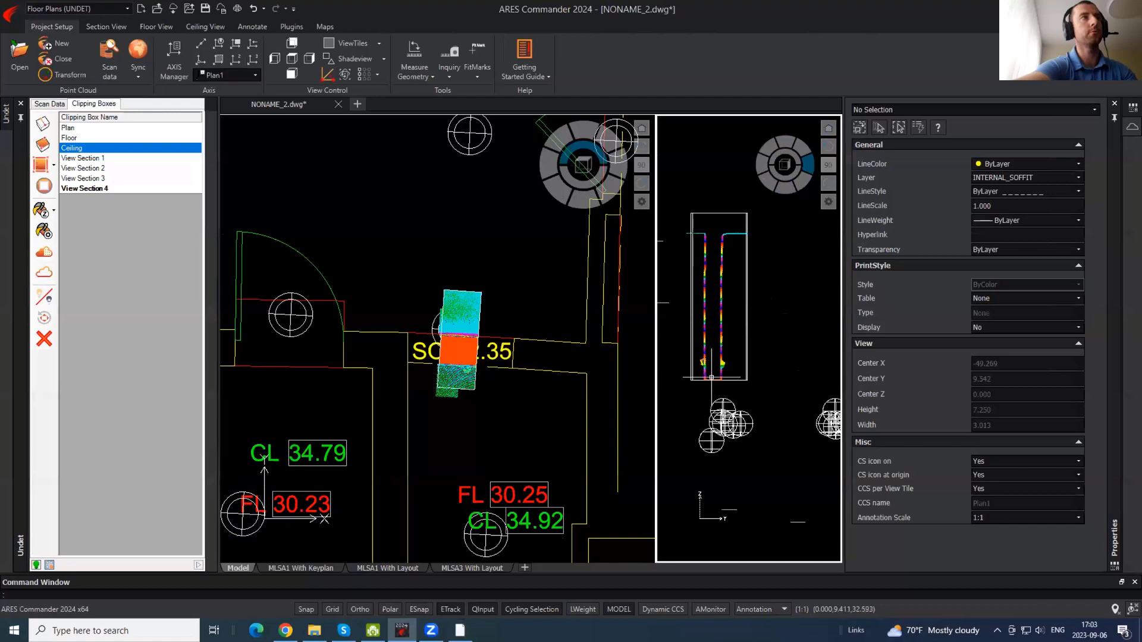
pyautogui.click(711, 378)
pyautogui.click(719, 380)
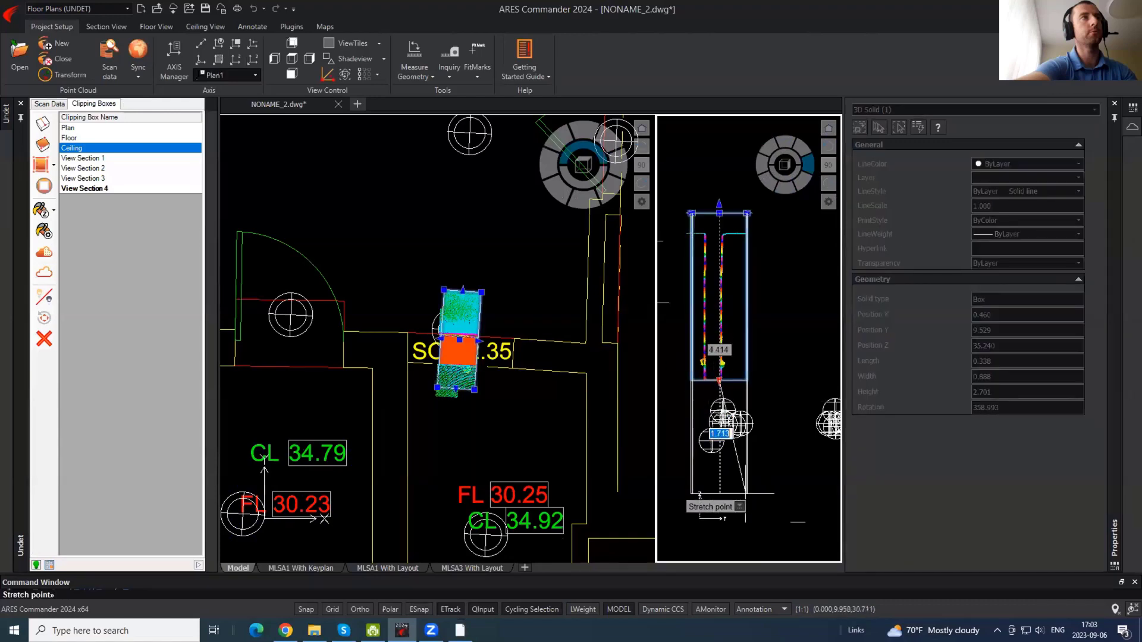
pyautogui.moveTo(765, 510); pyautogui.dragTo(764, 363, button='middle')
pyautogui.click(778, 459)
pyautogui.press('Escape')
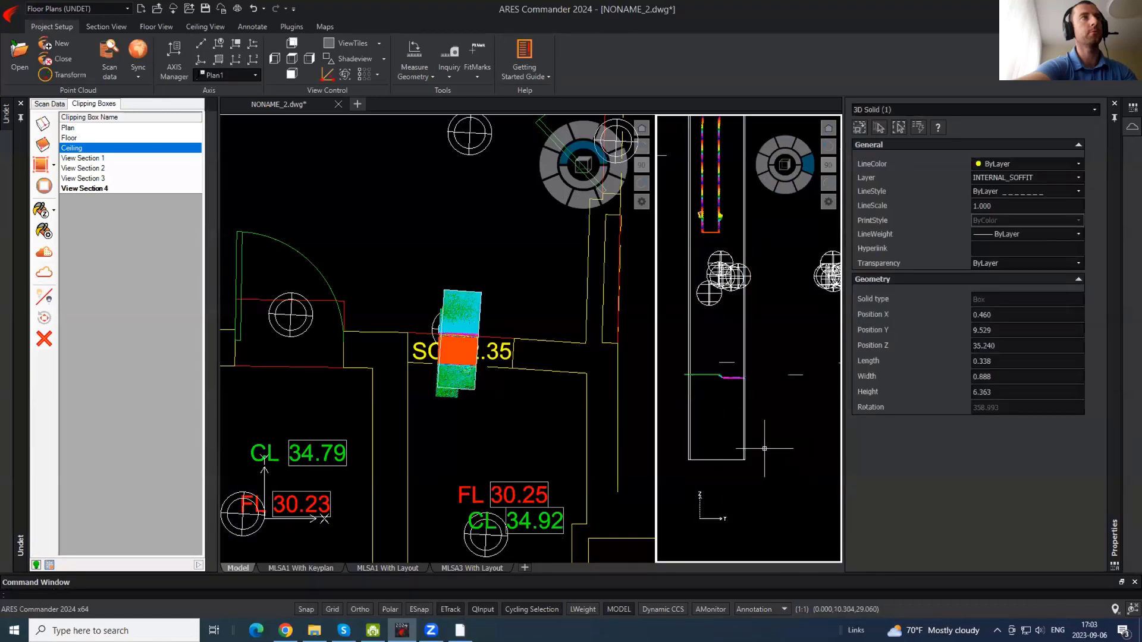
pyautogui.scroll(4, 711, 372)
pyautogui.moveTo(722, 189); pyautogui.dragTo(704, 460, button='middle')
# - Measure from the soffit underside toward the floor with DIST
pyautogui.write('di')
pyautogui.press('Return')
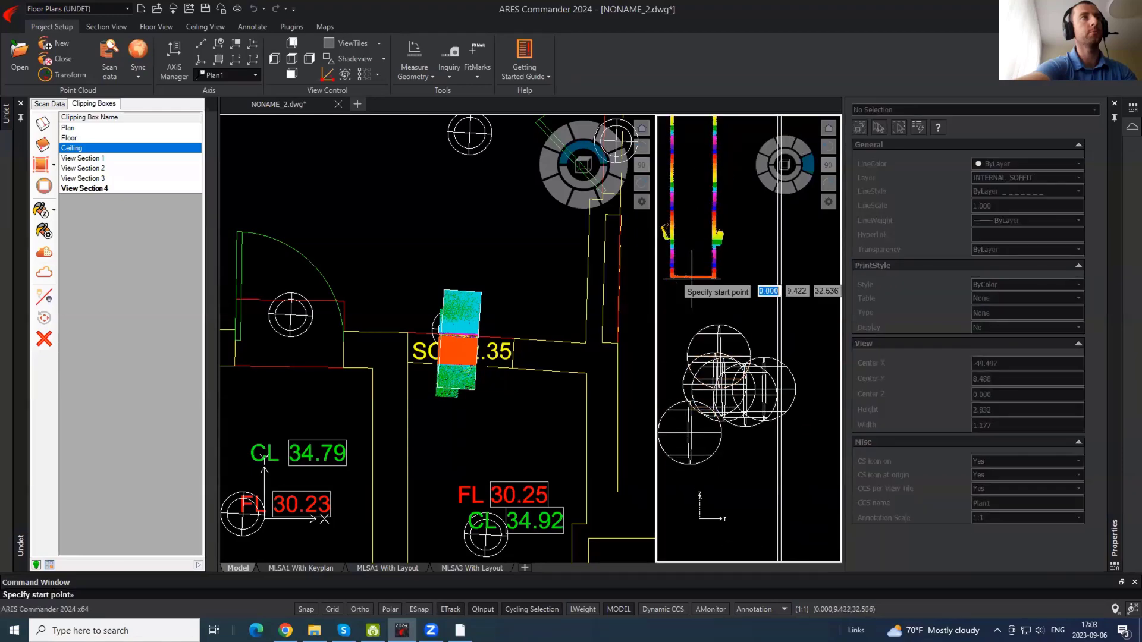
pyautogui.click(696, 276)
pyautogui.moveTo(711, 431); pyautogui.dragTo(719, 224, button='middle')
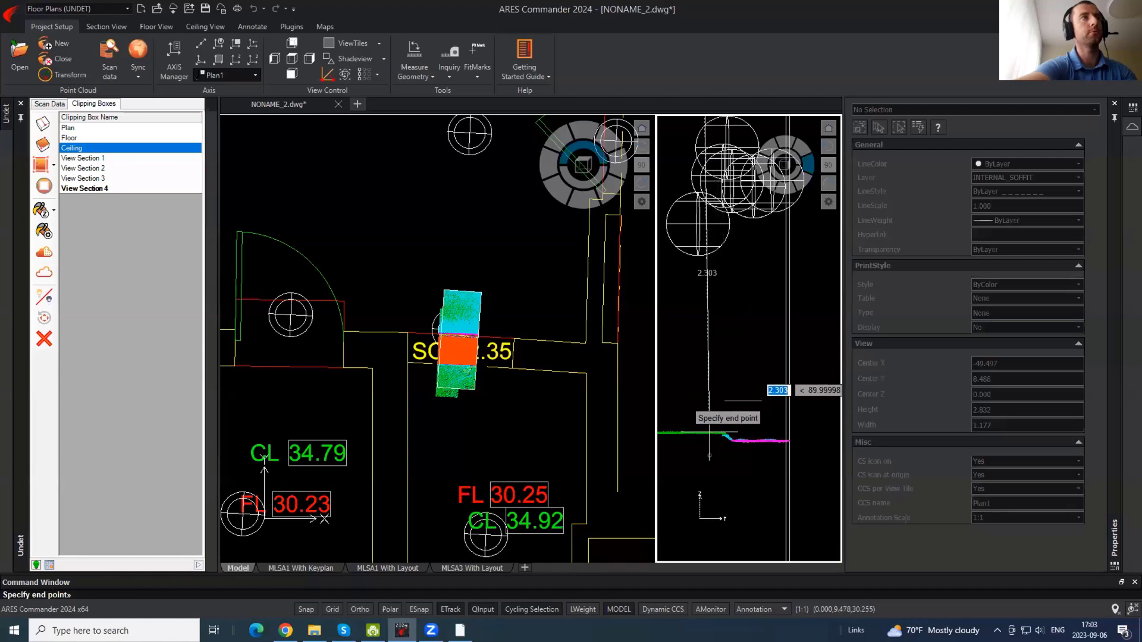
pyautogui.press('Escape')
# - Look up and down the scan view and drop a marker on the doorway floor
pyautogui.click(460, 630)
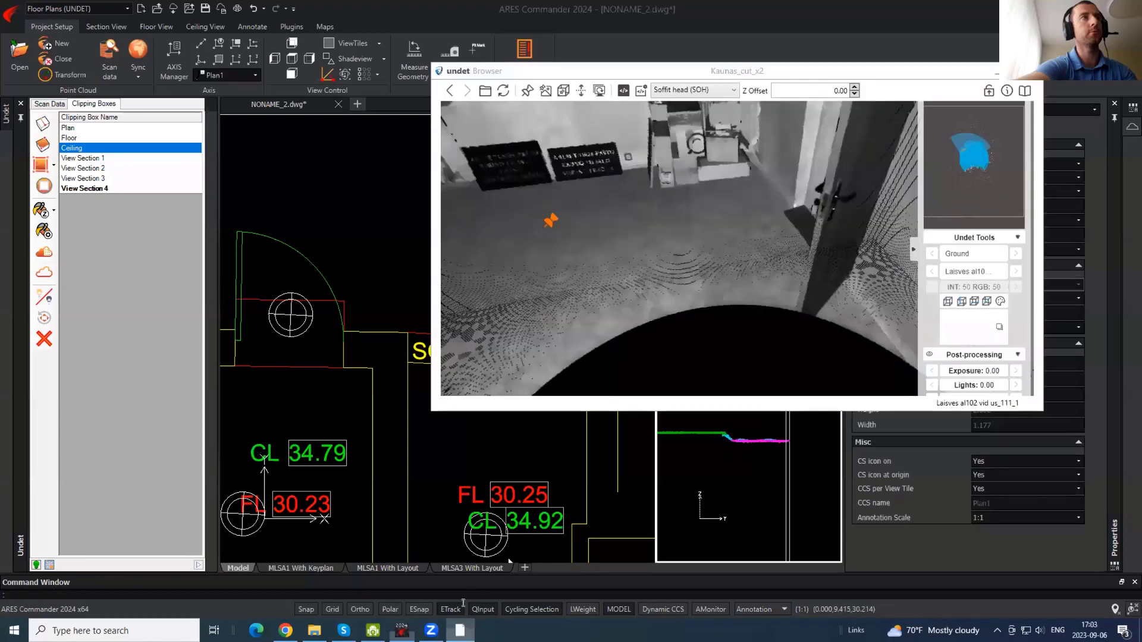
pyautogui.moveTo(751, 207); pyautogui.dragTo(658, 200)
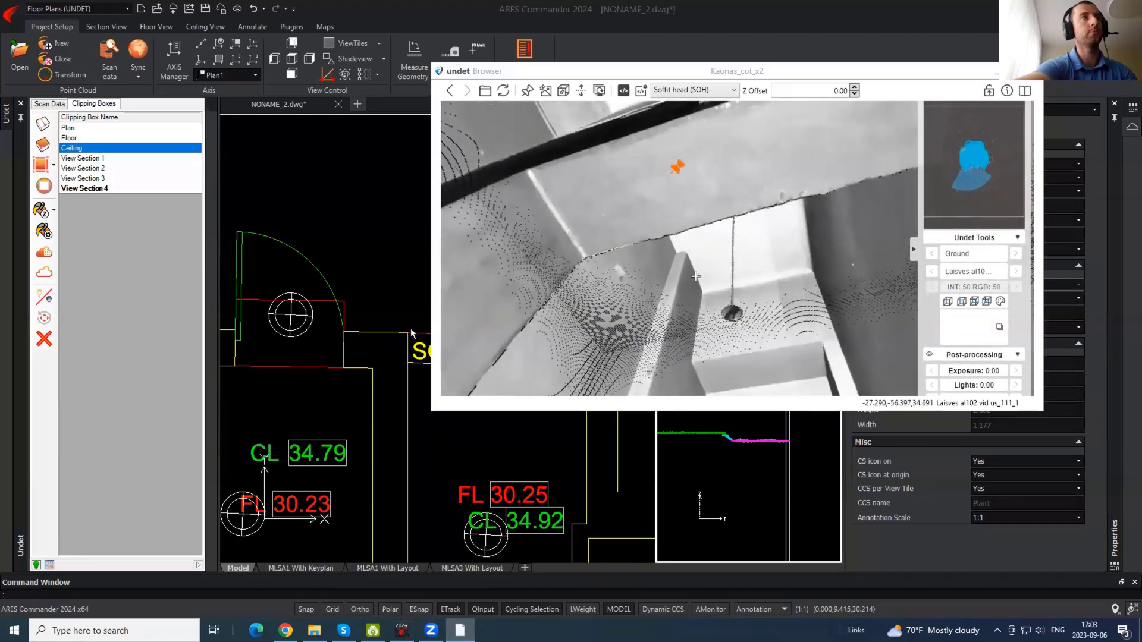
pyautogui.moveTo(696, 276); pyautogui.dragTo(707, 107)
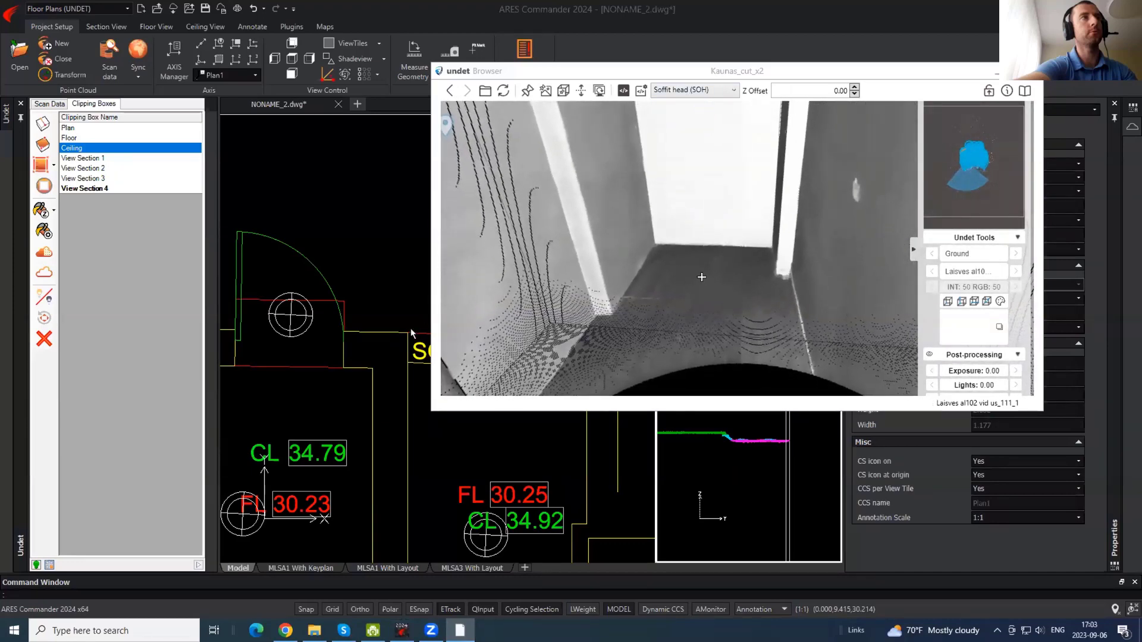
pyautogui.click(701, 277)
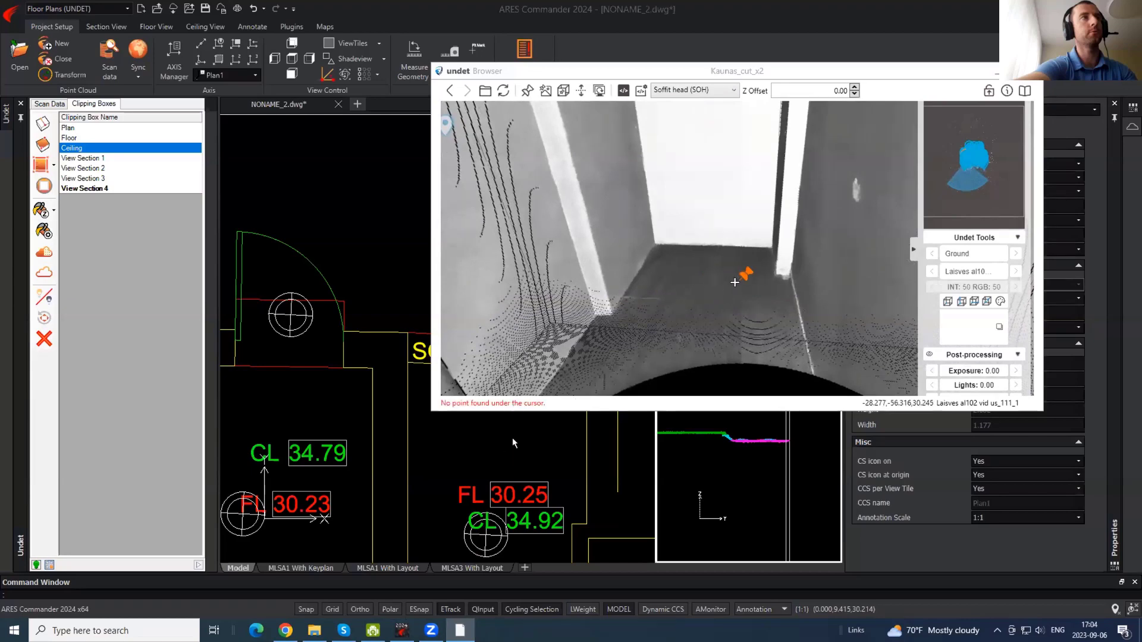
# - Delete the duplicate SOH 2.35 label from the plan
pyautogui.click(542, 445)
pyautogui.scroll(-2, 525, 337)
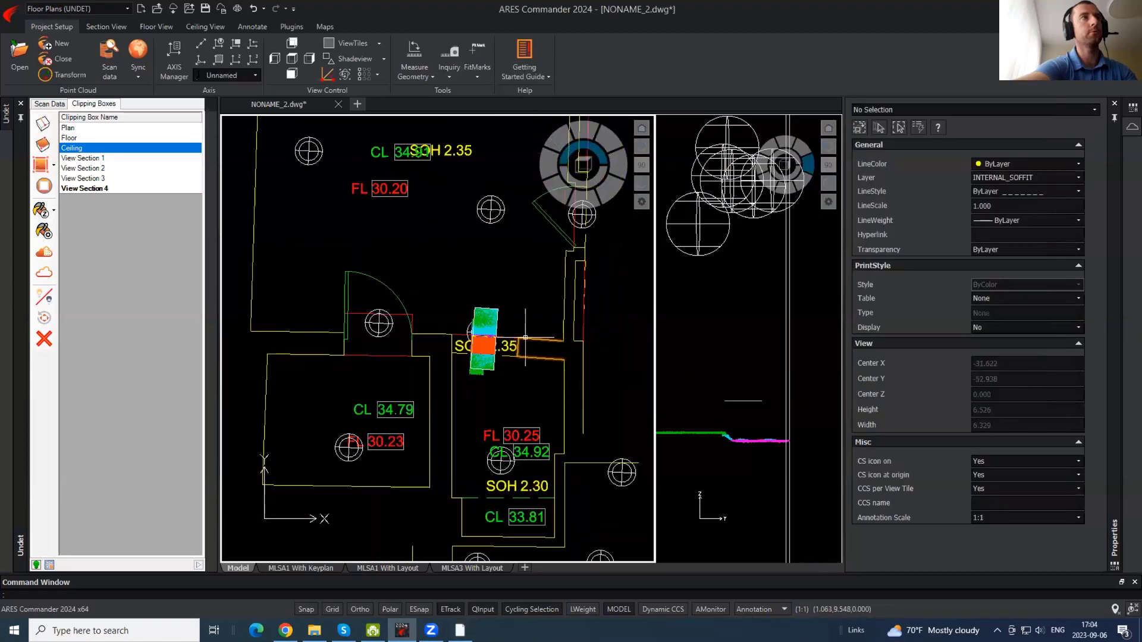
pyautogui.click(527, 486)
pyautogui.scroll(6, 541, 492)
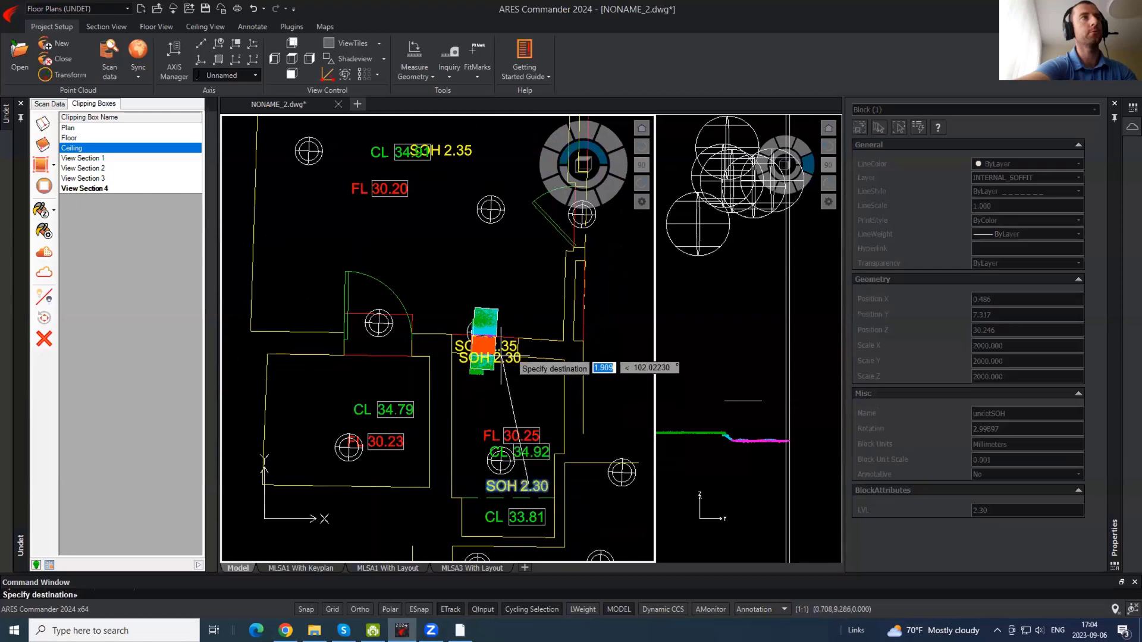
pyautogui.press('Escape')
pyautogui.click(520, 362)
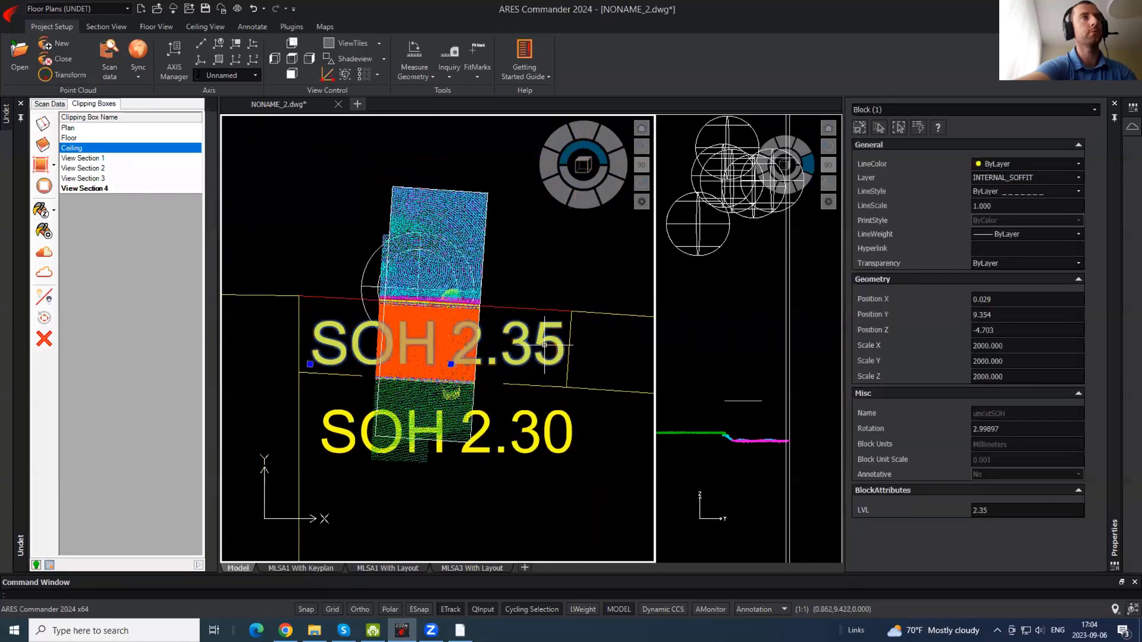
pyautogui.press('Delete')
# - Move the SOH 2.30 label higher up in the plan with MOVE
pyautogui.click(515, 445)
pyautogui.write('m')
pyautogui.press('Return')
pyautogui.click(503, 443)
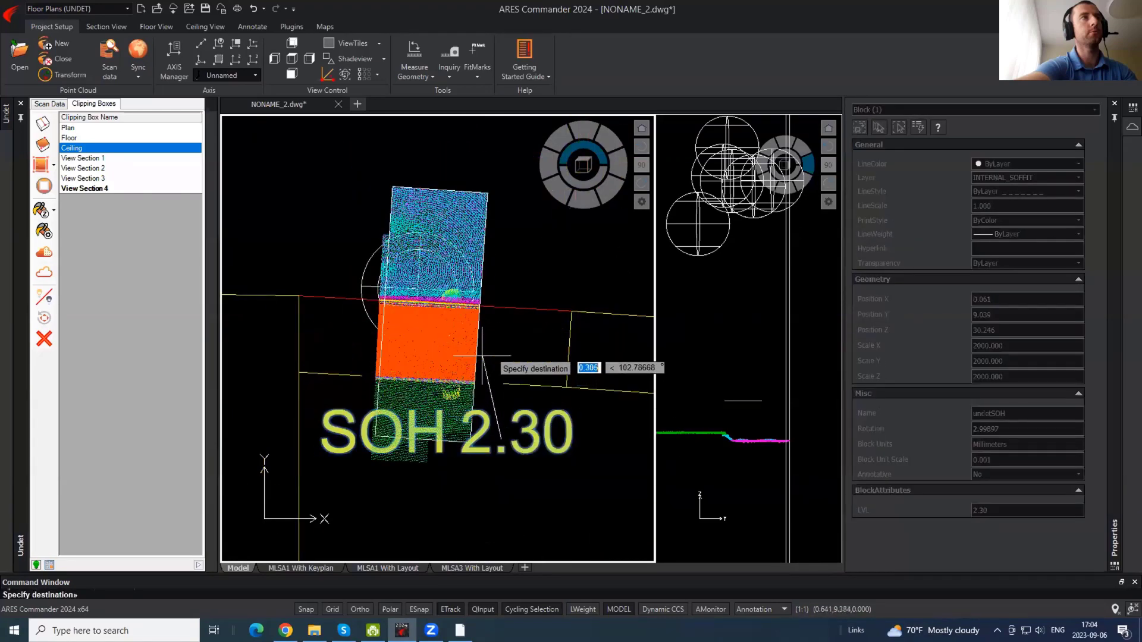
pyautogui.click(485, 349)
# - Make the Ceiling clipping box active and bring the stairs and FL 30.20 room into view
pyautogui.scroll(-3, 406, 305)
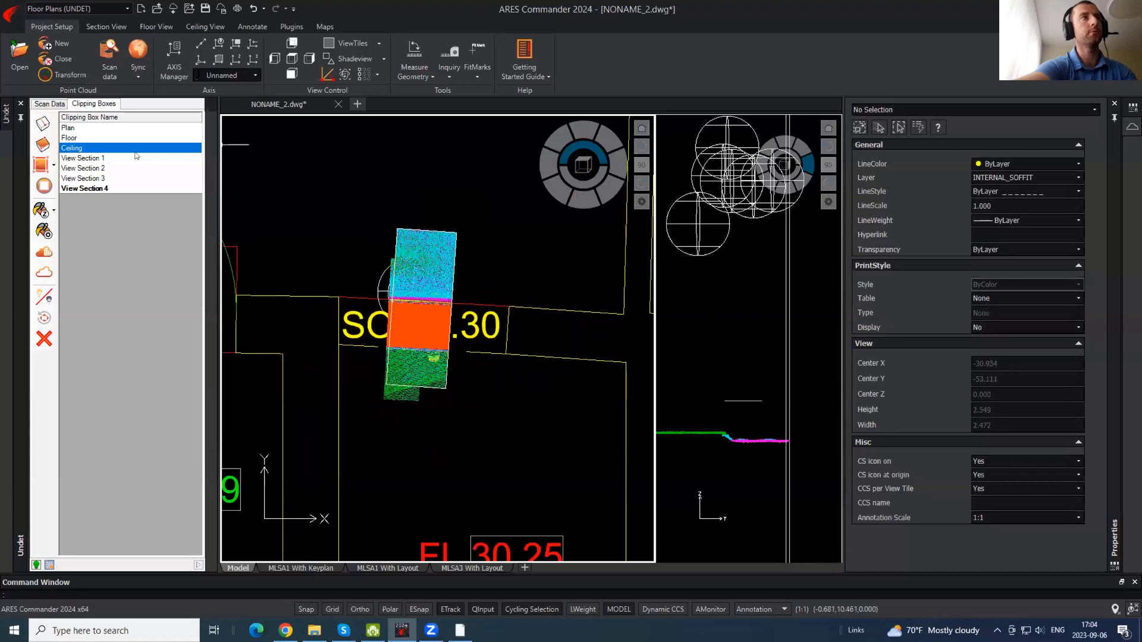
pyautogui.doubleClick(80, 149)
pyautogui.scroll(-1, 469, 345)
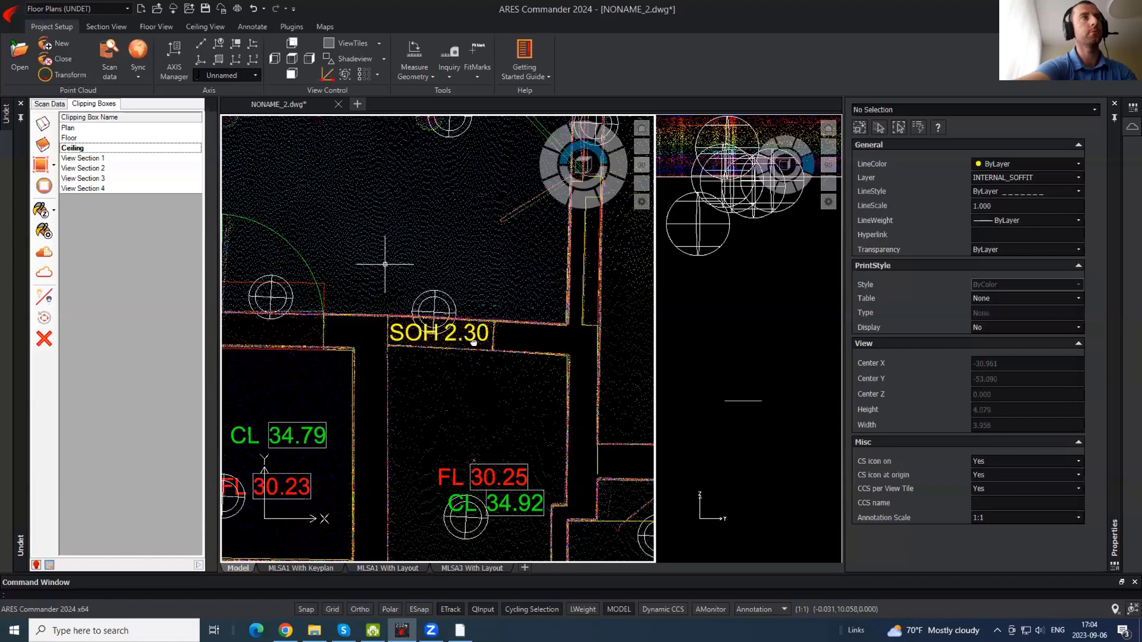
pyautogui.moveTo(378, 253); pyautogui.dragTo(521, 451, button='middle')
pyautogui.moveTo(380, 179); pyautogui.dragTo(470, 355, button='middle')
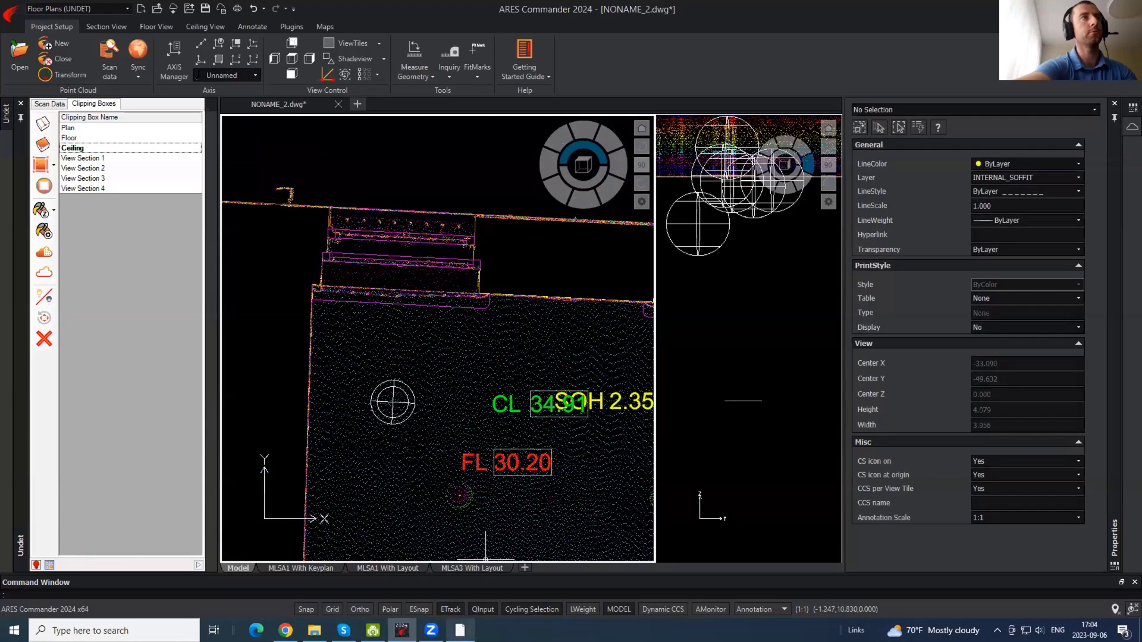
# - Turn the Undet Browser panorama toward the window and door, then show its label types
pyautogui.click(466, 628)
pyautogui.moveTo(578, 231); pyautogui.dragTo(633, 235)
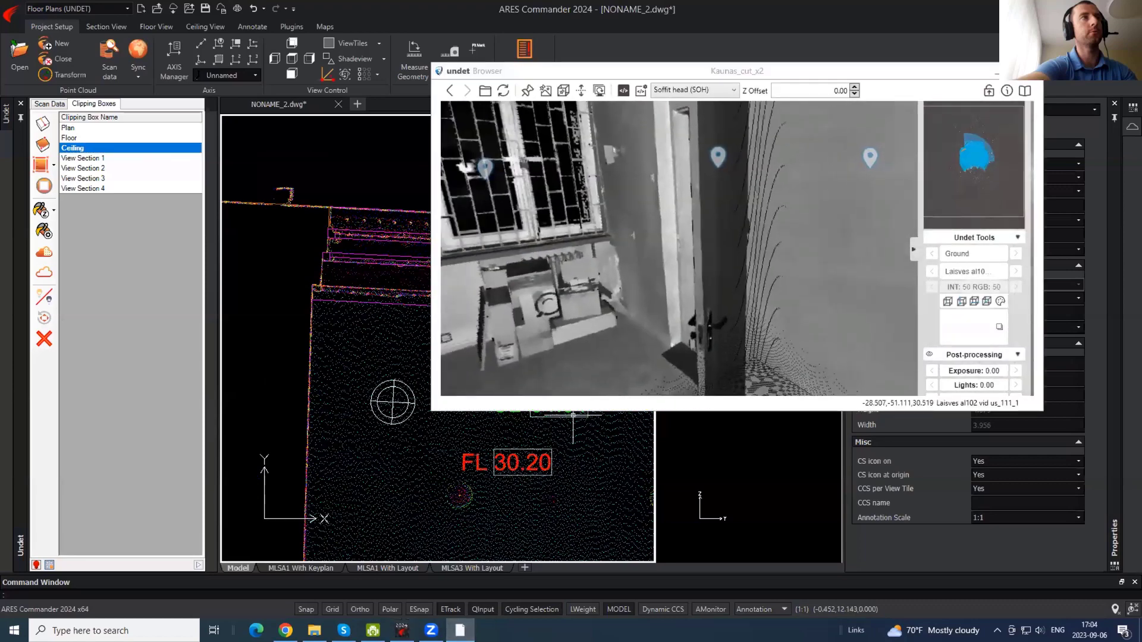
pyautogui.click(394, 403)
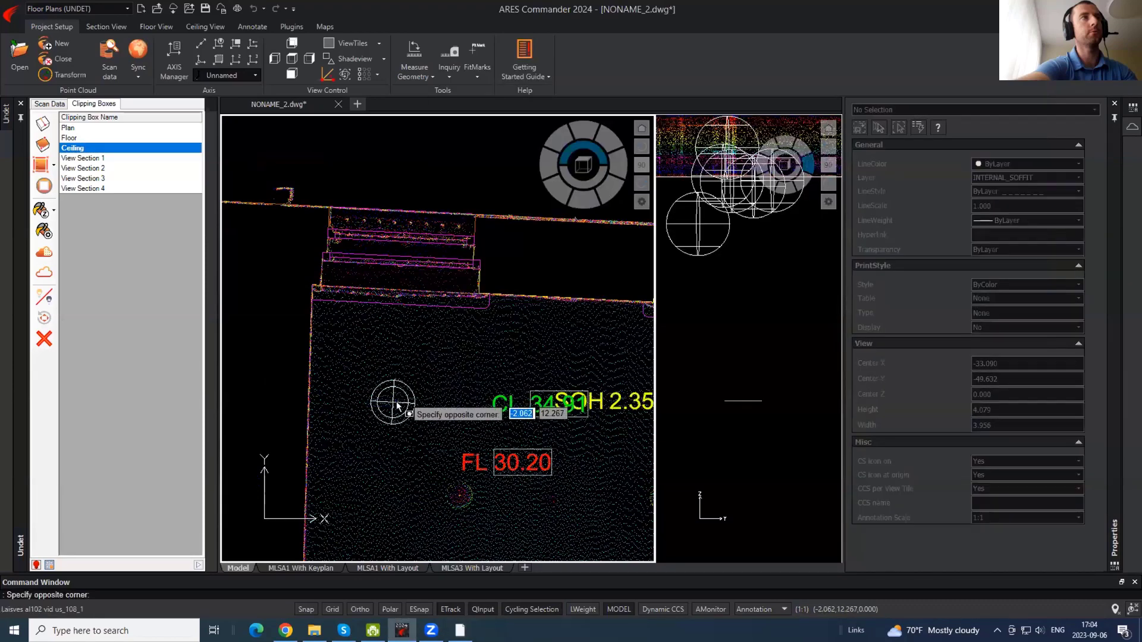
pyautogui.click(397, 406)
pyautogui.click(460, 630)
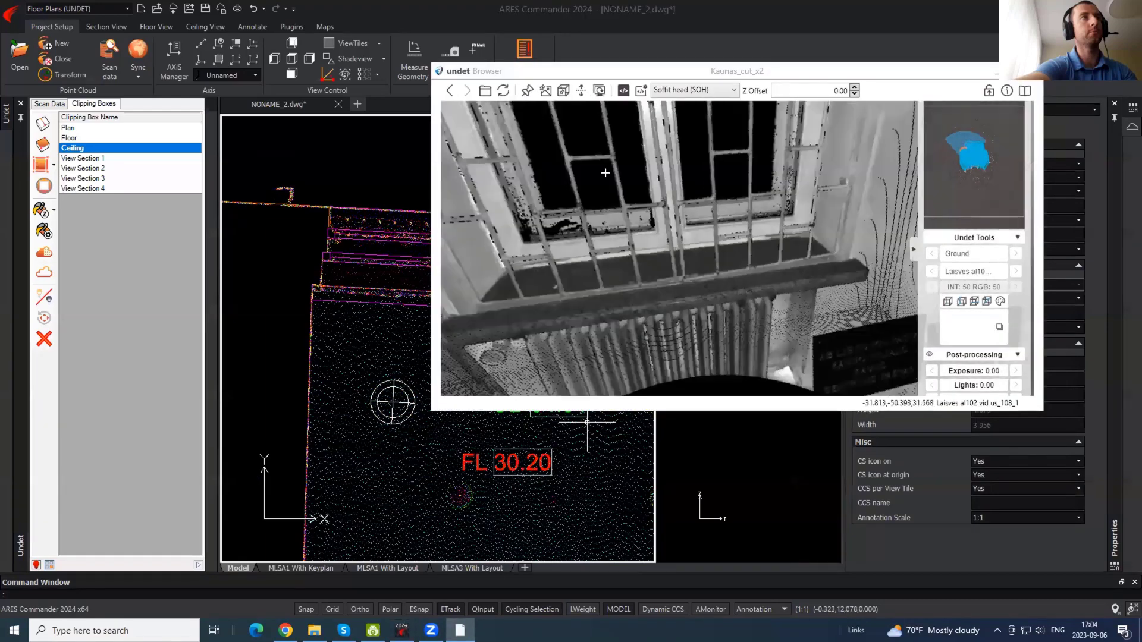
pyautogui.click(737, 89)
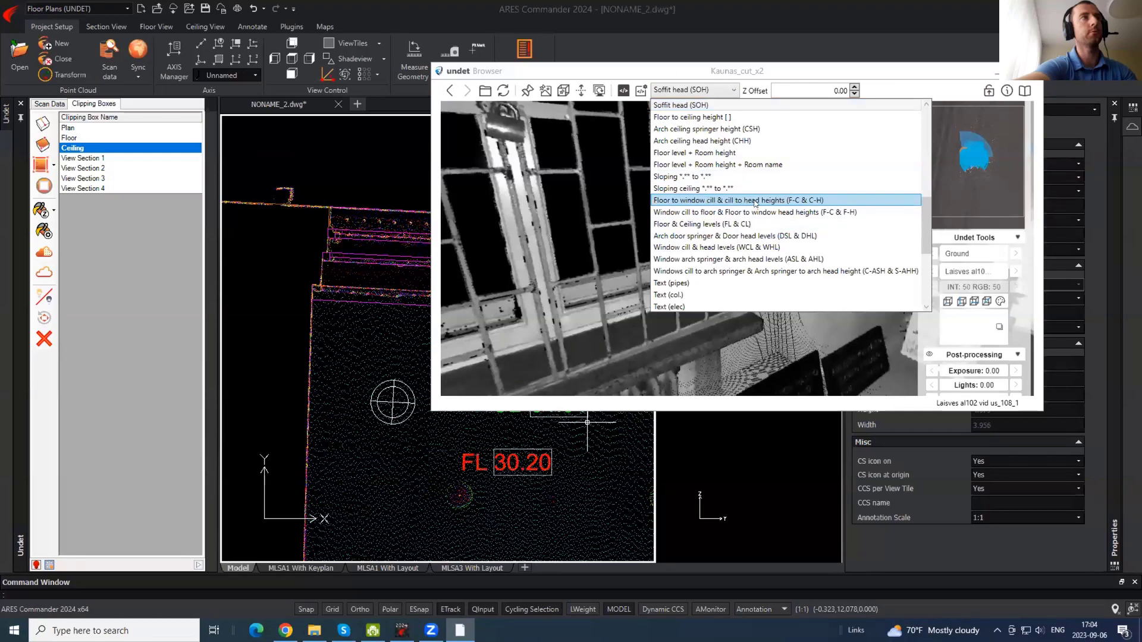
# - Add a C-H -0.89 / F-C 2.66 label with the floor-to-cill and cill-to-head type from the panorama
pyautogui.click(755, 202)
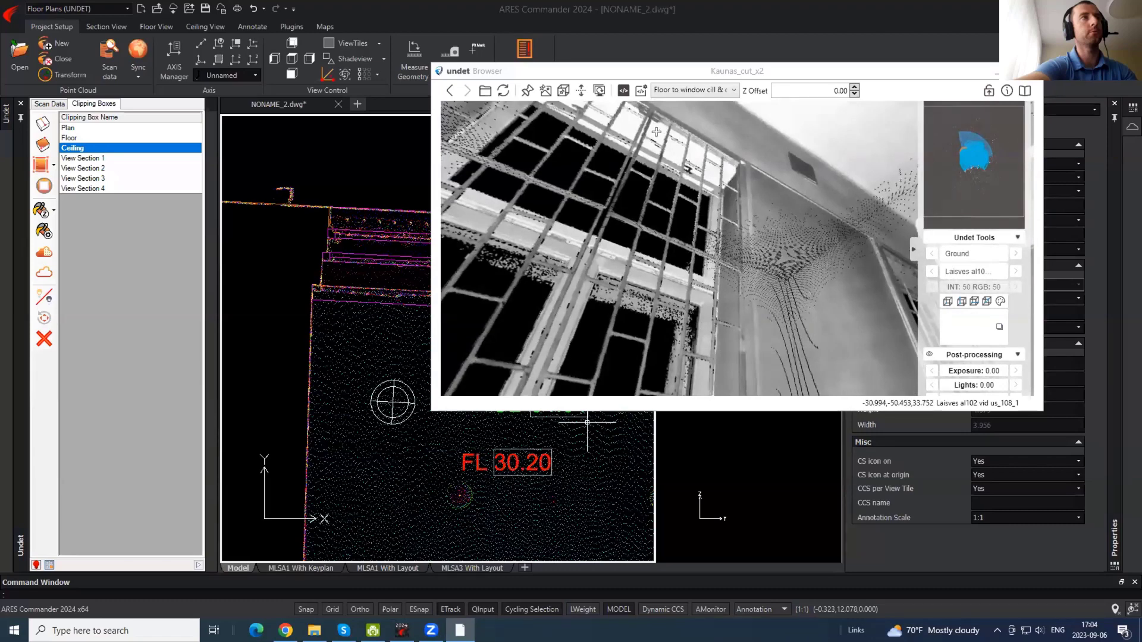
pyautogui.moveTo(713, 251); pyautogui.dragTo(690, 182)
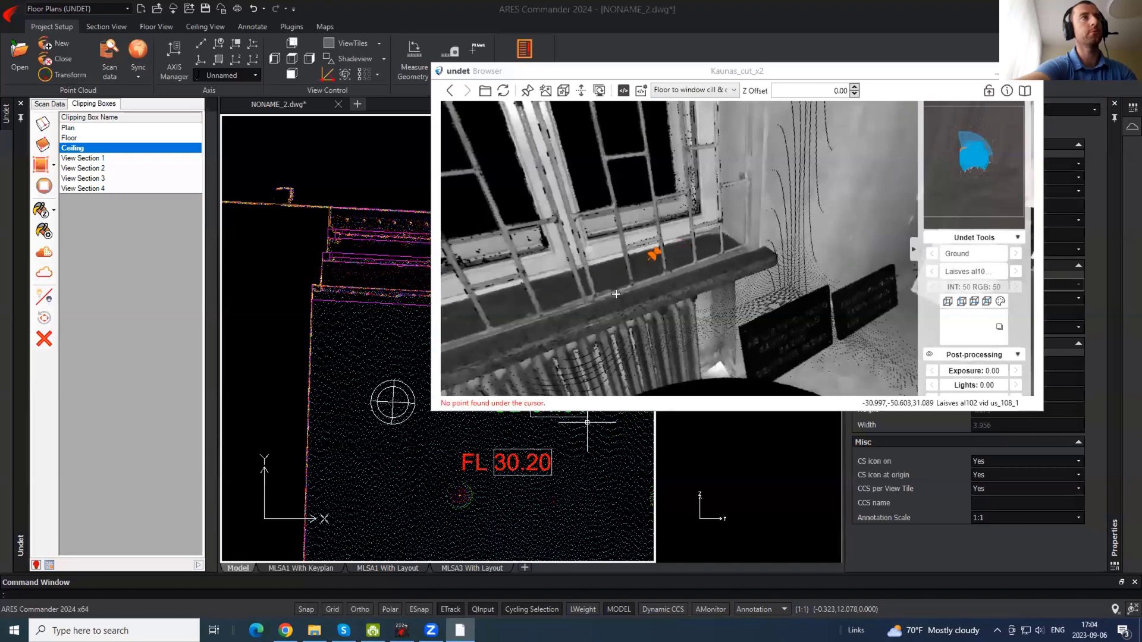
pyautogui.moveTo(778, 237); pyautogui.dragTo(673, 254)
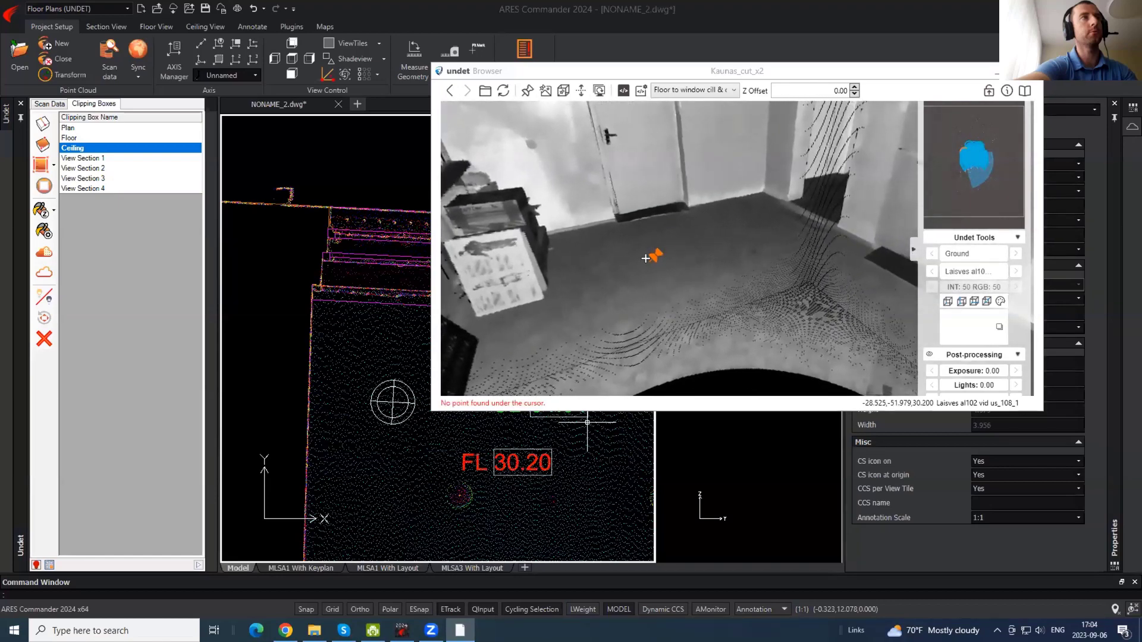
pyautogui.click(372, 337)
pyautogui.click(364, 351)
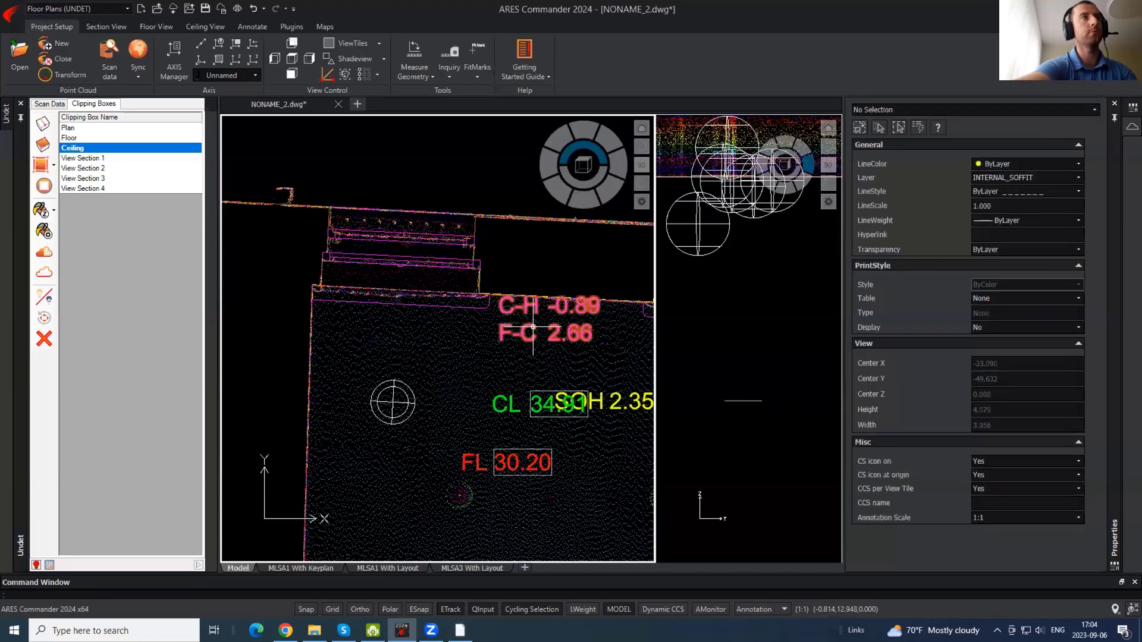
# - Move the C-H / F-C label above the window wall
pyautogui.click(547, 340)
pyautogui.click(547, 340)
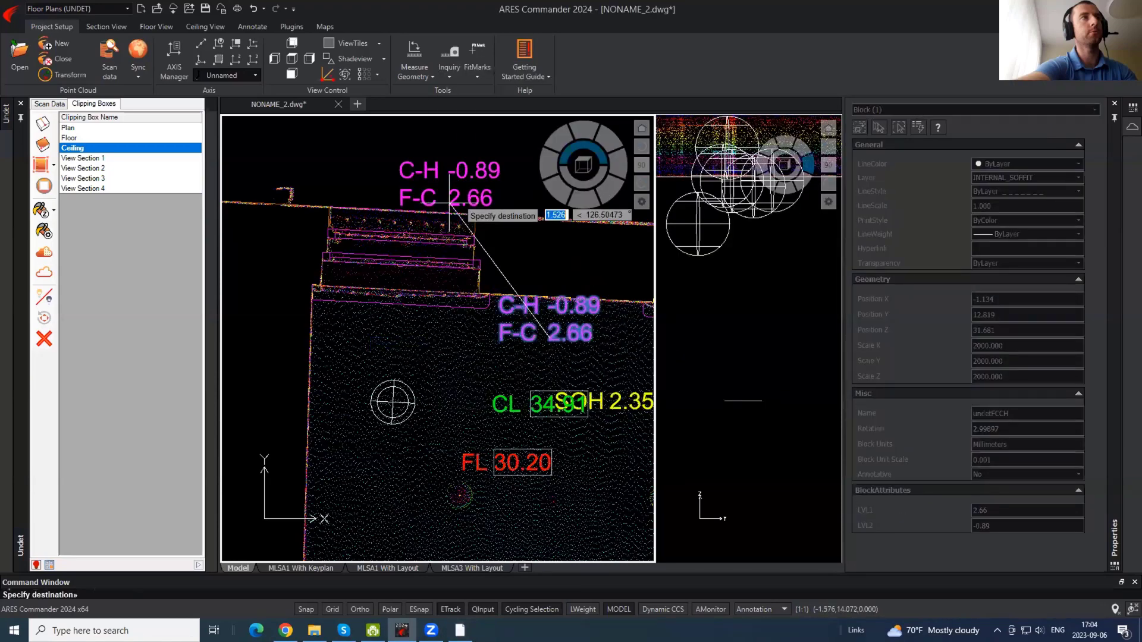
pyautogui.click(399, 181)
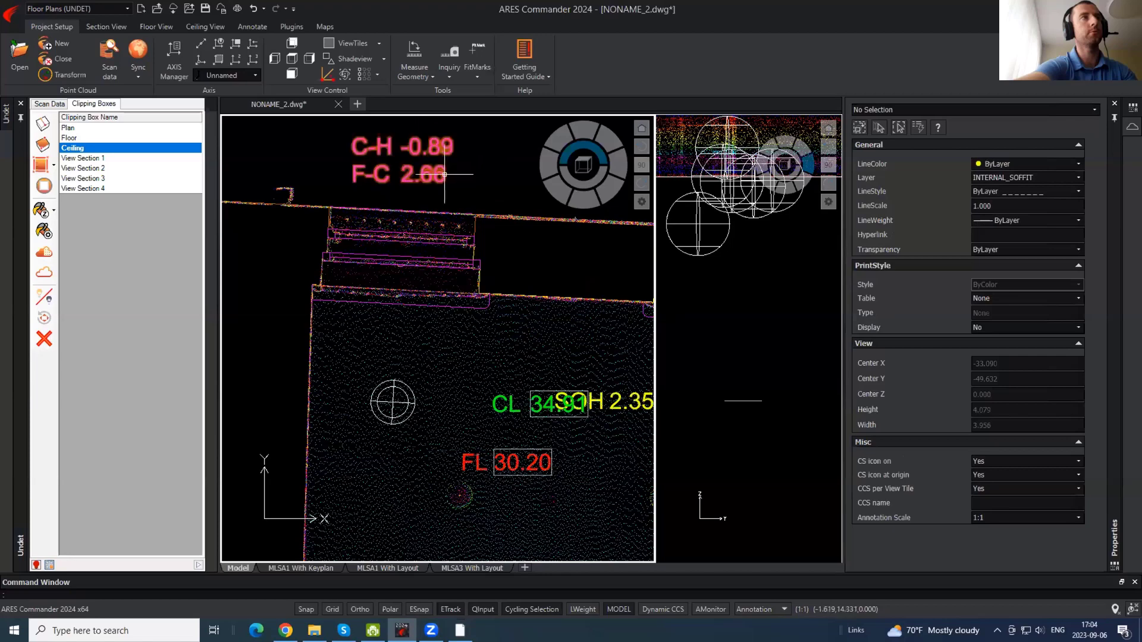
# - Reselect the C-H / F-C label to check its values, then pan back to the FL 30.20 room
pyautogui.click(432, 152)
pyautogui.moveTo(489, 197); pyautogui.dragTo(434, 251, button='middle')
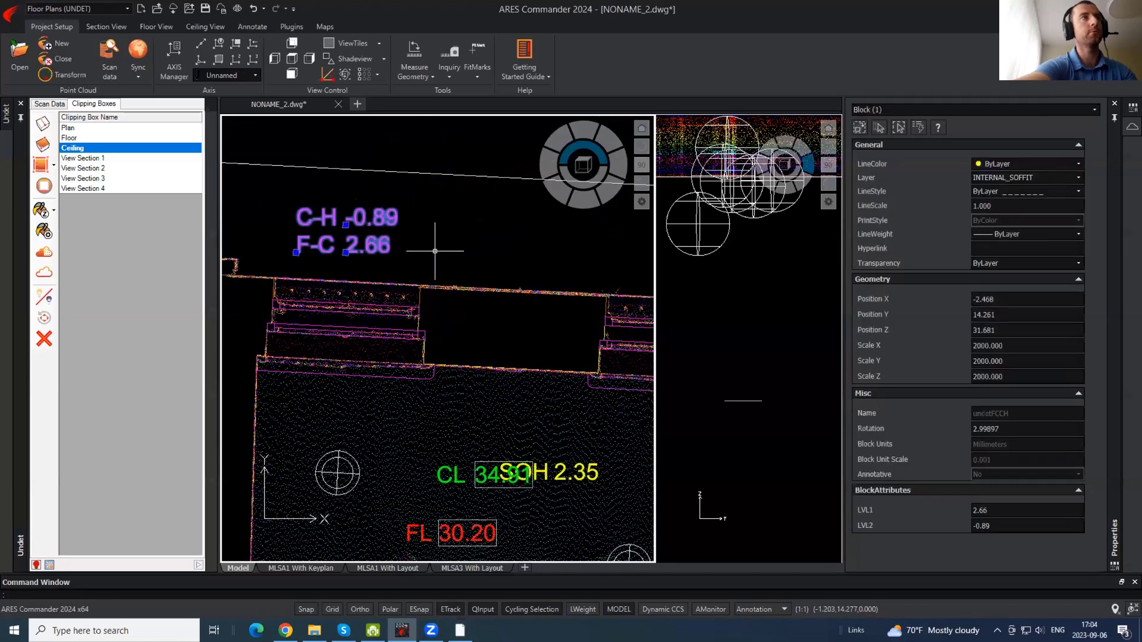
pyautogui.press('Escape')
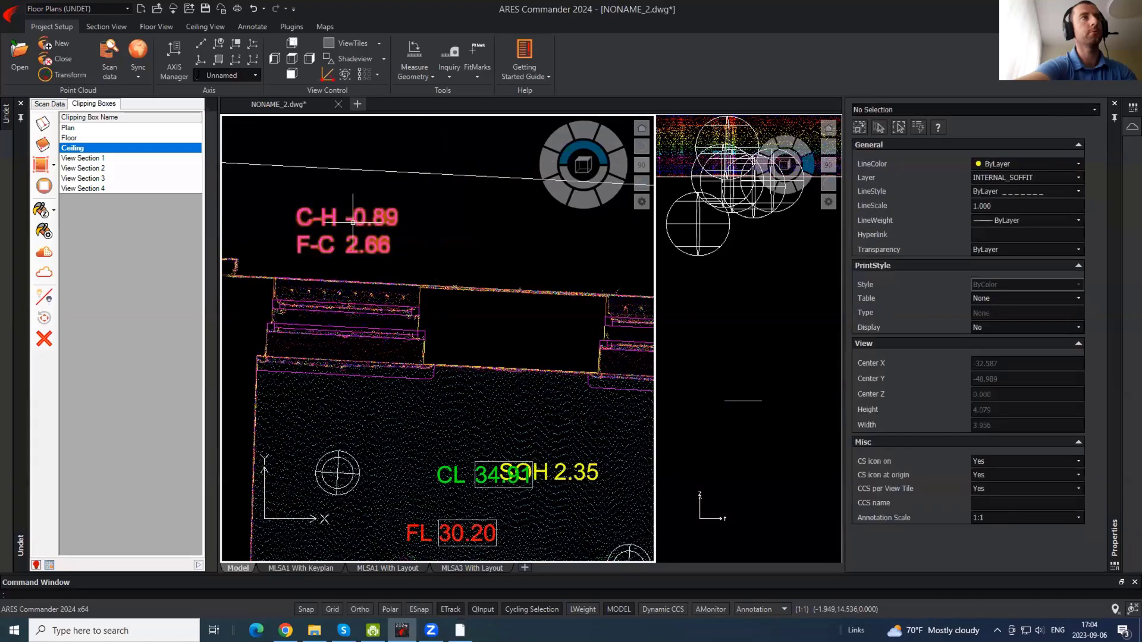
pyautogui.click(352, 223)
pyautogui.press('Escape')
pyautogui.click(360, 236)
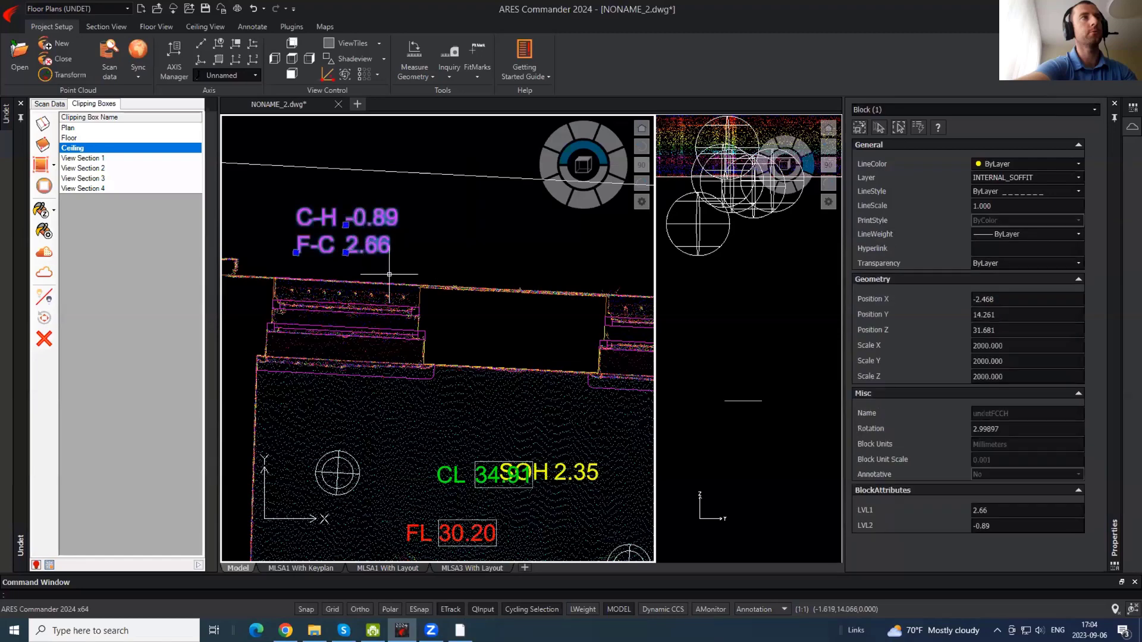
pyautogui.press('Escape')
pyautogui.click(386, 257)
pyautogui.press('Escape')
pyautogui.moveTo(510, 306); pyautogui.dragTo(384, 174, button='middle')
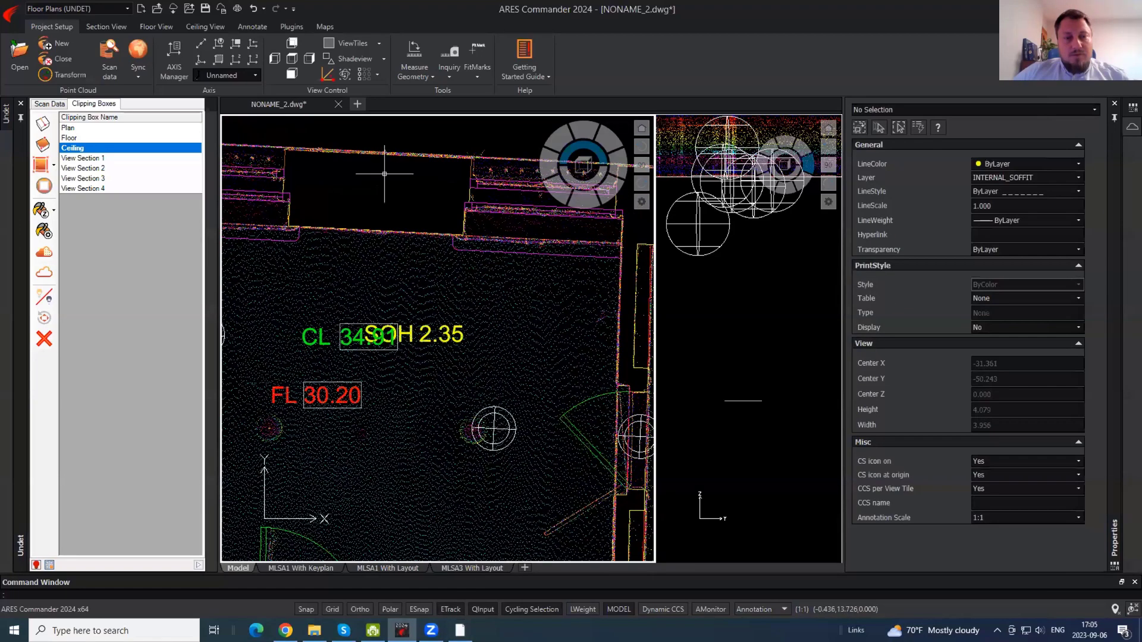
# - Review the label types without changing them, and inspect the barred window, sill and upper windows in the panorama
pyautogui.scroll(-2, 425, 248)
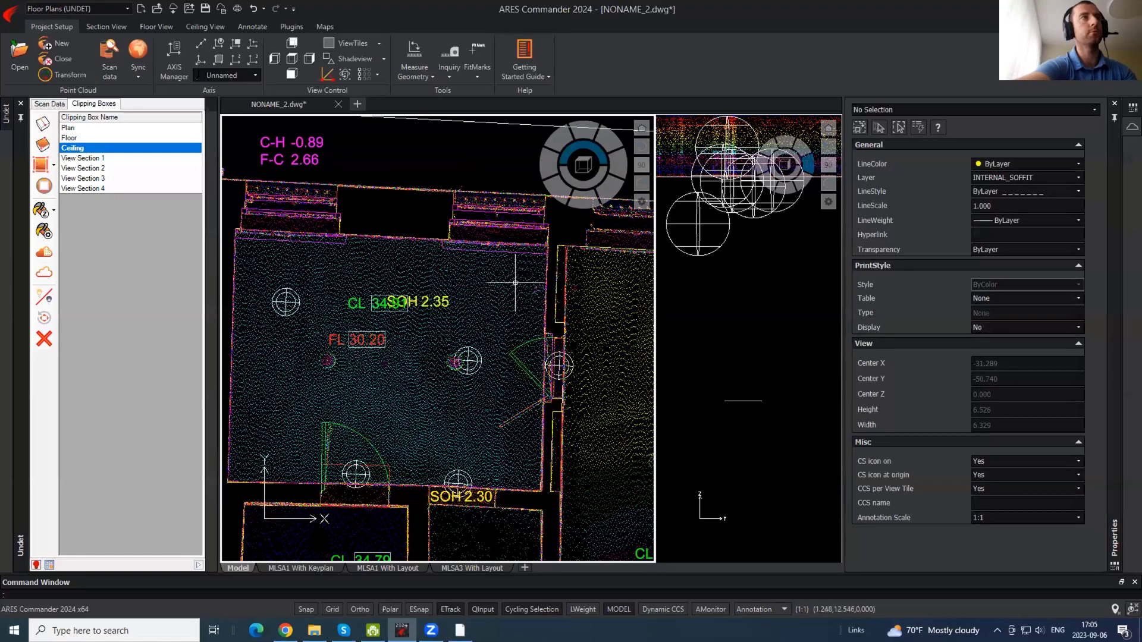
pyautogui.click(460, 630)
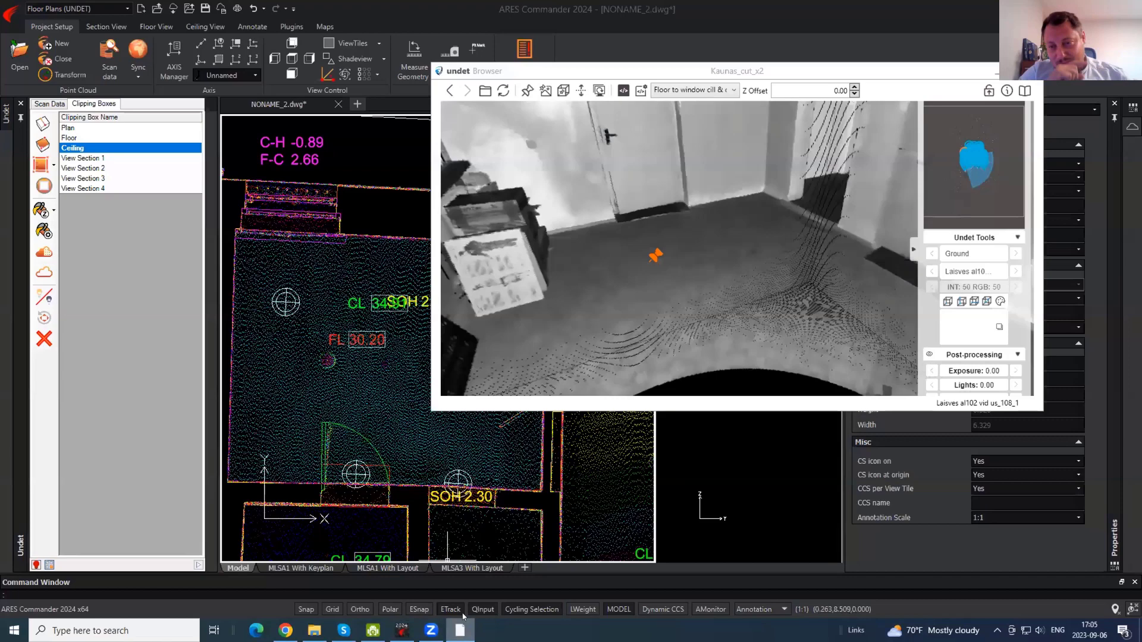
pyautogui.click(707, 90)
pyautogui.scroll(1, 820, 167)
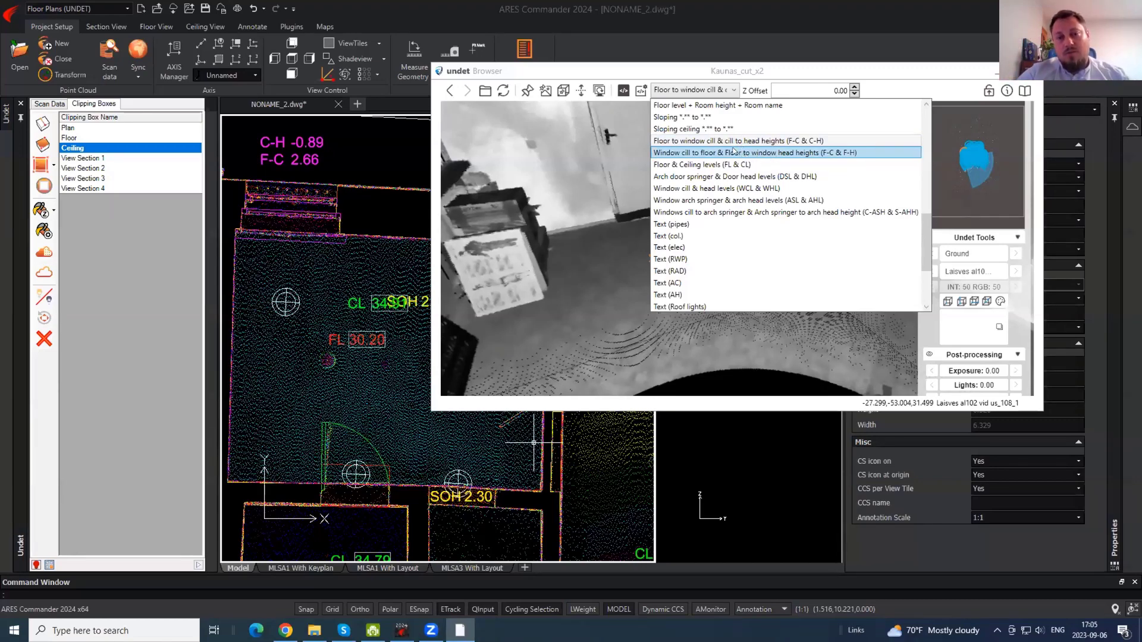
pyautogui.click(649, 73)
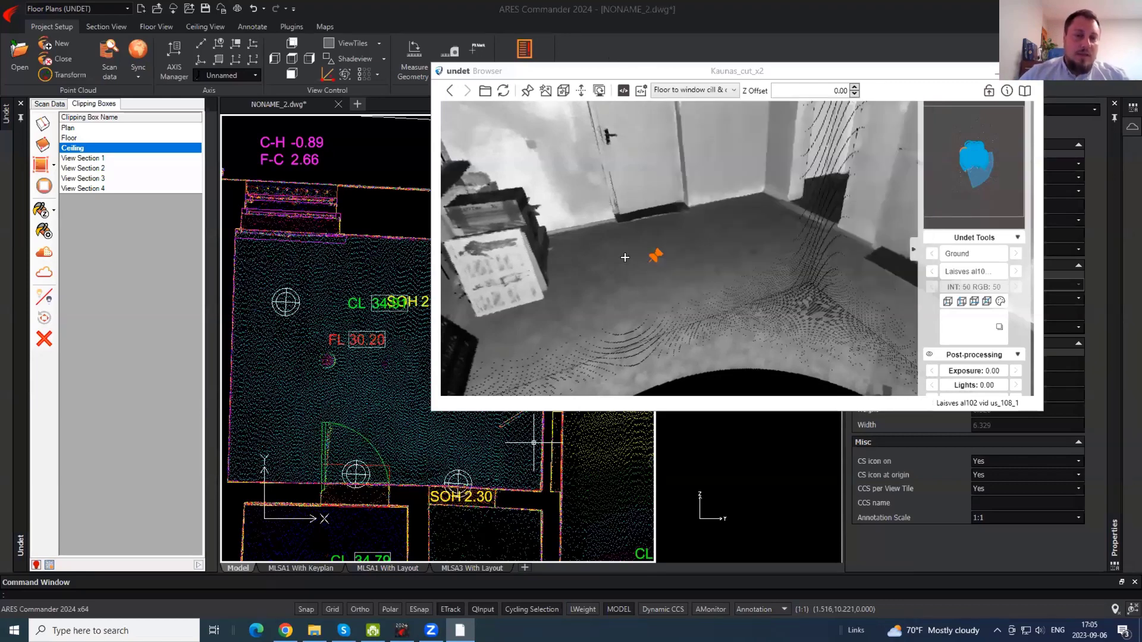
pyautogui.moveTo(626, 222); pyautogui.dragTo(722, 229)
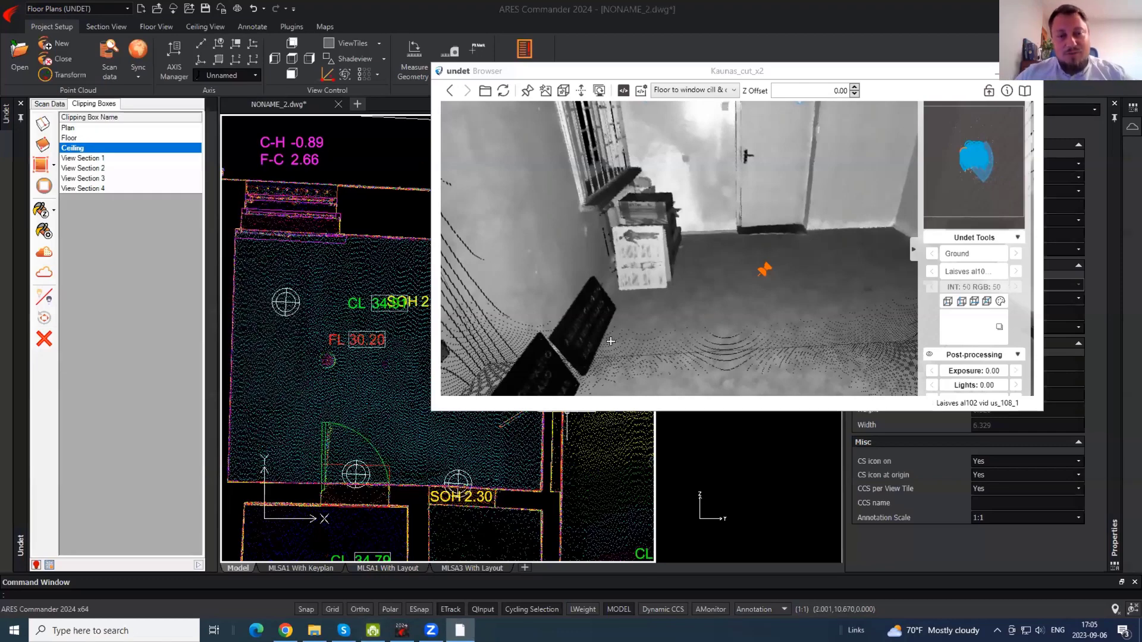
pyautogui.moveTo(752, 238); pyautogui.dragTo(735, 273)
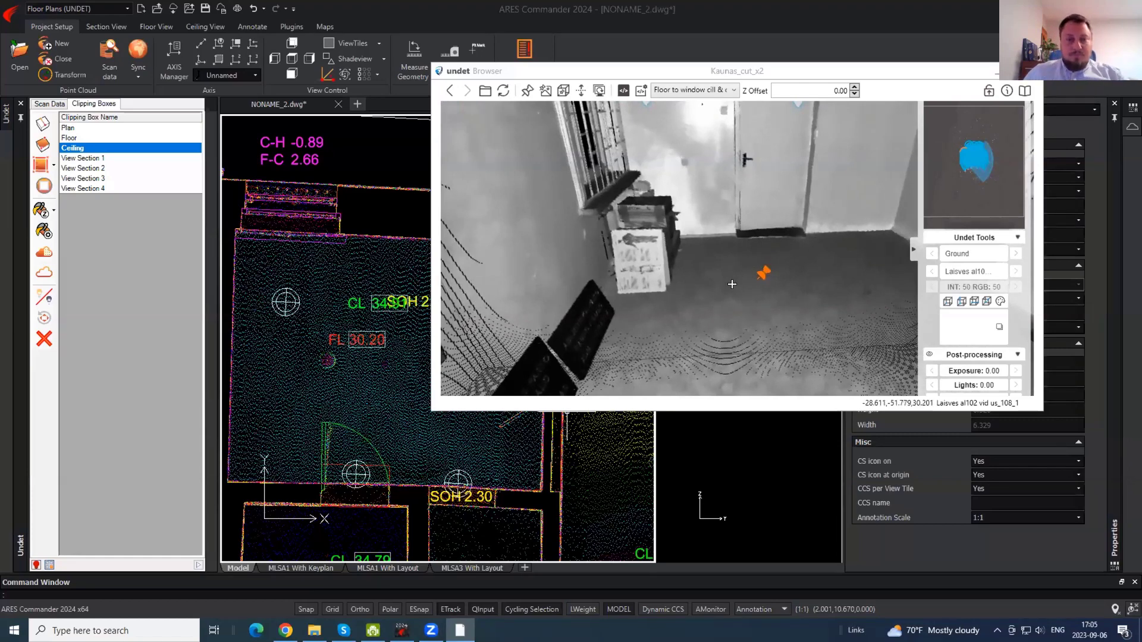
pyautogui.moveTo(722, 276); pyautogui.dragTo(788, 309)
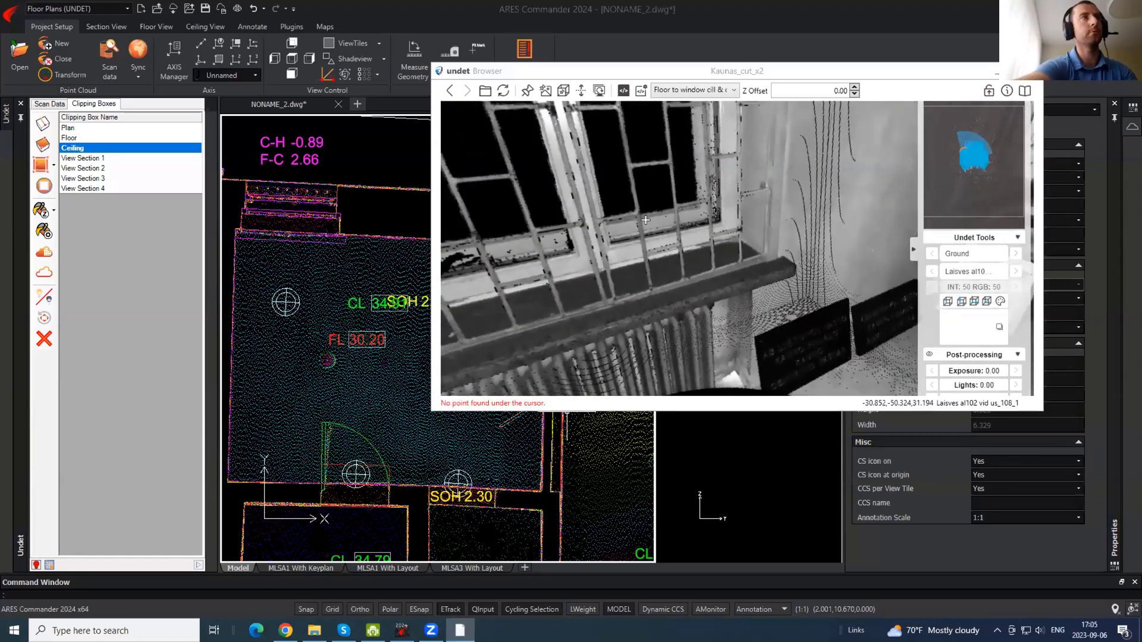
pyautogui.moveTo(643, 292); pyautogui.dragTo(720, 260)
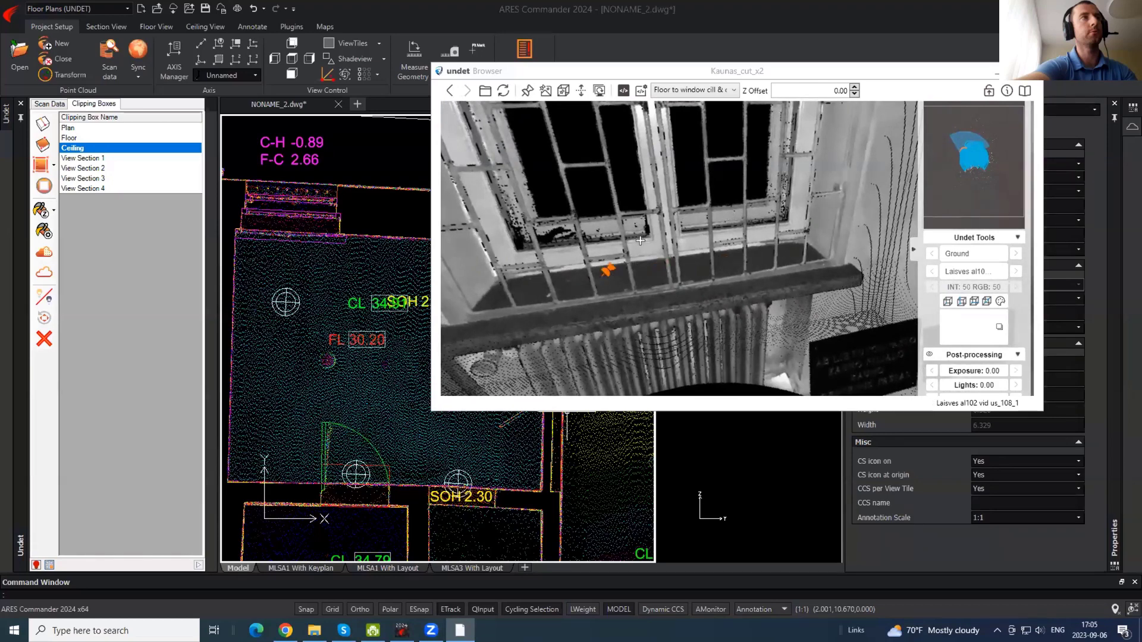
pyautogui.moveTo(685, 159); pyautogui.dragTo(694, 368)
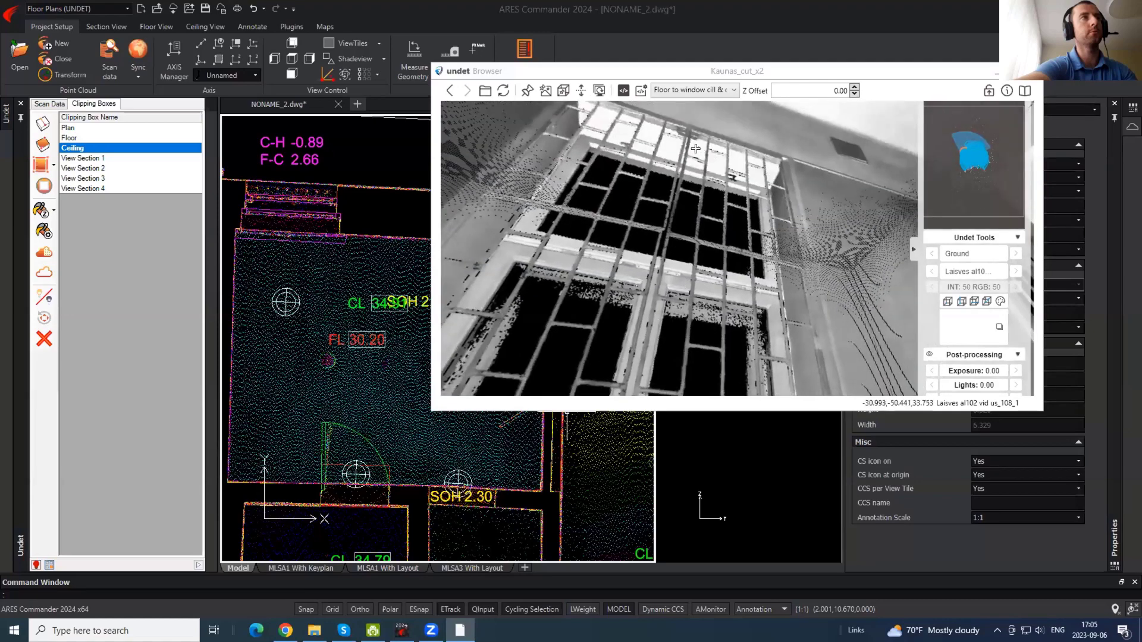
# - Pan the plan to the room's top wall, dismissing stray selection windows
pyautogui.click(360, 170)
pyautogui.moveTo(480, 296); pyautogui.dragTo(543, 409, button='middle')
pyautogui.scroll(-2, 482, 297)
pyautogui.click(468, 275)
pyautogui.scroll(2, 461, 290)
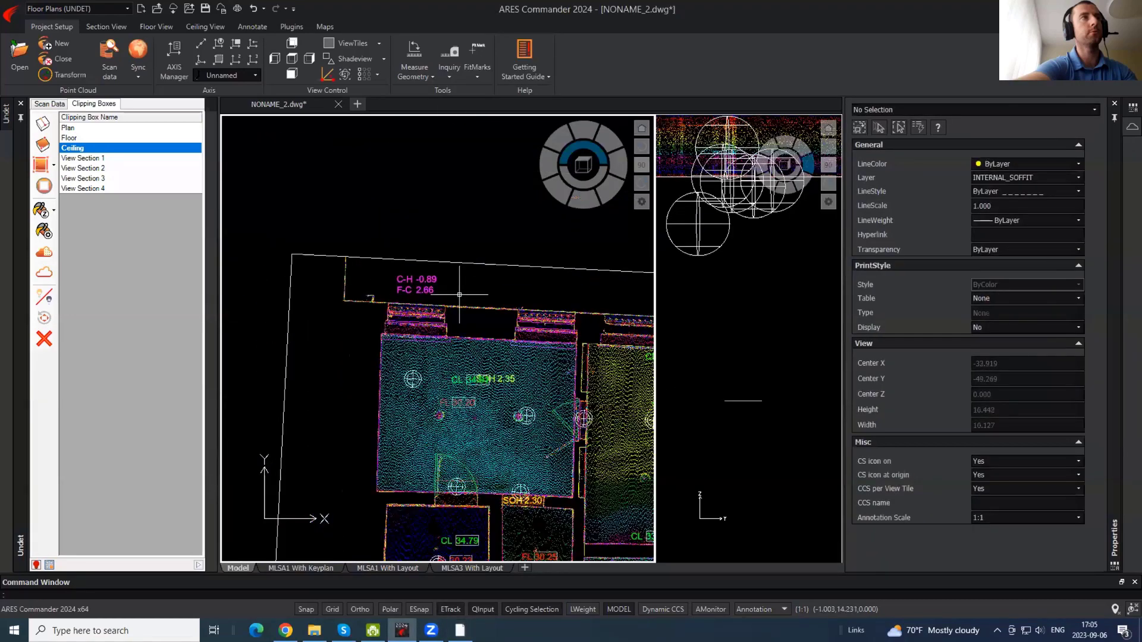
pyautogui.click(460, 630)
pyautogui.click(351, 212)
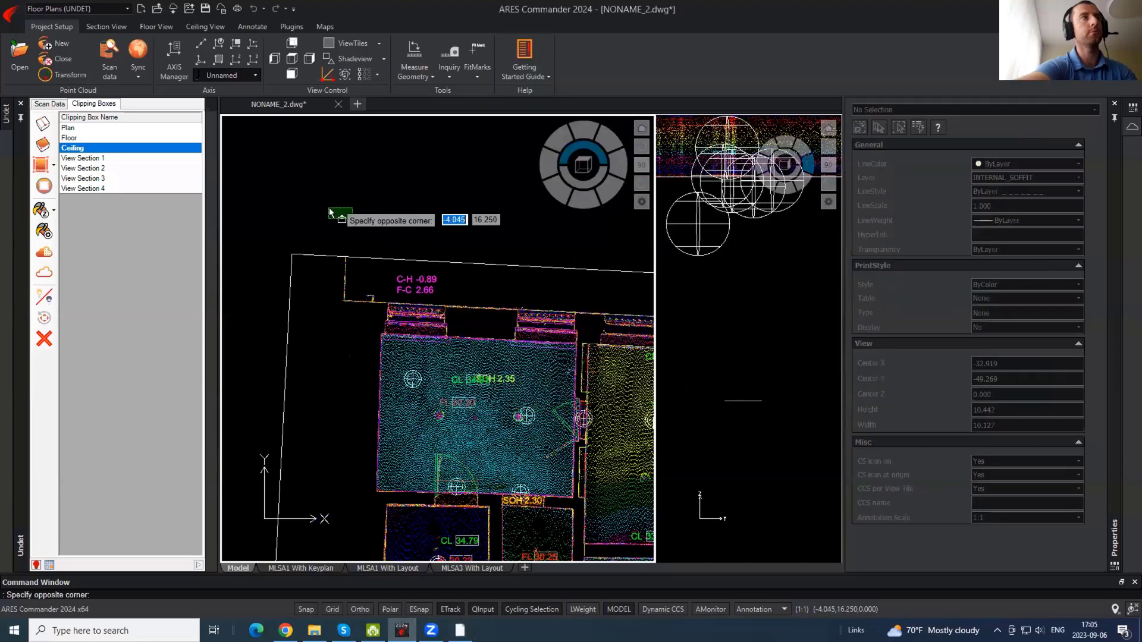
pyautogui.click(331, 214)
pyautogui.moveTo(535, 408)
pyautogui.mouseDown(button='middle')
pyautogui.moveTo(514, 531)
pyautogui.moveTo(464, 358)
pyautogui.mouseUp(button='middle')
pyautogui.moveTo(484, 204); pyautogui.dragTo(483, 187, button='middle')
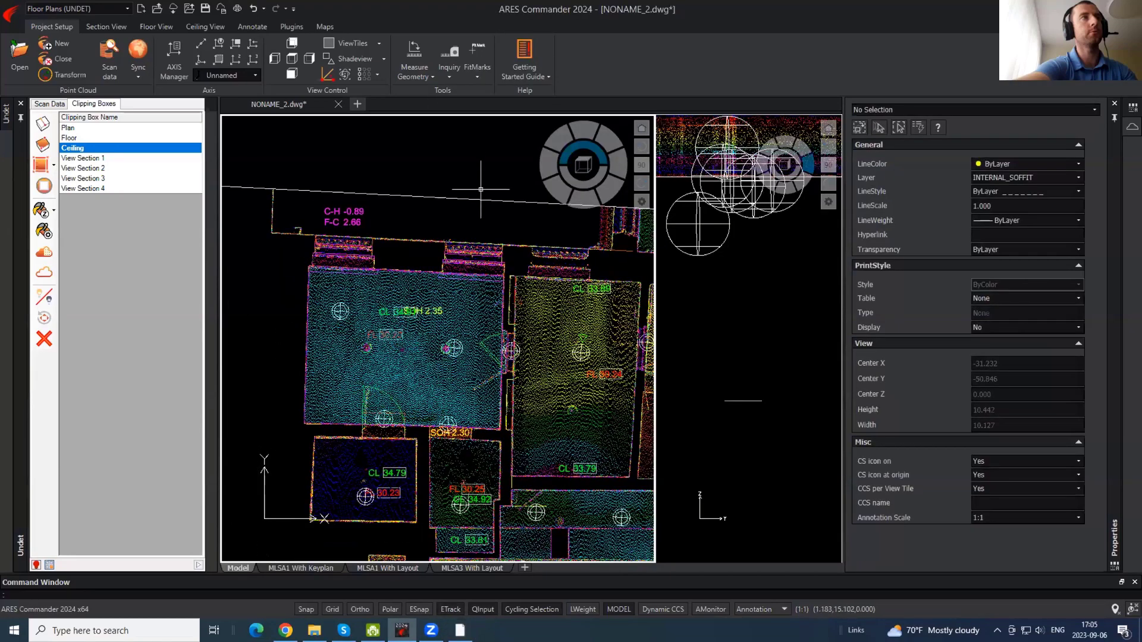
# - Pick measurement points on the window sill in the panorama and view the window top
pyautogui.click(460, 631)
pyautogui.moveTo(455, 164); pyautogui.dragTo(827, 278)
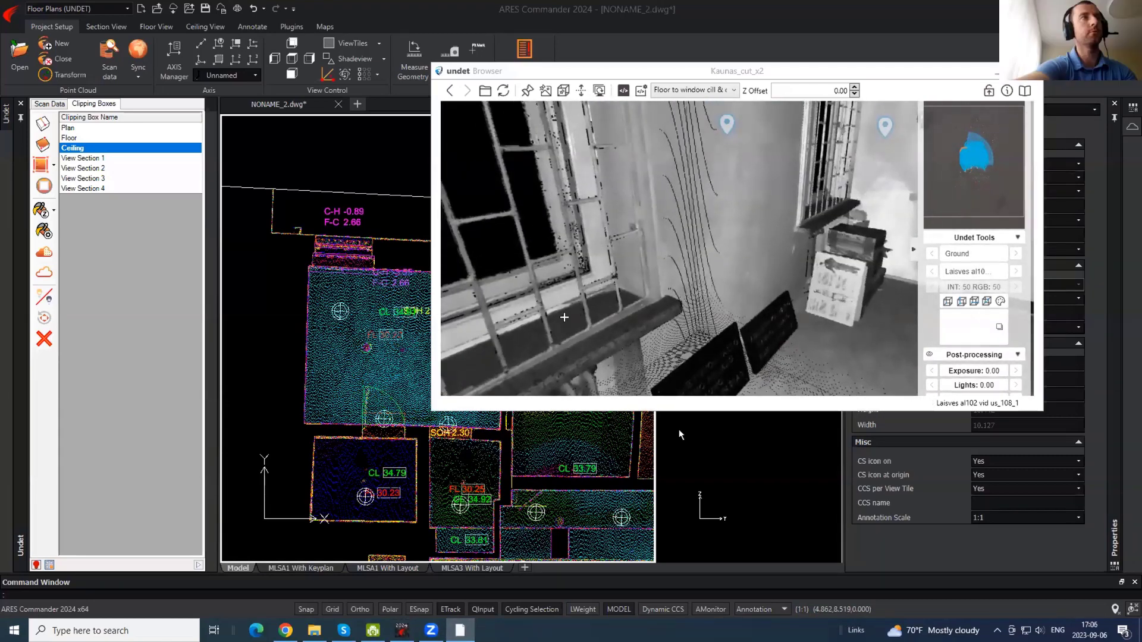
pyautogui.click(564, 317)
pyautogui.click(478, 351)
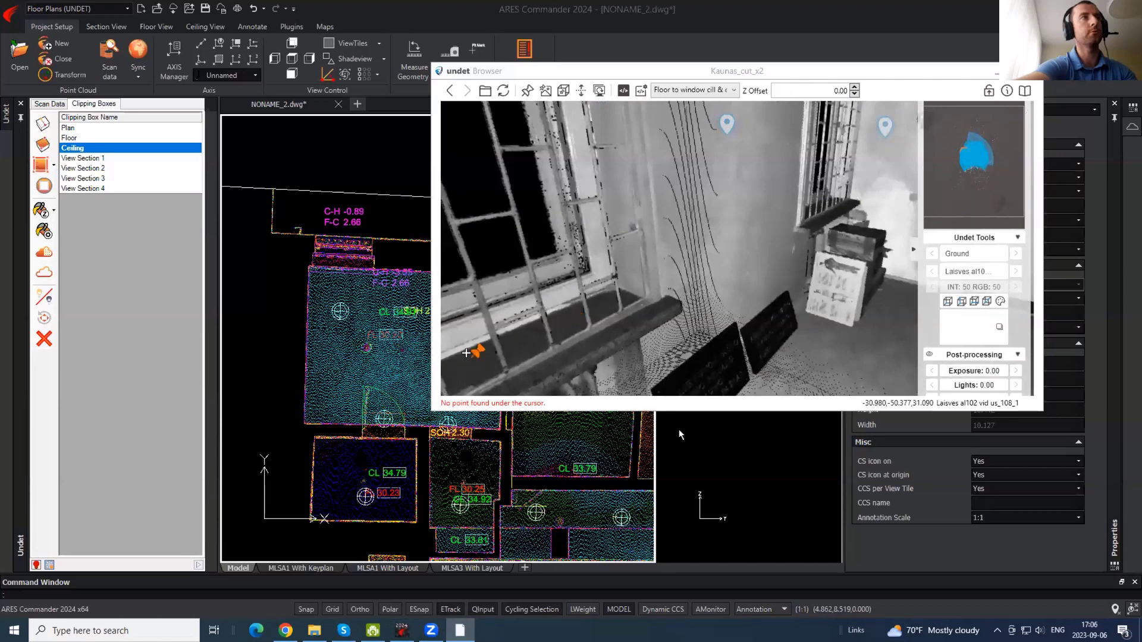
pyautogui.moveTo(627, 340); pyautogui.dragTo(637, 193)
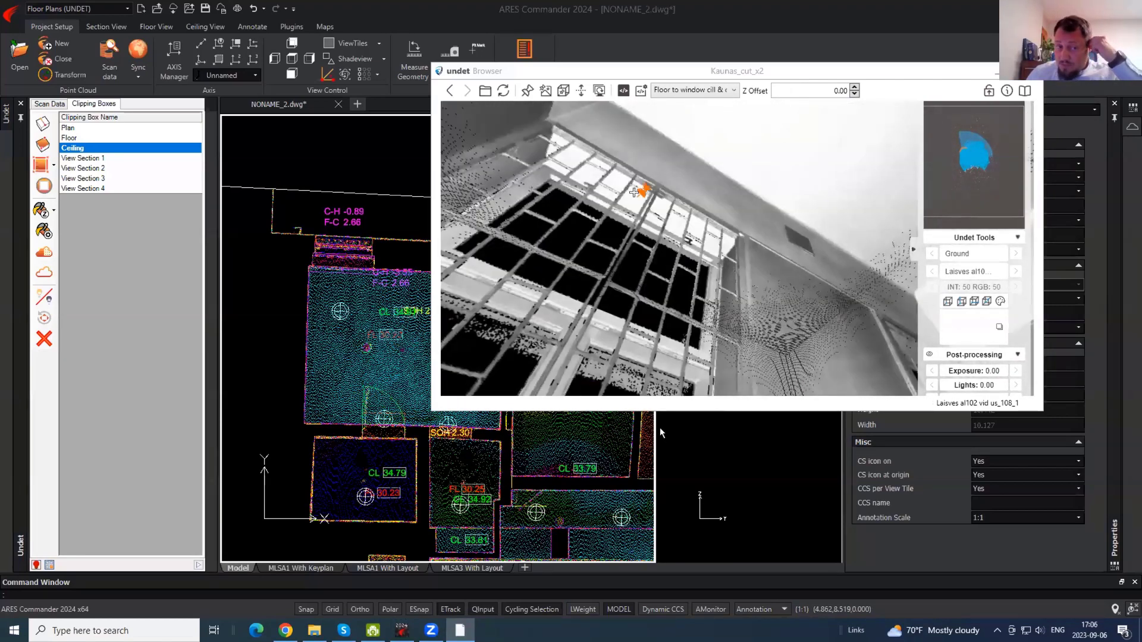
# - Delete the C-H -3.55 / F-C 2.66 tag inside the room and pan to the neighbouring rooms
pyautogui.click(399, 215)
pyautogui.scroll(3, 369, 232)
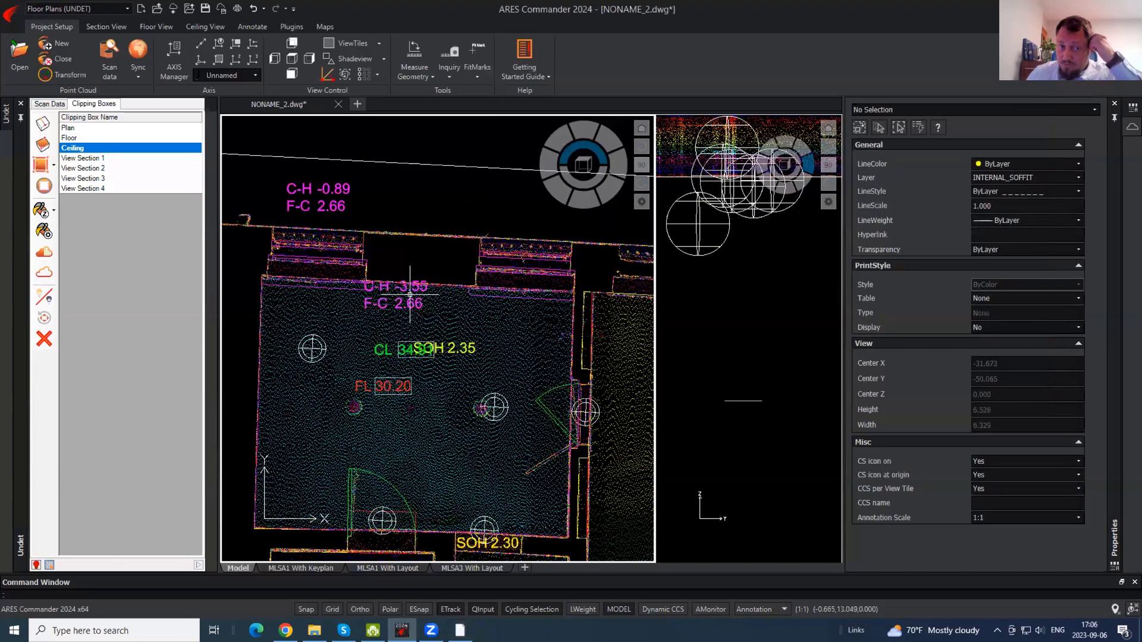
pyautogui.click(420, 305)
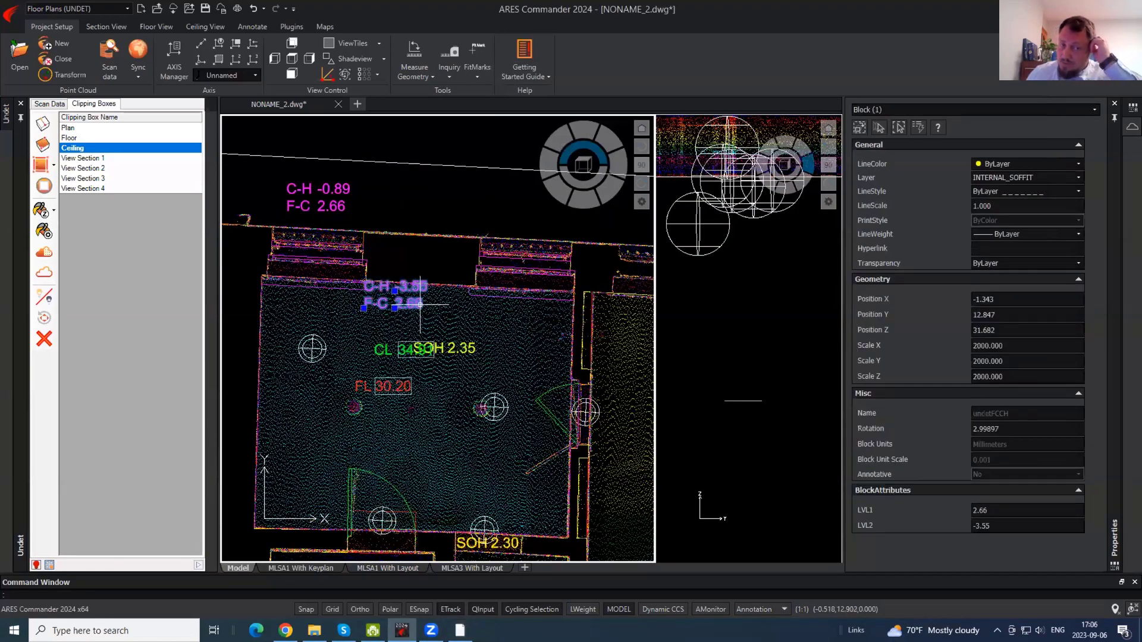
pyautogui.press('Delete')
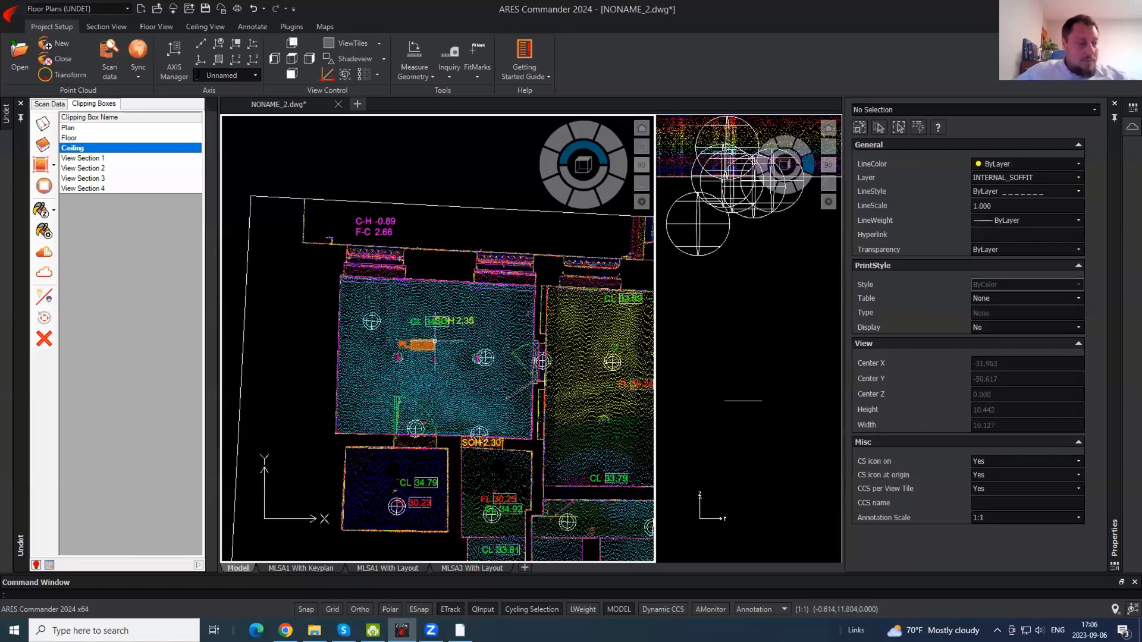
pyautogui.scroll(-2, 437, 272)
pyautogui.moveTo(437, 272)
pyautogui.mouseDown(button='middle')
pyautogui.moveTo(436, 206)
pyautogui.moveTo(325, 122)
pyautogui.mouseUp(button='middle')
pyautogui.scroll(-2, 418, 223)
pyautogui.moveTo(474, 375); pyautogui.dragTo(466, 198, button='middle')
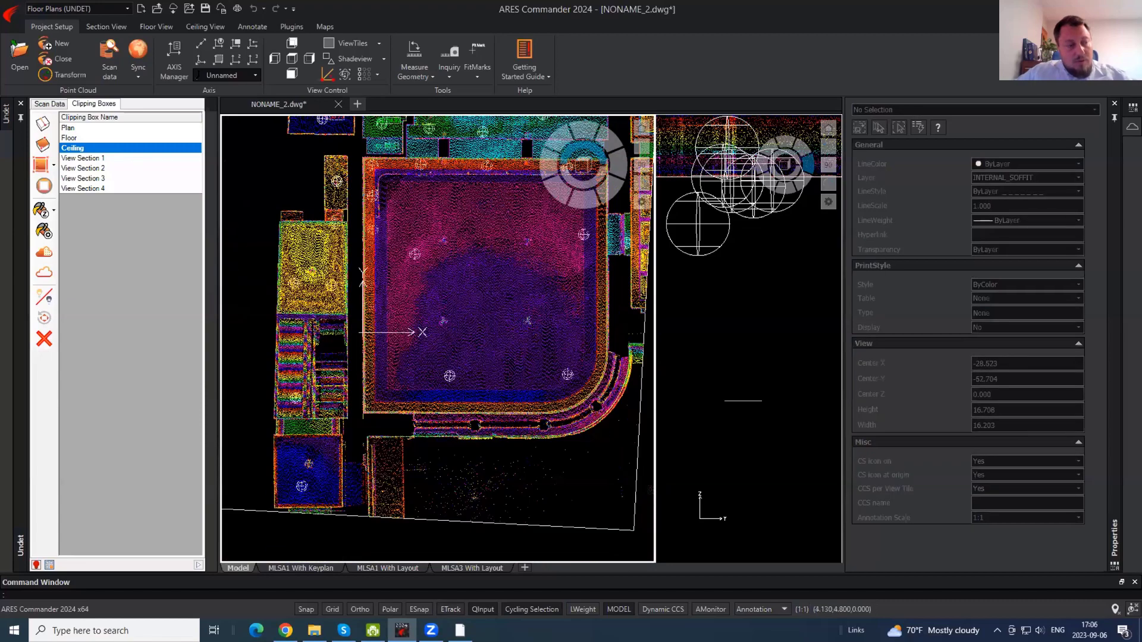
# - Make the Floor clipping box active and stretch its right edge to the building's right side
pyautogui.scroll(1, 414, 305)
pyautogui.scroll(-2, 370, 339)
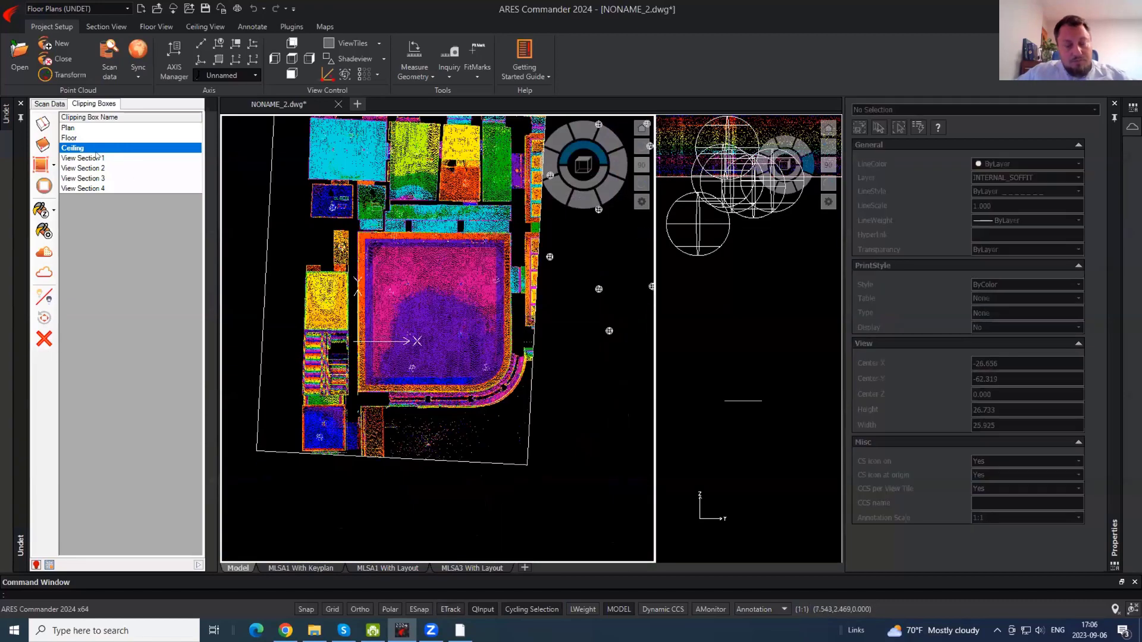
pyautogui.moveTo(481, 314); pyautogui.dragTo(449, 319, button='middle')
pyautogui.doubleClick(71, 138)
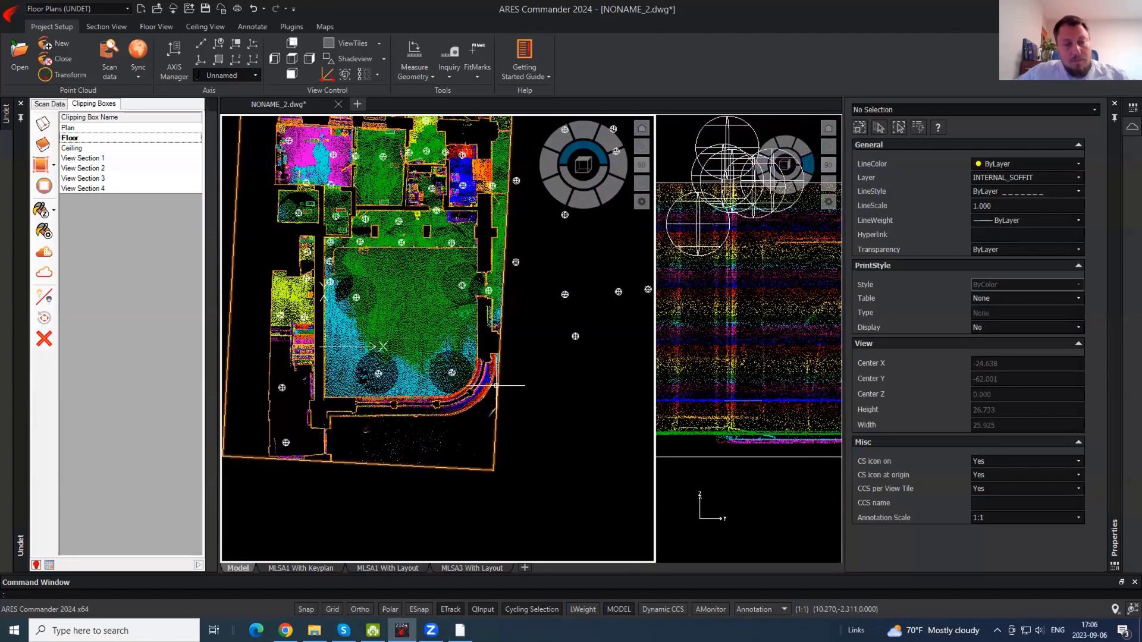
pyautogui.click(501, 324)
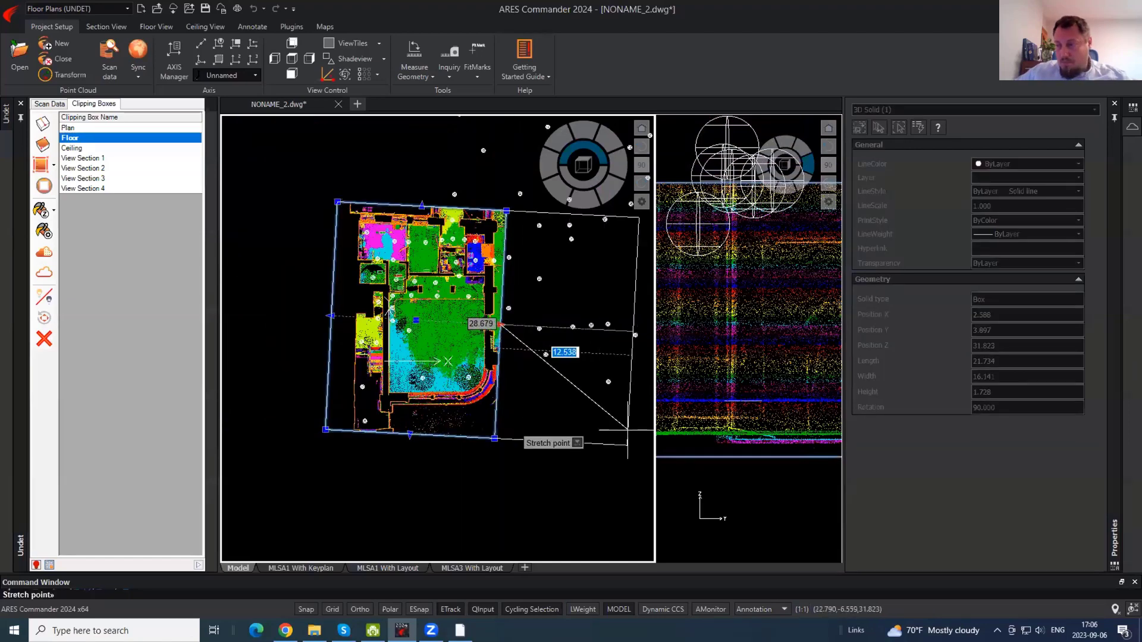
pyautogui.click(636, 332)
# - In the side elevation, lower the clipping box bottom to include the lower ground
pyautogui.click(775, 378)
pyautogui.scroll(-4, 718, 328)
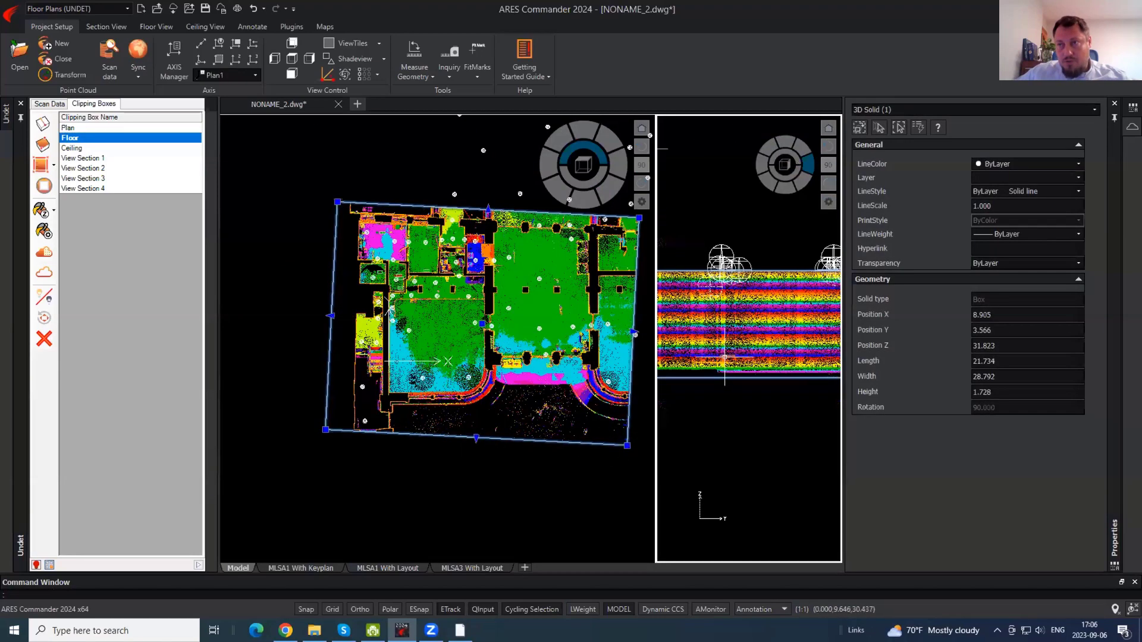
pyautogui.scroll(-3, 705, 363)
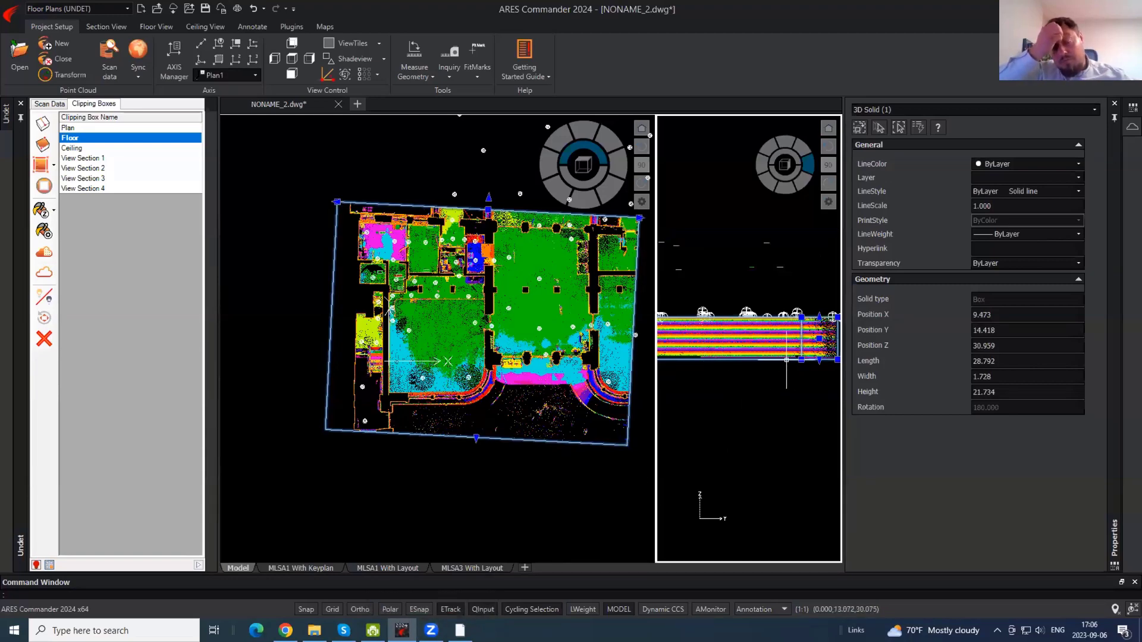
pyautogui.click(819, 359)
pyautogui.click(819, 453)
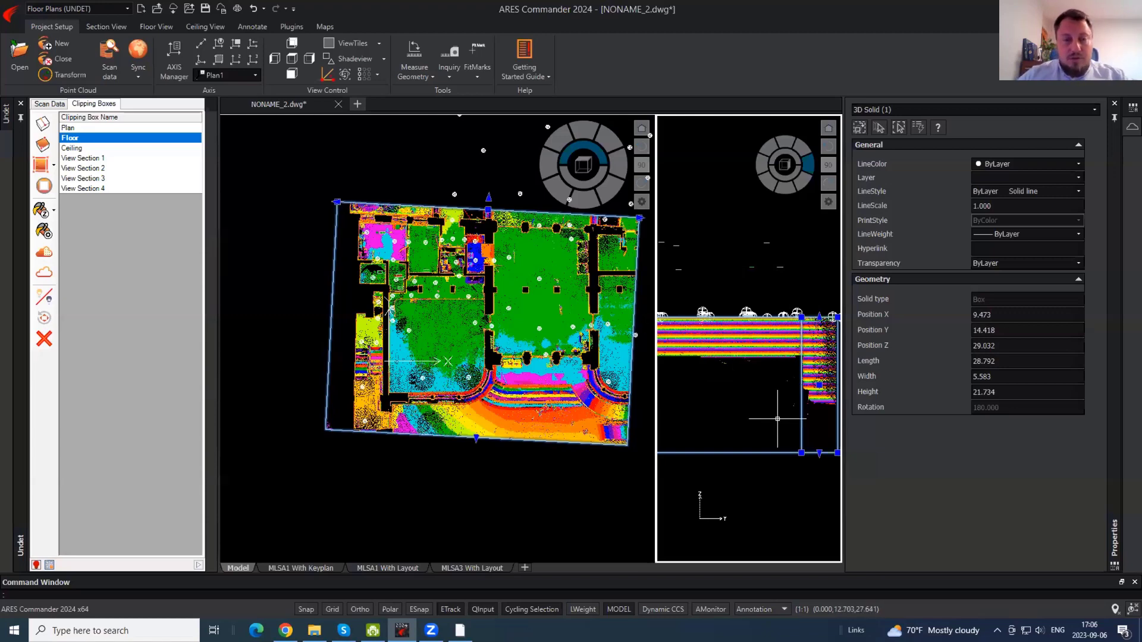
pyautogui.scroll(3, 522, 400)
pyautogui.press('Escape')
# - Place an FL 30.19 floor-level tag at the top of the slope with point snapping on
pyautogui.scroll(5, 522, 400)
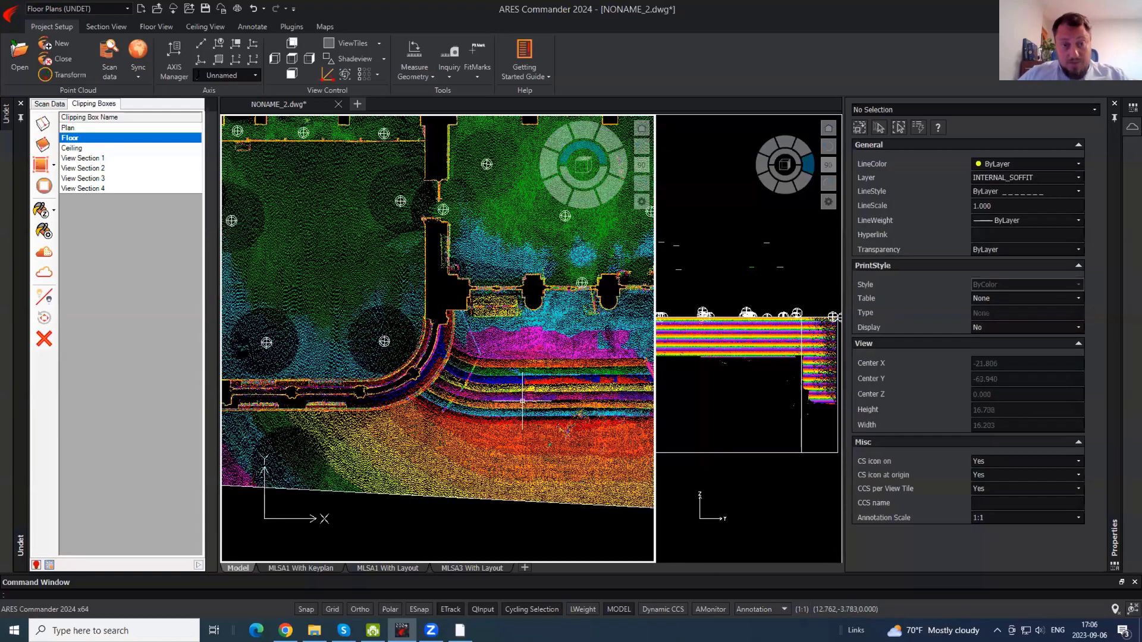
pyautogui.click(113, 28)
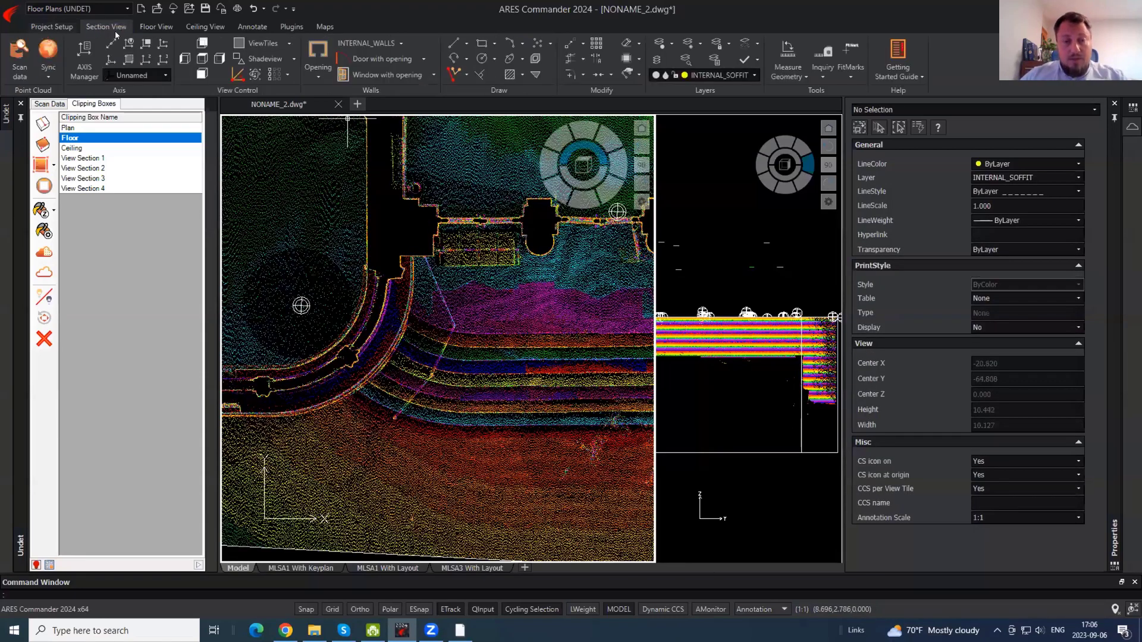
pyautogui.click(160, 26)
pyautogui.click(344, 58)
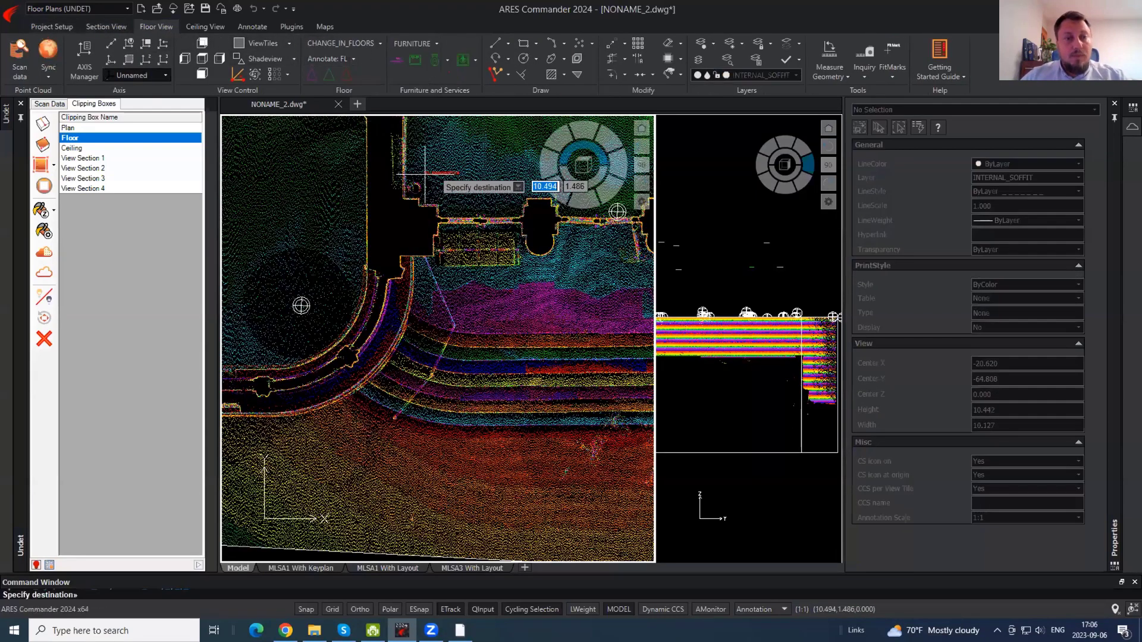
pyautogui.scroll(3, 544, 312)
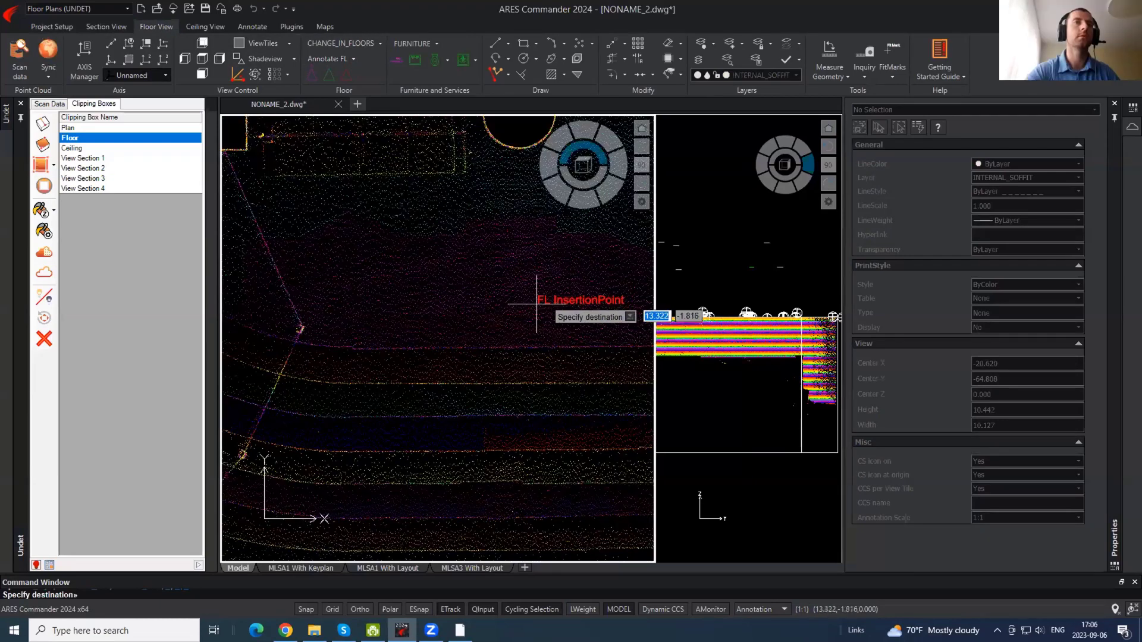
pyautogui.press('F3')
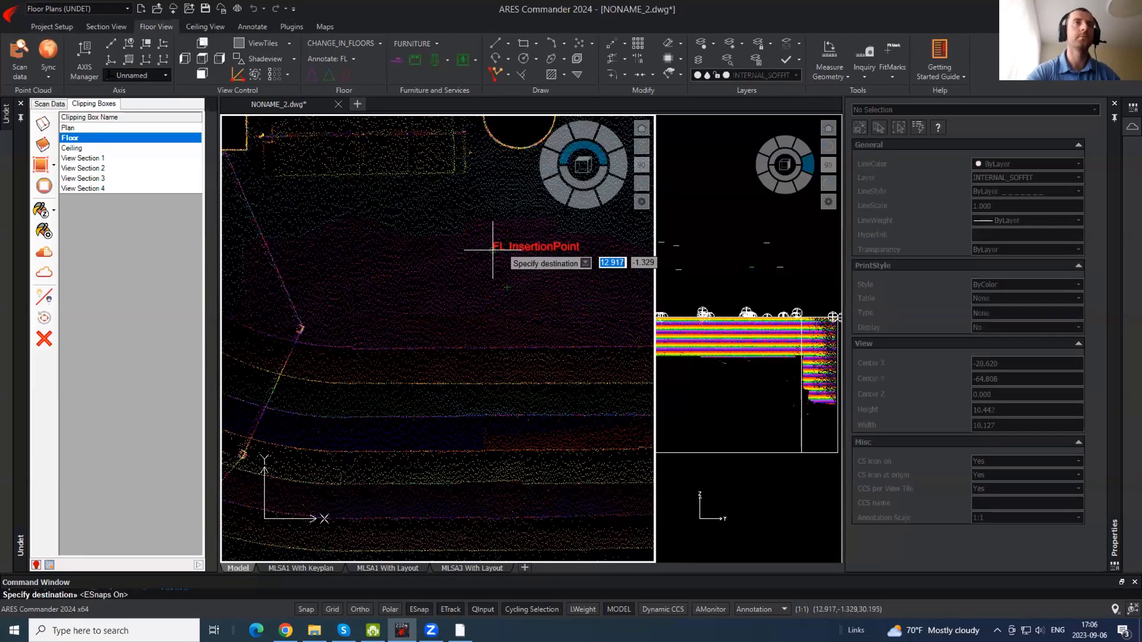
pyautogui.scroll(-2, 493, 249)
pyautogui.click(492, 250)
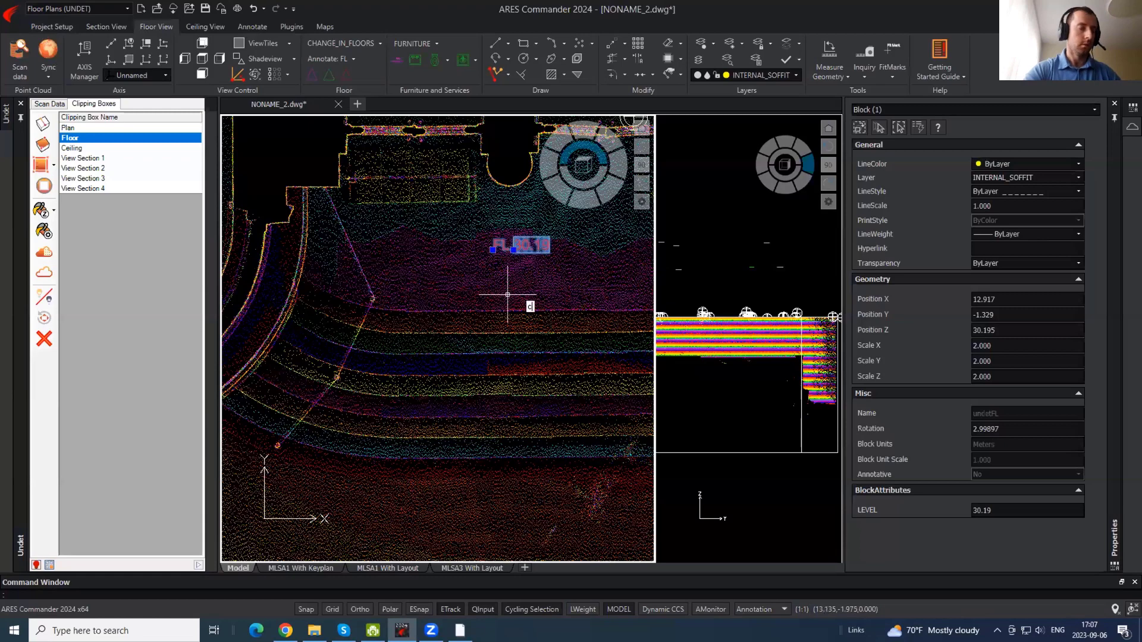
# - Copy the FL tag from its insertion point to eight spots down the slope, ending at 28.97
pyautogui.write('co')
pyautogui.press('Return')
pyautogui.keyDown('shift'); pyautogui.rightClick(488, 279); pyautogui.keyUp('shift')
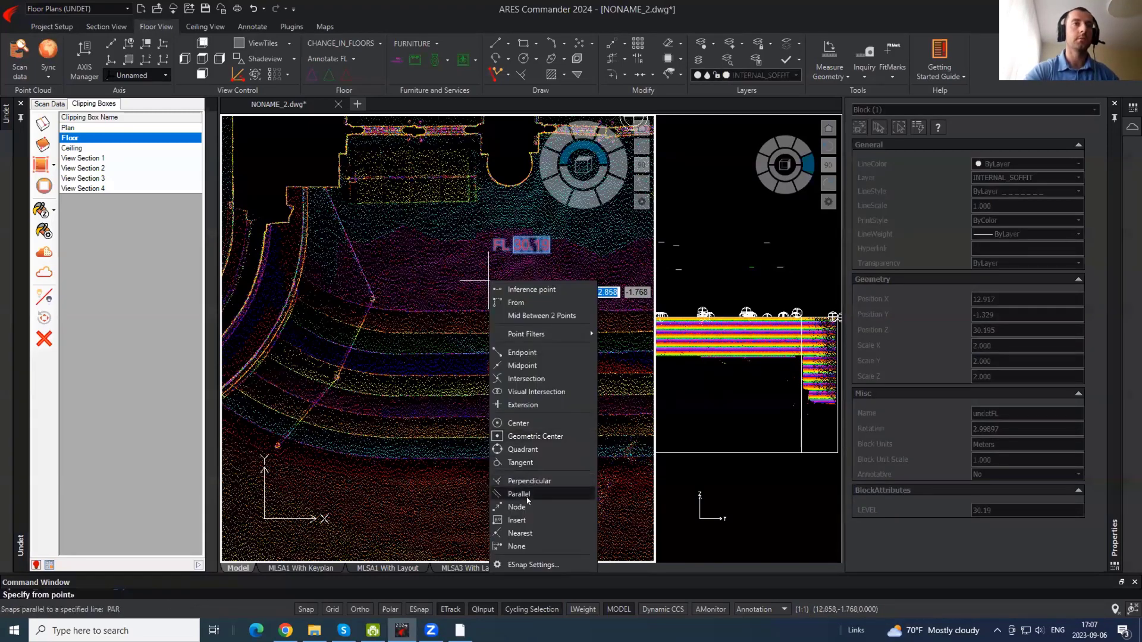
pyautogui.click(516, 520)
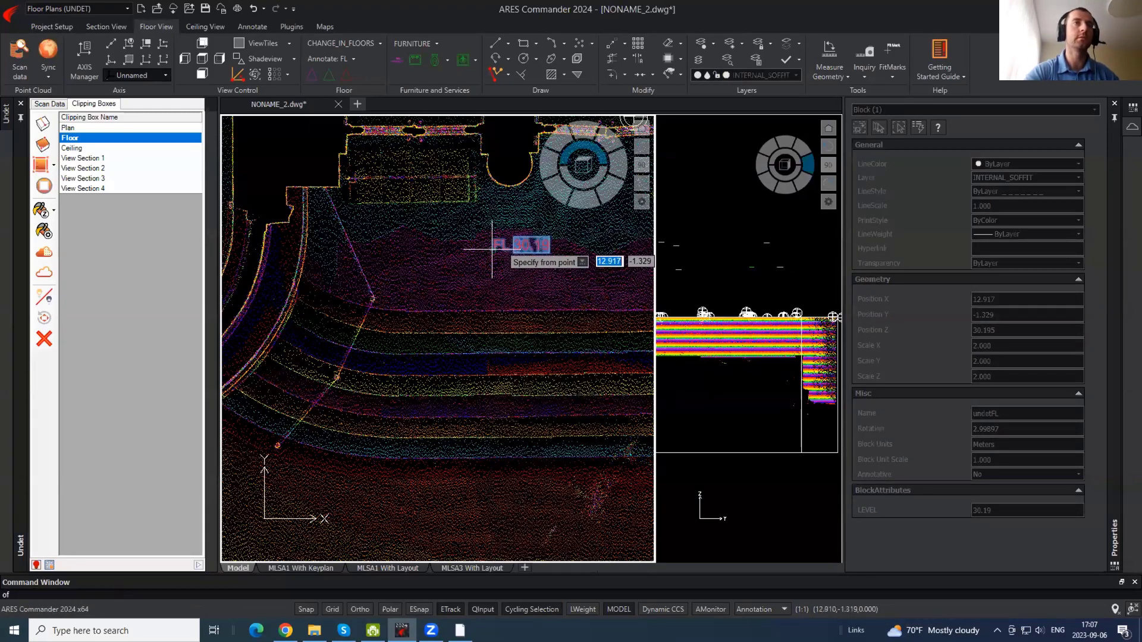
pyautogui.click(494, 247)
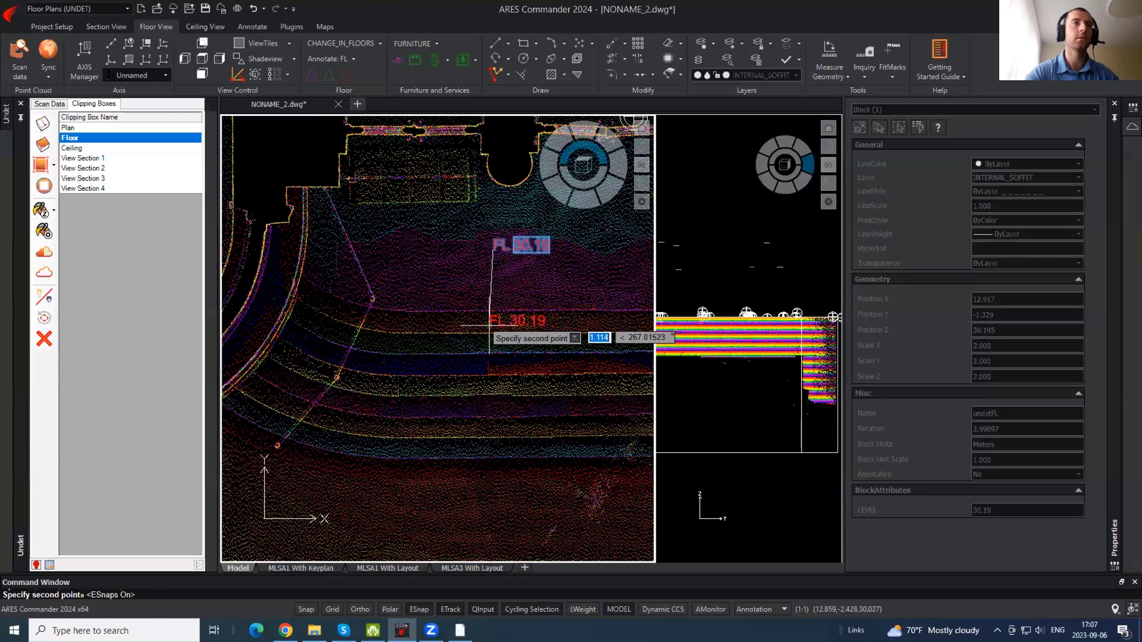
pyautogui.click(488, 327)
pyautogui.click(465, 344)
pyautogui.click(455, 367)
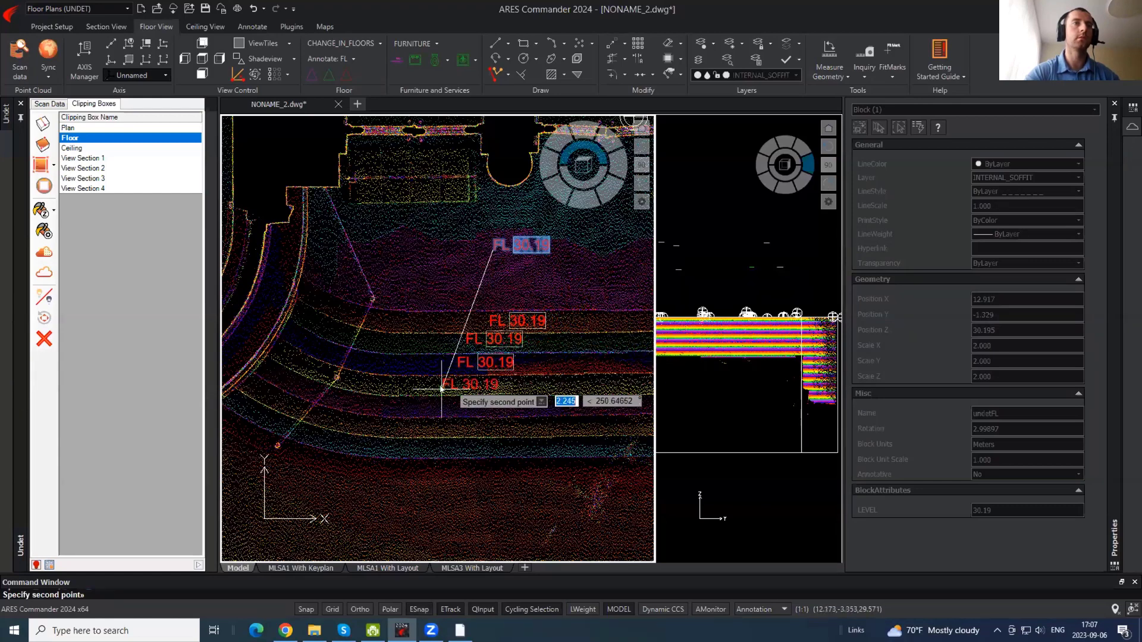
pyautogui.click(440, 389)
pyautogui.click(434, 409)
pyautogui.click(426, 427)
pyautogui.click(410, 452)
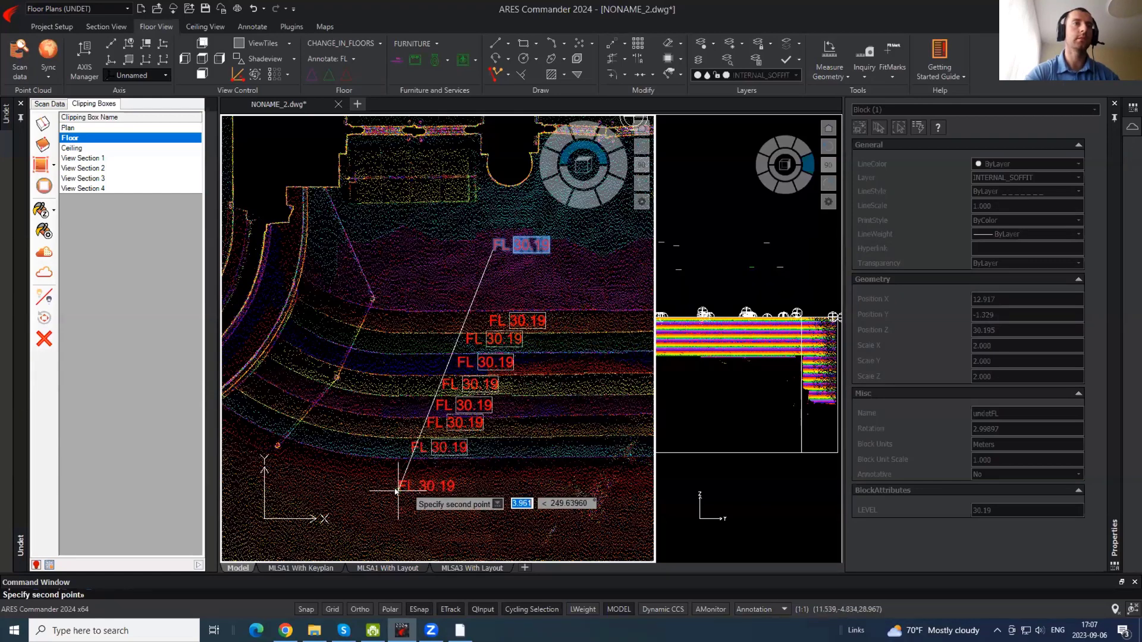
pyautogui.click(397, 490)
pyautogui.press('Return')
# - Orbit around the selected FL labels, including 29.28 and 29.42, to check their heights
pyautogui.scroll(1, 512, 412)
pyautogui.moveTo(455, 152); pyautogui.dragTo(518, 355, button='middle')
pyautogui.scroll(-1, 509, 282)
pyautogui.moveTo(483, 305); pyautogui.dragTo(415, 196, button='middle')
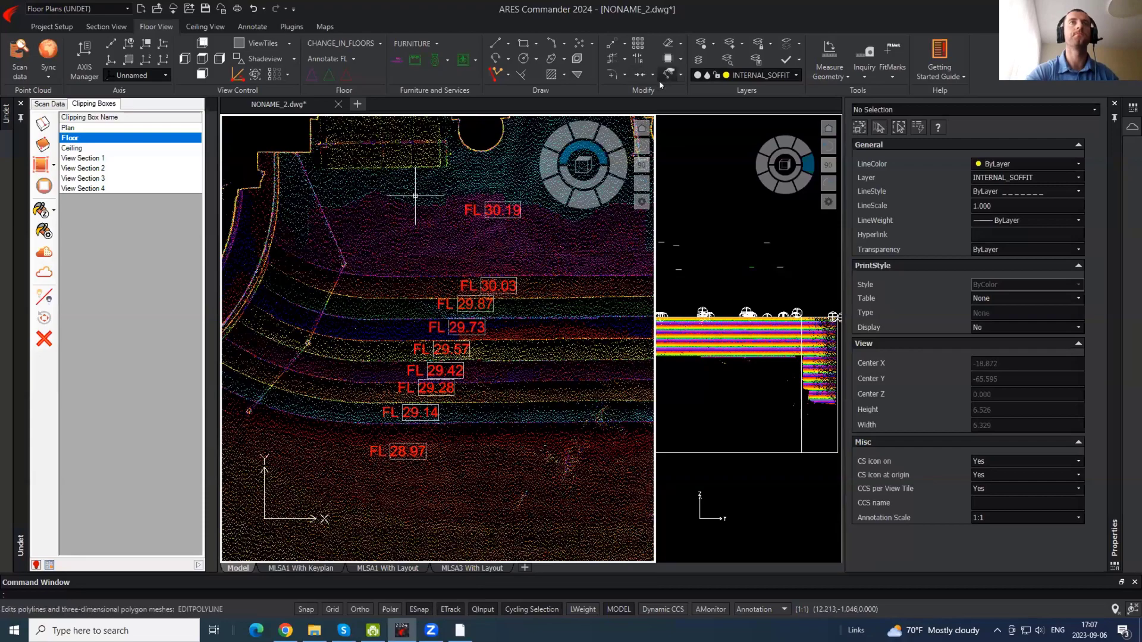
pyautogui.click(509, 367)
pyautogui.click(444, 285)
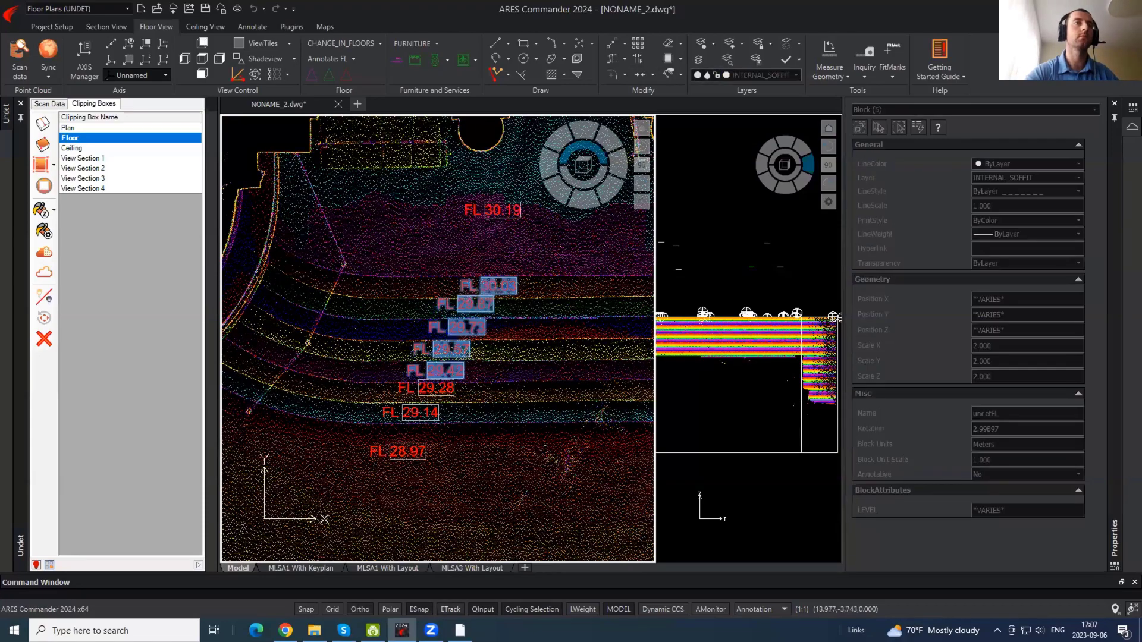
pyautogui.keyDown('shift'); pyautogui.moveTo(536, 384); pyautogui.dragTo(470, 324, button='middle'); pyautogui.keyUp('shift')
pyautogui.press('Escape')
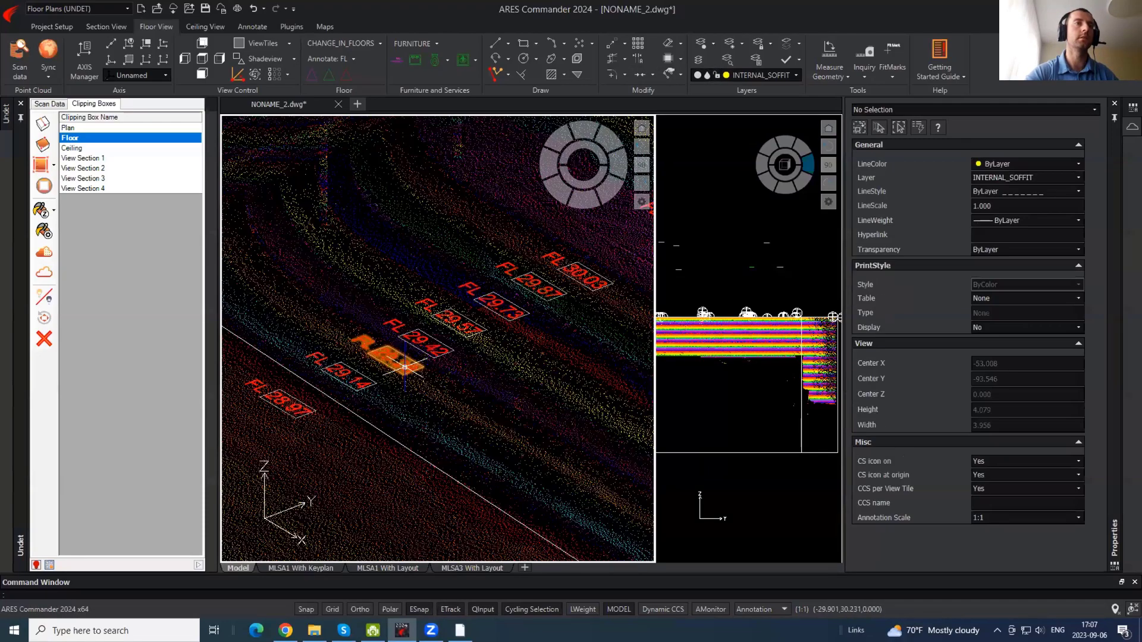
pyautogui.scroll(3, 393, 360)
pyautogui.click(475, 397)
pyautogui.click(415, 335)
pyautogui.keyDown('shift'); pyautogui.moveTo(531, 377); pyautogui.dragTo(625, 437, button='middle'); pyautogui.keyUp('shift')
pyautogui.press('Escape')
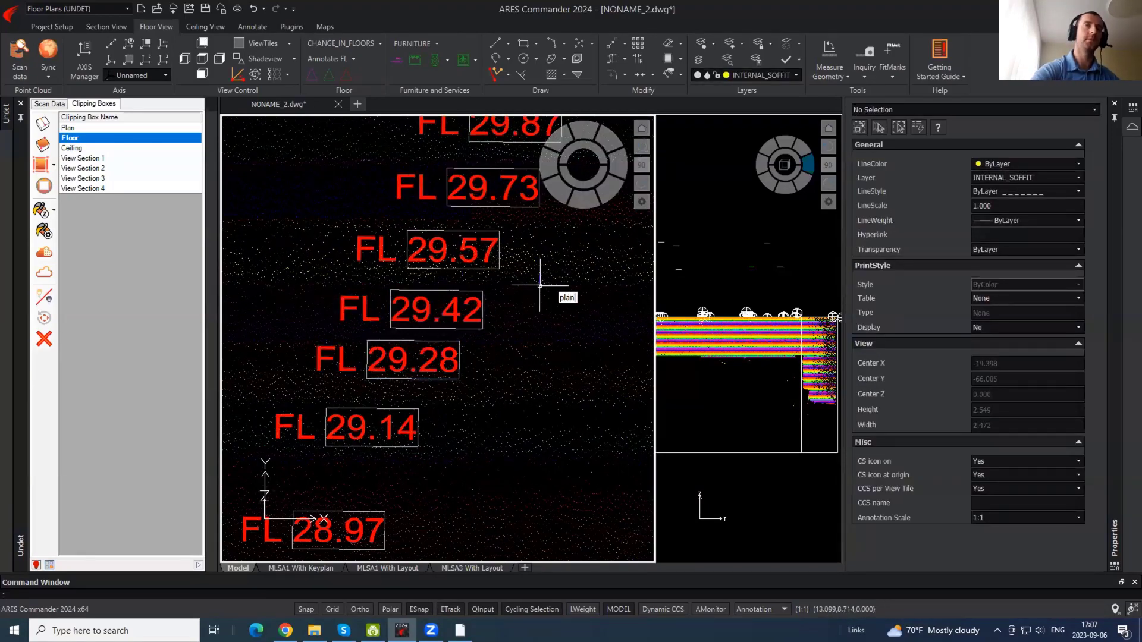
# - In top-down plan view, delete the duplicate SOH 2.35 label
pyautogui.press('Return')
pyautogui.press('Return')
pyautogui.scroll(10, 398, 339)
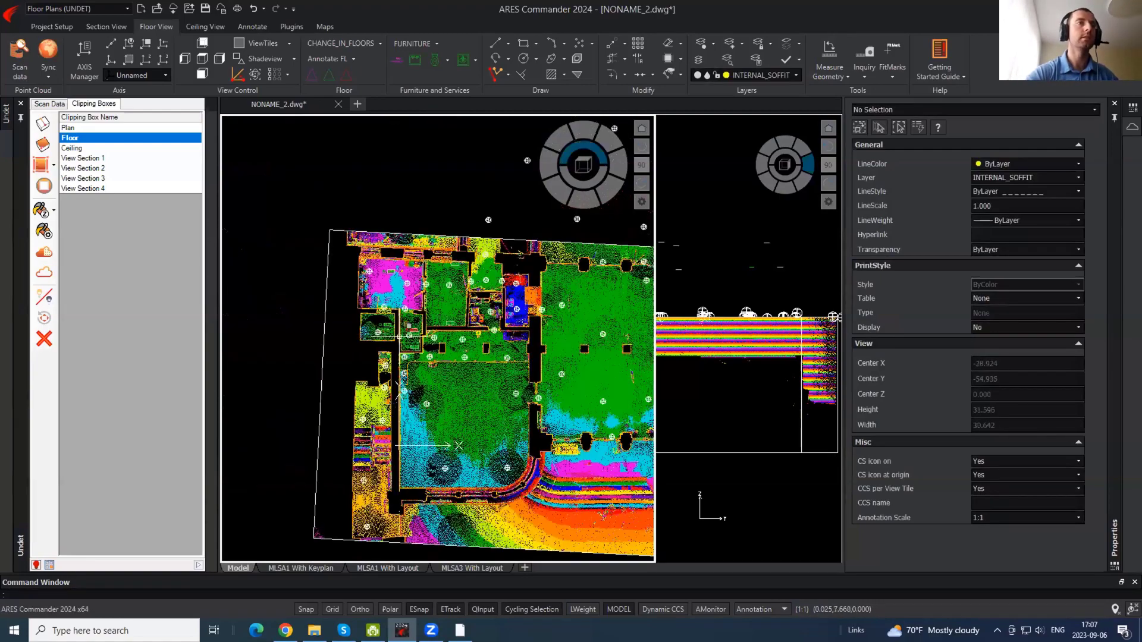
pyautogui.scroll(6, 369, 174)
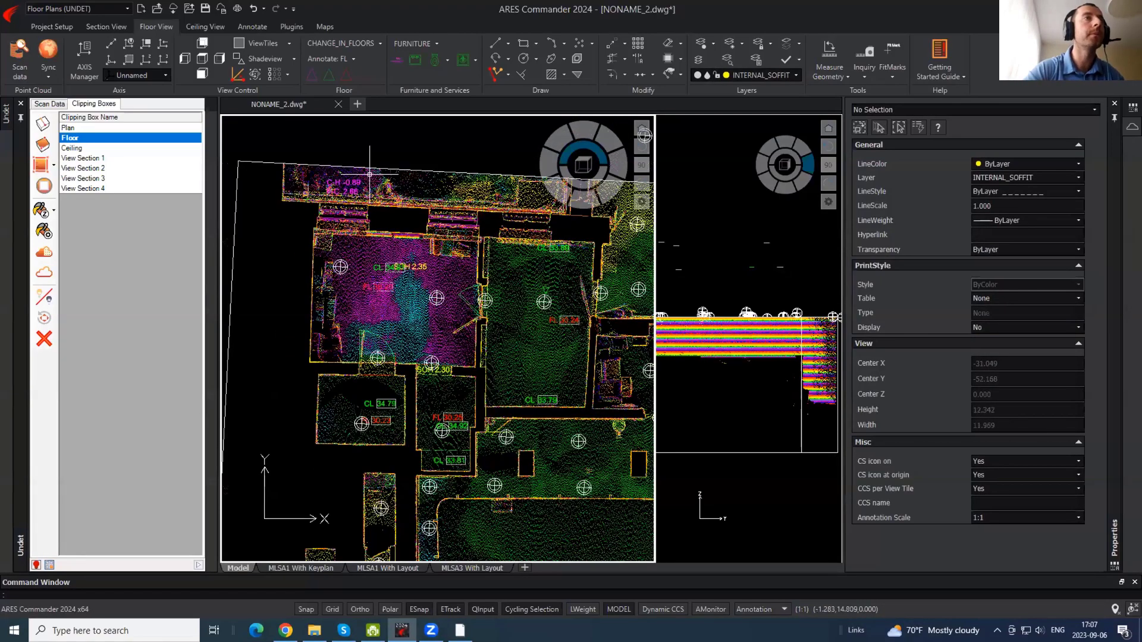
pyautogui.click(503, 410)
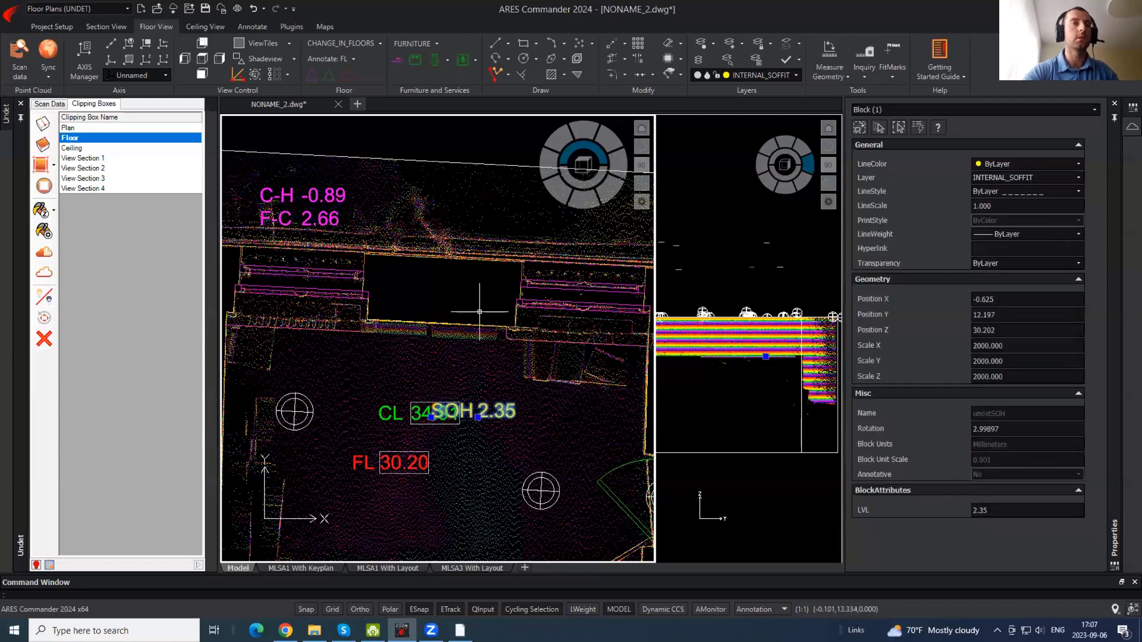
pyautogui.scroll(-2, 452, 275)
pyautogui.moveTo(477, 415); pyautogui.dragTo(460, 321, button='middle')
pyautogui.press('Delete')
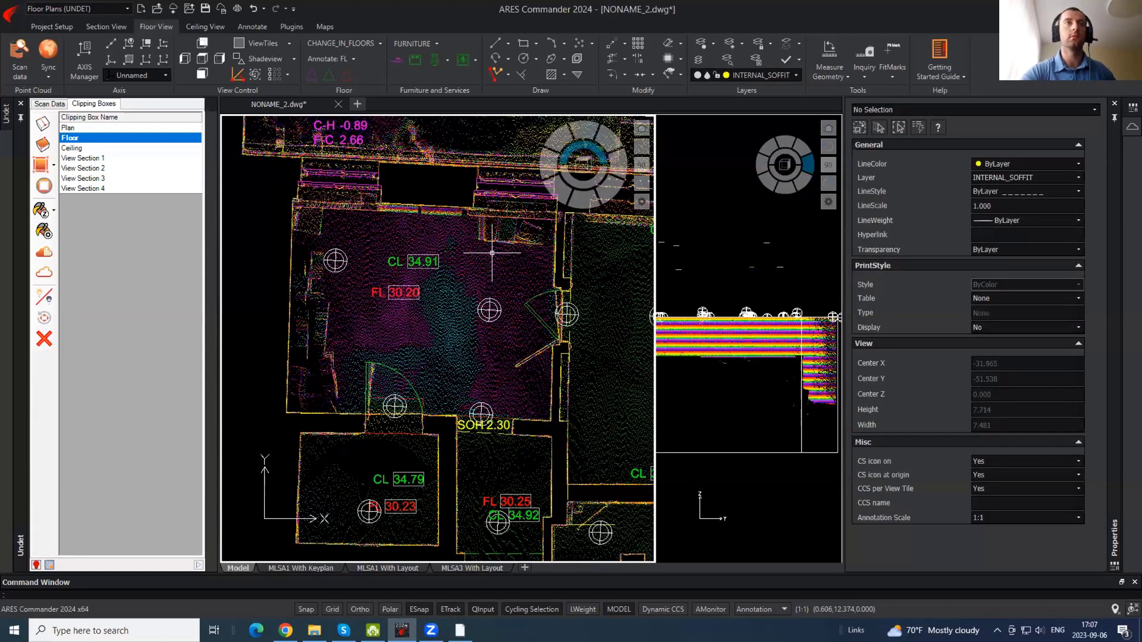
# - Bring the rooms above into view and apply the Plan clipping slice to the point cloud
pyautogui.moveTo(418, 116); pyautogui.dragTo(422, 197, button='middle')
pyautogui.scroll(-2, 406, 198)
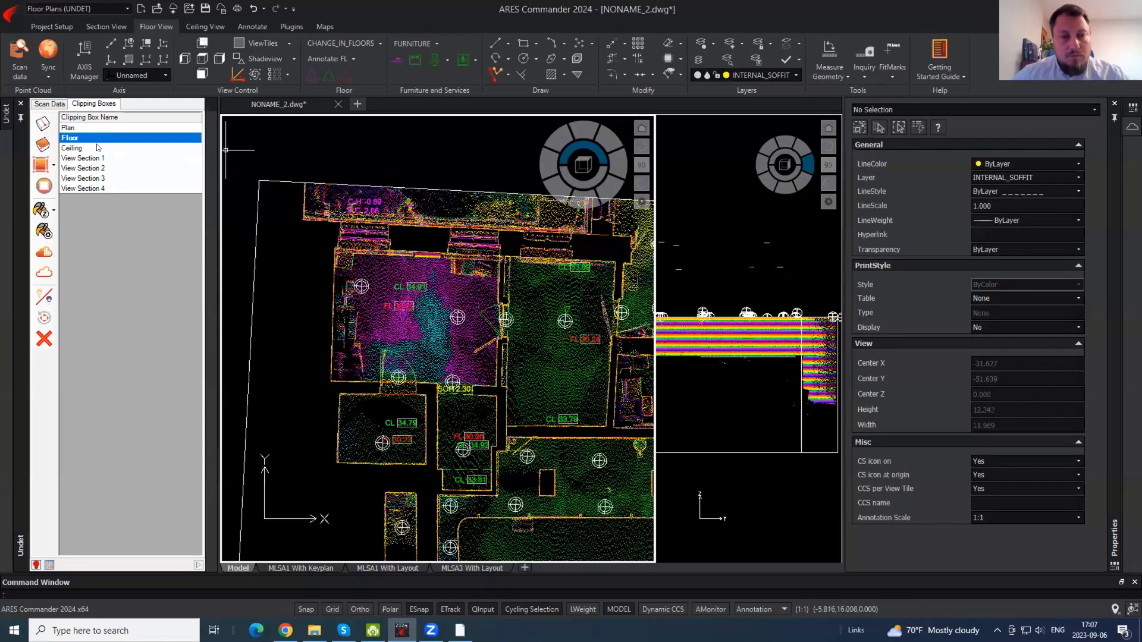
pyautogui.click(78, 129)
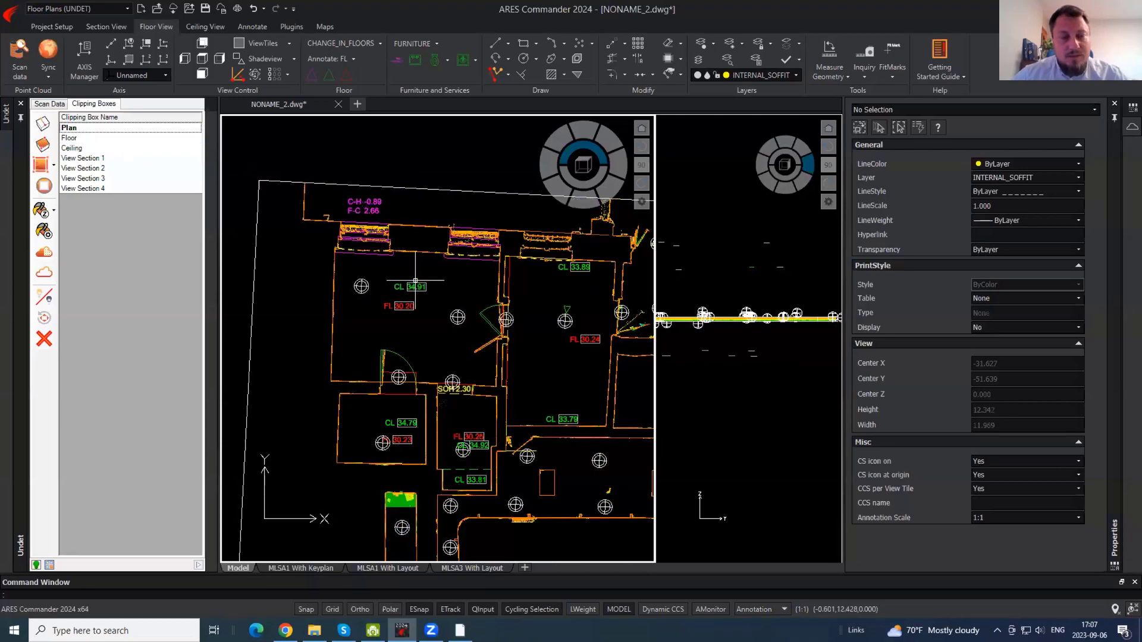
# - Uncheck BB for the Ground group in Scan Data to hide its scan markers
pyautogui.click(45, 107)
pyautogui.click(167, 169)
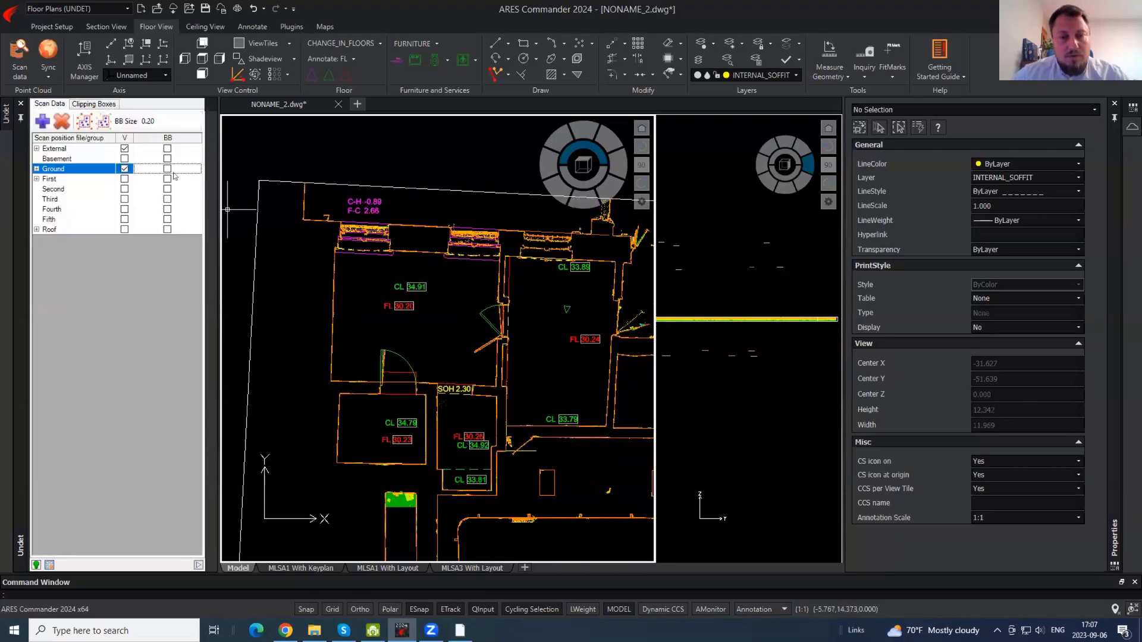
pyautogui.moveTo(447, 262); pyautogui.dragTo(413, 197, button='middle')
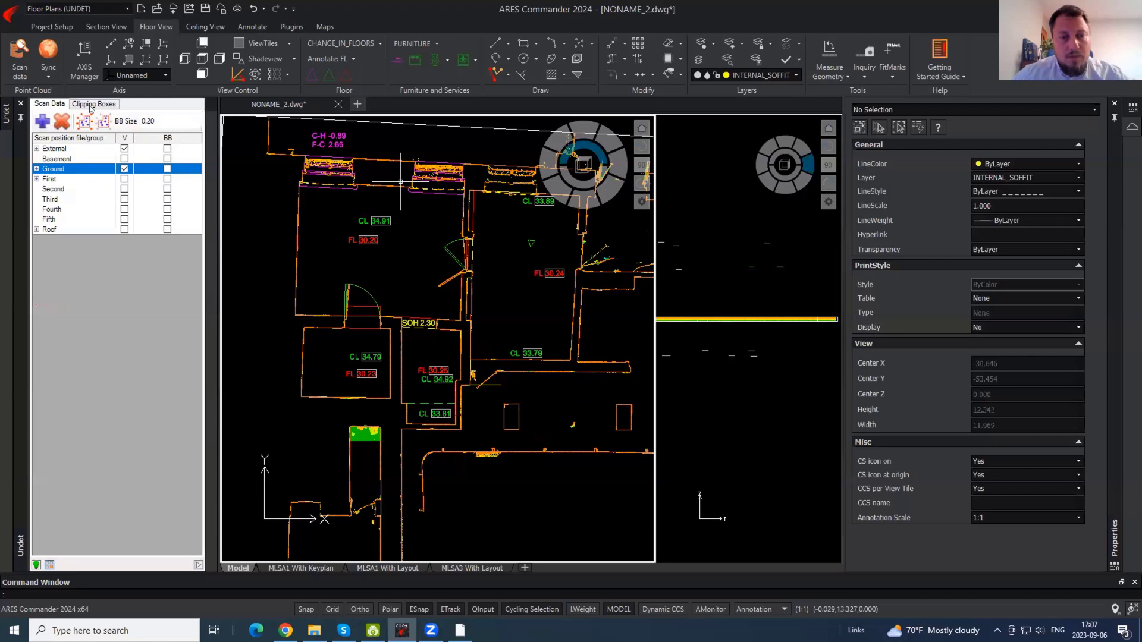
# - Change the clipping box display option and toggle the point cloud off and back on
pyautogui.click(92, 104)
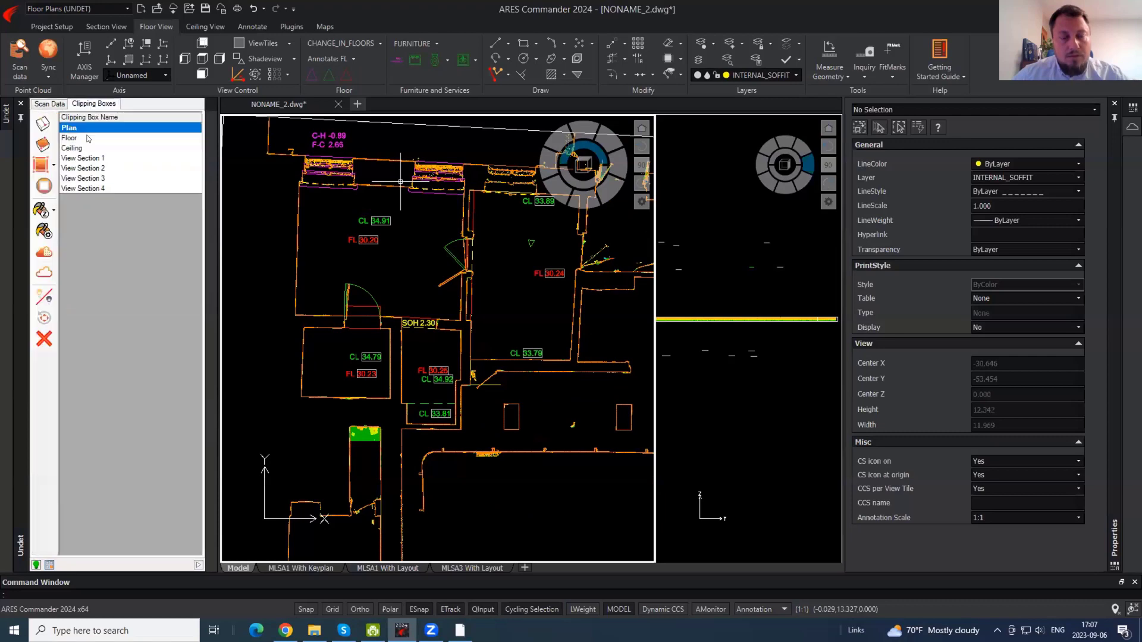
pyautogui.click(53, 211)
pyautogui.click(138, 236)
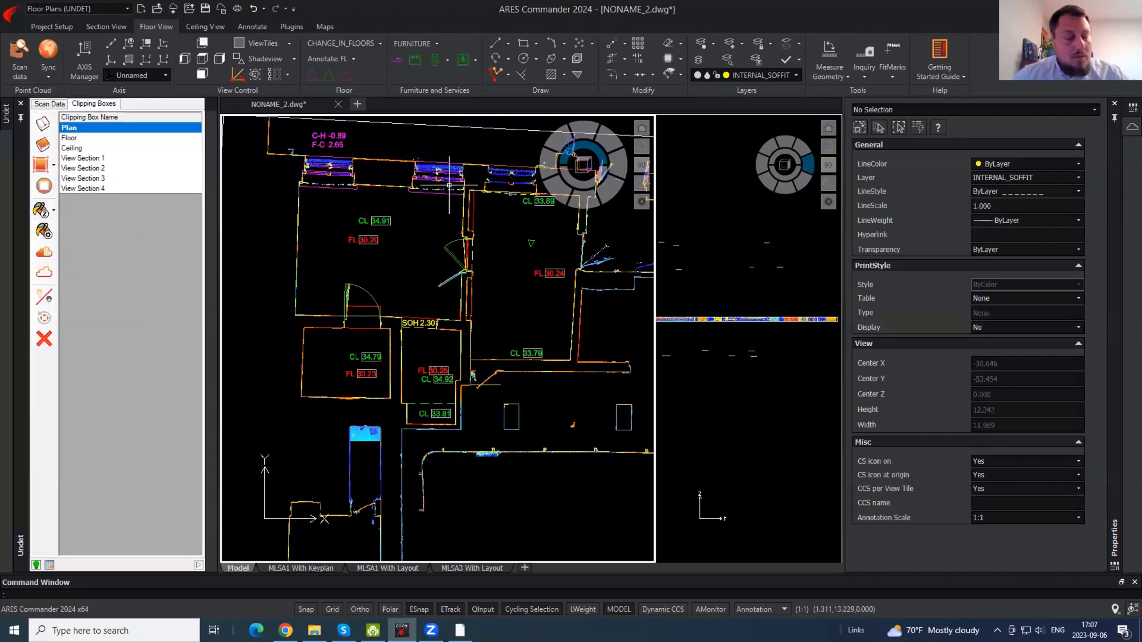
pyautogui.click(42, 272)
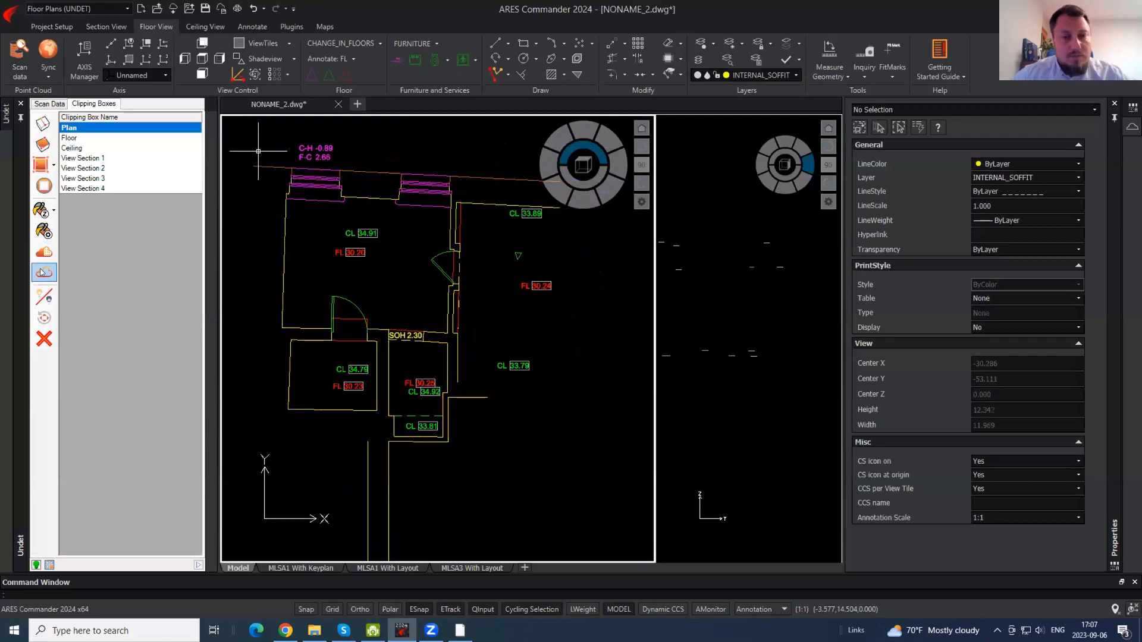
pyautogui.click(41, 272)
pyautogui.click(43, 271)
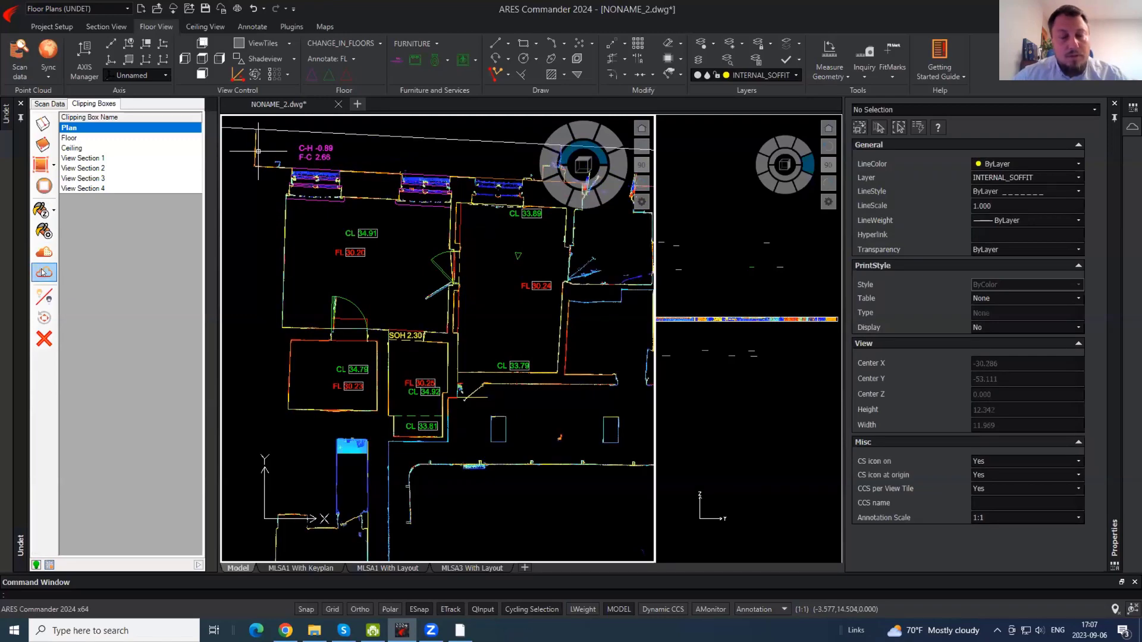
# - Zoom and pan out to frame the whole building with its CL, FL and SOH tags
pyautogui.scroll(-4, 334, 224)
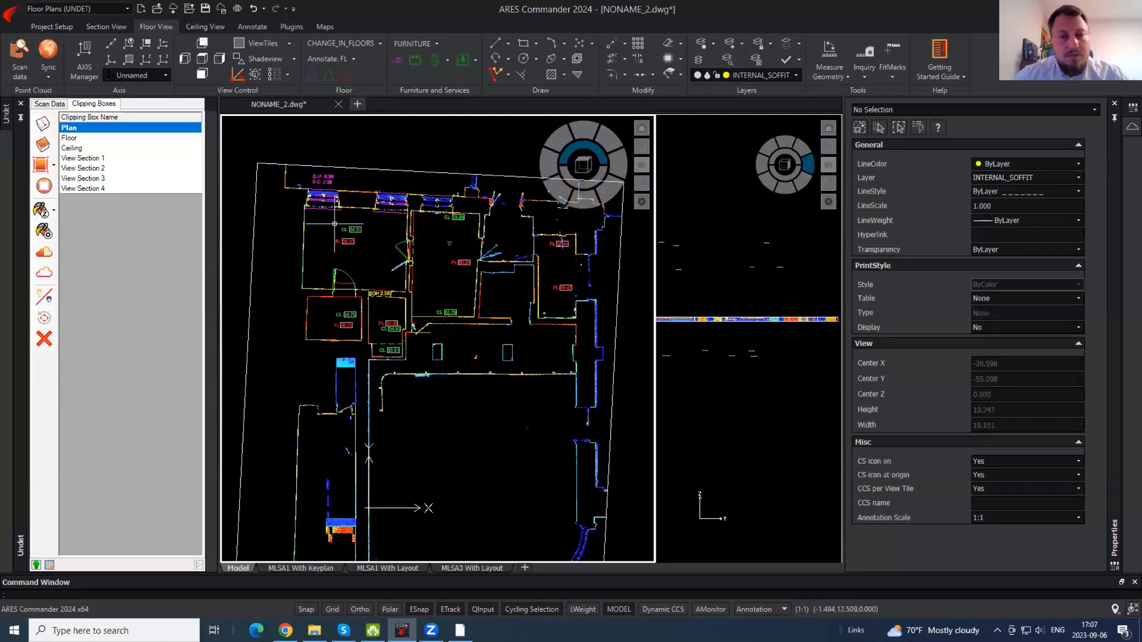
pyautogui.scroll(2, 334, 224)
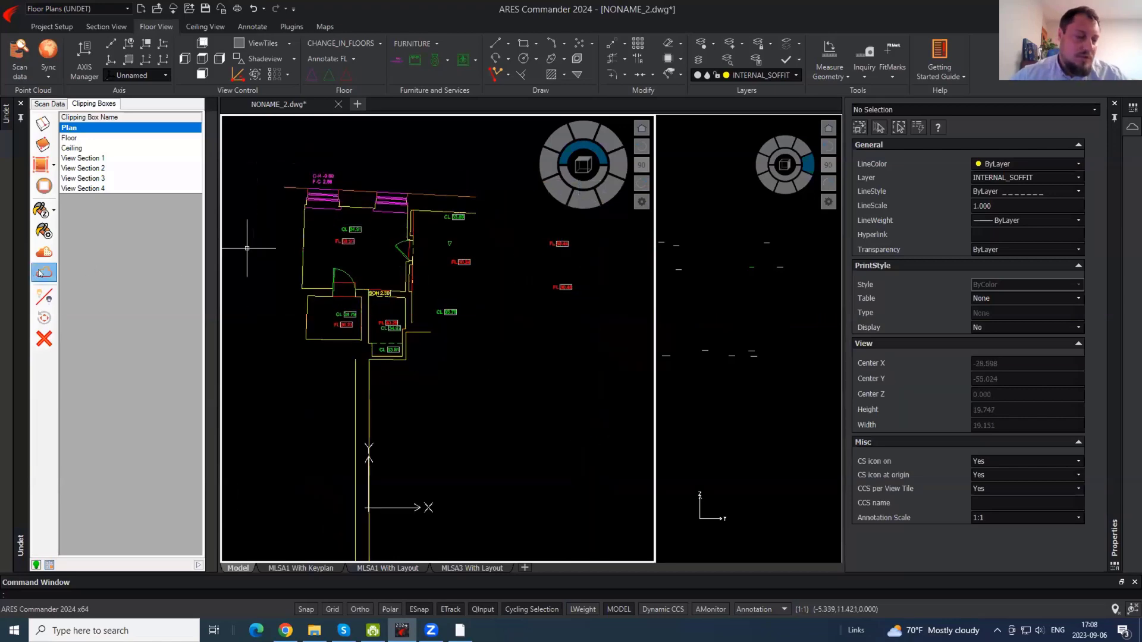
pyautogui.scroll(3, 372, 237)
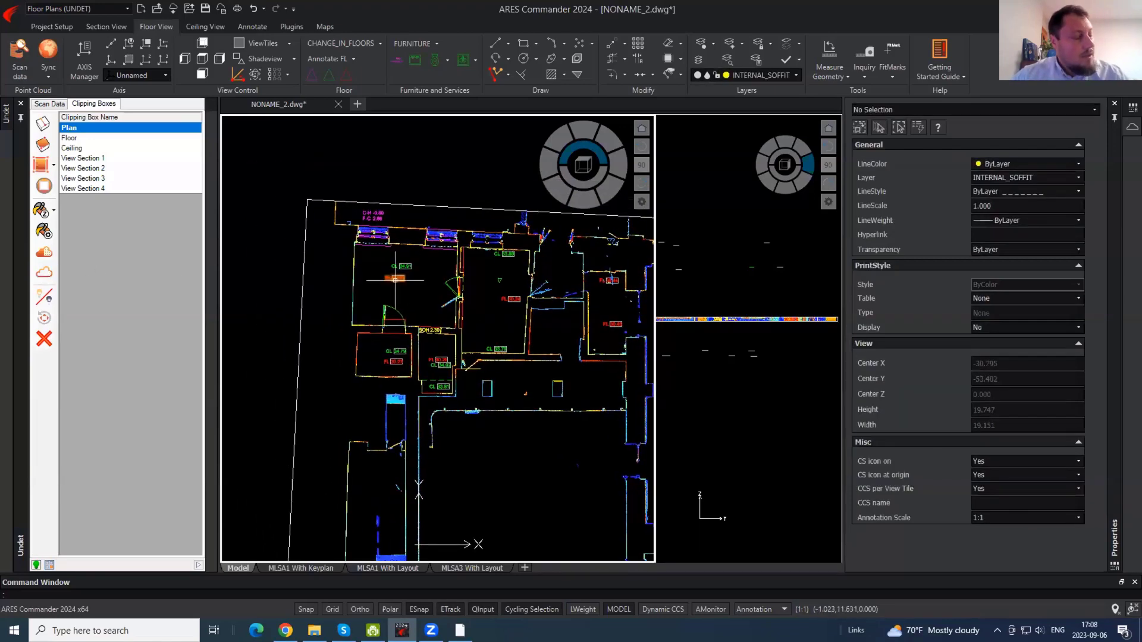
pyautogui.scroll(1, 391, 339)
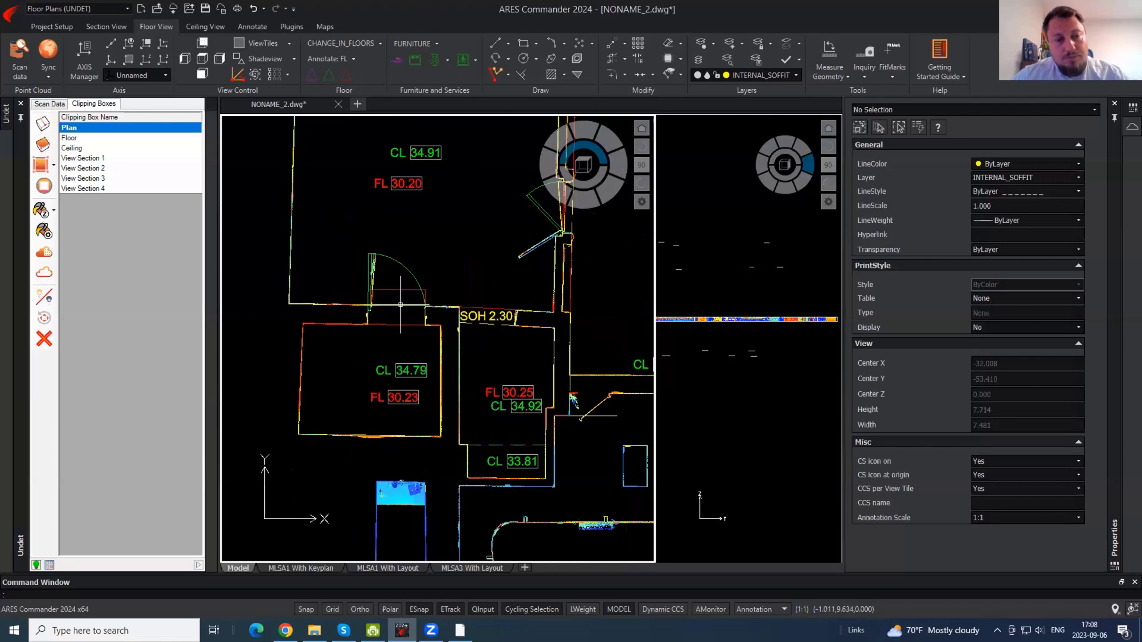
pyautogui.moveTo(433, 203); pyautogui.dragTo(435, 310, button='middle')
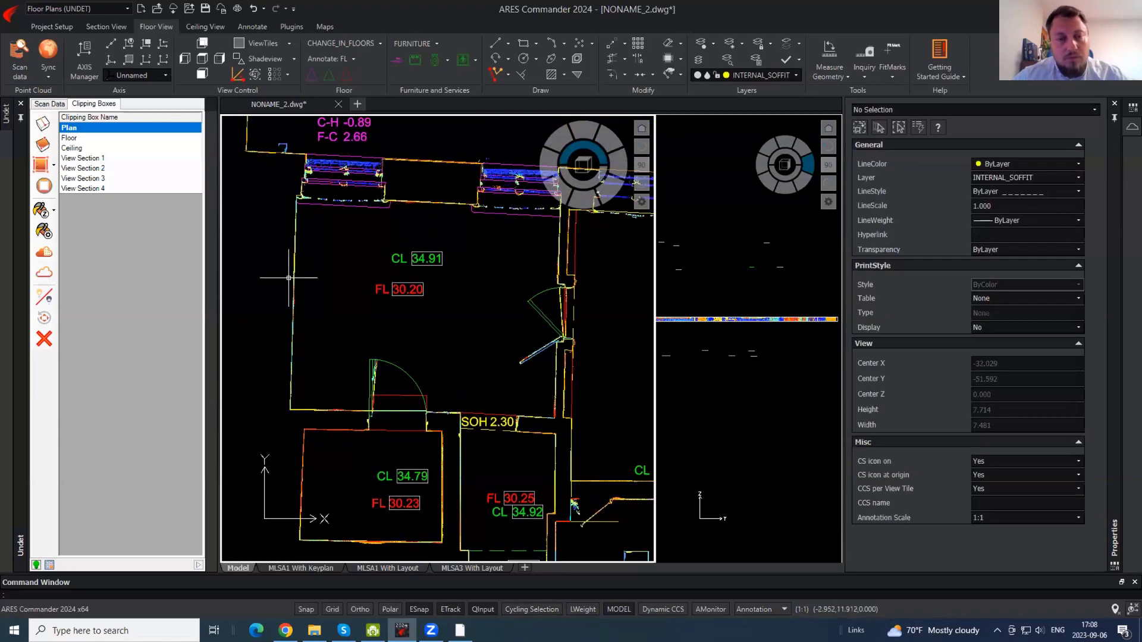
pyautogui.moveTo(423, 229); pyautogui.dragTo(386, 285, button='middle')
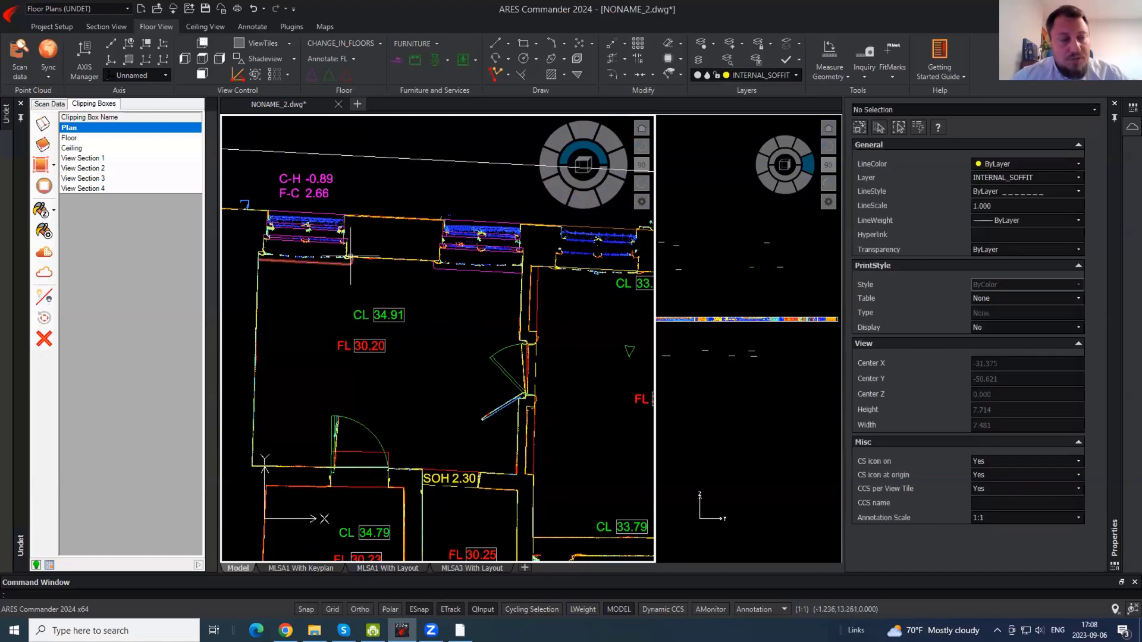
pyautogui.scroll(1, 258, 244)
pyautogui.moveTo(535, 406); pyautogui.dragTo(340, 179, button='middle')
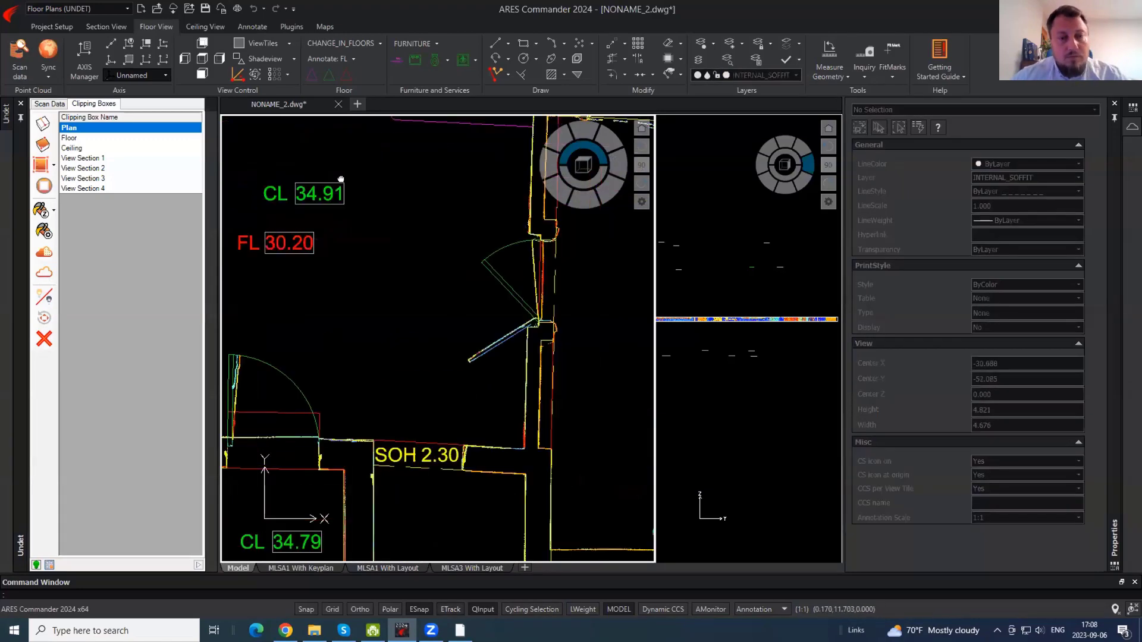
pyautogui.scroll(-4, 485, 387)
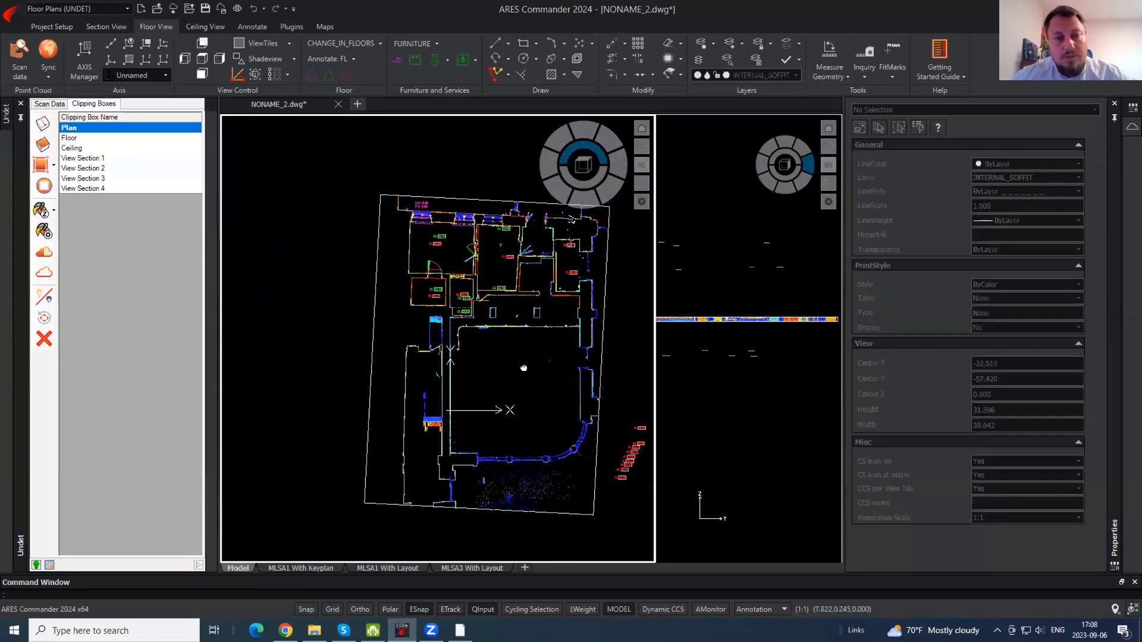
pyautogui.moveTo(524, 368); pyautogui.dragTo(476, 316, button='middle')
# - Stretch the Plan clipping box's right edge past the building to a 20.420 width
pyautogui.click(553, 308)
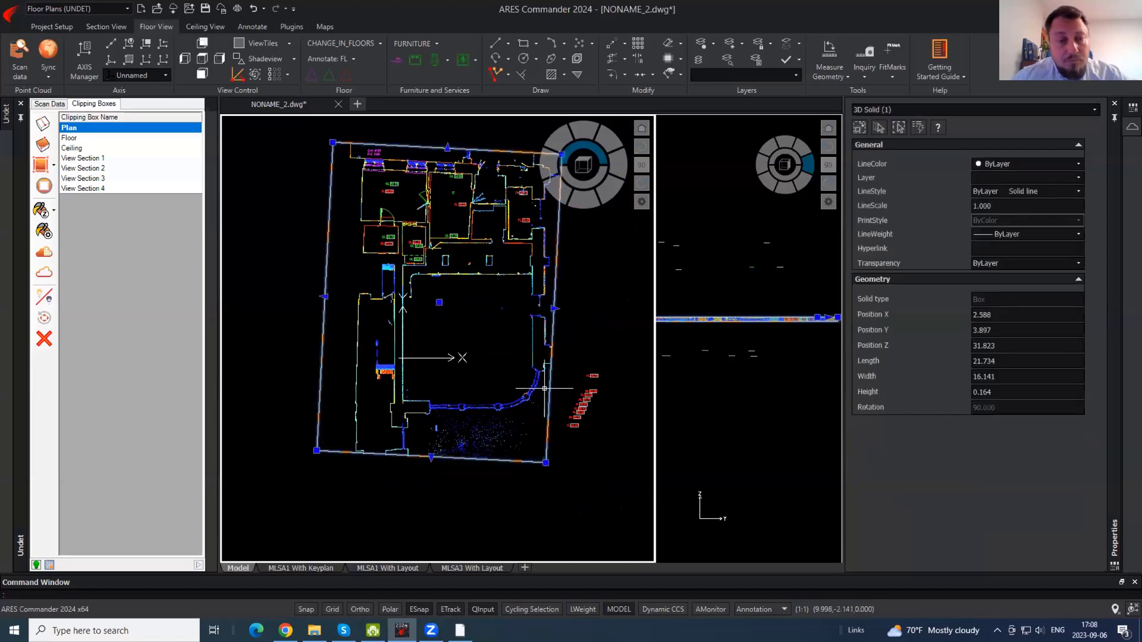
pyautogui.click(553, 308)
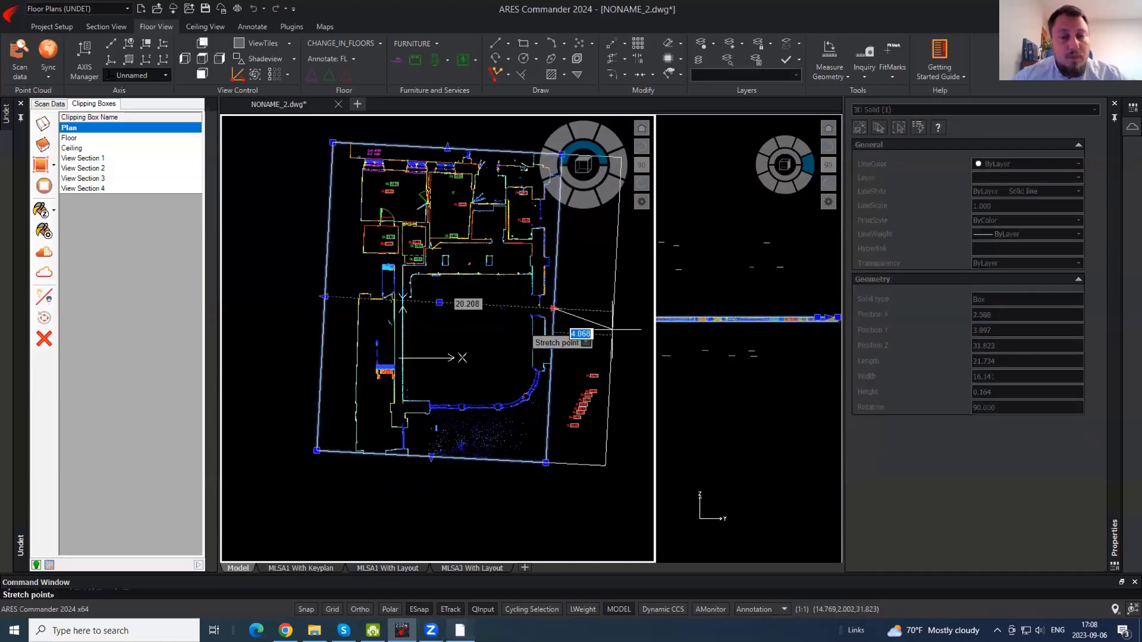
pyautogui.click(613, 329)
pyautogui.click(623, 91)
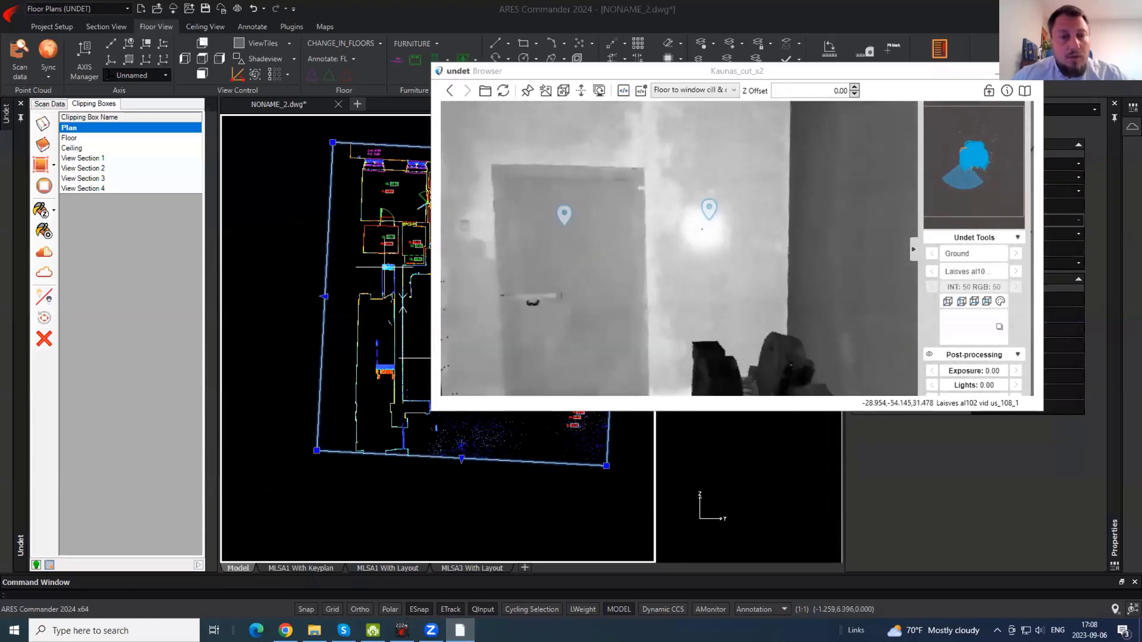
pyautogui.click(291, 261)
# - Switch the left panel back to the Scan Data list of scan positions
pyautogui.scroll(2, 377, 191)
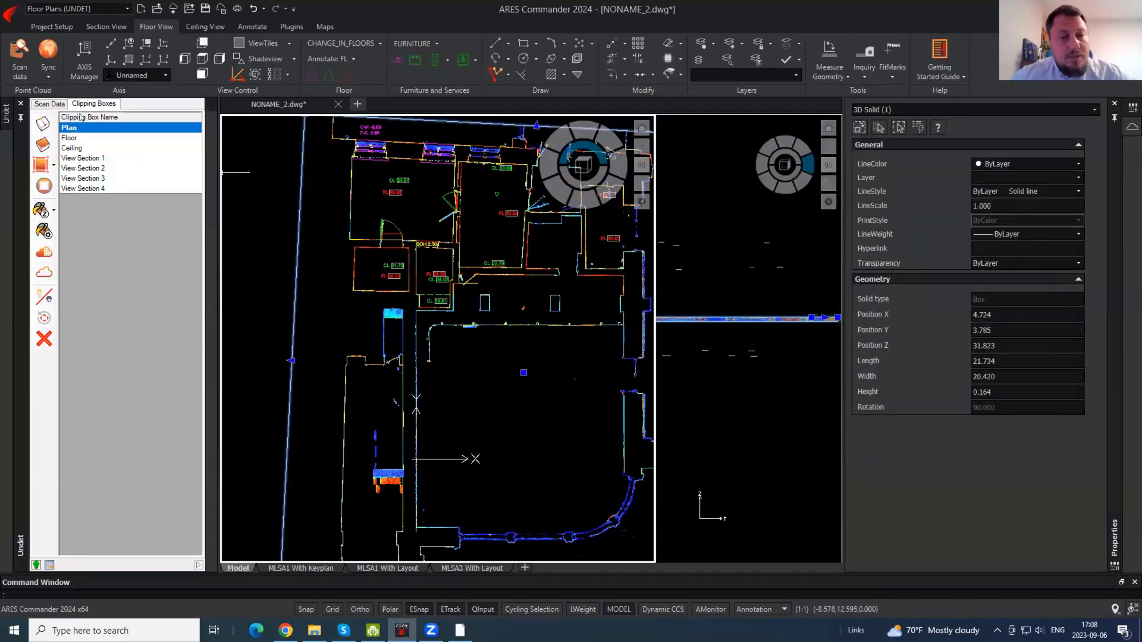
pyautogui.click(50, 104)
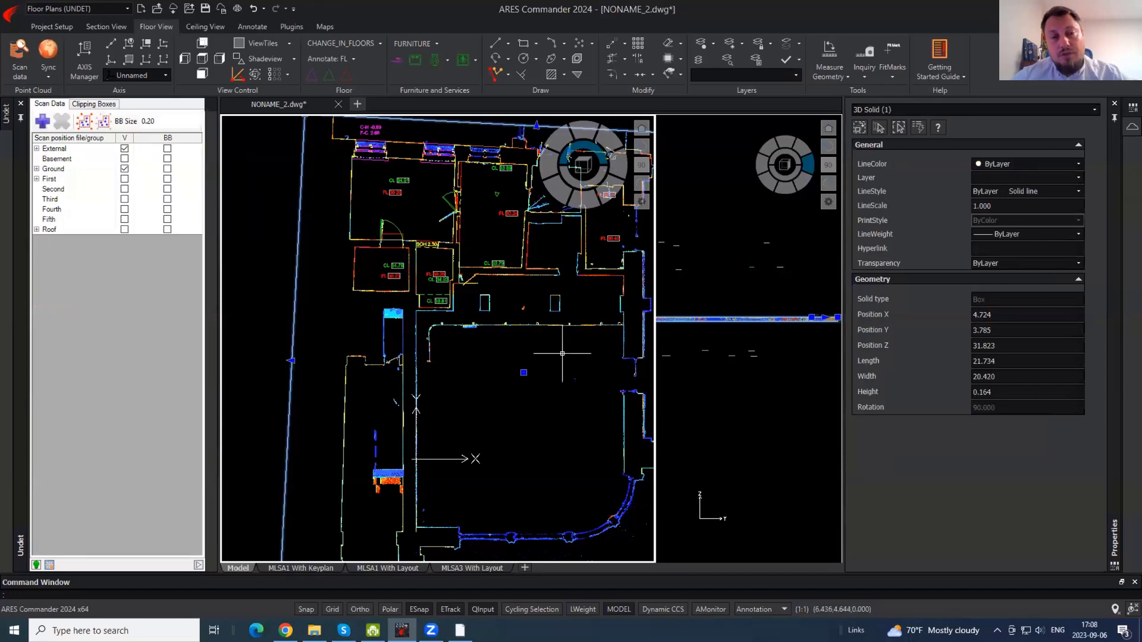
pyautogui.moveTo(524, 329); pyautogui.dragTo(525, 357, button='middle')
# - Zoom and pan across the upper-left rooms of the plan
pyautogui.scroll(4, 433, 187)
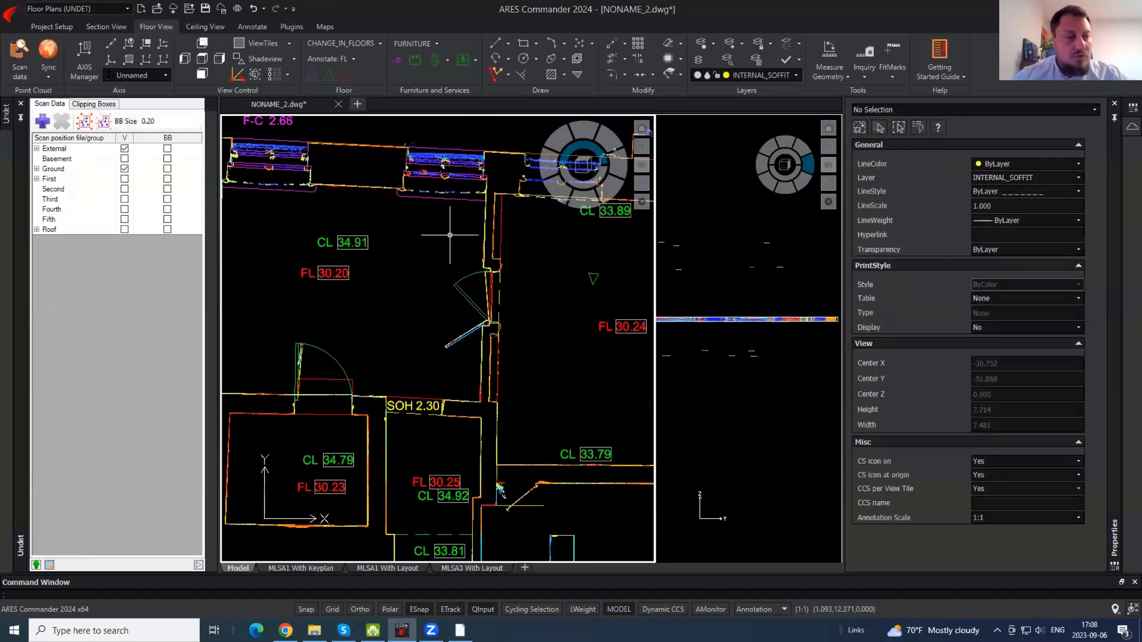
pyautogui.scroll(-4, 466, 244)
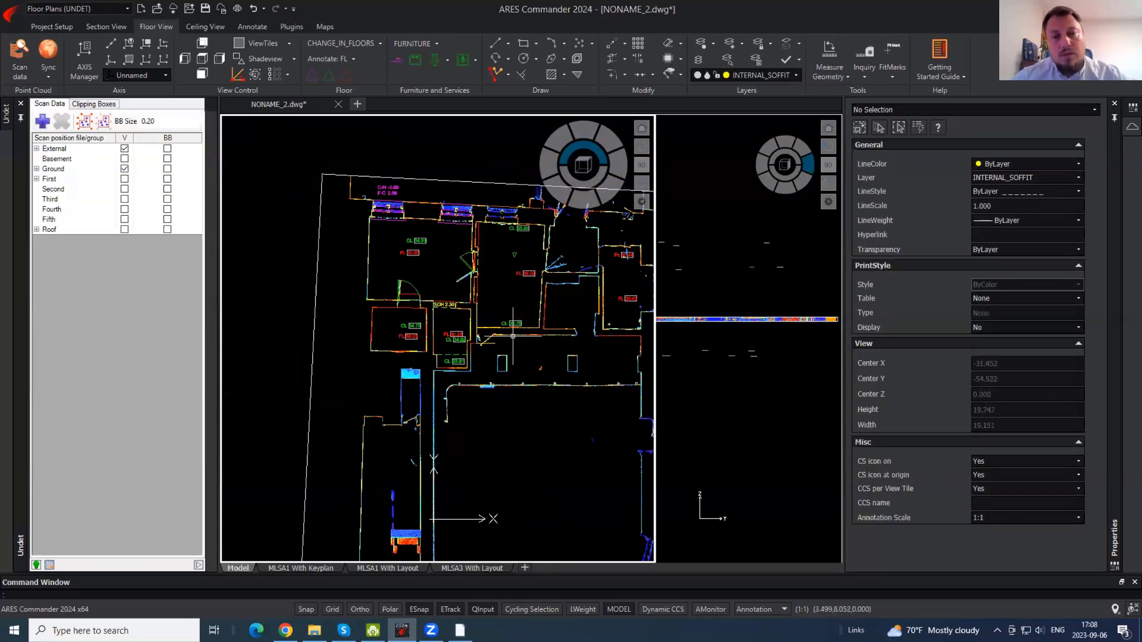
pyautogui.scroll(3, 513, 336)
pyautogui.moveTo(400, 238); pyautogui.dragTo(548, 411, button='middle')
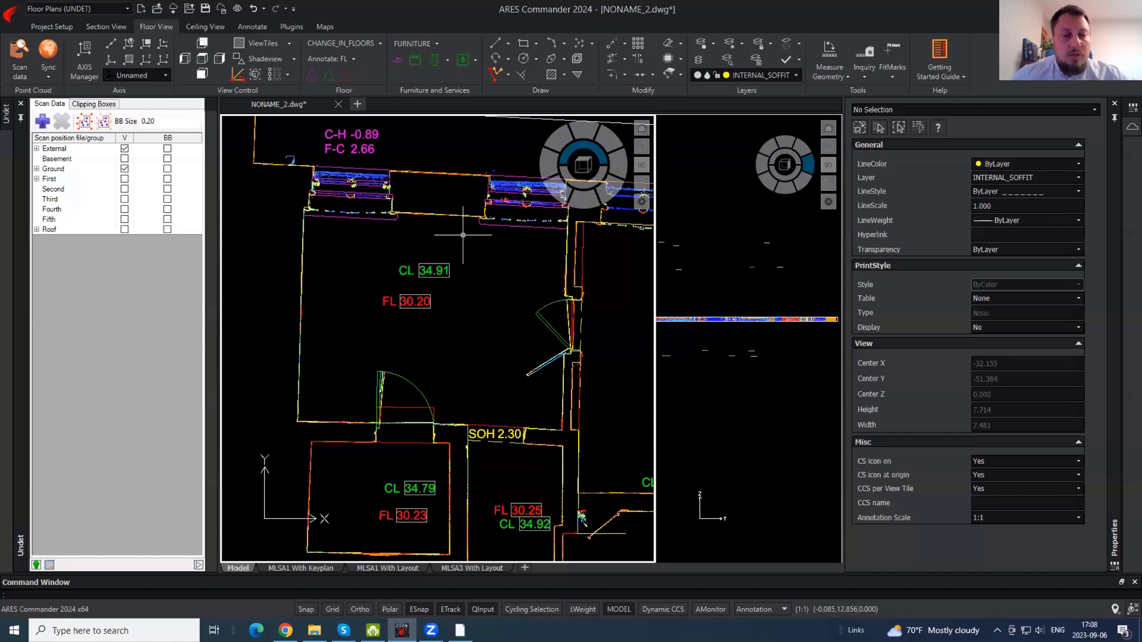
pyautogui.scroll(-1, 462, 238)
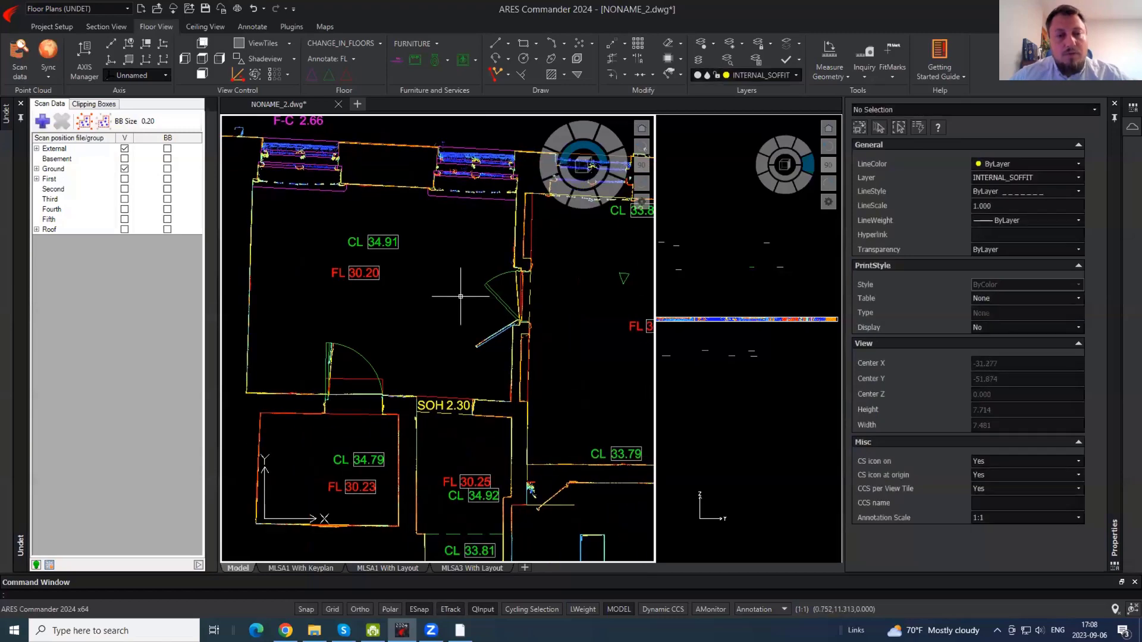
pyautogui.scroll(-1, 454, 282)
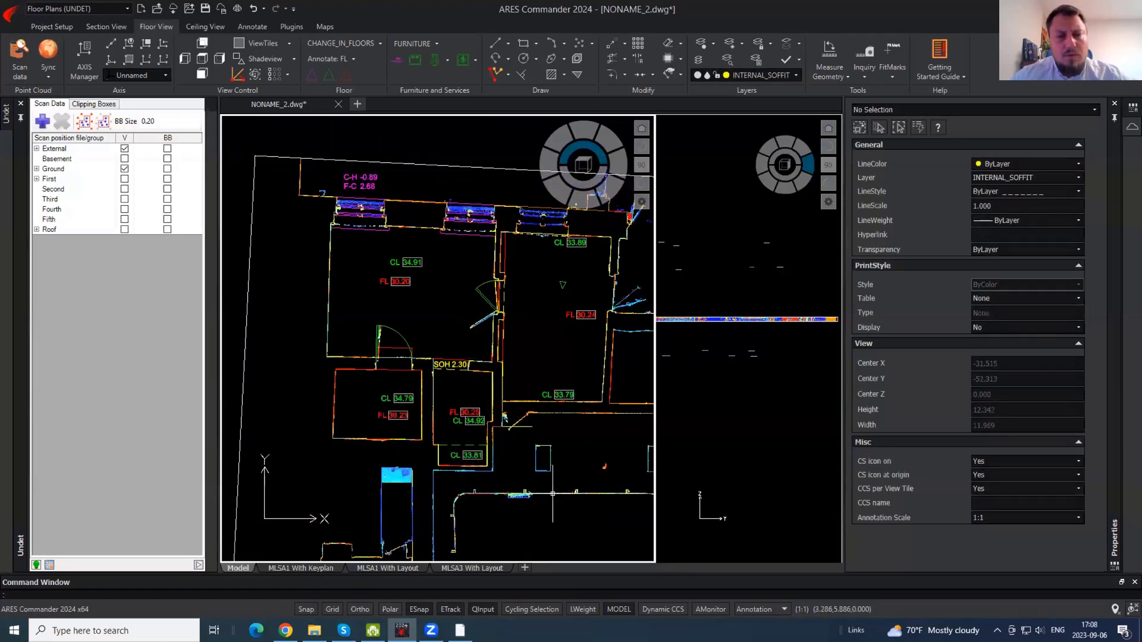
pyautogui.moveTo(571, 470); pyautogui.dragTo(528, 411, button='middle')
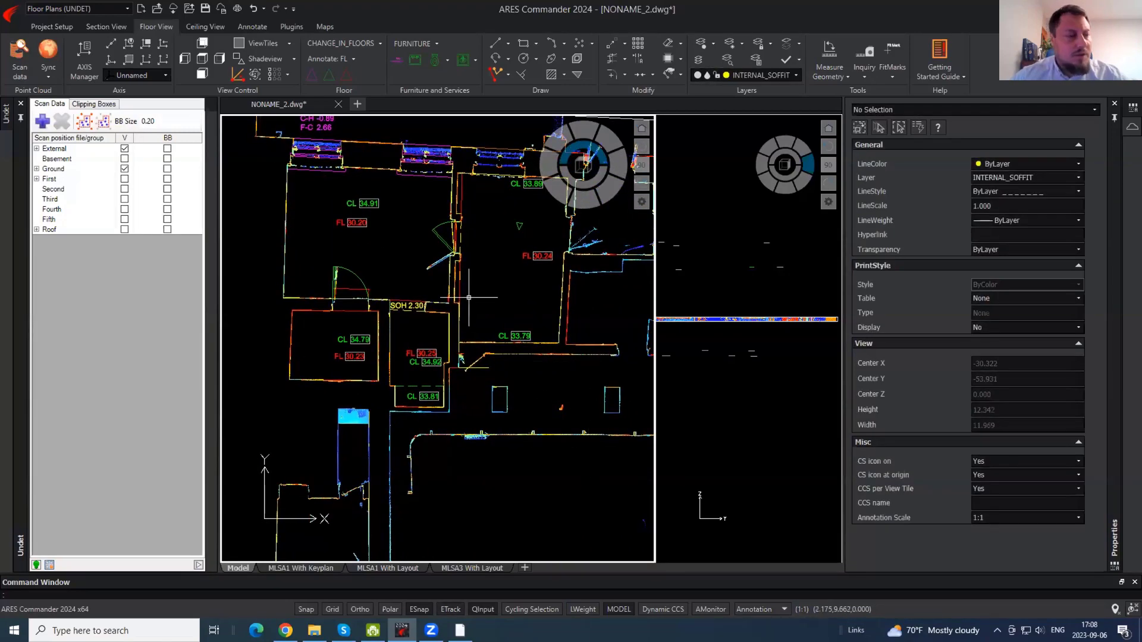
pyautogui.scroll(-2, 470, 297)
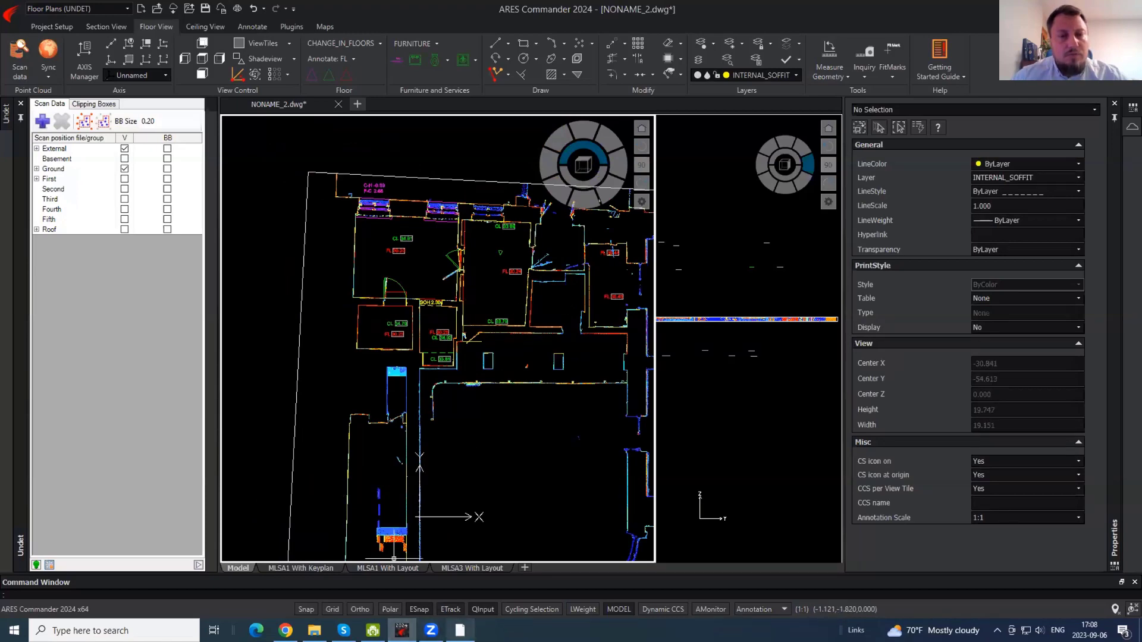
pyautogui.moveTo(460, 630)
pyautogui.scroll(4, 404, 222)
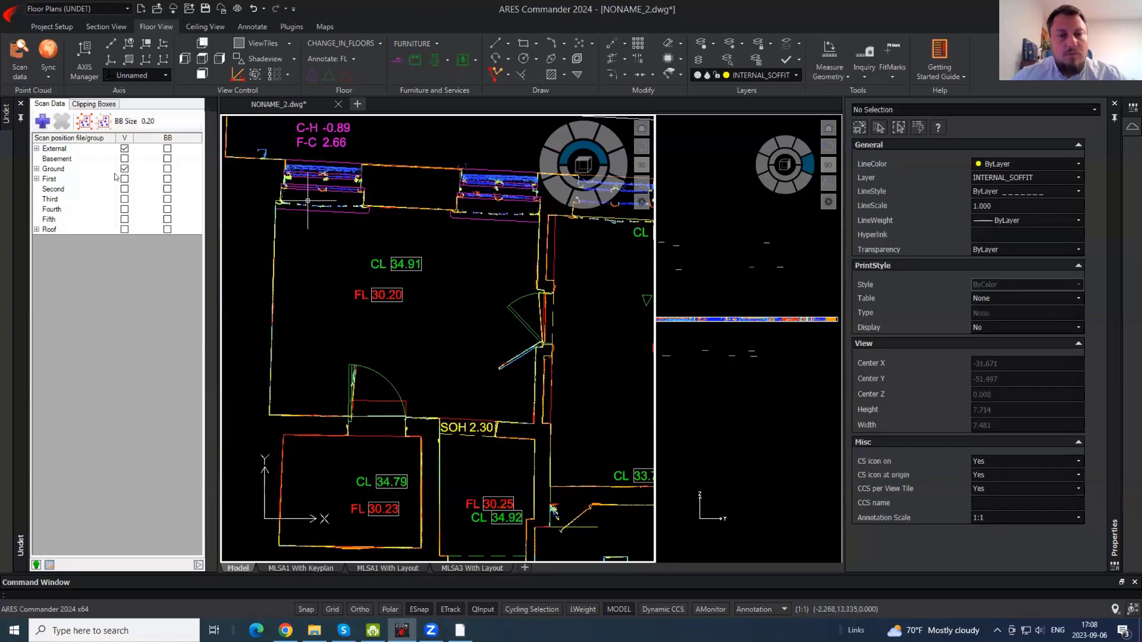
# - Tick BB for the Ground group so its circle markers reappear on the plan
pyautogui.click(86, 104)
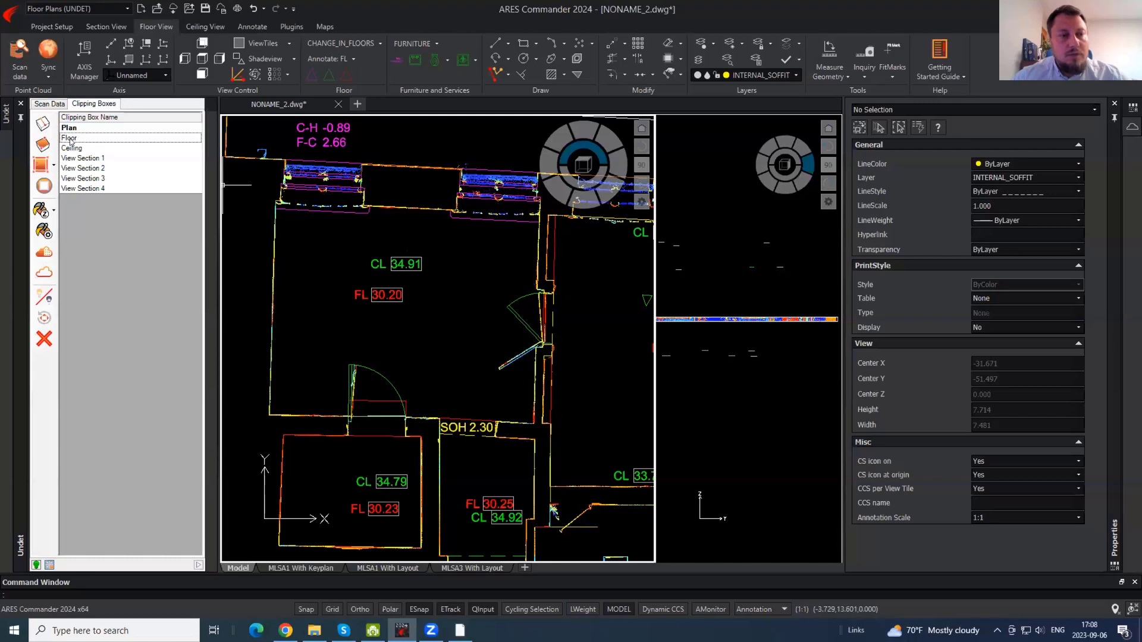
pyautogui.click(49, 104)
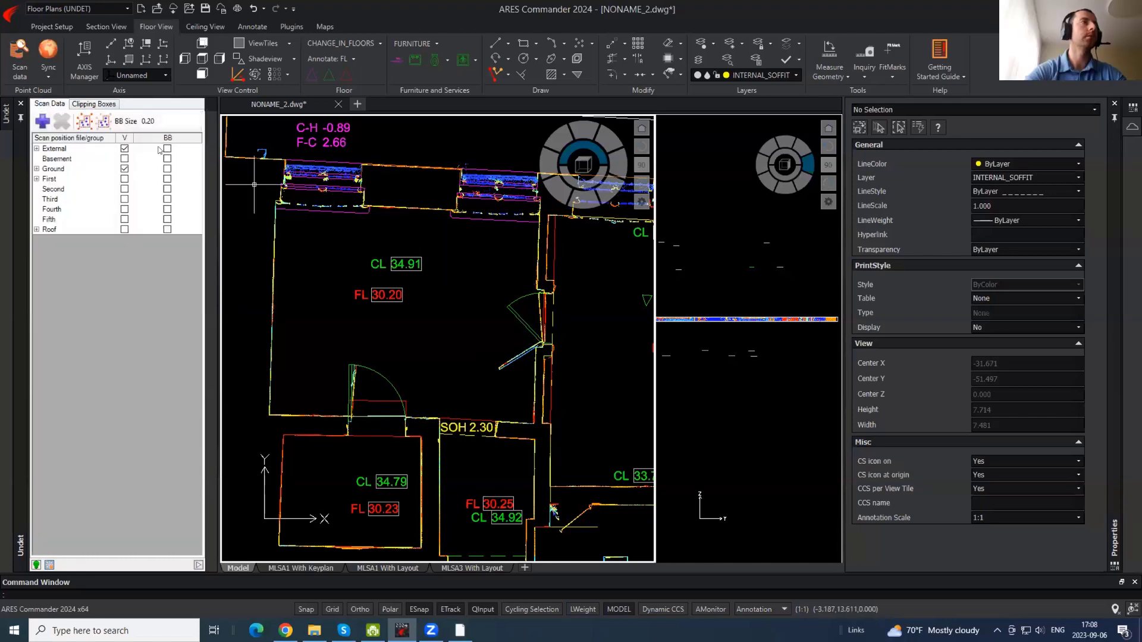
pyautogui.click(167, 168)
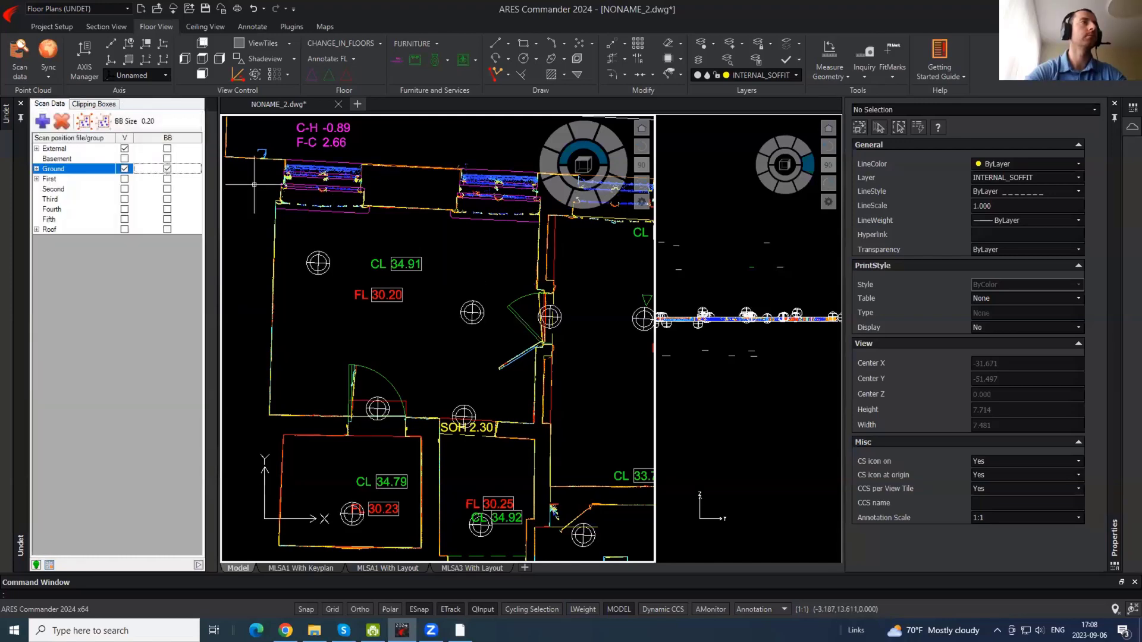
# - Open the scan marker's panorama and choose the 'Floor level + Room height + Room name' tag
pyautogui.doubleClick(472, 312)
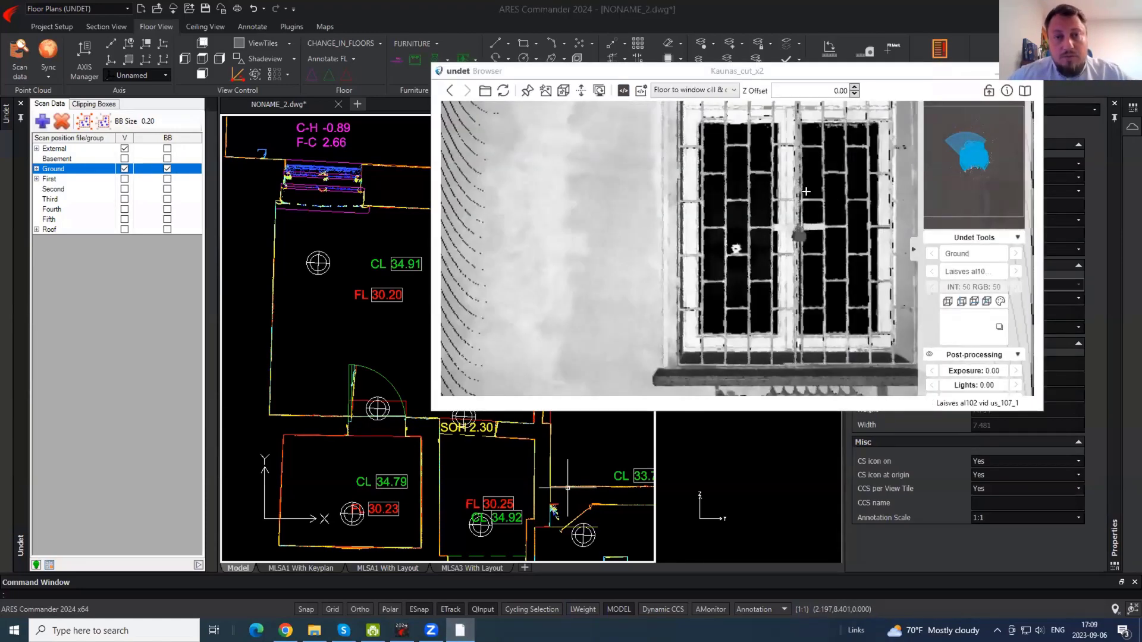
pyautogui.moveTo(682, 175); pyautogui.dragTo(702, 317)
pyautogui.click(695, 90)
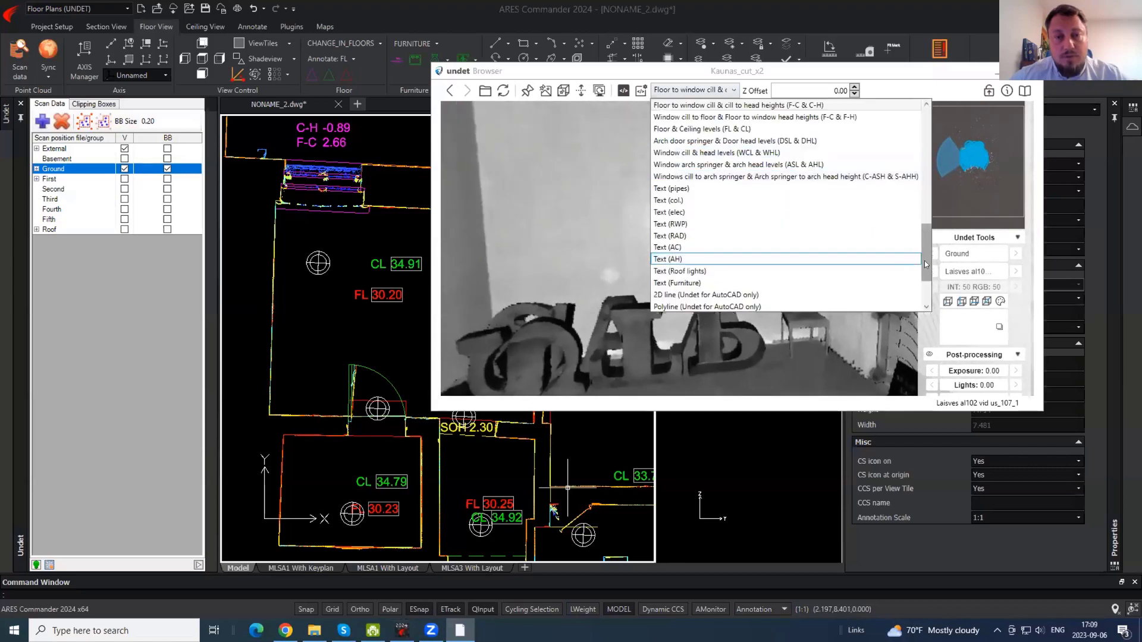
pyautogui.scroll(-2, 926, 242)
pyautogui.moveTo(926, 242); pyautogui.dragTo(926, 222)
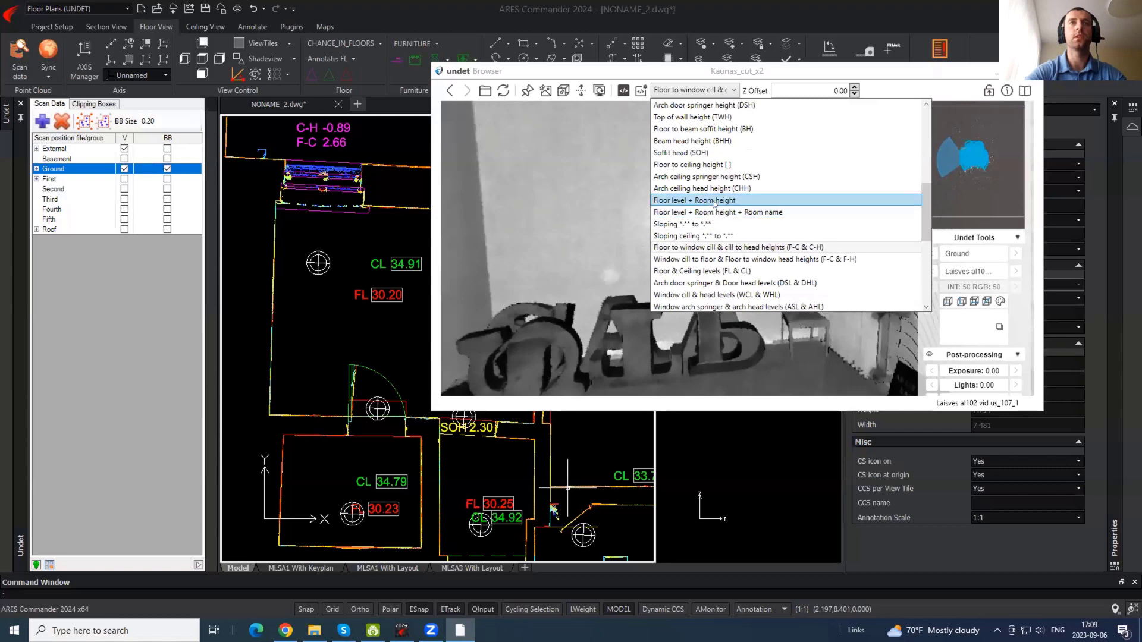
pyautogui.click(753, 208)
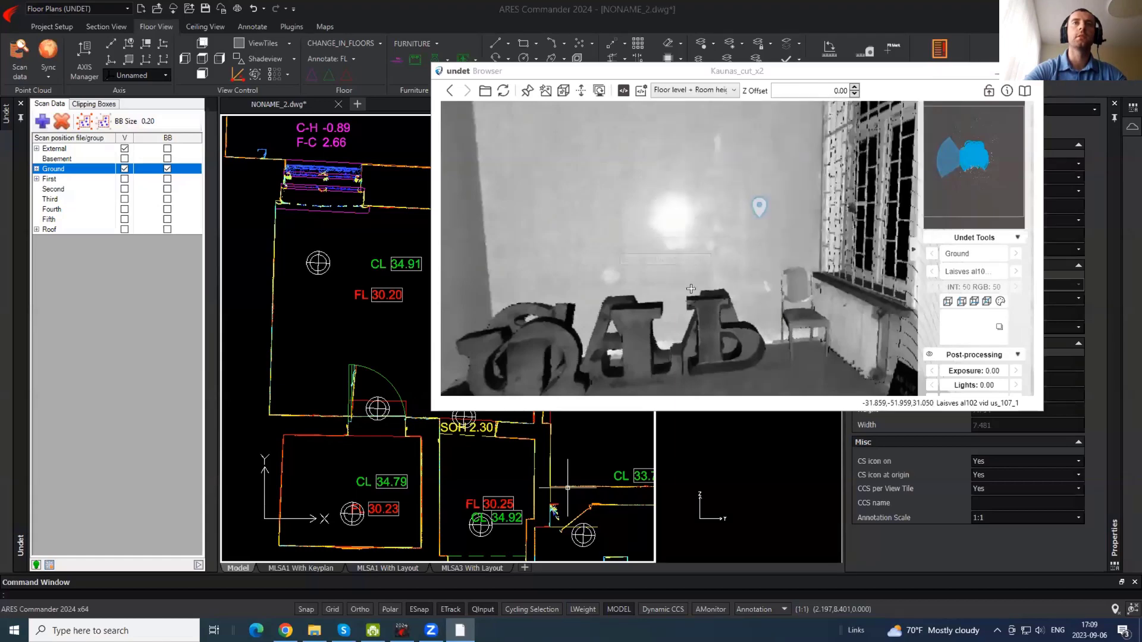
# - Pick the floor and ceiling in the panorama to place the Room name label (height 4.71, floor 30.20)
pyautogui.moveTo(691, 289); pyautogui.dragTo(707, 164)
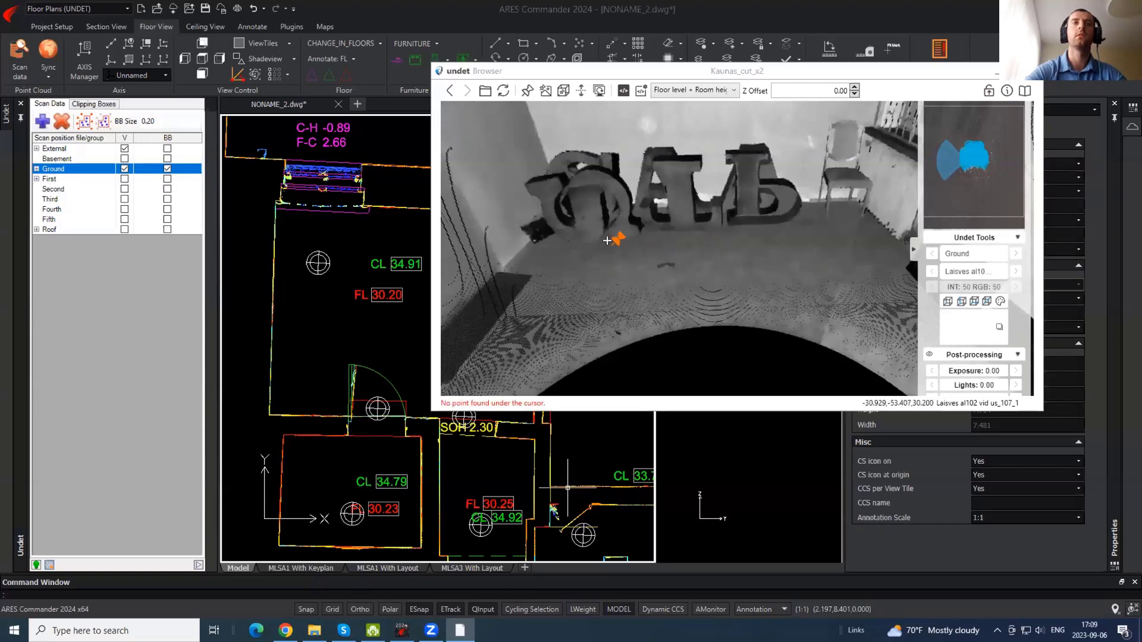
pyautogui.moveTo(606, 240); pyautogui.dragTo(645, 144)
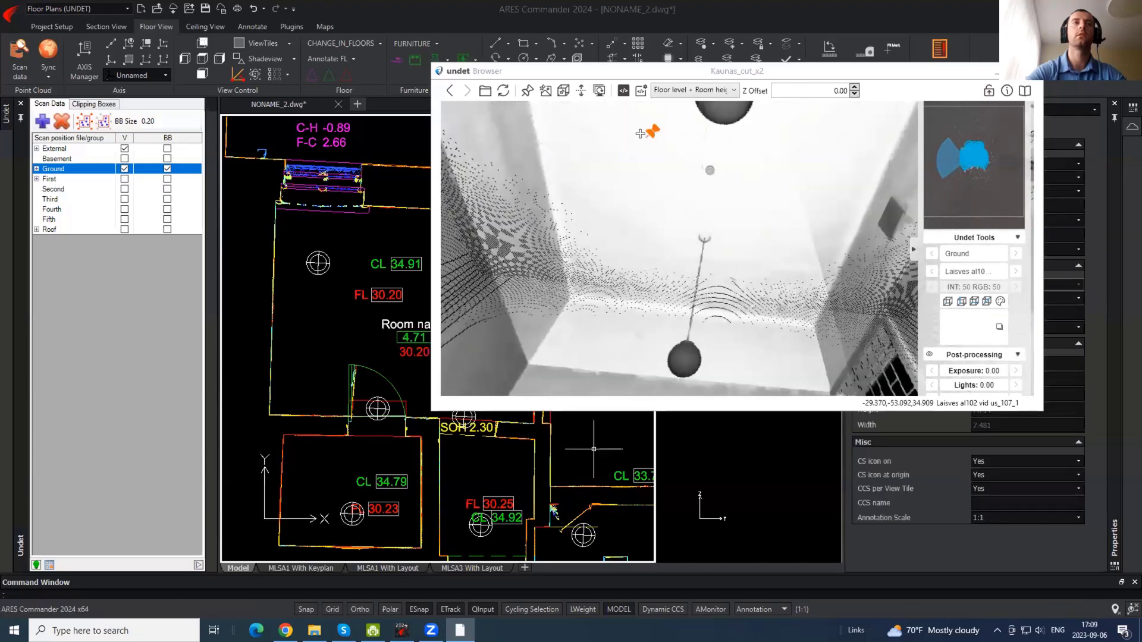
pyautogui.click(405, 319)
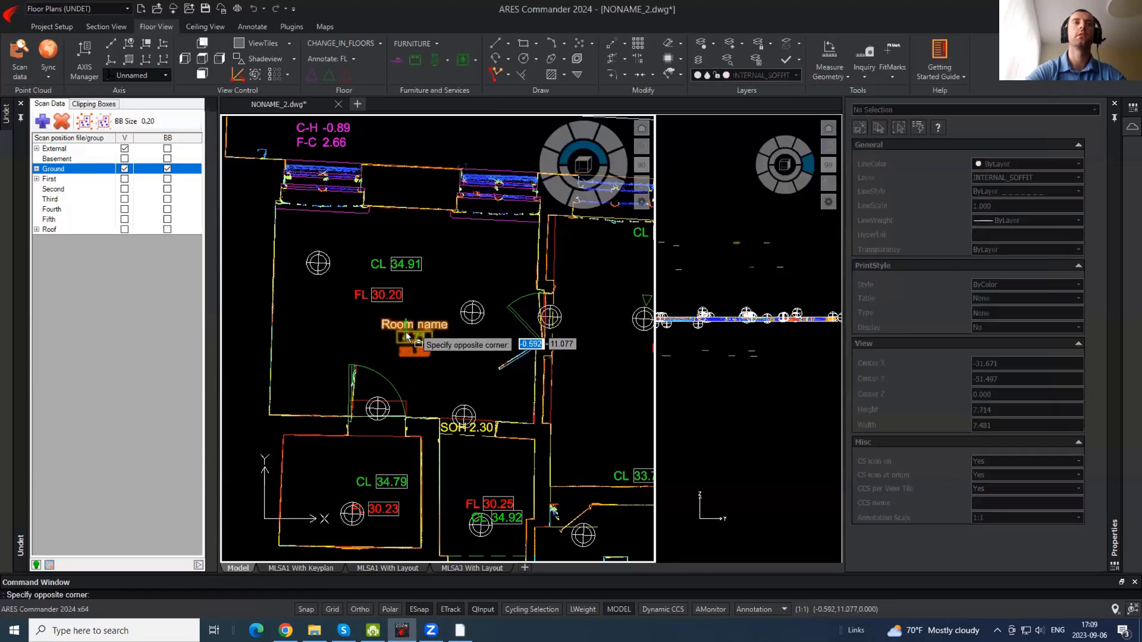
# - Select the new Room name tag and inspect its values in Properties
pyautogui.scroll(2, 406, 332)
pyautogui.click(435, 279)
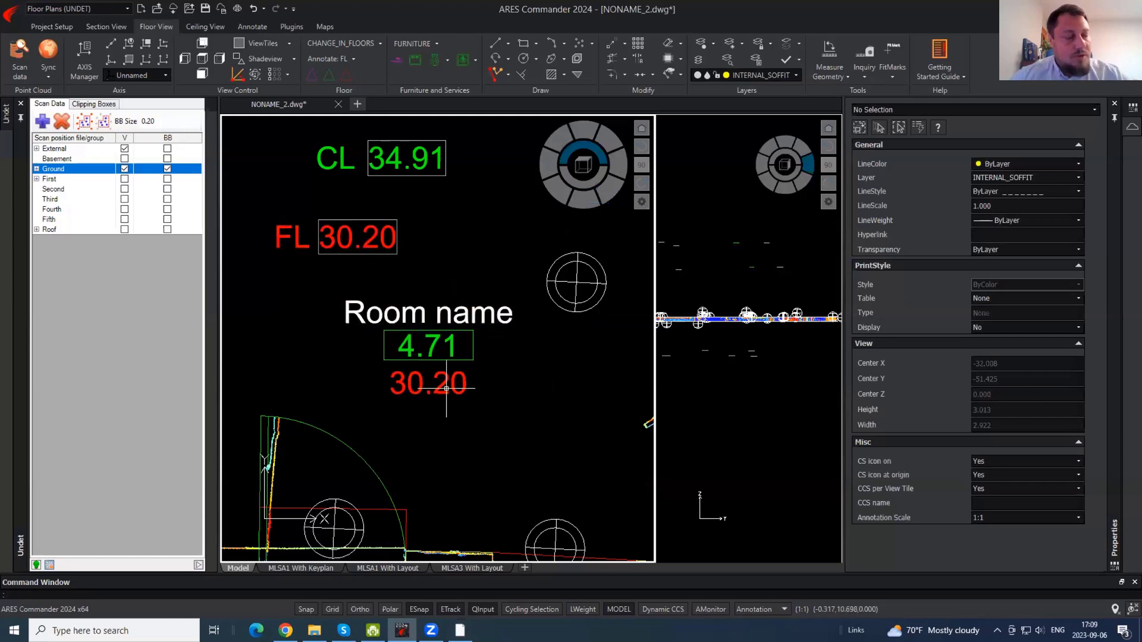
pyautogui.click(436, 387)
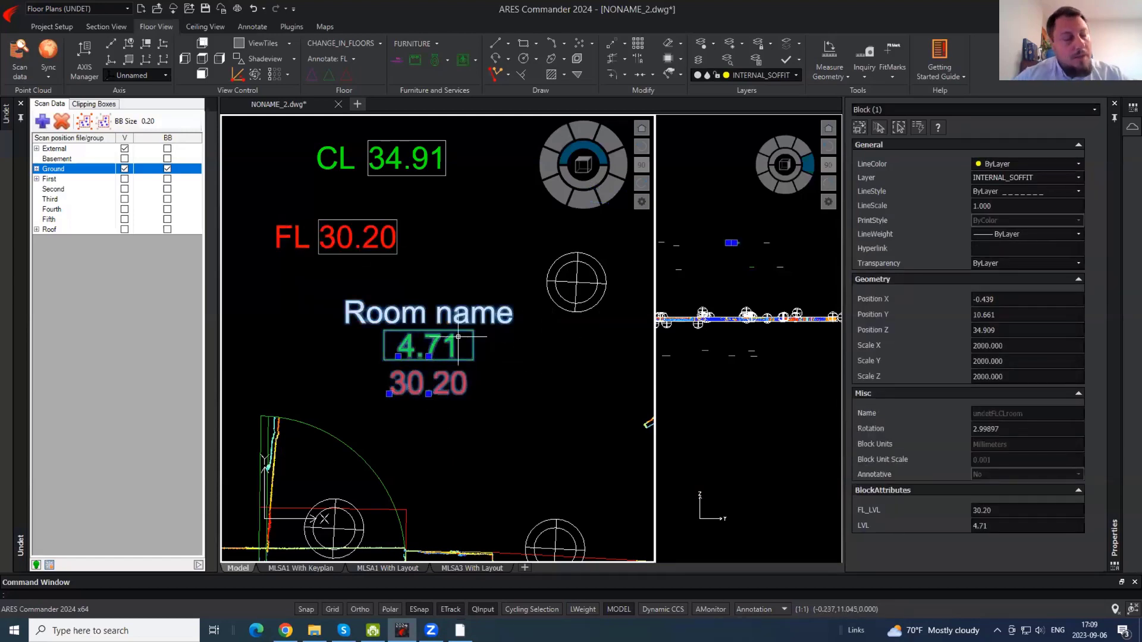
pyautogui.scroll(-2, 441, 300)
pyautogui.moveTo(461, 244); pyautogui.dragTo(495, 258, button='middle')
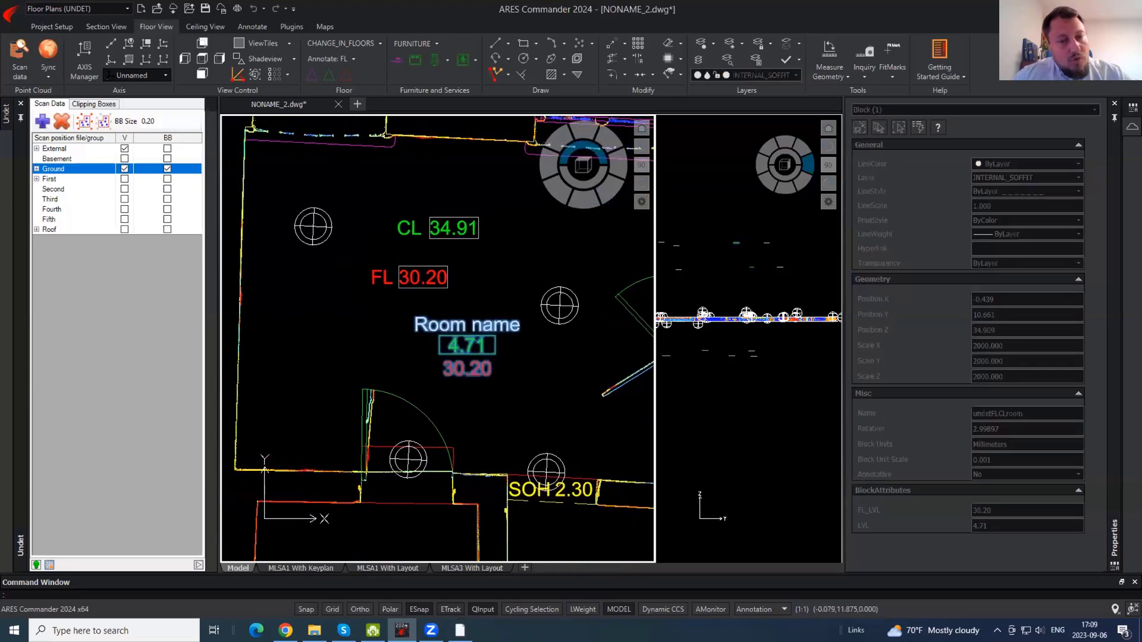
# - Toggle the Ground scan markers off and back on while panning to the FL 30.24 room
pyautogui.click(167, 170)
pyautogui.press('Escape')
pyautogui.scroll(2, 405, 286)
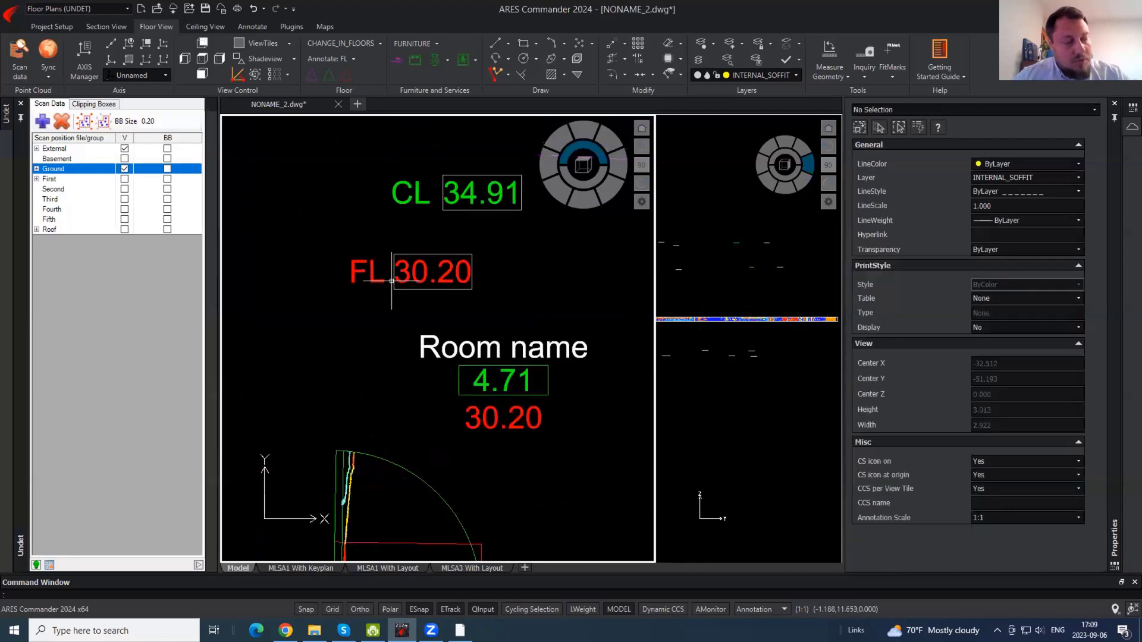
pyautogui.scroll(-3, 391, 281)
pyautogui.scroll(1, 452, 298)
pyautogui.moveTo(492, 301); pyautogui.dragTo(445, 277, button='middle')
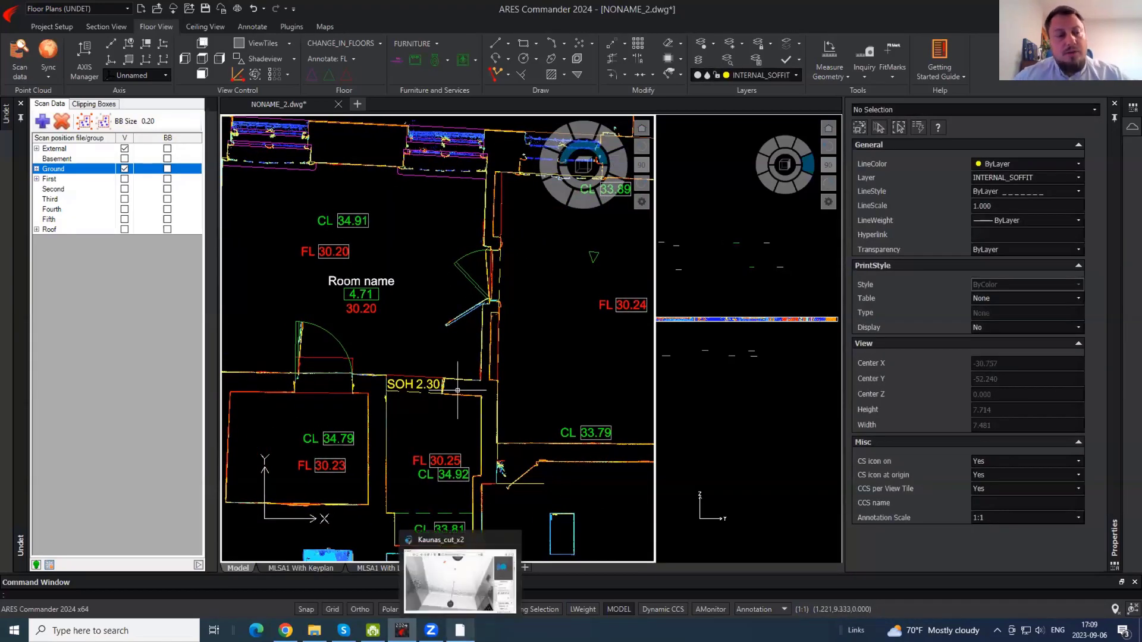
pyautogui.moveTo(398, 279)
pyautogui.mouseDown(button='middle')
pyautogui.moveTo(452, 282)
pyautogui.moveTo(468, 309)
pyautogui.mouseUp(button='middle')
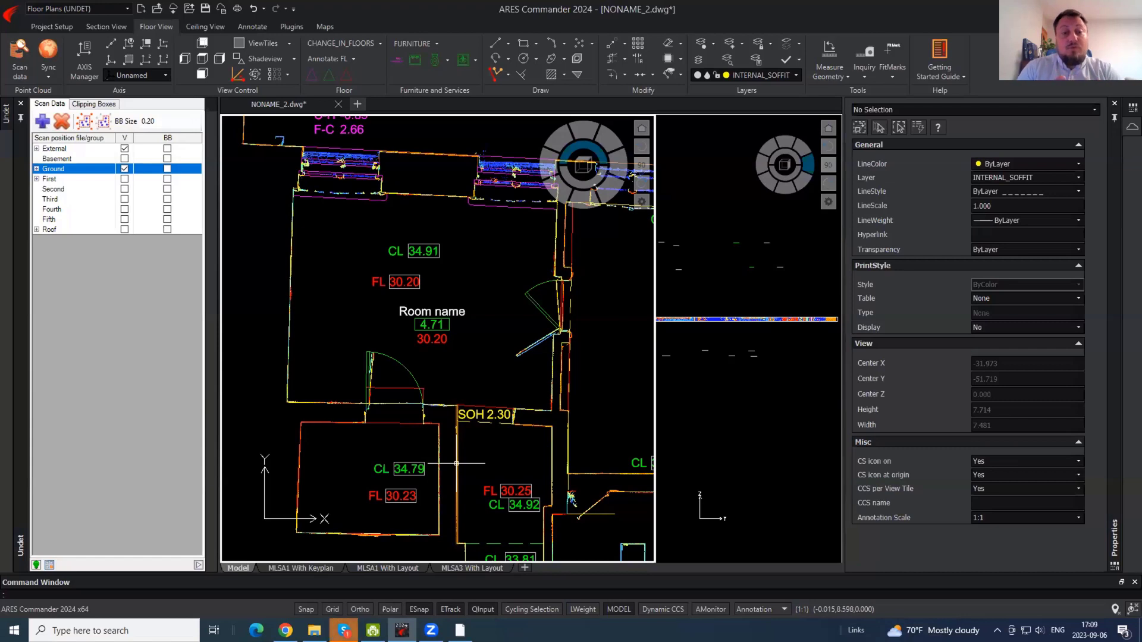
pyautogui.moveTo(344, 630)
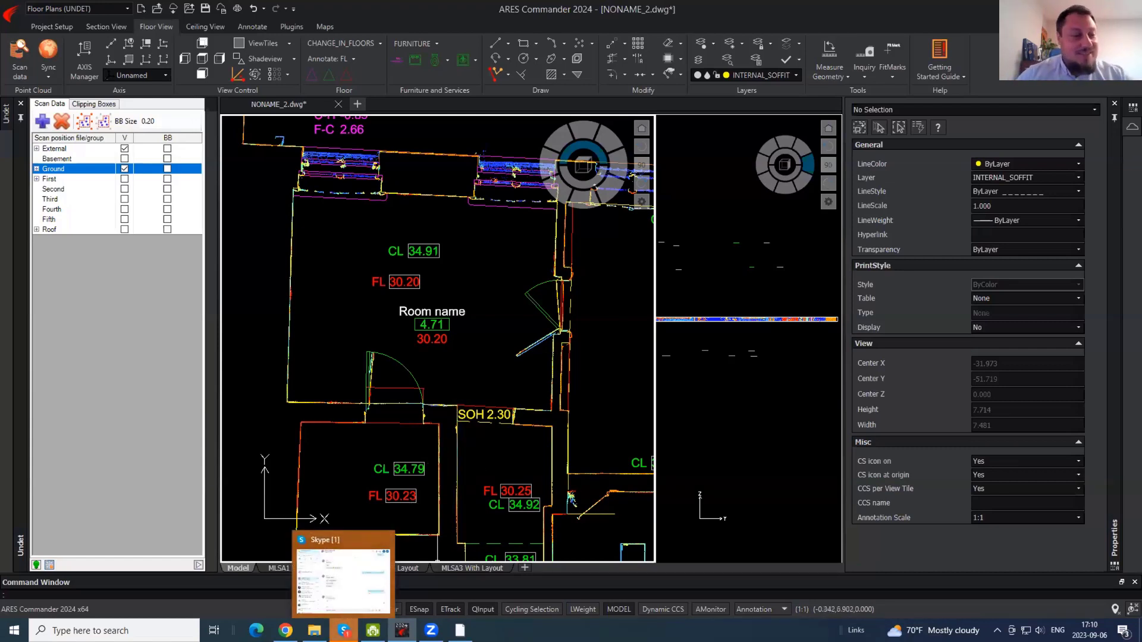
pyautogui.moveTo(522, 468)
pyautogui.mouseDown(button='middle')
pyautogui.moveTo(464, 394)
pyautogui.moveTo(467, 356)
pyautogui.mouseUp(button='middle')
pyautogui.moveTo(547, 334); pyautogui.dragTo(466, 315, button='middle')
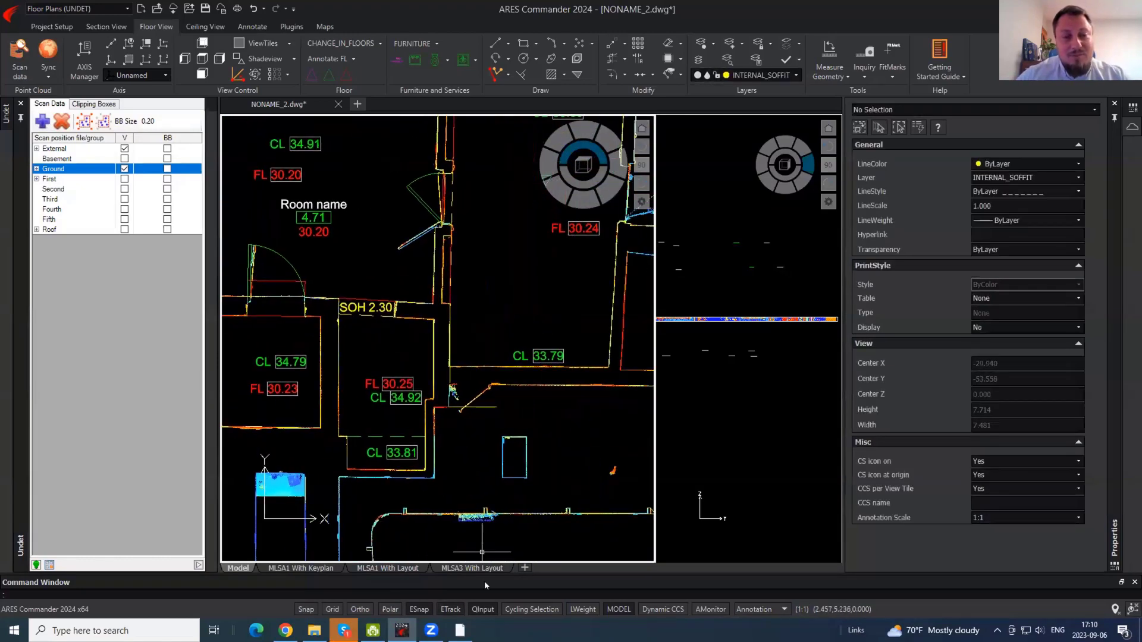
pyautogui.click(167, 168)
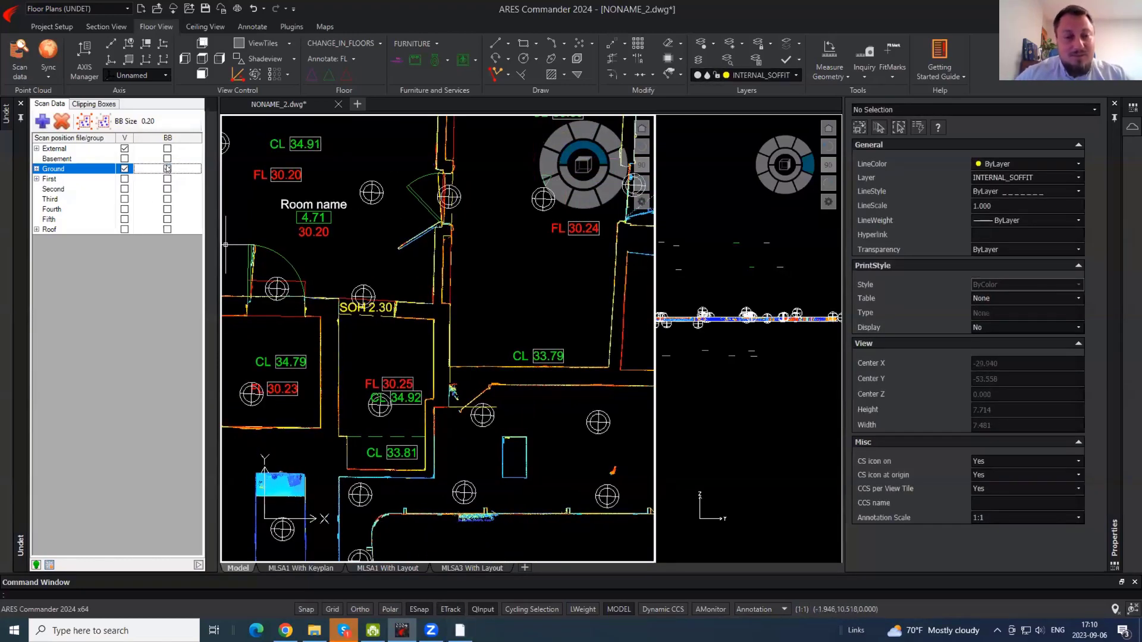
pyautogui.moveTo(408, 281)
pyautogui.mouseDown(button='middle')
pyautogui.moveTo(382, 329)
pyautogui.moveTo(292, 350)
pyautogui.mouseUp(button='middle')
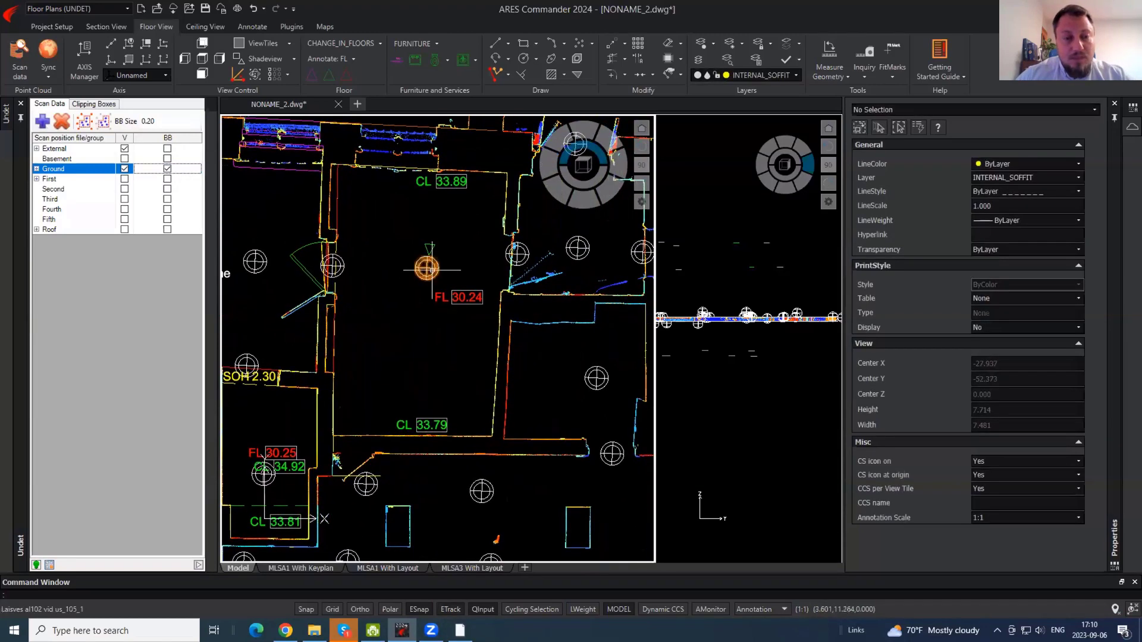
pyautogui.doubleClick(426, 267)
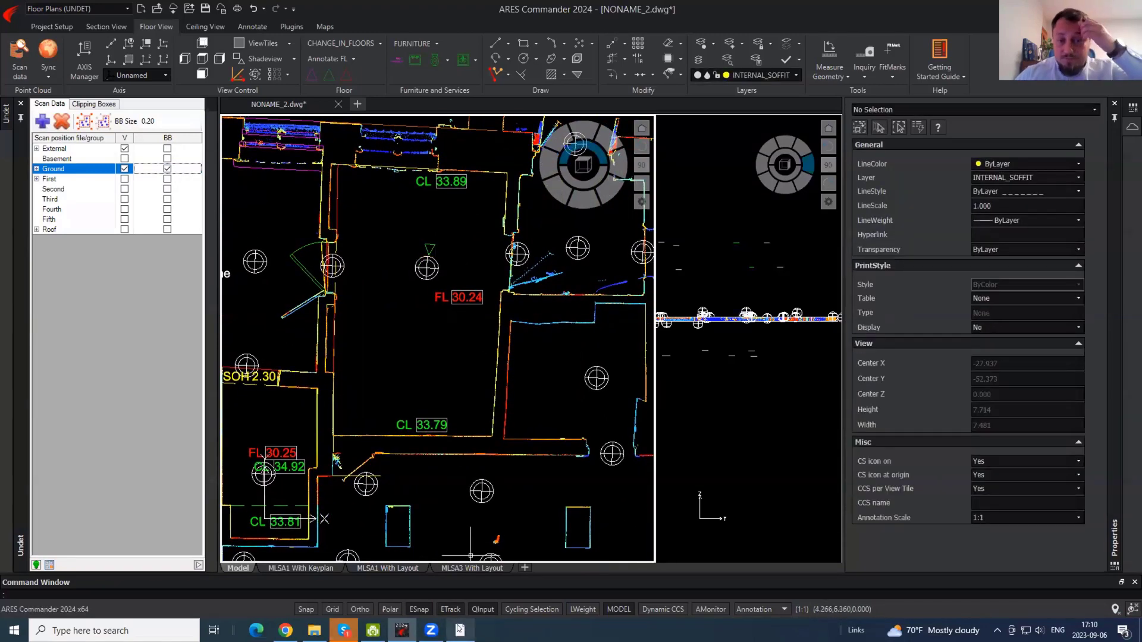
pyautogui.moveTo(519, 243); pyautogui.dragTo(610, 244)
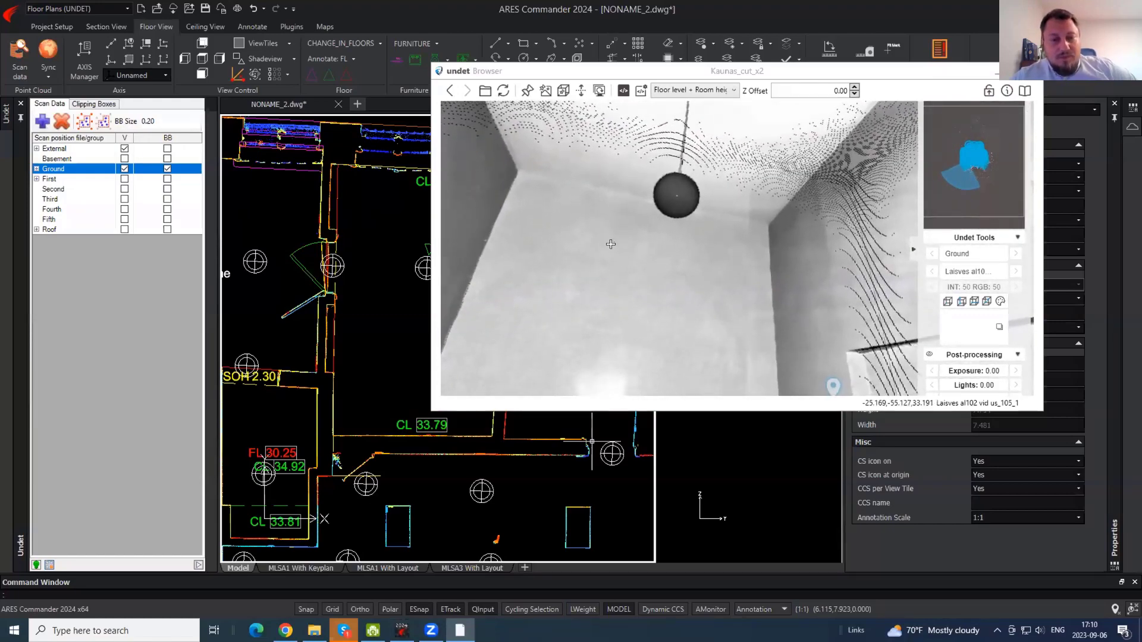
pyautogui.moveTo(729, 194); pyautogui.dragTo(605, 205)
pyautogui.click(910, 73)
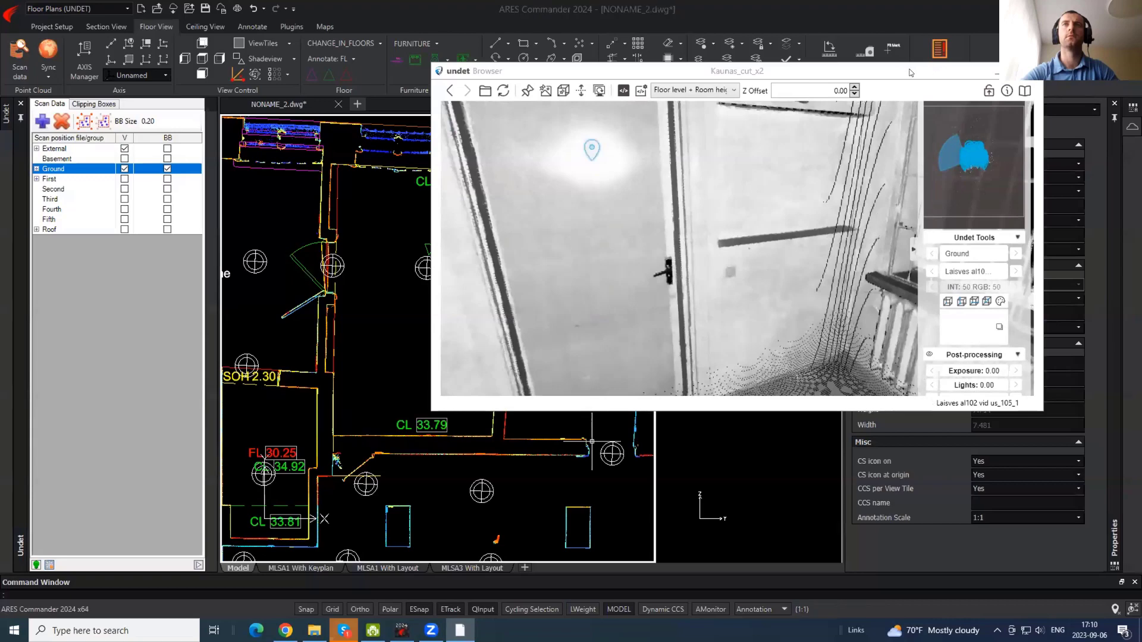
pyautogui.moveTo(910, 72); pyautogui.dragTo(911, 58)
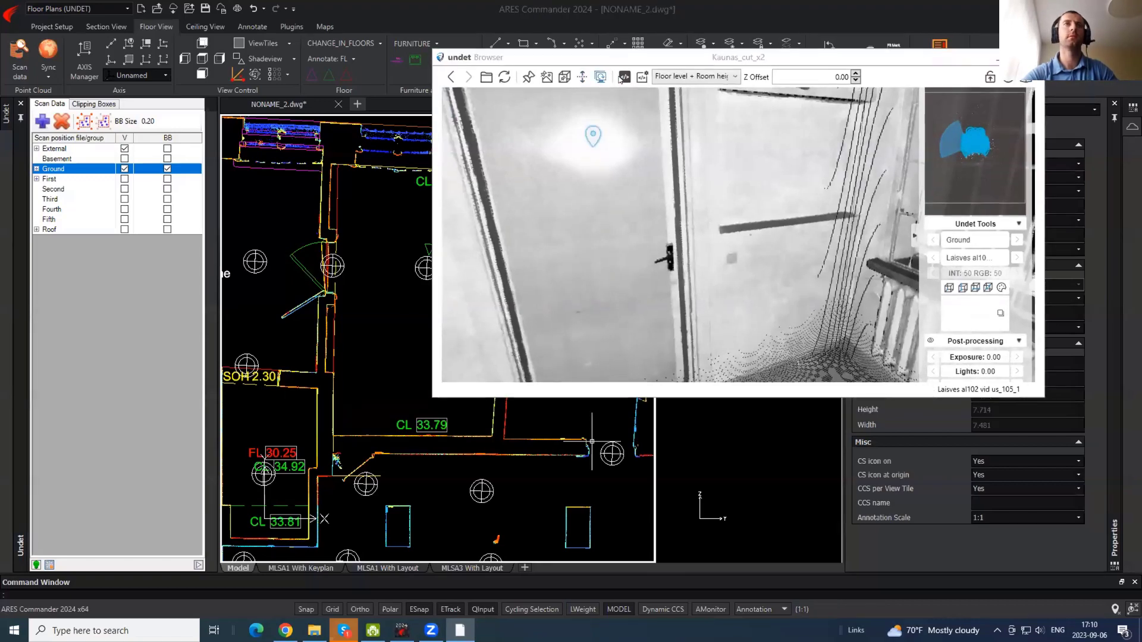
pyautogui.click(996, 60)
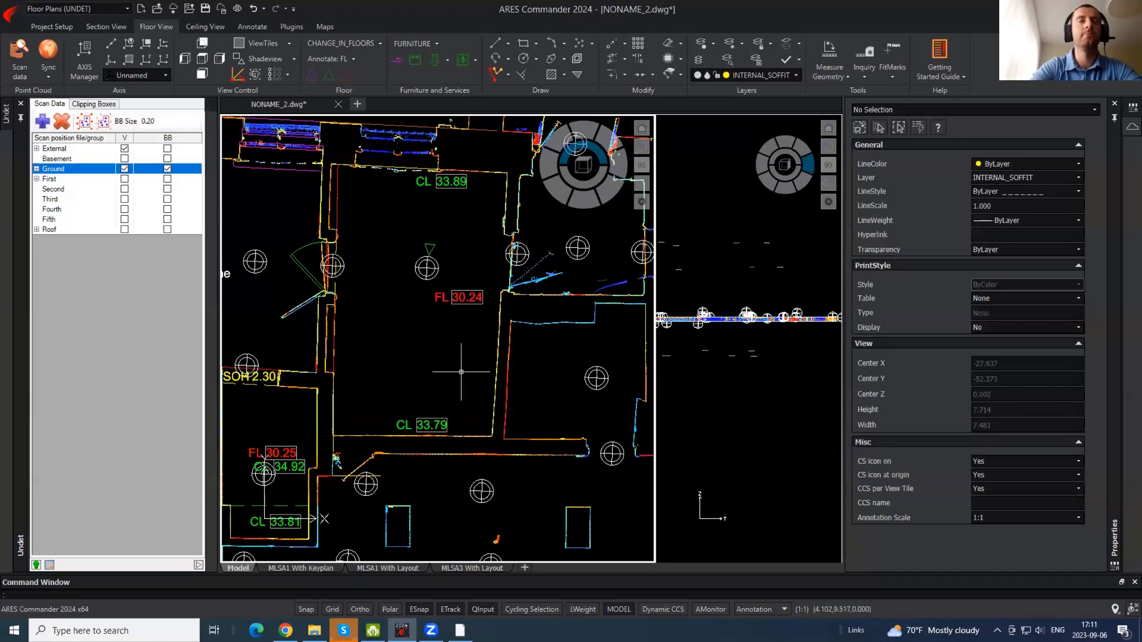
# - Select the Room name tag in the upper-left rooms to check it, then deselect it
pyautogui.moveTo(461, 372); pyautogui.dragTo(444, 310, button='middle')
pyautogui.scroll(-2, 471, 279)
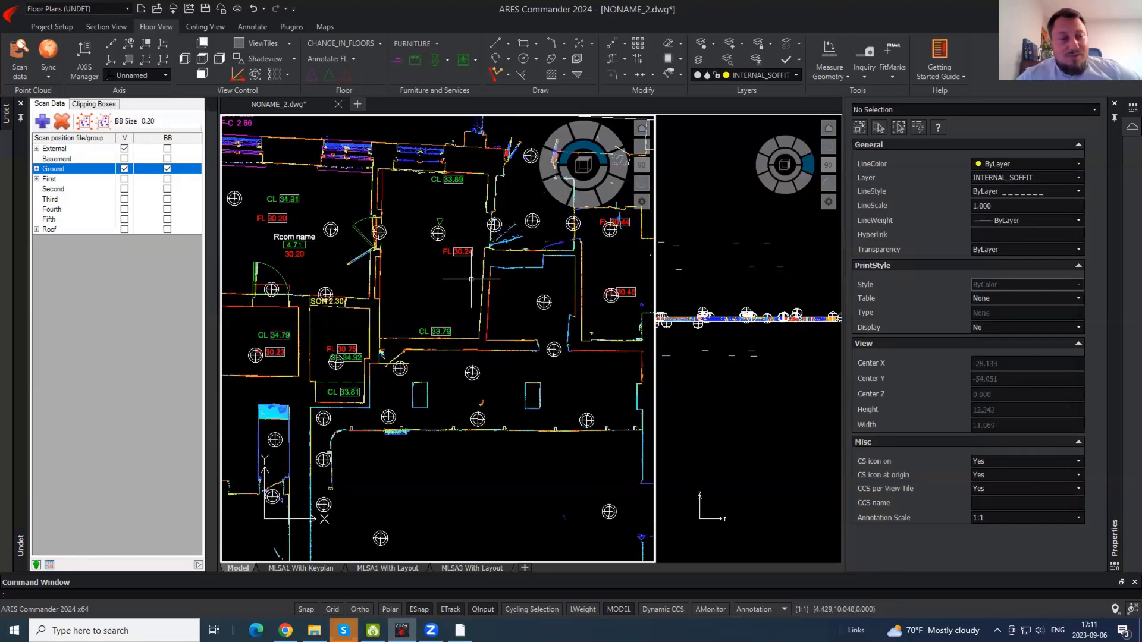
pyautogui.moveTo(400, 255); pyautogui.dragTo(509, 260, button='middle')
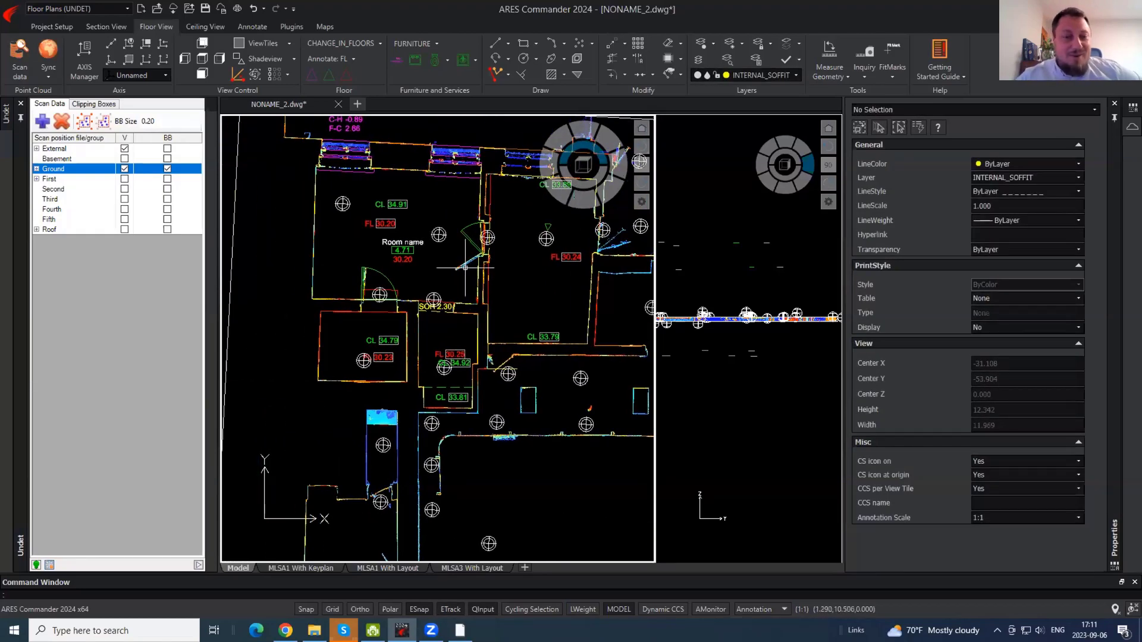
pyautogui.click(402, 265)
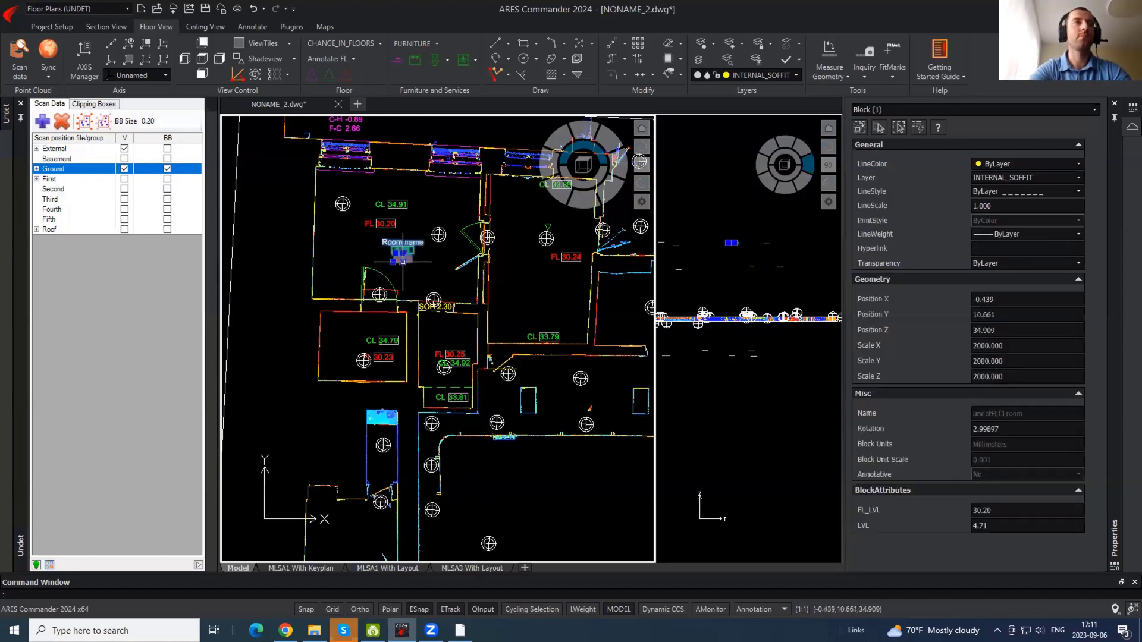
pyautogui.press('Escape')
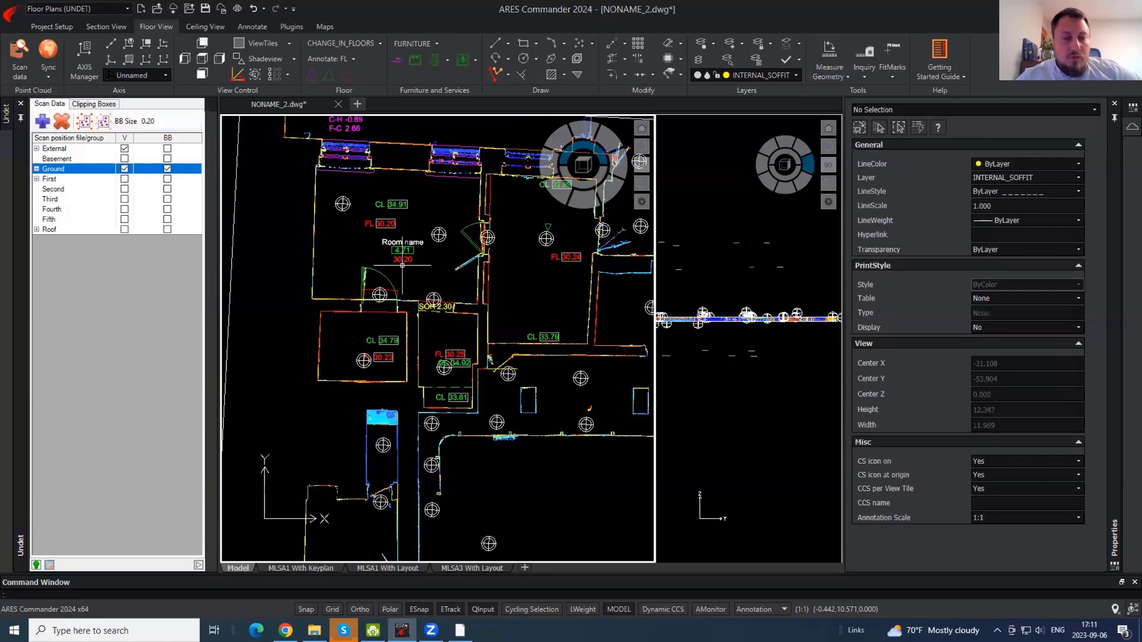
# - Uncheck Ground's BB box in Scan Data, leaving only the FL, CL and SOH tags visible
pyautogui.click(167, 170)
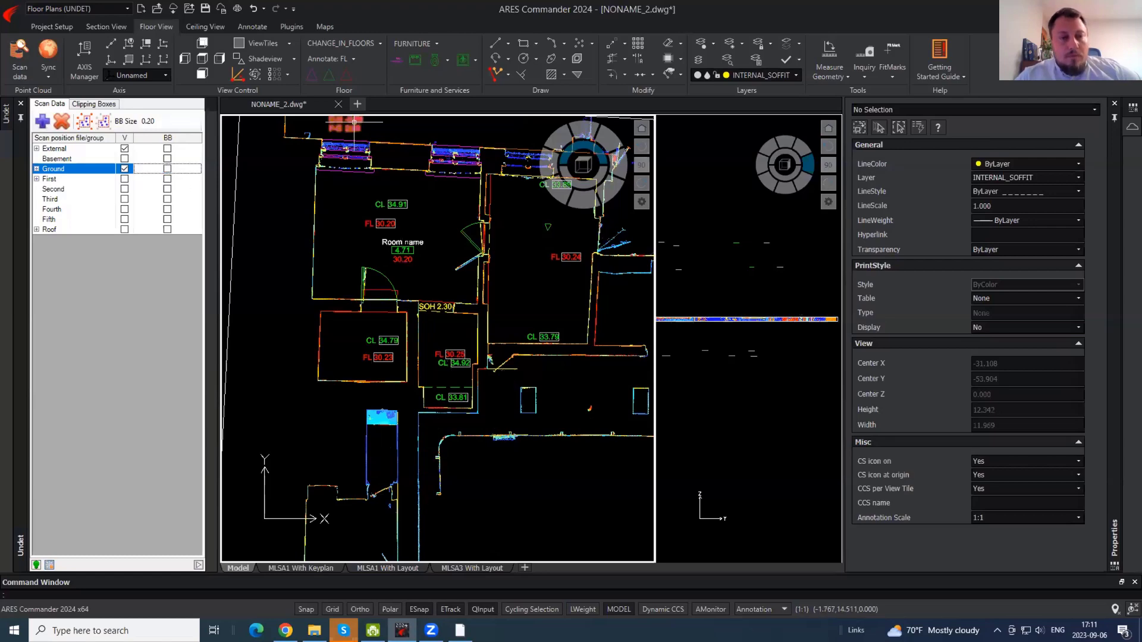
pyautogui.moveTo(453, 412); pyautogui.dragTo(450, 533, button='middle')
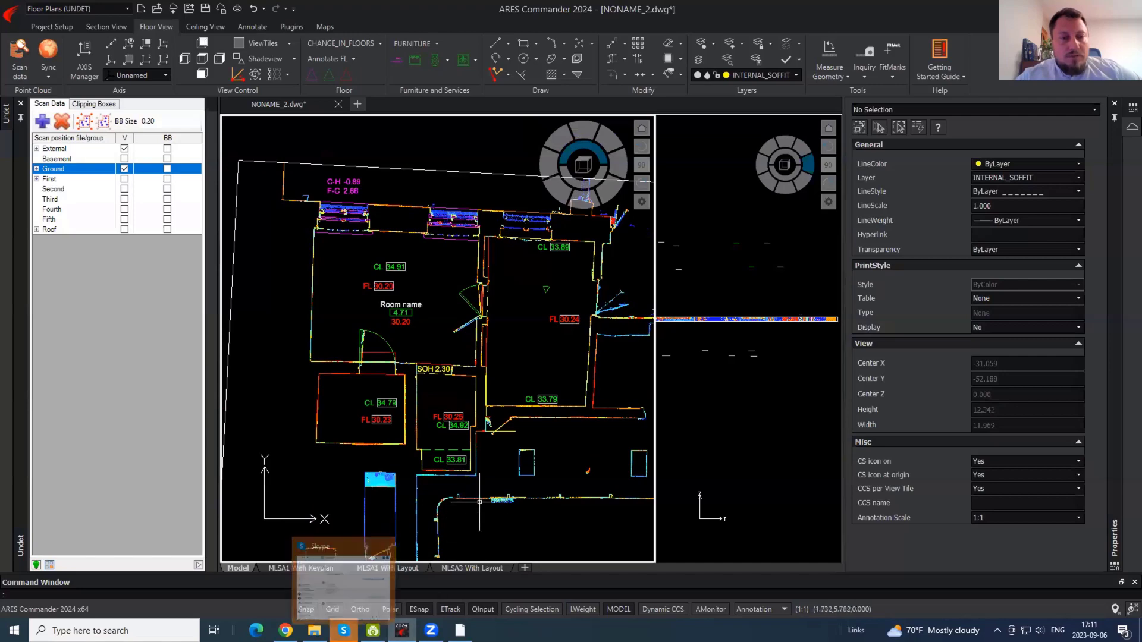
pyautogui.scroll(2, 461, 410)
pyautogui.moveTo(436, 264); pyautogui.dragTo(225, 349, button='middle')
pyautogui.scroll(-5, 447, 314)
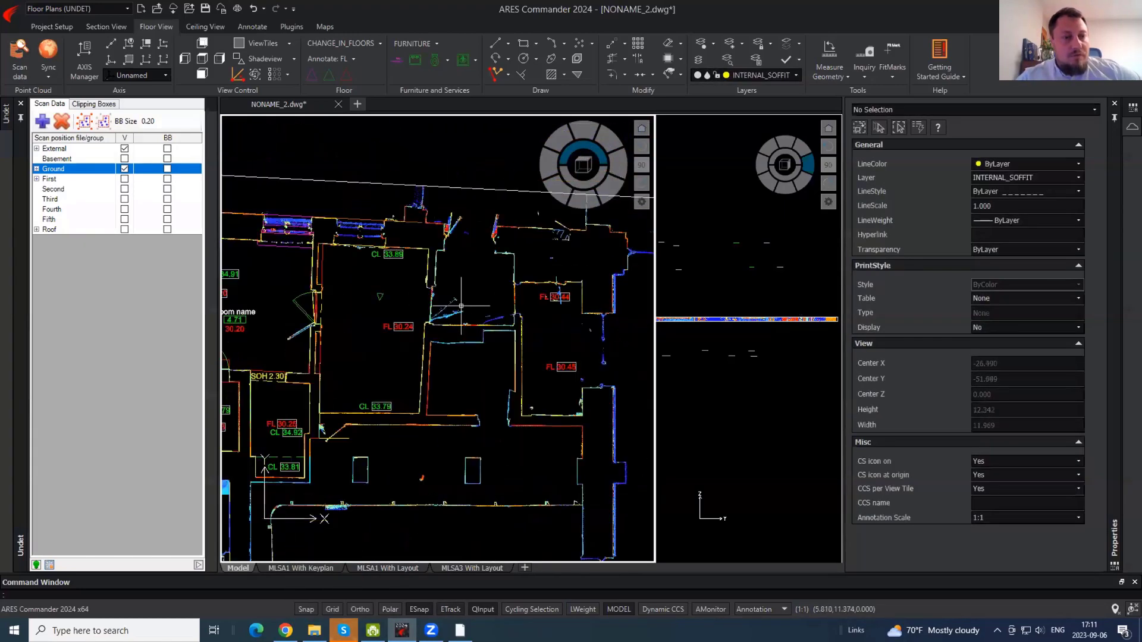
# - Stretch the Plan clipping box's right and top edges outward
pyautogui.click(505, 360)
pyautogui.click(506, 355)
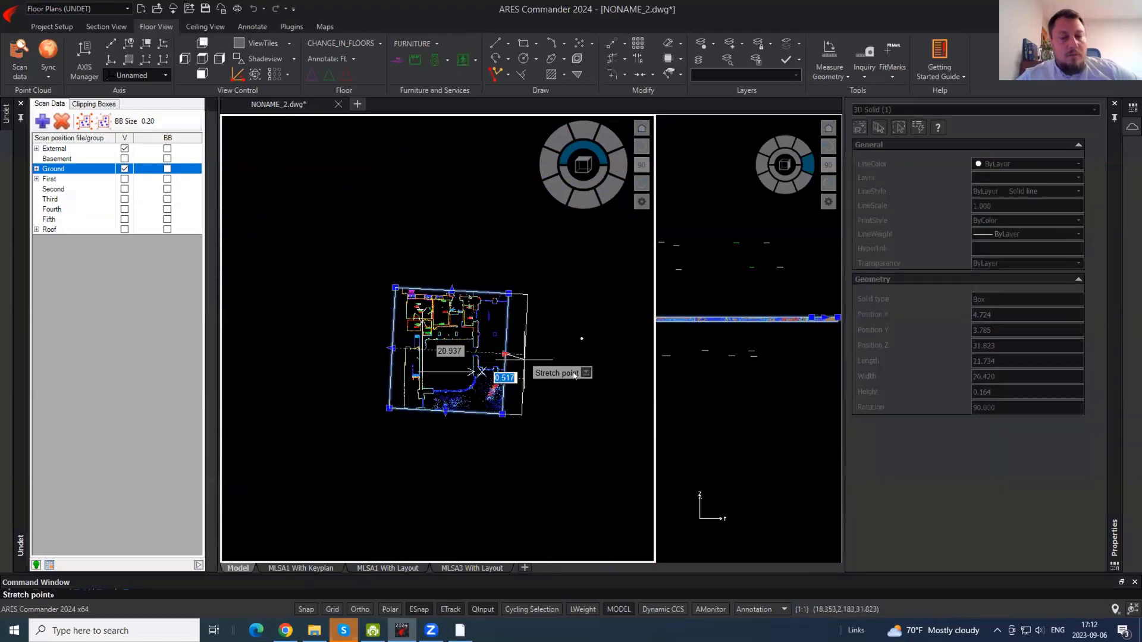
pyautogui.click(634, 386)
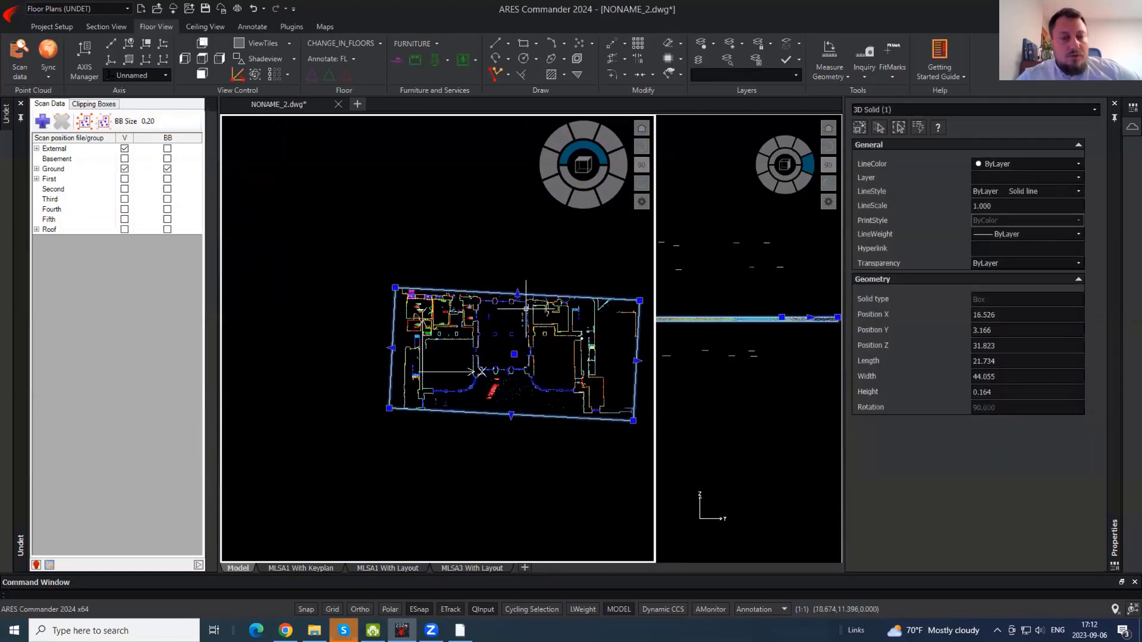
pyautogui.click(516, 293)
pyautogui.click(486, 234)
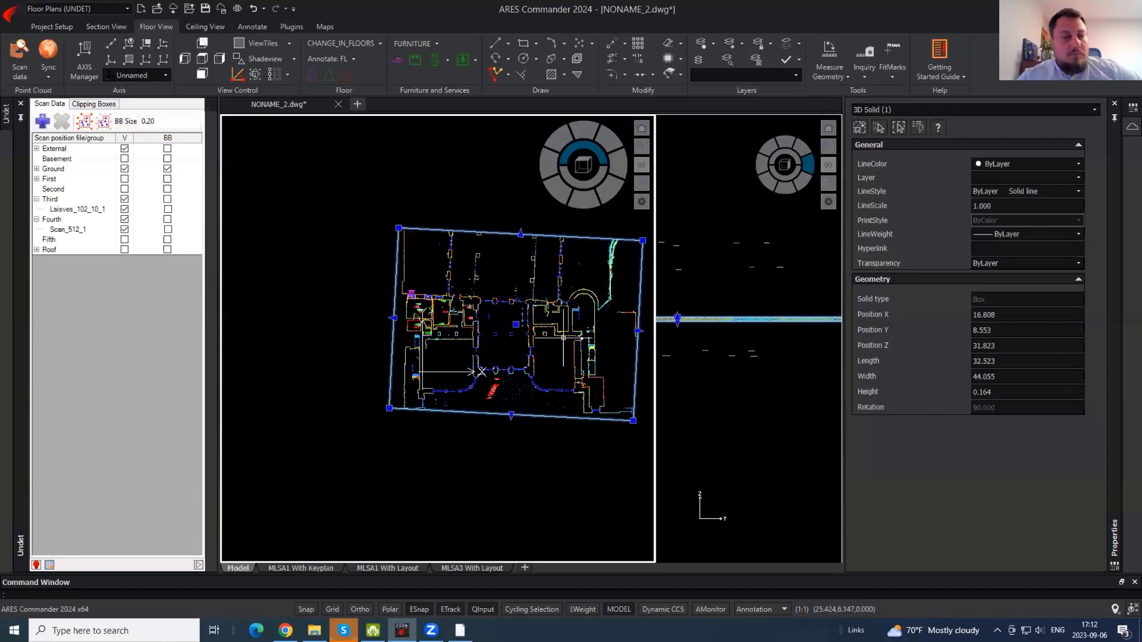
pyautogui.press('Escape')
# - Stretch the clipping box's bottom edge downward to take in more of the building
pyautogui.scroll(5, 605, 408)
pyautogui.scroll(-5, 525, 300)
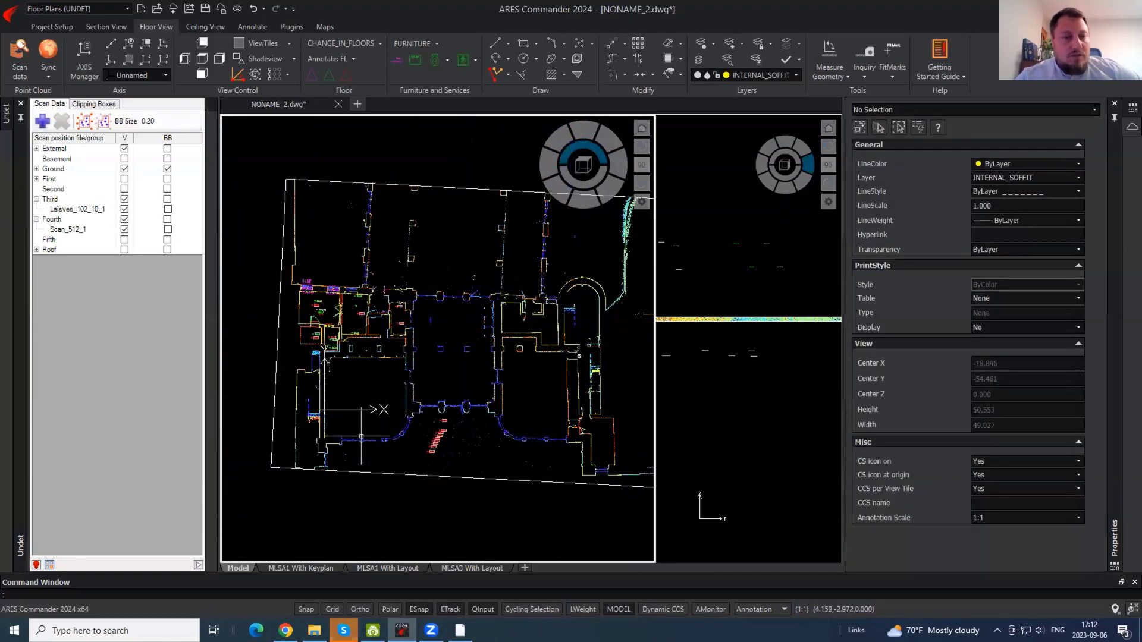
pyautogui.click(354, 474)
pyautogui.click(466, 478)
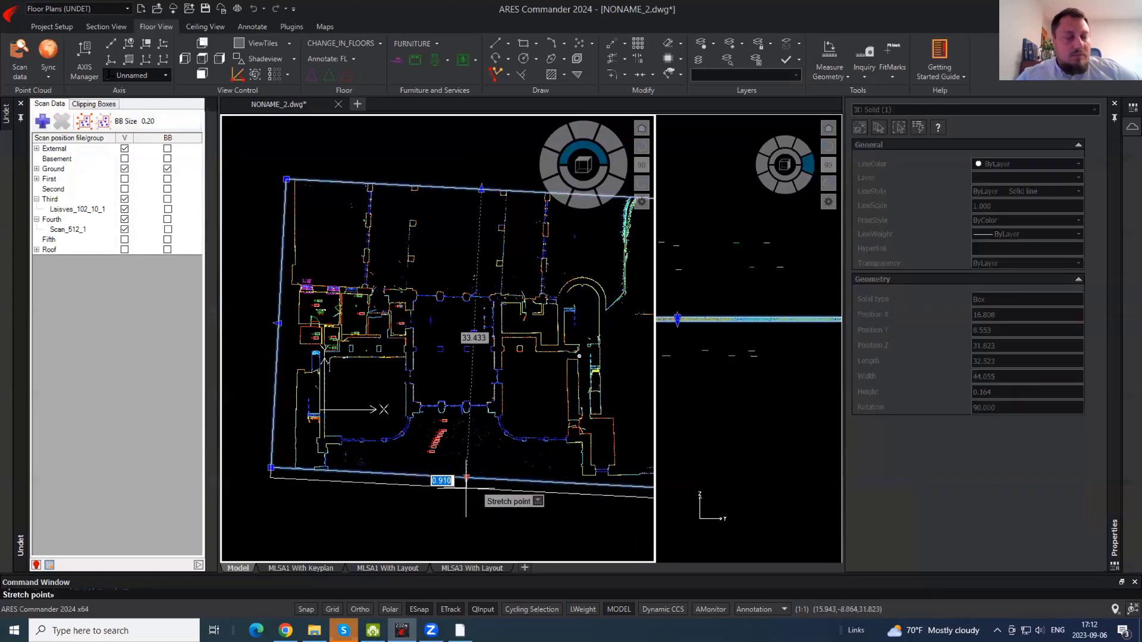
pyautogui.click(463, 514)
pyautogui.press('Escape')
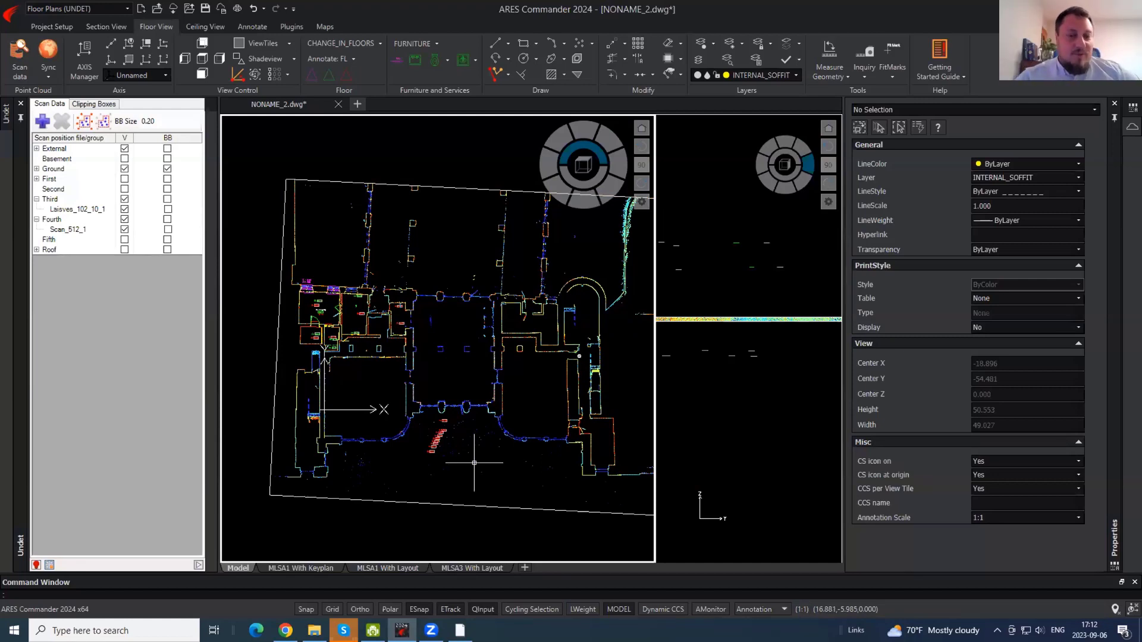
pyautogui.moveTo(463, 270)
pyautogui.mouseDown(button='middle')
pyautogui.moveTo(409, 224)
pyautogui.moveTo(453, 296)
pyautogui.mouseUp(button='middle')
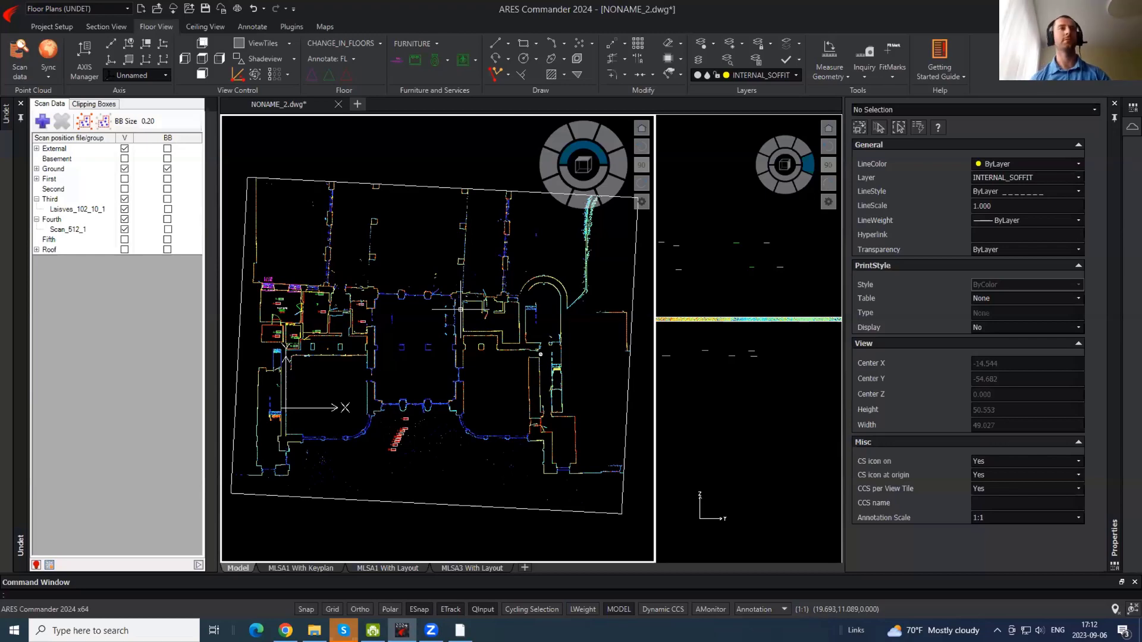
# - Zoom out and extend the clipping box's top edge upward
pyautogui.scroll(-1, 461, 310)
pyautogui.scroll(-4, 440, 278)
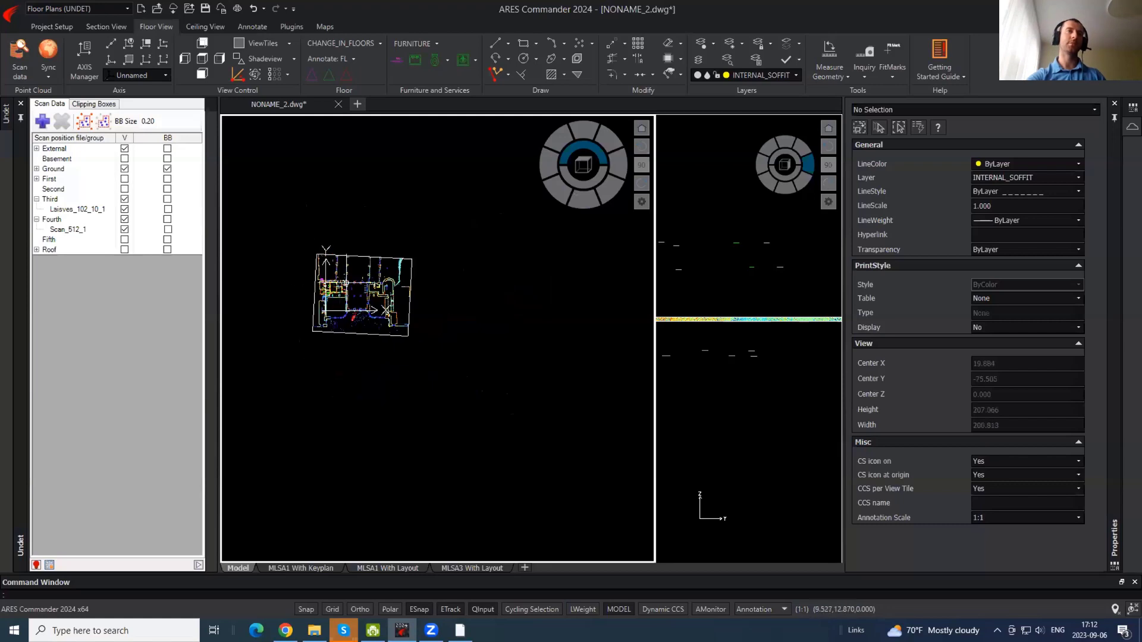
pyautogui.moveTo(617, 283); pyautogui.dragTo(585, 275, button='middle')
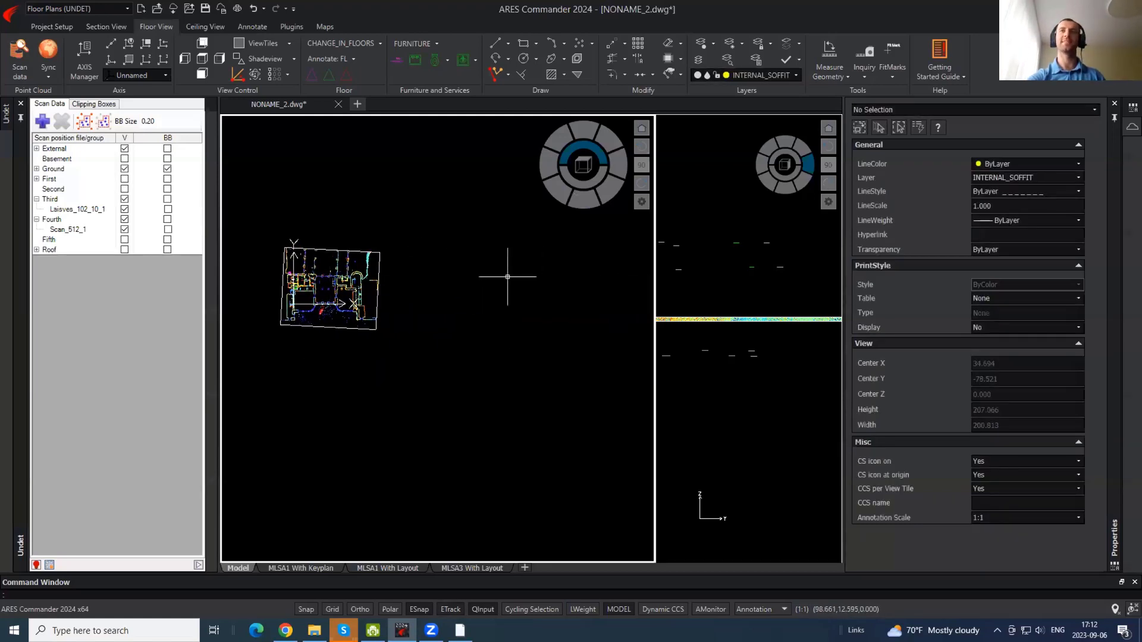
pyautogui.moveTo(510, 276); pyautogui.dragTo(633, 279, button='middle')
pyautogui.scroll(4, 432, 277)
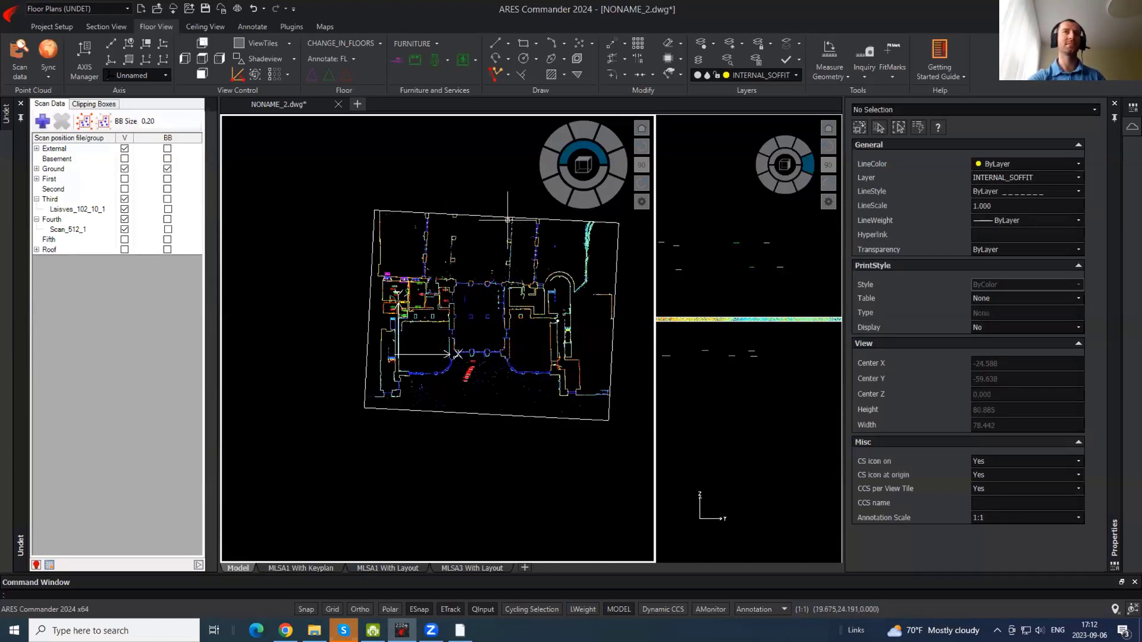
pyautogui.click(490, 210)
pyautogui.moveTo(496, 215); pyautogui.dragTo(488, 250)
pyautogui.scroll(2, 452, 345)
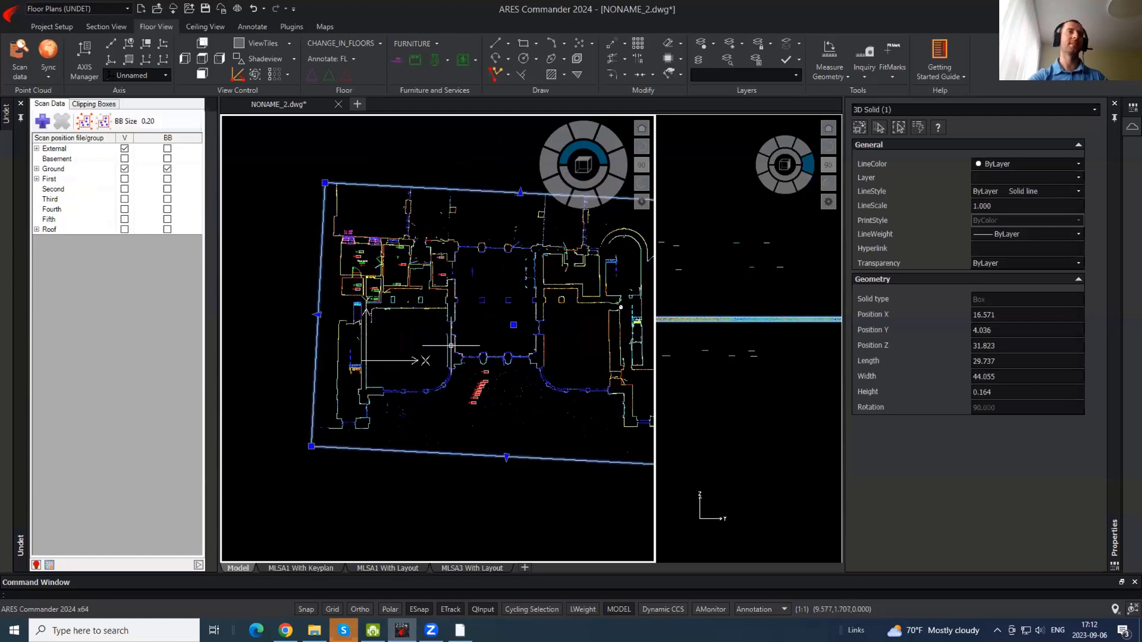
pyautogui.press('Escape')
# - Extend the clipping box's right edge further outward
pyautogui.scroll(2, 361, 235)
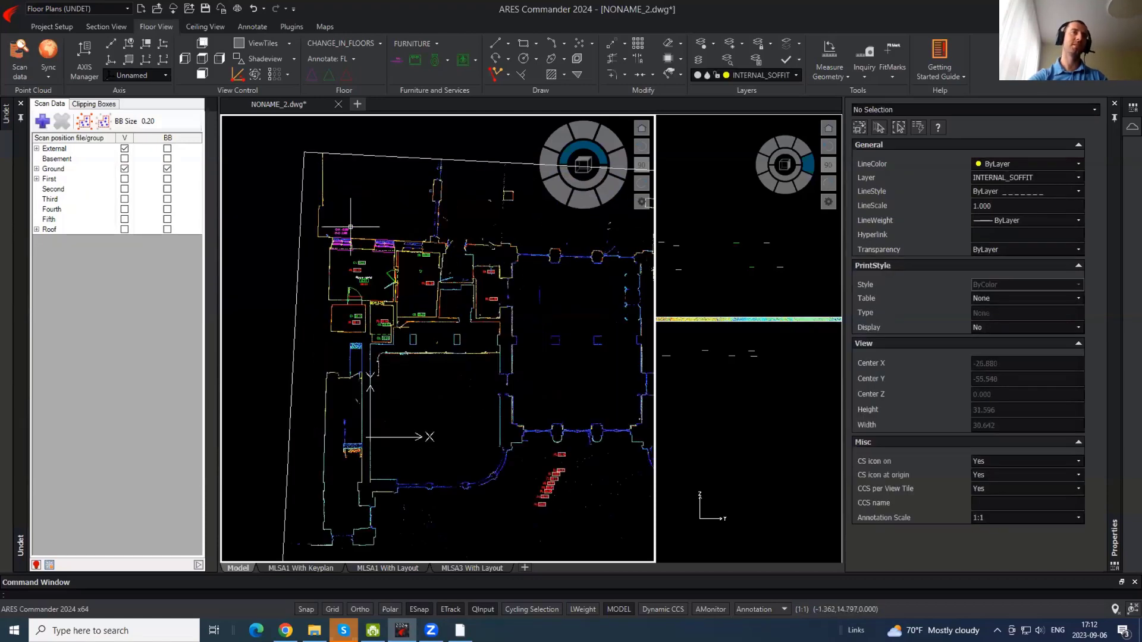
pyautogui.scroll(-6, 326, 235)
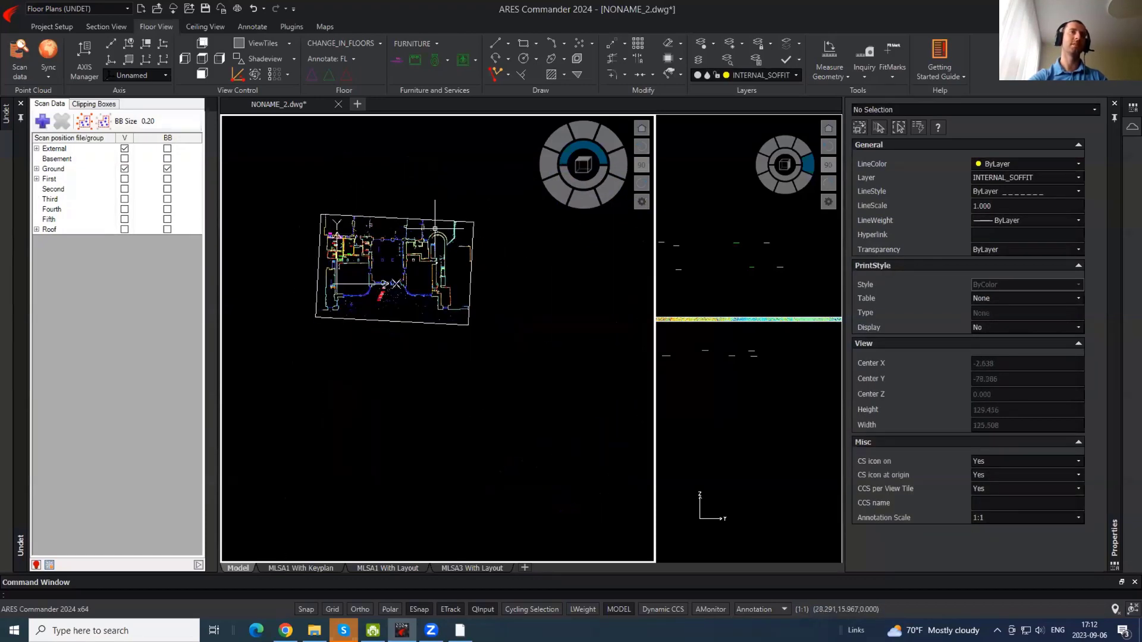
pyautogui.click(473, 279)
pyautogui.click(472, 276)
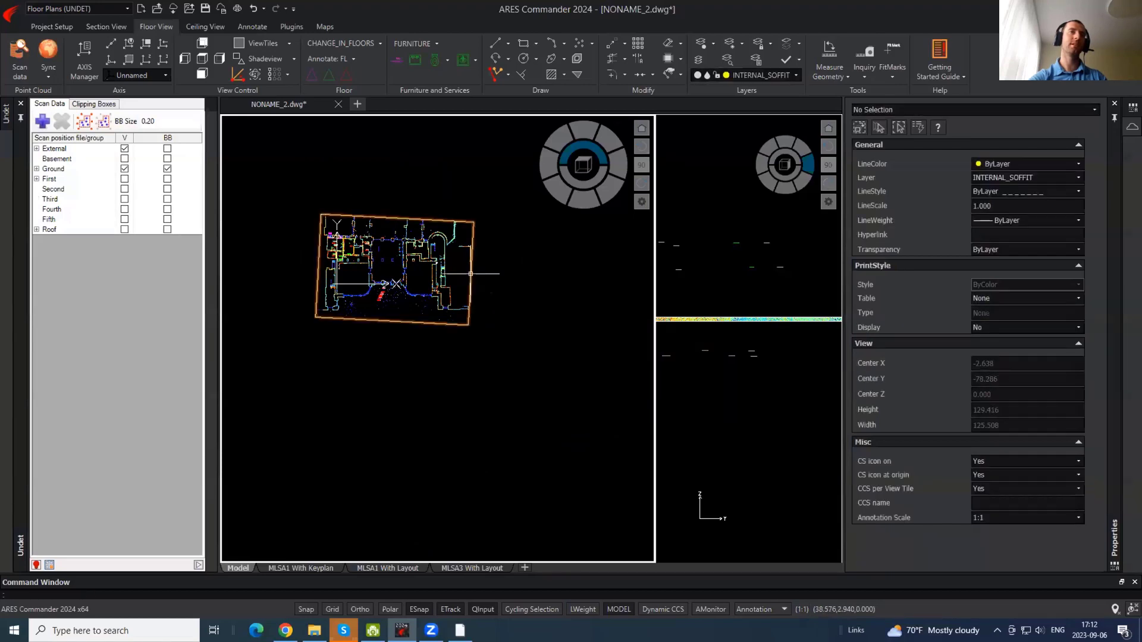
pyautogui.click(471, 274)
pyautogui.click(471, 274)
pyautogui.click(482, 274)
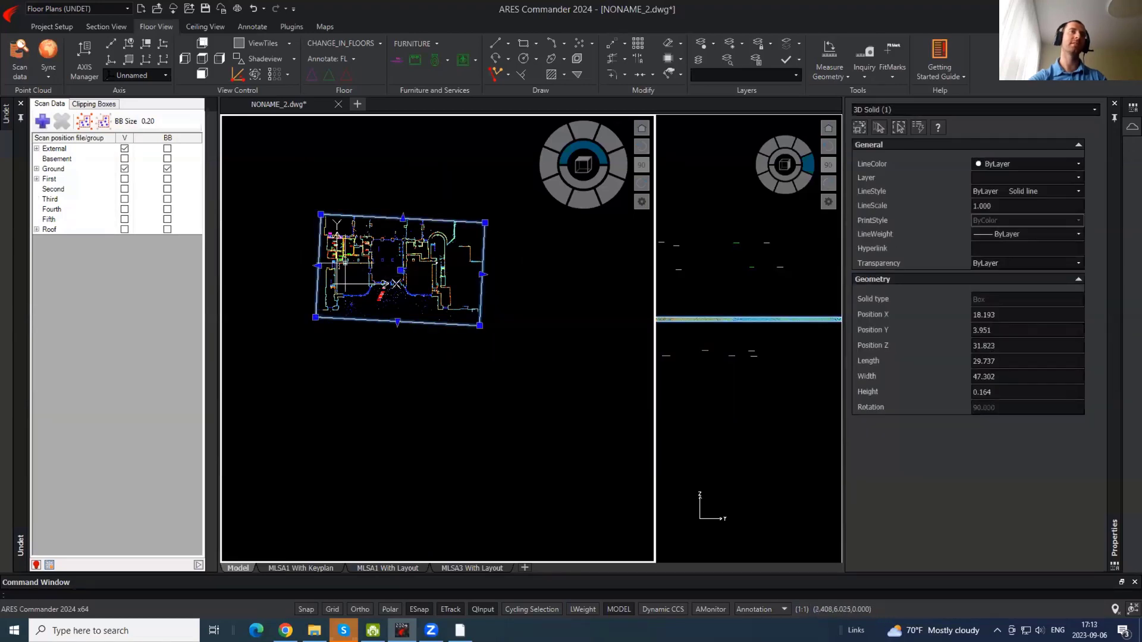
pyautogui.press('Escape')
# - Trim the top edge slightly down, leaving the box 29.737 by 47.302, 0.164 high
pyautogui.scroll(2, 319, 247)
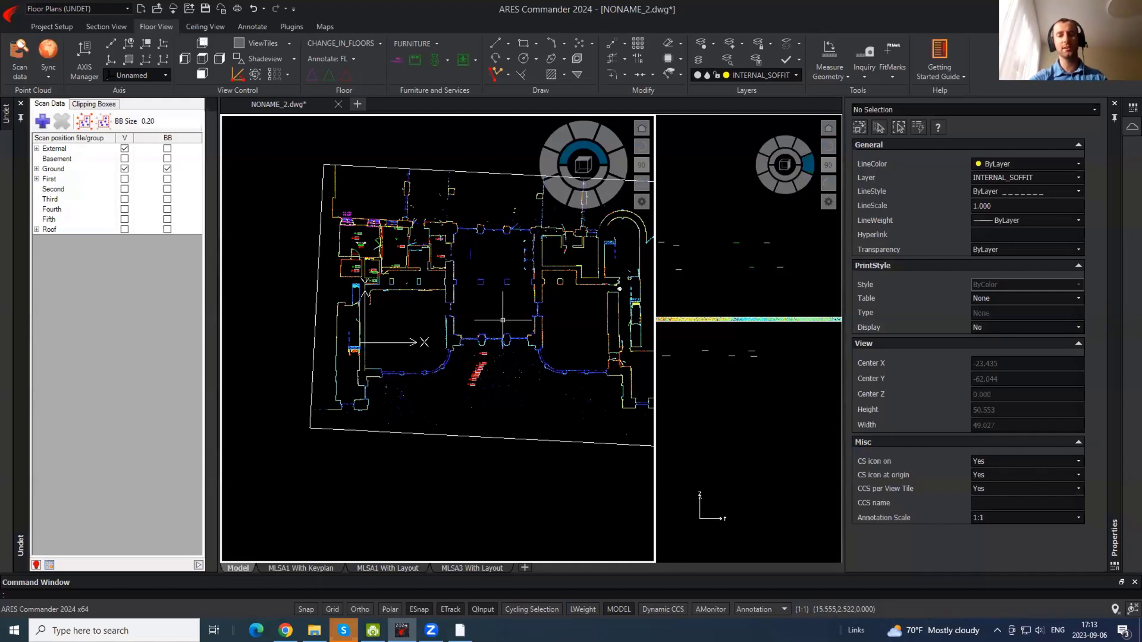
pyautogui.moveTo(498, 259); pyautogui.dragTo(452, 300, button='middle')
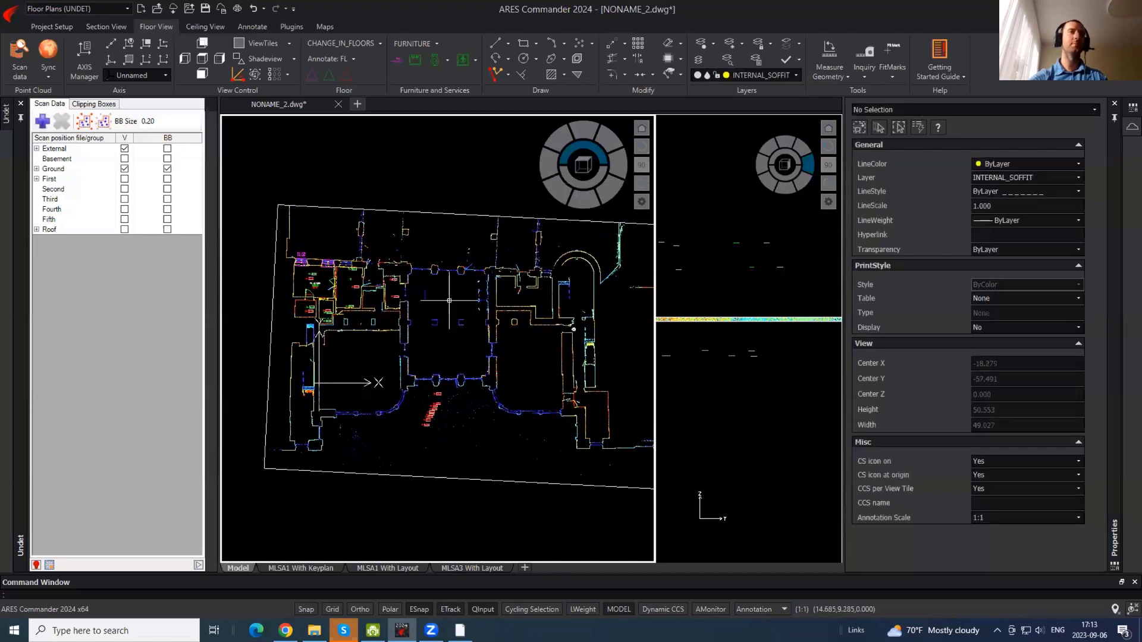
pyautogui.click(463, 215)
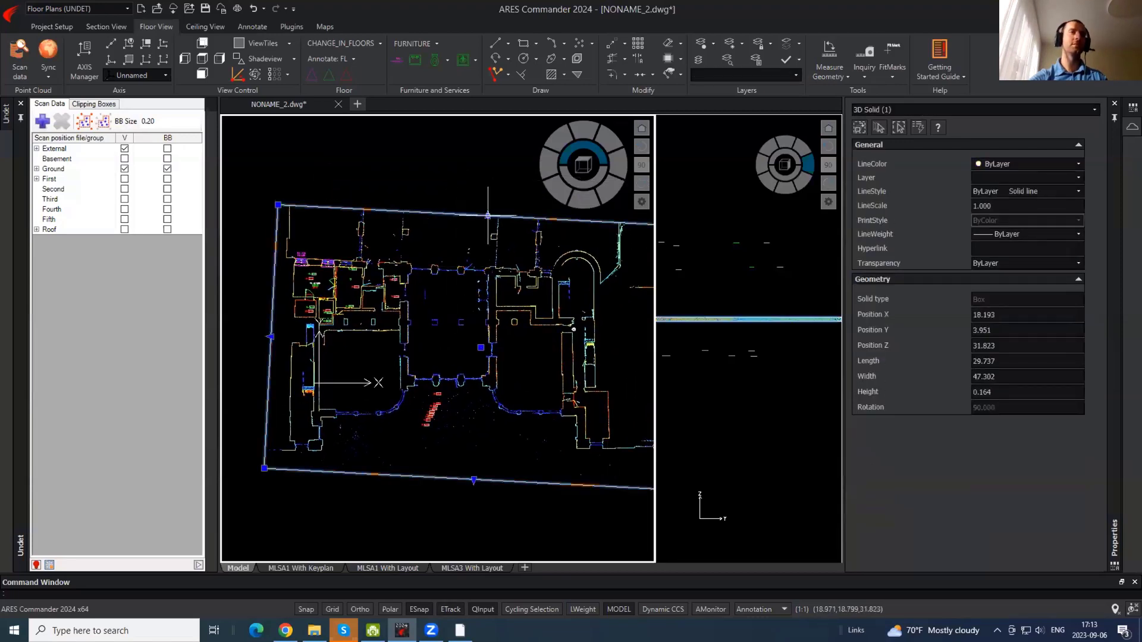
pyautogui.click(488, 215)
pyautogui.click(488, 225)
pyautogui.press('Escape')
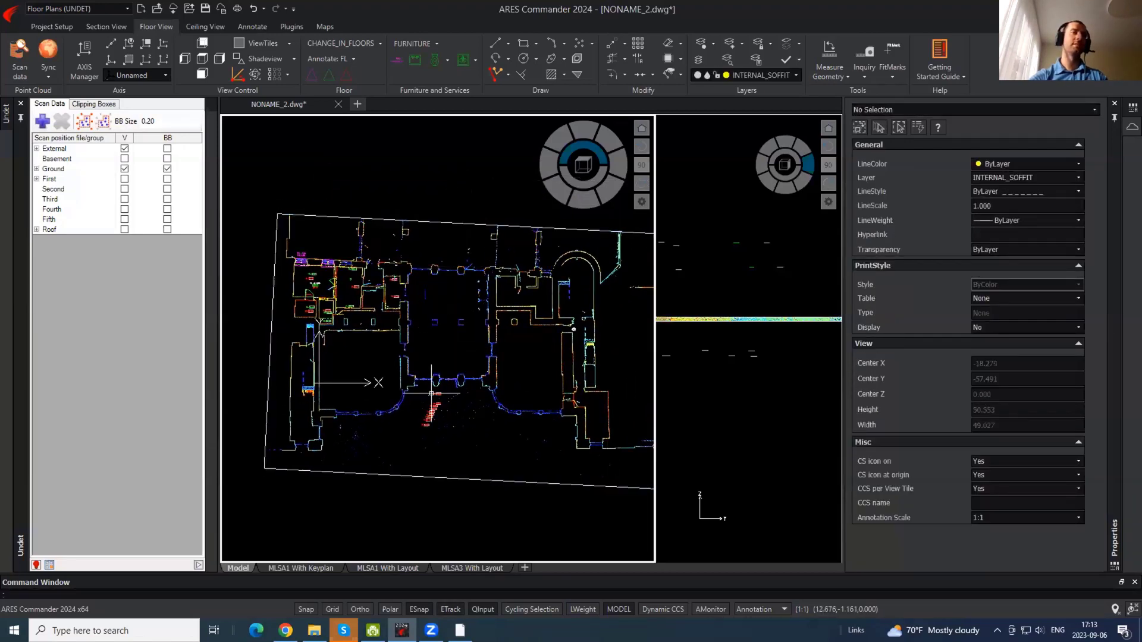
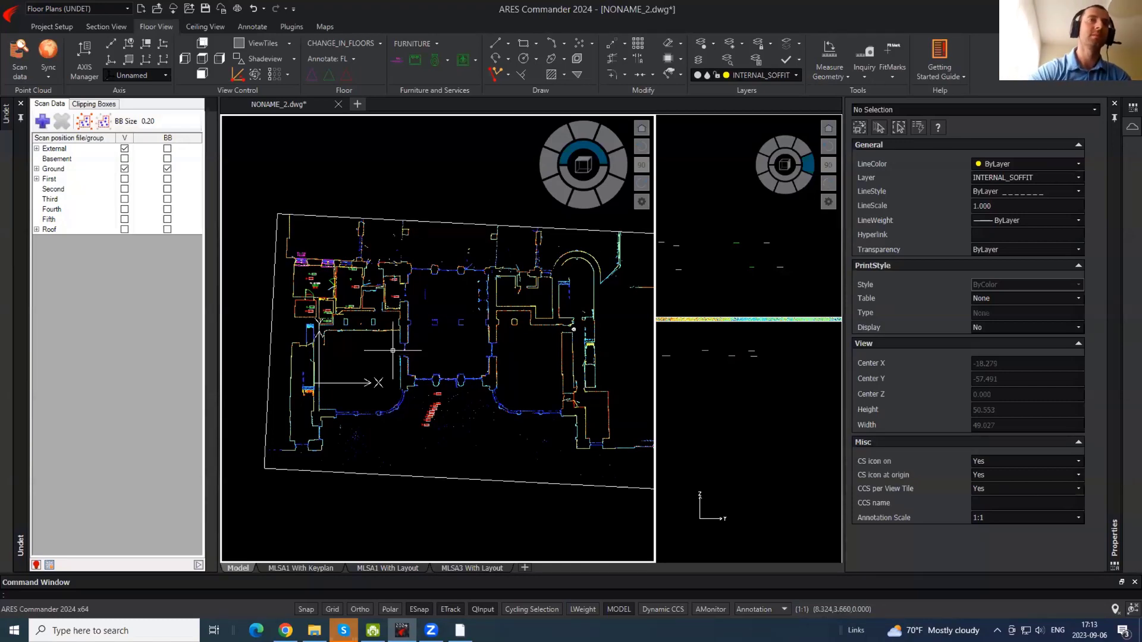
# - Frame the whole building and show the Ground scan positions as markers on the plan
pyautogui.scroll(4, 351, 241)
pyautogui.scroll(-2, 395, 205)
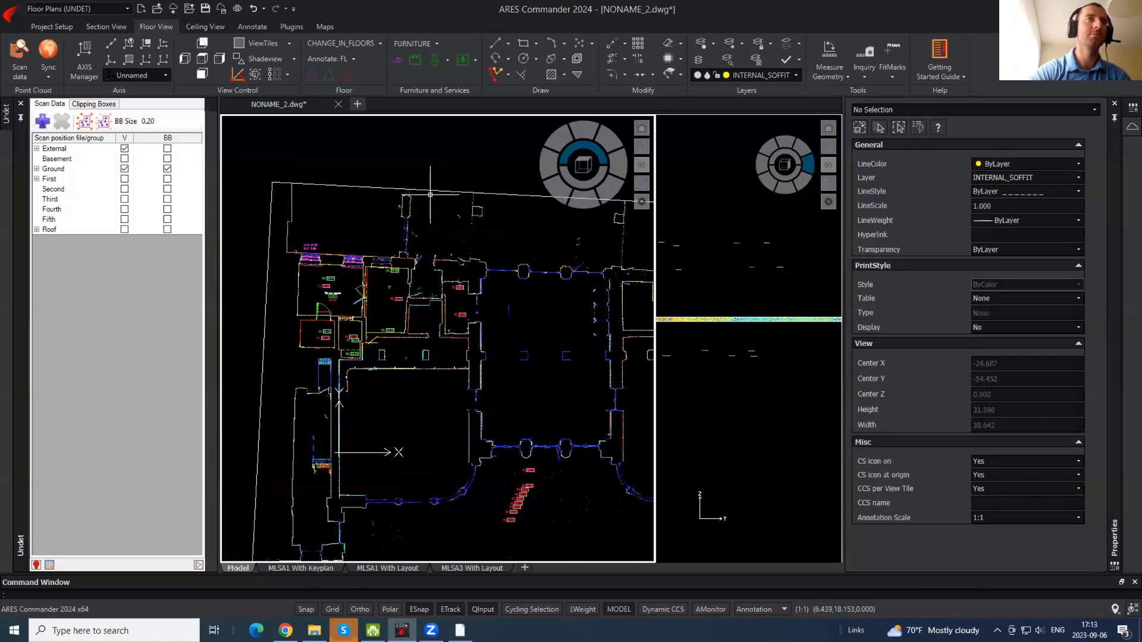
pyautogui.scroll(-2, 430, 194)
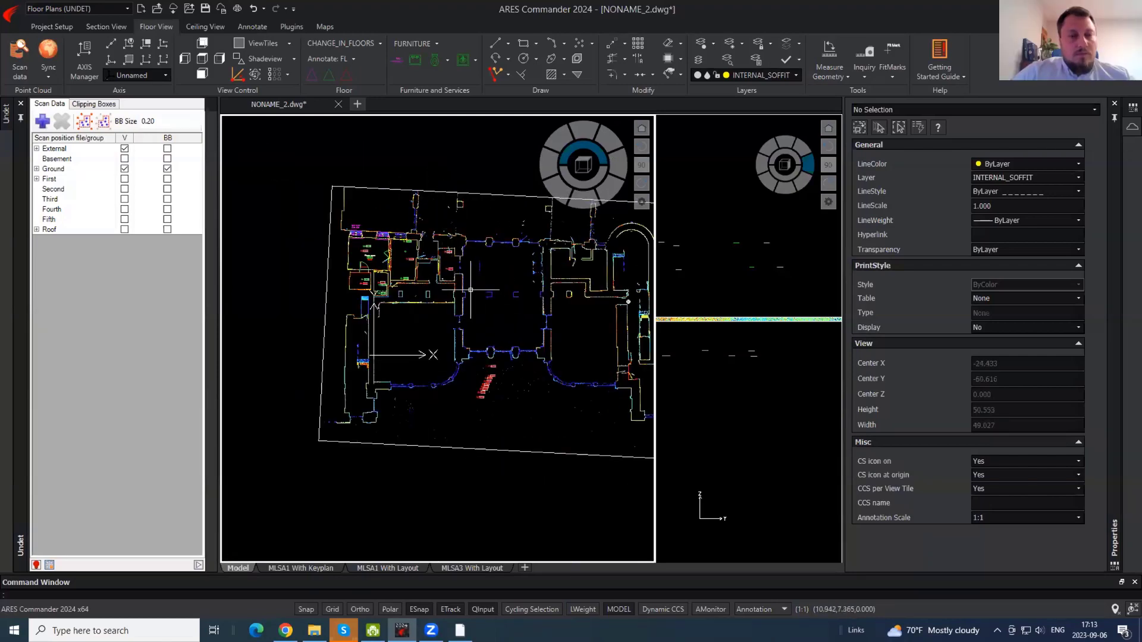
pyautogui.scroll(4, 472, 364)
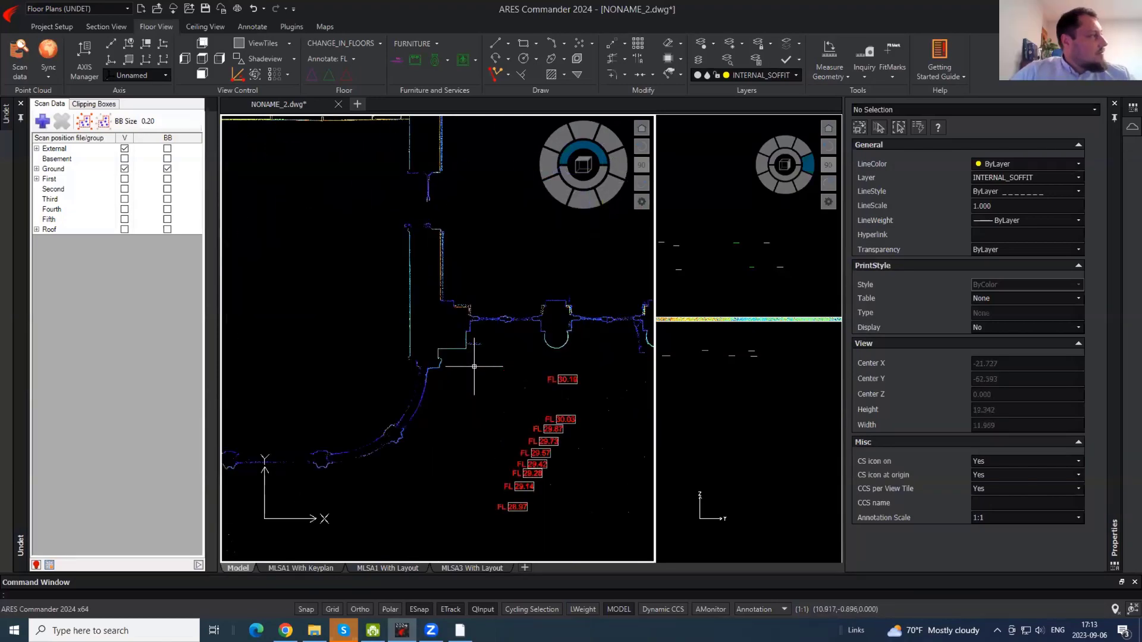
pyautogui.scroll(2, 476, 365)
pyautogui.scroll(-4, 476, 357)
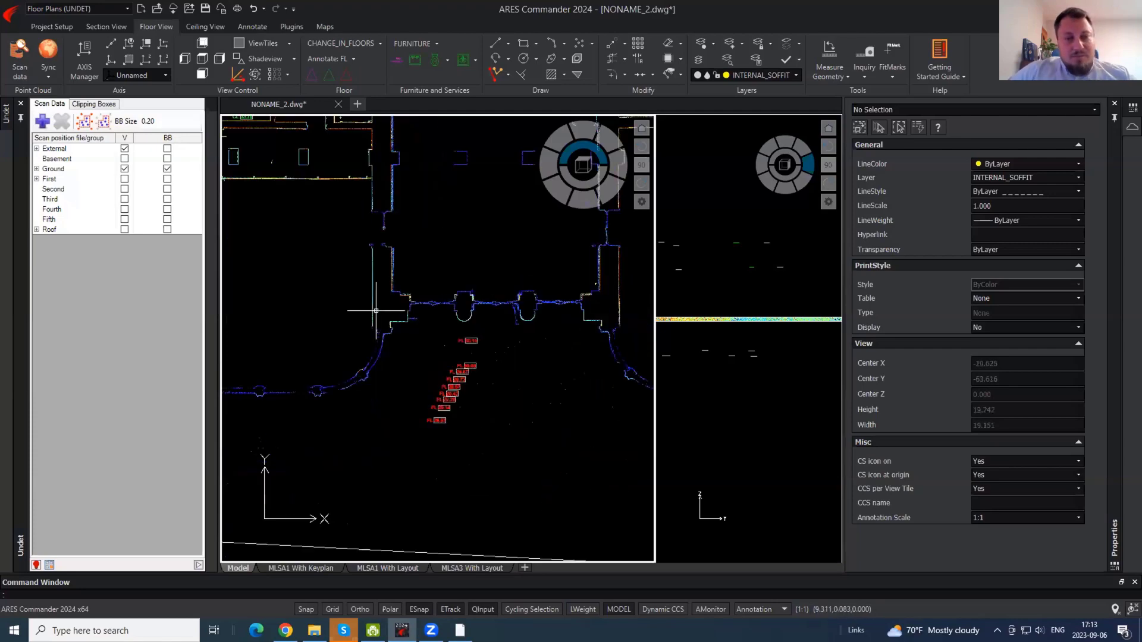
pyautogui.moveTo(399, 288); pyautogui.dragTo(447, 429, button='middle')
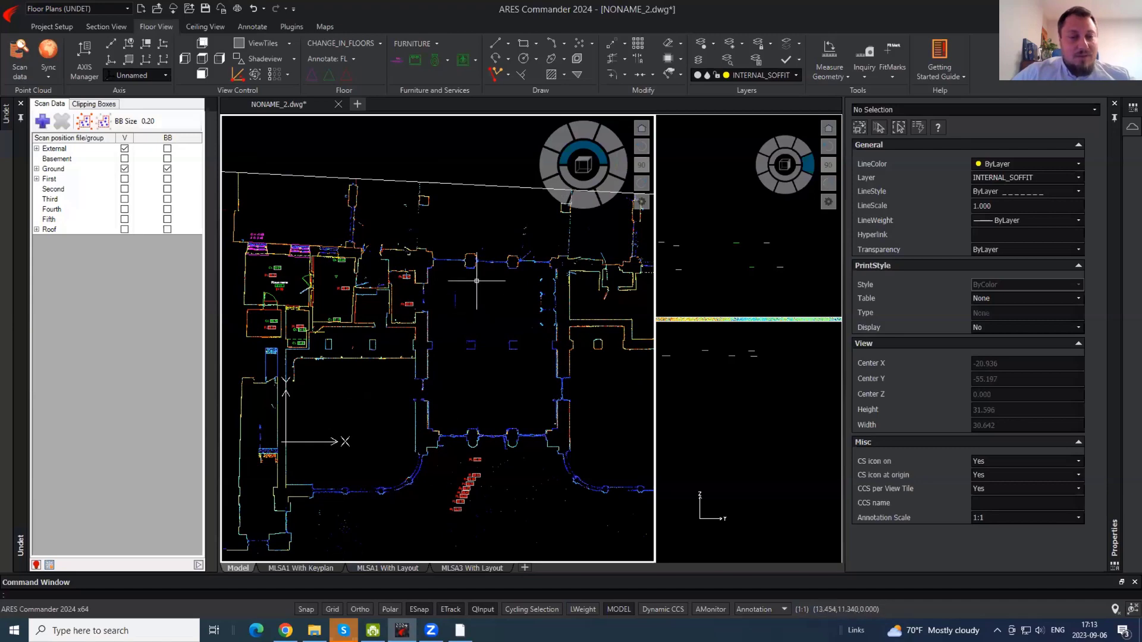
pyautogui.moveTo(437, 235); pyautogui.dragTo(538, 239, button='middle')
pyautogui.scroll(2, 409, 321)
pyautogui.scroll(-2, 408, 336)
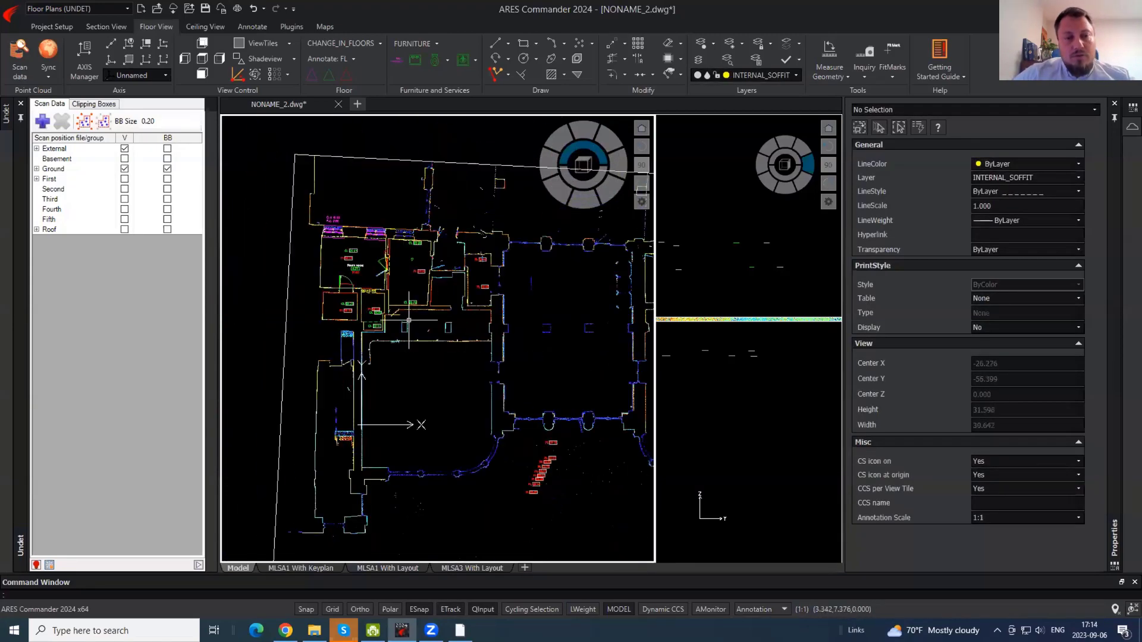
pyautogui.click(167, 170)
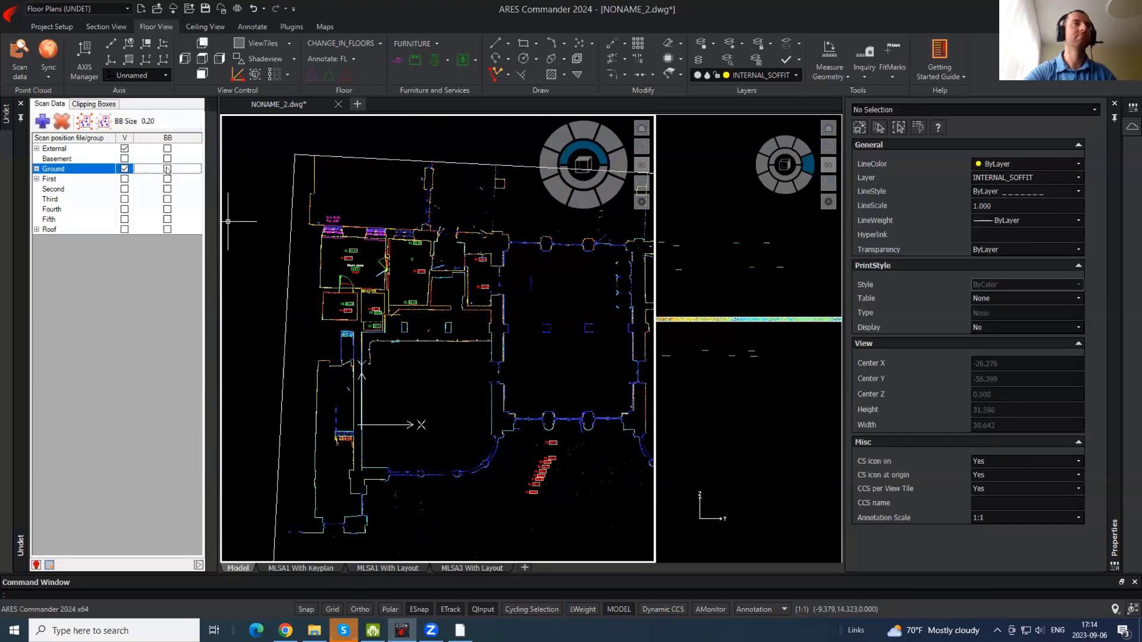
pyautogui.click(167, 170)
# - Zoom in on the plan and bring up the Undet point cloud browser
pyautogui.moveTo(529, 409); pyautogui.dragTo(486, 365, button='middle')
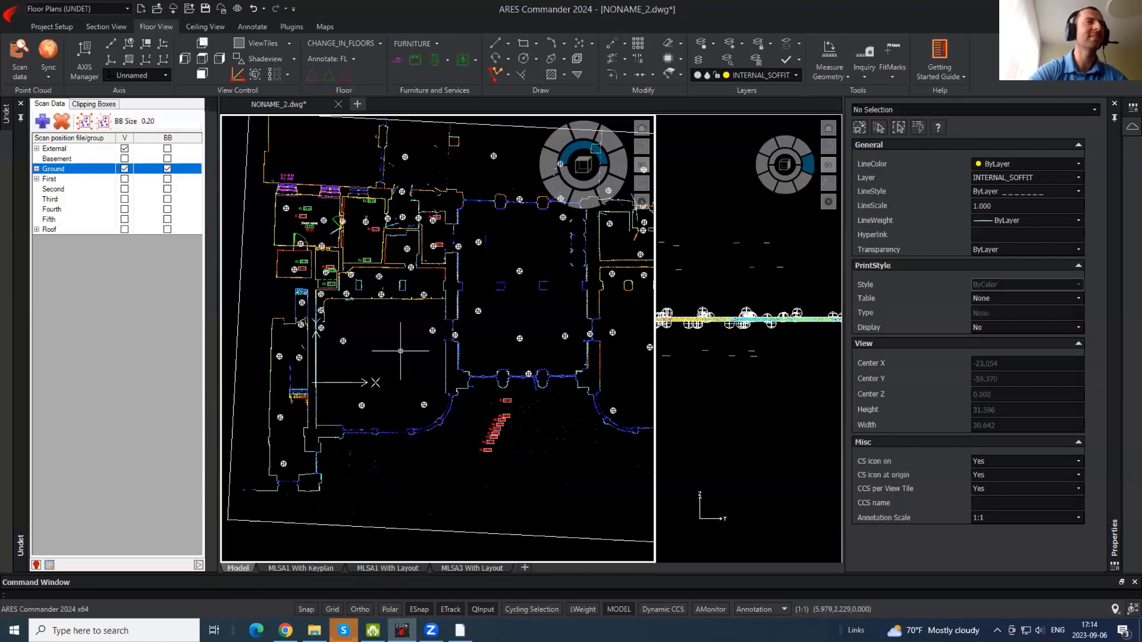
pyautogui.scroll(3, 351, 297)
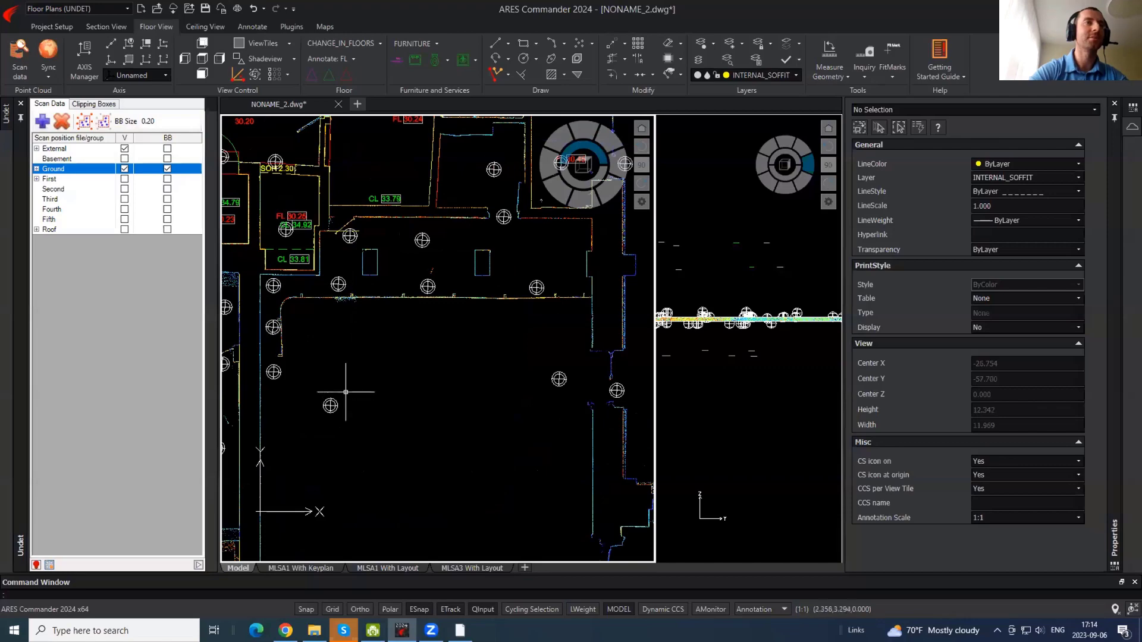
pyautogui.click(454, 627)
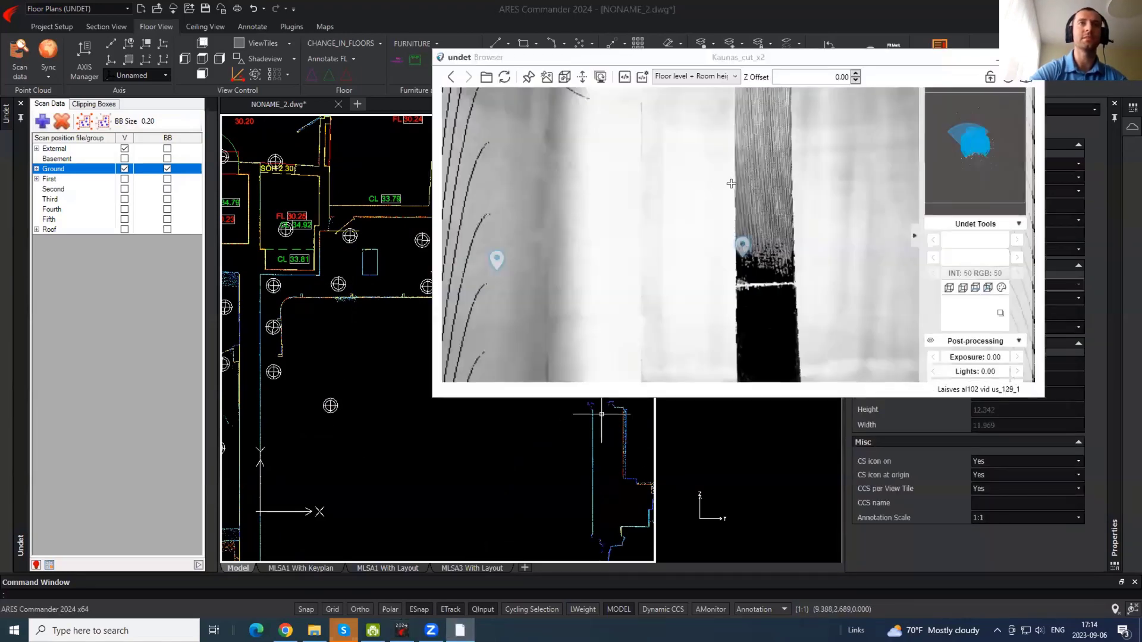
# - Jump to a nearby scan position and turn the panorama toward the doorway
pyautogui.click(741, 247)
pyautogui.moveTo(624, 245); pyautogui.dragTo(830, 264)
pyautogui.moveTo(735, 163); pyautogui.dragTo(773, 165)
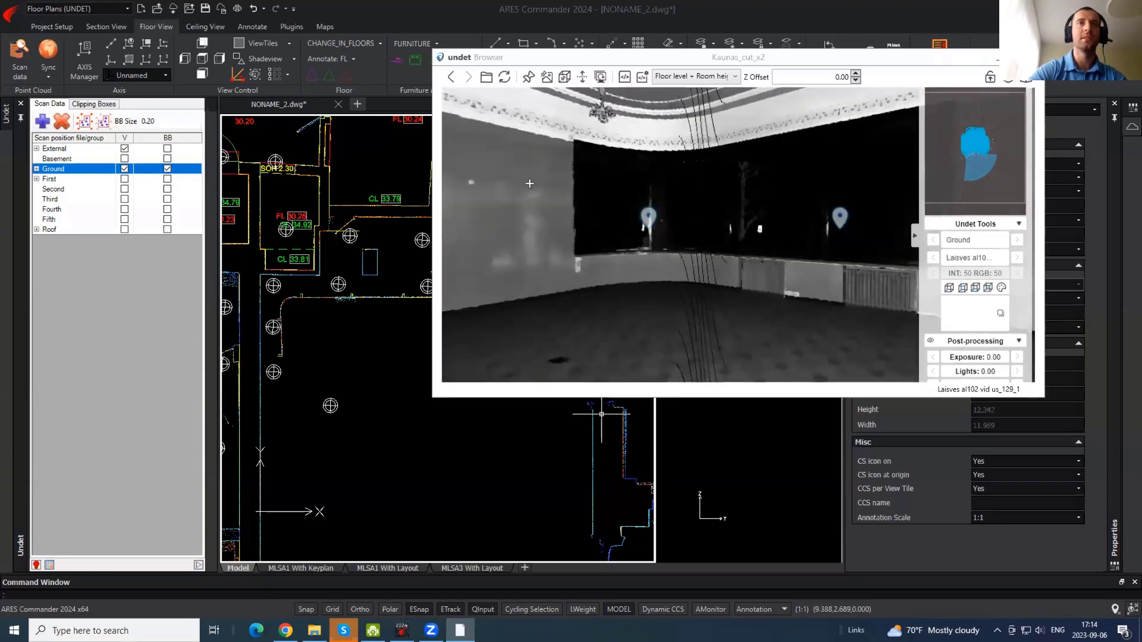
pyautogui.moveTo(528, 184); pyautogui.dragTo(762, 198)
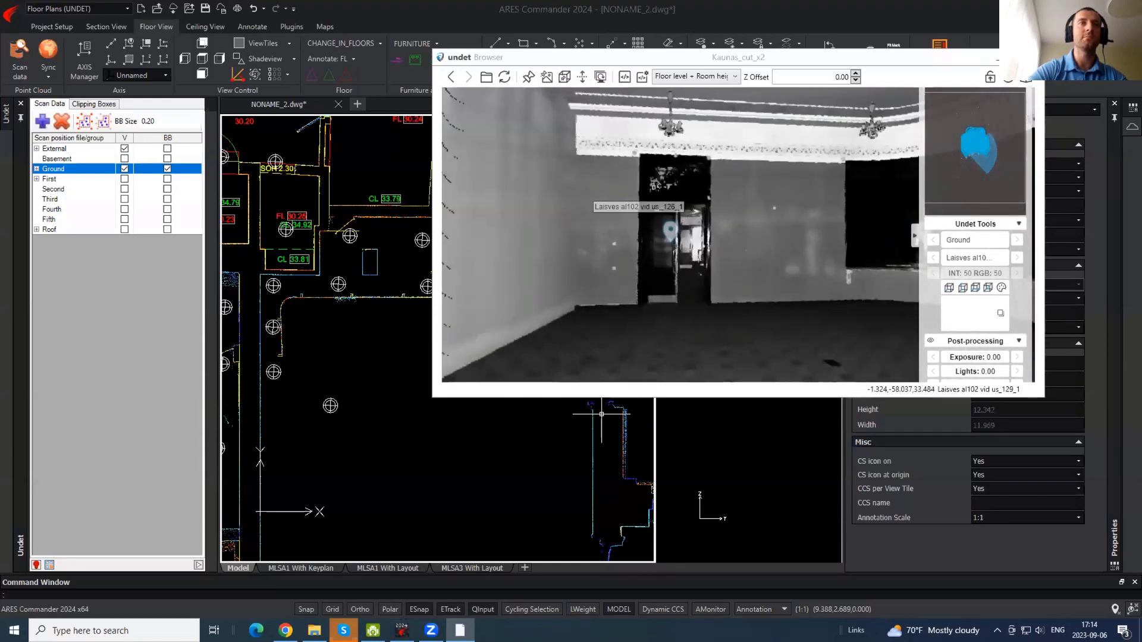
pyautogui.click(425, 322)
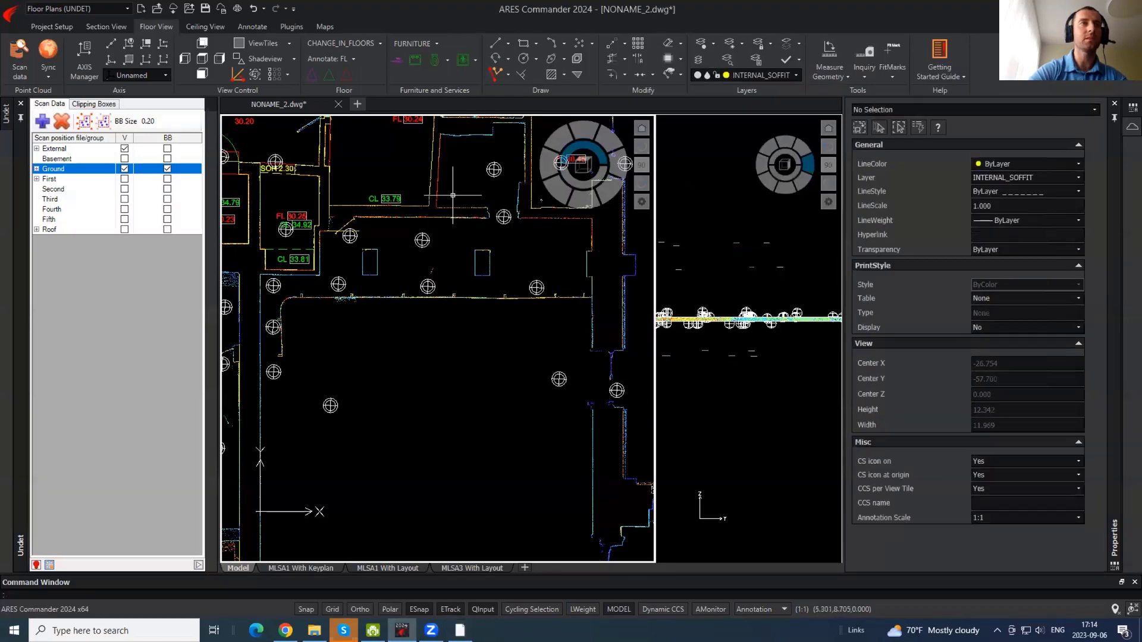
pyautogui.scroll(-1, 453, 195)
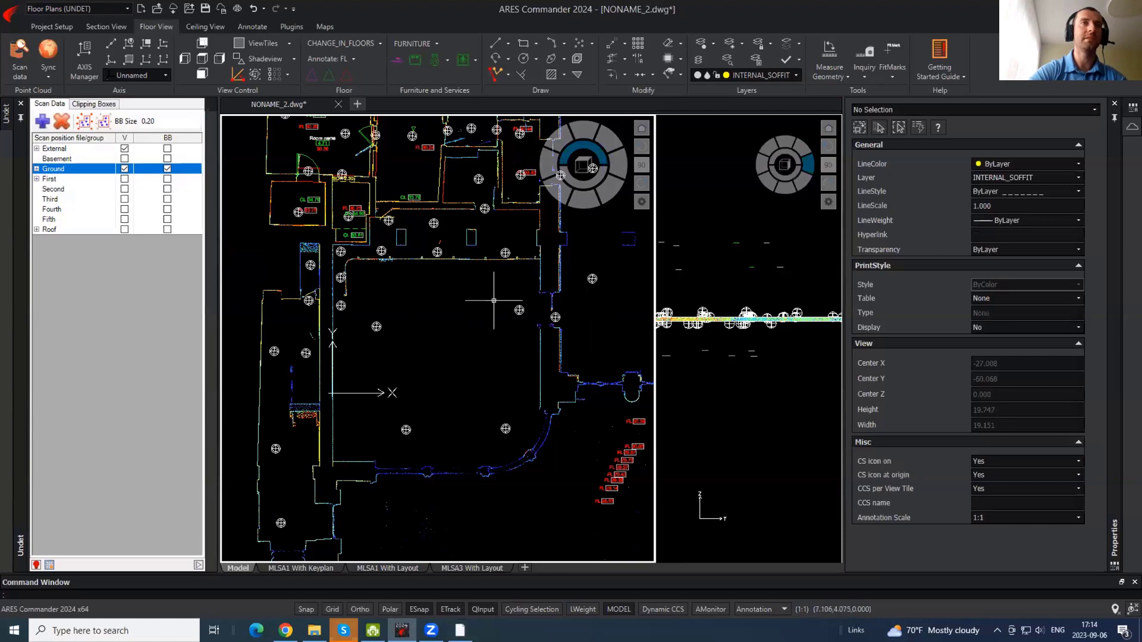
# - Look around the room's windows, ceiling and chandeliers in the Undet panorama
pyautogui.click(460, 630)
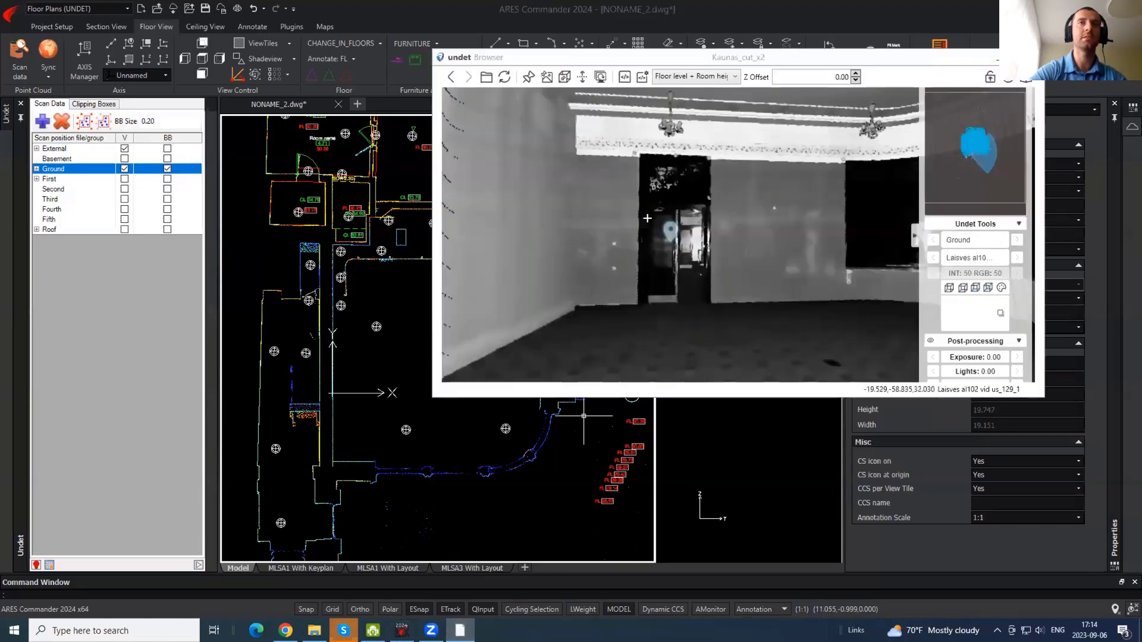
pyautogui.moveTo(776, 188); pyautogui.dragTo(599, 141)
pyautogui.moveTo(703, 200); pyautogui.dragTo(579, 287)
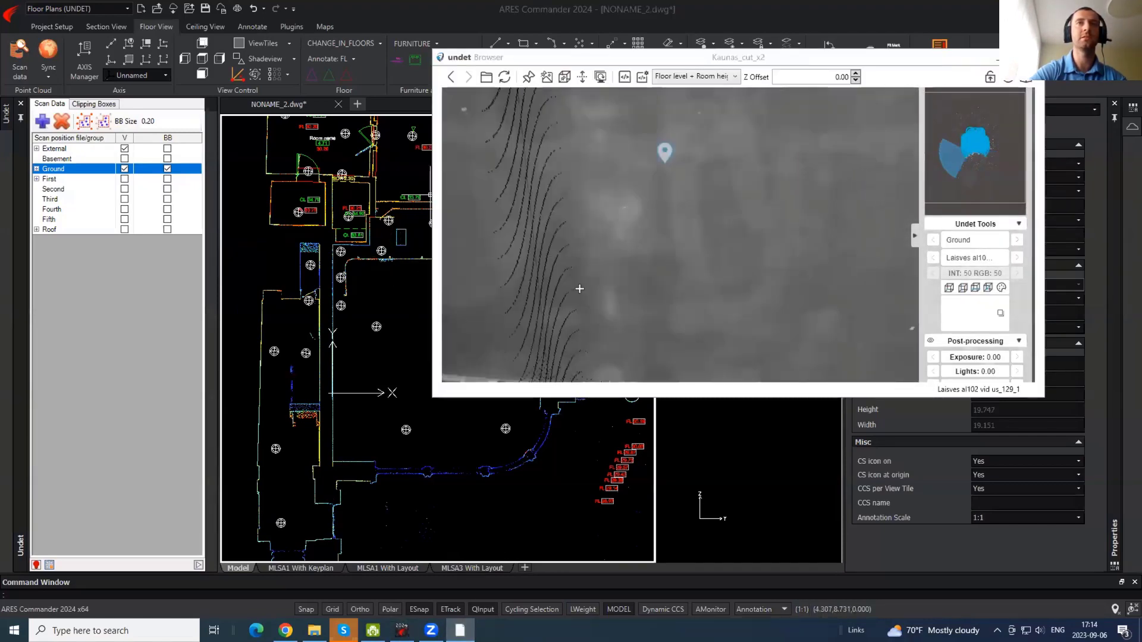
pyautogui.moveTo(752, 220); pyautogui.dragTo(523, 217)
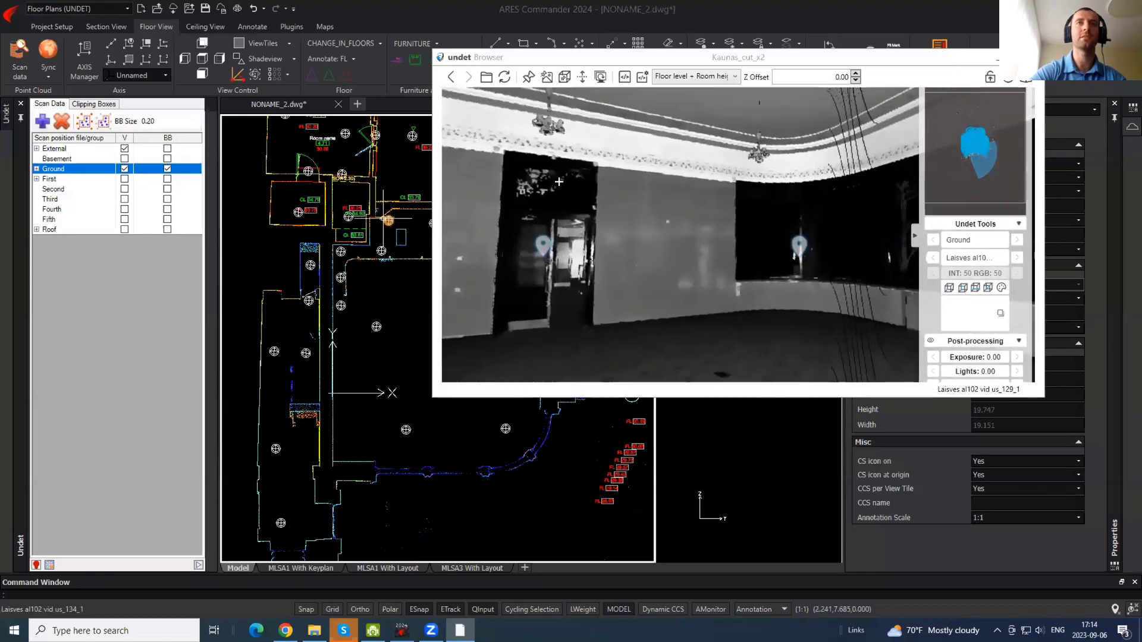
pyautogui.moveTo(744, 238); pyautogui.dragTo(530, 204)
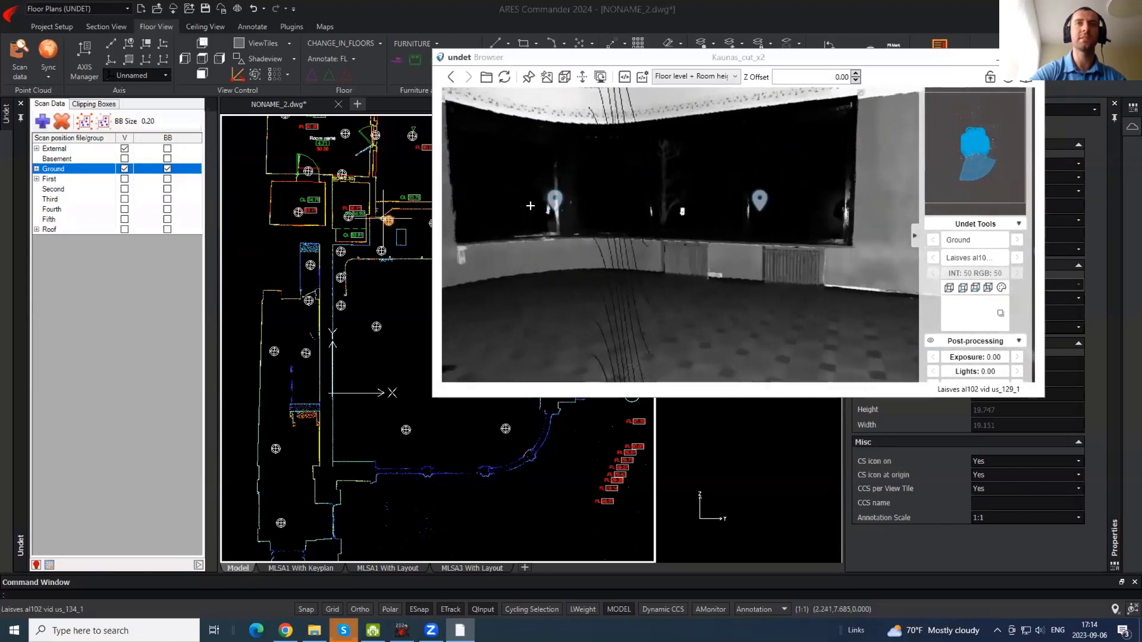
pyautogui.moveTo(777, 239); pyautogui.dragTo(721, 306)
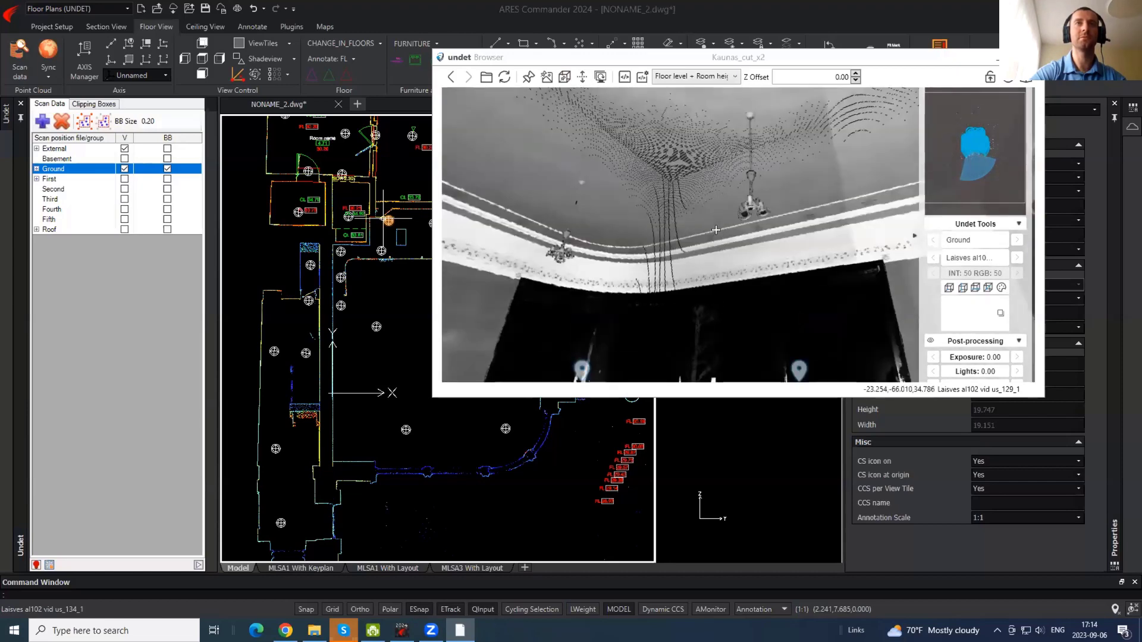
pyautogui.moveTo(497, 207); pyautogui.dragTo(548, 221)
pyautogui.moveTo(602, 187); pyautogui.dragTo(560, 112)
# - Jump through the doorway to scan us_125_1 and look around the columned corridor
pyautogui.click(702, 209)
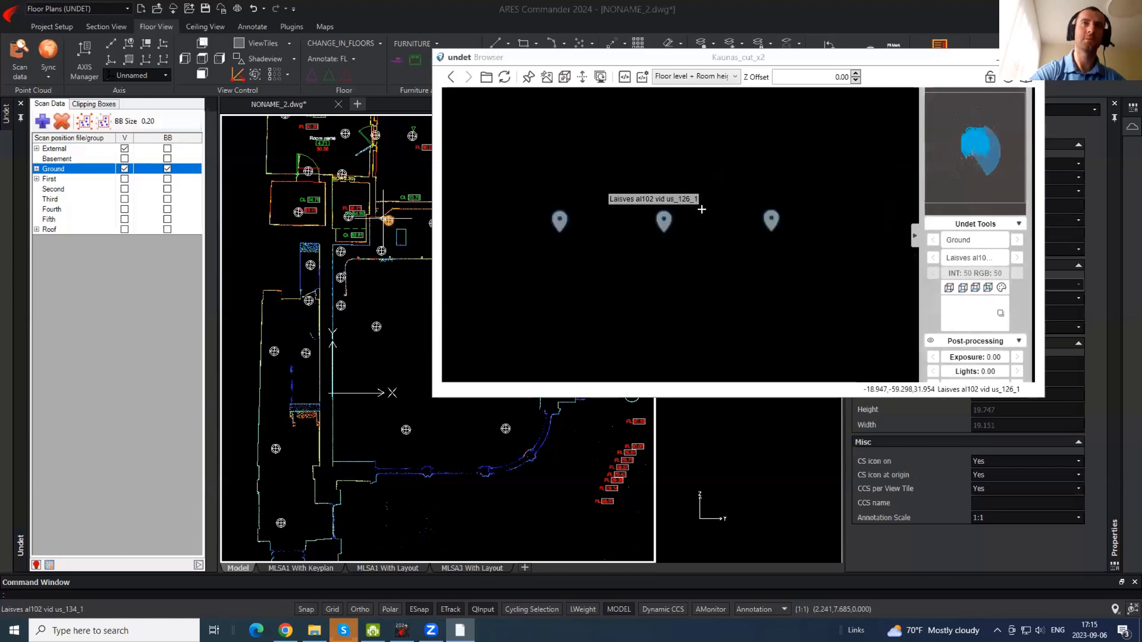
pyautogui.click(665, 221)
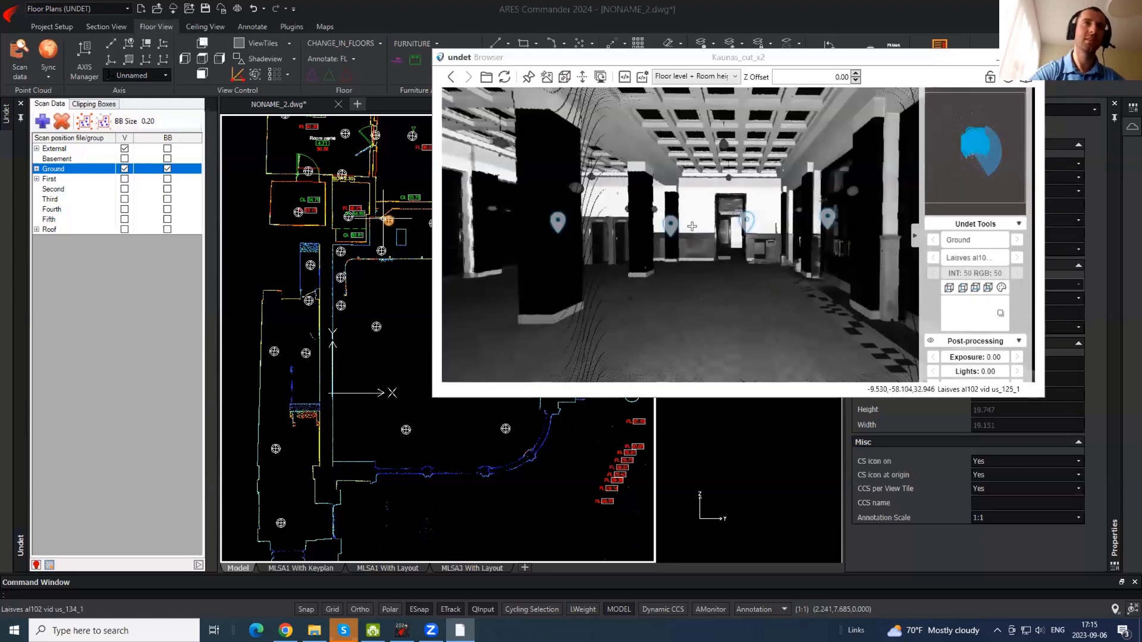
pyautogui.moveTo(689, 247); pyautogui.dragTo(637, 262)
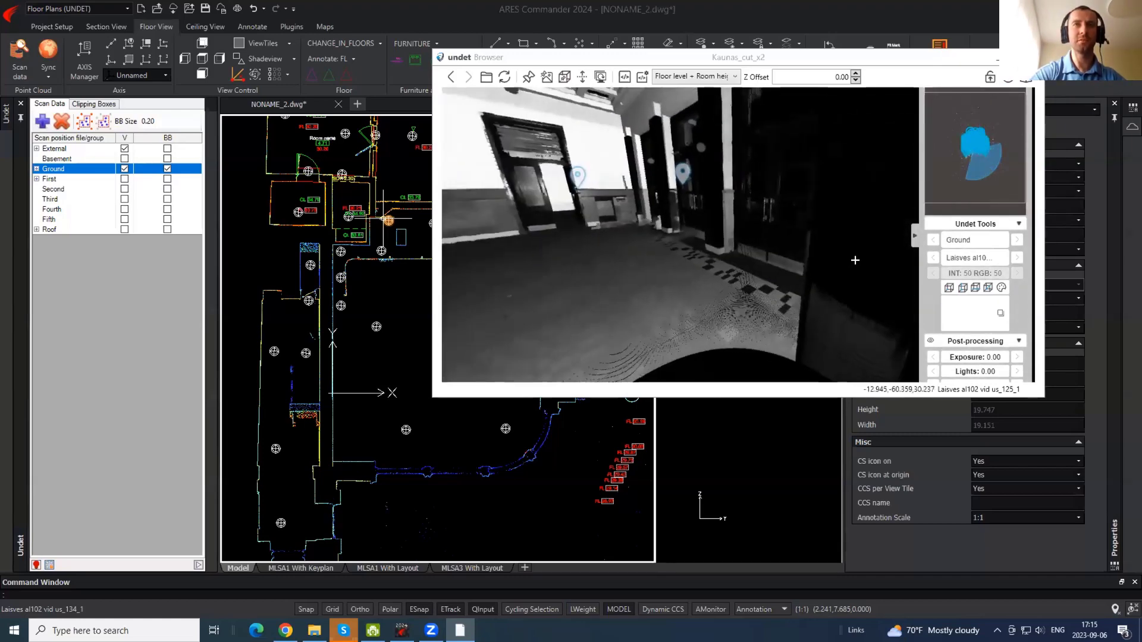
pyautogui.moveTo(855, 259); pyautogui.dragTo(607, 215)
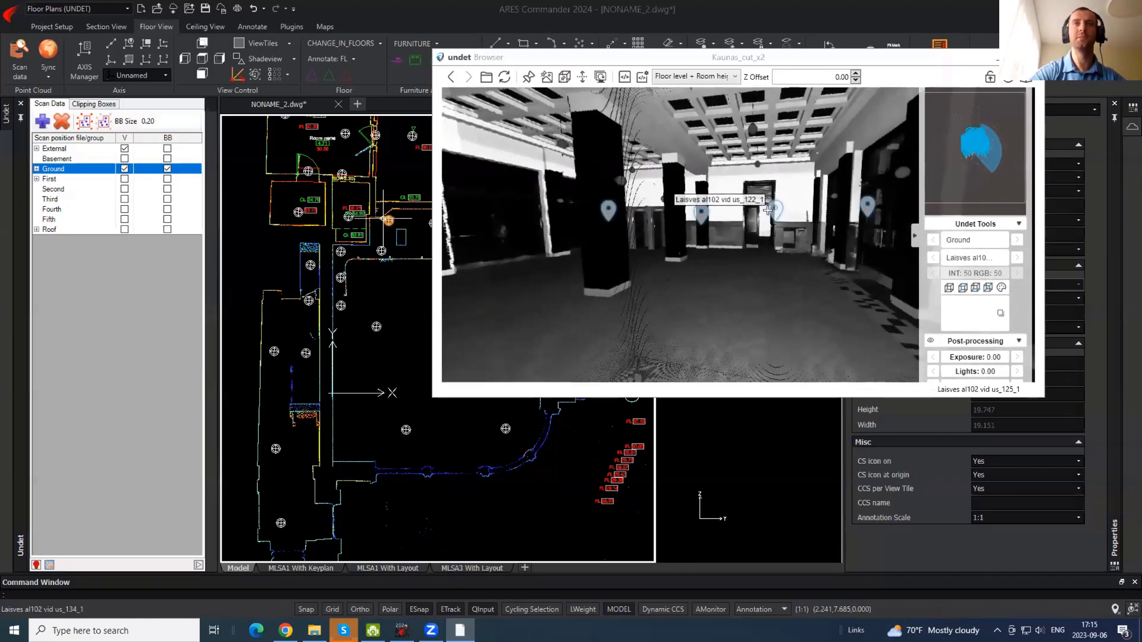
pyautogui.moveTo(753, 277); pyautogui.dragTo(736, 276)
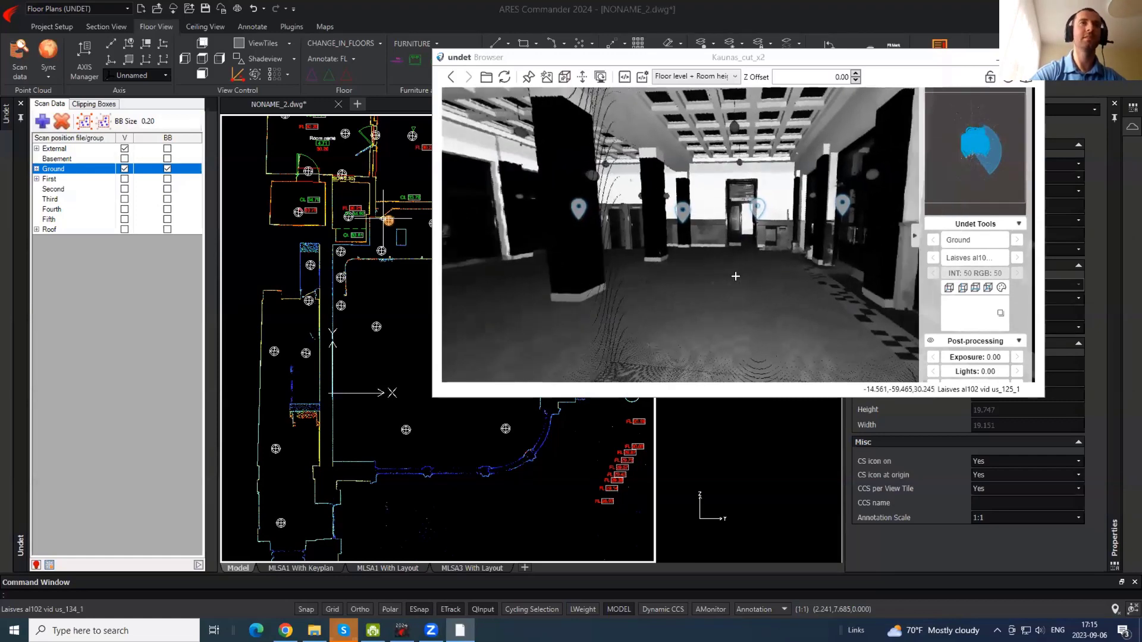
pyautogui.click(380, 279)
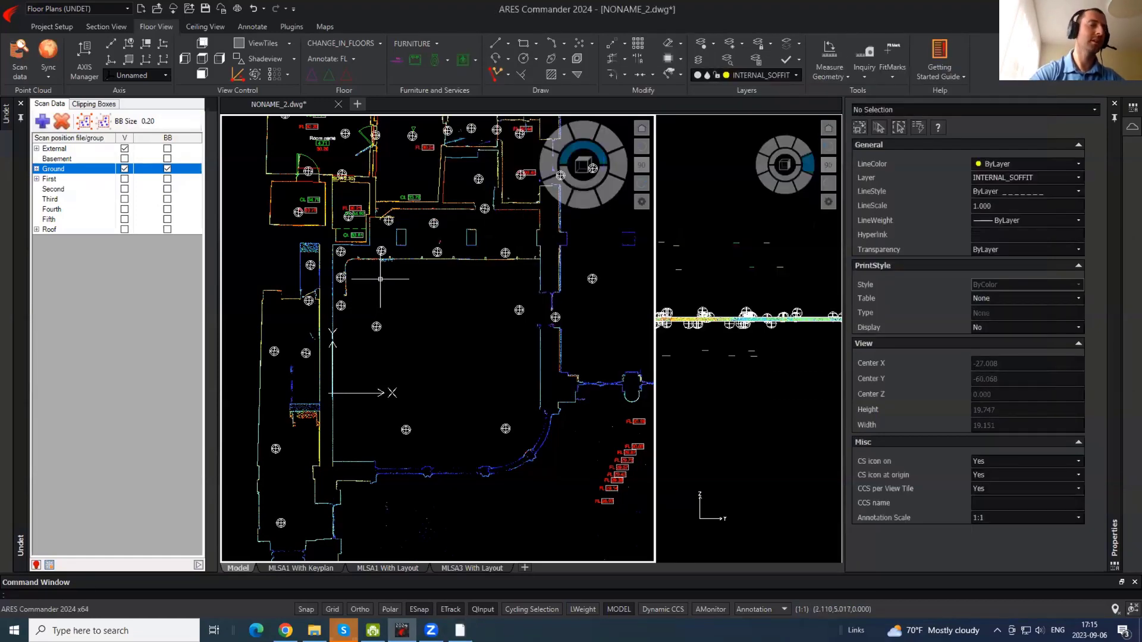
pyautogui.moveTo(452, 244); pyautogui.dragTo(451, 245, button='middle')
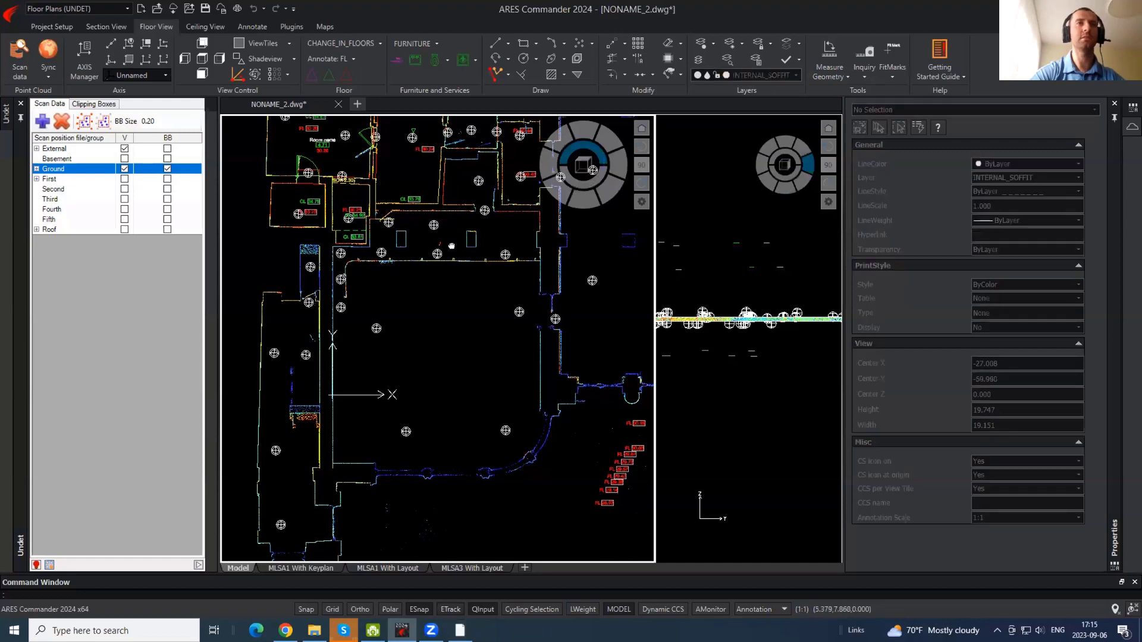
pyautogui.scroll(5, 452, 245)
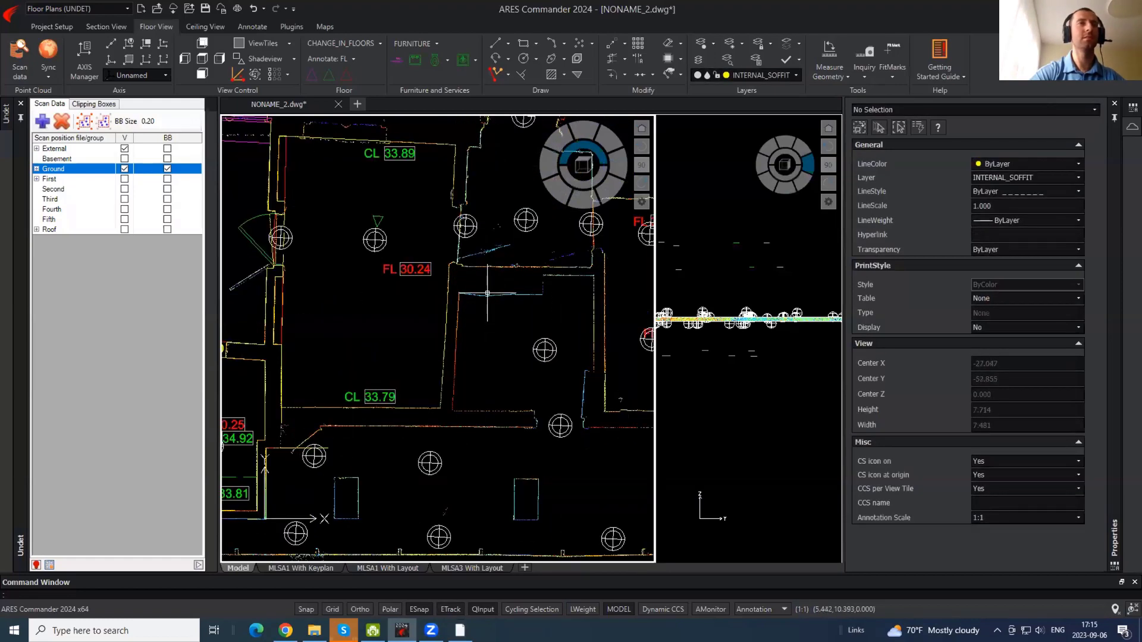
# - Leave the floor-level setting unchanged and start Translate view section from the panorama
pyautogui.click(460, 631)
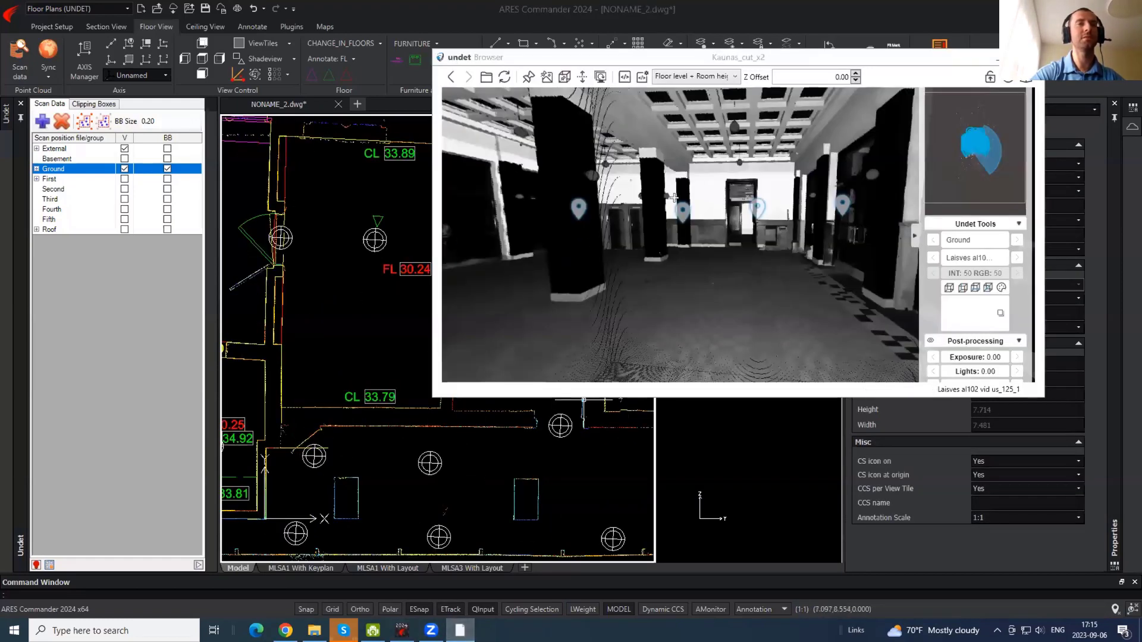
pyautogui.click(678, 80)
pyautogui.click(677, 80)
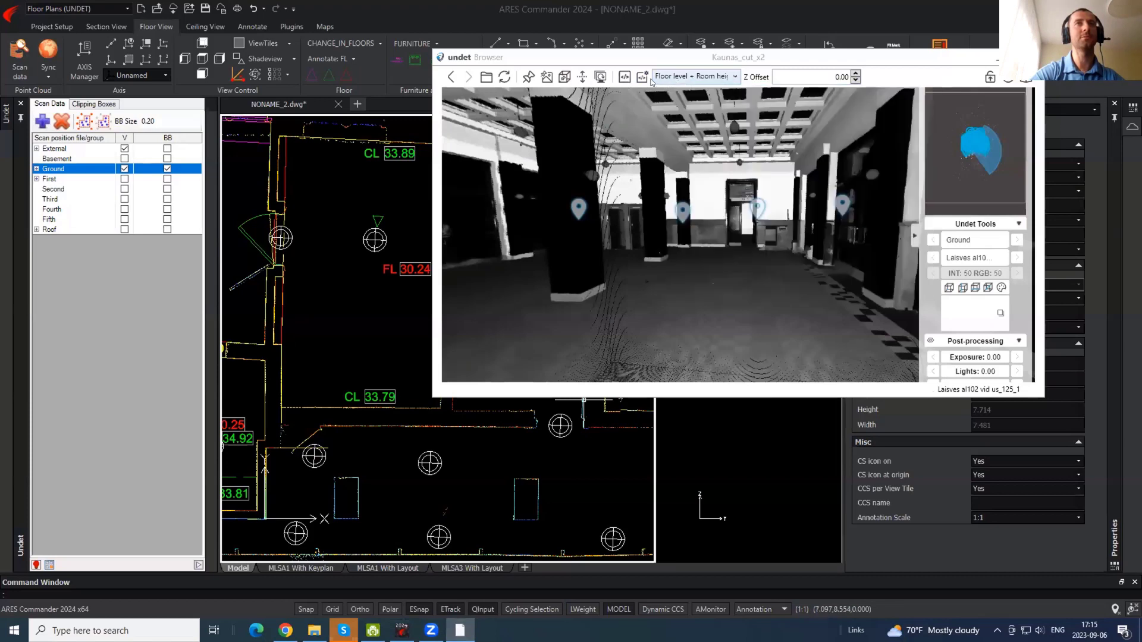
pyautogui.click(572, 79)
# - Pick the section location in the panorama and pan the plan to it
pyautogui.click(696, 191)
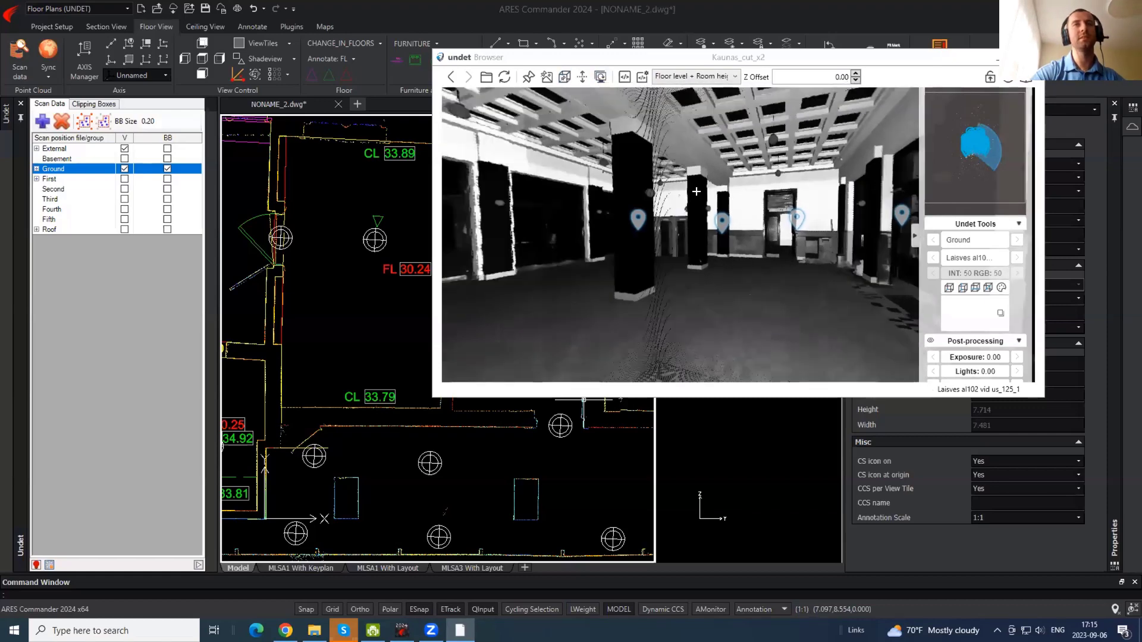
pyautogui.click(408, 240)
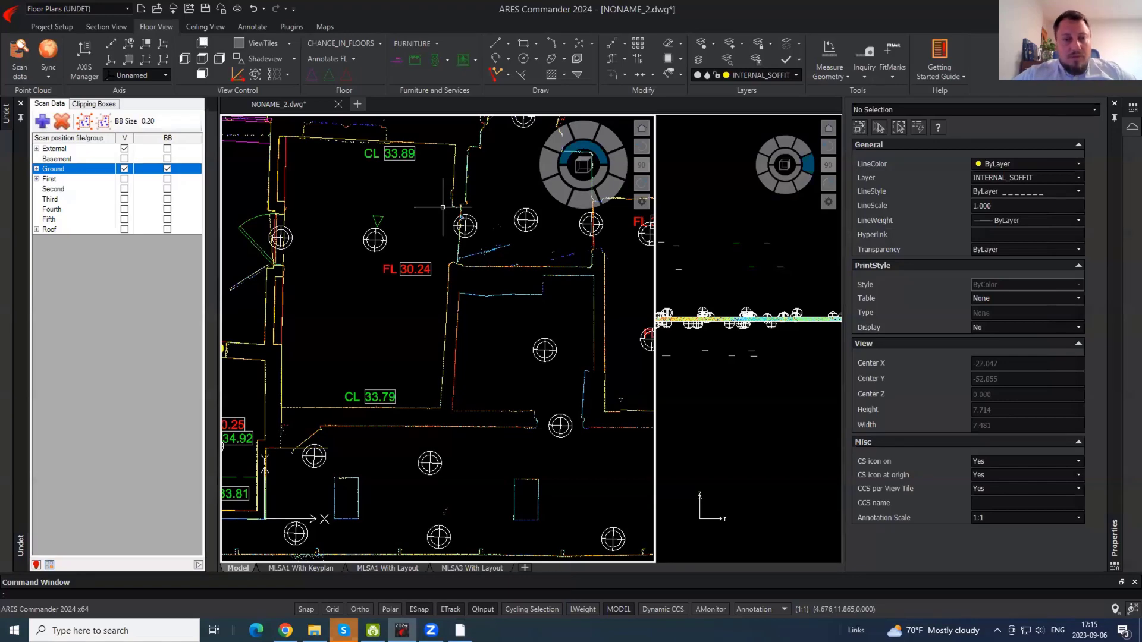
pyautogui.scroll(-6, 511, 249)
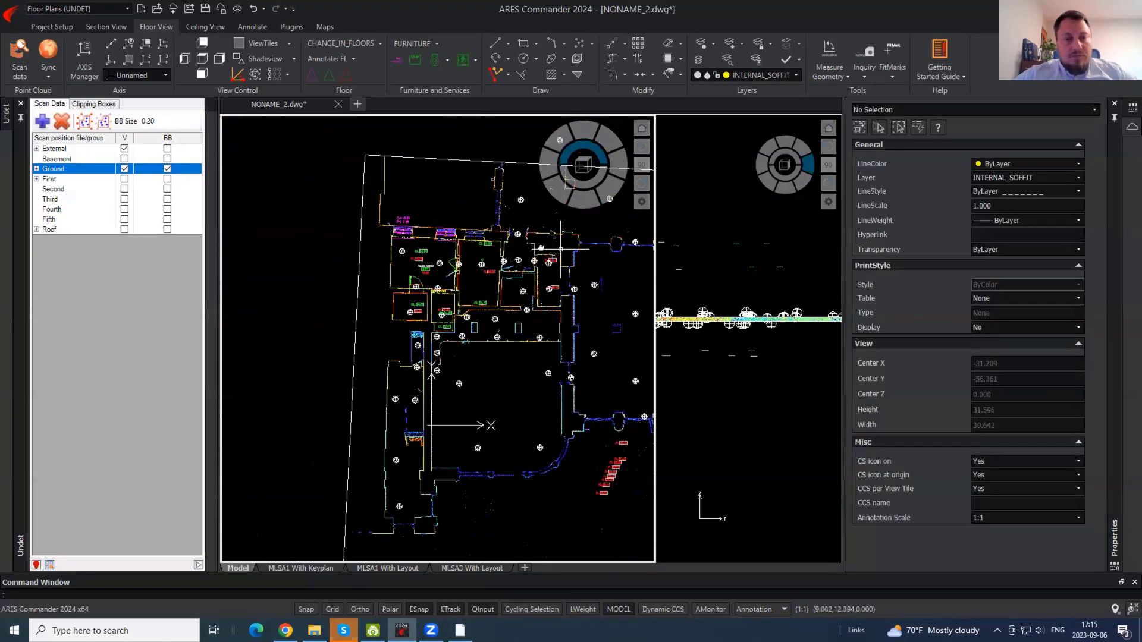
pyautogui.moveTo(541, 247); pyautogui.dragTo(412, 220, button='middle')
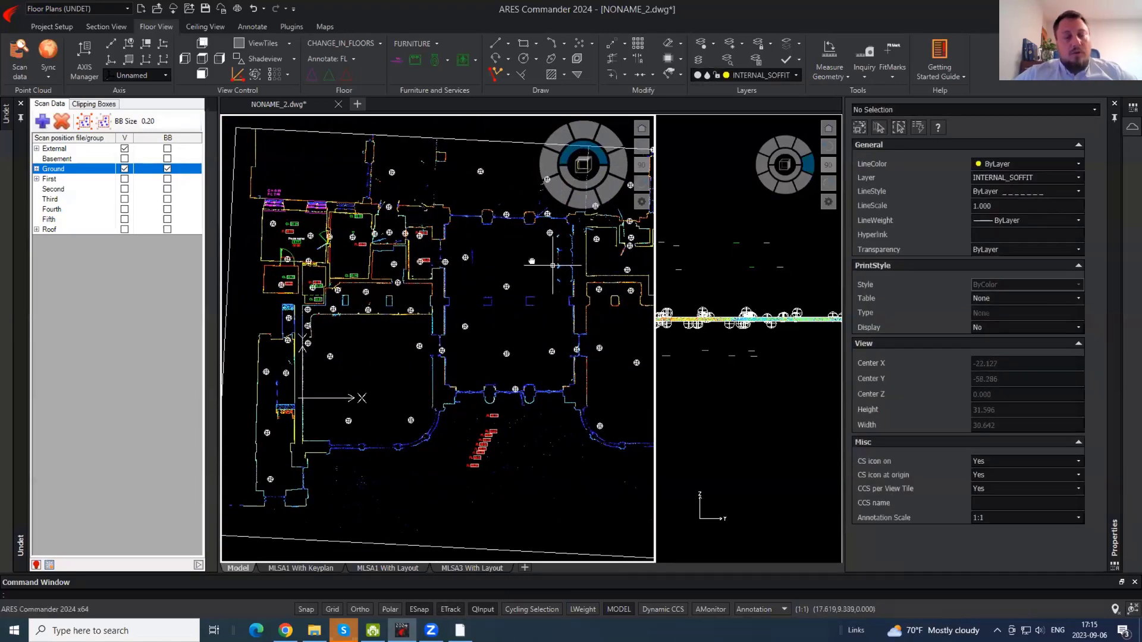
pyautogui.moveTo(531, 262); pyautogui.dragTo(405, 404, button='middle')
# - Grip-stretch the box solid's edge down onto the top facade wall line
pyautogui.click(447, 291)
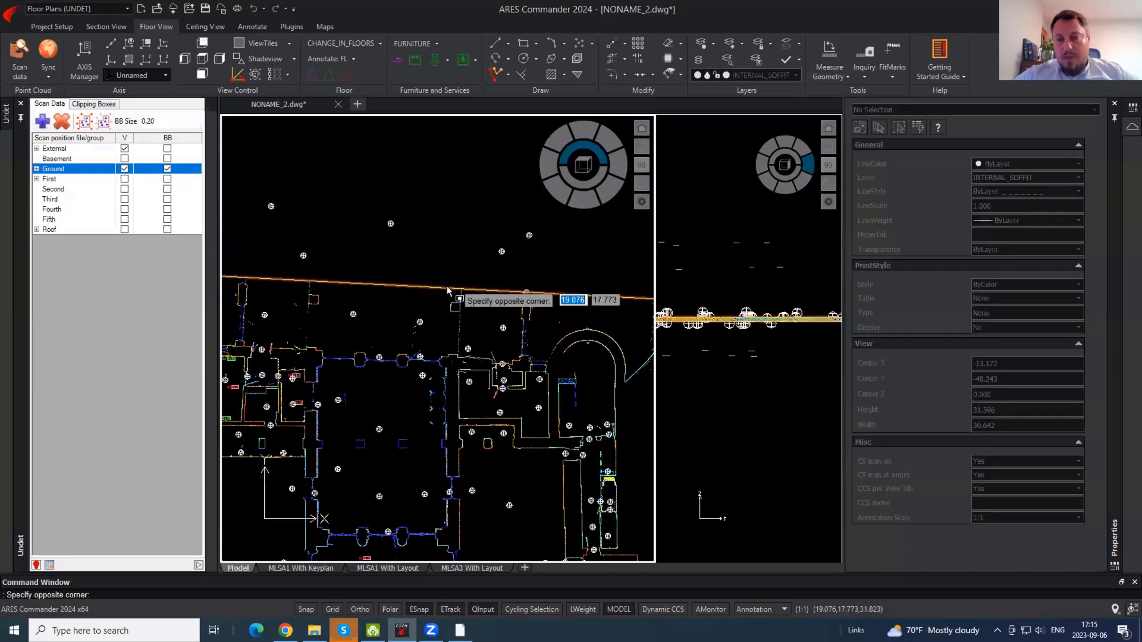
pyautogui.press('Escape')
pyautogui.moveTo(393, 308); pyautogui.dragTo(433, 226, button='middle')
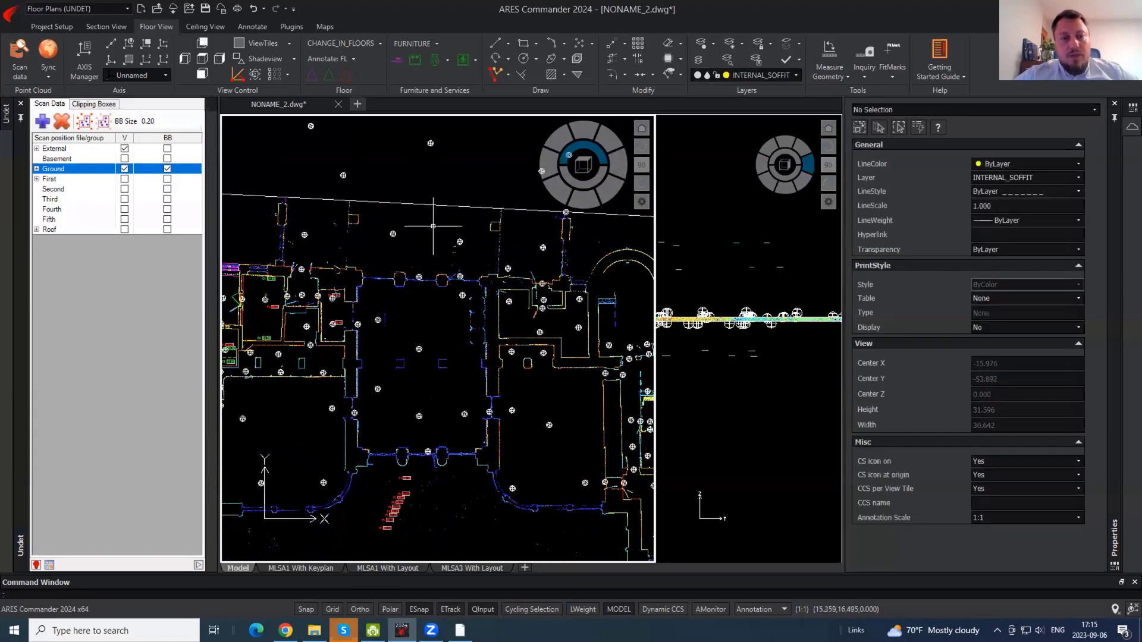
pyautogui.click(434, 205)
pyautogui.click(483, 206)
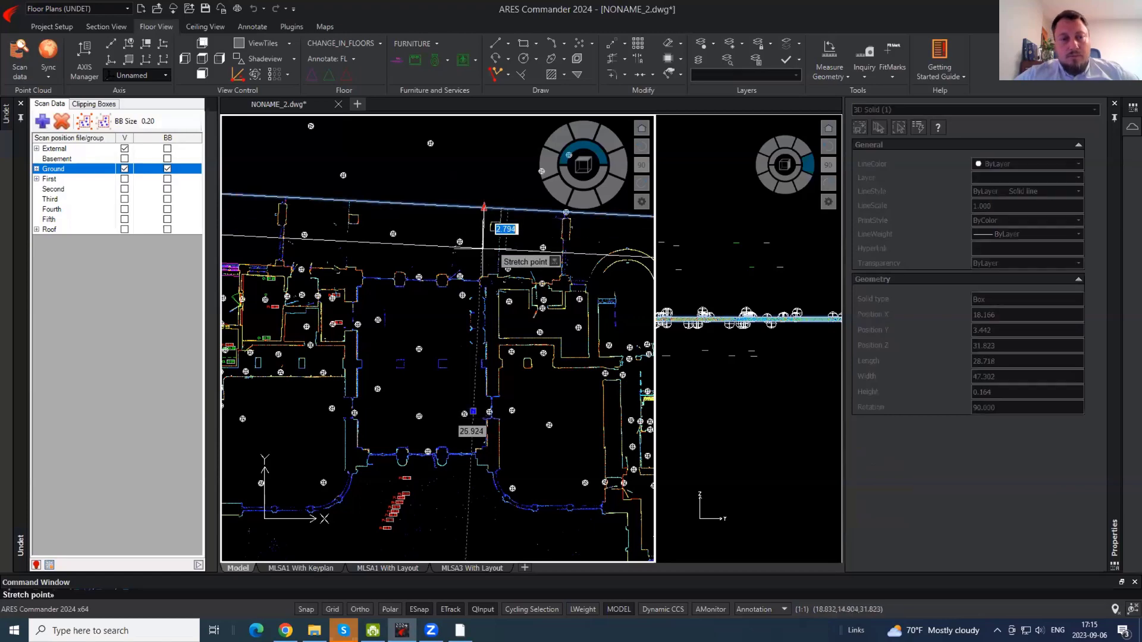
pyautogui.click(482, 247)
pyautogui.press('Escape')
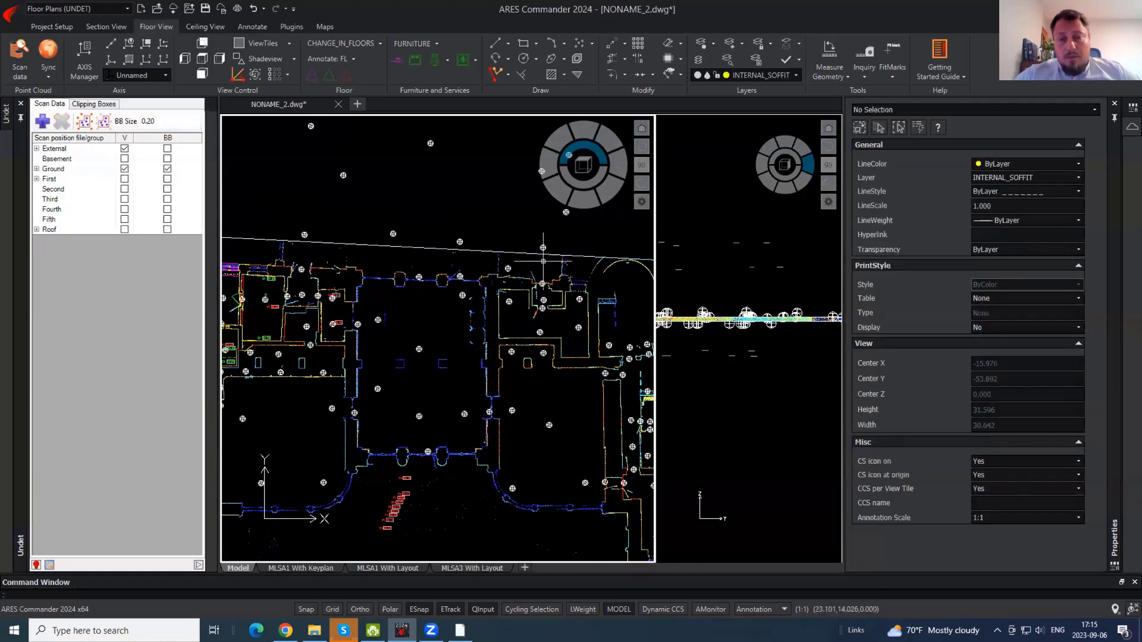
# - Hide Ground's bounding boxes and display every scan level except Roof
pyautogui.scroll(2, 452, 247)
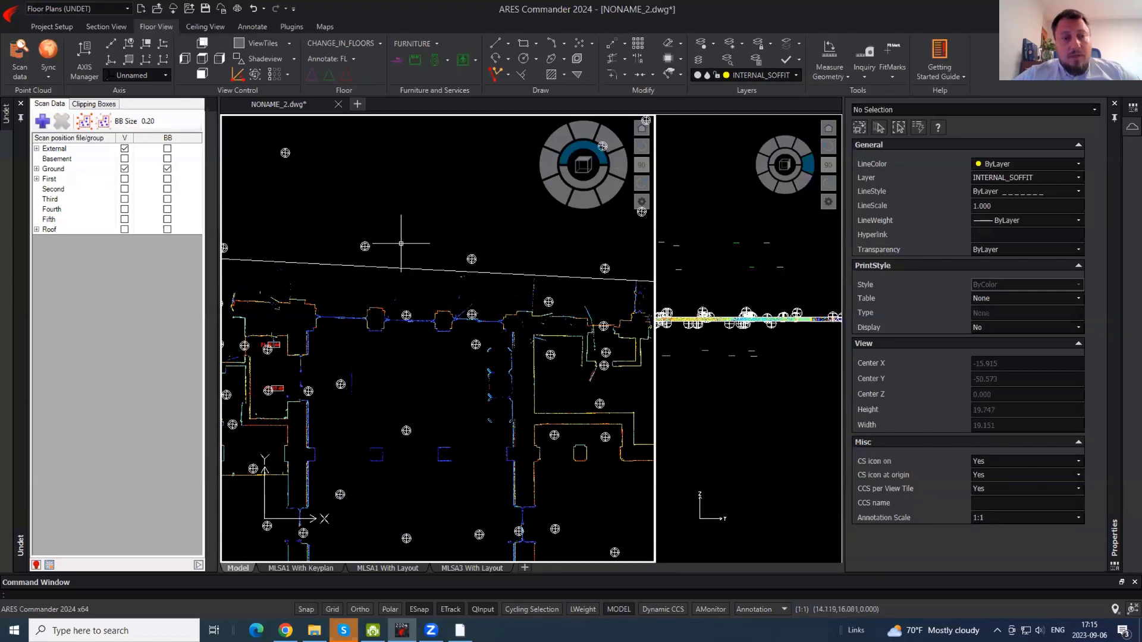
pyautogui.click(167, 169)
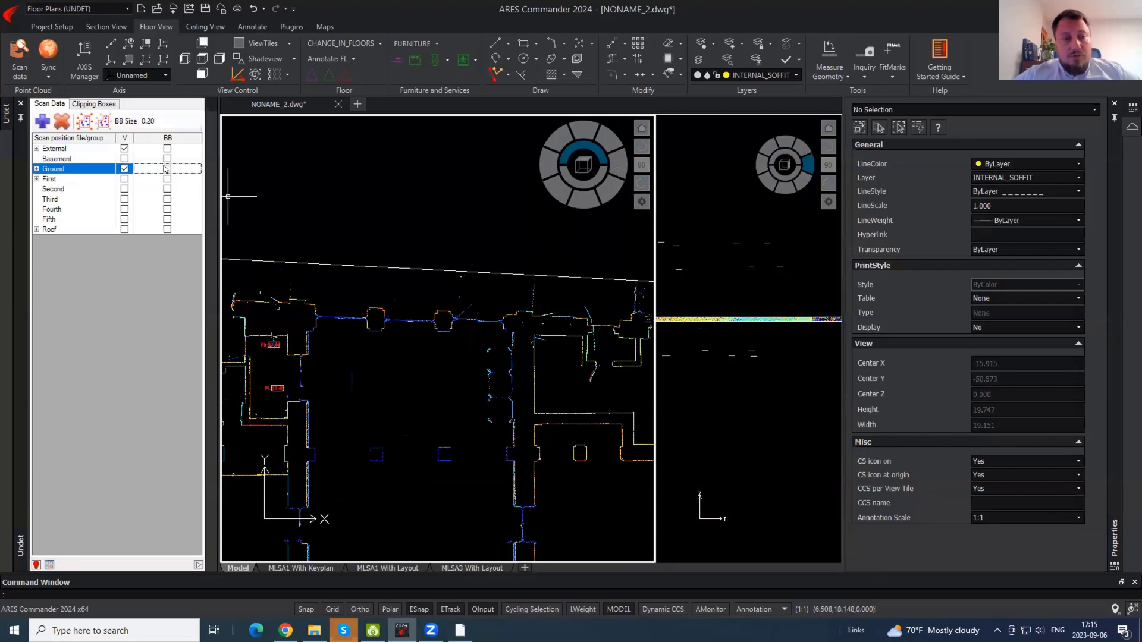
pyautogui.click(77, 104)
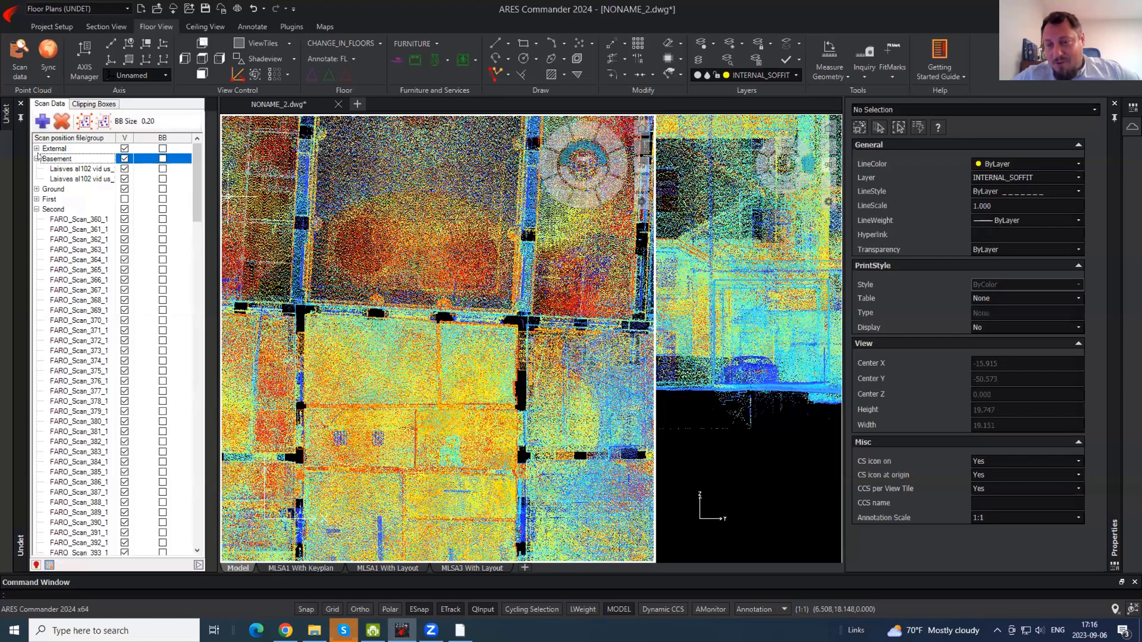
pyautogui.click(36, 159)
pyautogui.click(37, 189)
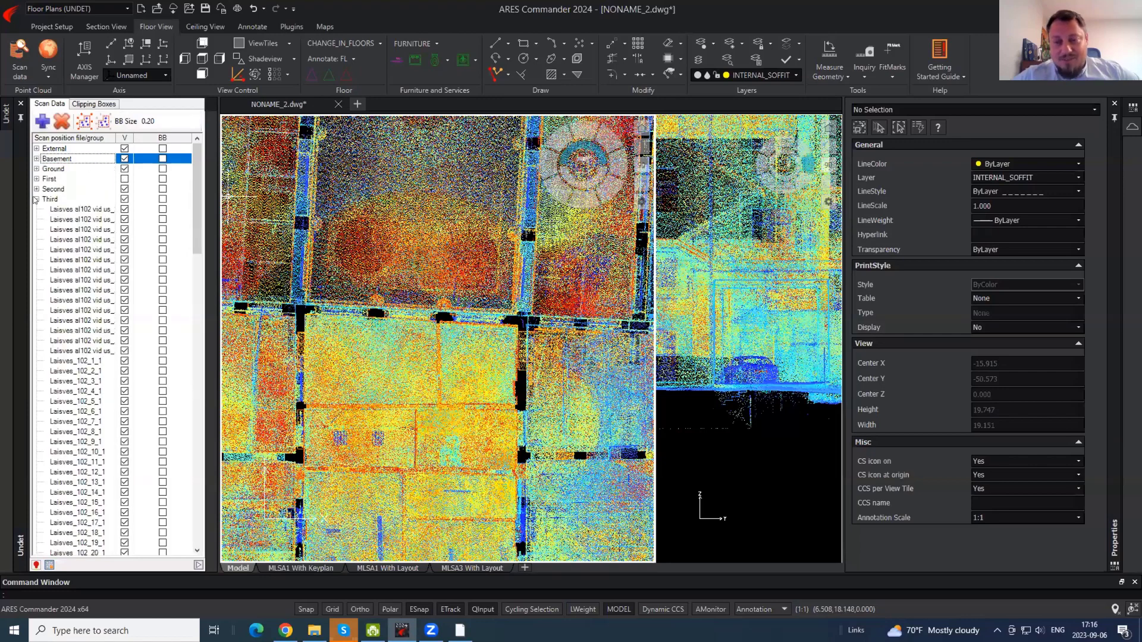
pyautogui.click(37, 199)
pyautogui.click(36, 220)
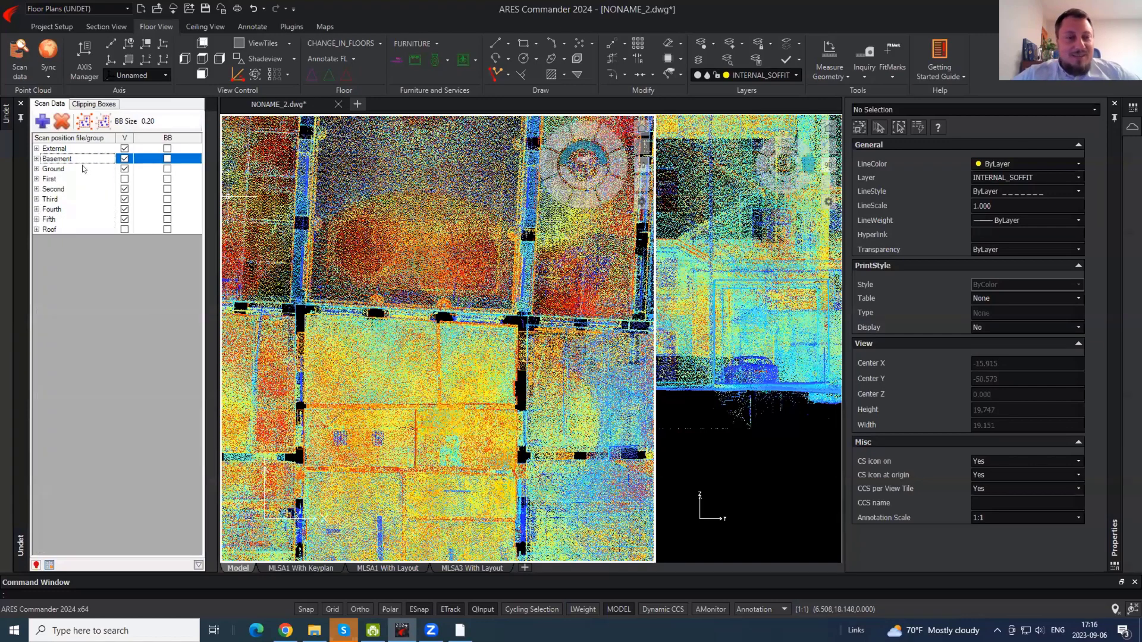
pyautogui.keyDown('shift'); pyautogui.click(70, 229); pyautogui.keyUp('shift')
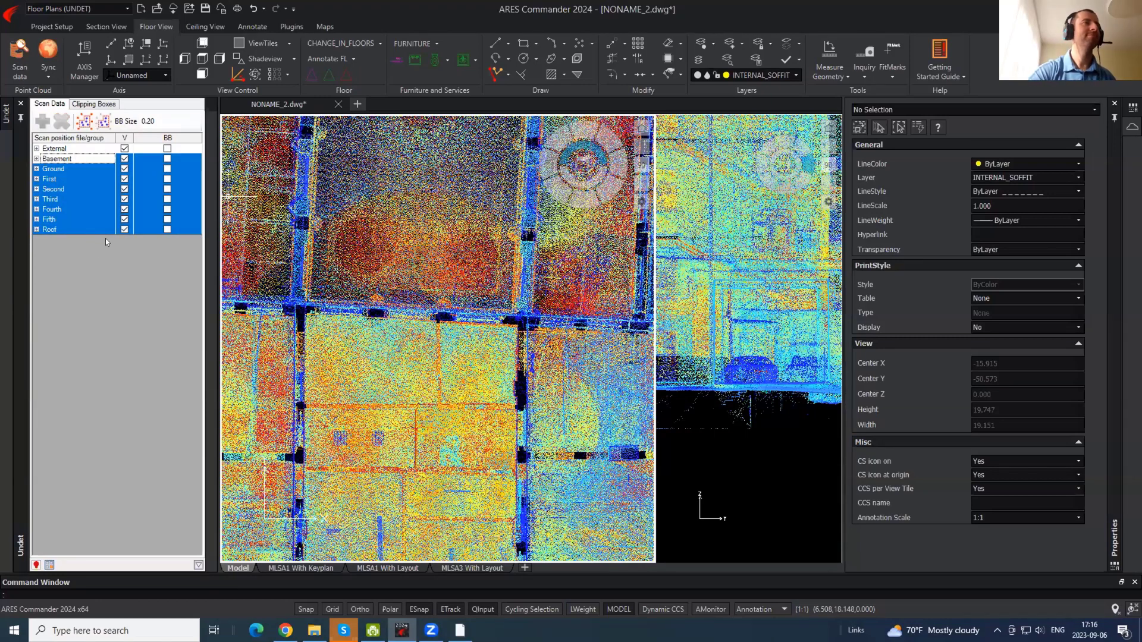
pyautogui.click(124, 219)
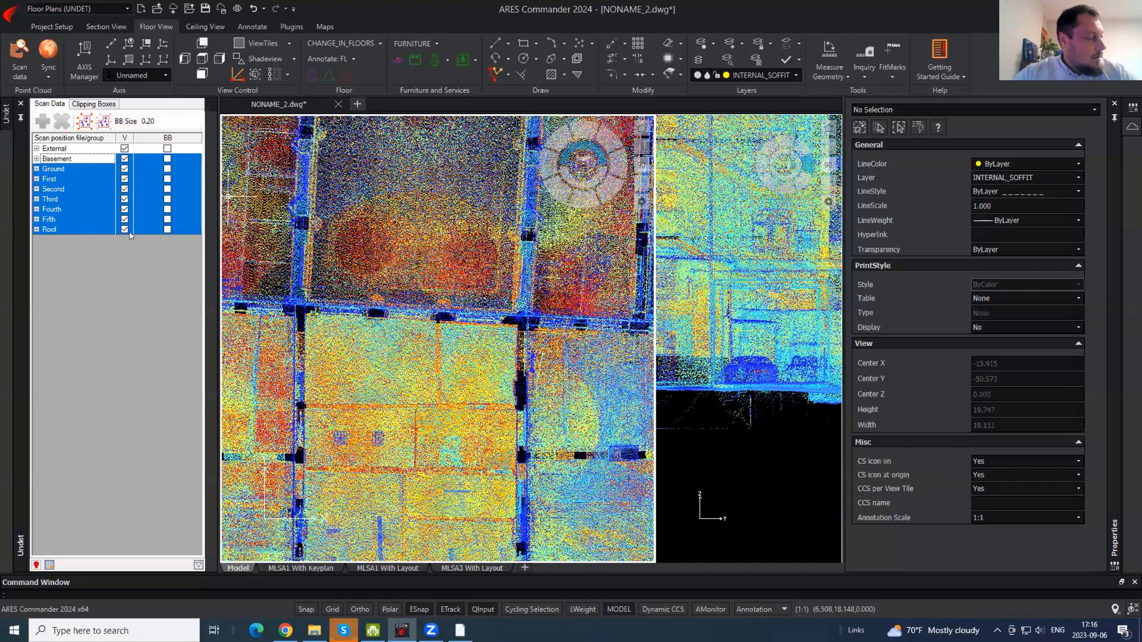
pyautogui.click(125, 230)
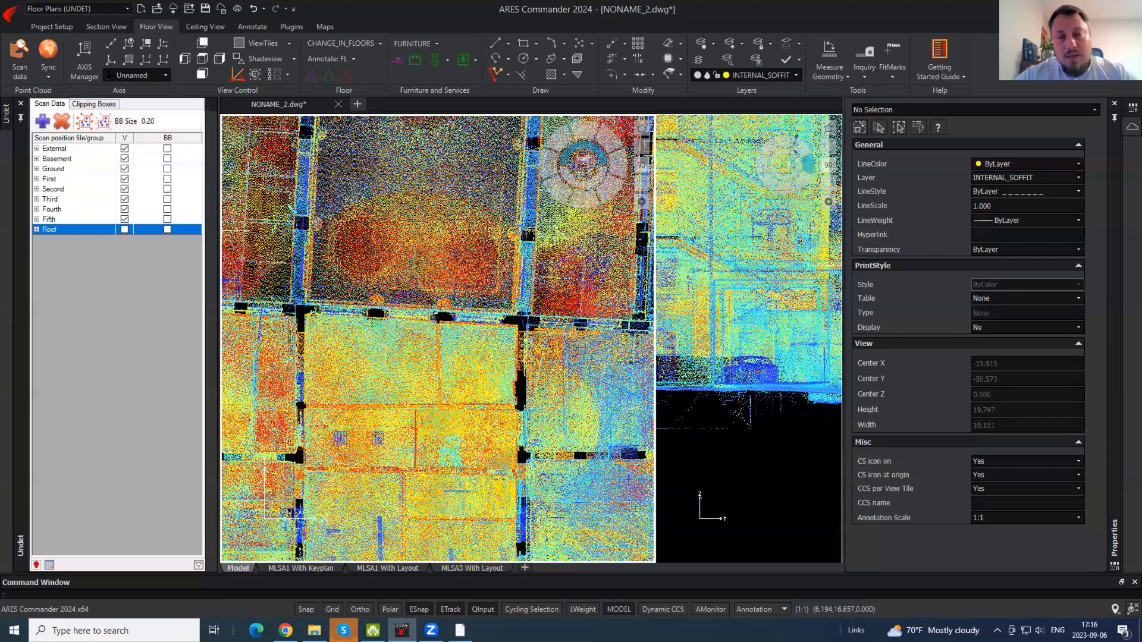
# - Select the Basement scan group and zoom into its point cloud slice
pyautogui.click(71, 159)
pyautogui.scroll(-6, 449, 225)
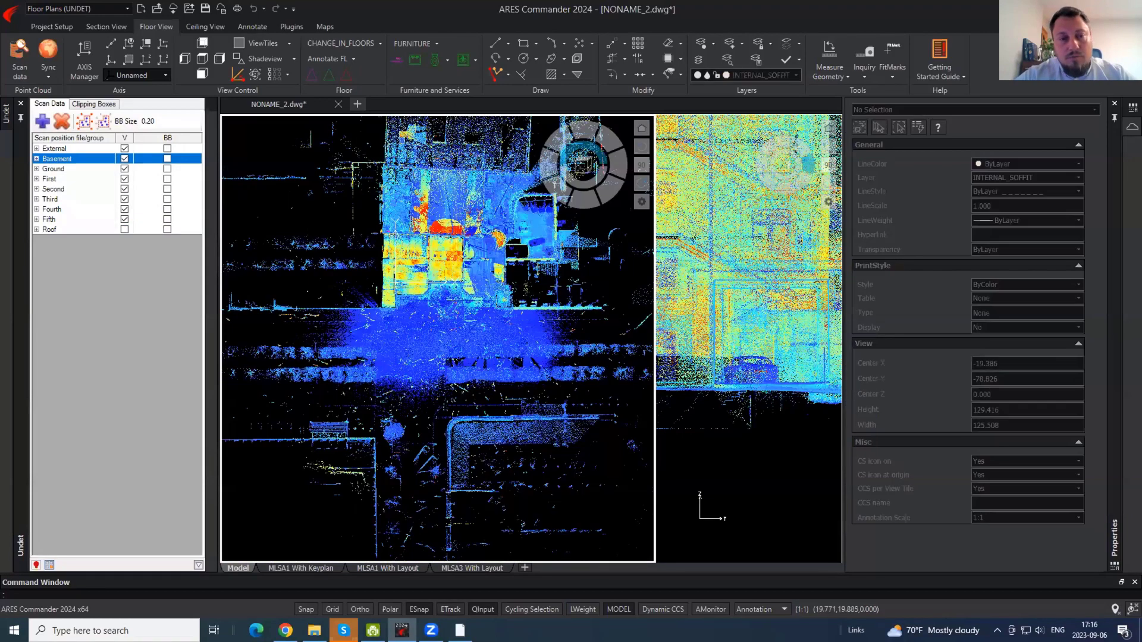
pyautogui.moveTo(451, 226); pyautogui.dragTo(443, 253, button='middle')
pyautogui.scroll(5, 443, 271)
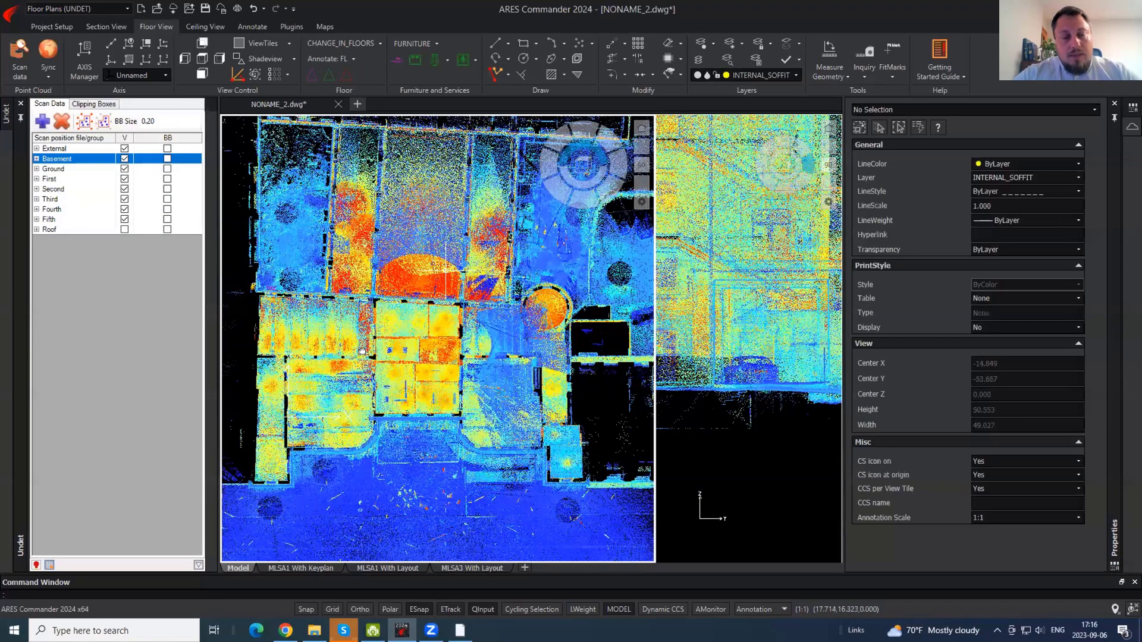
pyautogui.scroll(8, 346, 416)
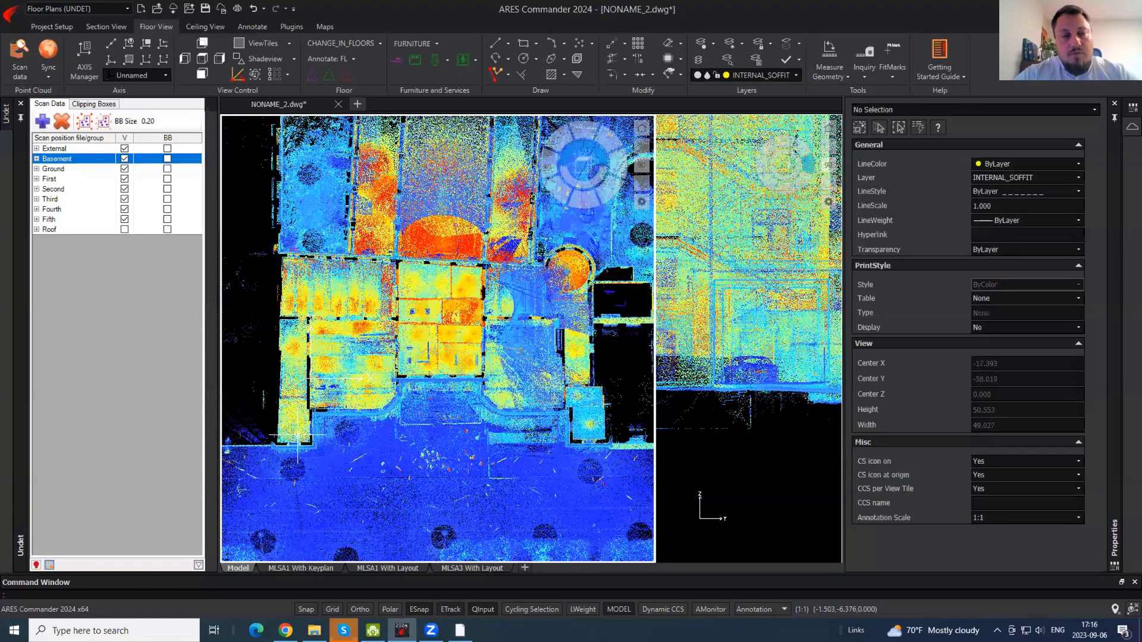
pyautogui.scroll(-8, 296, 440)
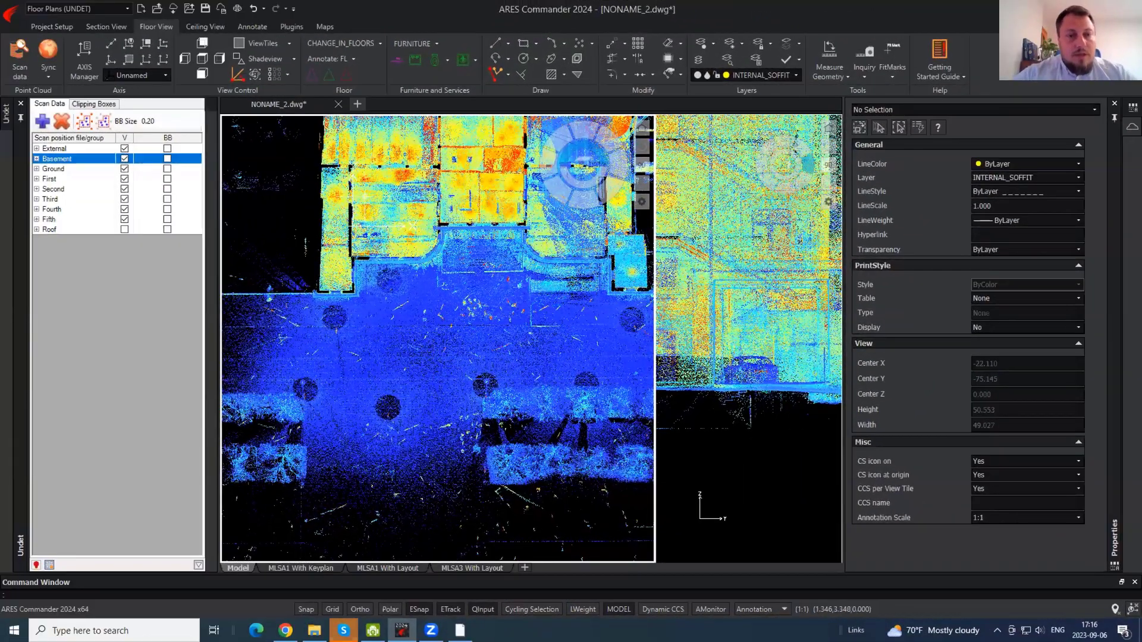
# - Close NONAME_2 without saving and start a new drawing from Undet Floor Plan M100_edit.dwt
pyautogui.click(337, 105)
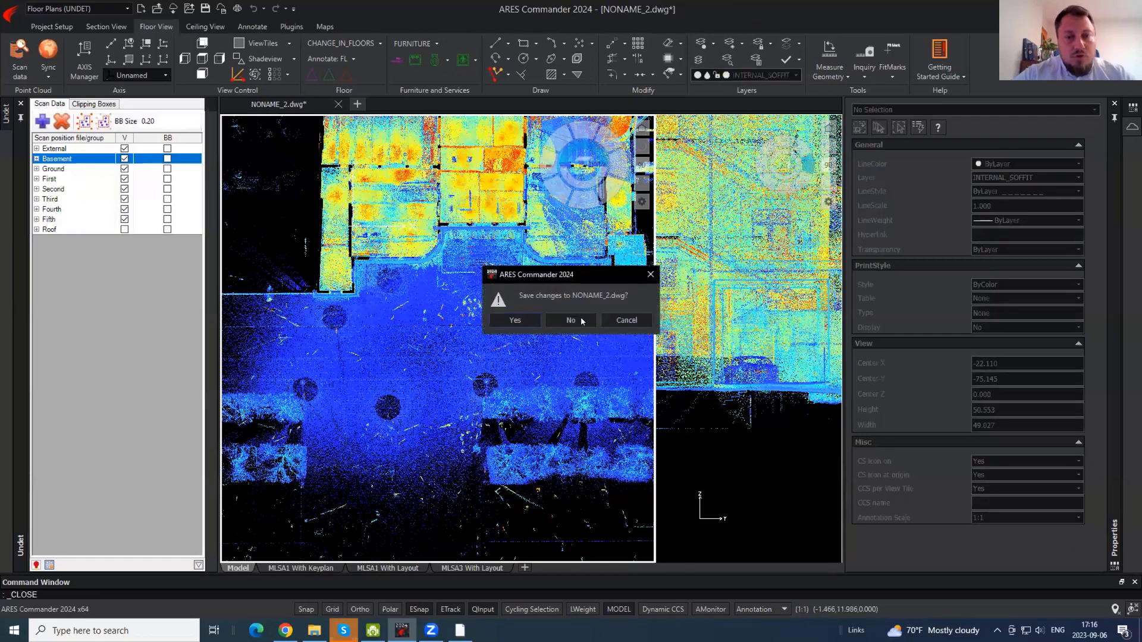
pyautogui.click(570, 321)
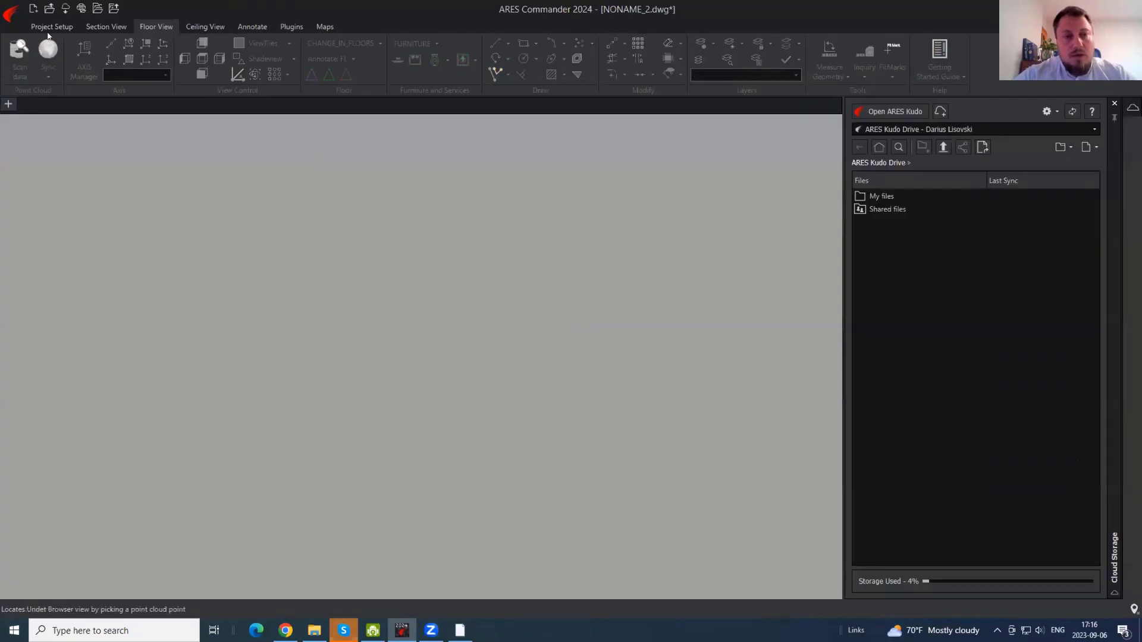
pyautogui.click(11, 13)
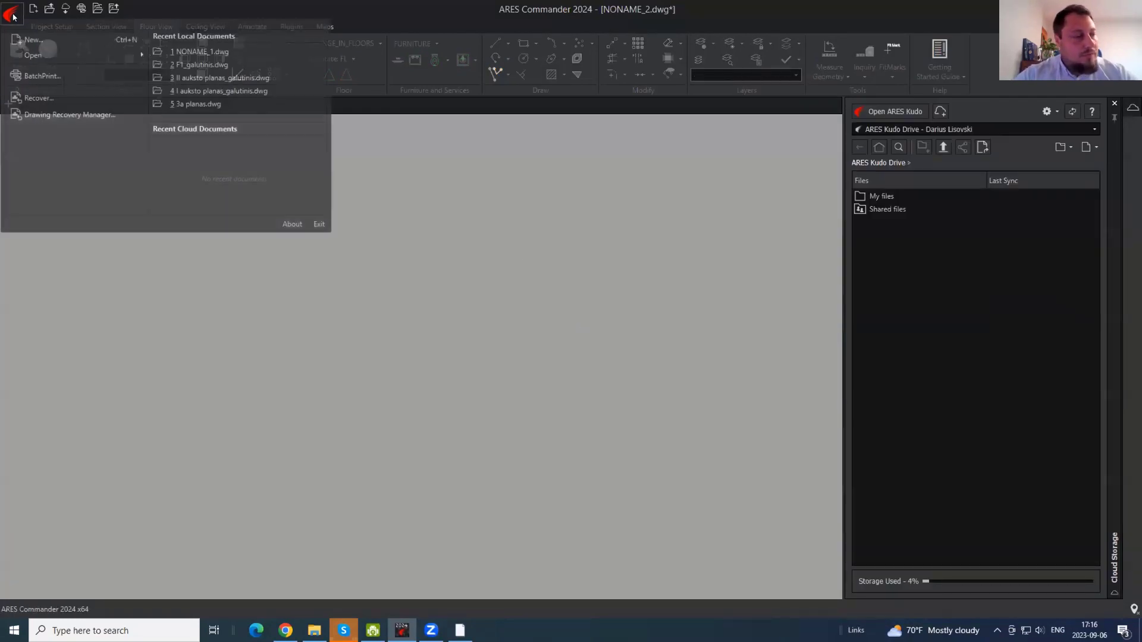
pyautogui.click(42, 38)
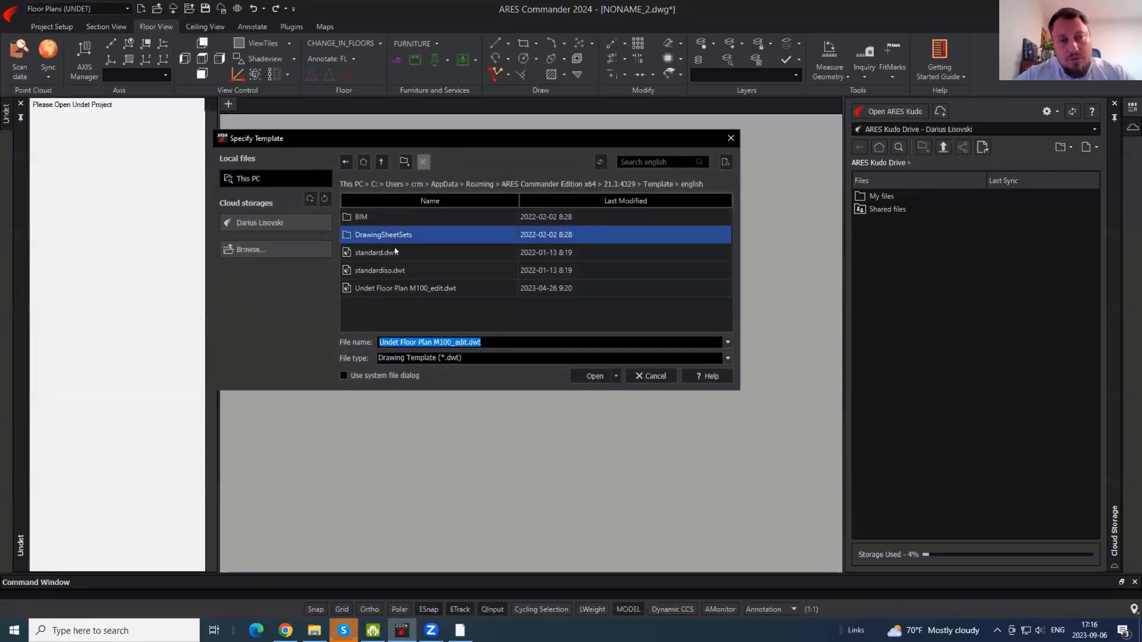
pyautogui.click(425, 304)
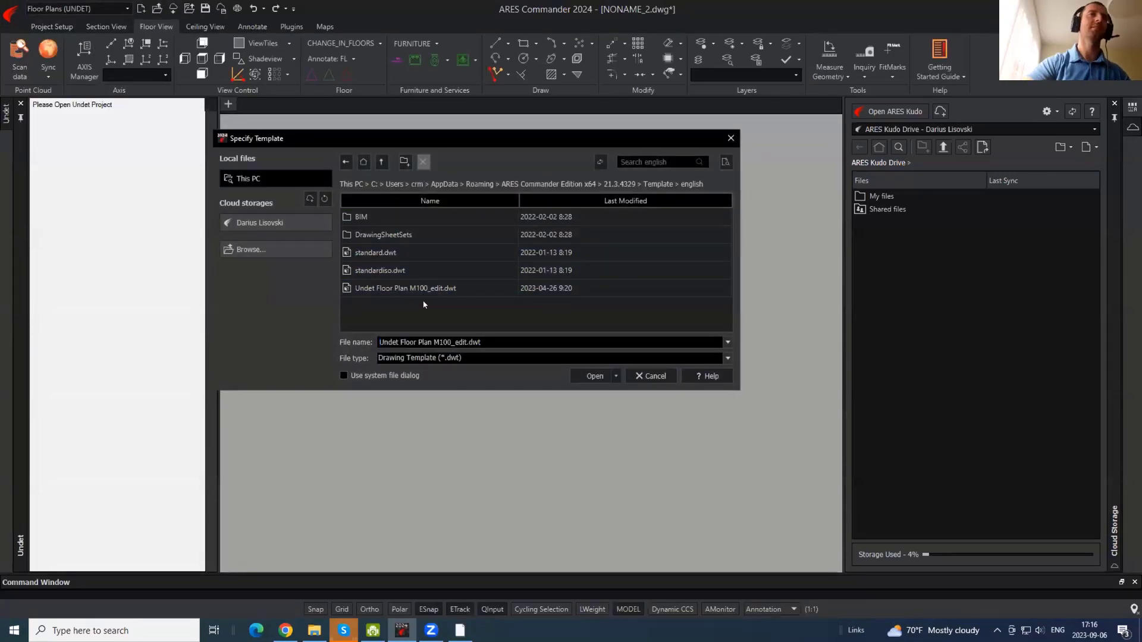
pyautogui.click(428, 290)
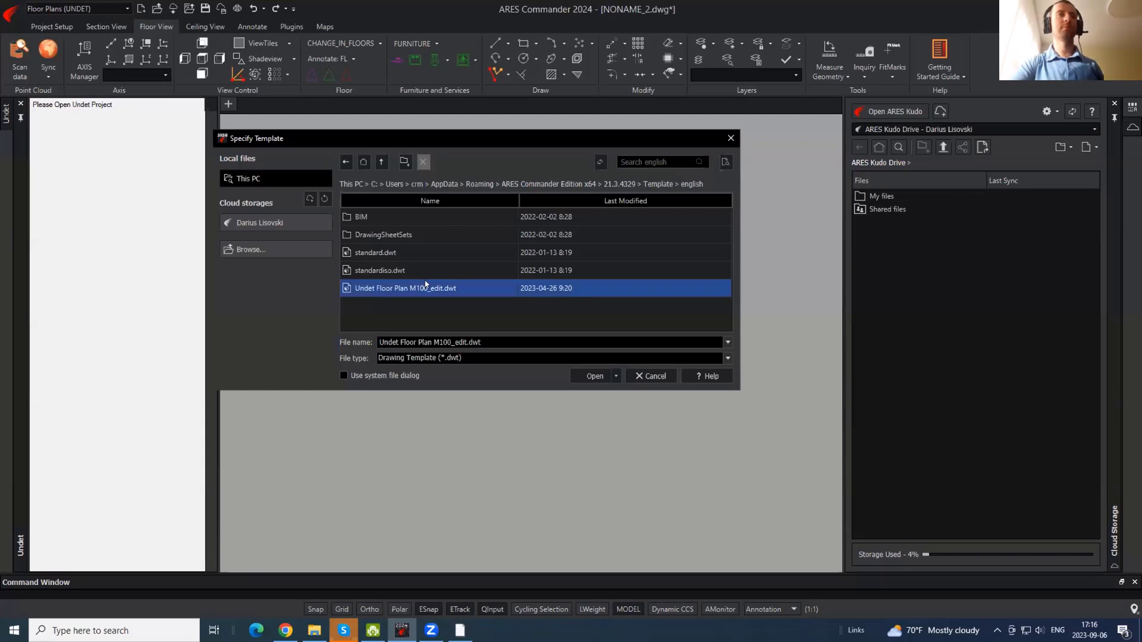
pyautogui.click(588, 376)
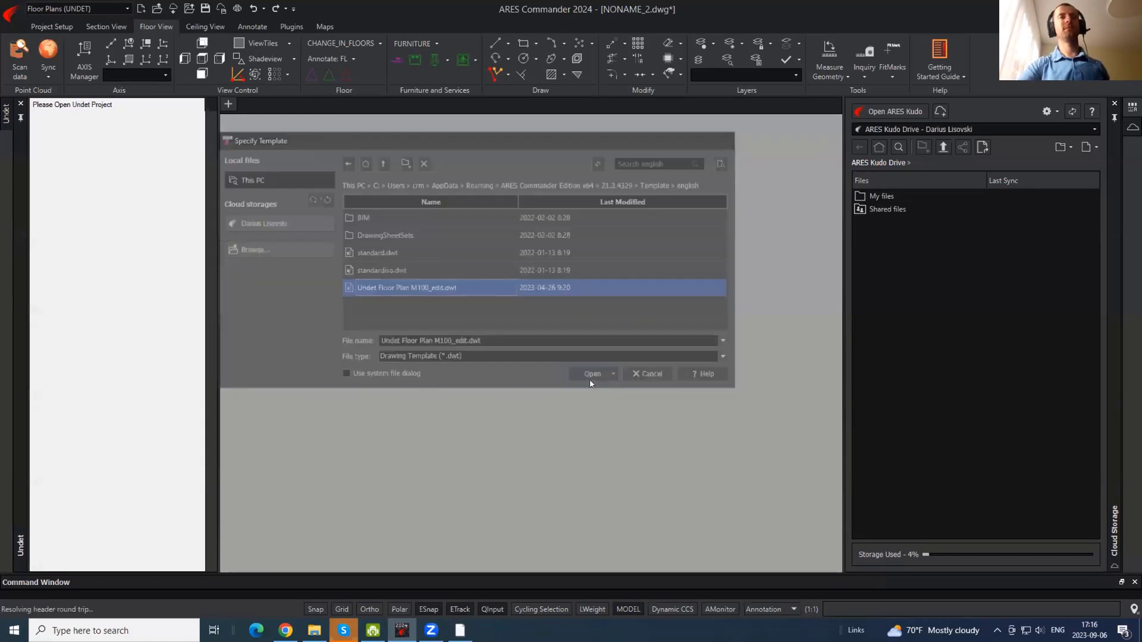
# - Delete all the template's objects with a window selection
pyautogui.scroll(-3, 608, 380)
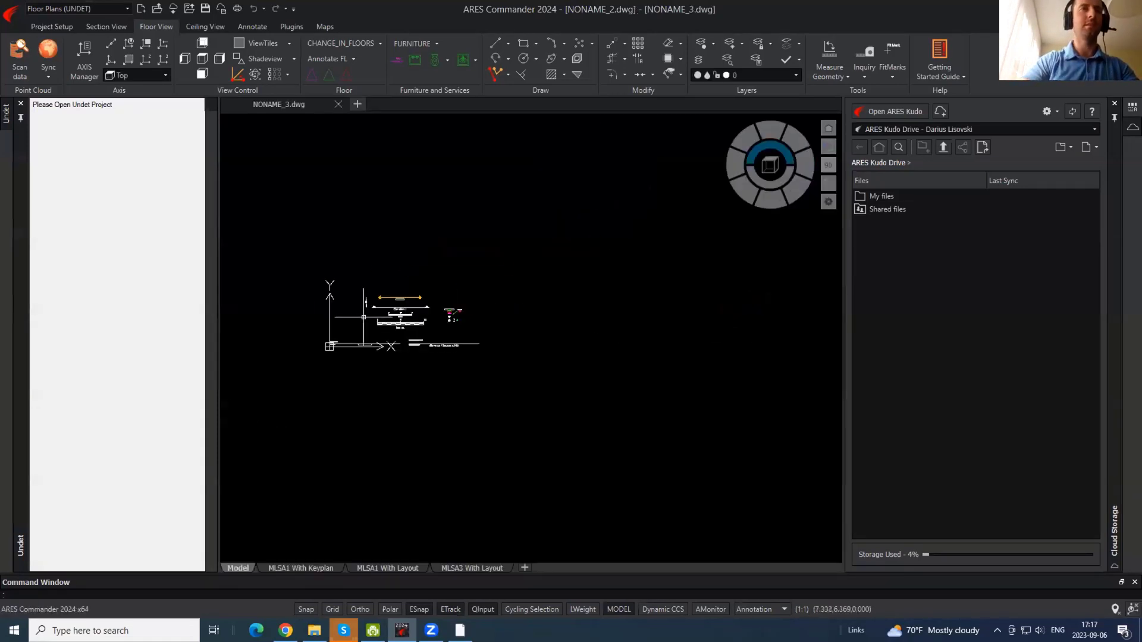
pyautogui.click(606, 426)
pyautogui.click(274, 223)
pyautogui.press('Delete')
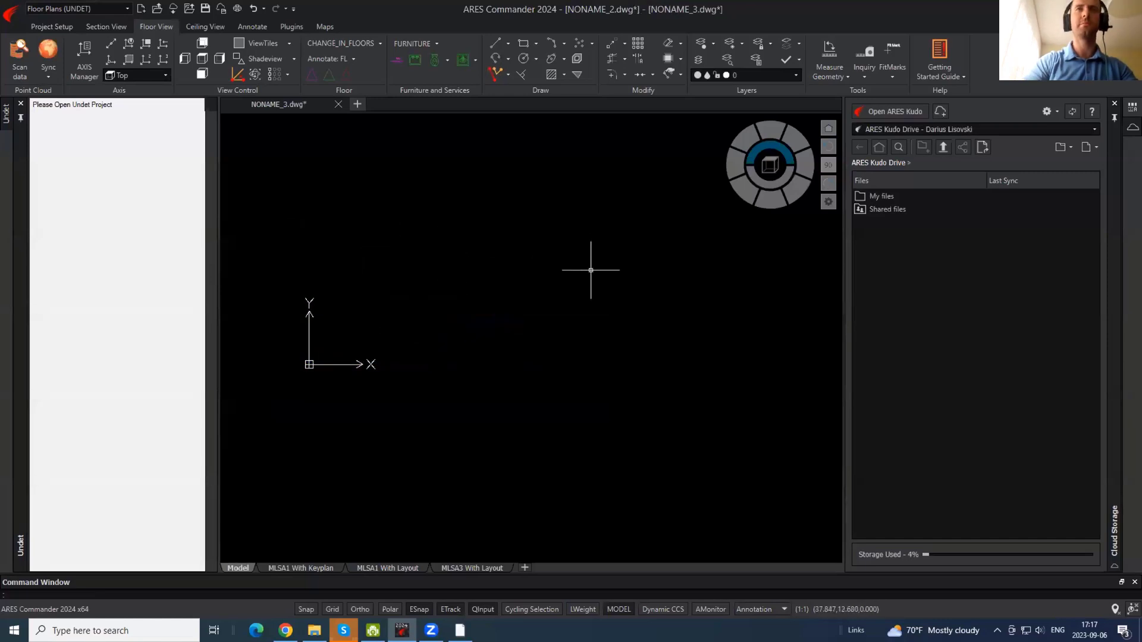
# - Load the Kaunas_cut_x2.ipcp Undet project, declining the switch to 3D wireframe
pyautogui.click(21, 48)
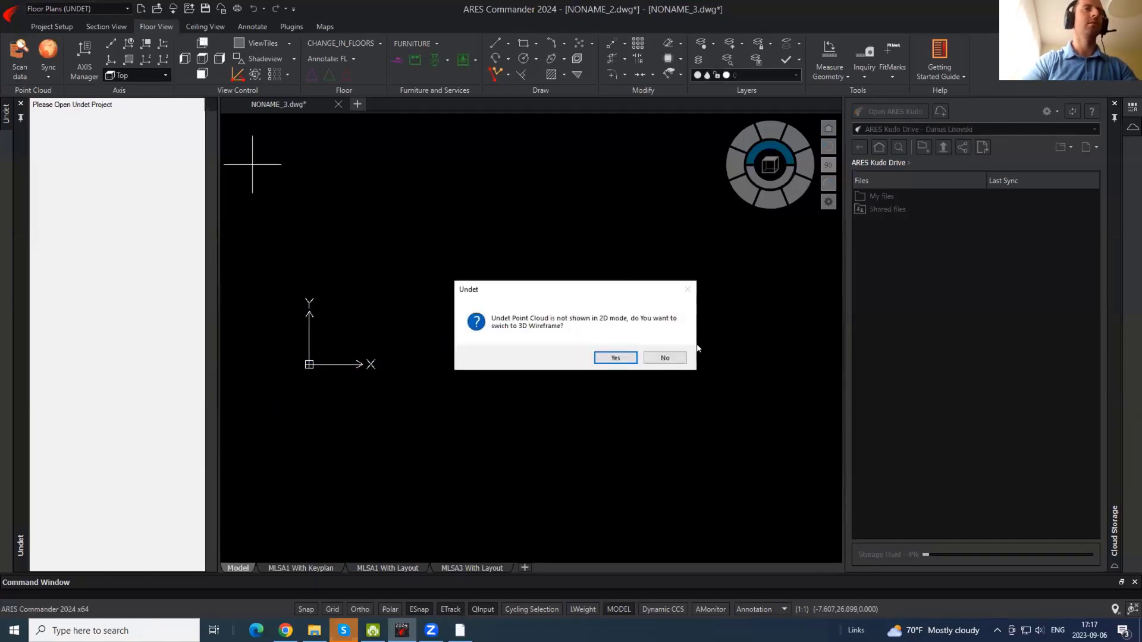
pyautogui.click(651, 359)
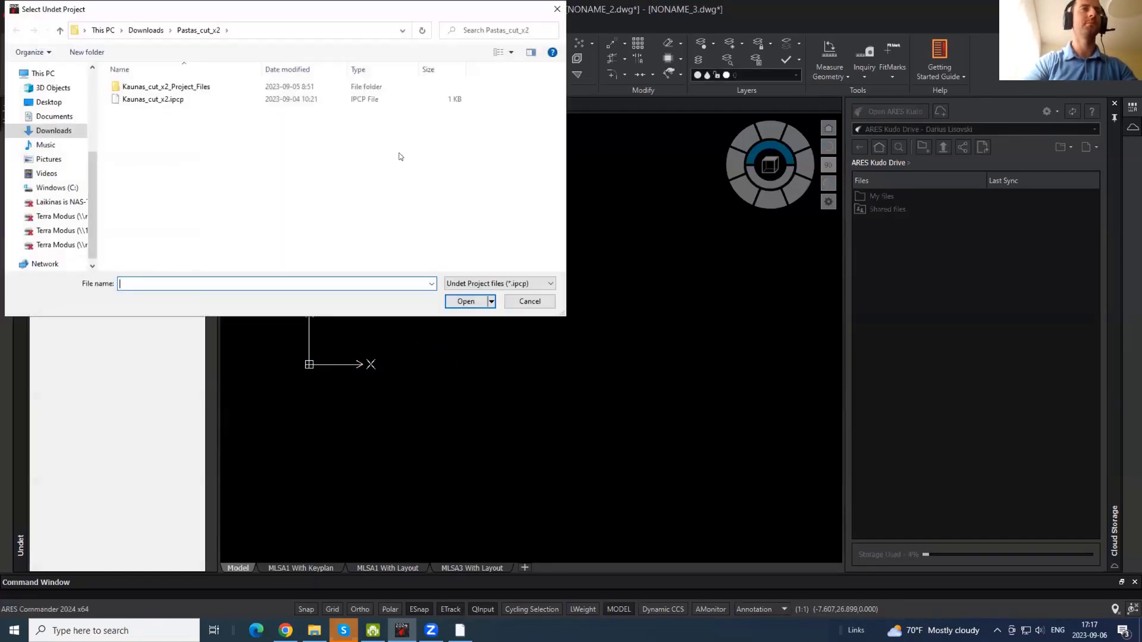
pyautogui.click(155, 100)
pyautogui.click(466, 301)
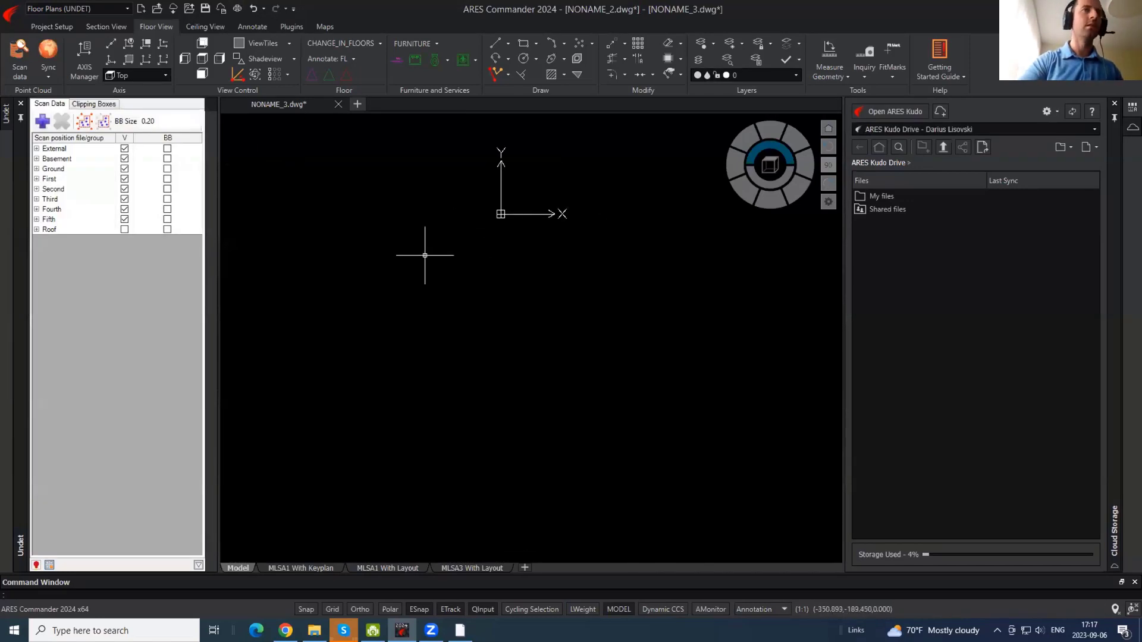
# - Zoom to the drawing's full extents with Z, E
pyautogui.scroll(-2, 428, 256)
pyautogui.write('z')
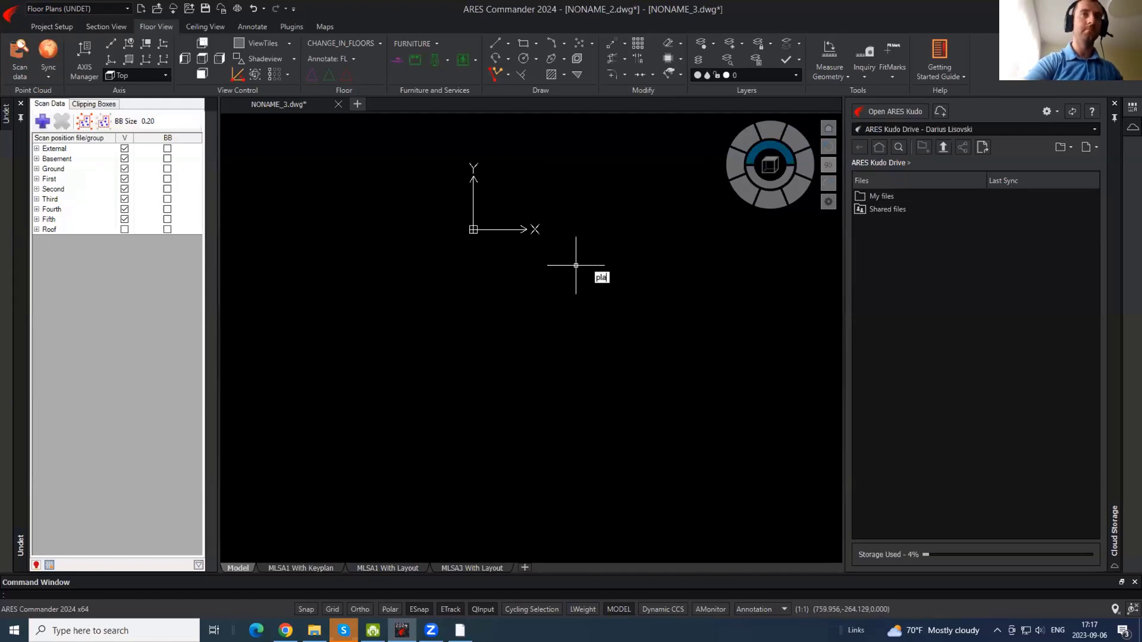
pyautogui.press('Return')
pyautogui.write('e')
pyautogui.press('Return')
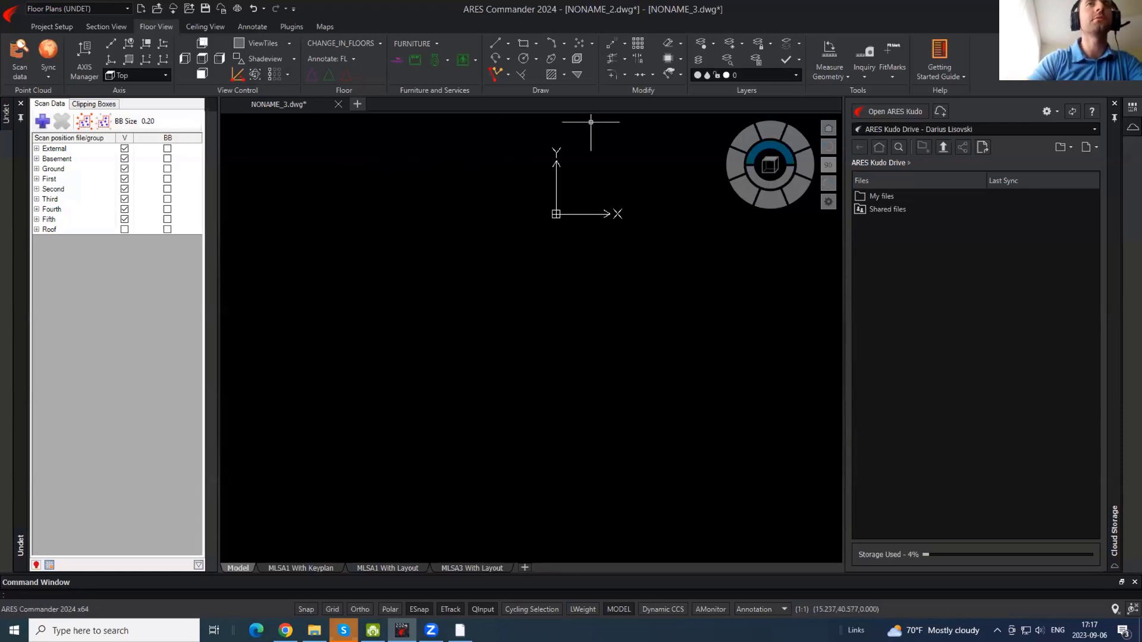
# - Switch to the CAD General workspace and set shading to 3D Wireframe
pyautogui.click(127, 9)
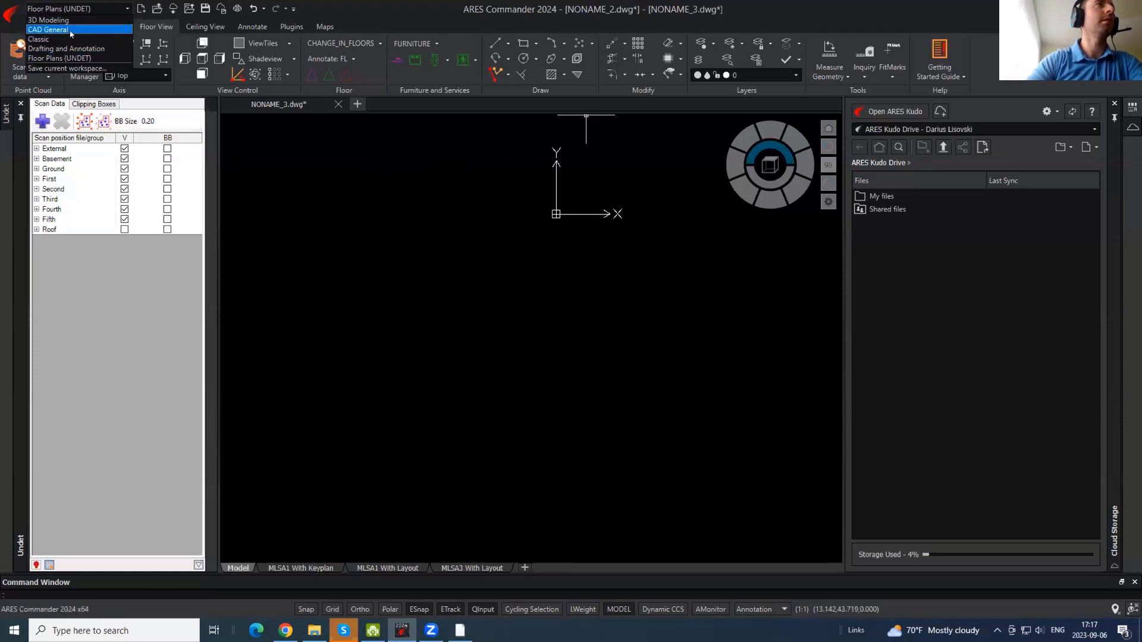
pyautogui.click(69, 30)
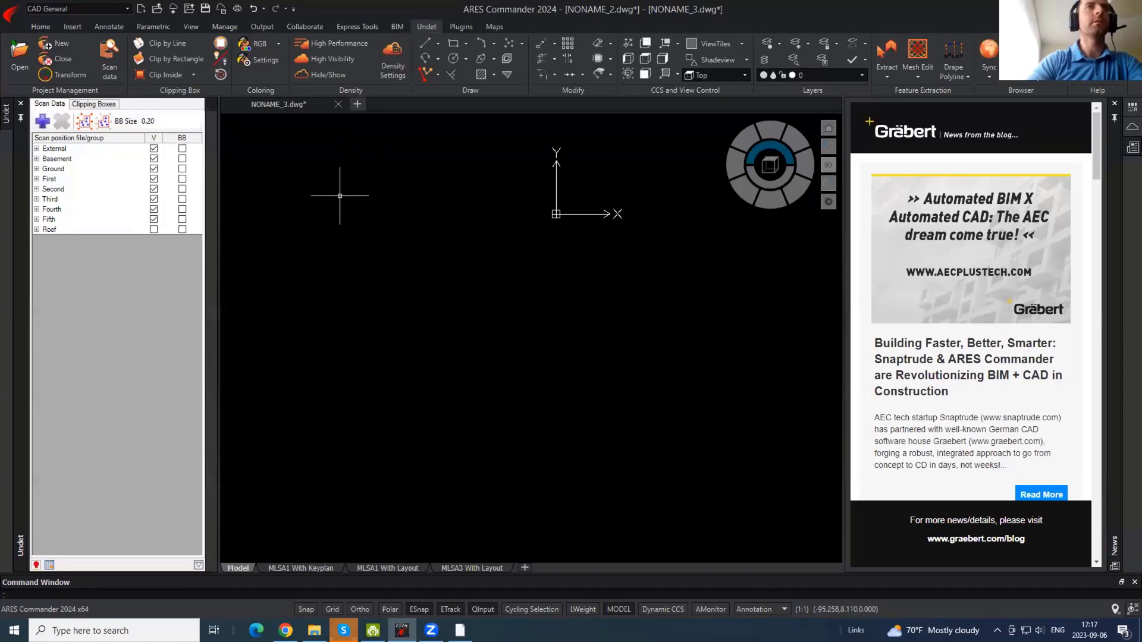
pyautogui.click(746, 59)
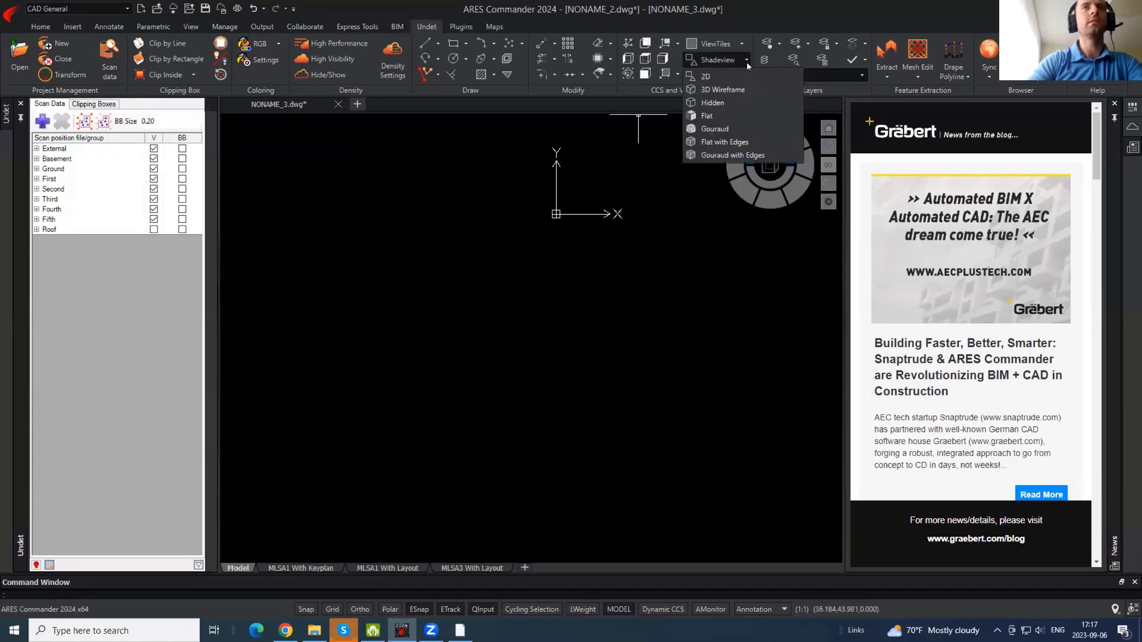
pyautogui.click(723, 89)
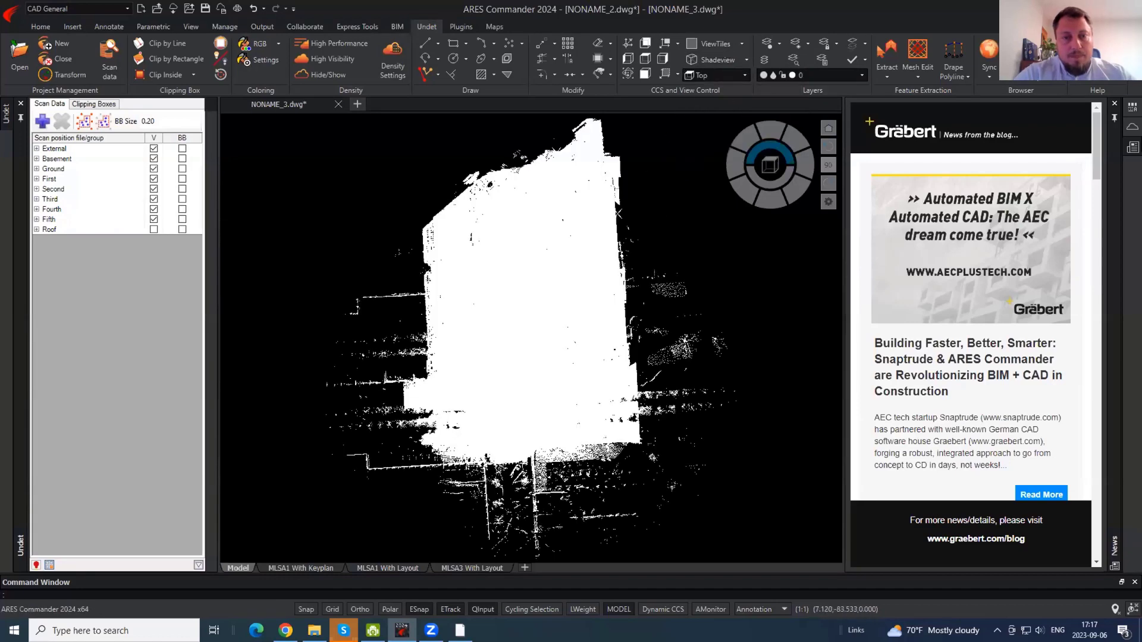
# - Zoom into the point cloud and select the Basement scan position
pyautogui.moveTo(522, 387); pyautogui.dragTo(504, 350, button='middle')
pyautogui.scroll(4, 519, 407)
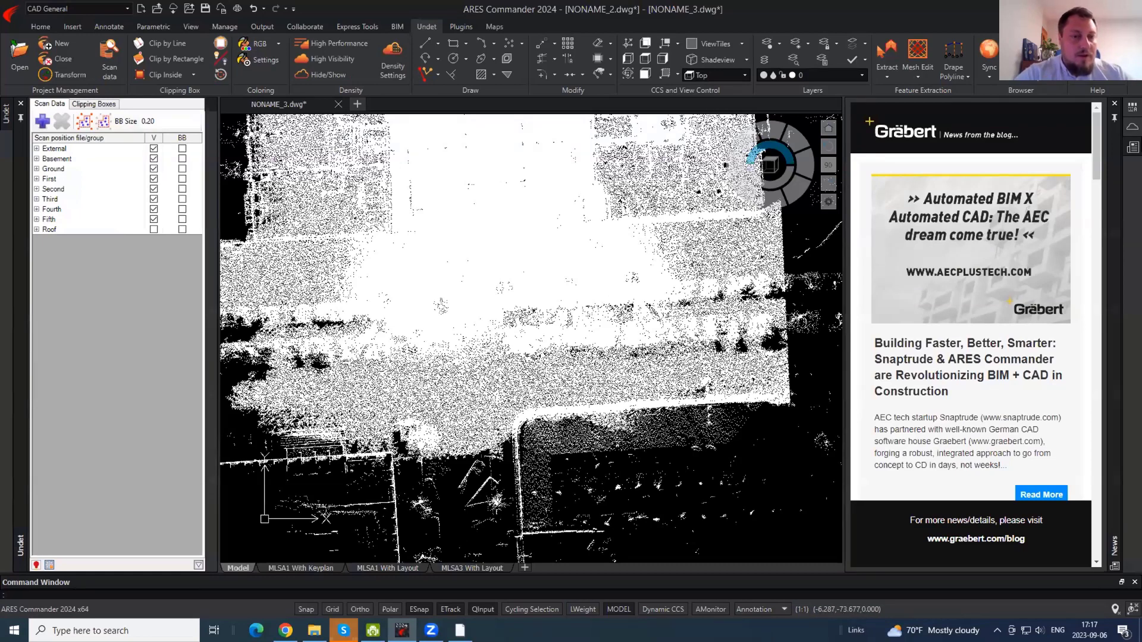
pyautogui.click(82, 159)
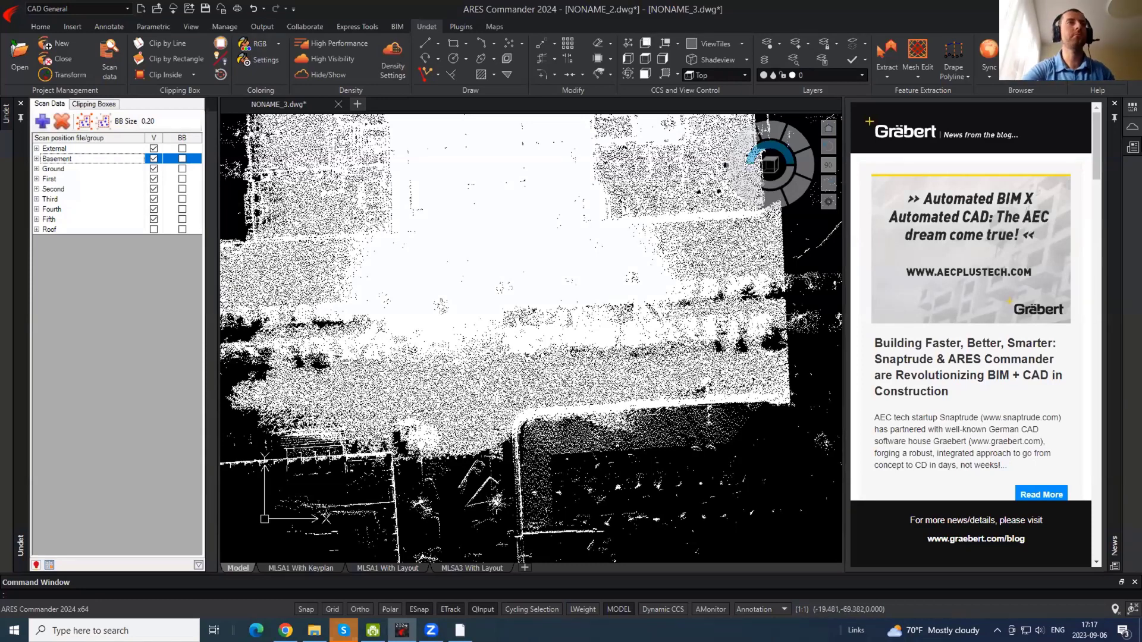
# - Hide the Basement through Fifth scan positions, leaving only External visible
pyautogui.click(482, 308)
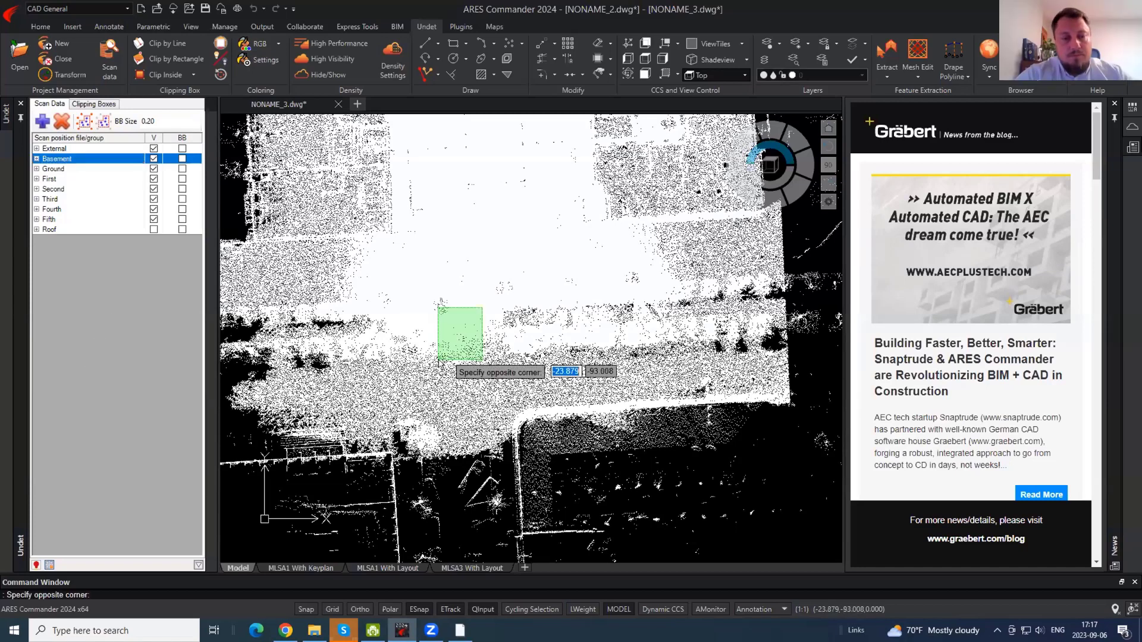
pyautogui.click(438, 366)
pyautogui.moveTo(370, 271); pyautogui.dragTo(387, 368, button='middle')
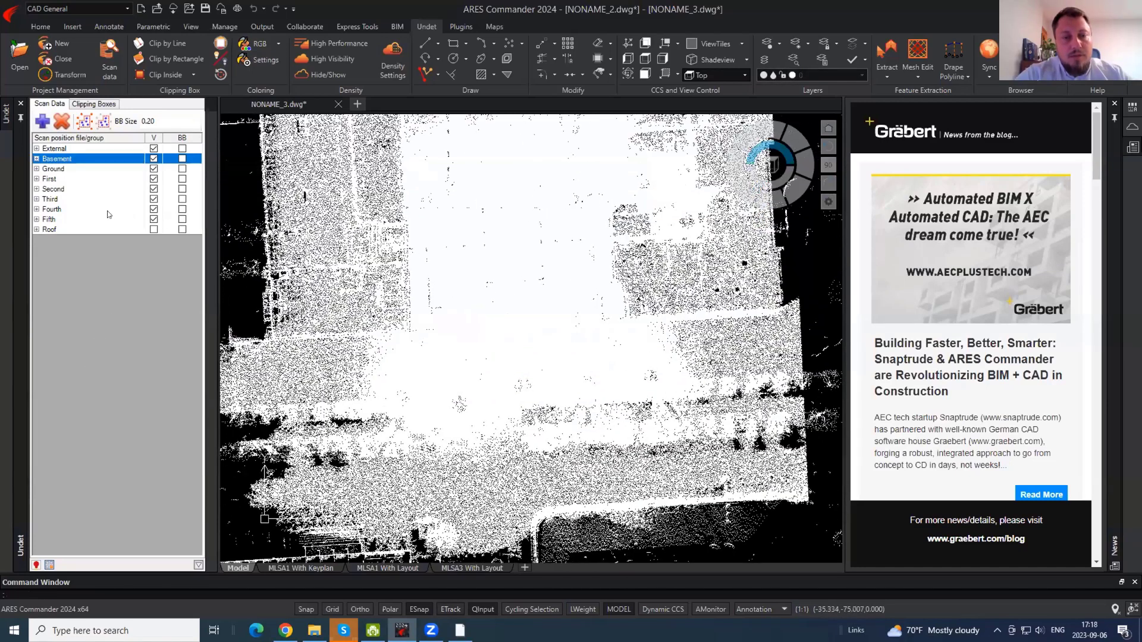
pyautogui.keyDown('shift'); pyautogui.click(62, 222); pyautogui.keyUp('shift')
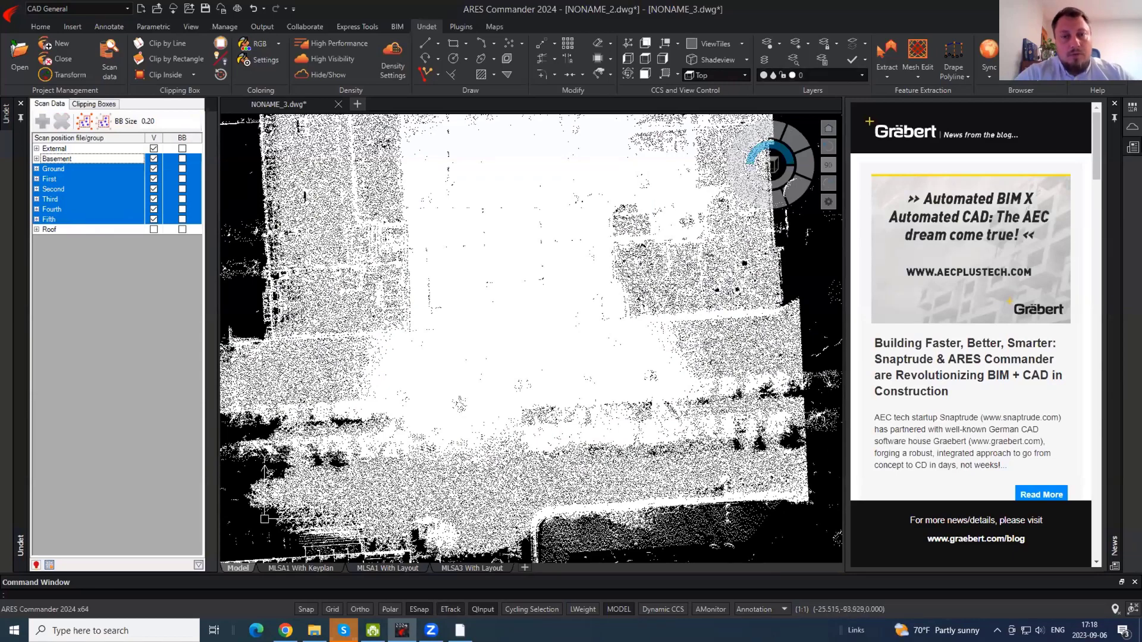
pyautogui.scroll(4, 508, 376)
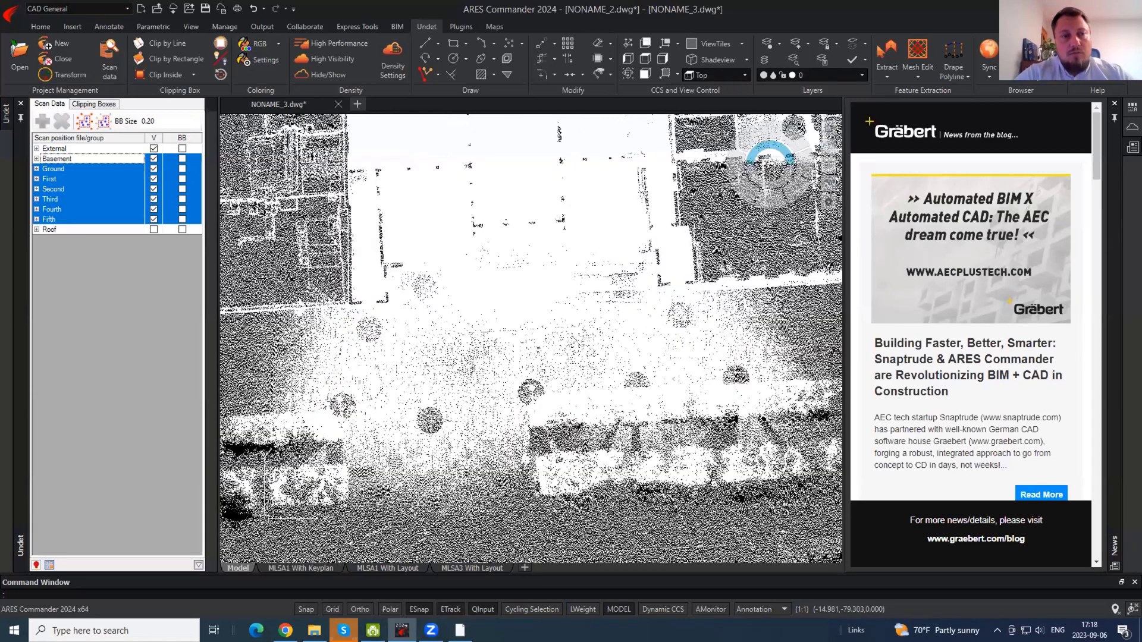
pyautogui.moveTo(482, 291); pyautogui.dragTo(483, 243, button='middle')
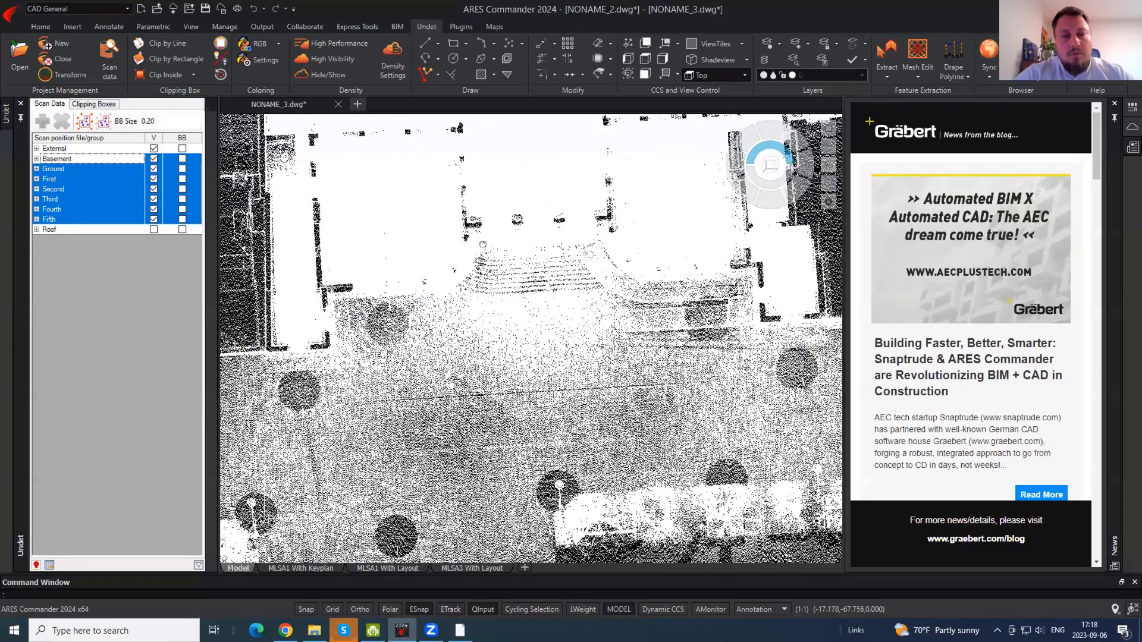
pyautogui.scroll(8, 483, 244)
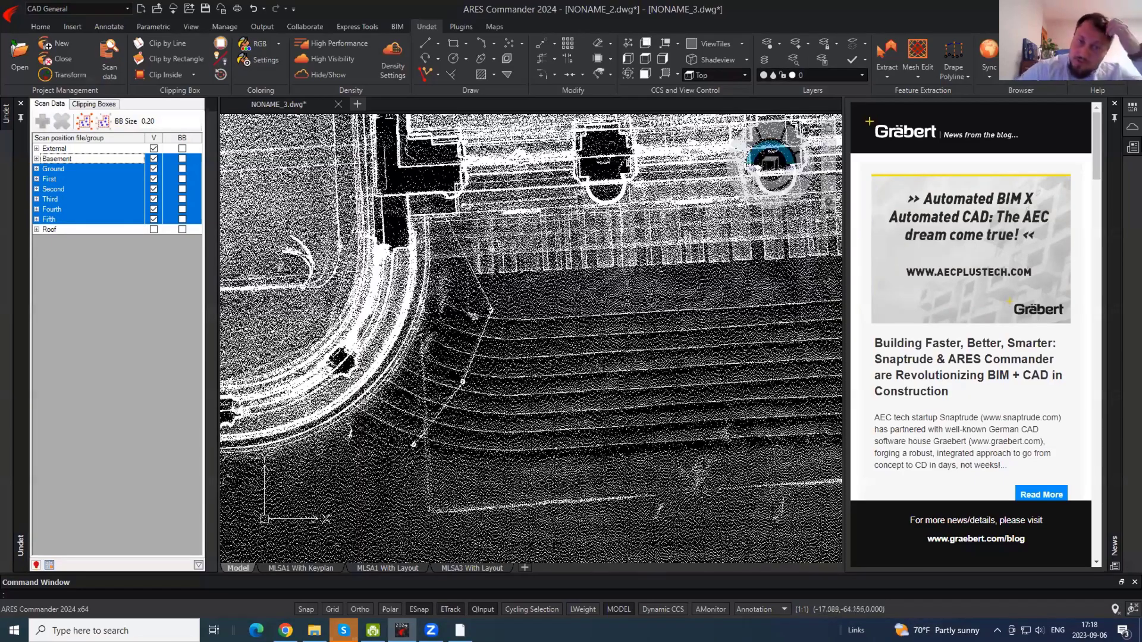
pyautogui.scroll(-7, 492, 249)
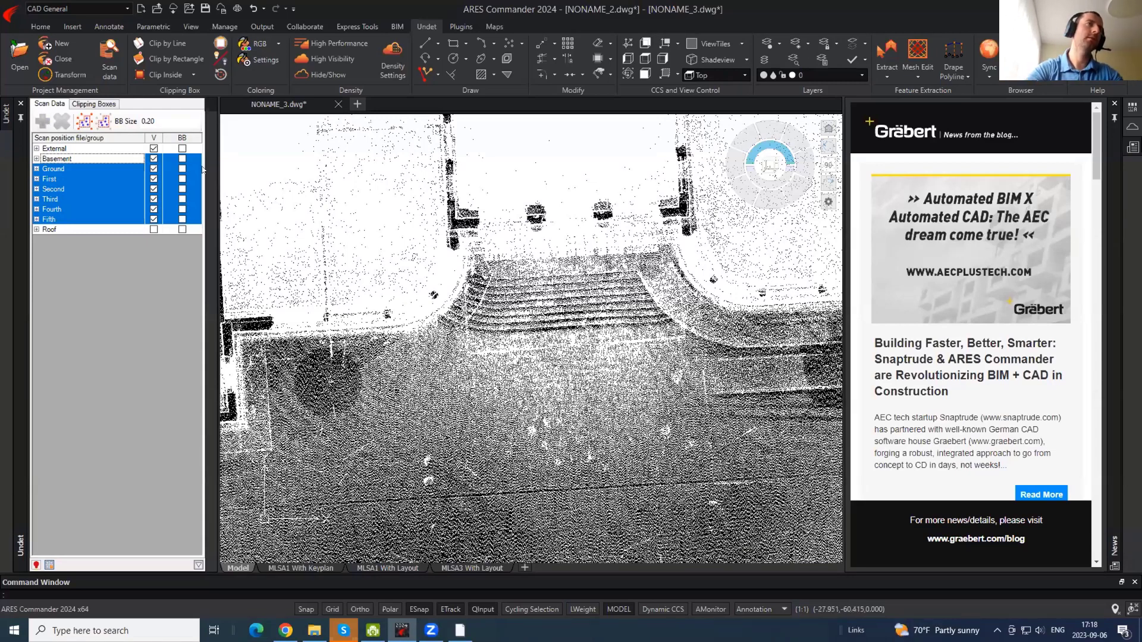
pyautogui.keyDown('ctrl'); pyautogui.click(148, 158); pyautogui.keyUp('ctrl')
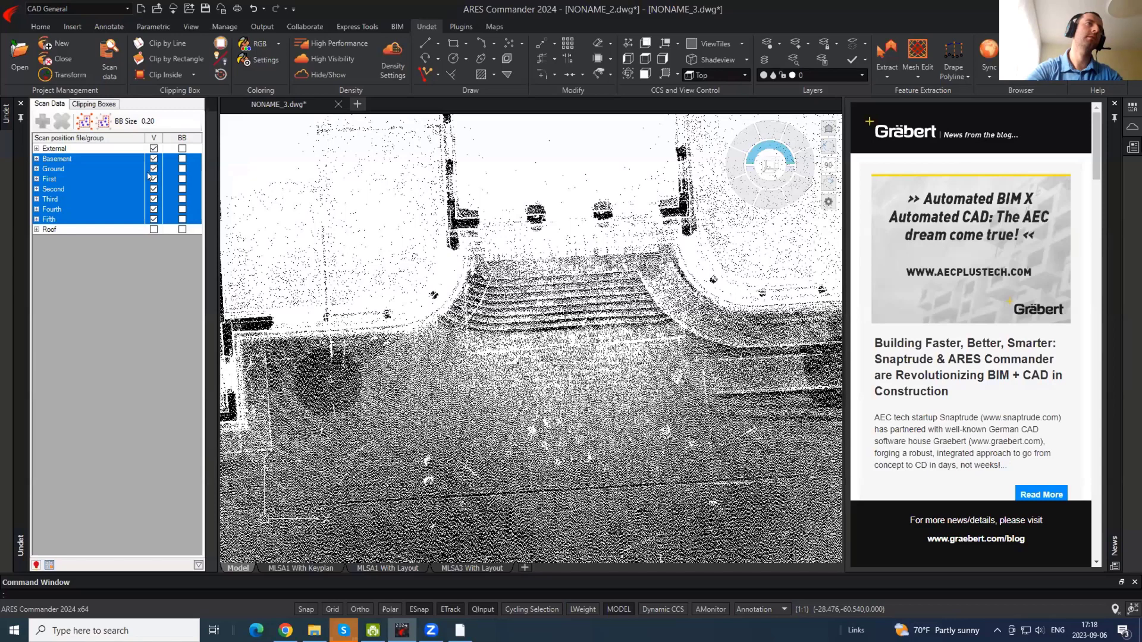
pyautogui.press('space')
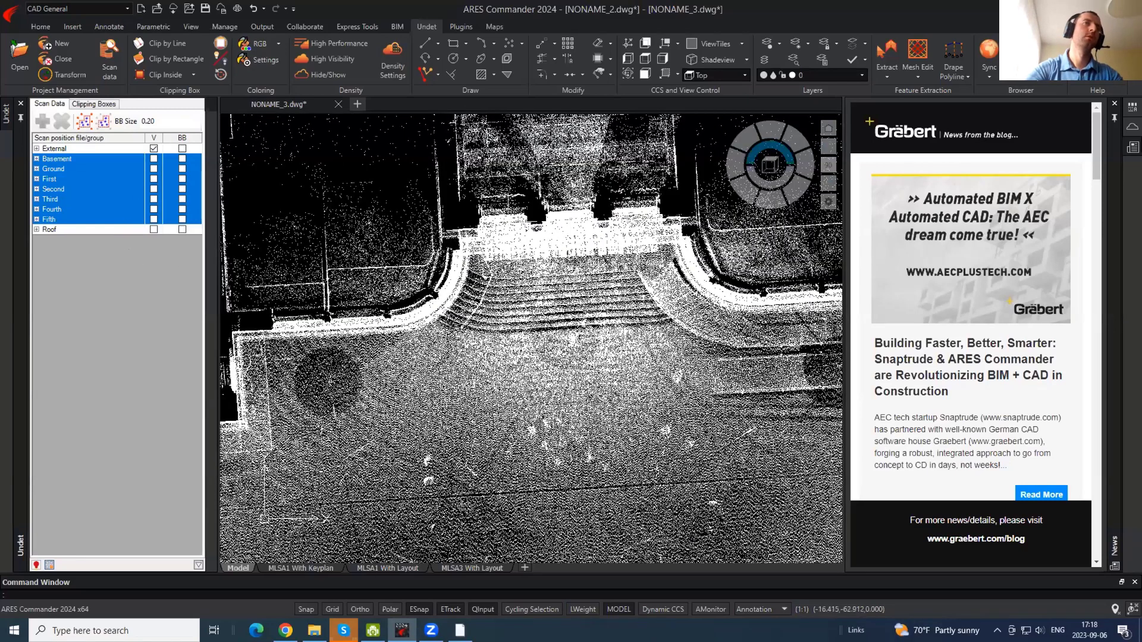
# - Start a polyline over the front facade and bring up the snap options
pyautogui.scroll(-2, 515, 215)
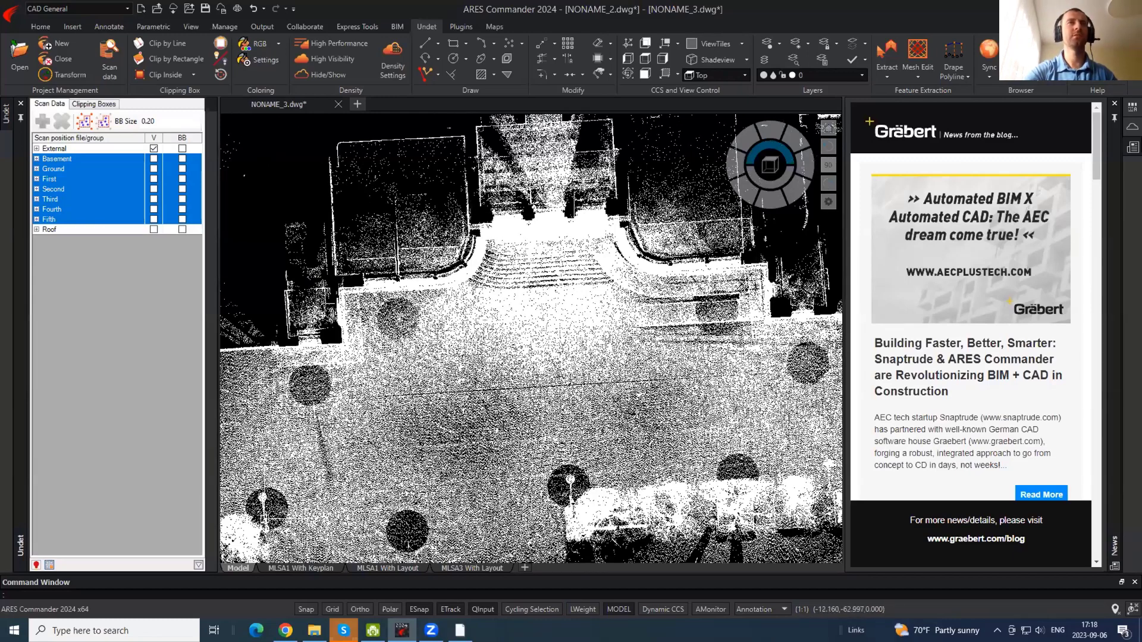
pyautogui.scroll(4, 528, 198)
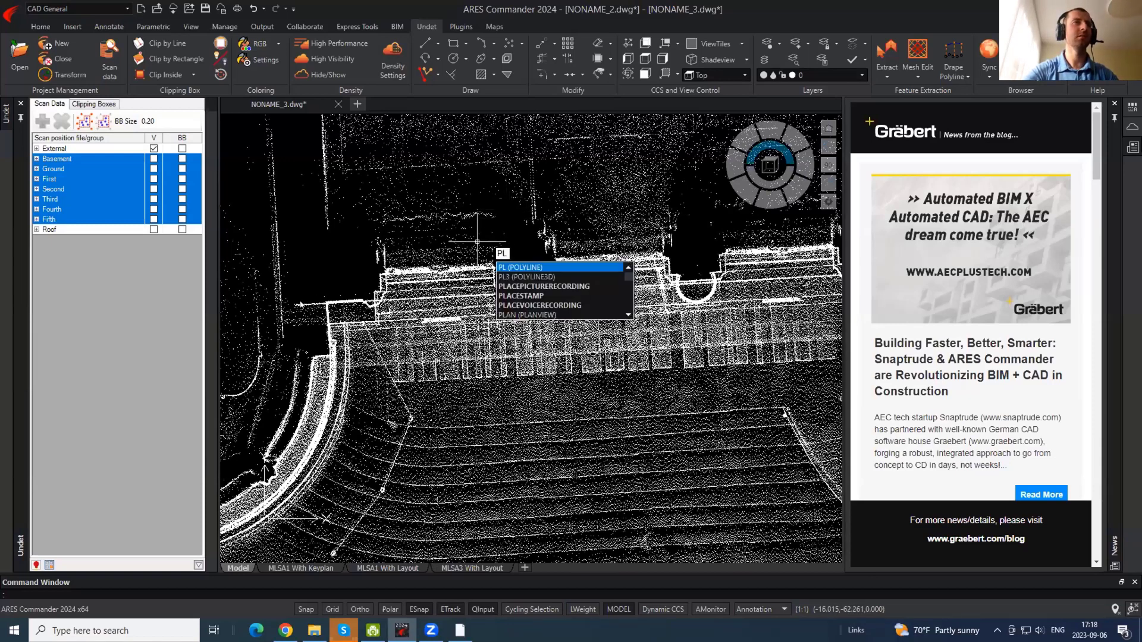
pyautogui.press('Return')
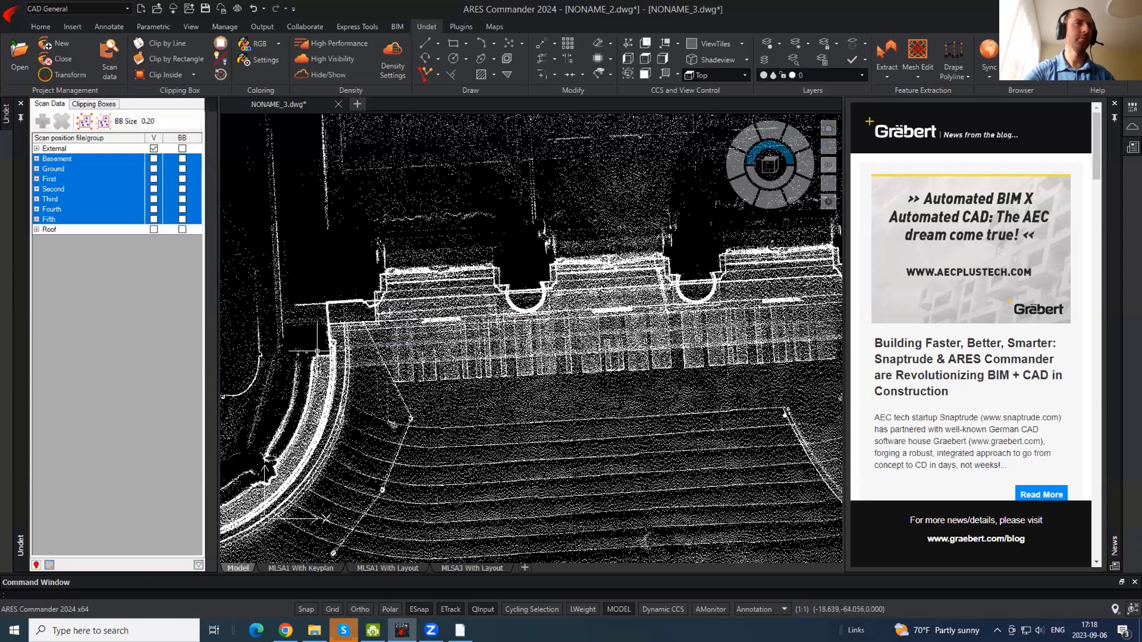
pyautogui.keyDown('shift'); pyautogui.rightClick(319, 350); pyautogui.keyUp('shift')
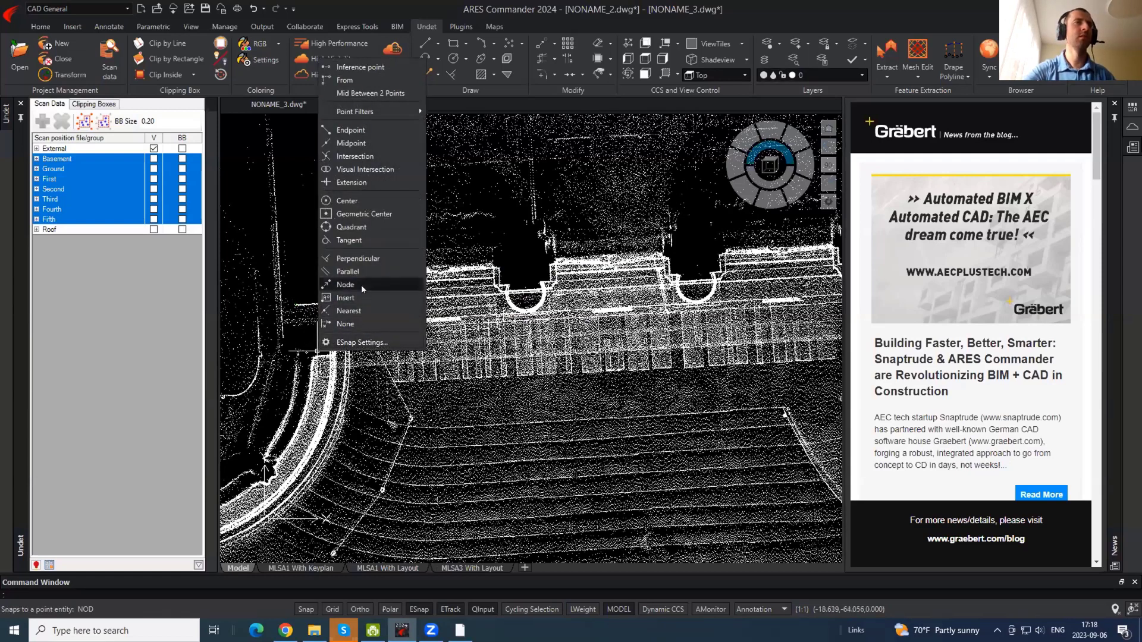
# - Turn off snapping to nodes in the entity snap settings
pyautogui.click(357, 342)
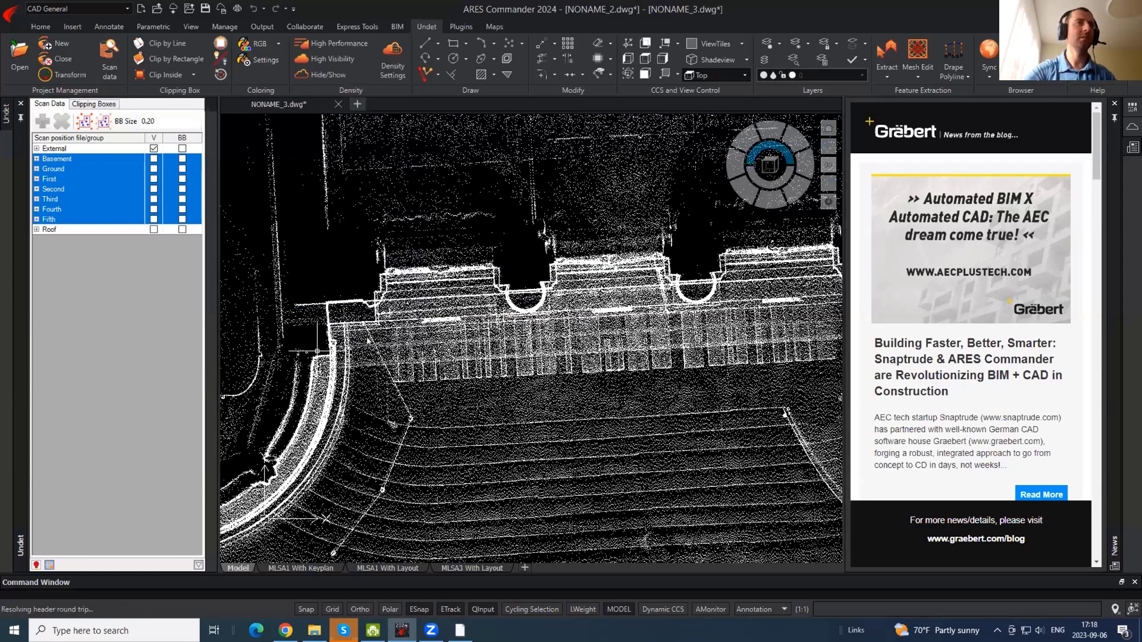
pyautogui.click(280, 269)
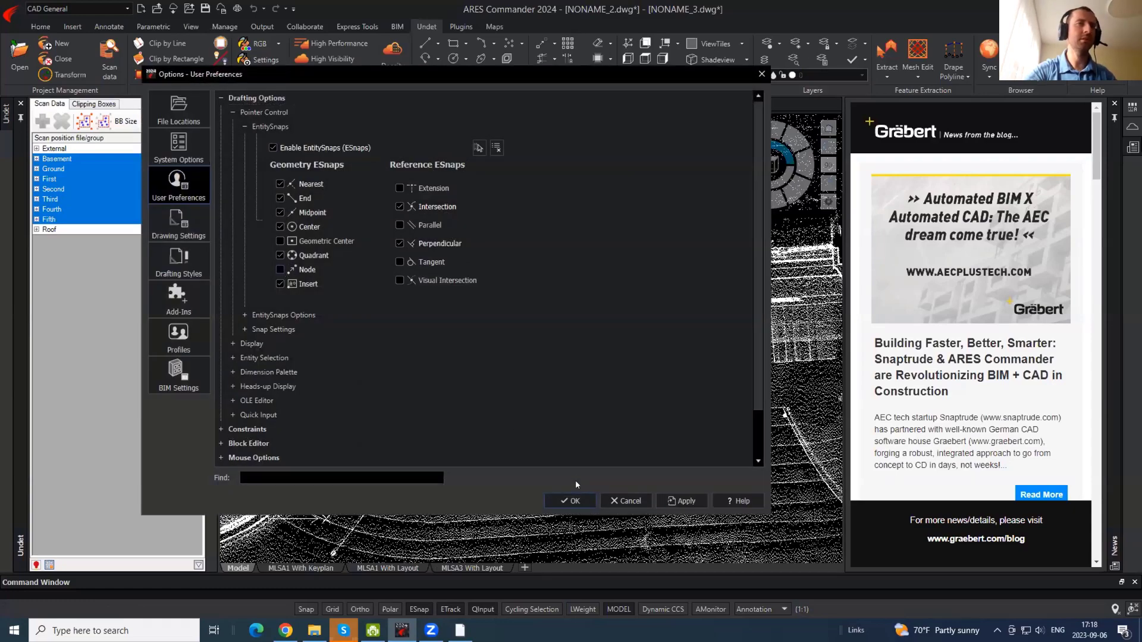
pyautogui.click(570, 501)
# - Start a PL polyline at the building corner, then cancel it
pyautogui.write('PL')
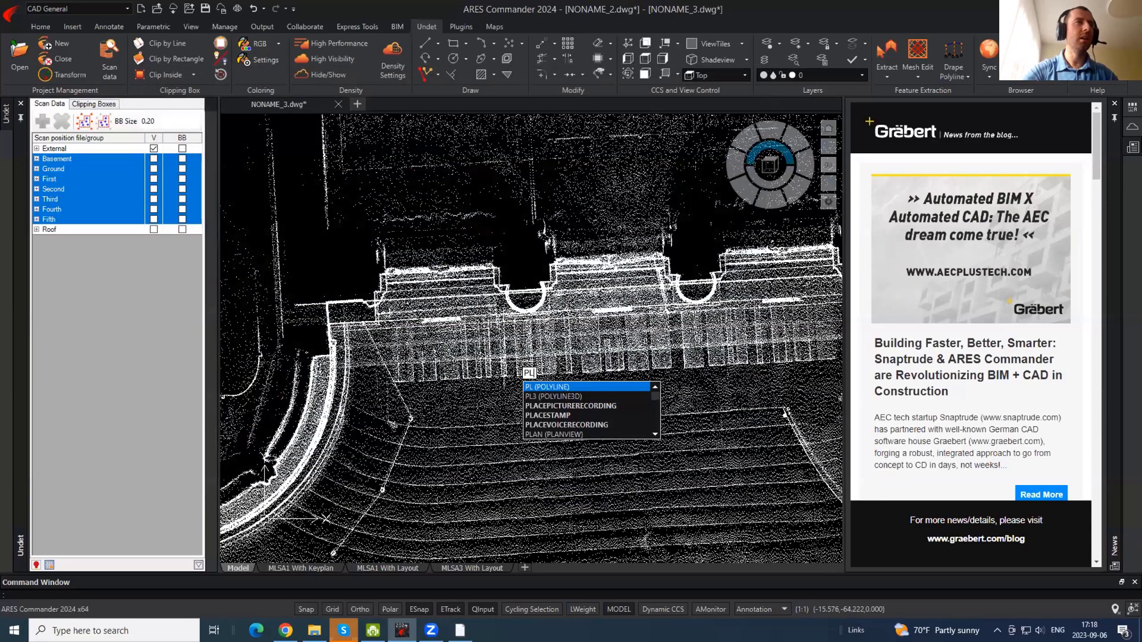
pyautogui.press('Return')
pyautogui.click(291, 306)
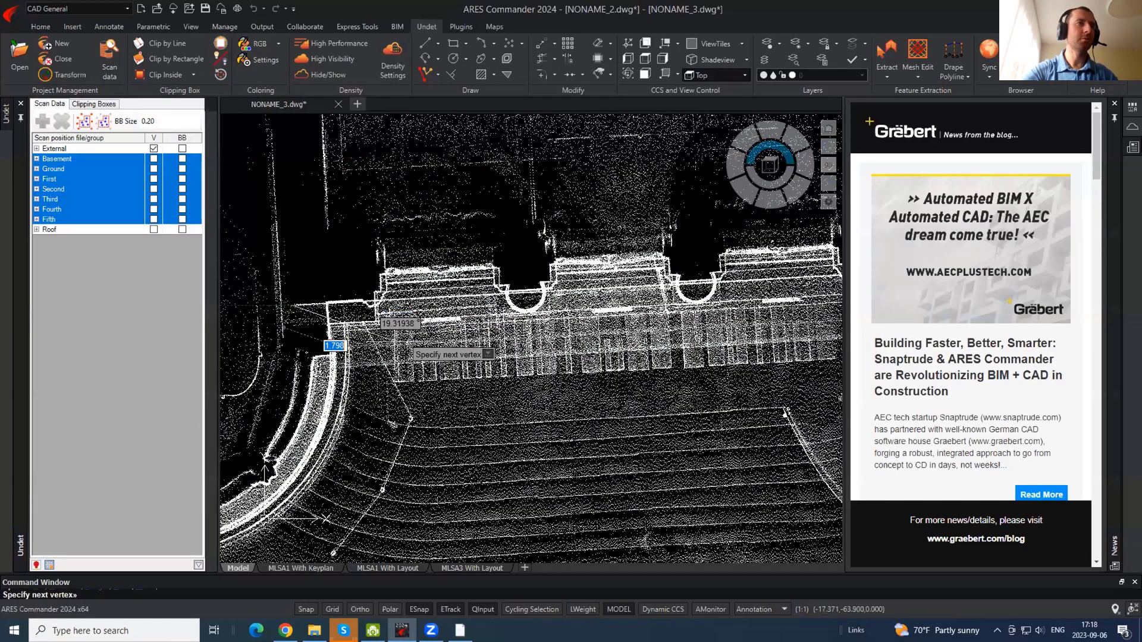
pyautogui.scroll(5, 416, 303)
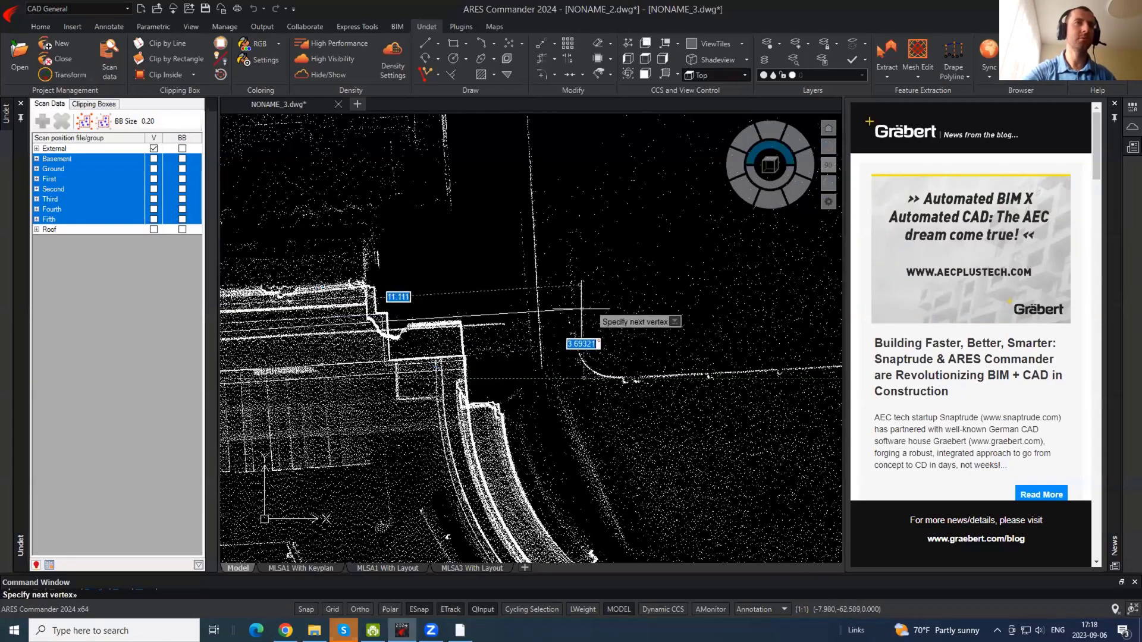
pyautogui.press('Escape')
# - Toggle the point cloud off and on, and make EXTERNAL_WALLS the current layer
pyautogui.scroll(-3, 724, 309)
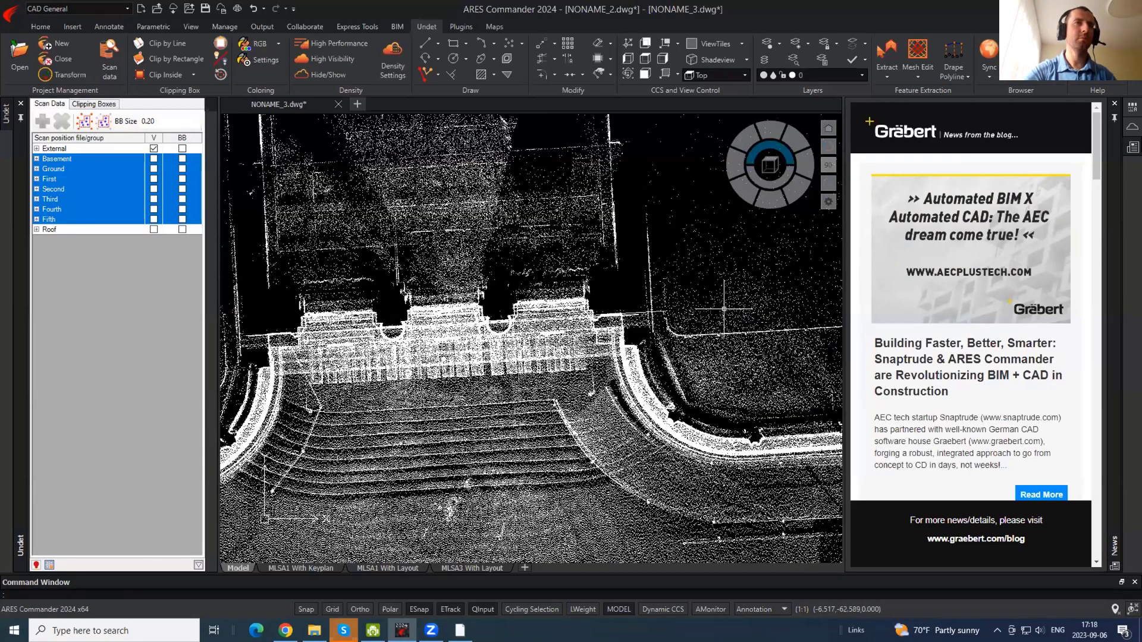
pyautogui.scroll(-2, 492, 262)
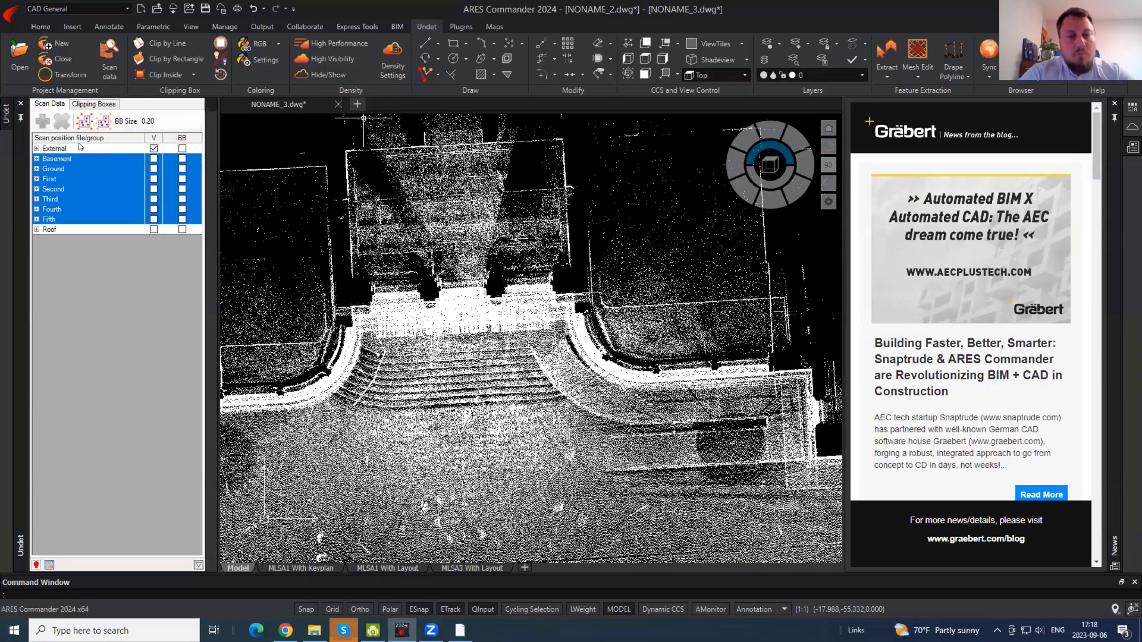
pyautogui.click(334, 75)
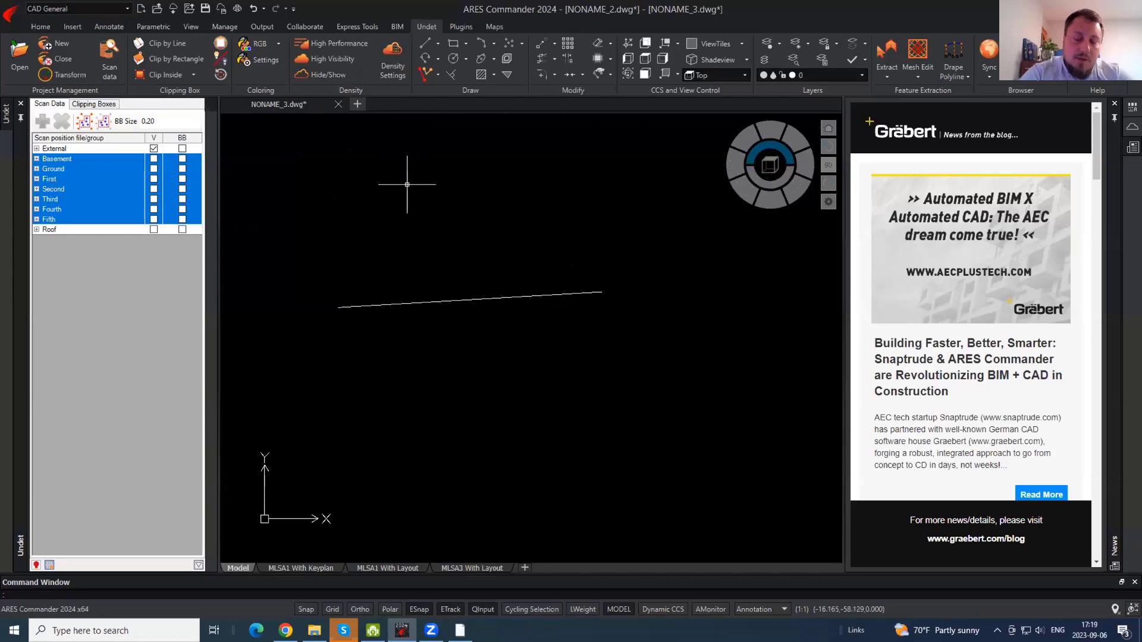
pyautogui.click(335, 75)
pyautogui.scroll(3, 373, 236)
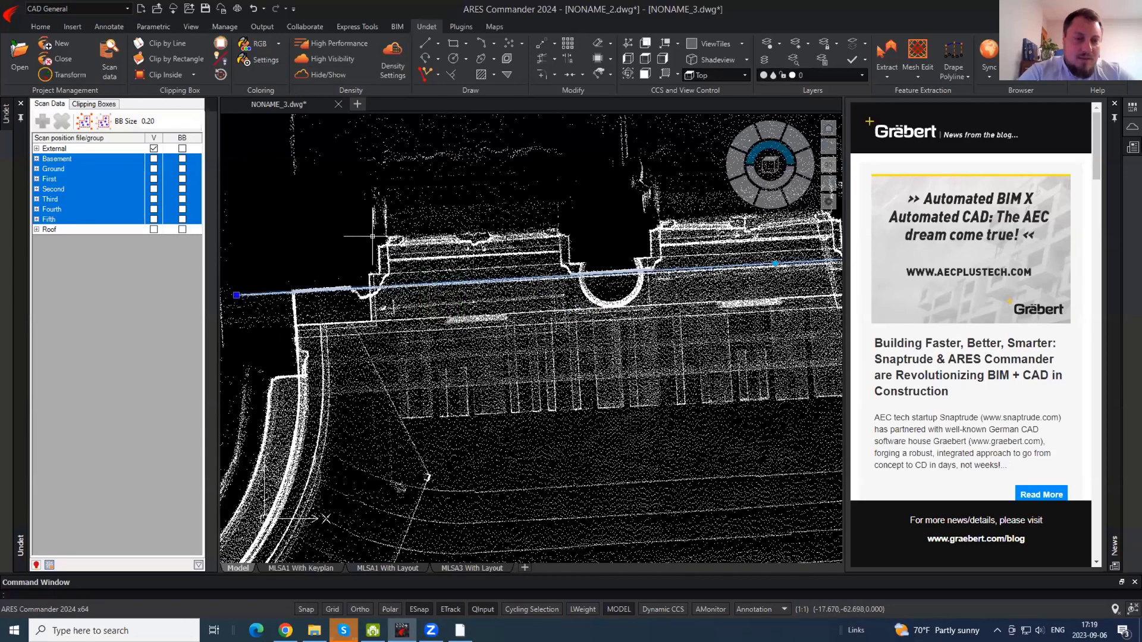
pyautogui.press('Escape')
pyautogui.click(861, 74)
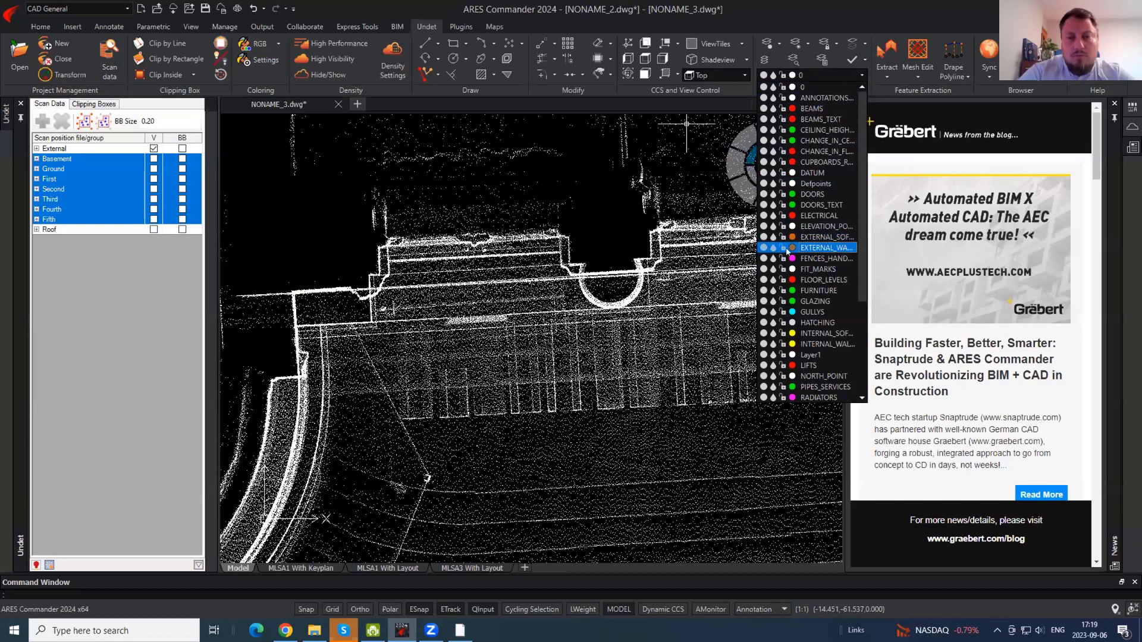
pyautogui.click(787, 250)
# - Put the long facade wall line on the EXTERNAL_WALLS layer
pyautogui.click(537, 334)
pyautogui.click(439, 251)
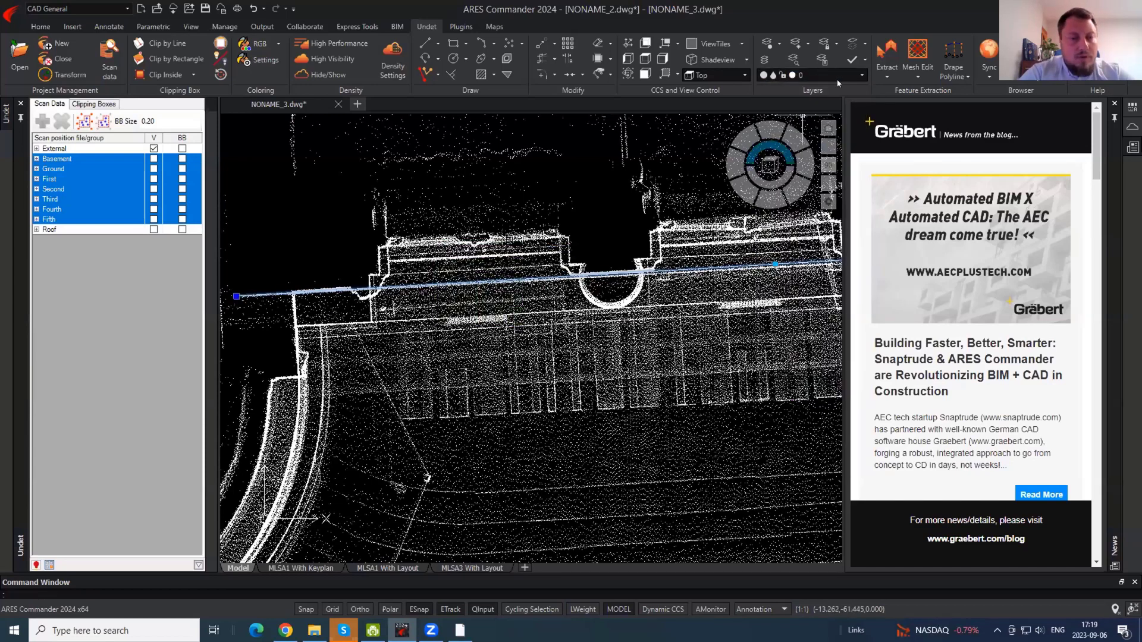
pyautogui.click(860, 75)
pyautogui.click(791, 246)
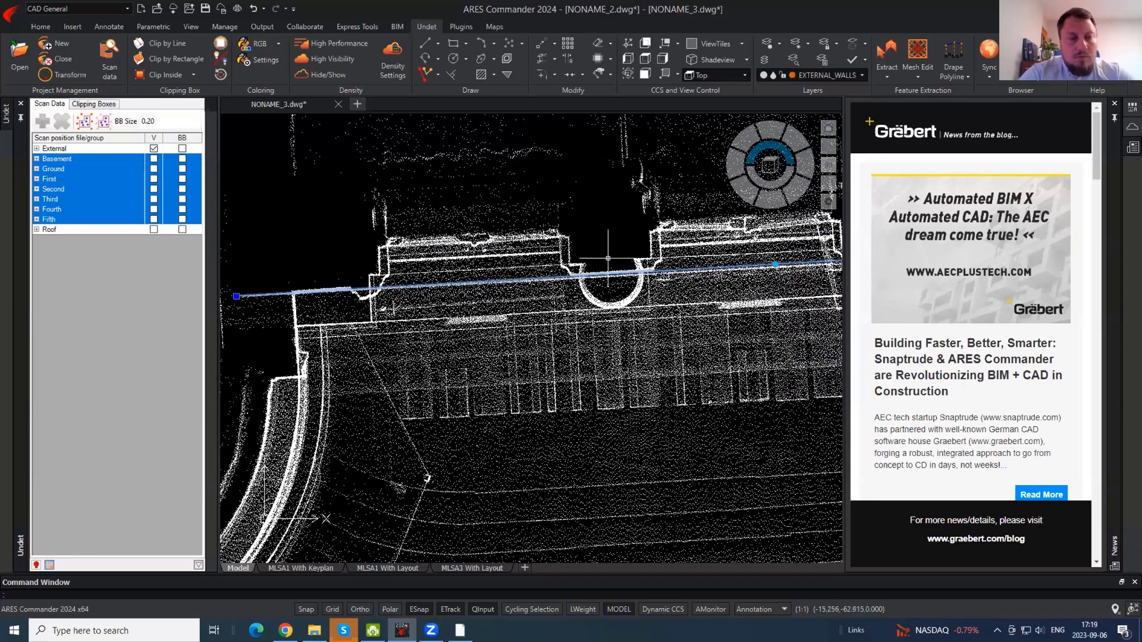
pyautogui.press('Escape')
pyautogui.moveTo(735, 300); pyautogui.dragTo(523, 311, button='middle')
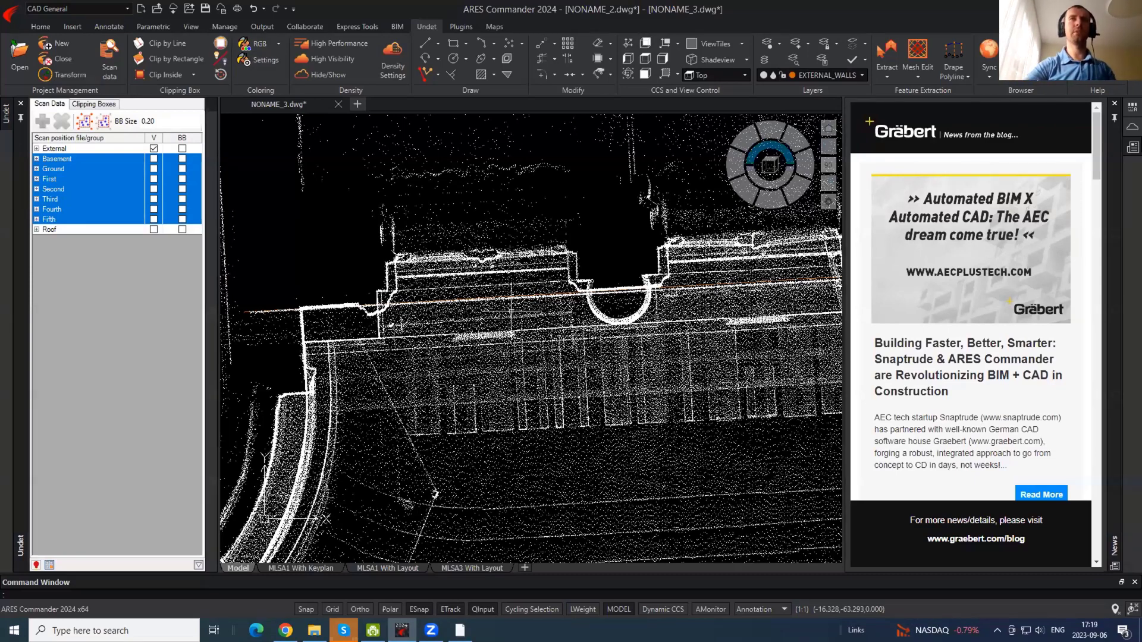
pyautogui.scroll(5, 499, 304)
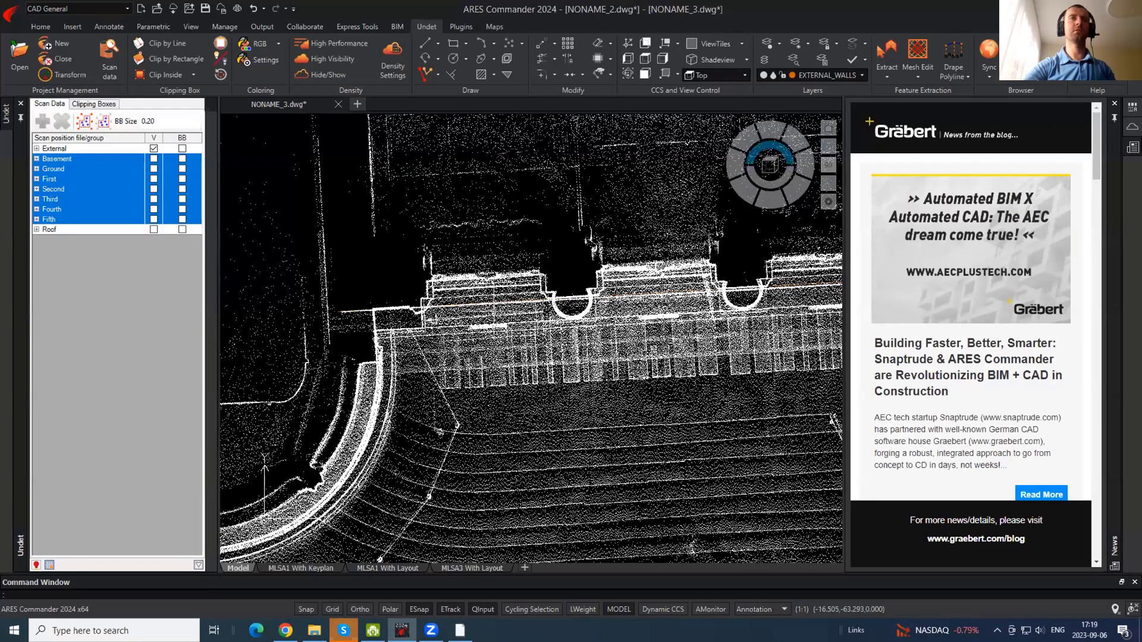
pyautogui.click(770, 198)
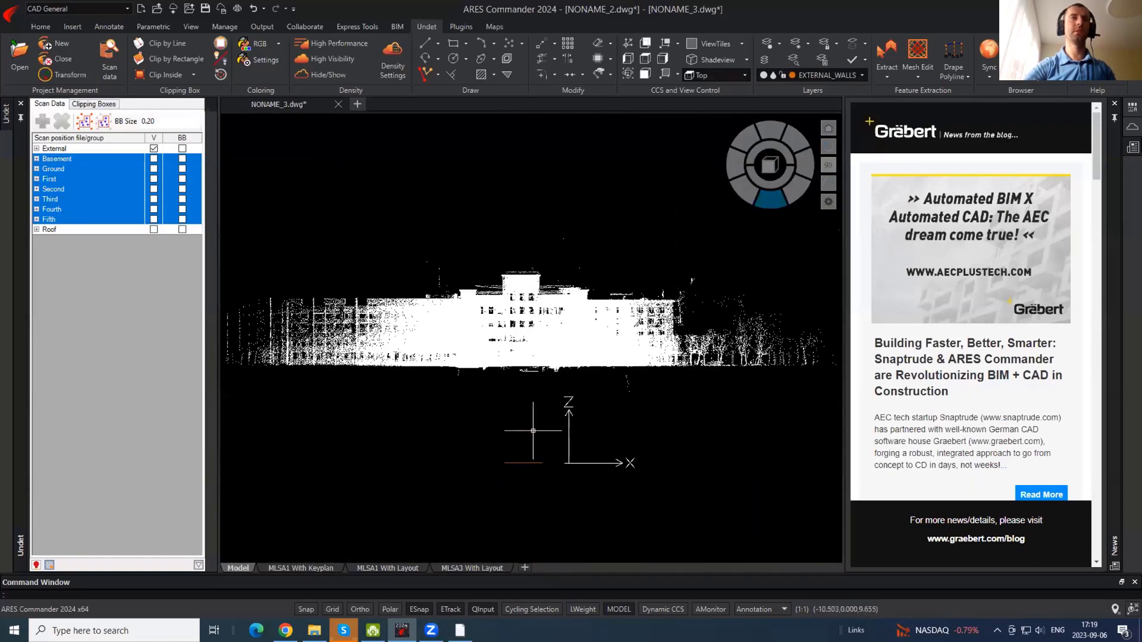
pyautogui.click(537, 457)
pyautogui.click(530, 480)
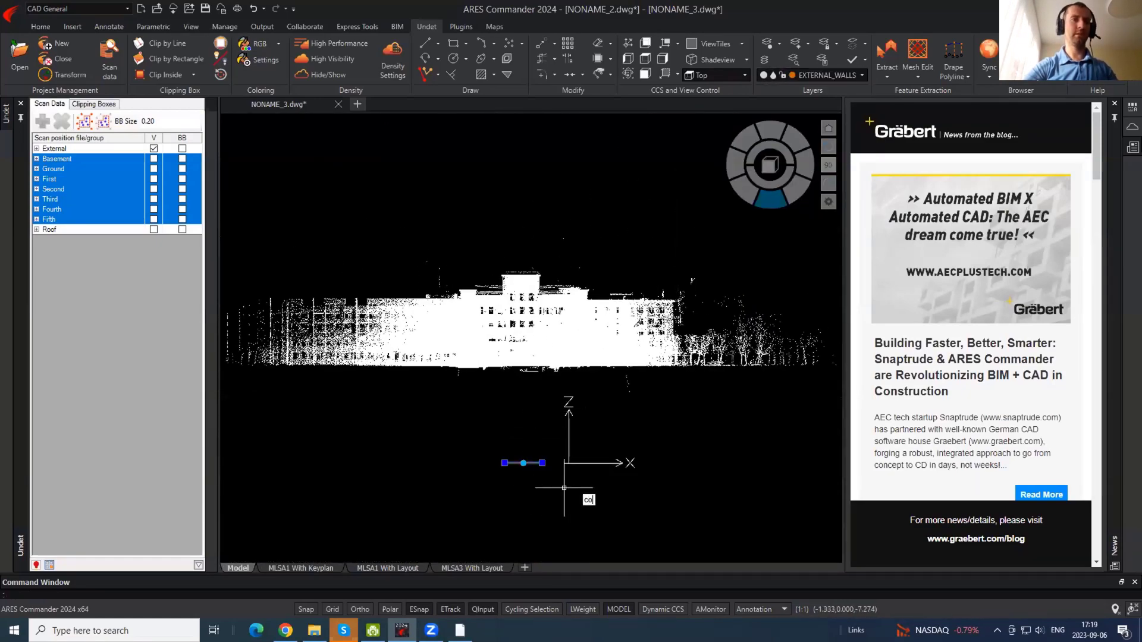
pyautogui.press('Return')
pyautogui.click(564, 488)
pyautogui.press('Escape')
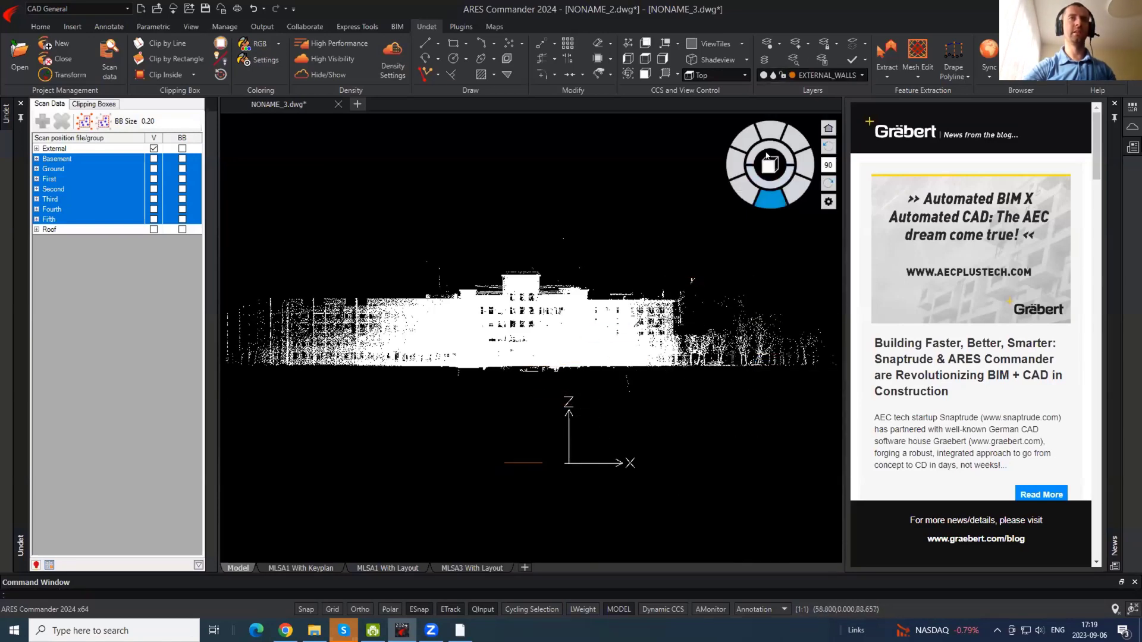
pyautogui.click(769, 134)
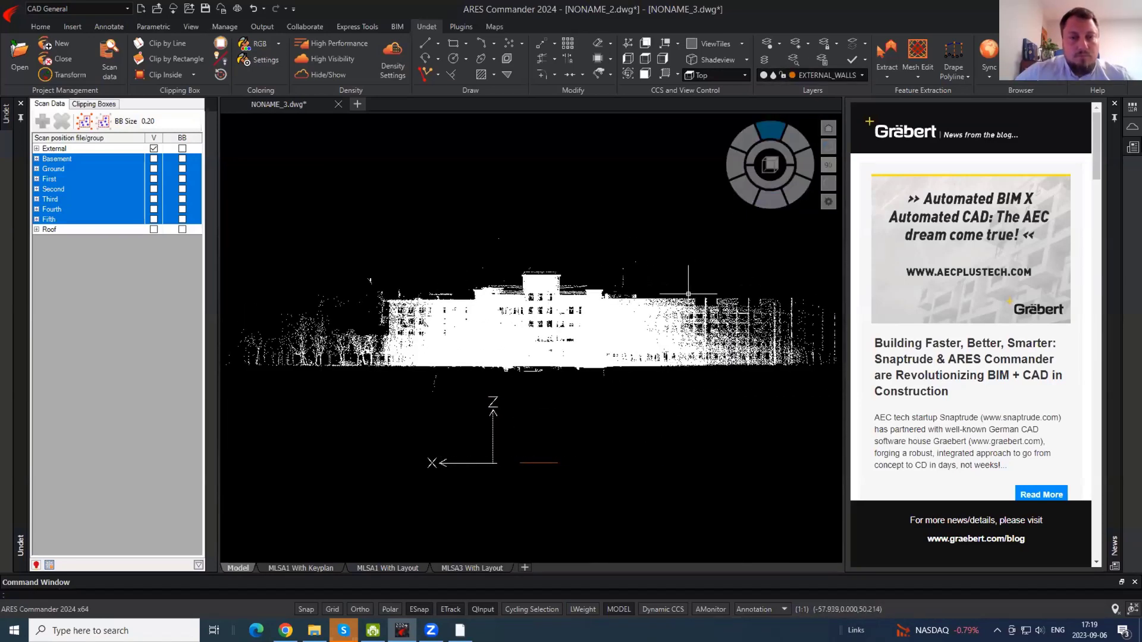
pyautogui.write('plan')
pyautogui.press('Return')
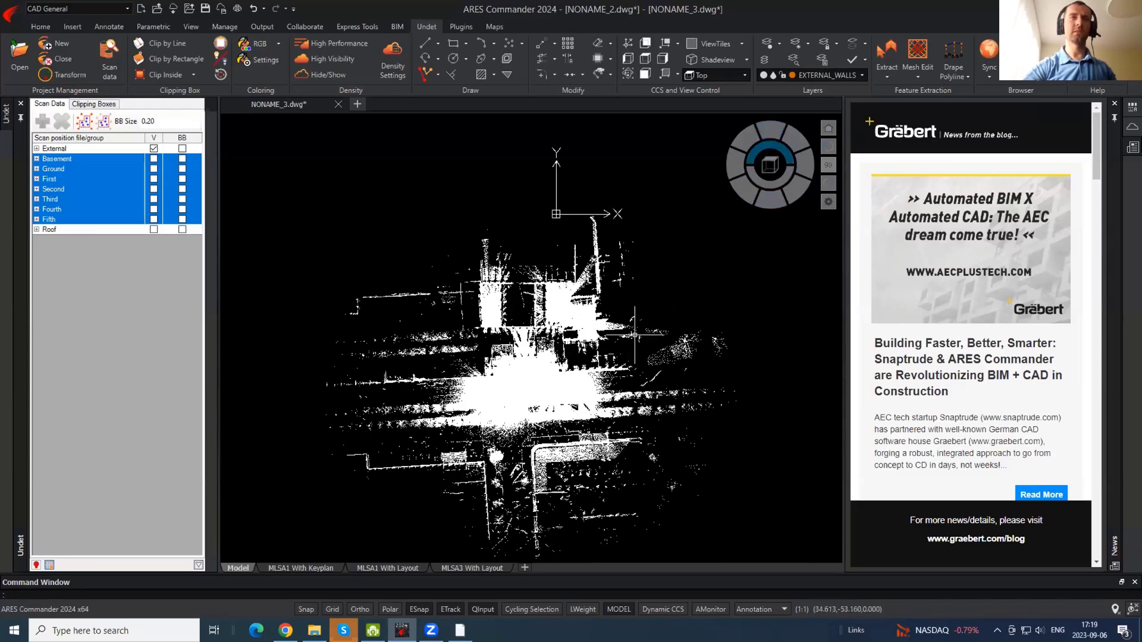
pyautogui.scroll(5, 584, 343)
pyautogui.moveTo(584, 343); pyautogui.dragTo(579, 490, button='middle')
pyautogui.moveTo(586, 297); pyautogui.dragTo(594, 548, button='middle')
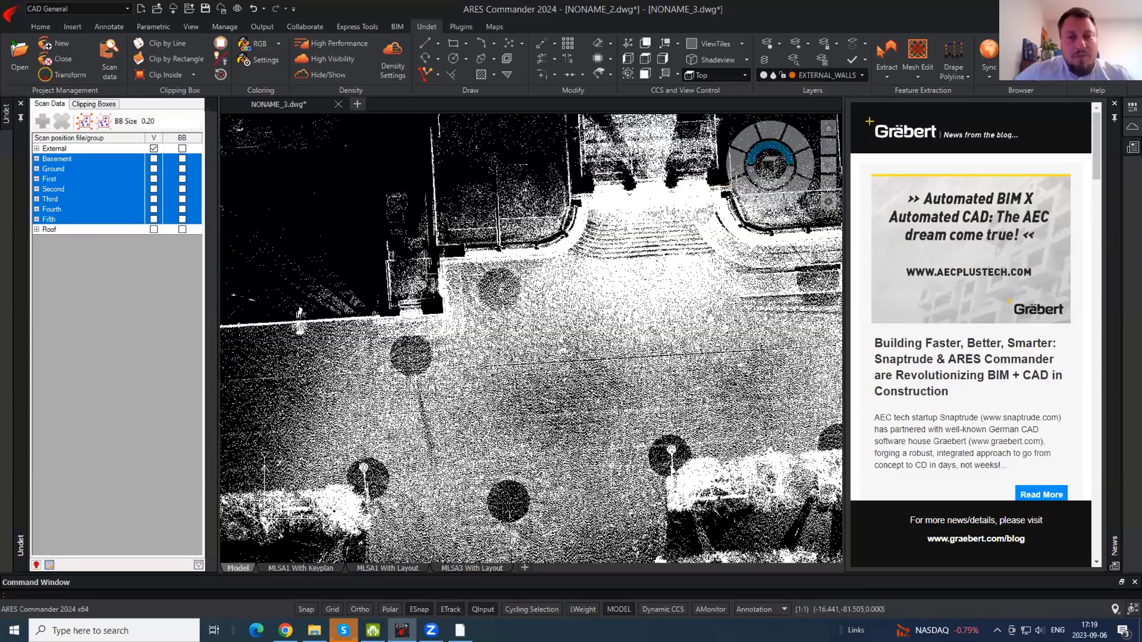
pyautogui.scroll(5, 684, 161)
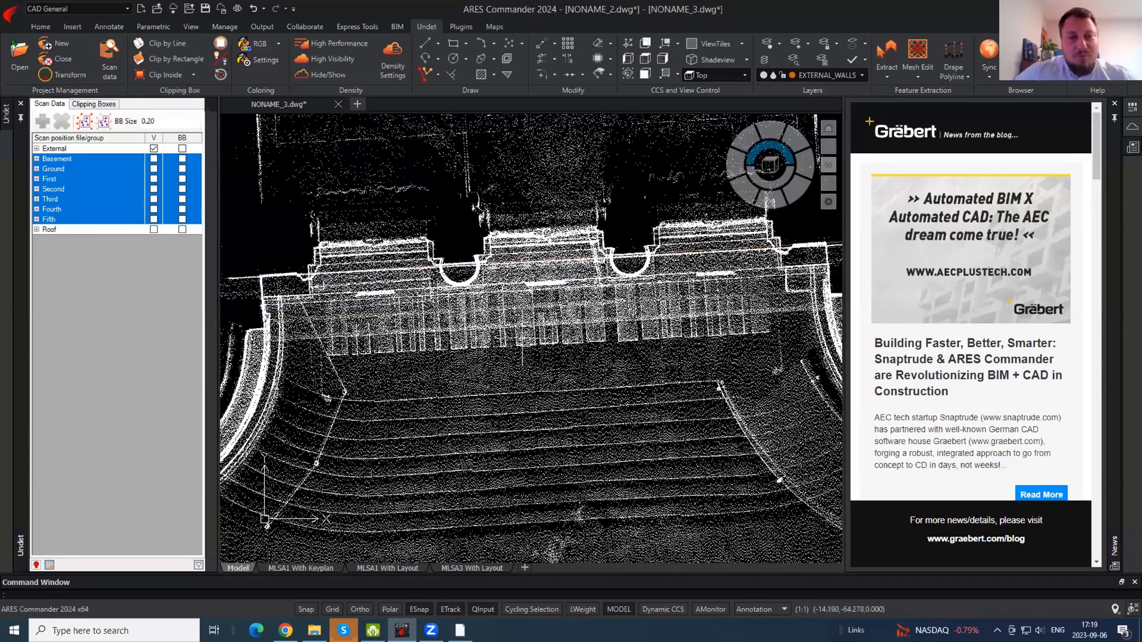
pyautogui.moveTo(375, 301); pyautogui.dragTo(479, 351, button='middle')
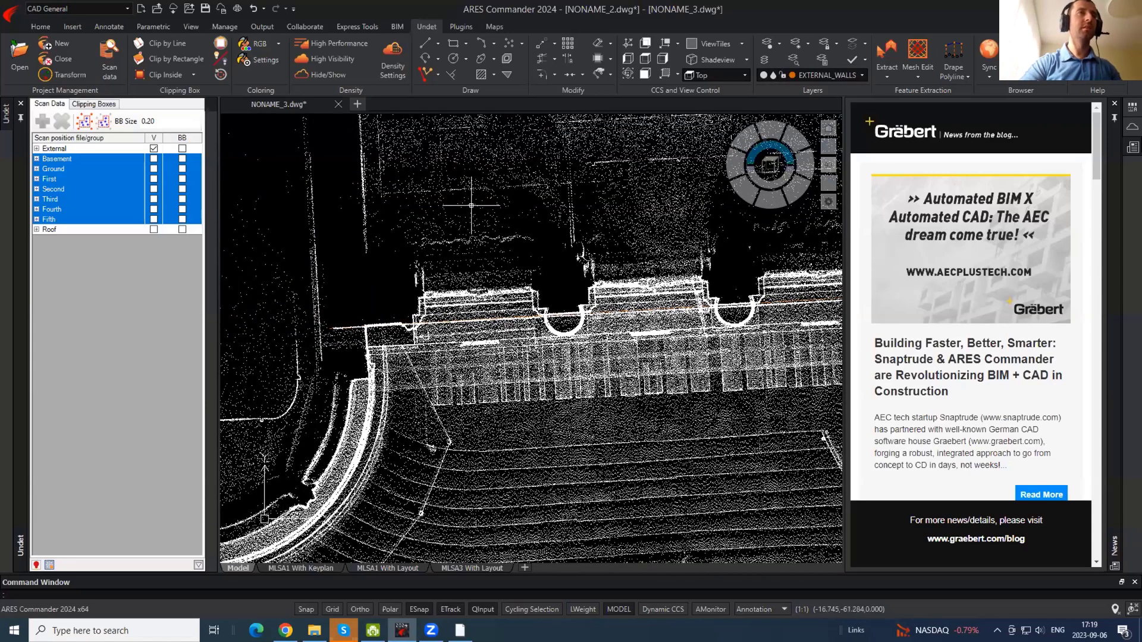
pyautogui.click(527, 292)
pyautogui.click(475, 340)
pyautogui.moveTo(800, 322); pyautogui.dragTo(826, 309, button='middle')
pyautogui.press('Escape')
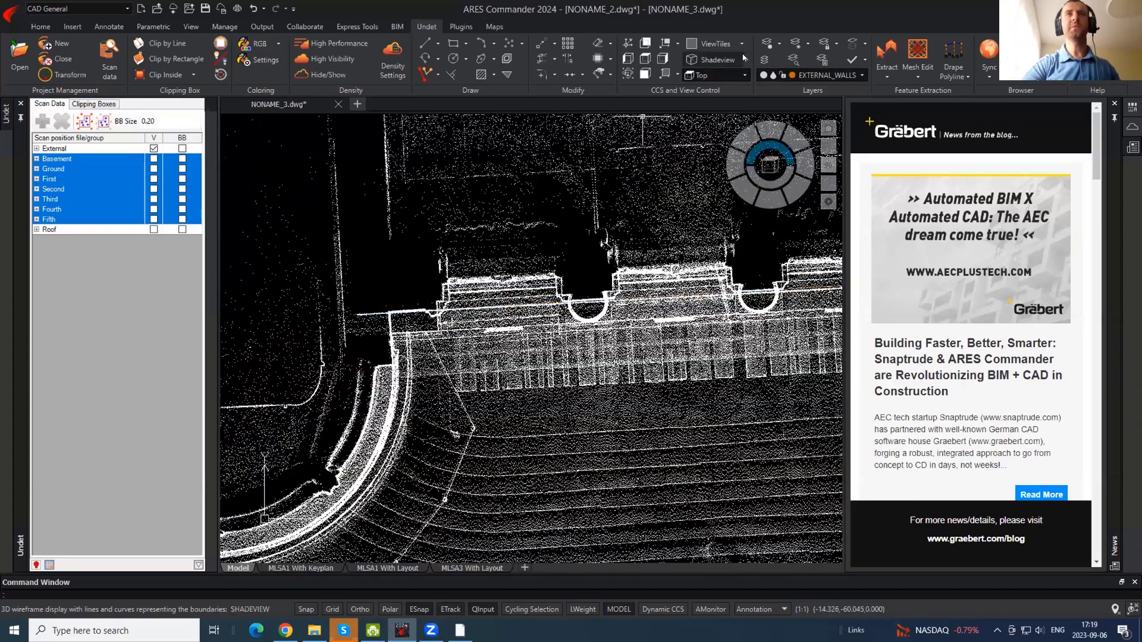
pyautogui.click(677, 45)
pyautogui.click(681, 75)
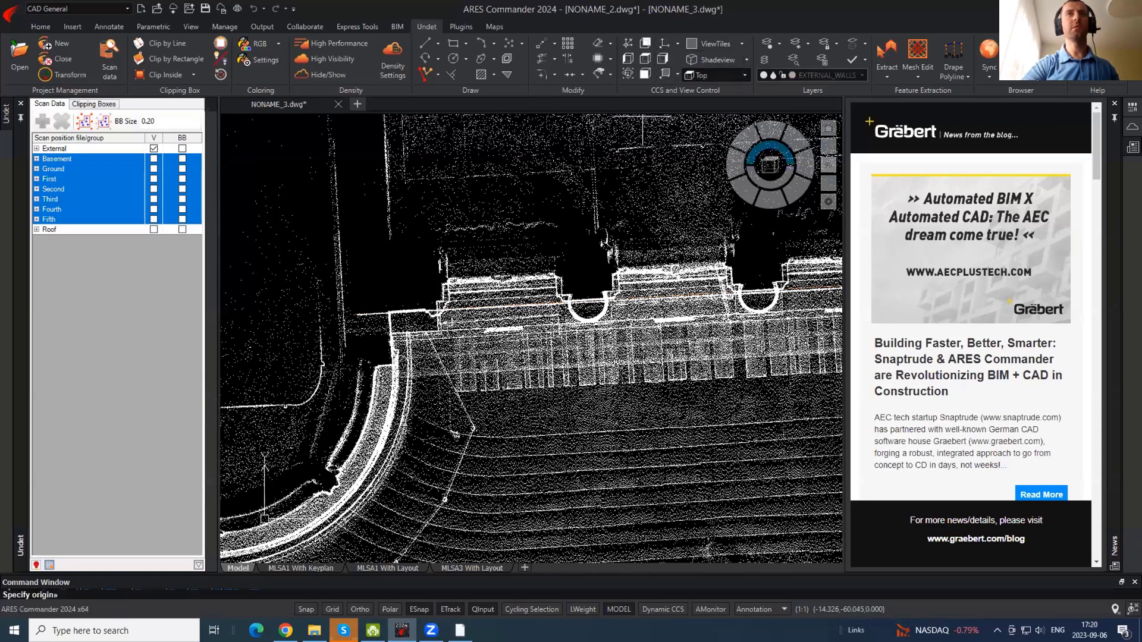
pyautogui.press('Escape')
pyautogui.scroll(-1, 317, 286)
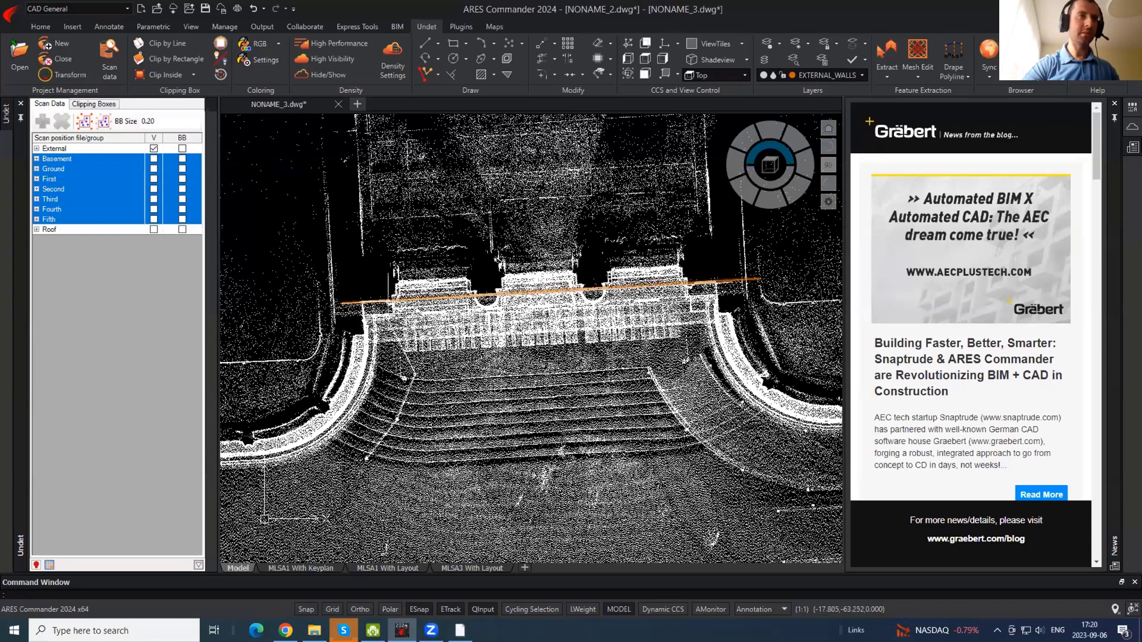
# - Hide the point cloud and orbit to a tilted 3D view of the orange wall line
pyautogui.click(315, 75)
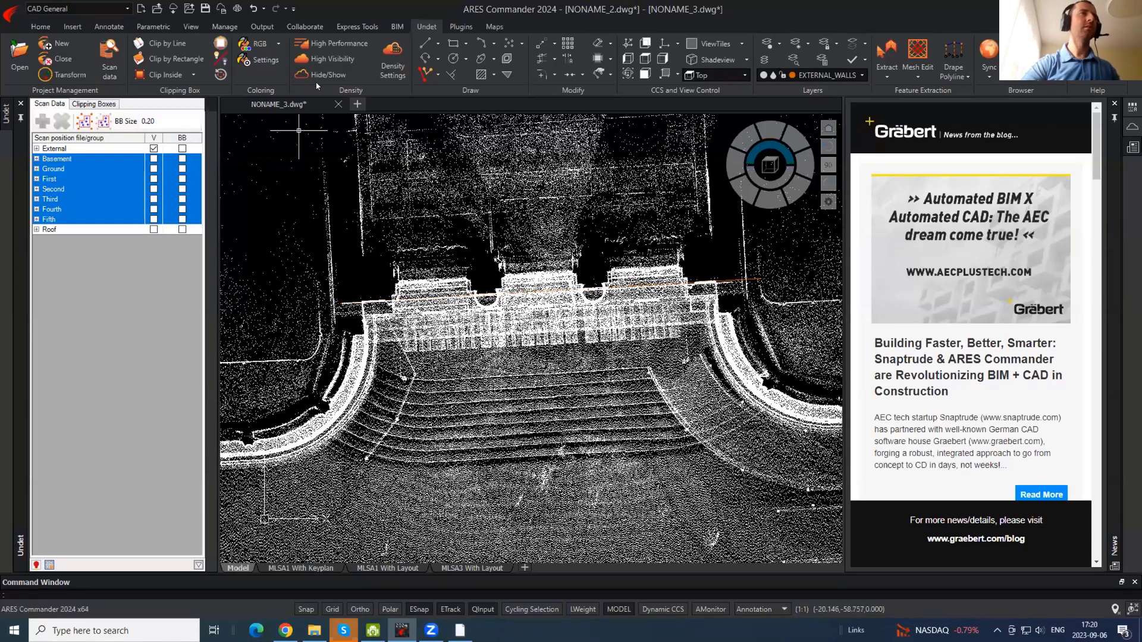
pyautogui.click(594, 289)
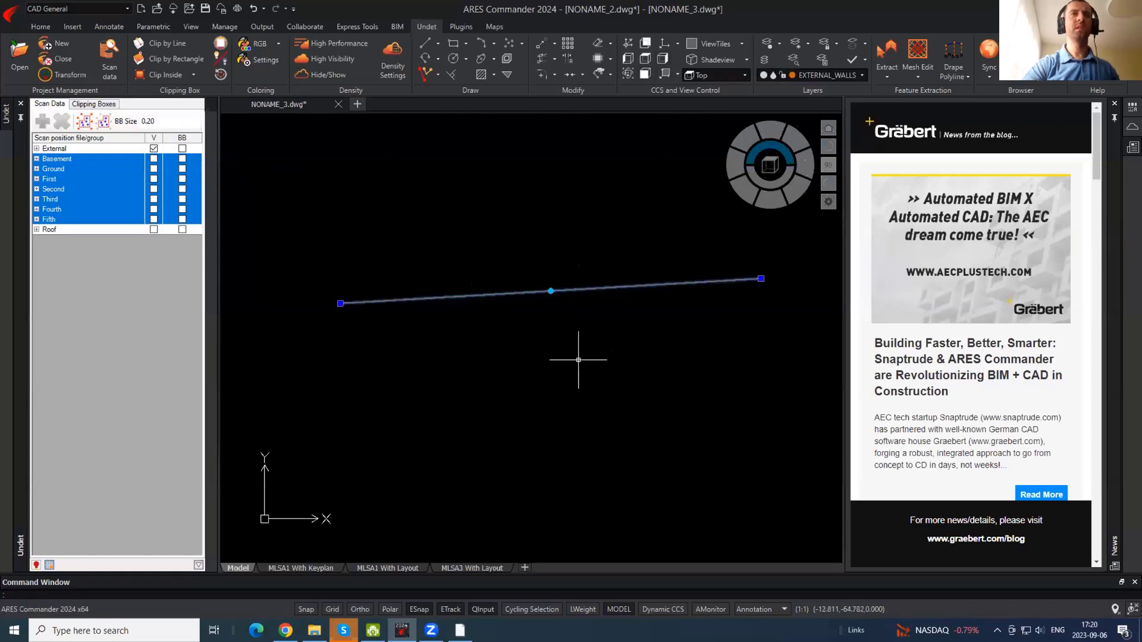
pyautogui.keyDown('shift'); pyautogui.moveTo(597, 381); pyautogui.dragTo(640, 280, button='middle'); pyautogui.keyUp('shift')
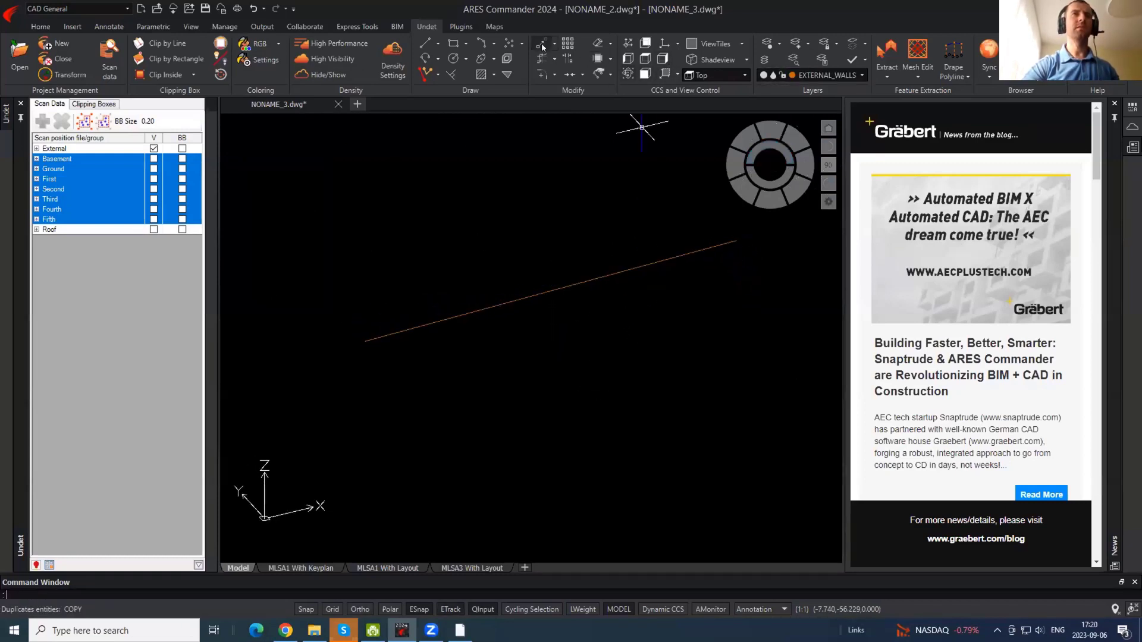
pyautogui.press('Escape')
# - Define a 3-point coordinate system with origin at the line's endpoint, X along the wall, and XY upright
pyautogui.click(661, 45)
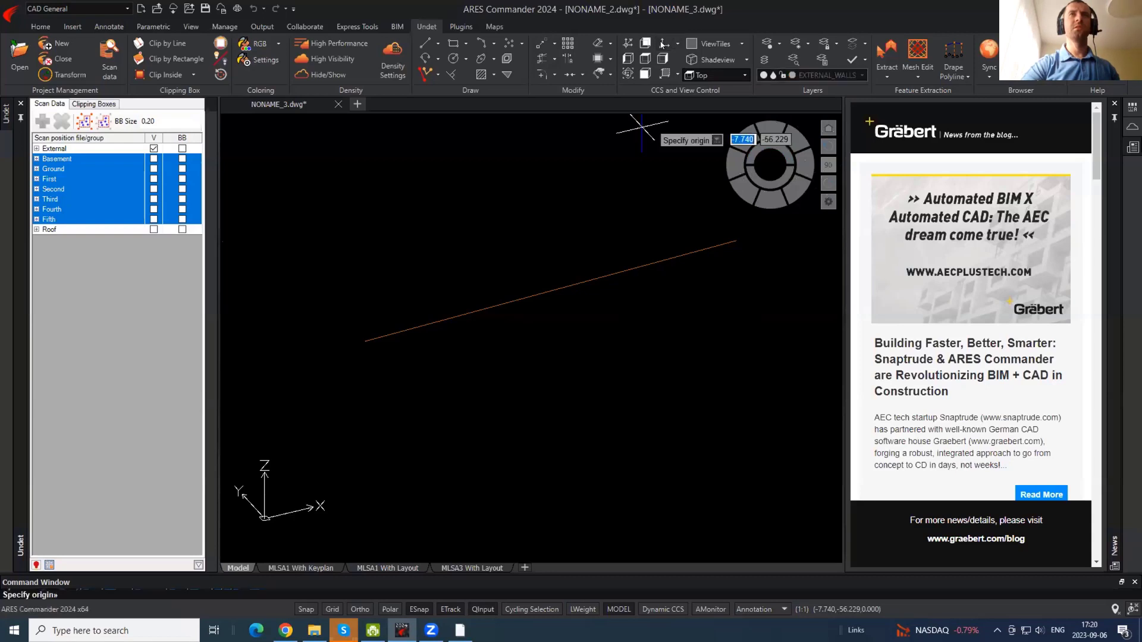
pyautogui.click(365, 341)
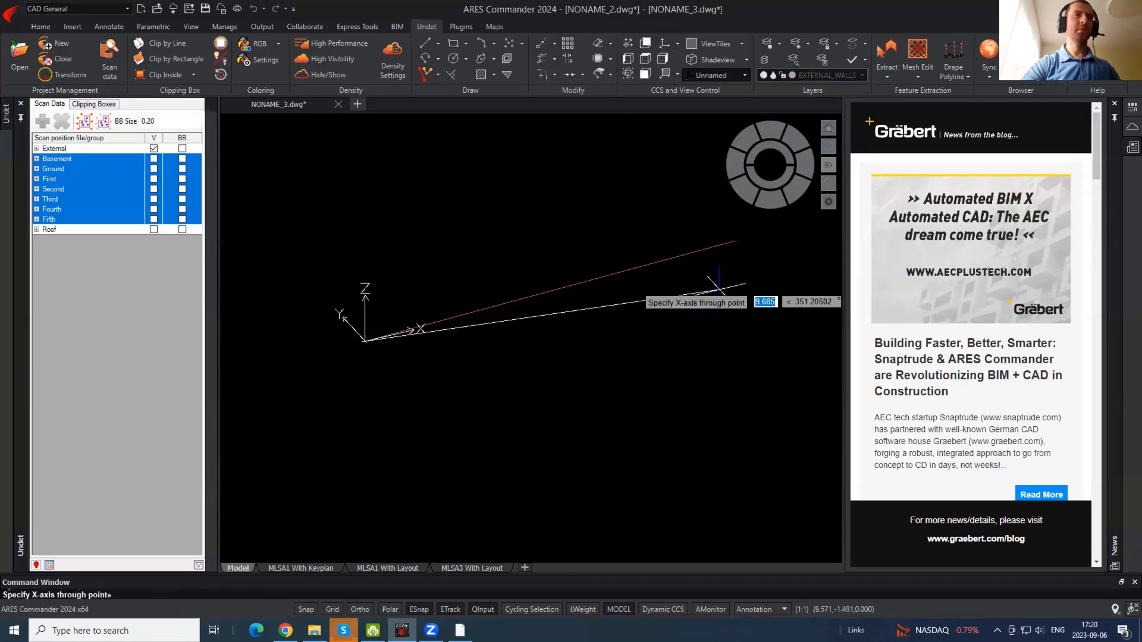
pyautogui.click(657, 235)
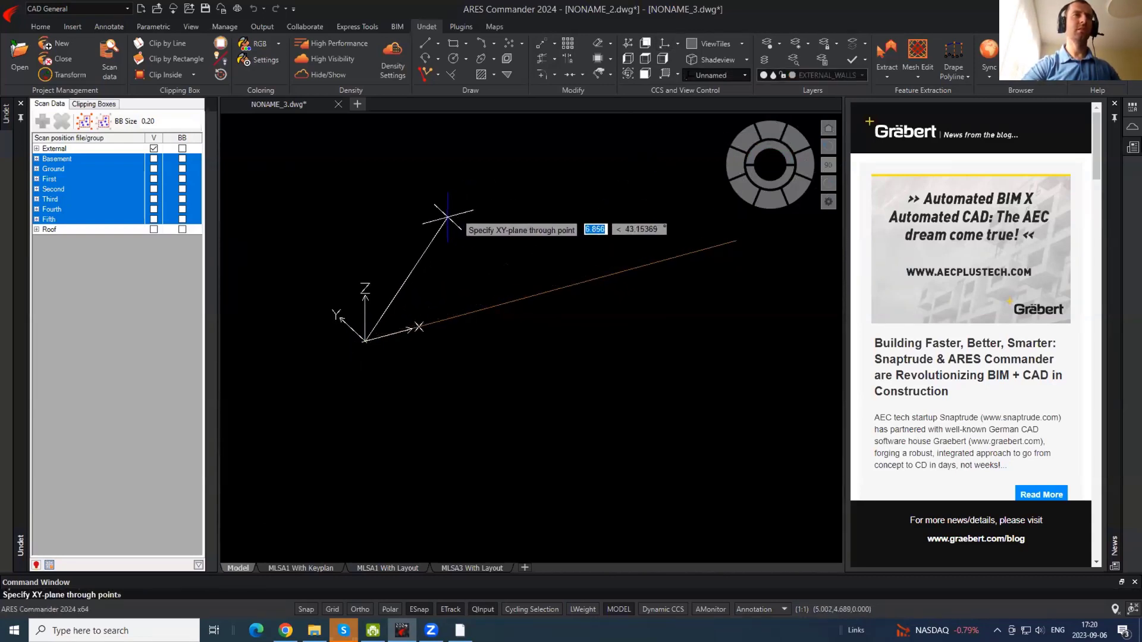
pyautogui.click(382, 157)
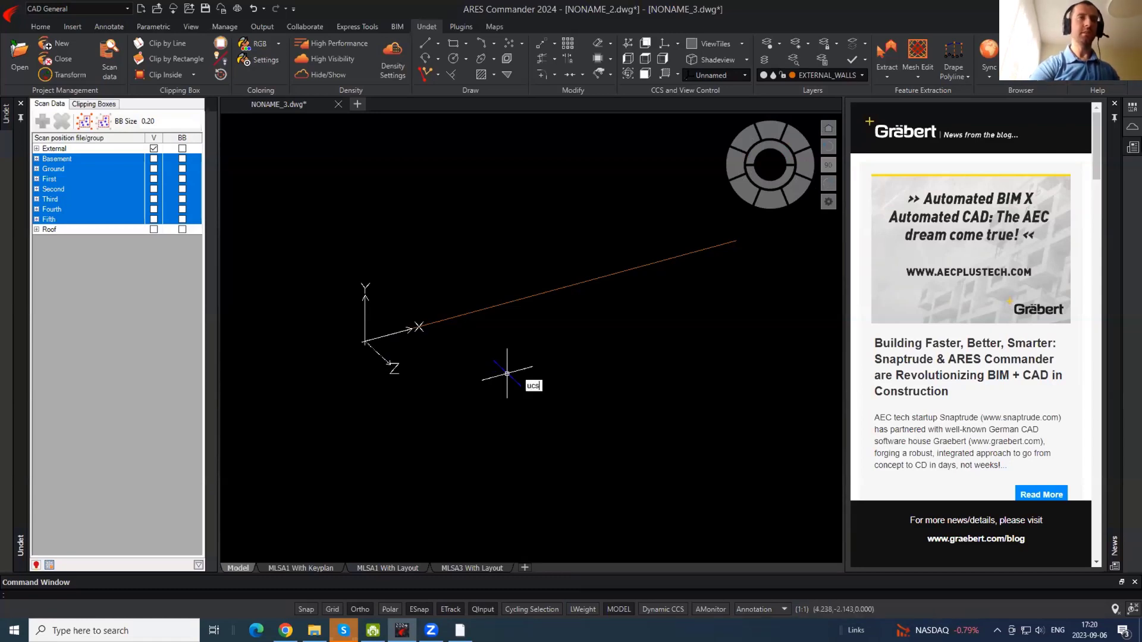
pyautogui.write('ma')
pyautogui.press('Return')
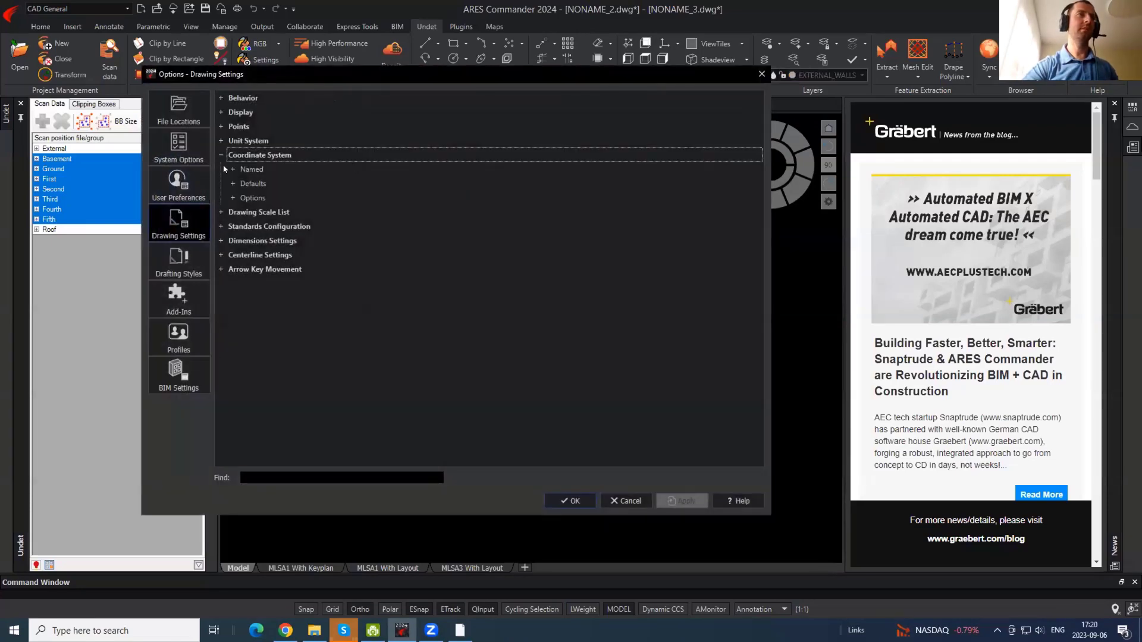
# - Name the new coordinate system E1 and switch to its plan view
pyautogui.click(232, 170)
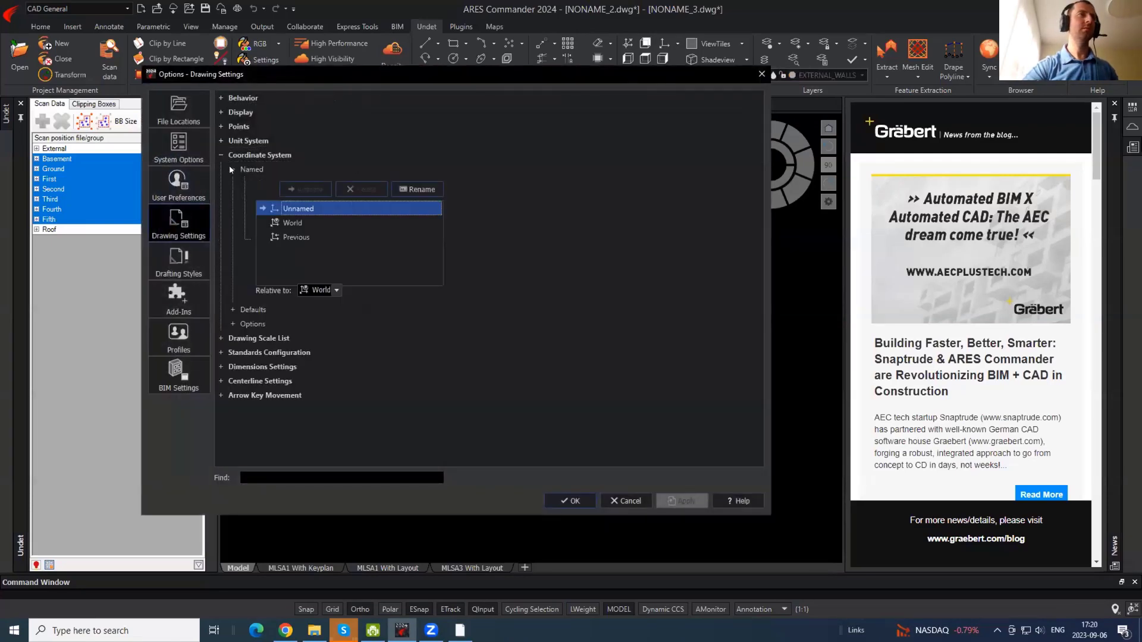
pyautogui.click(415, 189)
pyautogui.write('E1')
pyautogui.press('Return')
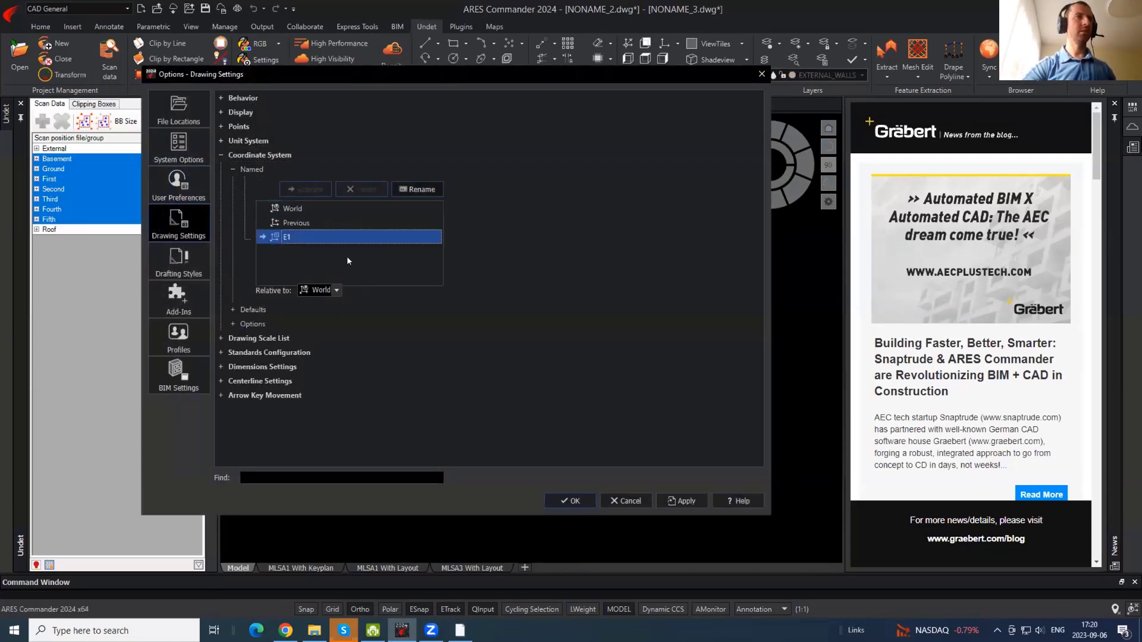
pyautogui.click(591, 497)
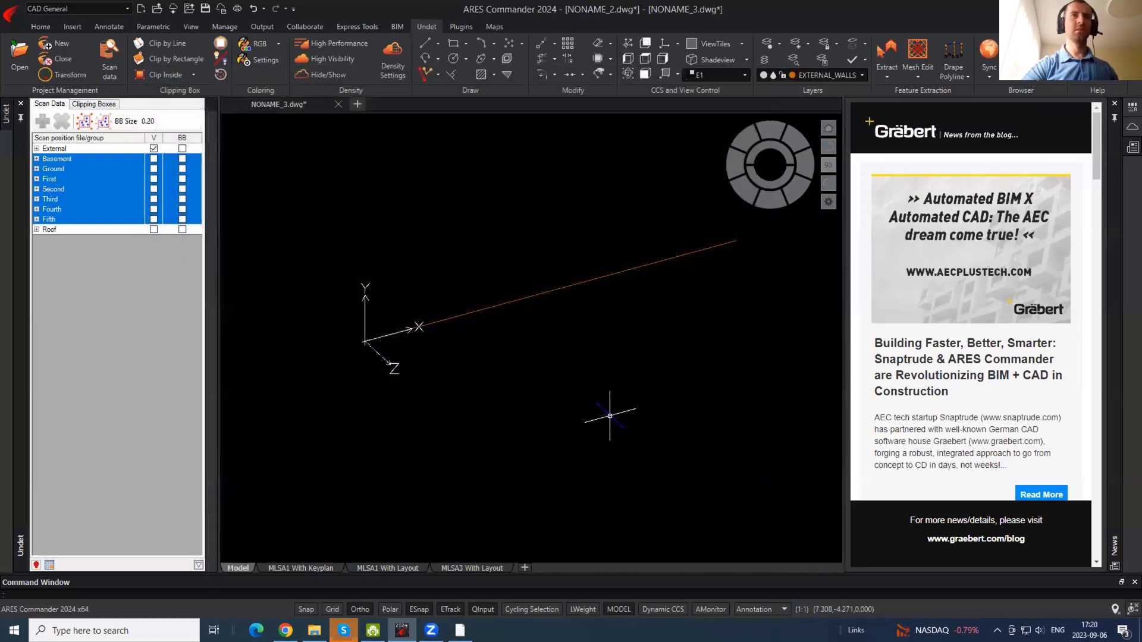
pyautogui.write('plan')
pyautogui.press('Return')
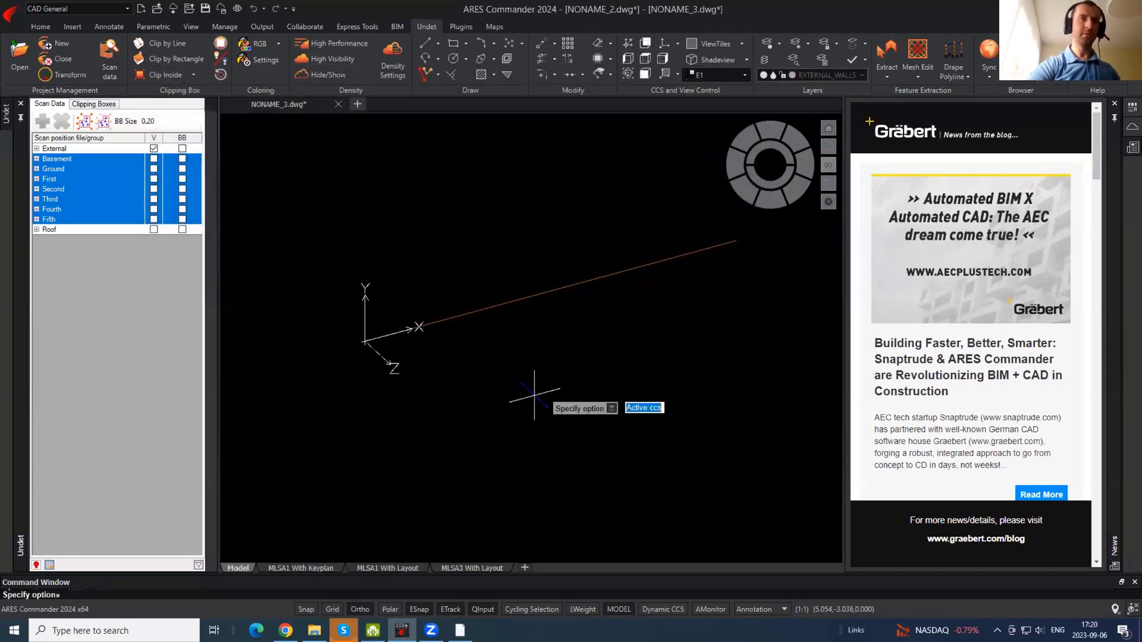
pyautogui.press('Return')
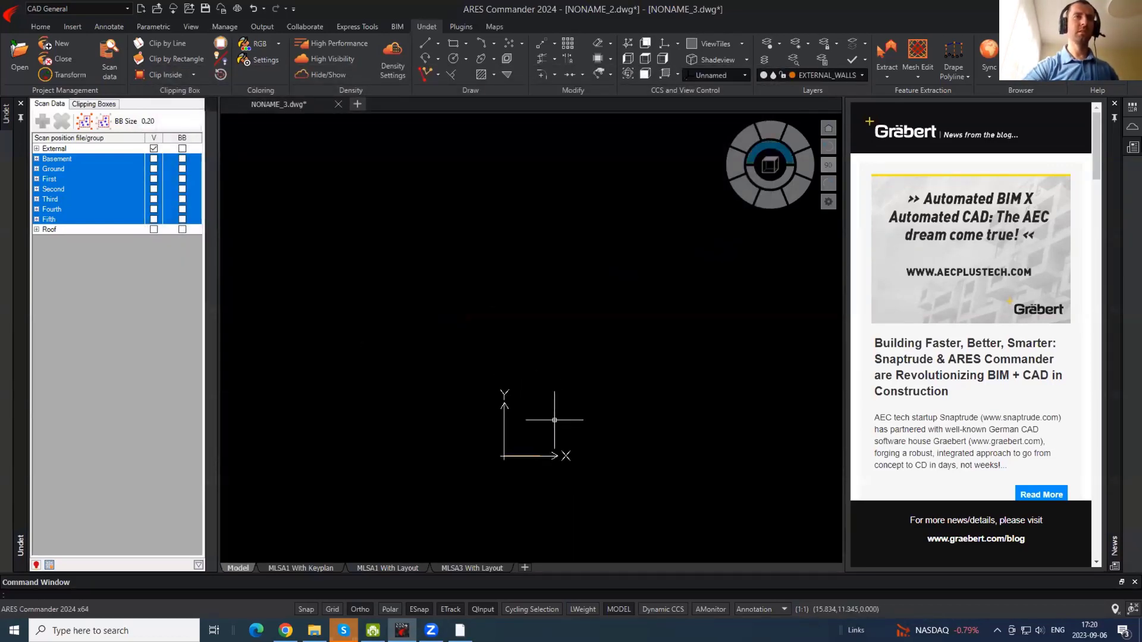
# - Split the drawing area into two vertical view tiles with VPORTS
pyautogui.write('vp')
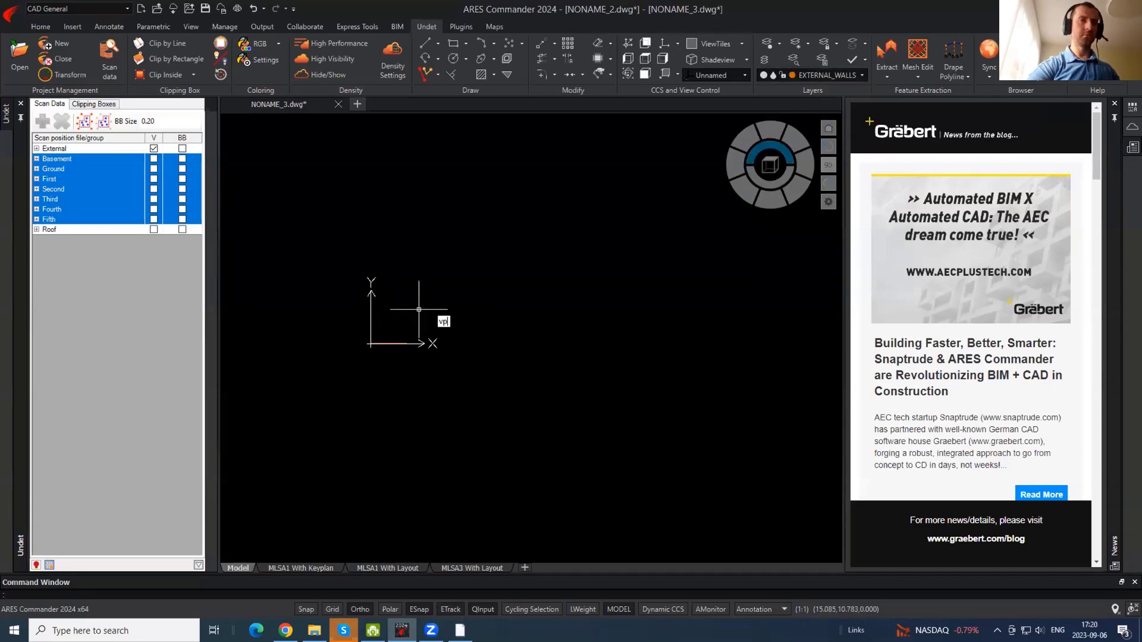
pyautogui.write('or')
pyautogui.press('Return')
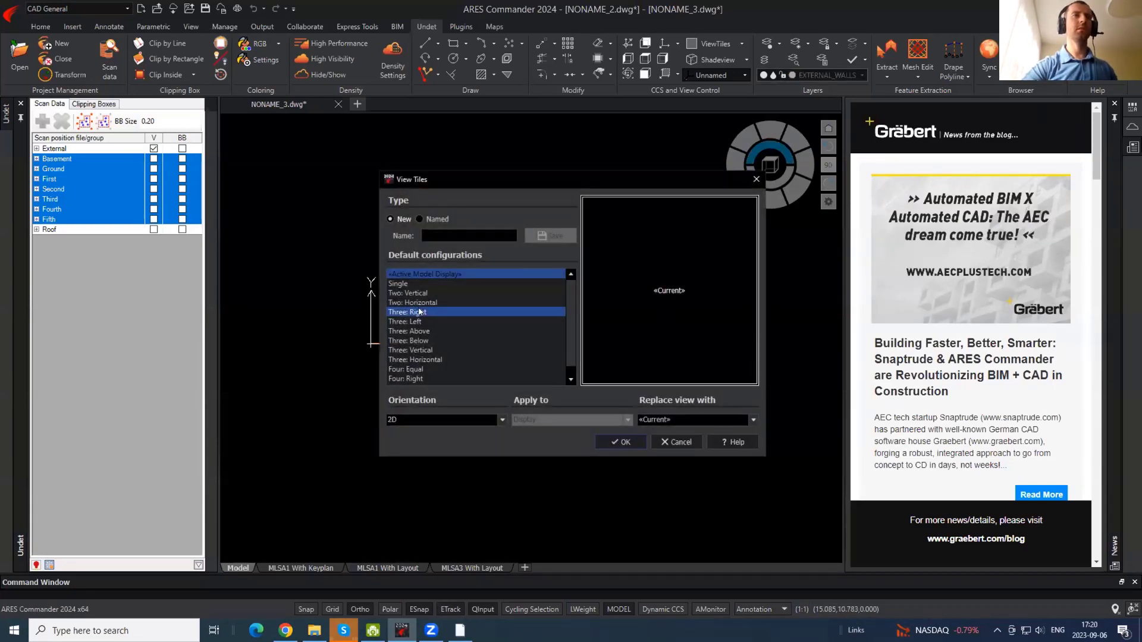
pyautogui.click(419, 295)
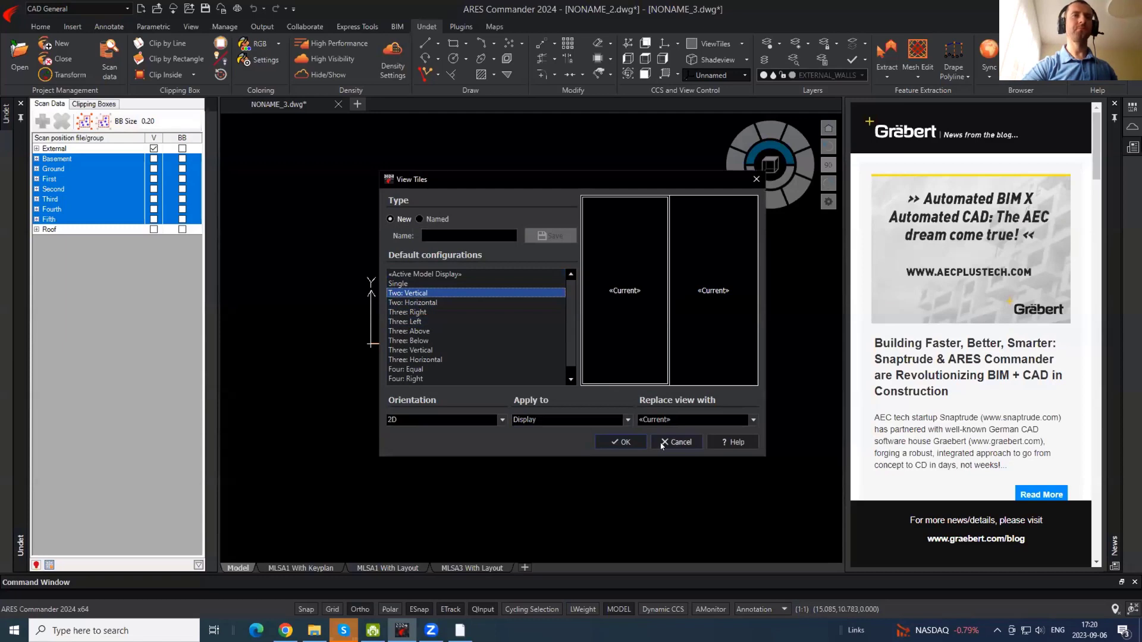
pyautogui.click(621, 442)
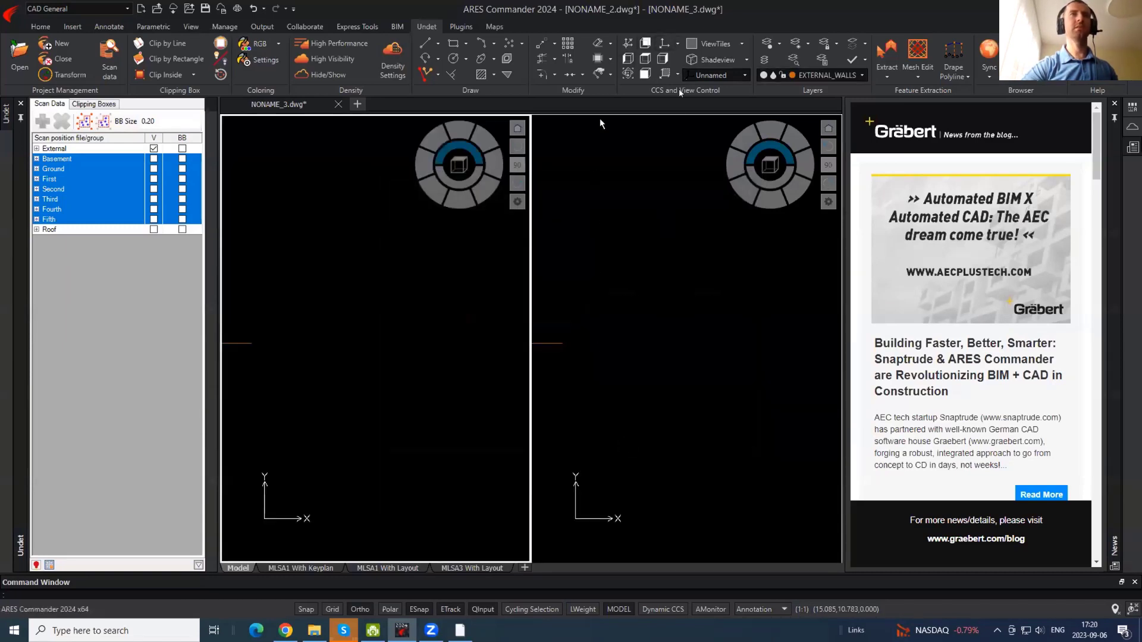
# - Widen the left view tile using Resize View
pyautogui.click(717, 43)
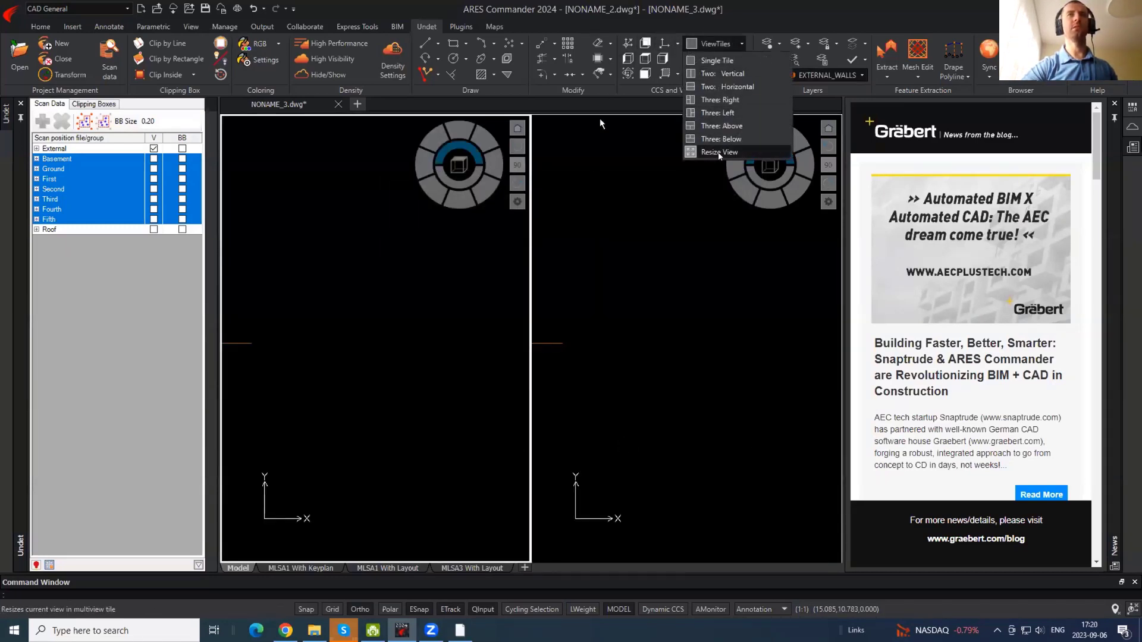
pyautogui.click(719, 152)
pyautogui.moveTo(568, 227); pyautogui.dragTo(591, 227)
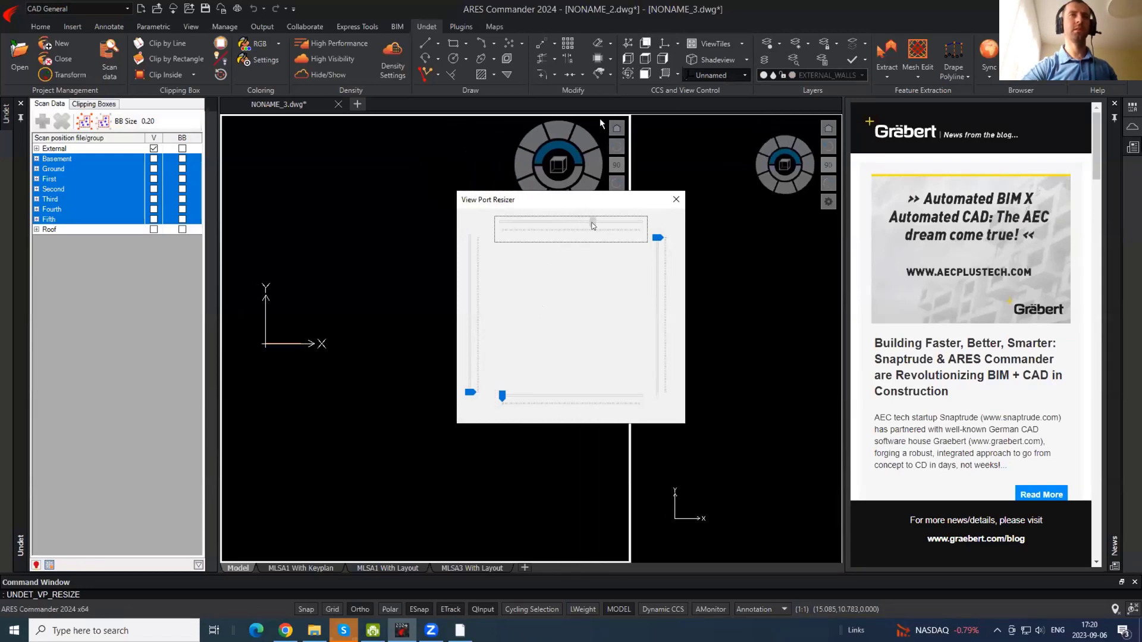
pyautogui.click(675, 200)
pyautogui.click(457, 296)
pyautogui.click(441, 319)
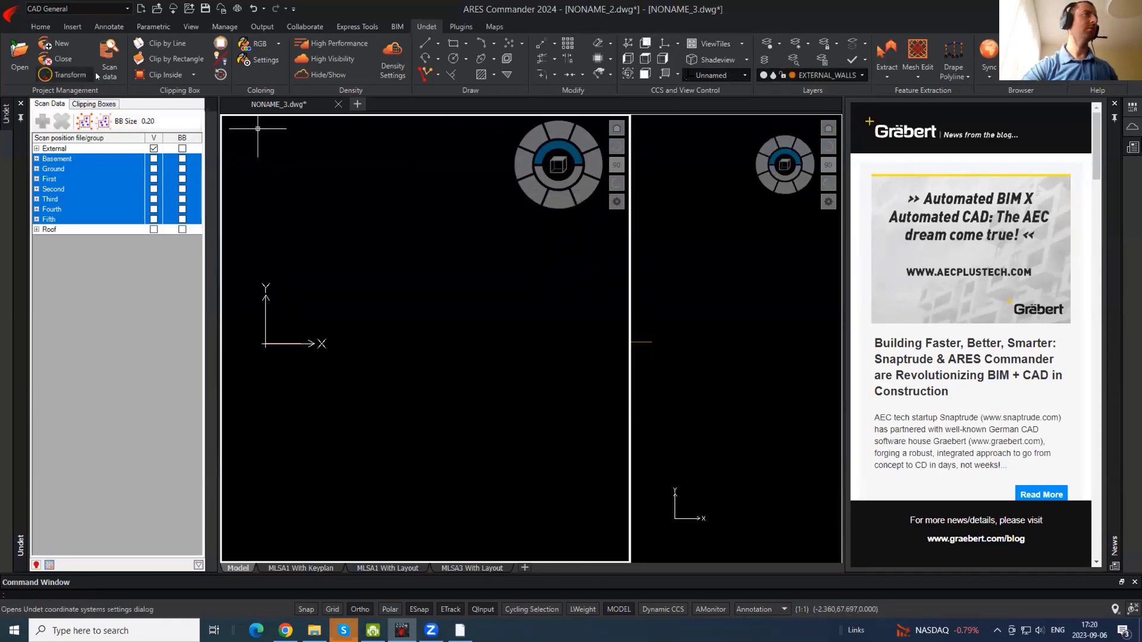
# - Show the point cloud again and zoom the left view onto the facade
pyautogui.click(326, 76)
pyautogui.moveTo(339, 191); pyautogui.dragTo(339, 192, button='middle')
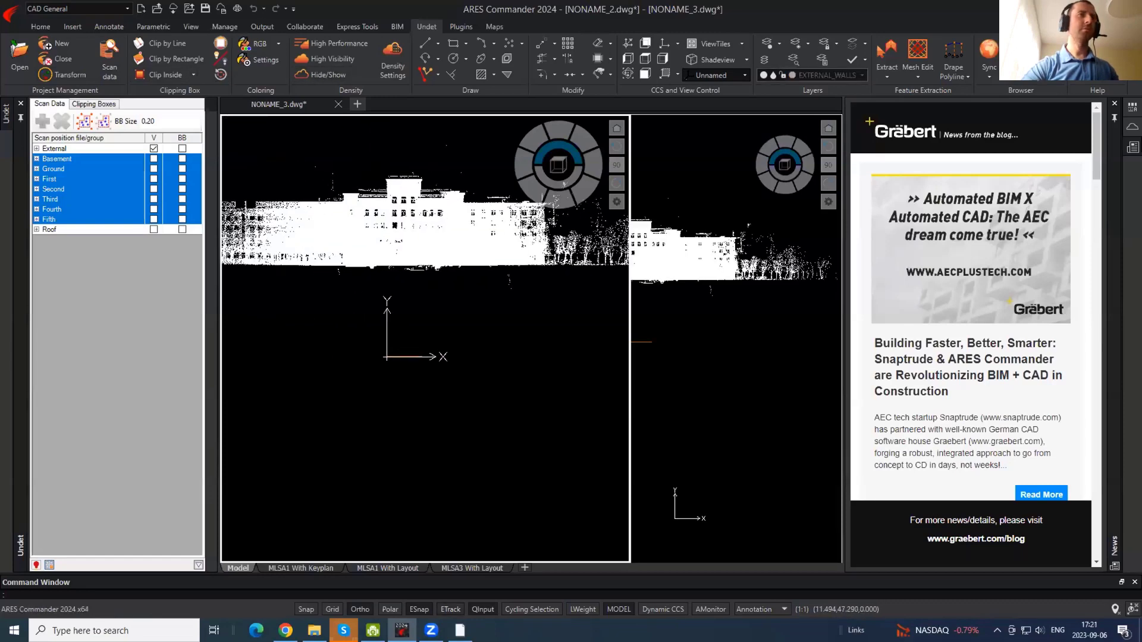
pyautogui.scroll(5, 239, 173)
pyautogui.moveTo(381, 127); pyautogui.dragTo(386, 138, button='middle')
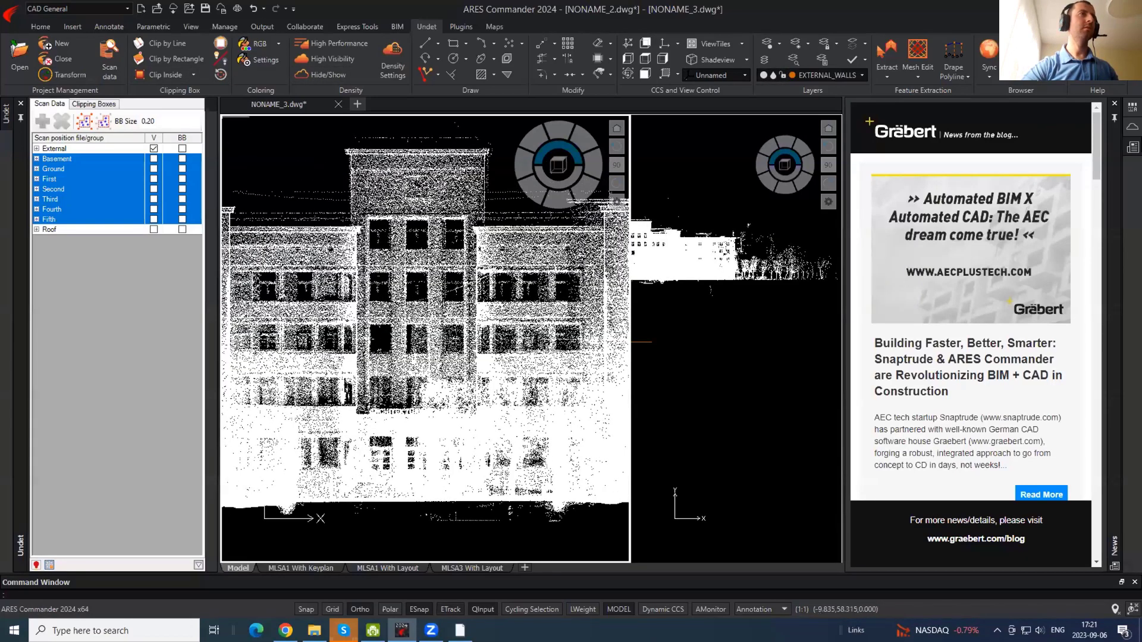
# - Clip the point cloud with a rectangle around the facade's central bay
pyautogui.click(176, 59)
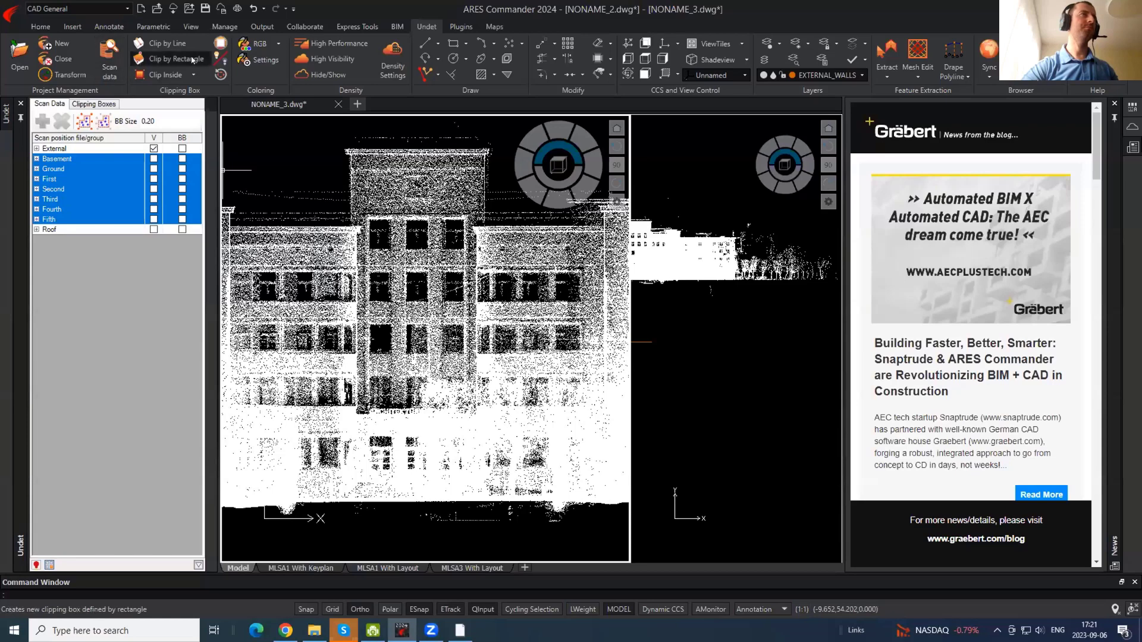
pyautogui.click(336, 144)
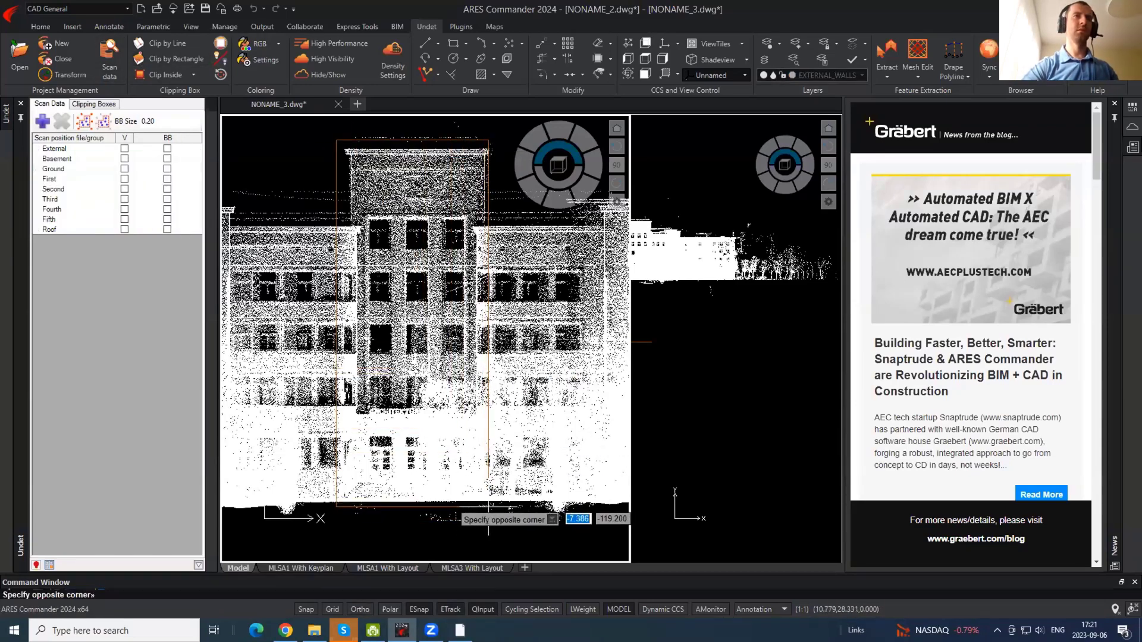
pyautogui.click(489, 506)
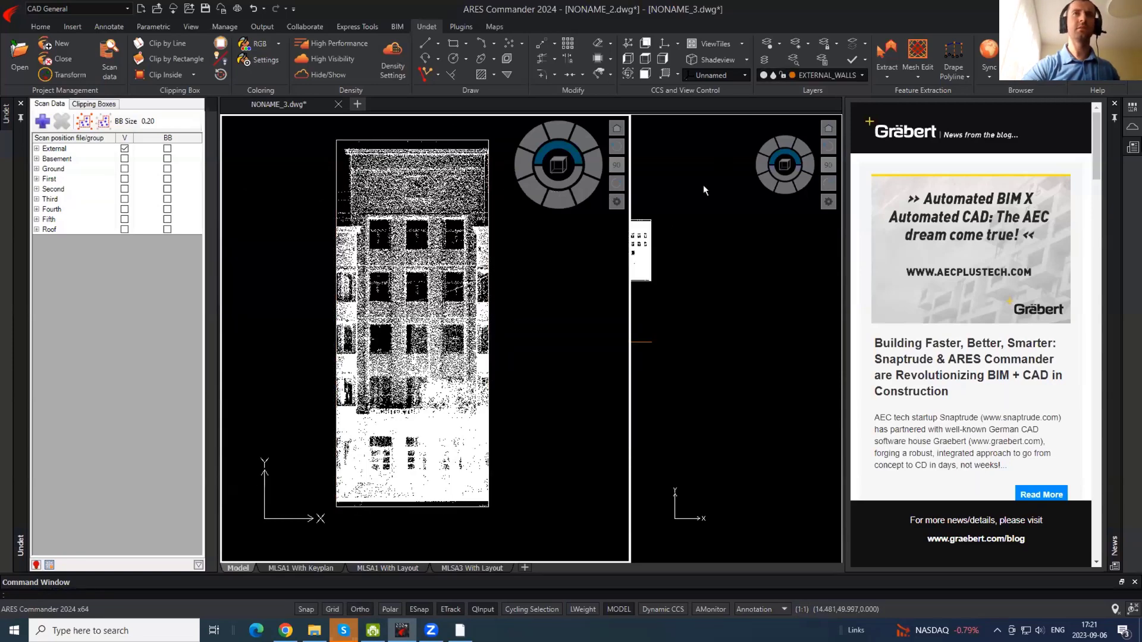
# - Set the right viewport to the E1 view and rotate it 180 degrees upright
pyautogui.click(704, 191)
pyautogui.click(744, 75)
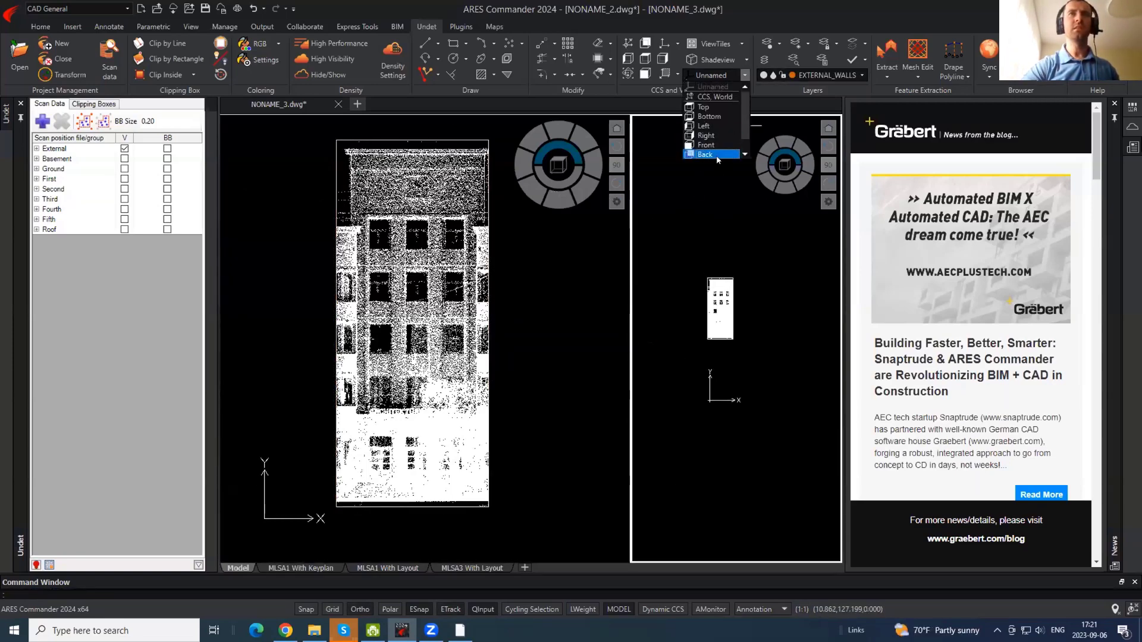
pyautogui.click(716, 156)
pyautogui.click(781, 141)
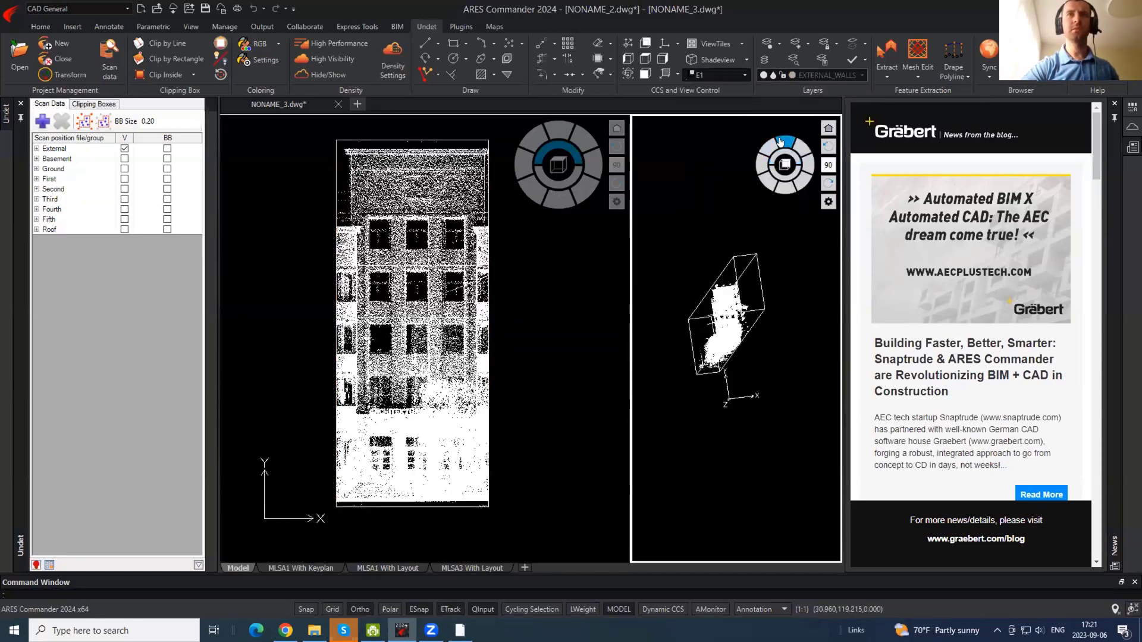
pyautogui.click(828, 147)
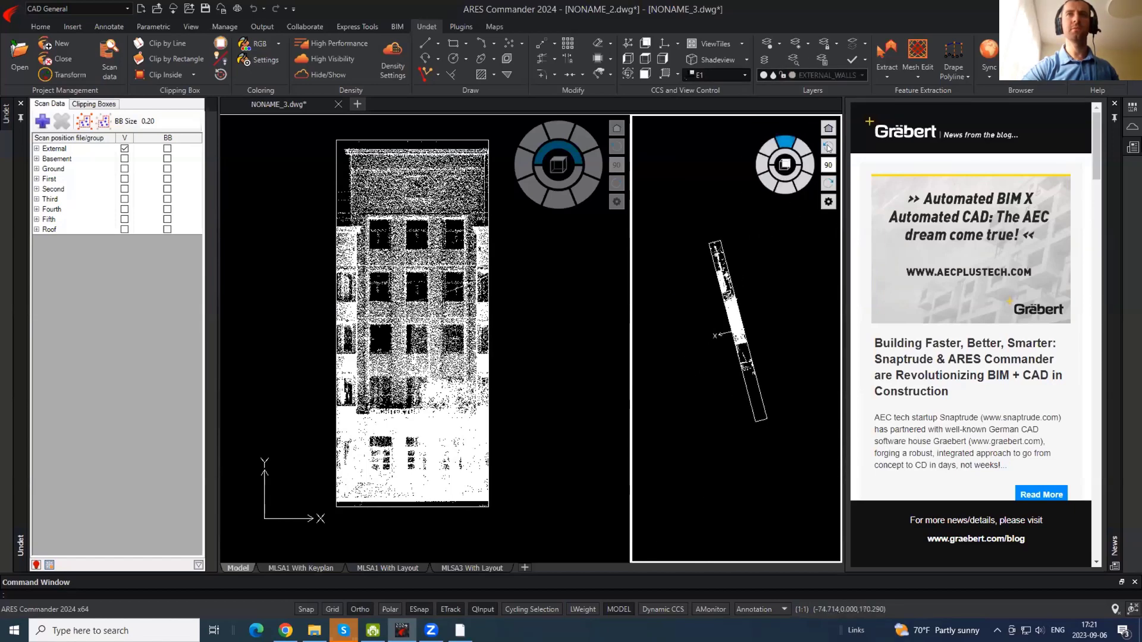
pyautogui.click(829, 149)
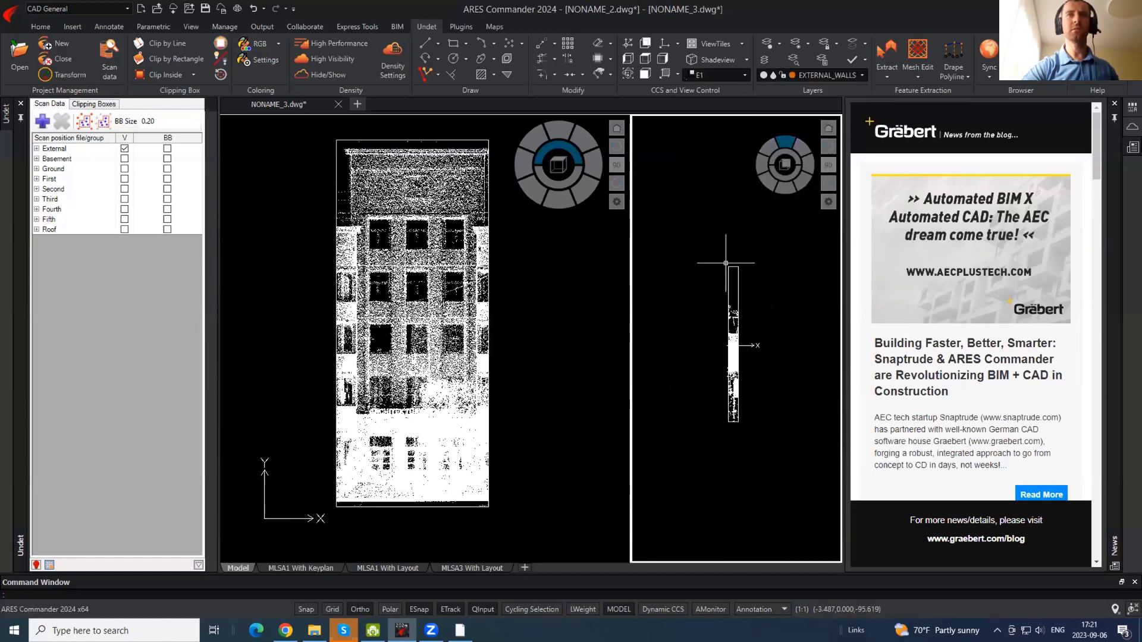
# - Move the clip box's top edge to the front wall face
pyautogui.click(727, 266)
pyautogui.click(734, 266)
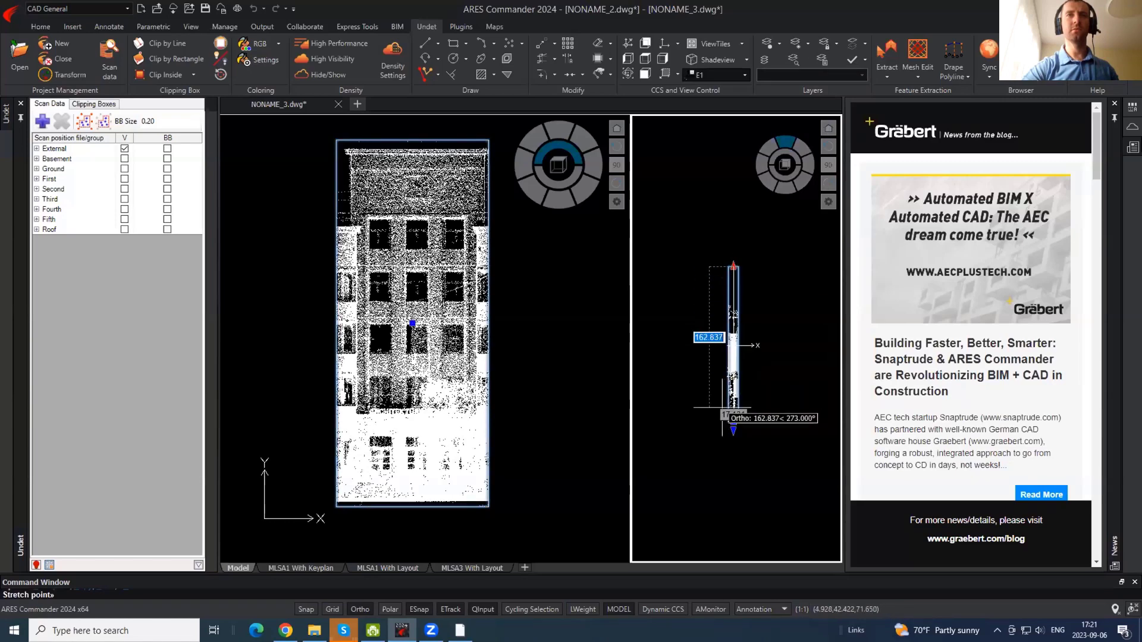
pyautogui.scroll(10, 722, 407)
pyautogui.moveTo(773, 342); pyautogui.dragTo(654, 559, button='middle')
pyautogui.moveTo(729, 205); pyautogui.dragTo(709, 406, button='middle')
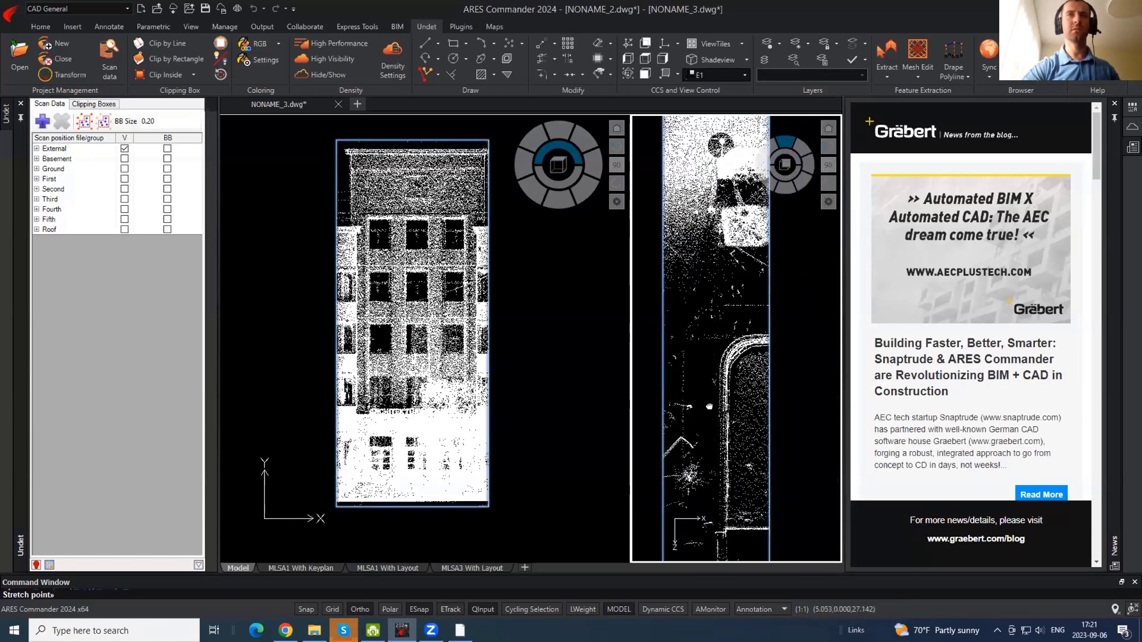
pyautogui.scroll(-3, 709, 407)
pyautogui.scroll(4, 722, 300)
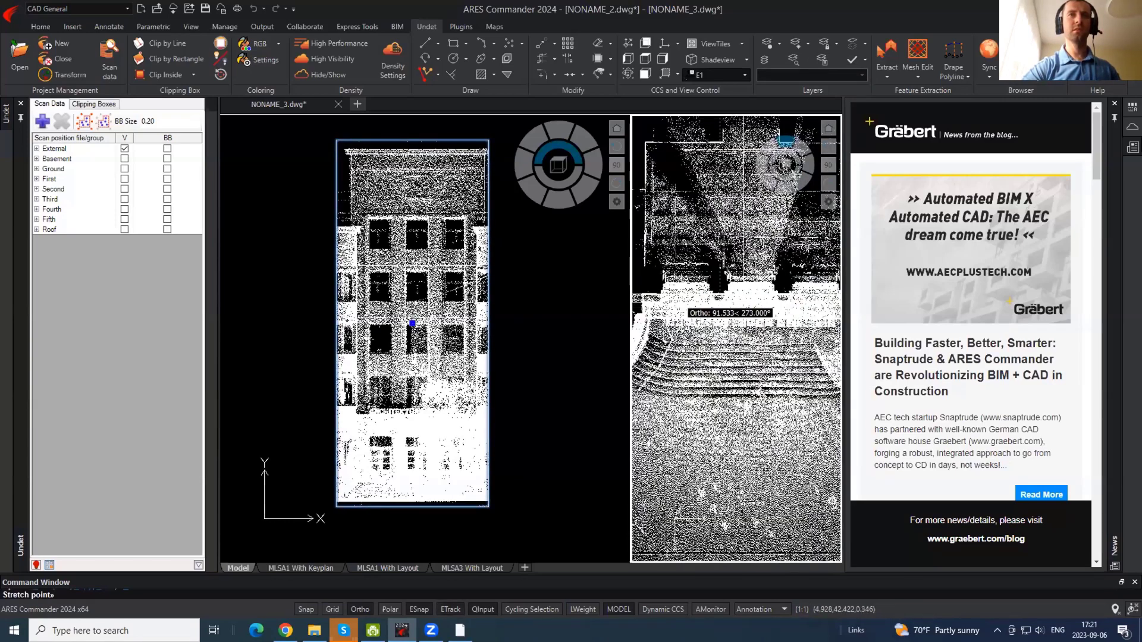
pyautogui.scroll(5, 740, 288)
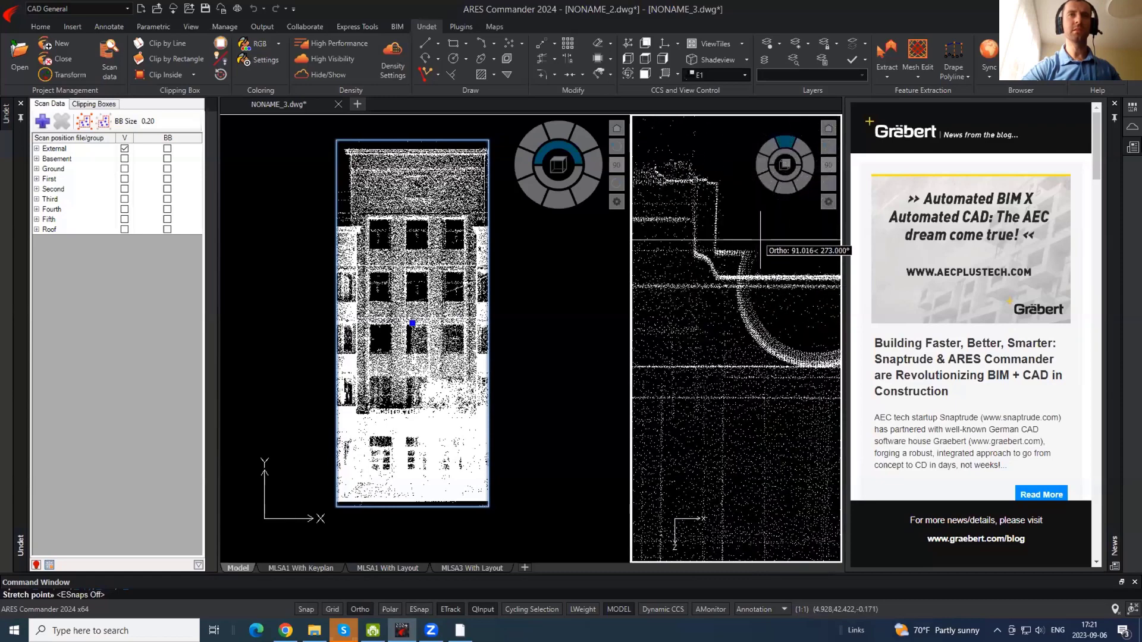
pyautogui.click(760, 240)
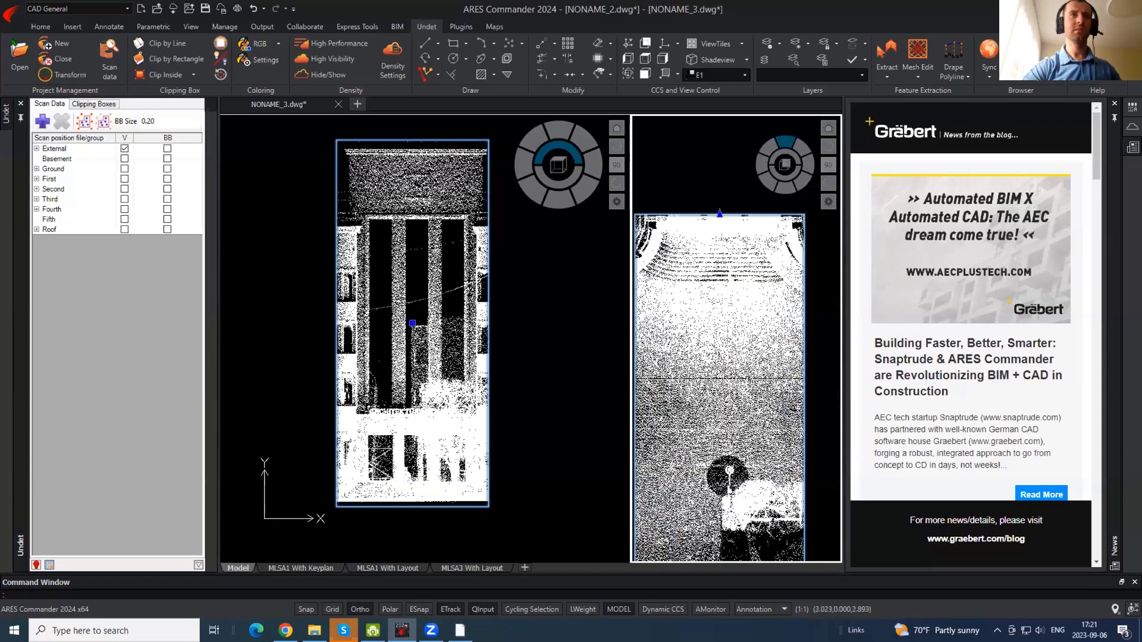
# - Pull the clip box's bottom edge in to trim its depth, then recentre the left view
pyautogui.scroll(-6, 690, 239)
pyautogui.moveTo(698, 529); pyautogui.dragTo(680, 435, button='middle')
pyautogui.click(677, 452)
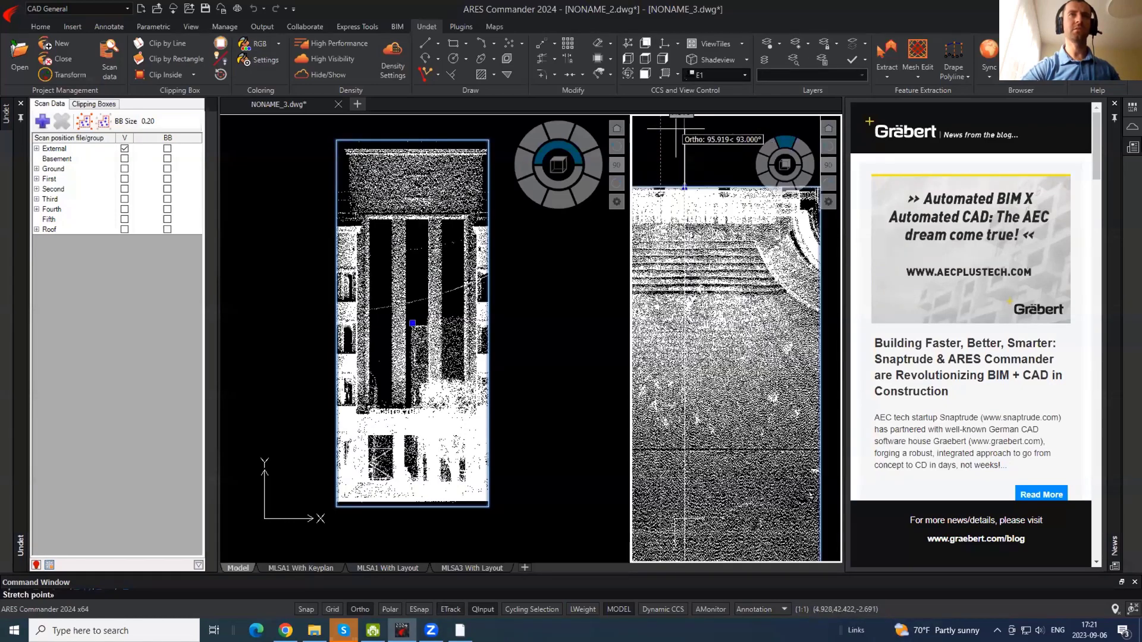
pyautogui.click(703, 410)
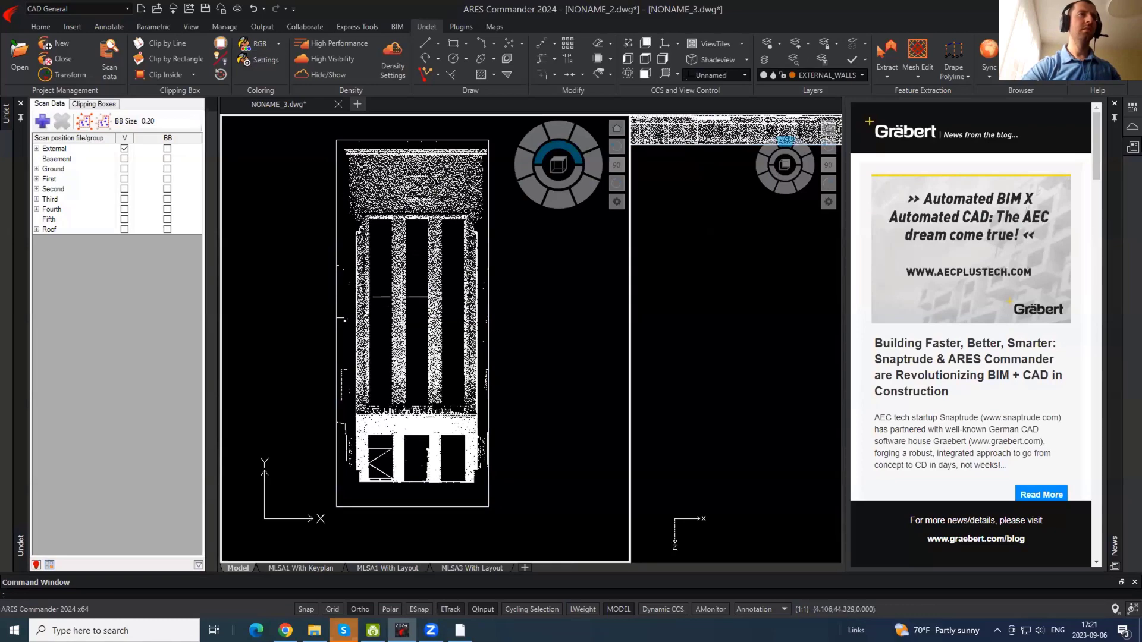
pyautogui.moveTo(414, 172); pyautogui.dragTo(389, 203, button='middle')
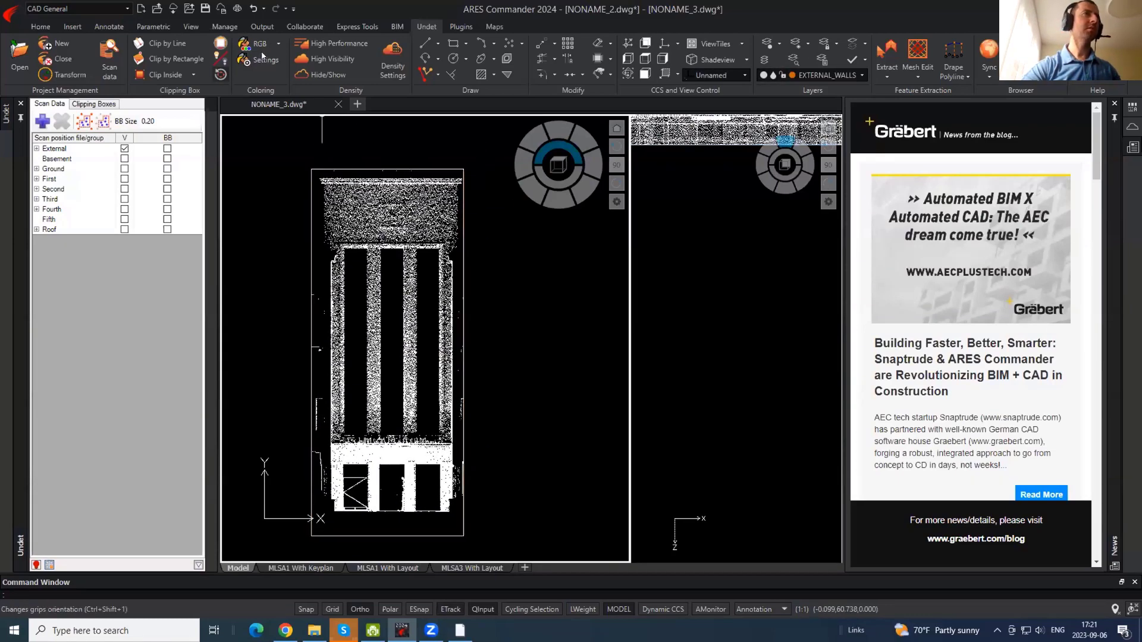
# - Colour the point cloud by Plane, using the facade as the reference plane
pyautogui.click(278, 45)
pyautogui.click(268, 111)
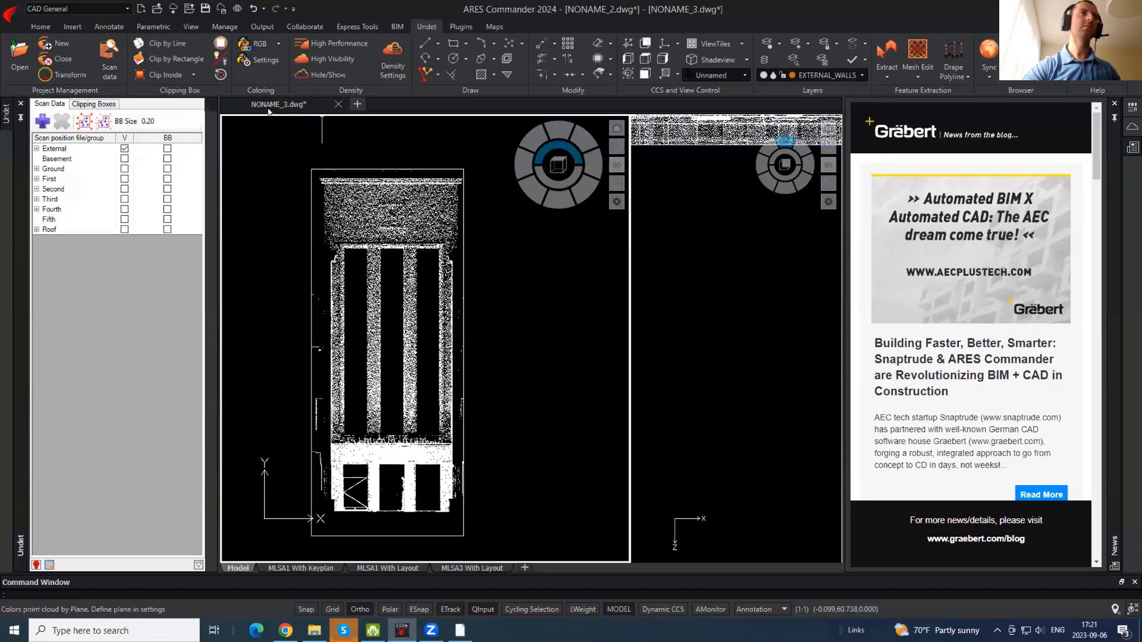
pyautogui.click(247, 61)
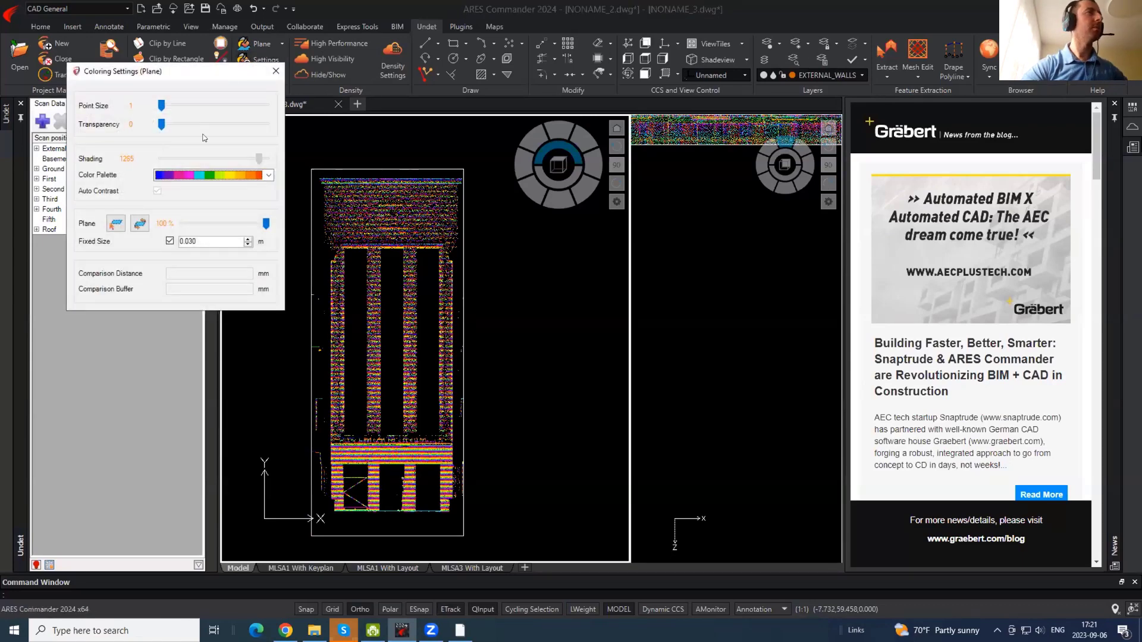
pyautogui.click(89, 274)
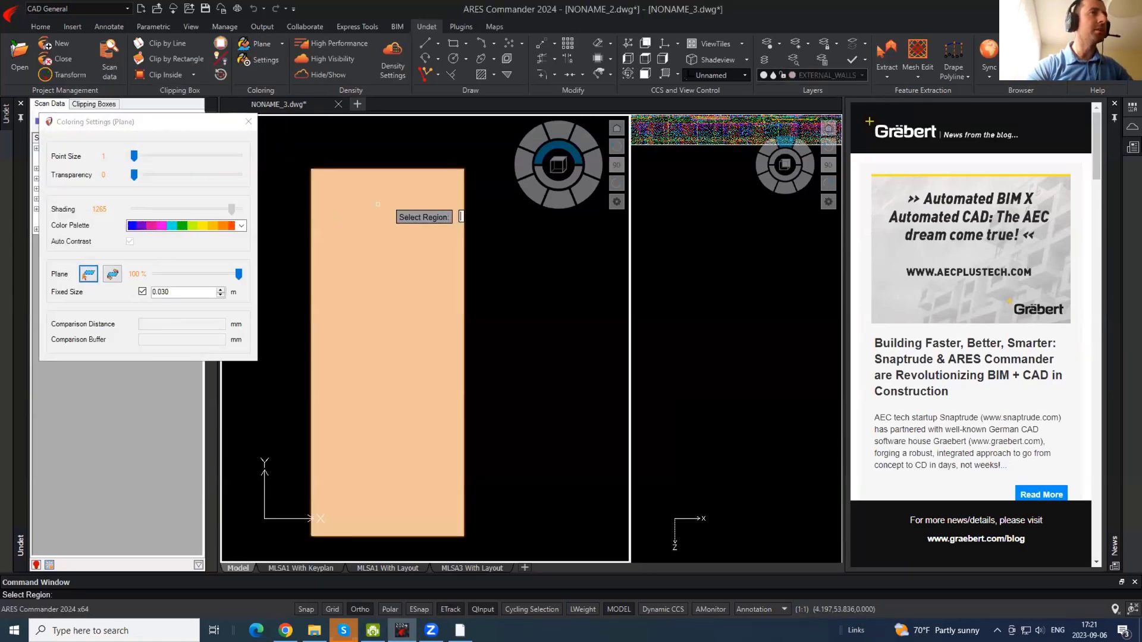
pyautogui.click(378, 210)
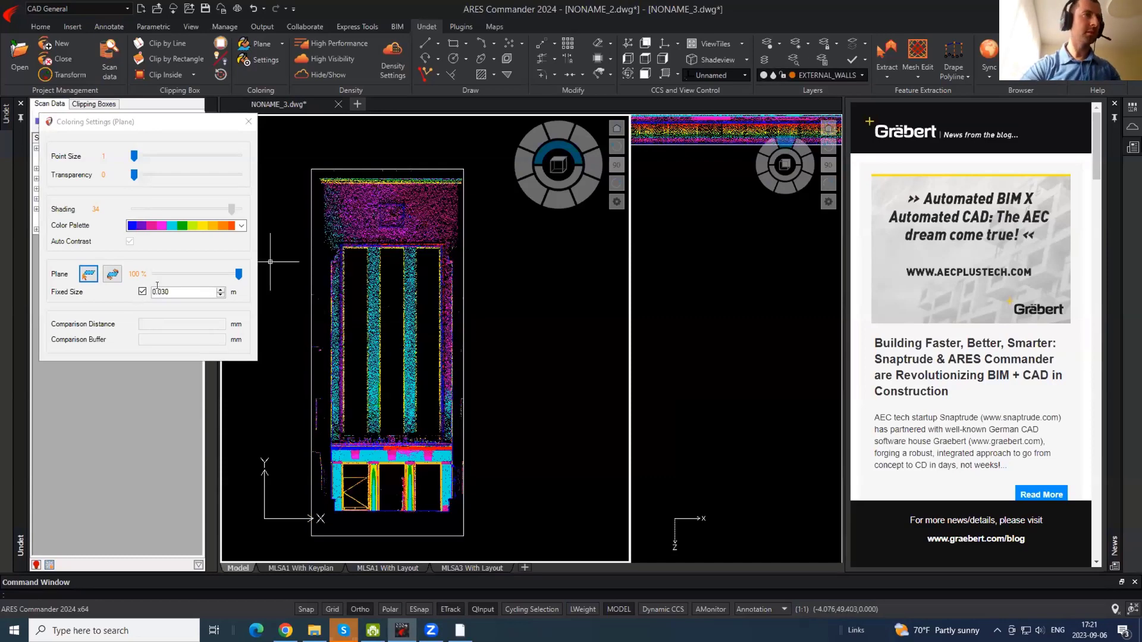
pyautogui.click(248, 122)
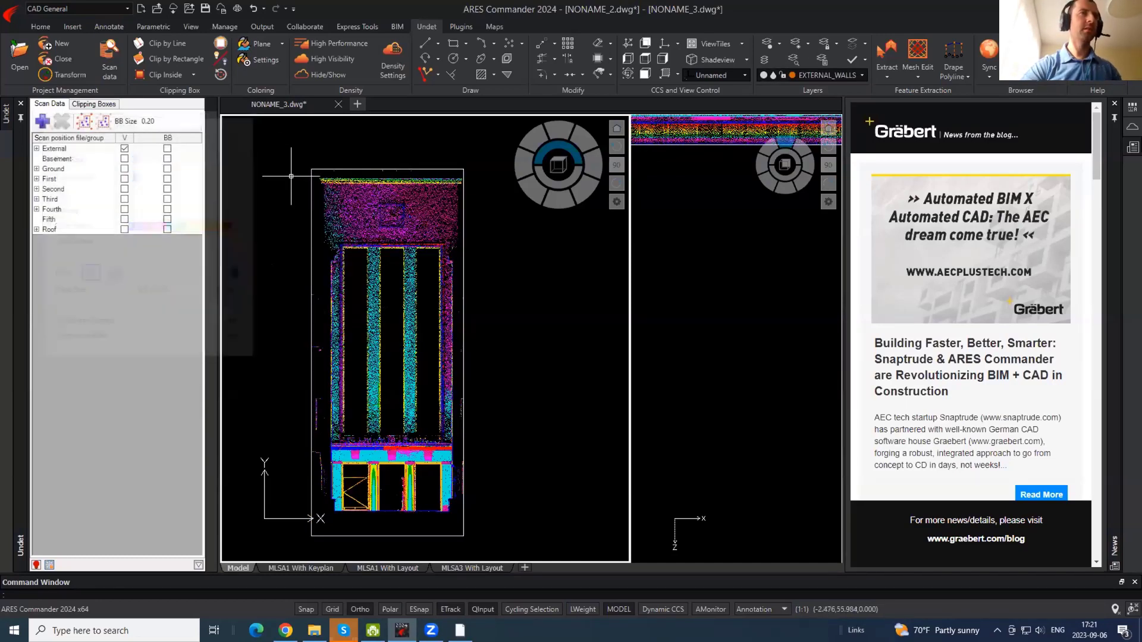
# - Drag the clip box's right grip inward to leave a thin vertical slice
pyautogui.click(464, 267)
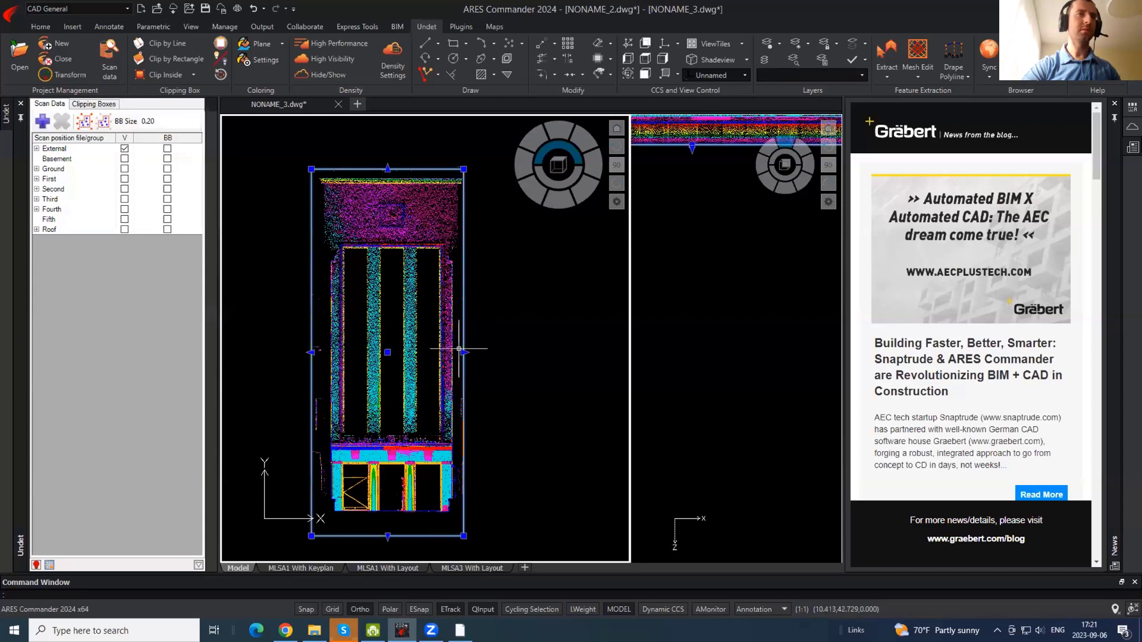
pyautogui.press('Escape')
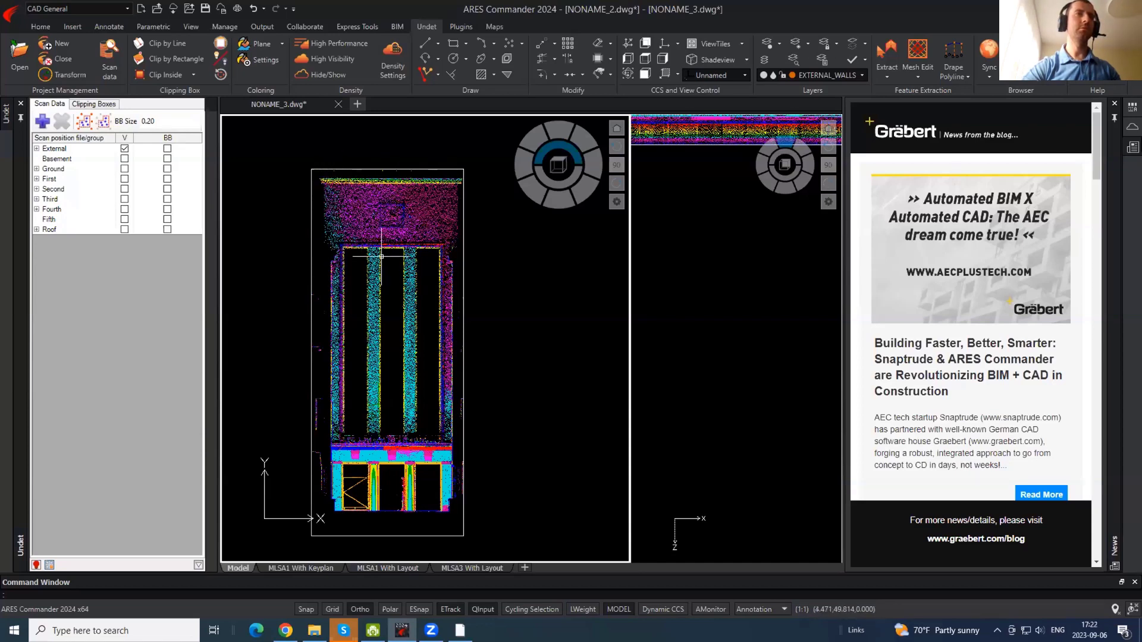
pyautogui.click(464, 270)
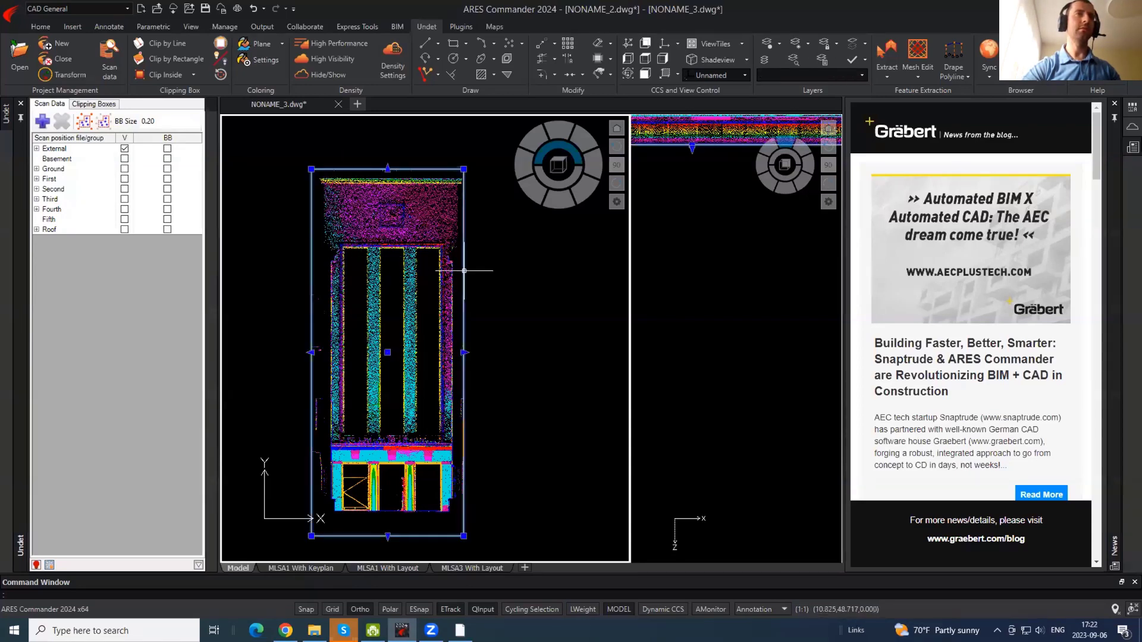
pyautogui.click(463, 352)
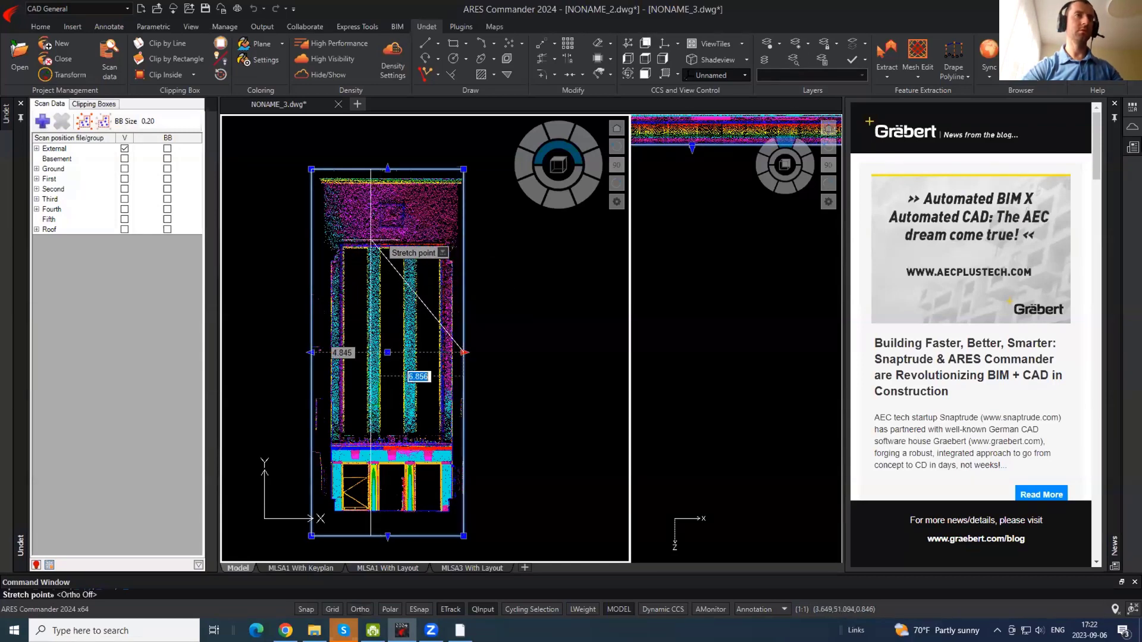
pyautogui.click(338, 225)
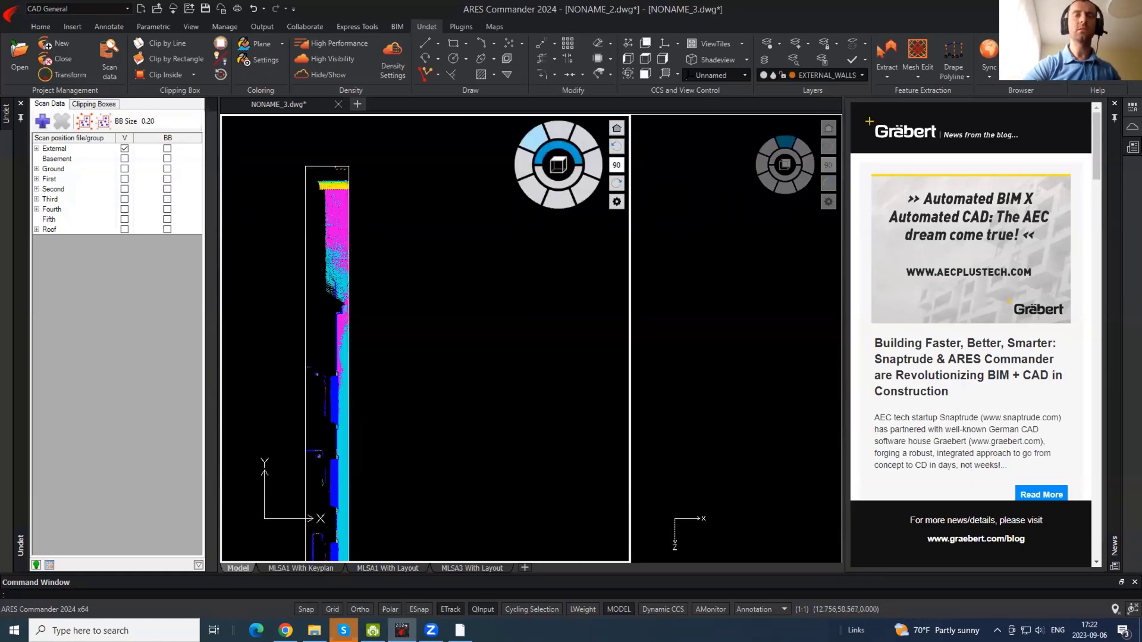
# - Start a PL polyline at the eave top, with Ortho on, down the eave to the outer wall face
pyautogui.scroll(5, 319, 185)
pyautogui.scroll(2, 320, 184)
pyautogui.write('p')
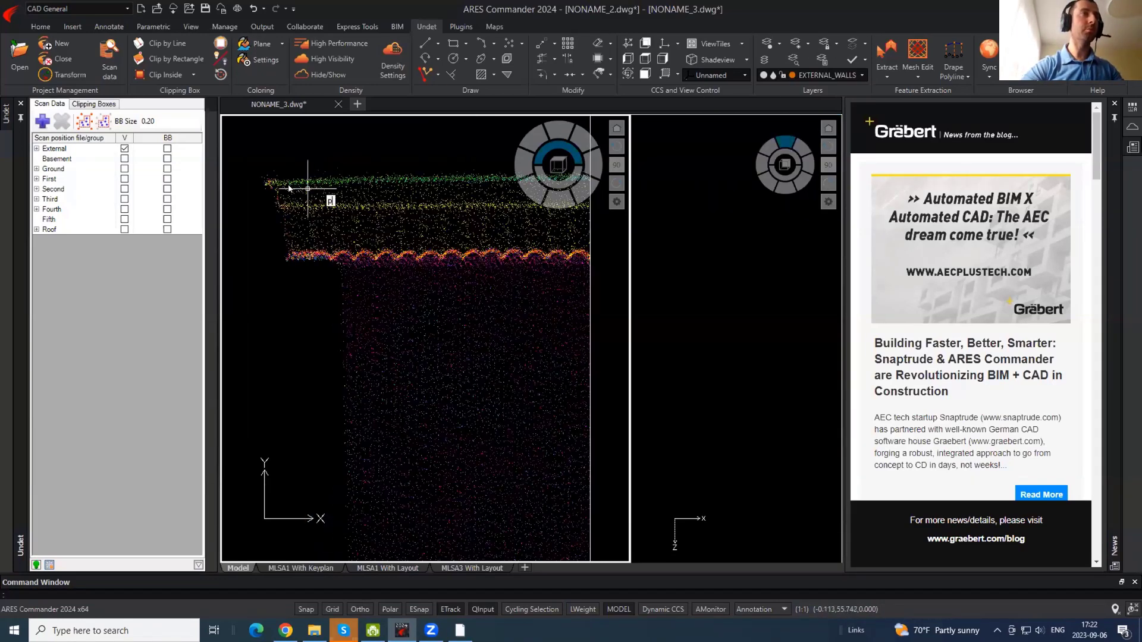
pyautogui.write('l')
pyautogui.press('Return')
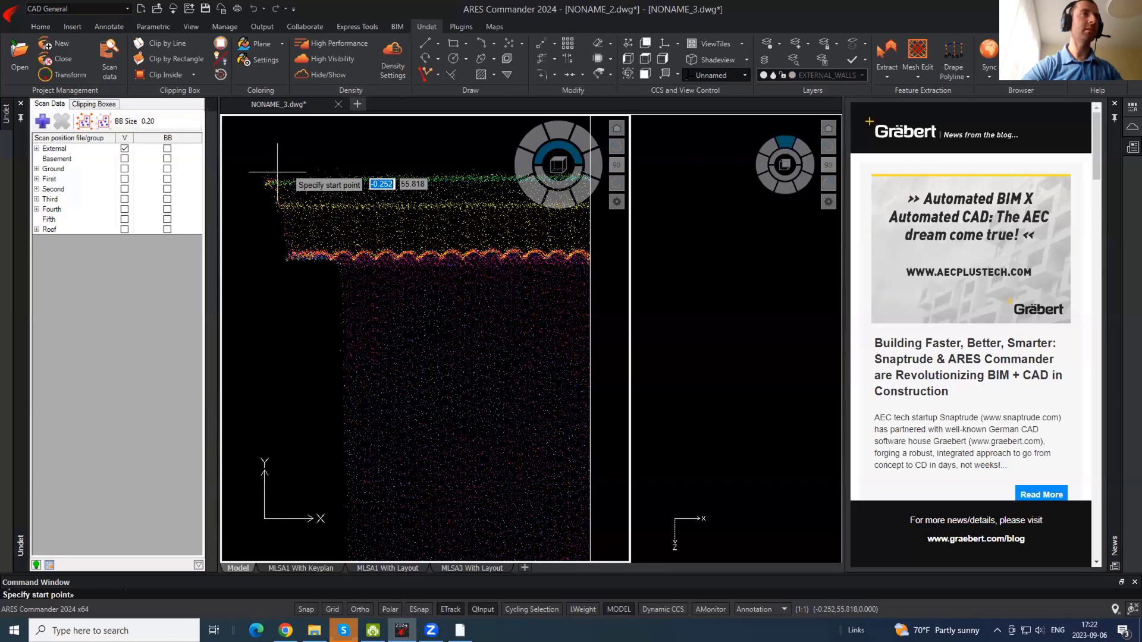
pyautogui.click(276, 172)
pyautogui.press('F8')
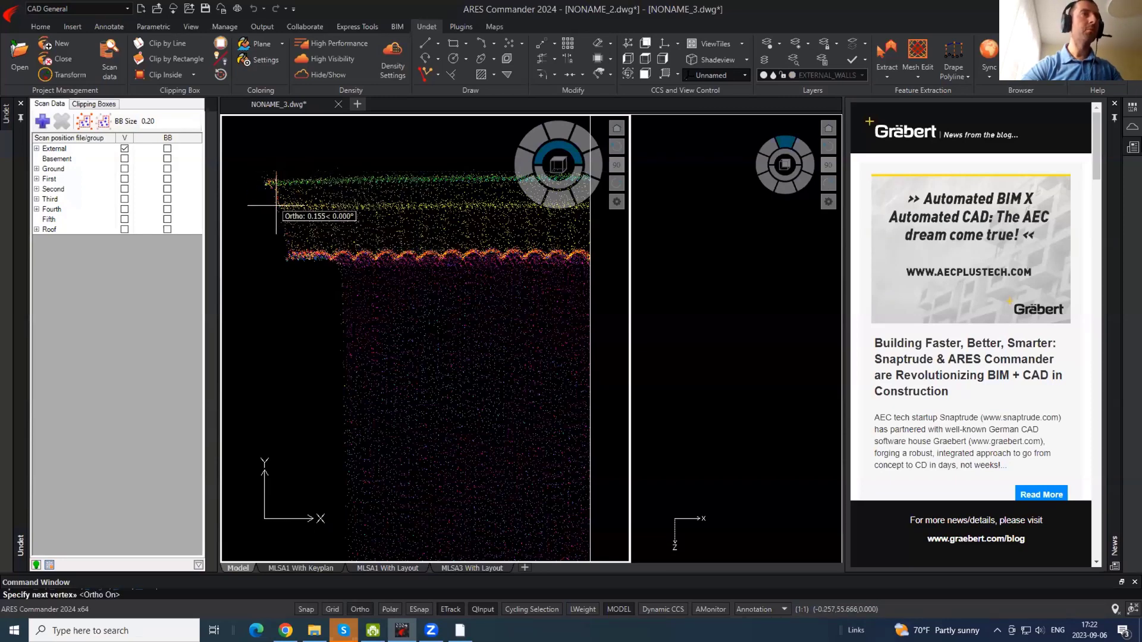
pyautogui.click(287, 257)
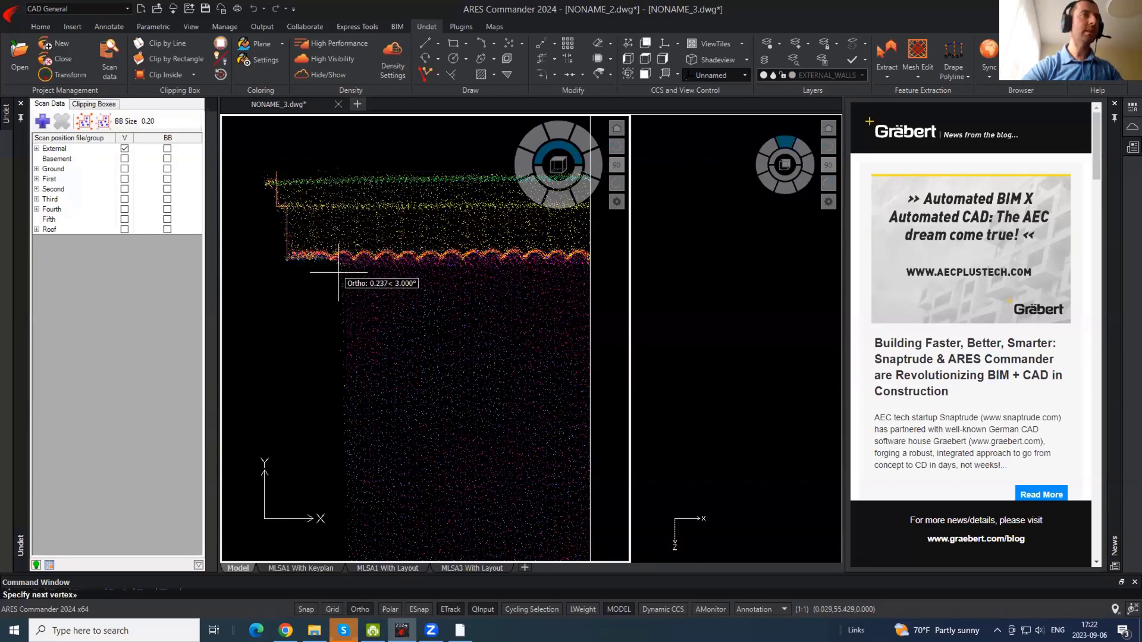
pyautogui.scroll(5, 362, 167)
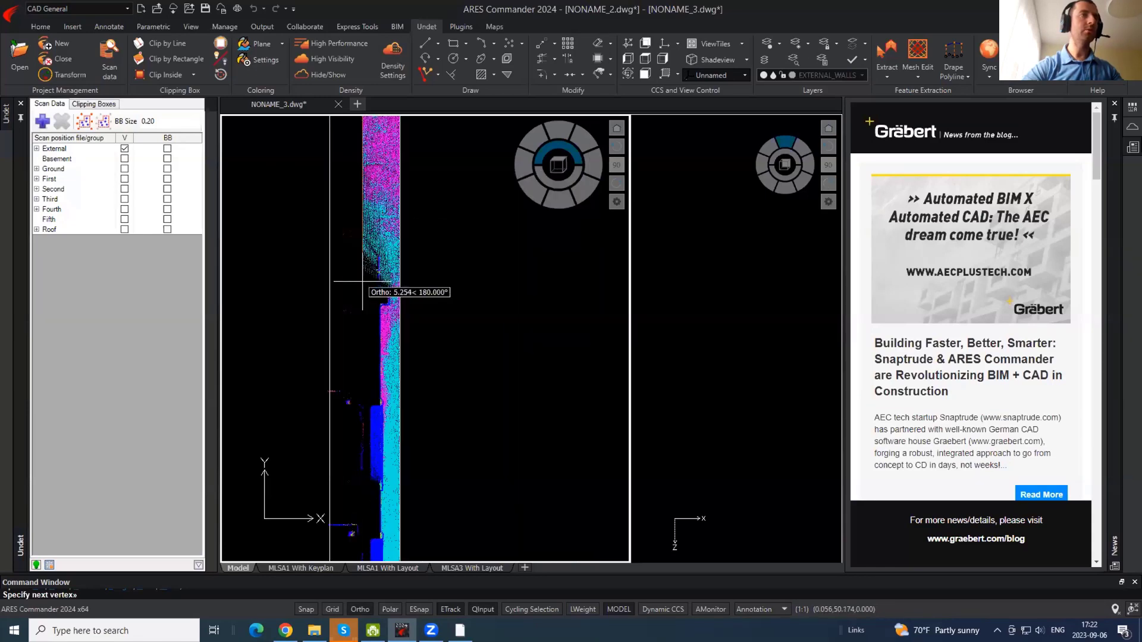
pyautogui.scroll(2, 438, 297)
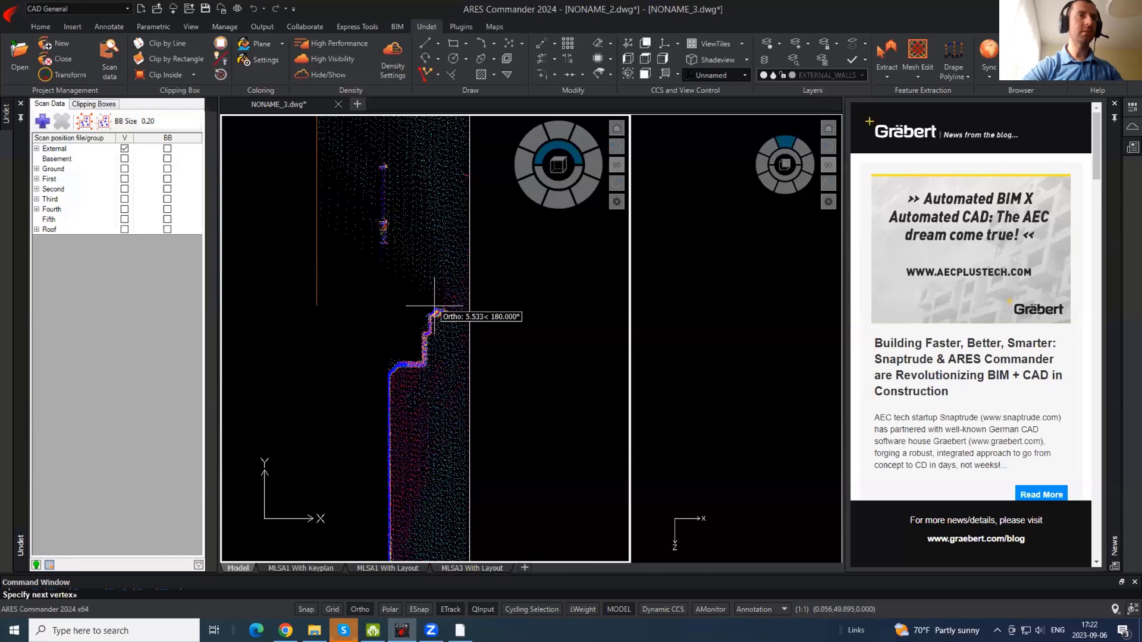
pyautogui.click(438, 308)
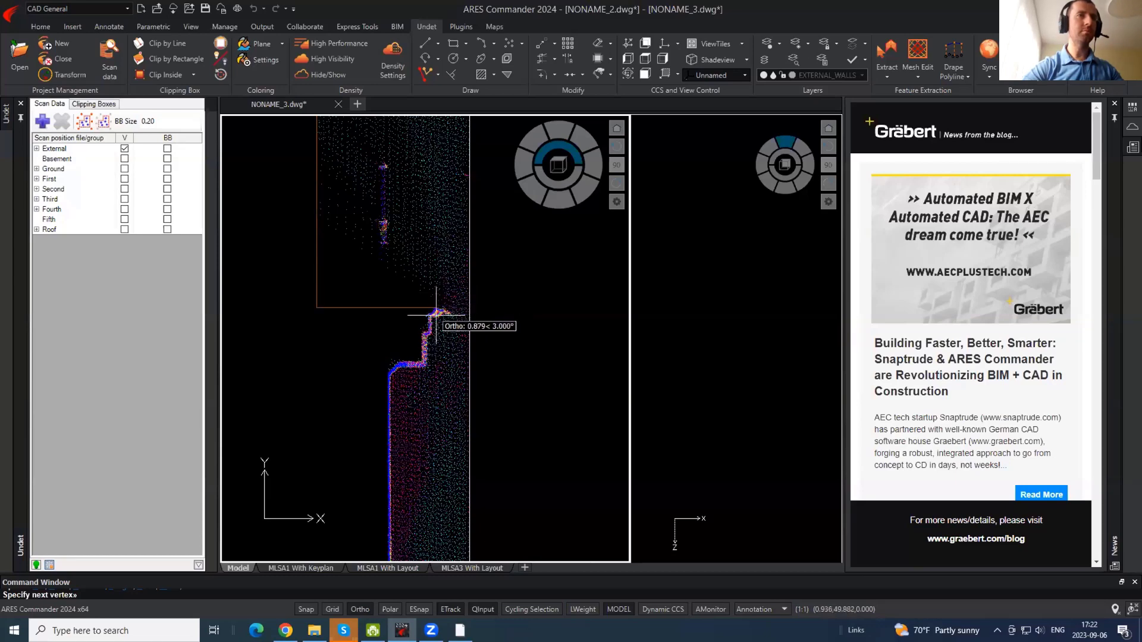
pyautogui.scroll(2, 432, 310)
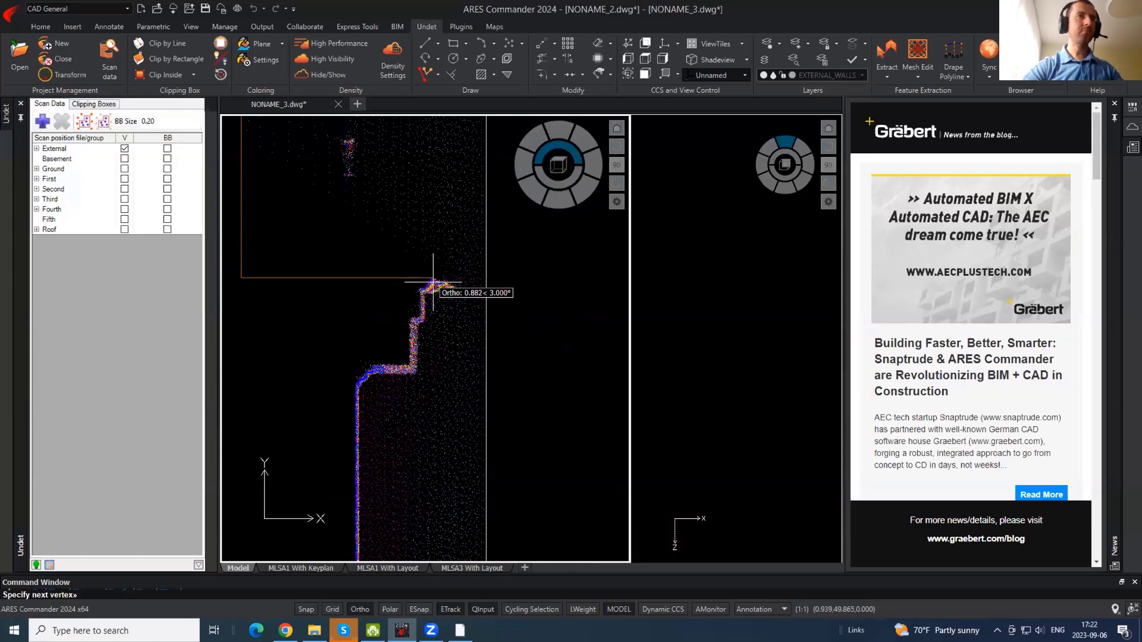
# - Continue the polyline over the sloped ledge and down to the wall step, using snap
pyautogui.press('F8')
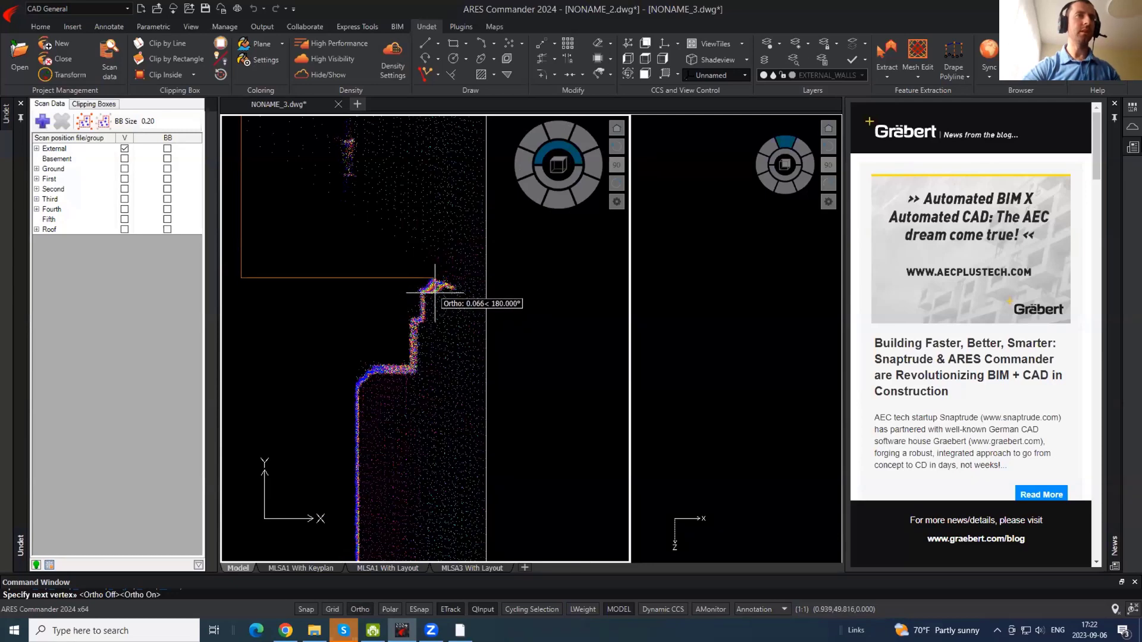
pyautogui.scroll(-2, 331, 286)
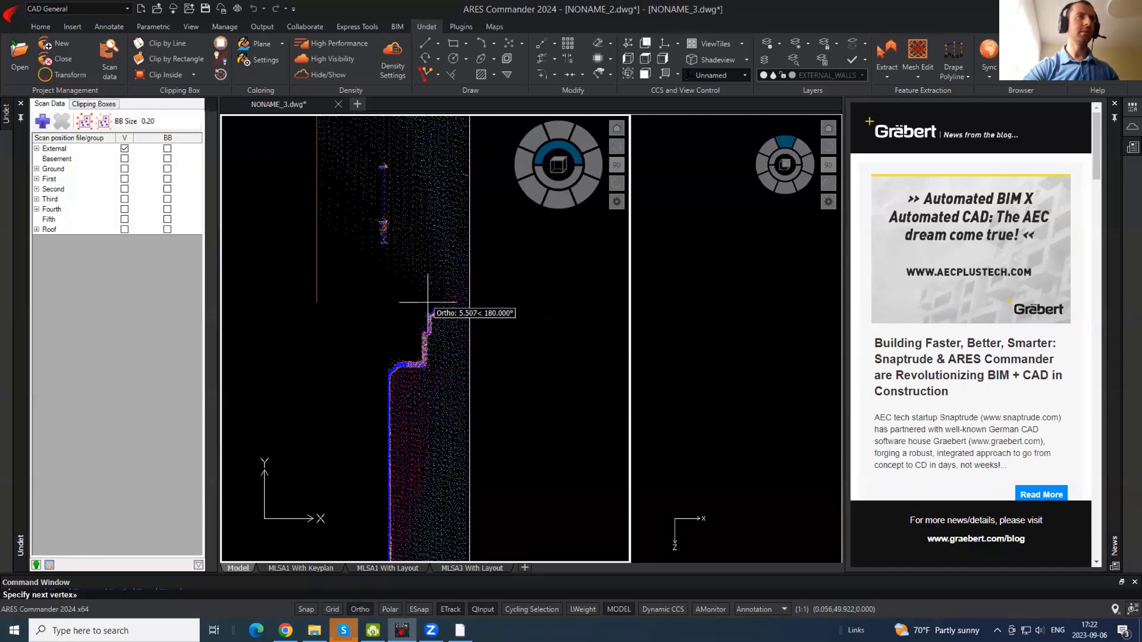
pyautogui.scroll(2, 440, 311)
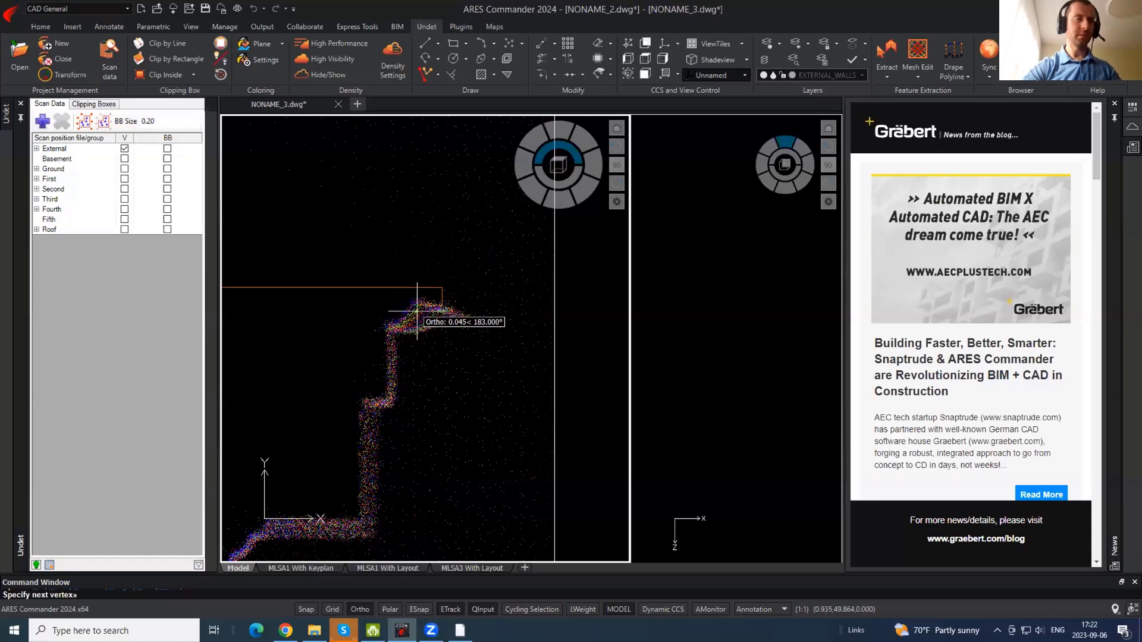
pyautogui.press('F9')
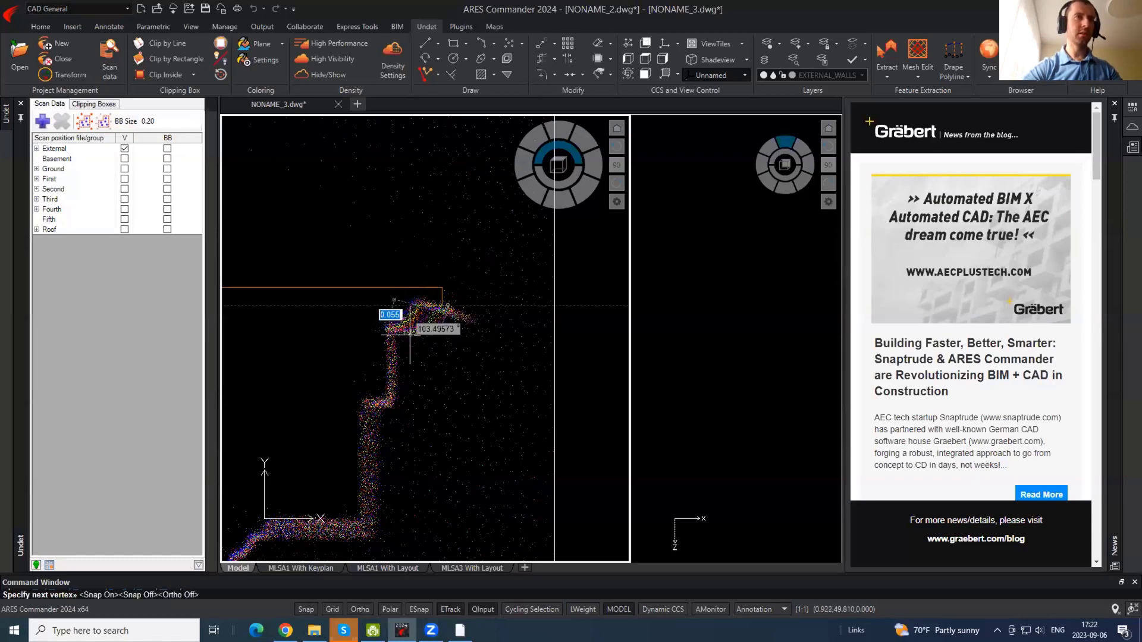
pyautogui.click(389, 327)
pyautogui.press('F8')
pyautogui.click(393, 403)
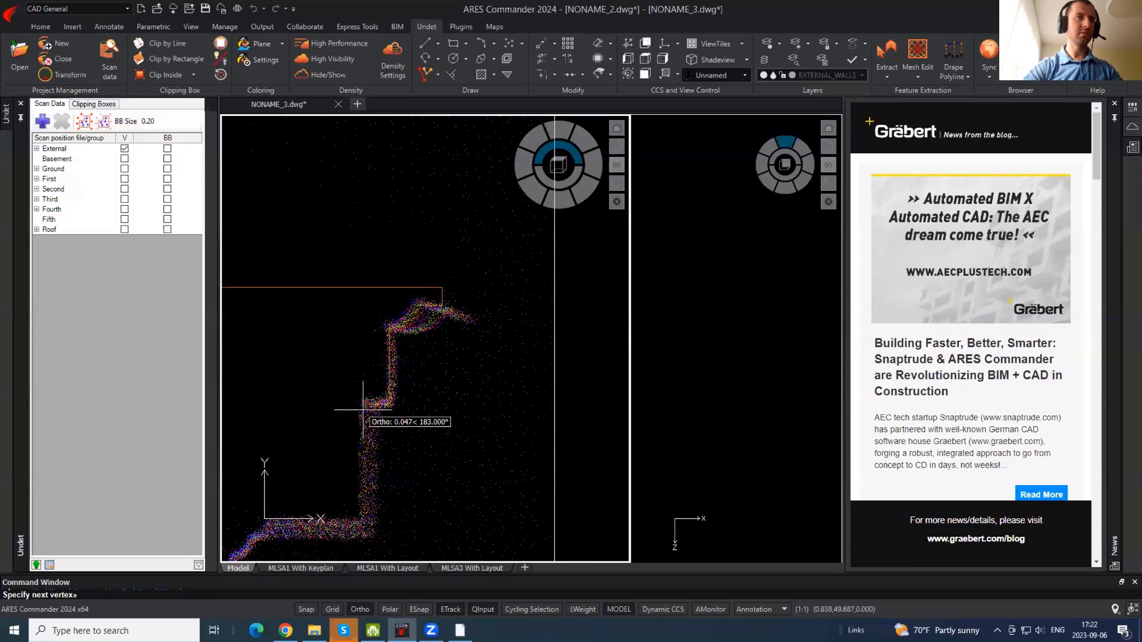
pyautogui.click(363, 410)
# - Trace the wall base, base corner and recess, ending the polyline below the base
pyautogui.scroll(-4, 396, 264)
pyautogui.scroll(3, 391, 314)
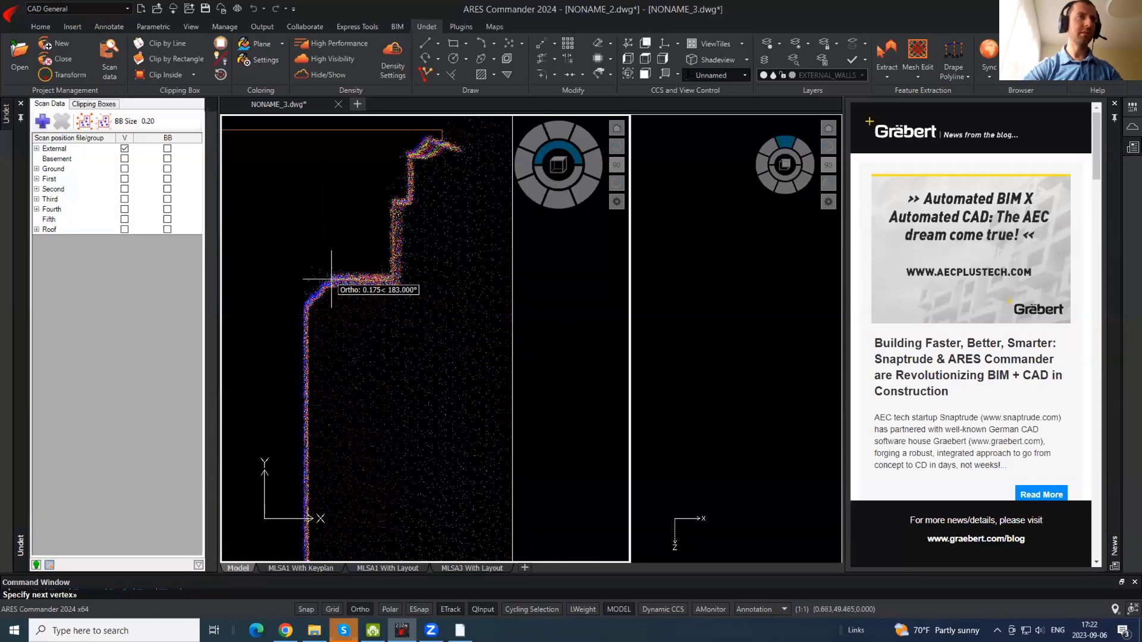
pyautogui.press('F8')
pyautogui.scroll(5, 351, 197)
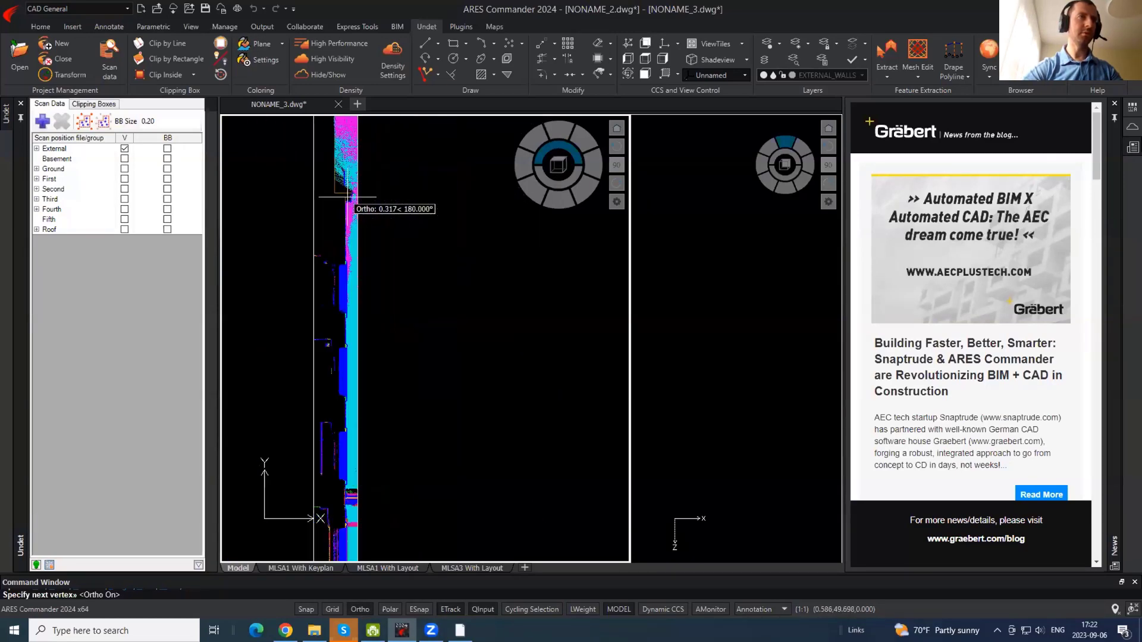
pyautogui.moveTo(381, 439); pyautogui.dragTo(356, 155, button='middle')
pyautogui.scroll(6, 329, 318)
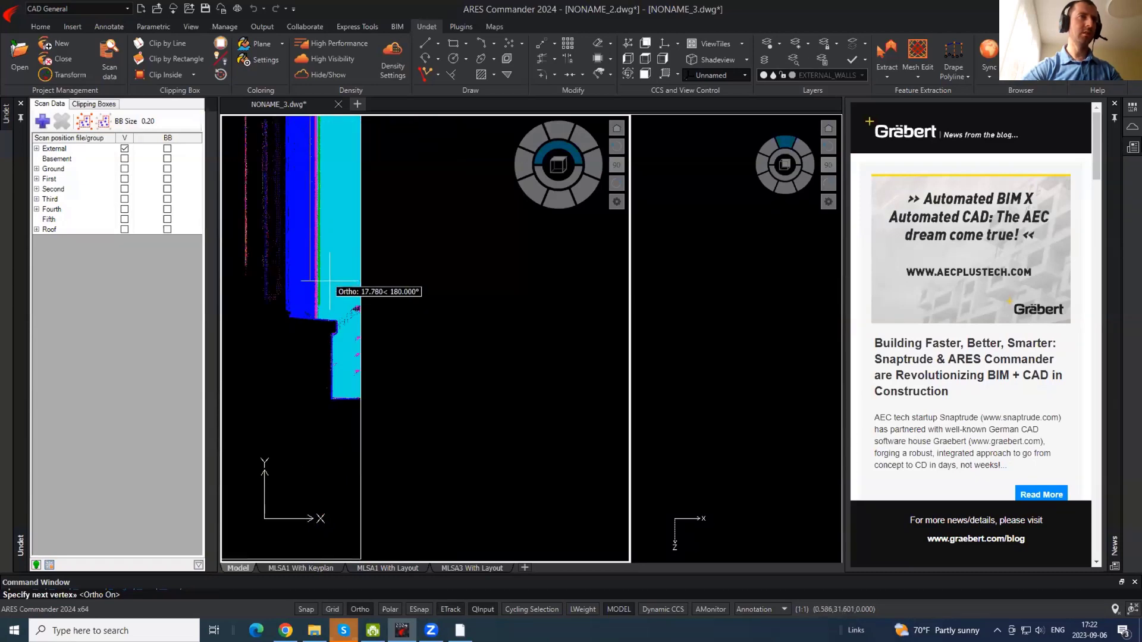
pyautogui.scroll(5, 329, 281)
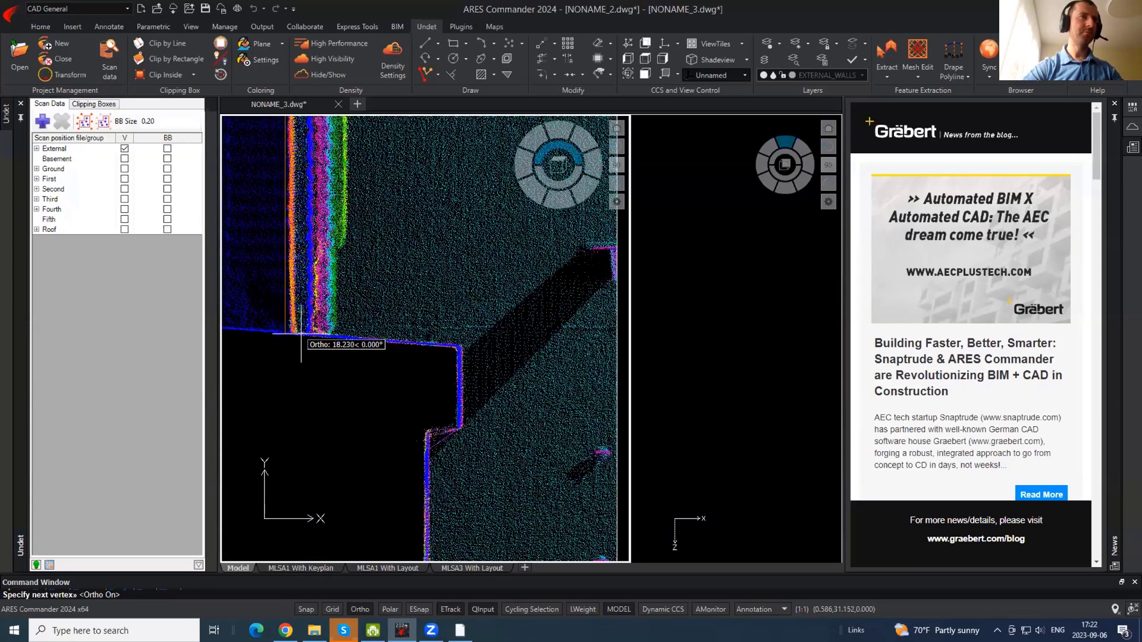
pyautogui.click(301, 334)
pyautogui.press('F8')
pyautogui.click(459, 347)
pyautogui.press('F8')
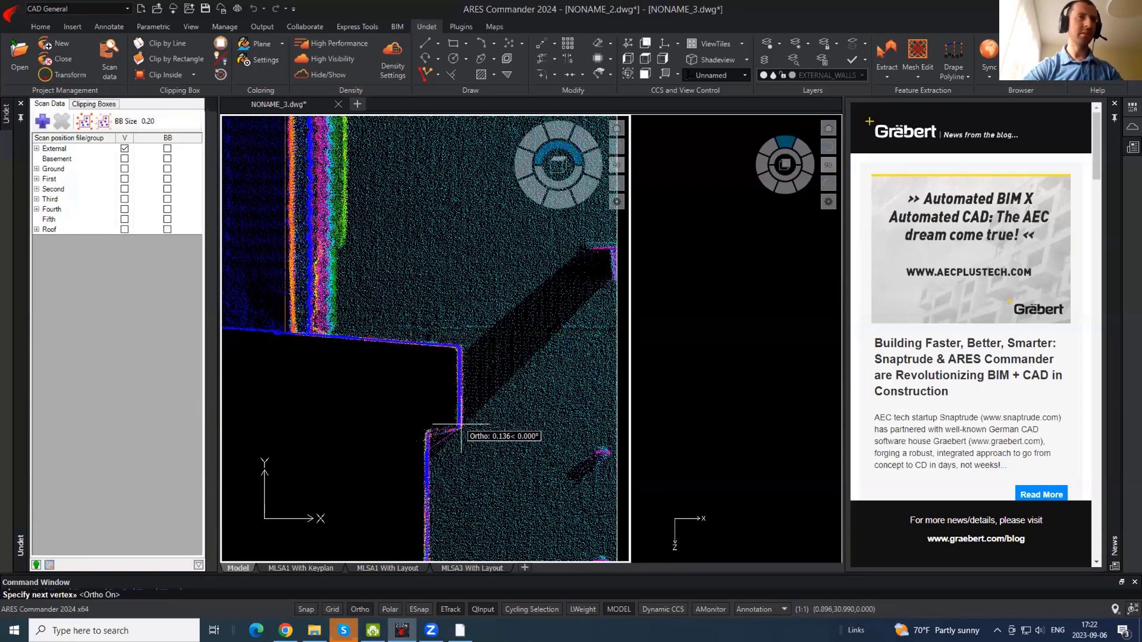
pyautogui.click(426, 430)
pyautogui.scroll(-5, 426, 234)
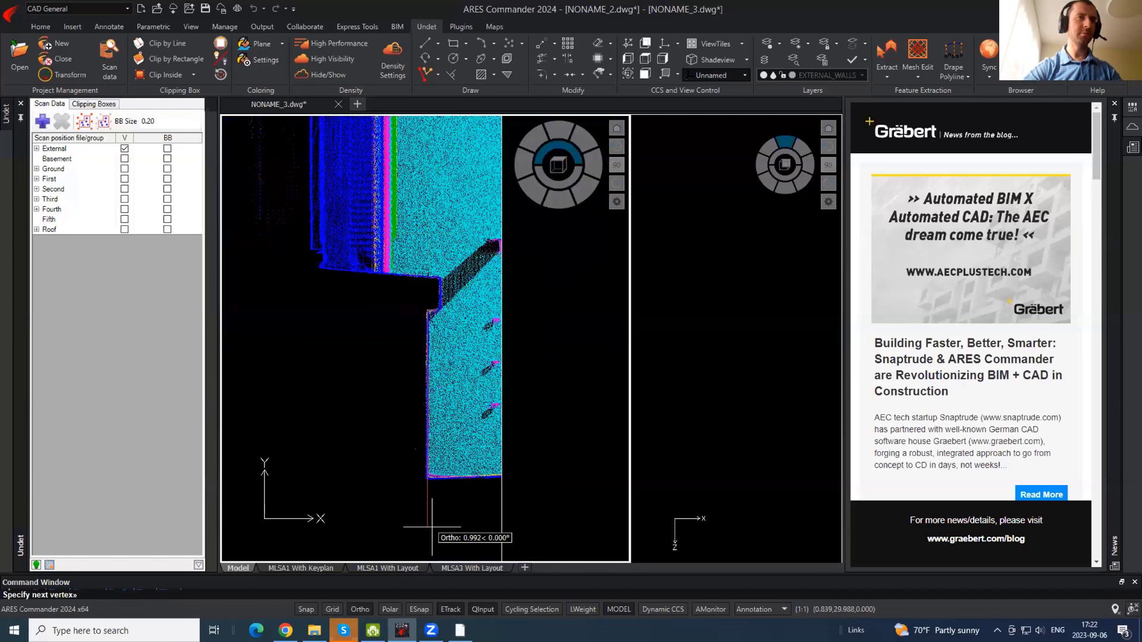
pyautogui.click(430, 525)
pyautogui.press('Return')
pyautogui.scroll(-8, 411, 455)
# - Check the traced wall polyline up at the roof area, then clear the selection
pyautogui.click(408, 324)
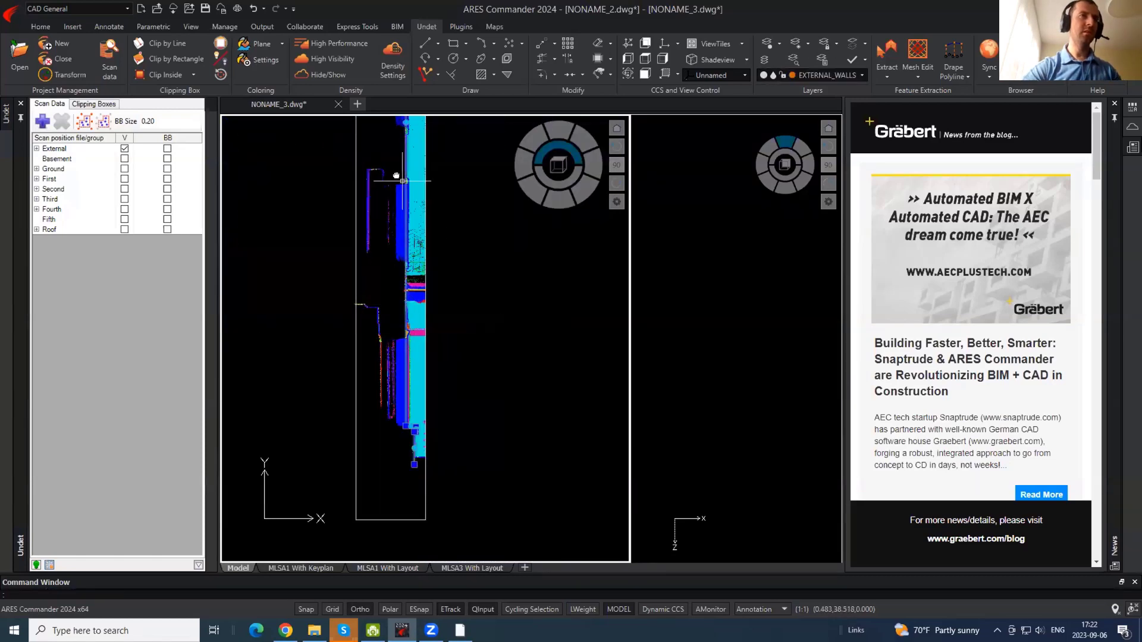
pyautogui.moveTo(395, 178); pyautogui.dragTo(385, 476, button='middle')
pyautogui.moveTo(401, 226); pyautogui.dragTo(375, 298, button='middle')
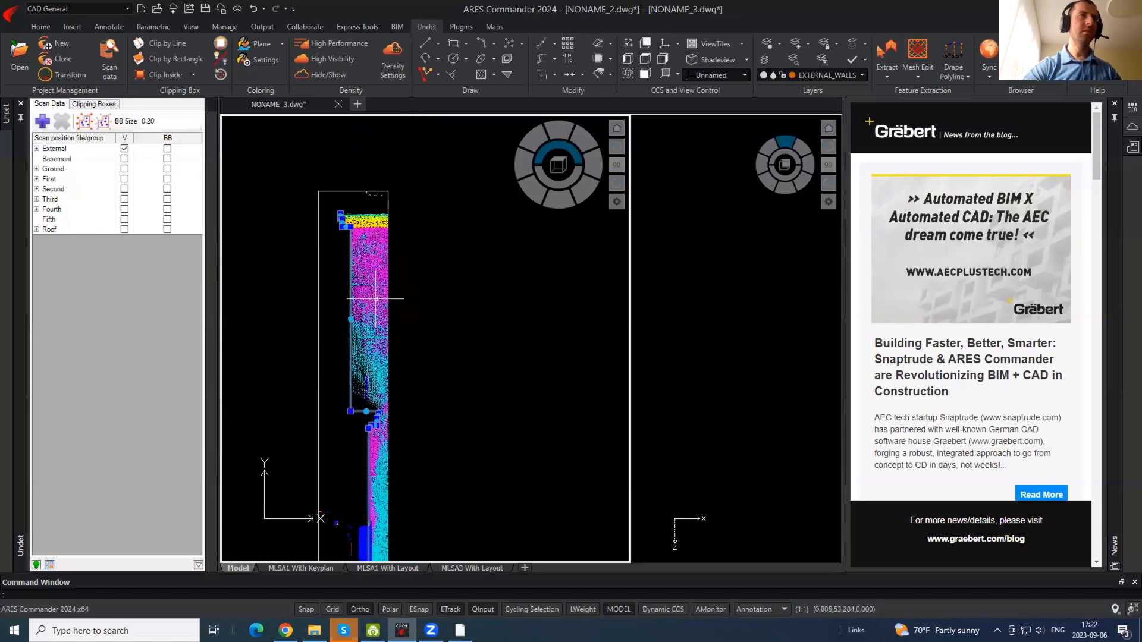
pyautogui.press('Escape')
pyautogui.scroll(-2, 356, 208)
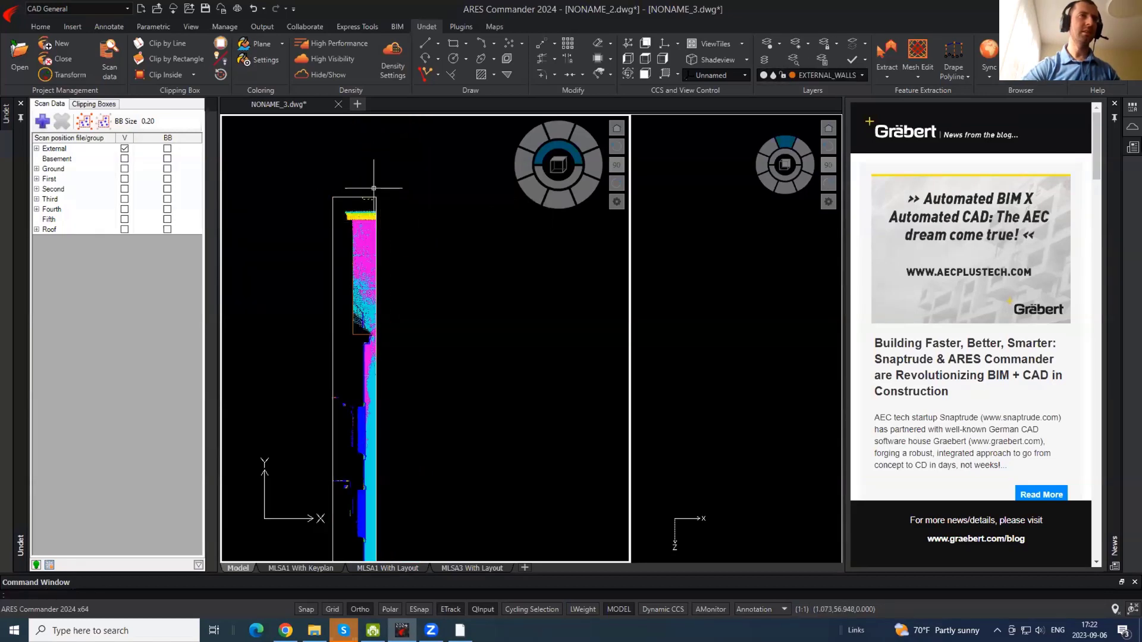
pyautogui.scroll(-2, 369, 194)
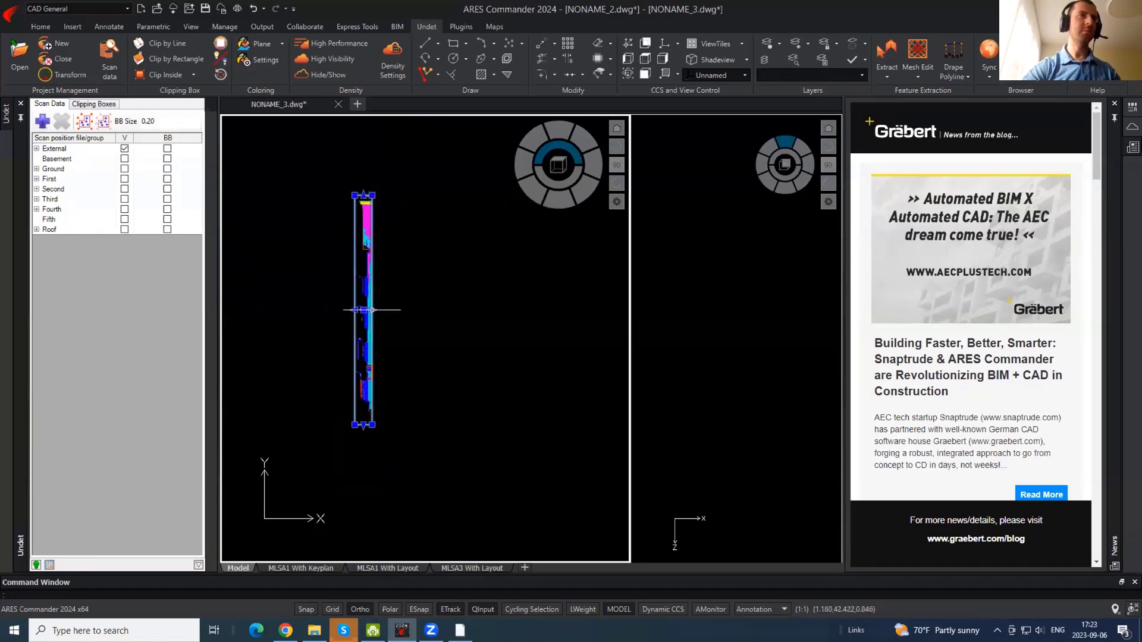
# - Widen the clip box's right side, pull it back in, then grab the left grip
pyautogui.click(371, 310)
pyautogui.click(481, 309)
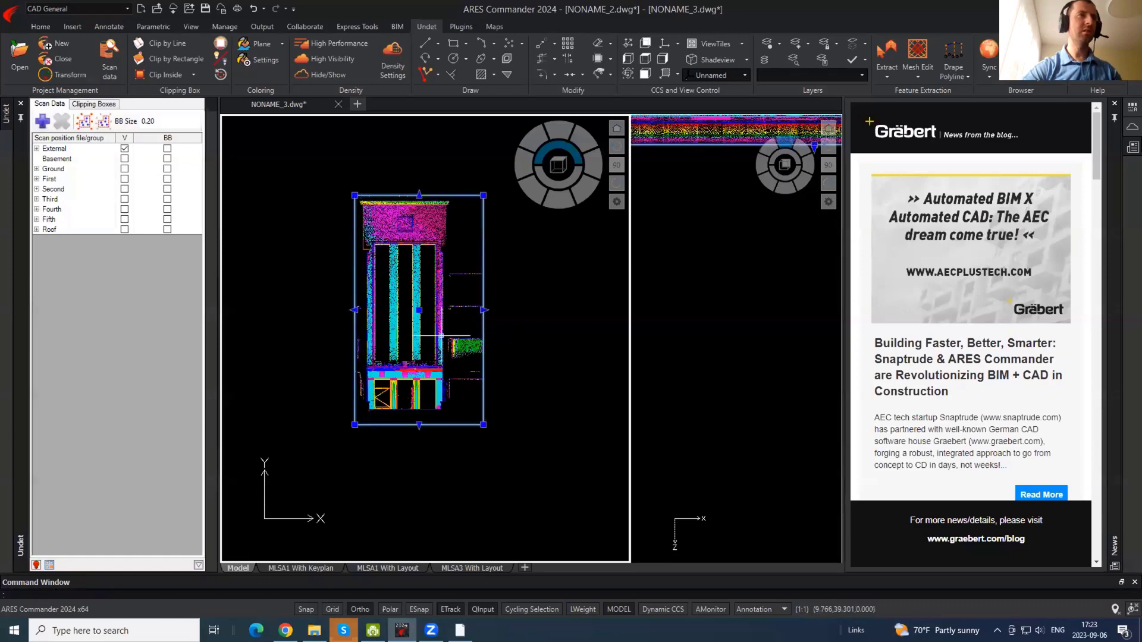
pyautogui.click(483, 310)
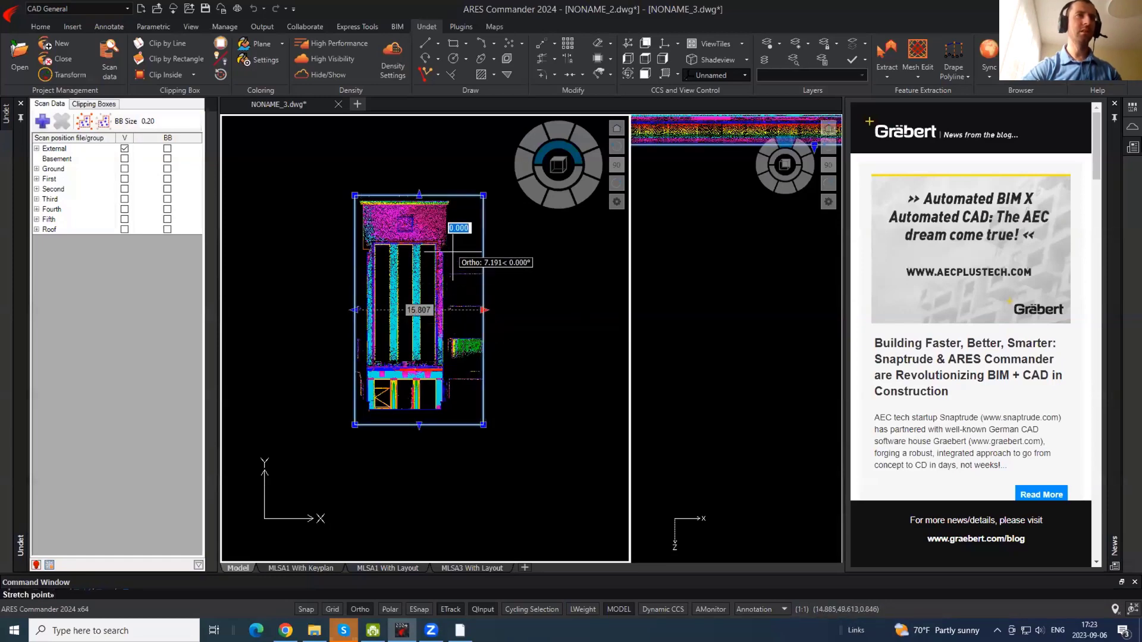
pyautogui.scroll(2, 460, 255)
pyautogui.click(447, 255)
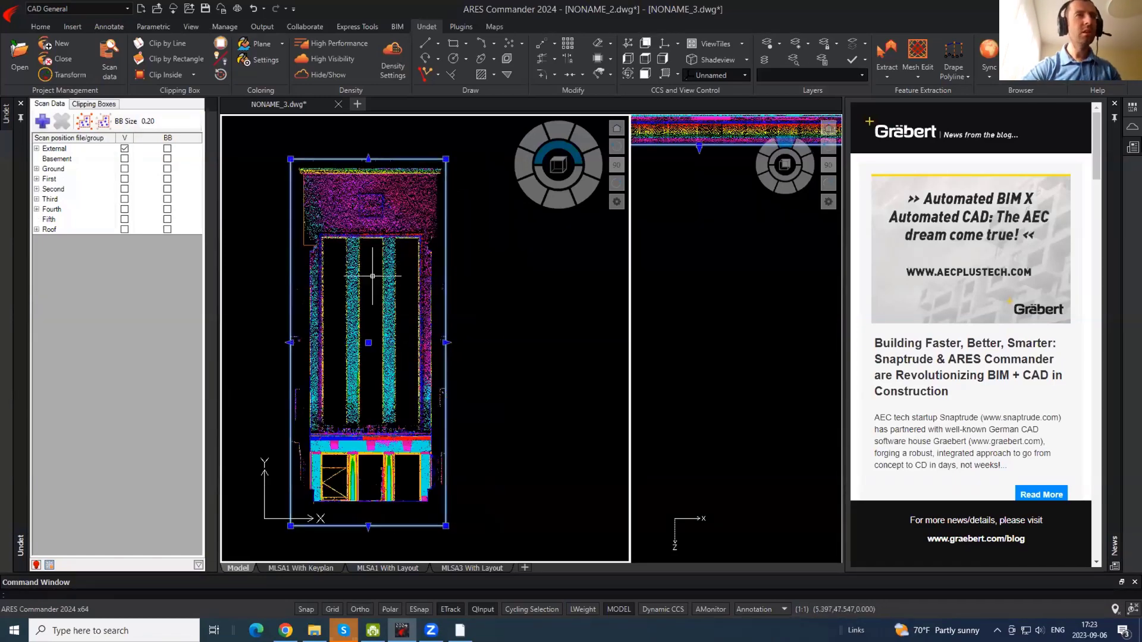
pyautogui.click(290, 343)
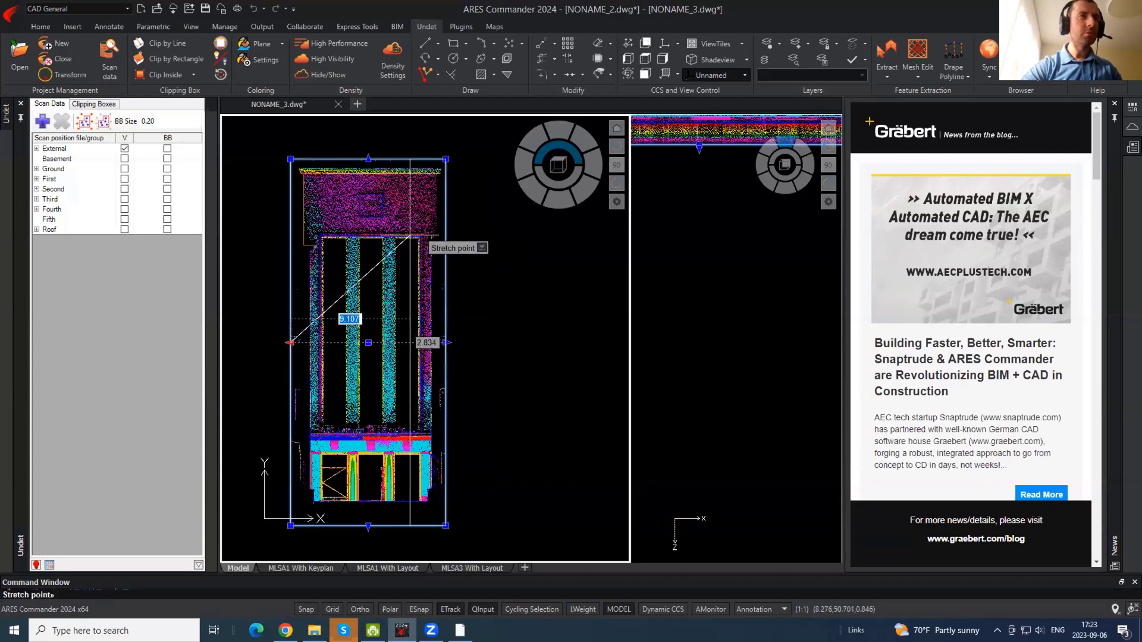
# - Adjust the clipping box, then mirror the traced wall polyline about a vertical axis, keeping the original
pyautogui.click(427, 229)
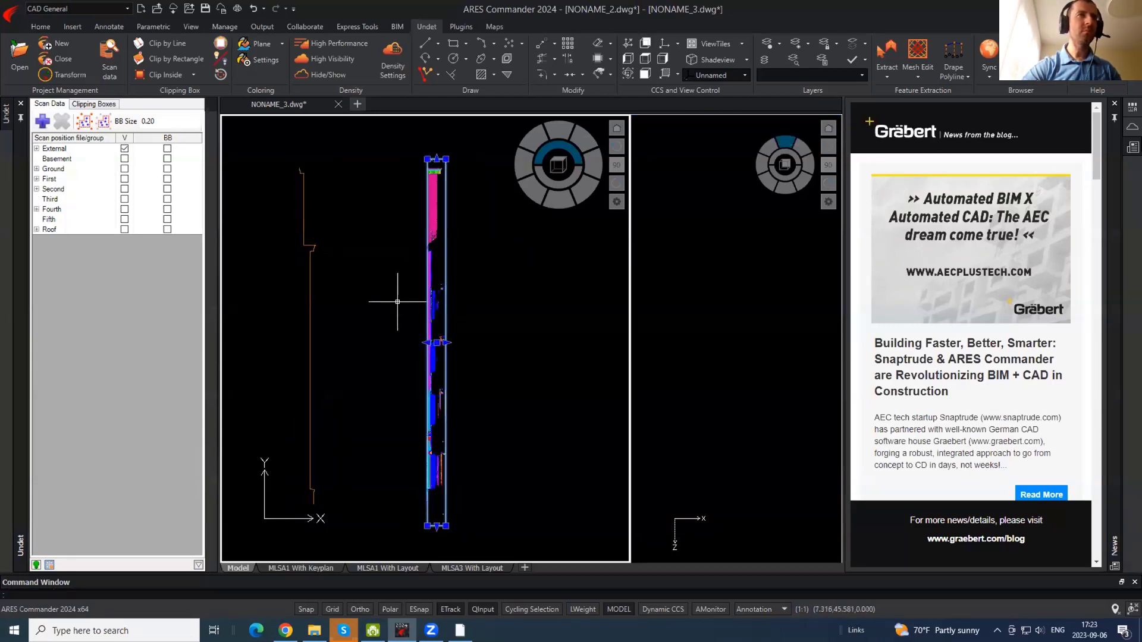
pyautogui.press('Escape')
pyautogui.click(331, 217)
pyautogui.click(278, 204)
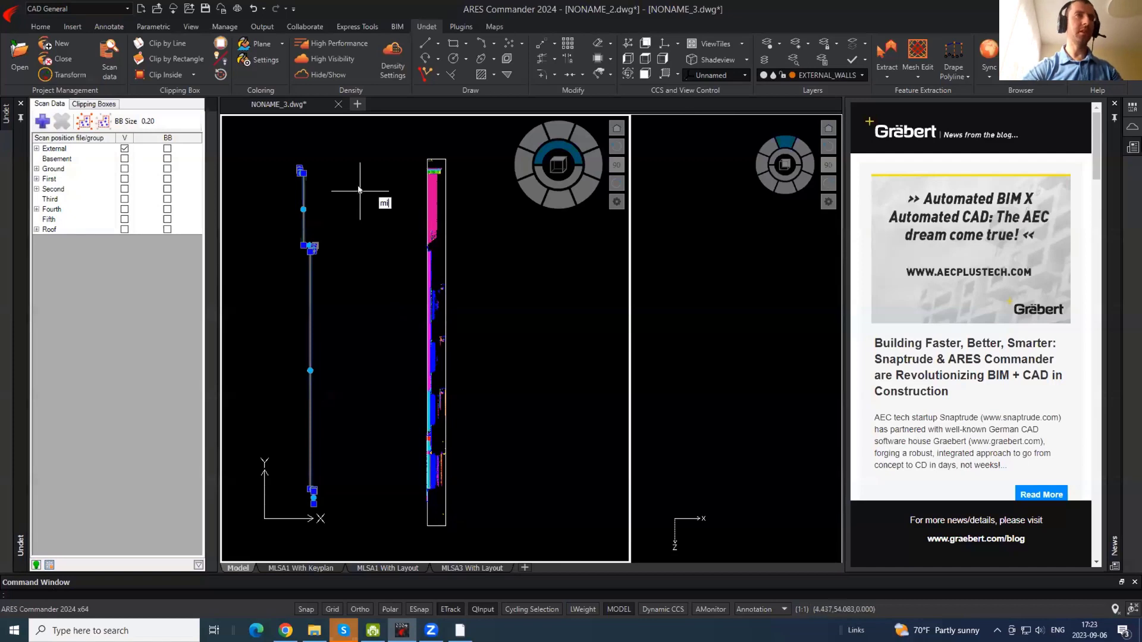
pyautogui.write('mi')
pyautogui.press('Return')
pyautogui.click(373, 176)
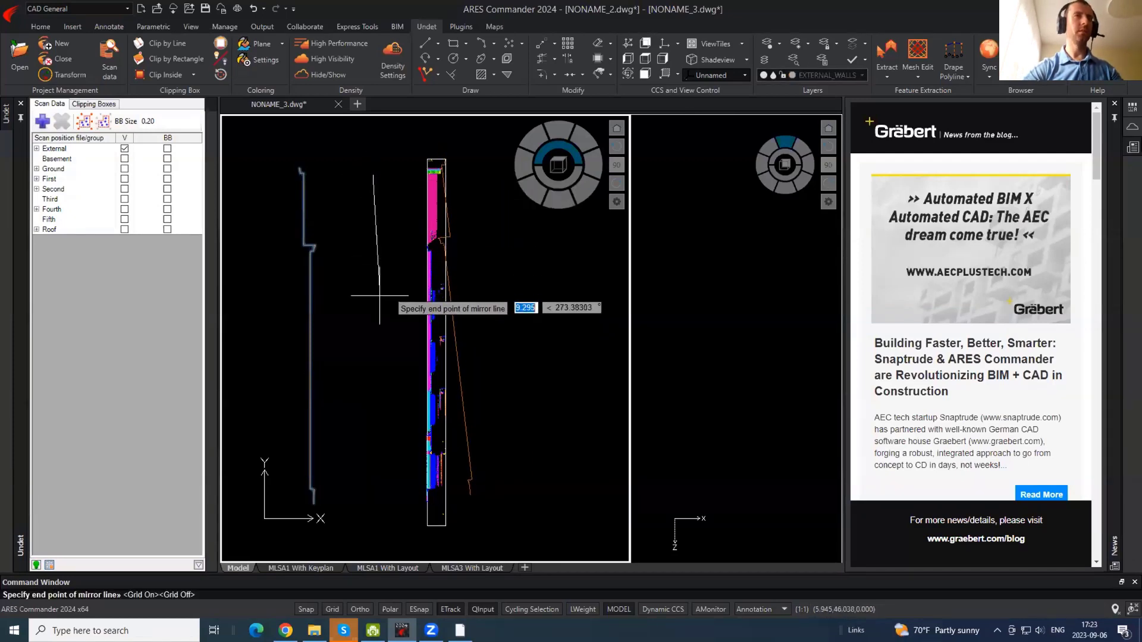
pyautogui.press('F8')
pyautogui.click(369, 331)
pyautogui.press('Return')
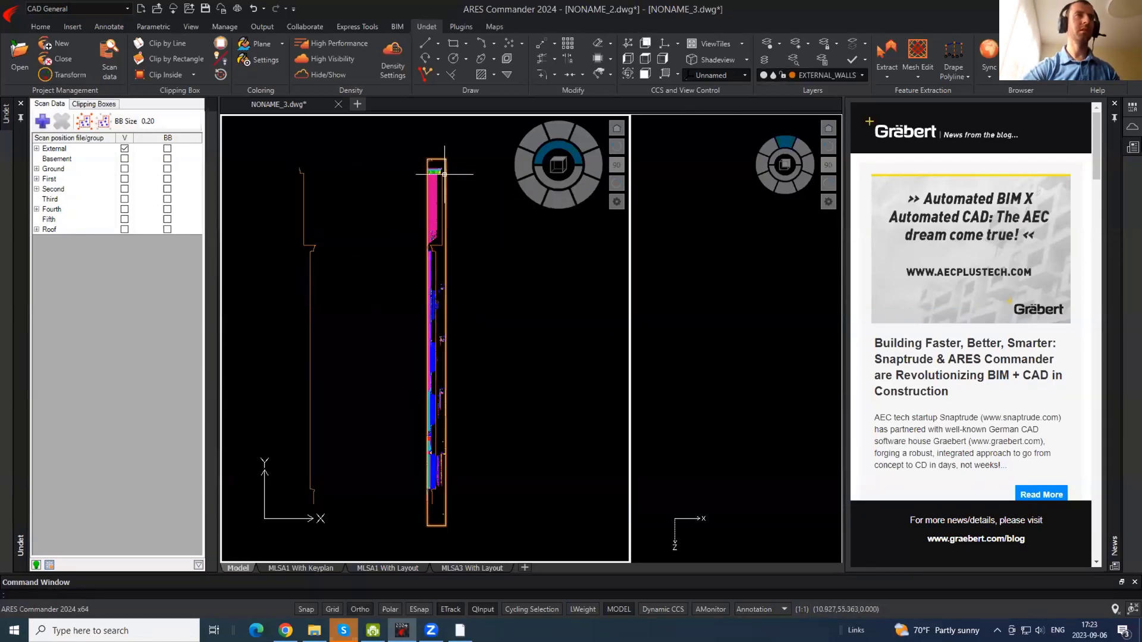
# - Move the mirrored wall outline onto its matching position on the scanned facade
pyautogui.scroll(5, 445, 174)
pyautogui.click(446, 179)
pyautogui.click(425, 204)
pyautogui.scroll(3, 423, 159)
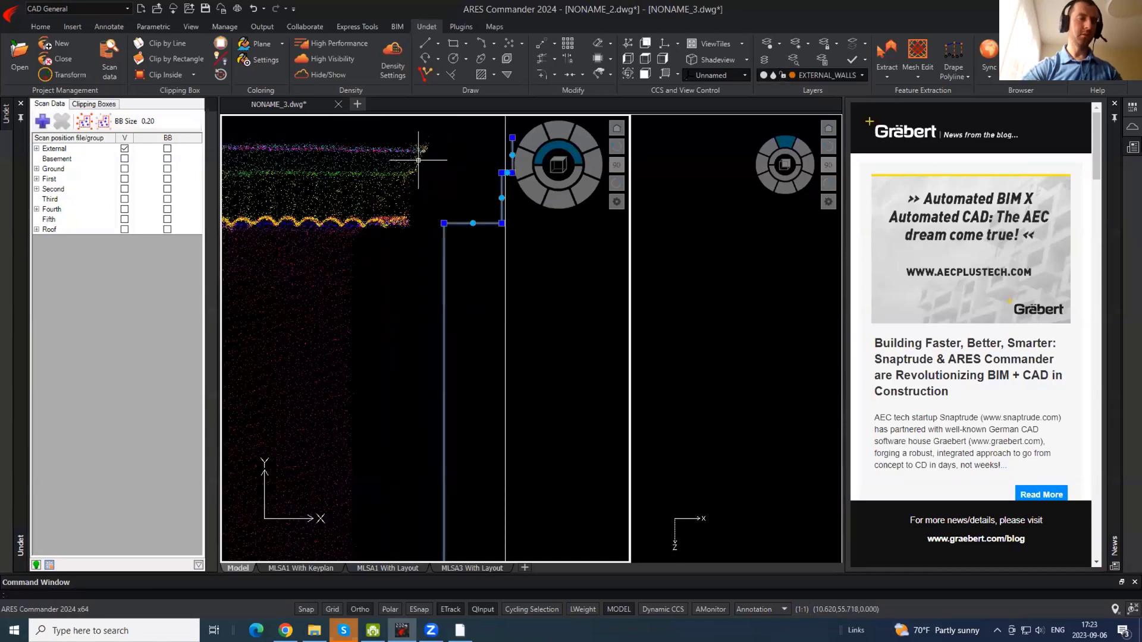
pyautogui.write('m')
pyautogui.press('Return')
pyautogui.click(469, 193)
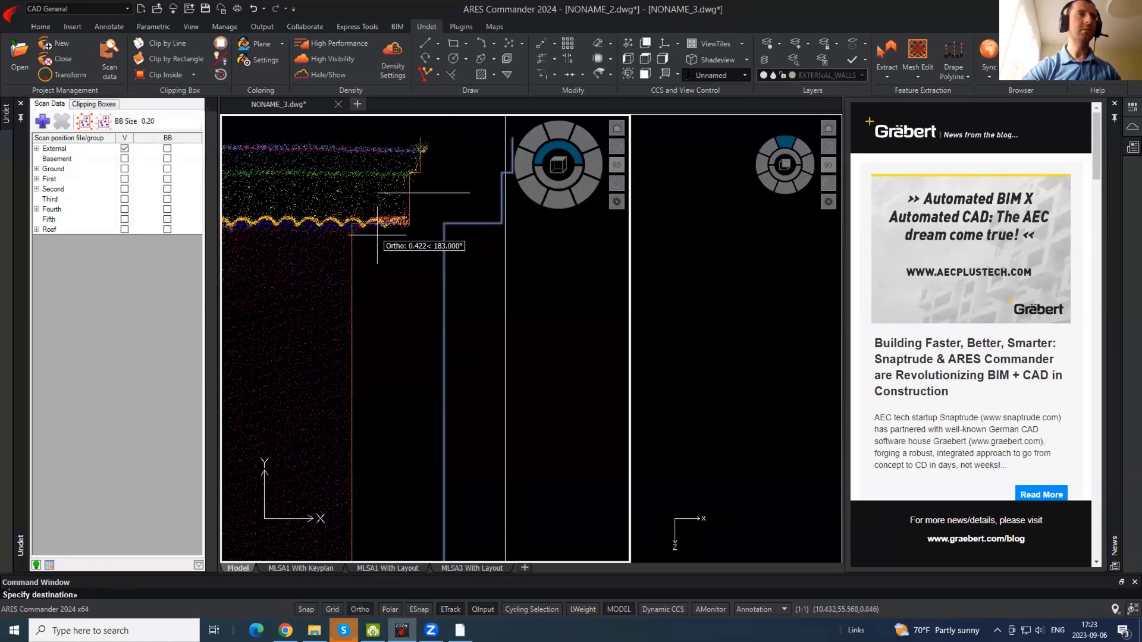
pyautogui.click(377, 235)
pyautogui.click(428, 283)
pyautogui.click(365, 193)
pyautogui.scroll(-5, 365, 172)
pyautogui.moveTo(396, 427); pyautogui.dragTo(367, 94, button='middle')
pyautogui.moveTo(357, 454)
pyautogui.mouseDown(button='middle')
pyautogui.moveTo(351, 408)
pyautogui.moveTo(423, 329)
pyautogui.mouseUp(button='middle')
pyautogui.press('Escape')
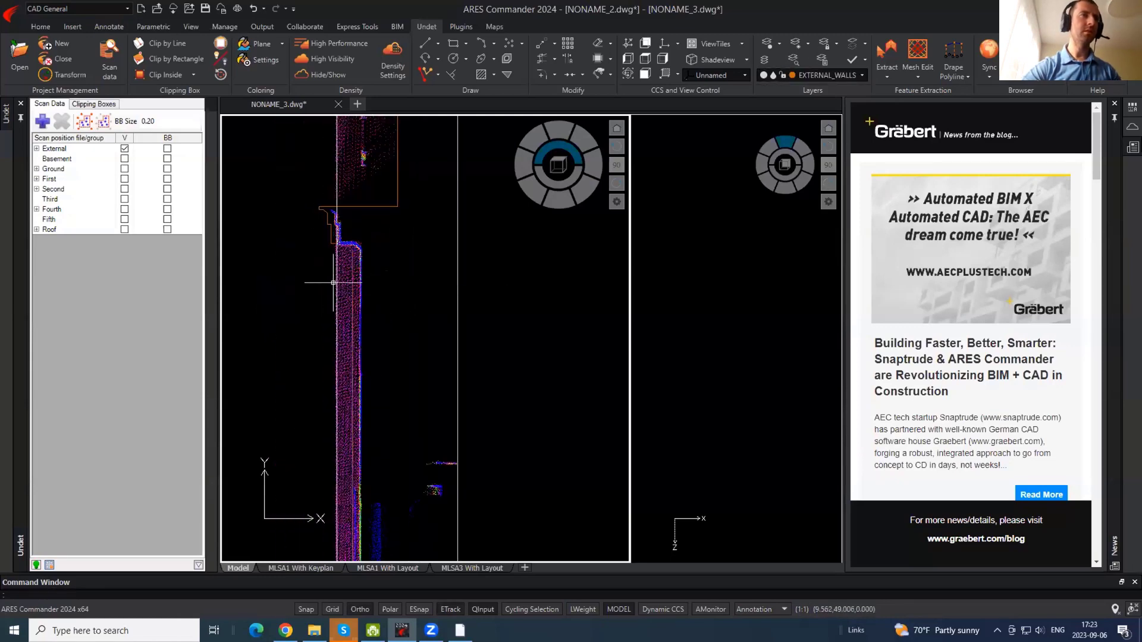
# - Stretch the clipping box's left edge outward to reveal more scan points beside the outline
pyautogui.click(347, 296)
pyautogui.click(327, 298)
pyautogui.scroll(-4, 405, 297)
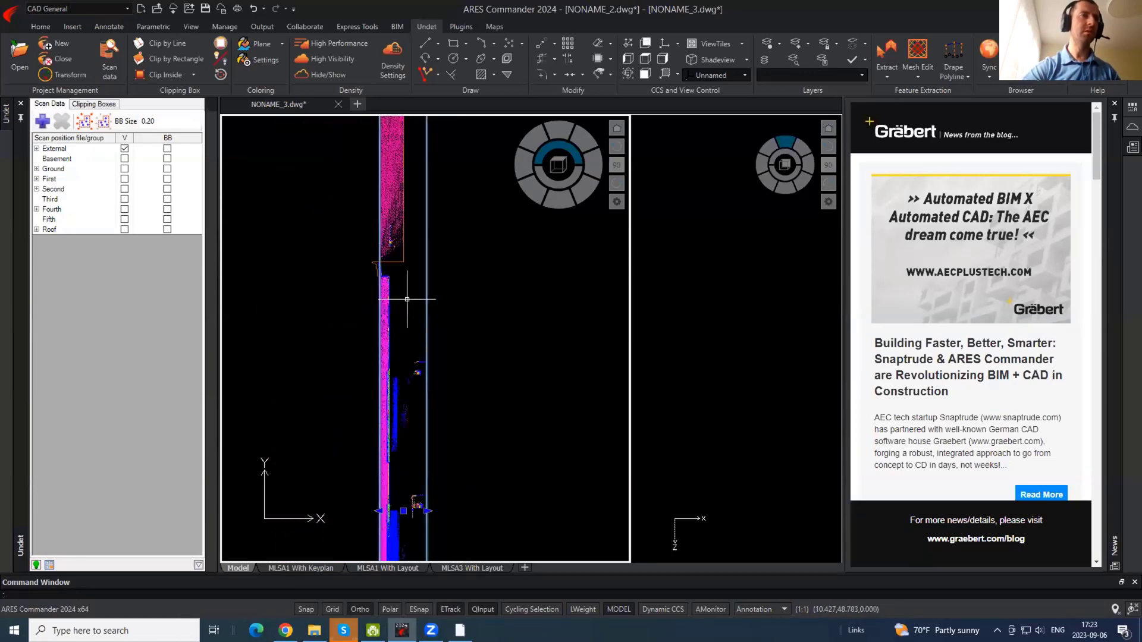
pyautogui.click(378, 511)
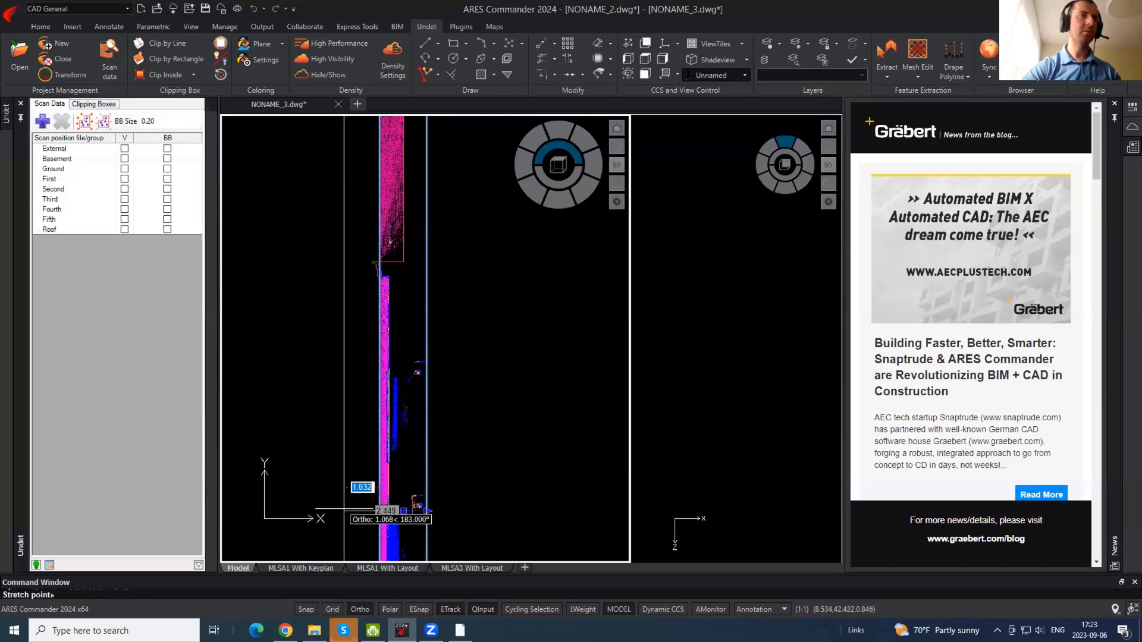
pyautogui.click(344, 510)
pyautogui.press('Escape')
pyautogui.scroll(6, 387, 264)
pyautogui.click(383, 267)
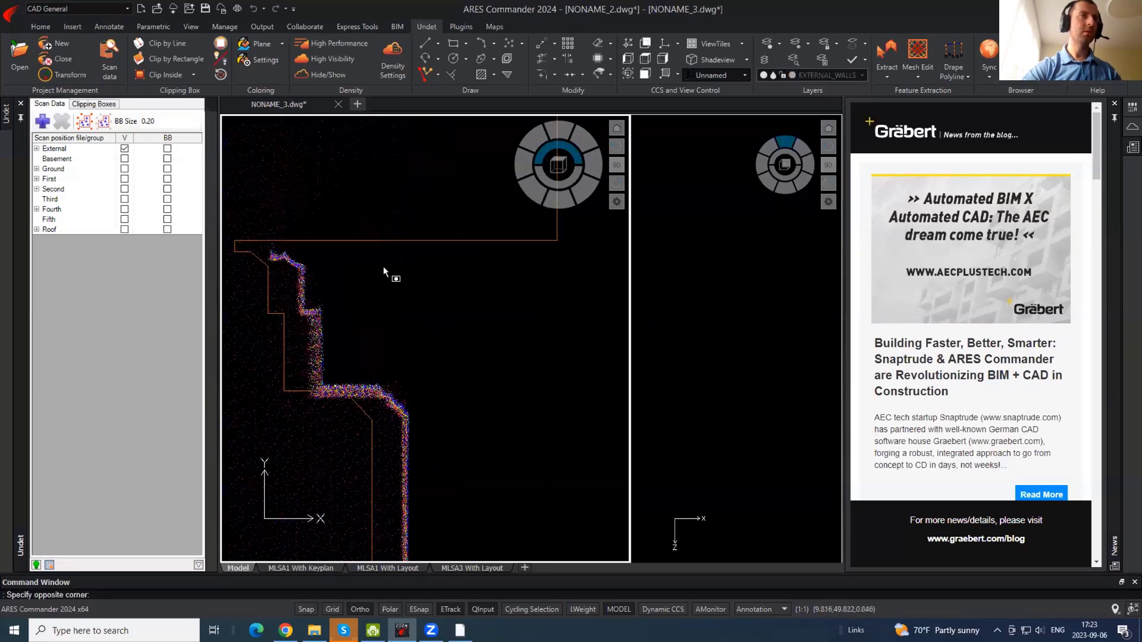
pyautogui.click(346, 213)
pyautogui.scroll(-4, 322, 306)
pyautogui.press('Escape')
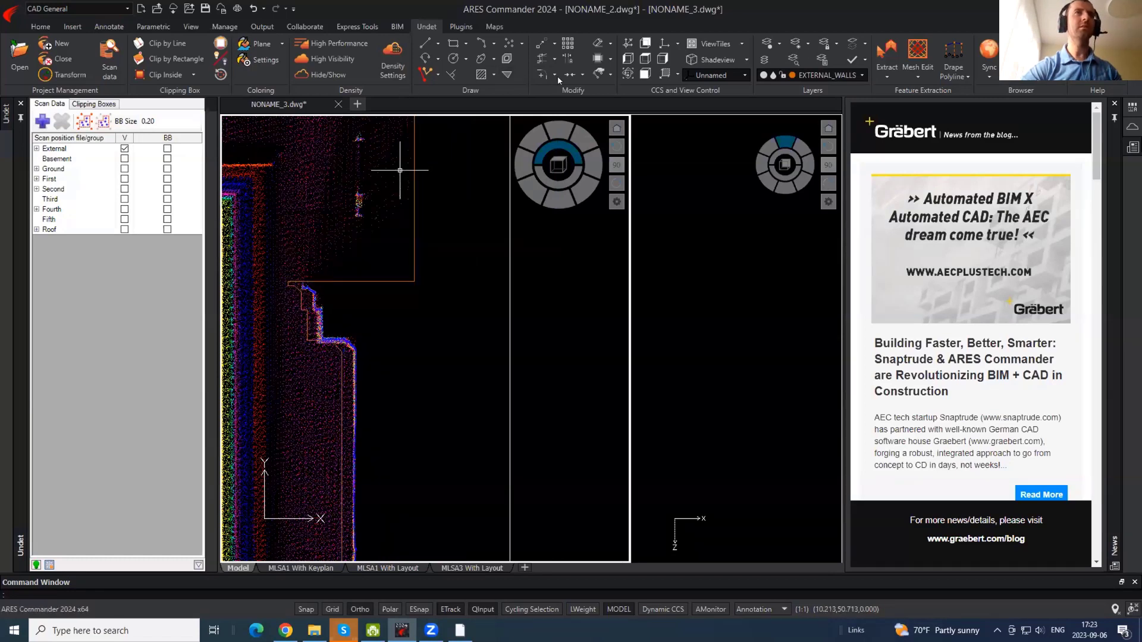
# - Split the wall outline at the cornice corner and move the left piece onto the scanned cornice
pyautogui.click(582, 74)
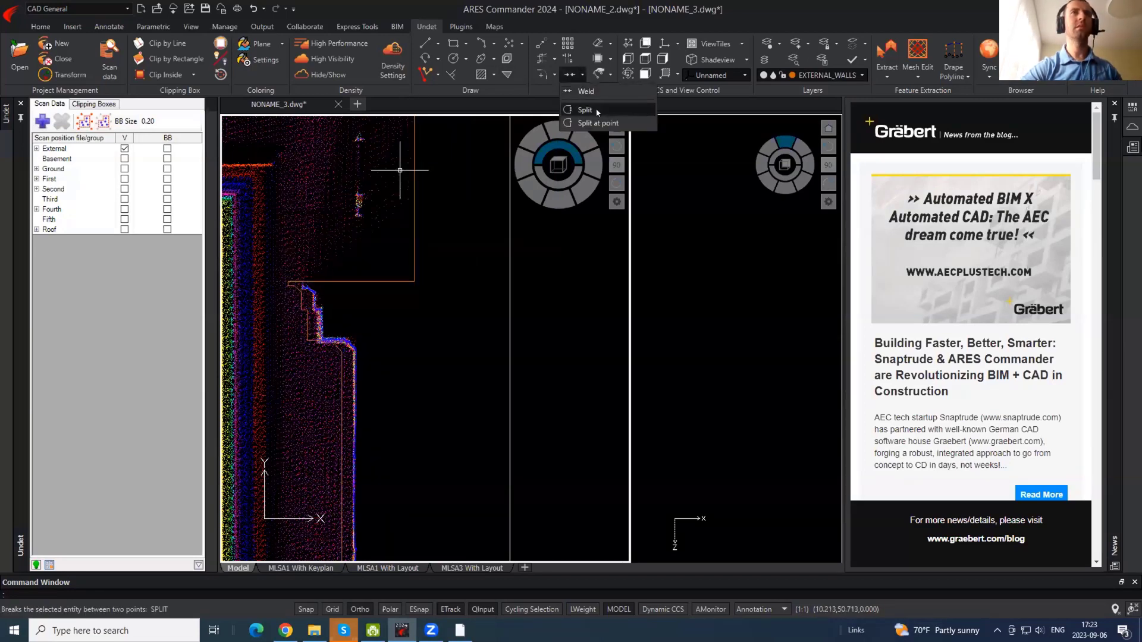
pyautogui.click(607, 124)
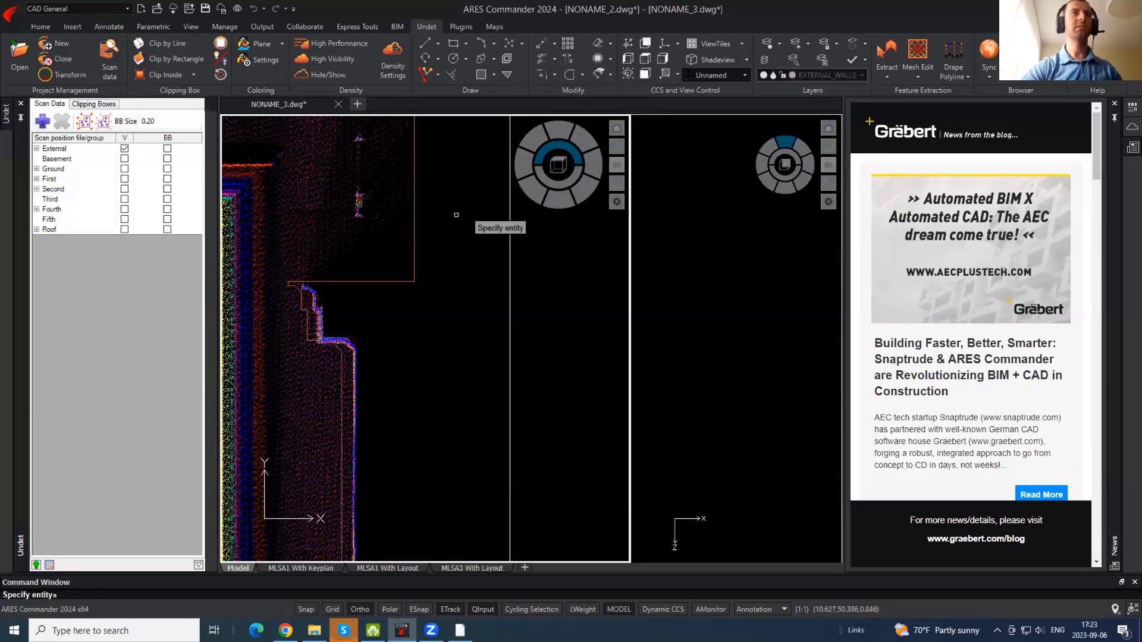
pyautogui.click(413, 265)
pyautogui.click(414, 281)
pyautogui.click(381, 281)
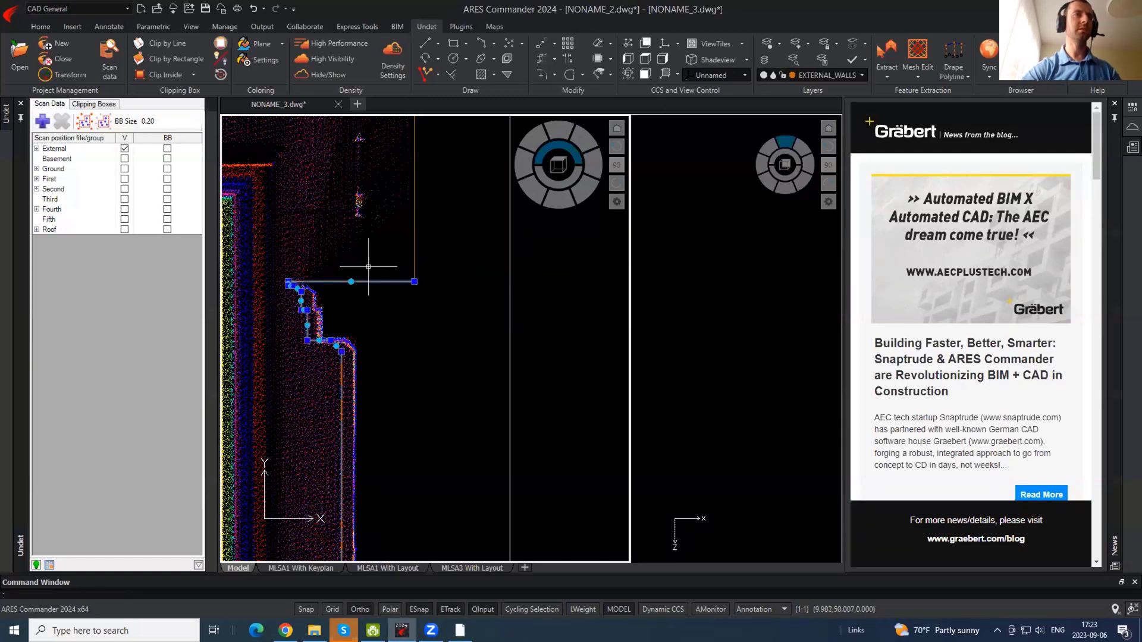
pyautogui.scroll(-5, 384, 338)
pyautogui.scroll(5, 388, 338)
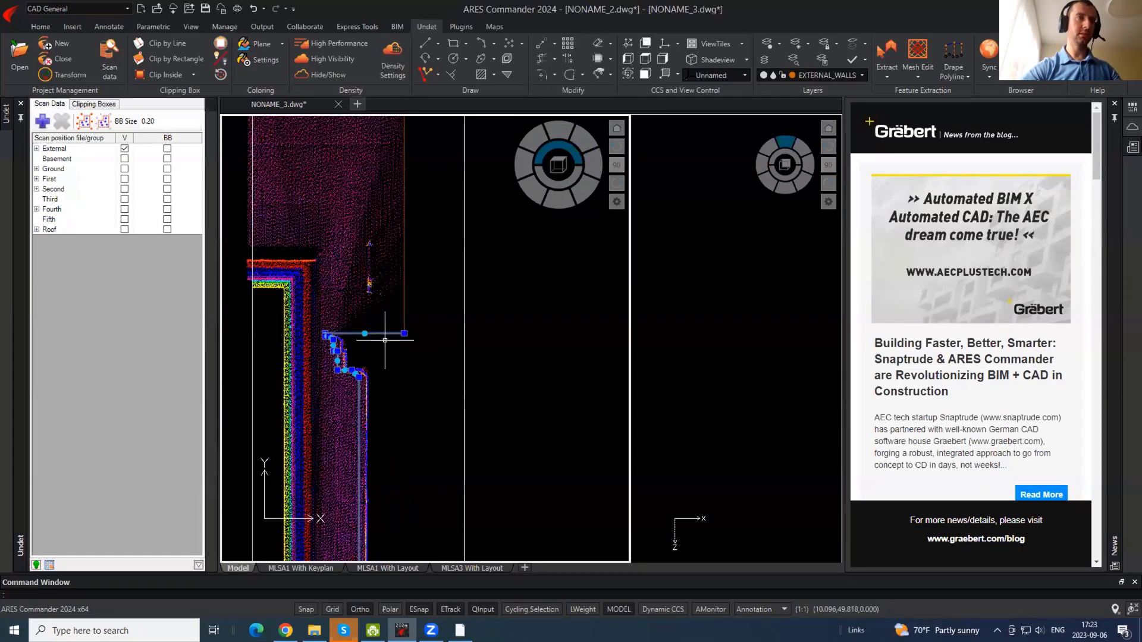
pyautogui.scroll(4, 370, 353)
pyautogui.write('m')
pyautogui.press('Return')
pyautogui.click(352, 355)
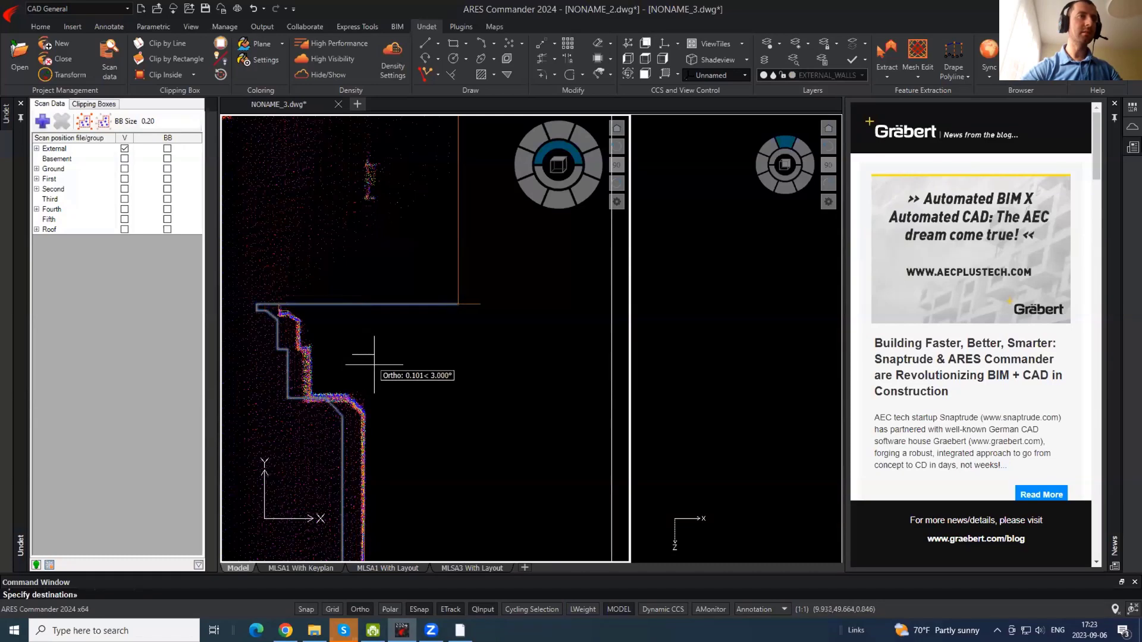
pyautogui.click(372, 364)
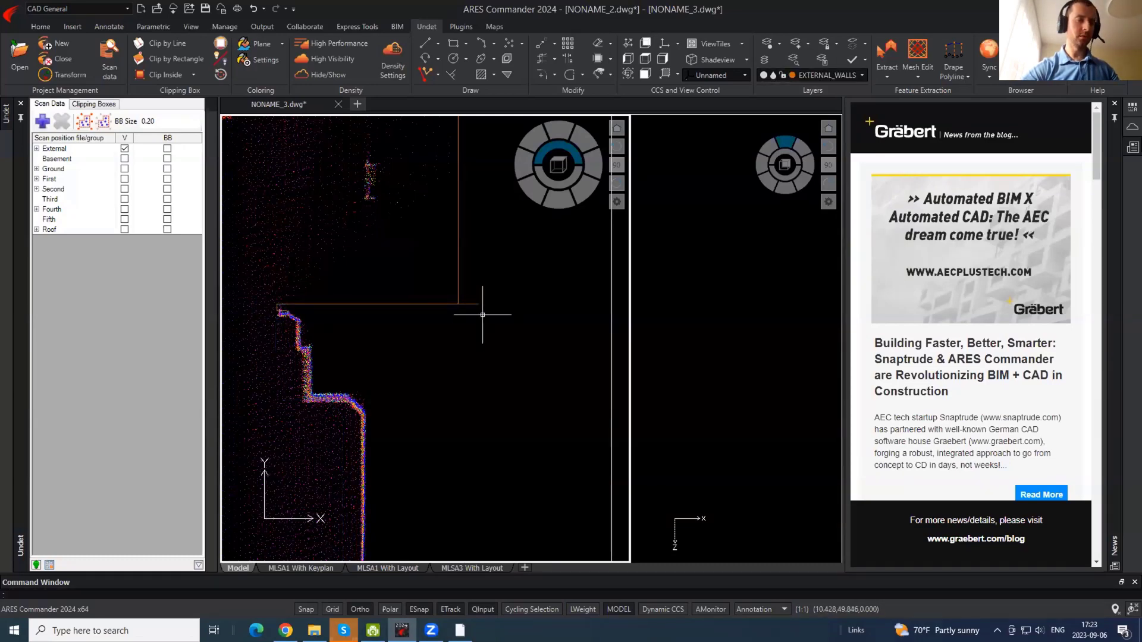
# - Trim the orange line's overhang at the cornice corner
pyautogui.write('tr')
pyautogui.press('Return')
pyautogui.click(470, 302)
pyautogui.click(483, 330)
pyautogui.press('Escape')
pyautogui.scroll(-5, 430, 209)
pyautogui.moveTo(398, 285)
pyautogui.mouseDown(button='middle')
pyautogui.moveTo(370, 459)
pyautogui.moveTo(367, 371)
pyautogui.moveTo(388, 295)
pyautogui.mouseUp(button='middle')
# - Try splitting and moving the outline at the lower wall corner, cancelling both attempts
pyautogui.click(368, 381)
pyautogui.scroll(8, 365, 384)
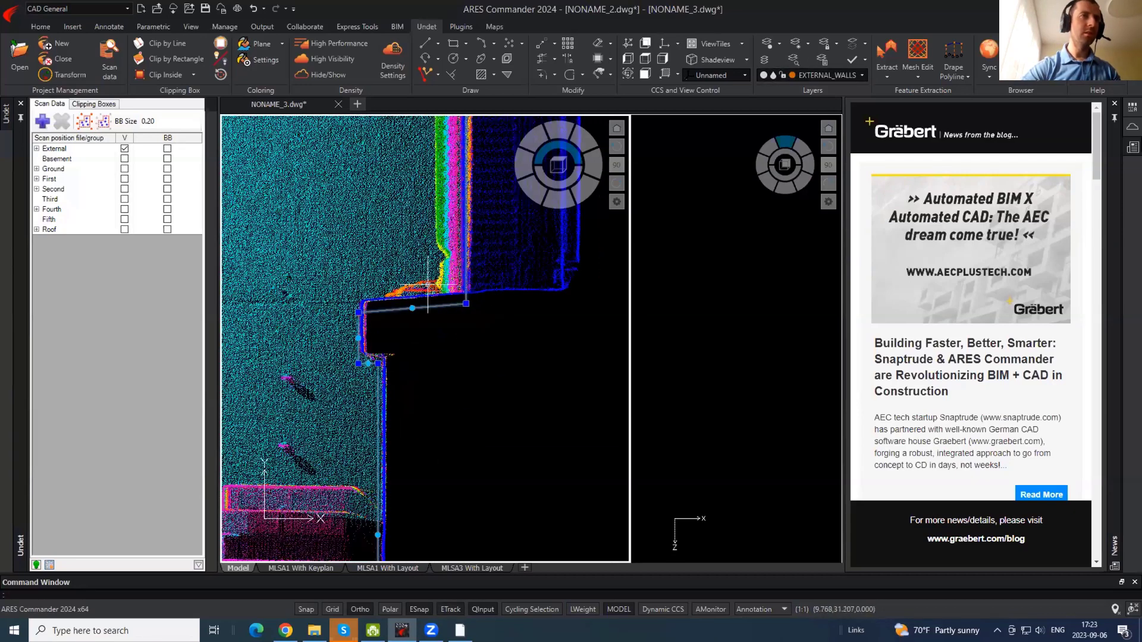
pyautogui.scroll(5, 482, 270)
pyautogui.press('Escape')
pyautogui.click(569, 75)
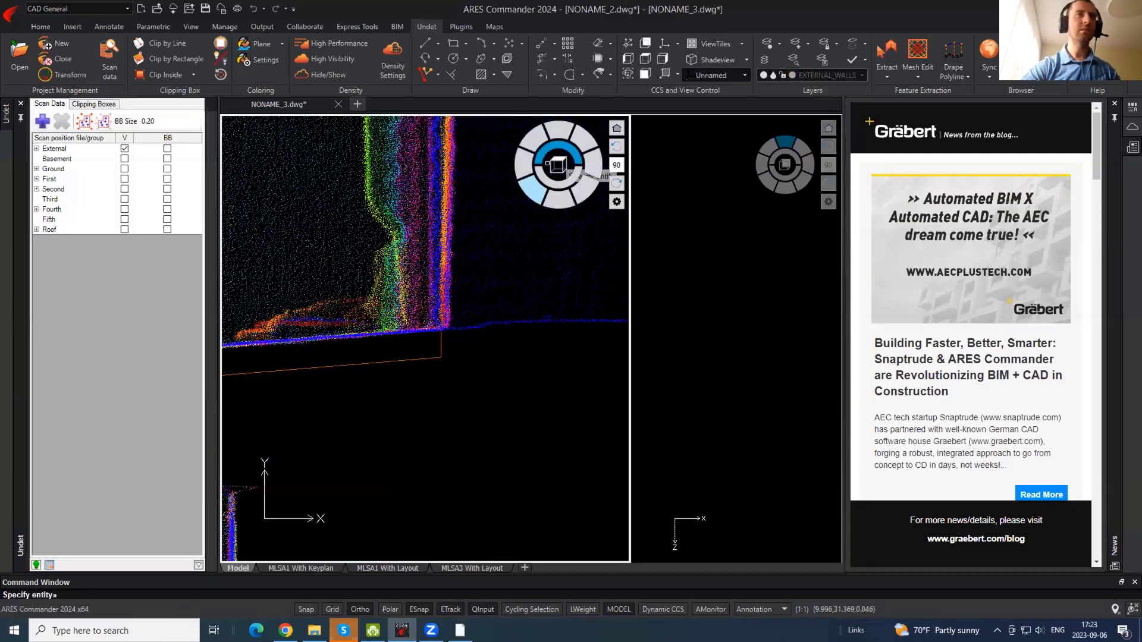
pyautogui.click(439, 347)
pyautogui.press('Escape')
pyautogui.click(410, 394)
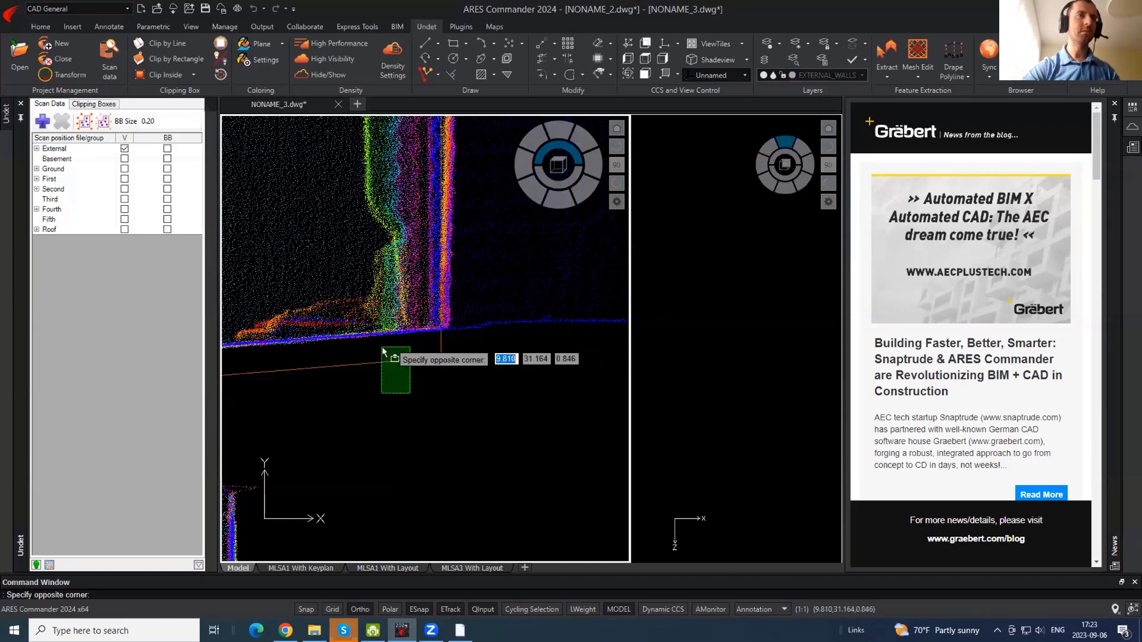
pyautogui.click(382, 348)
pyautogui.scroll(-2, 548, 304)
pyautogui.write('m')
pyautogui.press('Return')
pyautogui.click(359, 407)
pyautogui.press('F8')
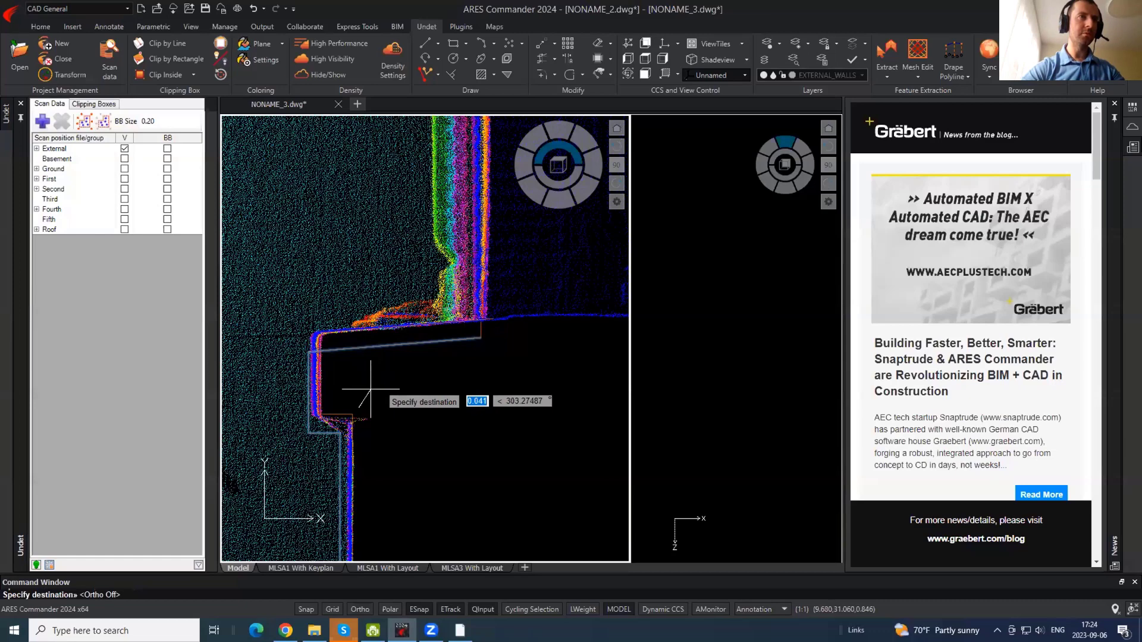
pyautogui.press('Escape')
pyautogui.scroll(2, 441, 263)
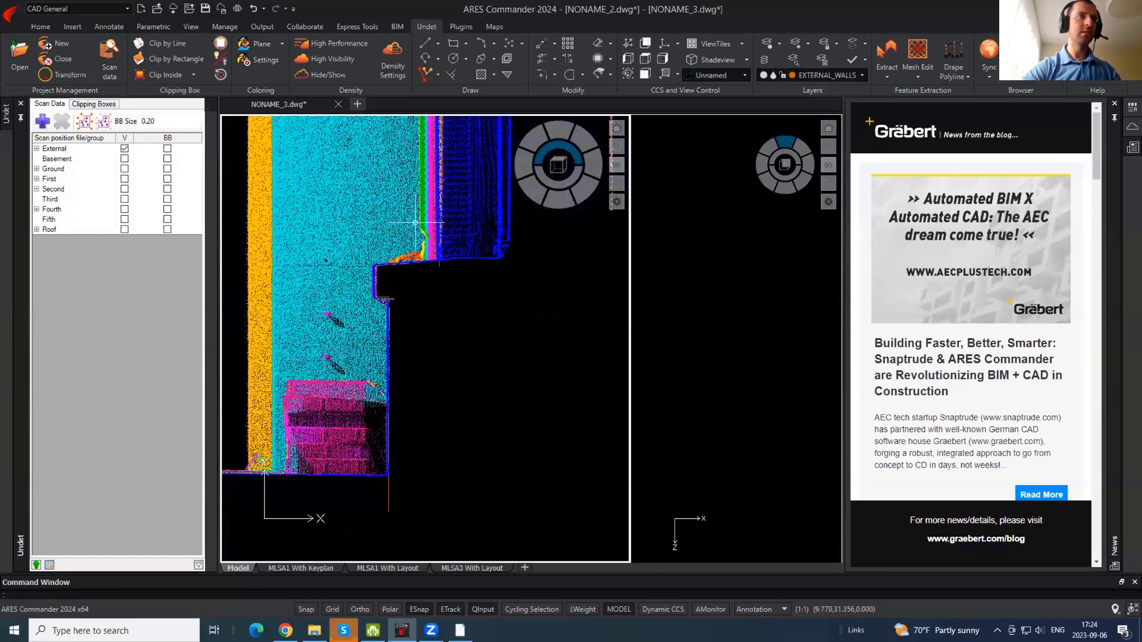
pyautogui.scroll(2, 459, 255)
# - Trim away the protruding line ends at the lower corner
pyautogui.click(390, 284)
pyautogui.click(388, 292)
pyautogui.click(384, 302)
pyautogui.click(365, 324)
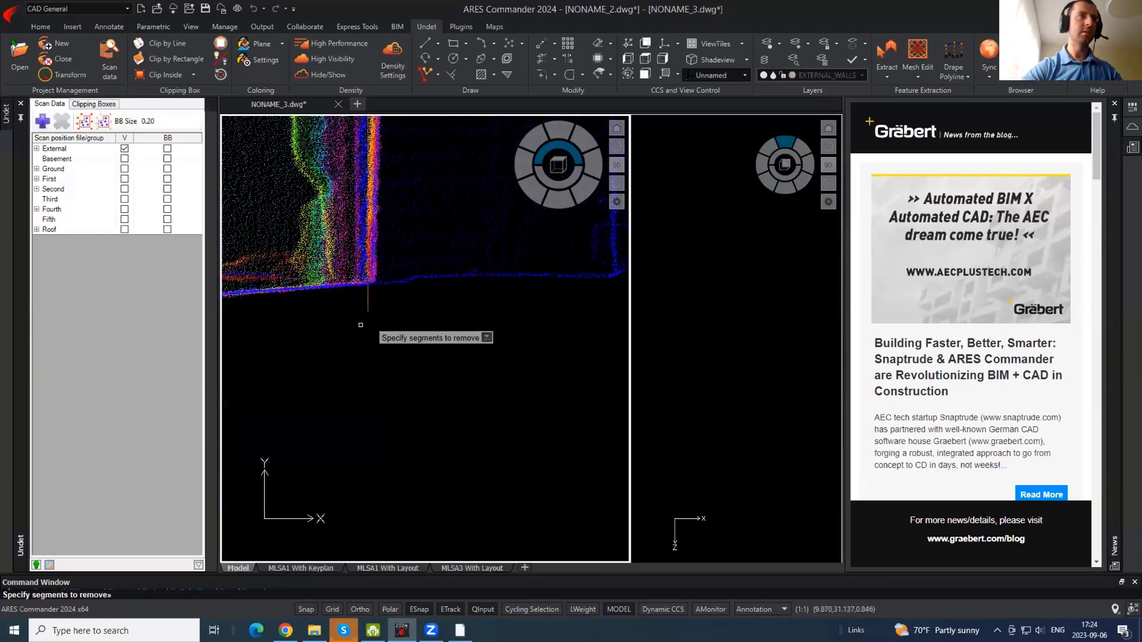
pyautogui.click(369, 320)
pyautogui.click(381, 307)
pyautogui.press('Escape')
pyautogui.scroll(-2, 405, 351)
# - Toggle the point cloud display and stretch the clipping box's left edge over the outline
pyautogui.click(328, 76)
pyautogui.scroll(-8, 454, 464)
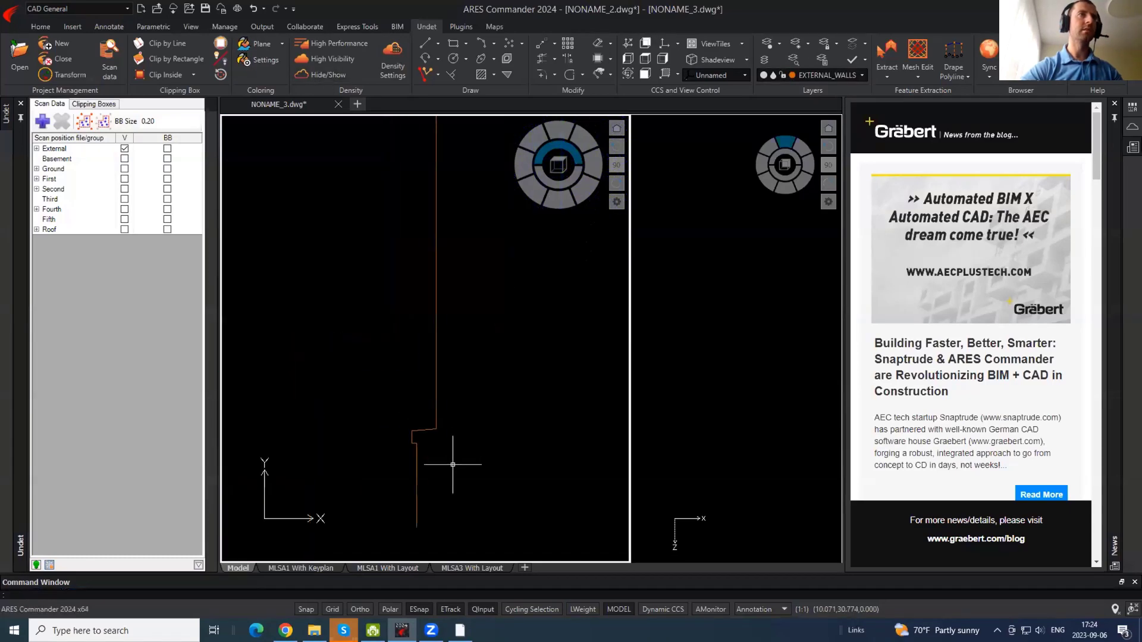
pyautogui.scroll(2, 444, 400)
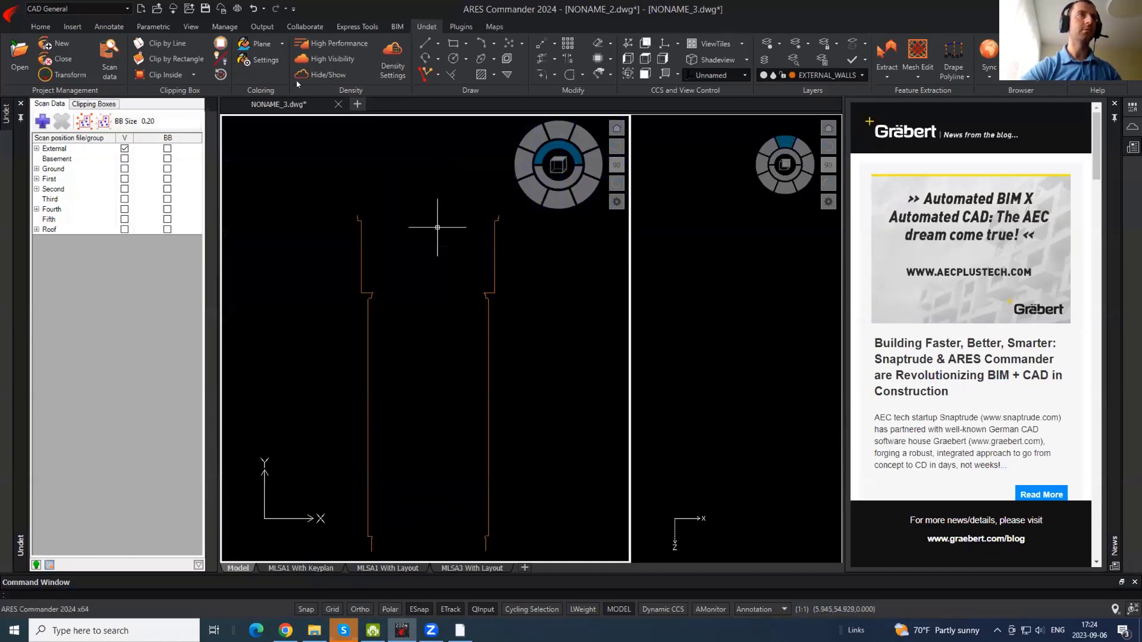
pyautogui.scroll(-2, 462, 258)
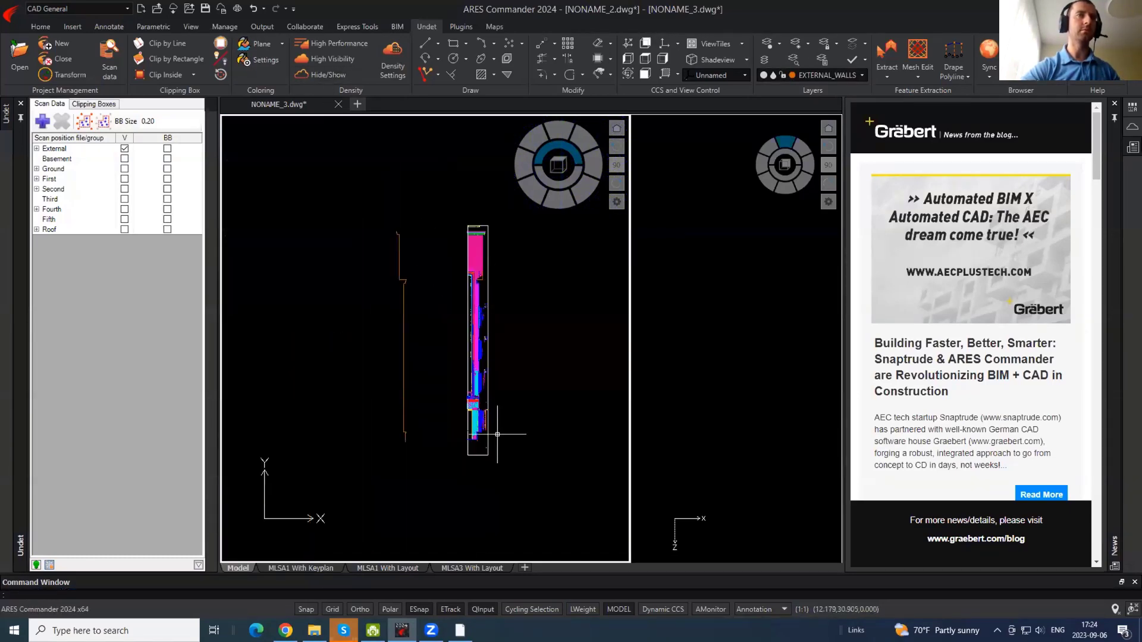
pyautogui.click(476, 457)
pyautogui.scroll(5, 478, 455)
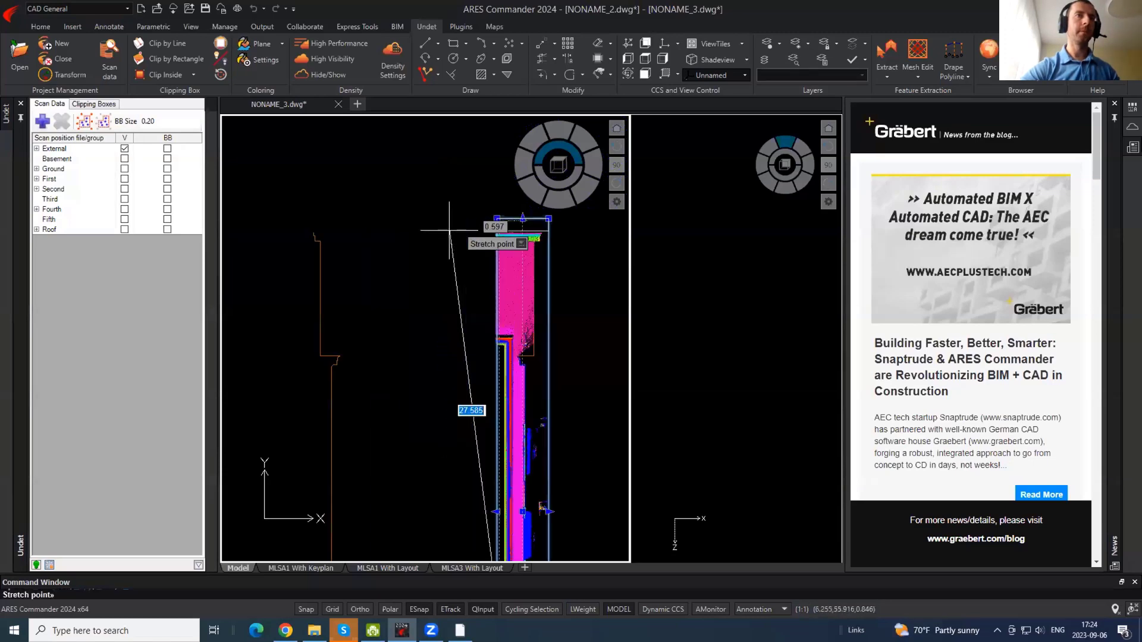
pyautogui.scroll(-3, 570, 241)
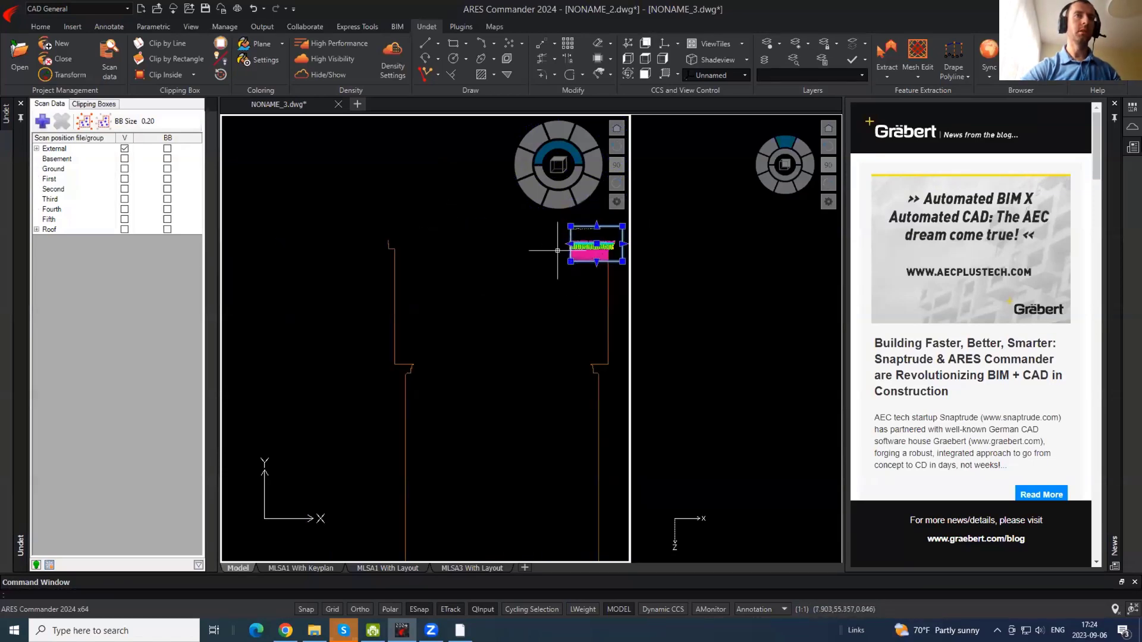
pyautogui.press('Escape')
pyautogui.click(571, 243)
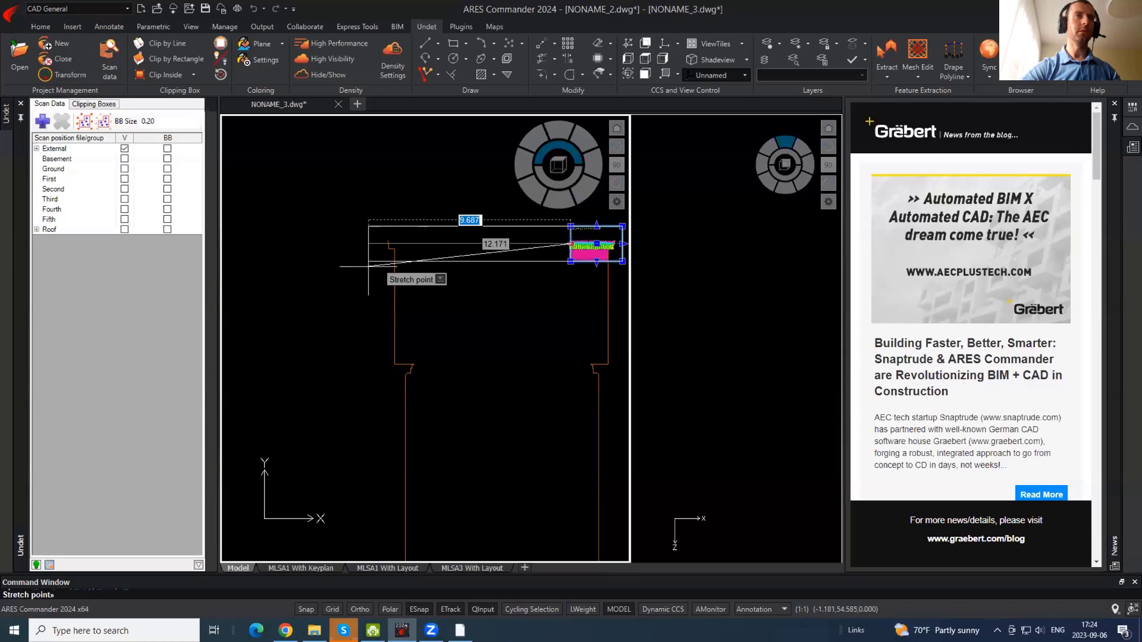
pyautogui.click(370, 265)
pyautogui.scroll(4, 398, 239)
pyautogui.scroll(3, 391, 243)
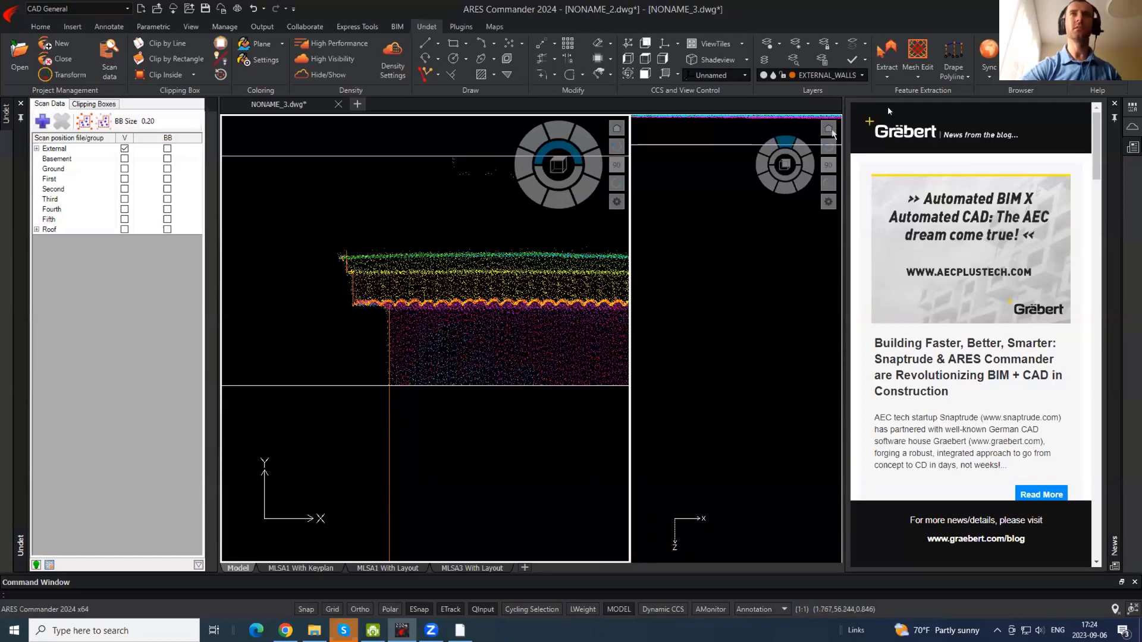
# - Make ROOF_DETAIL the current layer
pyautogui.click(862, 75)
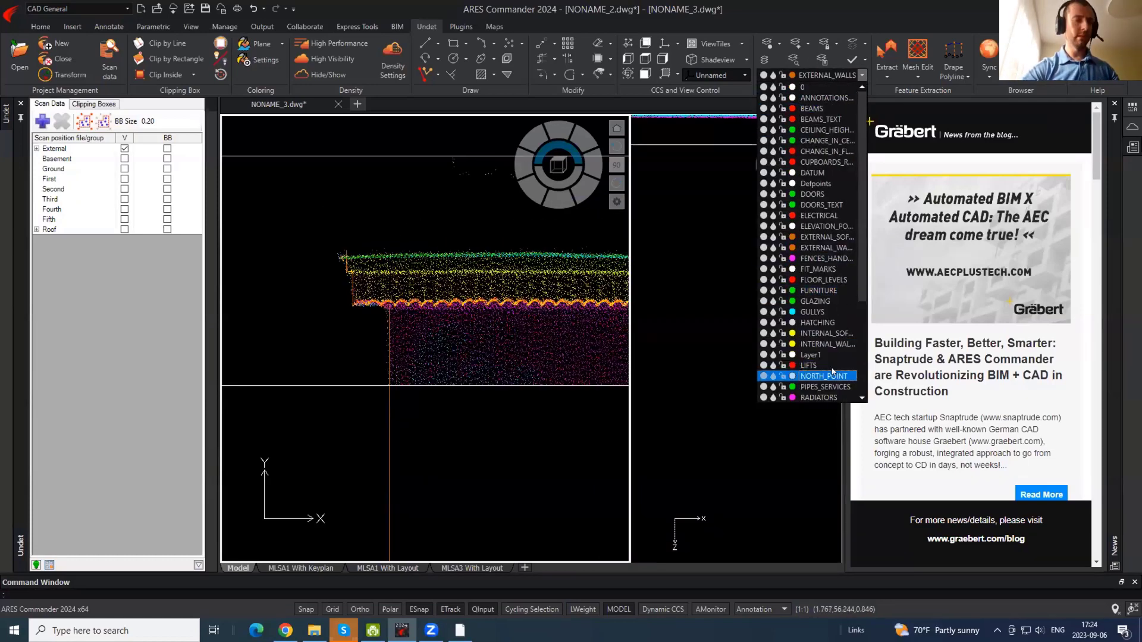
pyautogui.scroll(-4, 831, 383)
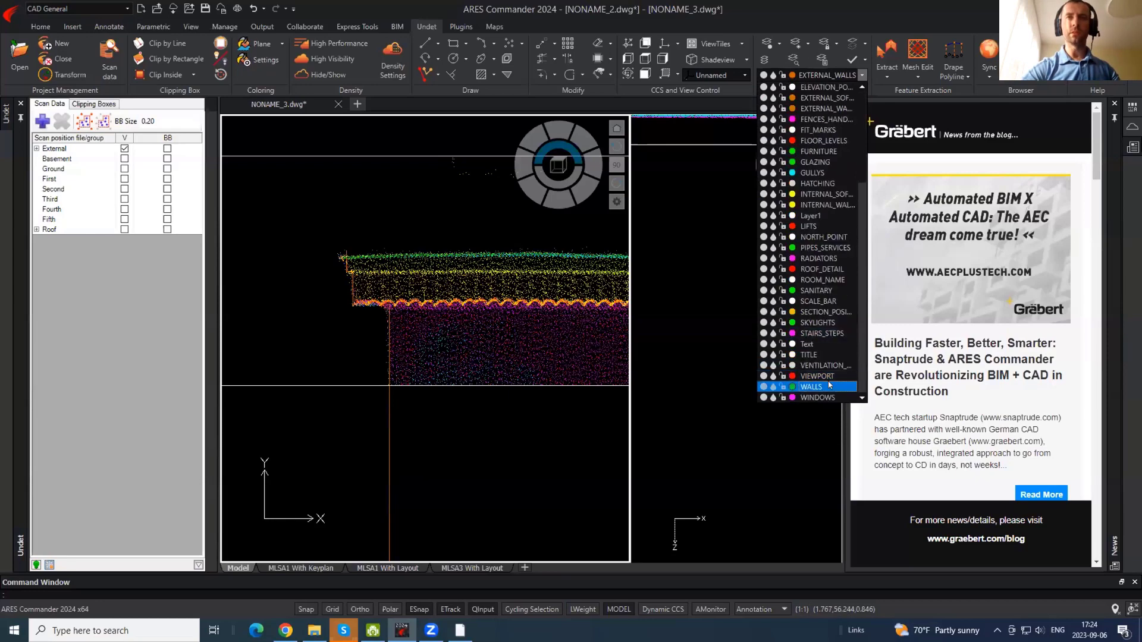
pyautogui.click(824, 271)
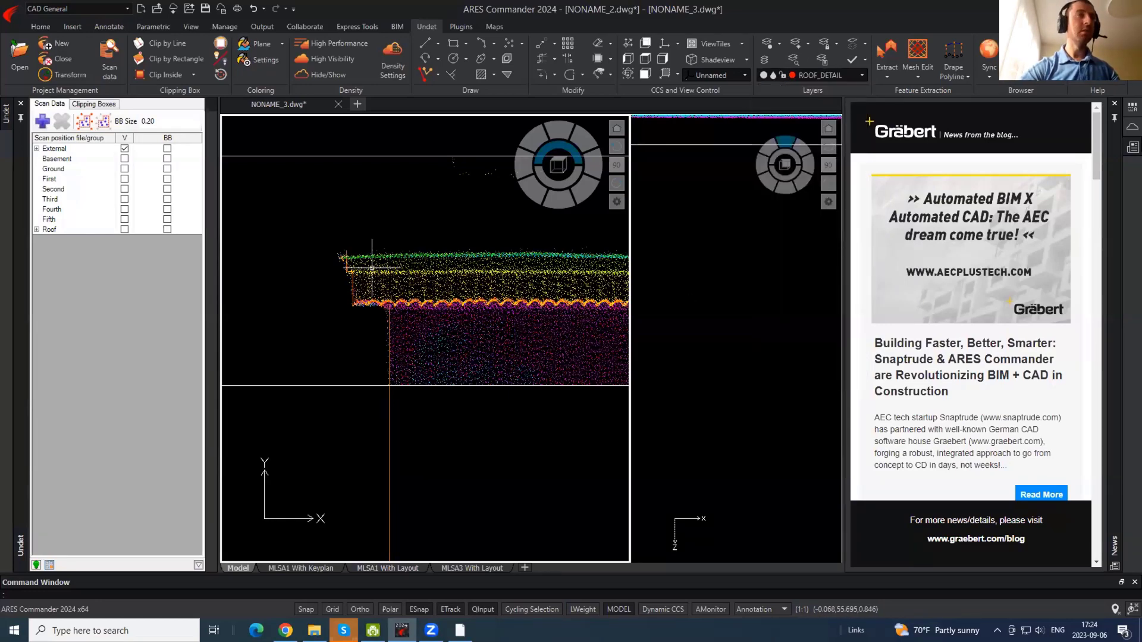
pyautogui.scroll(3, 364, 262)
# - Draw a rectangle along the roof eave from its left edge to its right end
pyautogui.write('rec')
pyautogui.press('Return')
pyautogui.click(270, 249)
pyautogui.scroll(-1, 254, 235)
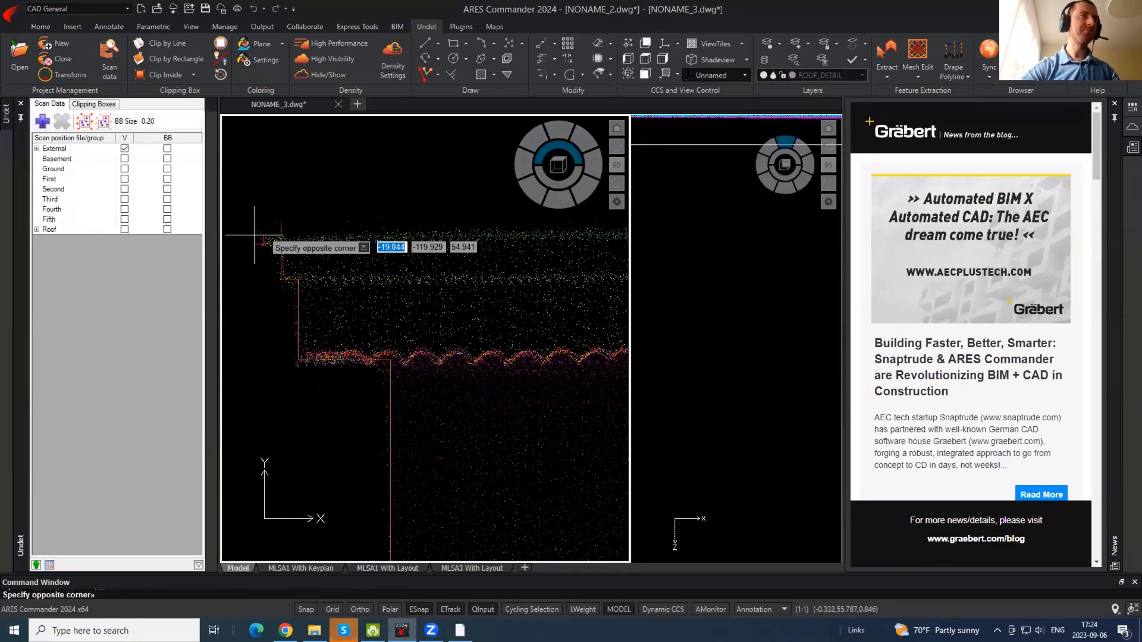
pyautogui.moveTo(516, 259); pyautogui.dragTo(270, 295, button='middle')
pyautogui.scroll(-5, 295, 303)
pyautogui.moveTo(475, 292); pyautogui.dragTo(155, 276, button='middle')
pyautogui.moveTo(533, 282); pyautogui.dragTo(201, 280, button='middle')
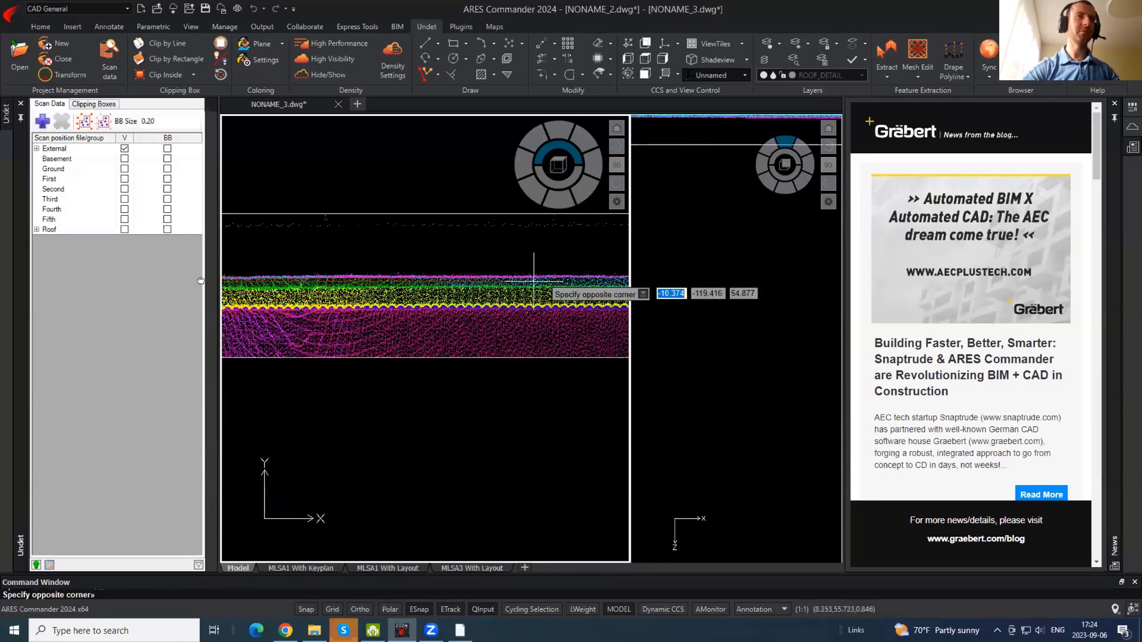
pyautogui.moveTo(520, 272); pyautogui.dragTo(316, 268)
pyautogui.scroll(3, 309, 259)
pyautogui.scroll(4, 346, 293)
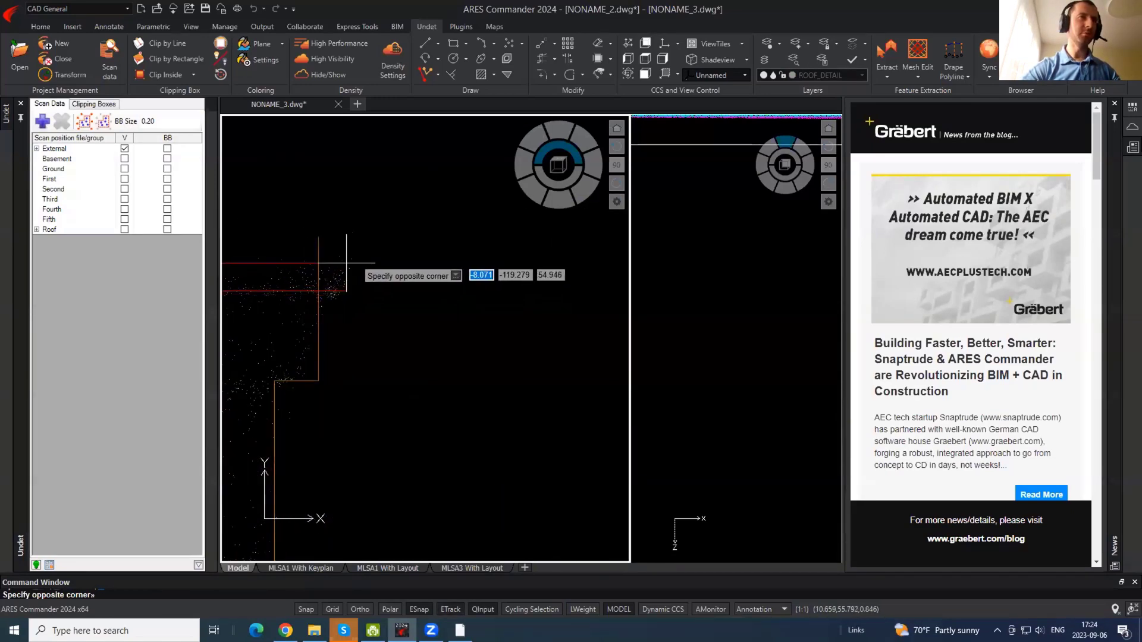
pyautogui.click(347, 263)
pyautogui.scroll(-4, 535, 289)
# - Trim the eave outline at the roof's right end, then begin trimming at the left end
pyautogui.write('tr')
pyautogui.press('Return')
pyautogui.press('Return')
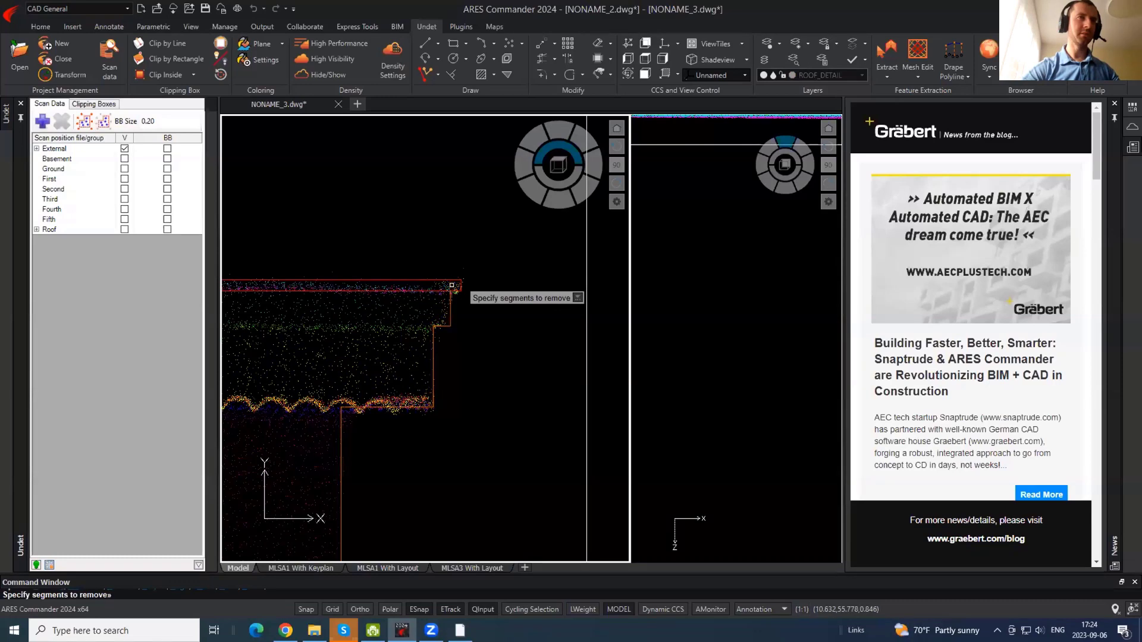
pyautogui.press('Escape')
pyautogui.scroll(-4, 595, 291)
pyautogui.moveTo(363, 281); pyautogui.dragTo(621, 294, button='middle')
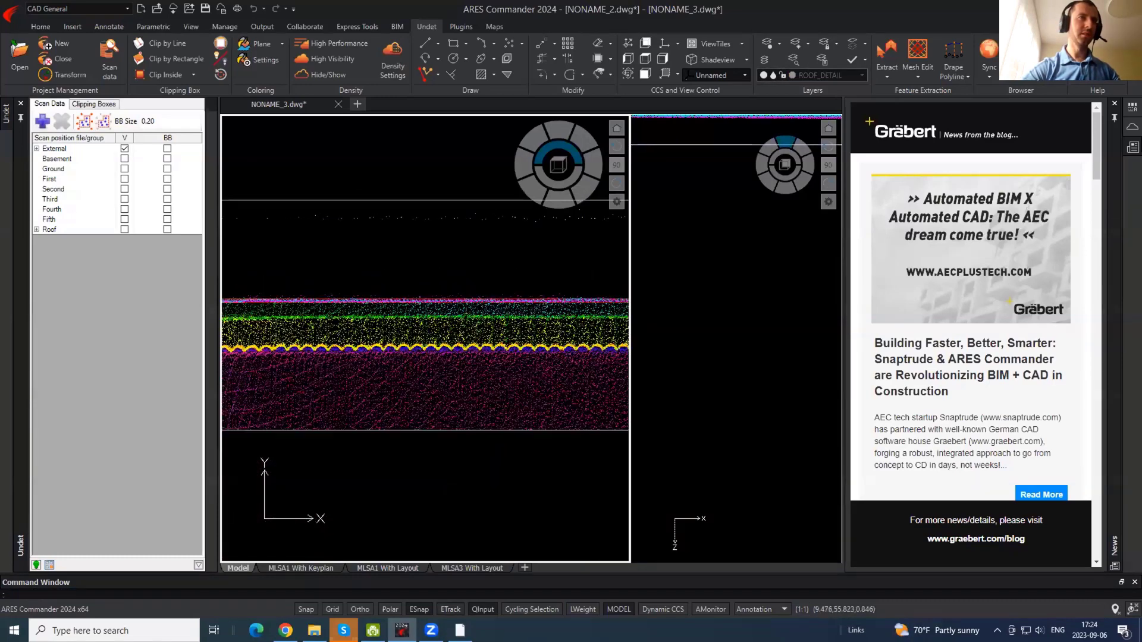
pyautogui.moveTo(256, 295); pyautogui.dragTo(536, 266, button='middle')
pyautogui.scroll(5, 440, 288)
pyautogui.write('tr')
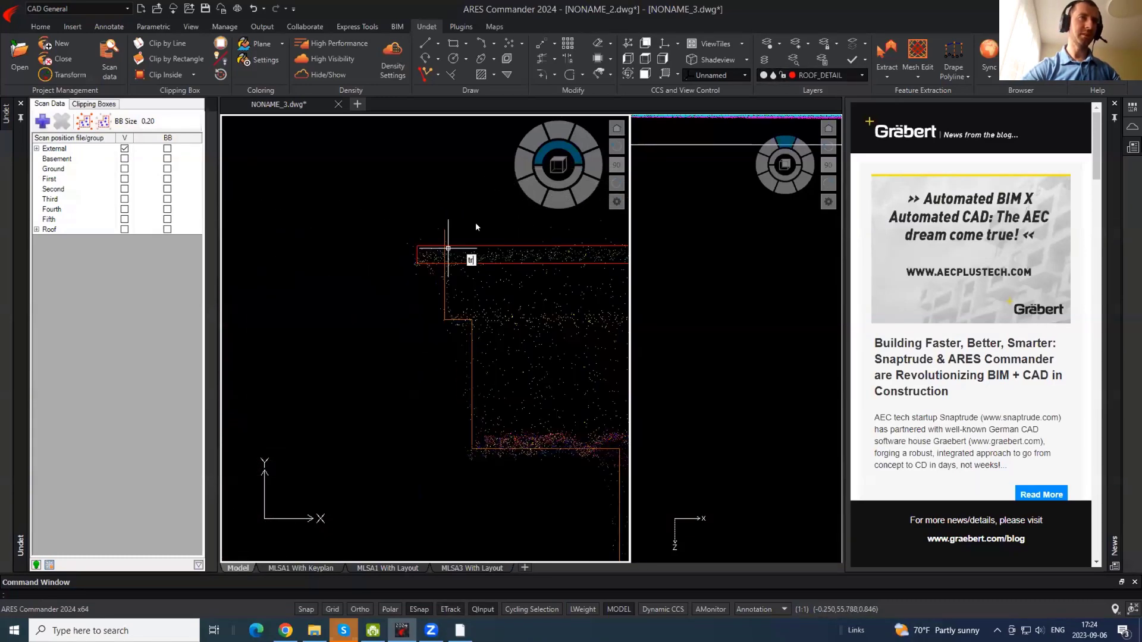
pyautogui.press('Return')
pyautogui.press('Return')
pyautogui.scroll(3, 278, 235)
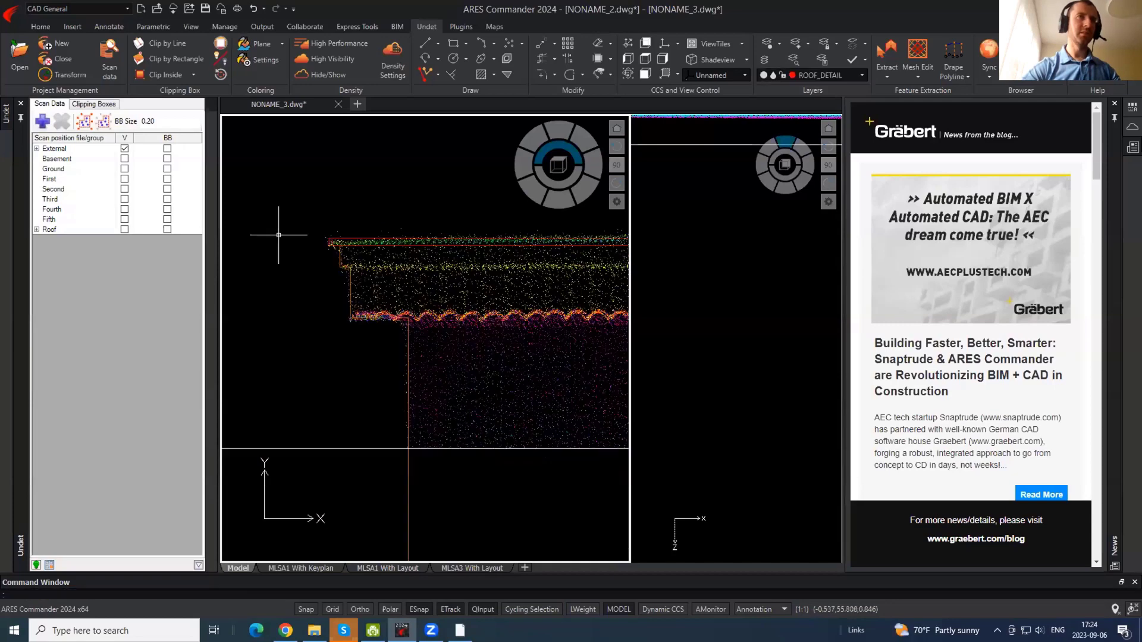
# - On layer EXTERNAL_WALLS with the point cloud hidden, draw a polyline along the cornice to its corner
pyautogui.click(861, 75)
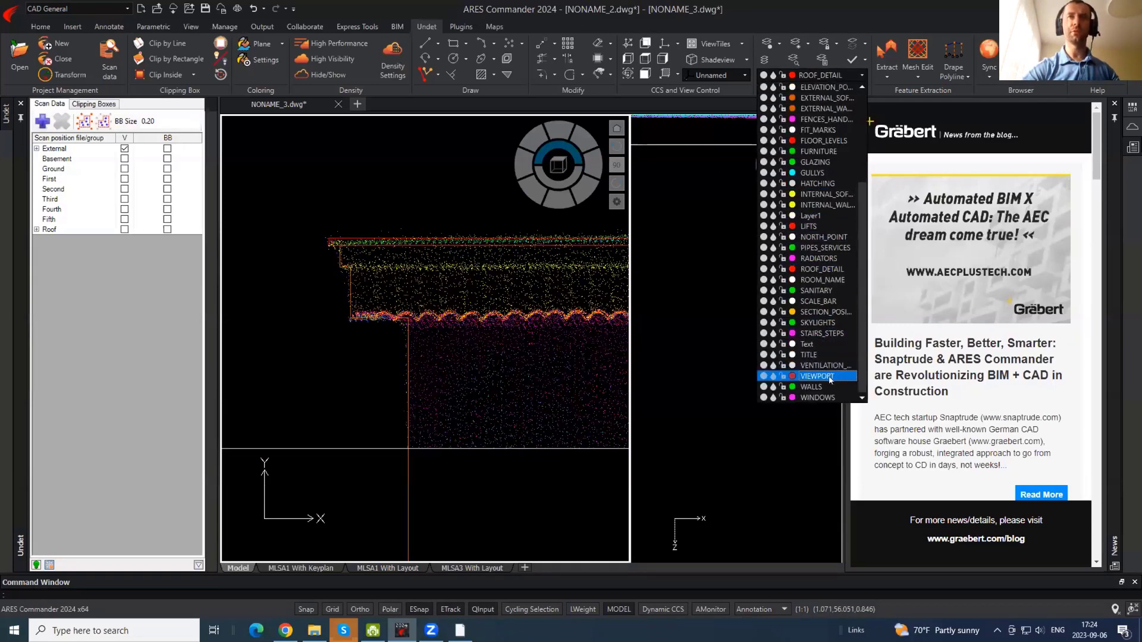
pyautogui.click(827, 124)
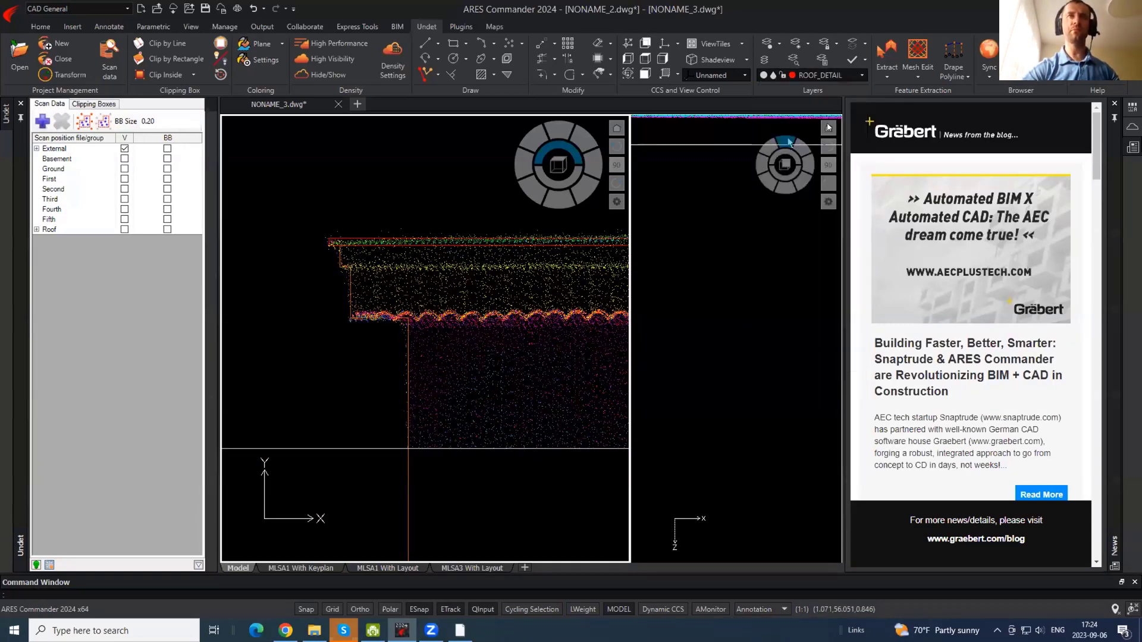
pyautogui.click(336, 75)
pyautogui.write('p')
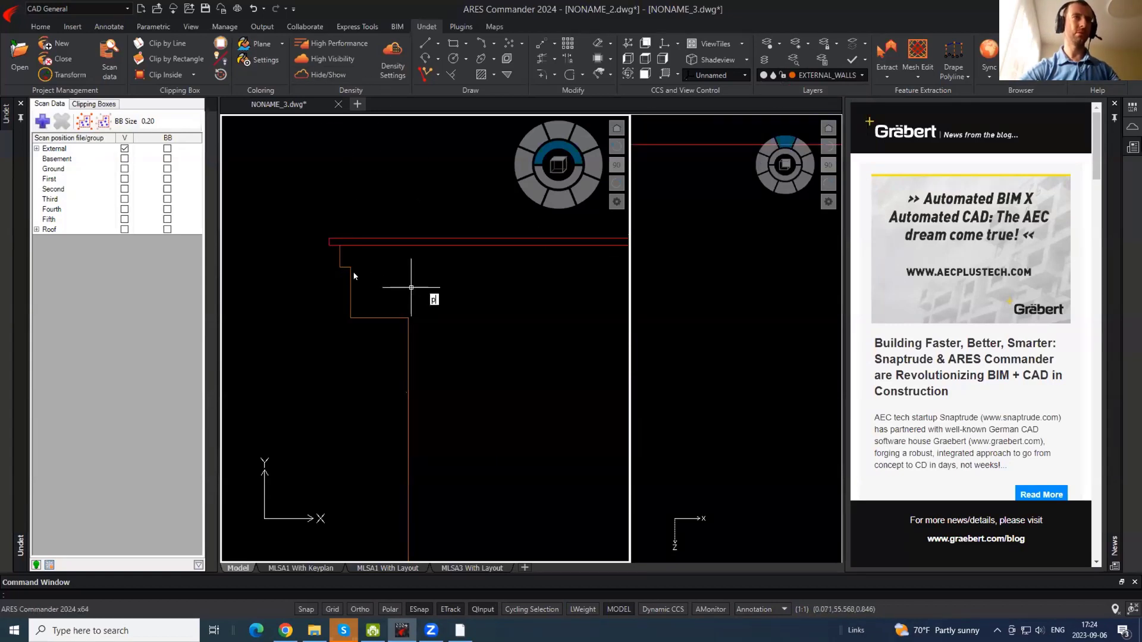
pyautogui.write('l')
pyautogui.press('Return')
pyautogui.click(349, 266)
pyautogui.scroll(-2, 282, 260)
pyautogui.moveTo(370, 314); pyautogui.dragTo(6, 252, button='middle')
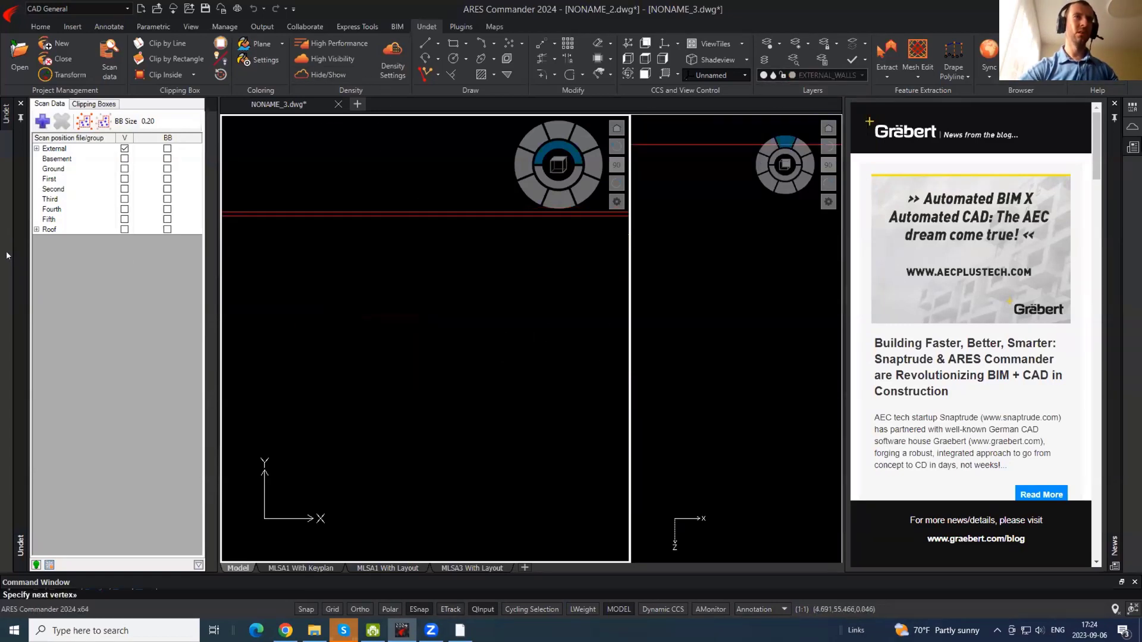
pyautogui.scroll(5, 520, 241)
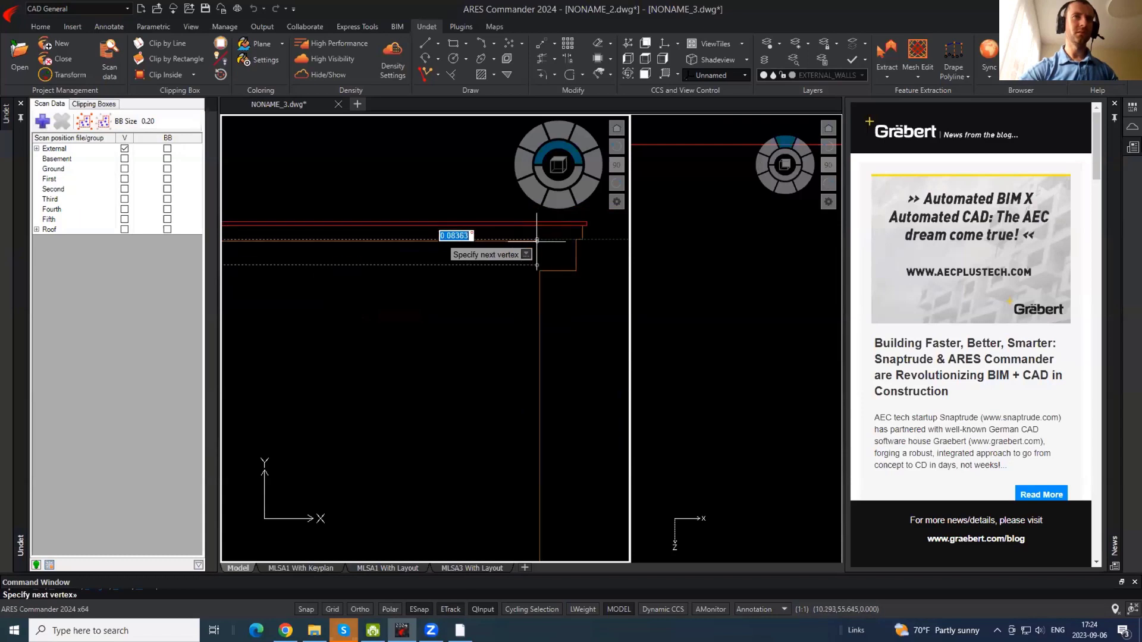
pyautogui.click(579, 240)
pyautogui.press('Return')
pyautogui.press('Return')
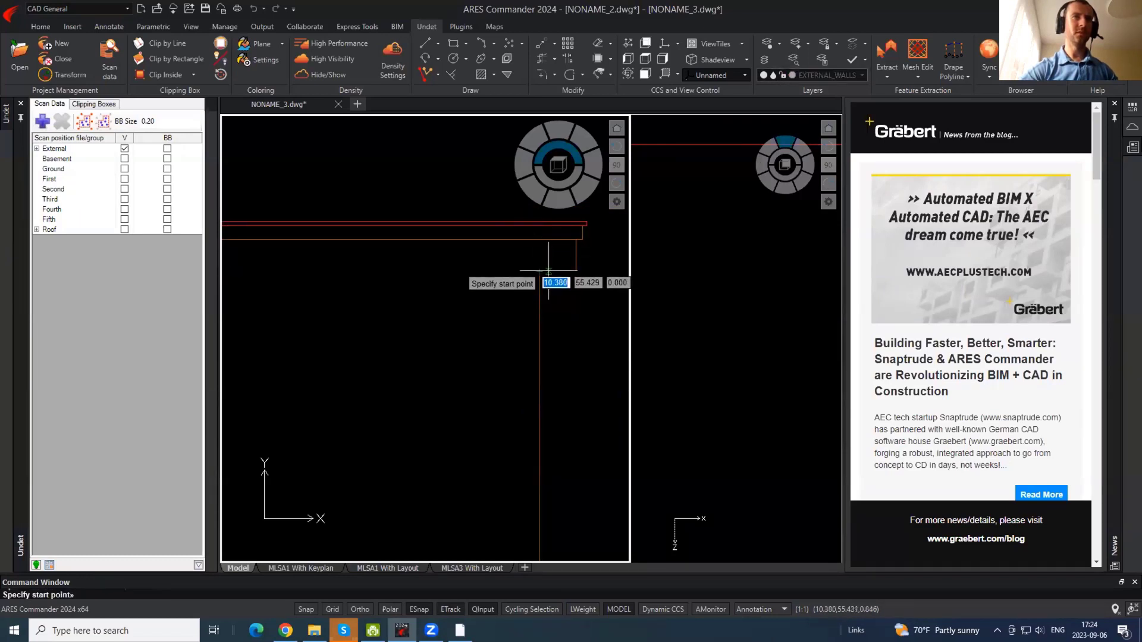
# - Draw a line from the wall corner along the left wall
pyautogui.click(539, 271)
pyautogui.scroll(-5, 594, 311)
pyautogui.click(239, 301)
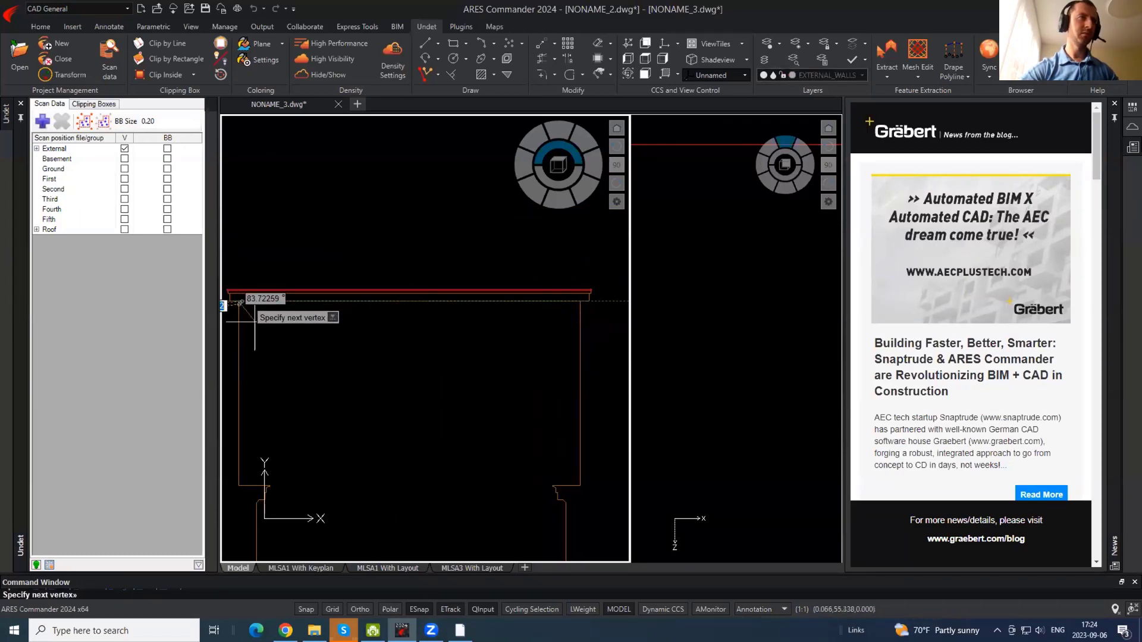
pyautogui.press('Return')
pyautogui.moveTo(395, 423); pyautogui.dragTo(397, 364, button='middle')
# - Stretch the clipping box's bottom edge down to cover the full facade height, then grab its top edge
pyautogui.scroll(-5, 402, 174)
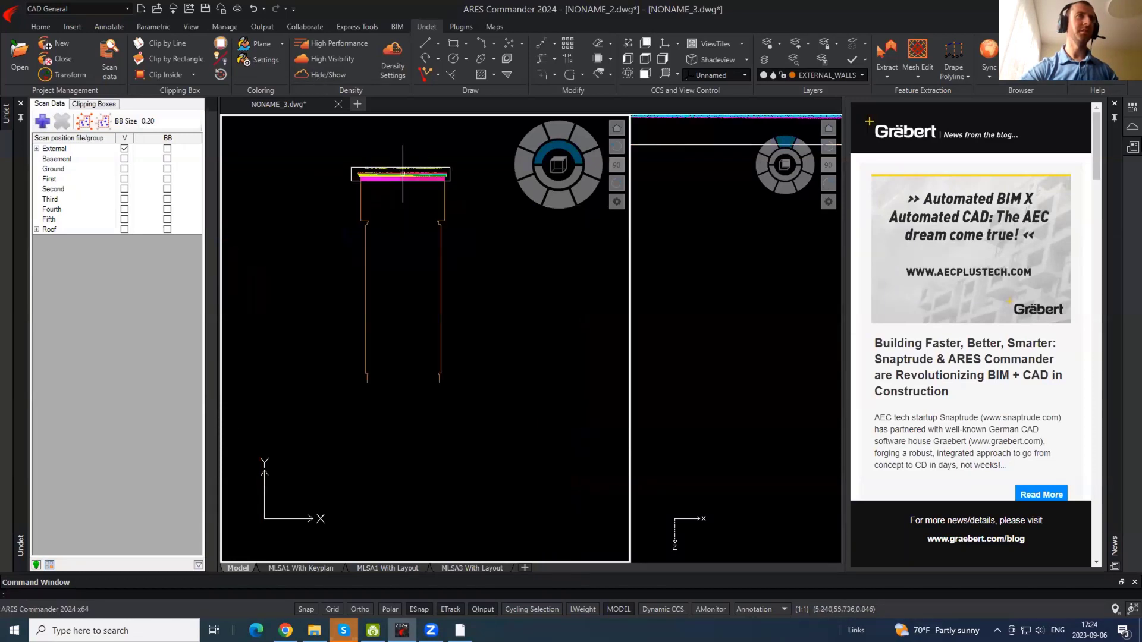
pyautogui.click(401, 177)
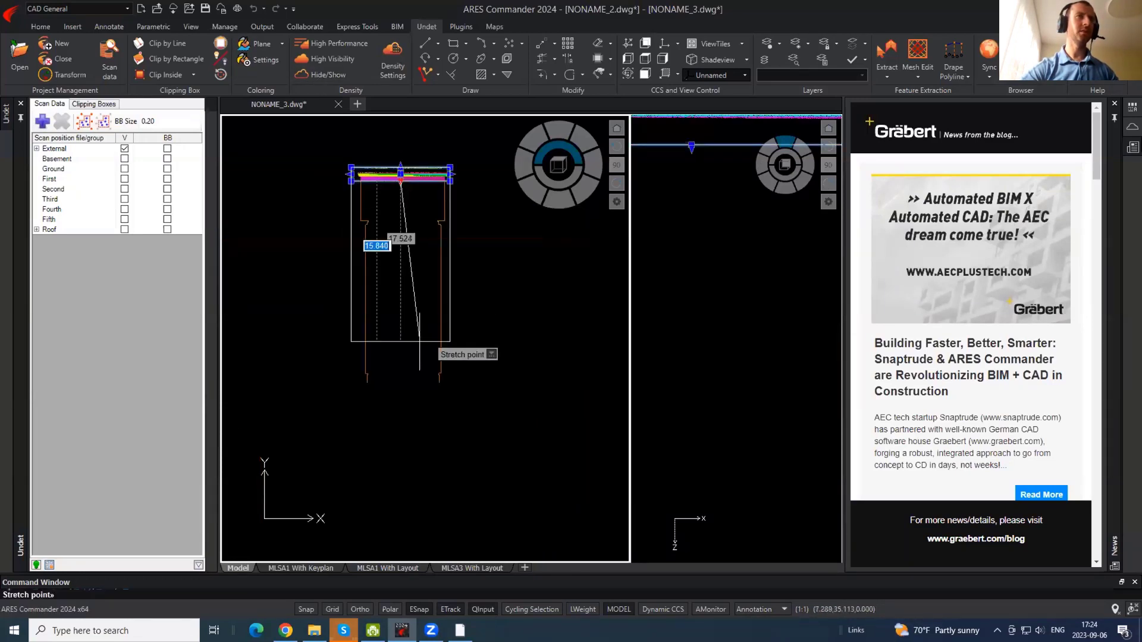
pyautogui.click(409, 412)
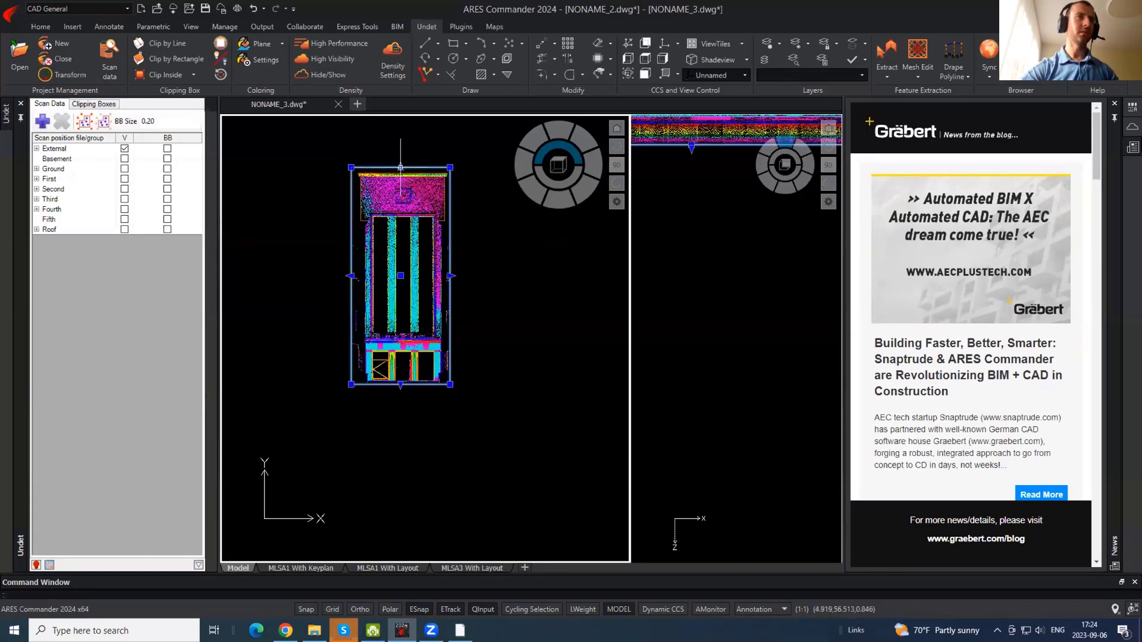
pyautogui.click(400, 168)
pyautogui.scroll(5, 380, 383)
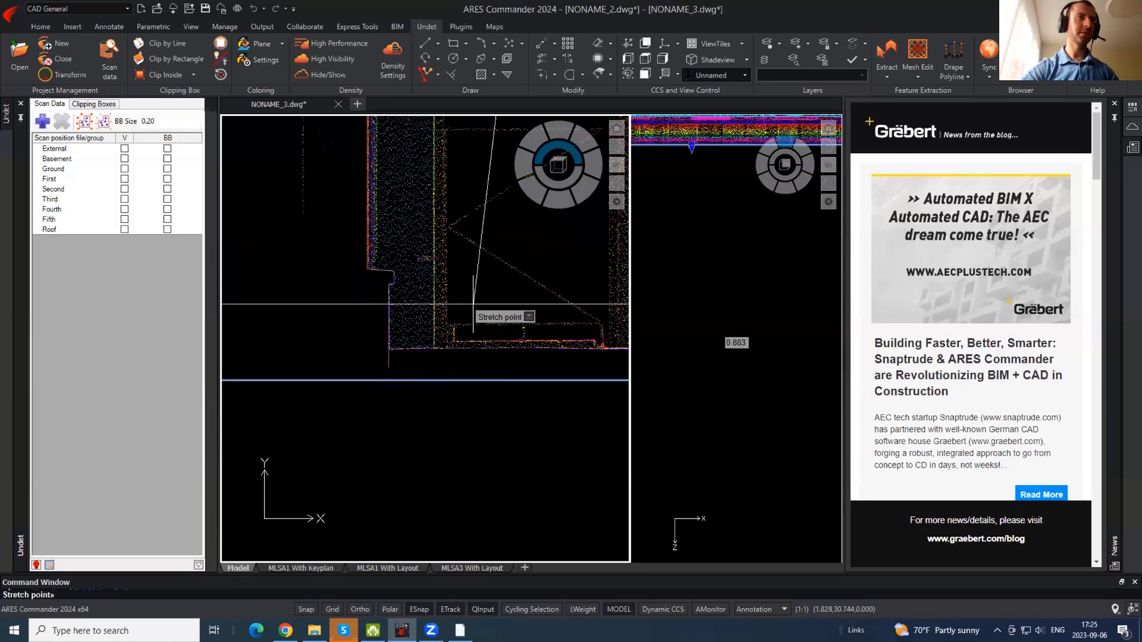
# - Place the clipping box's new top edge and make STAIRS_STEPS the current layer
pyautogui.click(473, 304)
pyautogui.moveTo(461, 336); pyautogui.dragTo(399, 320, button='middle')
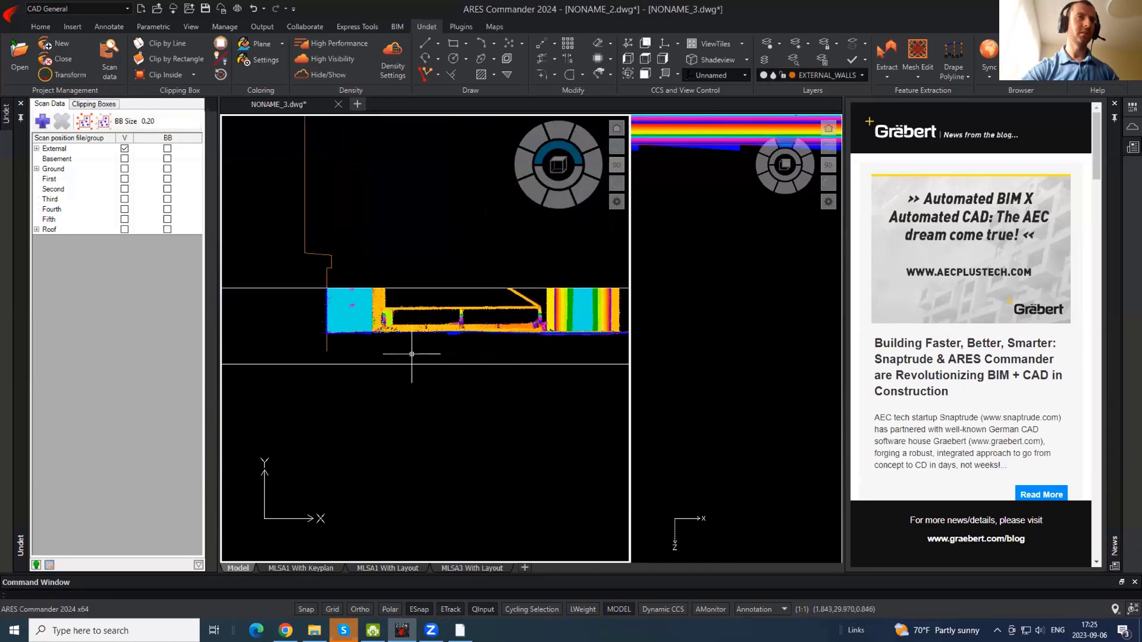
pyautogui.click(861, 74)
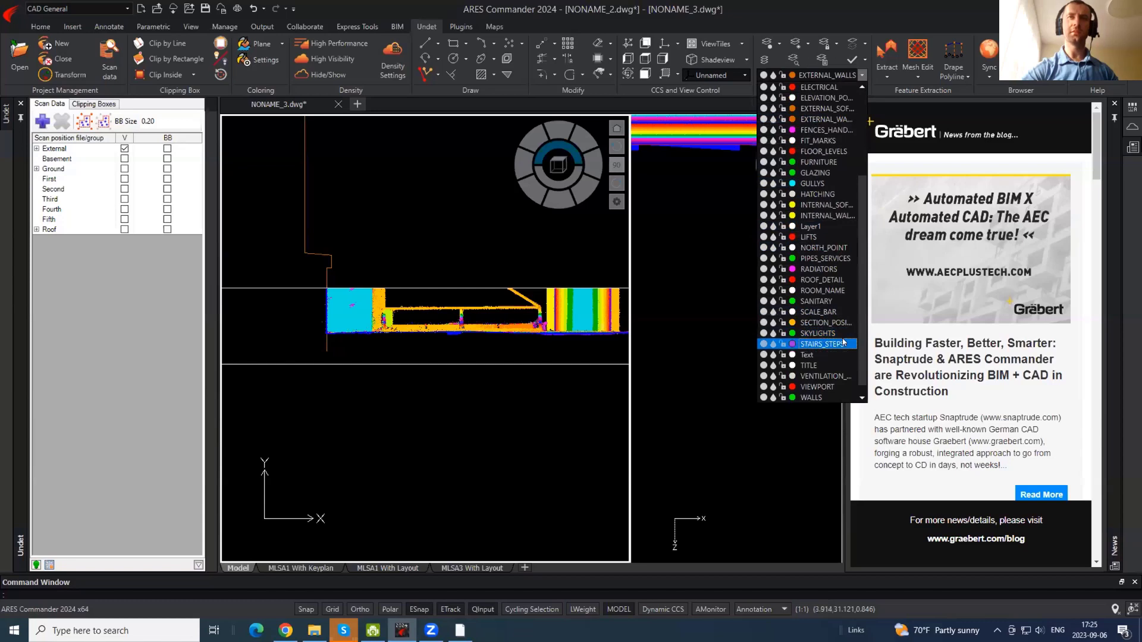
pyautogui.click(843, 342)
# - Draw a polyline ground line along the facade base from one end to the other
pyautogui.write('pl')
pyautogui.press('Return')
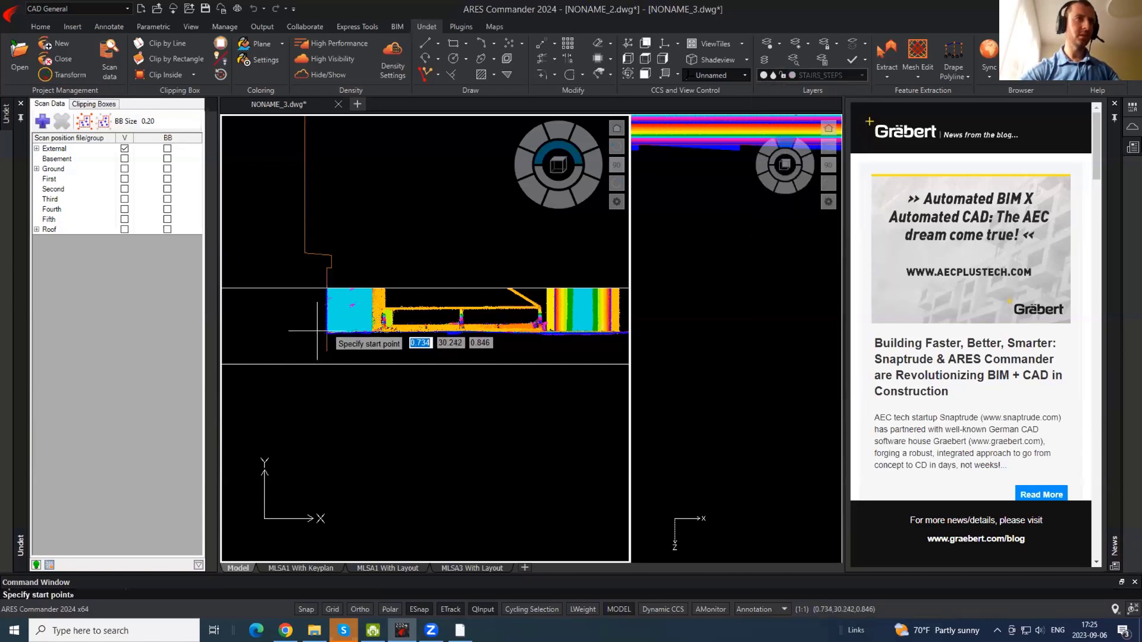
pyautogui.click(317, 333)
pyautogui.moveTo(456, 372); pyautogui.dragTo(110, 359, button='middle')
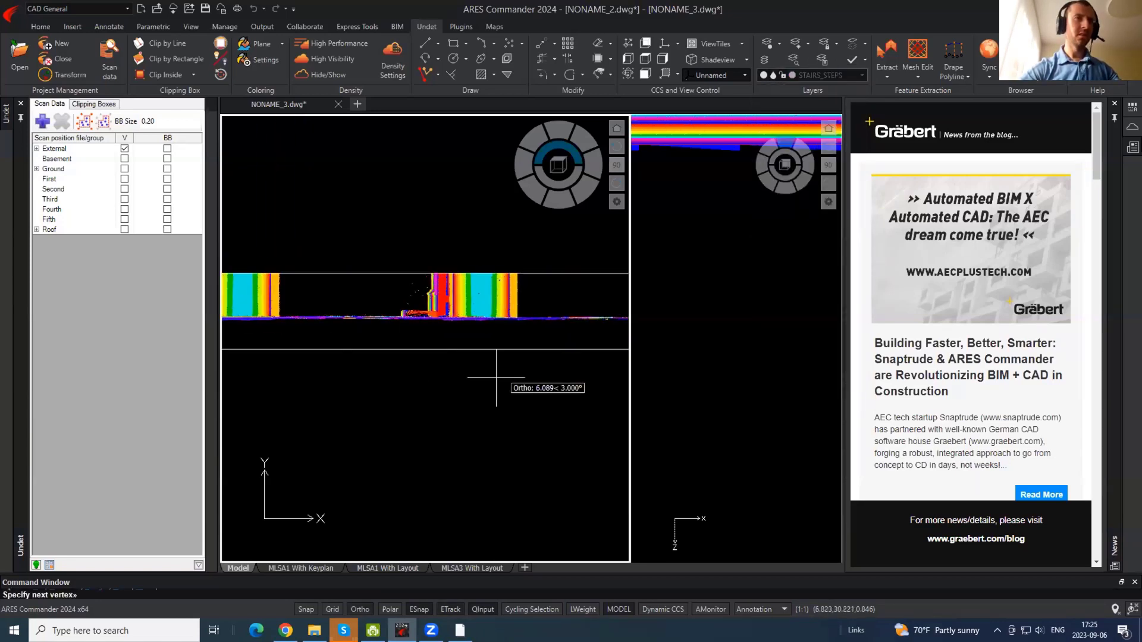
pyautogui.moveTo(495, 378); pyautogui.dragTo(105, 366, button='middle')
pyautogui.moveTo(416, 341); pyautogui.dragTo(421, 341, button='middle')
pyautogui.click(381, 315)
pyautogui.press('Return')
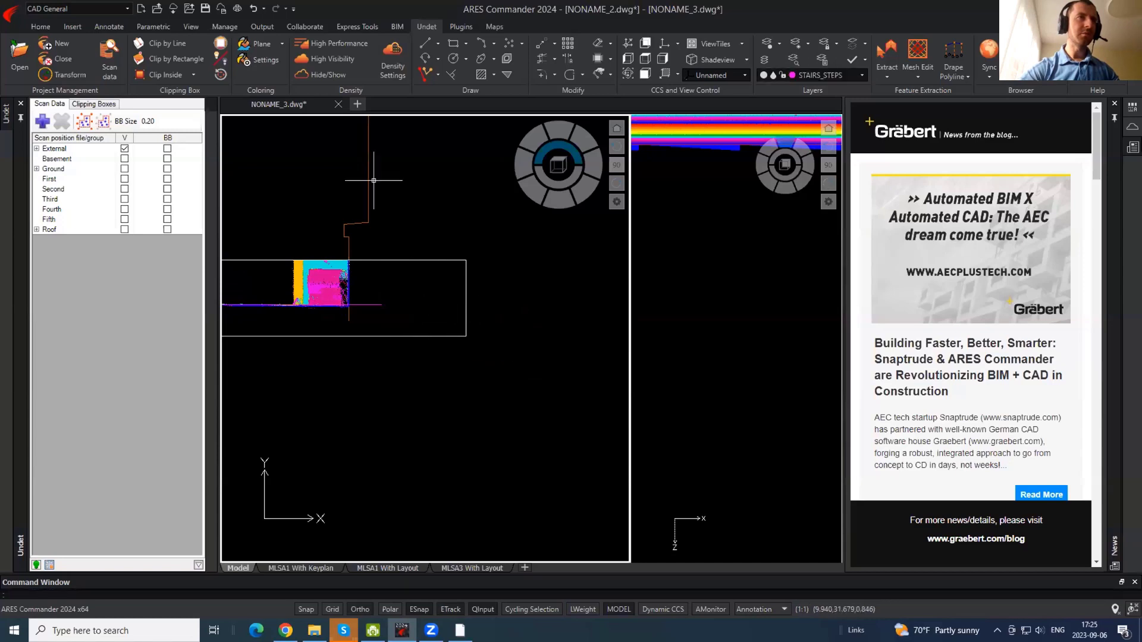
# - Hide the point cloud and trim the ground line's first end at the wall base
pyautogui.click(319, 72)
pyautogui.write('tr')
pyautogui.press('Return')
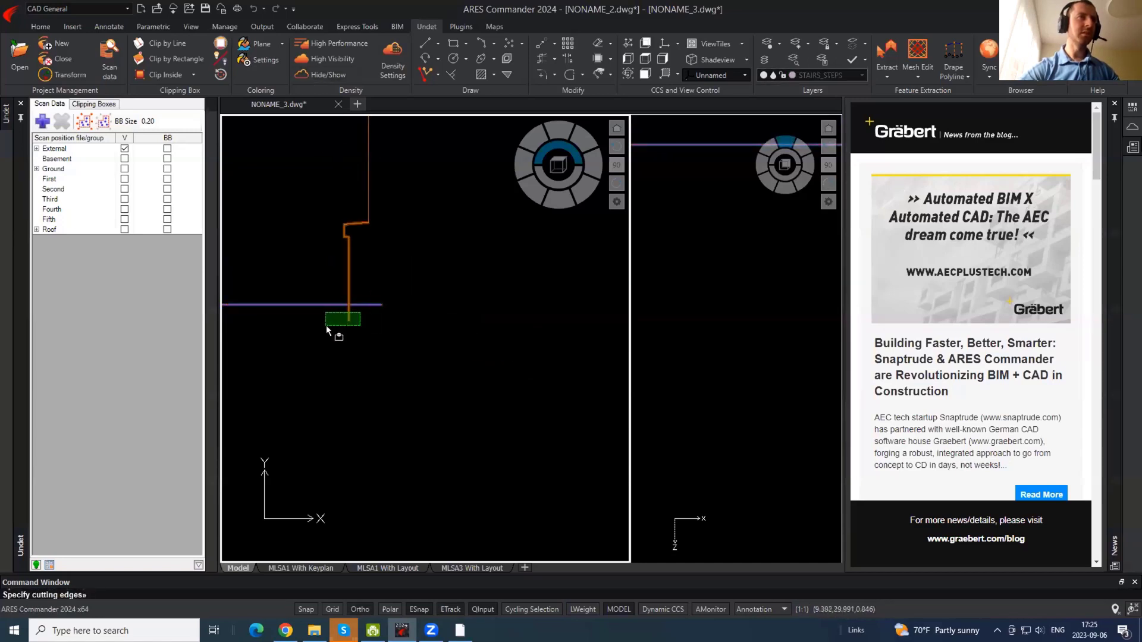
pyautogui.click(326, 328)
pyautogui.scroll(2, 329, 295)
pyautogui.press('Return')
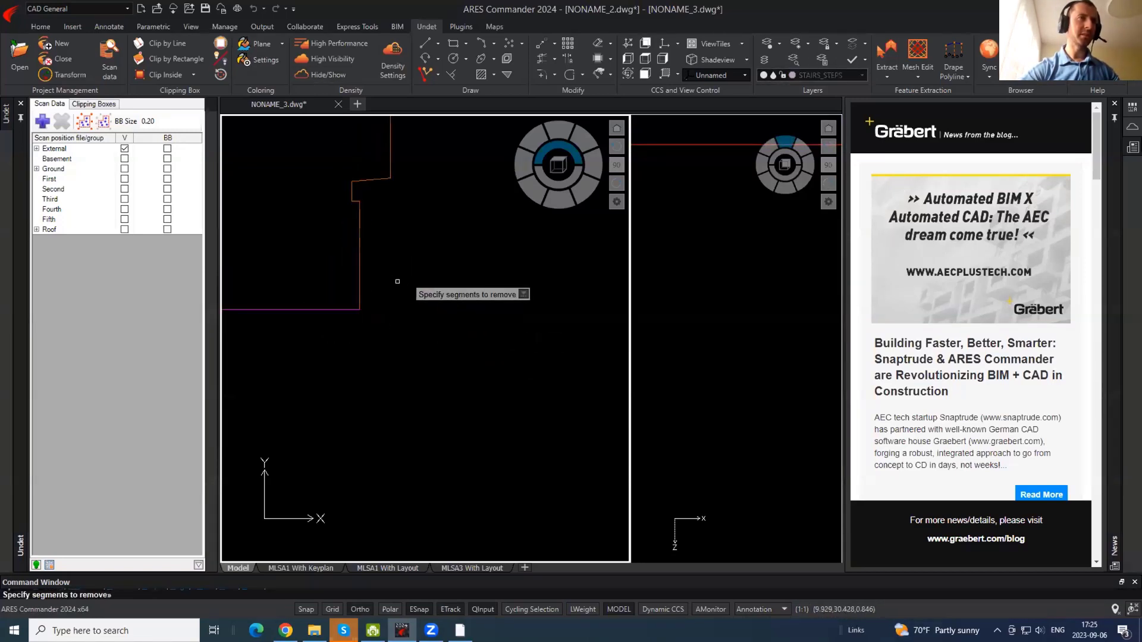
pyautogui.press('Escape')
# - Trim the ground line's other end at the opposite wall, leaving the full facade outline
pyautogui.scroll(-3, 542, 314)
pyautogui.moveTo(280, 298); pyautogui.dragTo(710, 338, button='middle')
pyautogui.write('tr')
pyautogui.press('Return')
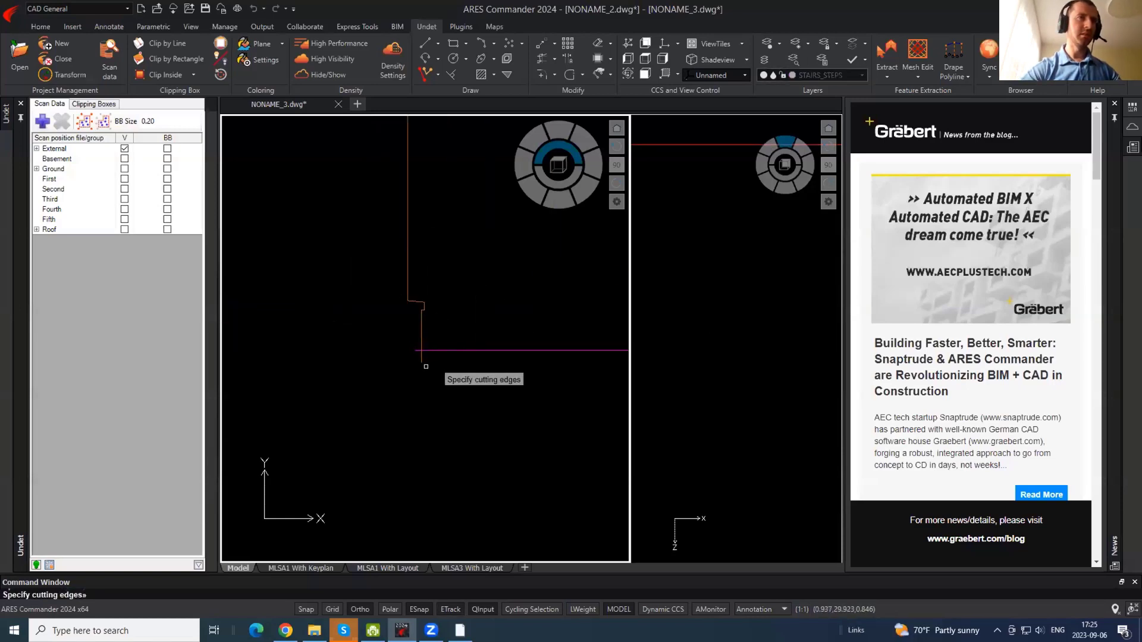
pyautogui.press('Return')
pyautogui.press('Escape')
pyautogui.scroll(-3, 349, 373)
pyautogui.moveTo(409, 260); pyautogui.dragTo(419, 367, button='middle')
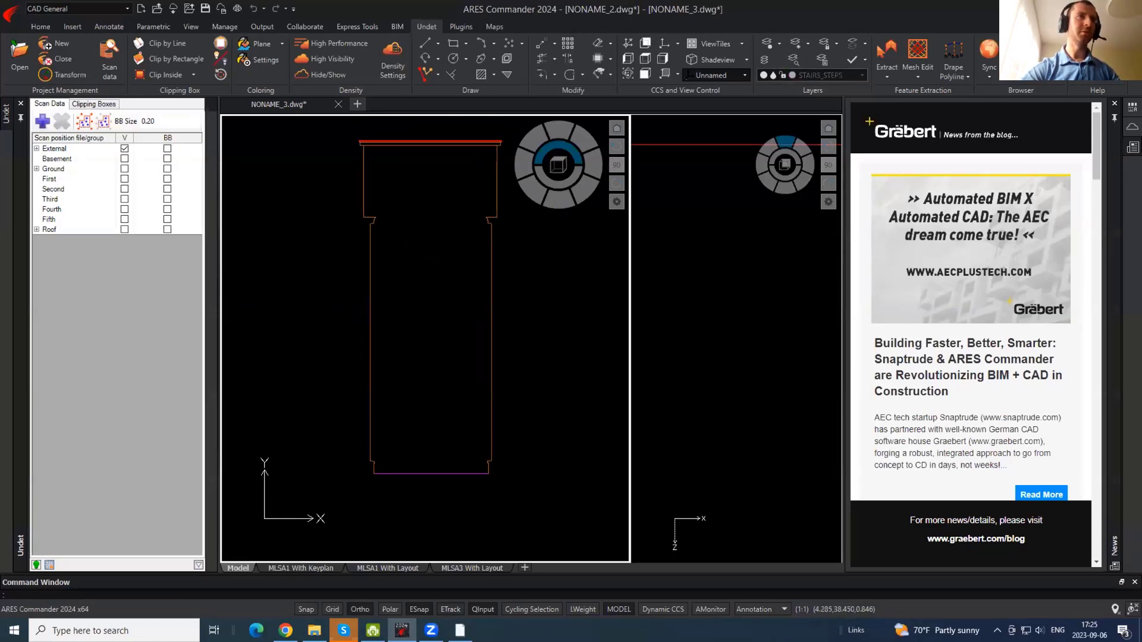
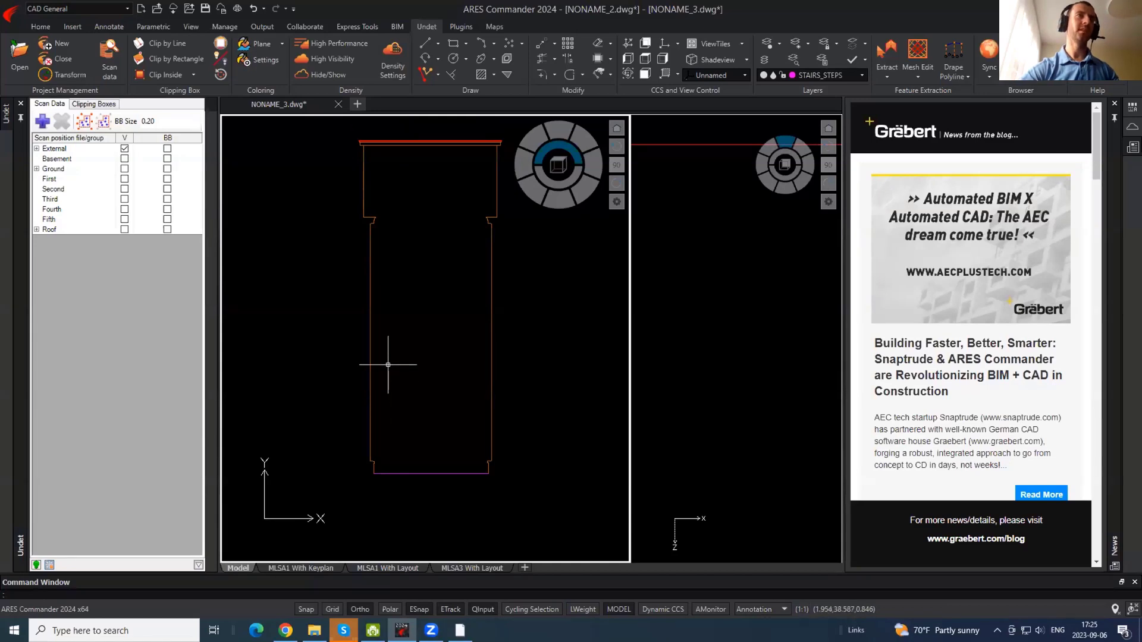
# - Show the point cloud and stretch its clipping box's top and bottom edges to span the whole facade
pyautogui.click(336, 84)
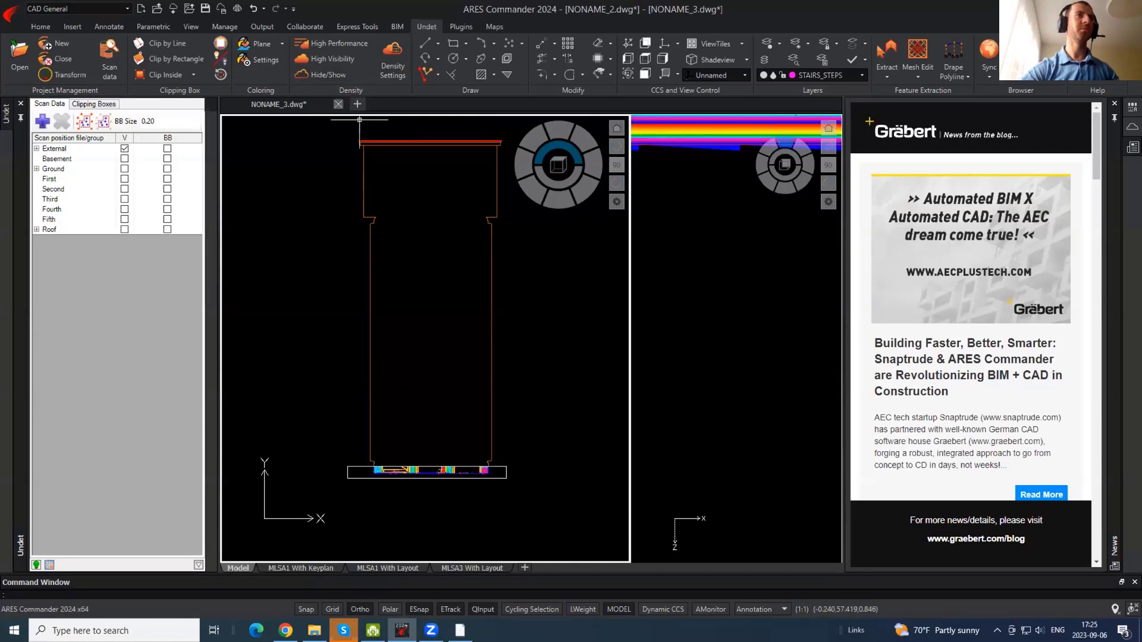
pyautogui.click(427, 466)
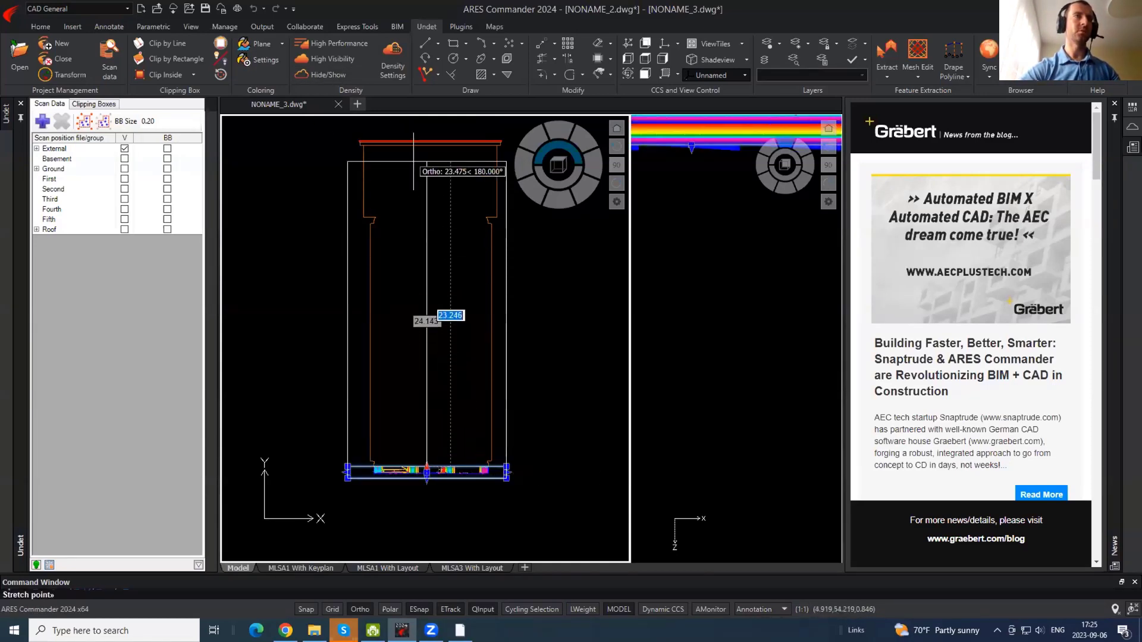
pyautogui.click(409, 208)
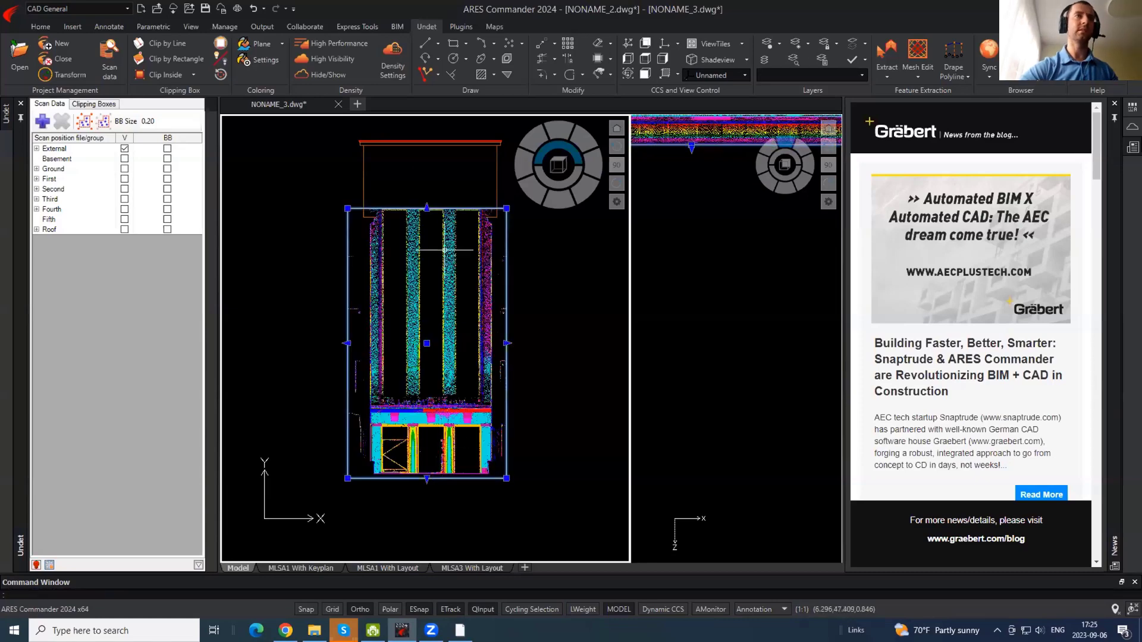
pyautogui.click(427, 208)
pyautogui.click(427, 180)
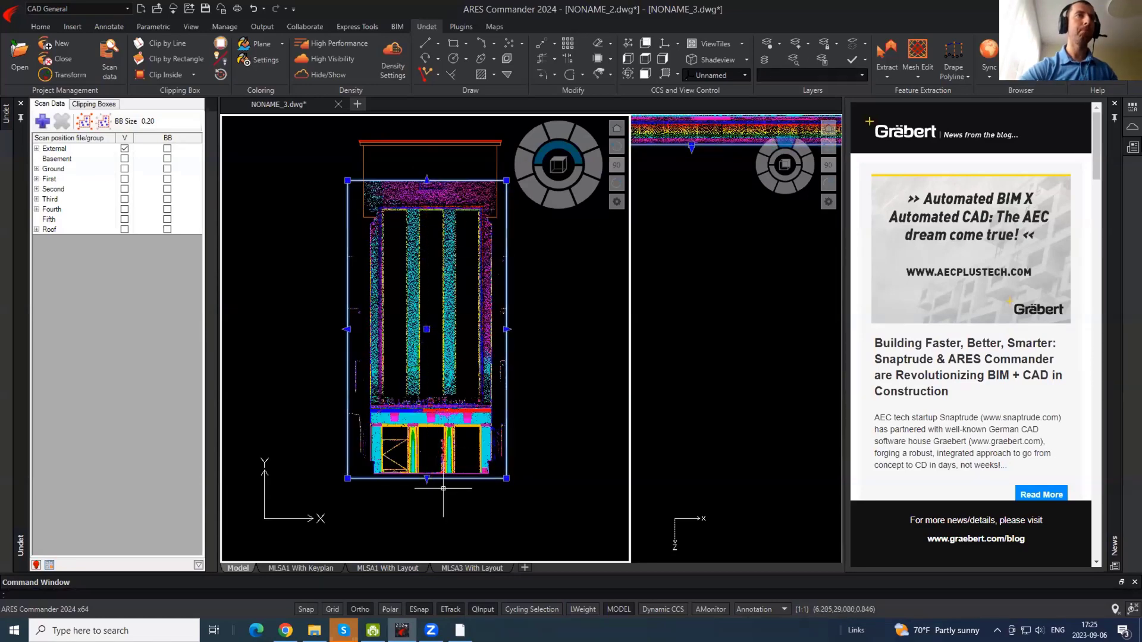
pyautogui.click(426, 478)
pyautogui.scroll(4, 428, 416)
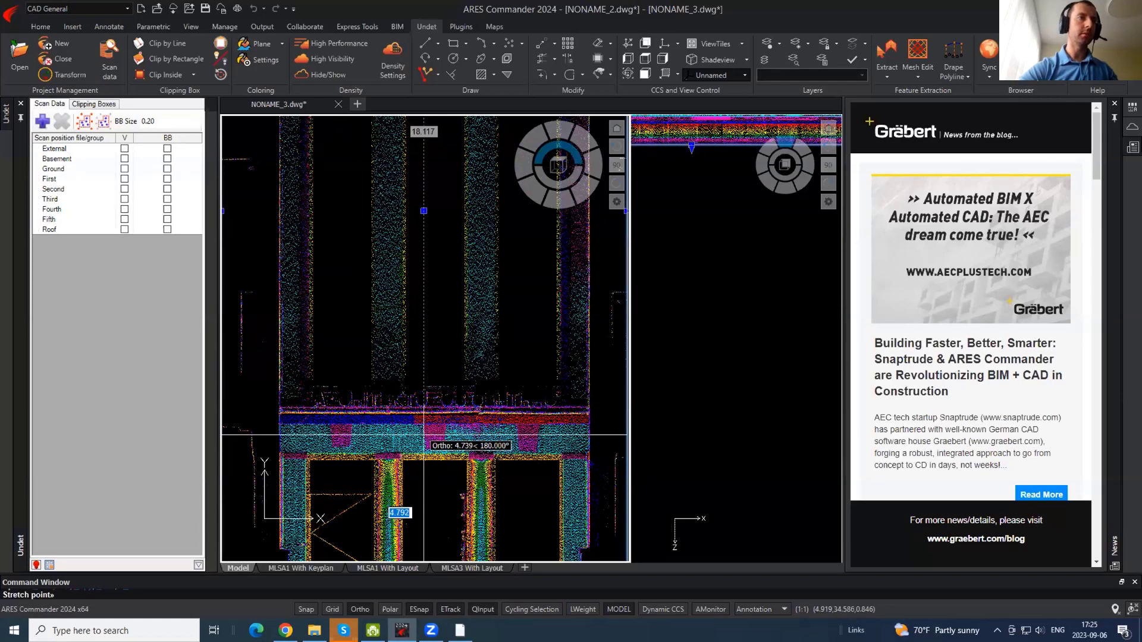
pyautogui.click(423, 435)
pyautogui.scroll(4, 434, 435)
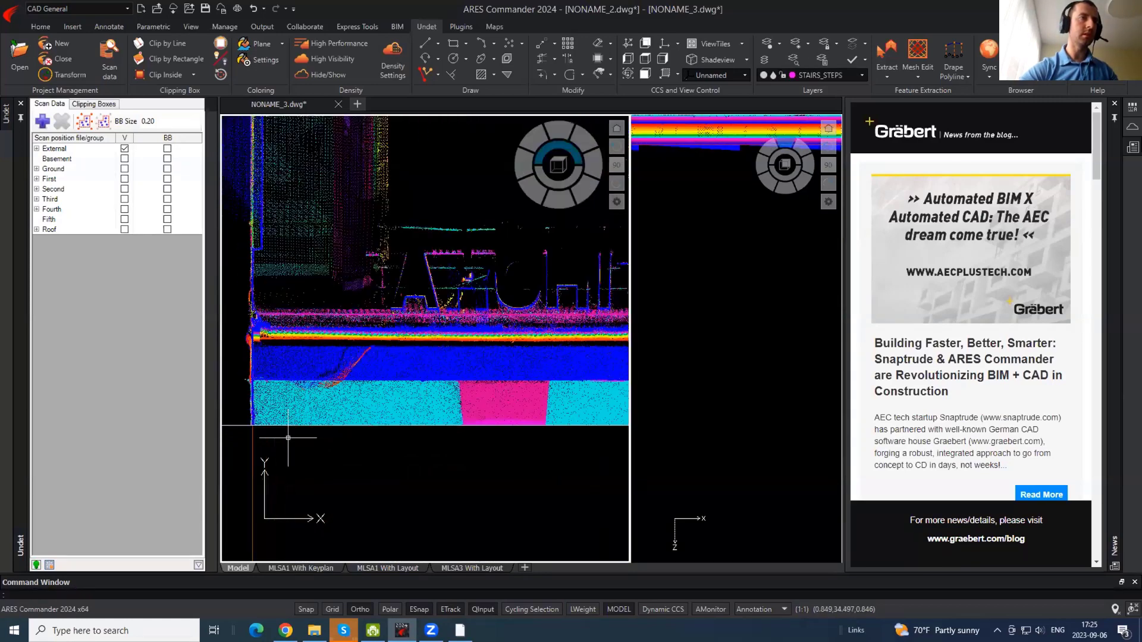
# - Orbit the cloud around a picked point to face the facade, then return to a top PLAN view
pyautogui.click(625, 72)
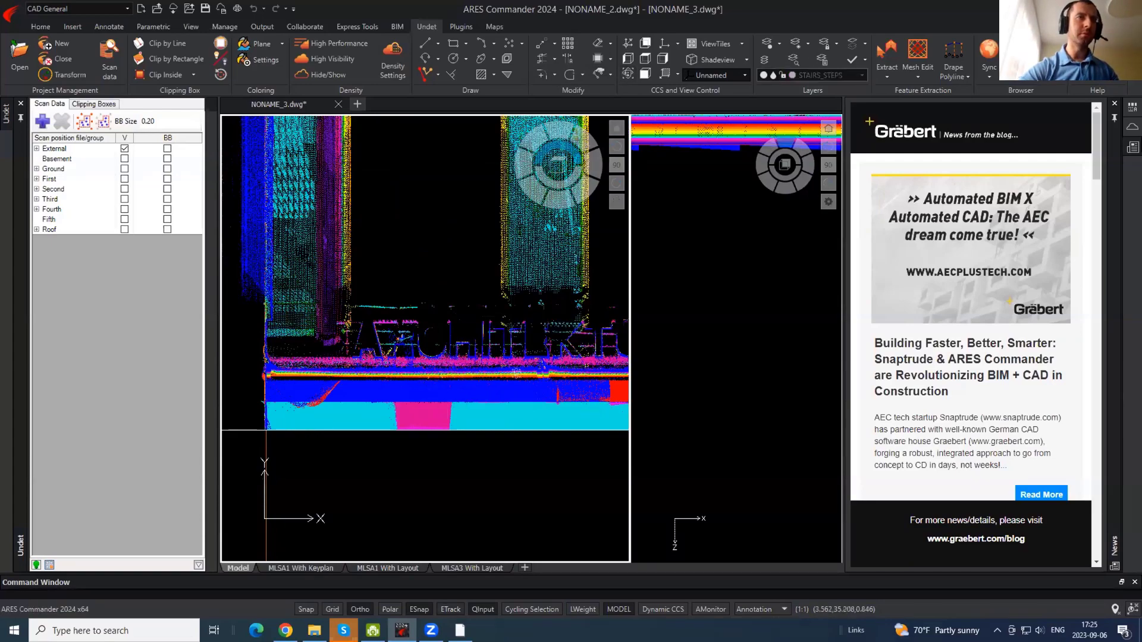
pyautogui.moveTo(564, 366); pyautogui.dragTo(263, 462)
pyautogui.moveTo(480, 343); pyautogui.dragTo(573, 394)
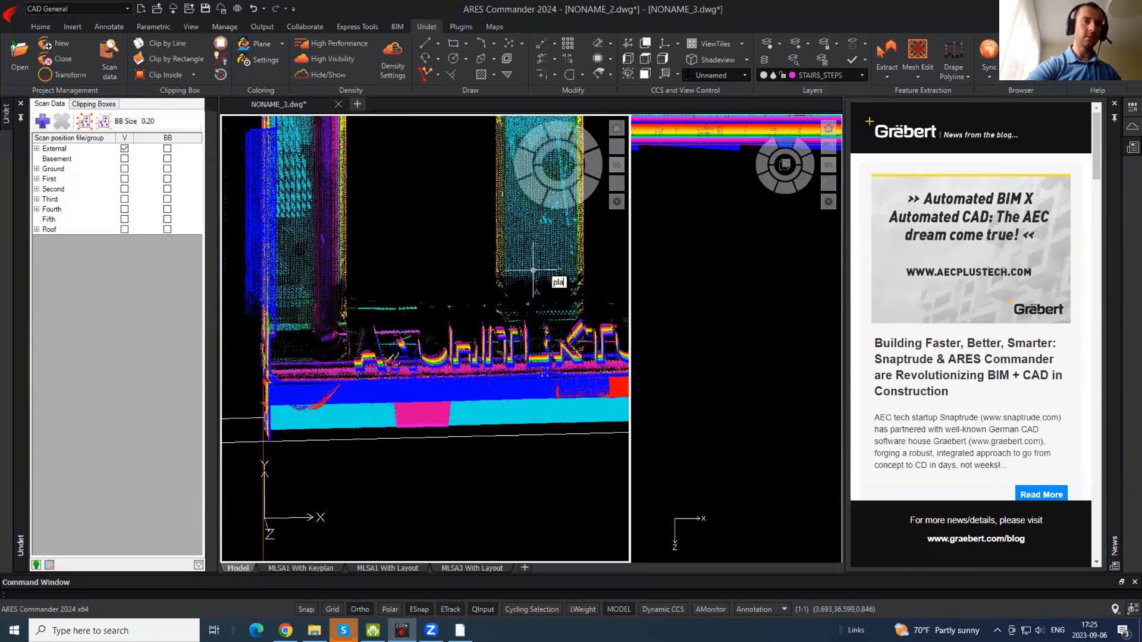
pyautogui.write('n')
pyautogui.press('Return')
pyautogui.press('Return')
pyautogui.scroll(5, 409, 355)
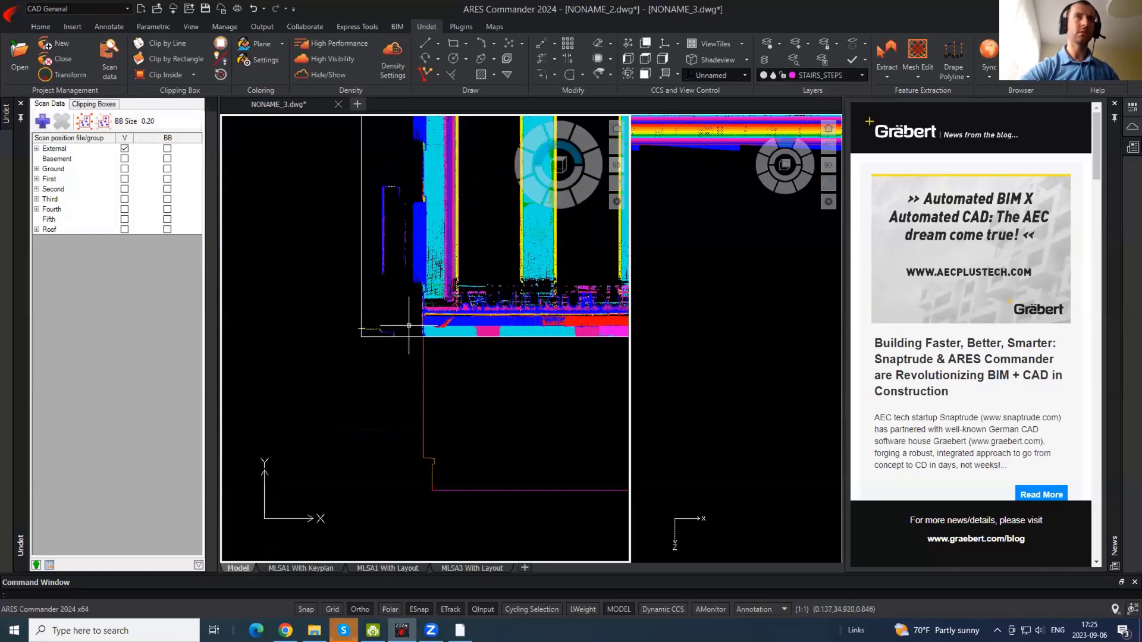
pyautogui.click(862, 76)
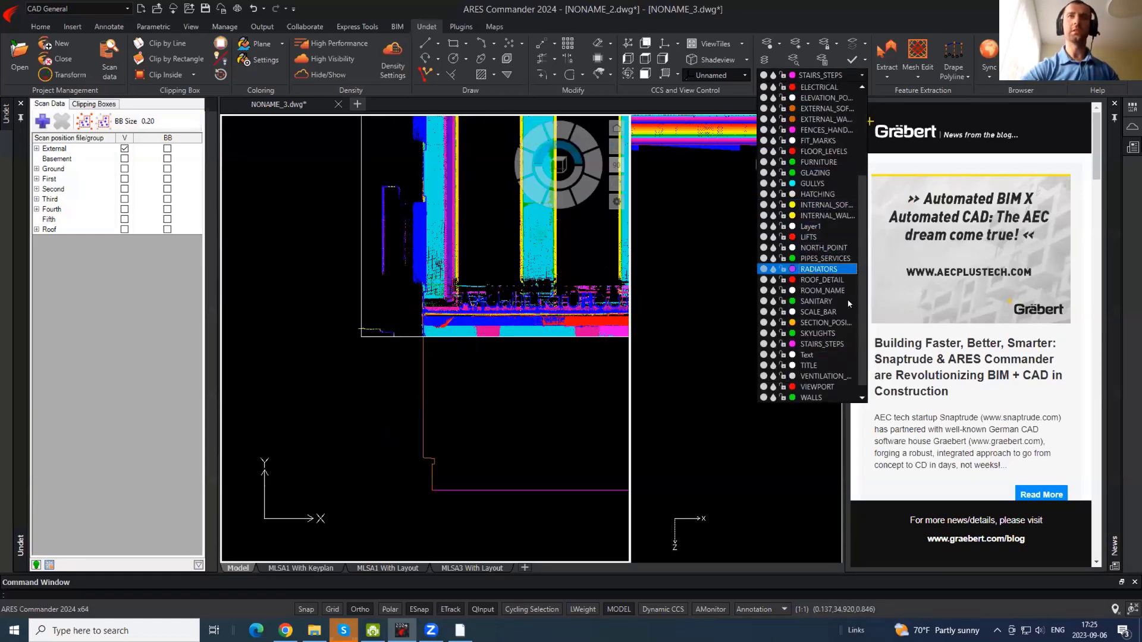
# - Make ROOF_DETAIL the current layer and draw a band rectangle along the facade base
pyautogui.click(826, 280)
pyautogui.scroll(5, 300, 330)
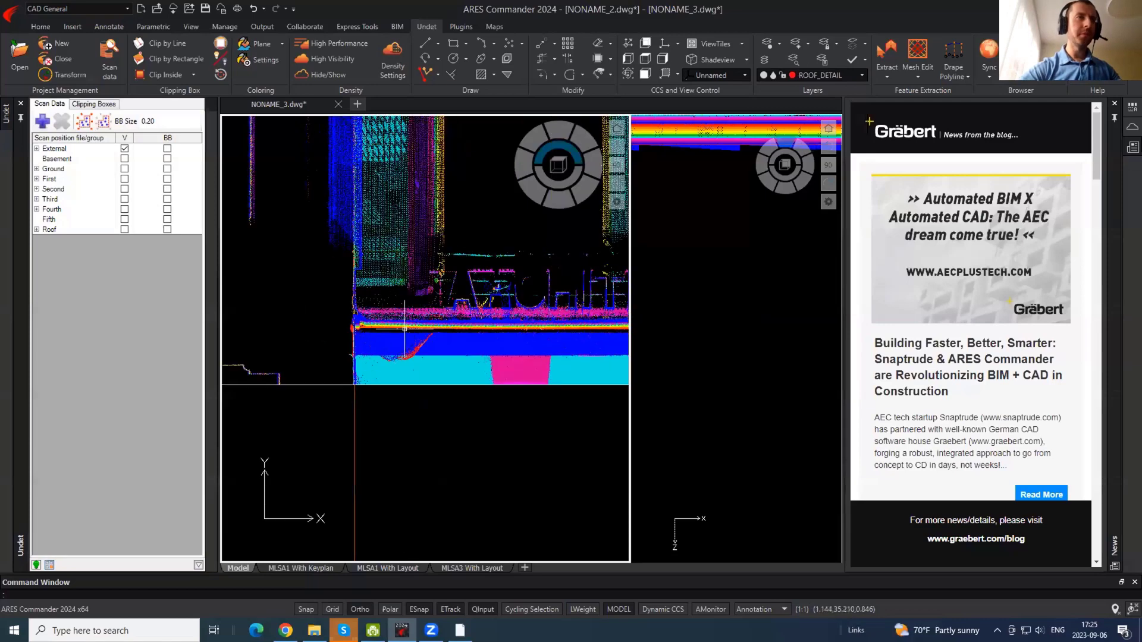
pyautogui.click(296, 330)
pyautogui.scroll(-8, 280, 334)
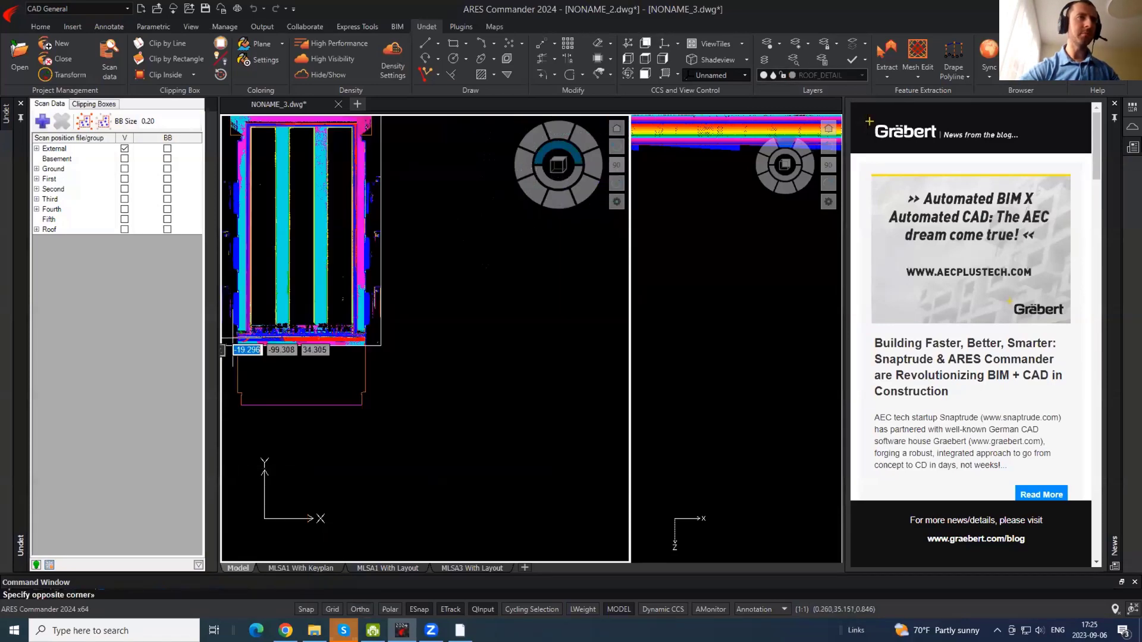
pyautogui.scroll(4, 260, 340)
pyautogui.scroll(5, 410, 326)
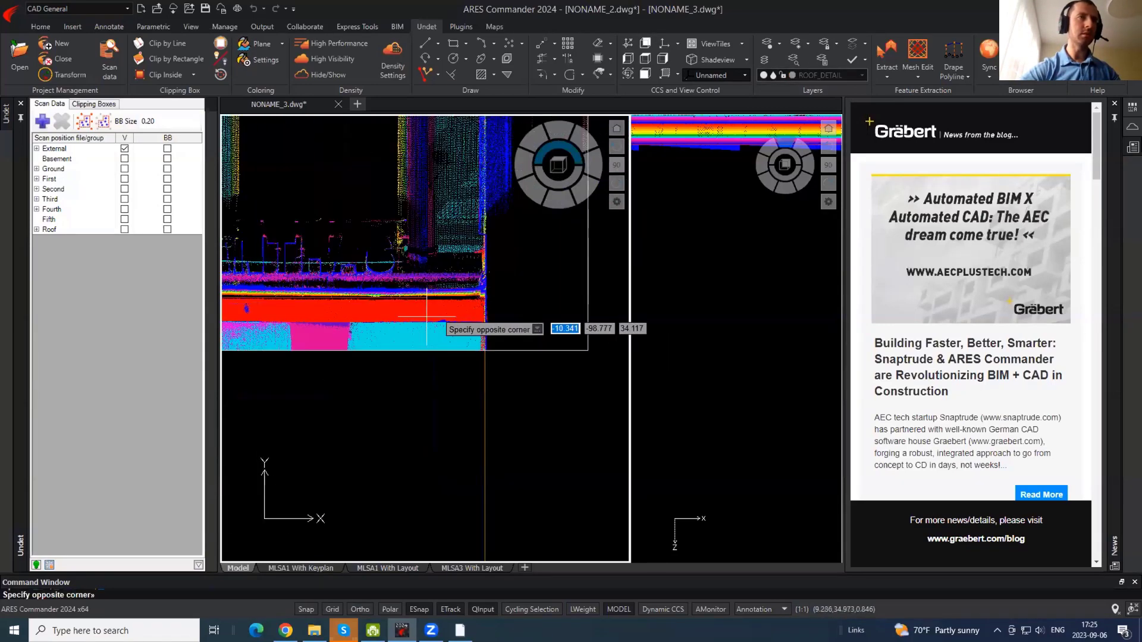
pyautogui.click(591, 333)
pyautogui.scroll(-5, 546, 381)
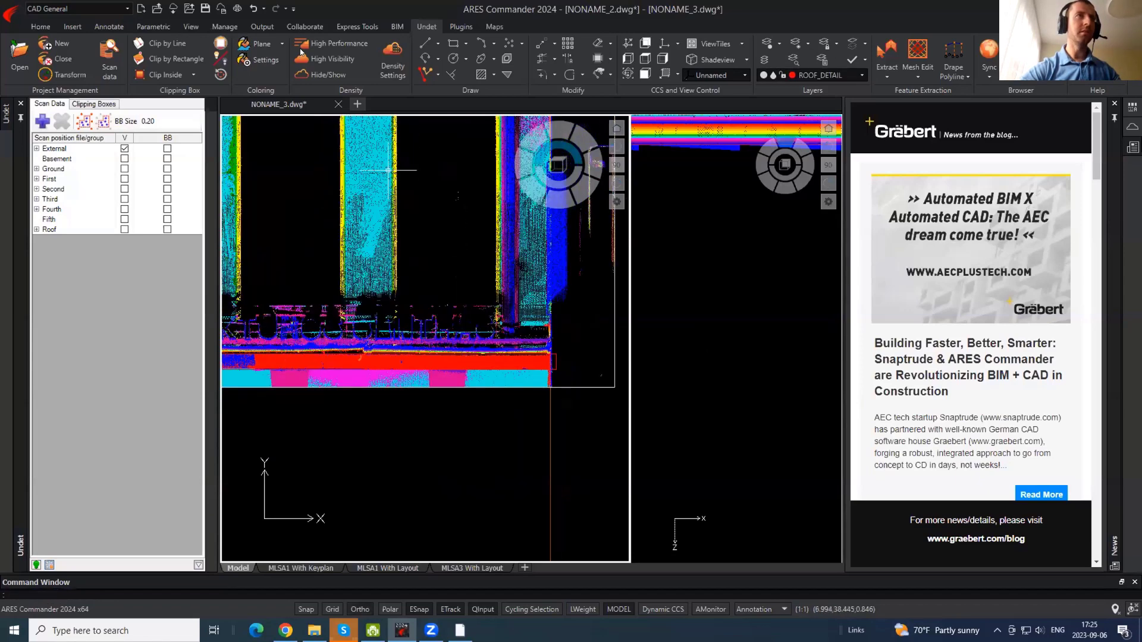
# - Hide the point cloud and trim the band's right overhang at the right wall
pyautogui.click(319, 74)
pyautogui.write('tr')
pyautogui.press('Return')
pyautogui.click(551, 384)
pyautogui.press('Return')
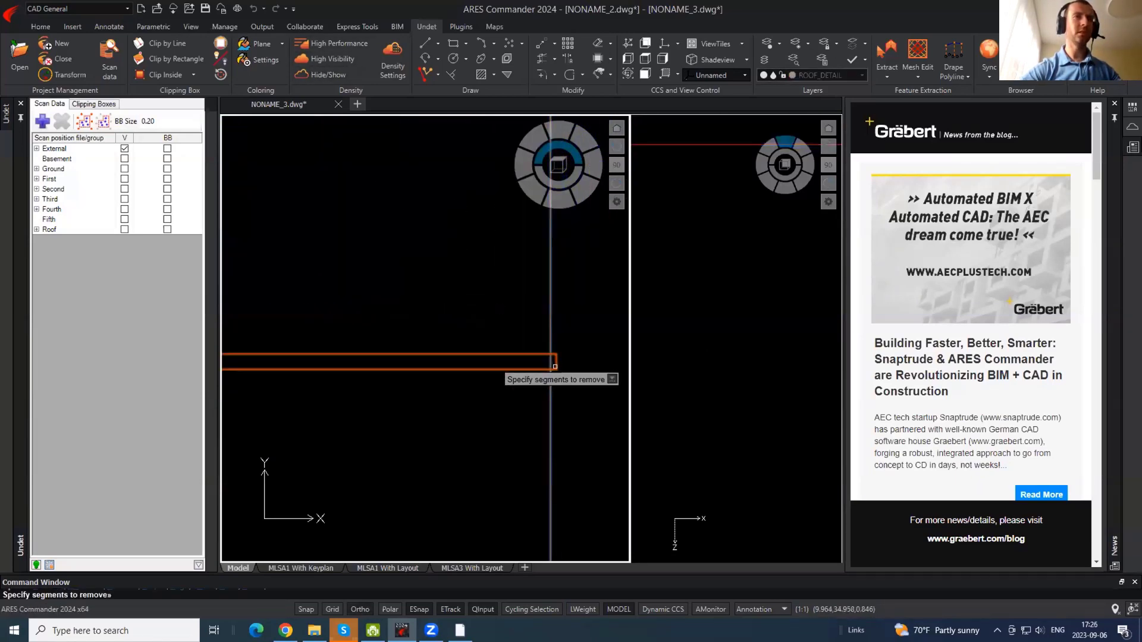
pyautogui.click(555, 367)
pyautogui.press('Escape')
# - Trim the band's left overhang at the left wall line
pyautogui.moveTo(303, 362); pyautogui.dragTo(619, 343, button='middle')
pyautogui.write('tr')
pyautogui.press('Return')
pyautogui.click(366, 360)
pyautogui.press('Return')
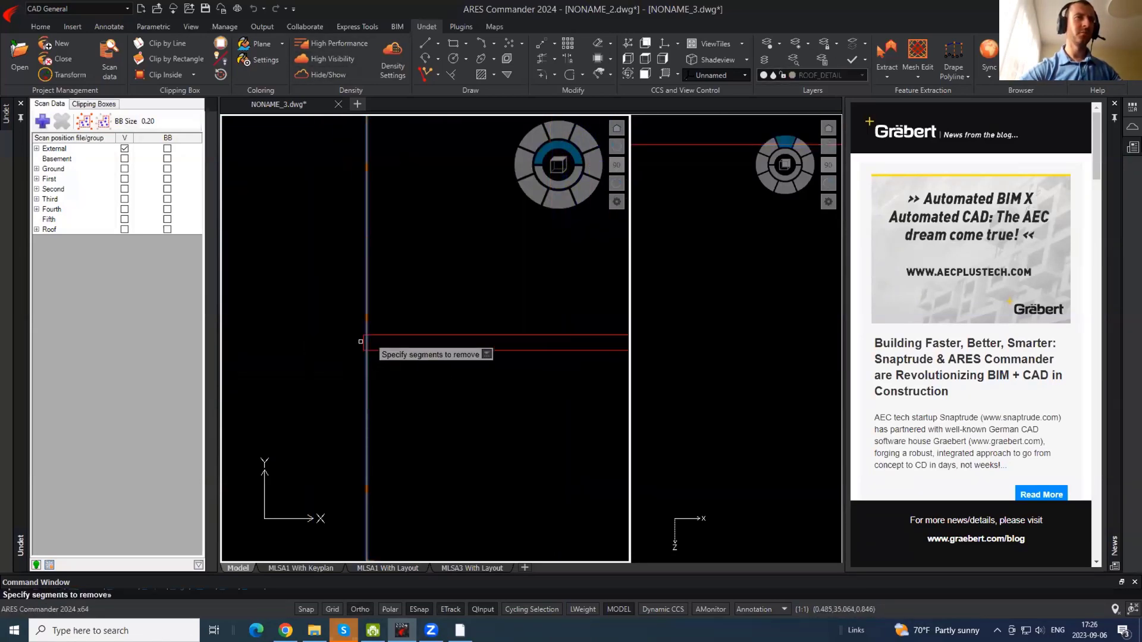
pyautogui.click(366, 341)
pyautogui.press('Escape')
# - Toggle the point cloud back on and frame the whole building
pyautogui.click(326, 74)
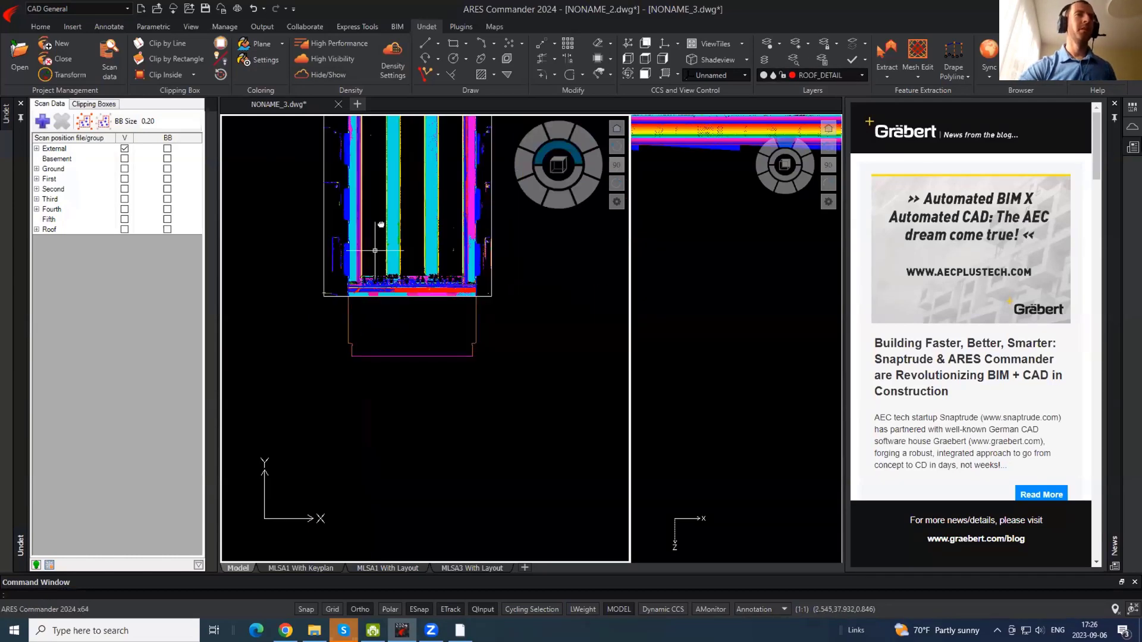
pyautogui.click(326, 74)
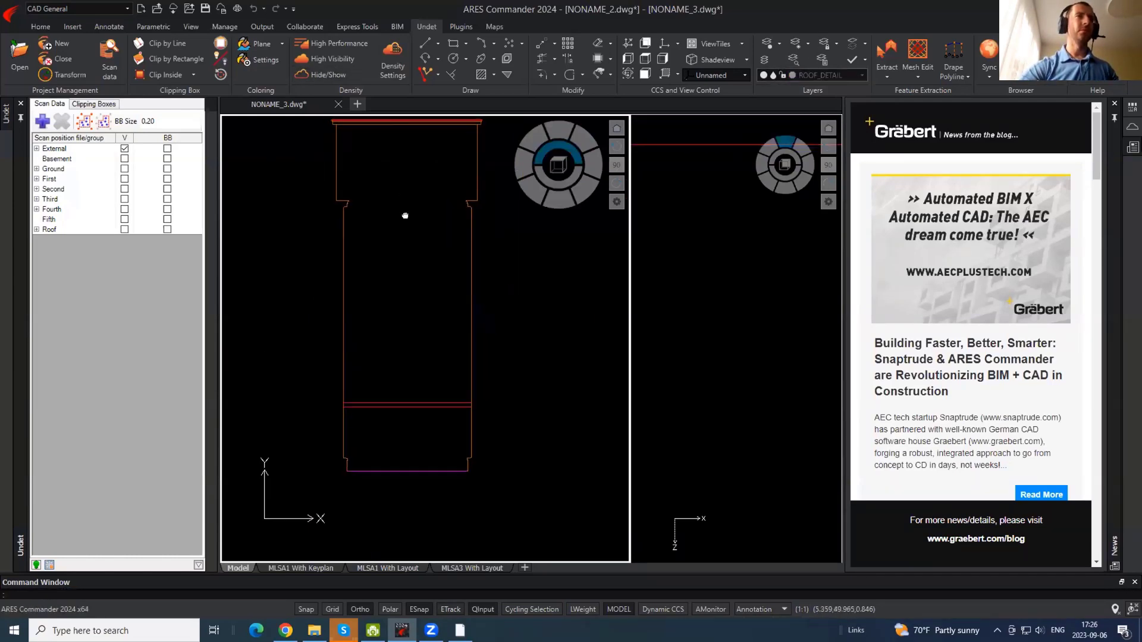
pyautogui.click(326, 74)
pyautogui.scroll(5, 362, 241)
pyautogui.scroll(-5, 362, 241)
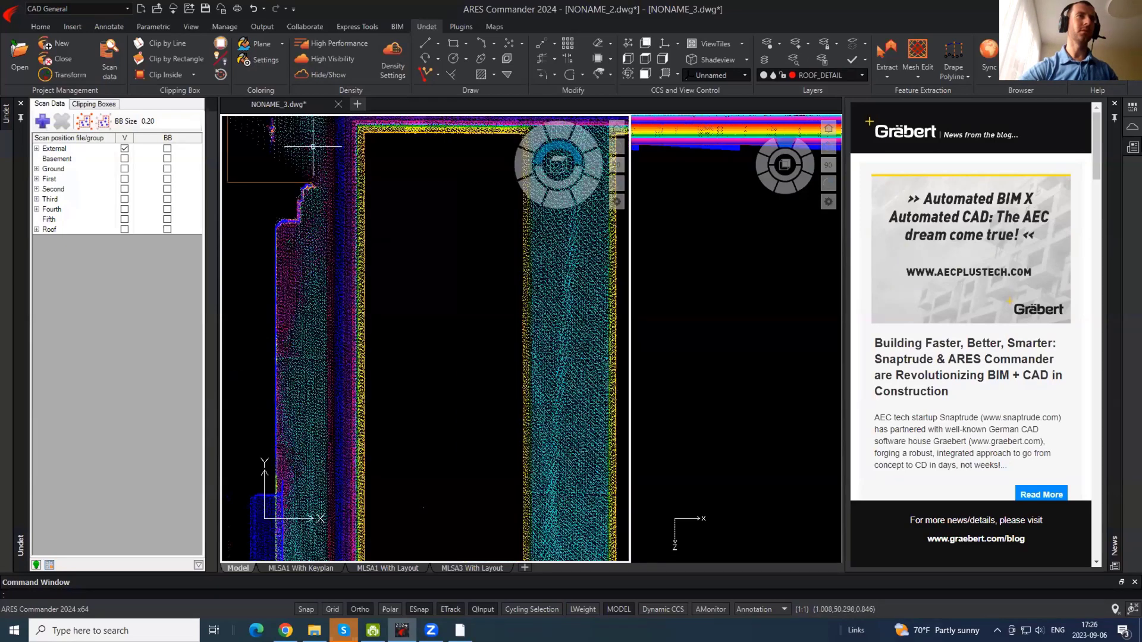
pyautogui.moveTo(293, 228); pyautogui.dragTo(320, 285, button='middle')
pyautogui.click(862, 75)
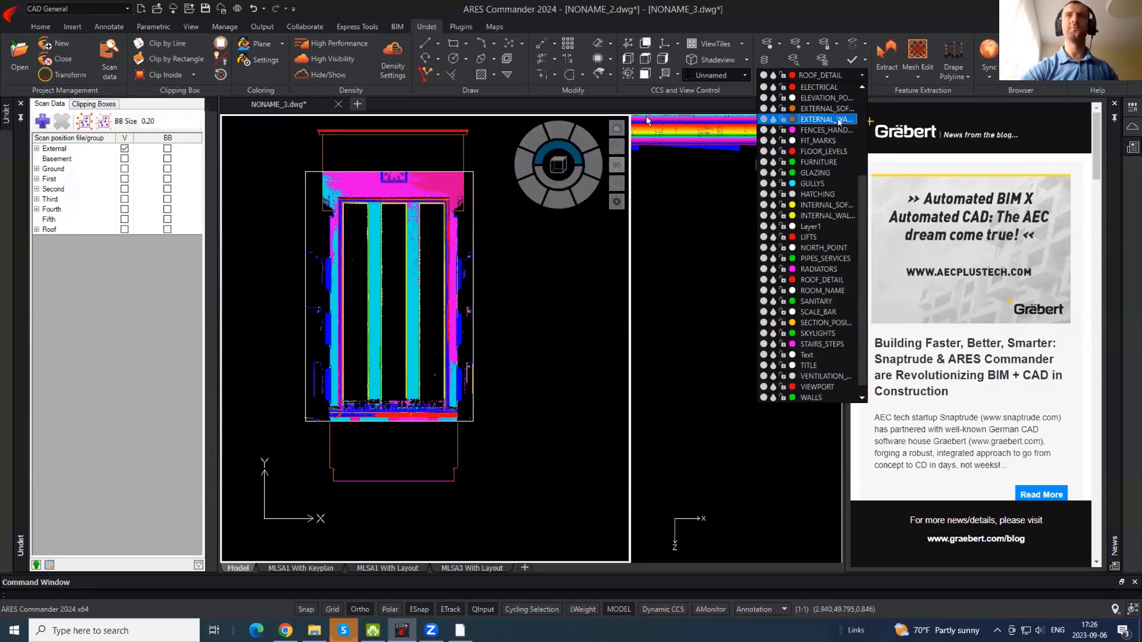
# - Make EXTERNAL_WALLS current and draw a rectangle at the building's top-right corner
pyautogui.click(826, 119)
pyautogui.scroll(5, 343, 207)
pyautogui.scroll(3, 342, 206)
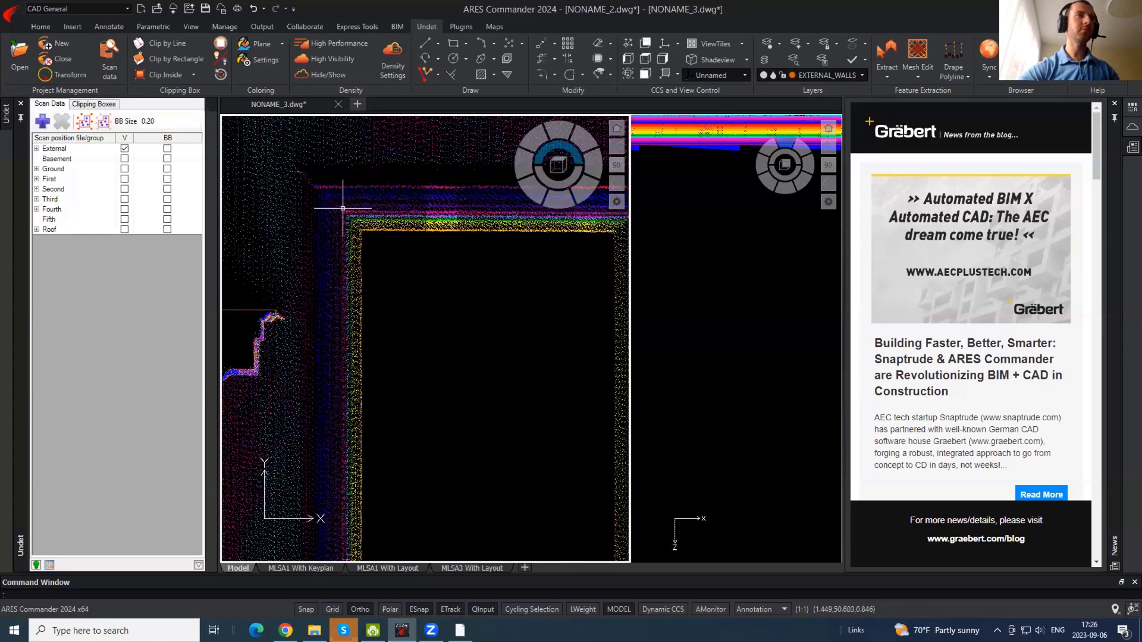
pyautogui.moveTo(368, 235); pyautogui.dragTo(151, 178, button='middle')
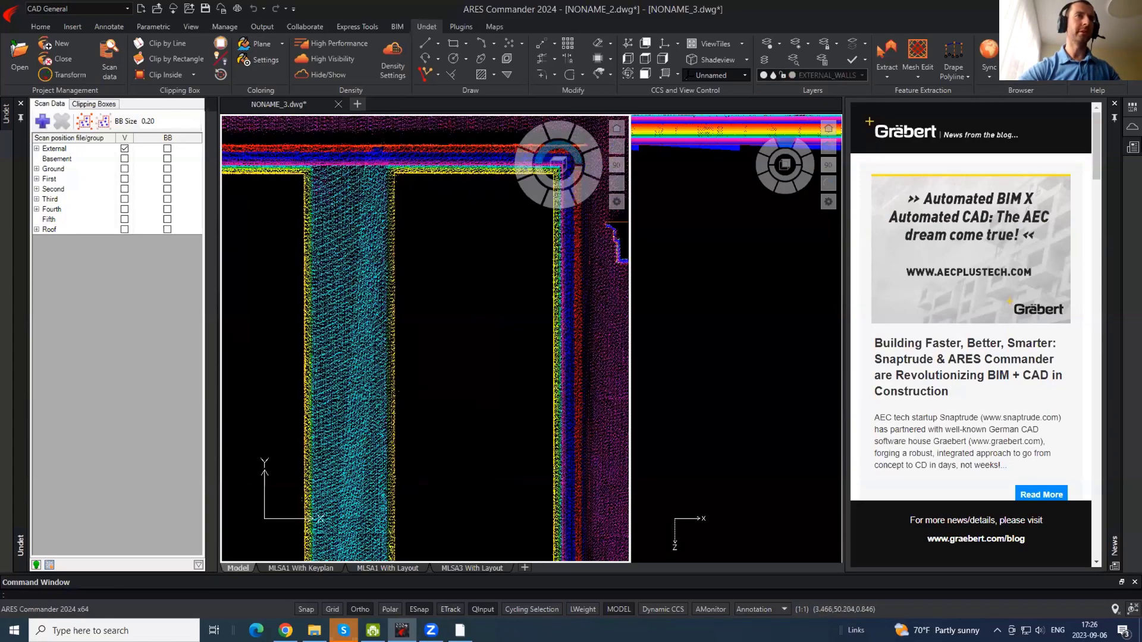
pyautogui.moveTo(568, 173); pyautogui.dragTo(425, 181, button='middle')
pyautogui.scroll(2, 423, 181)
pyautogui.press('Return')
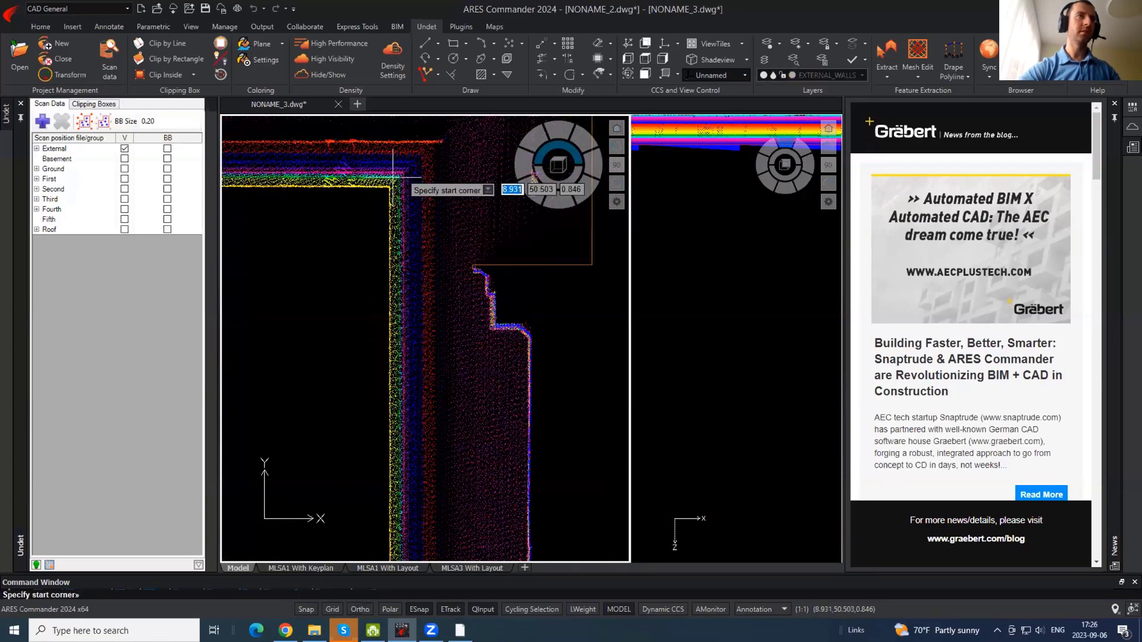
pyautogui.scroll(-5, 408, 217)
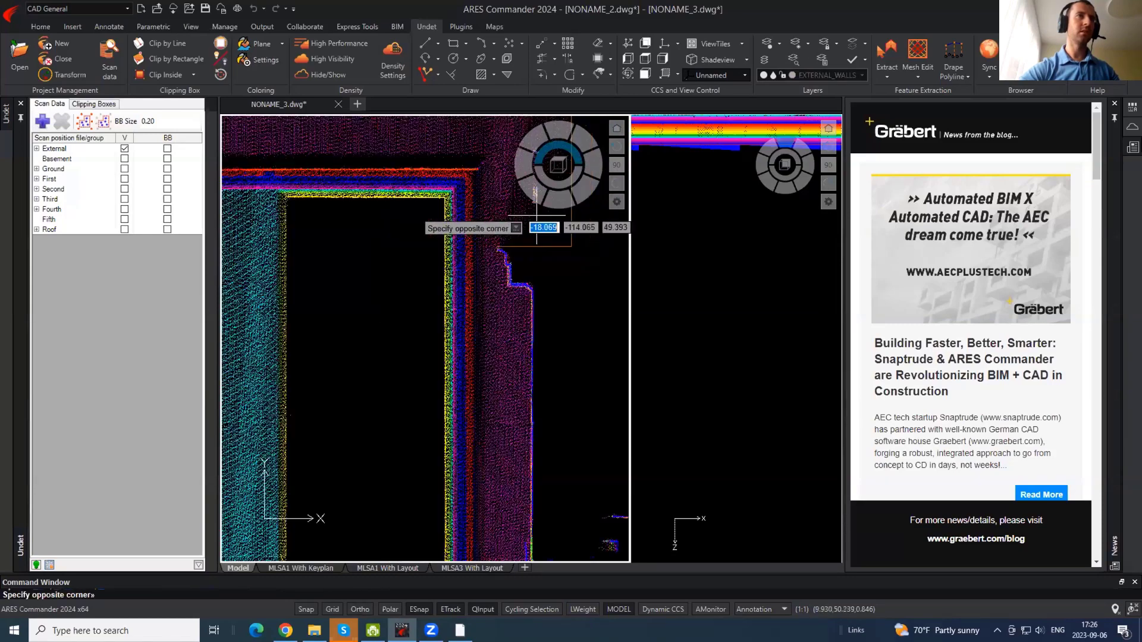
pyautogui.scroll(4, 357, 397)
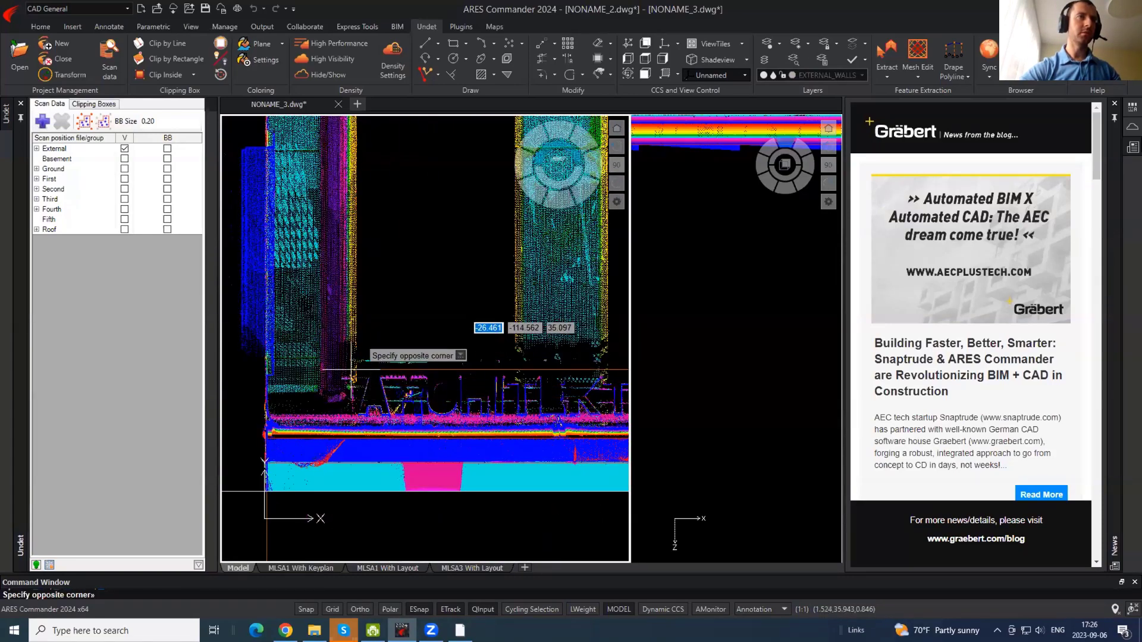
pyautogui.scroll(3, 348, 431)
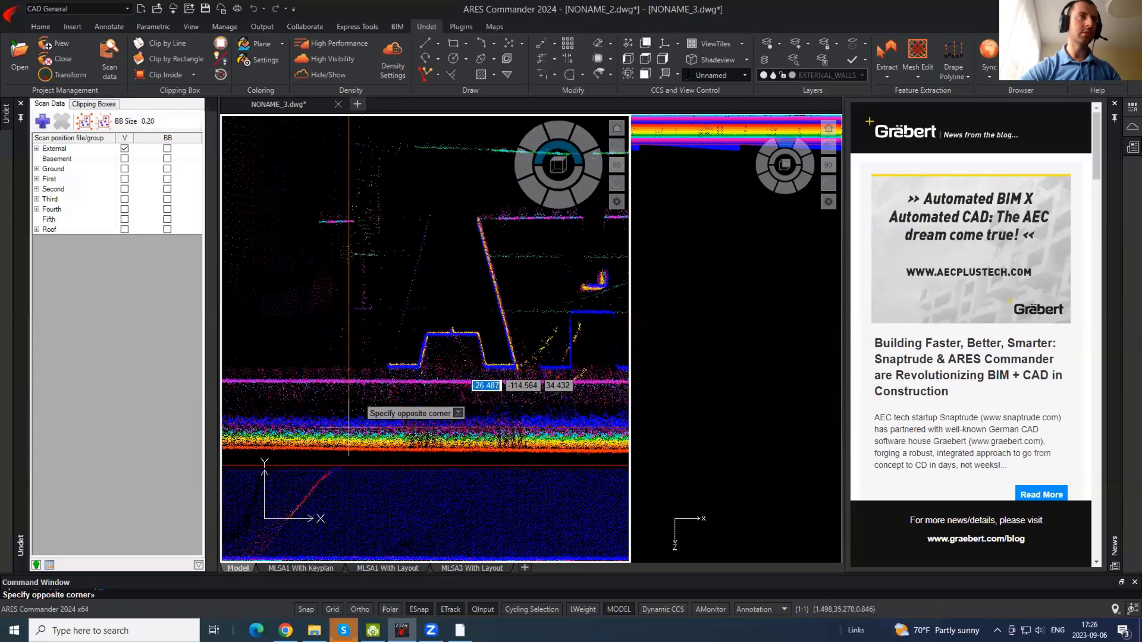
pyautogui.scroll(-1, 350, 446)
pyautogui.click(349, 456)
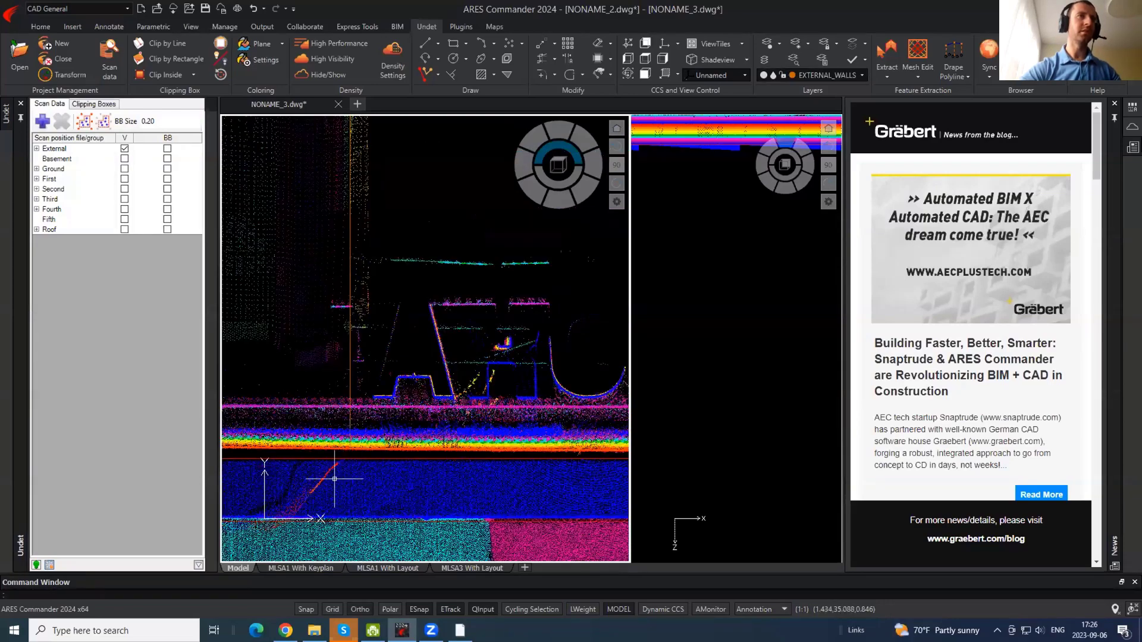
pyautogui.scroll(-5, 348, 463)
# - Offset the upper window outline outward by a distance picked from two points
pyautogui.moveTo(380, 202); pyautogui.dragTo(344, 296, button='middle')
pyautogui.scroll(5, 286, 321)
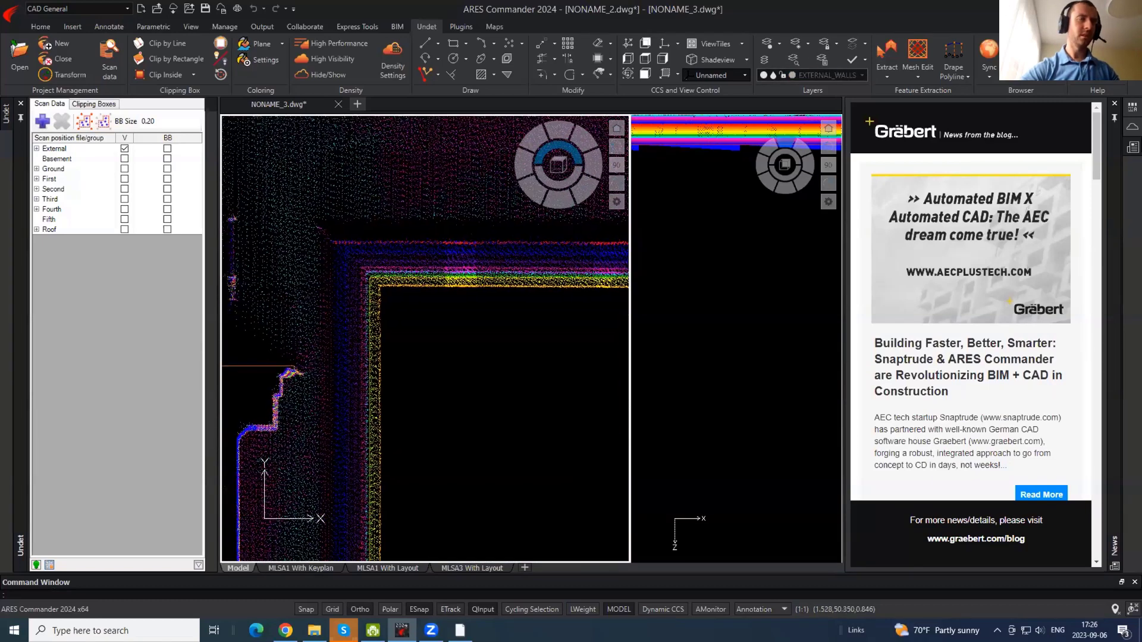
pyautogui.press('Return')
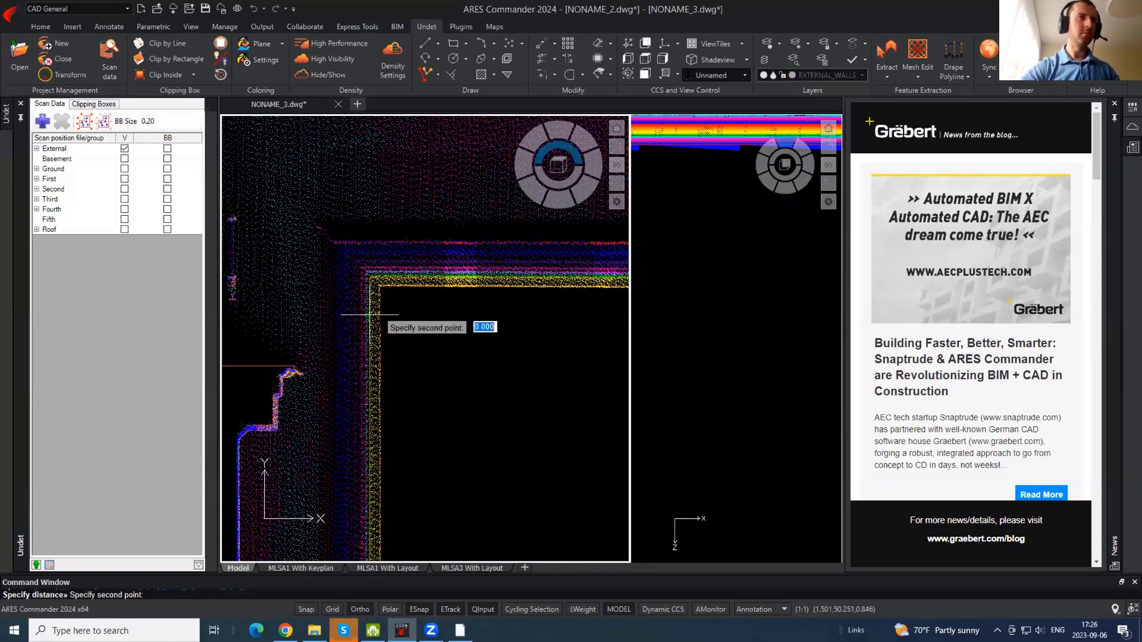
pyautogui.click(319, 315)
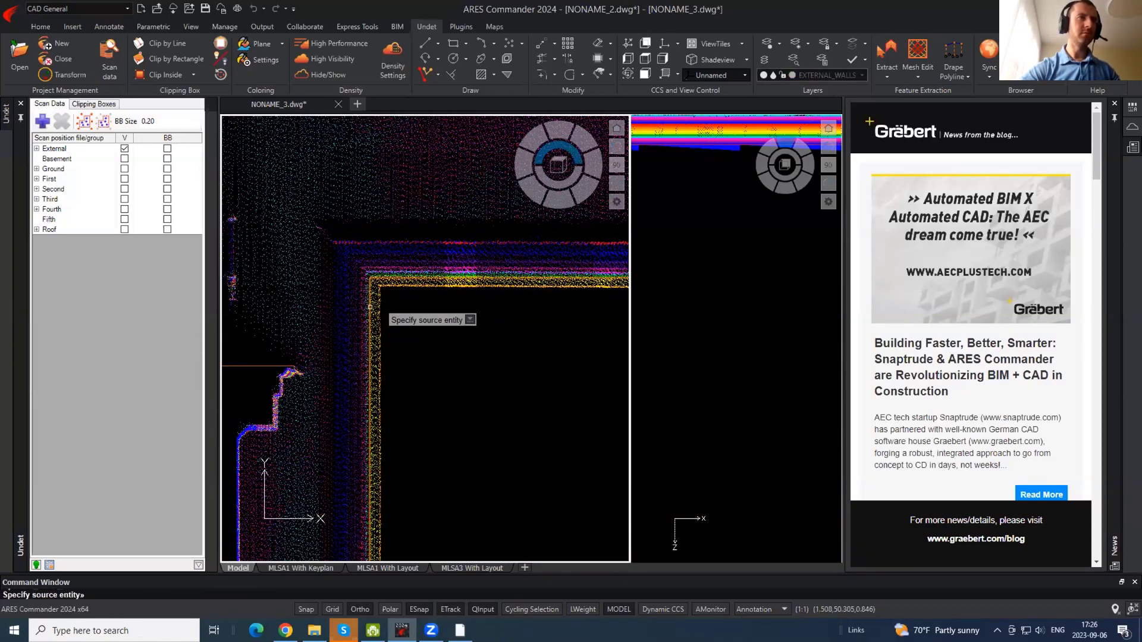
pyautogui.click(370, 307)
pyautogui.click(331, 307)
pyautogui.press('Escape')
# - Trim the excess horizontal orange segment at the window outline's corner
pyautogui.scroll(-9, 297, 238)
pyautogui.click(361, 250)
pyautogui.click(351, 205)
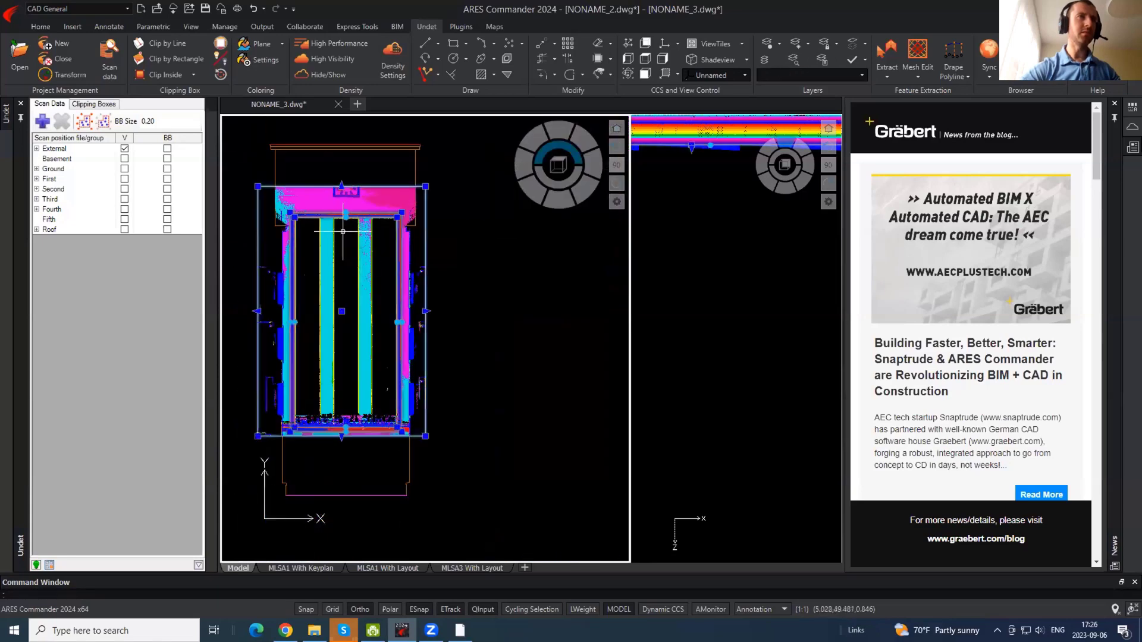
pyautogui.scroll(5, 382, 224)
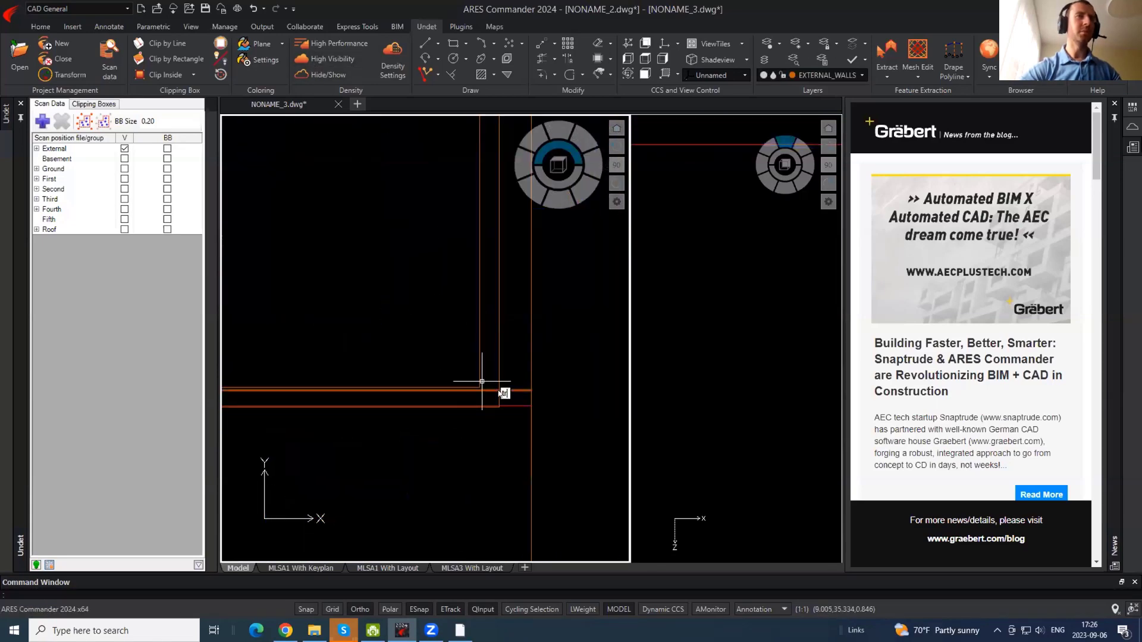
pyautogui.press('Return')
pyautogui.scroll(3, 466, 387)
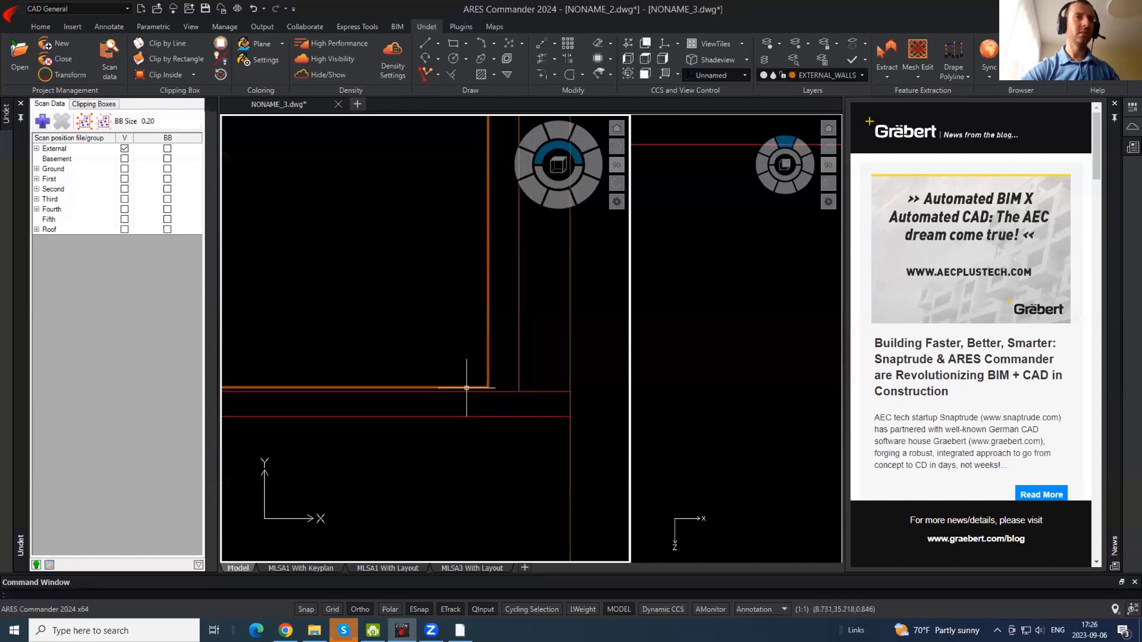
pyautogui.scroll(2, 466, 388)
pyautogui.press('Return')
pyautogui.press('Return')
pyautogui.press('Return')
pyautogui.press('Return')
pyautogui.press('Return')
pyautogui.click(479, 387)
pyautogui.press('Return')
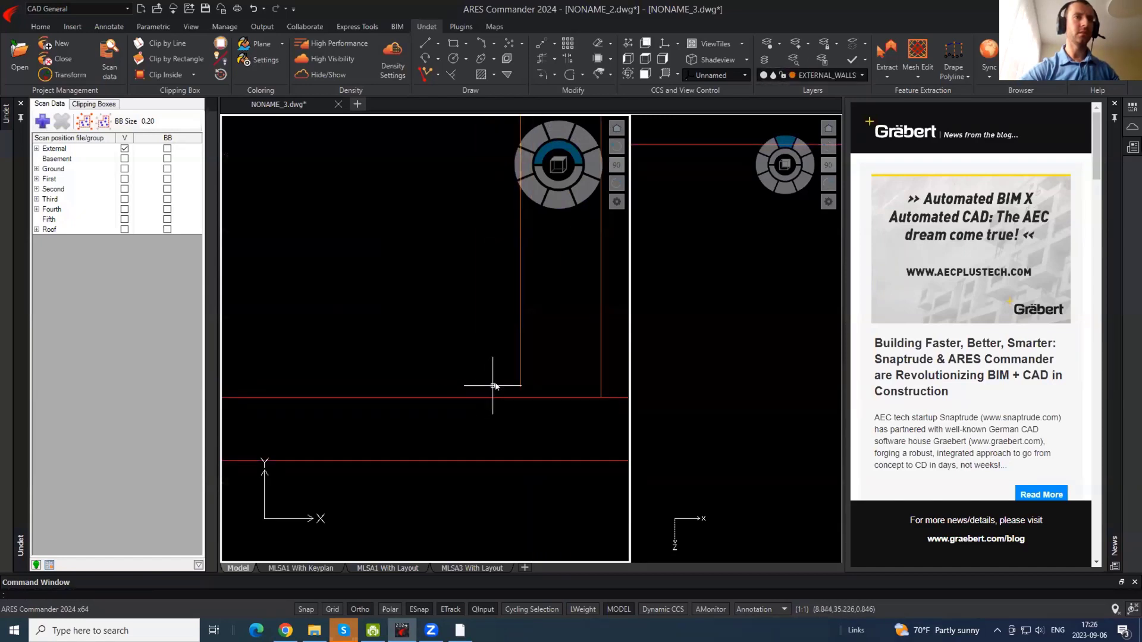
pyautogui.write('ex')
pyautogui.press('Return')
pyautogui.press('Return')
# - Extend the left orange wall line to the red line and trim its overshoot back
pyautogui.click(523, 380)
pyautogui.click(520, 381)
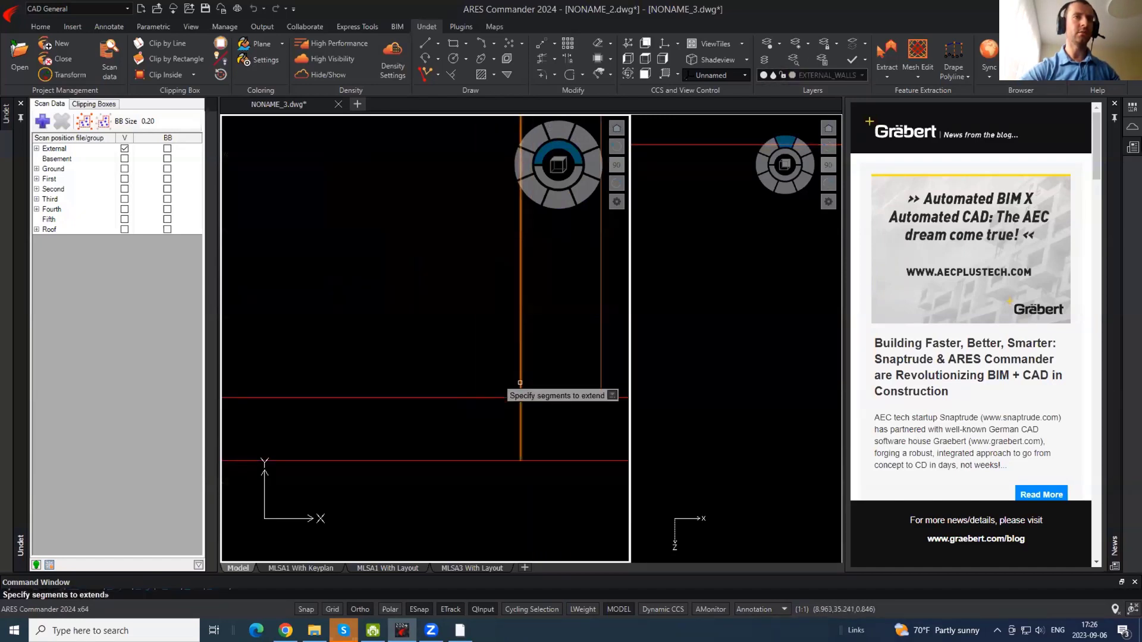
pyautogui.press('Return')
pyautogui.write('tr')
pyautogui.press('Return')
pyautogui.press('Return')
pyautogui.click(521, 430)
pyautogui.scroll(-6, 586, 389)
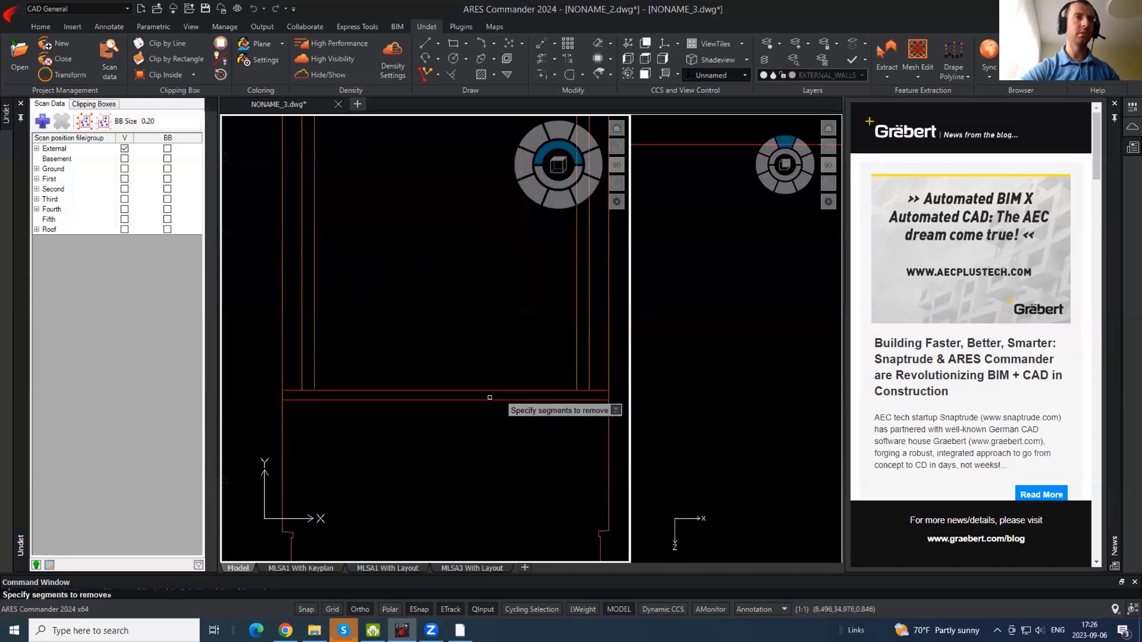
pyautogui.scroll(2, 319, 366)
pyautogui.press('Return')
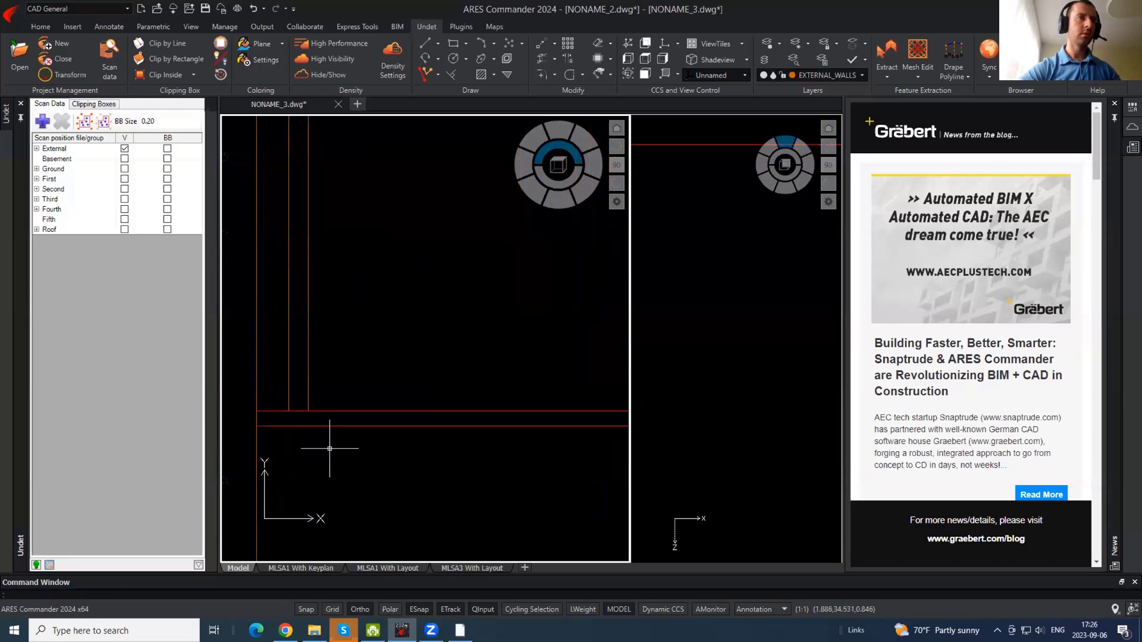
pyautogui.scroll(-4, 330, 448)
pyautogui.scroll(2, 357, 348)
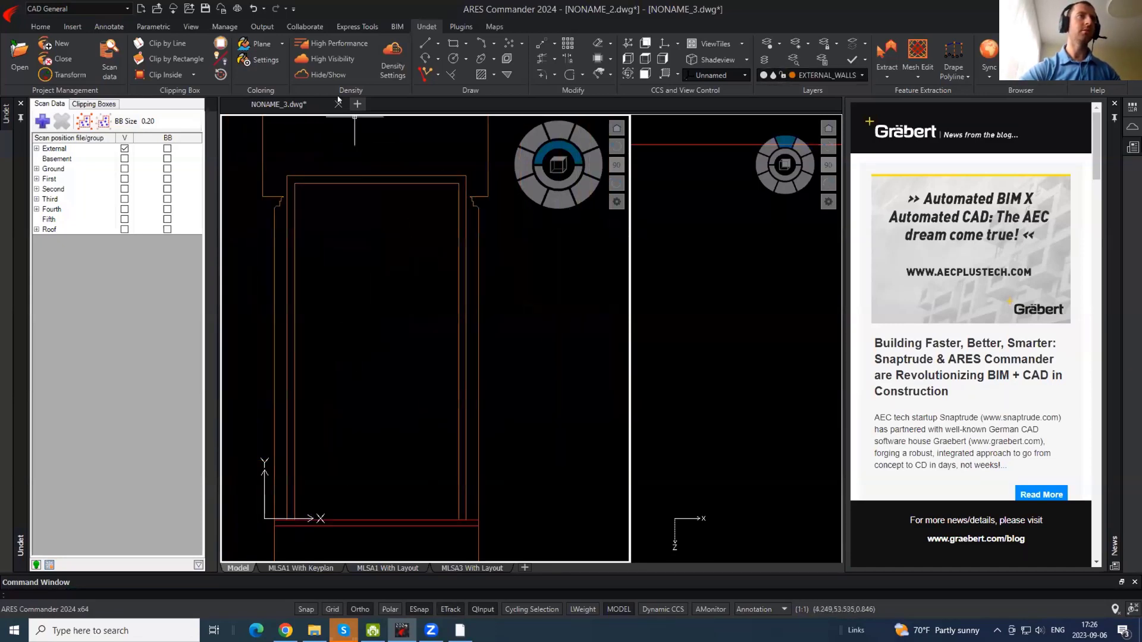
# - Show the point cloud and clip it by rectangle from the window's top-left down to the base
pyautogui.click(335, 78)
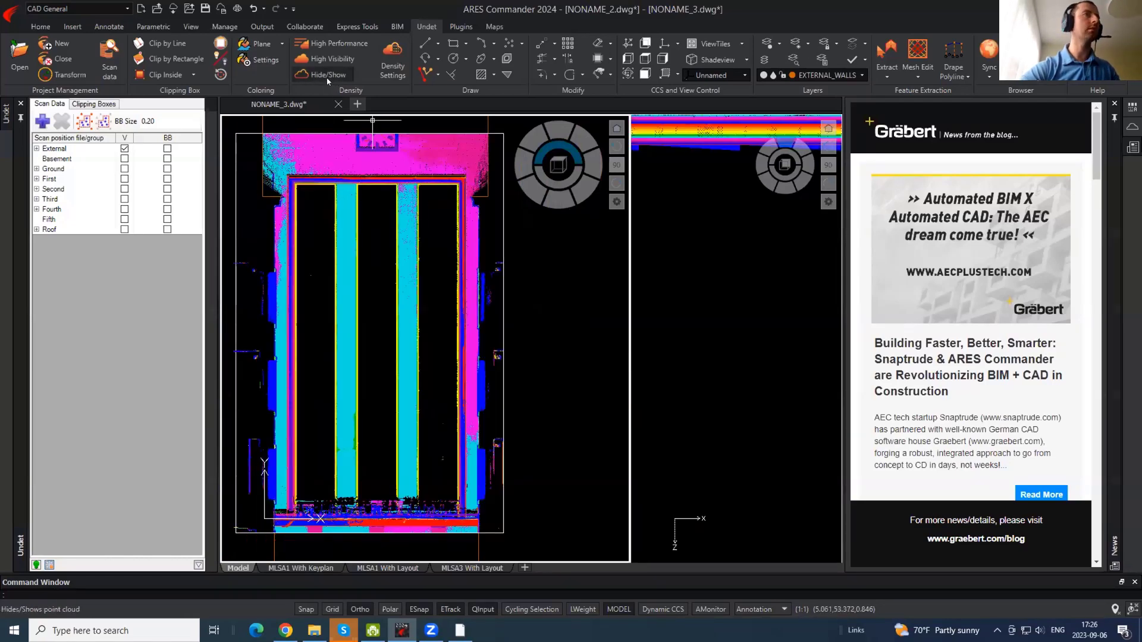
pyautogui.scroll(3, 294, 190)
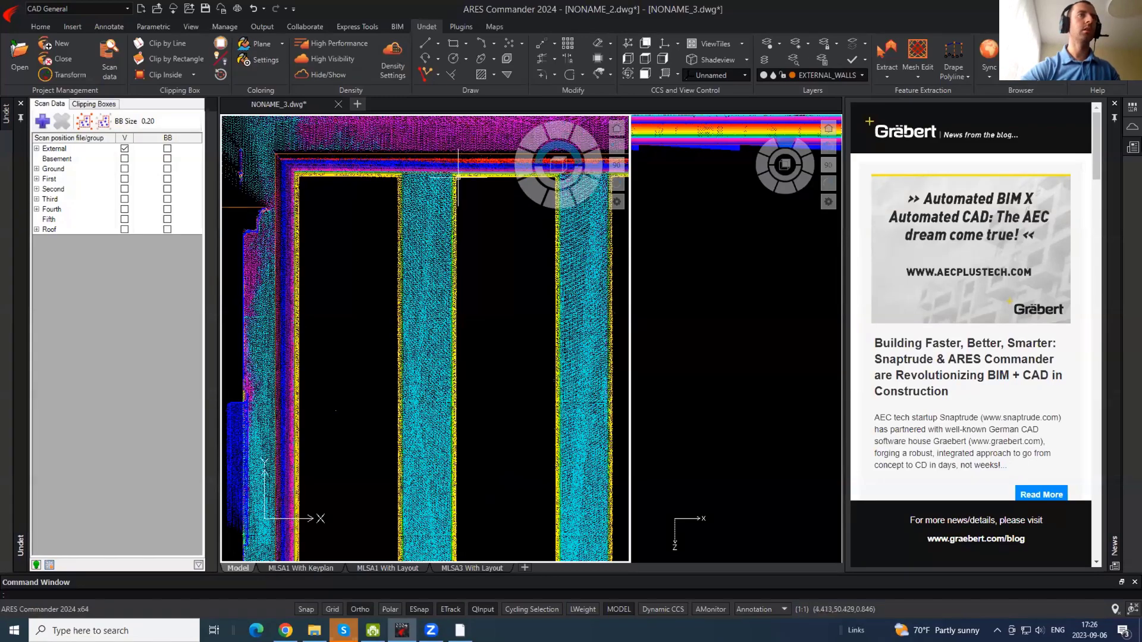
pyautogui.scroll(3, 299, 176)
pyautogui.press('Return')
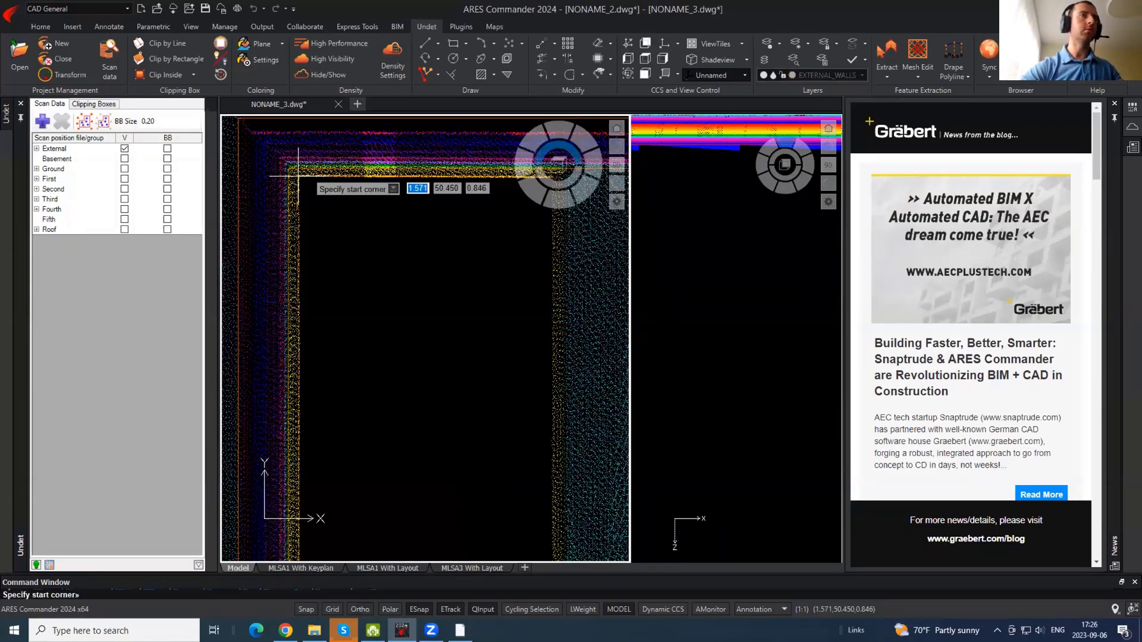
pyautogui.click(298, 176)
pyautogui.scroll(-4, 299, 172)
pyautogui.moveTo(369, 440); pyautogui.dragTo(369, 153, button='middle')
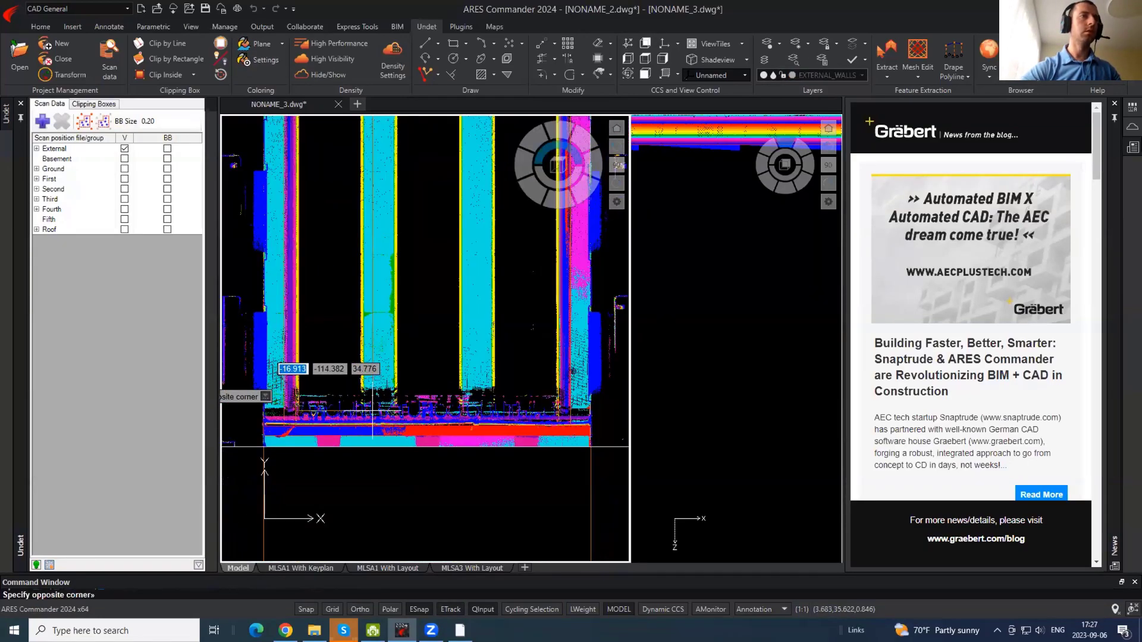
pyautogui.scroll(3, 373, 413)
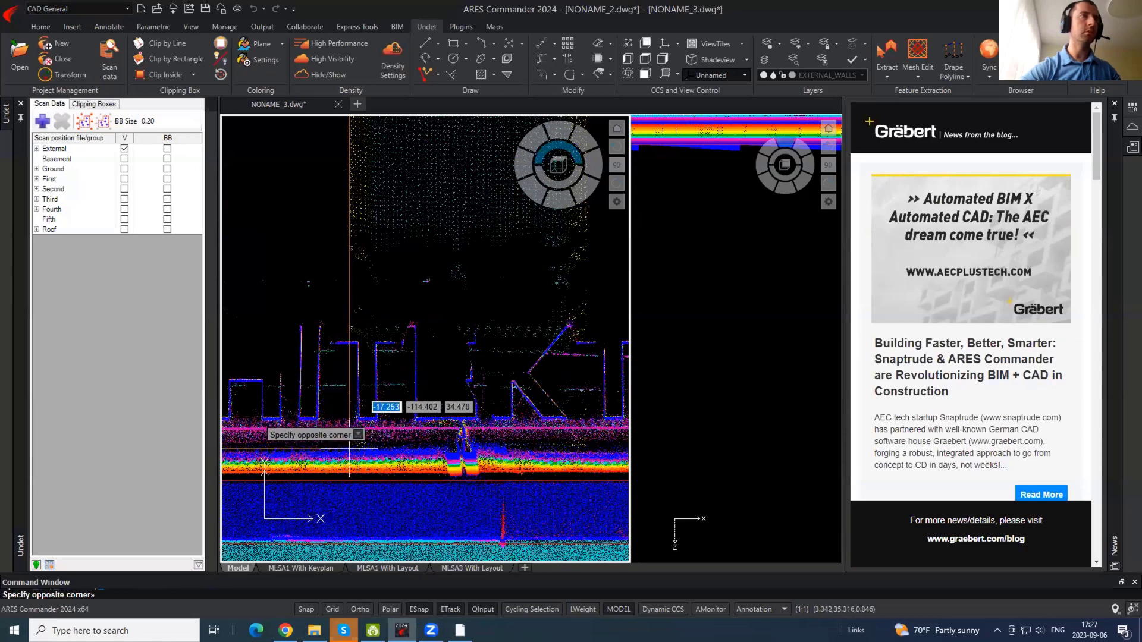
pyautogui.click(349, 448)
# - Hide the cloud and stretch the orange outline's bottom edge down past the red line
pyautogui.press('Return')
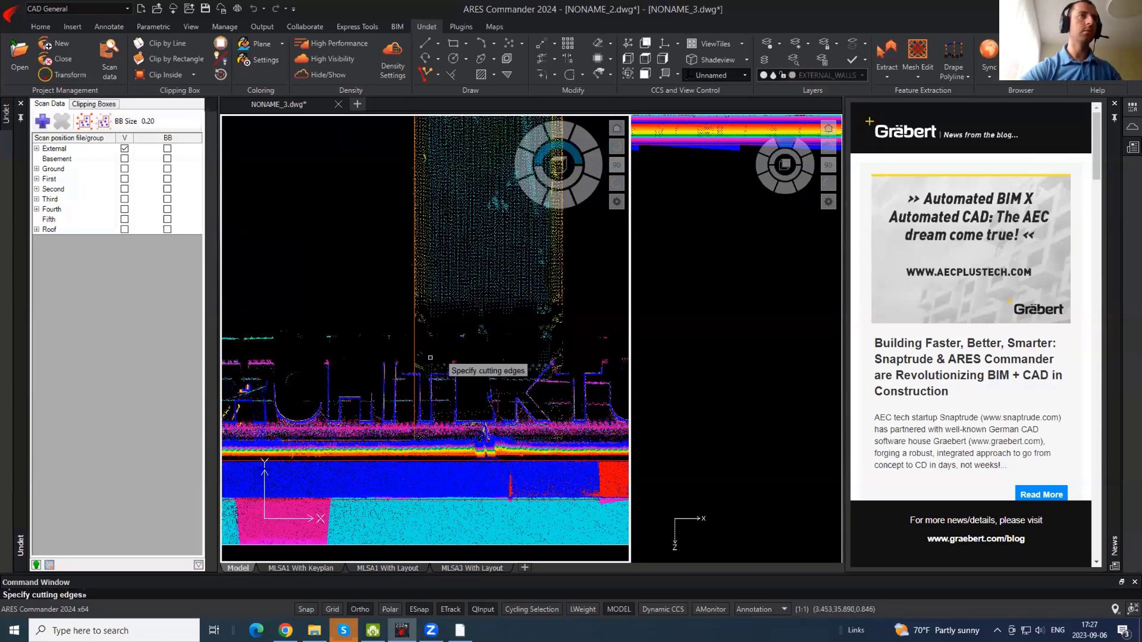
pyautogui.click(333, 75)
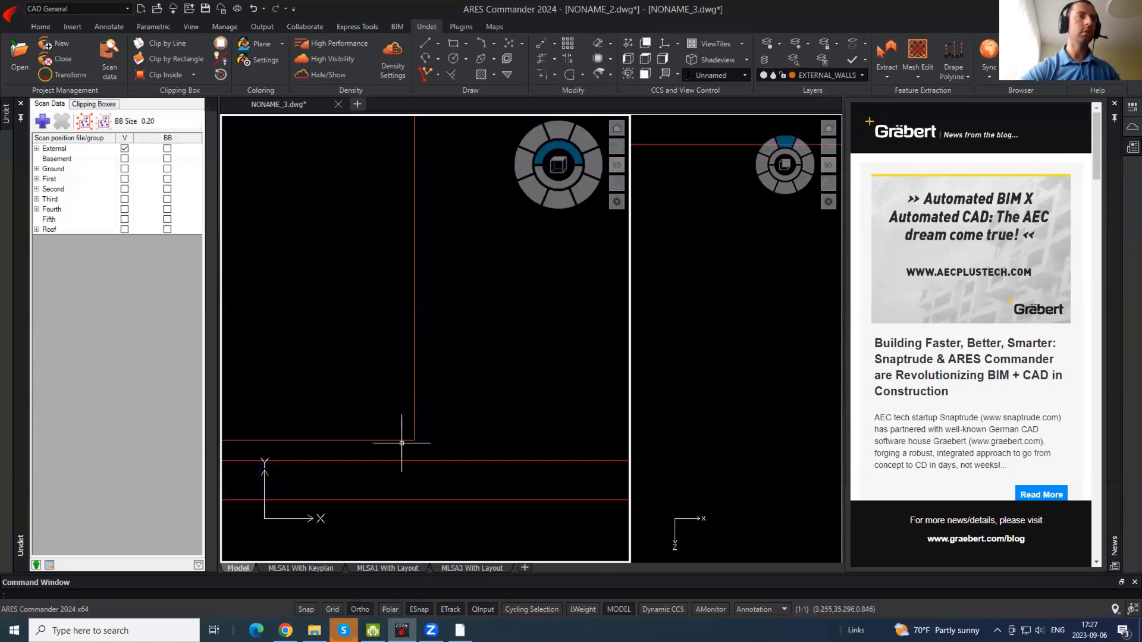
pyautogui.moveTo(376, 414); pyautogui.dragTo(495, 365, button='middle')
pyautogui.click(426, 391)
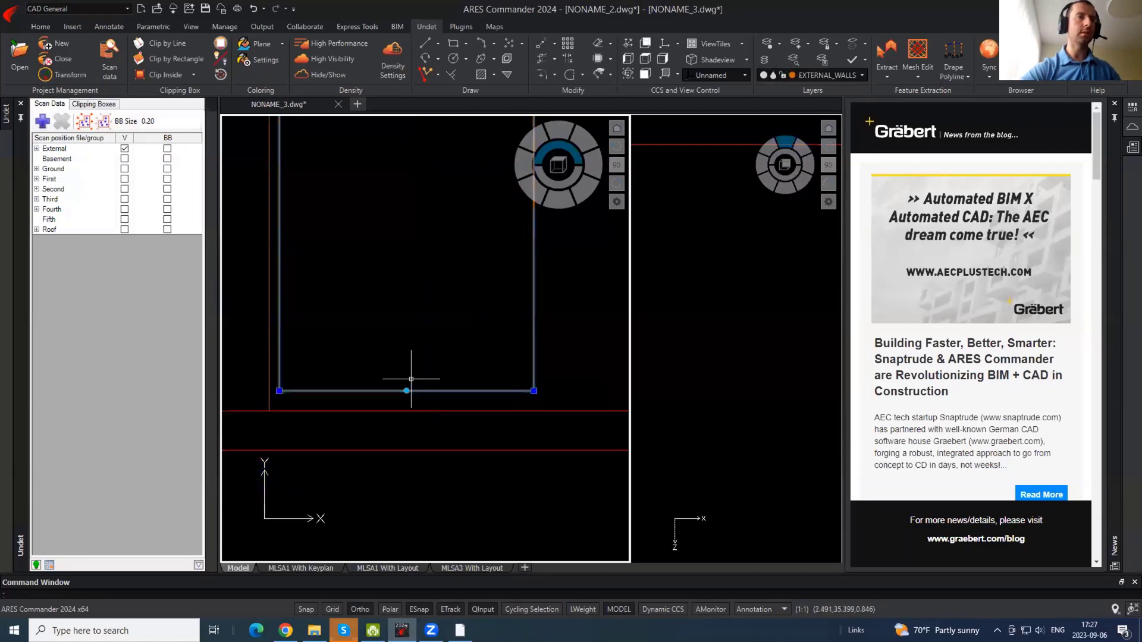
pyautogui.click(407, 390)
pyautogui.click(420, 427)
pyautogui.press('Escape')
# - Trim the outline's bottom at the red line, then show the point cloud again
pyautogui.write('tr')
pyautogui.press('Return')
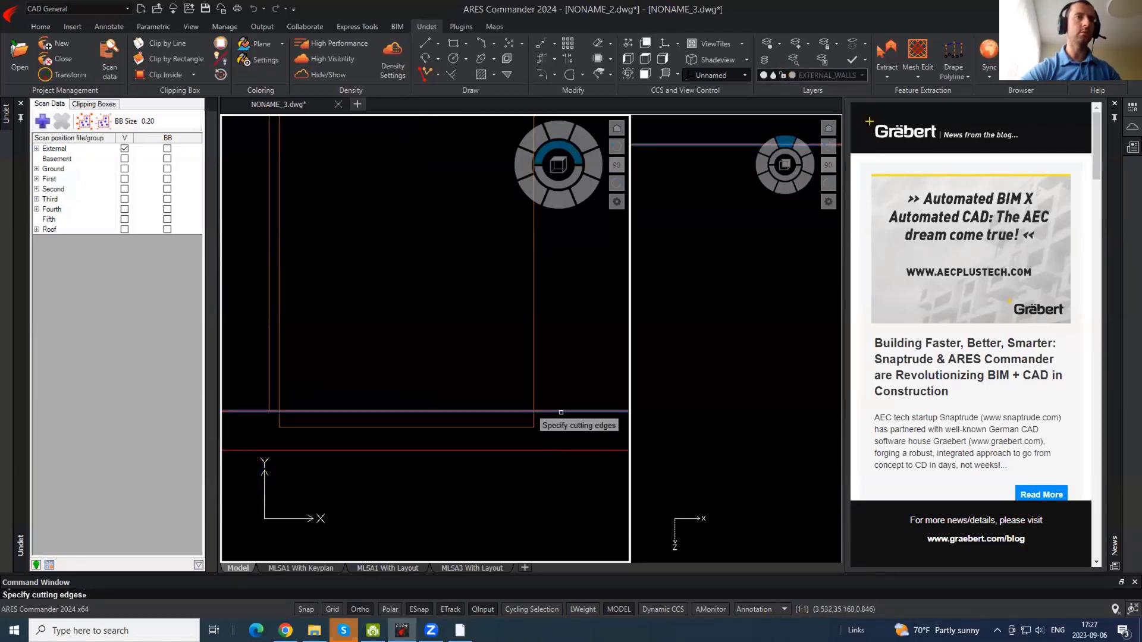
pyautogui.press('Return')
pyautogui.click(517, 422)
pyautogui.click(505, 438)
pyautogui.press('Escape')
pyautogui.scroll(-4, 458, 427)
pyautogui.moveTo(414, 408); pyautogui.dragTo(318, 550, button='middle')
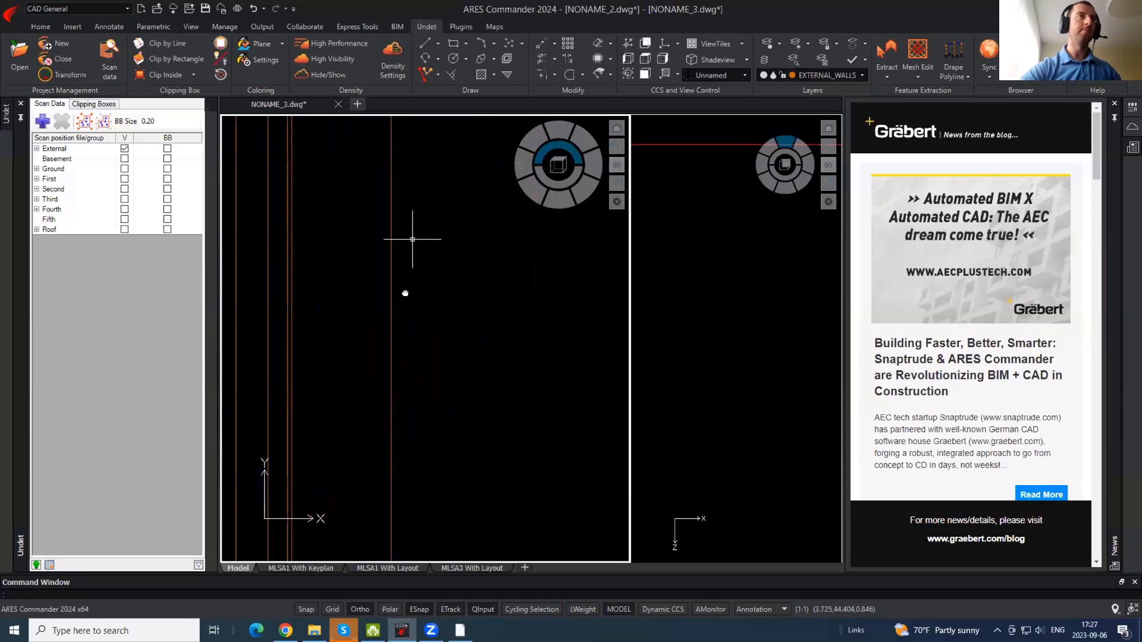
pyautogui.moveTo(405, 293); pyautogui.dragTo(344, 157, button='middle')
pyautogui.click(312, 75)
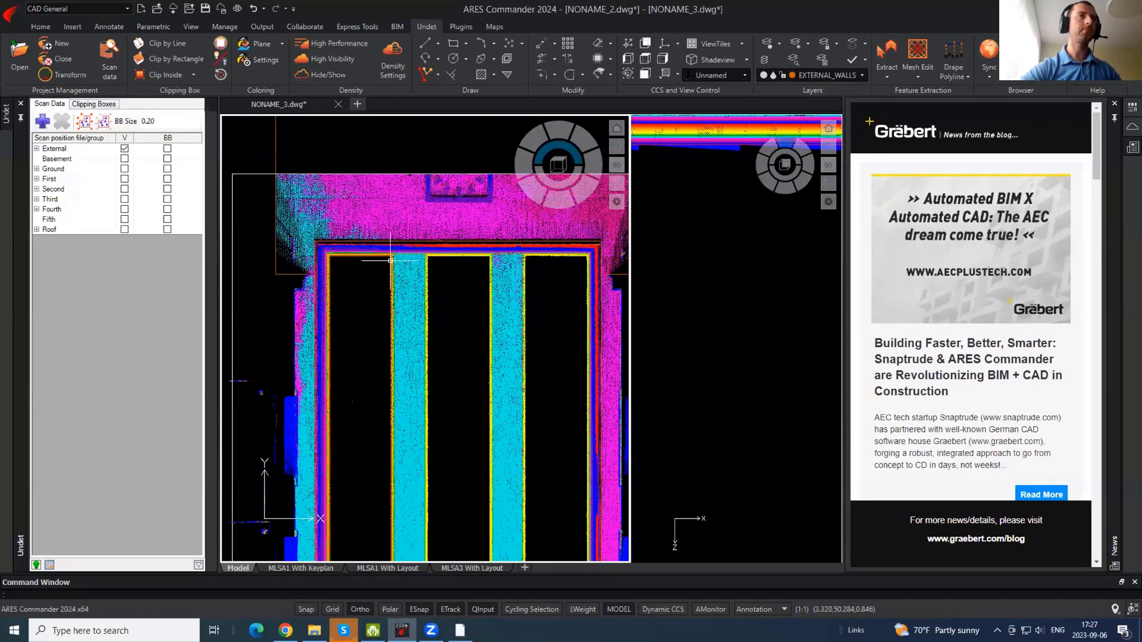
# - Trace a column polyline from its top corner down to the floor band
pyautogui.scroll(3, 398, 241)
pyautogui.write('pl')
pyautogui.press('Return')
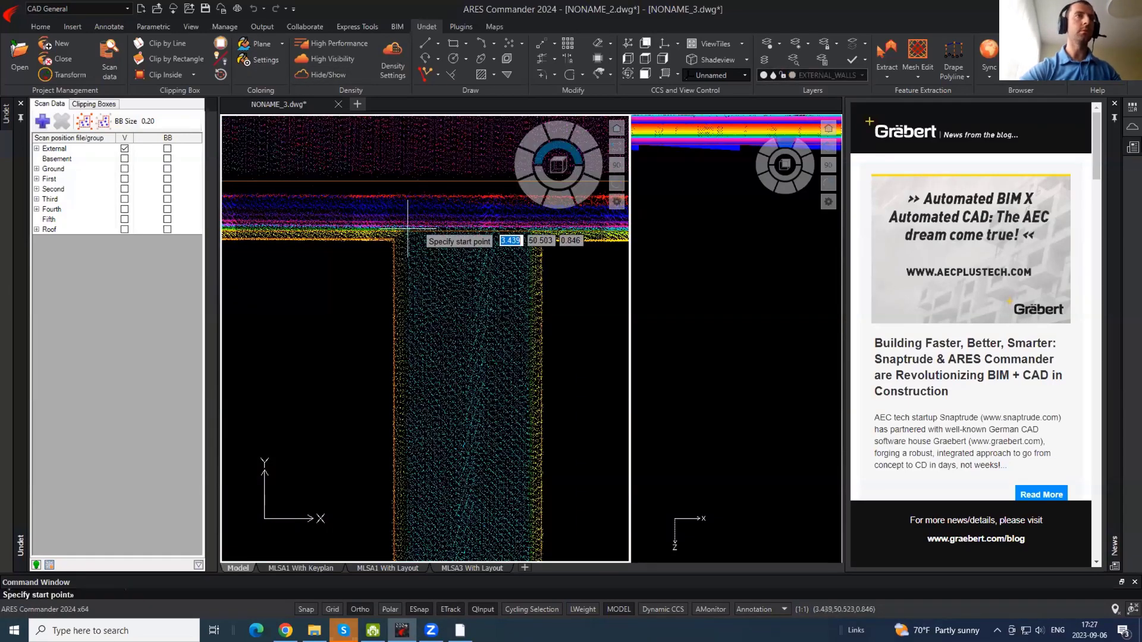
pyautogui.click(393, 240)
pyautogui.scroll(-4, 444, 166)
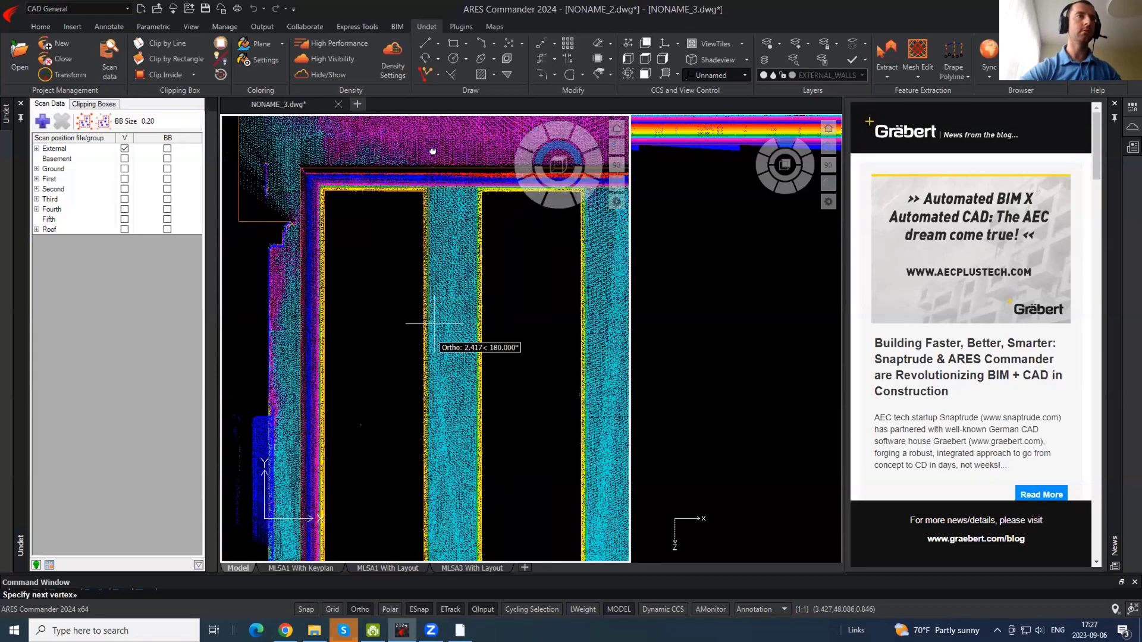
pyautogui.moveTo(449, 351); pyautogui.dragTo(445, 122, button='middle')
pyautogui.moveTo(445, 428); pyautogui.dragTo(435, 155, button='middle')
pyautogui.scroll(-3, 420, 298)
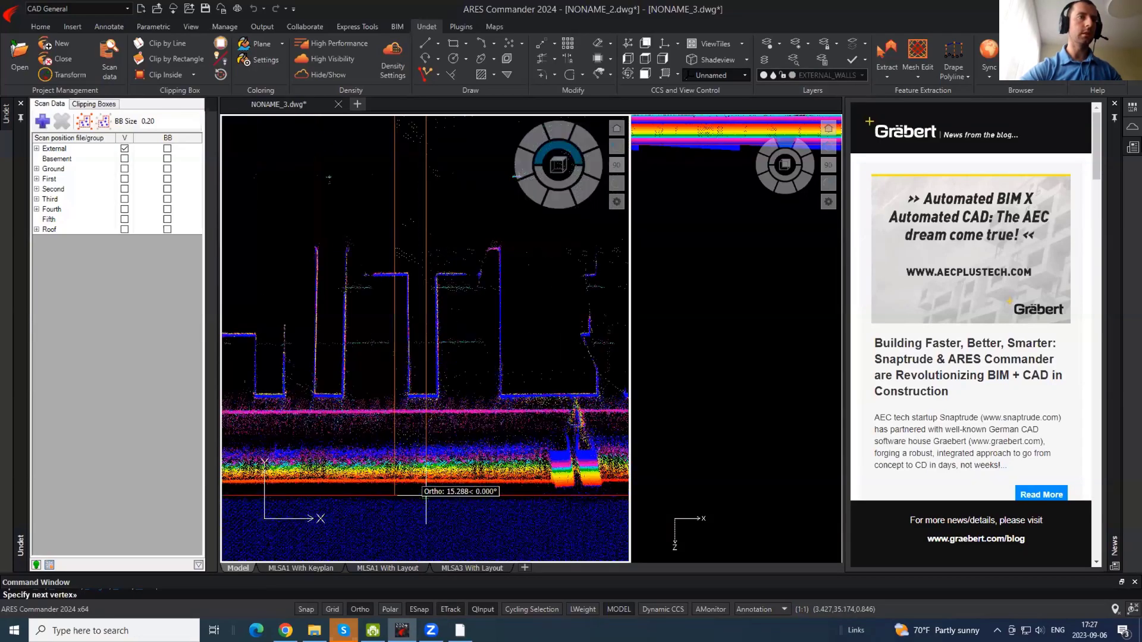
pyautogui.click(425, 518)
pyautogui.press('Return')
# - Copy the traced column line onto the next column's edge
pyautogui.write('tr')
pyautogui.press('Return')
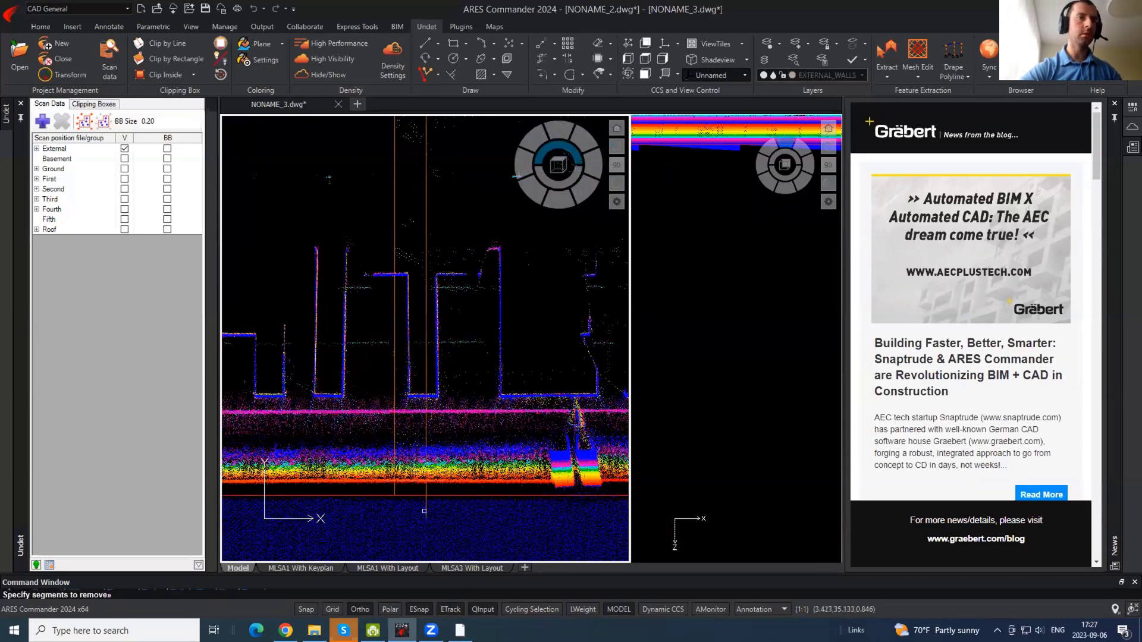
pyautogui.press('Escape')
pyautogui.scroll(-6, 426, 513)
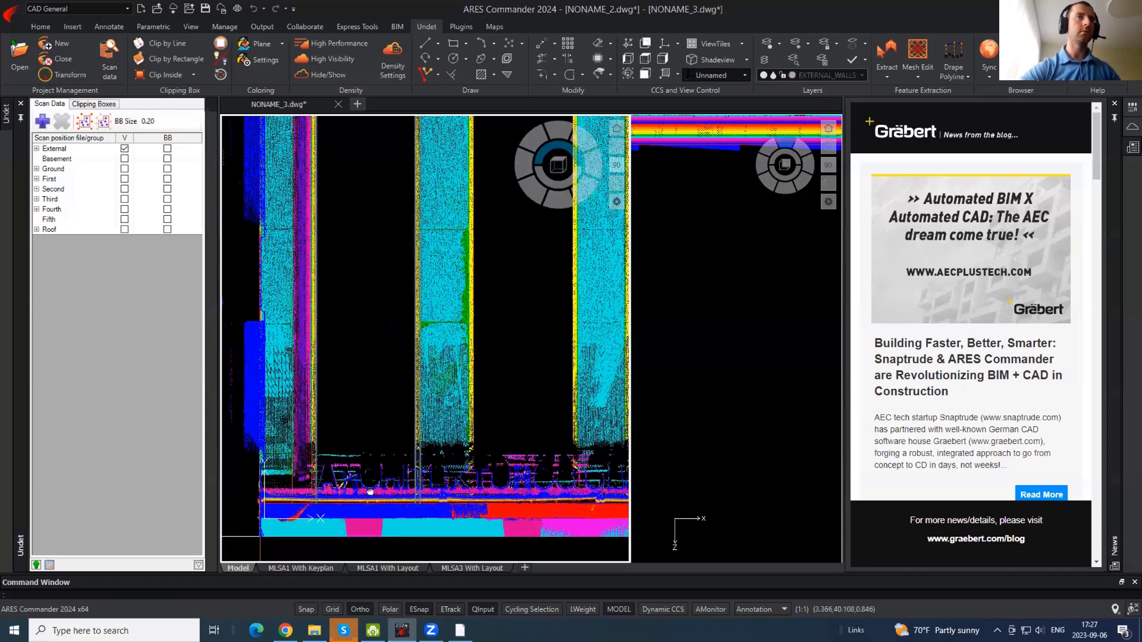
pyautogui.moveTo(463, 143); pyautogui.dragTo(400, 382, button='middle')
pyautogui.write('co')
pyautogui.press('Return')
pyautogui.click(314, 236)
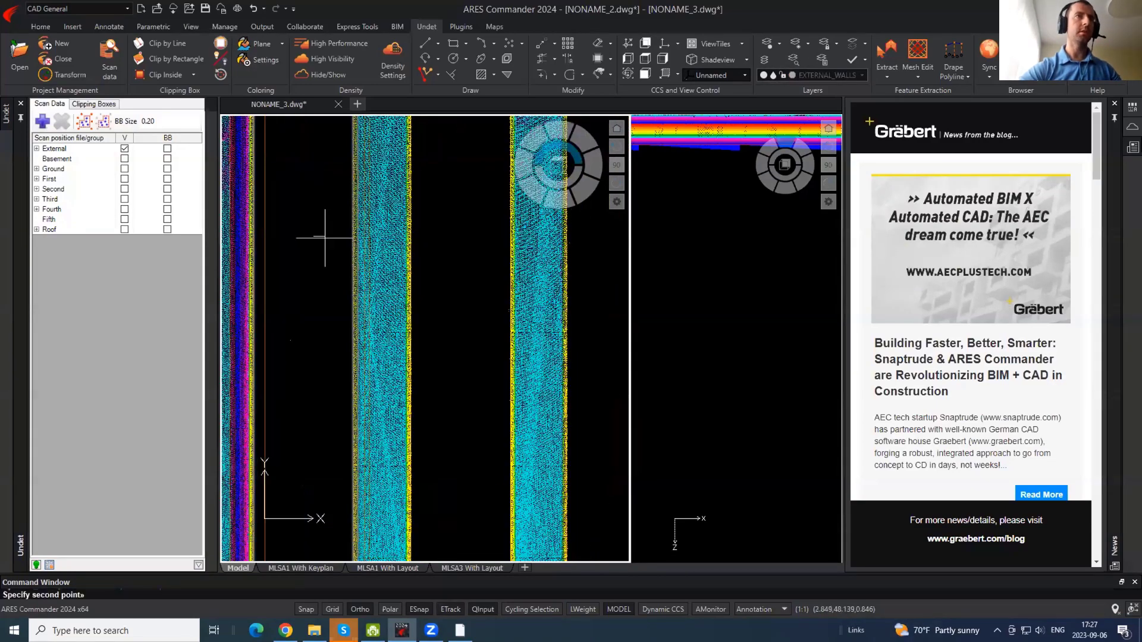
pyautogui.click(470, 259)
pyautogui.press('Escape')
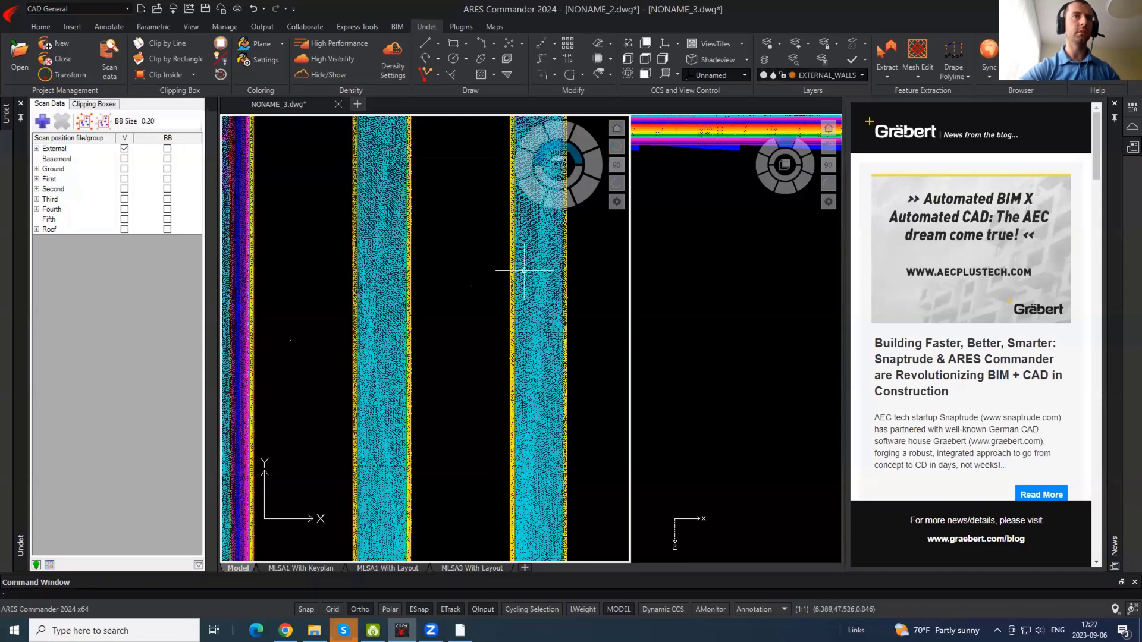
# - Select the vertical line at the opening's upper-right corner
pyautogui.scroll(5, 524, 270)
pyautogui.click(527, 256)
pyautogui.click(468, 259)
pyautogui.moveTo(385, 265); pyautogui.dragTo(498, 506, button='middle')
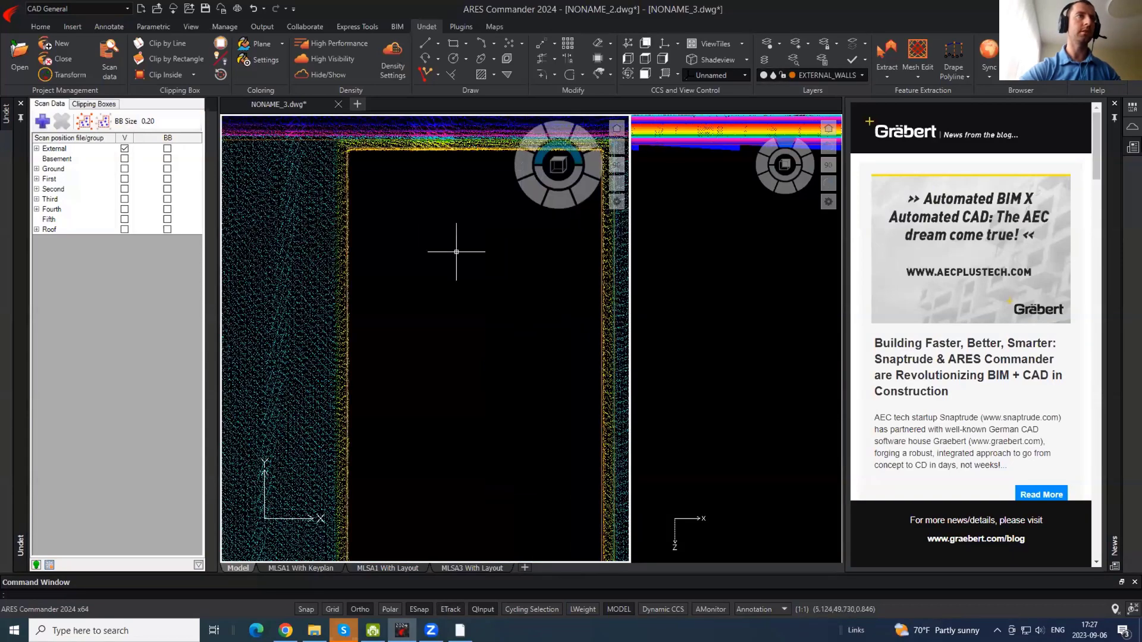
pyautogui.moveTo(456, 250); pyautogui.dragTo(443, 329, button='middle')
pyautogui.click(462, 256)
pyautogui.click(456, 237)
pyautogui.write('mi')
pyautogui.press('Return')
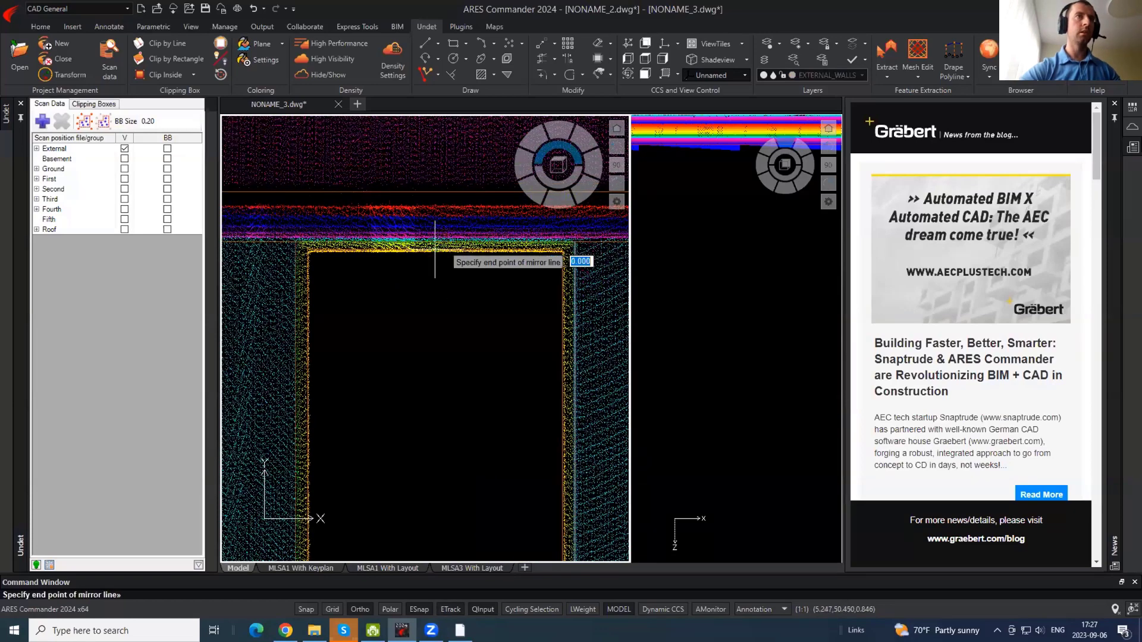
pyautogui.press('Escape')
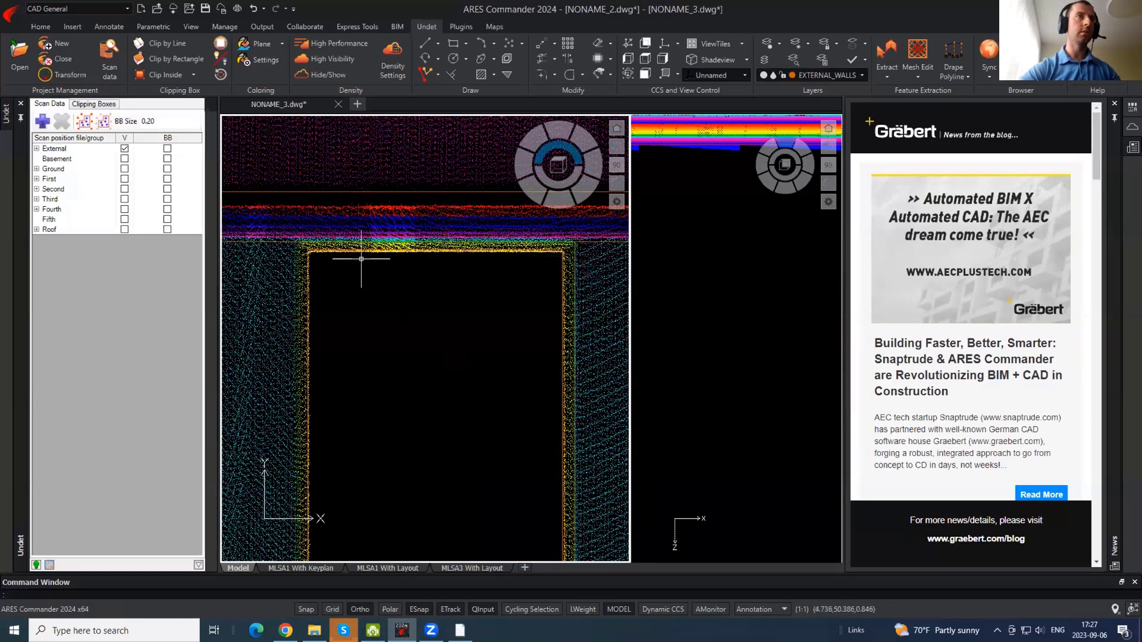
# - Mirror the column line to the opening's other side, keeping the original, with the point cloud hidden
pyautogui.click(327, 73)
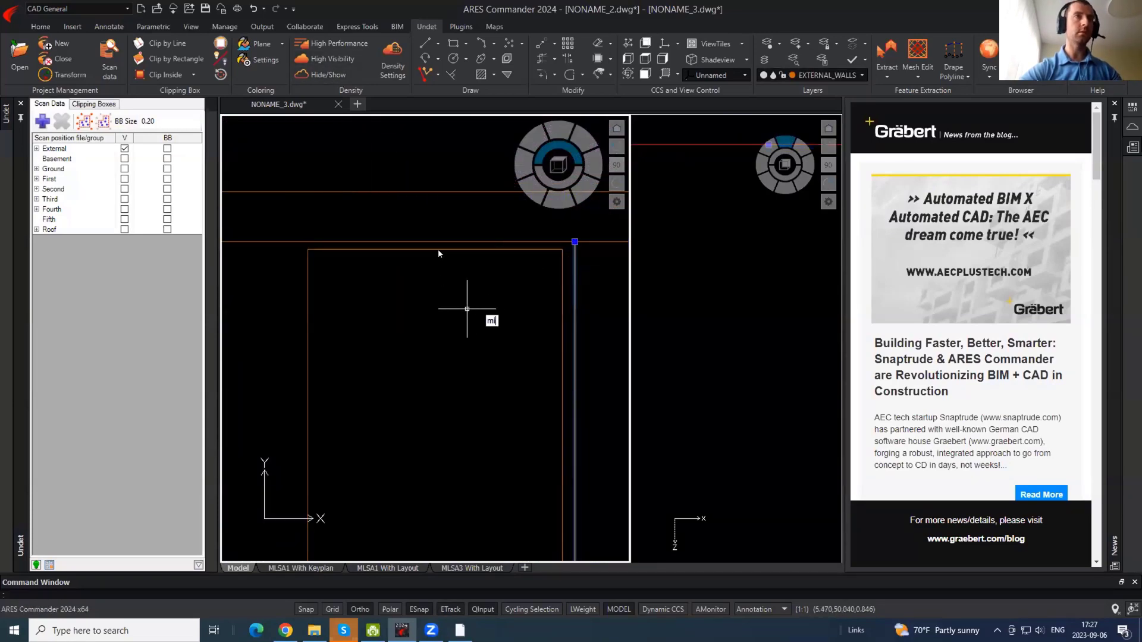
pyautogui.press('Return')
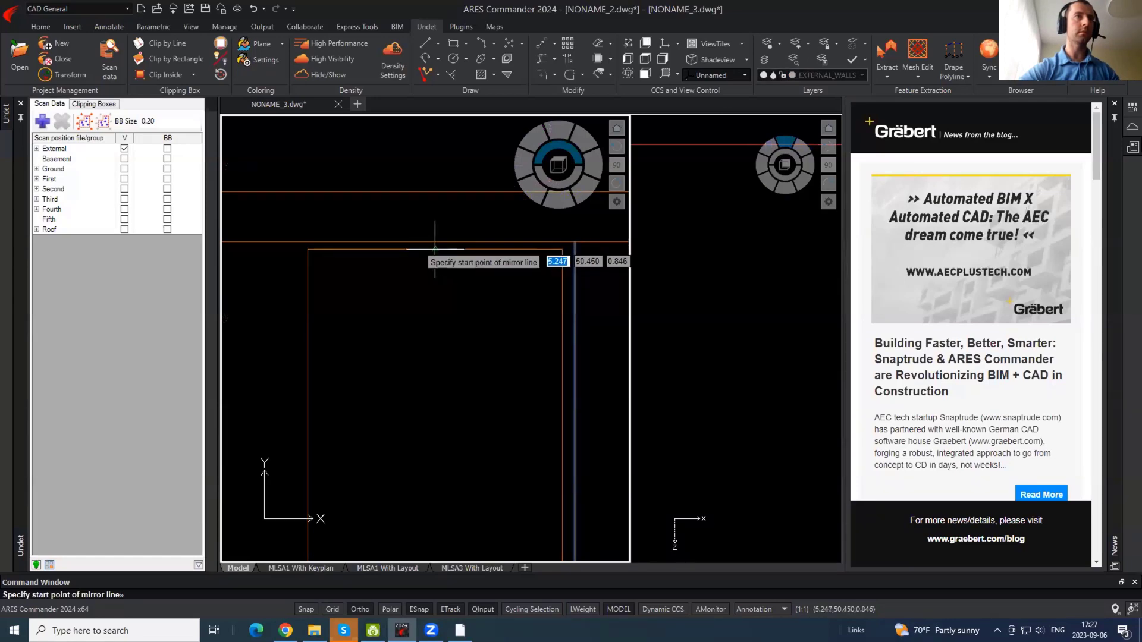
pyautogui.click(434, 245)
pyautogui.click(445, 377)
pyautogui.press('Return')
pyautogui.scroll(-2, 488, 340)
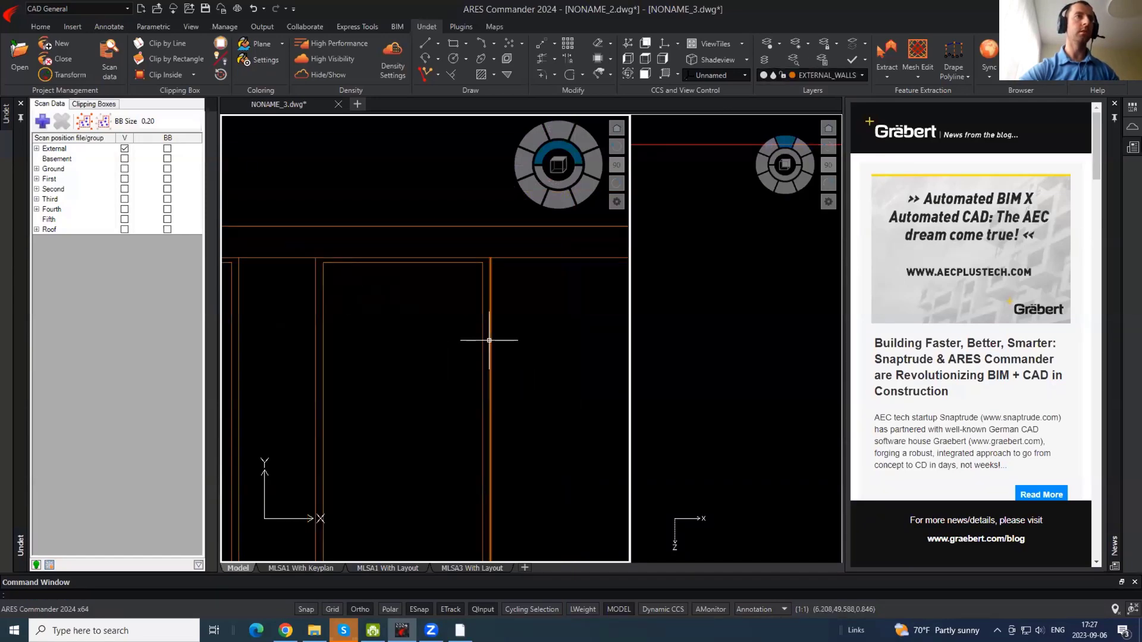
pyautogui.click(320, 75)
# - Copy the selected column lines onto the next column
pyautogui.moveTo(377, 281); pyautogui.dragTo(248, 253, button='middle')
pyautogui.press('Return')
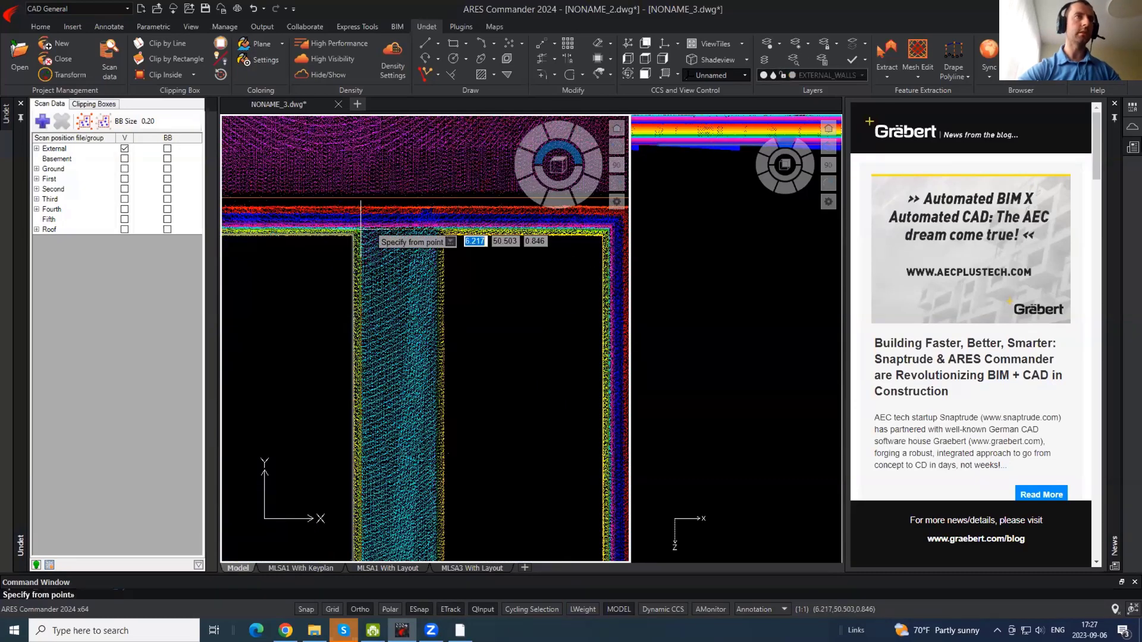
pyautogui.click(353, 234)
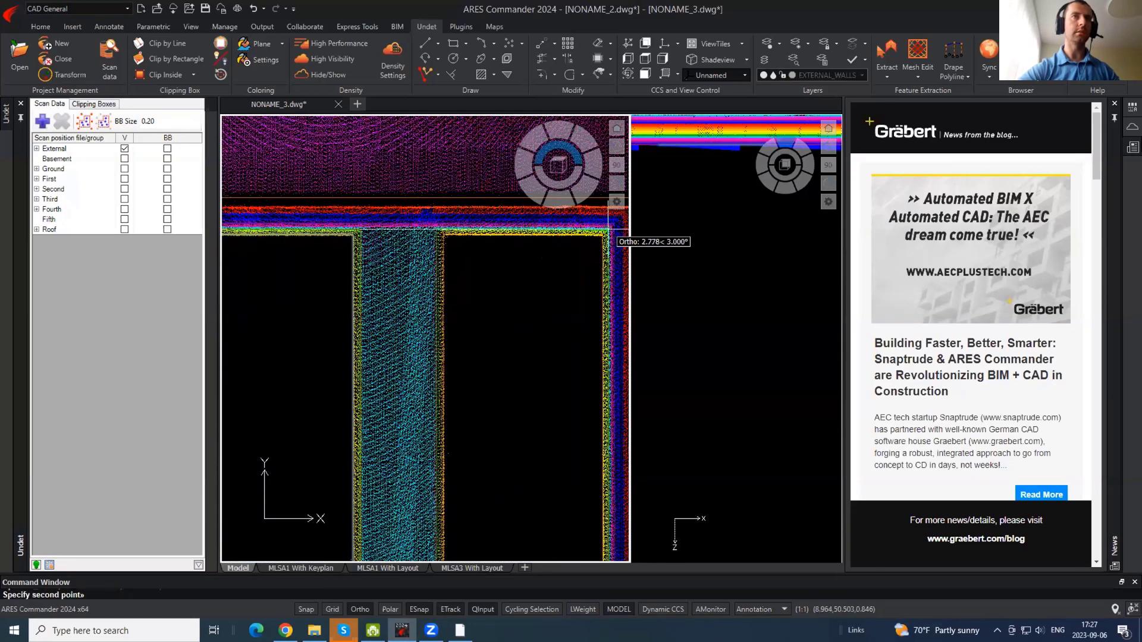
pyautogui.click(607, 236)
# - Copy the selected wall outline lines from one column corner to the next column
pyautogui.scroll(-3, 497, 214)
pyautogui.scroll(3, 499, 241)
pyautogui.scroll(2, 499, 240)
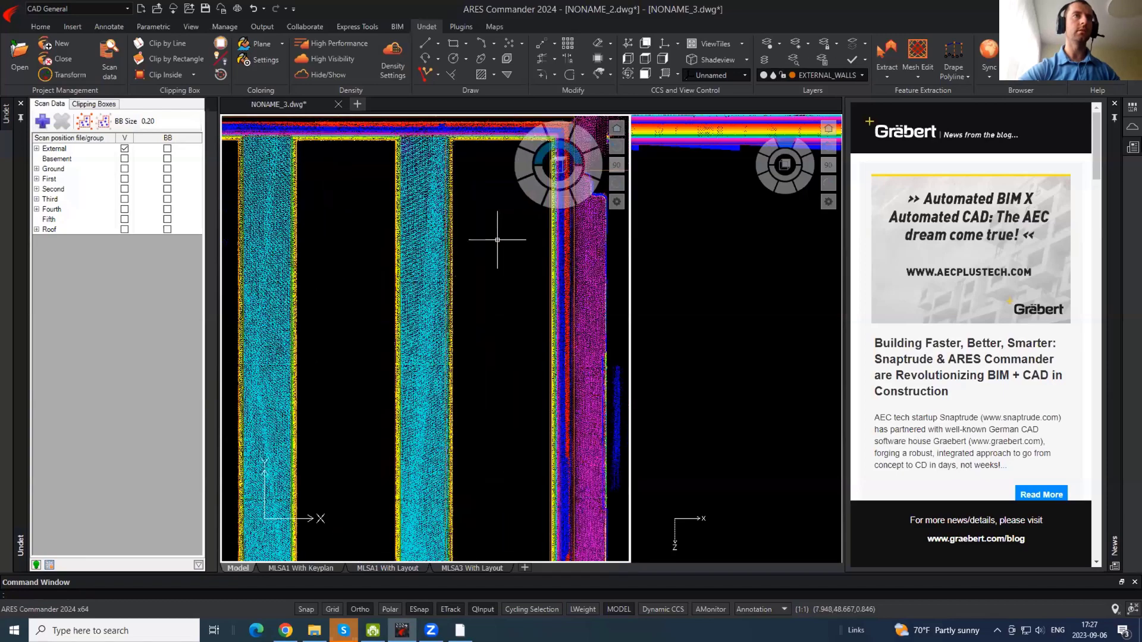
pyautogui.click(497, 238)
pyautogui.click(428, 204)
pyautogui.moveTo(487, 145); pyautogui.dragTo(415, 239, button='middle')
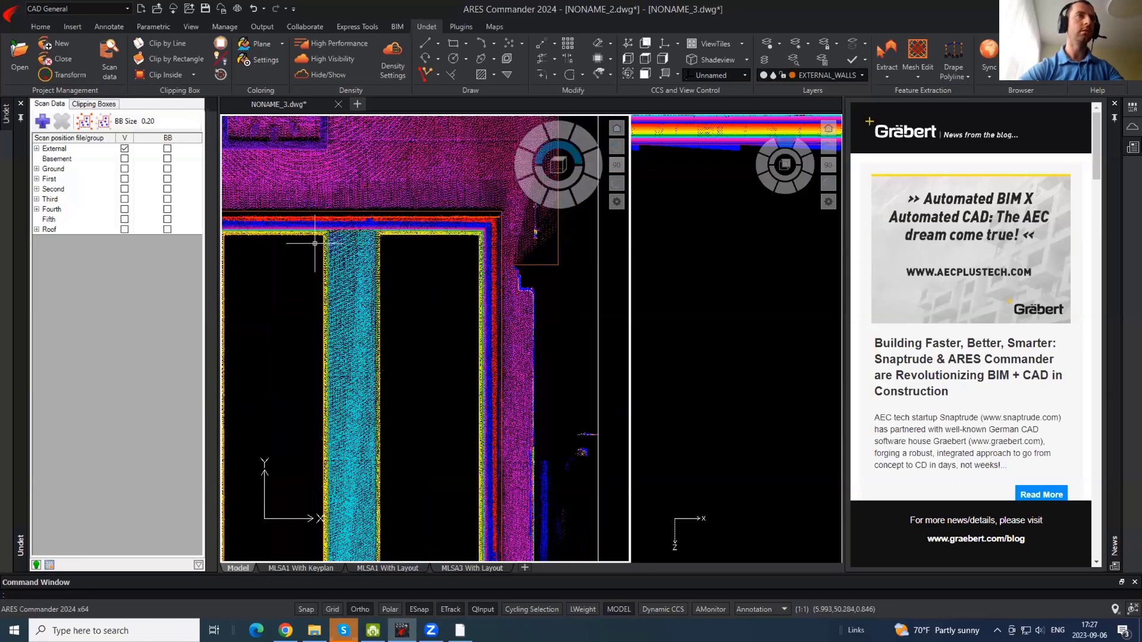
pyautogui.moveTo(316, 213); pyautogui.dragTo(422, 207, button='middle')
pyautogui.scroll(4, 422, 207)
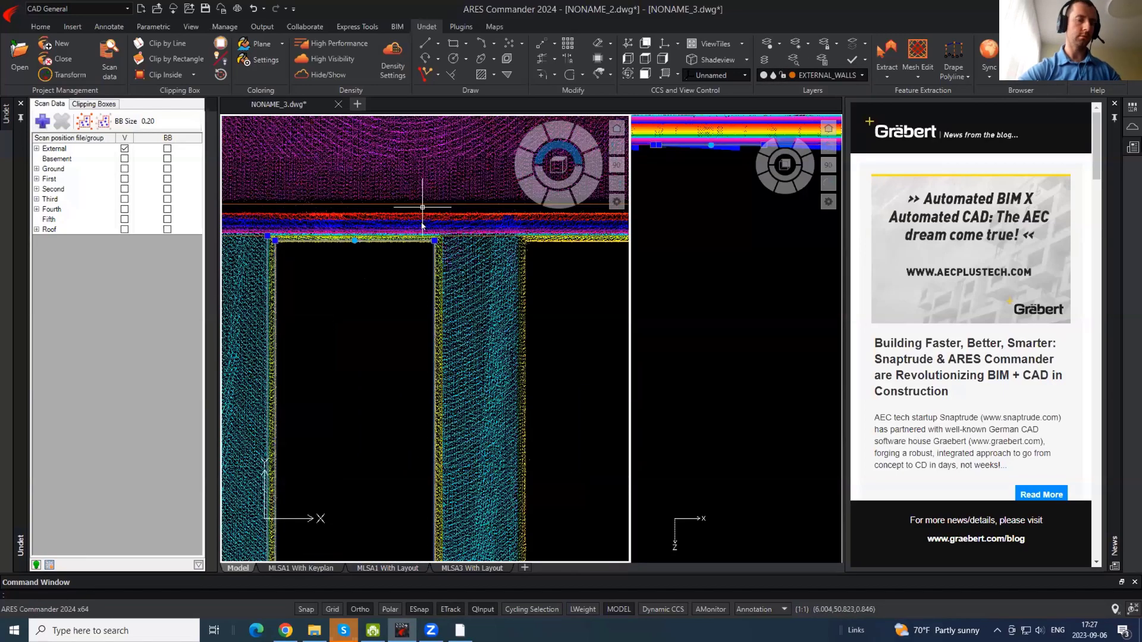
pyautogui.press('Return')
pyautogui.click(472, 279)
pyautogui.scroll(-3, 464, 267)
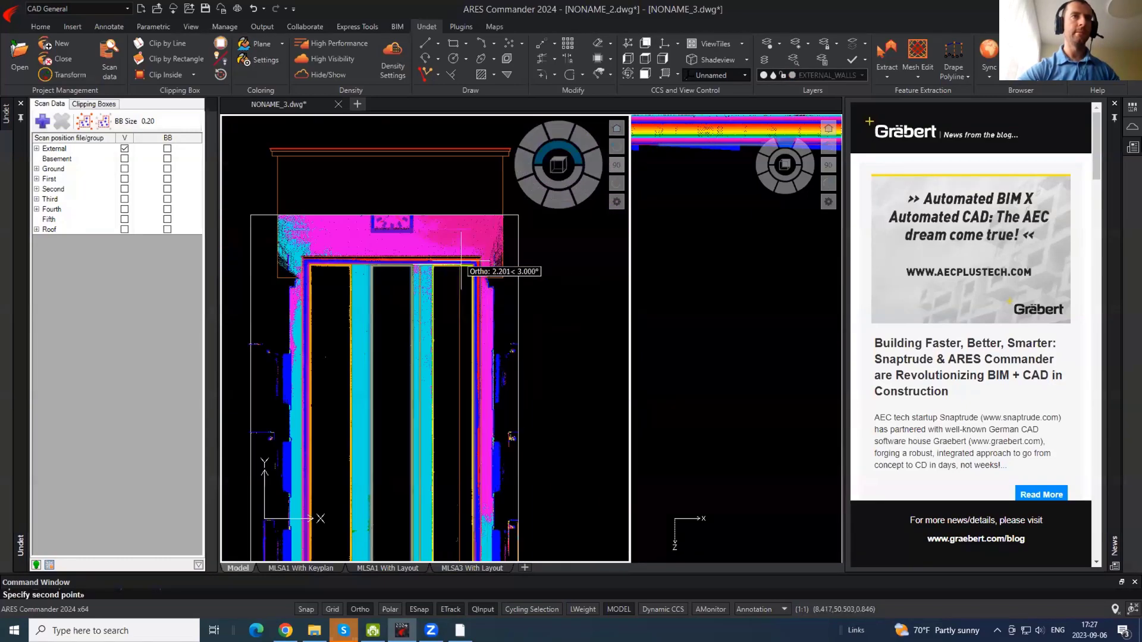
pyautogui.scroll(4, 464, 268)
pyautogui.scroll(-1, 536, 280)
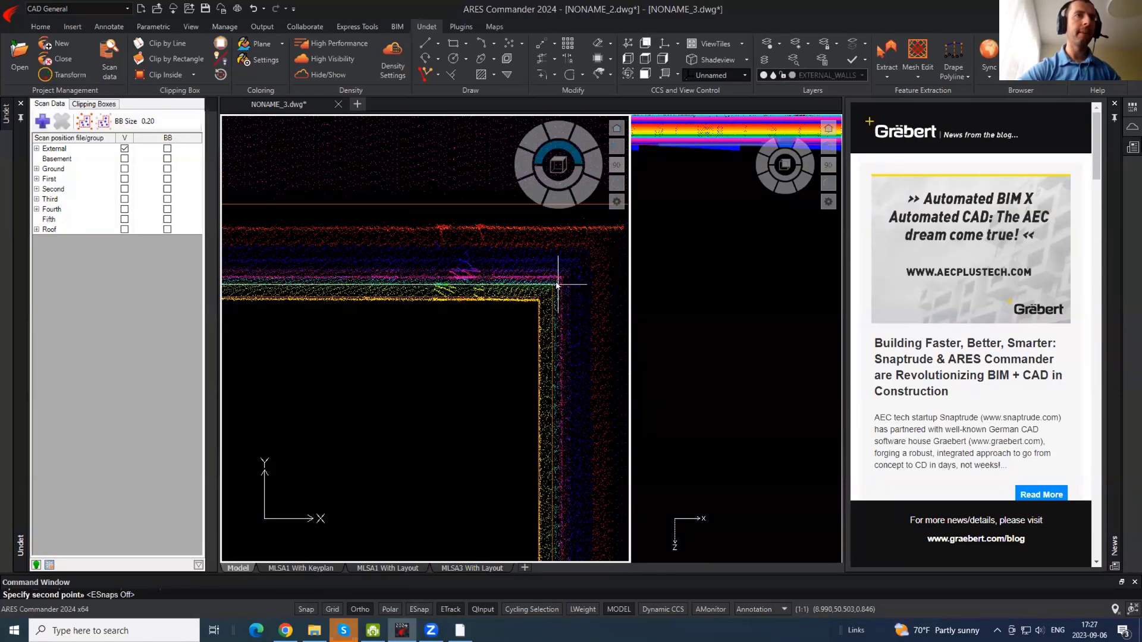
pyautogui.click(560, 279)
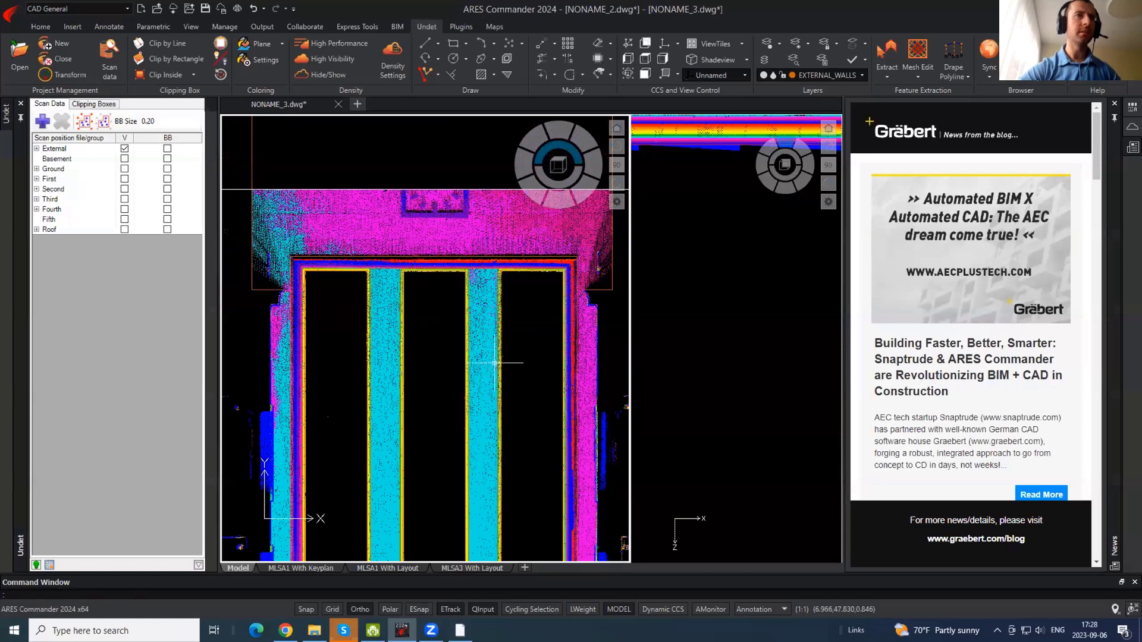
# - Hide and re-show the point cloud to check the copied linework
pyautogui.scroll(-3, 369, 154)
pyautogui.click(329, 78)
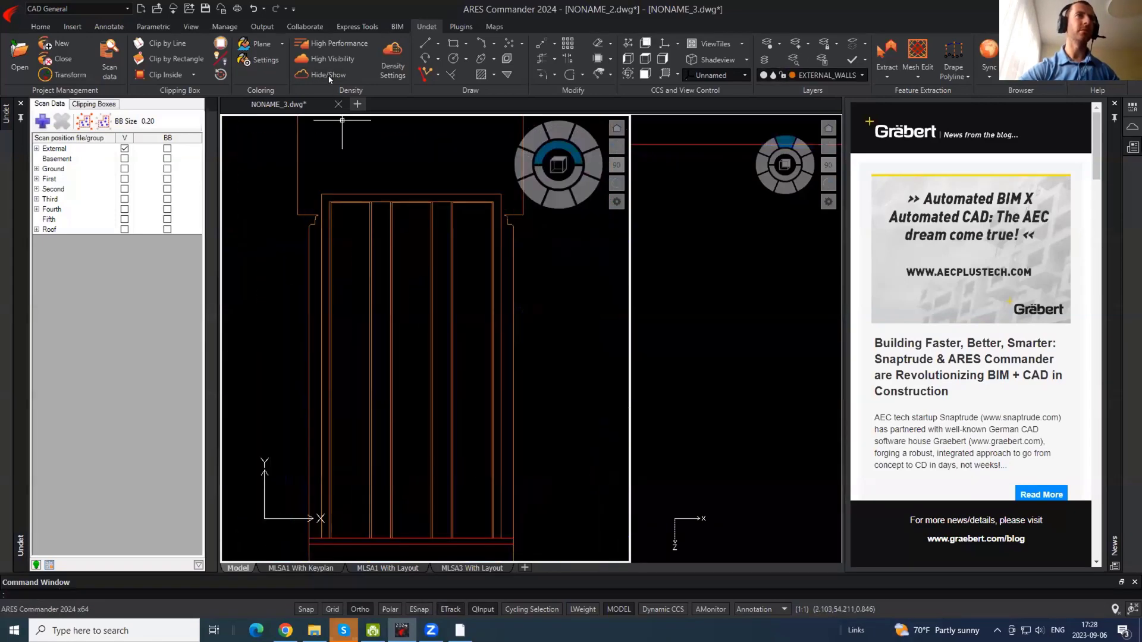
pyautogui.click(329, 78)
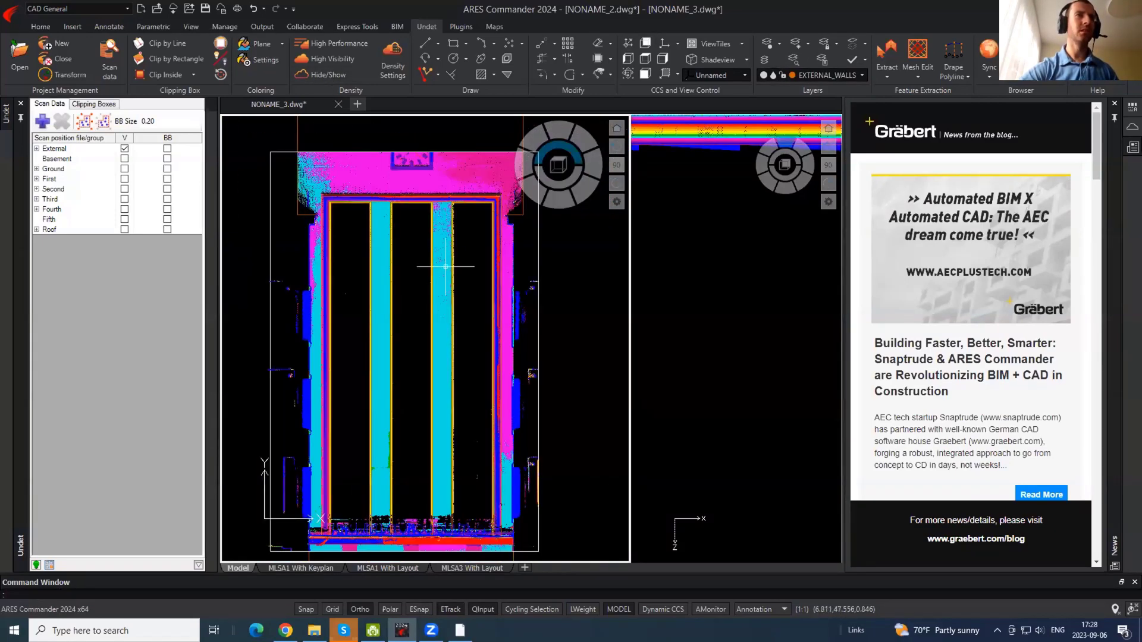
pyautogui.scroll(-2, 401, 214)
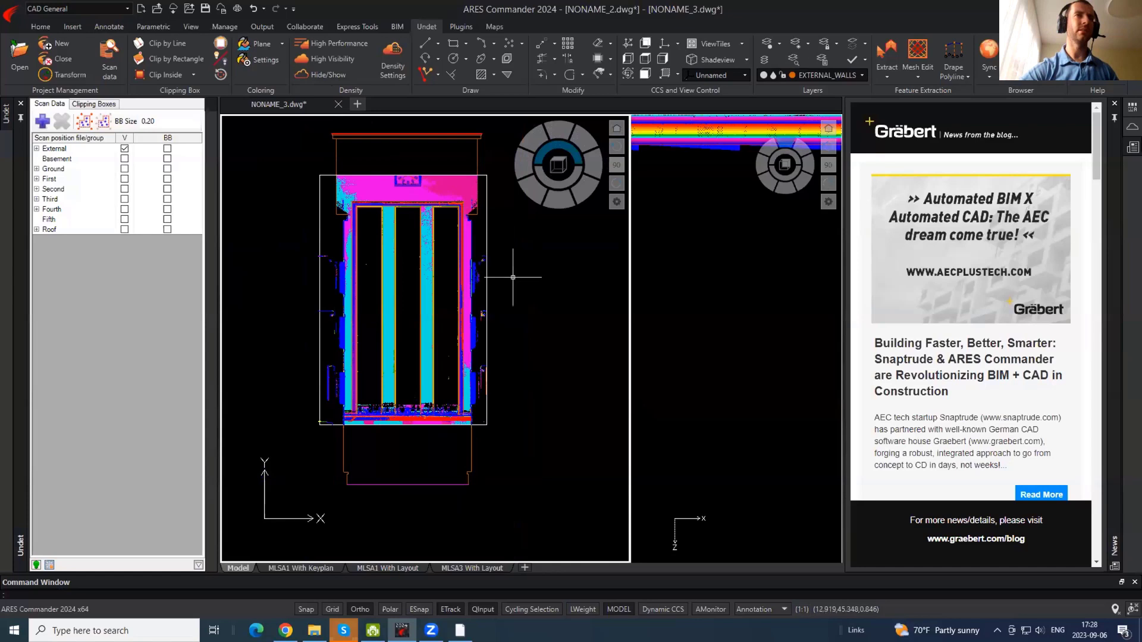
# - Pull the clipping box's right and left sides inward around the window column
pyautogui.click(487, 295)
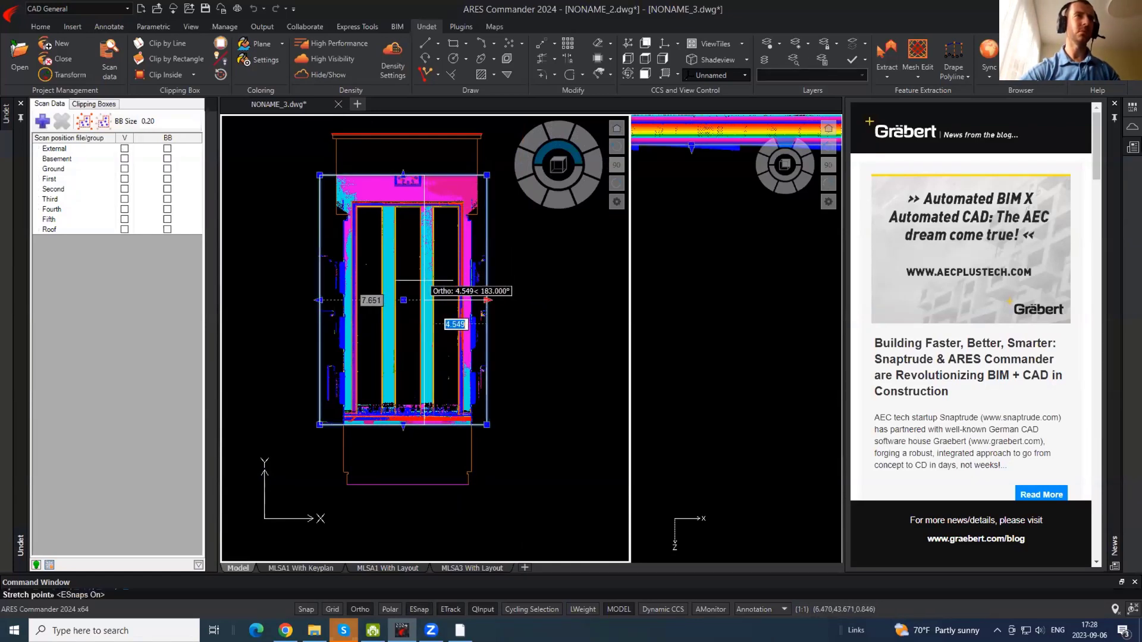
pyautogui.click(424, 280)
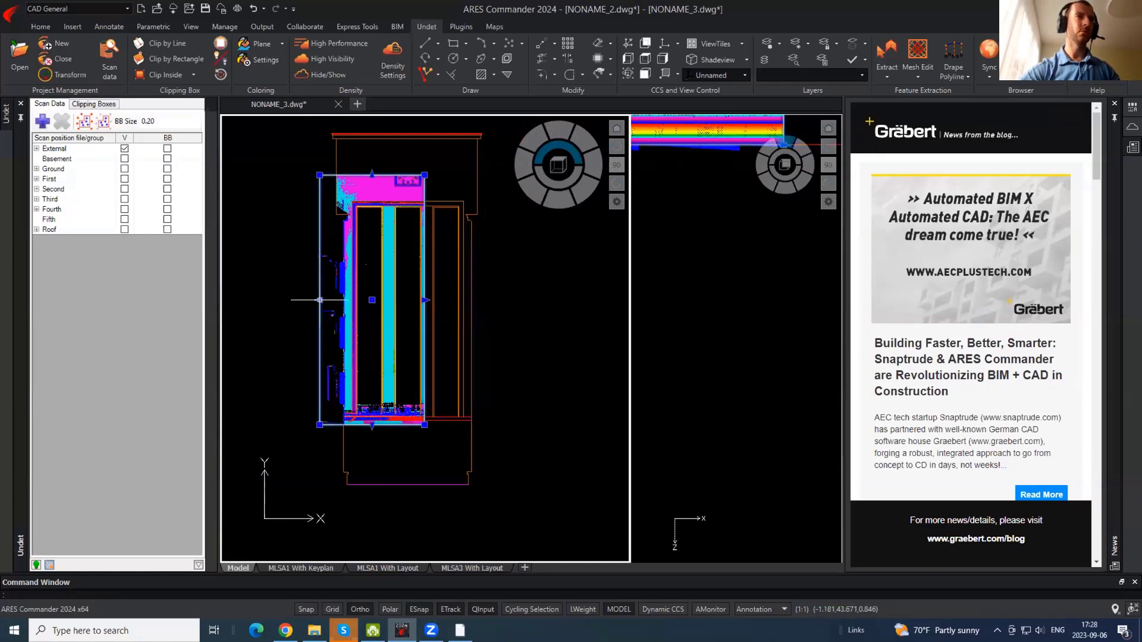
pyautogui.click(320, 300)
pyautogui.click(390, 307)
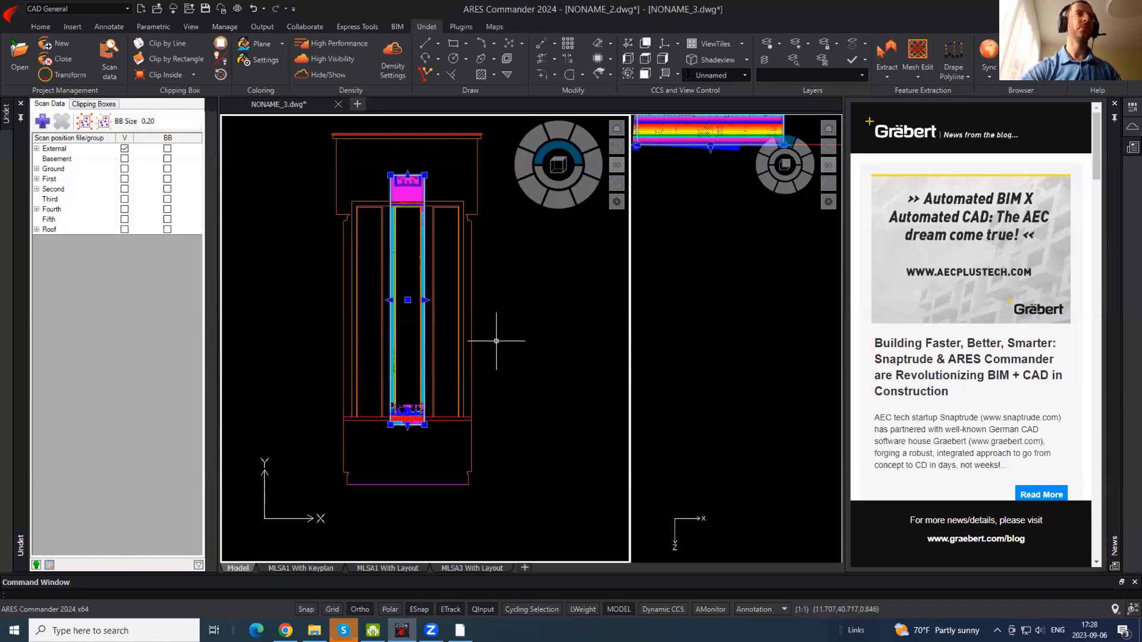
pyautogui.press('Escape')
# - In plan view, extend the clipping box's top edge and raise its bottom edge to trim rear points
pyautogui.click(680, 208)
pyautogui.moveTo(704, 219); pyautogui.dragTo(719, 406, button='middle')
pyautogui.moveTo(747, 328); pyautogui.dragTo(734, 339, button='middle')
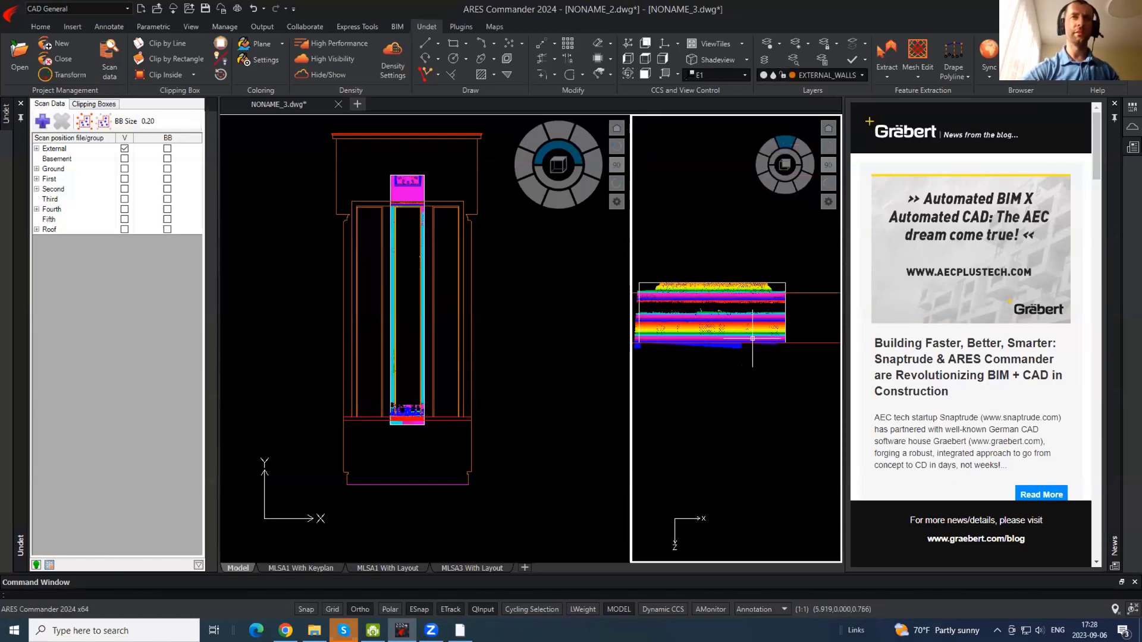
pyautogui.click(786, 329)
pyautogui.click(712, 283)
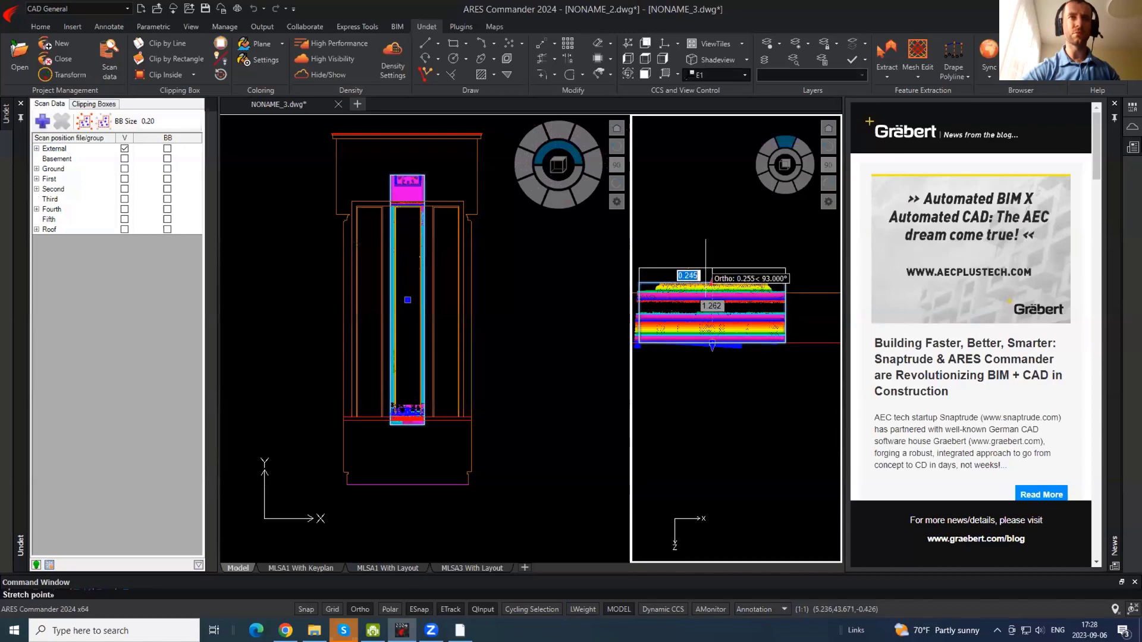
pyautogui.click(704, 263)
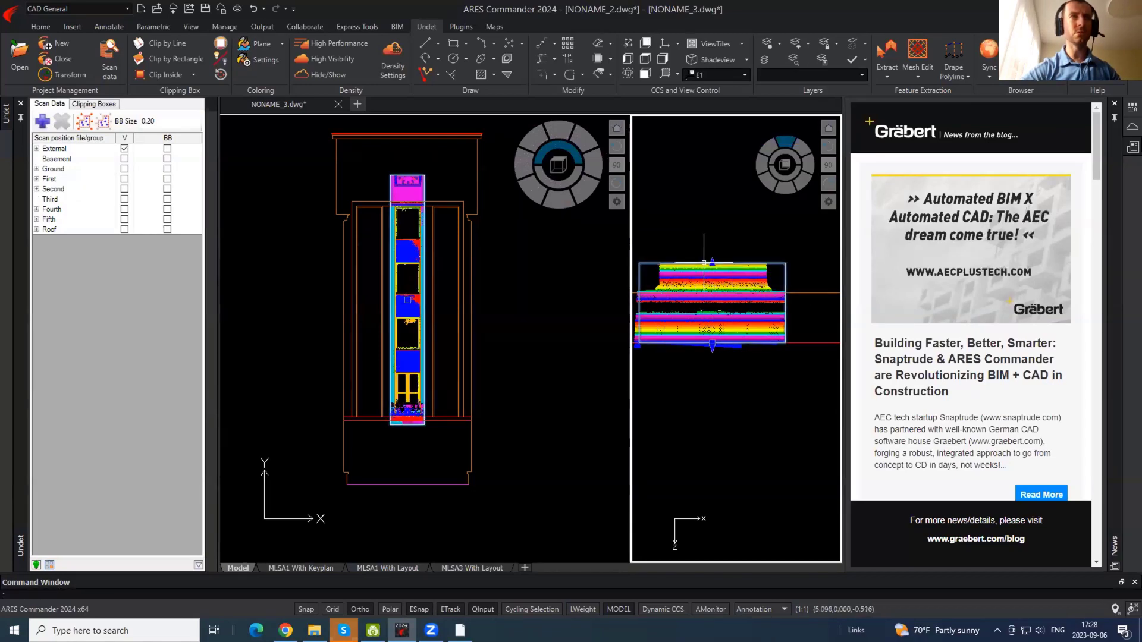
pyautogui.scroll(3, 704, 263)
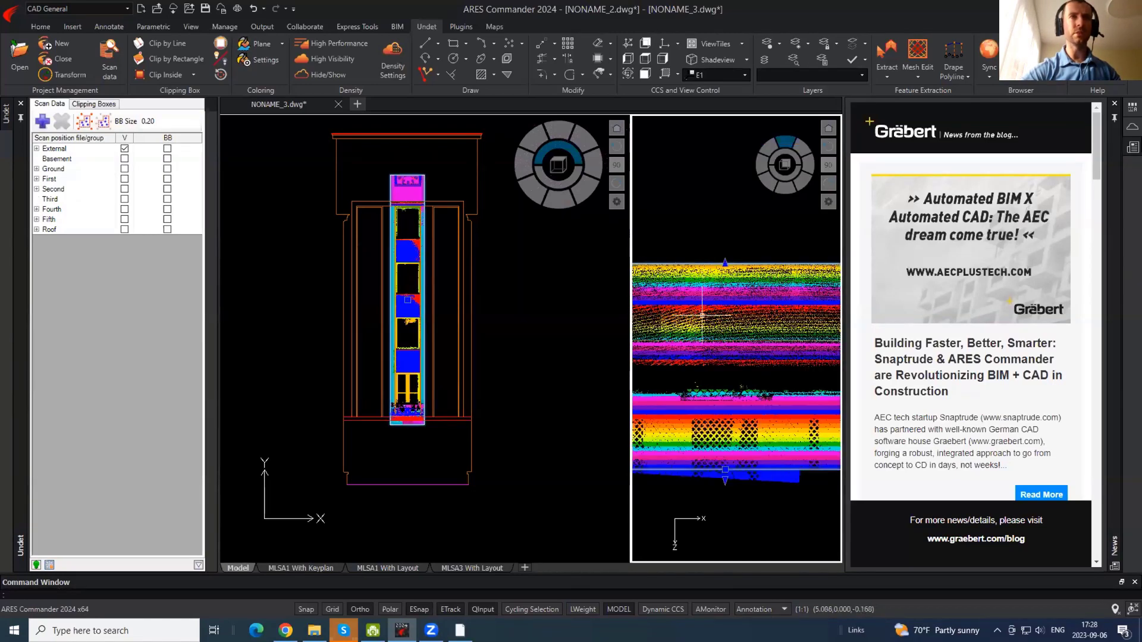
pyautogui.click(725, 471)
pyautogui.click(724, 331)
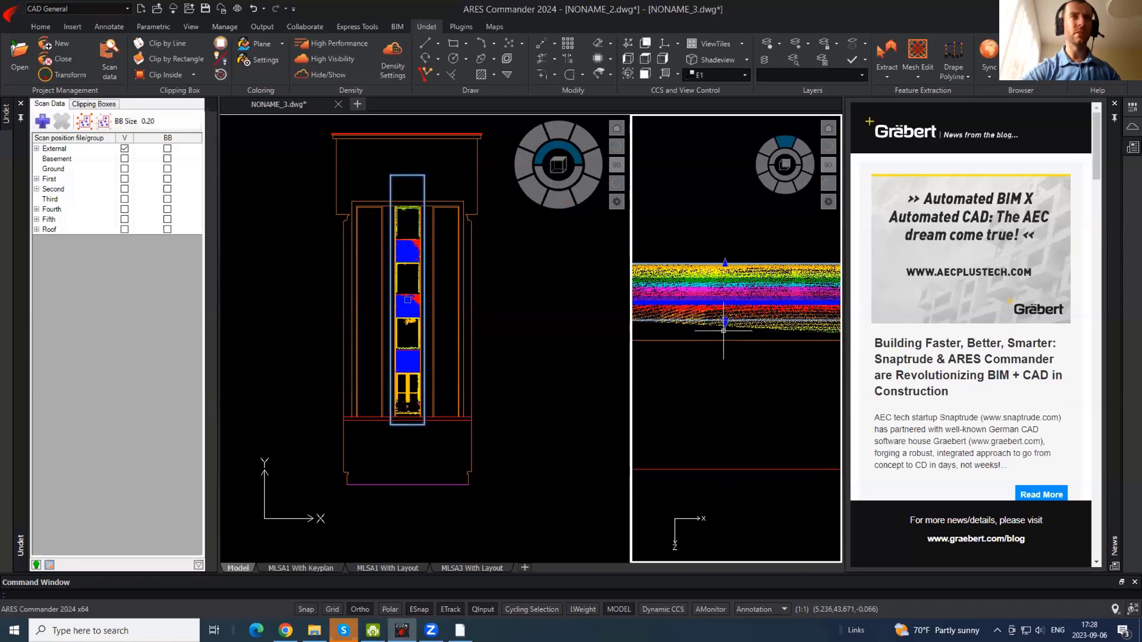
pyautogui.click(467, 286)
pyautogui.scroll(6, 464, 342)
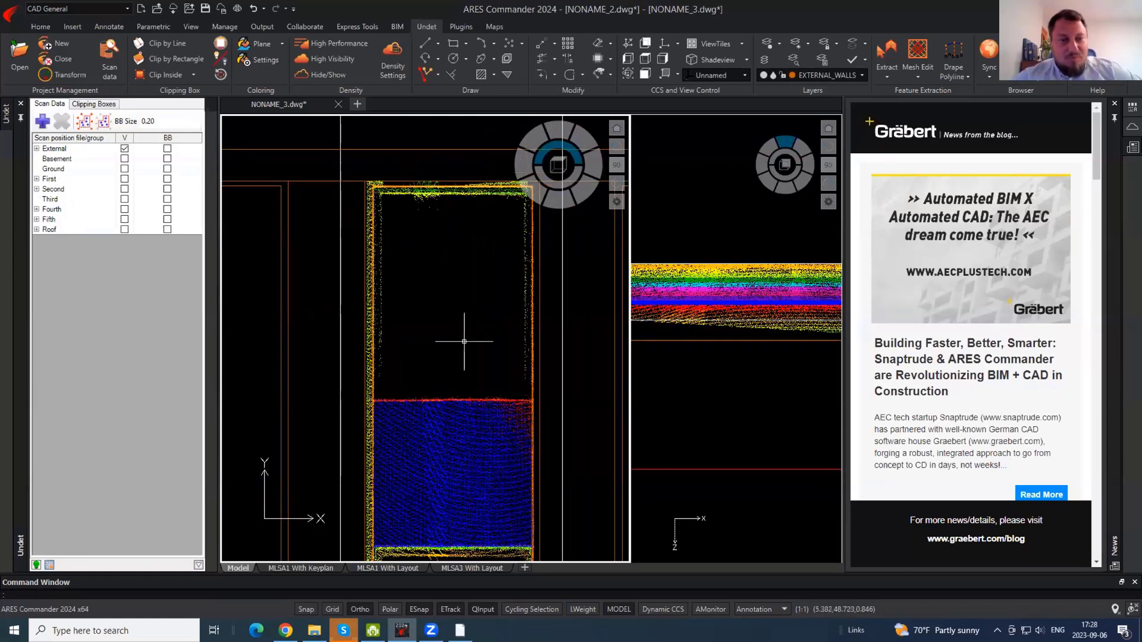
# - Make WINDOWS the current layer and draw a rectangle around the upper window opening
pyautogui.moveTo(464, 341); pyautogui.dragTo(418, 107, button='middle')
pyautogui.scroll(2, 440, 333)
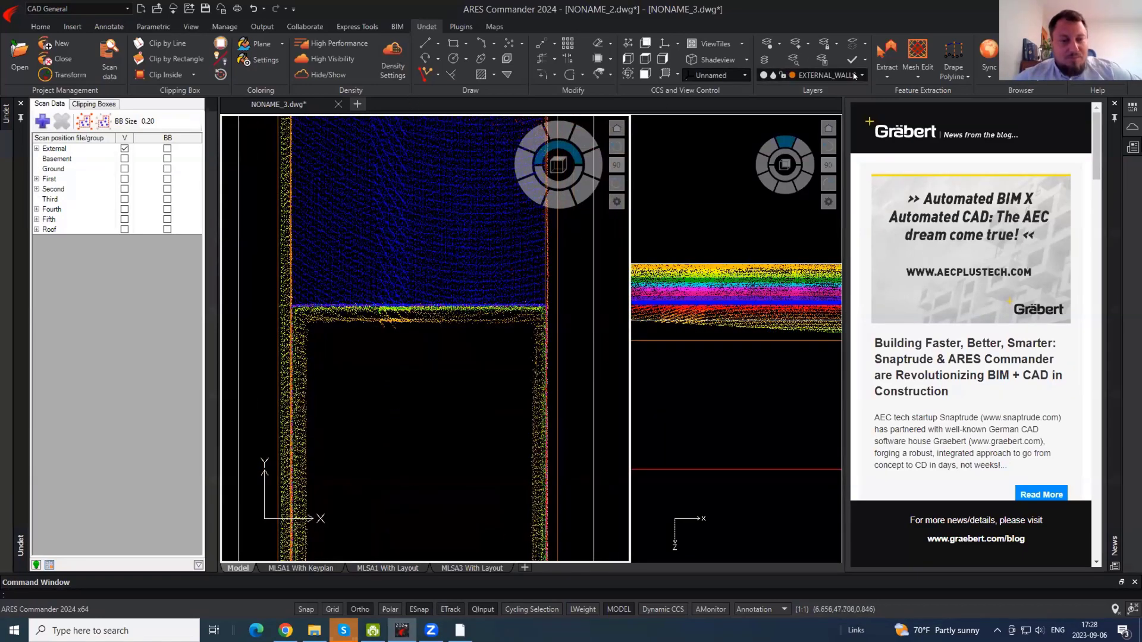
pyautogui.click(854, 75)
pyautogui.click(791, 396)
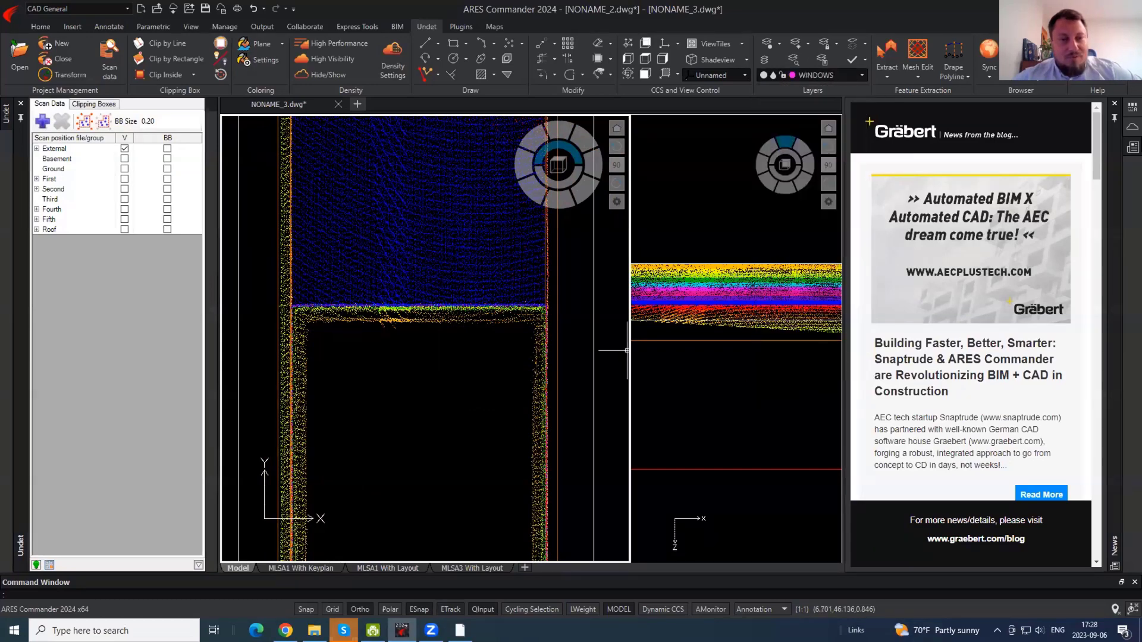
pyautogui.moveTo(393, 331); pyautogui.dragTo(396, 184, button='middle')
pyautogui.press('Return')
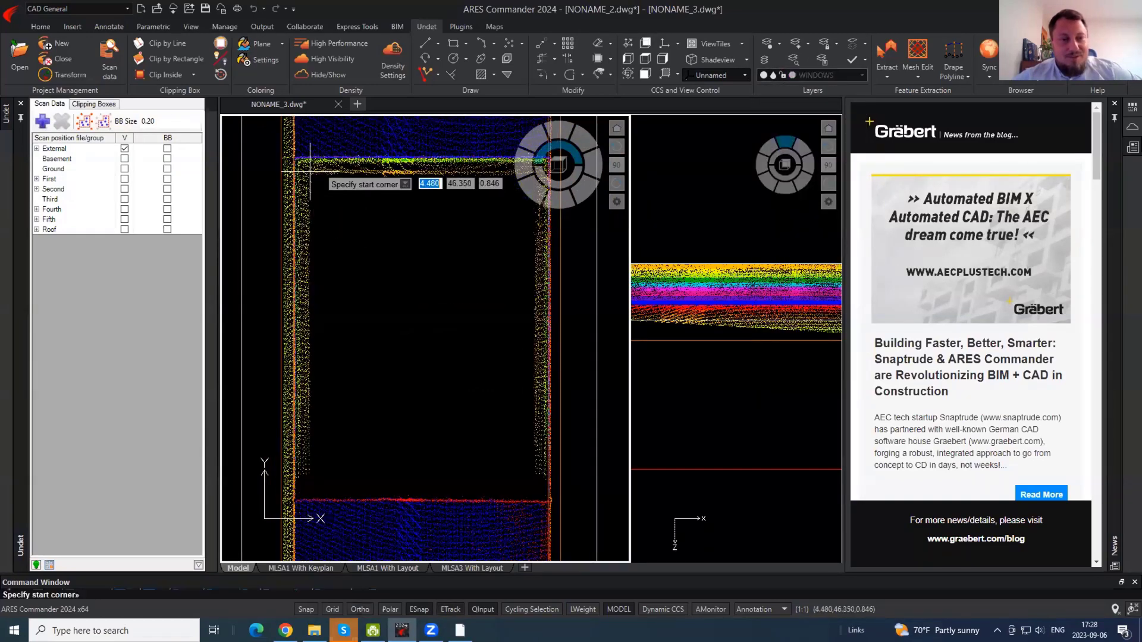
pyautogui.click(310, 173)
pyautogui.click(536, 478)
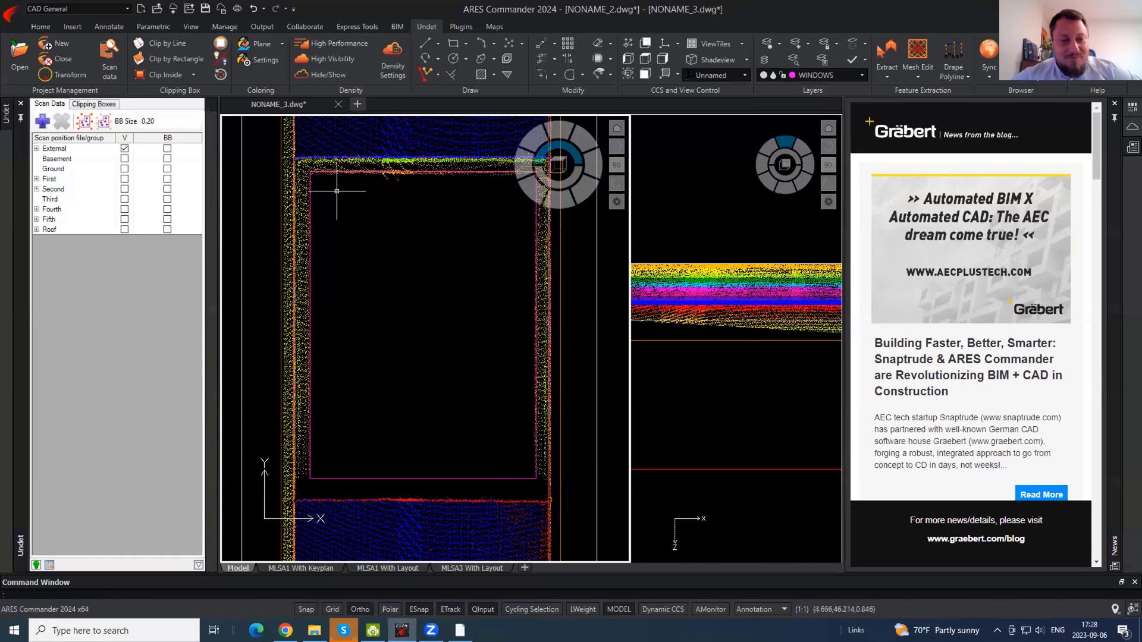
# - Draw a polyline along the opening's head from top-left to top-right corner
pyautogui.write('pl')
pyautogui.press('Return')
pyautogui.click(295, 157)
pyautogui.moveTo(480, 245); pyautogui.dragTo(372, 224, button='middle')
pyautogui.click(412, 203)
pyautogui.press('Return')
# - Copy the head line down to the sill, then select the rectangle and both horizontal lines
pyautogui.write('co')
pyautogui.press('Return')
pyautogui.click(383, 182)
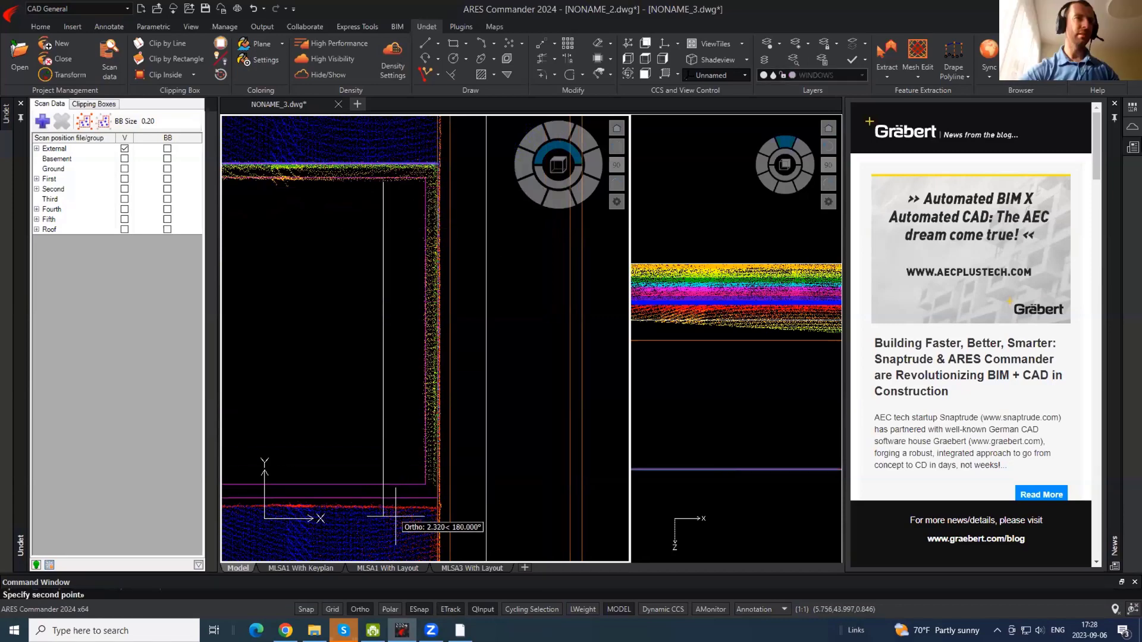
pyautogui.click(393, 524)
pyautogui.press('Return')
pyautogui.moveTo(373, 504); pyautogui.dragTo(420, 489, button='middle')
pyautogui.click(414, 511)
pyautogui.click(364, 350)
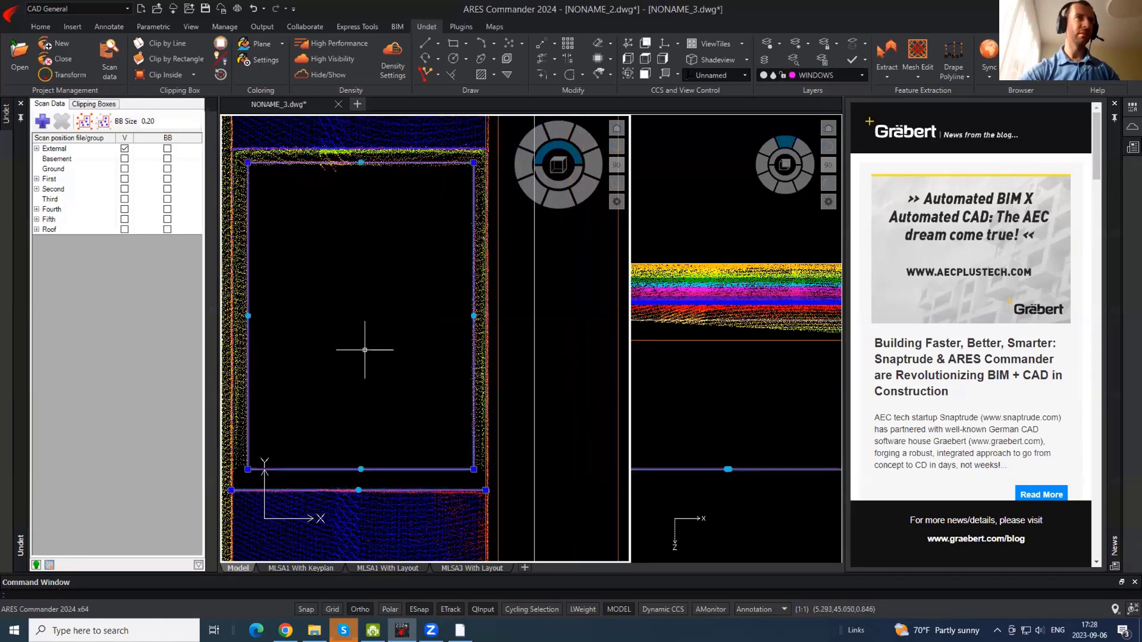
pyautogui.click(335, 149)
# - Start copying the selected window lines toward the lower openings, then cancel
pyautogui.write('co')
pyautogui.press('Return')
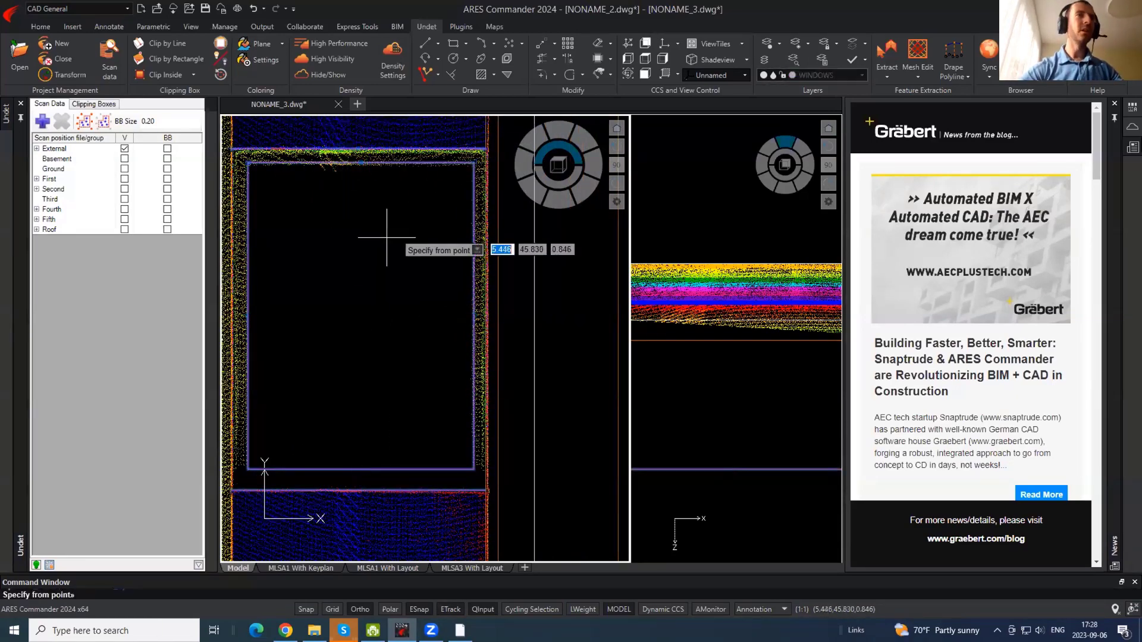
pyautogui.click(387, 223)
pyautogui.scroll(-4, 397, 395)
pyautogui.moveTo(387, 253); pyautogui.dragTo(380, 195, button='middle')
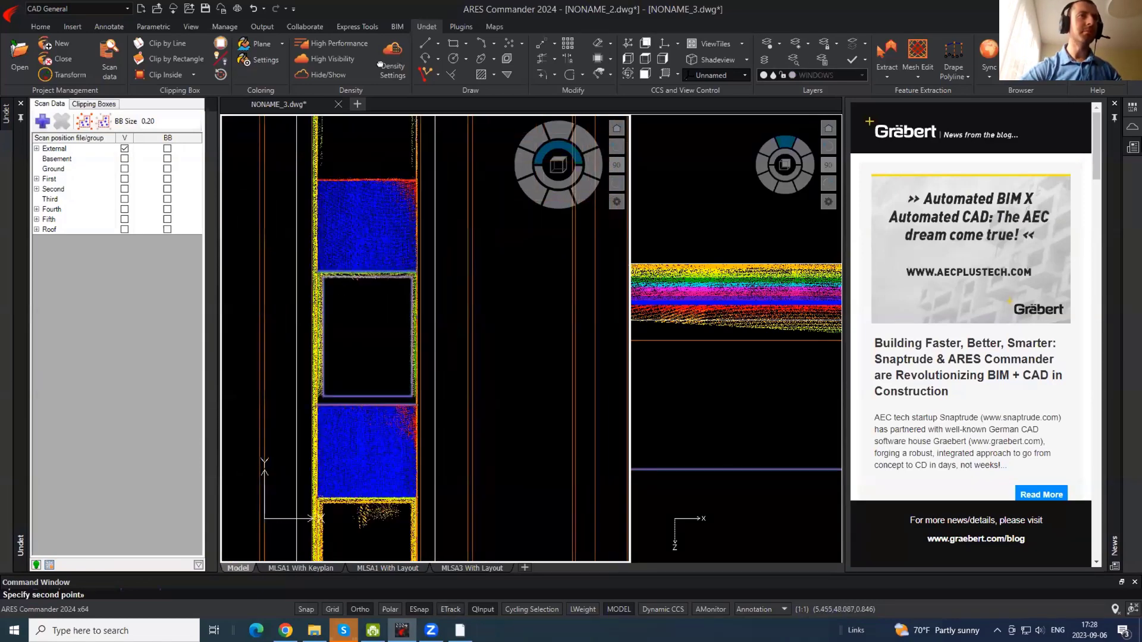
pyautogui.moveTo(385, 340); pyautogui.dragTo(393, 172, button='middle')
pyautogui.scroll(3, 382, 357)
pyautogui.scroll(2, 381, 363)
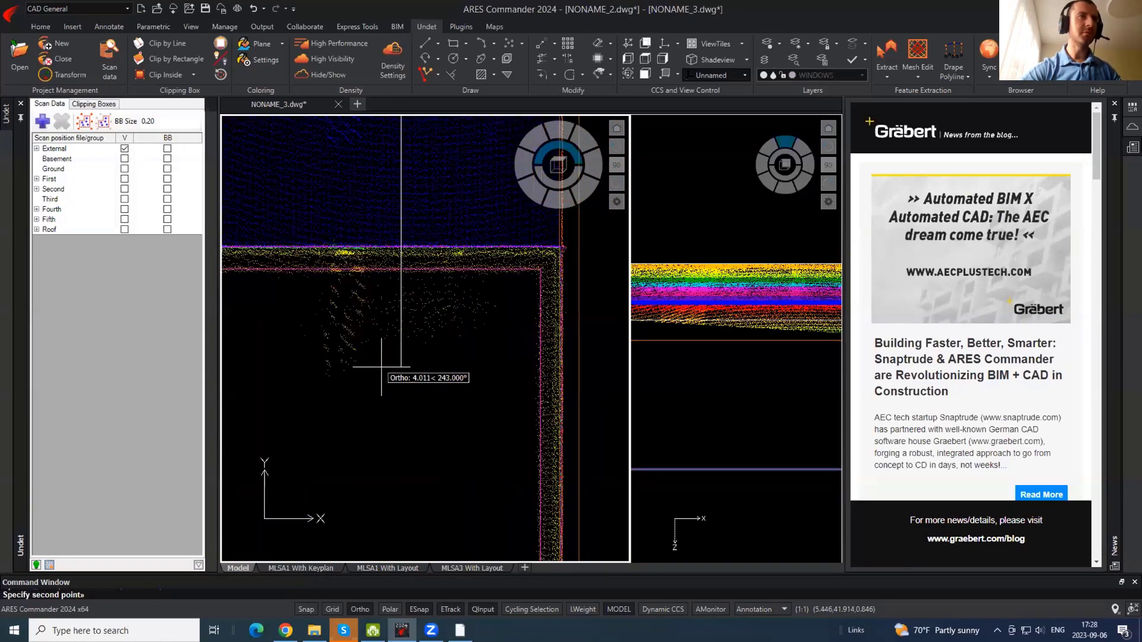
pyautogui.scroll(-4, 381, 366)
pyautogui.moveTo(375, 407); pyautogui.dragTo(401, 273, button='middle')
pyautogui.scroll(1, 394, 374)
pyautogui.press('Escape')
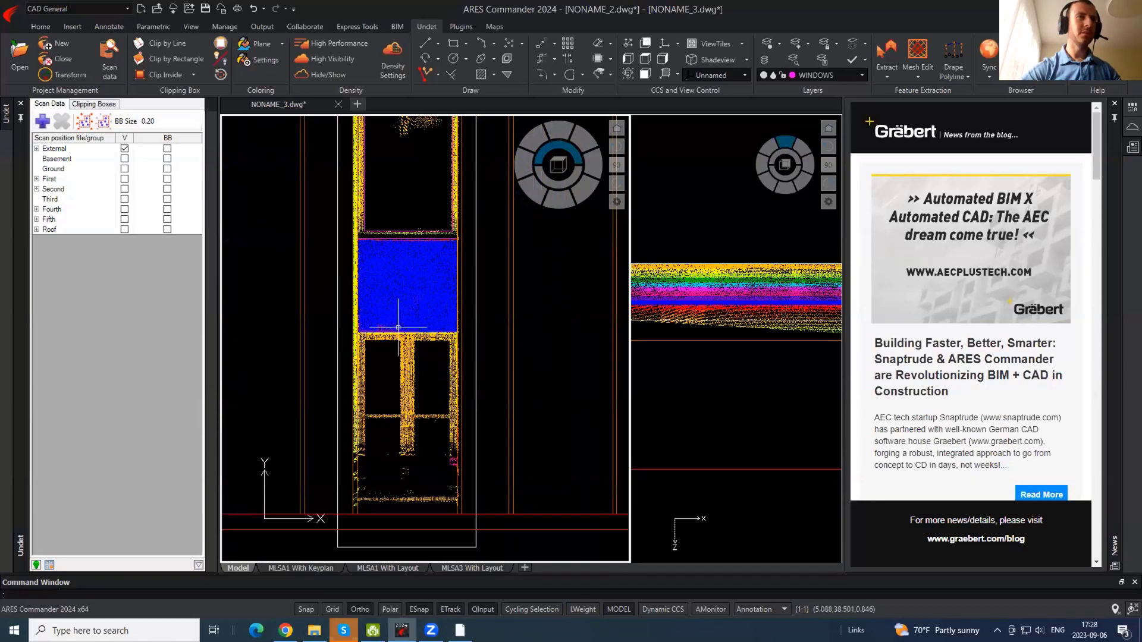
pyautogui.click(408, 236)
# - Copy a horizontal line from its midpoint to a new position across the window
pyautogui.click(404, 247)
pyautogui.press('Return')
pyautogui.click(405, 240)
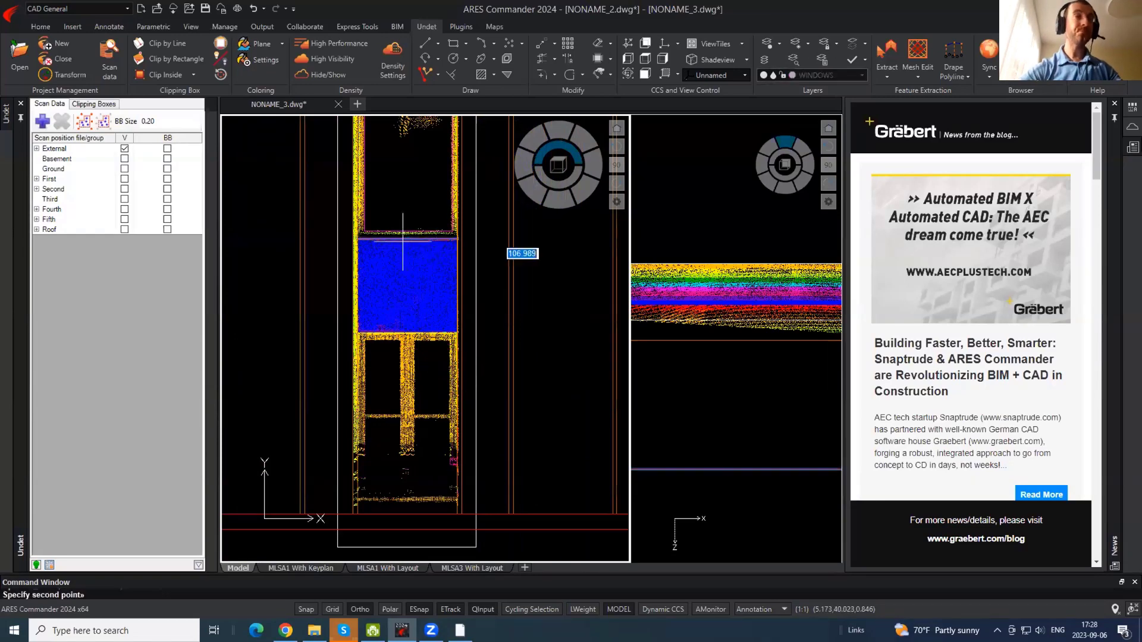
pyautogui.scroll(6, 393, 343)
pyautogui.click(402, 287)
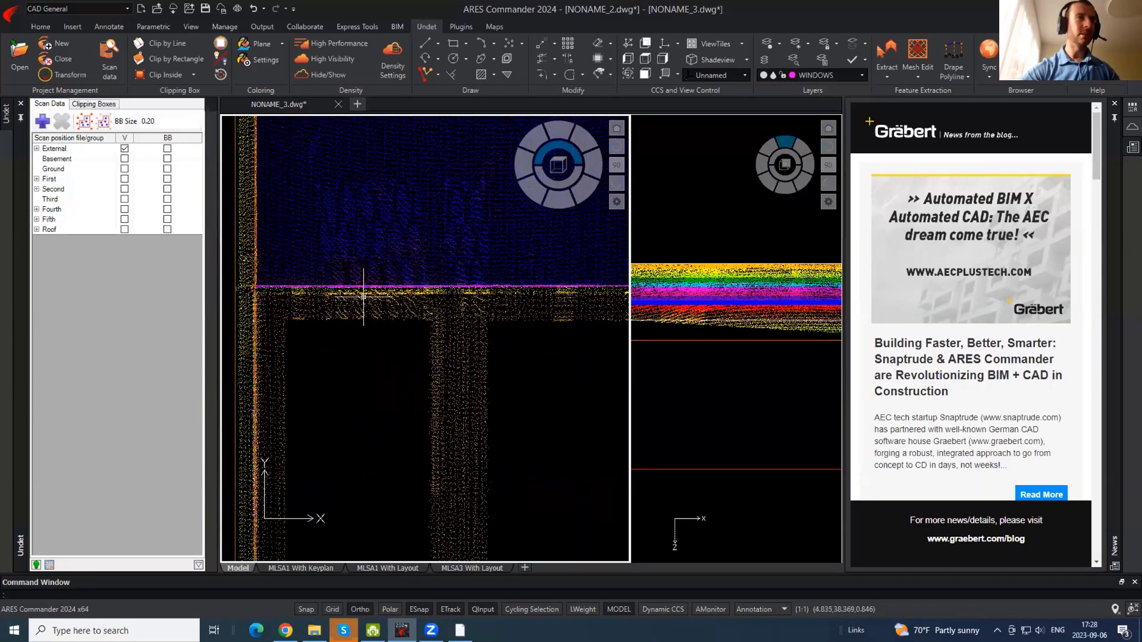
pyautogui.scroll(-6, 381, 196)
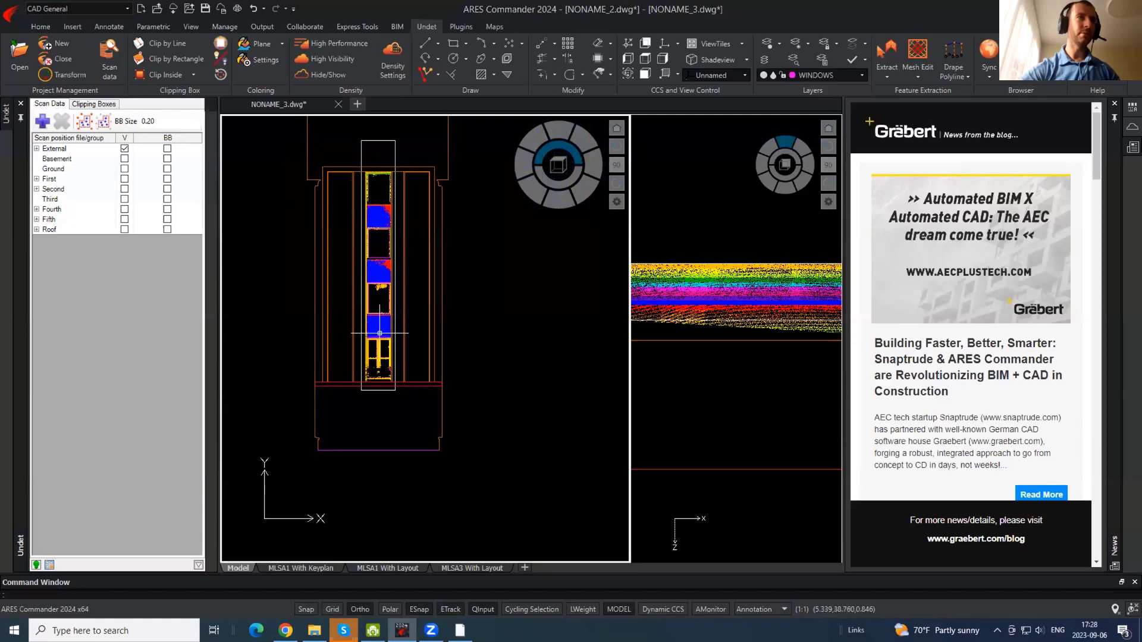
pyautogui.scroll(6, 378, 323)
# - Copy the window outline down onto the opening below
pyautogui.click(384, 302)
pyautogui.click(376, 266)
pyautogui.moveTo(369, 216); pyautogui.dragTo(368, 364, button='middle')
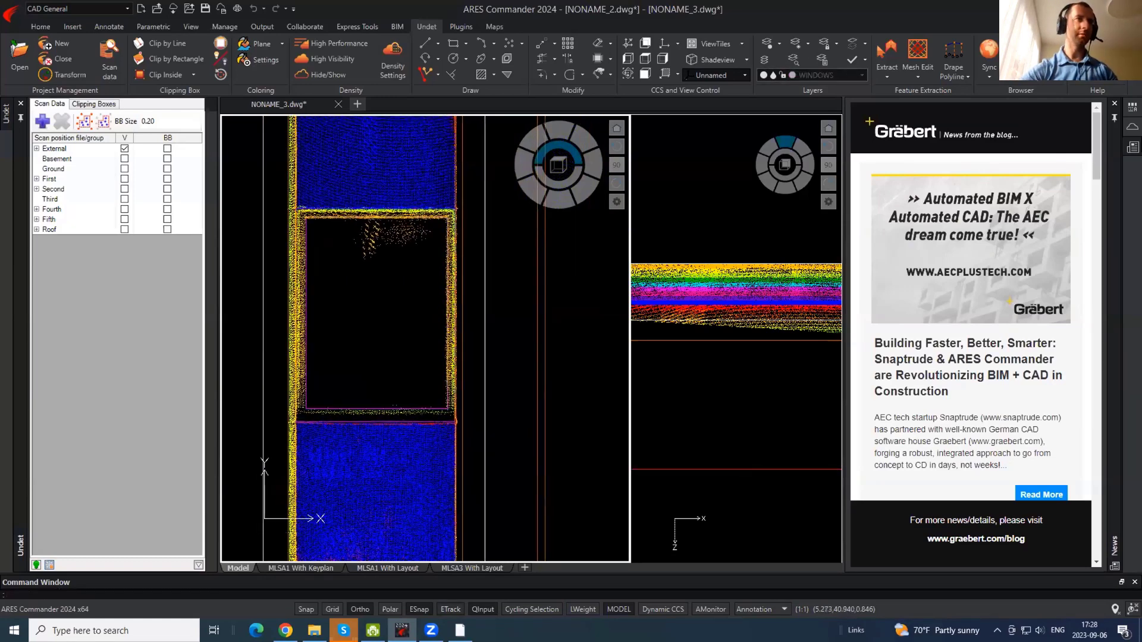
pyautogui.press('Return')
pyautogui.click(376, 307)
pyautogui.moveTo(399, 452); pyautogui.dragTo(402, 543, button='middle')
pyautogui.moveTo(367, 149); pyautogui.dragTo(379, 448, button='middle')
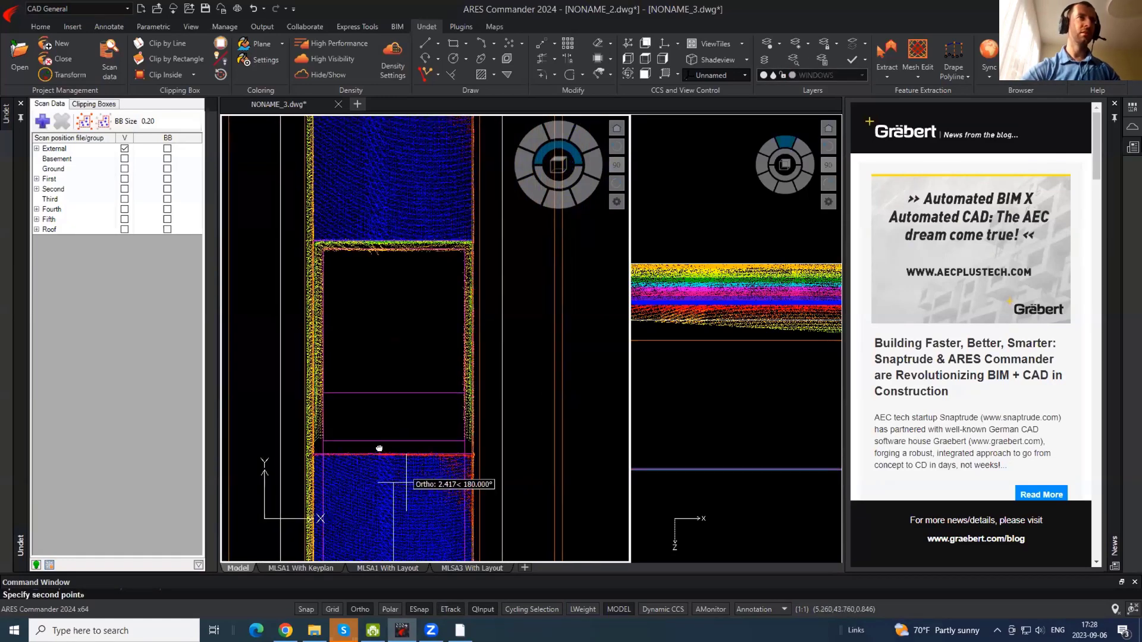
pyautogui.moveTo(403, 258); pyautogui.dragTo(397, 539, button='middle')
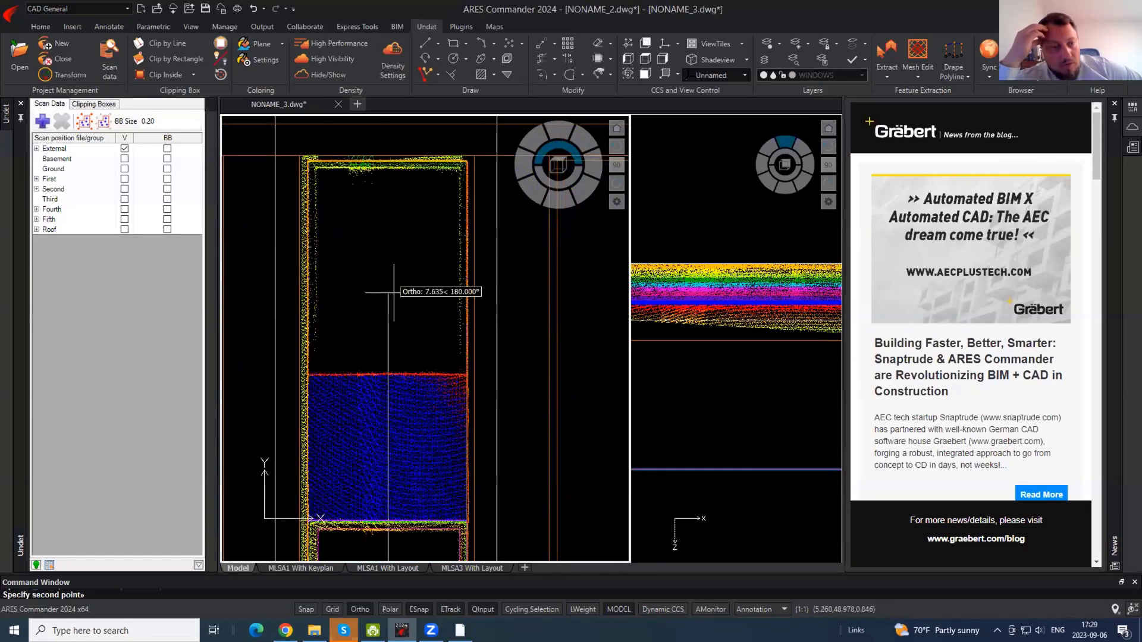
pyautogui.click(392, 257)
pyautogui.scroll(-3, 363, 286)
pyautogui.scroll(4, 302, 272)
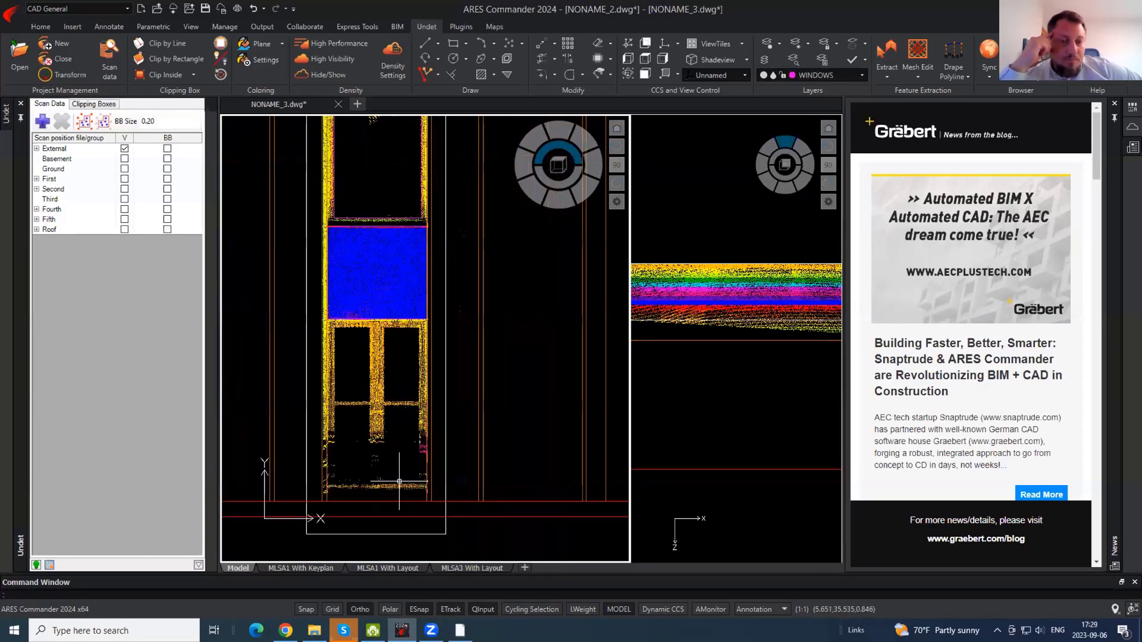
pyautogui.scroll(-2, 302, 272)
# - Draw a rectangle framing the door's upper-left glass pane
pyautogui.write('rec')
pyautogui.press('Return')
pyautogui.scroll(2, 297, 250)
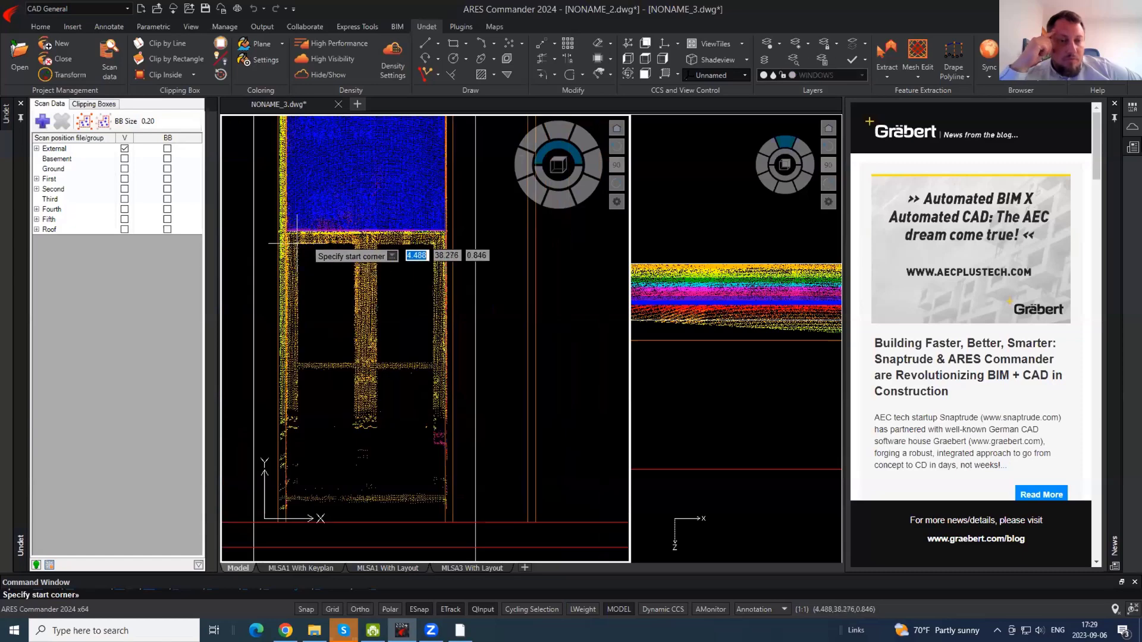
pyautogui.click(298, 243)
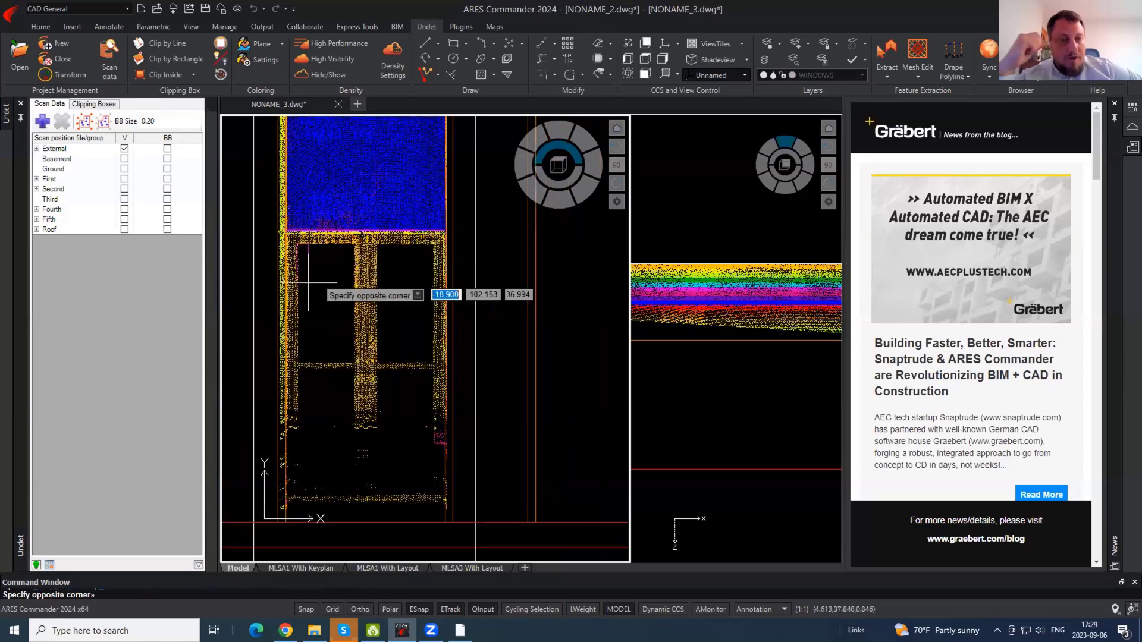
pyautogui.click(355, 364)
pyautogui.moveTo(390, 371); pyautogui.dragTo(418, 334, button='middle')
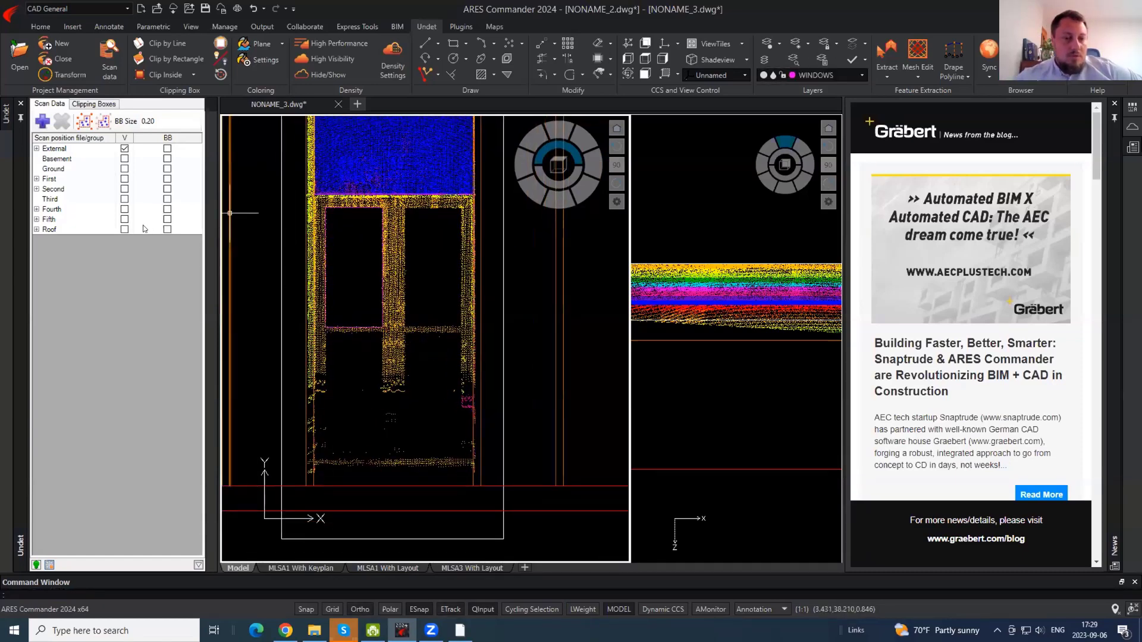
pyautogui.moveTo(329, 371); pyautogui.dragTo(338, 330, button='middle')
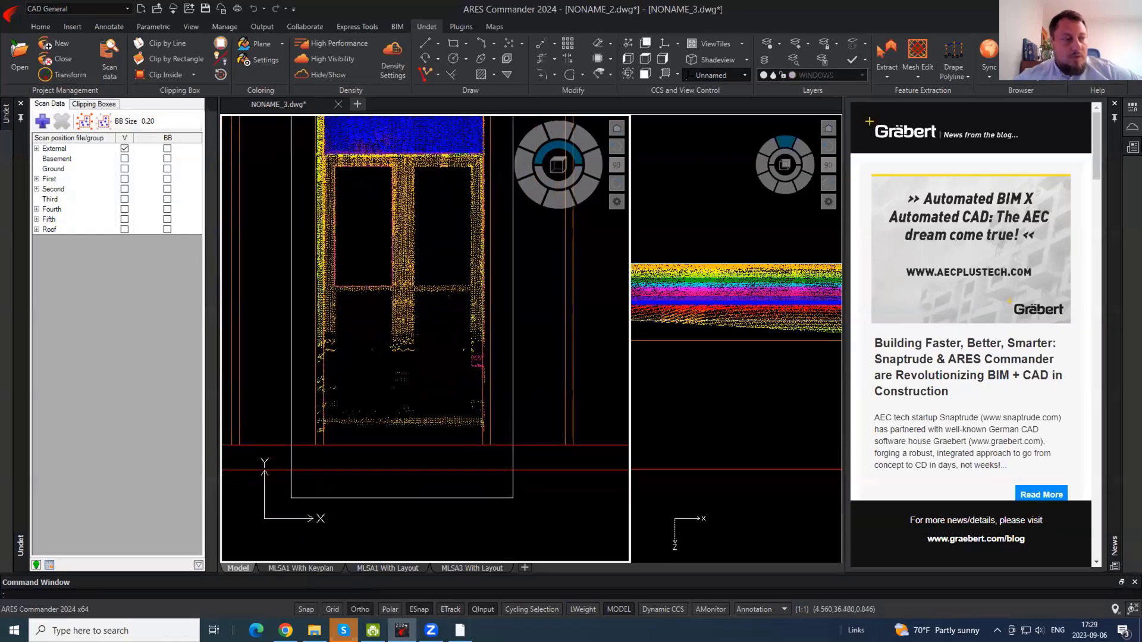
# - Show the First scan and copy the upper-left pane rectangle down to the lower-left pane
pyautogui.click(125, 179)
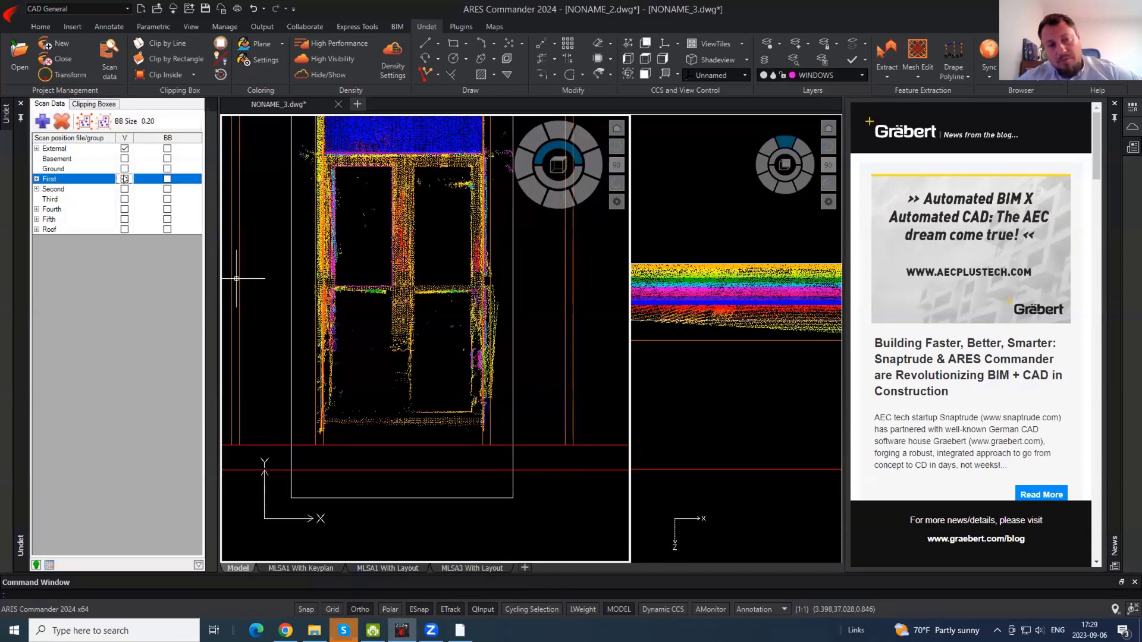
pyautogui.click(390, 255)
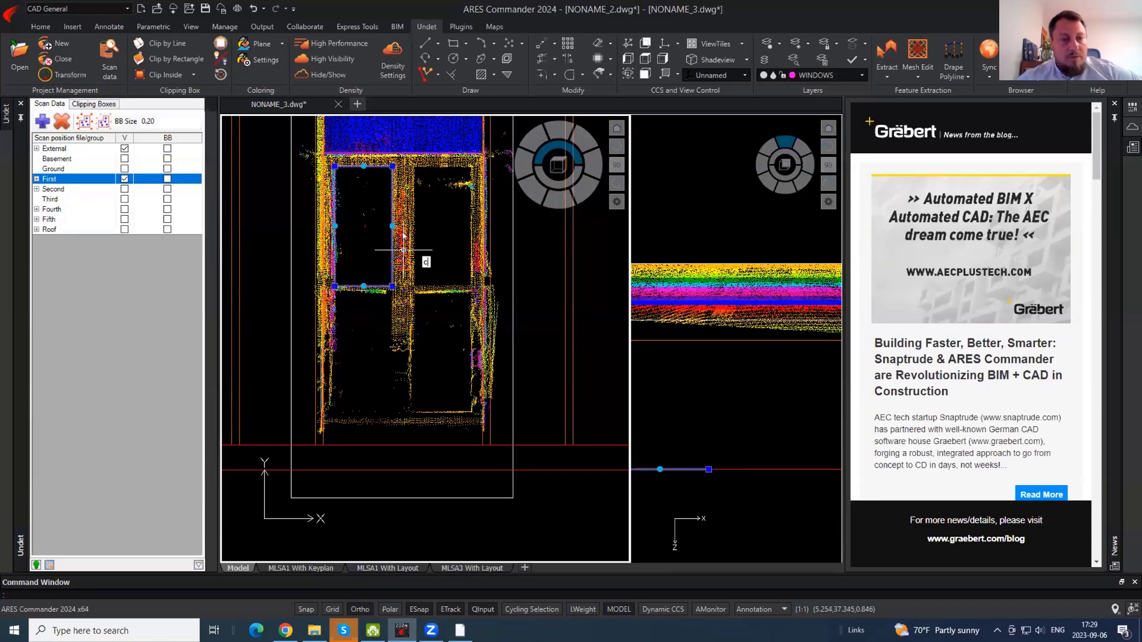
pyautogui.press('Return')
pyautogui.click(424, 216)
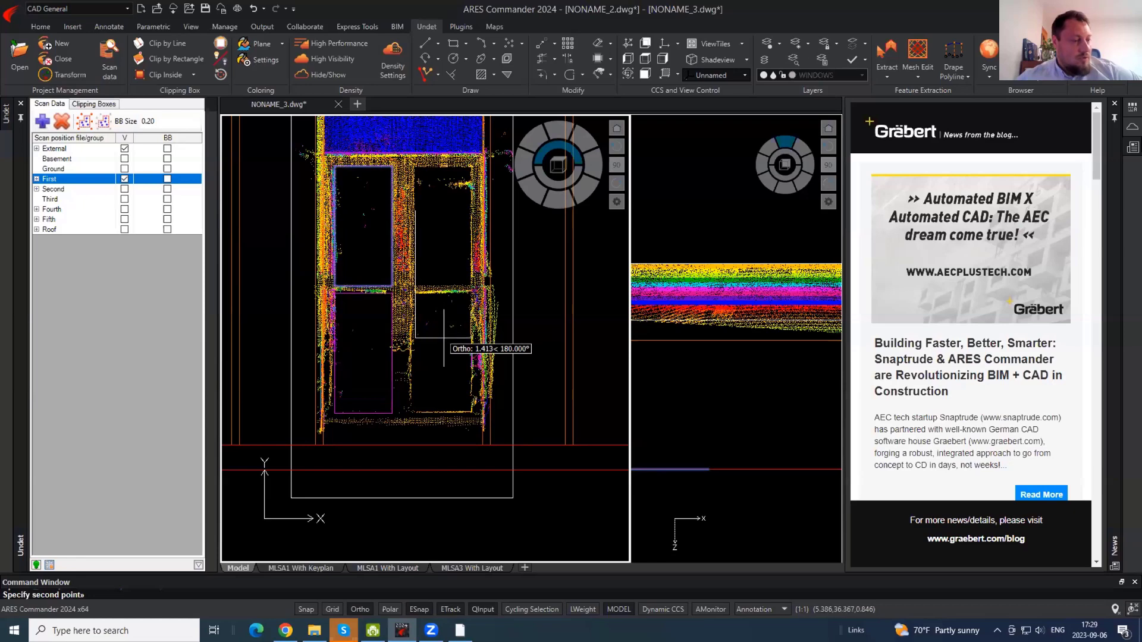
pyautogui.press('Escape')
# - Mirror both left pane rectangles about the door's vertical centre, keeping the originals
pyautogui.click(431, 320)
pyautogui.click(367, 253)
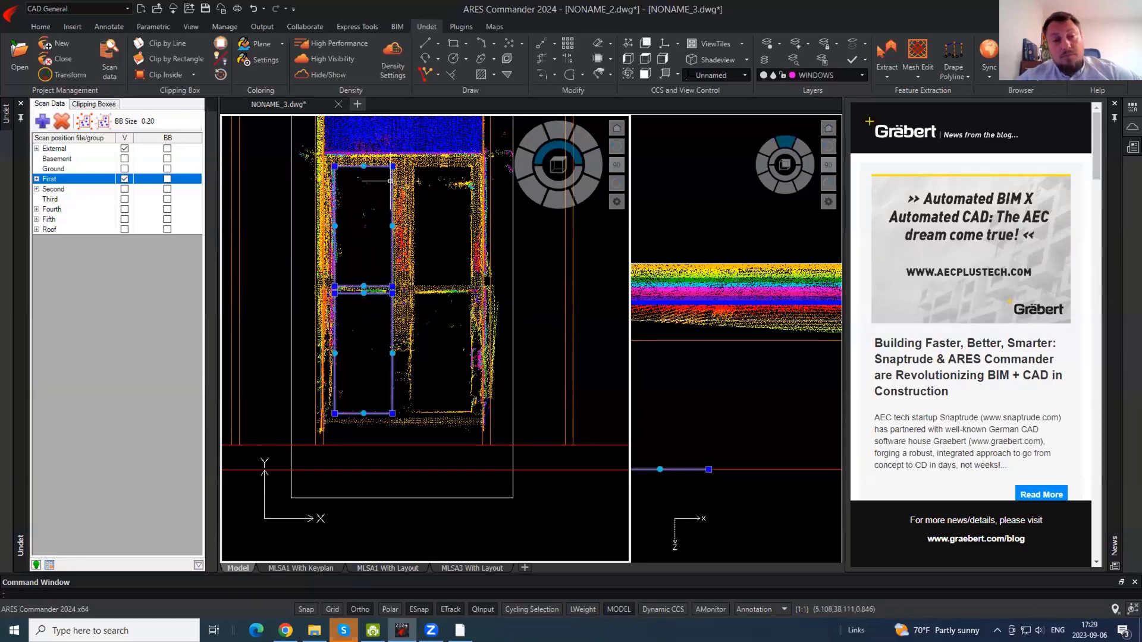
pyautogui.write('mi')
pyautogui.press('Return')
pyautogui.click(403, 153)
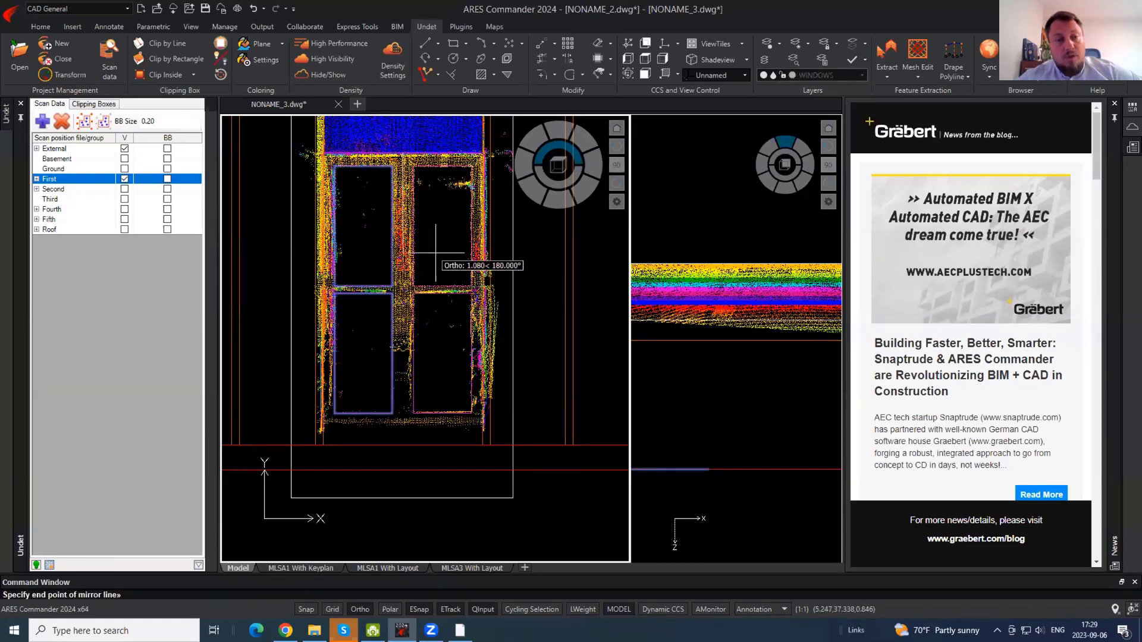
pyautogui.click(443, 326)
pyautogui.press('Return')
# - Check the two lower pane rectangles, then hide the First scan group
pyautogui.click(513, 348)
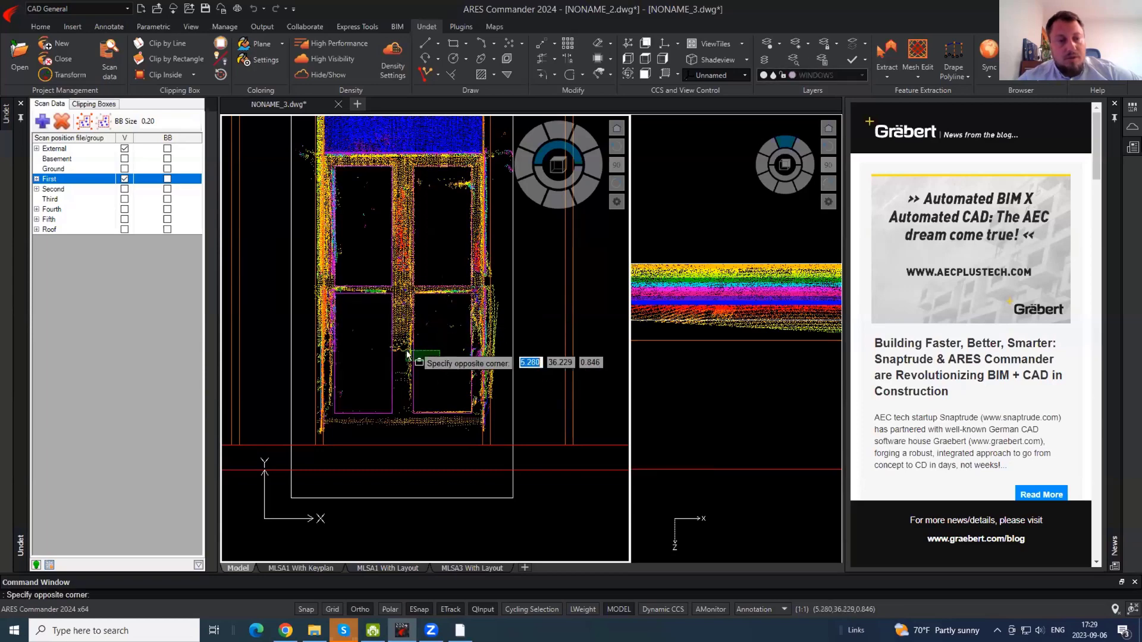
pyautogui.click(372, 369)
pyautogui.press('Escape')
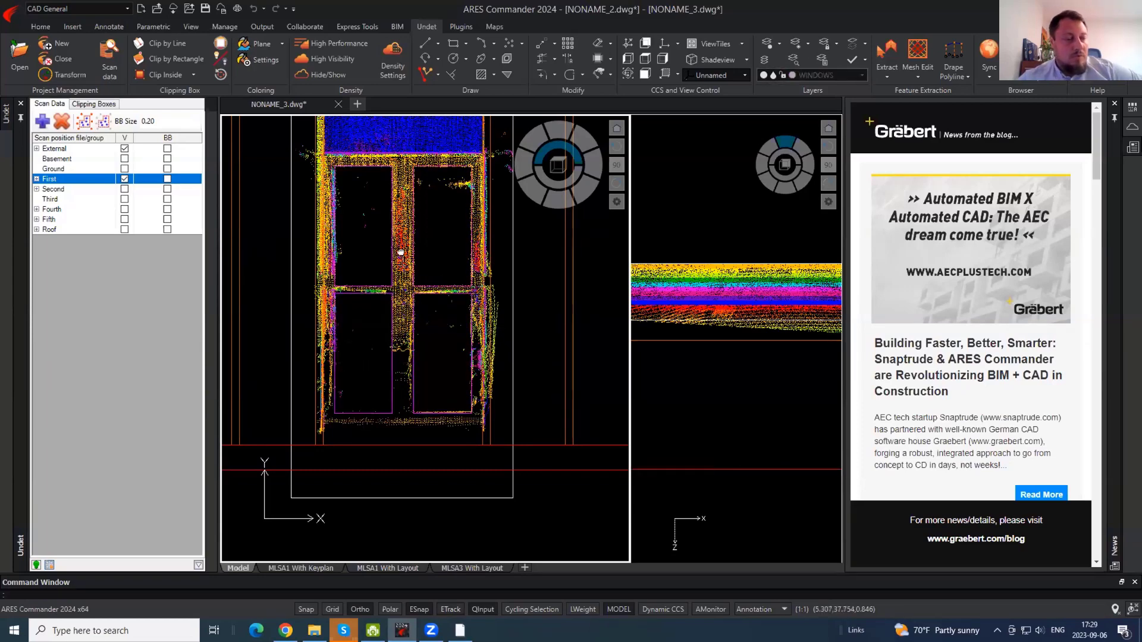
pyautogui.scroll(-2, 410, 378)
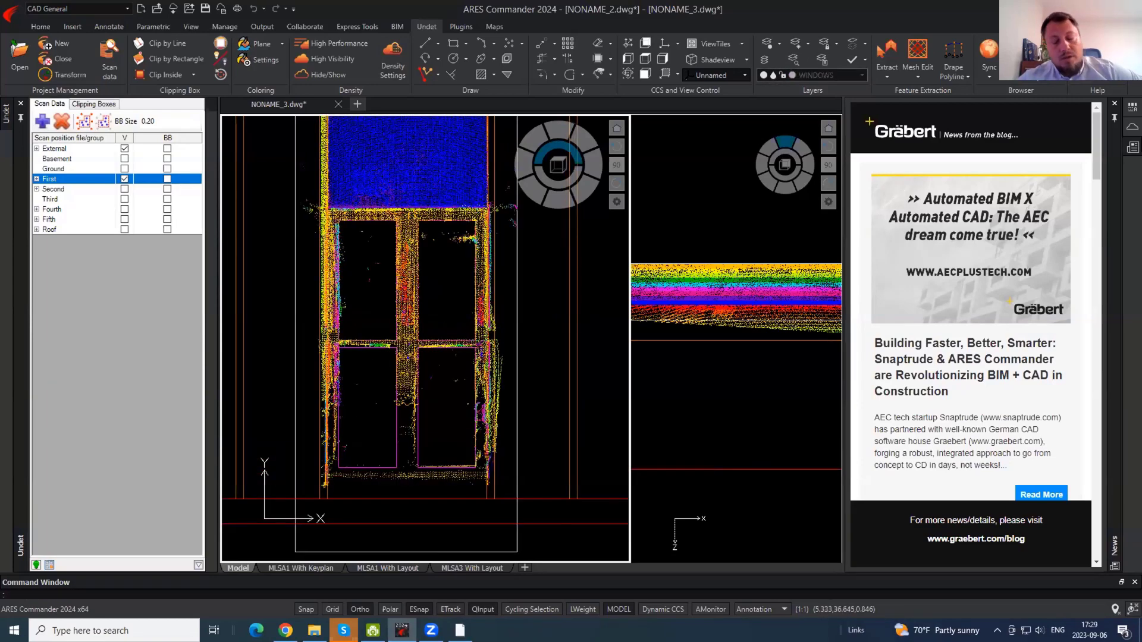
pyautogui.click(123, 178)
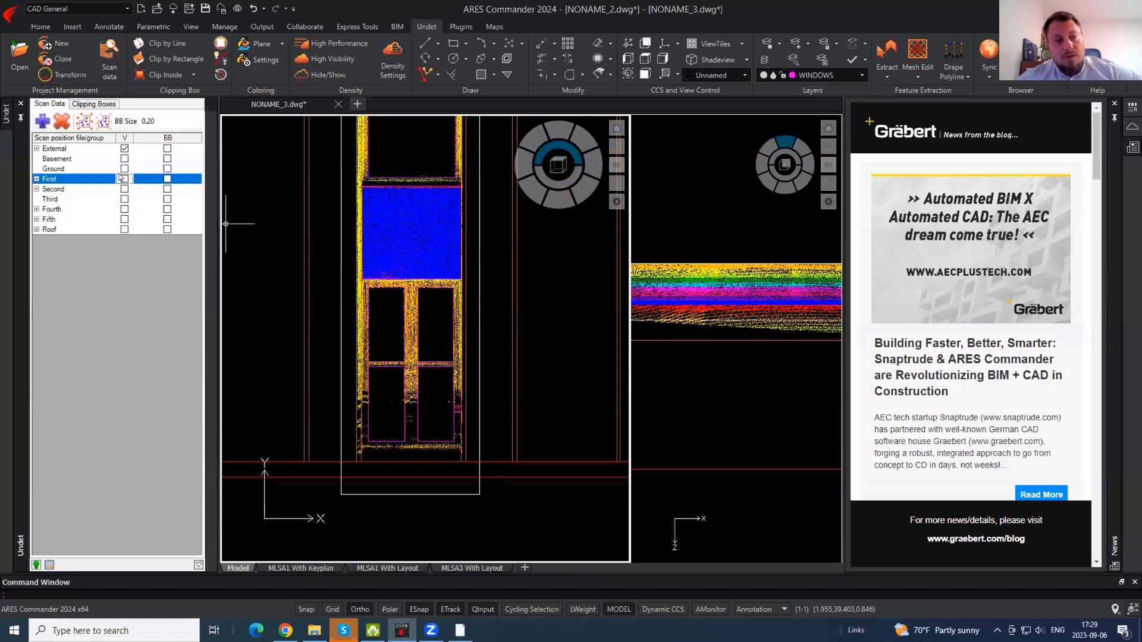
pyautogui.scroll(-3, 476, 333)
# - Stretch the door clipping box's left edge outward with Ortho off (F8)
pyautogui.click(462, 181)
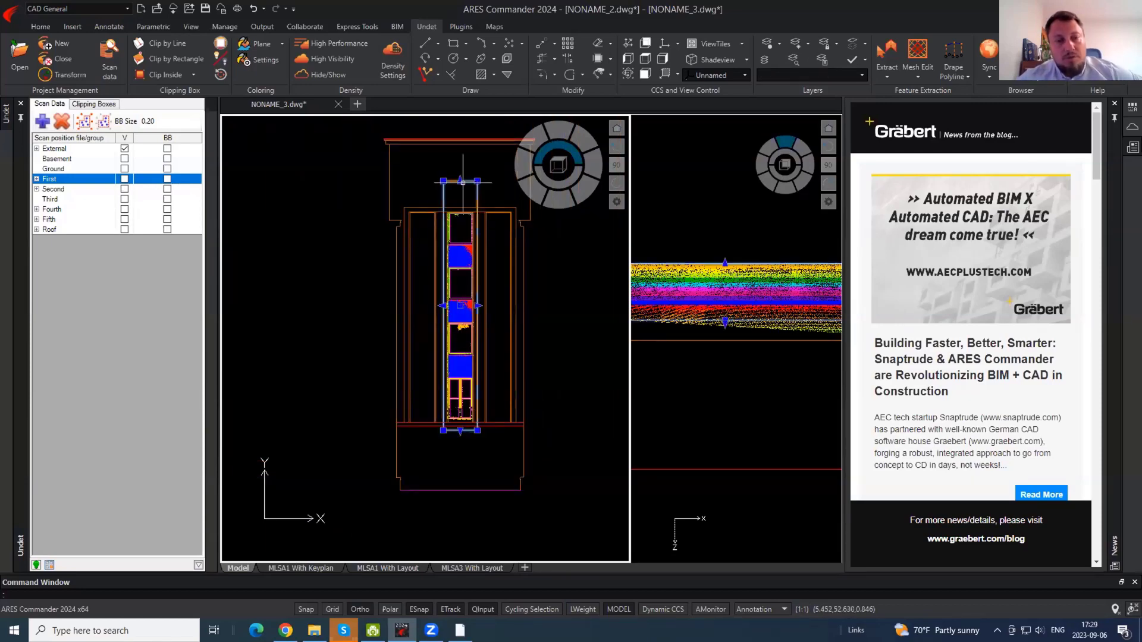
pyautogui.click(443, 305)
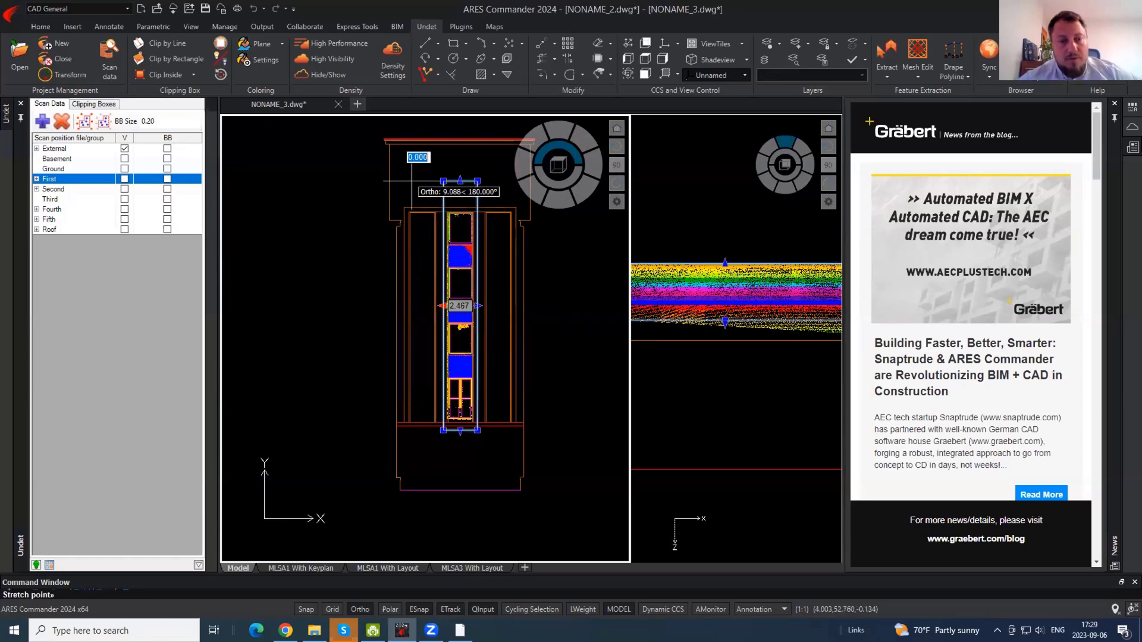
pyautogui.press('F8')
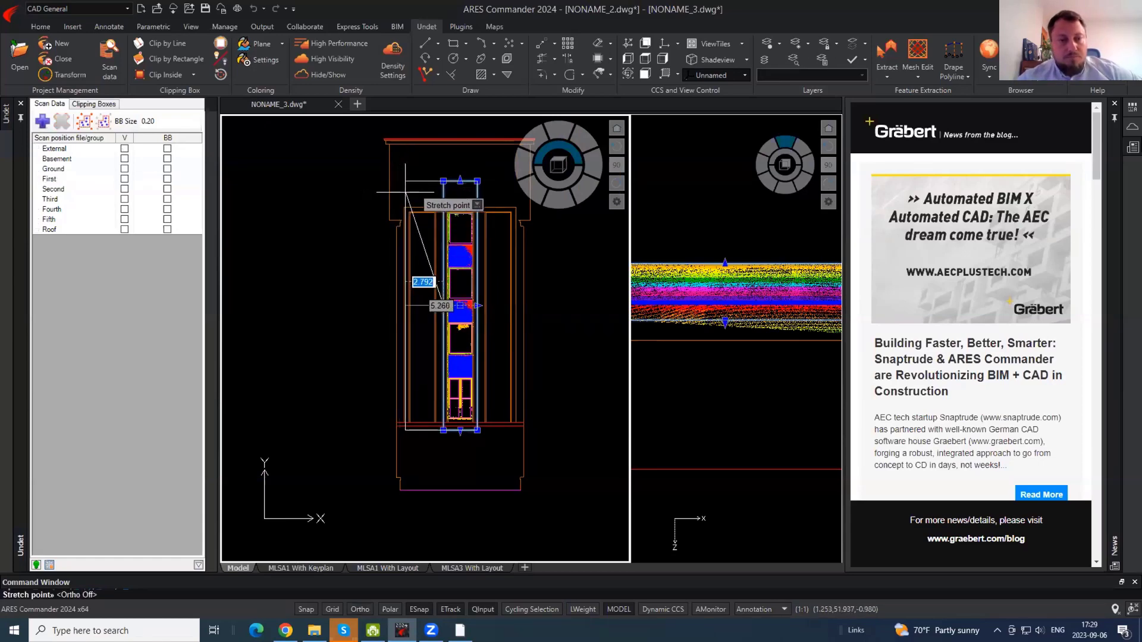
pyautogui.click(405, 192)
pyautogui.scroll(5, 419, 405)
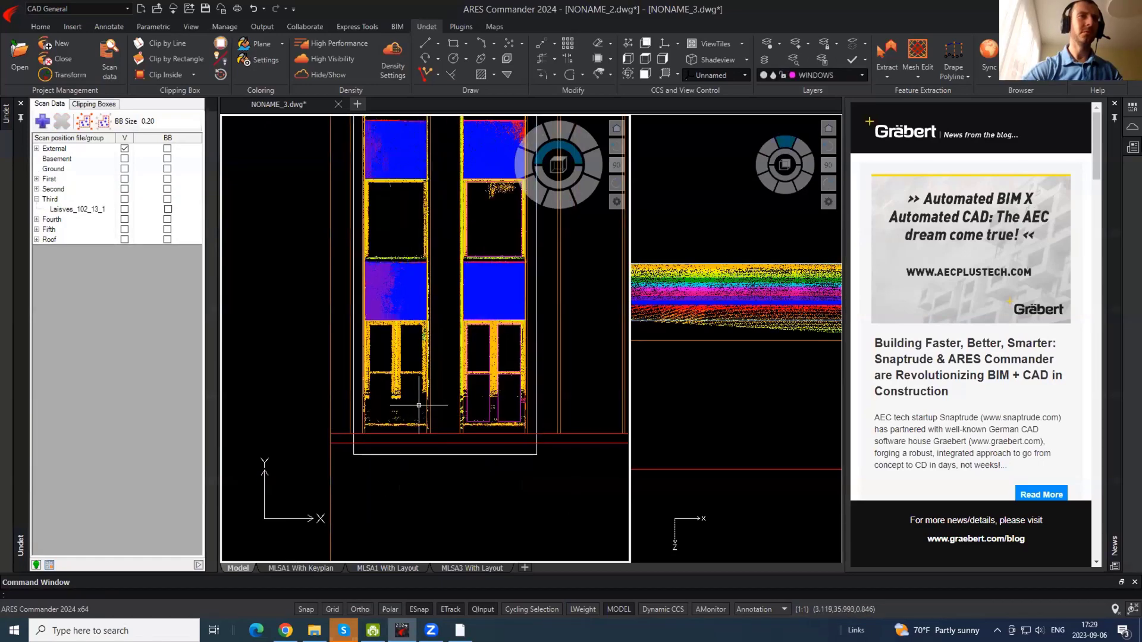
pyautogui.scroll(4, 403, 407)
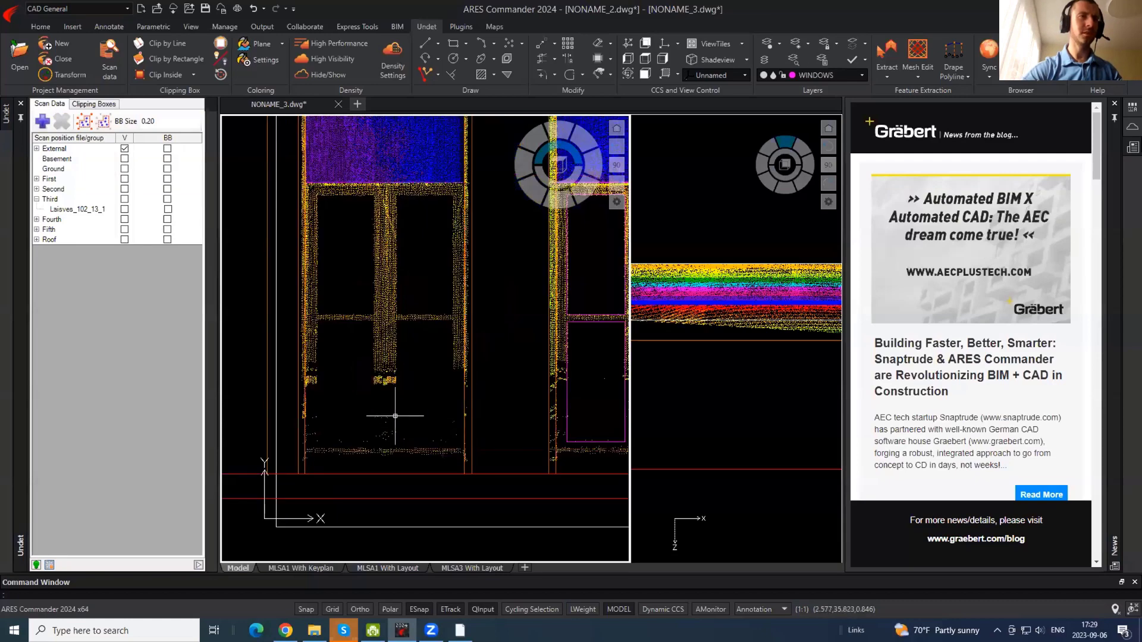
pyautogui.moveTo(361, 442); pyautogui.dragTo(355, 415, button='middle')
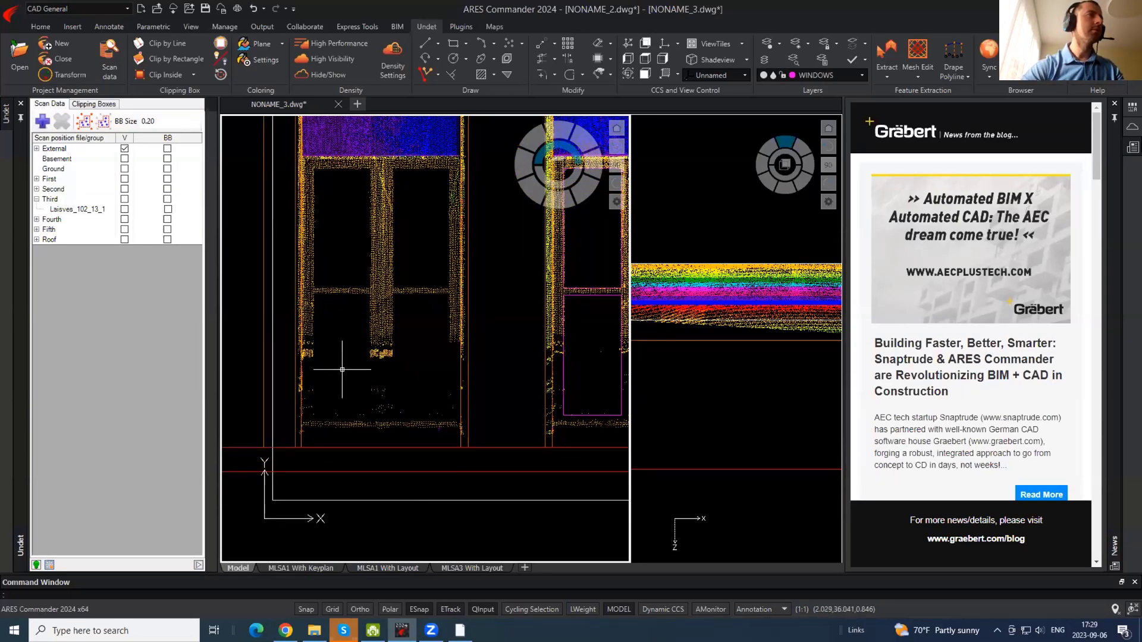
# - Collapse the Third scan group, hide the Roof scan and show the First scan
pyautogui.click(36, 199)
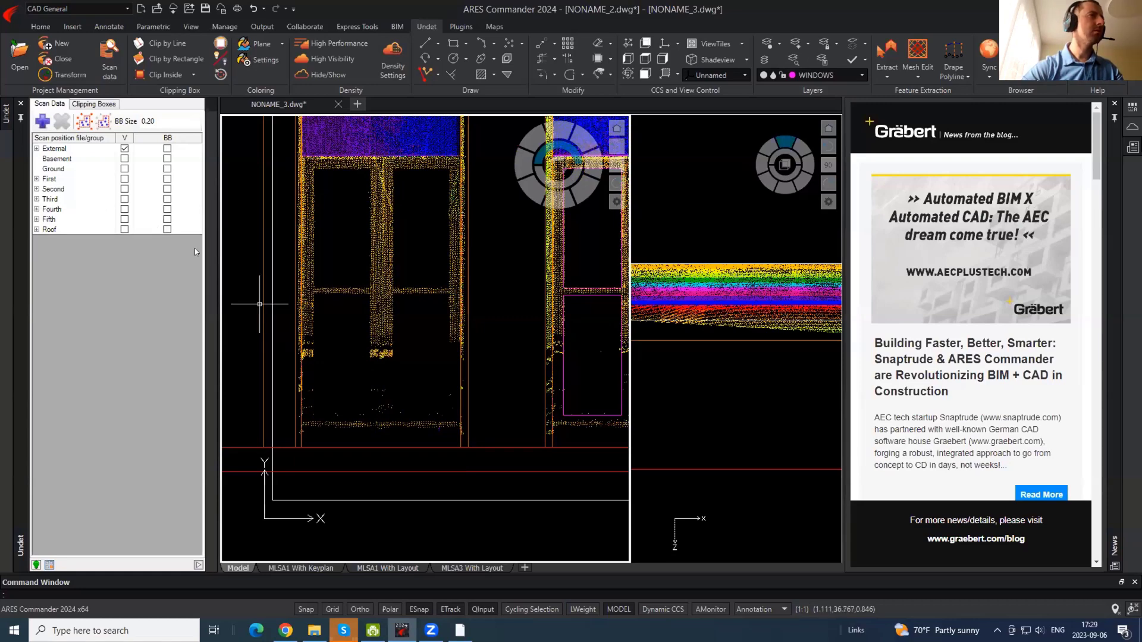
pyautogui.scroll(2, 319, 325)
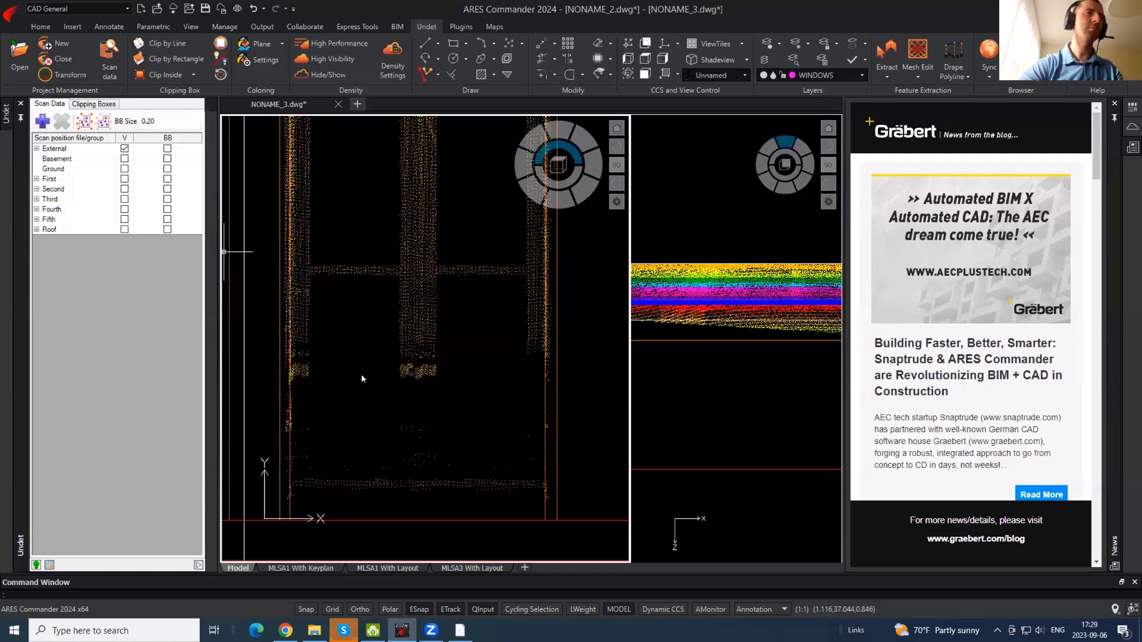
pyautogui.click(124, 229)
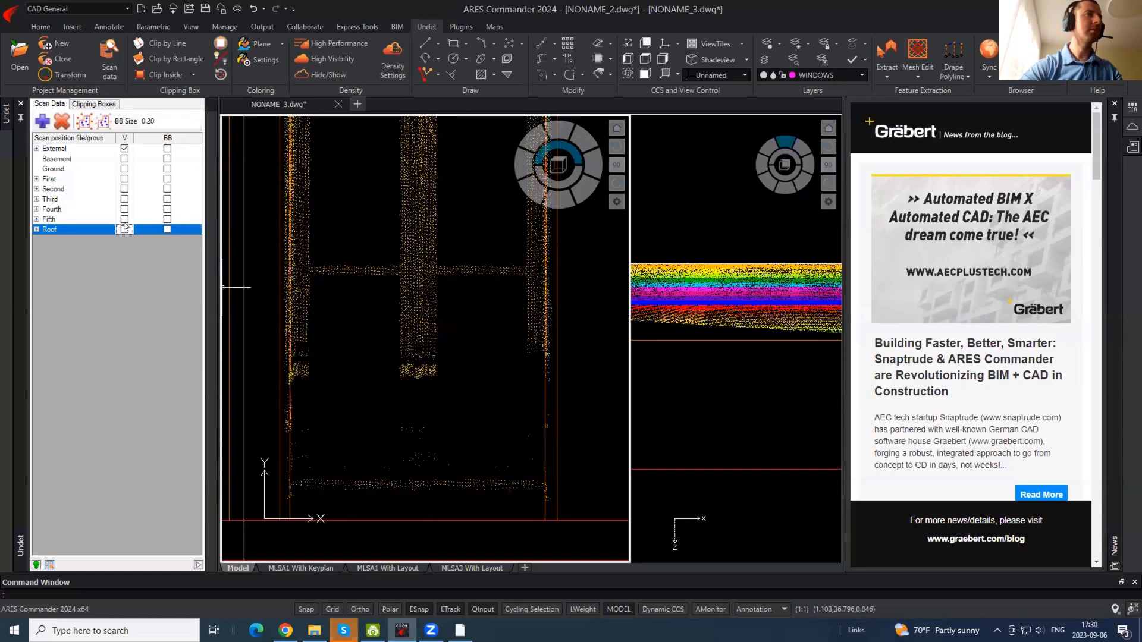
pyautogui.click(124, 178)
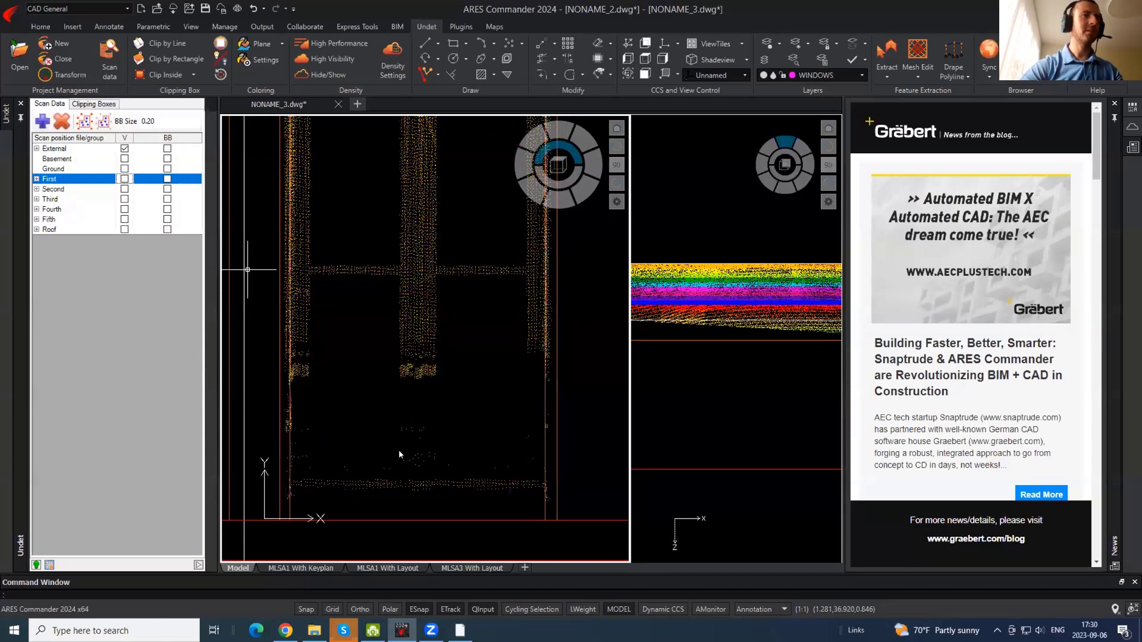
# - Select the three window outlines in the right column and start a copy, then cancel it
pyautogui.scroll(-2, 375, 464)
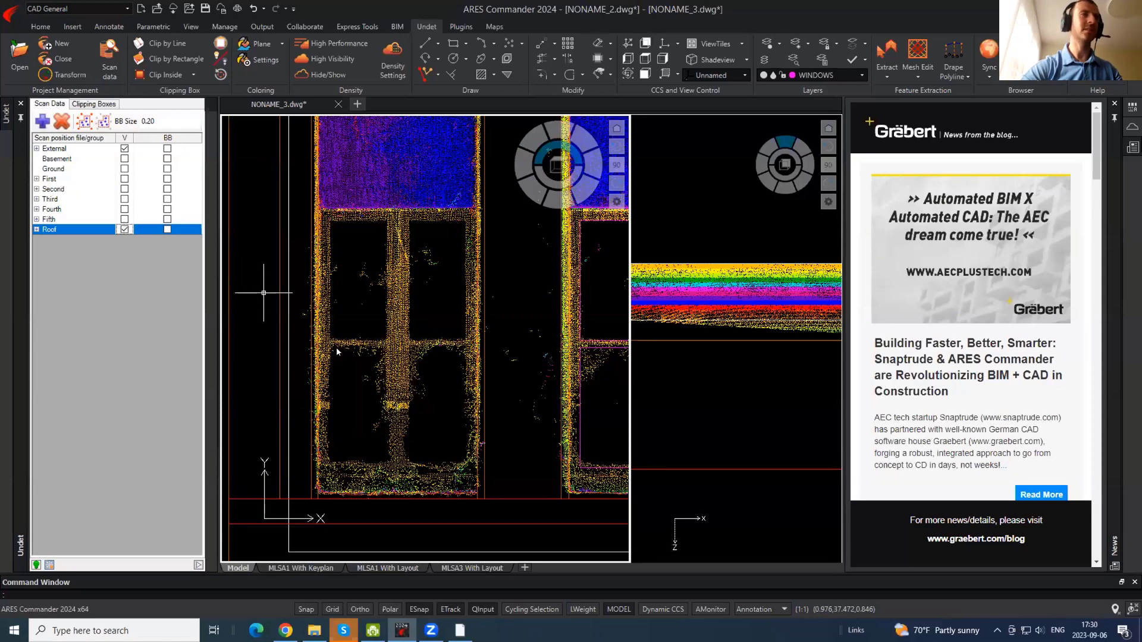
pyautogui.scroll(-3, 232, 351)
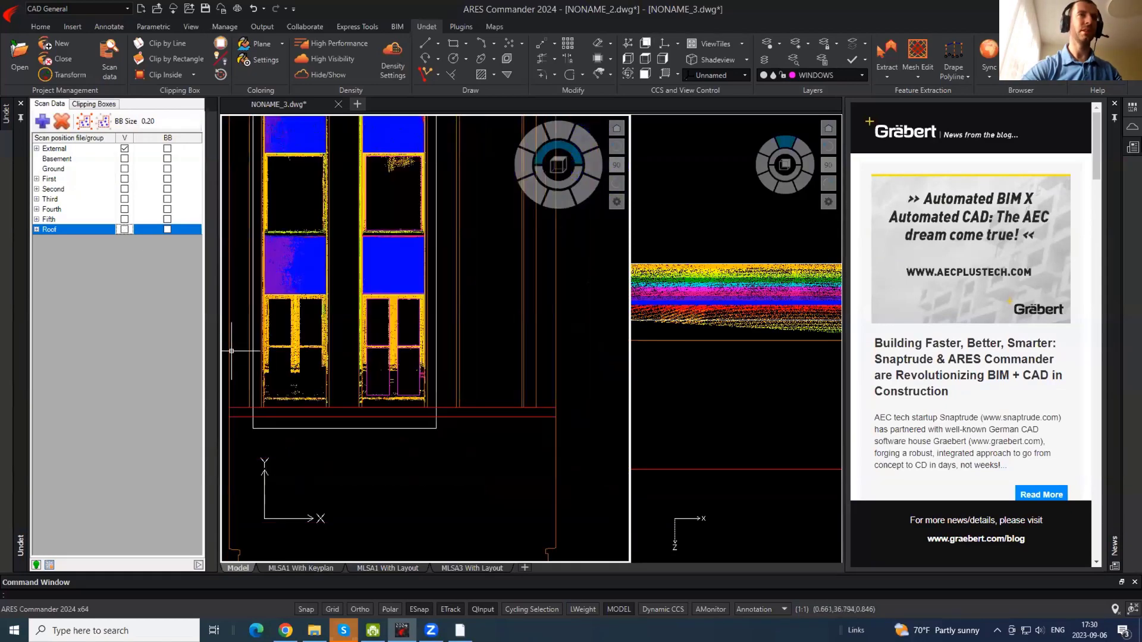
pyautogui.click(400, 382)
pyautogui.click(384, 210)
pyautogui.moveTo(399, 143); pyautogui.dragTo(405, 452, button='middle')
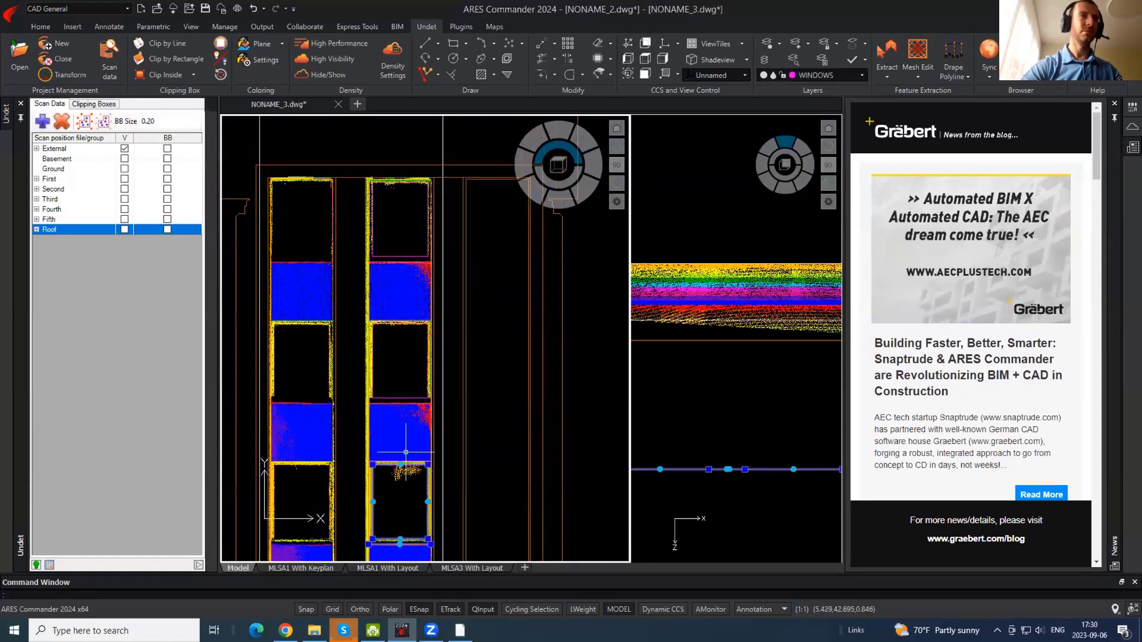
pyautogui.click(406, 407)
pyautogui.click(391, 223)
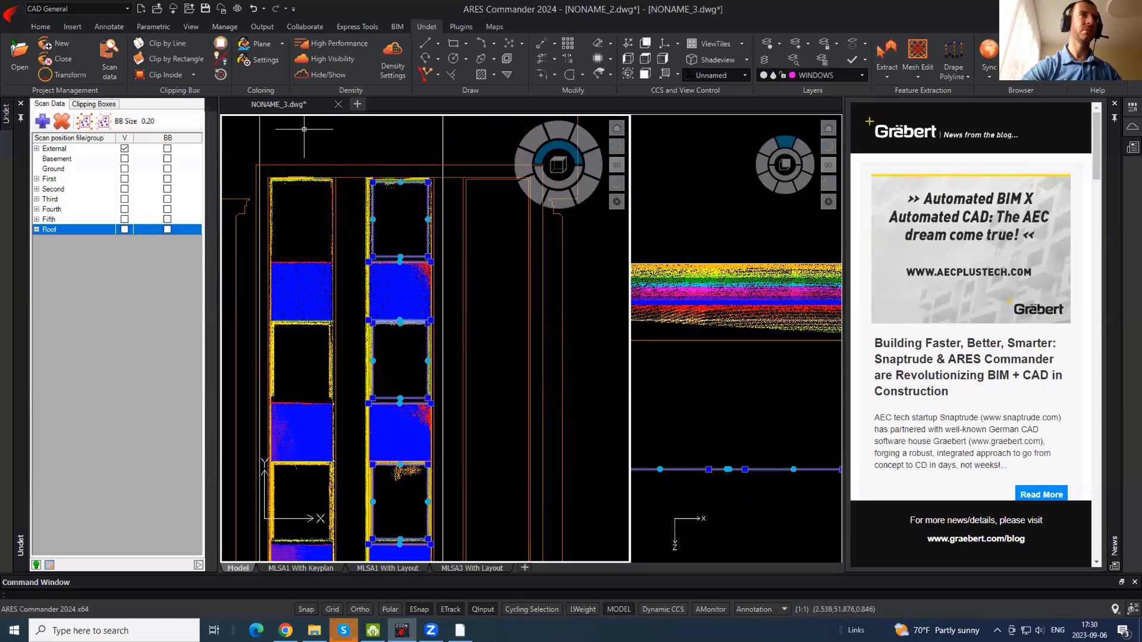
pyautogui.scroll(3, 362, 171)
pyautogui.write('co')
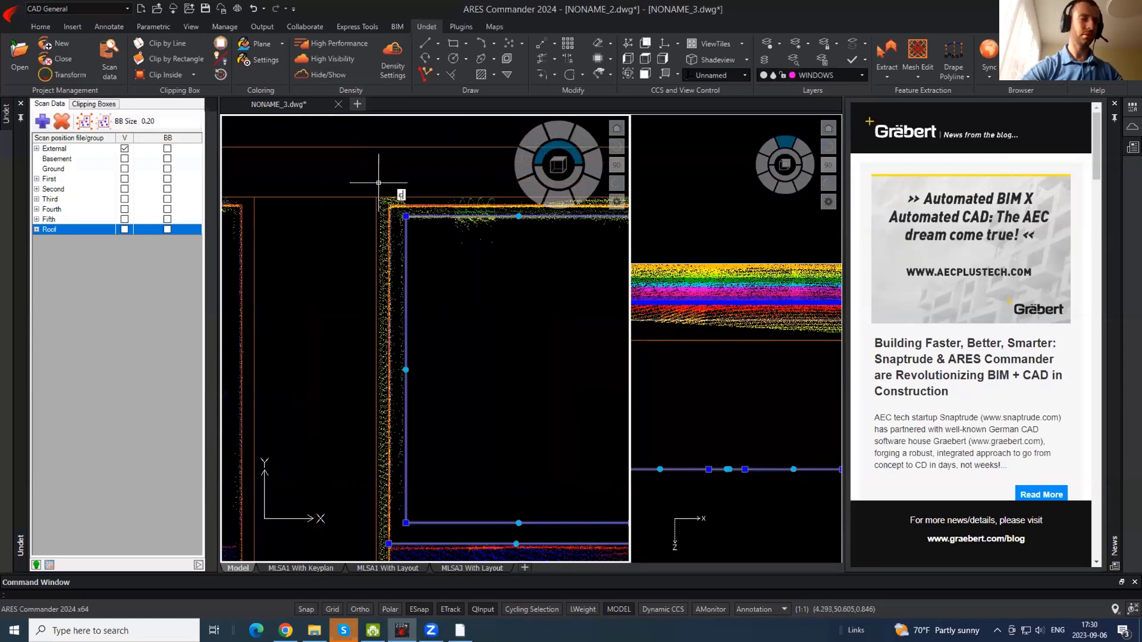
pyautogui.press('Return')
pyautogui.scroll(-2, 420, 216)
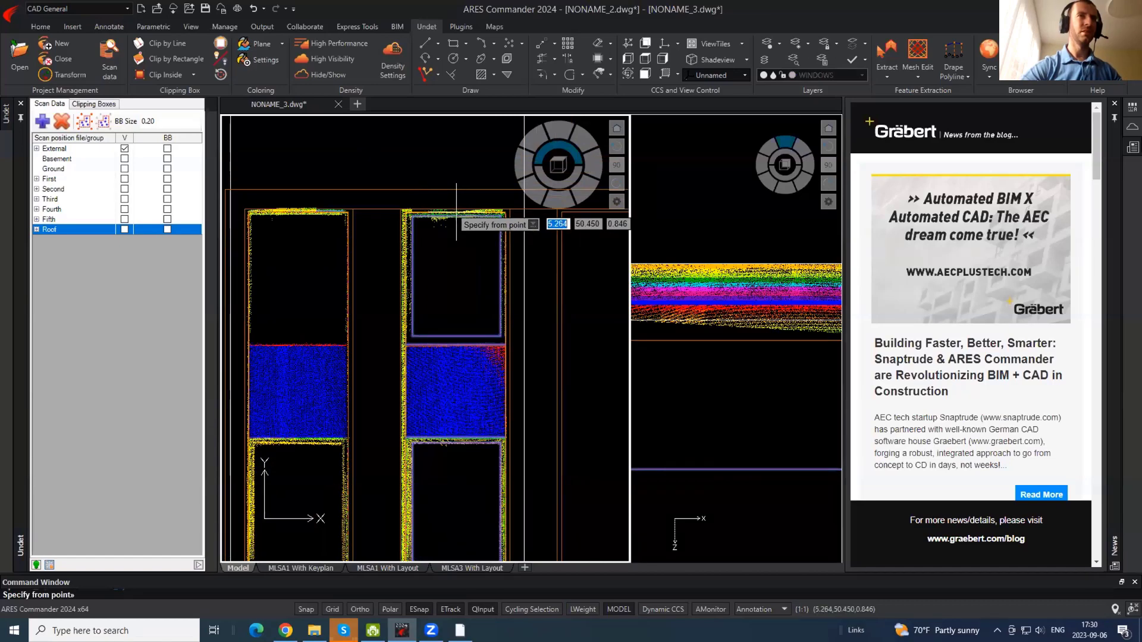
pyautogui.scroll(3, 456, 211)
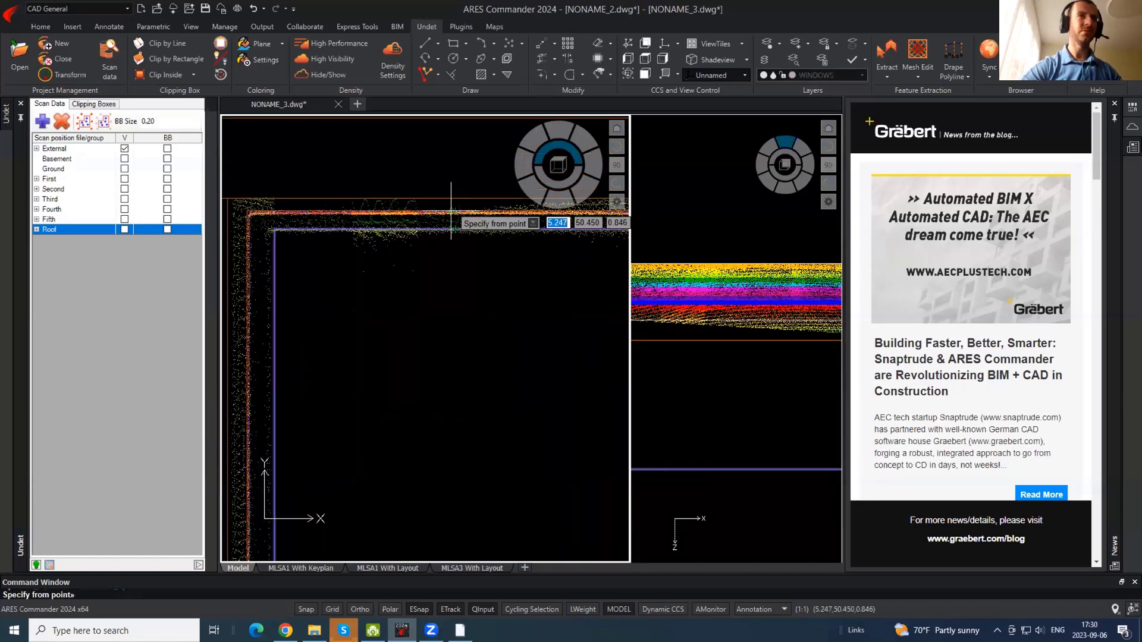
pyautogui.press('Escape')
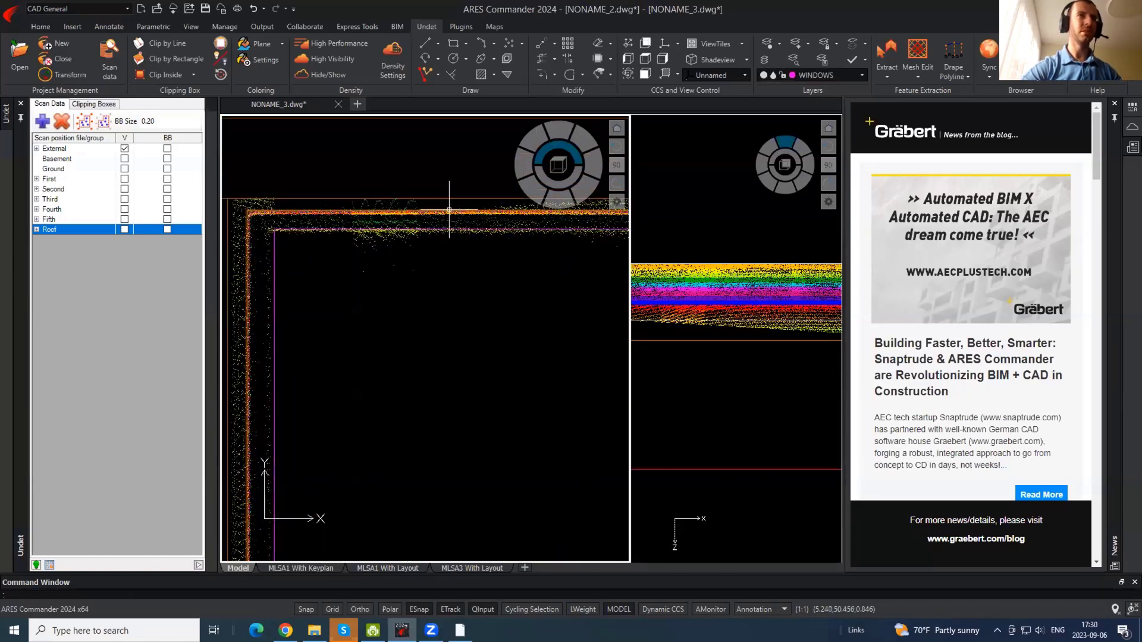
# - Hide the point cloud, restore the point cloud tools and bring the lower windows into view
pyautogui.click(324, 75)
pyautogui.scroll(-2, 331, 82)
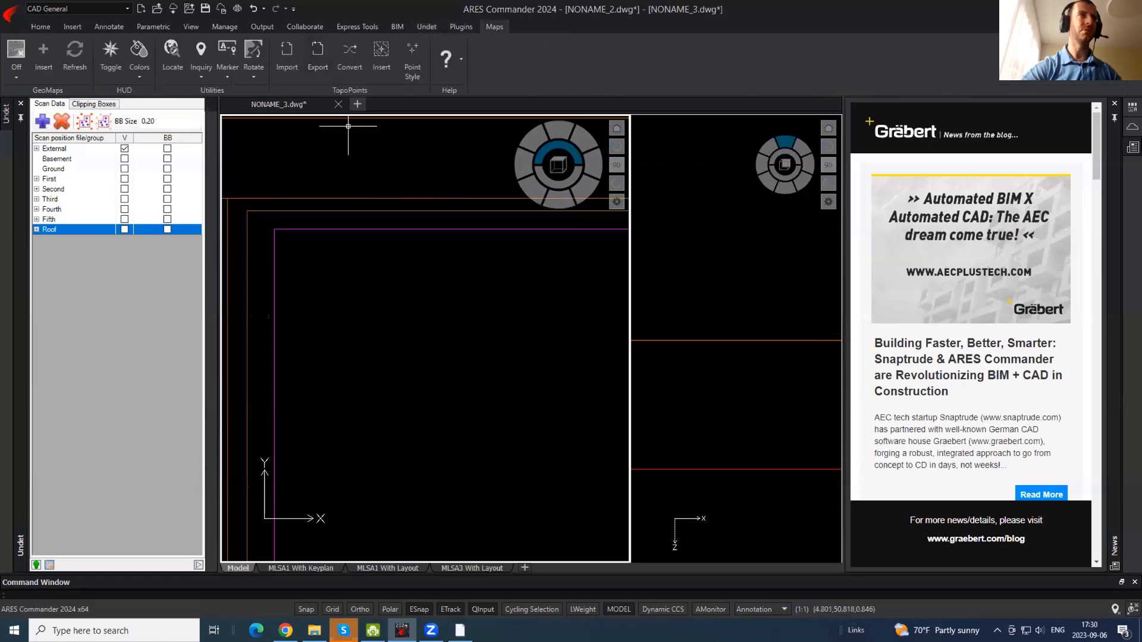
pyautogui.scroll(-2, 352, 148)
pyautogui.click(432, 29)
pyautogui.scroll(-6, 416, 229)
pyautogui.moveTo(441, 441); pyautogui.dragTo(423, 308, button='middle')
pyautogui.scroll(-4, 407, 353)
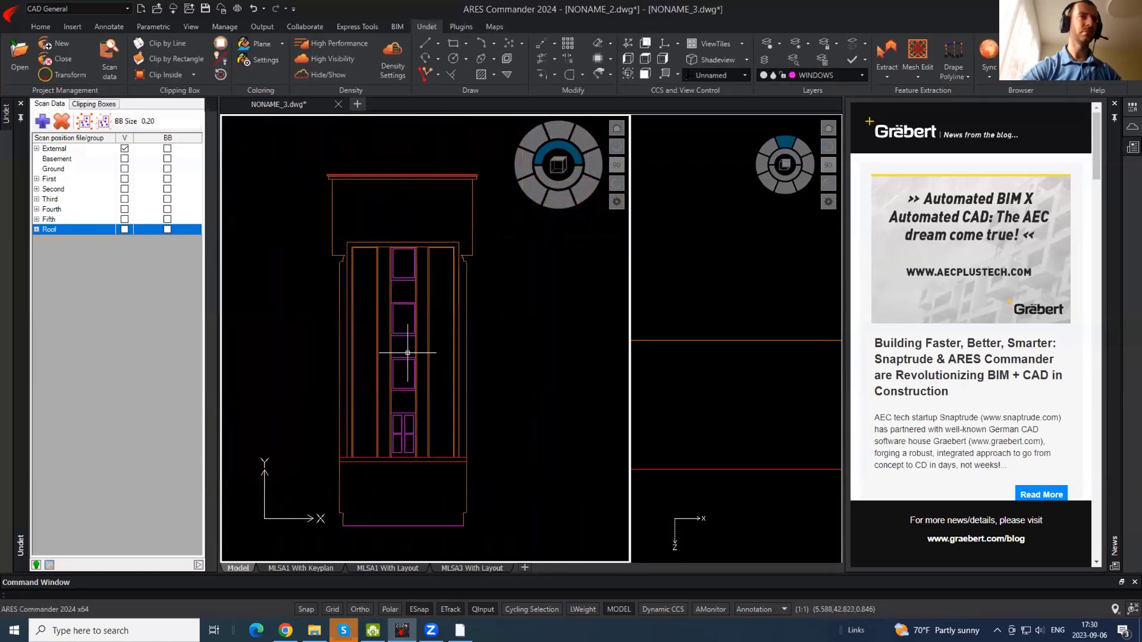
# - Copy the magenta window outlines from their top corner into the left and right-hand openings
pyautogui.click(407, 434)
pyautogui.click(400, 275)
pyautogui.scroll(4, 400, 275)
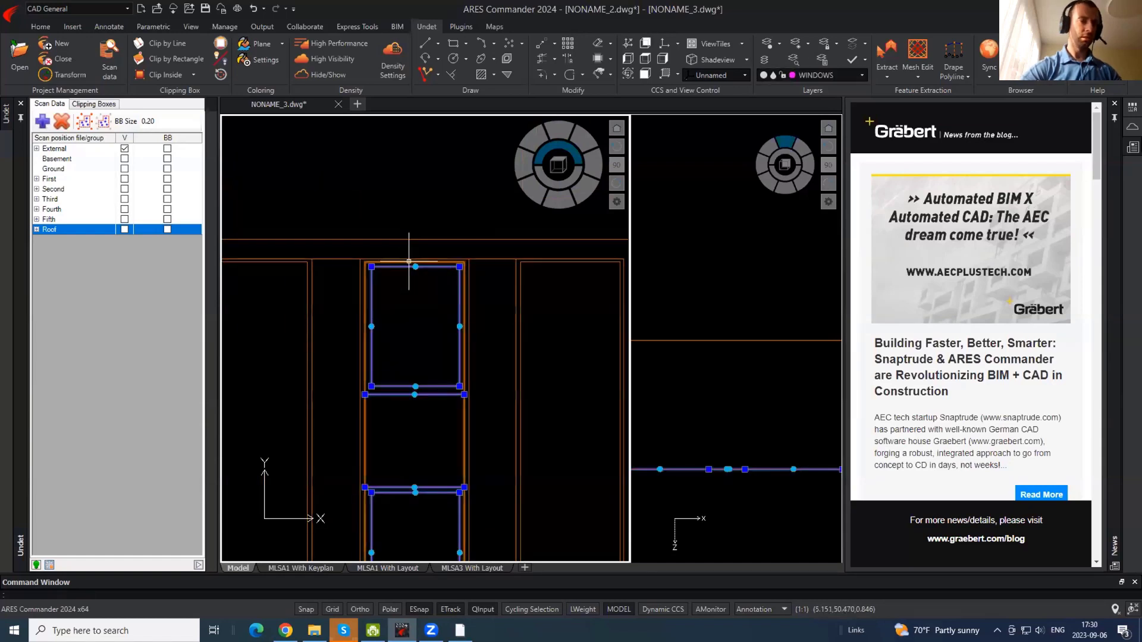
pyautogui.write('m')
pyautogui.press('Return')
pyautogui.scroll(4, 410, 271)
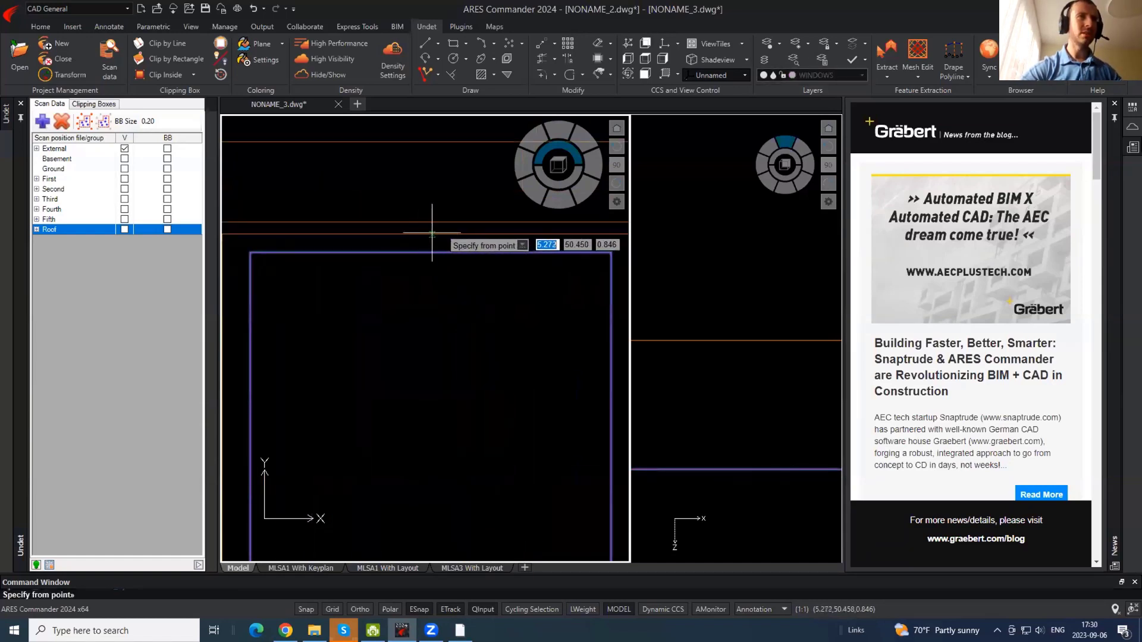
pyautogui.click(426, 233)
pyautogui.scroll(-6, 553, 248)
pyautogui.scroll(5, 437, 245)
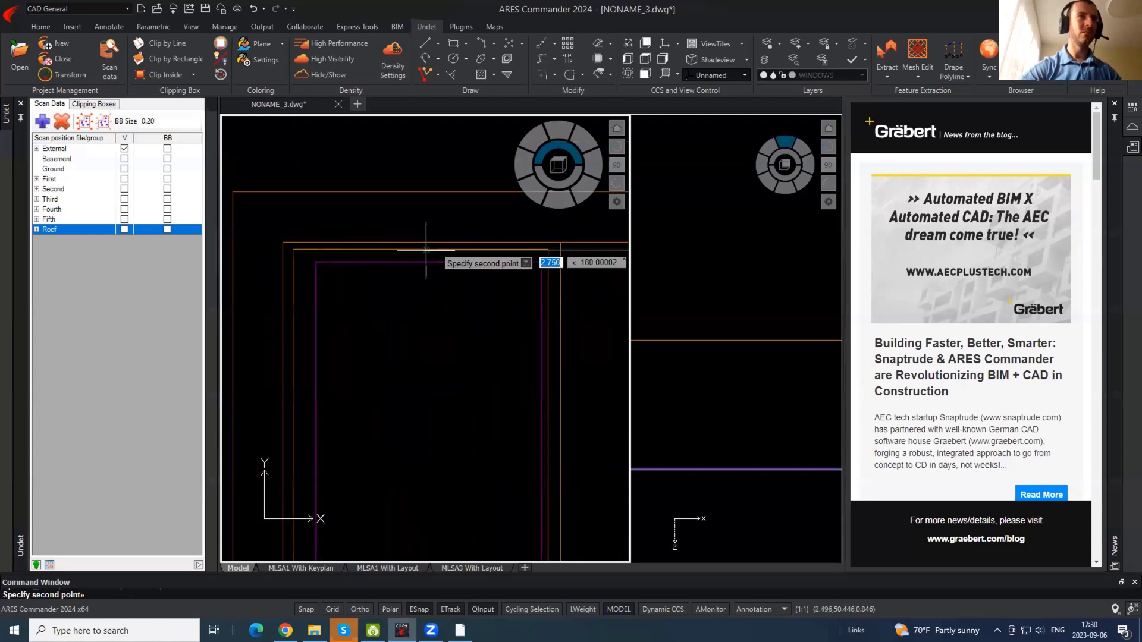
pyautogui.click(421, 250)
pyautogui.scroll(-5, 284, 203)
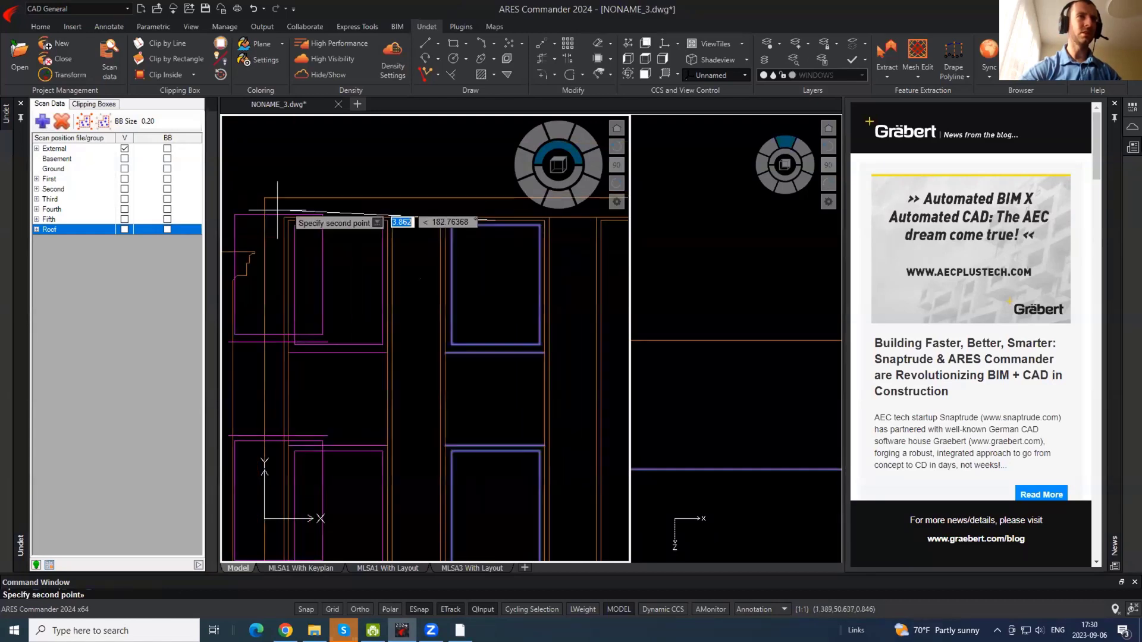
pyautogui.moveTo(417, 252); pyautogui.dragTo(43, 249, button='middle')
pyautogui.click(277, 218)
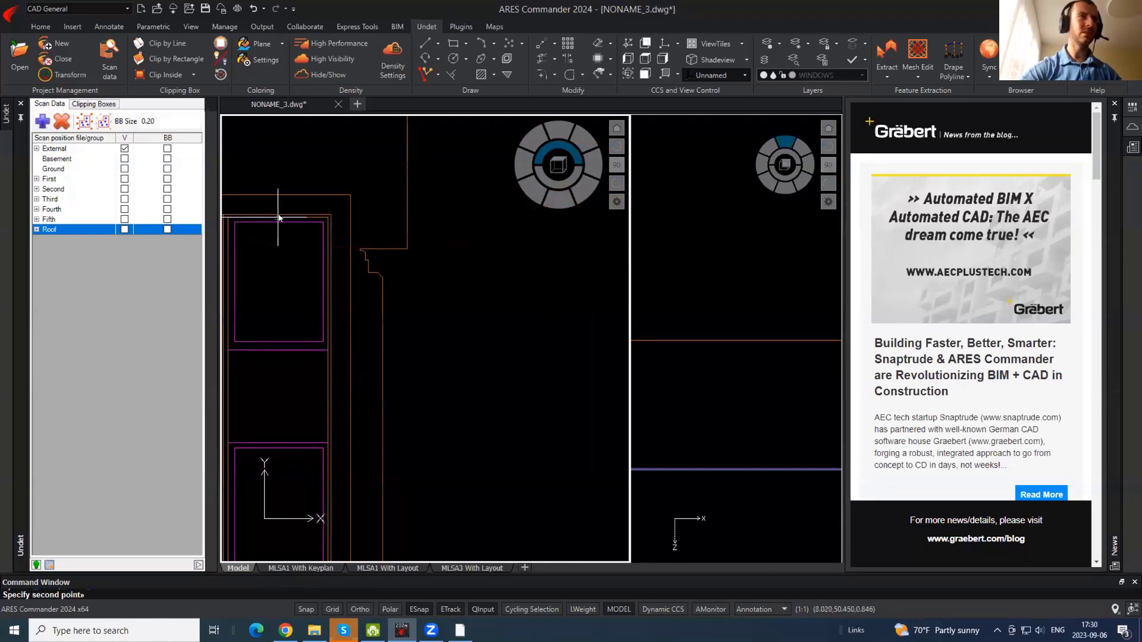
pyautogui.press('Escape')
pyautogui.scroll(-5, 431, 211)
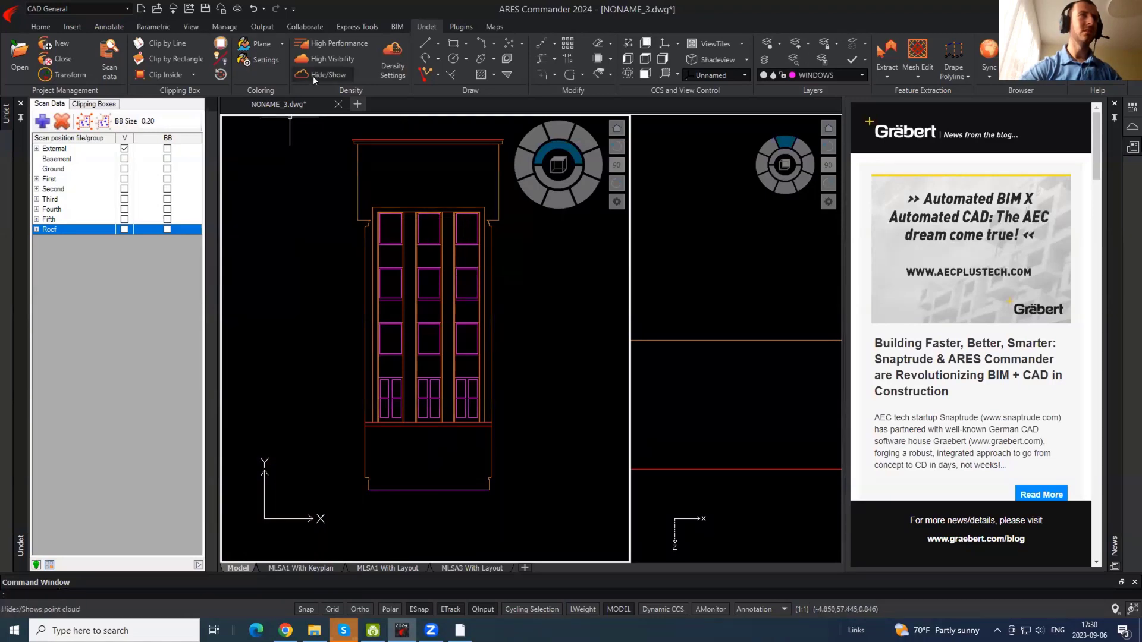
# - Close the clip rectangle around the facade and stretch its right, left and depth edges outward
pyautogui.click(445, 182)
pyautogui.click(445, 306)
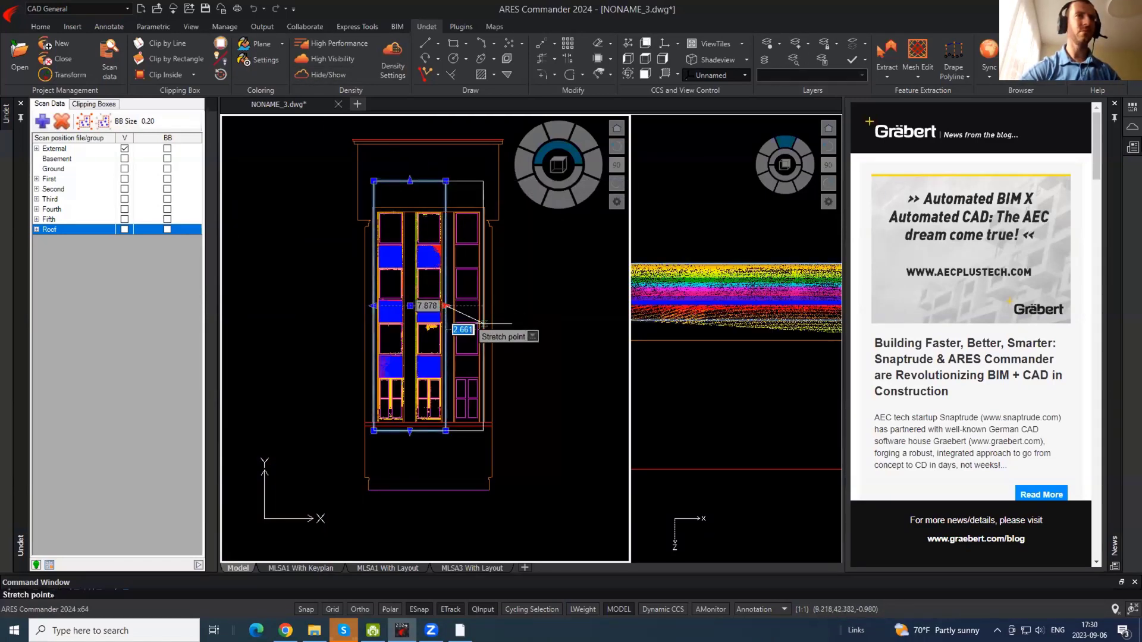
pyautogui.click(505, 326)
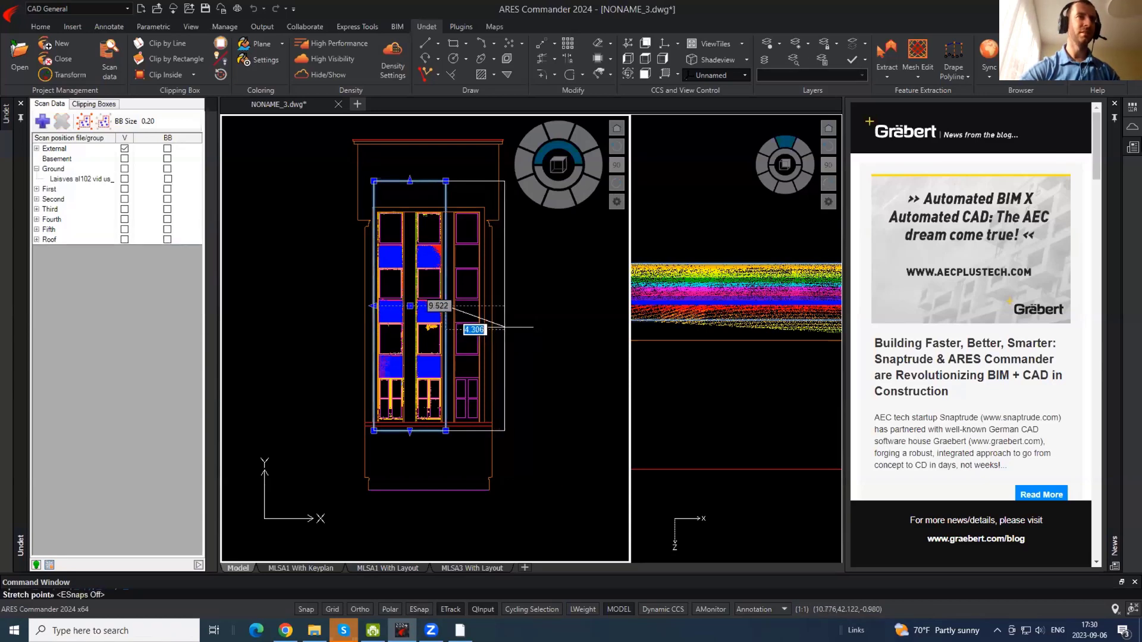
pyautogui.click(373, 306)
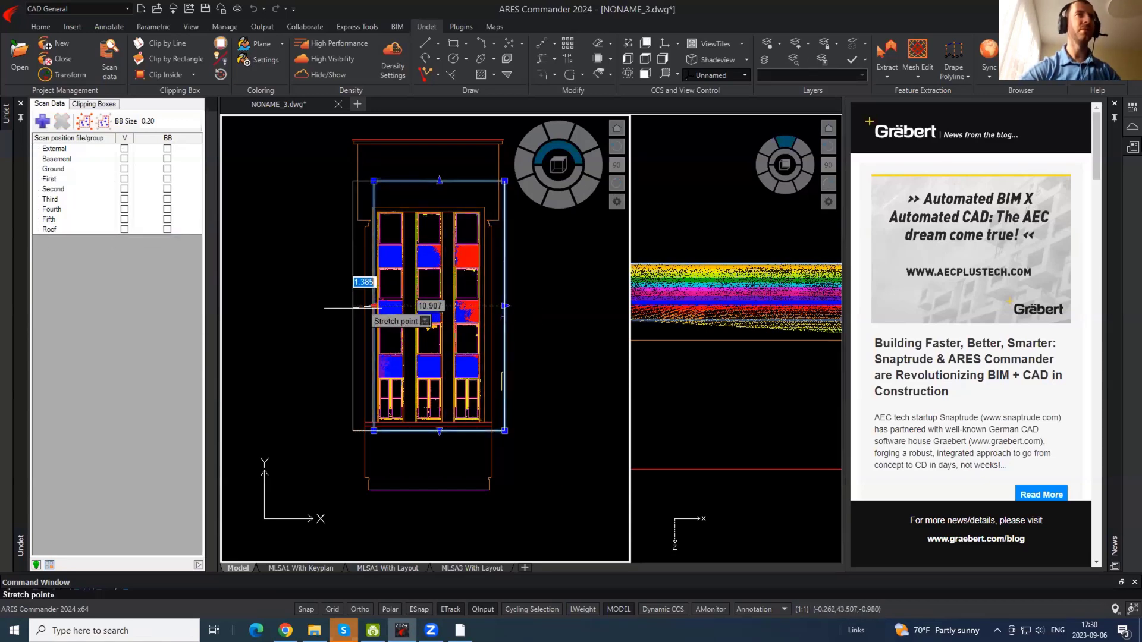
pyautogui.click(354, 307)
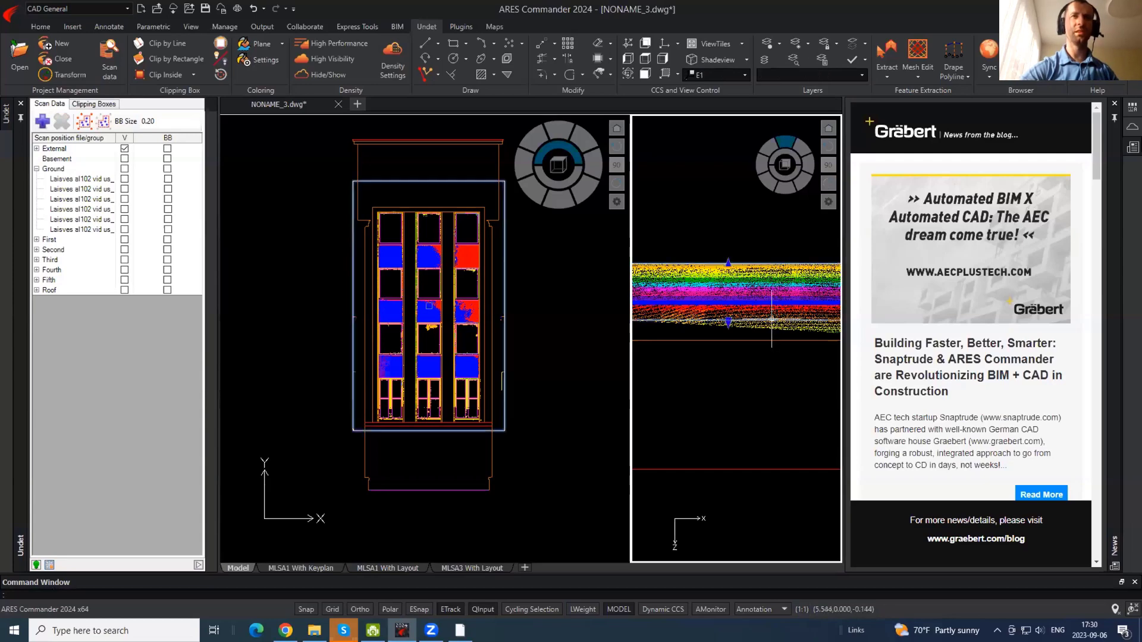
pyautogui.click(728, 321)
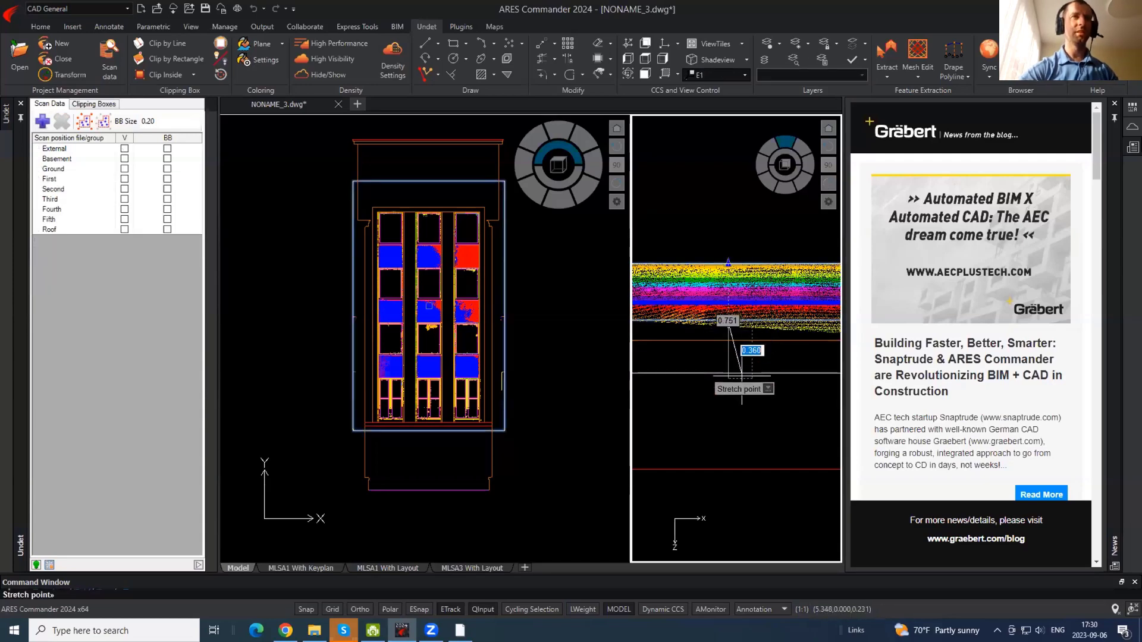
pyautogui.click(742, 373)
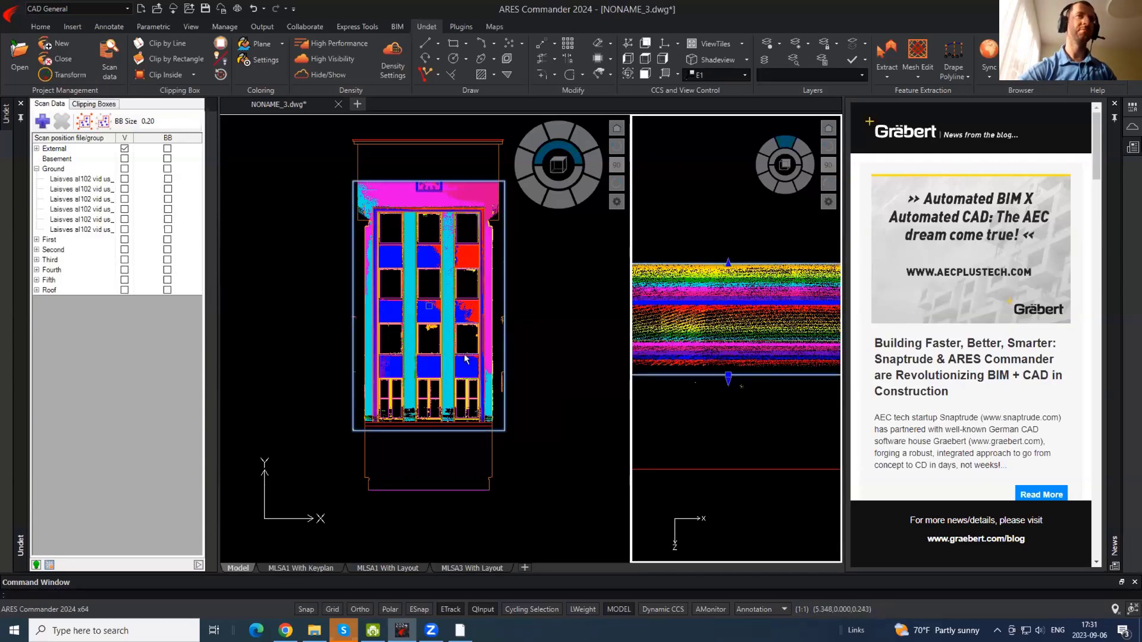
pyautogui.click(442, 333)
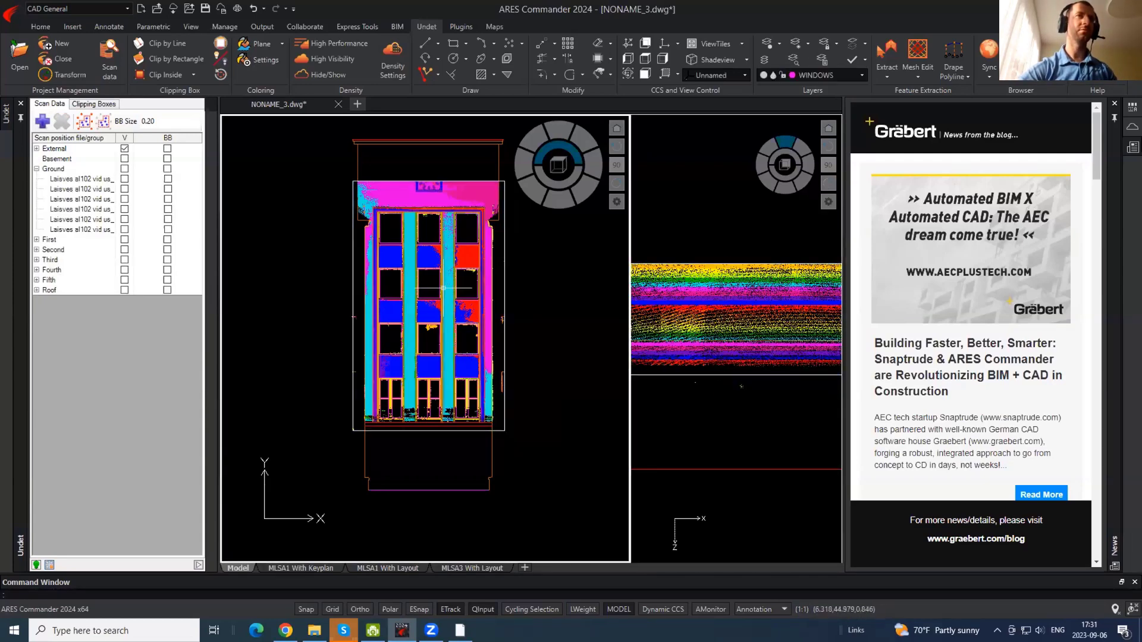
# - Drop the clip box's bottom edge below the facade and its top edge to just above the ground-floor windows
pyautogui.click(413, 184)
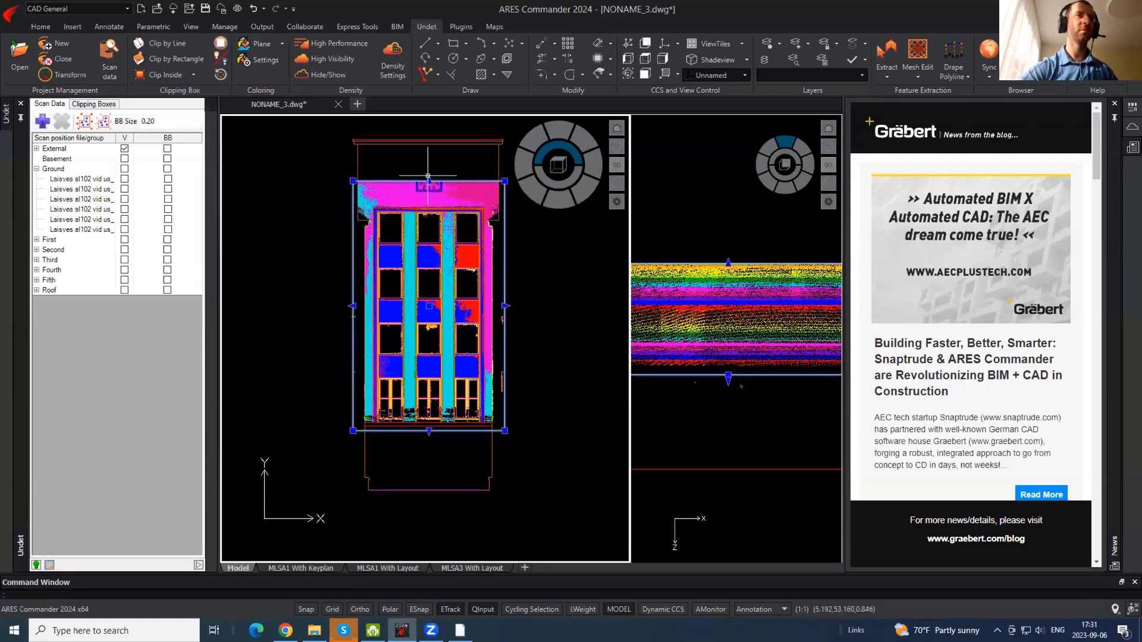
pyautogui.click(429, 430)
pyautogui.scroll(2, 423, 496)
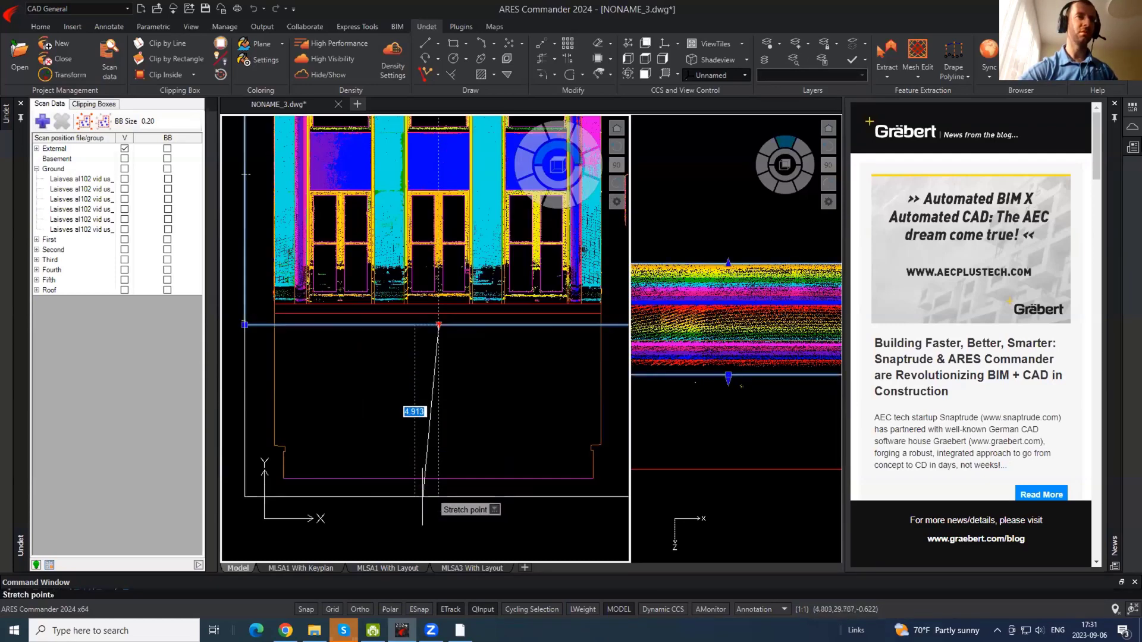
pyautogui.click(423, 495)
pyautogui.press('Escape')
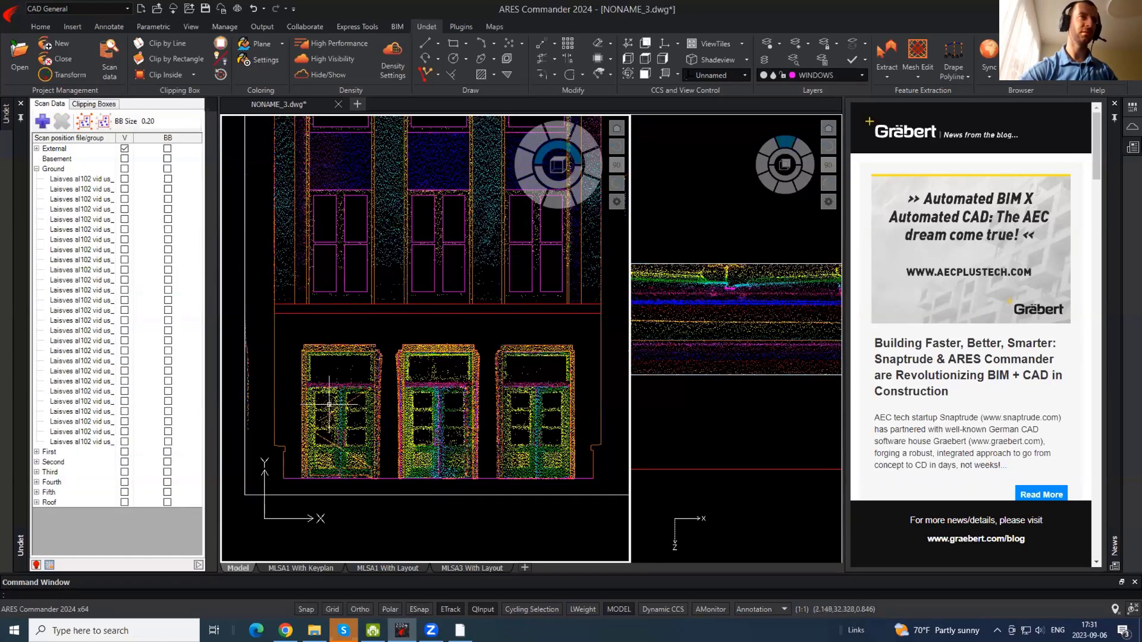
pyautogui.scroll(-2, 462, 407)
pyautogui.click(510, 464)
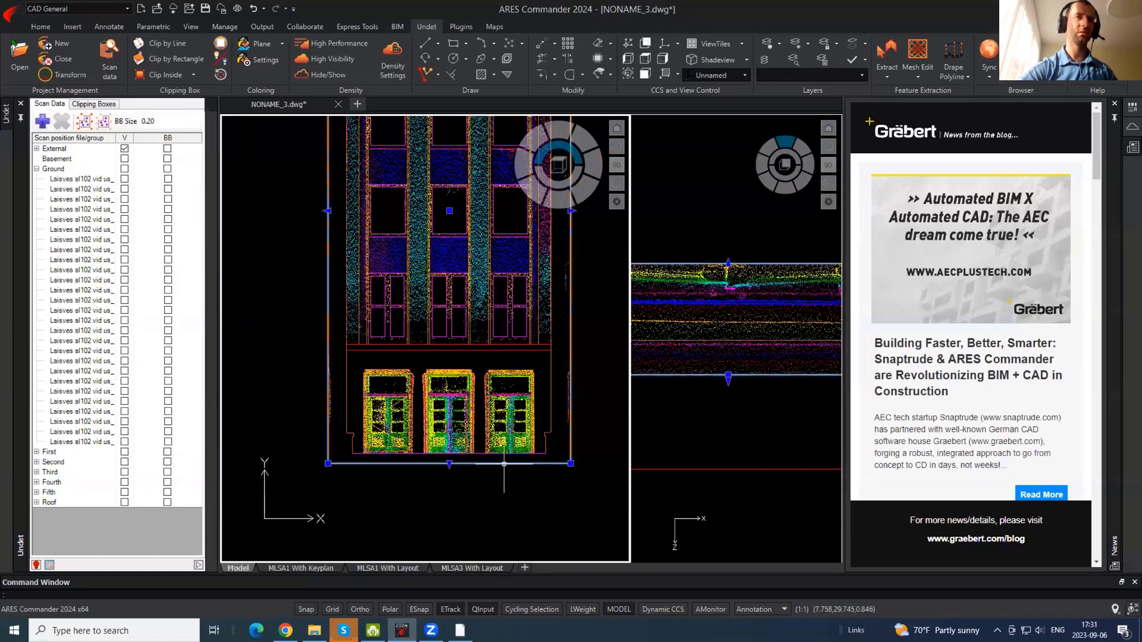
pyautogui.scroll(2, 496, 462)
pyautogui.scroll(-2, 457, 343)
pyautogui.scroll(-2, 455, 369)
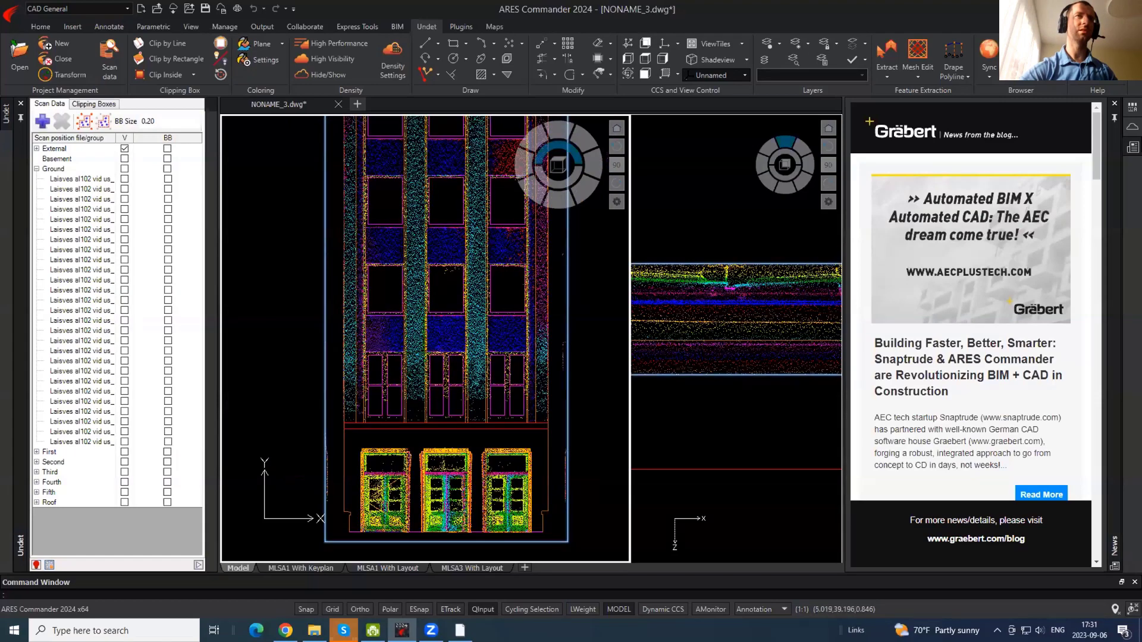
pyautogui.click(451, 178)
pyautogui.scroll(3, 467, 426)
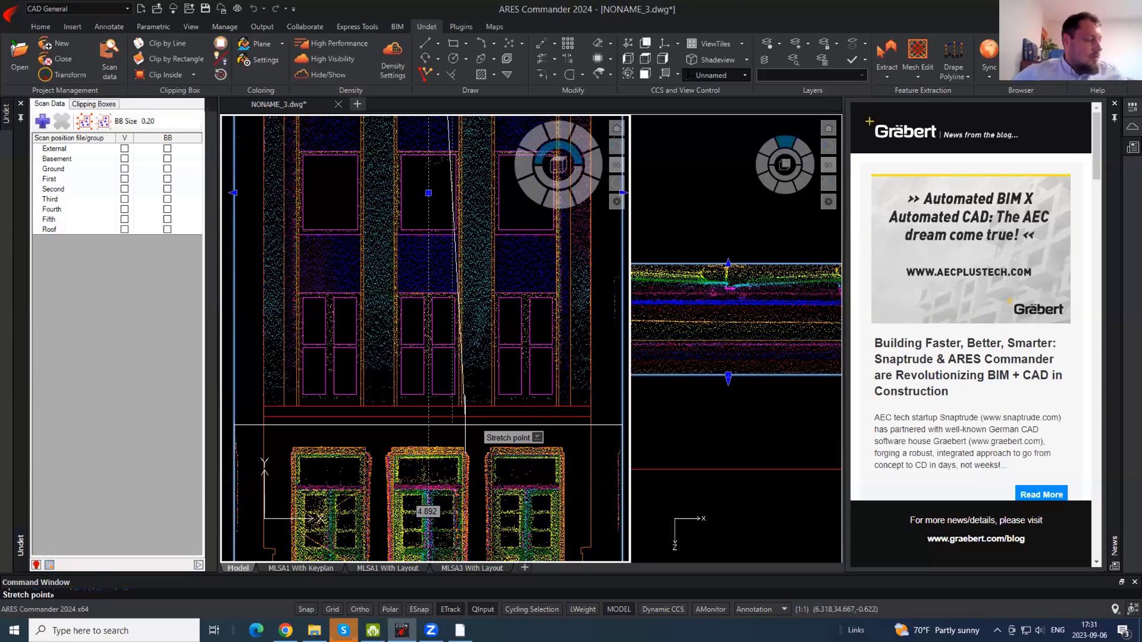
pyautogui.click(465, 425)
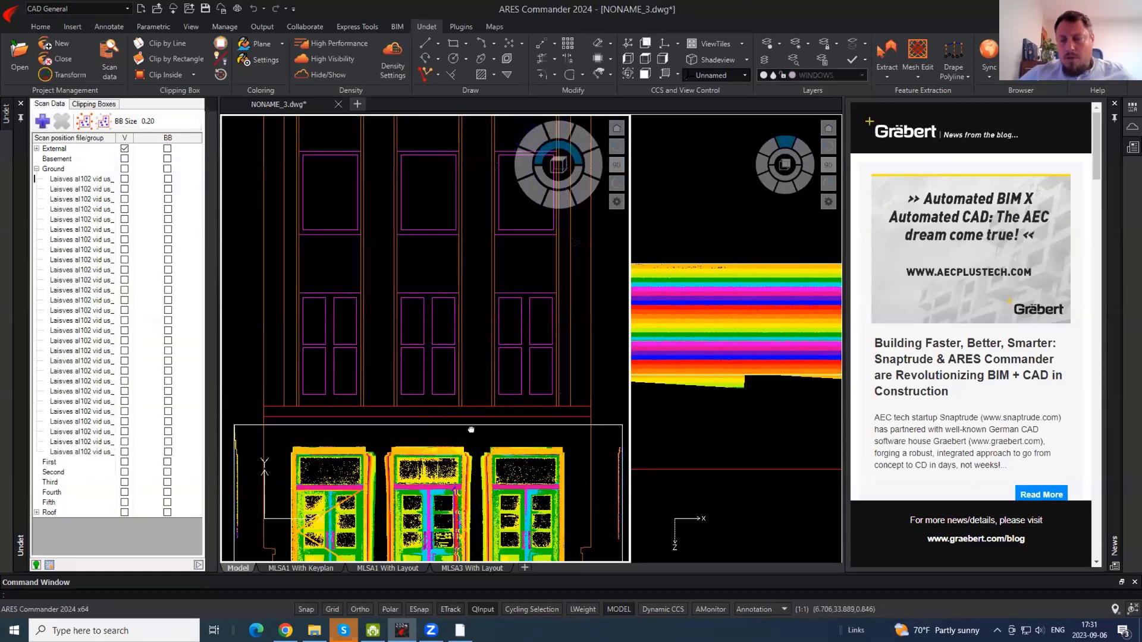
# - Lower the clipping box's bottom edge in the side view to include the lower facade
pyautogui.moveTo(471, 429); pyautogui.dragTo(458, 279, button='middle')
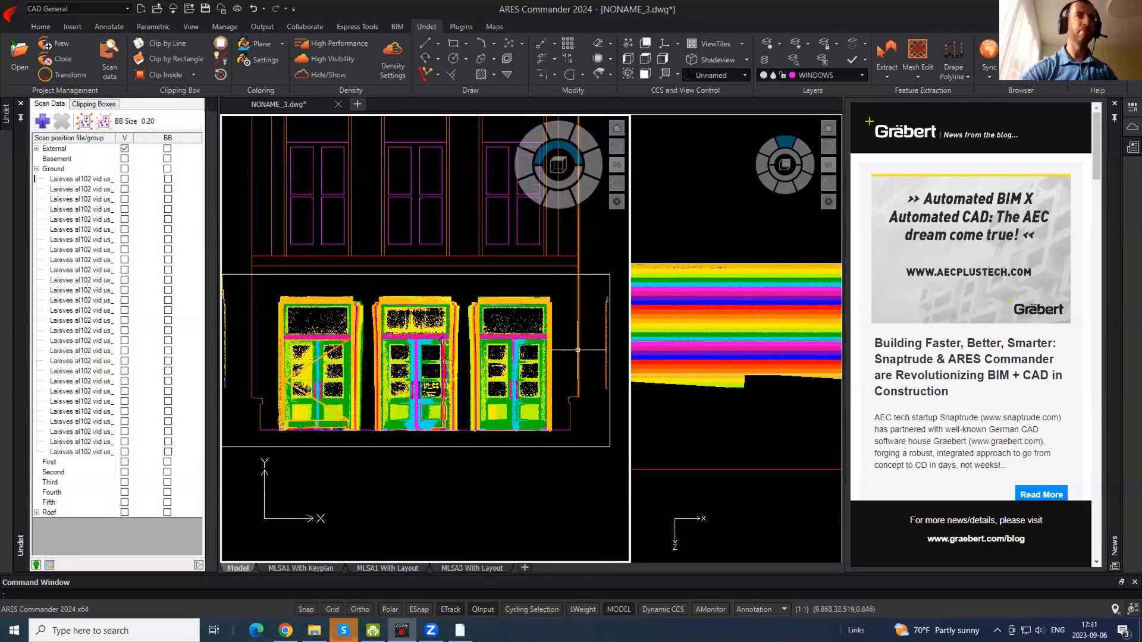
pyautogui.click(735, 271)
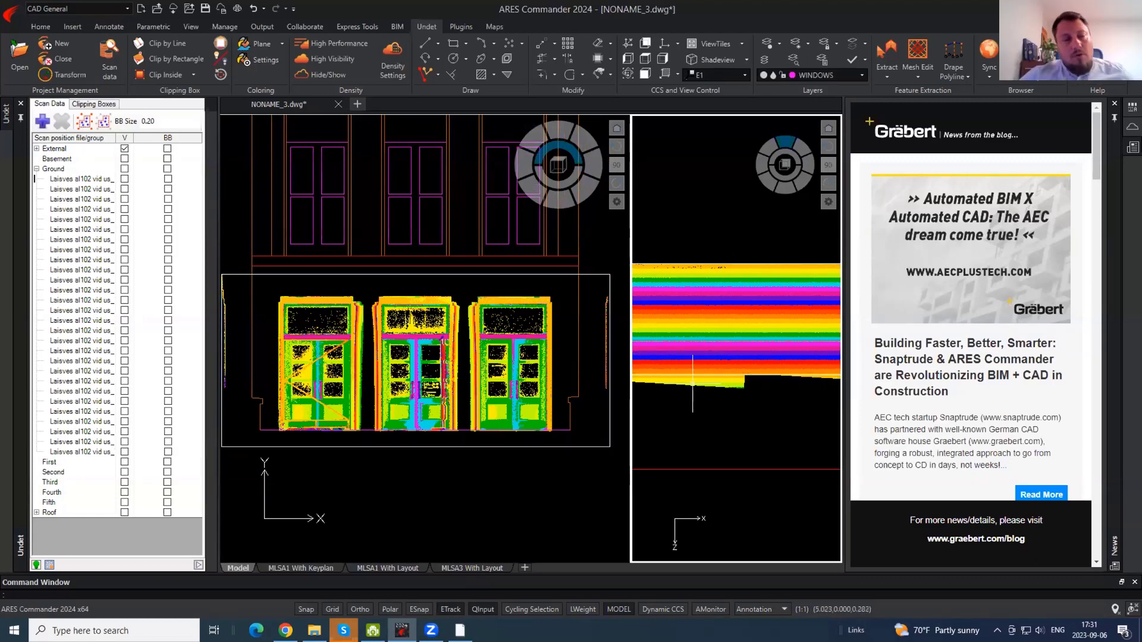
pyautogui.click(721, 375)
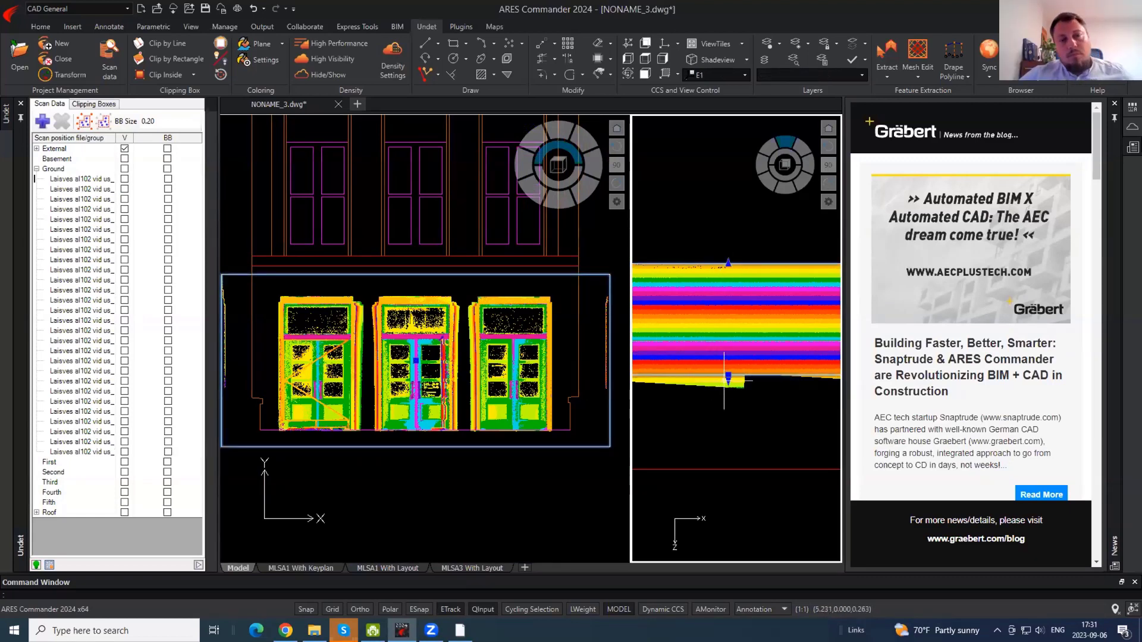
pyautogui.click(727, 377)
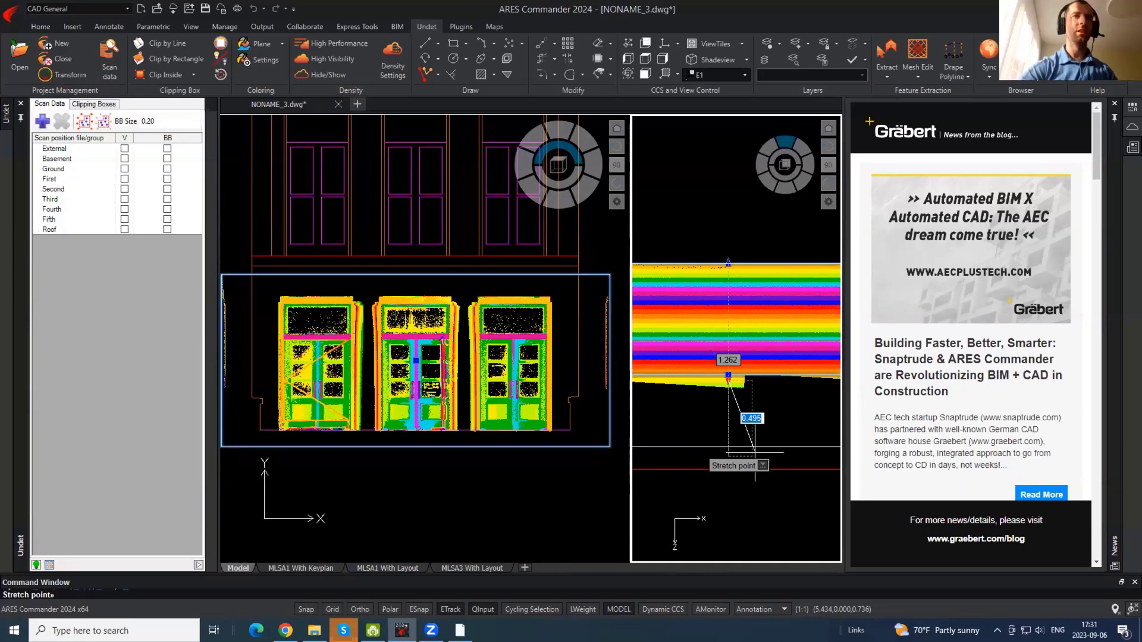
pyautogui.click(754, 452)
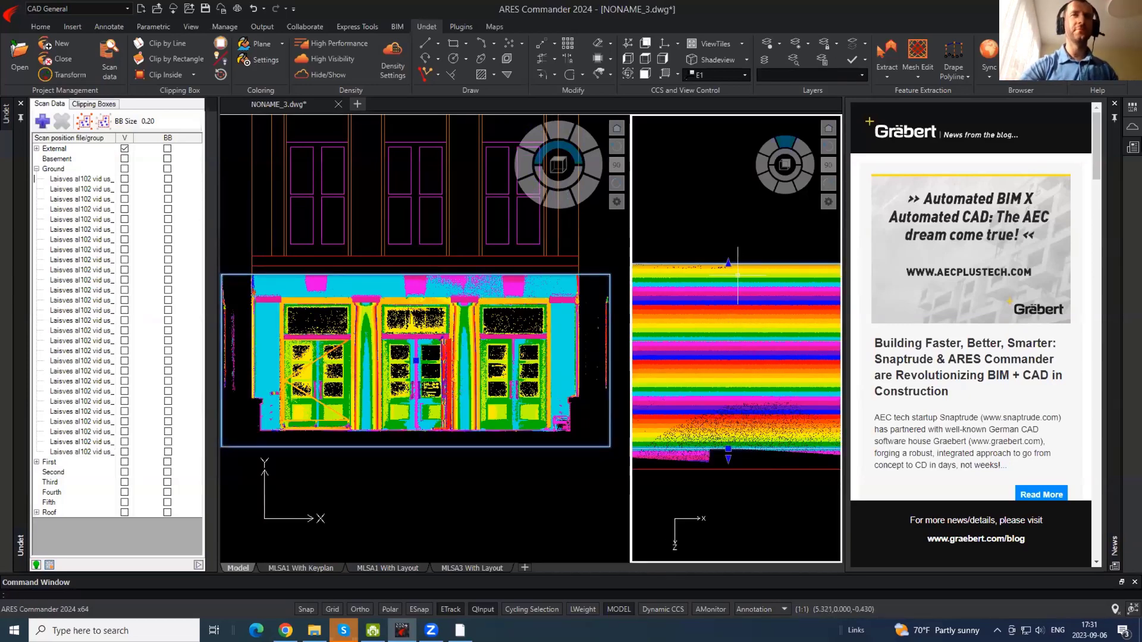
pyautogui.press('Escape')
# - Reframe the front elevation over the facade and open the point-cloud Coloring options
pyautogui.click(446, 352)
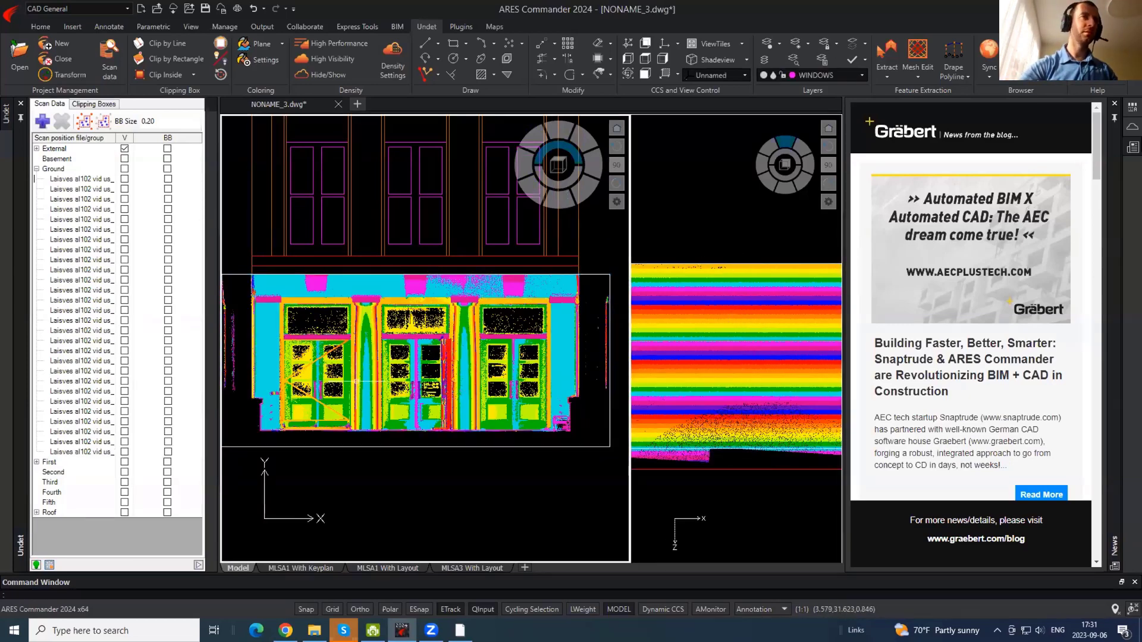
pyautogui.scroll(3, 330, 385)
pyautogui.moveTo(387, 310); pyautogui.dragTo(426, 341, button='middle')
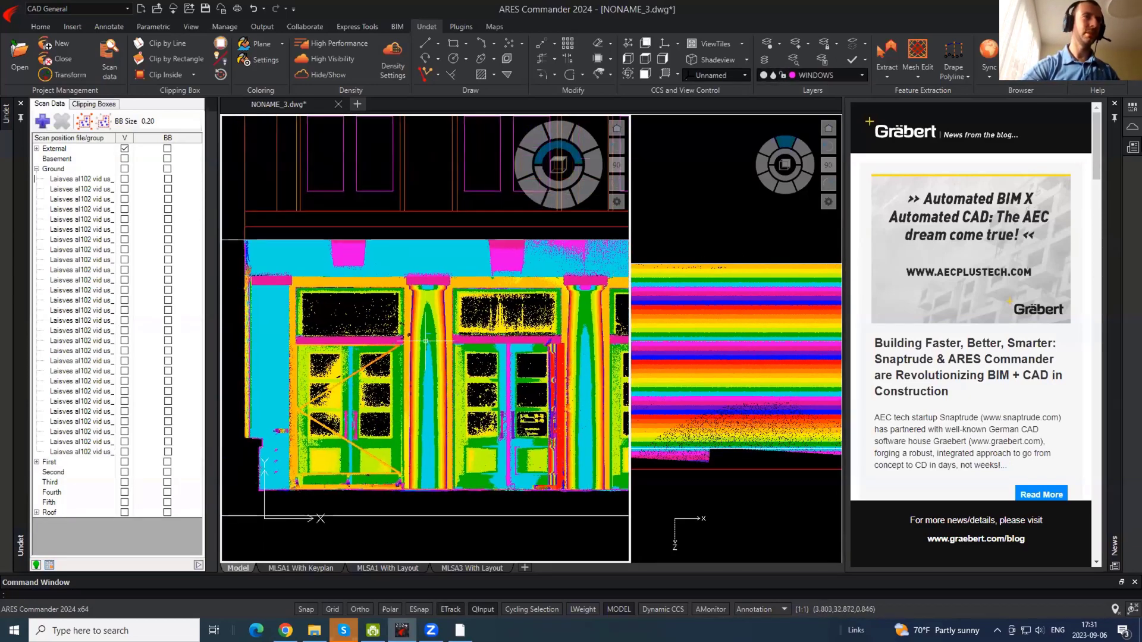
pyautogui.scroll(-2, 325, 298)
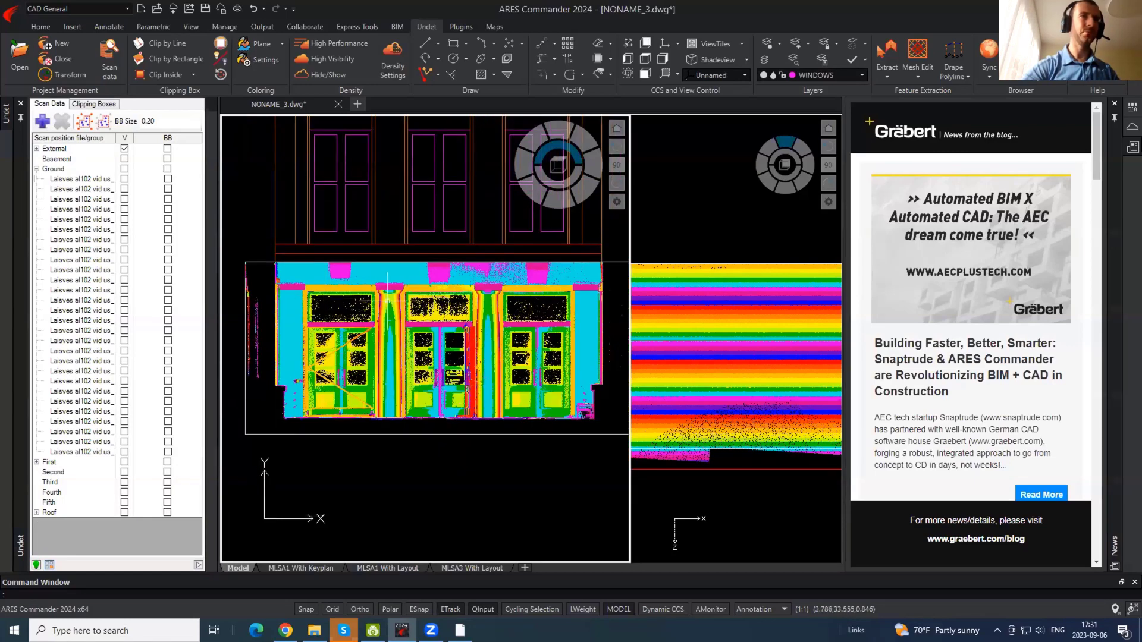
pyautogui.click(670, 266)
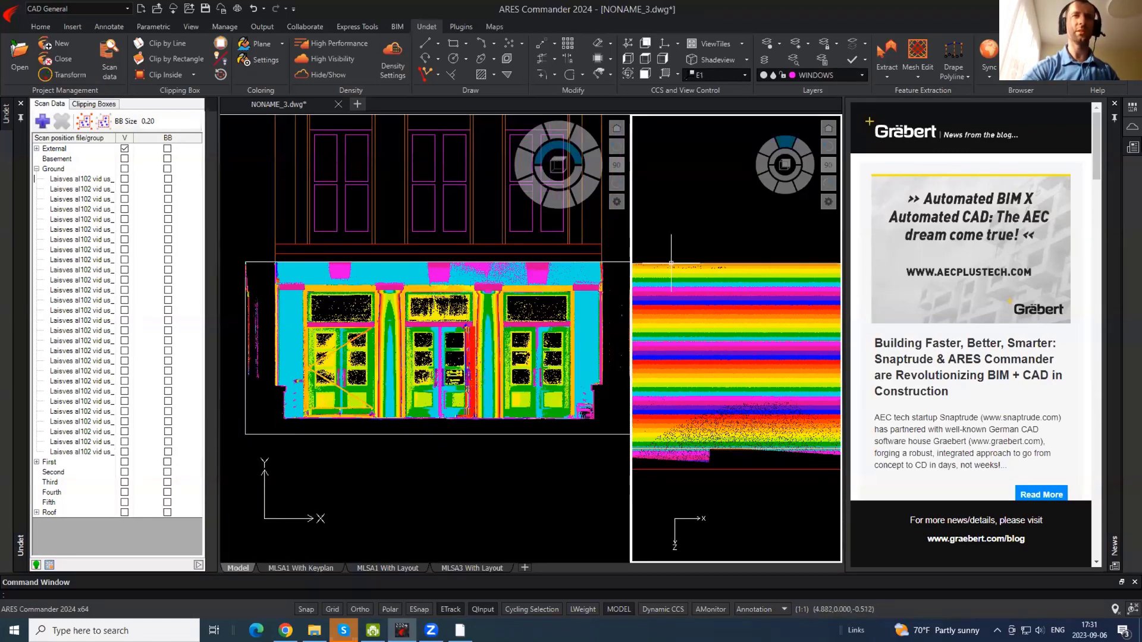
pyautogui.click(350, 311)
pyautogui.scroll(3, 351, 311)
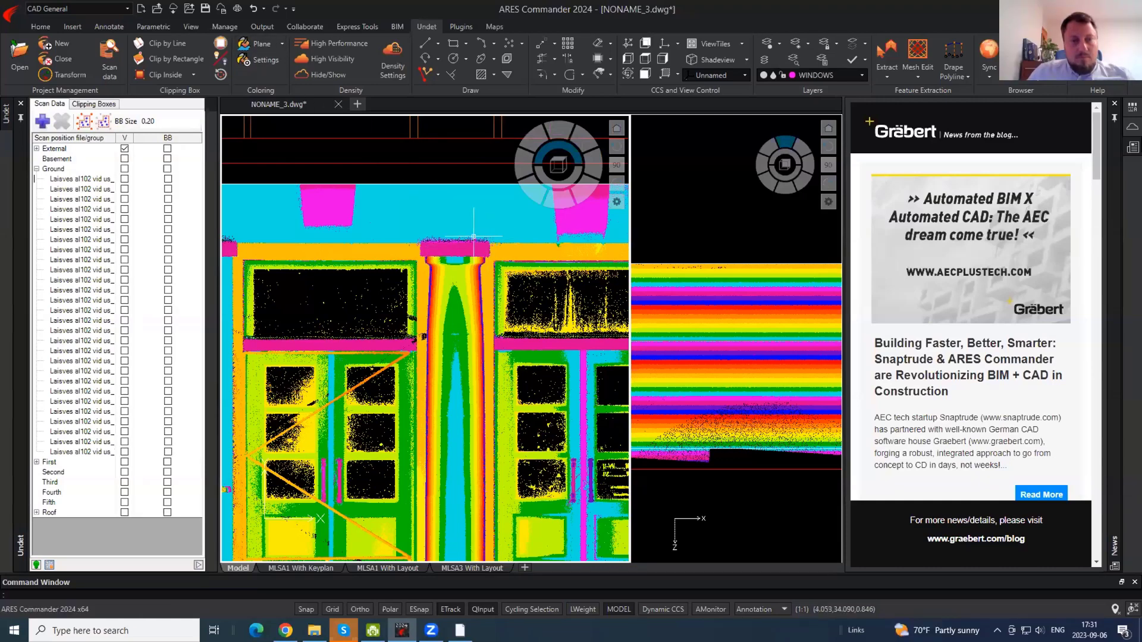
pyautogui.scroll(2, 472, 237)
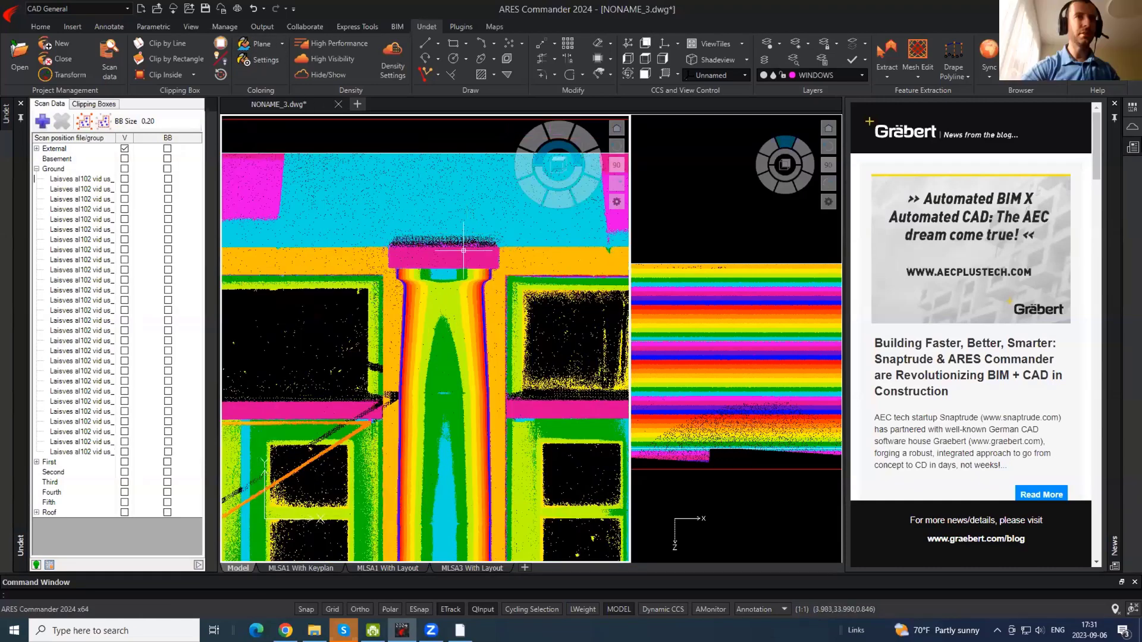
pyautogui.click(283, 44)
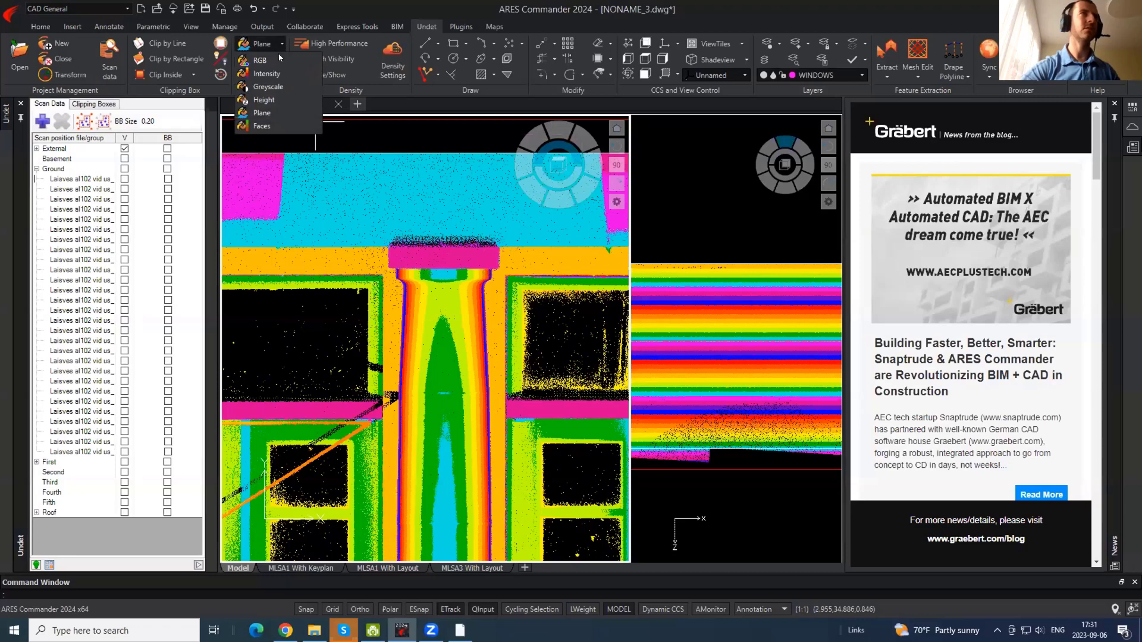
pyautogui.click(277, 72)
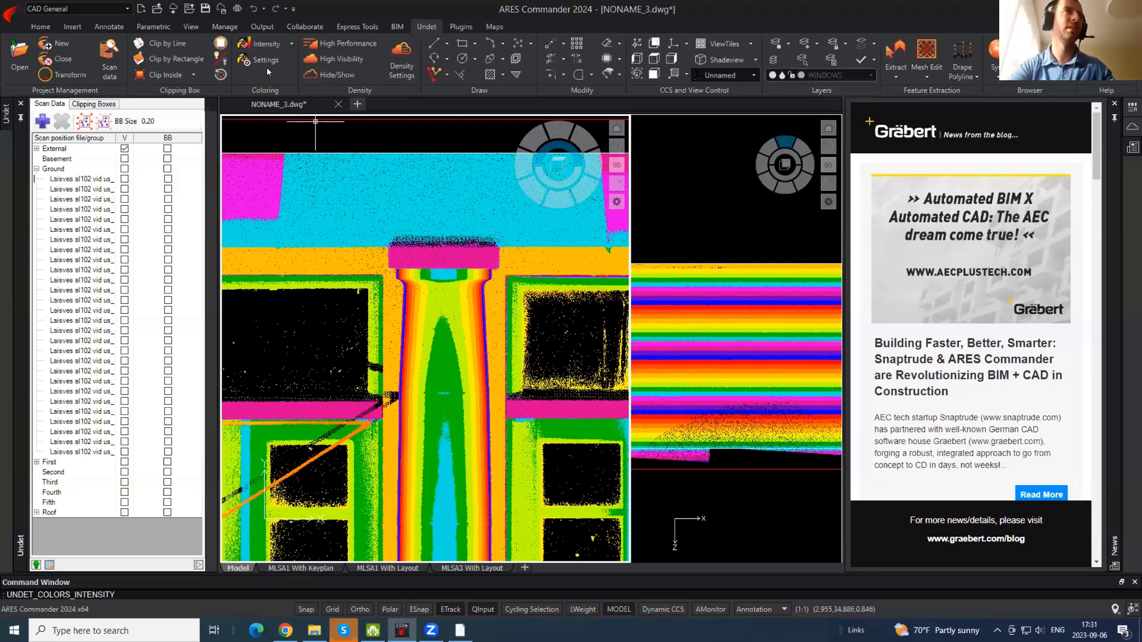
pyautogui.scroll(-5, 452, 235)
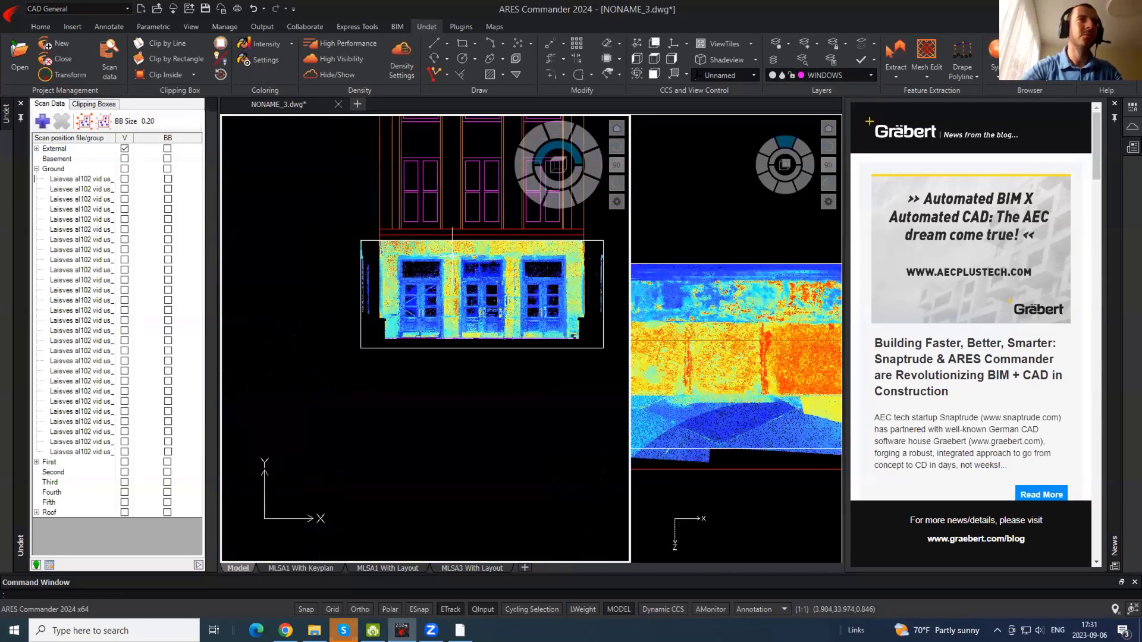
pyautogui.scroll(3, 443, 264)
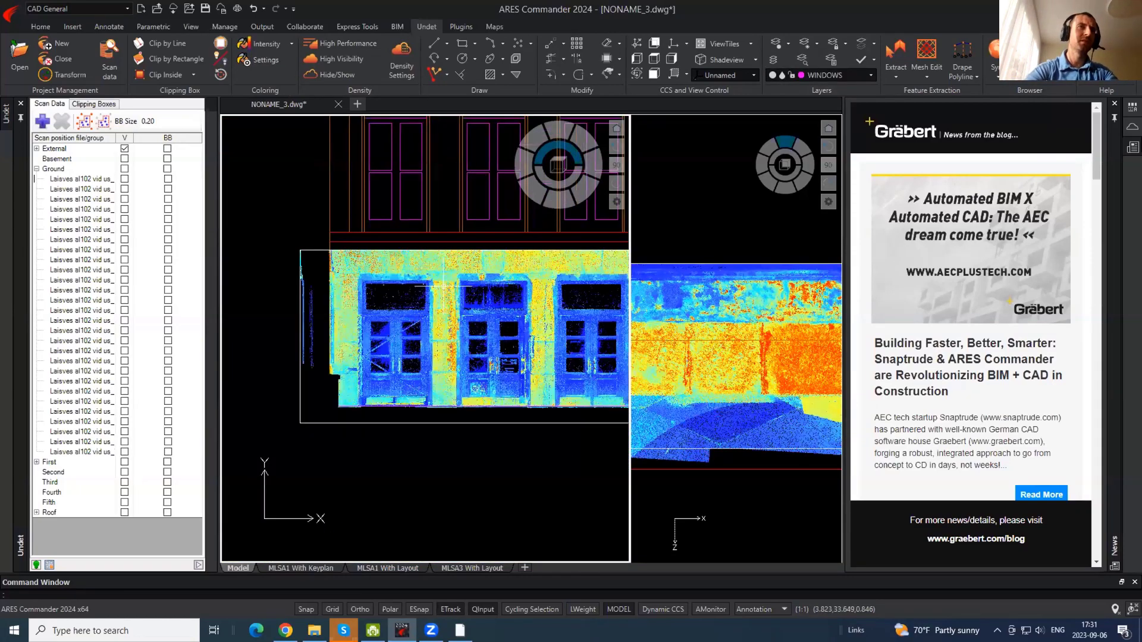
pyautogui.scroll(4, 443, 265)
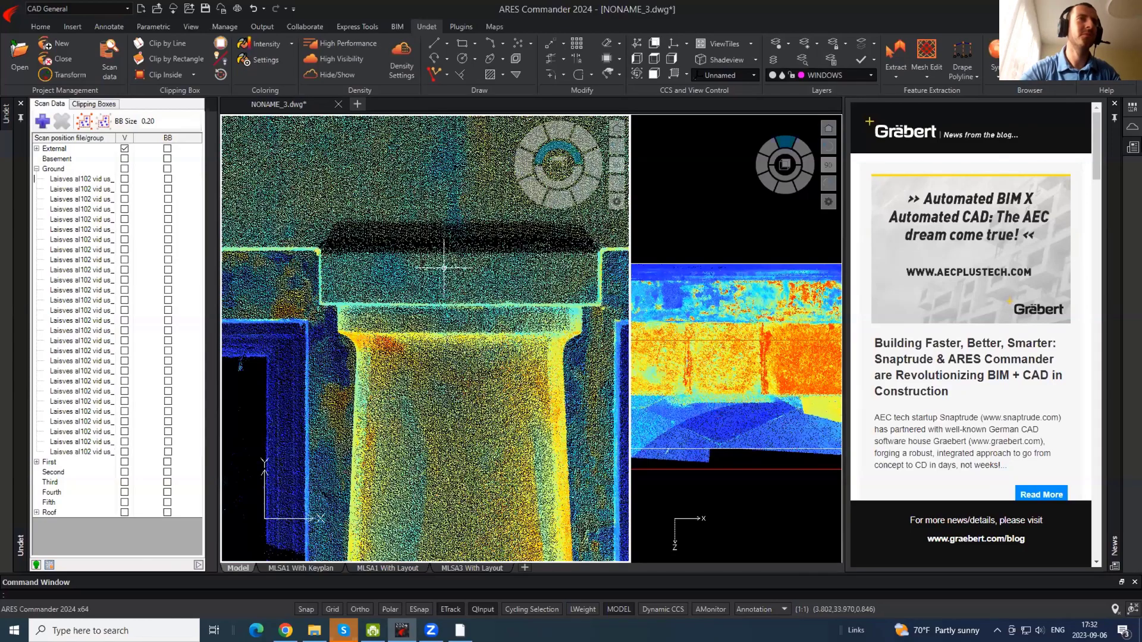
pyautogui.scroll(1, 326, 261)
pyautogui.scroll(-2, 326, 262)
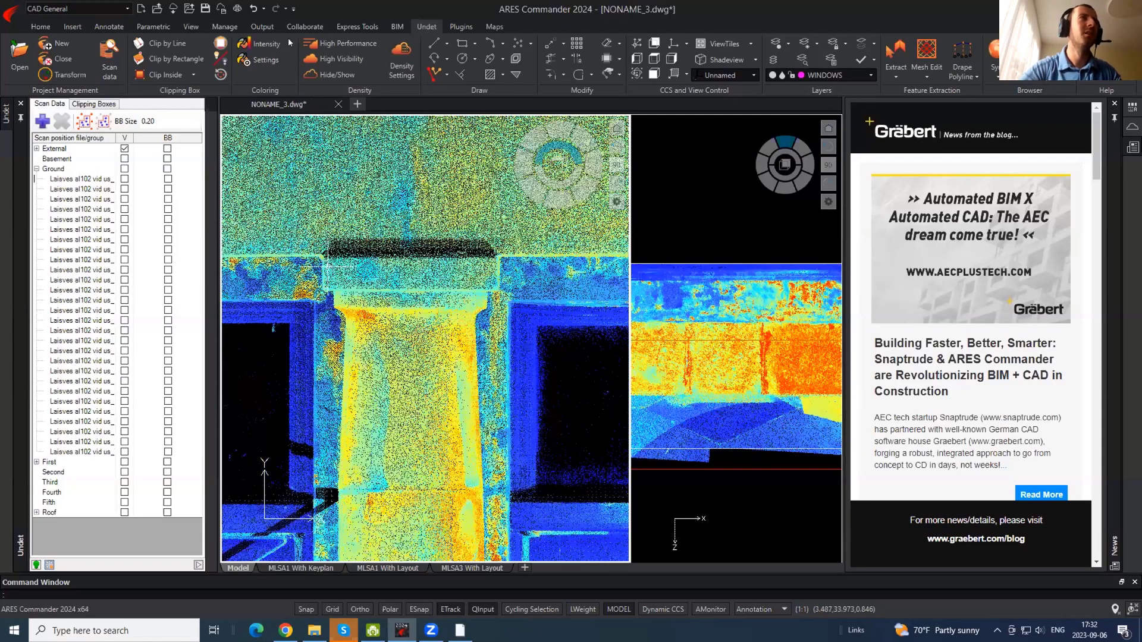
pyautogui.click(290, 43)
pyautogui.click(268, 112)
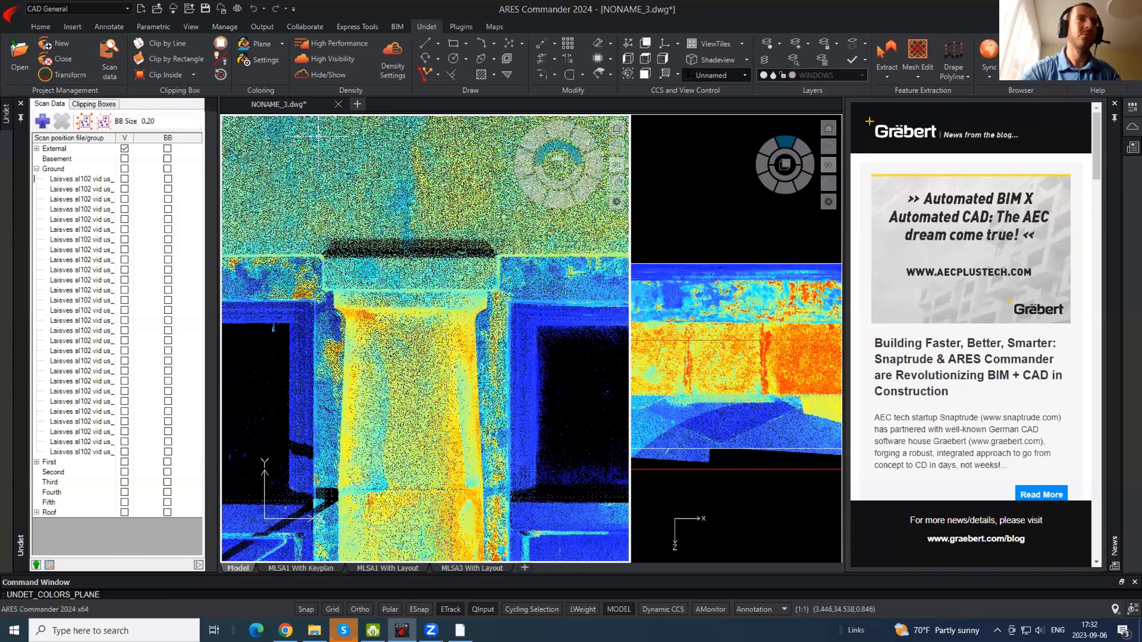
pyautogui.scroll(-8, 443, 292)
pyautogui.scroll(6, 443, 291)
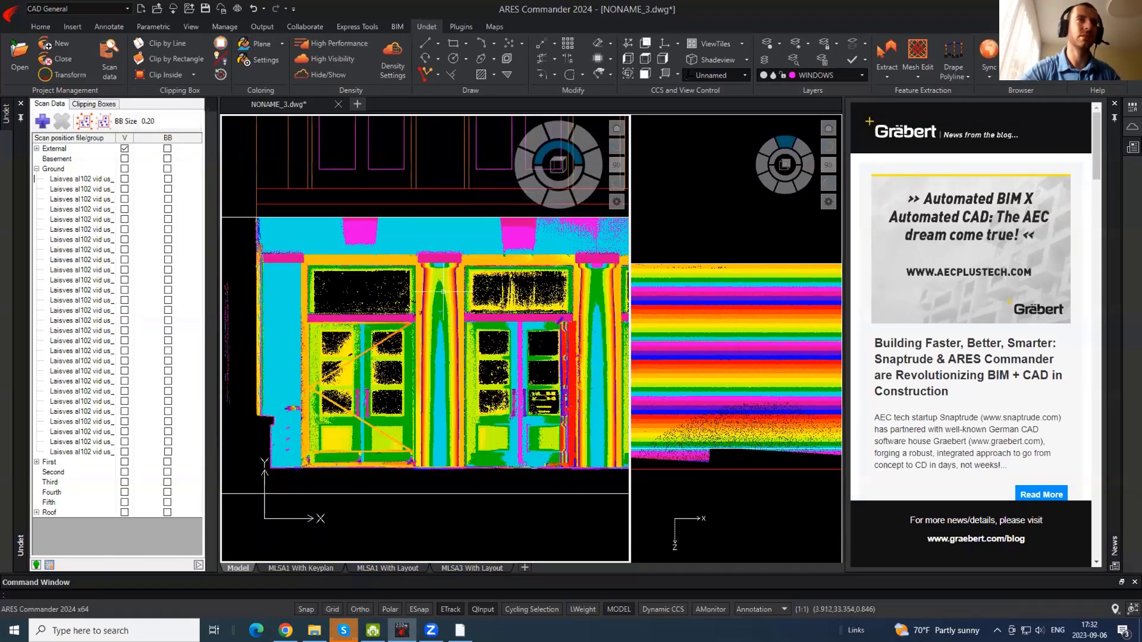
pyautogui.moveTo(337, 241); pyautogui.dragTo(337, 237, button='middle')
pyautogui.moveTo(272, 250); pyautogui.dragTo(358, 243, button='middle')
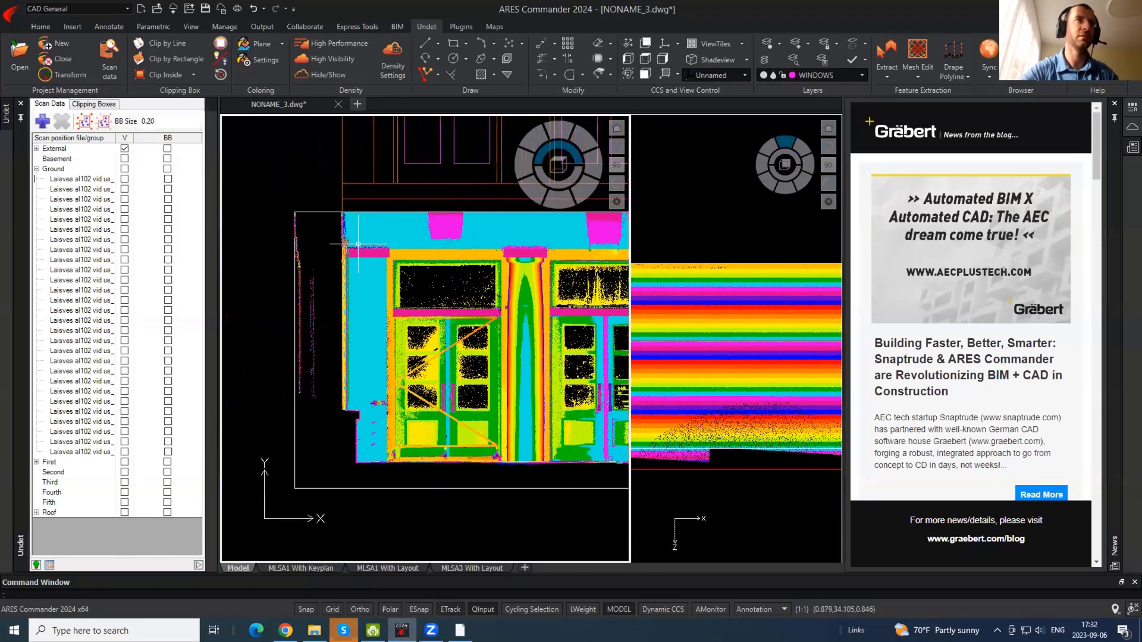
# - Make EXTERNAL_WALLS the current layer and draw a rectangle around the column capital
pyautogui.click(838, 75)
pyautogui.scroll(1, 843, 246)
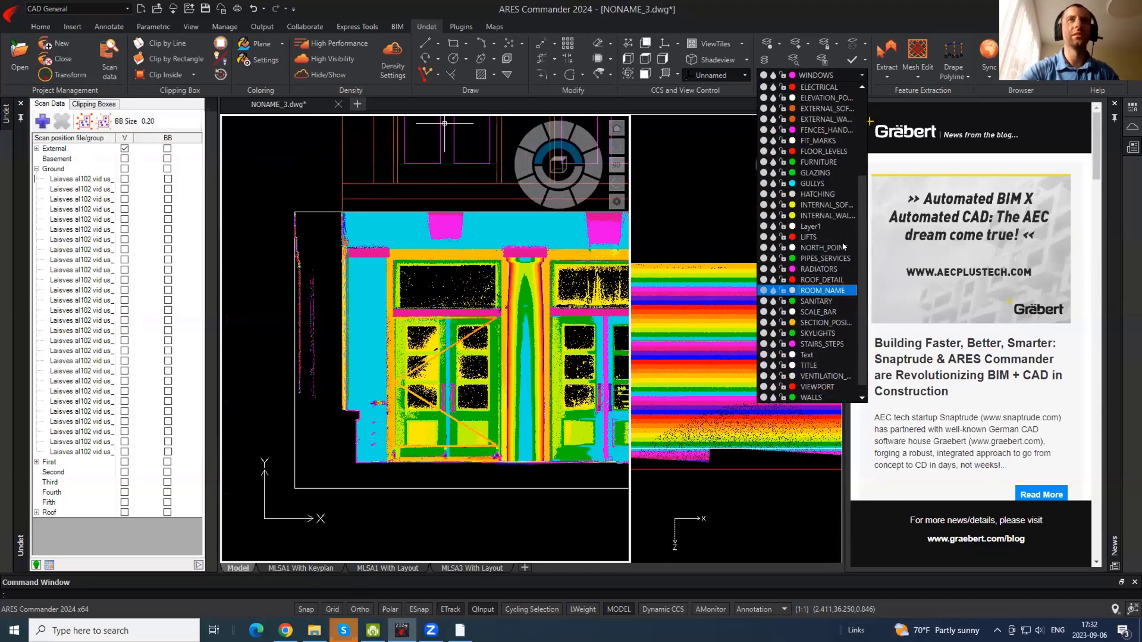
pyautogui.click(827, 119)
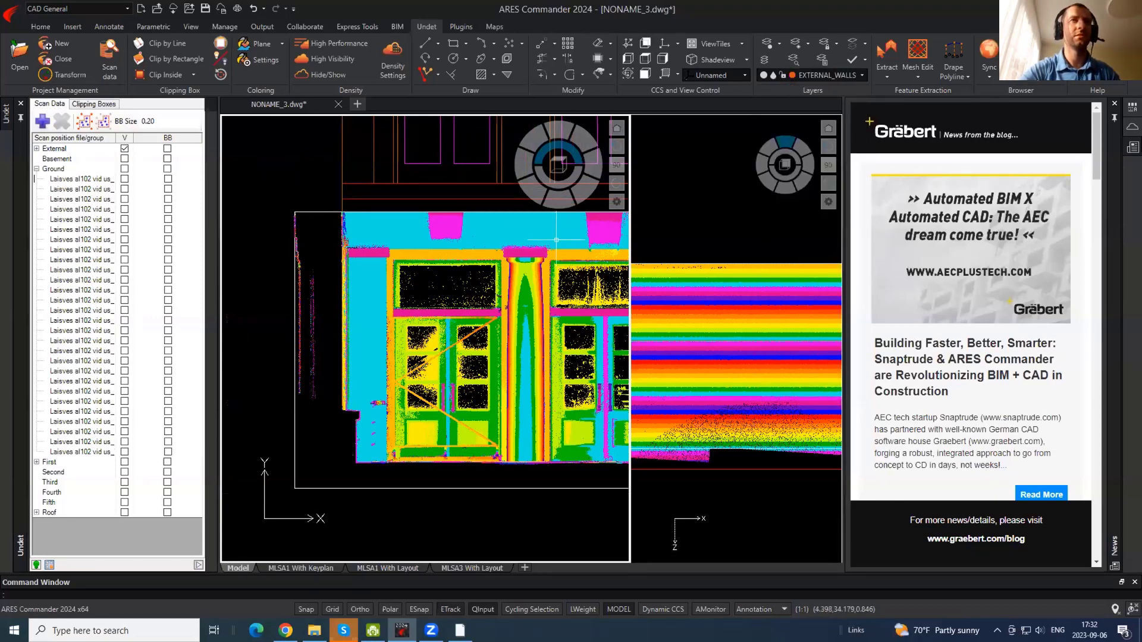
pyautogui.scroll(6, 535, 245)
pyautogui.press('Return')
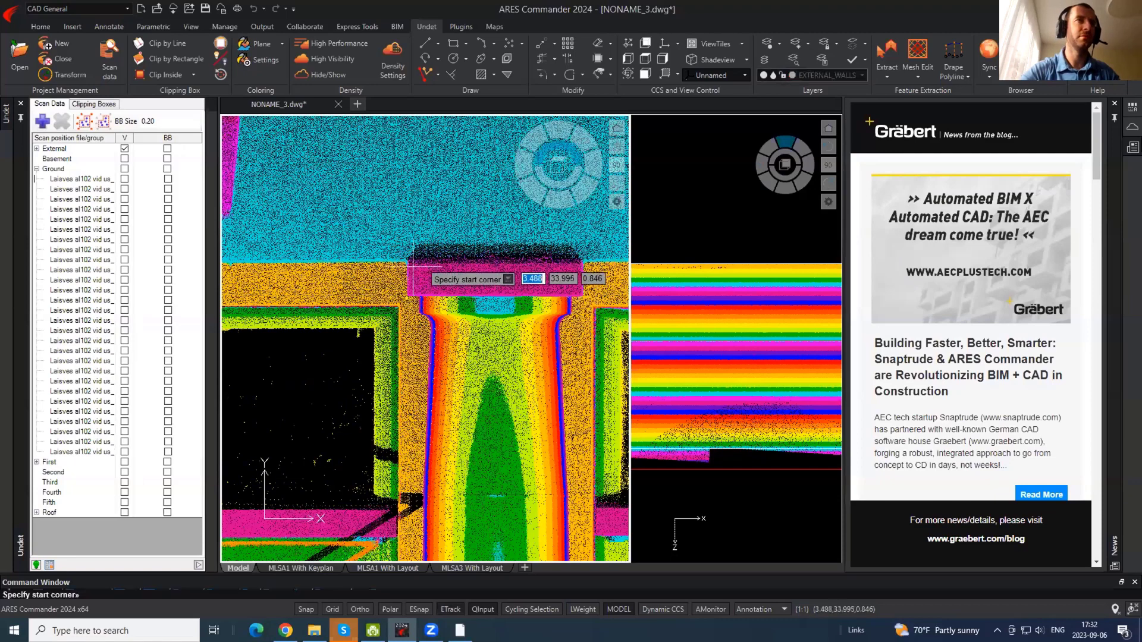
pyautogui.click(407, 262)
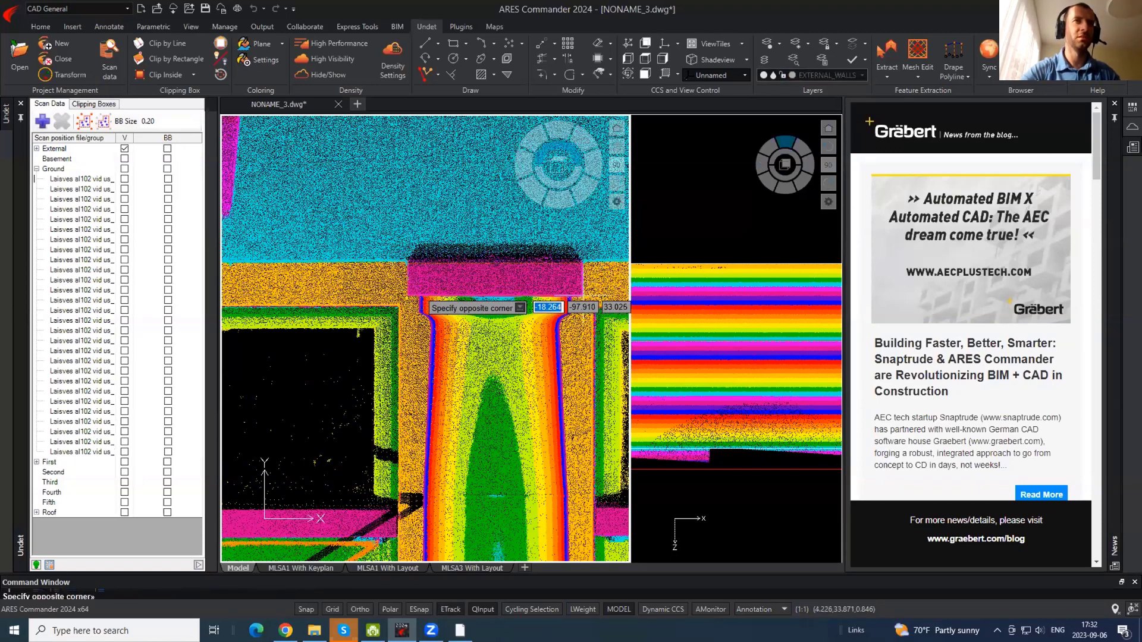
pyautogui.click(576, 315)
# - Copy the capital rectangle horizontally with Ortho onto the next column's capital
pyautogui.click(575, 315)
pyautogui.scroll(-3, 398, 286)
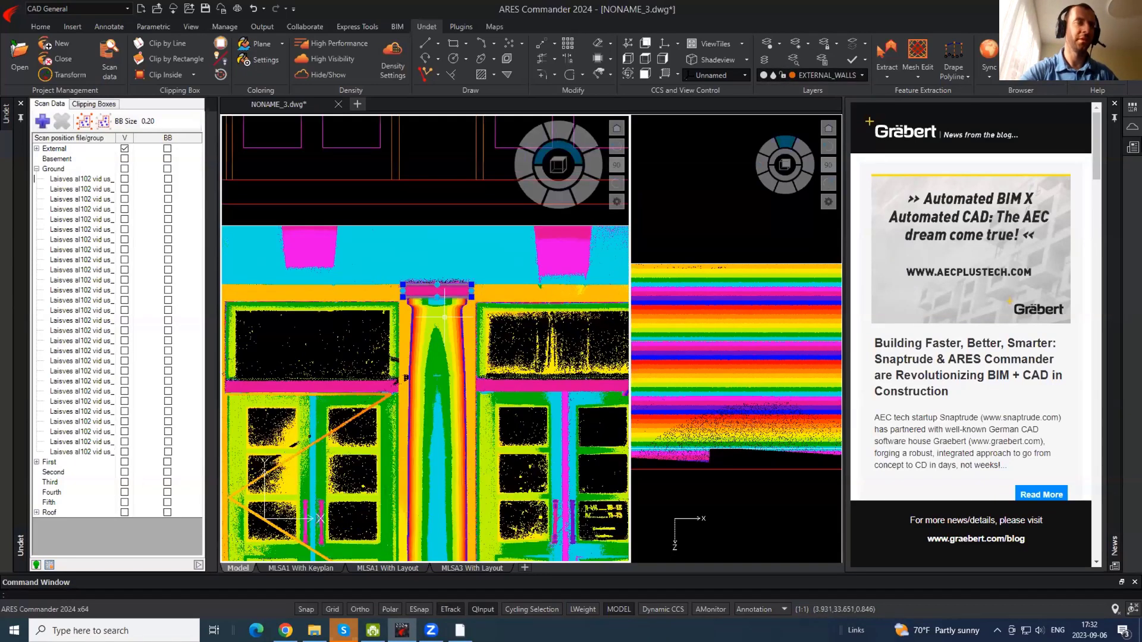
pyautogui.press('Return')
pyautogui.click(441, 313)
pyautogui.moveTo(485, 331); pyautogui.dragTo(262, 324, button='middle')
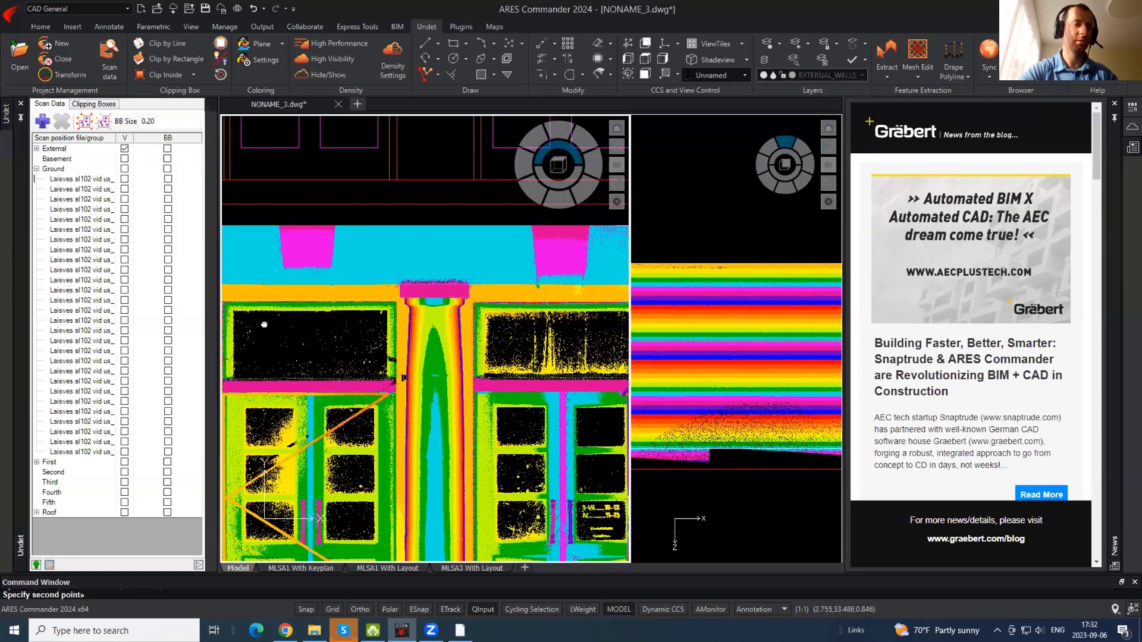
pyautogui.press('F8')
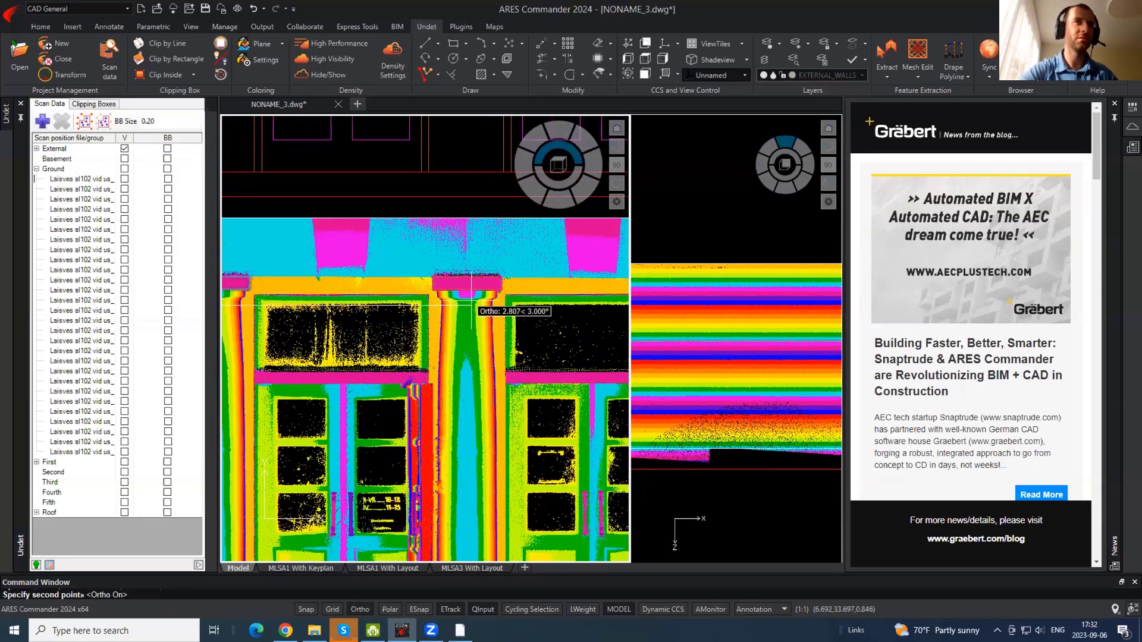
pyautogui.click(472, 305)
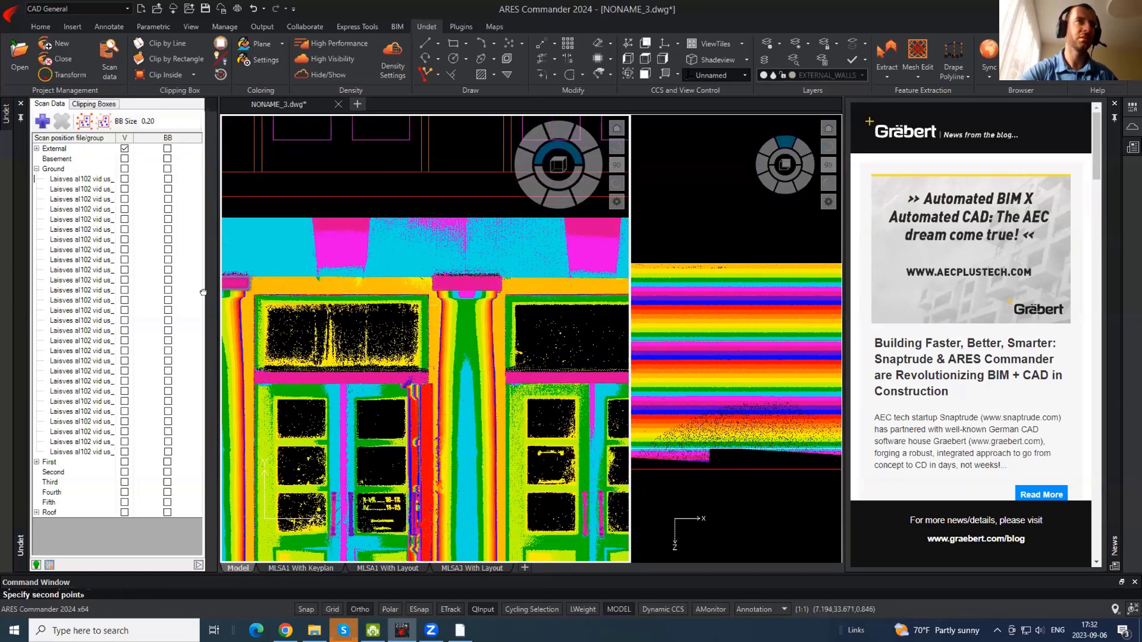
pyautogui.moveTo(621, 299); pyautogui.dragTo(349, 291, button='middle')
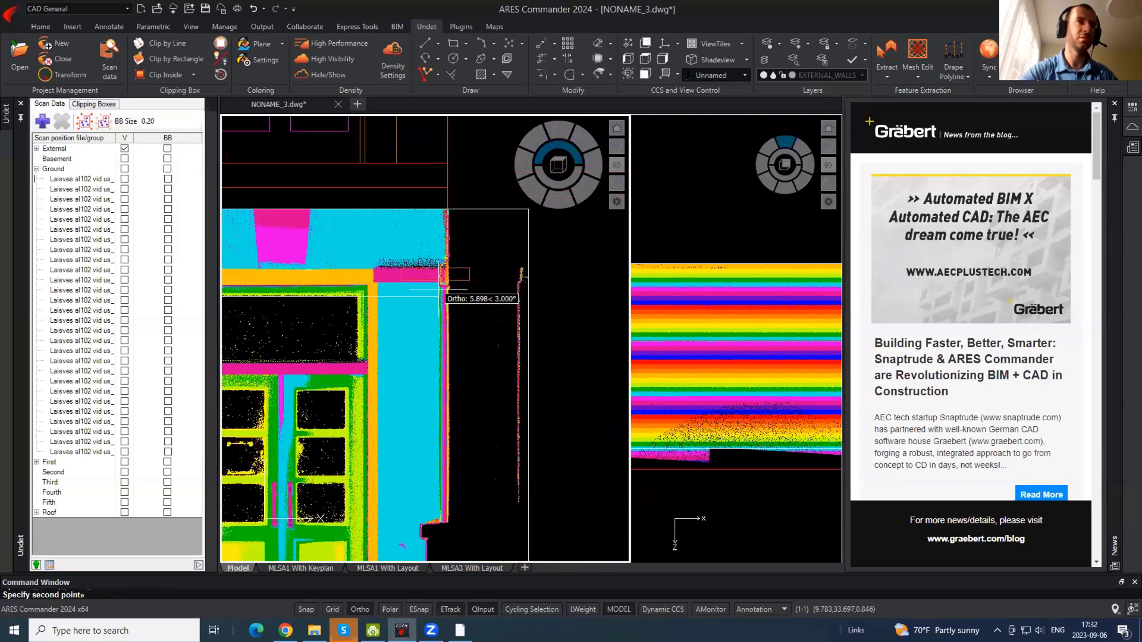
pyautogui.press('Escape')
# - Stretch the copied capital rectangle's right edge wider
pyautogui.click(412, 299)
pyautogui.click(431, 262)
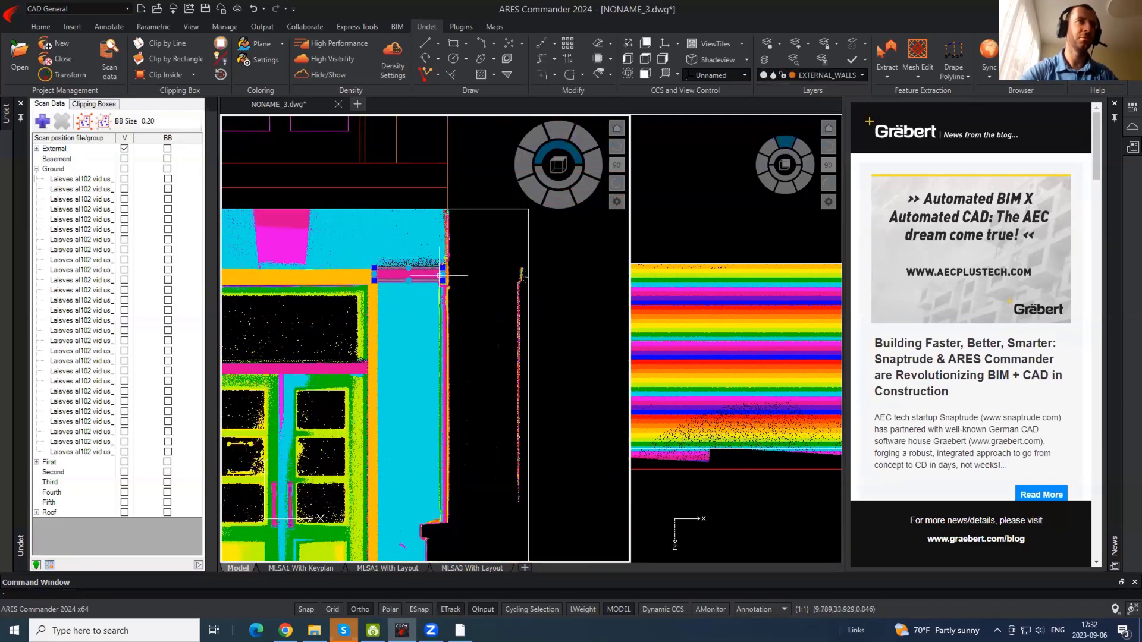
pyautogui.click(443, 274)
pyautogui.click(469, 274)
# - Start a second copy of the rectangle, pan across the facade, then cancel it
pyautogui.write('c')
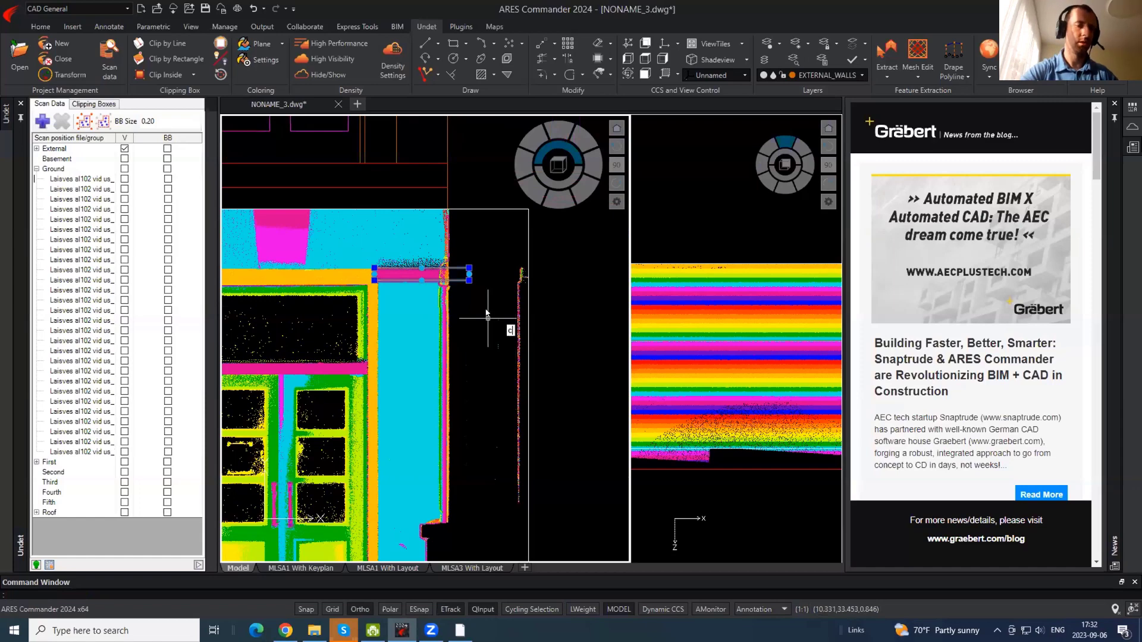
pyautogui.write('o')
pyautogui.press('Return')
pyautogui.click(471, 297)
pyautogui.moveTo(513, 306); pyautogui.dragTo(838, 310, button='middle')
pyautogui.moveTo(309, 311); pyautogui.dragTo(688, 318, button='middle')
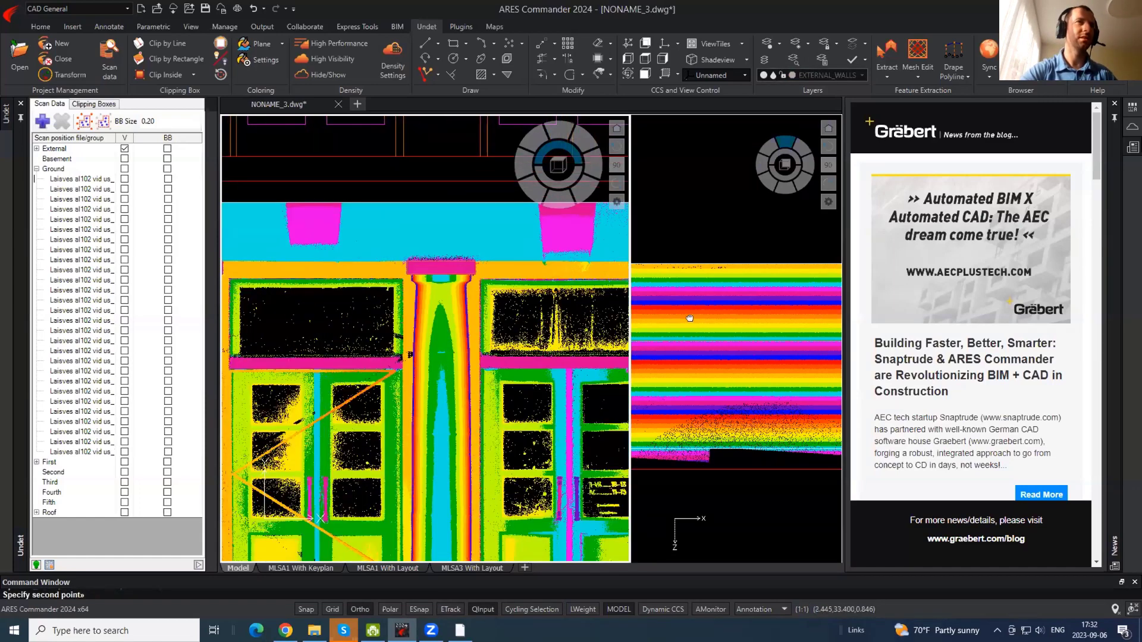
pyautogui.moveTo(452, 323); pyautogui.dragTo(811, 329, button='middle')
pyautogui.moveTo(515, 309); pyautogui.dragTo(215, 297, button='middle')
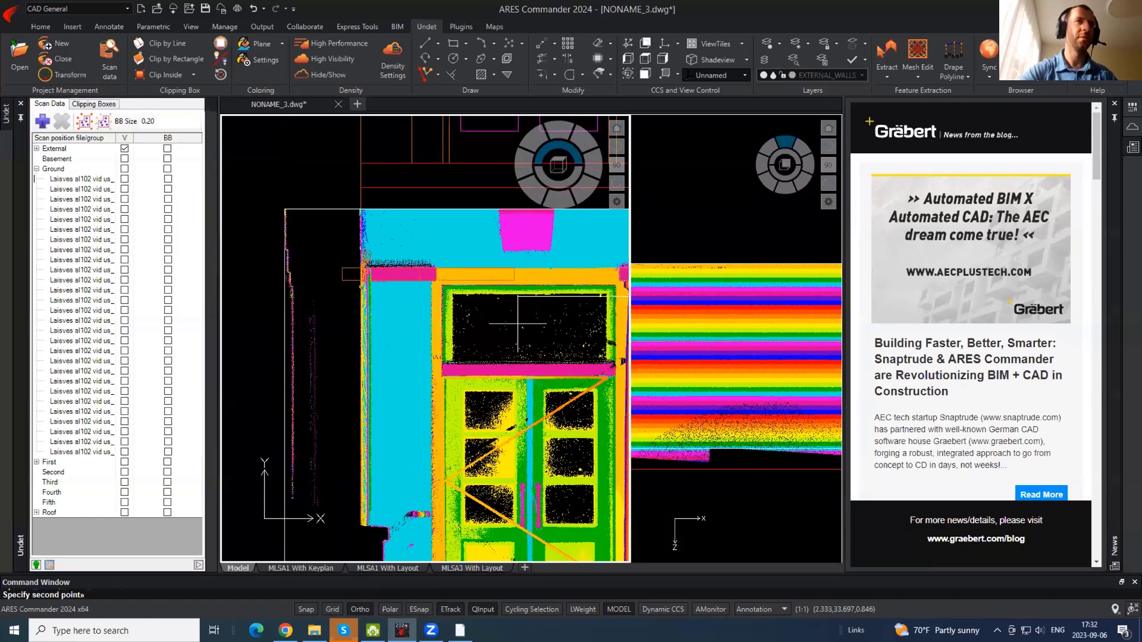
pyautogui.press('Escape')
pyautogui.moveTo(493, 297); pyautogui.dragTo(432, 270, button='middle')
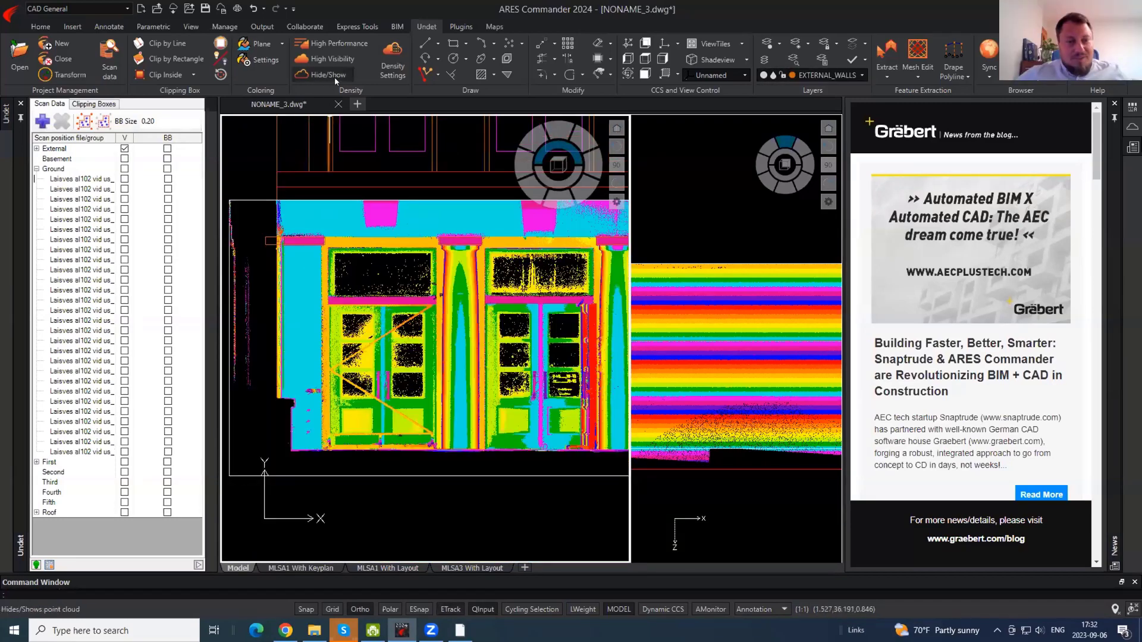
# - Hide the point cloud and run TRIM with the wall as the cutting edge
pyautogui.click(335, 76)
pyautogui.write('tr')
pyautogui.press('Return')
pyautogui.click(277, 260)
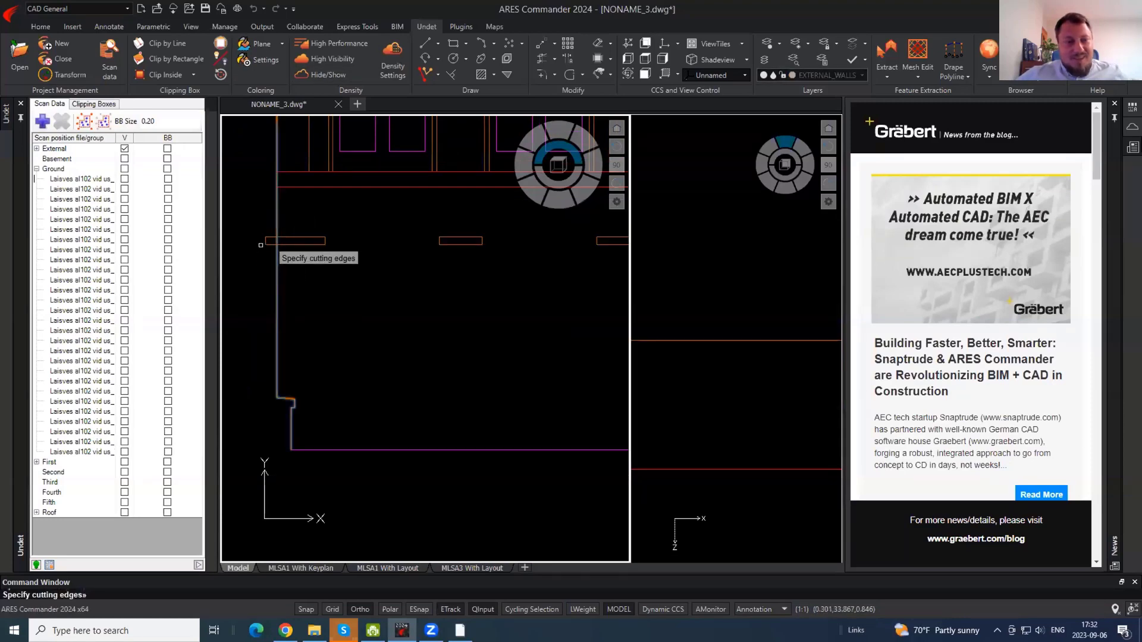
pyautogui.press('Return')
pyautogui.click(265, 242)
pyautogui.press('Escape')
# - Trim away the part of the ledge outline right of the wall line
pyautogui.moveTo(506, 283); pyautogui.dragTo(352, 277, button='middle')
pyautogui.press('Return')
pyautogui.click(490, 260)
pyautogui.press('Return')
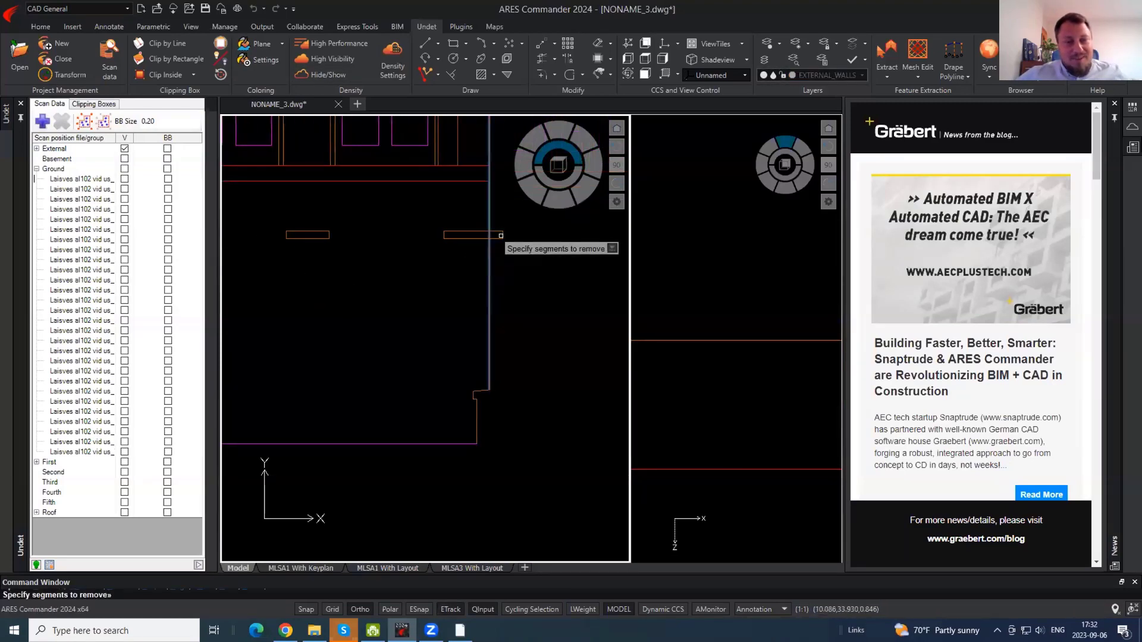
pyautogui.click(501, 236)
pyautogui.press('Escape')
# - Draw a line from the ledge's left end to the ledge corner
pyautogui.moveTo(453, 271); pyautogui.dragTo(561, 281, button='middle')
pyautogui.write('l')
pyautogui.press('Return')
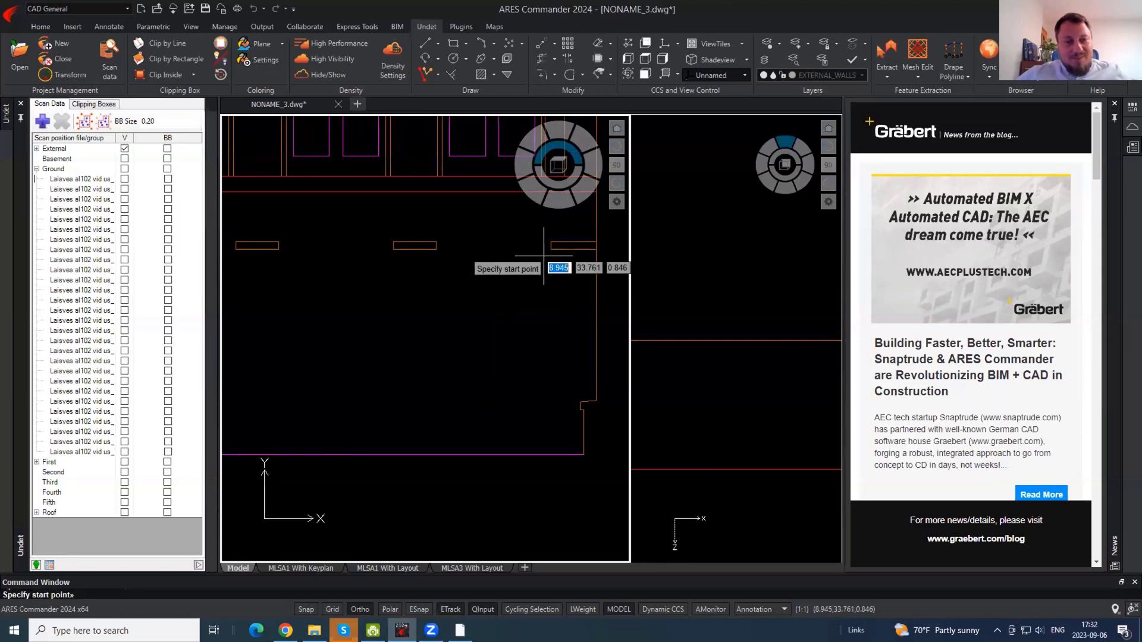
pyautogui.click(394, 245)
pyautogui.click(278, 249)
pyautogui.press('Return')
# - Draw a vertical line from the ledge's right corner down past the base line
pyautogui.moveTo(280, 267)
pyautogui.mouseDown(button='middle')
pyautogui.moveTo(390, 285)
pyautogui.moveTo(521, 250)
pyautogui.mouseUp(button='middle')
pyautogui.press('Return')
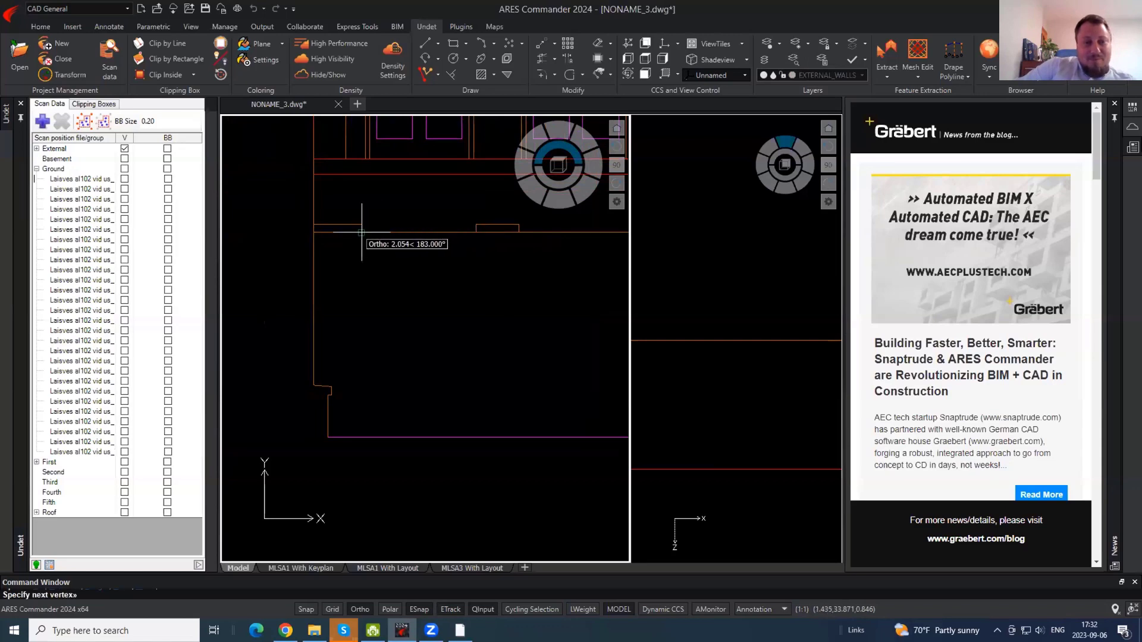
pyautogui.click(361, 228)
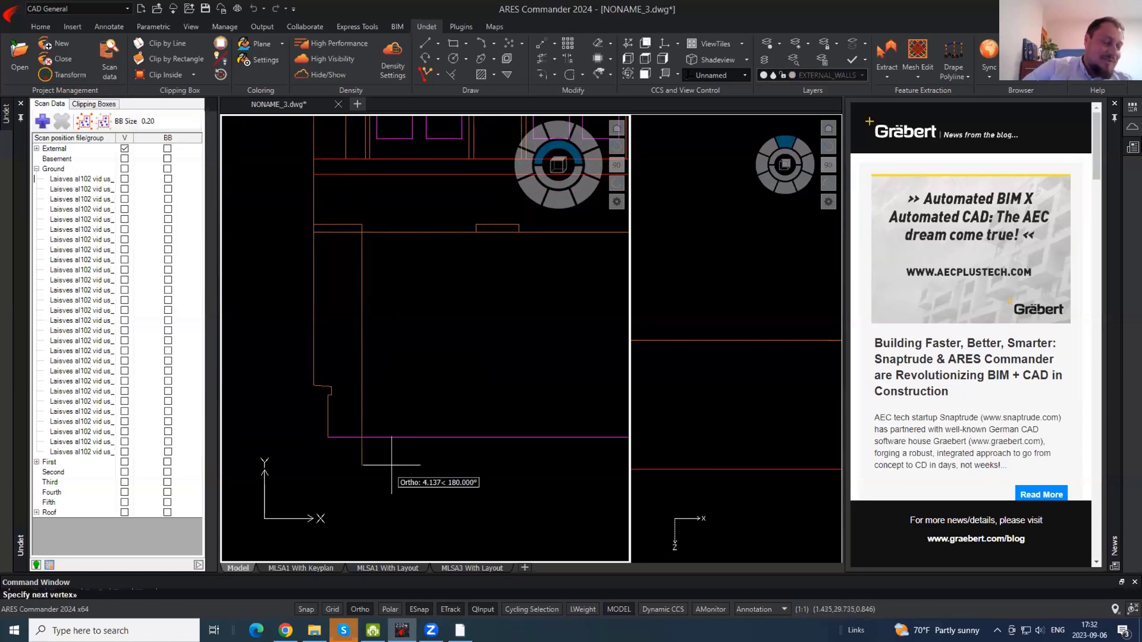
pyautogui.click(362, 477)
pyautogui.press('Return')
# - Trim the vertical line's overhang below the base line
pyautogui.write('tr')
pyautogui.press('Return')
pyautogui.press('Return')
pyautogui.click(362, 457)
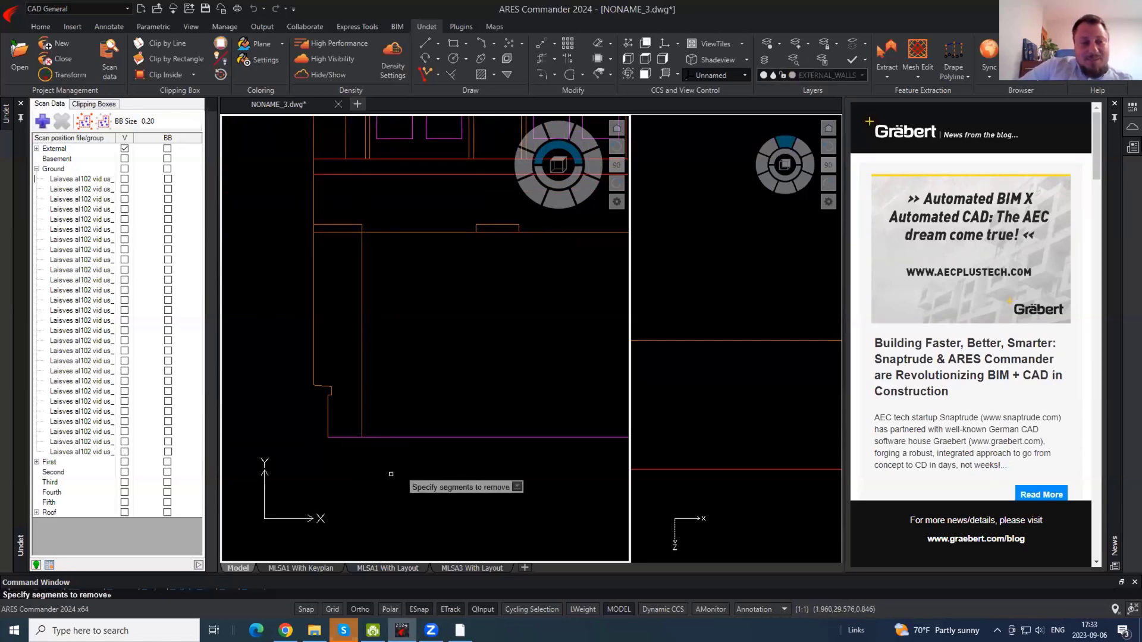
pyautogui.press('Return')
pyautogui.click(368, 258)
# - Copy the vertical wall line from its top point to a new position on the right
pyautogui.click(349, 279)
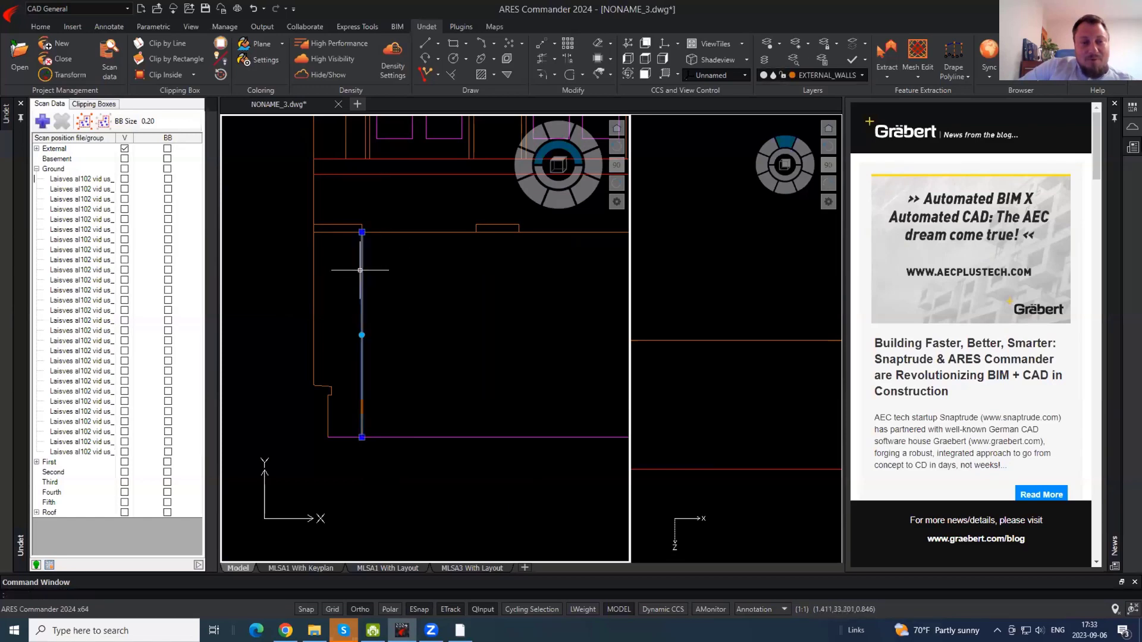
pyautogui.press('Return')
pyautogui.click(361, 232)
pyautogui.moveTo(513, 257); pyautogui.dragTo(213, 244, button='middle')
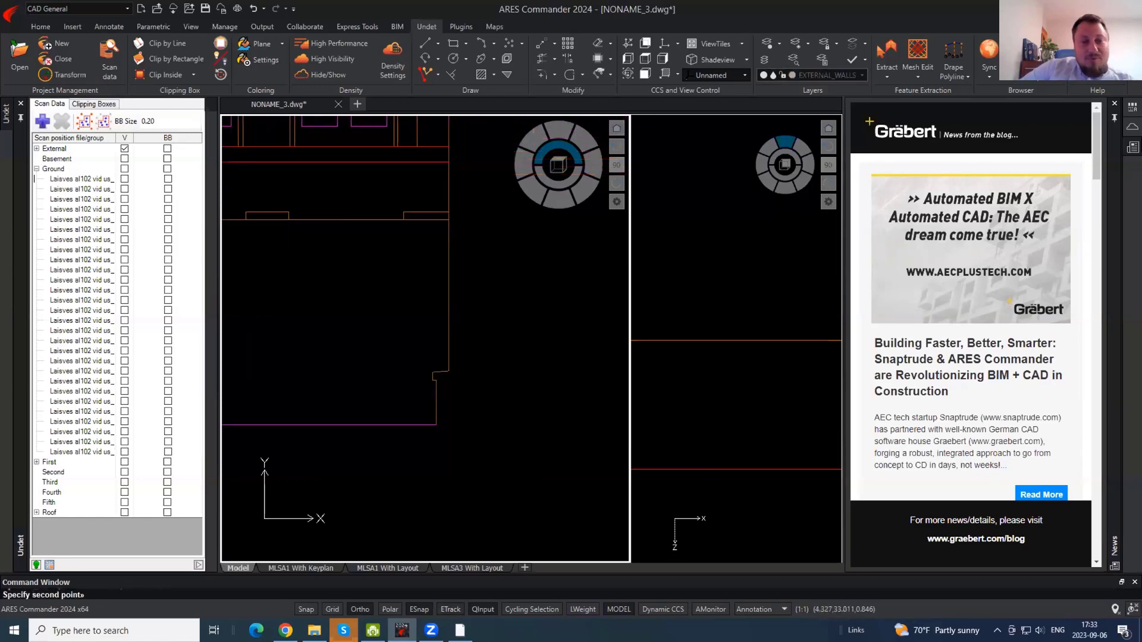
pyautogui.click(406, 220)
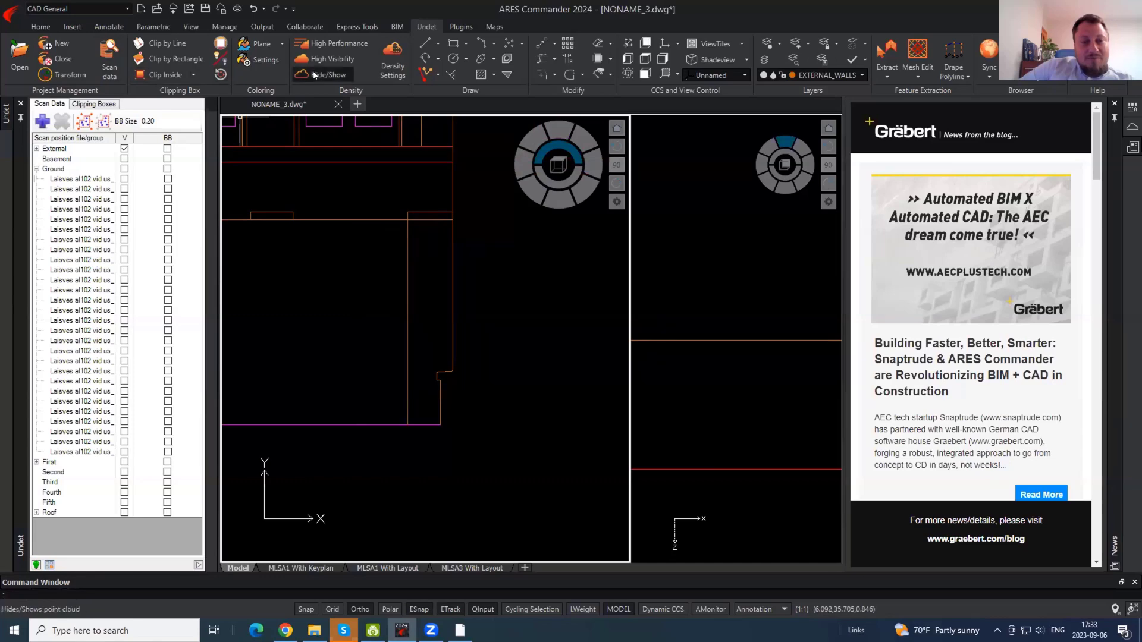
# - Move the selected vertical line onto the door-frame edge
pyautogui.scroll(6, 418, 244)
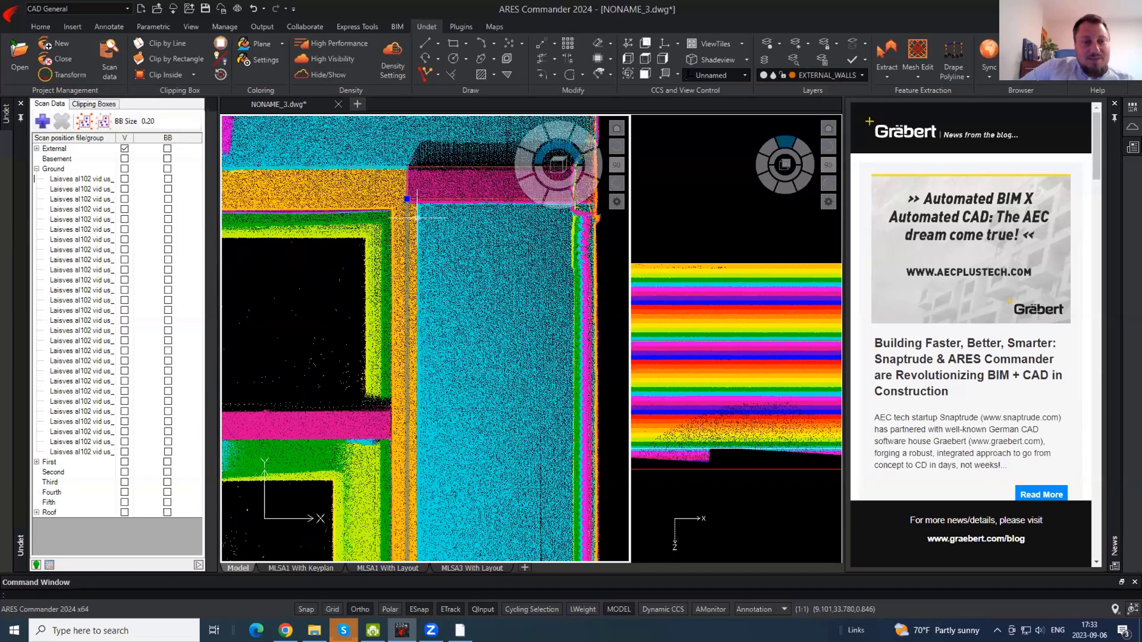
pyautogui.write('m')
pyautogui.press('Return')
pyautogui.click(431, 226)
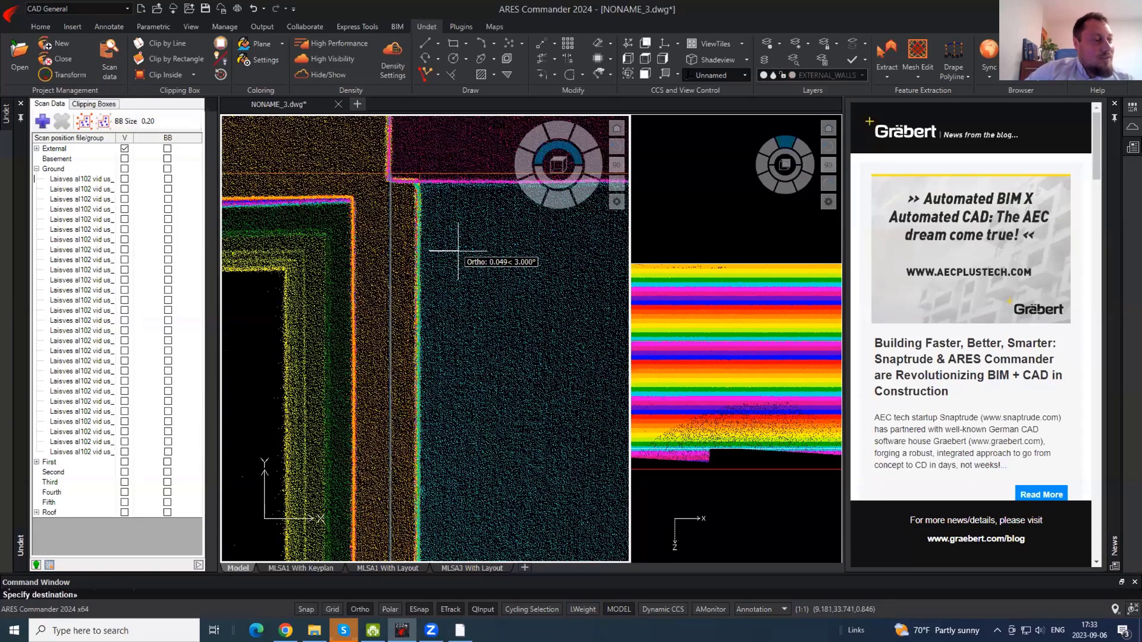
pyautogui.click(455, 252)
# - Erase the short stray orange stub
pyautogui.scroll(-3, 451, 253)
pyautogui.click(490, 238)
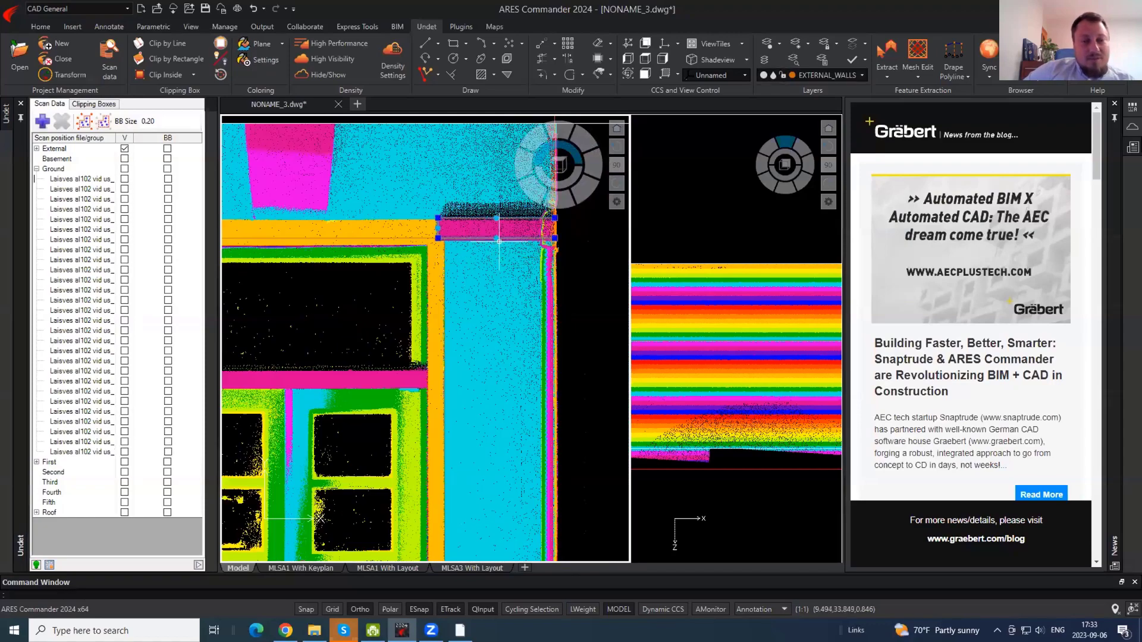
pyautogui.scroll(6, 307, 244)
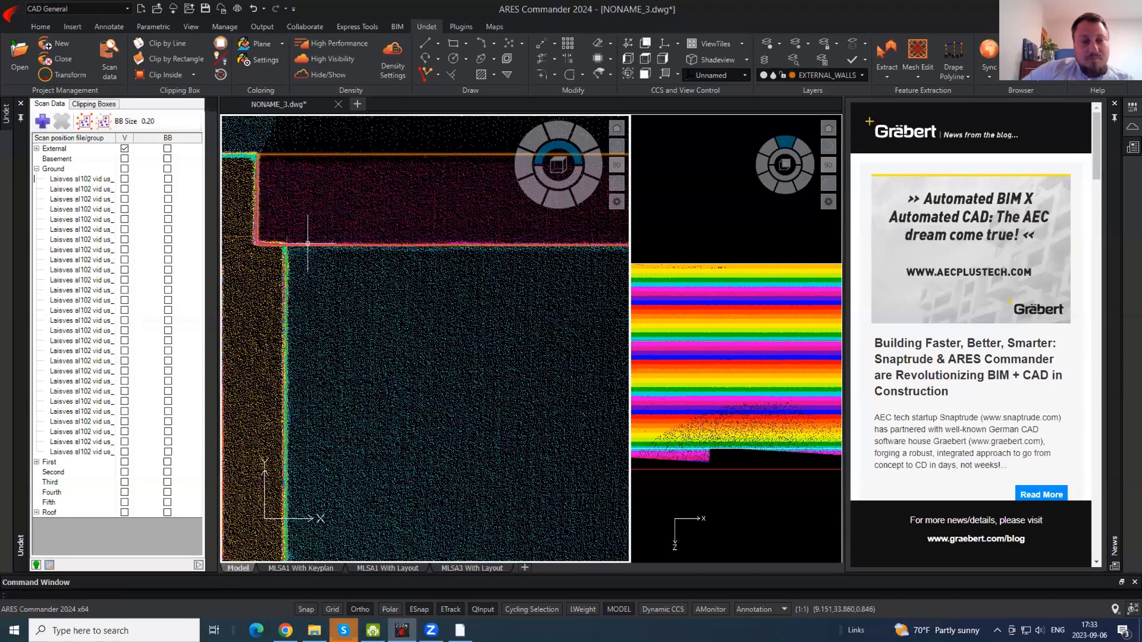
pyautogui.write('e')
pyautogui.press('Return')
pyautogui.click(290, 241)
pyautogui.click(284, 236)
pyautogui.press('Return')
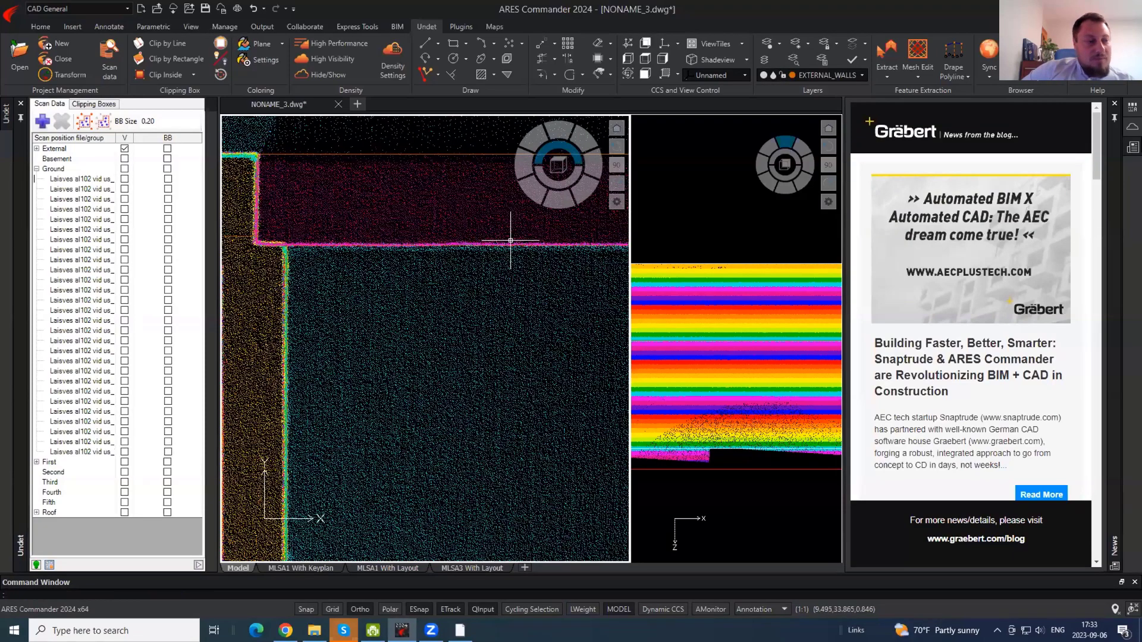
# - Move the other vertical wall line onto the cyan/orange boundary and hide the point cloud
pyautogui.scroll(-6, 510, 241)
pyautogui.scroll(4, 433, 272)
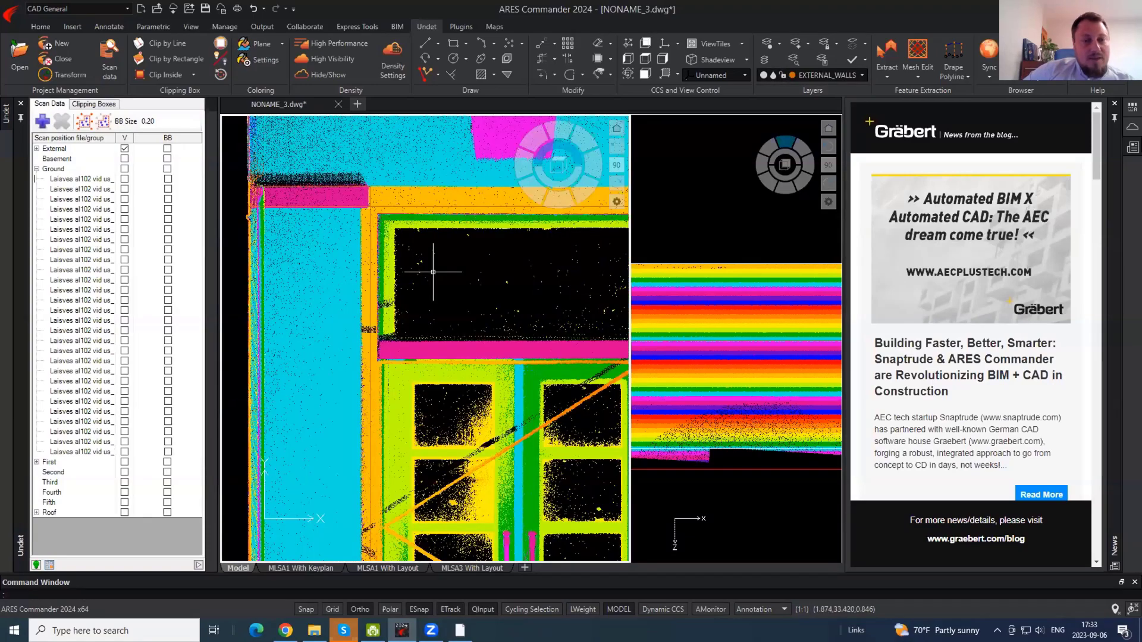
pyautogui.scroll(4, 433, 272)
pyautogui.click(270, 229)
pyautogui.moveTo(270, 229); pyautogui.dragTo(440, 366, button='middle')
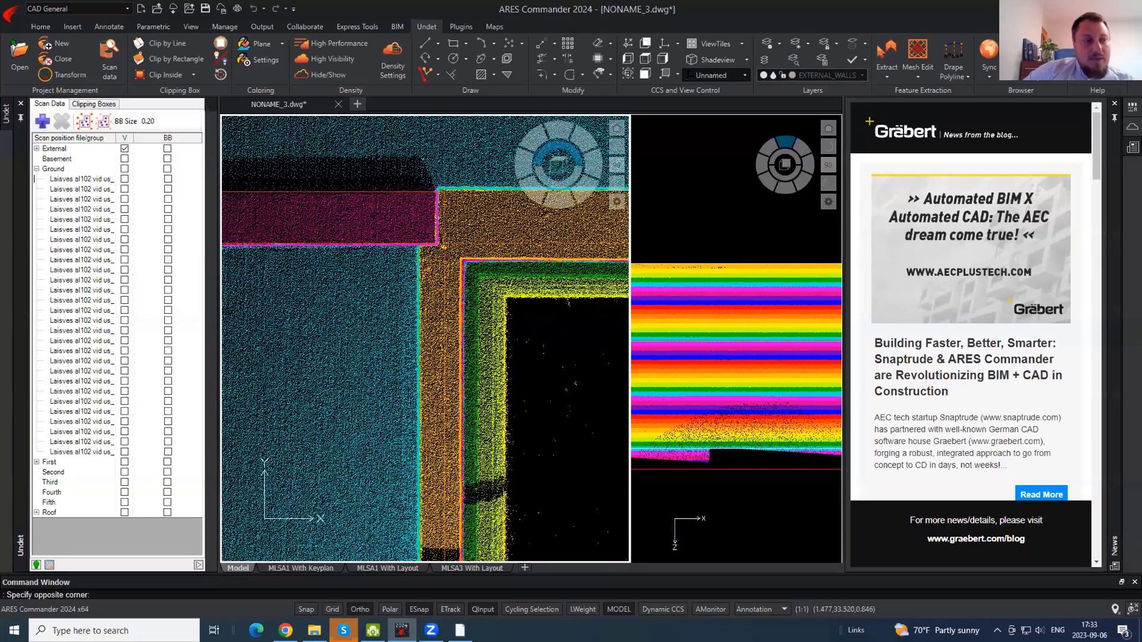
pyautogui.click(389, 337)
pyautogui.write('m')
pyautogui.press('Return')
pyautogui.click(511, 329)
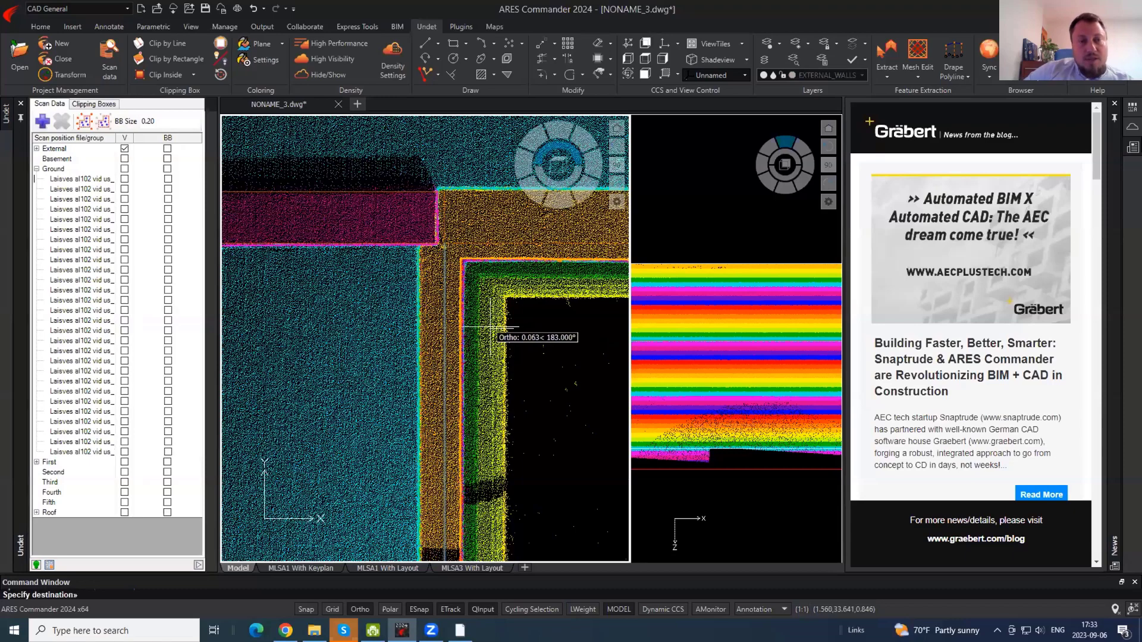
pyautogui.click(485, 328)
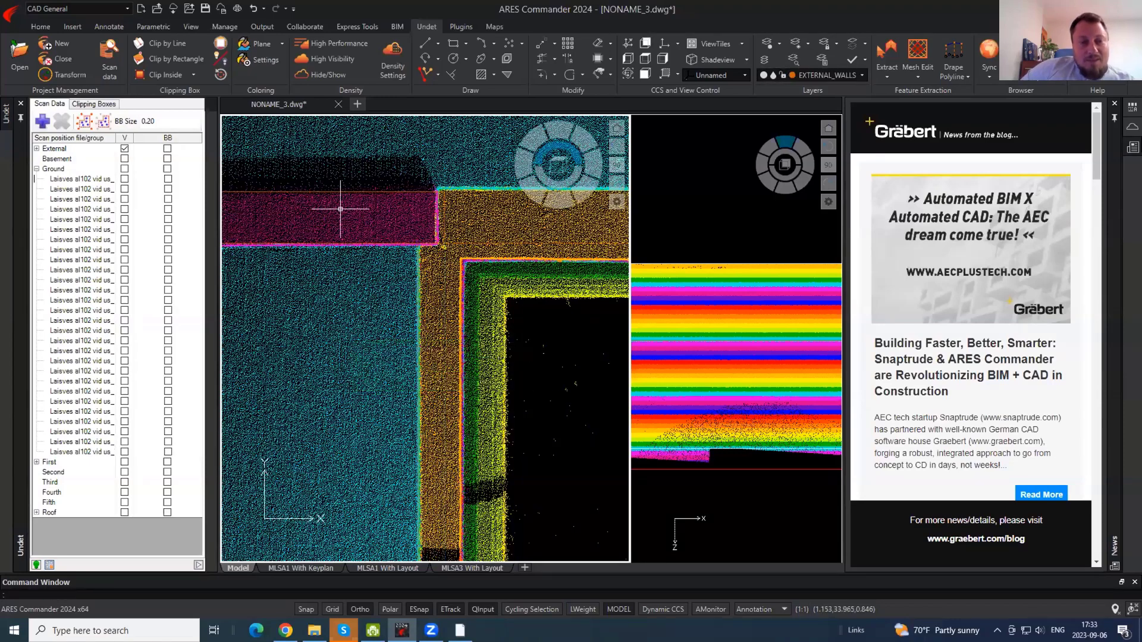
pyautogui.click(321, 74)
# - Show the point cloud and drag the clipping box's top down in the side section view
pyautogui.click(326, 74)
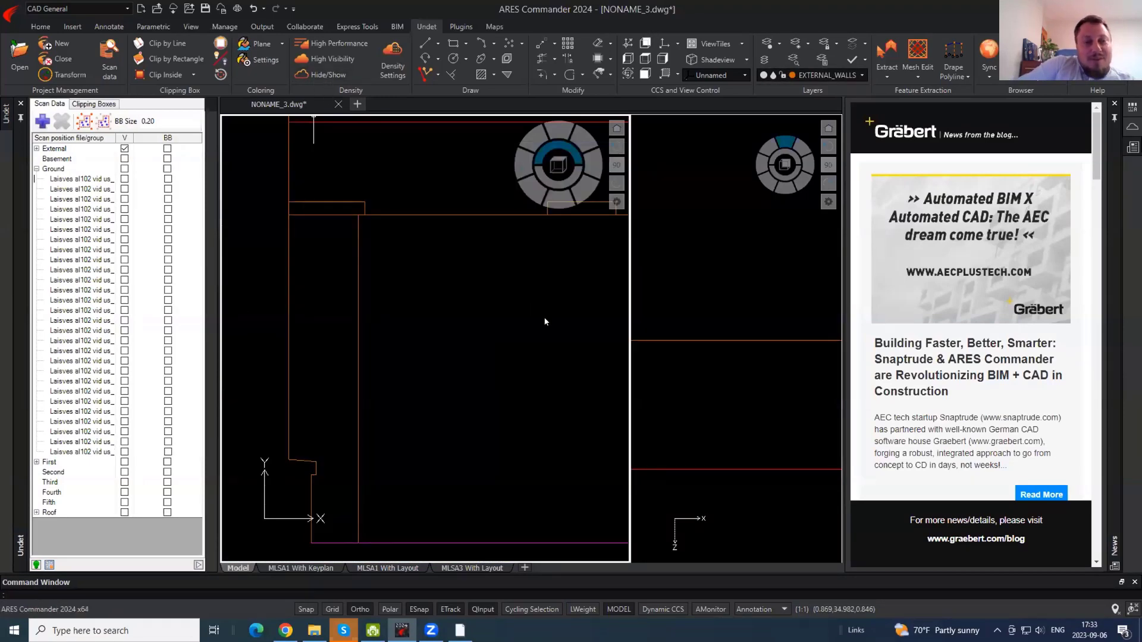
pyautogui.click(750, 276)
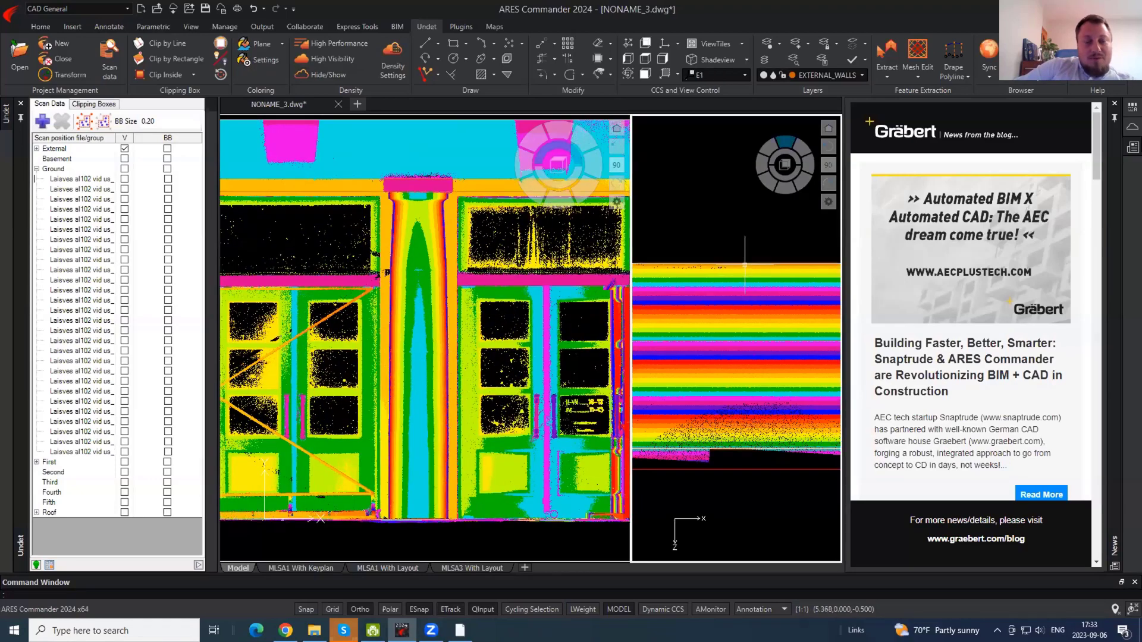
pyautogui.click(744, 264)
pyautogui.click(730, 266)
pyautogui.scroll(-6, 730, 266)
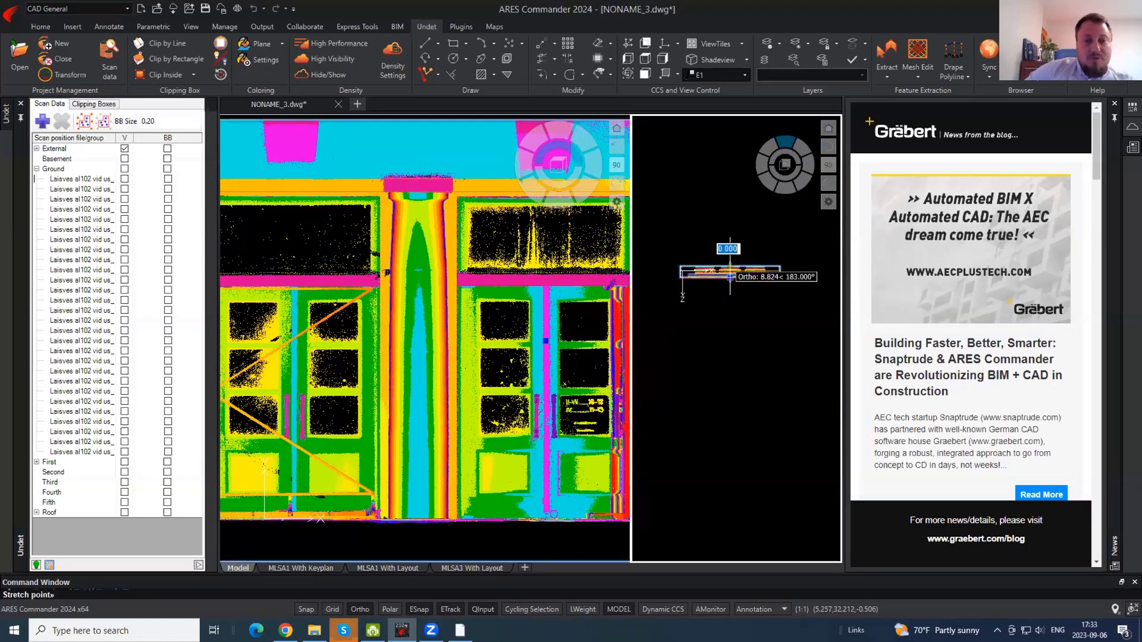
pyautogui.scroll(5, 714, 276)
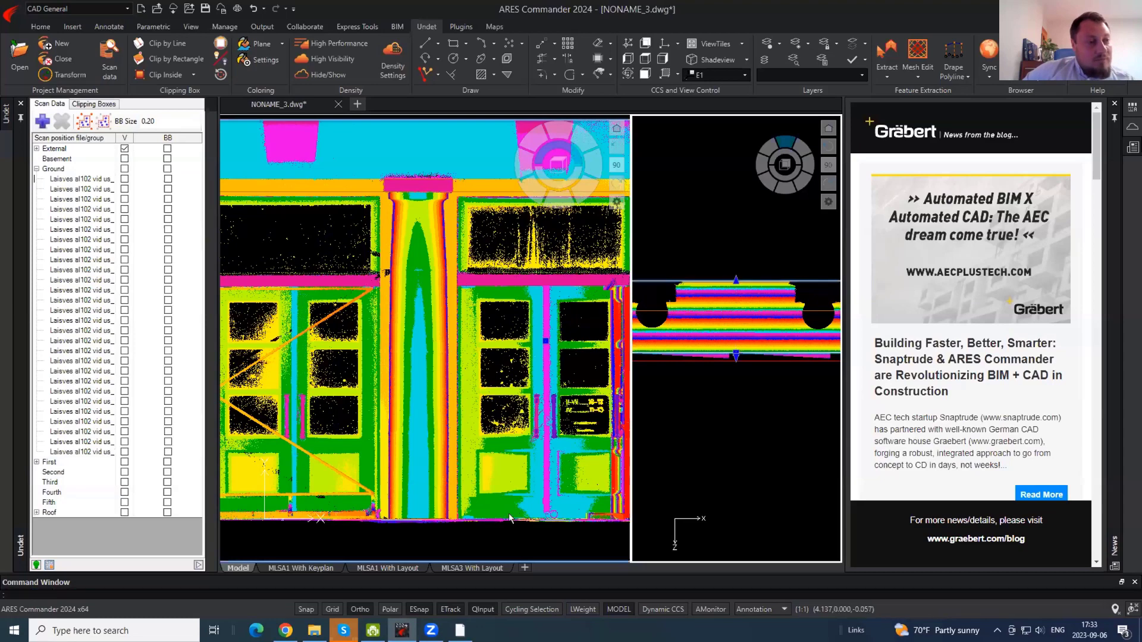
pyautogui.click(735, 280)
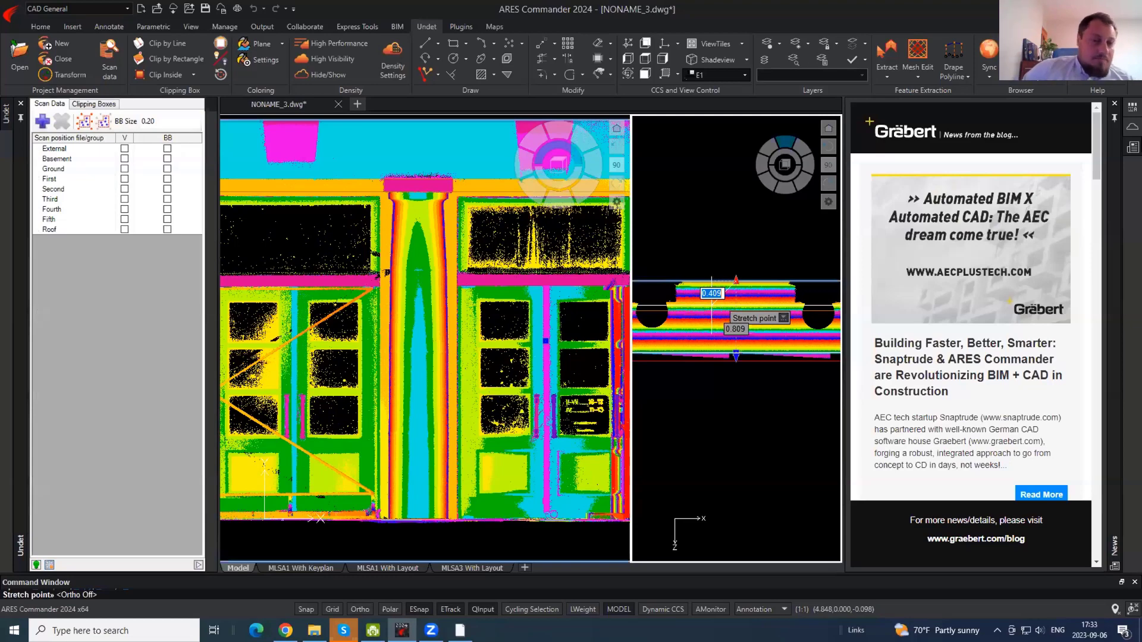
pyautogui.click(711, 306)
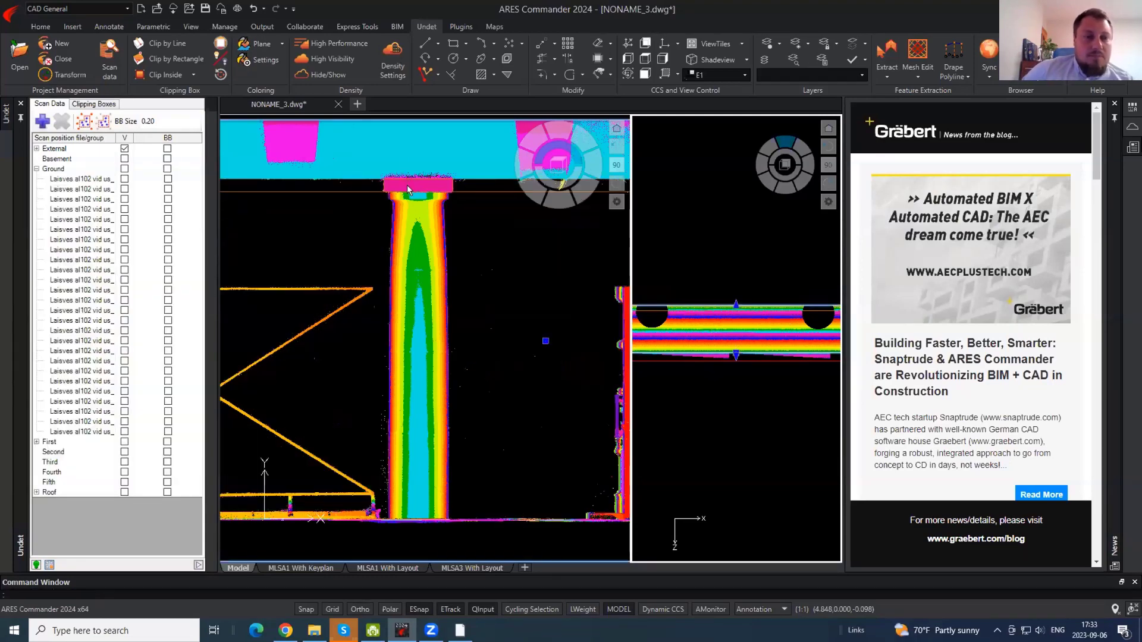
# - Trace the column shaft's left edge as a polyline from the capital corner to below the base
pyautogui.scroll(5, 408, 189)
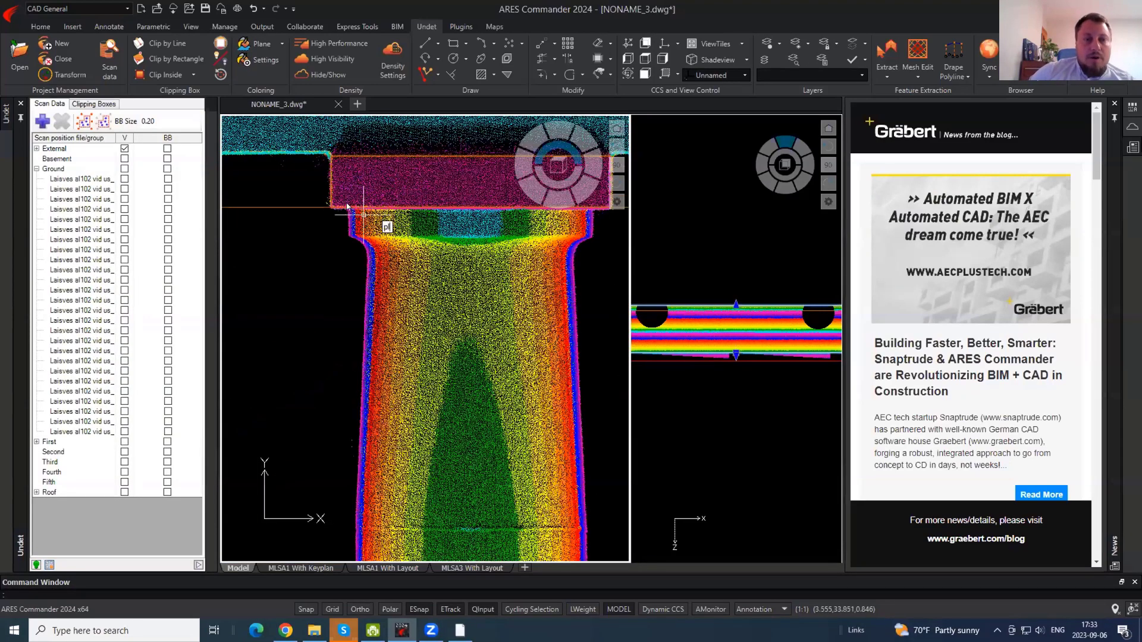
pyautogui.press('Return')
pyautogui.click(347, 208)
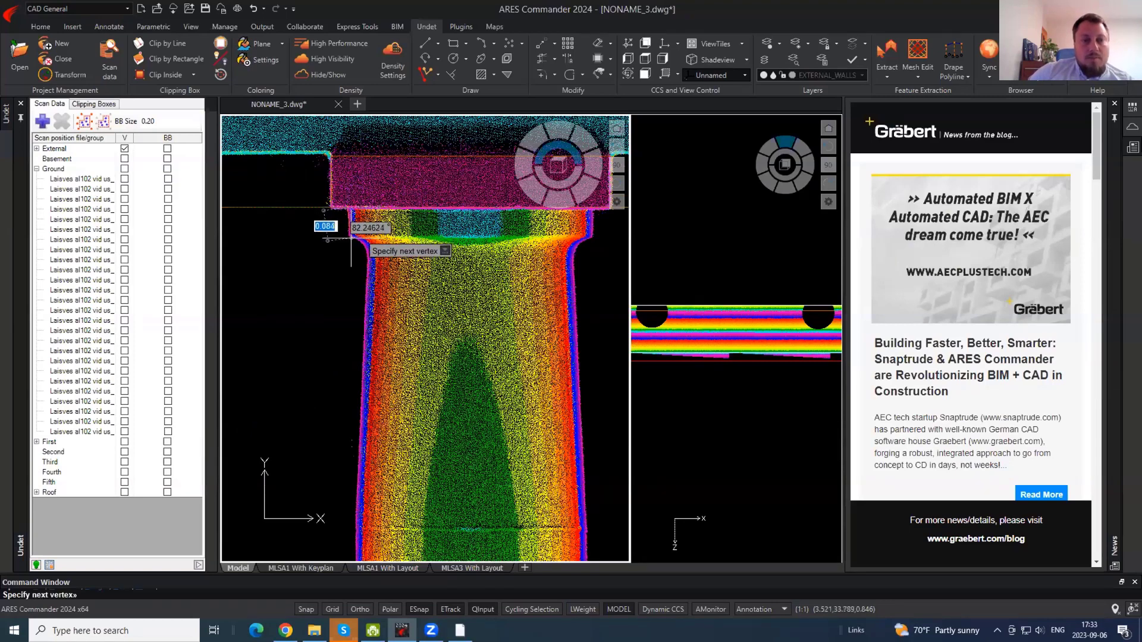
pyautogui.press('F8')
pyautogui.press('F8')
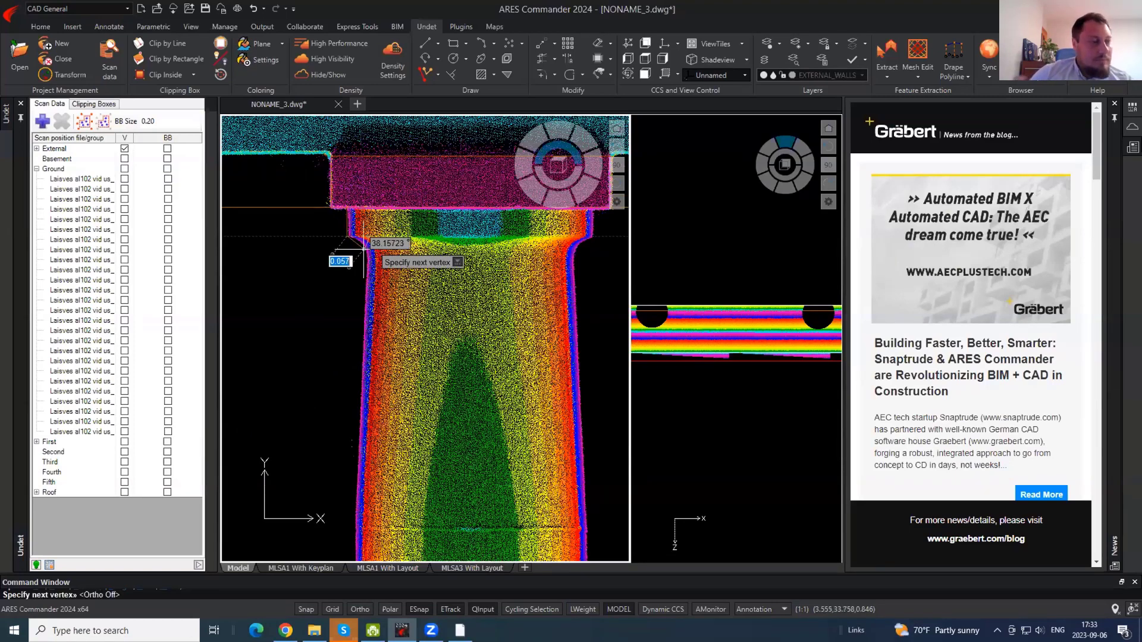
pyautogui.scroll(-3, 365, 244)
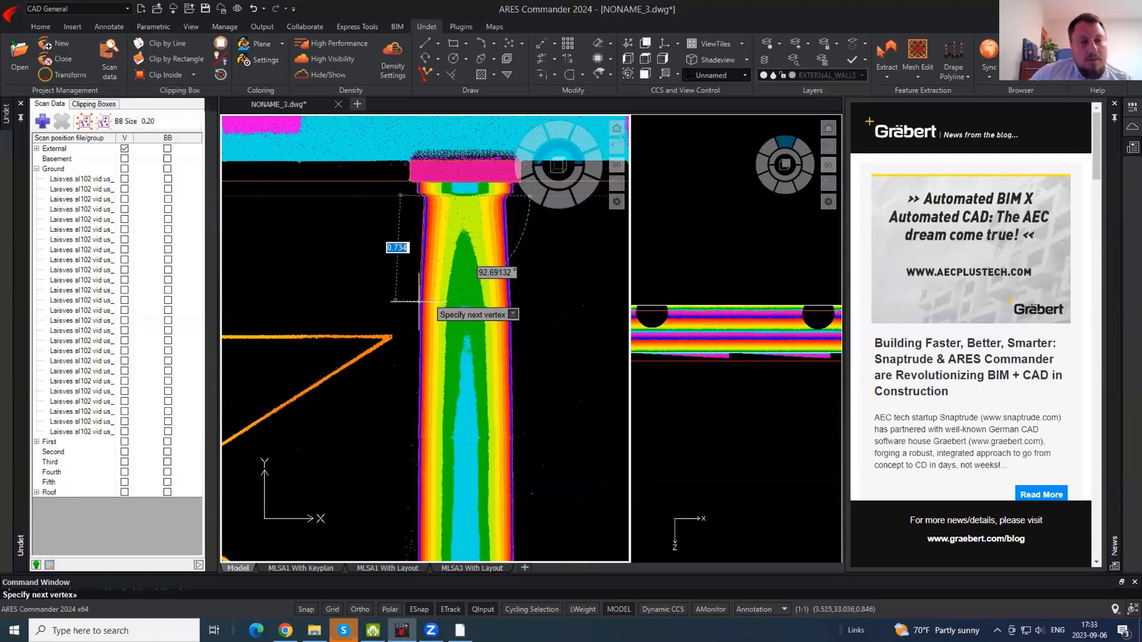
pyautogui.click(420, 307)
pyautogui.press('F8')
pyautogui.moveTo(443, 451); pyautogui.dragTo(418, 119, button='middle')
pyautogui.press('F8')
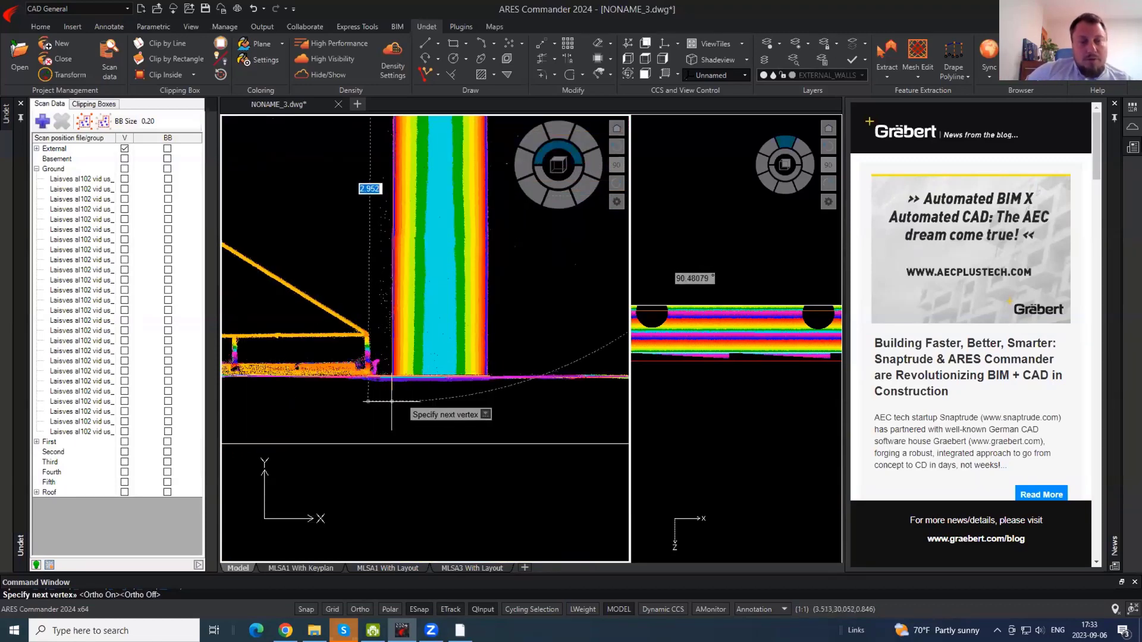
pyautogui.click(392, 402)
pyautogui.press('Return')
# - Run TRIM on the column outline and exit without cutting anything
pyautogui.write('tr')
pyautogui.press('Return')
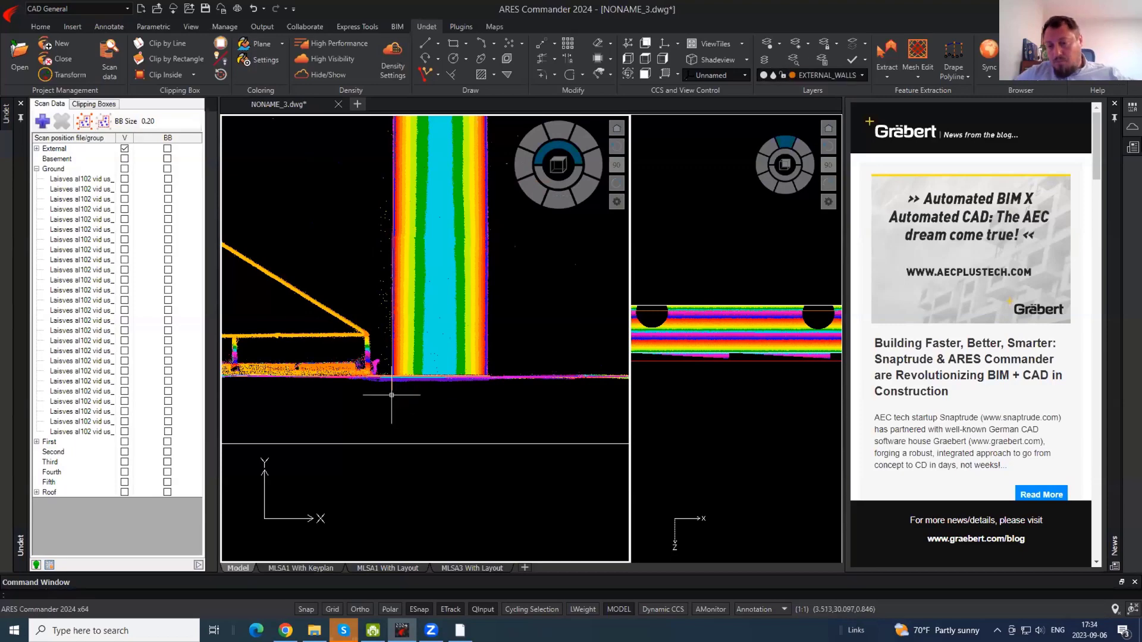
pyautogui.press('Return')
pyautogui.press('Escape')
pyautogui.moveTo(415, 183); pyautogui.dragTo(423, 515, button='middle')
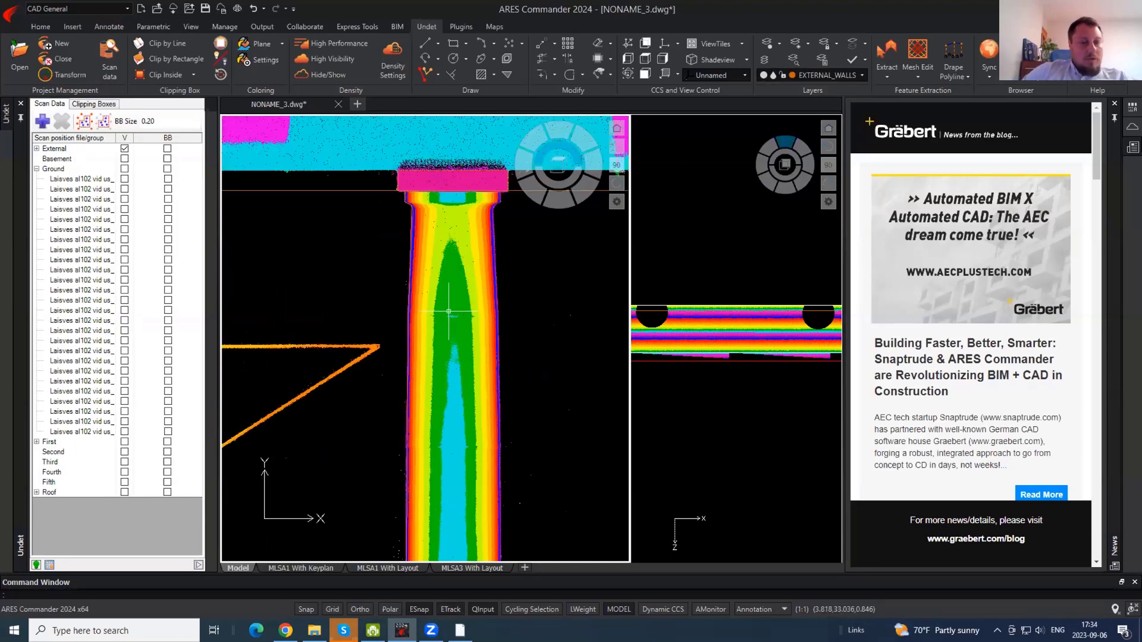
pyautogui.scroll(-2, 450, 311)
# - Hide the point cloud, select the column profile and begin a MIRROR, then cancel it
pyautogui.click(328, 75)
pyautogui.click(460, 302)
pyautogui.click(410, 299)
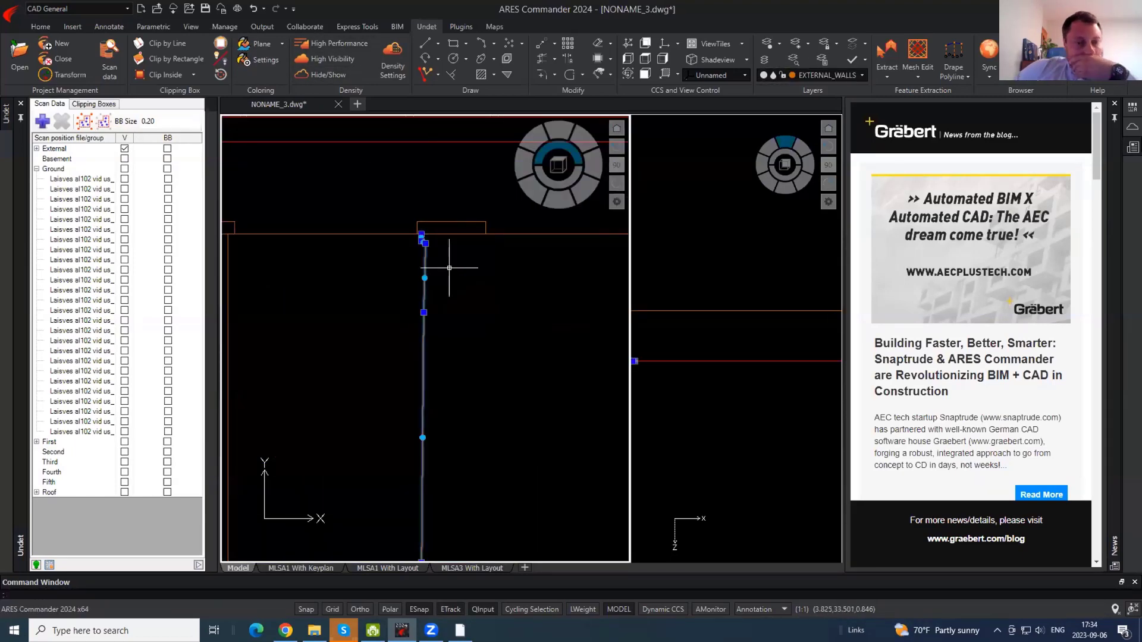
pyautogui.write('mi')
pyautogui.press('Return')
pyautogui.click(452, 222)
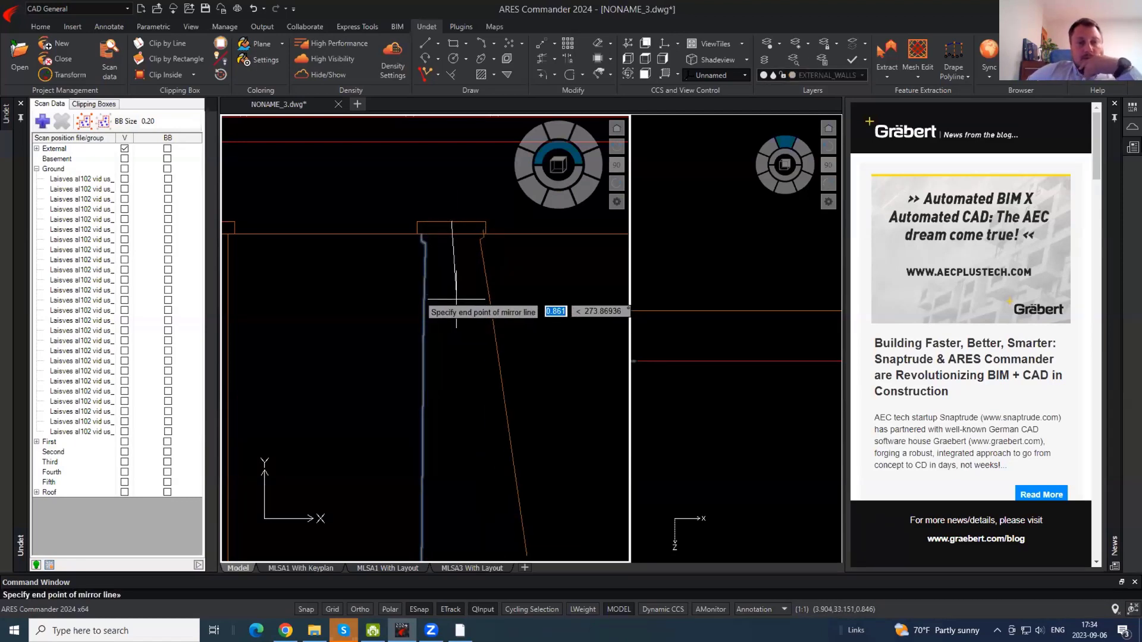
pyautogui.press('F8')
pyautogui.press('Escape')
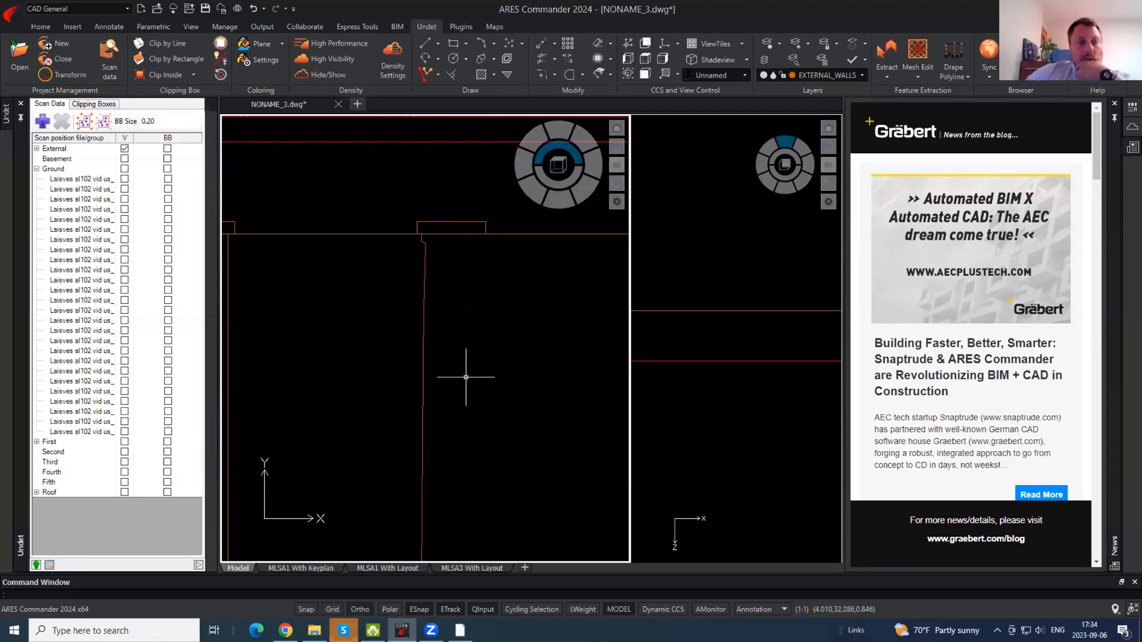
# - Mirror the column profile about a vertical line through the cap's top midpoint, keeping the original
pyautogui.click(450, 268)
pyautogui.click(375, 280)
pyautogui.press('Return')
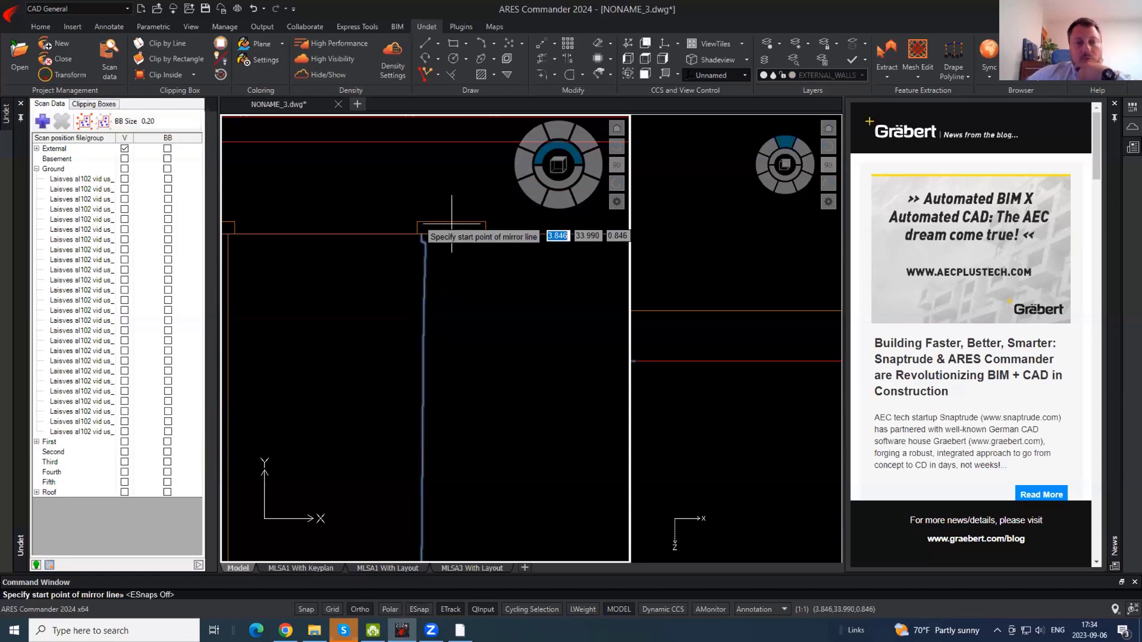
pyautogui.click(452, 222)
pyautogui.click(466, 288)
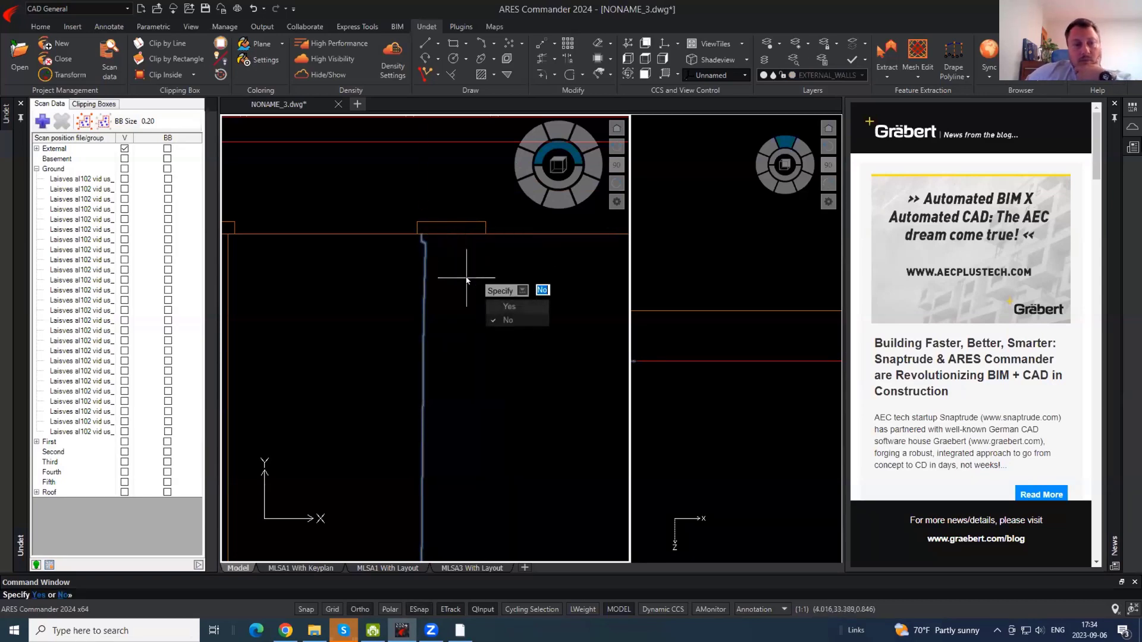
pyautogui.press('Return')
pyautogui.scroll(-2, 456, 301)
pyautogui.scroll(-2, 455, 301)
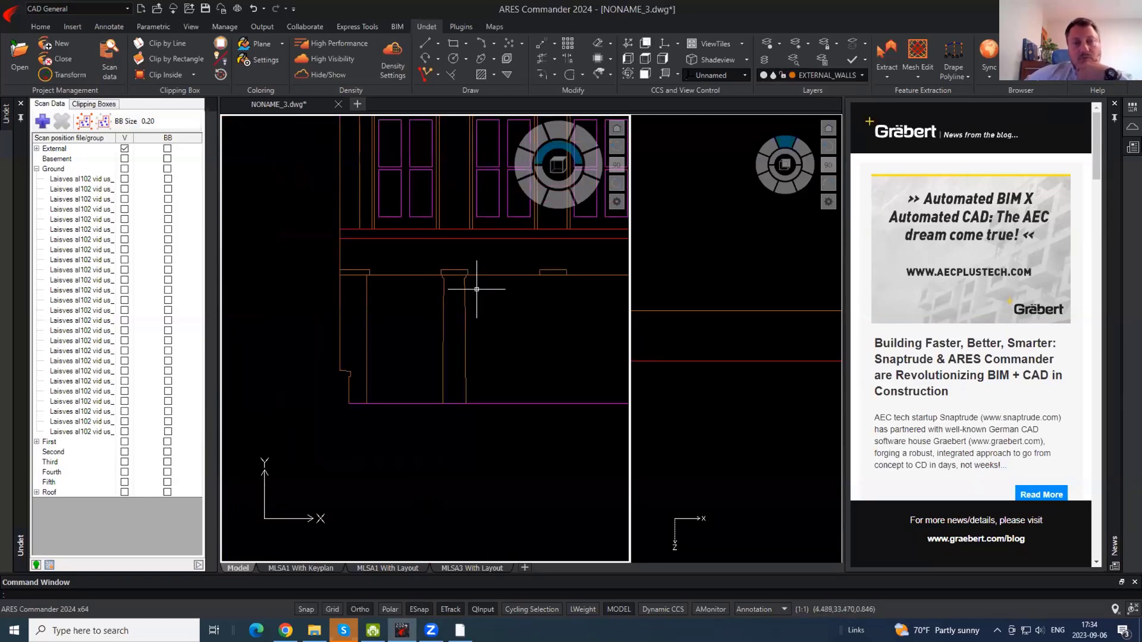
pyautogui.scroll(5, 476, 289)
pyautogui.write('pl')
pyautogui.press('Return')
# - Copy both column profile lines from the capital top onto the next column to the right
pyautogui.click(254, 224)
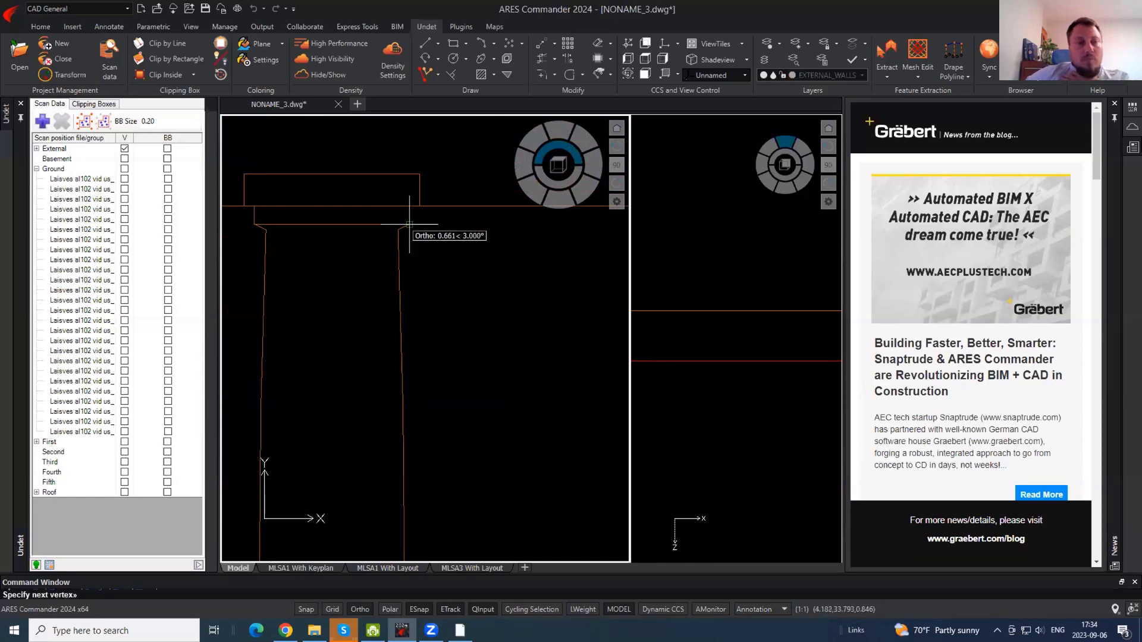
pyautogui.press('Escape')
pyautogui.click(439, 297)
pyautogui.click(235, 225)
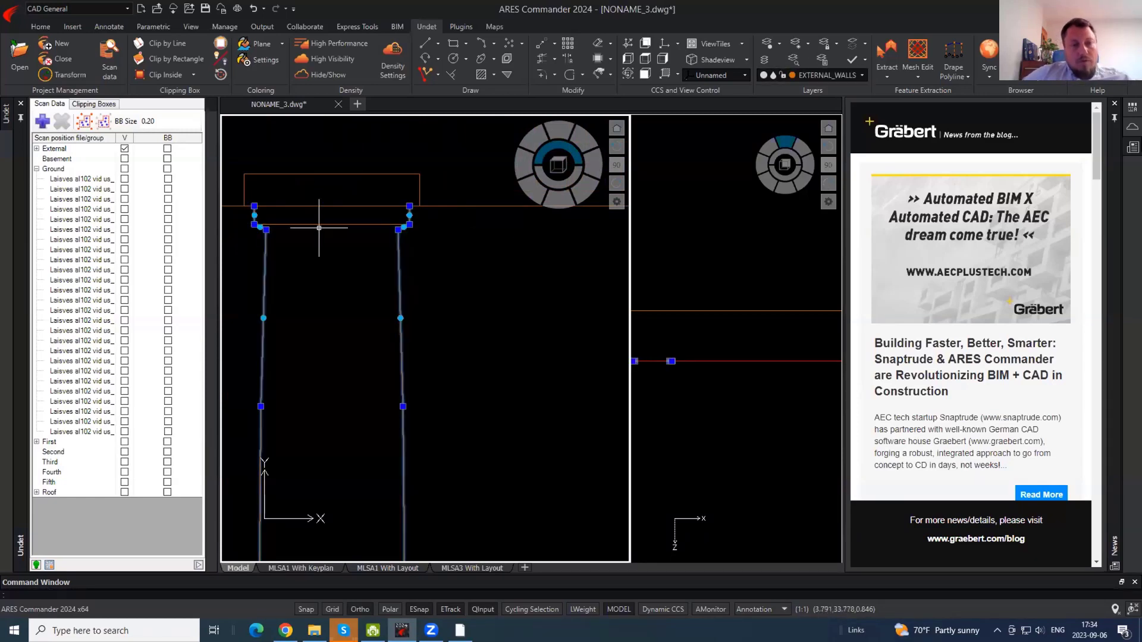
pyautogui.scroll(-3, 290, 260)
pyautogui.press('Return')
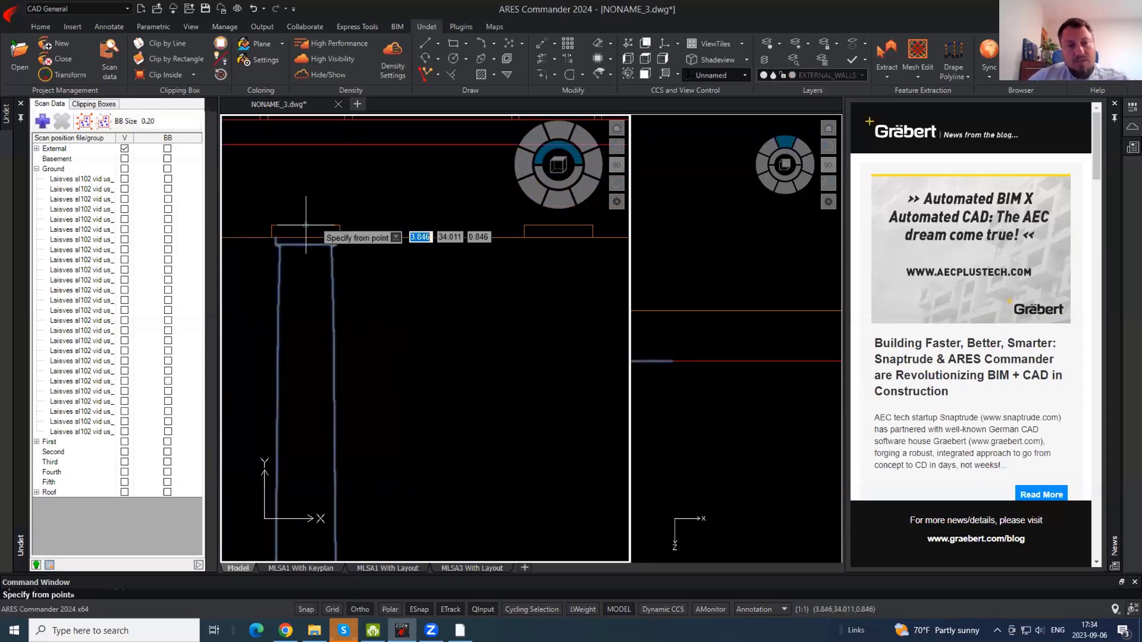
pyautogui.click(306, 225)
pyautogui.click(558, 226)
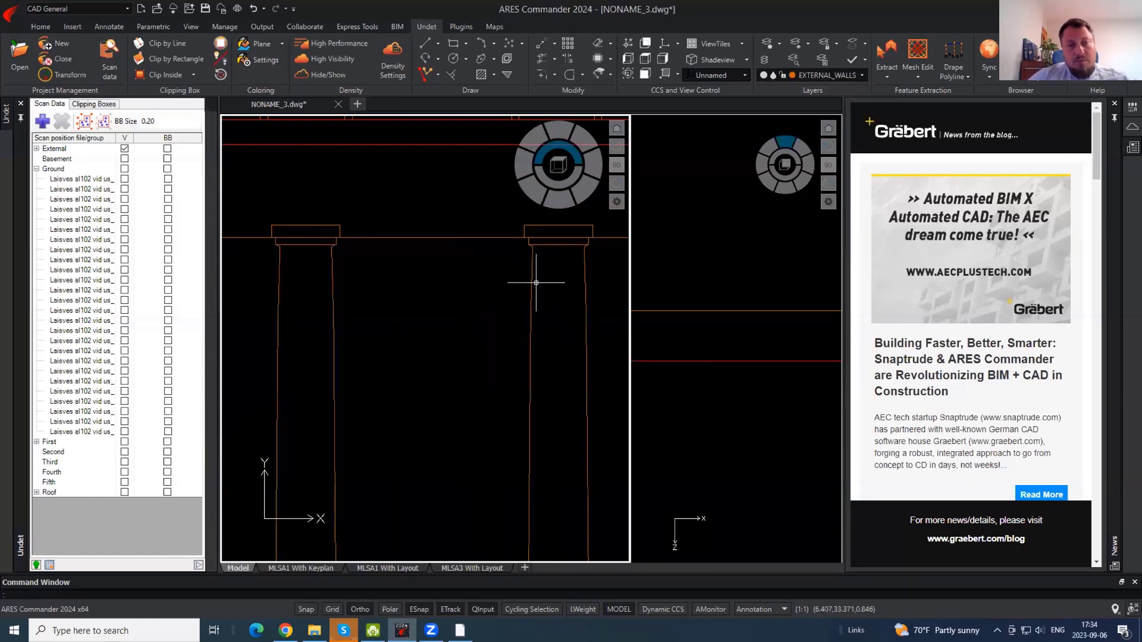
# - Move the misaligned column edge line slightly left onto the scan
pyautogui.scroll(-2, 484, 230)
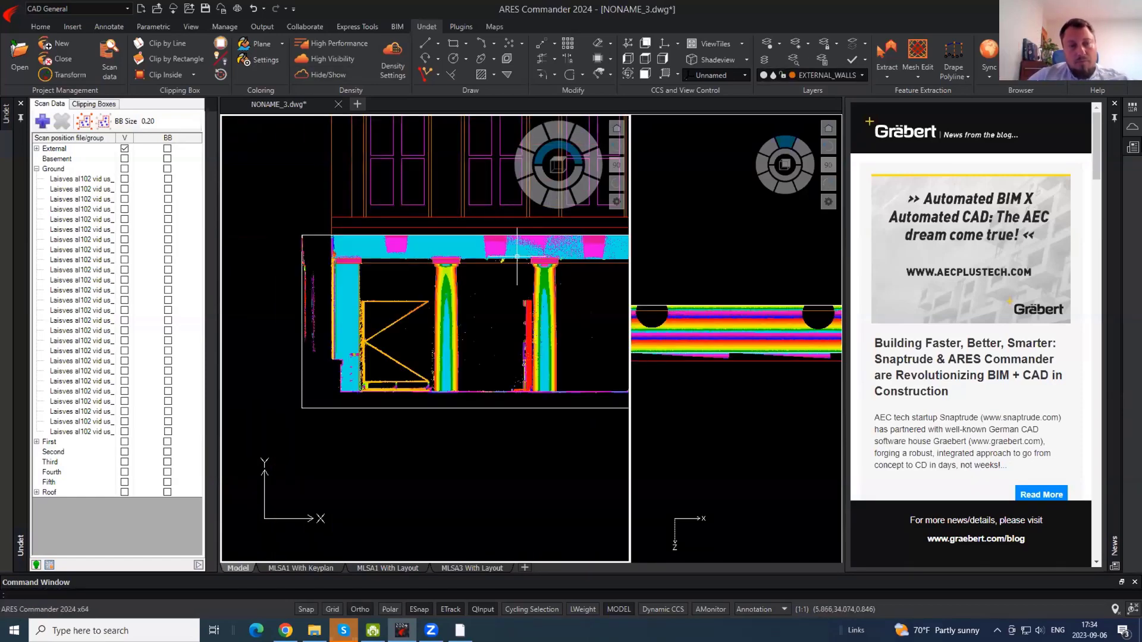
pyautogui.scroll(6, 569, 264)
pyautogui.scroll(3, 535, 263)
pyautogui.click(407, 308)
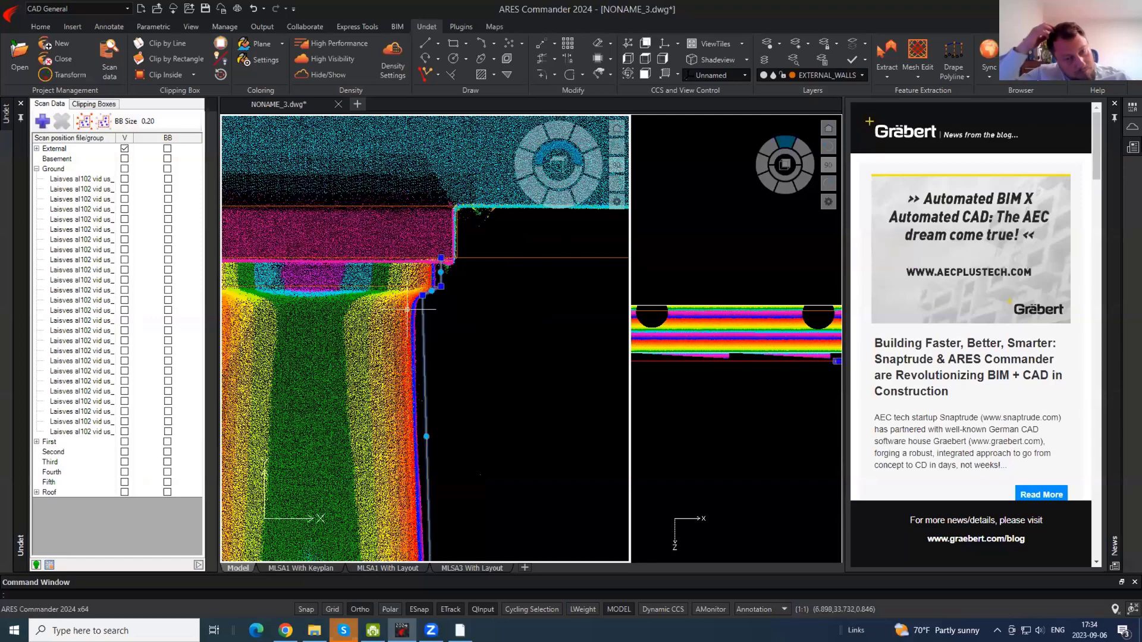
pyautogui.scroll(2, 418, 302)
pyautogui.write('m')
pyautogui.press('space')
pyautogui.click(478, 322)
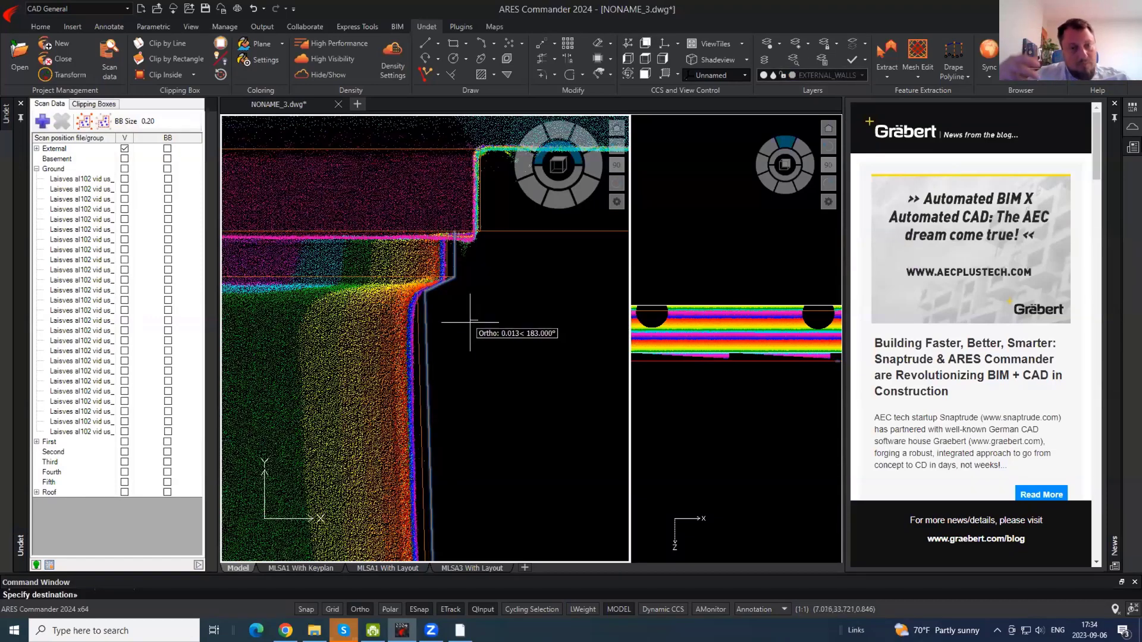
pyautogui.click(470, 323)
pyautogui.press('space')
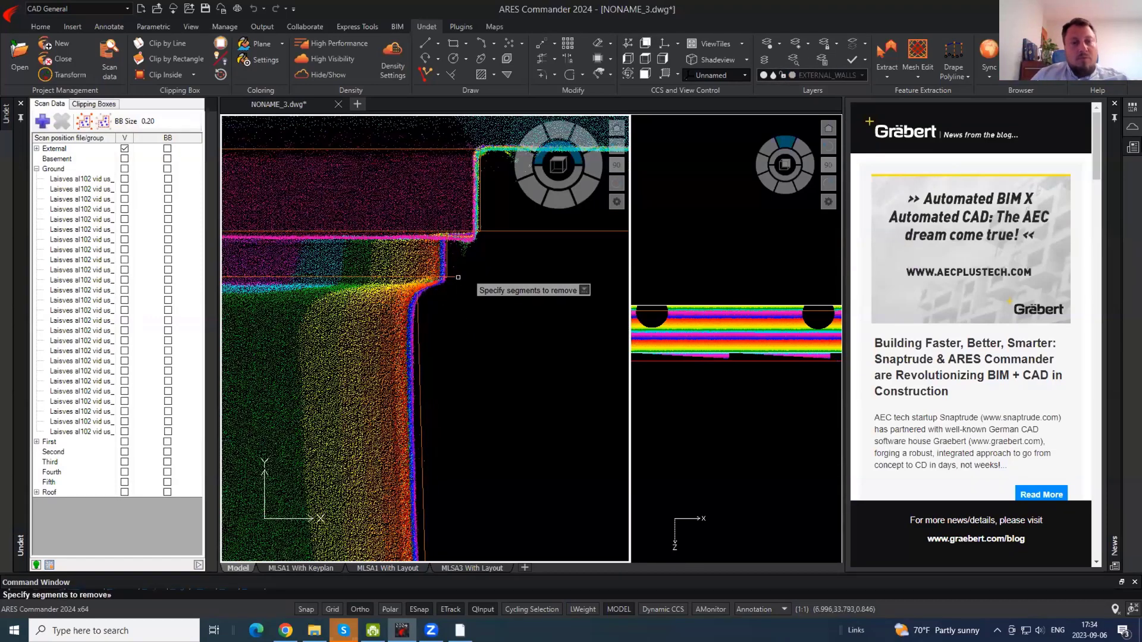
pyautogui.press('Escape')
pyautogui.scroll(-9, 505, 288)
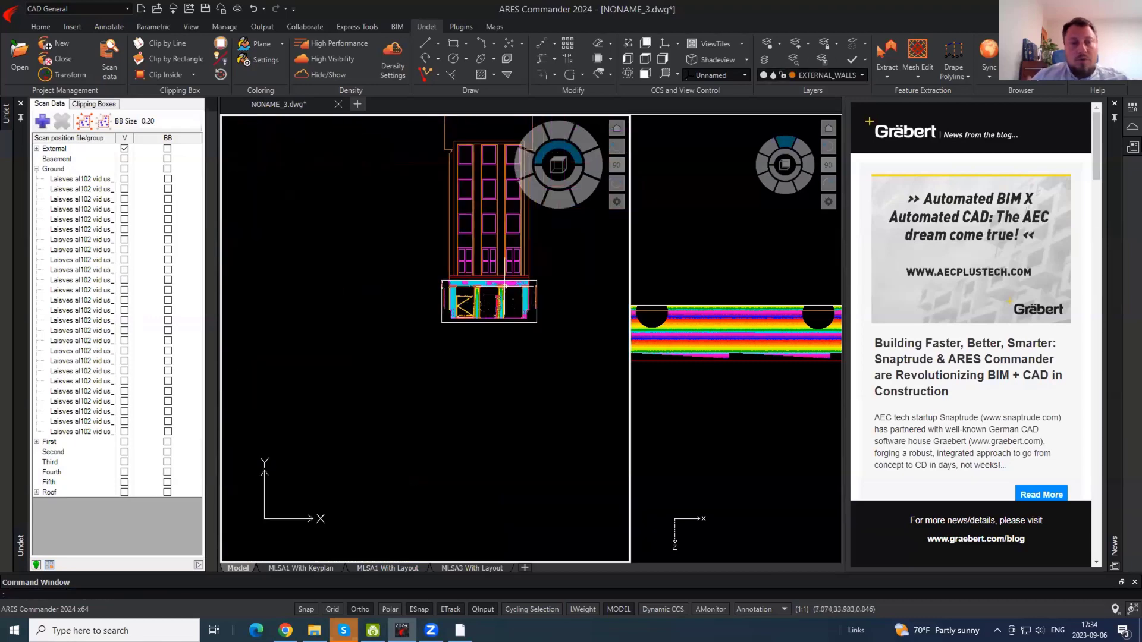
# - Hide the point cloud and pan across the facade from the roof to the doors
pyautogui.scroll(3, 502, 286)
pyautogui.click(323, 75)
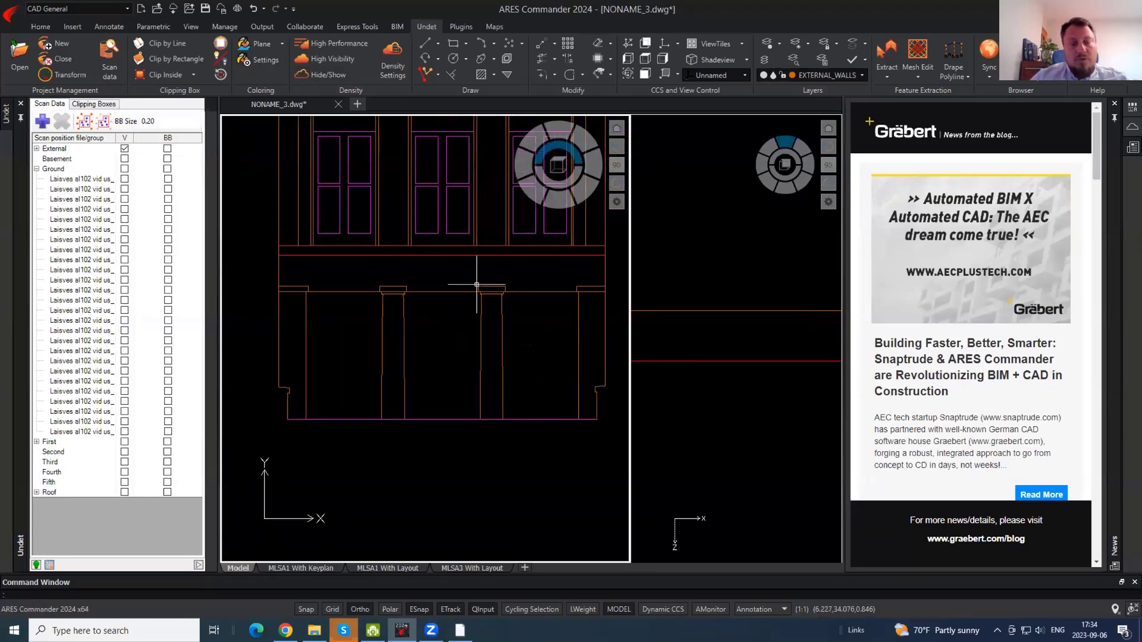
pyautogui.scroll(2, 490, 308)
pyautogui.moveTo(373, 305); pyautogui.dragTo(419, 336, button='middle')
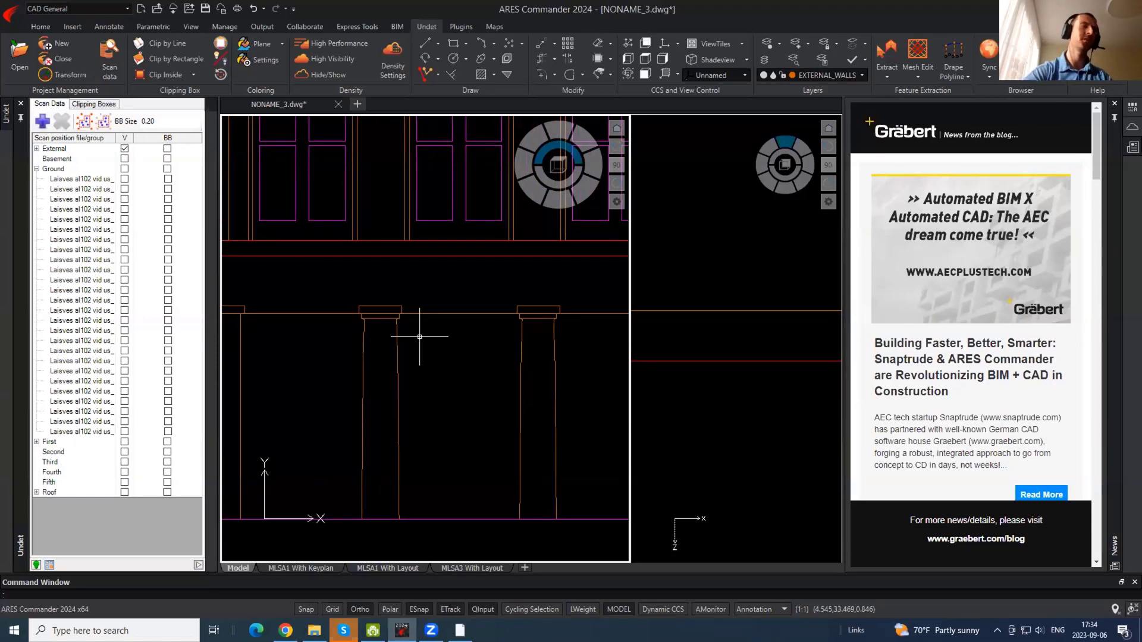
pyautogui.scroll(-2, 421, 385)
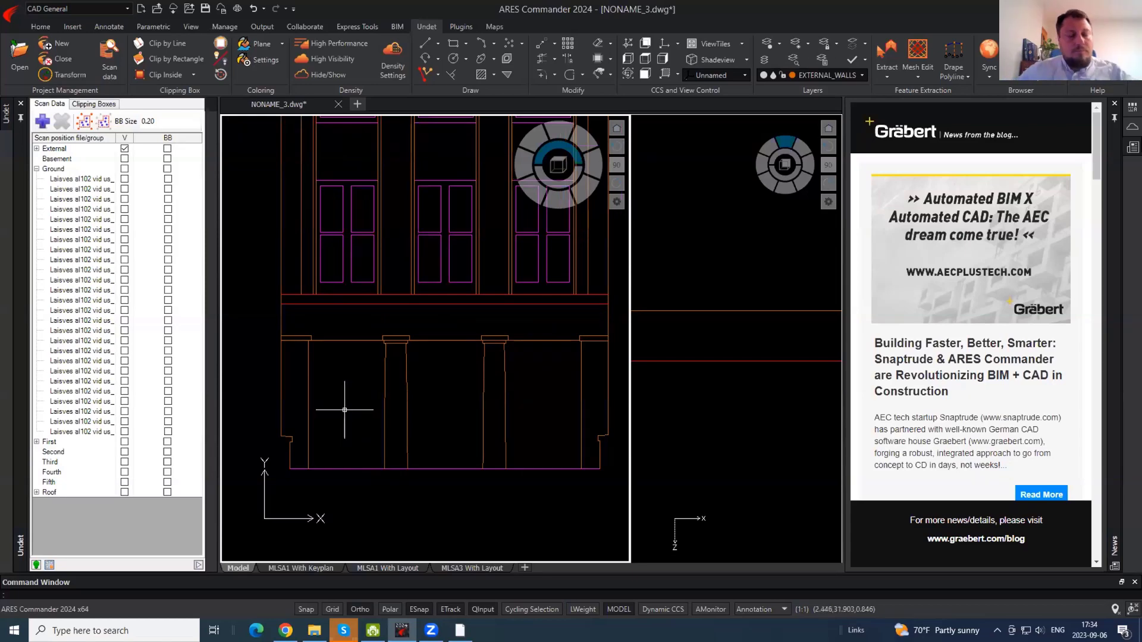
pyautogui.moveTo(400, 261); pyautogui.dragTo(402, 536, button='middle')
pyautogui.moveTo(388, 161); pyautogui.dragTo(386, 514, button='middle')
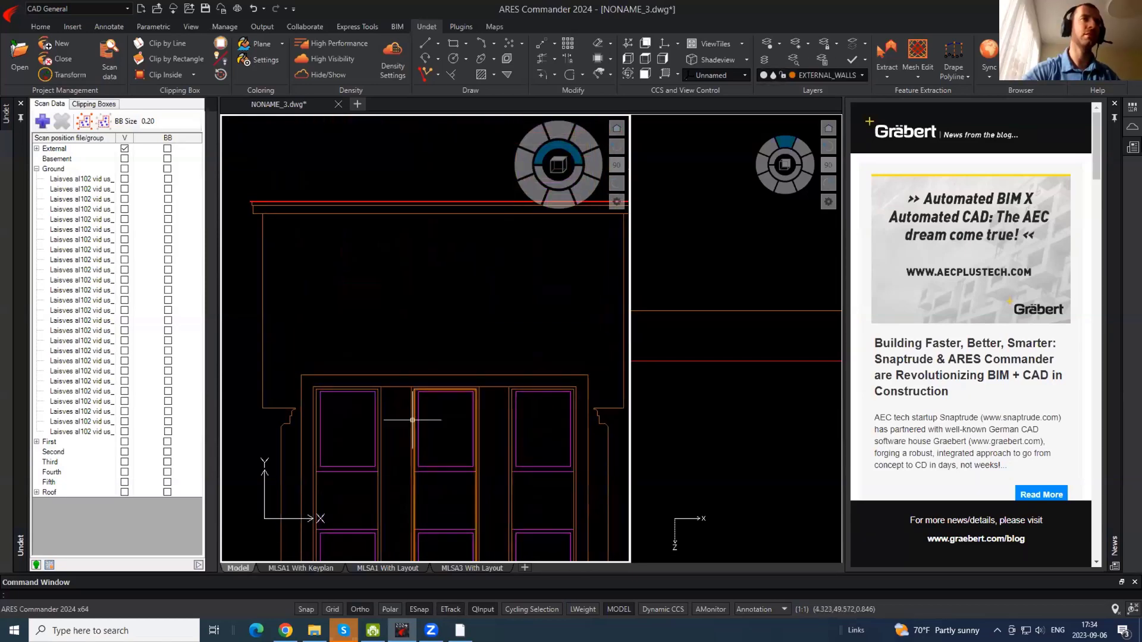
pyautogui.moveTo(401, 311); pyautogui.dragTo(382, 184, button='middle')
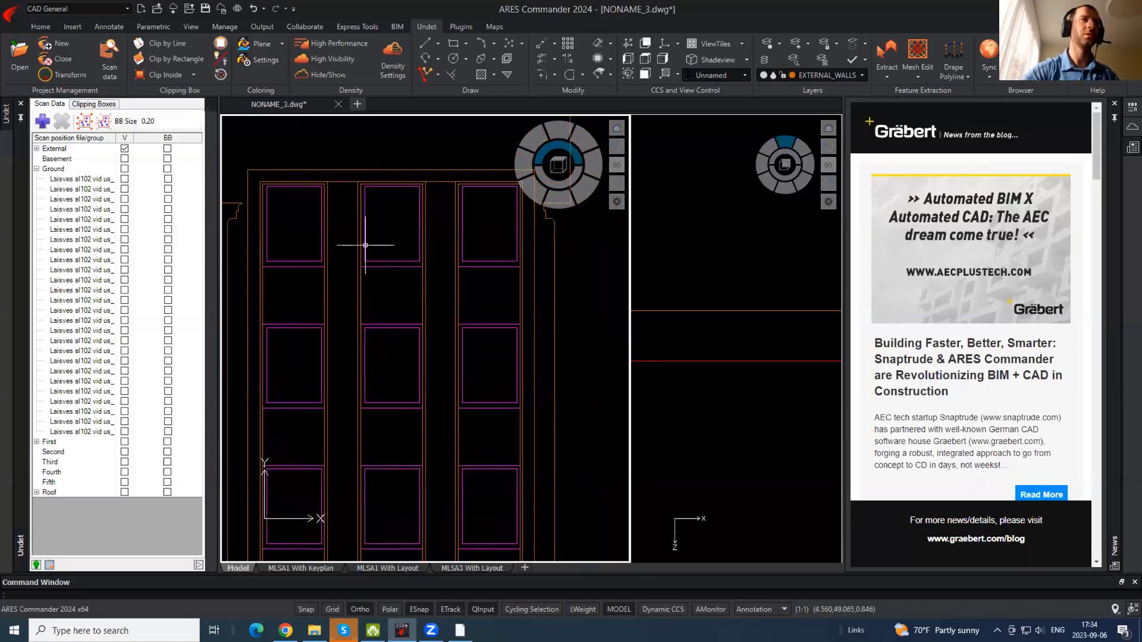
pyautogui.moveTo(416, 401); pyautogui.dragTo(400, 104, button='middle')
pyautogui.moveTo(387, 431); pyautogui.dragTo(385, 309, button='middle')
# - Make the plan view active and grab the horizontal line's grip to stretch it
pyautogui.moveTo(423, 428); pyautogui.dragTo(444, 185, button='middle')
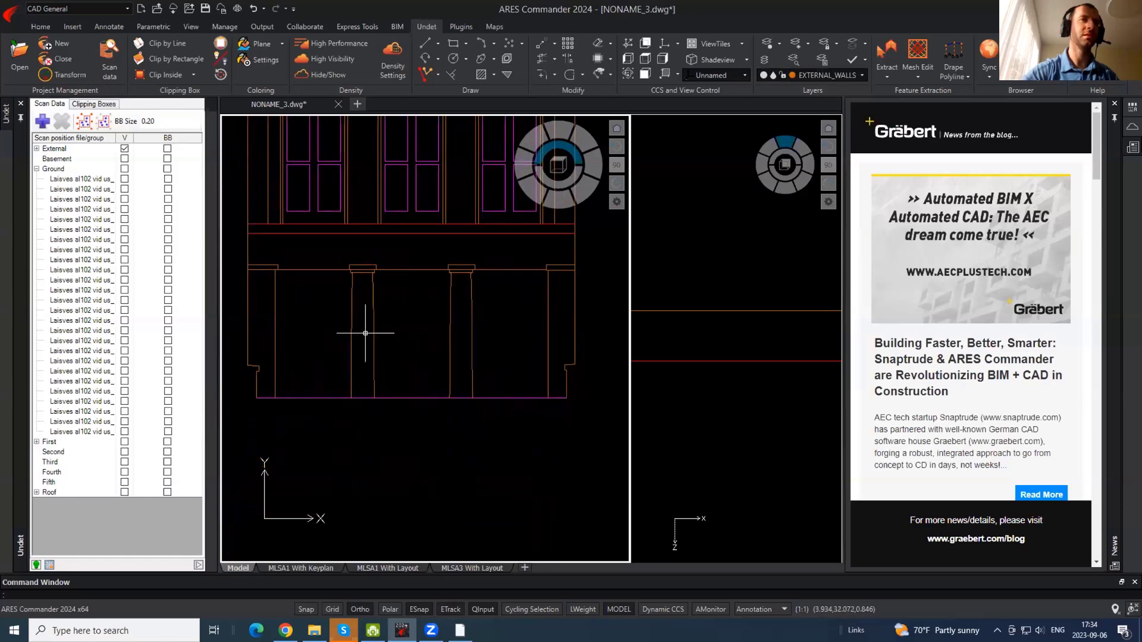
pyautogui.scroll(5, 303, 358)
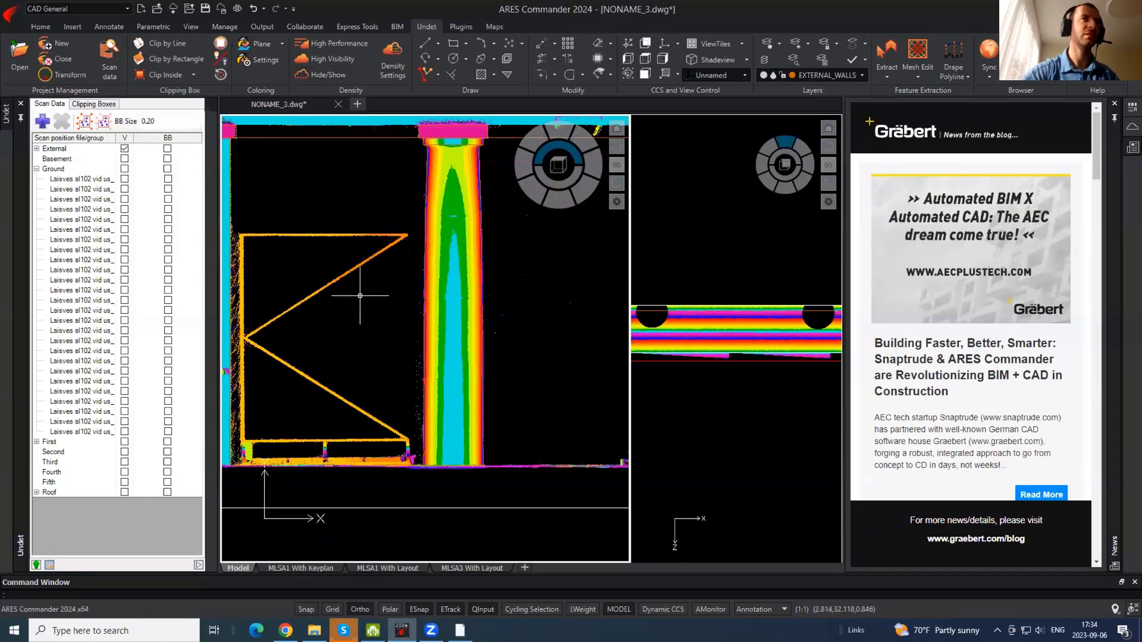
pyautogui.click(718, 340)
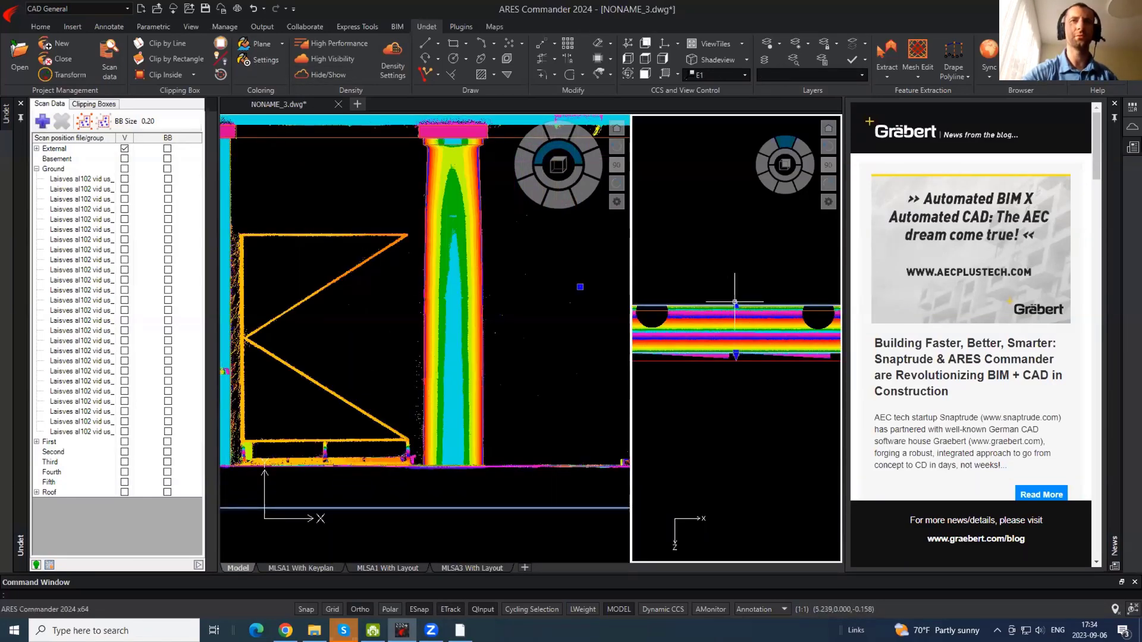
pyautogui.click(735, 306)
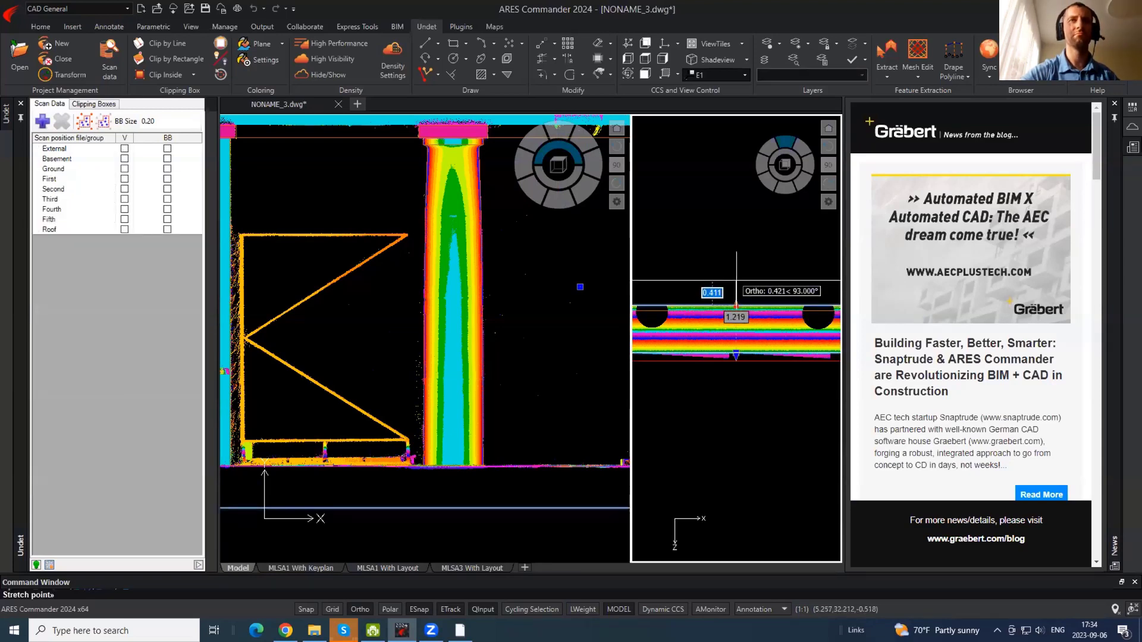
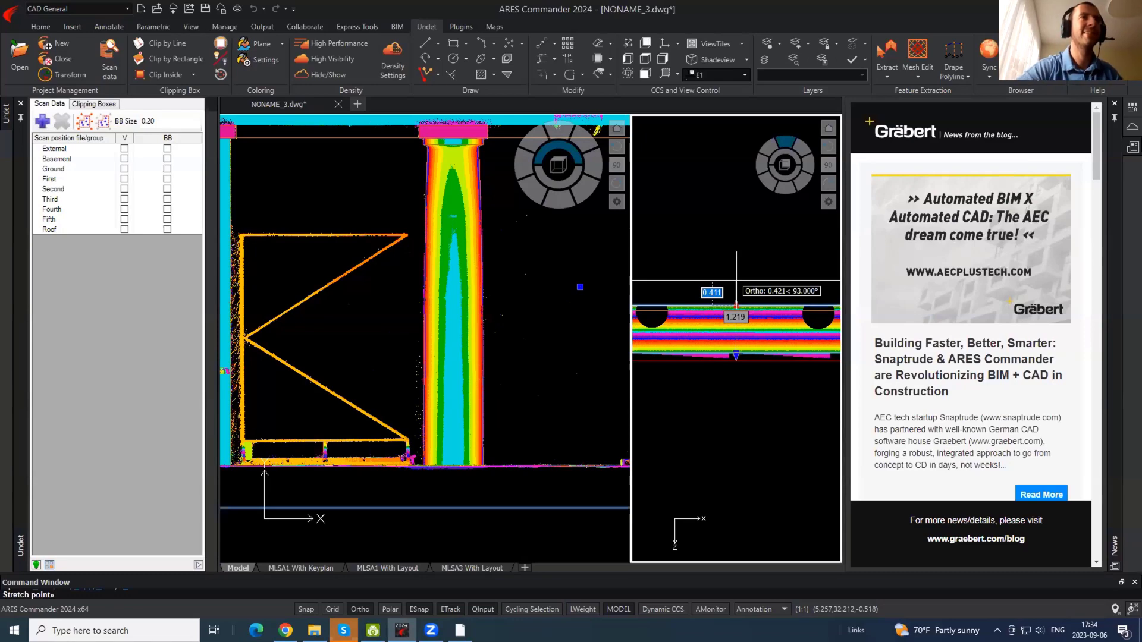
# - Fix the clipping box's new top and raise its bottom edge in the side view
pyautogui.click(736, 279)
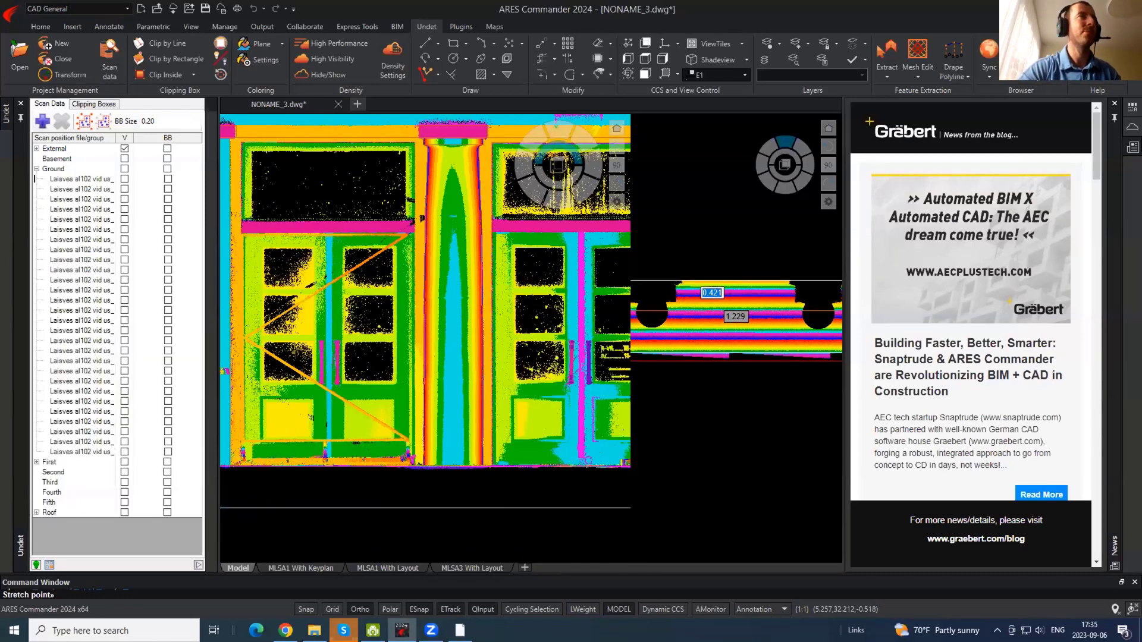
pyautogui.click(737, 356)
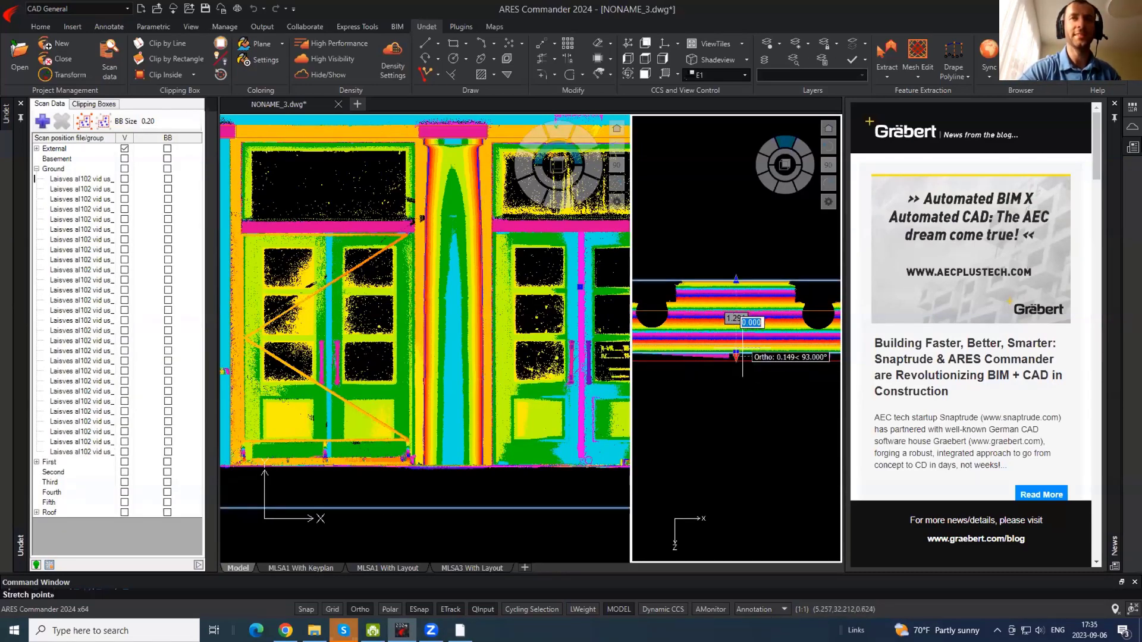
pyautogui.click(781, 294)
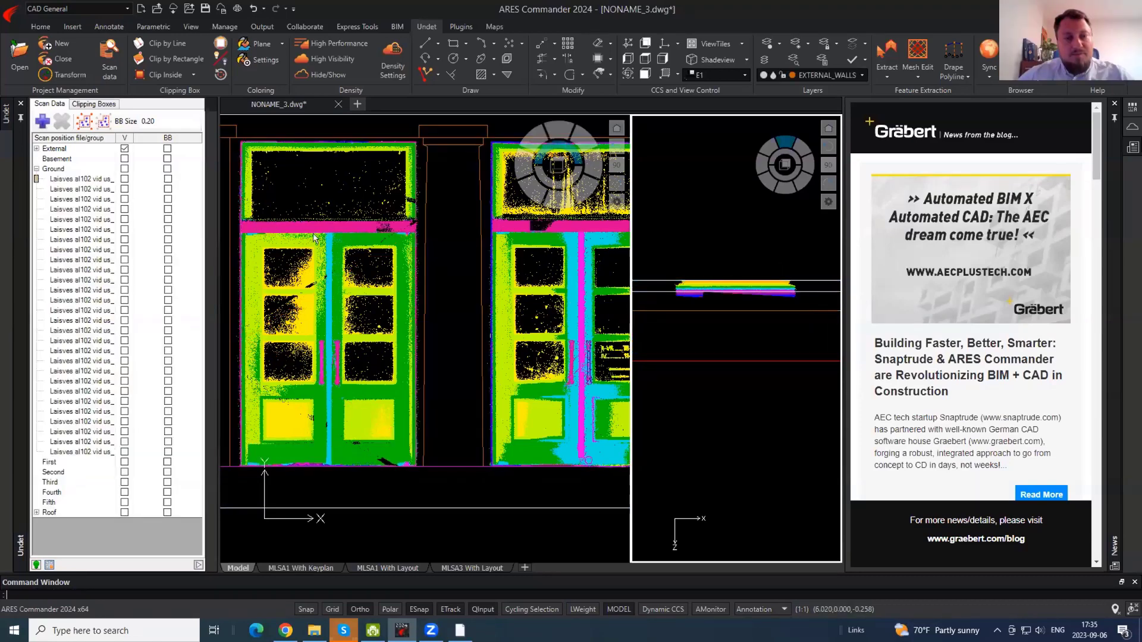
pyautogui.click(702, 292)
pyautogui.click(736, 292)
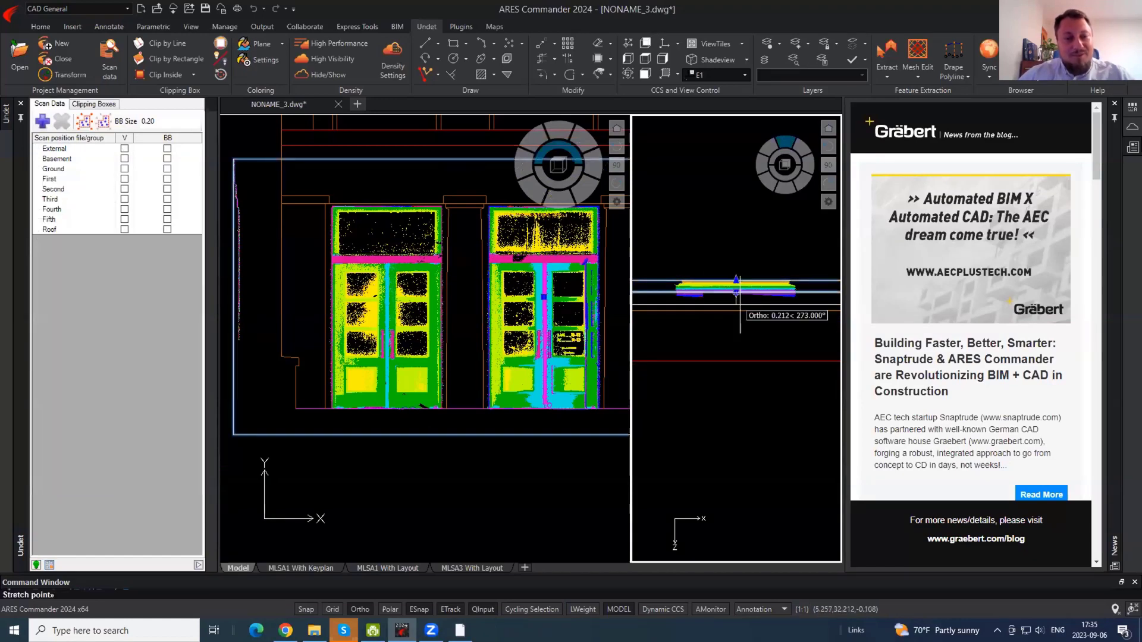
pyautogui.click(738, 306)
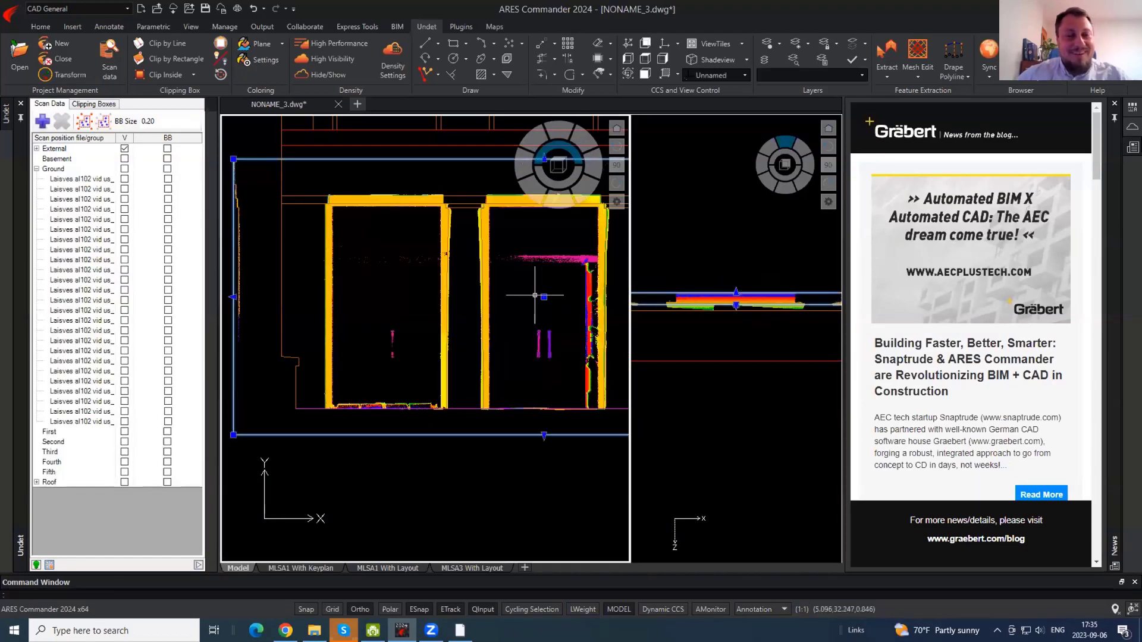
# - Grab the clipping box's top edge, with ESnap (F3) and Ortho (F8) turned off
pyautogui.click(731, 295)
pyautogui.click(736, 292)
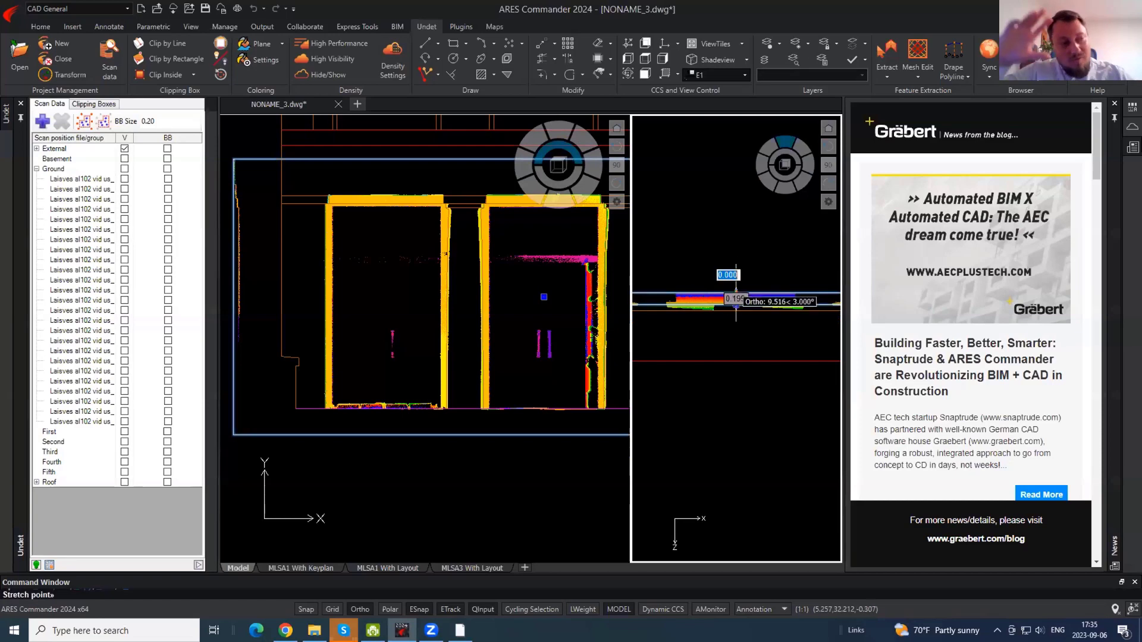
pyautogui.scroll(6, 737, 283)
pyautogui.press('F3')
pyautogui.press('F8')
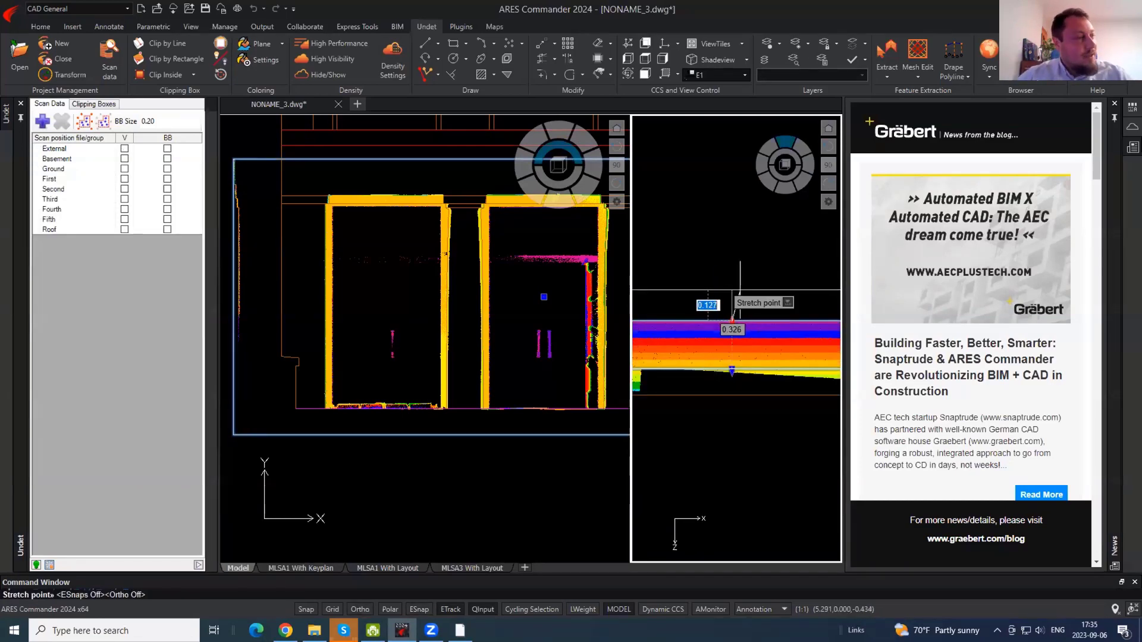
# - Place the clipping box's new top edge and zoom into the door view
pyautogui.click(740, 291)
pyautogui.click(342, 274)
pyautogui.scroll(3, 344, 210)
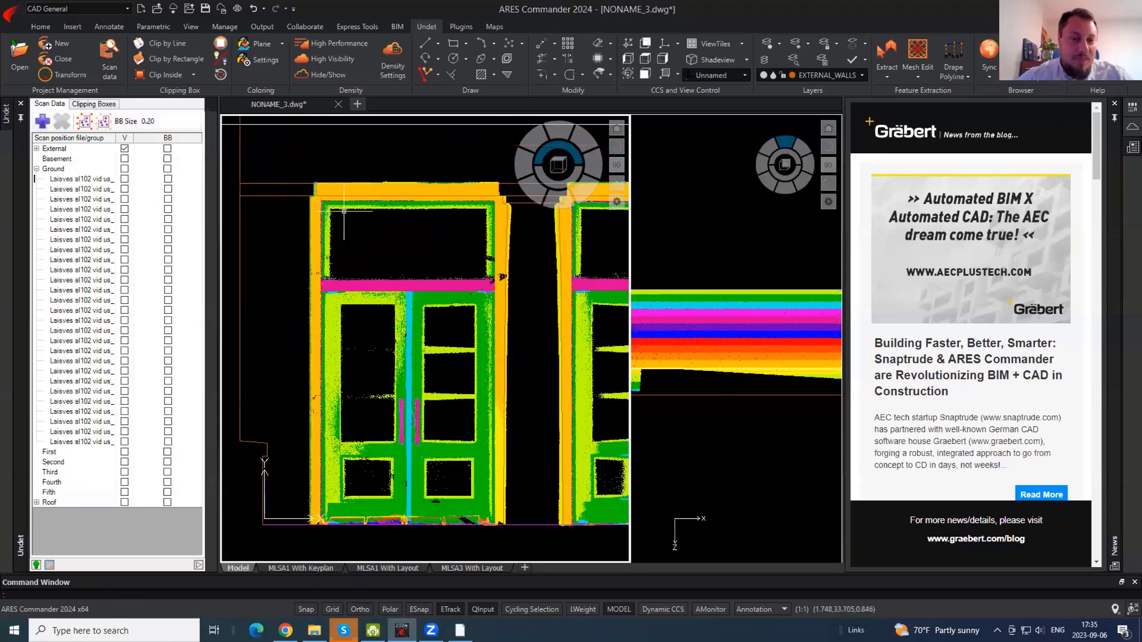
pyautogui.scroll(2, 337, 197)
# - Draw a rectangle from the left door frame's top corner to below the door bottom
pyautogui.write('rec')
pyautogui.press('Return')
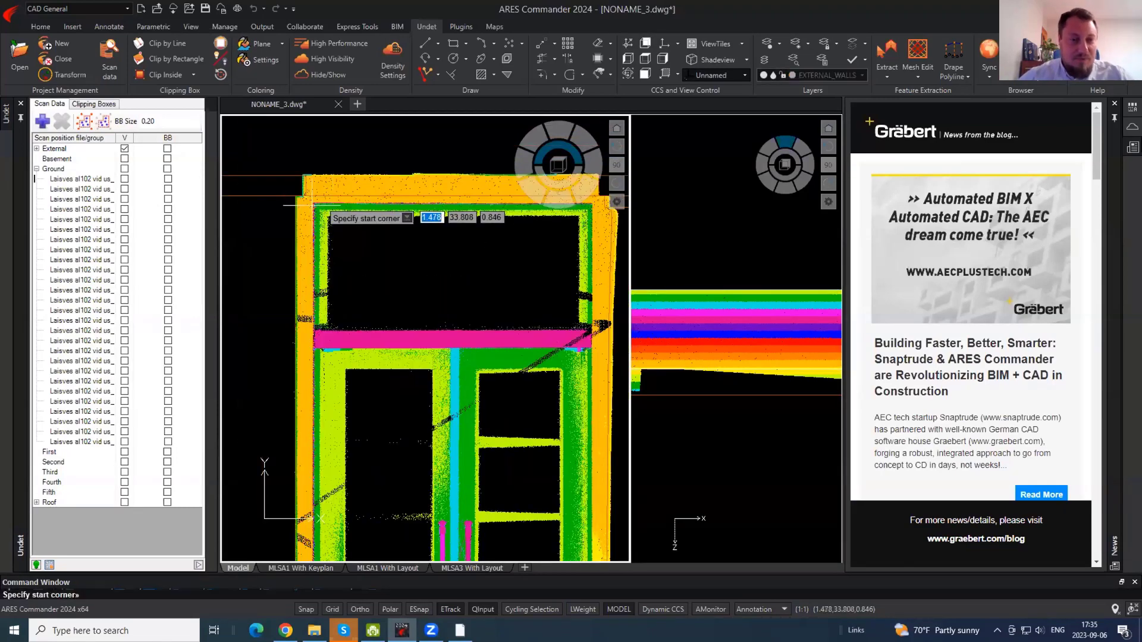
pyautogui.click(314, 201)
pyautogui.moveTo(416, 428); pyautogui.dragTo(382, 298, button='middle')
pyautogui.moveTo(305, 129); pyautogui.dragTo(347, 229, button='middle')
pyautogui.scroll(4, 332, 184)
pyautogui.press('Escape')
pyautogui.press('Return')
pyautogui.click(304, 151)
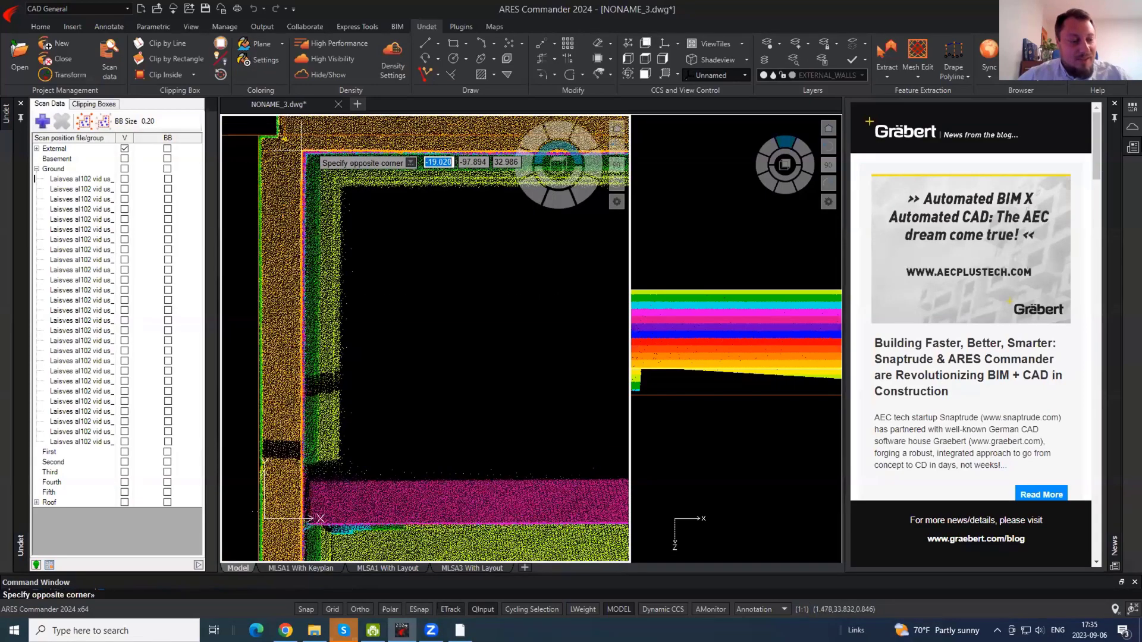
pyautogui.scroll(-8, 302, 149)
pyautogui.scroll(5, 452, 333)
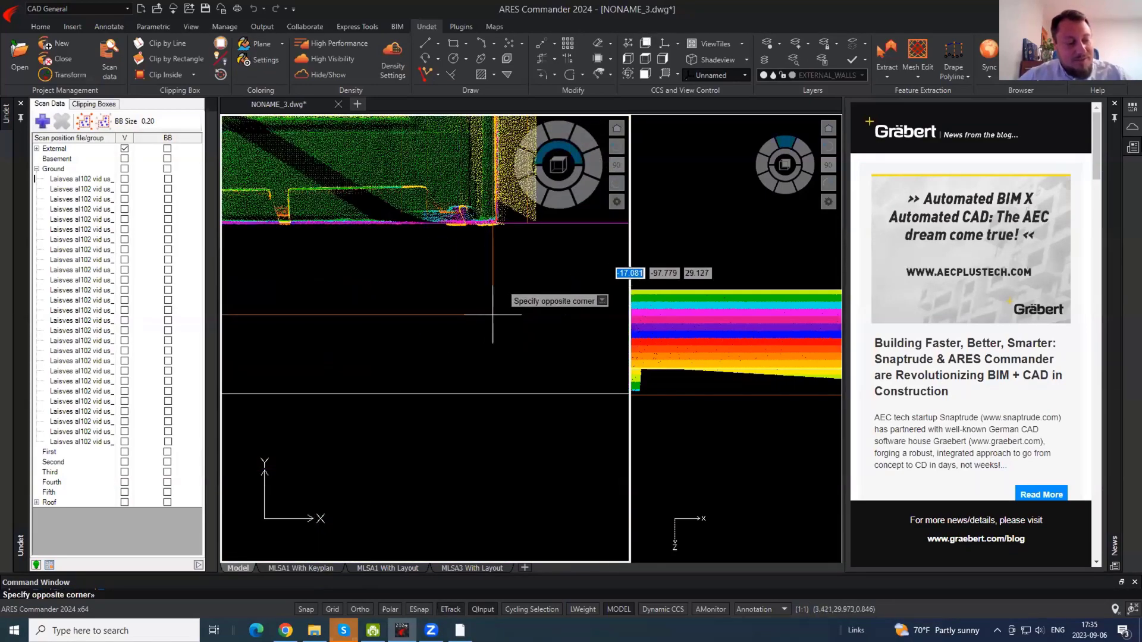
pyautogui.click(494, 315)
pyautogui.scroll(-5, 495, 401)
# - With the point cloud hidden, trim the rectangle's bottom off at the floor line, then show the cloud
pyautogui.click(345, 70)
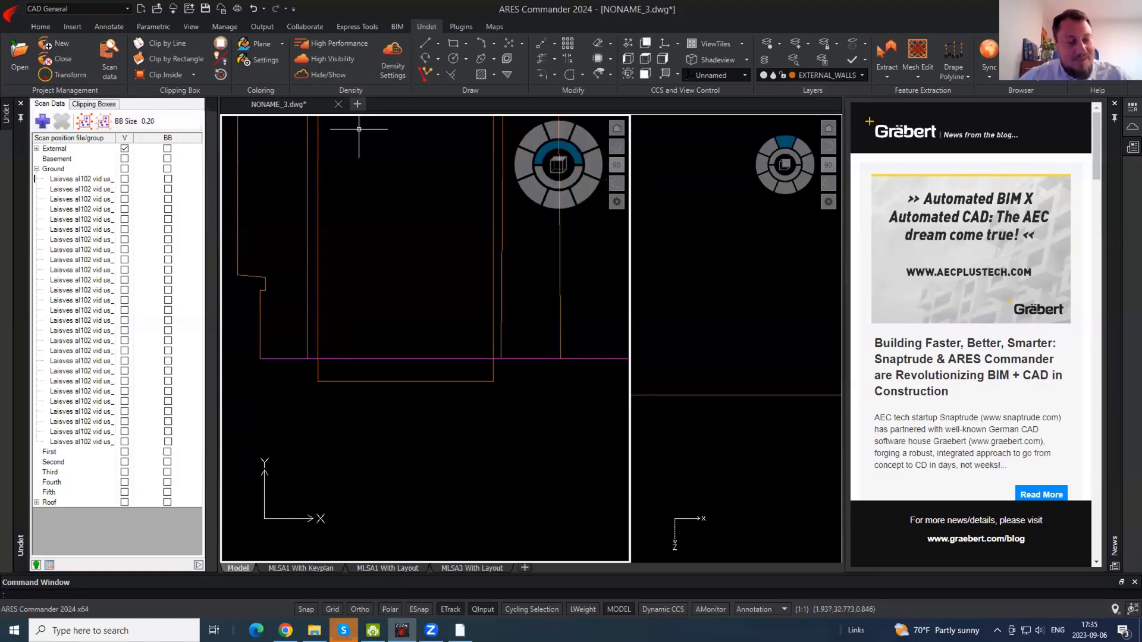
pyautogui.write('tr')
pyautogui.press('Return')
pyautogui.click(452, 359)
pyautogui.press('Return')
pyautogui.click(436, 381)
pyautogui.press('Escape')
pyautogui.moveTo(380, 279); pyautogui.dragTo(387, 453, button='middle')
pyautogui.click(330, 76)
# - Make DOORS the current layer and raise the clipping box's top edge in the side view
pyautogui.click(861, 75)
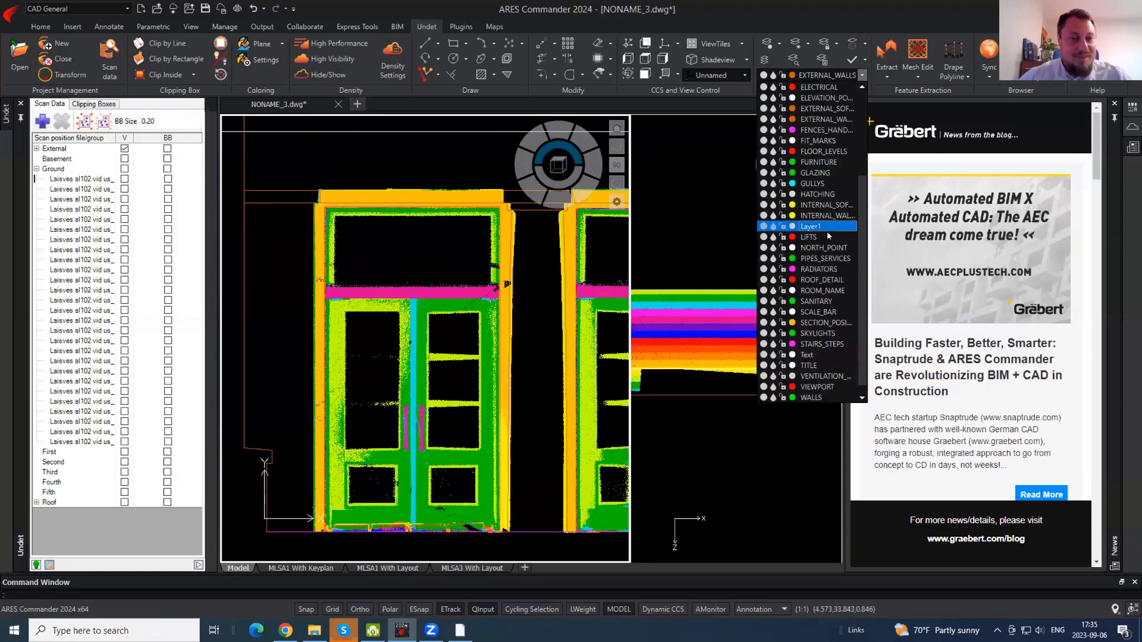
pyautogui.scroll(2, 828, 196)
pyautogui.click(791, 119)
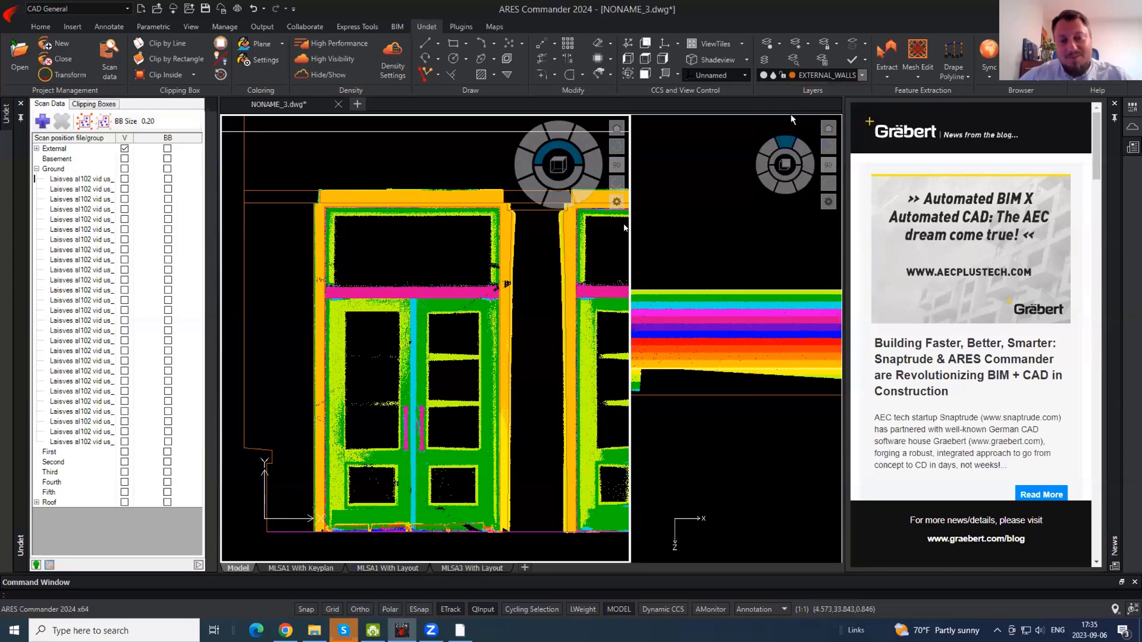
pyautogui.click(730, 323)
pyautogui.click(735, 292)
pyautogui.click(735, 292)
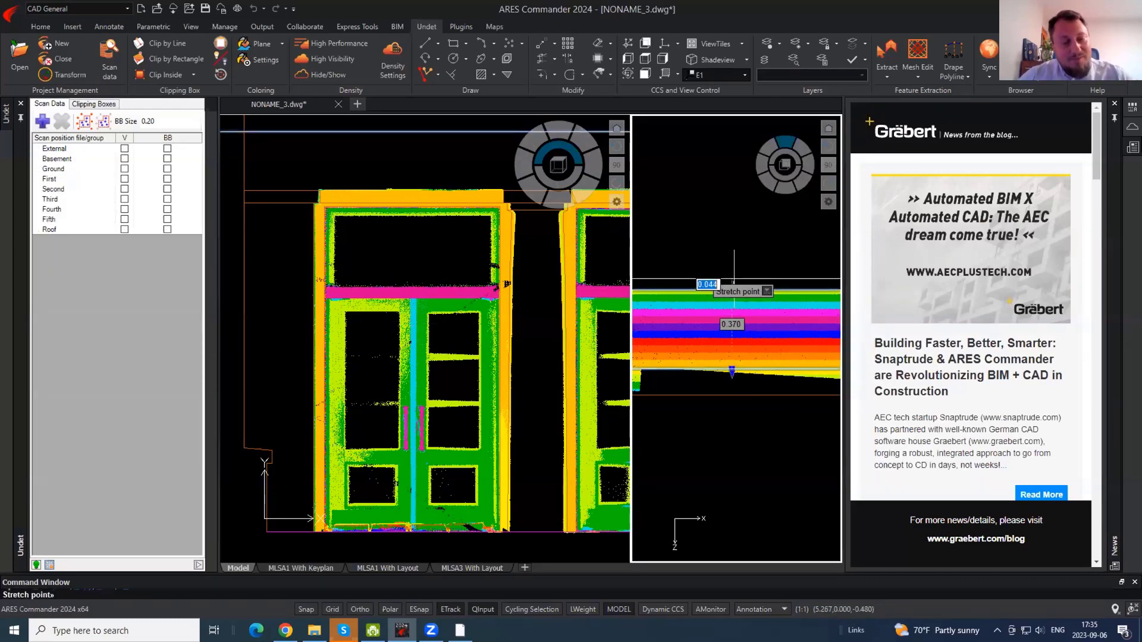
pyautogui.click(734, 278)
# - Draw two rectangles, one at the door head and one along the magenta lintel band
pyautogui.click(351, 238)
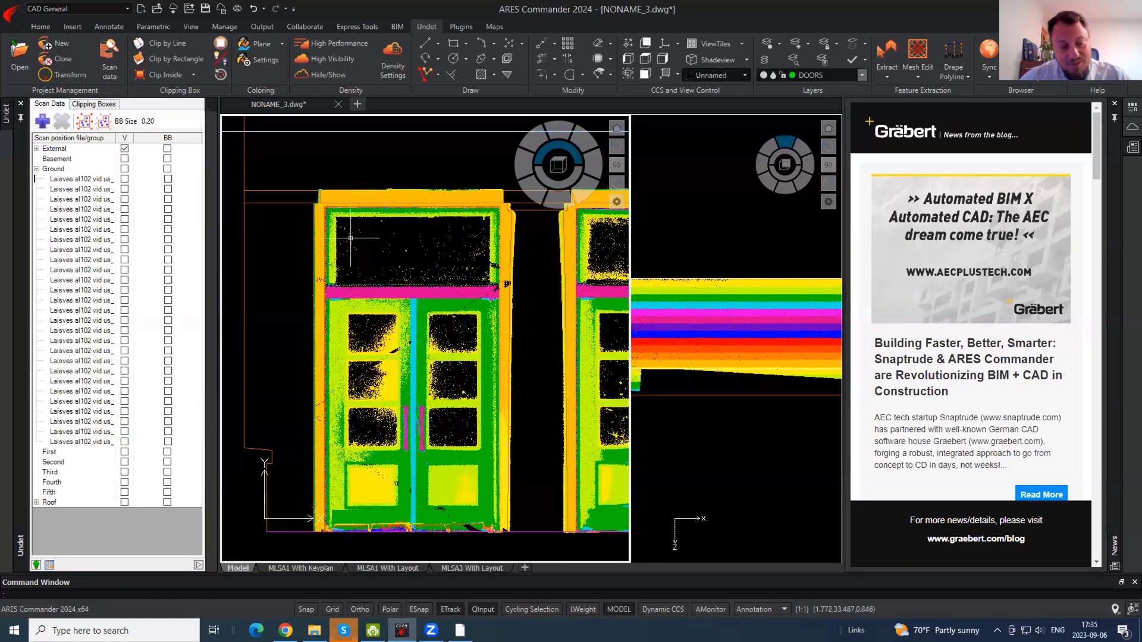
pyautogui.scroll(2, 339, 226)
pyautogui.write('rec')
pyautogui.press('Return')
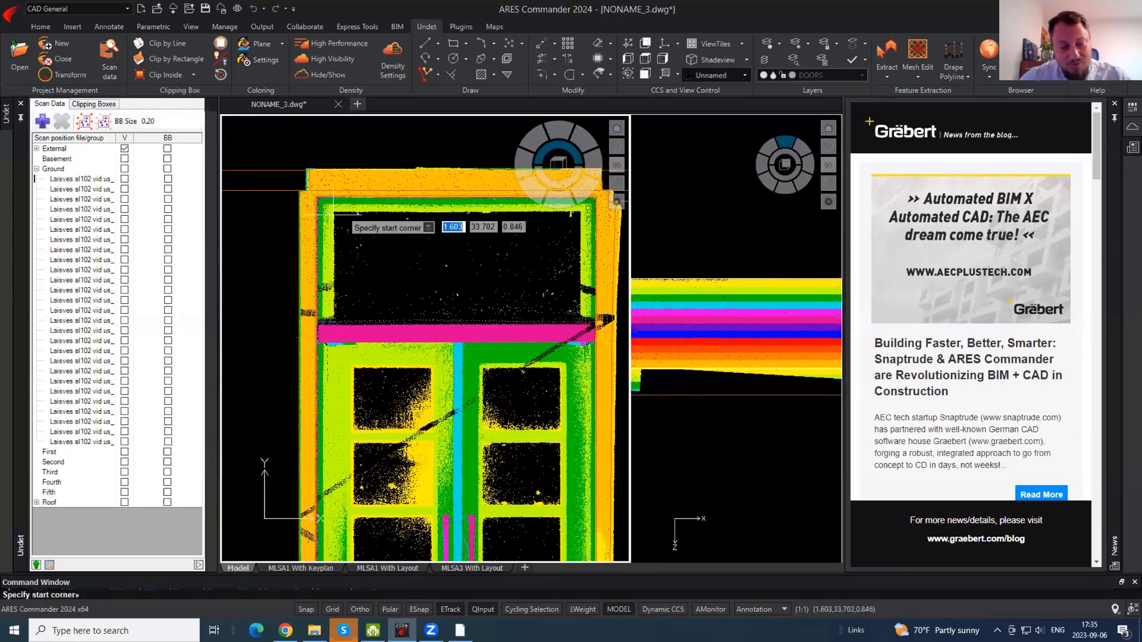
pyautogui.click(334, 212)
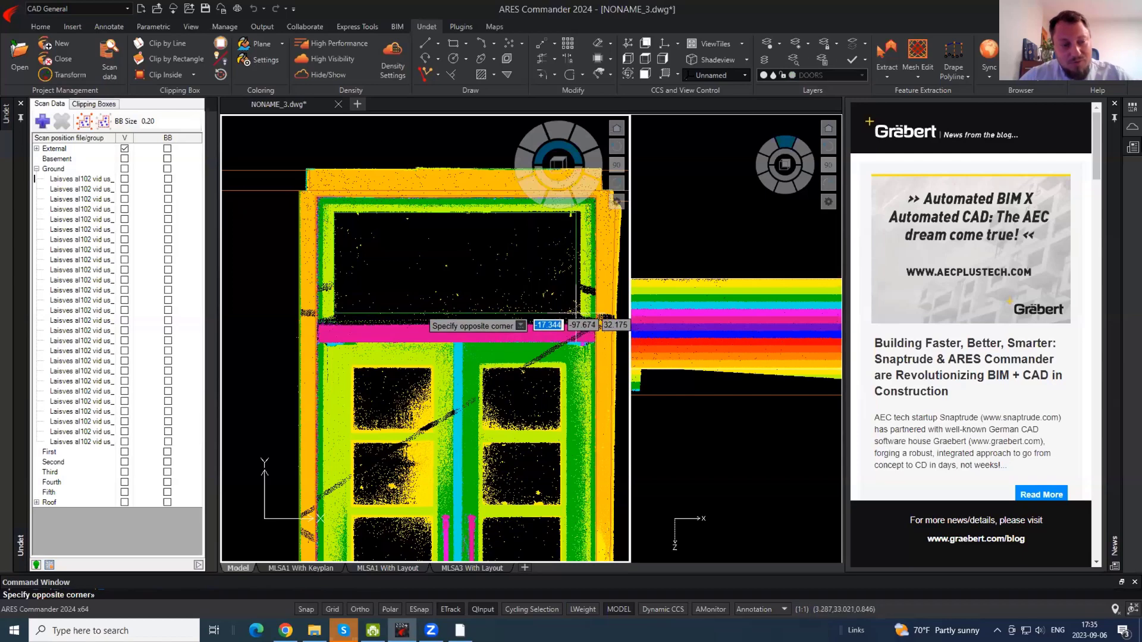
pyautogui.click(580, 316)
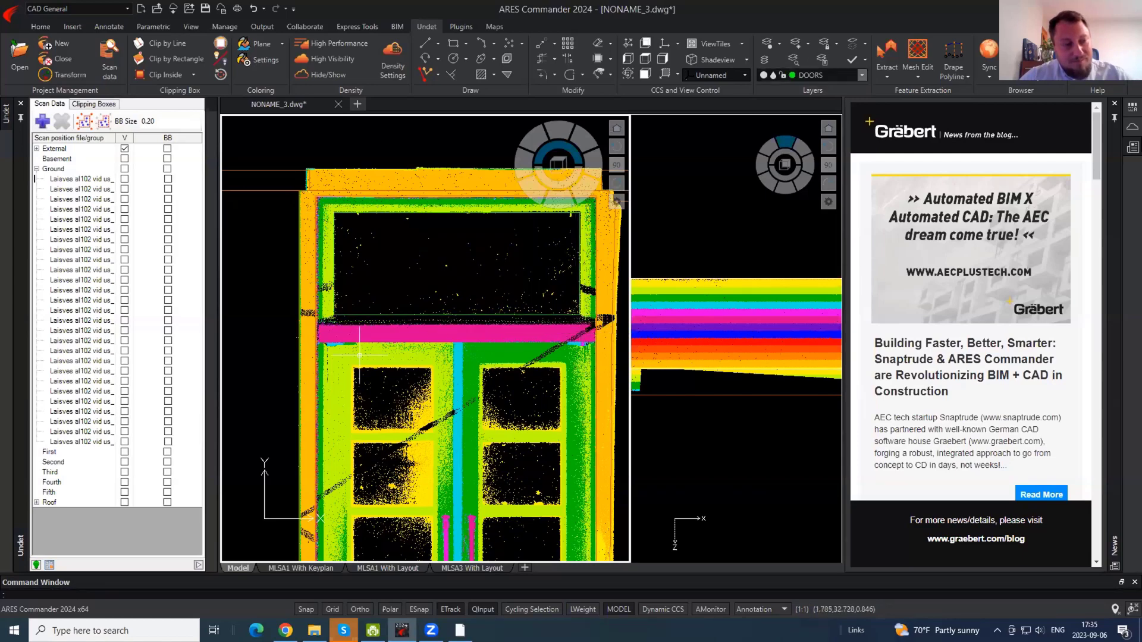
pyautogui.press('Return')
pyautogui.click(310, 324)
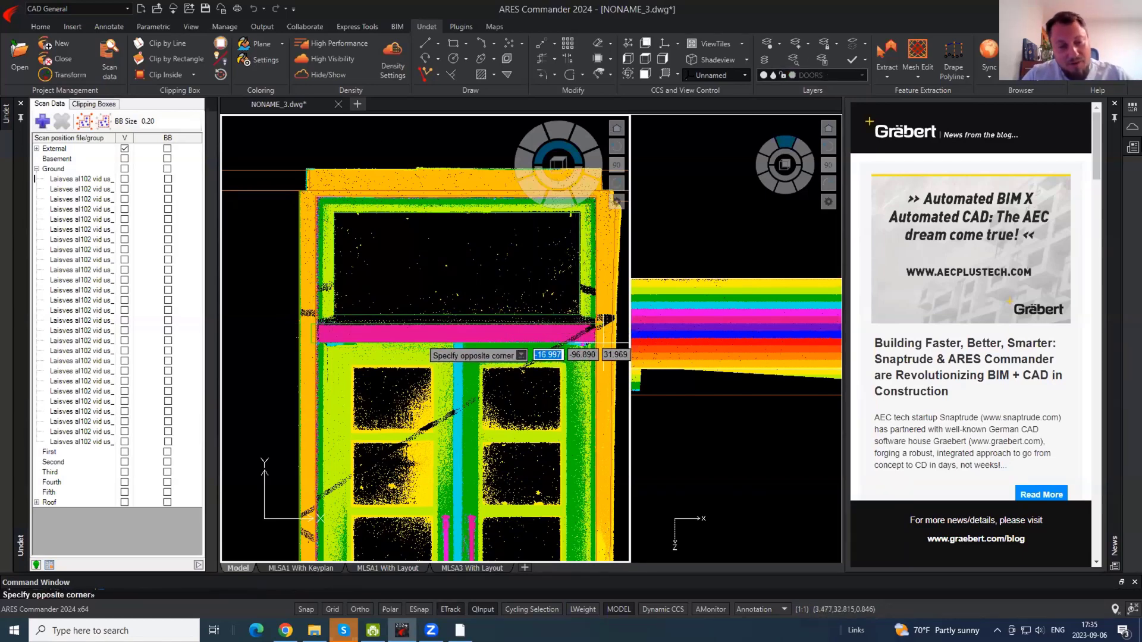
pyautogui.scroll(3, 607, 348)
pyautogui.click(602, 342)
# - Hide the point cloud and cut the band's right end at the orange frame line
pyautogui.click(334, 76)
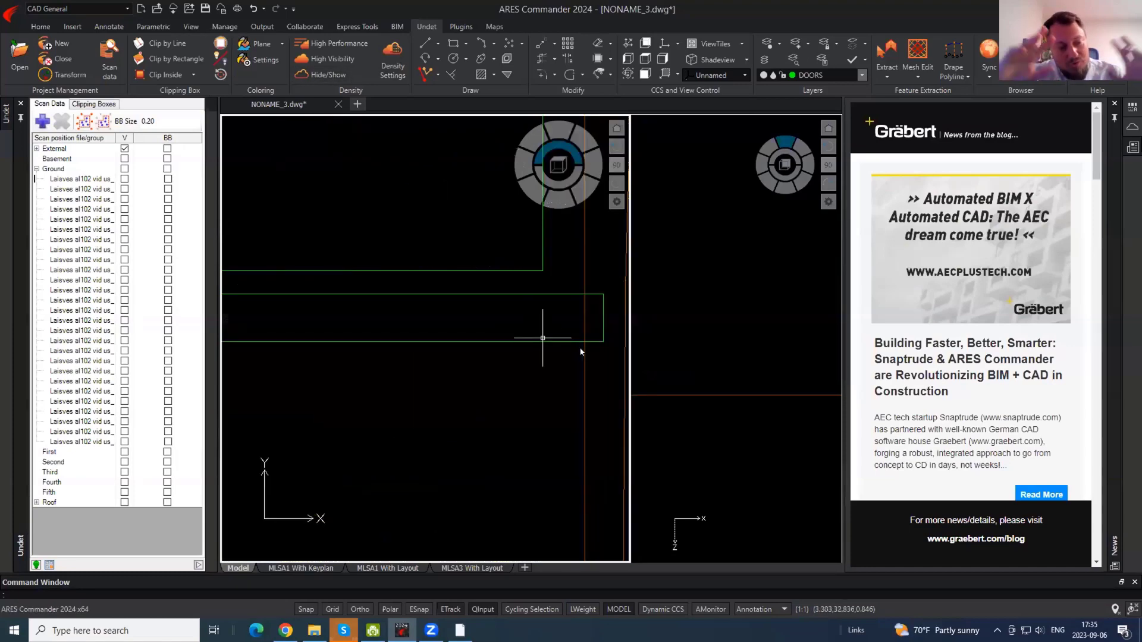
pyautogui.press('Return')
pyautogui.click(608, 355)
pyautogui.click(608, 278)
pyautogui.click(607, 283)
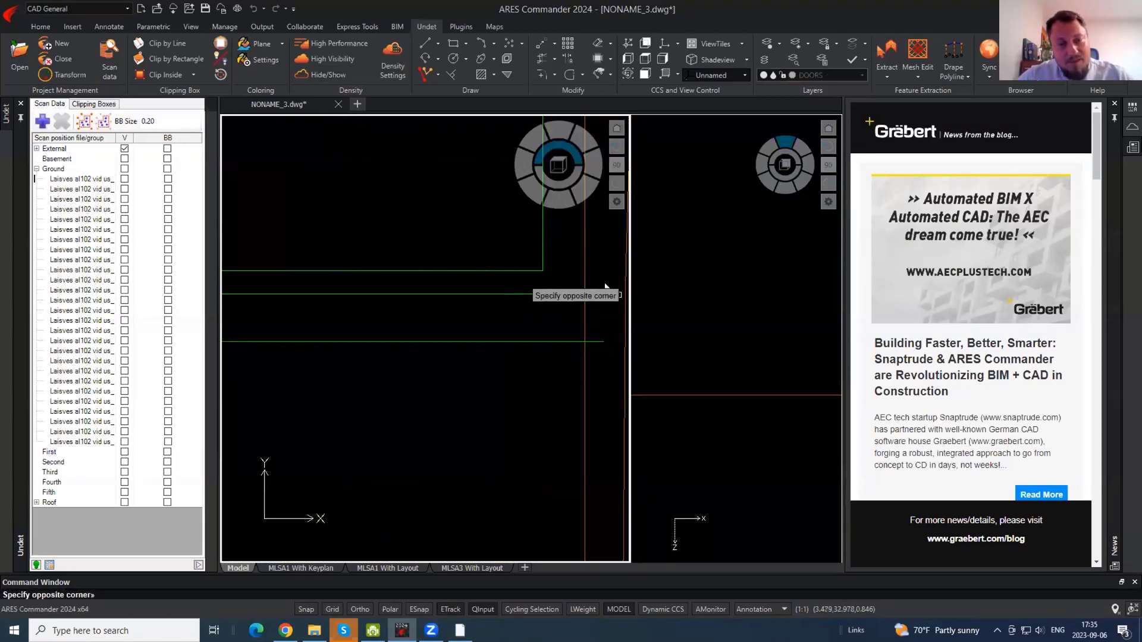
pyautogui.click(596, 357)
pyautogui.press('Escape')
# - Trim the band's left end at the orange outline and show the point cloud again
pyautogui.scroll(-3, 598, 358)
pyautogui.moveTo(338, 359); pyautogui.dragTo(394, 359, button='middle')
pyautogui.write('tr')
pyautogui.press('Return')
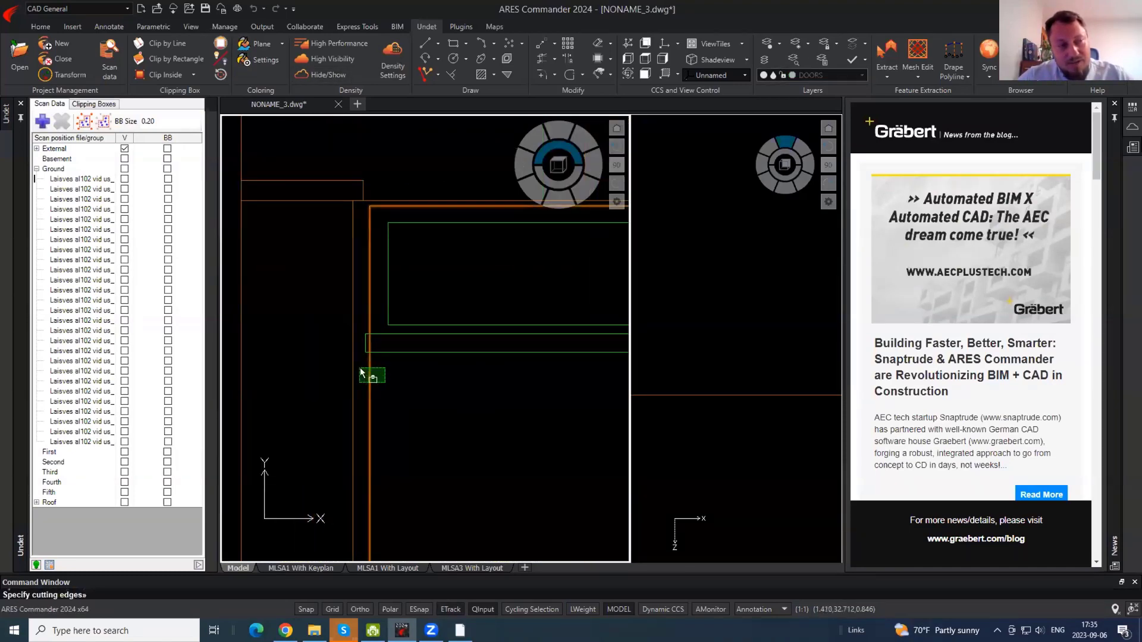
pyautogui.click(368, 370)
pyautogui.press('Return')
pyautogui.click(365, 345)
pyautogui.press('Escape')
pyautogui.click(336, 75)
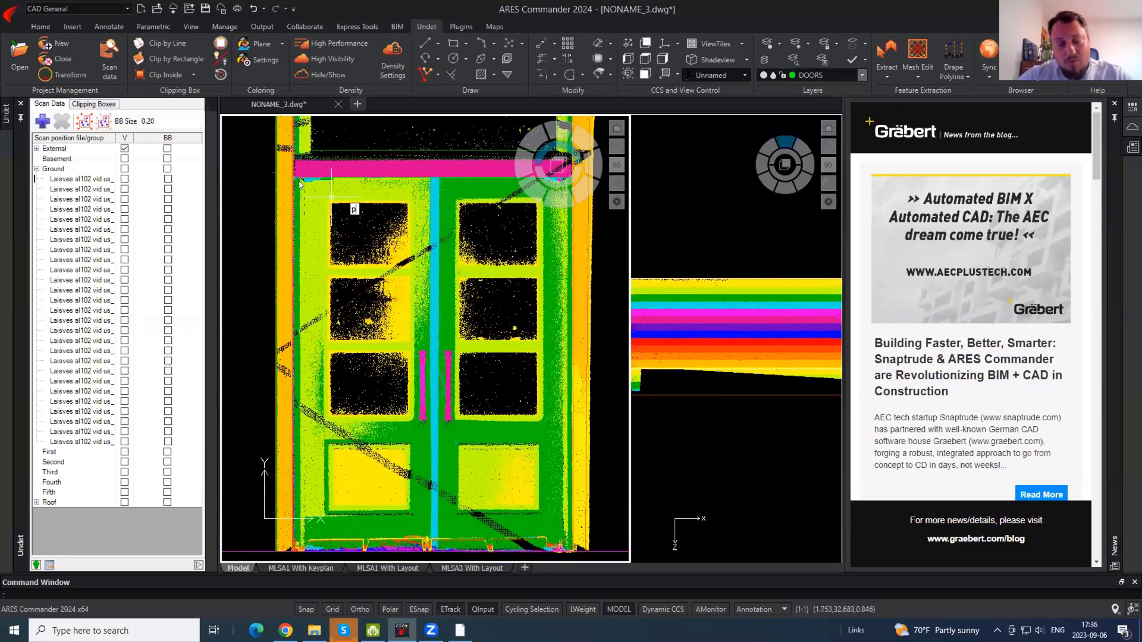
# - Draw a vertical line with Ortho on from the door's upper-left corner down to its bottom
pyautogui.write('l')
pyautogui.press('Return')
pyautogui.scroll(5, 305, 180)
pyautogui.click(312, 176)
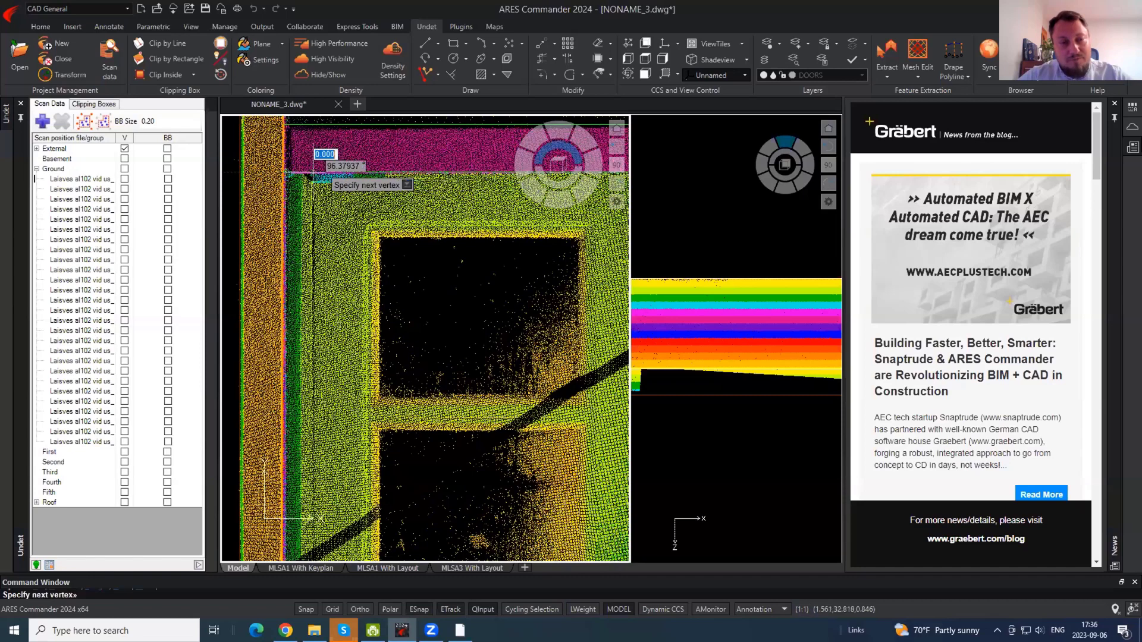
pyautogui.scroll(-5, 312, 176)
pyautogui.press('F8')
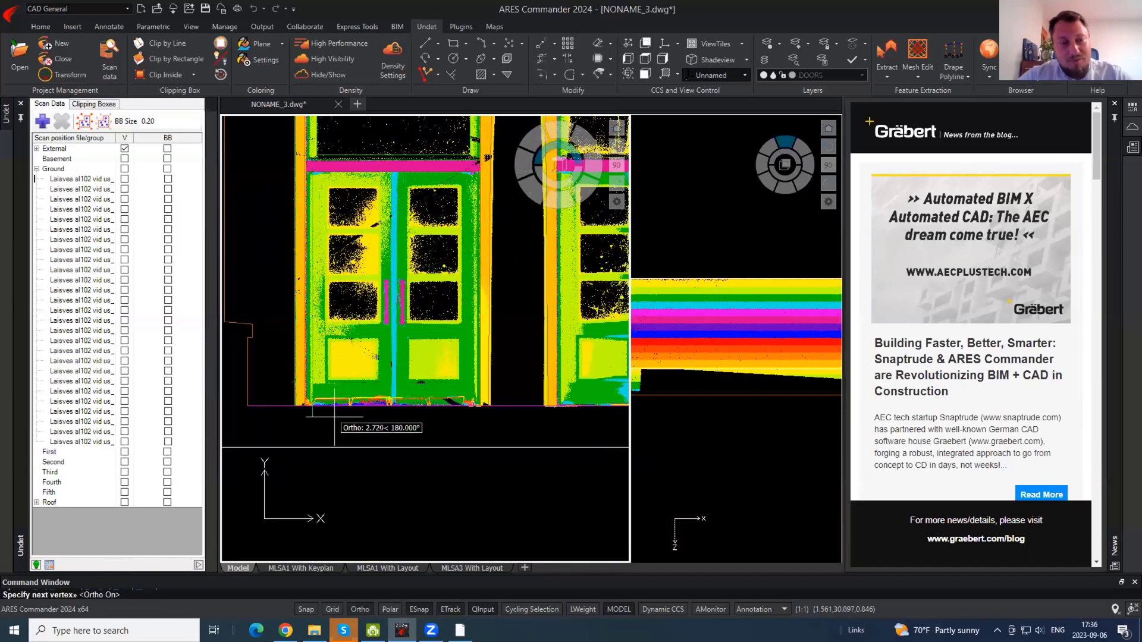
pyautogui.click(312, 419)
pyautogui.press('Return')
# - Mirror the door edge line about the door centre with MI, keeping the original
pyautogui.write('mi')
pyautogui.press('Return')
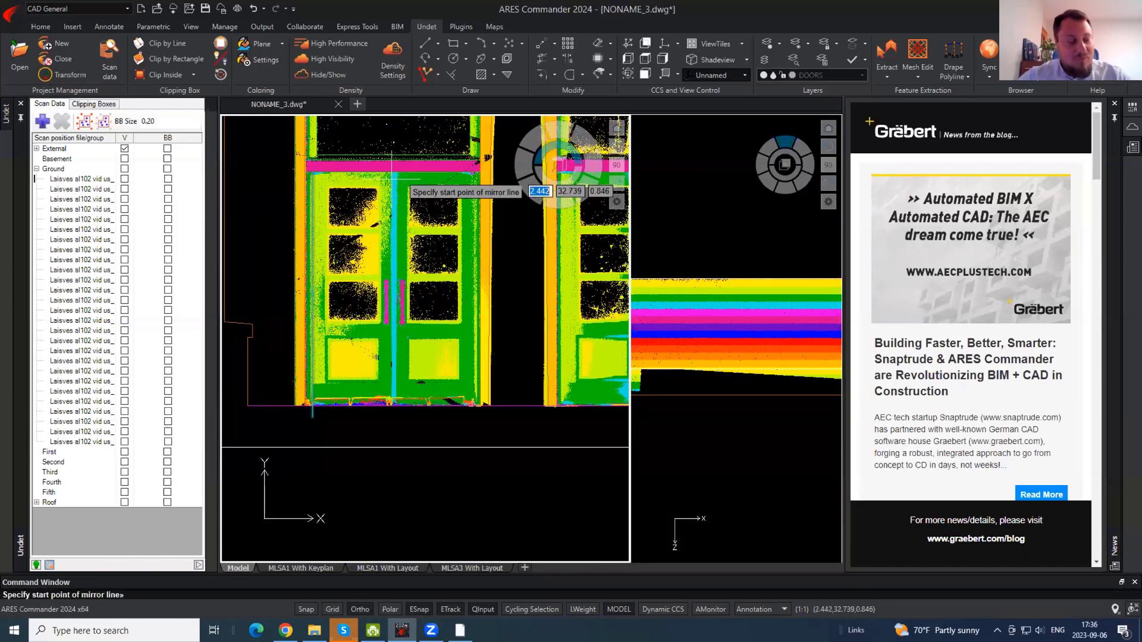
pyautogui.click(394, 172)
pyautogui.click(395, 280)
pyautogui.press('Return')
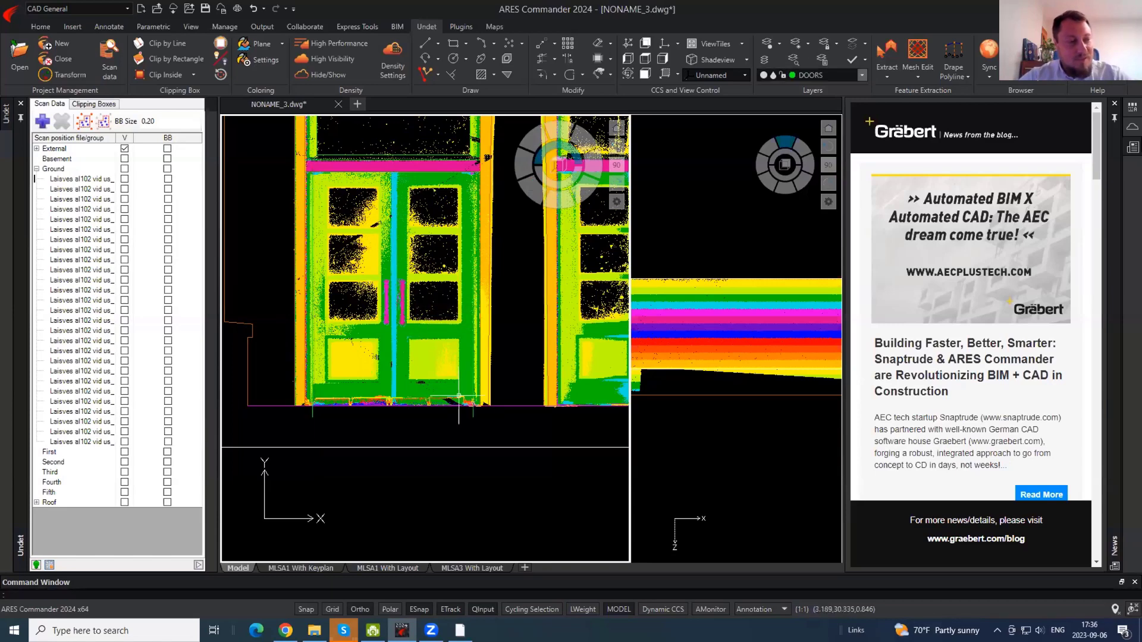
# - Trim away the line ends below the door
pyautogui.write('tr')
pyautogui.press('Return')
pyautogui.press('Return')
pyautogui.click(483, 416)
pyautogui.click(296, 414)
pyautogui.press('Return')
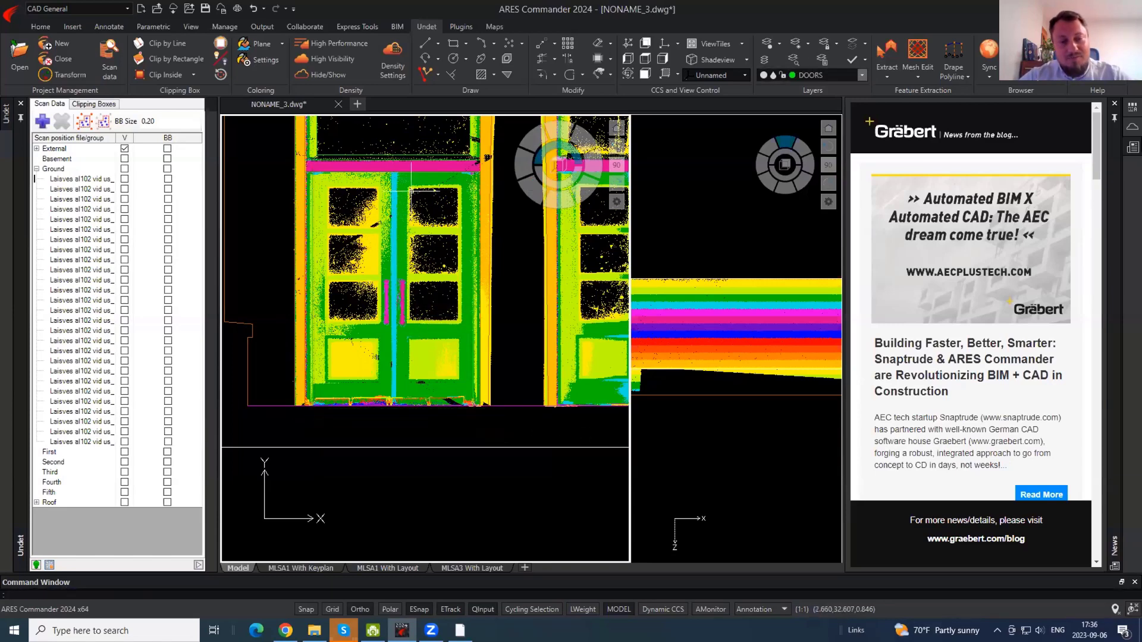
# - Copy the door line across to the other side of the door
pyautogui.scroll(2, 469, 188)
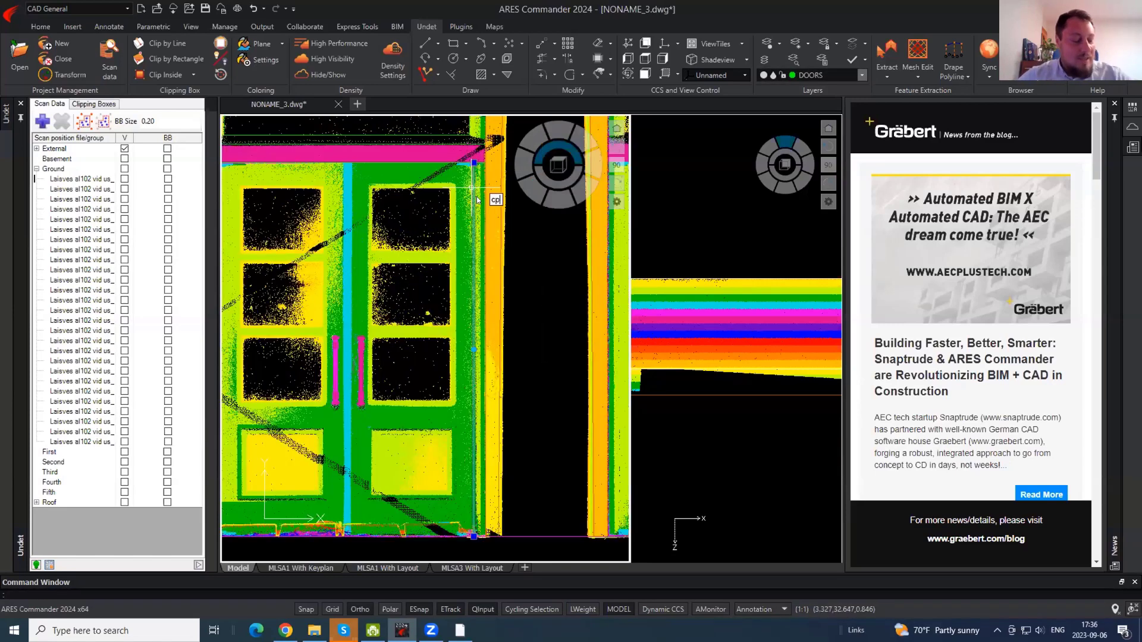
pyautogui.write('co')
pyautogui.press('Return')
pyautogui.click(475, 199)
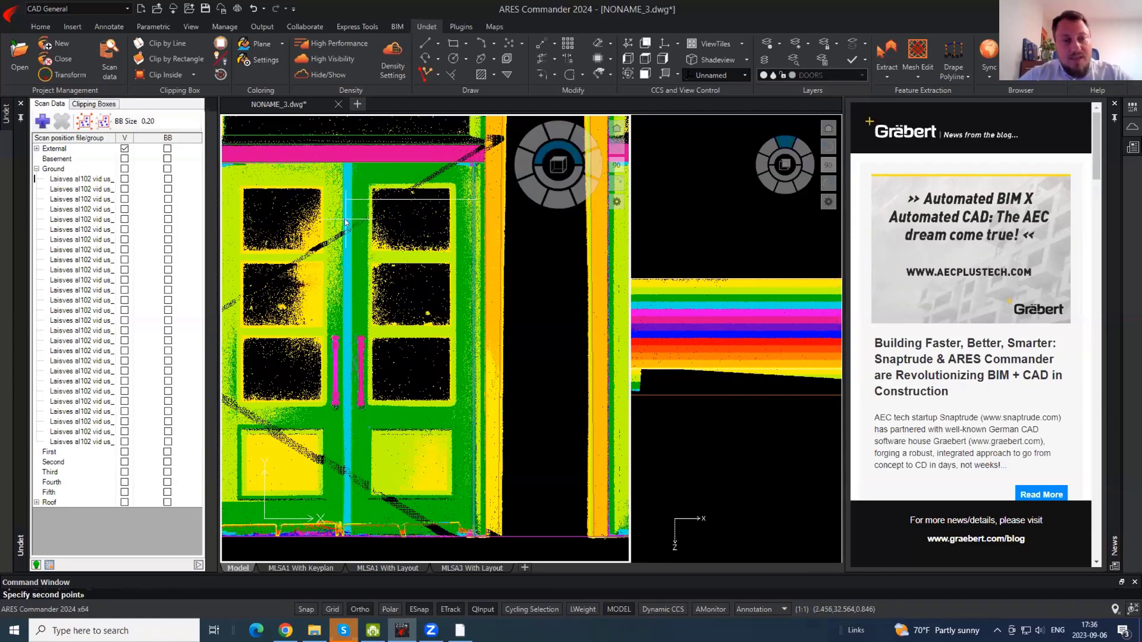
pyautogui.click(346, 220)
pyautogui.press('Return')
# - Trace the upper door glass pane as a rectangle
pyautogui.scroll(2, 352, 184)
pyautogui.write('rec')
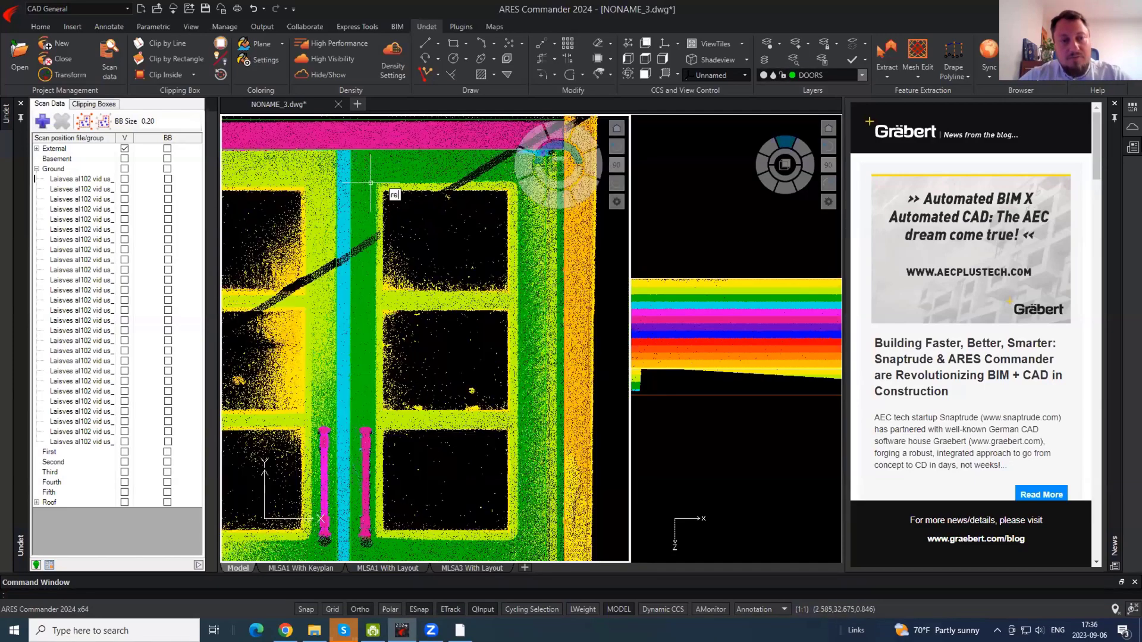
pyautogui.press('Return')
pyautogui.click(383, 191)
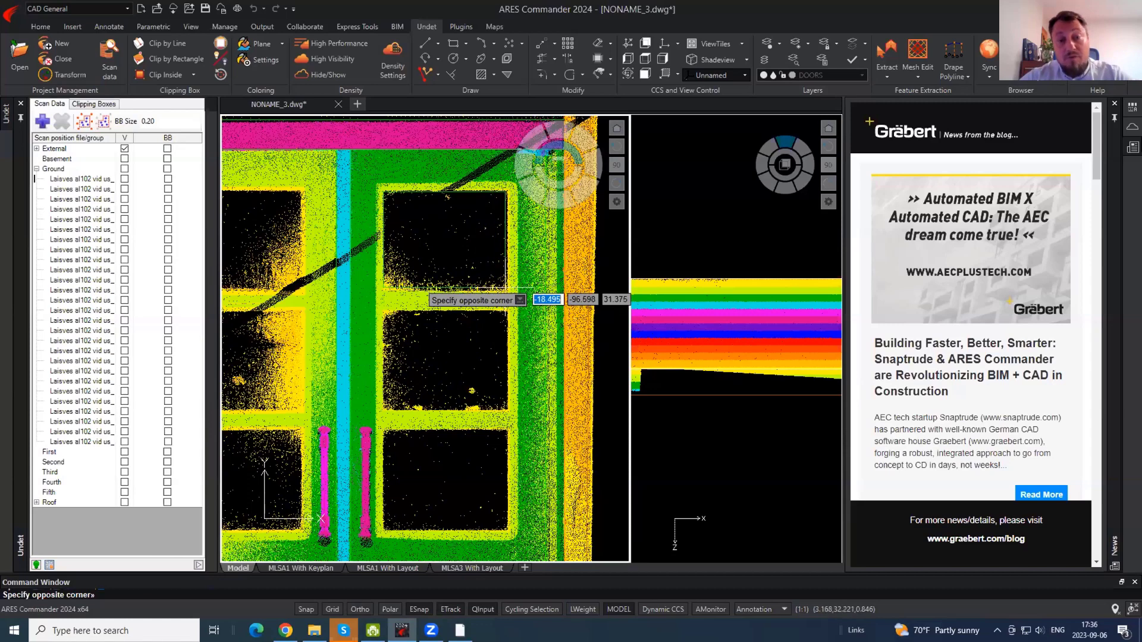
pyautogui.click(505, 289)
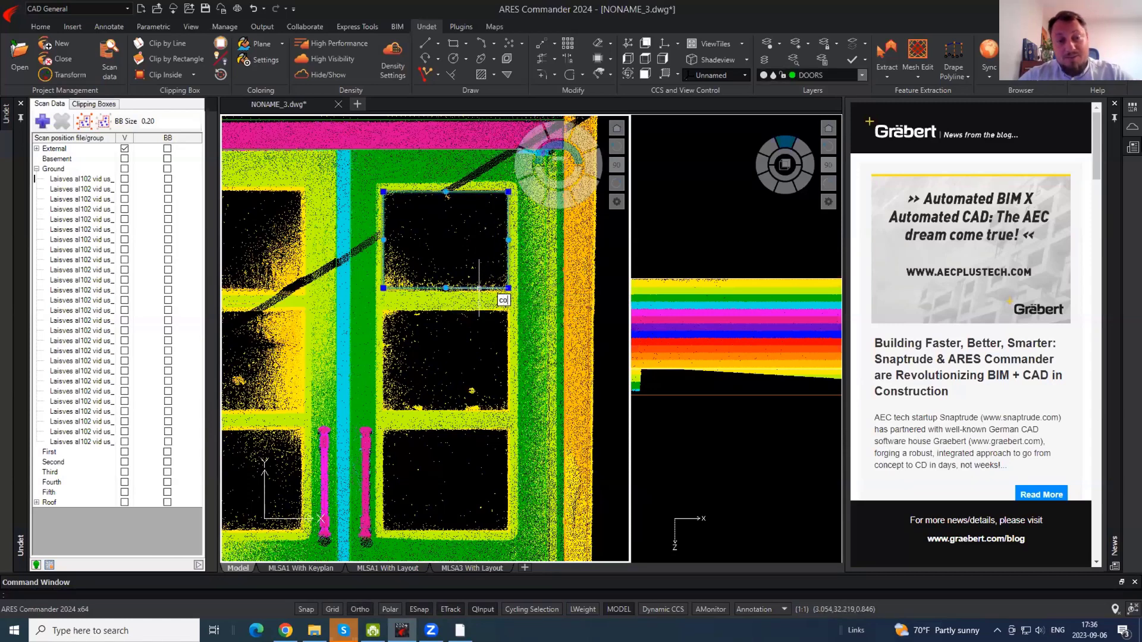
# - Copy the pane rectangle down onto the middle pane
pyautogui.press('Return')
pyautogui.click(474, 242)
pyautogui.click(471, 362)
pyautogui.press('Return')
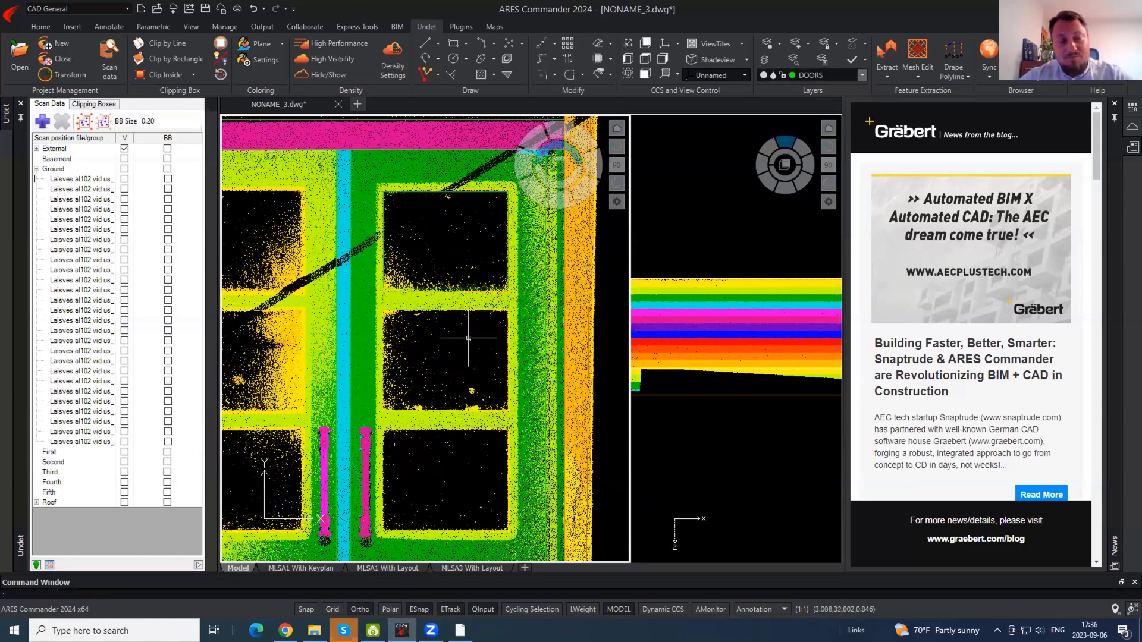
# - Stretch the upper pane rectangle's bottom edge slightly down to fit the glass
pyautogui.click(469, 338)
pyautogui.click(437, 286)
pyautogui.click(447, 290)
pyautogui.scroll(5, 450, 289)
pyautogui.click(450, 295)
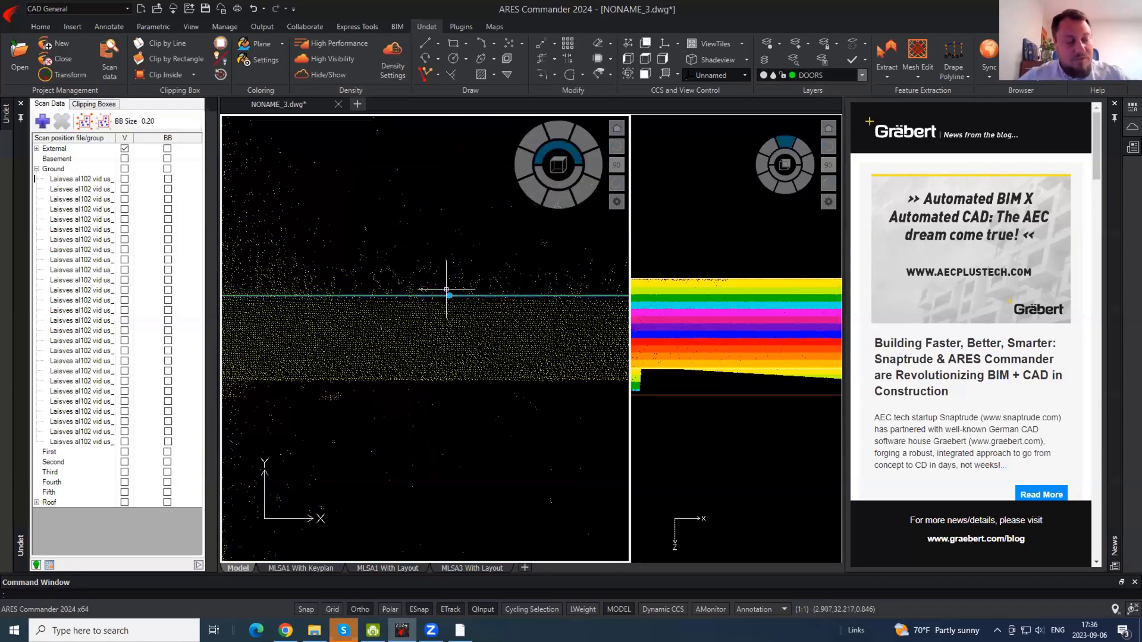
pyautogui.scroll(-5, 439, 253)
# - Copy the pane rectangle onto the lower pane
pyautogui.press('Return')
pyautogui.click(440, 239)
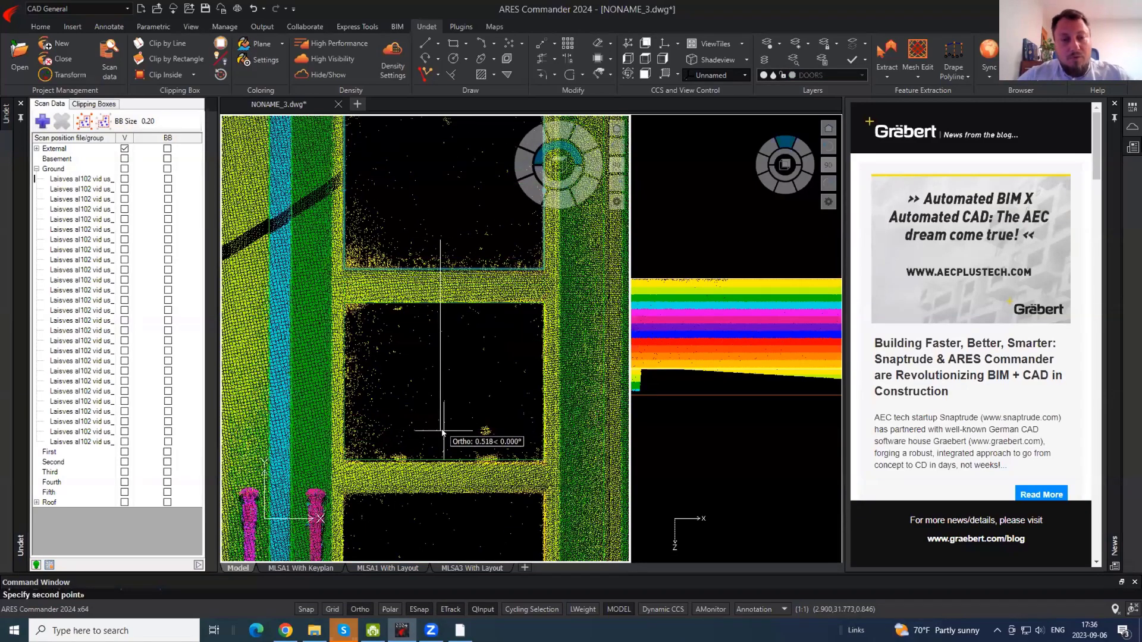
pyautogui.moveTo(438, 331); pyautogui.dragTo(432, 182, button='middle')
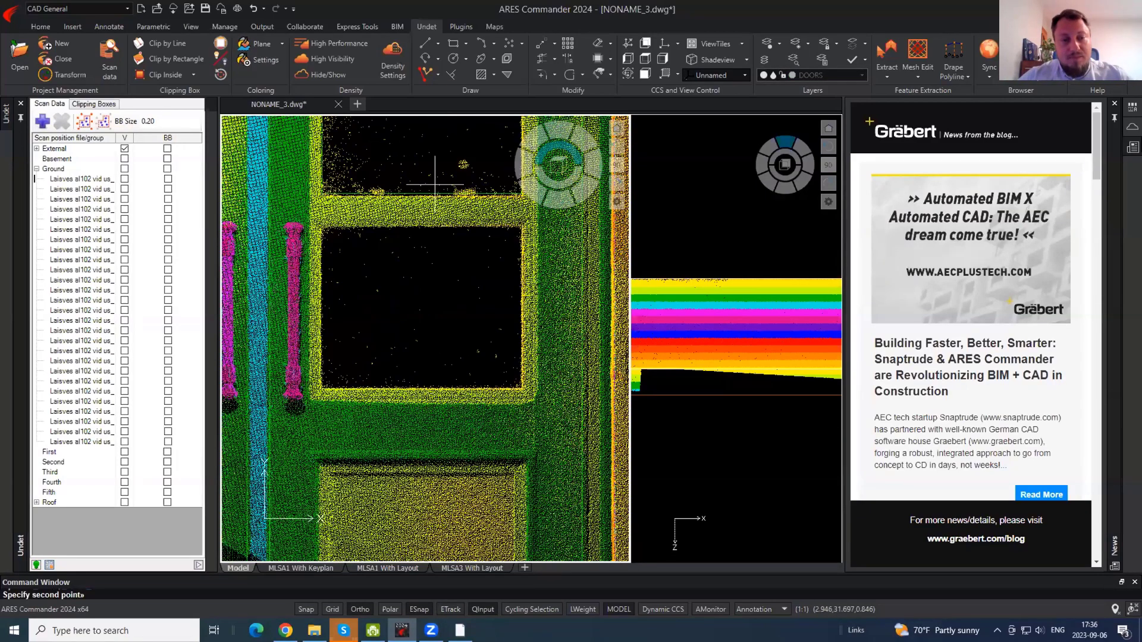
pyautogui.click(438, 358)
pyautogui.press('Escape')
# - Trace the lower panel and its inner panel as rectangles
pyautogui.write('rec')
pyautogui.press('Return')
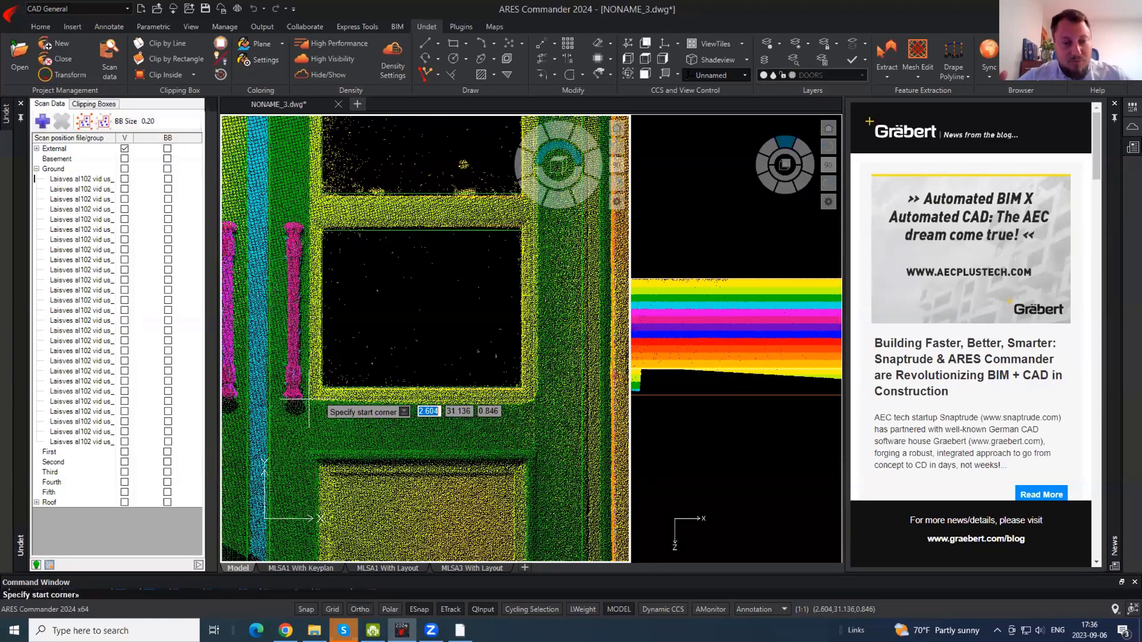
pyautogui.click(309, 402)
pyautogui.scroll(-3, 333, 452)
pyautogui.scroll(6, 381, 309)
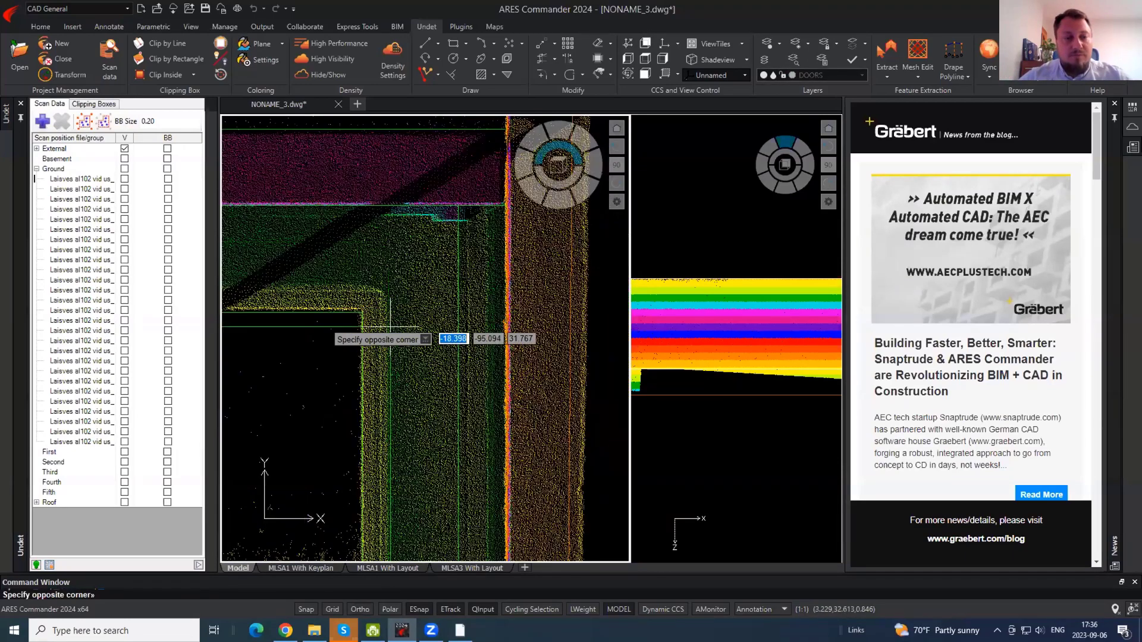
pyautogui.click(381, 291)
pyautogui.scroll(-3, 482, 264)
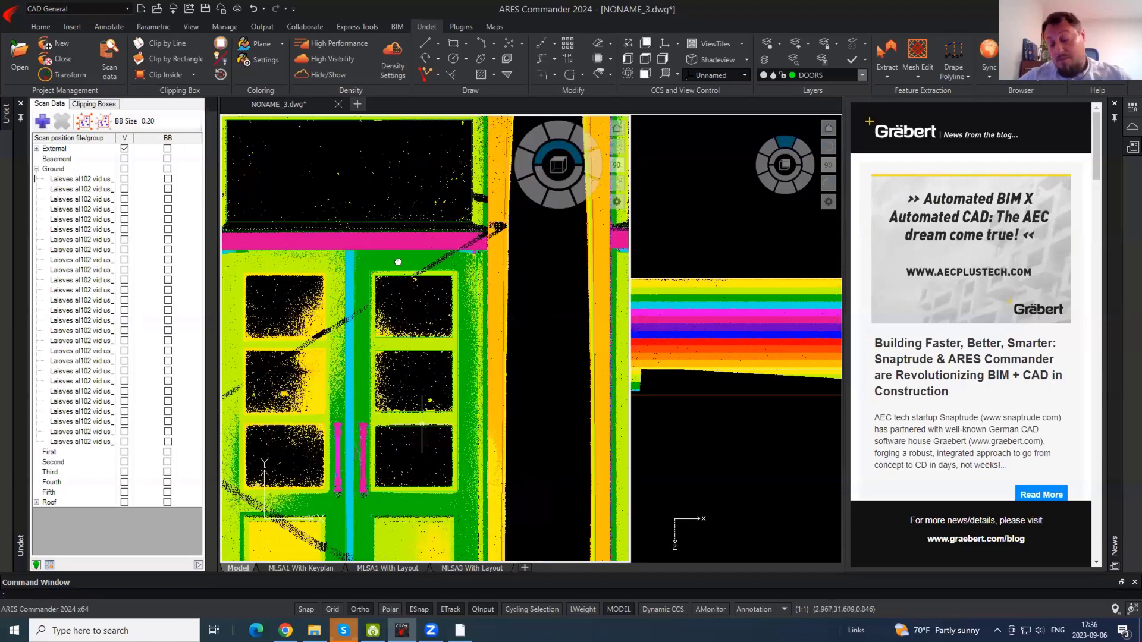
pyautogui.scroll(6, 389, 374)
pyautogui.press('Return')
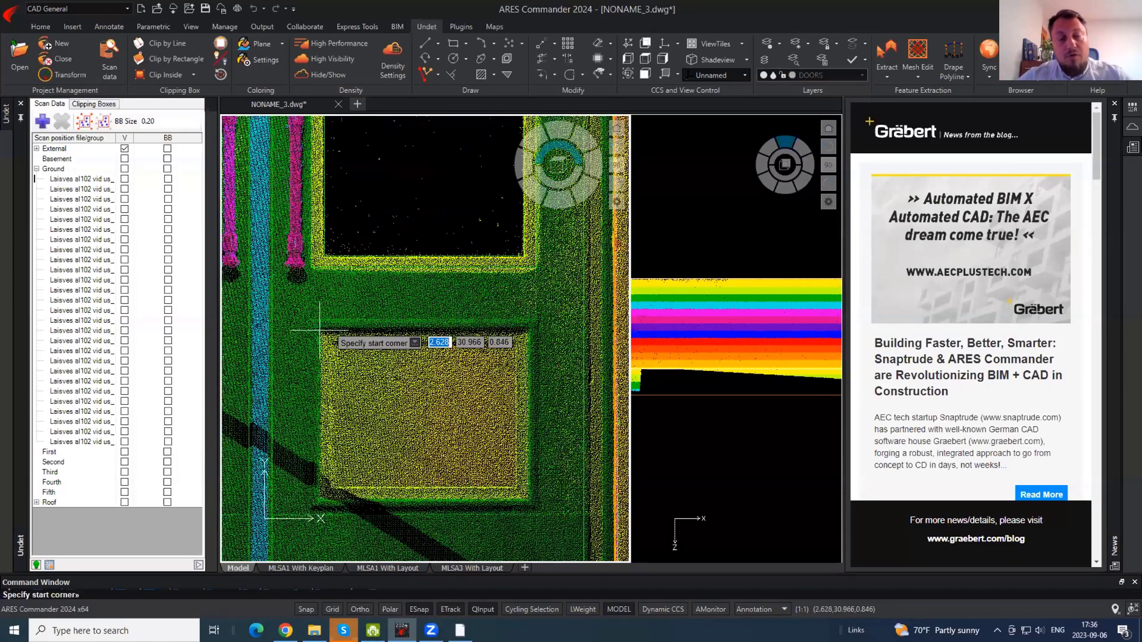
pyautogui.click(526, 496)
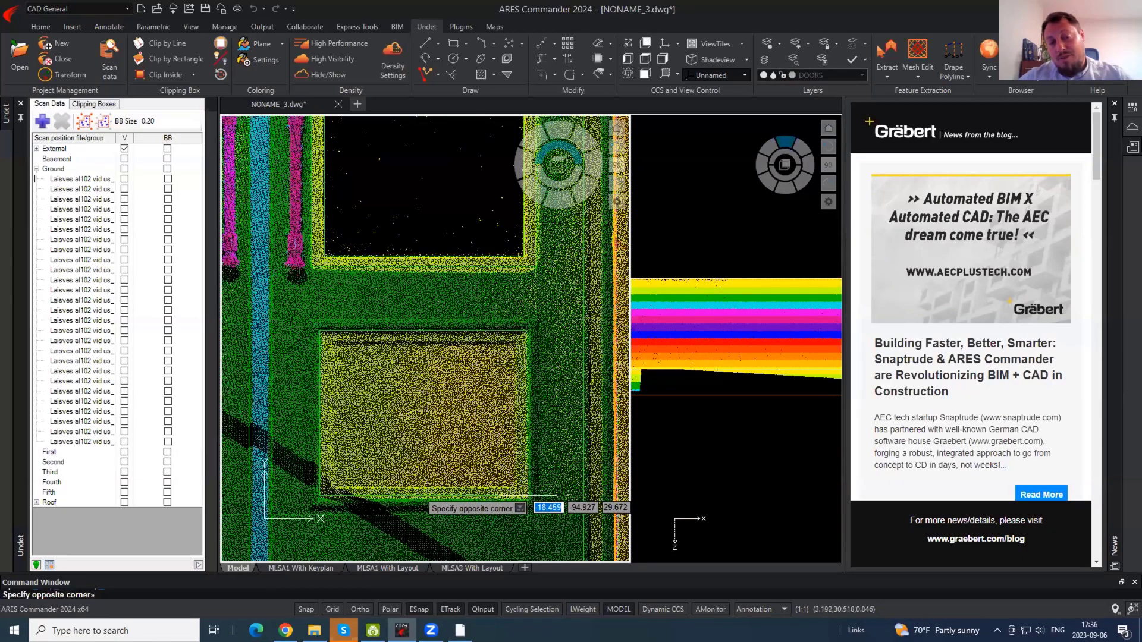
pyautogui.click(526, 502)
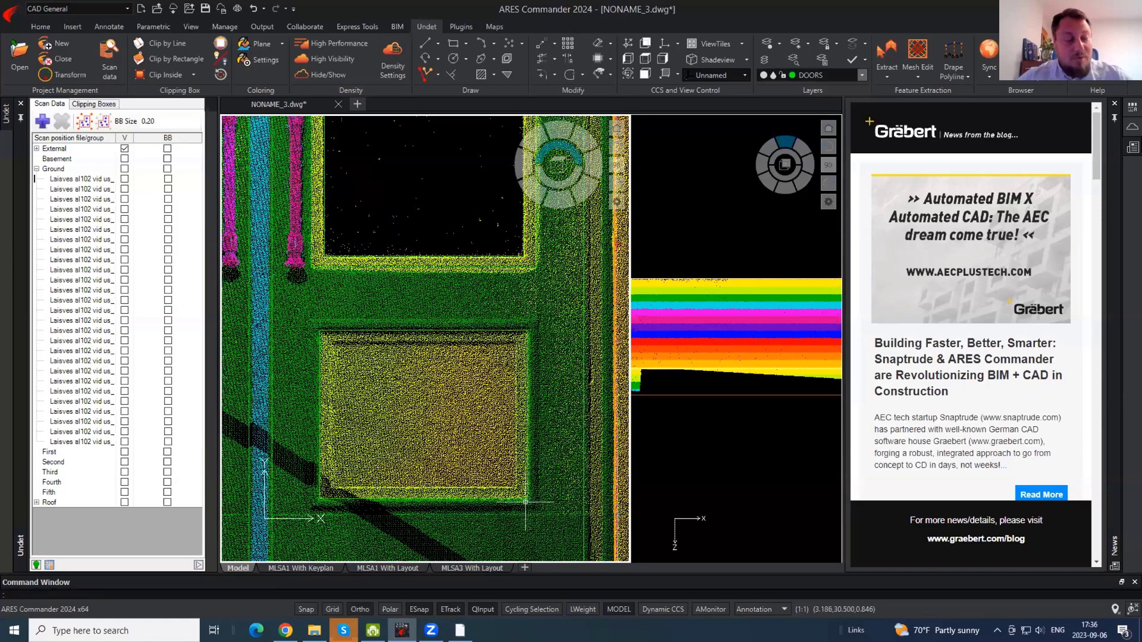
# - Copy all the leaf's traced rectangles onto the door's other leaf
pyautogui.click(458, 445)
pyautogui.scroll(-6, 457, 444)
pyautogui.click(446, 348)
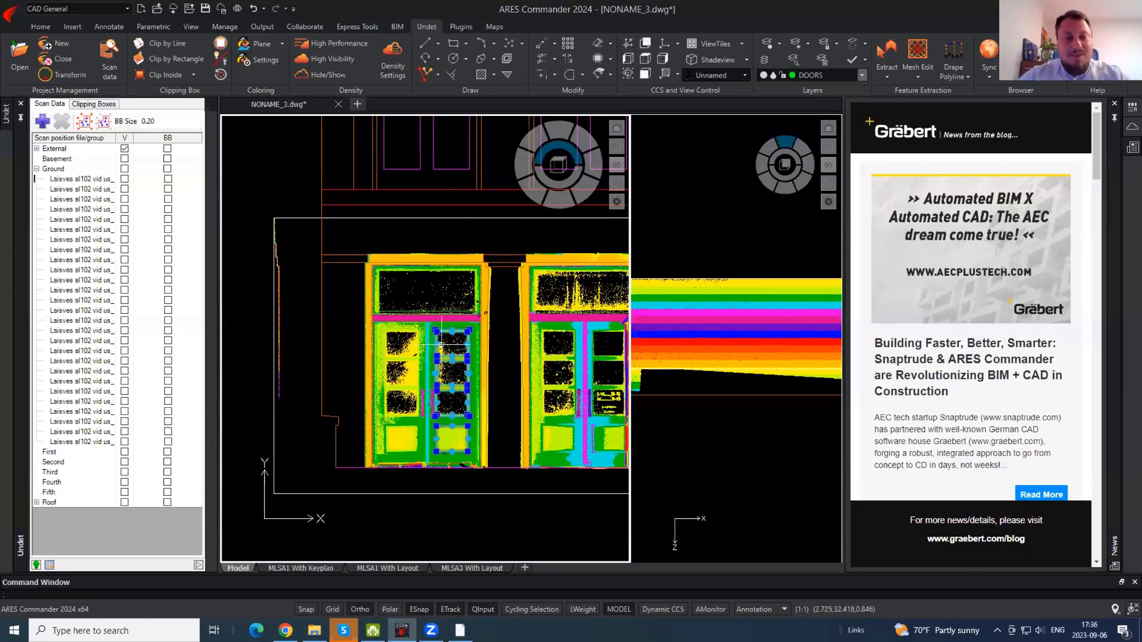
pyautogui.press('Return')
pyautogui.click(441, 345)
pyautogui.scroll(6, 431, 357)
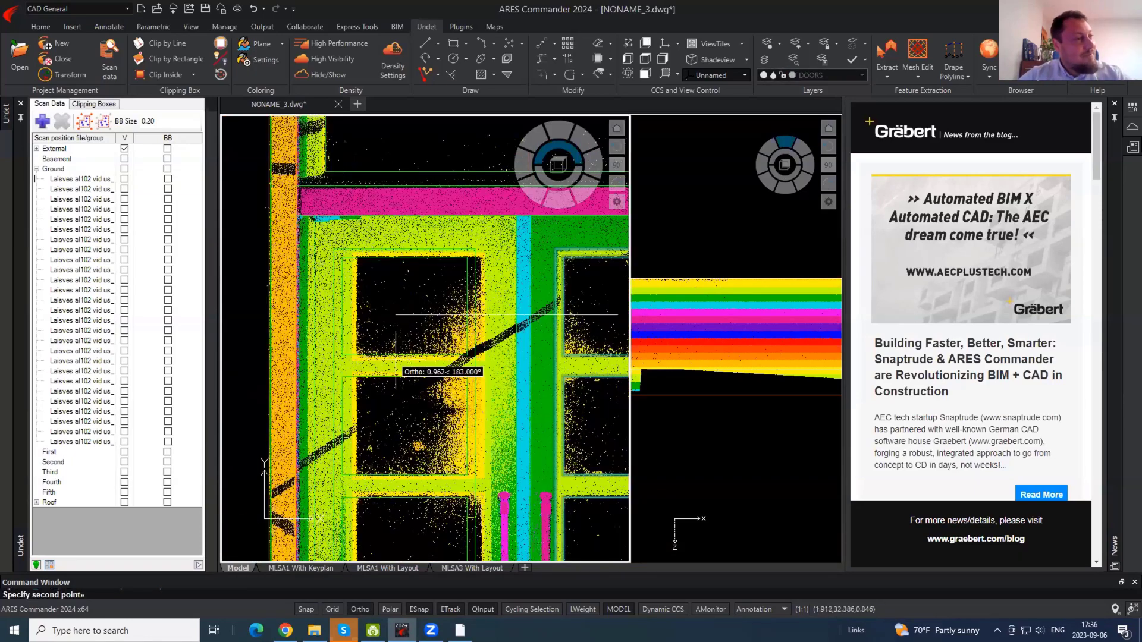
pyautogui.click(422, 370)
pyautogui.scroll(-6, 419, 375)
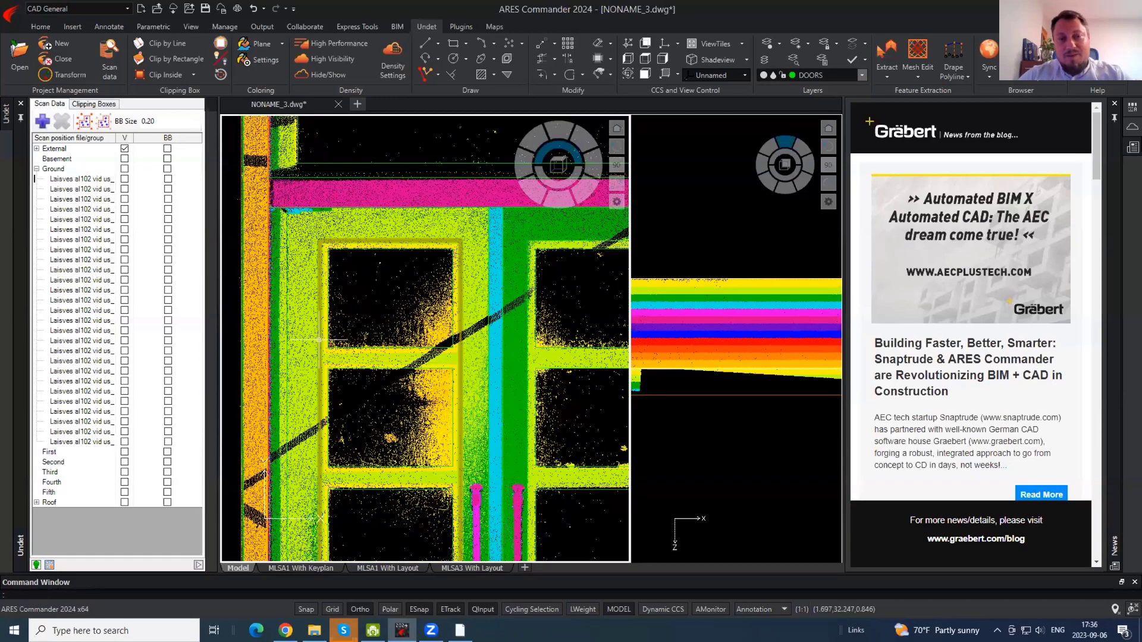
# - Copy the whole left door's linework onto the next door
pyautogui.click(382, 429)
pyautogui.click(304, 265)
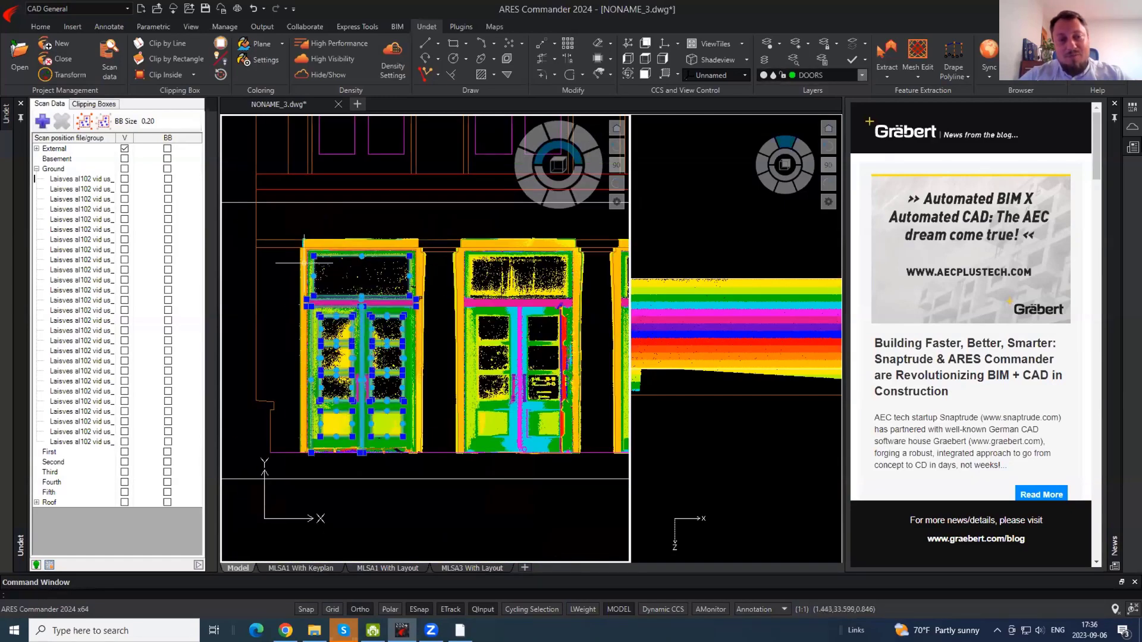
pyautogui.write('co')
pyautogui.press('Return')
pyautogui.click(339, 272)
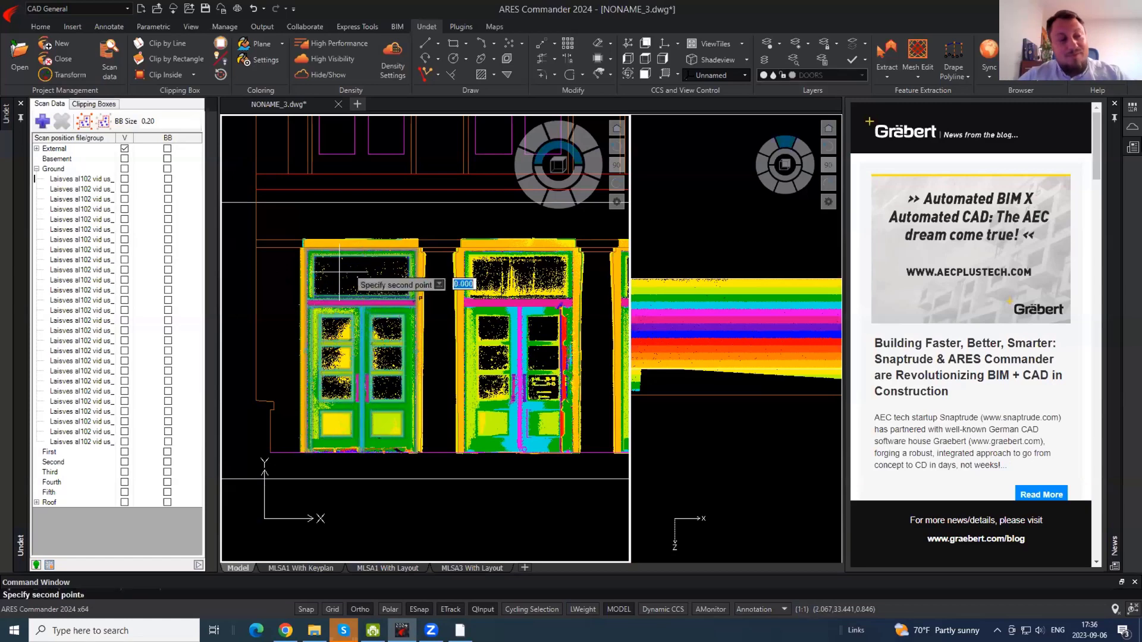
pyautogui.scroll(4, 505, 284)
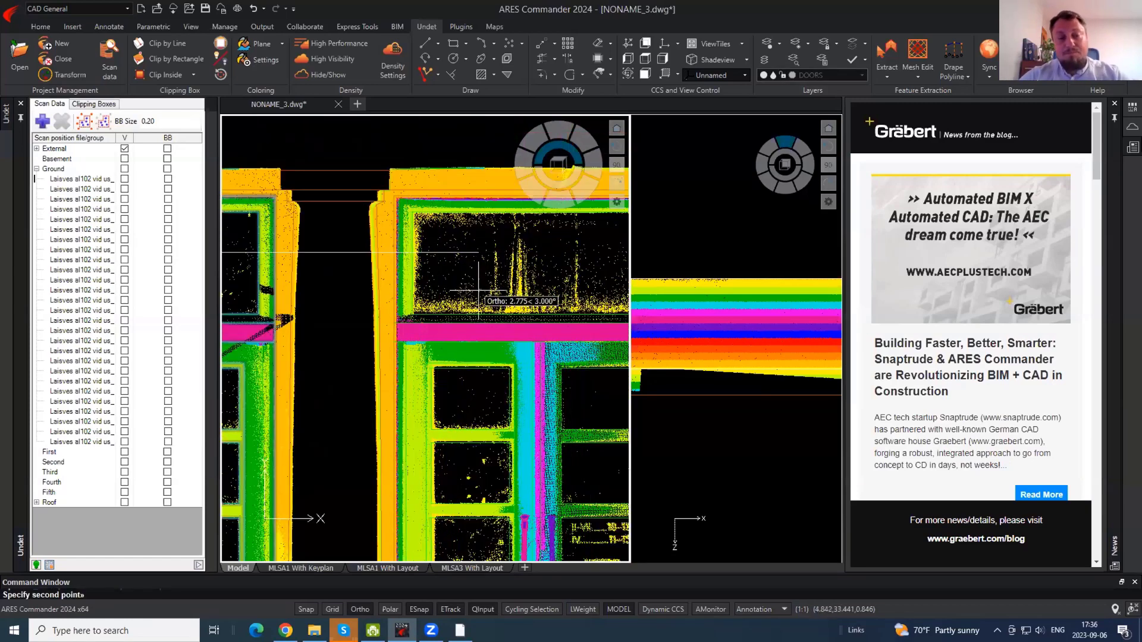
pyautogui.click(487, 286)
pyautogui.scroll(-5, 363, 309)
# - Hide the point cloud, zoom into the traced doors, then show the cloud again
pyautogui.click(327, 75)
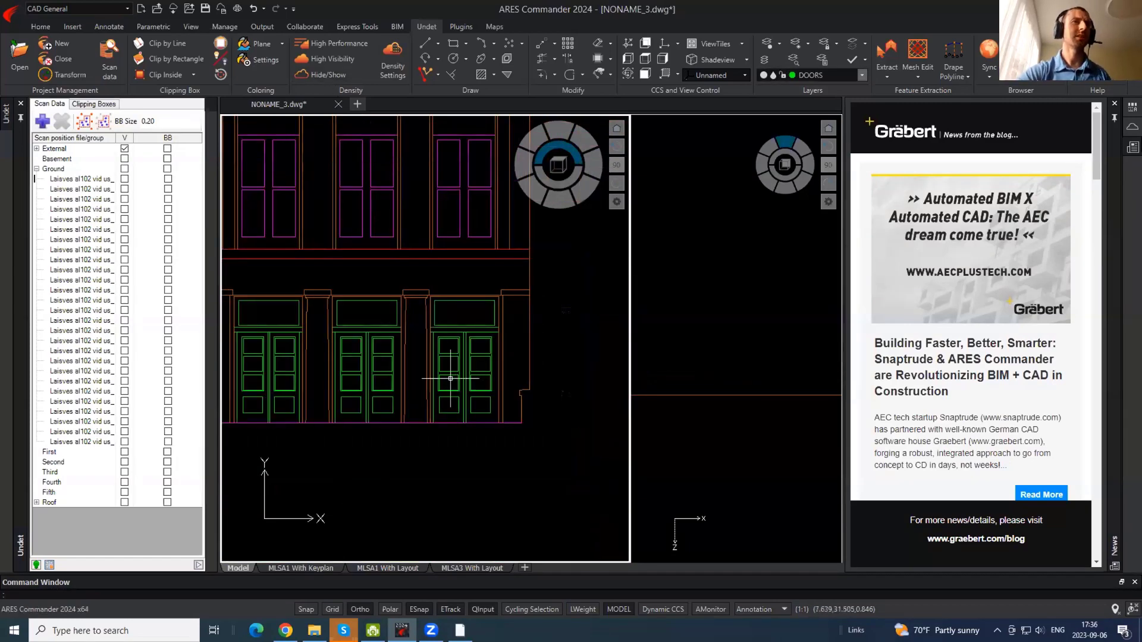
pyautogui.scroll(3, 485, 365)
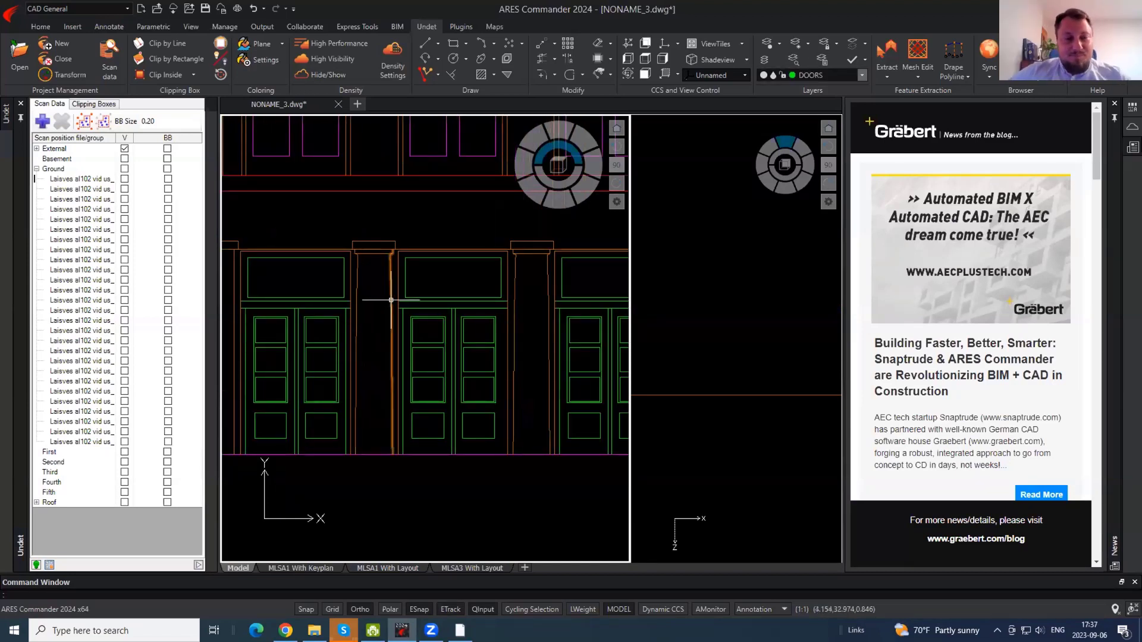
pyautogui.scroll(2, 458, 372)
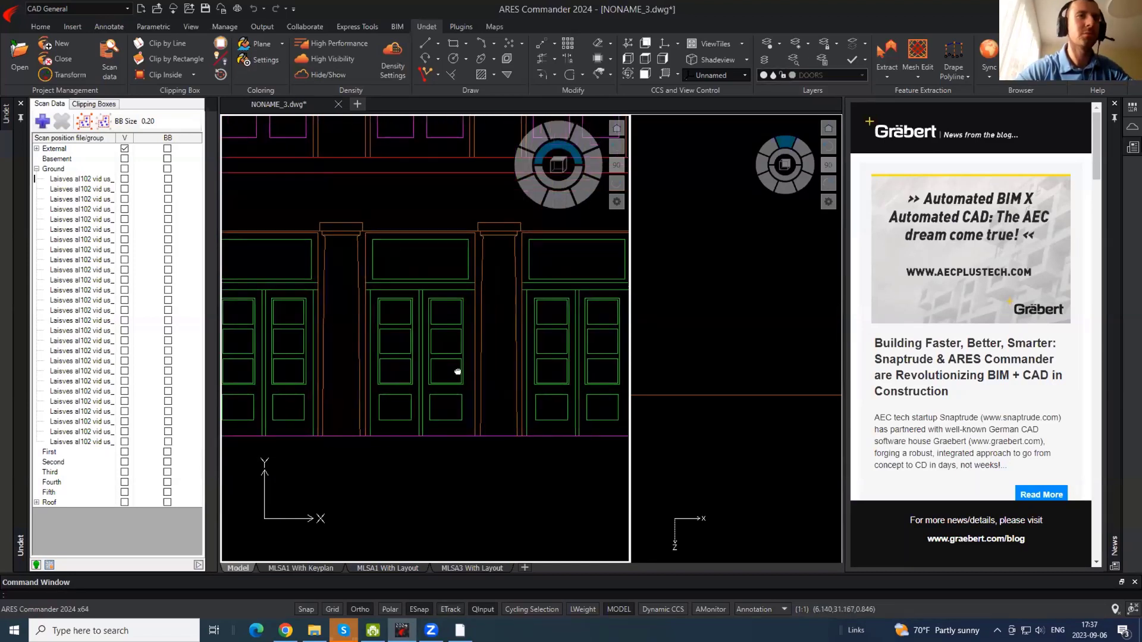
pyautogui.scroll(2, 595, 368)
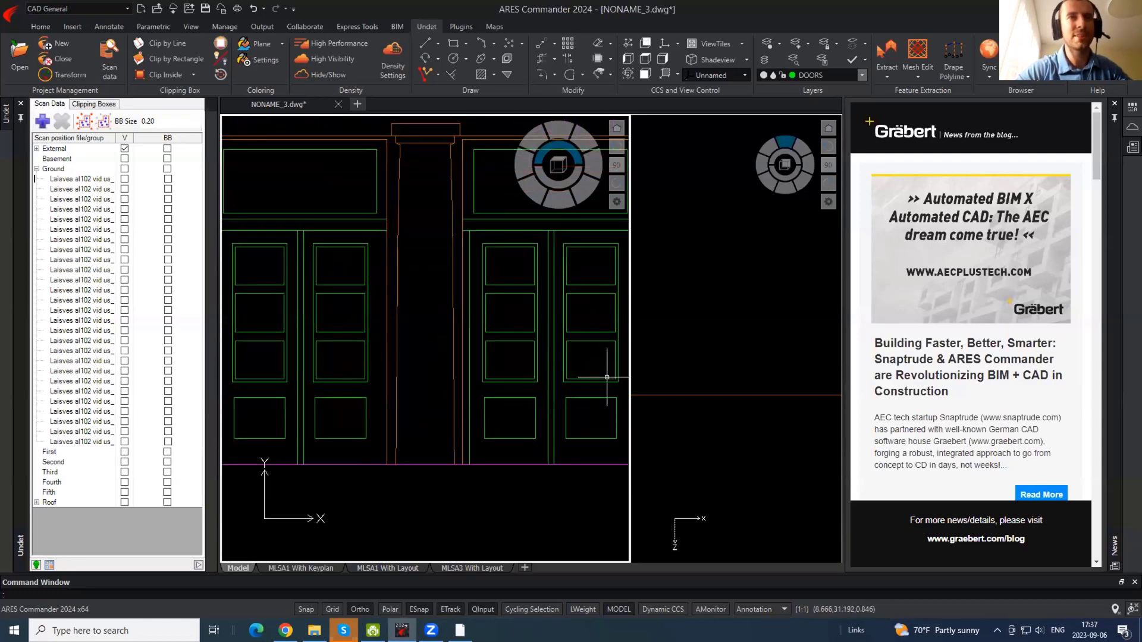
pyautogui.click(319, 79)
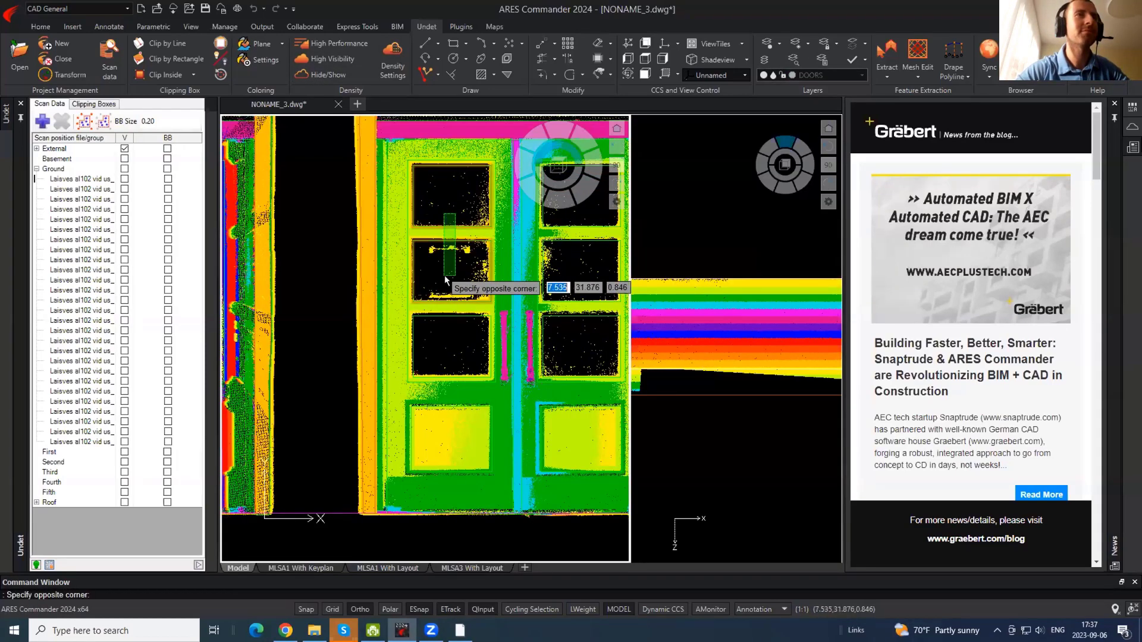
# - Select the six right-hand pane outlines to check them against the scan, then clear the selection
pyautogui.moveTo(546, 352); pyautogui.dragTo(511, 419, button='middle')
pyautogui.click(564, 385)
pyautogui.click(542, 276)
pyautogui.scroll(2, 536, 257)
pyautogui.press('Escape')
pyautogui.scroll(1, 536, 258)
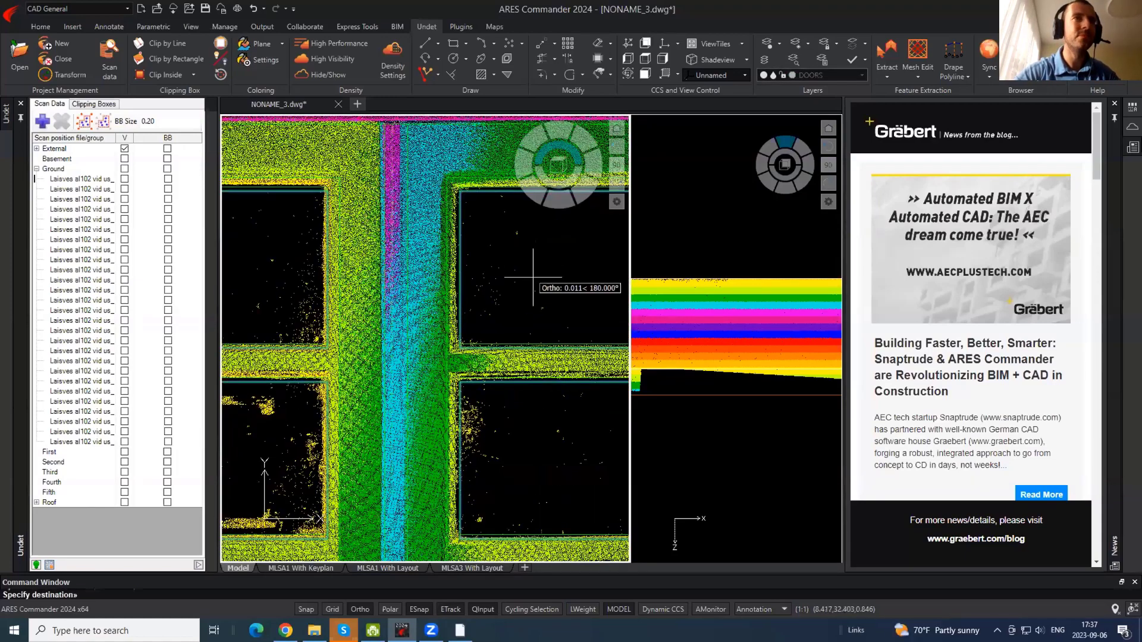
pyautogui.scroll(1, 547, 266)
pyautogui.scroll(-5, 544, 266)
pyautogui.moveTo(425, 238); pyautogui.dragTo(410, 272, button='middle')
pyautogui.scroll(-4, 420, 214)
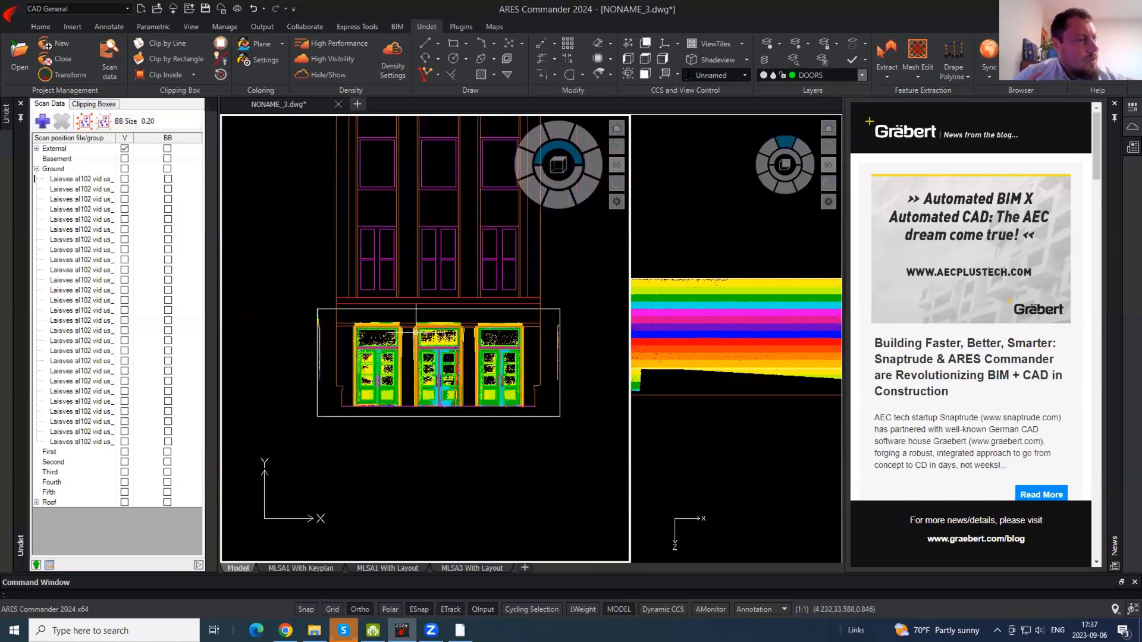
# - Hide the point cloud again and reposition the facade view
pyautogui.click(325, 76)
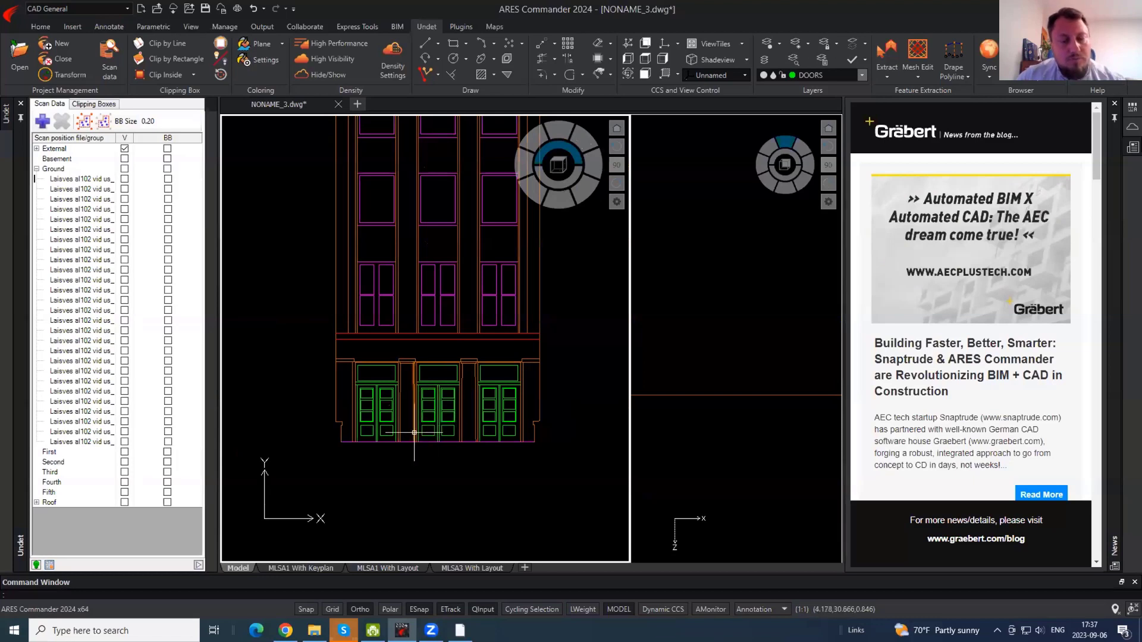
pyautogui.moveTo(427, 289); pyautogui.dragTo(414, 314, button='middle')
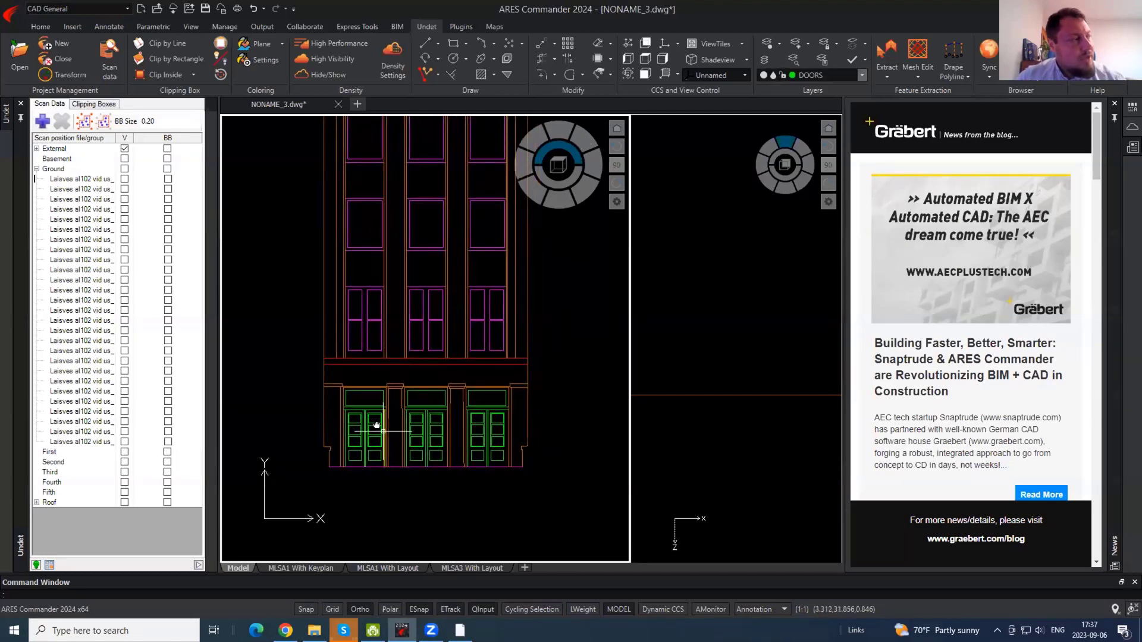
pyautogui.moveTo(376, 426); pyautogui.dragTo(382, 369, button='middle')
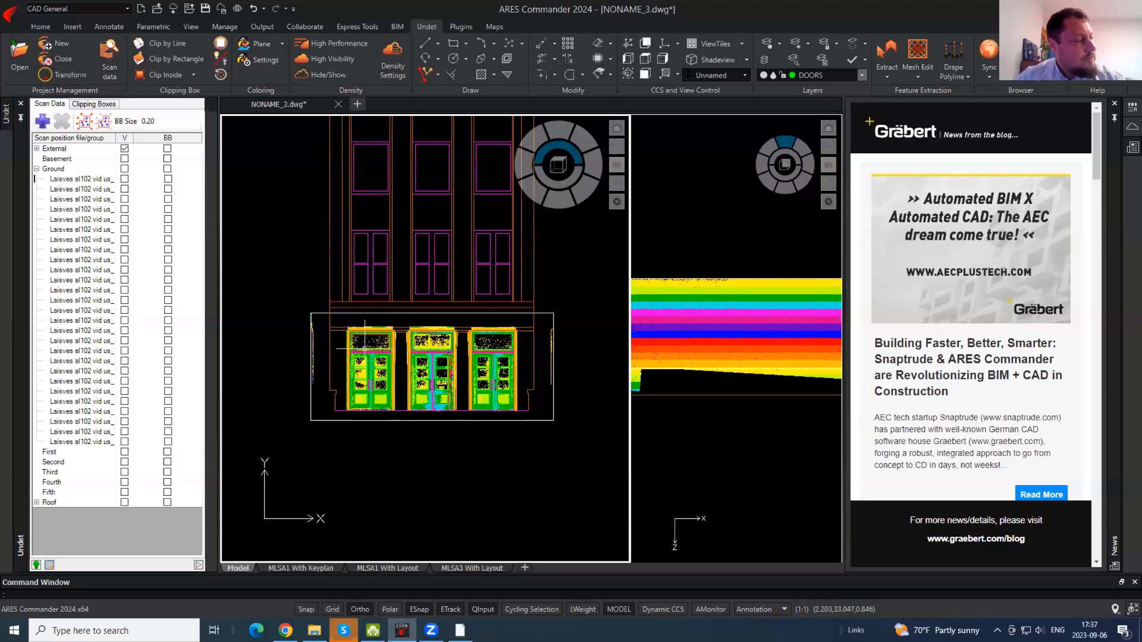
pyautogui.scroll(5, 358, 356)
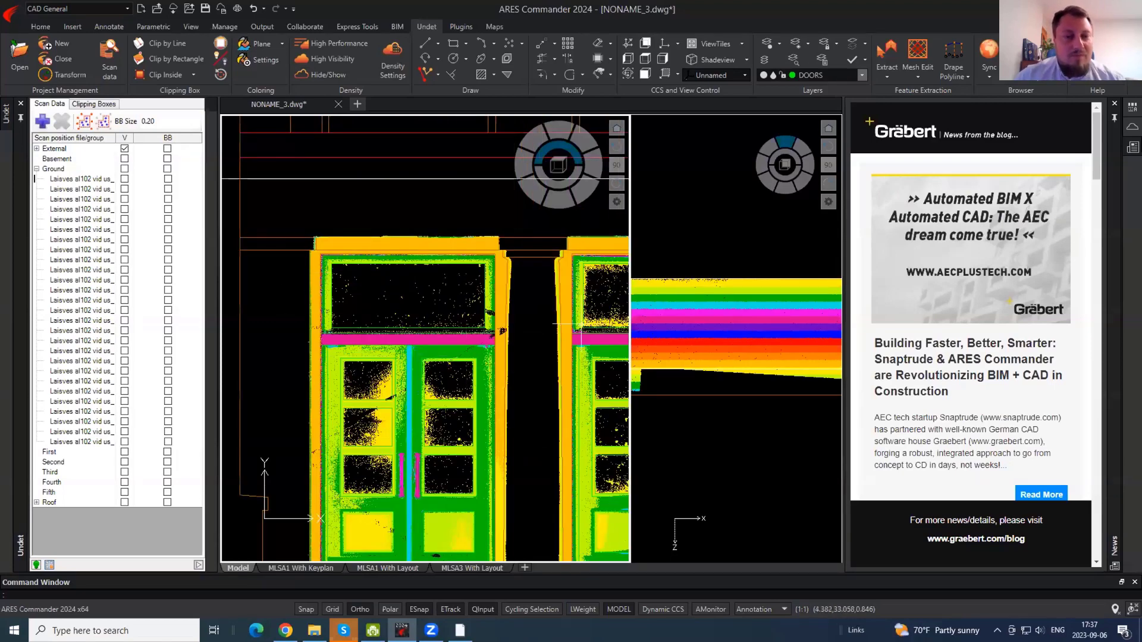
# - In the plan slice, turn off ortho (F8) and snaps (F3) and drop the clipping box's lower edge
pyautogui.click(729, 375)
pyautogui.scroll(-5, 728, 375)
pyautogui.click(730, 376)
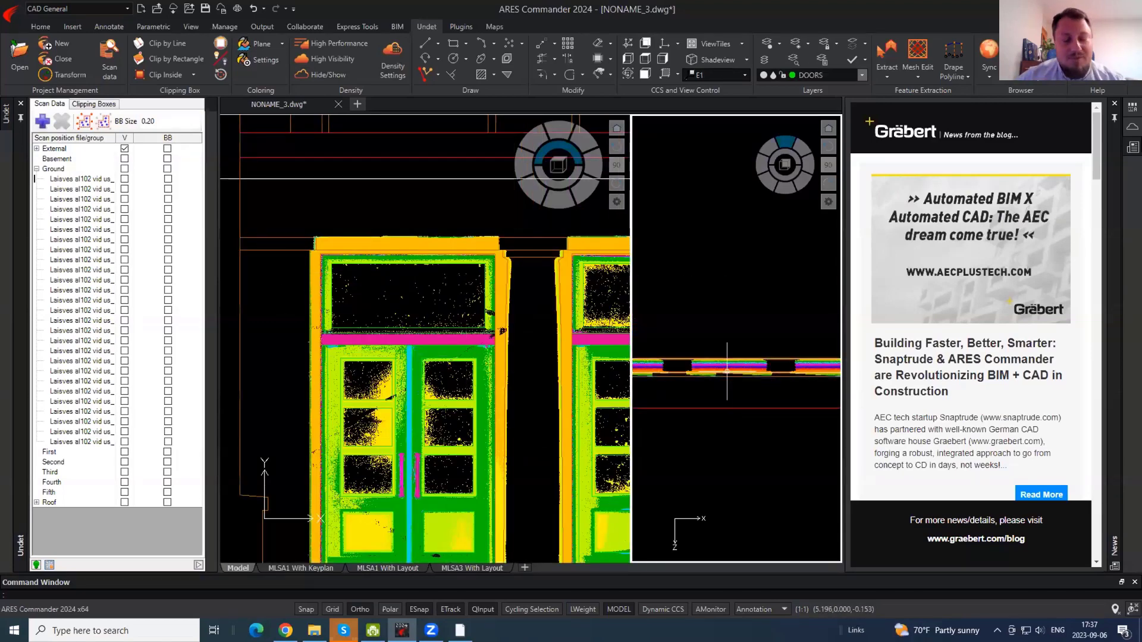
pyautogui.click(730, 376)
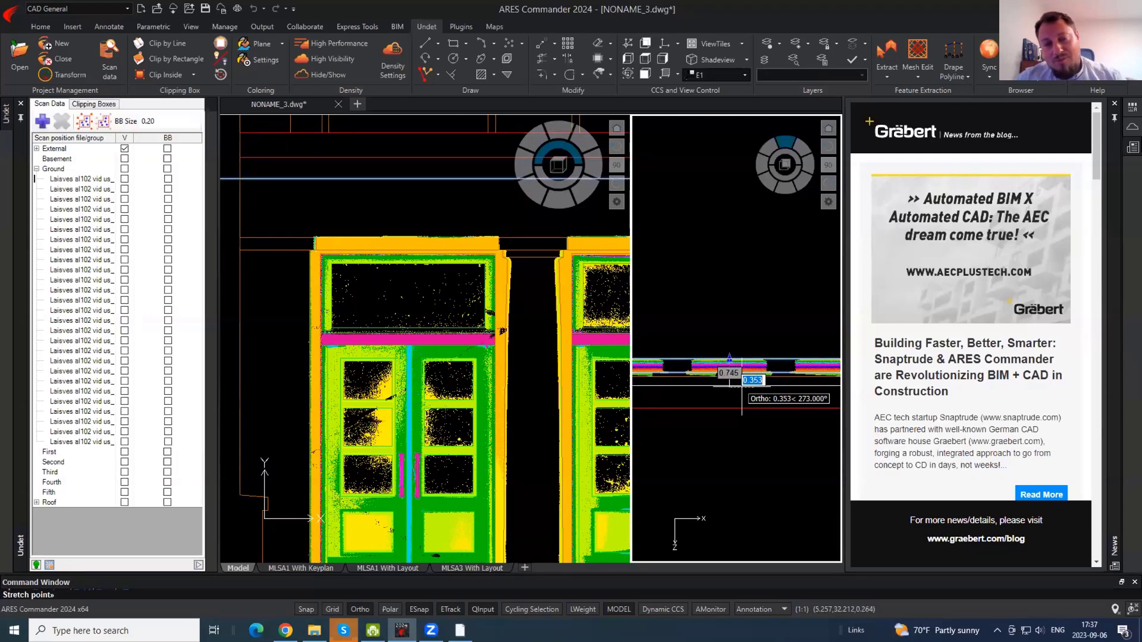
pyautogui.press('F8')
pyautogui.press('F3')
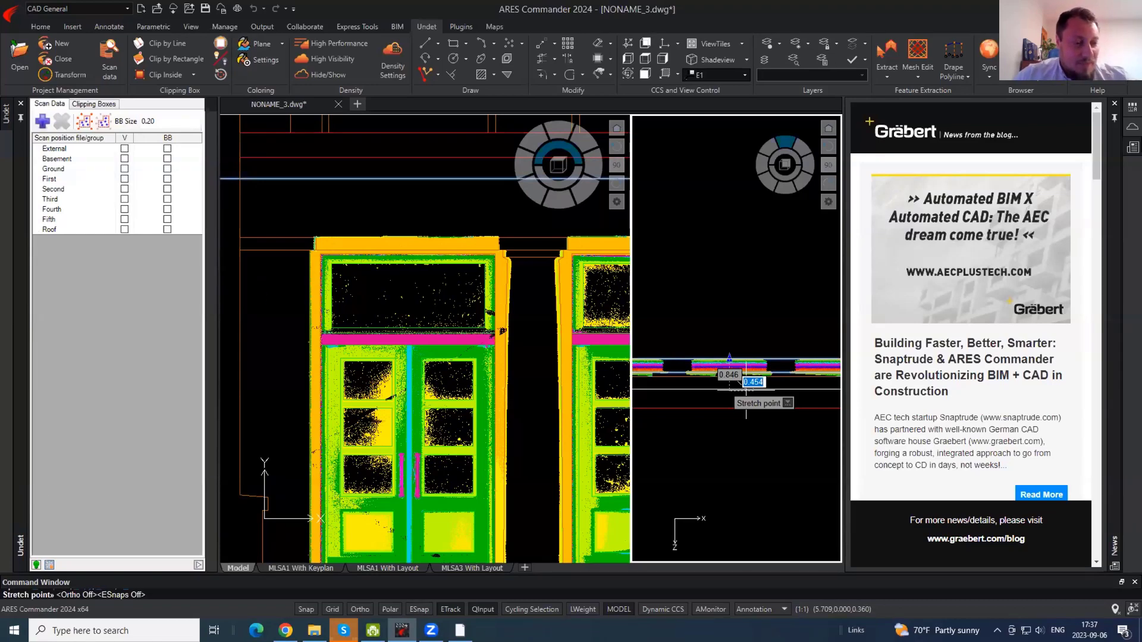
pyautogui.click(746, 389)
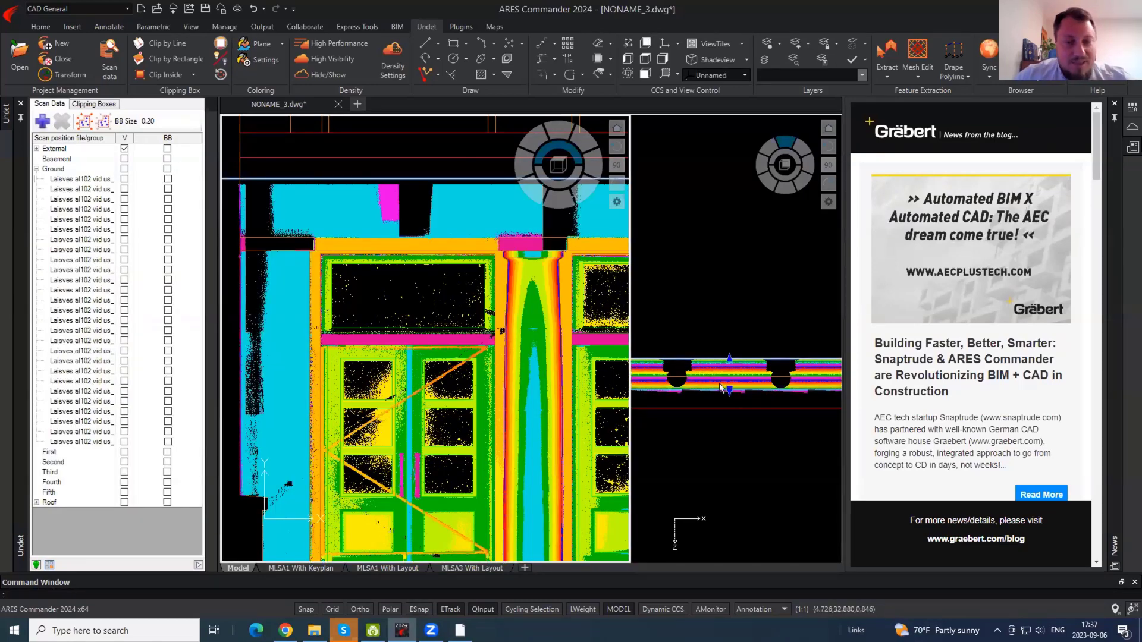
pyautogui.scroll(8, 733, 392)
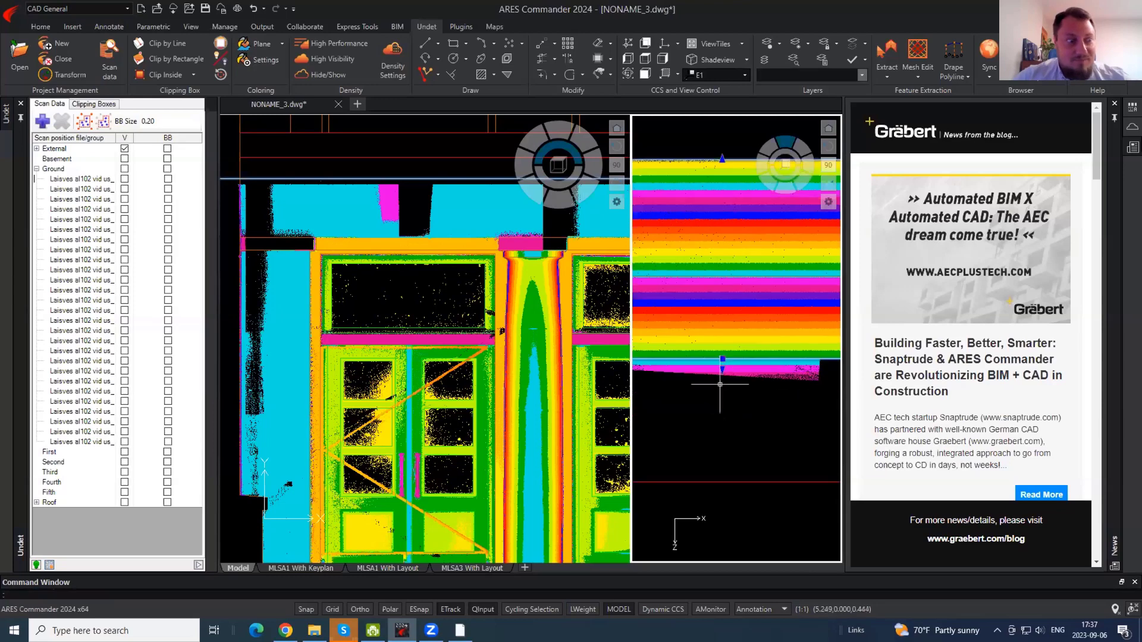
pyautogui.click(722, 369)
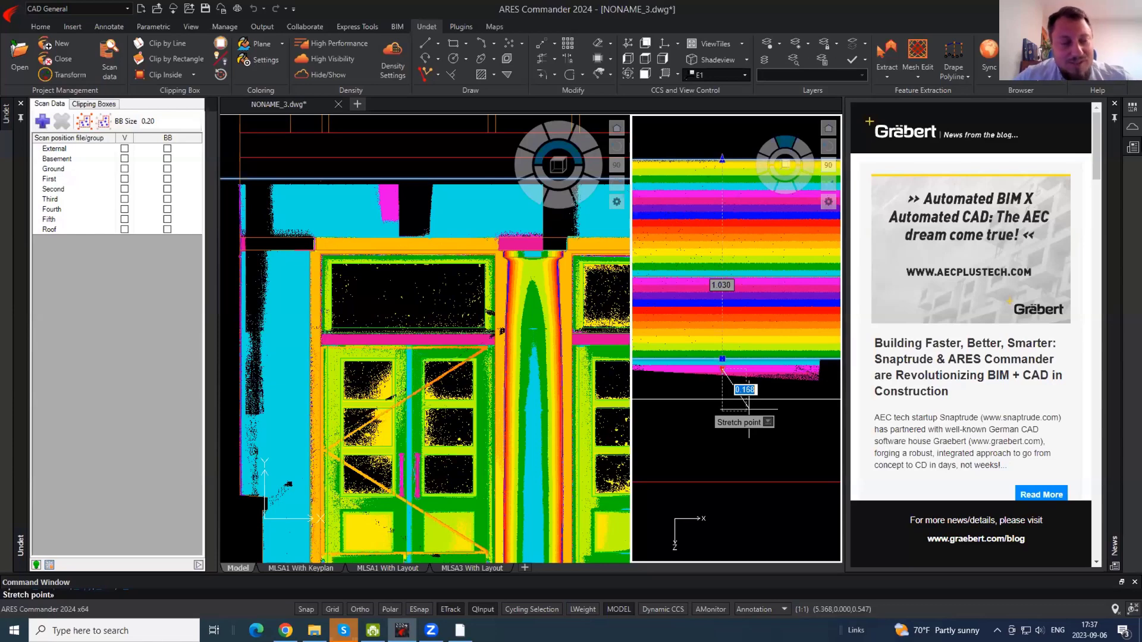
pyautogui.click(749, 409)
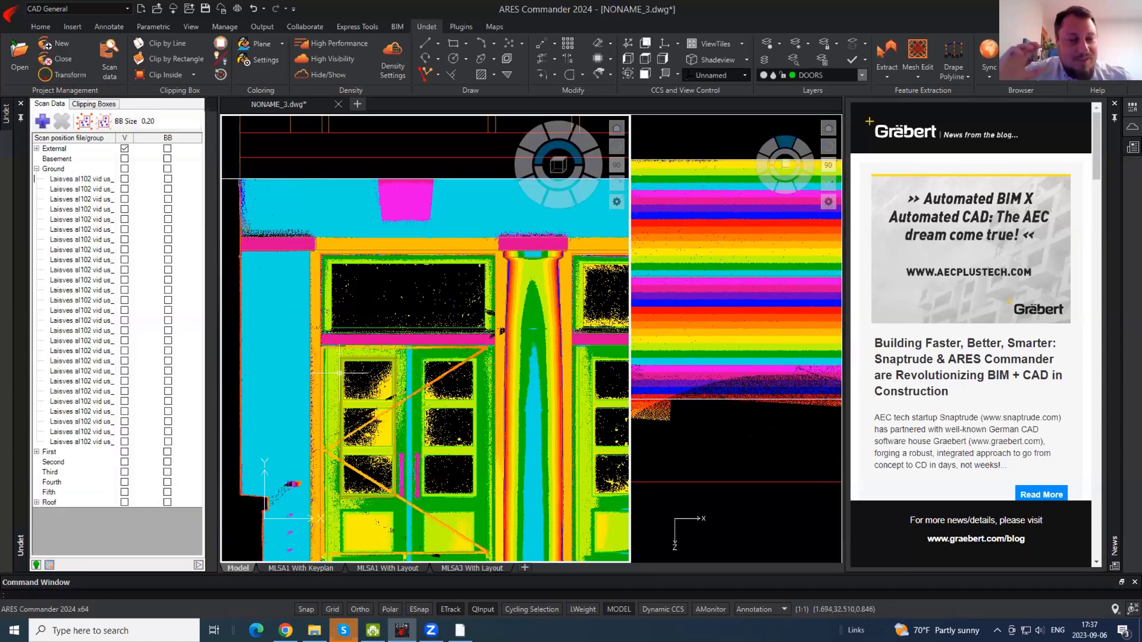
pyautogui.scroll(-2, 324, 345)
# - Raise the clipping box's top edge and pull its bottom edge up to the keystone band
pyautogui.click(476, 256)
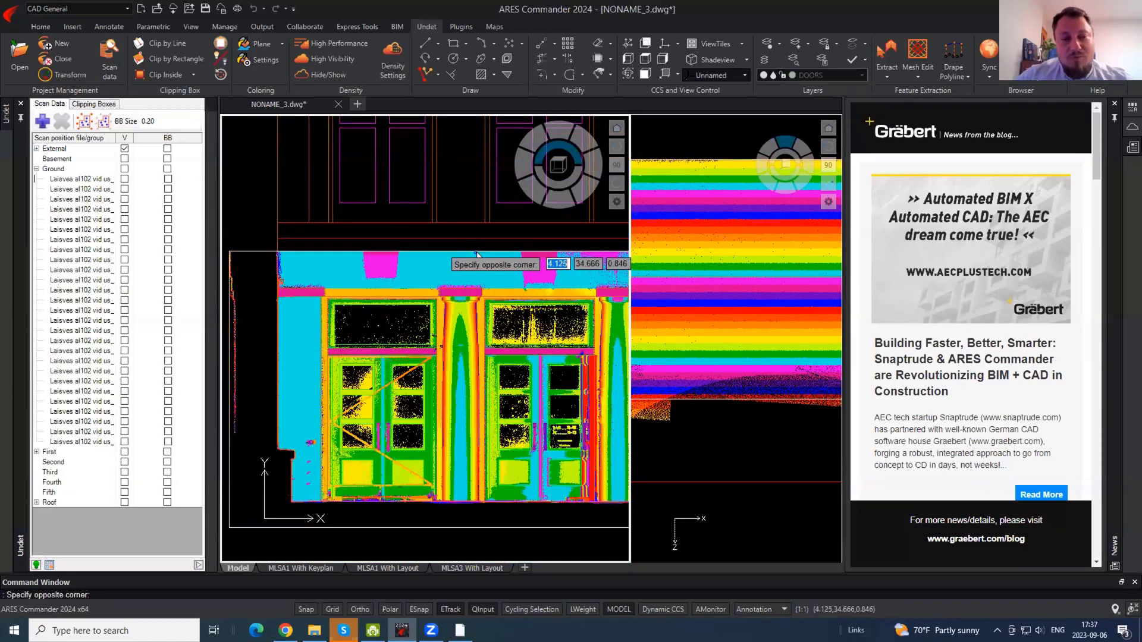
pyautogui.click(492, 252)
pyautogui.click(502, 251)
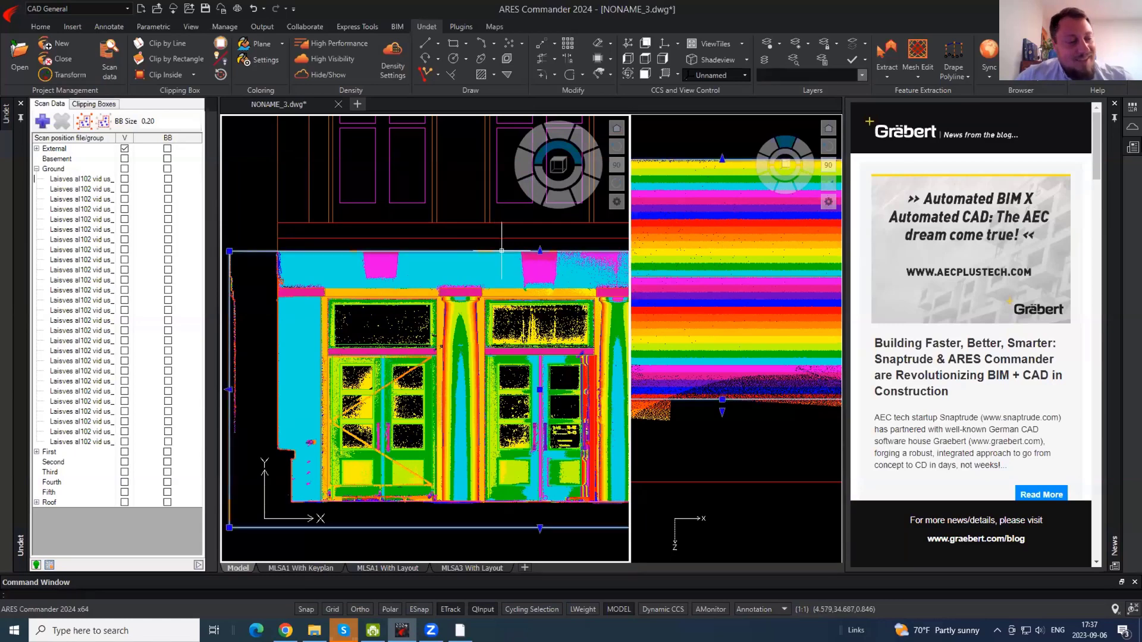
pyautogui.click(537, 250)
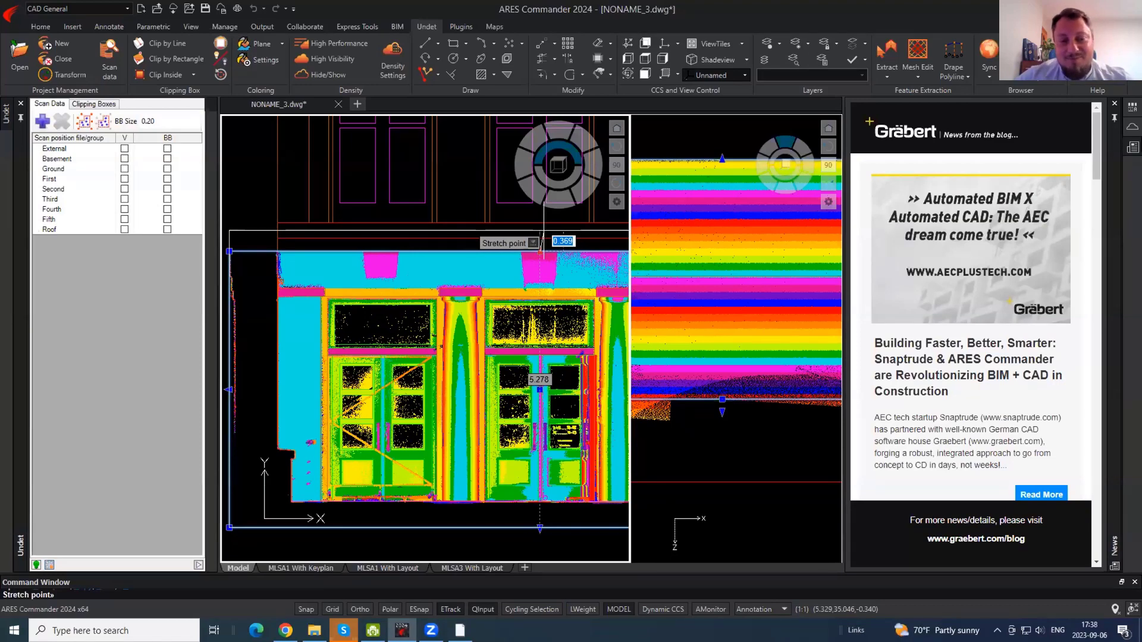
pyautogui.click(543, 230)
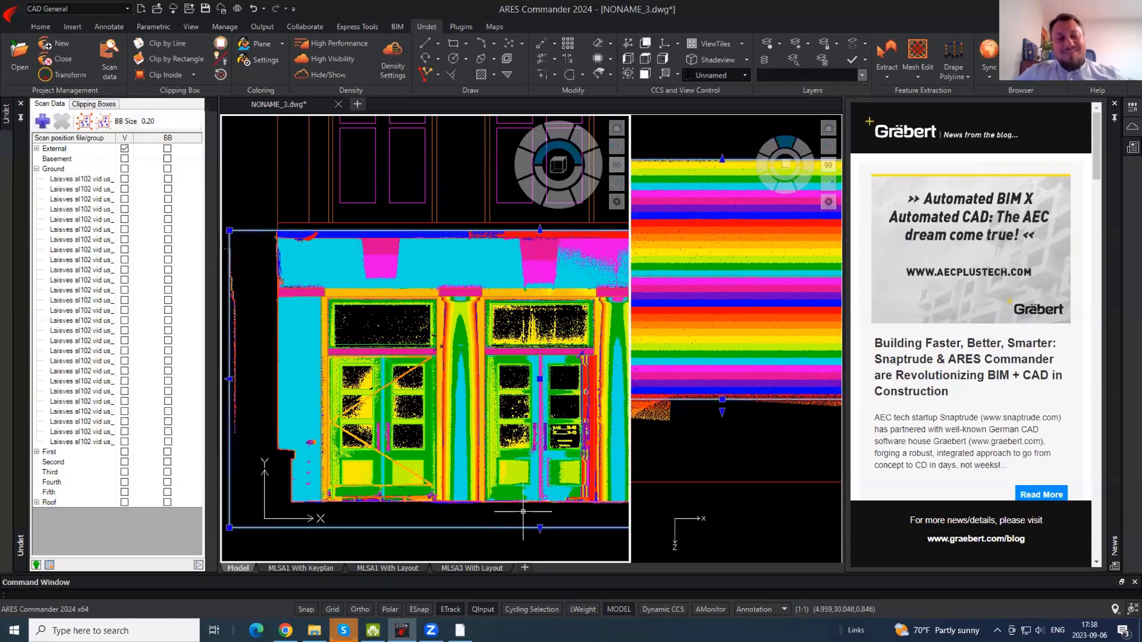
pyautogui.click(539, 528)
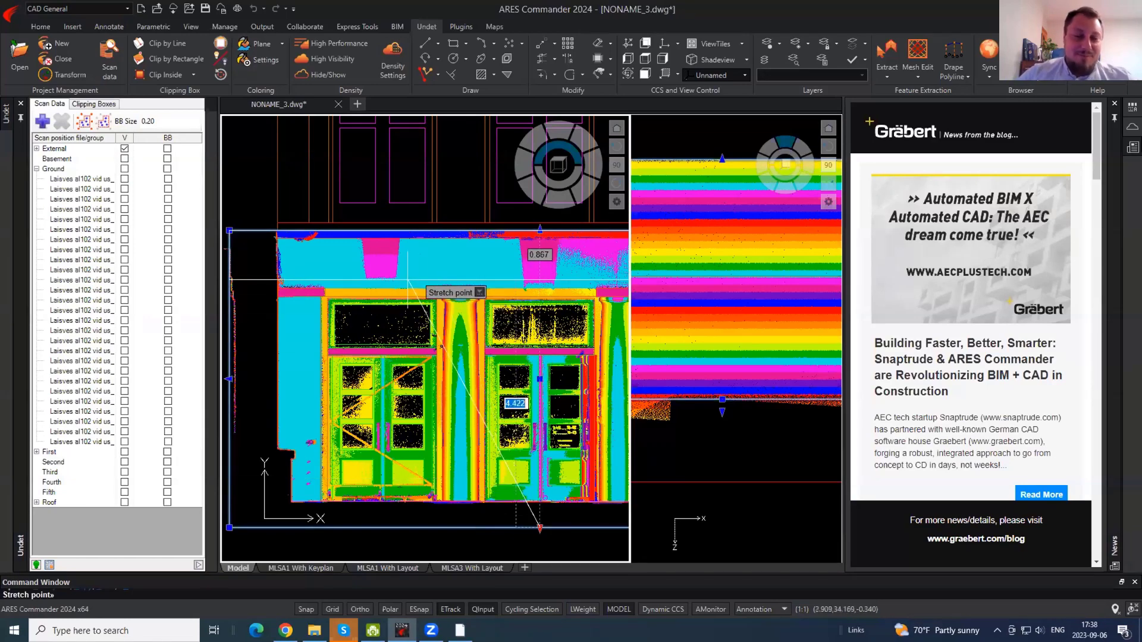
pyautogui.click(391, 325)
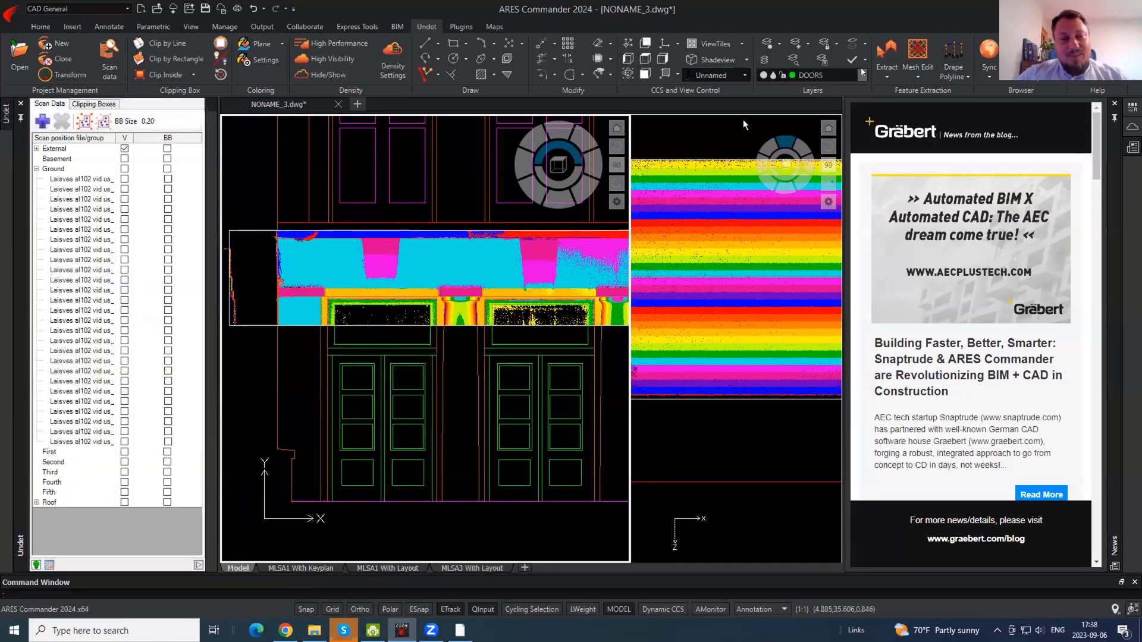
# - Make EXTERNAL_WALLS current and trace the keystone's left side as a polyline
pyautogui.click(862, 74)
pyautogui.click(803, 158)
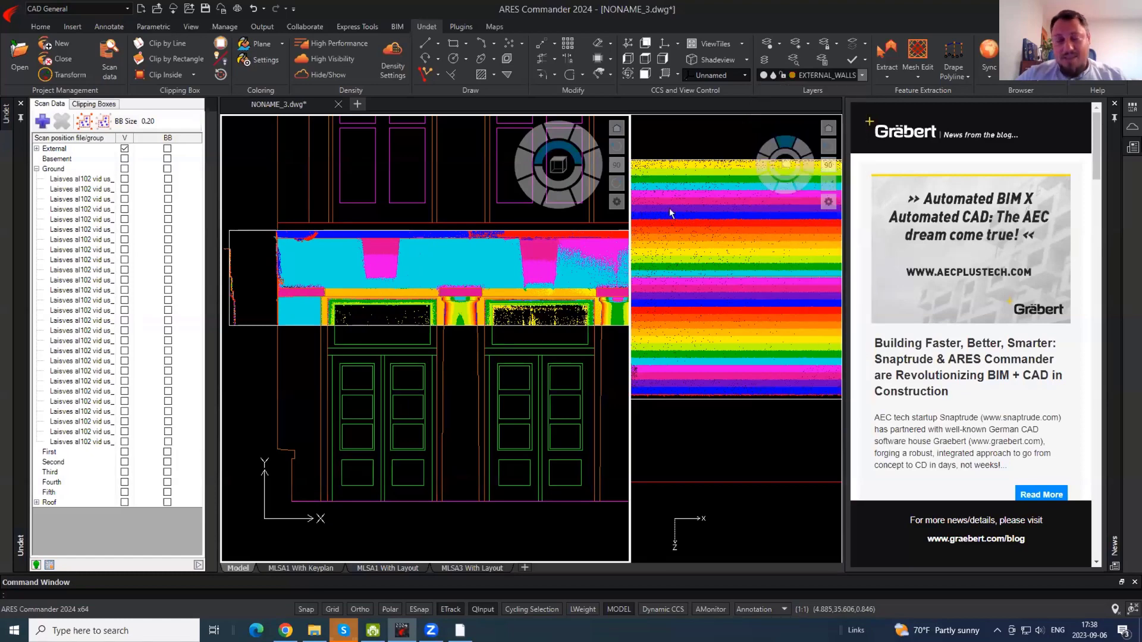
pyautogui.press('Return')
pyautogui.scroll(5, 374, 242)
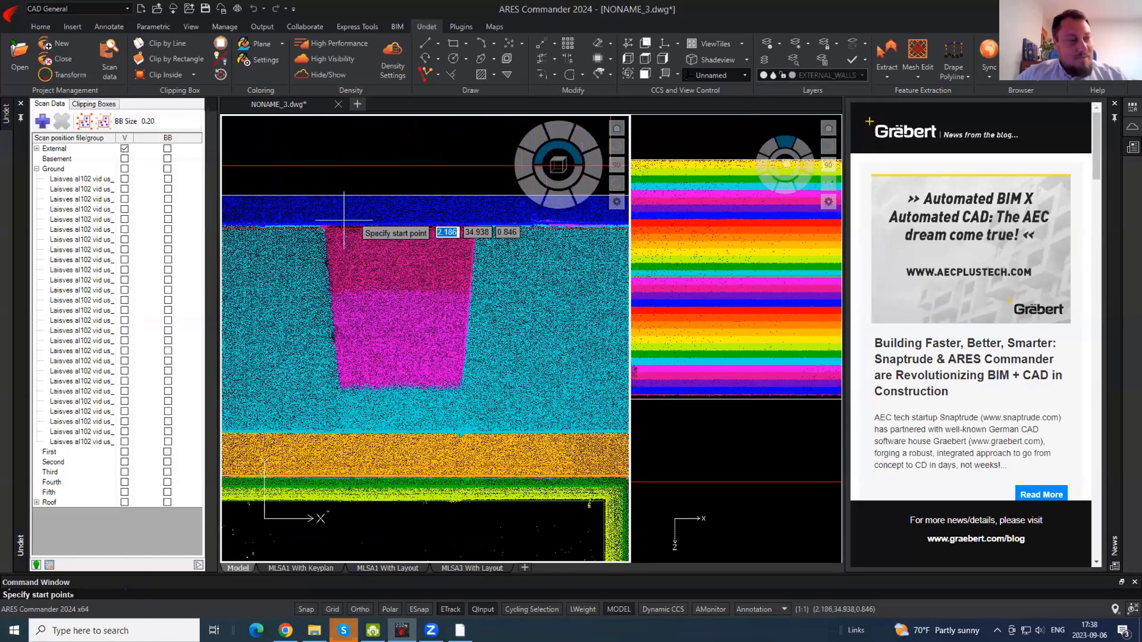
pyautogui.click(326, 212)
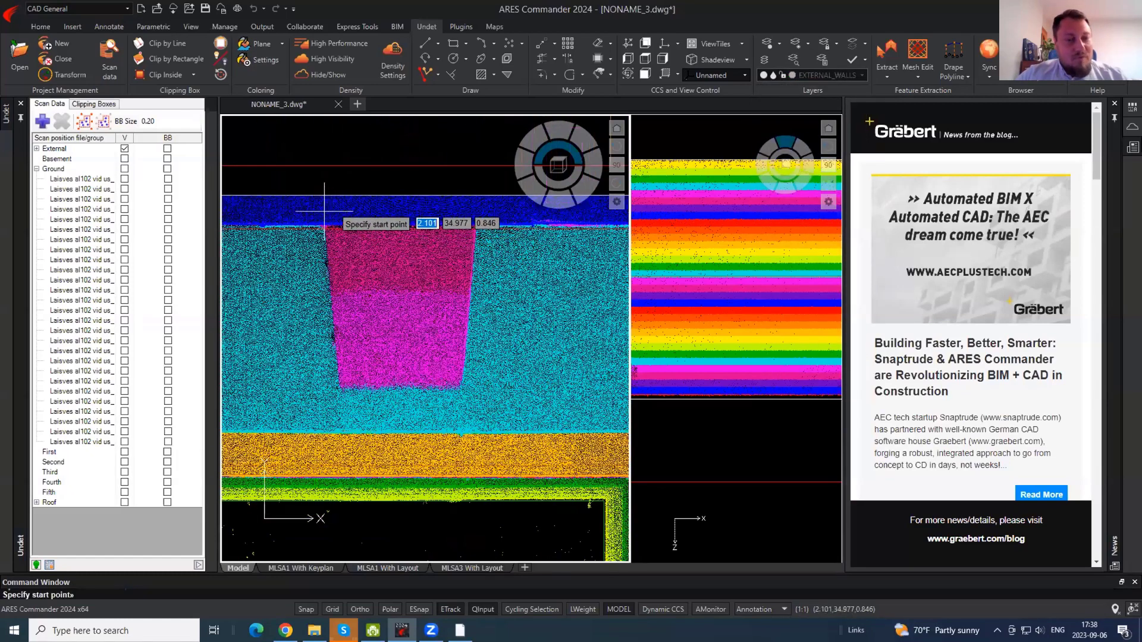
pyautogui.click(341, 421)
pyautogui.press('Escape')
# - Mirror the traced left side line to create the opposite side, keeping the original
pyautogui.click(346, 334)
pyautogui.click(316, 314)
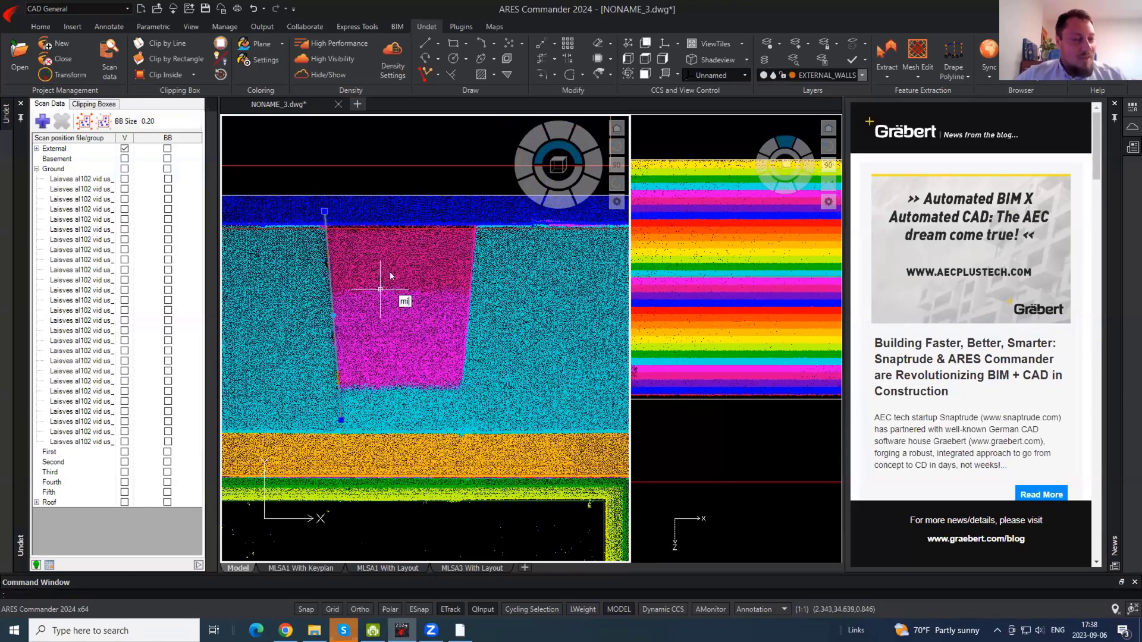
pyautogui.press('Return')
pyautogui.click(406, 254)
pyautogui.click(416, 387)
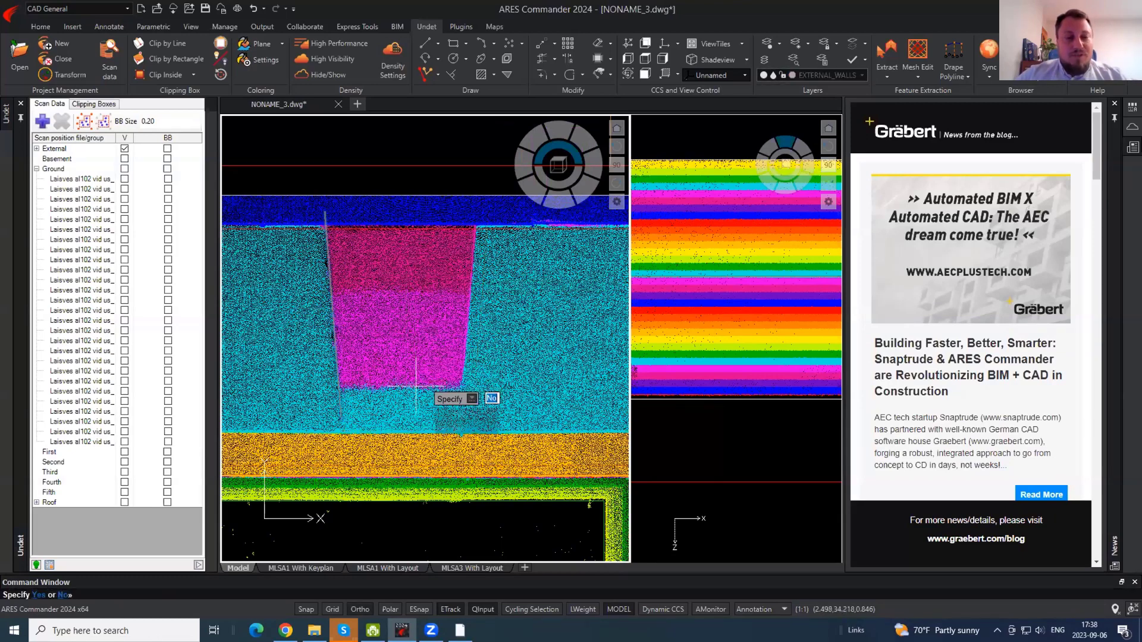
pyautogui.press('Return')
pyautogui.click(495, 312)
# - Move the mirrored line onto the keystone's right edge
pyautogui.click(466, 291)
pyautogui.write('m')
pyautogui.press('Return')
pyautogui.click(550, 324)
pyautogui.press('F8')
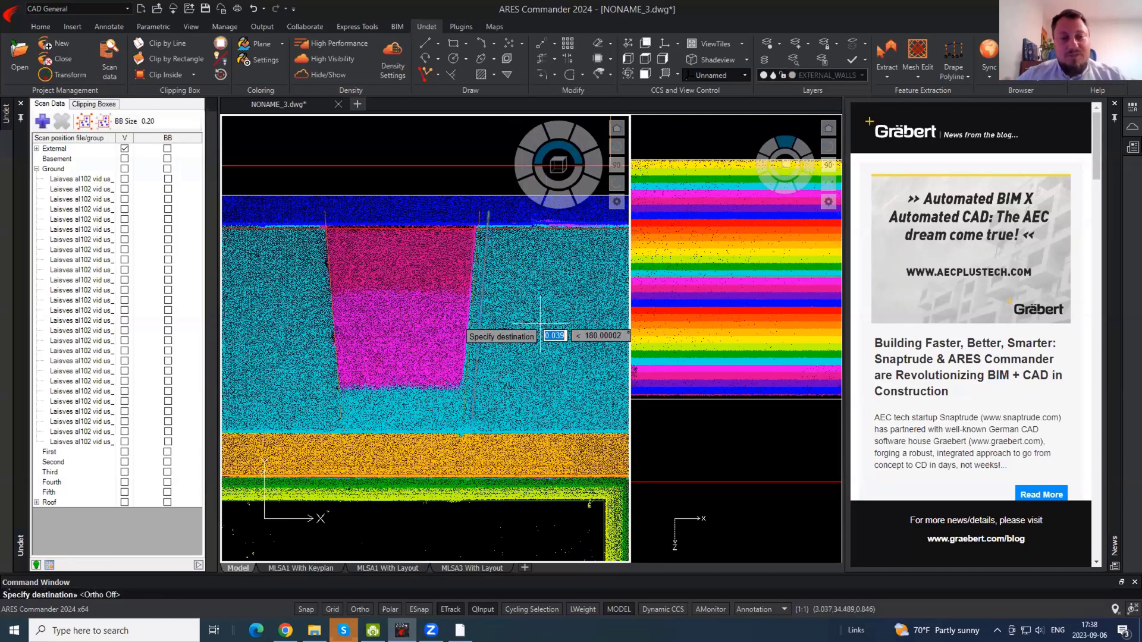
pyautogui.click(532, 349)
# - Draw a polyline along the keystone's bottom edge and hide the point cloud
pyautogui.write('pl')
pyautogui.press('Return')
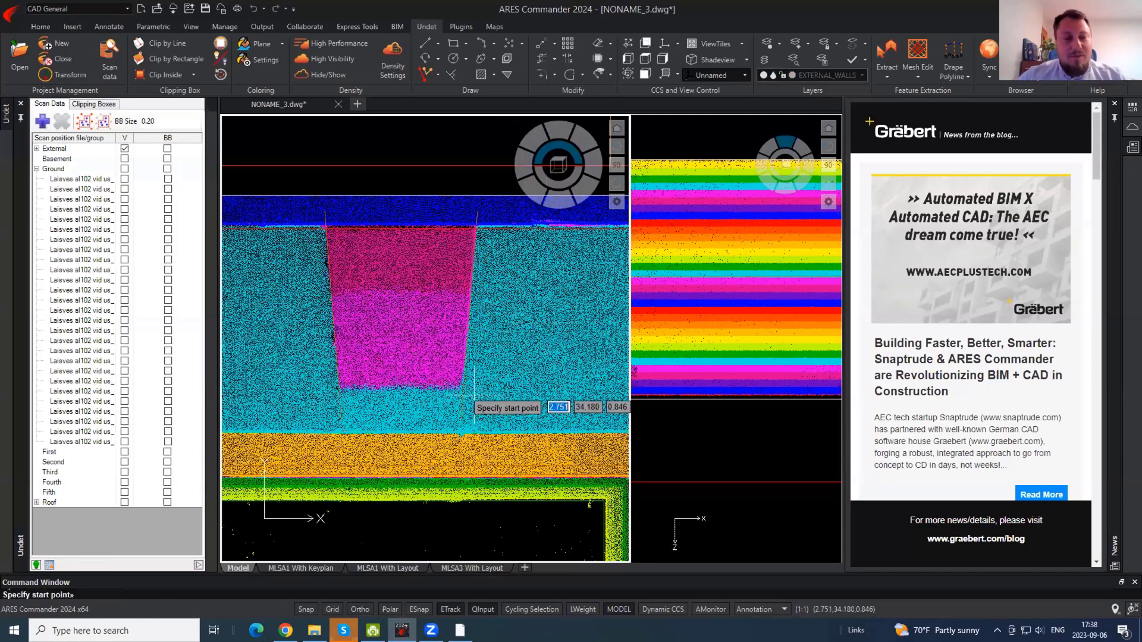
pyautogui.click(473, 401)
pyautogui.press('F8')
pyautogui.press('Escape')
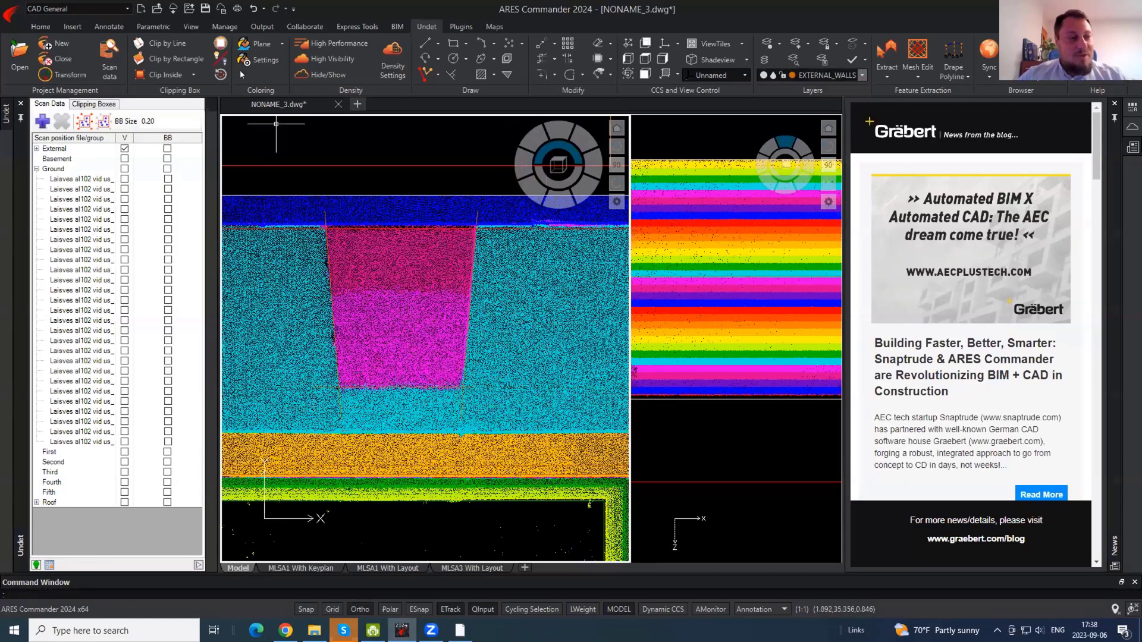
pyautogui.click(324, 76)
# - Chamfer the left side line and bottom line together to close the corner
pyautogui.write('cha')
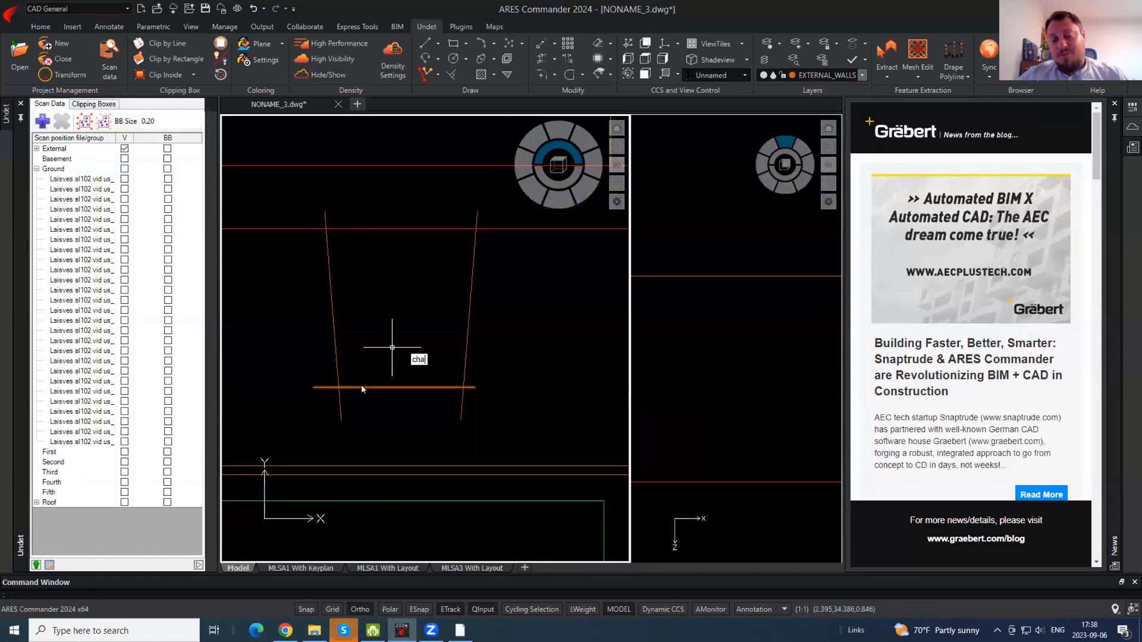
pyautogui.press('Return')
pyautogui.click(337, 382)
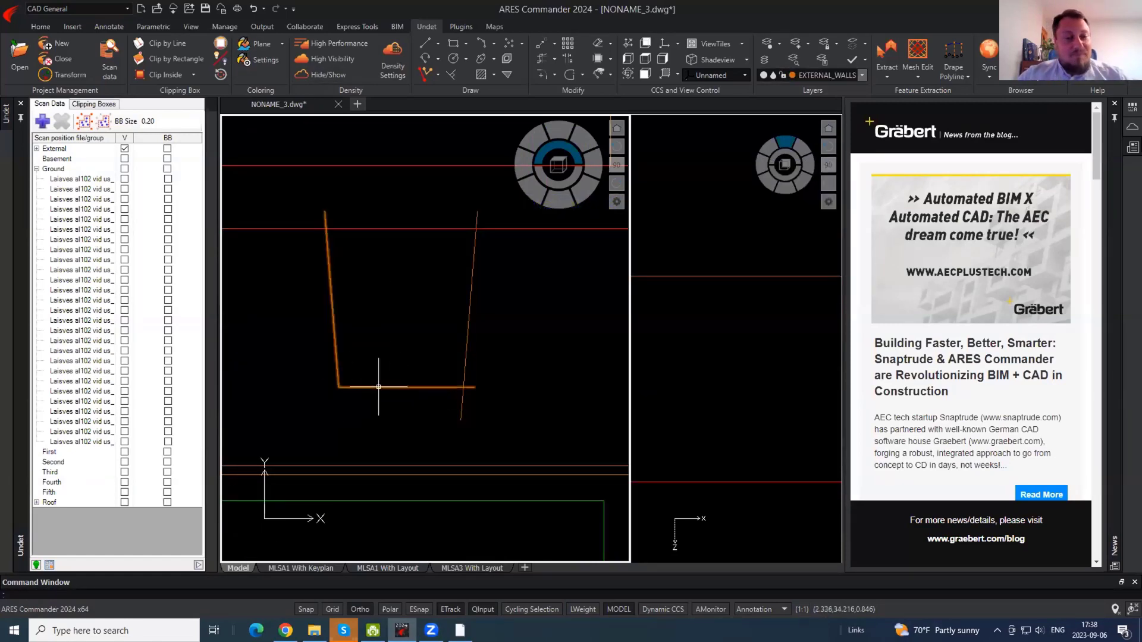
pyautogui.click(465, 363)
# - Trim the side line ends that extend above the red line
pyautogui.write('tr')
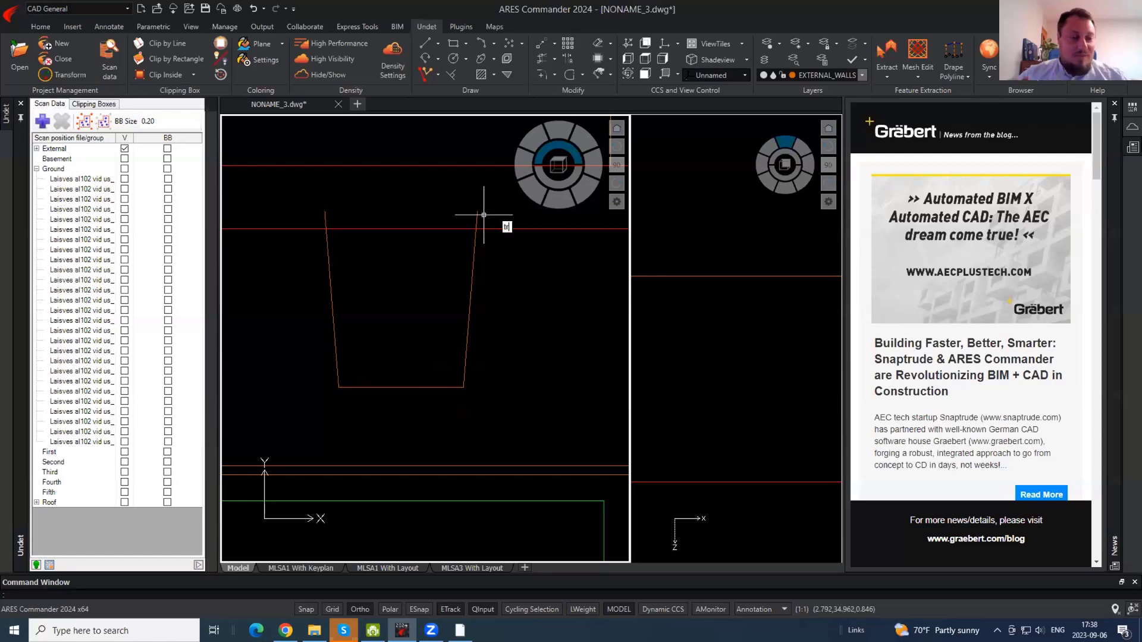
pyautogui.press('Return')
pyautogui.click(487, 221)
pyautogui.click(285, 190)
pyautogui.press('Escape')
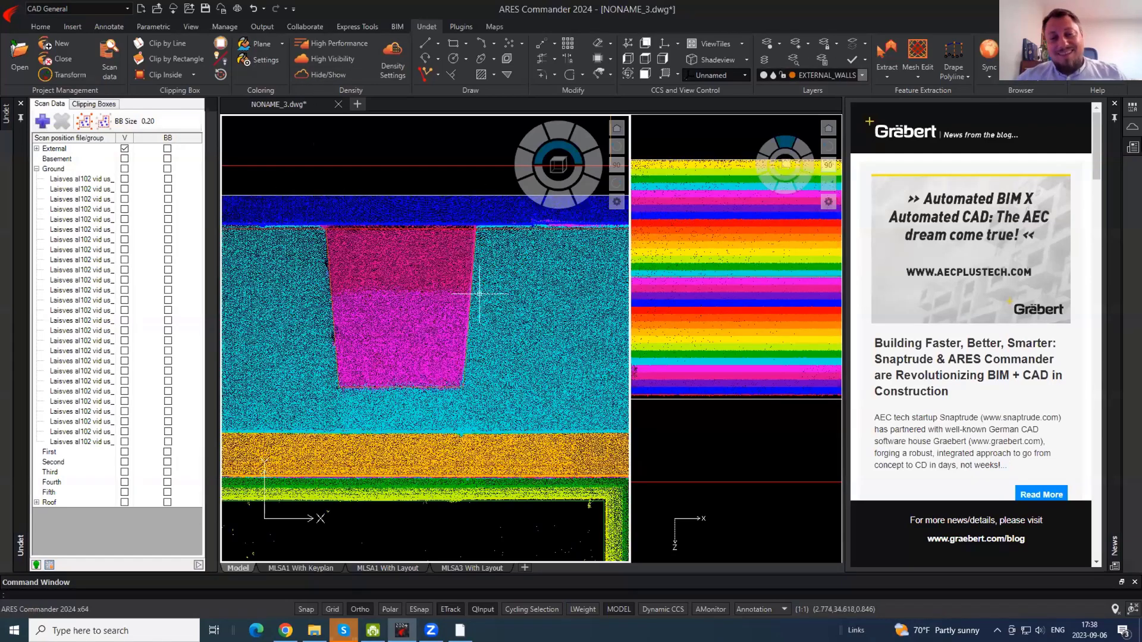
# - Copy the keystone outline over to the neighbouring bay's keystone
pyautogui.write('o')
pyautogui.press('Return')
pyautogui.click(411, 290)
pyautogui.scroll(-3, 411, 290)
pyautogui.moveTo(595, 291); pyautogui.dragTo(411, 268, button='middle')
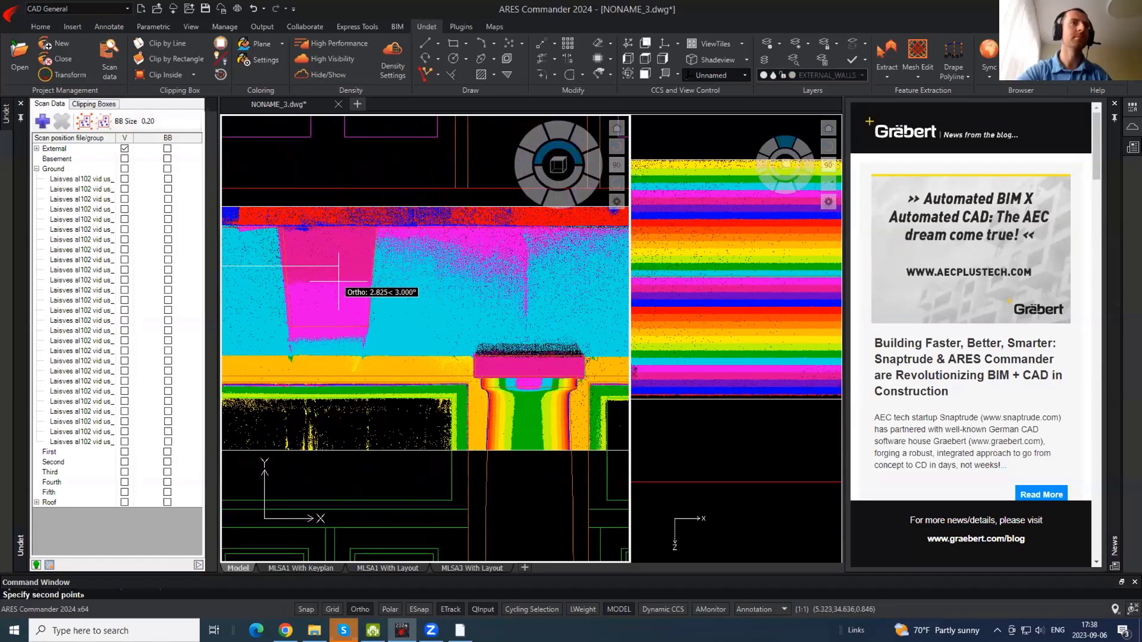
pyautogui.moveTo(339, 280); pyautogui.dragTo(423, 279, button='middle')
pyautogui.press('F8')
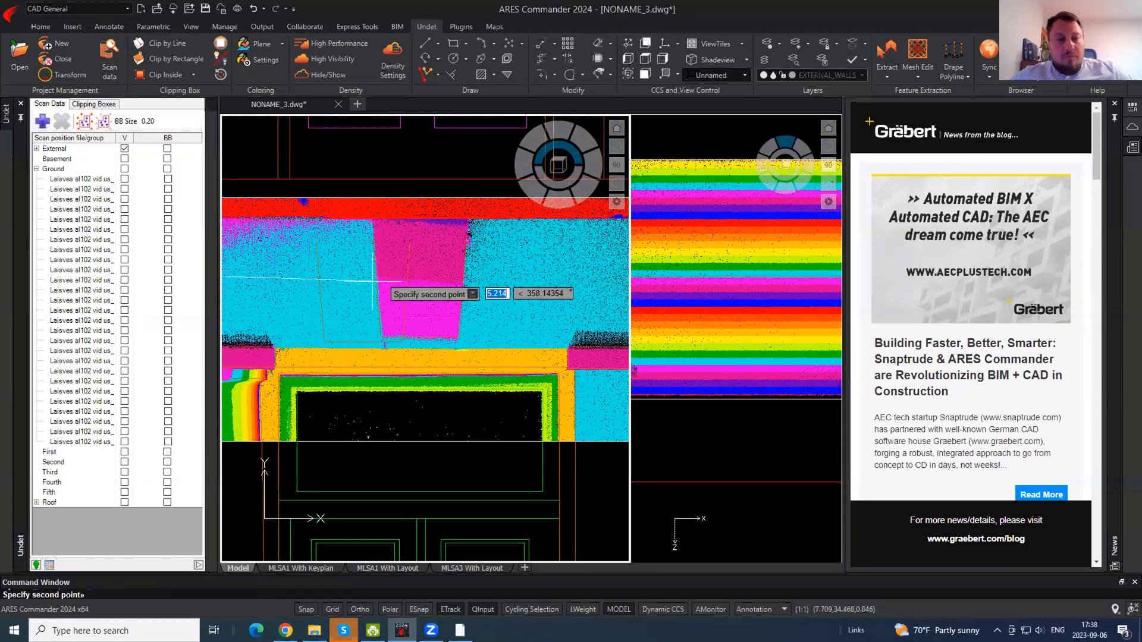
pyautogui.scroll(3, 372, 279)
pyautogui.moveTo(276, 278); pyautogui.dragTo(377, 280, button='middle')
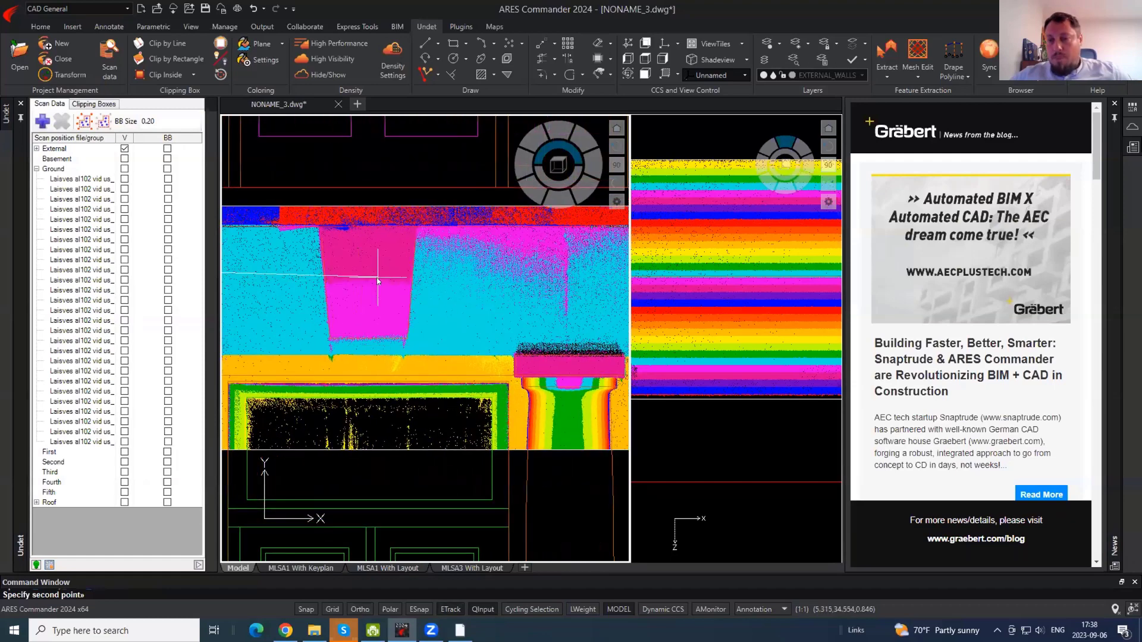
pyautogui.press('Escape')
# - Extend the slanted sides of both keystones up to the red line
pyautogui.click(329, 75)
pyautogui.write('ex')
pyautogui.press('Return')
pyautogui.press('Return')
pyautogui.click(441, 257)
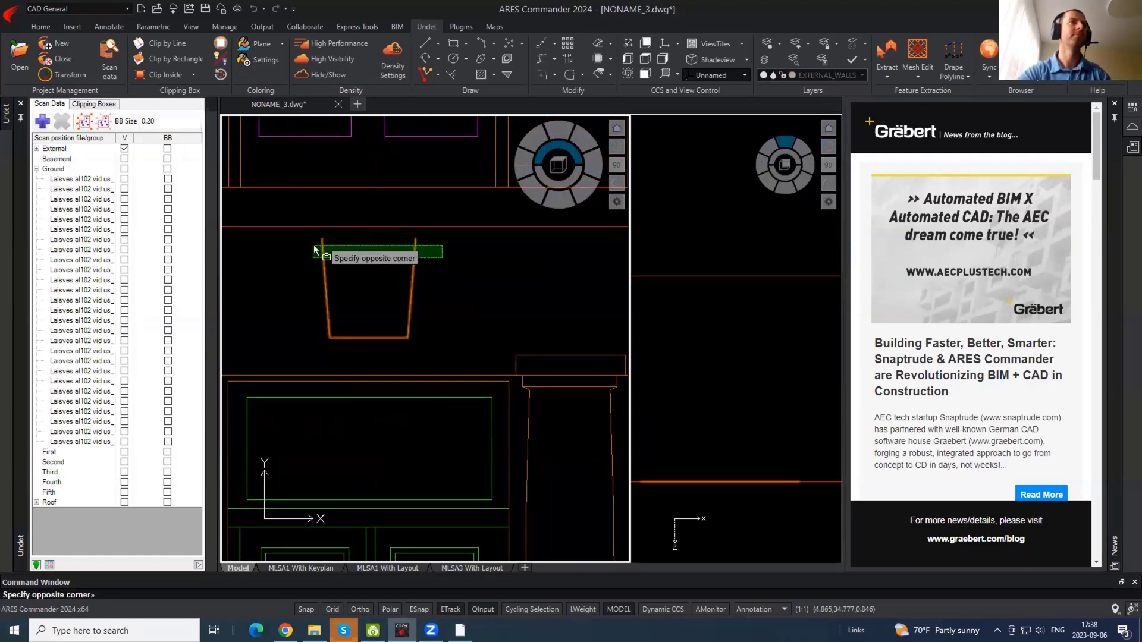
pyautogui.click(302, 247)
pyautogui.press('Escape')
pyautogui.moveTo(550, 272); pyautogui.dragTo(233, 282, button='middle')
pyautogui.press('Return')
pyautogui.press('Return')
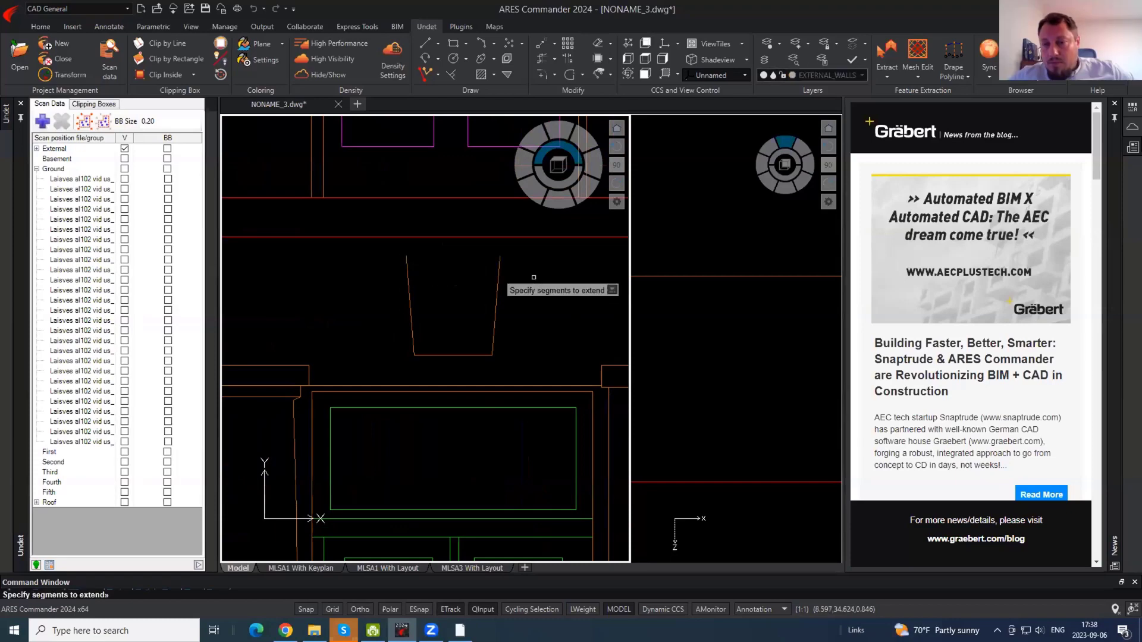
pyautogui.click(532, 277)
pyautogui.click(402, 262)
pyautogui.press('Escape')
# - Show the point cloud again and pan to the leftmost bay's keystone
pyautogui.scroll(-3, 490, 272)
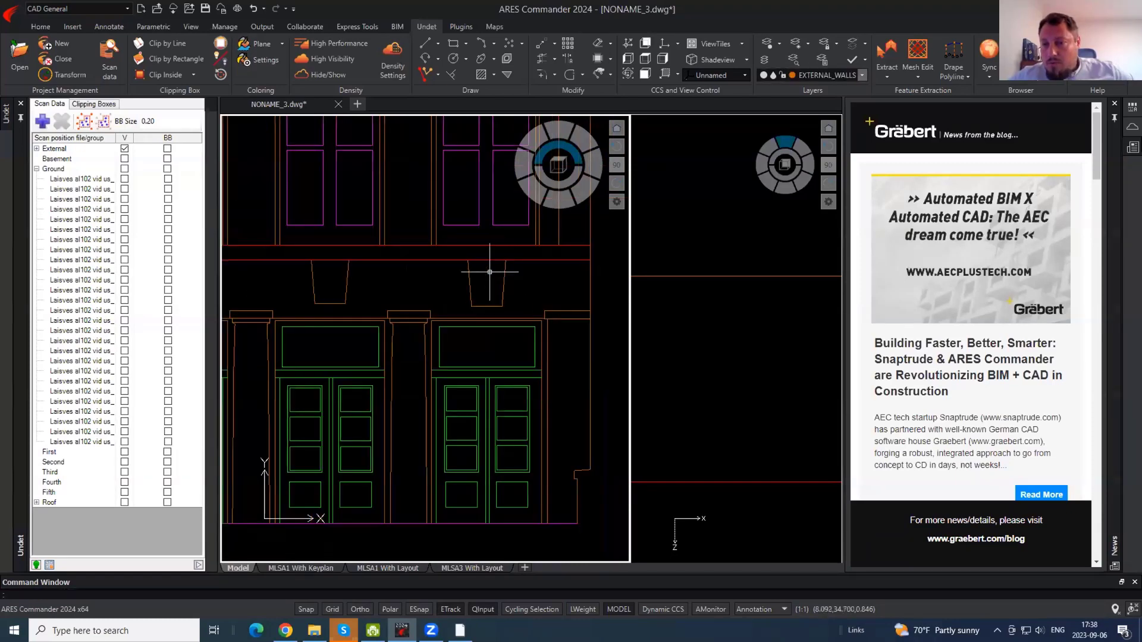
pyautogui.click(326, 79)
pyautogui.scroll(3, 458, 275)
pyautogui.moveTo(586, 277); pyautogui.dragTo(1092, 286, button='middle')
pyautogui.moveTo(355, 293); pyautogui.dragTo(652, 282, button='middle')
pyautogui.click(476, 296)
# - Hide the point cloud, view the whole facade, and select the clipping box
pyautogui.click(429, 277)
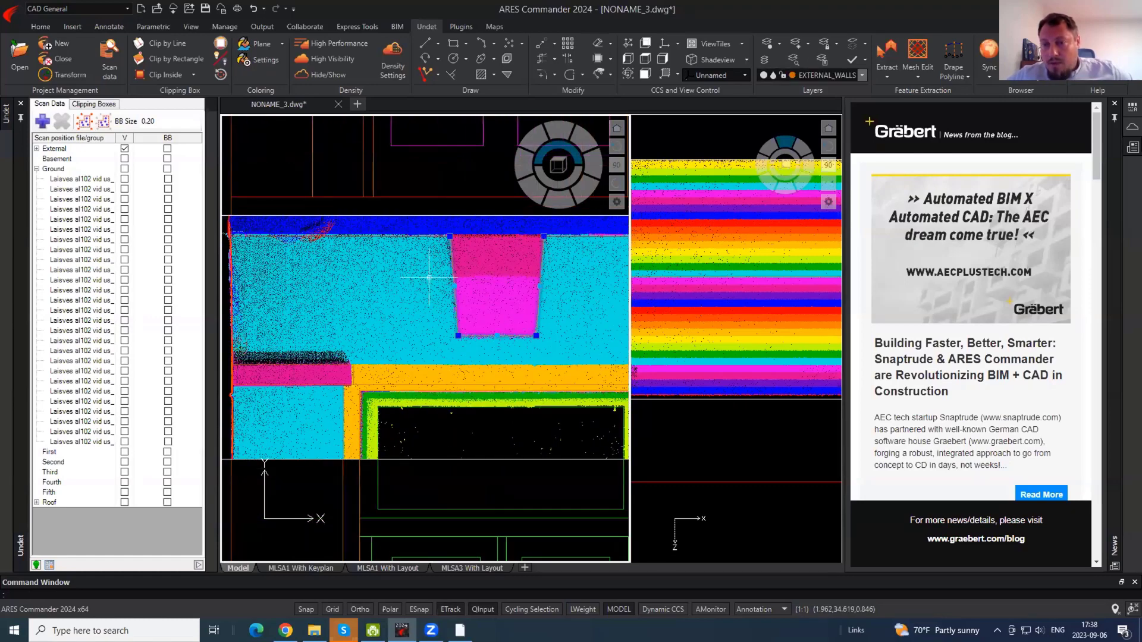
pyautogui.scroll(-5, 429, 278)
pyautogui.click(326, 76)
pyautogui.moveTo(428, 238); pyautogui.dragTo(355, 464, button='middle')
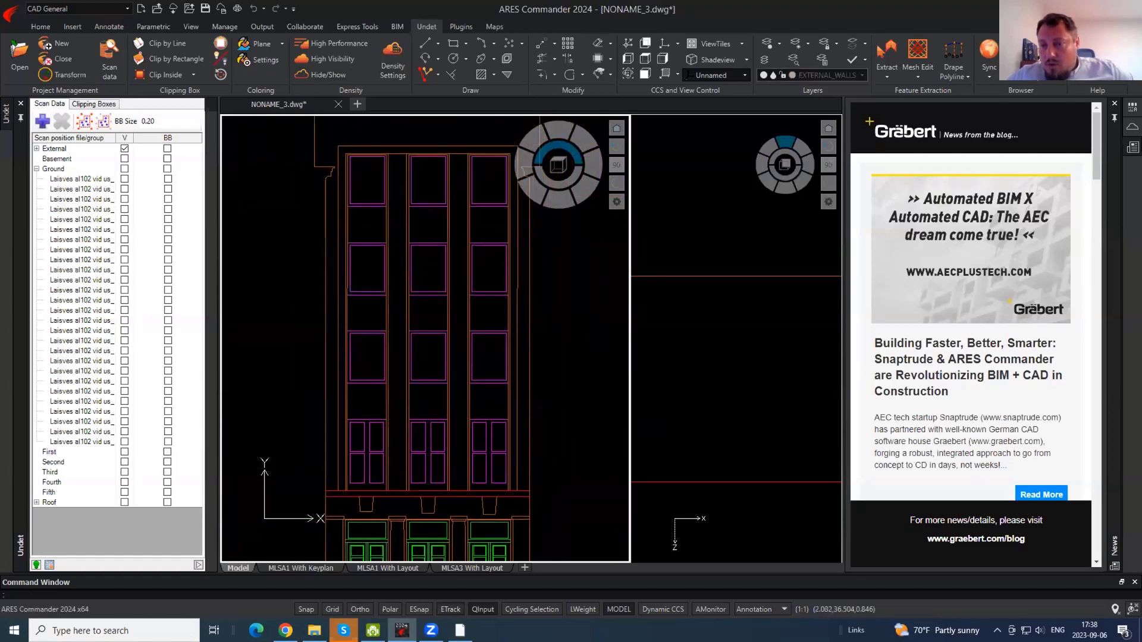
pyautogui.scroll(-4, 395, 311)
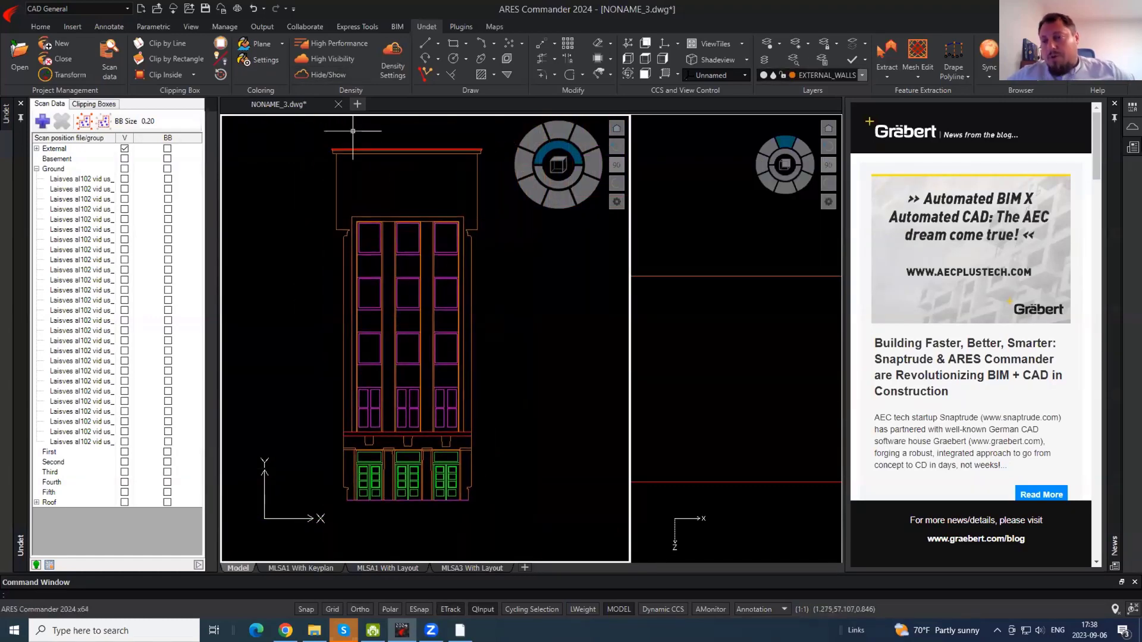
pyautogui.click(483, 445)
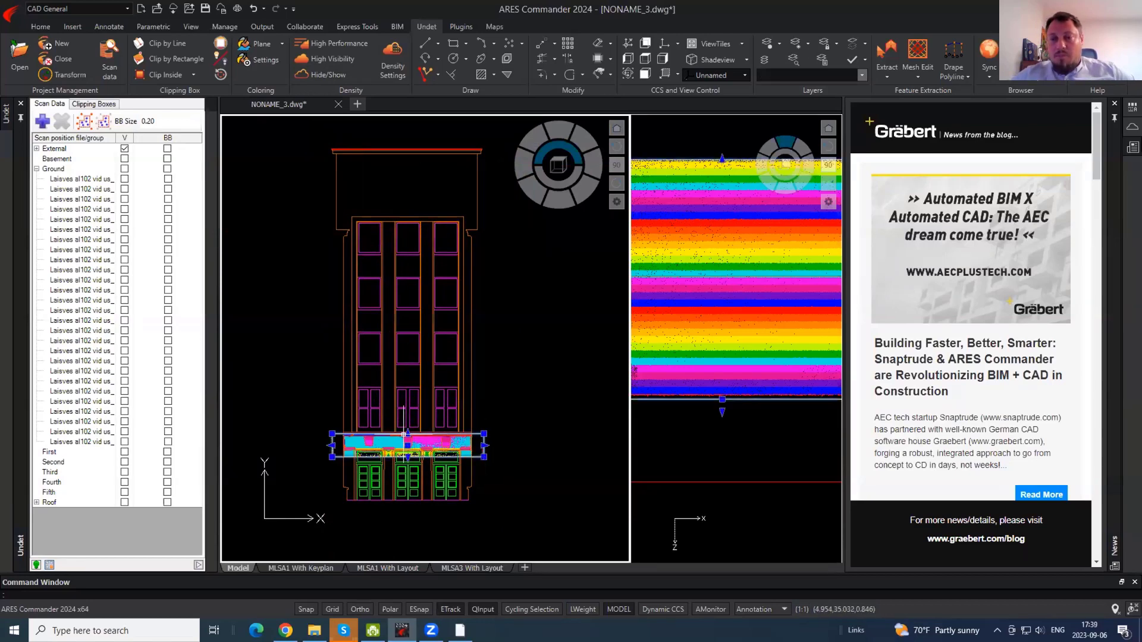
pyautogui.click(407, 434)
pyautogui.press('Escape')
# - Move the clipping box up to the building's top and stretch it upward
pyautogui.write('m')
pyautogui.press('Return')
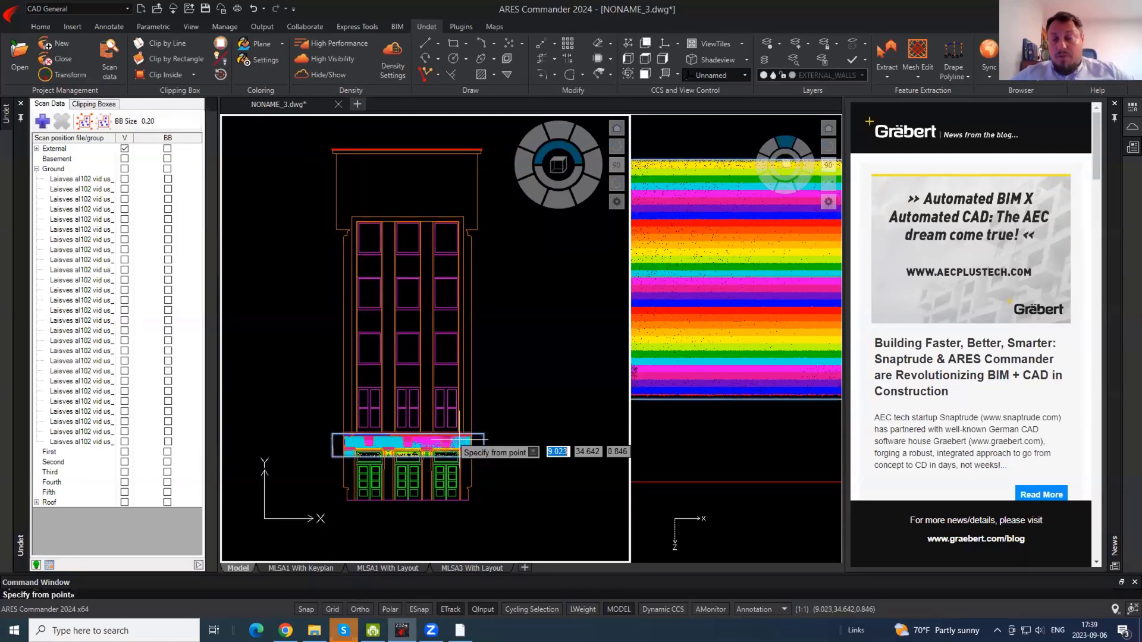
pyautogui.click(458, 437)
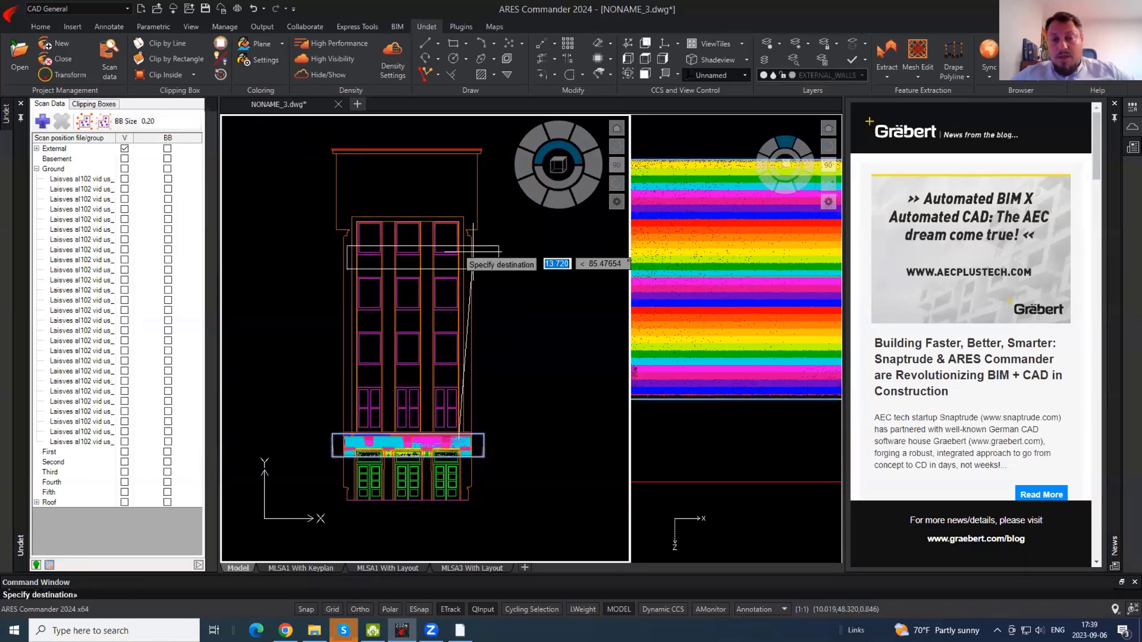
pyautogui.click(455, 196)
pyautogui.click(405, 205)
pyautogui.click(404, 203)
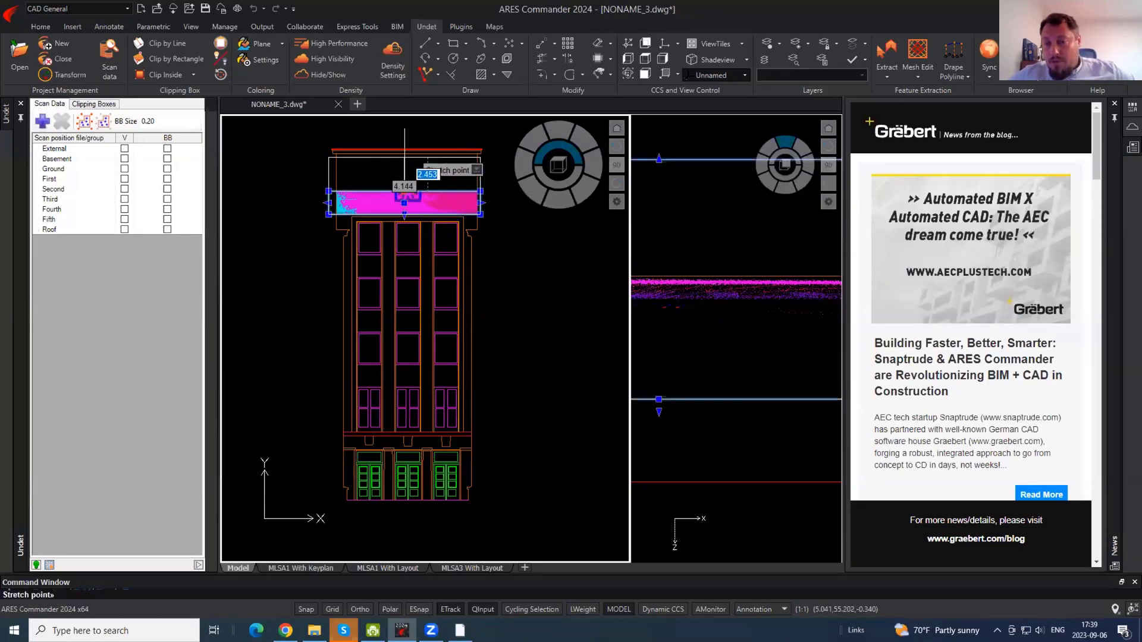
pyautogui.click(404, 170)
pyautogui.scroll(5, 409, 169)
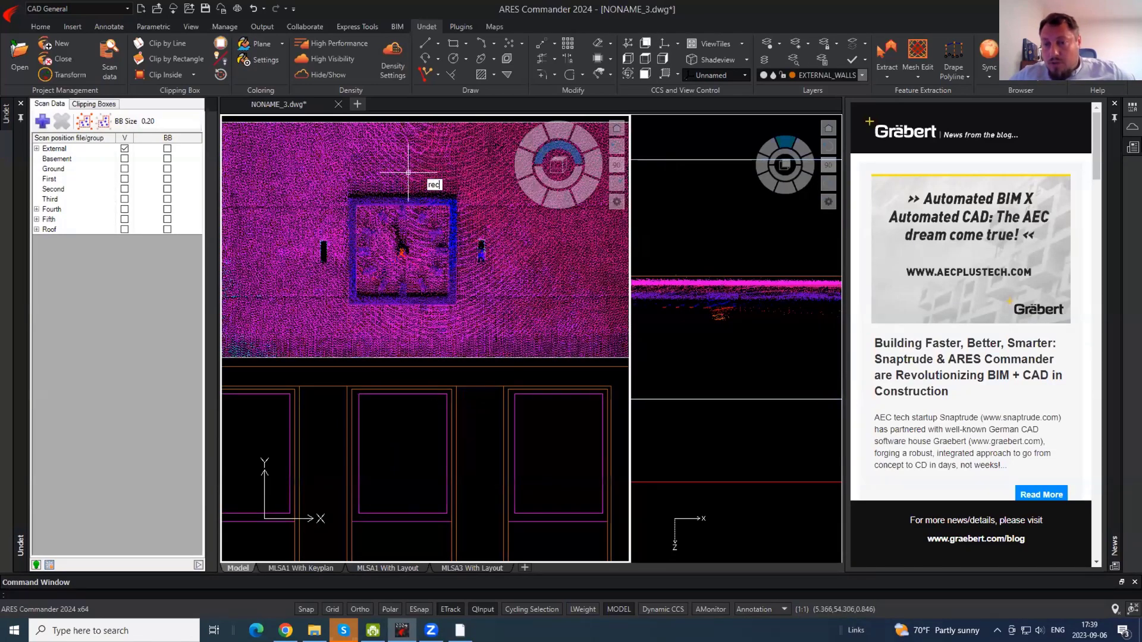
# - Draw a rectangle around the attic window
pyautogui.press('Return')
pyautogui.click(349, 196)
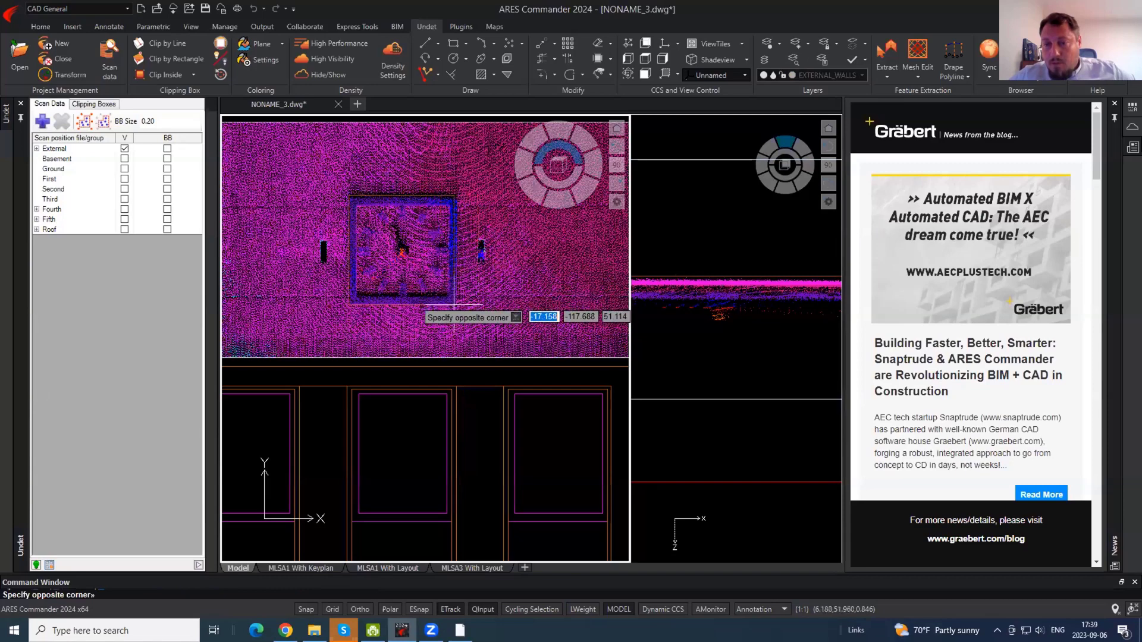
pyautogui.click(455, 304)
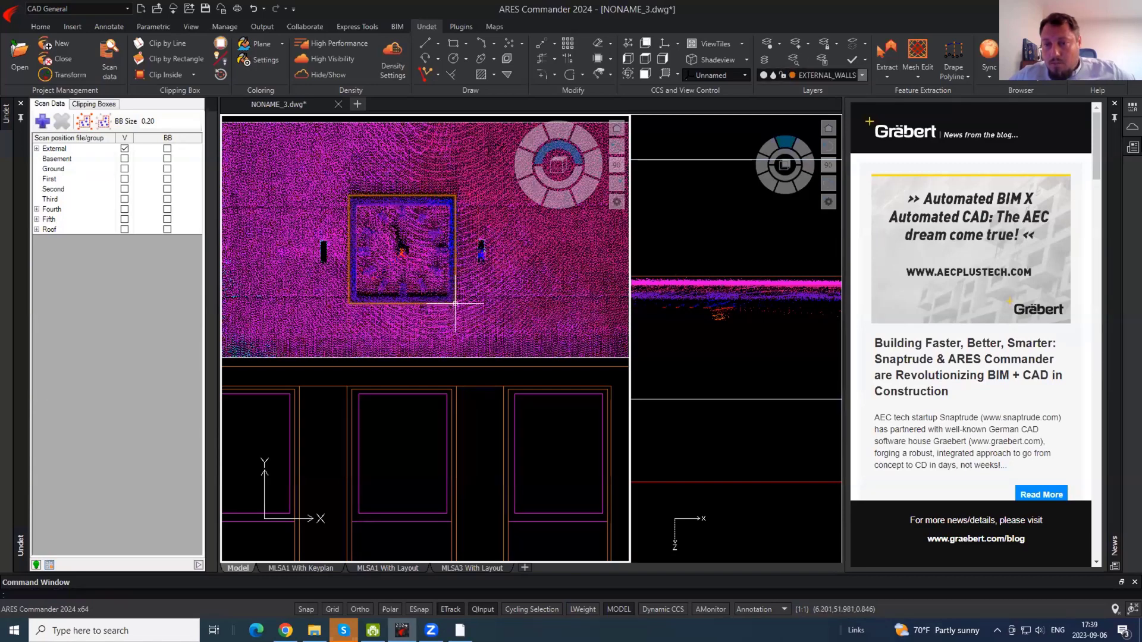
pyautogui.scroll(2, 448, 256)
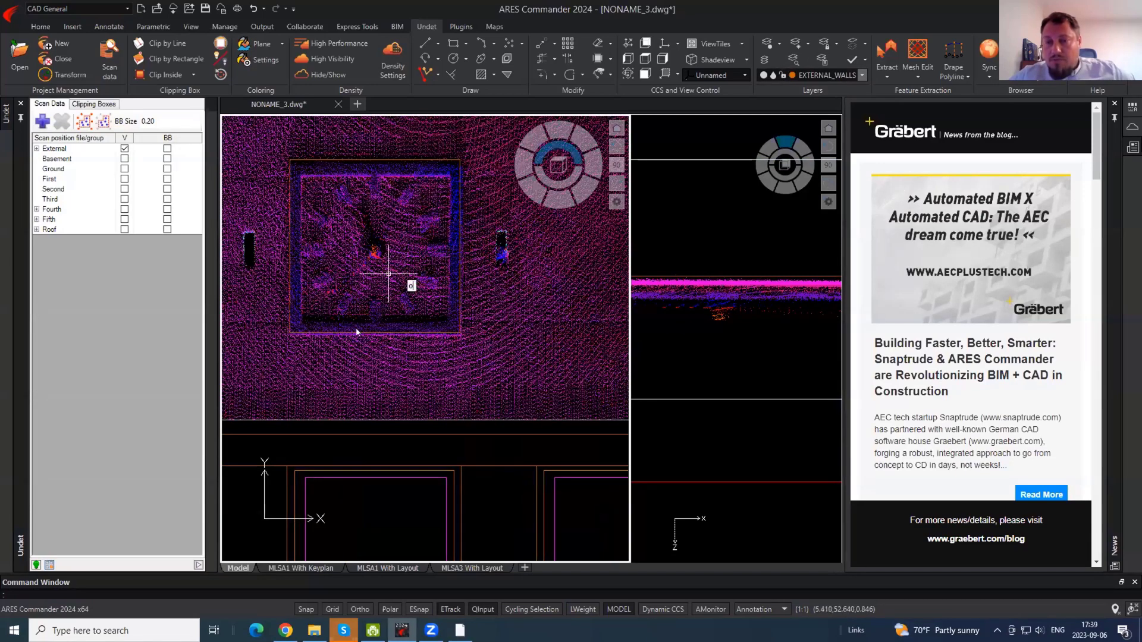
pyautogui.press('Return')
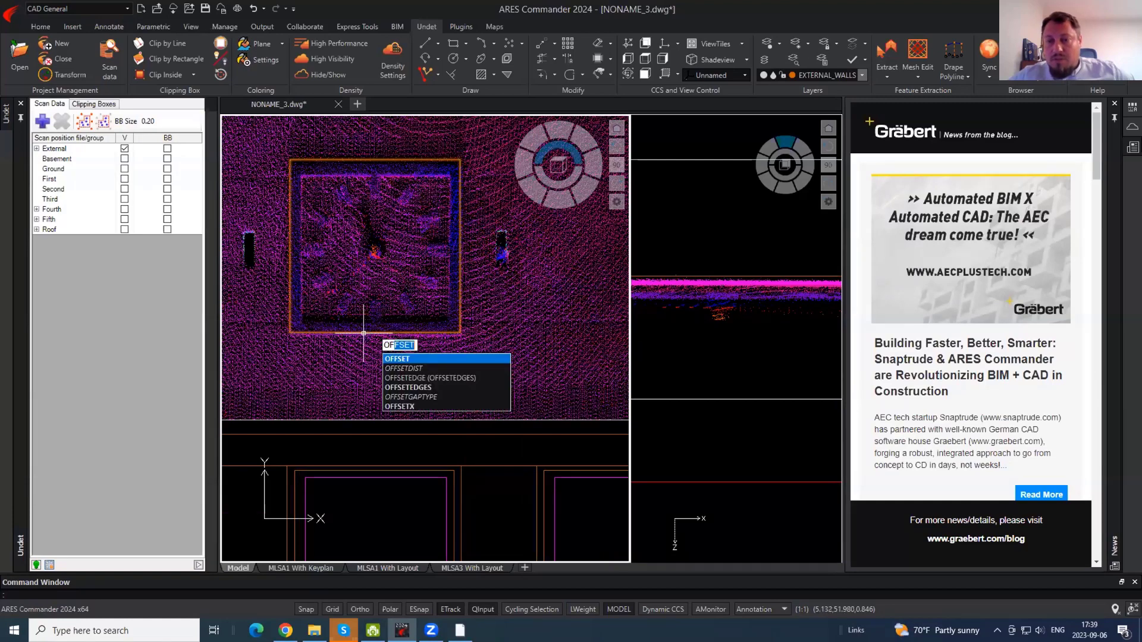
# - Offset the window rectangle to create an inset border
pyautogui.press('Return')
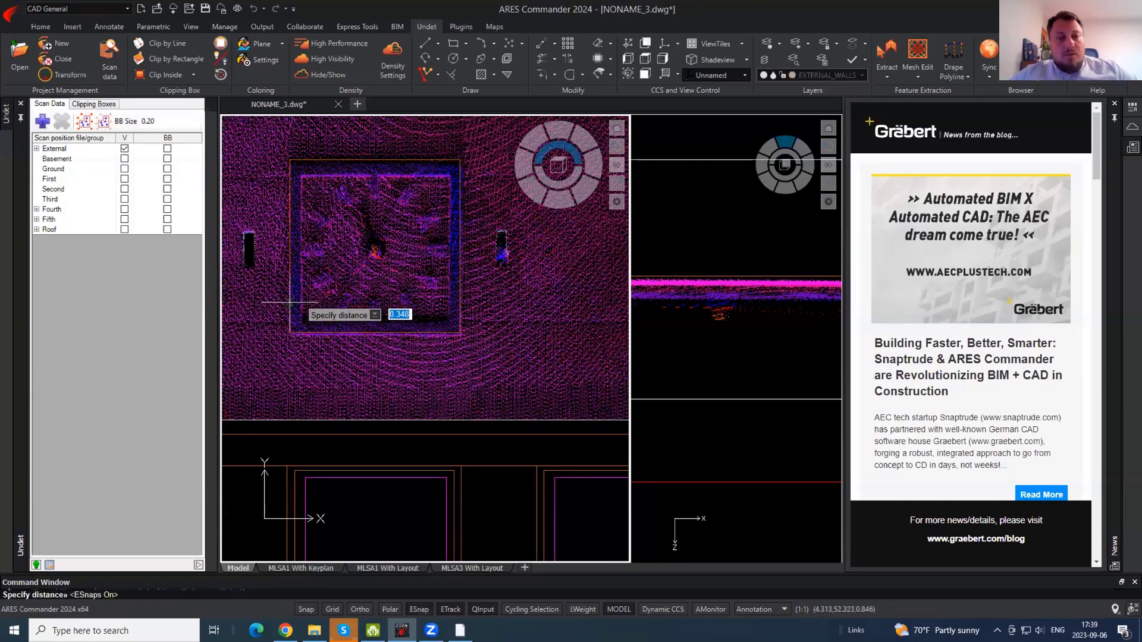
pyautogui.scroll(5, 302, 302)
pyautogui.click(301, 302)
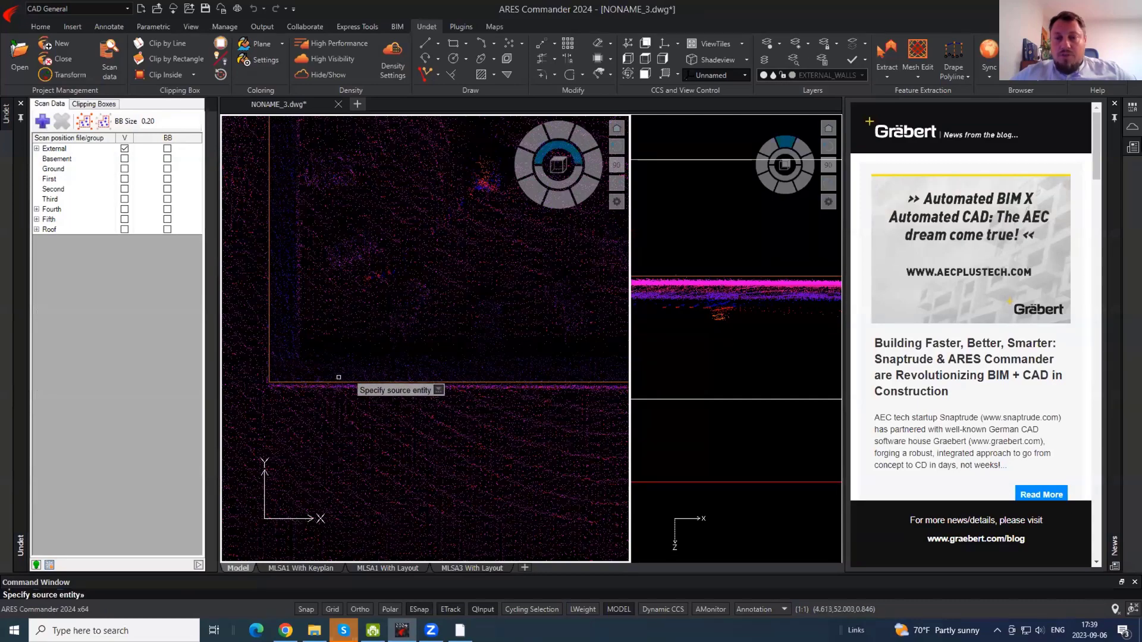
pyautogui.press('Escape')
pyautogui.scroll(-10, 377, 400)
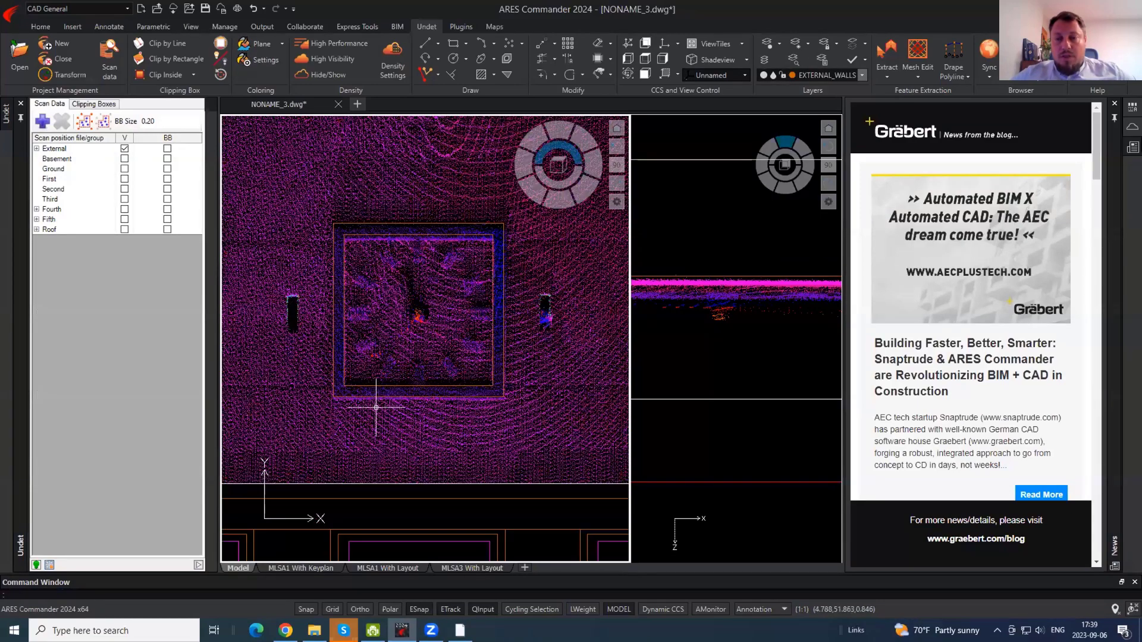
pyautogui.scroll(5, 393, 281)
# - Mirror the narrow side slot rectangle to the window's other side, keeping the original
pyautogui.click(320, 285)
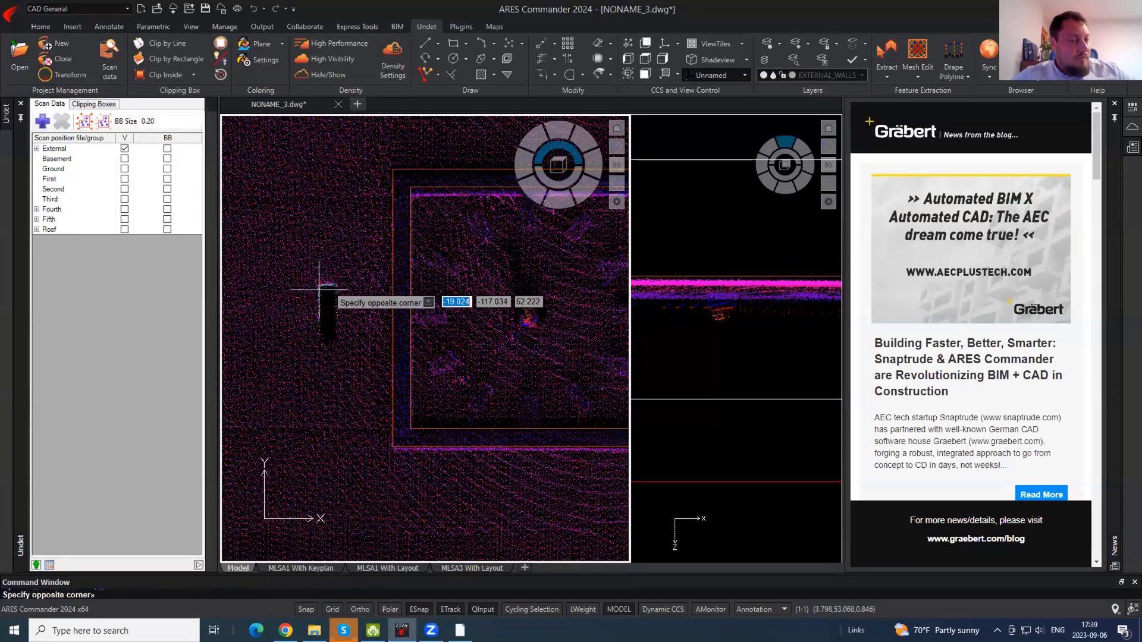
pyautogui.click(339, 356)
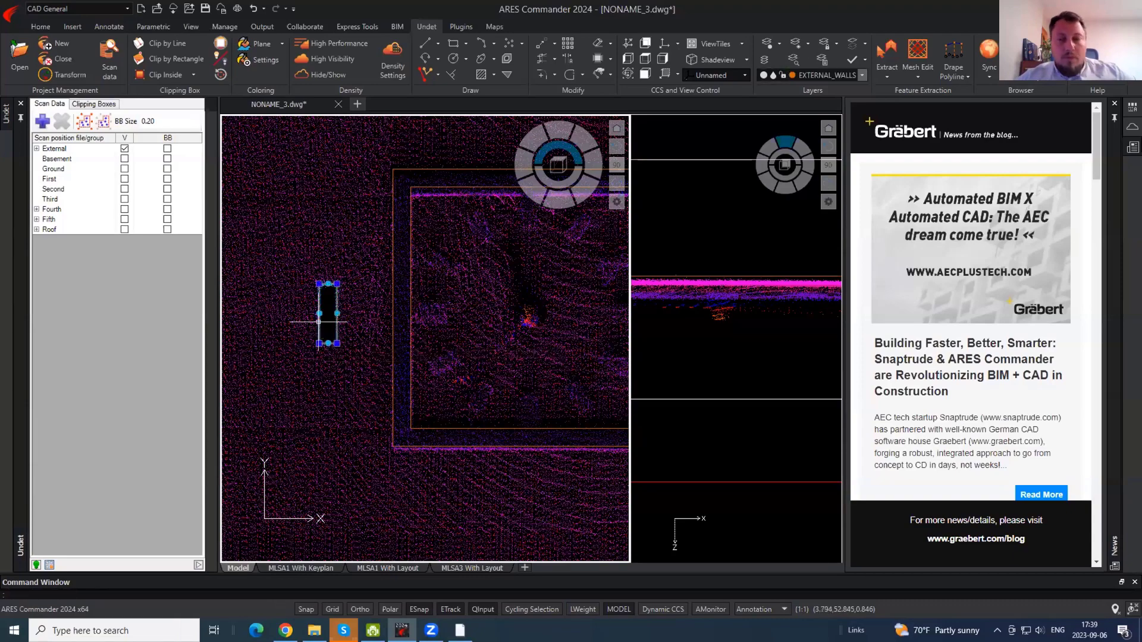
pyautogui.scroll(-2, 319, 322)
pyautogui.scroll(-2, 319, 322)
pyautogui.write('mi')
pyautogui.press('Return')
pyautogui.click(370, 286)
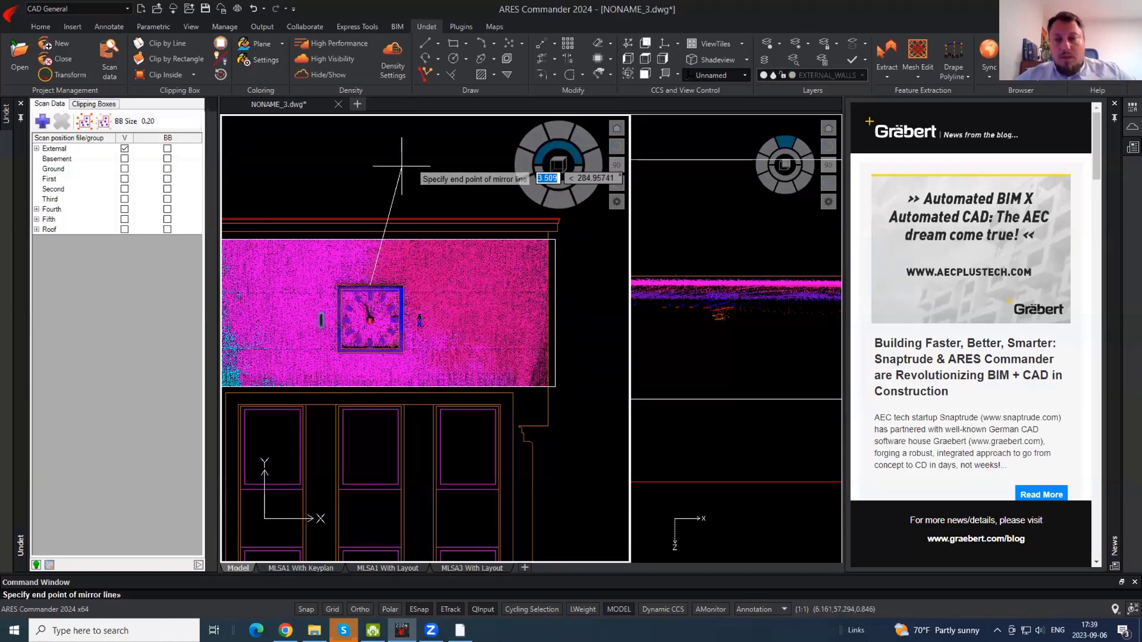
pyautogui.click(401, 166)
pyautogui.press('Return')
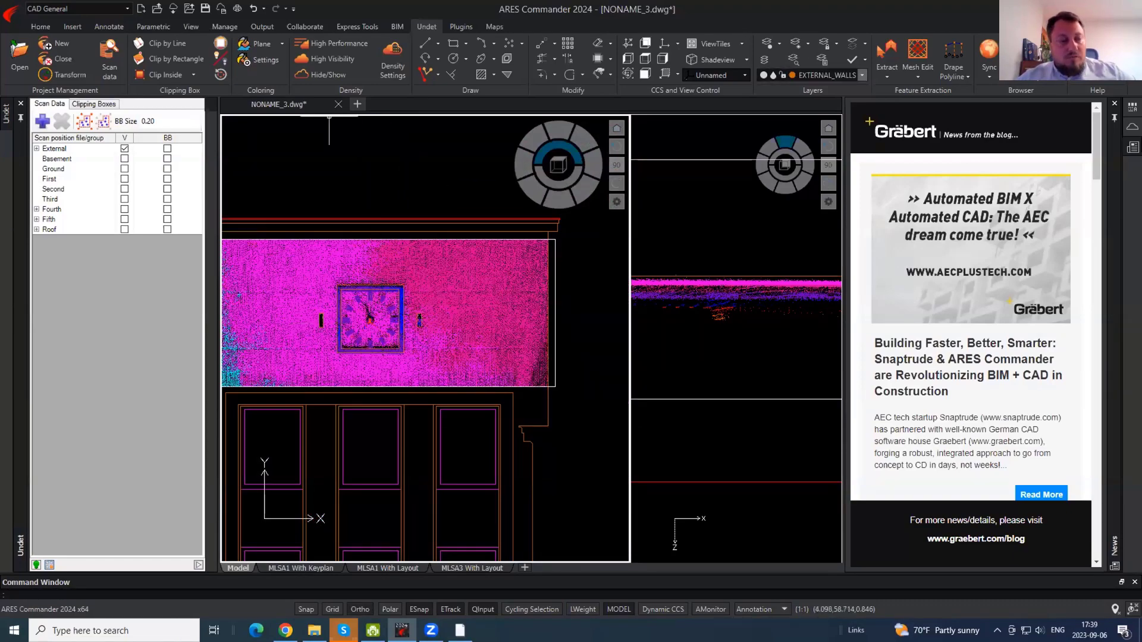
pyautogui.click(305, 76)
pyautogui.click(306, 76)
pyautogui.scroll(-3, 429, 237)
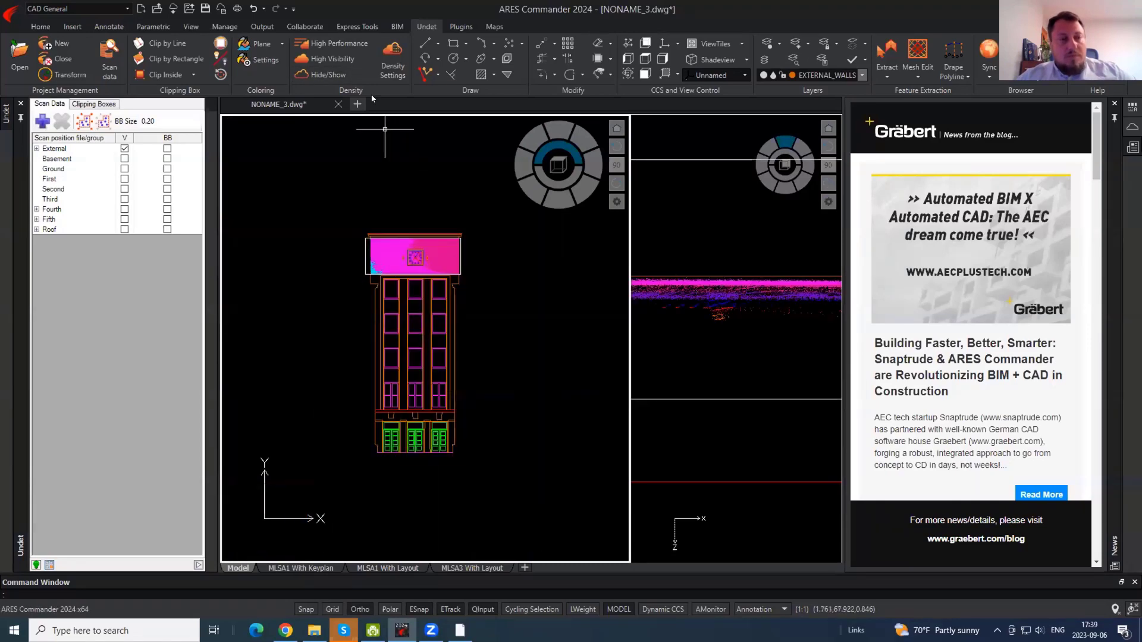
# - Hide the point cloud, collapse Basement and Ground, and expand the External scan group
pyautogui.click(334, 74)
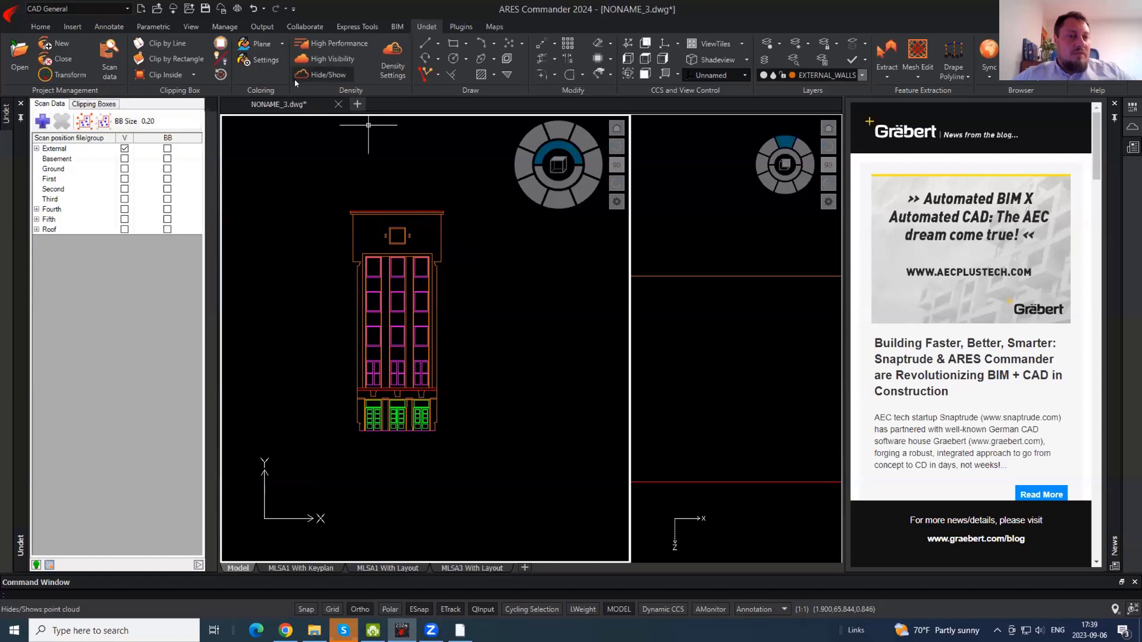
pyautogui.scroll(2, 431, 229)
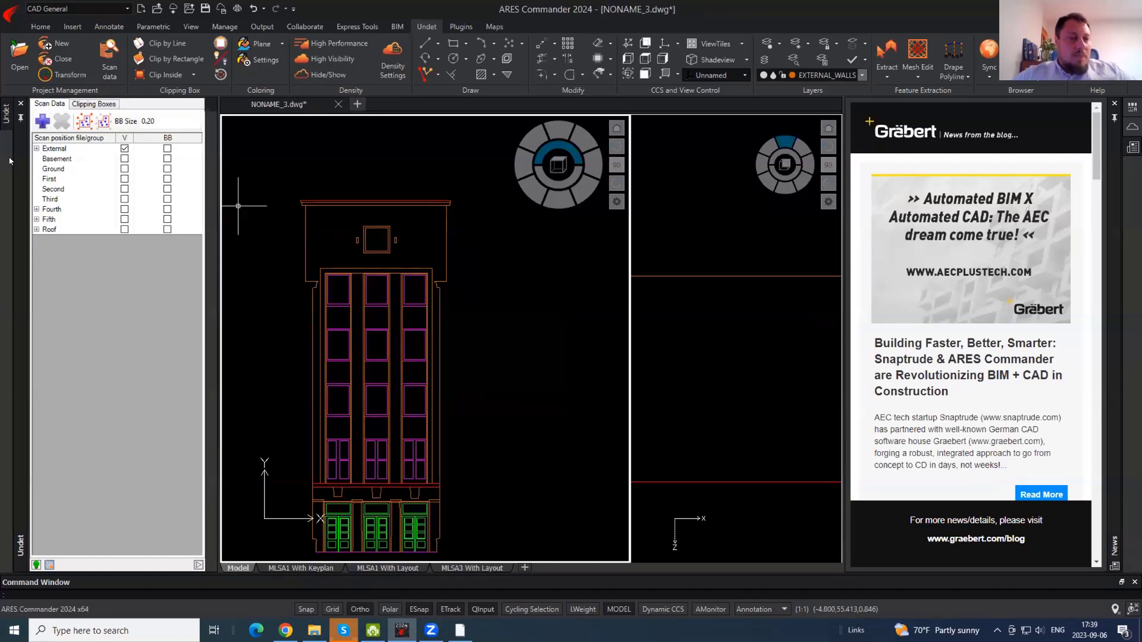
pyautogui.click(92, 104)
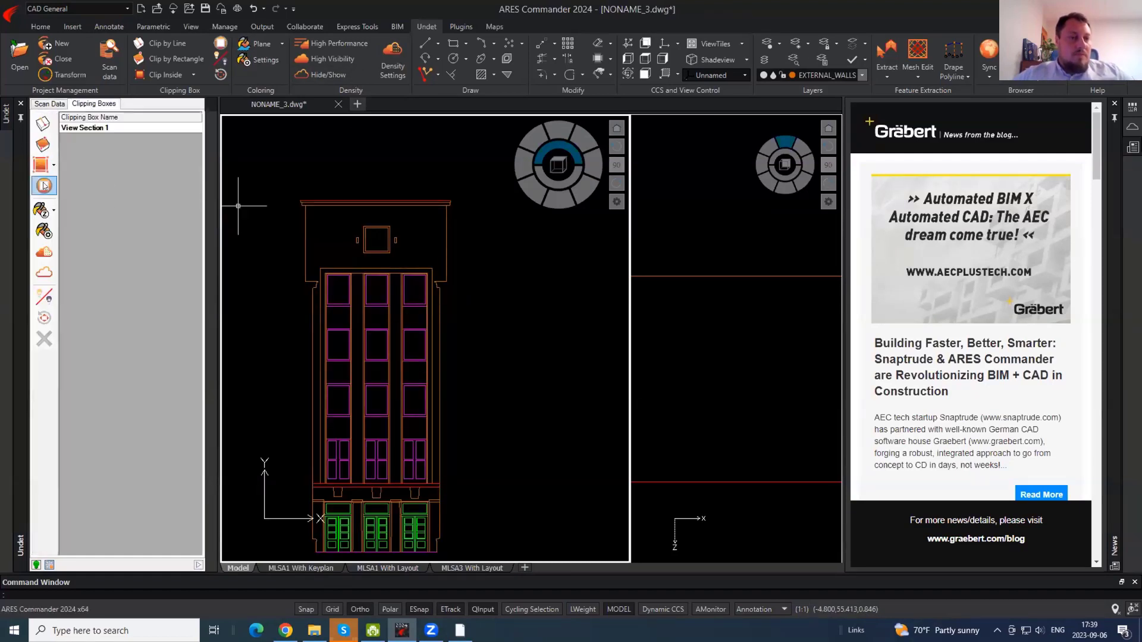
pyautogui.click(59, 105)
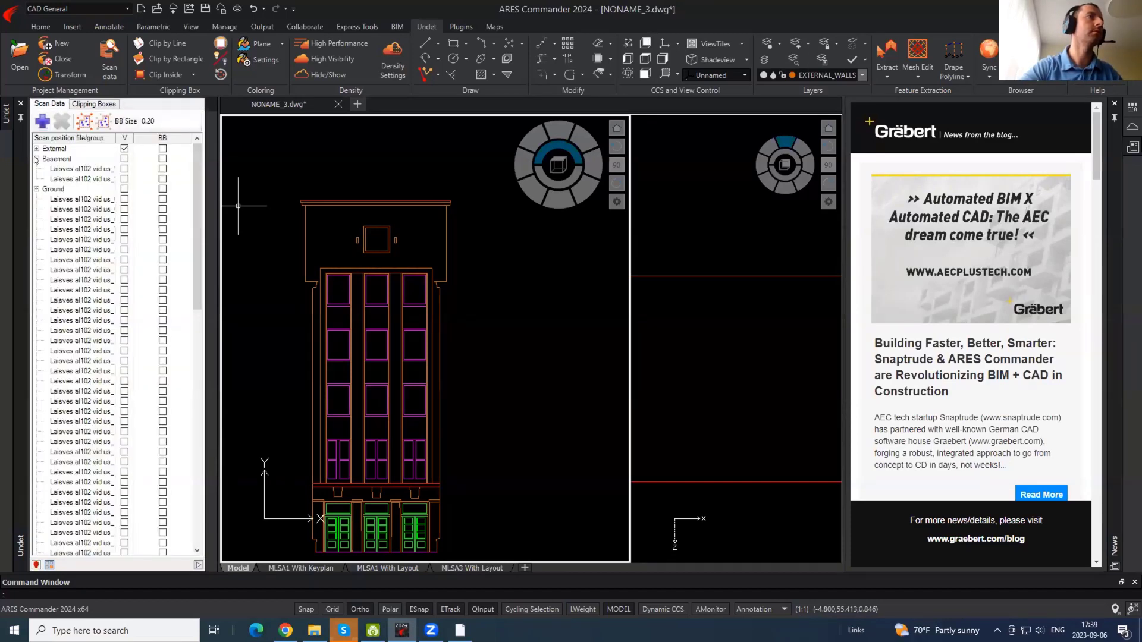
pyautogui.click(37, 158)
pyautogui.click(37, 169)
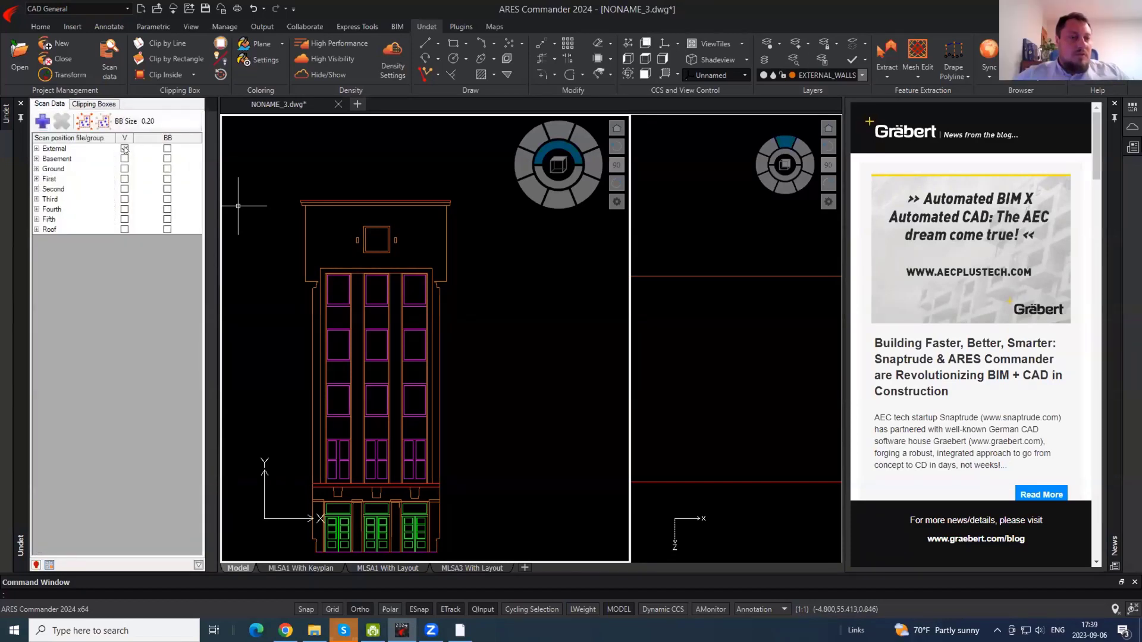
pyautogui.click(36, 148)
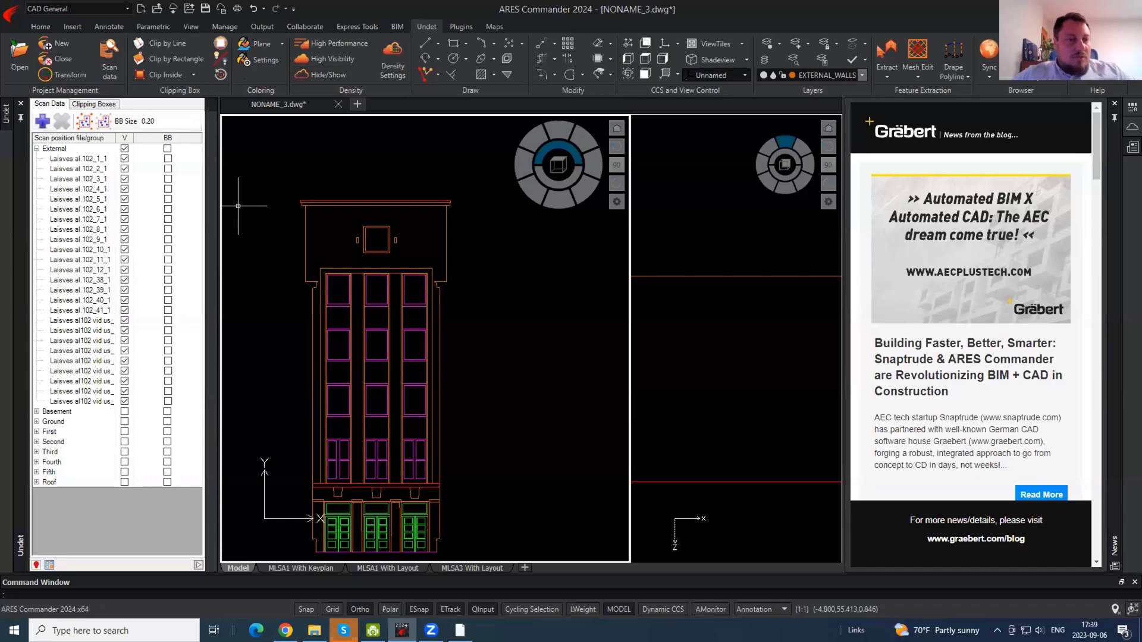
pyautogui.moveTo(369, 353)
pyautogui.mouseDown(button='middle')
pyautogui.moveTo(382, 324)
pyautogui.moveTo(480, 255)
pyautogui.moveTo(544, 252)
pyautogui.moveTo(533, 246)
pyautogui.mouseUp(button='middle')
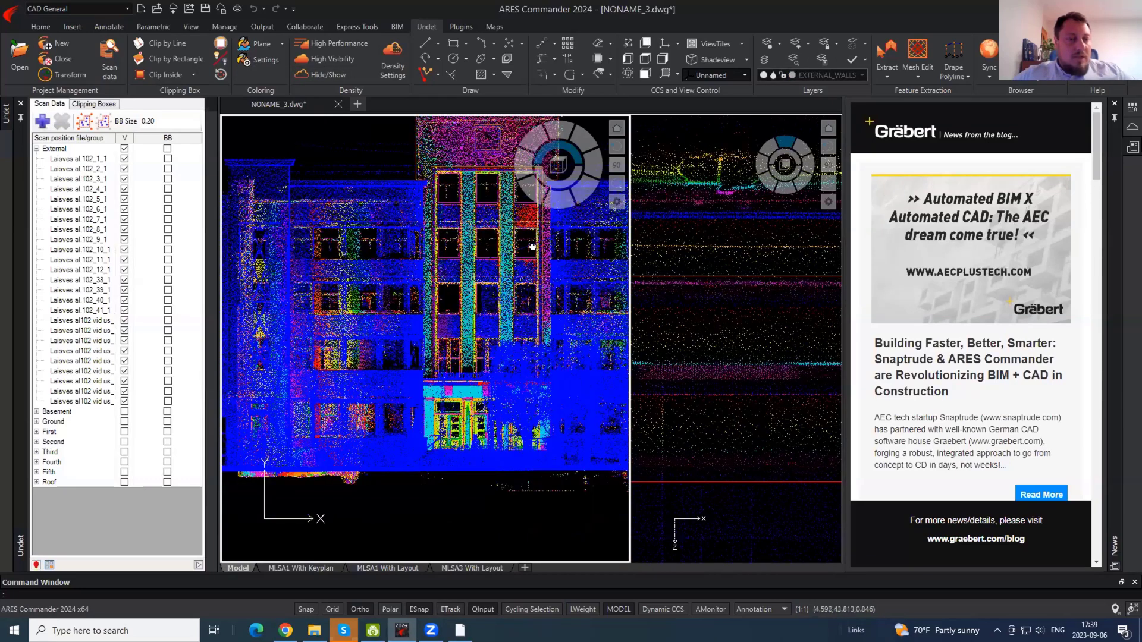
pyautogui.click(168, 159)
pyautogui.scroll(-5, 384, 319)
pyautogui.keyDown('shift'); pyautogui.moveTo(426, 318); pyautogui.dragTo(262, 311, button='middle'); pyautogui.keyUp('shift')
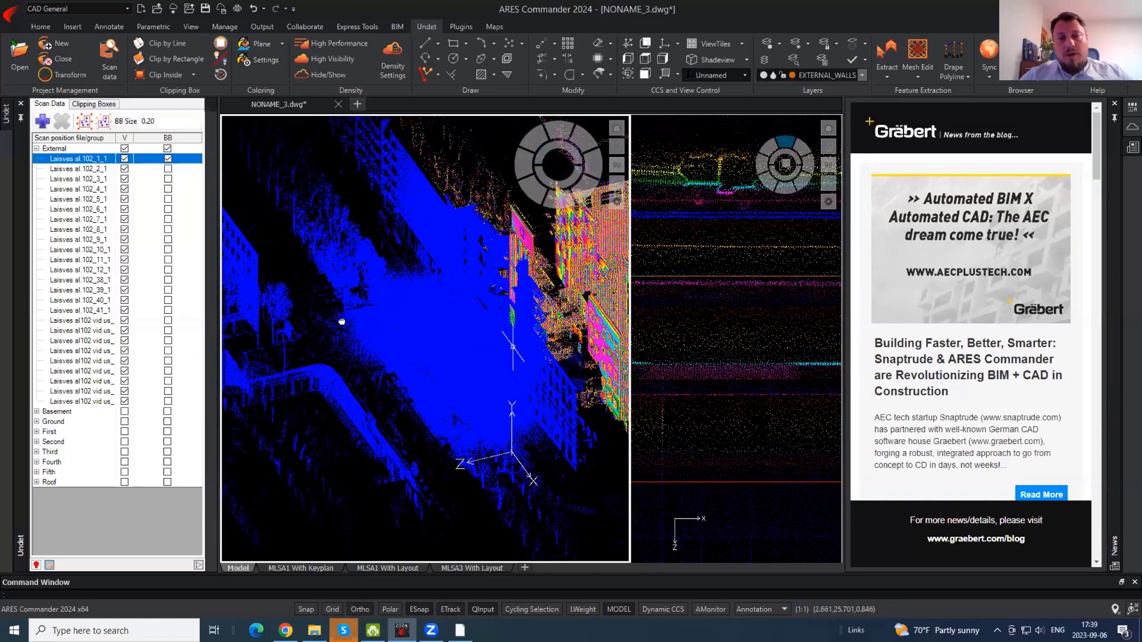
pyautogui.moveTo(470, 333); pyautogui.dragTo(517, 351, button='middle')
pyautogui.scroll(5, 321, 329)
pyautogui.scroll(10, 321, 328)
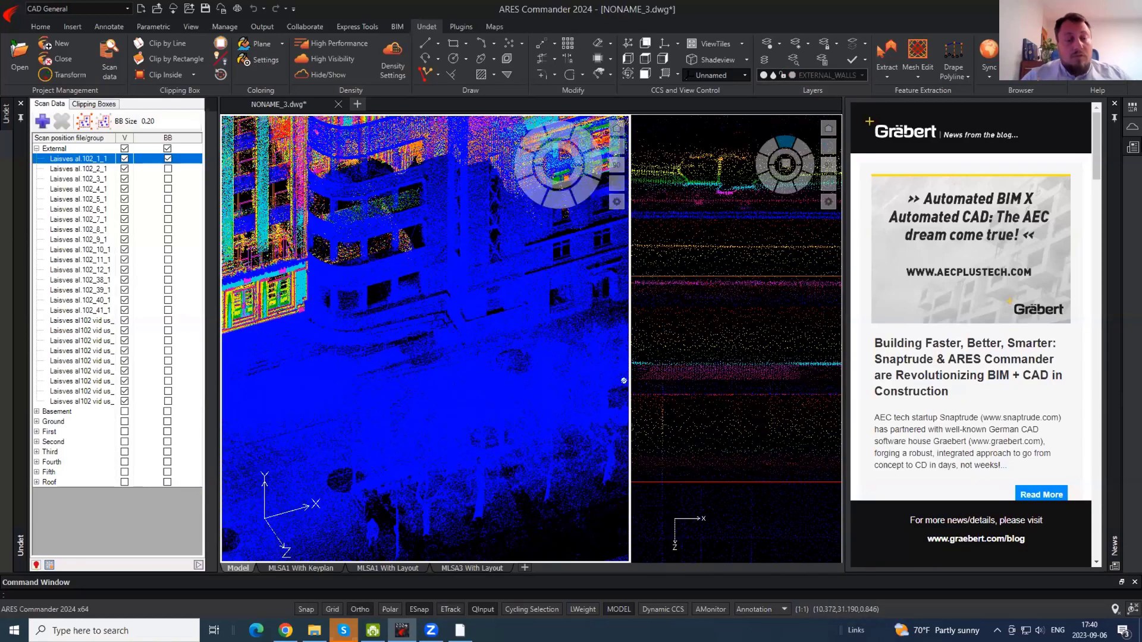
pyautogui.scroll(-5, 425, 362)
# - Orbit the point cloud around the scan position to a near top-down view
pyautogui.keyDown('shift'); pyautogui.moveTo(424, 362); pyautogui.dragTo(245, 461, button='middle'); pyautogui.keyUp('shift')
pyautogui.scroll(6, 436, 372)
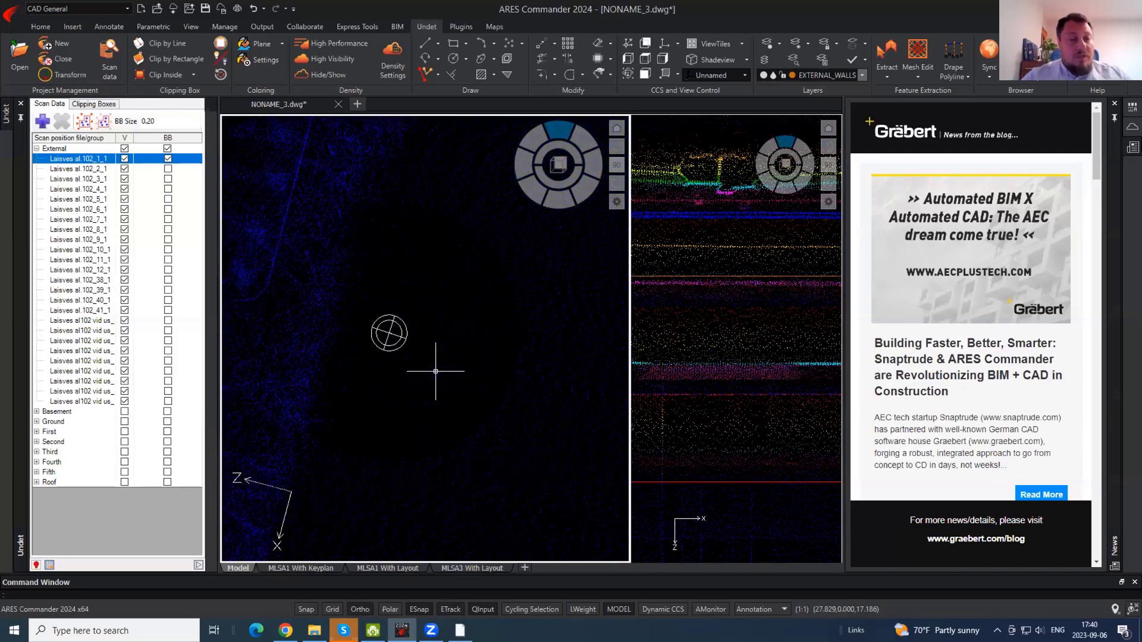
pyautogui.keyDown('shift'); pyautogui.moveTo(436, 372); pyautogui.dragTo(427, 324, button='middle'); pyautogui.keyUp('shift')
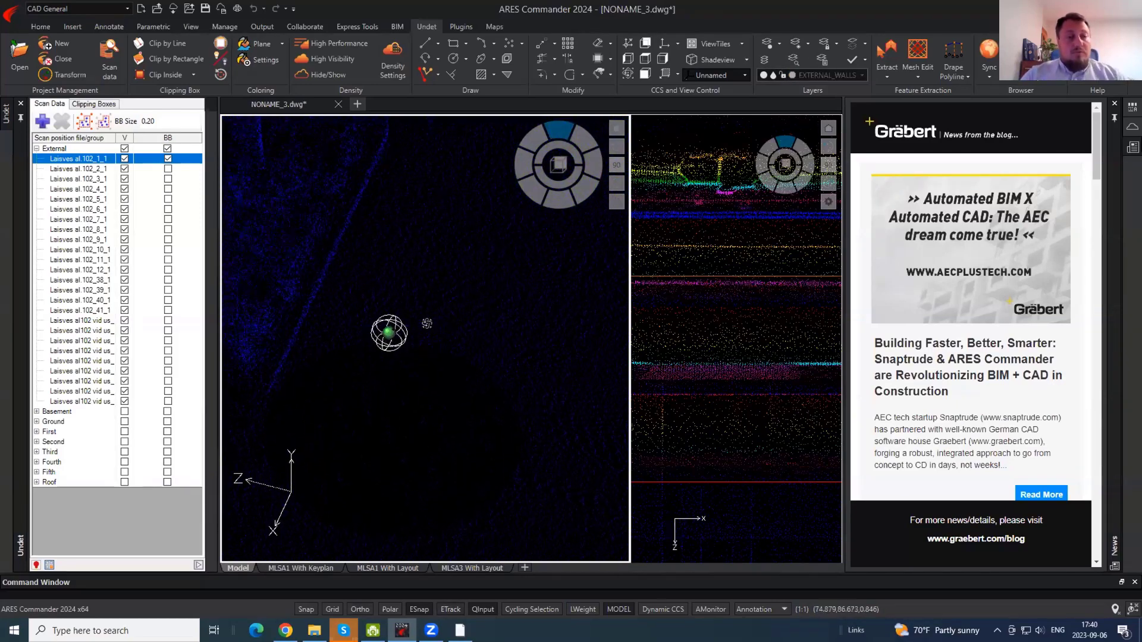
pyautogui.scroll(-5, 373, 271)
pyautogui.moveTo(373, 271)
pyautogui.keyDown('shift'); pyautogui.mouseDown(button='middle')
pyautogui.moveTo(341, 272)
pyautogui.moveTo(377, 245)
pyautogui.moveTo(370, 260)
pyautogui.mouseUp(button='middle'); pyautogui.keyUp('shift')
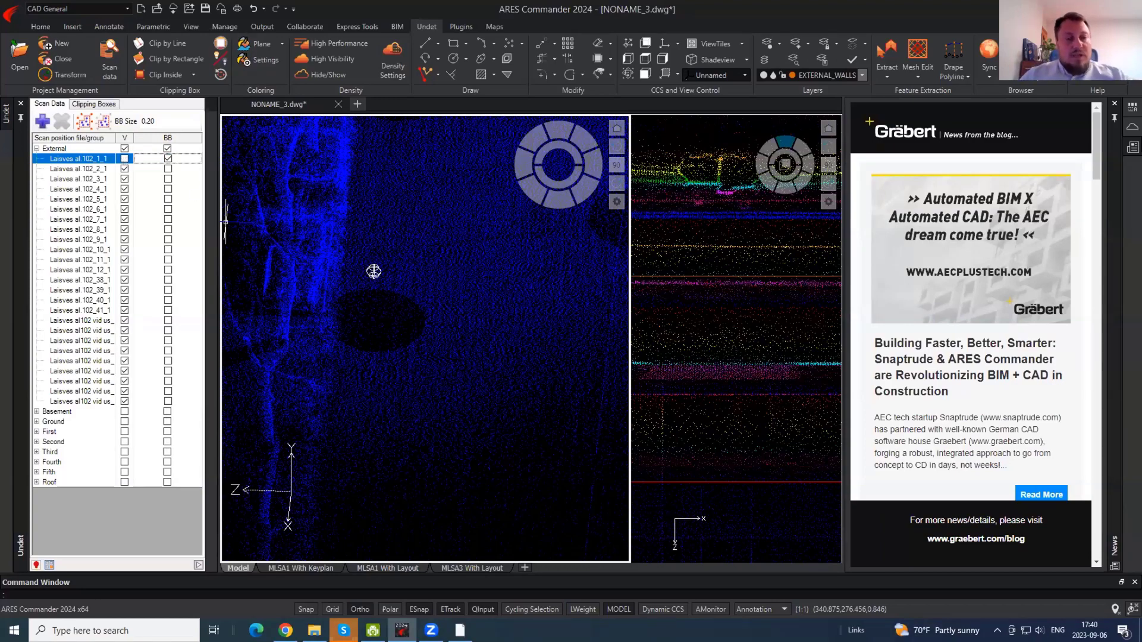
pyautogui.keyDown('shift'); pyautogui.moveTo(449, 275); pyautogui.dragTo(298, 262, button='middle'); pyautogui.keyUp('shift')
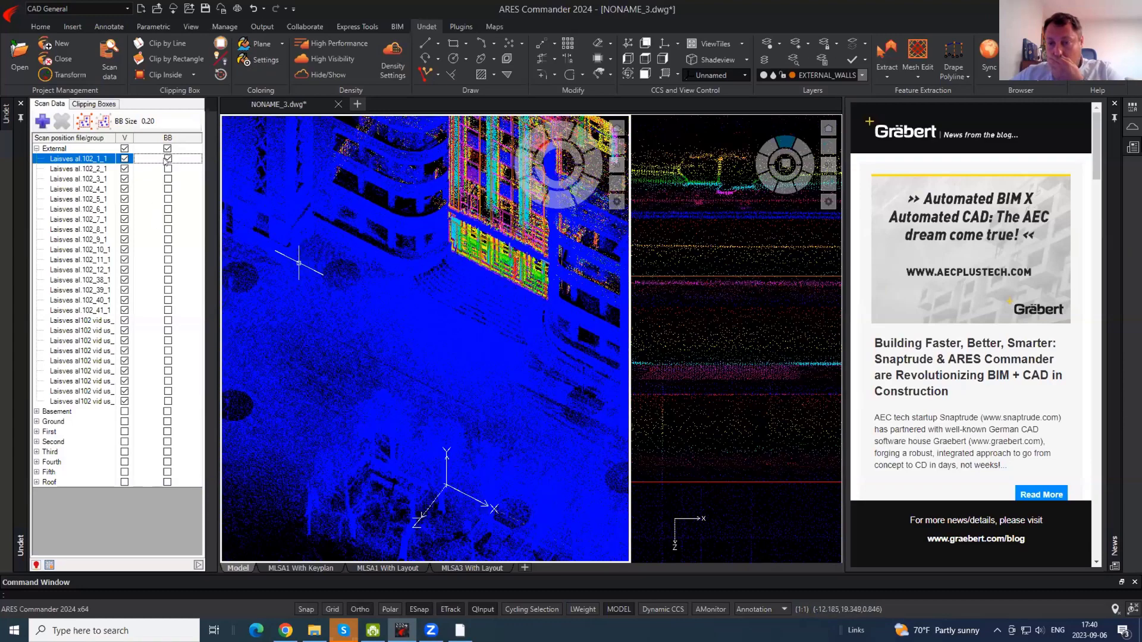
pyautogui.keyDown('shift'); pyautogui.moveTo(309, 301); pyautogui.dragTo(231, 260, button='middle'); pyautogui.keyUp('shift')
pyautogui.scroll(-4, 459, 326)
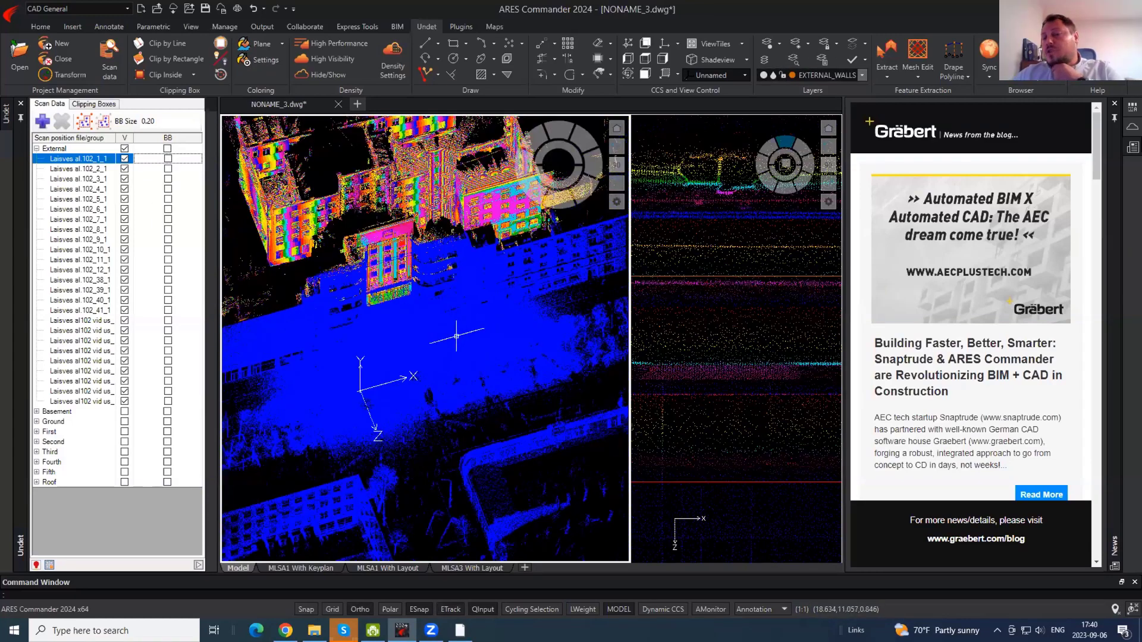
pyautogui.keyDown('shift'); pyautogui.moveTo(457, 334); pyautogui.dragTo(435, 329, button='middle'); pyautogui.keyUp('shift')
pyautogui.scroll(4, 359, 209)
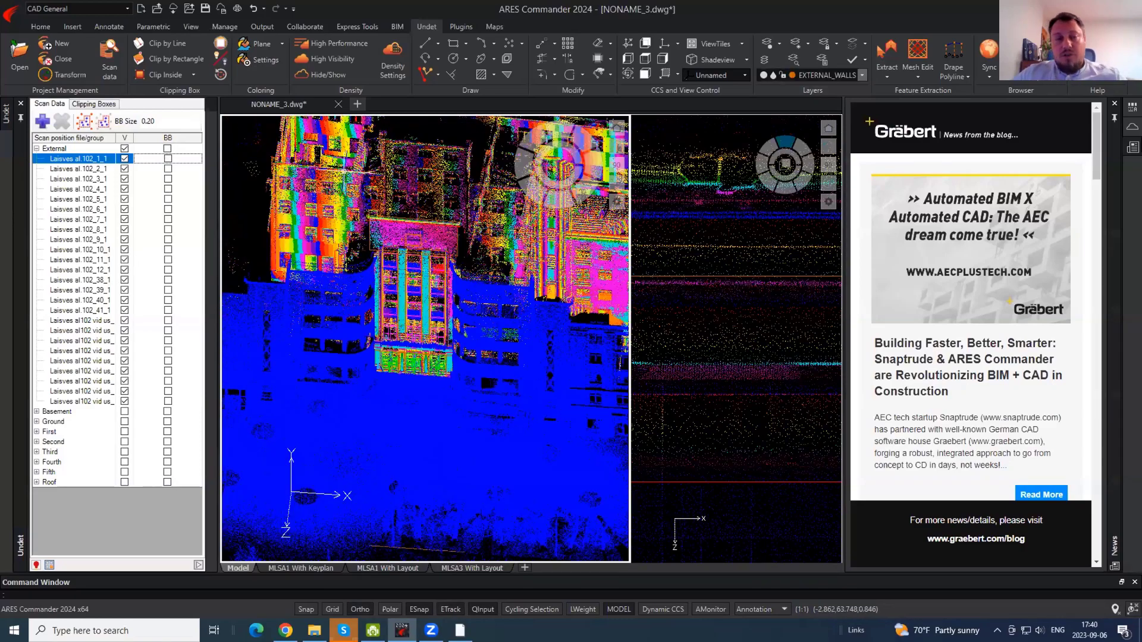
# - Turn the view to face the facade and select the traced roof line
pyautogui.keyDown('shift'); pyautogui.moveTo(360, 209); pyautogui.dragTo(455, 277, button='middle'); pyautogui.keyUp('shift')
pyautogui.scroll(5, 369, 291)
pyautogui.scroll(-5, 428, 265)
pyautogui.scroll(5, 277, 140)
pyautogui.click(277, 140)
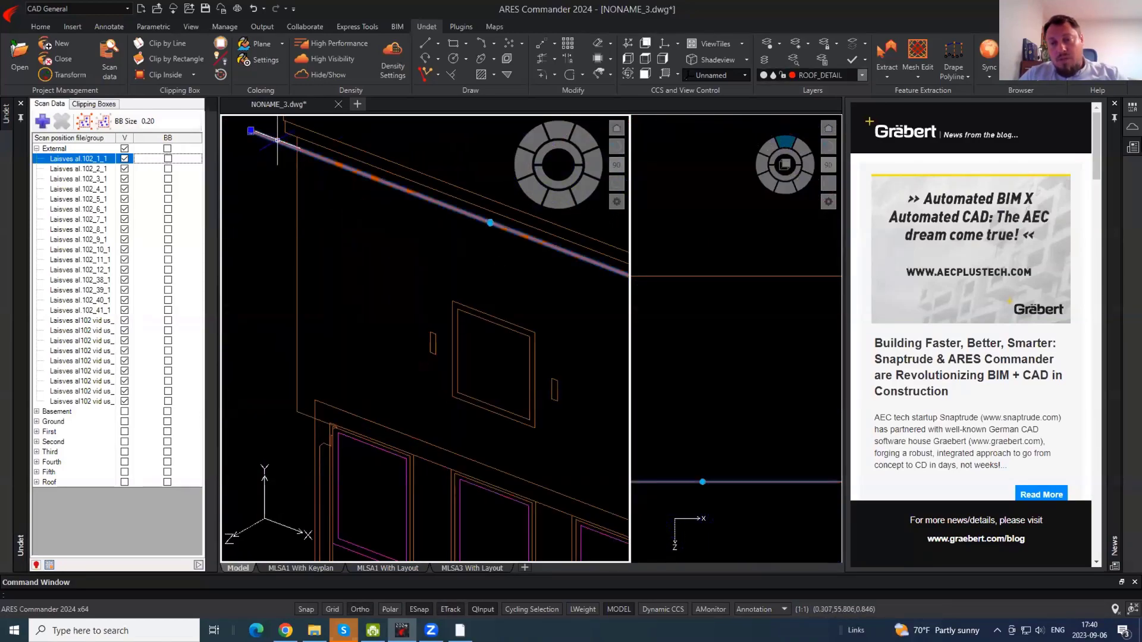
pyautogui.scroll(-5, 453, 210)
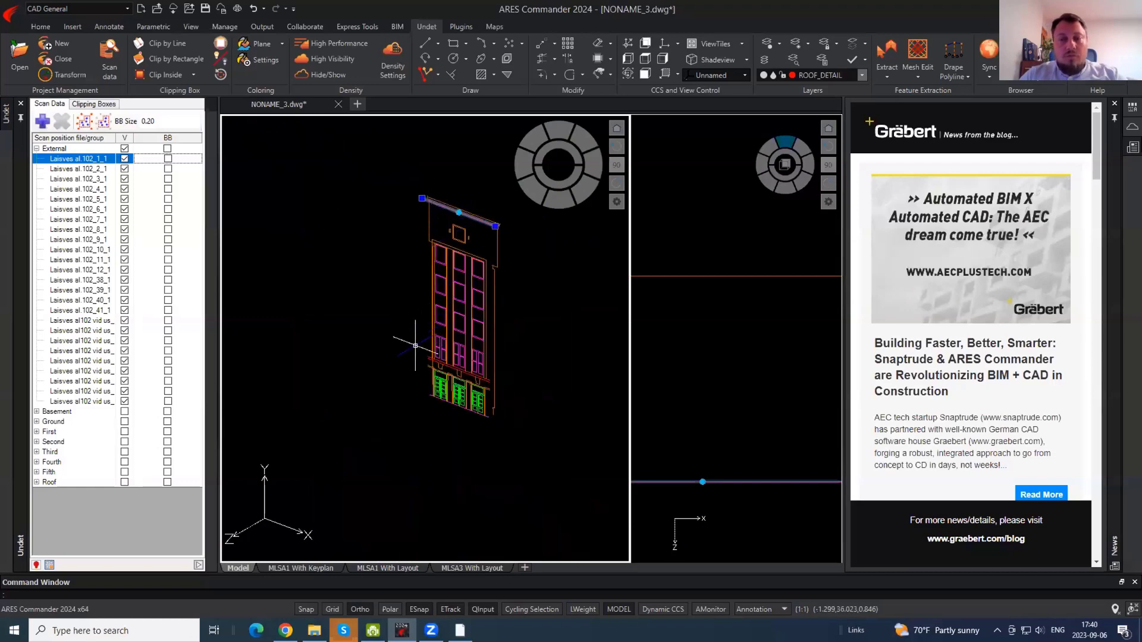
# - Collapse the External scan position group in Scan Data
pyautogui.keyDown('shift'); pyautogui.moveTo(415, 345); pyautogui.dragTo(499, 327, button='middle'); pyautogui.keyUp('shift')
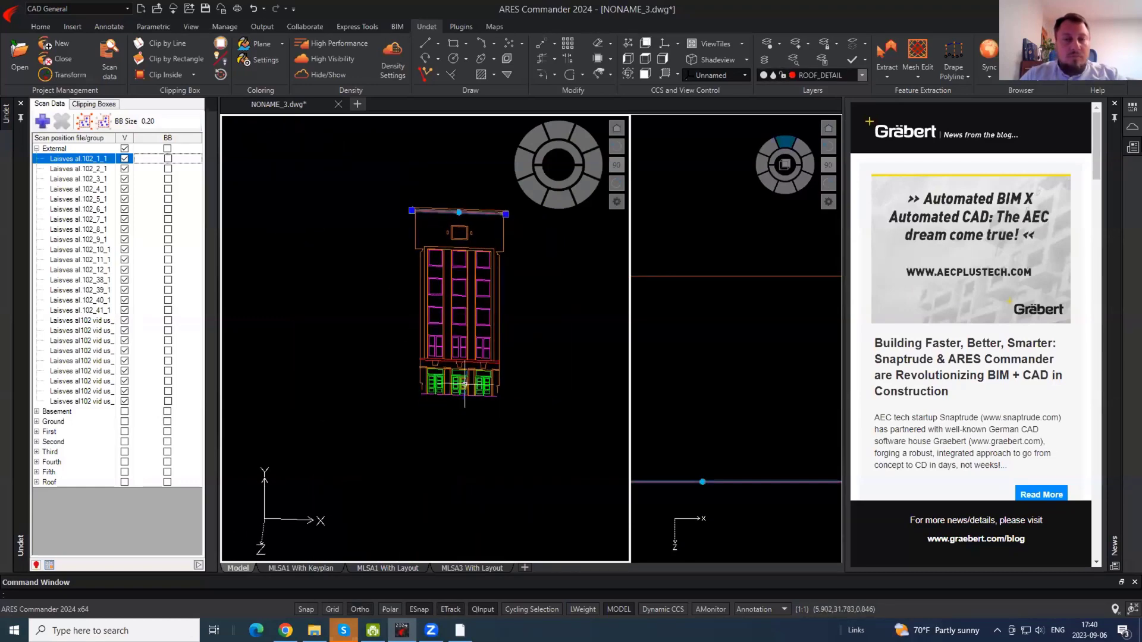
pyautogui.scroll(6, 465, 370)
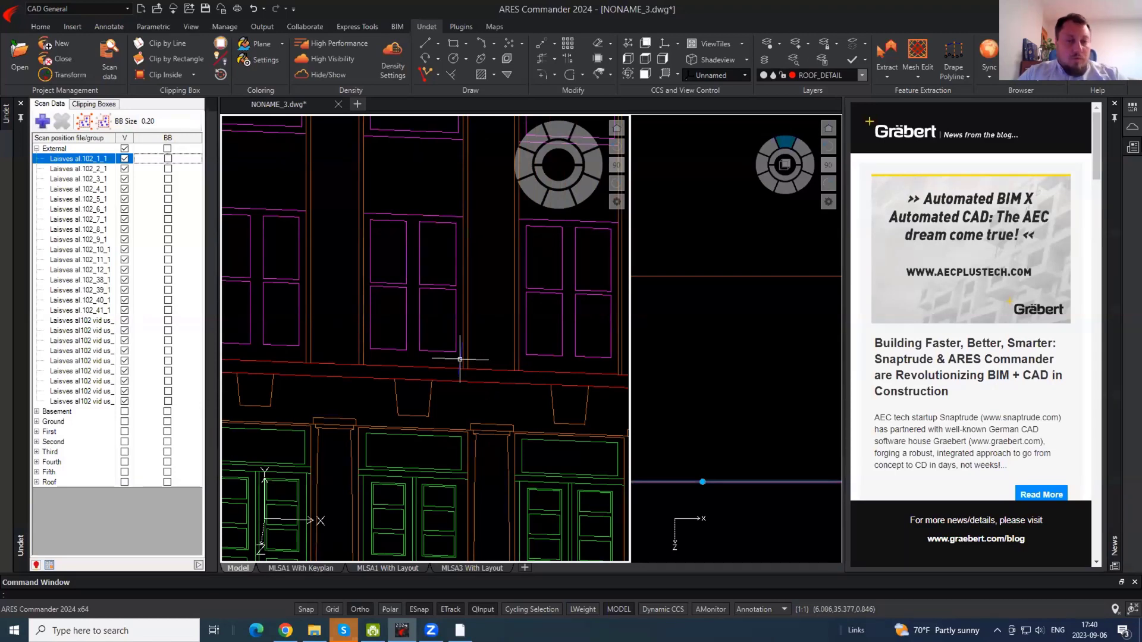
pyautogui.click(37, 148)
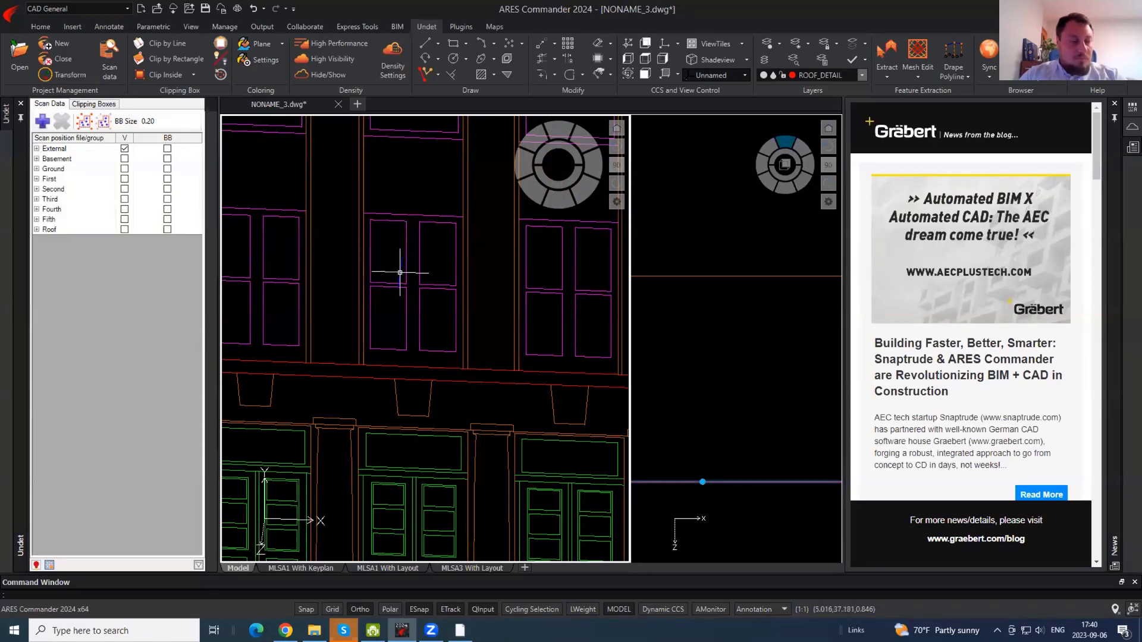
# - Show the Properties palette and check the roof polyline's Elevation value
pyautogui.scroll(-6, 400, 272)
pyautogui.keyDown('shift'); pyautogui.moveTo(434, 333); pyautogui.dragTo(456, 337, button='middle'); pyautogui.keyUp('shift')
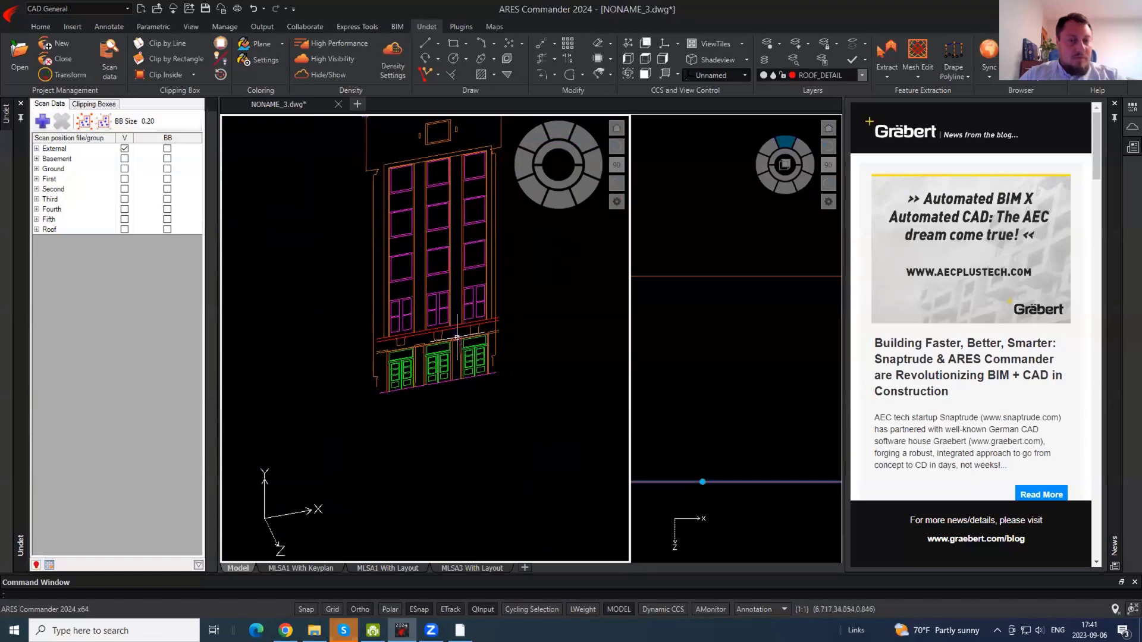
pyautogui.moveTo(456, 216); pyautogui.dragTo(452, 272, button='middle')
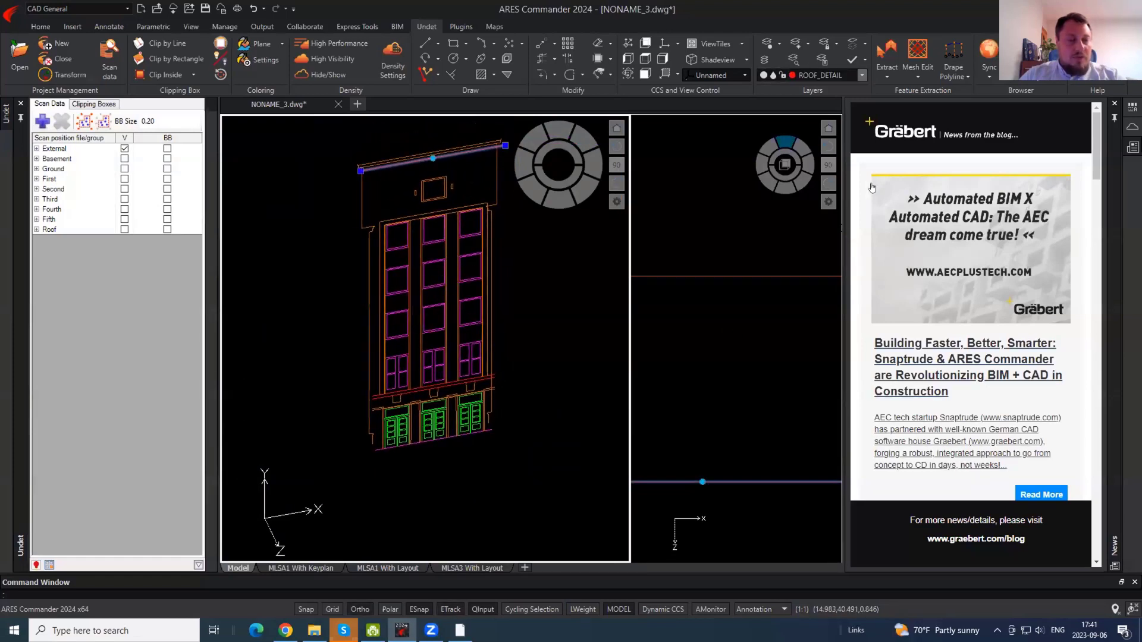
pyautogui.click(1132, 108)
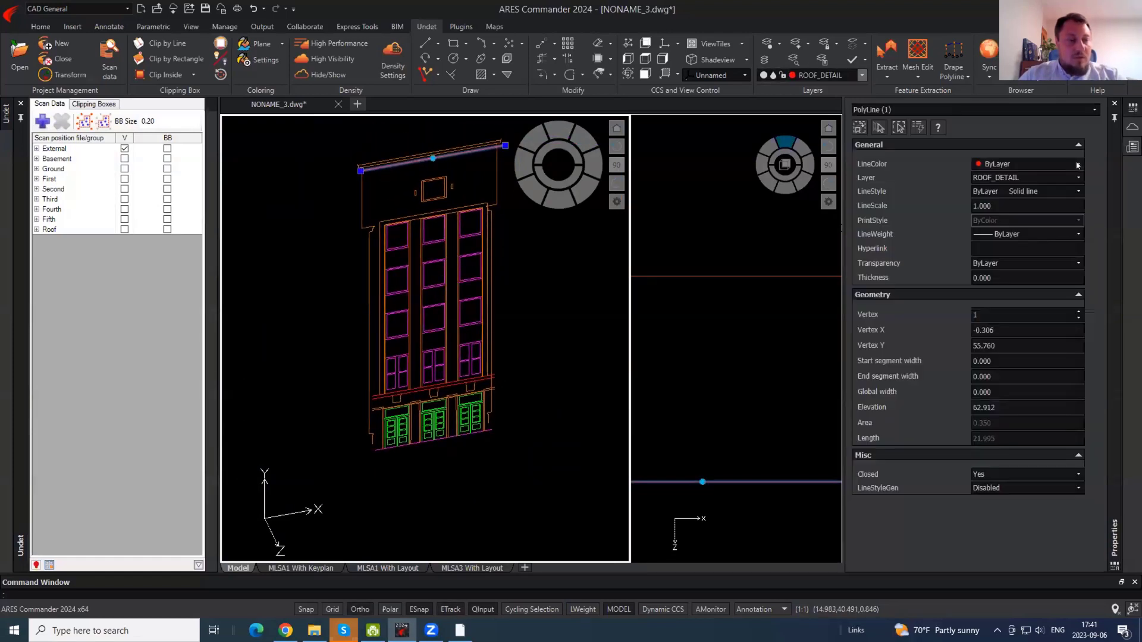
pyautogui.click(479, 256)
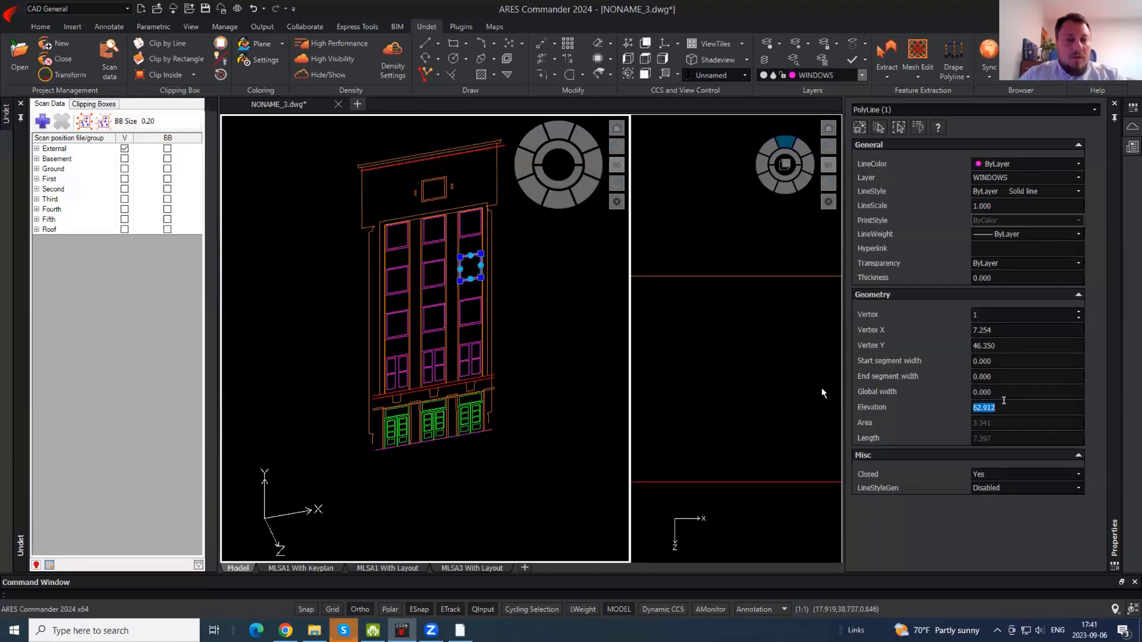
pyautogui.press('Escape')
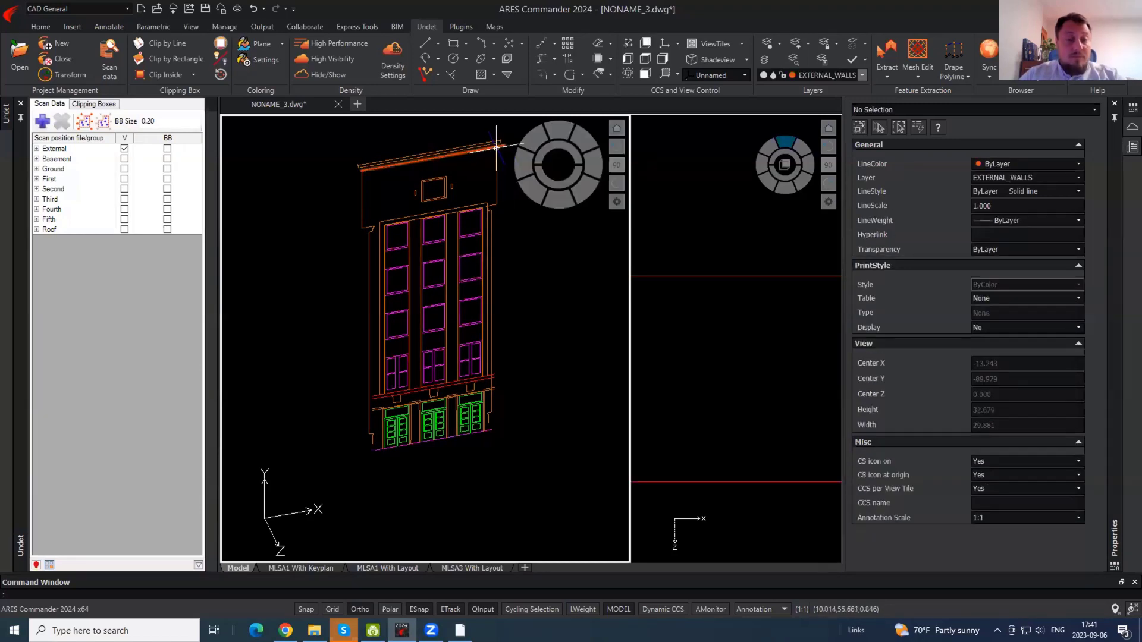
pyautogui.click(496, 148)
pyautogui.click(1014, 408)
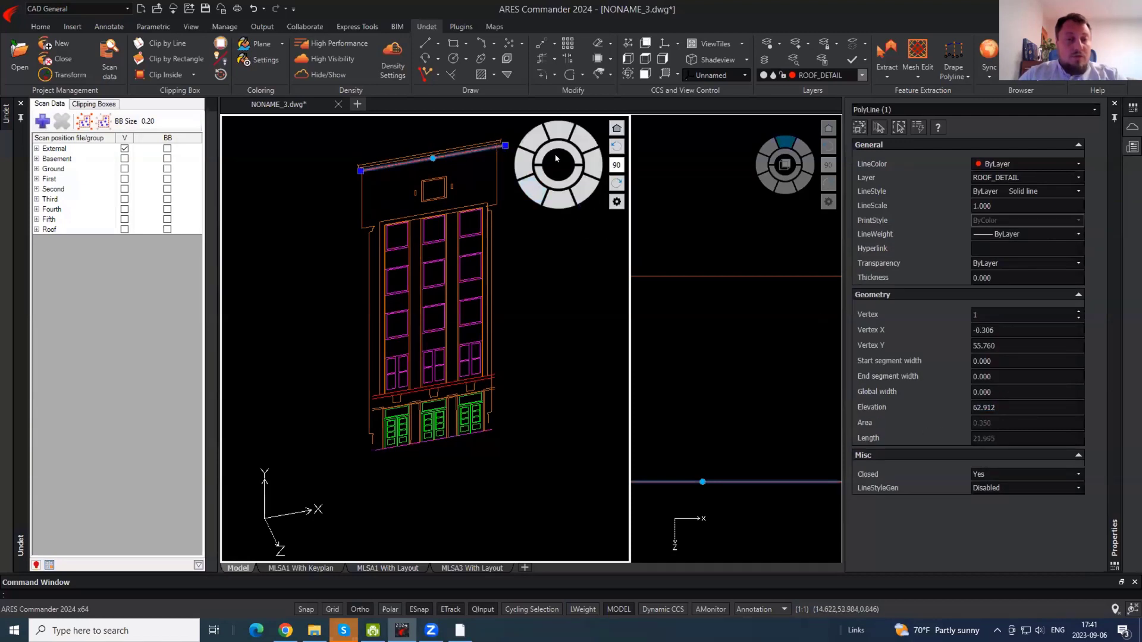
pyautogui.press('Escape')
# - Select the vertical roof-edge polyline and view the wall edge-on
pyautogui.click(534, 306)
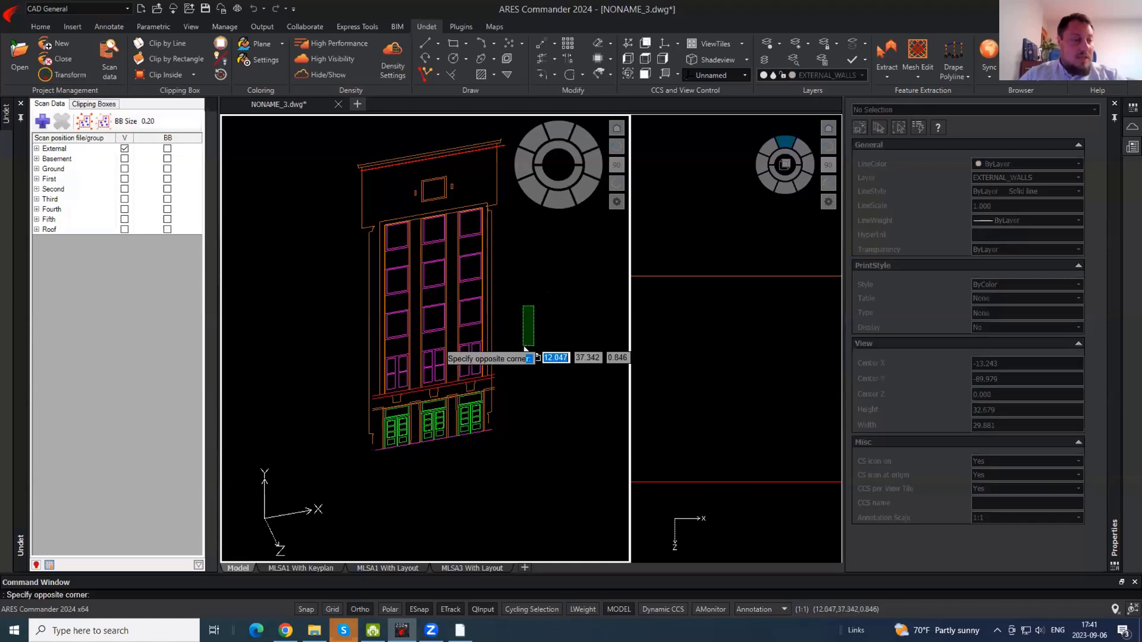
pyautogui.click(524, 347)
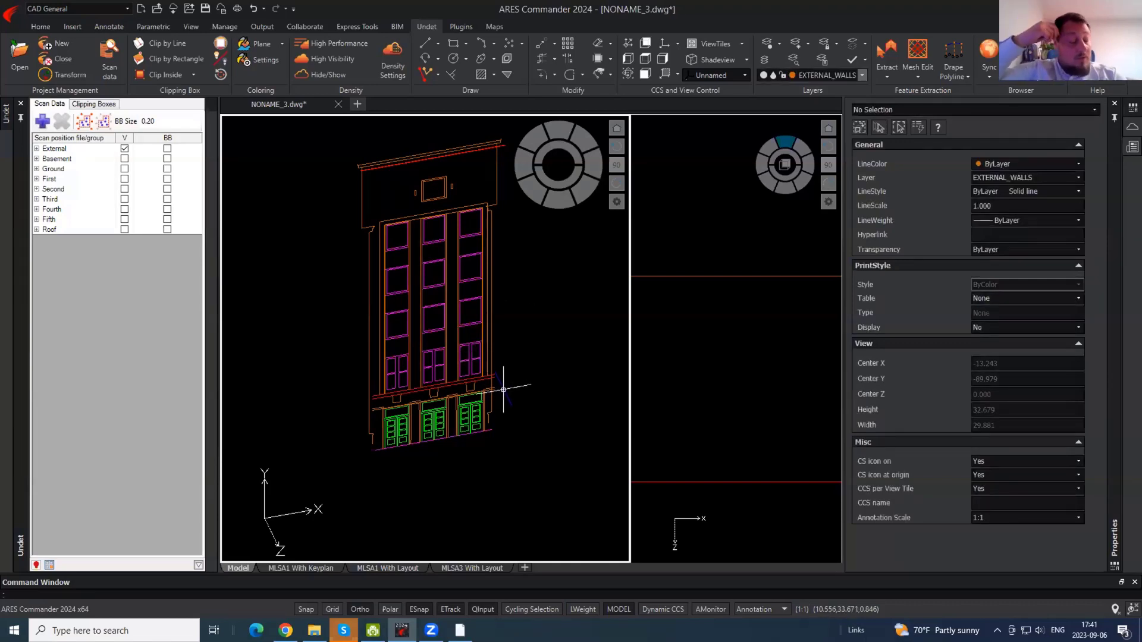
pyautogui.click(496, 189)
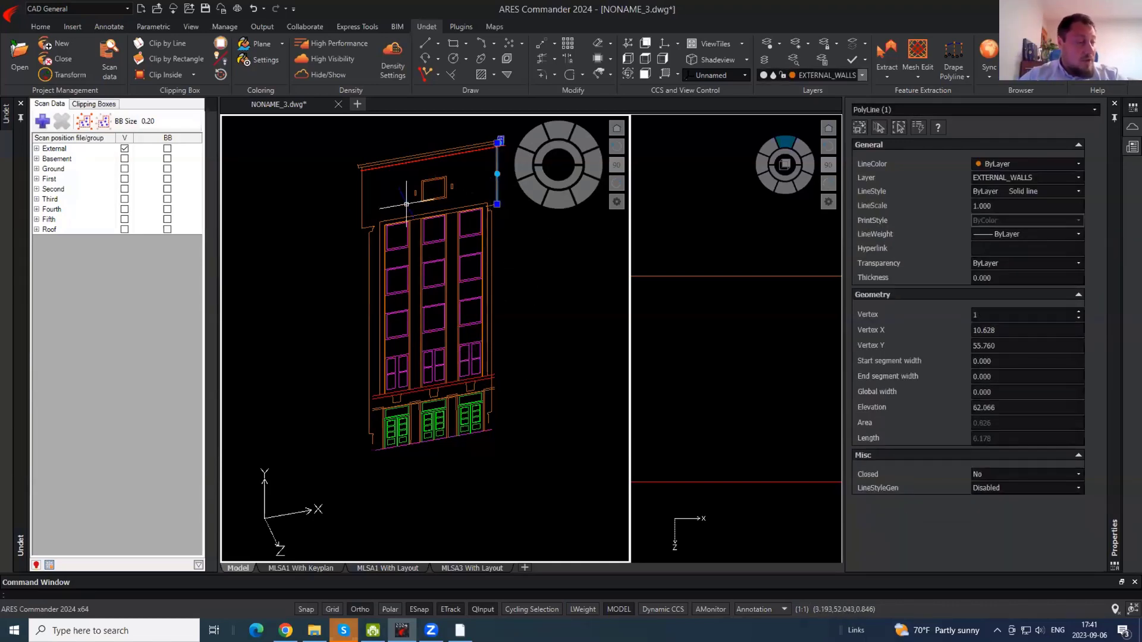
pyautogui.keyDown('shift'); pyautogui.moveTo(593, 396); pyautogui.dragTo(400, 326, button='middle'); pyautogui.keyUp('shift')
pyautogui.press('Escape')
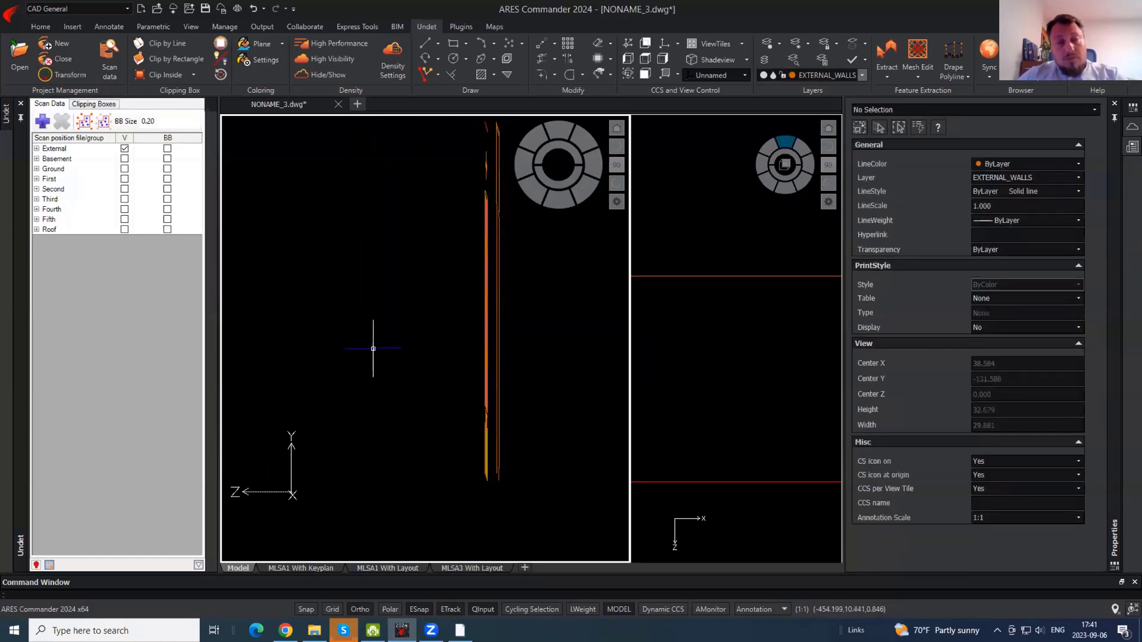
# - Return the left view to plan with the PLAN command
pyautogui.keyDown('shift'); pyautogui.moveTo(478, 396); pyautogui.dragTo(619, 455, button='middle'); pyautogui.keyUp('shift')
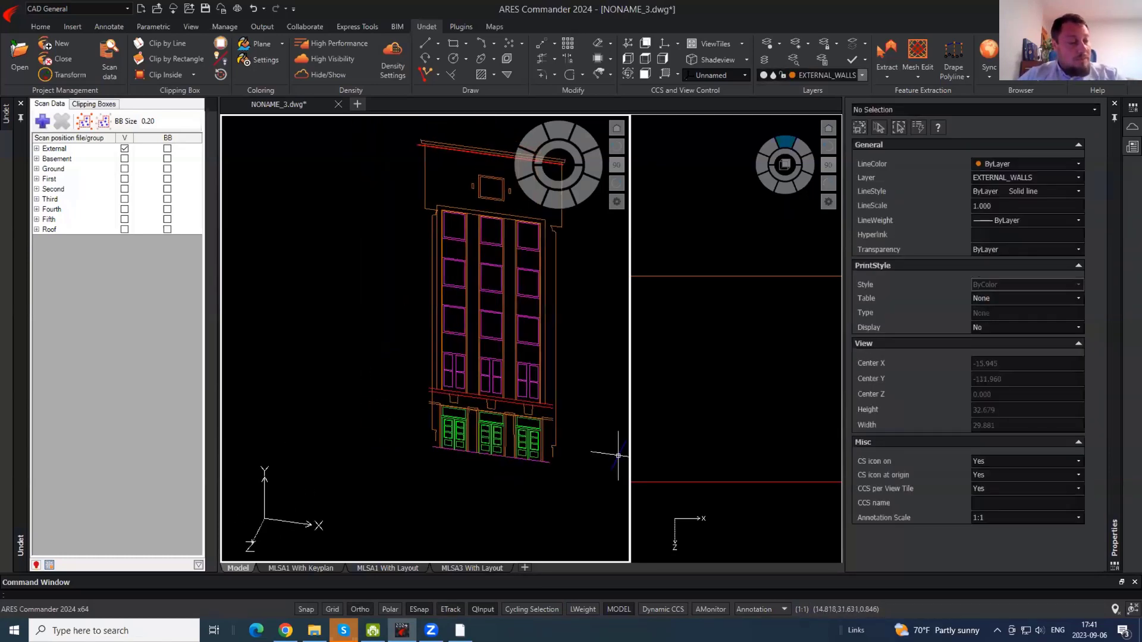
pyautogui.write('plan')
pyautogui.press('Return')
pyautogui.press('Return')
# - Window-select the seven stray polylines in the right tile and set their Elevation to 62.912
pyautogui.click(752, 362)
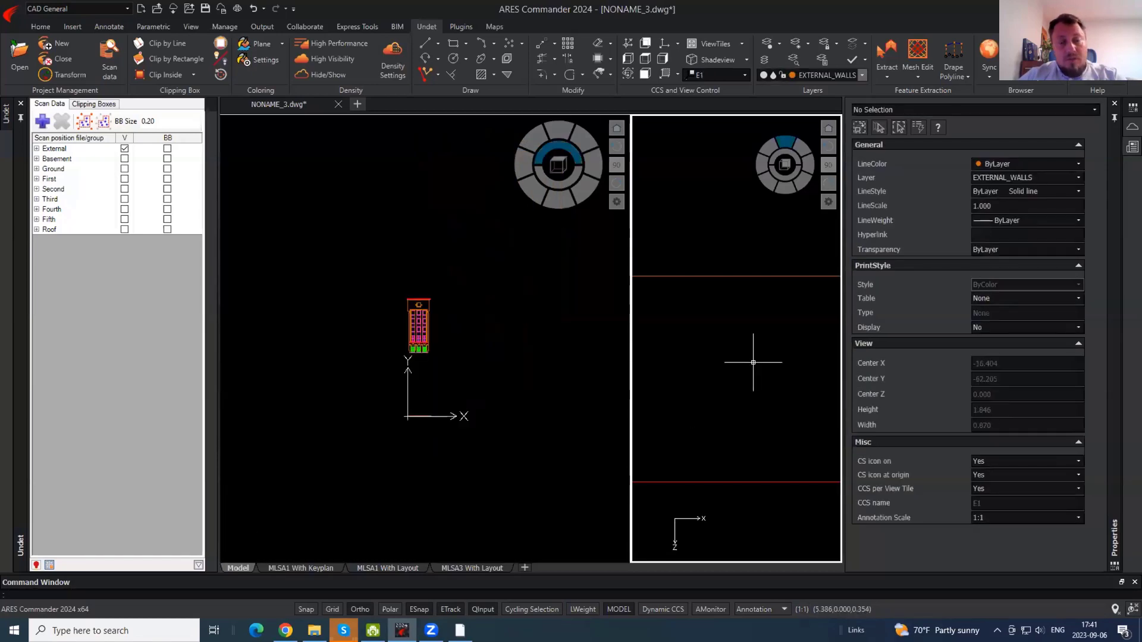
pyautogui.scroll(-10, 752, 362)
pyautogui.click(812, 362)
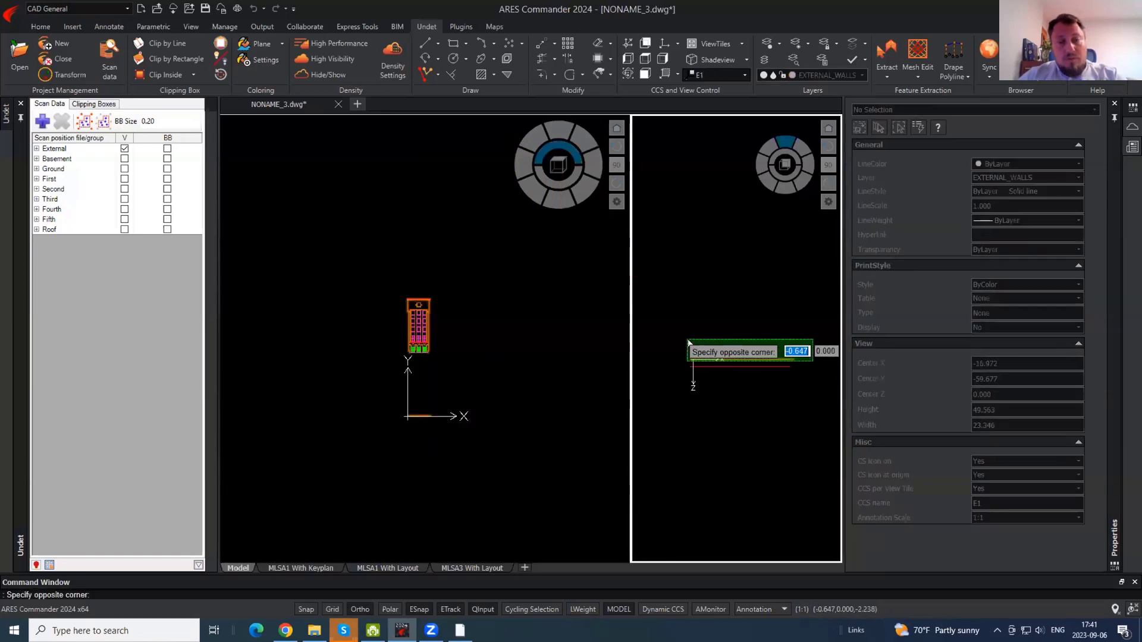
pyautogui.click(685, 342)
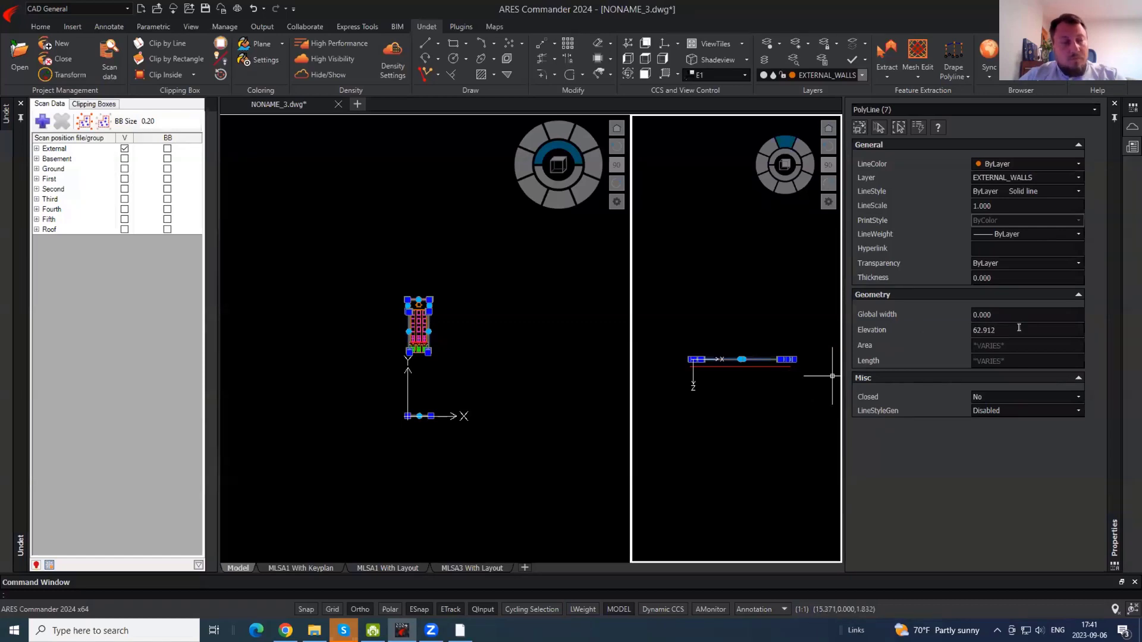
pyautogui.press('Return')
pyautogui.press('Escape')
# - Select all 133 traced polylines to confirm the shared elevation, then orbit the left tile to check
pyautogui.click(803, 378)
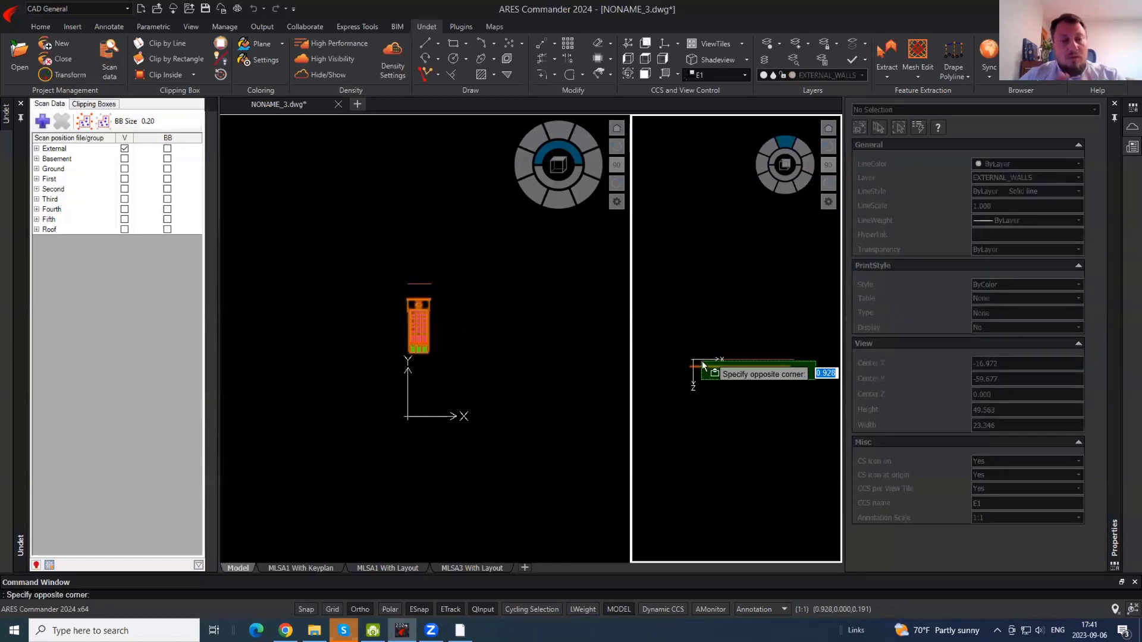
pyautogui.click(691, 357)
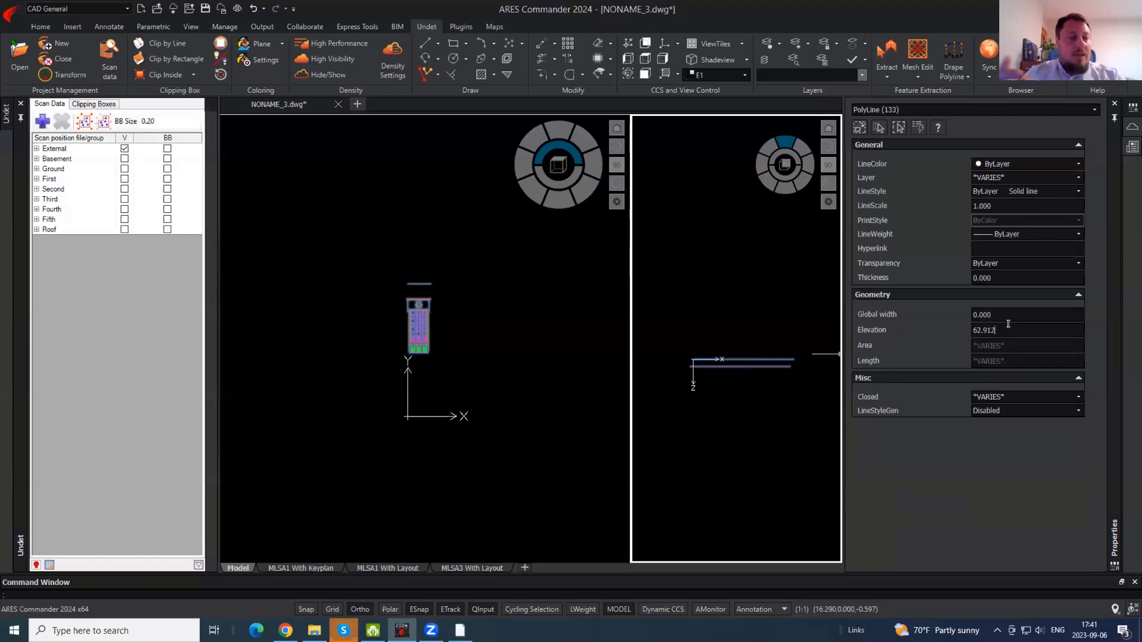
pyautogui.press('Escape')
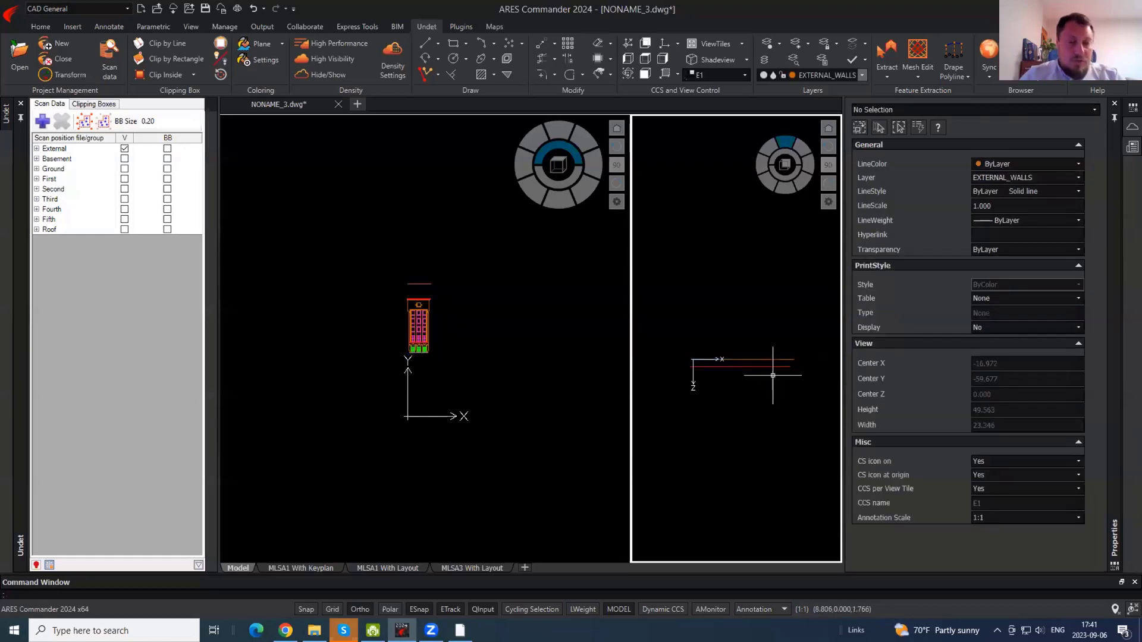
pyautogui.click(438, 333)
pyautogui.scroll(5, 428, 309)
pyautogui.keyDown('shift'); pyautogui.moveTo(449, 276); pyautogui.dragTo(476, 307, button='middle'); pyautogui.keyUp('shift')
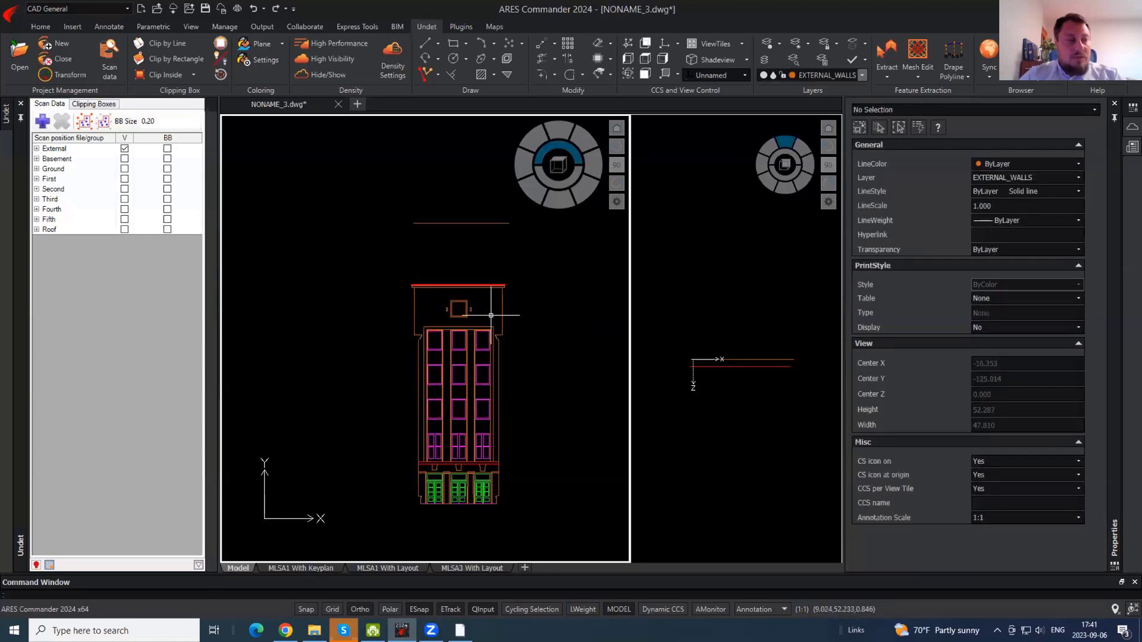
# - Create NONAME_4 from the Undet Floor Plan M100_edit.dwt template
pyautogui.click(11, 12)
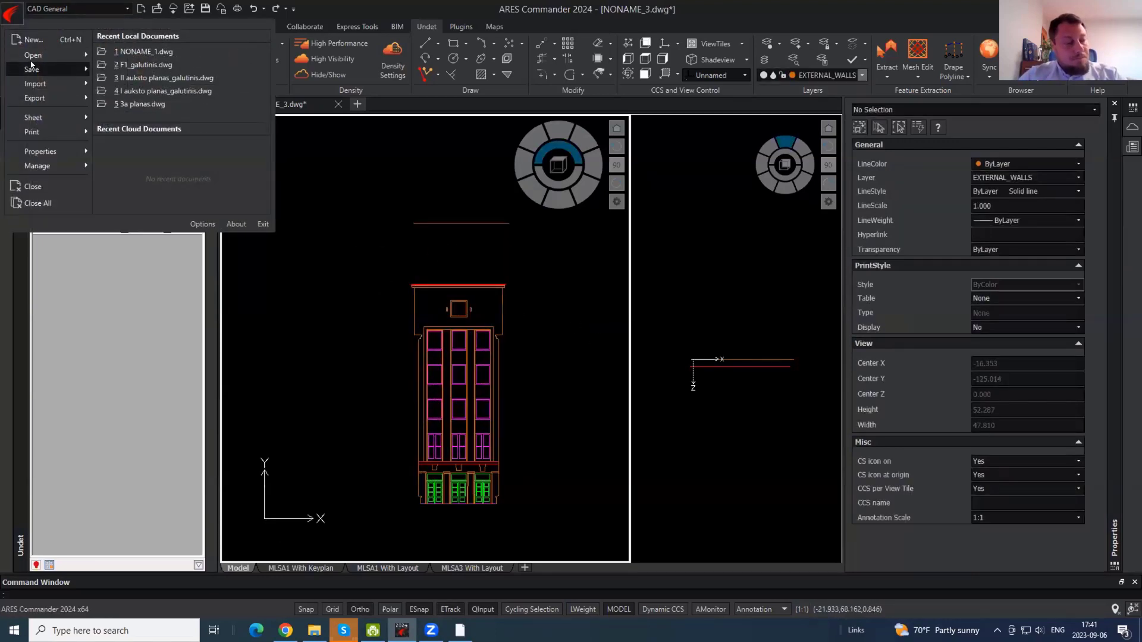
pyautogui.moveTo(31, 65)
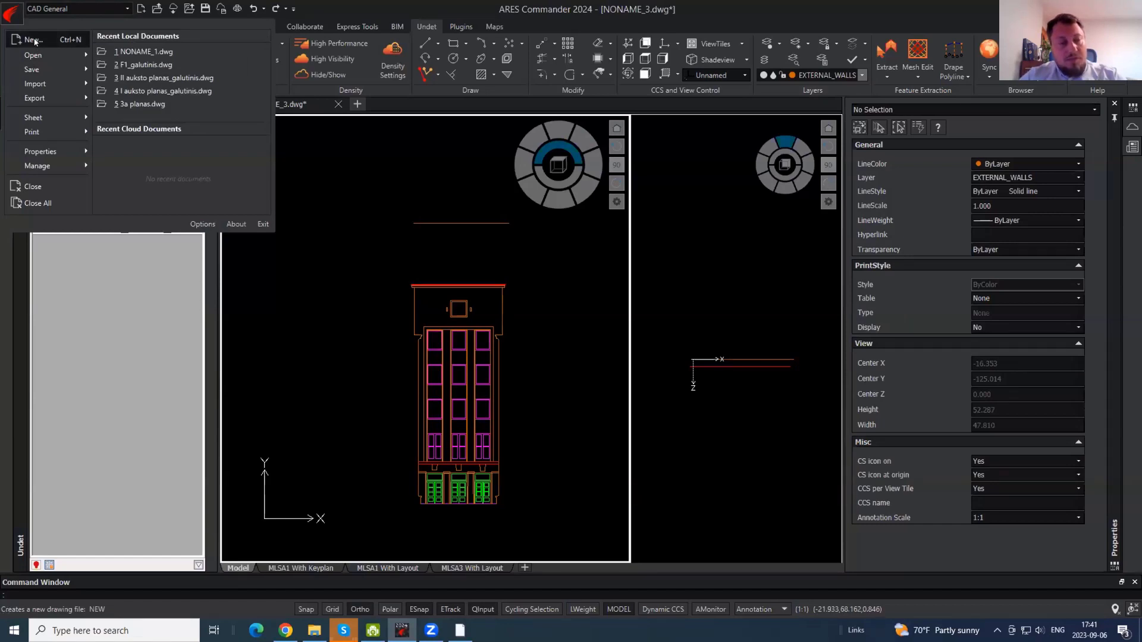
pyautogui.click(34, 41)
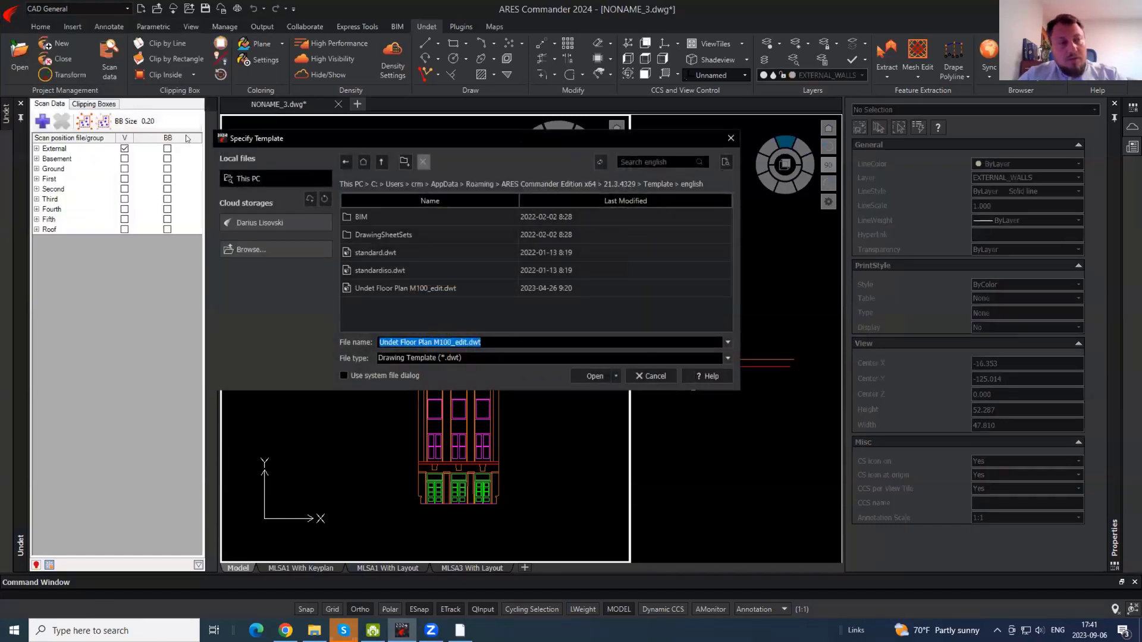
pyautogui.click(412, 290)
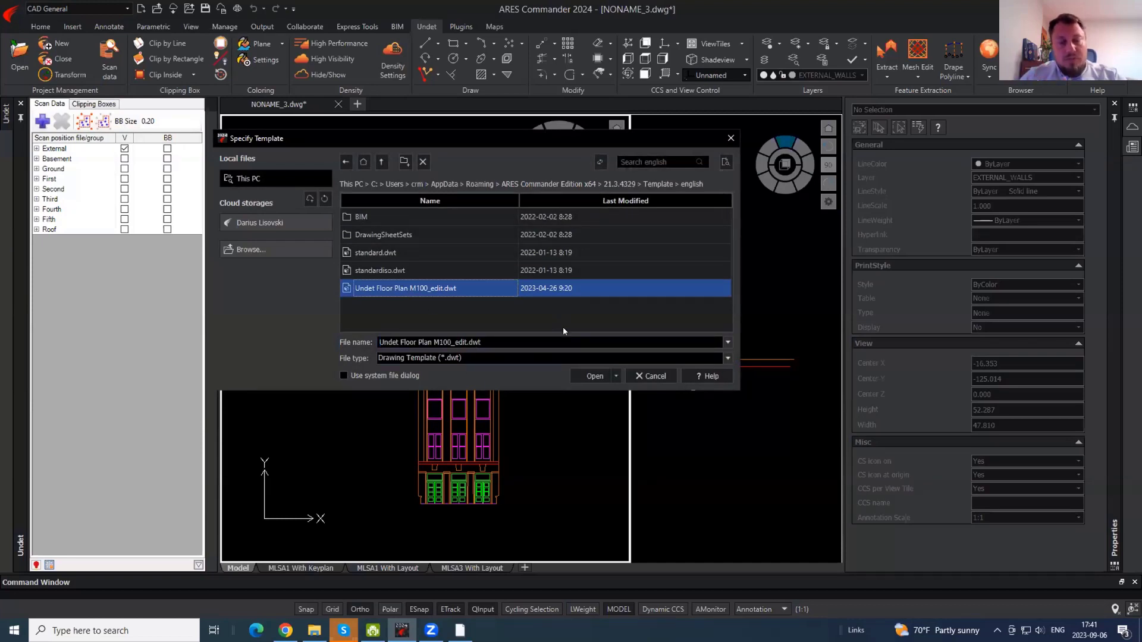
pyautogui.click(595, 376)
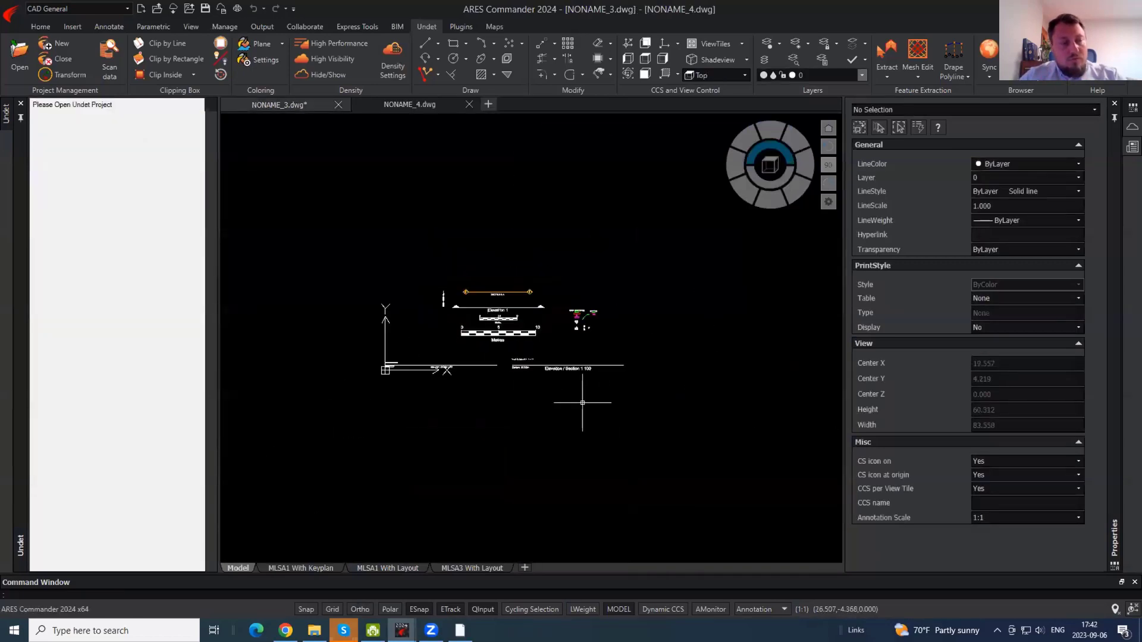
# - Delete the template's elevation drawing entities
pyautogui.click(680, 425)
pyautogui.click(354, 247)
pyautogui.press('Delete')
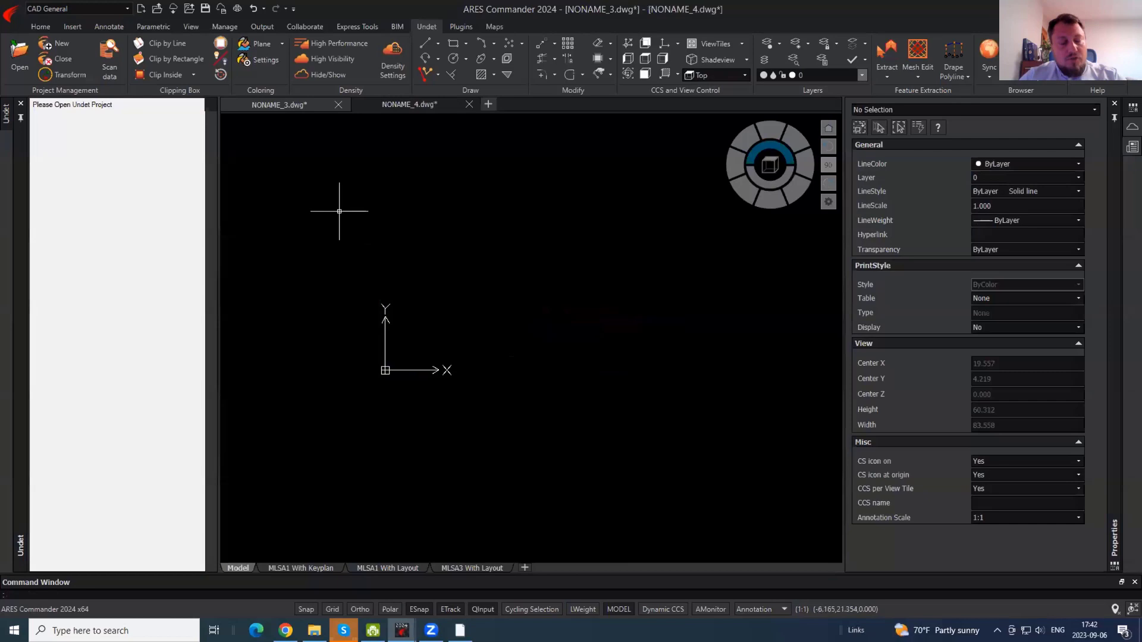
# - Close the Undet point cloud project in the NONAME_3 drawing
pyautogui.click(279, 109)
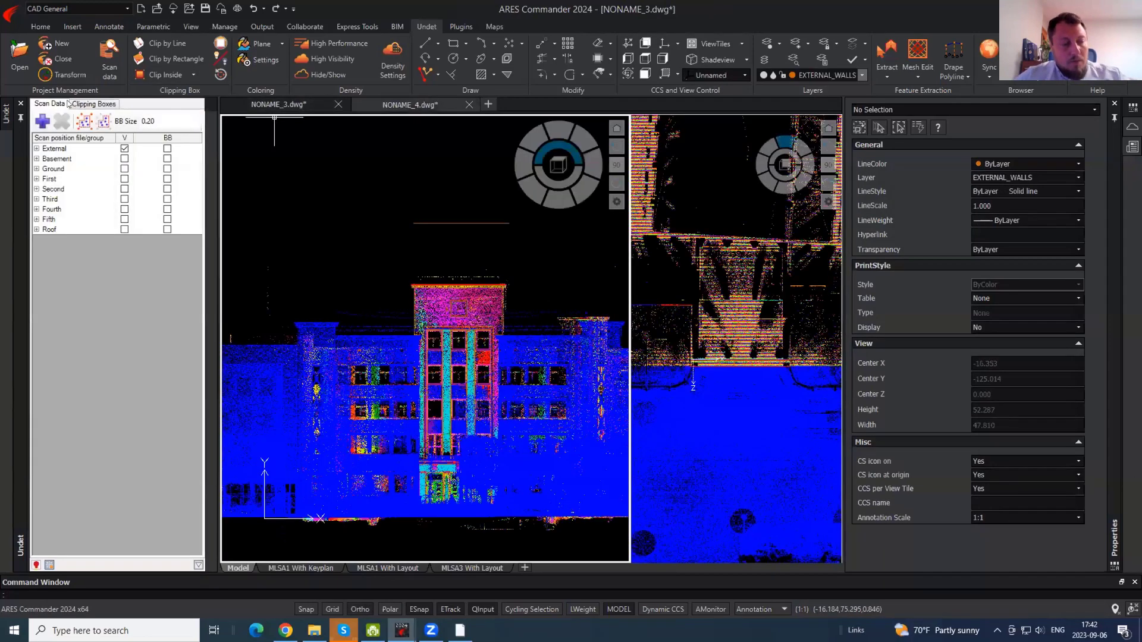
pyautogui.click(59, 58)
pyautogui.click(607, 358)
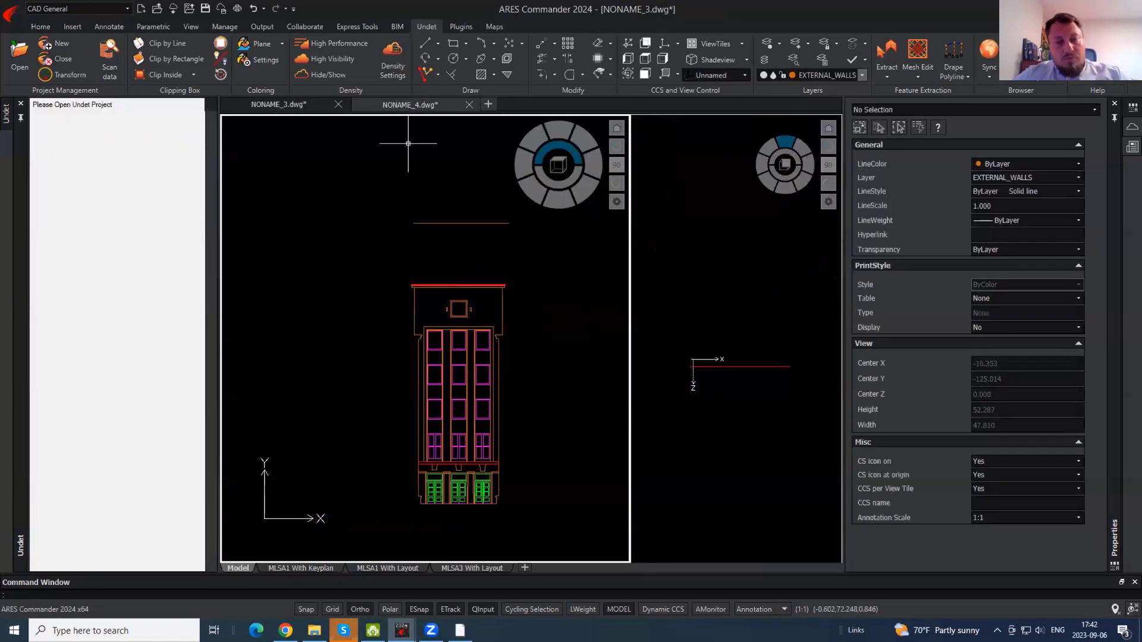
# - Open Kaunas_cut_x2.ipcp in NONAME_4, accepting the 3D Wireframe switch
pyautogui.click(390, 109)
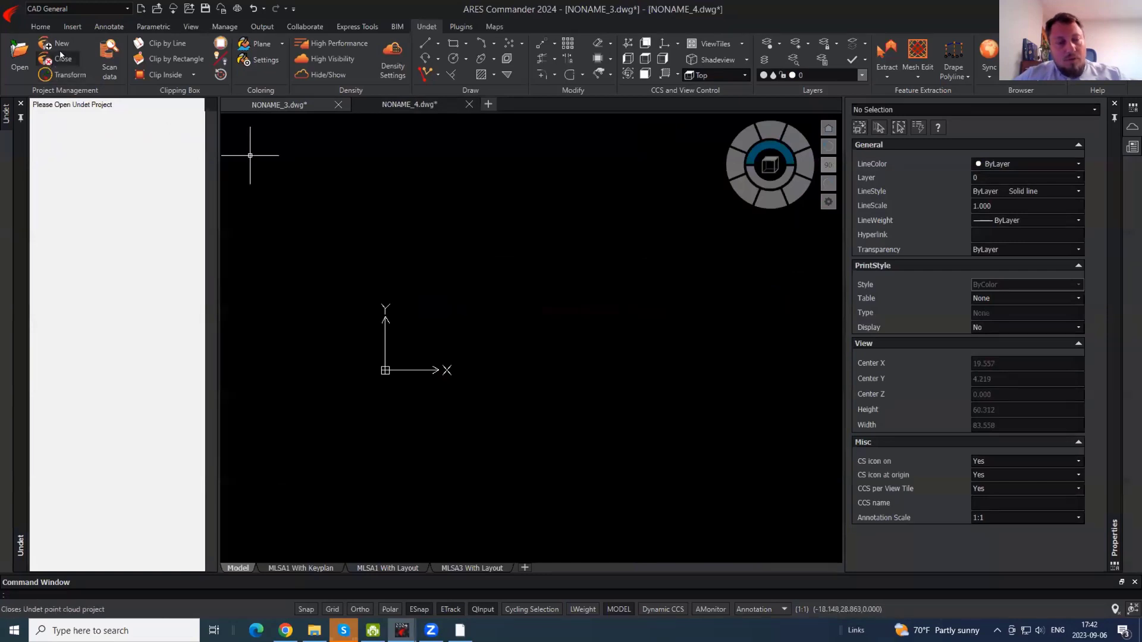
pyautogui.click(24, 54)
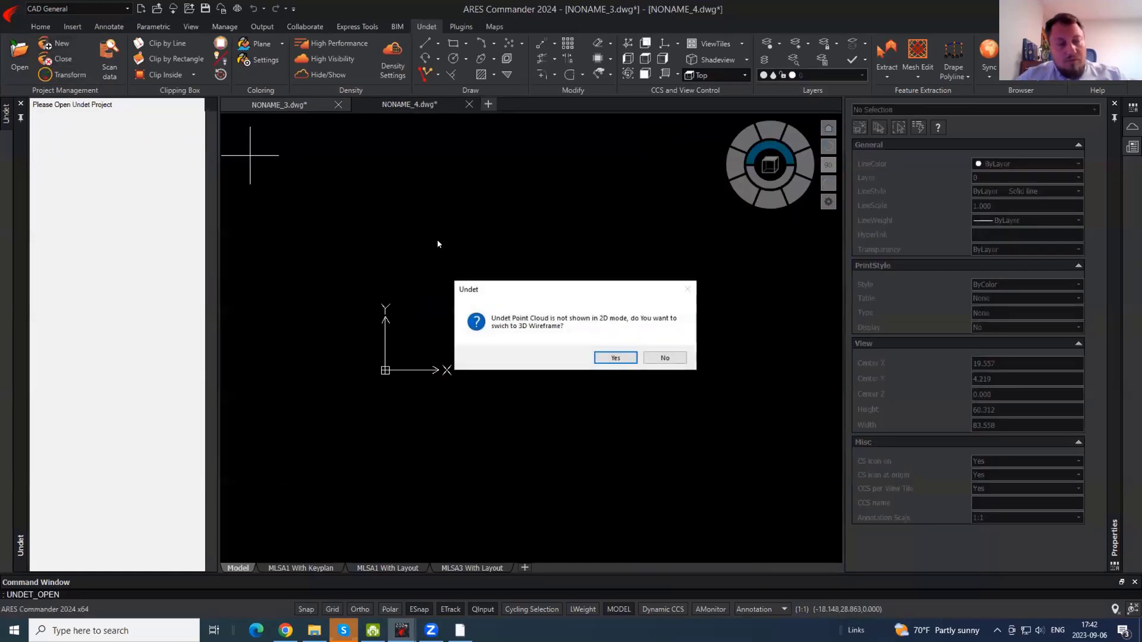
pyautogui.click(613, 358)
pyautogui.click(149, 99)
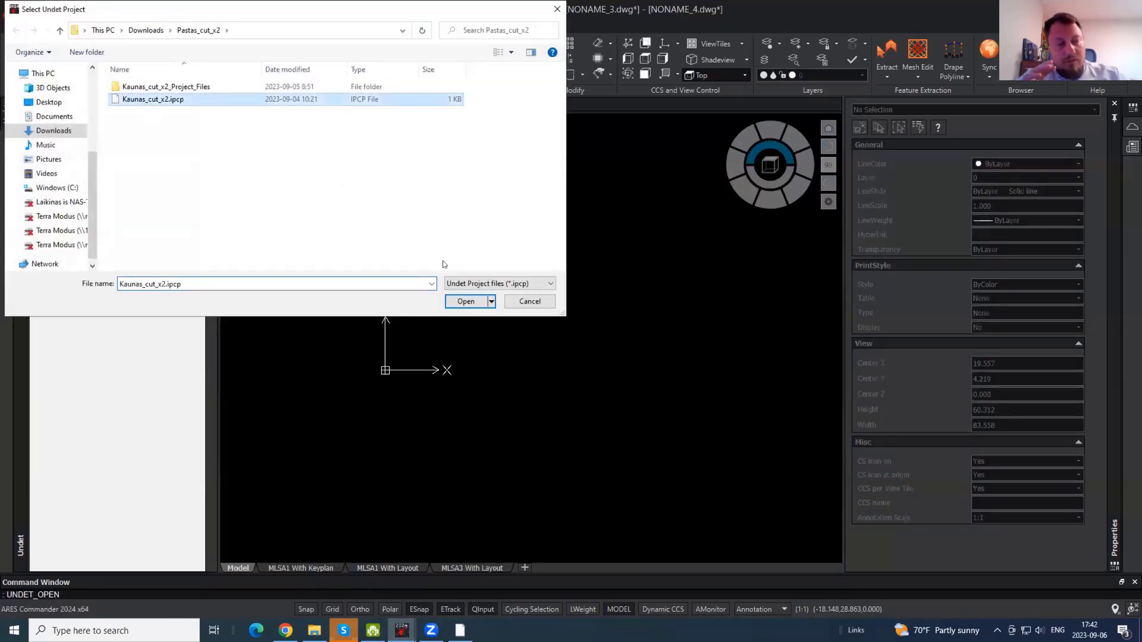
pyautogui.click(467, 302)
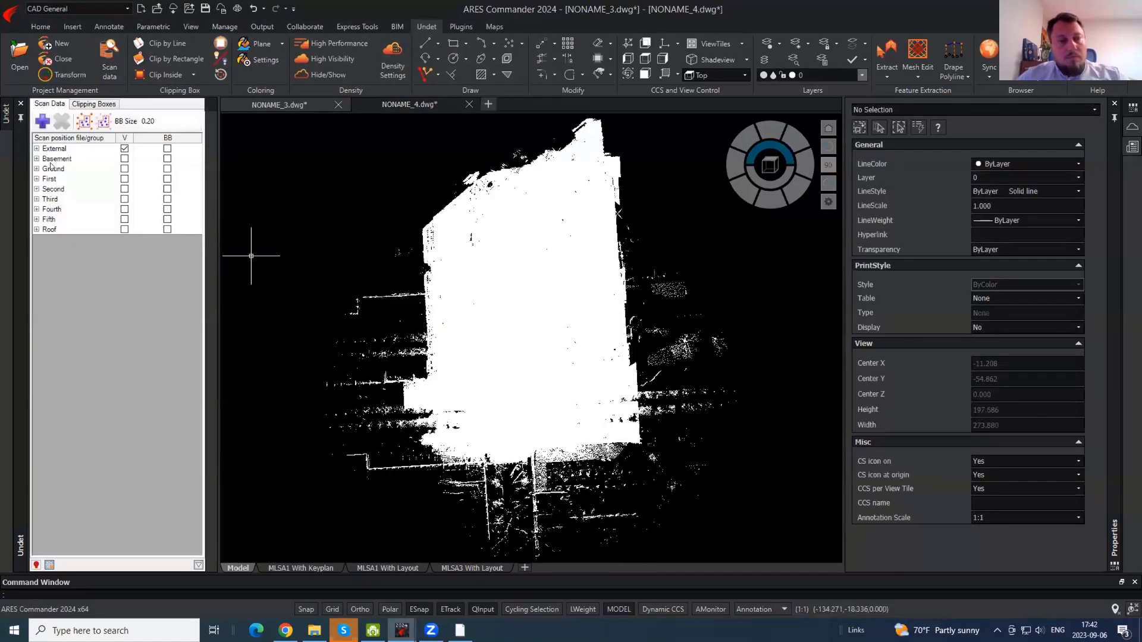
# - Show the Basement through Fifth scan groups and zoom in on the wall
pyautogui.click(60, 160)
pyautogui.keyDown('shift'); pyautogui.click(54, 218); pyautogui.keyUp('shift')
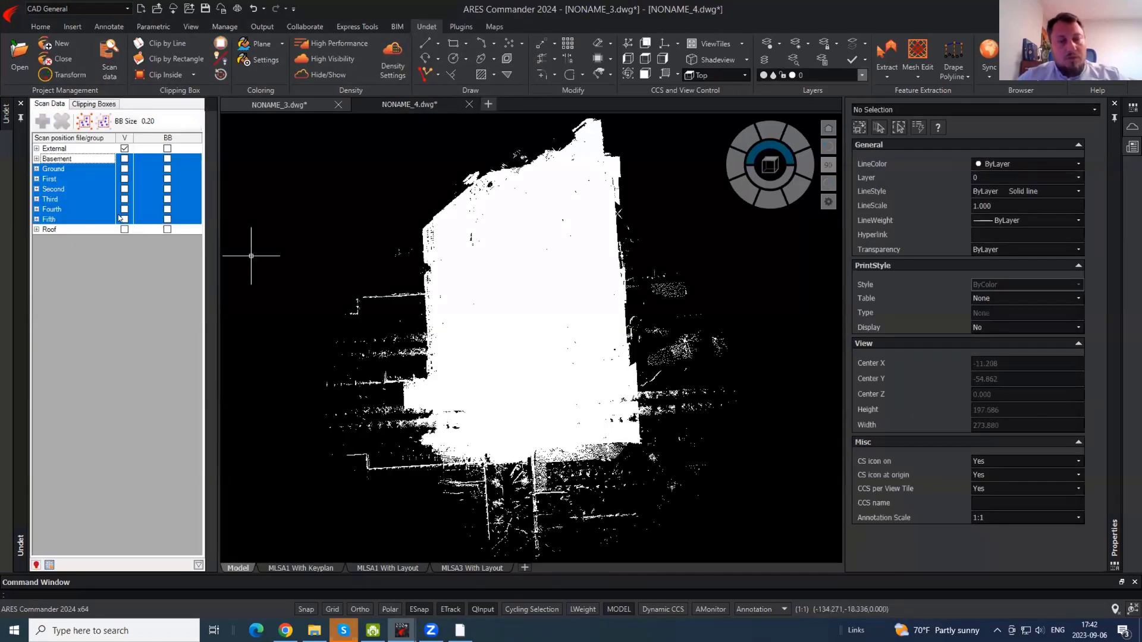
pyautogui.scroll(4, 545, 338)
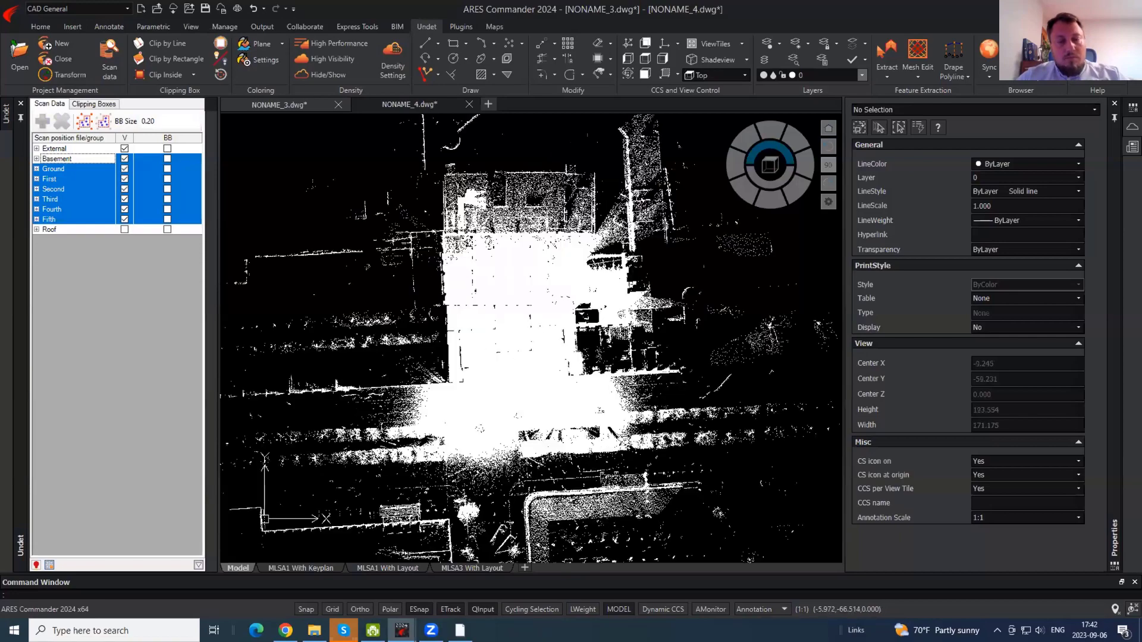
pyautogui.scroll(2, 366, 326)
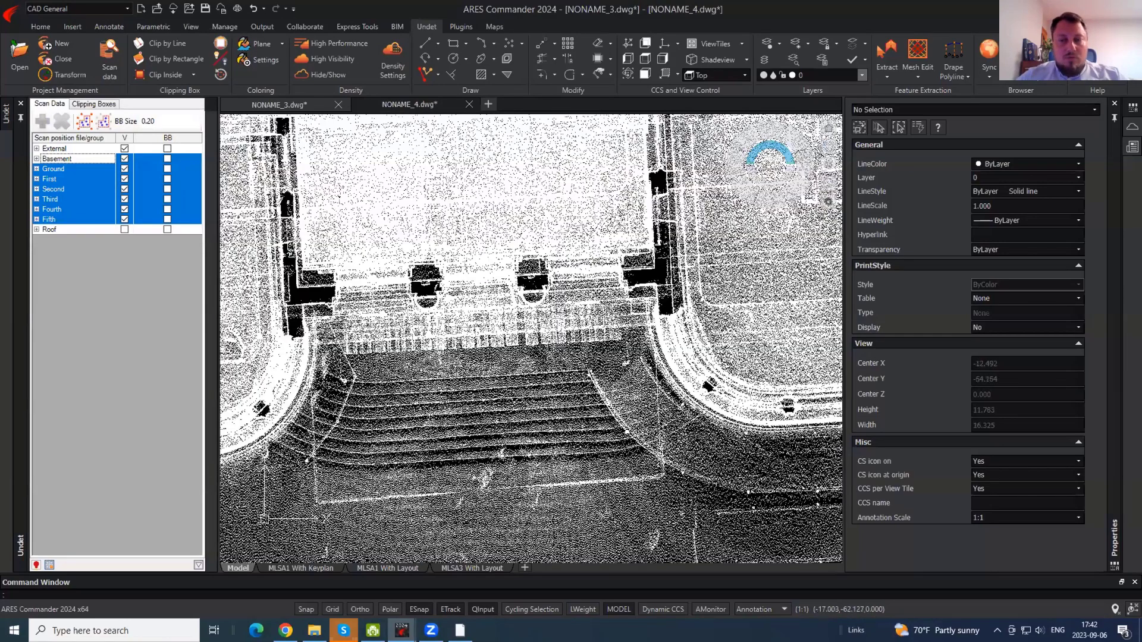
pyautogui.scroll(2, 307, 303)
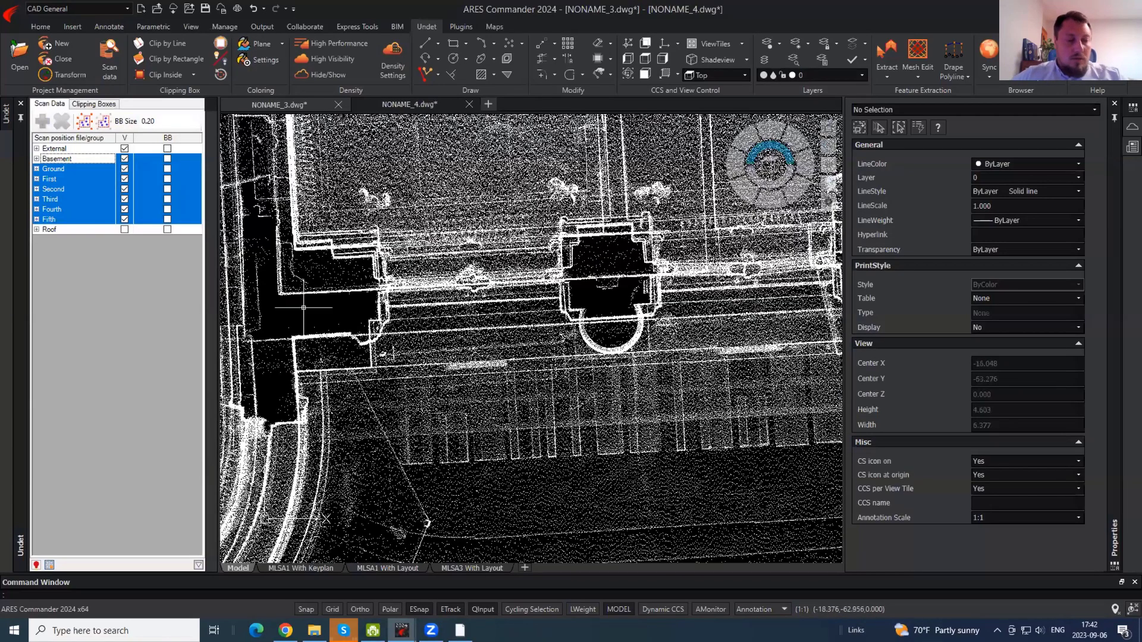
# - Begin a polyline at the wall, pan along the outline, then cancel it
pyautogui.press('Return')
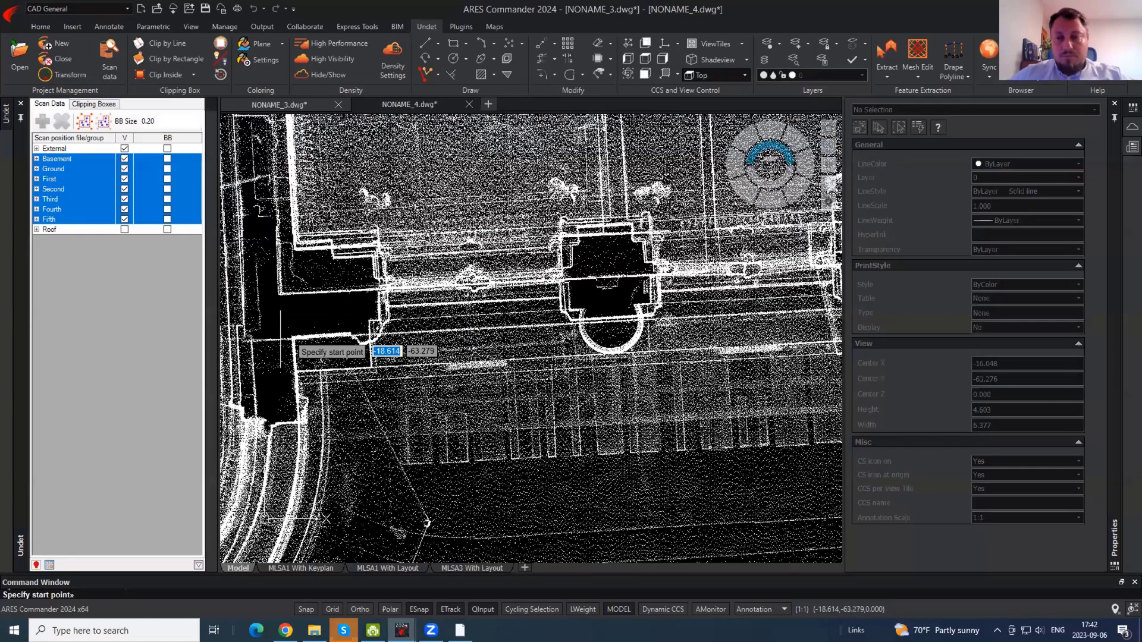
pyautogui.click(281, 341)
pyautogui.moveTo(616, 387); pyautogui.dragTo(142, 397, button='middle')
pyautogui.press('Escape')
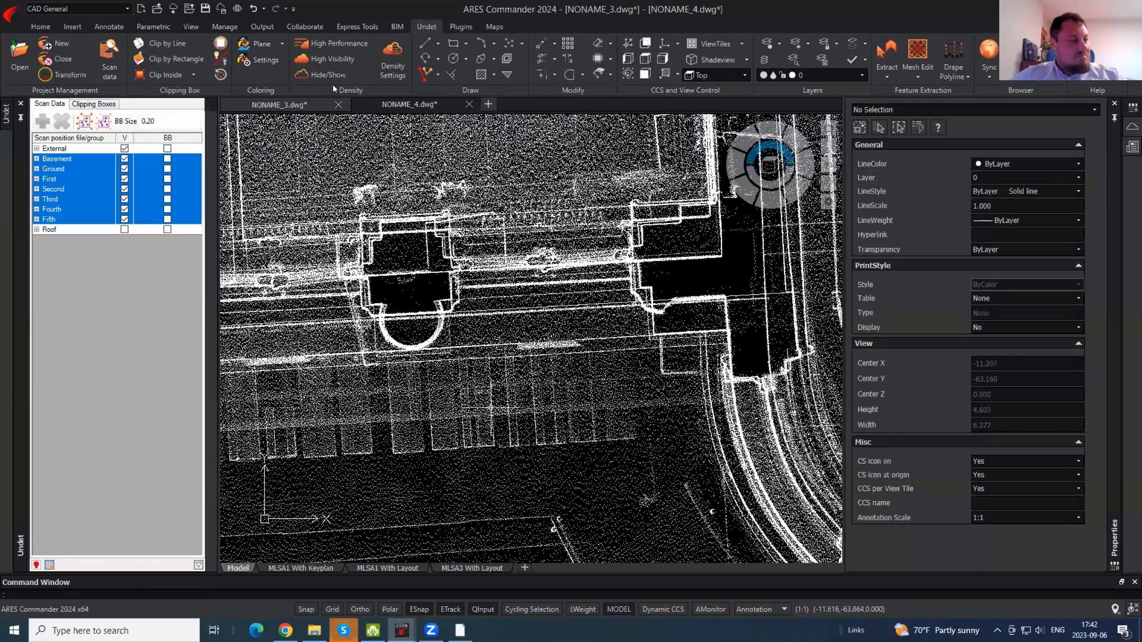
pyautogui.scroll(-3, 527, 409)
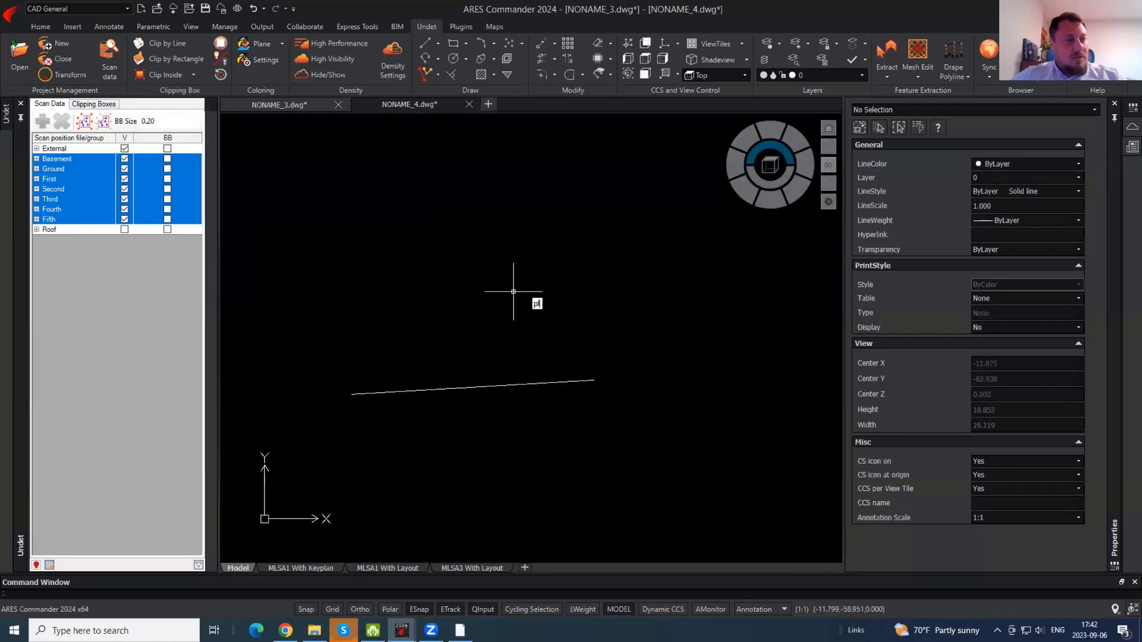
# - Draw a polyline from a new start point to a vertex perpendicular to the short line
pyautogui.press('Return')
pyautogui.scroll(-3, 476, 411)
pyautogui.click(460, 192)
pyautogui.press('F3')
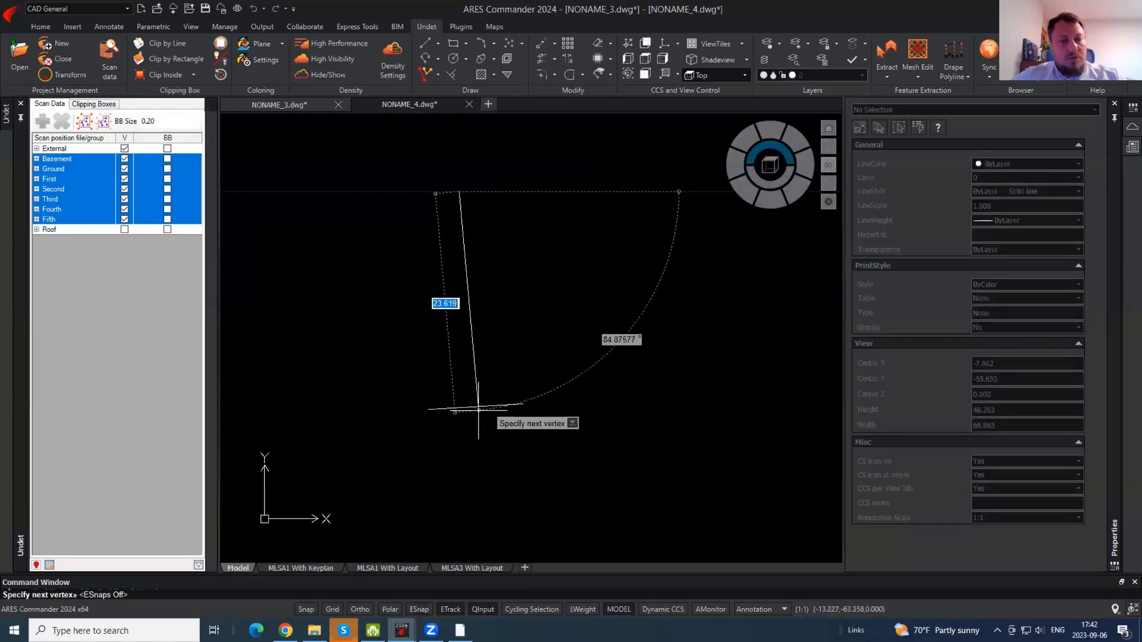
pyautogui.keyDown('shift'); pyautogui.rightClick(470, 442); pyautogui.keyUp('shift')
pyautogui.click(516, 350)
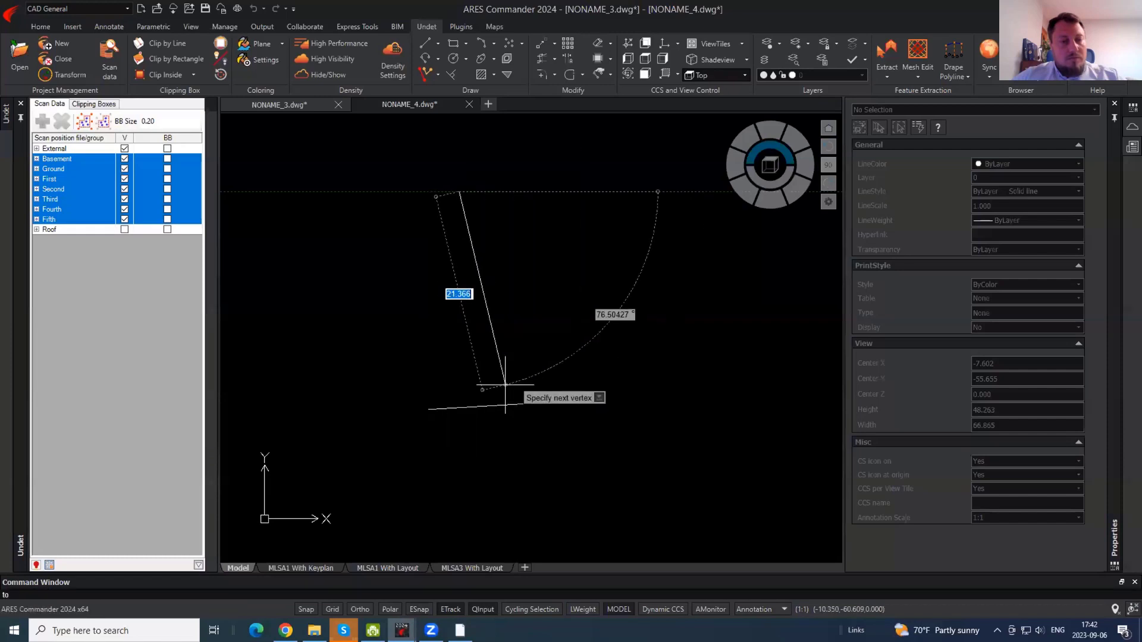
pyautogui.click(476, 409)
pyautogui.press('Escape')
# - Define a coordinate system with origin on the line, X along it, XY plane upright
pyautogui.moveTo(371, 437)
pyautogui.keyDown('shift'); pyautogui.mouseDown(button='middle')
pyautogui.moveTo(529, 403)
pyautogui.moveTo(653, 329)
pyautogui.moveTo(660, 309)
pyautogui.mouseUp(button='middle'); pyautogui.keyUp('shift')
pyautogui.click(678, 43)
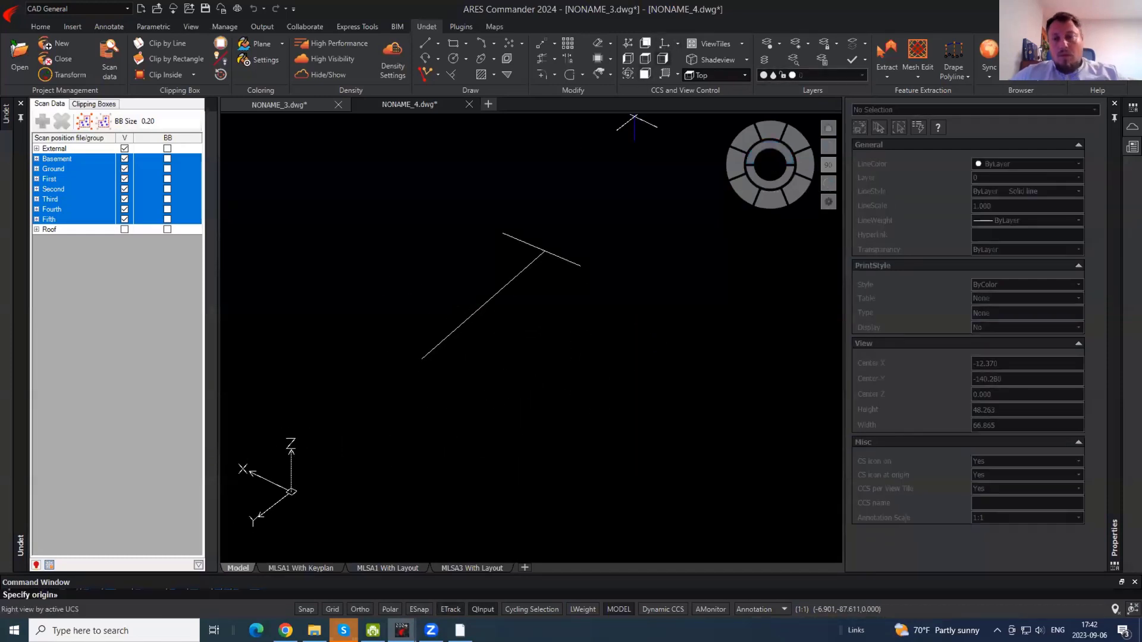
pyautogui.click(422, 359)
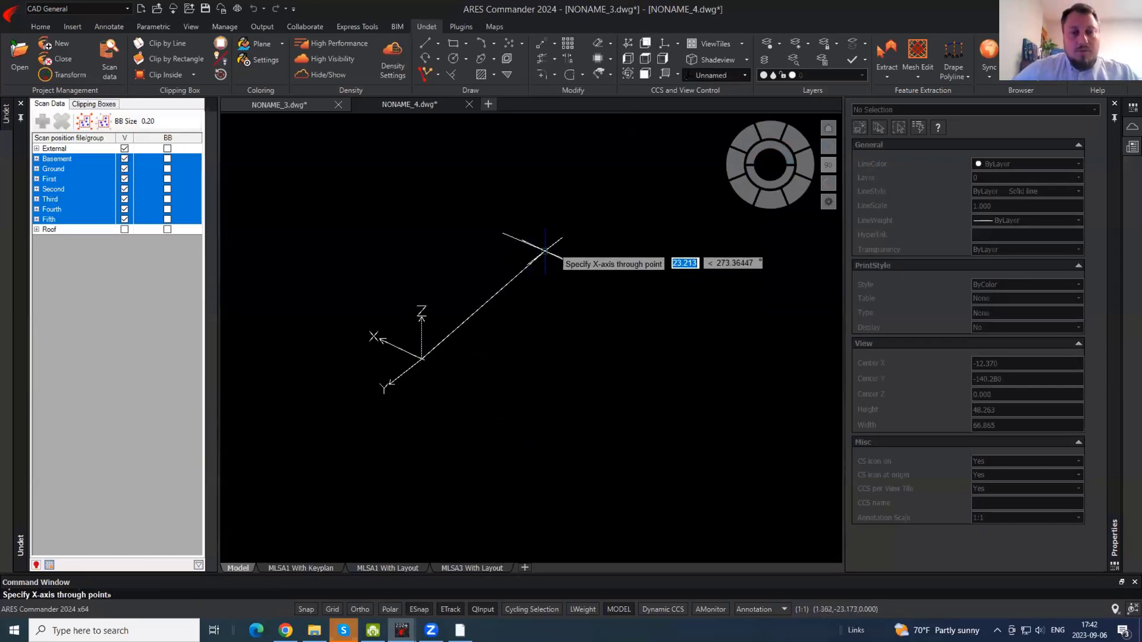
pyautogui.click(544, 251)
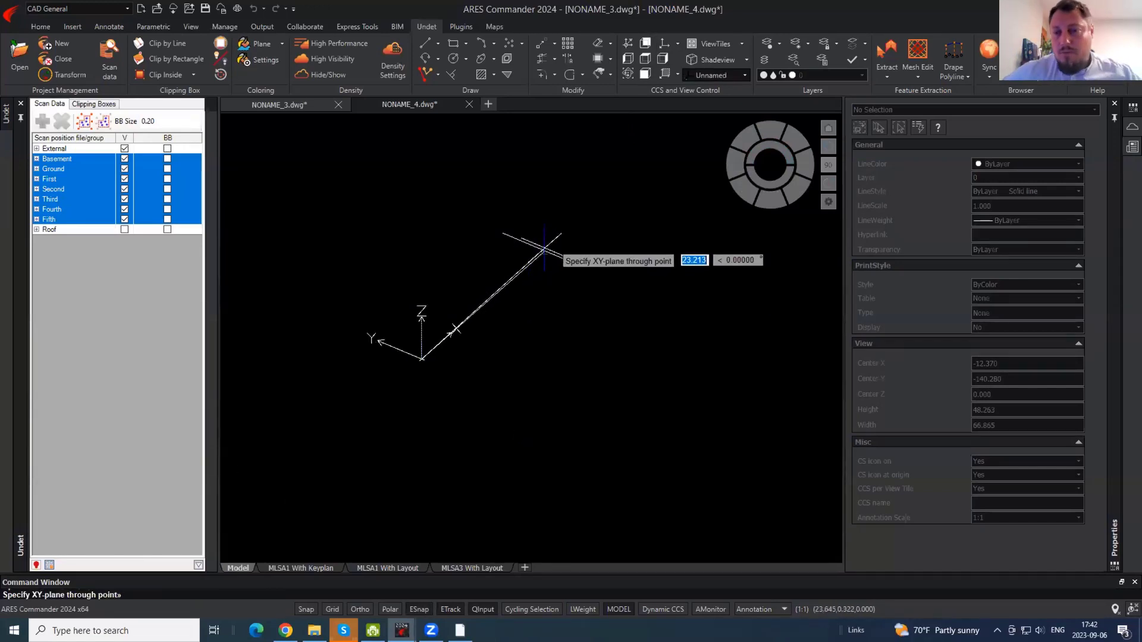
pyautogui.keyDown('shift'); pyautogui.click(421, 148); pyautogui.keyUp('shift')
pyautogui.keyDown('shift'); pyautogui.moveTo(622, 286); pyautogui.dragTo(472, 315, button='middle'); pyautogui.keyUp('shift')
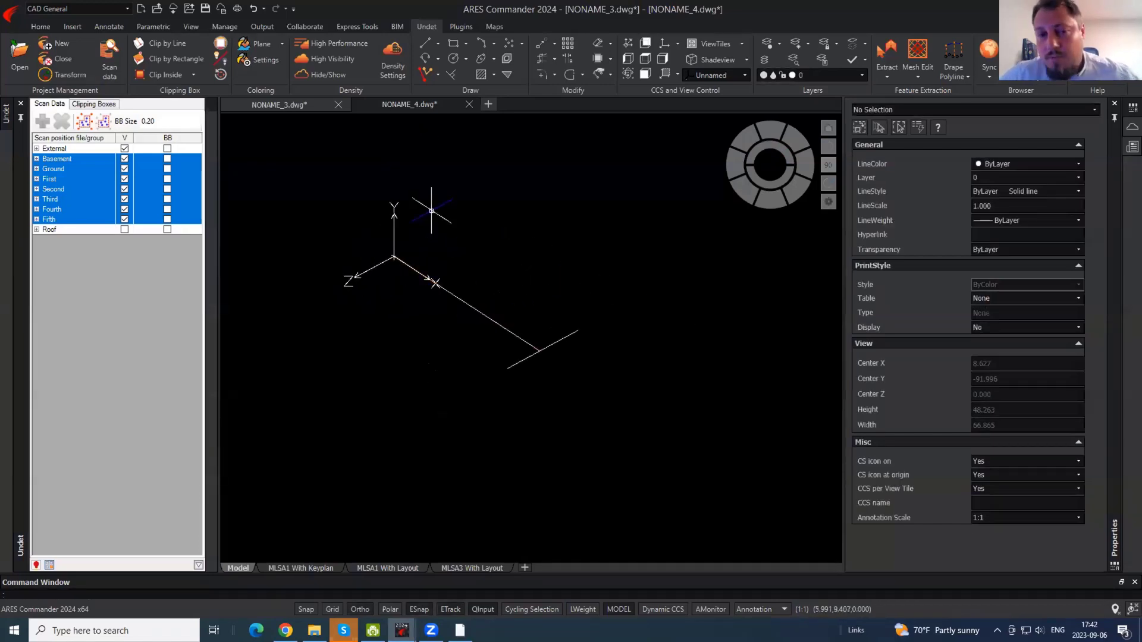
pyautogui.keyDown('shift'); pyautogui.moveTo(438, 204); pyautogui.dragTo(438, 290, button='middle'); pyautogui.keyUp('shift')
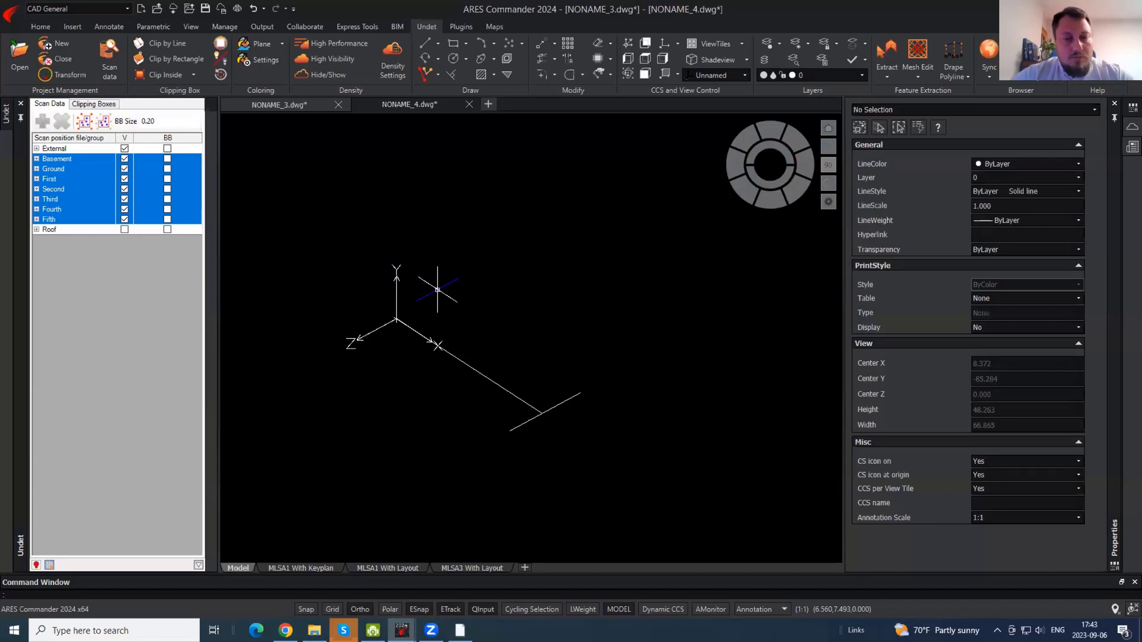
pyautogui.keyDown('shift'); pyautogui.moveTo(606, 420); pyautogui.dragTo(539, 394, button='middle'); pyautogui.keyUp('shift')
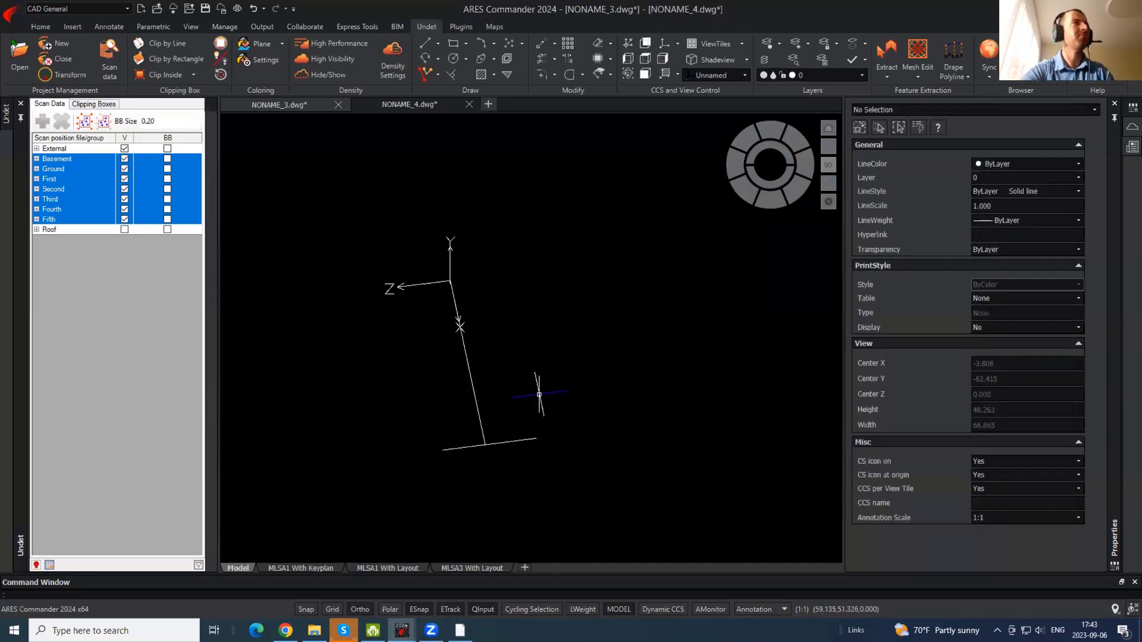
# - Toggle the point cloud on and off, then delete the short bottom line
pyautogui.click(329, 75)
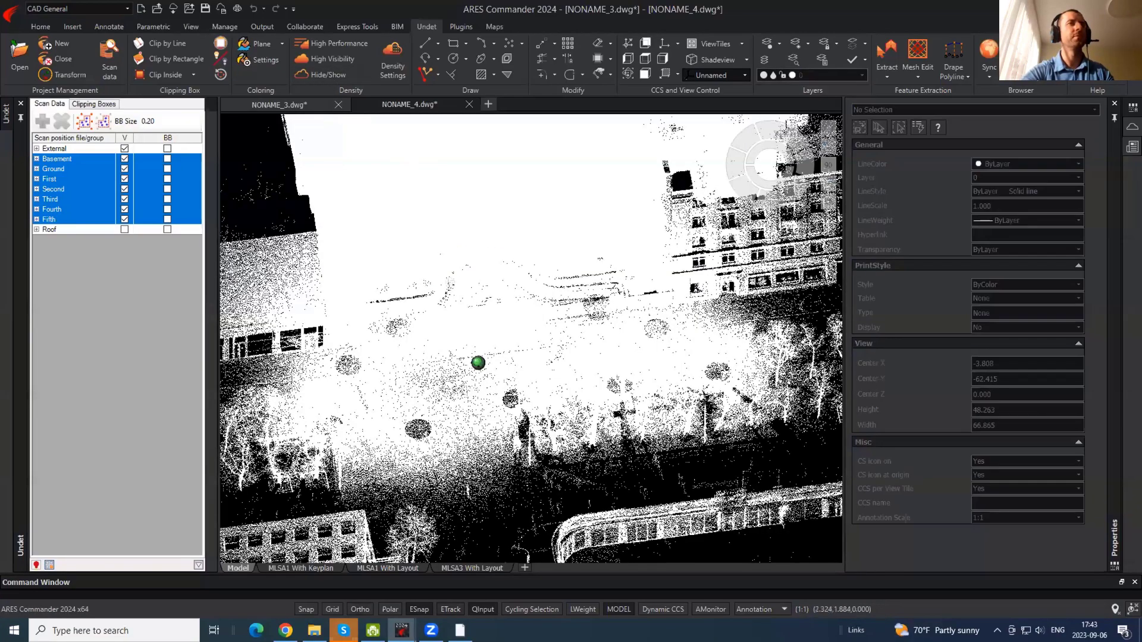
pyautogui.click(328, 79)
pyautogui.keyDown('shift'); pyautogui.moveTo(571, 269); pyautogui.dragTo(548, 374, button='middle'); pyautogui.keyUp('shift')
pyautogui.click(438, 462)
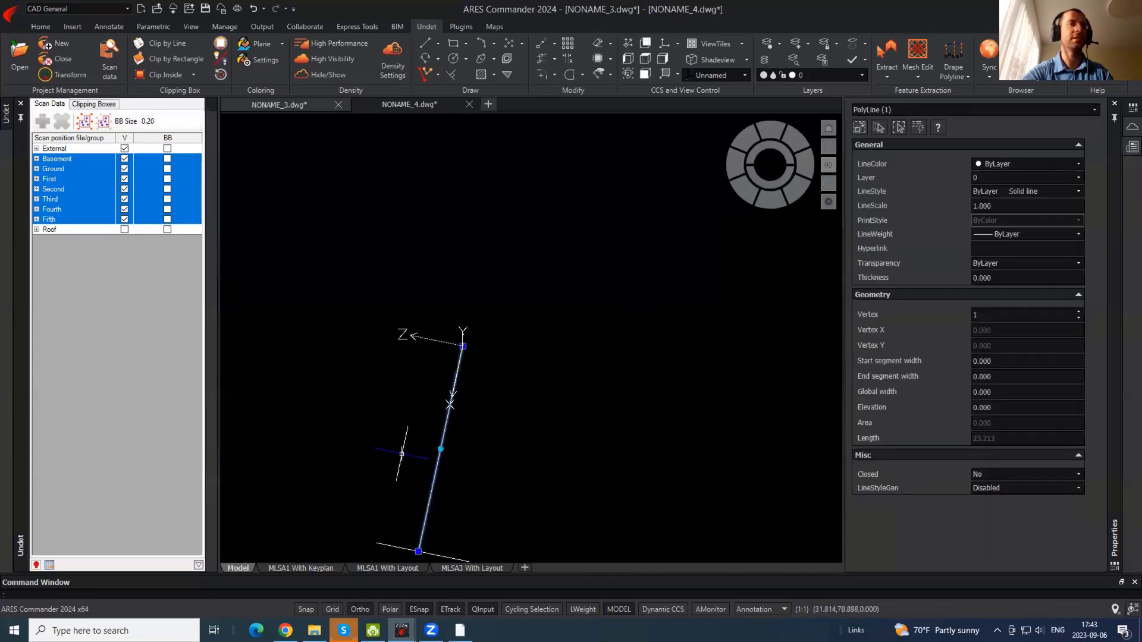
pyautogui.keyDown('shift'); pyautogui.moveTo(426, 419); pyautogui.dragTo(490, 420, button='middle'); pyautogui.keyUp('shift')
pyautogui.press('Escape')
pyautogui.click(522, 518)
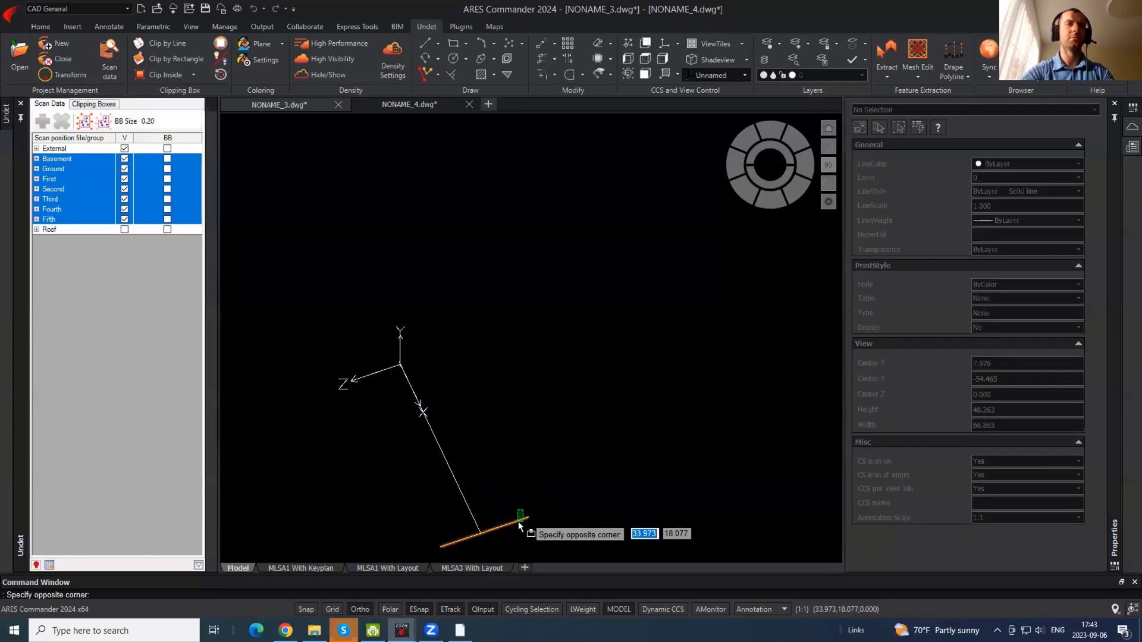
pyautogui.click(516, 520)
pyautogui.press('Delete')
# - Inspect the remaining polyline from several angles and return to plan view
pyautogui.keyDown('shift'); pyautogui.moveTo(366, 437); pyautogui.dragTo(573, 395, button='middle'); pyautogui.keyUp('shift')
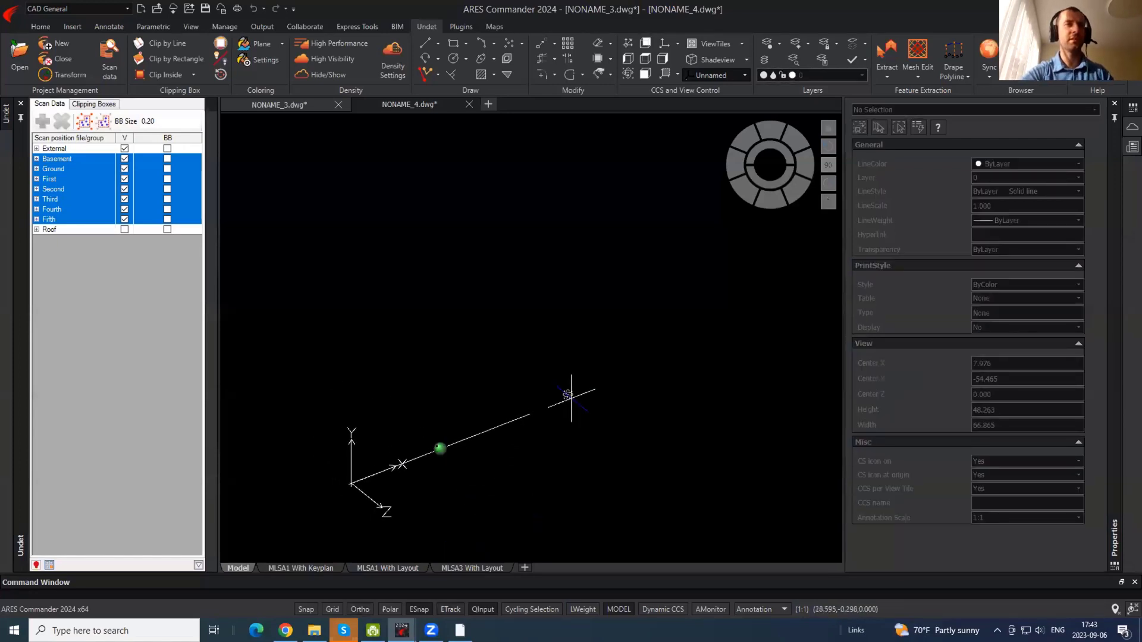
pyautogui.click(434, 452)
pyautogui.keyDown('shift'); pyautogui.moveTo(596, 364); pyautogui.dragTo(399, 397, button='middle'); pyautogui.keyUp('shift')
pyautogui.press('Escape')
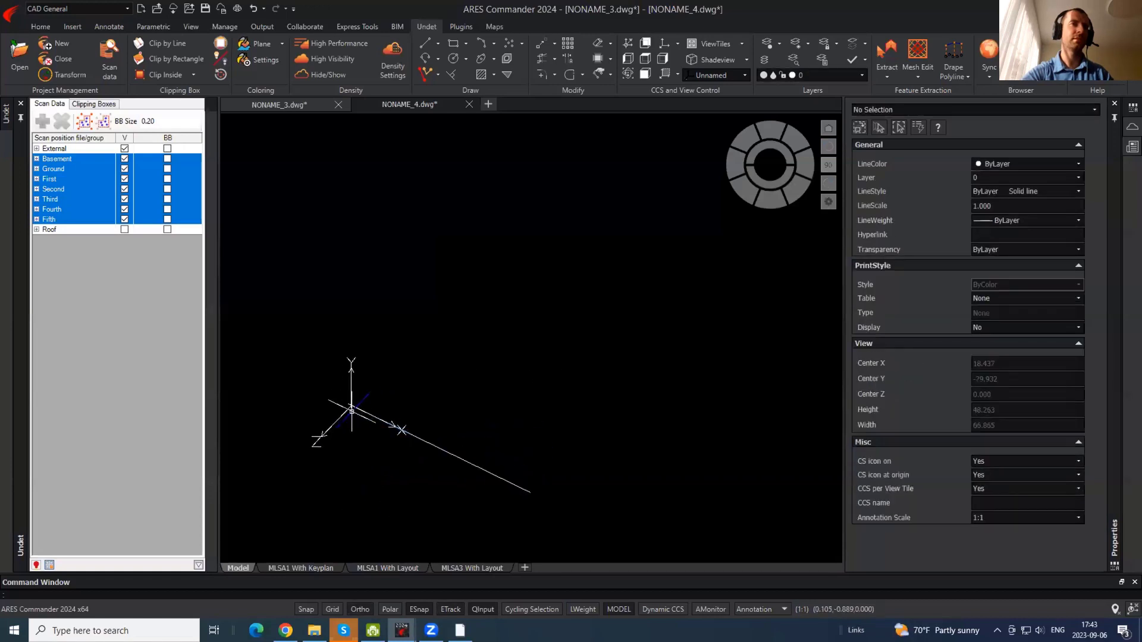
pyautogui.keyDown('shift'); pyautogui.moveTo(318, 446); pyautogui.dragTo(476, 451, button='middle'); pyautogui.keyUp('shift')
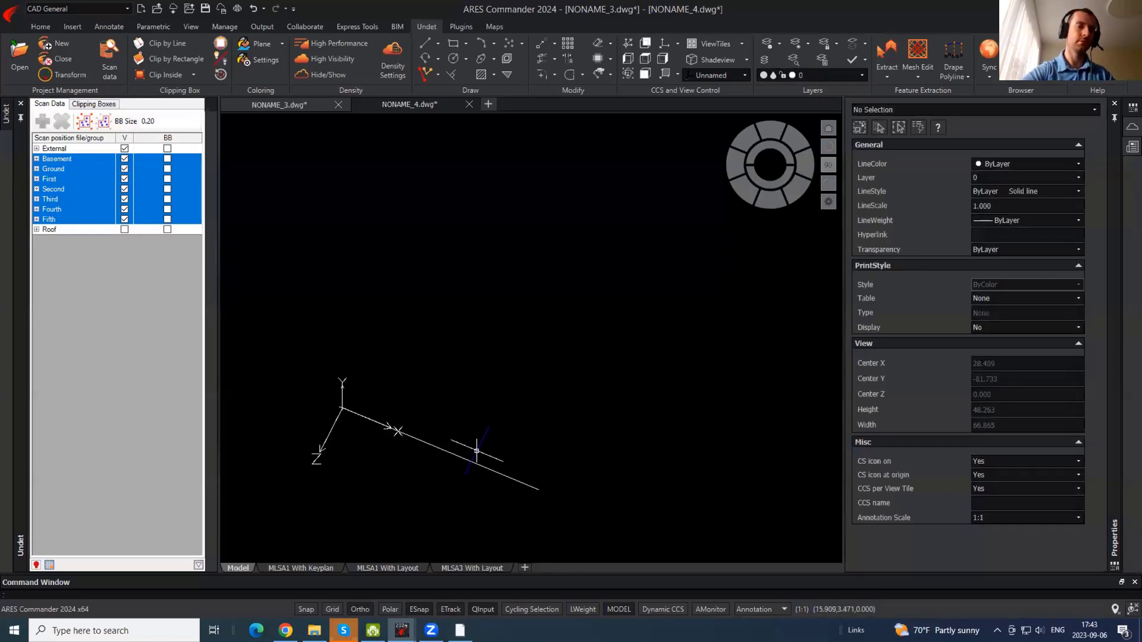
pyautogui.write('plan')
pyautogui.press('Return')
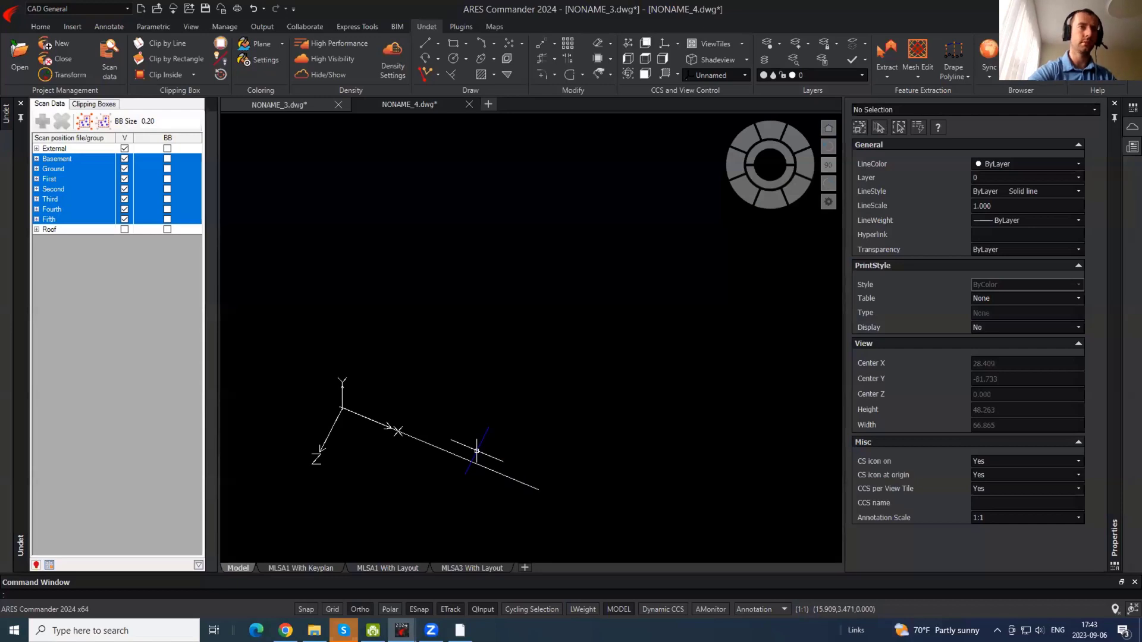
# - Rename the unnamed coordinate system to S1 in UCSMAN and keep it active
pyautogui.write('ucsman')
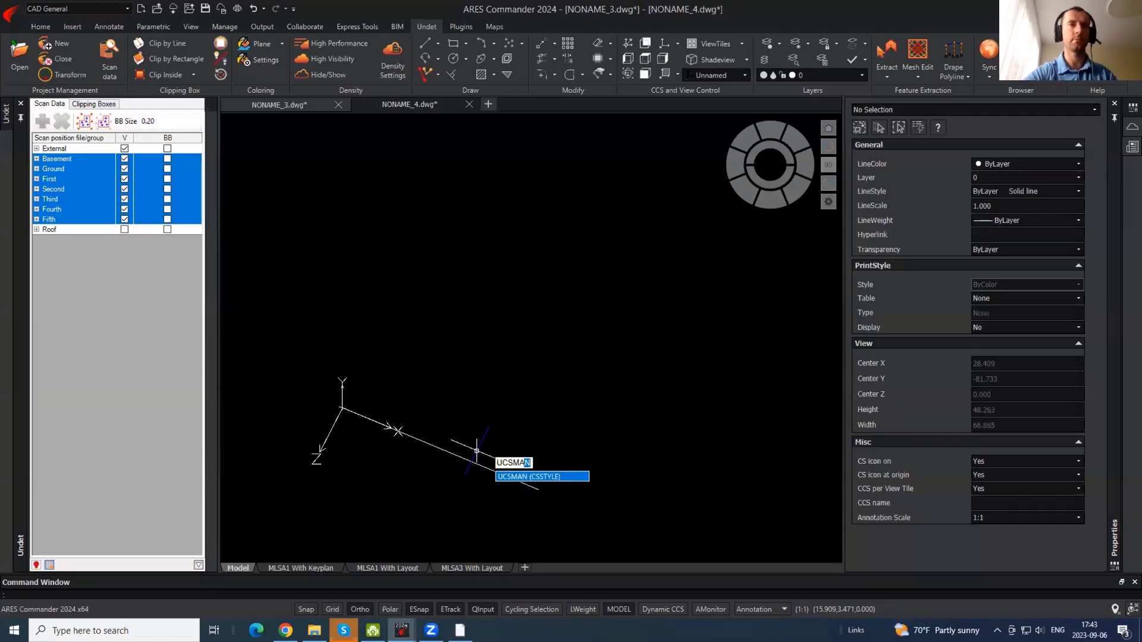
pyautogui.press('Return')
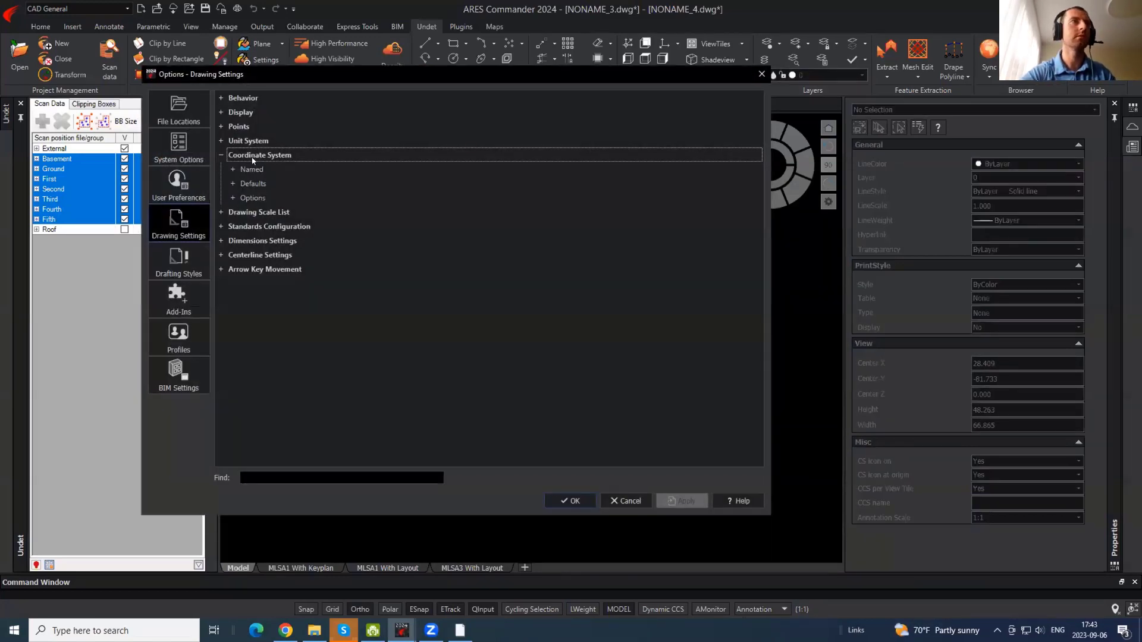
pyautogui.click(239, 168)
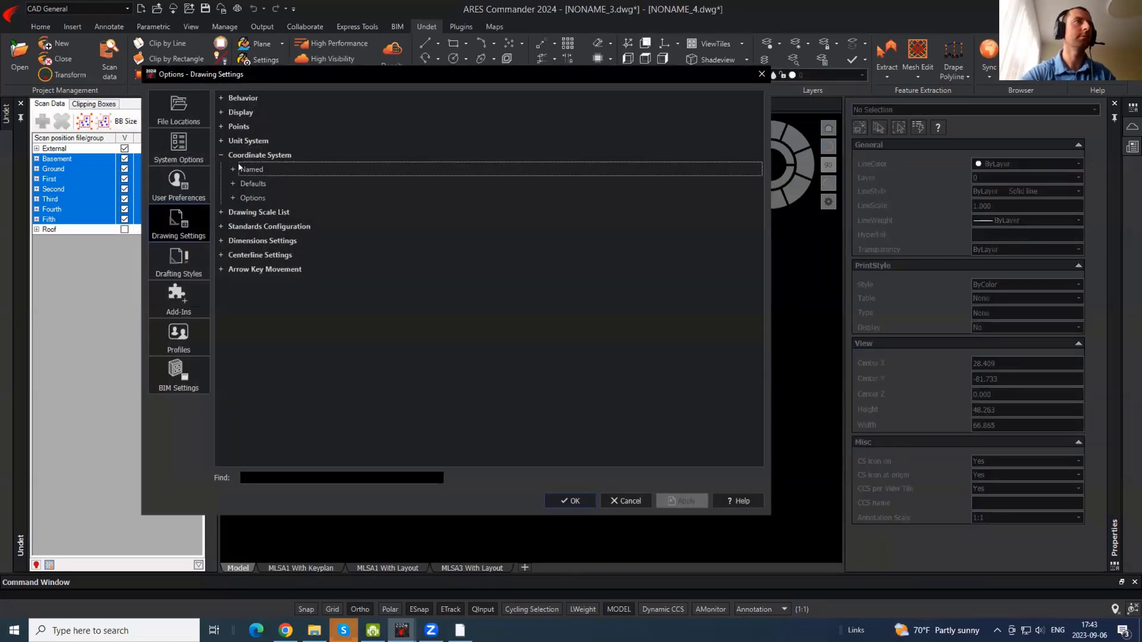
pyautogui.click(234, 170)
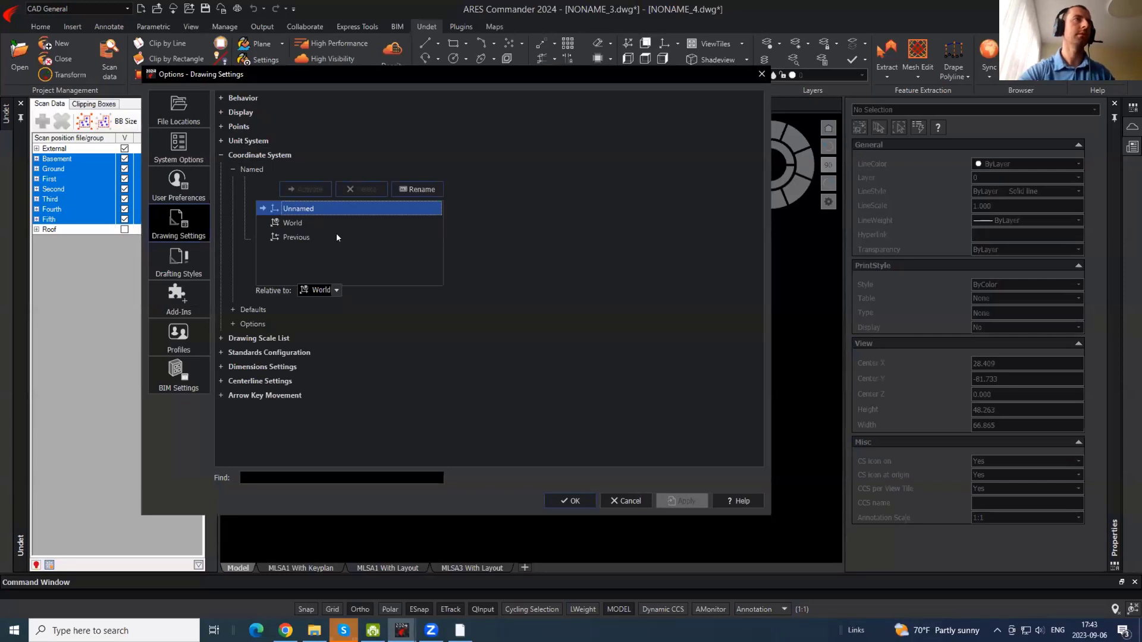
pyautogui.click(412, 190)
pyautogui.write('S1')
pyautogui.press('Return')
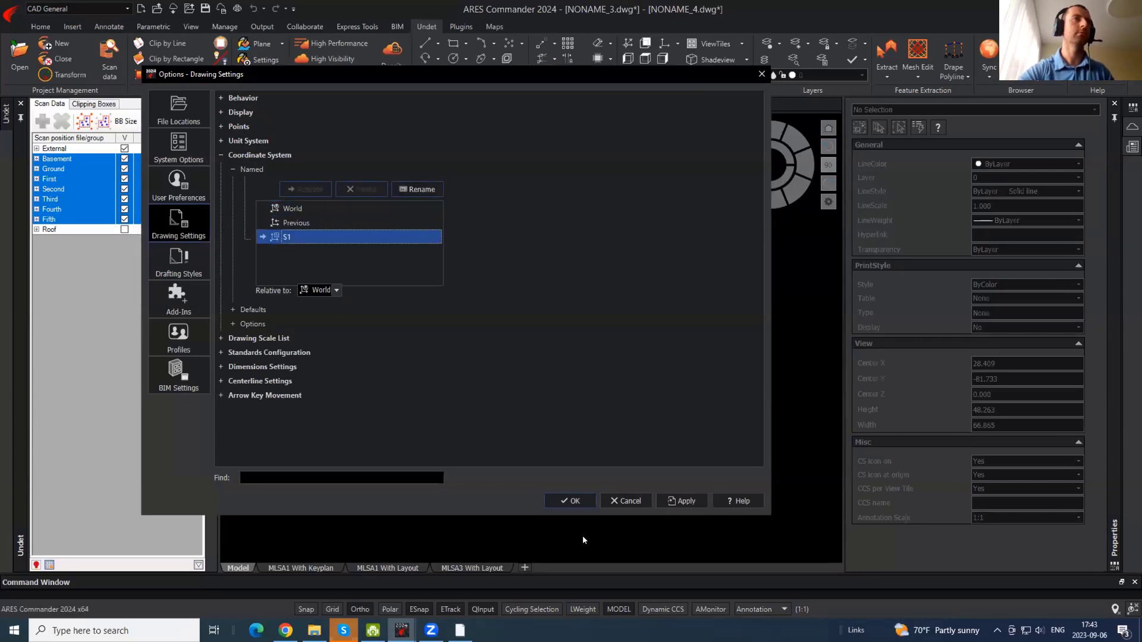
pyautogui.click(568, 501)
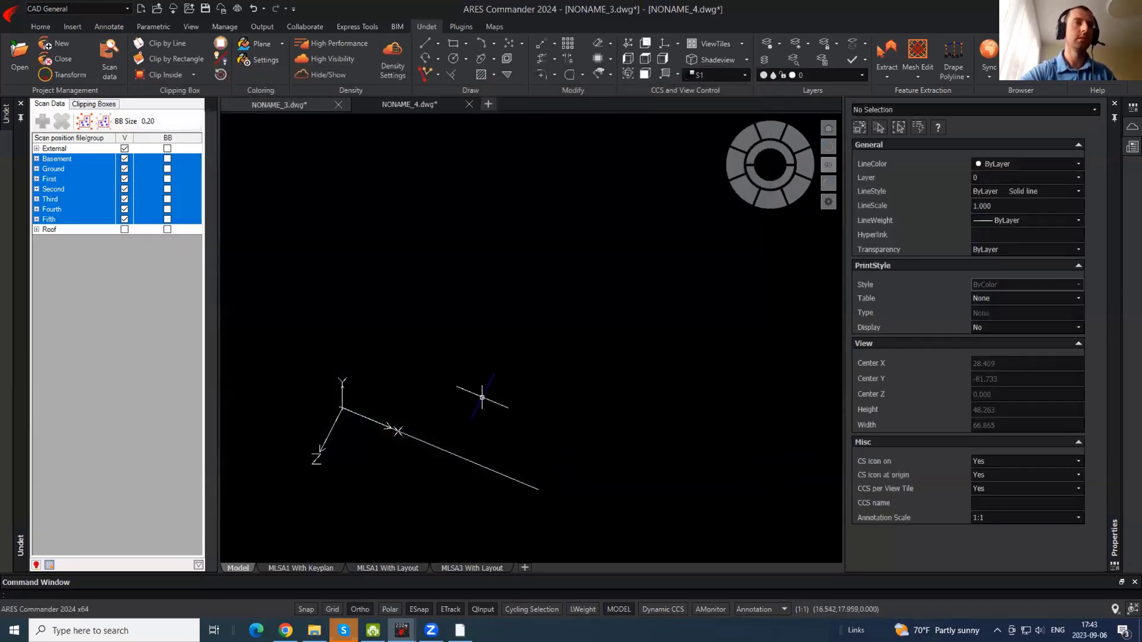
# - Split the model view into two vertical tiles and widen the left tile
pyautogui.write('vpo')
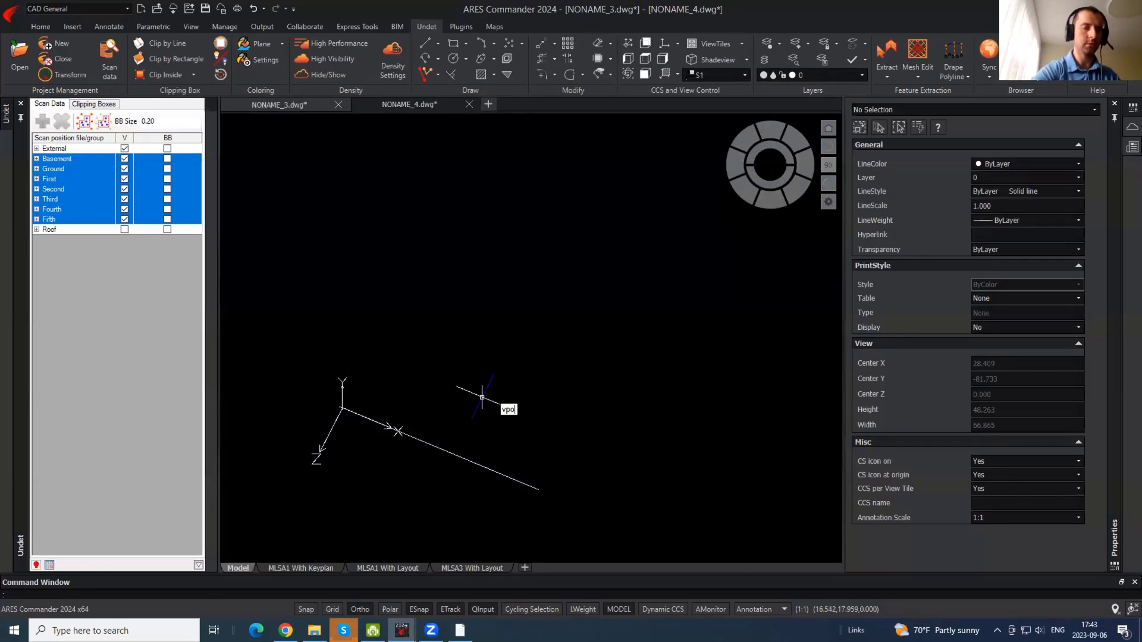
pyautogui.write('rts')
pyautogui.press('Return')
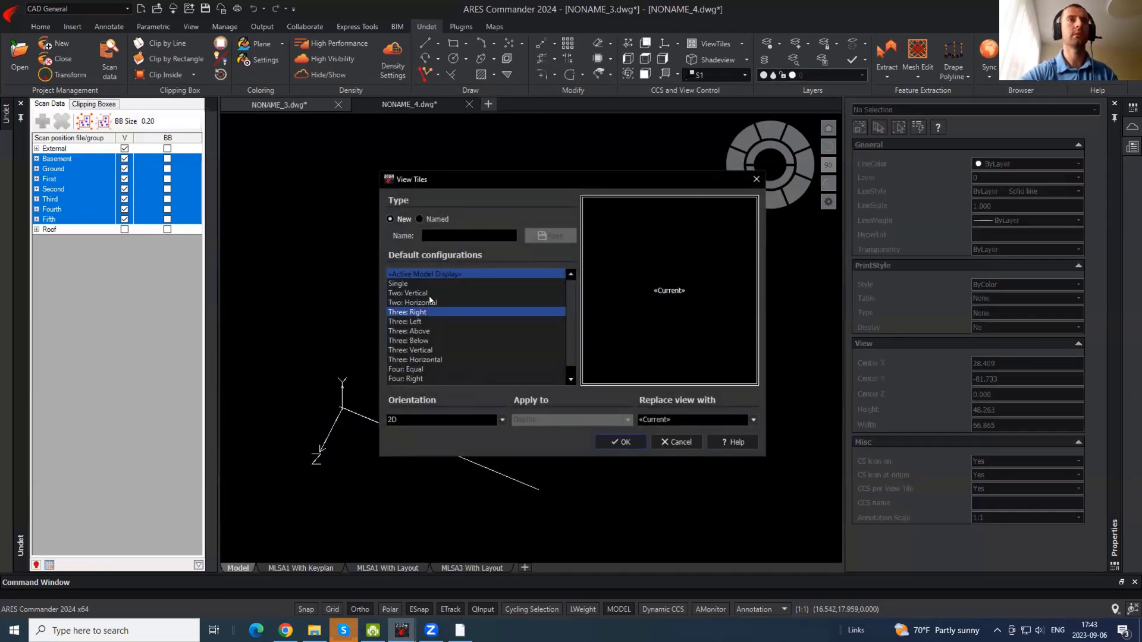
pyautogui.click(415, 293)
pyautogui.click(624, 442)
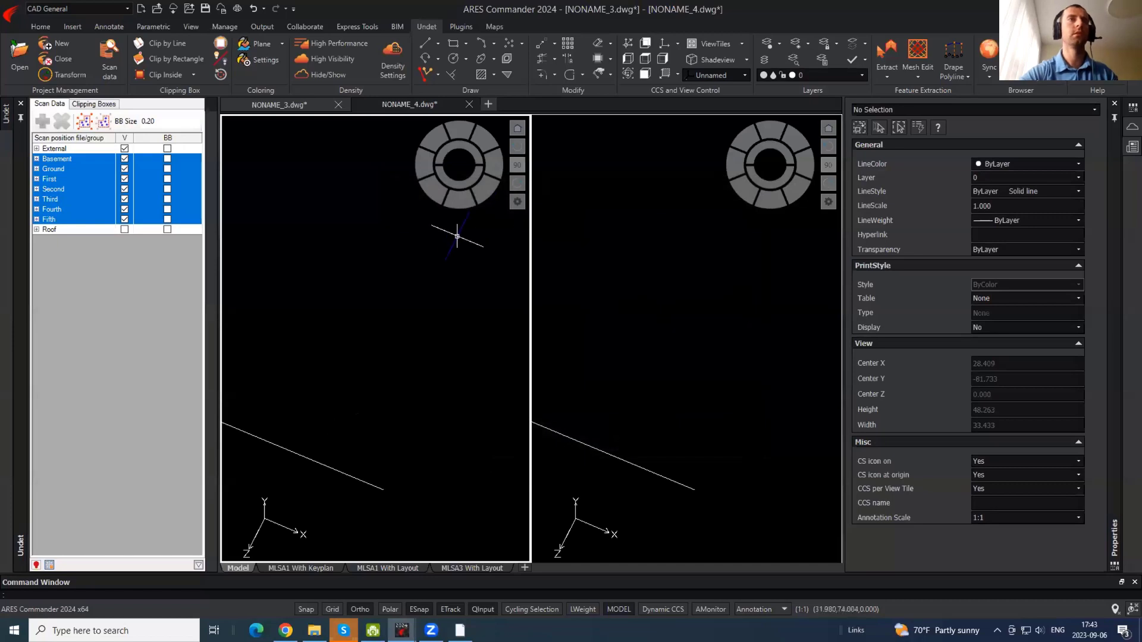
pyautogui.click(723, 44)
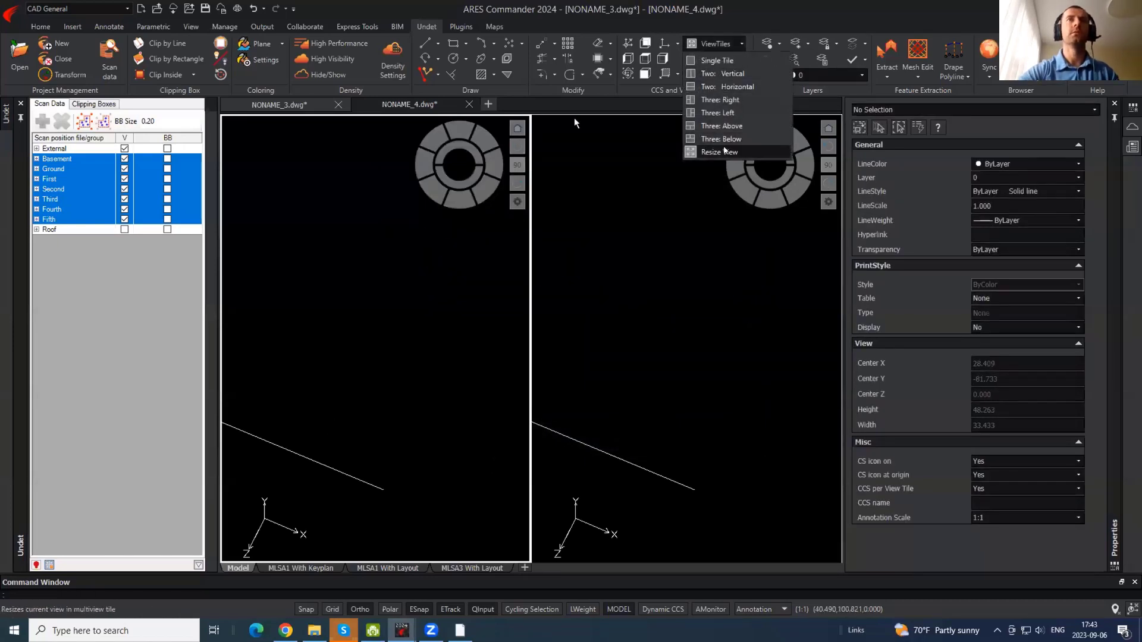
pyautogui.click(731, 151)
pyautogui.moveTo(571, 221); pyautogui.dragTo(597, 221)
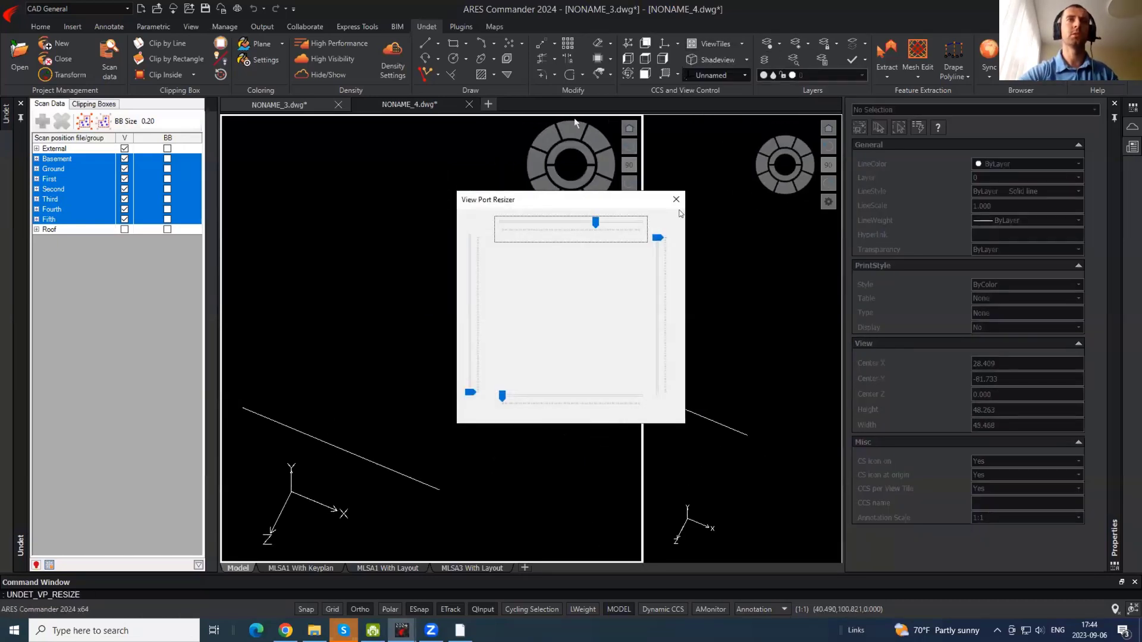
pyautogui.click(676, 199)
# - Set the left tile to plan view and align the right tile to S1
pyautogui.write('pla')
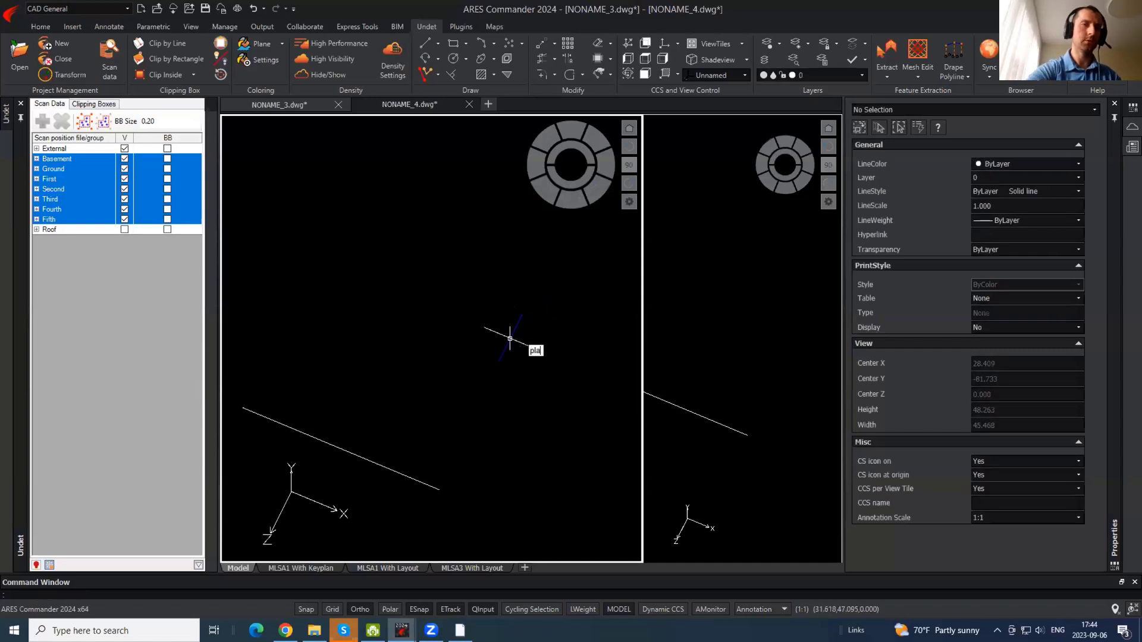
pyautogui.write('n')
pyautogui.press('Return')
pyautogui.press('Return')
pyautogui.click(728, 310)
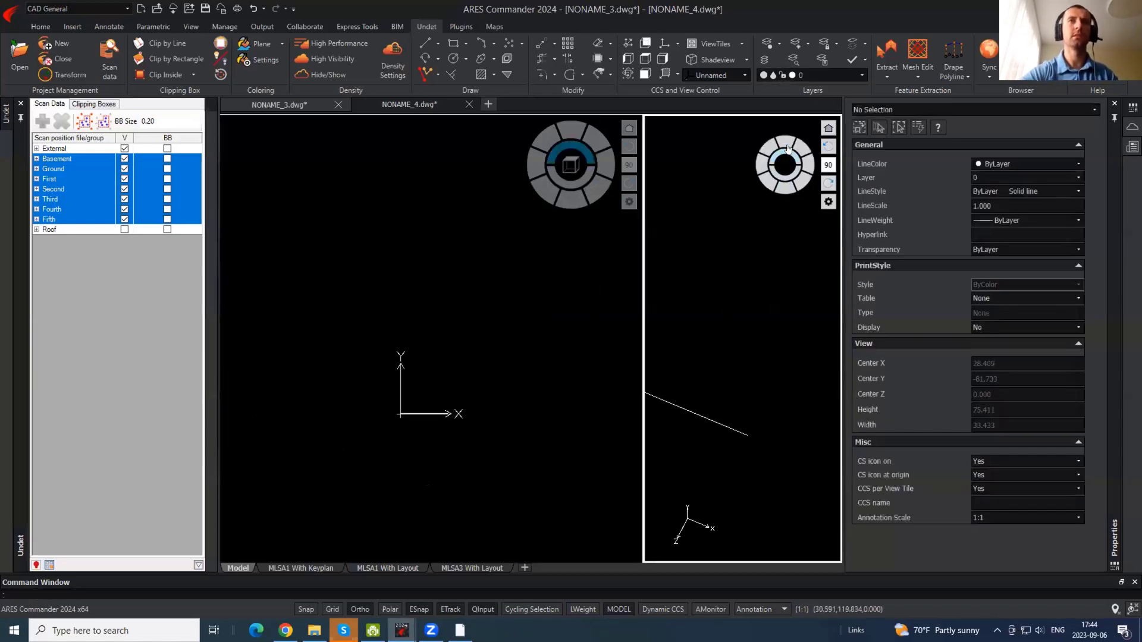
pyautogui.click(746, 74)
pyautogui.scroll(-2, 716, 152)
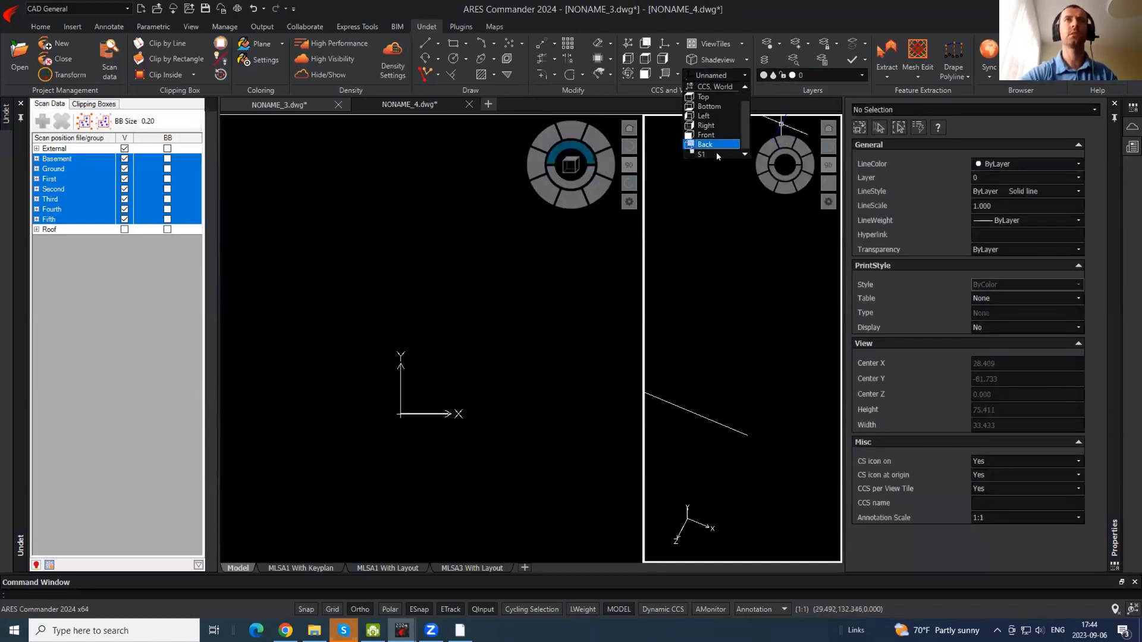
pyautogui.click(717, 152)
pyautogui.click(785, 145)
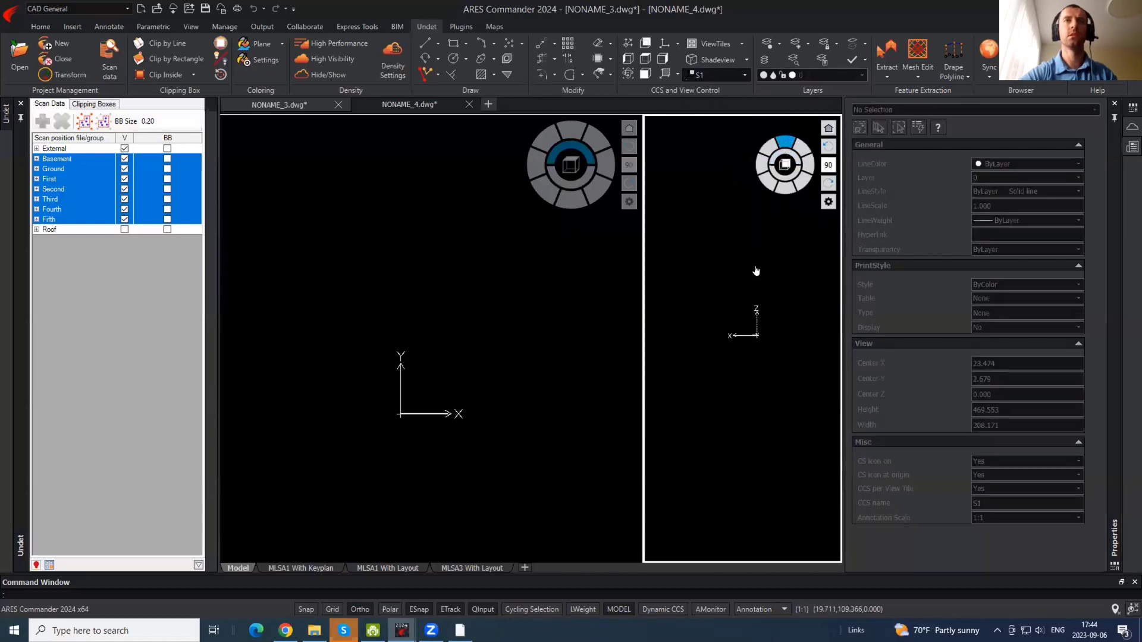
pyautogui.click(829, 147)
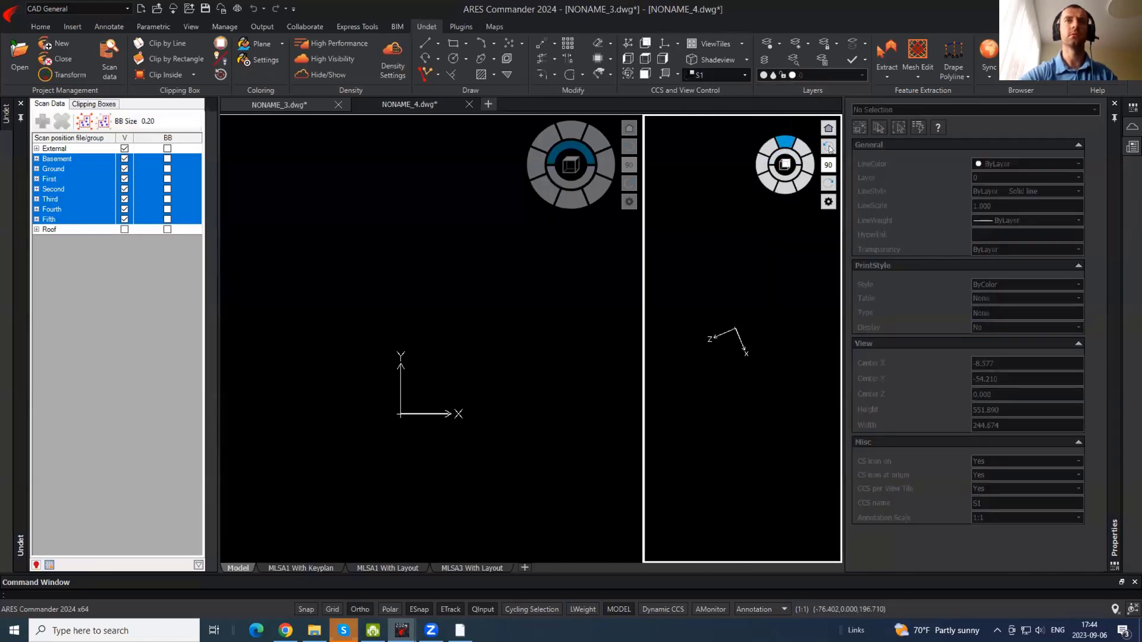
pyautogui.scroll(8, 734, 342)
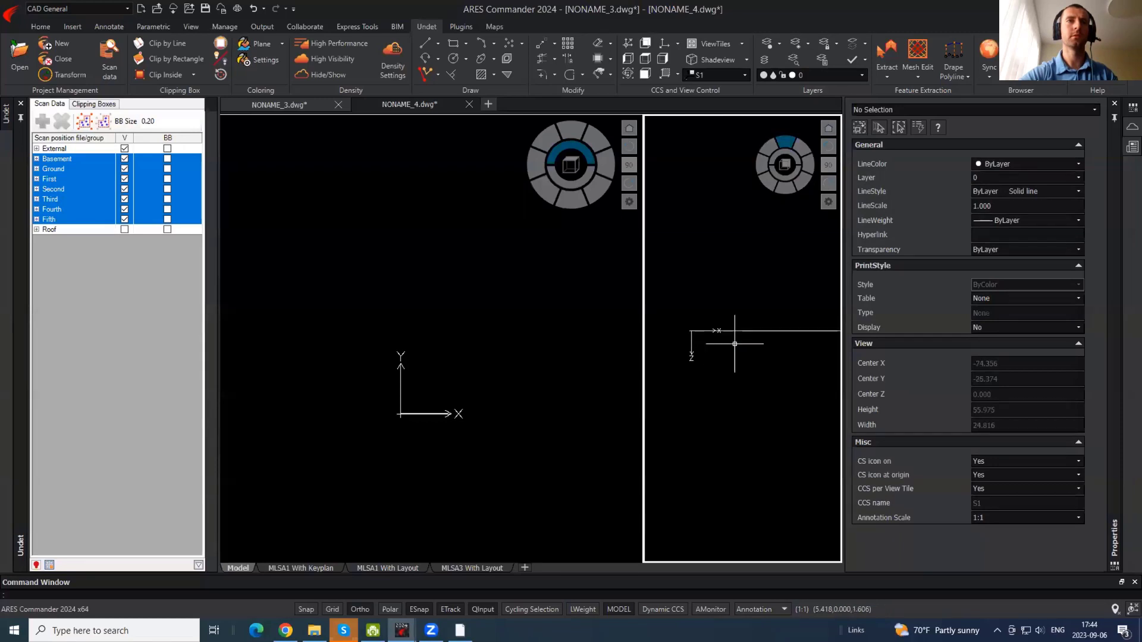
pyautogui.scroll(-2, 697, 338)
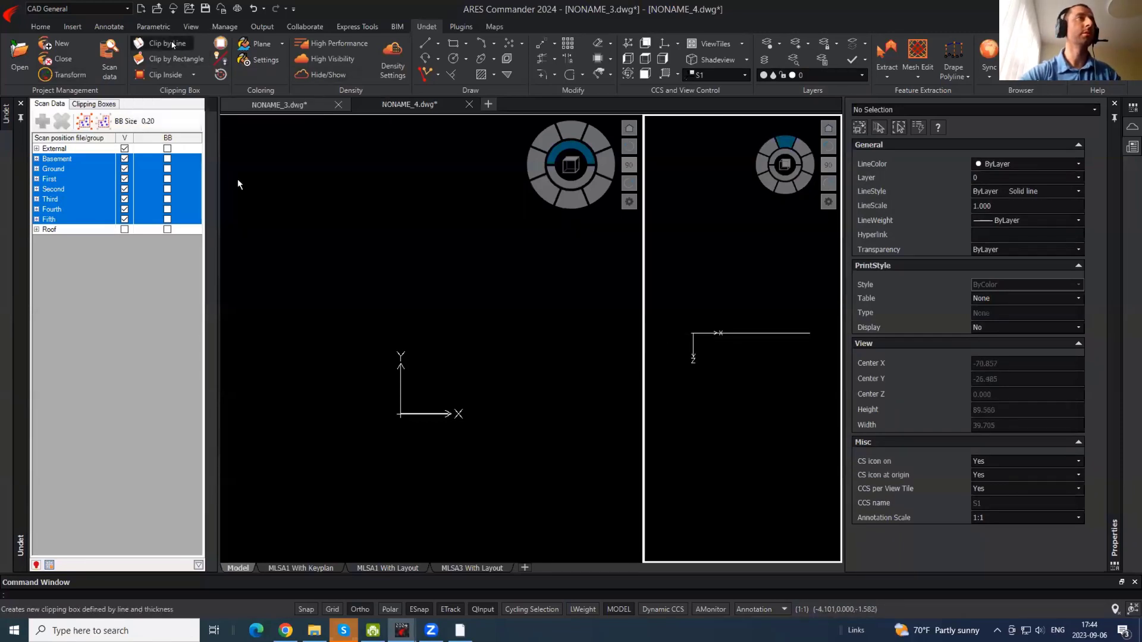
# - Create a clipping box with Clip by Line, drawn rightward from the S1 origin
pyautogui.click(167, 43)
pyautogui.click(692, 333)
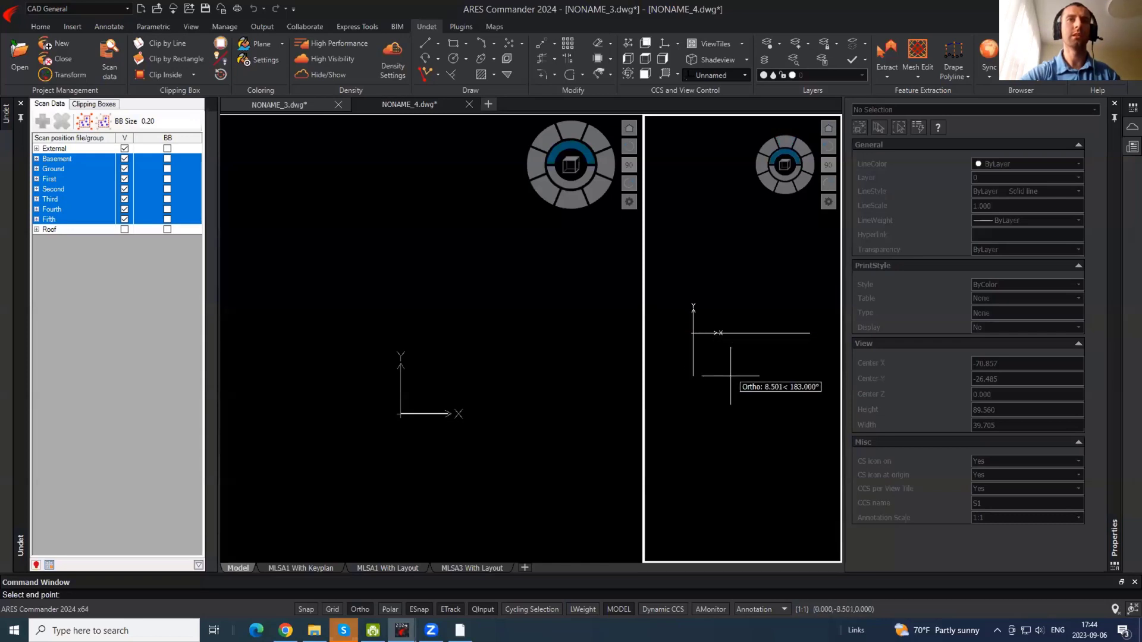
pyautogui.click(806, 333)
pyautogui.click(778, 390)
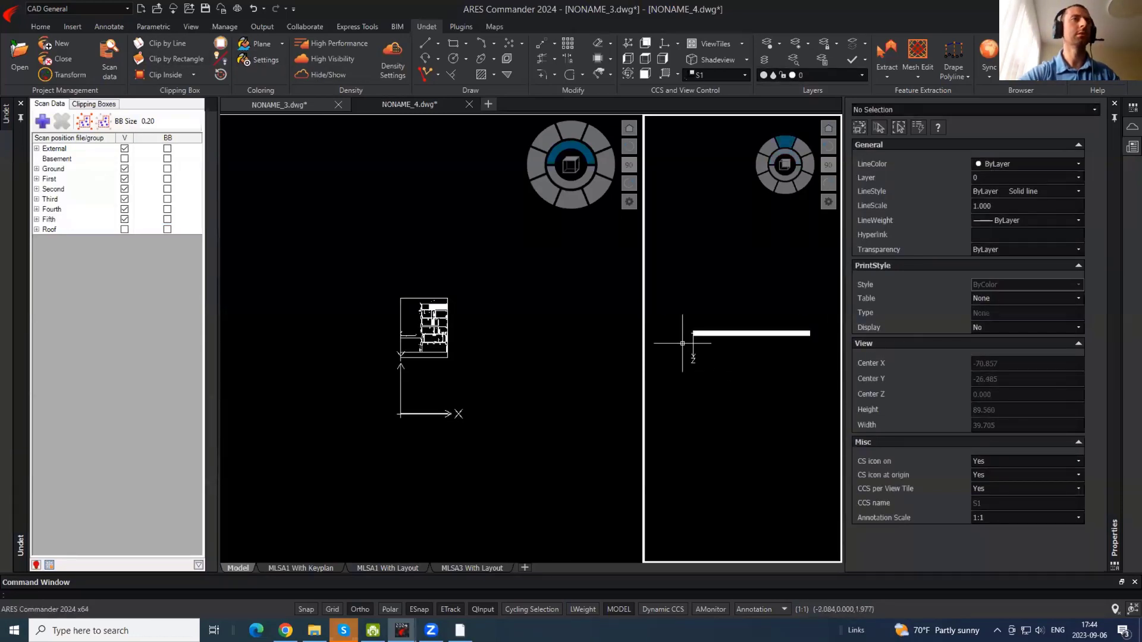
# - Raise the clipping box's bottom edge to begin thinning the slab
pyautogui.click(773, 337)
pyautogui.scroll(2, 772, 337)
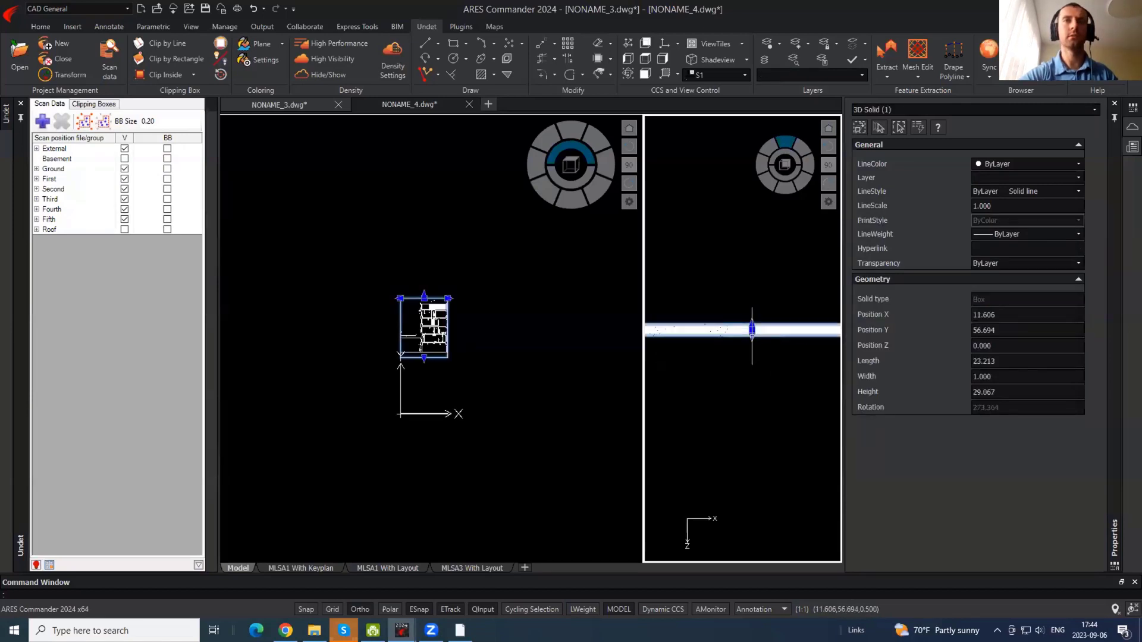
pyautogui.scroll(4, 750, 327)
pyautogui.click(725, 308)
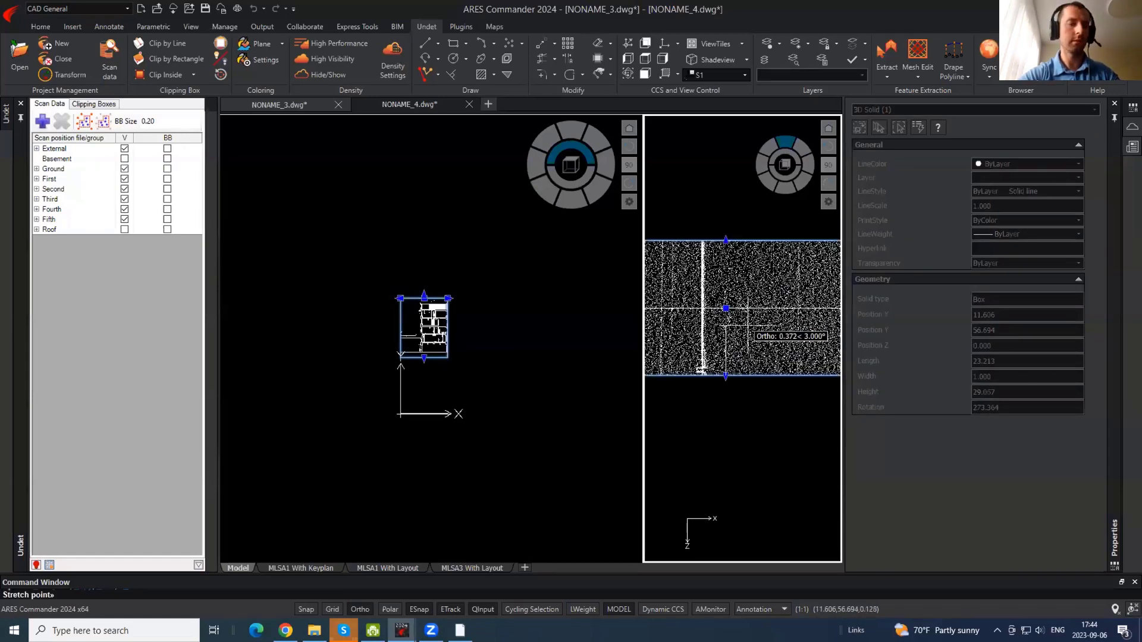
pyautogui.press('Escape')
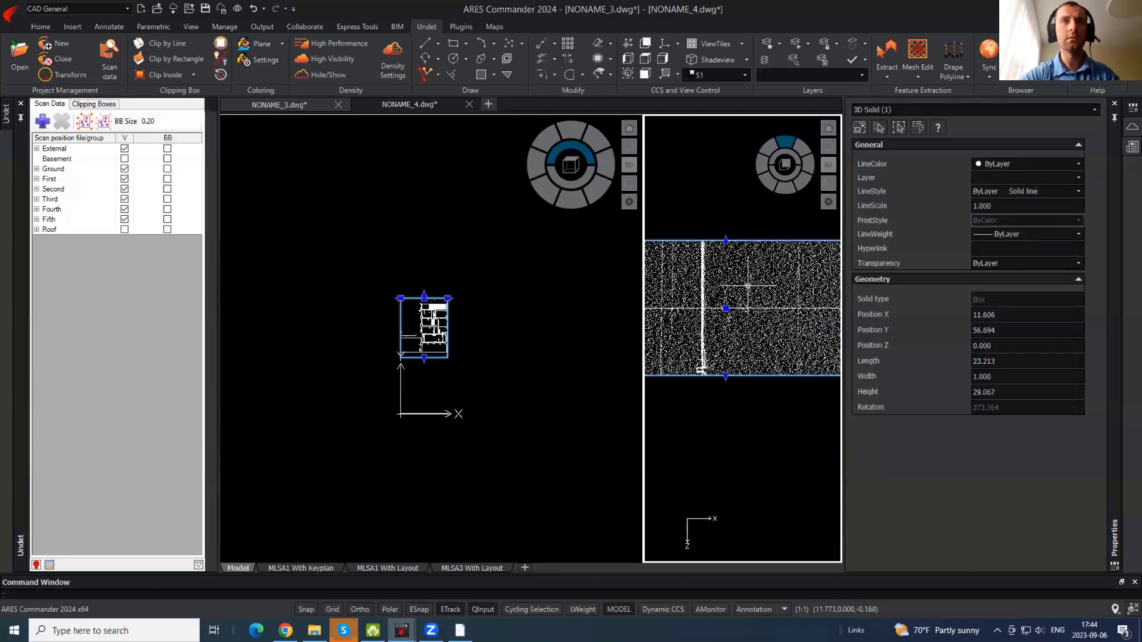
pyautogui.click(726, 376)
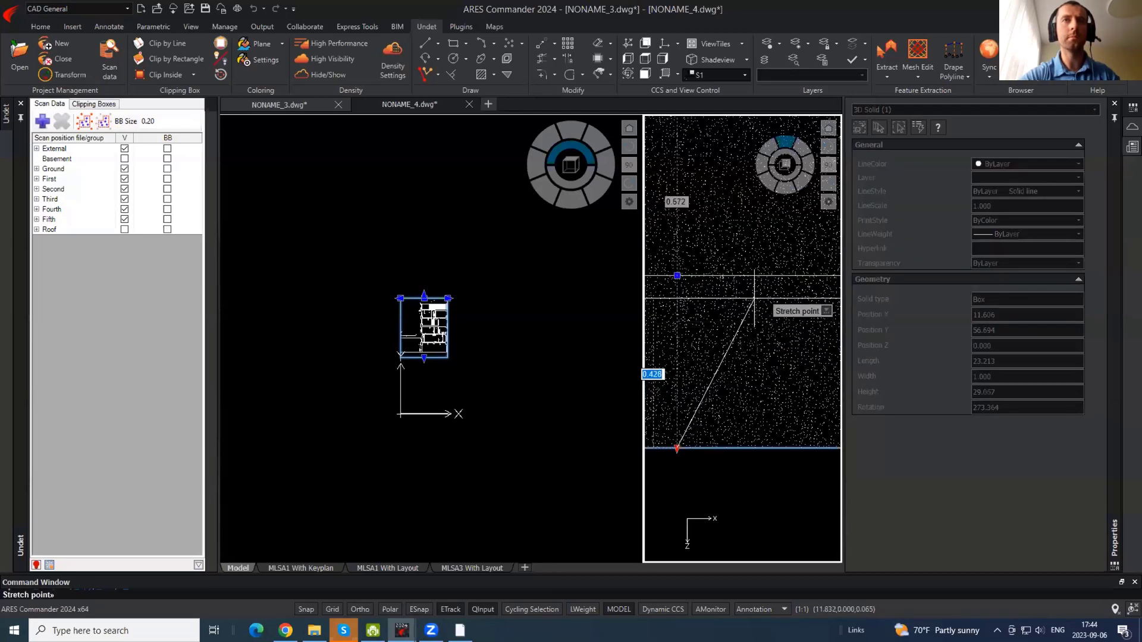
pyautogui.click(764, 366)
pyautogui.scroll(2, 764, 368)
pyautogui.scroll(-2, 718, 236)
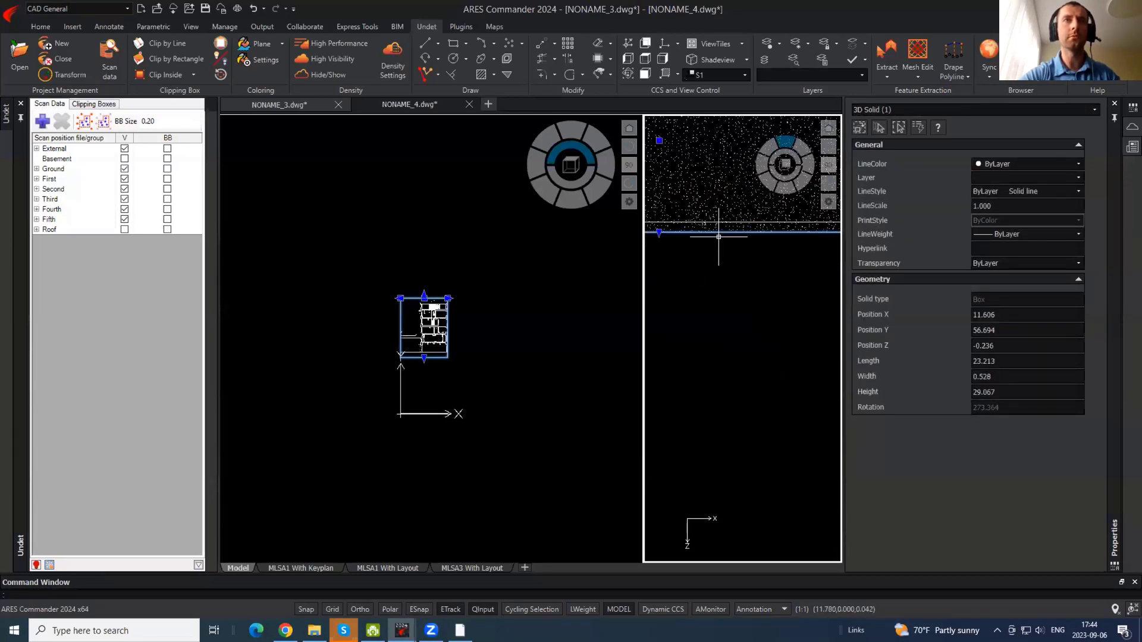
# - Lower the clipping box's top edge so the slab is 0.083 thick
pyautogui.moveTo(722, 208); pyautogui.dragTo(773, 418, button='middle')
pyautogui.click(708, 260)
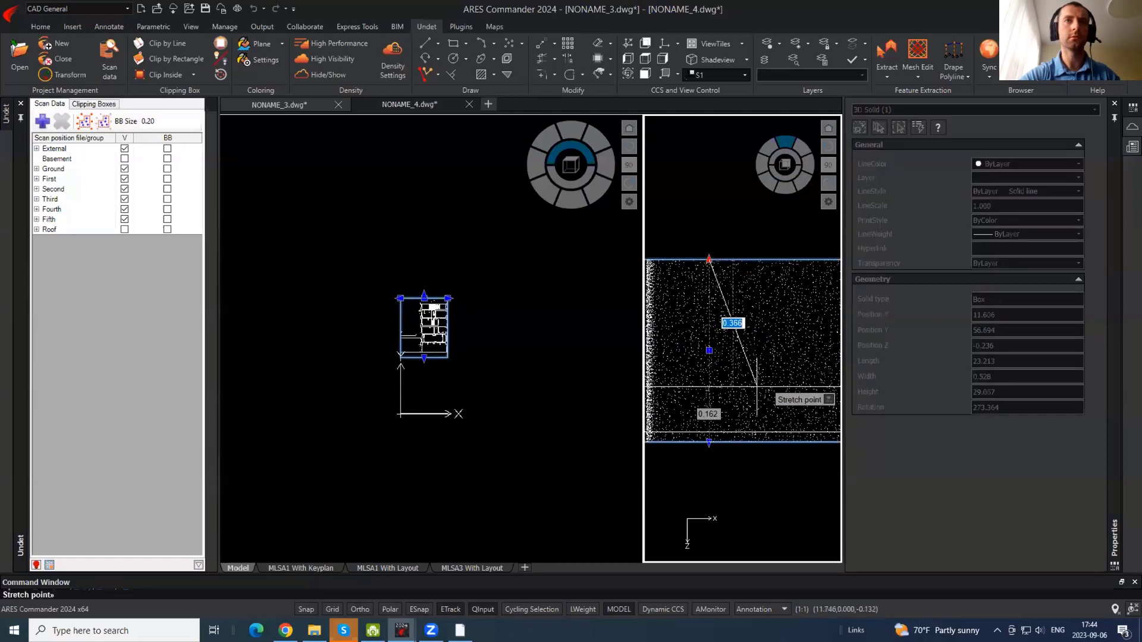
pyautogui.click(750, 414)
pyautogui.scroll(8, 436, 338)
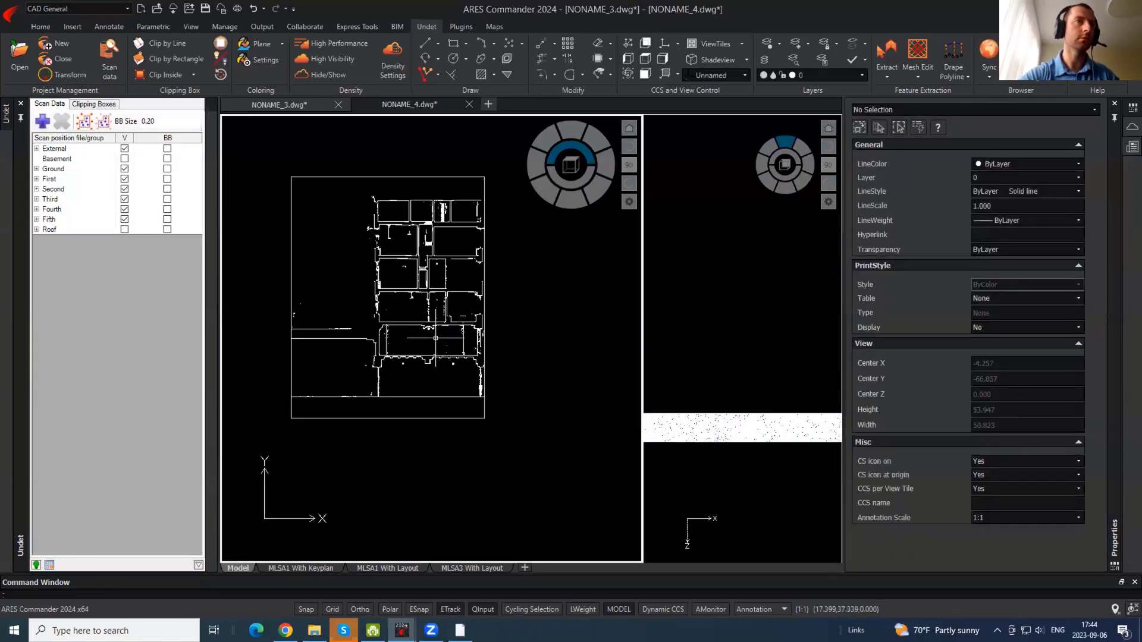
pyautogui.scroll(-5, 560, 326)
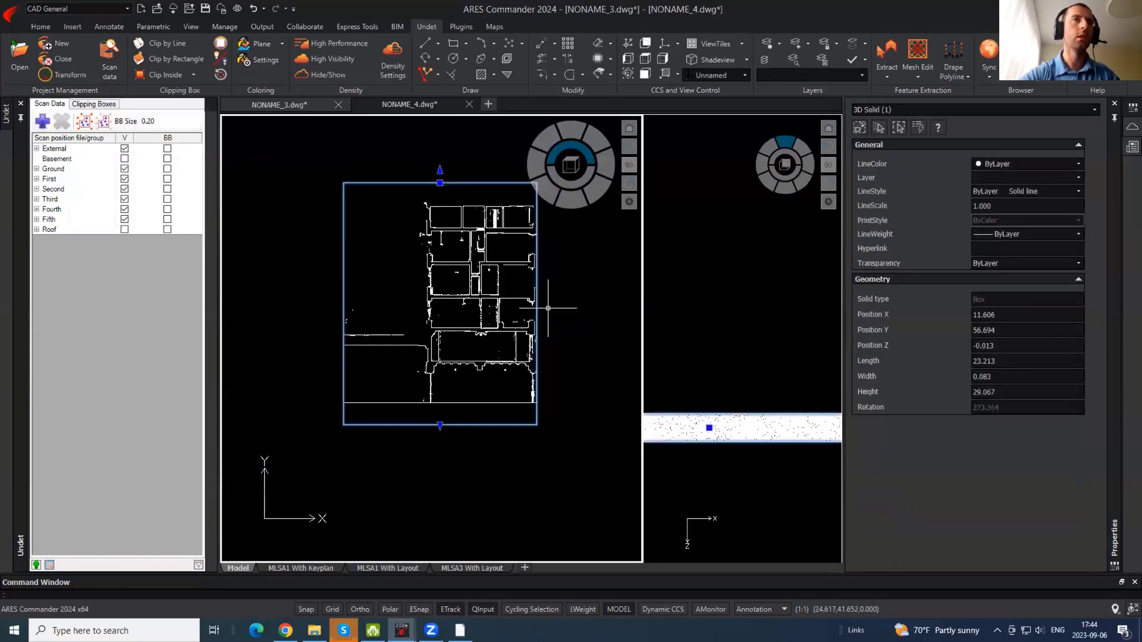
# - Widen the clipping box further to the right in the plan tile
pyautogui.click(537, 307)
pyautogui.click(545, 304)
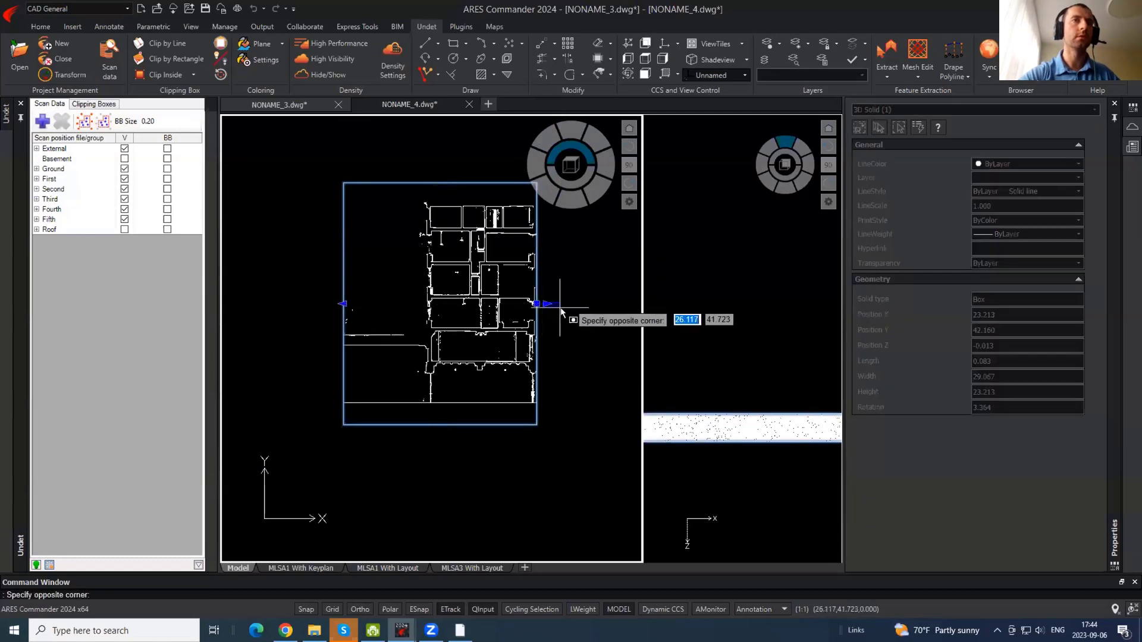
pyautogui.click(559, 308)
pyautogui.click(599, 313)
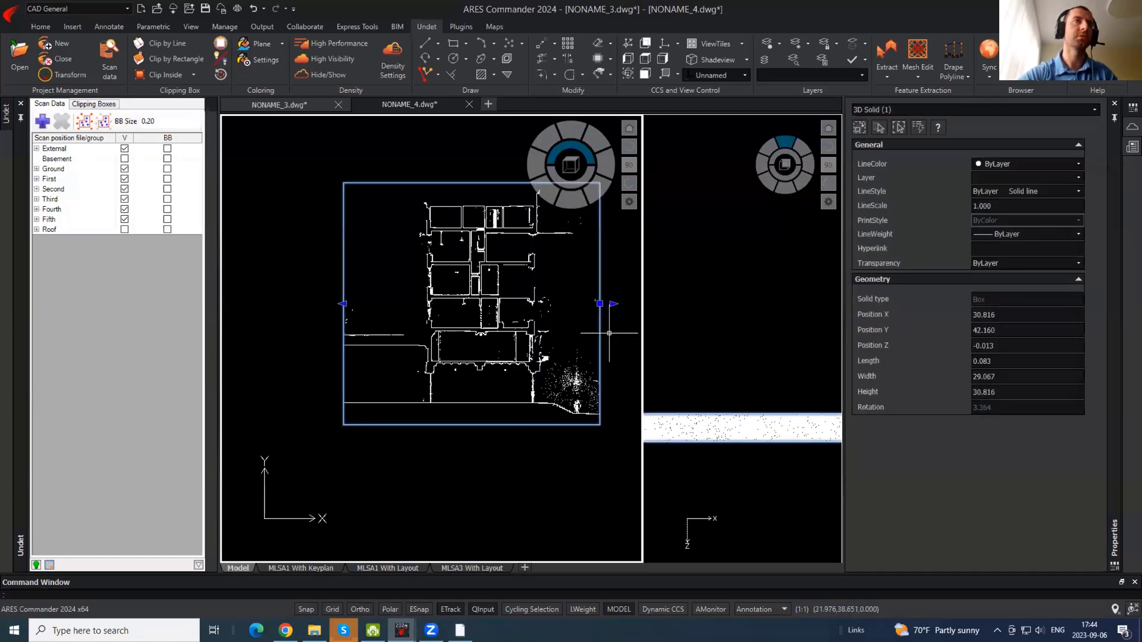
pyautogui.press('Escape')
pyautogui.moveTo(536, 274); pyautogui.dragTo(478, 288, button='middle')
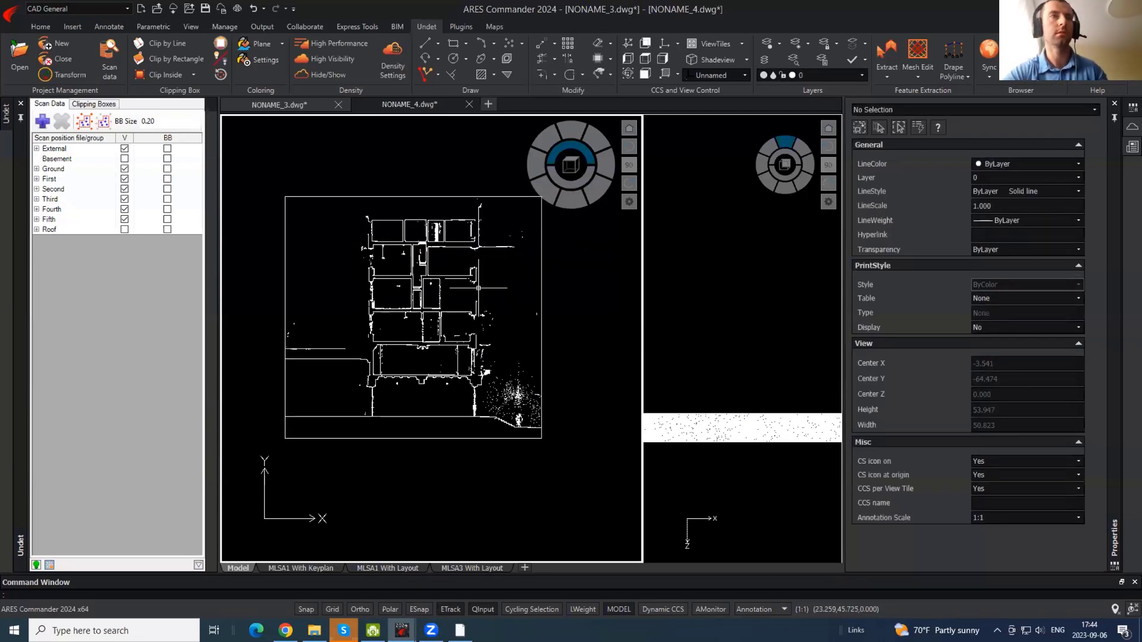
# - Set point cloud Coloring to Intensity and inspect the stepped walls in the plan
pyautogui.click(280, 44)
pyautogui.click(266, 73)
pyautogui.scroll(4, 438, 402)
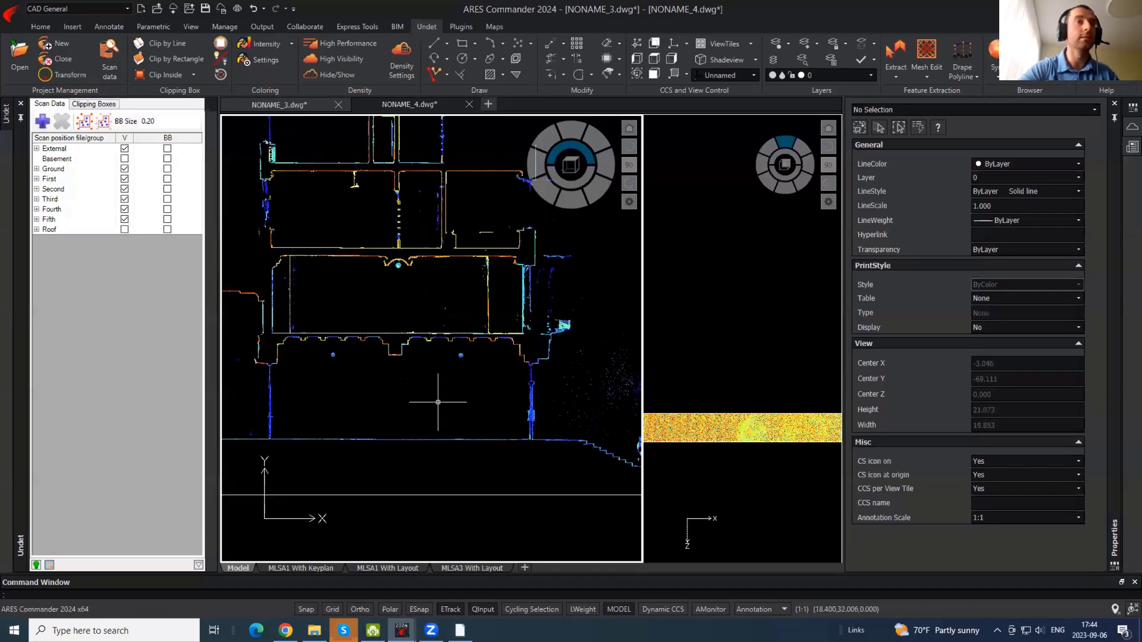
pyautogui.moveTo(484, 327); pyautogui.dragTo(380, 258, button='middle')
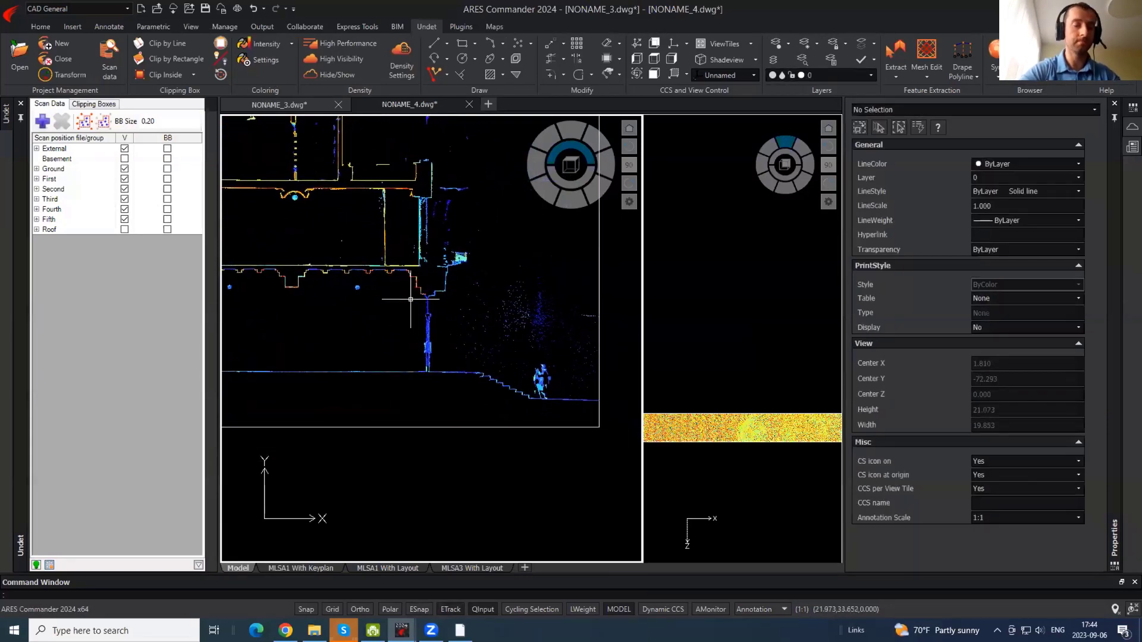
pyautogui.moveTo(457, 262); pyautogui.dragTo(522, 341, button='middle')
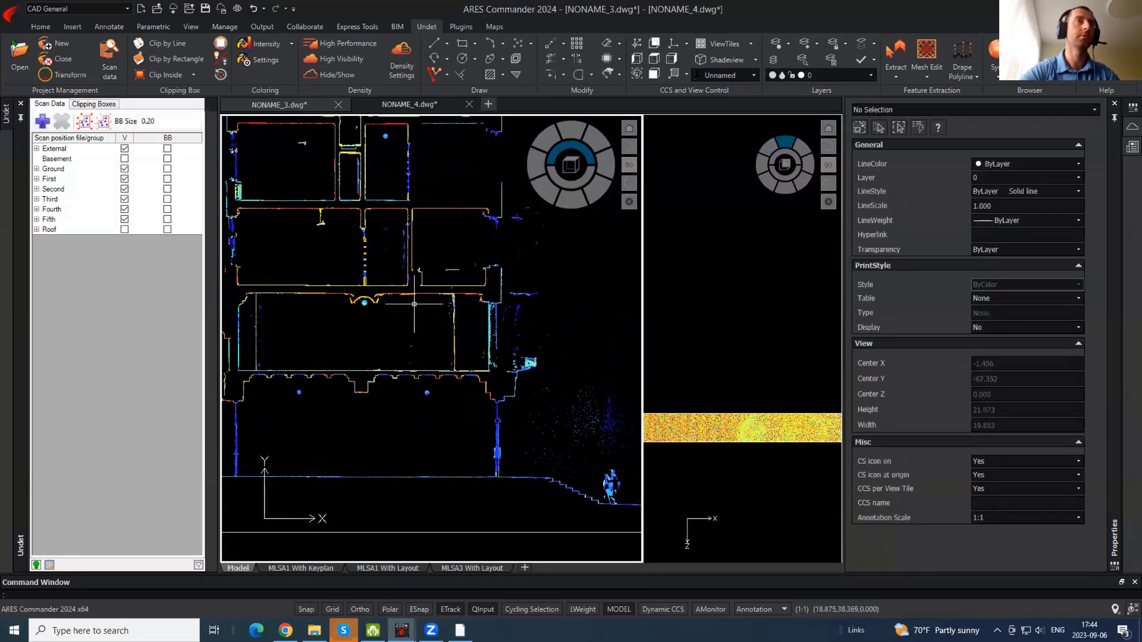
pyautogui.scroll(-1, 420, 326)
pyautogui.moveTo(400, 245); pyautogui.dragTo(413, 320, button='middle')
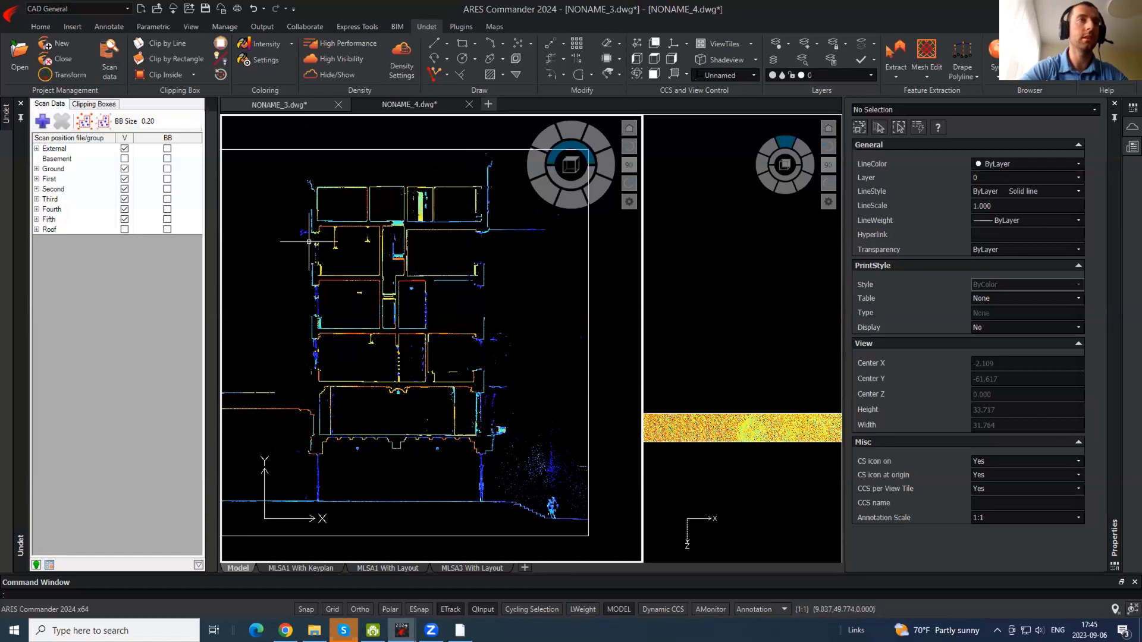
# - Check the slab's thickness by selecting the clipping box in the side tile
pyautogui.click(738, 443)
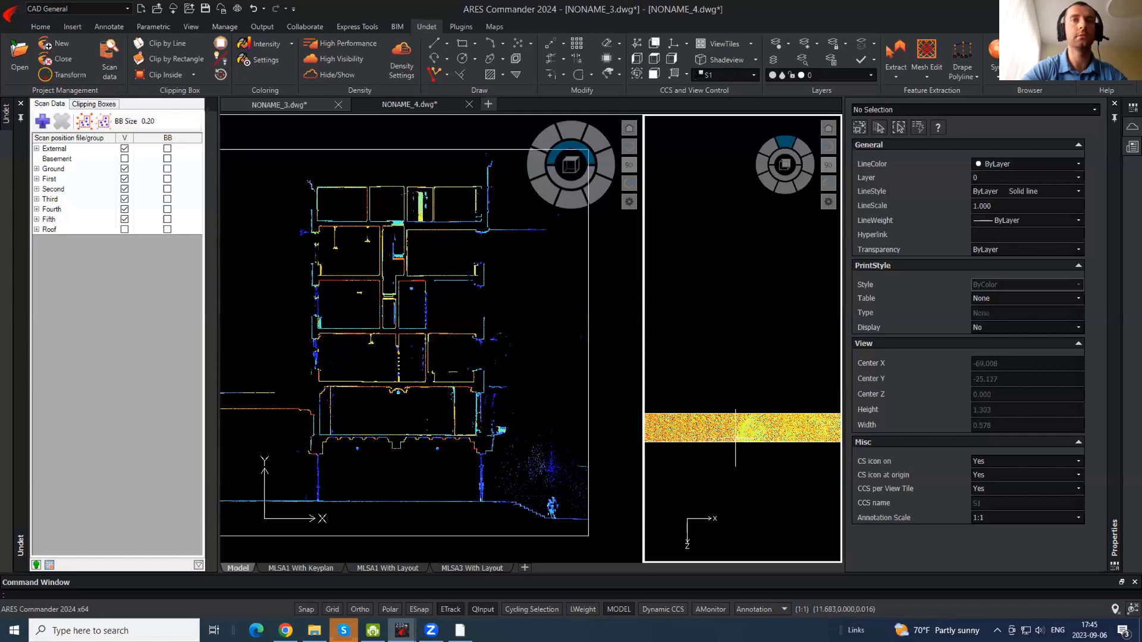
pyautogui.click(747, 441)
pyautogui.click(729, 450)
pyautogui.scroll(-4, 762, 420)
pyautogui.scroll(-4, 762, 420)
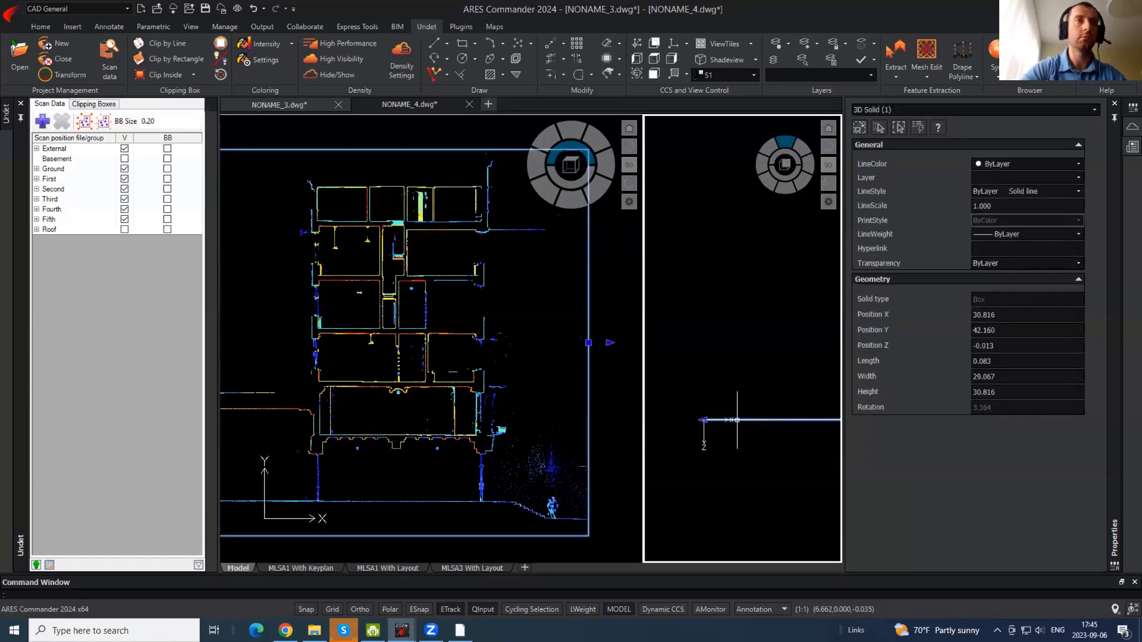
pyautogui.moveTo(766, 415)
pyautogui.mouseDown(button='middle')
pyautogui.moveTo(678, 394)
pyautogui.moveTo(768, 395)
pyautogui.mouseUp(button='middle')
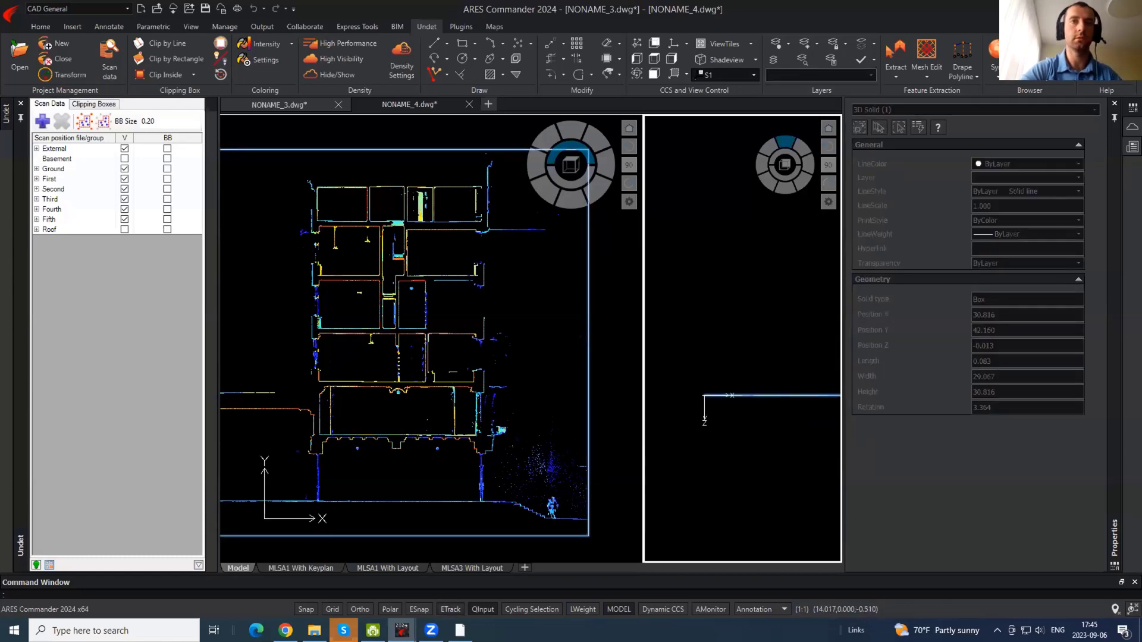
pyautogui.scroll(4, 785, 403)
pyautogui.press('Escape')
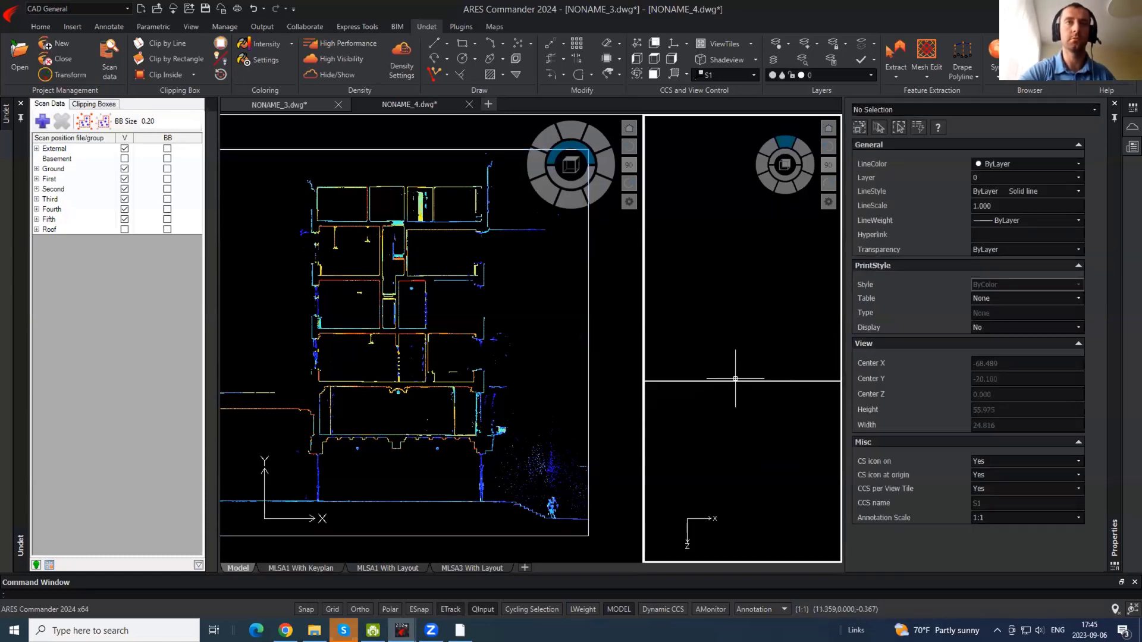
pyautogui.click(483, 432)
pyautogui.scroll(5, 483, 432)
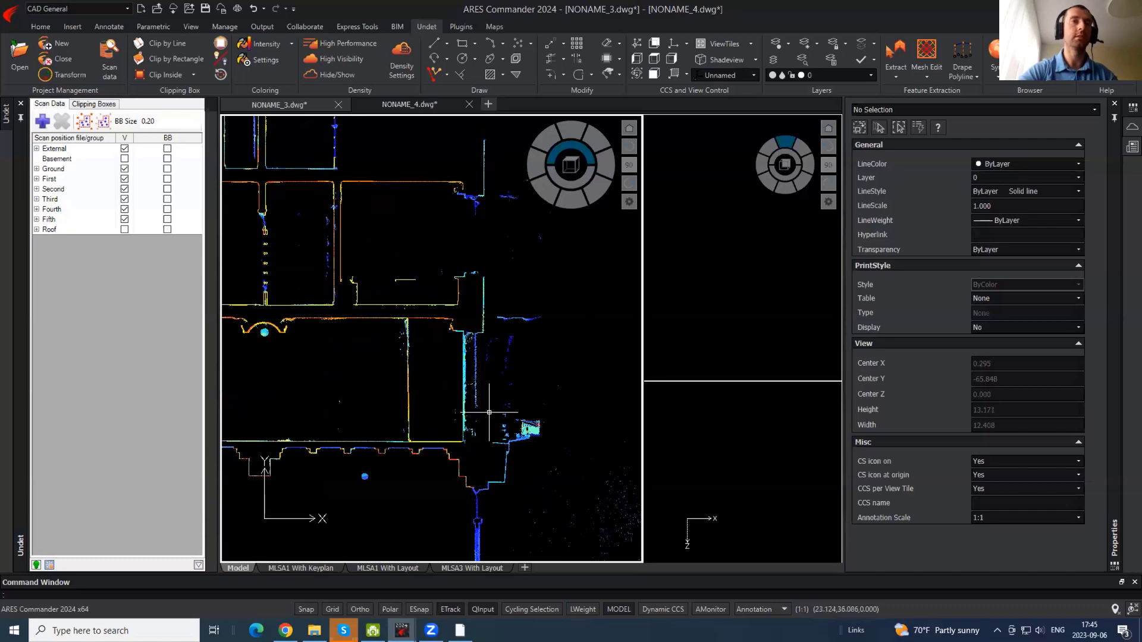
# - Turn on Ortho (F8) while starting a PLINE at the wall corner
pyautogui.moveTo(479, 258); pyautogui.dragTo(474, 539, button='middle')
pyautogui.moveTo(485, 200); pyautogui.dragTo(479, 279, button='middle')
pyautogui.scroll(2, 479, 279)
pyautogui.write('p')
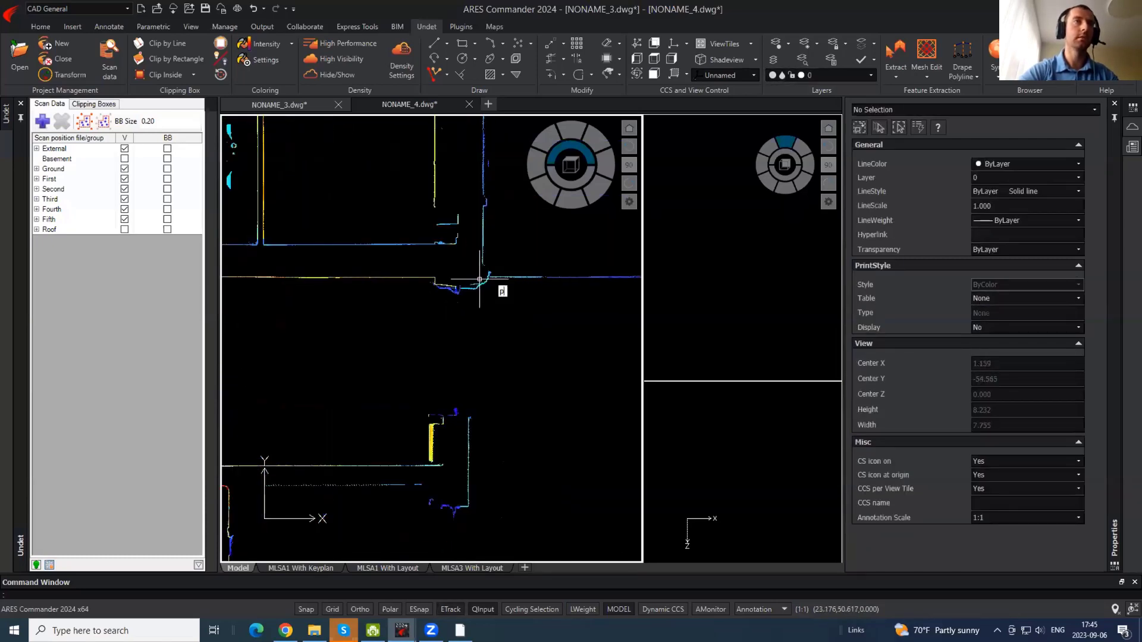
pyautogui.write('l')
pyautogui.press('Return')
pyautogui.click(473, 277)
pyautogui.press('F8')
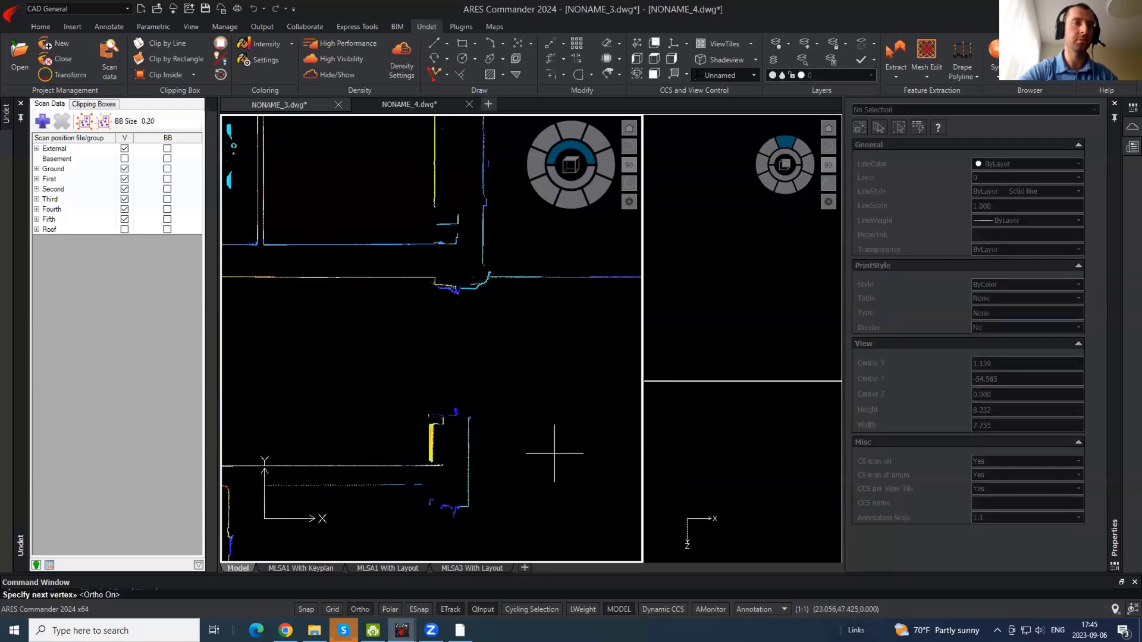
pyautogui.scroll(-5, 559, 428)
pyautogui.press('Escape')
# - Trace the vertical wall edge as a straight polyline
pyautogui.scroll(2, 474, 426)
pyautogui.press('Return')
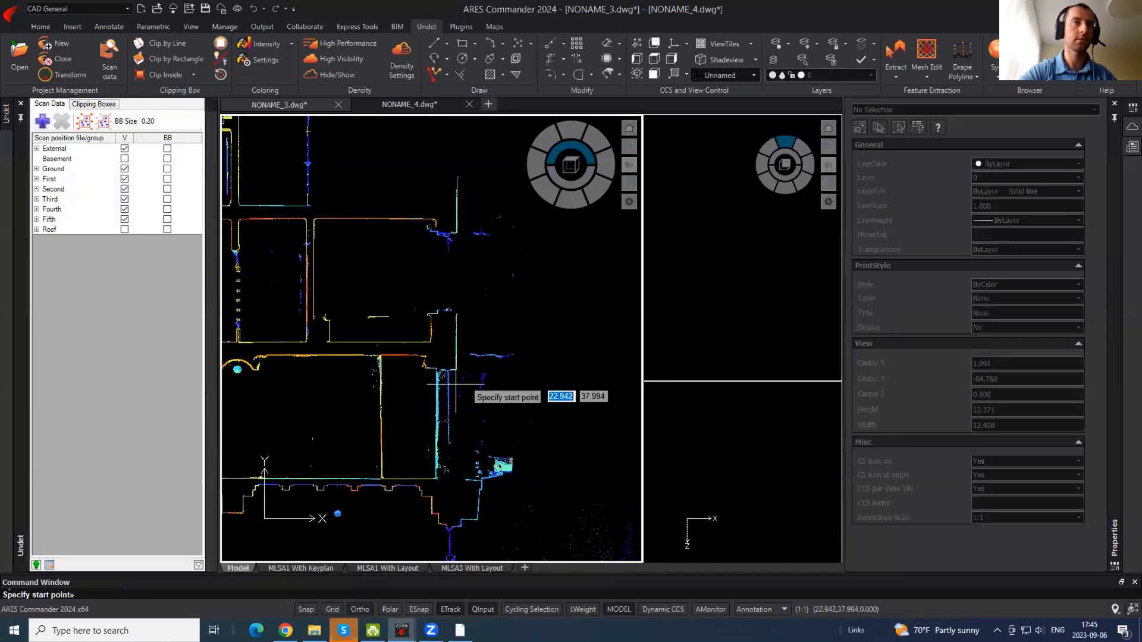
pyautogui.click(455, 387)
pyautogui.moveTo(483, 161); pyautogui.dragTo(499, 545, button='middle')
pyautogui.click(497, 324)
pyautogui.press('Return')
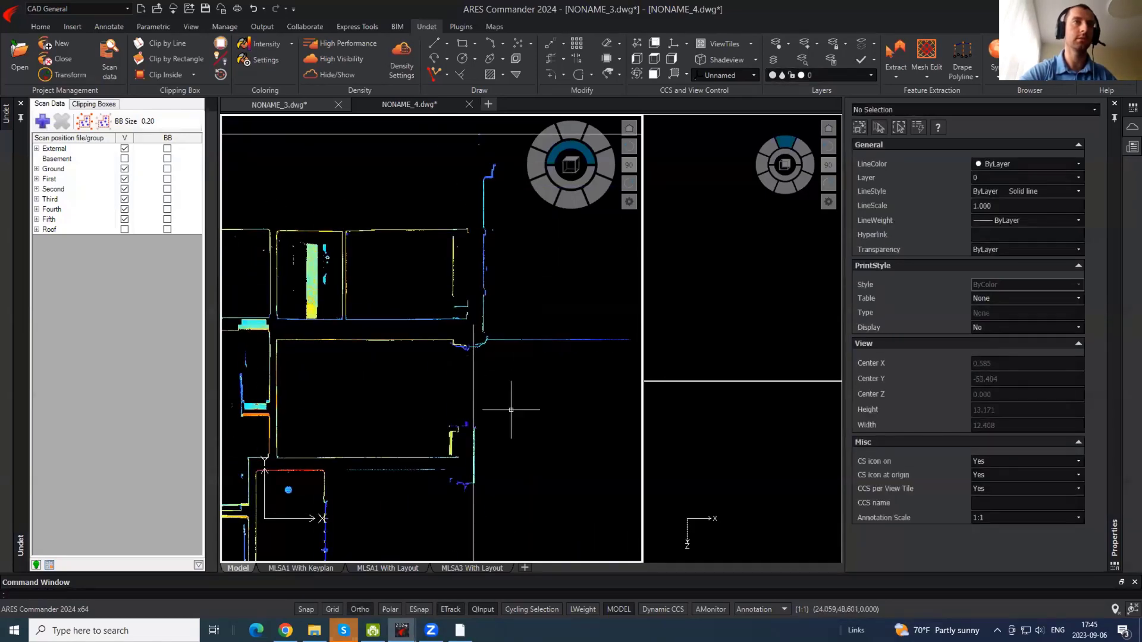
# - Stretch the wall line's bottom grip down to the wall's end
pyautogui.click(512, 408)
pyautogui.click(426, 366)
pyautogui.scroll(-4, 431, 370)
pyautogui.moveTo(462, 471); pyautogui.dragTo(450, 354, button='middle')
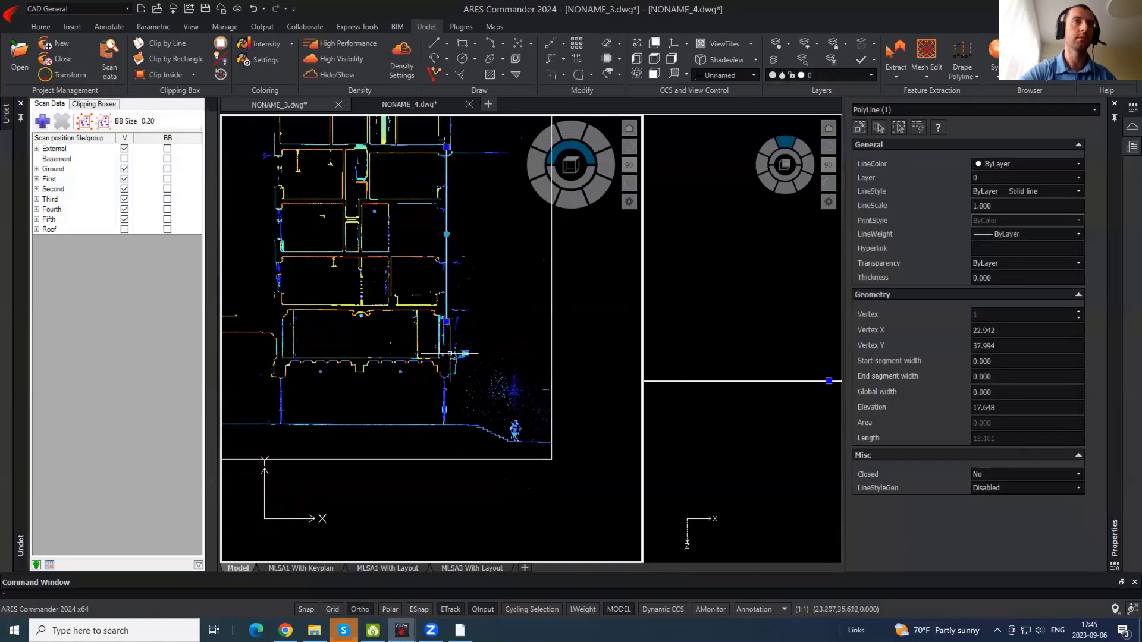
pyautogui.click(446, 322)
pyautogui.scroll(2, 446, 352)
pyautogui.click(446, 378)
pyautogui.press('Escape')
pyautogui.scroll(6, 420, 379)
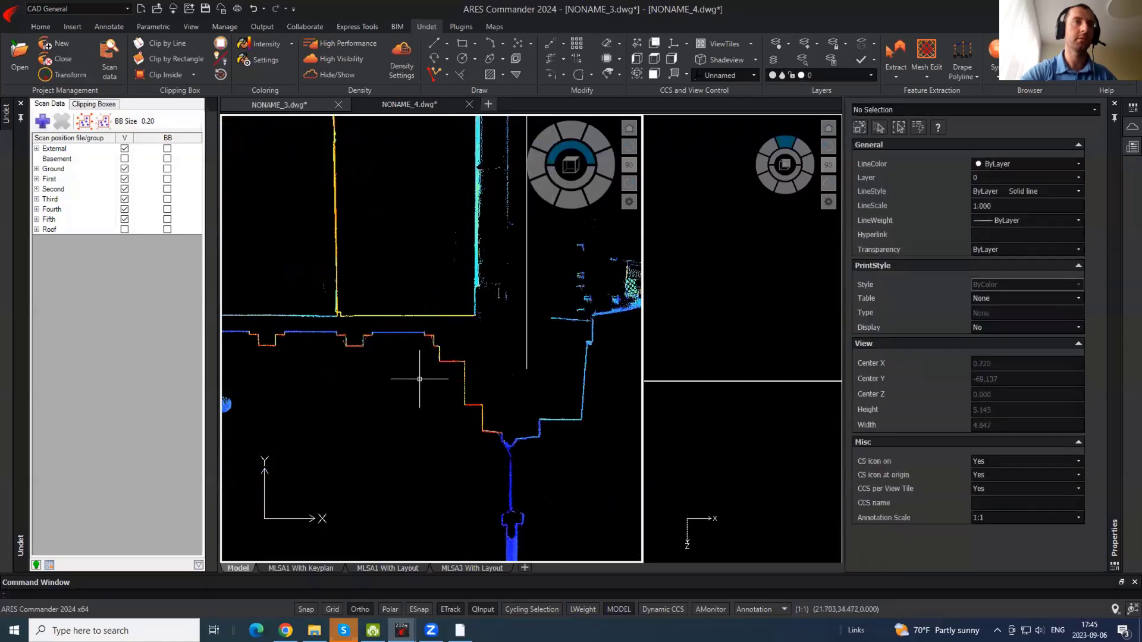
pyautogui.scroll(1, 419, 379)
# - Draw another polyline from the wall corner along the adjacent wall
pyautogui.press('Return')
pyautogui.click(509, 278)
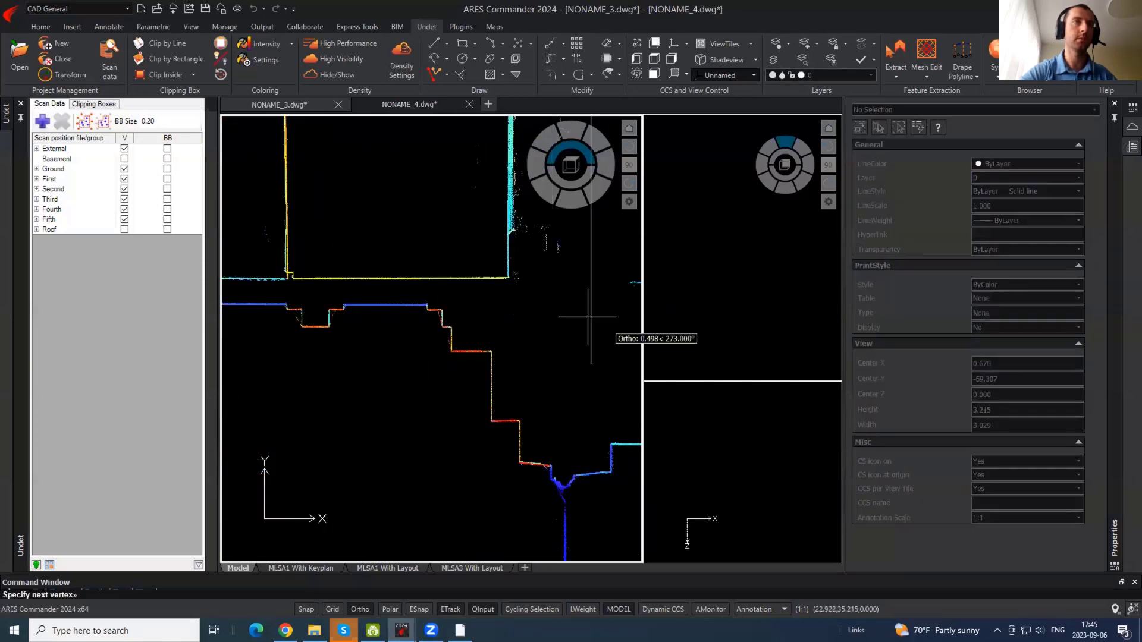
pyautogui.scroll(-5, 428, 345)
pyautogui.click(402, 357)
pyautogui.press('Return')
pyautogui.scroll(3, 555, 365)
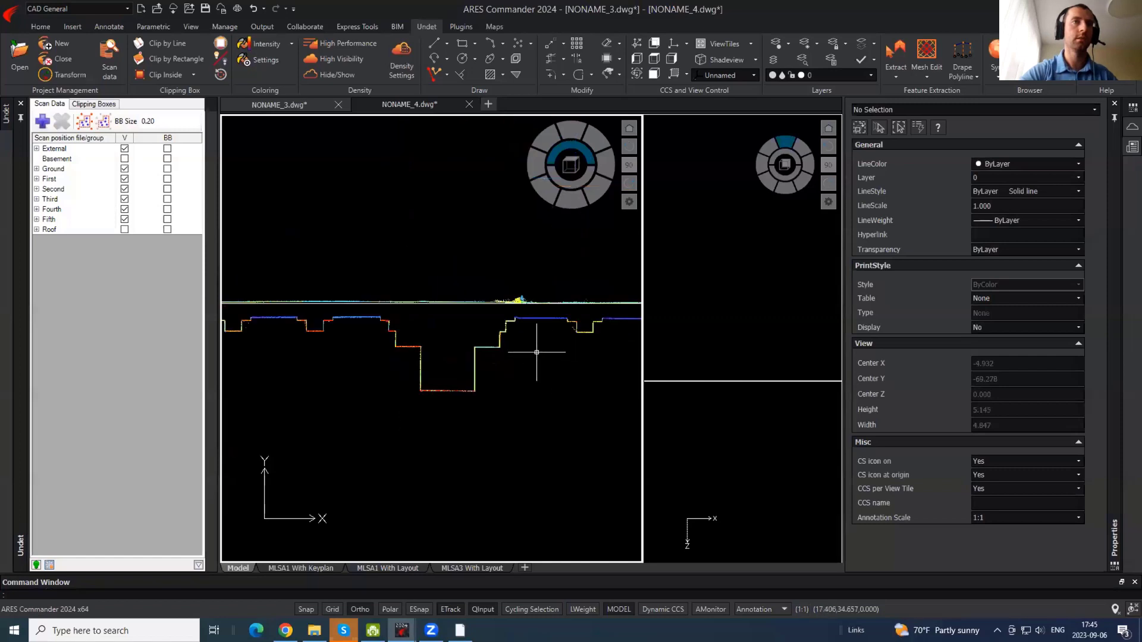
pyautogui.scroll(1, 507, 342)
# - Trace the facade recess's stepped outline as one polyline
pyautogui.press('Return')
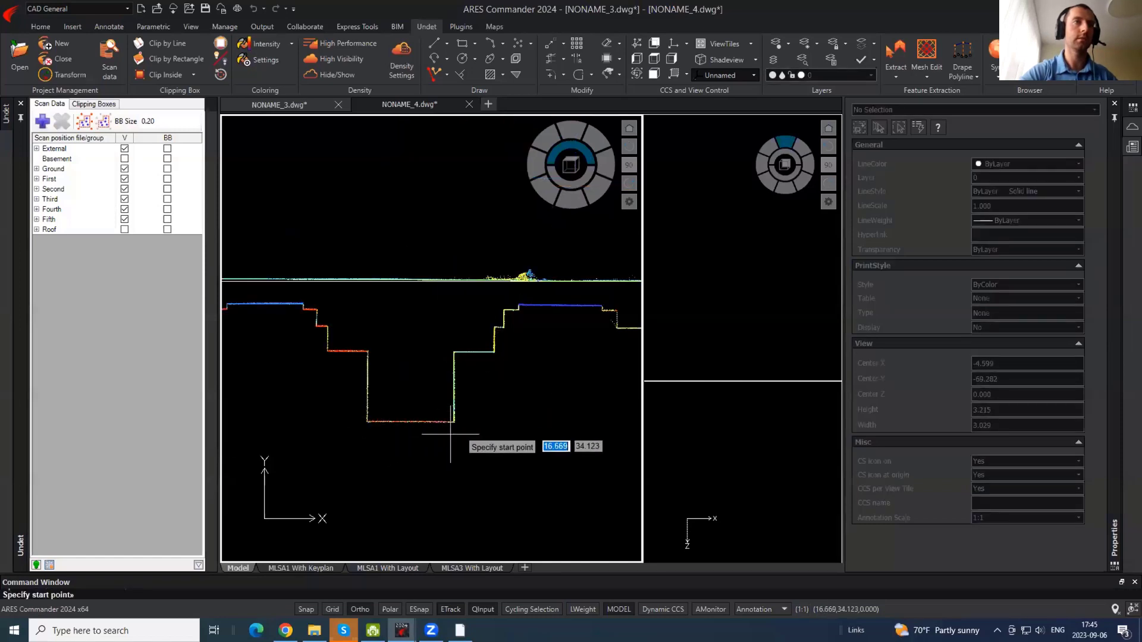
pyautogui.click(452, 423)
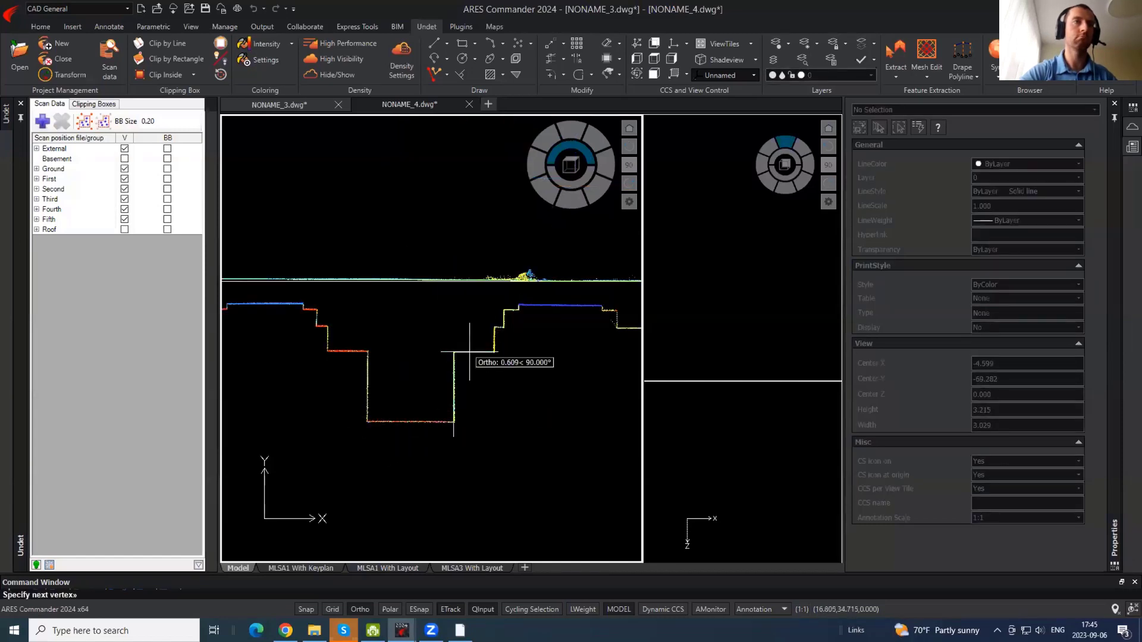
pyautogui.scroll(4, 475, 416)
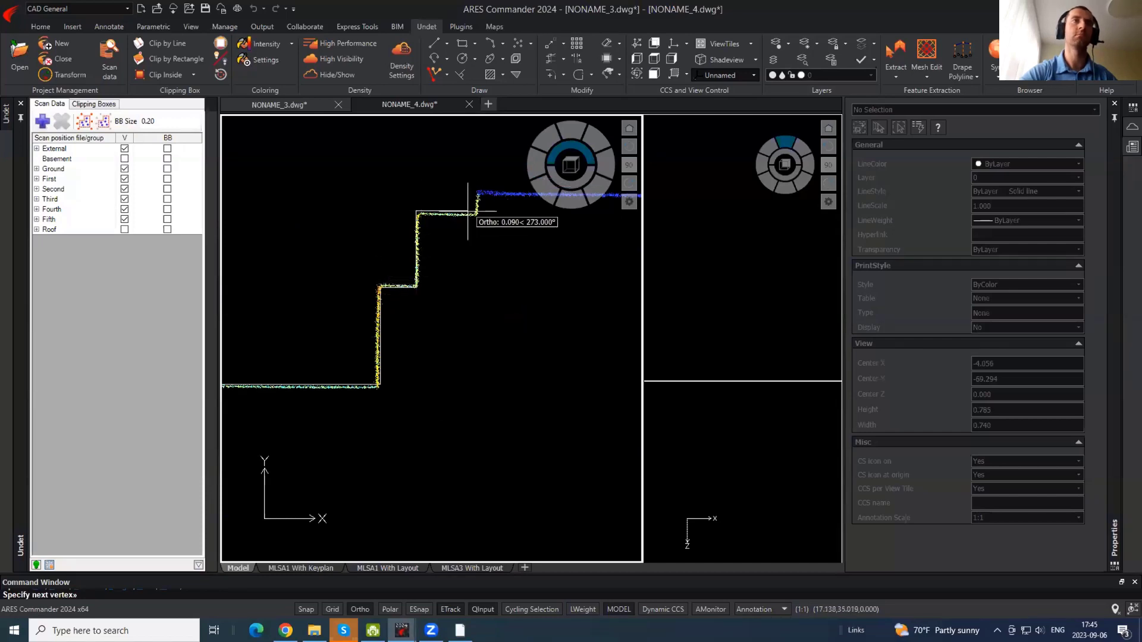
pyautogui.click(477, 147)
pyautogui.press('Escape')
pyautogui.scroll(-2, 482, 356)
pyautogui.click(484, 370)
# - Mirror the stepped polyline across a vertical line, keeping the original
pyautogui.click(415, 313)
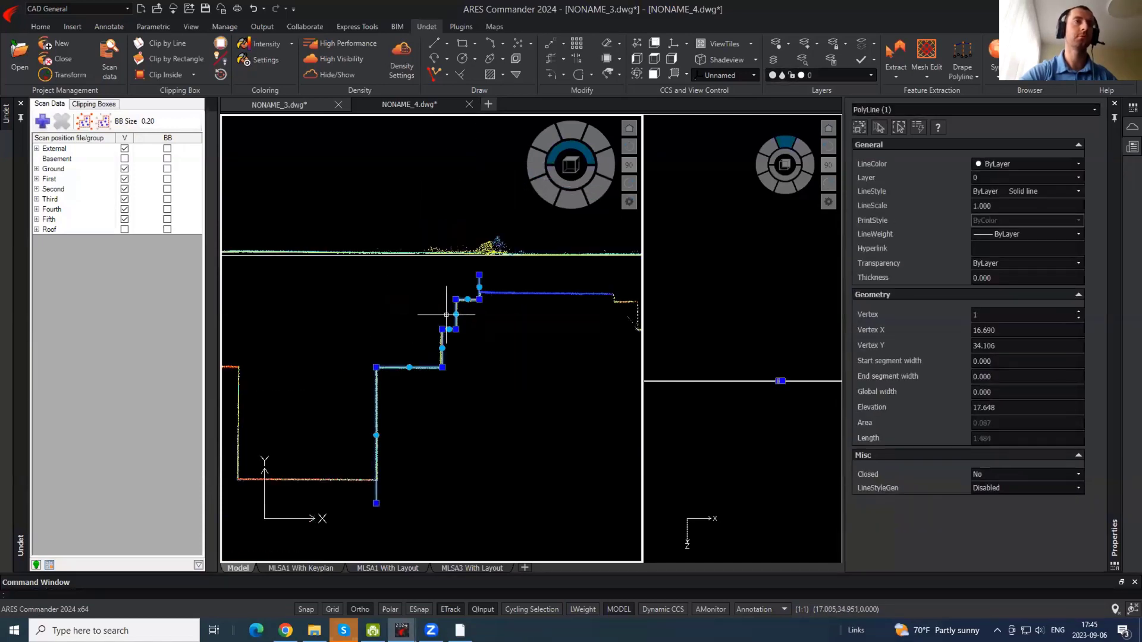
pyautogui.scroll(1, 453, 314)
pyautogui.write('mi')
pyautogui.press('Return')
pyautogui.scroll(-2, 558, 303)
pyautogui.click(440, 345)
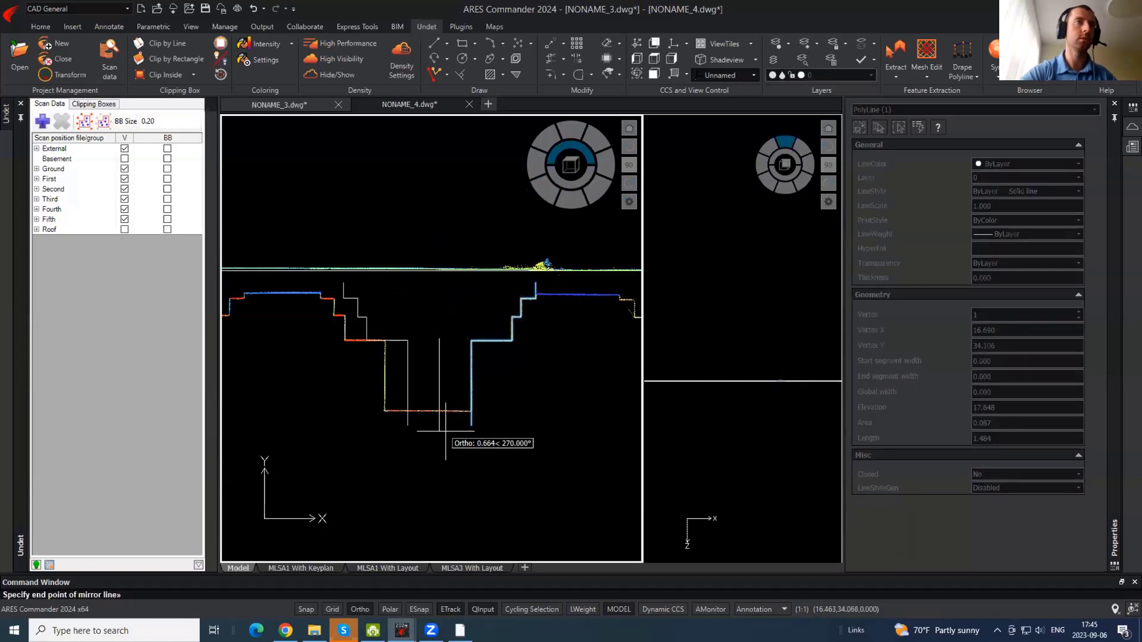
pyautogui.click(442, 429)
pyautogui.press('Return')
# - Move the mirrored outline onto the recess's left walls
pyautogui.click(431, 381)
pyautogui.click(367, 359)
pyautogui.scroll(1, 329, 360)
pyautogui.write('m')
pyautogui.press('Return')
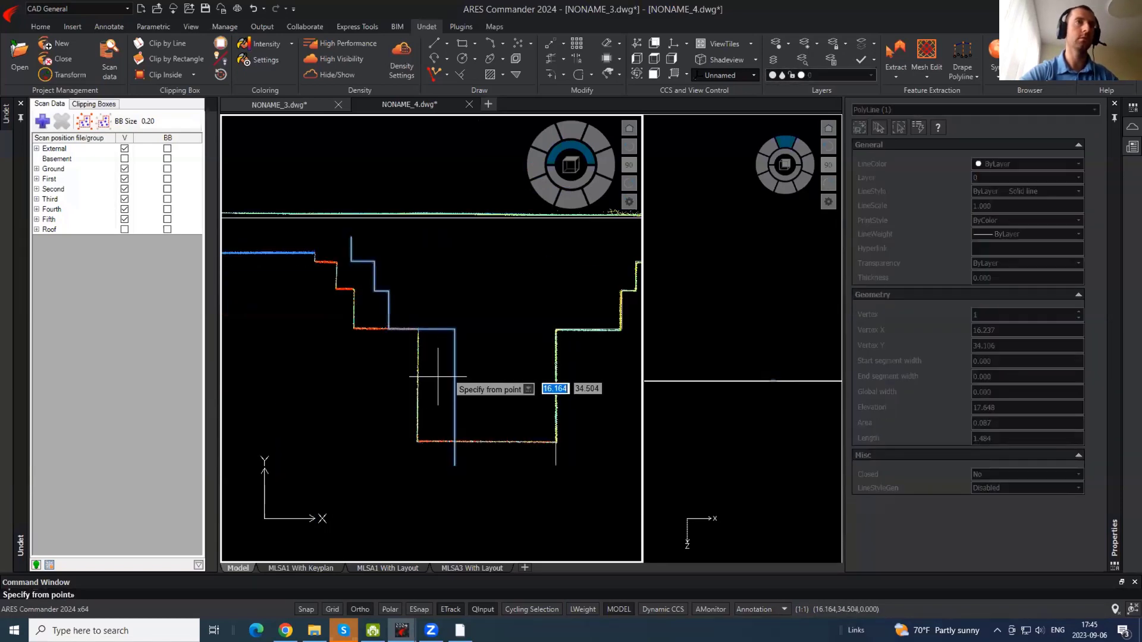
pyautogui.click(438, 376)
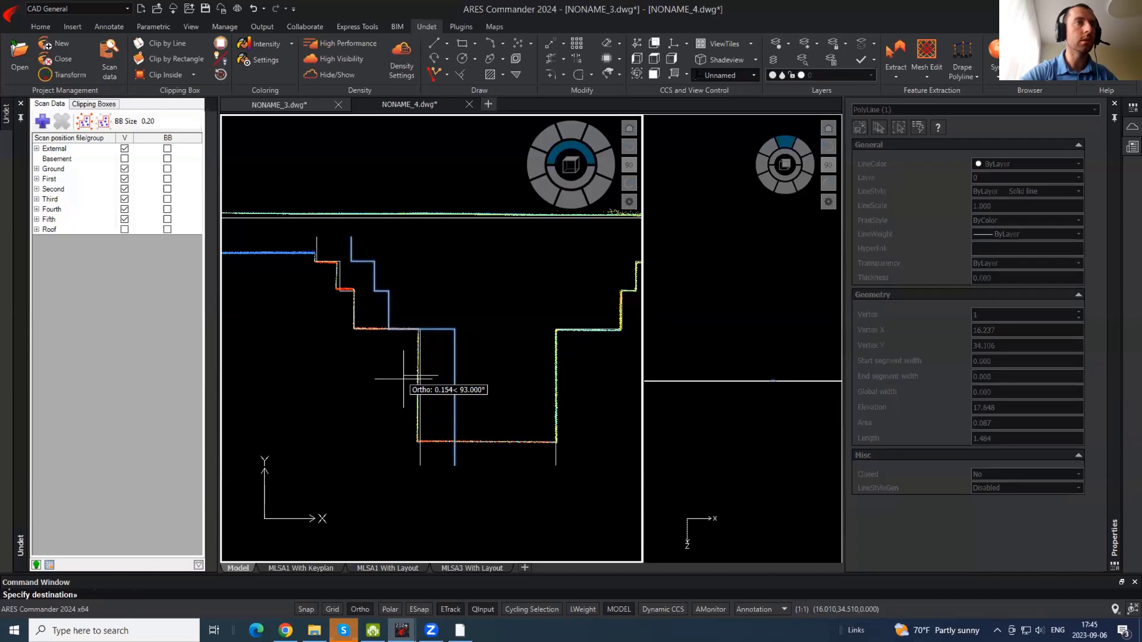
pyautogui.click(408, 381)
pyautogui.click(428, 375)
pyautogui.click(337, 280)
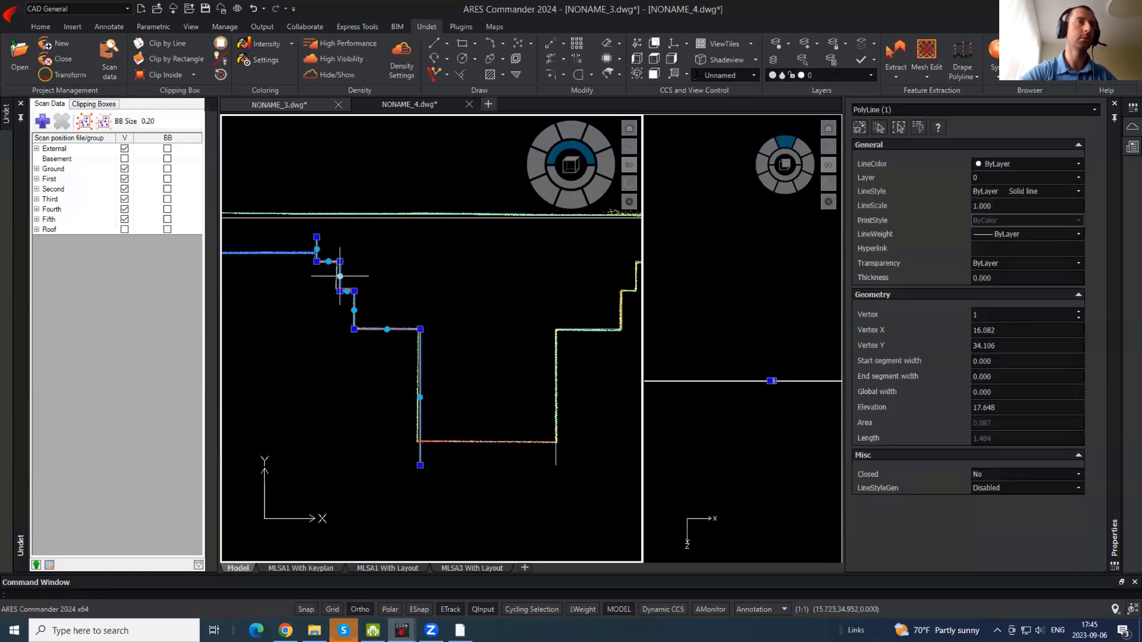
pyautogui.click(340, 276)
pyautogui.scroll(3, 337, 276)
pyautogui.press('Escape')
pyautogui.scroll(-5, 333, 321)
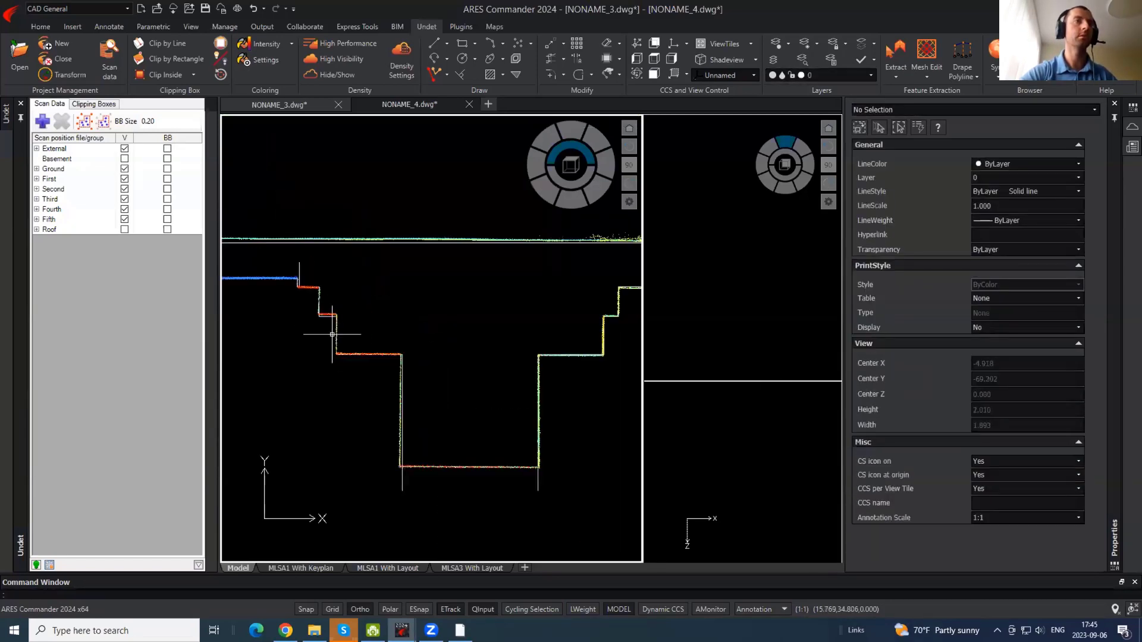
# - Draw a polyline across the bottom of the recess
pyautogui.write('pl')
pyautogui.press('Return')
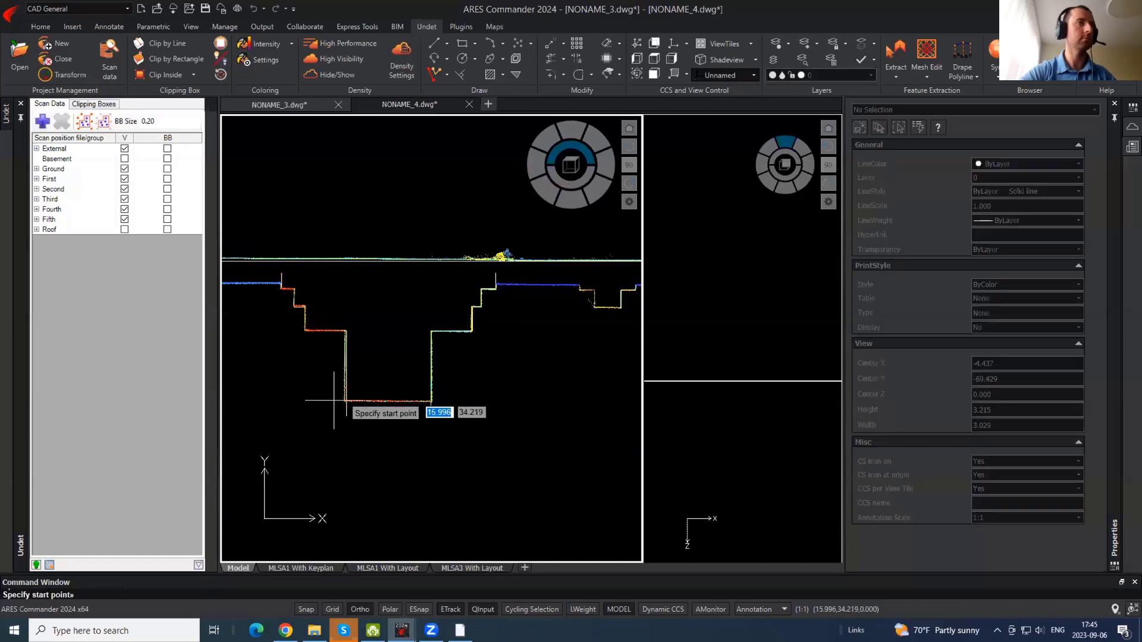
pyautogui.click(334, 401)
pyautogui.click(487, 414)
pyautogui.press('Return')
# - Trim the overhanging stubs where the bottom line meets the stepped outlines
pyautogui.write('tr')
pyautogui.press('Return')
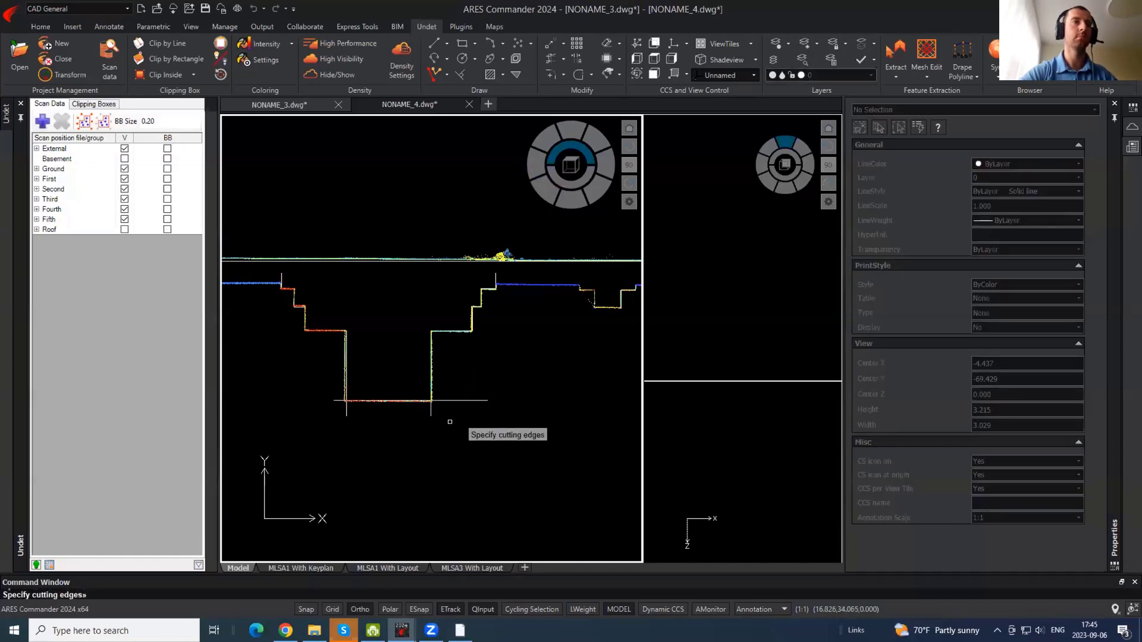
pyautogui.press('Return')
pyautogui.click(450, 422)
pyautogui.click(311, 409)
pyautogui.click(338, 400)
pyautogui.click(496, 416)
pyautogui.click(455, 371)
pyautogui.press('Escape')
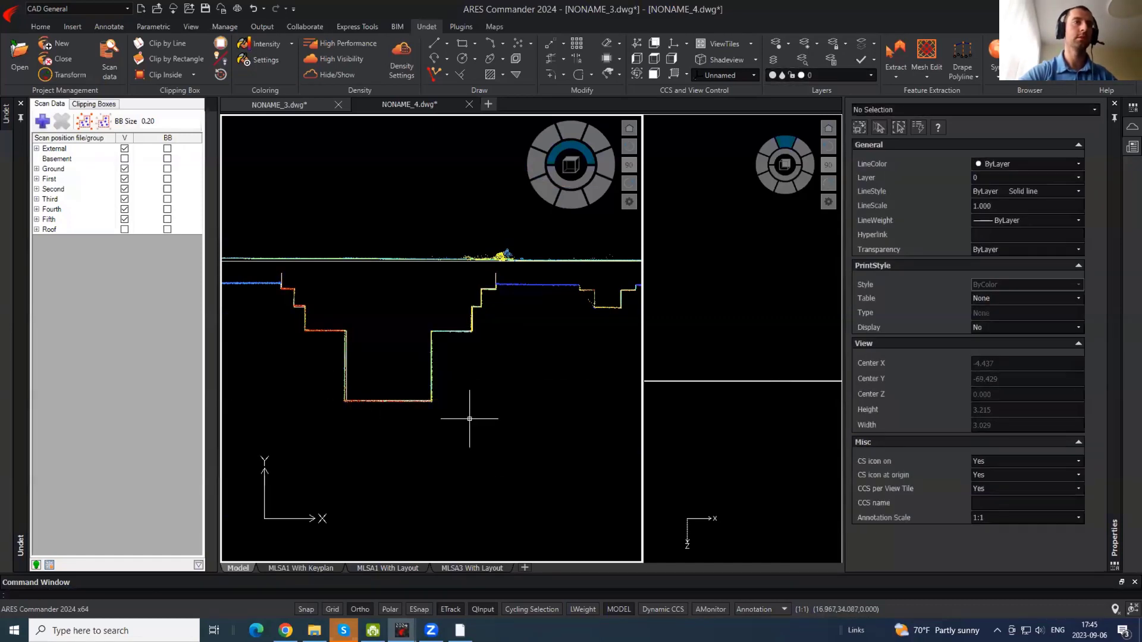
# - Select only the left stepped polyline and start copying it from a base point
pyautogui.click(546, 432)
pyautogui.click(288, 366)
pyautogui.write('co')
pyautogui.press('Escape')
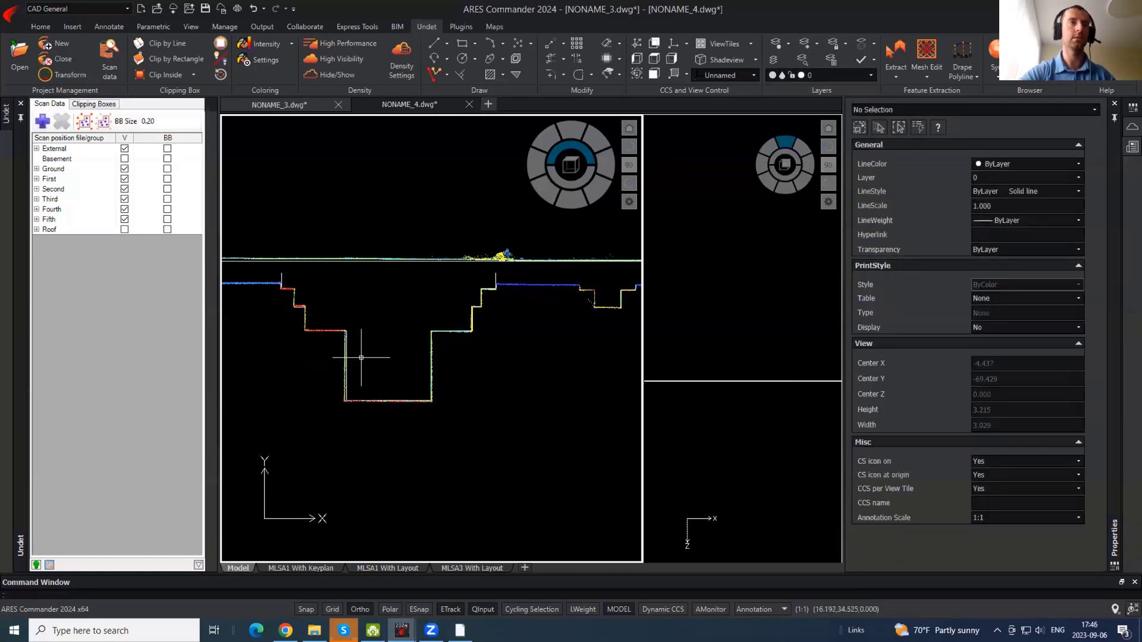
pyautogui.click(366, 361)
pyautogui.click(302, 341)
pyautogui.write('co')
pyautogui.press('Return')
pyautogui.click(372, 341)
# - With Ortho off, place the copied stepped outline on the matching stepped wall further along the facade
pyautogui.scroll(-3, 372, 341)
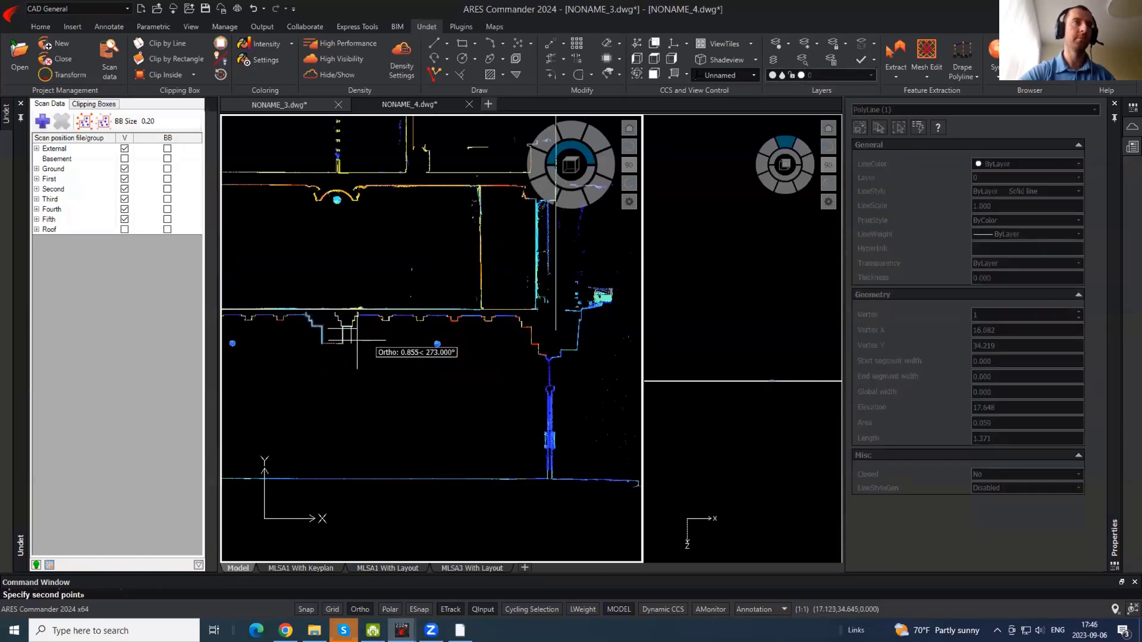
pyautogui.scroll(1, 573, 340)
pyautogui.scroll(4, 501, 319)
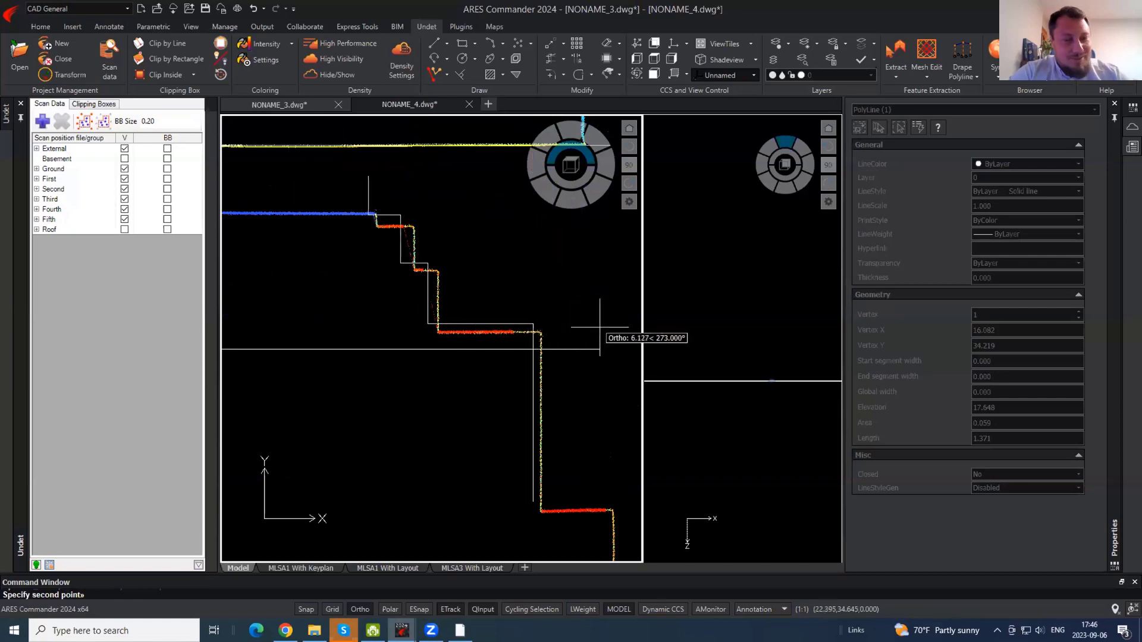
pyautogui.press('F8')
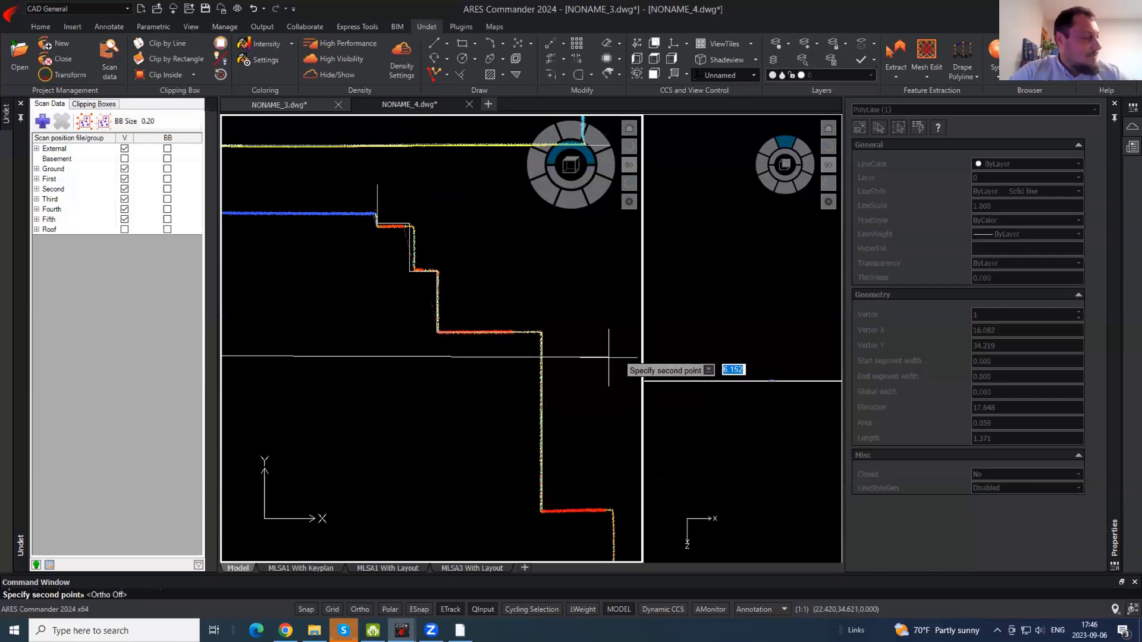
pyautogui.click(610, 357)
# - With Ortho on, stretch one step's midpoint grip of the copy onto the scanned wall
pyautogui.click(492, 263)
pyautogui.click(404, 261)
pyautogui.click(409, 247)
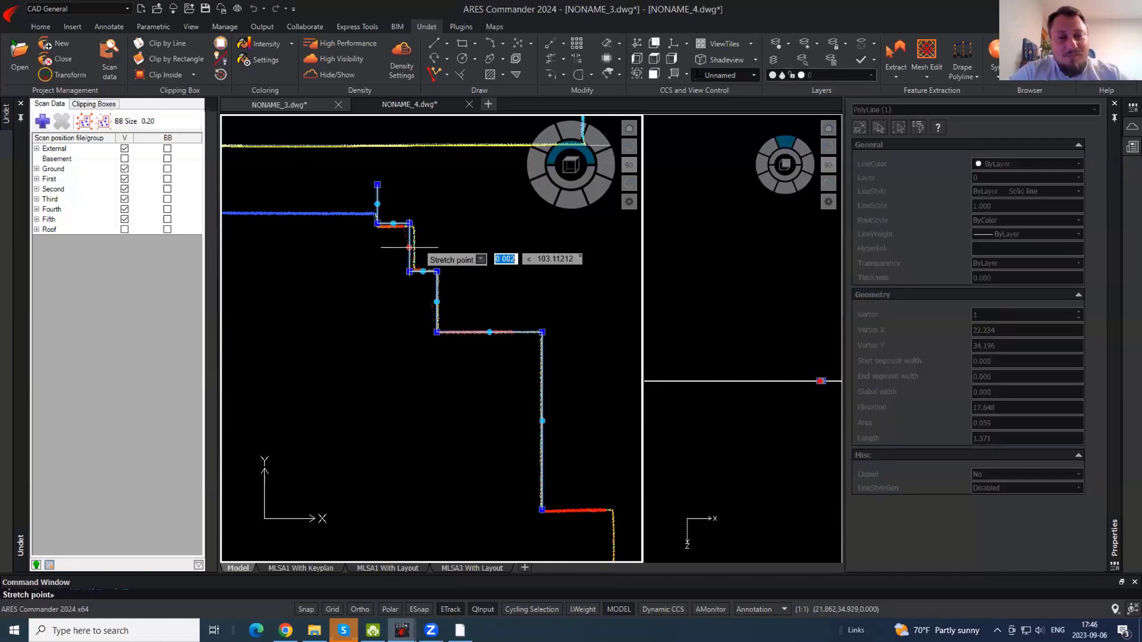
pyautogui.scroll(4, 409, 247)
pyautogui.press('F8')
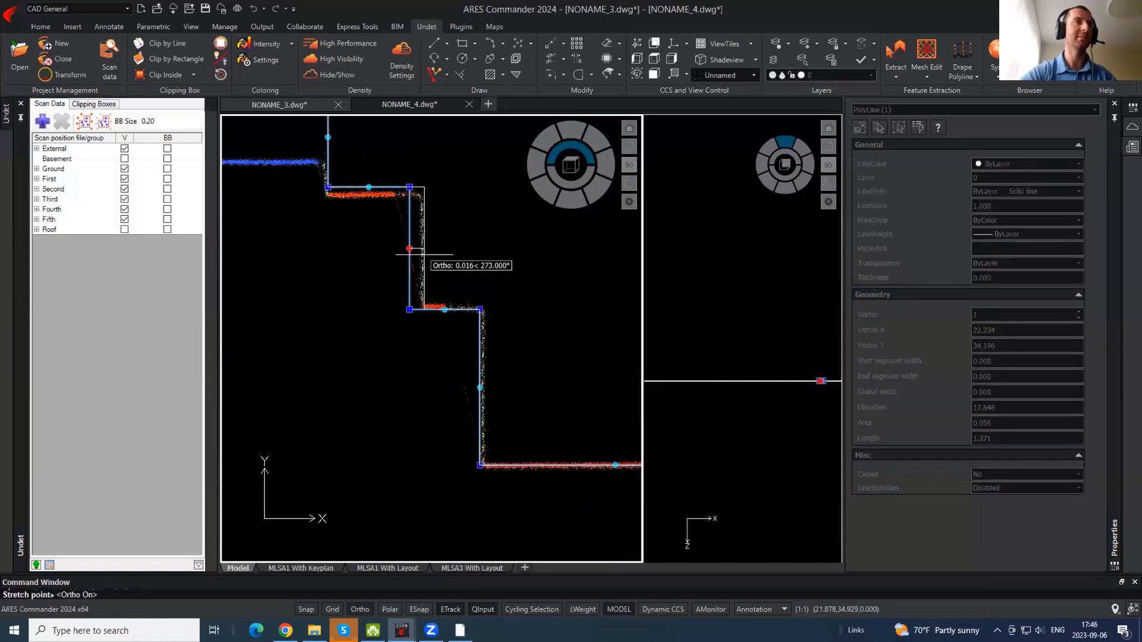
pyautogui.click(423, 255)
pyautogui.press('Escape')
pyautogui.scroll(-3, 509, 309)
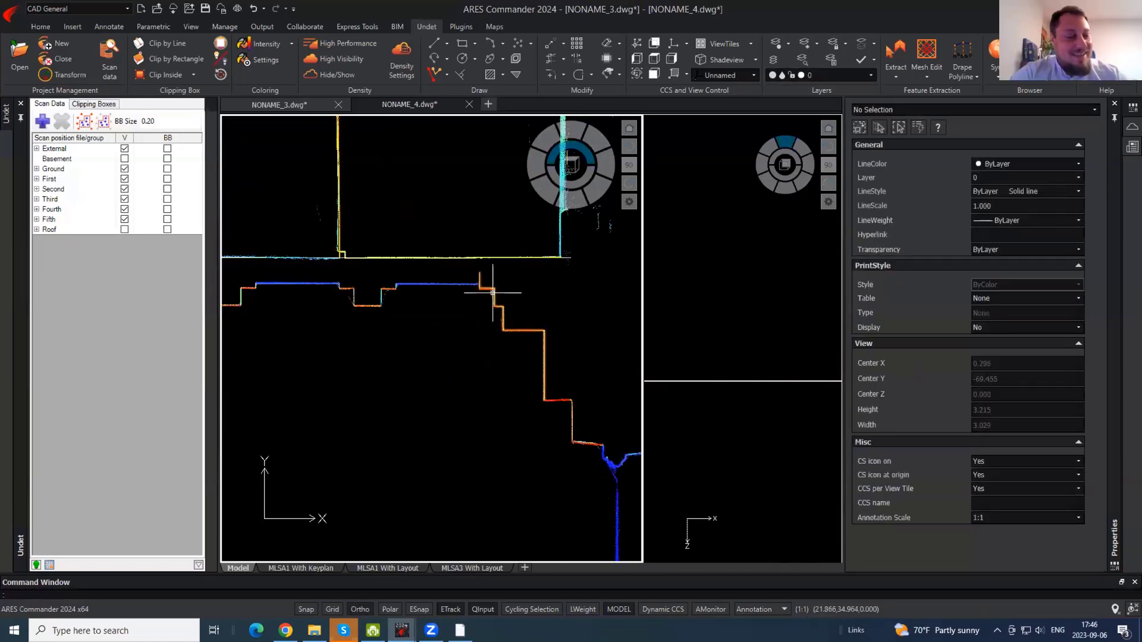
# - Start a new polyline (PL) at the next recess corner
pyautogui.scroll(2, 351, 277)
pyautogui.write('pl')
pyautogui.press('Return')
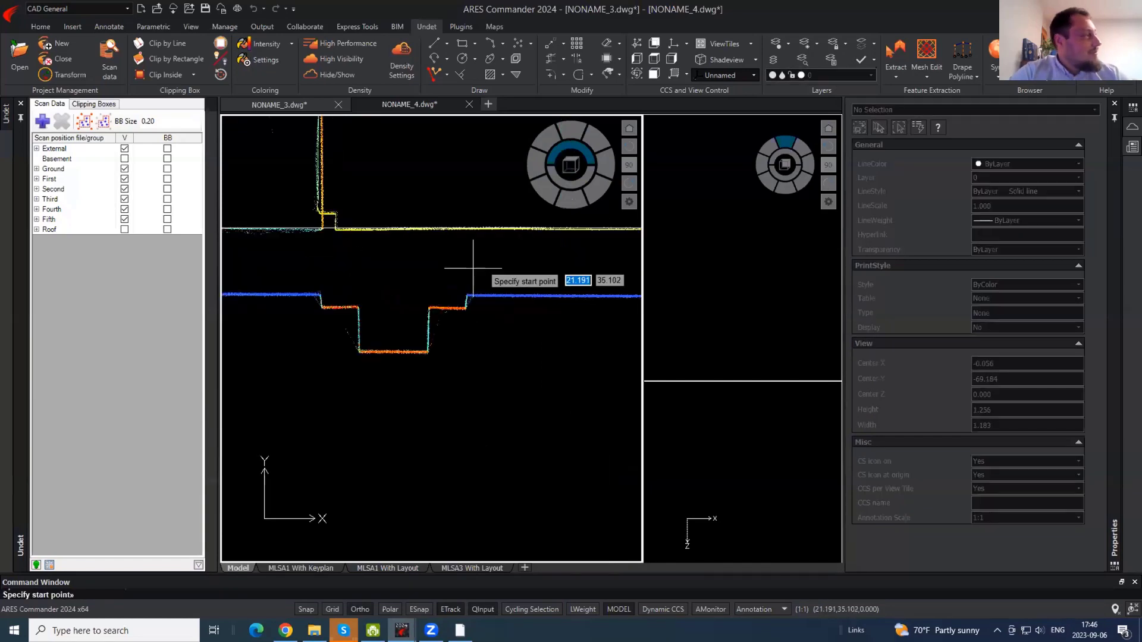
pyautogui.click(465, 266)
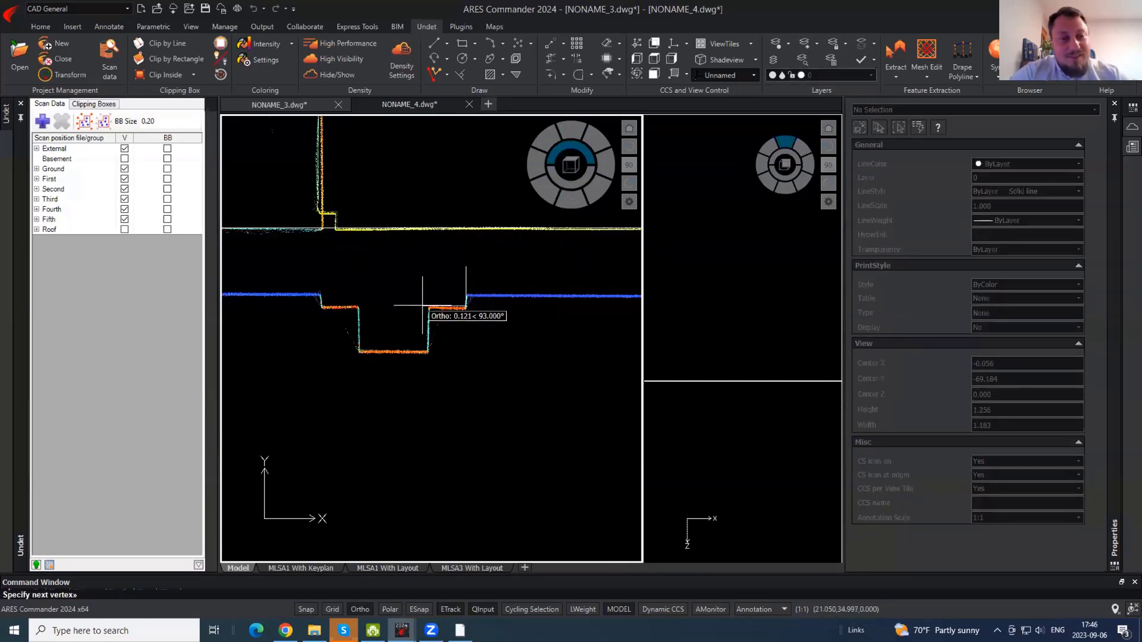
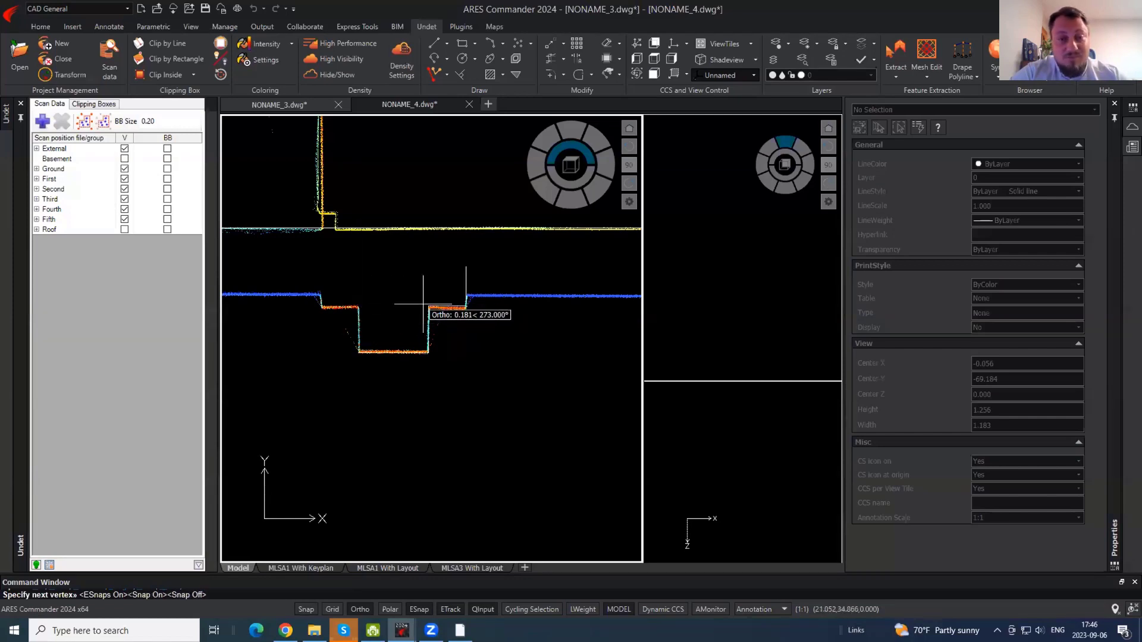
# - Close the recess outline at the step corner and copy it onto the neighbouring recess
pyautogui.click(359, 307)
pyautogui.press('Return')
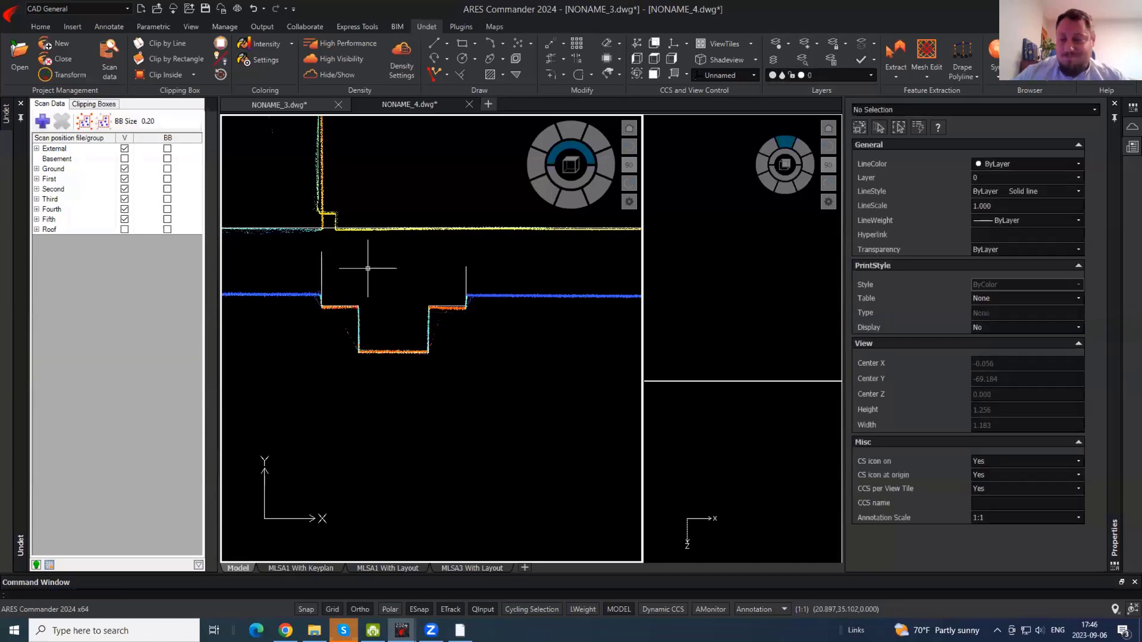
pyautogui.click(429, 318)
pyautogui.scroll(-5, 525, 329)
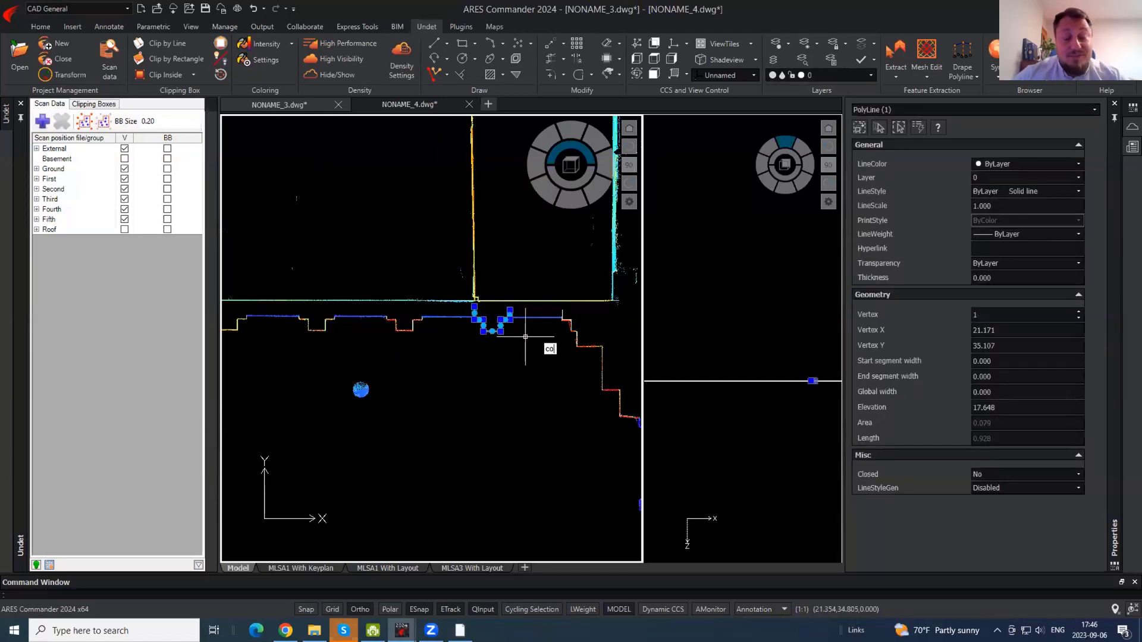
pyautogui.press('Return')
pyautogui.click(518, 340)
pyautogui.scroll(5, 412, 332)
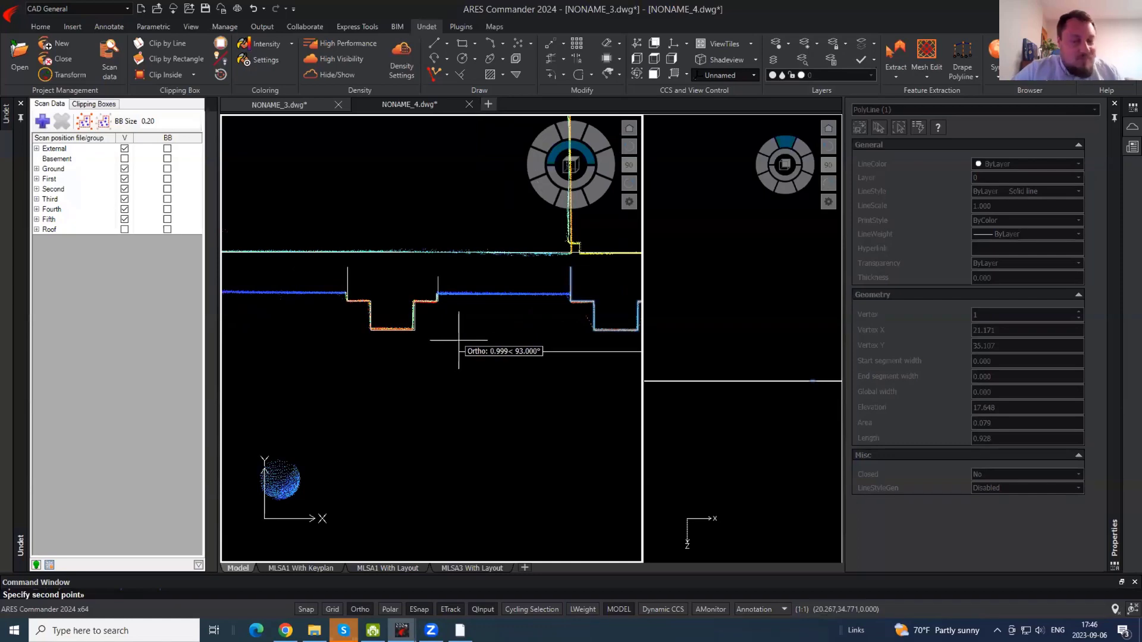
pyautogui.moveTo(378, 349); pyautogui.dragTo(455, 352, button='middle')
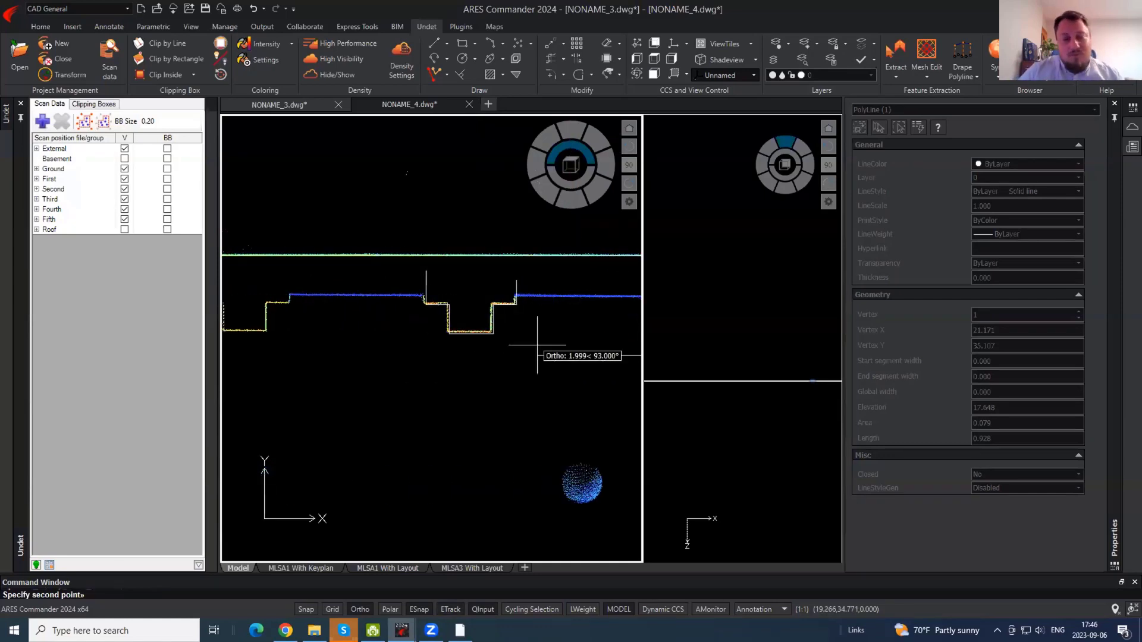
pyautogui.click(517, 356)
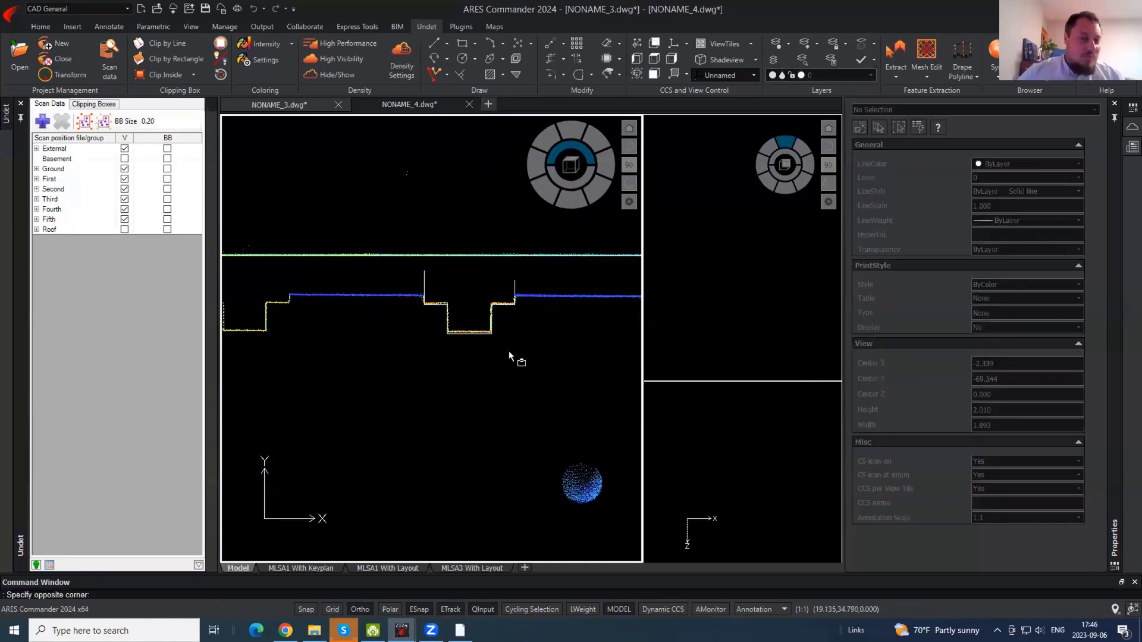
# - Place further copies of the recess outline onto the remaining scanned recesses
pyautogui.scroll(5, 478, 354)
pyautogui.click(479, 354)
pyautogui.click(478, 348)
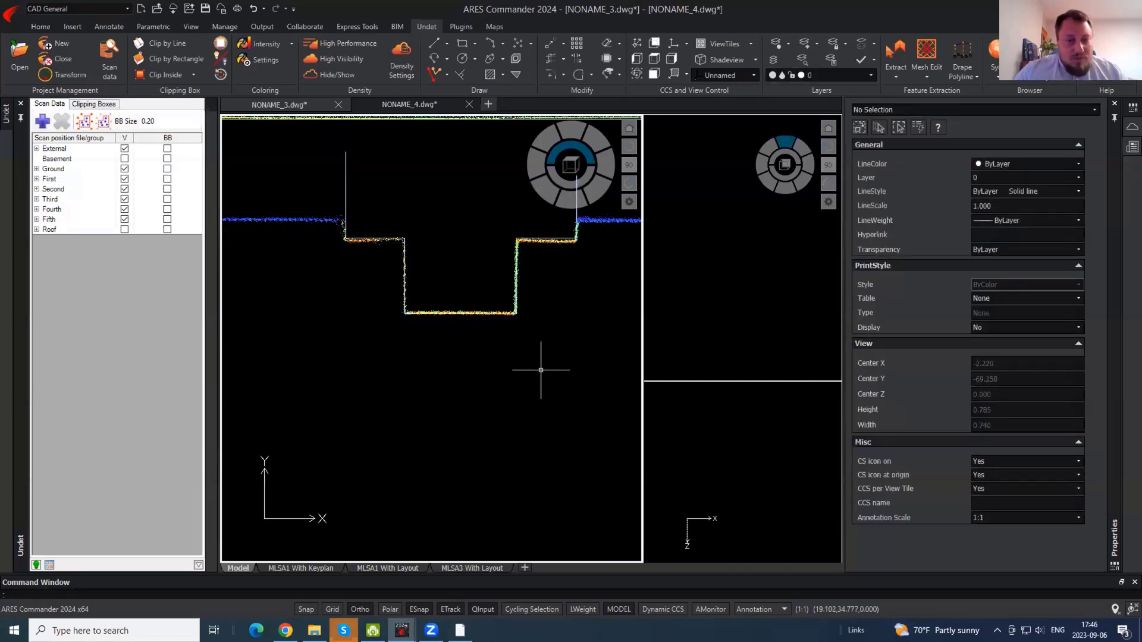
pyautogui.scroll(-5, 541, 371)
pyautogui.click(540, 363)
pyautogui.click(526, 340)
pyautogui.press('Return')
pyautogui.click(541, 376)
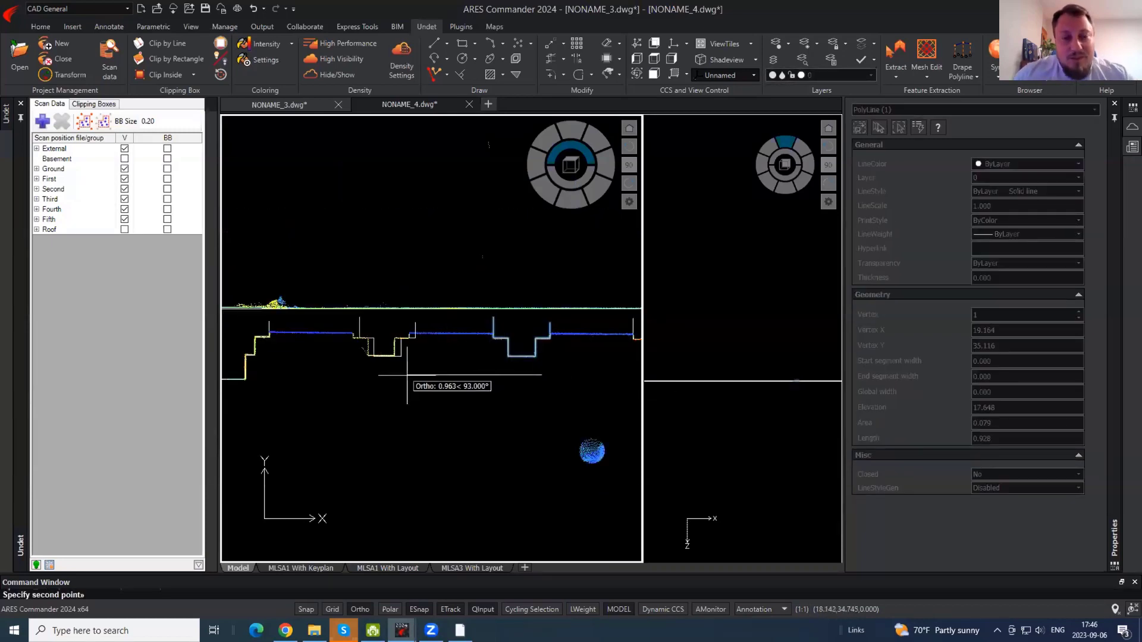
pyautogui.click(399, 375)
pyautogui.press('Escape')
# - Draw a new wall polyline with Ortho off, running past the wall corner
pyautogui.scroll(3, 267, 316)
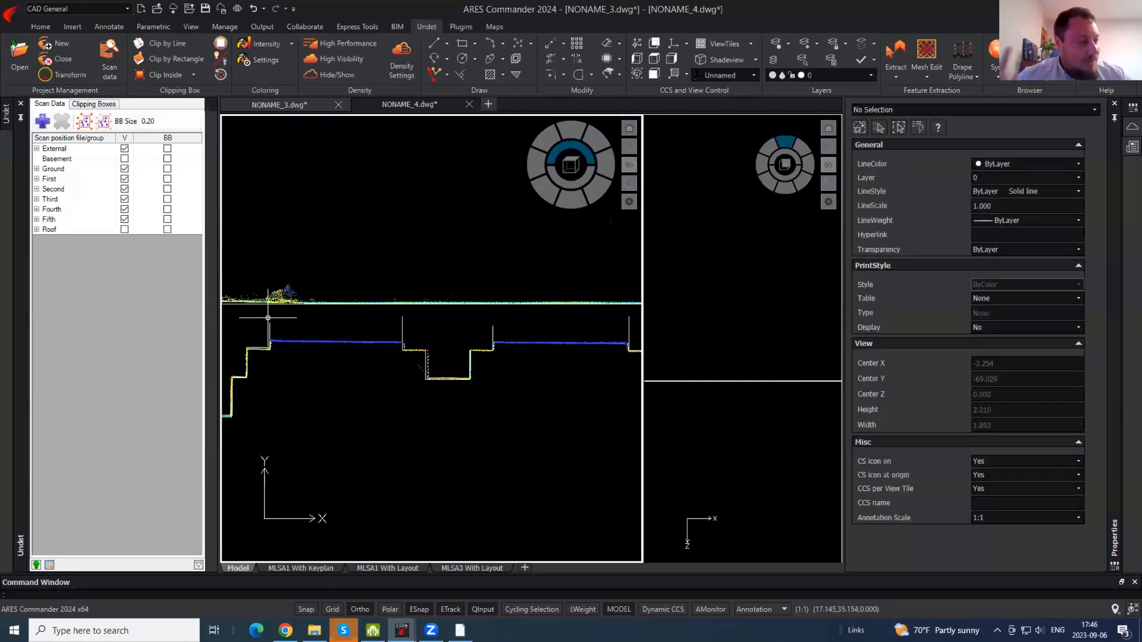
pyautogui.write('pl')
pyautogui.press('Return')
pyautogui.click(269, 342)
pyautogui.moveTo(562, 381); pyautogui.dragTo(115, 350, button='middle')
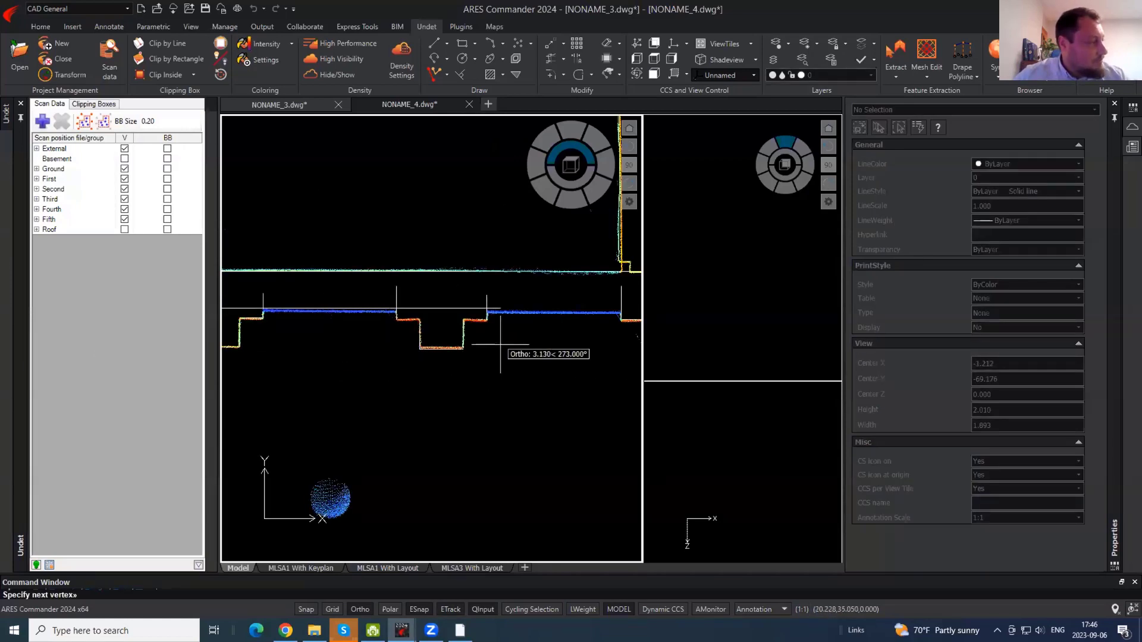
pyautogui.moveTo(577, 342); pyautogui.dragTo(441, 322, button='middle')
pyautogui.moveTo(601, 284); pyautogui.dragTo(307, 290, button='middle')
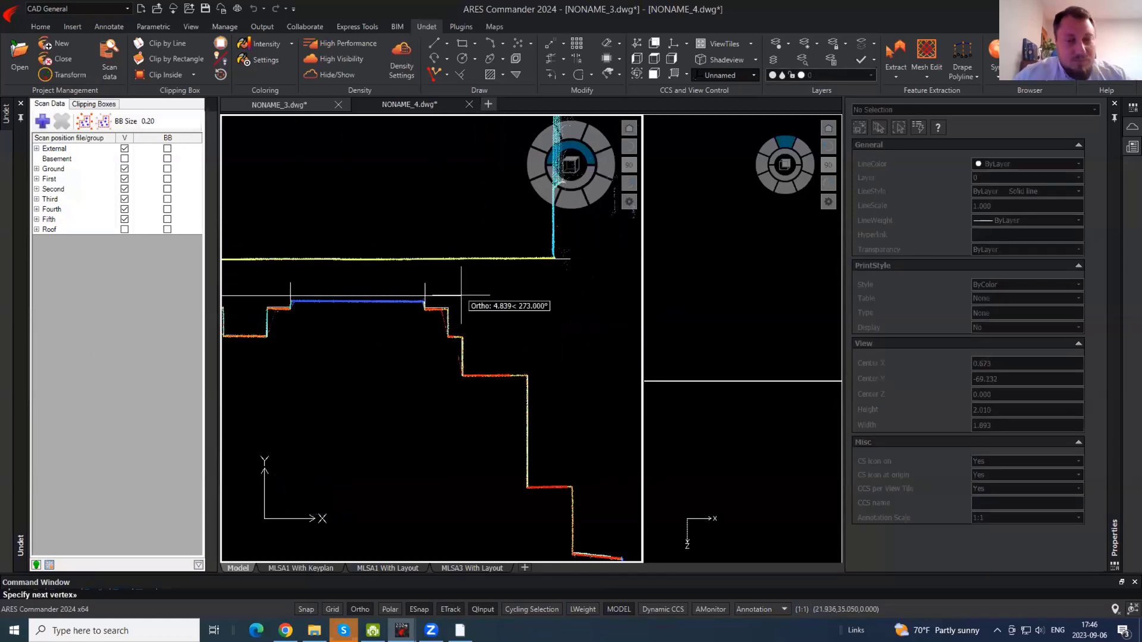
pyautogui.scroll(2, 462, 294)
pyautogui.press('F8')
pyautogui.click(525, 313)
pyautogui.press('Escape')
pyautogui.scroll(-8, 637, 318)
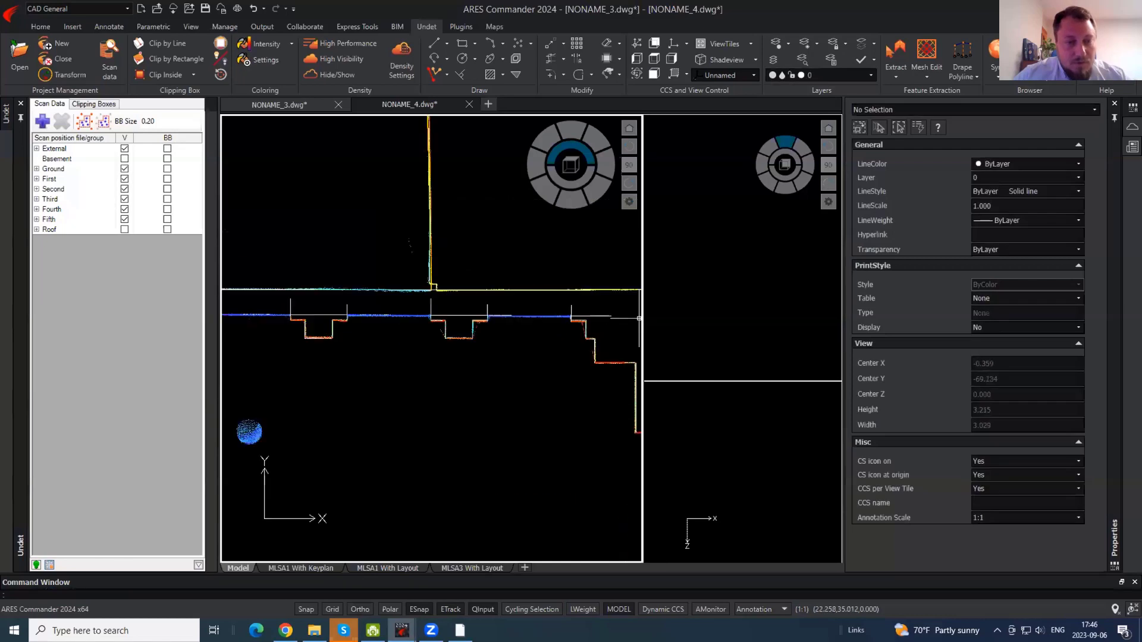
# - Trim the overhanging horizontal stub and the vertical stubs at the corner
pyautogui.scroll(3, 637, 315)
pyautogui.write('tr')
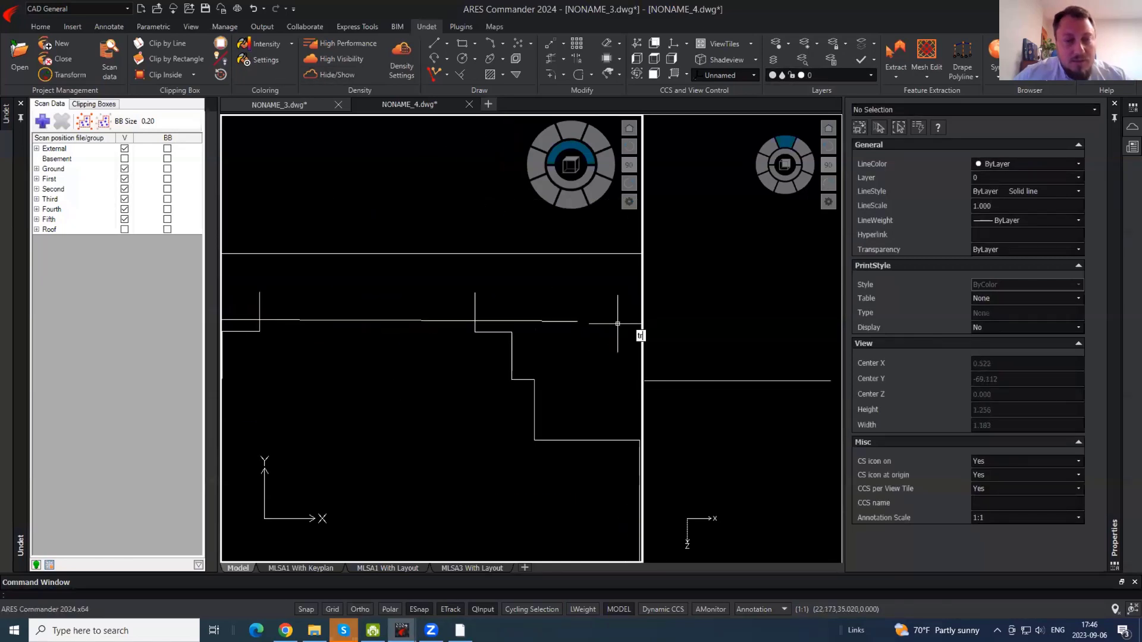
pyautogui.press('Return')
pyautogui.click(563, 322)
pyautogui.click(515, 304)
pyautogui.click(245, 279)
pyautogui.scroll(-5, 548, 318)
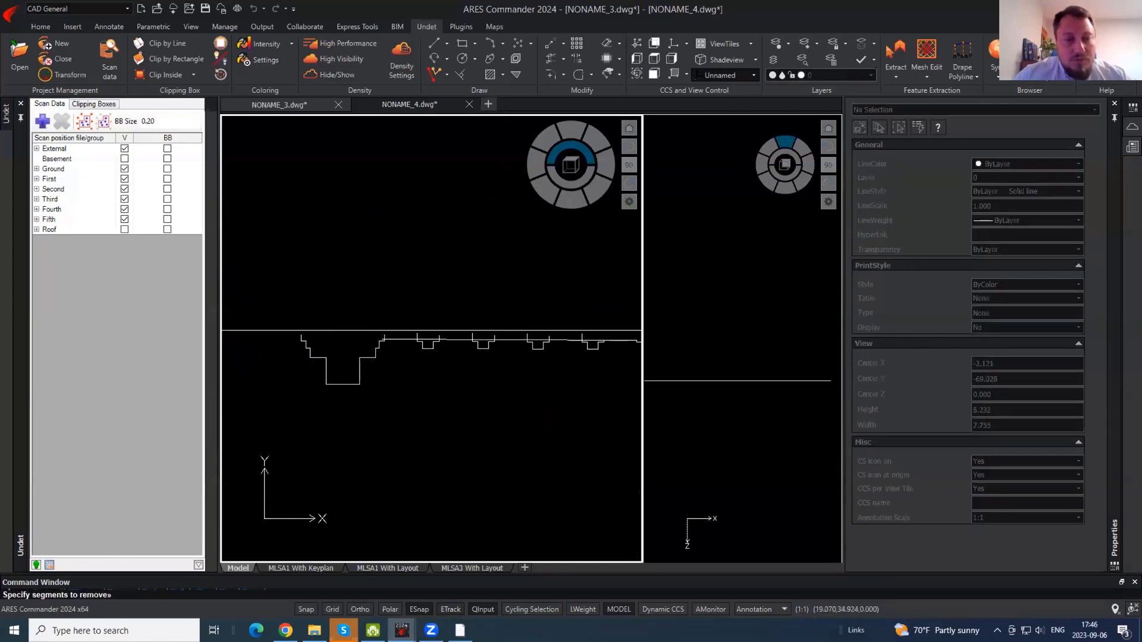
pyautogui.click(602, 330)
pyautogui.click(400, 331)
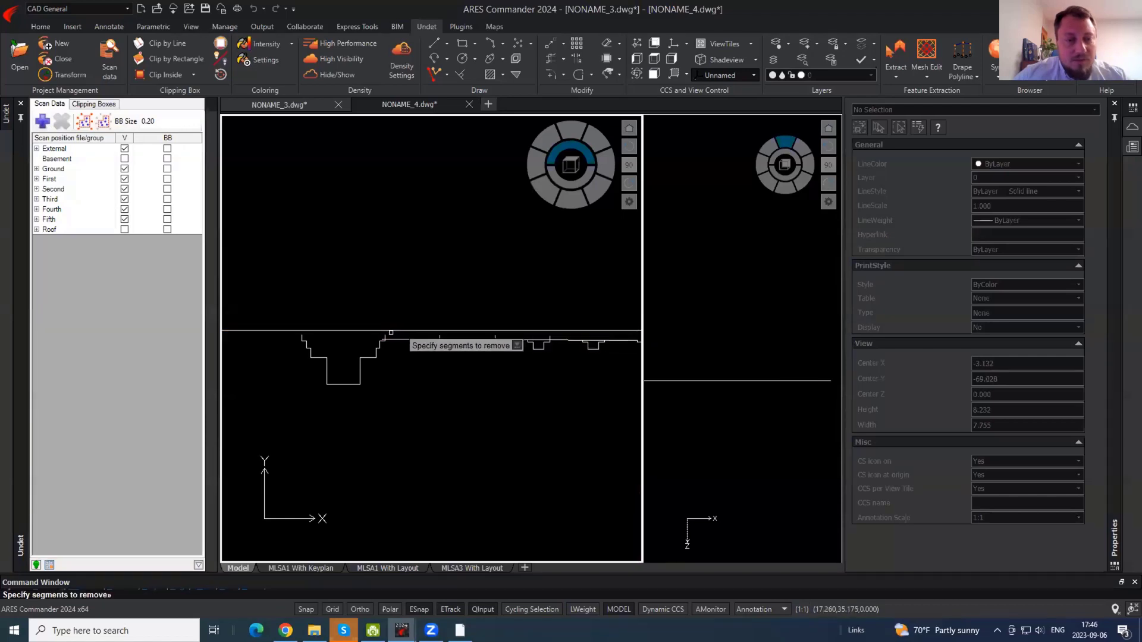
pyautogui.click(389, 335)
pyautogui.click(377, 337)
pyautogui.press('Escape')
pyautogui.scroll(4, 387, 335)
# - Trim the vertical and horizontal stubs at the left corner
pyautogui.press('Return')
pyautogui.click(385, 341)
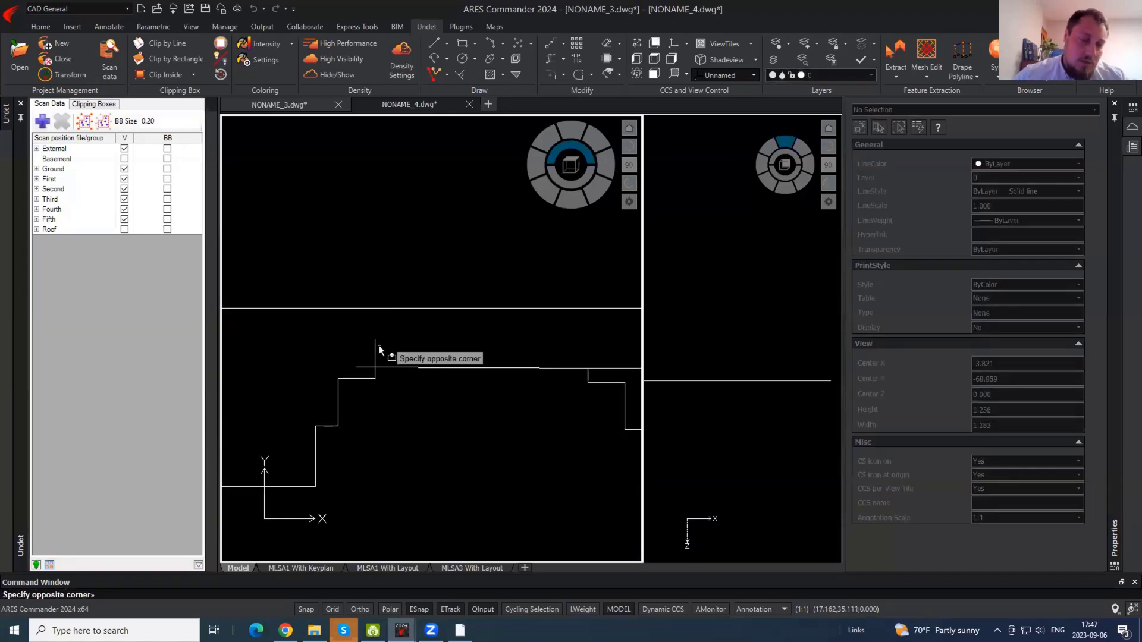
pyautogui.click(370, 352)
pyautogui.click(362, 364)
pyautogui.click(363, 373)
pyautogui.press('Escape')
# - Trim the line crossing the recess and its vertical stub
pyautogui.moveTo(535, 342); pyautogui.dragTo(253, 304, button='middle')
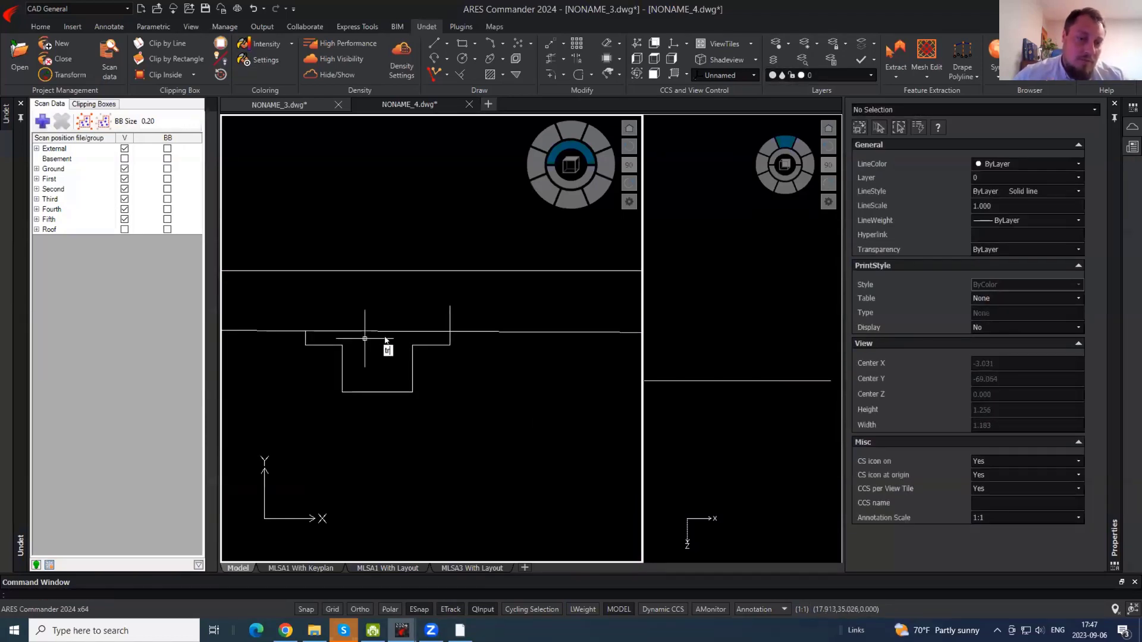
pyautogui.press('Return')
pyautogui.click(396, 340)
pyautogui.click(387, 323)
pyautogui.click(474, 323)
pyautogui.click(438, 314)
pyautogui.press('Escape')
# - Trim the raised vertical stub and the line at the next recess
pyautogui.moveTo(612, 304); pyautogui.dragTo(205, 298, button='middle')
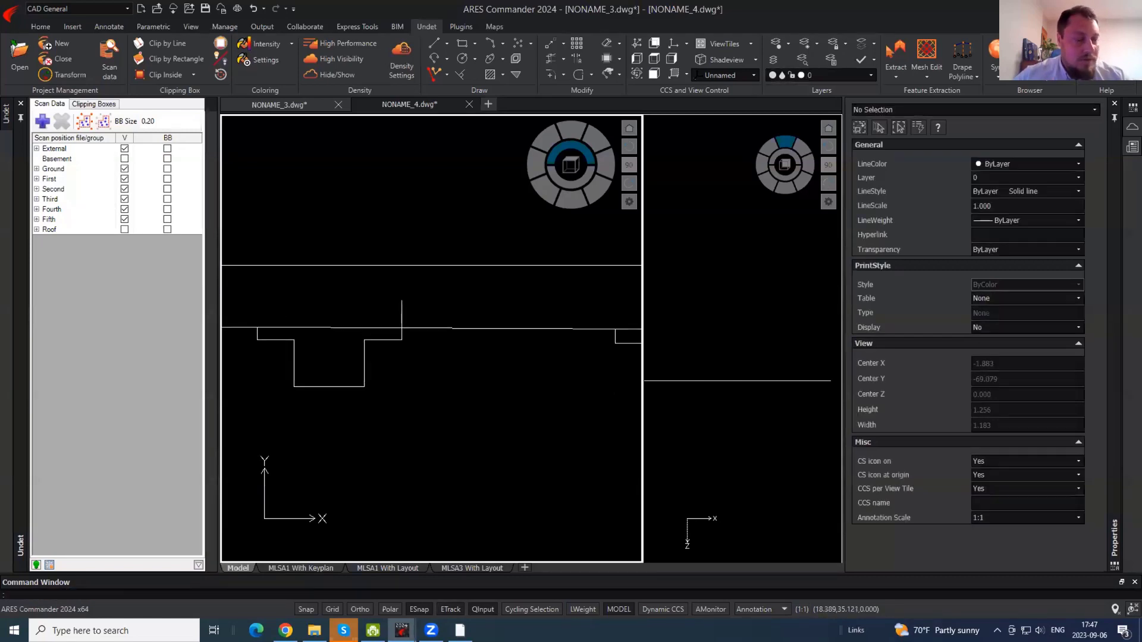
pyautogui.press('Return')
pyautogui.click(410, 316)
pyautogui.click(387, 306)
pyautogui.click(364, 319)
pyautogui.click(353, 325)
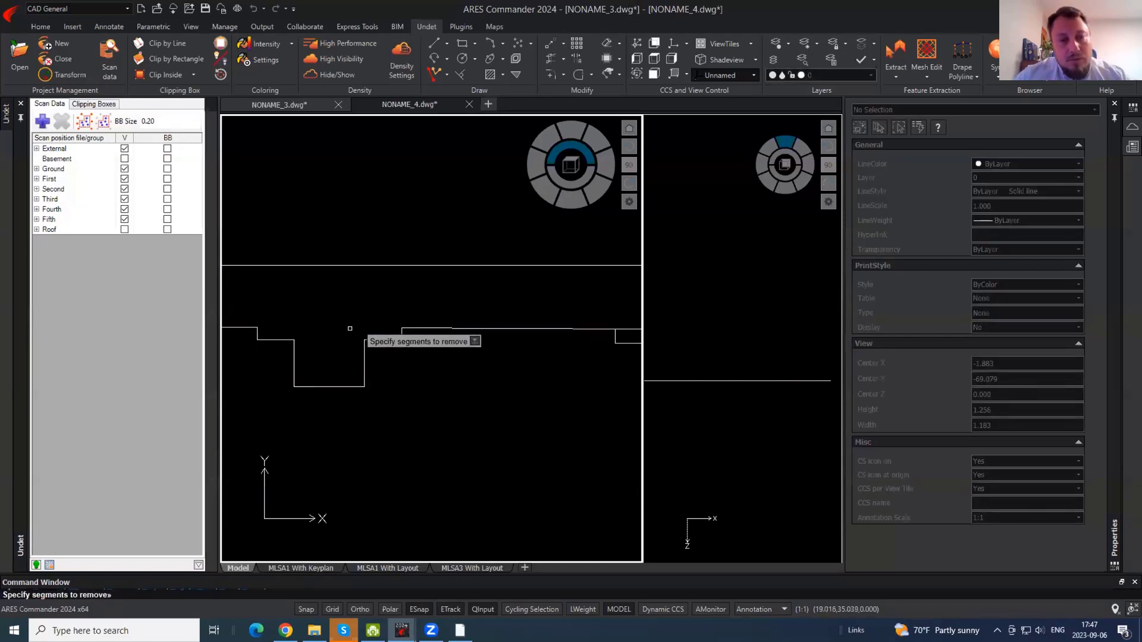
pyautogui.press('Escape')
# - Trim the leftover line at the last recess so the outline is clean
pyautogui.moveTo(349, 329); pyautogui.dragTo(431, 312, button='middle')
pyautogui.press('Return')
pyautogui.press('Escape')
pyautogui.press('Return')
pyautogui.press('Return')
pyautogui.click(430, 318)
pyautogui.click(419, 305)
pyautogui.press('Escape')
pyautogui.moveTo(613, 323); pyautogui.dragTo(224, 315, button='middle')
pyautogui.write('t')
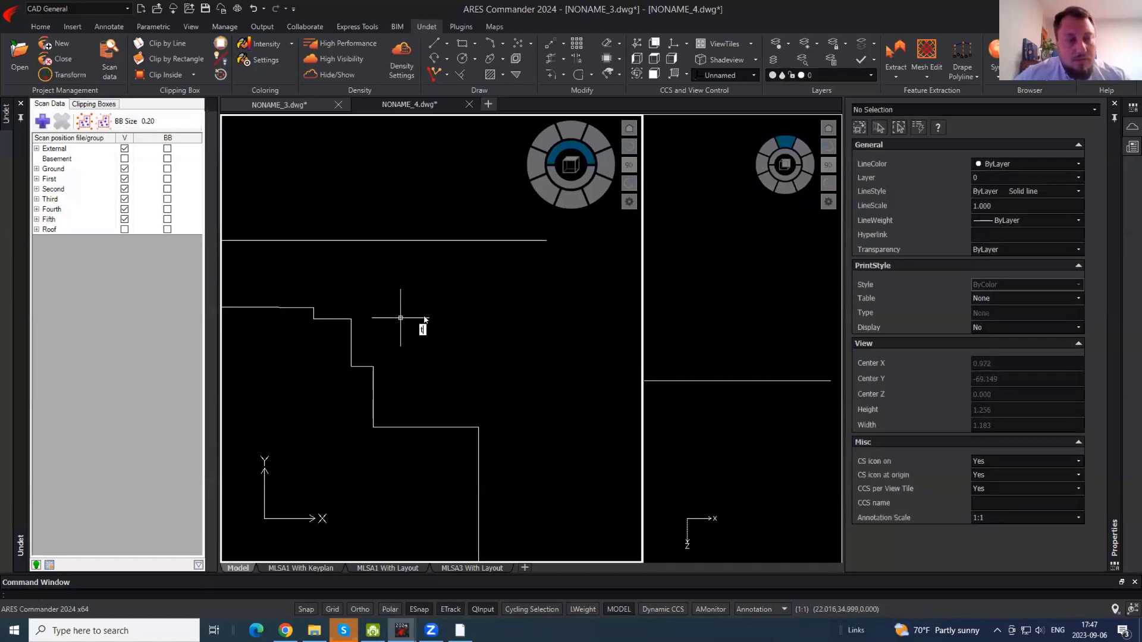
pyautogui.press('Escape')
pyautogui.scroll(-3, 485, 259)
# - Show the point cloud and trace the upper wall edge down to the recess corner
pyautogui.click(335, 75)
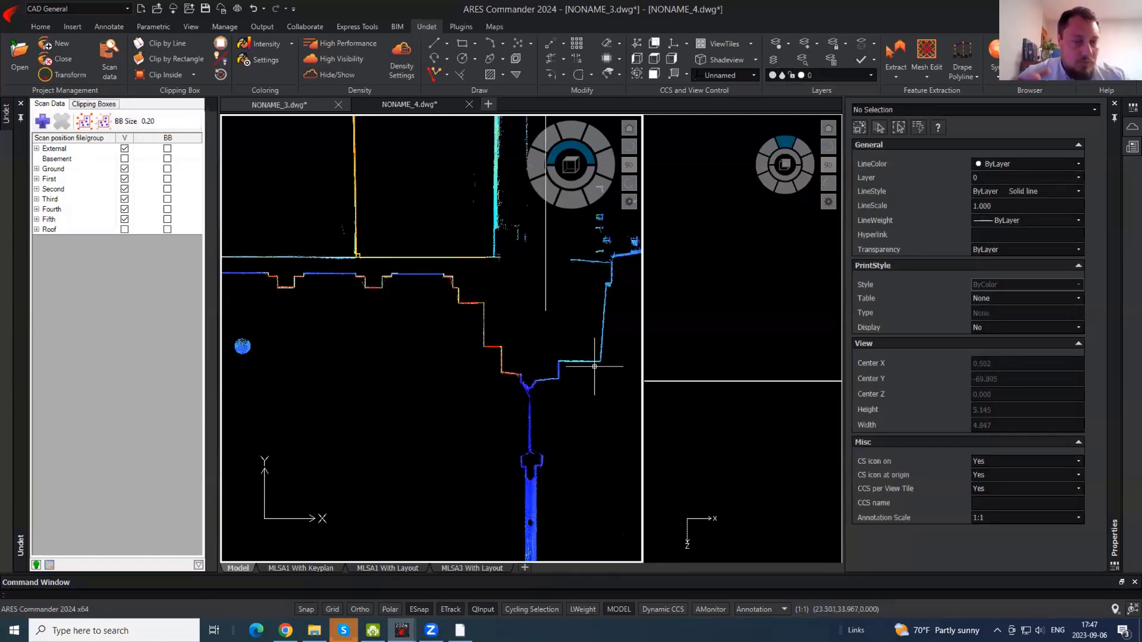
pyautogui.moveTo(595, 366); pyautogui.dragTo(458, 284, button='middle')
pyautogui.write('l')
pyautogui.press('Return')
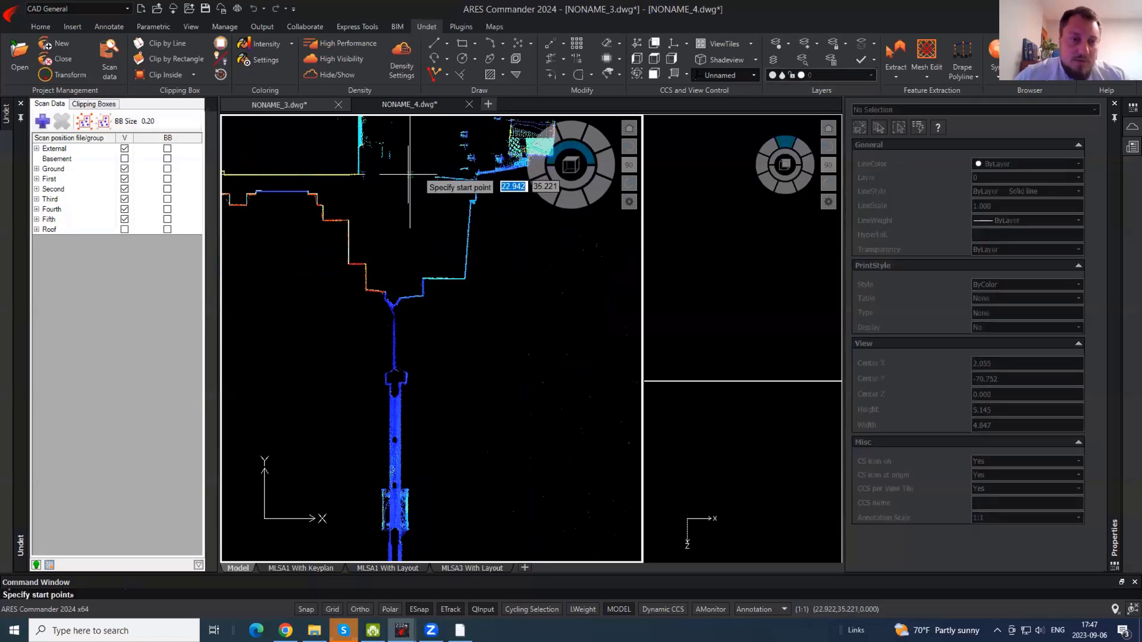
pyautogui.click(409, 175)
pyautogui.scroll(5, 426, 211)
pyautogui.press('F8')
pyautogui.press('F8')
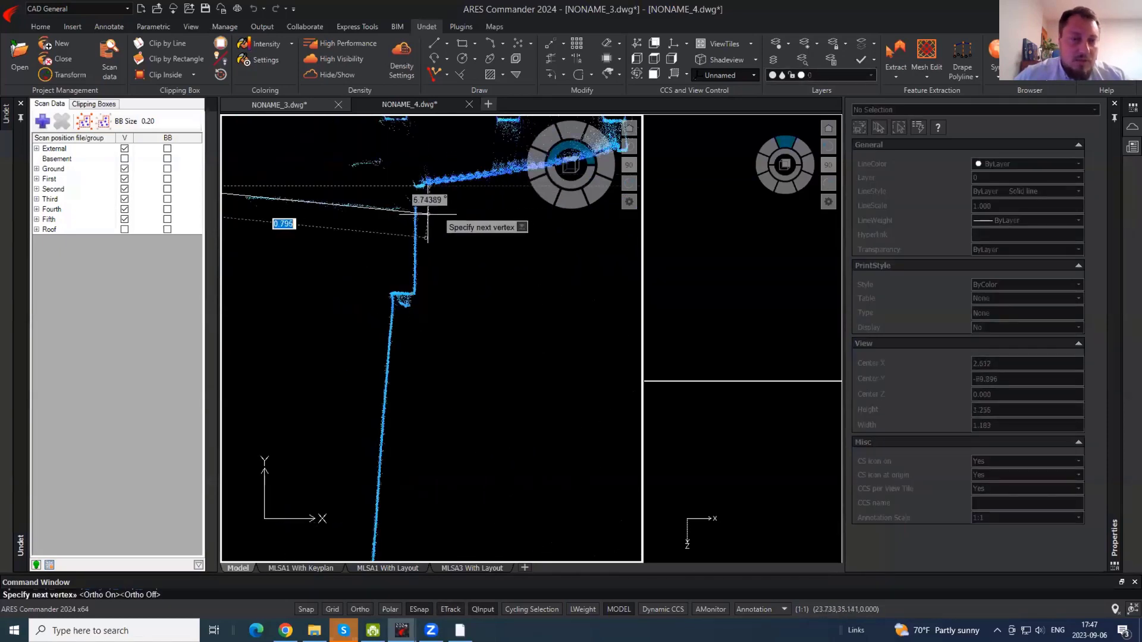
pyautogui.click(415, 210)
pyautogui.press('F8')
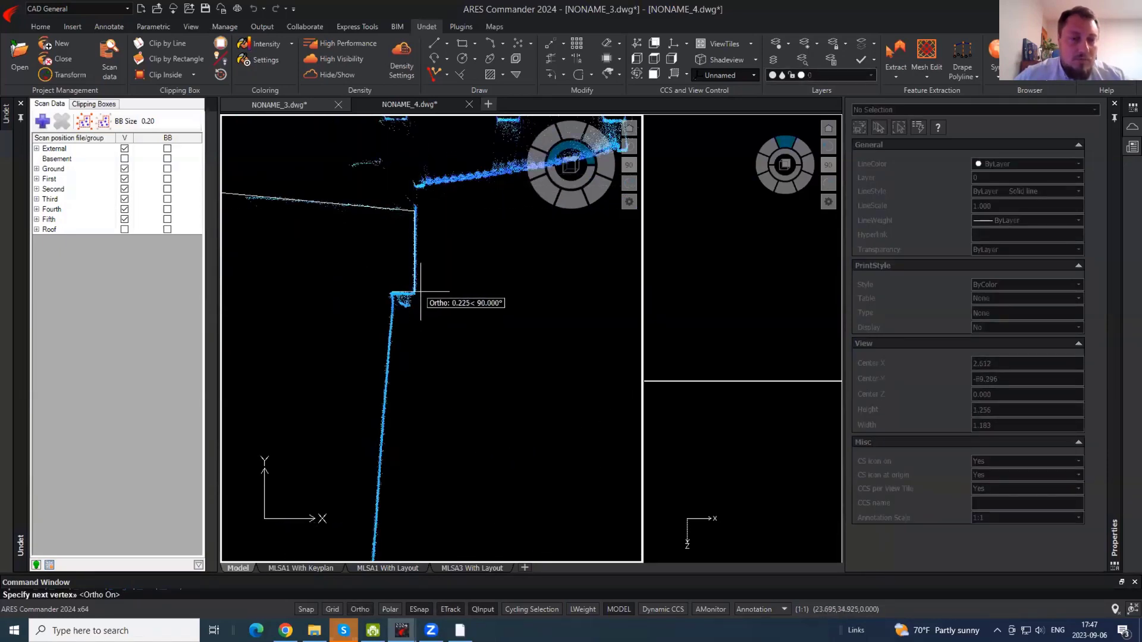
pyautogui.click(394, 295)
pyautogui.scroll(-3, 415, 214)
# - Continue the outline through the lower wall corners along the wall base
pyautogui.scroll(1, 402, 314)
pyautogui.press('F8')
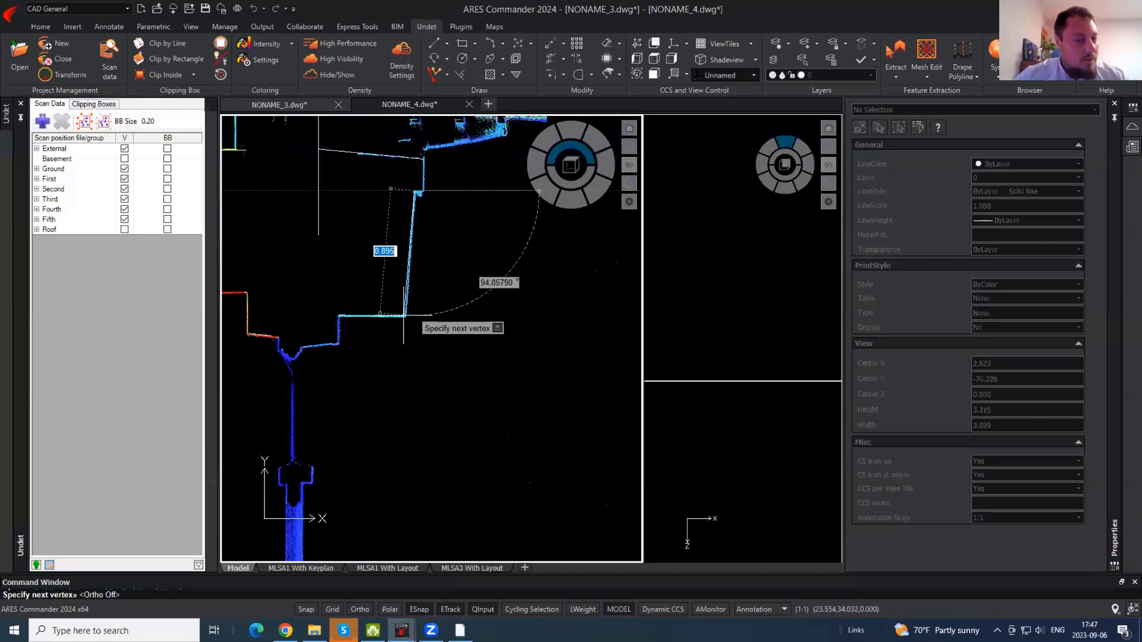
pyautogui.click(406, 316)
pyautogui.press('F8')
pyautogui.click(336, 344)
pyautogui.press('F8')
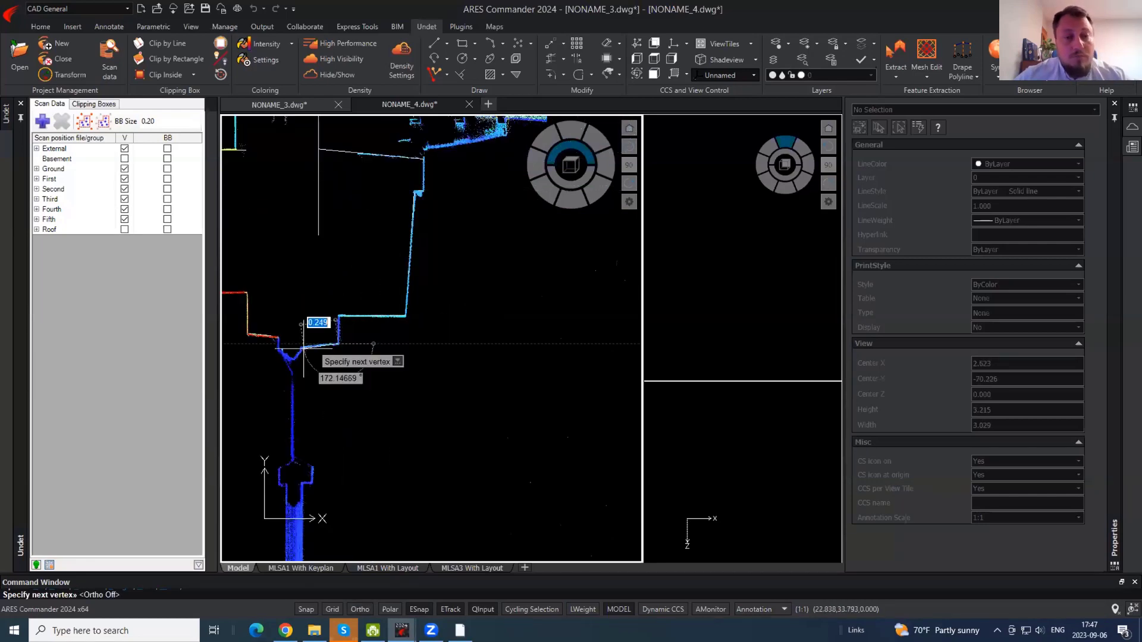
pyautogui.scroll(1, 302, 348)
pyautogui.click(288, 347)
pyautogui.moveTo(296, 355); pyautogui.dragTo(446, 357, button='middle')
pyautogui.press('Return')
pyautogui.press('Return')
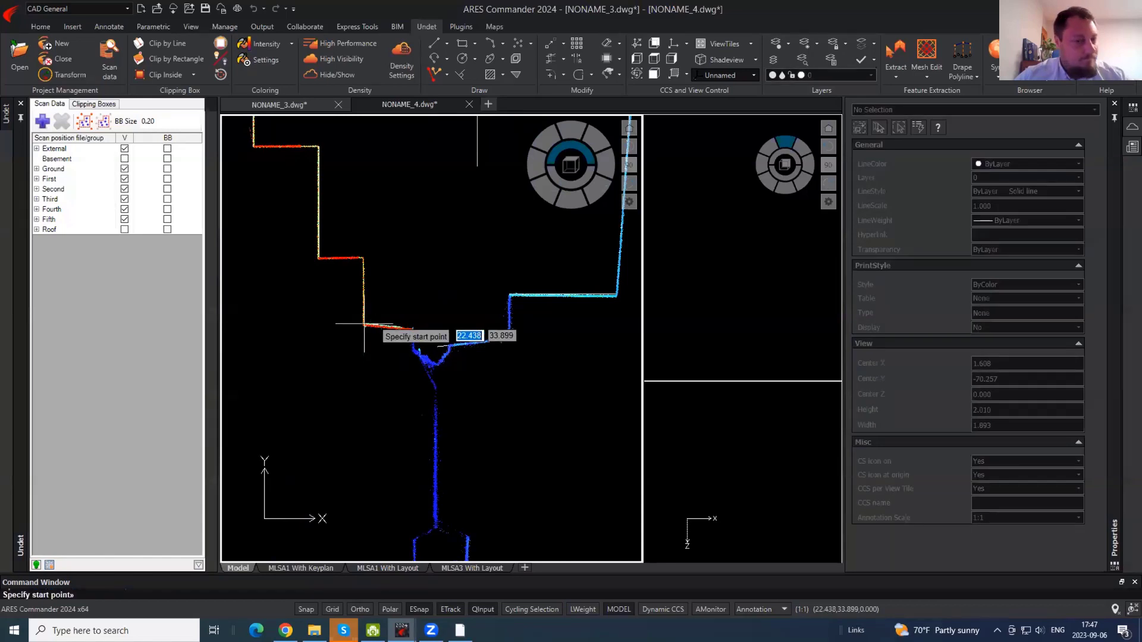
# - Trace the next wall outline as a horizontal run, vertical drop and sloped segment
pyautogui.click(318, 258)
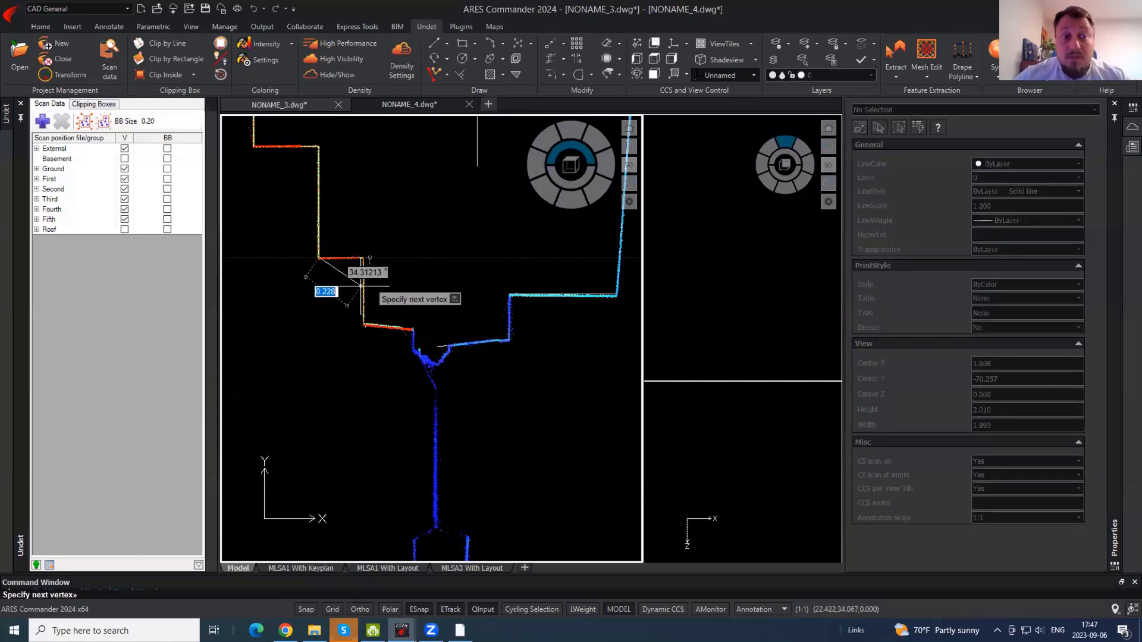
pyautogui.press('F8')
pyautogui.click(361, 258)
pyautogui.click(367, 322)
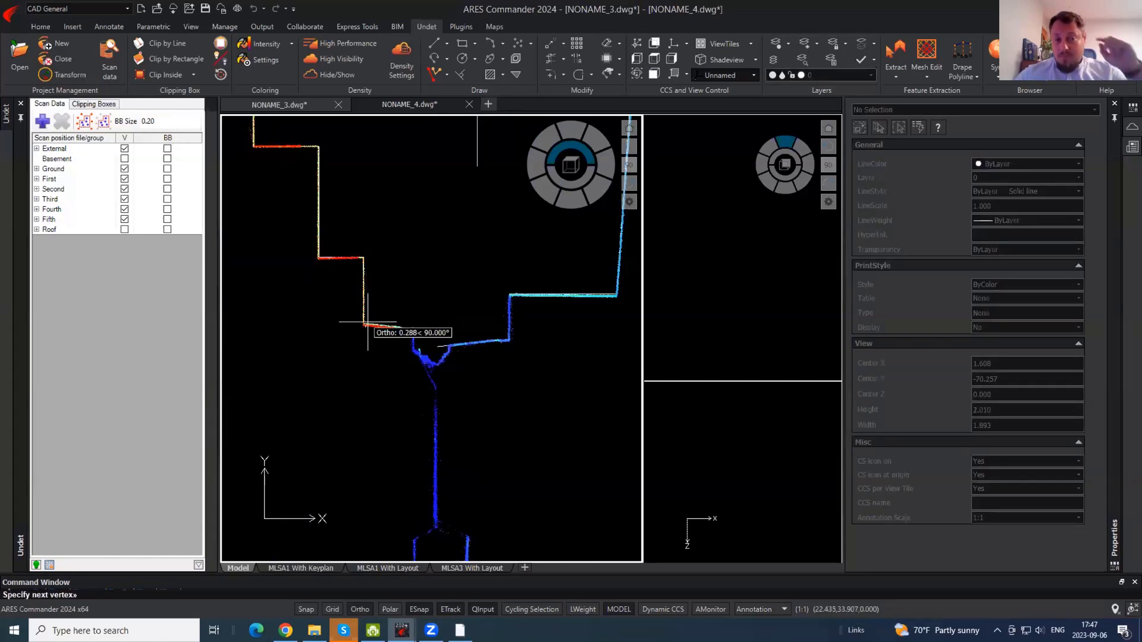
pyautogui.press('F8')
pyautogui.click(426, 330)
pyautogui.press('Return')
pyautogui.scroll(-3, 468, 247)
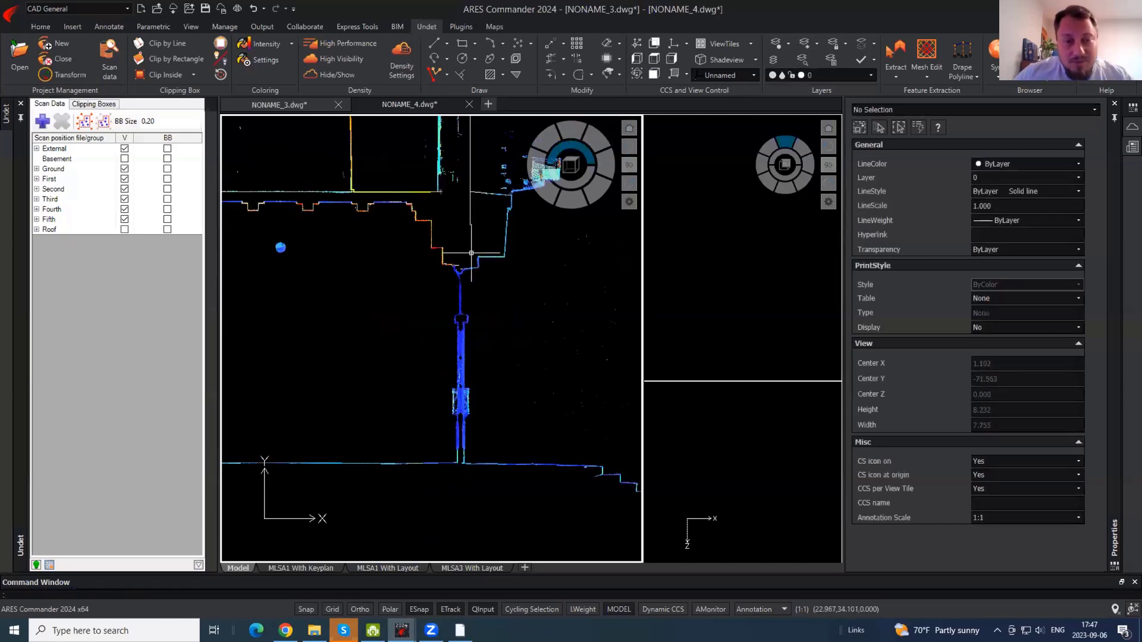
pyautogui.moveTo(476, 259); pyautogui.dragTo(474, 268, button='middle')
# - Trim the vertical line end below the sloped edge
pyautogui.write('tr')
pyautogui.press('Return')
pyautogui.press('Return')
pyautogui.click(467, 223)
pyautogui.press('Return')
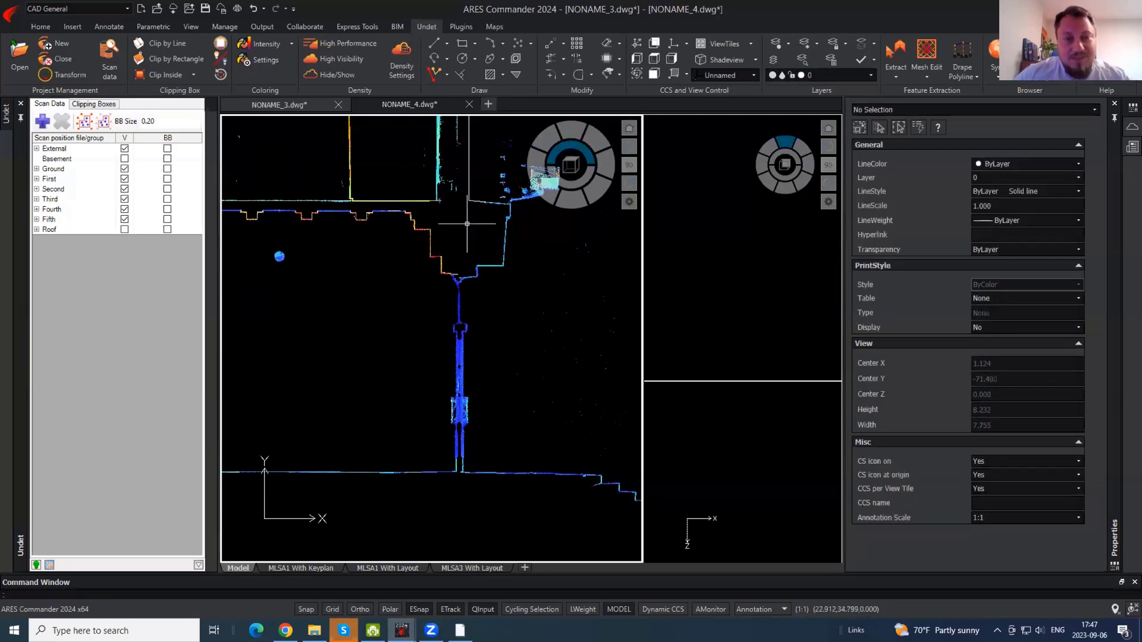
# - Draw a short vertical polyline from the wall junction with Ortho on
pyautogui.press('Return')
pyautogui.scroll(5, 453, 470)
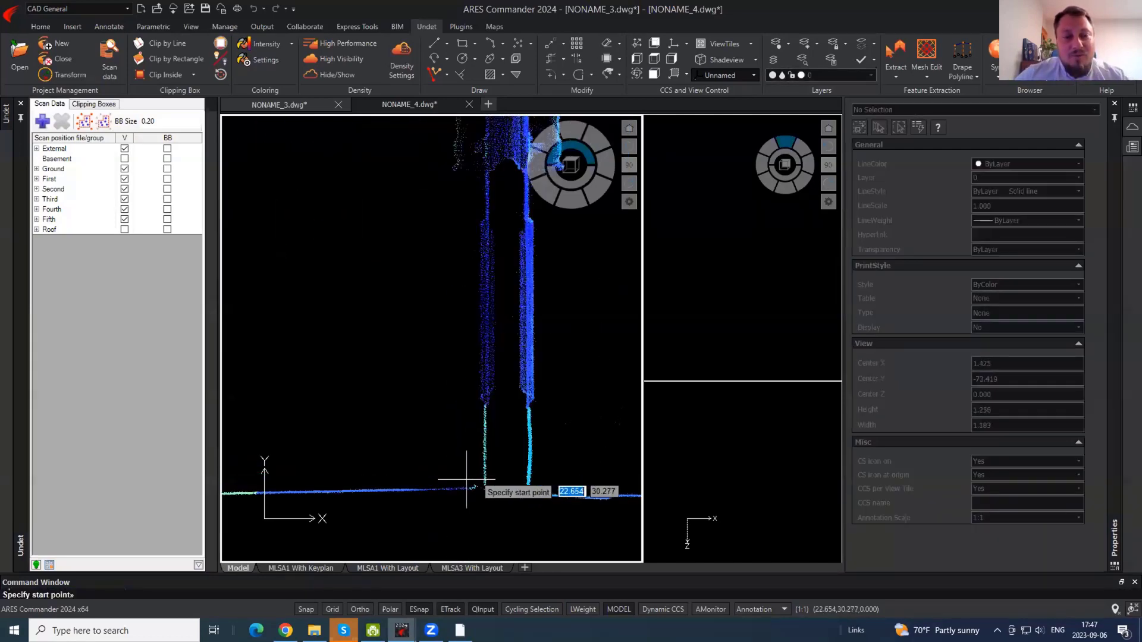
pyautogui.scroll(-5, 525, 494)
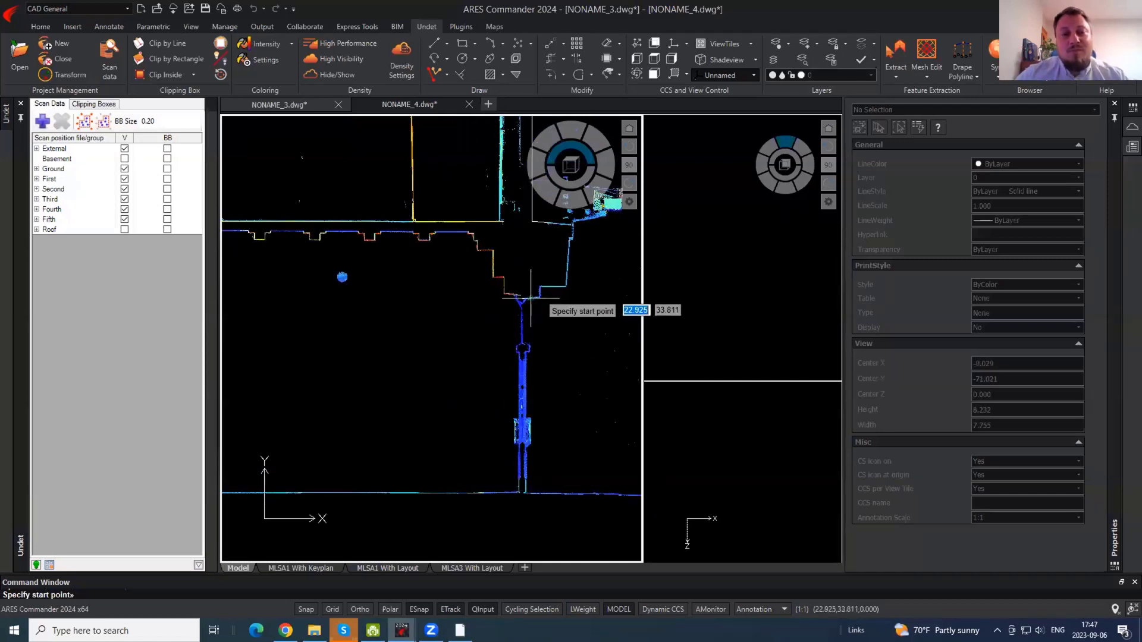
pyautogui.scroll(4, 526, 294)
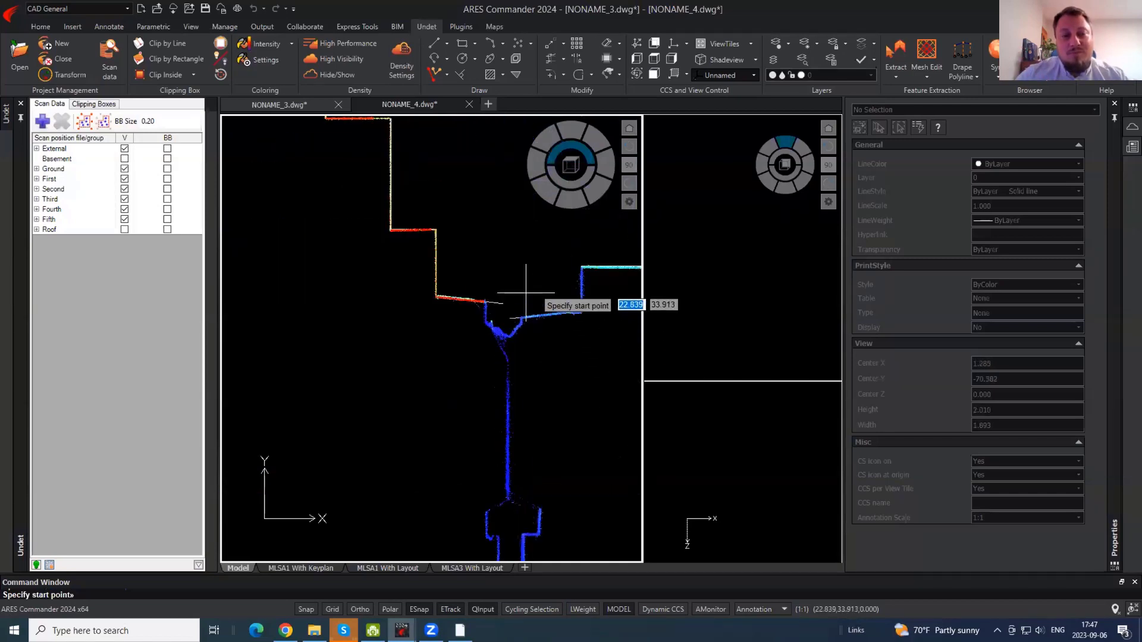
pyautogui.click(539, 507)
pyautogui.scroll(-4, 515, 246)
pyautogui.press('F8')
pyautogui.click(533, 512)
pyautogui.press('Return')
pyautogui.scroll(4, 514, 464)
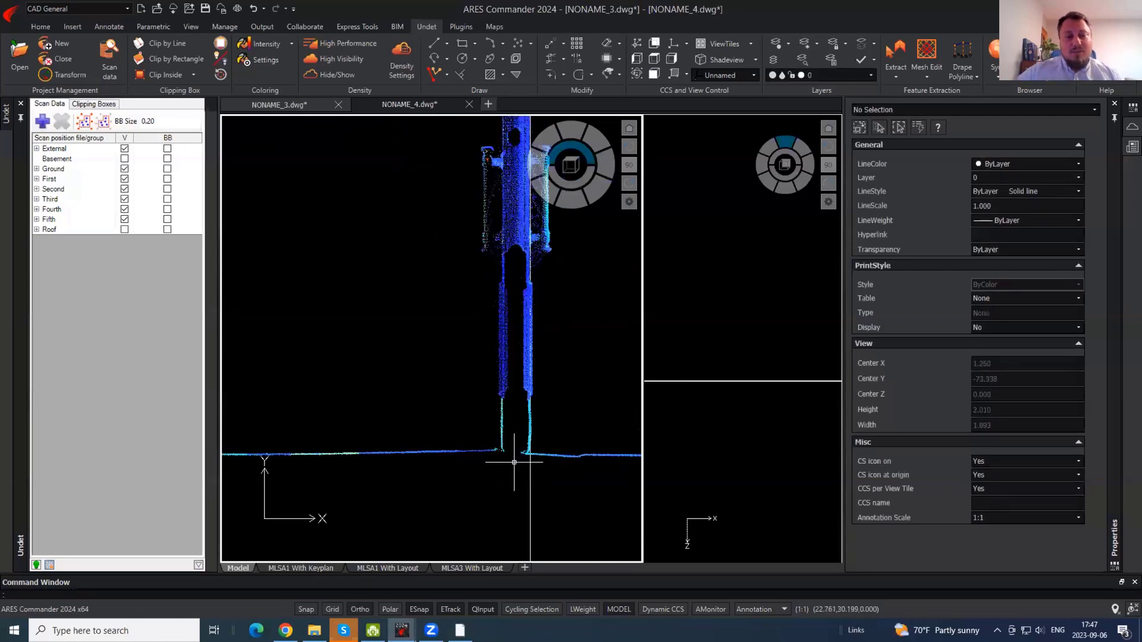
pyautogui.press('Return')
pyautogui.scroll(-4, 530, 454)
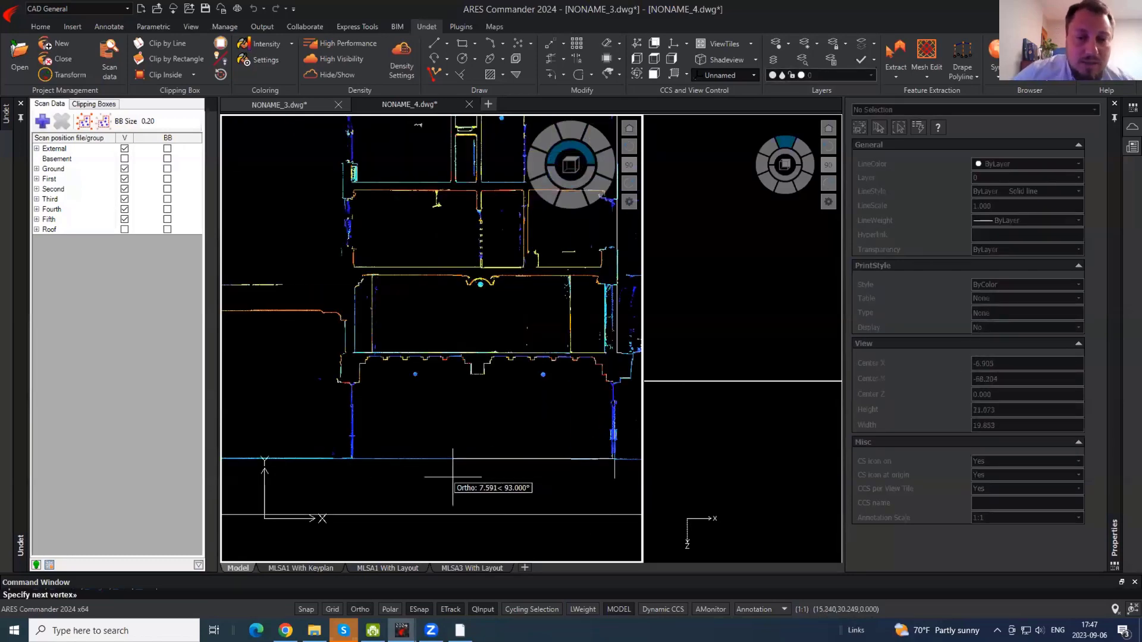
pyautogui.press('Escape')
# - Hide and re-show the point cloud to check the traced lines
pyautogui.click(326, 76)
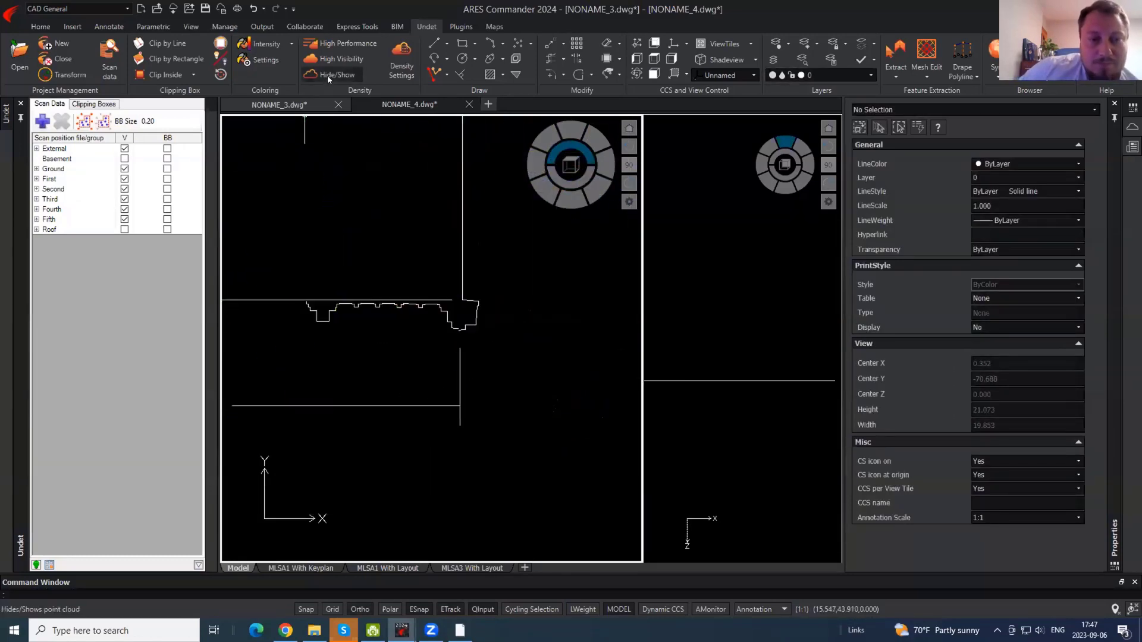
pyautogui.click(327, 75)
pyautogui.scroll(4, 484, 408)
pyautogui.scroll(2, 455, 343)
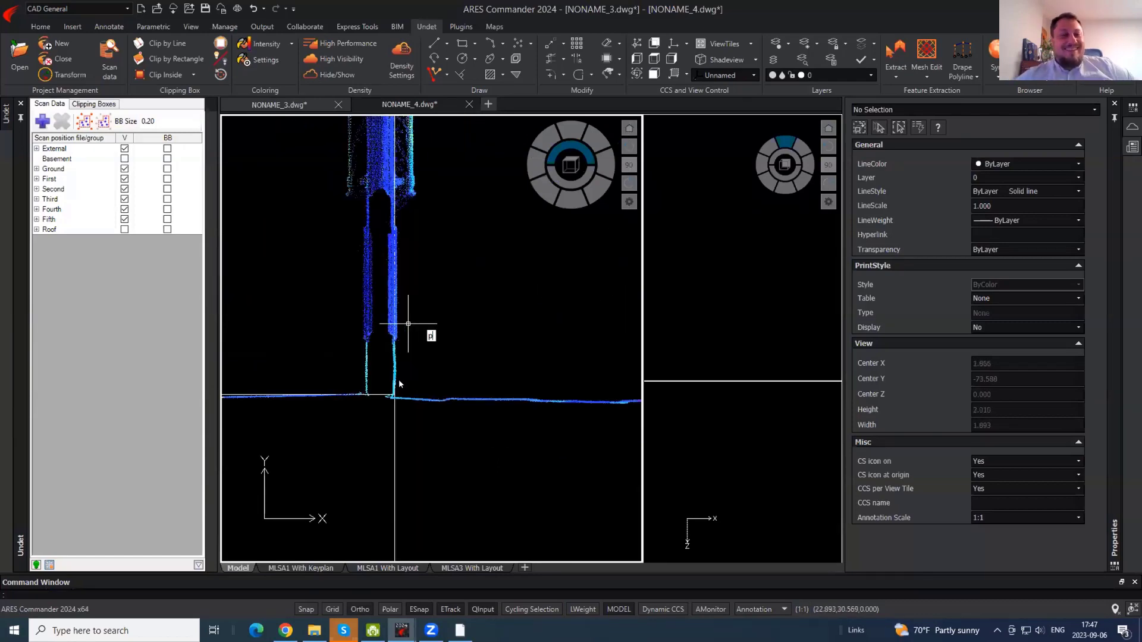
# - Draw a polyline from the wall base beside the column with a vertical segment downward
pyautogui.press('Return')
pyautogui.press('F8')
pyautogui.moveTo(607, 411); pyautogui.dragTo(248, 327, button='middle')
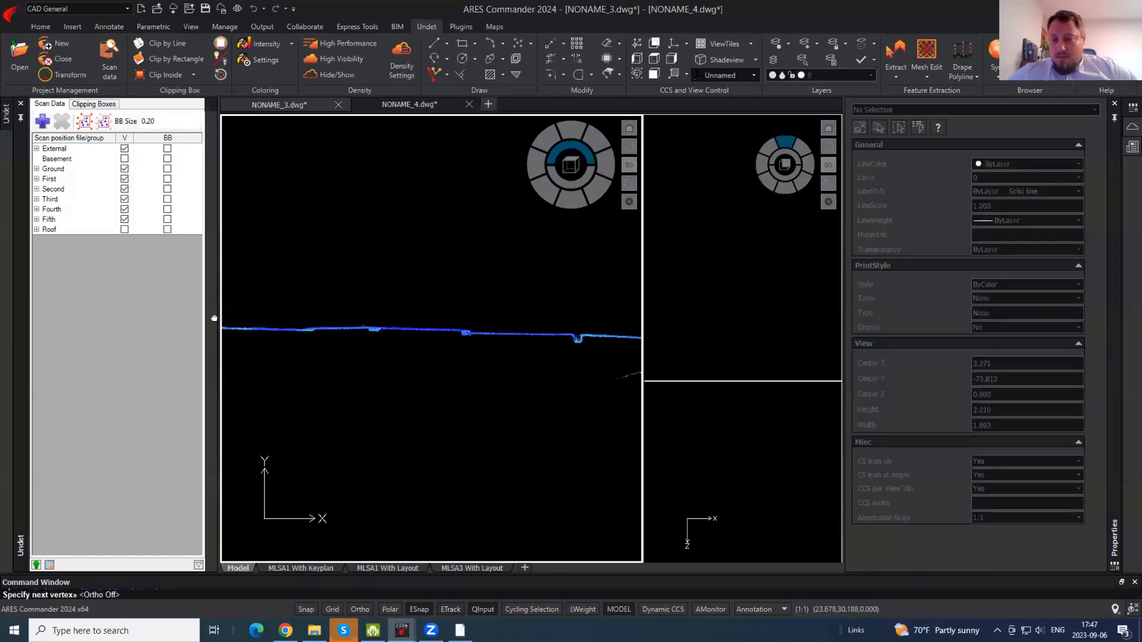
pyautogui.click(601, 328)
pyautogui.press('F8')
pyautogui.click(593, 414)
pyautogui.press('Escape')
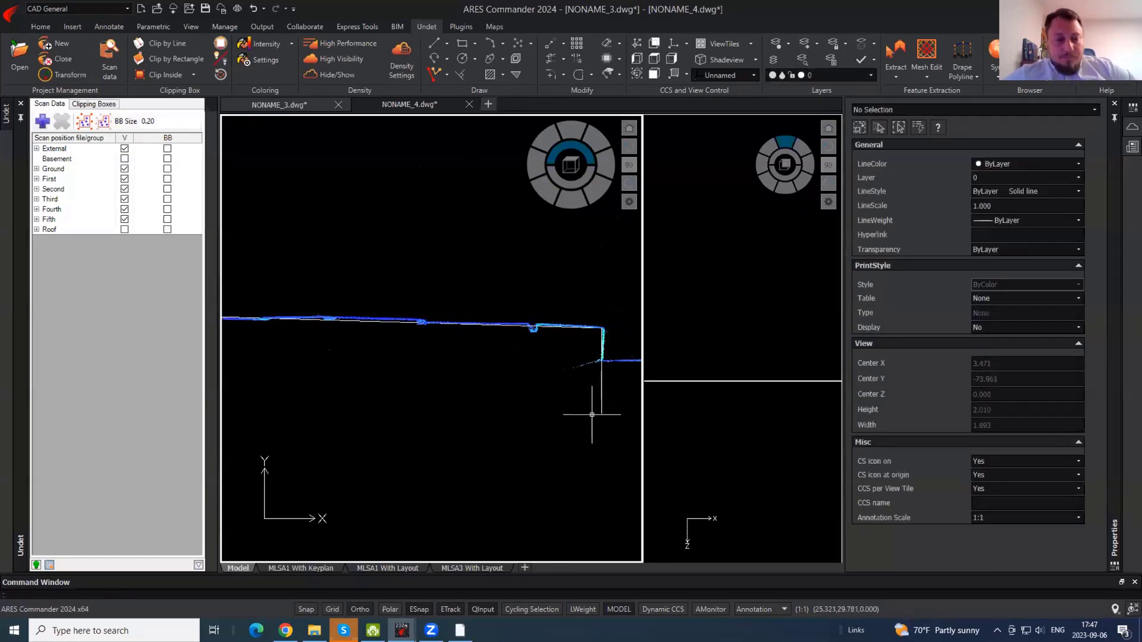
pyautogui.scroll(-3, 593, 414)
# - Hide the point cloud and delete the stray vertical polyline
pyautogui.click(324, 71)
pyautogui.click(441, 409)
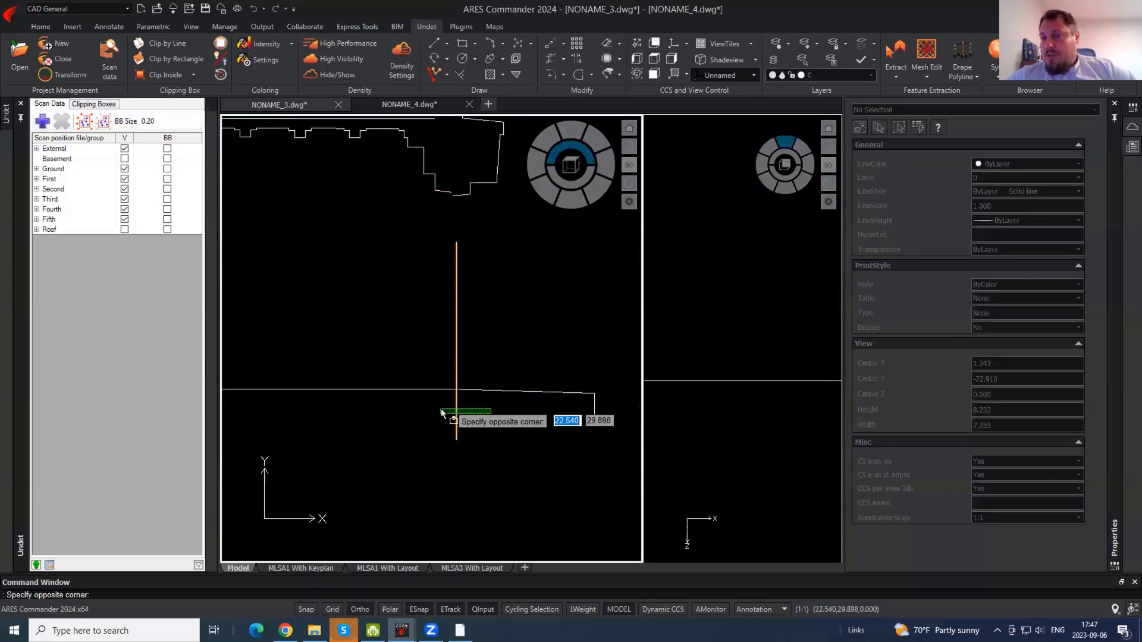
pyautogui.click(466, 400)
pyautogui.press('Delete')
pyautogui.scroll(-4, 477, 364)
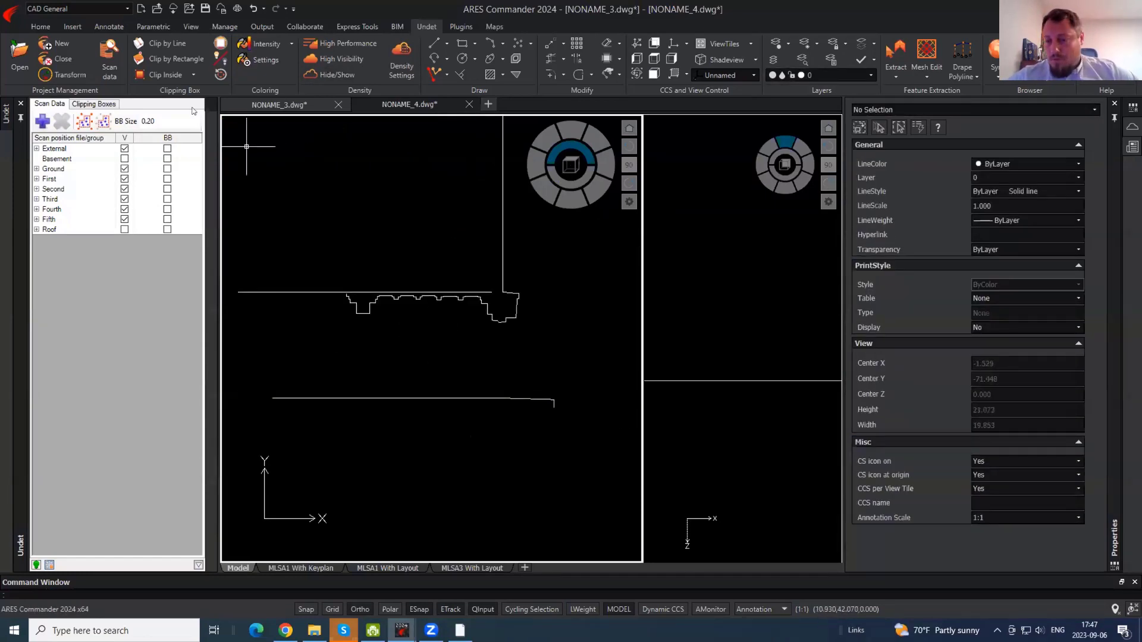
# - Show the point cloud again and select the clipping box around the entrance
pyautogui.click(324, 80)
pyautogui.click(510, 454)
pyautogui.click(494, 462)
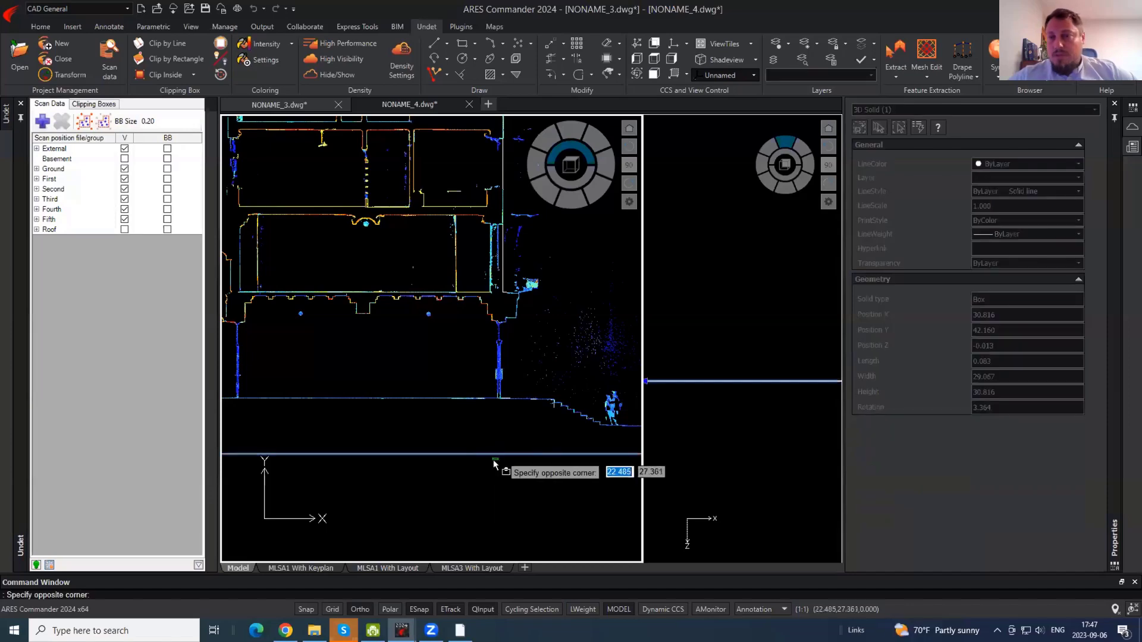
pyautogui.scroll(-4, 489, 463)
pyautogui.click(487, 457)
pyautogui.click(478, 464)
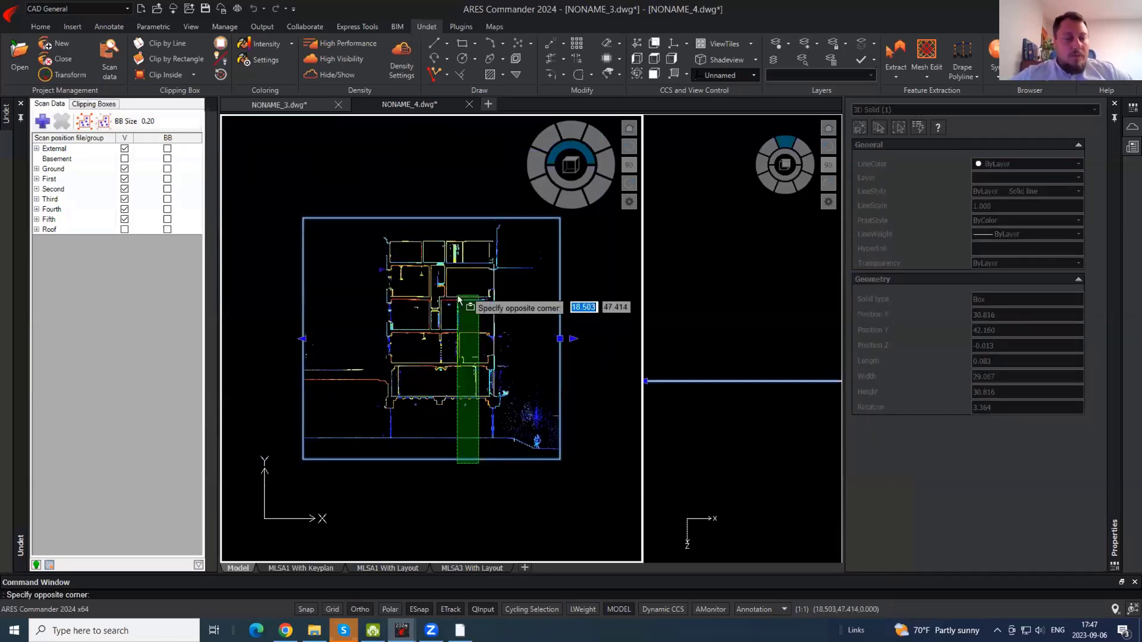
pyautogui.click(454, 445)
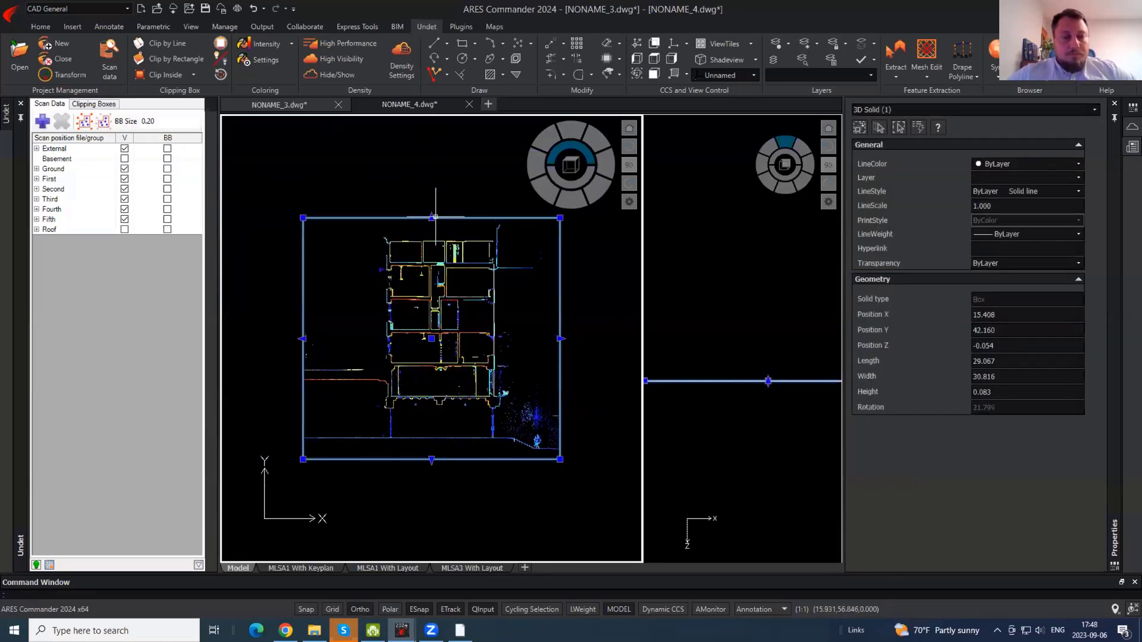
# - Shorten the clip box from the top to length 7.464 and narrow its left side to width 10.741
pyautogui.click(433, 217)
pyautogui.scroll(6, 479, 401)
pyautogui.click(563, 361)
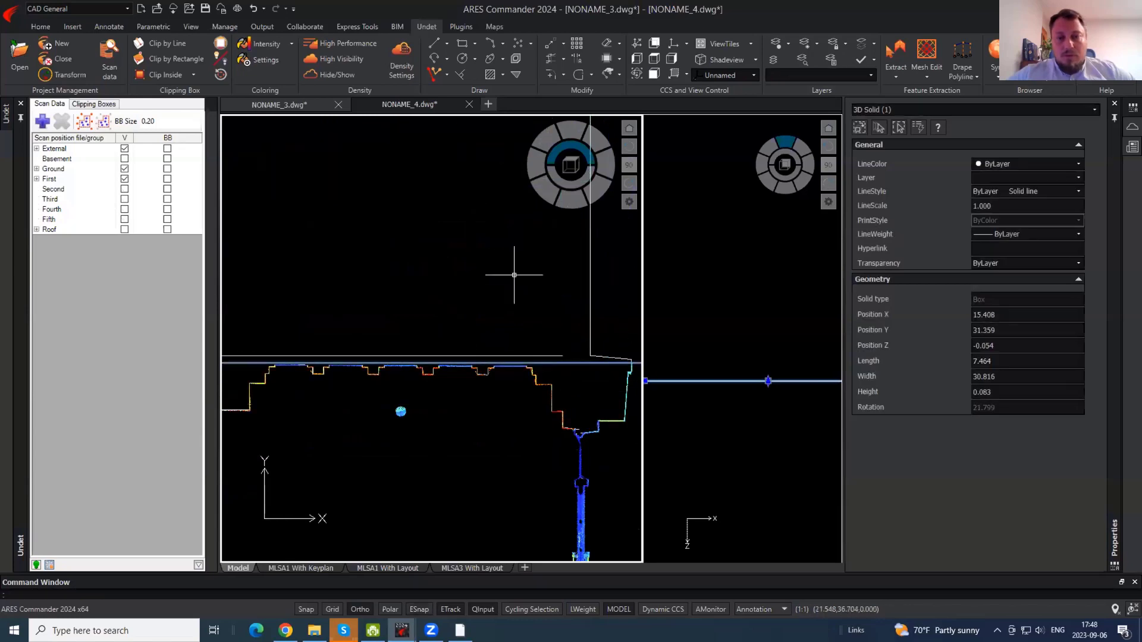
pyautogui.scroll(-5, 411, 298)
pyautogui.click(329, 326)
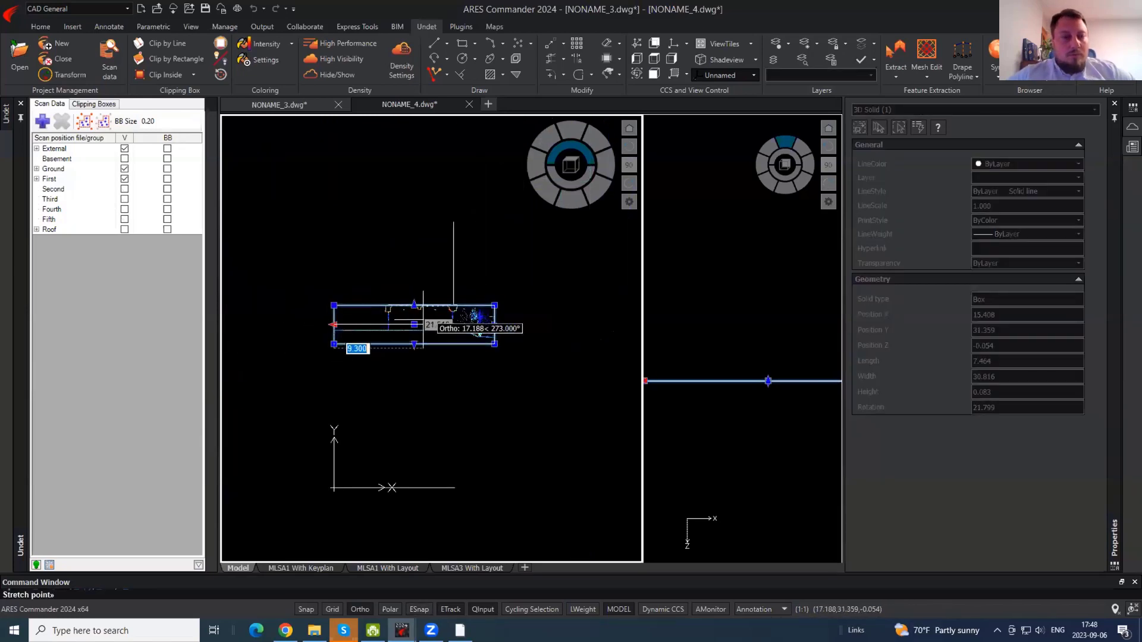
pyautogui.scroll(6, 432, 317)
pyautogui.click(457, 311)
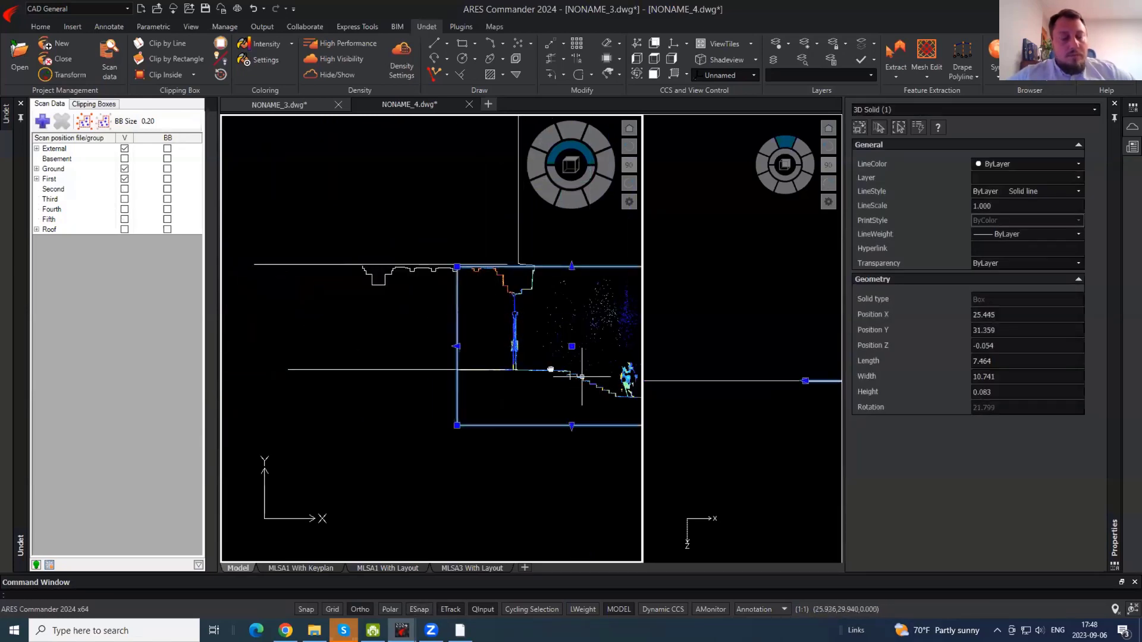
# - Pull the clip box's right edge in to width 4.215 and its bottom edge to length 4.977
pyautogui.moveTo(583, 377); pyautogui.dragTo(387, 351, button='middle')
pyautogui.click(490, 319)
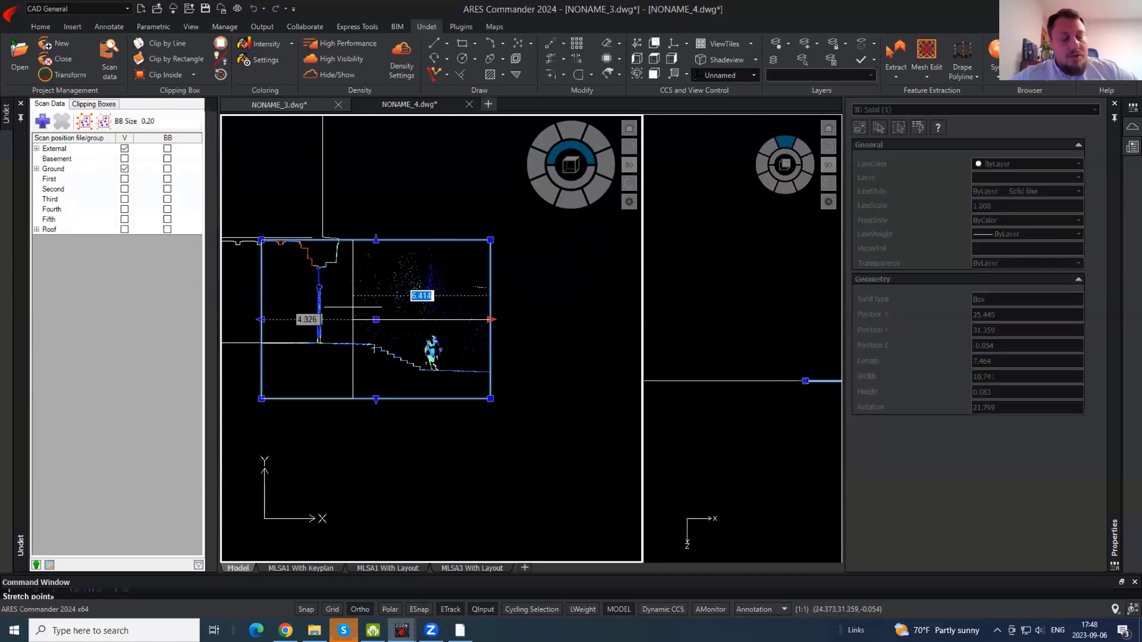
pyautogui.click(351, 319)
pyautogui.click(306, 398)
pyautogui.scroll(6, 306, 356)
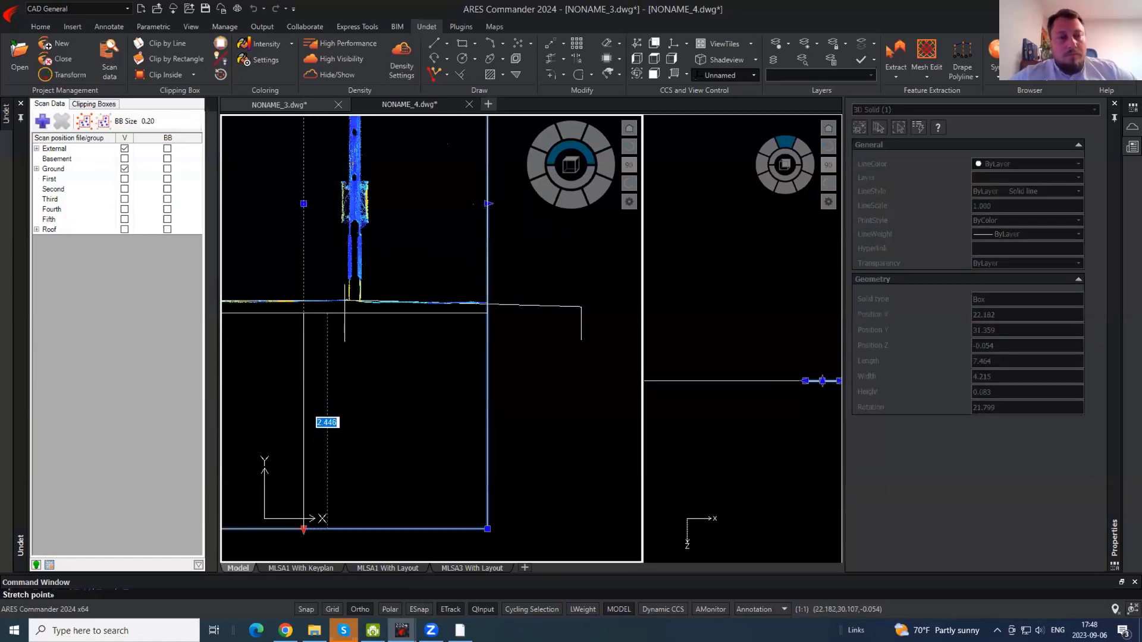
pyautogui.click(347, 312)
# - Stretch the clip box upward in the side view, then re-centre the plan on the column entrance
pyautogui.click(716, 368)
pyautogui.scroll(-2, 716, 368)
pyautogui.scroll(4, 815, 378)
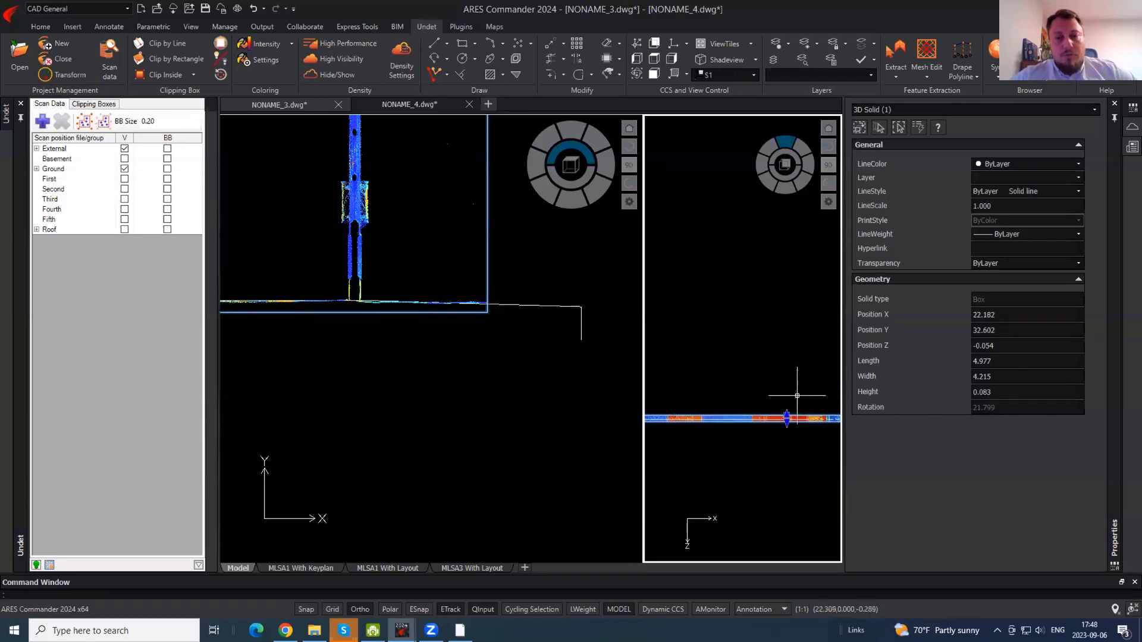
pyautogui.click(786, 418)
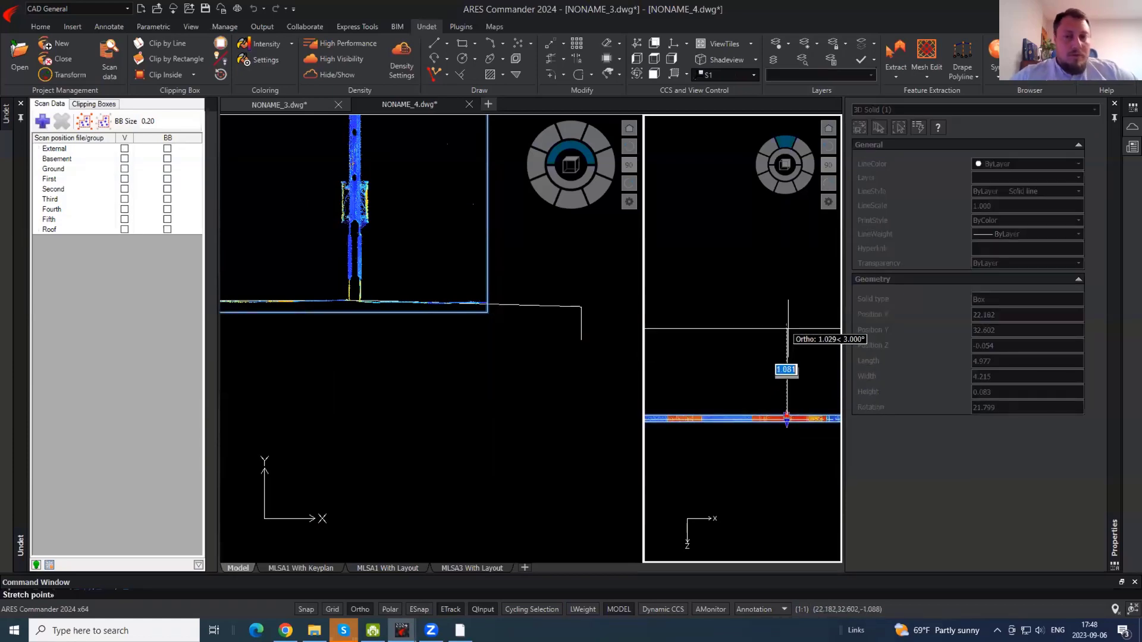
pyautogui.click(788, 328)
pyautogui.press('Escape')
pyautogui.click(384, 187)
pyautogui.moveTo(385, 187); pyautogui.dragTo(442, 418, button='middle')
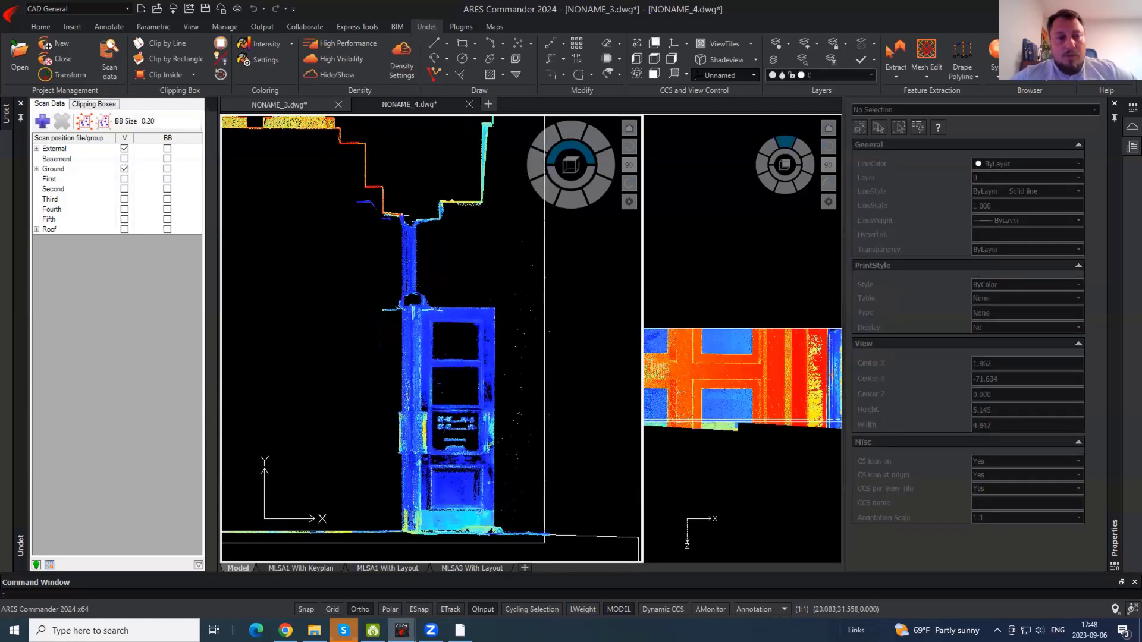
# - Colour the point cloud by plane distance
pyautogui.click(291, 44)
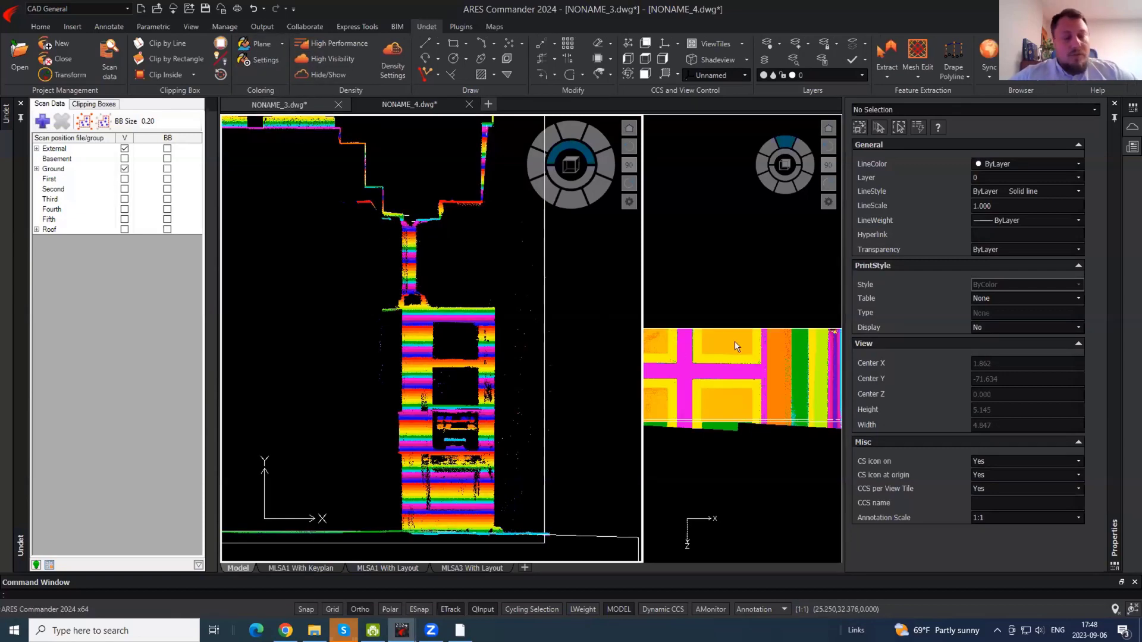
pyautogui.click(258, 59)
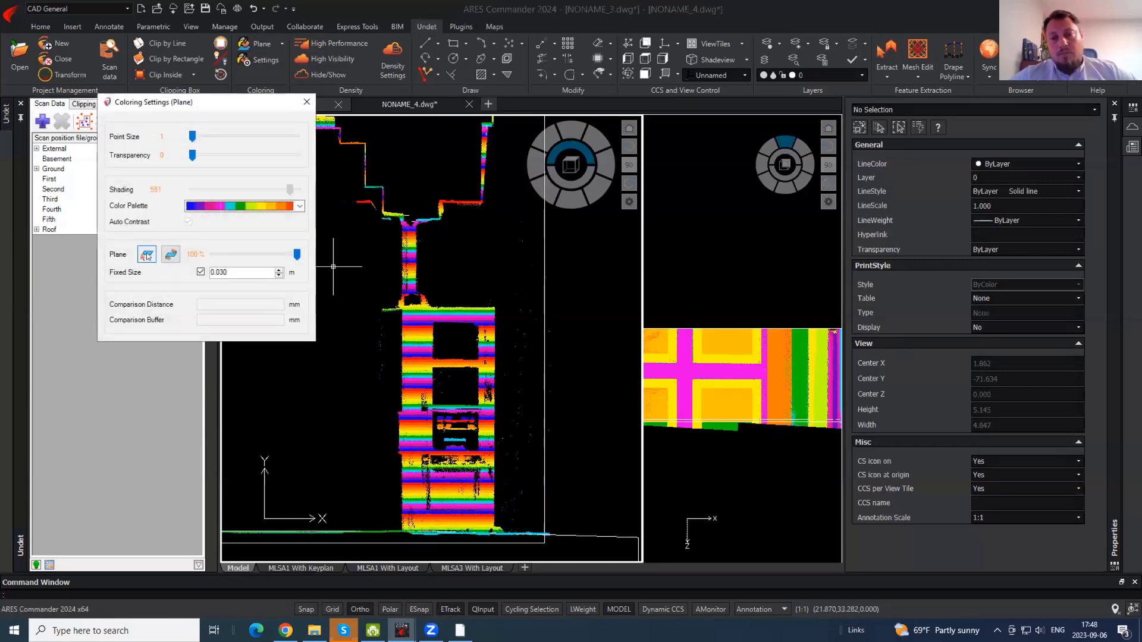
pyautogui.click(147, 256)
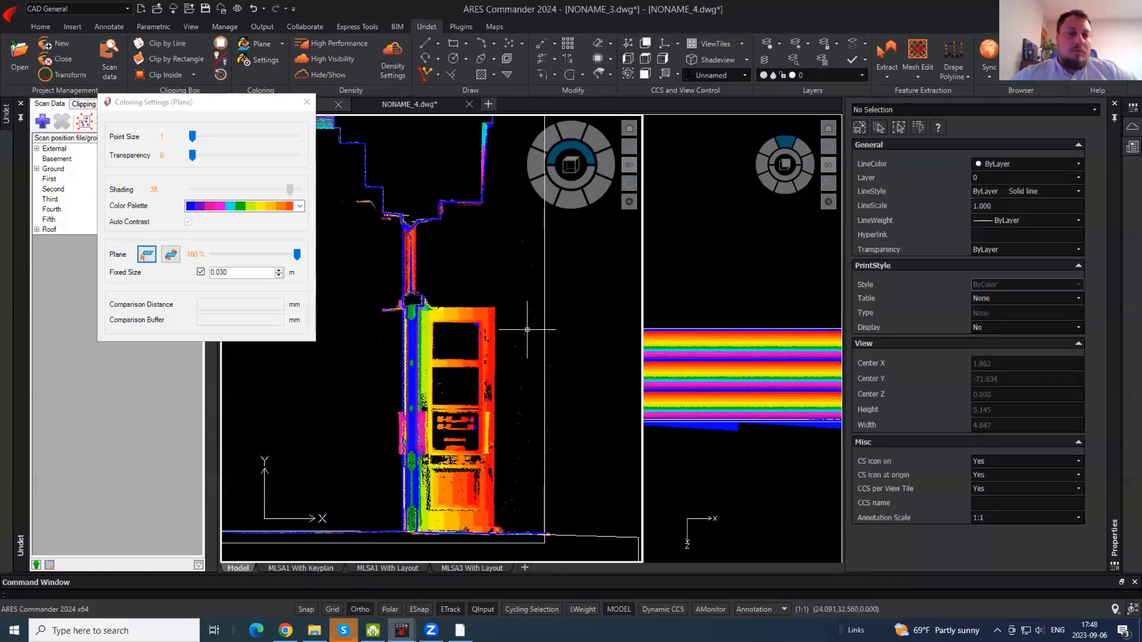
pyautogui.click(307, 102)
# - Adjust the clip box's top and bottom grips in the side view until its height is 0.219
pyautogui.click(779, 420)
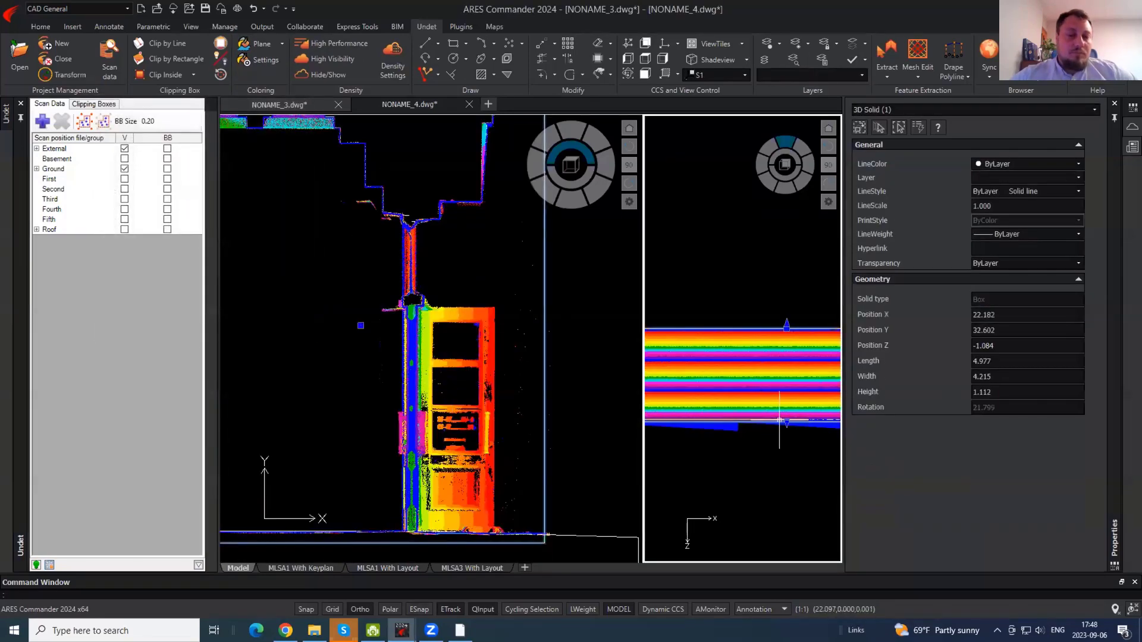
pyautogui.click(785, 421)
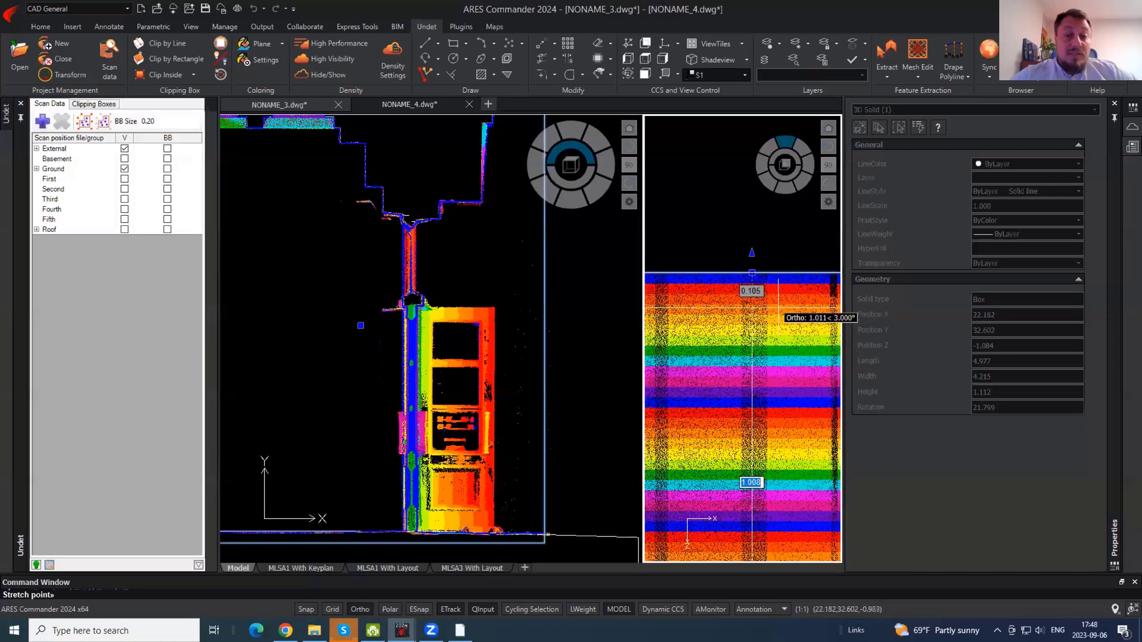
pyautogui.click(778, 300)
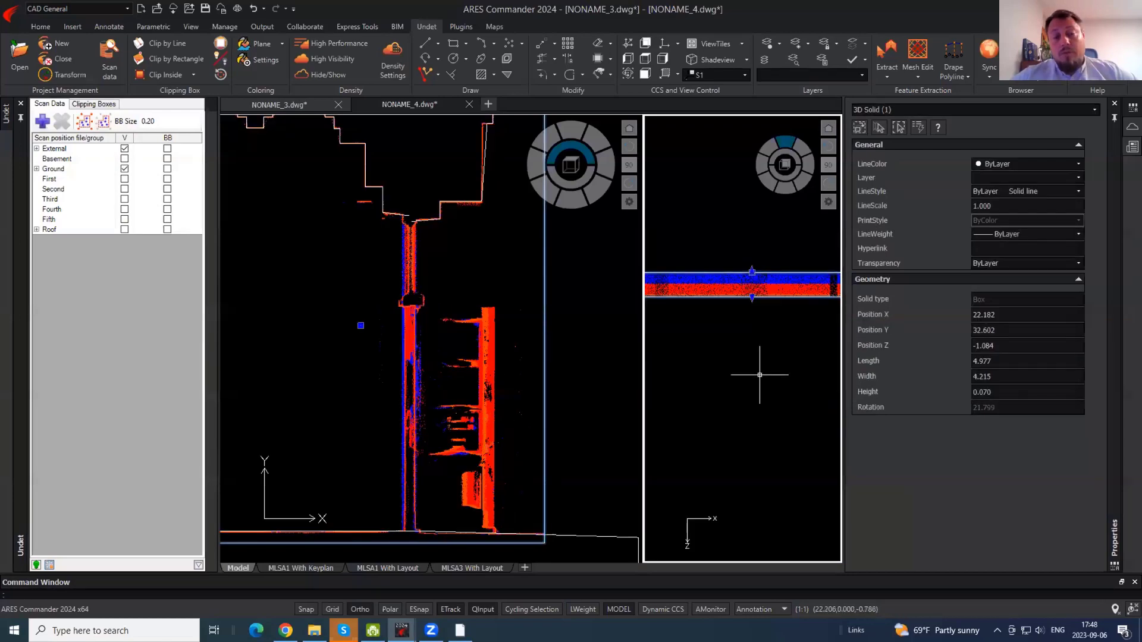
pyautogui.click(751, 272)
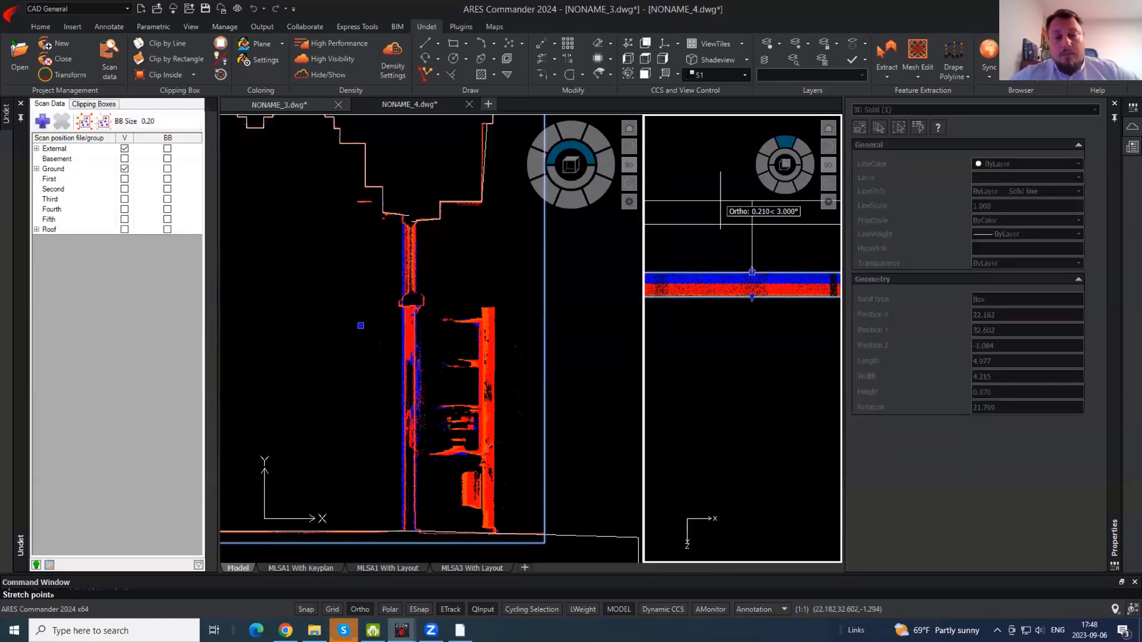
pyautogui.press('Escape')
pyautogui.click(751, 271)
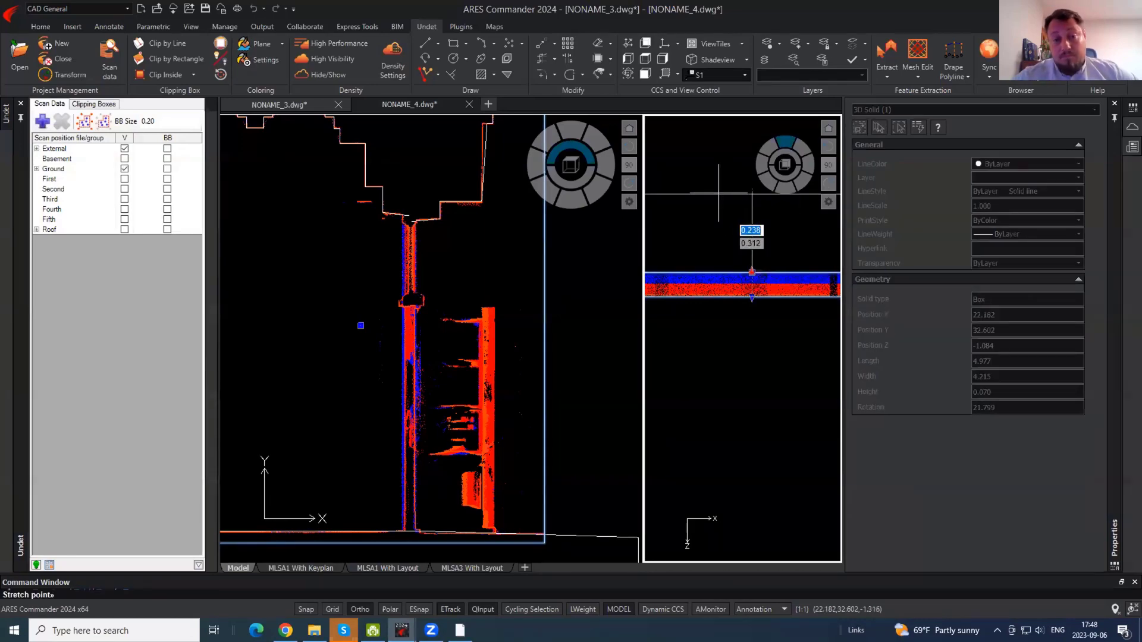
pyautogui.click(717, 193)
pyautogui.click(752, 296)
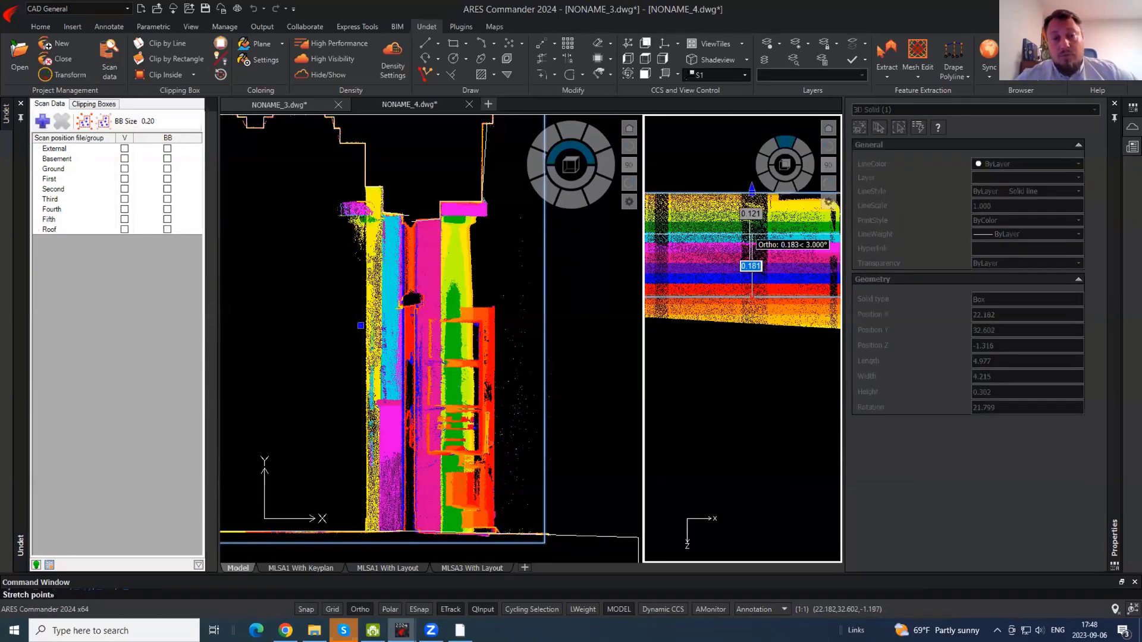
pyautogui.click(751, 234)
pyautogui.click(752, 234)
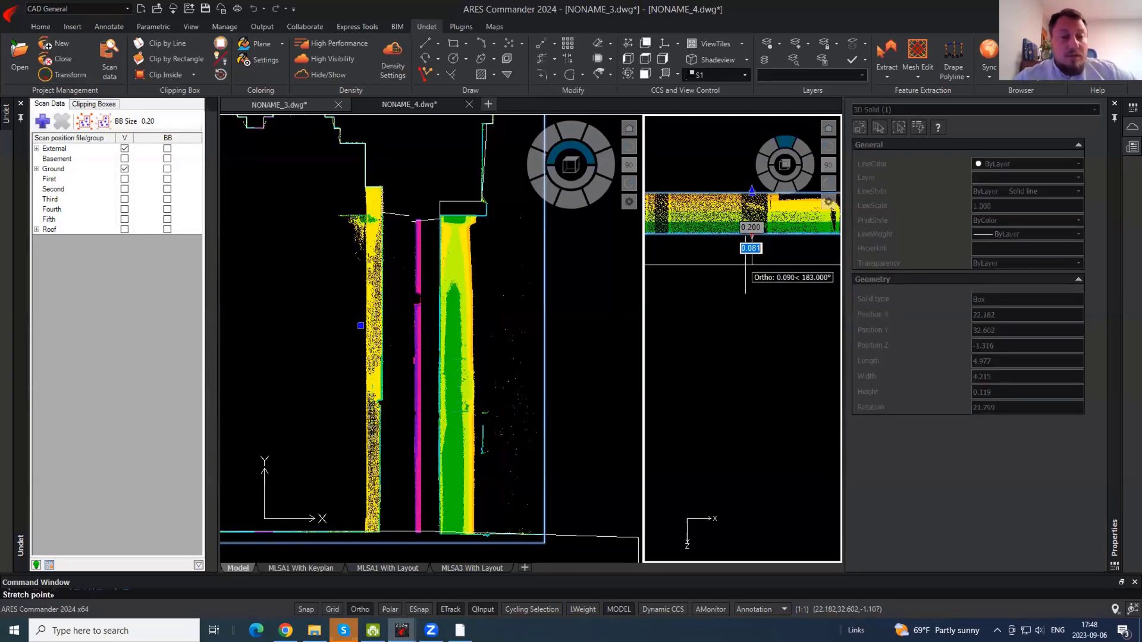
pyautogui.click(752, 270)
# - Deselect the clip box and make EXTERNAL_WALLS the current layer
pyautogui.press('Escape')
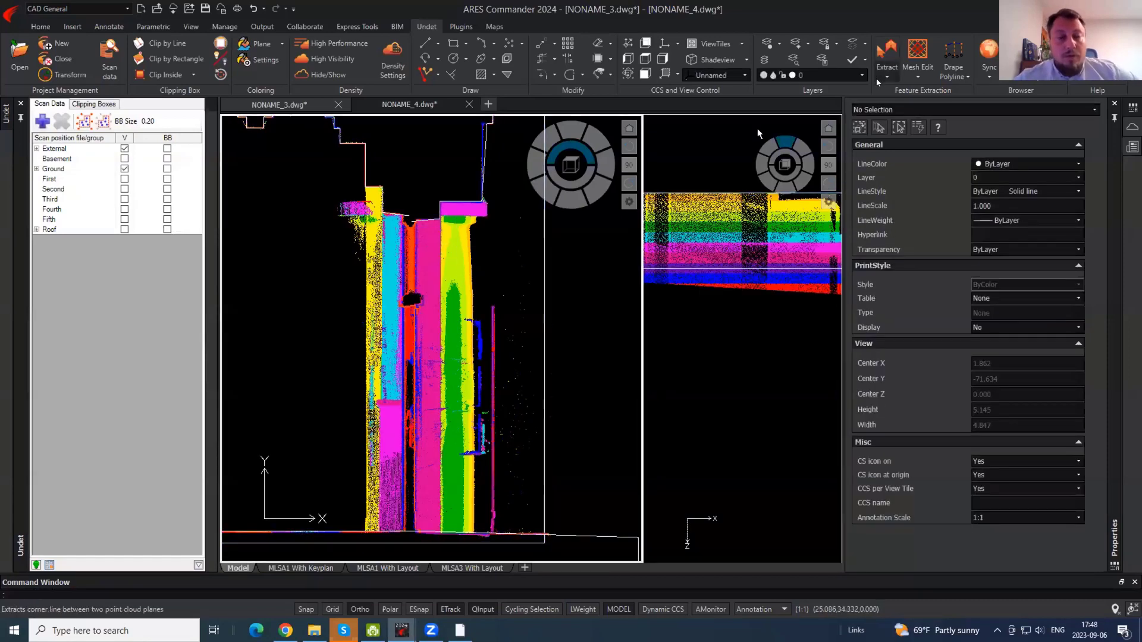
pyautogui.click(833, 75)
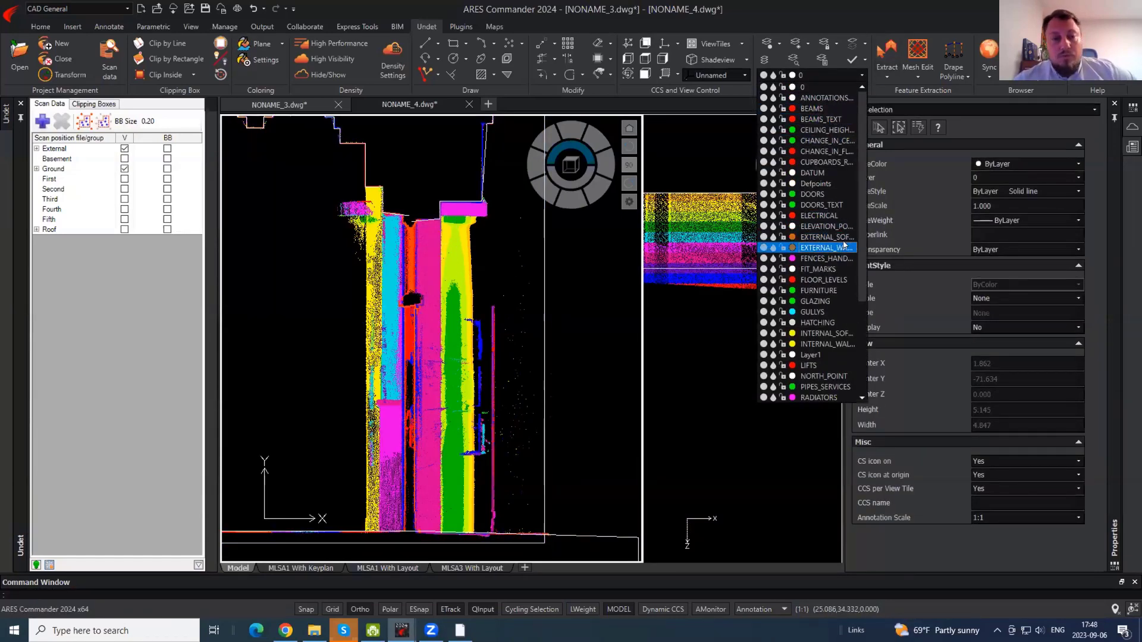
pyautogui.click(844, 247)
# - Trace a vertical polyline with PL along the wall edge down to its base
pyautogui.write('pl')
pyautogui.press('Return')
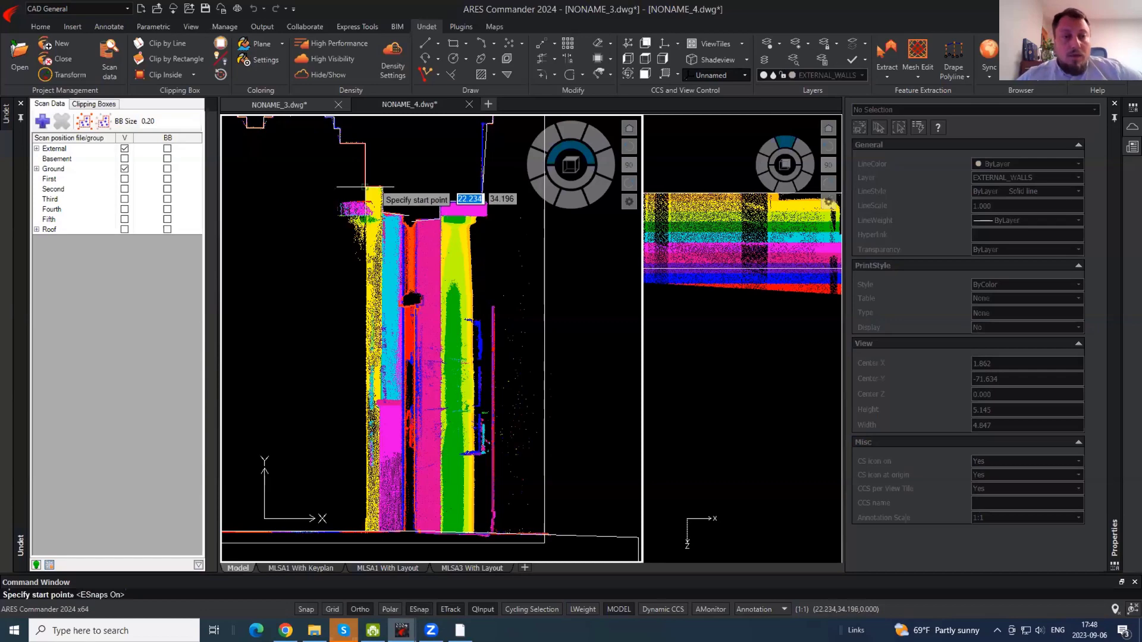
pyautogui.click(364, 189)
pyautogui.scroll(2, 365, 188)
pyautogui.scroll(-5, 416, 266)
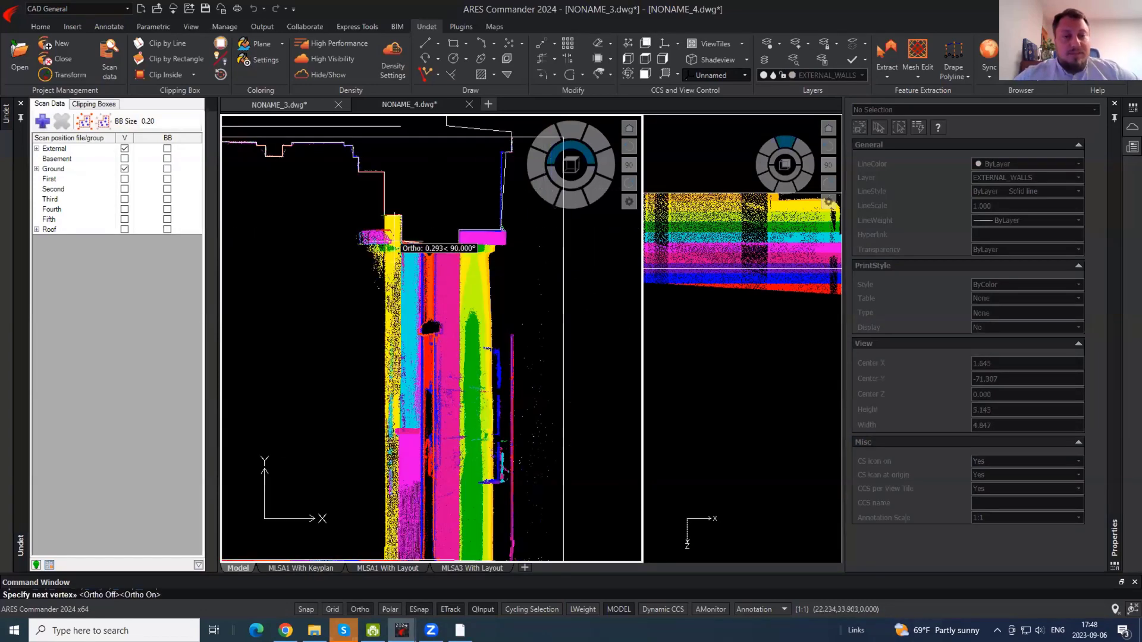
pyautogui.press('Escape')
pyautogui.press('Return')
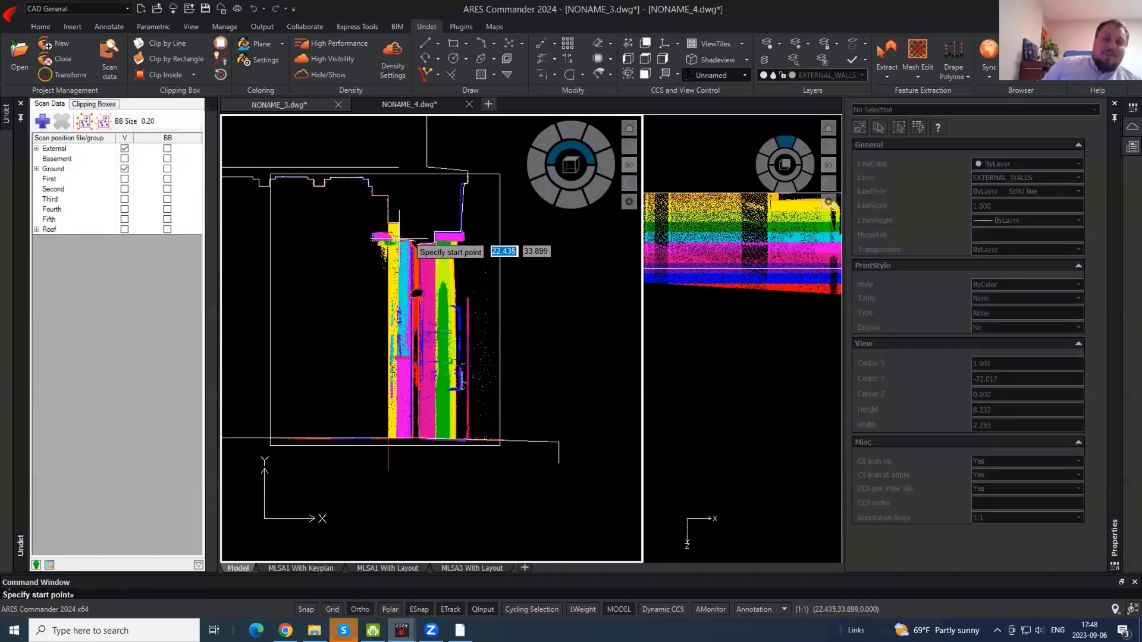
pyautogui.click(398, 240)
pyautogui.click(412, 478)
pyautogui.press('Return')
# - Trace polylines along the magenta cap's edges and top-left corner, plus a short vertical segment
pyautogui.scroll(3, 452, 239)
pyautogui.press('Return')
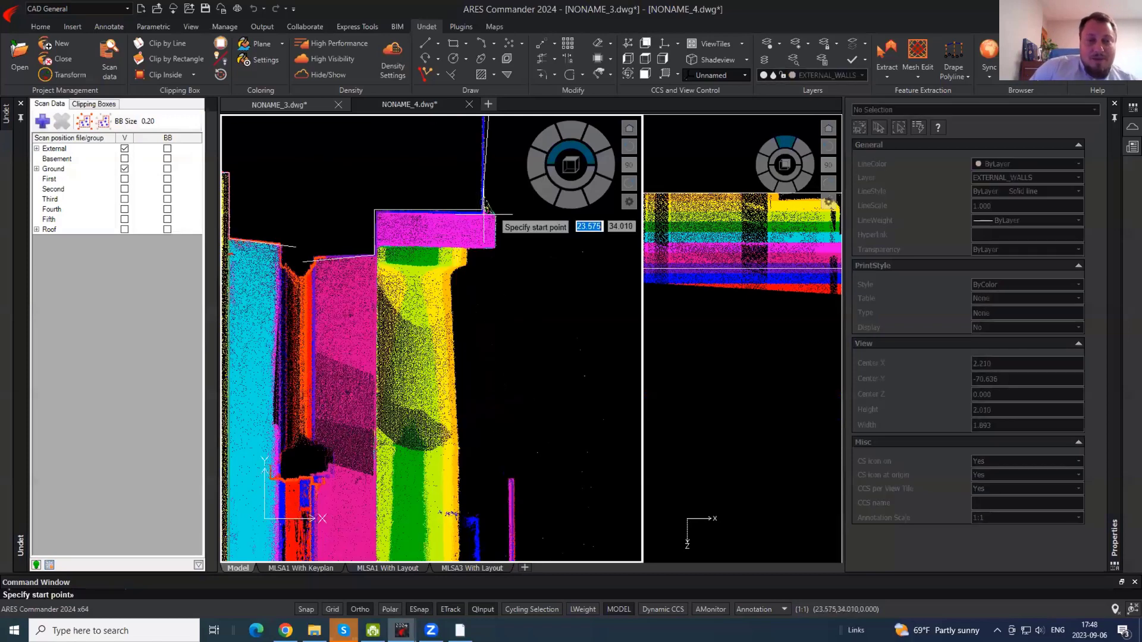
pyautogui.click(492, 216)
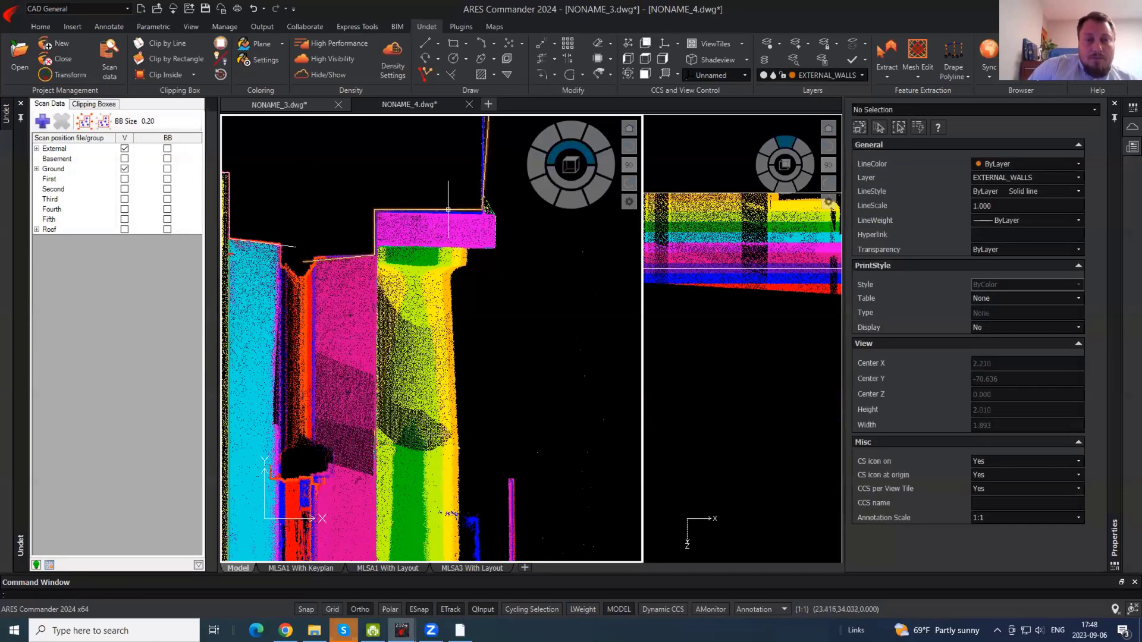
pyautogui.press('Return')
pyautogui.click(363, 245)
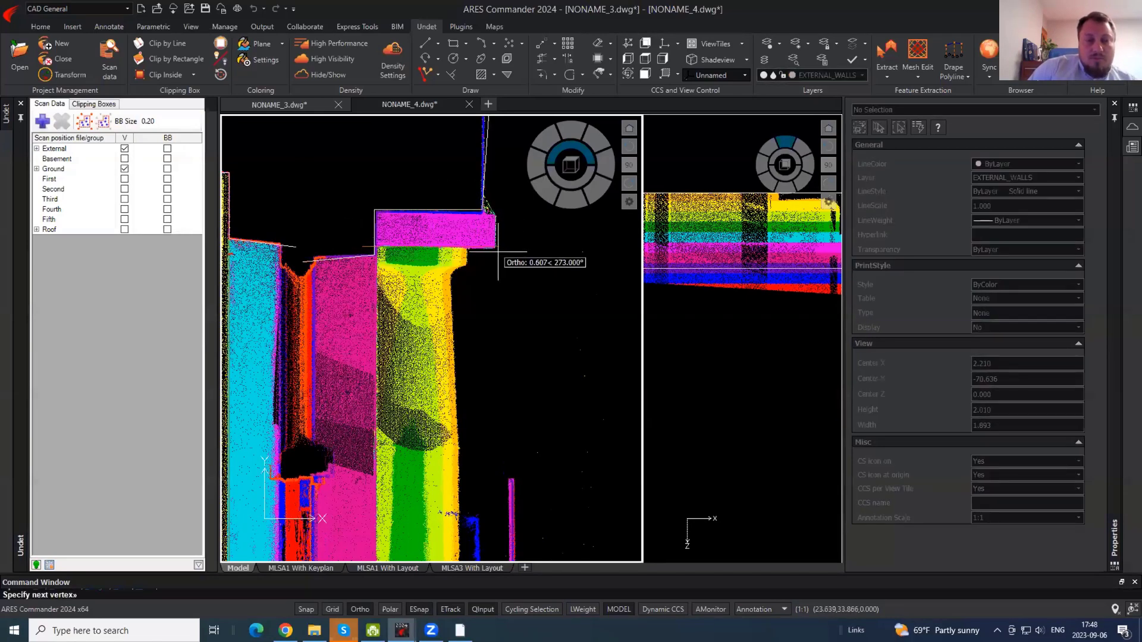
pyautogui.scroll(3, 494, 218)
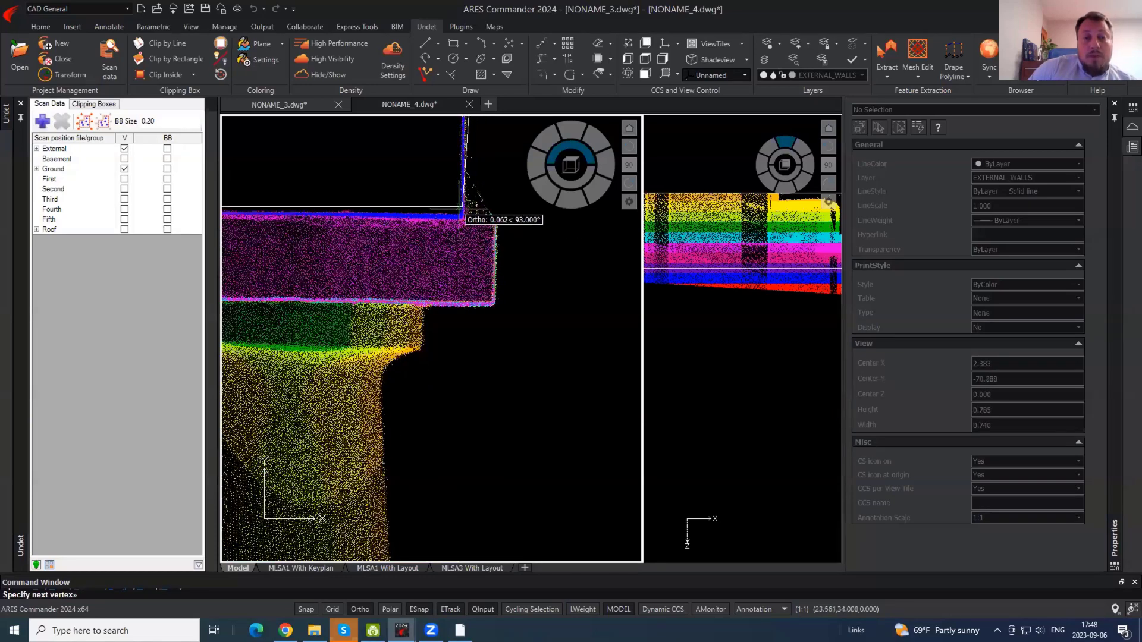
pyautogui.moveTo(374, 241); pyautogui.dragTo(268, 267, button='middle')
pyautogui.click(358, 230)
pyautogui.press('Return')
pyautogui.press('Return')
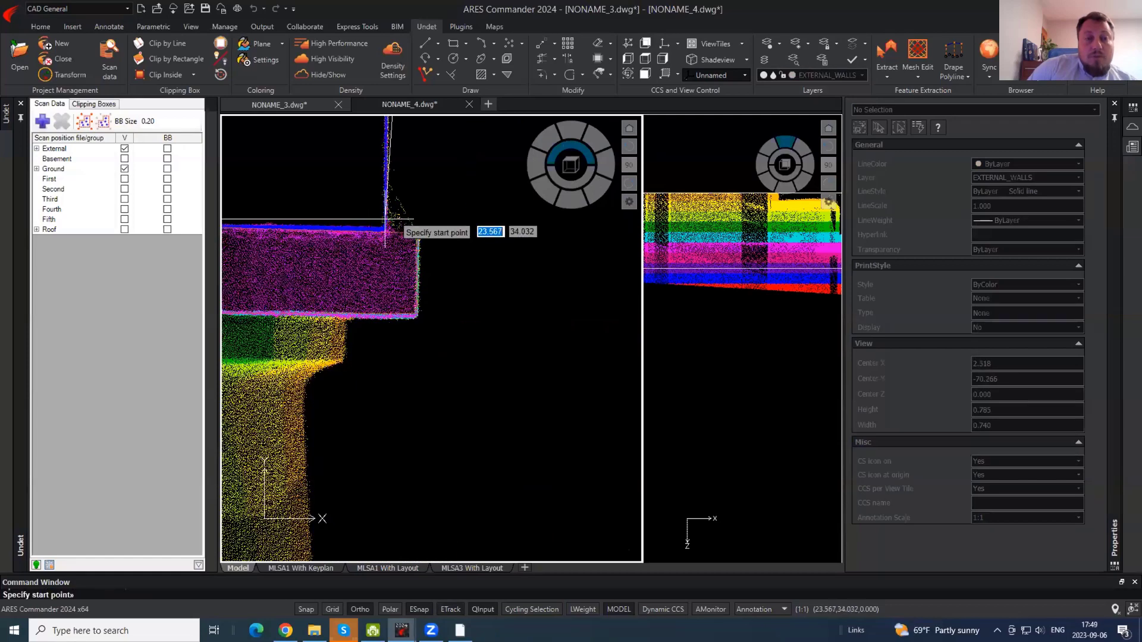
pyautogui.click(386, 231)
pyautogui.click(386, 271)
pyautogui.press('Return')
# - Hide the point cloud and trim the lower part of the vertical traced line
pyautogui.click(330, 79)
pyautogui.write('tr')
pyautogui.press('Return')
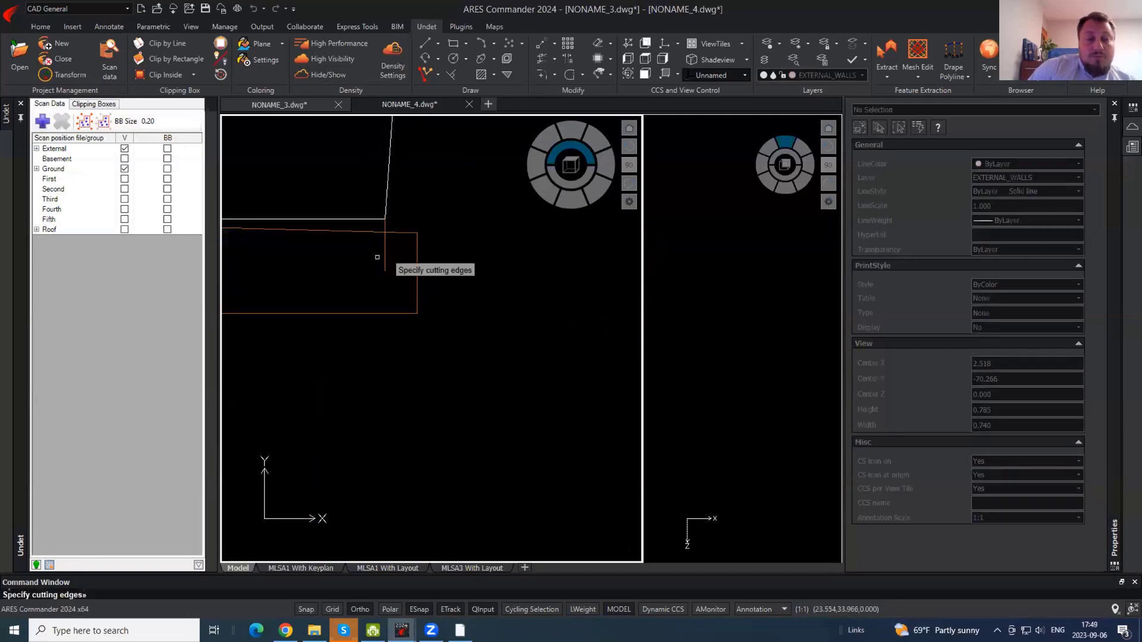
pyautogui.press('Return')
pyautogui.click(386, 253)
# - Trim the two line ends overhanging below the horizontal line
pyautogui.press('Return')
pyautogui.press('Return')
pyautogui.press('Return')
pyautogui.scroll(-4, 497, 183)
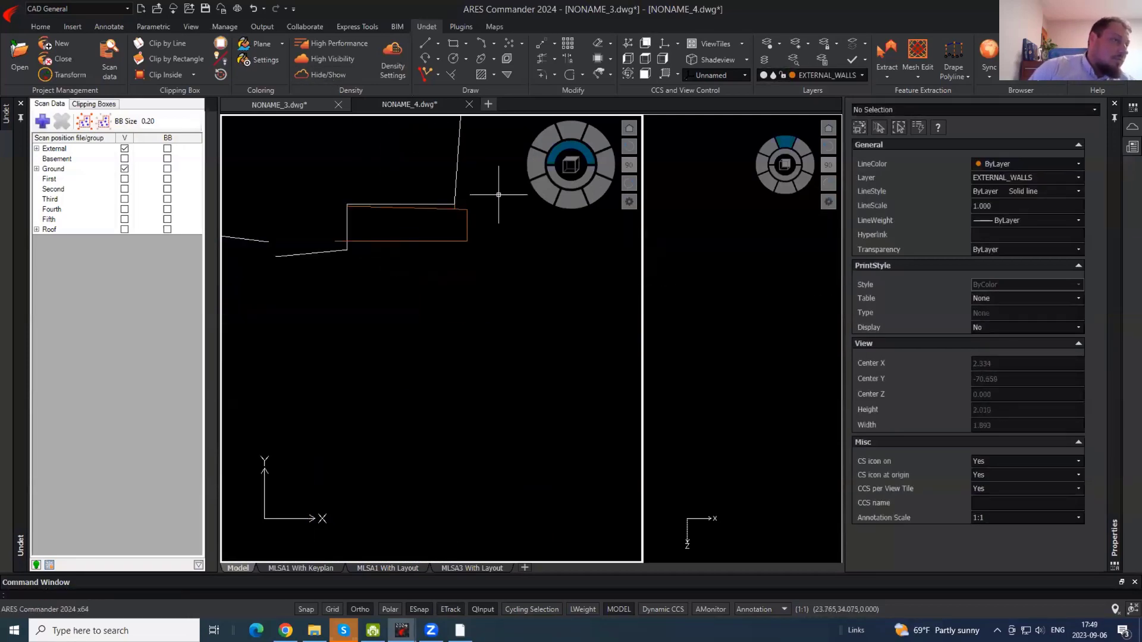
pyautogui.press('Return')
pyautogui.scroll(-1, 455, 222)
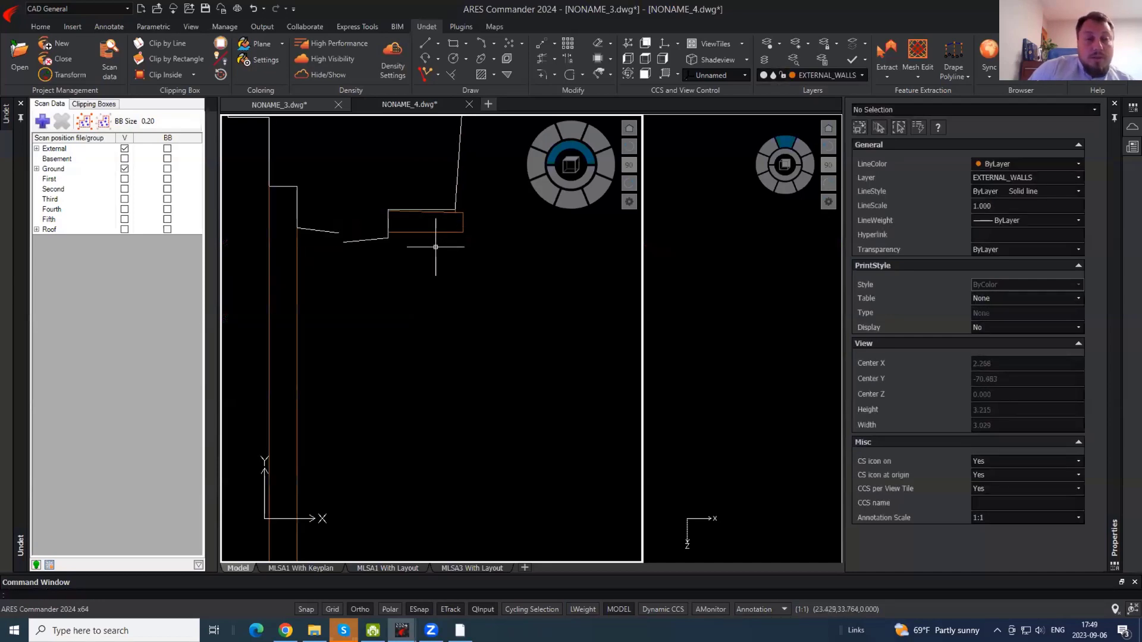
pyautogui.scroll(-1, 394, 211)
pyautogui.moveTo(360, 429); pyautogui.dragTo(423, 299, button='middle')
pyautogui.press('Return')
pyautogui.press('Return')
pyautogui.click(423, 467)
pyautogui.click(336, 429)
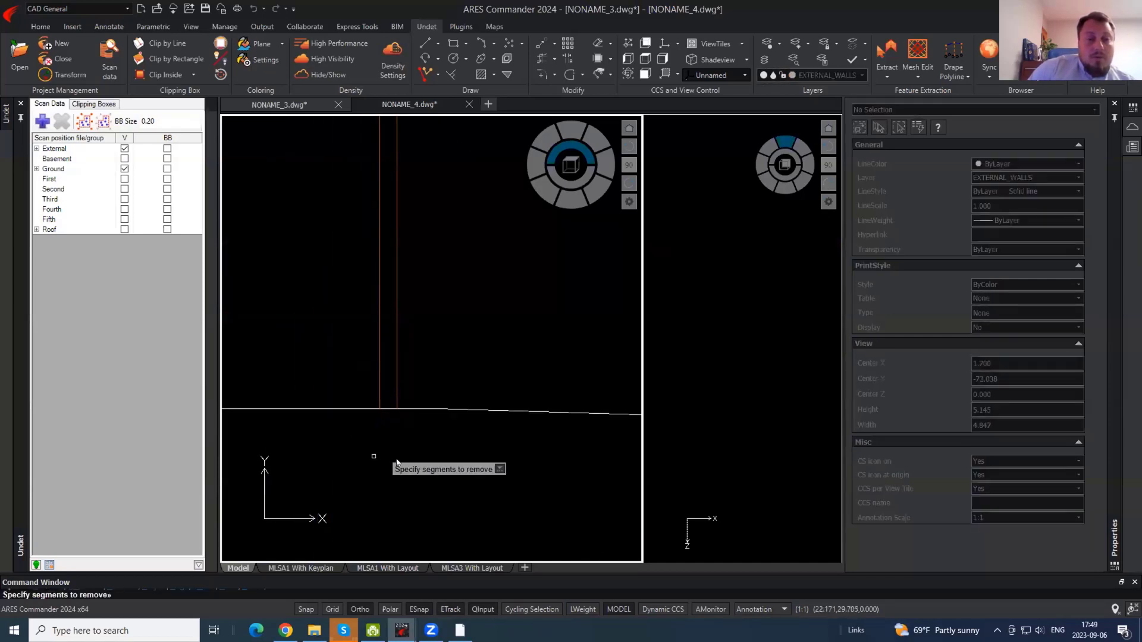
pyautogui.press('Return')
# - Show the point cloud again over the traced lines
pyautogui.scroll(-2, 390, 457)
pyautogui.scroll(2, 434, 352)
pyautogui.click(329, 76)
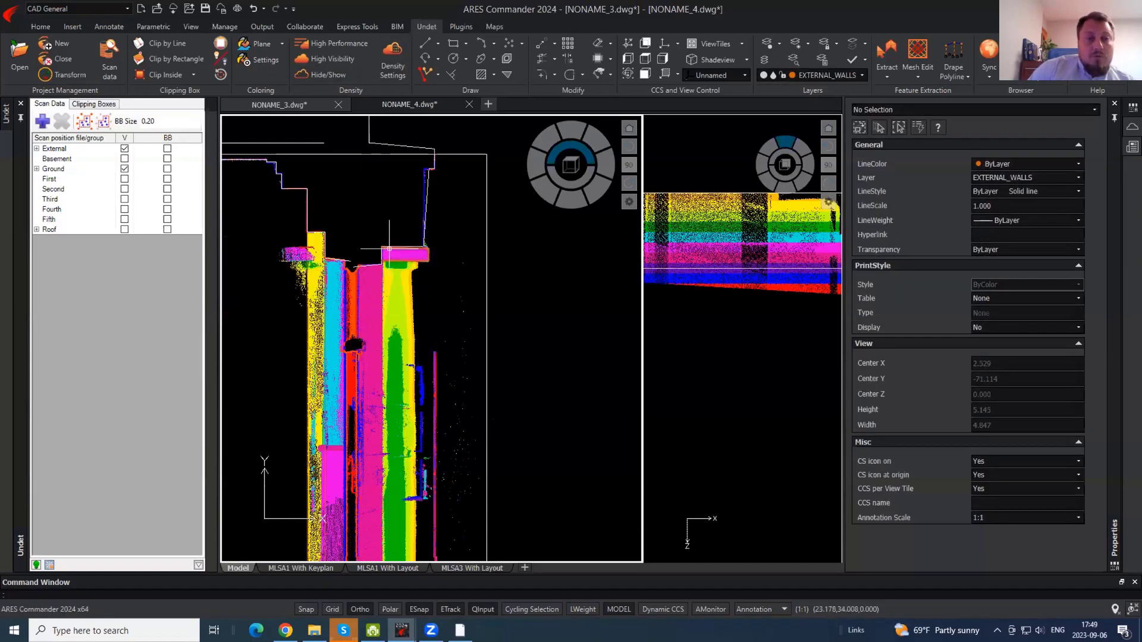
pyautogui.scroll(3, 382, 273)
# - Start and cancel the line command, panning to review the lower slice and traced outline
pyautogui.write('l')
pyautogui.press('Return')
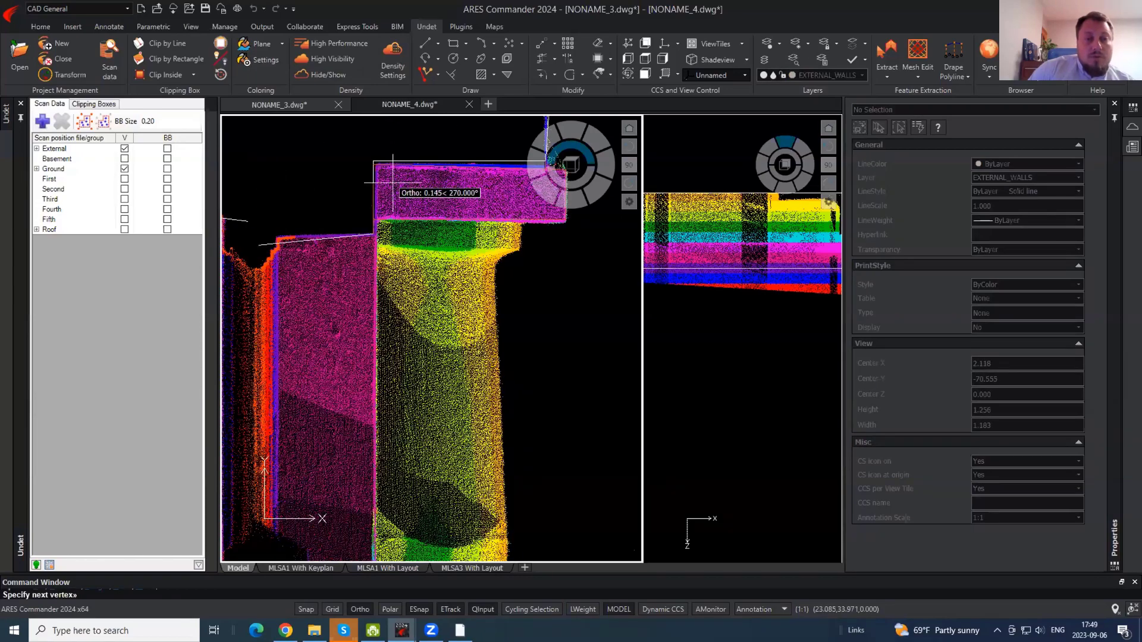
pyautogui.scroll(-3, 386, 237)
pyautogui.press('Escape')
pyautogui.scroll(3, 366, 153)
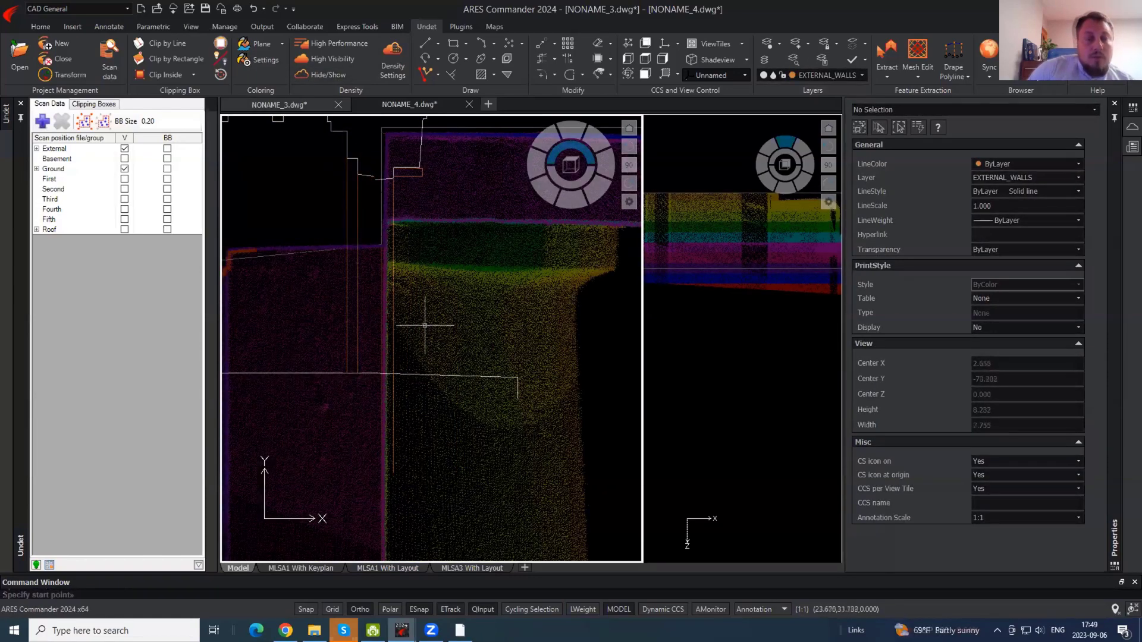
pyautogui.press('Return')
pyautogui.press('Escape')
pyautogui.scroll(-3, 466, 206)
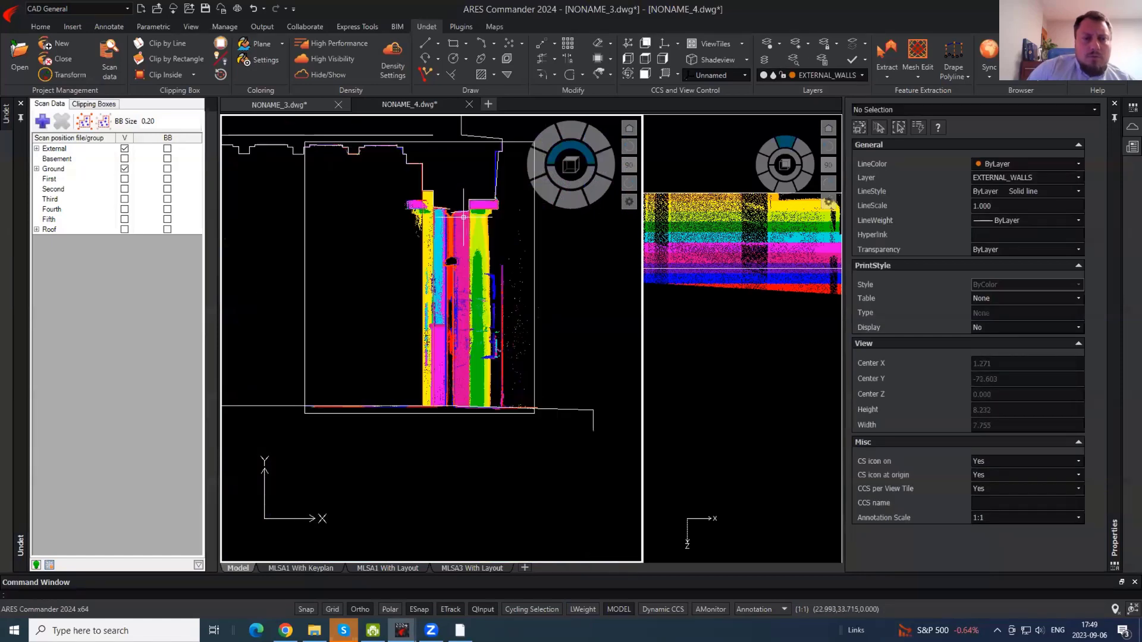
pyautogui.moveTo(458, 218)
pyautogui.mouseDown(button='middle')
pyautogui.moveTo(462, 296)
pyautogui.moveTo(513, 323)
pyautogui.moveTo(538, 358)
pyautogui.moveTo(445, 360)
pyautogui.mouseUp(button='middle')
pyautogui.scroll(-1, 462, 295)
pyautogui.scroll(-3, 471, 354)
pyautogui.scroll(3, 445, 366)
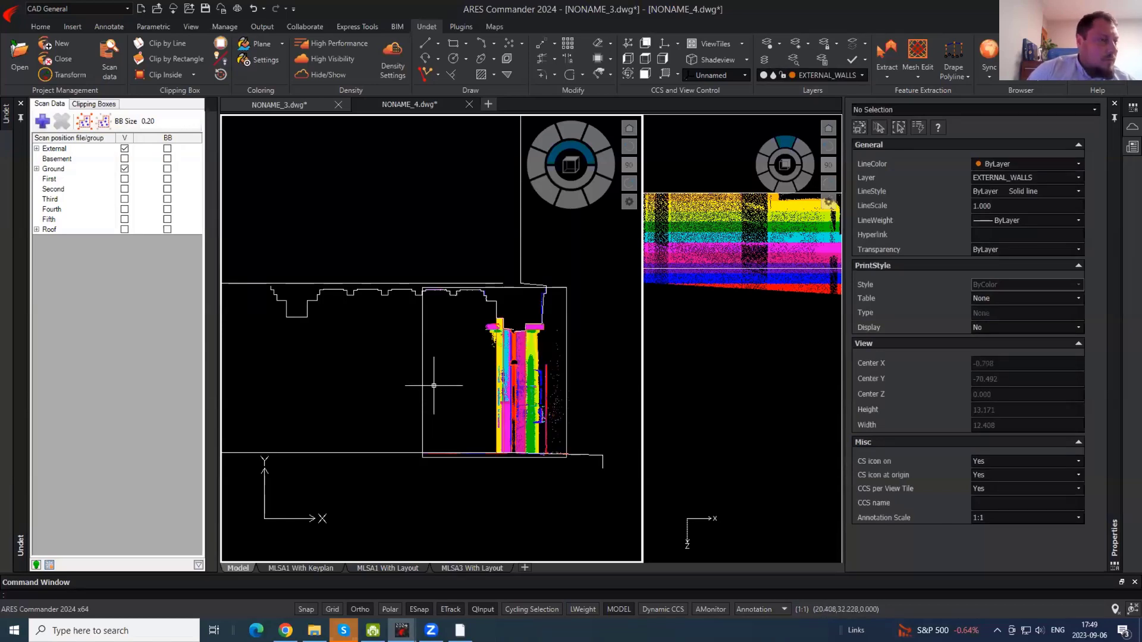
pyautogui.moveTo(527, 403); pyautogui.dragTo(500, 390, button='middle')
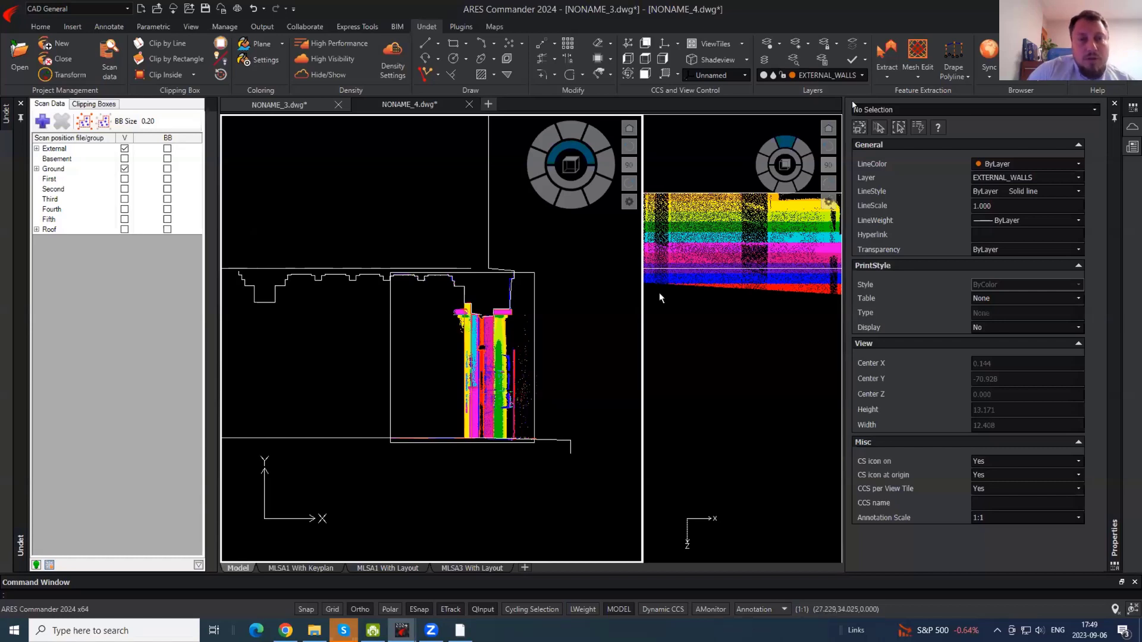
# - Make DOORS the current layer
pyautogui.click(832, 75)
pyautogui.click(815, 189)
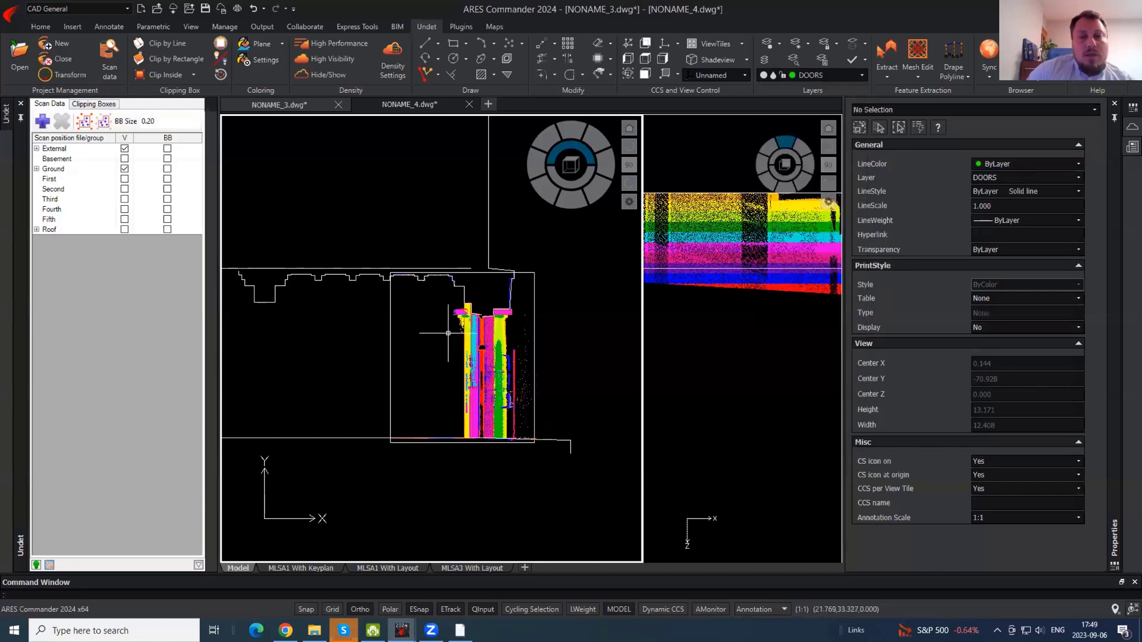
pyautogui.click(534, 388)
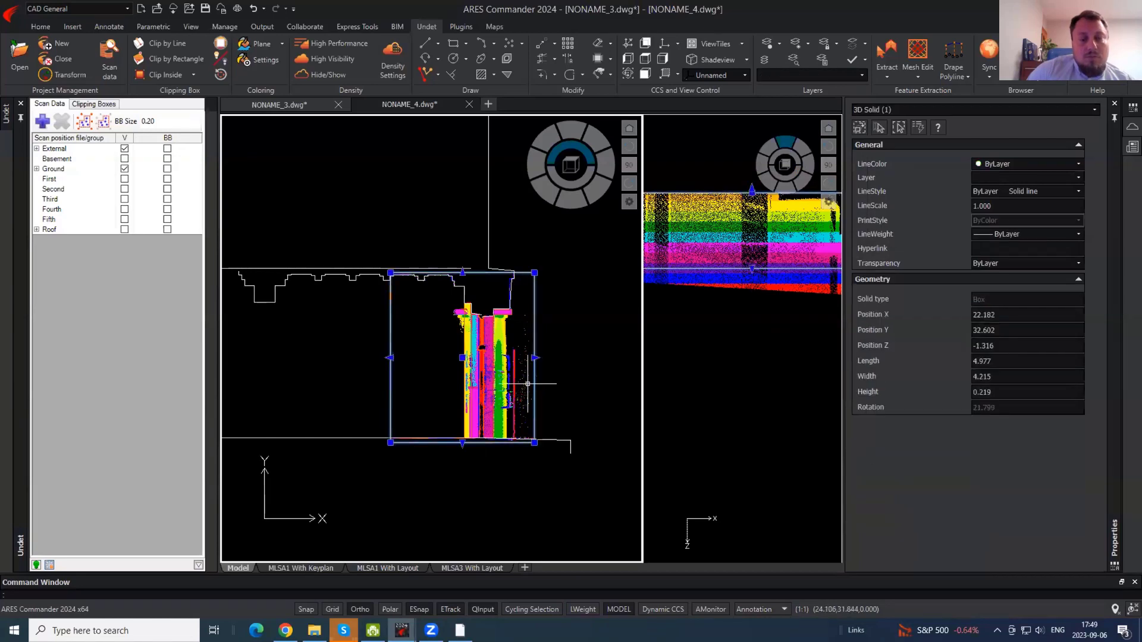
pyautogui.press('Escape')
# - Stretch the clip box's top grip in the side view to a height of 0.600
pyautogui.scroll(2, 495, 334)
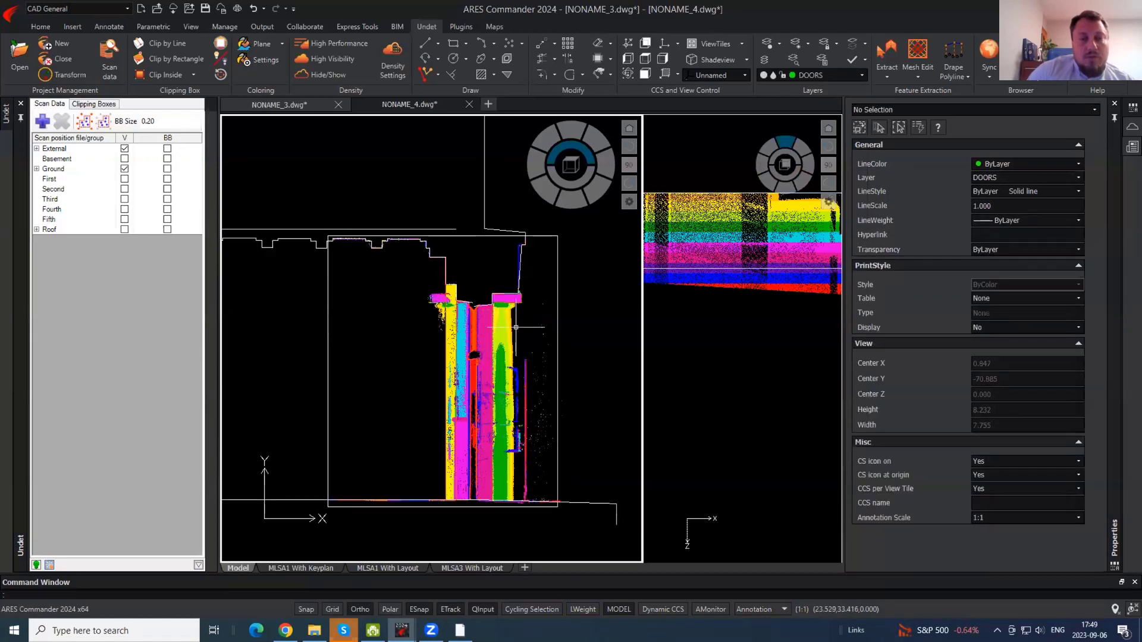
pyautogui.click(764, 269)
pyautogui.click(777, 269)
pyautogui.scroll(-4, 689, 356)
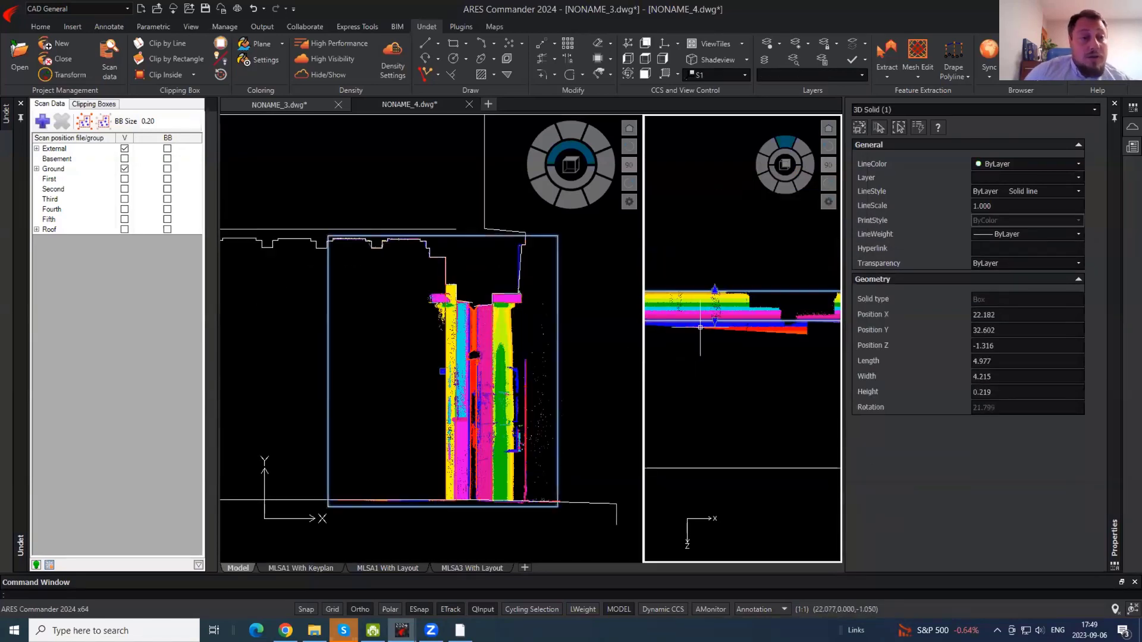
pyautogui.click(714, 287)
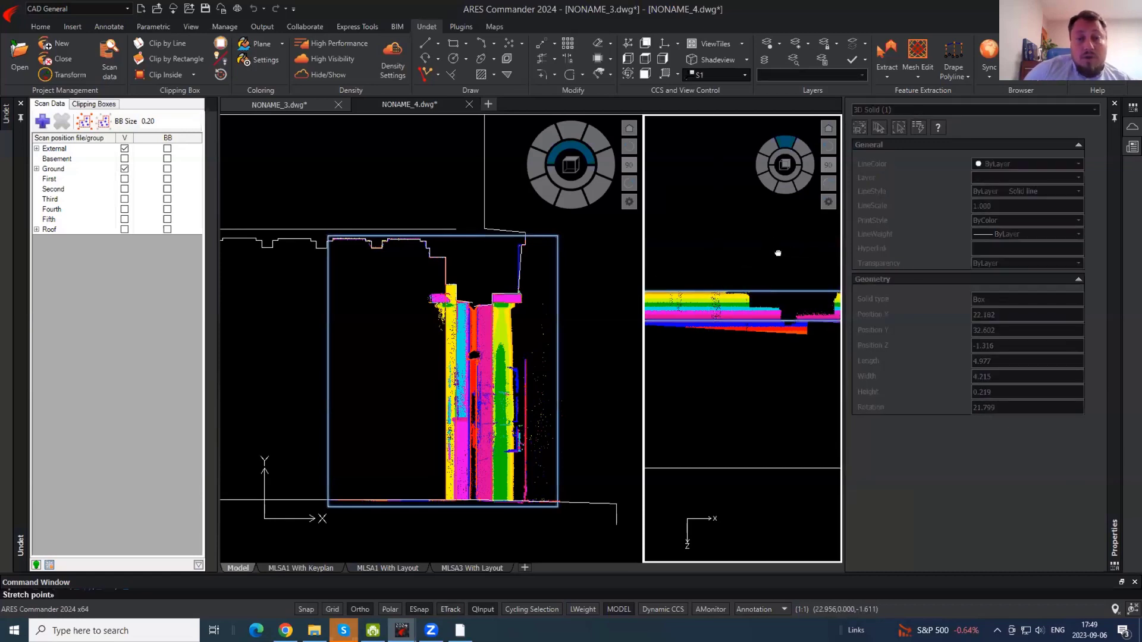
pyautogui.click(796, 283)
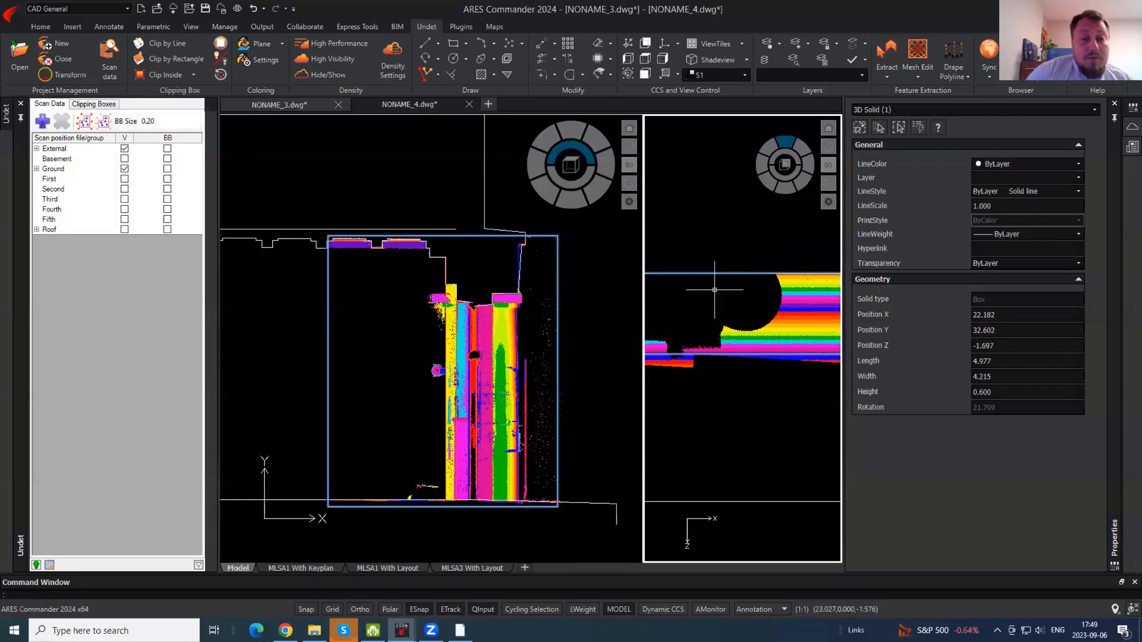
pyautogui.press('Escape')
# - Trace a polyline from the slab corner down the wall and column edge, toggling Ortho as needed
pyautogui.press('Return')
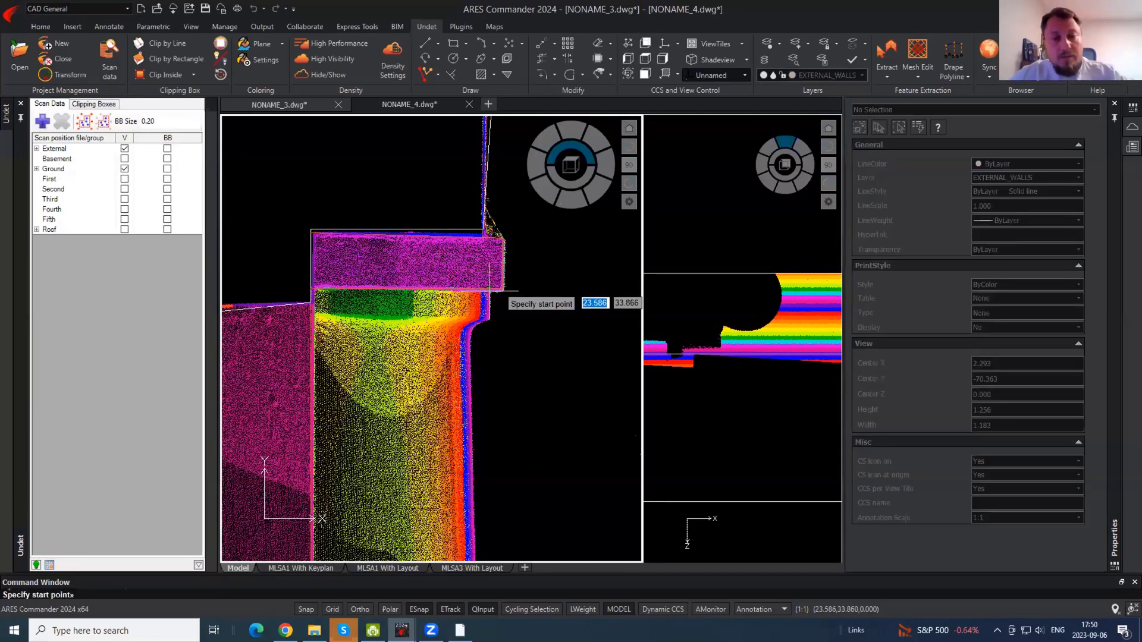
pyautogui.click(504, 289)
pyautogui.scroll(3, 495, 324)
pyautogui.scroll(2, 496, 324)
pyautogui.press('F8')
pyautogui.click(480, 310)
pyautogui.press('F8')
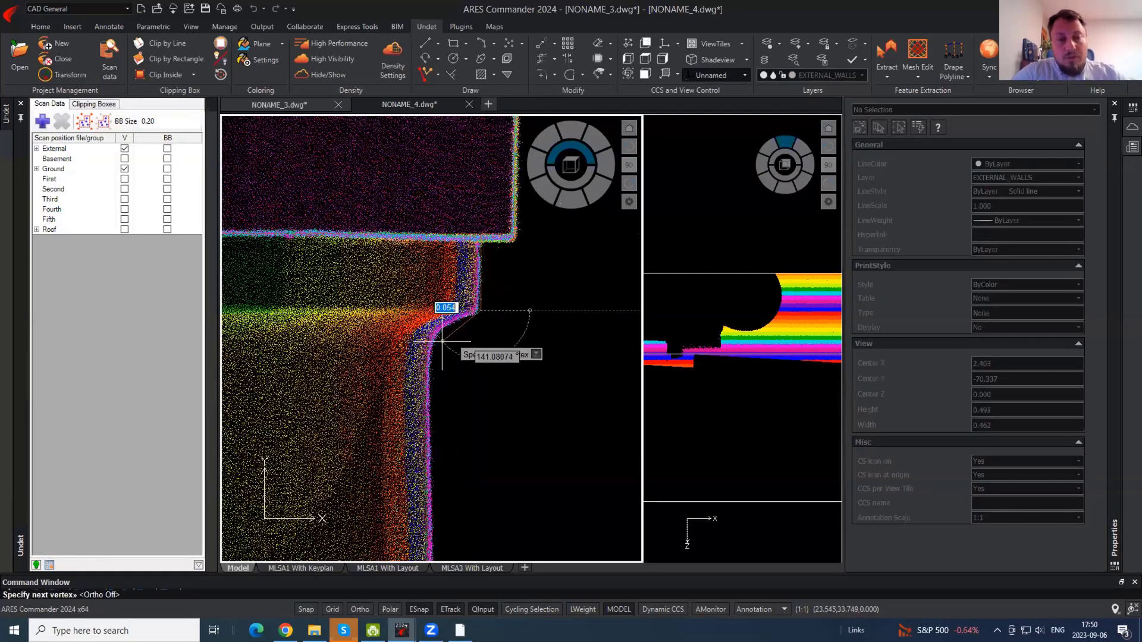
pyautogui.click(430, 354)
pyautogui.press('F8')
pyautogui.scroll(-4, 468, 189)
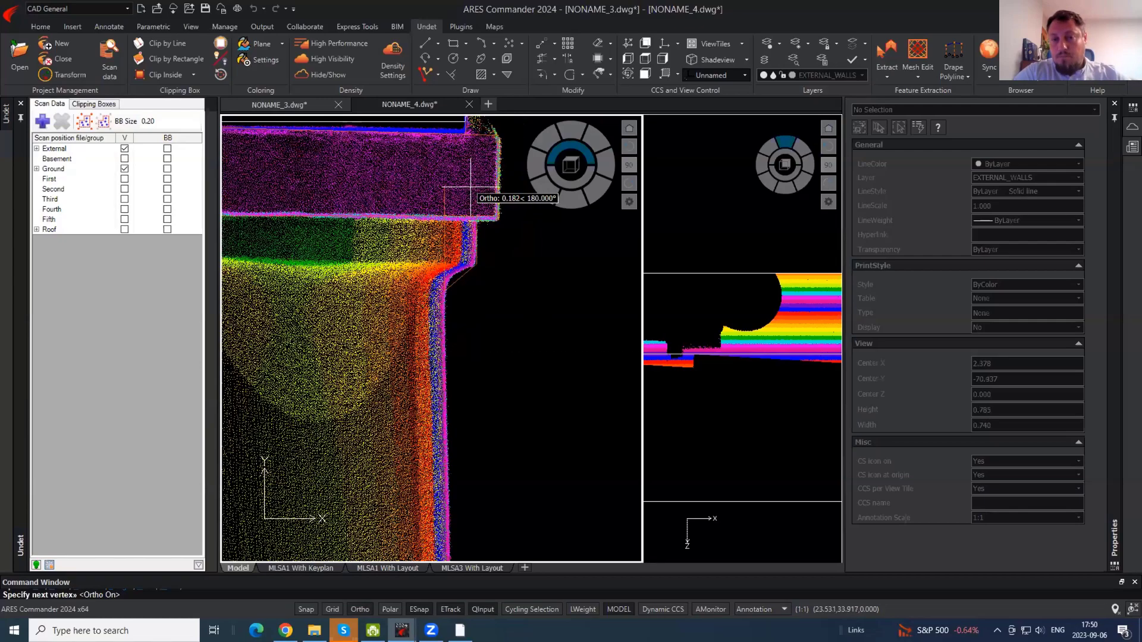
pyautogui.press('F8')
pyautogui.scroll(2, 462, 320)
pyautogui.scroll(2, 462, 320)
pyautogui.click(480, 321)
pyautogui.scroll(-4, 484, 228)
pyautogui.press('F8')
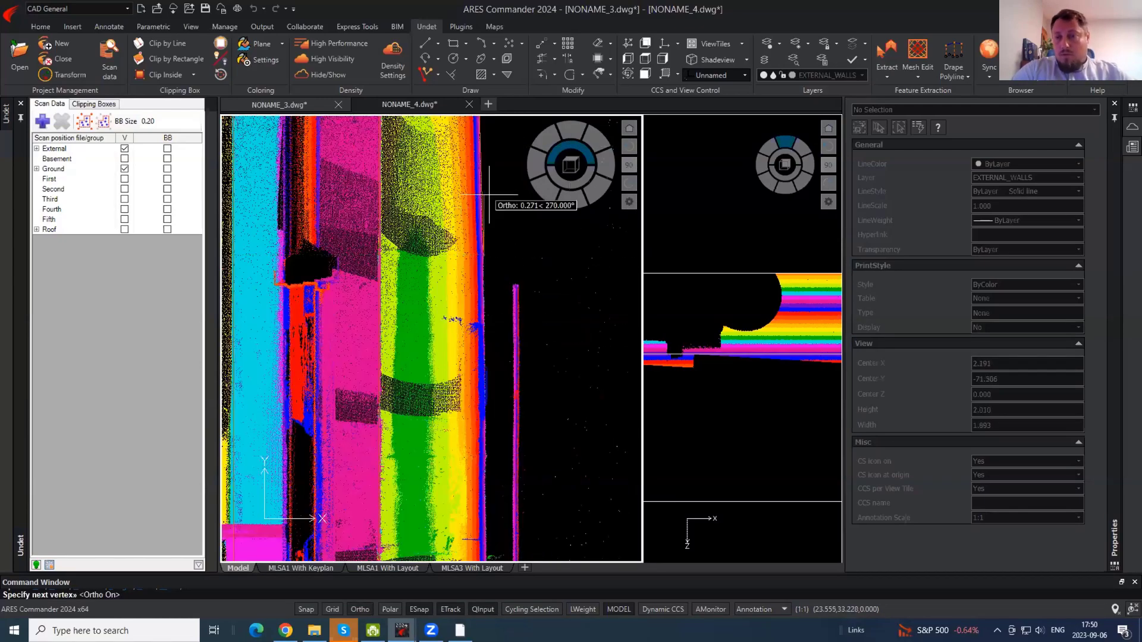
pyautogui.scroll(-3, 489, 195)
pyautogui.scroll(3, 486, 369)
pyautogui.press('F8')
pyautogui.click(510, 391)
pyautogui.press('Return')
pyautogui.scroll(-4, 509, 390)
pyautogui.scroll(7, 512, 250)
pyautogui.click(471, 359)
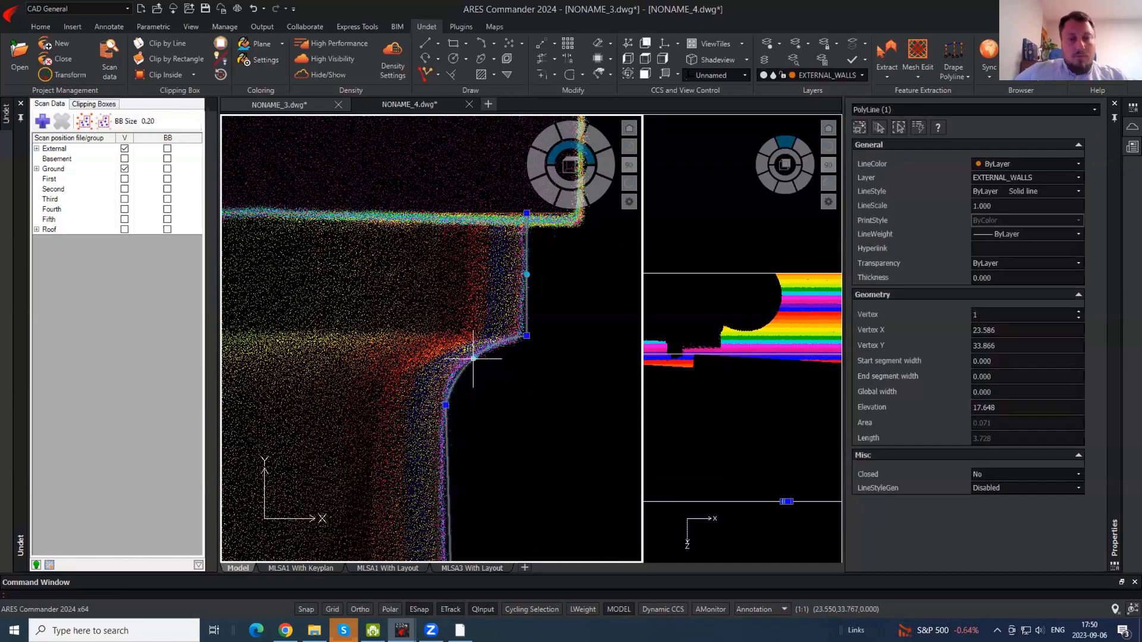
pyautogui.press('Escape')
pyautogui.scroll(-3, 553, 276)
# - Hide the point cloud and trim the overhanging end of the traced outline
pyautogui.click(328, 74)
pyautogui.scroll(-3, 490, 197)
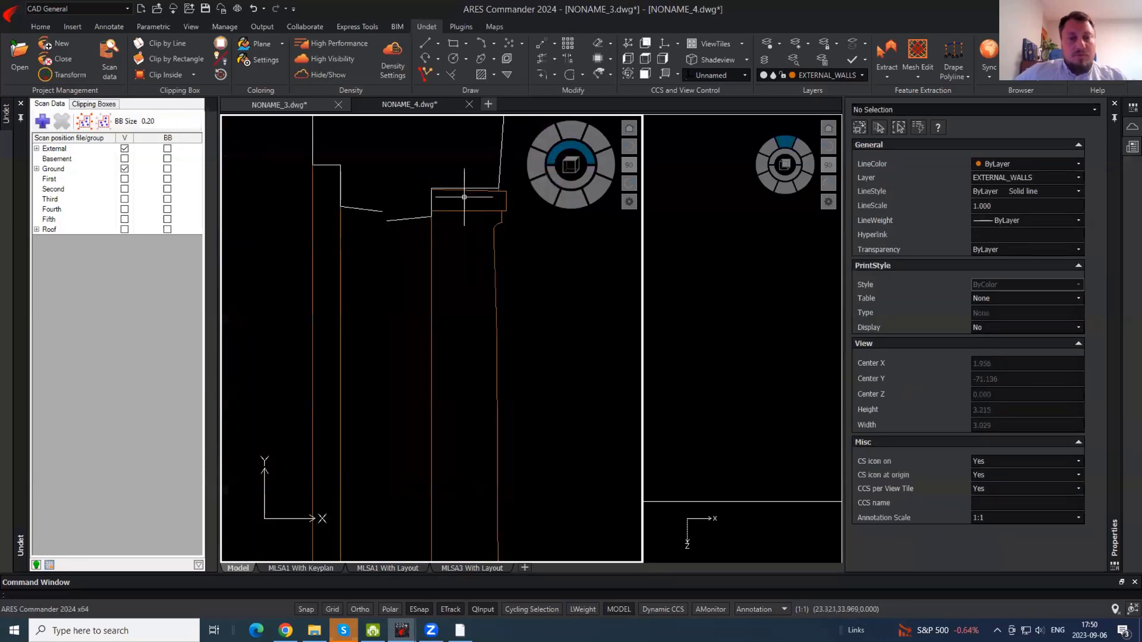
pyautogui.scroll(-4, 465, 197)
pyautogui.scroll(4, 471, 264)
pyautogui.write('tr')
pyautogui.press('Return')
pyautogui.press('Return')
pyautogui.click(447, 401)
pyautogui.click(442, 411)
pyautogui.press('Escape')
# - Show the point cloud again and frame the whole traced wall section
pyautogui.scroll(-6, 439, 436)
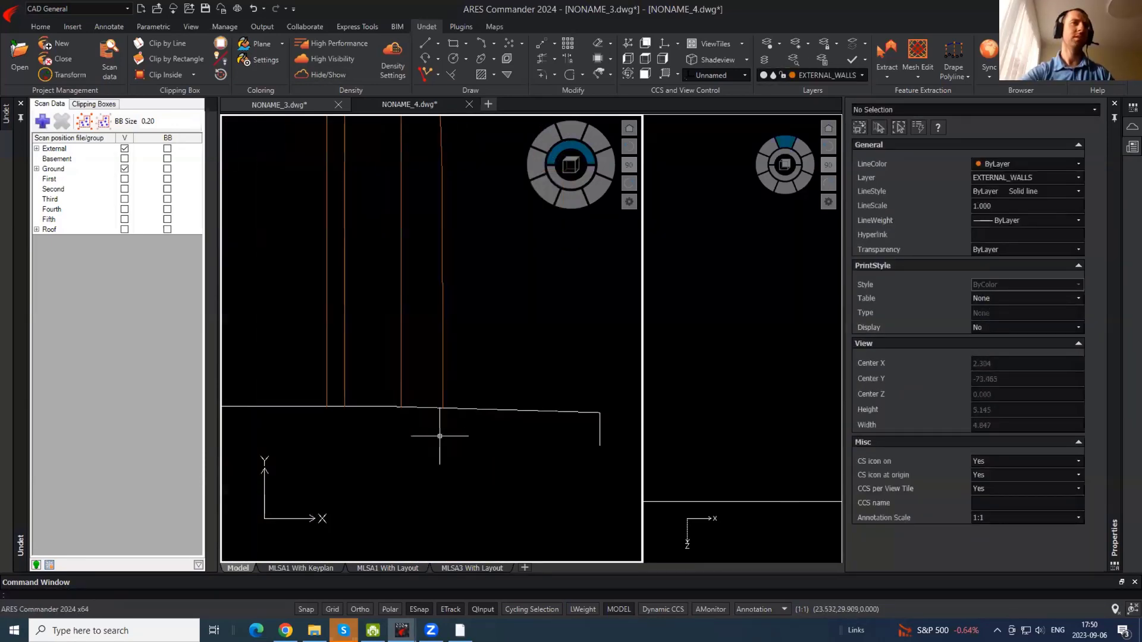
pyautogui.scroll(4, 440, 320)
pyautogui.scroll(-4, 515, 248)
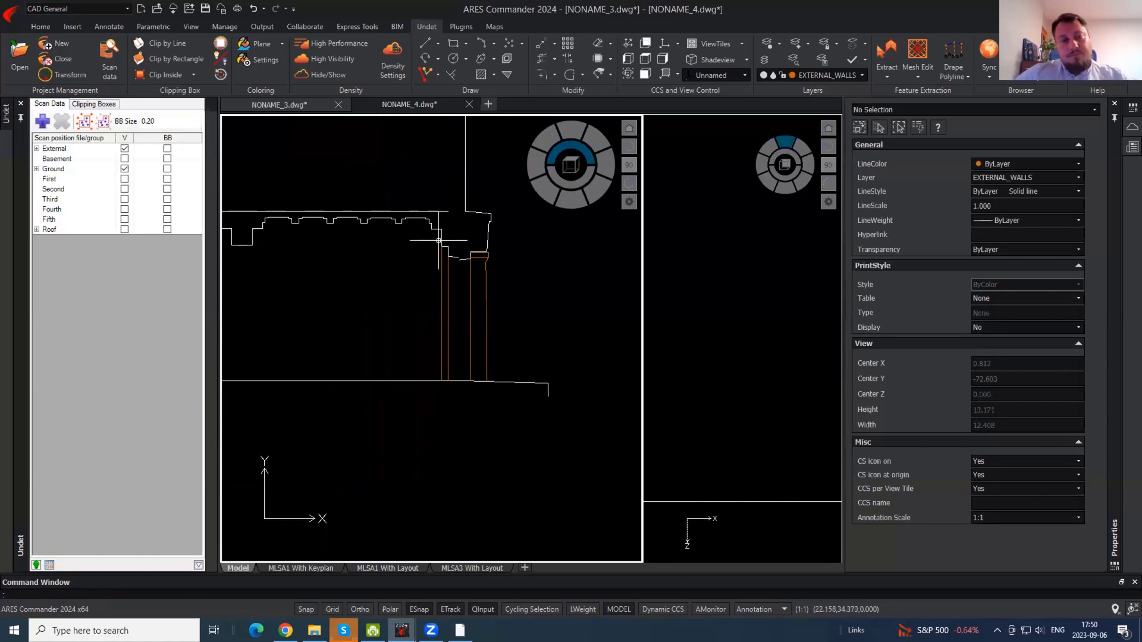
pyautogui.moveTo(439, 241); pyautogui.dragTo(503, 329, button='middle')
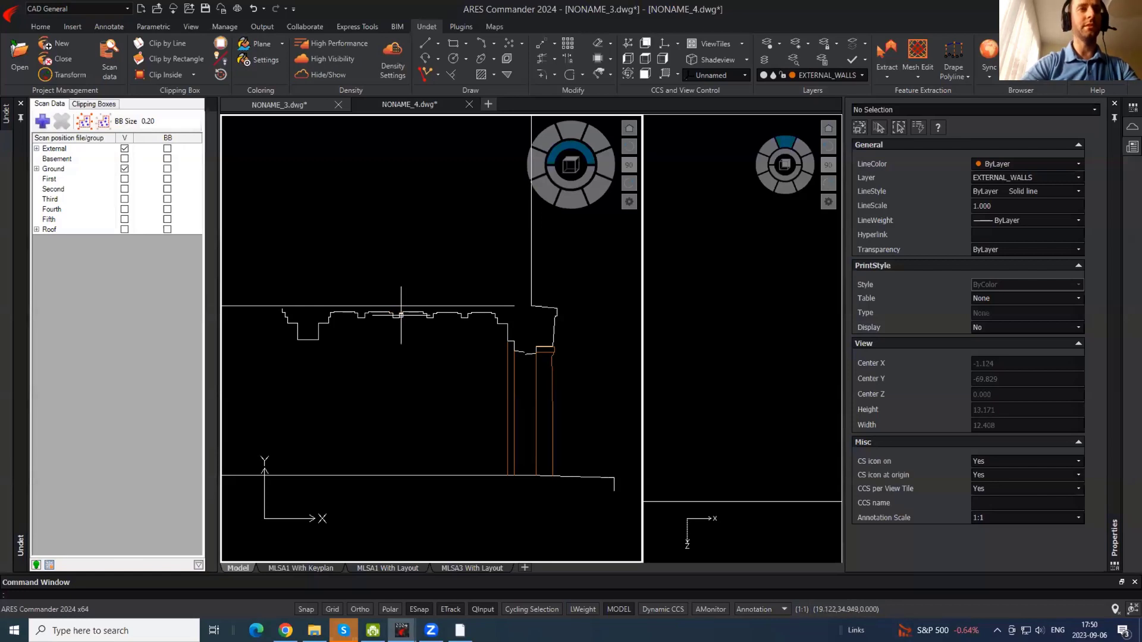
pyautogui.scroll(2, 575, 418)
pyautogui.click(328, 75)
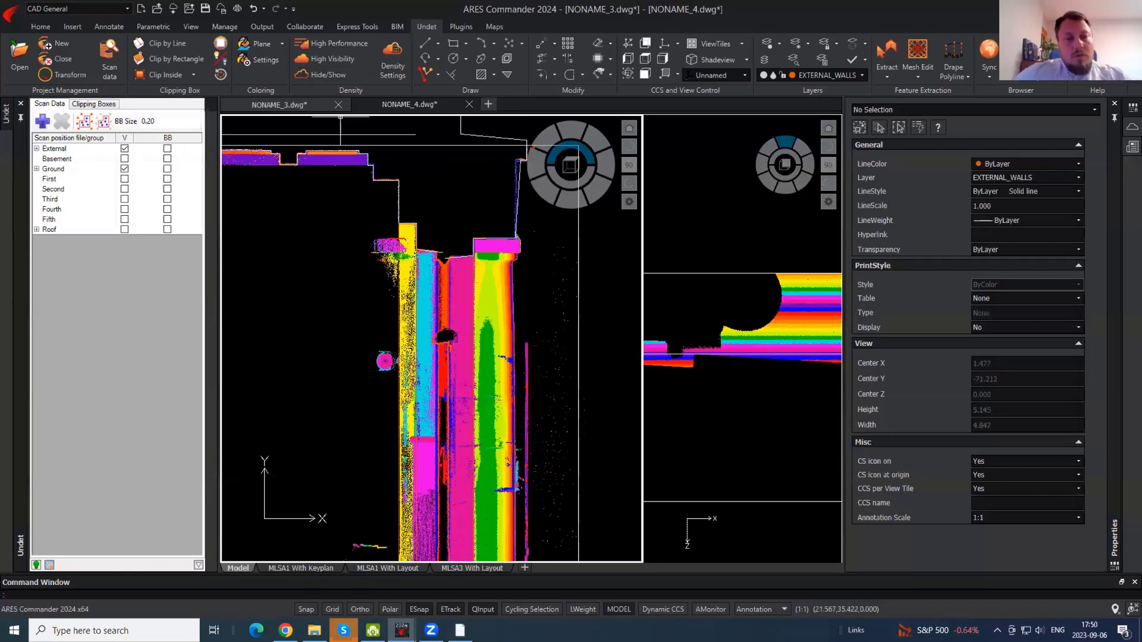
pyautogui.scroll(-6, 503, 278)
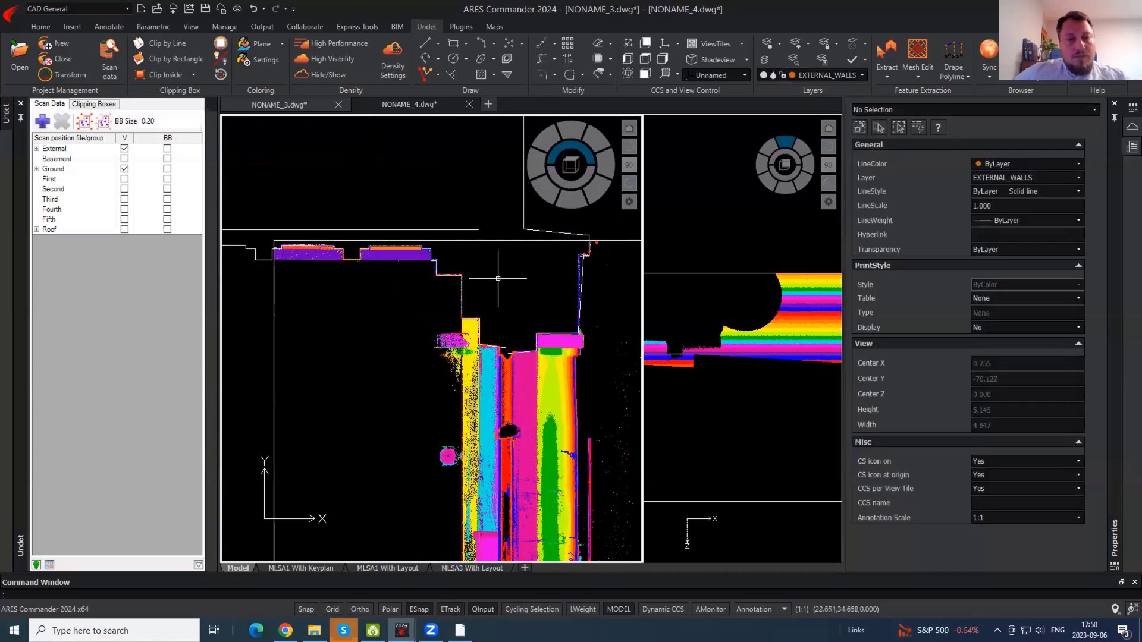
pyautogui.moveTo(354, 166)
pyautogui.mouseDown(button='middle')
pyautogui.moveTo(346, 237)
pyautogui.moveTo(372, 296)
pyautogui.mouseUp(button='middle')
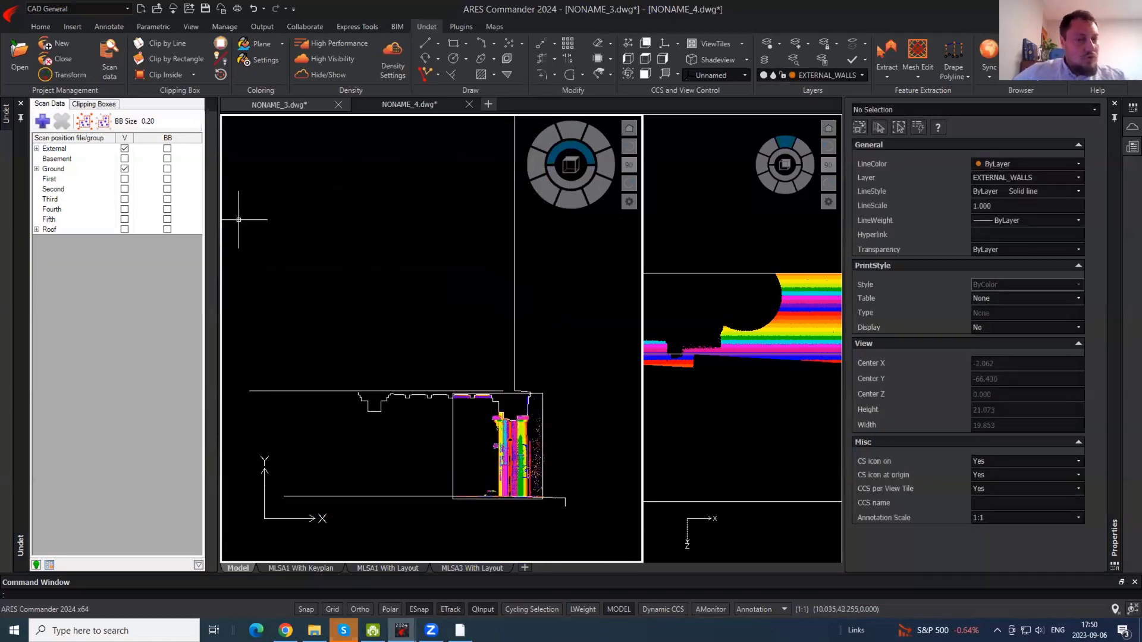
# - In the right-hand section view, set the point cloud colouring to Intensity
pyautogui.click(765, 330)
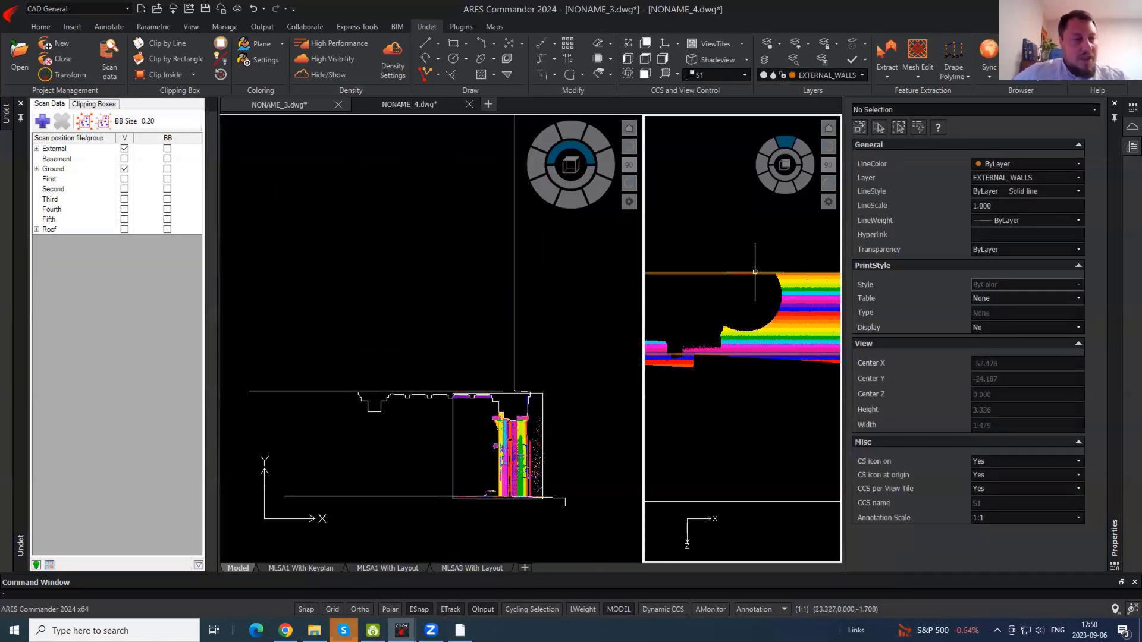
pyautogui.click(282, 44)
pyautogui.click(271, 73)
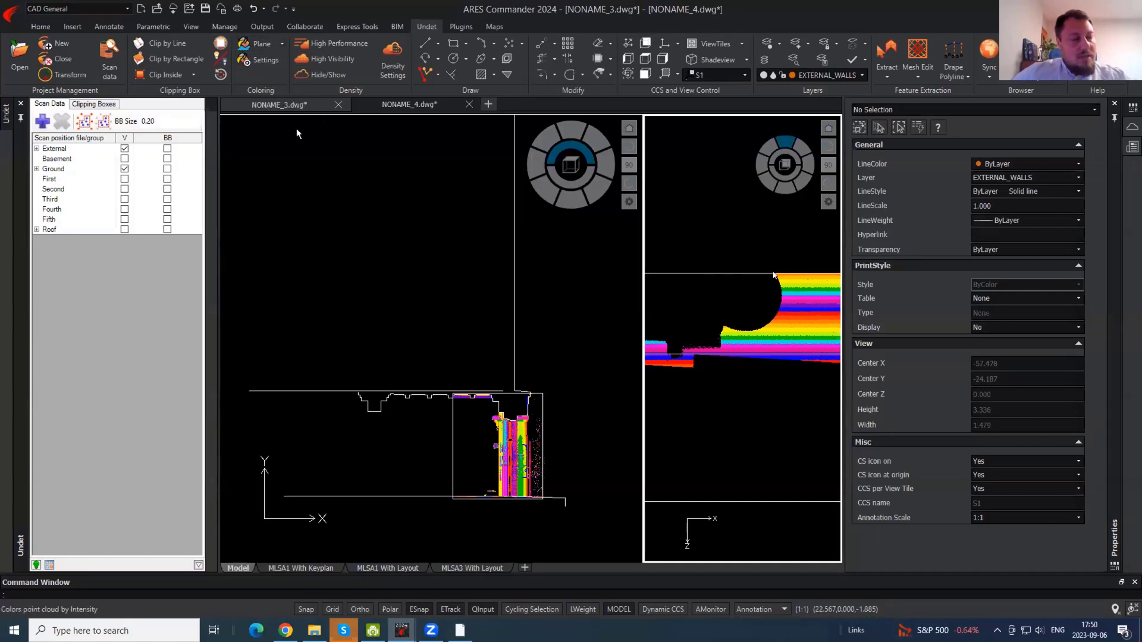
# - Lower the clip box's top face to thin the slice
pyautogui.click(754, 273)
pyautogui.click(696, 272)
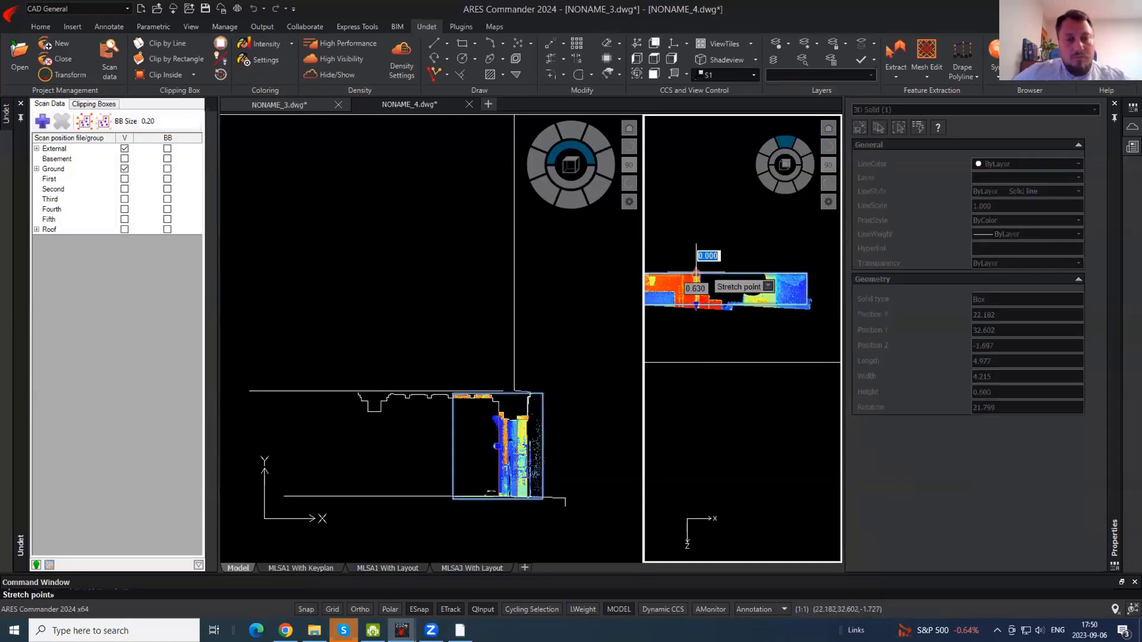
pyautogui.scroll(2, 717, 293)
pyautogui.click(723, 308)
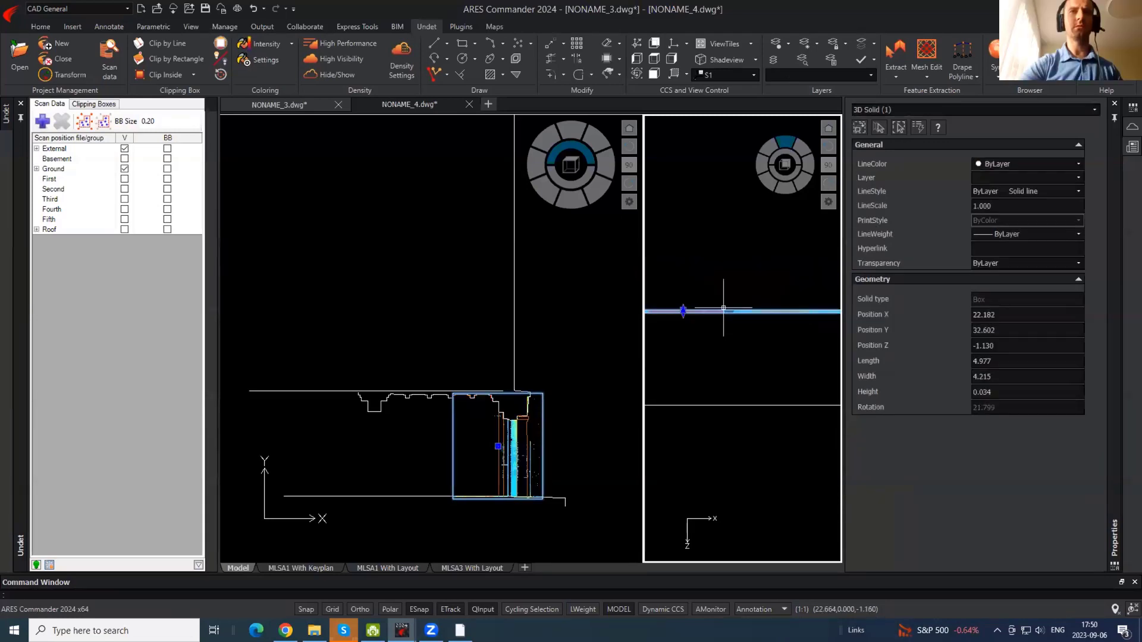
# - In the left elevation view, stretch the clip box up over the upper floors
pyautogui.click(522, 402)
pyautogui.click(499, 390)
pyautogui.press('Escape')
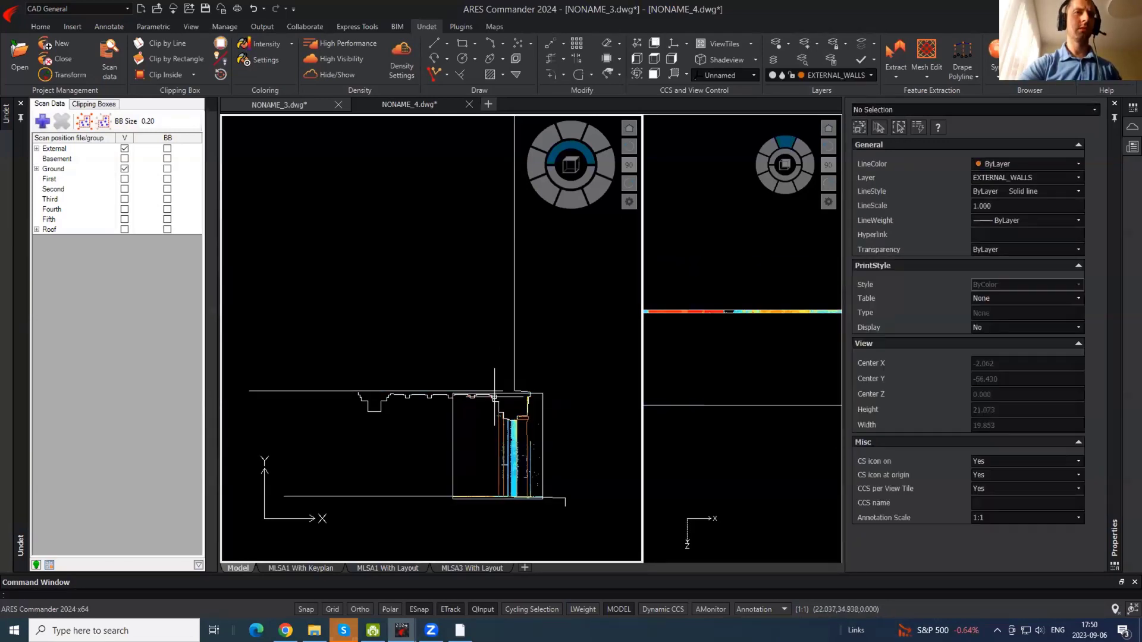
pyautogui.click(498, 395)
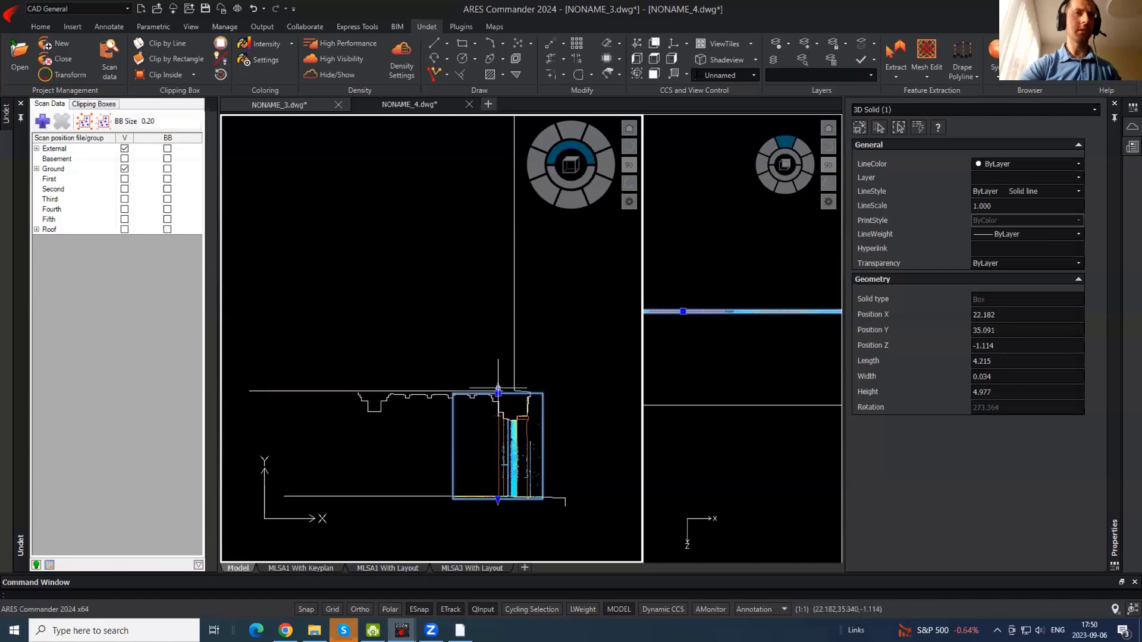
pyautogui.click(497, 393)
pyautogui.moveTo(466, 247); pyautogui.dragTo(467, 465, button='middle')
pyautogui.click(467, 224)
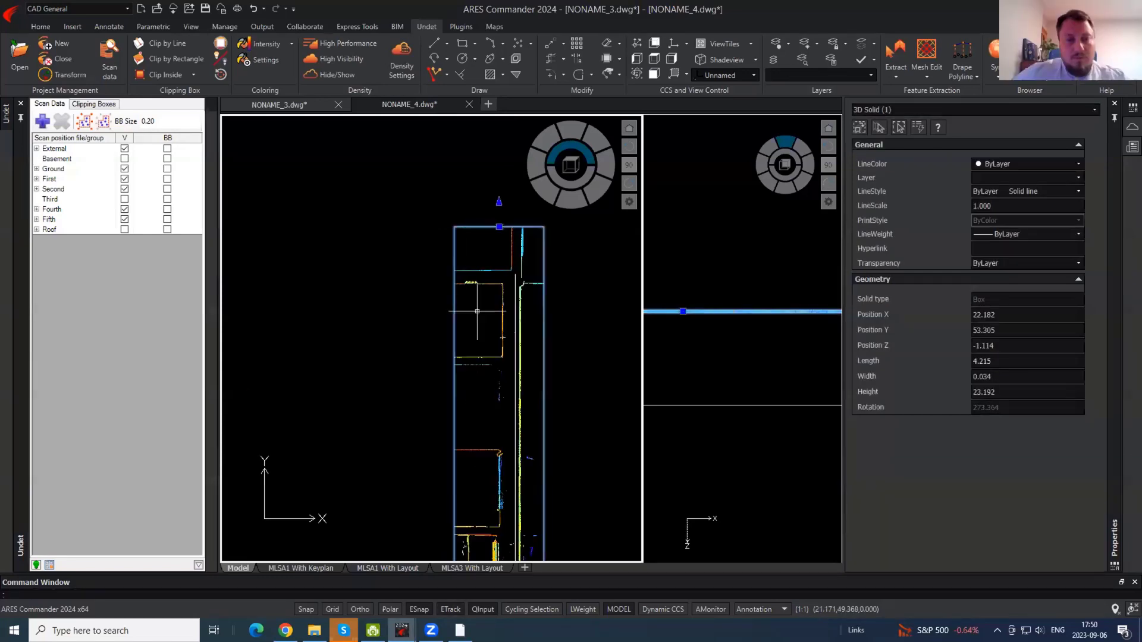
pyautogui.press('Escape')
pyautogui.moveTo(498, 353); pyautogui.dragTo(482, 302, button='middle')
pyautogui.scroll(6, 466, 359)
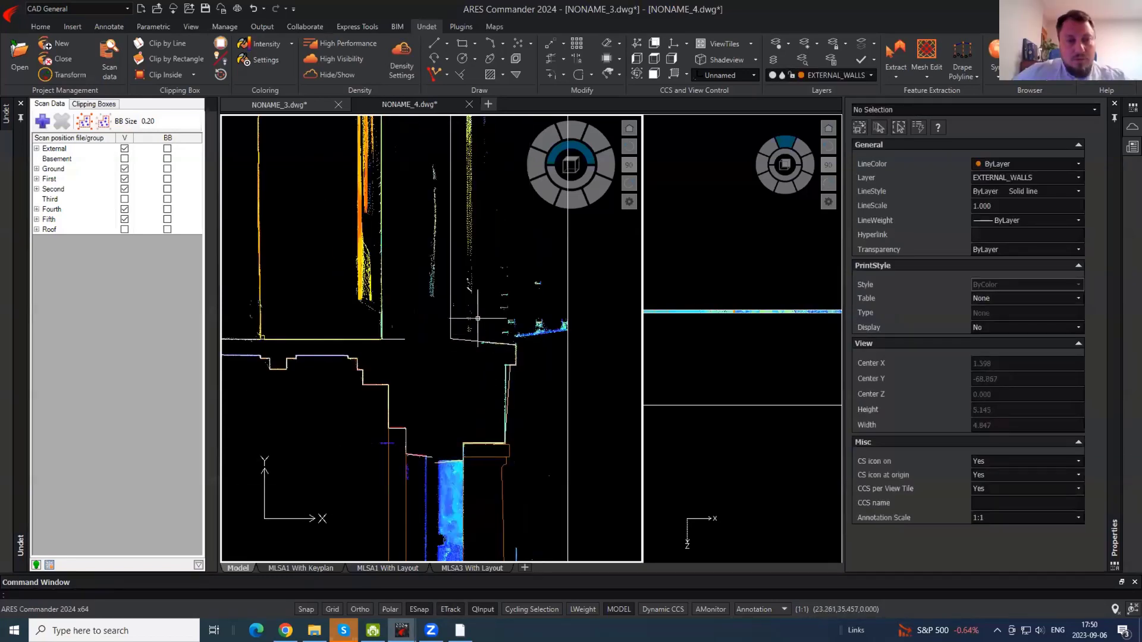
pyautogui.scroll(-4, 483, 319)
# - Stretch the clip box's side face to make the slice 1.130 thick
pyautogui.click(500, 325)
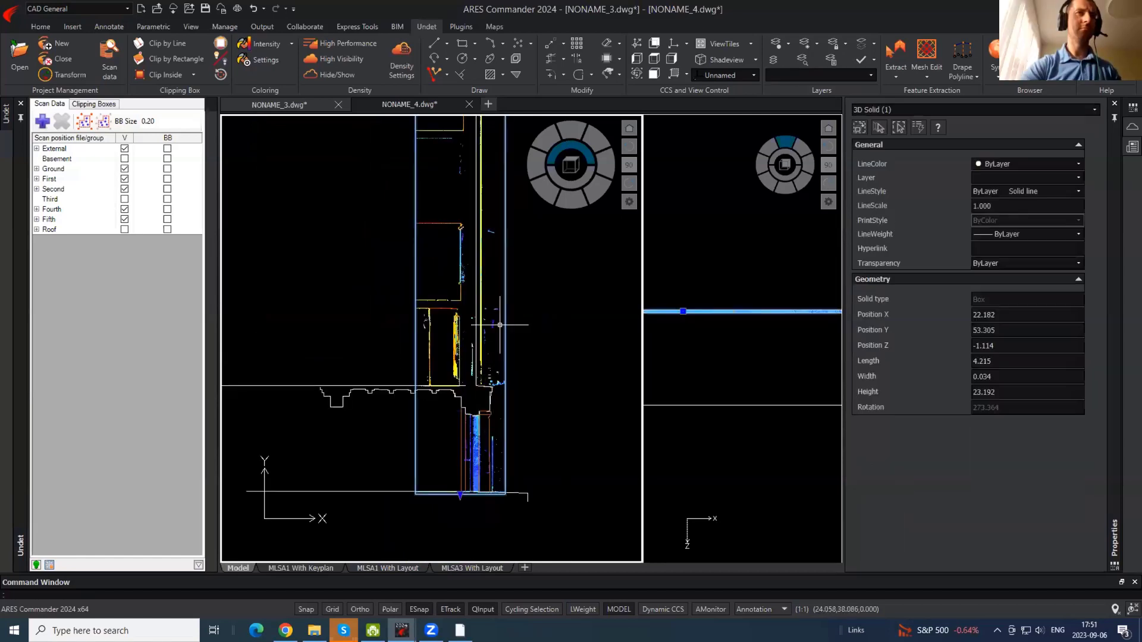
pyautogui.click(744, 319)
pyautogui.click(683, 311)
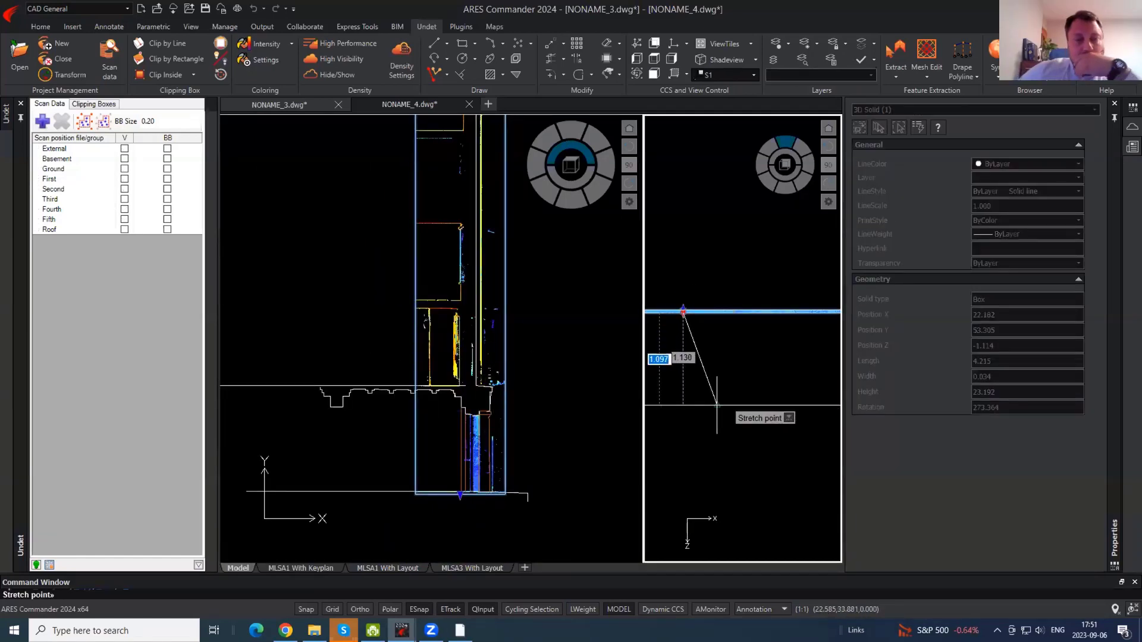
pyautogui.click(717, 405)
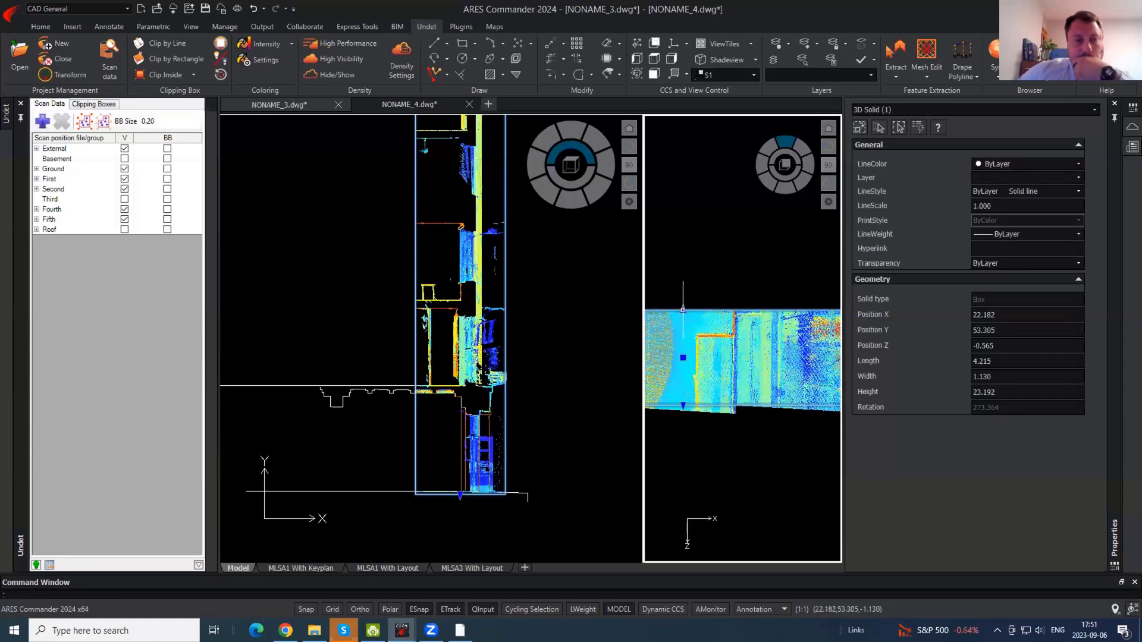
pyautogui.click(721, 392)
pyautogui.click(463, 363)
pyautogui.scroll(4, 467, 268)
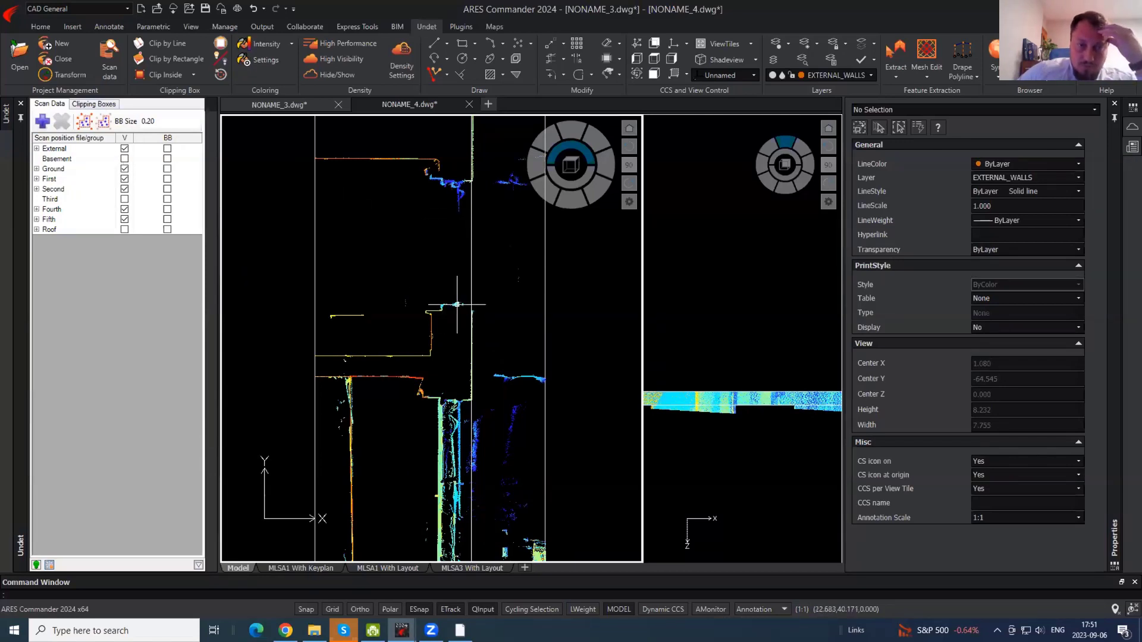
# - Show the Roof scan points and look over the upper facade and wall edge profiles
pyautogui.scroll(4, 456, 305)
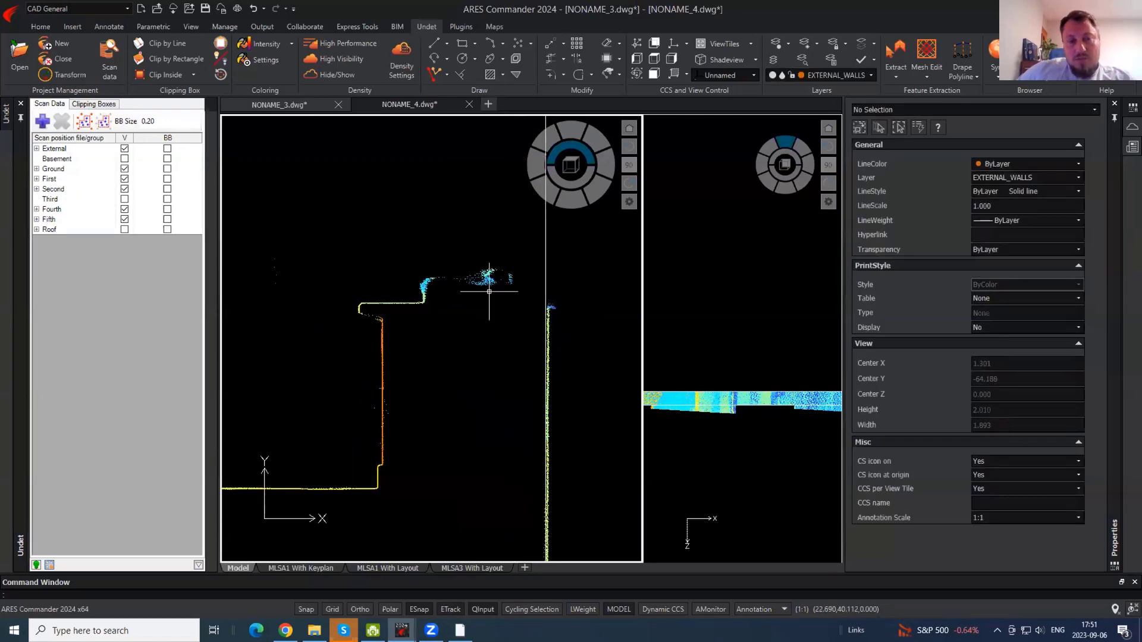
pyautogui.moveTo(581, 338); pyautogui.dragTo(500, 378, button='middle')
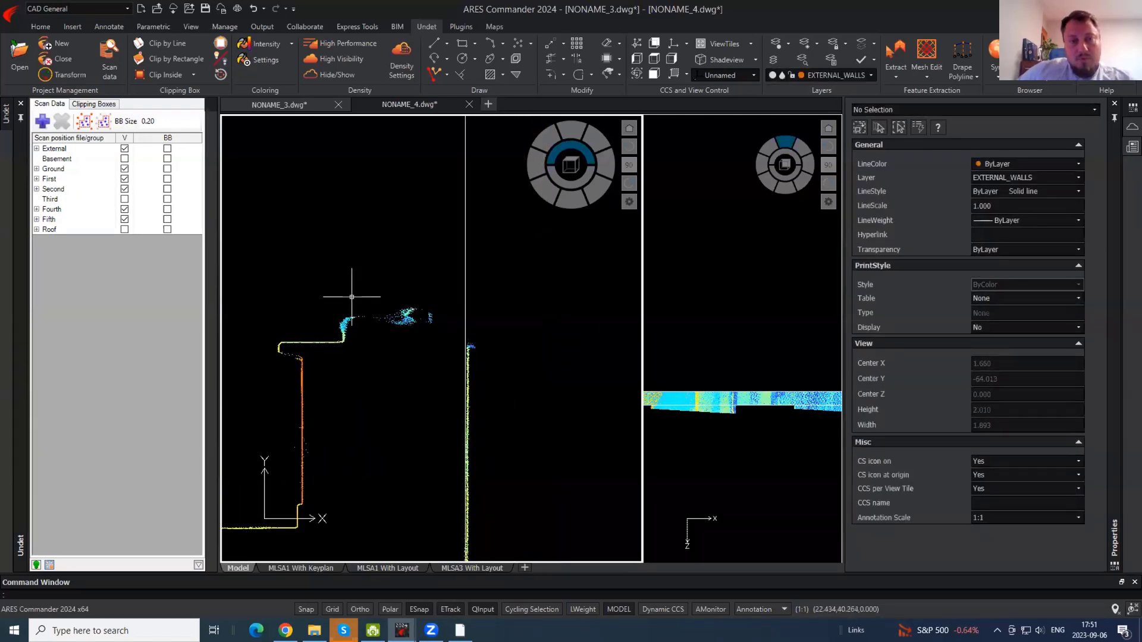
pyautogui.moveTo(351, 297); pyautogui.dragTo(426, 415, button='middle')
pyautogui.moveTo(425, 241); pyautogui.dragTo(410, 286, button='middle')
pyautogui.scroll(-1, 416, 423)
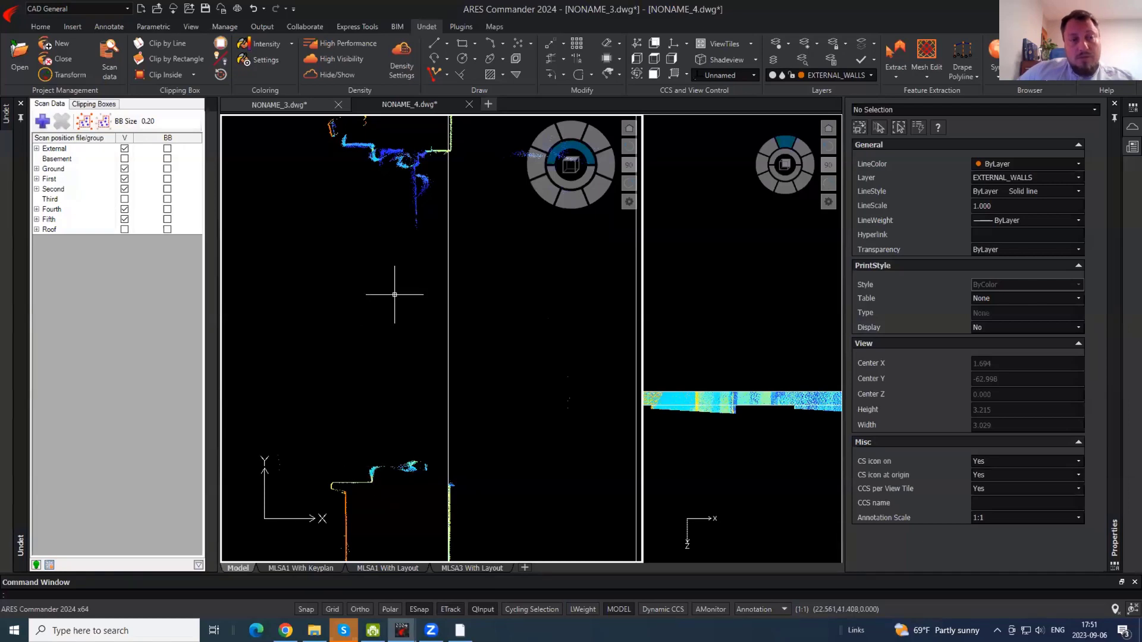
pyautogui.moveTo(423, 298); pyautogui.dragTo(424, 271, button='middle')
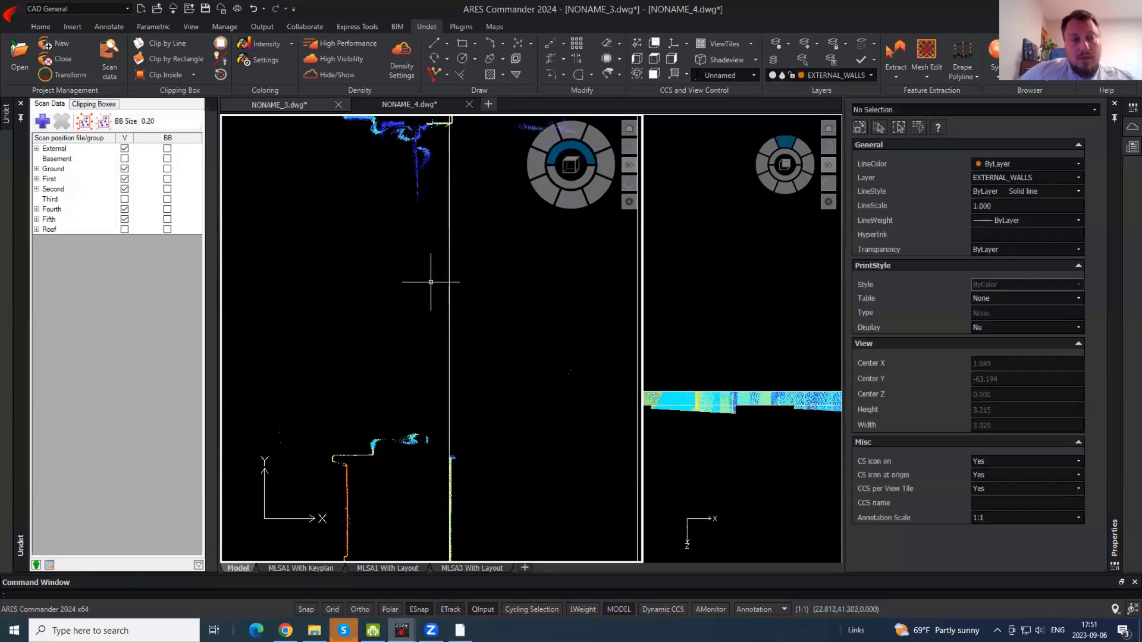
pyautogui.click(124, 229)
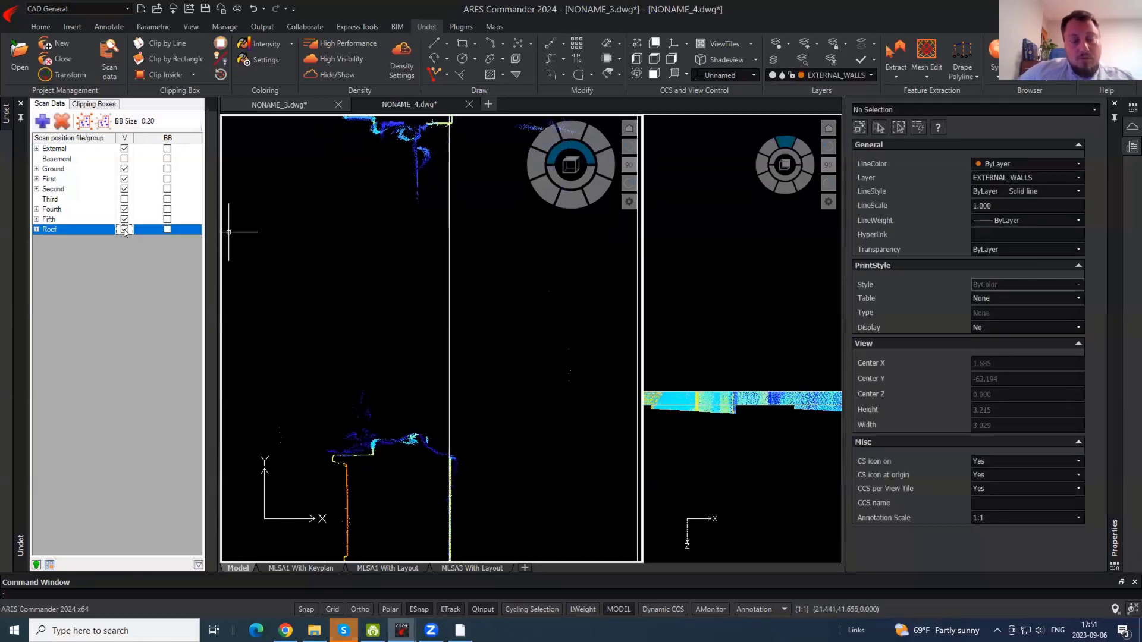
pyautogui.moveTo(436, 448); pyautogui.dragTo(446, 335, button='middle')
pyautogui.scroll(2, 453, 339)
pyautogui.scroll(-1, 447, 341)
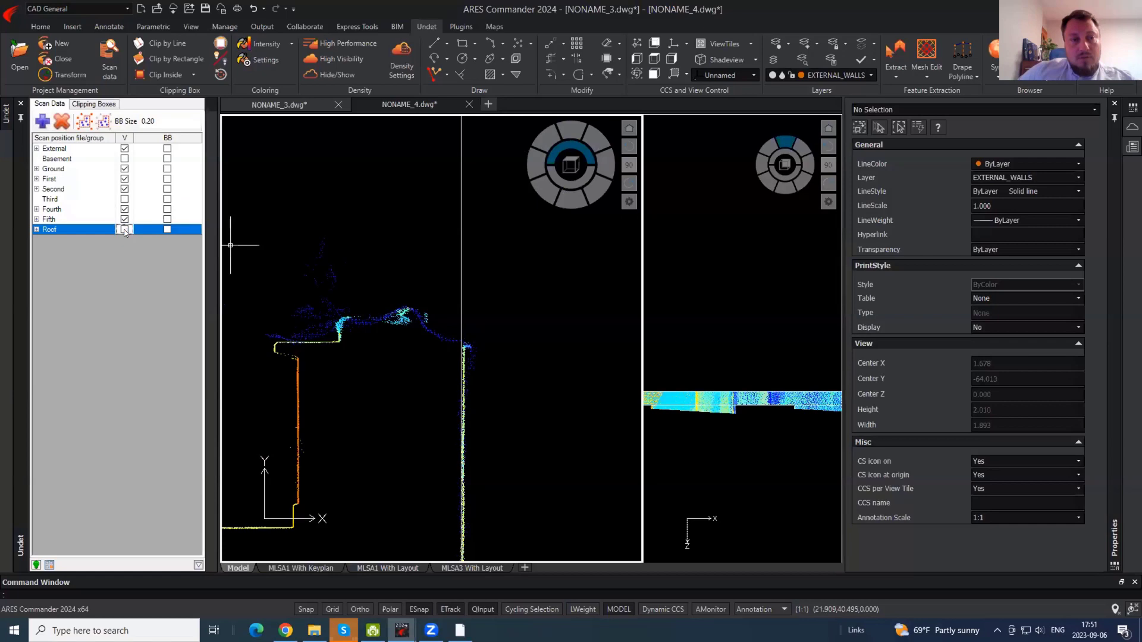
pyautogui.moveTo(417, 351)
pyautogui.mouseDown(button='middle')
pyautogui.moveTo(443, 458)
pyautogui.moveTo(423, 377)
pyautogui.moveTo(400, 107)
pyautogui.mouseUp(button='middle')
pyautogui.scroll(-4, 442, 458)
pyautogui.moveTo(441, 438); pyautogui.dragTo(405, 150, button='middle')
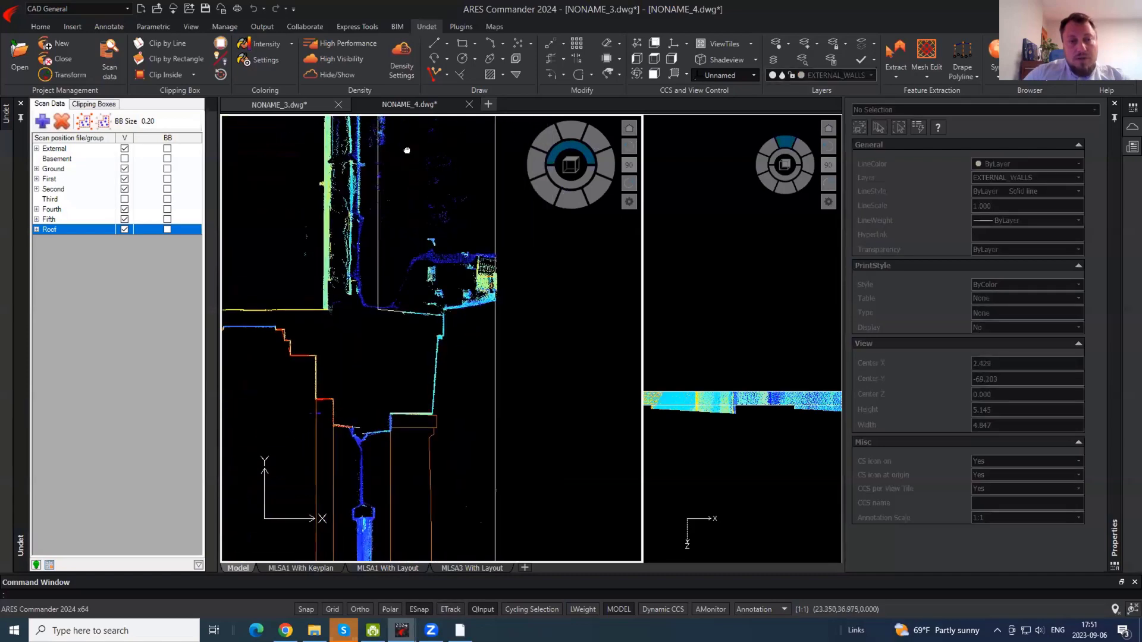
pyautogui.moveTo(378, 459); pyautogui.dragTo(388, 550, button='middle')
pyautogui.moveTo(371, 137)
pyautogui.mouseDown(button='middle')
pyautogui.moveTo(377, 314)
pyautogui.moveTo(408, 424)
pyautogui.mouseUp(button='middle')
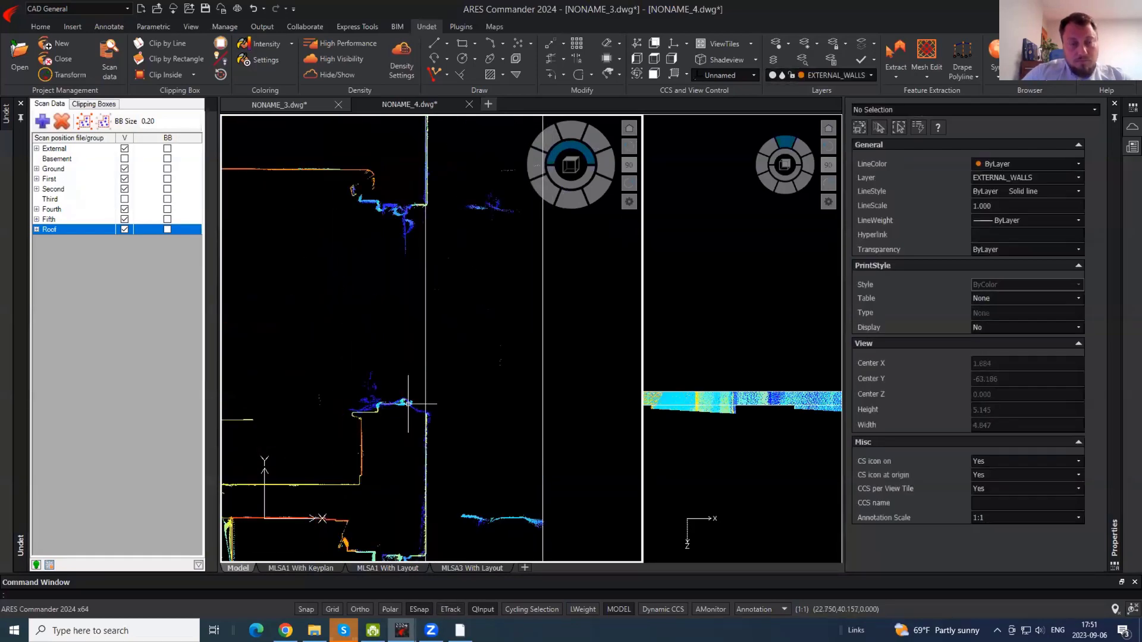
# - Hide the Roof scan group, centre on the wall notch, and start a polyline on the wall edge
pyautogui.click(124, 229)
pyautogui.scroll(5, 381, 214)
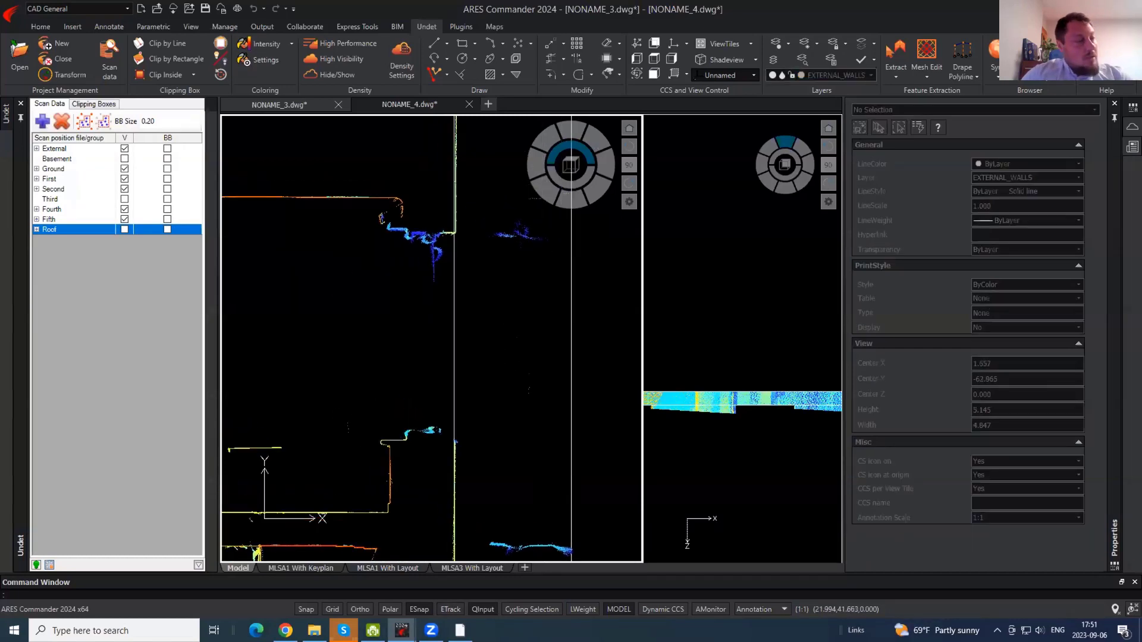
pyautogui.scroll(2, 396, 204)
pyautogui.moveTo(413, 222); pyautogui.dragTo(428, 276, button='middle')
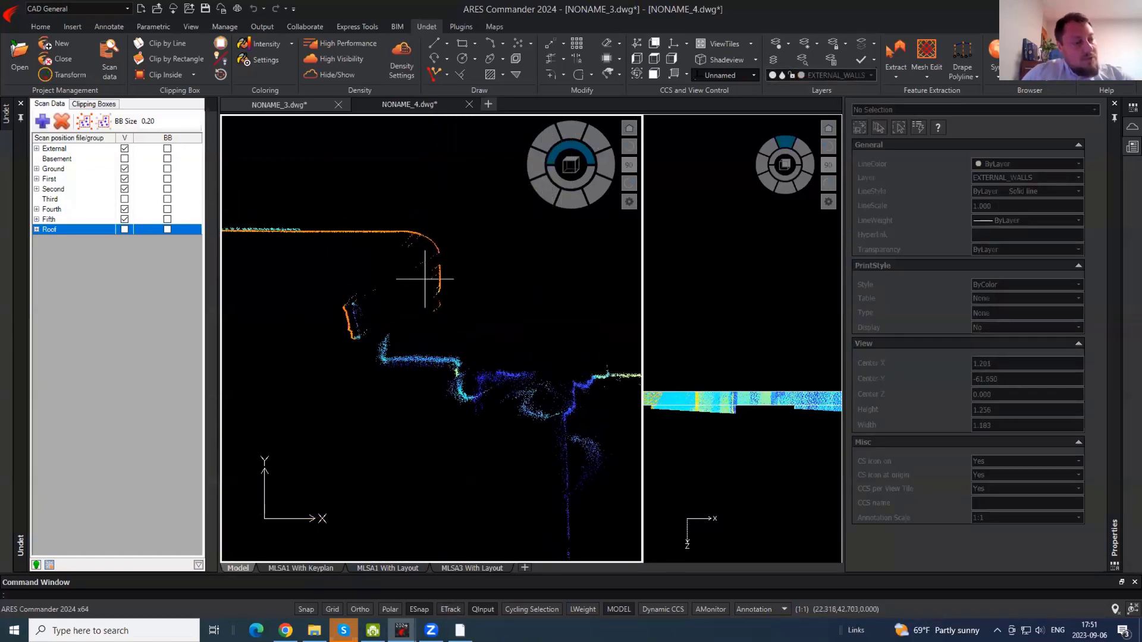
pyautogui.press('Return')
pyautogui.click(463, 362)
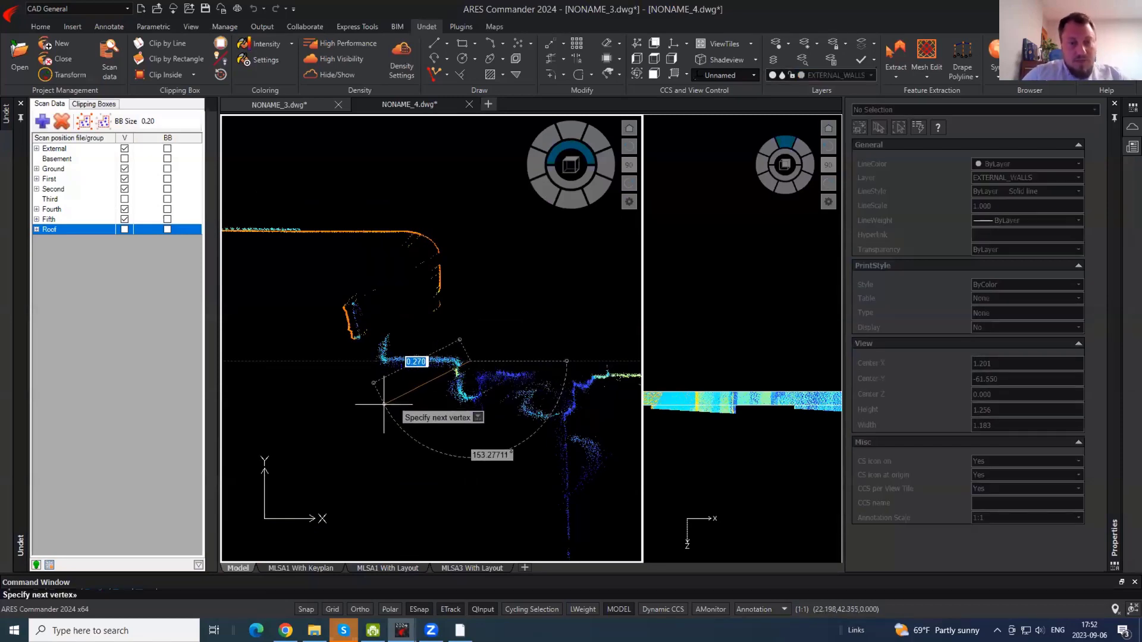
# - With Ortho on, trace two horizontal-and-vertical polylines along the wall notch
pyautogui.press('F8')
pyautogui.click(386, 365)
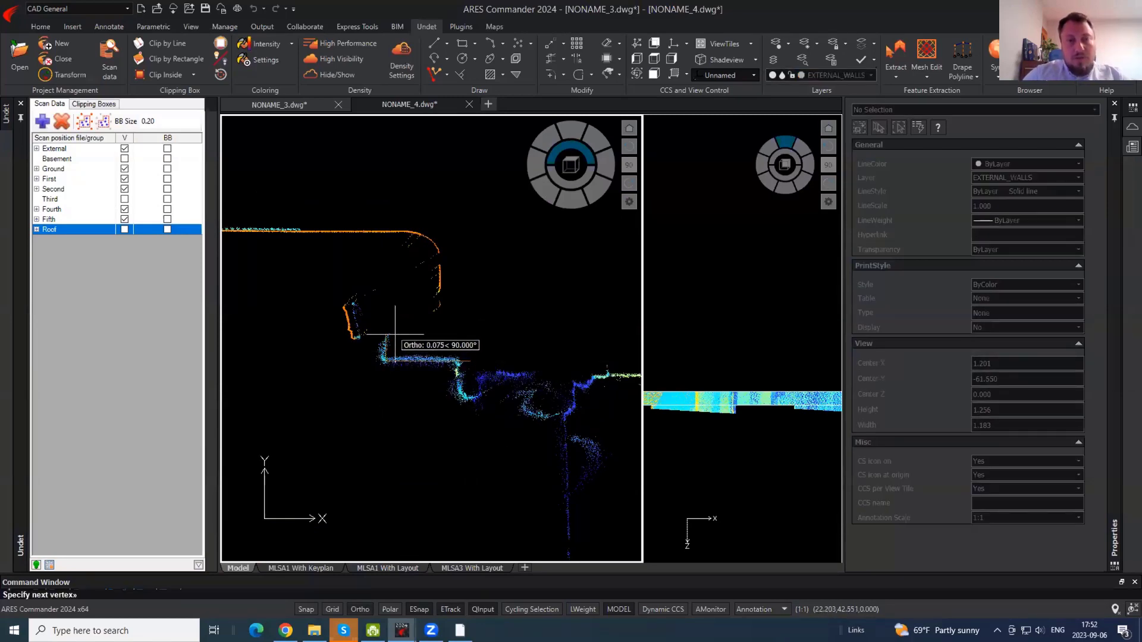
pyautogui.click(395, 335)
pyautogui.press('Return')
pyautogui.press('Return')
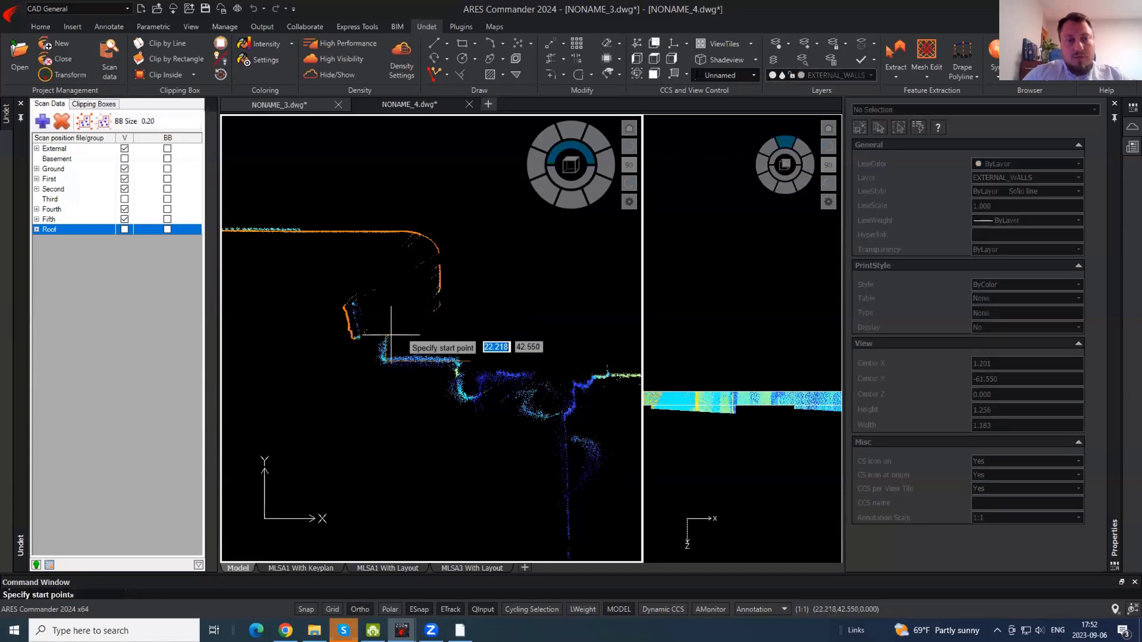
pyautogui.click(387, 334)
pyautogui.click(438, 334)
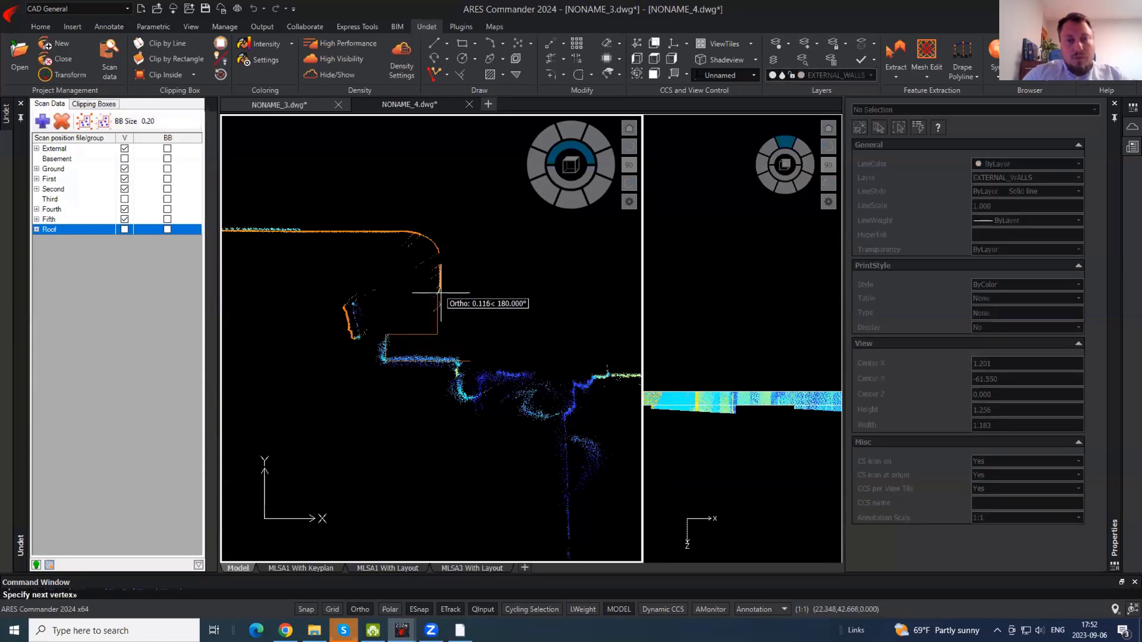
pyautogui.click(439, 290)
pyautogui.press('Return')
# - Draw a polyline up the wall, diagonally across the rounded corner, then left along the top wall
pyautogui.click(436, 319)
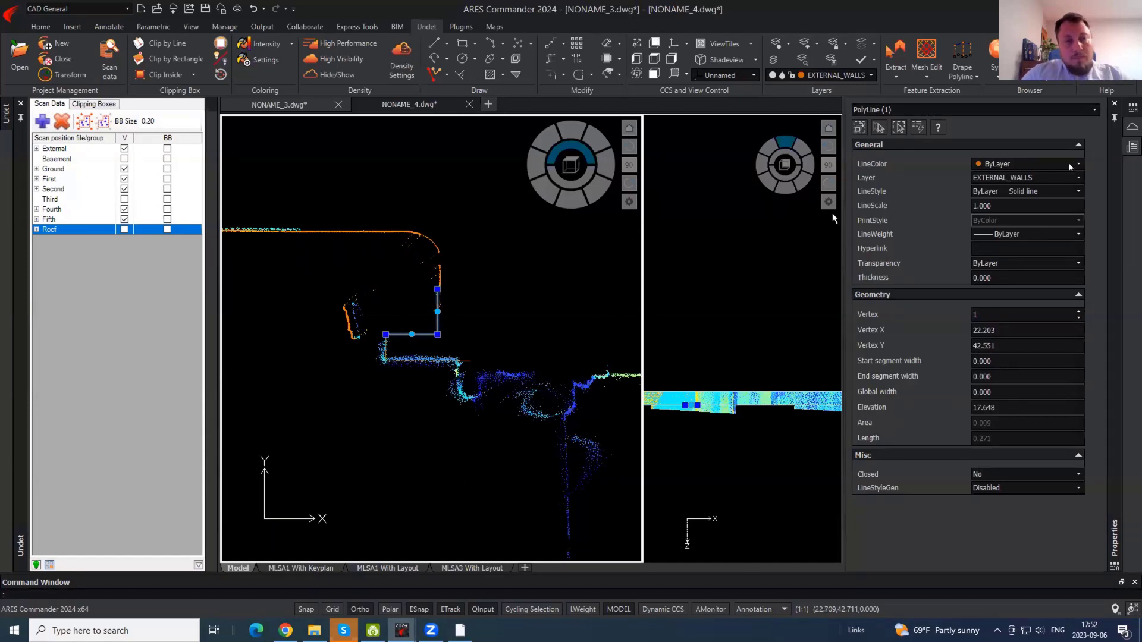
pyautogui.press('Escape')
pyautogui.write('pl')
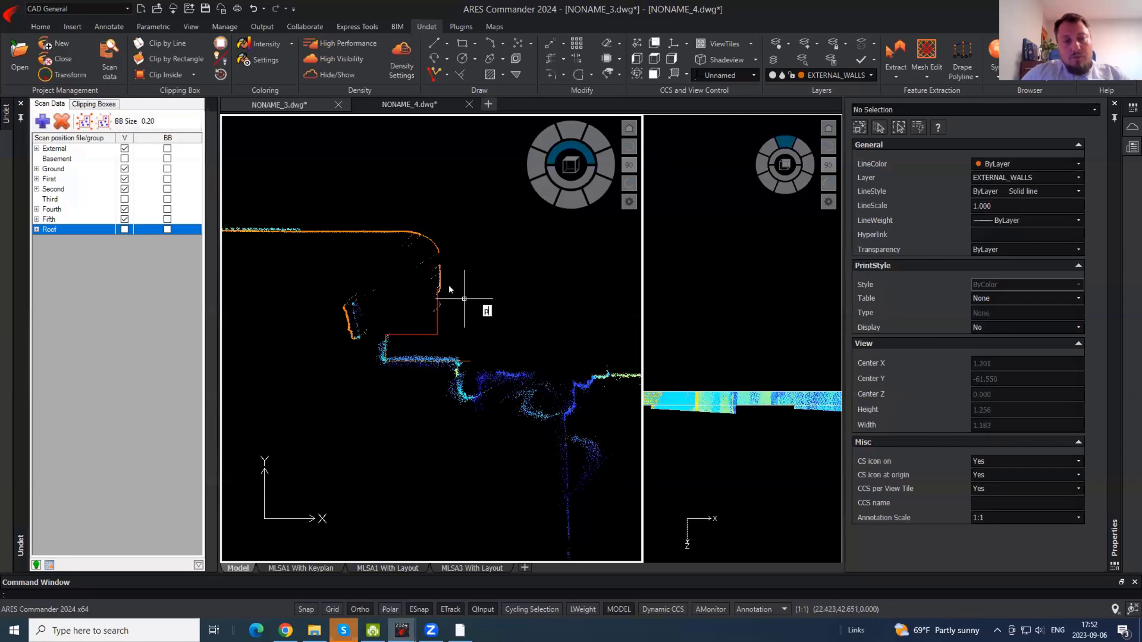
pyautogui.press('Return')
pyautogui.click(438, 289)
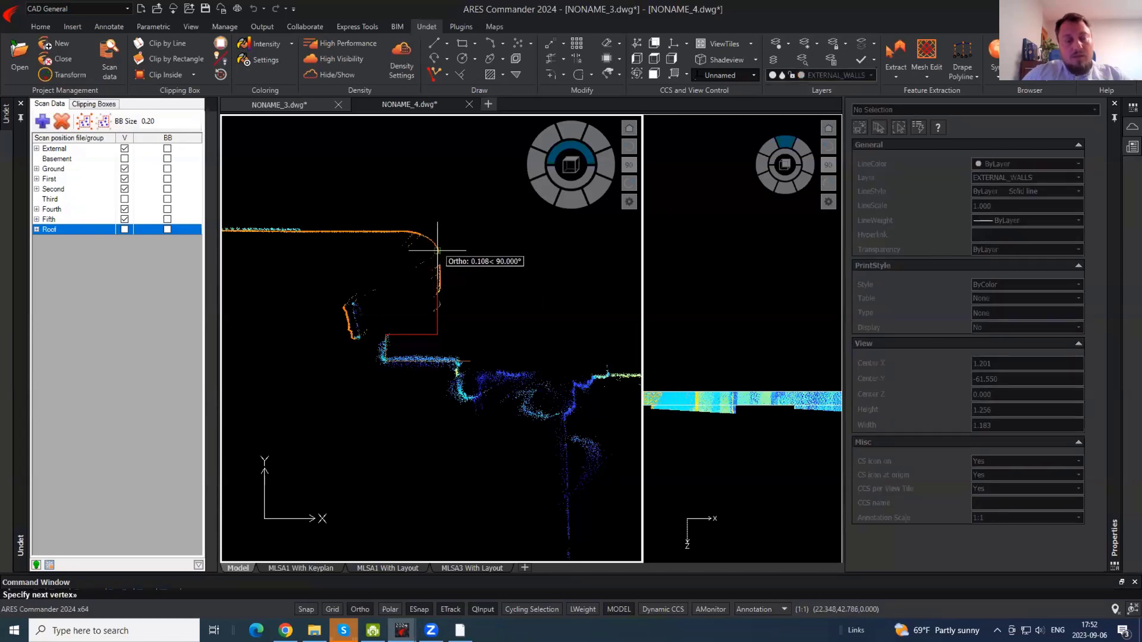
pyautogui.click(438, 250)
pyautogui.press('F8')
pyautogui.click(394, 232)
pyautogui.press('F8')
pyautogui.click(282, 263)
pyautogui.press('Return')
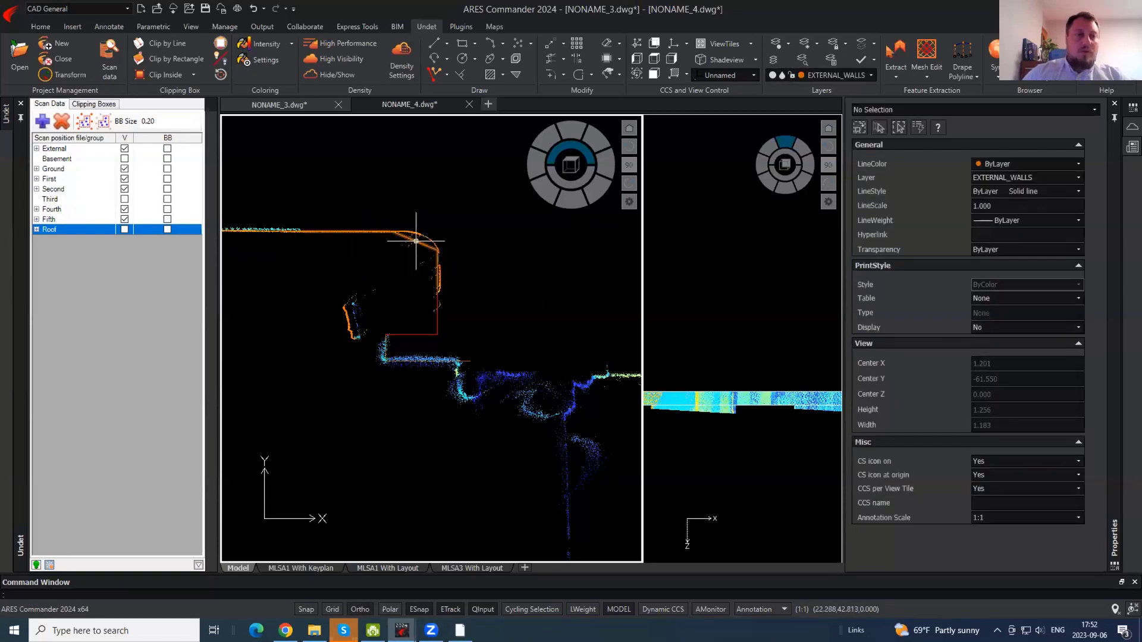
# - Convert the diagonal segment to an arc bent to follow the rounded corner
pyautogui.click(415, 241)
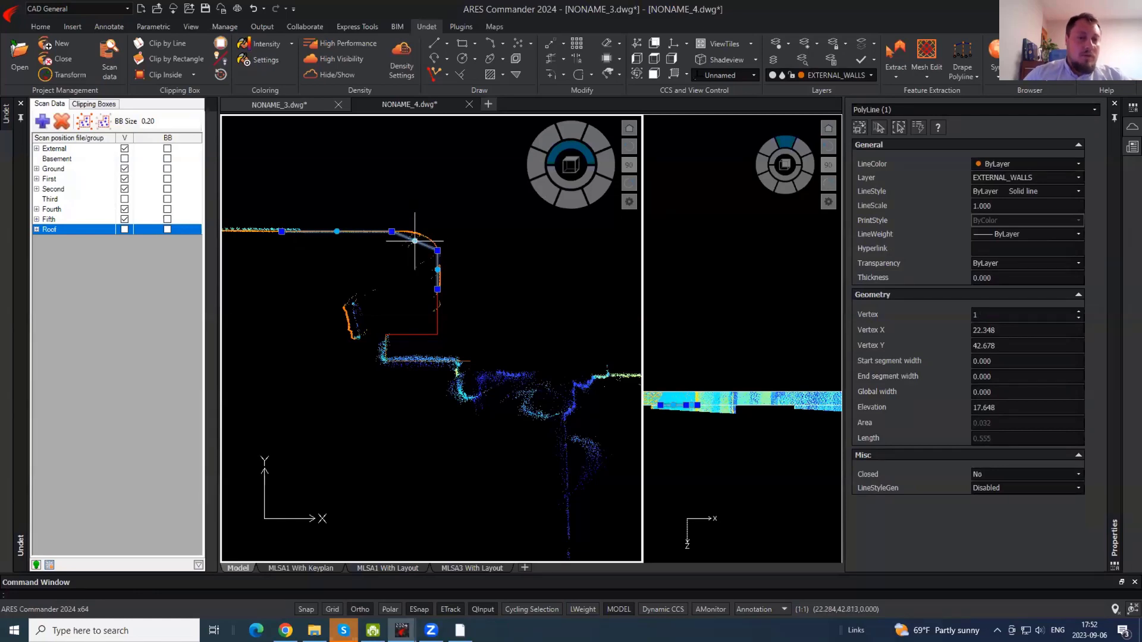
pyautogui.moveTo(415, 241)
pyautogui.click(455, 287)
pyautogui.scroll(4, 429, 238)
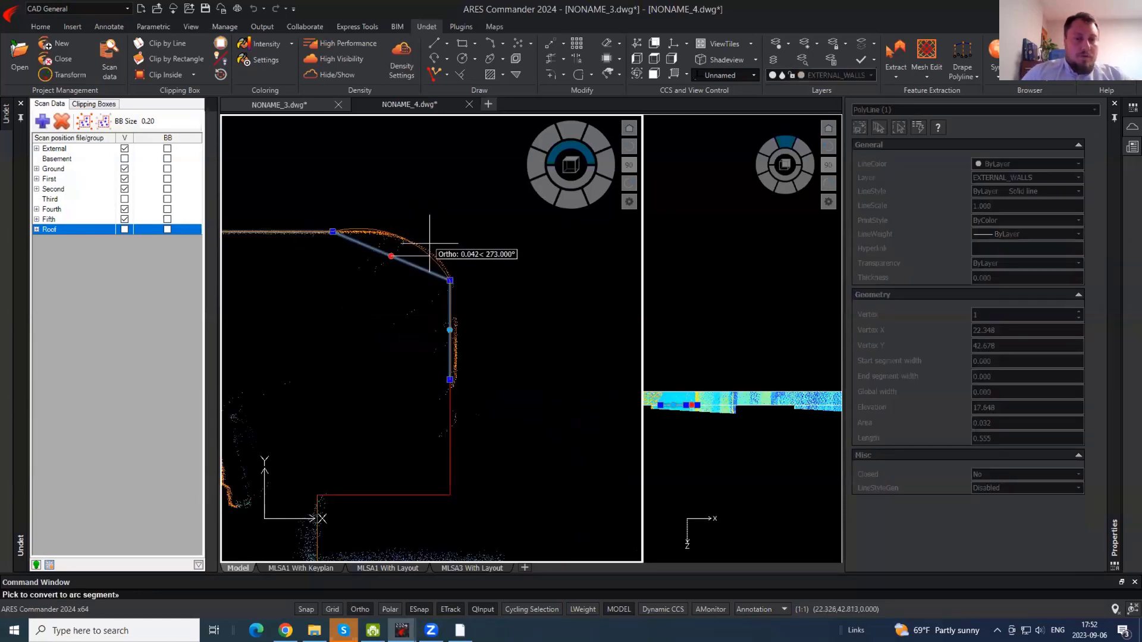
pyautogui.click(457, 244)
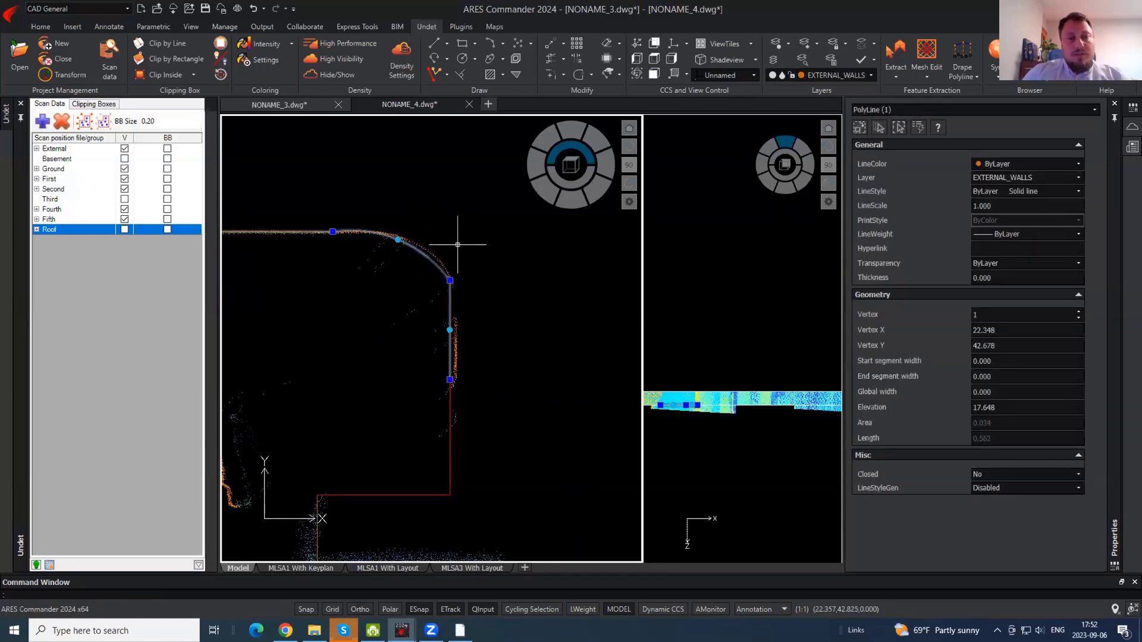
pyautogui.scroll(-3, 461, 244)
pyautogui.press('Escape')
# - Hide the point cloud to check the traced outline alone, then show it again
pyautogui.click(480, 350)
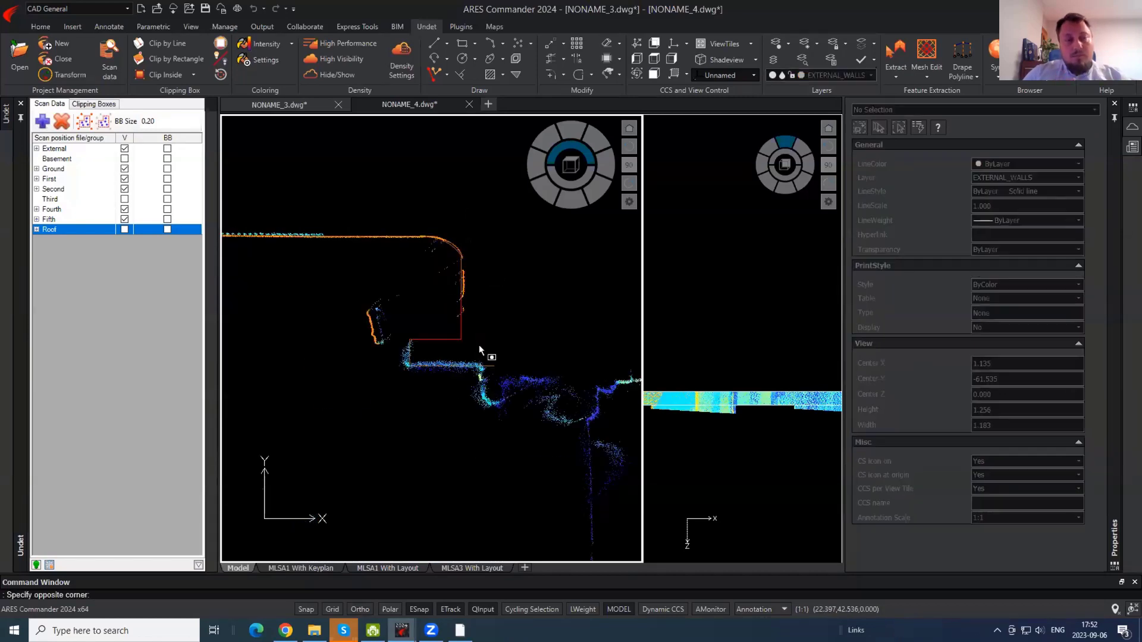
pyautogui.click(446, 326)
pyautogui.press('Escape')
pyautogui.click(327, 74)
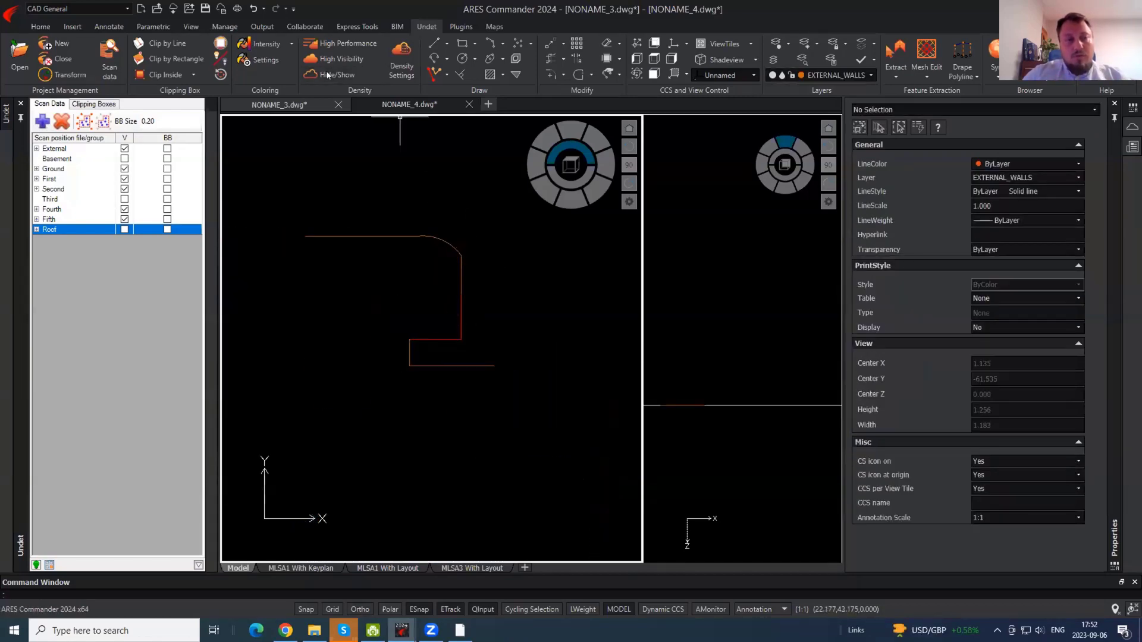
pyautogui.click(327, 74)
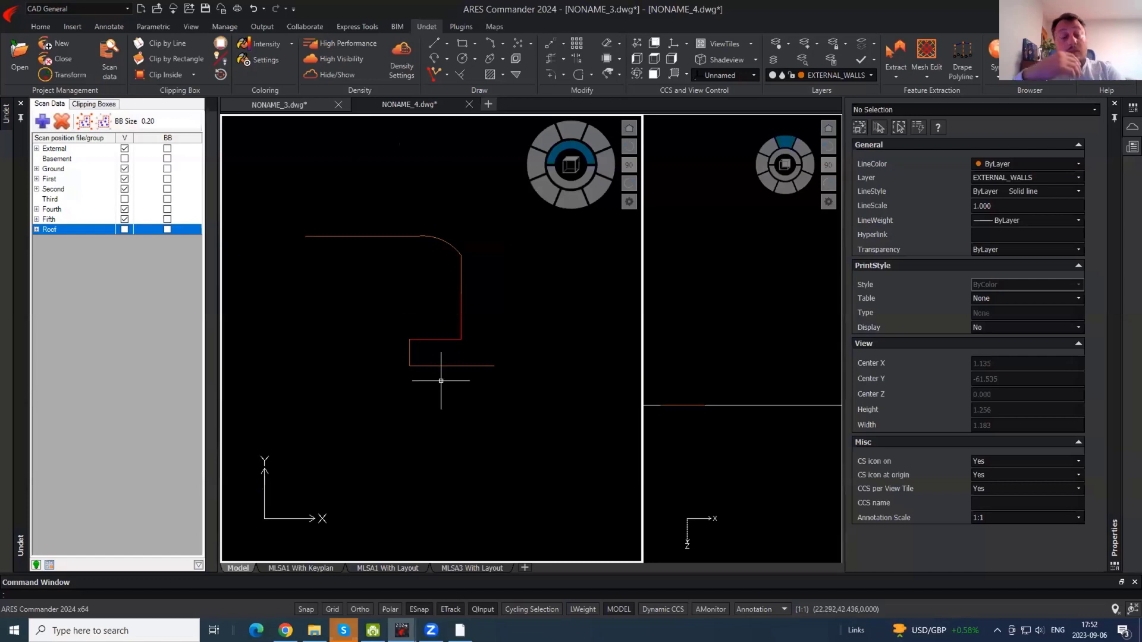
pyautogui.click(344, 73)
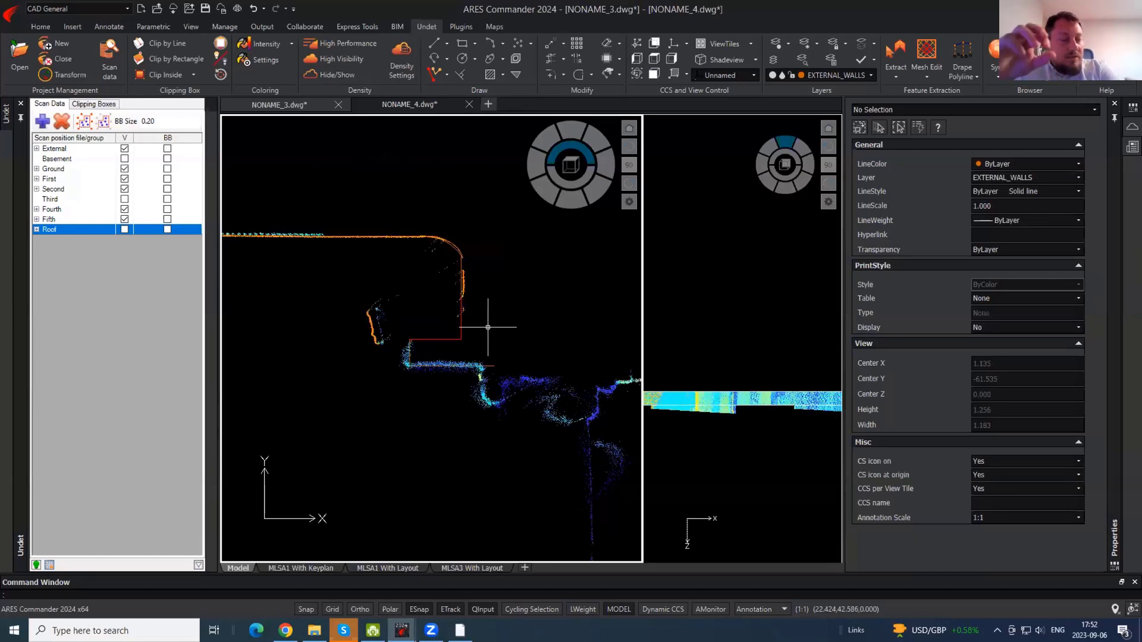
# - Show the Roof scan points again and pan back to the wall notch
pyautogui.scroll(-2, 488, 327)
pyautogui.moveTo(488, 430); pyautogui.dragTo(461, 268, button='middle')
pyautogui.scroll(-1, 467, 280)
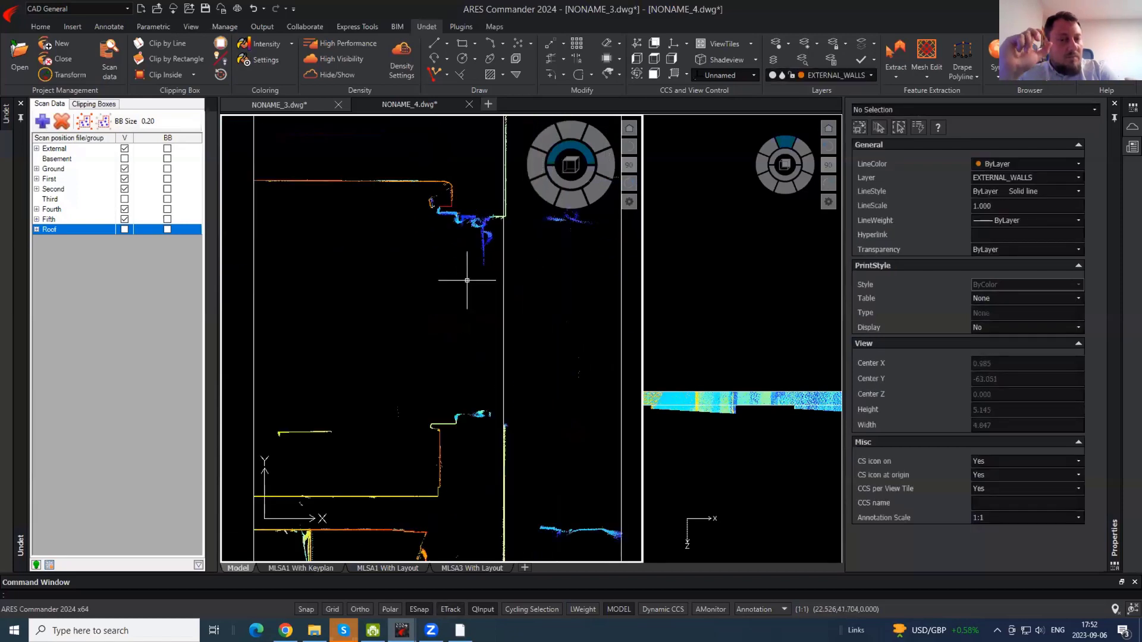
pyautogui.scroll(2, 467, 276)
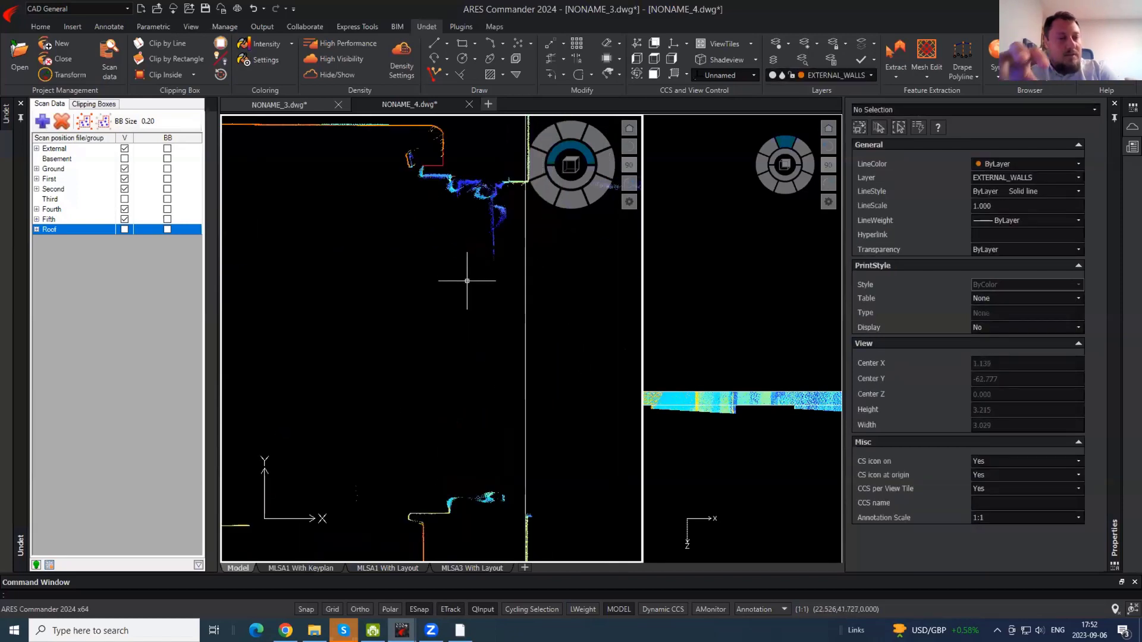
pyautogui.click(124, 230)
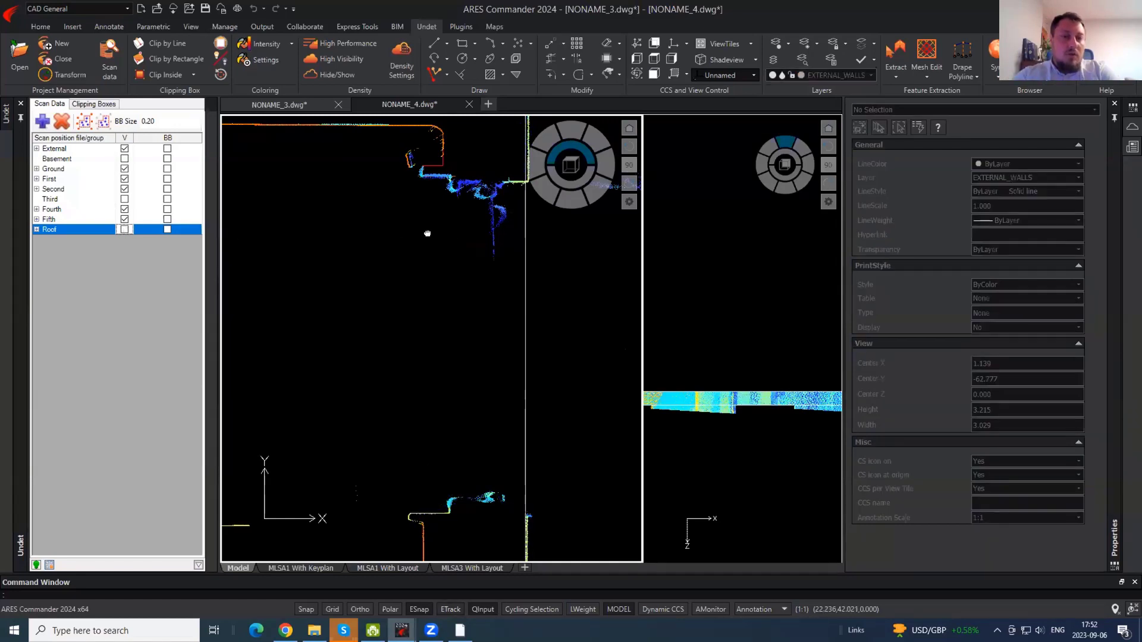
pyautogui.moveTo(428, 234); pyautogui.dragTo(442, 313, button='middle')
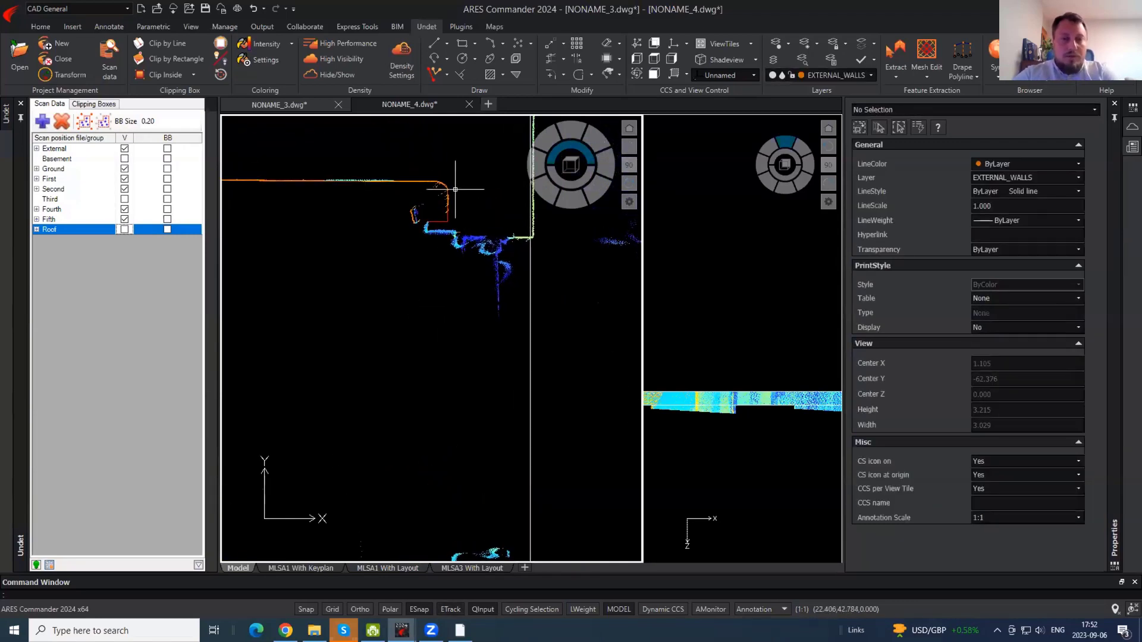
pyautogui.scroll(-3, 455, 189)
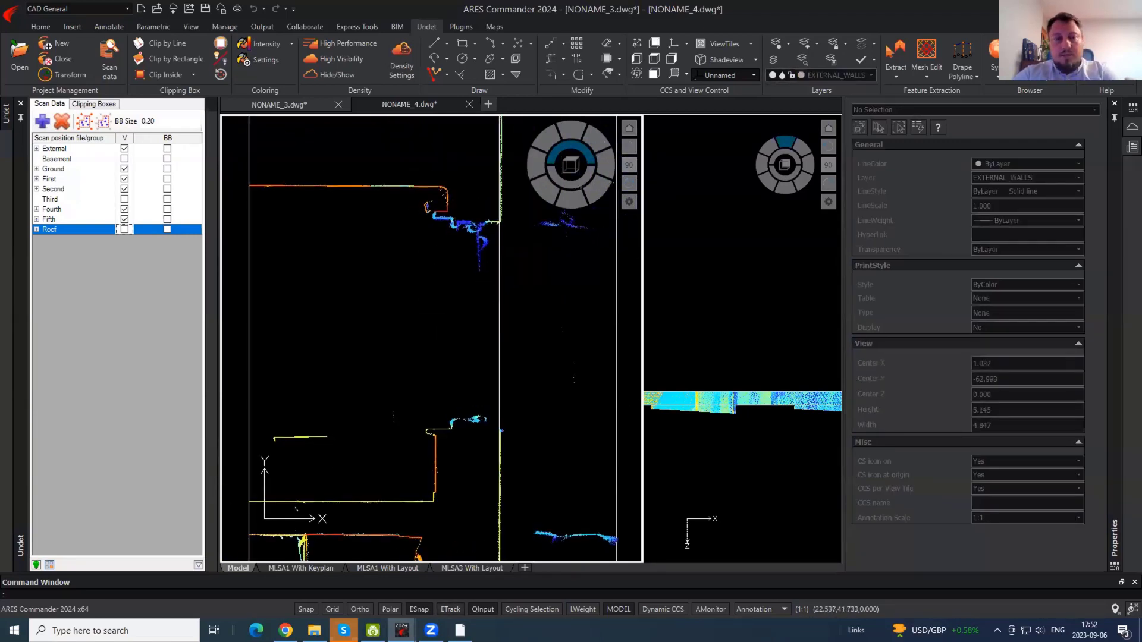
pyautogui.scroll(3, 431, 195)
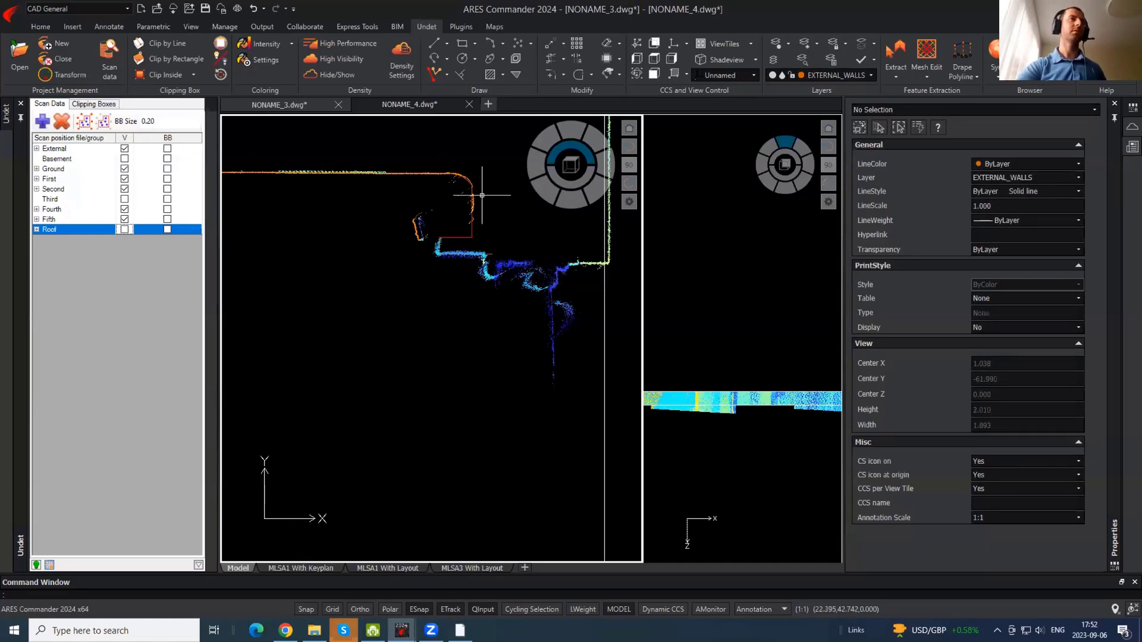
pyautogui.scroll(2, 483, 195)
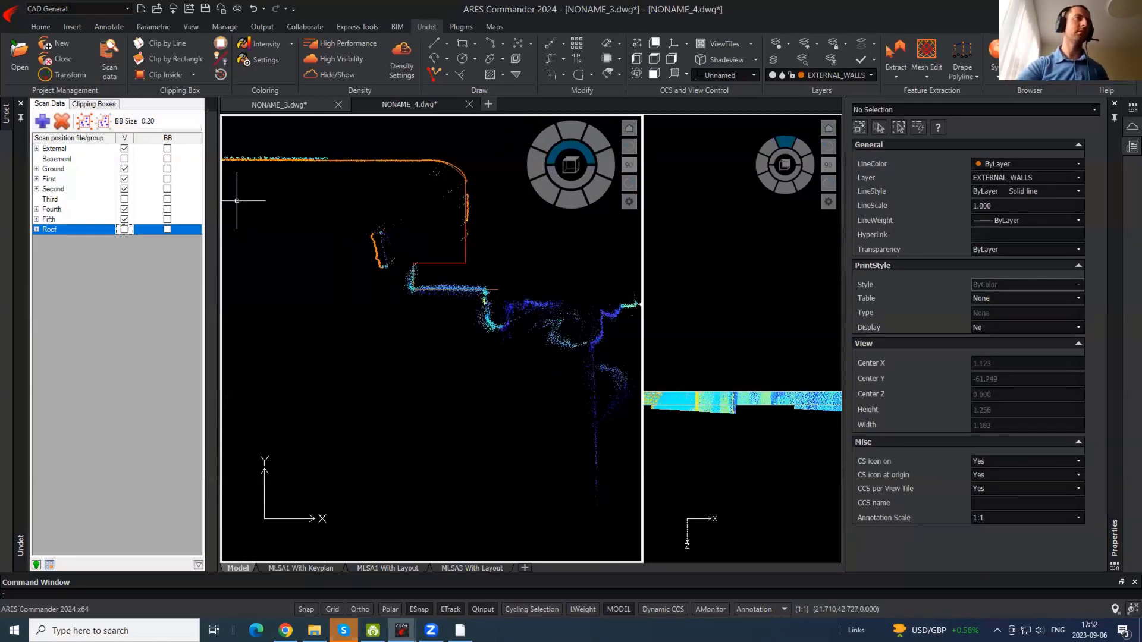
# - Select the red notch polyline, run X on it, then crossing-select the outline and clear it
pyautogui.click(466, 253)
pyautogui.scroll(-4, 491, 276)
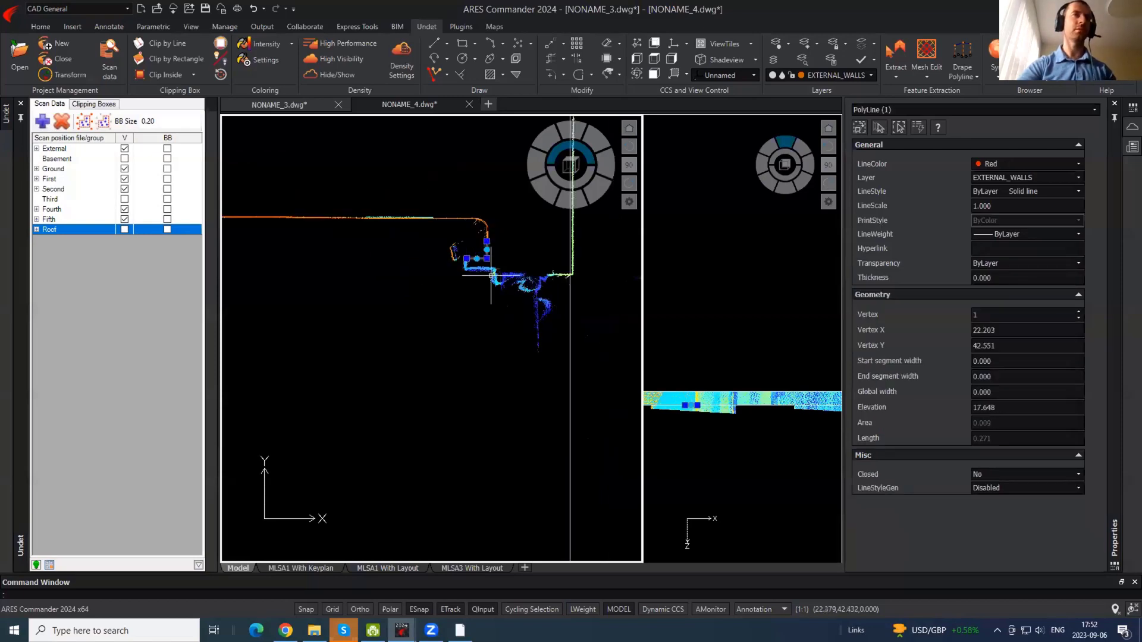
pyautogui.scroll(2, 487, 259)
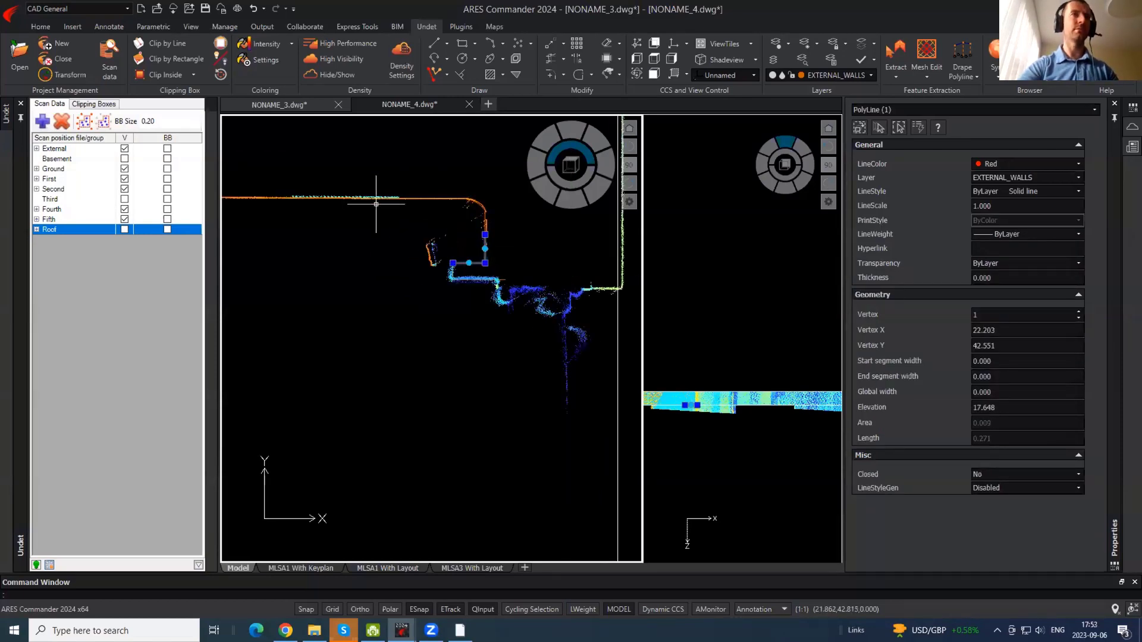
pyautogui.scroll(2, 479, 254)
pyautogui.write('x')
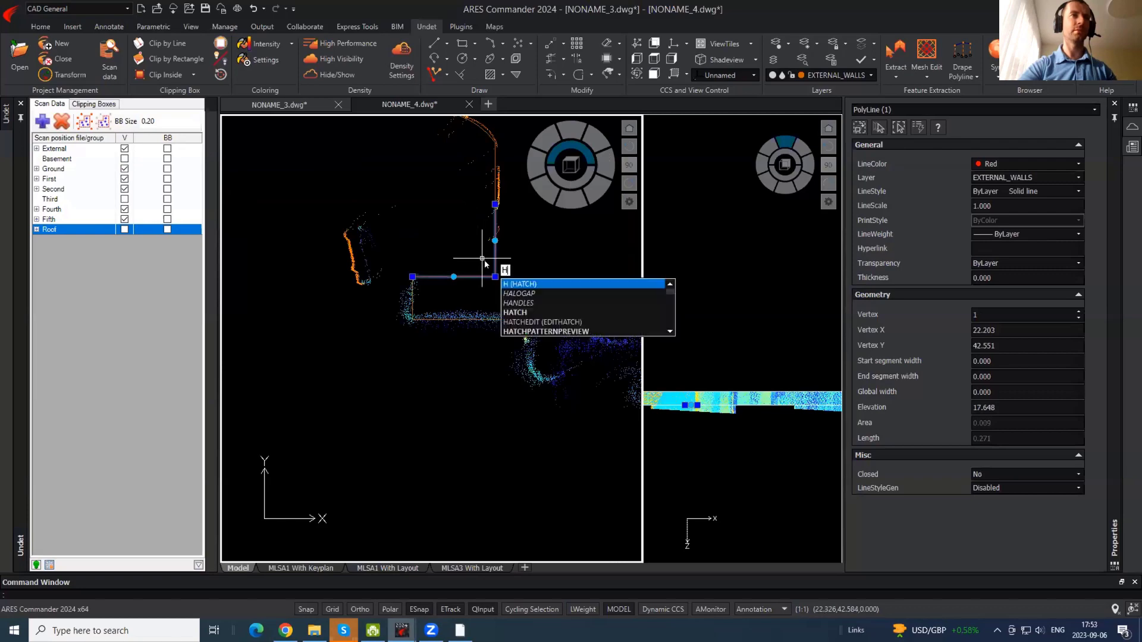
pyautogui.press('Return')
pyautogui.scroll(-5, 515, 303)
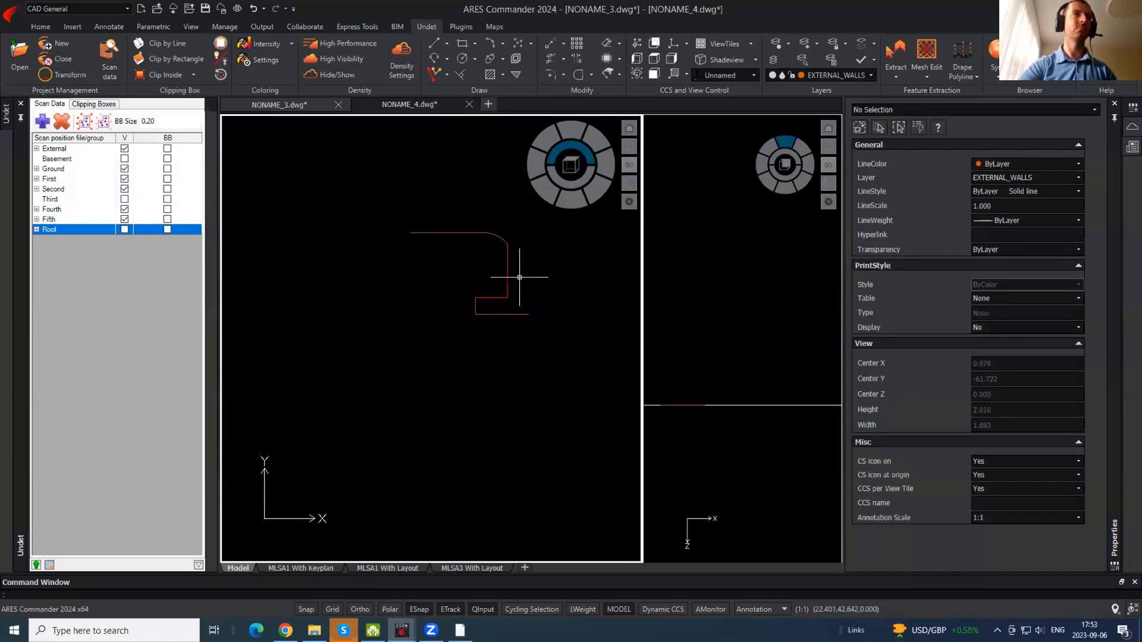
pyautogui.click(515, 299)
pyautogui.click(503, 293)
pyautogui.press('Escape')
# - Select the traced red wall polyline and hide it with HIDEOBJECTS
pyautogui.scroll(2, 505, 284)
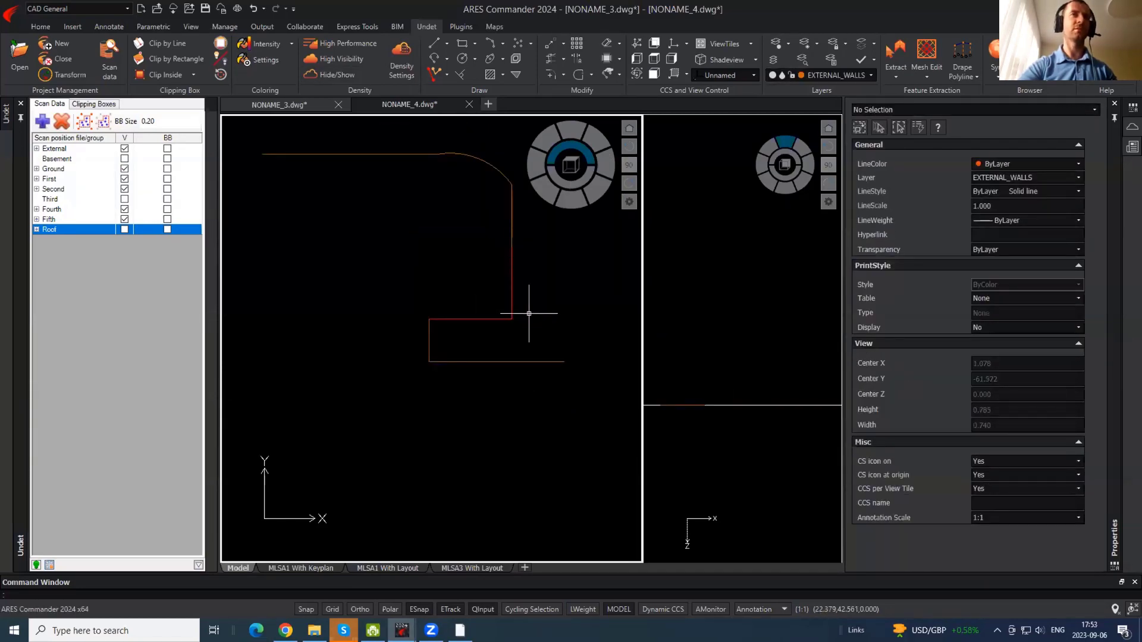
pyautogui.click(529, 314)
pyautogui.click(488, 329)
pyautogui.press('Escape')
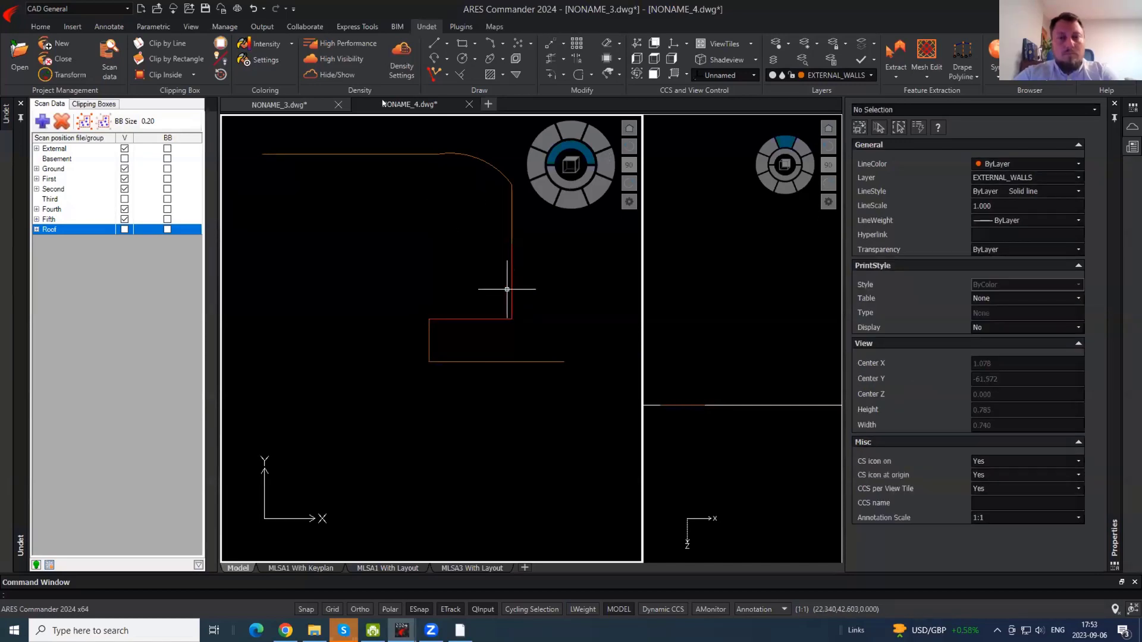
pyautogui.scroll(-2, 495, 278)
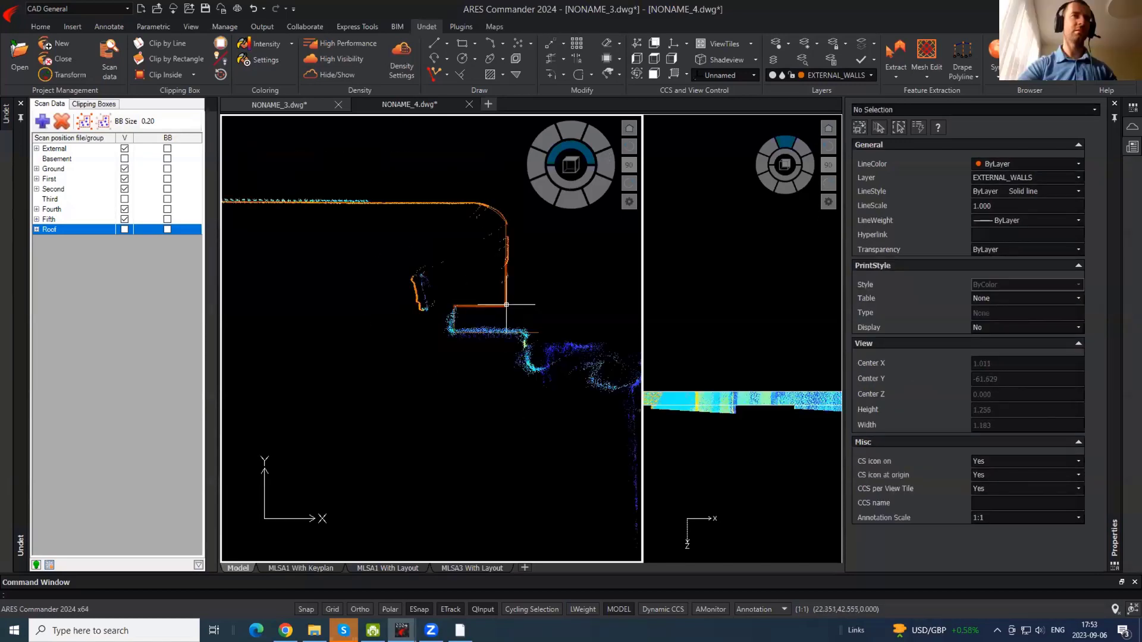
pyautogui.click(506, 304)
pyautogui.scroll(-4, 465, 248)
pyautogui.scroll(-2, 465, 243)
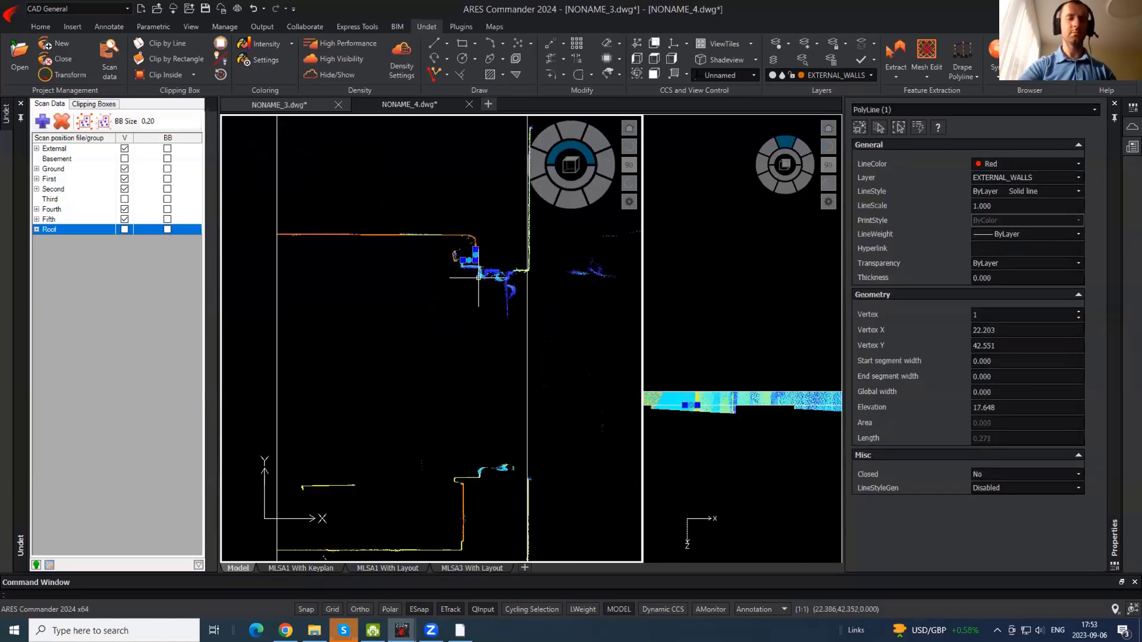
pyautogui.write('h')
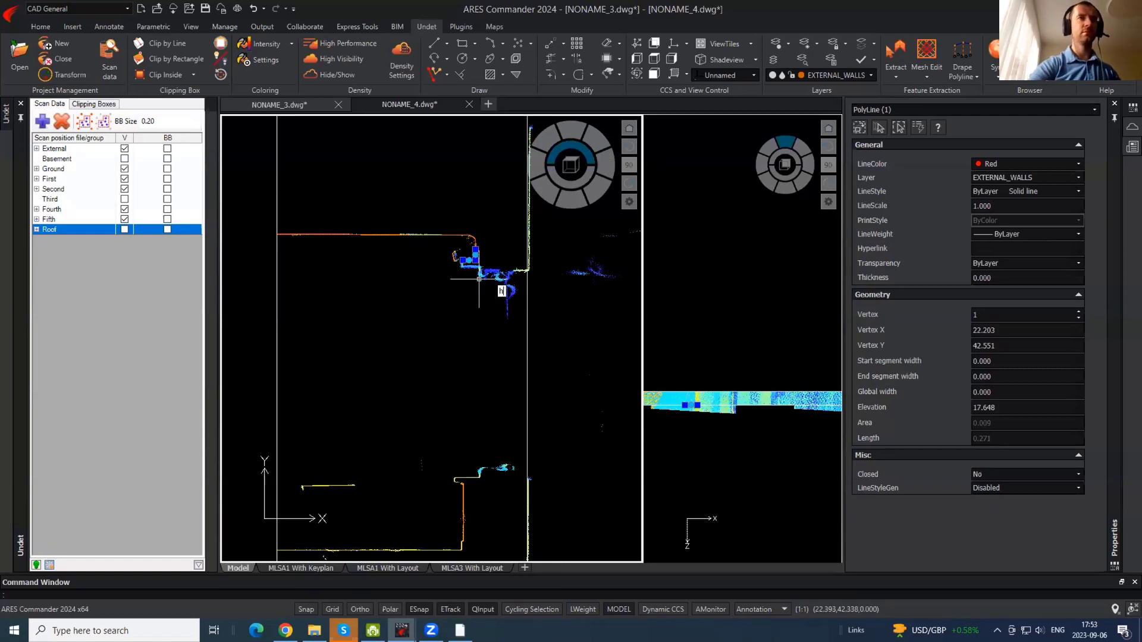
pyautogui.write('ideo')
pyautogui.press('Return')
pyautogui.scroll(4, 481, 259)
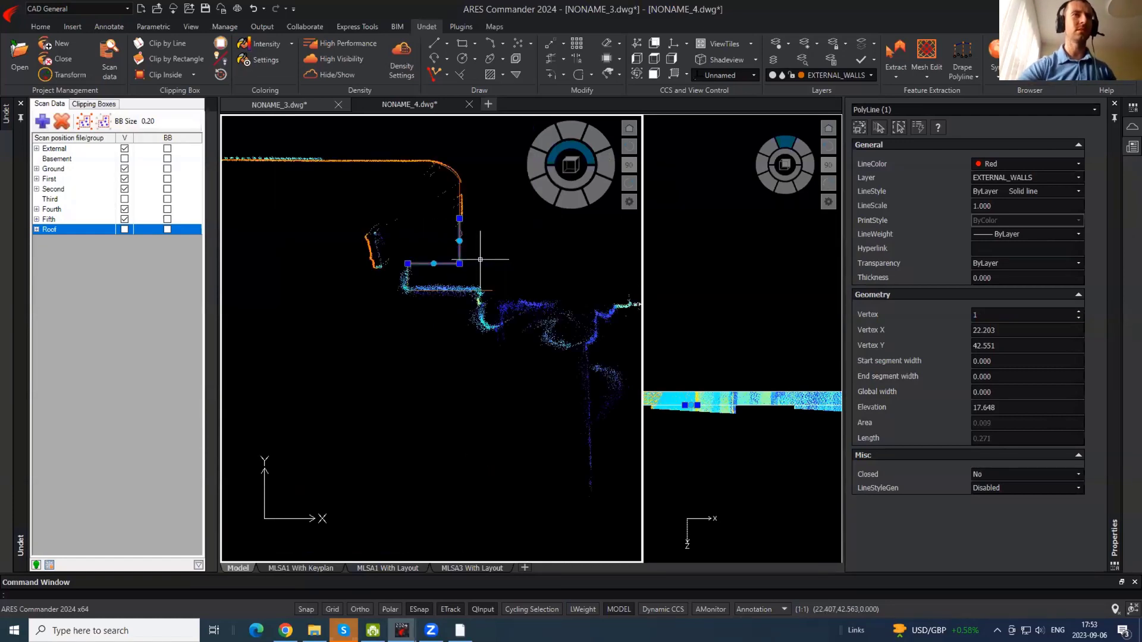
pyautogui.press('Delete')
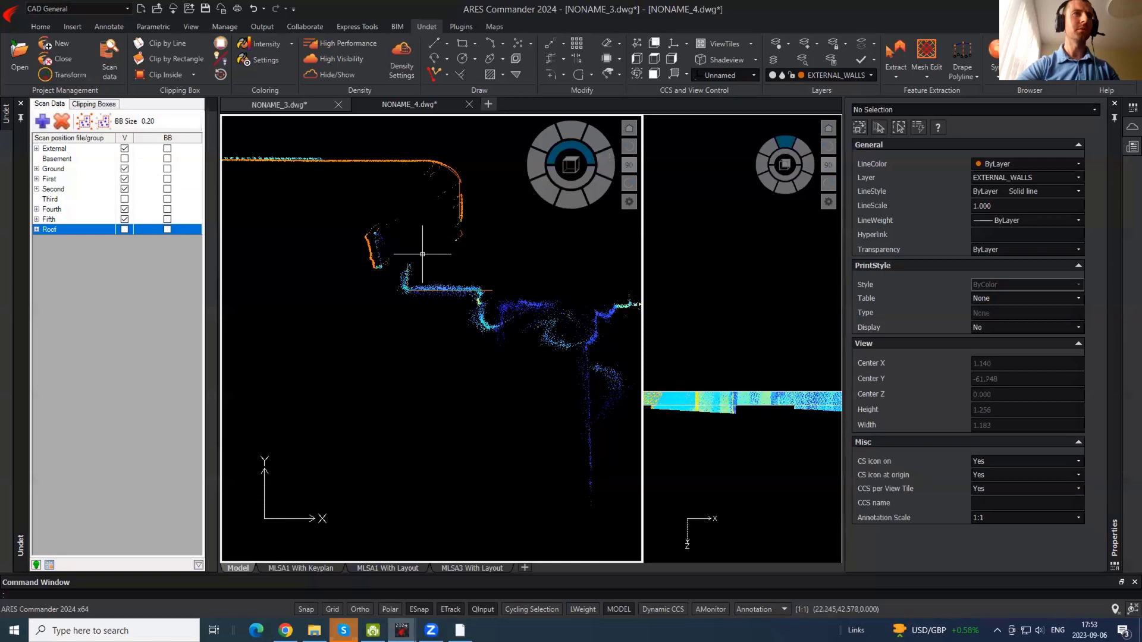
# - Reselect the red polyline with a window, then clear the selection
pyautogui.click(462, 263)
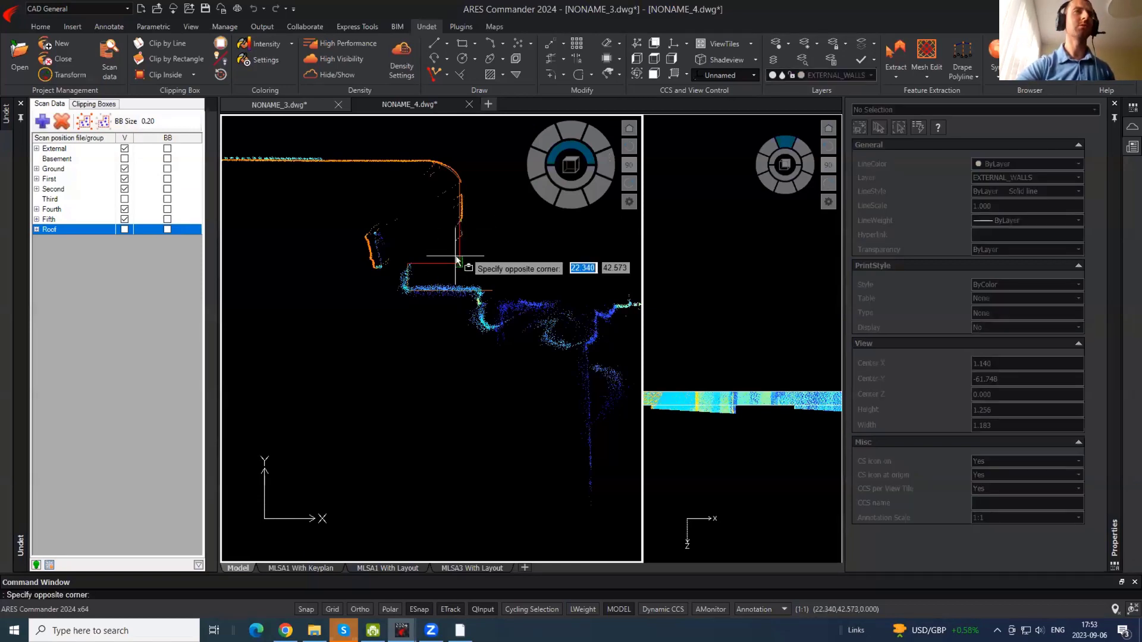
pyautogui.click(506, 302)
pyautogui.press('Escape')
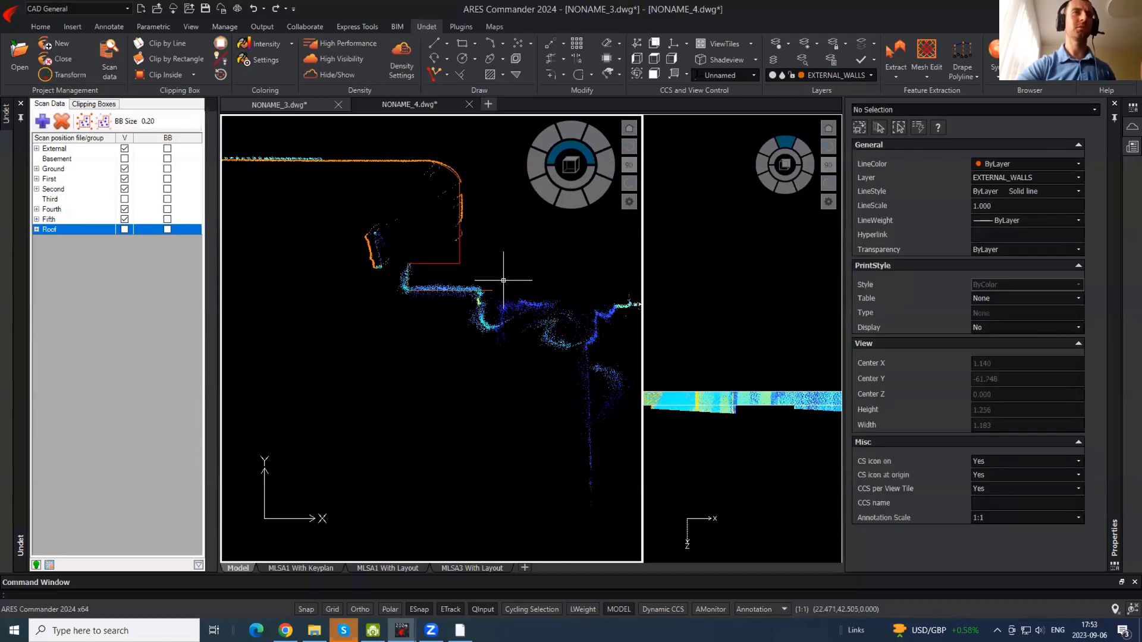
pyautogui.scroll(-2, 404, 308)
pyautogui.scroll(-3, 427, 254)
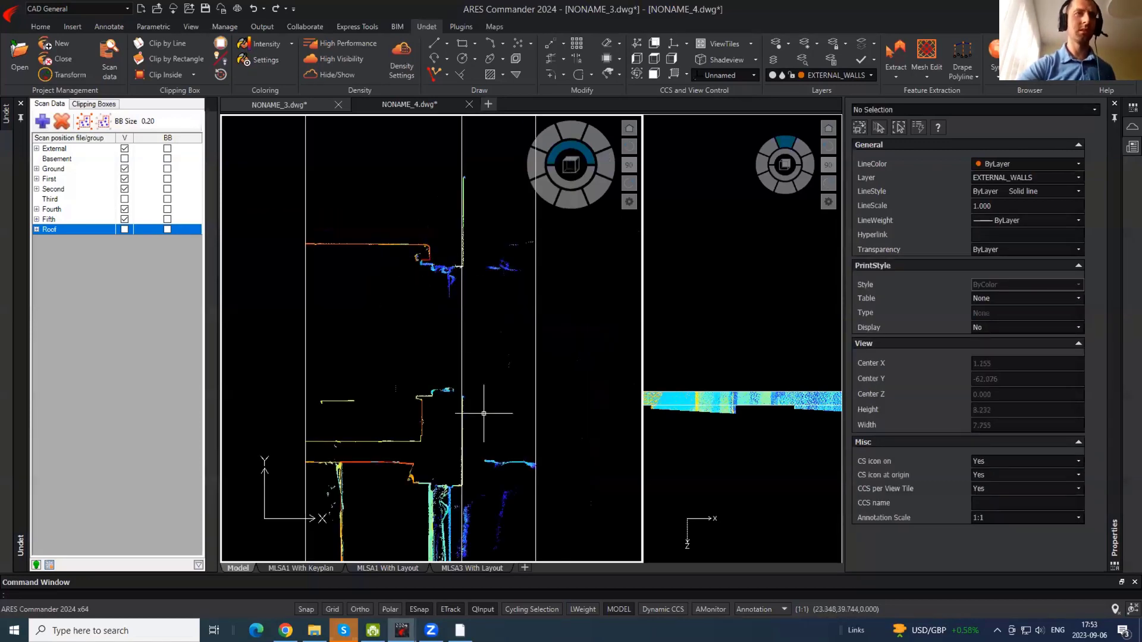
pyautogui.scroll(1, 426, 402)
# - Tick Roof's V checkbox to show its scan points, then select the clipping box solid
pyautogui.click(124, 230)
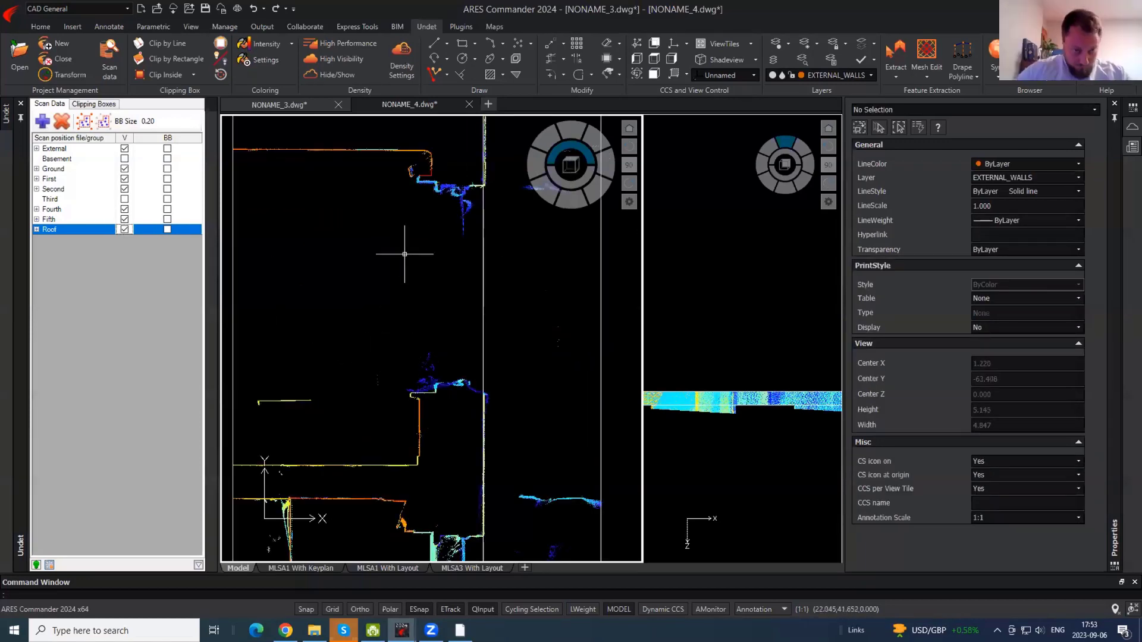
pyautogui.moveTo(405, 255); pyautogui.dragTo(519, 296, button='middle')
pyautogui.scroll(-1, 520, 312)
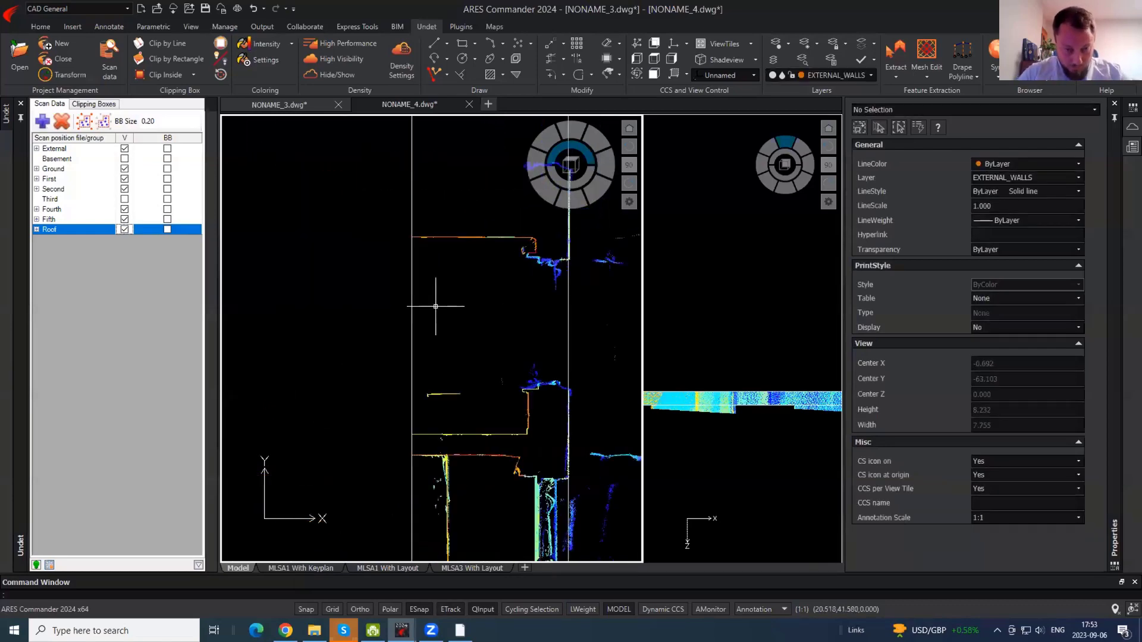
pyautogui.click(411, 318)
pyautogui.scroll(-2, 427, 332)
# - Stretch the clipping box's top end upward
pyautogui.scroll(-2, 449, 279)
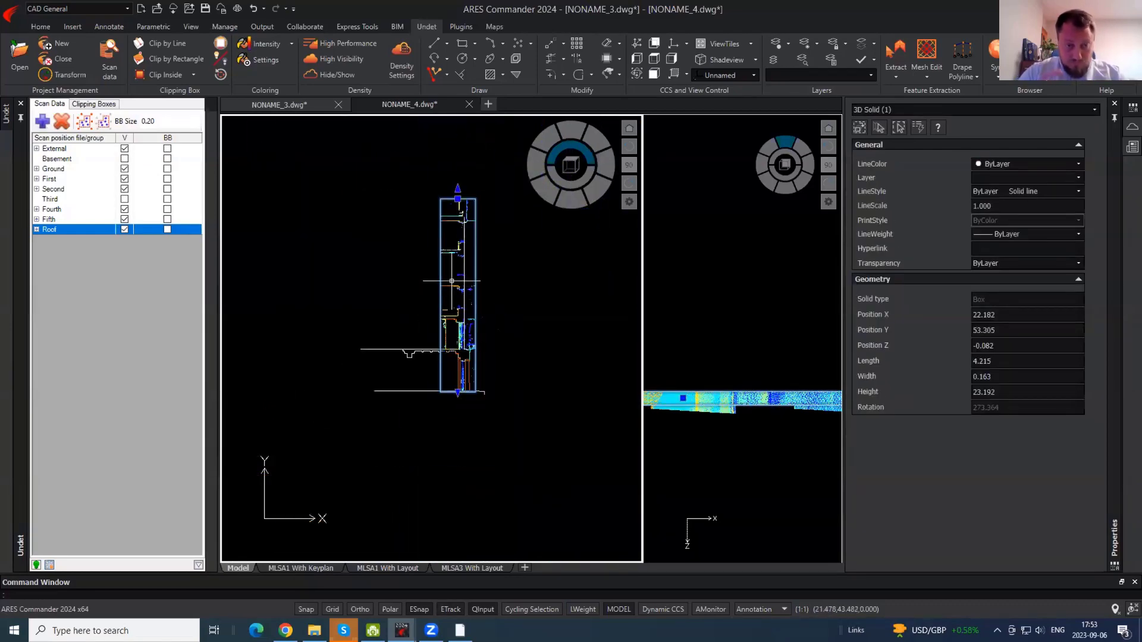
pyautogui.click(457, 189)
pyautogui.scroll(2, 461, 196)
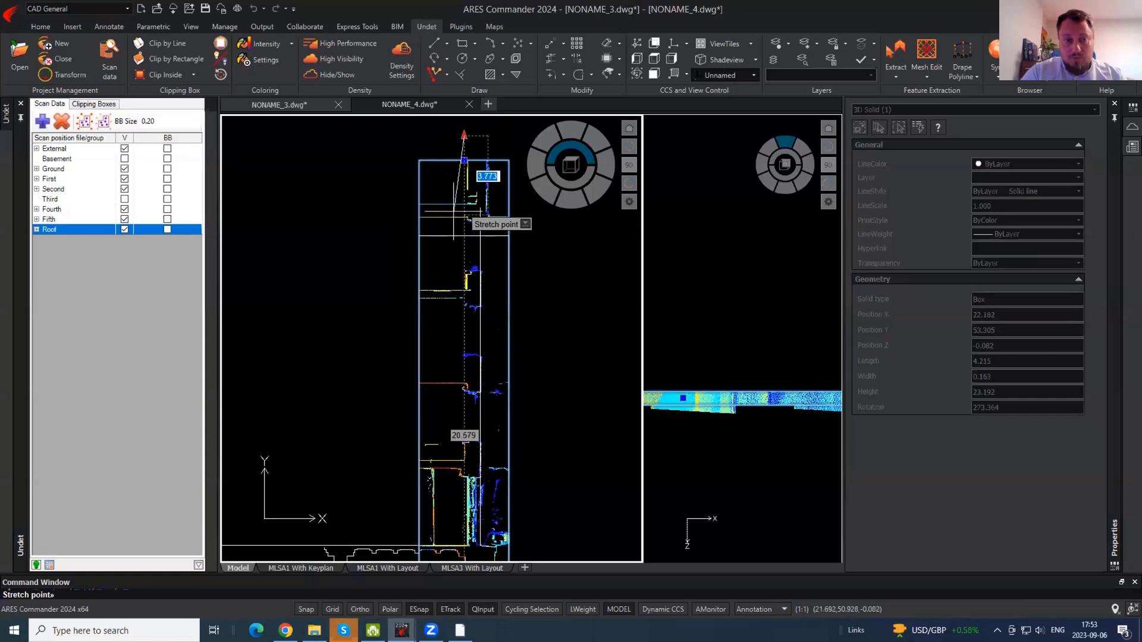
pyautogui.click(454, 169)
pyautogui.moveTo(443, 415); pyautogui.dragTo(447, 302, button='middle')
# - Widen the clipping box by stretching its left side outward twice
pyautogui.press('ctrl')
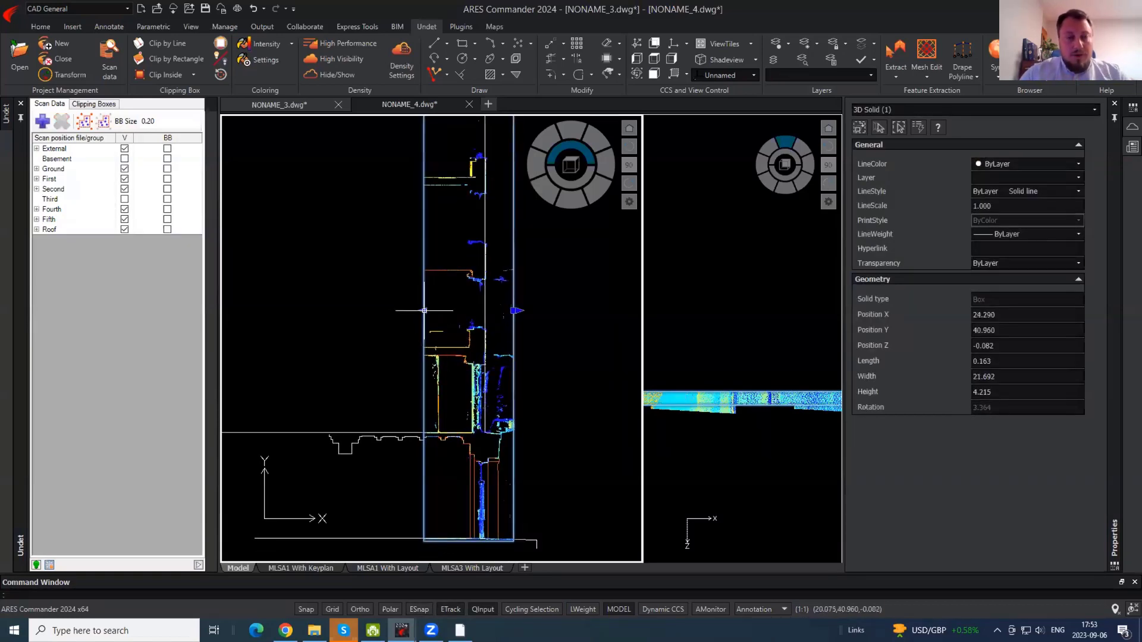
pyautogui.click(424, 310)
pyautogui.click(312, 338)
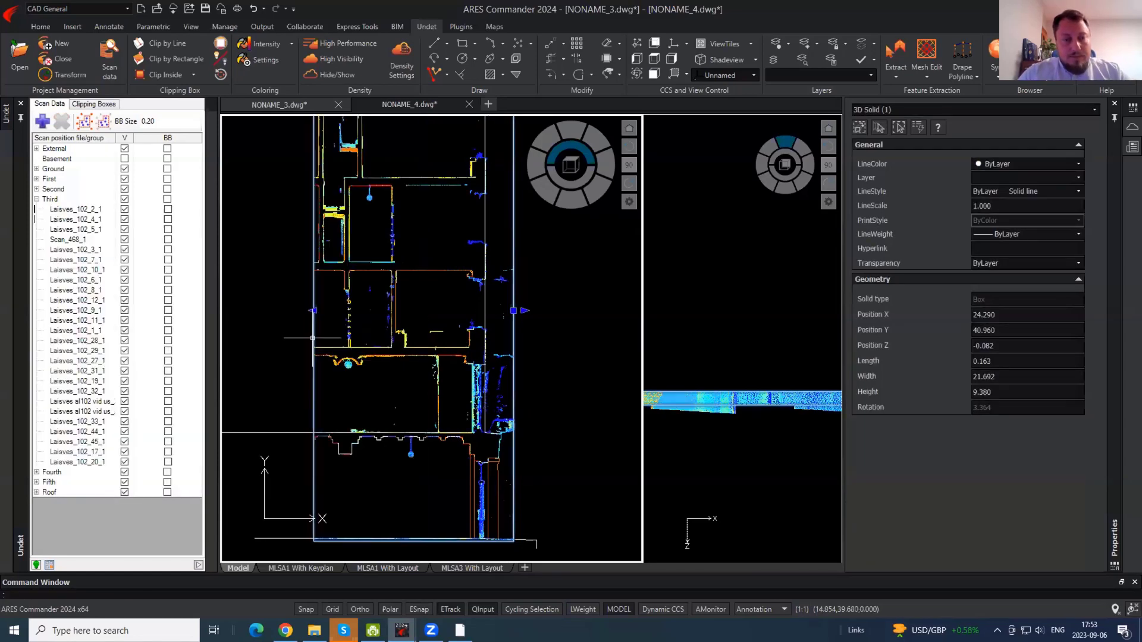
pyautogui.moveTo(338, 291); pyautogui.dragTo(415, 386, button='middle')
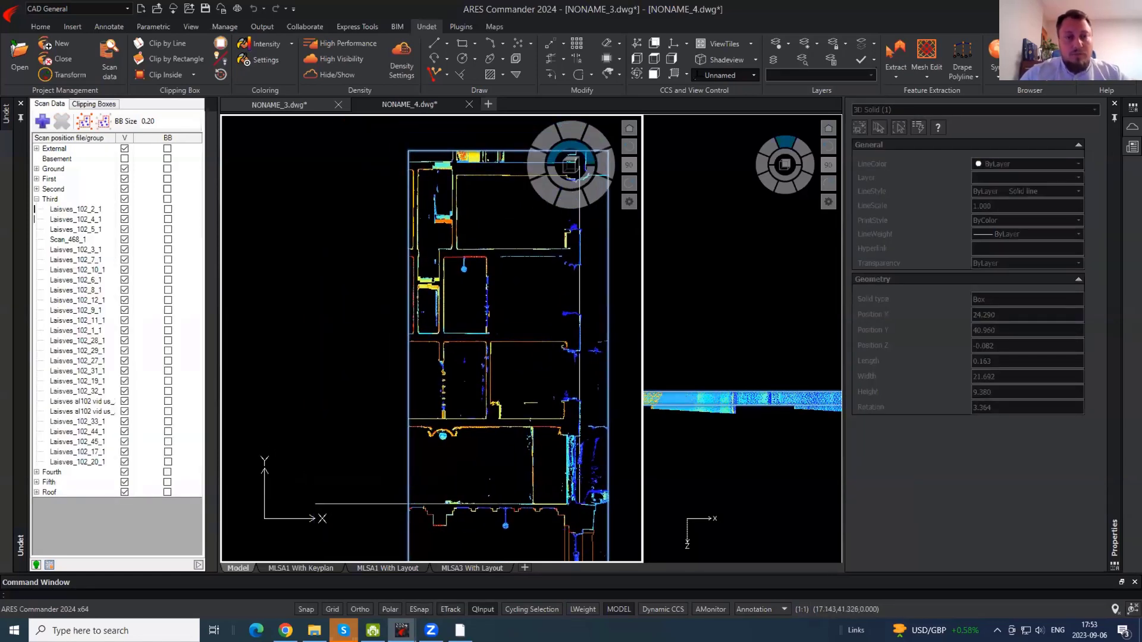
pyautogui.click(408, 381)
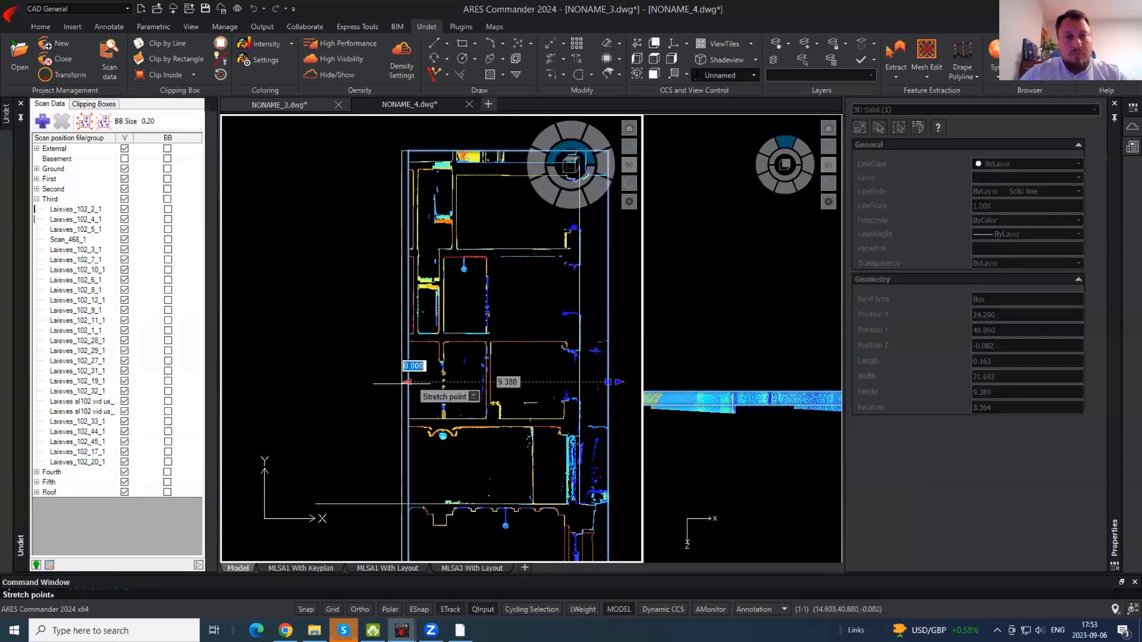
pyautogui.click(305, 403)
pyautogui.press('Escape')
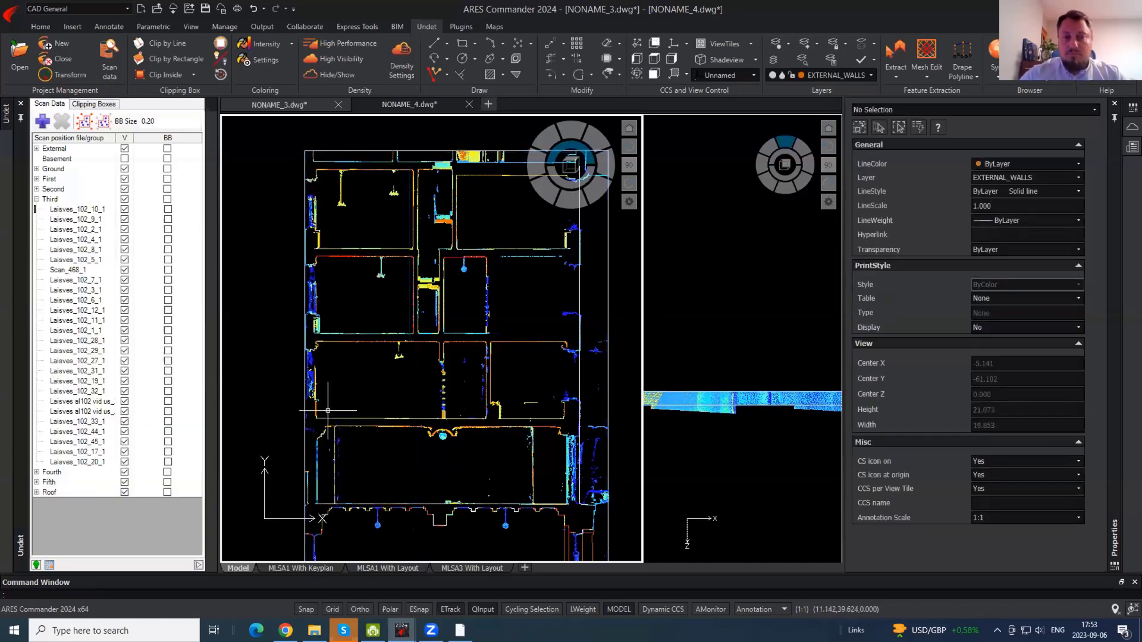
# - Reselect the box and extend its top edge up beyond the floor's upper wall
pyautogui.scroll(2, 317, 258)
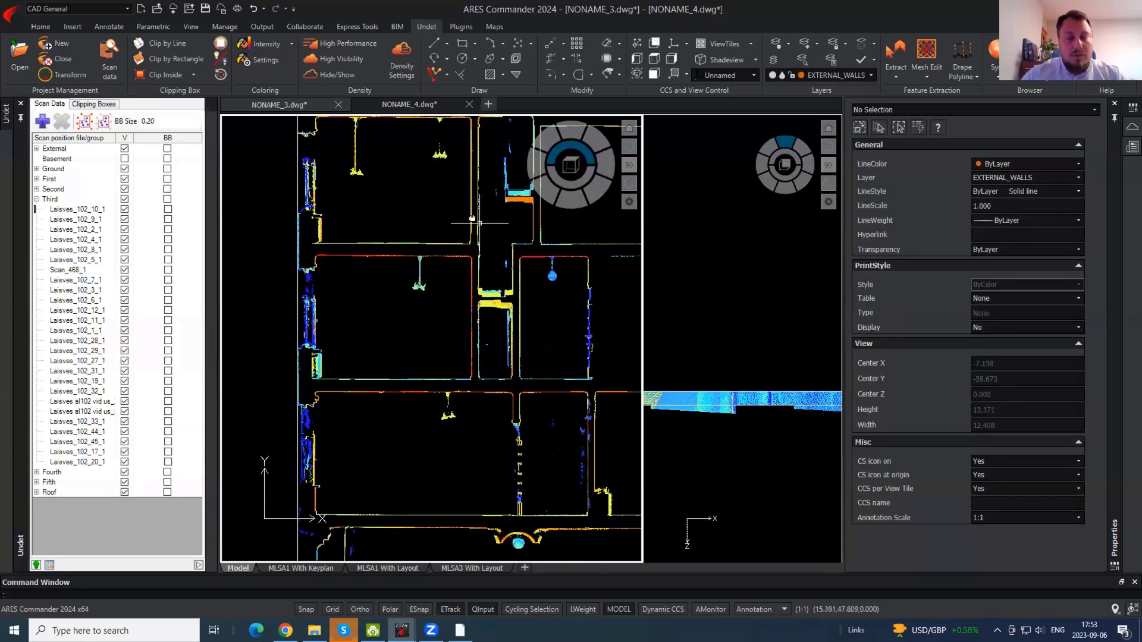
pyautogui.moveTo(471, 218); pyautogui.dragTo(333, 356, button='middle')
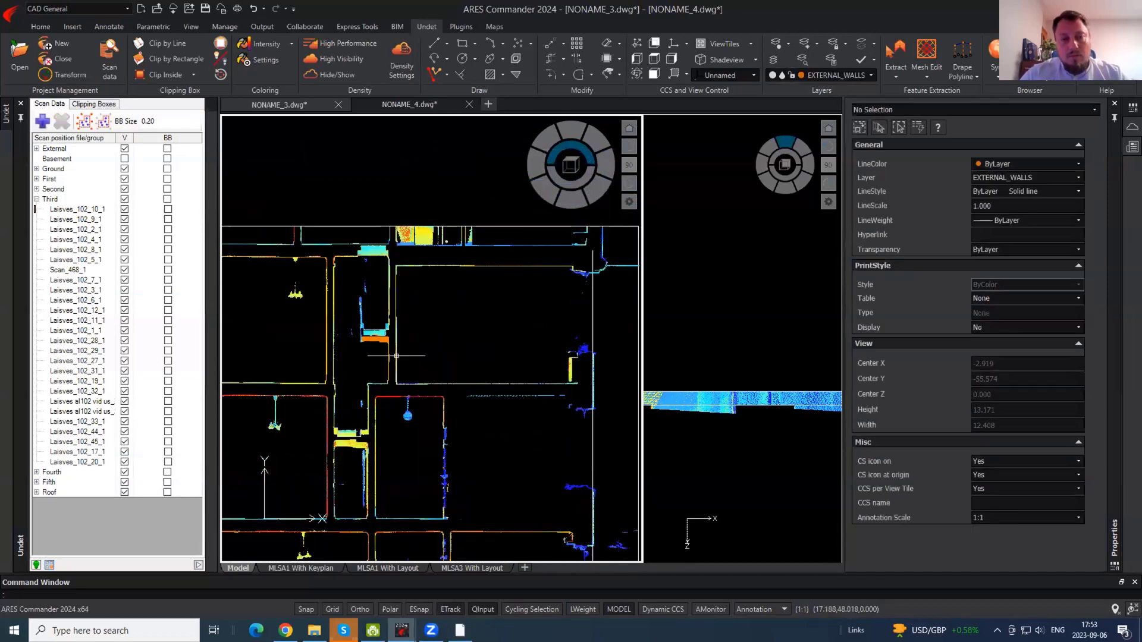
pyautogui.click(459, 311)
pyautogui.click(397, 226)
pyautogui.scroll(-2, 398, 240)
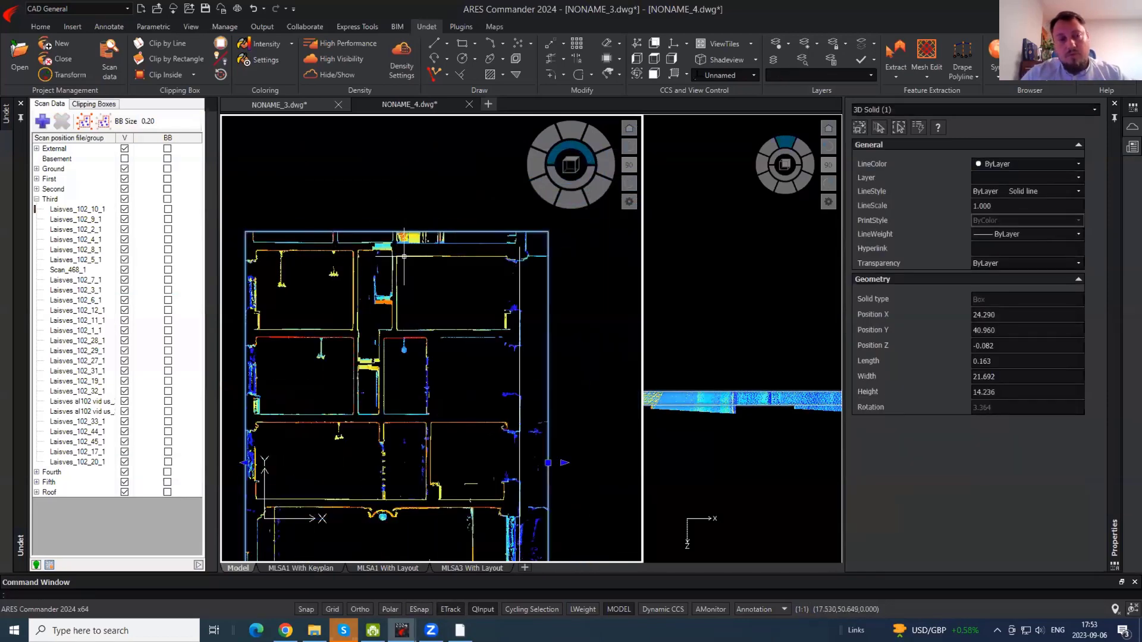
pyautogui.moveTo(435, 236); pyautogui.dragTo(425, 356, button='middle')
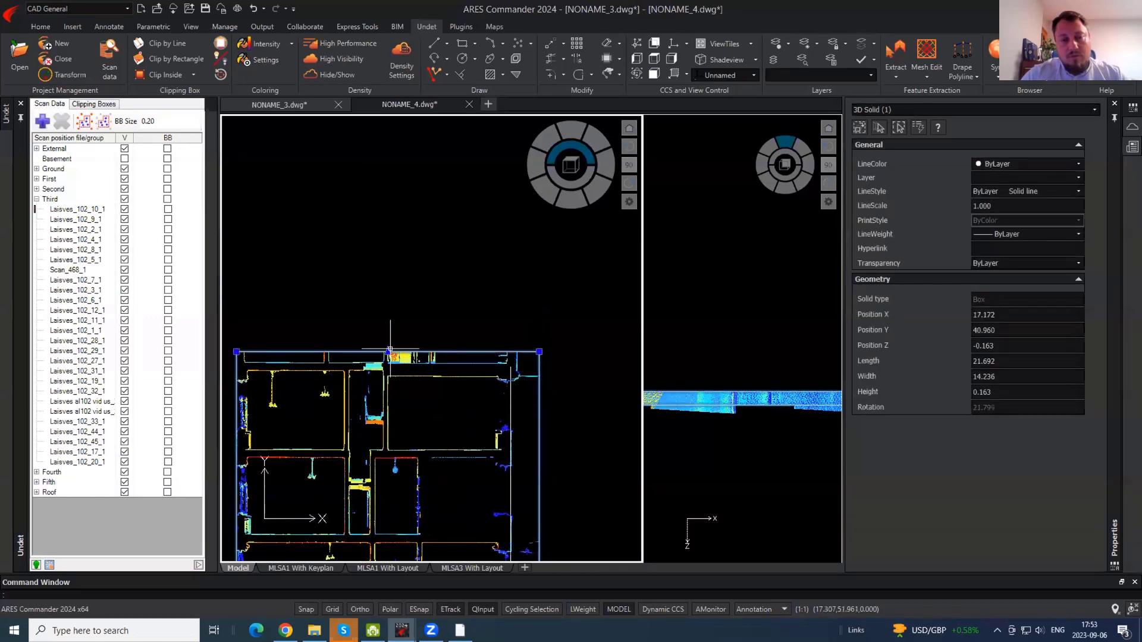
pyautogui.click(388, 351)
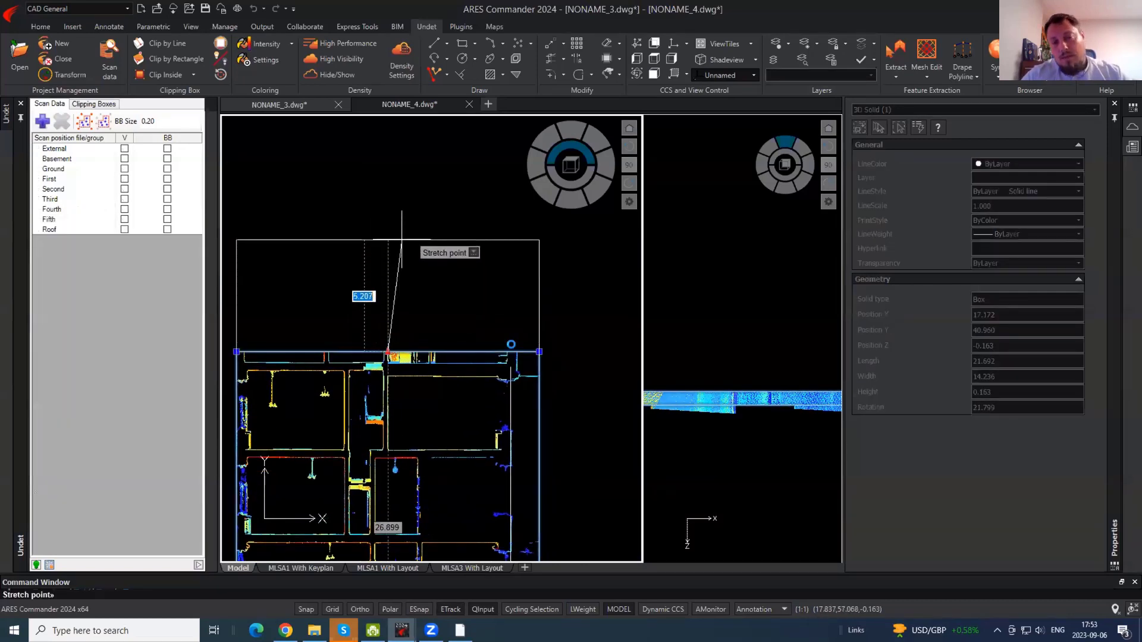
pyautogui.click(402, 240)
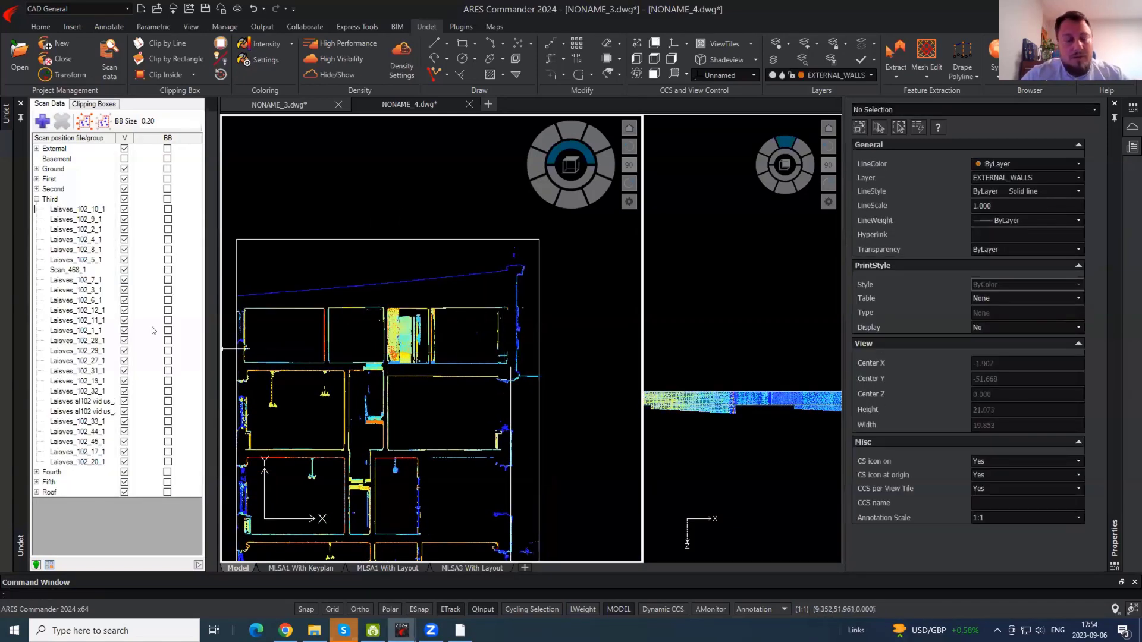
# - Collapse the Third scan group and toggle Roof's V checkbox off and back on
pyautogui.click(37, 200)
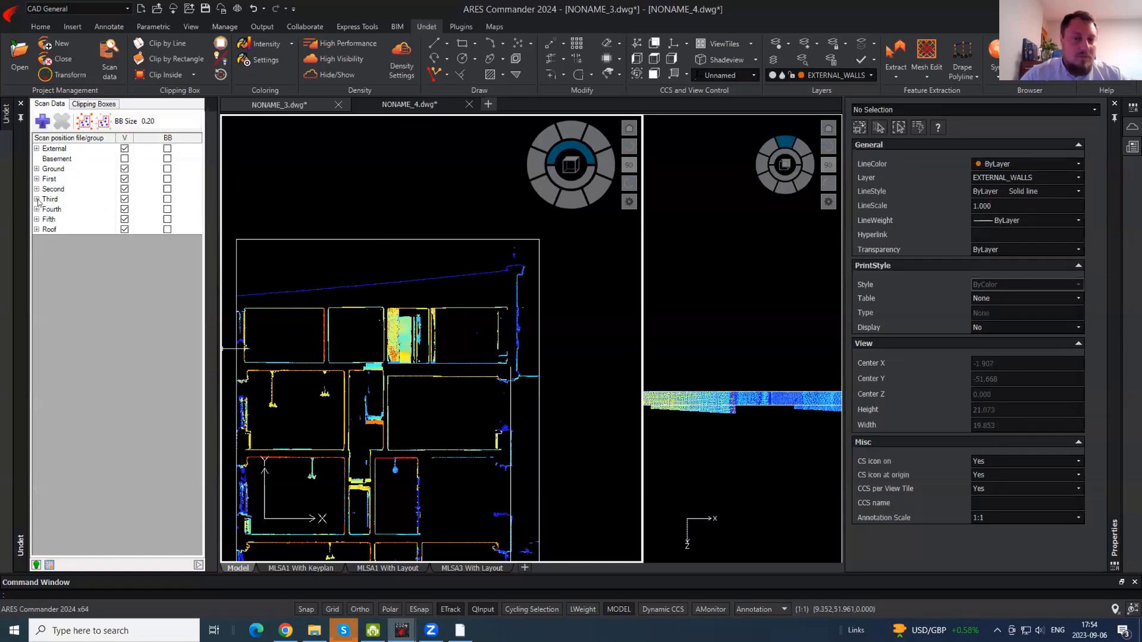
pyautogui.click(123, 229)
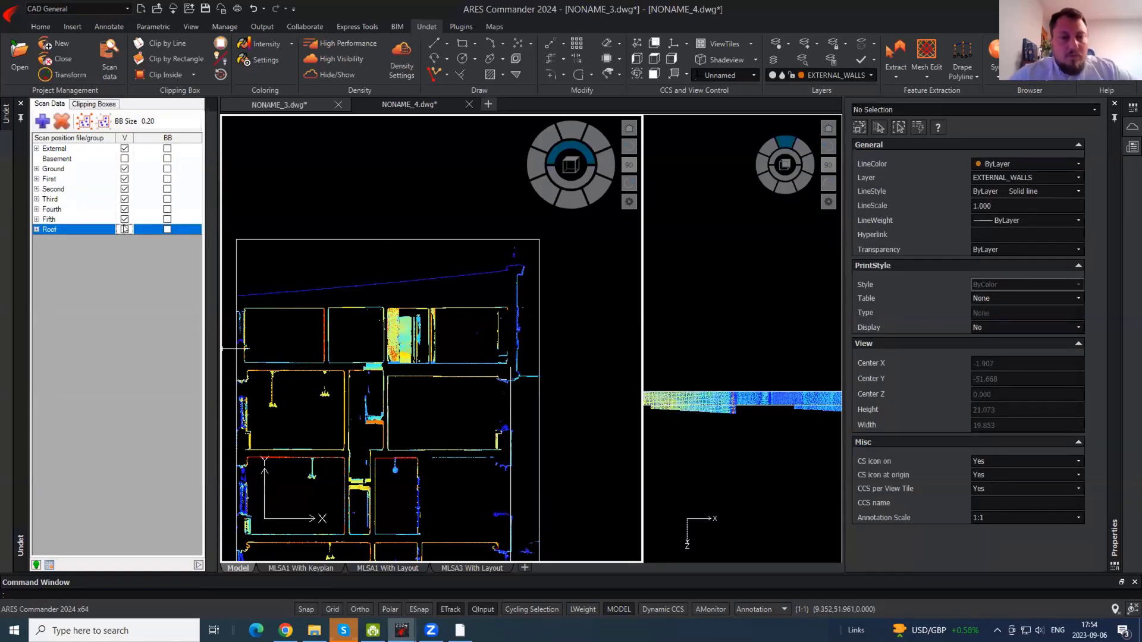
pyautogui.moveTo(519, 281); pyautogui.dragTo(568, 257, button='middle')
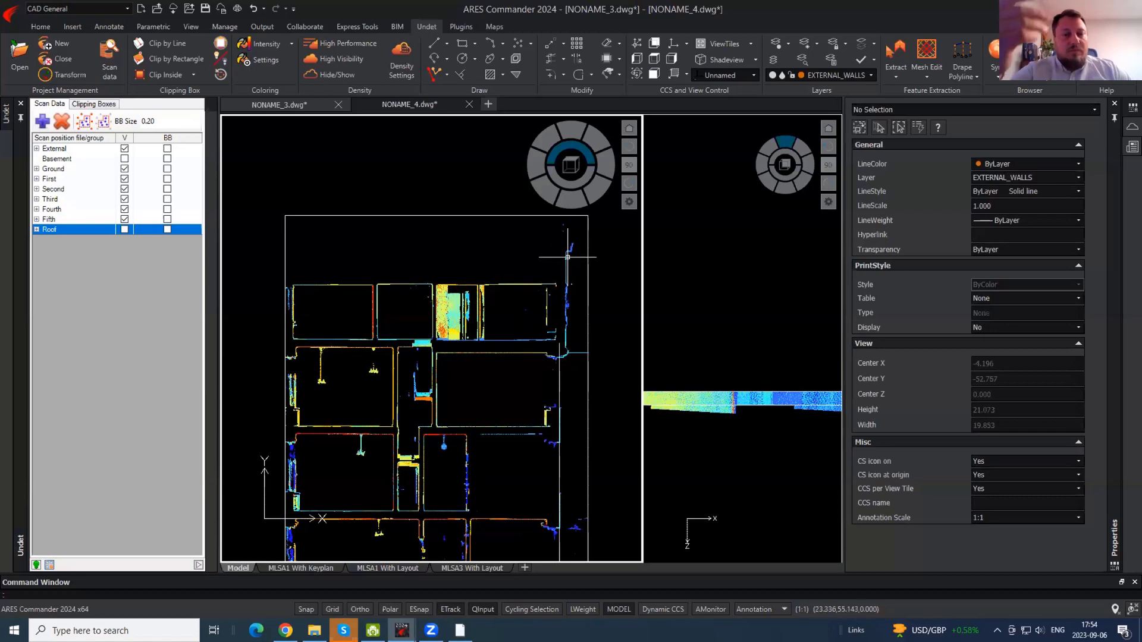
pyautogui.scroll(4, 567, 256)
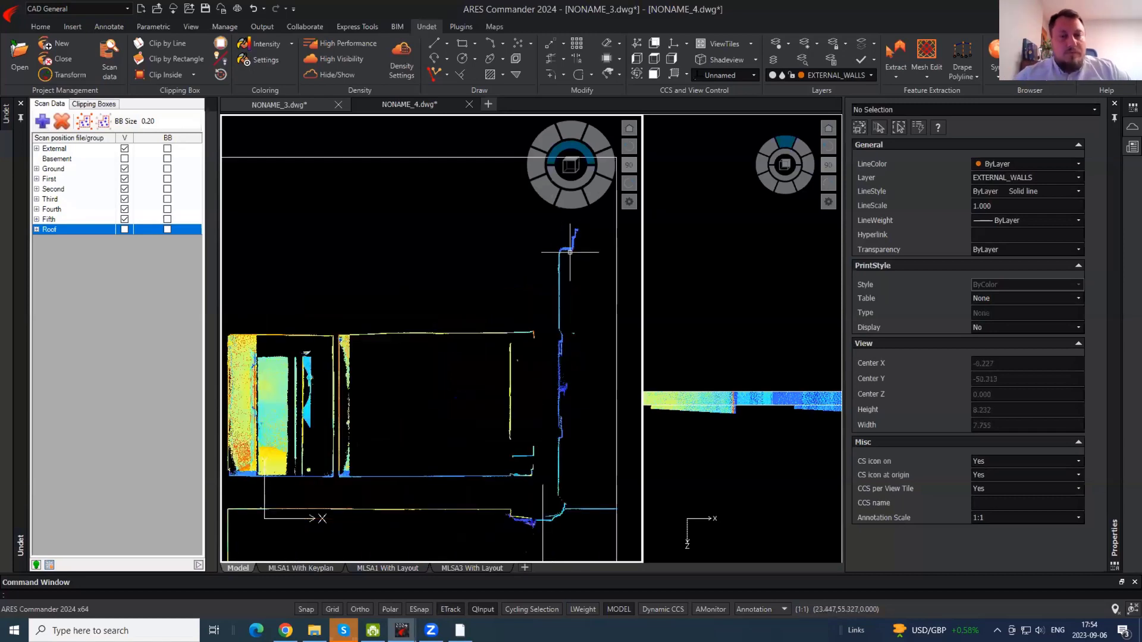
pyautogui.click(125, 229)
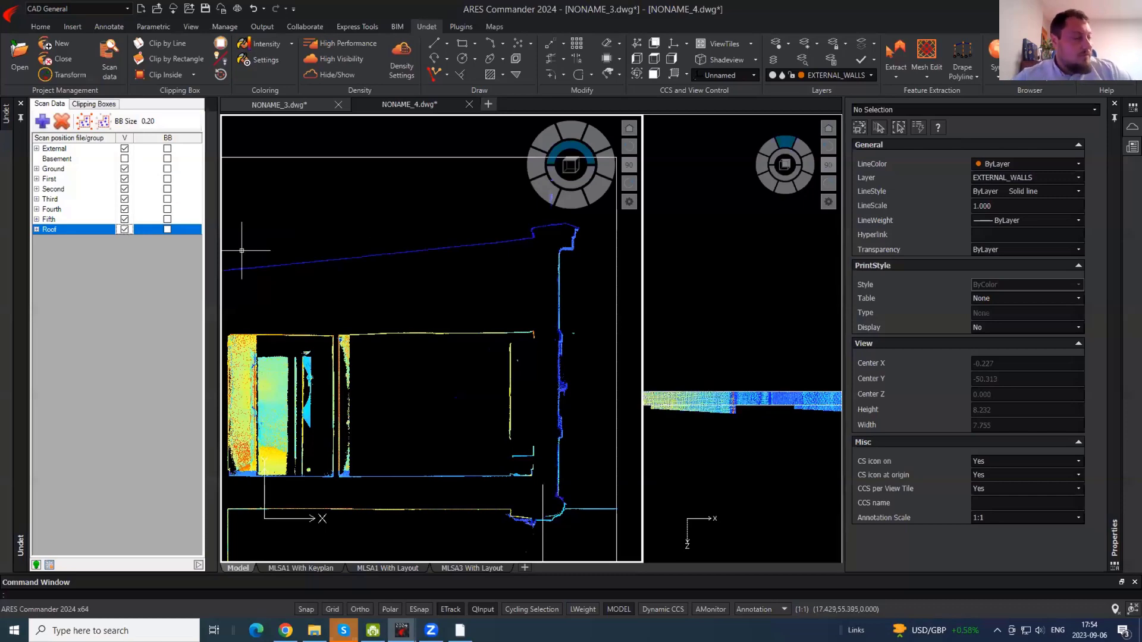
pyautogui.moveTo(484, 311); pyautogui.dragTo(606, 321, button='middle')
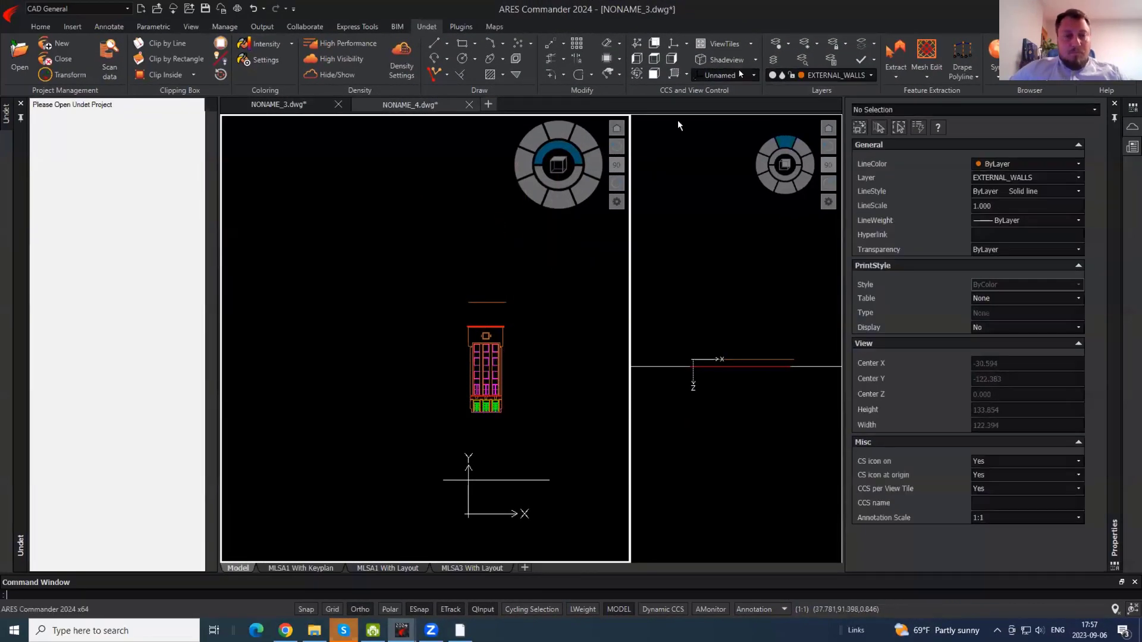
# - Set the view coordinate system to E1 and orbit into a tilted 3-D view
pyautogui.click(756, 75)
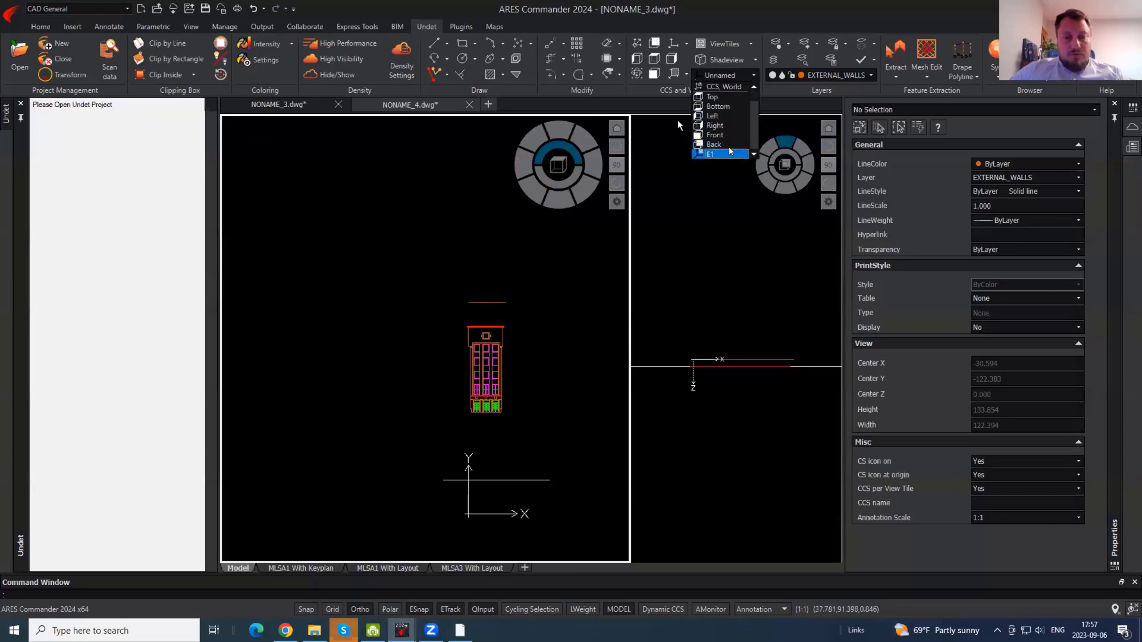
pyautogui.click(730, 153)
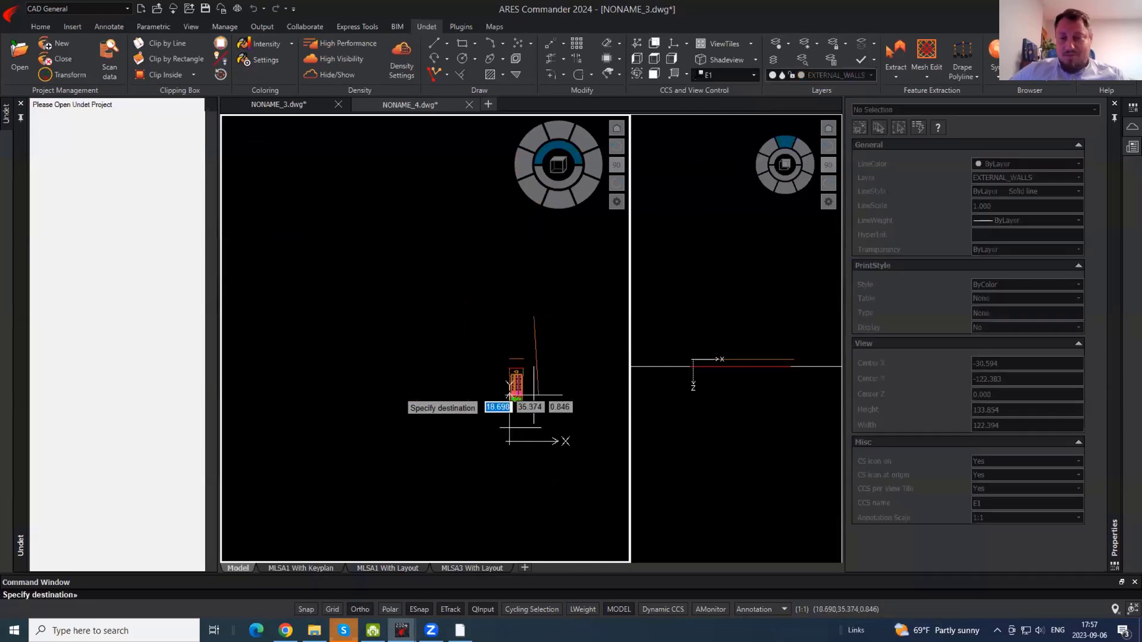
pyautogui.scroll(2, 544, 426)
pyautogui.keyDown('shift'); pyautogui.moveTo(554, 395); pyautogui.dragTo(475, 439, button='middle'); pyautogui.keyUp('shift')
pyautogui.click(495, 443)
pyautogui.press('Escape')
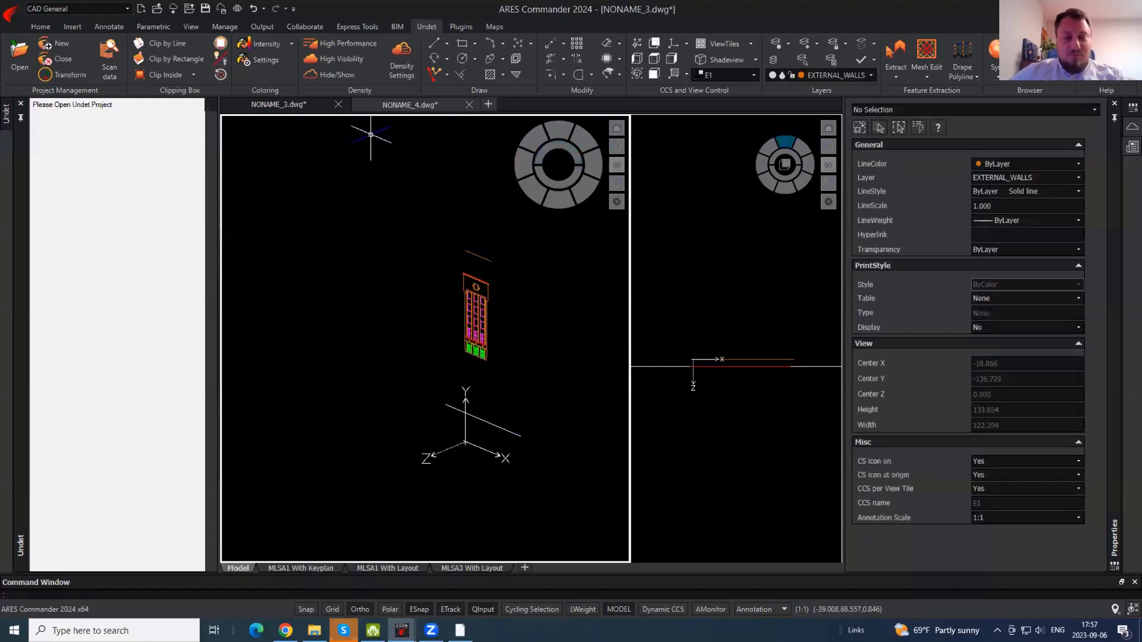
# - Inspect the facade front-on, from the lower walls up to the upper floors and cornice
pyautogui.moveTo(409, 234); pyautogui.dragTo(455, 253, button='middle')
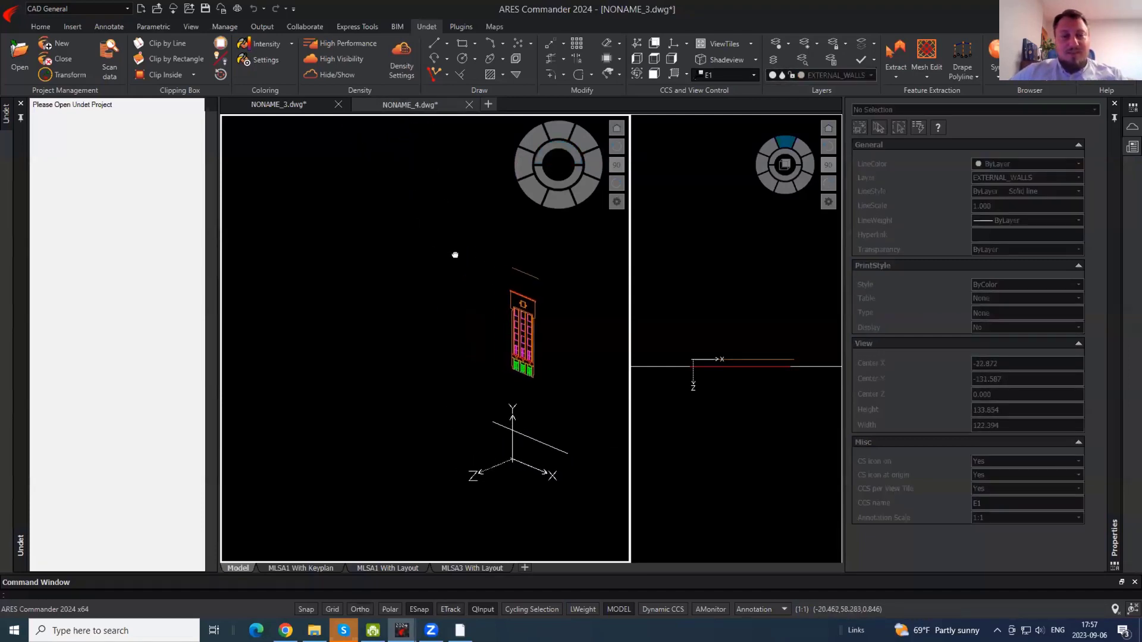
pyautogui.scroll(-1, 544, 341)
pyautogui.scroll(5, 543, 340)
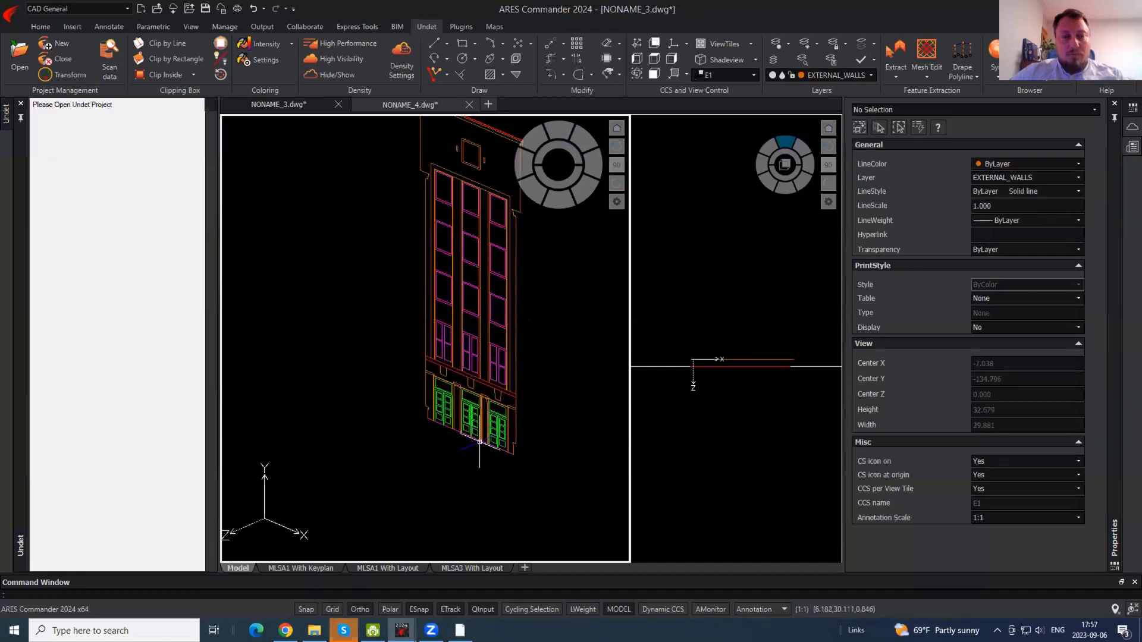
pyautogui.keyDown('shift'); pyautogui.moveTo(489, 466); pyautogui.dragTo(523, 463, button='middle'); pyautogui.keyUp('shift')
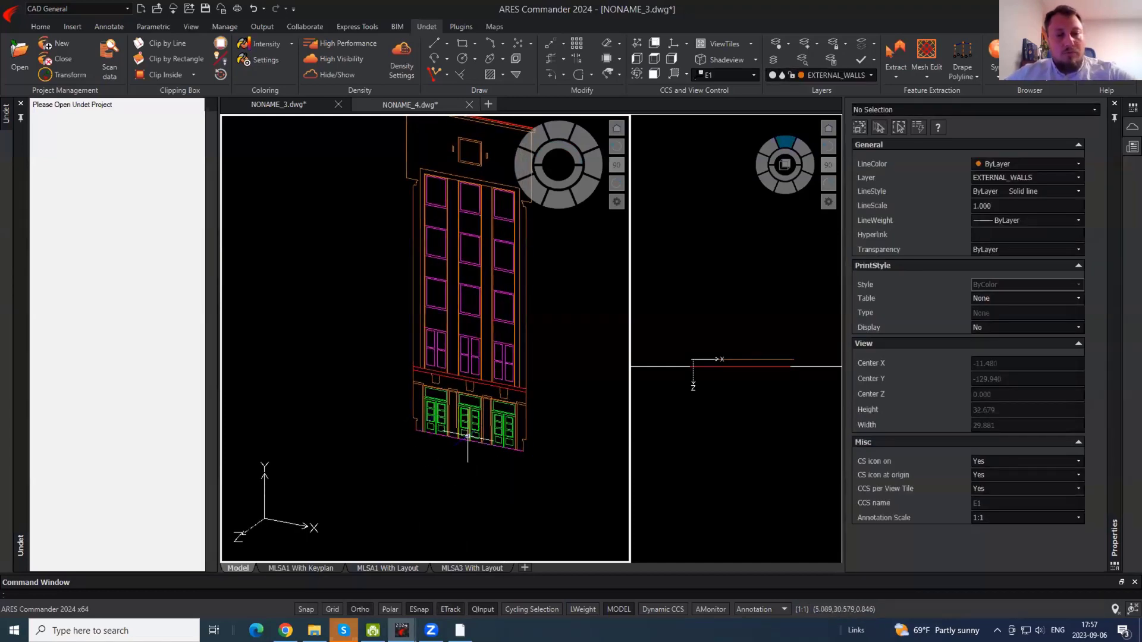
pyautogui.scroll(3, 453, 413)
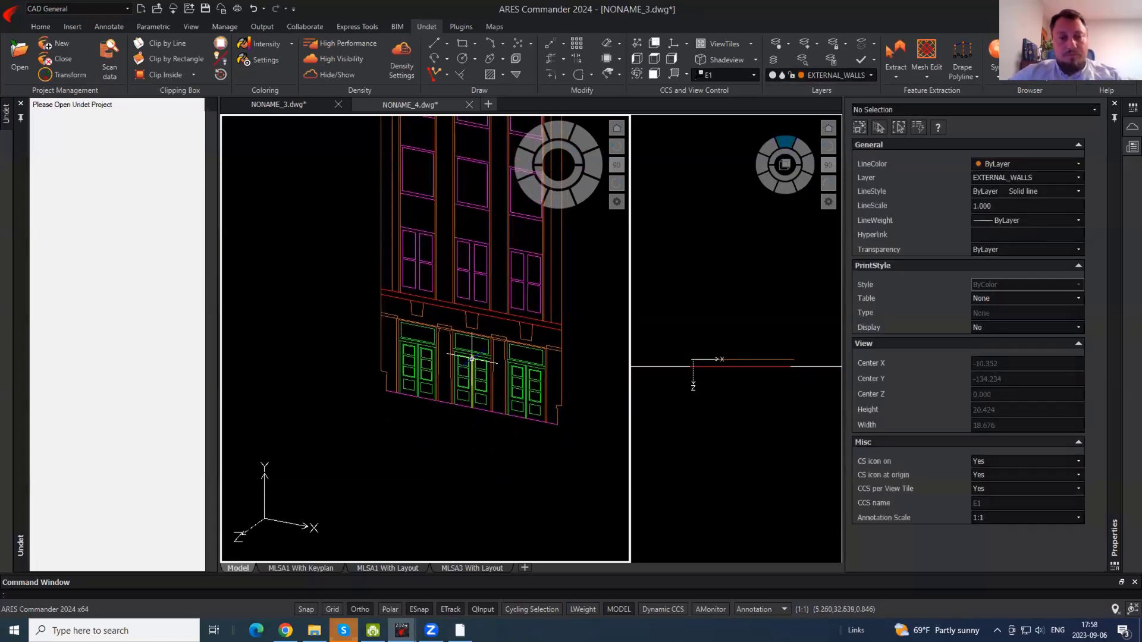
pyautogui.scroll(1, 458, 331)
pyautogui.moveTo(474, 324); pyautogui.dragTo(454, 521, button='middle')
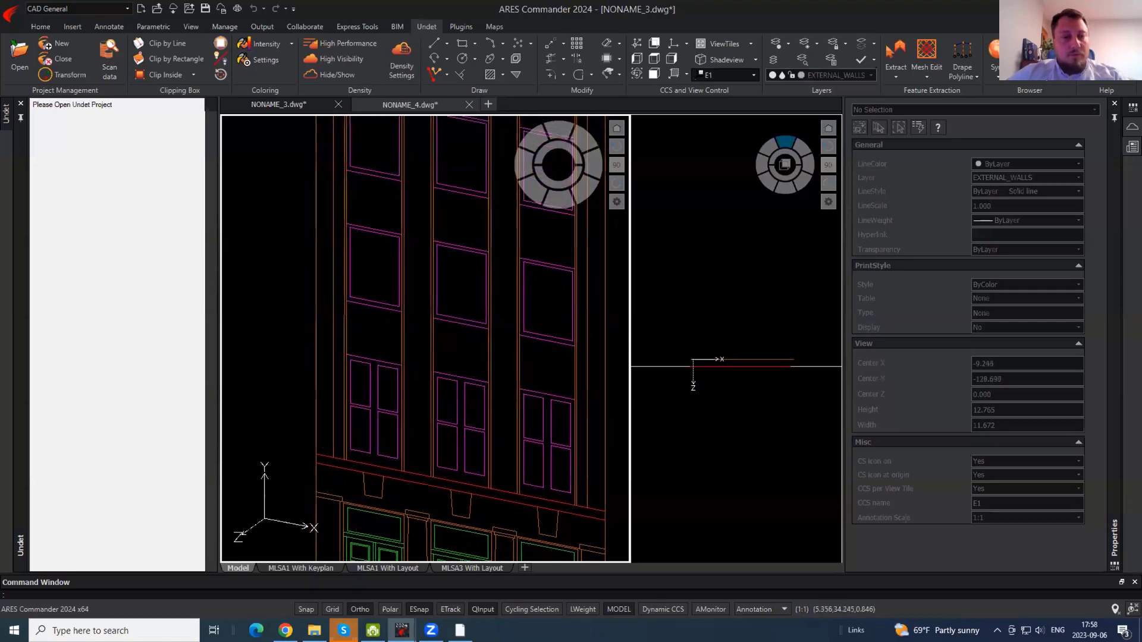
pyautogui.moveTo(490, 255); pyautogui.dragTo(474, 446, button='middle')
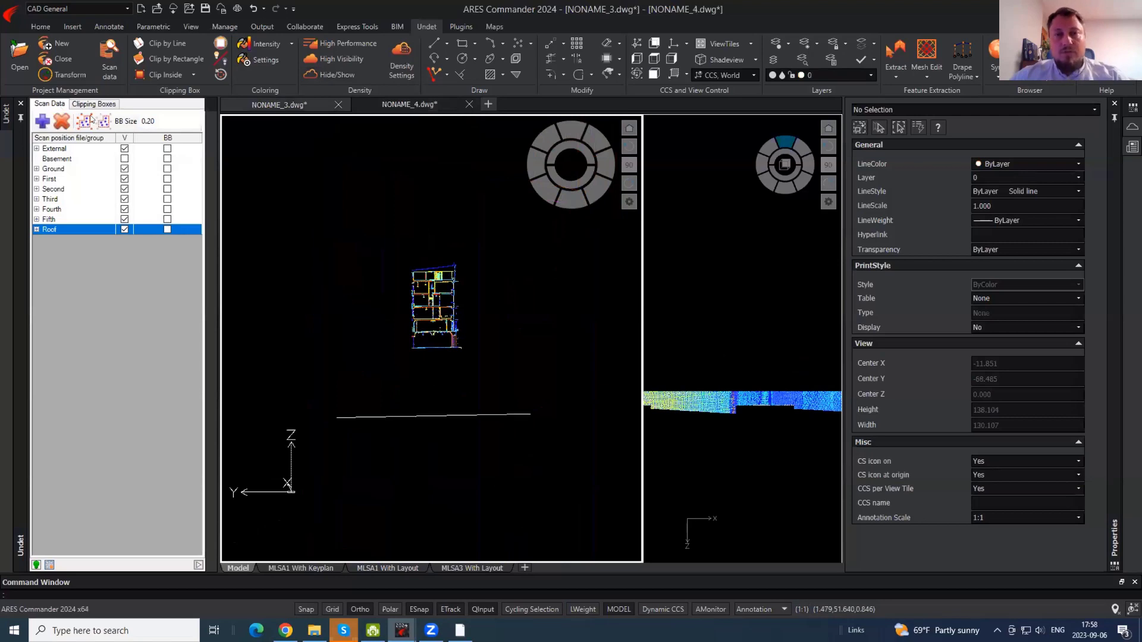
# - Show the Clipping Boxes list and dismiss the View Section 1 options menu
pyautogui.click(93, 103)
pyautogui.rightClick(72, 127)
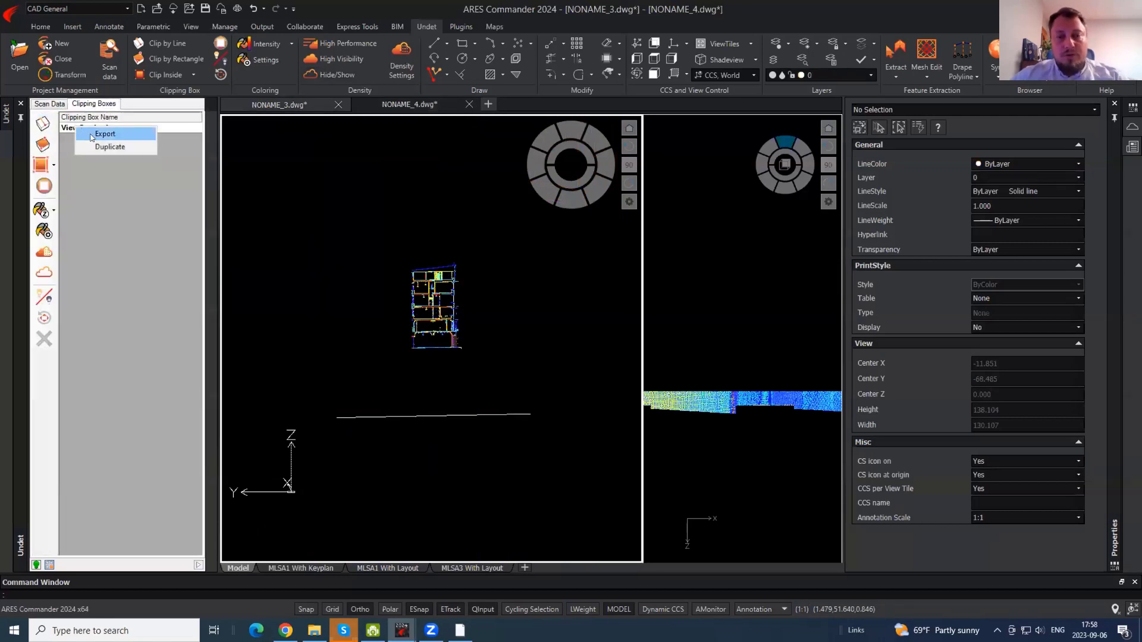
pyautogui.click(30, 186)
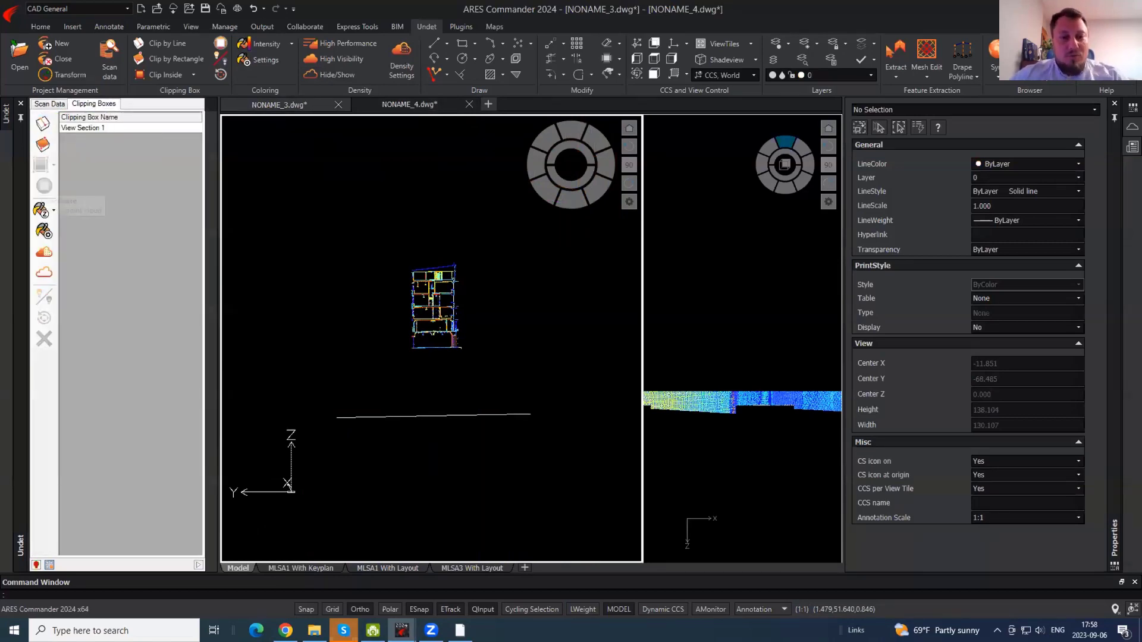
pyautogui.scroll(2, 449, 289)
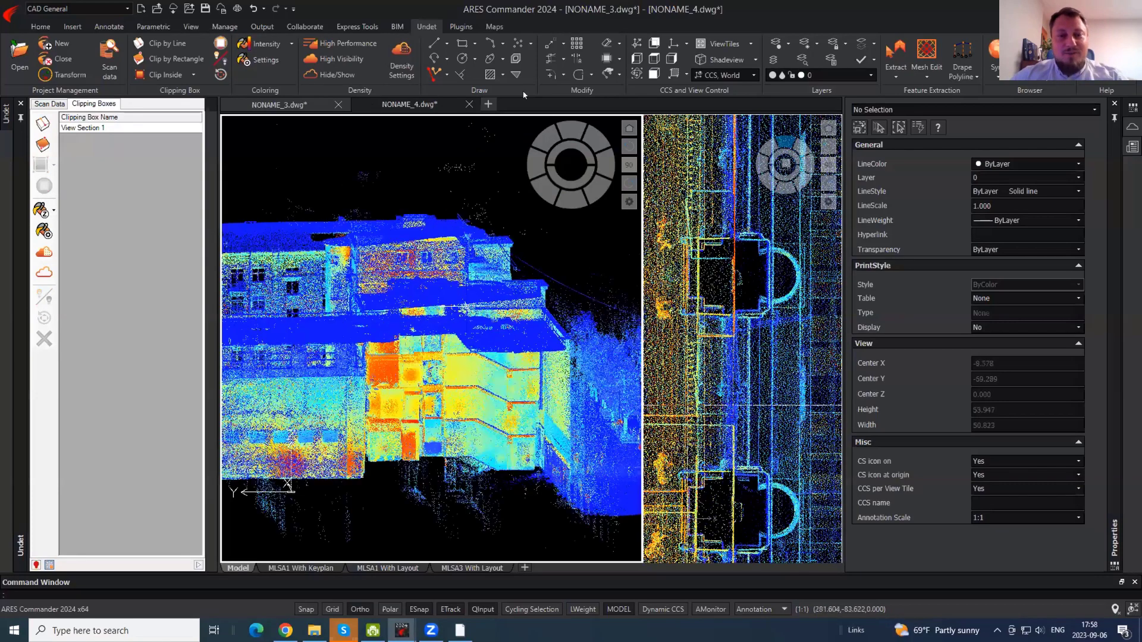
pyautogui.click(173, 59)
pyautogui.press('Escape')
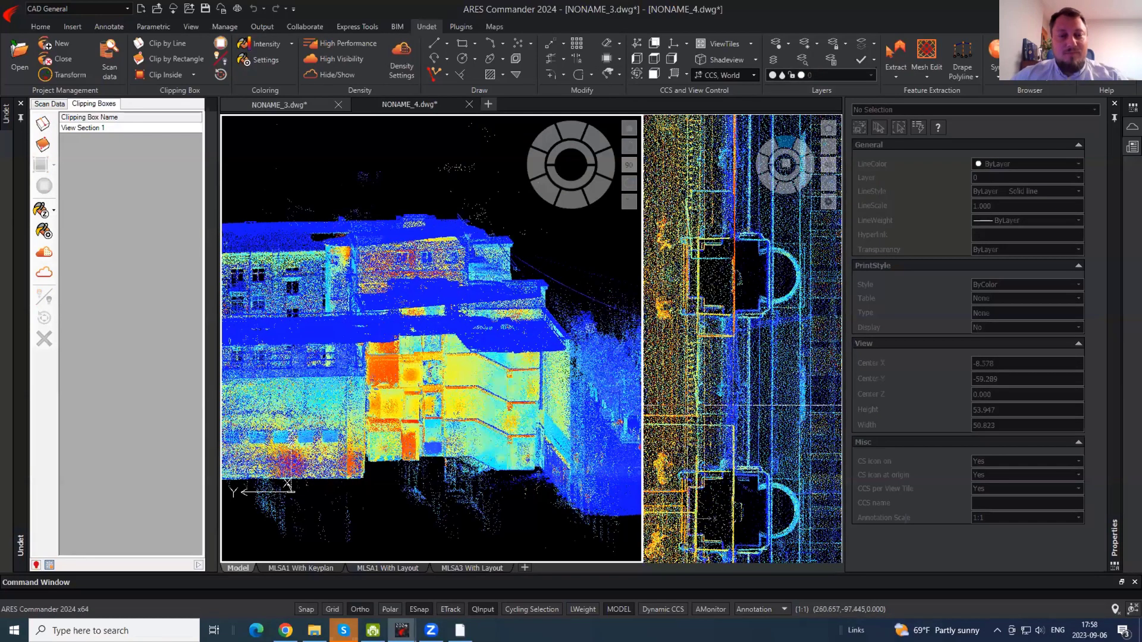
# - Bring the point-cloud building back into view and orbit around it
pyautogui.keyDown('shift'); pyautogui.moveTo(537, 335); pyautogui.dragTo(544, 342, button='middle'); pyautogui.keyUp('shift')
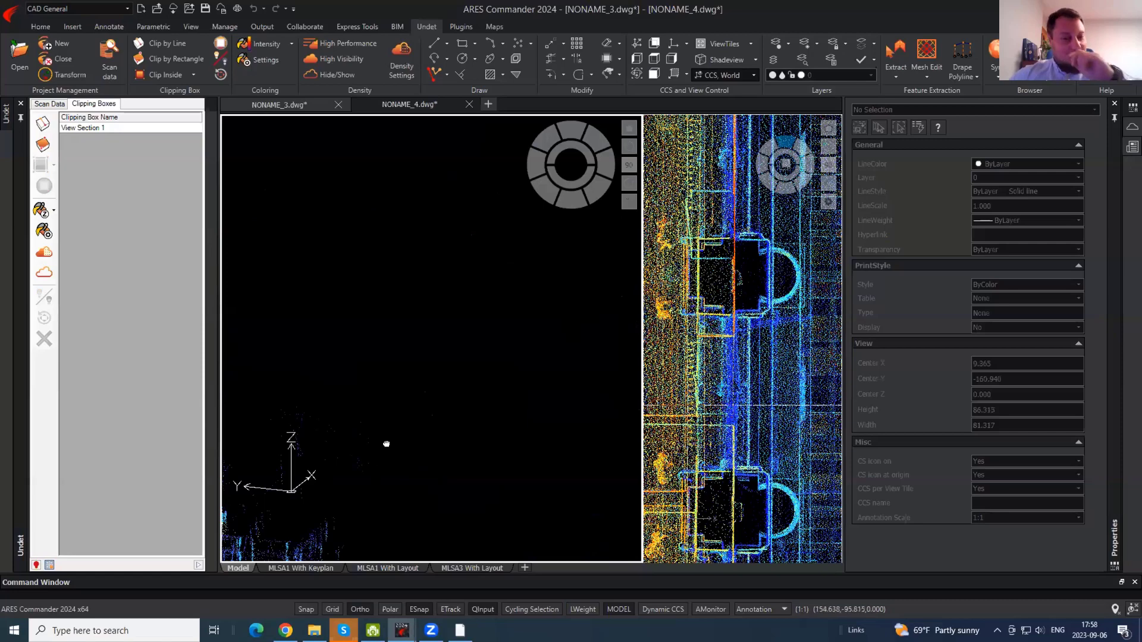
pyautogui.moveTo(386, 444); pyautogui.dragTo(640, 213, button='middle')
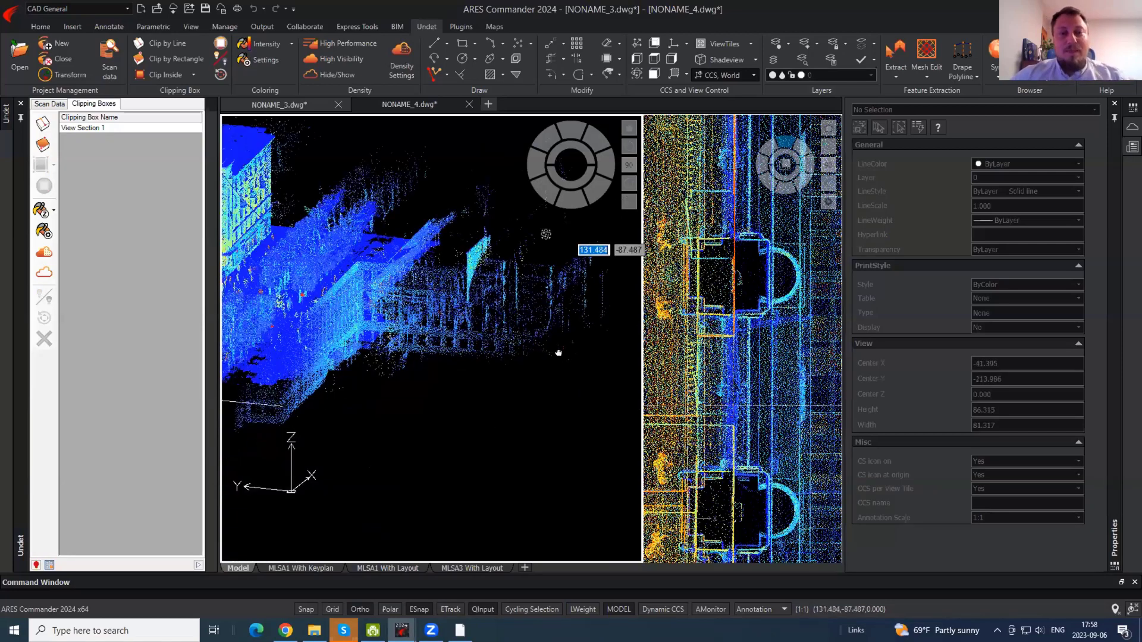
pyautogui.keyDown('shift'); pyautogui.moveTo(558, 353); pyautogui.dragTo(455, 320, button='middle'); pyautogui.keyUp('shift')
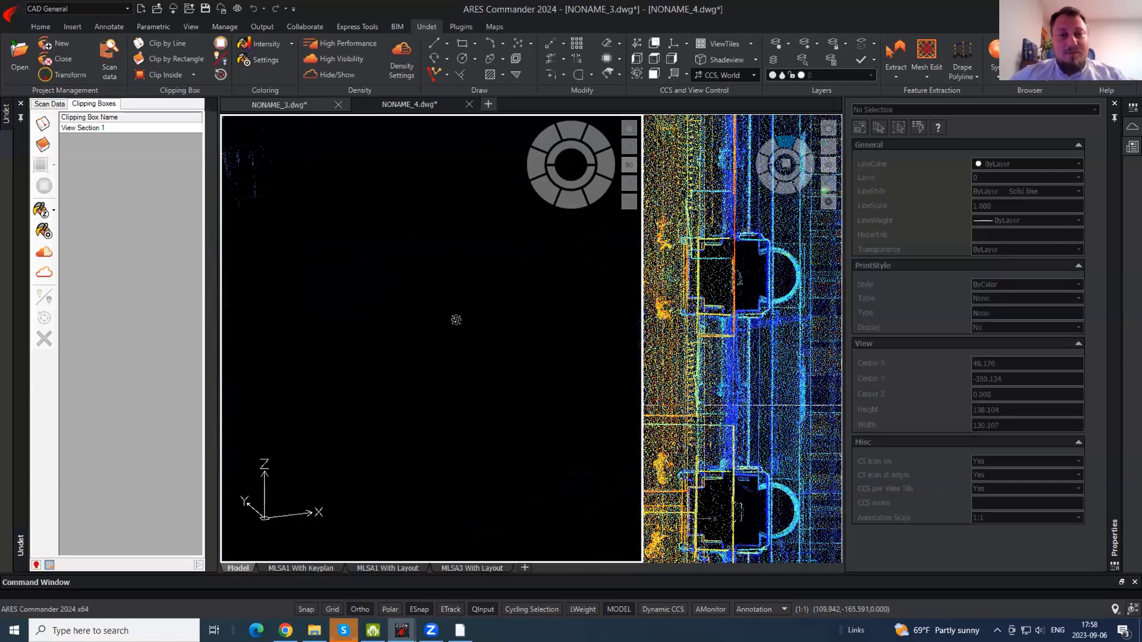
pyautogui.scroll(-6, 497, 323)
pyautogui.scroll(6, 355, 271)
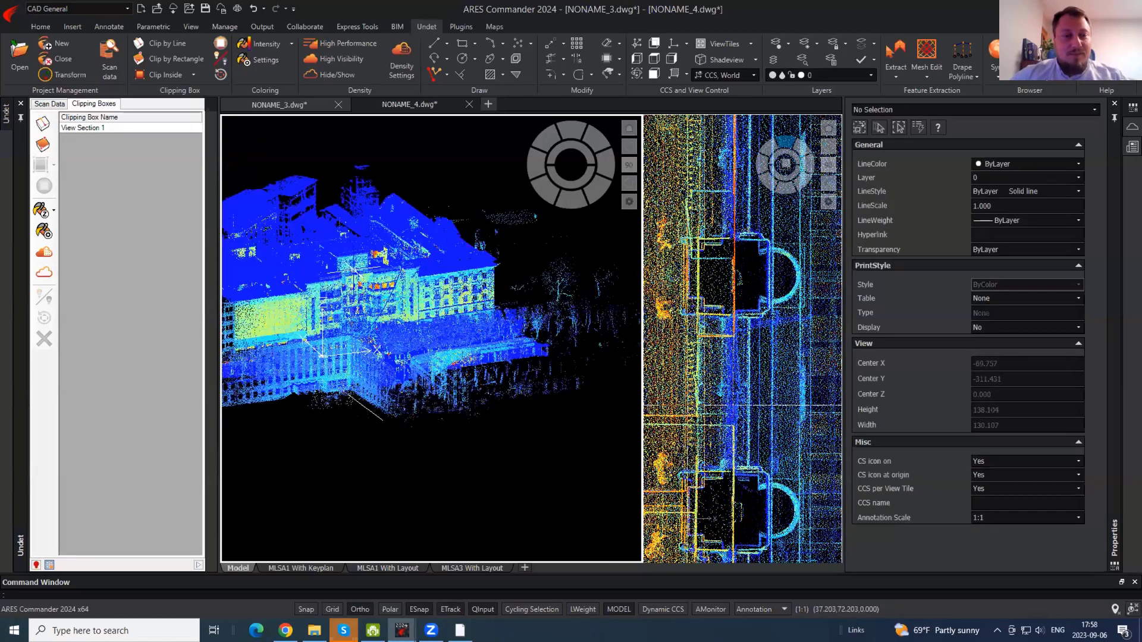
pyautogui.scroll(5, 355, 271)
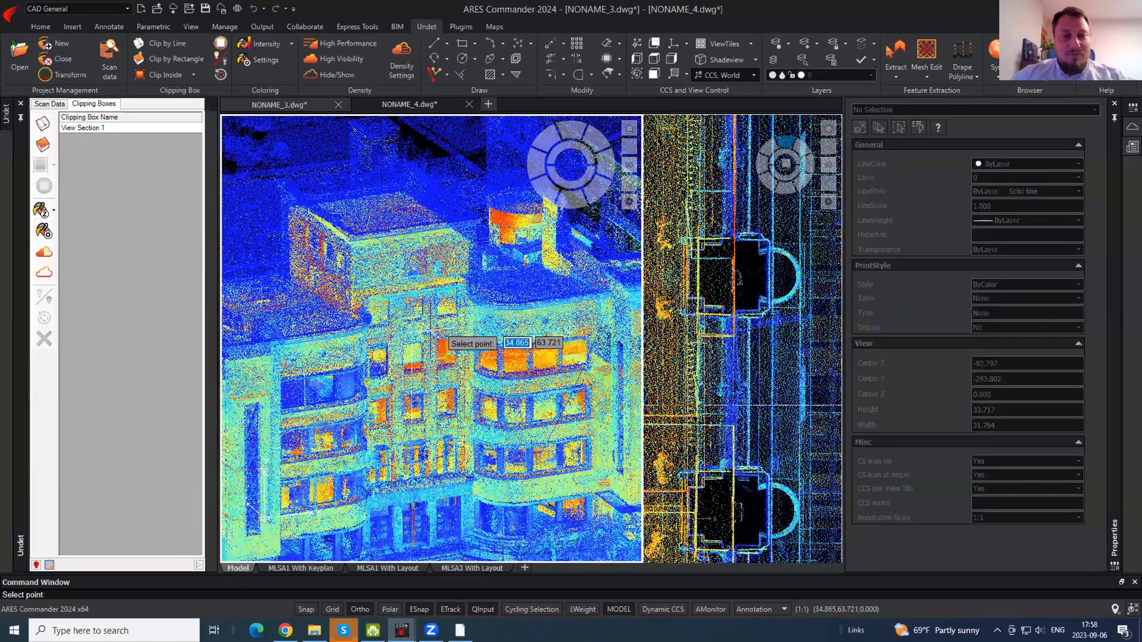
pyautogui.click(424, 343)
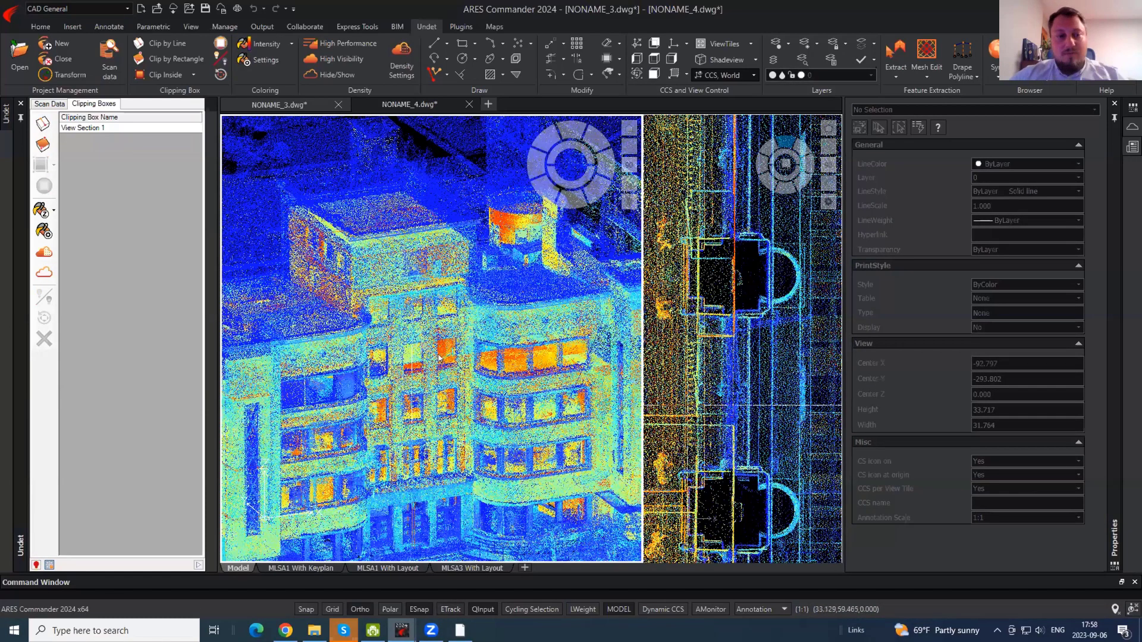
# - Orbit the point-cloud building to inspect its facade, toggling entity snap off and on
pyautogui.keyDown('shift'); pyautogui.moveTo(431, 360); pyautogui.dragTo(412, 386, button='middle'); pyautogui.keyUp('shift')
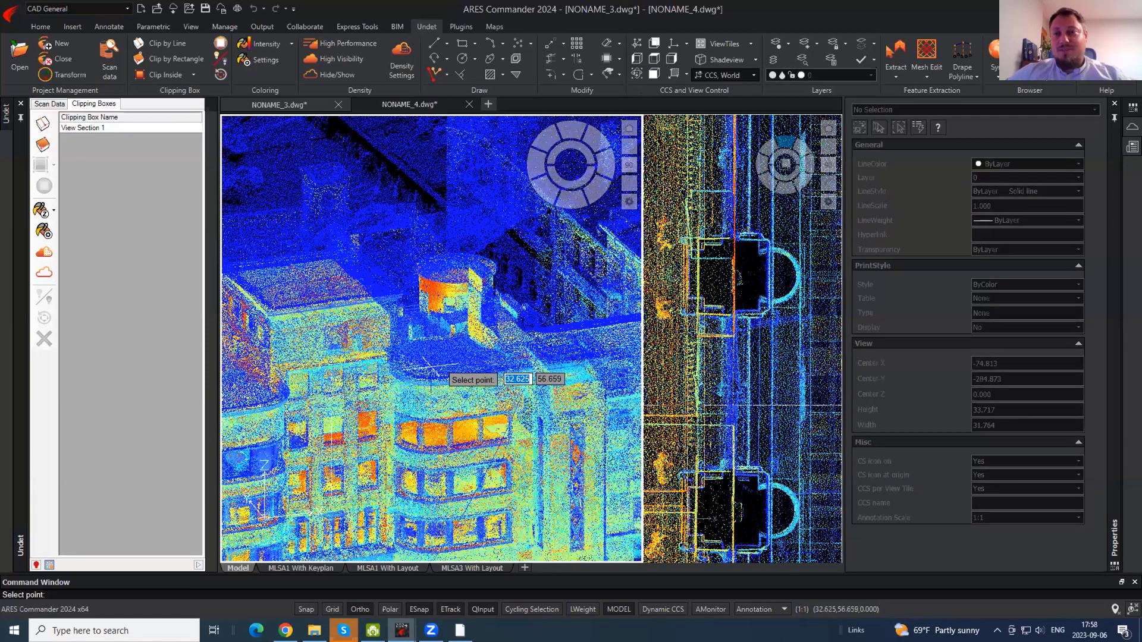
pyautogui.press('F3')
pyautogui.press('F3')
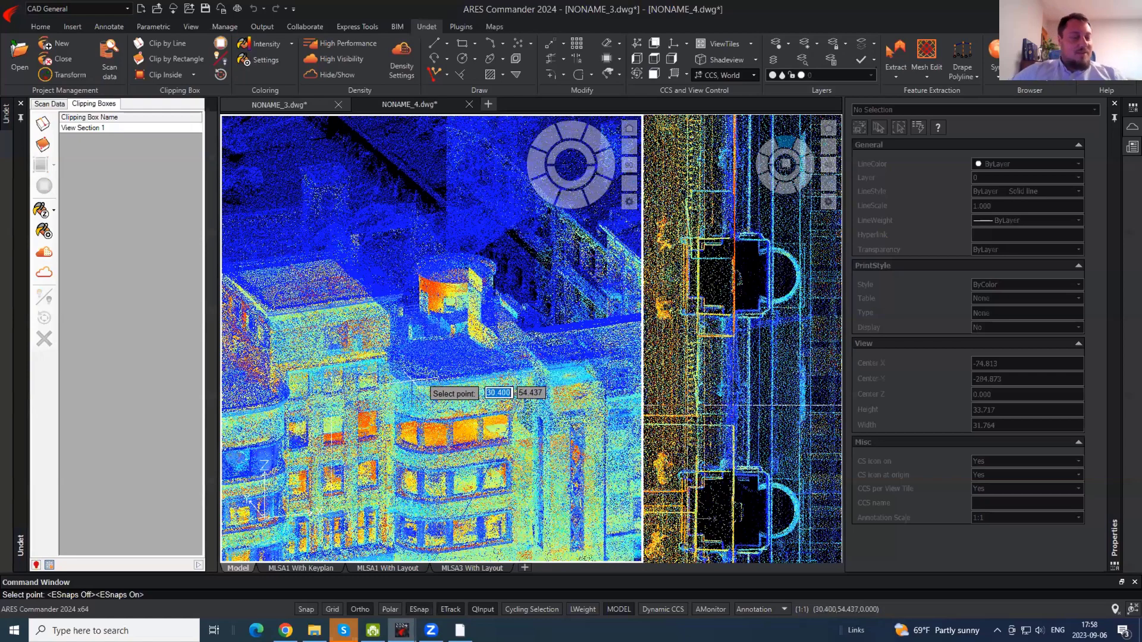
pyautogui.press('F3')
pyautogui.press('F3')
pyautogui.press('F3')
pyautogui.press('F3')
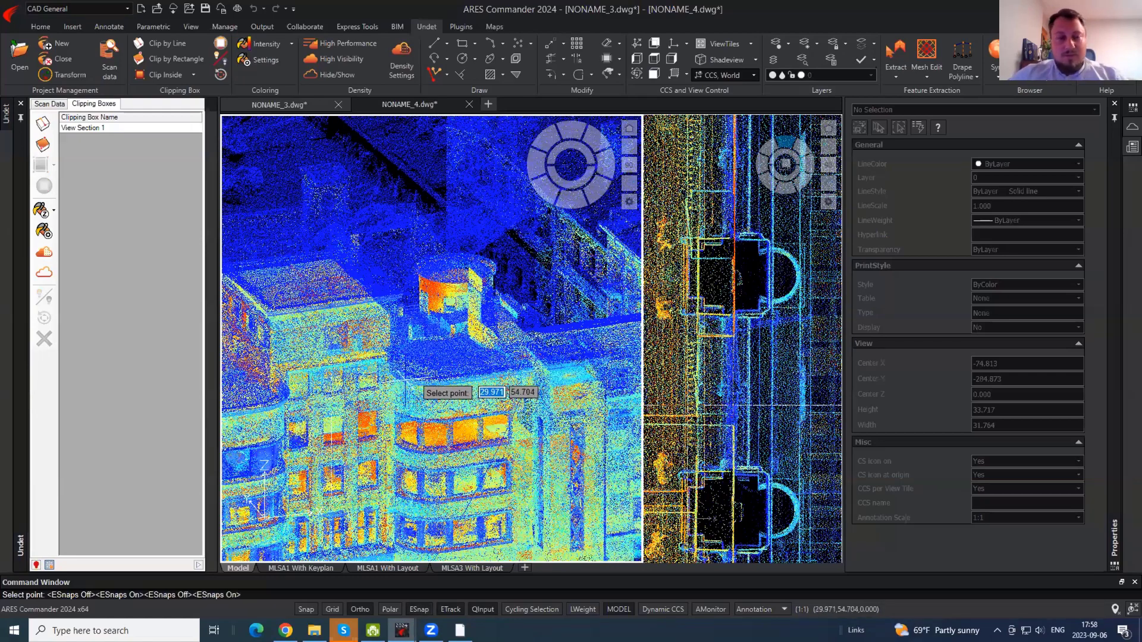
pyautogui.press('Escape')
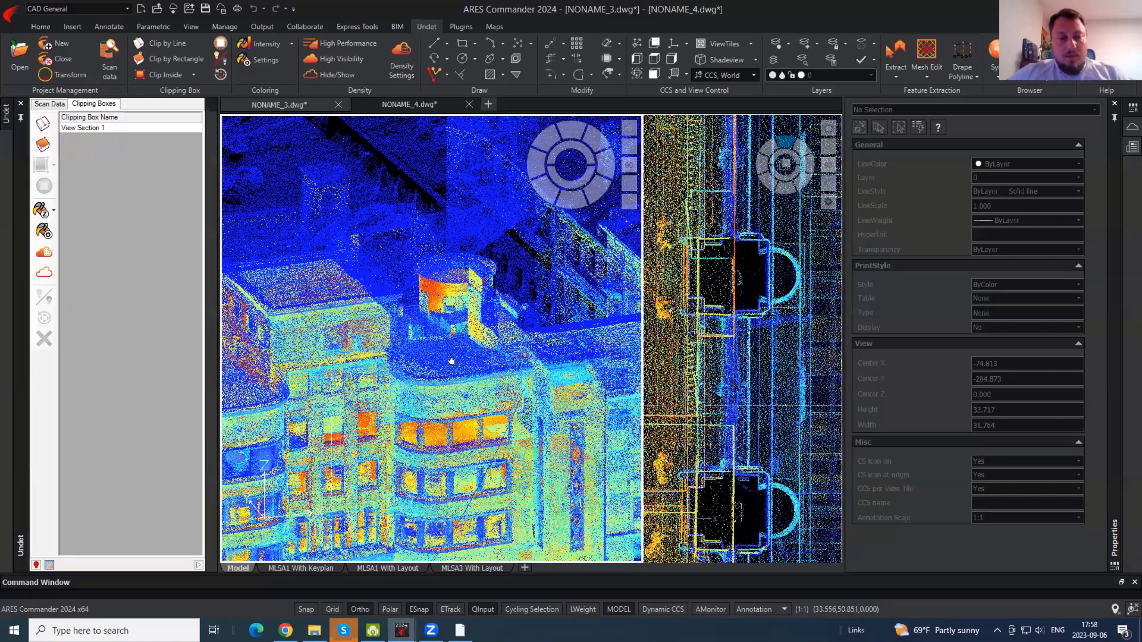
pyautogui.keyDown('shift'); pyautogui.moveTo(452, 361); pyautogui.dragTo(327, 394, button='middle'); pyautogui.keyUp('shift')
pyautogui.keyDown('shift'); pyautogui.moveTo(501, 376); pyautogui.dragTo(533, 366, button='middle'); pyautogui.keyUp('shift')
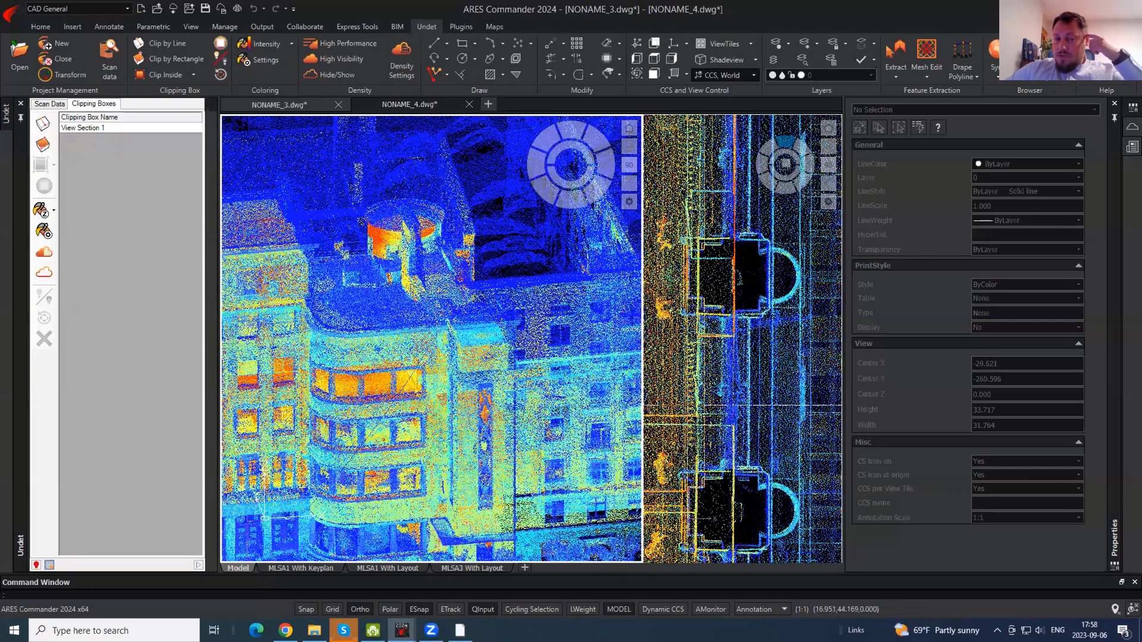
pyautogui.moveTo(480, 319); pyautogui.dragTo(641, 294, button='middle')
pyautogui.scroll(-3, 512, 311)
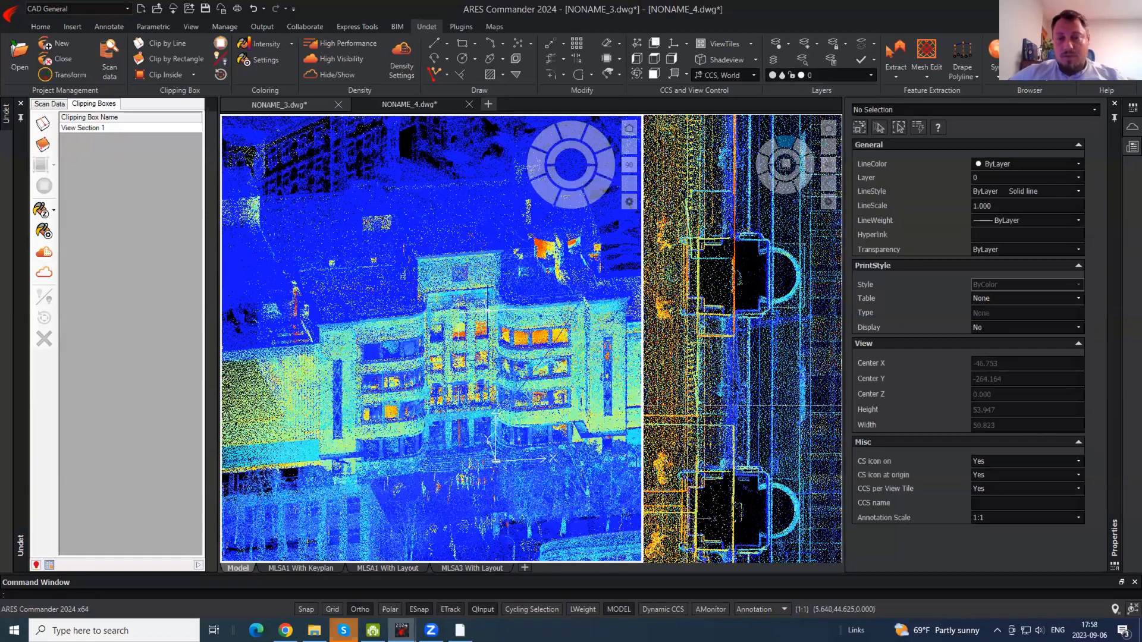